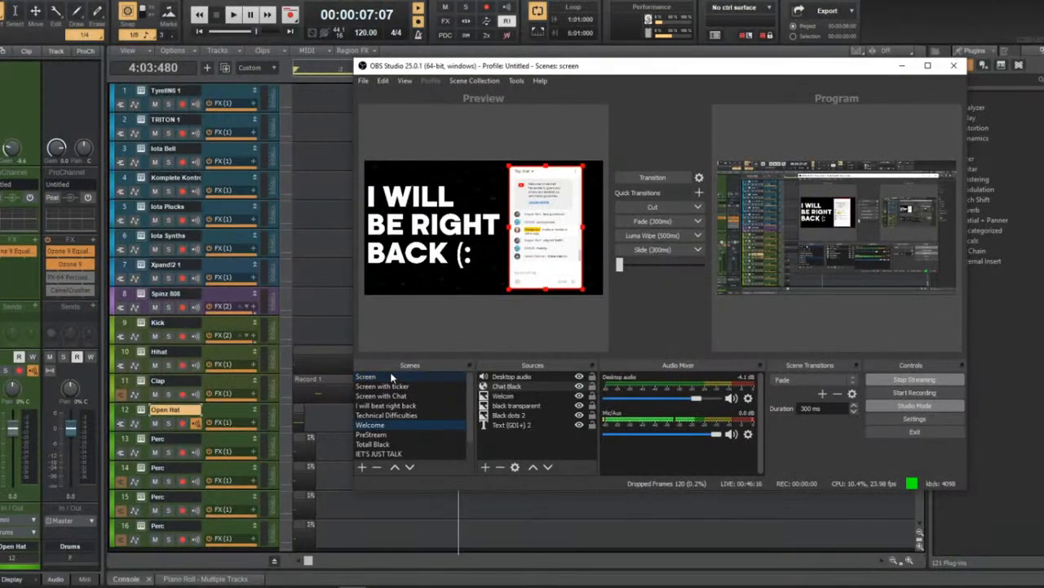
# Load the Screen scene into the OBS Studio preview and minimize the OBS window.
pyautogui.click(391, 377)
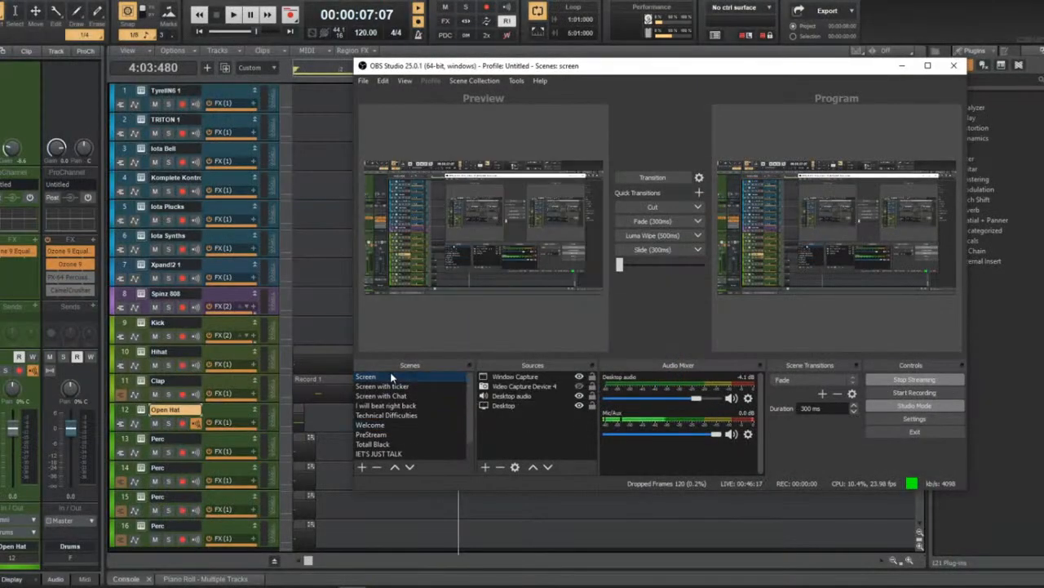
pyautogui.click(902, 65)
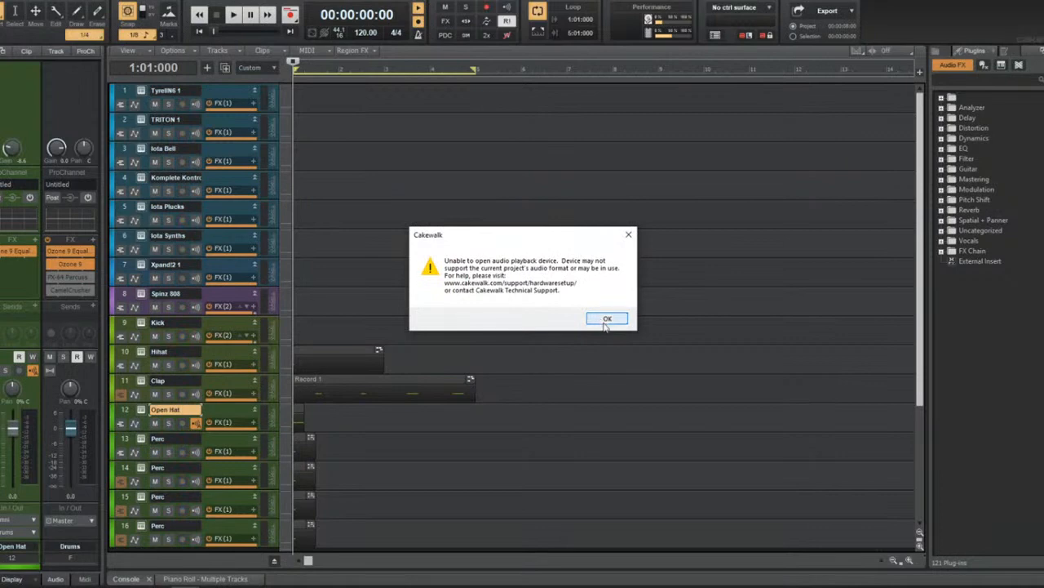
# Dismiss the playback device warning and disable the Realtek speaker output drivers in the audio device preferences.
pyautogui.click(604, 318)
pyautogui.click(590, 318)
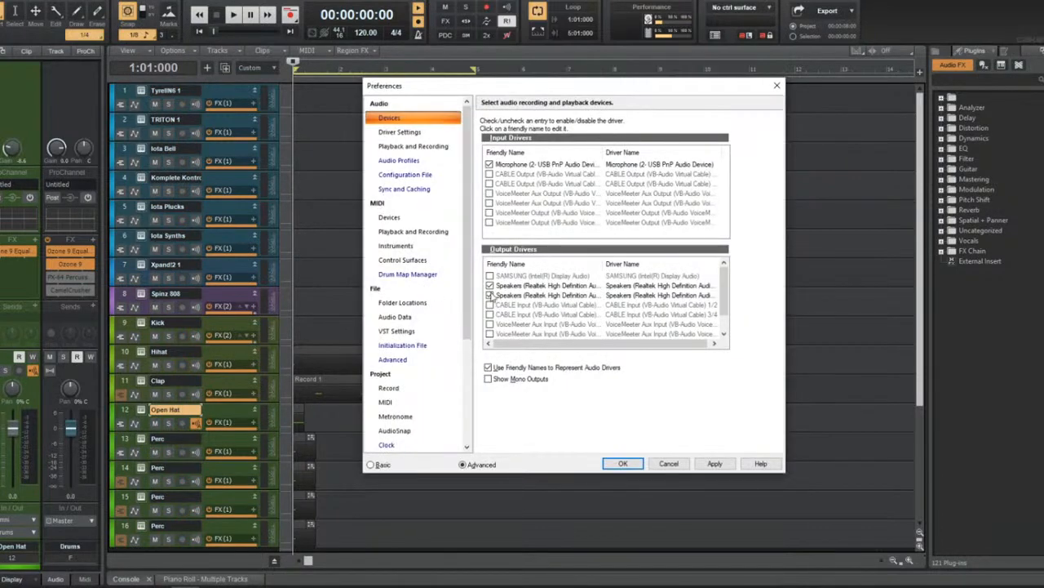
pyautogui.scroll(-1, 491, 294)
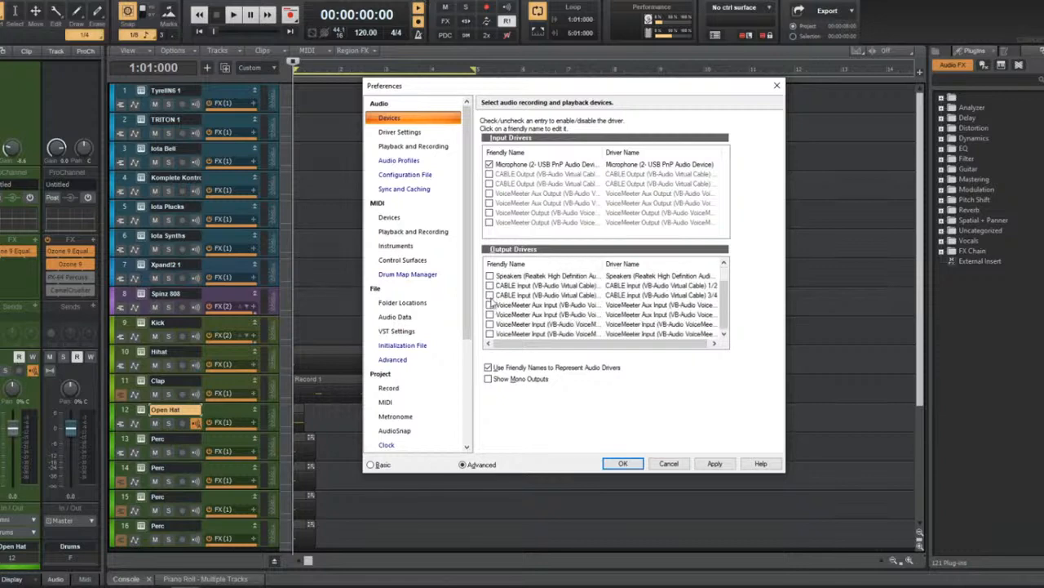
pyautogui.click(490, 286)
pyautogui.click(490, 295)
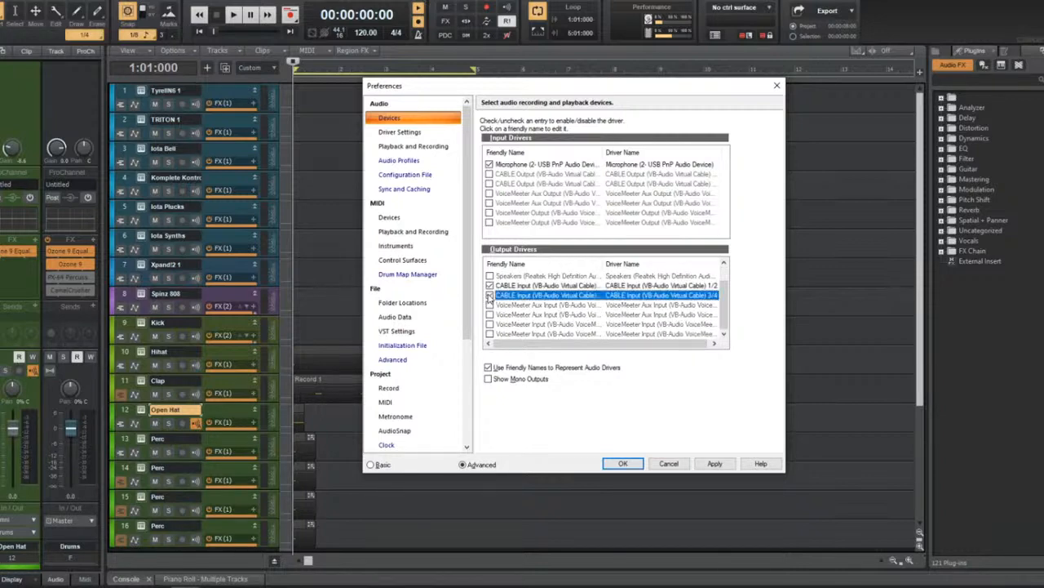
pyautogui.click(489, 296)
pyautogui.click(489, 286)
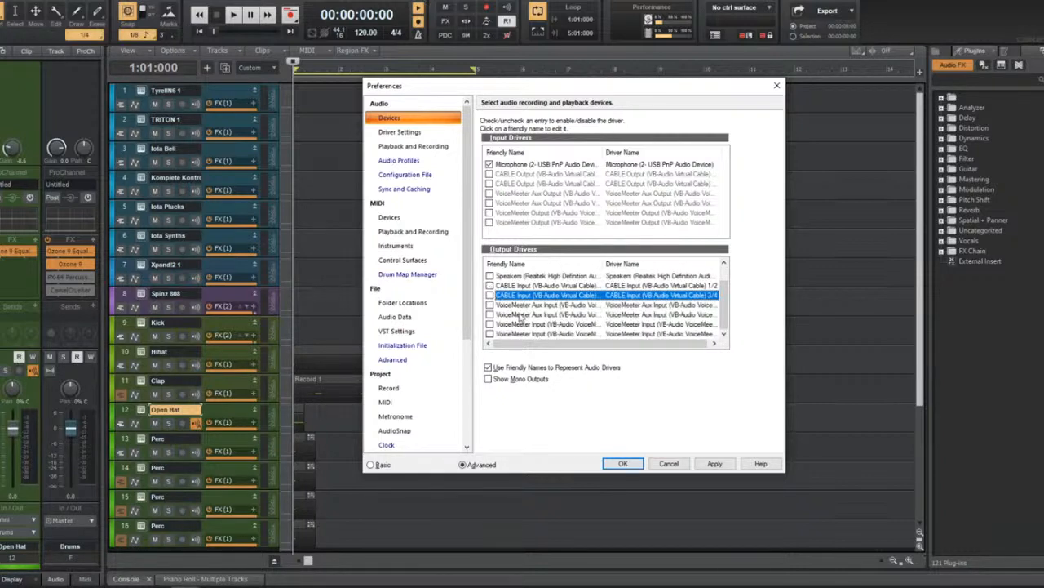
# Enable VoiceMeeter Aux Input as the output driver and reassign the missing Realtek output to it.
pyautogui.click(490, 314)
pyautogui.click(490, 305)
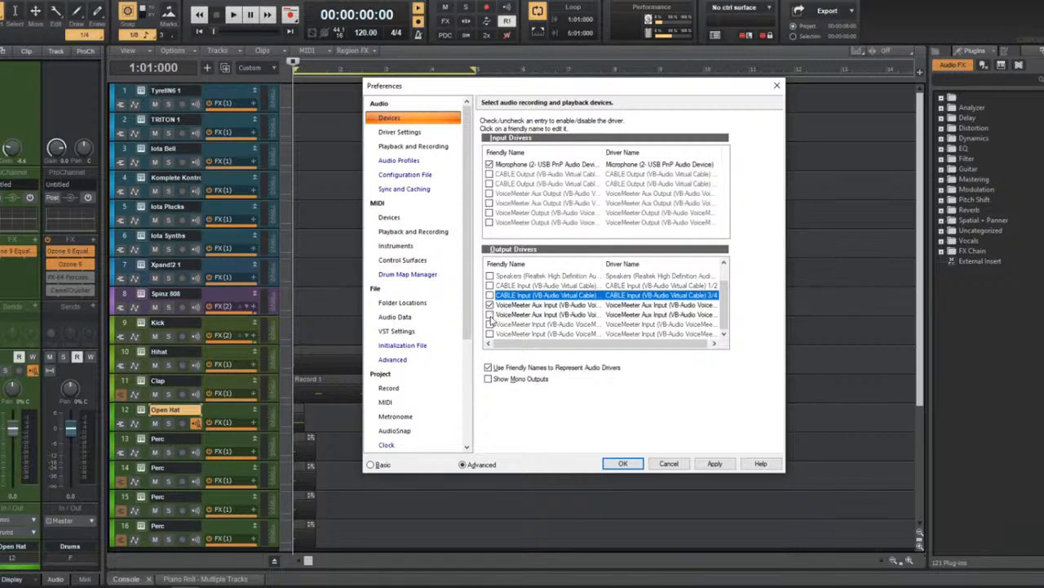
pyautogui.click(622, 462)
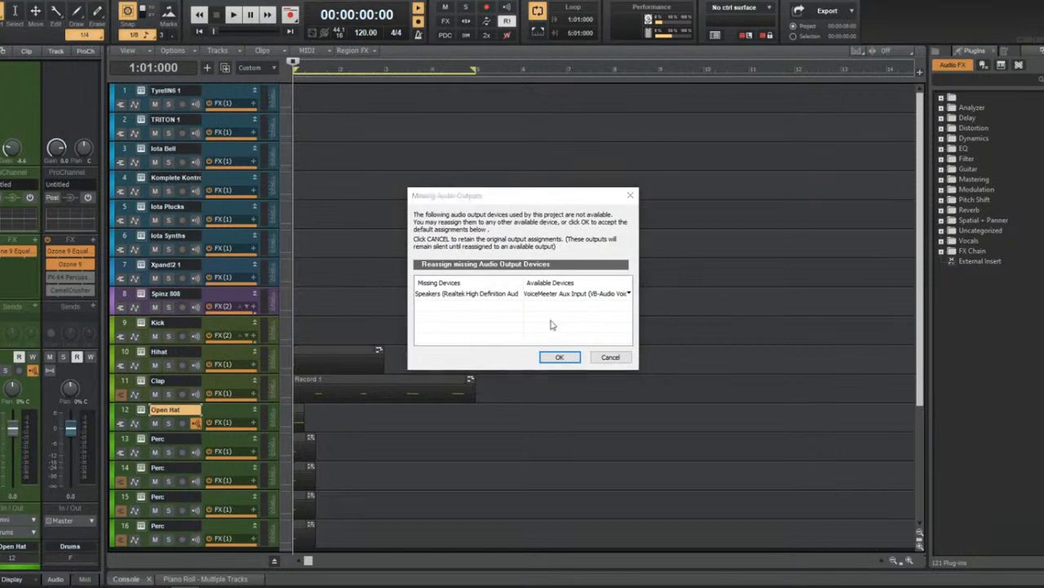
pyautogui.click(559, 357)
# Select the Xpand!2 1 track and check its sound on the audio mixer in OBS Studio.
pyautogui.click(332, 575)
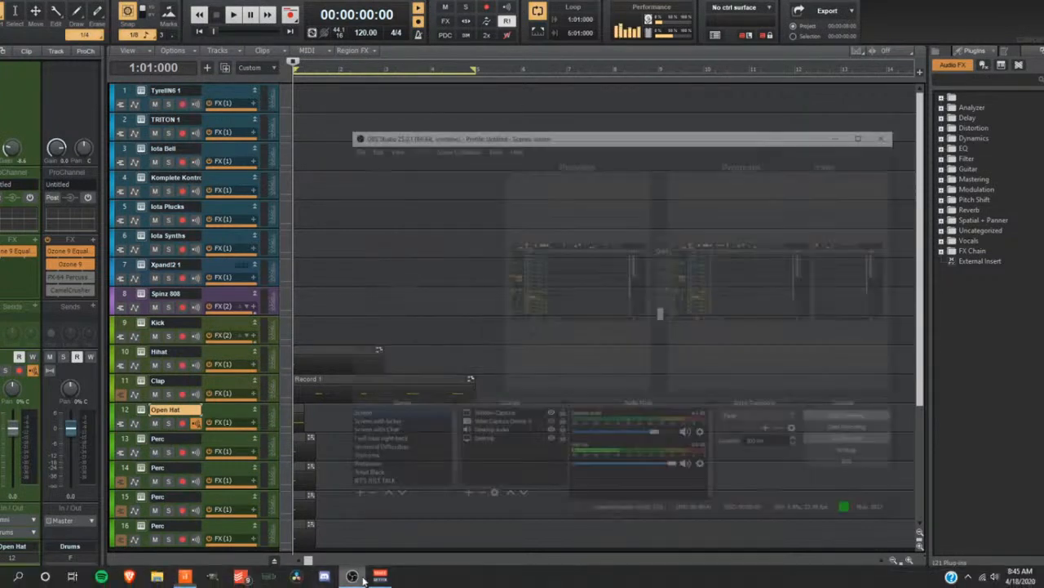
pyautogui.click(204, 266)
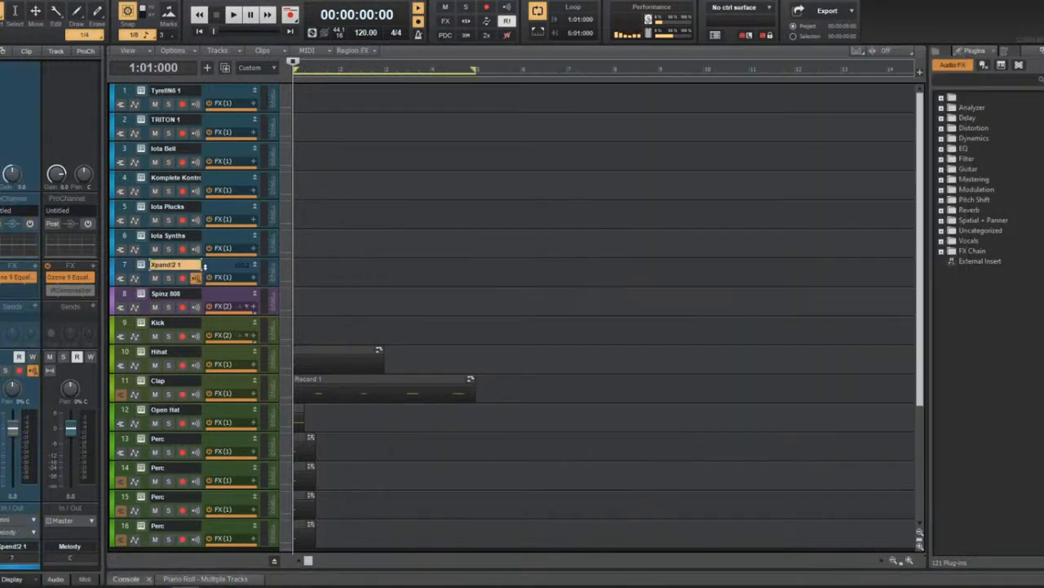
pyautogui.click(344, 577)
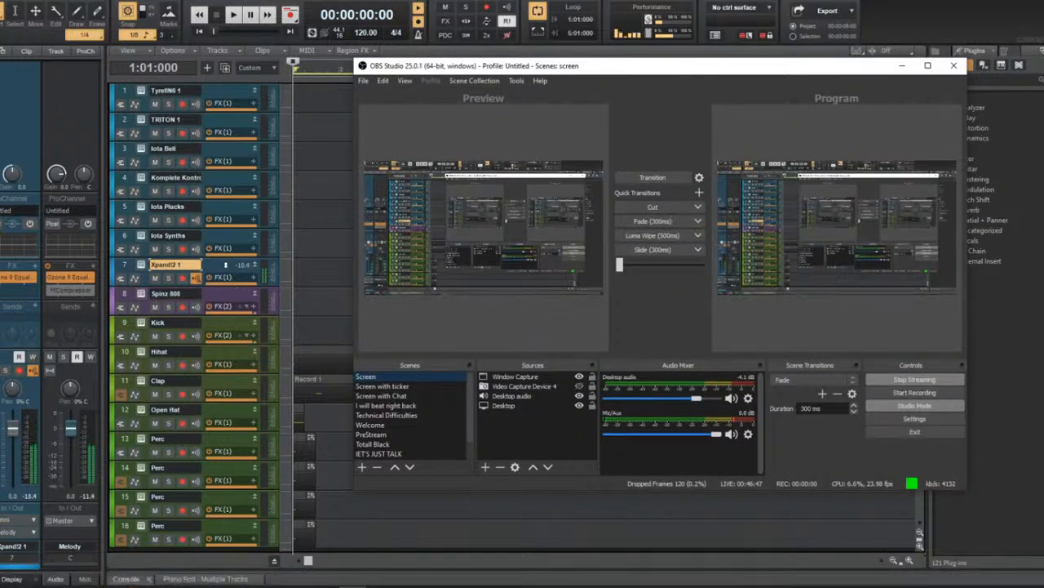
# Replace VoiceMeeter Aux Input with the VoiceMeeter Input output drivers in the audio preferences and accept the output reassignment.
pyautogui.click(410, 284)
pyautogui.press('p')
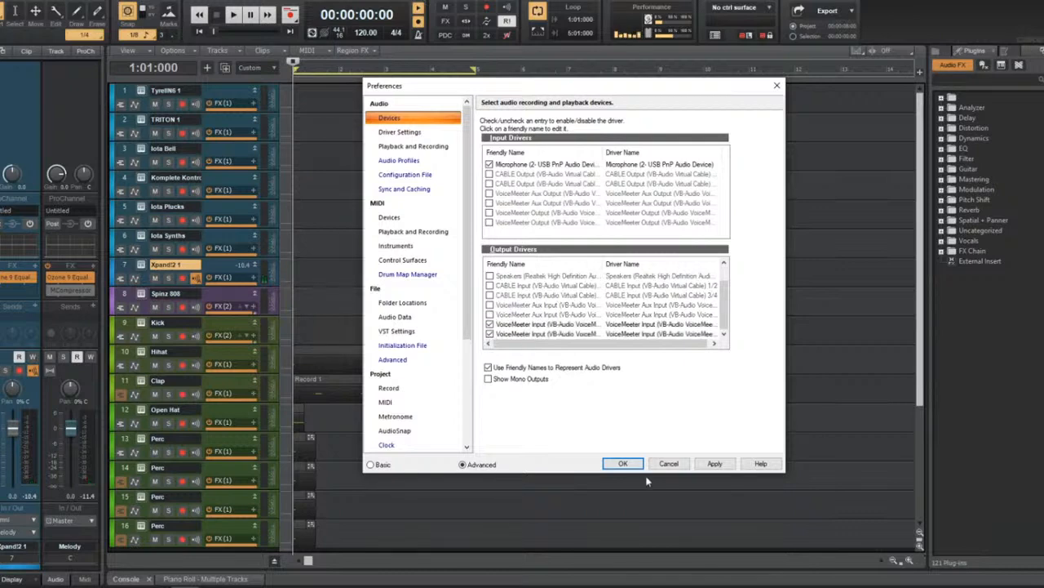
pyautogui.click(622, 464)
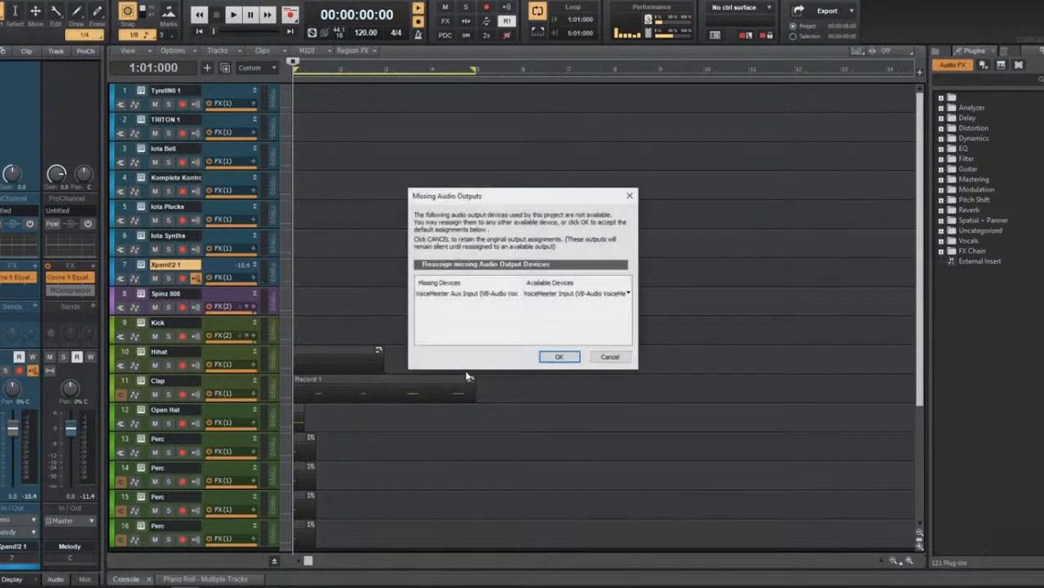
pyautogui.click(560, 360)
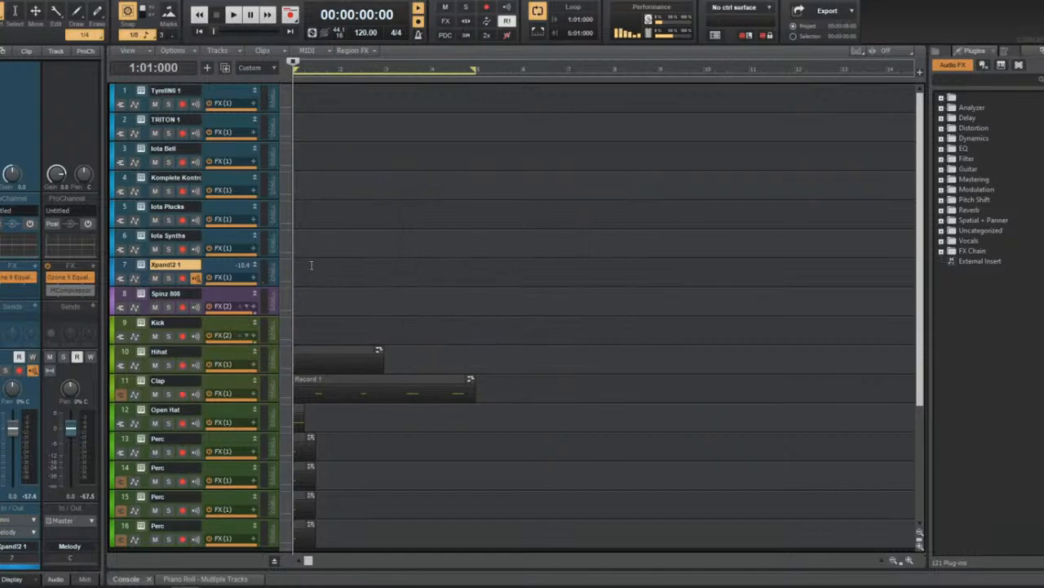
# Play the project briefly, then check the Xpand!2 1 track's signal on the Desktop audio meter in OBS Studio.
pyautogui.press('space')
pyautogui.press('space')
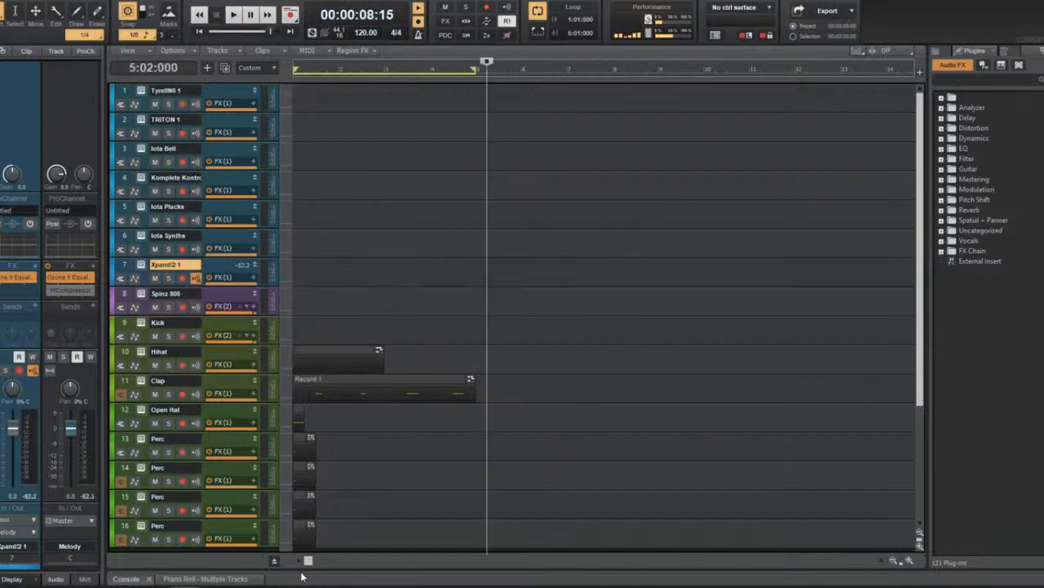
pyautogui.moveTo(304, 581)
pyautogui.click(352, 576)
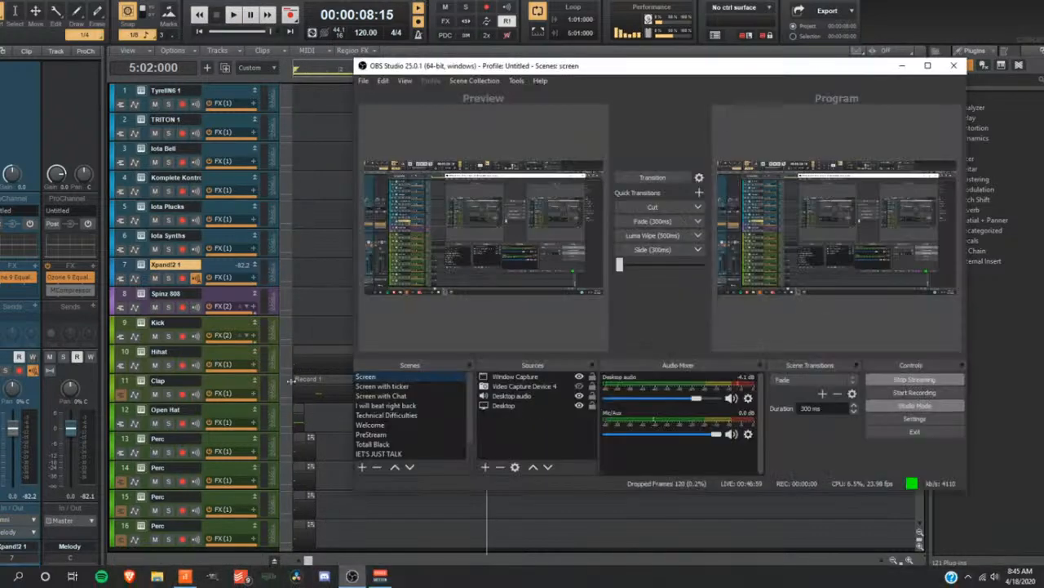
pyautogui.click(234, 291)
pyautogui.click(222, 261)
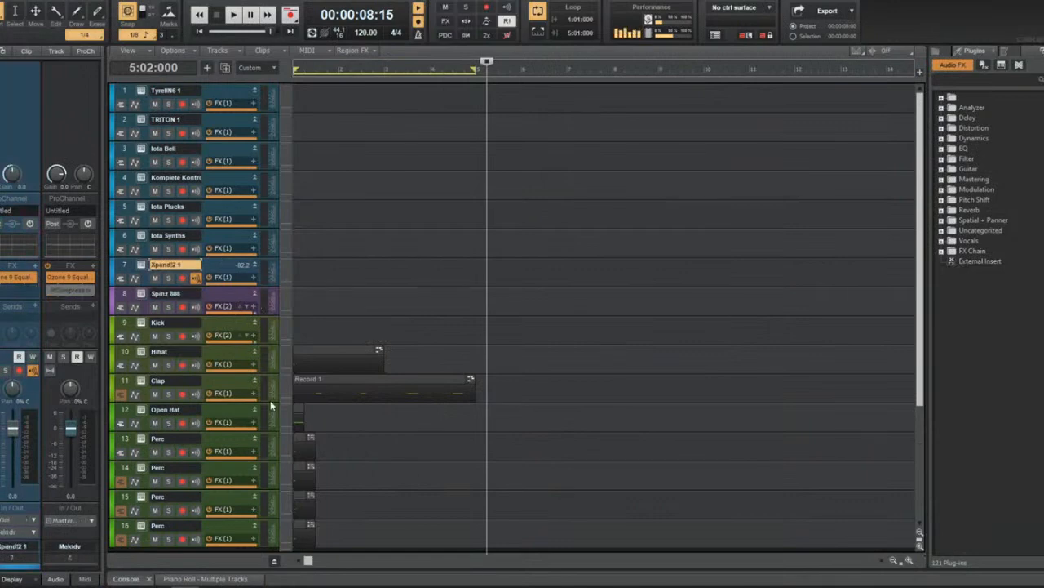
pyautogui.click(352, 576)
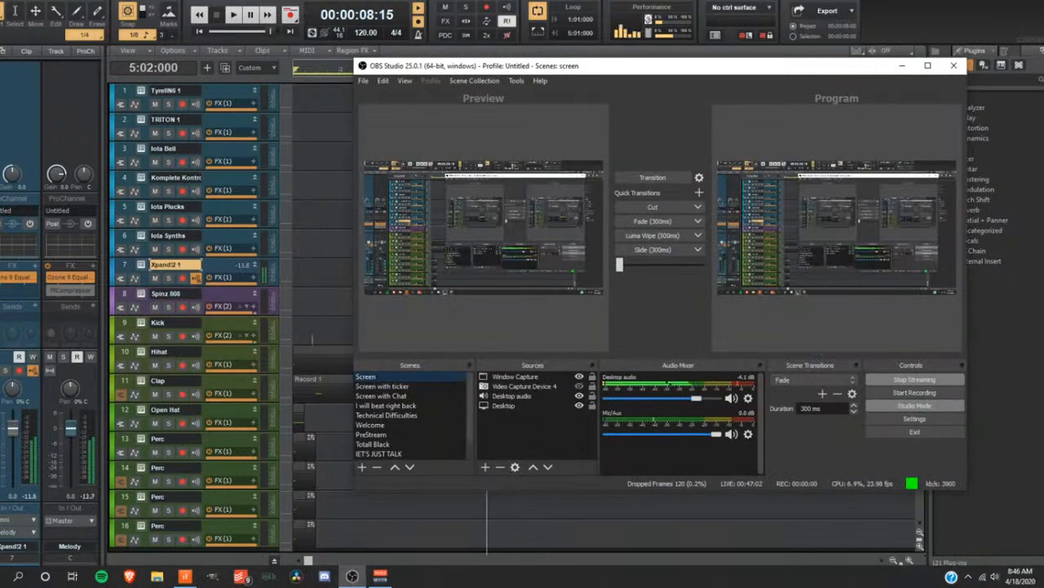
pyautogui.click(352, 576)
# Return the playhead to the project start and open the Xpand!2 1 track in a maximized Piano Roll view.
pyautogui.click(315, 292)
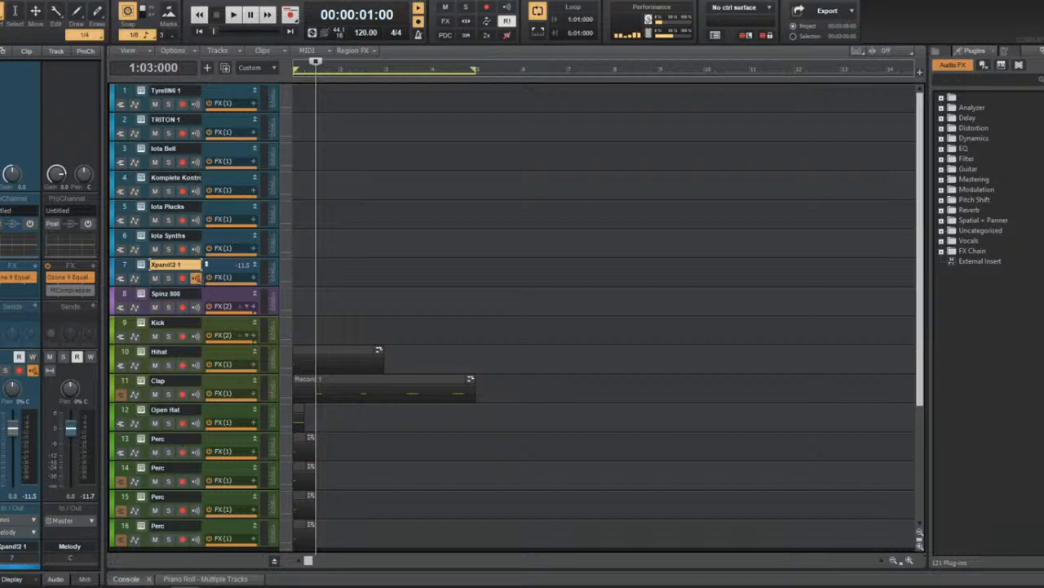
pyautogui.click(373, 250)
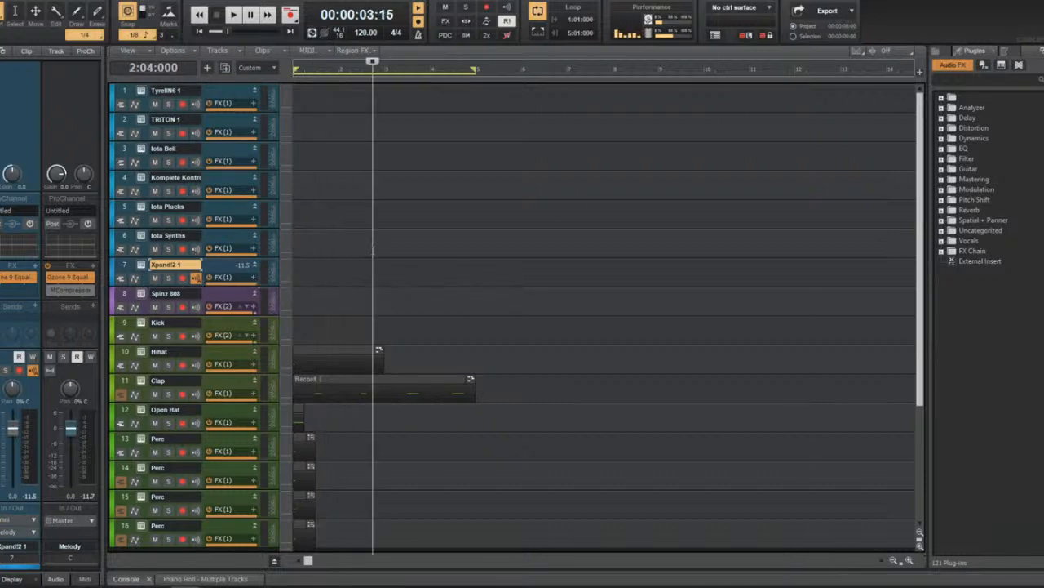
pyautogui.press('w')
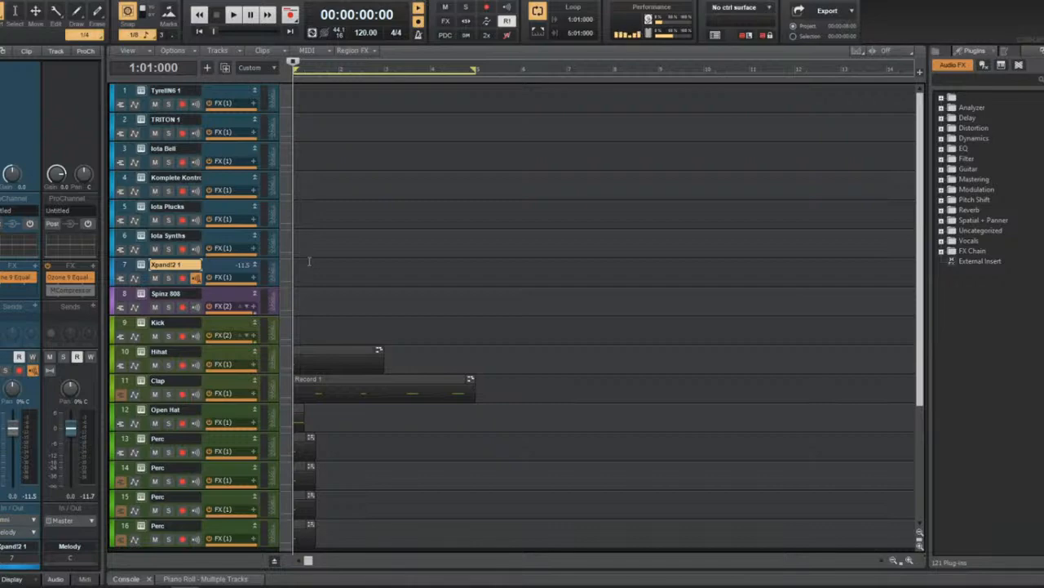
pyautogui.rightClick(310, 278)
pyautogui.moveTo(351, 297)
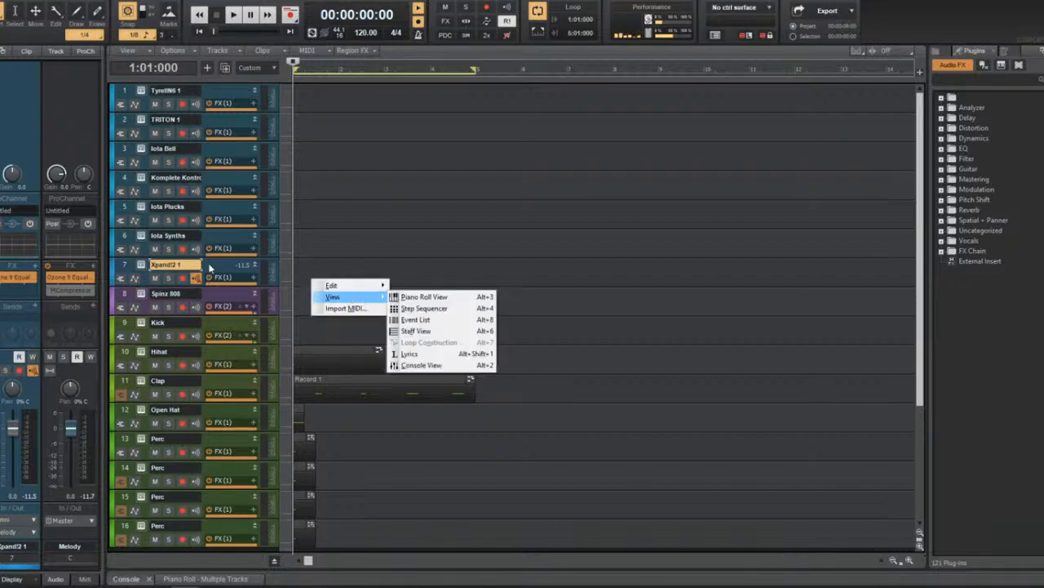
pyautogui.click(409, 299)
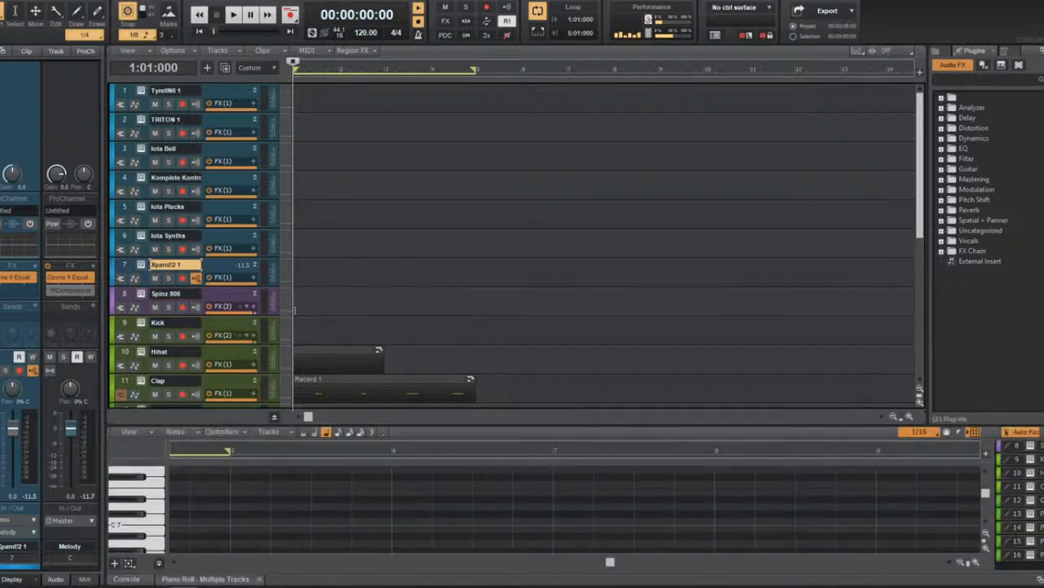
pyautogui.hotkey('shift', 'd')
pyautogui.click(1029, 151)
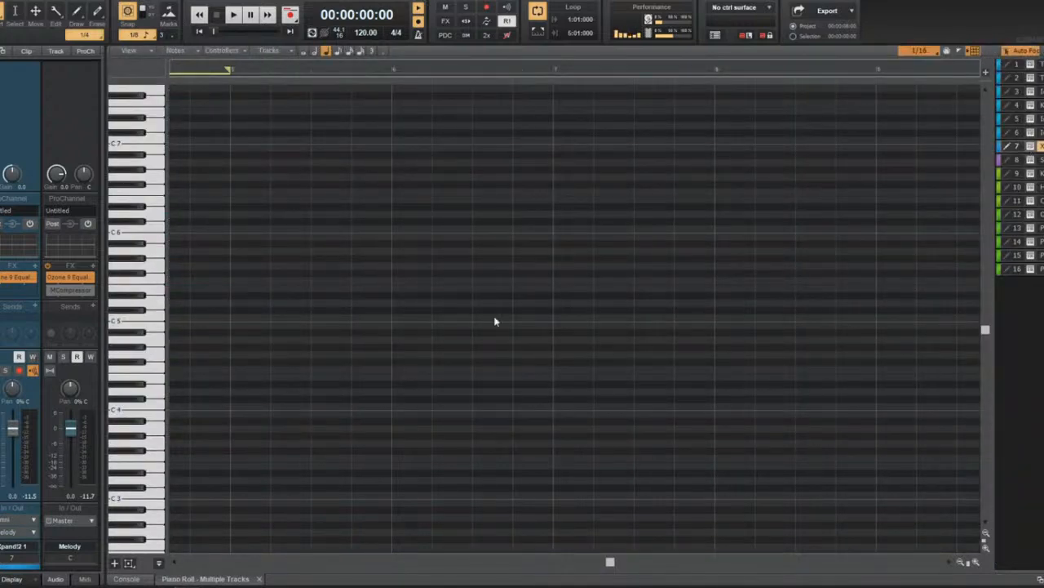
# Load the 01 Natural Grand Piano preset from the Acoustic Piano category in Xpand!2 and close the plug-in.
pyautogui.click(236, 301)
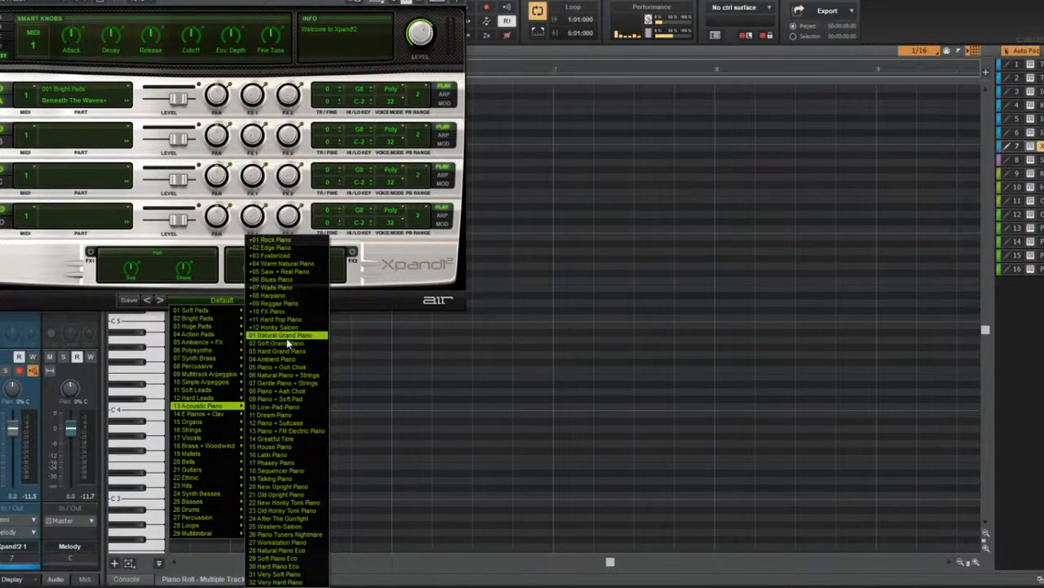
pyautogui.click(286, 336)
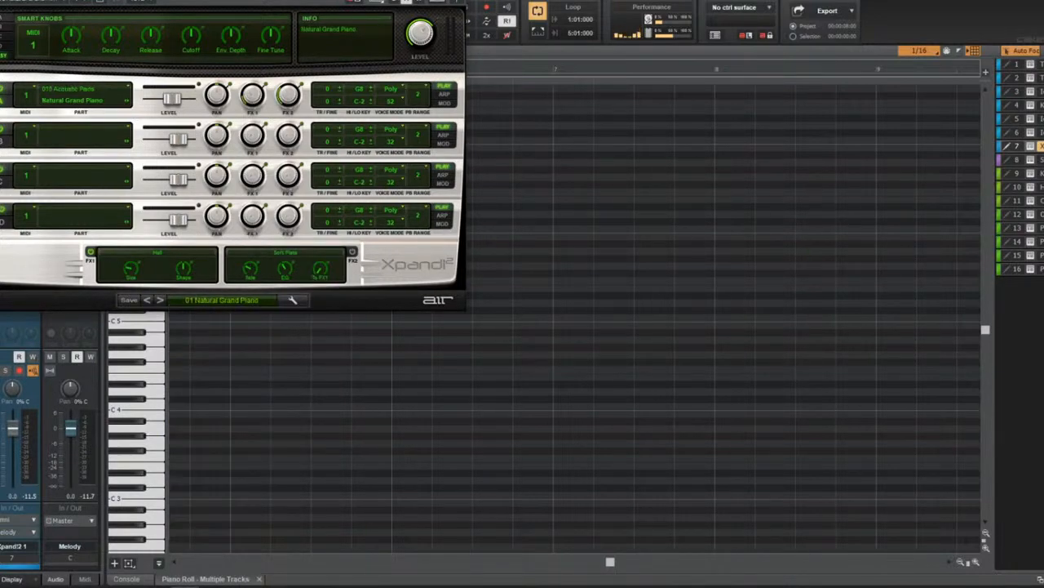
pyautogui.press('Escape')
# Hide and reopen the Piano Roll, maximized, with bar 1 in view.
pyautogui.press('d')
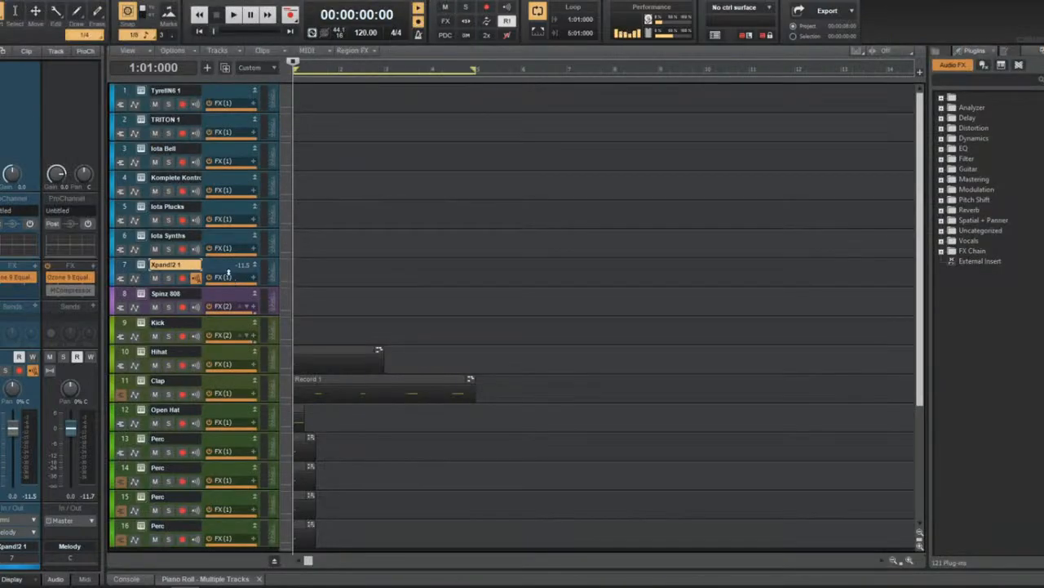
pyautogui.press('d')
pyautogui.hotkey('shift', 'd')
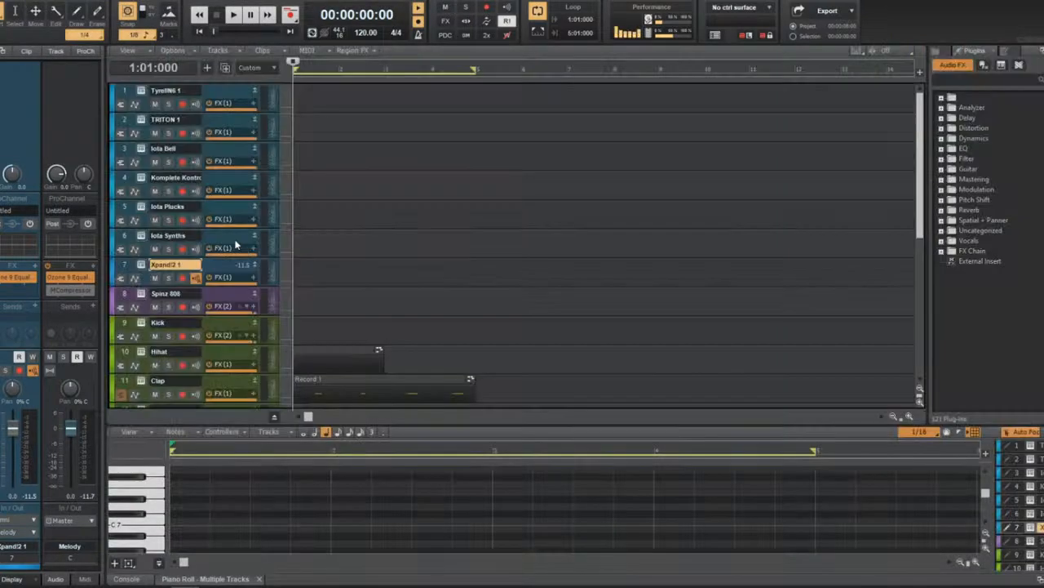
pyautogui.hotkey('shift', 'd')
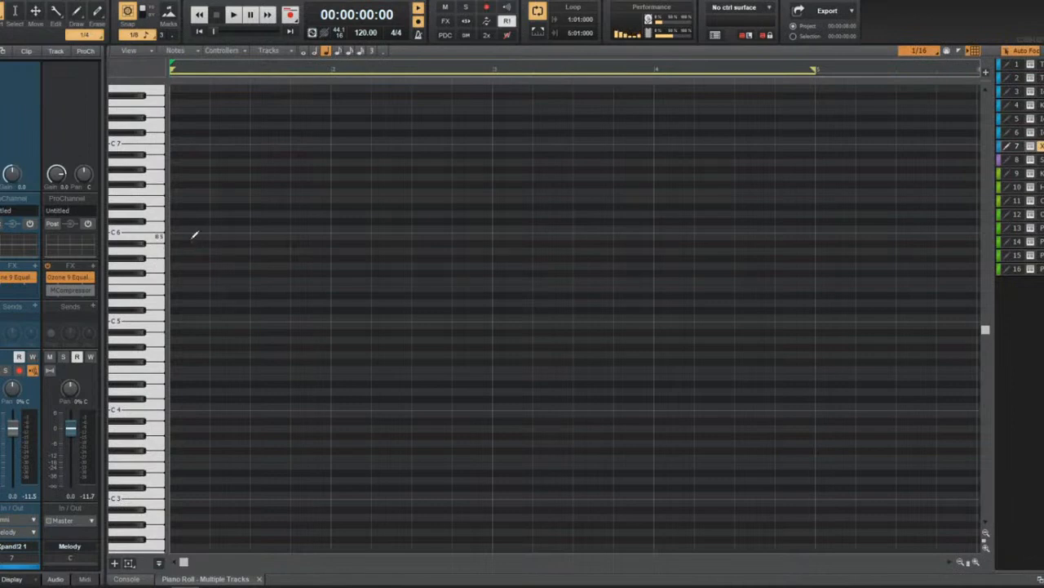
pyautogui.scroll(2, 195, 236)
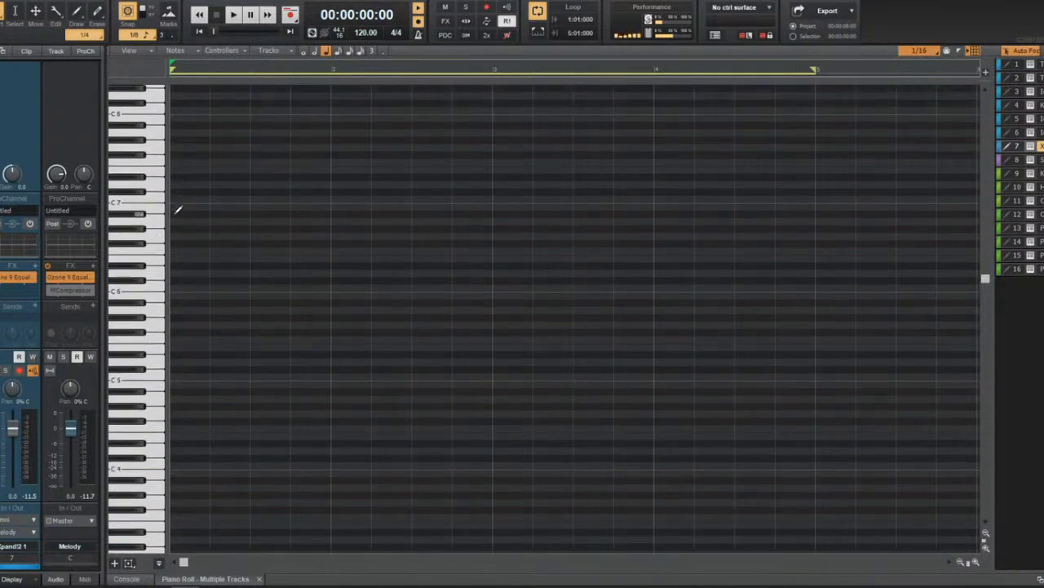
# Enable snap to scale for the Xpand!2 1 track in the Piano Roll.
pyautogui.rightClick(1032, 149)
pyautogui.moveTo(1009, 180)
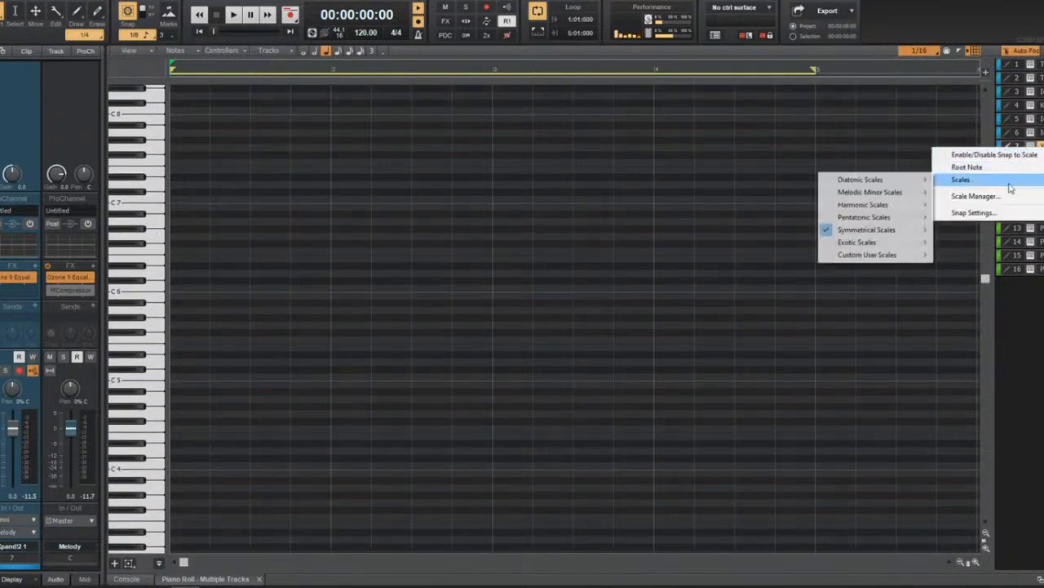
pyautogui.click(971, 203)
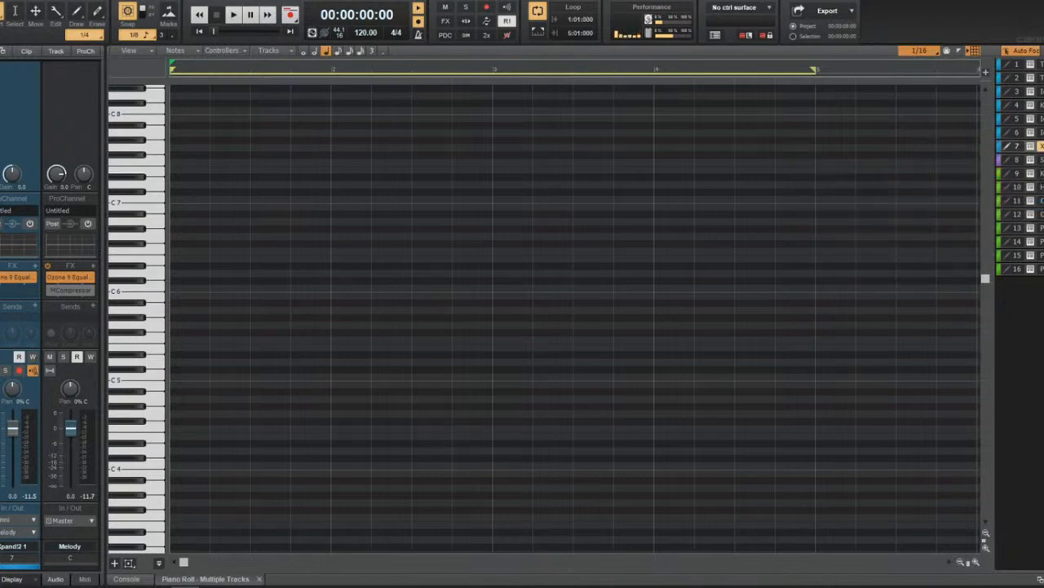
pyautogui.rightClick(1040, 146)
pyautogui.click(1038, 154)
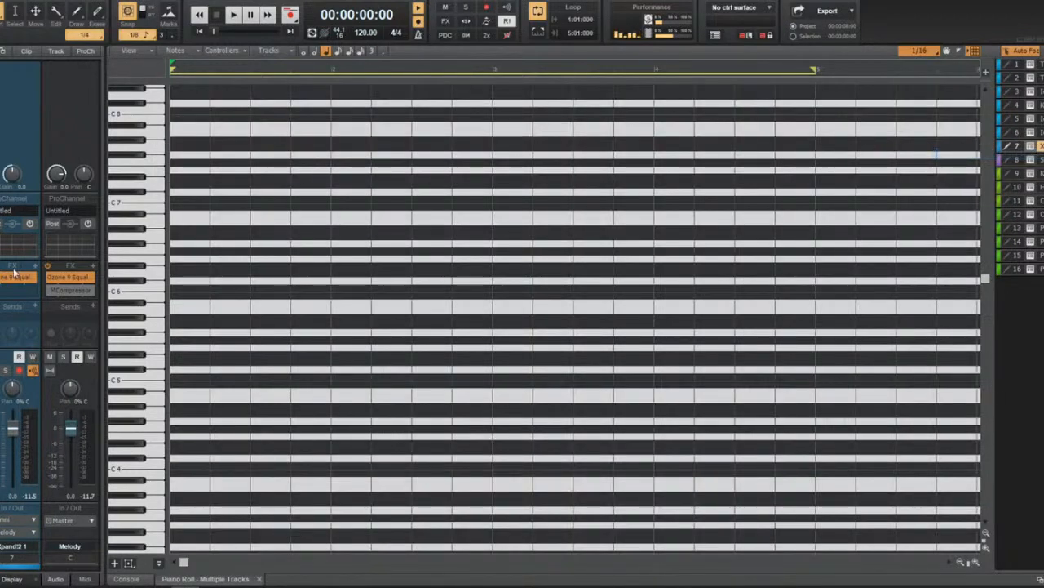
# Draw a quarter note, place it on G6 at the start of bar 1, and play it back.
pyautogui.click(188, 229)
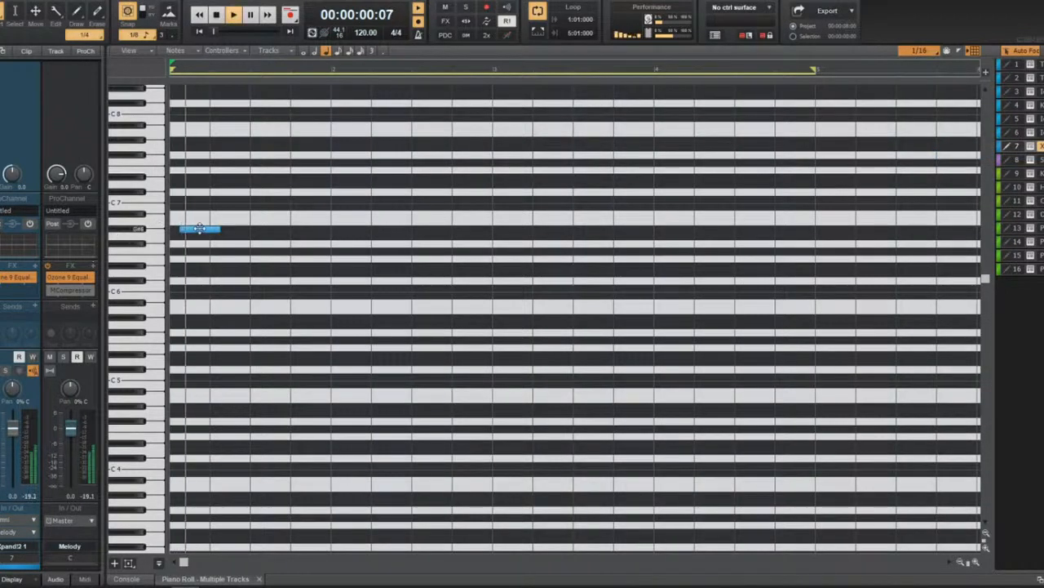
pyautogui.moveTo(188, 228); pyautogui.dragTo(180, 237)
pyautogui.press('space')
pyautogui.press('space')
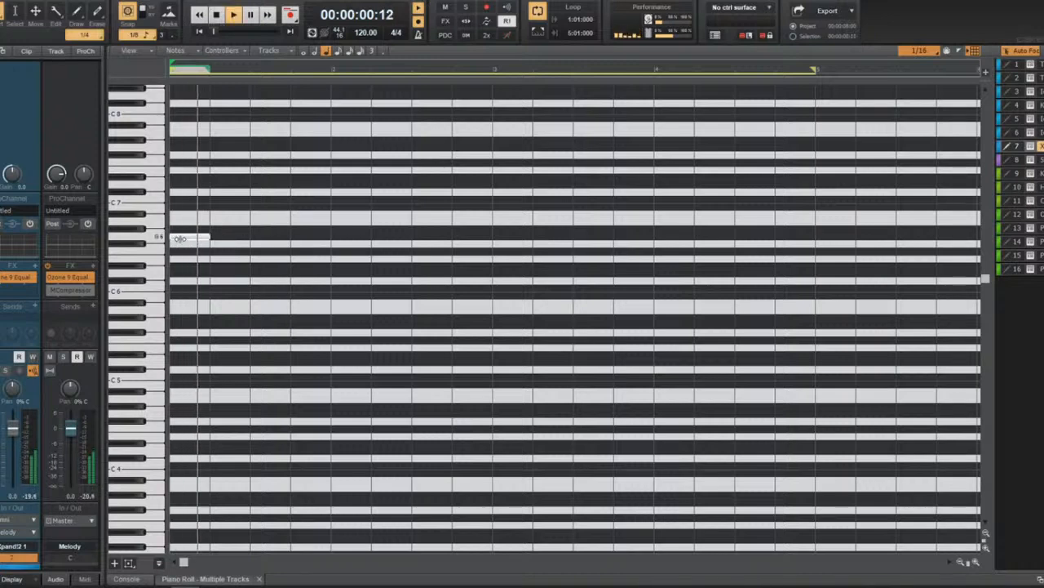
# Lengthen the G6 note at the start of bar 1 to a half note and set the project tempo to 150.
pyautogui.moveTo(209, 238); pyautogui.dragTo(254, 238)
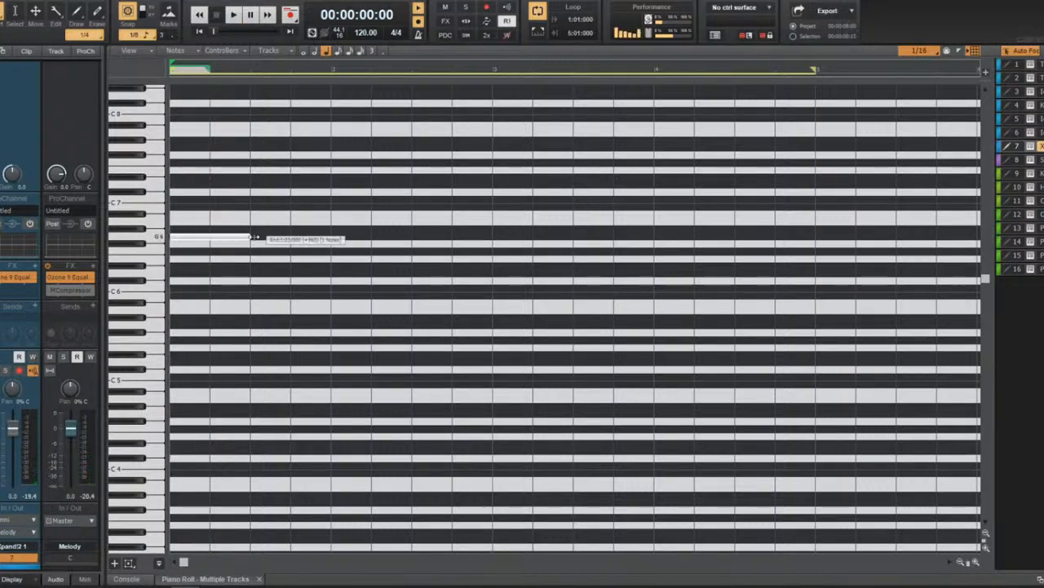
pyautogui.doubleClick(362, 34)
pyautogui.write('150')
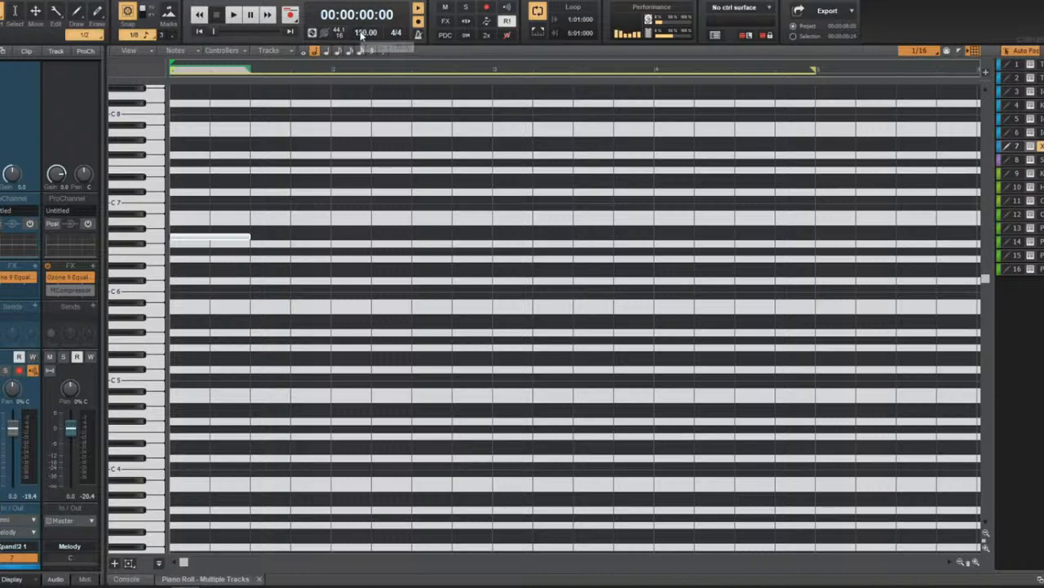
pyautogui.press('Return')
# Play the G6 note back and draw an F6 note of about a half note from beat 3 of bar 1.
pyautogui.press('space')
pyautogui.moveTo(262, 250)
pyautogui.mouseDown()
pyautogui.moveTo(406, 250)
pyautogui.moveTo(339, 250)
pyautogui.mouseUp()
pyautogui.press('space')
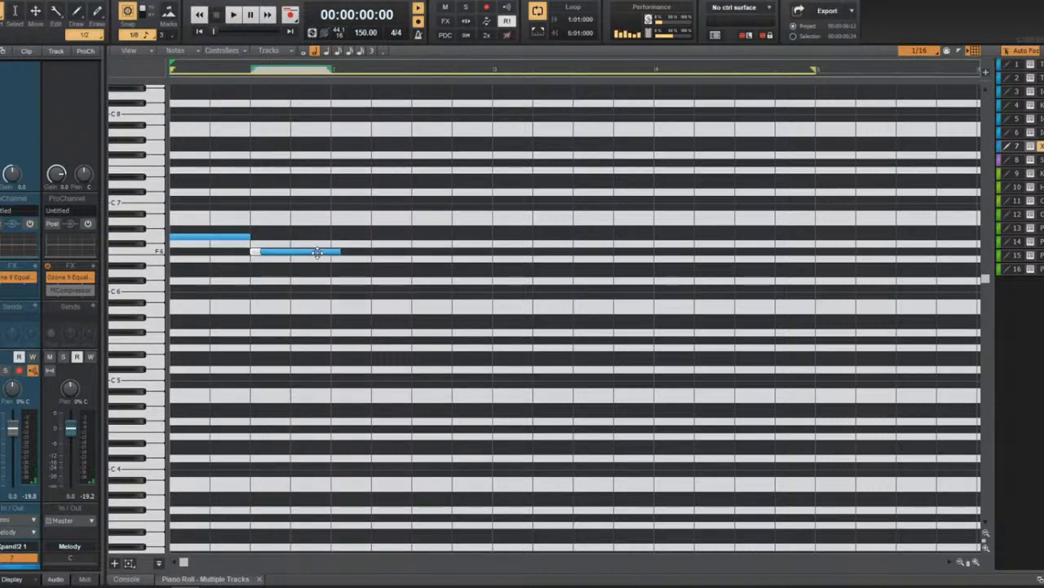
# Switch to VoiceMeeter and adjust the system volume, lowering it one notch and raising it nine.
pyautogui.press('XF86AudioLowerVolume')
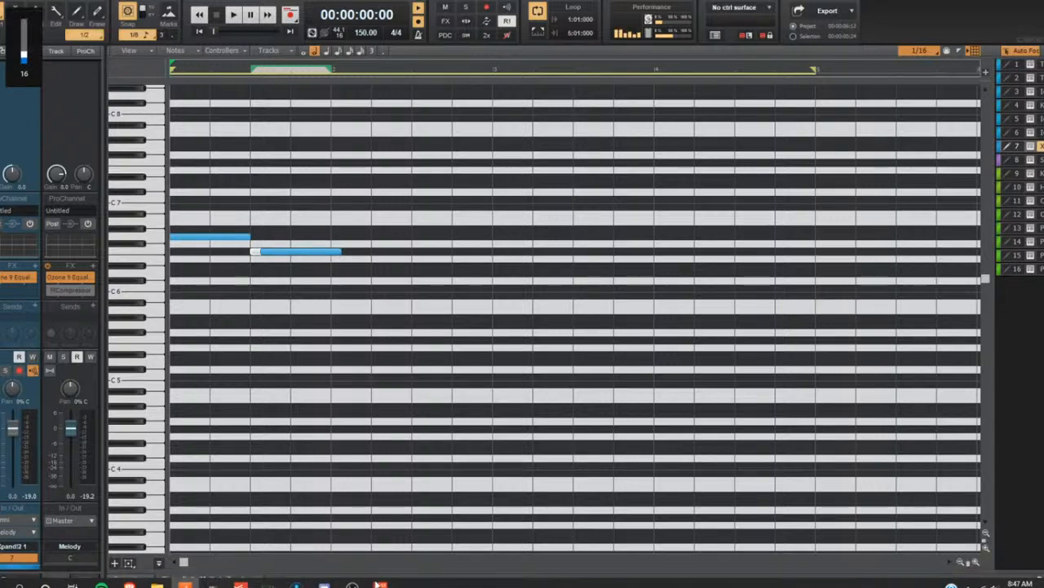
pyautogui.click(298, 576)
pyautogui.press('XF86AudioRaiseVolume')
pyautogui.press('XF86AudioRaiseVolume')
pyautogui.press('XF86AudioRaiseVolume')
pyautogui.press('XF86AudioRaiseVolume')
pyautogui.press('XF86AudioRaiseVolume')
pyautogui.press('XF86AudioRaiseVolume')
pyautogui.press('XF86AudioRaiseVolume')
pyautogui.press('XF86AudioRaiseVolume')
pyautogui.press('XF86AudioRaiseVolume')
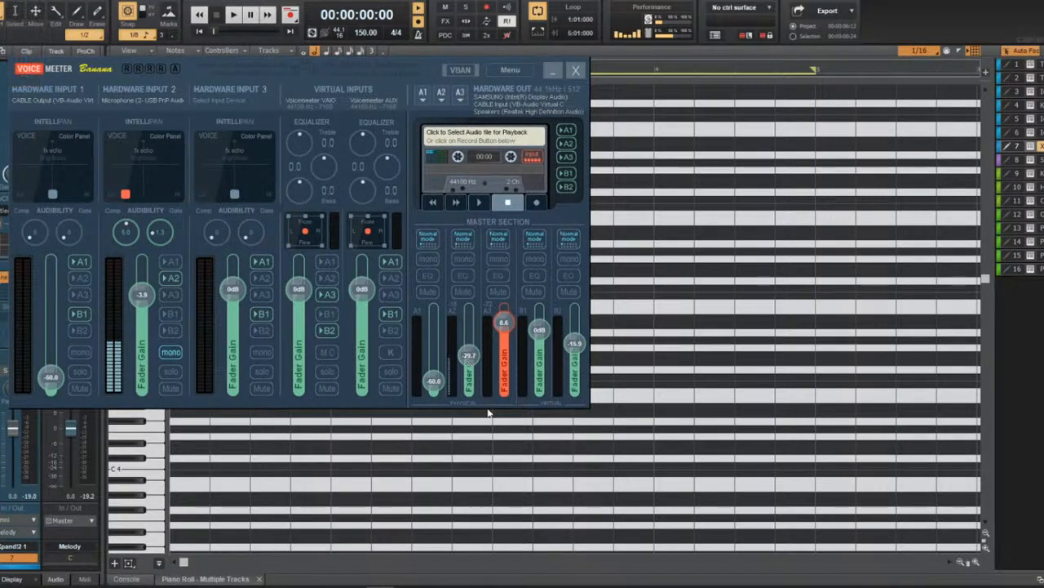
# Play the loop in Cakewalk and pull VoiceMeeter's A2, B1 and B2 output faders down to -60.0 dB.
pyautogui.click(522, 473)
pyautogui.press('space')
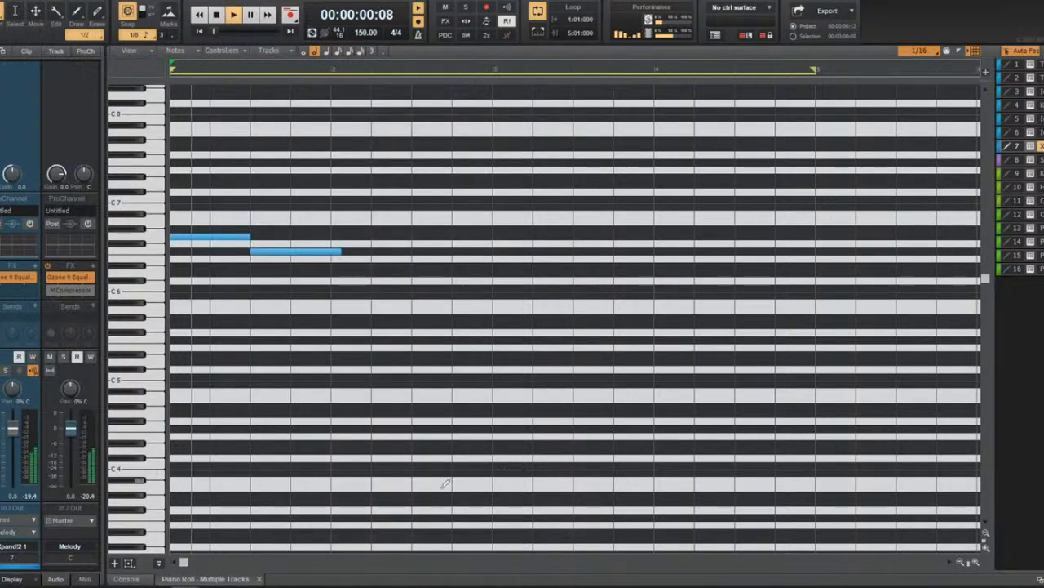
pyautogui.hotkey('alt', 'Tab')
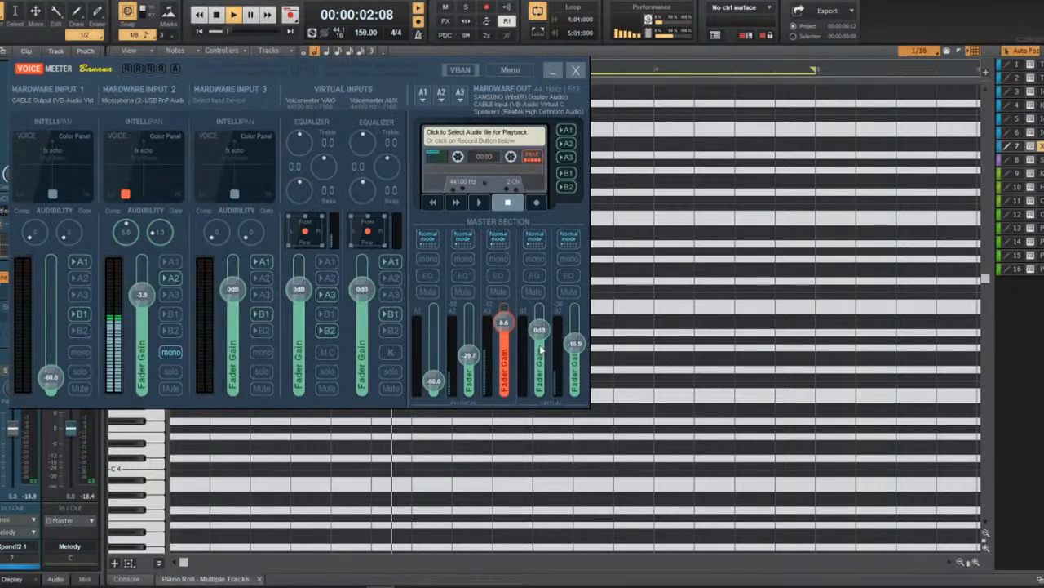
pyautogui.moveTo(469, 355); pyautogui.dragTo(470, 436)
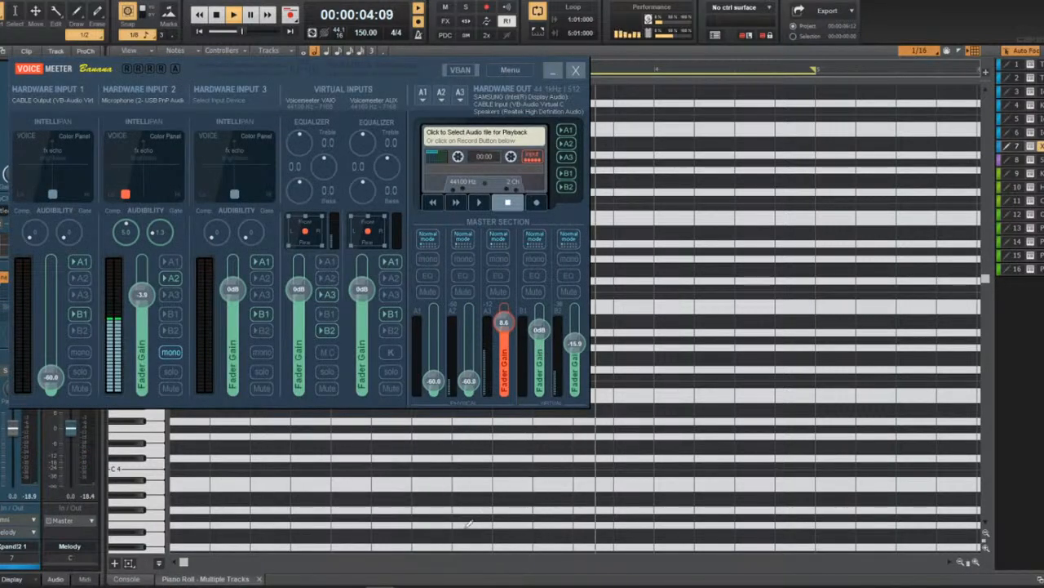
pyautogui.click(482, 471)
pyautogui.press('space')
pyautogui.press('space')
pyautogui.click(388, 578)
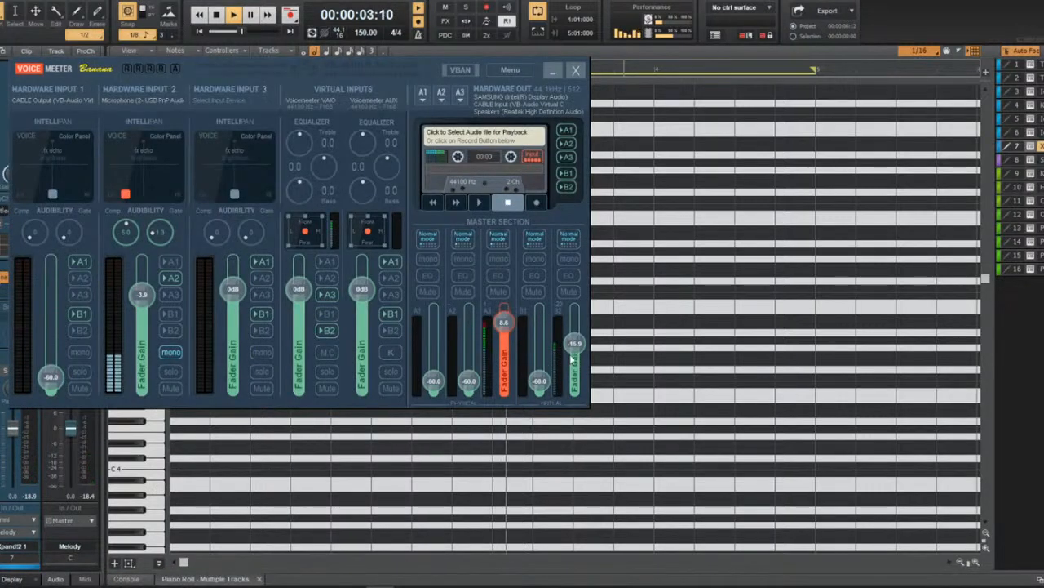
pyautogui.moveTo(575, 343); pyautogui.dragTo(561, 430)
# Set VoiceMeeter's A2, B1 and B2 output faders to 0 dB and lower the Voicemeeter VAIO input fader.
pyautogui.moveTo(469, 381); pyautogui.dragTo(470, 330)
pyautogui.moveTo(538, 381); pyautogui.dragTo(539, 330)
pyautogui.moveTo(575, 375); pyautogui.dragTo(574, 330)
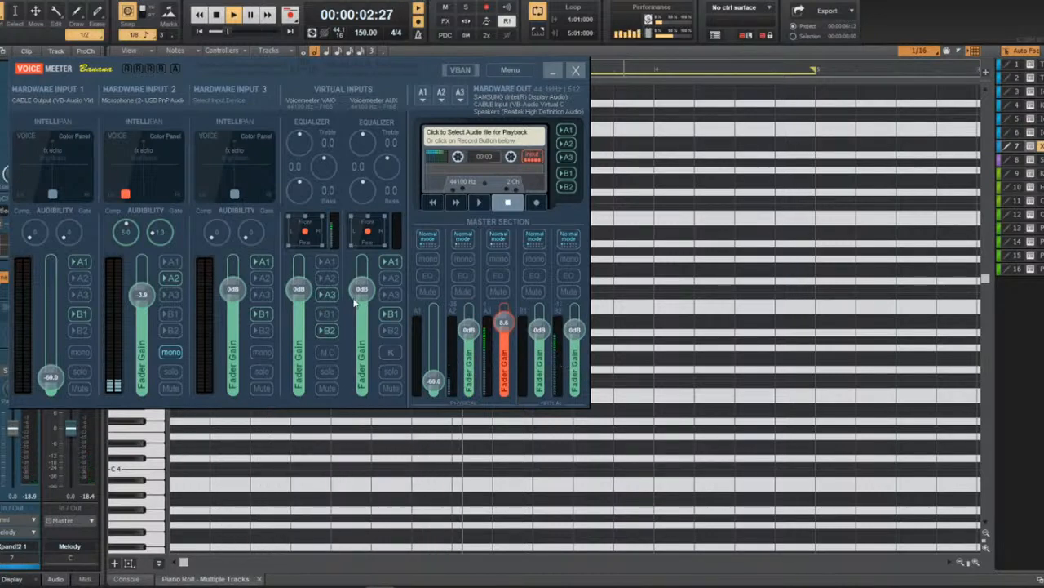
pyautogui.moveTo(305, 293); pyautogui.dragTo(305, 316)
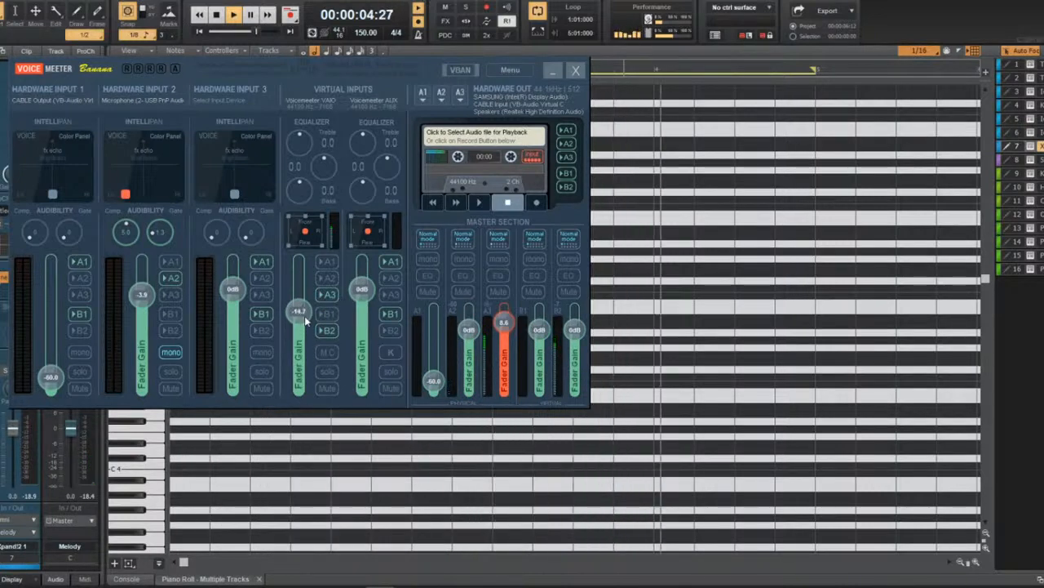
# Switch from VoiceMeeter to OBS Studio to check the captured audio, and return to Cakewalk.
pyautogui.click(365, 461)
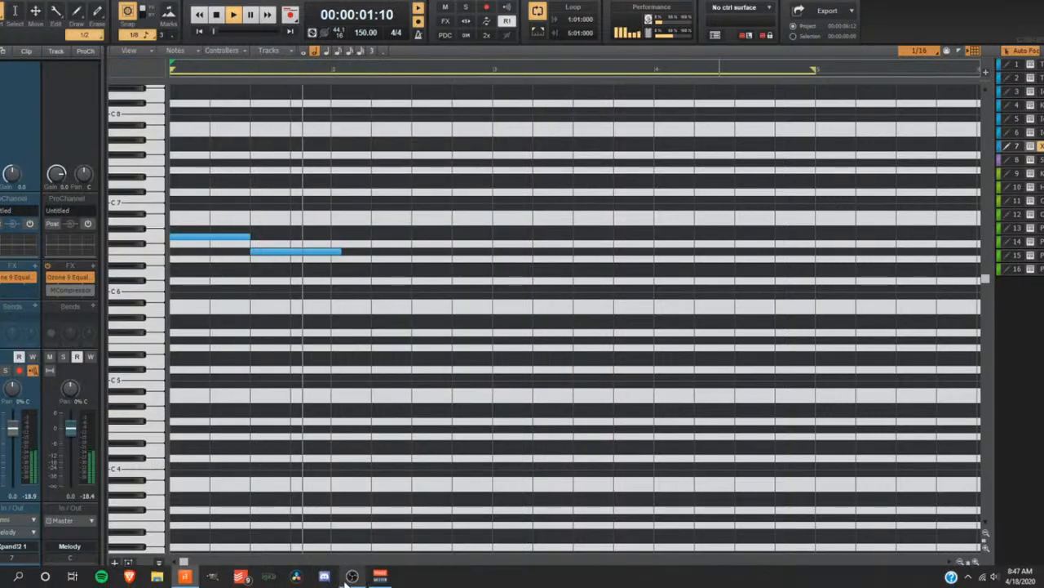
pyautogui.click(351, 576)
pyautogui.click(352, 576)
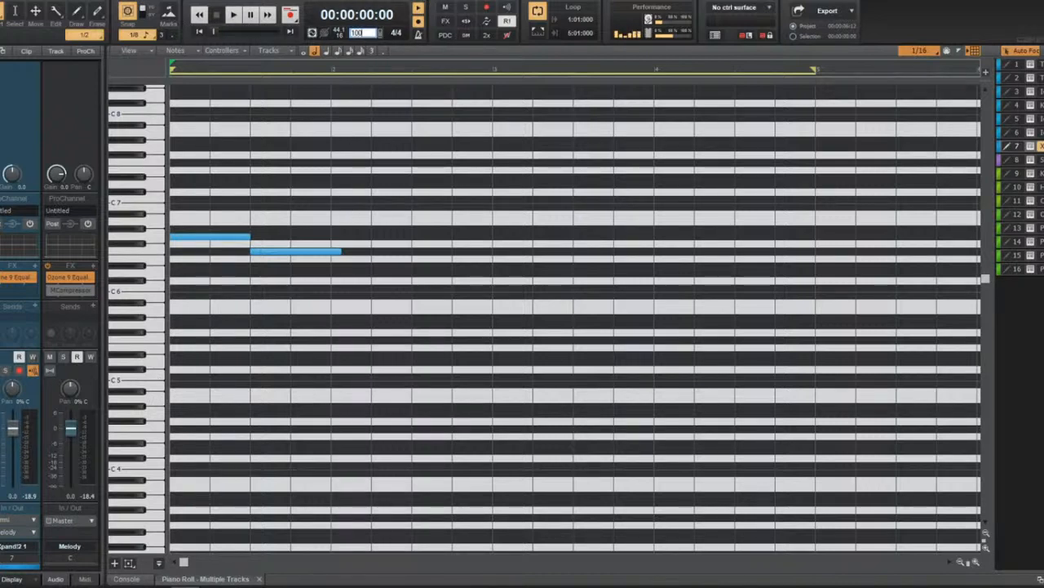
# Set the project tempo to 100 and play the two notes back.
pyautogui.press('Return')
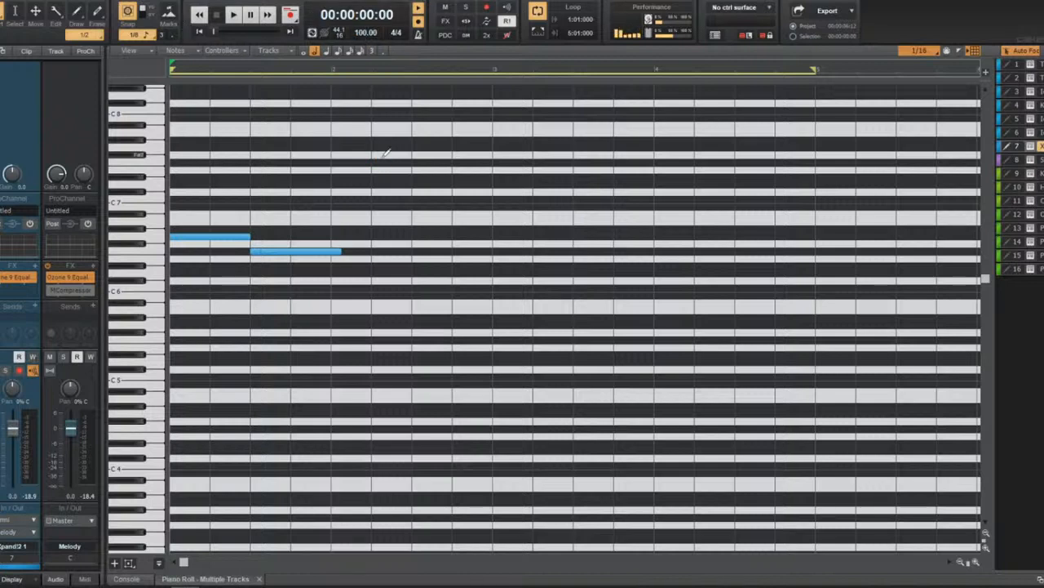
pyautogui.press('space')
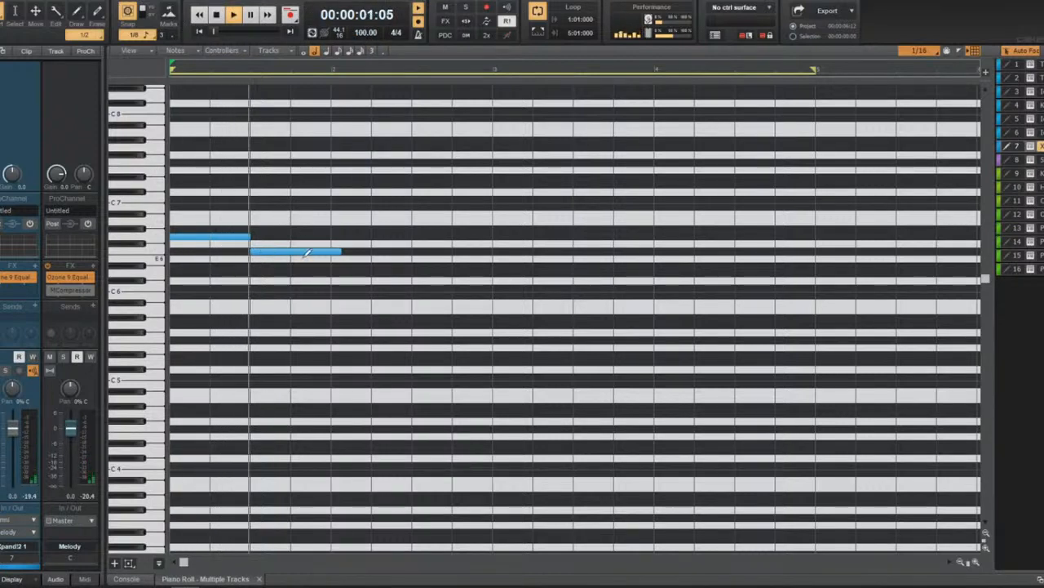
pyautogui.press('space')
# Shorten the F6 note to a quarter note and add a G6 quarter note on beat 4 of bar 1.
pyautogui.moveTo(301, 250)
pyautogui.mouseDown()
pyautogui.moveTo(329, 250)
pyautogui.moveTo(335, 237)
pyautogui.moveTo(279, 253)
pyautogui.moveTo(292, 250)
pyautogui.mouseUp()
pyautogui.press('space')
pyautogui.press('space')
pyautogui.hotkey('ctrl', 'z')
# Switch to VoiceMeeter, raise the Voicemeeter VAIO input fader slightly, and return to Cakewalk.
pyautogui.moveTo(343, 574)
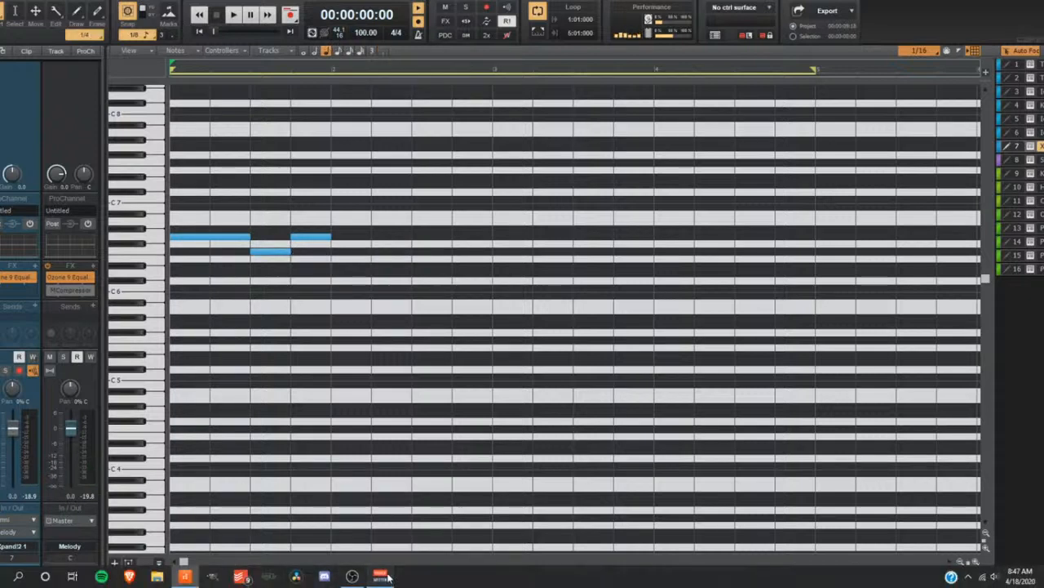
pyautogui.click(380, 576)
pyautogui.moveTo(295, 308); pyautogui.dragTo(299, 298)
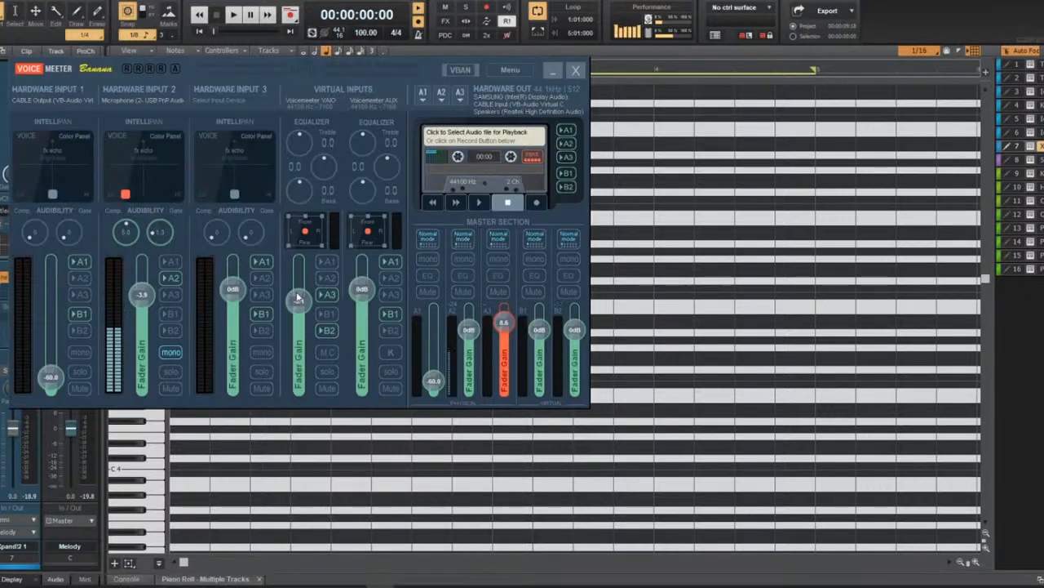
pyautogui.click(657, 276)
# Play the melody back and add an Ab6 half note at the start of bar 2.
pyautogui.press('space')
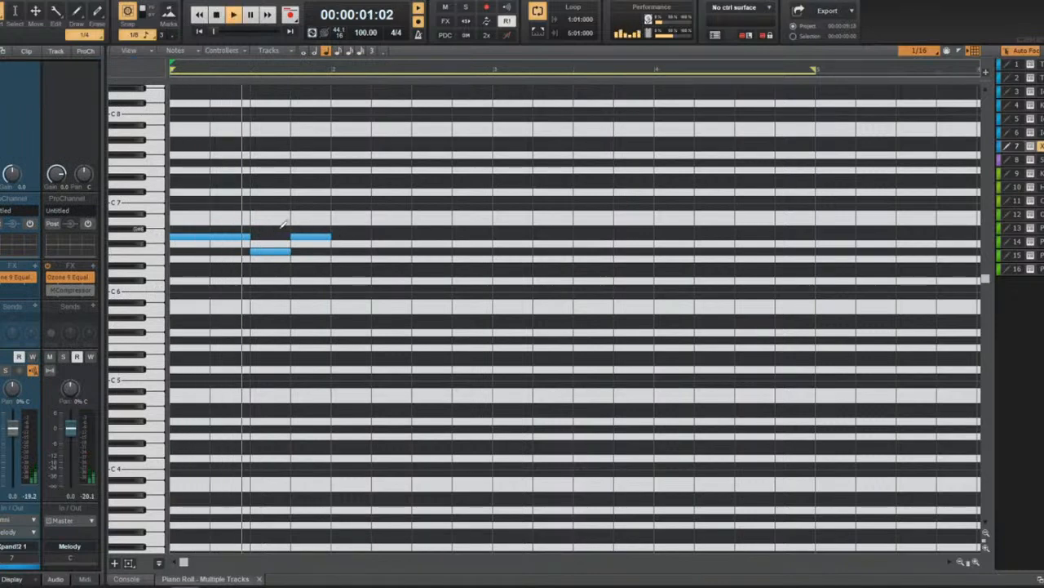
pyautogui.press('space')
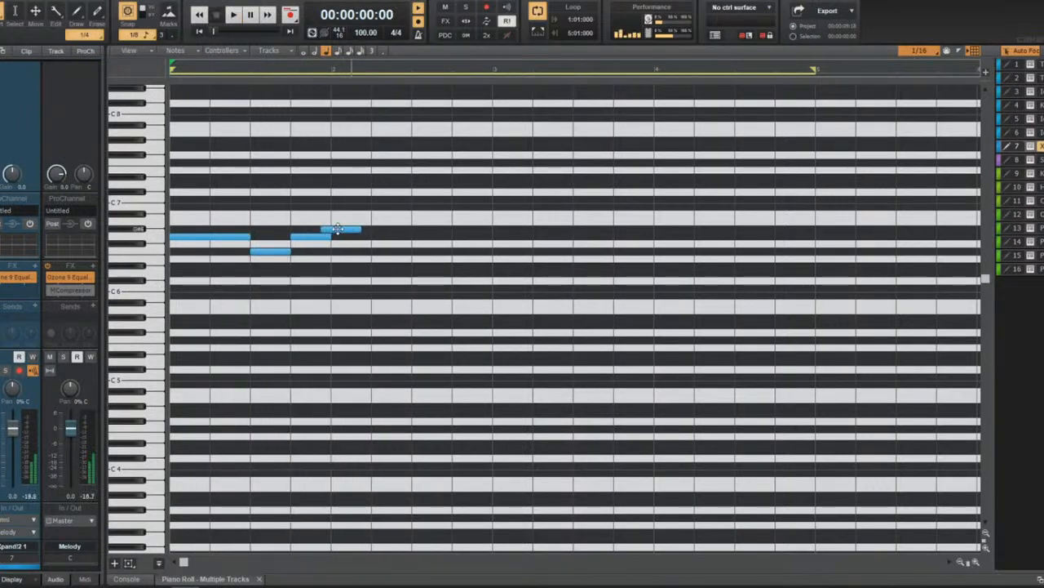
pyautogui.moveTo(406, 230); pyautogui.dragTo(414, 231)
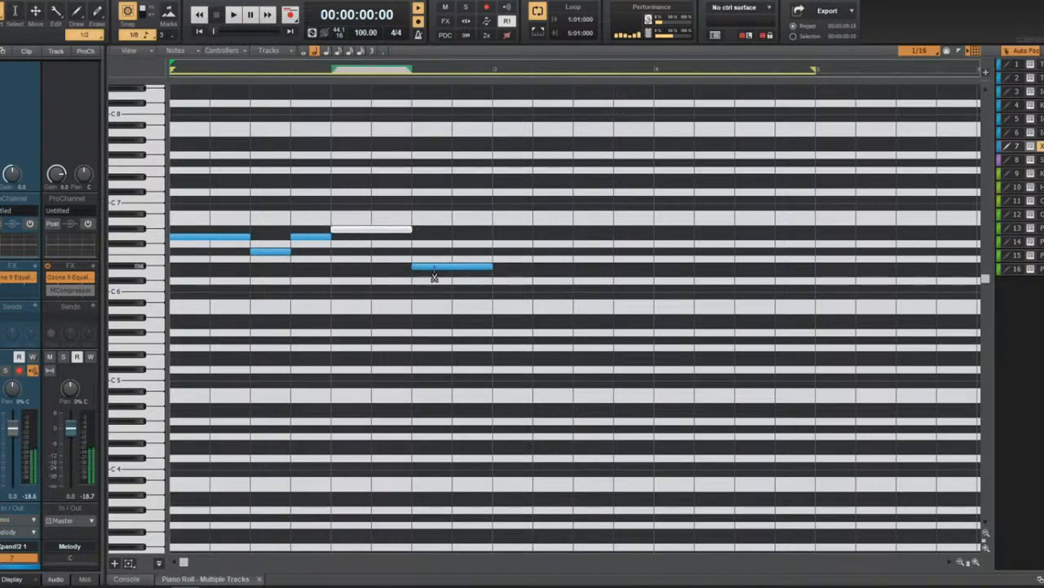
# Complete bar 2 with quarter notes on Eb6 at beat 3 and D6 at beat 4, playing the melody back.
pyautogui.click(455, 275)
pyautogui.press('space')
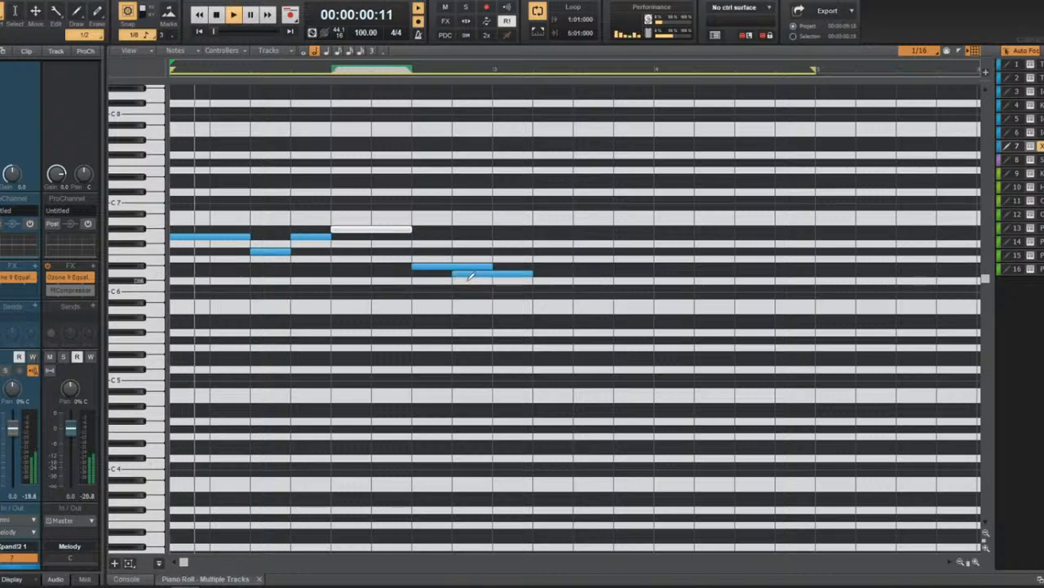
pyautogui.moveTo(490, 267); pyautogui.dragTo(451, 267)
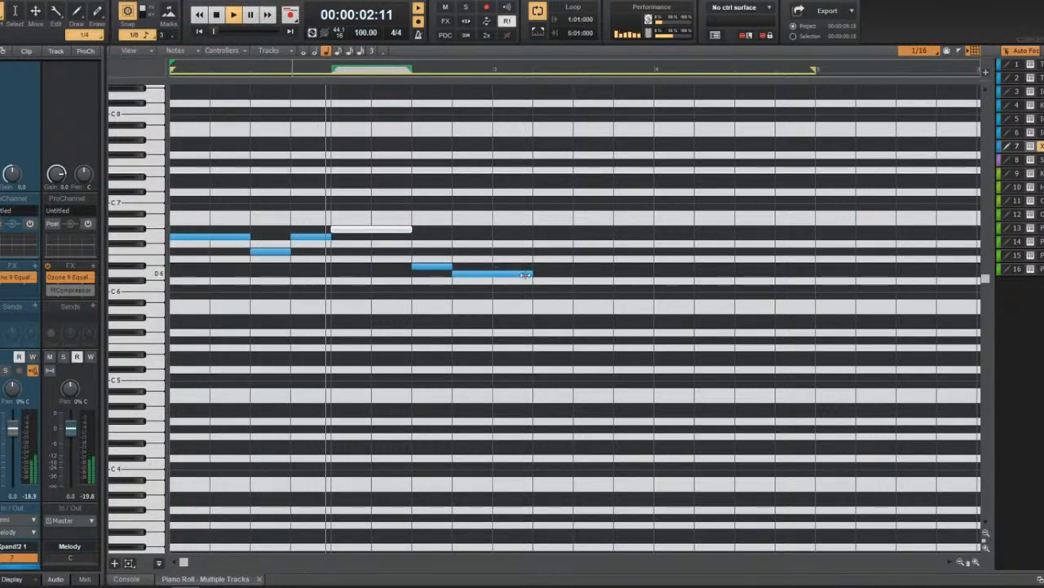
pyautogui.moveTo(529, 275); pyautogui.dragTo(492, 276)
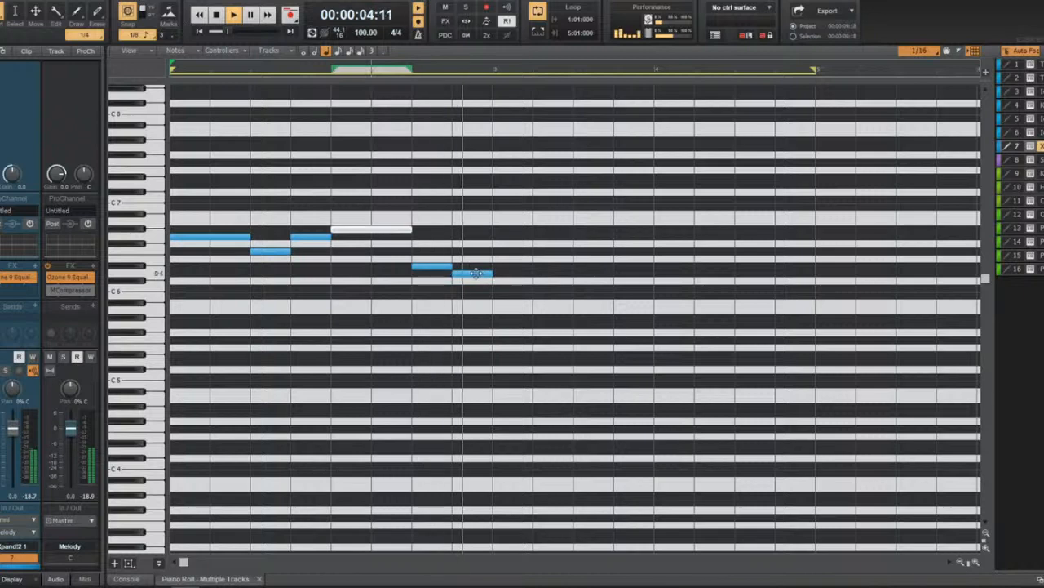
pyautogui.press('space')
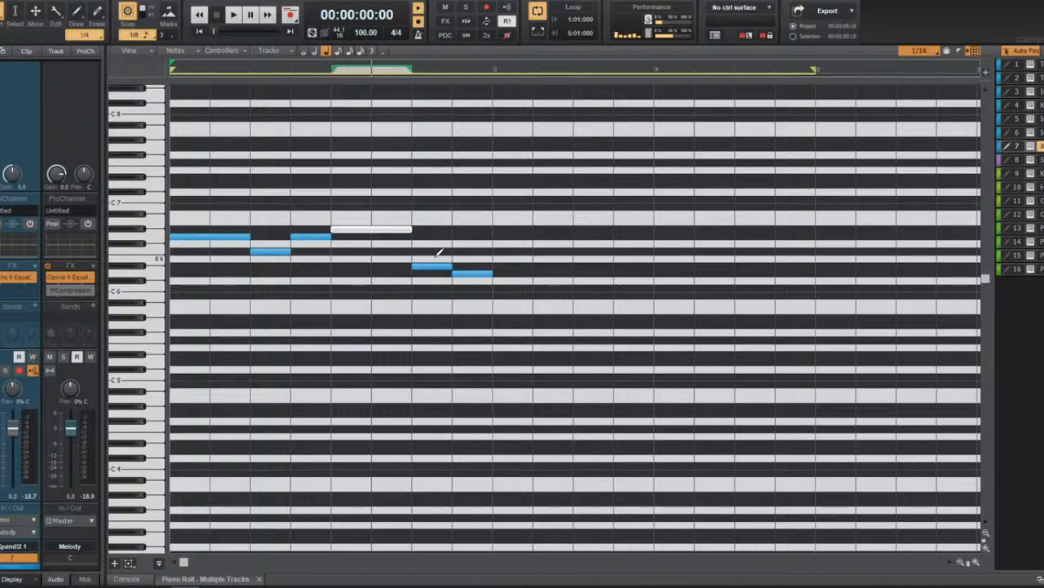
# Add a half note above G6 at the start of bar 1, place it on C7, and play it back.
pyautogui.scroll(2, 438, 253)
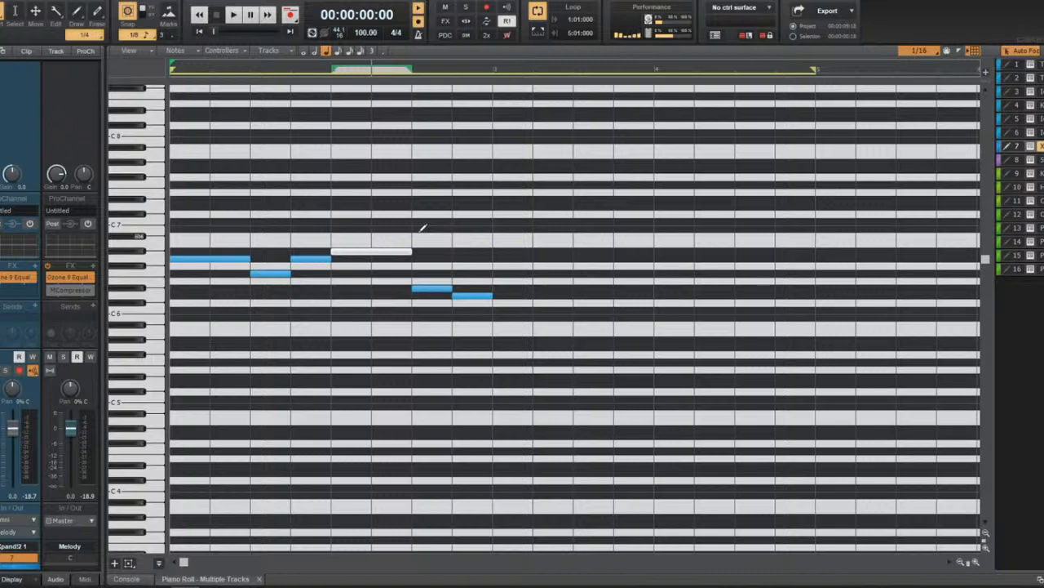
pyautogui.click(216, 258)
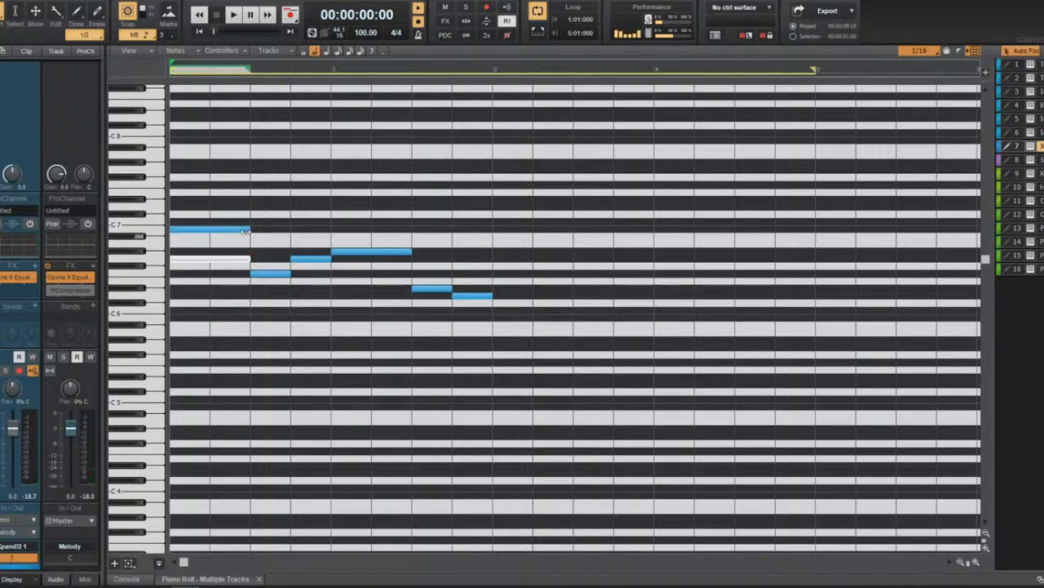
pyautogui.press('space')
pyautogui.click(265, 273)
pyautogui.press('space')
pyautogui.moveTo(206, 227); pyautogui.dragTo(206, 218)
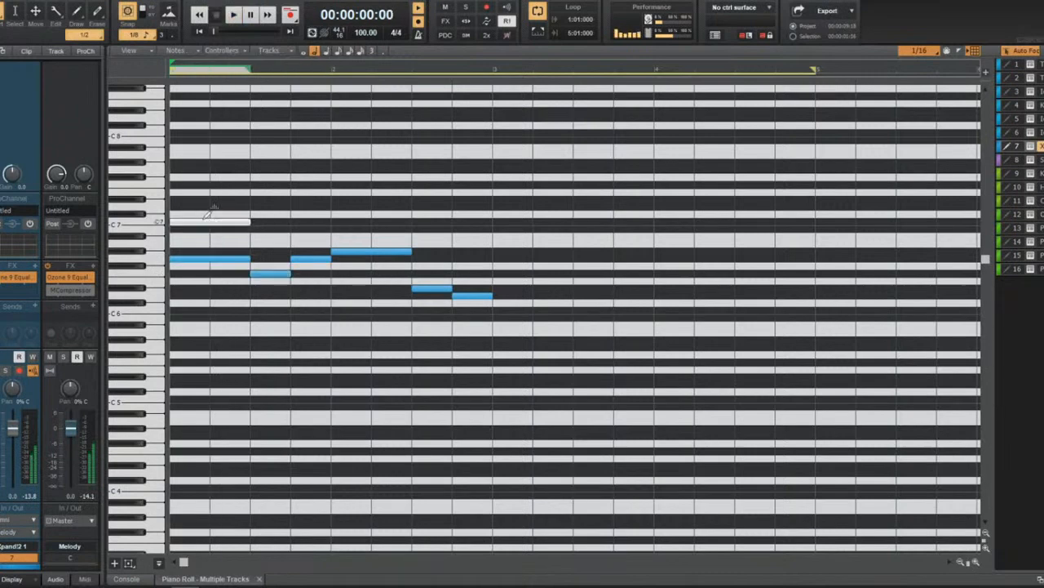
pyautogui.press('space')
# Add D7 quarter notes above the melody on beats 3 and 4 of bar 1.
pyautogui.click(257, 229)
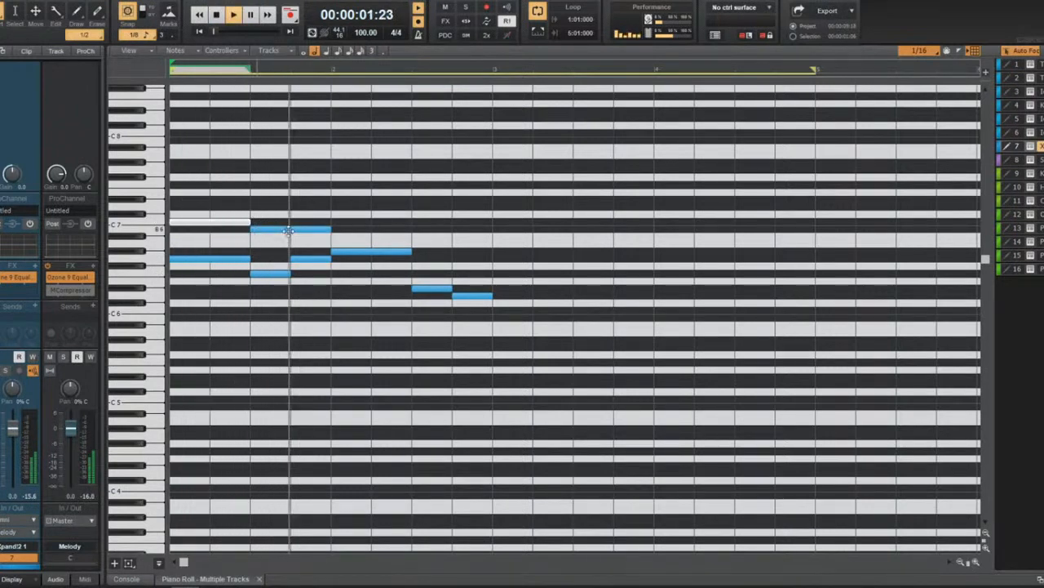
pyautogui.press('space')
pyautogui.moveTo(308, 229); pyautogui.dragTo(291, 208)
pyautogui.click(297, 208)
# Add quarter notes on Eb7, D7 and B6 at beats 1, 3 and 4 of bar 2 and play the harmony back.
pyautogui.click(333, 200)
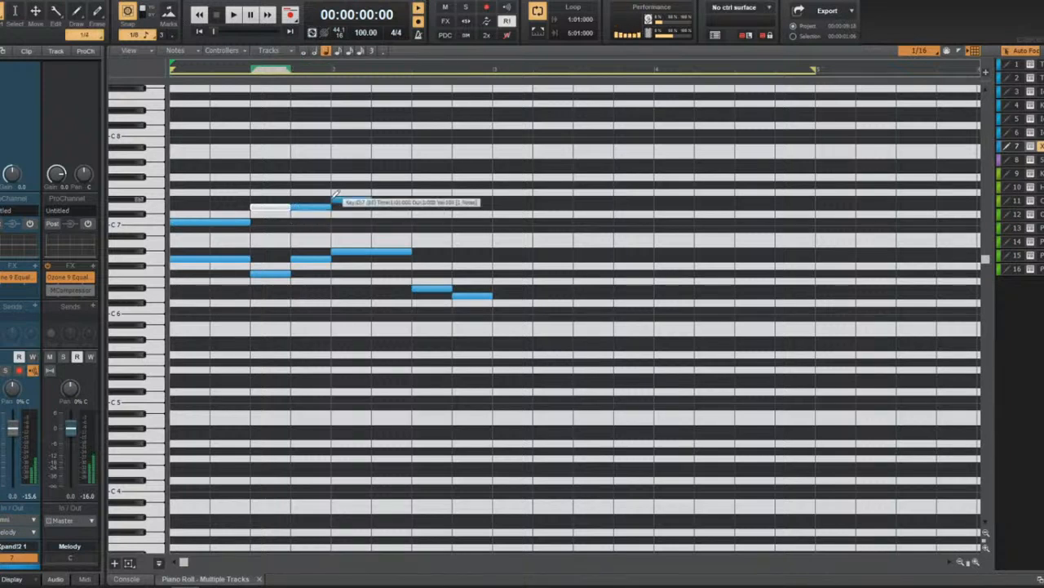
pyautogui.click(455, 229)
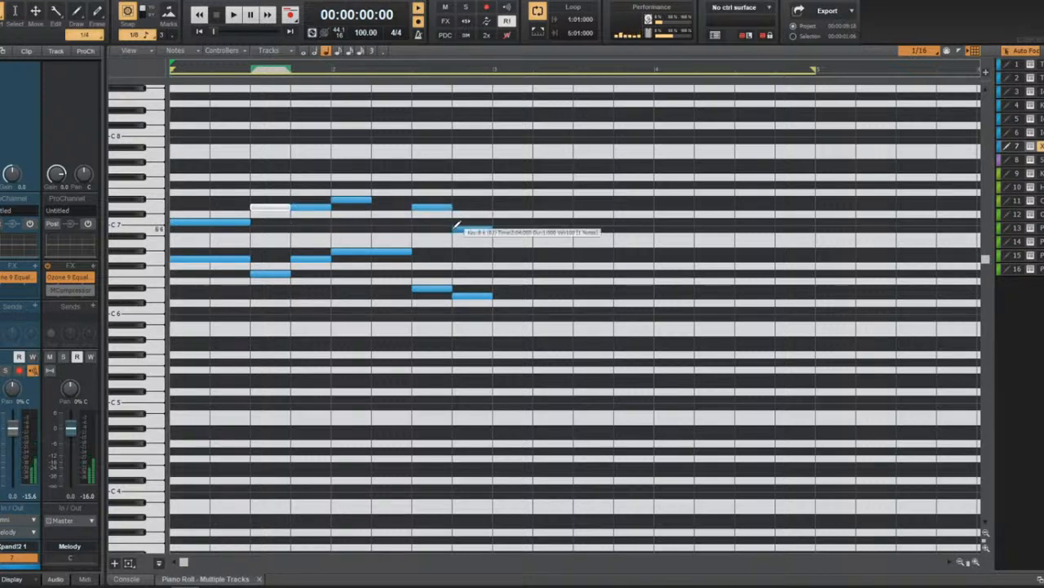
pyautogui.press('space')
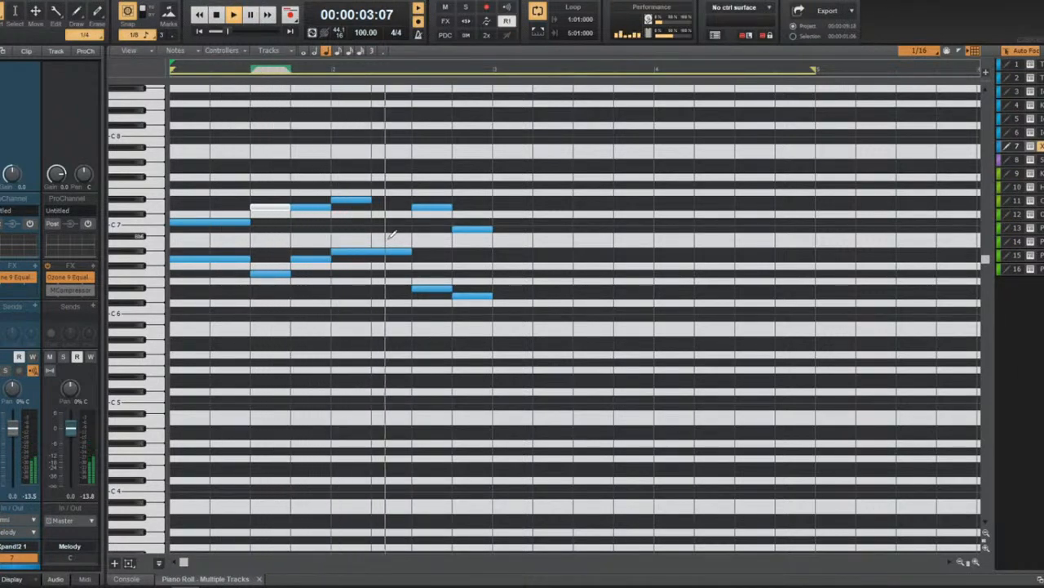
pyautogui.press('space')
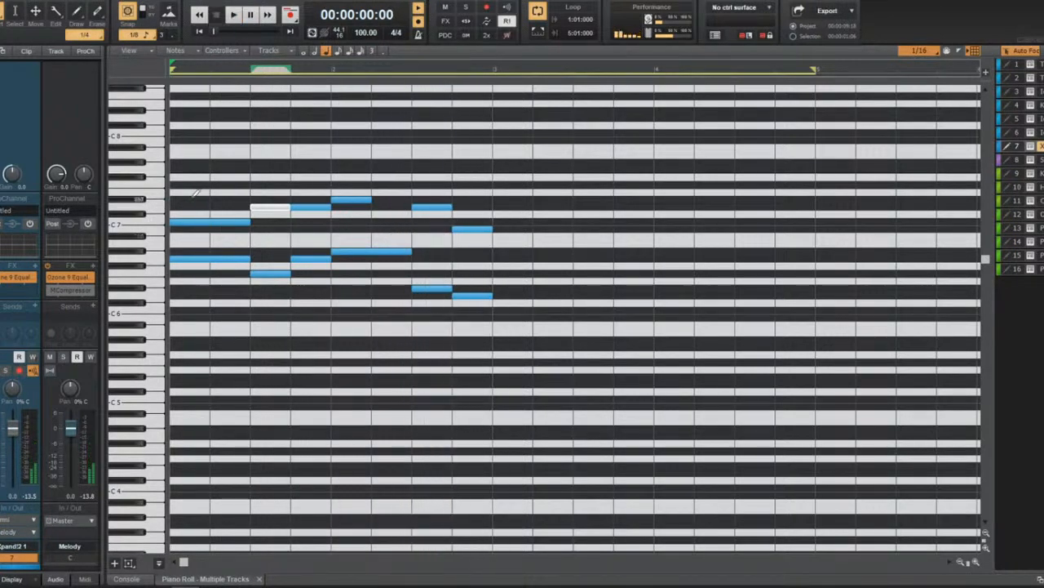
# Add a top voice of about half notes on Eb7 and G7 in bar 1 and F7 and Ab7 in bar 2, and play it back.
pyautogui.click(190, 221)
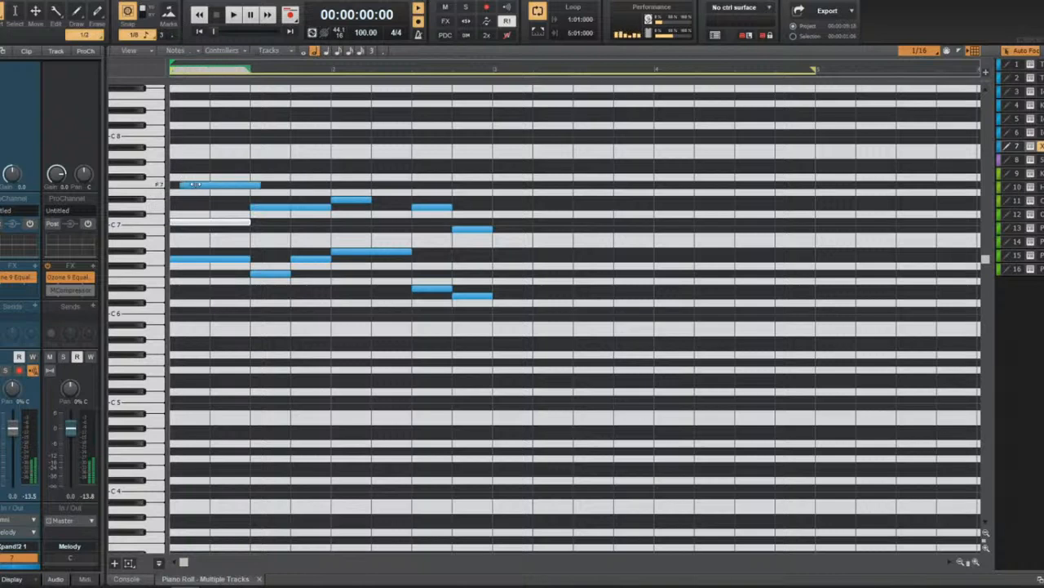
pyautogui.moveTo(200, 184); pyautogui.dragTo(192, 197)
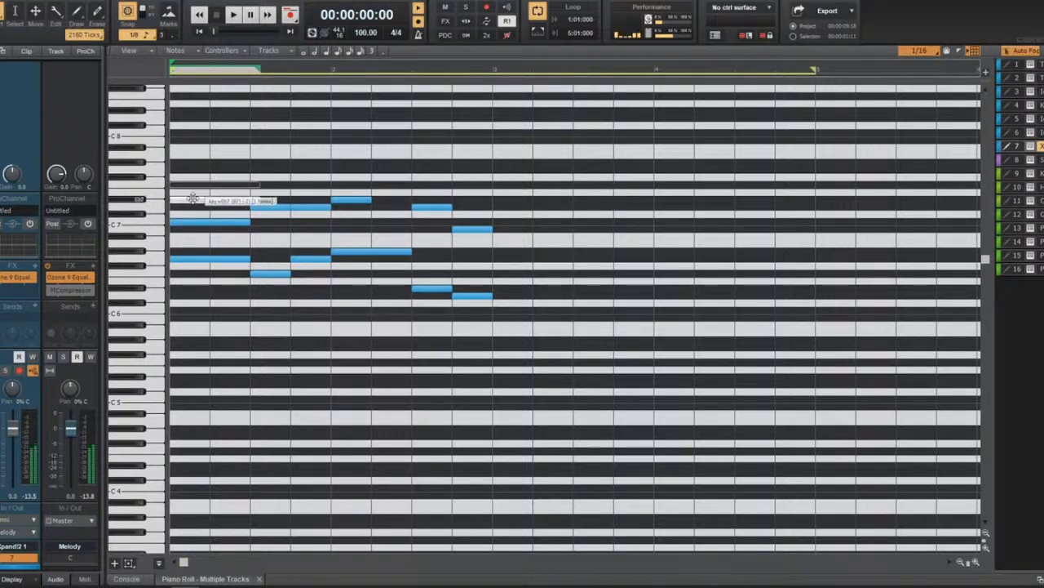
pyautogui.click(250, 171)
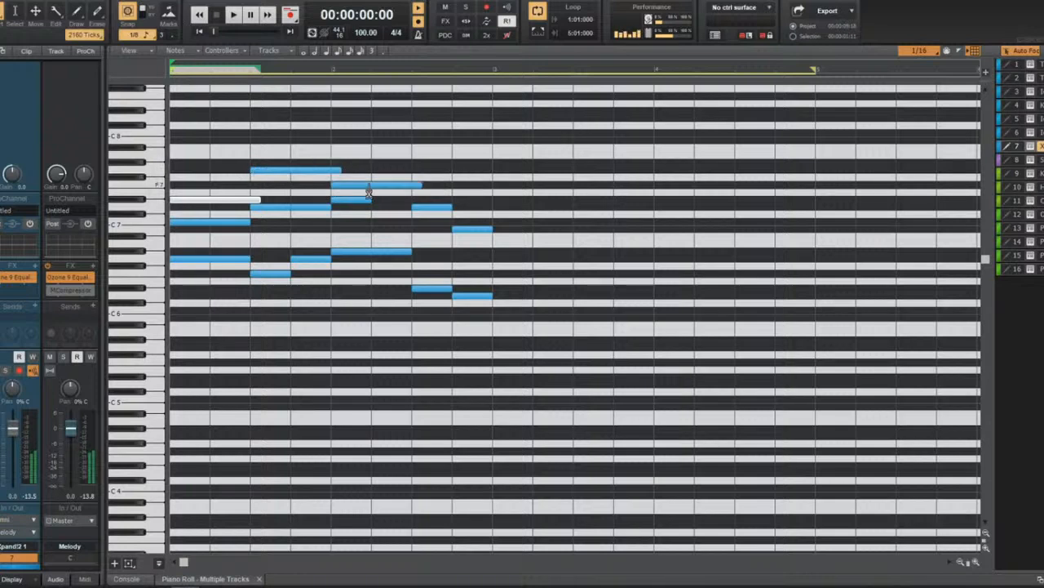
pyautogui.moveTo(411, 168); pyautogui.dragTo(413, 160)
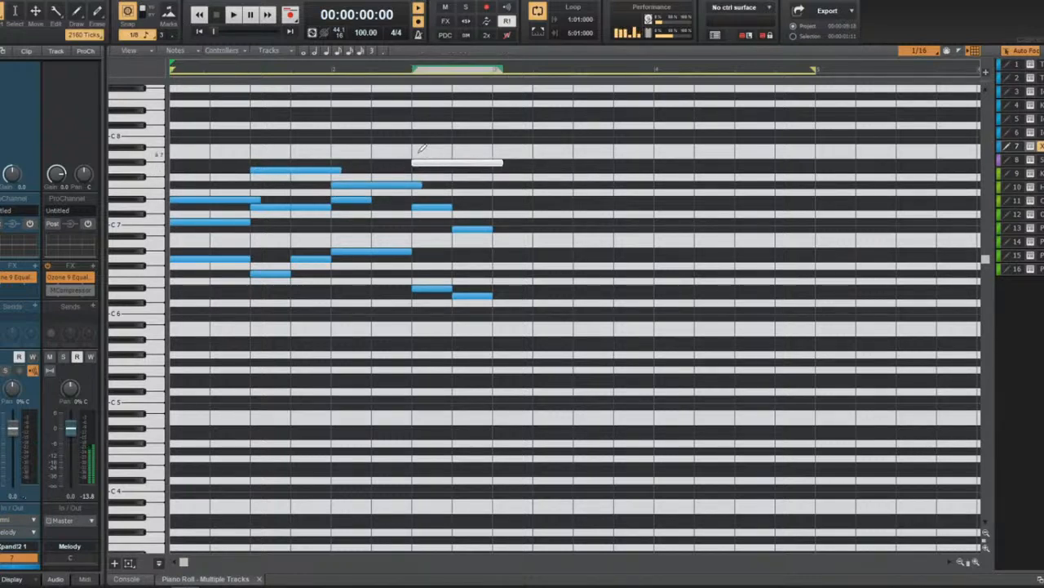
pyautogui.press('space')
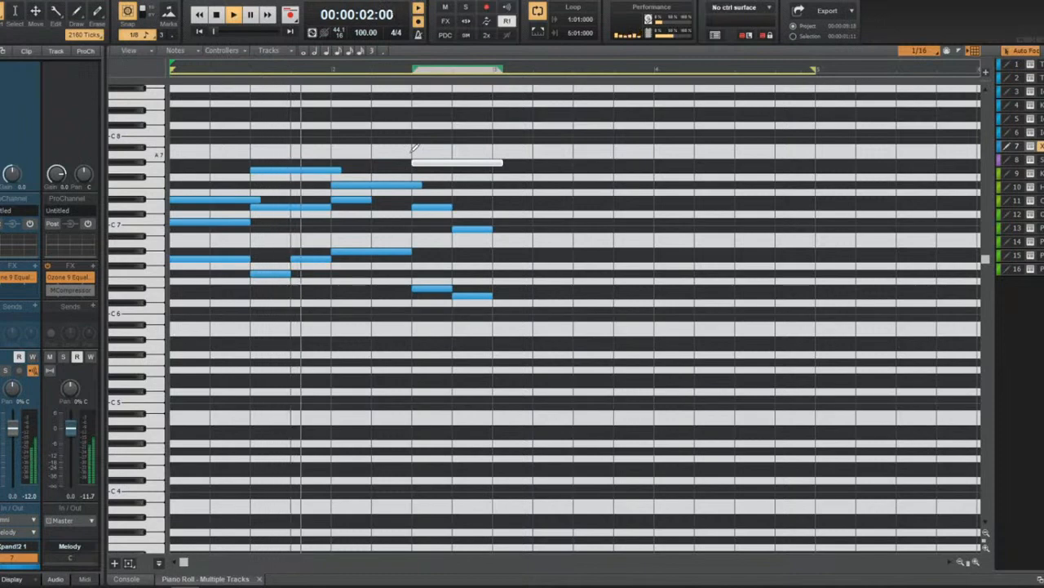
pyautogui.press('space')
# Move the top-voice notes to F7 on beat 3 of bar 1 and G7 on beat 1 of bar 2, and play them back.
pyautogui.moveTo(336, 185)
pyautogui.mouseDown()
pyautogui.moveTo(336, 170)
pyautogui.moveTo(303, 173)
pyautogui.moveTo(301, 186)
pyautogui.mouseUp()
pyautogui.press('space')
pyautogui.press('space')
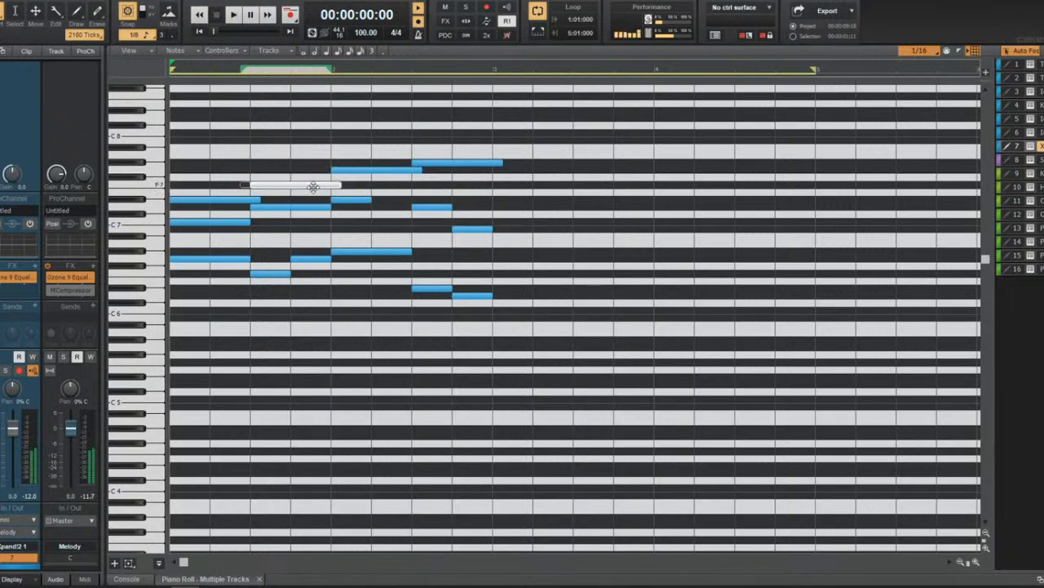
pyautogui.press('space')
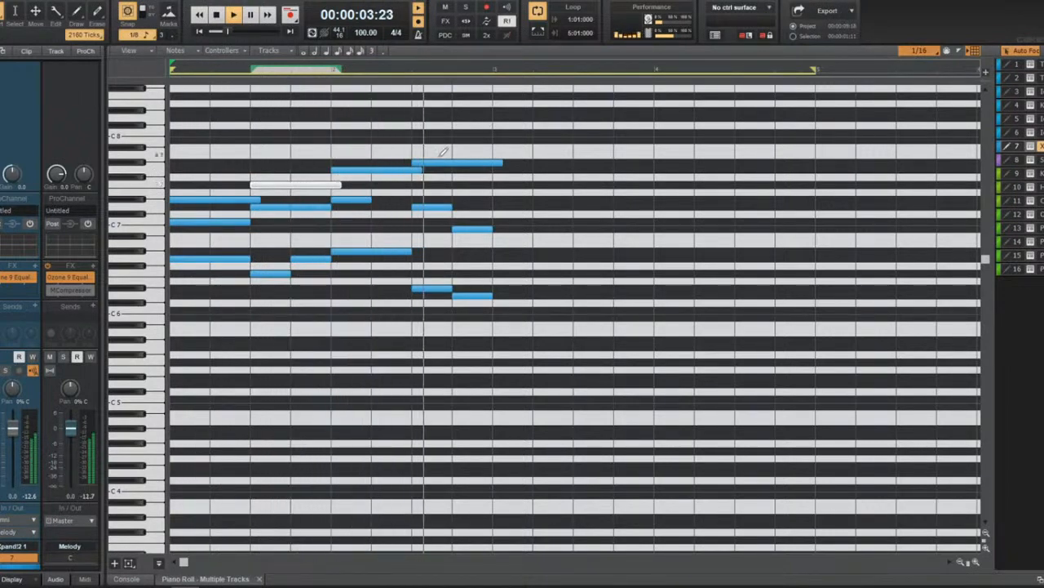
pyautogui.press('space')
# Lower the last top-voice note to F7, play the result, and trim the G7 in bar 2 to a half note.
pyautogui.moveTo(449, 163); pyautogui.dragTo(448, 188)
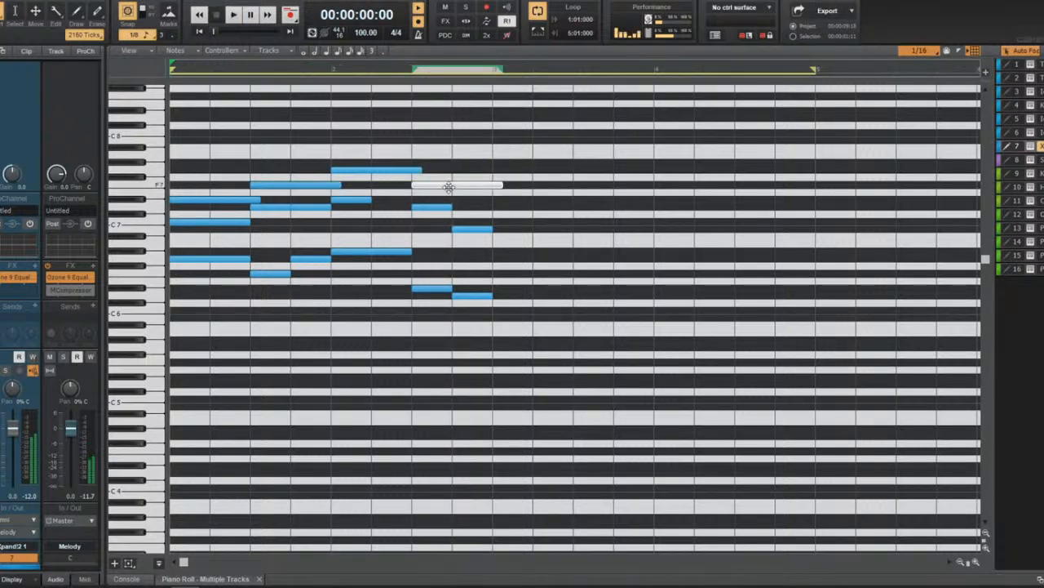
pyautogui.press('space')
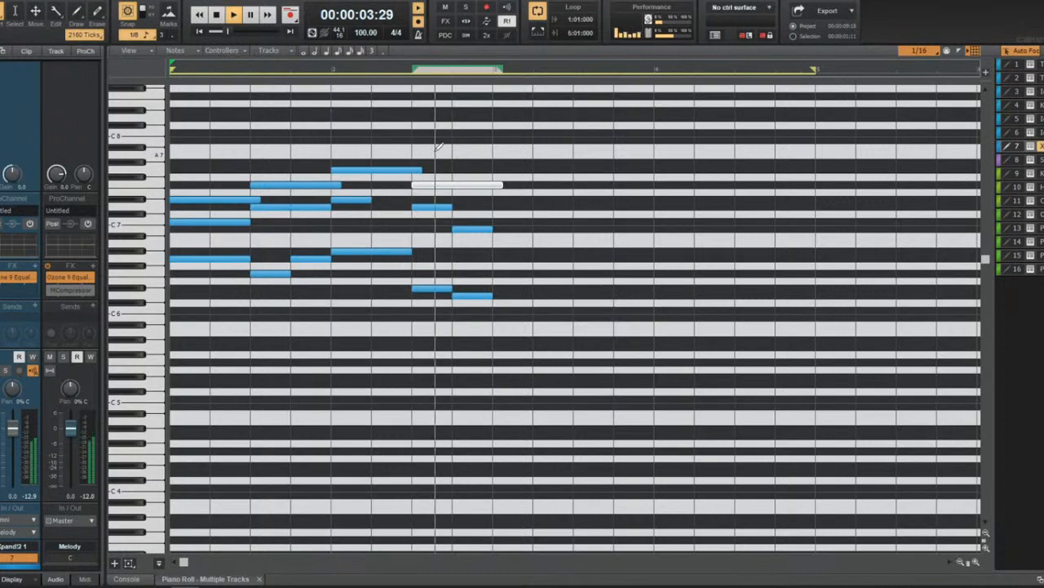
pyautogui.press('space')
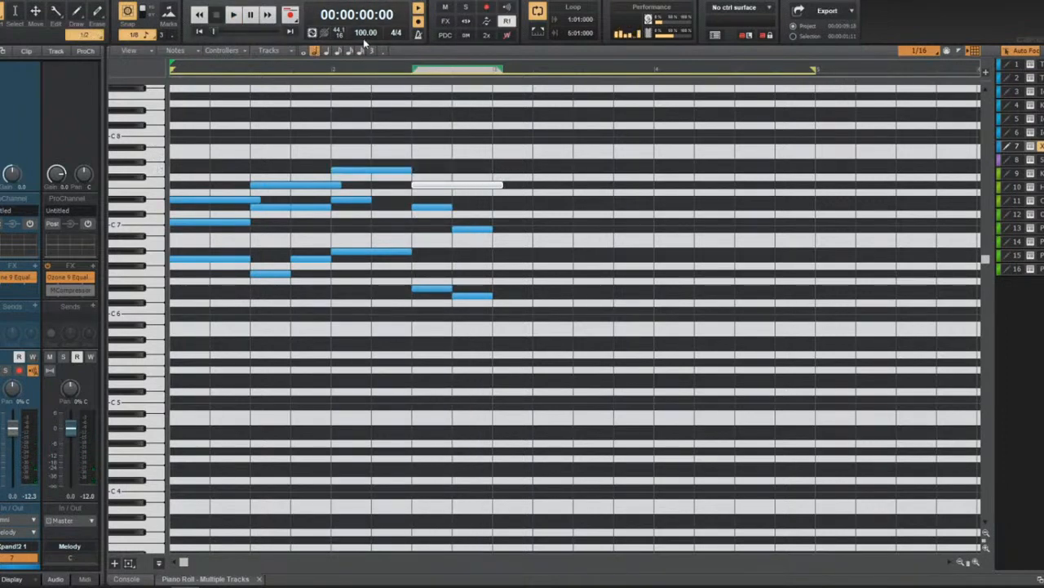
# Set the project tempo to 135 and play the melody back.
pyautogui.doubleClick(364, 34)
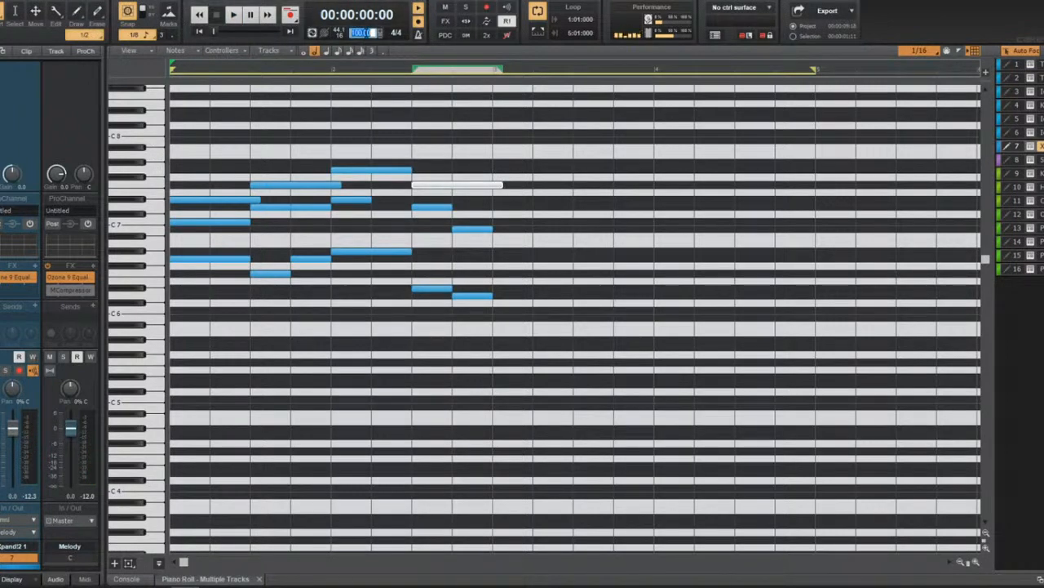
pyautogui.write('135')
pyautogui.press('Return')
pyautogui.press('space')
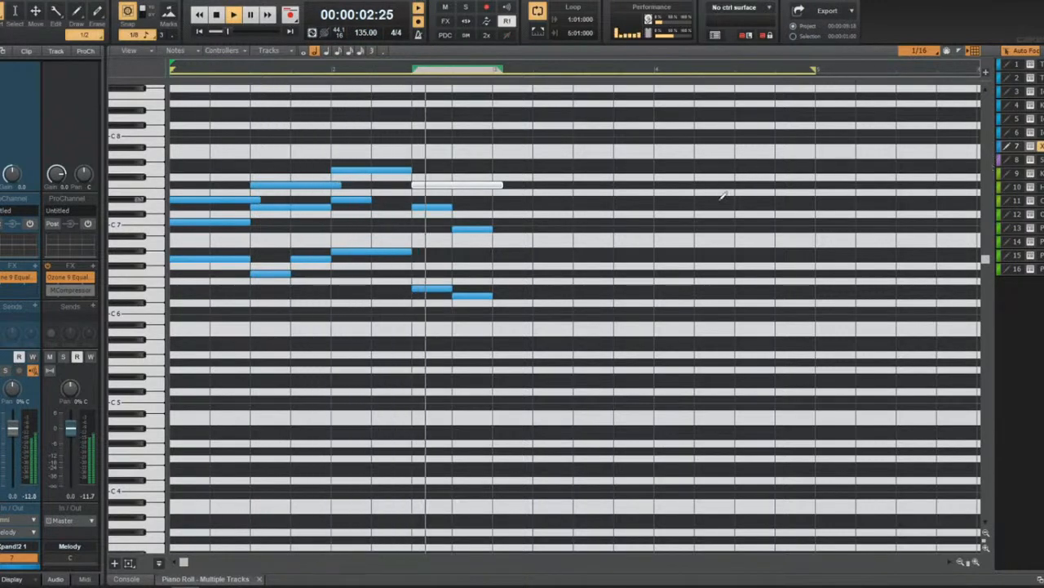
pyautogui.press('space')
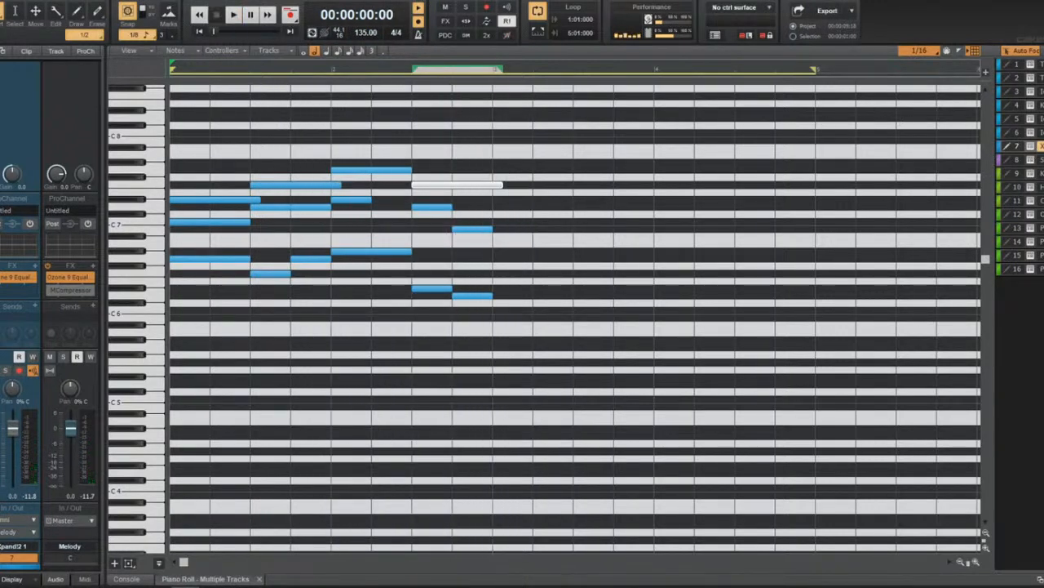
# Select all the notes and transpose them down eight semitones, with the first top note on G6, and start playback.
pyautogui.rightClick(934, 147)
pyautogui.click(955, 147)
pyautogui.click(876, 174)
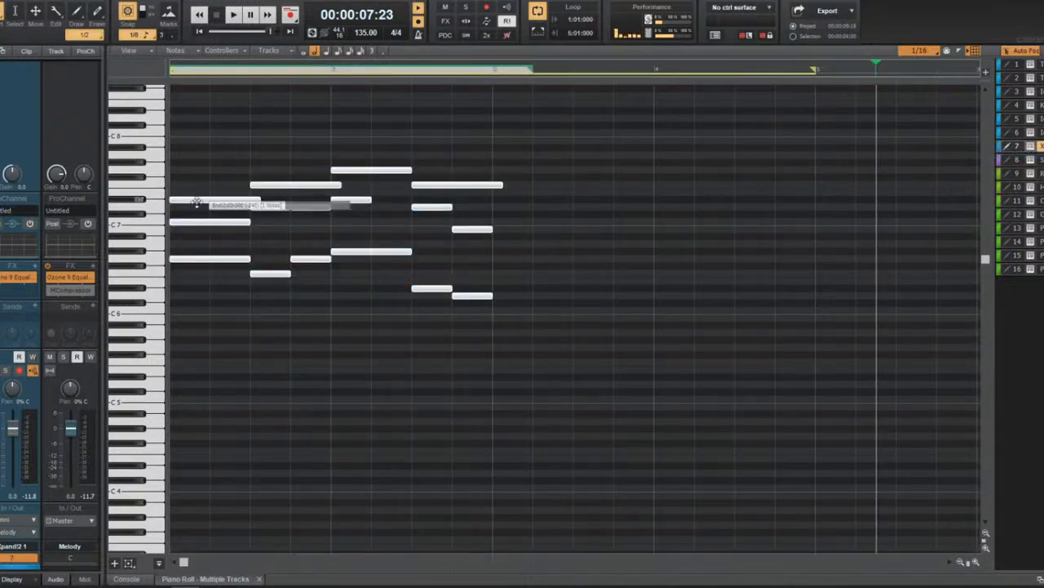
pyautogui.moveTo(196, 201); pyautogui.dragTo(172, 259)
pyautogui.press('space')
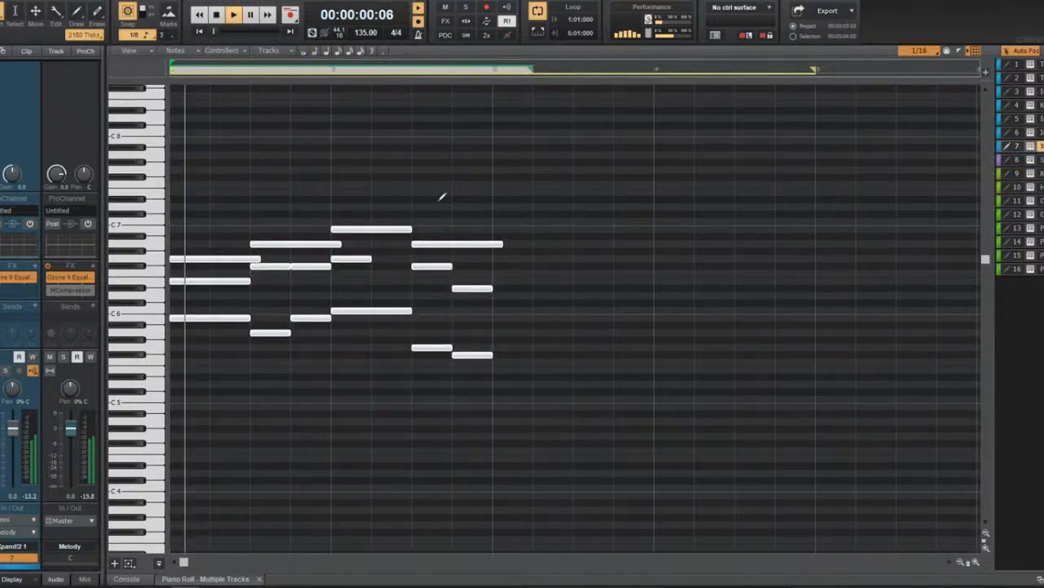
# Open the track's Xpand!2 instrument and audition its piano presets in order up to the Piano + Soft Pad preset.
pyautogui.click(1029, 147)
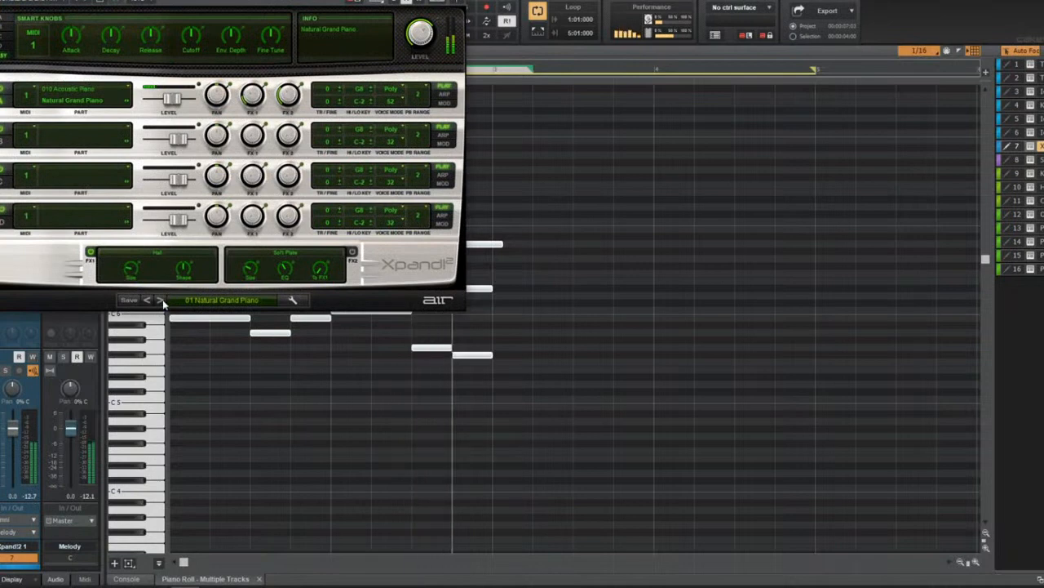
pyautogui.click(161, 299)
pyautogui.click(161, 300)
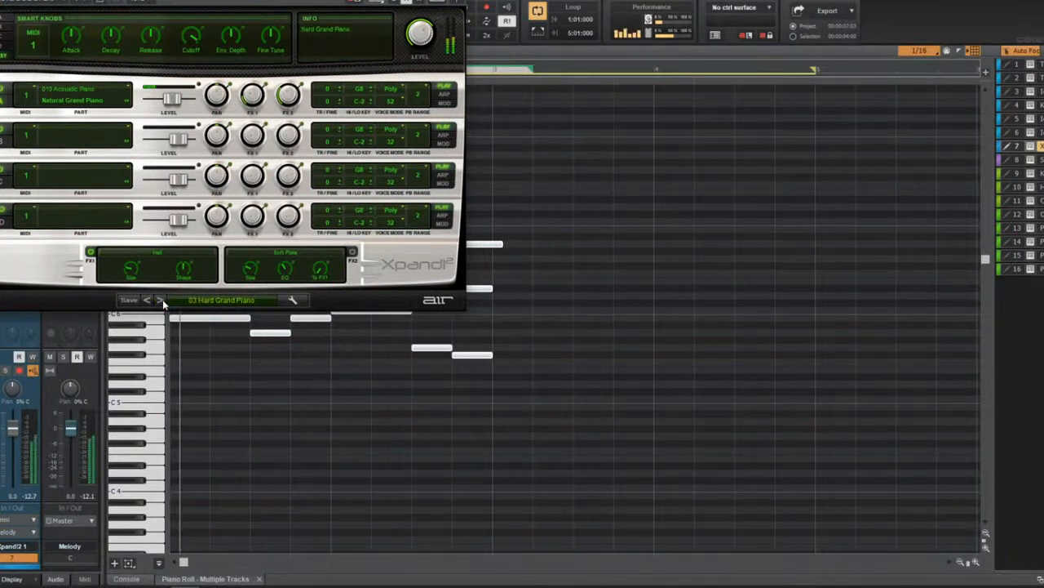
pyautogui.click(161, 300)
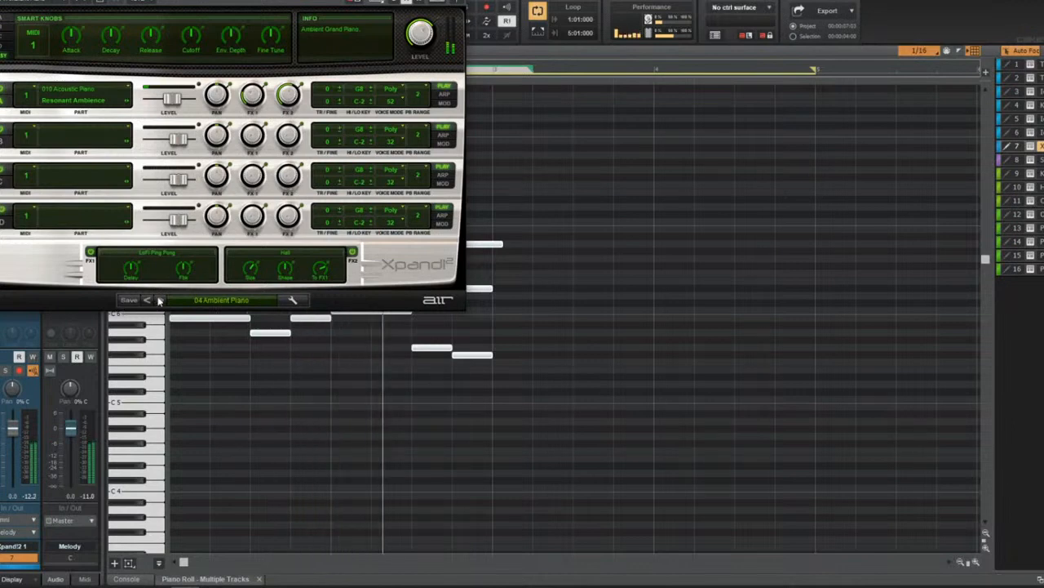
pyautogui.click(161, 300)
pyautogui.click(161, 300)
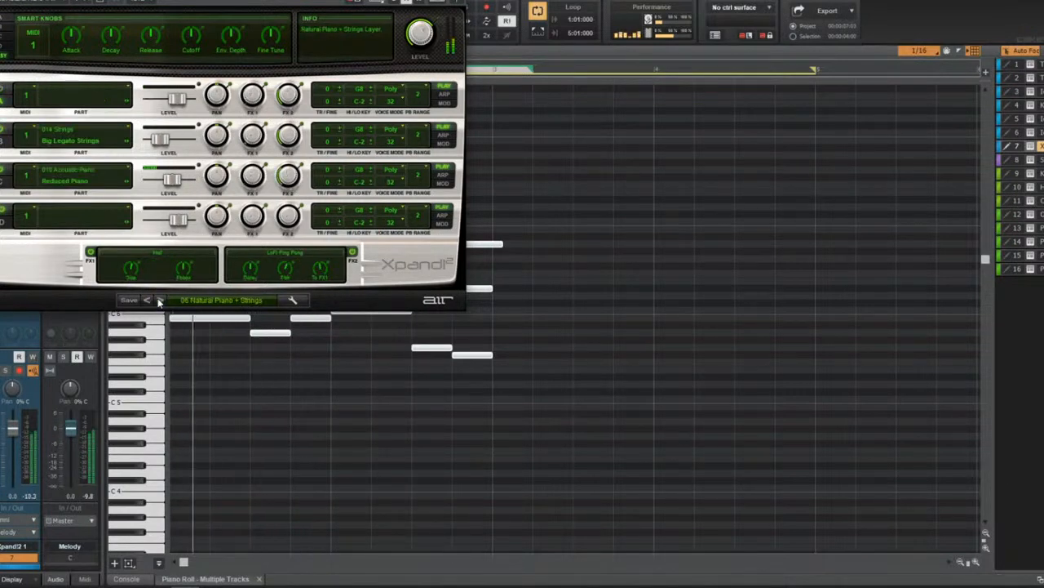
pyautogui.click(161, 300)
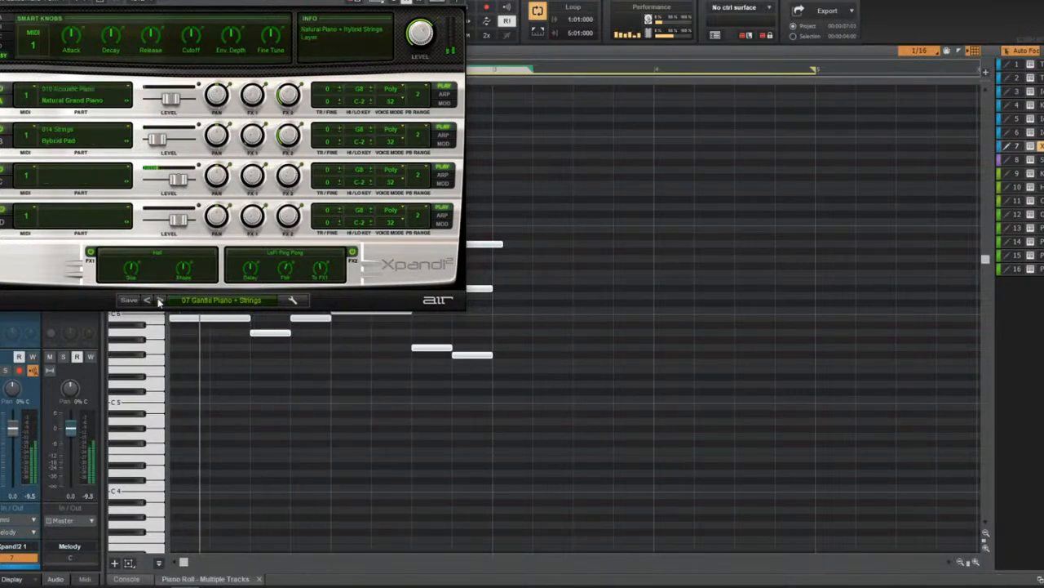
pyautogui.click(161, 300)
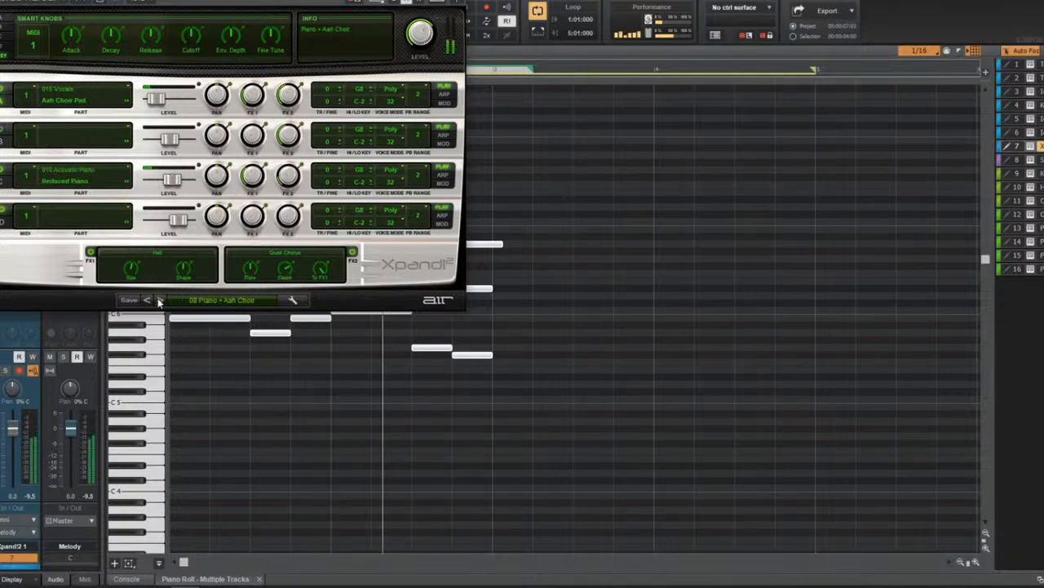
pyautogui.click(161, 299)
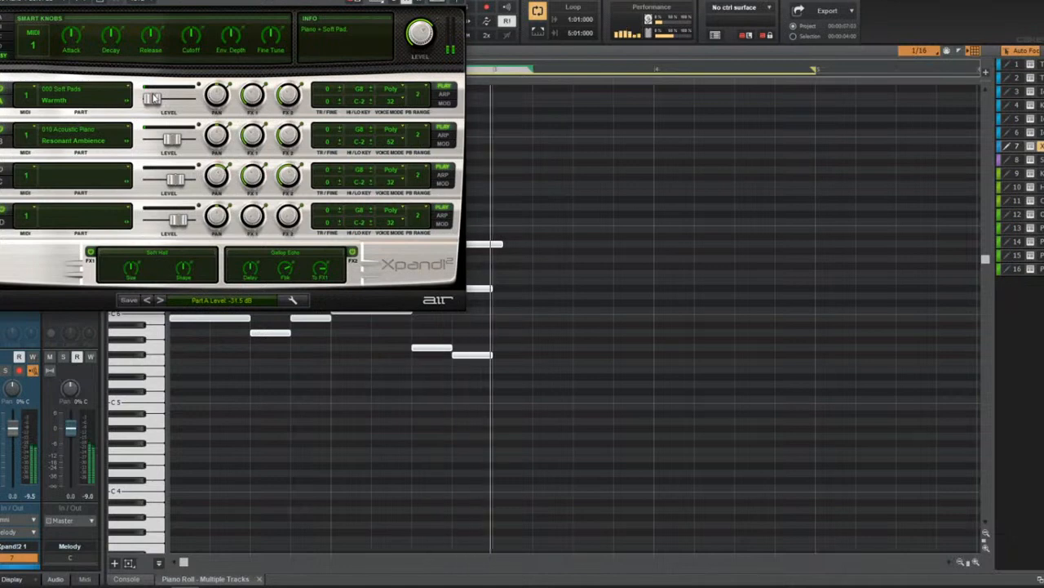
# Lower the Part A level to about -31.5 dB and switch off FX1, FX2 and Part A.
pyautogui.moveTo(163, 97); pyautogui.dragTo(157, 98)
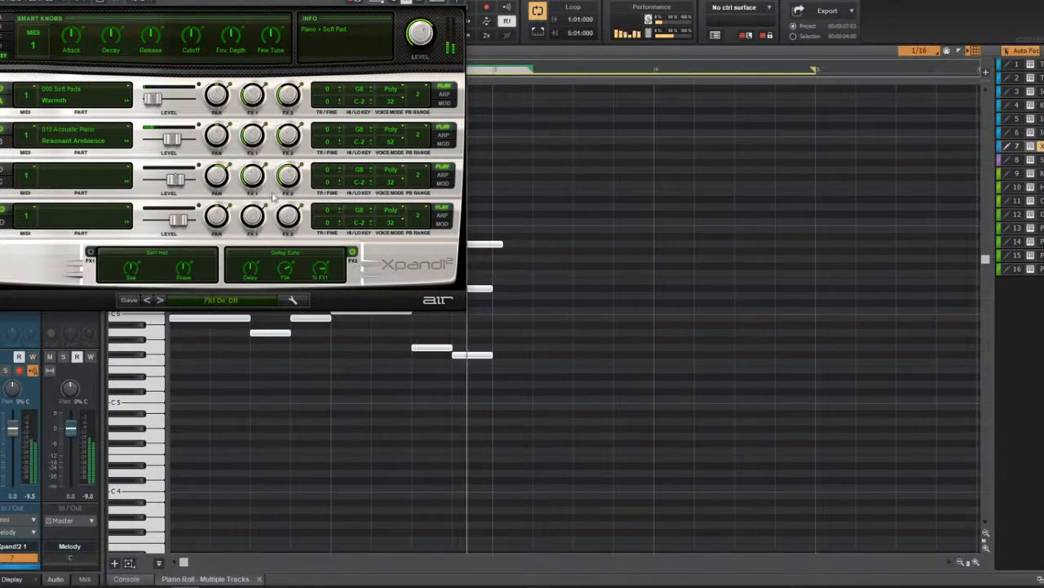
pyautogui.click(351, 251)
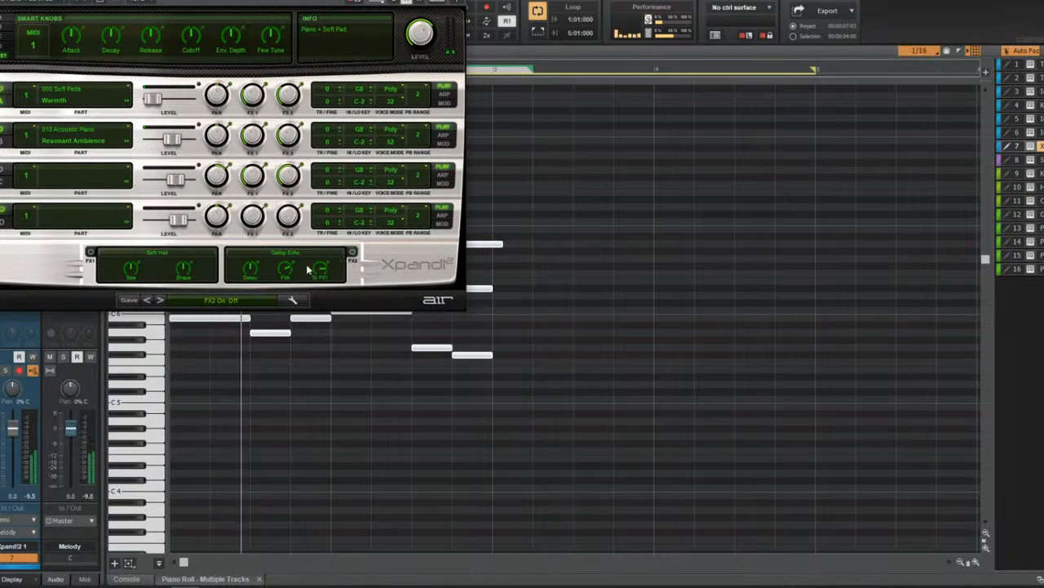
pyautogui.click(10, 90)
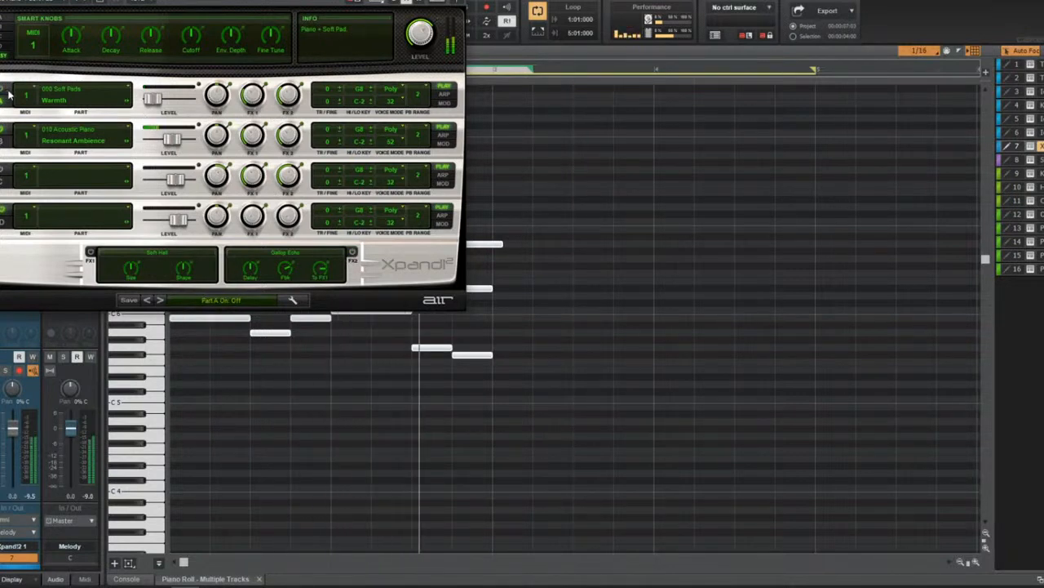
# Load the 10 Low-Pad-Piano preset, switch off Part B, set the Part A FX1 send to about -25.3 dB, and close the instrument.
pyautogui.click(160, 301)
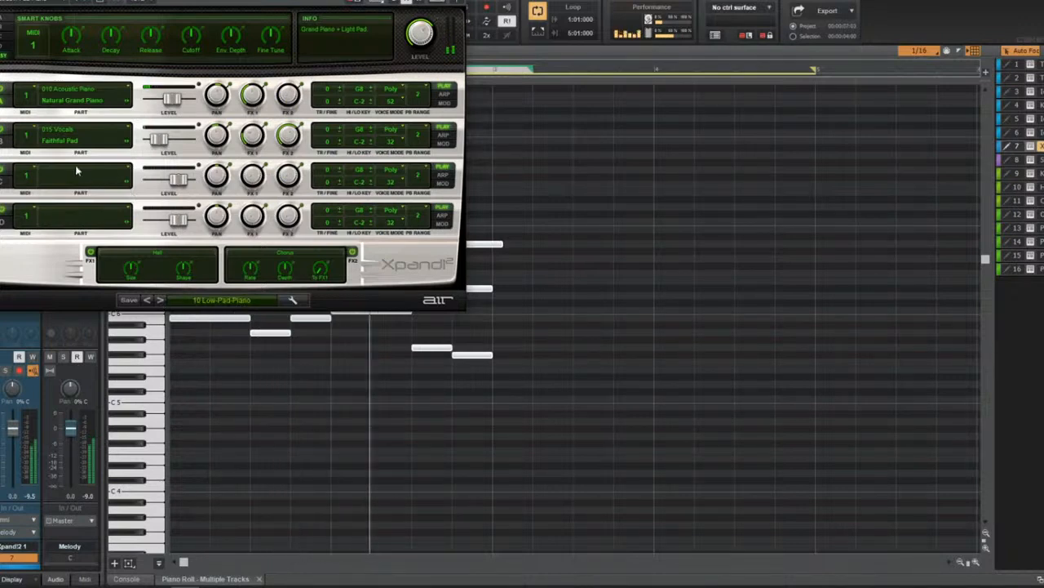
pyautogui.click(11, 130)
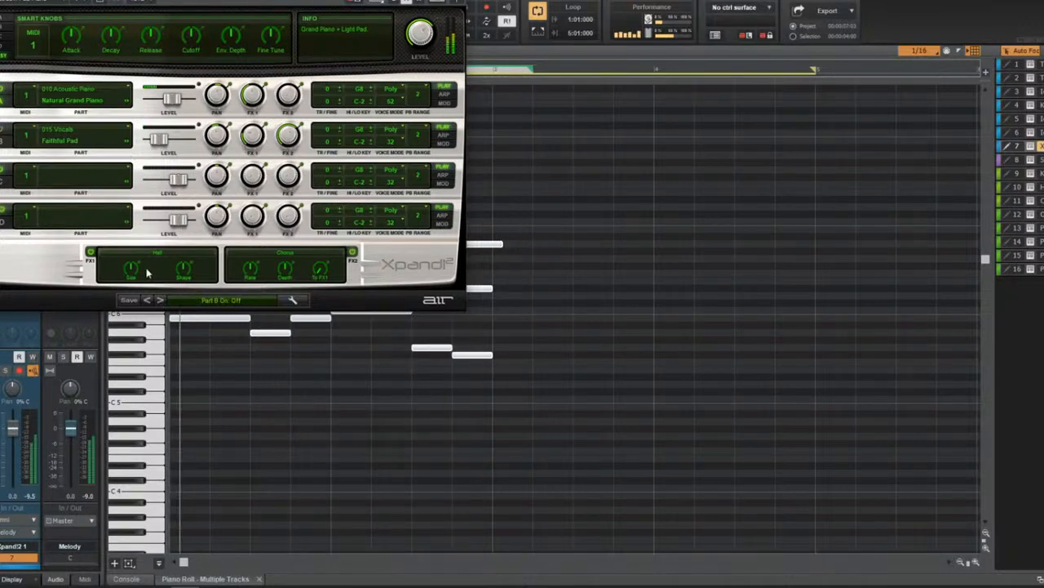
pyautogui.click(90, 251)
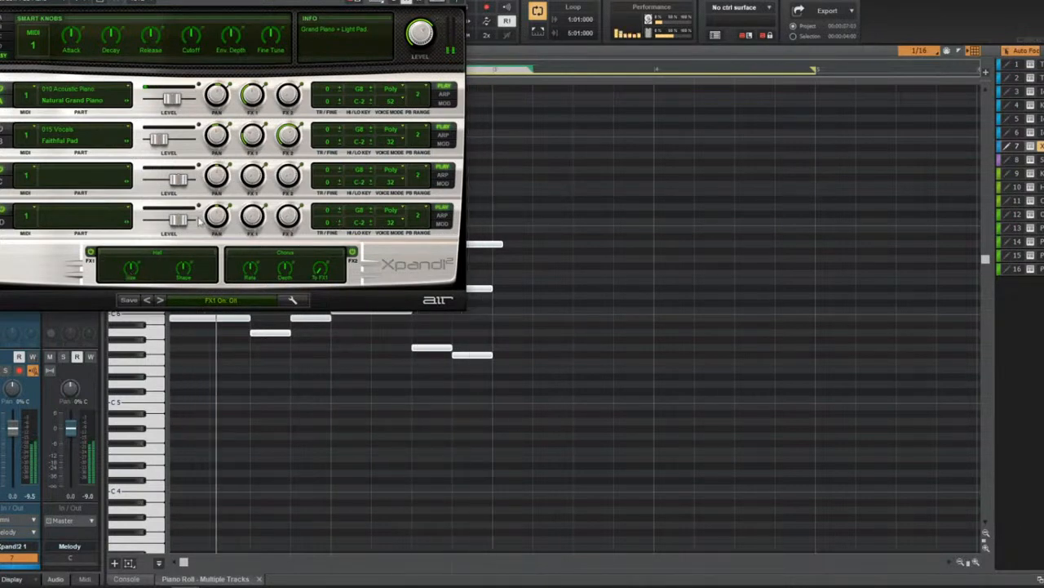
pyautogui.moveTo(254, 141)
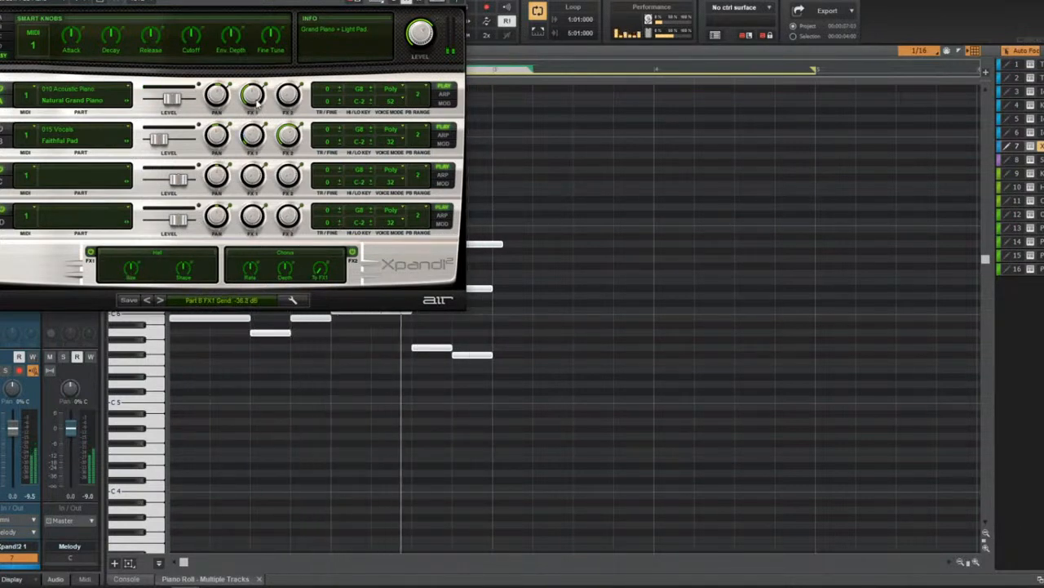
pyautogui.moveTo(255, 98); pyautogui.dragTo(255, 93)
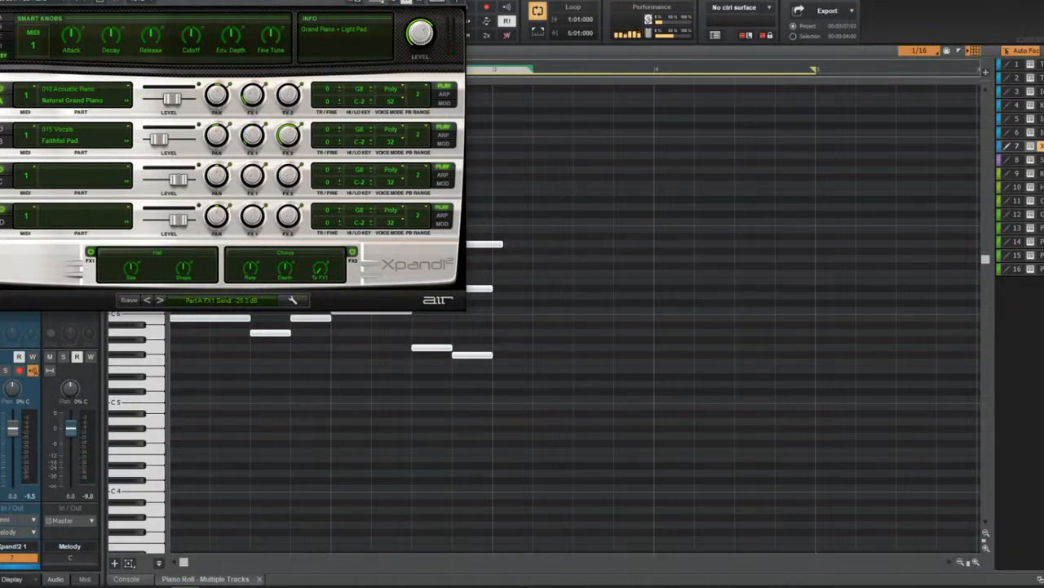
pyautogui.click(457, 2)
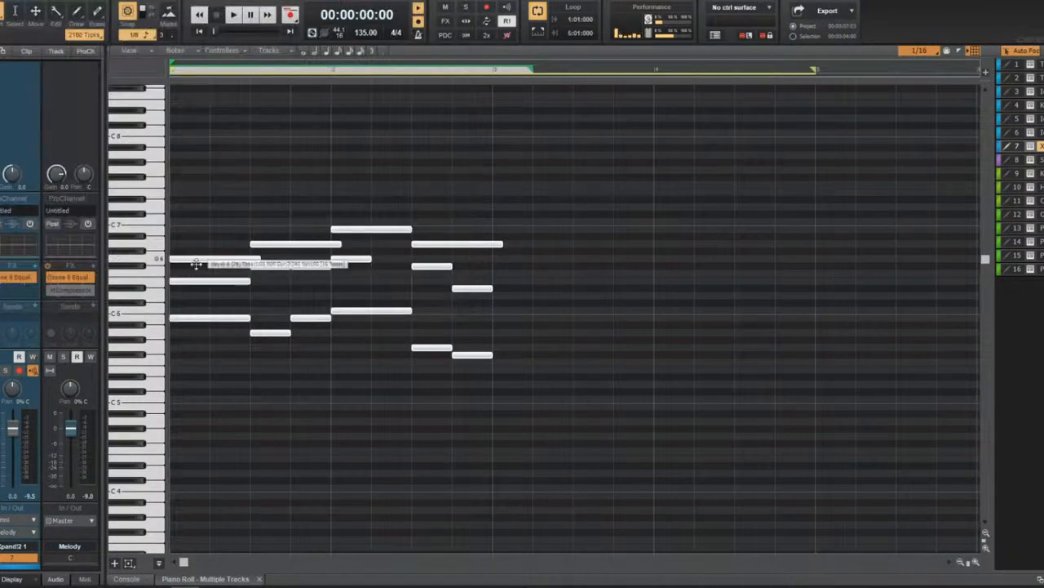
# Transpose all the selected notes down five semitones, with the first top note on D6, and play them back.
pyautogui.moveTo(193, 260); pyautogui.dragTo(193, 295)
pyautogui.press('space')
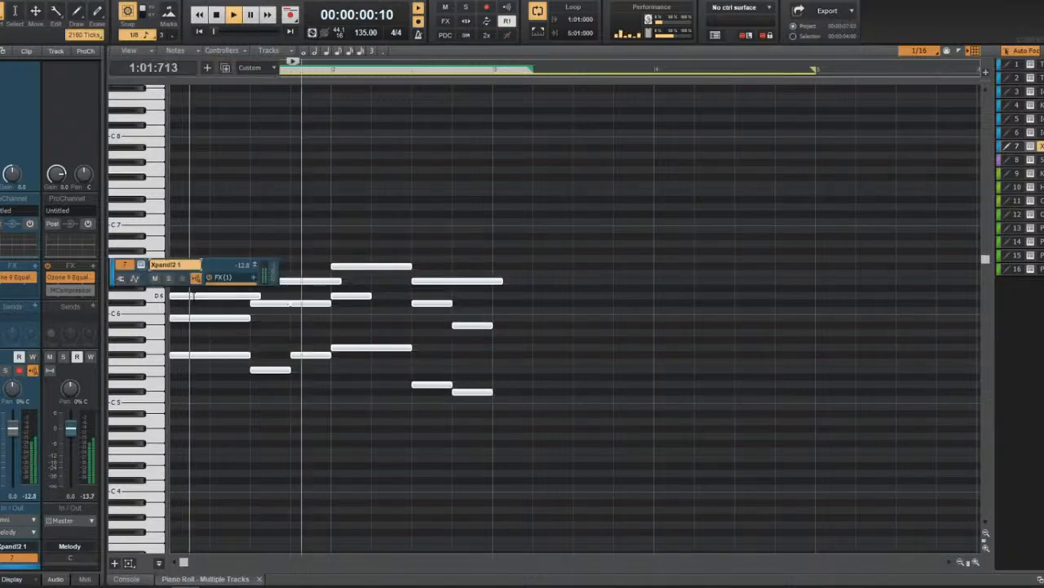
# Return to the track view, trim the Xpand!2 clip to the end of bar 2, and rewind to the start.
pyautogui.press('d')
pyautogui.moveTo(326, 265); pyautogui.dragTo(368, 215)
pyautogui.press('space')
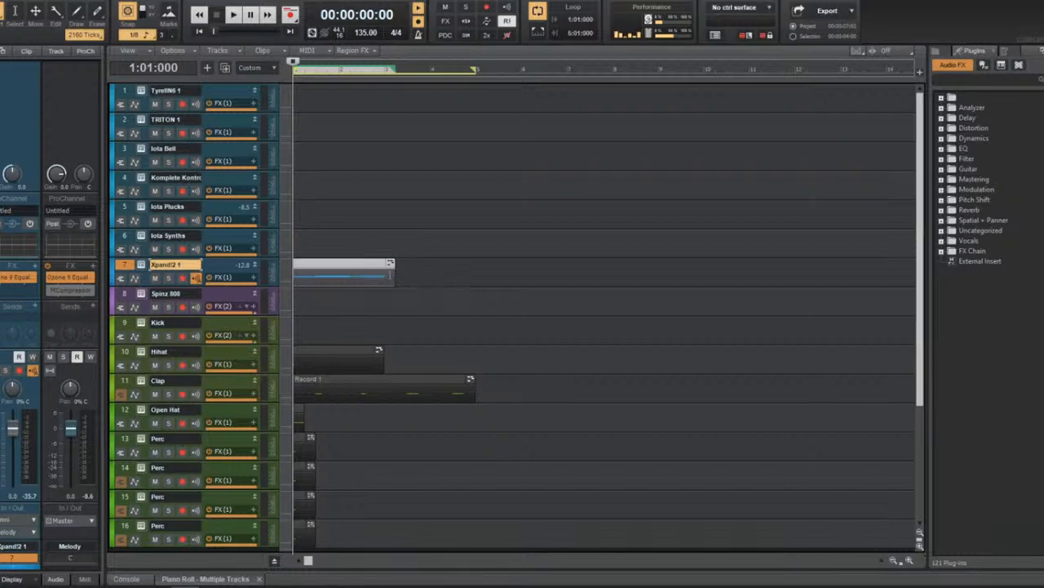
pyautogui.click(357, 262)
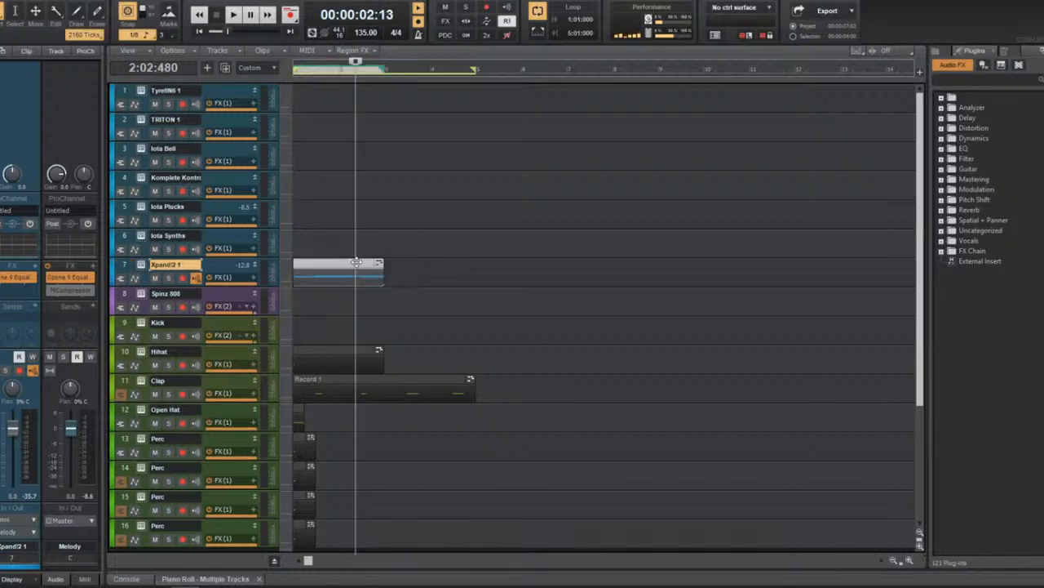
pyautogui.press('w')
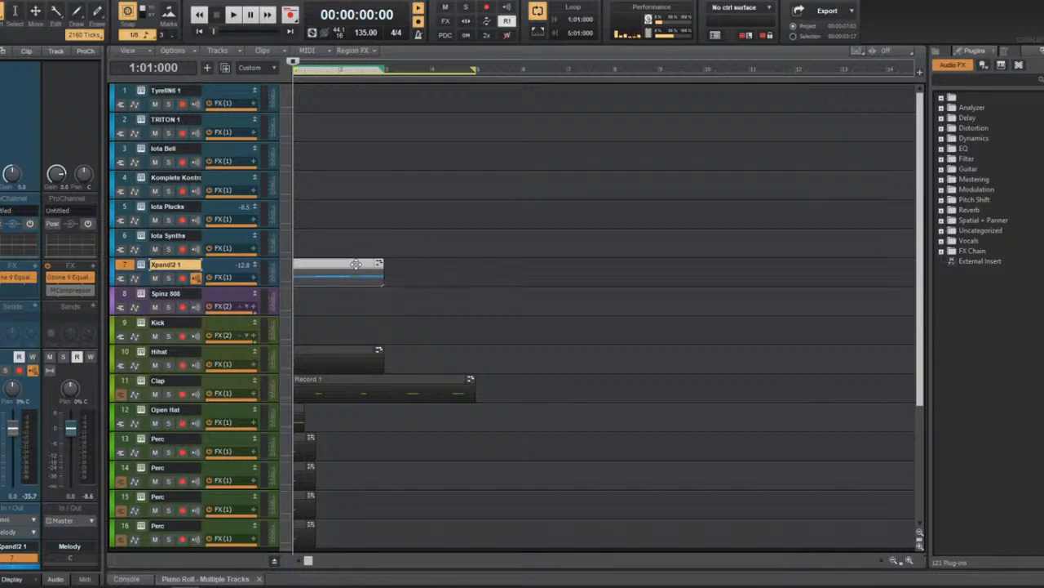
# Duplicate the two-bar Xpand!2 clip directly after itself and play the arrangement from the start.
pyautogui.hotkey('ctrl', 'd')
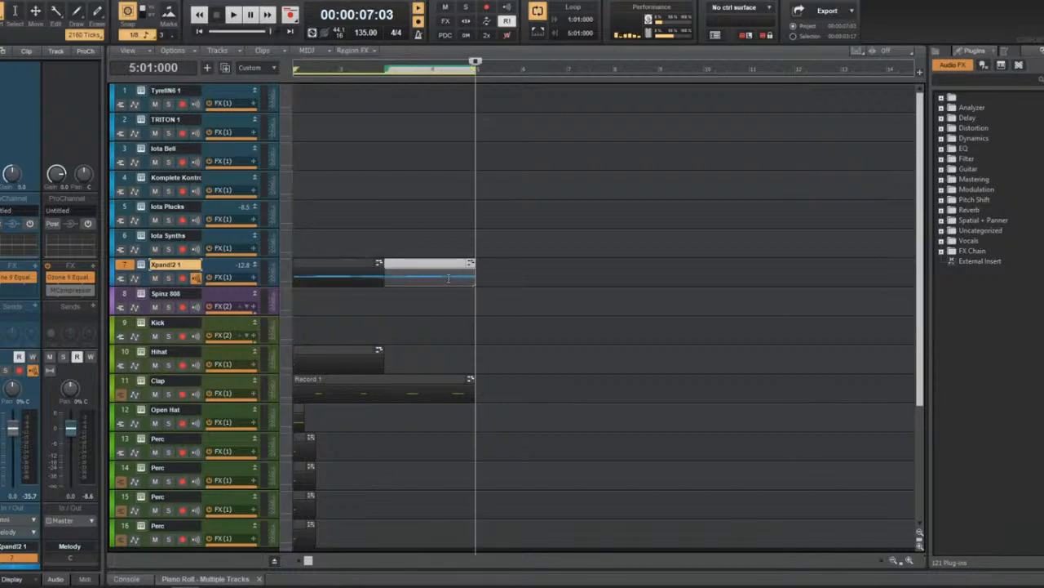
pyautogui.press('w')
pyautogui.press('space')
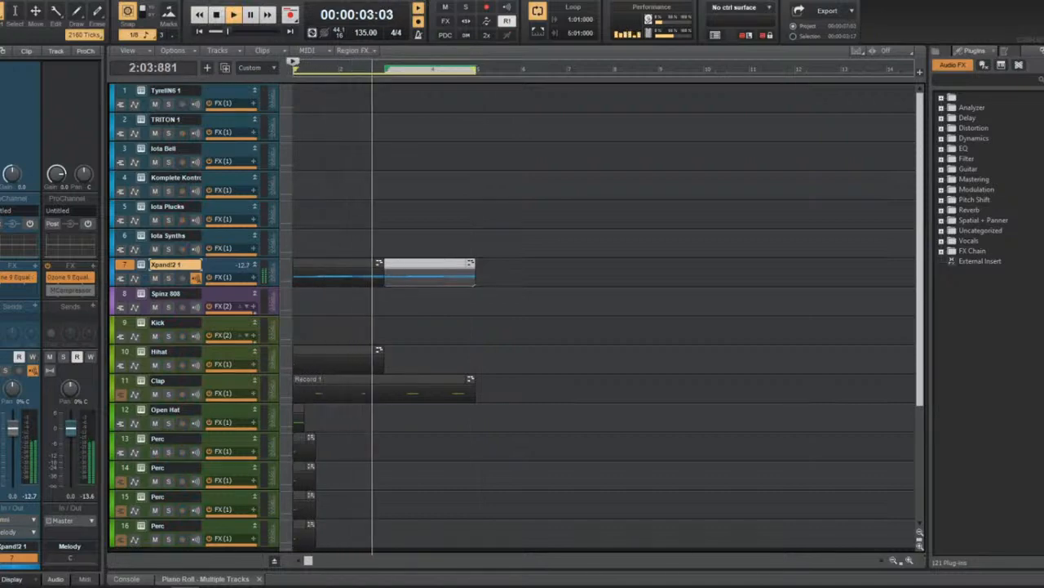
# Open the Xpand!2 track's Ozone 9 equalizer, adjust it during playback, and close it.
pyautogui.doubleClick(222, 277)
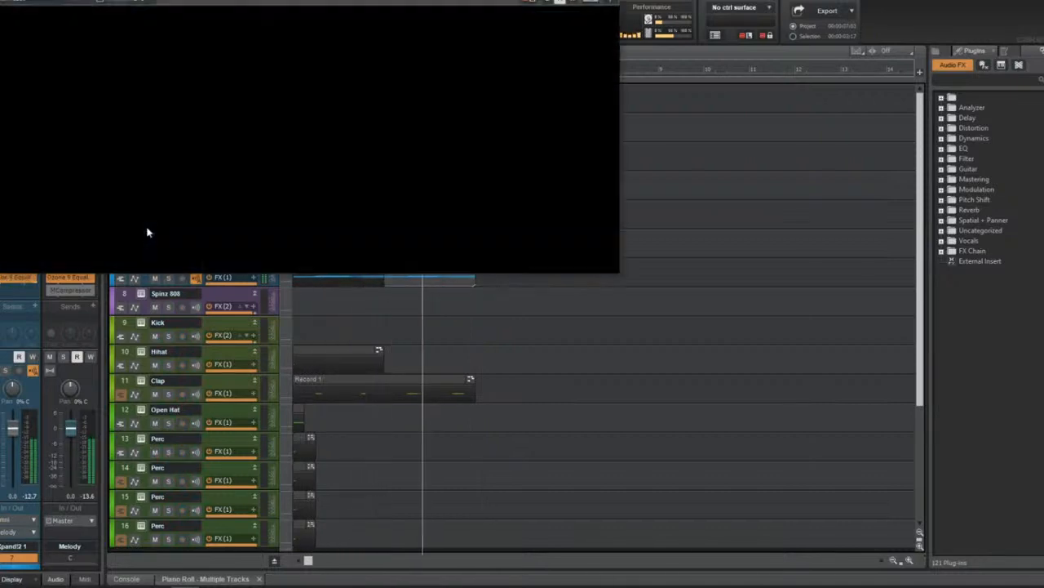
pyautogui.moveTo(126, 146); pyautogui.dragTo(117, 249)
pyautogui.click(610, 2)
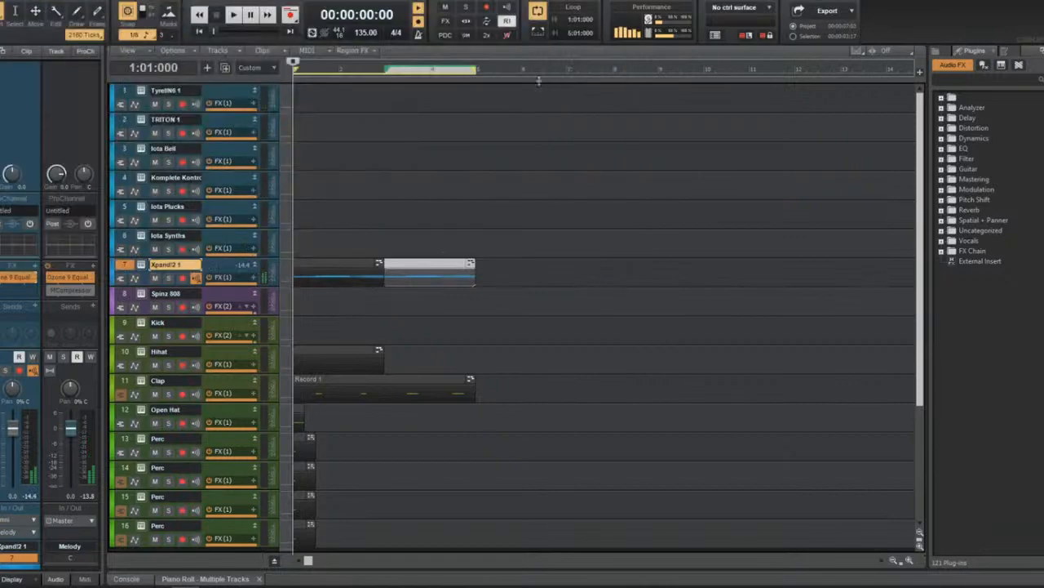
# Combine the two Xpand!2 clips into one four-bar clip.
pyautogui.click(352, 265)
pyautogui.keyDown('ctrl'); pyautogui.click(428, 263); pyautogui.keyUp('ctrl')
pyautogui.hotkey('ctrl', 'b')
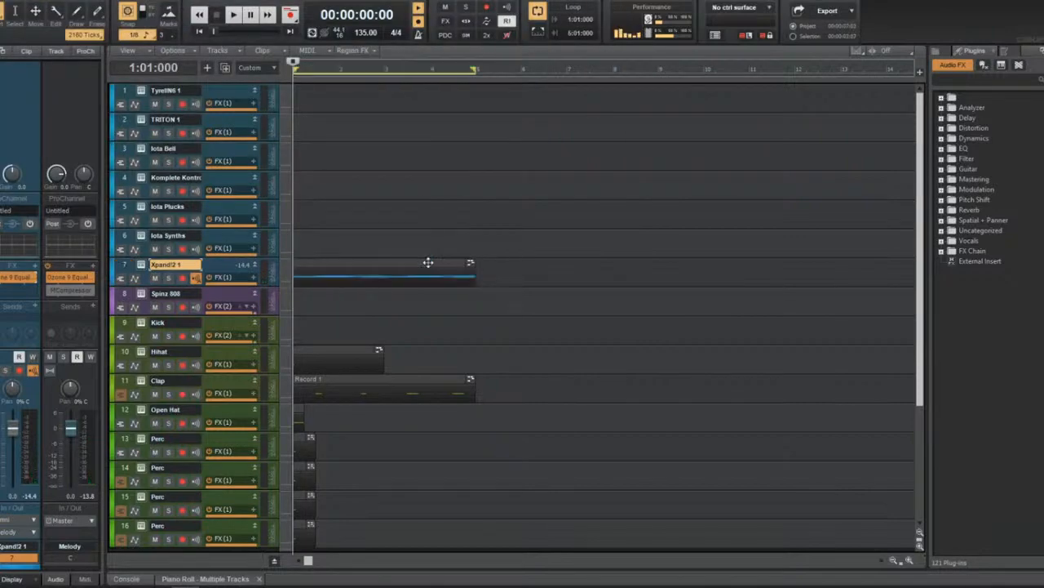
# Open the four-bar clip for note editing, and raise the D5 notes on beat 3 of bars 2 and 4 to E5 during playback.
pyautogui.click(427, 263)
pyautogui.doubleClick(429, 263)
pyautogui.press('space')
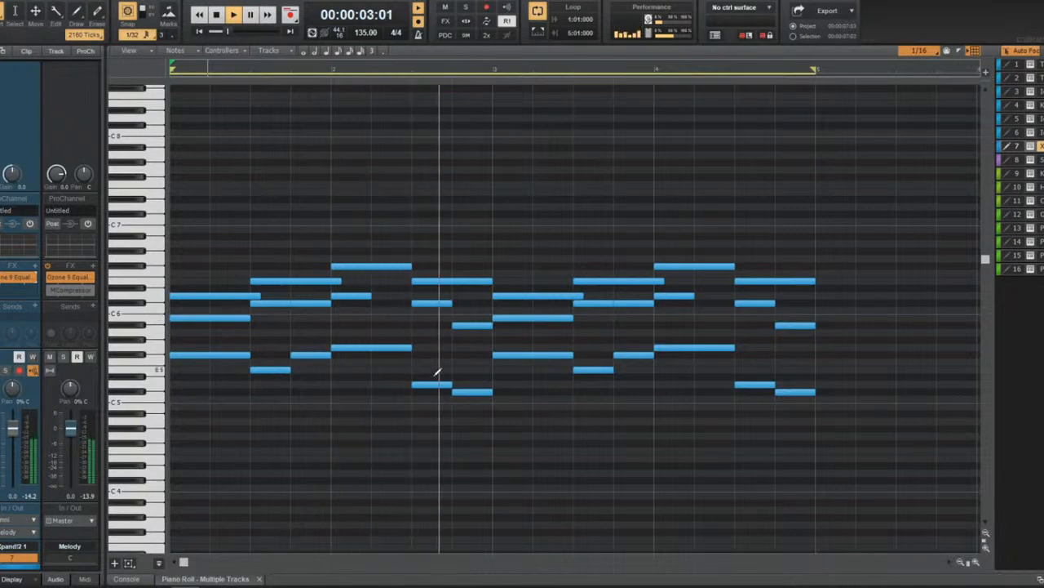
pyautogui.press('space')
pyautogui.moveTo(440, 385); pyautogui.dragTo(434, 371)
pyautogui.press('space')
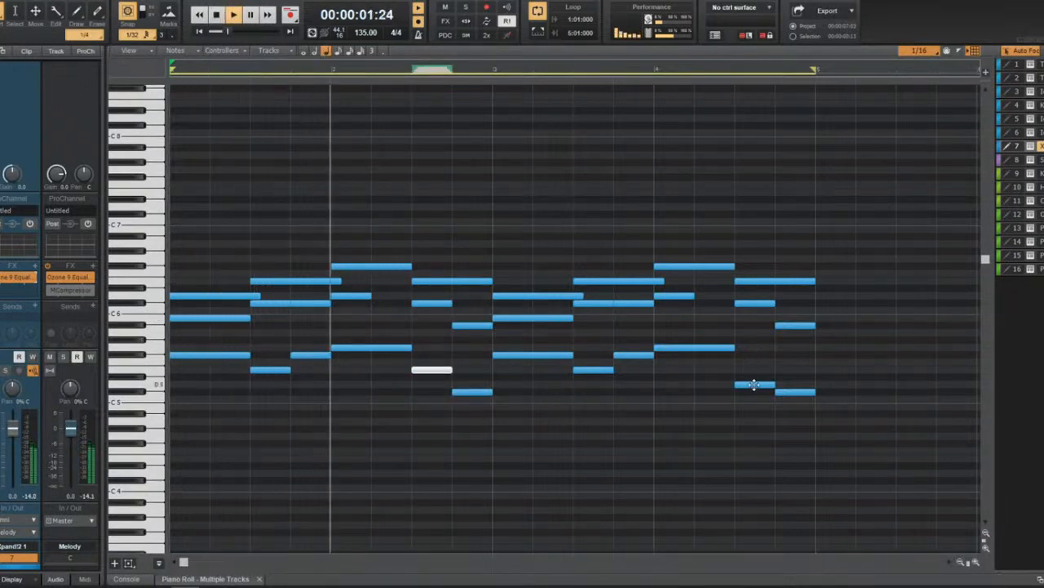
pyautogui.moveTo(754, 384); pyautogui.dragTo(754, 370)
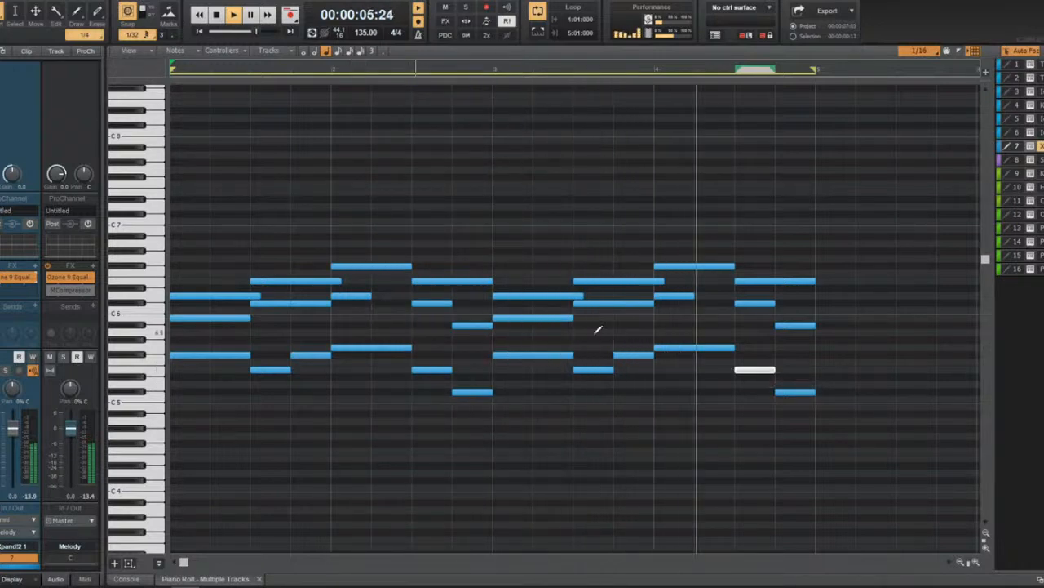
# Add a quarter-note B4 bass note at the start of bar 1 and play the pattern.
pyautogui.click(206, 406)
pyautogui.press('space')
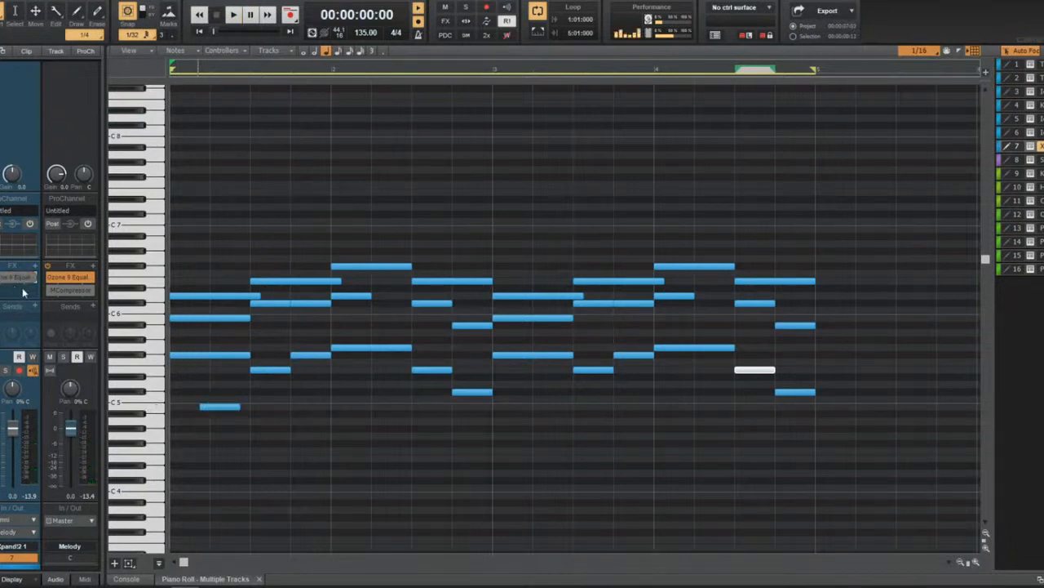
pyautogui.press('space')
pyautogui.press('space')
pyautogui.moveTo(215, 406); pyautogui.dragTo(185, 408)
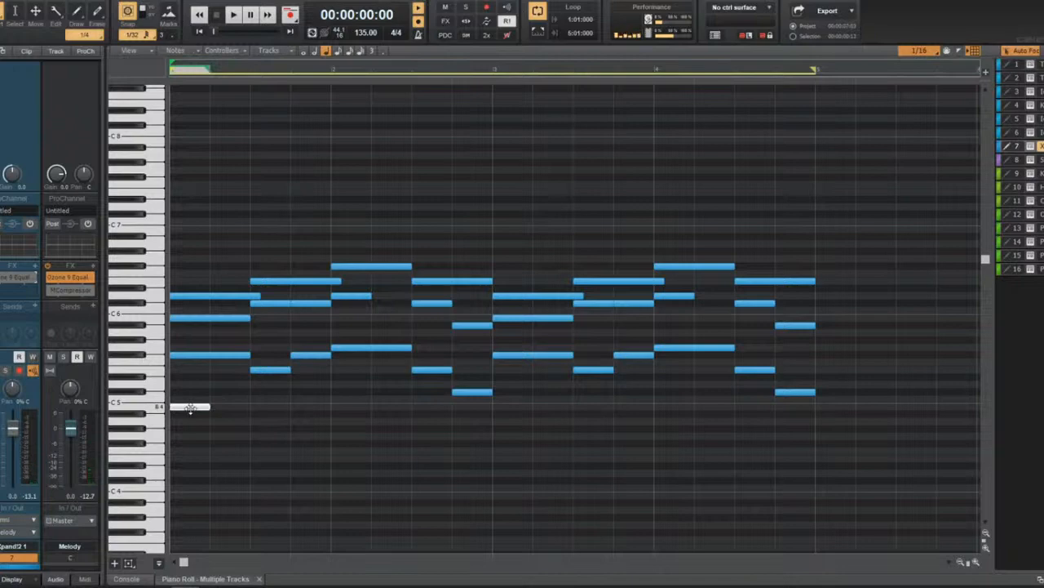
pyautogui.press('space')
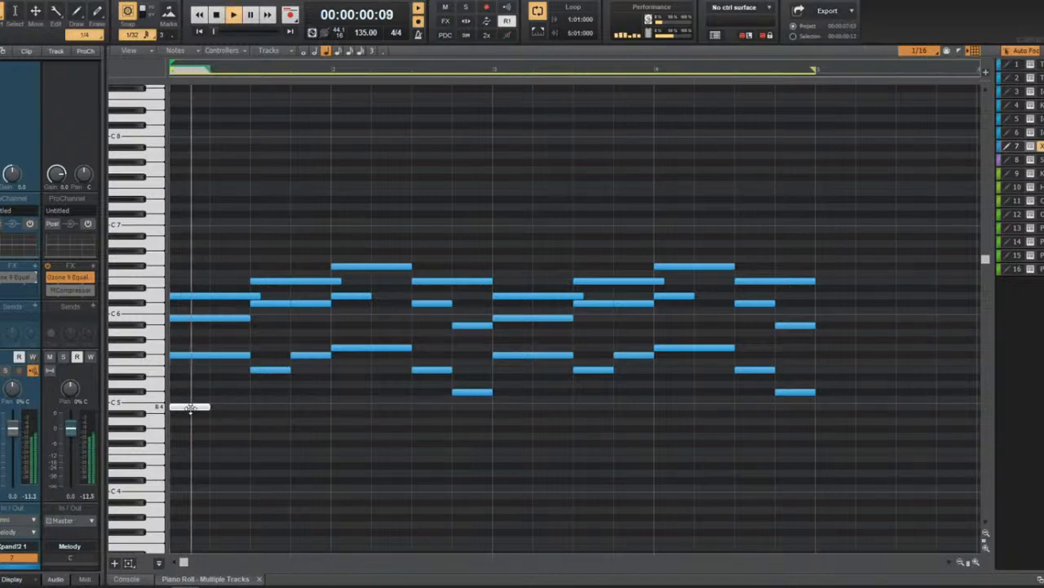
# Add quarter-note bass notes in bar 2: G4 at the start and F#4 on beat 3.
pyautogui.click(338, 449)
pyautogui.press('space')
pyautogui.moveTo(351, 450); pyautogui.dragTo(352, 437)
pyautogui.click(416, 443)
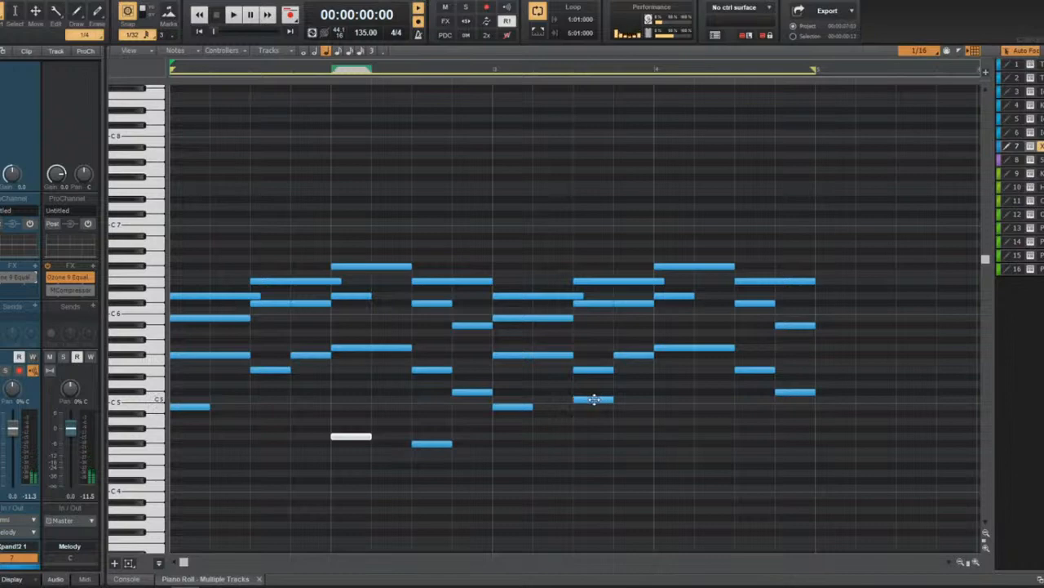
# Continue the bass line with B4 and D5 in bar 3, and G4, F#4 and E4 in bar 4.
pyautogui.moveTo(594, 399); pyautogui.dragTo(594, 389)
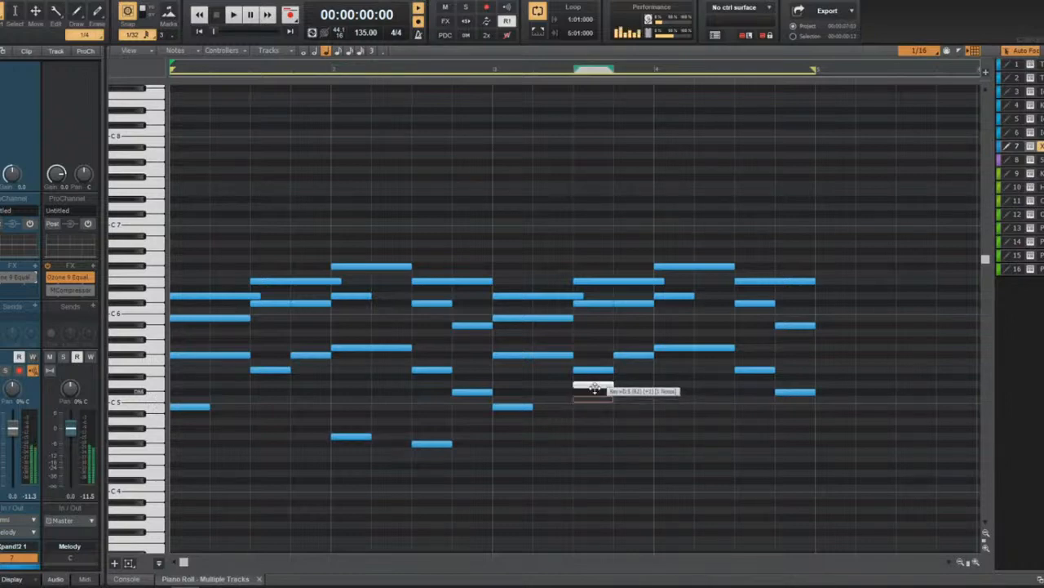
pyautogui.click(659, 435)
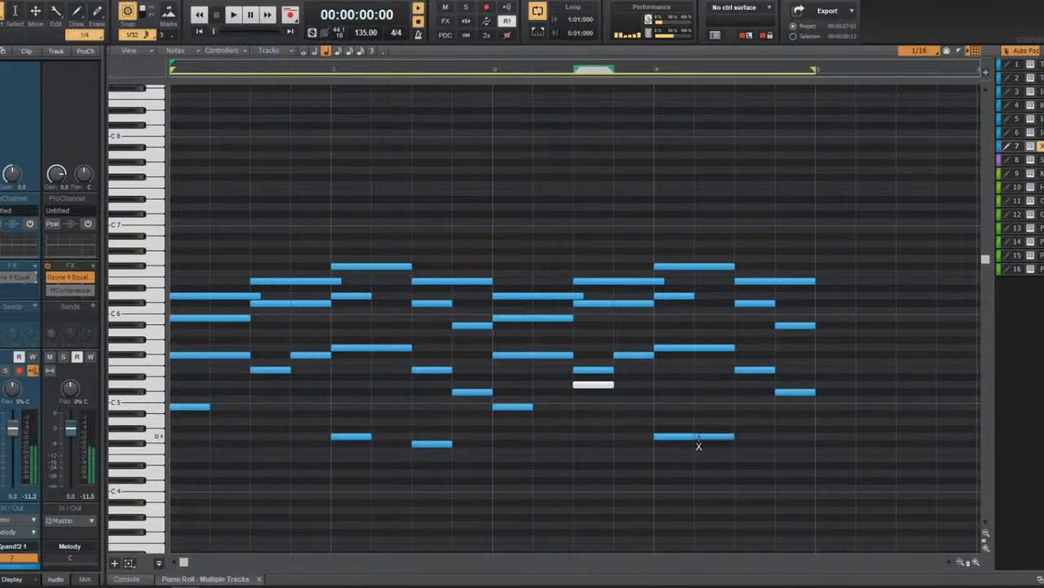
pyautogui.click(781, 465)
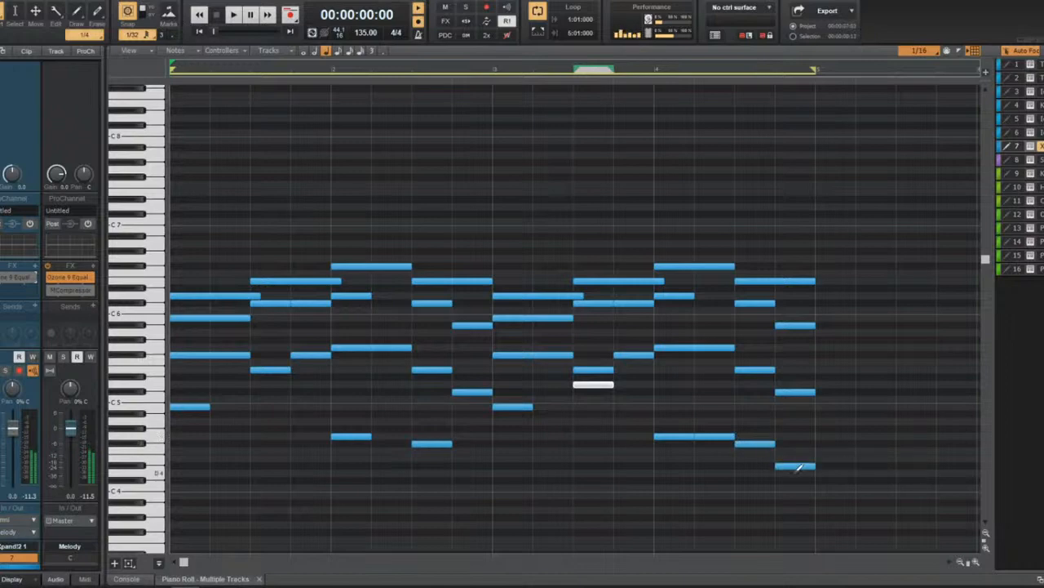
pyautogui.moveTo(804, 465); pyautogui.dragTo(795, 457)
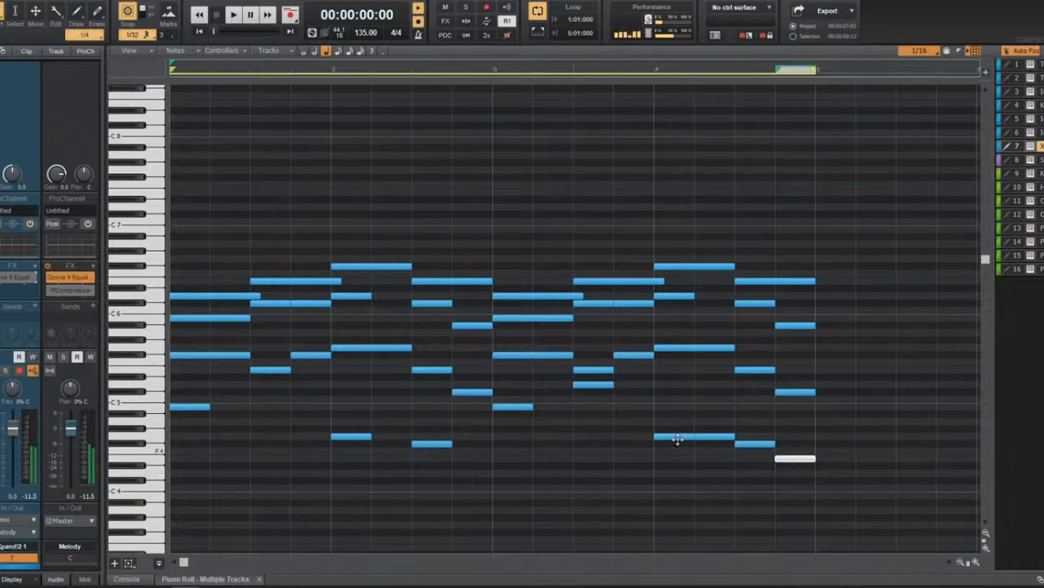
# Lengthen the bass notes during playback so B4 fills bar 1 and G4 and F#4 each last half of bar 2.
pyautogui.press('space')
pyautogui.moveTo(210, 406); pyautogui.dragTo(330, 406)
pyautogui.moveTo(370, 436); pyautogui.dragTo(493, 440)
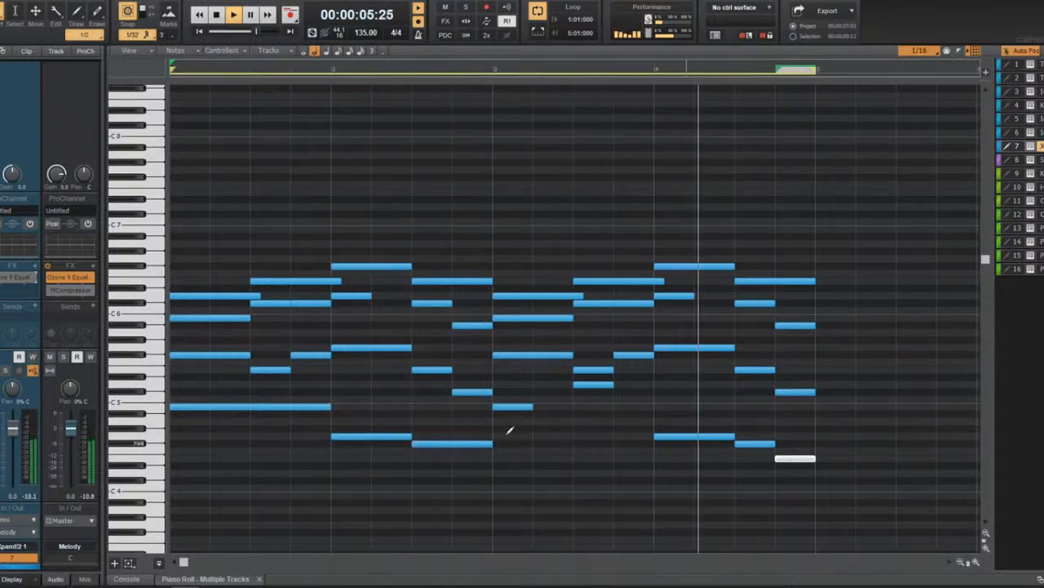
pyautogui.press('space')
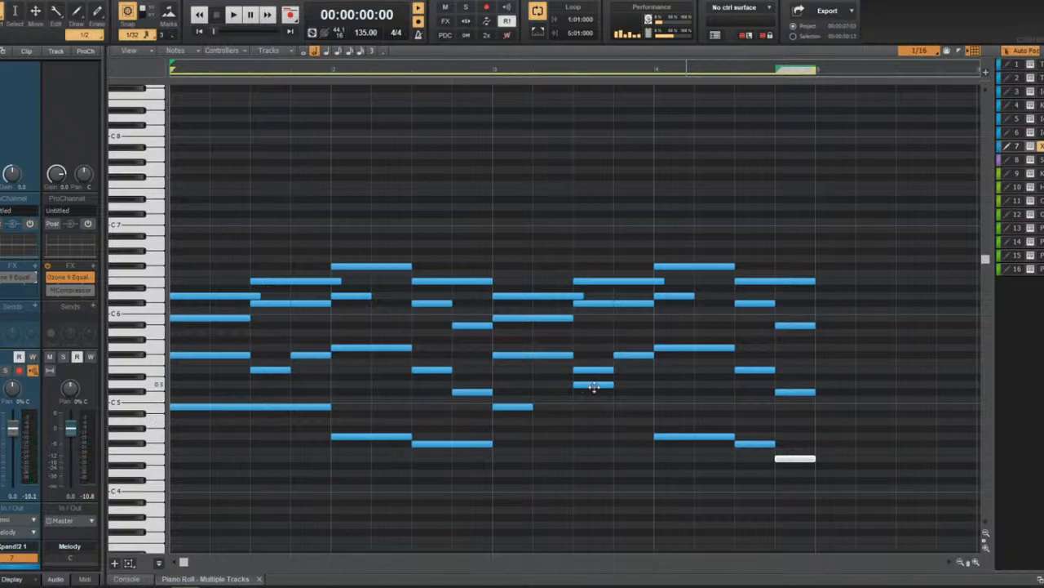
# Lower the bar 3 D5 bass note to E4 and lengthen both bass notes in that bar to half notes.
pyautogui.moveTo(593, 387); pyautogui.dragTo(594, 461)
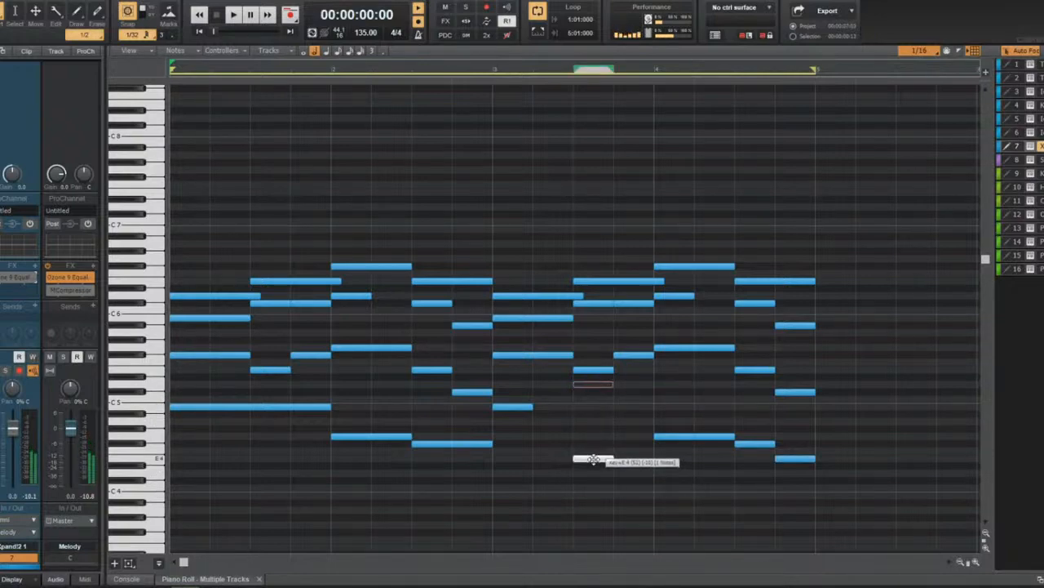
pyautogui.press('space')
pyautogui.moveTo(532, 405); pyautogui.dragTo(574, 415)
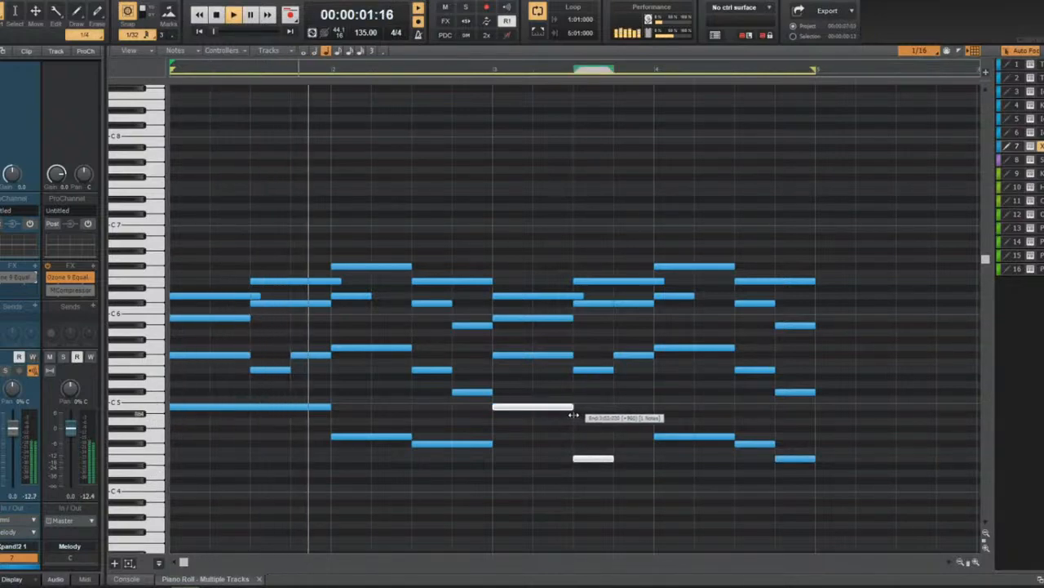
pyautogui.moveTo(616, 459); pyautogui.dragTo(652, 459)
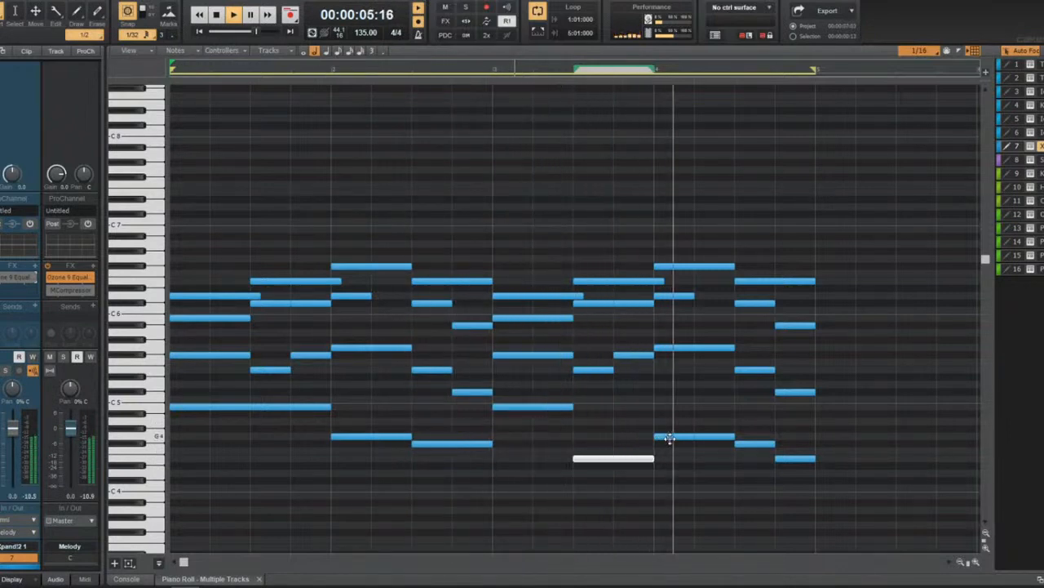
pyautogui.press('space')
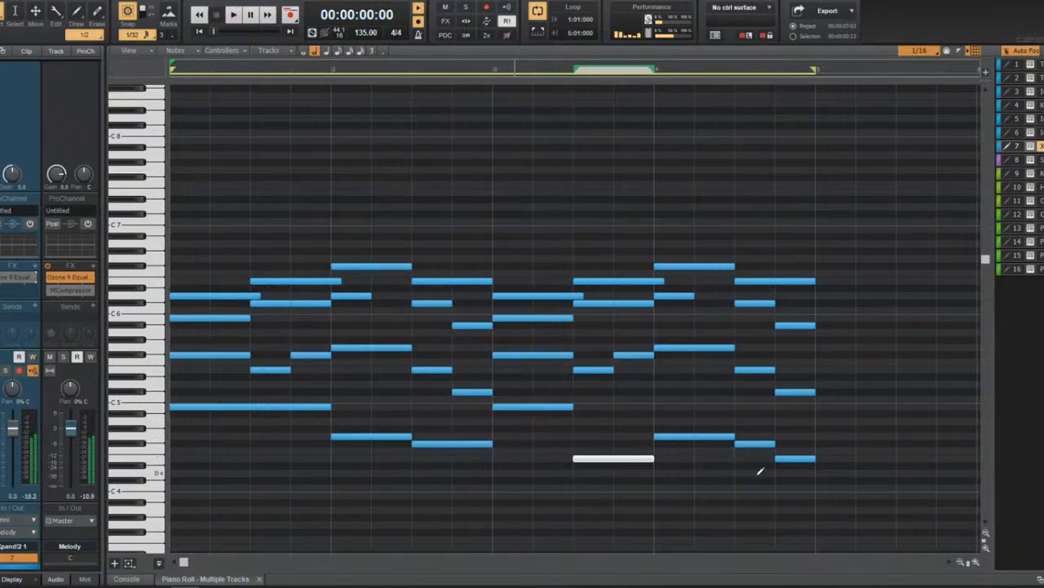
# Lower the last bass note in bar 4 to D4, play the pattern back, and return to the track view.
pyautogui.moveTo(791, 458); pyautogui.dragTo(795, 474)
pyautogui.press('space')
pyautogui.press('space')
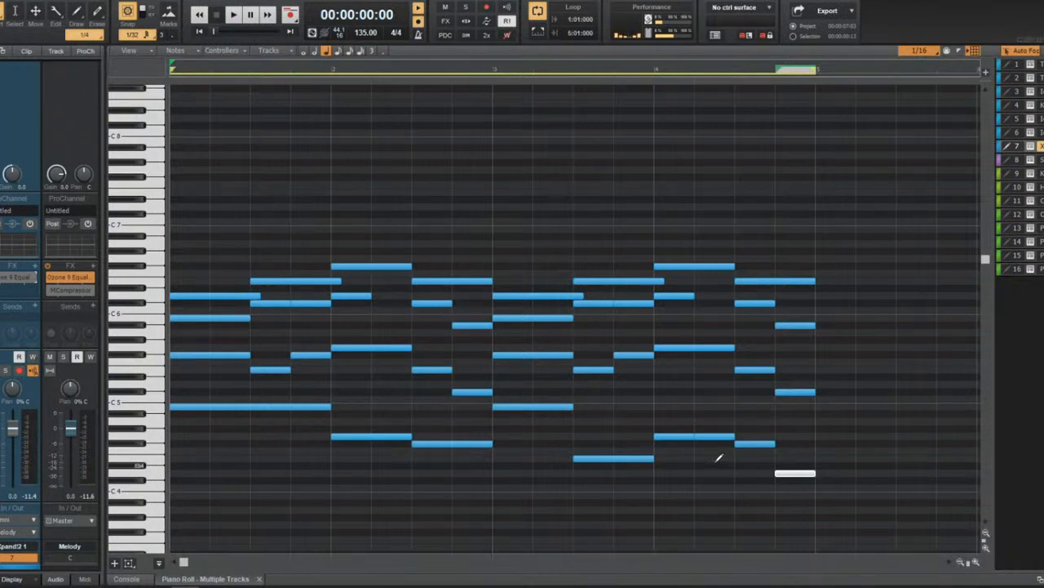
pyautogui.press('space')
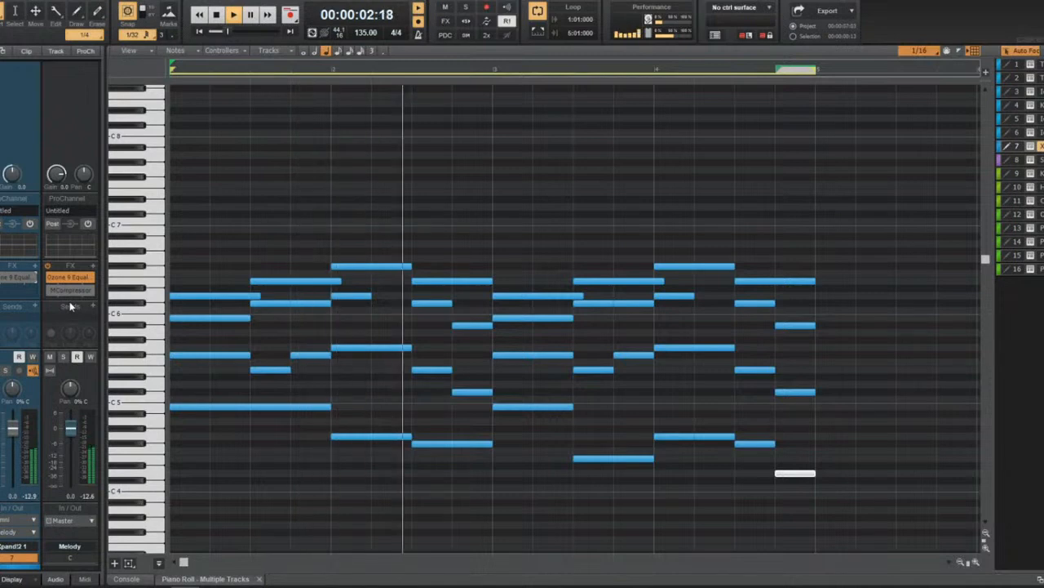
pyautogui.press('space')
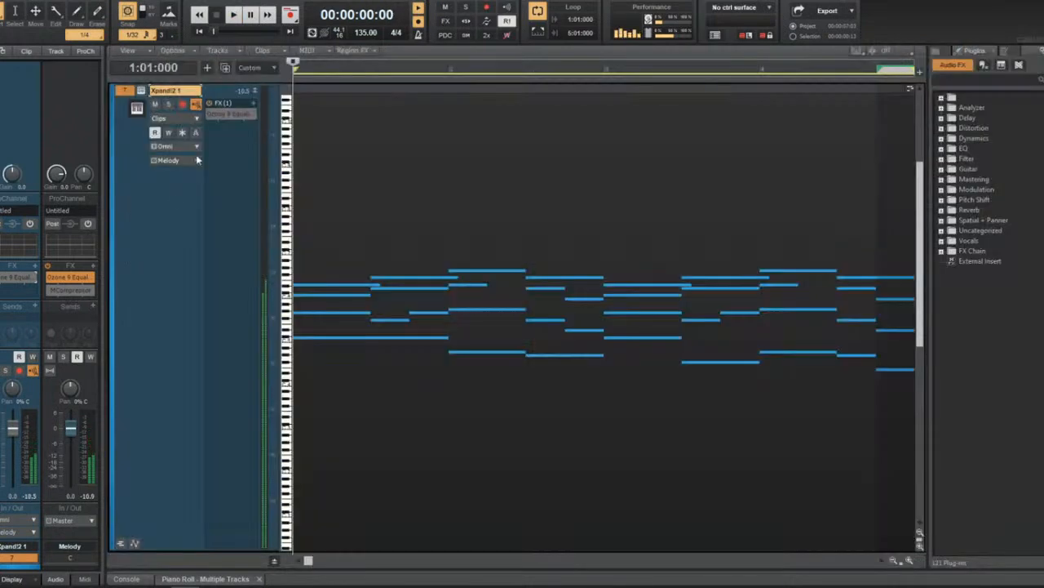
# Extend the end of the Xpand!2 clip by one beat past bar 4.
pyautogui.scroll(-4, 419, 180)
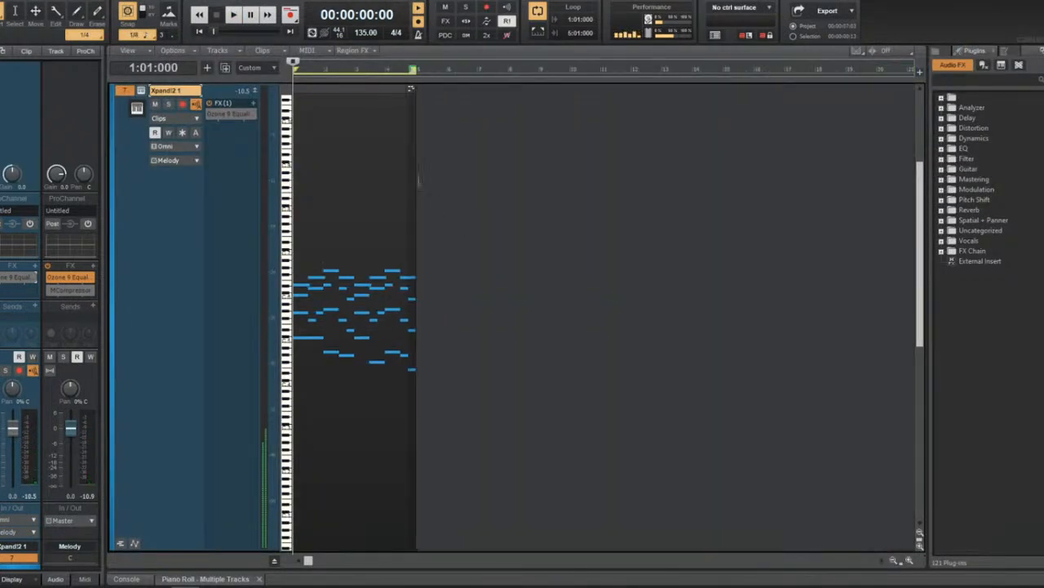
pyautogui.moveTo(418, 169); pyautogui.dragTo(422, 170)
pyautogui.click(410, 171)
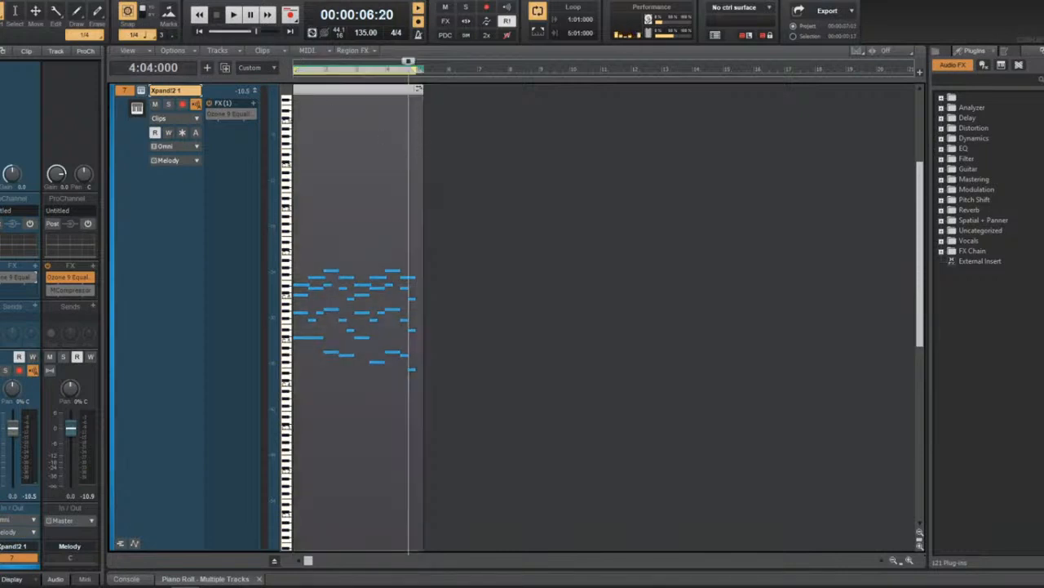
# Set the snap resolution to 1/16 and try to place the Xpand!2 clip further along the timeline.
pyautogui.moveTo(324, 88)
pyautogui.mouseDown()
pyautogui.moveTo(337, 103)
pyautogui.moveTo(475, 124)
pyautogui.mouseUp()
pyautogui.click(145, 33)
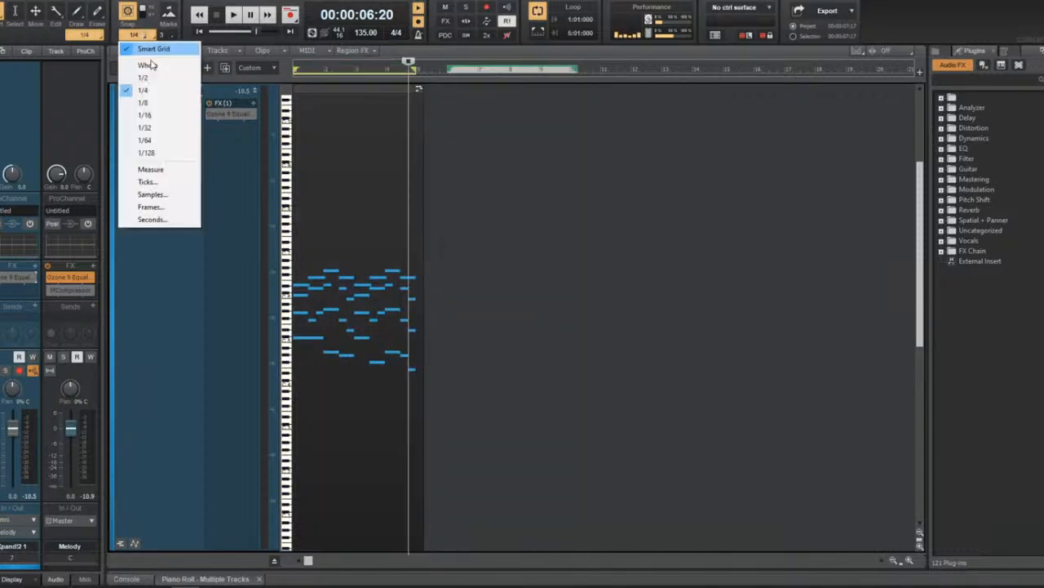
pyautogui.click(151, 118)
pyautogui.moveTo(306, 97); pyautogui.dragTo(434, 99)
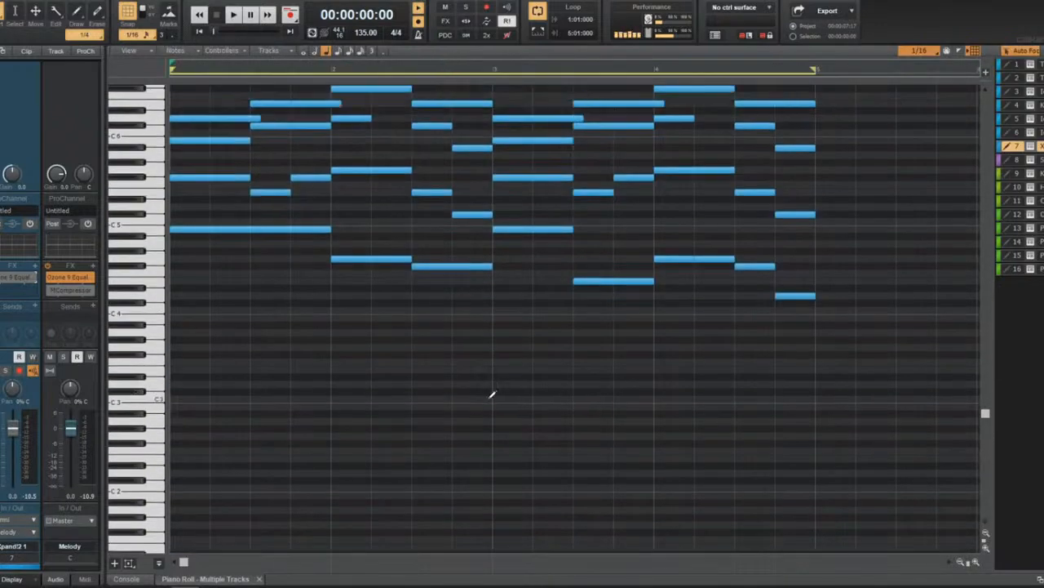
# Play back the clip's notes and move the last bass note in bar 4 down to B3.
pyautogui.press('space')
pyautogui.scroll(2, 489, 393)
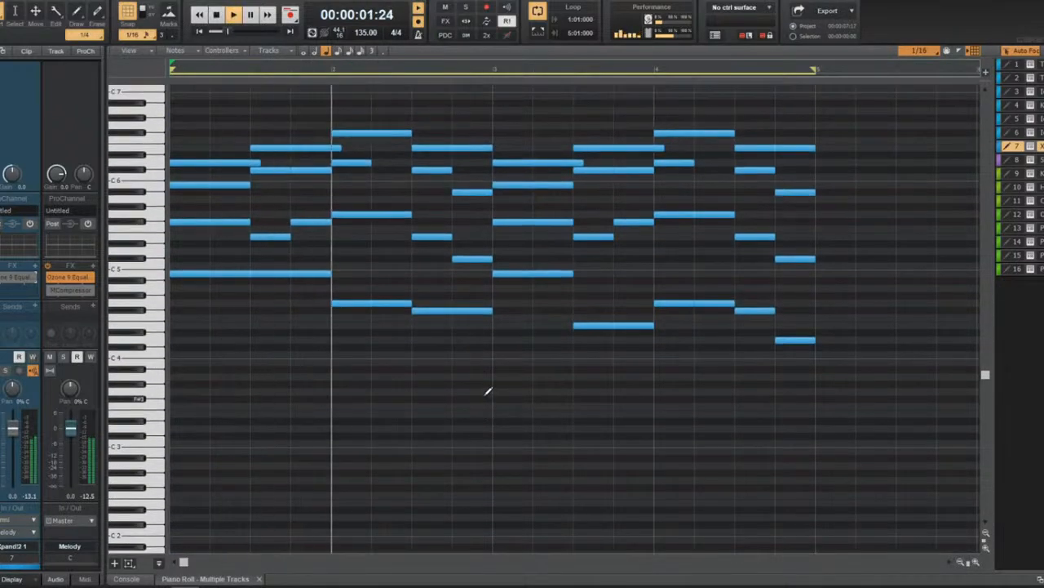
pyautogui.scroll(2, 487, 390)
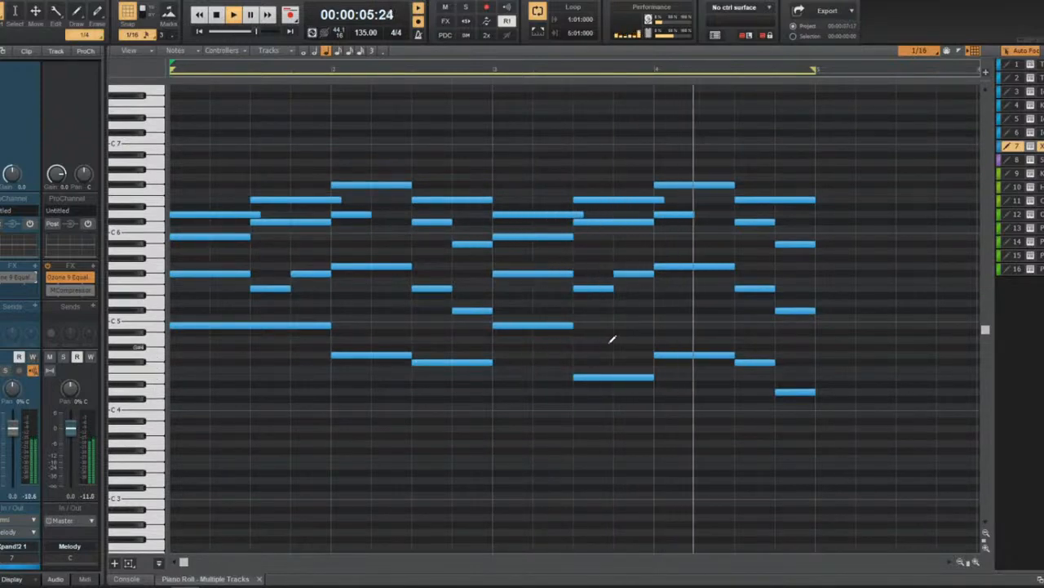
pyautogui.press('space')
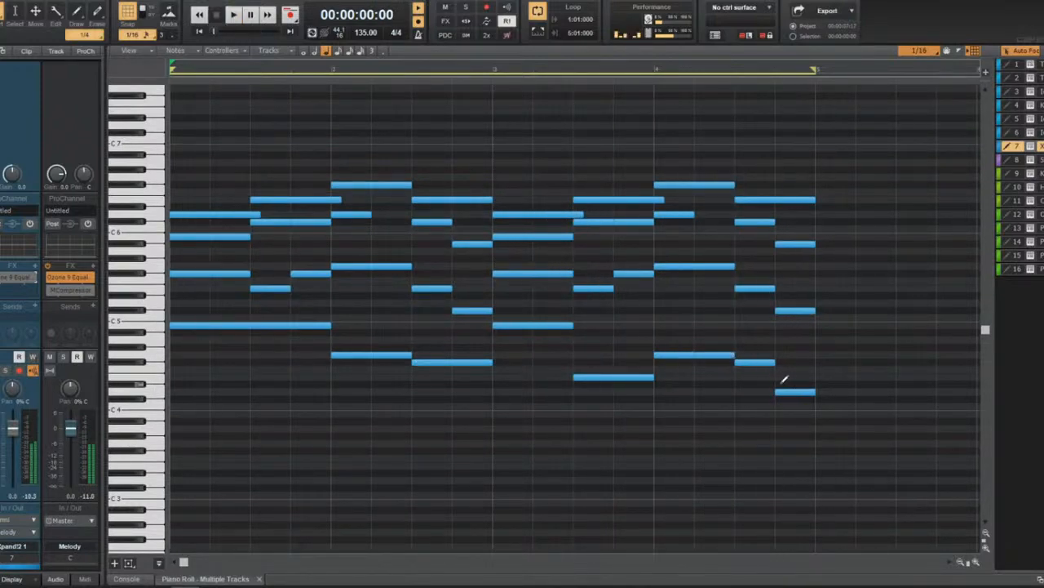
pyautogui.moveTo(785, 392); pyautogui.dragTo(786, 413)
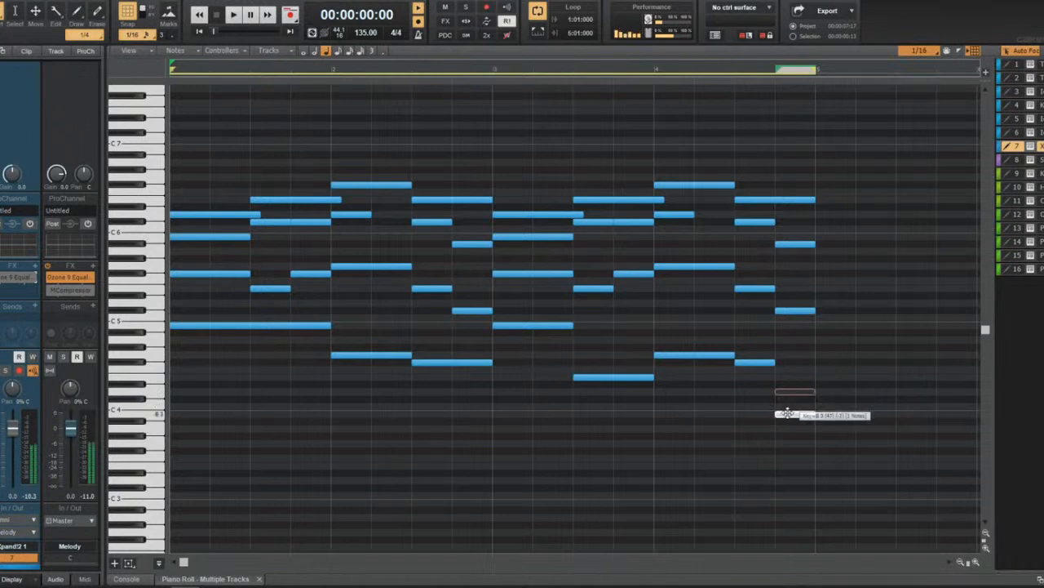
# Delete the second G4 bass note in bar 4, select the F#4 after it, and play the pattern.
pyautogui.click(706, 356)
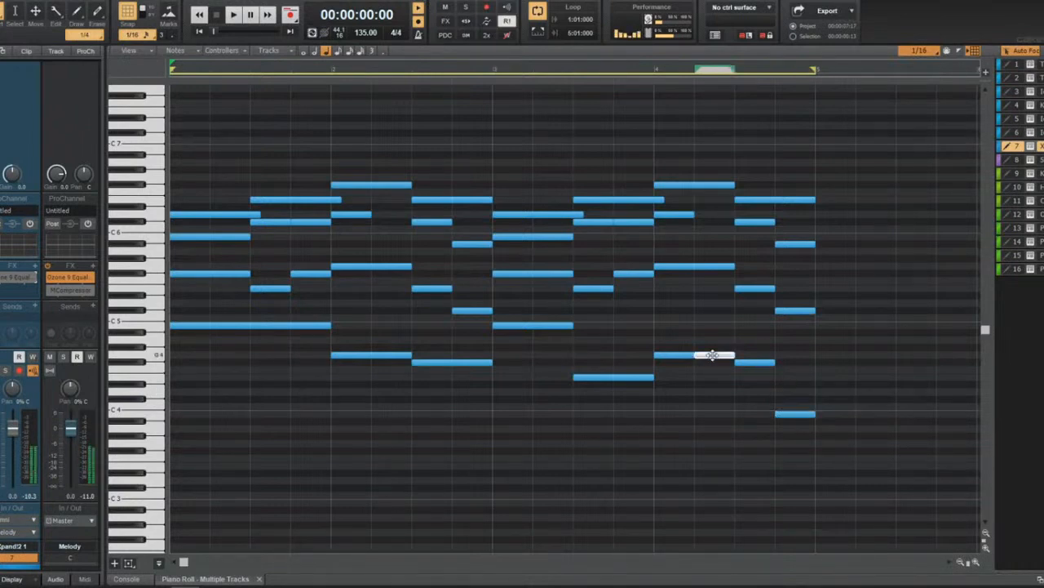
pyautogui.press('Delete')
pyautogui.click(760, 364)
pyautogui.press('space')
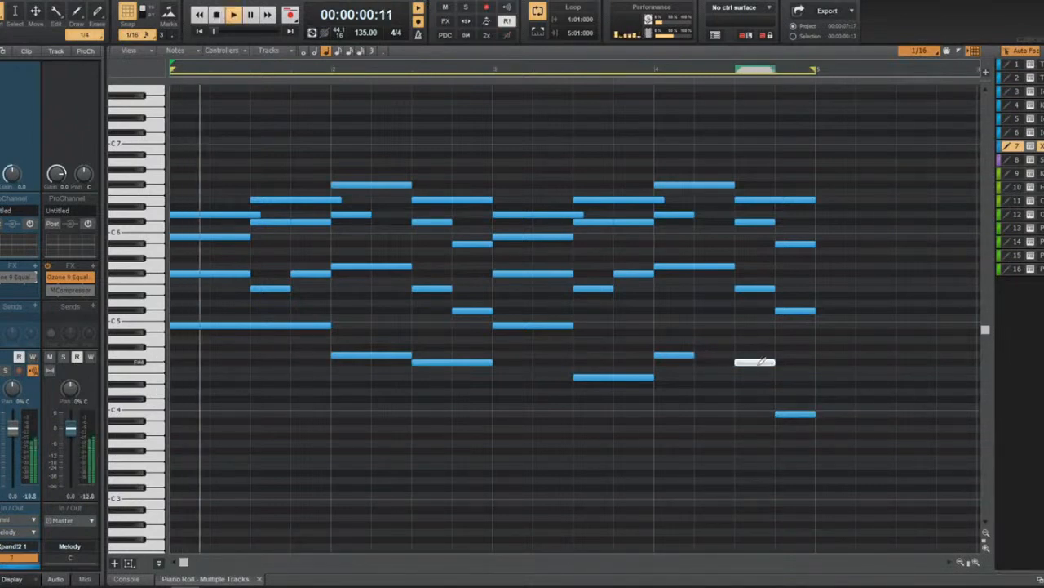
# Transpose all notes of the four-bar pattern down three semitones and play it back.
pyautogui.press('space')
pyautogui.hotkey('ctrl', 'a')
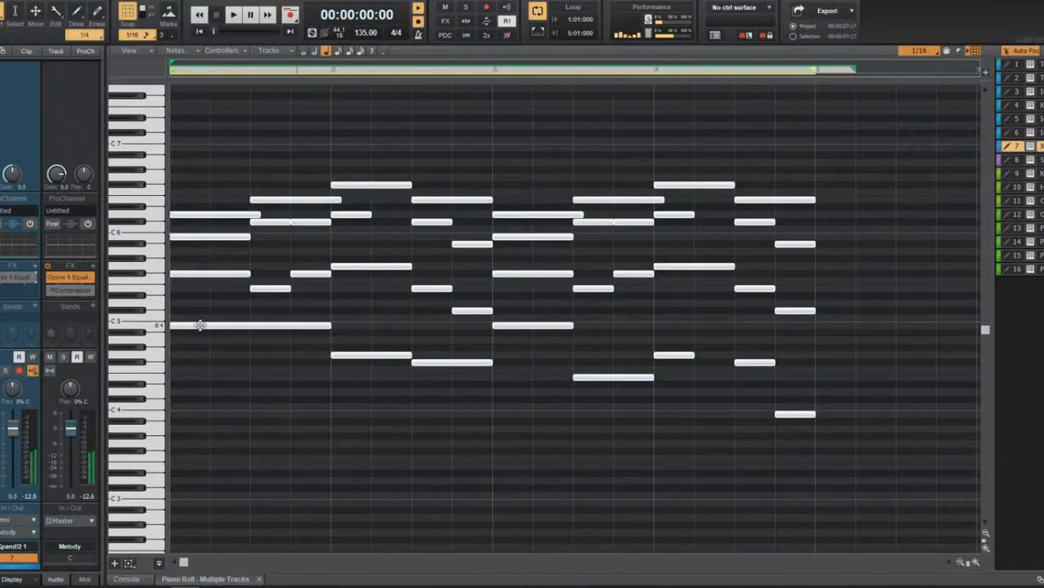
pyautogui.moveTo(200, 325); pyautogui.dragTo(200, 348)
pyautogui.press('space')
pyautogui.press('space')
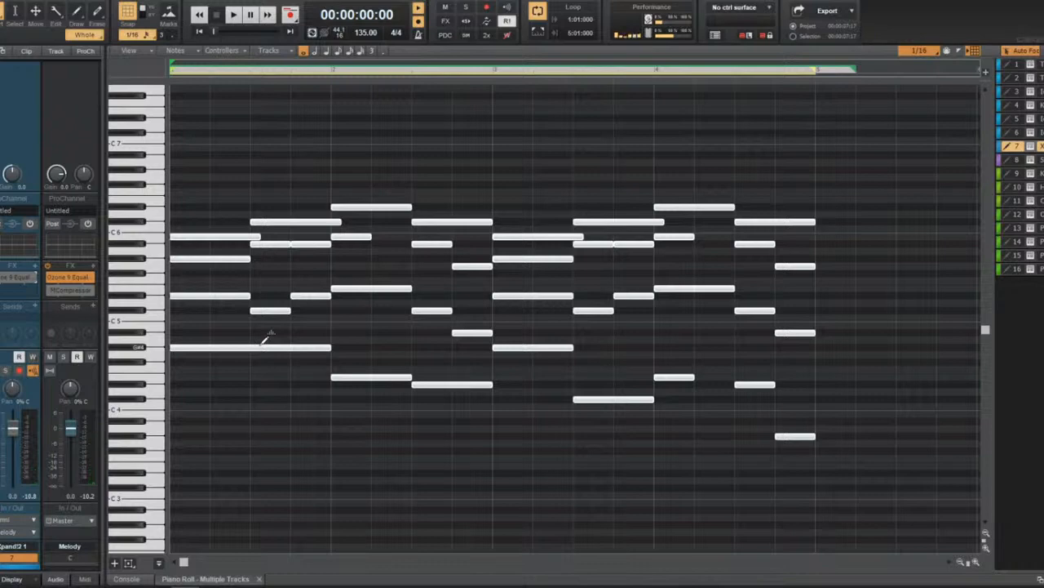
pyautogui.press('space')
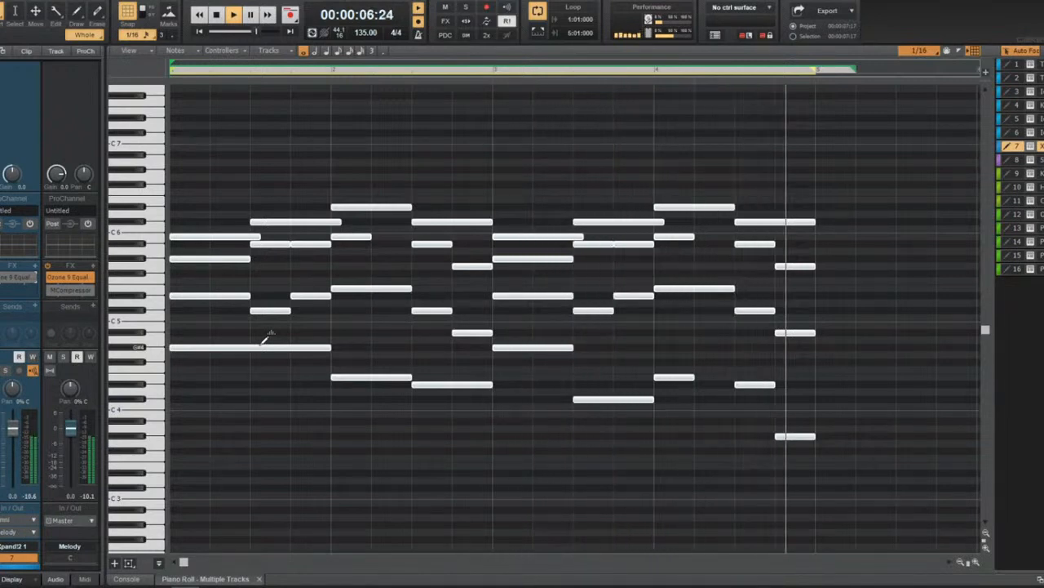
pyautogui.press('space')
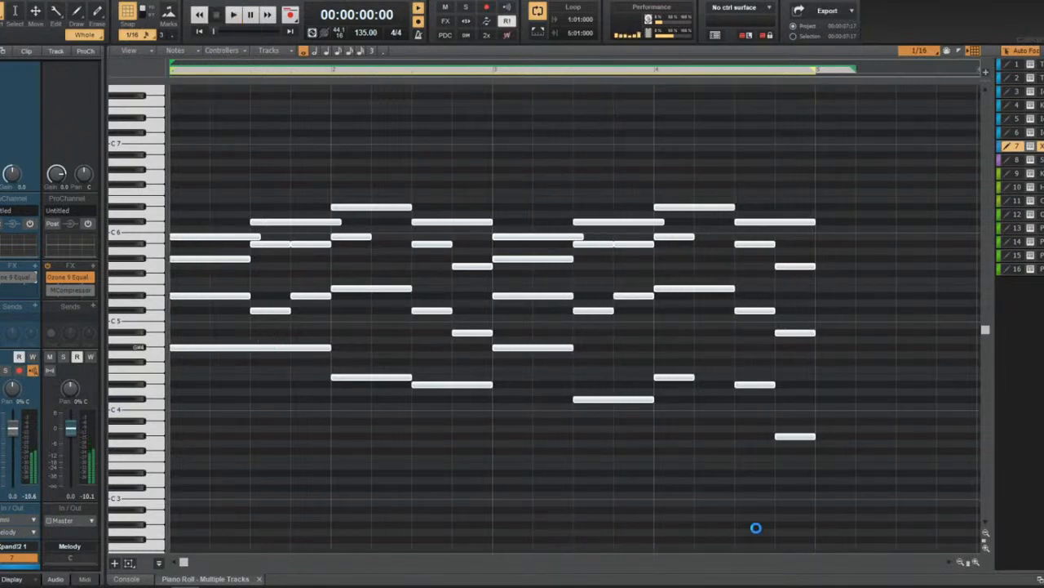
# Move the last bass note in bar 4 up to F#4 and play the pattern.
pyautogui.click(787, 470)
pyautogui.moveTo(794, 436); pyautogui.dragTo(793, 362)
pyautogui.press('space')
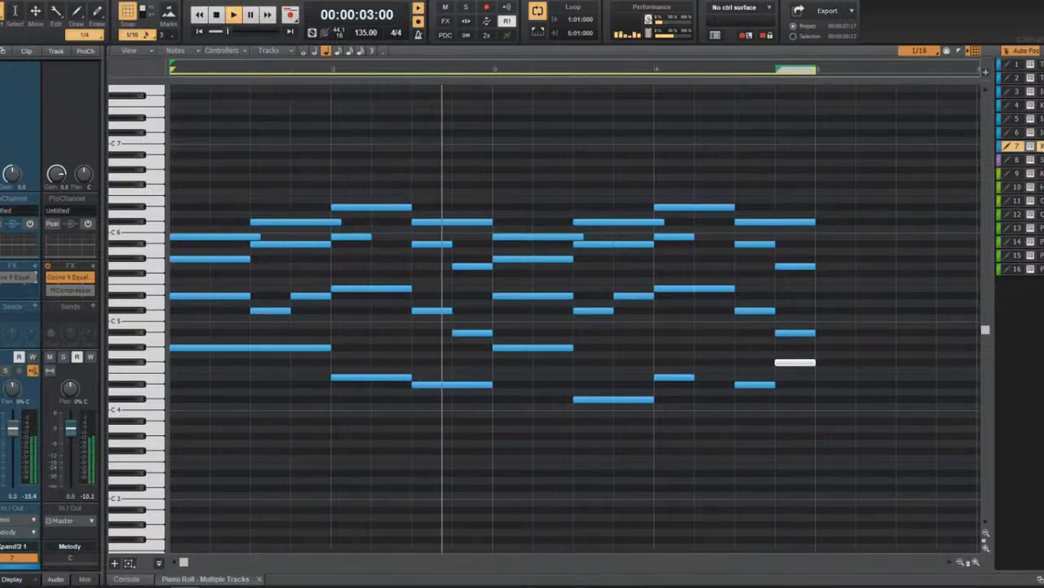
# Open the Xpand!2 instrument on track 7 and try the Polysynths presets +48 Detuned Rave Saw and +49 Digi Perc.
pyautogui.click(1031, 145)
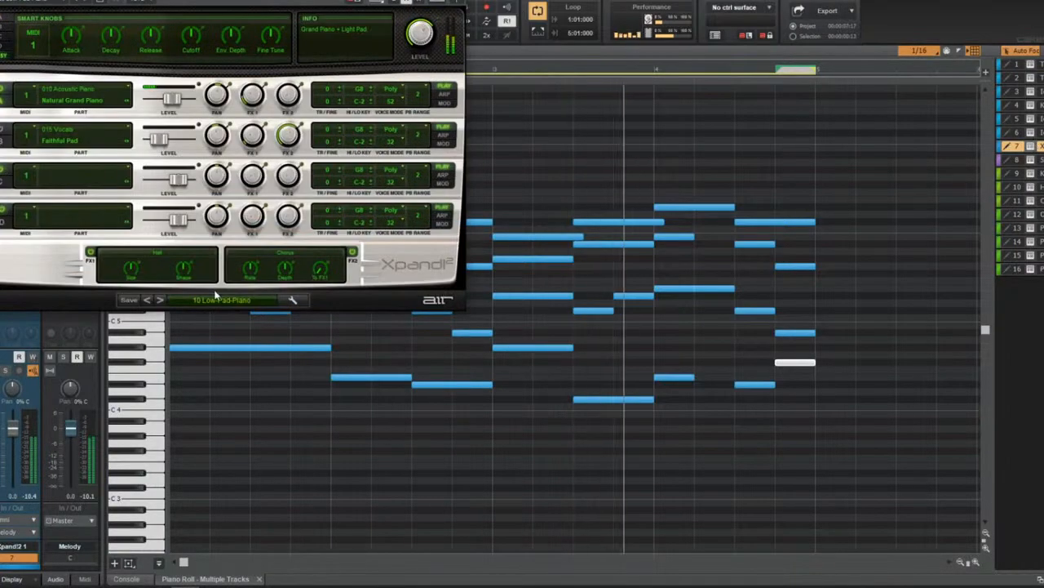
pyautogui.click(208, 299)
pyautogui.moveTo(208, 341)
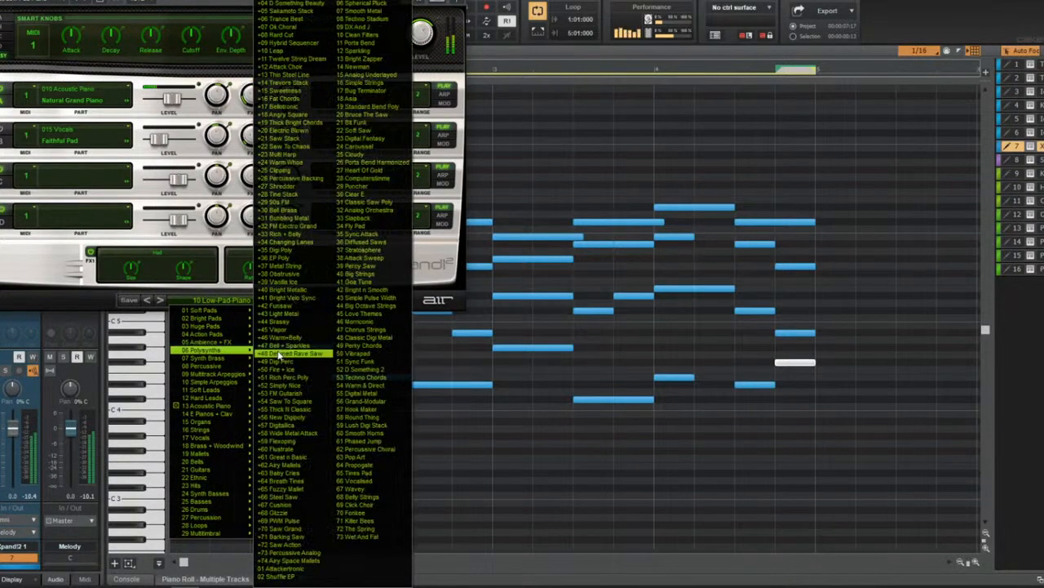
pyautogui.click(281, 354)
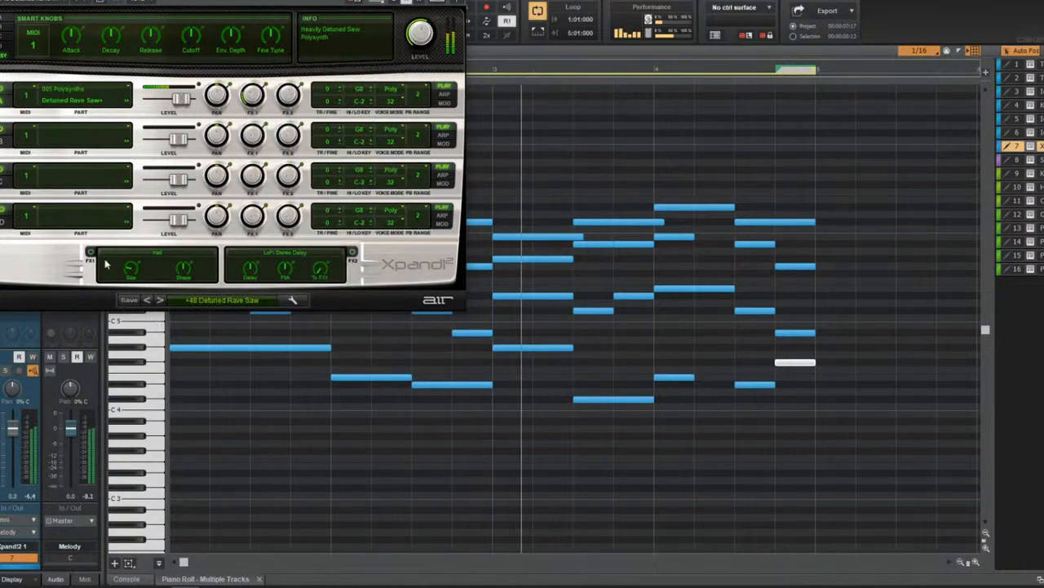
pyautogui.click(159, 300)
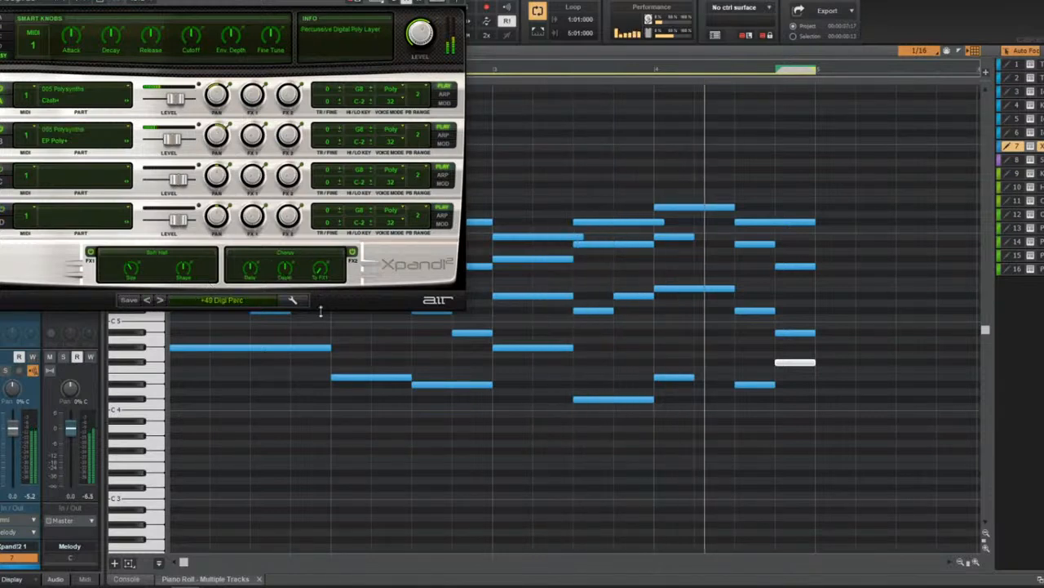
# Raise the last bass note in bar 4 to G4 and delete the stray note past the end of bar 4.
pyautogui.click(886, 392)
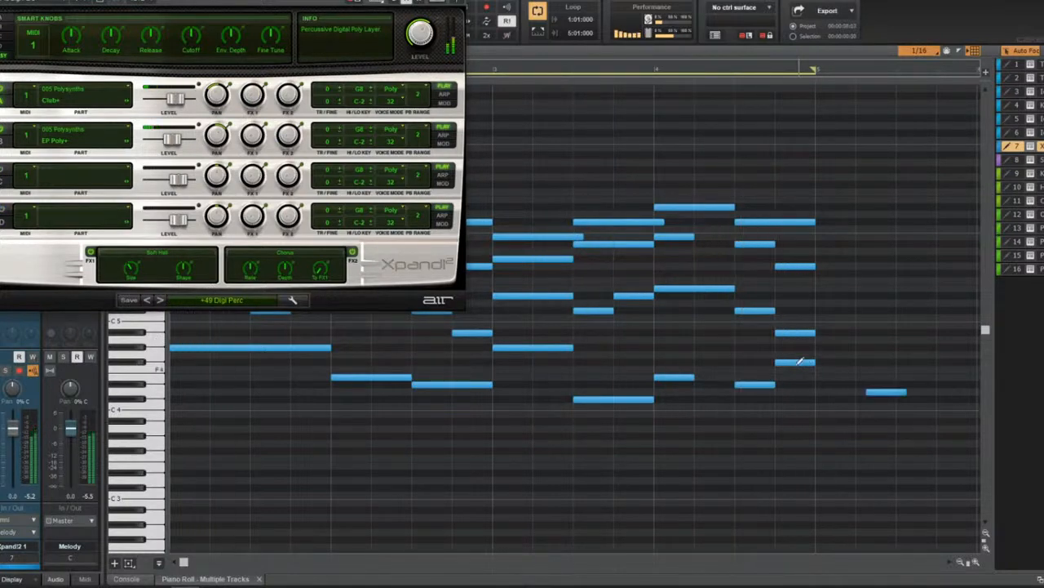
pyautogui.moveTo(799, 361); pyautogui.dragTo(795, 358)
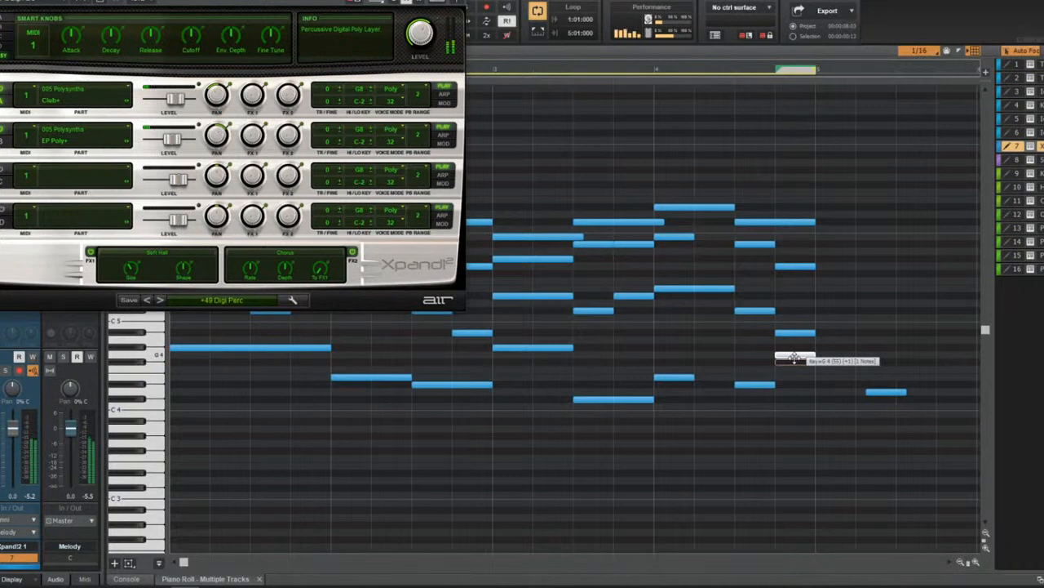
pyautogui.click(874, 392)
pyautogui.press('Delete')
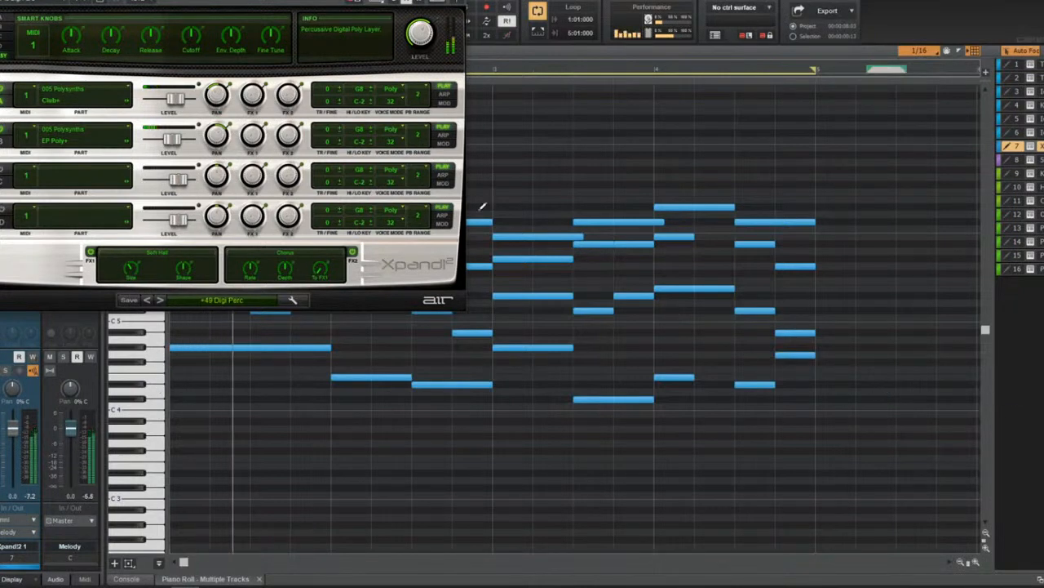
# Audition the Xpand!2 presets +50 Fire + Ice, +51 Rich Perc Poly and +52 Simply Nice during playback.
pyautogui.click(161, 300)
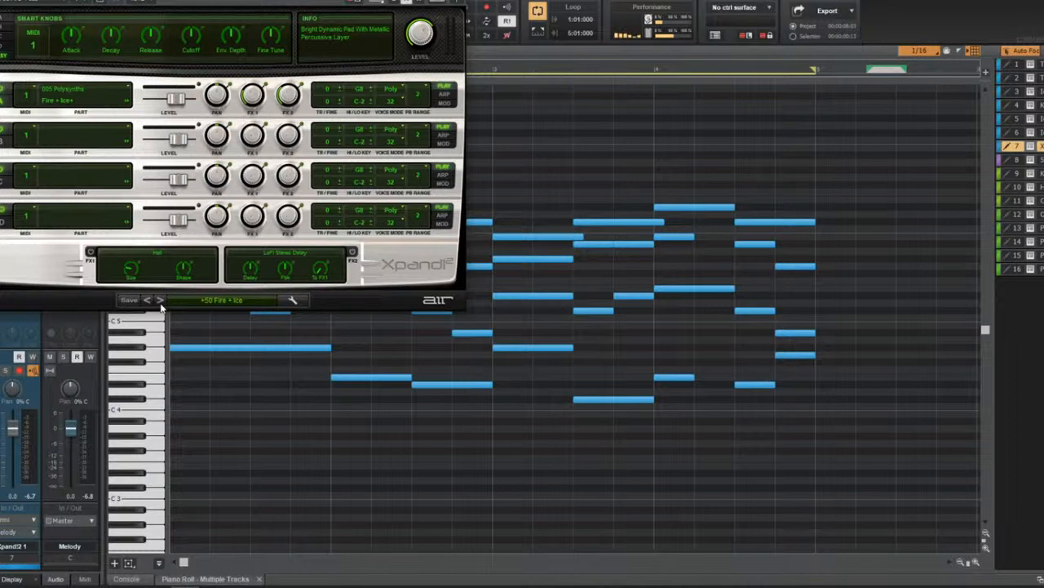
pyautogui.press('space')
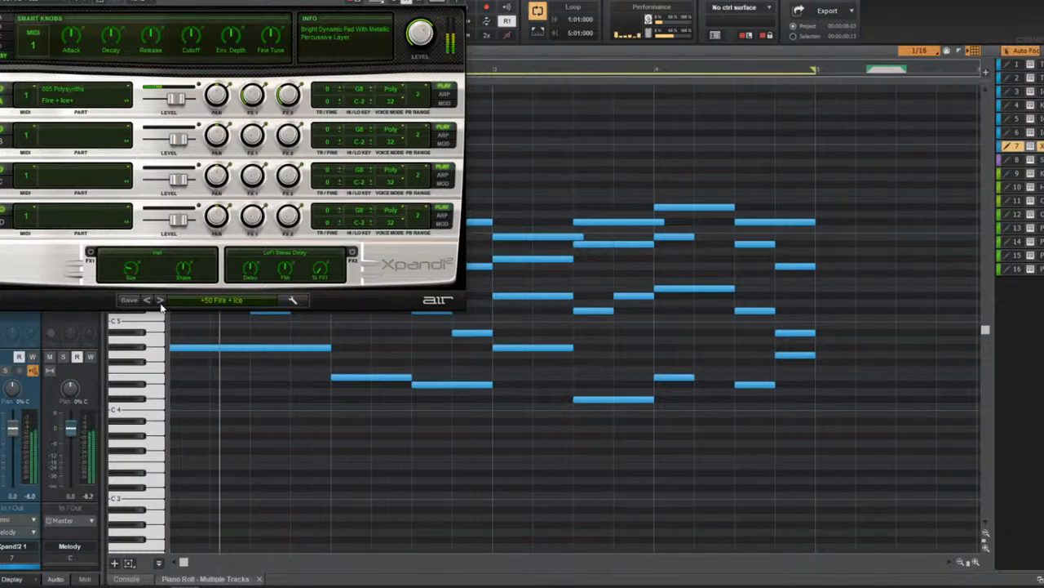
pyautogui.click(160, 300)
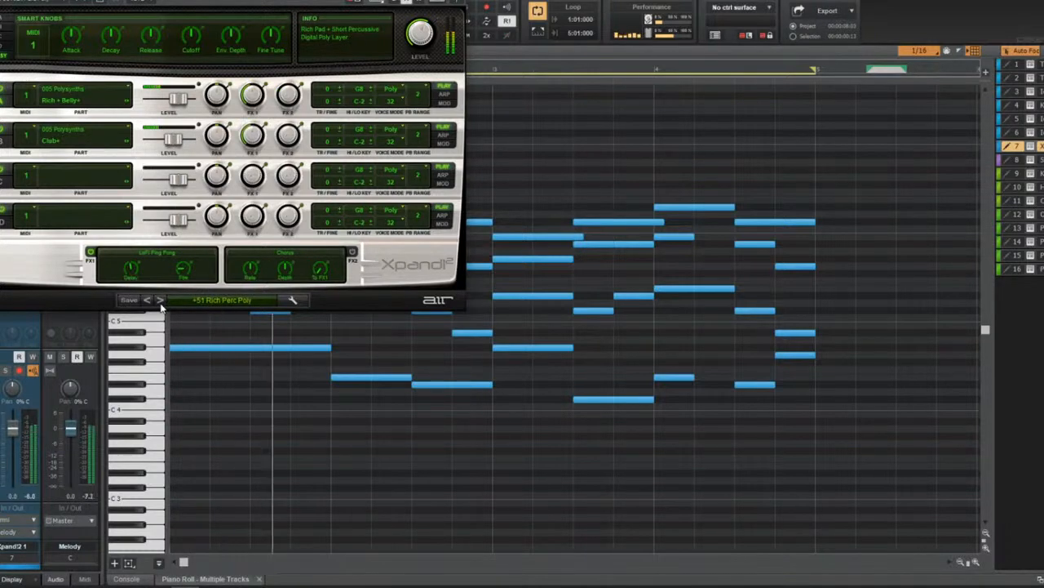
pyautogui.click(160, 301)
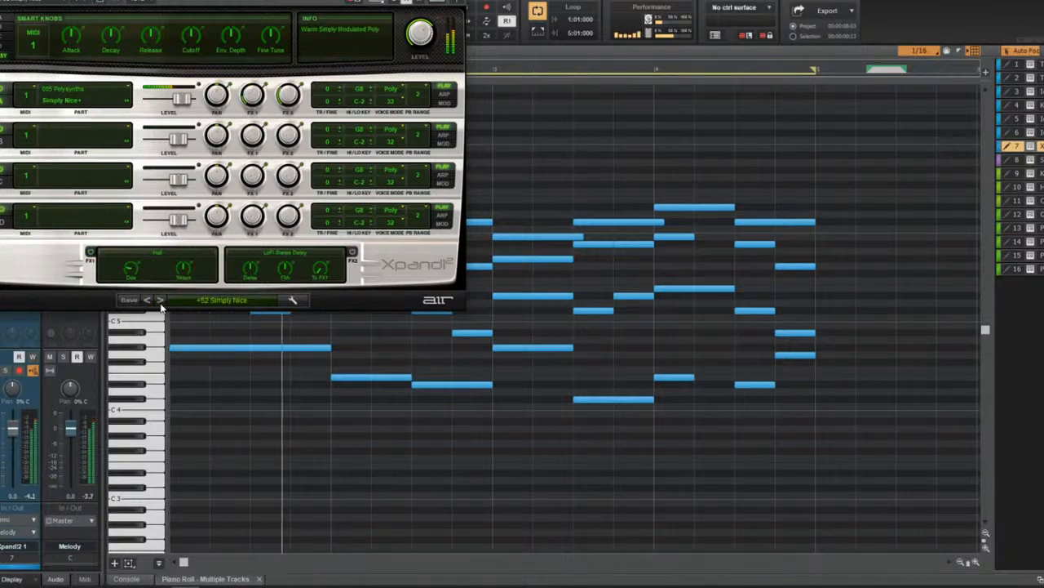
pyautogui.click(160, 301)
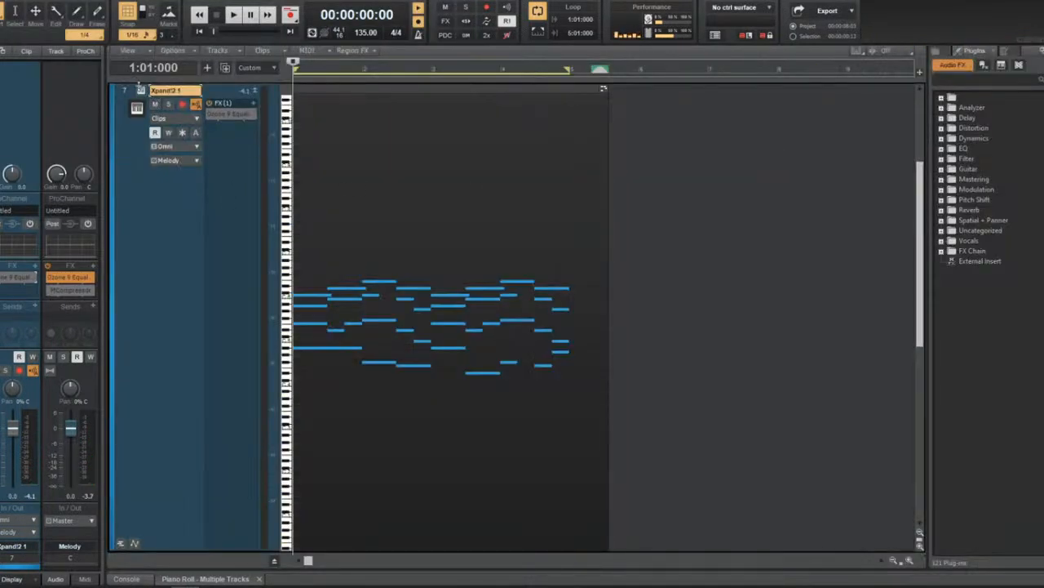
# Replace the Xpand!2 synth on track 7 with Komplete Kontrol.
pyautogui.rightClick(139, 85)
pyautogui.moveTo(218, 242)
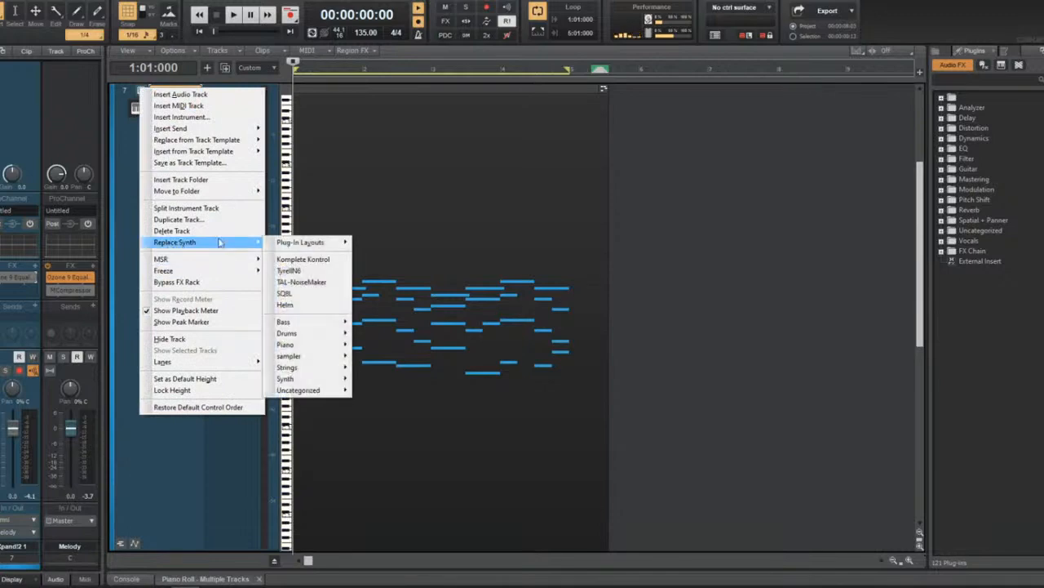
pyautogui.click(299, 259)
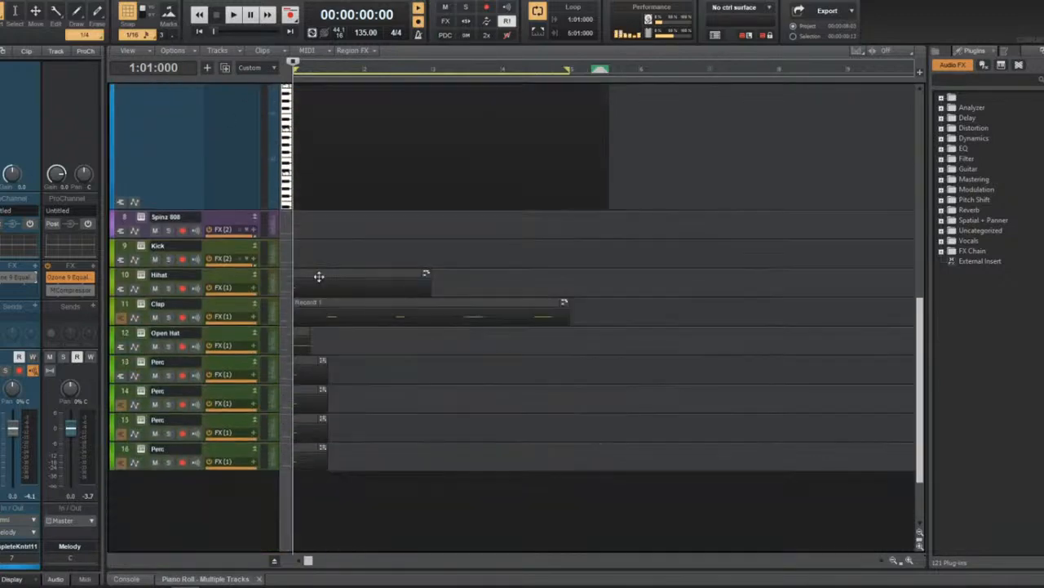
pyautogui.click(140, 218)
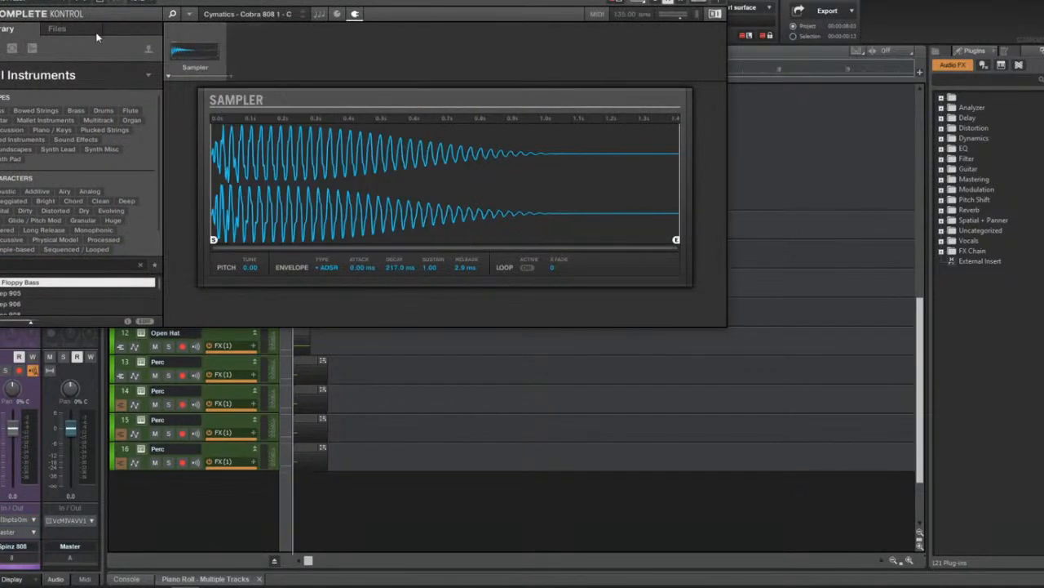
pyautogui.click(57, 29)
pyautogui.doubleClick(24, 126)
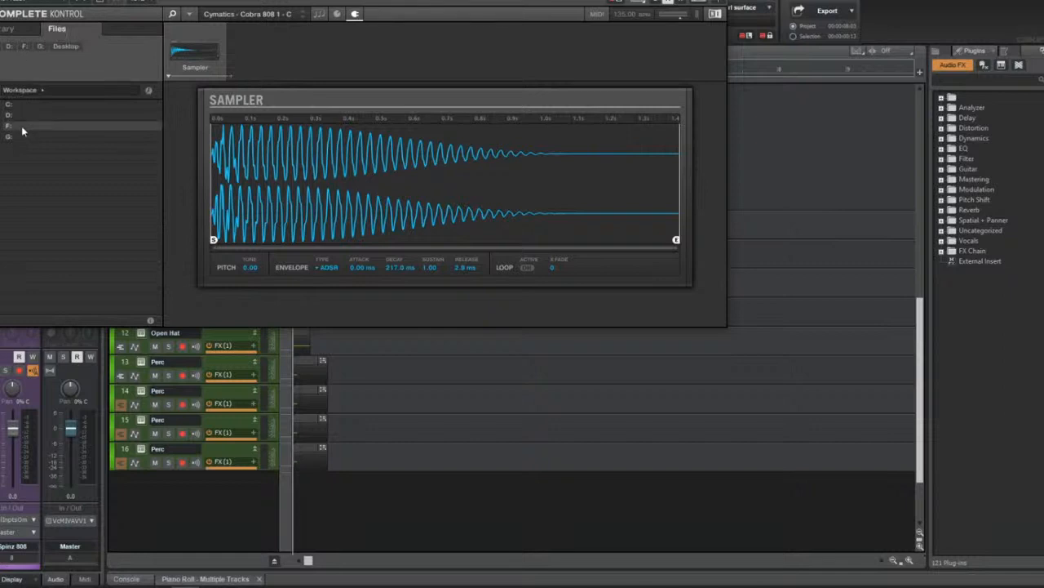
pyautogui.doubleClick(37, 211)
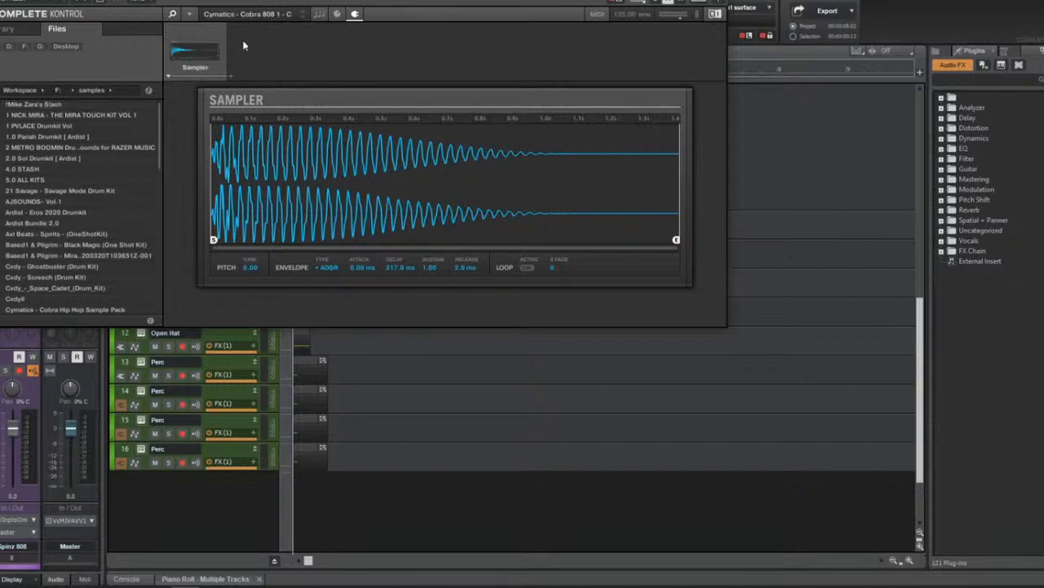
pyautogui.click(718, 1)
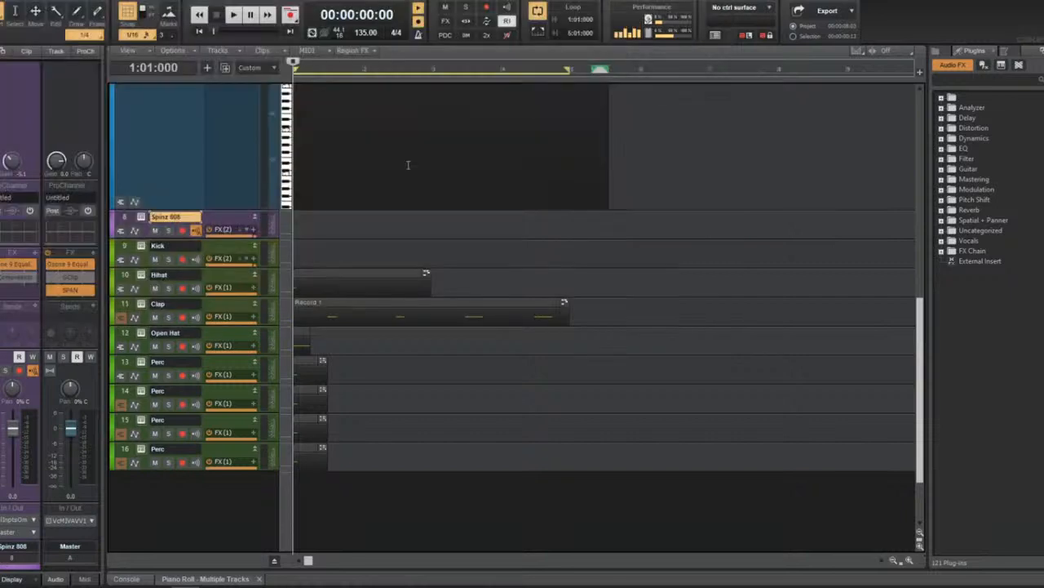
# Open the empty Komplete Kontrol instrument on track 7.
pyautogui.scroll(3, 282, 316)
pyautogui.click(500, 318)
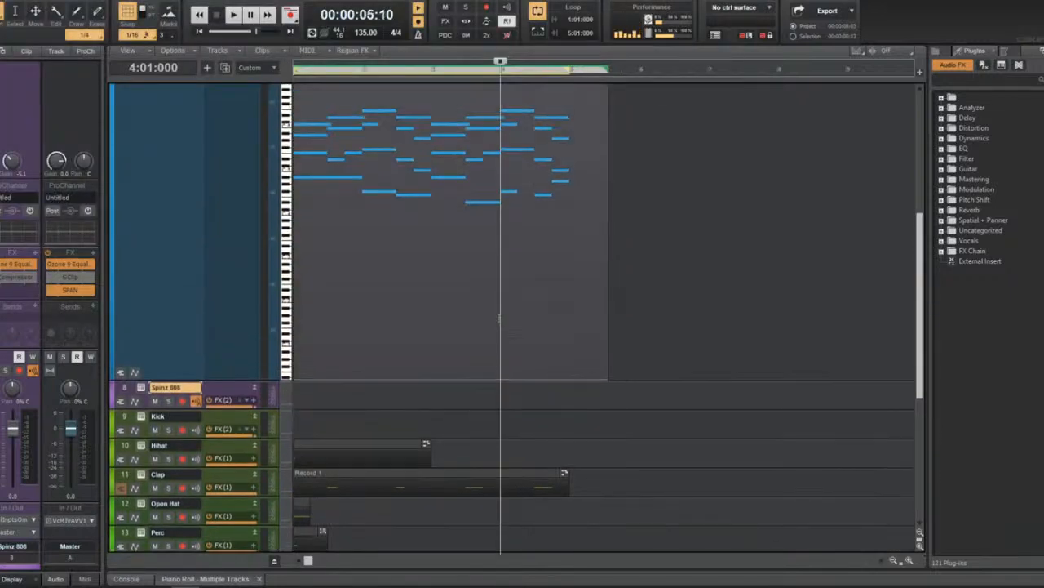
pyautogui.scroll(5, 500, 318)
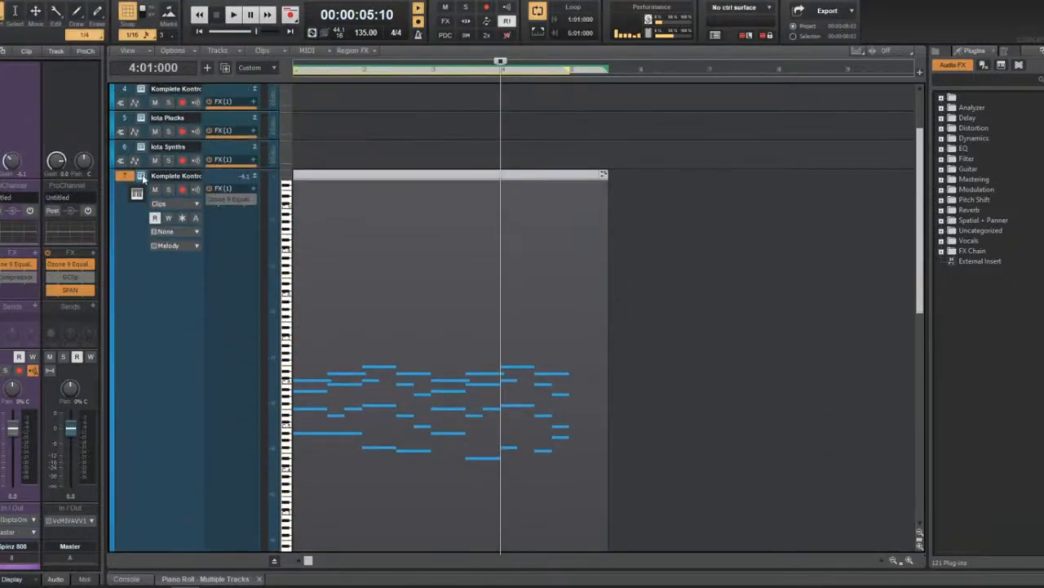
pyautogui.click(142, 178)
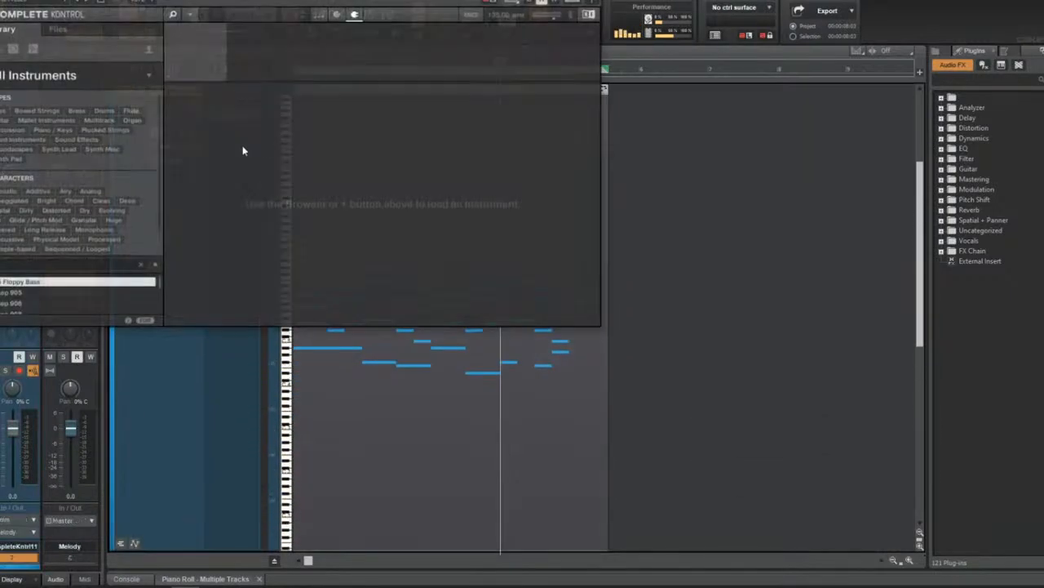
# Browse drive F: to samples, Axl Beats - Spirits - (OneShotKit), Pluck, and load Pluck - Ratchet.wav into Komplete Kontrol.
pyautogui.click(80, 30)
pyautogui.doubleClick(40, 125)
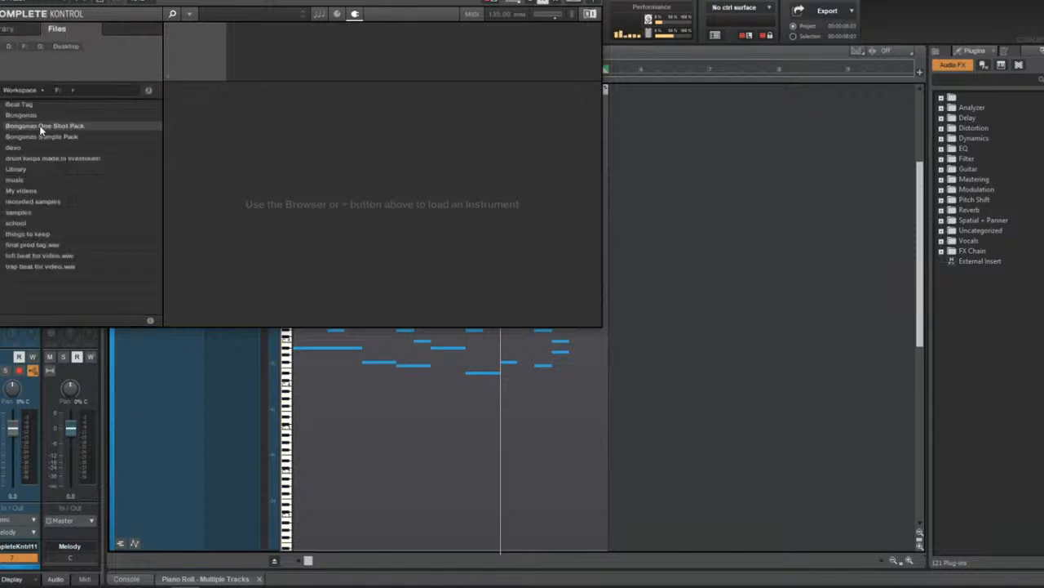
pyautogui.doubleClick(33, 215)
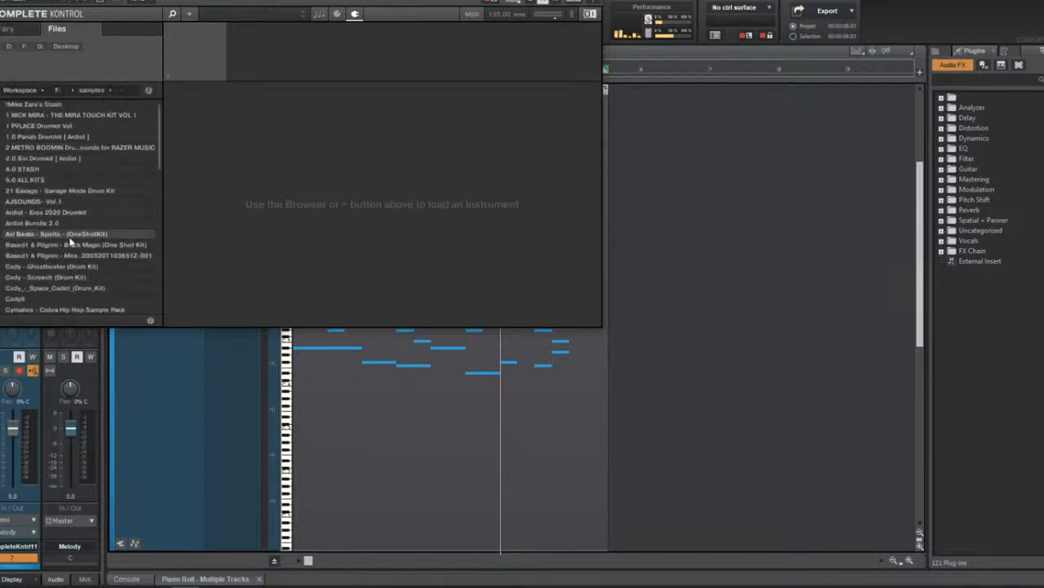
pyautogui.doubleClick(65, 234)
pyautogui.click(27, 157)
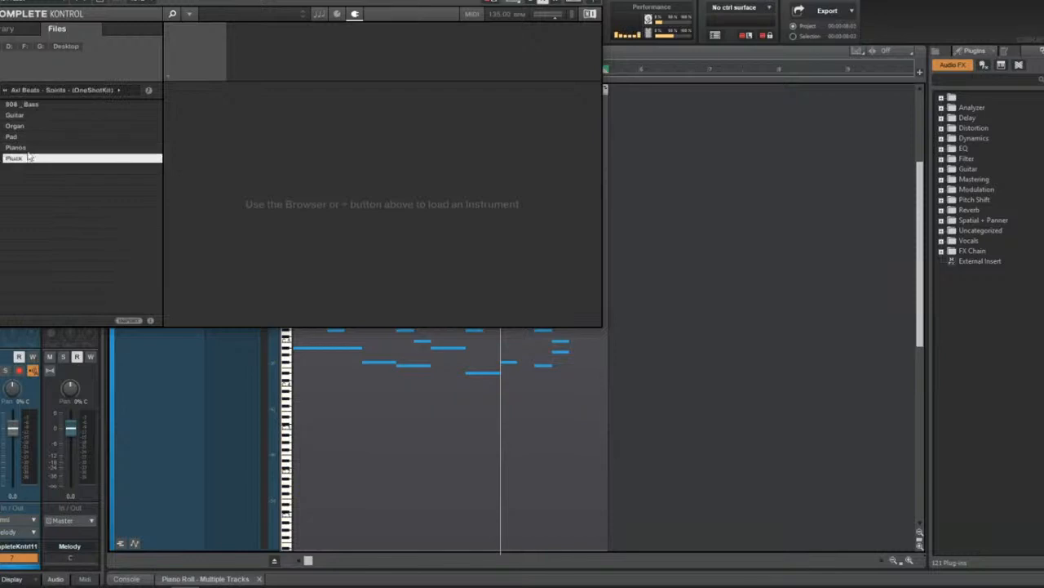
pyautogui.doubleClick(32, 160)
pyautogui.doubleClick(41, 149)
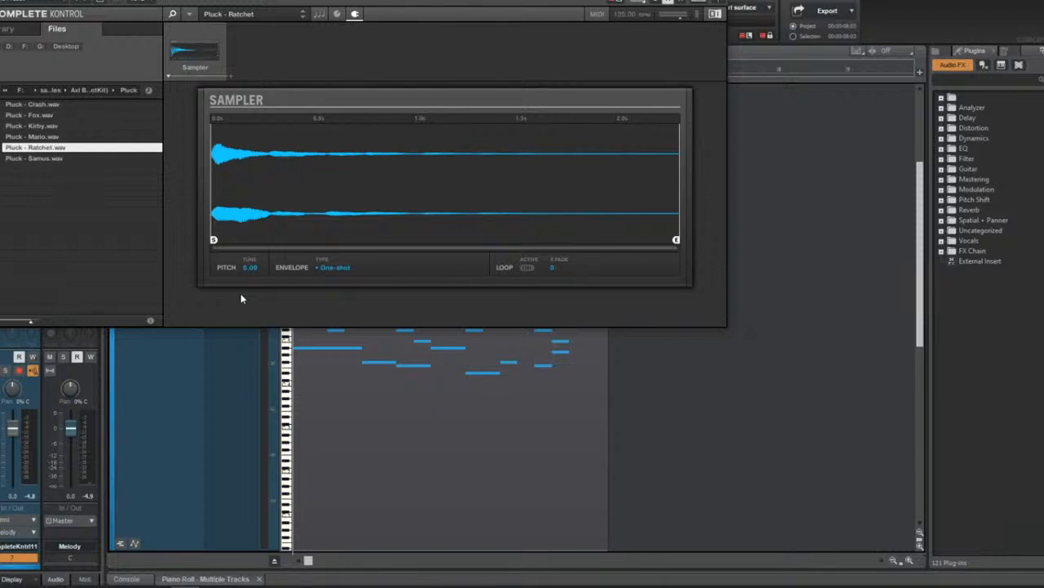
# Play the pattern while loading Pluck - Mario, Pluck - Kirby and Pluck - Fox in turn, and return to the one-shot kit's folder list.
pyautogui.press('space')
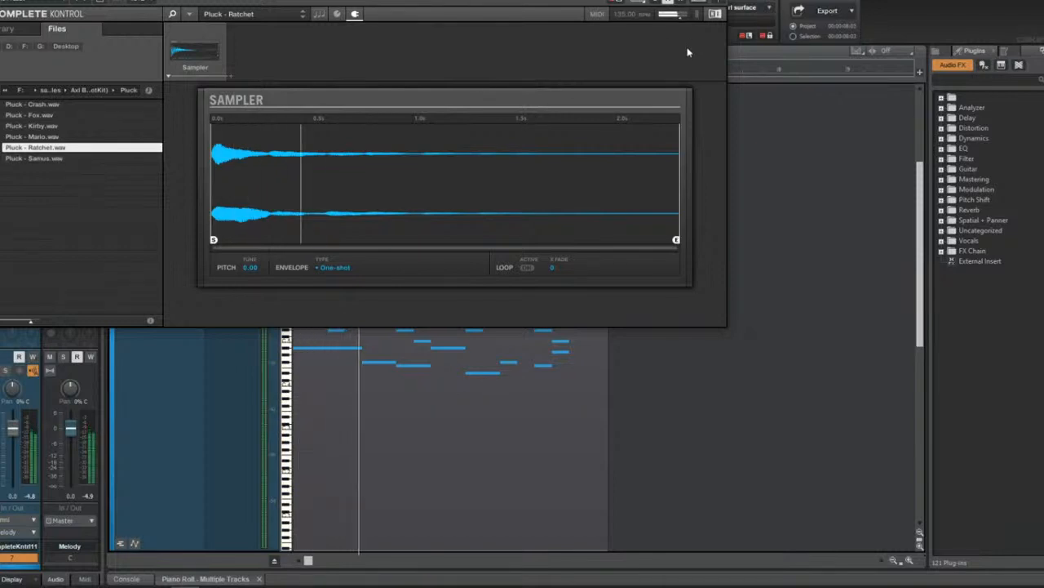
pyautogui.doubleClick(45, 136)
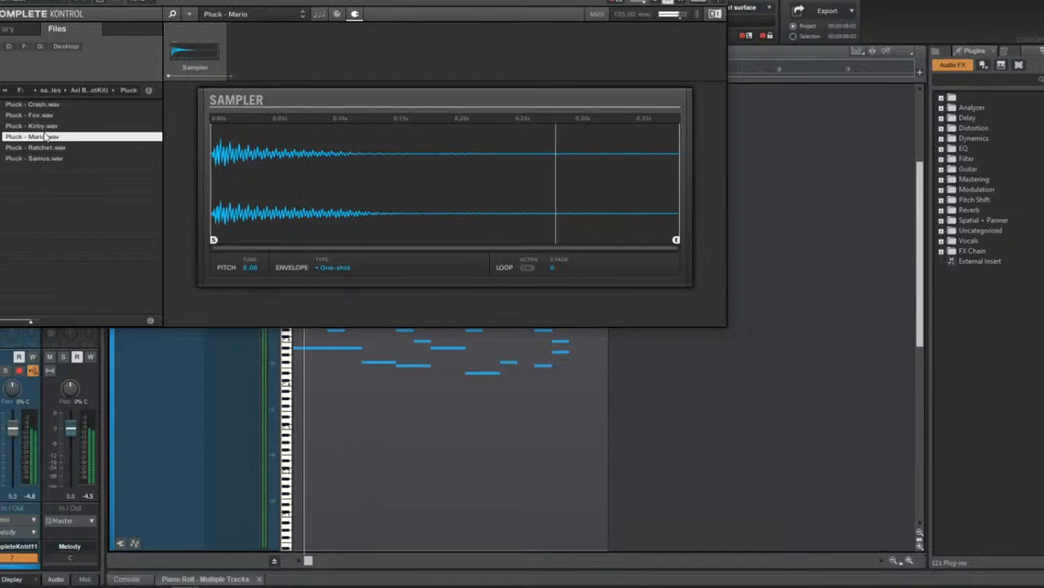
pyautogui.doubleClick(51, 126)
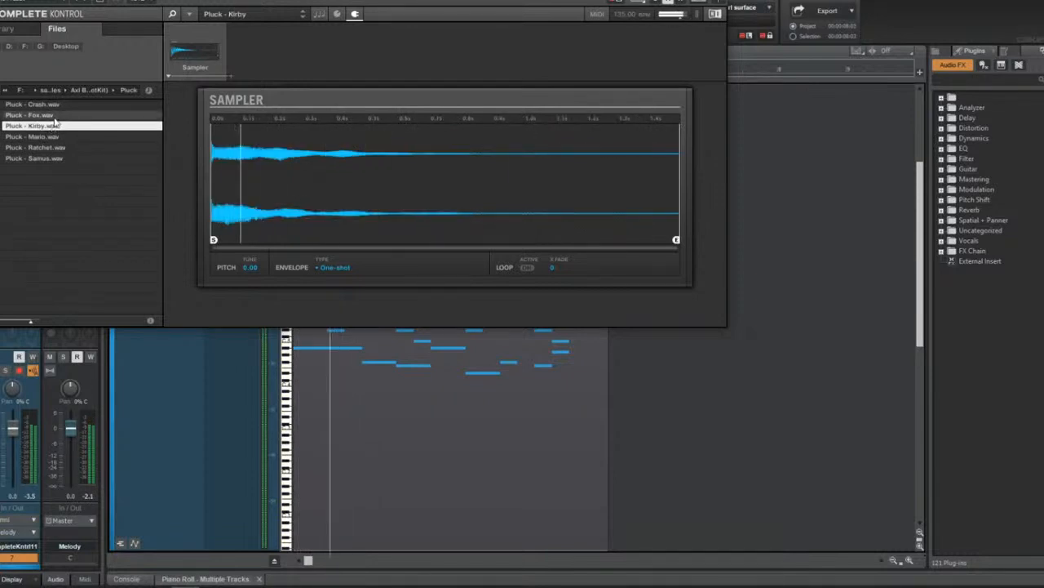
pyautogui.doubleClick(53, 117)
pyautogui.click(54, 156)
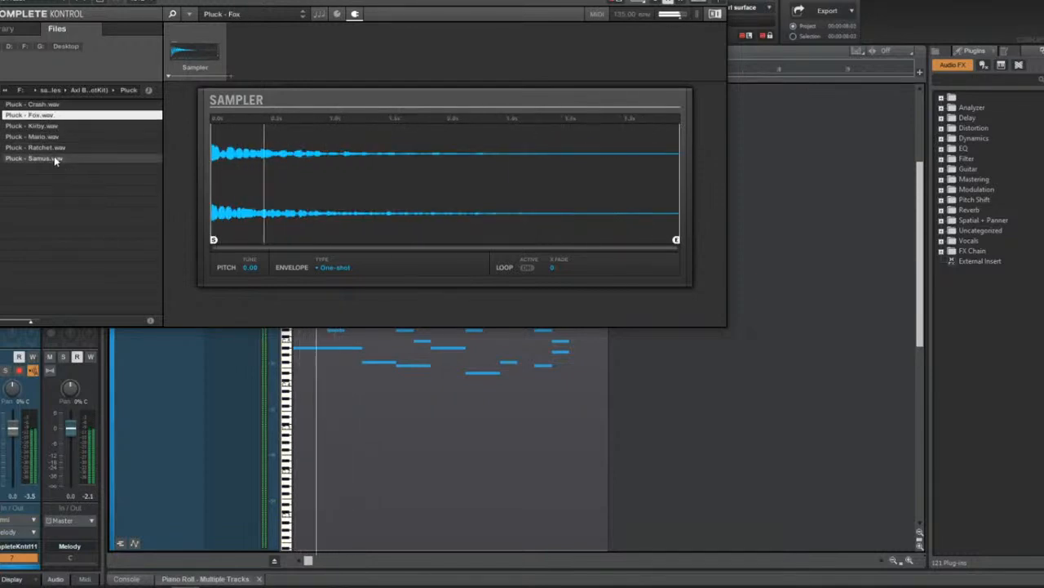
pyautogui.click(88, 91)
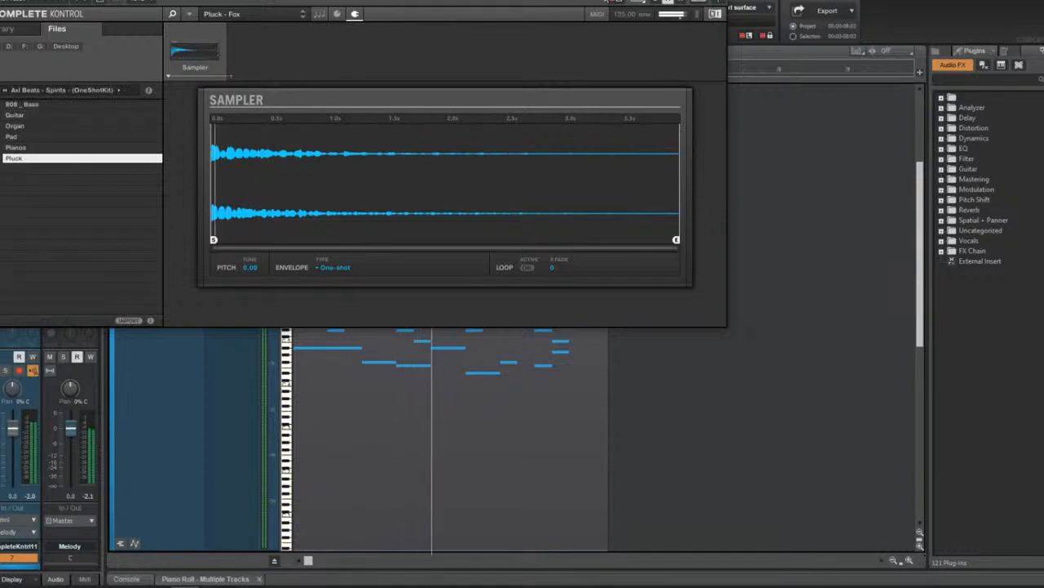
# Close the Komplete Kontrol window, show track 7's notes in the maximized piano roll, and clear the note selection.
pyautogui.click(509, 245)
pyautogui.press('d')
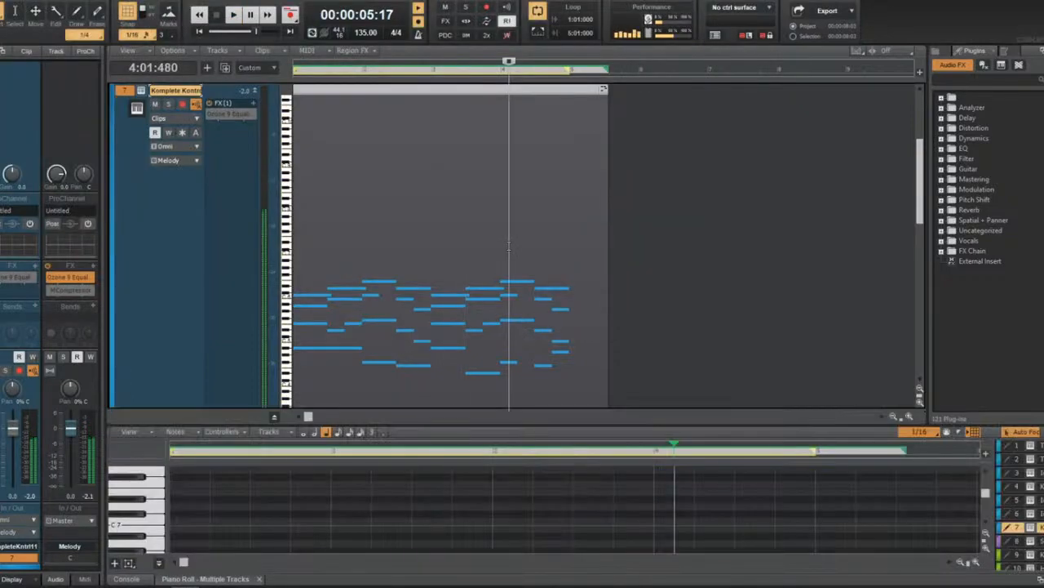
pyautogui.hotkey('shift', 'd')
pyautogui.press('space')
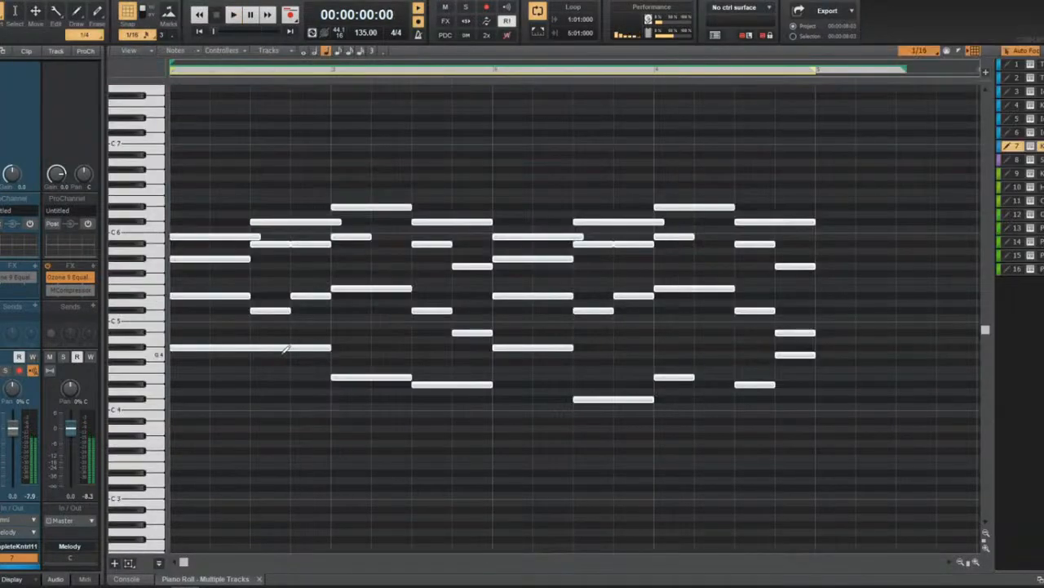
pyautogui.click(300, 390)
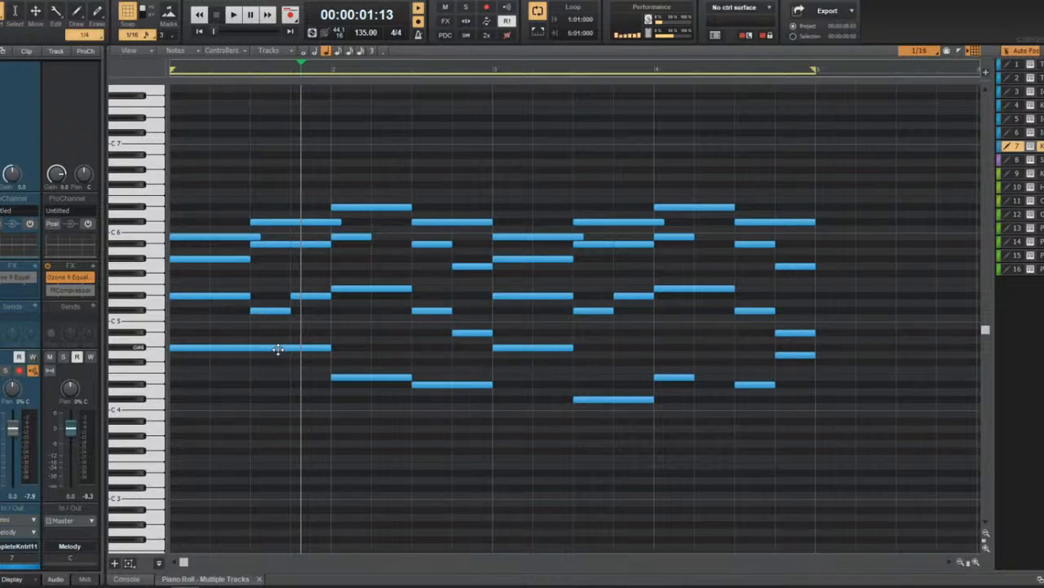
pyautogui.press('space')
pyautogui.scroll(-2, 249, 236)
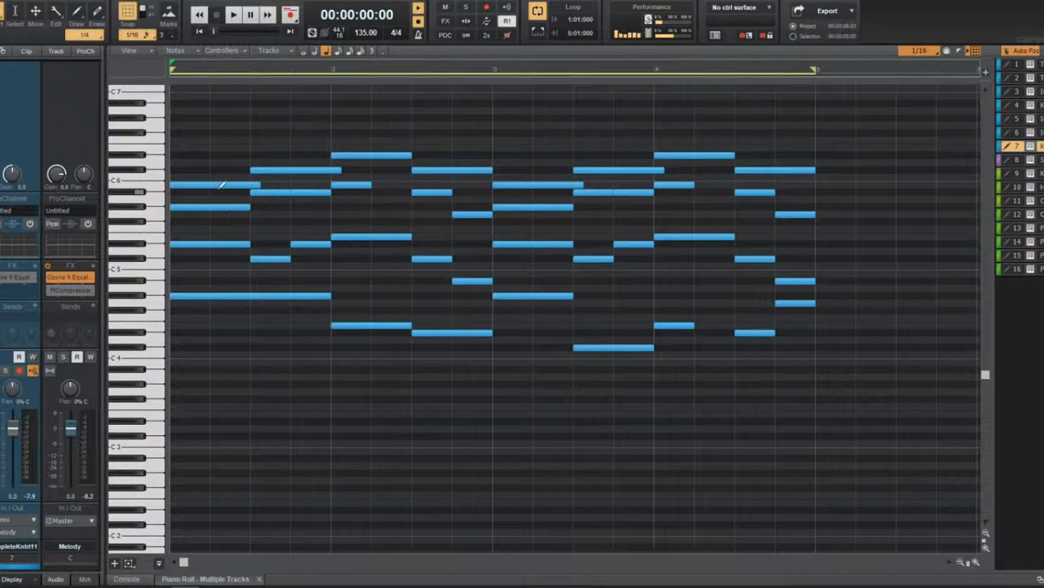
# Select all the notes of the pattern and move them down eight semitones while it plays.
pyautogui.hotkey('ctrl', 'a')
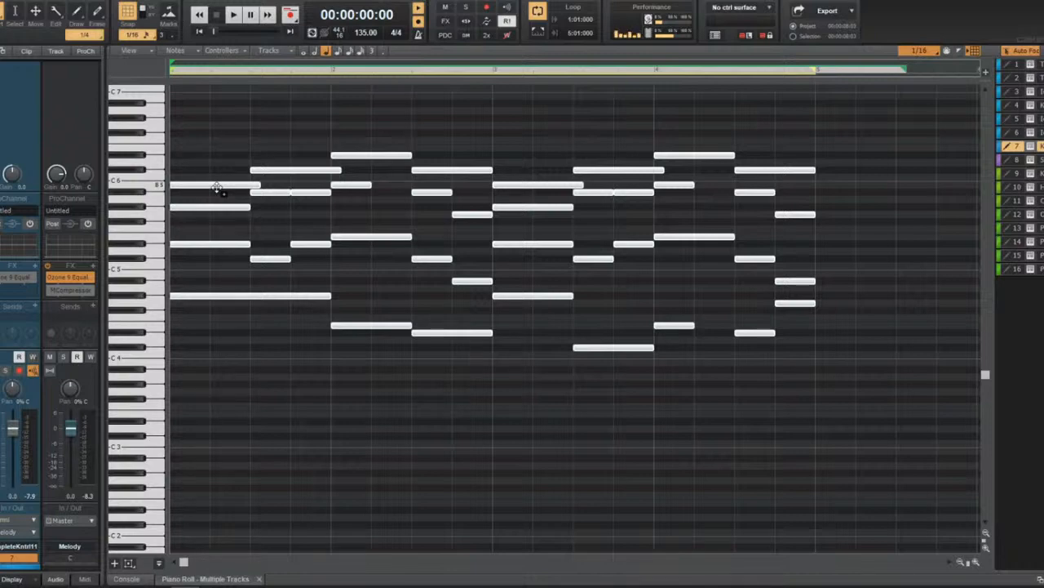
pyautogui.press('space')
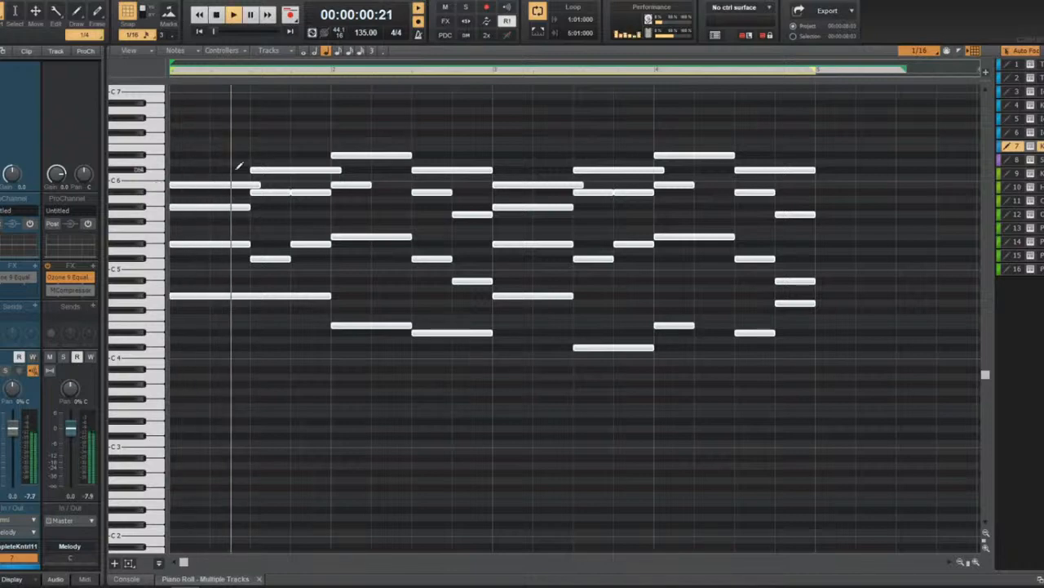
pyautogui.hotkey('ctrl', 'a')
pyautogui.moveTo(223, 185); pyautogui.dragTo(218, 244)
pyautogui.keyDown('ctrl'); pyautogui.scroll(-1, 226, 217); pyautogui.keyUp('ctrl')
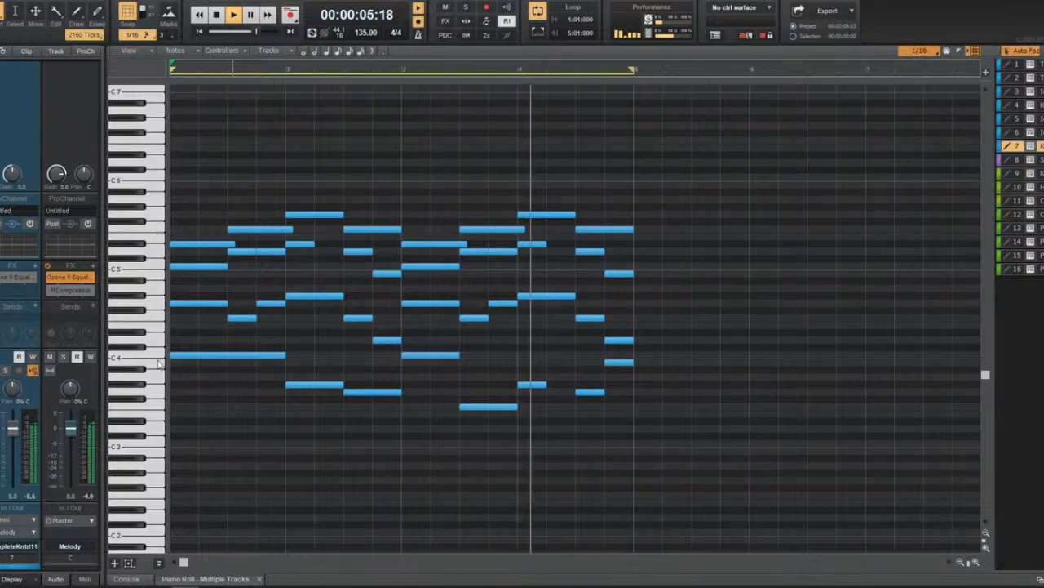
# Raise all the notes of the pattern by three semitones and play it back.
pyautogui.hotkey('ctrl', 'a')
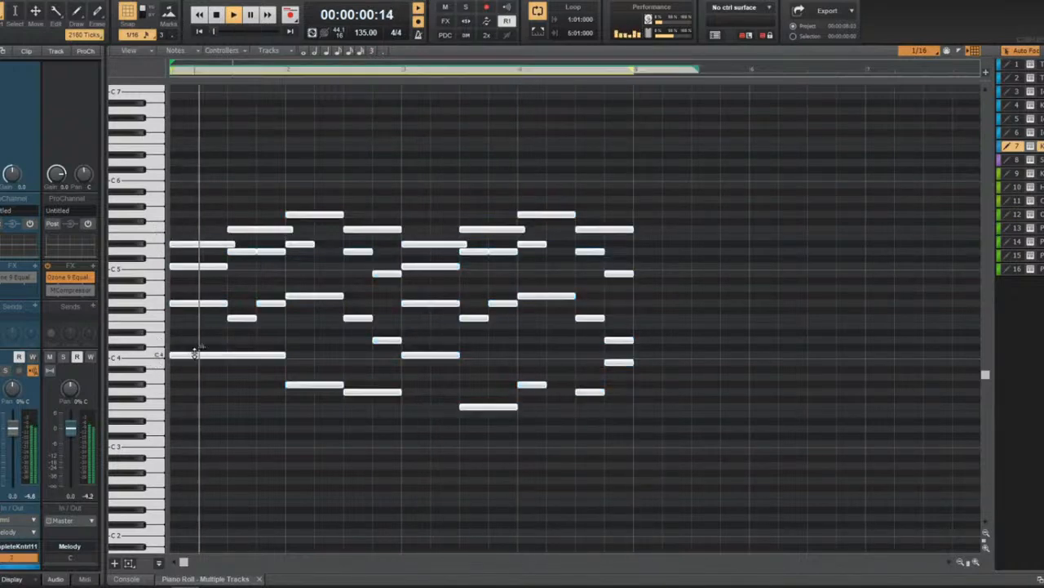
pyautogui.press('space')
pyautogui.moveTo(193, 352); pyautogui.dragTo(190, 335)
pyautogui.press('space')
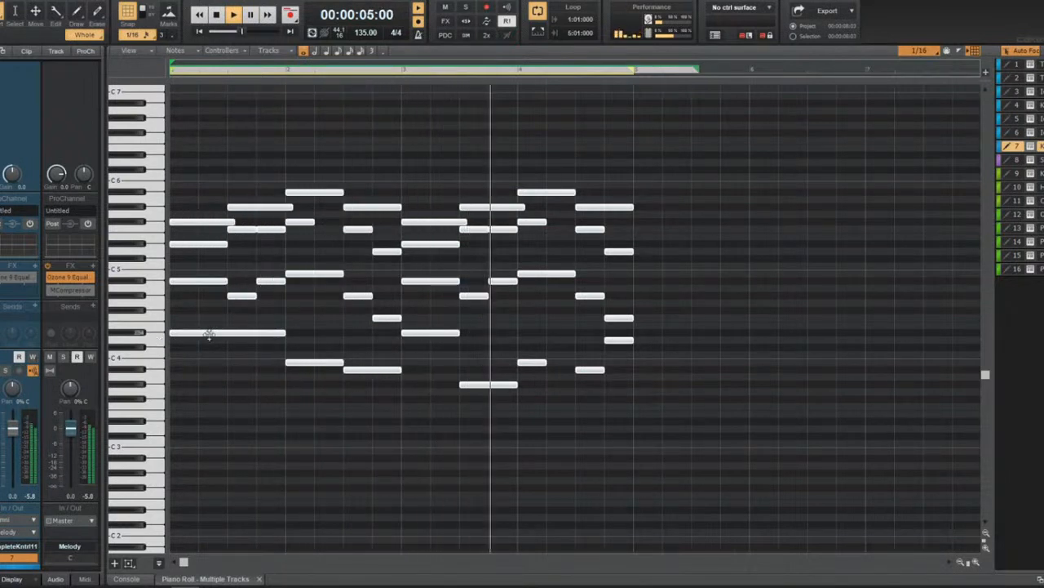
pyautogui.press('space')
# Select the lowest bass notes, lower their velocities to around 64 during playback, and return to the track view.
pyautogui.moveTo(147, 320); pyautogui.dragTo(146, 188)
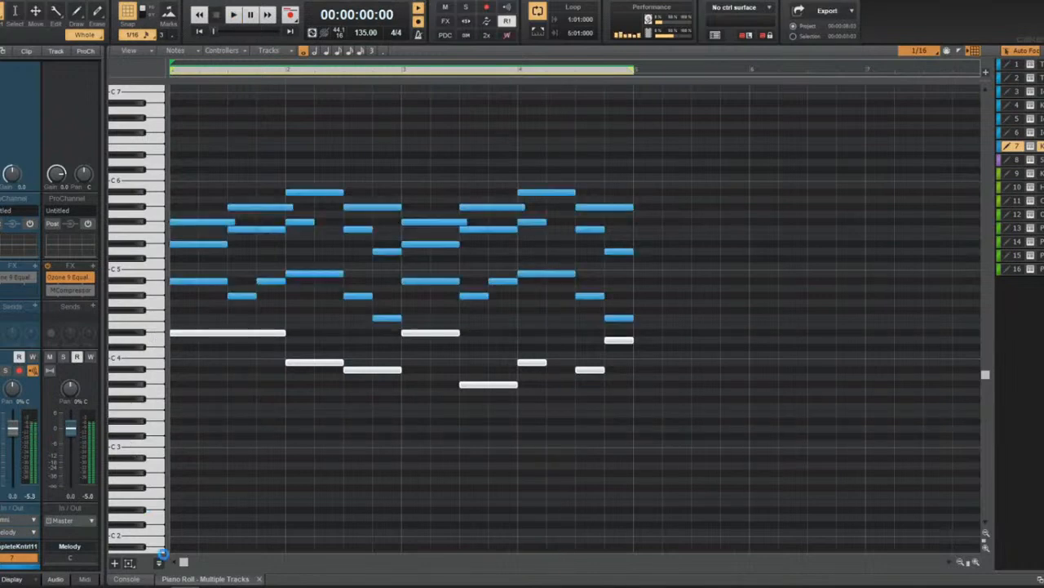
pyautogui.click(159, 562)
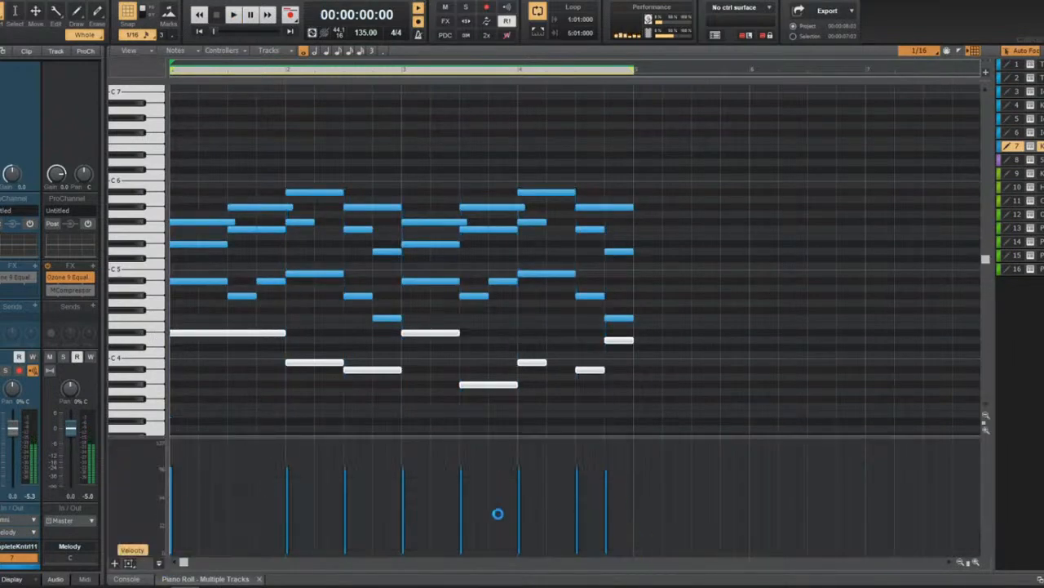
pyautogui.moveTo(605, 500); pyautogui.dragTo(168, 490)
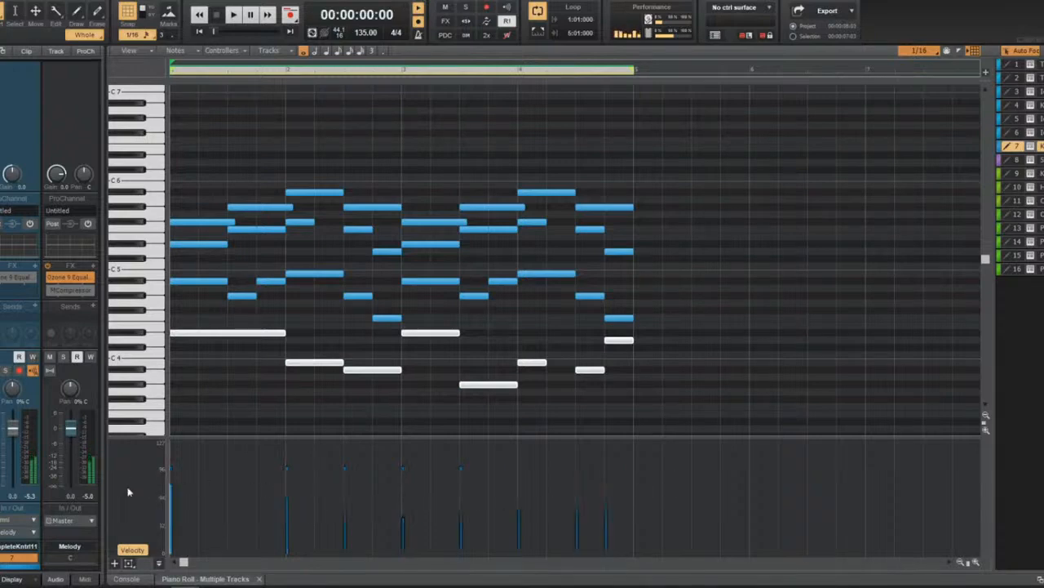
pyautogui.press('space')
pyautogui.moveTo(250, 495)
pyautogui.mouseDown()
pyautogui.moveTo(449, 517)
pyautogui.moveTo(550, 494)
pyautogui.moveTo(380, 497)
pyautogui.mouseUp()
pyautogui.moveTo(571, 502); pyautogui.dragTo(613, 492)
pyautogui.press('d')
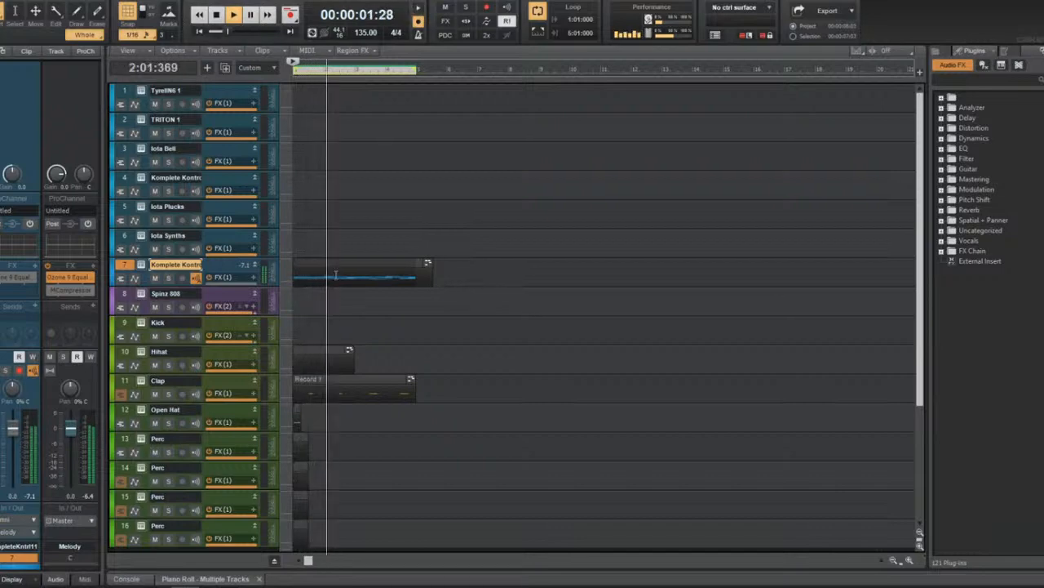
# Move the melody clip from track 7 to the Iota Plucks track and place a copy back on track 7.
pyautogui.press('space')
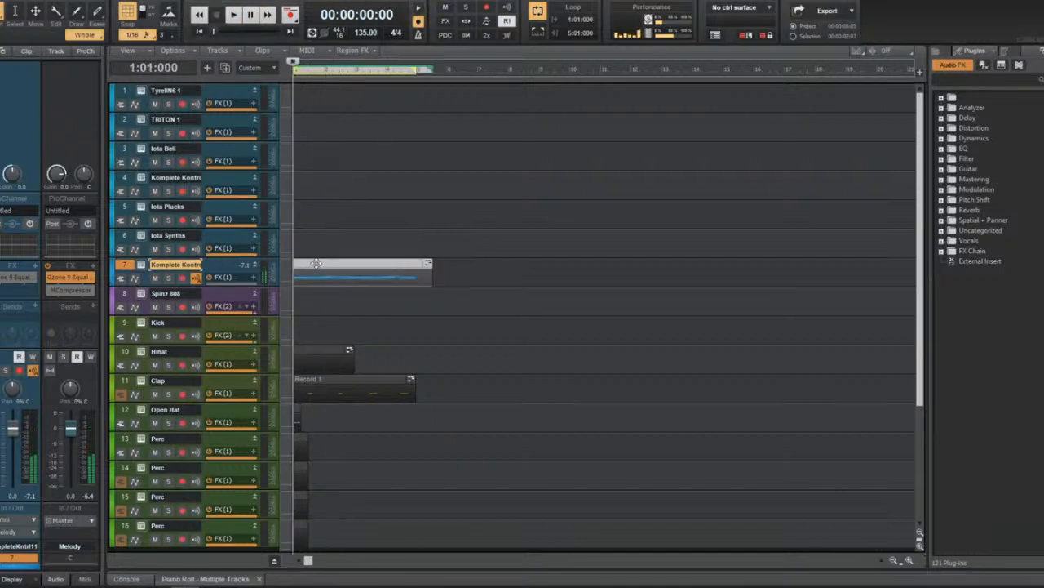
pyautogui.moveTo(298, 265); pyautogui.dragTo(266, 233)
pyautogui.press('space')
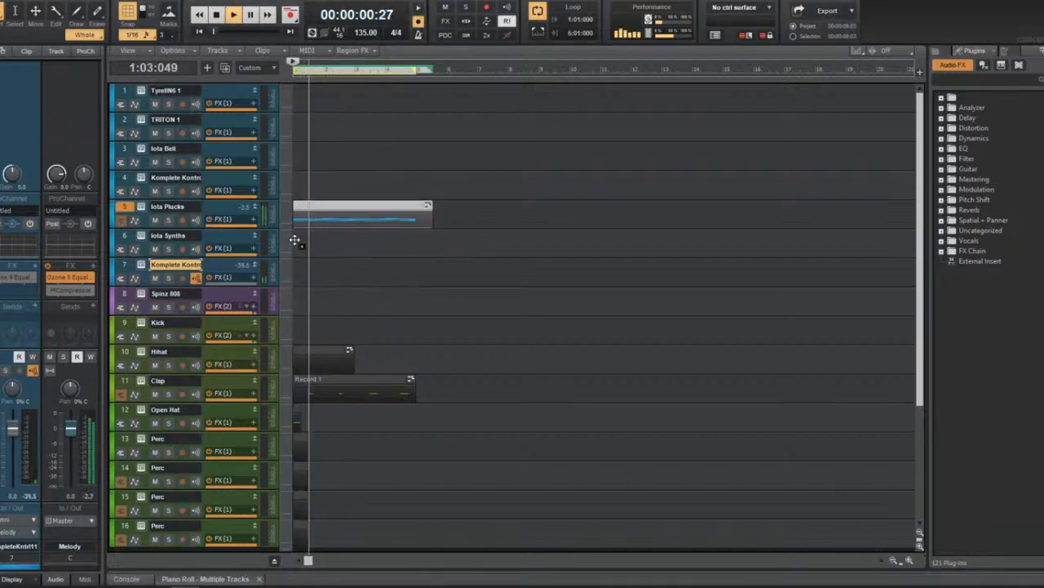
pyautogui.moveTo(318, 217); pyautogui.dragTo(303, 263)
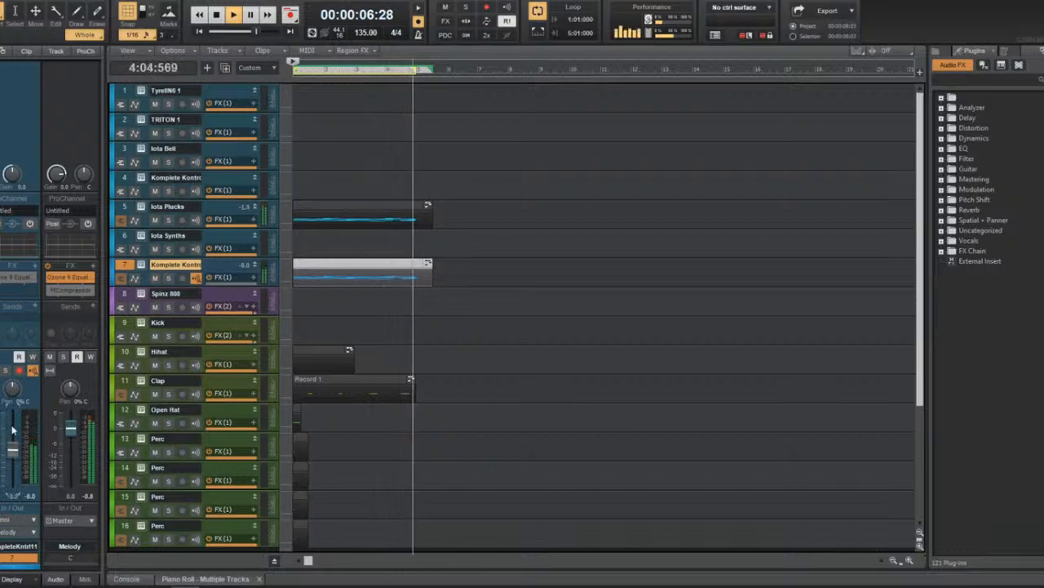
# Change the Iota Plucks preset to Pluck - Rain Drops and close the instrument.
pyautogui.click(141, 208)
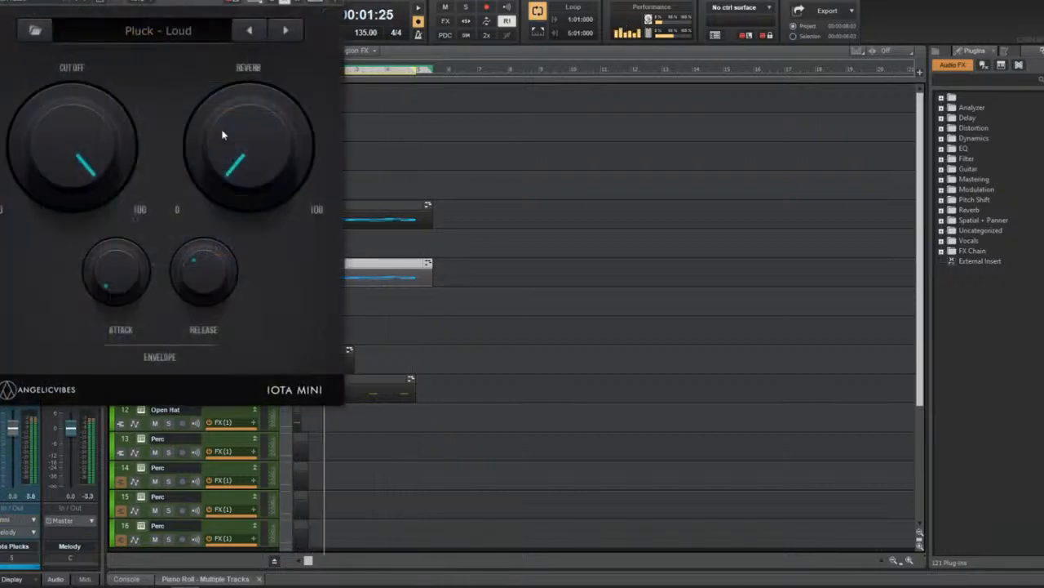
pyautogui.click(279, 30)
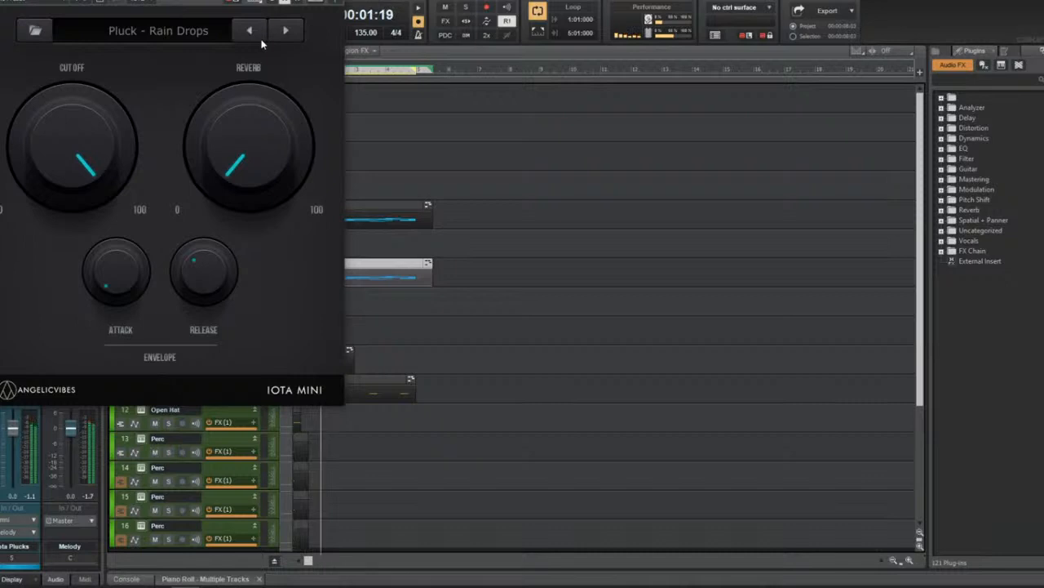
pyautogui.press('space')
pyautogui.click(337, 4)
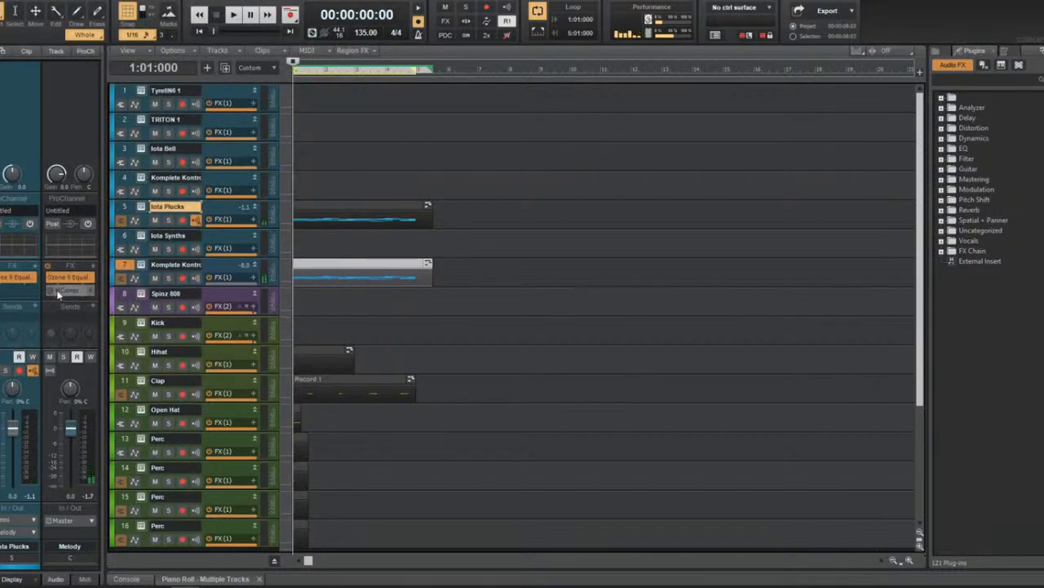
# Set the tune of the Pluck - Fox sample on track 7 to -7.00 and play it together with Iota Plucks.
pyautogui.click(123, 206)
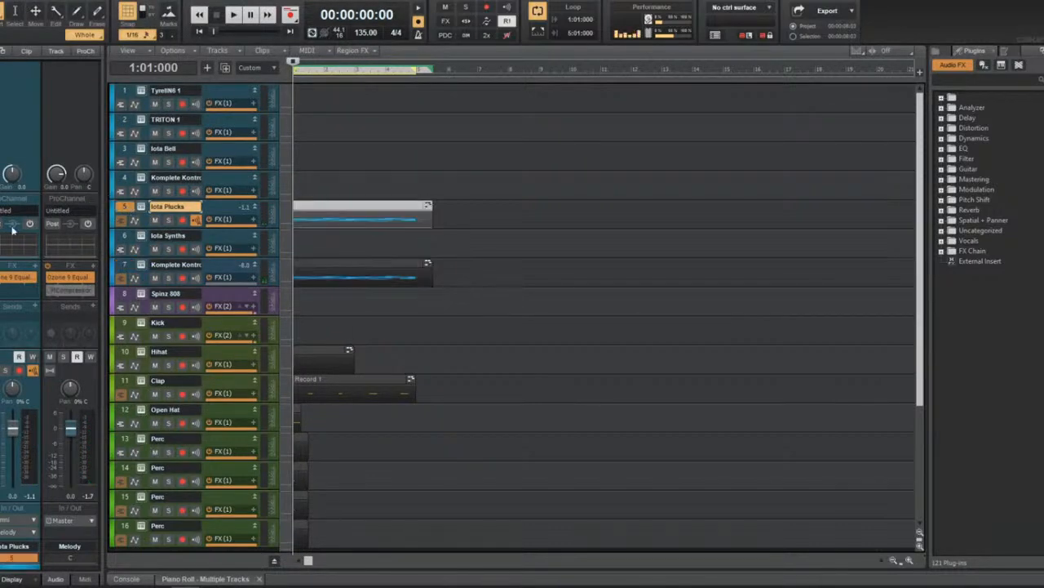
pyautogui.click(124, 263)
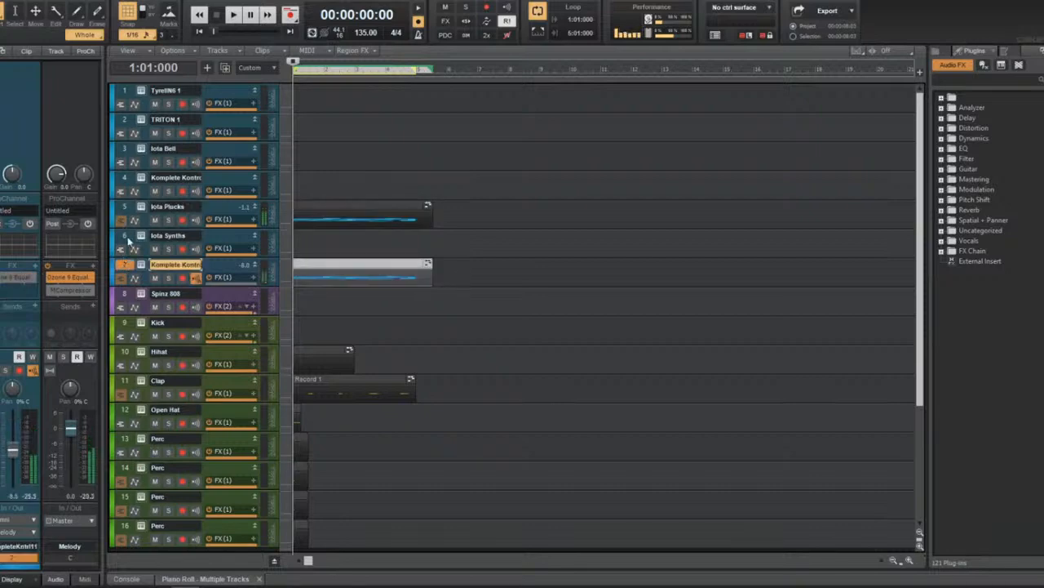
pyautogui.click(141, 265)
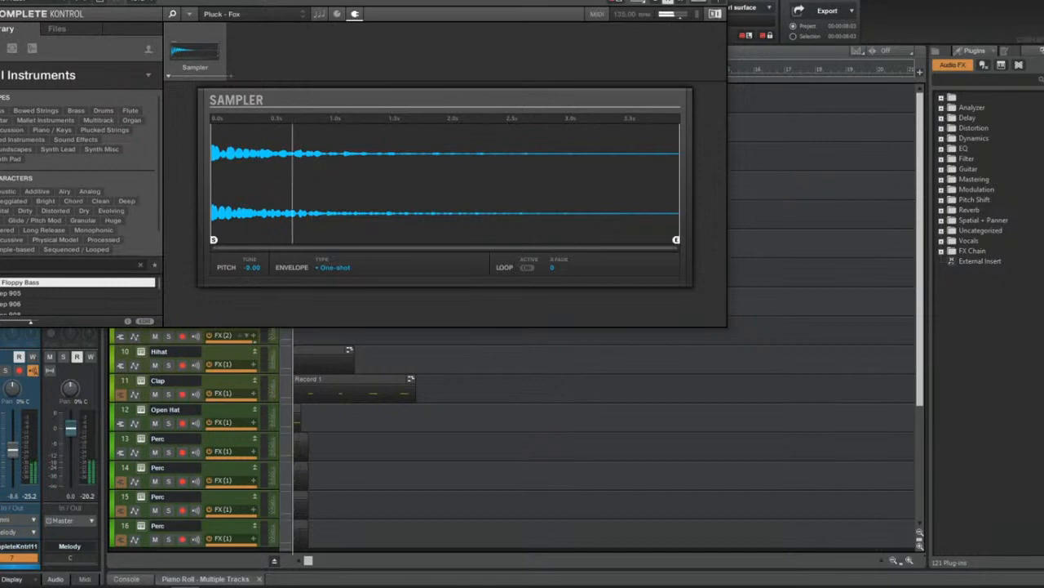
pyautogui.moveTo(251, 267); pyautogui.dragTo(251, 259)
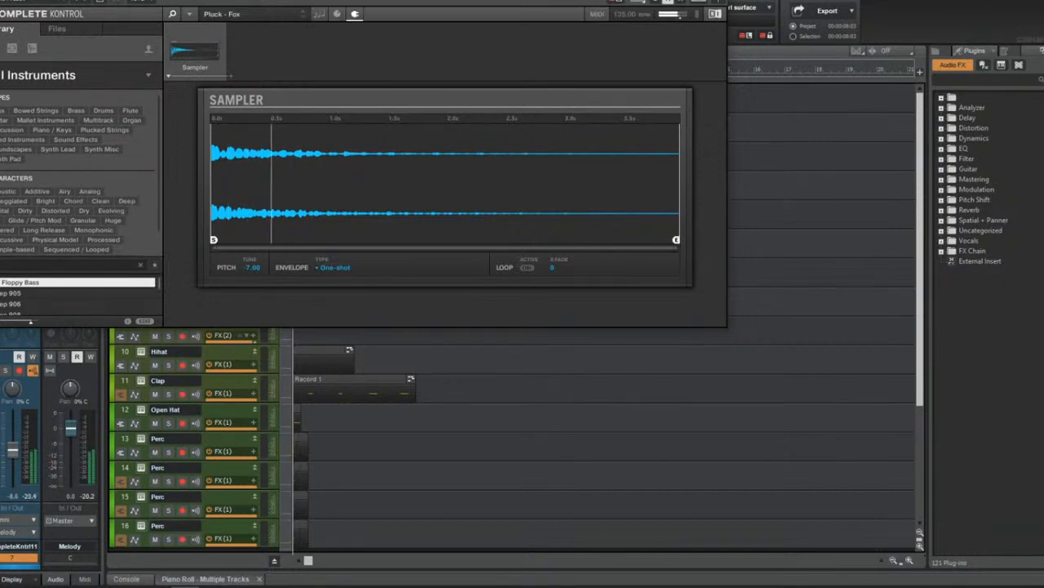
pyautogui.click(718, 1)
pyautogui.click(121, 209)
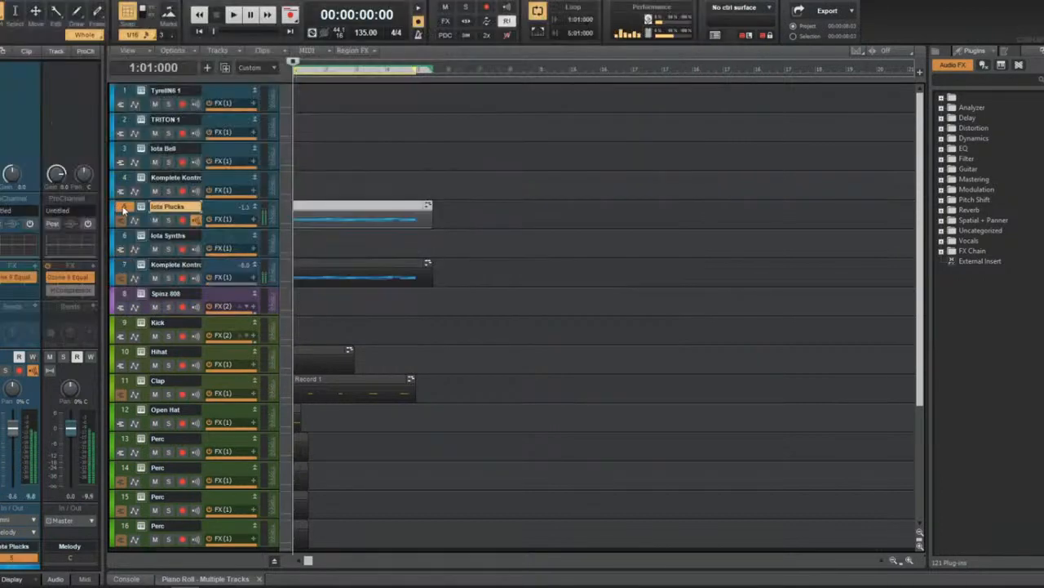
pyautogui.press('space')
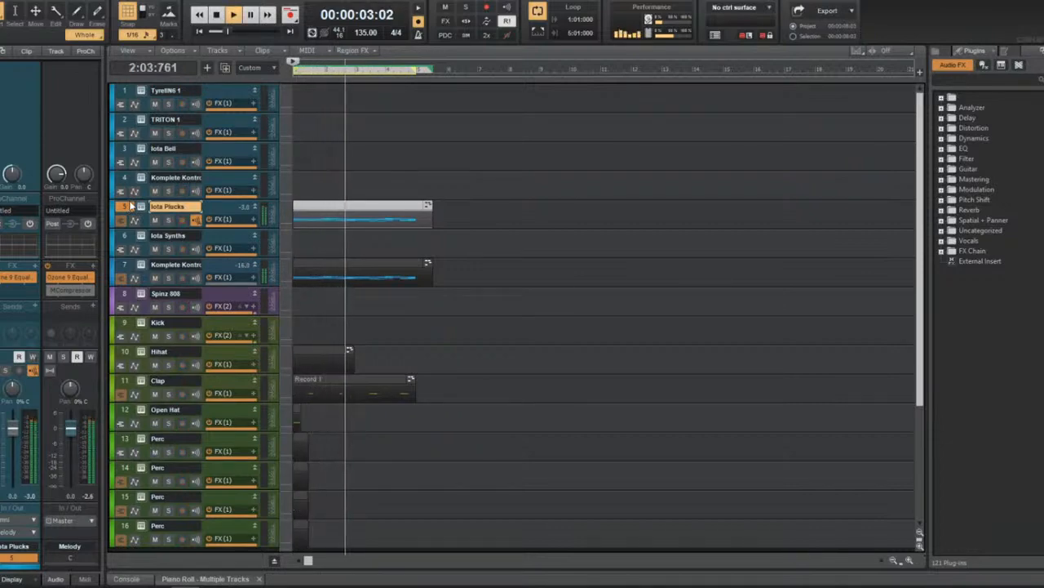
pyautogui.press('space')
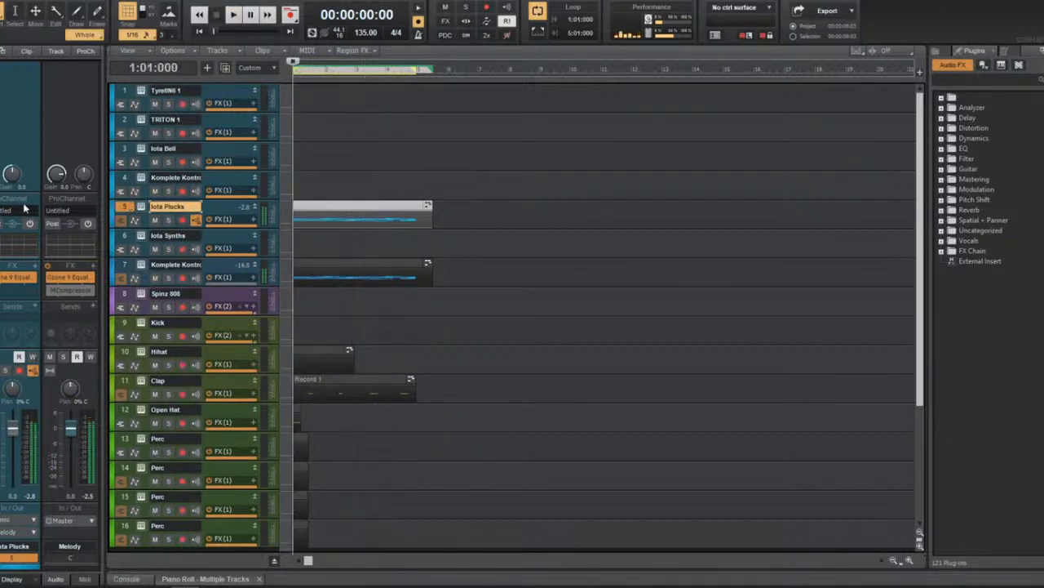
# Select the melody clips on tracks 5 and 7, transpose them by 12 semitones, and listen to them.
pyautogui.moveTo(455, 284); pyautogui.dragTo(294, 172)
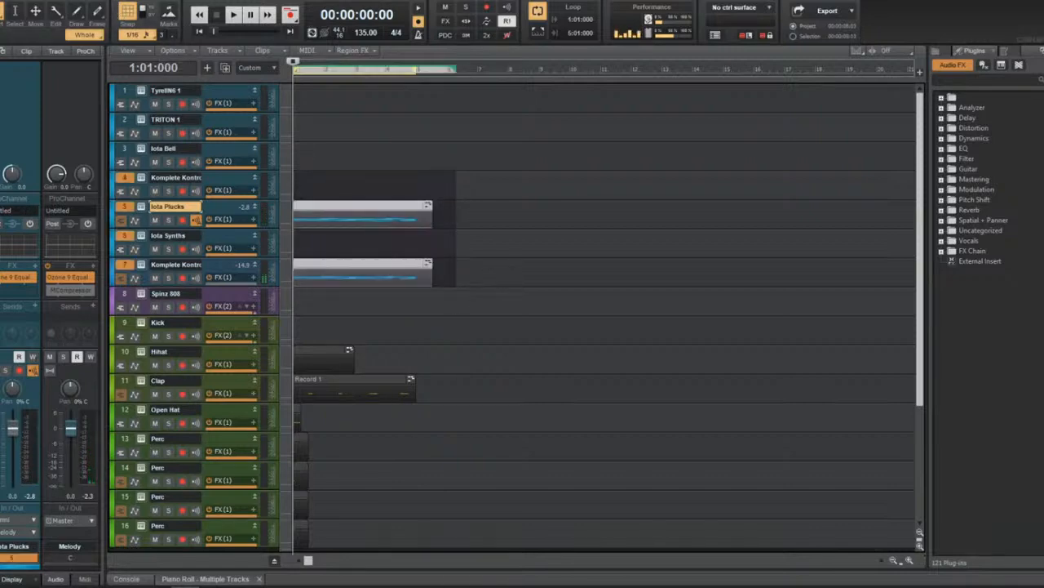
pyautogui.click(111, 4)
pyautogui.click(106, 44)
pyautogui.write('12')
pyautogui.press('Return')
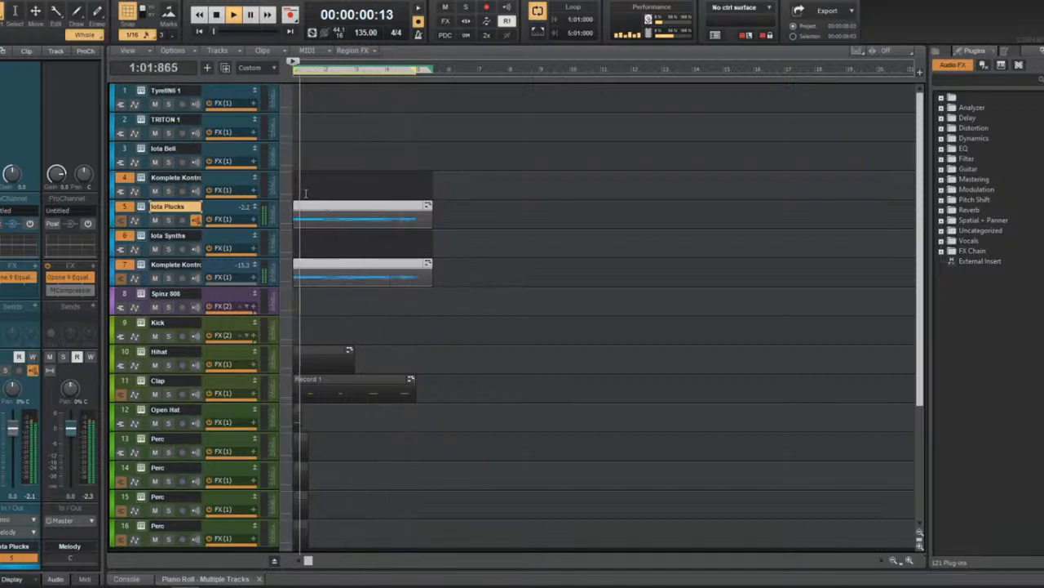
pyautogui.press('space')
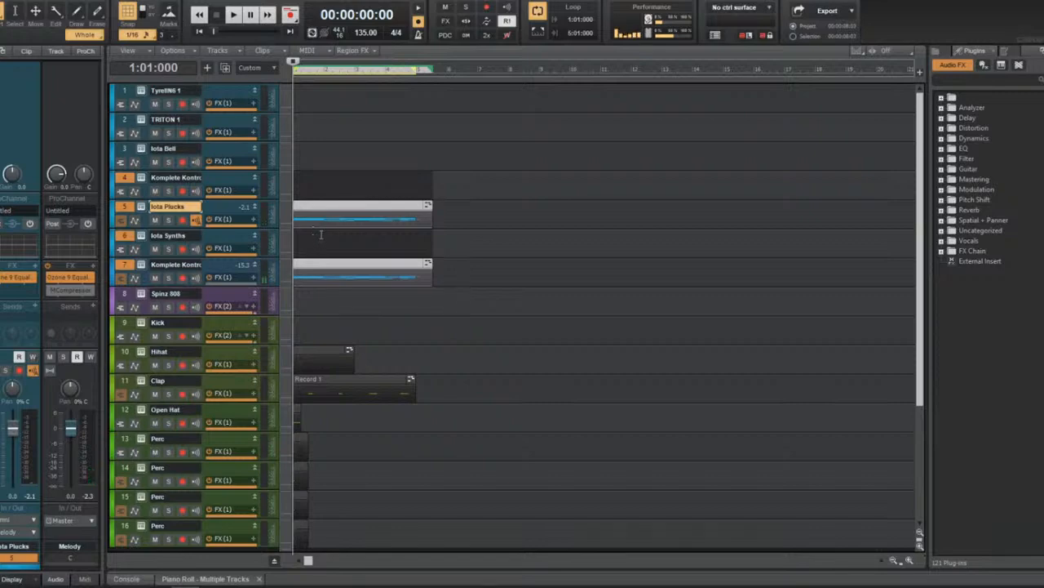
# Audition the two selected melody clips, transpose them once more, and play the result.
pyautogui.press('space')
pyautogui.press('space')
pyautogui.hotkey('alt', 'p')
pyautogui.click(121, 46)
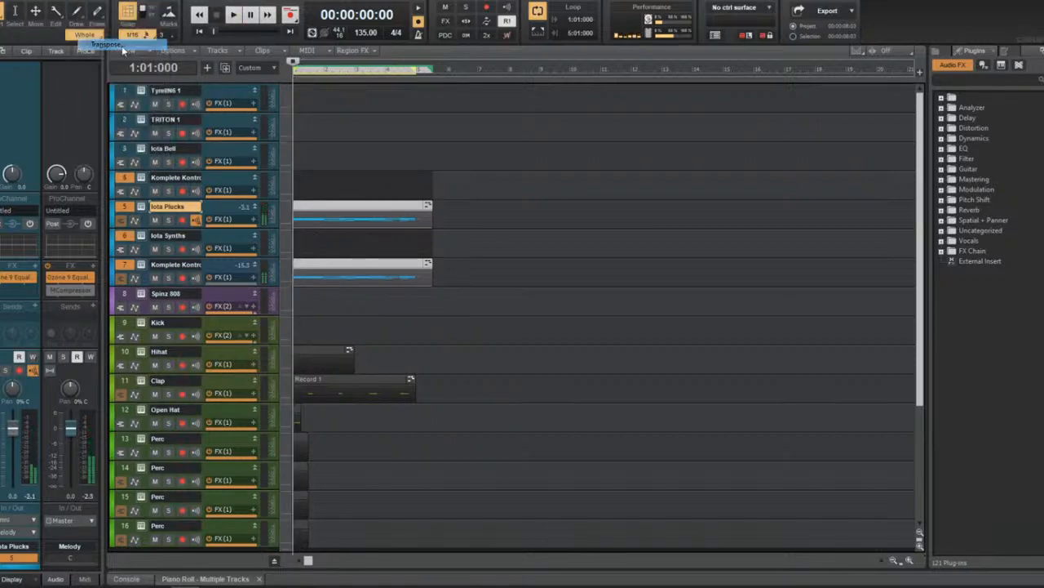
pyautogui.press('Return')
pyautogui.press('space')
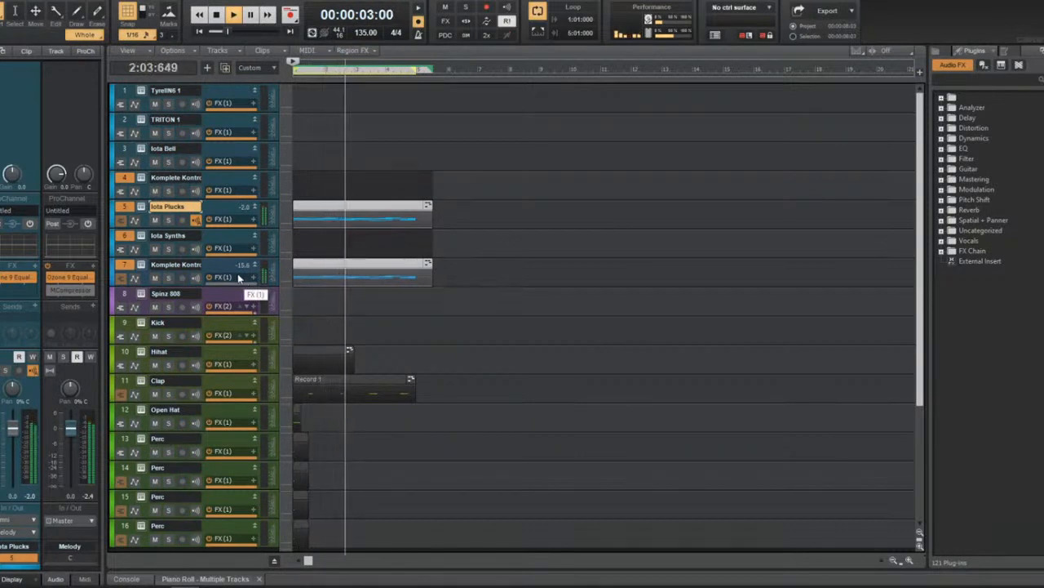
# Solo the Iota Plucks and Komplete Kontrol melody tracks during playback and select only the Iota Plucks track.
pyautogui.scroll(-3, 188, 237)
pyautogui.scroll(3, 175, 219)
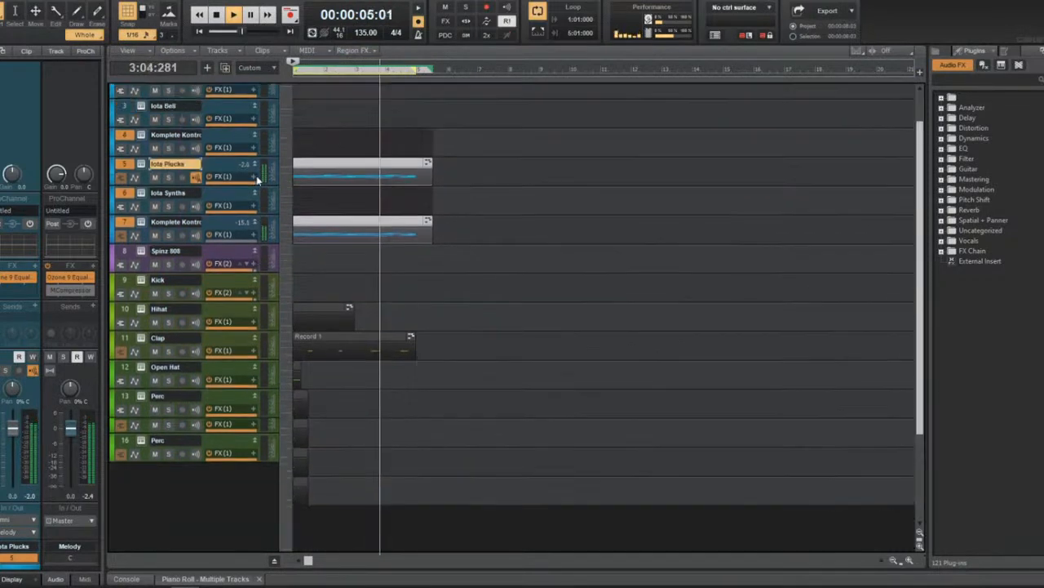
pyautogui.click(169, 278)
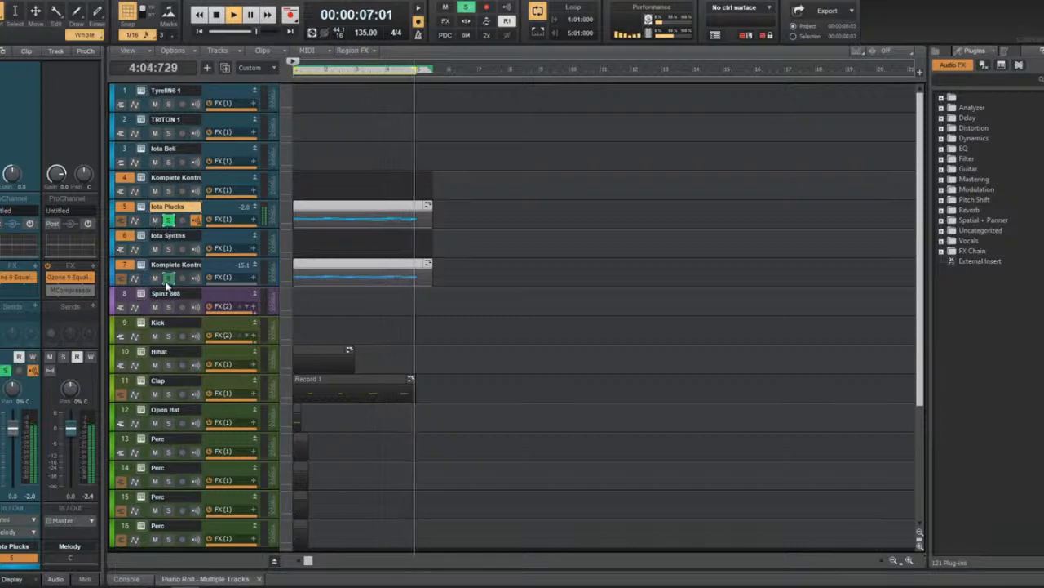
pyautogui.click(169, 221)
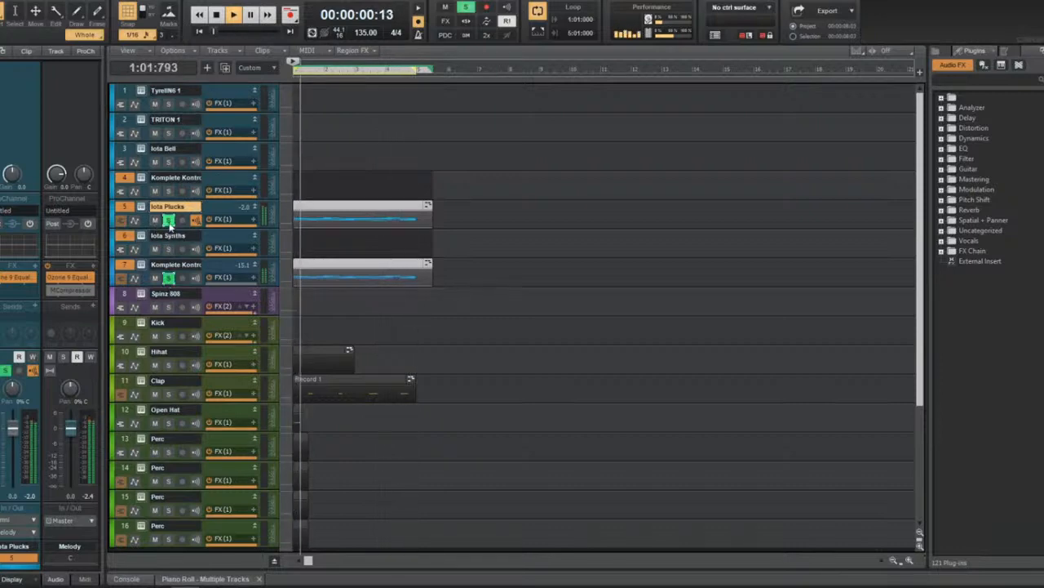
pyautogui.click(219, 211)
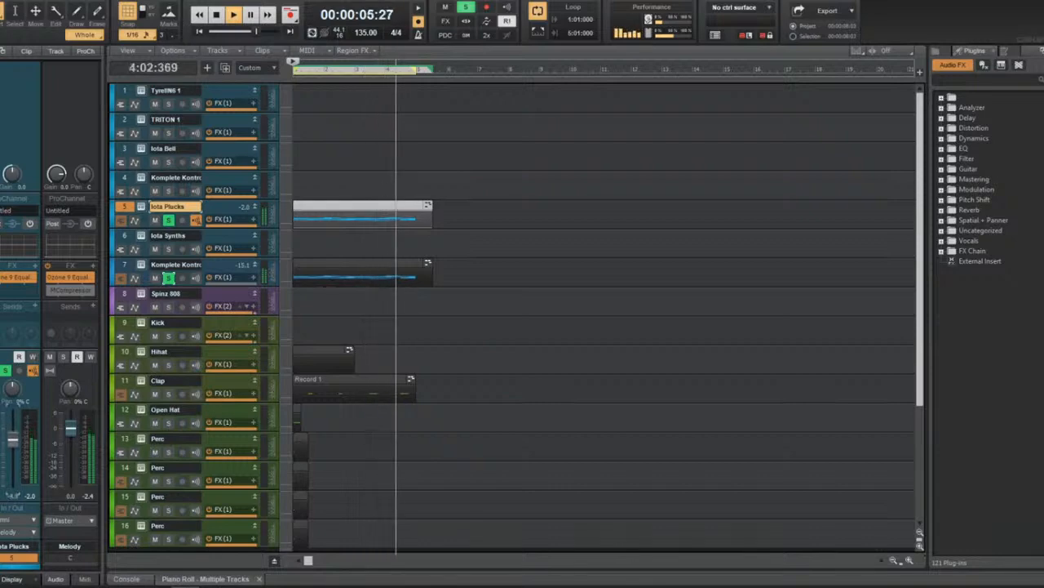
# Close the Iota Mini plugin, turn off the solos on the two melody tracks, and play the loop briefly.
pyautogui.press('space')
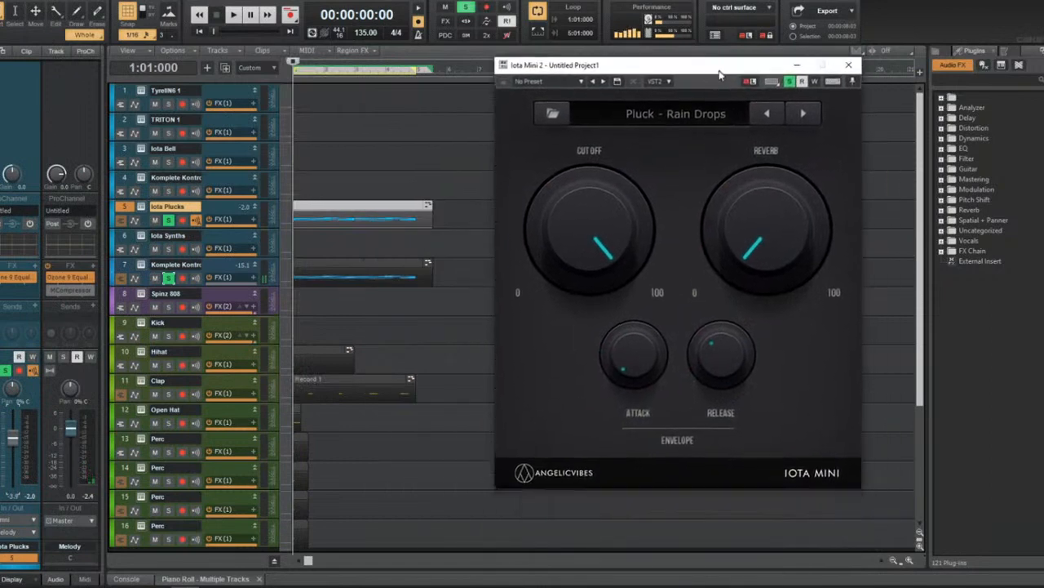
pyautogui.click(847, 65)
pyautogui.click(168, 220)
pyautogui.press('space')
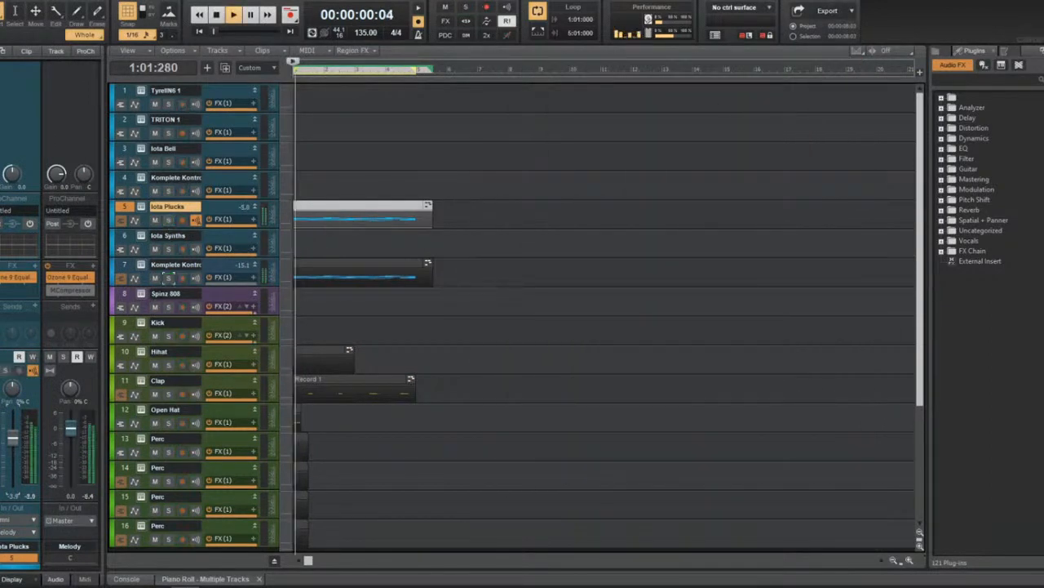
pyautogui.press('space')
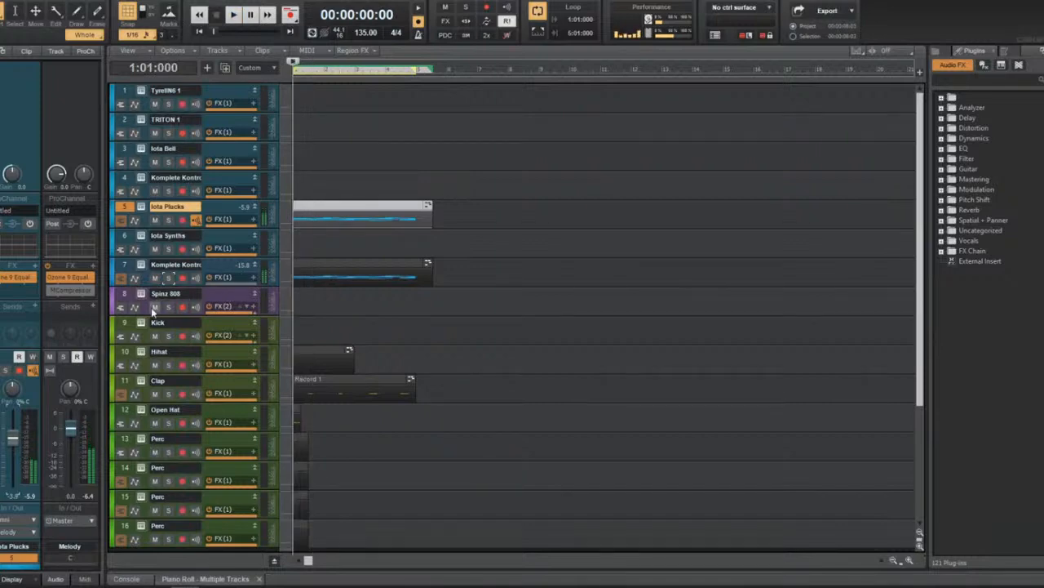
# Open the Piano Roll View for the Spinz 808 track and show only that track's notes.
pyautogui.rightClick(304, 299)
pyautogui.moveTo(330, 317)
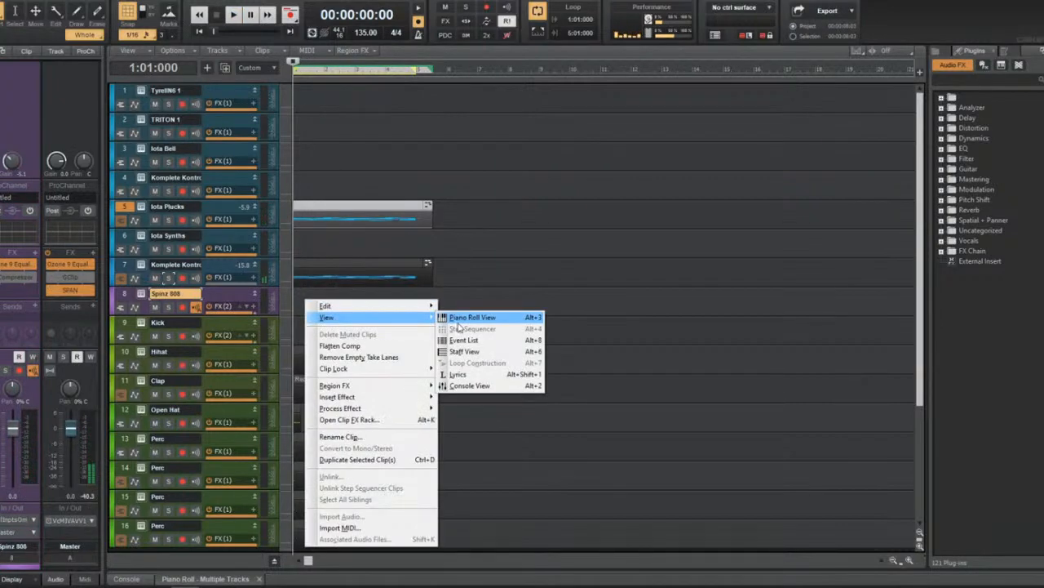
pyautogui.click(461, 316)
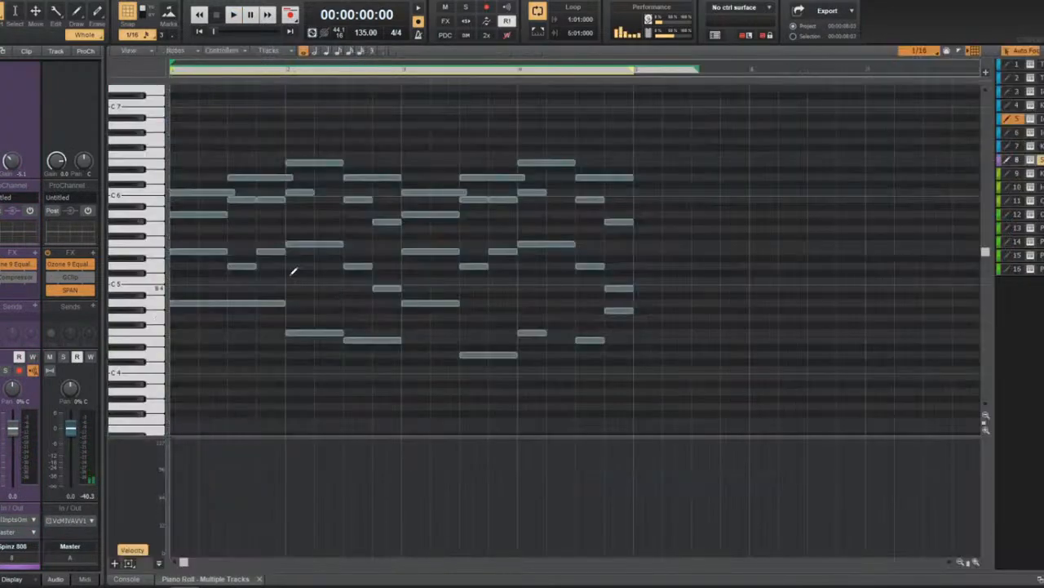
pyautogui.click(1007, 160)
# Draw 808 notes on A6 that fill bar 1 and play them with the melody.
pyautogui.click(178, 193)
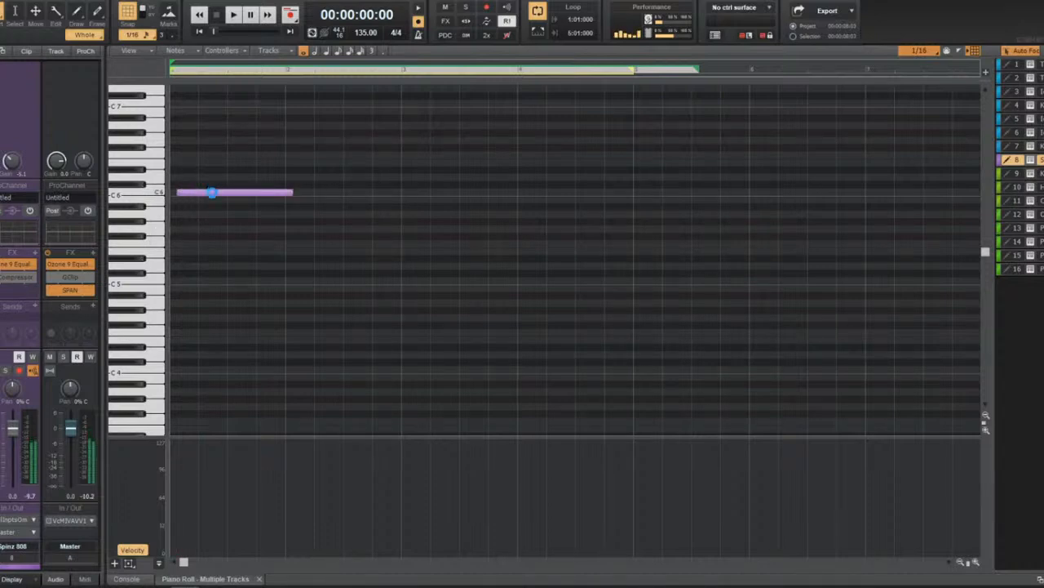
pyautogui.moveTo(215, 192)
pyautogui.mouseDown()
pyautogui.moveTo(198, 217)
pyautogui.moveTo(196, 115)
pyautogui.moveTo(212, 133)
pyautogui.moveTo(216, 188)
pyautogui.mouseUp()
pyautogui.press('space')
pyautogui.press('space')
pyautogui.press('space')
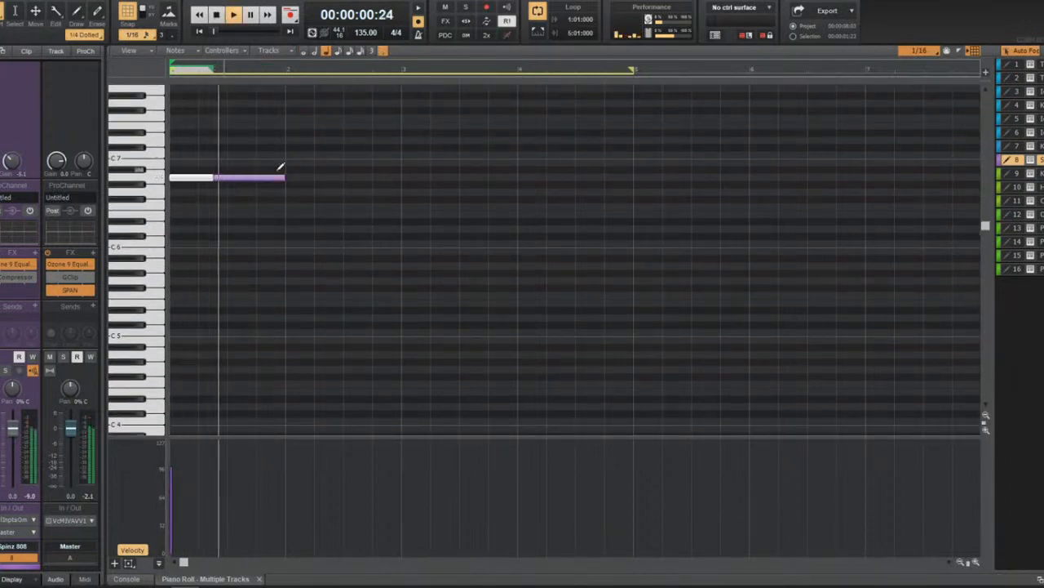
pyautogui.press('space')
# Add an 808 note at the start of bar 2, extend it across the bar on E6, and play it.
pyautogui.click(306, 220)
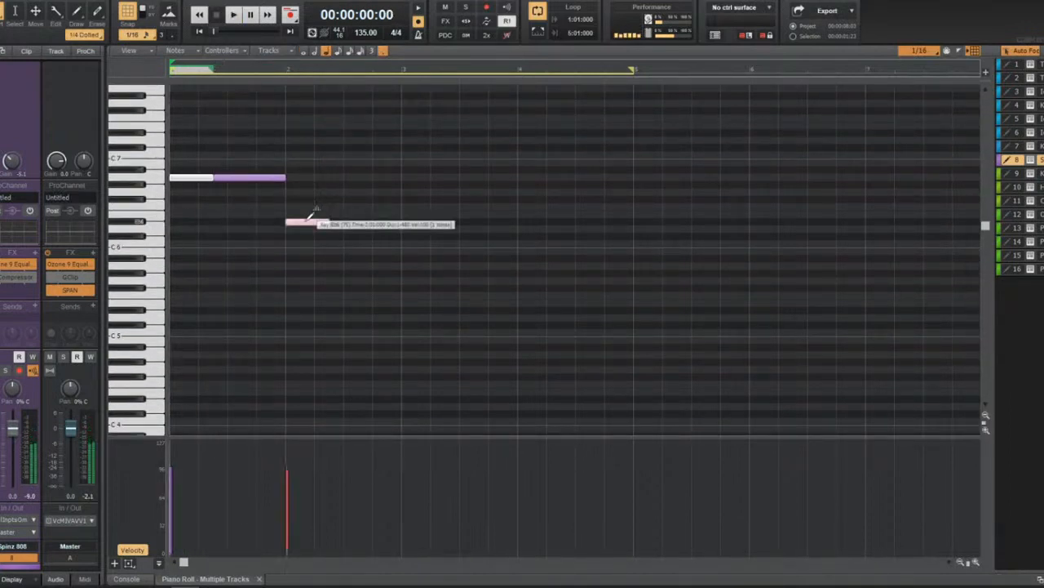
pyautogui.moveTo(306, 219); pyautogui.dragTo(308, 205)
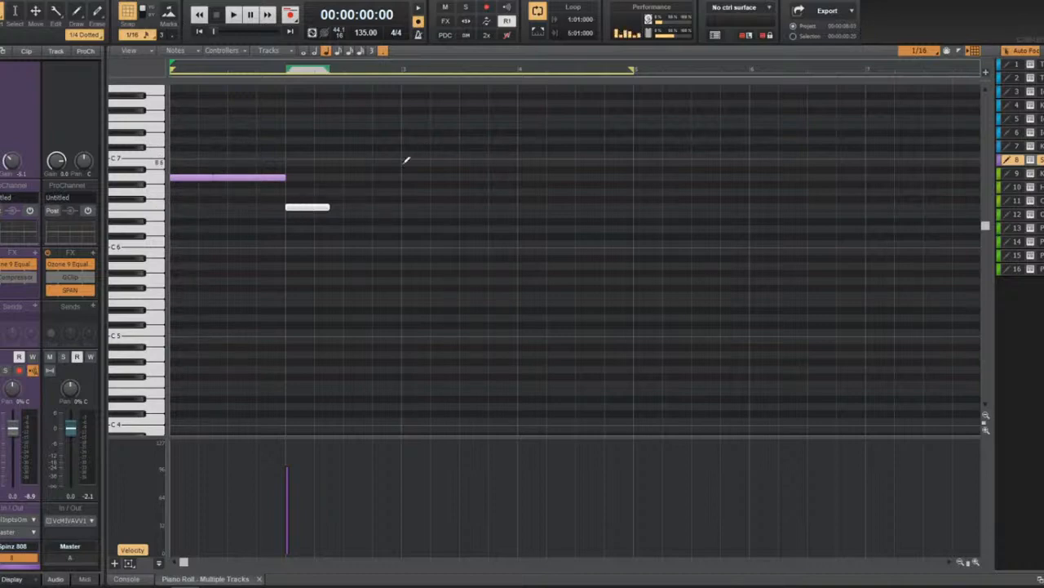
pyautogui.click(405, 158)
pyautogui.scroll(-1, 397, 166)
pyautogui.scroll(2, 365, 257)
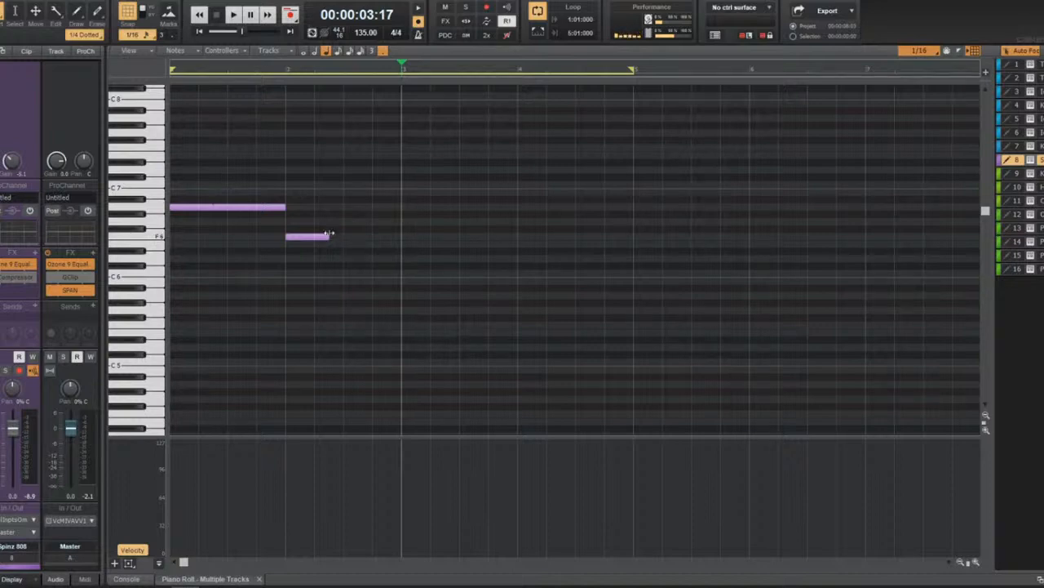
pyautogui.press('w')
pyautogui.press('space')
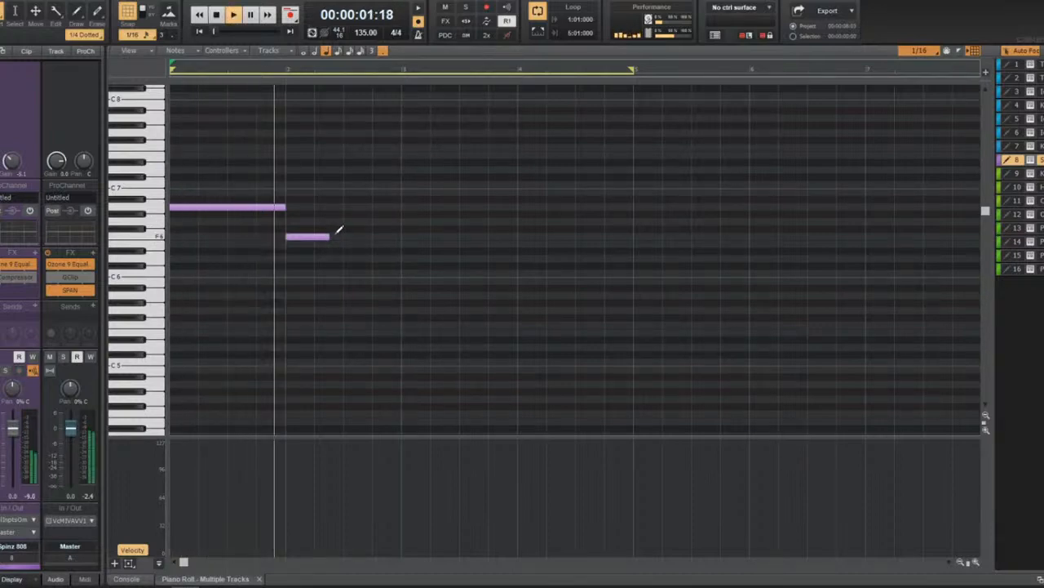
pyautogui.press('space')
pyautogui.moveTo(310, 237); pyautogui.dragTo(403, 245)
pyautogui.press('space')
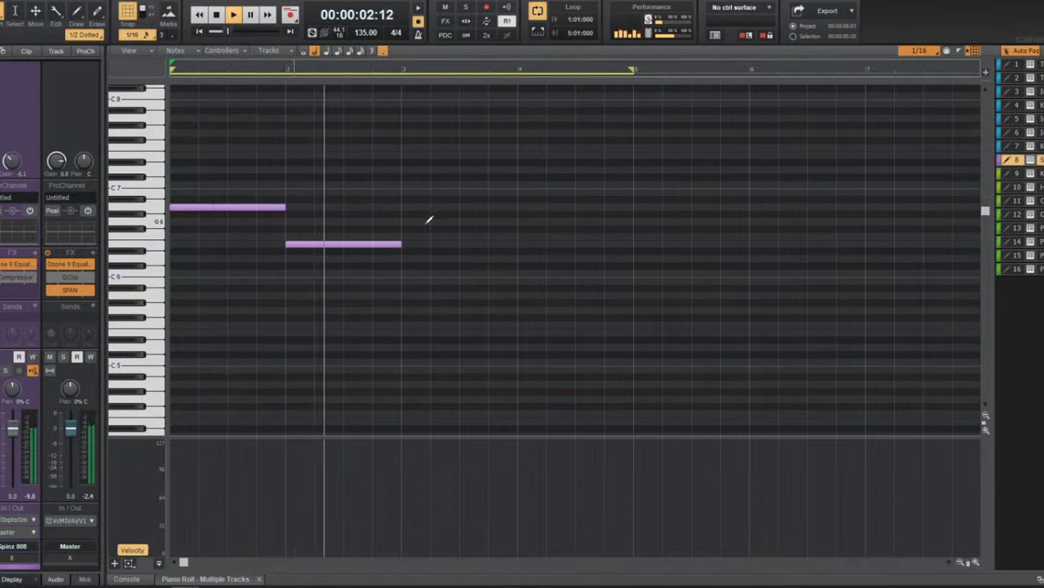
# Add a dotted-half 808 note, place it on A6 at the start of bar 3, and play the bassline.
pyautogui.click(389, 251)
pyautogui.press('space')
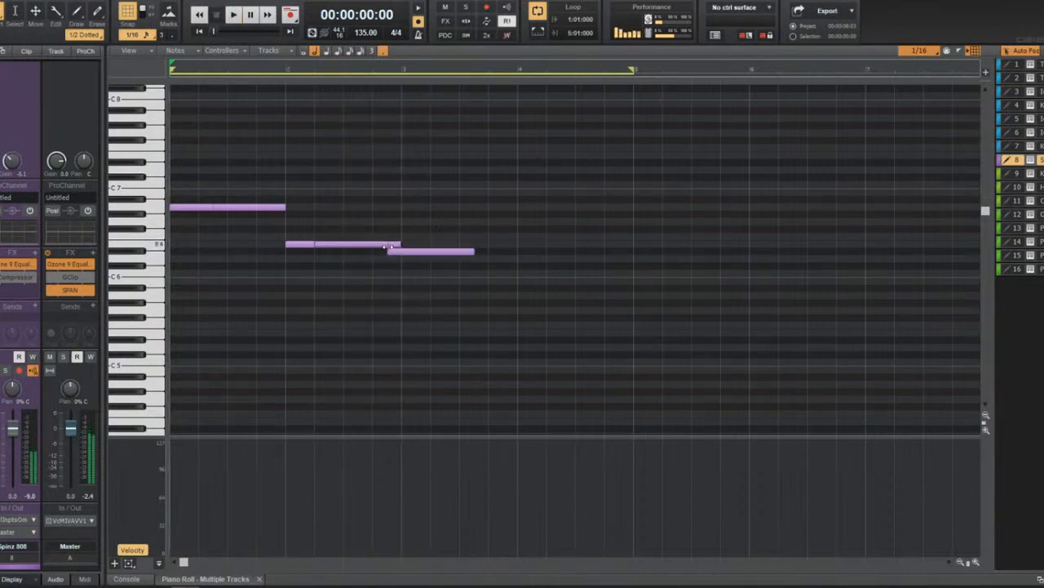
pyautogui.click(408, 252)
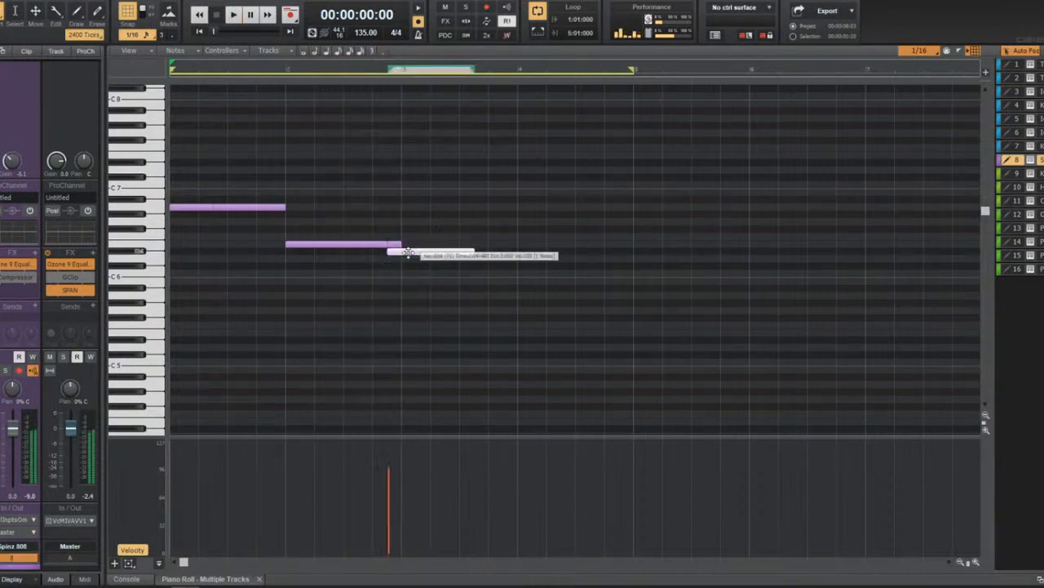
pyautogui.moveTo(408, 252); pyautogui.dragTo(427, 209)
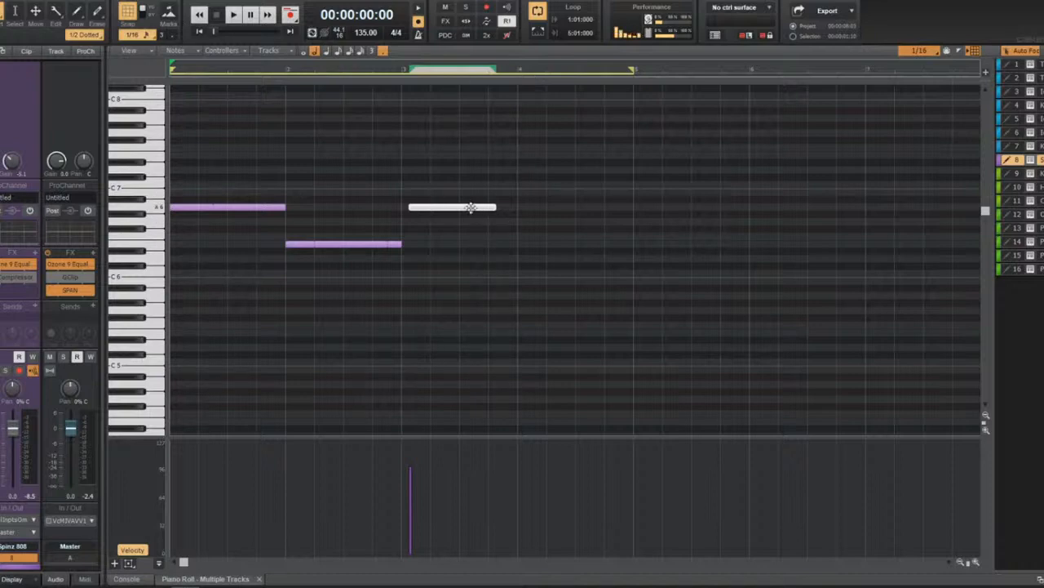
pyautogui.moveTo(469, 206); pyautogui.dragTo(468, 208)
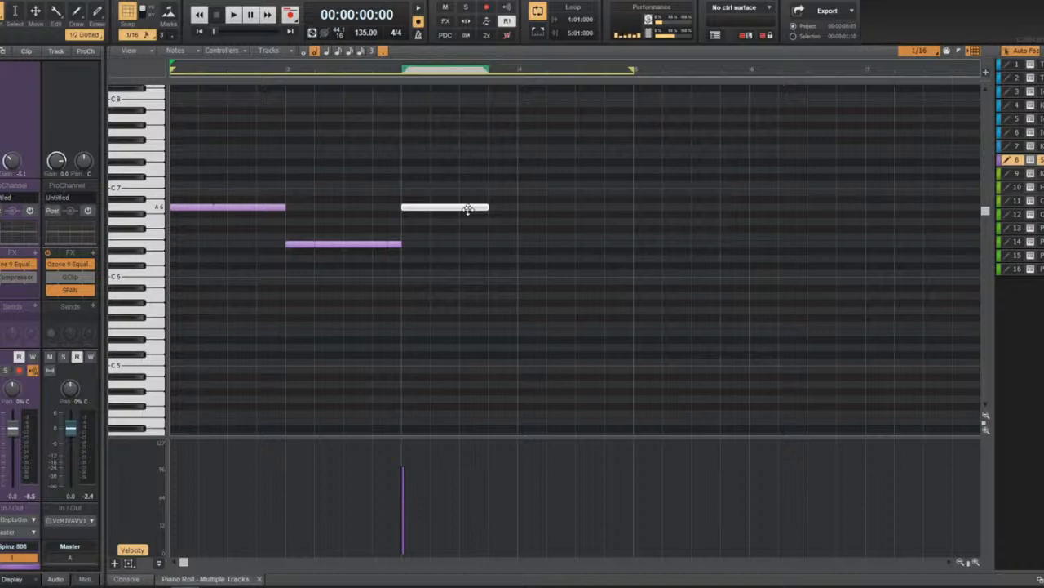
pyautogui.click(468, 209)
pyautogui.hotkey('alt', 'w')
pyautogui.press('Escape')
pyautogui.press('space')
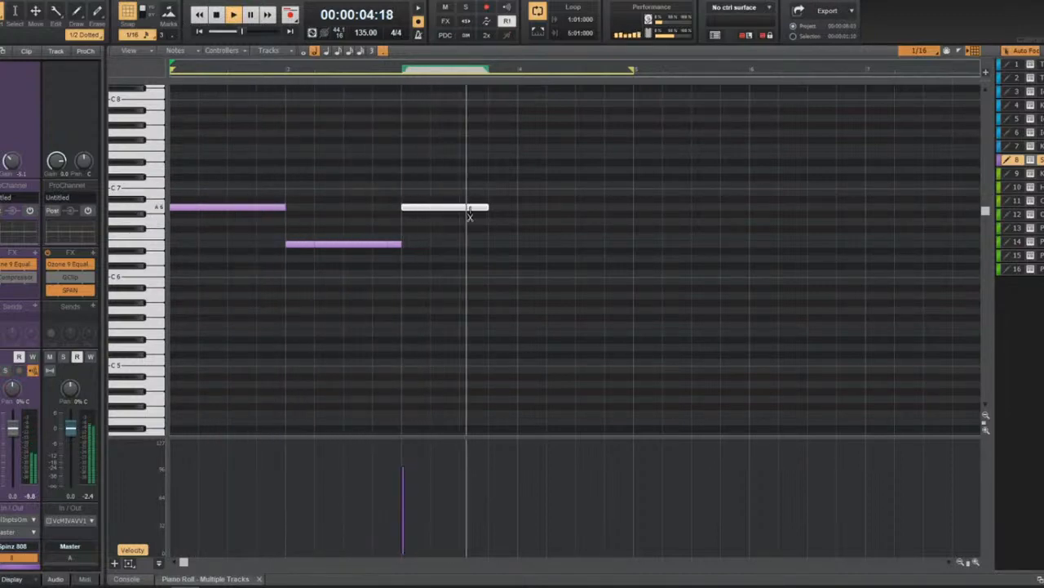
# Fill the rest of bar 3 with a quarter note on A6 and fill bar 4 with an E6 note.
pyautogui.click(497, 205)
pyautogui.press('space')
pyautogui.moveTo(531, 208); pyautogui.dragTo(523, 211)
pyautogui.click(519, 243)
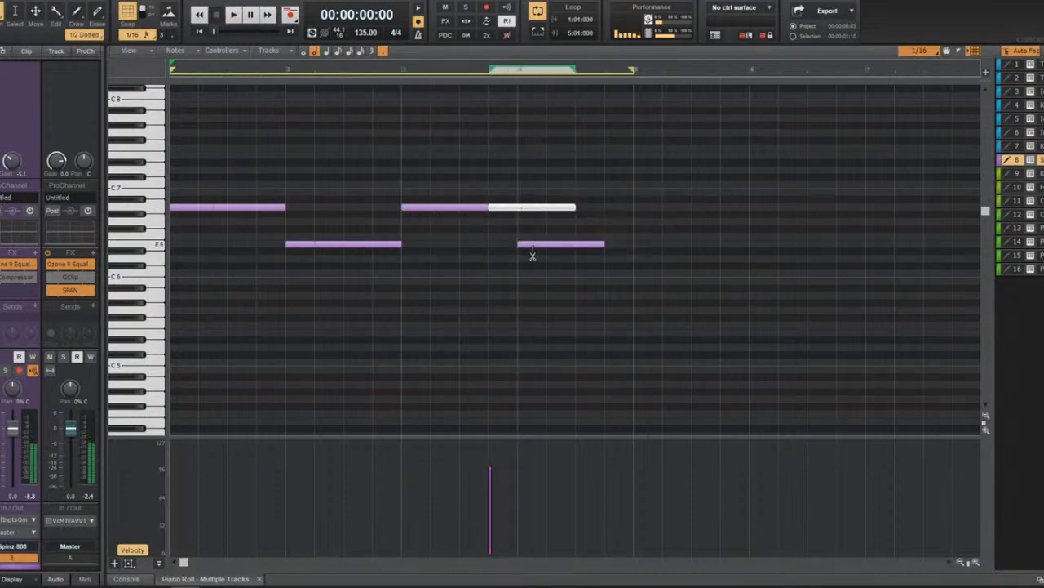
pyautogui.press('space')
pyautogui.moveTo(568, 209); pyautogui.dragTo(518, 208)
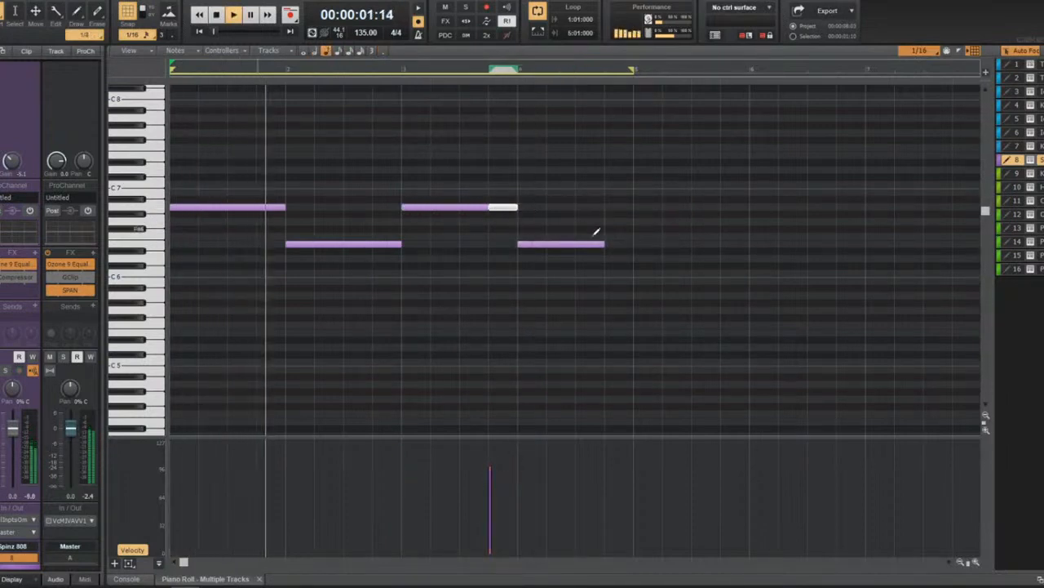
pyautogui.moveTo(604, 243); pyautogui.dragTo(631, 244)
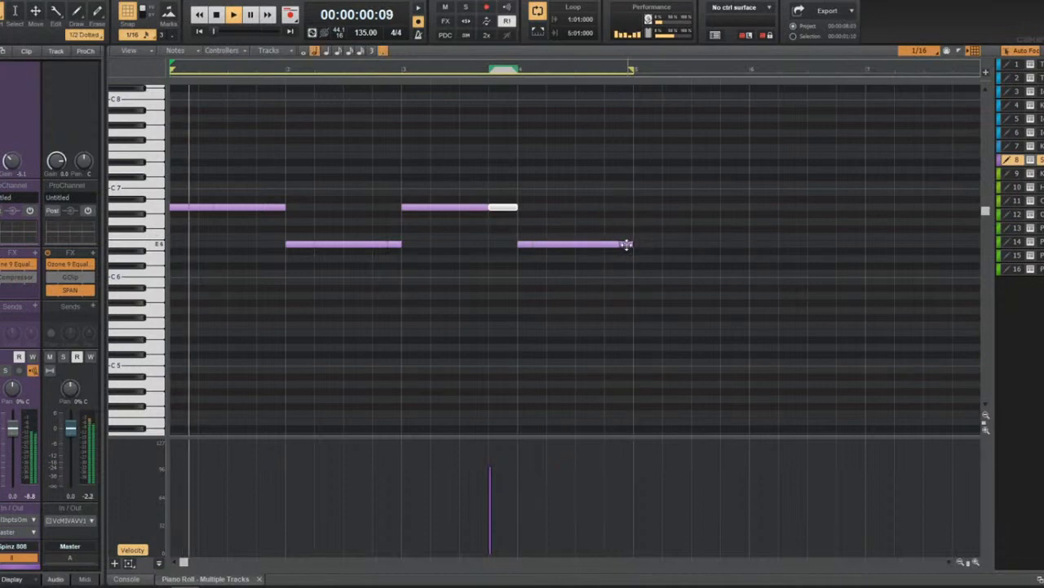
# Select all the 808 notes, move them down one octave to start on A5, and return to the track view.
pyautogui.press('space')
pyautogui.hotkey('ctrl', 'a')
pyautogui.moveTo(187, 206); pyautogui.dragTo(173, 295)
pyautogui.press('space')
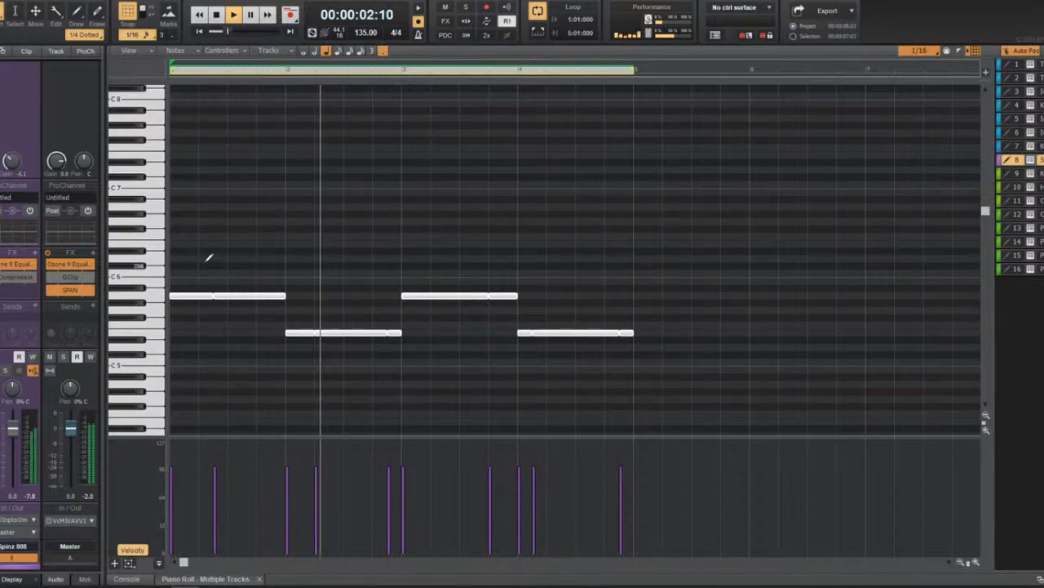
pyautogui.press('d')
pyautogui.press('space')
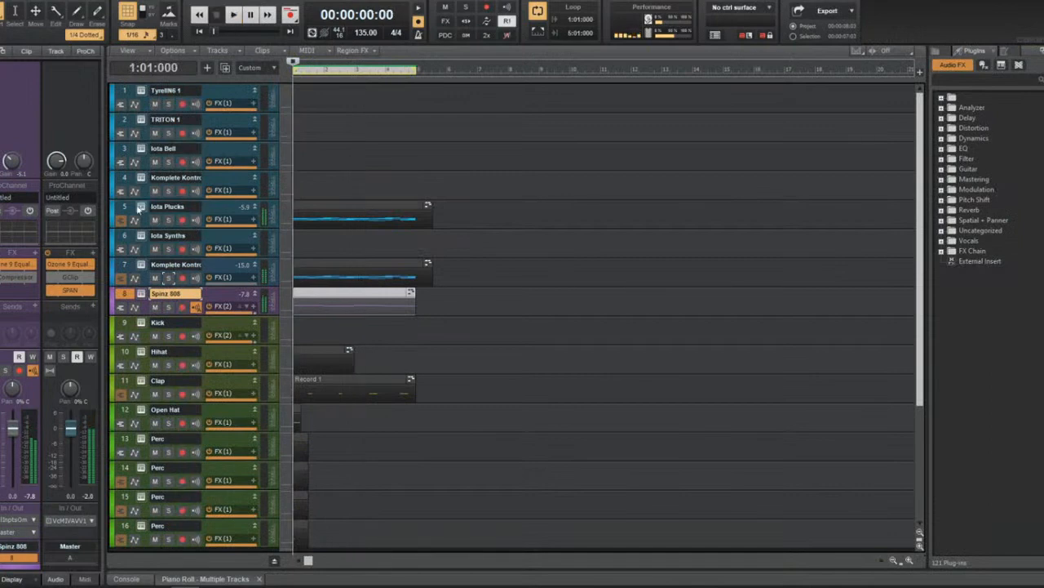
# Cut the lows of Iota Plucks in Ozone 9 Equalizer with band 2 at about 282 Hz and -8.6 dB, and listen.
pyautogui.click(131, 208)
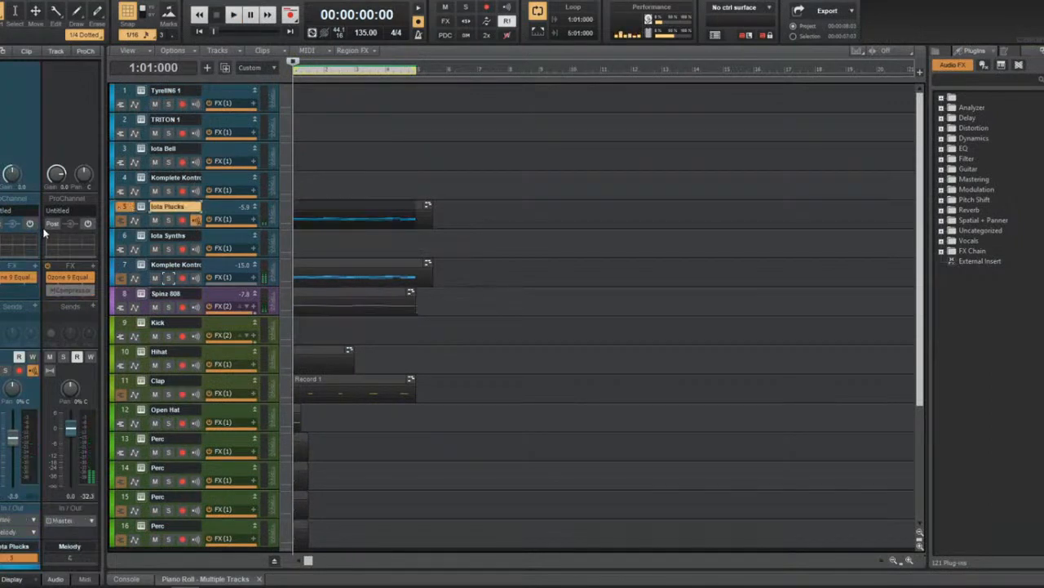
pyautogui.doubleClick(17, 278)
pyautogui.moveTo(513, 218); pyautogui.dragTo(657, 343)
pyautogui.press('space')
pyautogui.press('space')
pyautogui.press('space')
pyautogui.press('space')
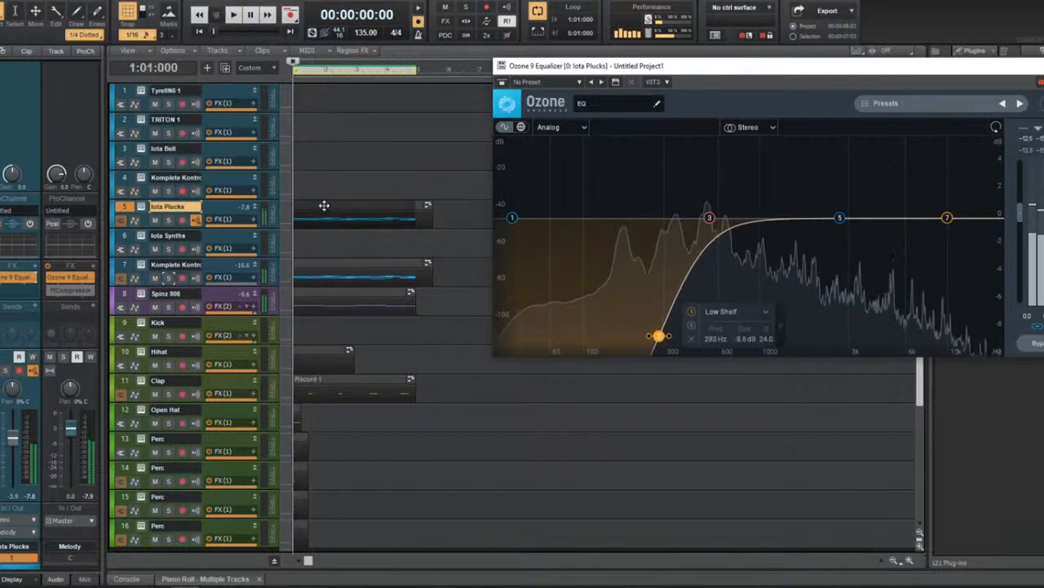
# Transpose the Iota Plucks clip by 12 semitones and play the result.
pyautogui.click(321, 205)
pyautogui.click(98, 3)
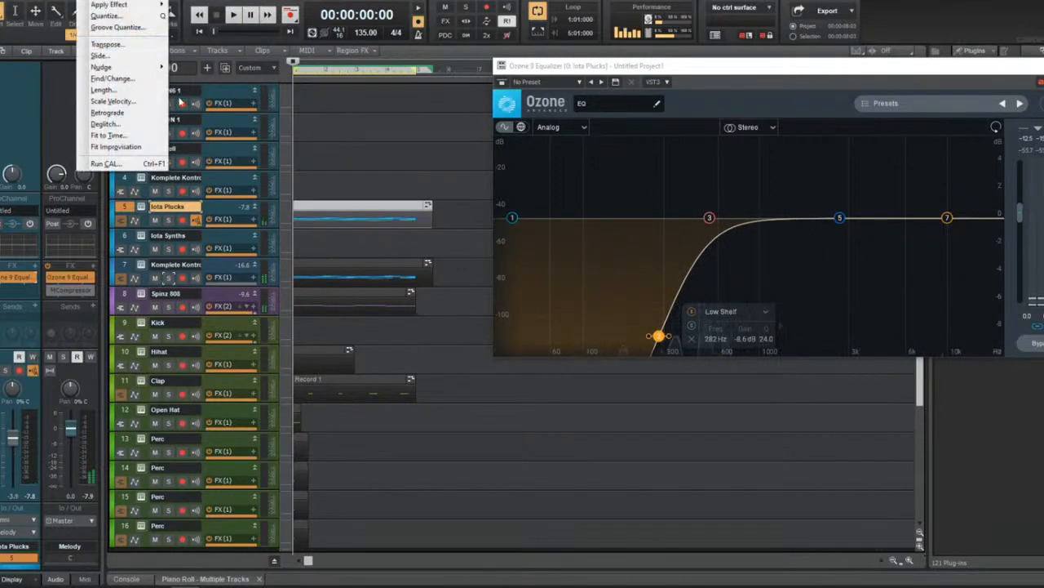
pyautogui.click(120, 51)
pyautogui.write('12')
pyautogui.press('Return')
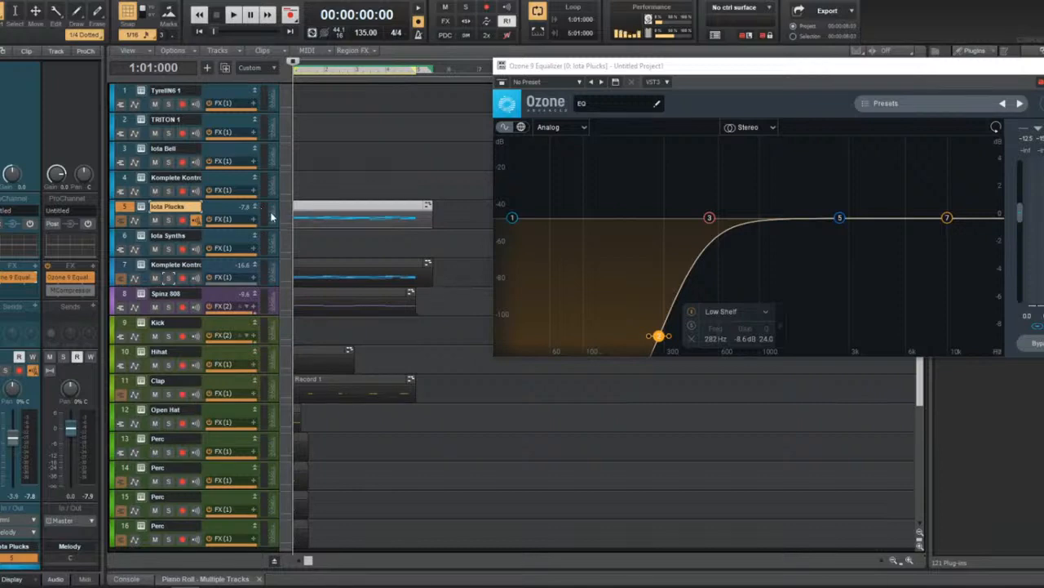
pyautogui.press('space')
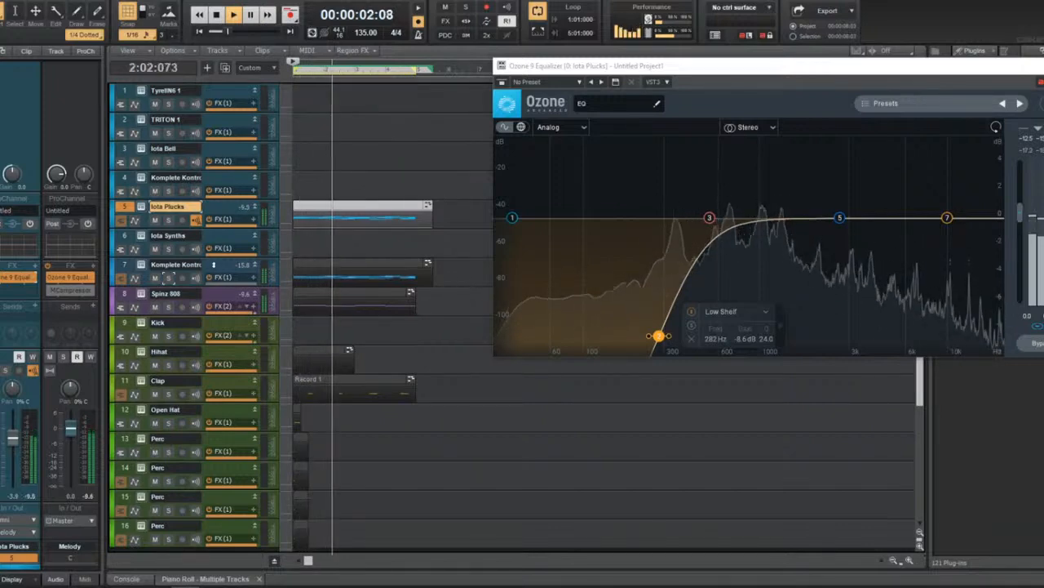
# Select the clips on tracks 5, 7 and 8, transpose them together during playback, and close the equalizer window.
pyautogui.click(245, 282)
pyautogui.moveTo(340, 298); pyautogui.dragTo(454, 176)
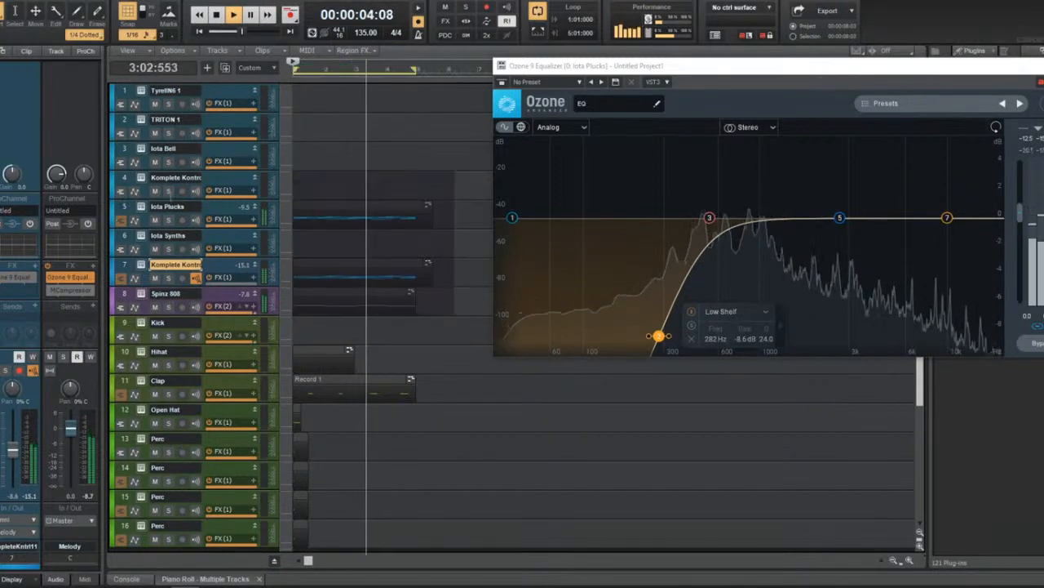
pyautogui.click(90, 0)
pyautogui.click(119, 42)
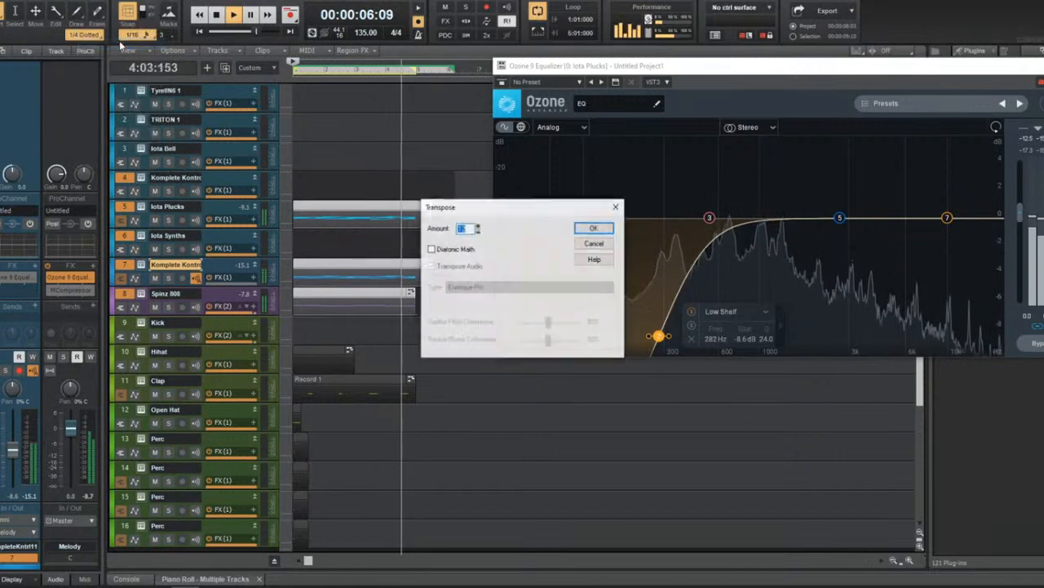
pyautogui.press('Return')
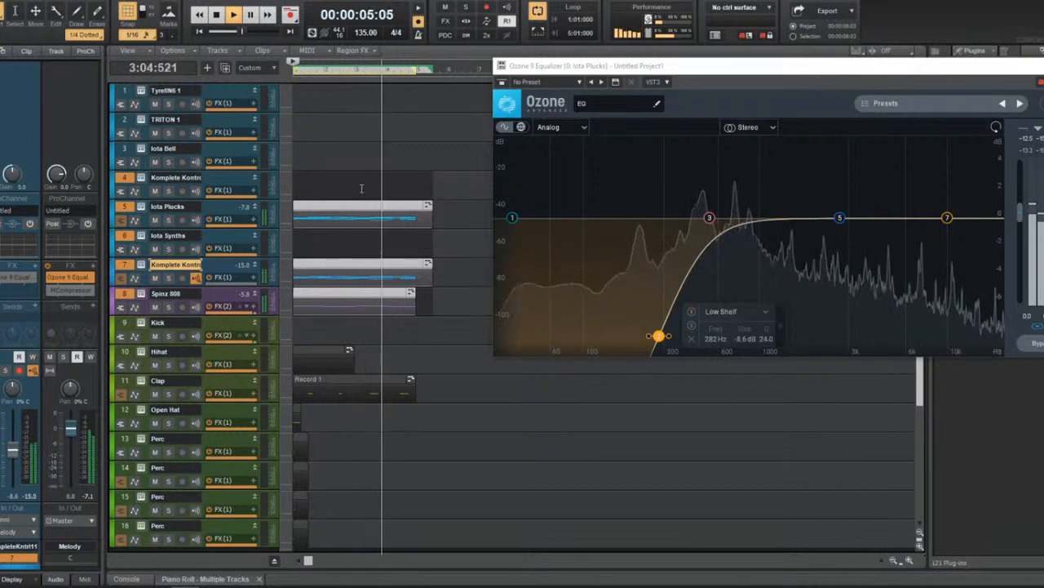
pyautogui.press('space')
pyautogui.moveTo(817, 67); pyautogui.dragTo(231, 146)
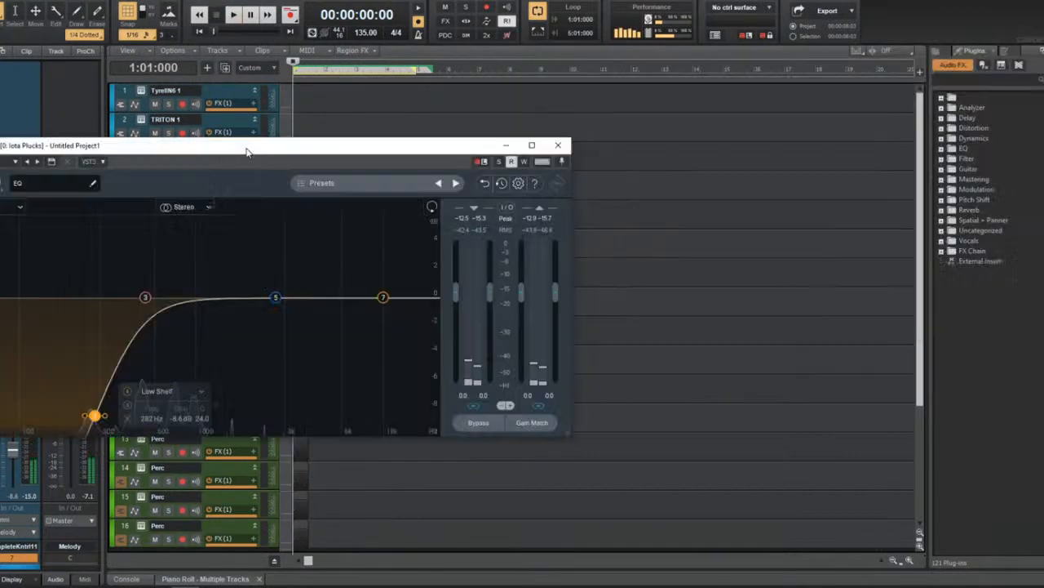
pyautogui.click(558, 145)
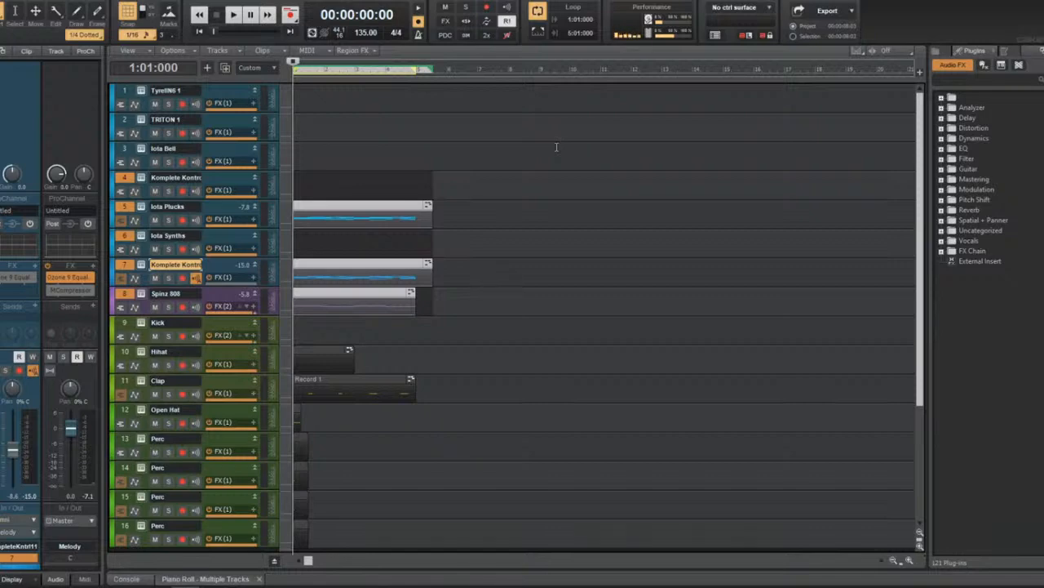
# Select only the Iota Plucks clip and play the beat from the start.
pyautogui.click(553, 157)
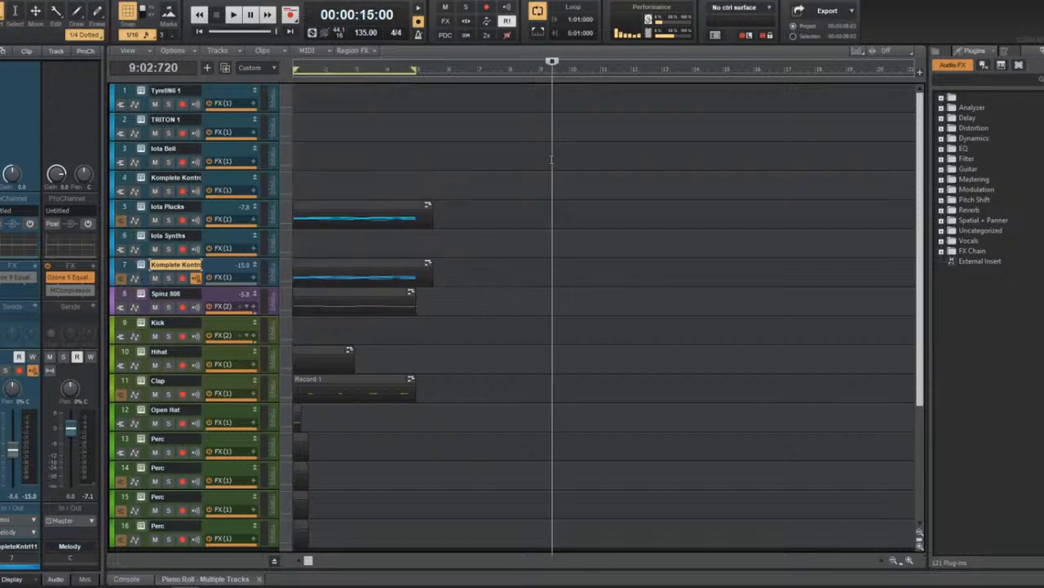
pyautogui.press('w')
pyautogui.click(411, 210)
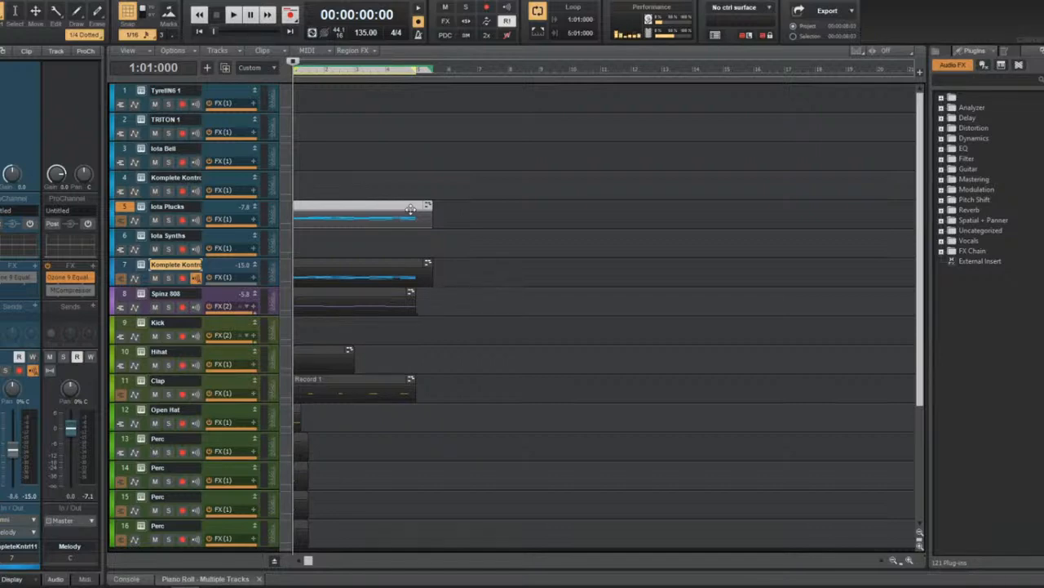
pyautogui.press('space')
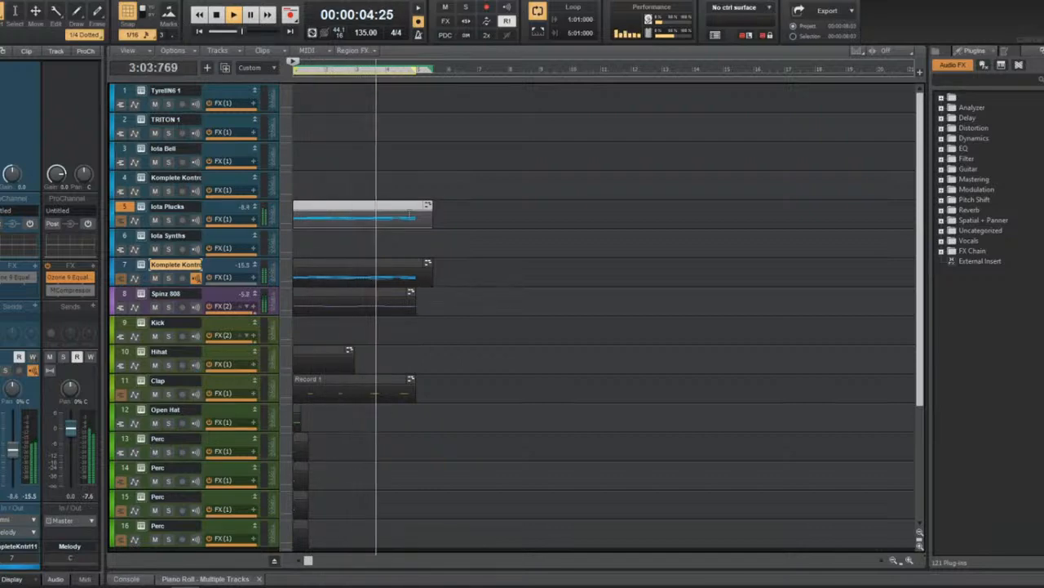
# Stop playback and copy the Spinz 808 clip onto the Kick track at the start of the project.
pyautogui.click(337, 289)
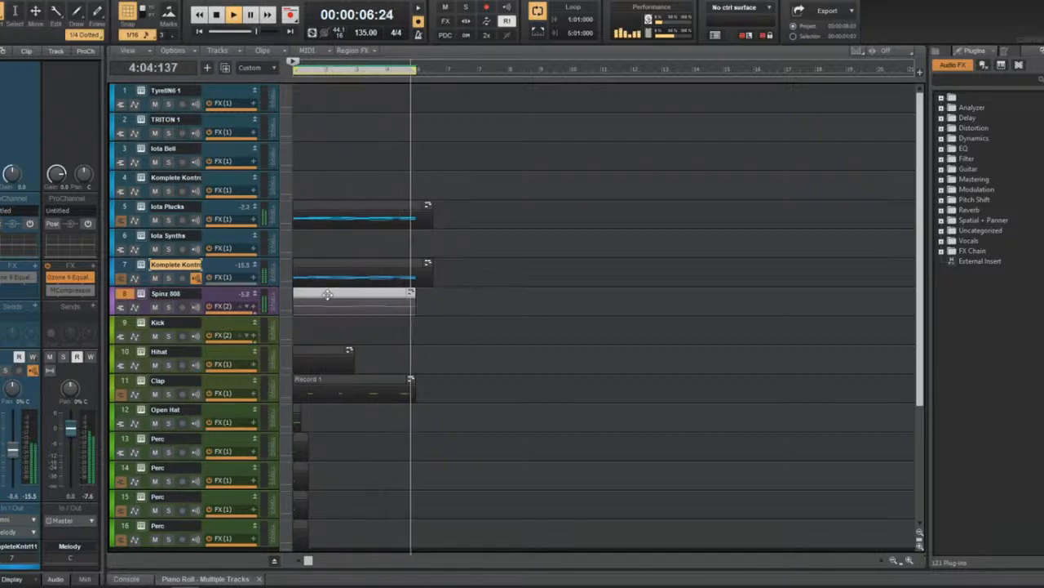
pyautogui.press('space')
pyautogui.moveTo(330, 292); pyautogui.dragTo(306, 339)
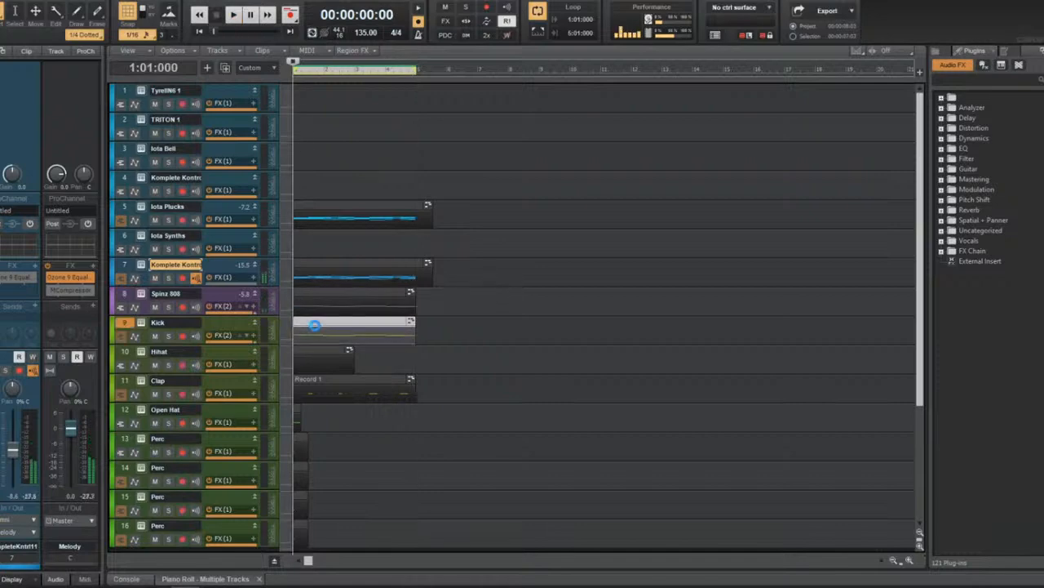
# Open the copied Kick clip in the piano roll and move all its notes onto C5.
pyautogui.press('d')
pyautogui.hotkey('shift', 'd')
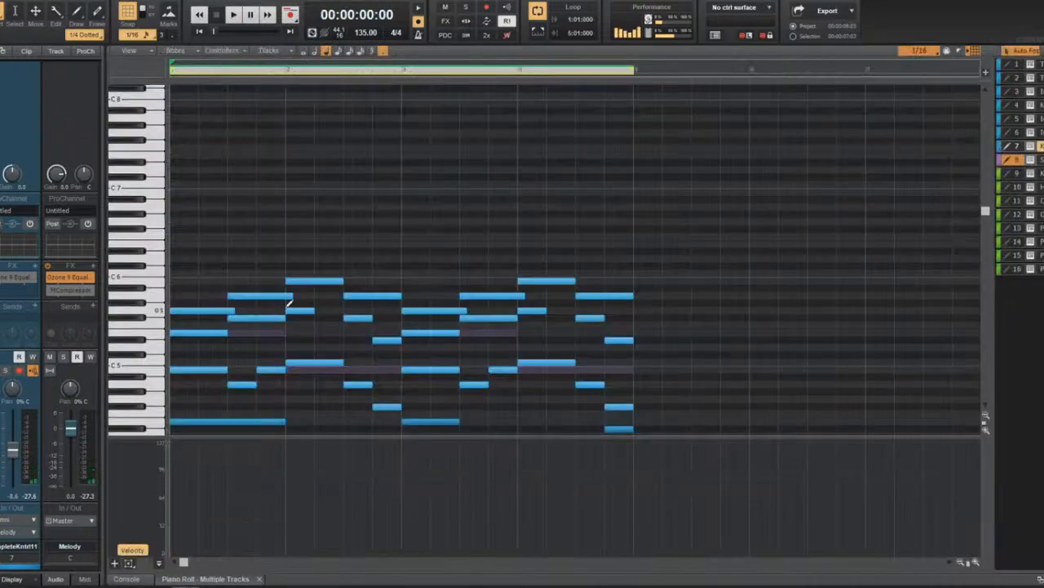
pyautogui.scroll(-5, 210, 256)
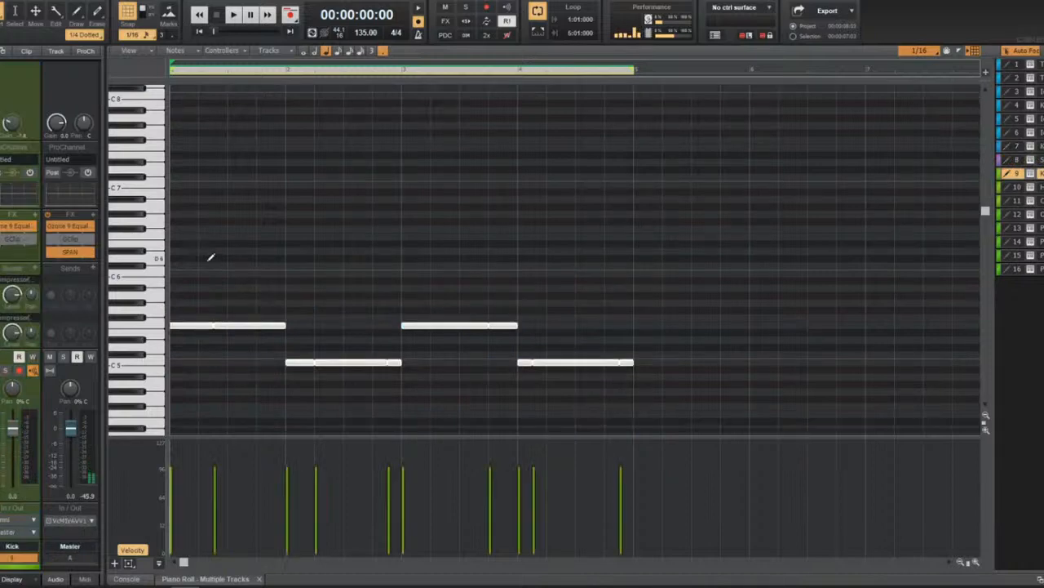
pyautogui.moveTo(159, 269); pyautogui.dragTo(190, 328)
pyautogui.click(159, 333)
pyautogui.click(236, 294)
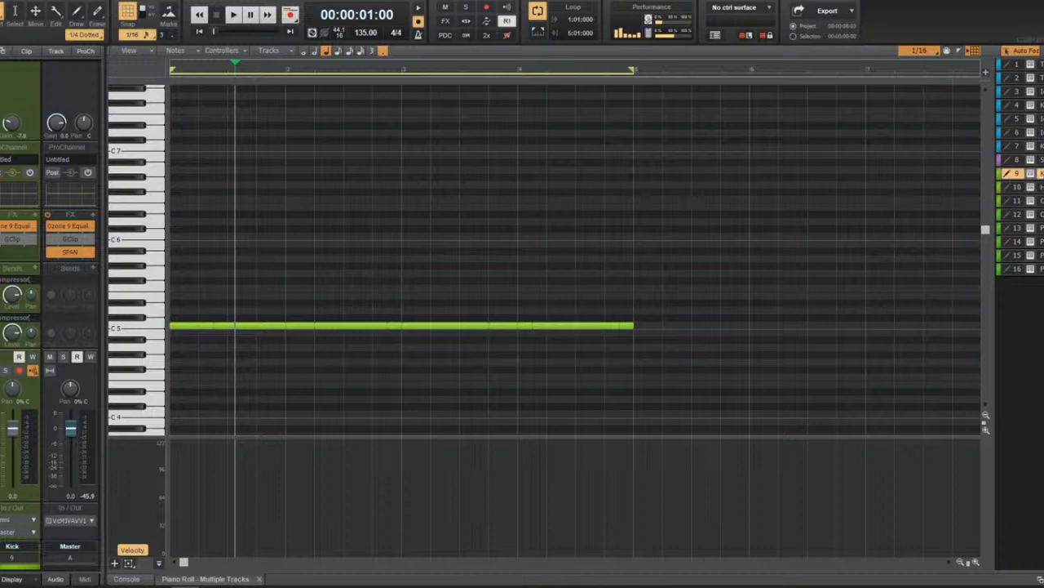
pyautogui.click(1042, 174)
pyautogui.moveTo(1009, 210)
pyautogui.moveTo(881, 232)
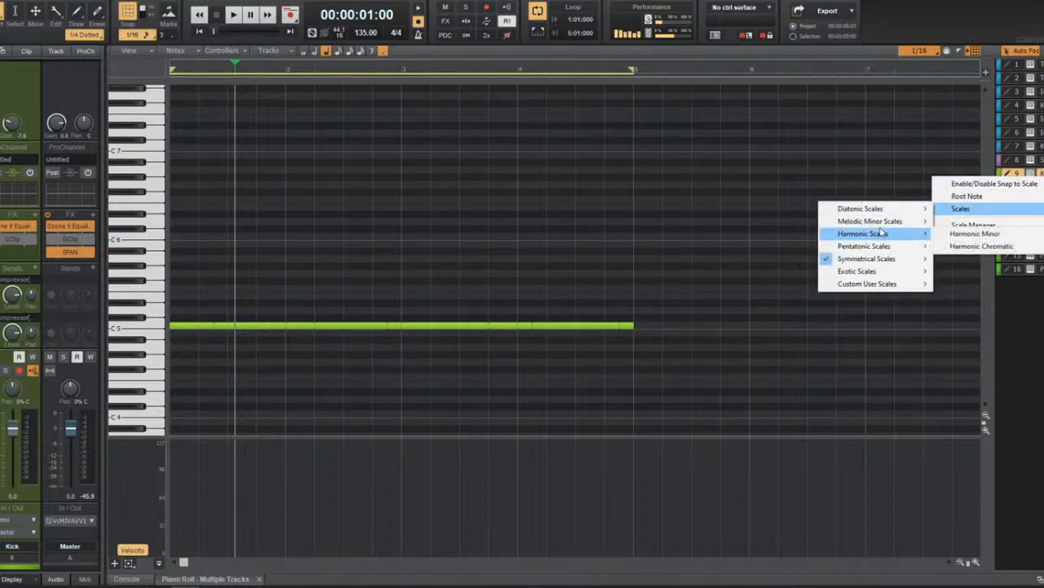
pyautogui.moveTo(865, 209)
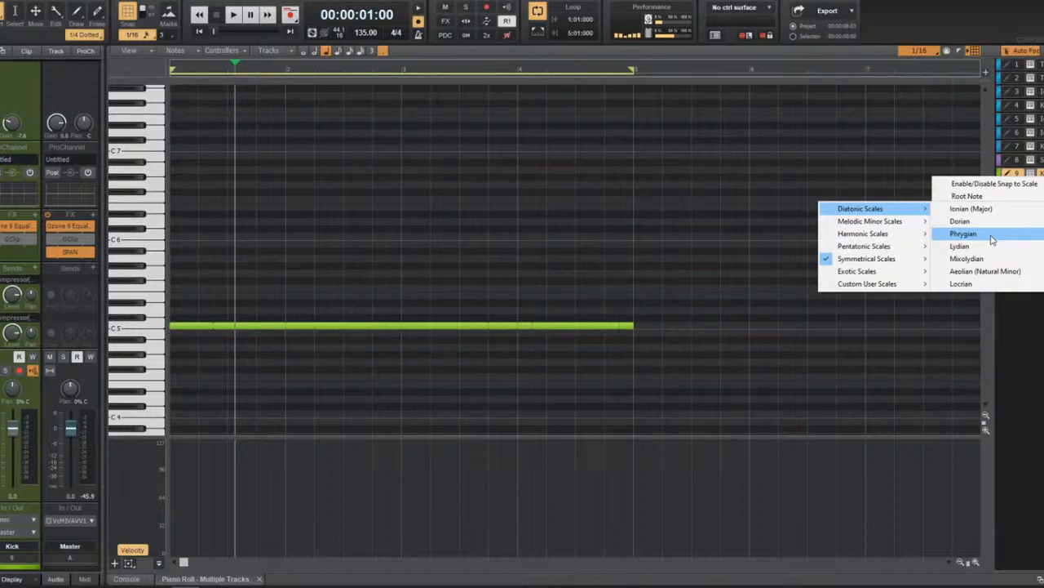
pyautogui.click(678, 107)
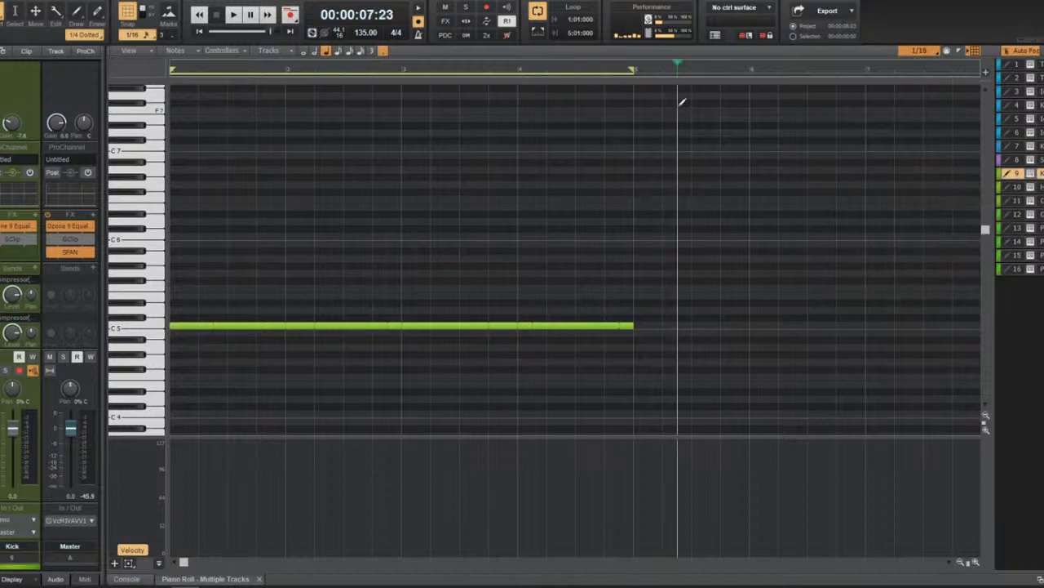
# Rewind to the start, return to the track view, and play the beat.
pyautogui.press('w')
pyautogui.press('d')
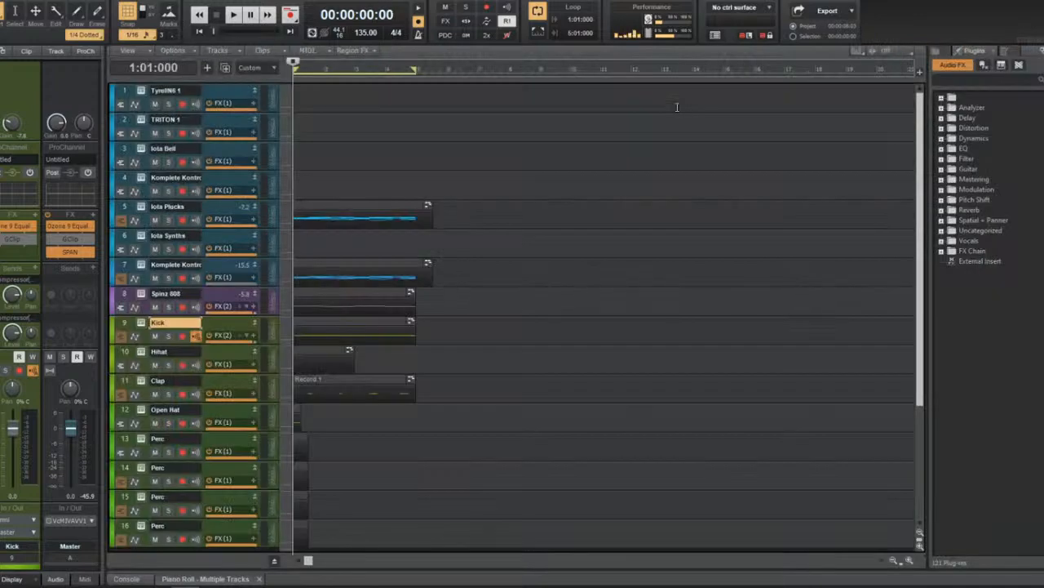
pyautogui.scroll(-2, 678, 107)
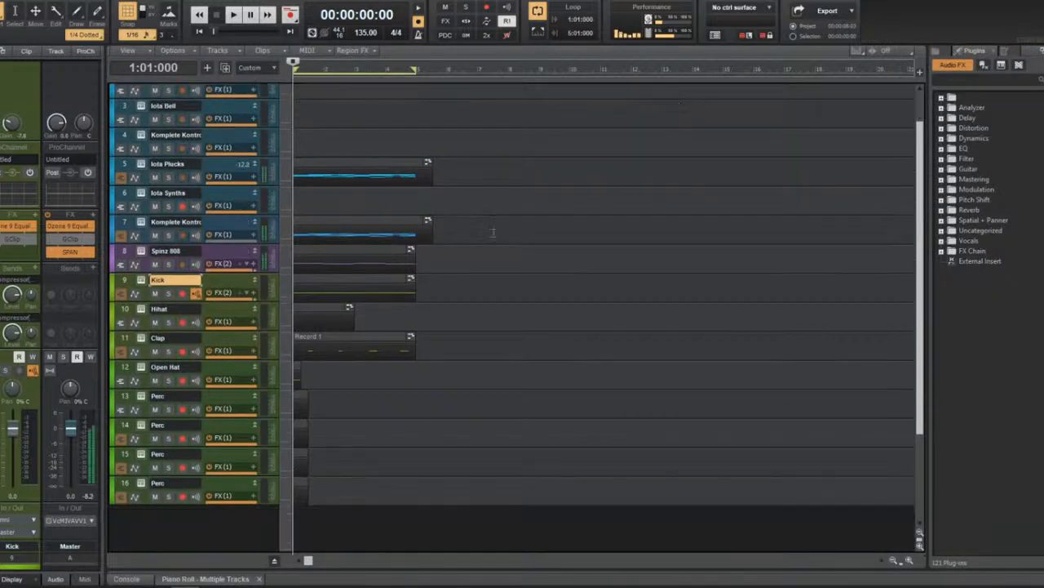
pyautogui.press('space')
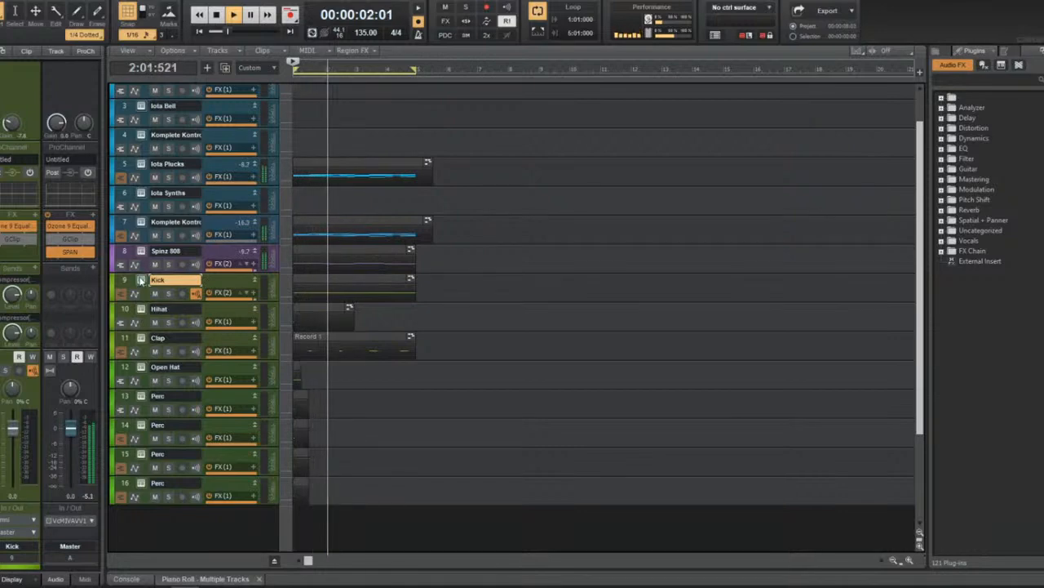
# Open the Kick track's Komplete Kontrol and browse drive F: to the Kicks folder of !Mike Zara's Stash in samples.
pyautogui.click(141, 279)
pyautogui.click(17, 195)
pyautogui.moveTo(87, 147); pyautogui.dragTo(445, 145)
pyautogui.doubleClick(326, 287)
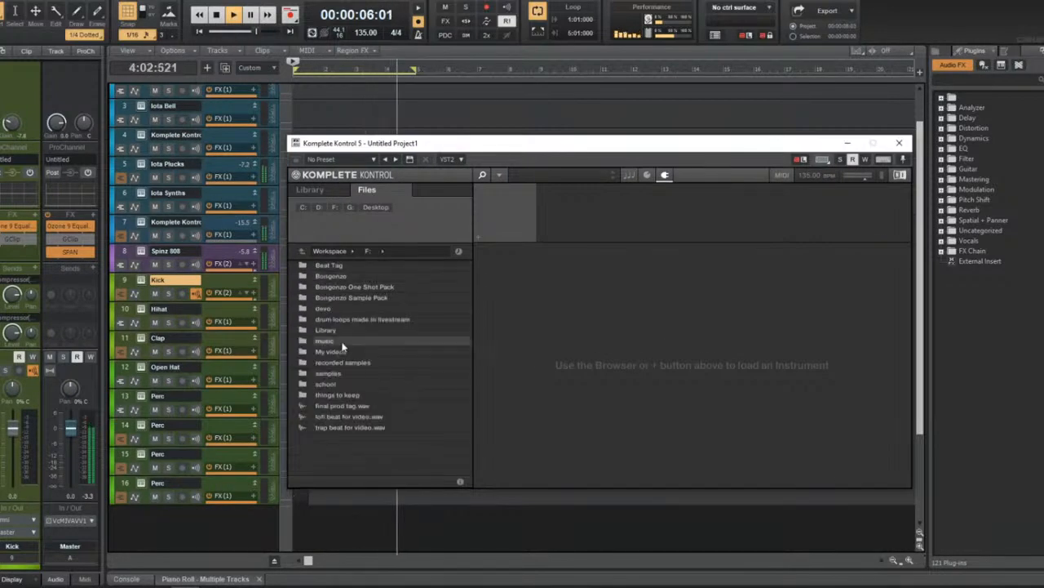
pyautogui.doubleClick(339, 377)
pyautogui.doubleClick(343, 265)
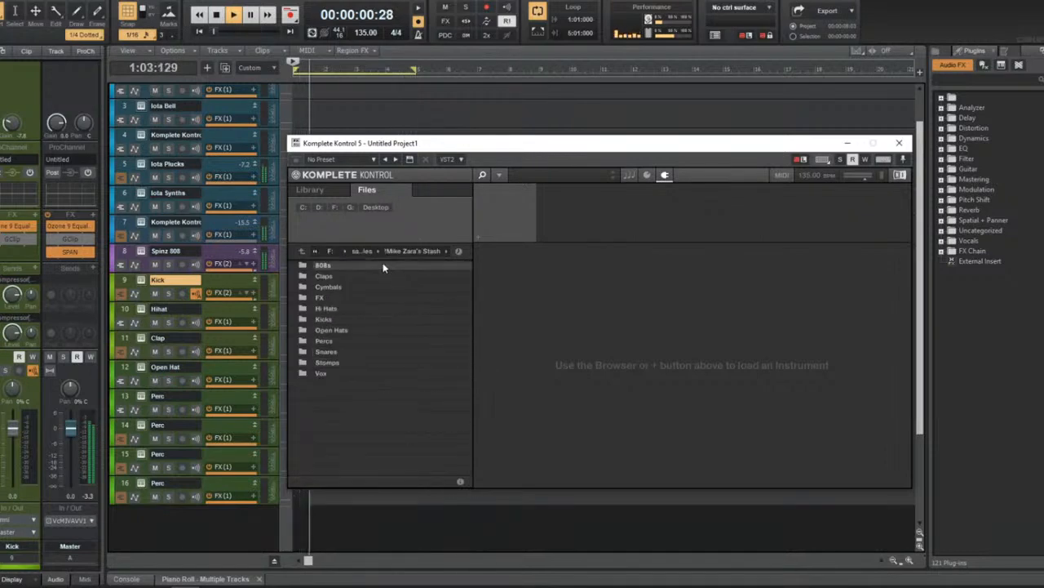
pyautogui.press('space')
pyautogui.doubleClick(351, 319)
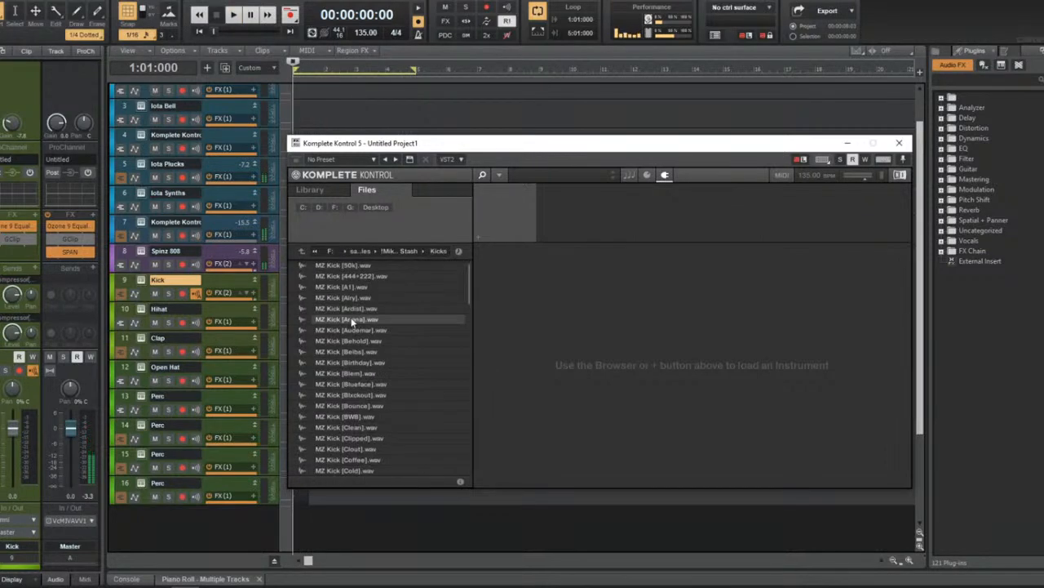
# Audition MZ Kick [Ariana] and MZ Kick [Airy] with the beat, then load MZ Kick [Ardist] and stop playback.
pyautogui.doubleClick(350, 319)
pyautogui.press('space')
pyautogui.doubleClick(362, 299)
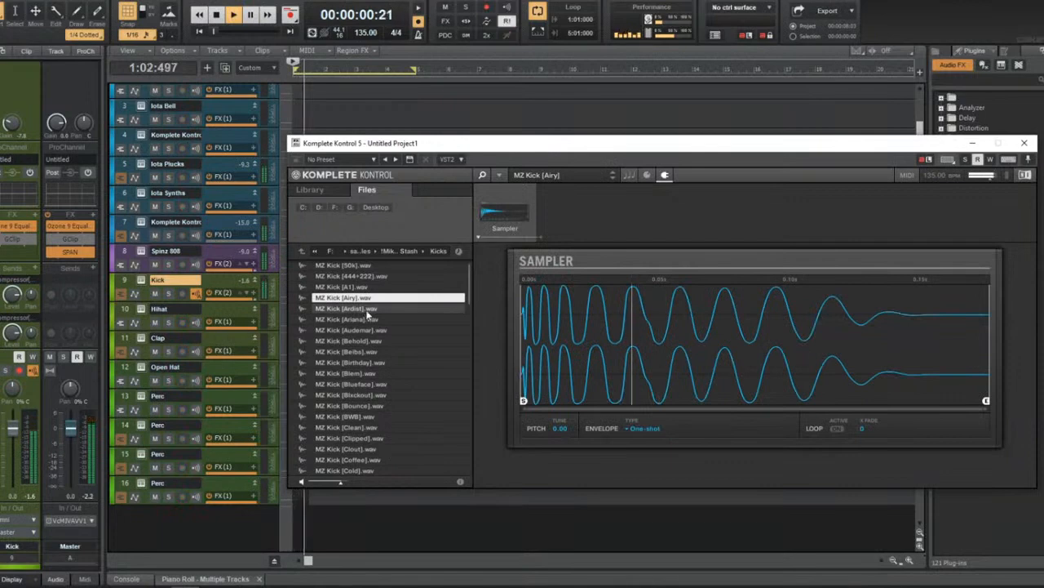
pyautogui.doubleClick(368, 309)
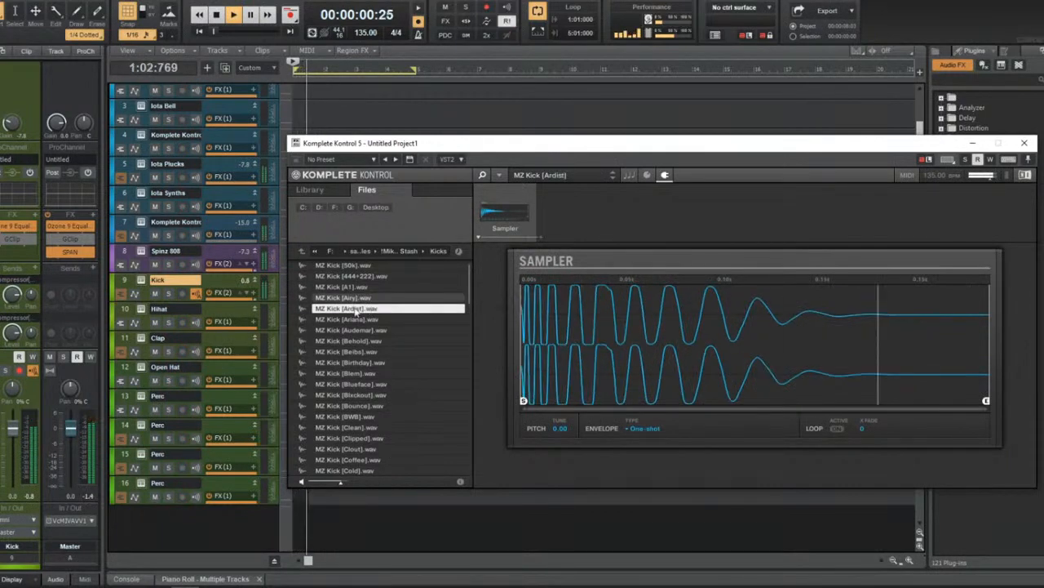
pyautogui.press('space')
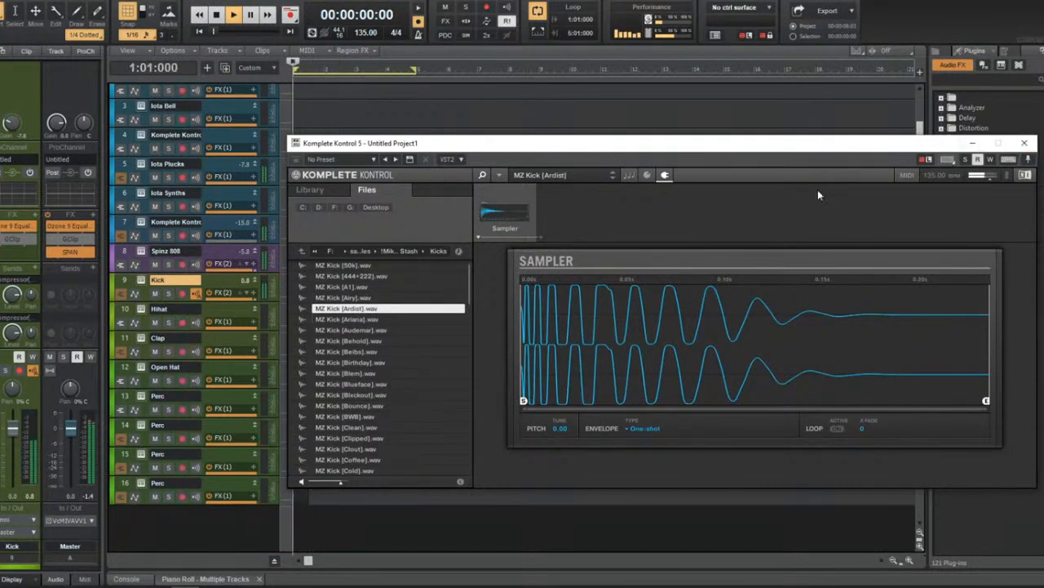
# Look through the whole list of MZ Kick samples for alternatives.
pyautogui.scroll(-5, 372, 350)
pyautogui.scroll(-20, 372, 351)
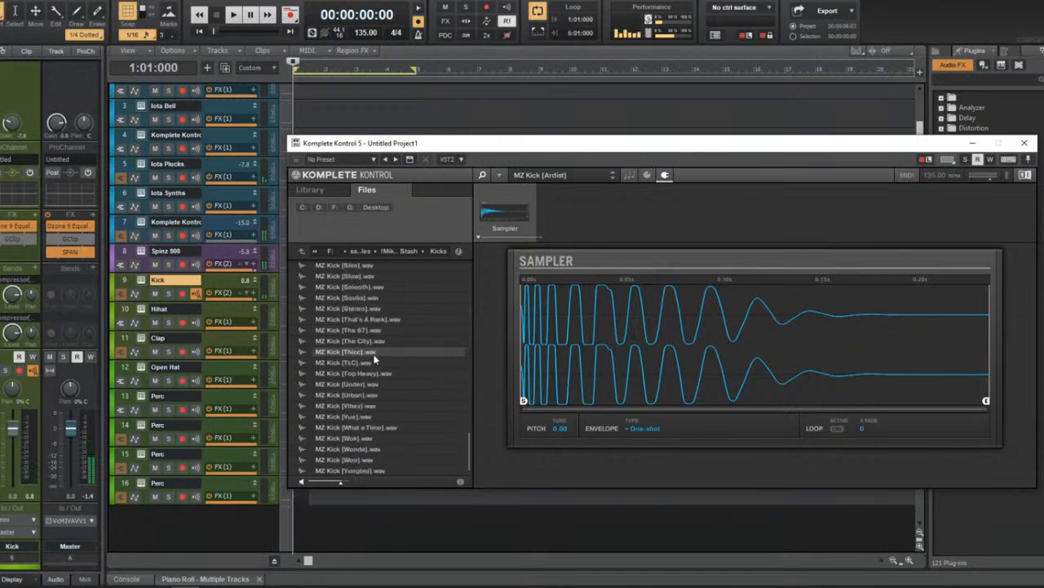
pyautogui.scroll(20, 371, 359)
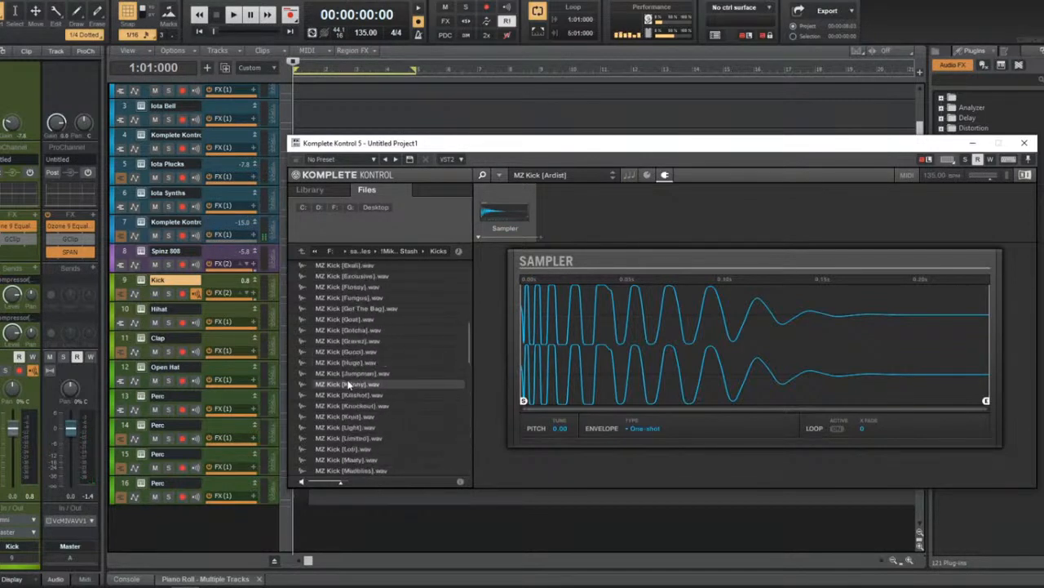
pyautogui.scroll(-10, 354, 374)
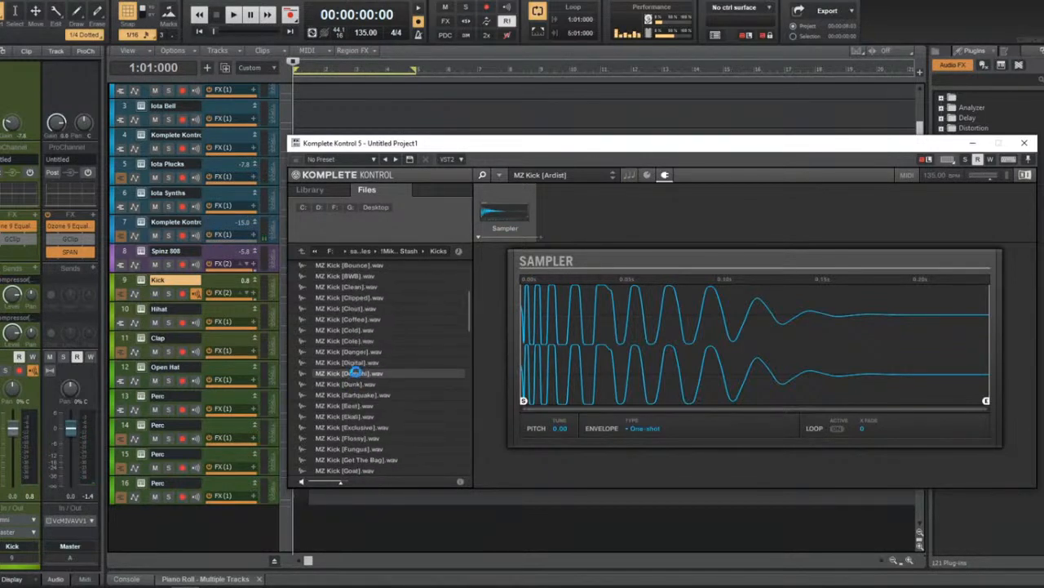
pyautogui.scroll(6, 354, 373)
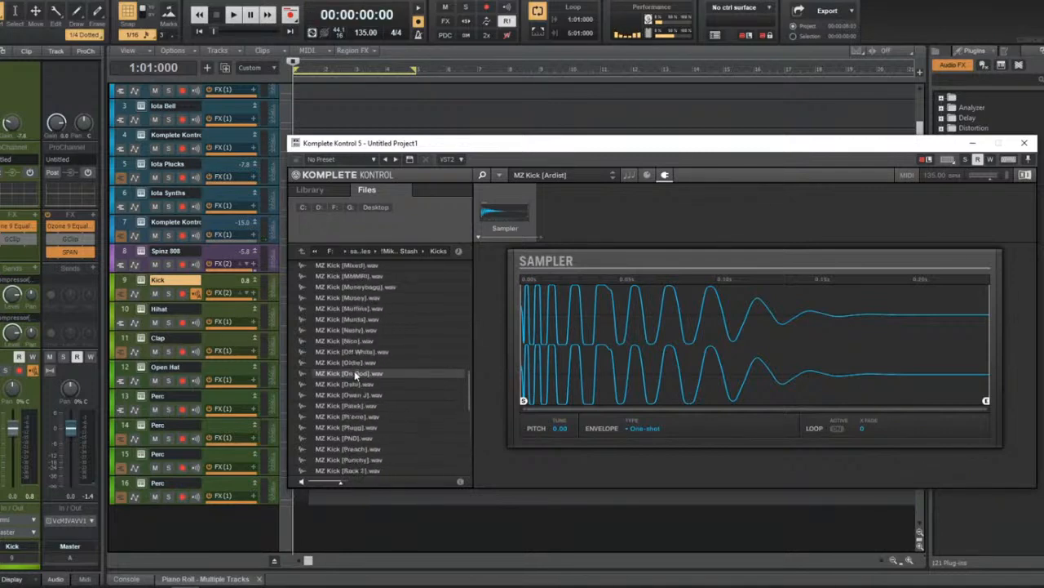
pyautogui.scroll(2, 354, 373)
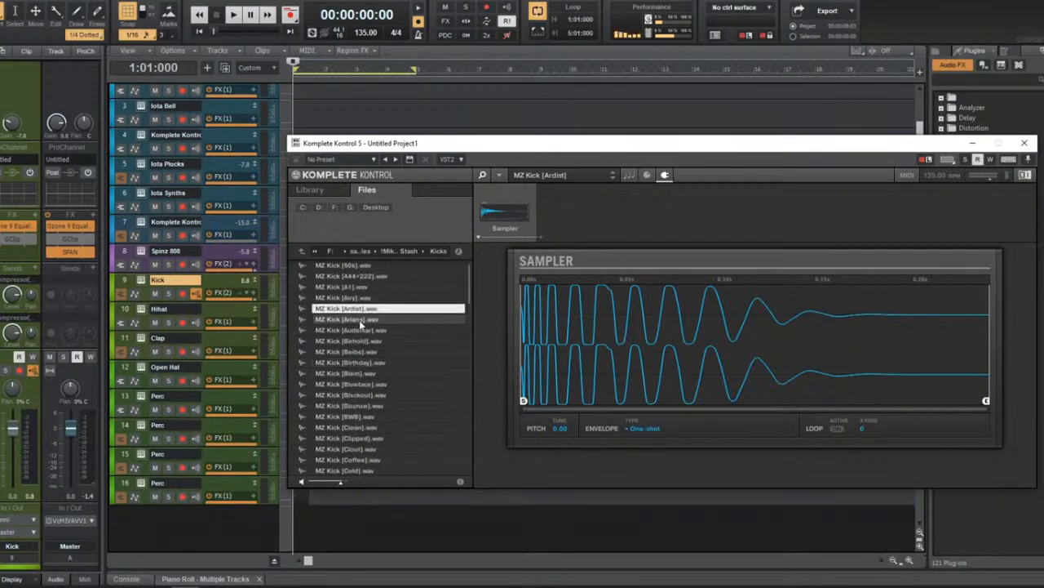
pyautogui.scroll(-10, 408, 412)
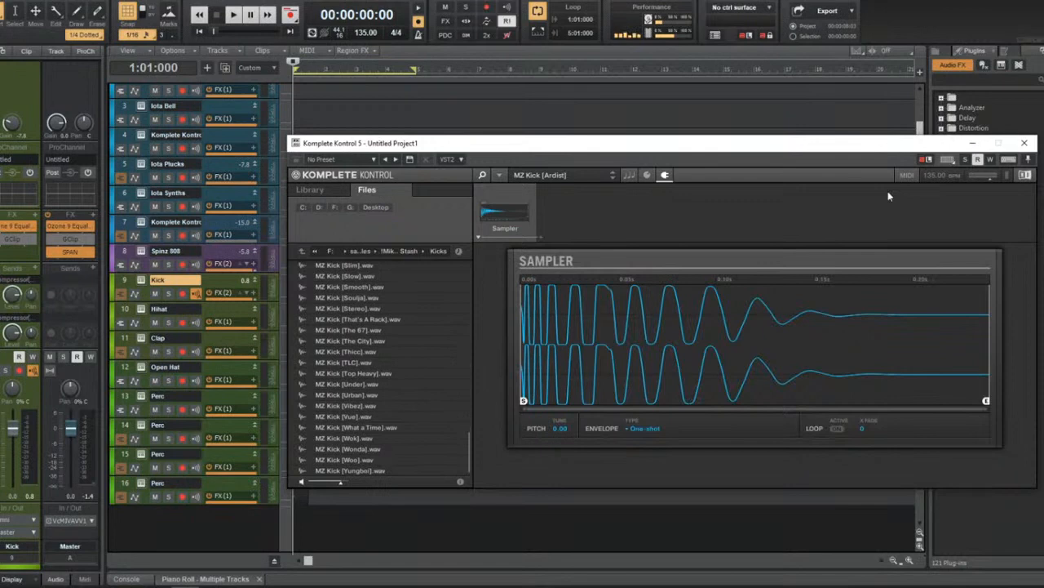
# Close the kick sampler window, solo the Spinz 808, Kick and Hihat tracks, and listen to them together.
pyautogui.click(1024, 143)
pyautogui.press('space')
pyautogui.click(169, 264)
pyautogui.click(168, 292)
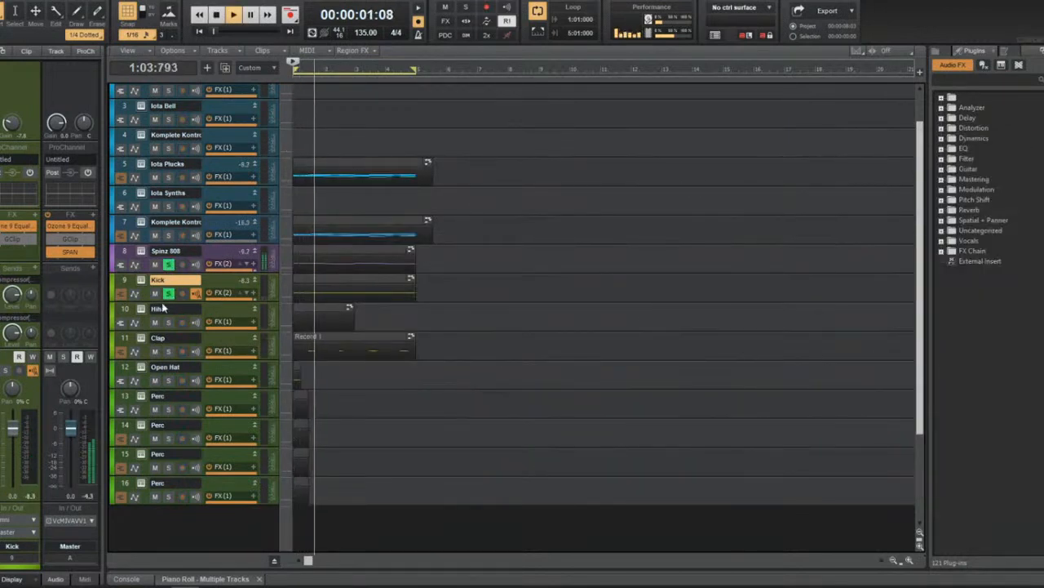
pyautogui.click(168, 321)
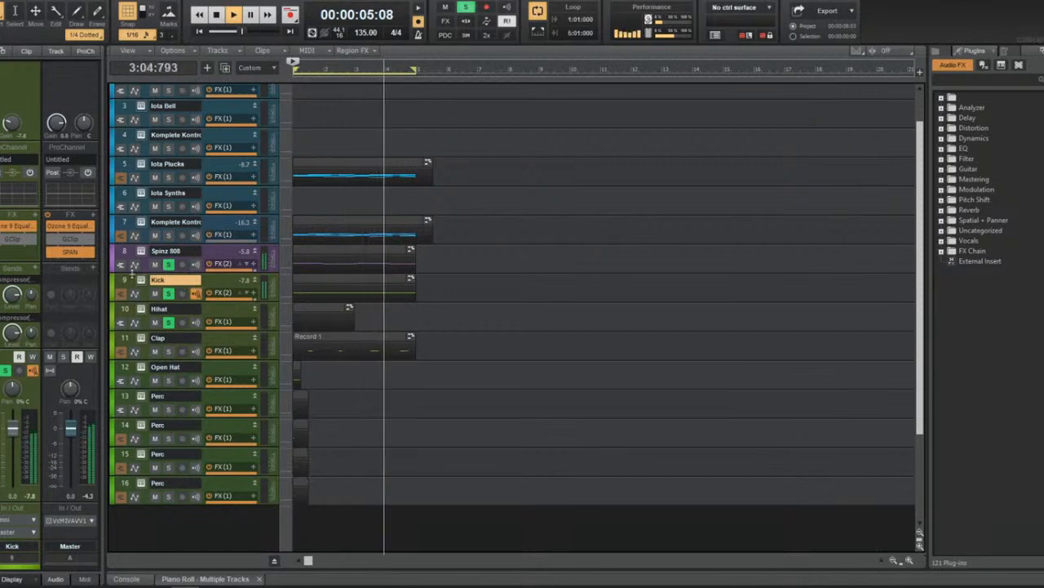
pyautogui.press('space')
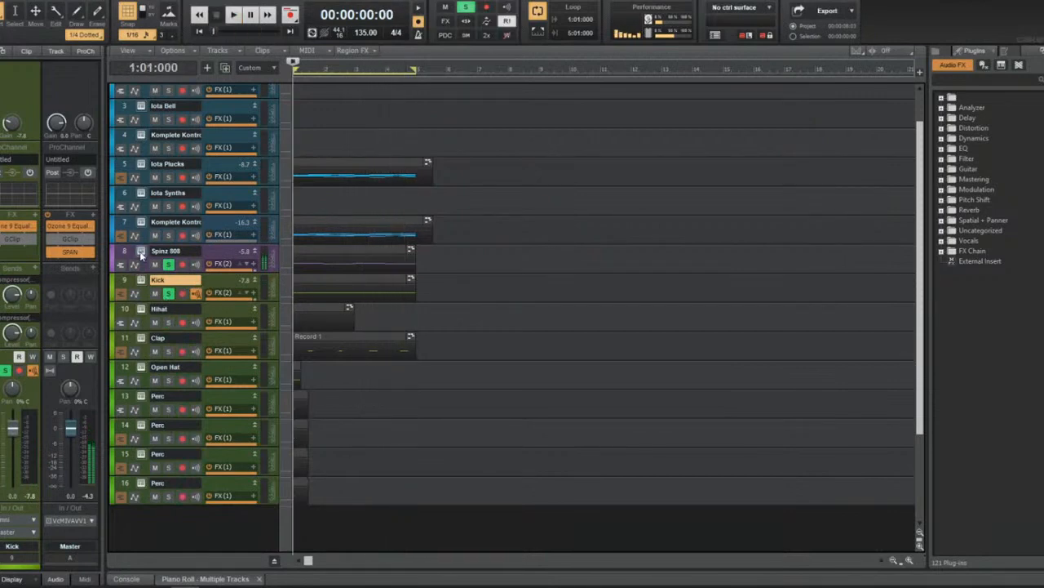
# Open the Spinz 808 track's Komplete Kontrol and look through the kits in the samples folder on drive F:.
pyautogui.click(140, 253)
pyautogui.click(398, 187)
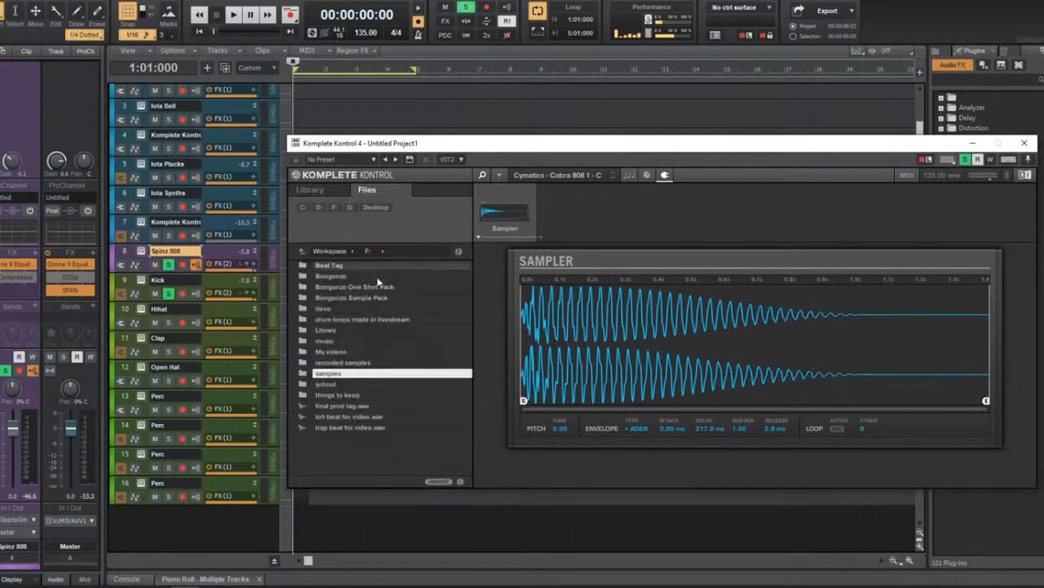
pyautogui.doubleClick(361, 373)
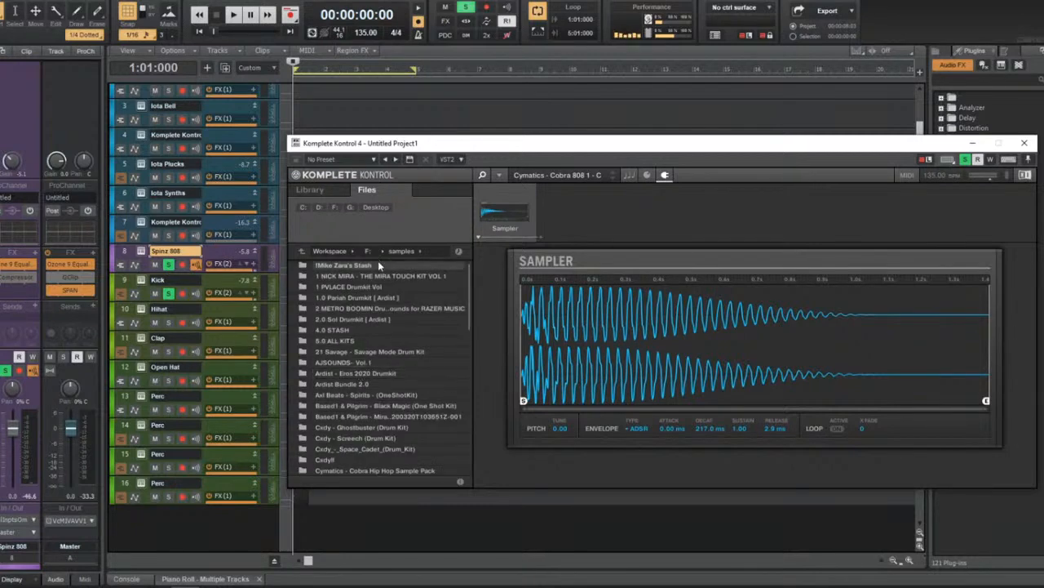
pyautogui.doubleClick(377, 265)
pyautogui.click(376, 265)
pyautogui.click(362, 251)
pyautogui.scroll(-3, 359, 405)
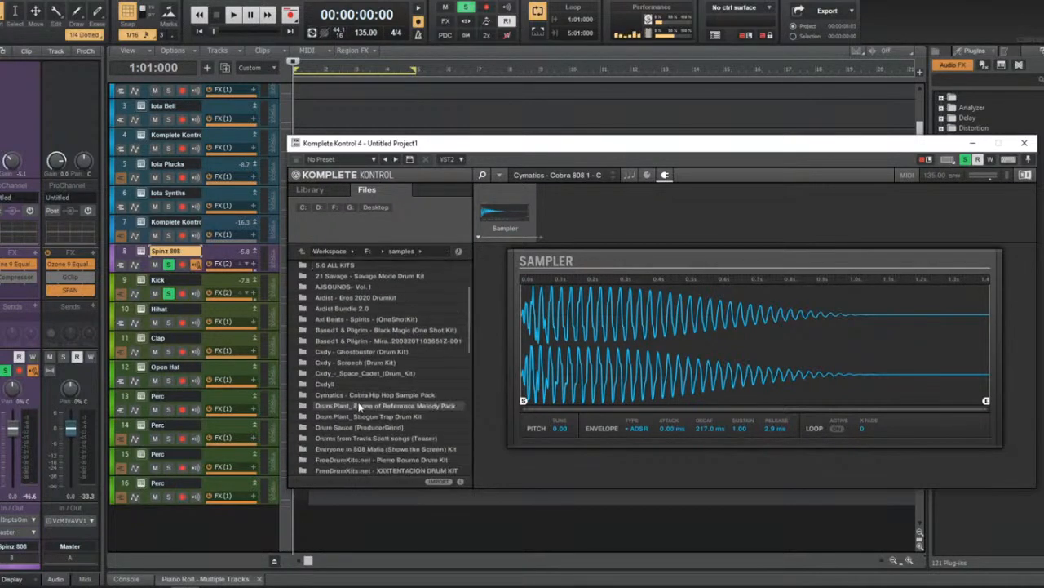
pyautogui.scroll(2, 359, 405)
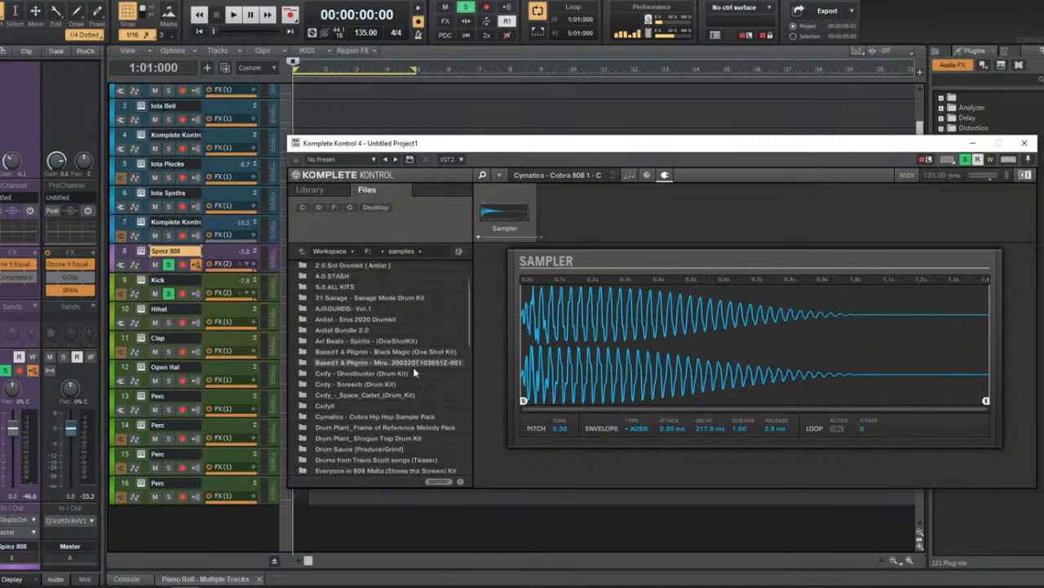
pyautogui.scroll(5, 414, 373)
# Open the 808s folder inside the 5.0 ALL KITS kit.
pyautogui.click(380, 339)
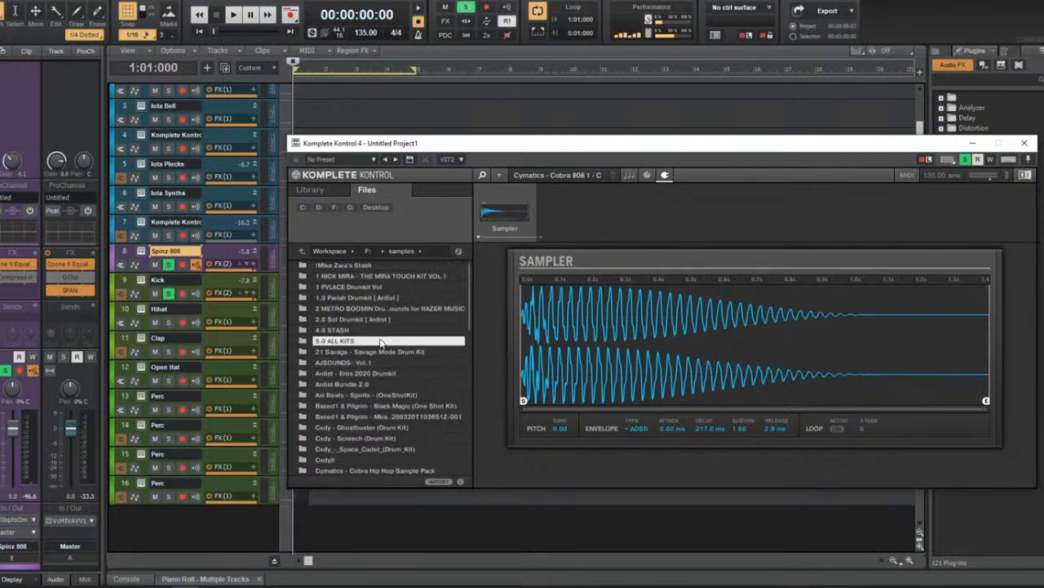
pyautogui.doubleClick(380, 341)
pyautogui.click(378, 276)
pyautogui.doubleClick(378, 276)
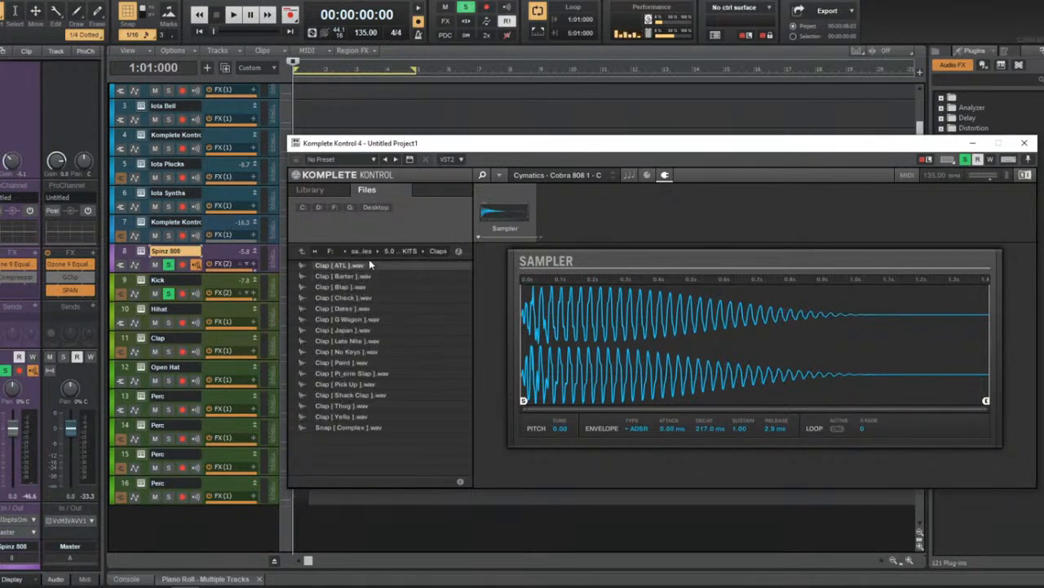
pyautogui.click(397, 252)
pyautogui.doubleClick(386, 268)
# Play the loop and audition the 123, CC, Lean and Loom 808 samples from the 5.0 ALL KITS folder.
pyautogui.doubleClick(385, 267)
pyautogui.press('space')
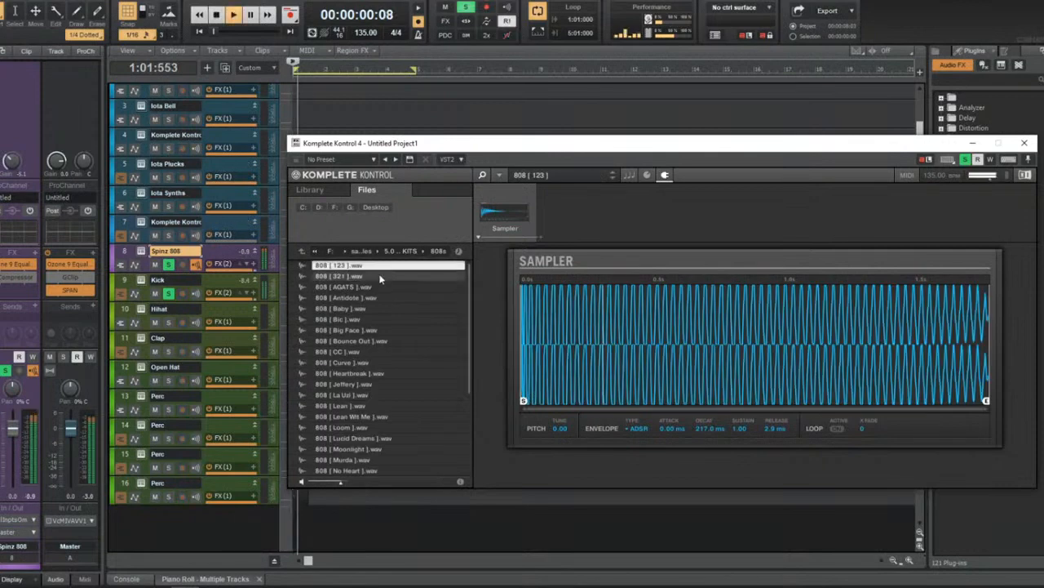
pyautogui.doubleClick(392, 352)
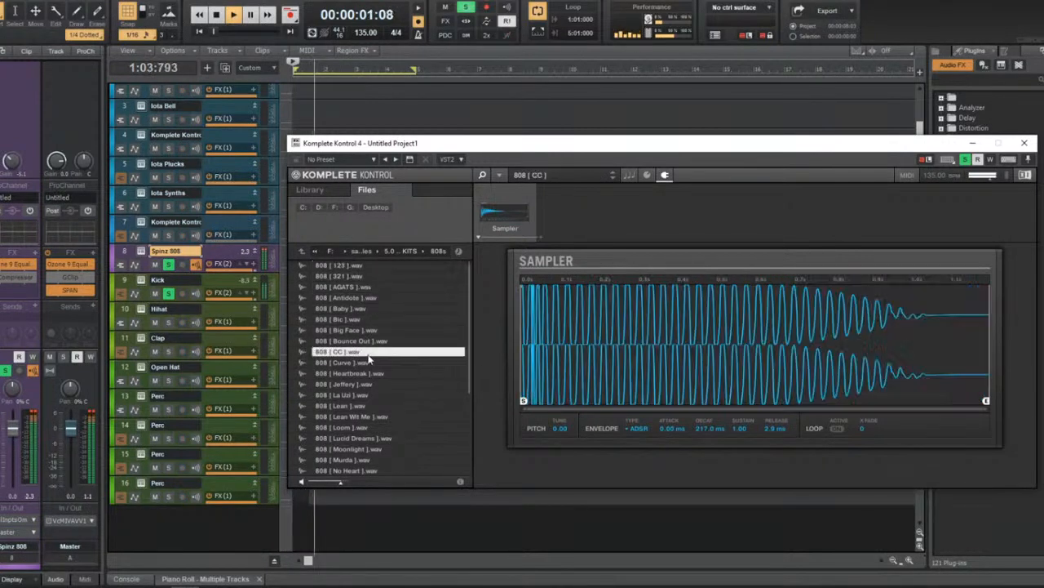
pyautogui.doubleClick(399, 407)
pyautogui.doubleClick(405, 427)
pyautogui.scroll(-1, 405, 427)
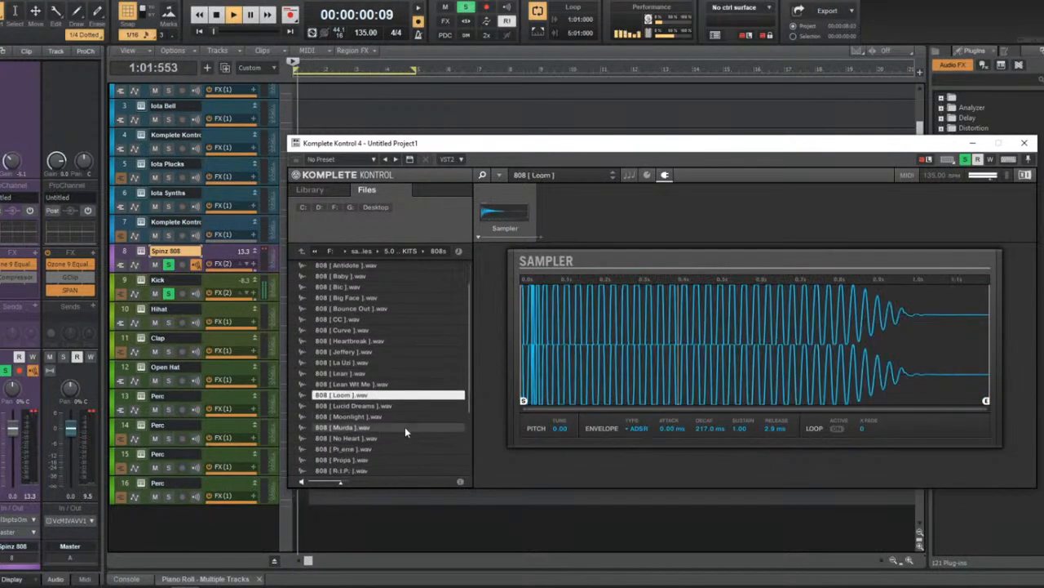
pyautogui.scroll(-1, 391, 408)
# Turn off the track solos, audition the No Heart, Zay Spinz, Zpins, Magnolia [E] and Red Card samples, and close the sampler.
pyautogui.click(169, 292)
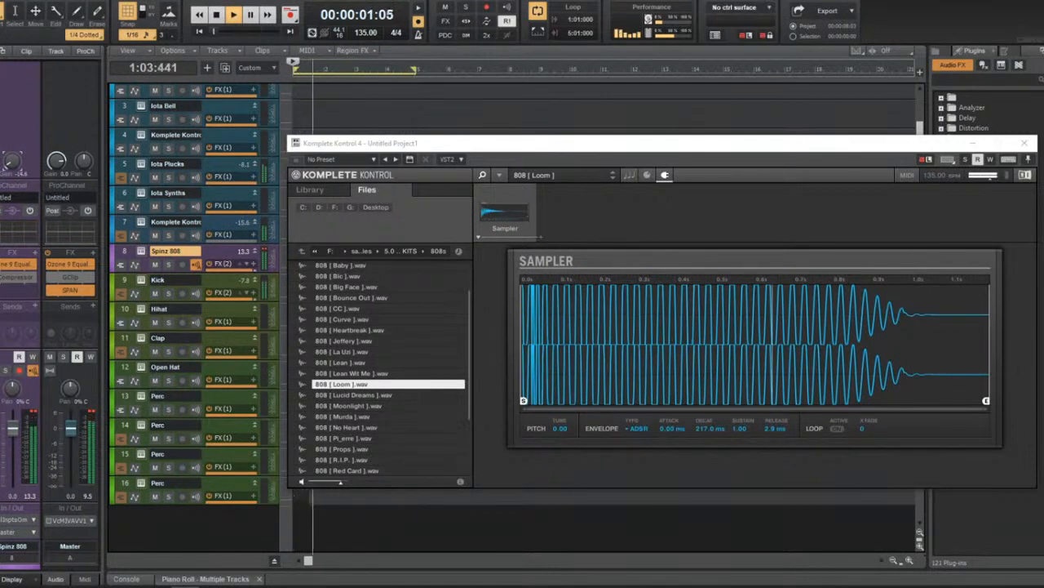
pyautogui.click(365, 427)
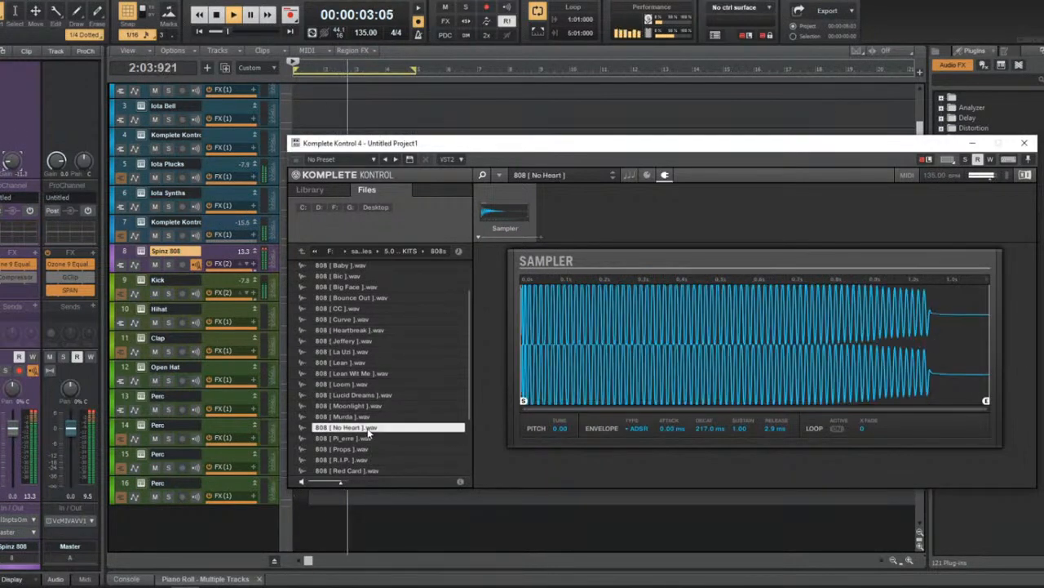
pyautogui.scroll(-3, 368, 425)
pyautogui.click(367, 427)
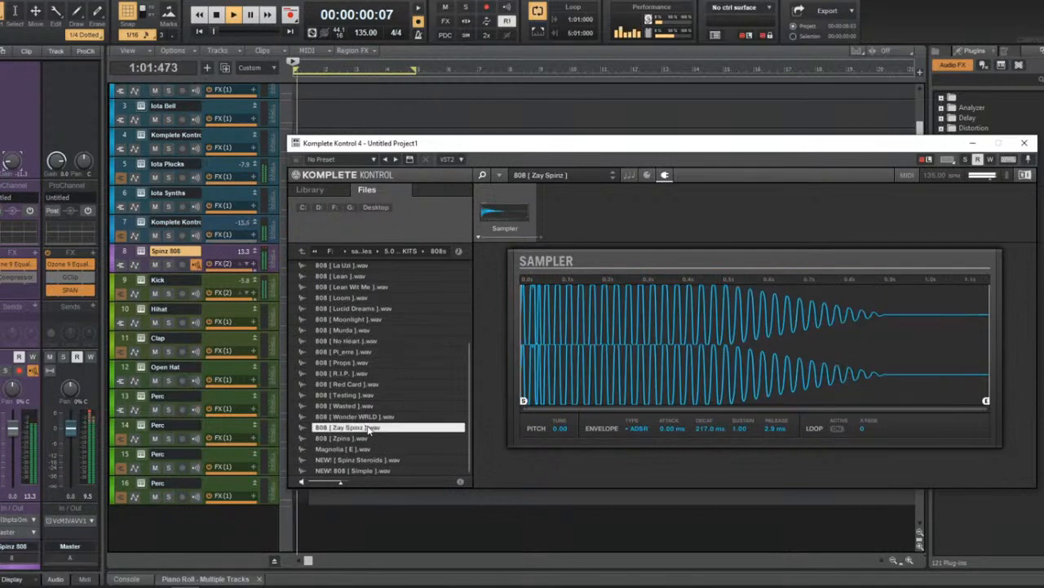
pyautogui.click(368, 439)
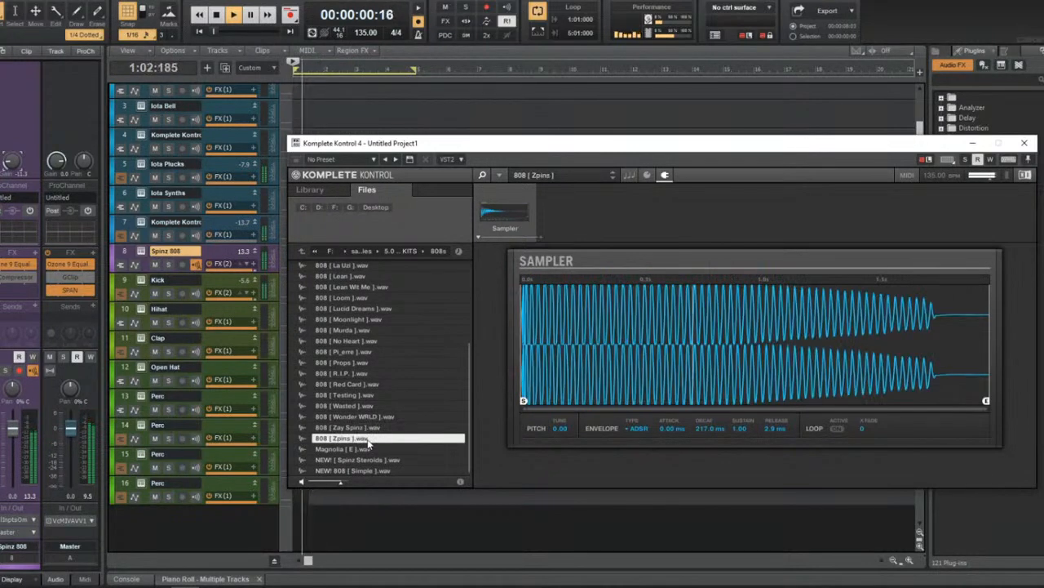
pyautogui.click(367, 449)
pyautogui.click(371, 386)
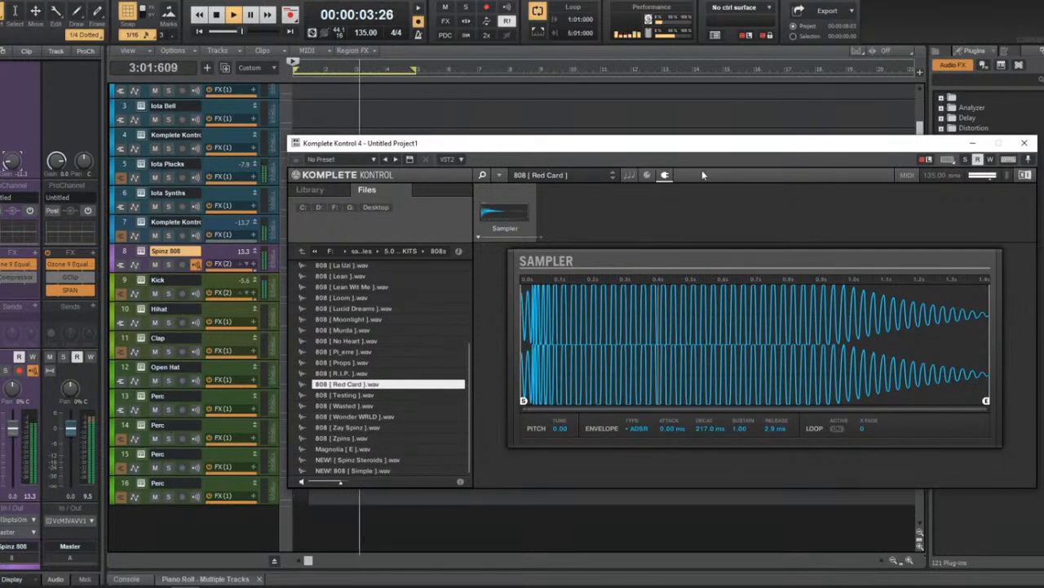
pyautogui.click(1025, 143)
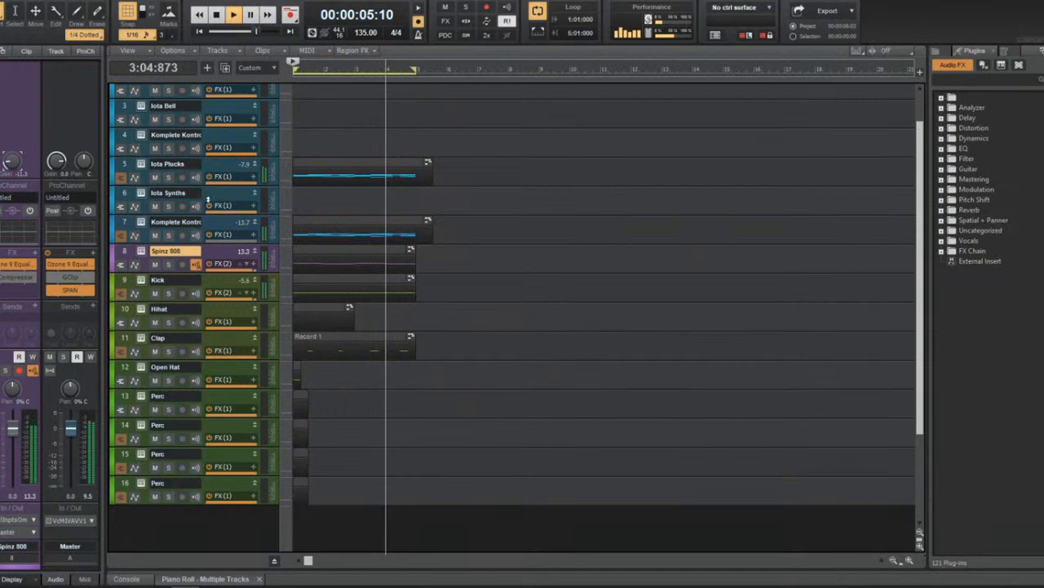
# Solo the Spinz 808 track and open the 808s folder of the Nick Mira Magma Drum Kit in its Komplete Kontrol.
pyautogui.click(168, 263)
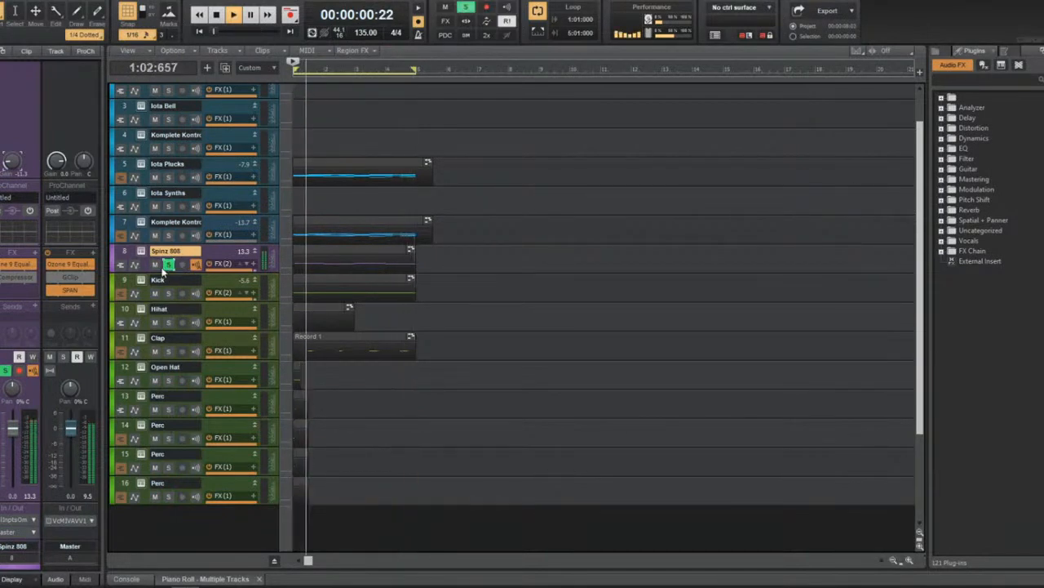
pyautogui.click(142, 251)
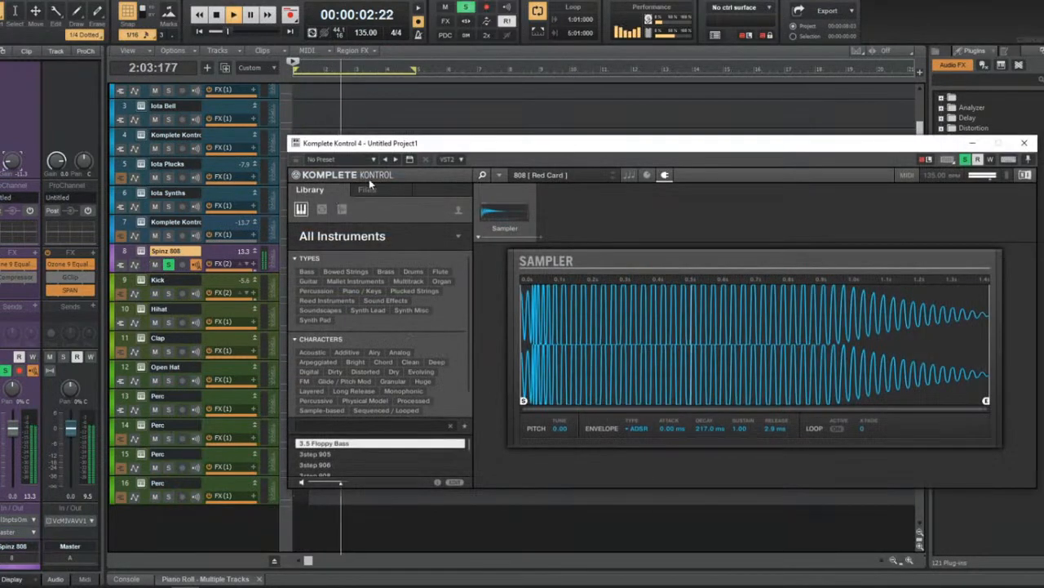
pyautogui.click(366, 189)
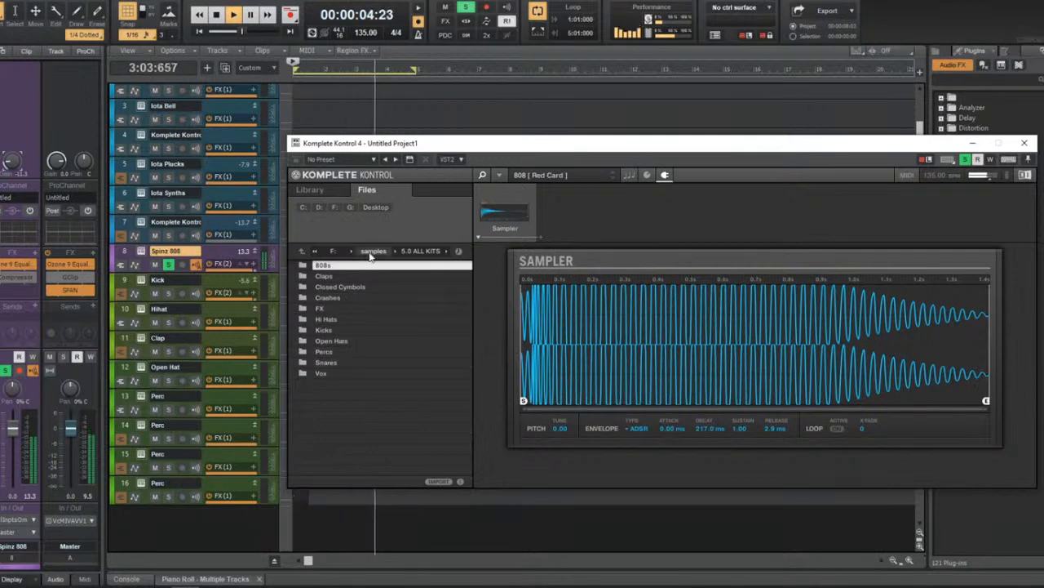
pyautogui.click(373, 251)
pyautogui.scroll(-5, 339, 400)
pyautogui.scroll(-5, 390, 418)
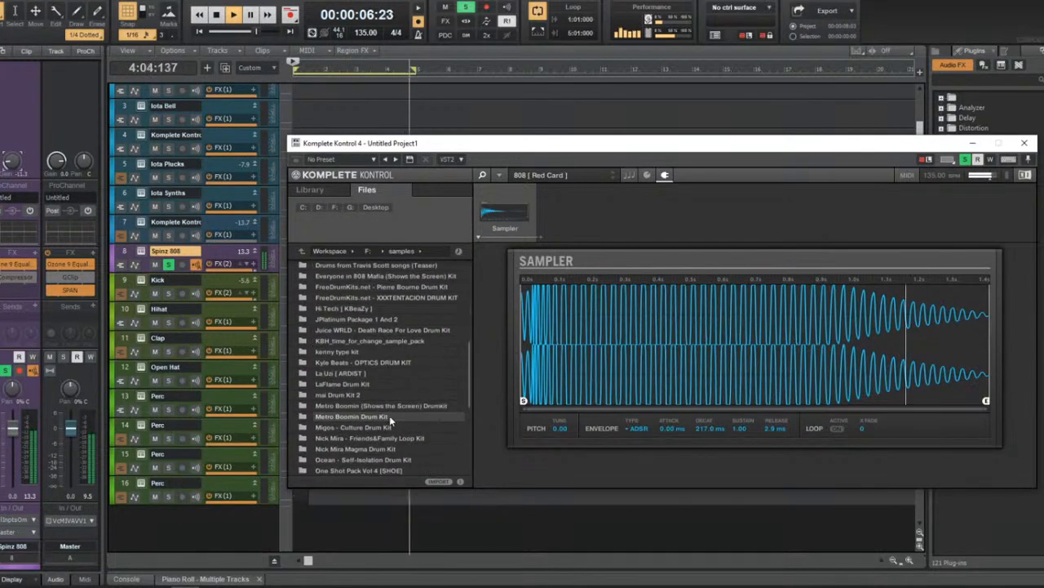
pyautogui.scroll(-3, 381, 408)
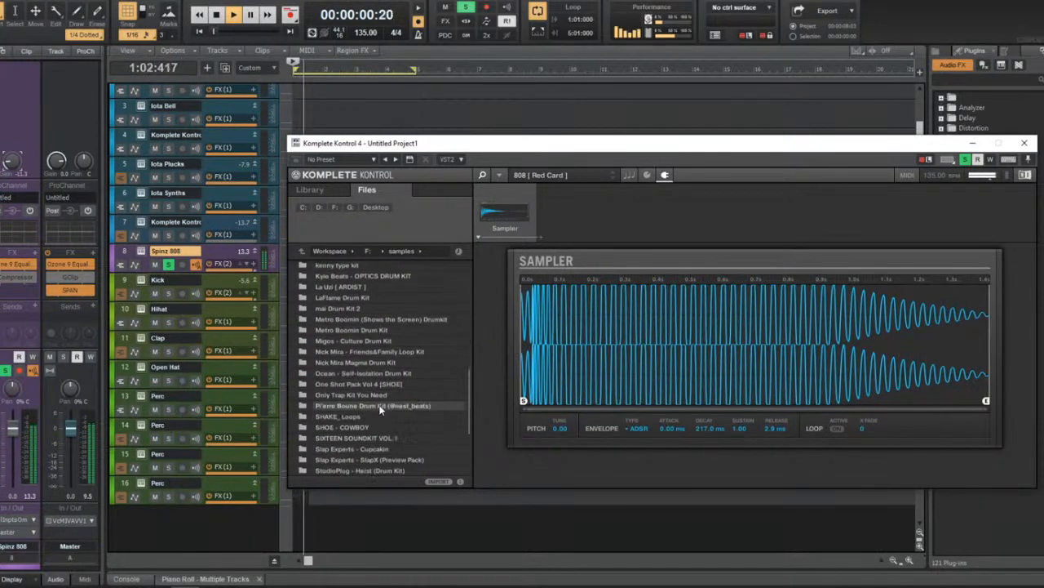
pyautogui.doubleClick(364, 362)
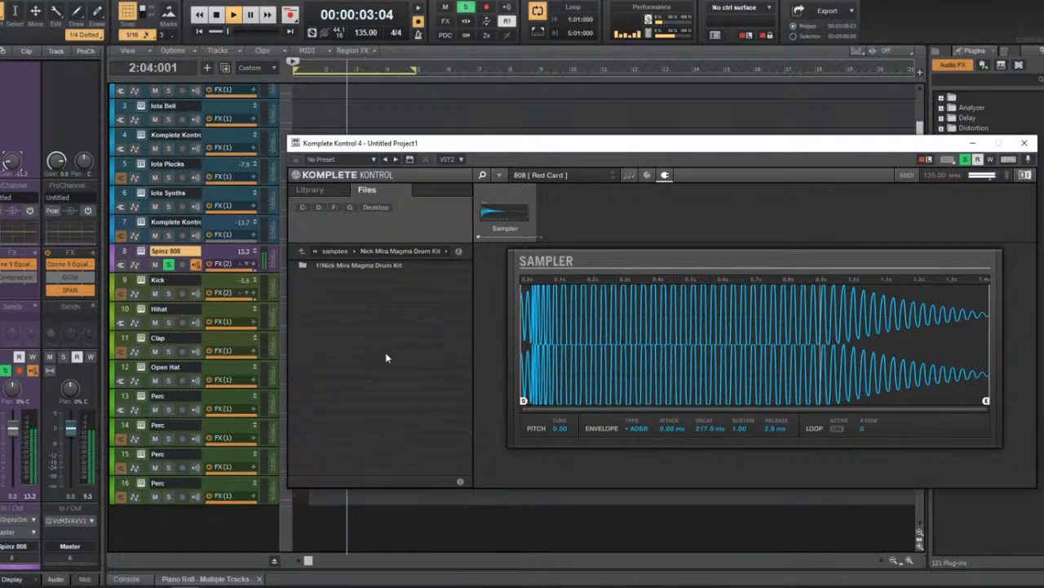
pyautogui.doubleClick(356, 266)
pyautogui.doubleClick(357, 266)
# Audition the all girls are the same, BushDid911 and Cutthroat 808s, and raise the Spinz 808 track's input gain.
pyautogui.click(356, 266)
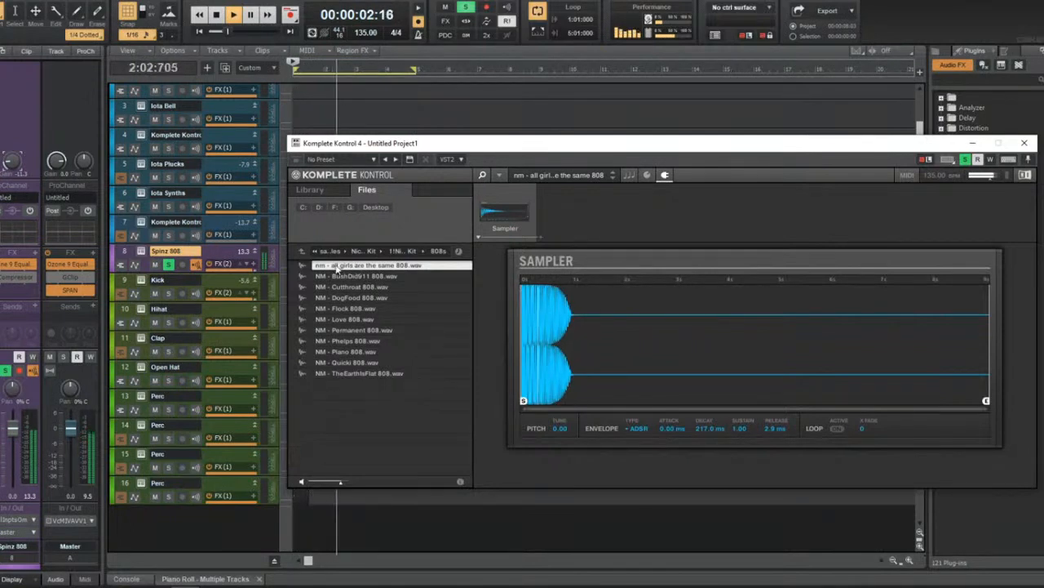
pyautogui.press('Down')
pyautogui.press('Down')
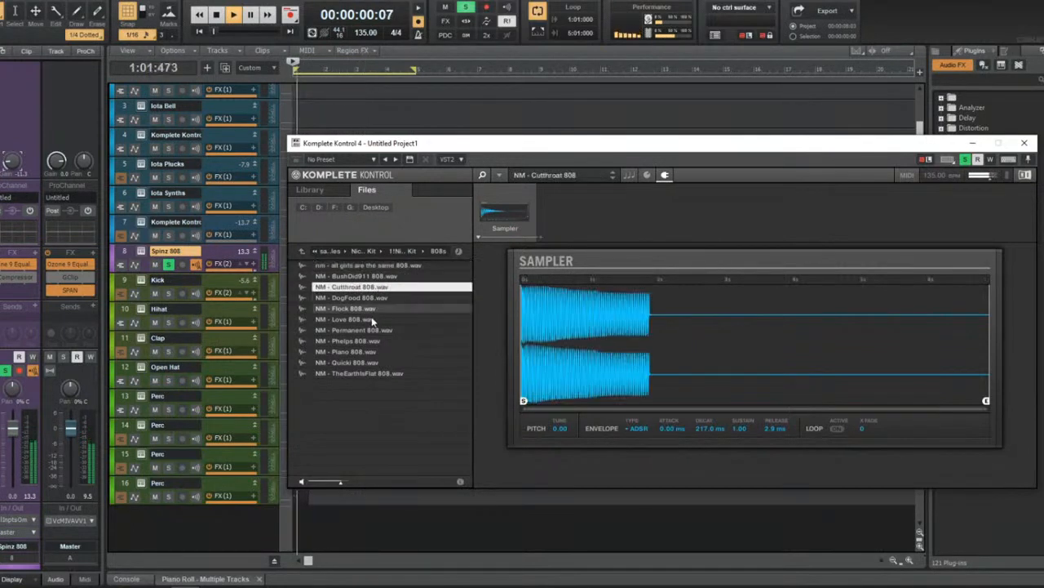
pyautogui.click(357, 266)
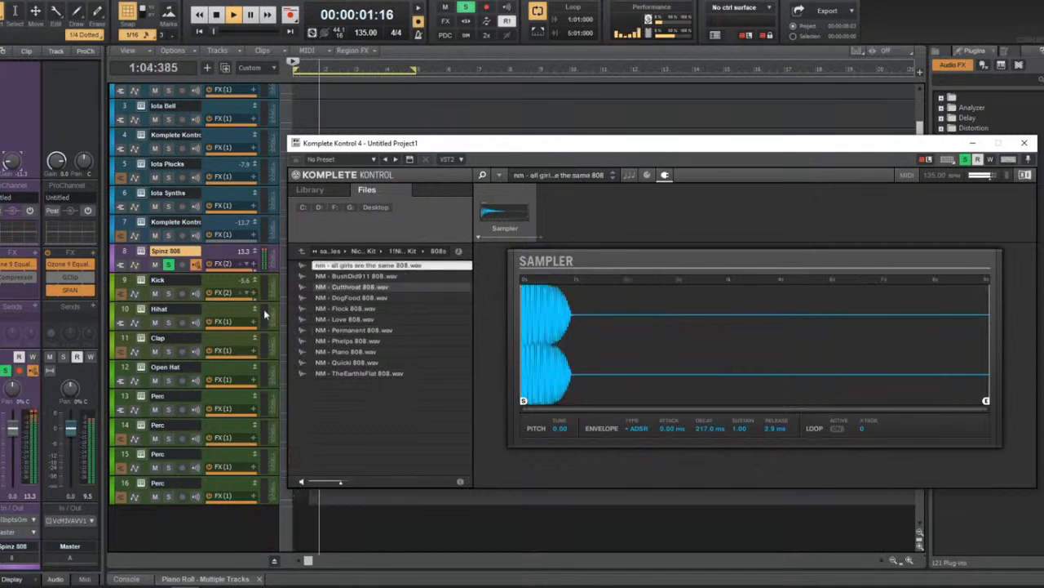
pyautogui.click(13, 163)
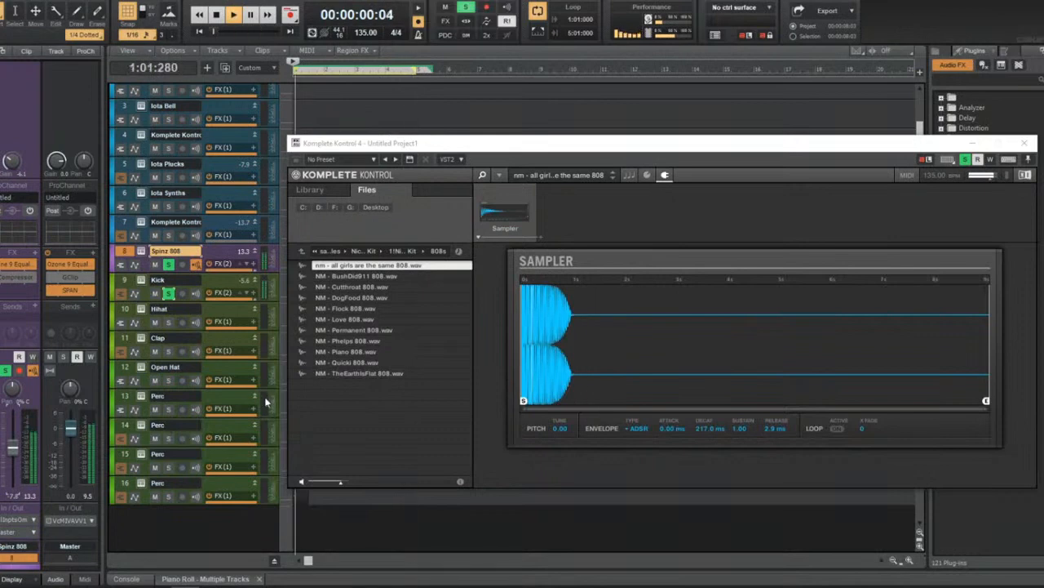
# Compare the Quicki, TheEarthIsFlat and Phelps 808s, load NM - Permanent 808, and close the sampler.
pyautogui.click(352, 362)
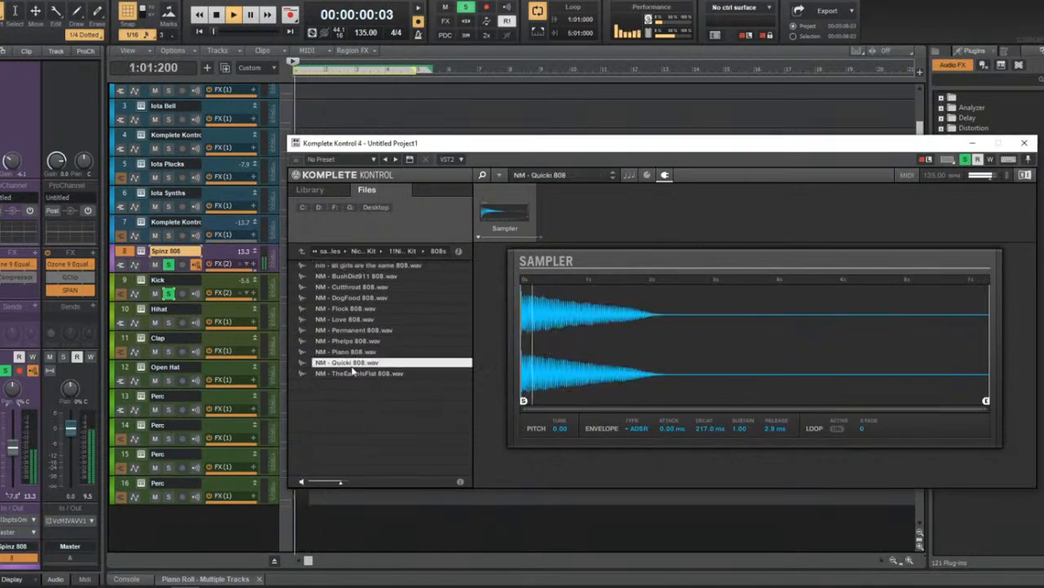
pyautogui.click(357, 373)
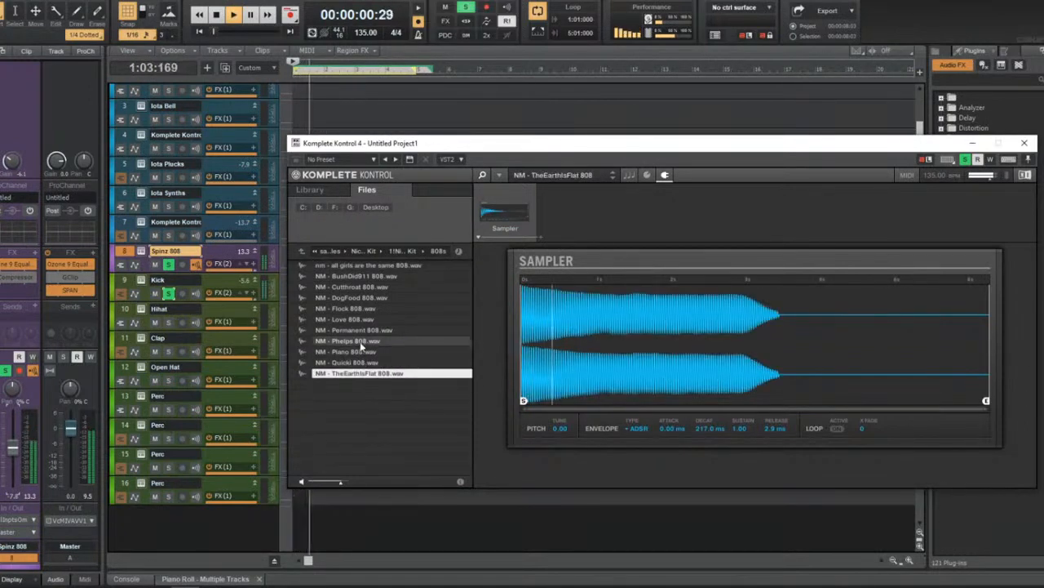
pyautogui.click(362, 341)
pyautogui.click(369, 330)
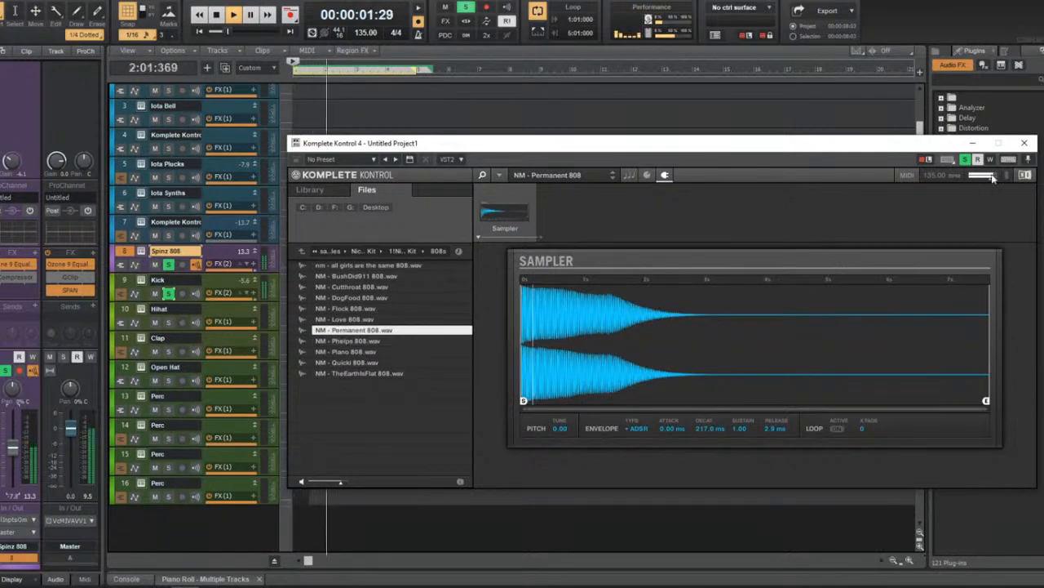
pyautogui.click(1025, 143)
# Solo tracks 5 to 7 alongside the 808 and kick, leaving track 4 unsoloed, and stop playback.
pyautogui.moveTo(168, 235); pyautogui.dragTo(166, 149)
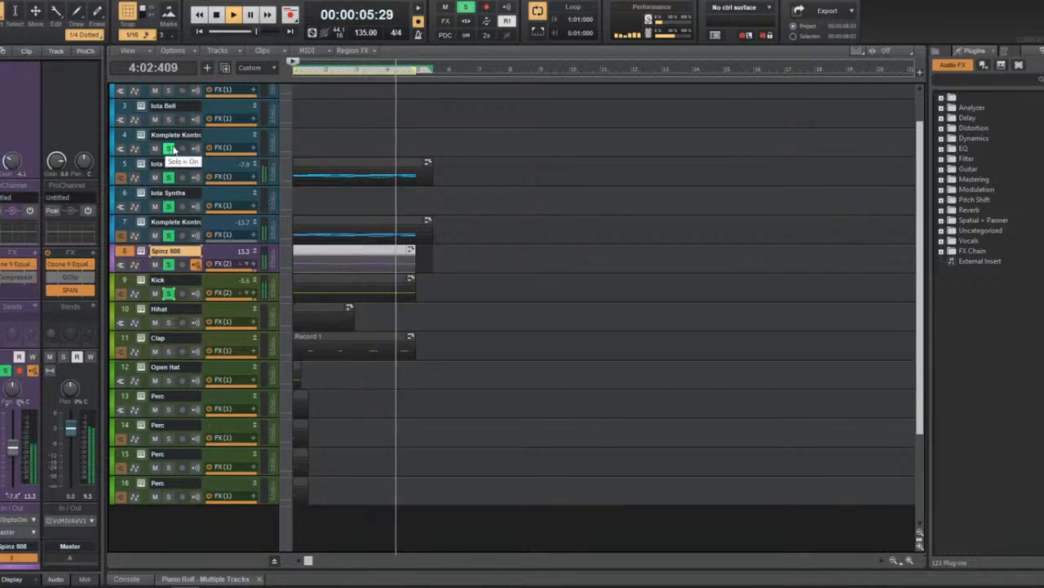
pyautogui.click(169, 149)
pyautogui.press('space')
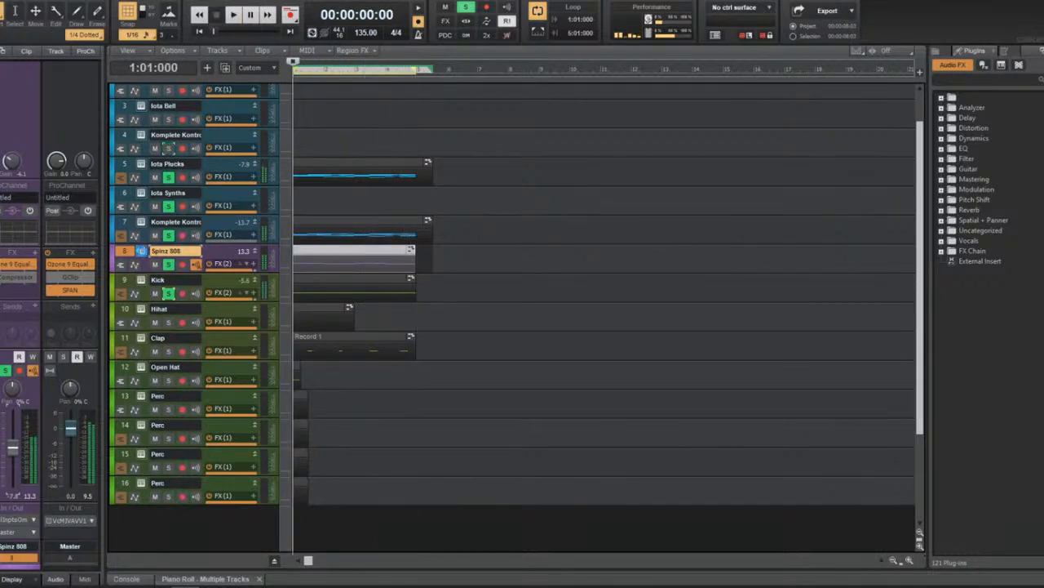
# Play the loop with the Spinz 808 sampler open, raise the track's volume to about -1.1 dB, and close the sampler.
pyautogui.click(147, 254)
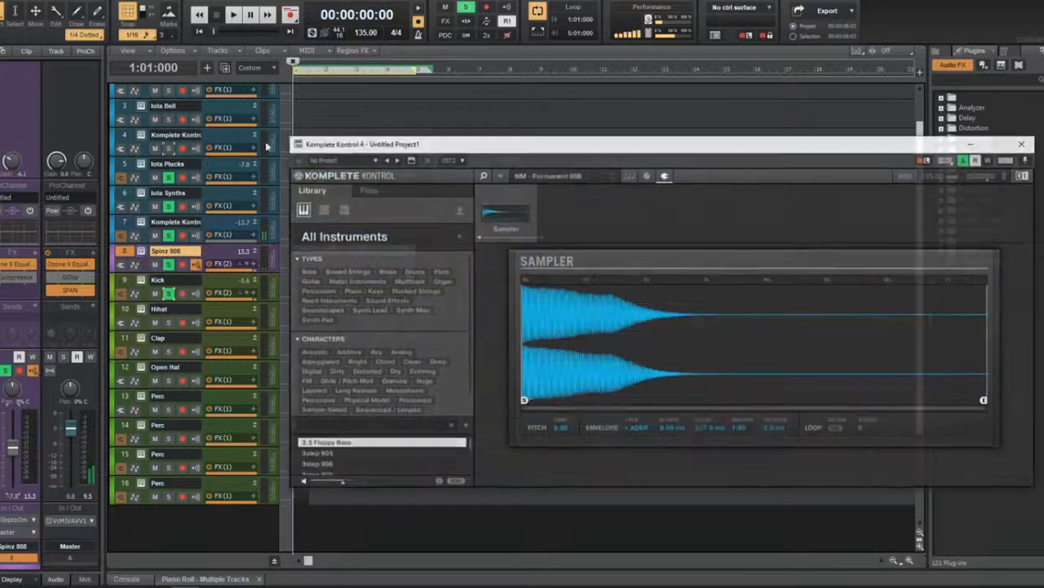
pyautogui.press('space')
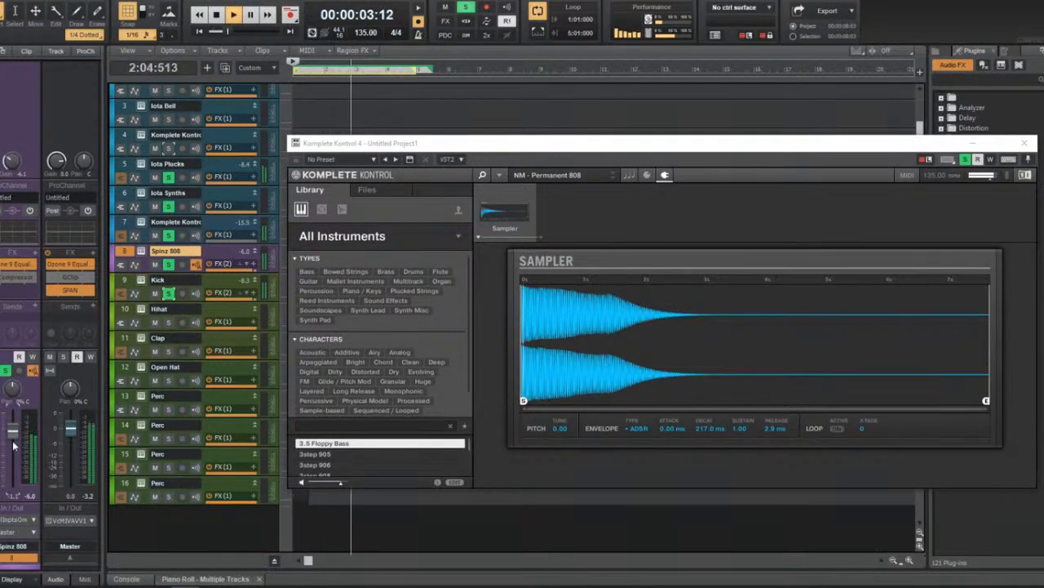
pyautogui.click(1025, 143)
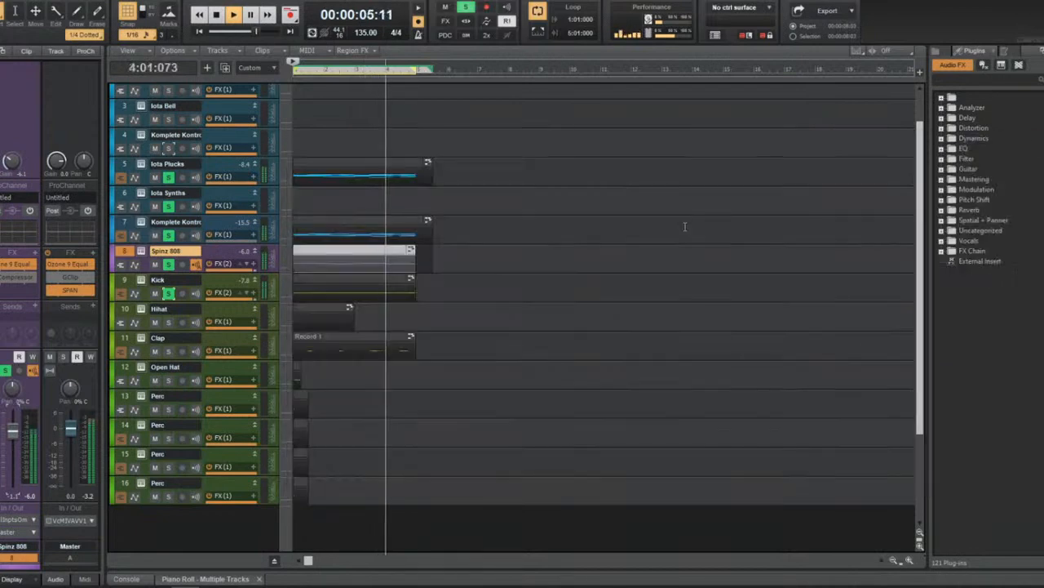
# Solo the Clap track and open the Common Claps folder of !Mike Zara's Stash on drive F: in its Komplete Kontrol.
pyautogui.click(146, 342)
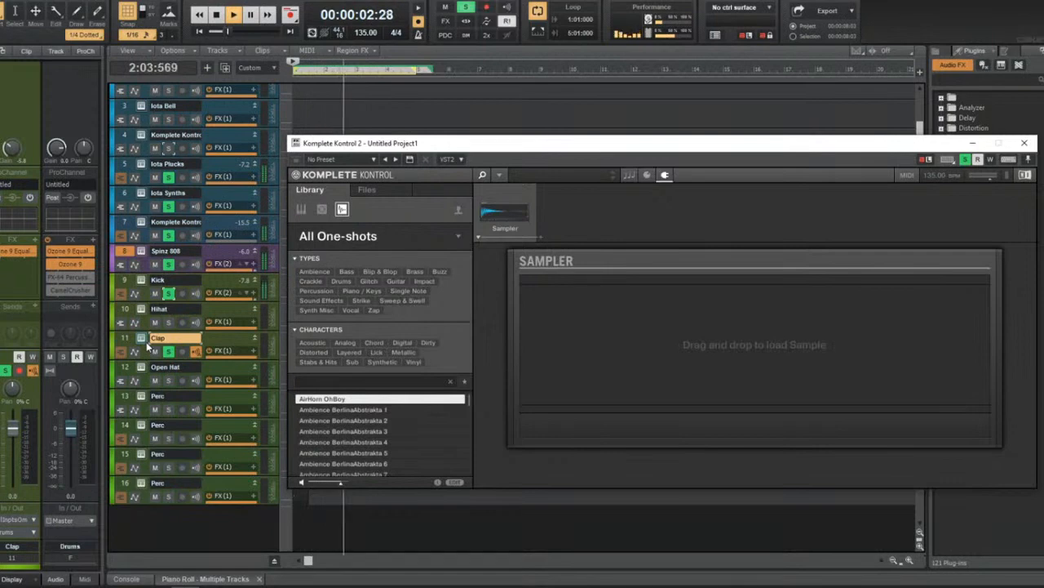
pyautogui.press('space')
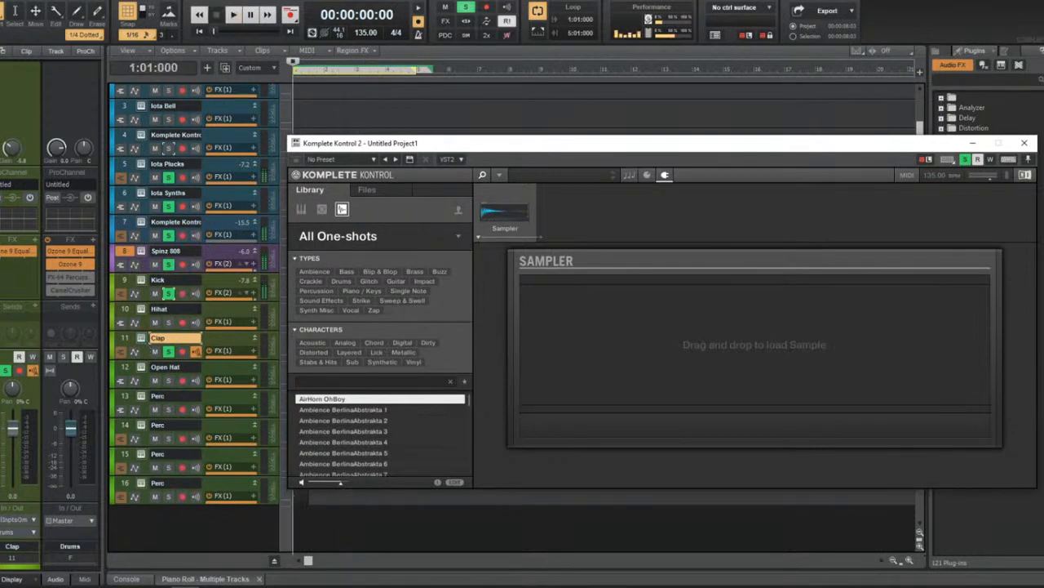
pyautogui.click(371, 189)
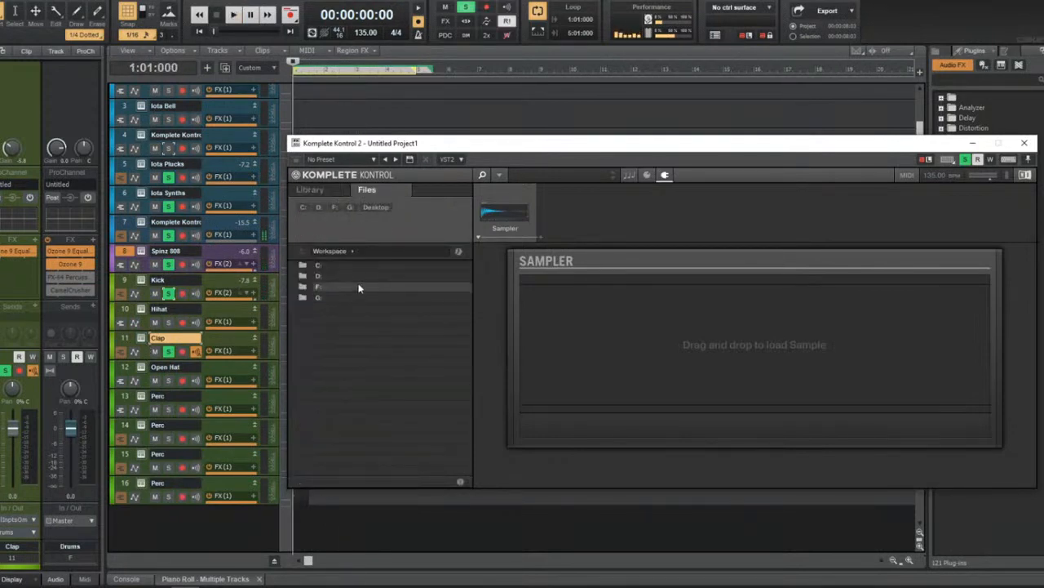
pyautogui.doubleClick(380, 292)
pyautogui.doubleClick(345, 377)
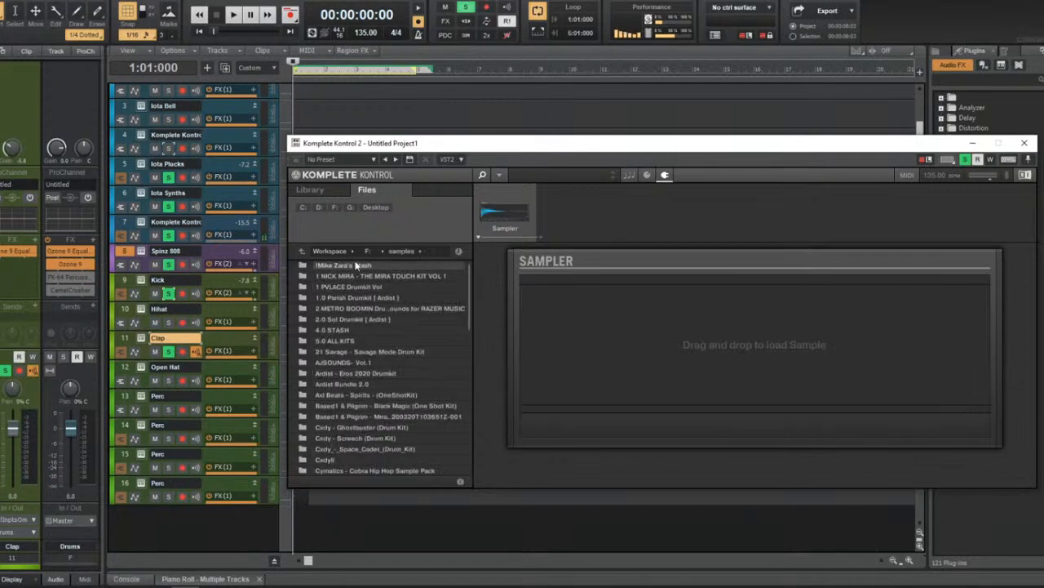
pyautogui.doubleClick(339, 266)
pyautogui.doubleClick(341, 278)
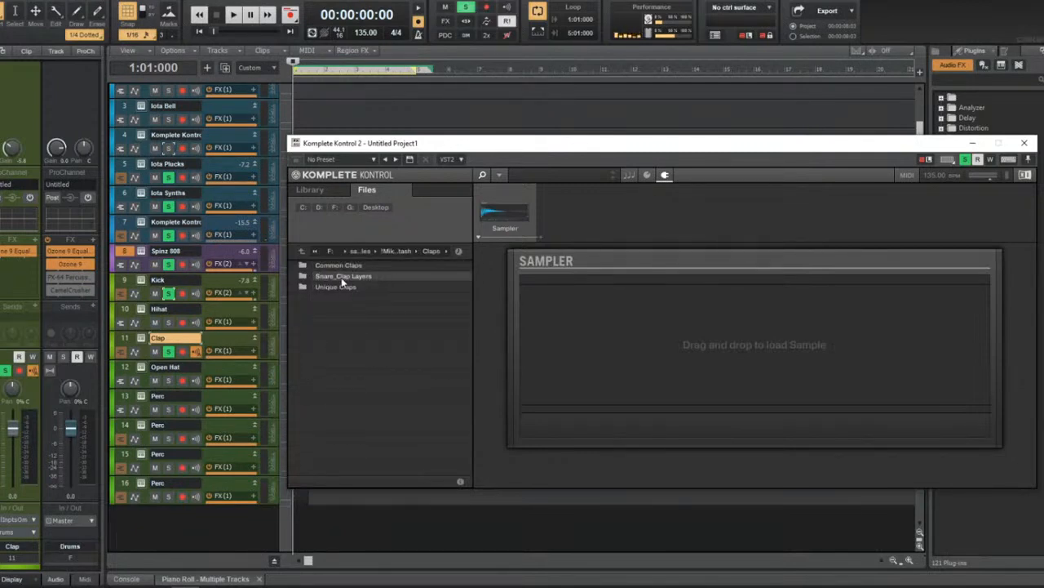
pyautogui.doubleClick(350, 266)
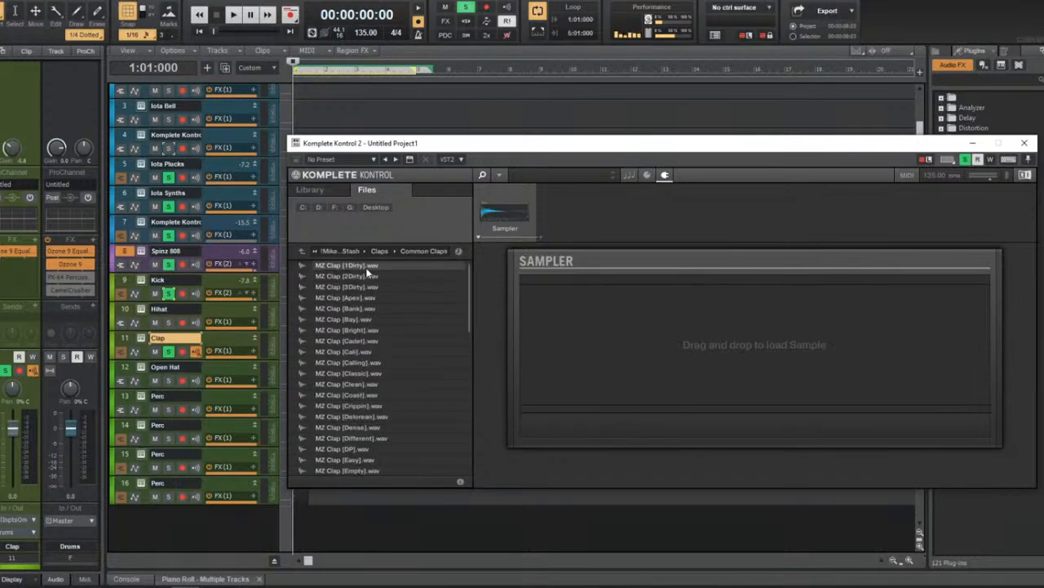
# Audition the MZ claps over the playing loop, load MZ Clap [Dense], close the sampler, and replay the loop.
pyautogui.click(363, 266)
pyautogui.click(367, 351)
pyautogui.press('space')
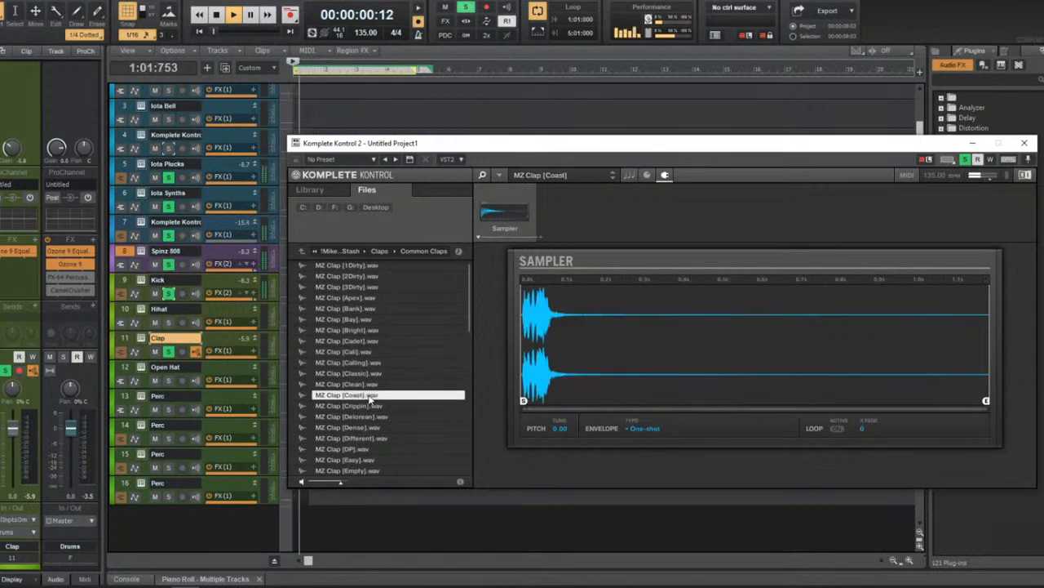
pyautogui.click(366, 427)
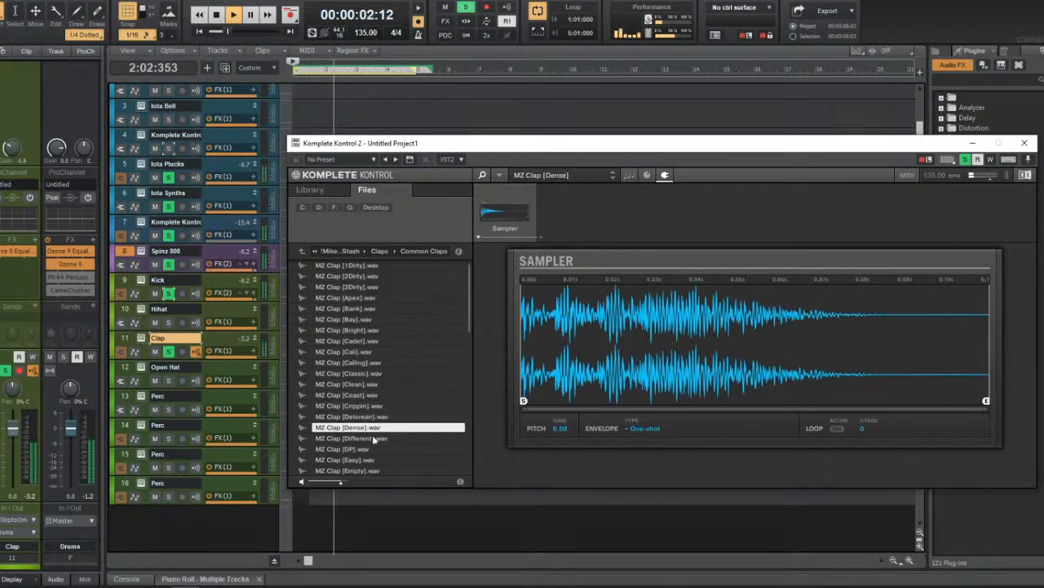
pyautogui.click(1023, 143)
pyautogui.press('space')
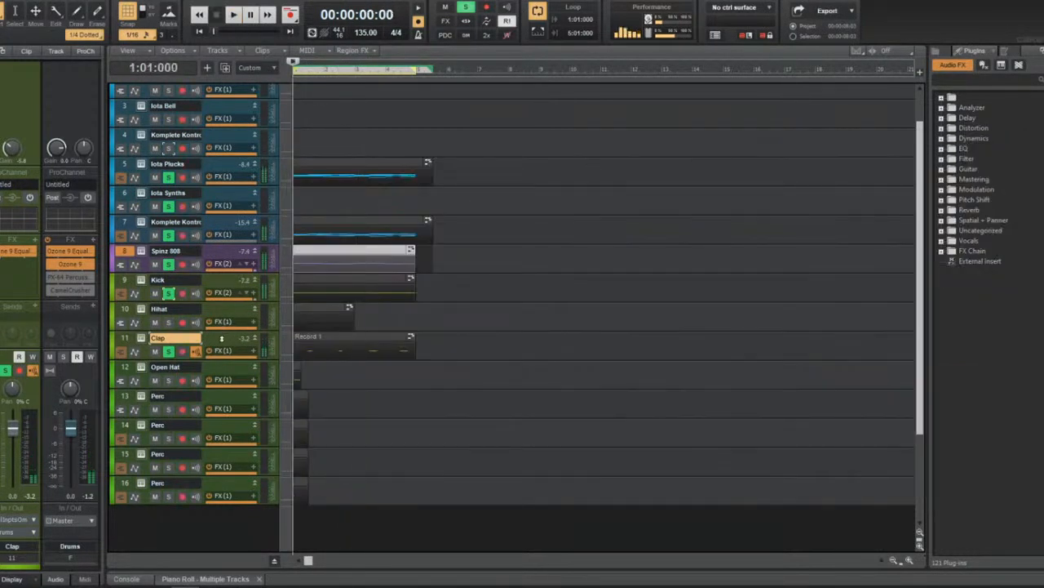
pyautogui.press('space')
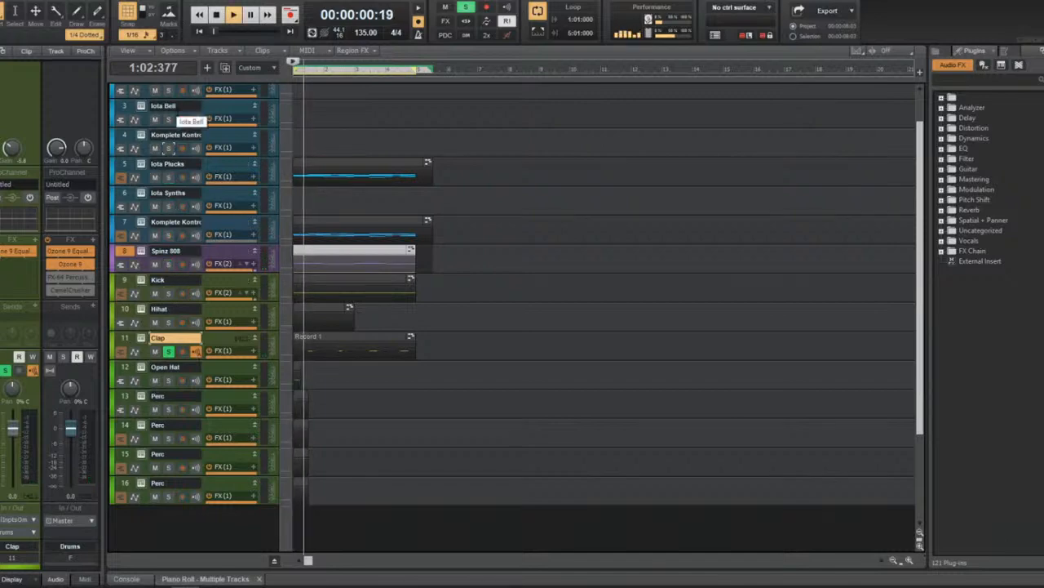
pyautogui.press('space')
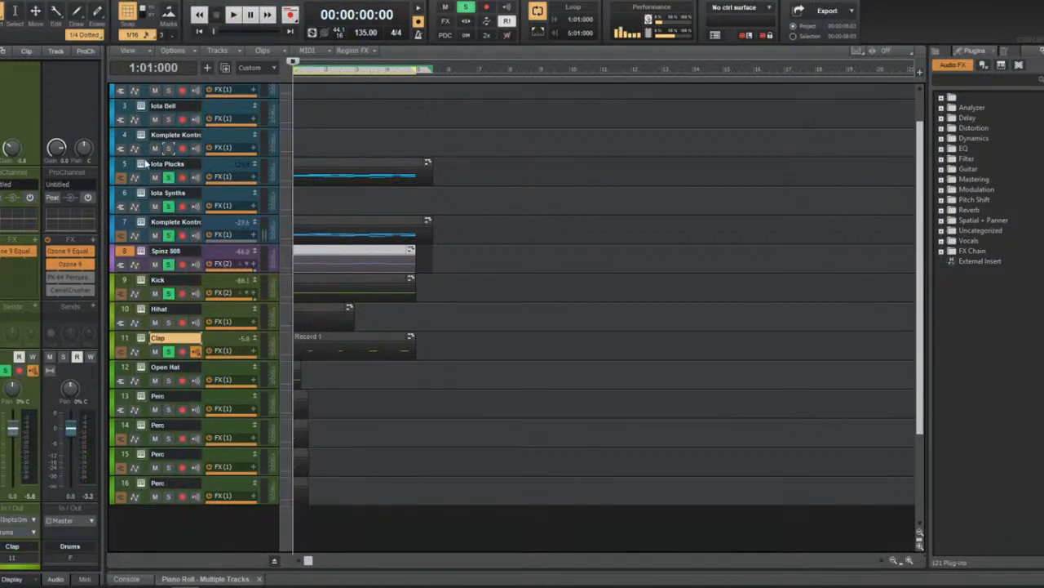
pyautogui.press('space')
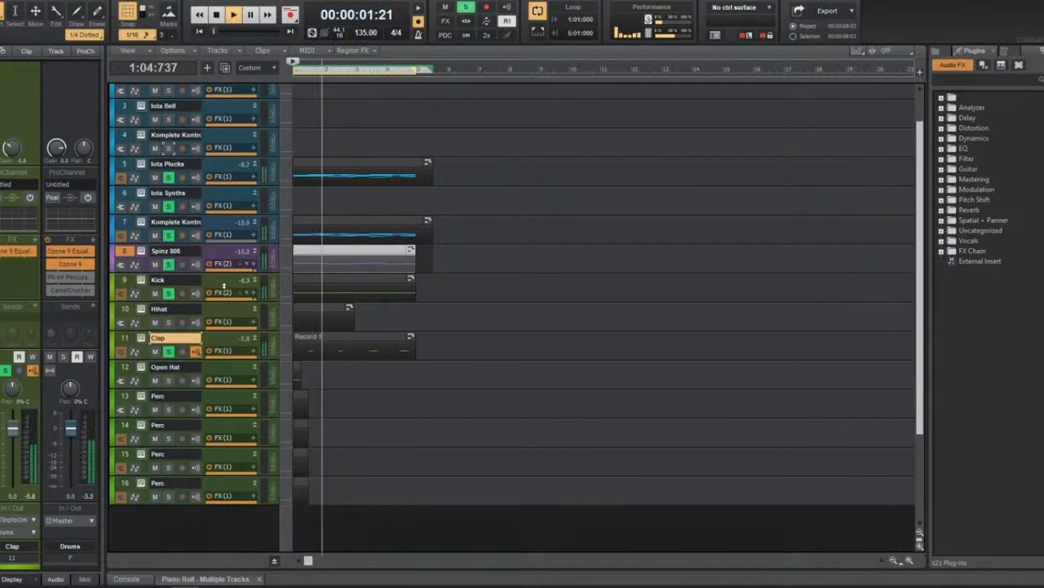
# Solo the Hihat track and open the Hi Hats folder of !Mike Zara's Stash on drive F: in its Komplete Kontrol.
pyautogui.click(140, 309)
pyautogui.click(384, 189)
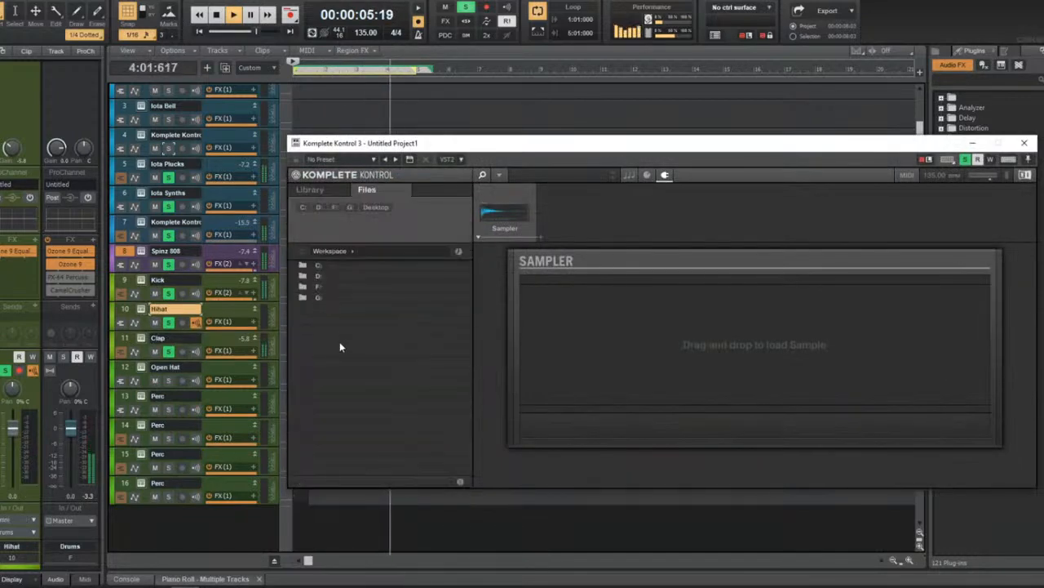
pyautogui.doubleClick(328, 288)
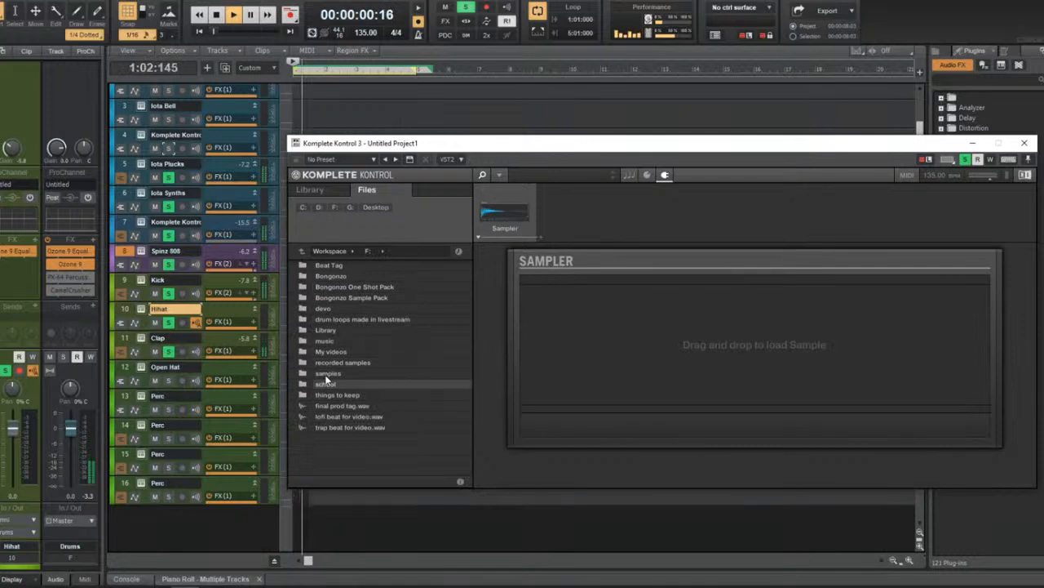
pyautogui.doubleClick(326, 373)
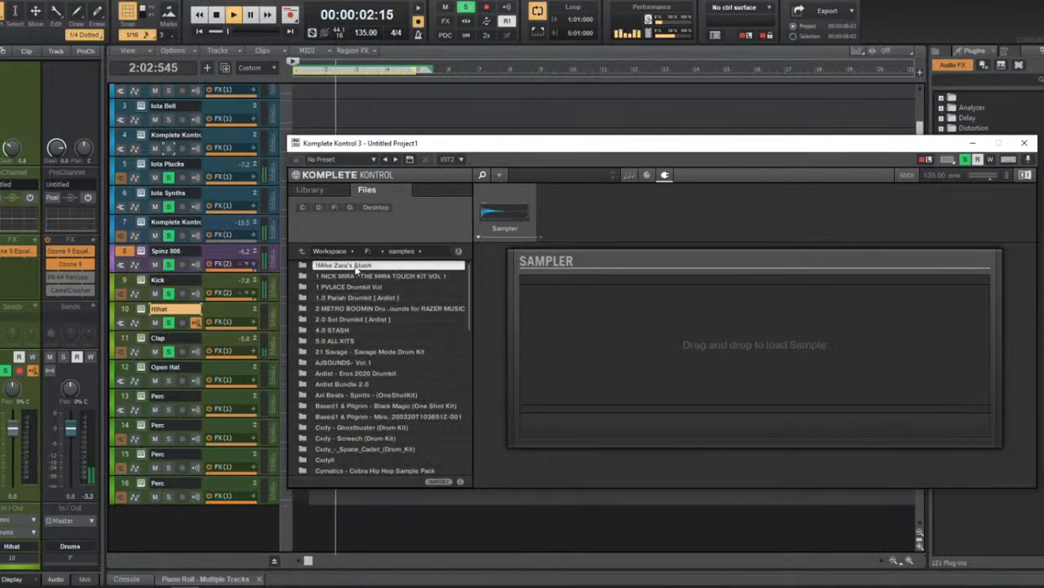
pyautogui.doubleClick(342, 266)
pyautogui.doubleClick(346, 309)
# Compare hi-hat samples such as ATL and Benny against the loop, load MZ Hi Hat [Crunch], and close the sampler.
pyautogui.click(346, 309)
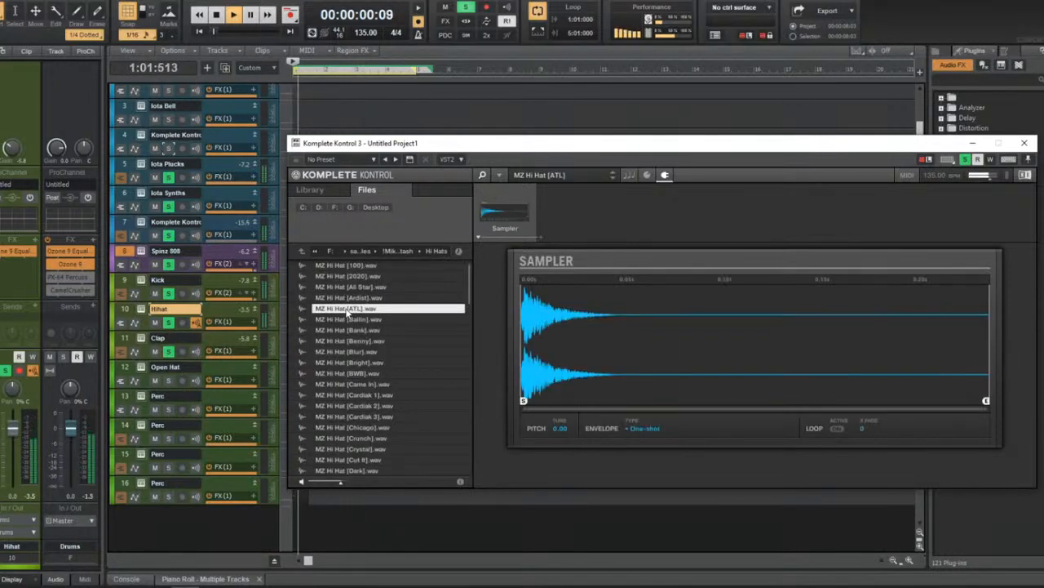
pyautogui.press('w')
pyautogui.doubleClick(364, 342)
pyautogui.press('w')
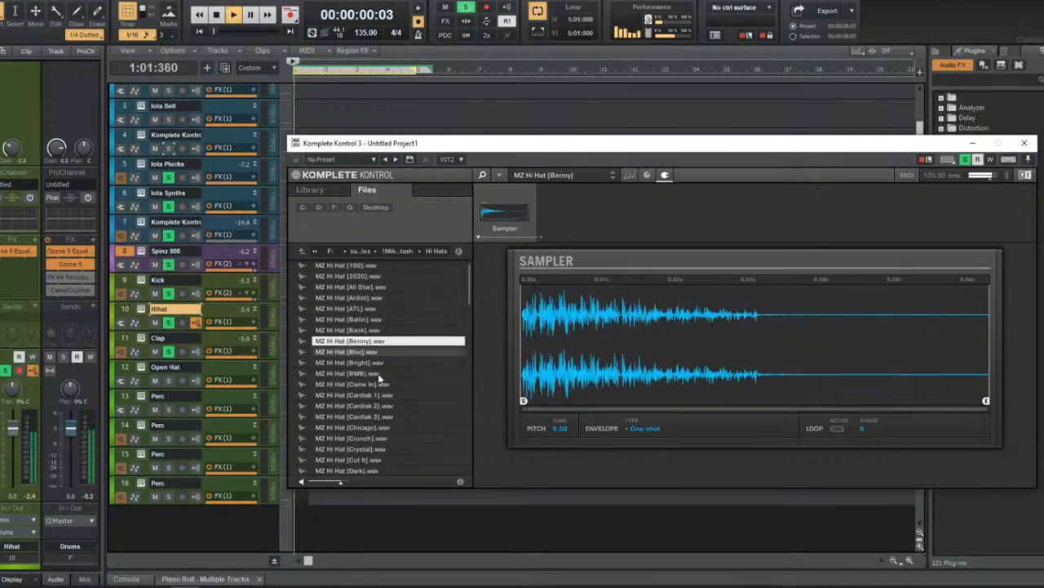
pyautogui.press('q')
pyautogui.click(792, 203)
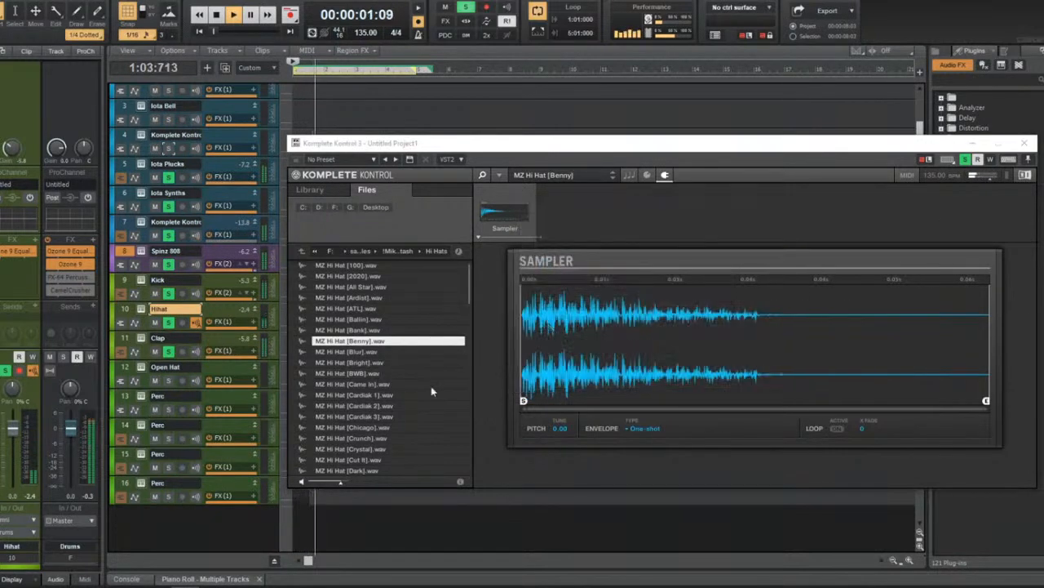
pyautogui.click(371, 406)
pyautogui.press('w')
pyautogui.press('w')
pyautogui.click(379, 438)
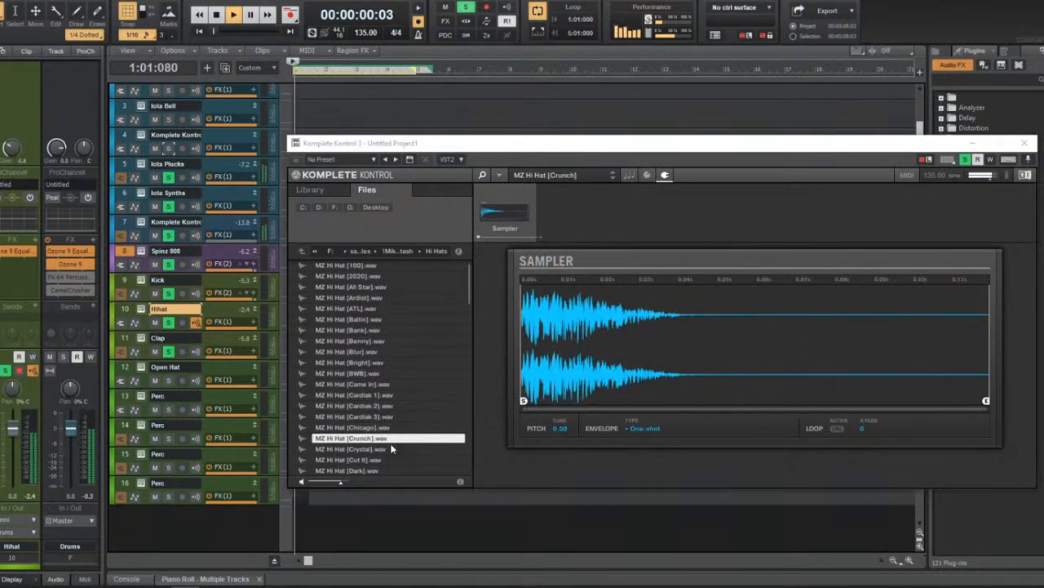
pyautogui.click(1028, 144)
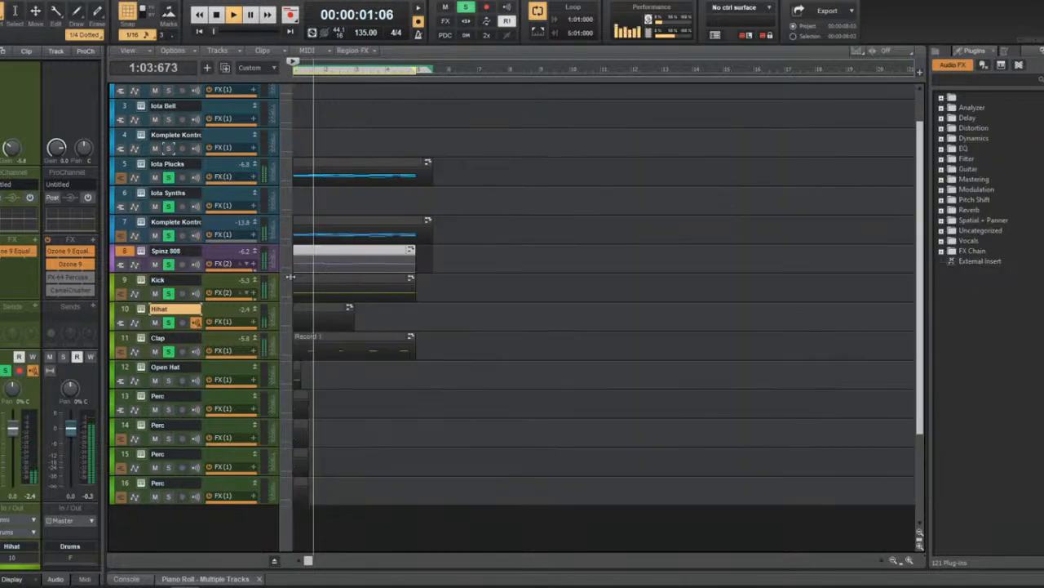
# Make the Hihat step pattern 1 beat long, place C5 hits on steps 1 and 5, and give step 5 a lower velocity.
pyautogui.doubleClick(328, 312)
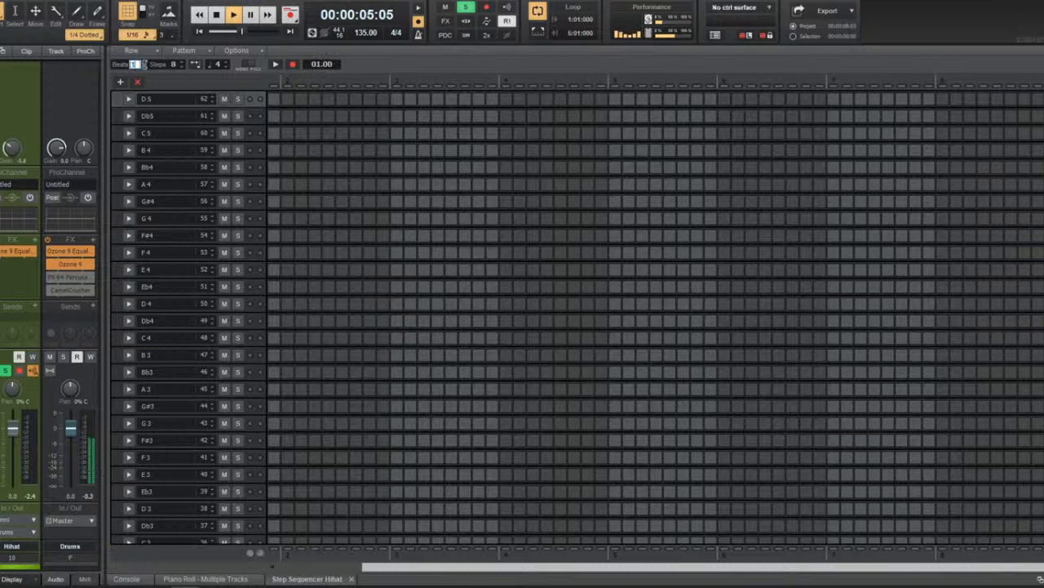
pyautogui.press('Return')
pyautogui.click(328, 133)
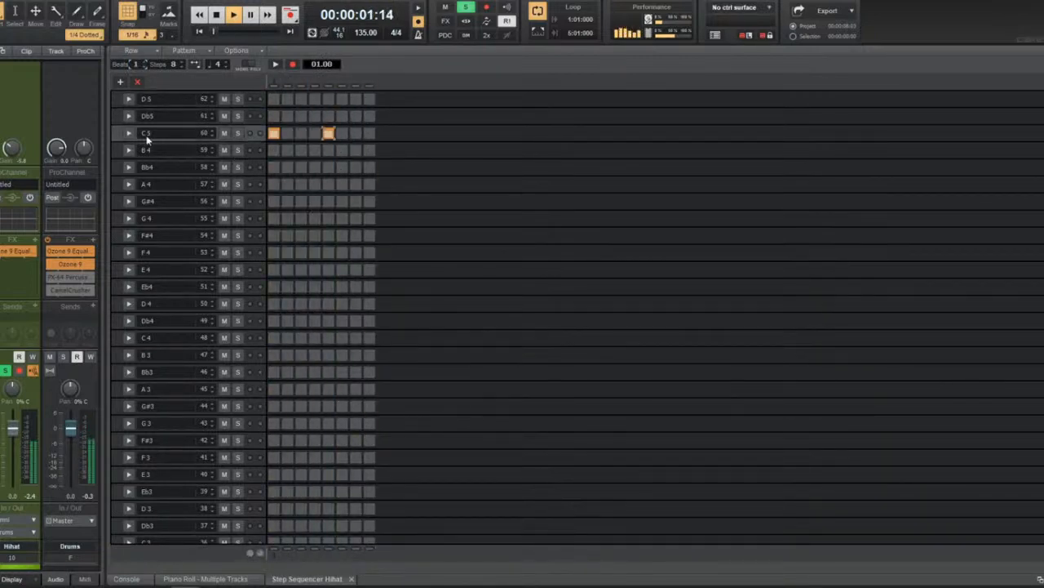
pyautogui.click(128, 133)
pyautogui.click(331, 176)
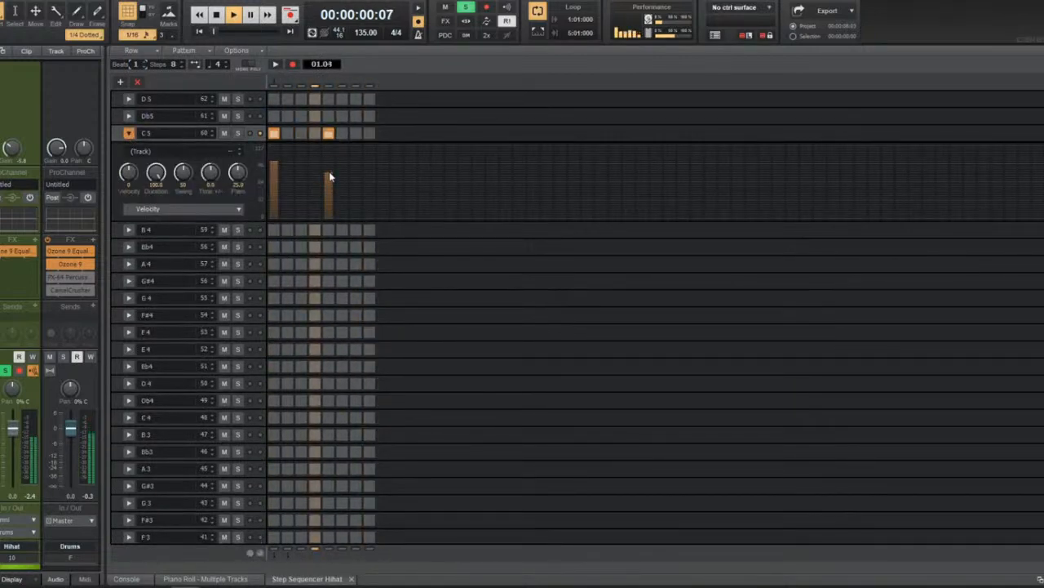
# Repeat the hi-hat pattern up to bar 5, stop playback, and turn it into a regular MIDI clip.
pyautogui.press('d')
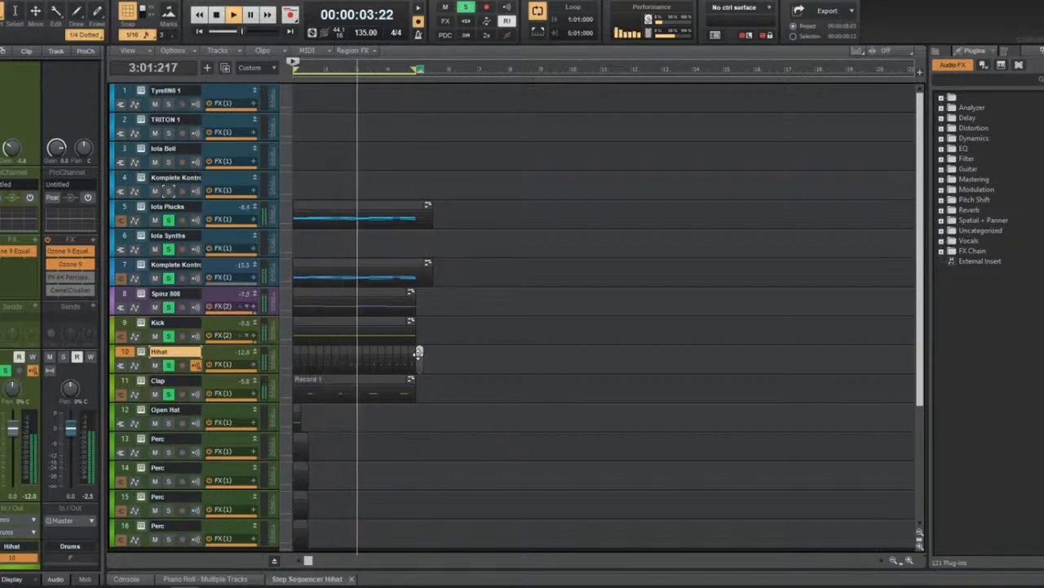
pyautogui.press('space')
pyautogui.hotkey('ctrl', 'z')
pyautogui.hotkey('ctrl', 'z')
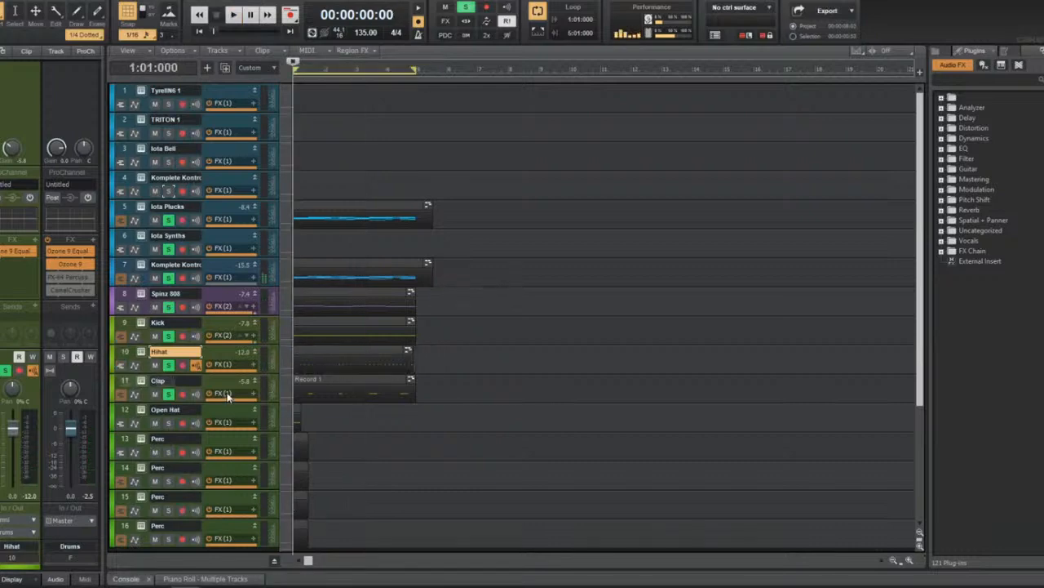
# Play the loop and audition MZ Hi Hat [ATL], [BWB] and [Came In] in the Hihat track's sampler.
pyautogui.press('space')
pyautogui.click(143, 352)
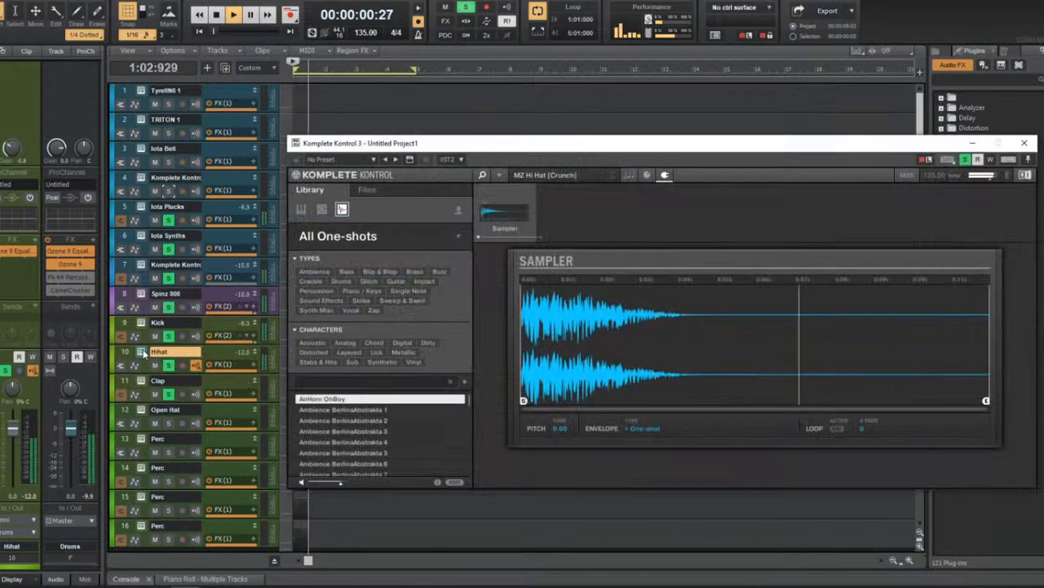
pyautogui.click(378, 190)
pyautogui.doubleClick(338, 306)
pyautogui.click(338, 308)
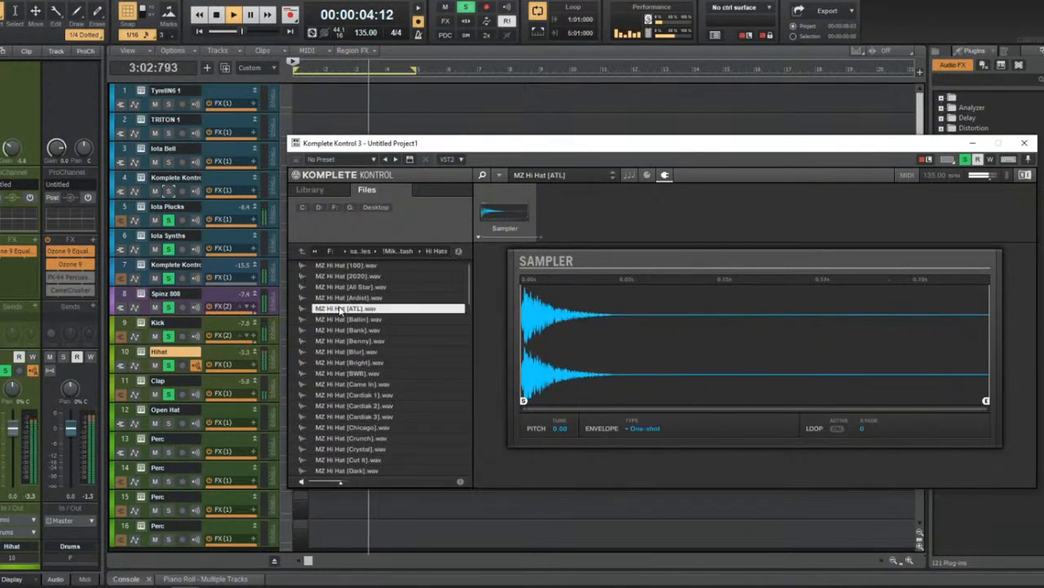
pyautogui.click(359, 373)
pyautogui.click(366, 382)
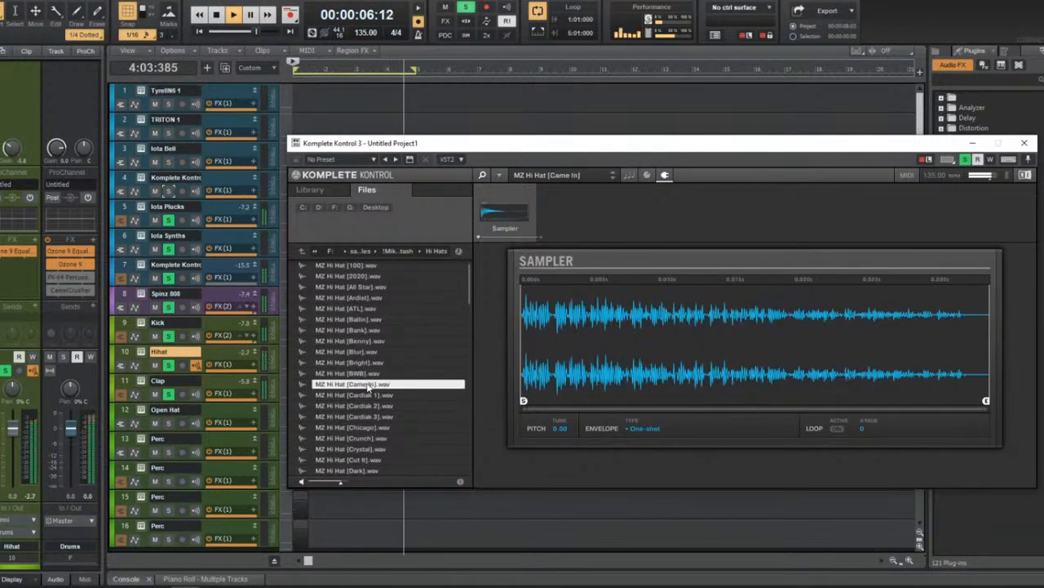
# Audition further hi-hats including Different and Icey, load MZ Hi Hat [Layers], and close the sampler.
pyautogui.click(407, 440)
pyautogui.scroll(-2, 406, 444)
pyautogui.click(406, 442)
pyautogui.scroll(-3, 406, 442)
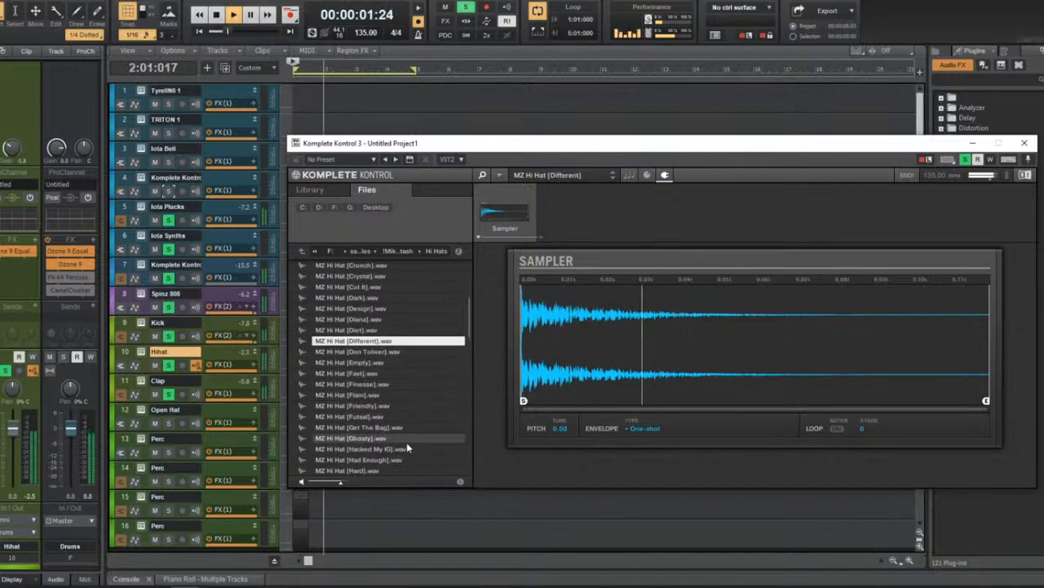
pyautogui.click(406, 443)
pyautogui.scroll(-2, 407, 442)
pyautogui.click(406, 443)
pyautogui.scroll(-3, 407, 442)
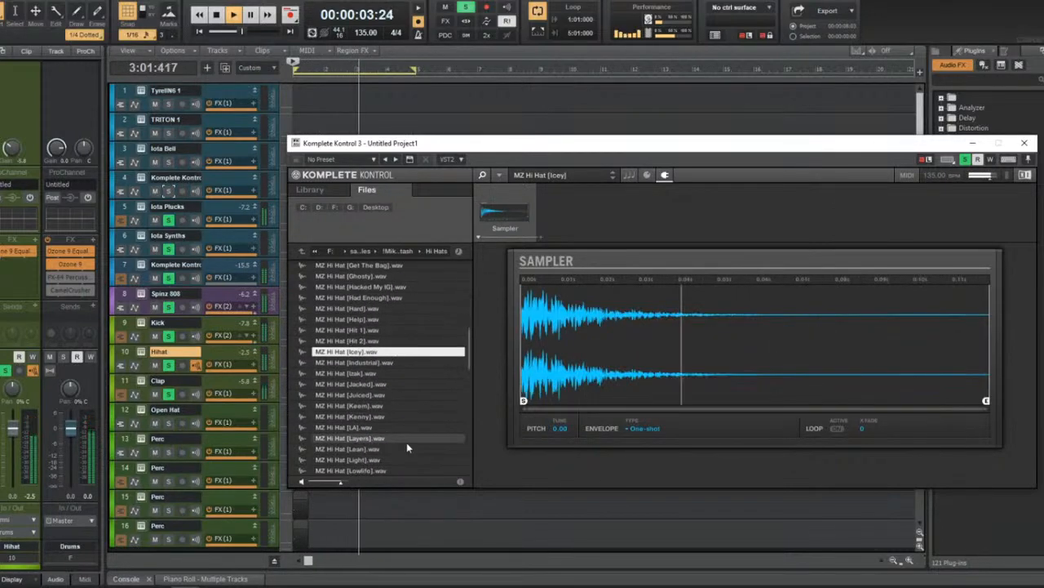
pyautogui.click(406, 443)
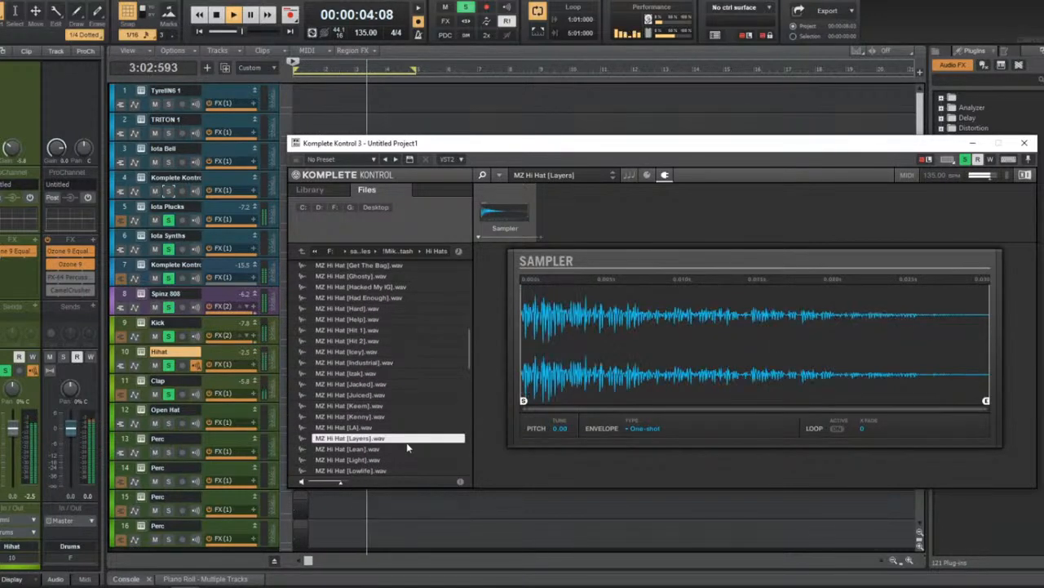
pyautogui.click(1024, 144)
# Open the Hihat clip in the piano roll, add a B4 note near the start of bar 1, and restart playback.
pyautogui.doubleClick(326, 352)
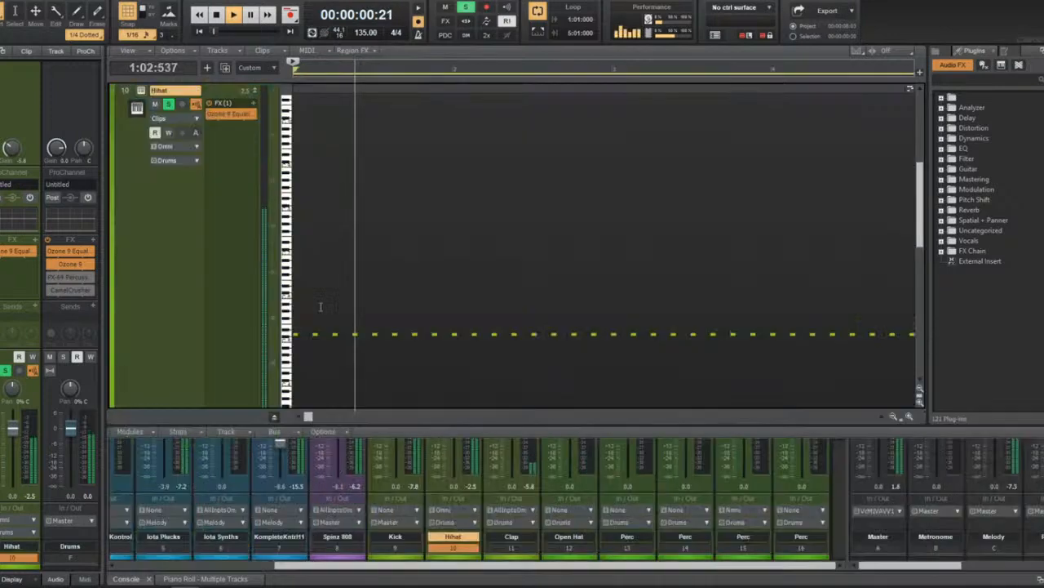
pyautogui.hotkey('shift', 'd')
pyautogui.press('d')
pyautogui.doubleClick(418, 276)
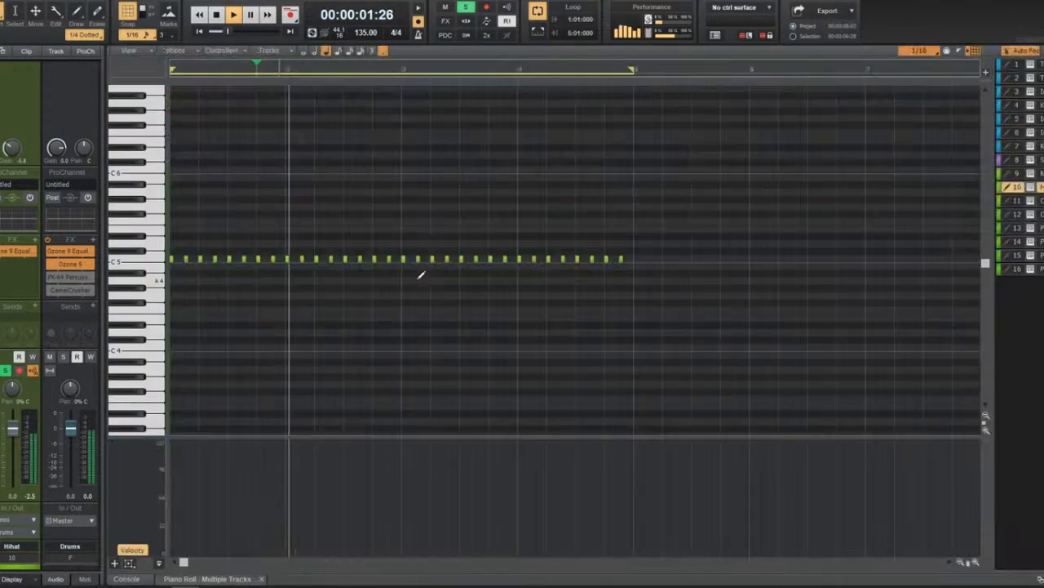
pyautogui.click(186, 263)
pyautogui.moveTo(195, 266); pyautogui.dragTo(201, 266)
pyautogui.press('space')
pyautogui.press('space')
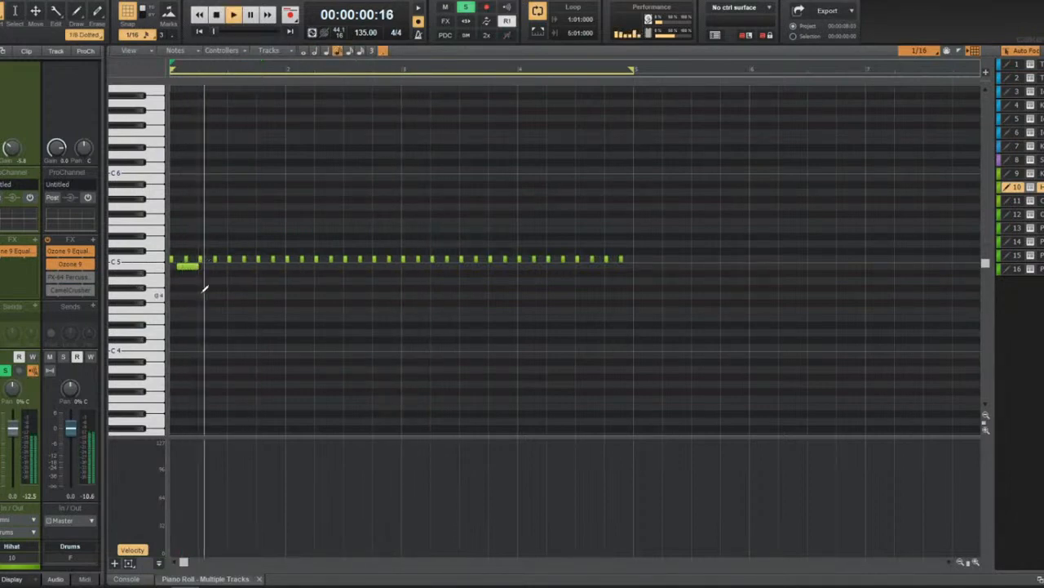
# Add hi-hat notes on D#4 in bars 1 and 2, A#4 in bar 3, and D4, E4 and F#4 ending bar 4, then return to the tracks.
pyautogui.click(261, 325)
pyautogui.click(282, 324)
pyautogui.moveTo(261, 326); pyautogui.dragTo(285, 327)
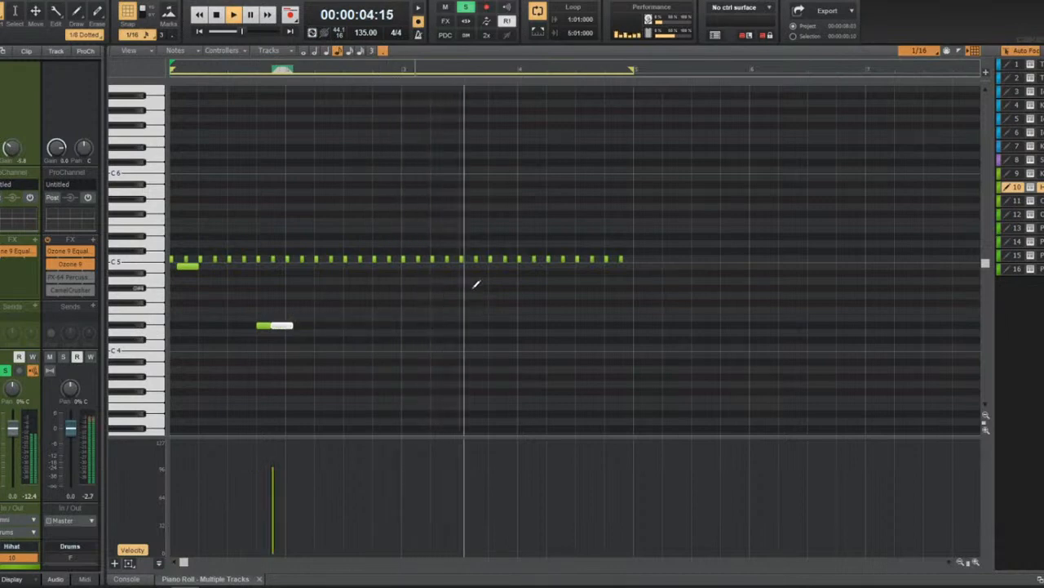
pyautogui.click(577, 332)
pyautogui.click(605, 318)
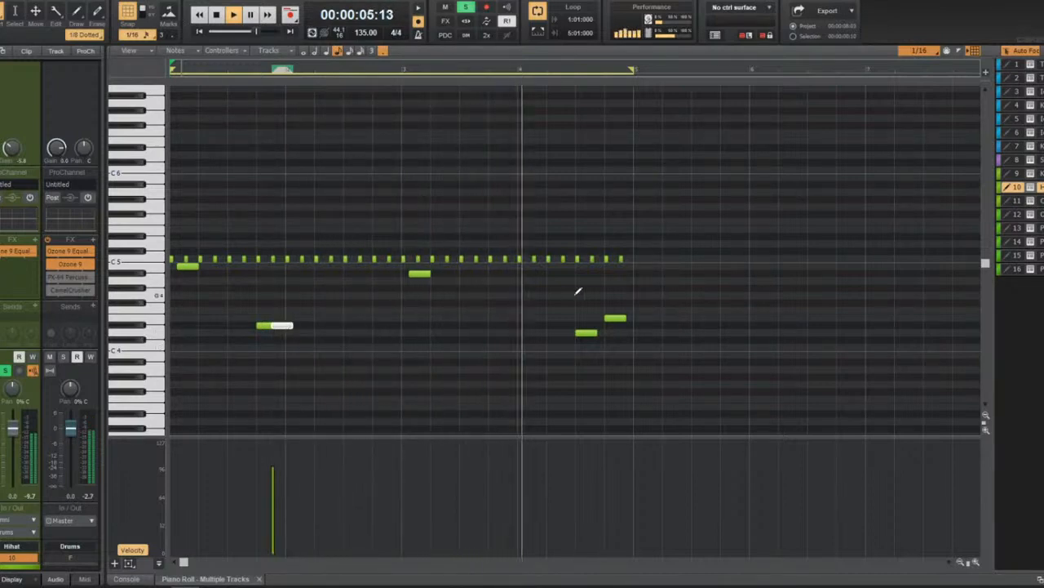
pyautogui.click(625, 303)
pyautogui.click(332, 325)
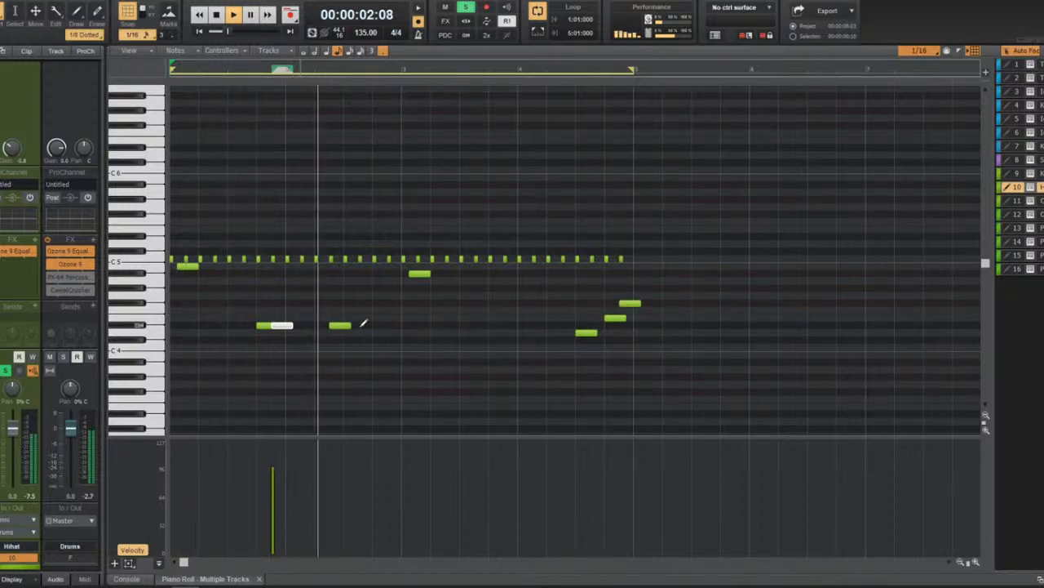
pyautogui.press('d')
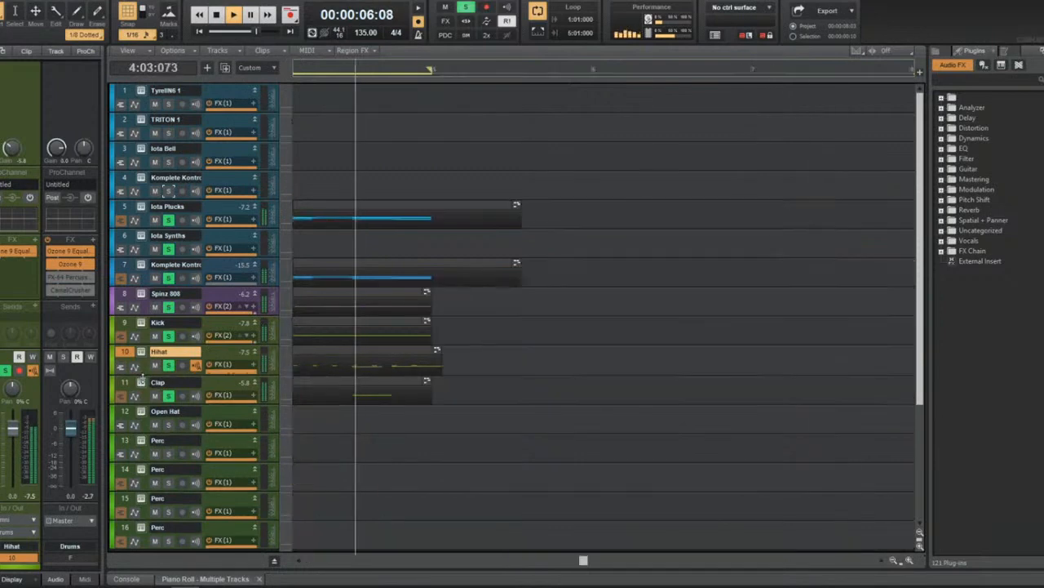
# Audition MZ Clap [3Dirty] and [Calling] in the Clap track's sampler, load MZ Clap [DP], and adjust the track's gain.
pyautogui.click(140, 381)
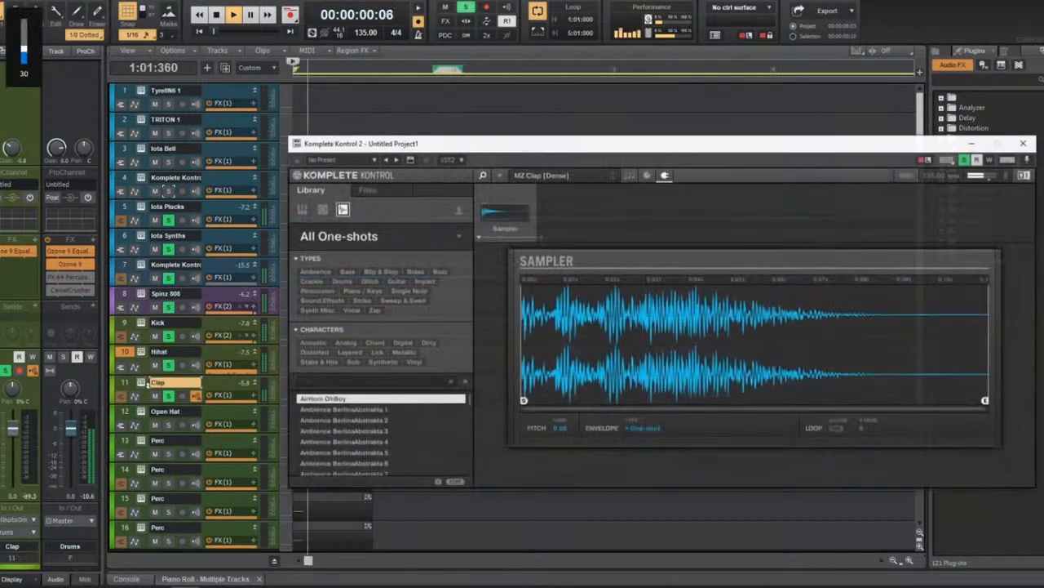
pyautogui.click(382, 191)
pyautogui.doubleClick(356, 267)
pyautogui.doubleClick(349, 289)
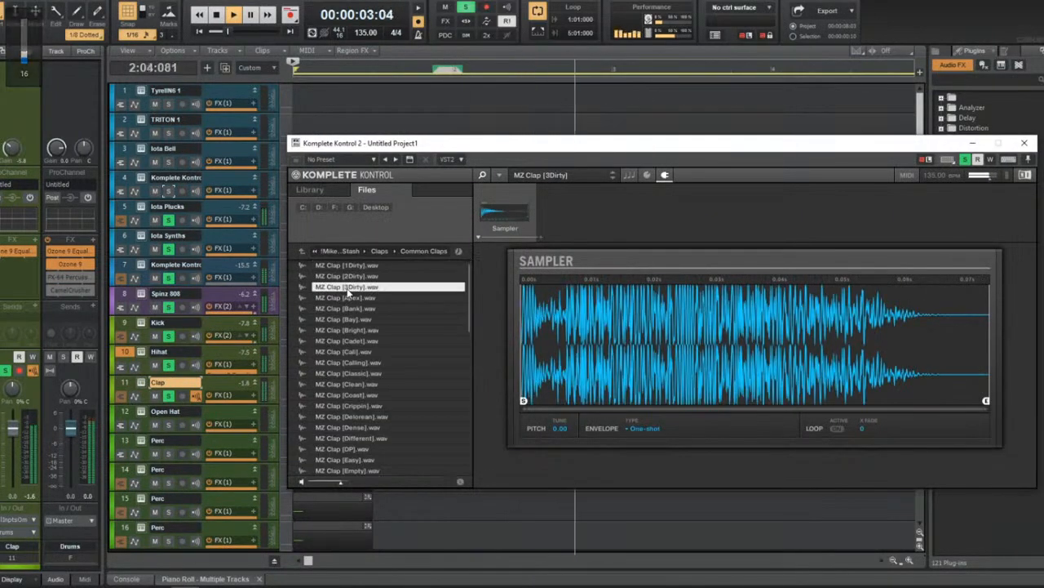
pyautogui.doubleClick(360, 362)
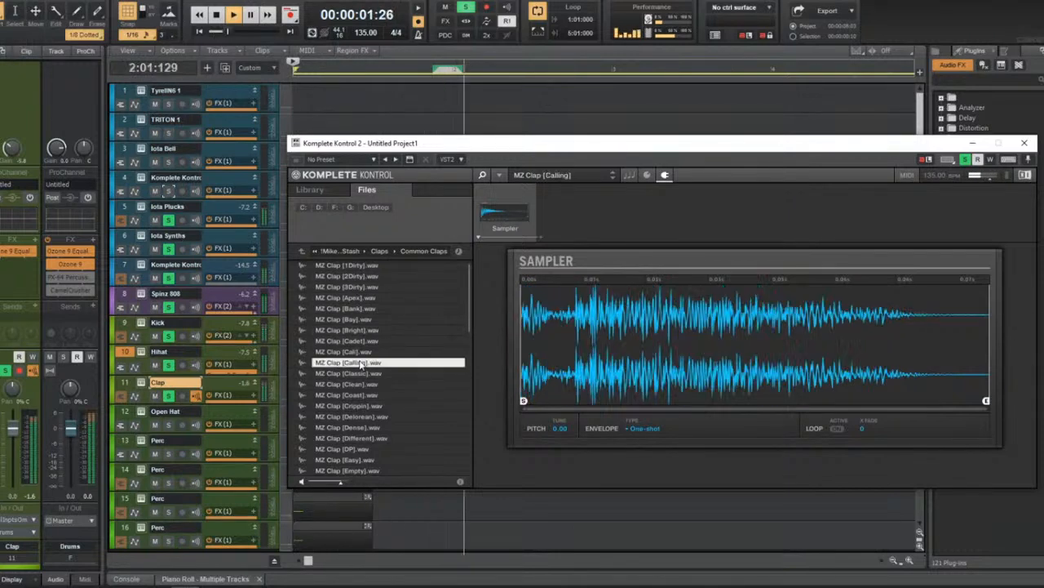
pyautogui.doubleClick(388, 448)
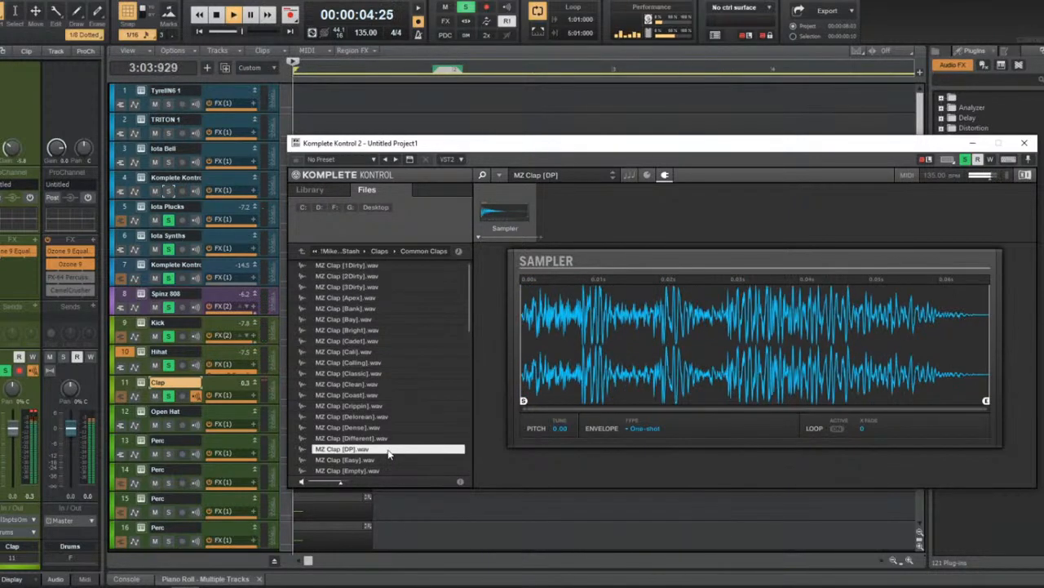
pyautogui.click(10, 154)
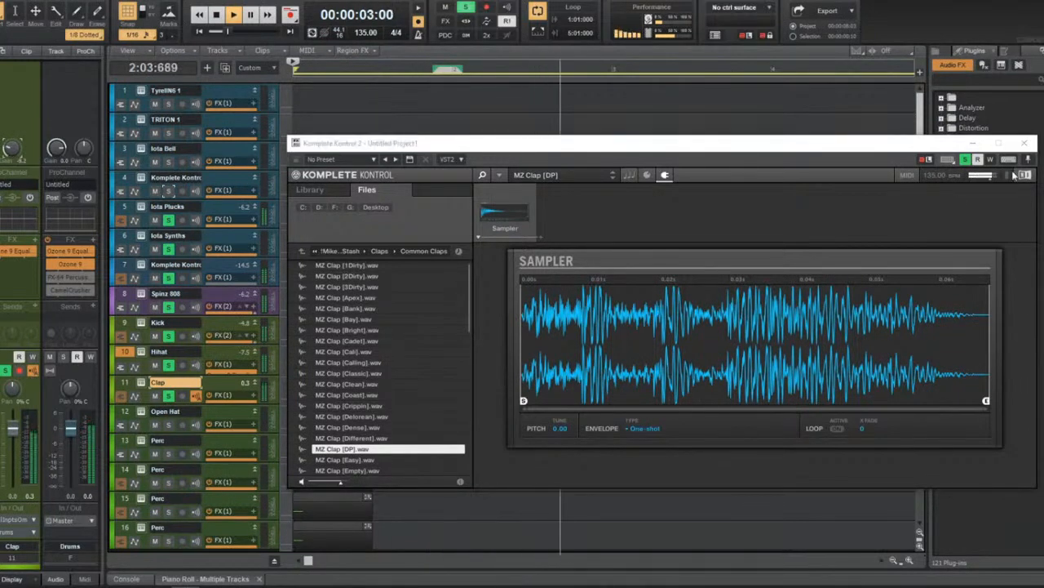
pyautogui.click(1024, 143)
# Select the Iota Plucks track, check the audio levels in Voicemeeter Banana, and return to Cakewalk to select the Iota Plucks clip.
pyautogui.click(234, 213)
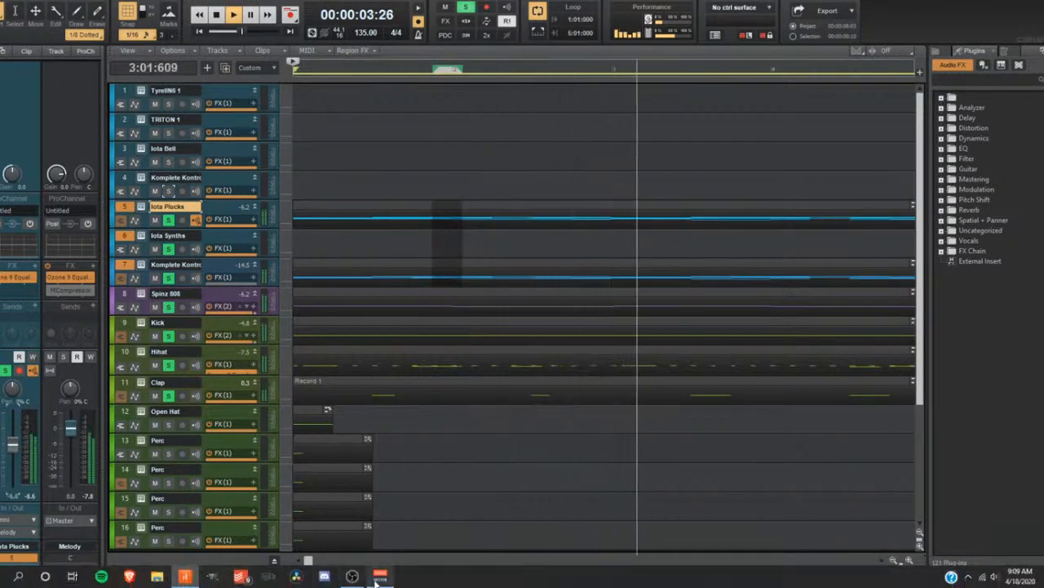
pyautogui.click(378, 577)
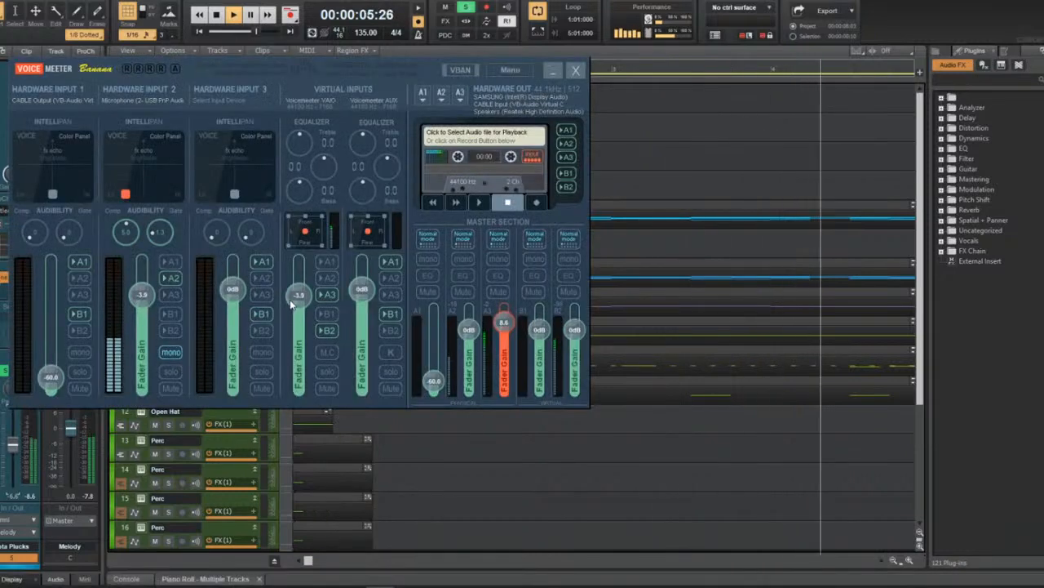
pyautogui.click(553, 71)
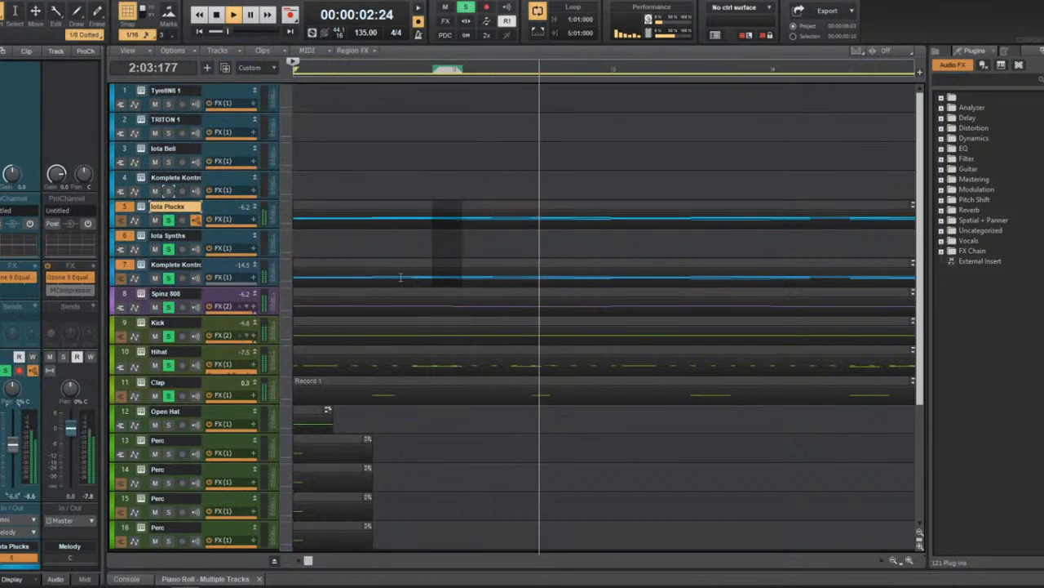
pyautogui.click(427, 203)
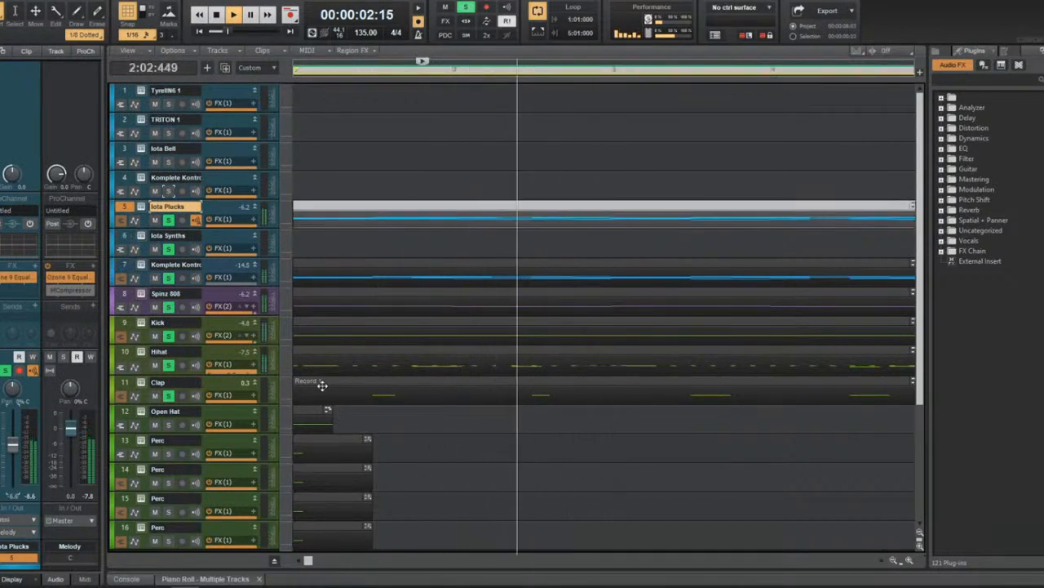
# Open the Hihat track's sampler, audition MZ Hi Hat [ATL], and load MZ Hi Hat [Artist].
pyautogui.click(142, 353)
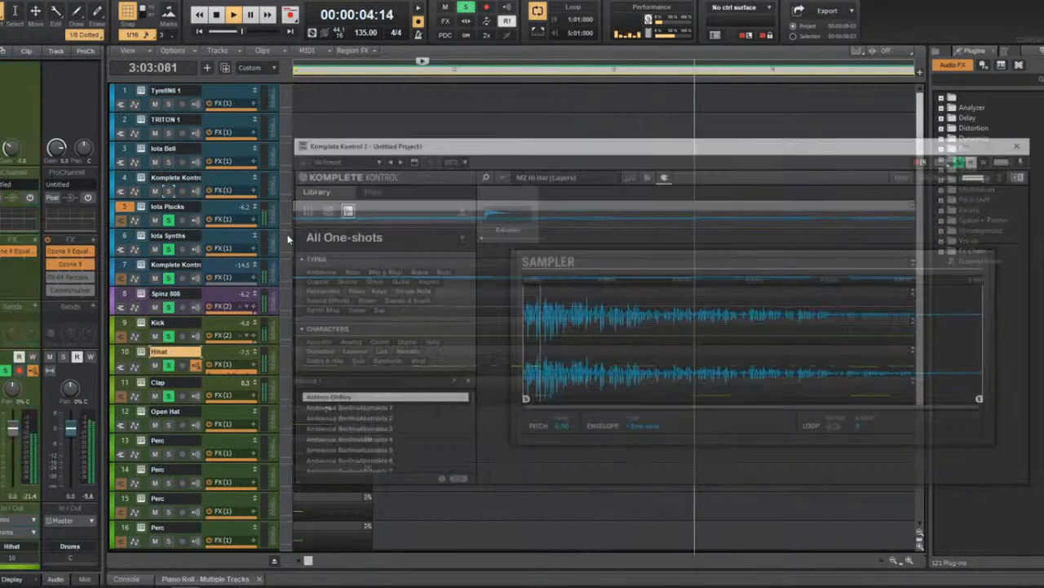
pyautogui.doubleClick(327, 308)
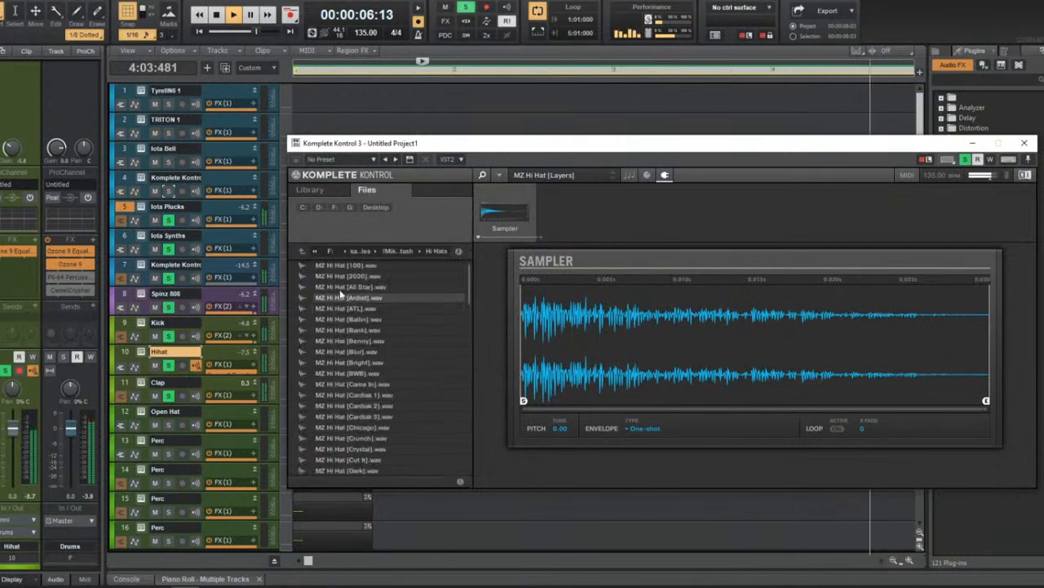
pyautogui.click(363, 297)
pyautogui.click(365, 308)
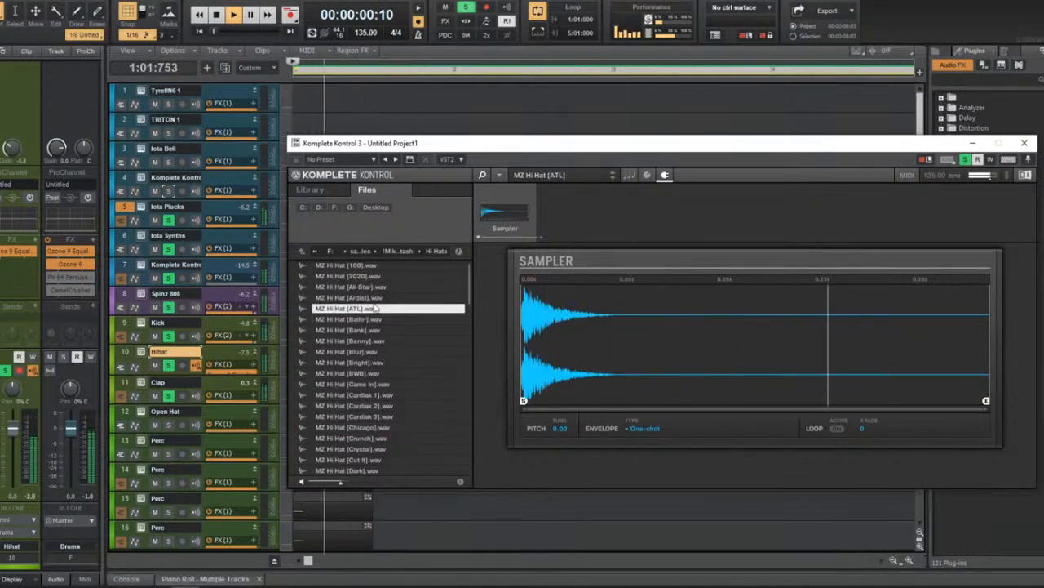
pyautogui.click(351, 298)
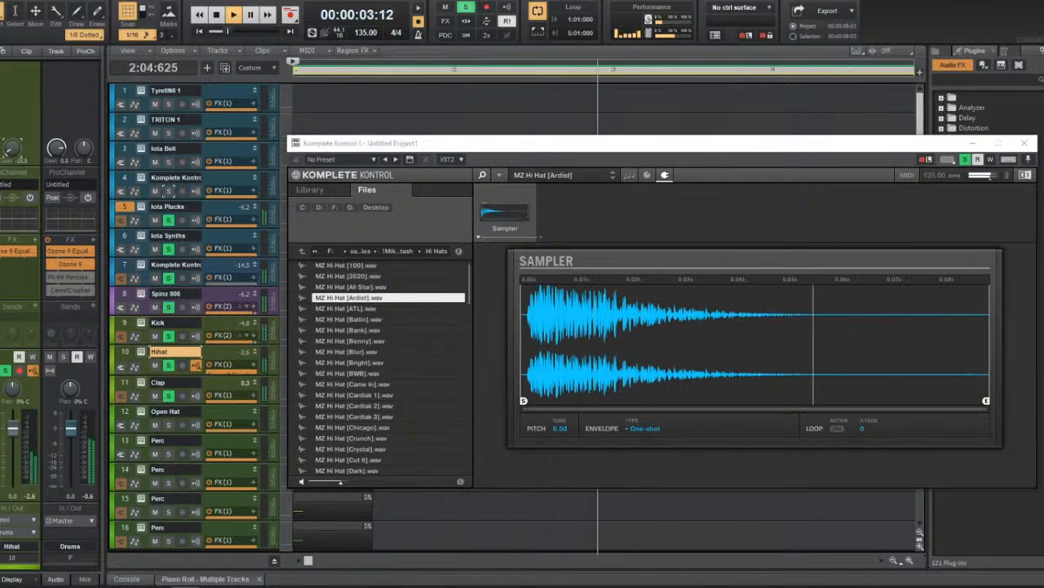
# Close the Hihat sampler, solo the Open Hat track and open its Komplete Kontrol sampler.
pyautogui.click(1025, 142)
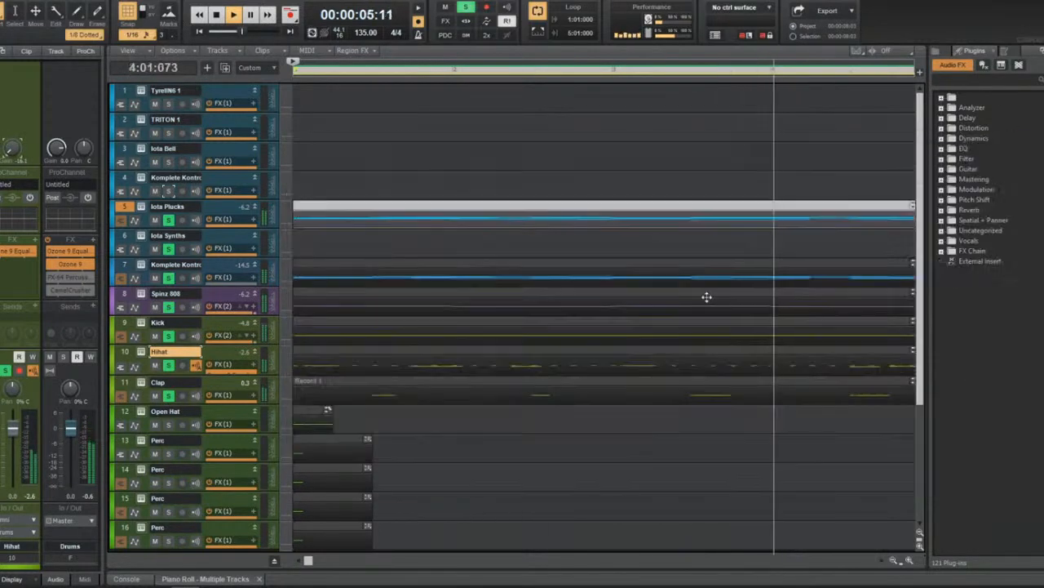
pyautogui.click(164, 426)
pyautogui.click(167, 425)
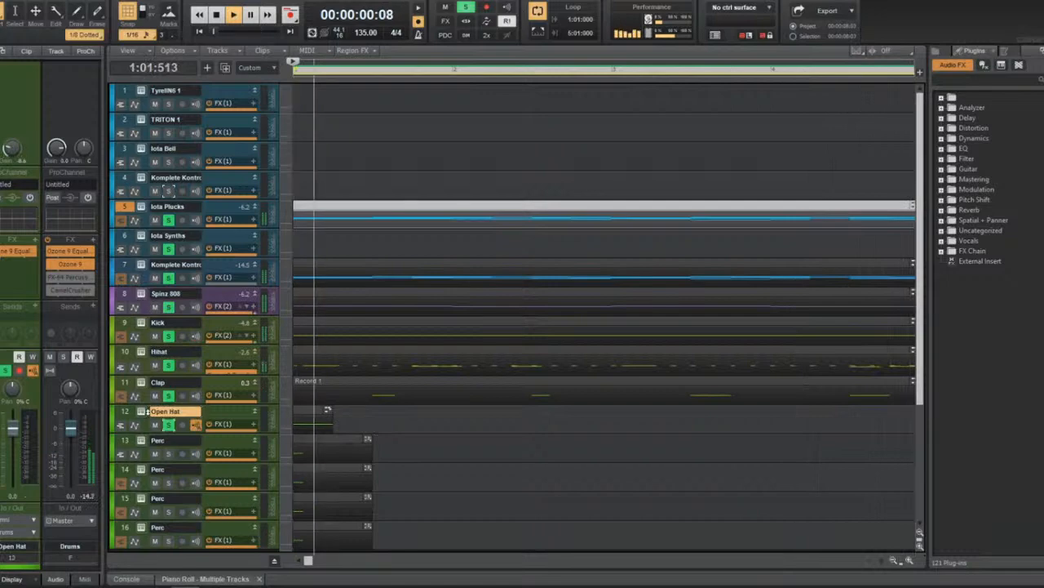
pyautogui.click(197, 278)
pyautogui.click(366, 190)
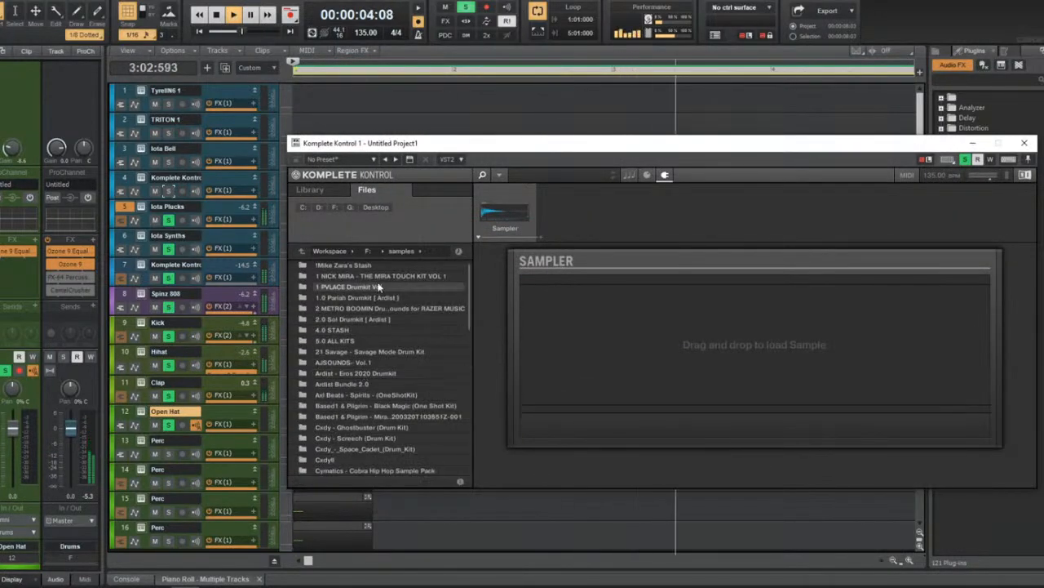
# Browse the stash sample folder to Open Hats and load MZ Open Hat [Boogie].wav into the sampler.
pyautogui.doubleClick(343, 265)
pyautogui.doubleClick(349, 329)
pyautogui.click(349, 329)
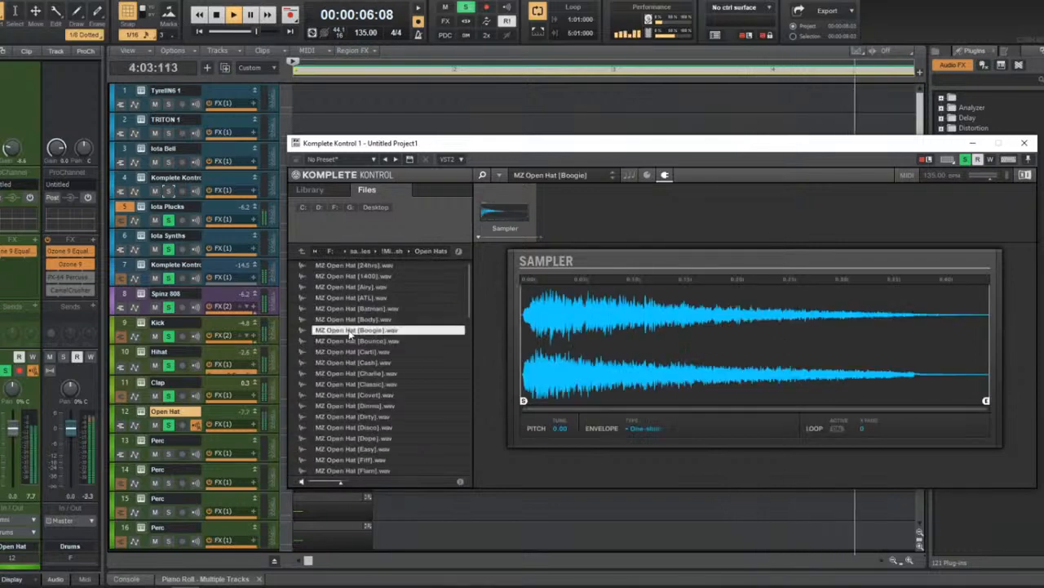
# Audition other open hats such as Dirty, Dinma, Flam and Disco, settle on MZ Open Hat [Fiff].wav and close the sampler.
pyautogui.click(353, 363)
pyautogui.click(354, 373)
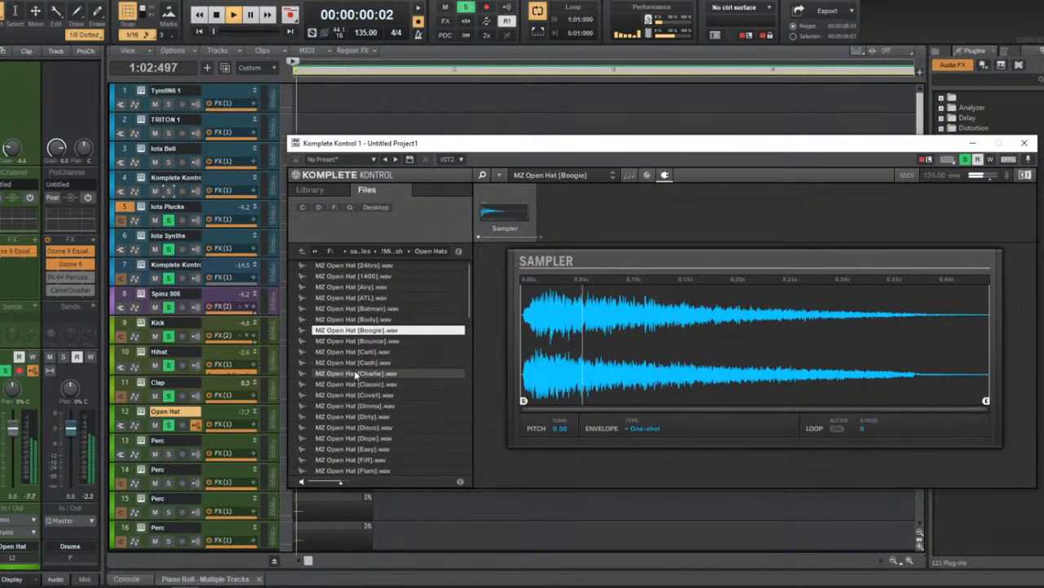
pyautogui.click(363, 416)
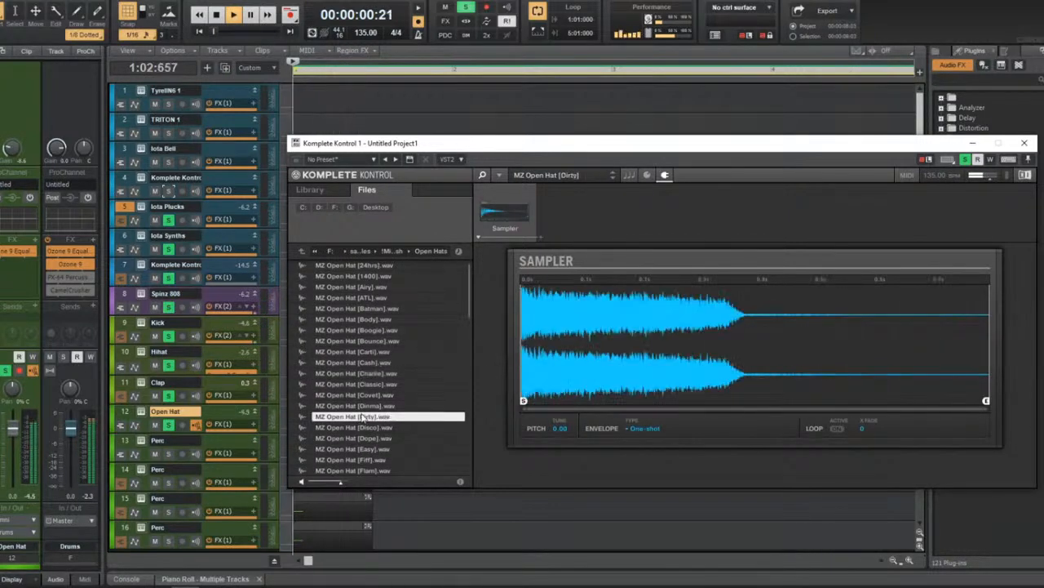
pyautogui.click(416, 352)
pyautogui.click(387, 408)
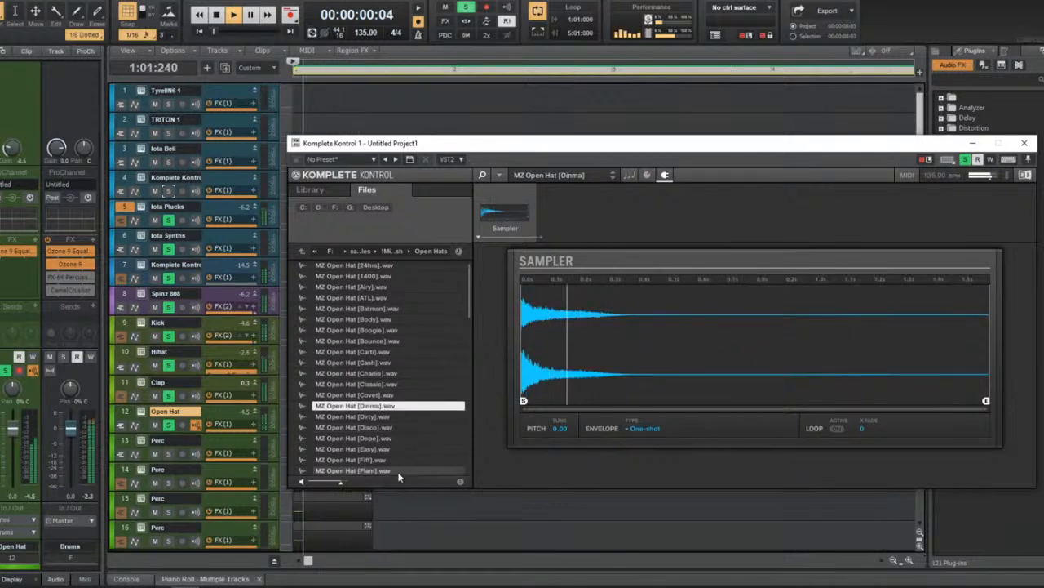
pyautogui.click(384, 471)
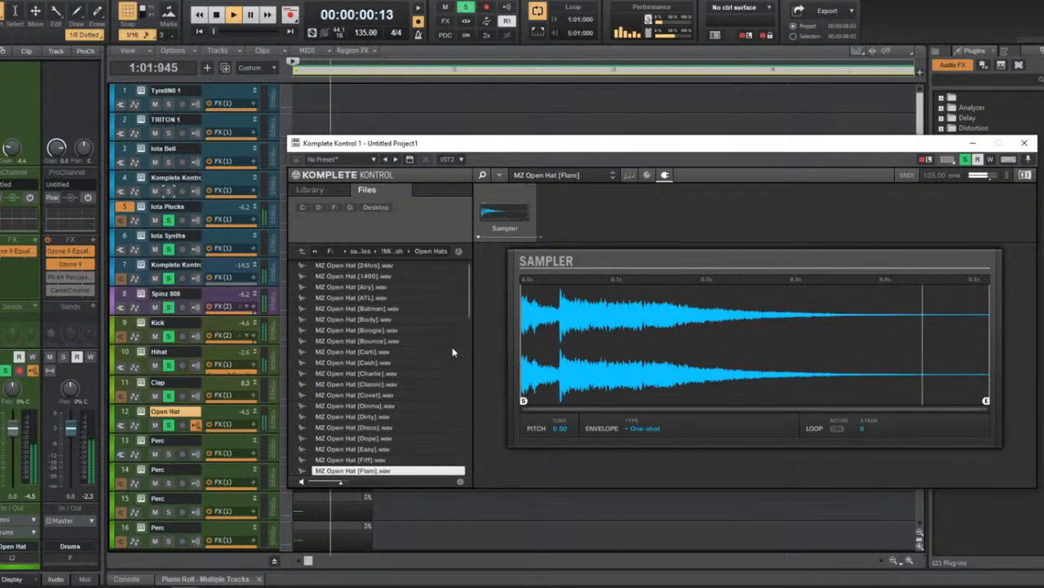
pyautogui.click(392, 426)
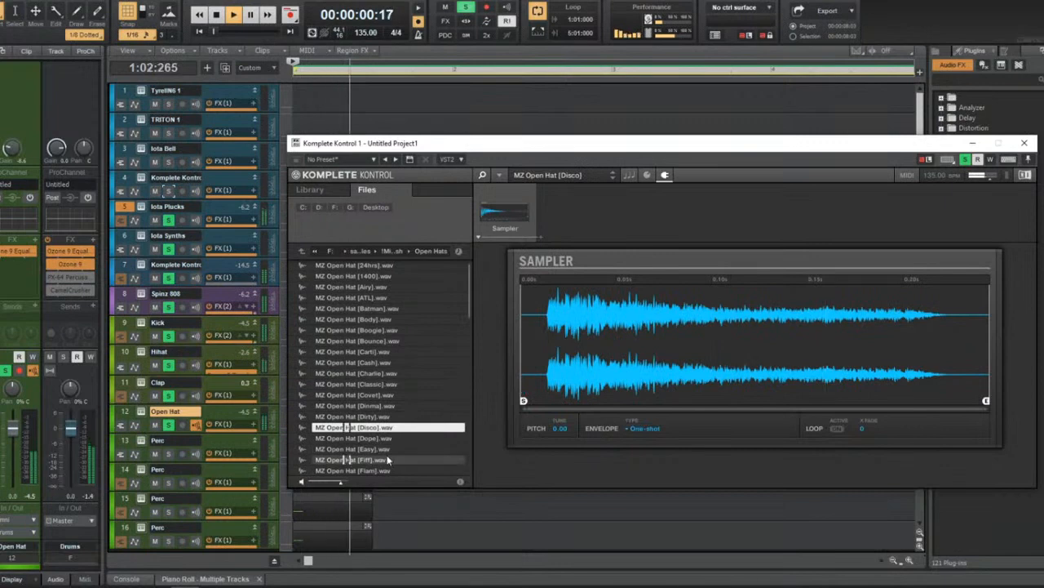
pyautogui.click(388, 460)
pyautogui.click(1025, 145)
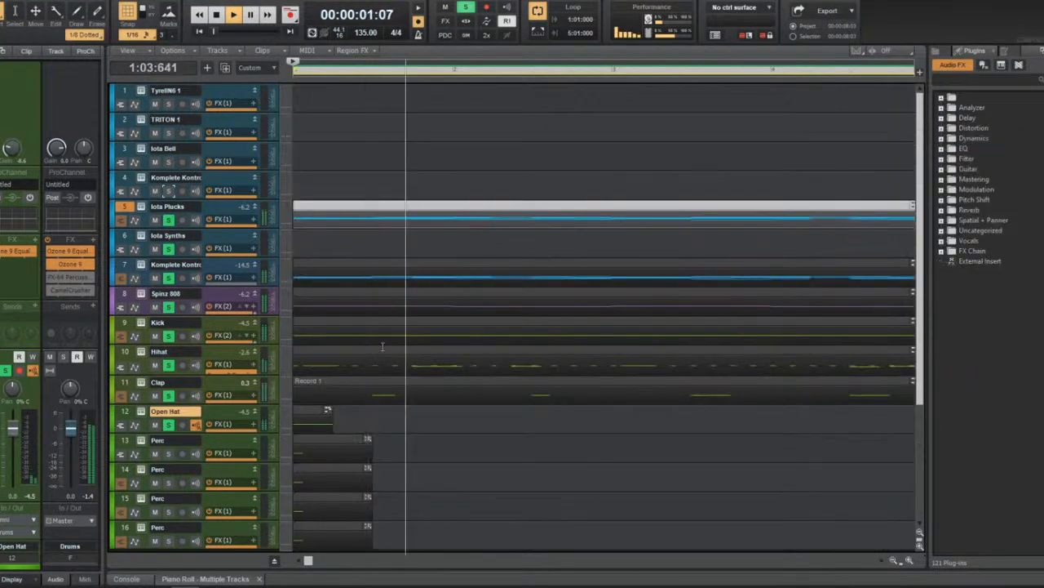
# Extend the Open Hat clip across the four-bar loop and show only its notes in the Piano Roll.
pyautogui.press('space')
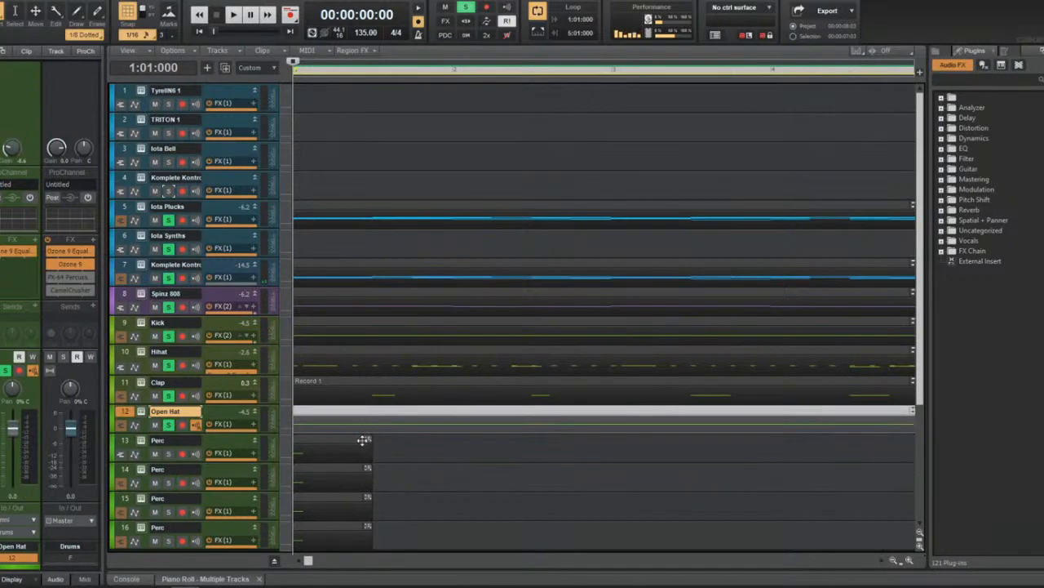
pyautogui.press('space')
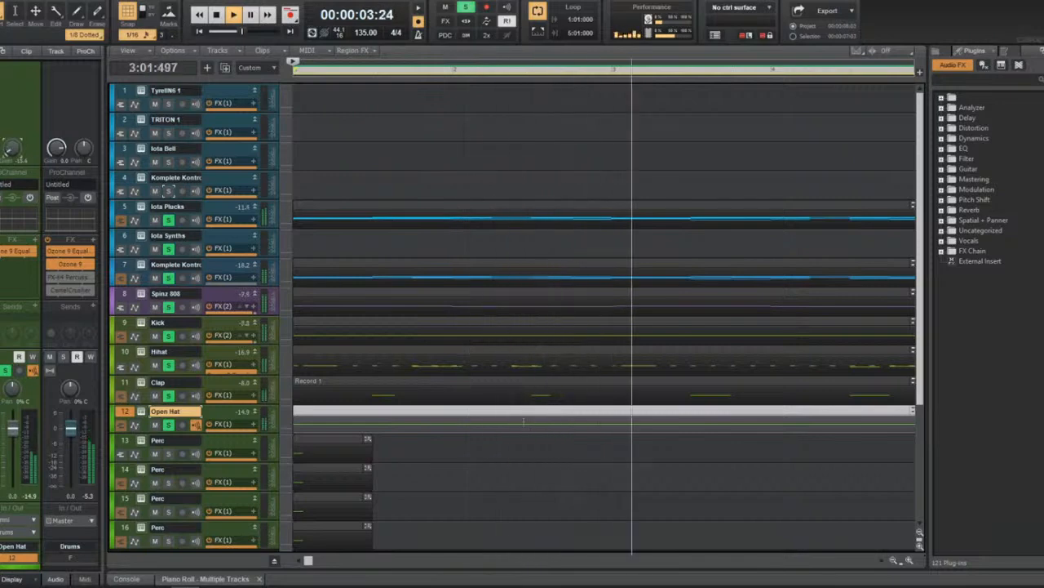
pyautogui.doubleClick(523, 421)
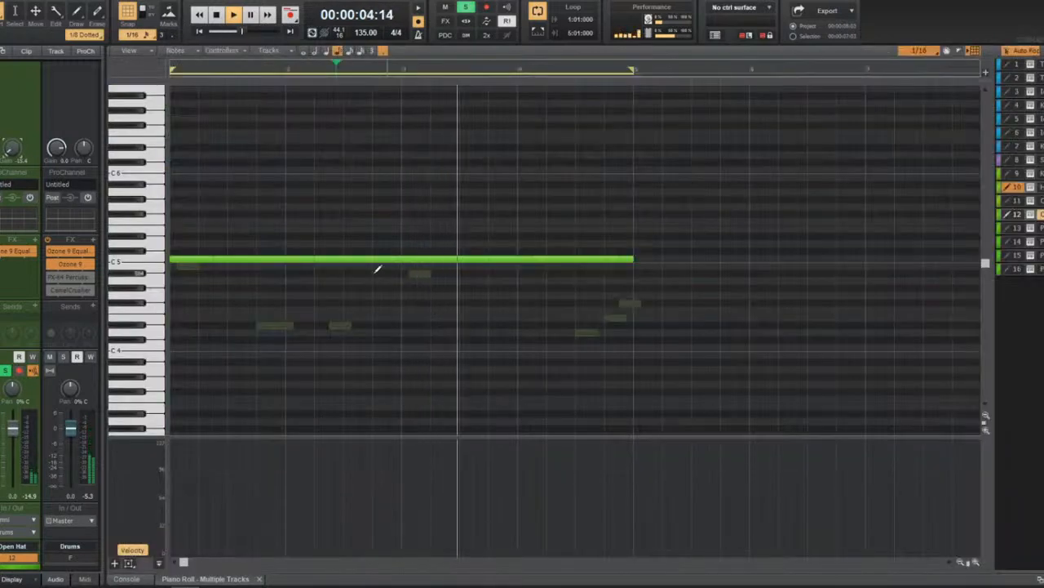
pyautogui.press('t')
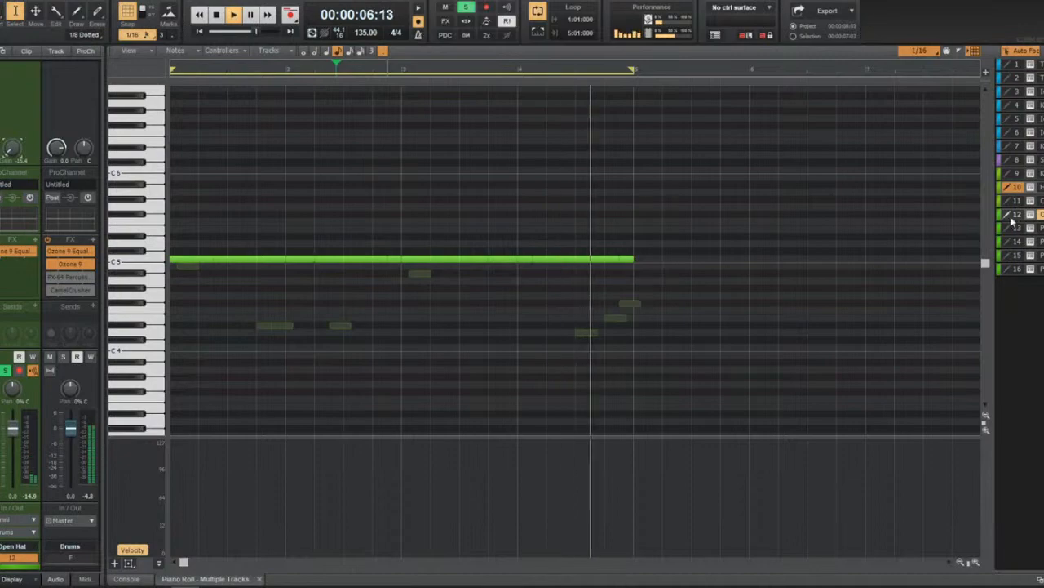
pyautogui.click(1012, 219)
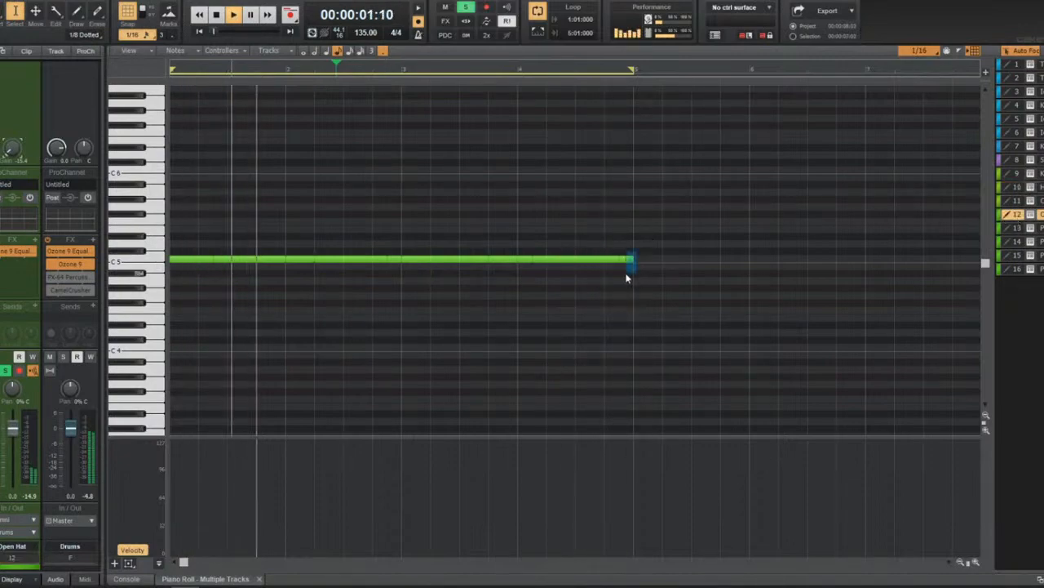
# Delete the Open Hat notes in bar 2 up to its final eighth and all notes in bar 4.
pyautogui.hotkey('ctrl', 's')
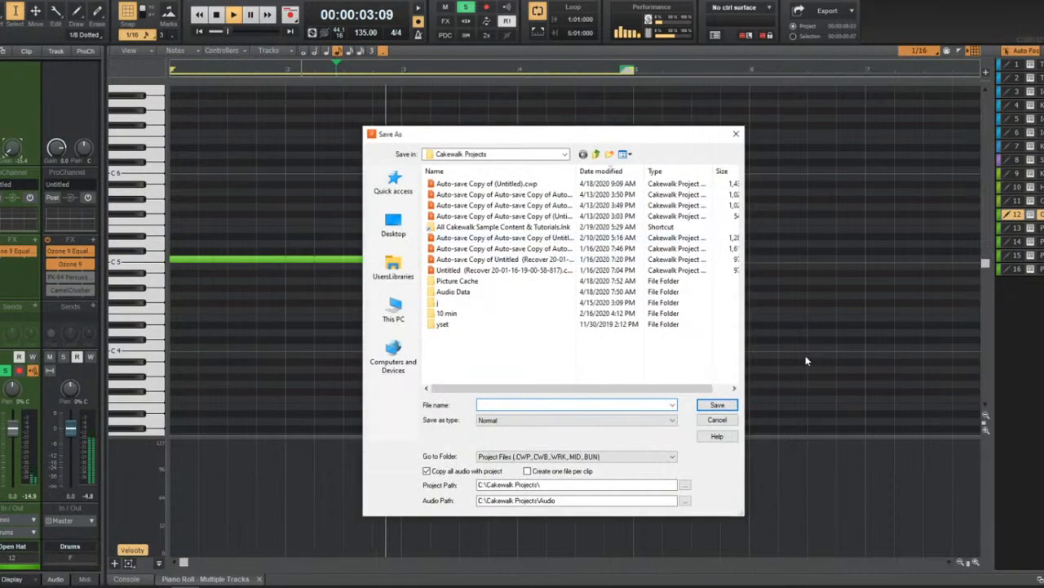
pyautogui.click(716, 421)
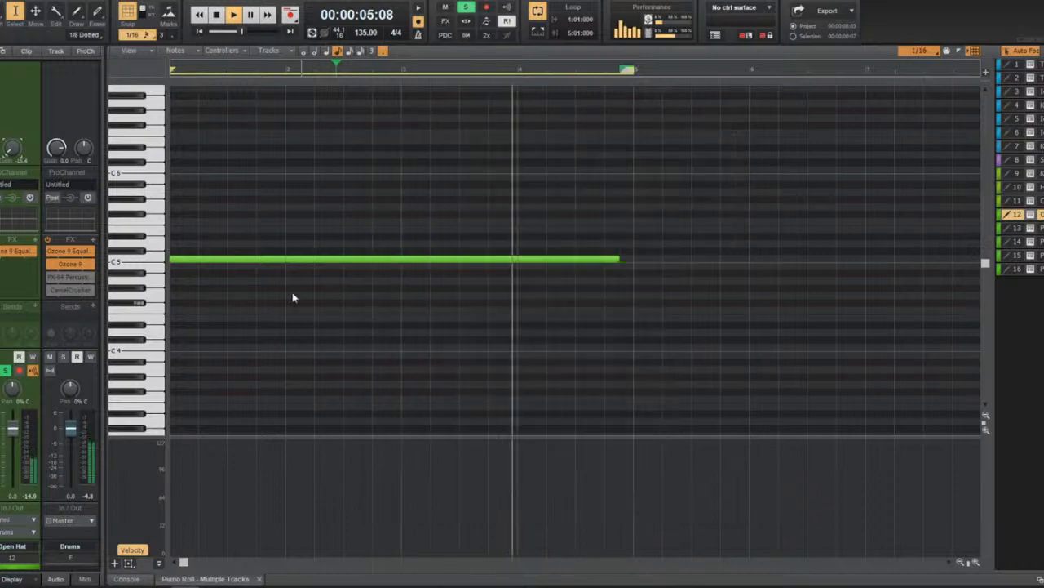
pyautogui.moveTo(309, 240)
pyautogui.mouseDown()
pyautogui.moveTo(345, 285)
pyautogui.moveTo(388, 278)
pyautogui.mouseUp()
pyautogui.moveTo(523, 249); pyautogui.dragTo(583, 293)
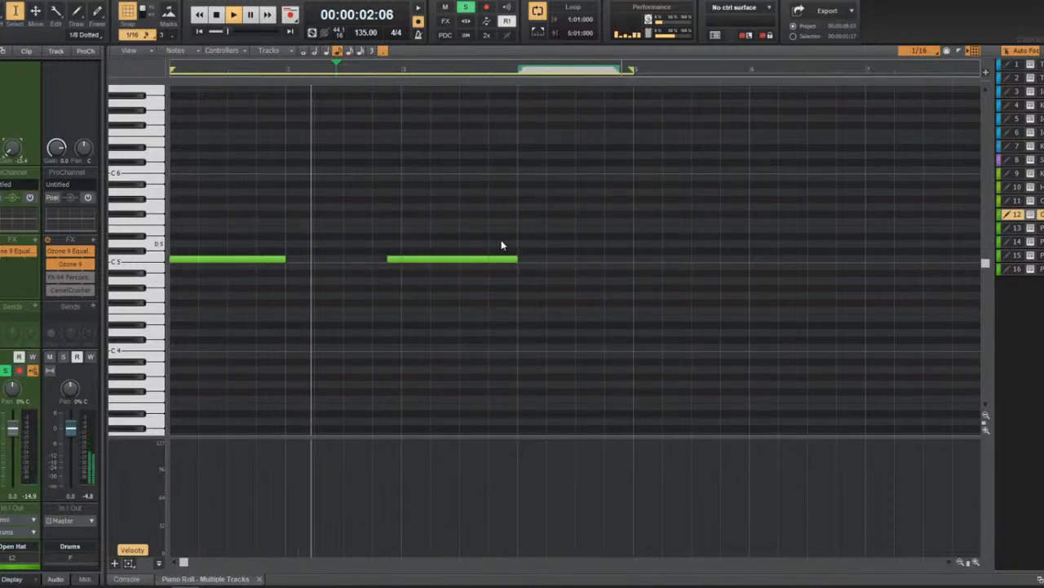
# Delete the Spinz 808 and Kick notes in bar 2 between beat 2 and the final eighth.
pyautogui.click(1011, 159)
pyautogui.moveTo(343, 247); pyautogui.dragTo(351, 300)
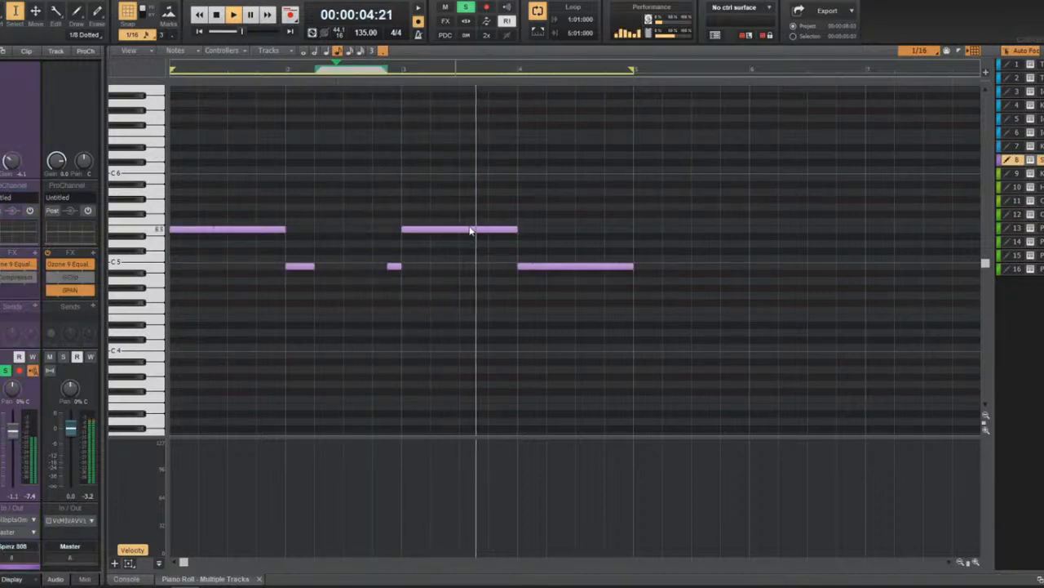
pyautogui.click(1012, 173)
pyautogui.moveTo(341, 284); pyautogui.dragTo(343, 285)
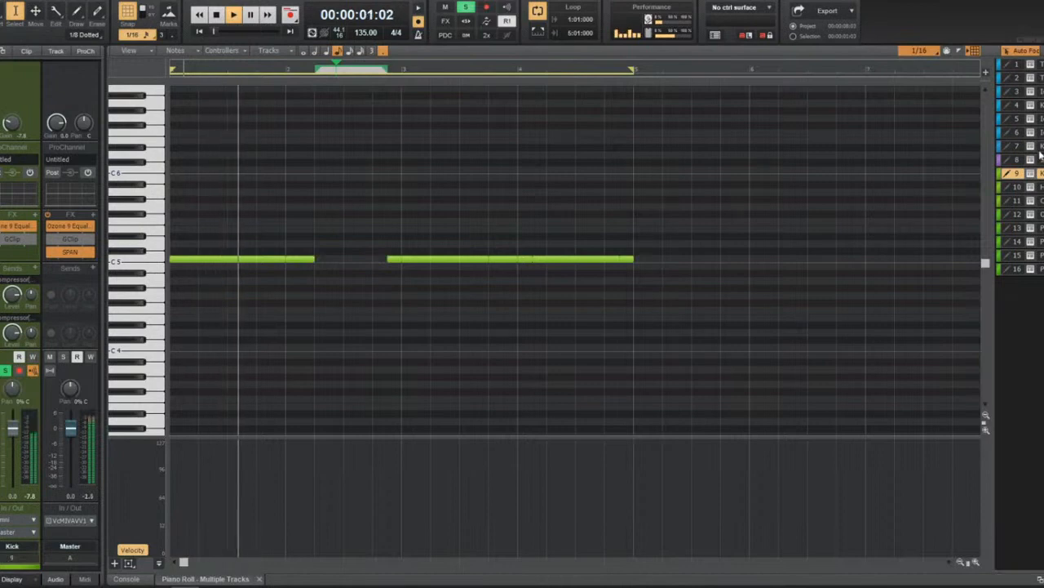
# Lengthen the Spinz 808 note at the start of bar 2 so it fills the whole bar.
pyautogui.click(1012, 159)
pyautogui.press('t')
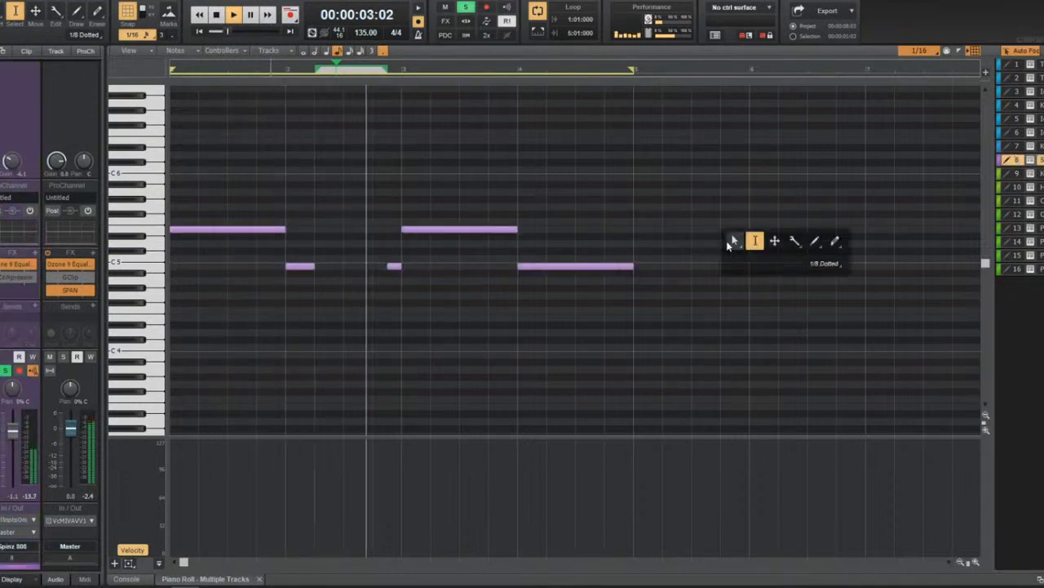
pyautogui.click(732, 241)
pyautogui.moveTo(313, 267); pyautogui.dragTo(401, 269)
pyautogui.press('t')
pyautogui.click(360, 259)
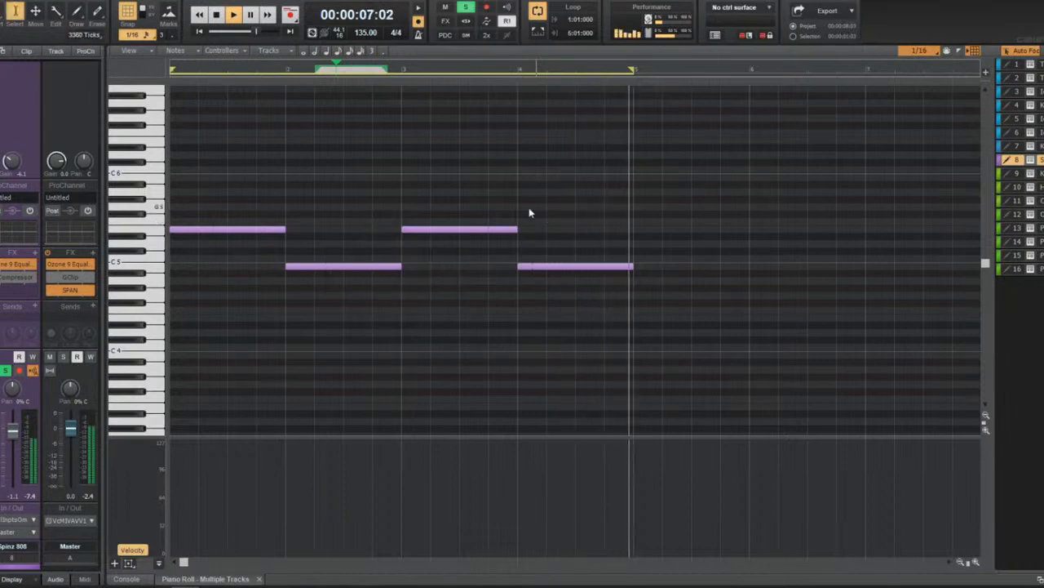
# Delete the Spinz 808 and Kick notes on the last beat of bar 3.
pyautogui.moveTo(491, 230); pyautogui.dragTo(516, 259)
pyautogui.click(888, 210)
pyautogui.click(1020, 173)
pyautogui.press('Delete')
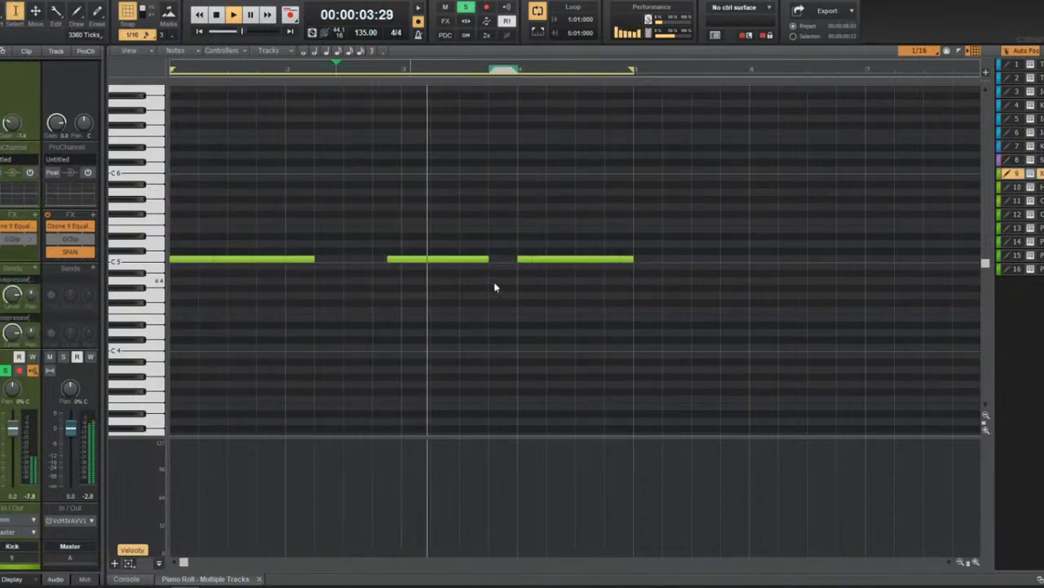
# Lengthen the Spinz 808 note in bar 3 to a whole note and return to the full track view.
pyautogui.press('t')
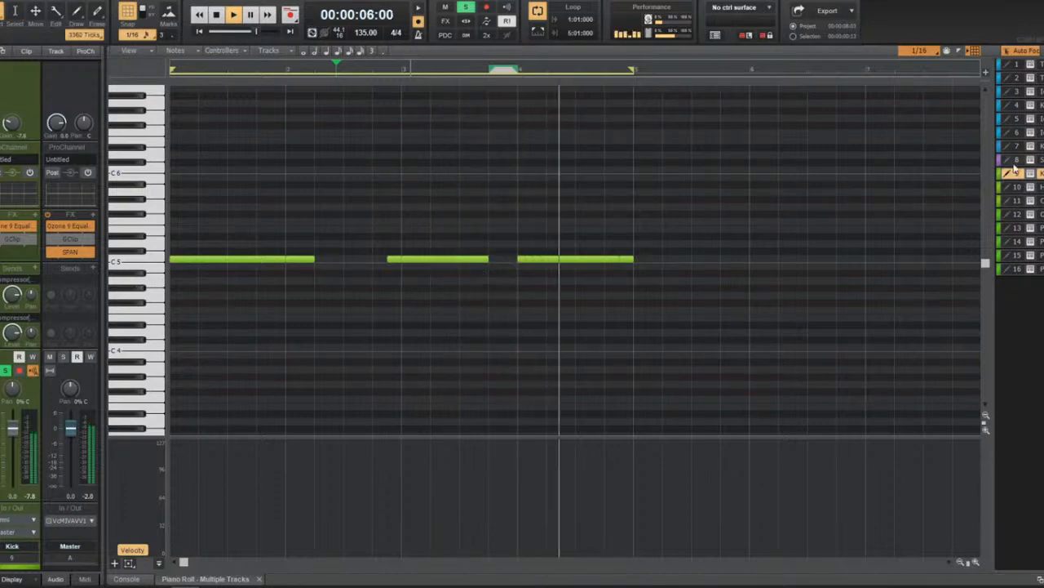
pyautogui.click(1020, 159)
pyautogui.moveTo(480, 228); pyautogui.dragTo(517, 230)
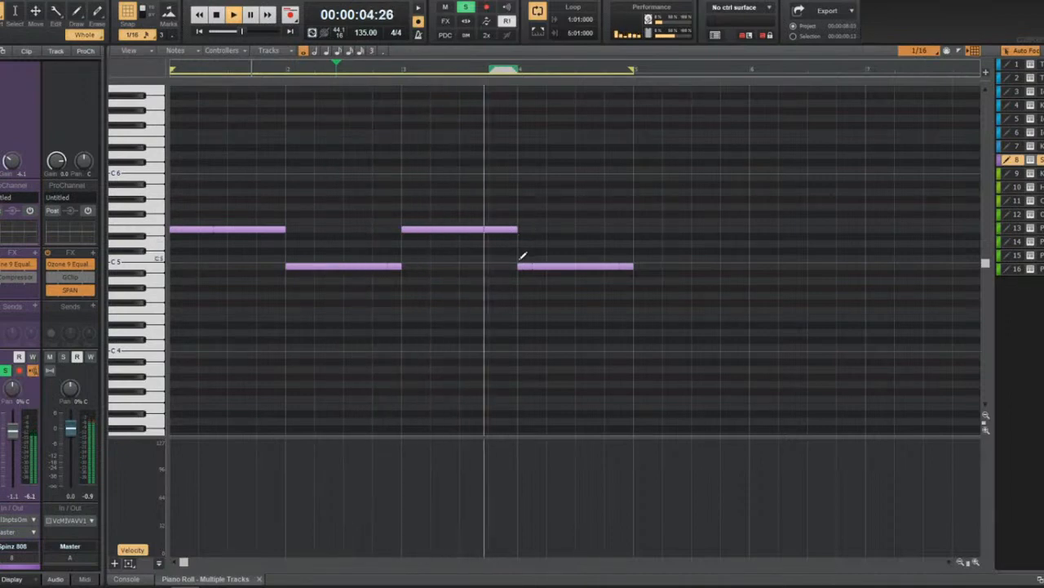
pyautogui.press('d')
pyautogui.scroll(-3, 485, 378)
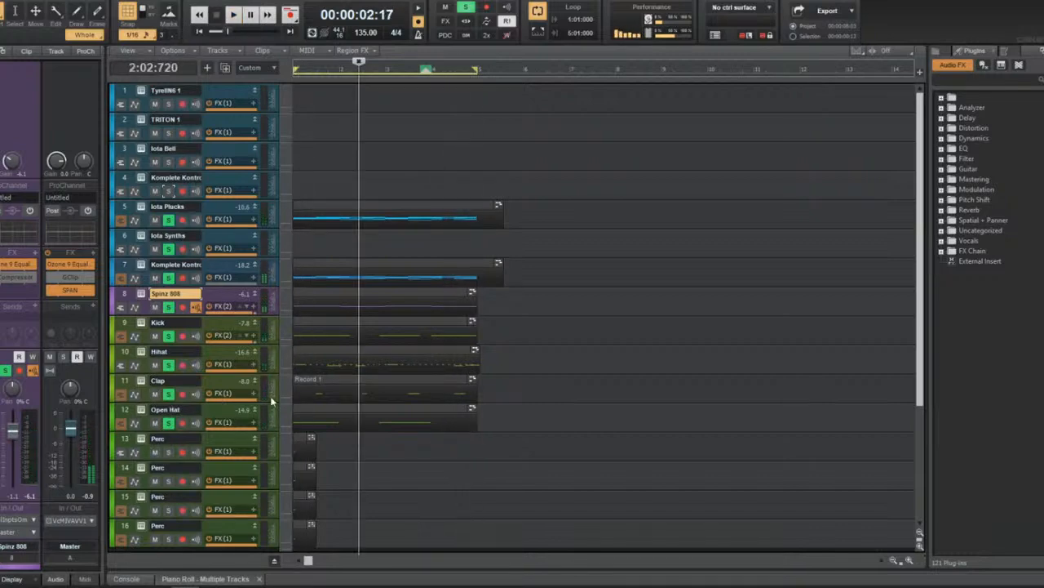
pyautogui.click(329, 407)
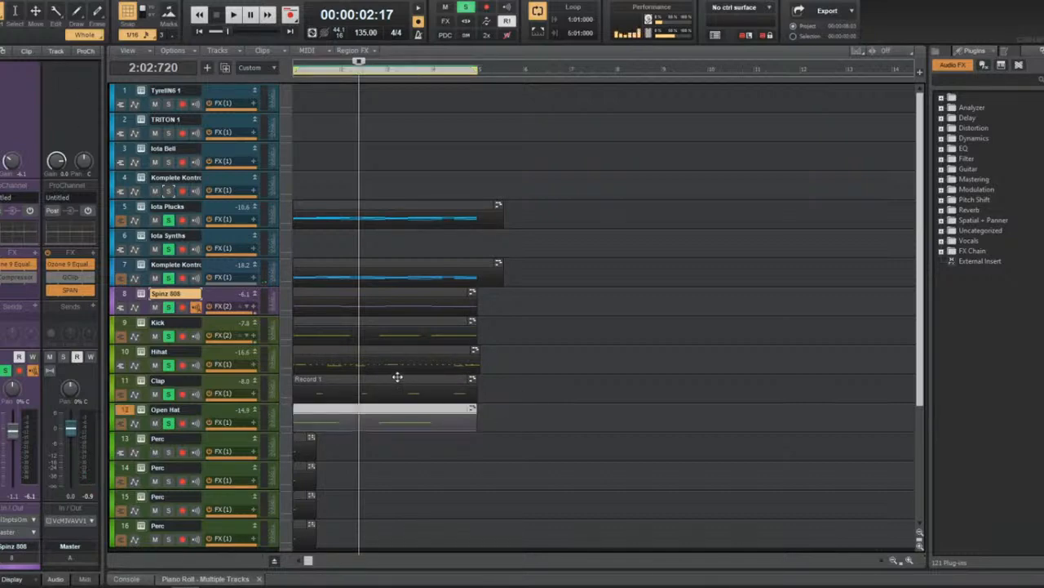
pyautogui.moveTo(397, 378); pyautogui.dragTo(597, 399)
pyautogui.moveTo(591, 301); pyautogui.dragTo(387, 435)
pyautogui.moveTo(594, 433); pyautogui.dragTo(302, 193)
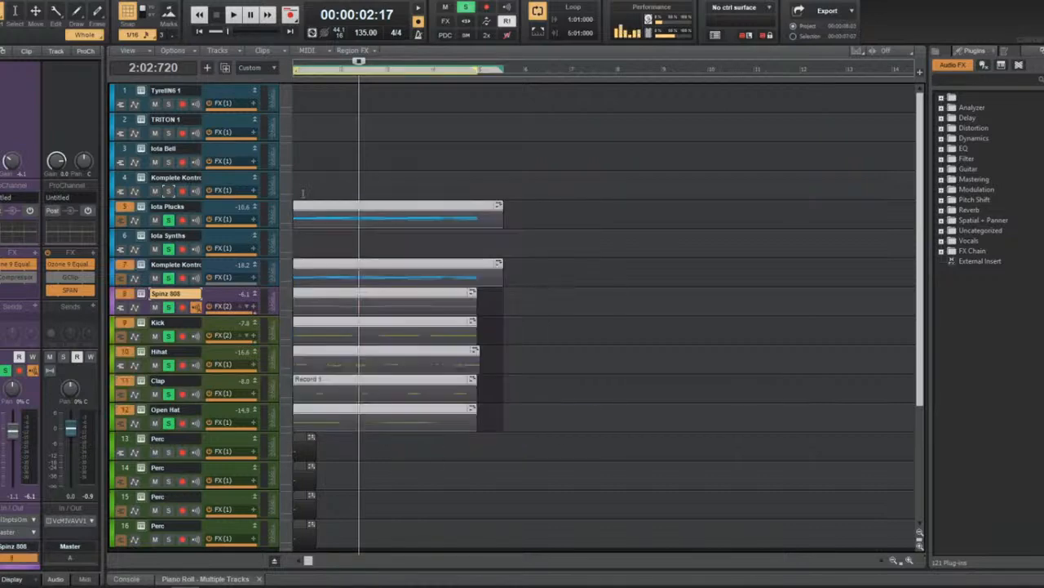
pyautogui.click(594, 228)
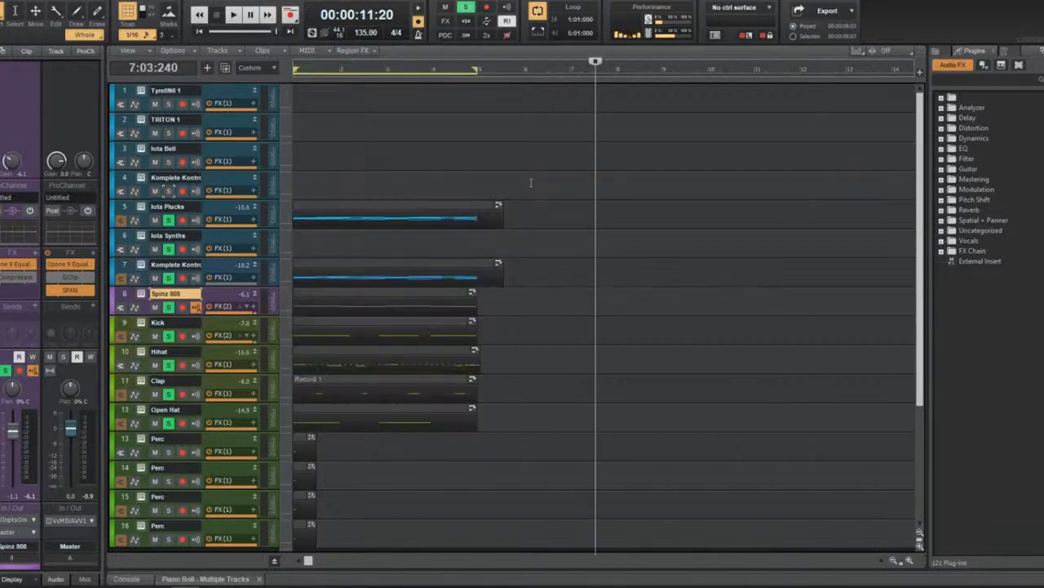
pyautogui.moveTo(629, 111)
pyautogui.mouseDown()
pyautogui.moveTo(457, 256)
pyautogui.moveTo(291, 490)
pyautogui.mouseUp()
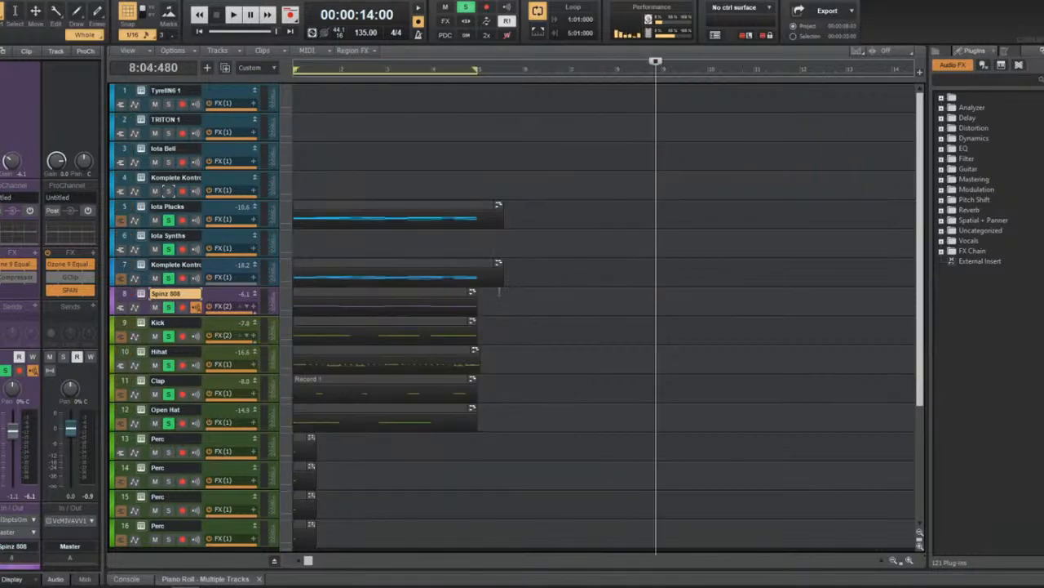
pyautogui.click(368, 292)
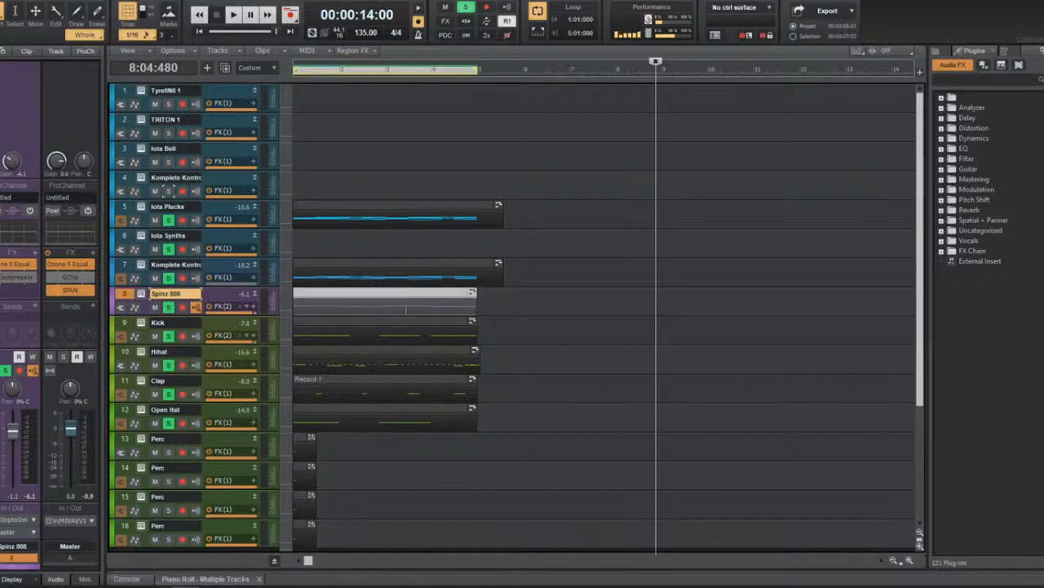
pyautogui.middleClick(395, 304)
pyautogui.click(364, 293)
pyautogui.moveTo(340, 247); pyautogui.dragTo(485, 503)
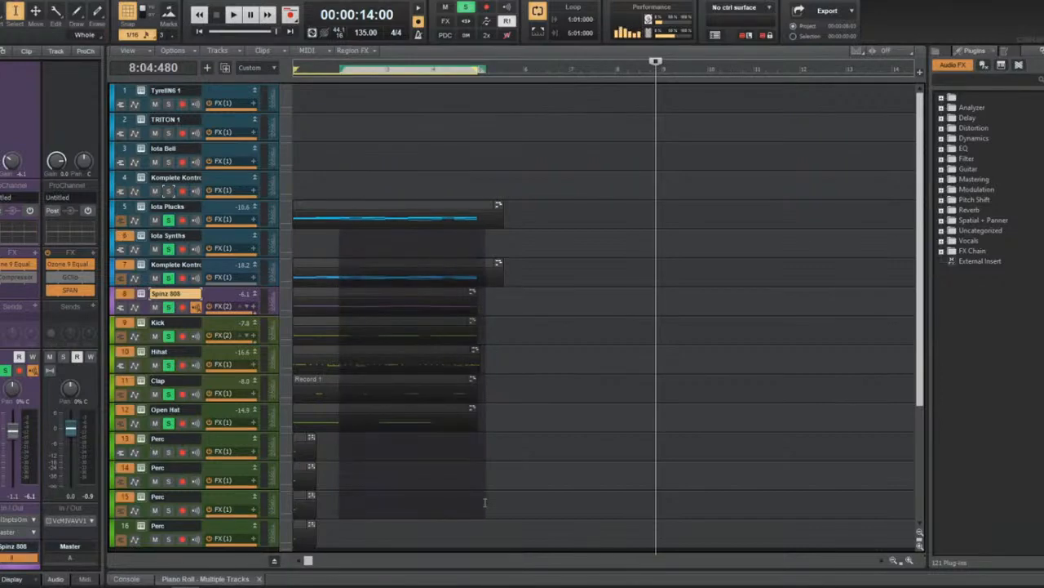
pyautogui.click(485, 502)
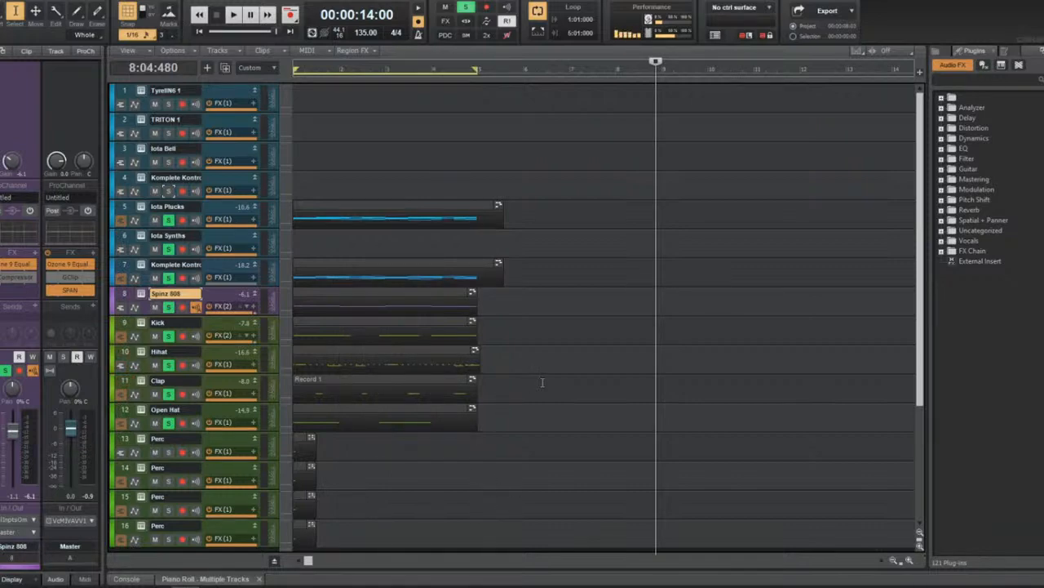
# Play the four-bar loop from the beginning to hear the edited drum and 808 pattern.
pyautogui.press('space')
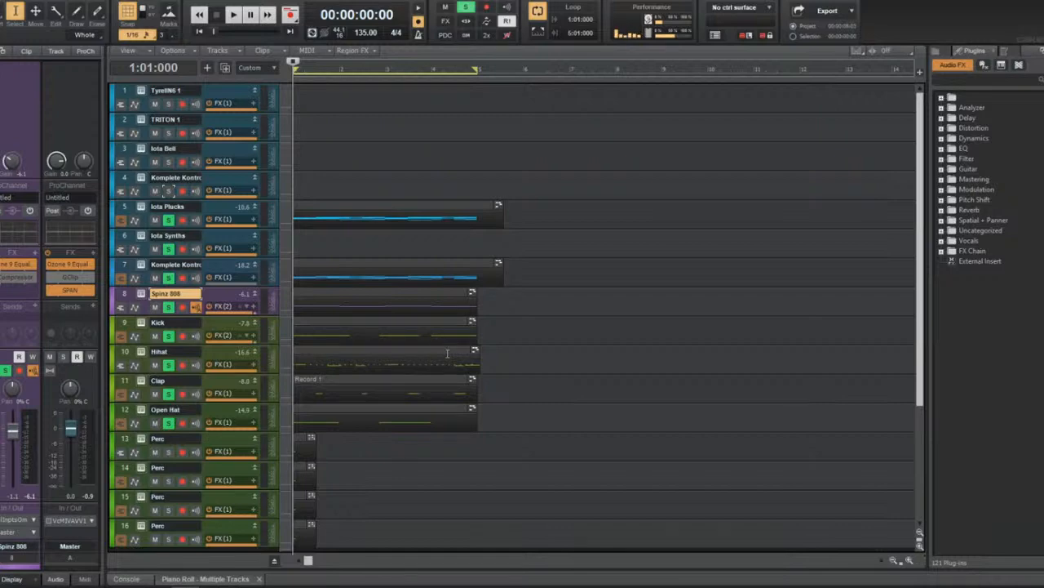
pyautogui.press('space')
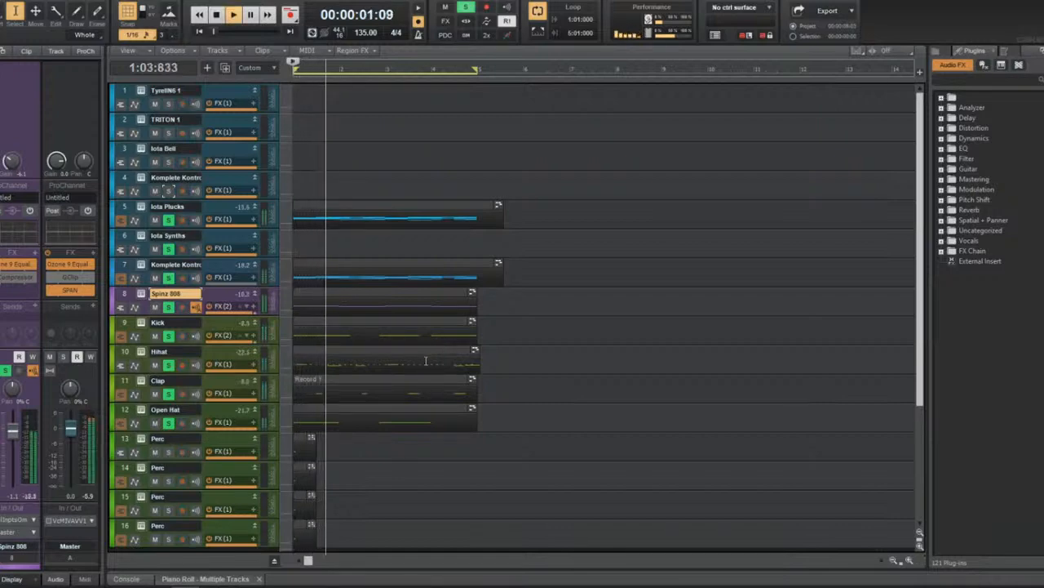
# Select the Spinz 808 track, stop playback and show the file browser of its Komplete Kontrol sampler.
pyautogui.click(127, 323)
pyautogui.press('space')
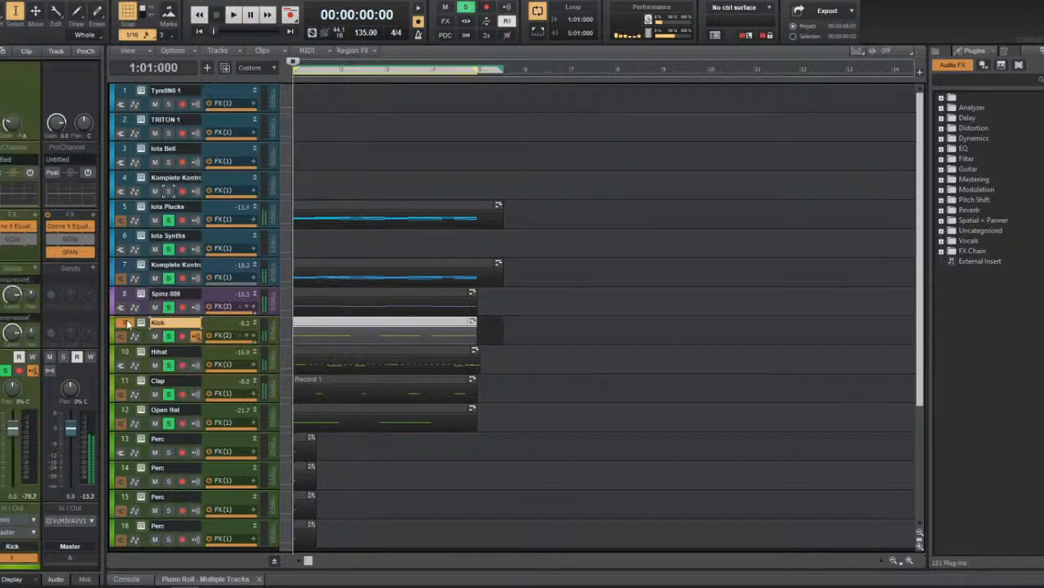
pyautogui.click(129, 299)
pyautogui.press('space')
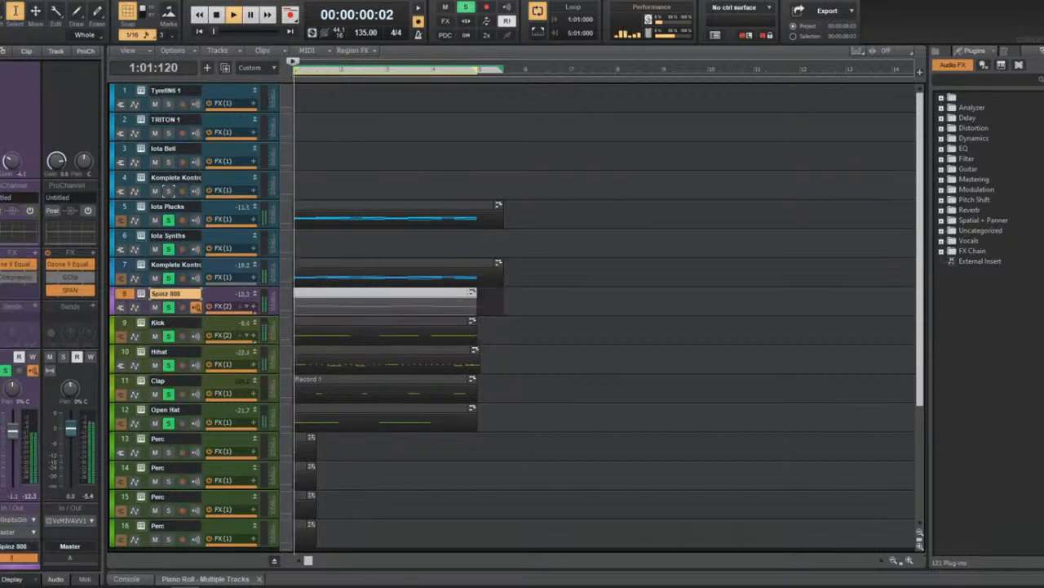
pyautogui.press('space')
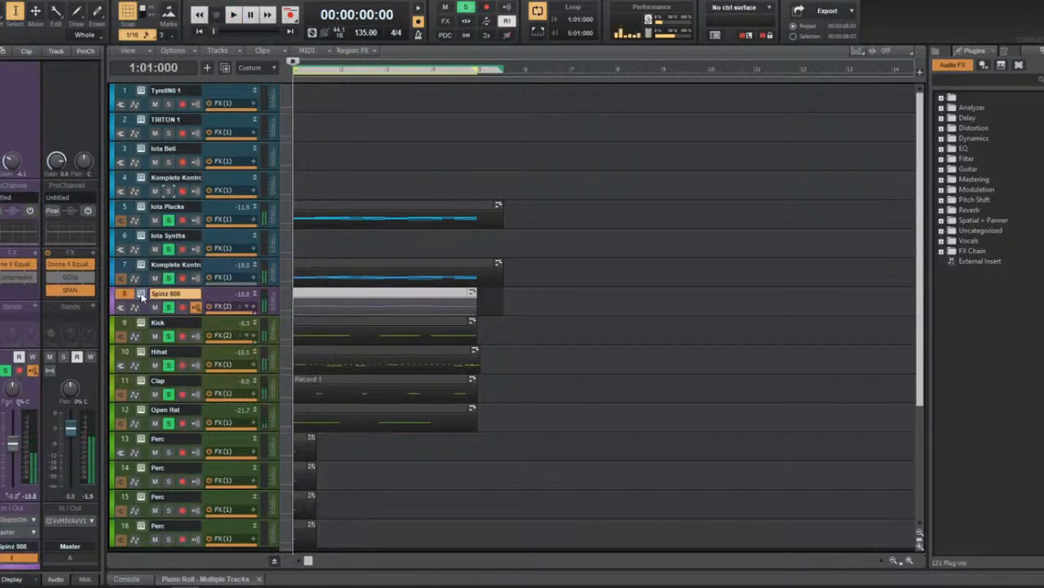
pyautogui.click(196, 306)
pyautogui.click(363, 189)
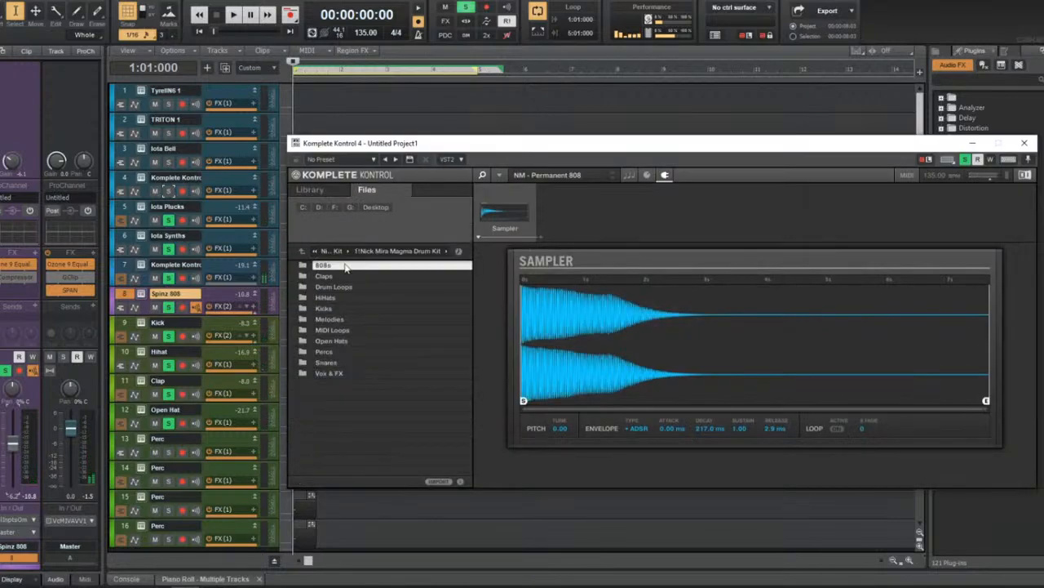
# Browse the F: drive's samples folder to the 808s folder inside !Mike Zara's Stash.
pyautogui.click(334, 252)
pyautogui.click(335, 252)
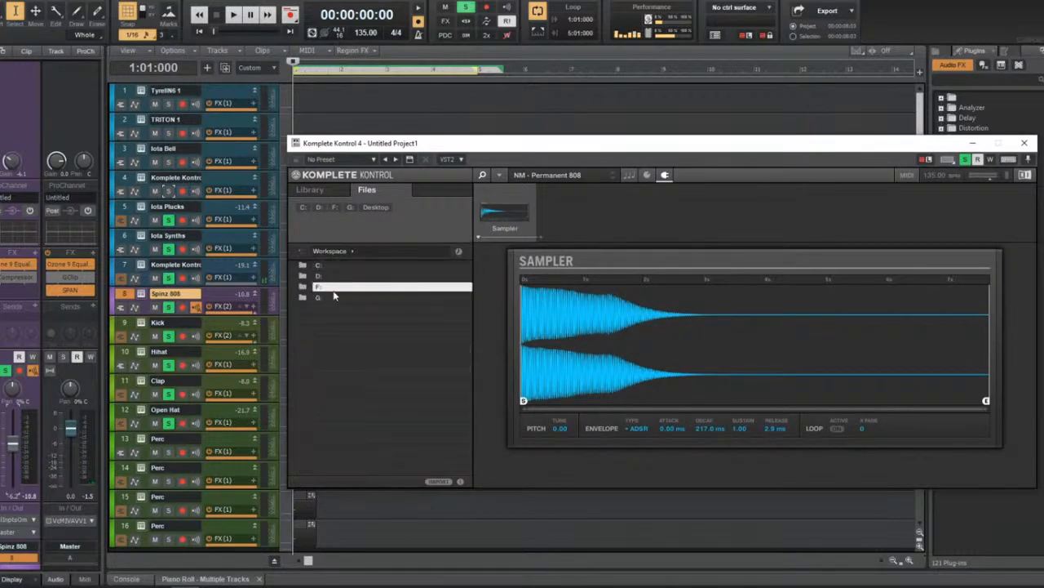
pyautogui.doubleClick(335, 287)
pyautogui.click(347, 268)
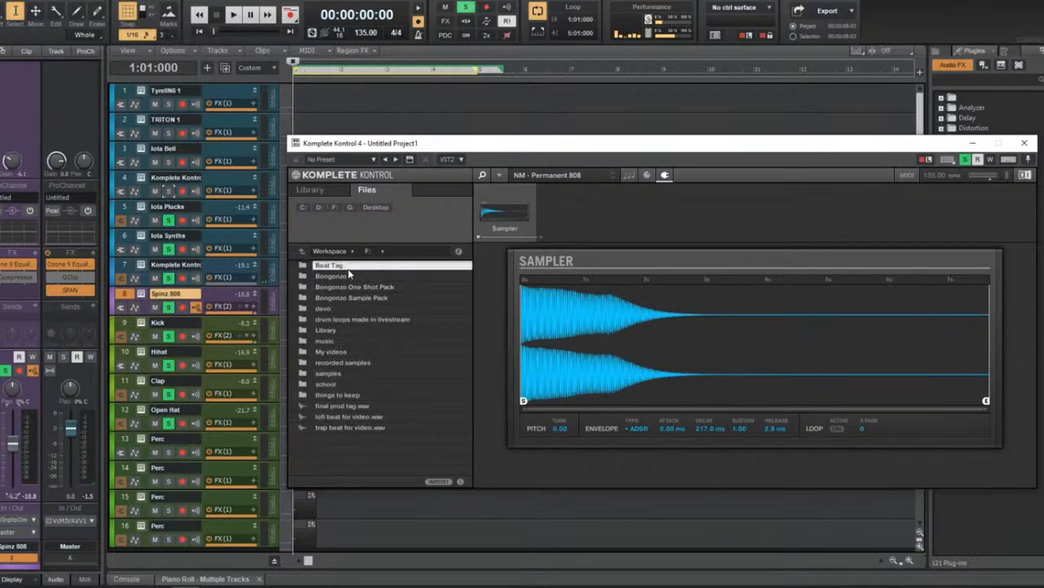
pyautogui.doubleClick(346, 372)
pyautogui.scroll(5, 371, 266)
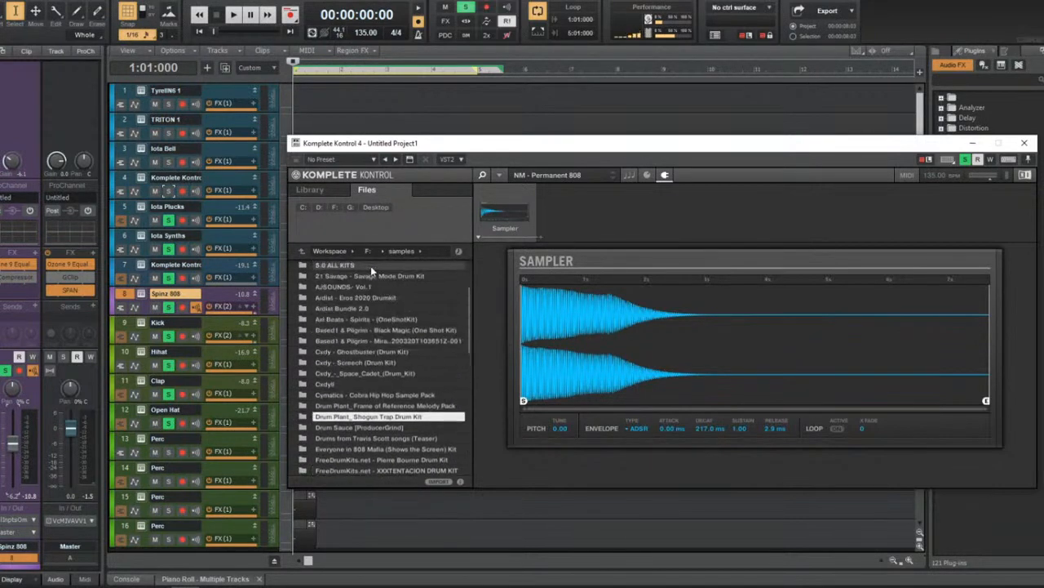
pyautogui.scroll(3, 371, 266)
pyautogui.doubleClick(371, 266)
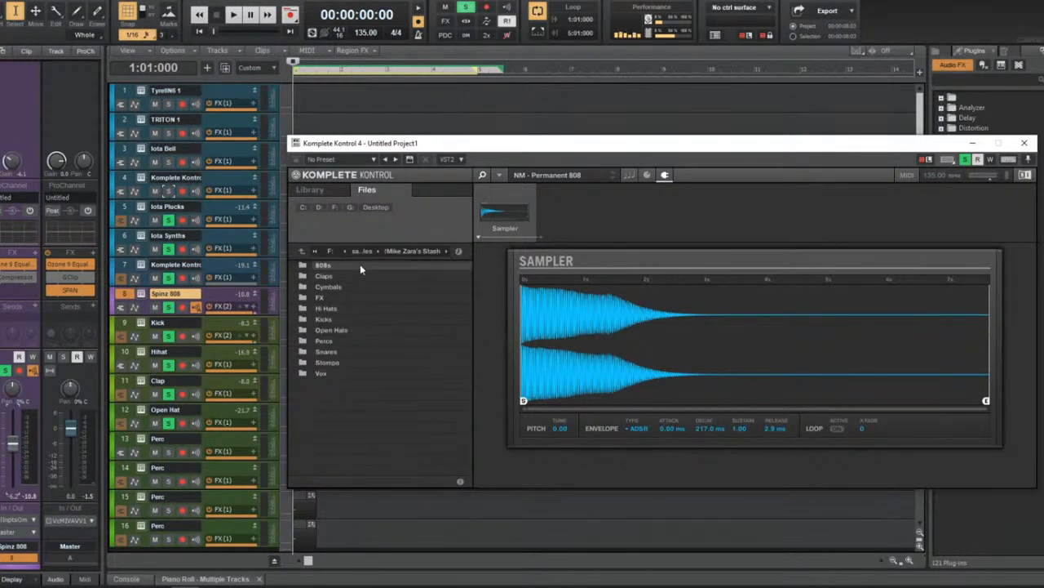
pyautogui.doubleClick(360, 264)
# Load MZ 808 [7 Figures].wav into the sampler, play the loop and raise the Spinz 808 volume to 0.0 dB.
pyautogui.click(360, 265)
pyautogui.press('space')
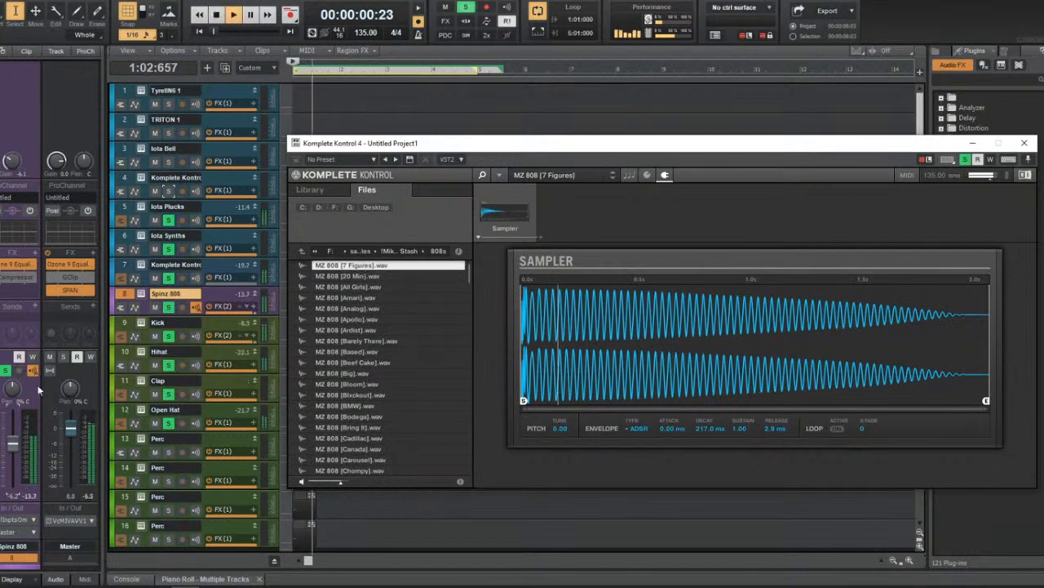
pyautogui.click(10, 444)
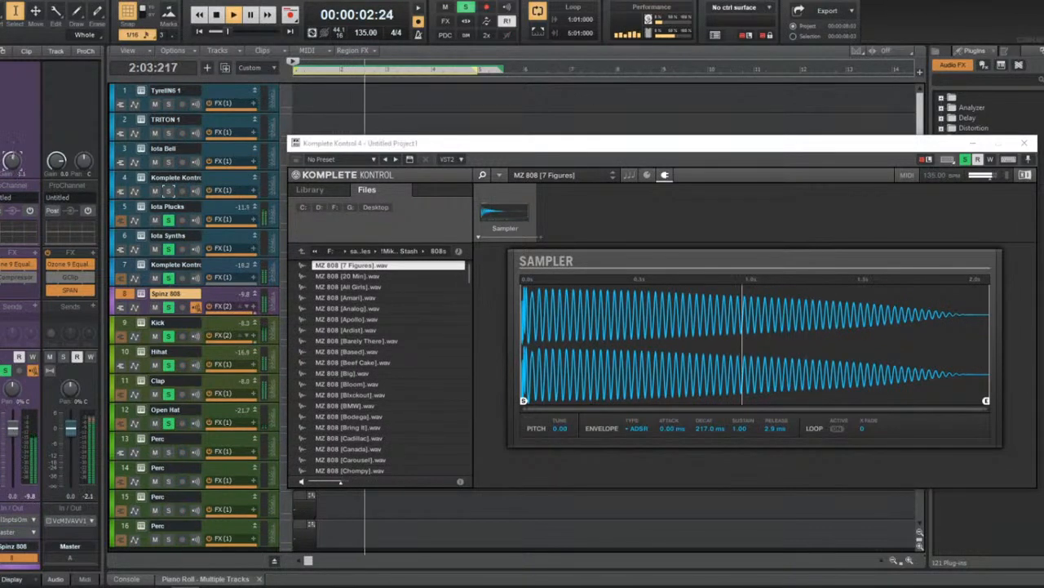
# Load MZ 808 [Based].wav into the sampler, lower the Spinz 808 track gain to about -4.5 dB and dismiss the sampler window.
pyautogui.click(390, 352)
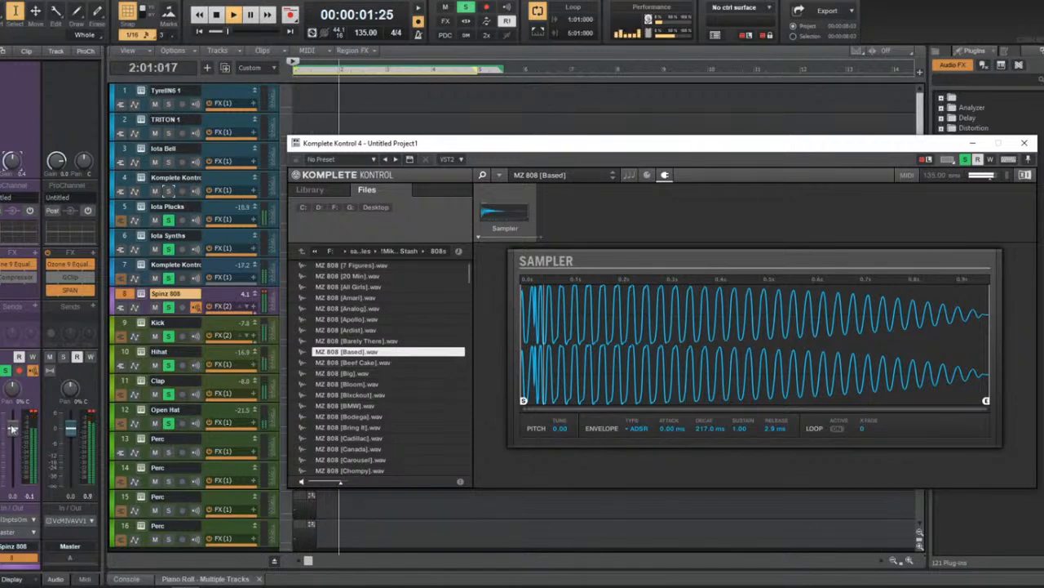
pyautogui.moveTo(12, 160); pyautogui.dragTo(11, 170)
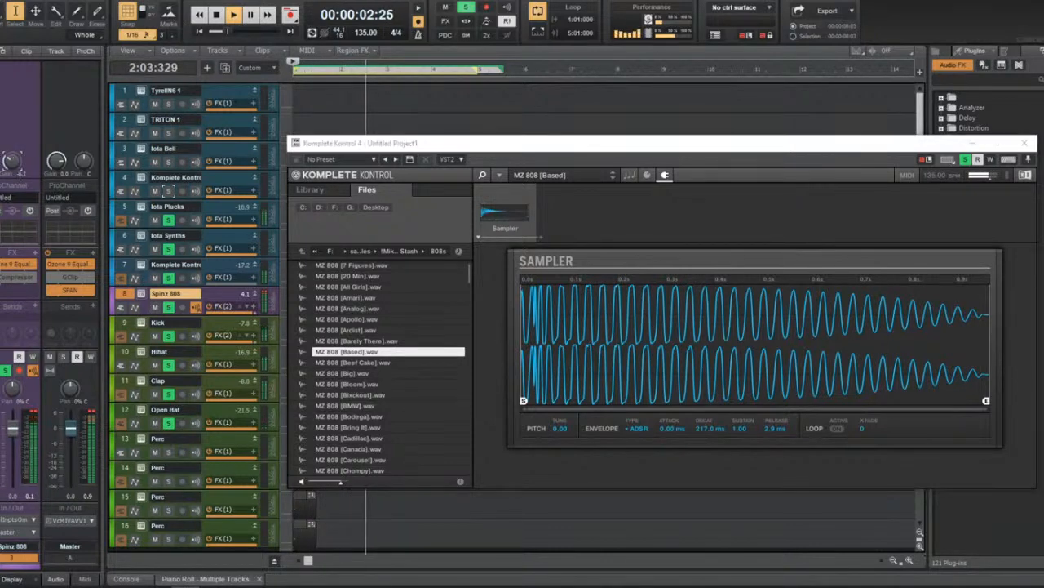
pyautogui.click(974, 144)
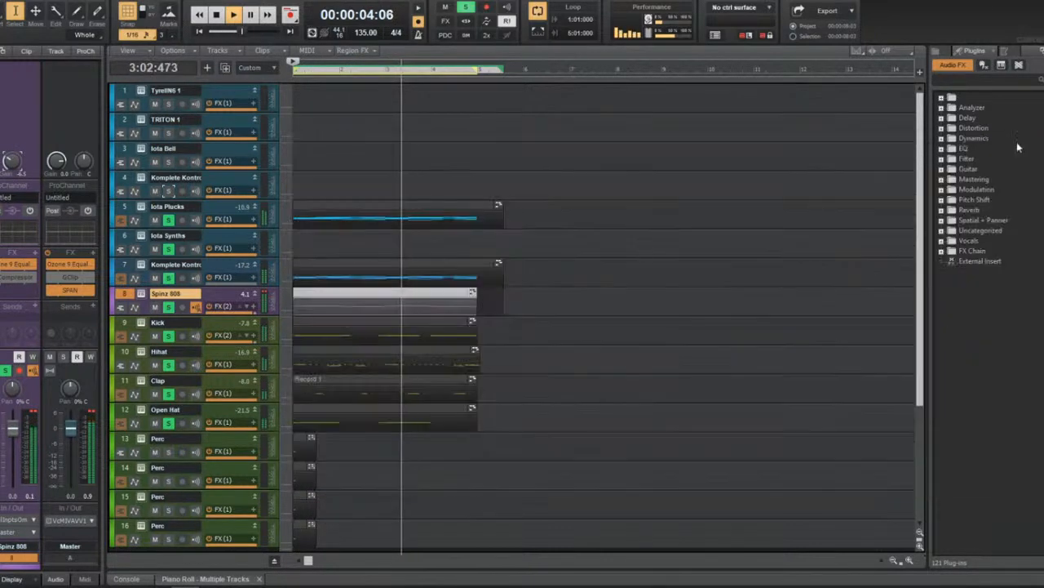
# Solo only the Spinz 808 and Kick tracks and lower the Spinz 808 volume to about -4 dB.
pyautogui.click(168, 336)
pyautogui.moveTo(168, 278); pyautogui.dragTo(168, 220)
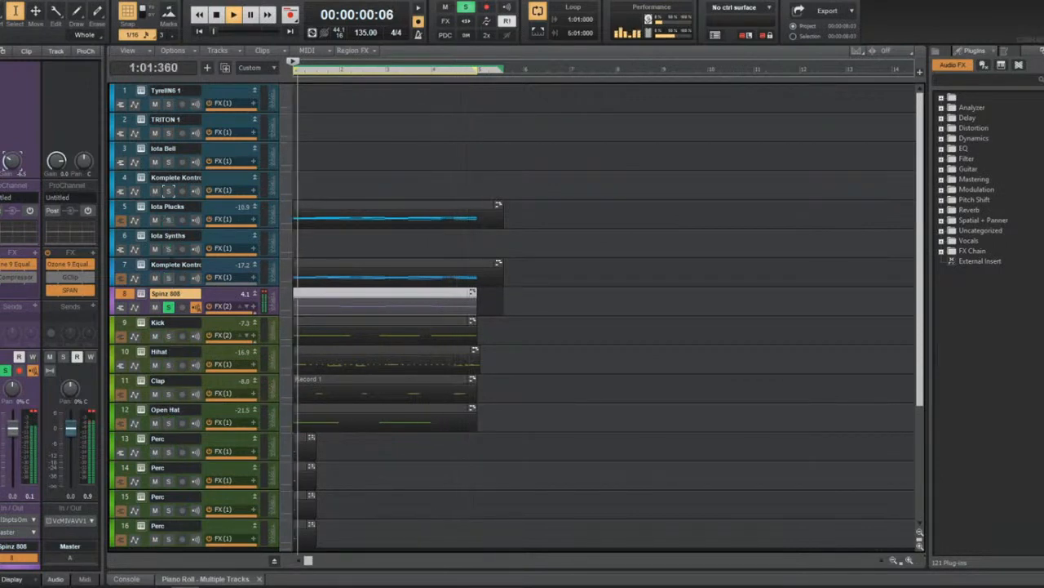
pyautogui.click(168, 336)
pyautogui.click(128, 302)
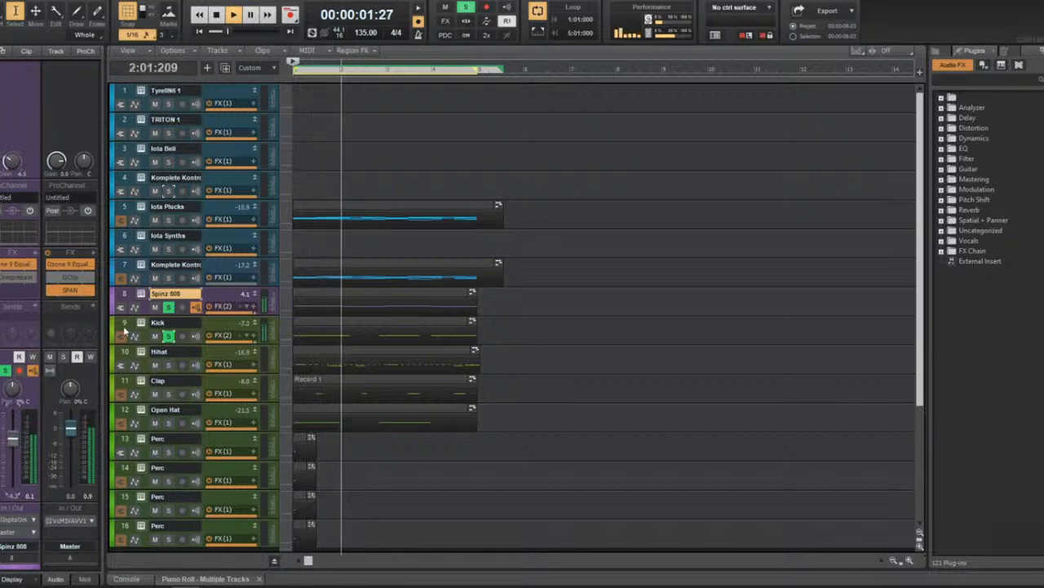
# Set the Kick track's GClip to 9.0 dB gain and 69% clip, then close the plug-in.
pyautogui.click(124, 323)
pyautogui.doubleClick(5, 239)
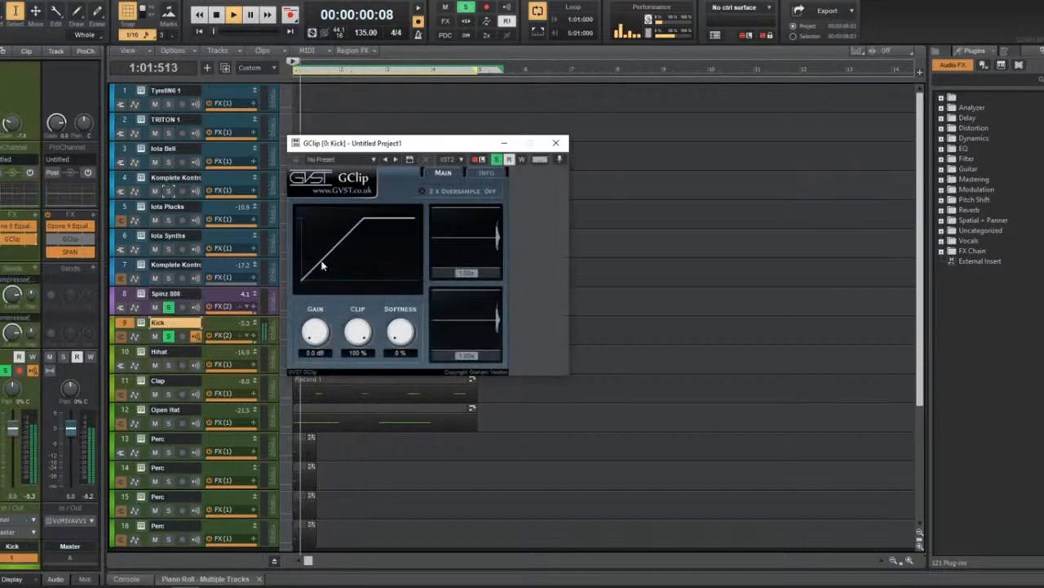
pyautogui.moveTo(325, 337); pyautogui.dragTo(308, 349)
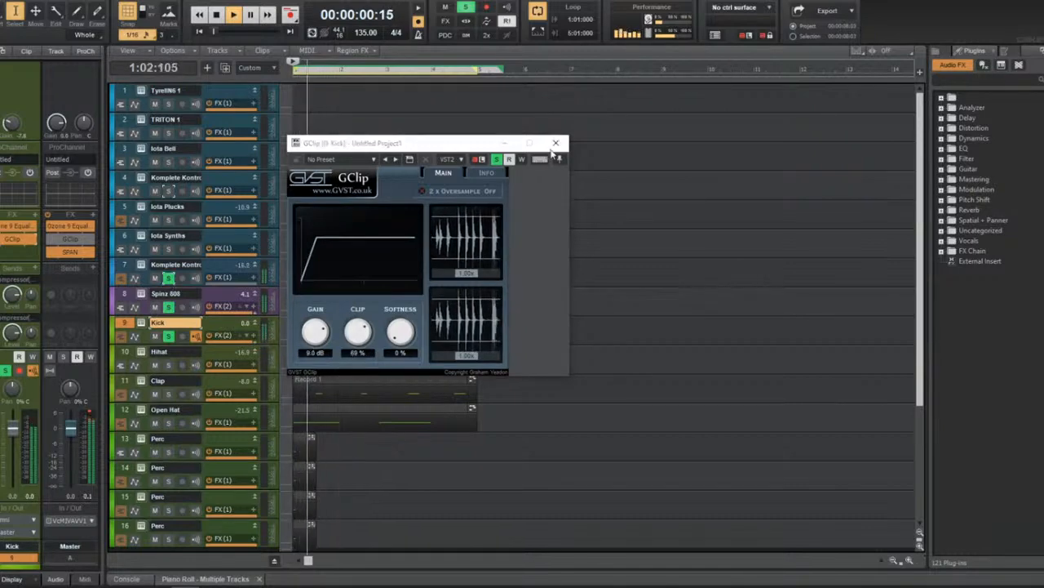
pyautogui.click(556, 143)
# Enable and open MCompressor on the Melody bus, and turn on the Kick track's side-chain send to it.
pyautogui.click(243, 265)
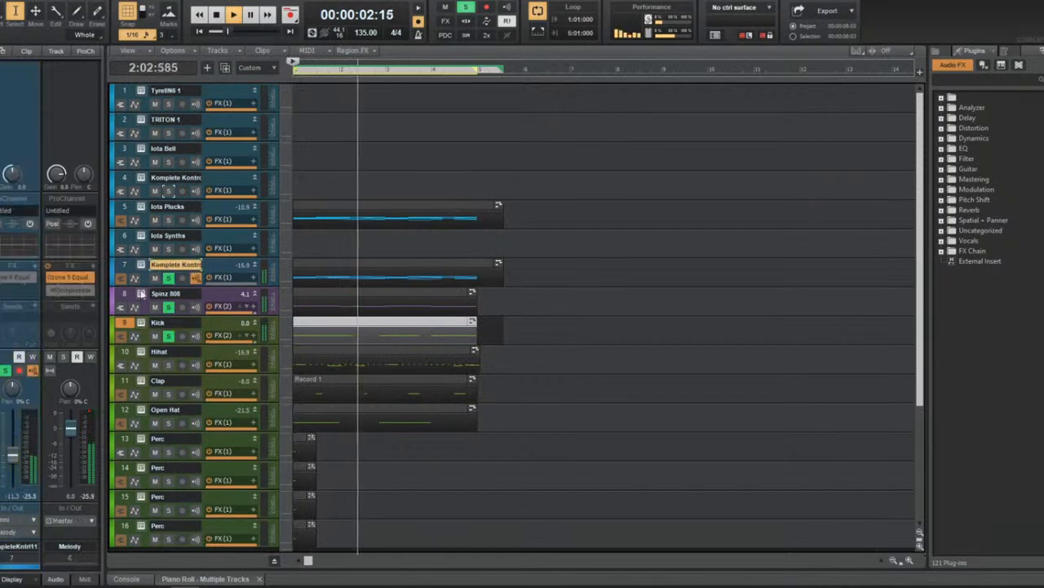
pyautogui.doubleClick(51, 291)
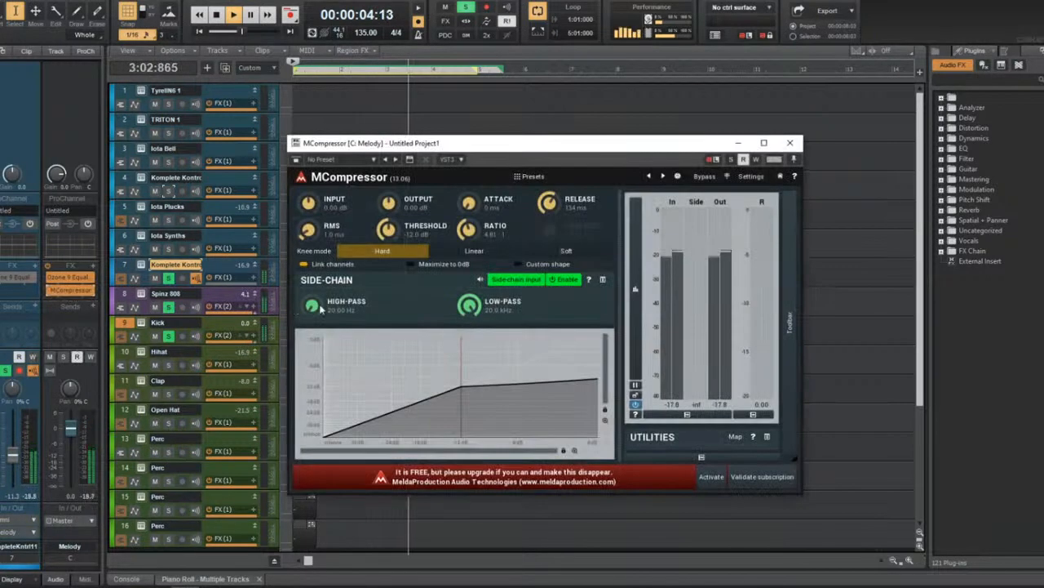
pyautogui.click(163, 322)
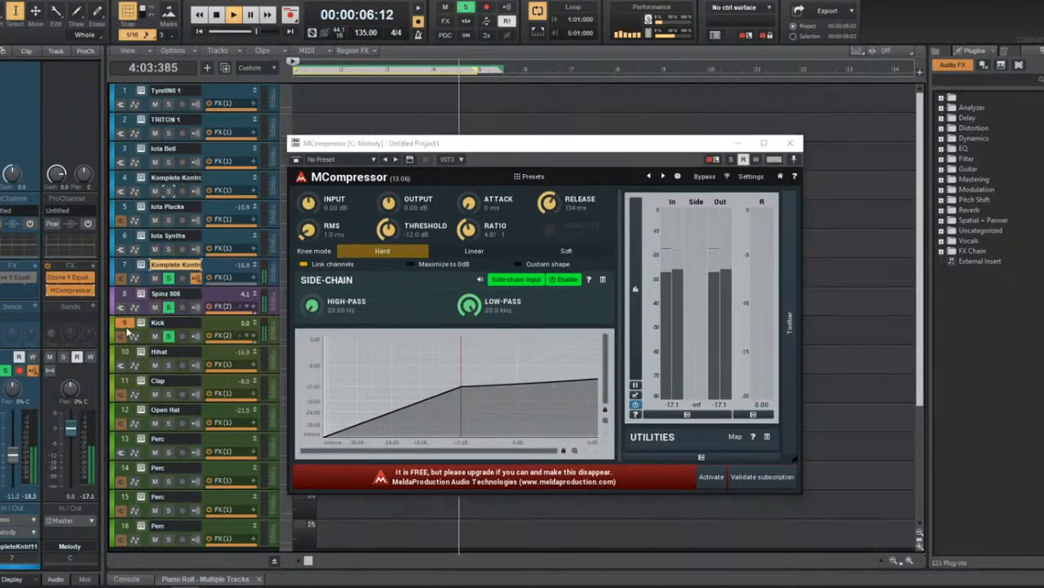
pyautogui.click(17, 280)
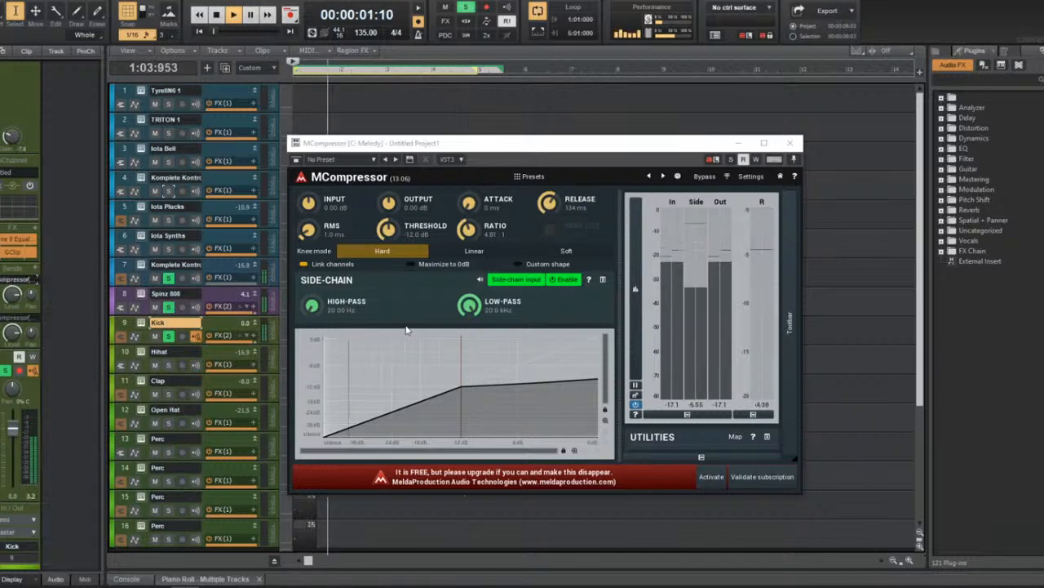
# Set the Melody bus MCompressor threshold to -9.34 dB and close the plug-in.
pyautogui.click(505, 142)
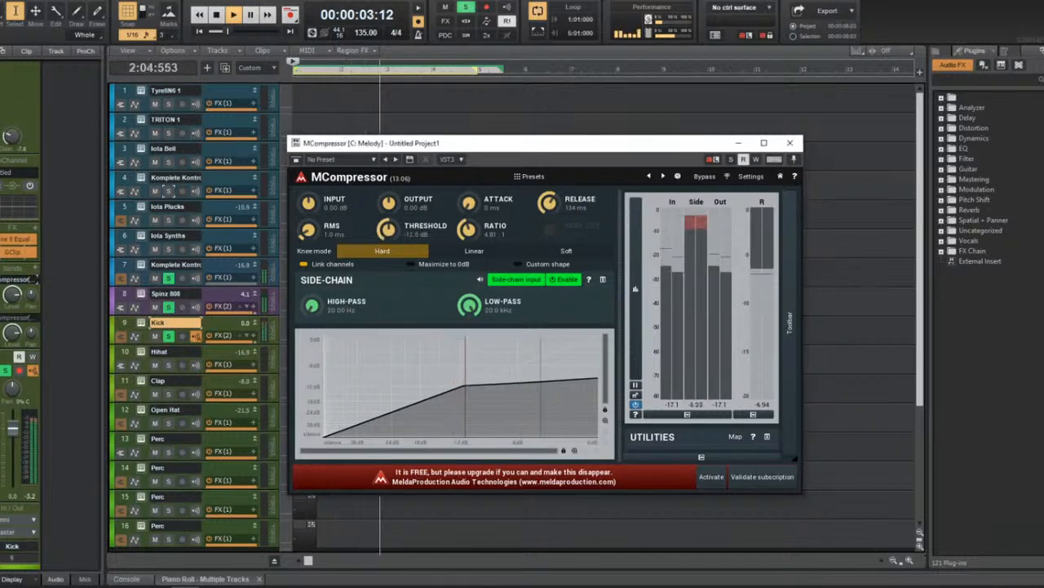
pyautogui.moveTo(389, 229); pyautogui.dragTo(388, 223)
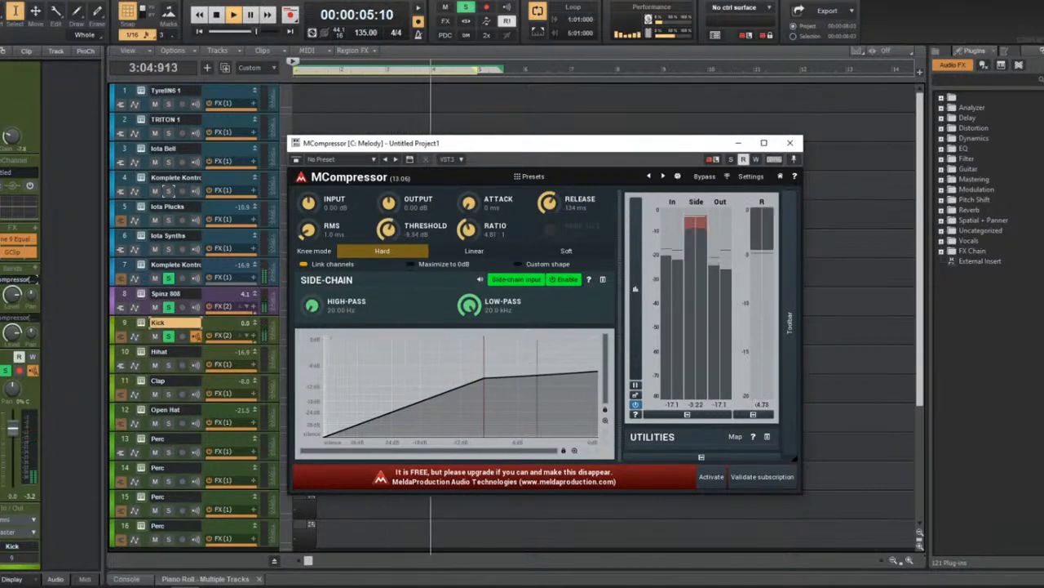
pyautogui.click(790, 142)
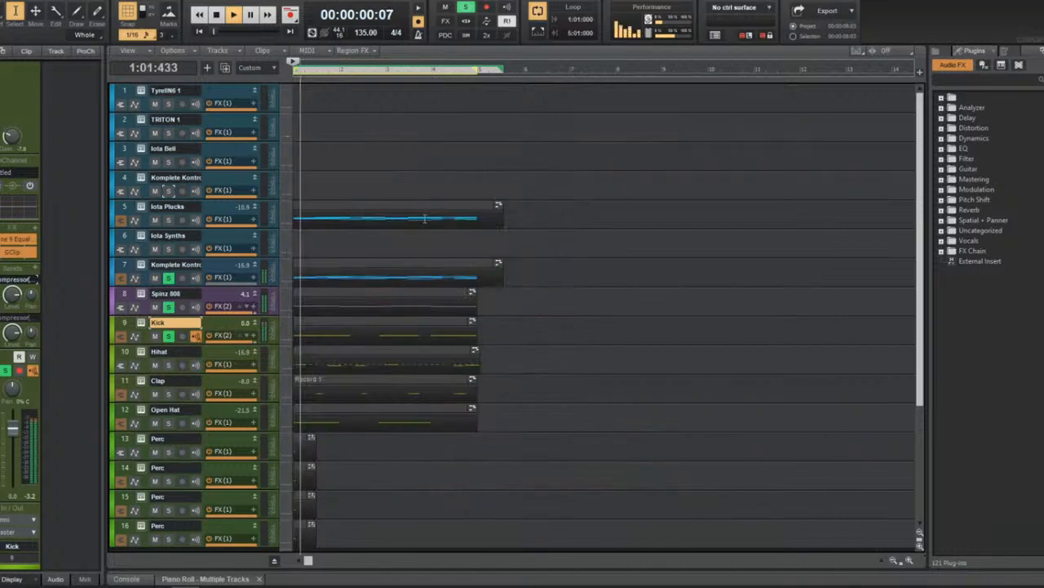
# Lower the Iota Plucks volume and bring the Komplete Kontrol track 7 volume down to about -17 dB.
pyautogui.click(127, 208)
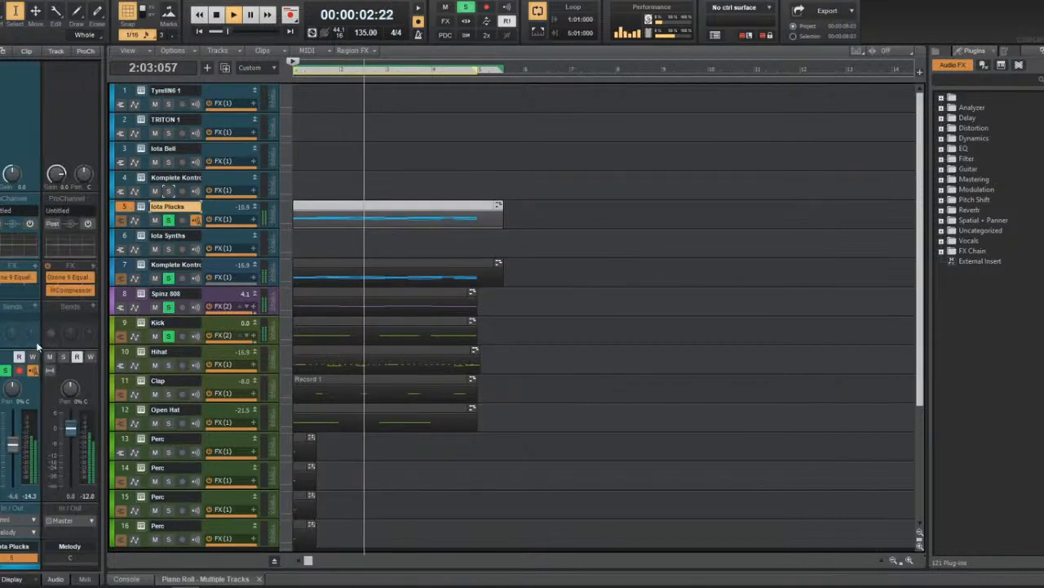
pyautogui.click(125, 266)
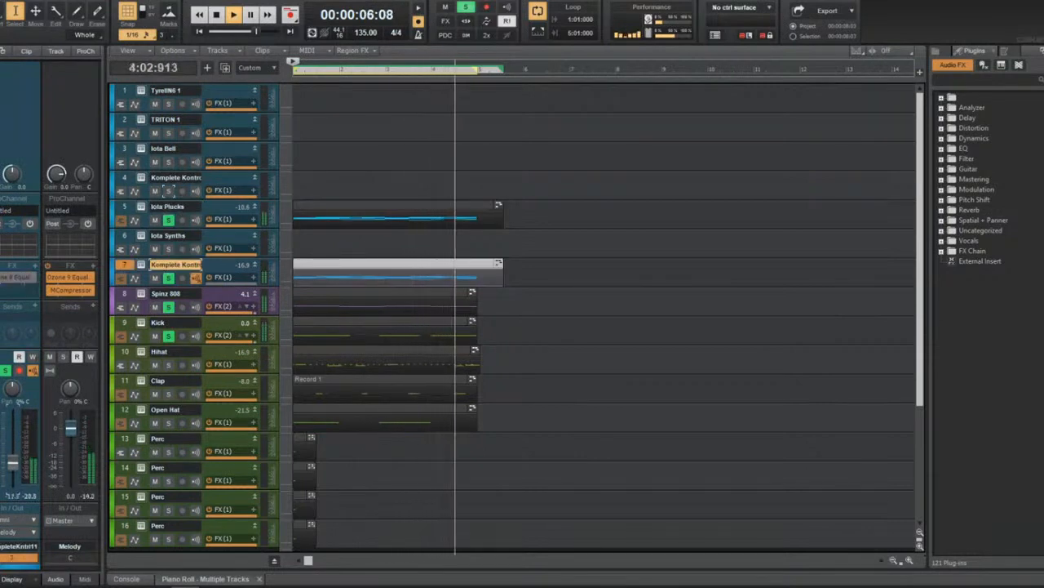
# Solo the Clap track, add a send to the Reverb bus and adjust the send level while the loop plays.
pyautogui.click(168, 394)
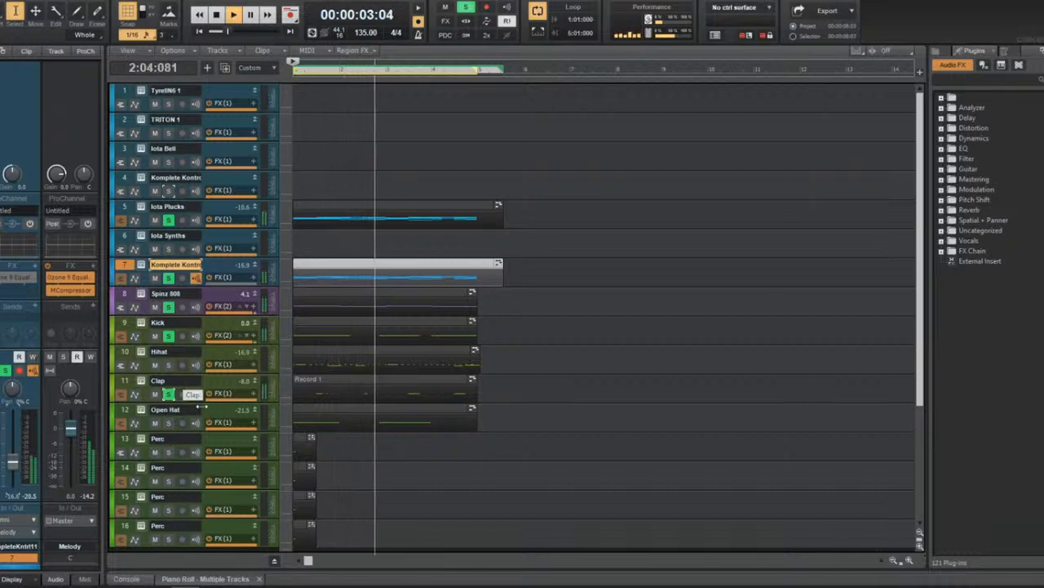
pyautogui.click(131, 390)
pyautogui.click(34, 306)
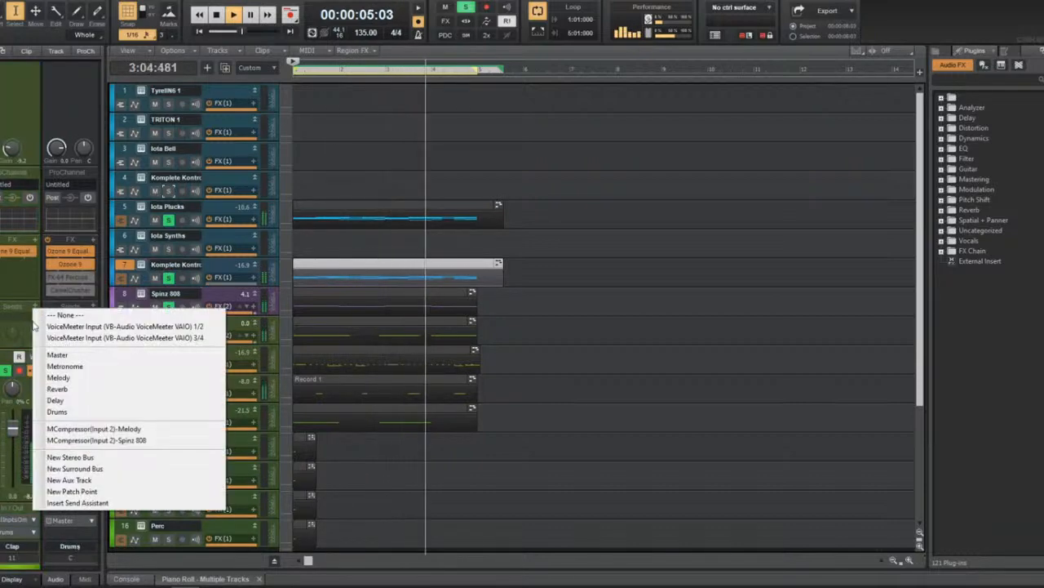
pyautogui.click(49, 389)
pyautogui.press('space')
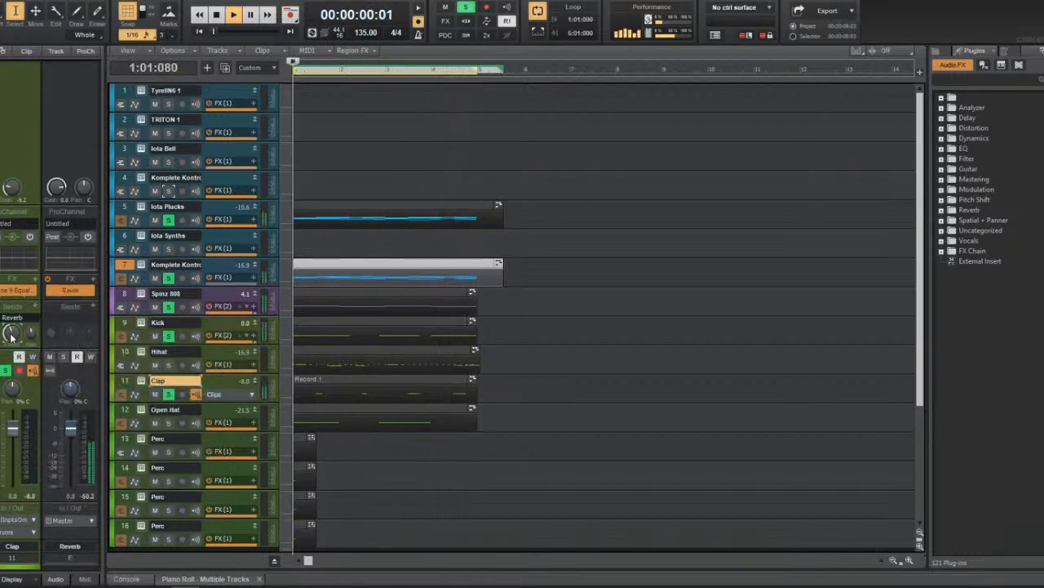
pyautogui.press('space')
pyautogui.moveTo(14, 334)
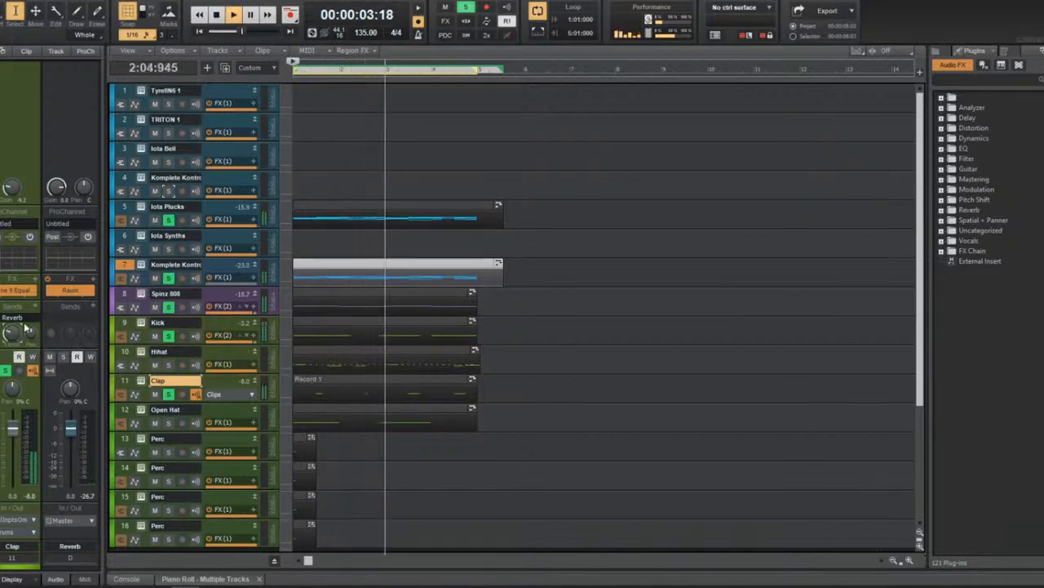
# Open the Kick clip in the piano roll, try a sixteenth note in bar 2 and return to the track view.
pyautogui.click(403, 320)
pyautogui.doubleClick(404, 320)
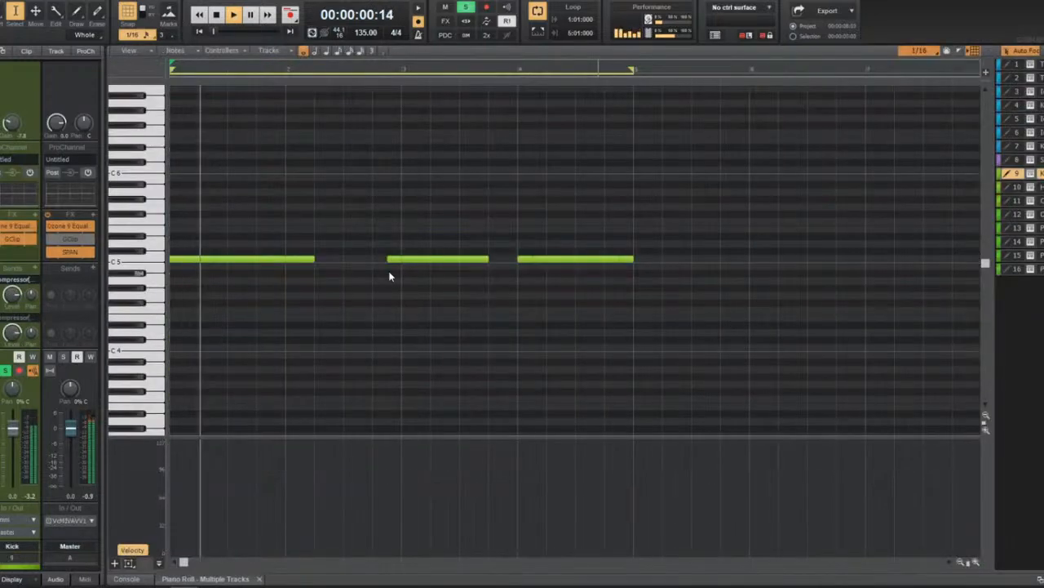
pyautogui.press('t')
pyautogui.click(337, 261)
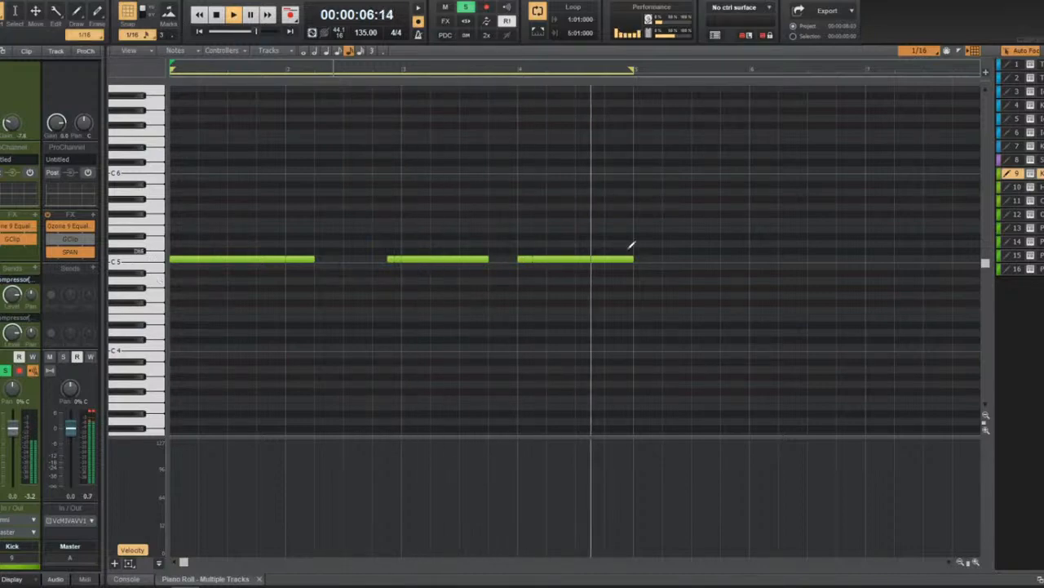
pyautogui.press('d')
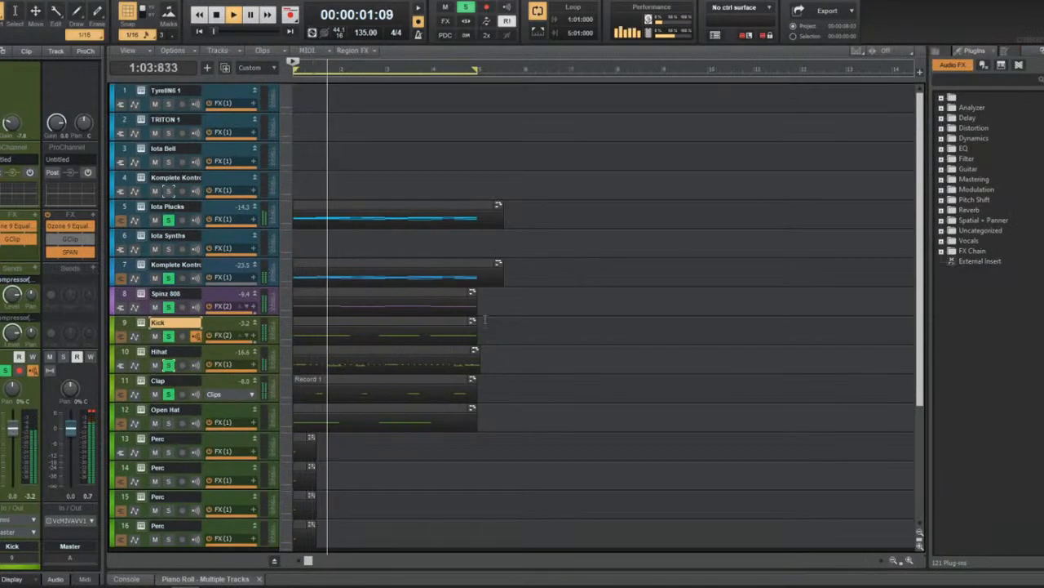
# Switch to the full piano roll and show the Spinz 808 pattern for editing.
pyautogui.press('d')
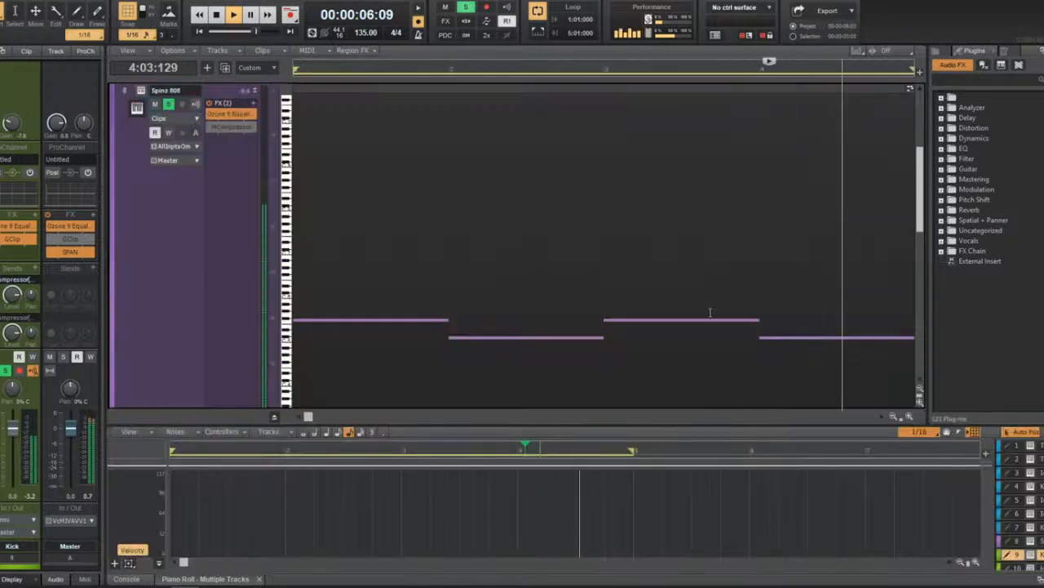
pyautogui.press('d')
pyautogui.click(1016, 160)
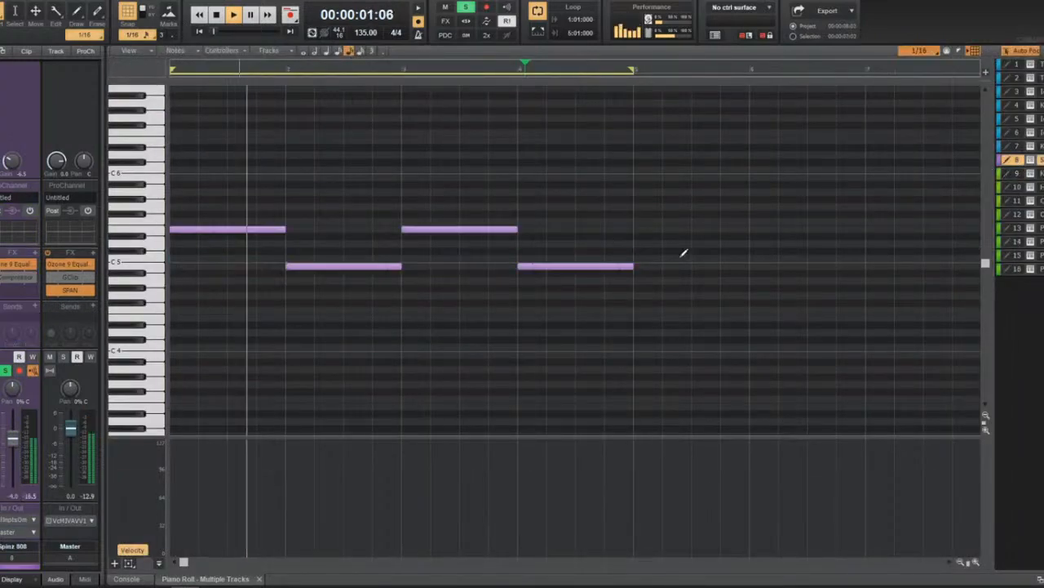
# Adjust the short opening segment of the Spinz 808 note at the start of bar 4, return to the track view and play the loop.
pyautogui.press('t')
pyautogui.click(466, 252)
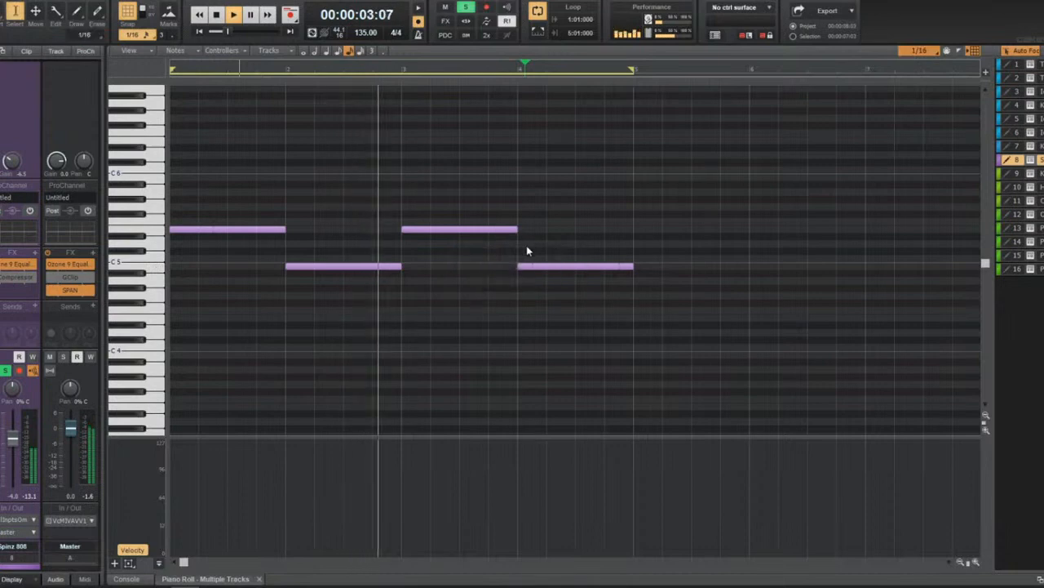
pyautogui.click(525, 266)
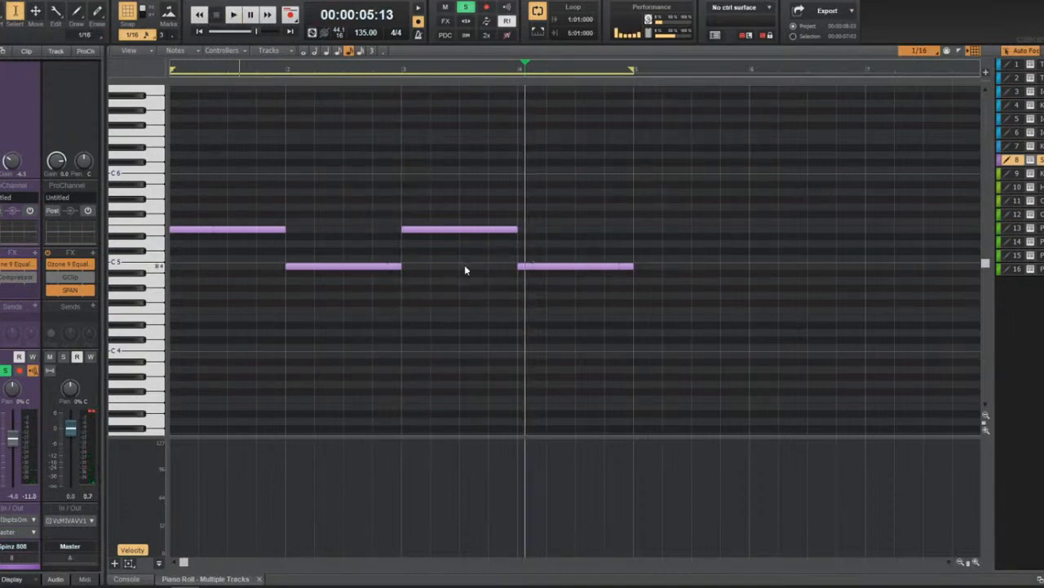
pyautogui.press('t')
pyautogui.press('t')
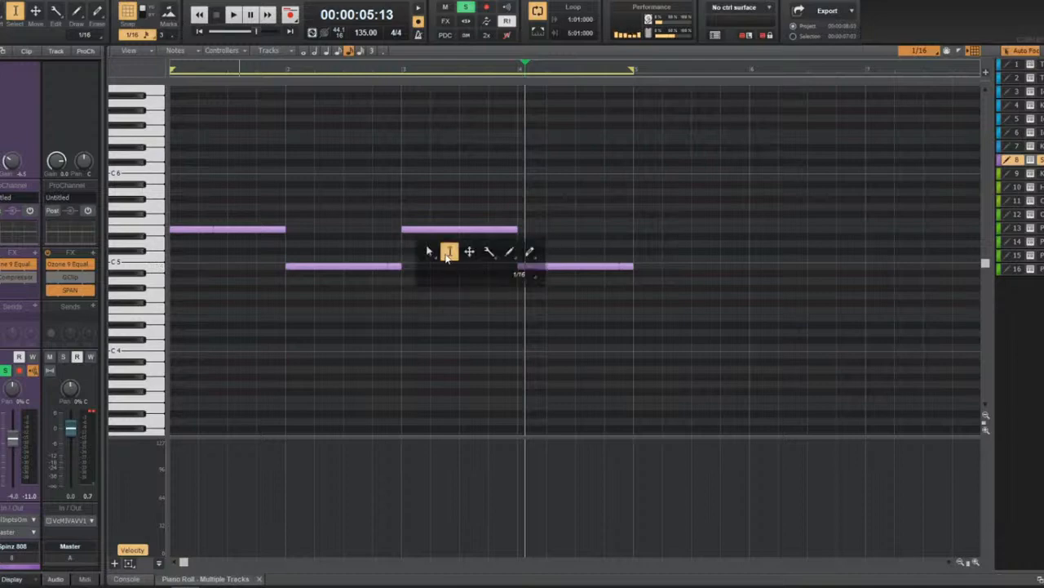
pyautogui.click(519, 265)
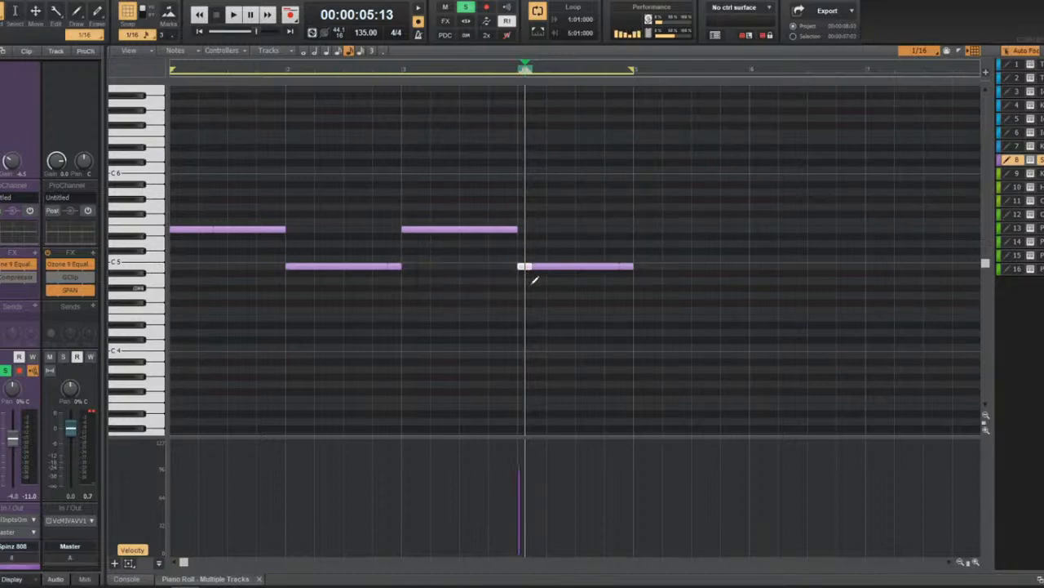
pyautogui.moveTo(536, 265); pyautogui.dragTo(519, 265)
pyautogui.press('w')
pyautogui.press('space')
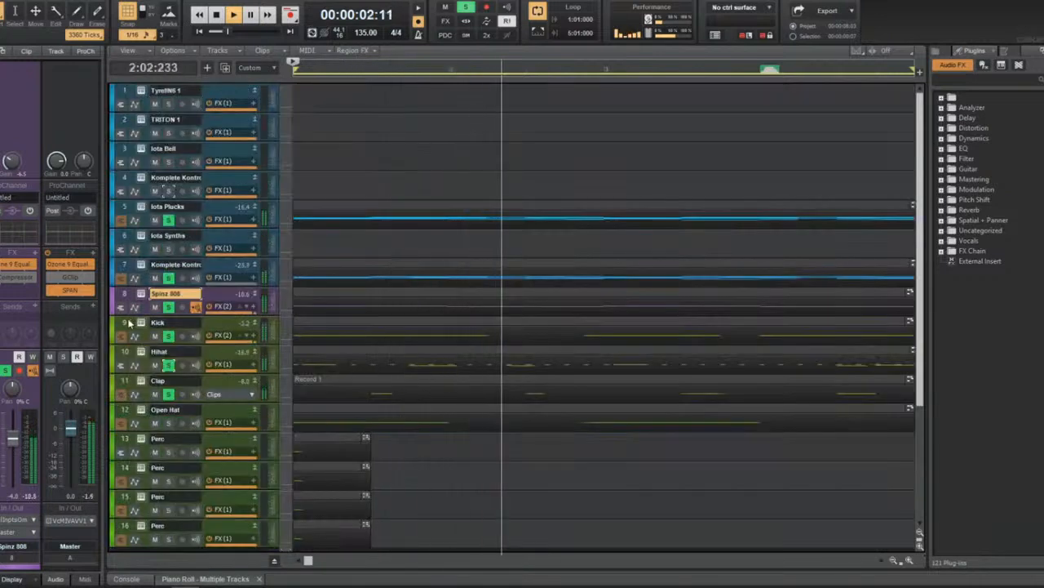
# Select only the Clap track and lower its volume to about -5 dB while the loop plays.
pyautogui.press('space')
pyautogui.press('Down')
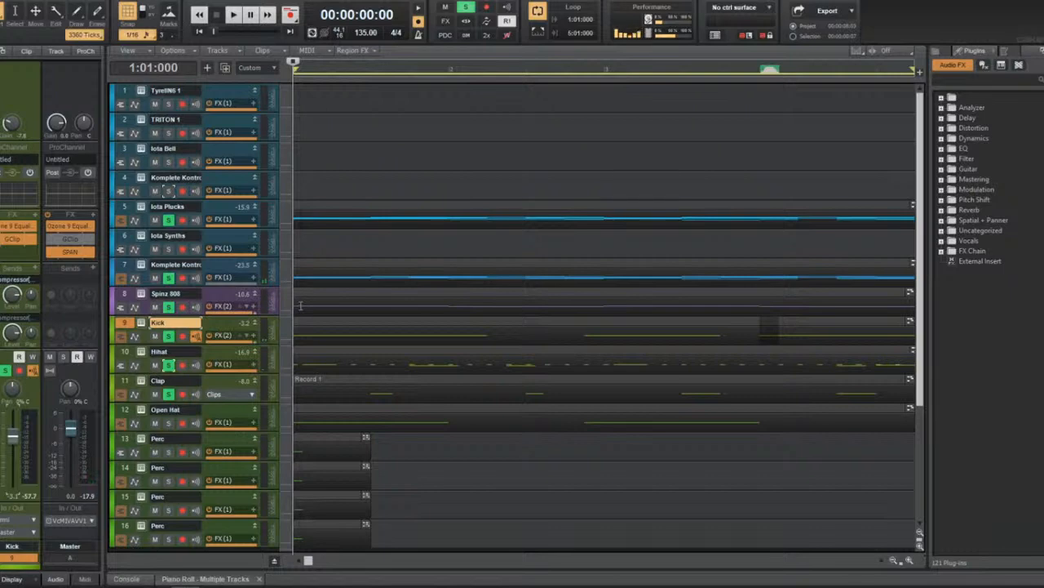
pyautogui.press('space')
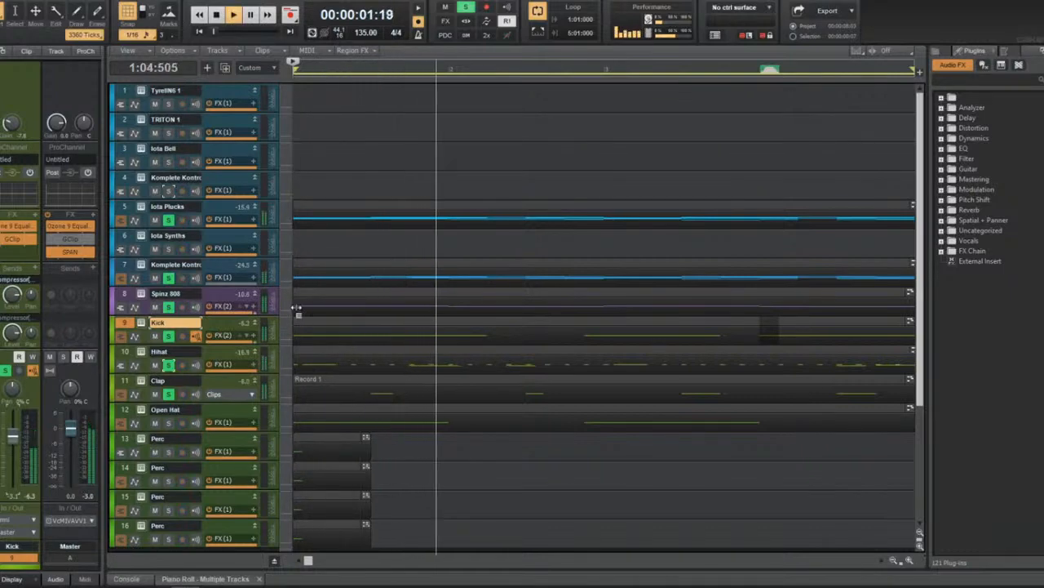
pyautogui.scroll(-2, 373, 326)
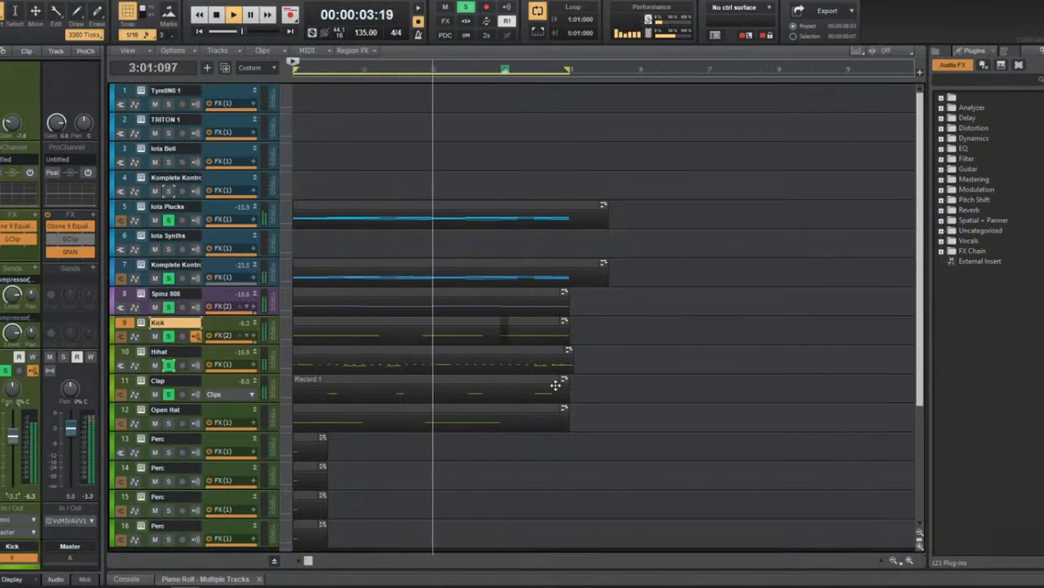
pyautogui.hotkey('ctrl', 'a')
pyautogui.doubleClick(158, 381)
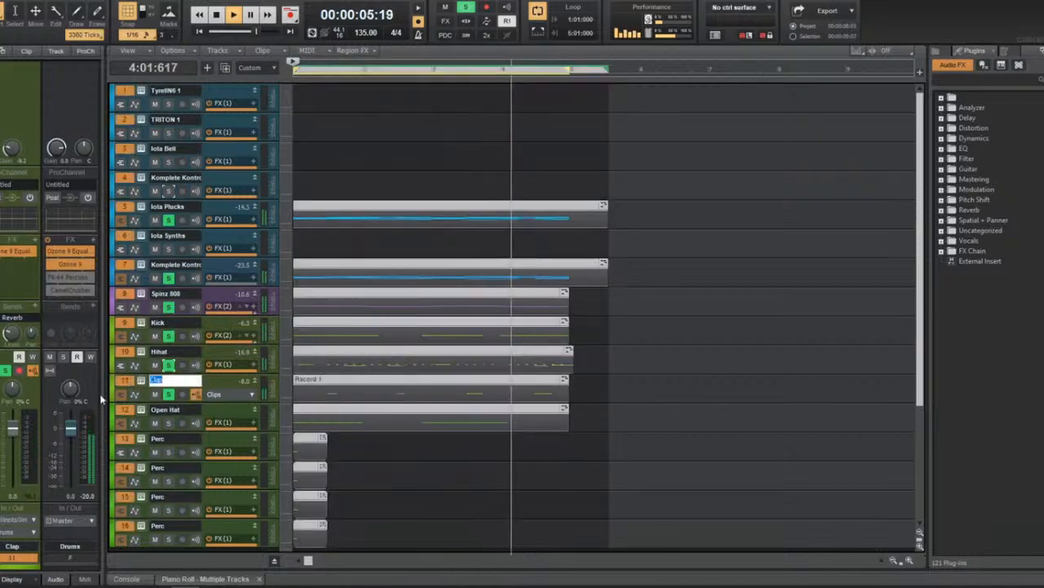
pyautogui.click(114, 393)
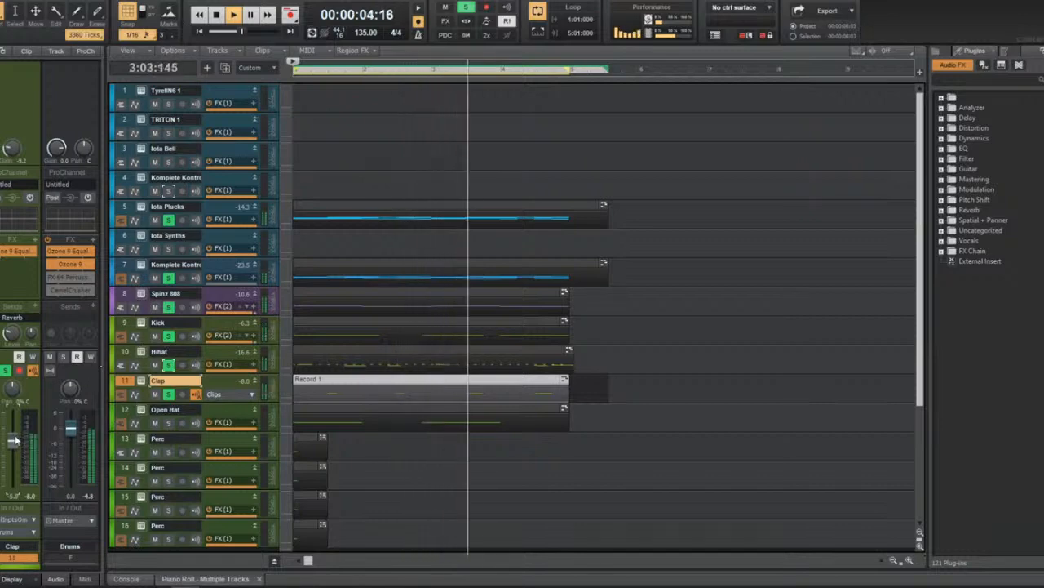
# Solo the Open Hat and track 13 Perc tracks alongside the other drums.
pyautogui.click(169, 422)
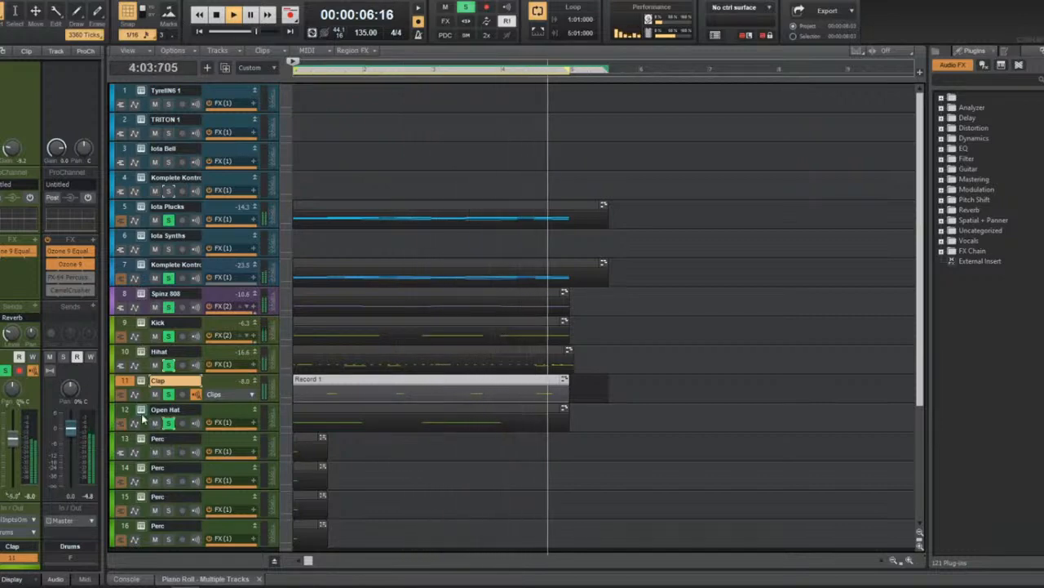
pyautogui.click(131, 411)
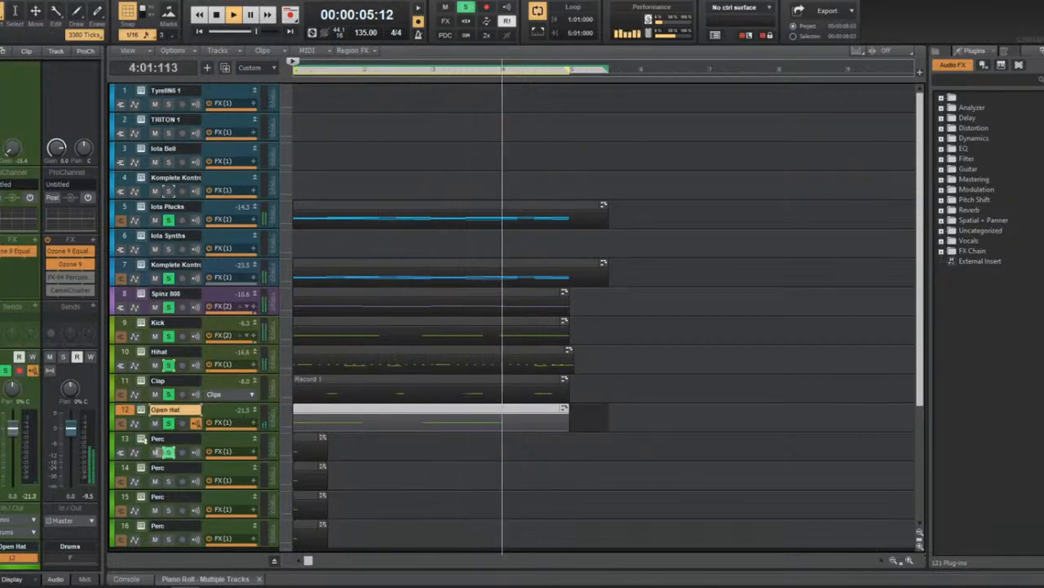
pyautogui.click(196, 451)
# Browse the sample files in track 13's Komplete Kontrol to the Percs folder and stop playback.
pyautogui.click(369, 191)
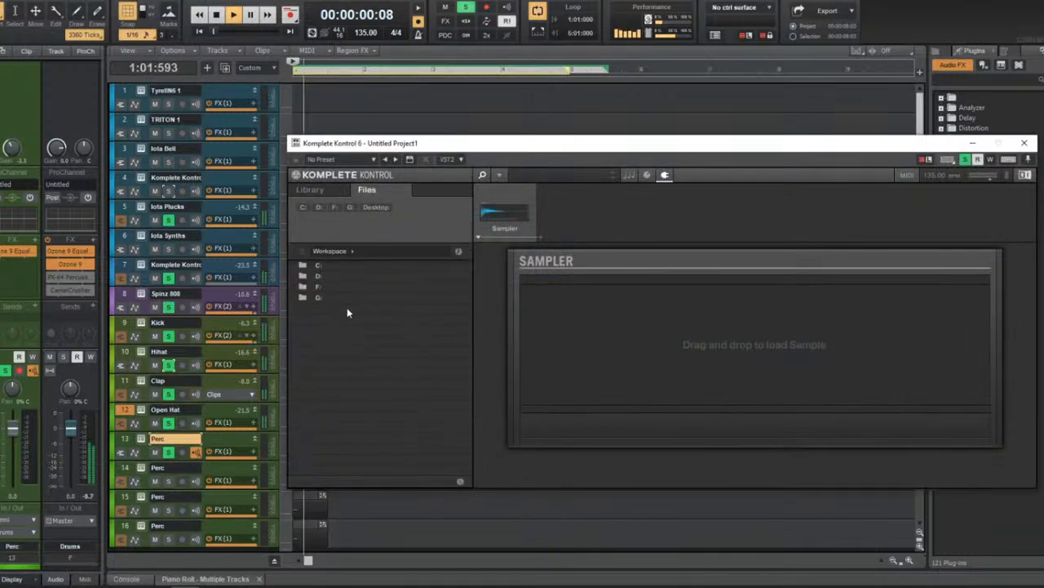
pyautogui.doubleClick(380, 380)
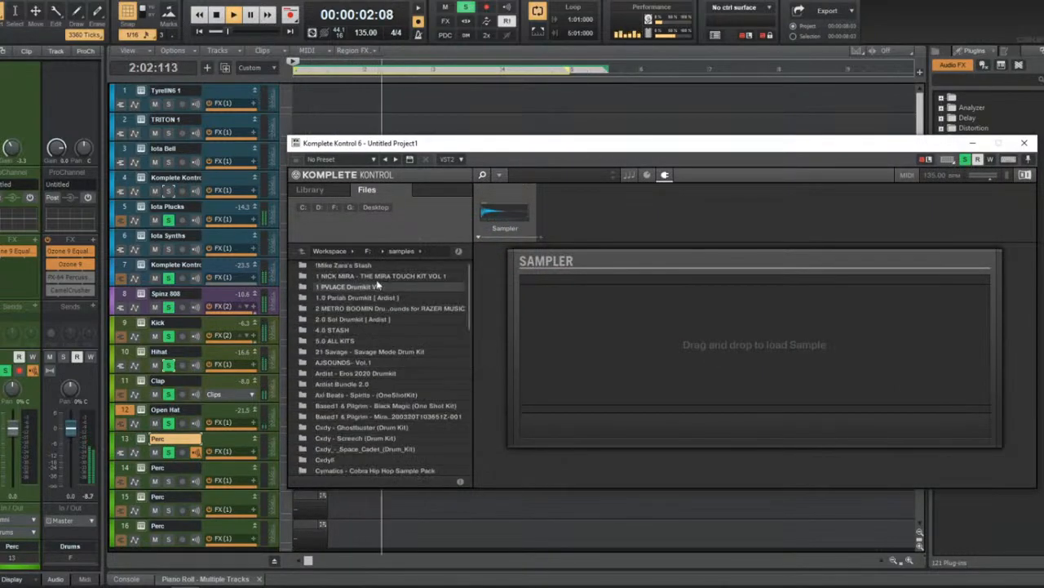
pyautogui.doubleClick(398, 269)
pyautogui.press('space')
pyautogui.doubleClick(335, 340)
pyautogui.click(352, 384)
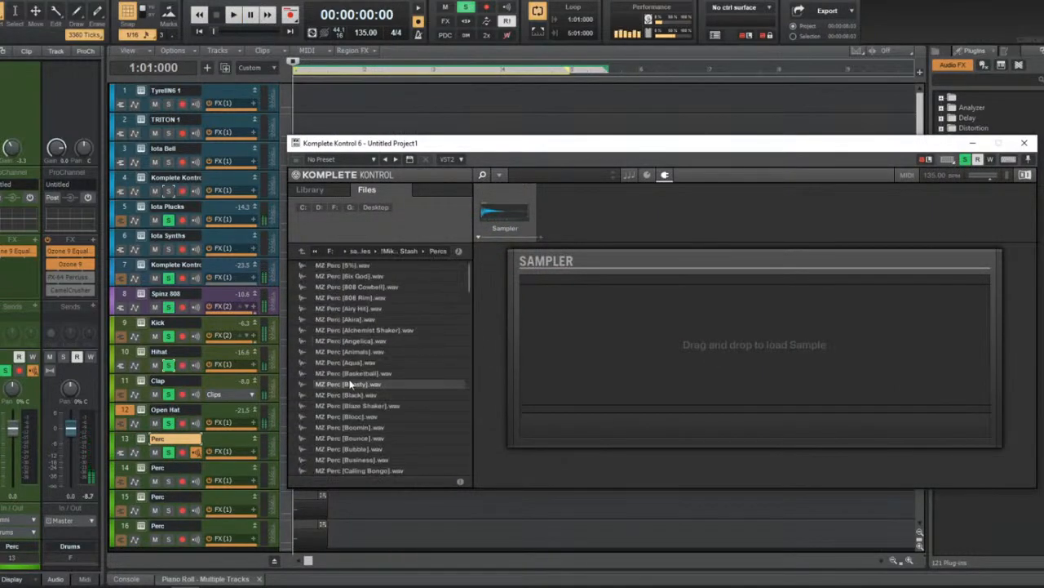
# Audition the Coin Shaker, Drip Tom, Ethnic Rim, Exotic and Filler percussion samples in the track 13 sampler.
pyautogui.scroll(-3, 379, 423)
pyautogui.click(380, 424)
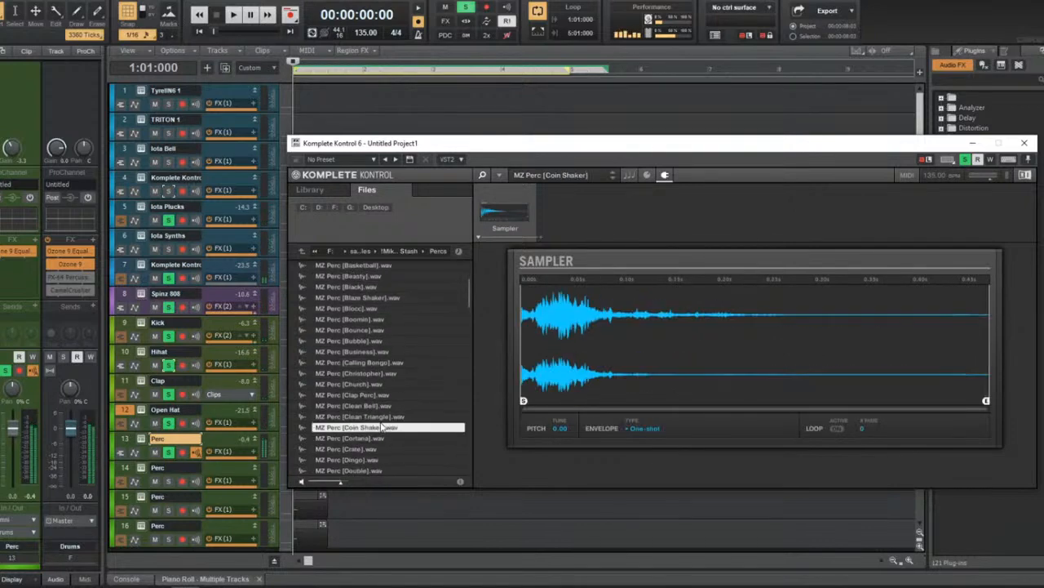
pyautogui.scroll(-3, 380, 449)
pyautogui.click(379, 449)
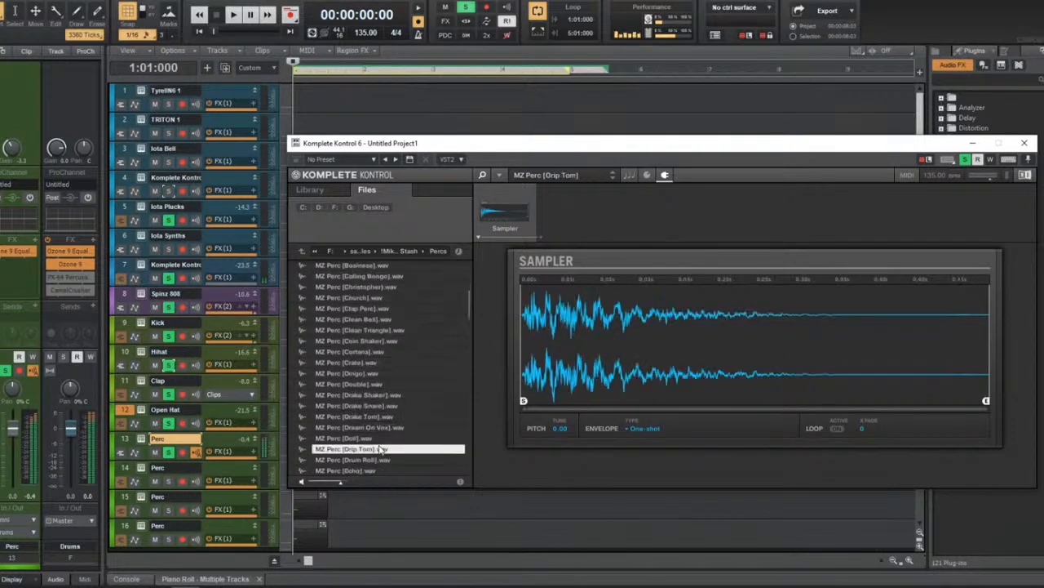
pyautogui.scroll(-3, 387, 422)
pyautogui.click(386, 417)
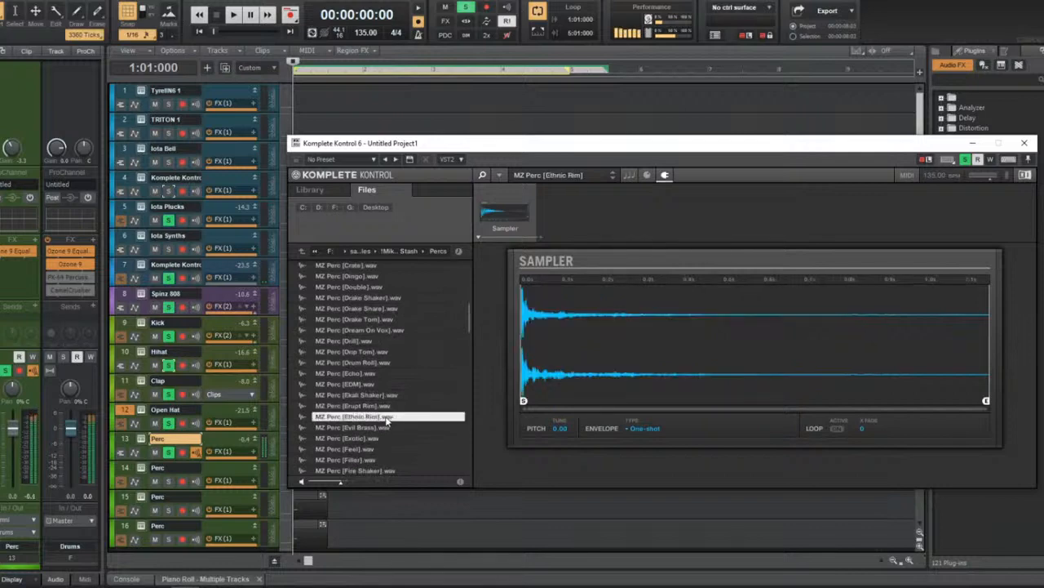
pyautogui.click(389, 438)
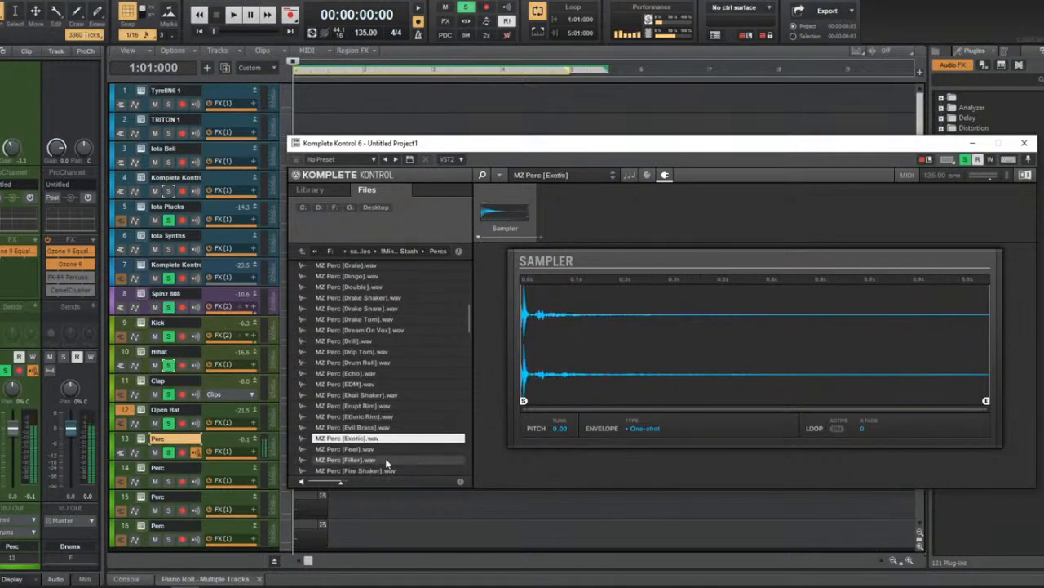
pyautogui.click(386, 461)
# Load the MZ Perc [Gritty] sample on the track 13 Perc, restart playback and close the sampler.
pyautogui.scroll(-2, 388, 455)
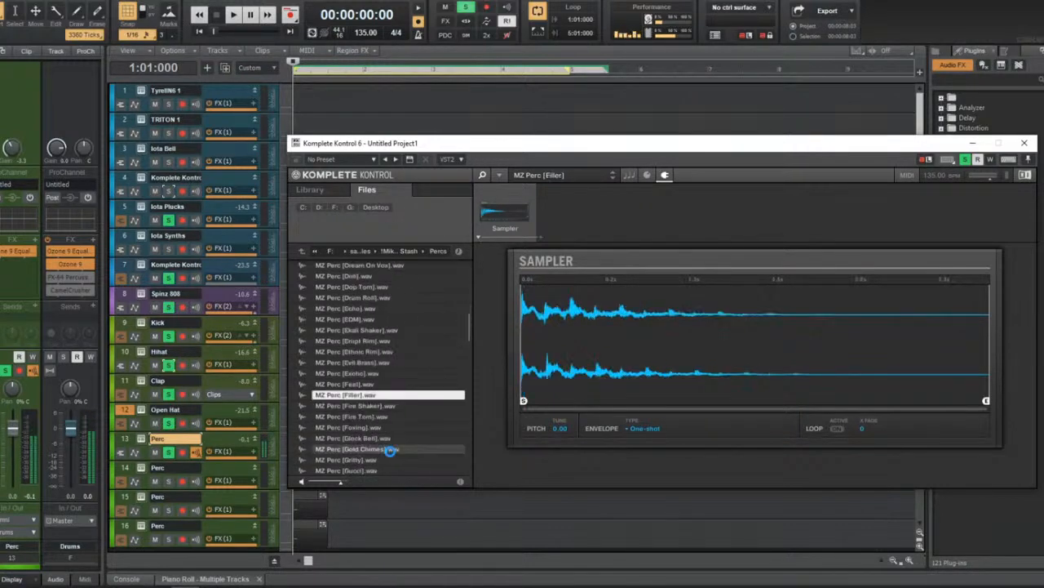
pyautogui.scroll(-1, 392, 450)
pyautogui.click(392, 448)
pyautogui.click(400, 427)
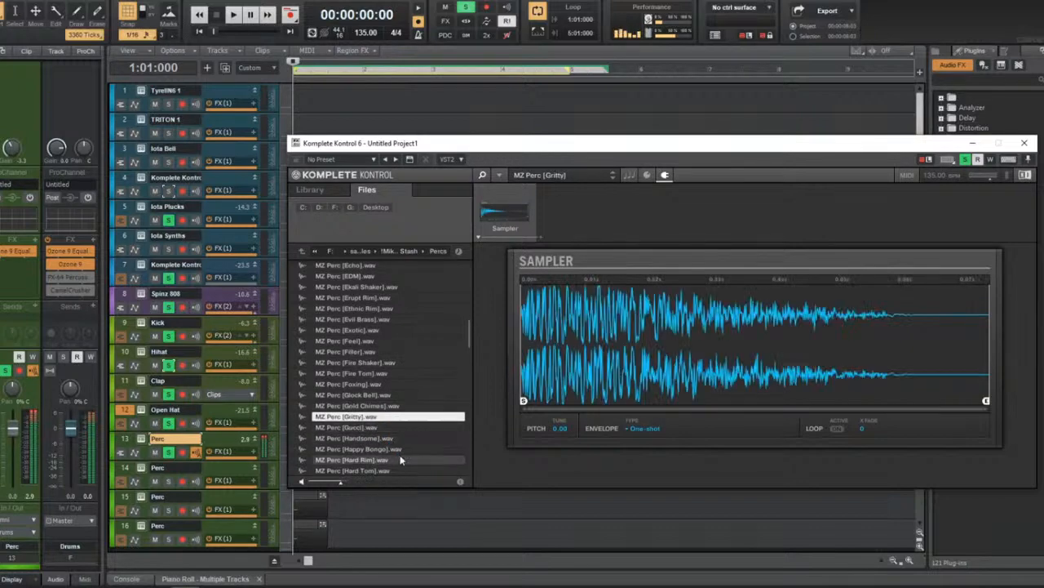
pyautogui.scroll(-3, 408, 449)
pyautogui.press('space')
pyautogui.click(1025, 143)
# With the Move tool, place track 13 Perc clips near the ends of bars 1 and 4 and one in bar 3.
pyautogui.middleClick(381, 388)
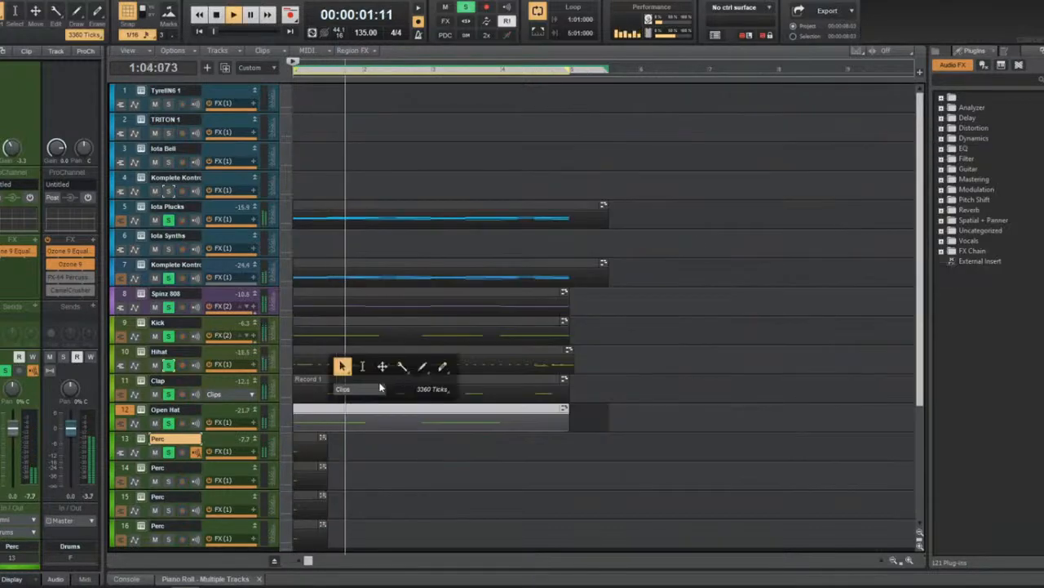
pyautogui.click(383, 367)
pyautogui.moveTo(313, 442); pyautogui.dragTo(565, 438)
pyautogui.click(367, 441)
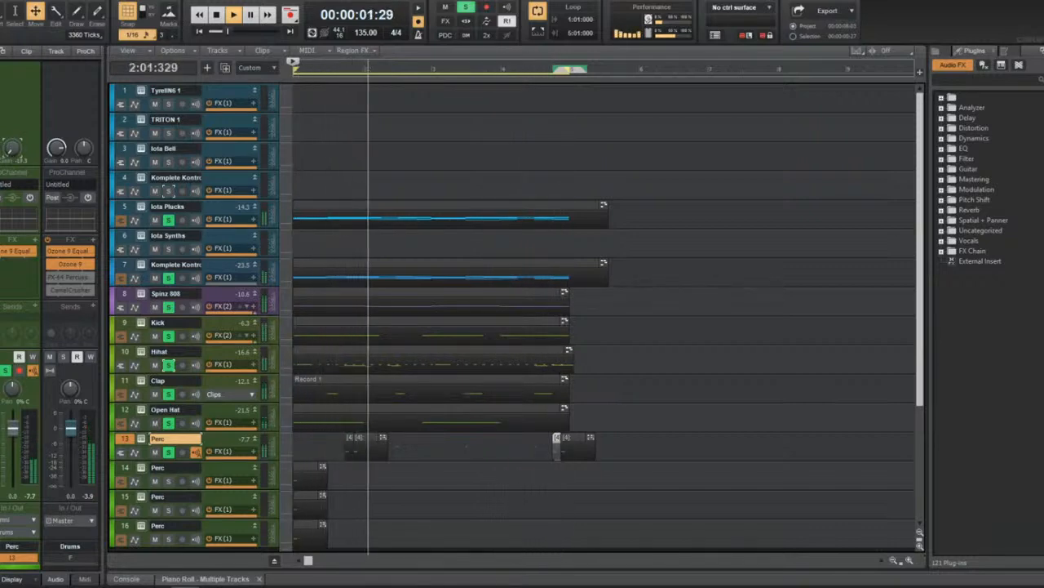
pyautogui.moveTo(363, 435); pyautogui.dragTo(470, 438)
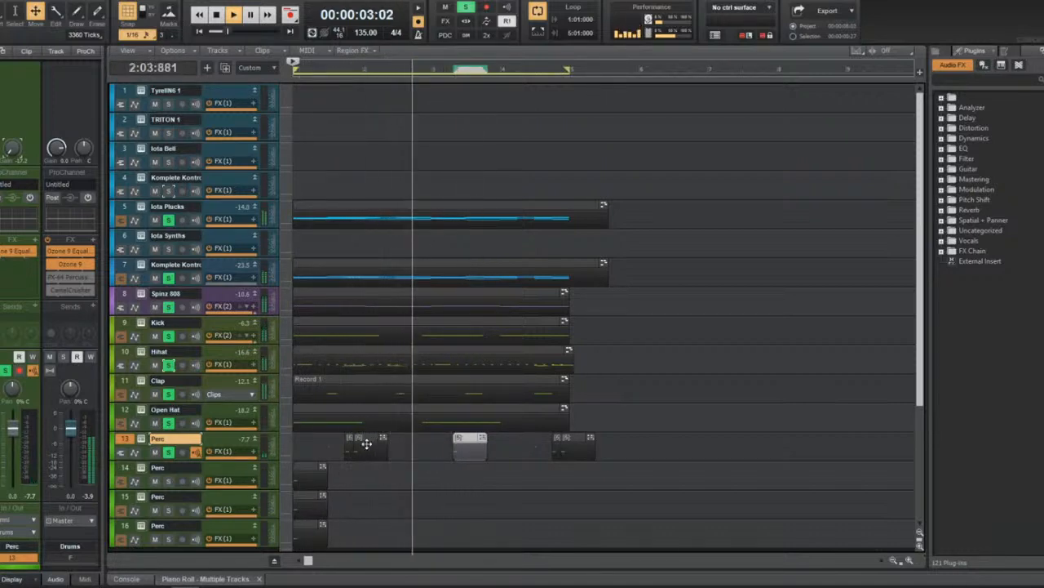
# Replace the track 13 Perc sound with MZ Rim [Block] from the Rimshots folder and close the sampler.
pyautogui.click(140, 440)
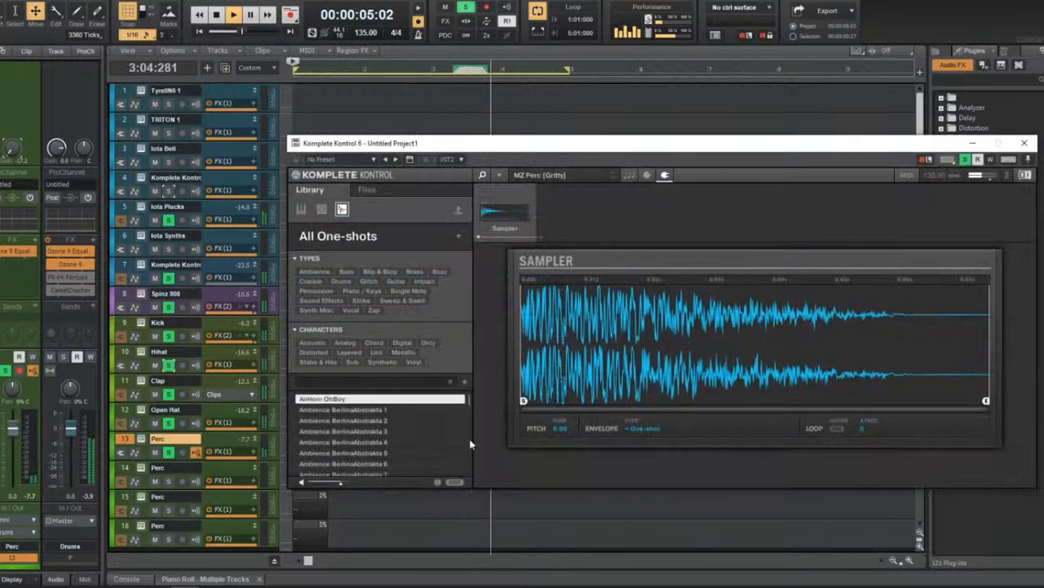
pyautogui.moveTo(458, 153); pyautogui.dragTo(449, 109)
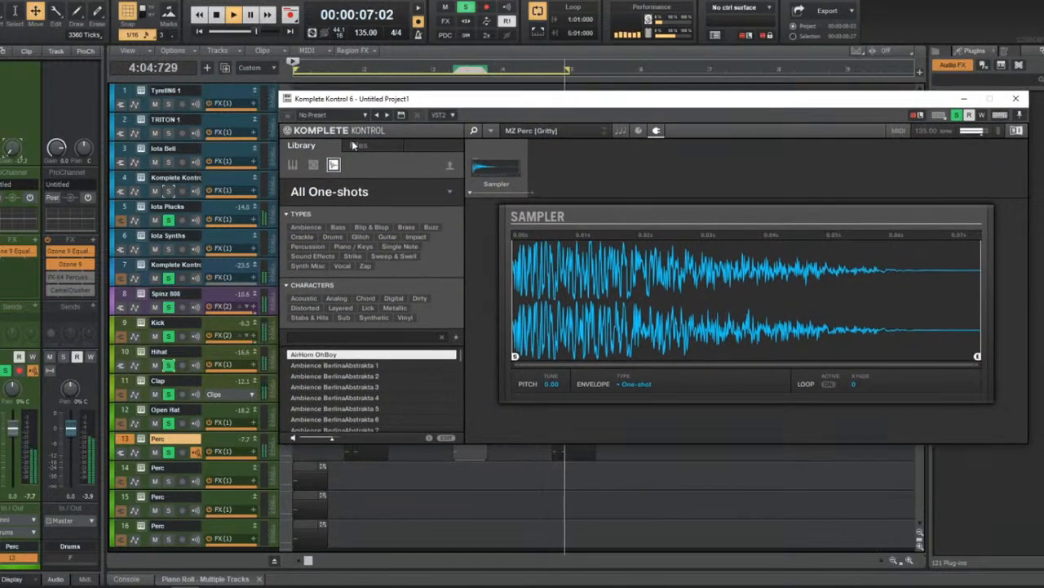
pyautogui.click(355, 144)
pyautogui.doubleClick(332, 307)
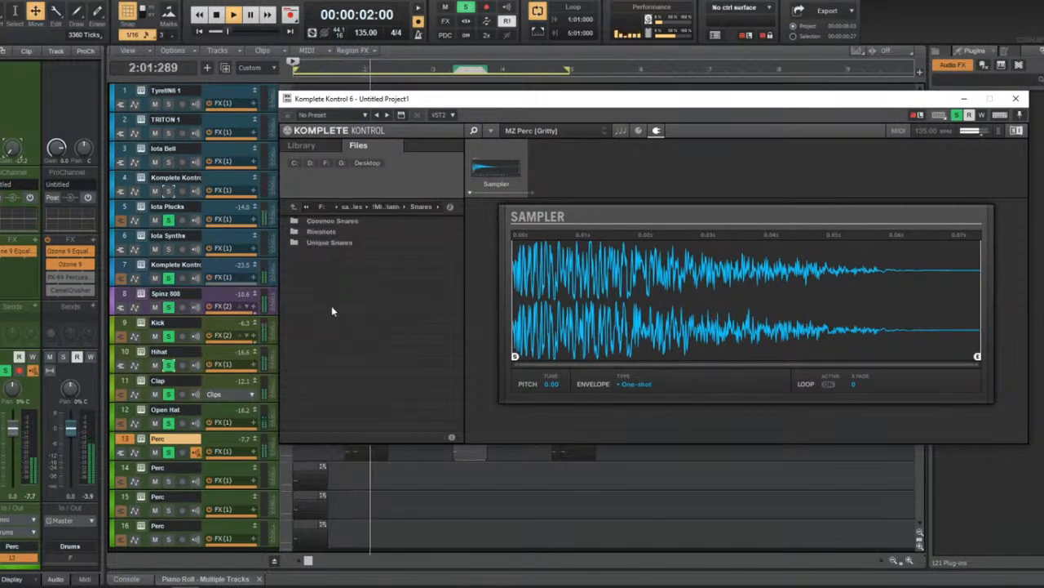
pyautogui.doubleClick(332, 233)
pyautogui.doubleClick(333, 234)
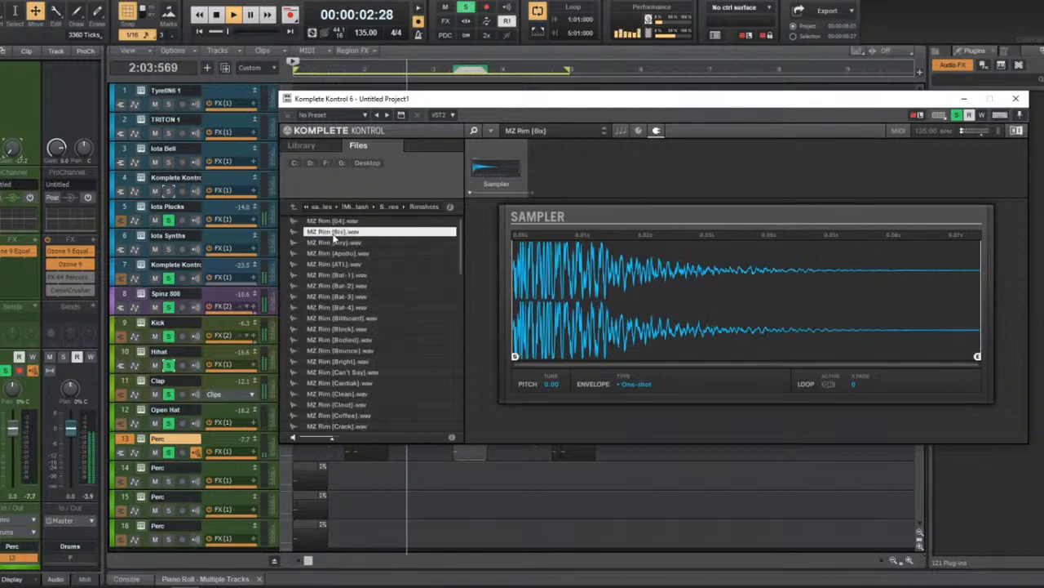
pyautogui.doubleClick(398, 328)
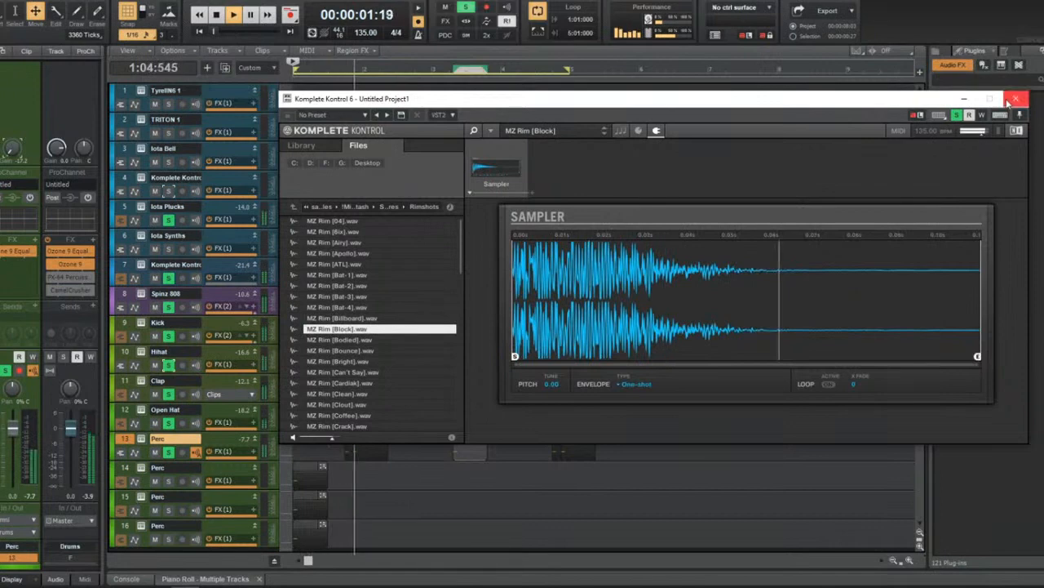
pyautogui.click(1011, 99)
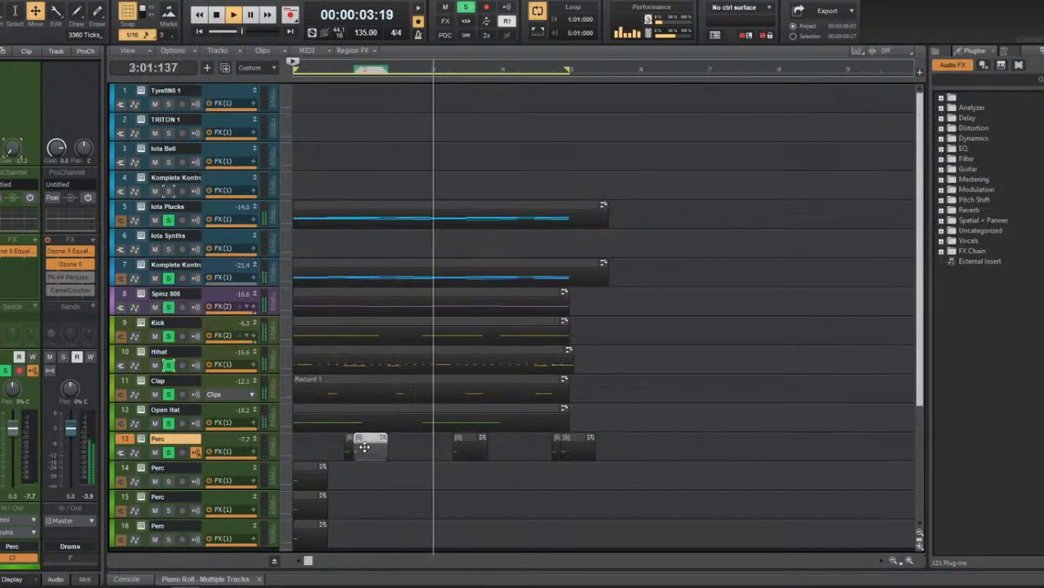
# Place the bar 3 Perc clip slightly later, combine all track 13 Perc clips into one and stop playback.
pyautogui.moveTo(365, 447); pyautogui.dragTo(476, 446)
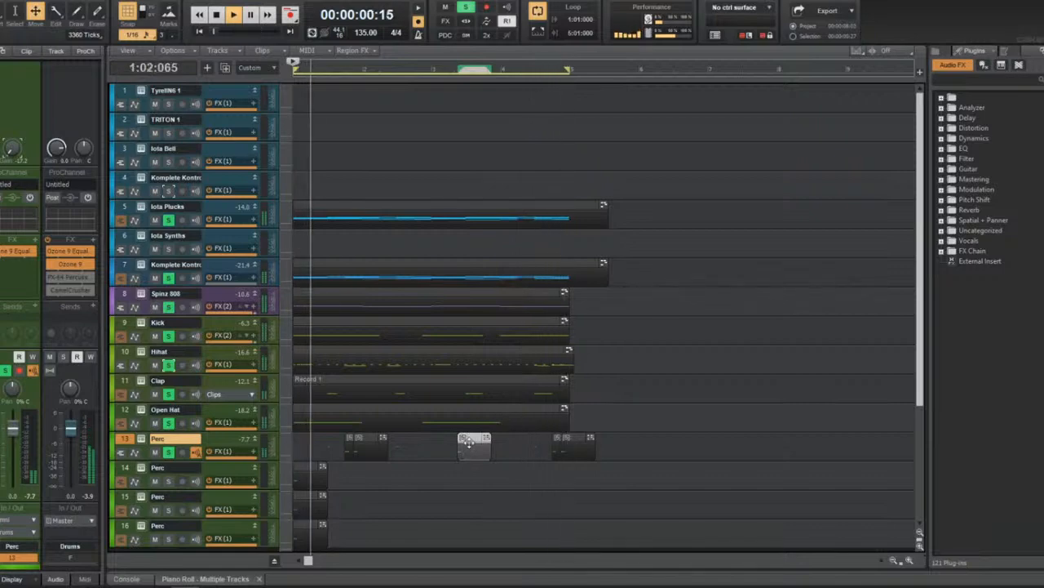
pyautogui.middleClick(575, 452)
pyautogui.click(518, 436)
pyautogui.moveTo(642, 449); pyautogui.dragTo(159, 429)
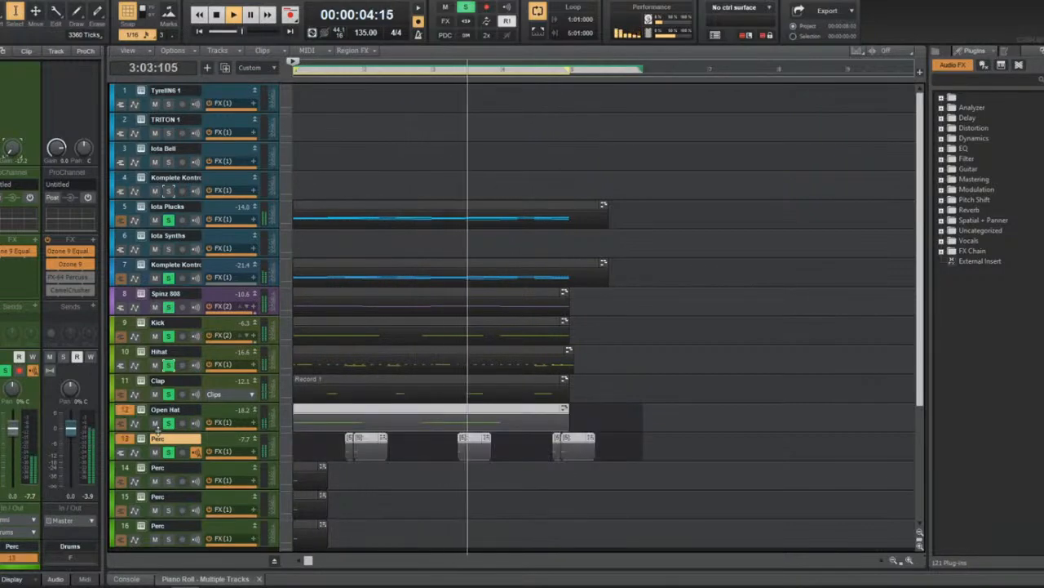
pyautogui.press('space')
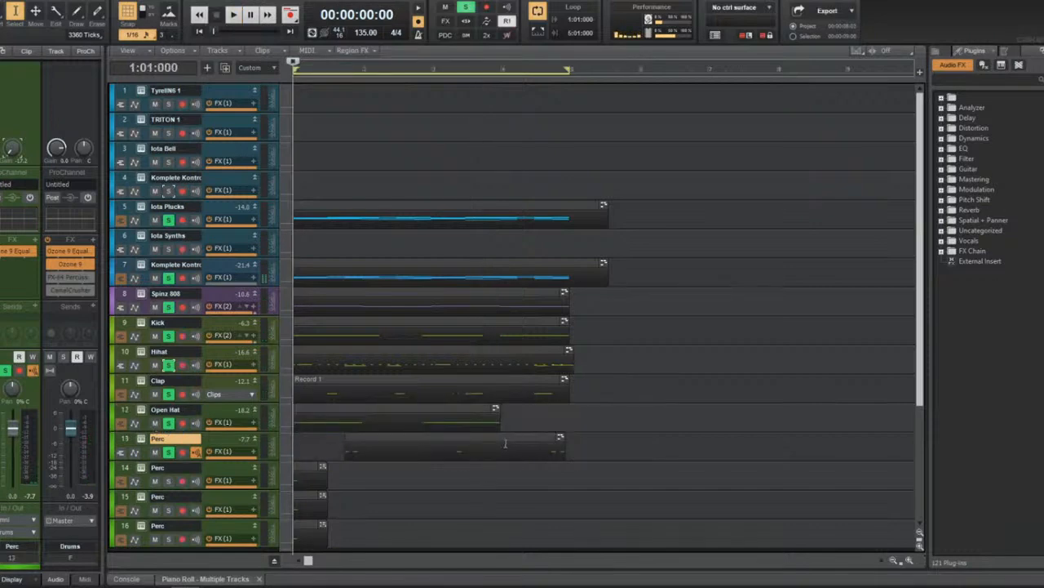
# Add a long B4 note near the end of bar 1 in the track 13 Perc clip and play the loop back.
pyautogui.middleClick(505, 443)
pyautogui.click(456, 436)
pyautogui.doubleClick(443, 439)
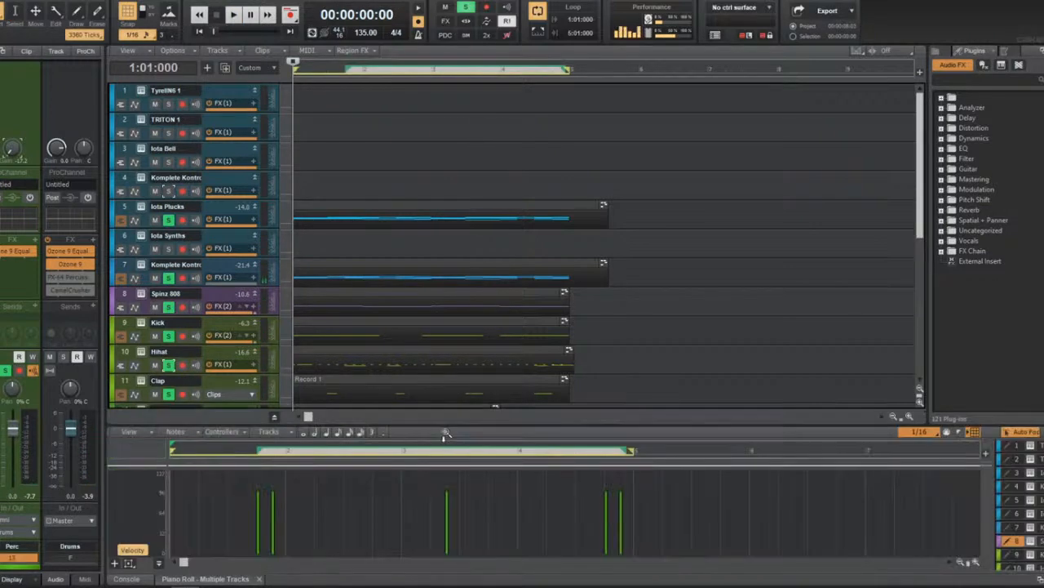
pyautogui.doubleClick(365, 405)
pyautogui.click(266, 269)
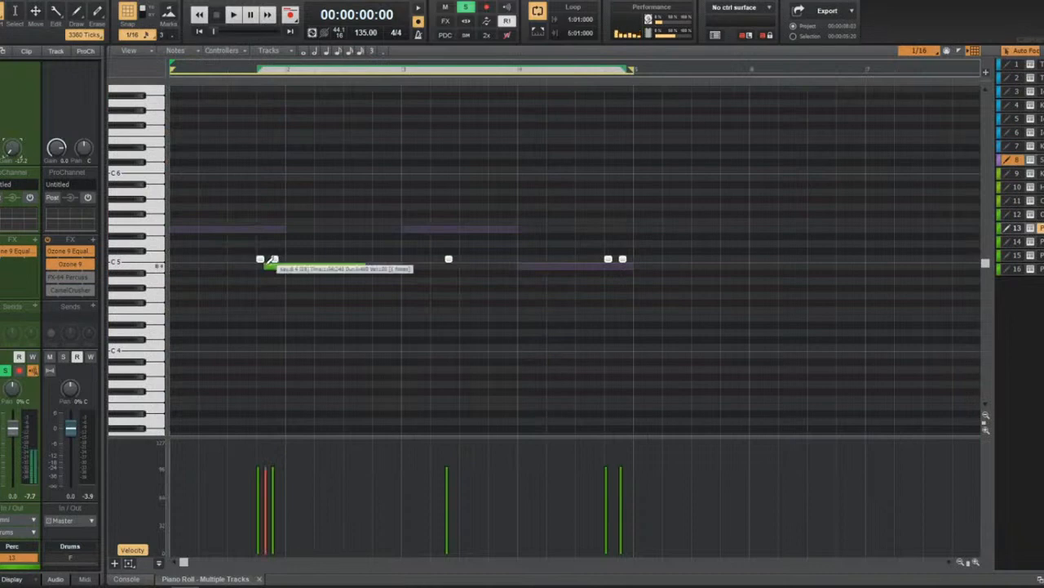
pyautogui.click(1015, 229)
pyautogui.click(157, 269)
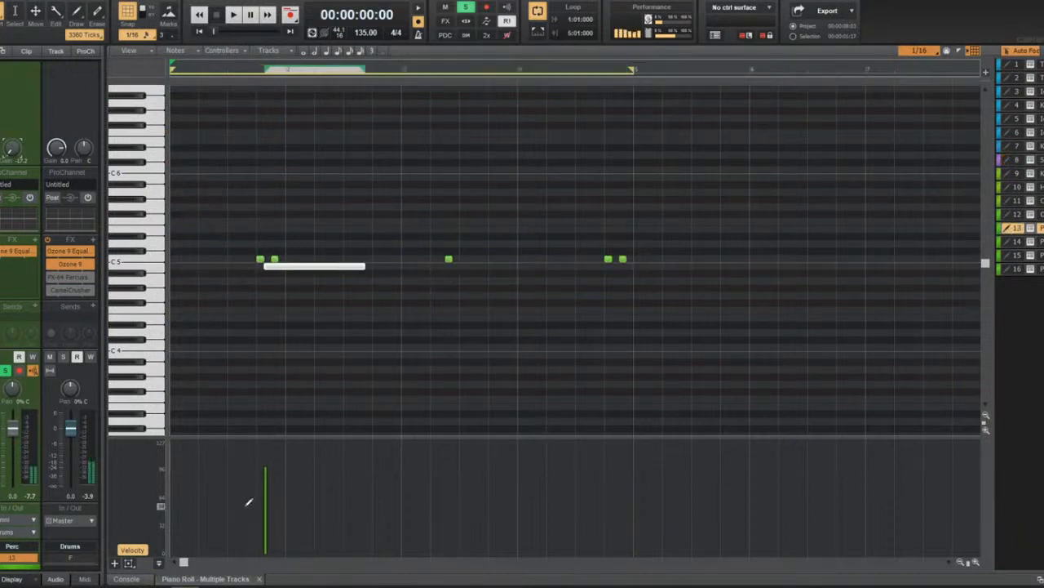
pyautogui.press('space')
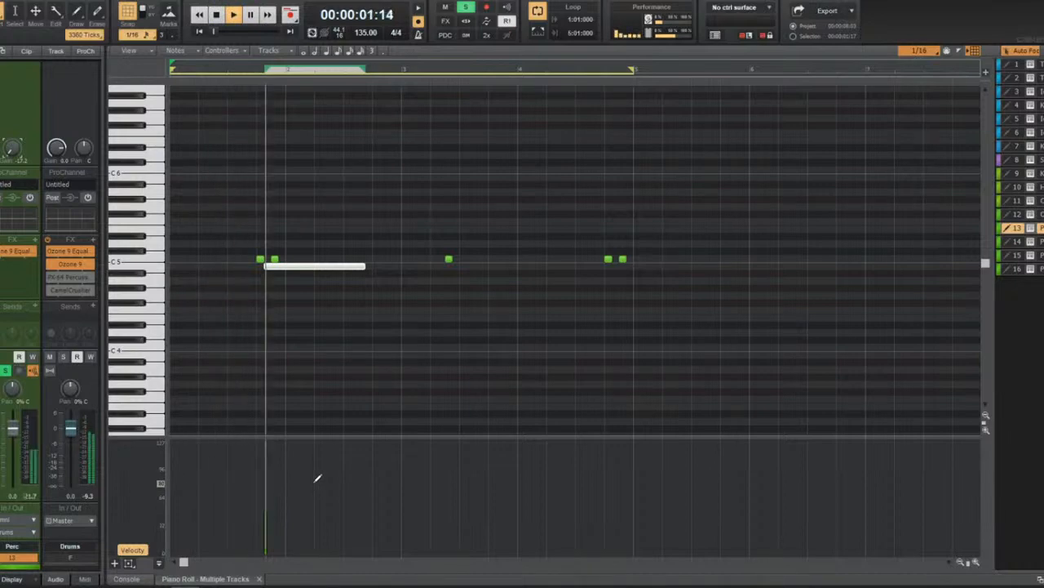
pyautogui.press('space')
pyautogui.press('space')
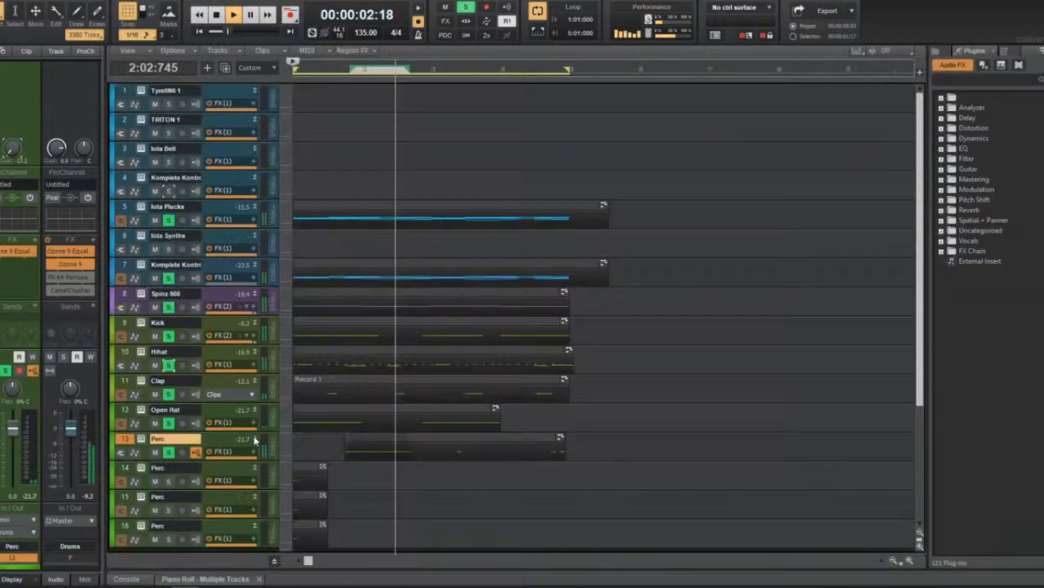
pyautogui.press('space')
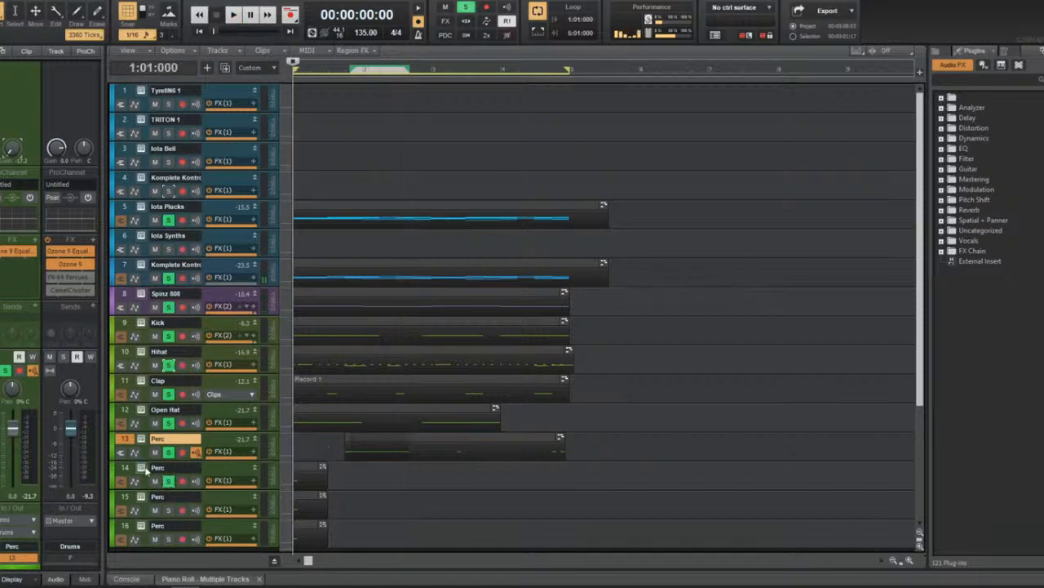
# Load the MZ Perc [808 Cowbell] sample from the Percs folder on the track 14 Perc and start playback.
pyautogui.click(142, 467)
pyautogui.click(359, 146)
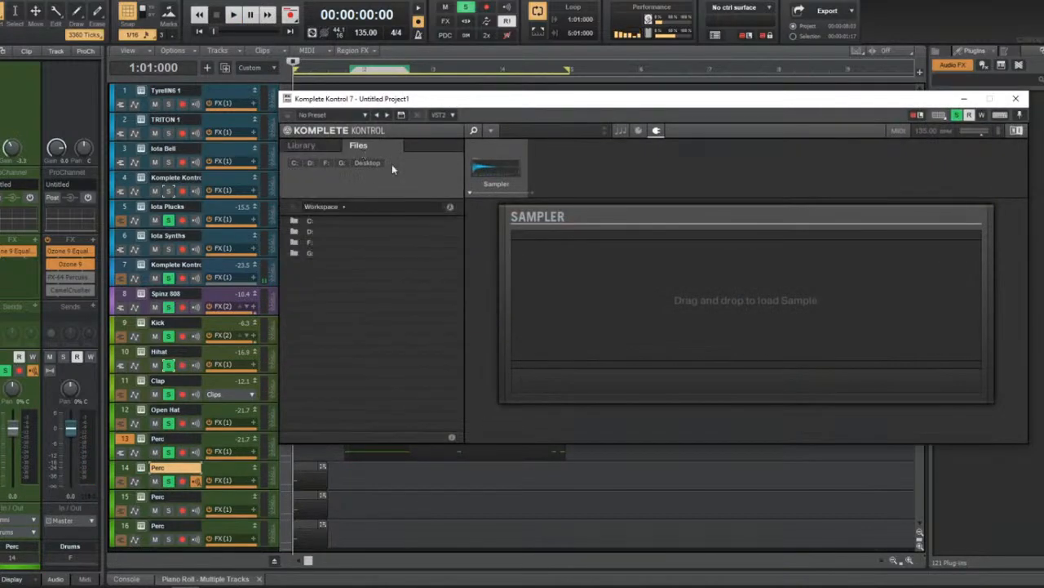
pyautogui.click(344, 253)
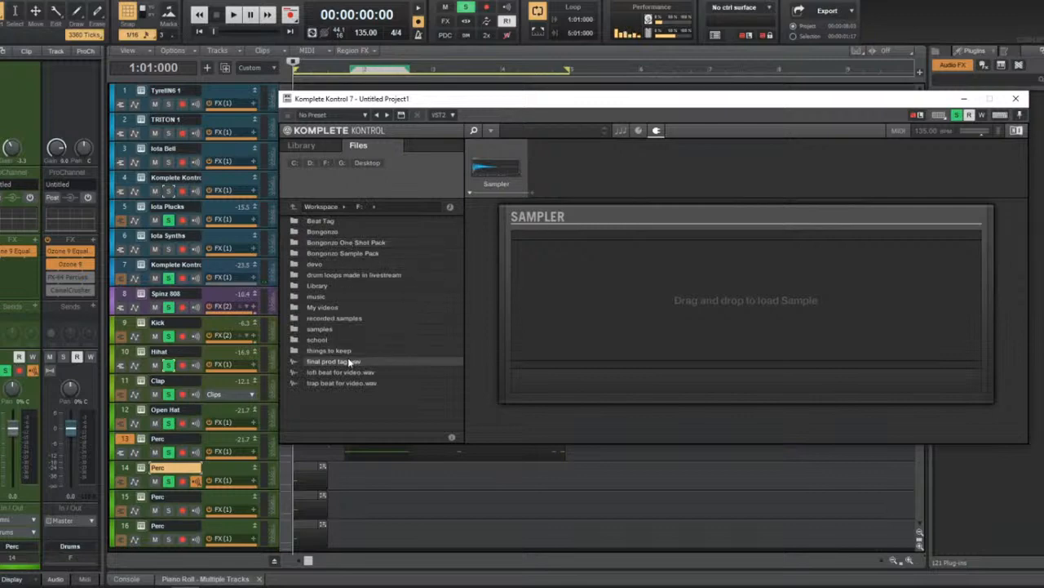
pyautogui.click(350, 329)
pyautogui.click(359, 216)
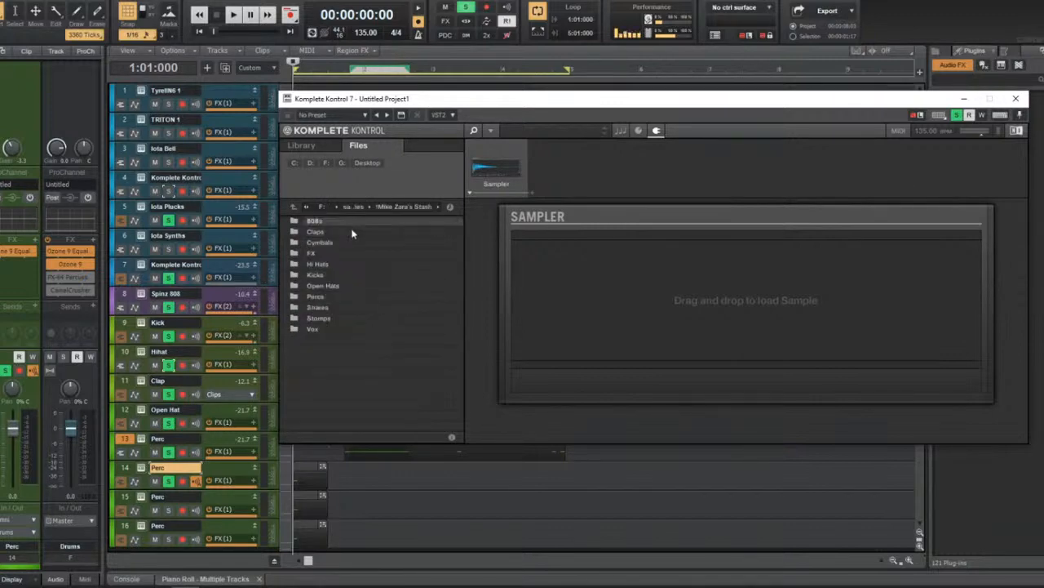
pyautogui.click(326, 300)
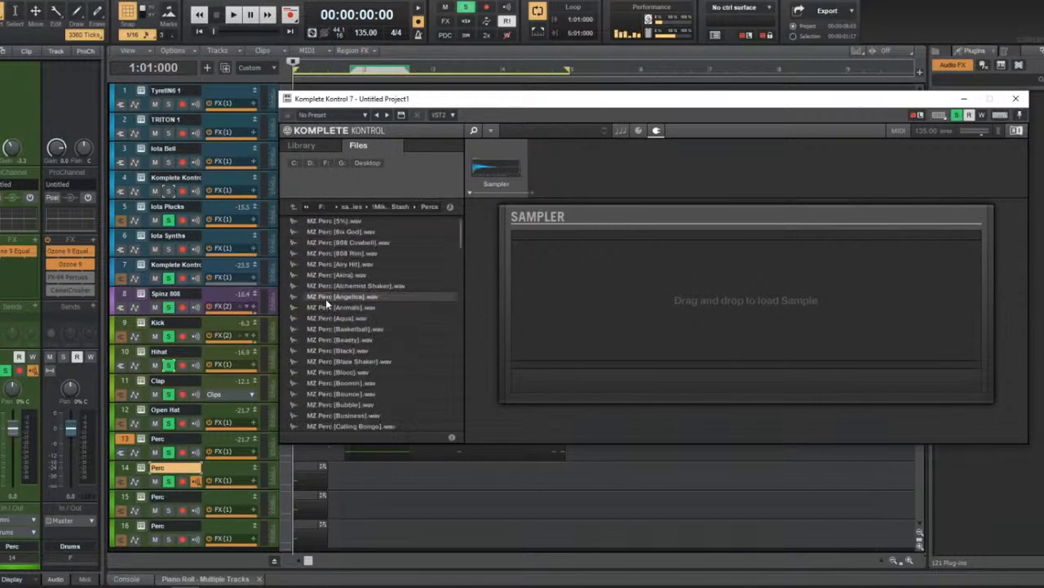
pyautogui.click(325, 298)
pyautogui.click(351, 242)
pyautogui.press('space')
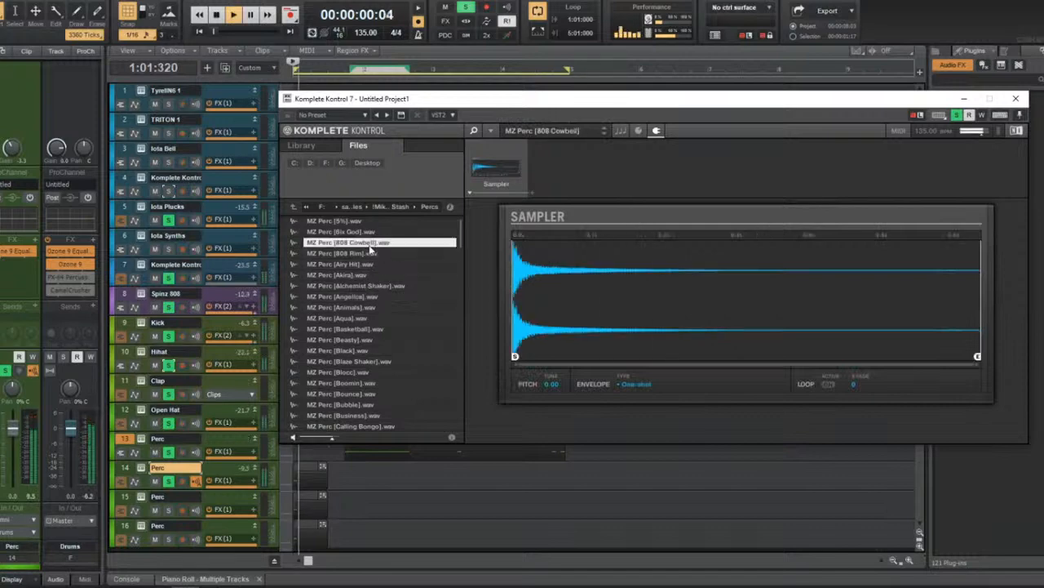
# Close the sampler, shift the track 14 Perc clip slightly later in bar 1 and place two overlapping copies in bar 4.
pyautogui.moveTo(303, 467); pyautogui.dragTo(326, 470)
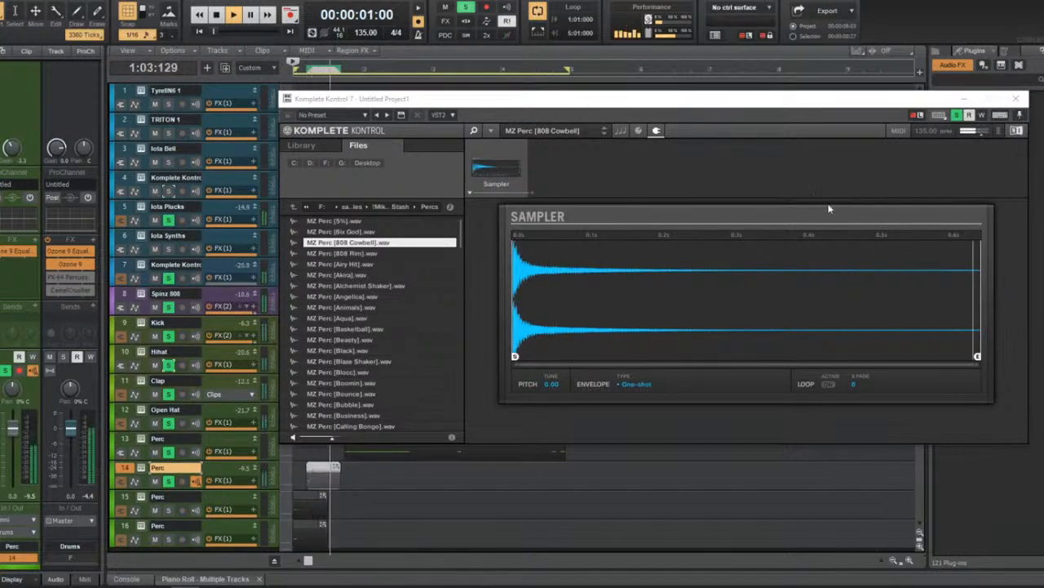
pyautogui.press('space')
pyautogui.click(1016, 98)
pyautogui.press('space')
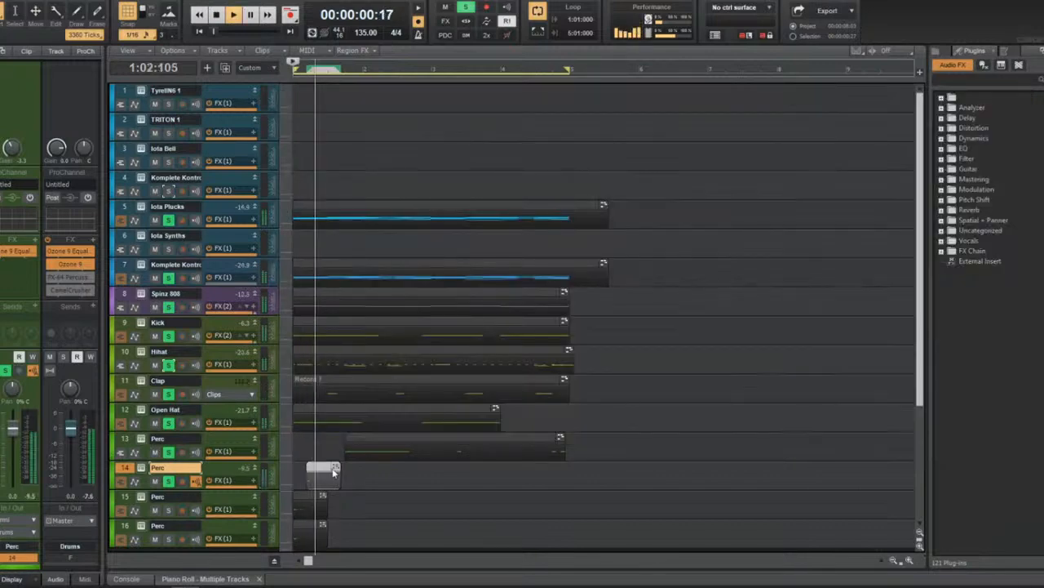
pyautogui.press('space')
pyautogui.press('space')
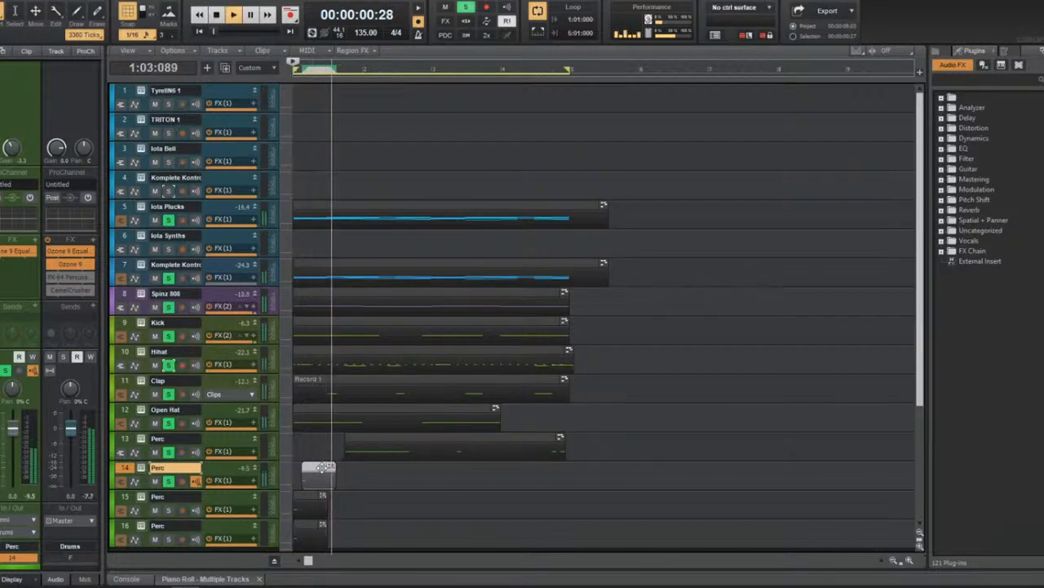
pyautogui.moveTo(322, 466); pyautogui.dragTo(530, 477)
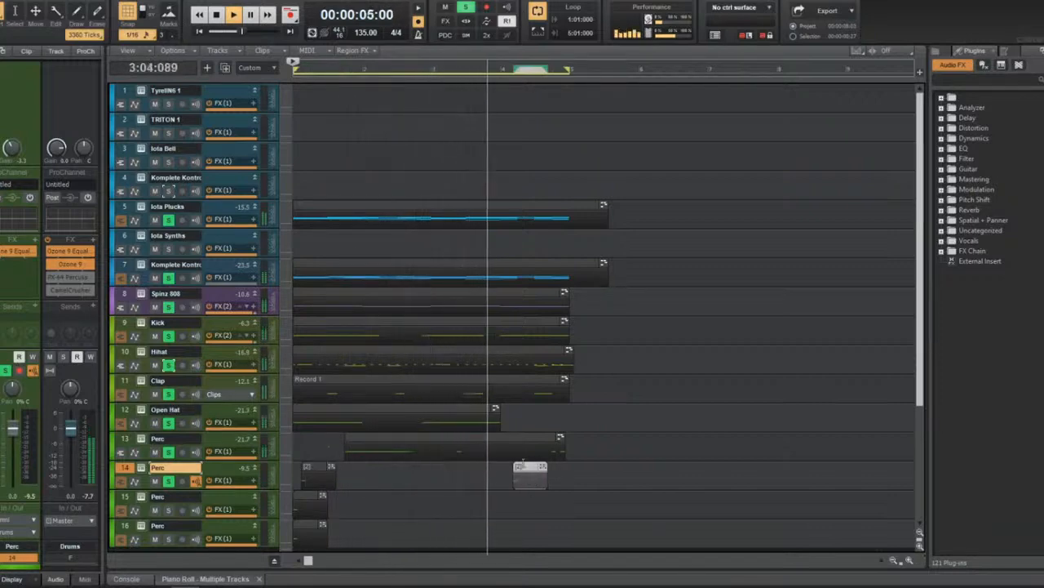
pyautogui.moveTo(520, 466); pyautogui.dragTo(536, 471)
# Open the track 15 Perc clip in the step sequencer, lower its row to note 58 and stop playback.
pyautogui.doubleClick(318, 470)
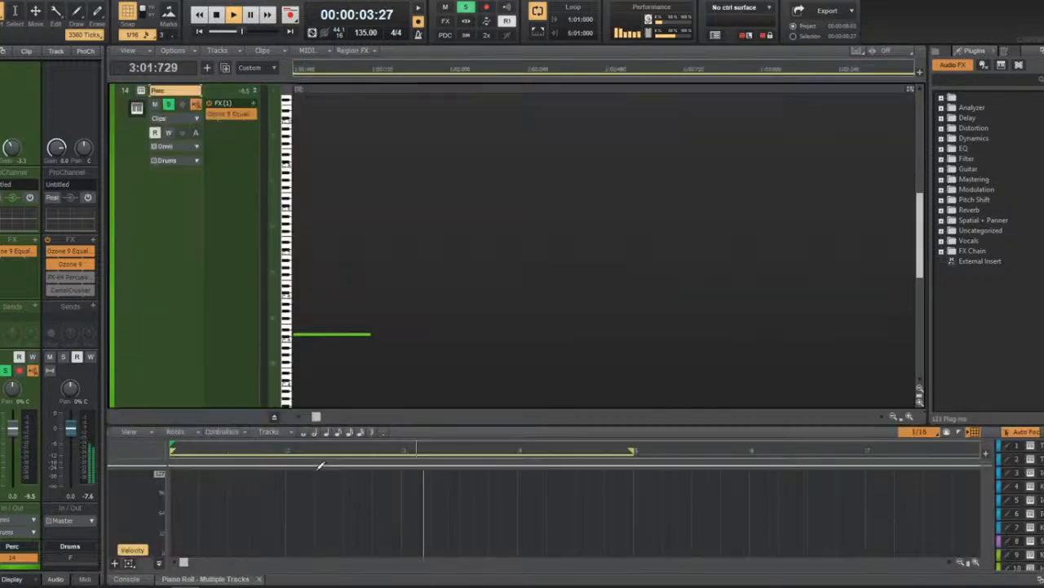
pyautogui.hotkey('shift', 'd')
pyautogui.hotkey('shift', 'd')
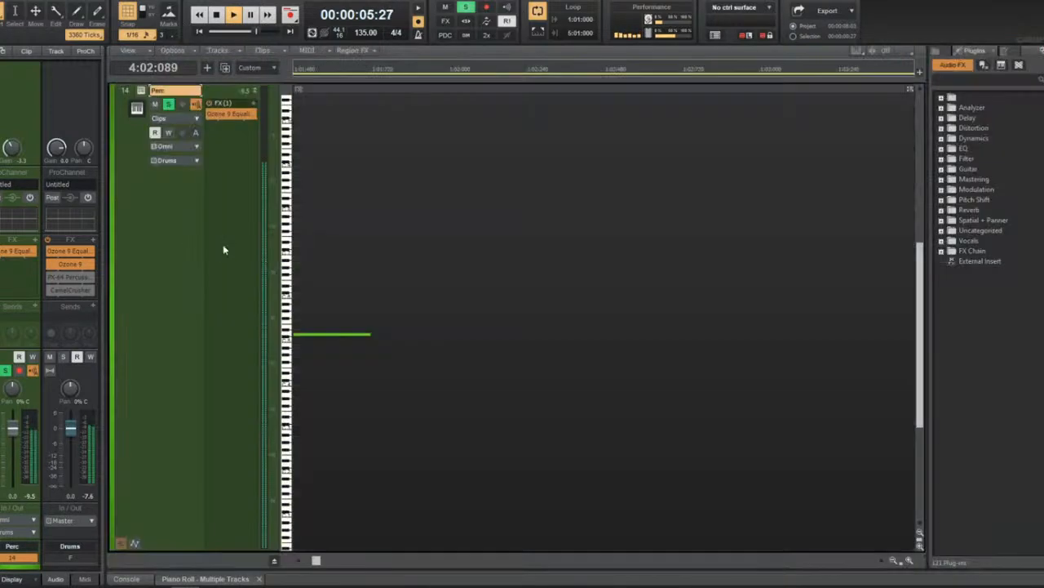
pyautogui.press('a')
pyautogui.doubleClick(333, 496)
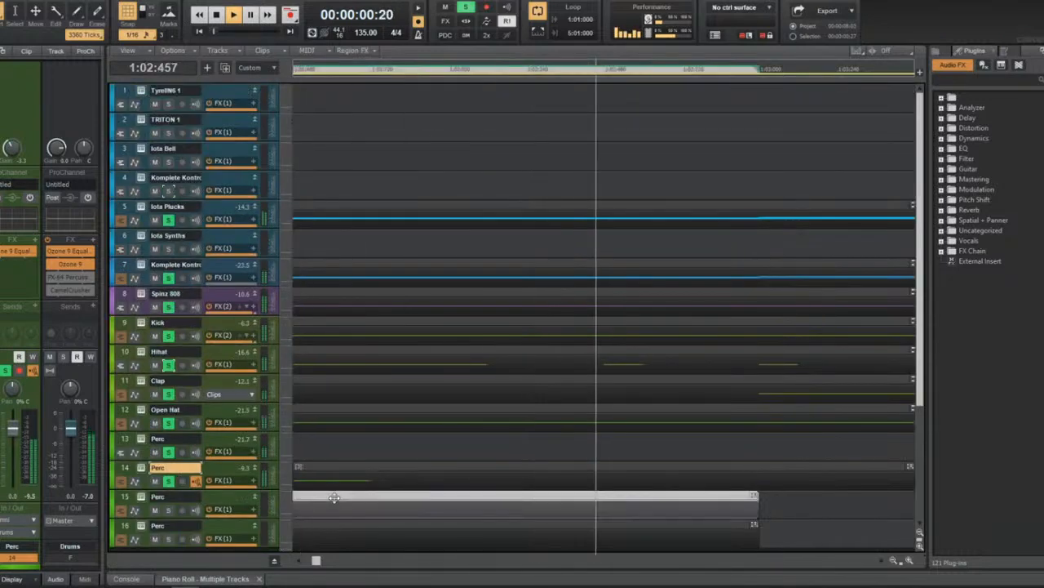
pyautogui.hotkey('shift', 'd')
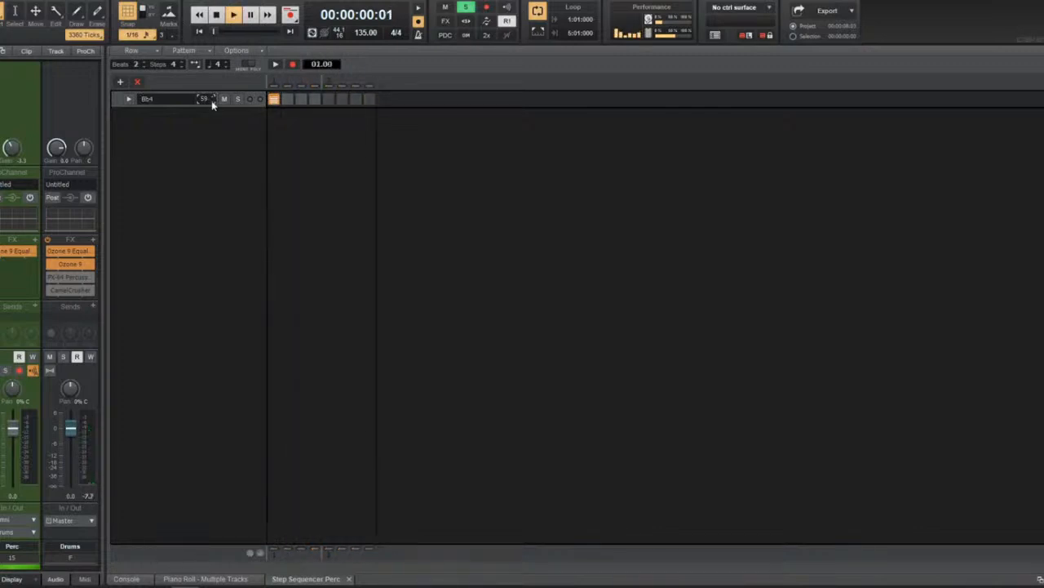
pyautogui.click(211, 101)
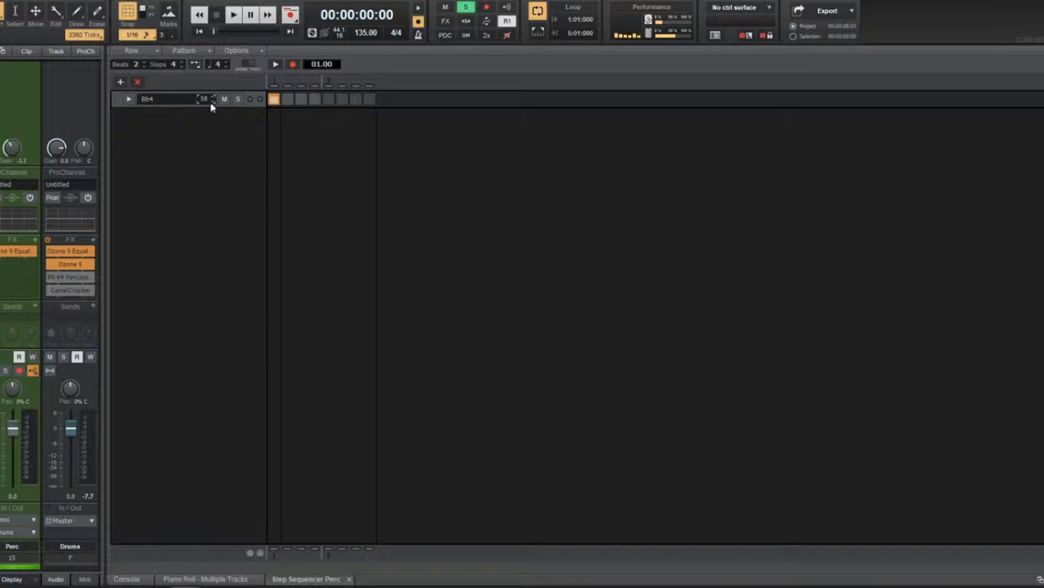
pyautogui.press('space')
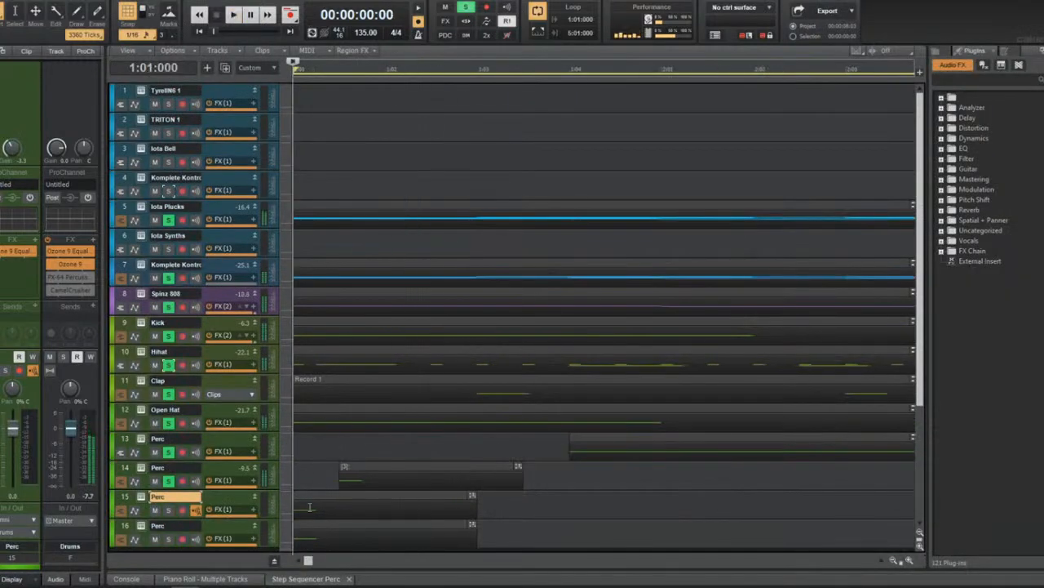
# Open the track 14 Perc clip in the step sequencer and lower its row to note 58 during playback.
pyautogui.click(351, 481)
pyautogui.doubleClick(376, 469)
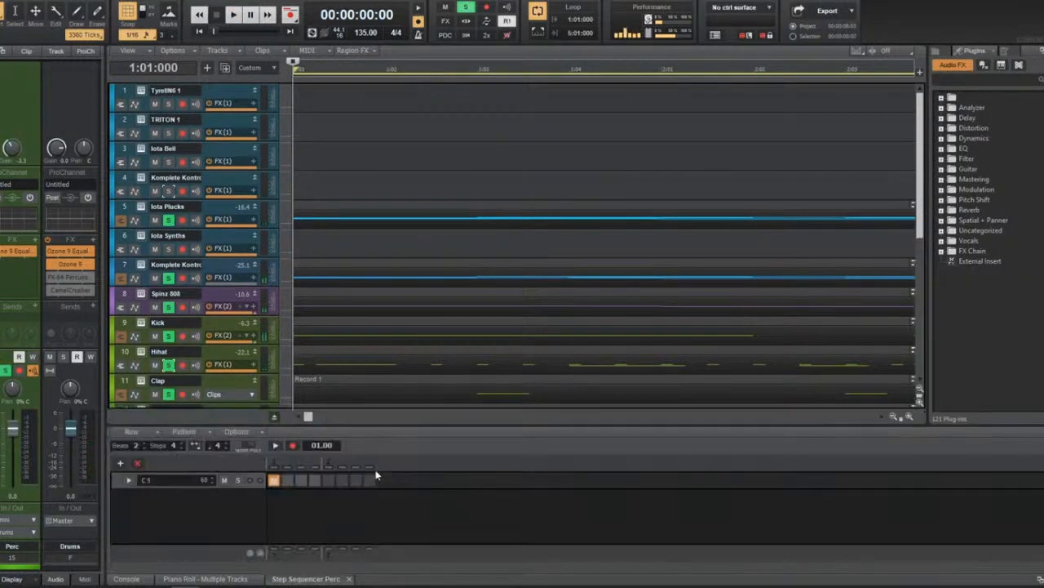
pyautogui.press('space')
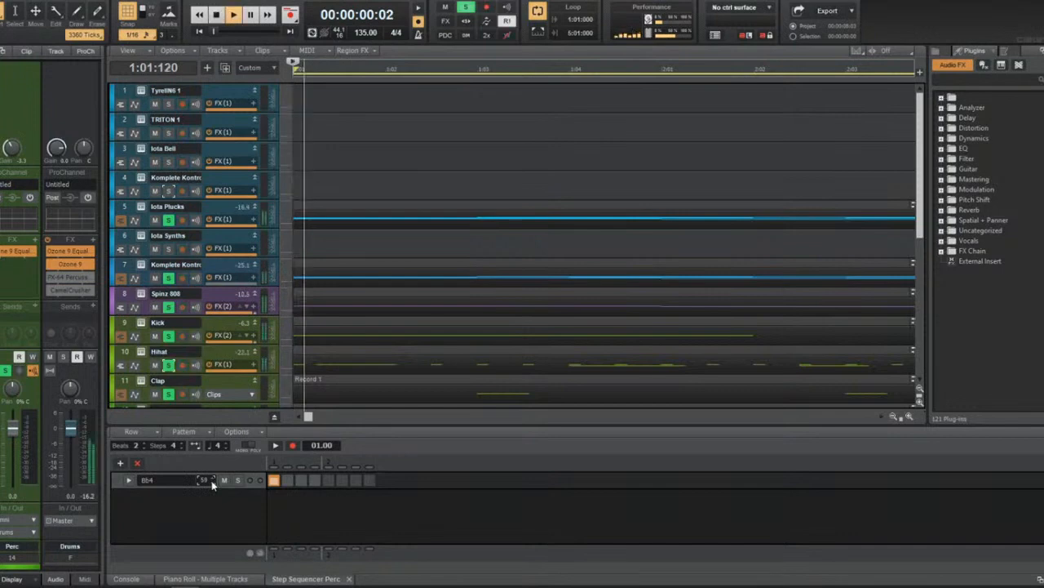
pyautogui.press('w')
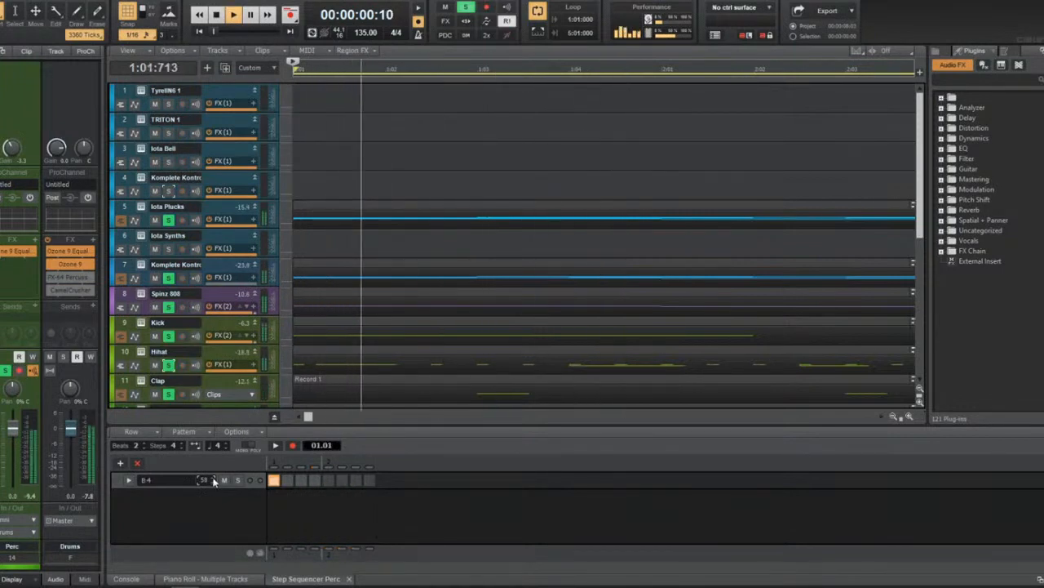
pyautogui.press('d')
pyautogui.scroll(-3, 354, 443)
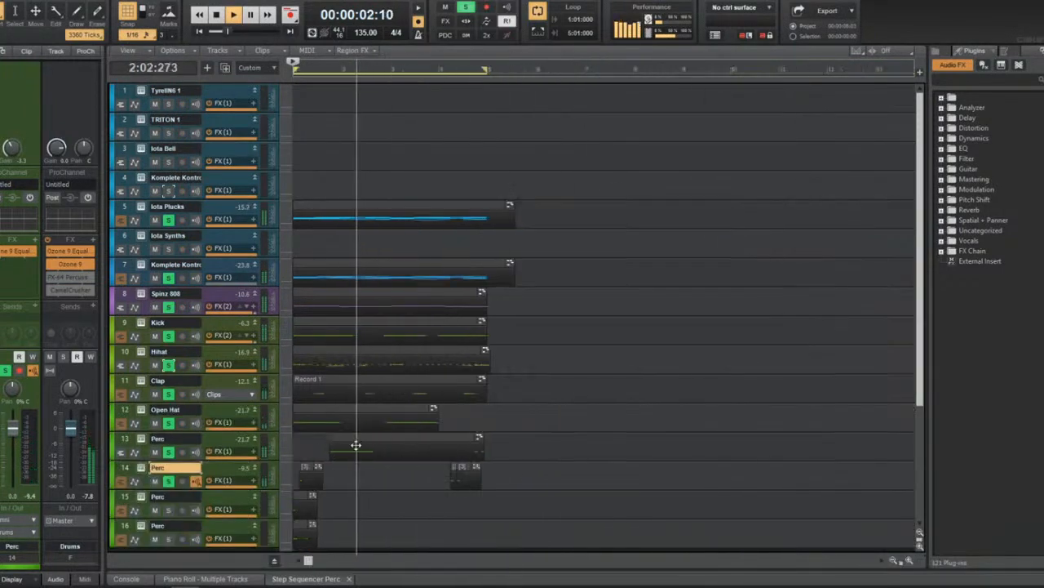
# Reopen the track 15 Perc clip in the step sequencer, edit its row's note number and return to the track view.
pyautogui.click(337, 449)
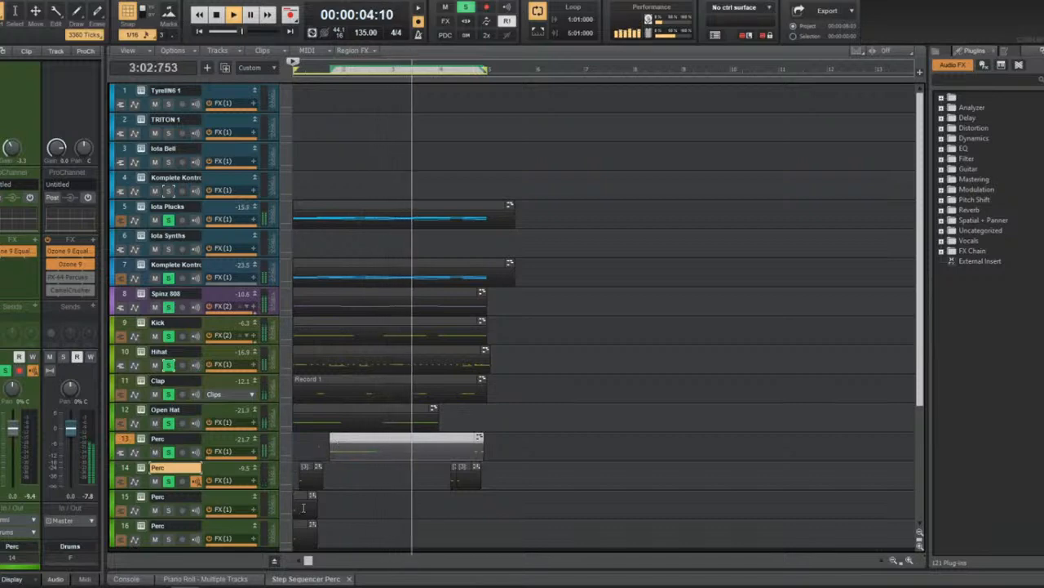
pyautogui.press('w')
pyautogui.press('d')
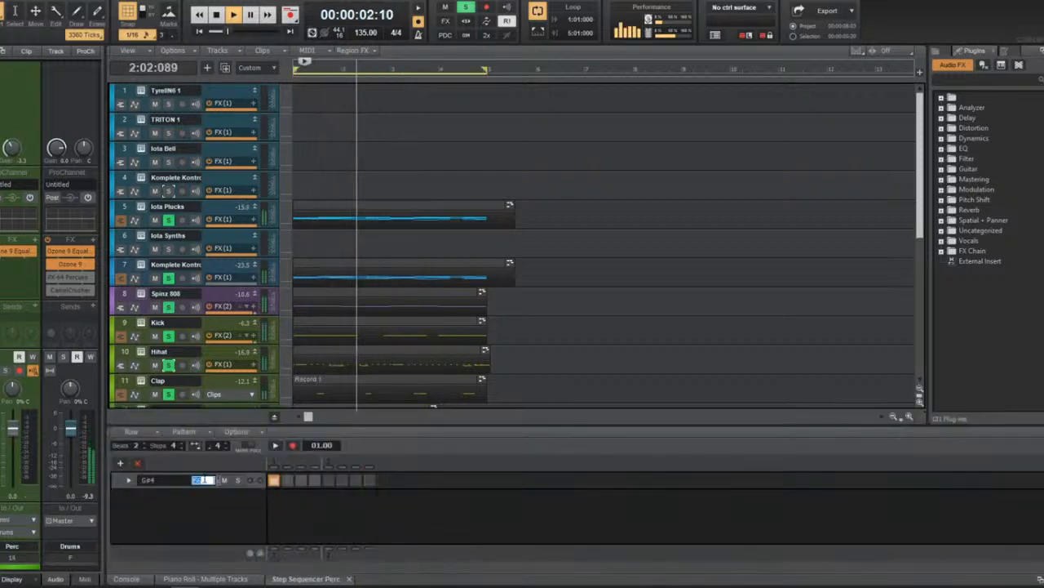
pyautogui.press('d')
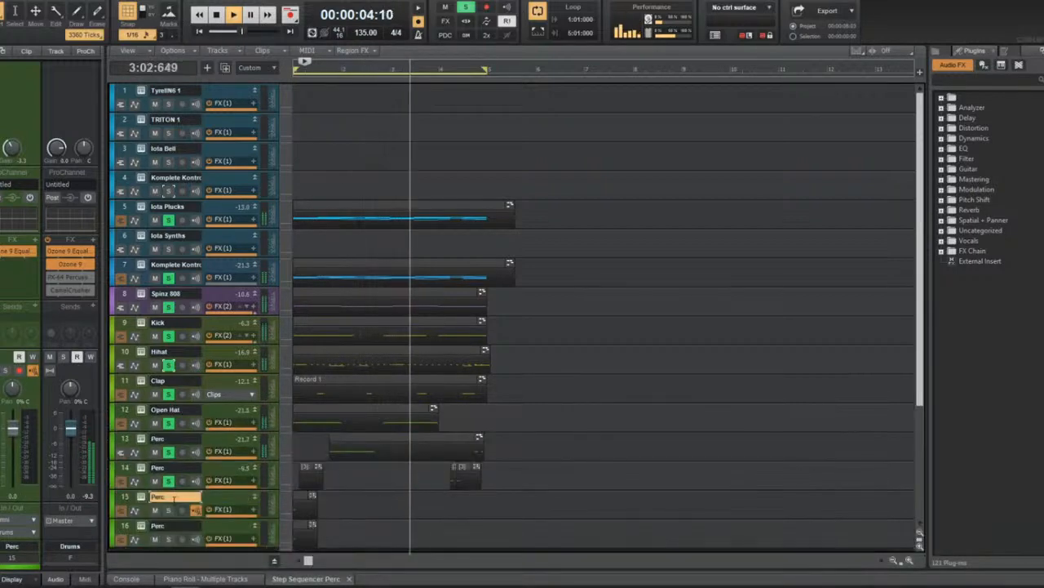
# Load the MZ Crash [Band] sample from the Cymbals folder into the track 15 Perc sampler.
pyautogui.click(265, 308)
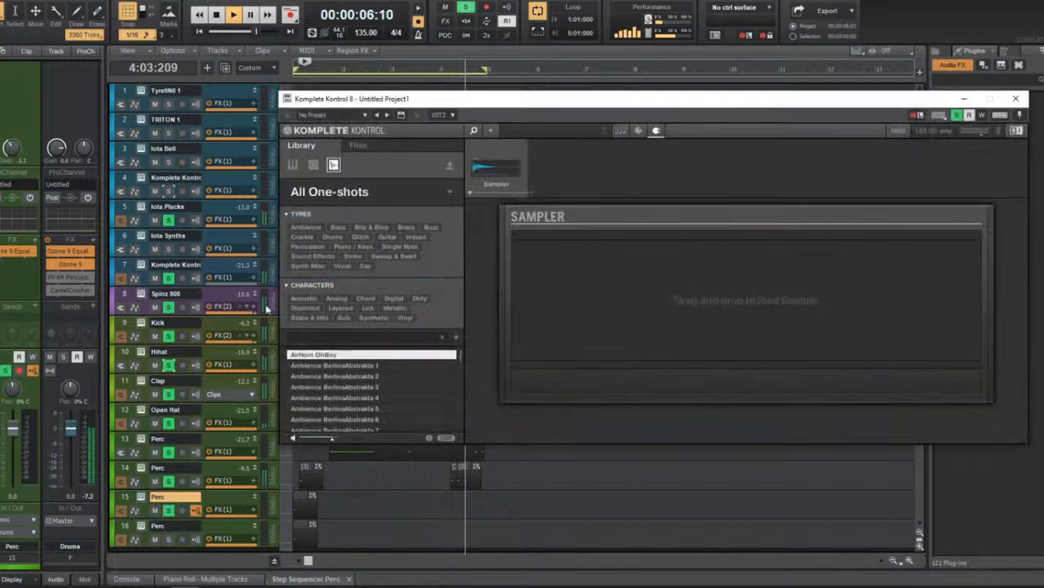
pyautogui.click(358, 145)
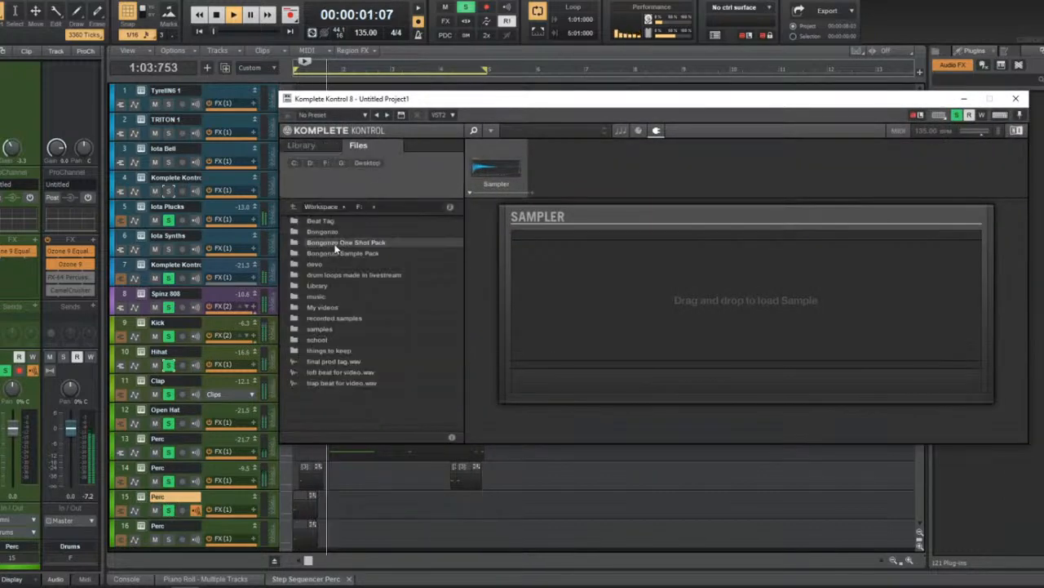
pyautogui.doubleClick(339, 326)
pyautogui.doubleClick(365, 223)
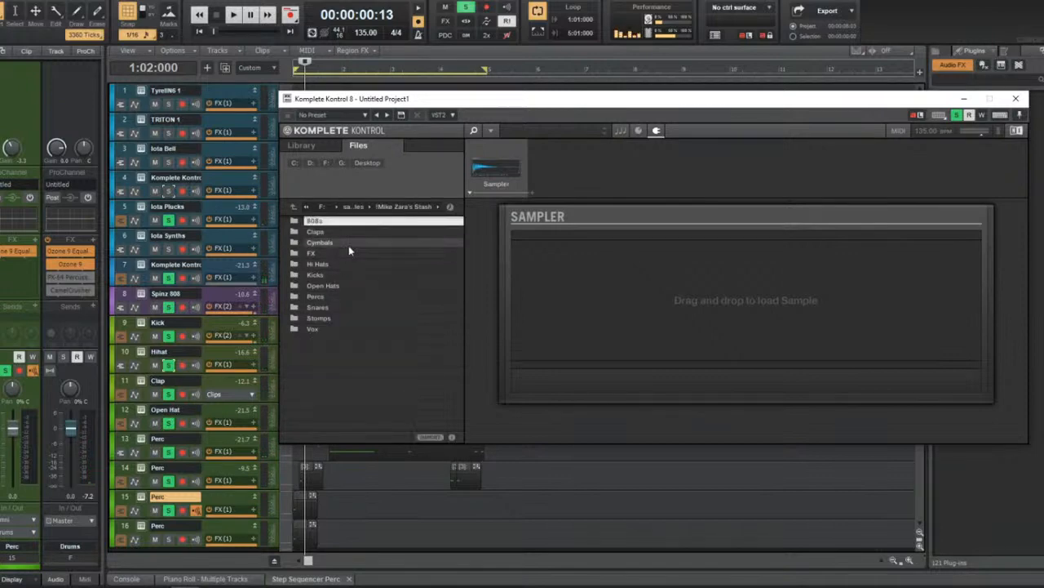
pyautogui.doubleClick(320, 242)
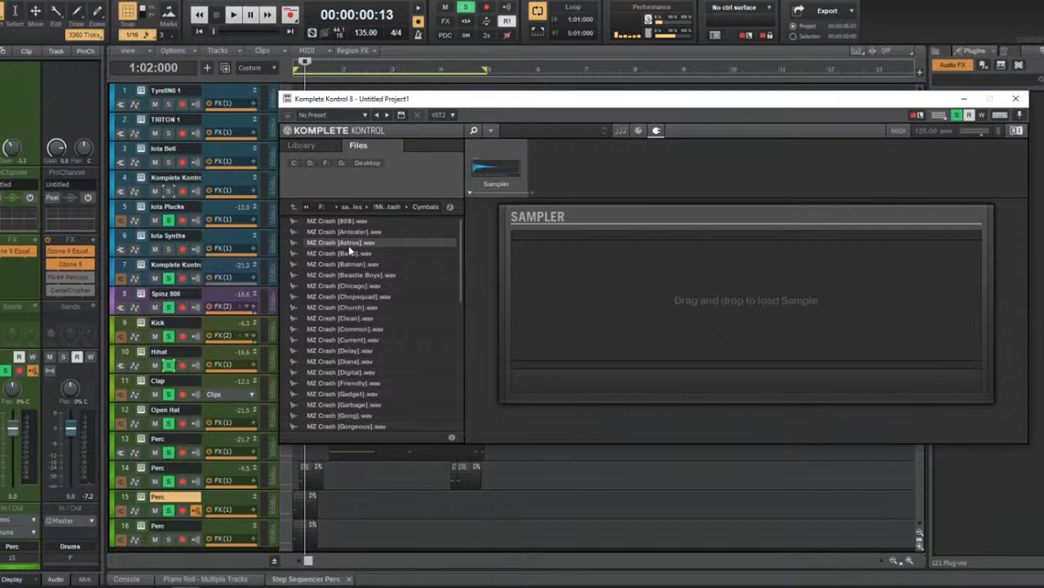
pyautogui.click(378, 253)
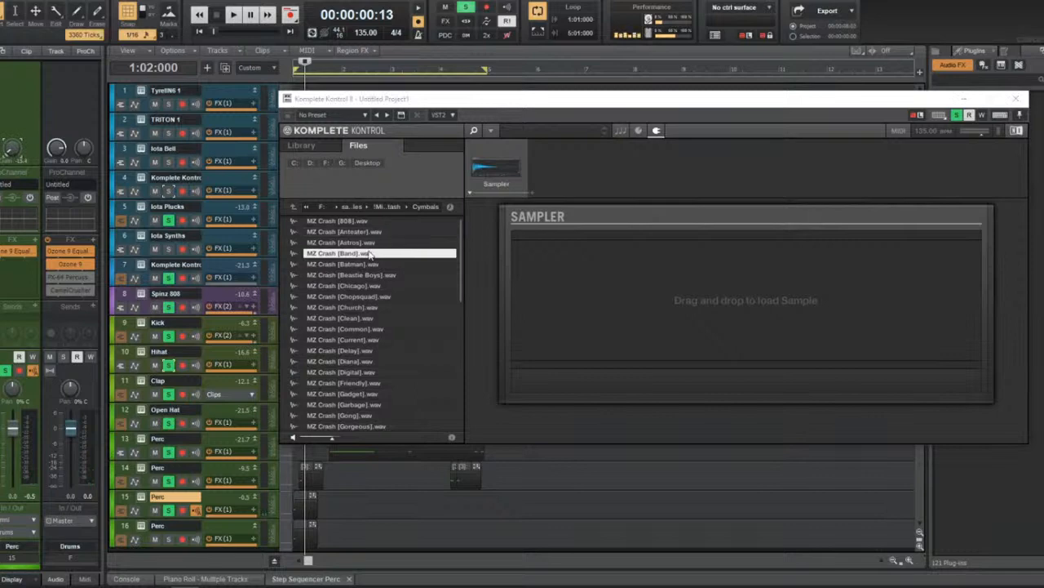
pyautogui.doubleClick(369, 256)
# Trim the MZ Crash [Band] sample to a short section between about 1.4 s and 1.6 s during playback.
pyautogui.moveTo(518, 357)
pyautogui.mouseDown()
pyautogui.moveTo(715, 356)
pyautogui.moveTo(681, 357)
pyautogui.mouseUp()
pyautogui.press('space')
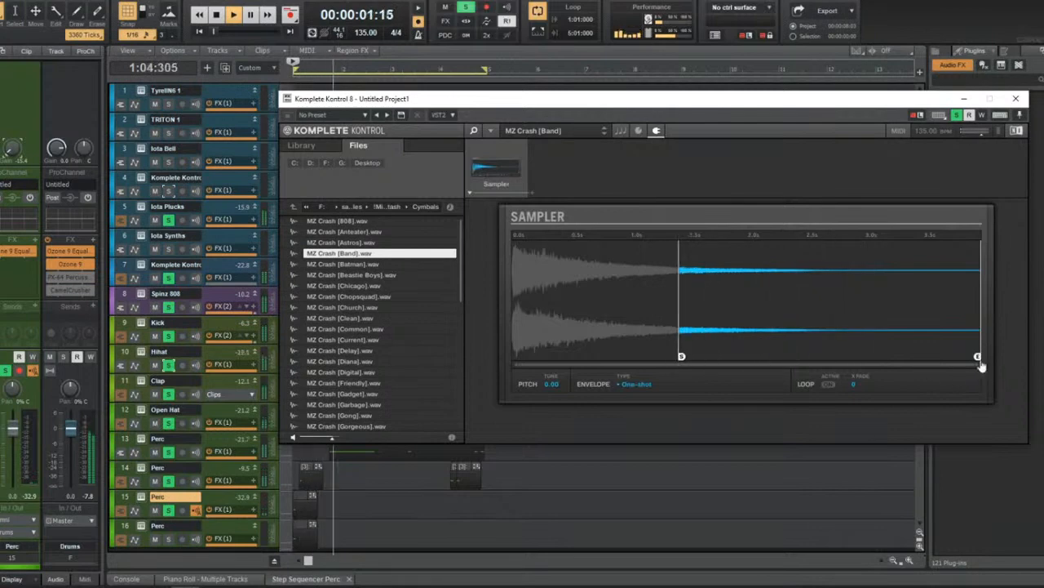
pyautogui.moveTo(979, 358)
pyautogui.mouseDown()
pyautogui.moveTo(770, 352)
pyautogui.moveTo(703, 339)
pyautogui.mouseUp()
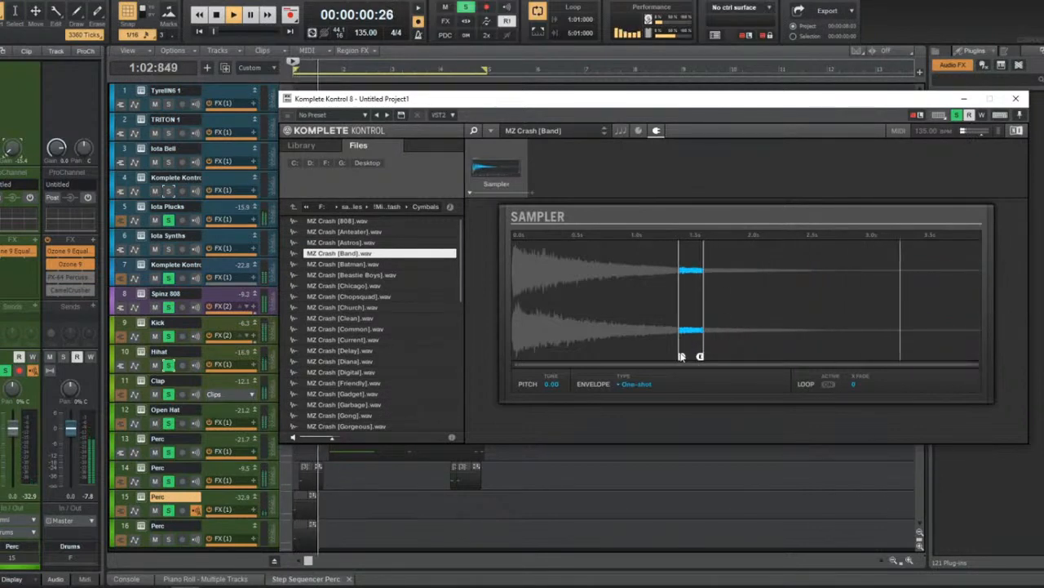
# Shift the MZ Crash [Band] trim to a shorter, earlier section between about 1.2 s and 1.3 s, then close the sampler.
pyautogui.keyDown('ctrl'); pyautogui.click(167, 510); pyautogui.keyUp('ctrl')
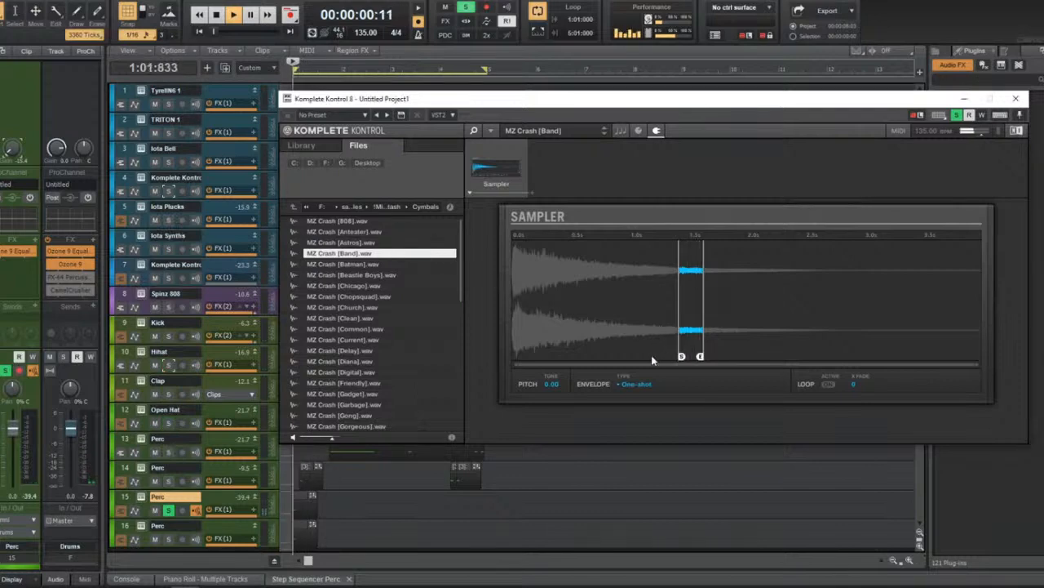
pyautogui.moveTo(697, 355); pyautogui.dragTo(658, 359)
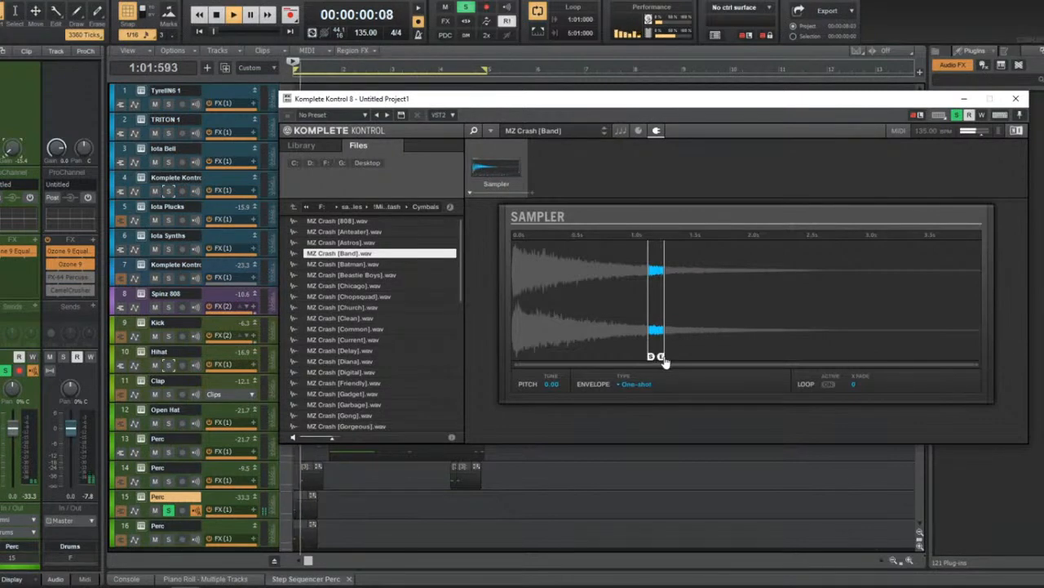
pyautogui.click(1016, 98)
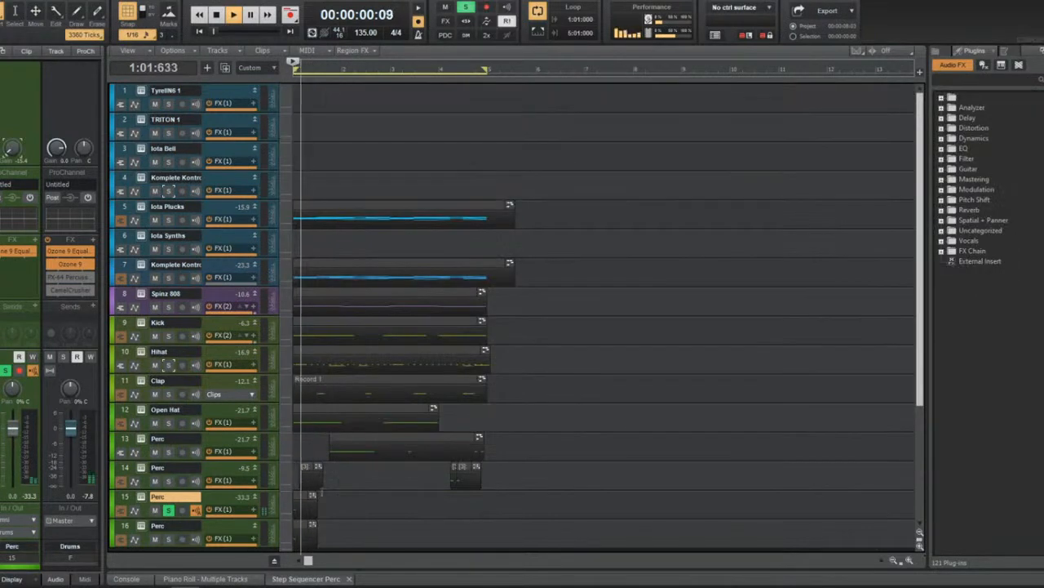
# Move the track 15 Perc clip from the start of bar 1 to about the second beat of bar 2.
pyautogui.press('t')
pyautogui.click(299, 480)
pyautogui.moveTo(303, 489); pyautogui.dragTo(369, 502)
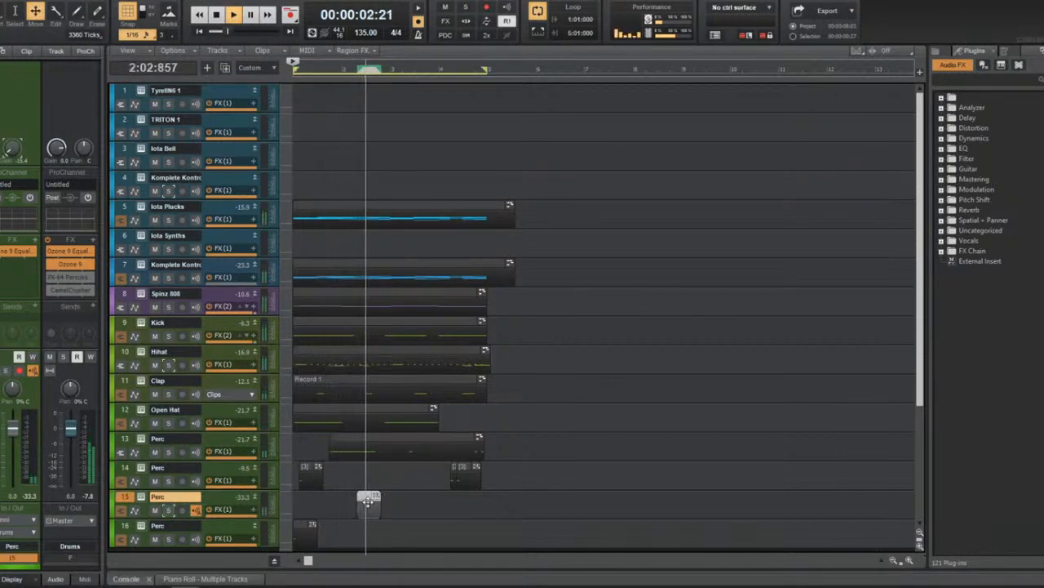
pyautogui.moveTo(368, 496); pyautogui.dragTo(365, 496)
pyautogui.hotkey('ctrl', 'Right')
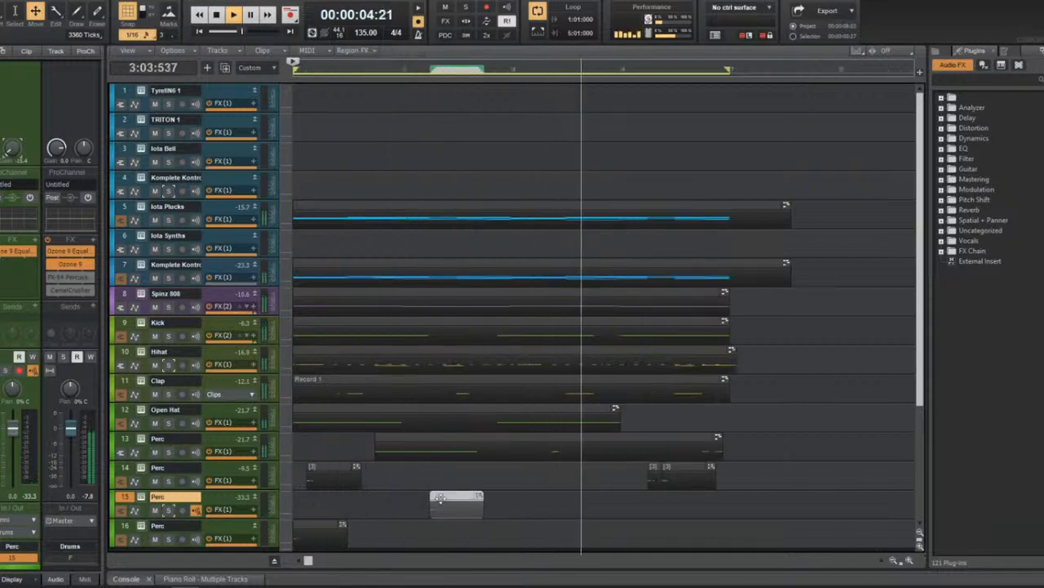
# Copy the track 15 Perc clip into the second half of bar 4 and again just before bar 2.
pyautogui.moveTo(457, 503); pyautogui.dragTo(703, 504)
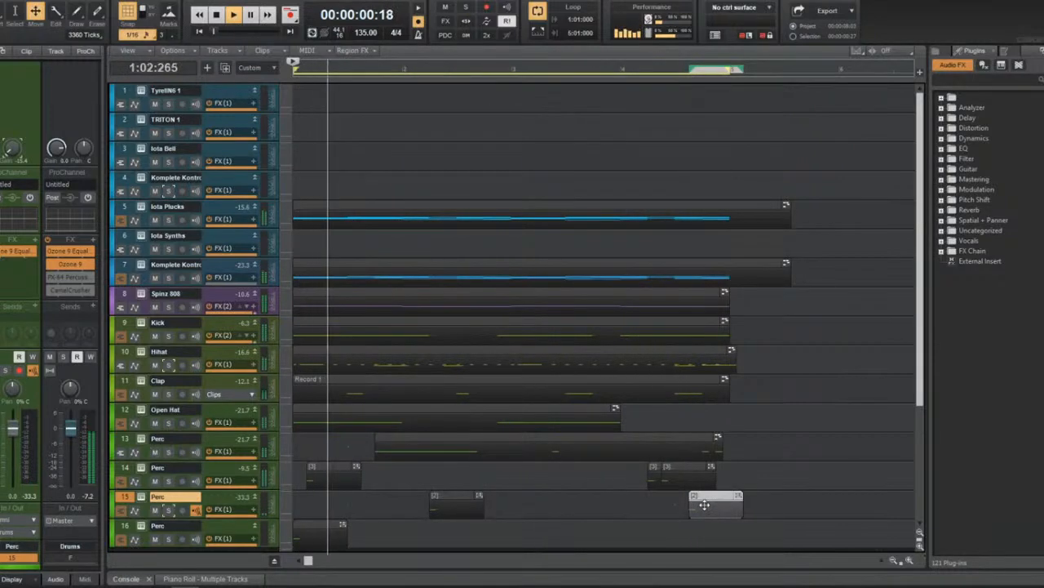
pyautogui.click(458, 499)
pyautogui.moveTo(469, 498); pyautogui.dragTo(432, 502)
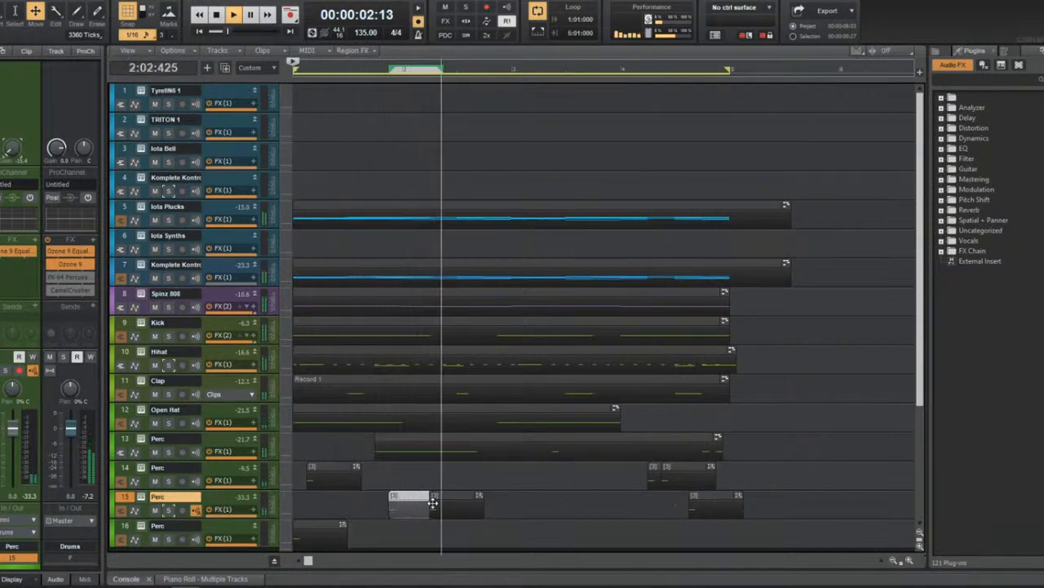
pyautogui.scroll(-2, 466, 482)
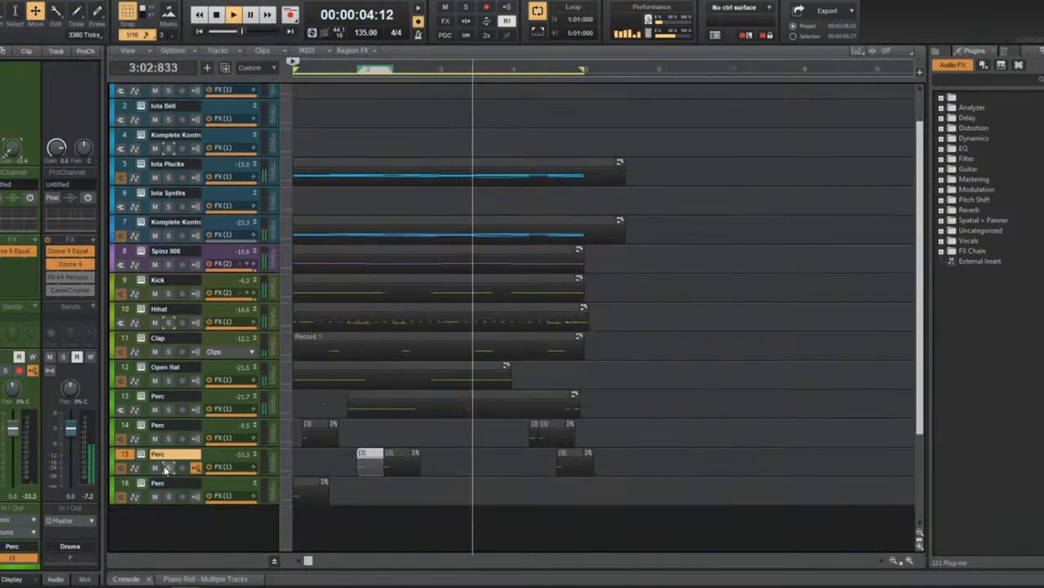
pyautogui.click(141, 484)
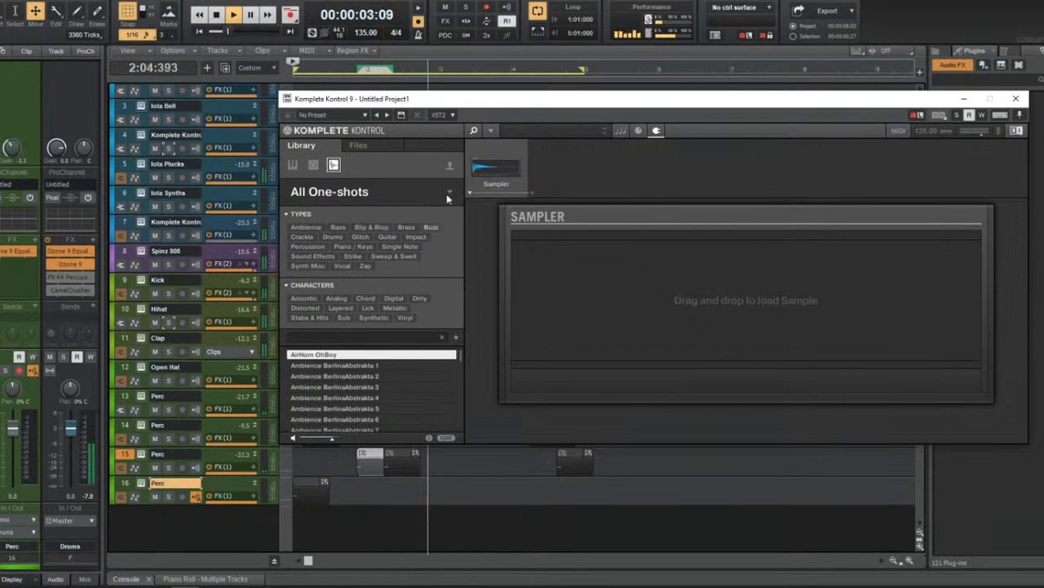
pyautogui.press('space')
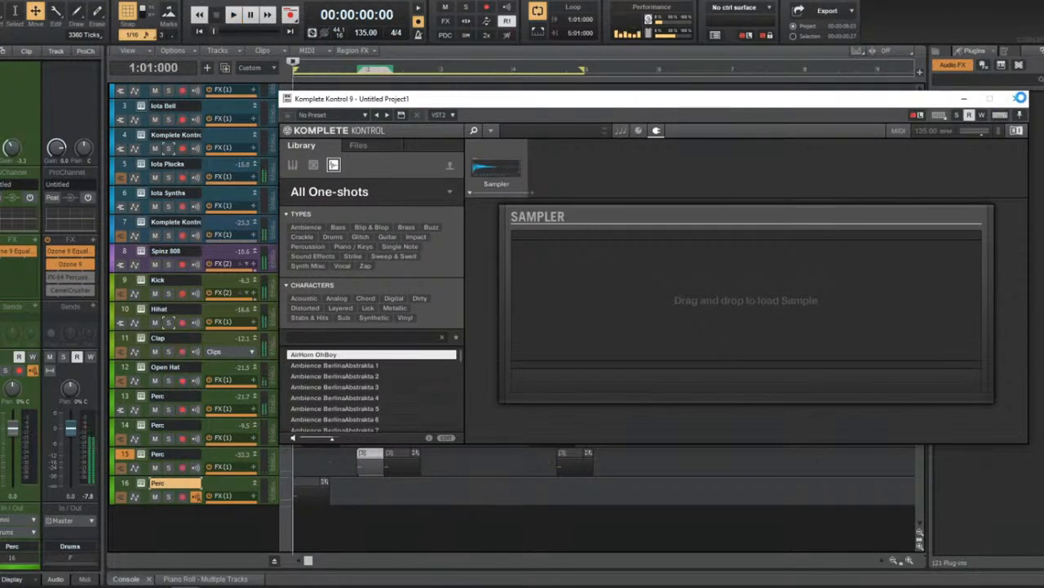
pyautogui.click(1017, 100)
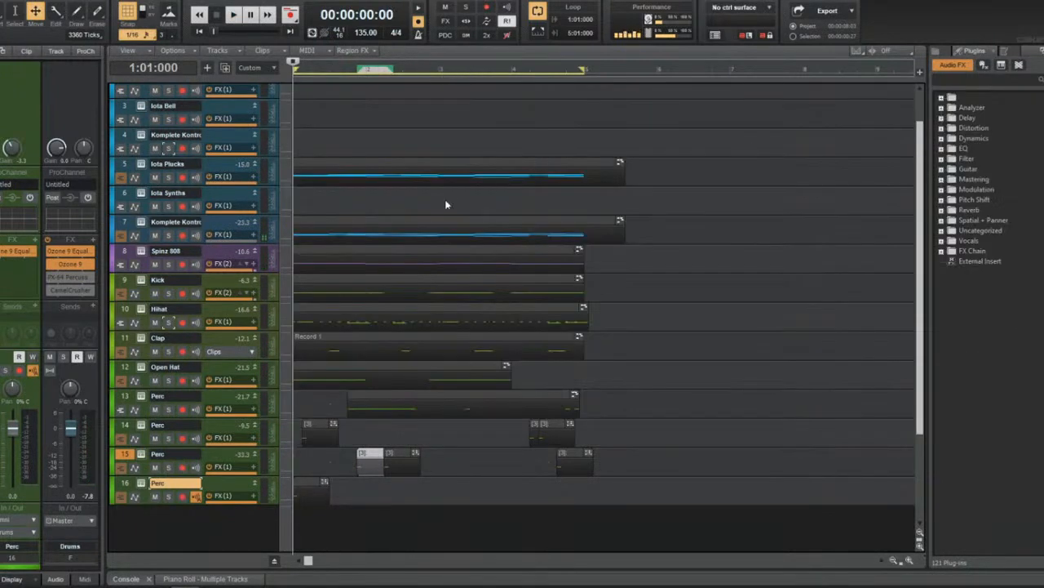
# Find MZ 808 [Based] in the 808s folder through the Spinz 808 sampler and place it as audio on a new track 17.
pyautogui.click(141, 253)
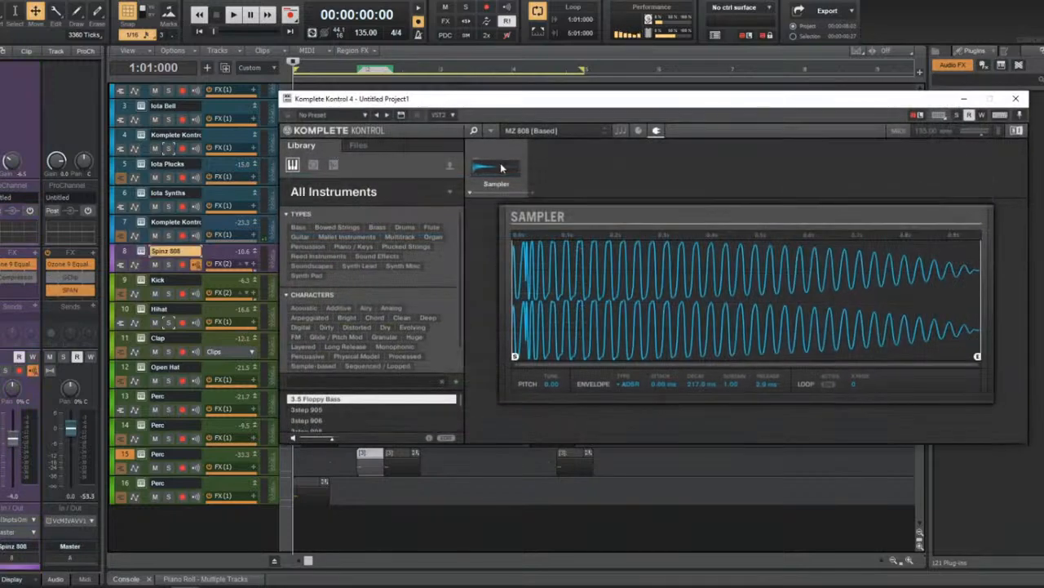
pyautogui.click(358, 147)
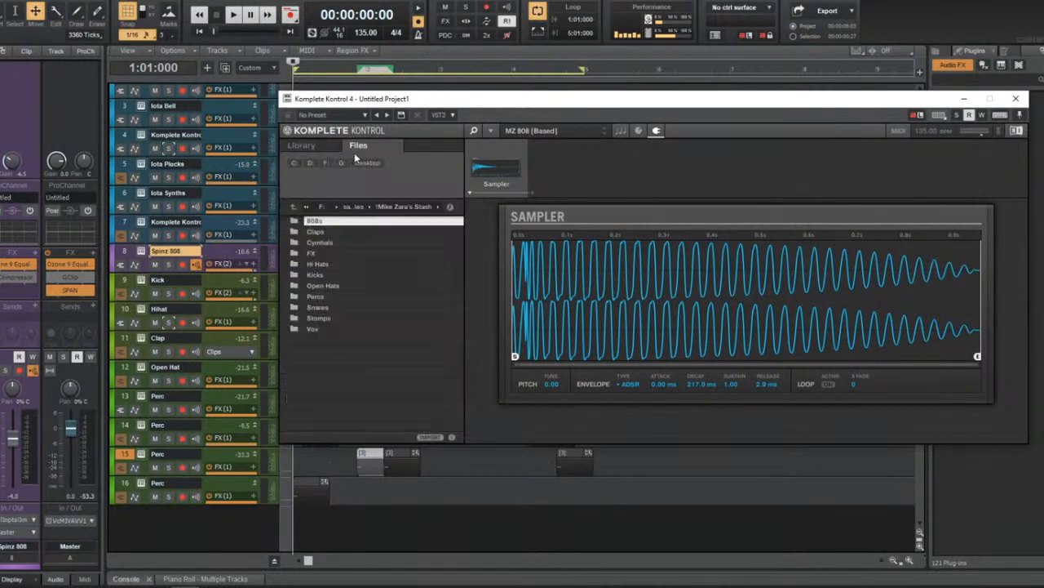
pyautogui.doubleClick(323, 222)
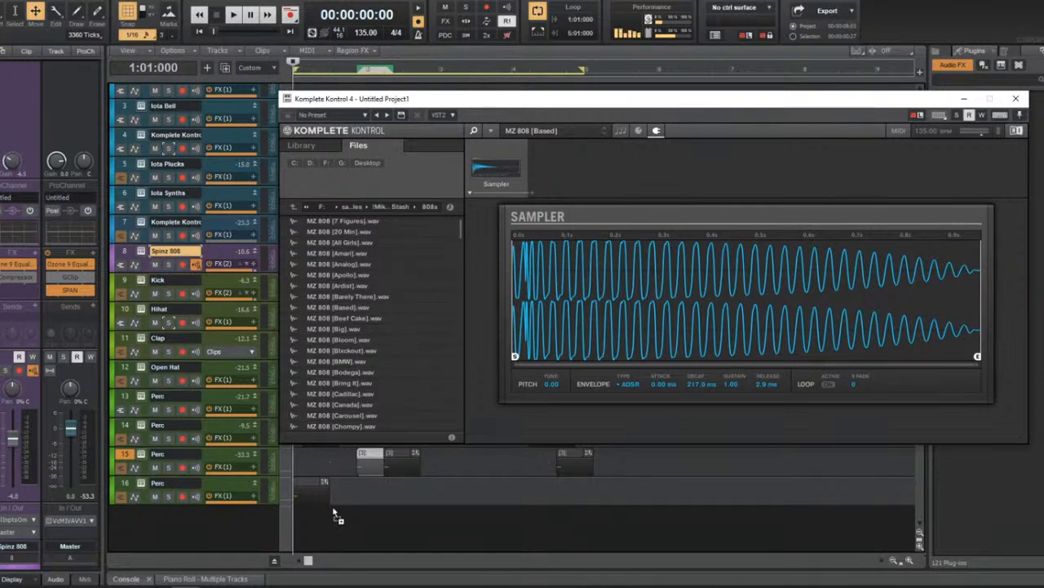
pyautogui.click(1016, 98)
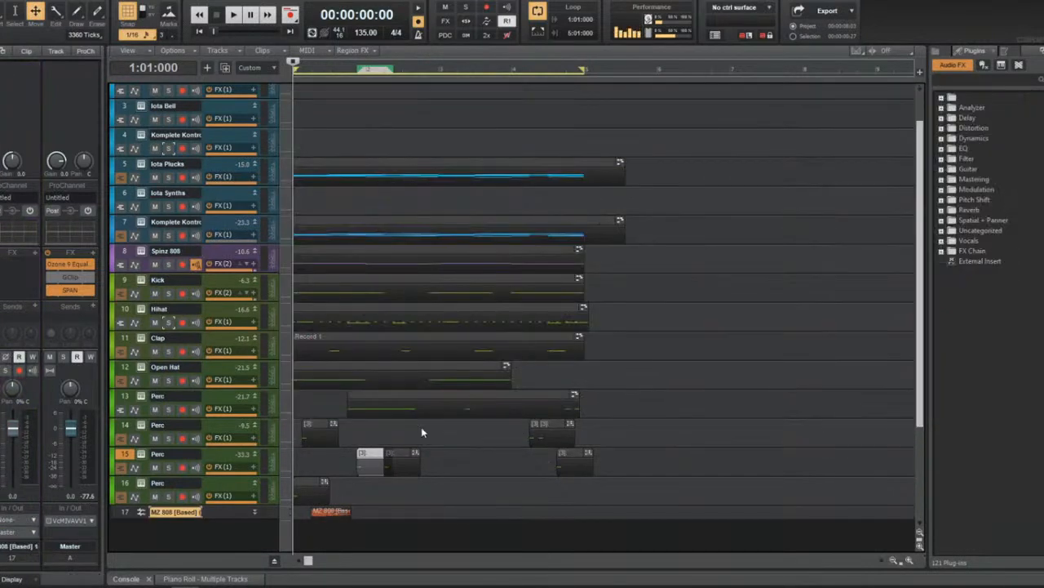
# Apply the Reverse audio effect to the MZ 808 [Based] clip on track 17.
pyautogui.click(337, 508)
pyautogui.click(88, 0)
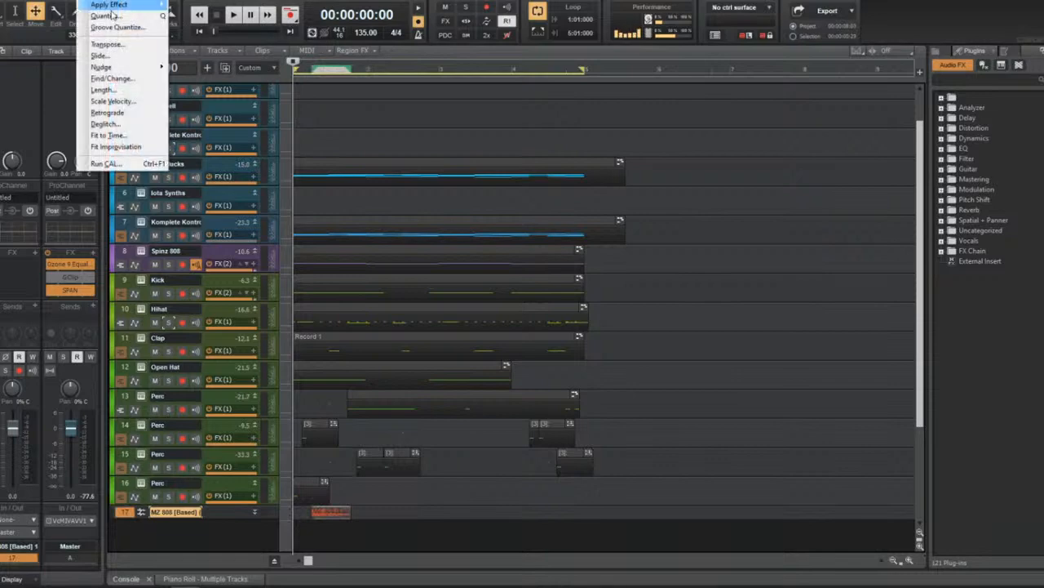
pyautogui.moveTo(119, 7)
pyautogui.click(208, 111)
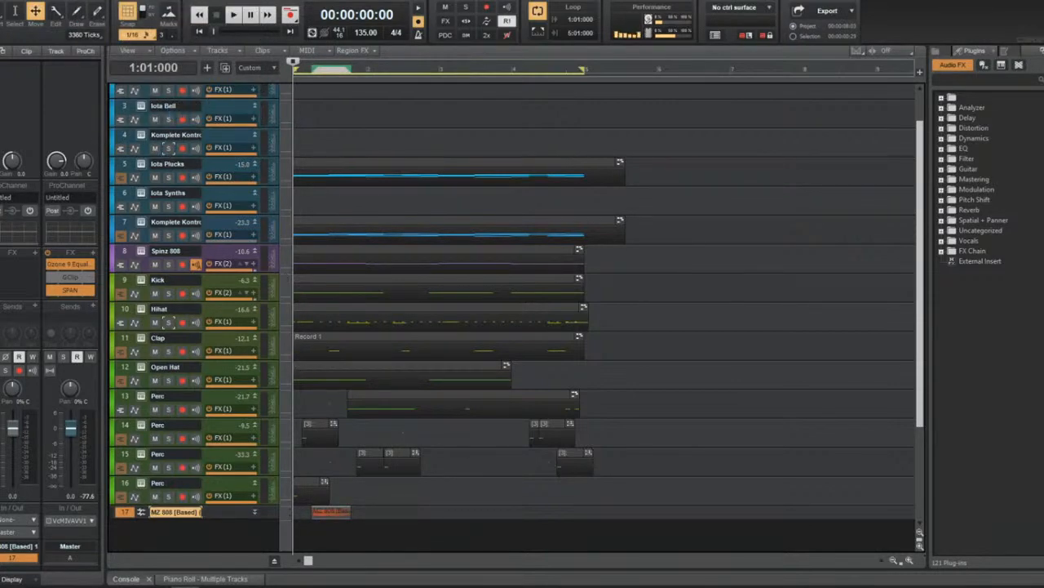
pyautogui.click(88, 0)
pyautogui.click(114, 19)
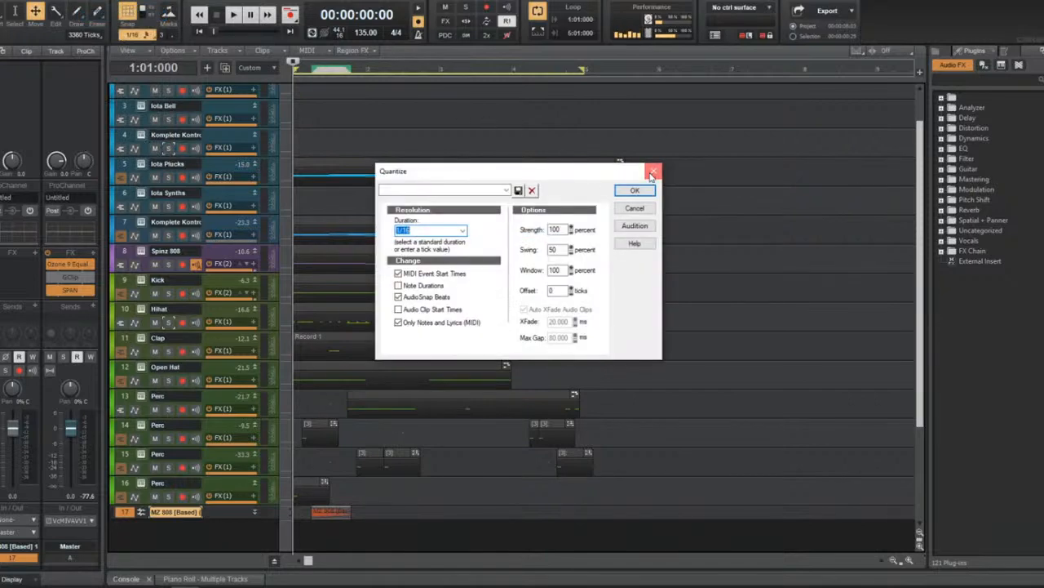
pyautogui.click(652, 172)
# Apply Reverse to the MZ 808 [Based] clip once more and briefly play the arrangement.
pyautogui.click(88, 0)
pyautogui.moveTo(119, 5)
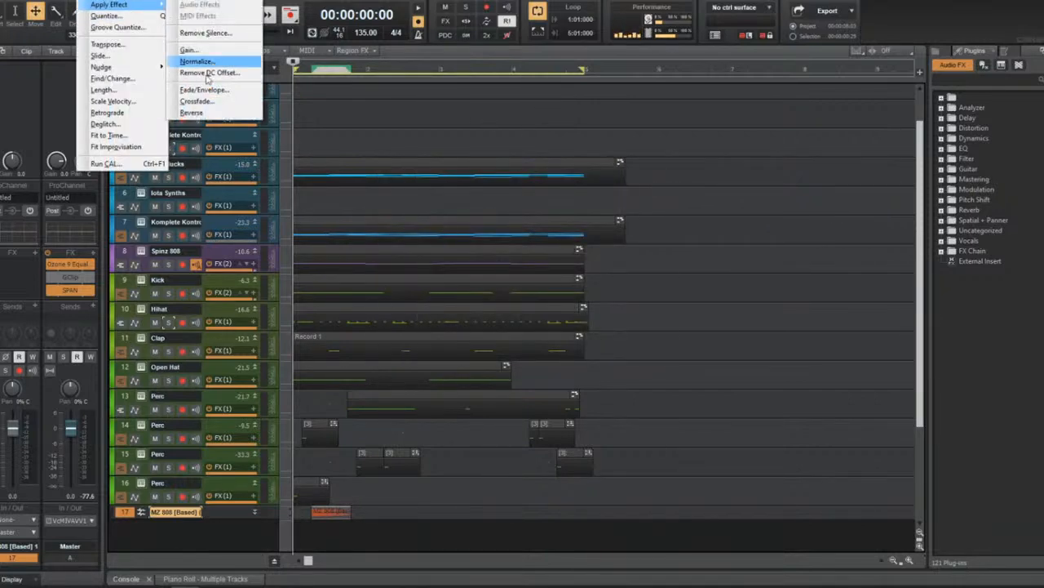
pyautogui.click(196, 113)
pyautogui.press('space')
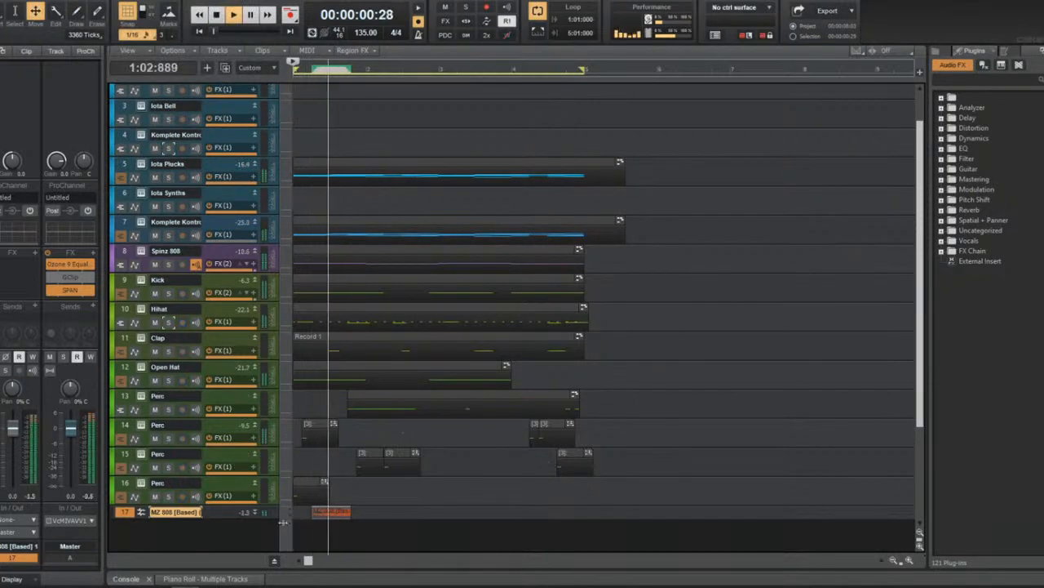
pyautogui.press('space')
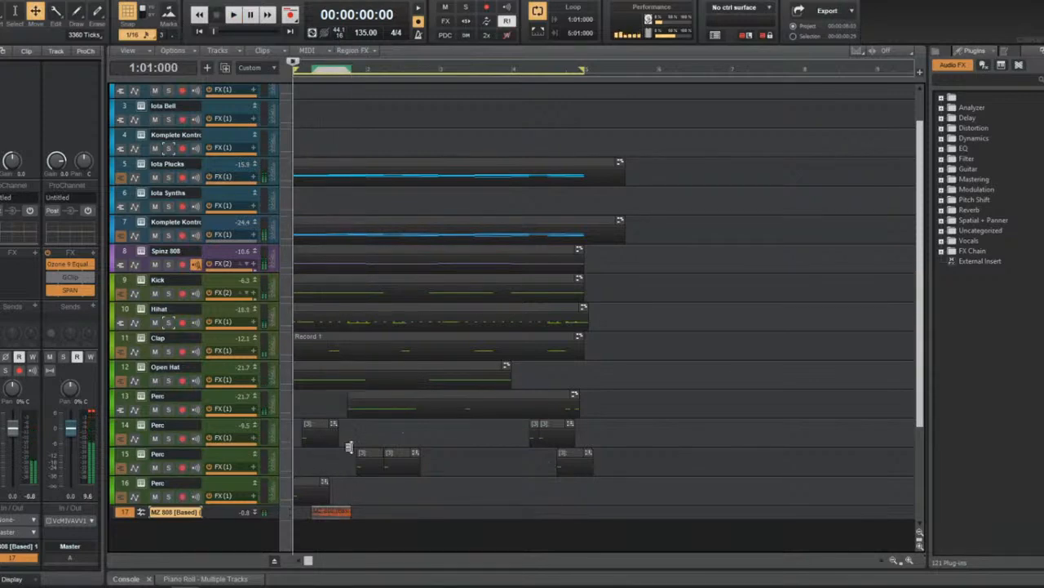
# Widen the track controls, solo the MZ 808 [Based] track and play it from the start.
pyautogui.click(279, 438)
pyautogui.moveTo(282, 437); pyautogui.dragTo(397, 432)
pyautogui.press('space')
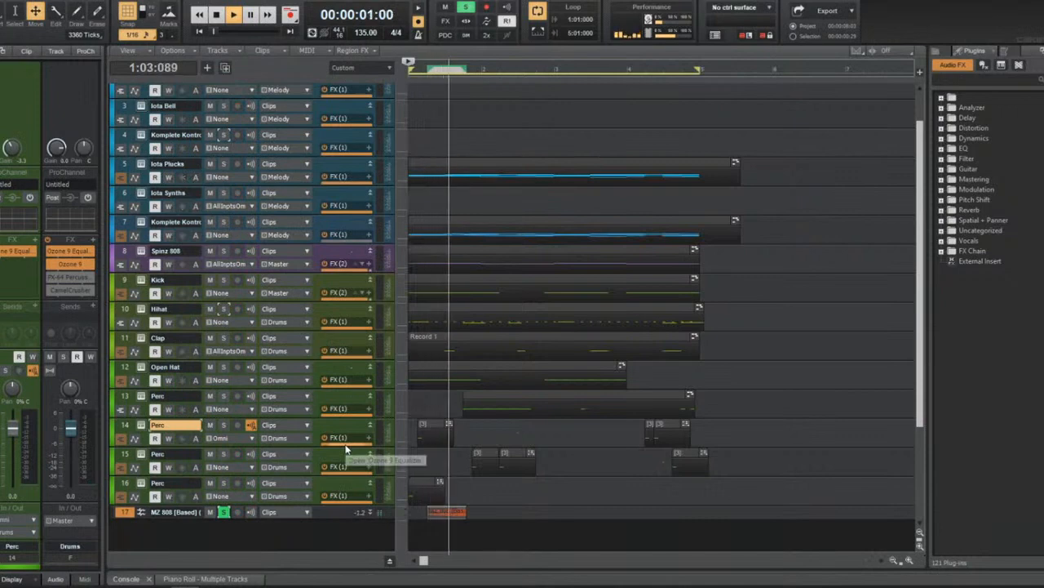
pyautogui.press('space')
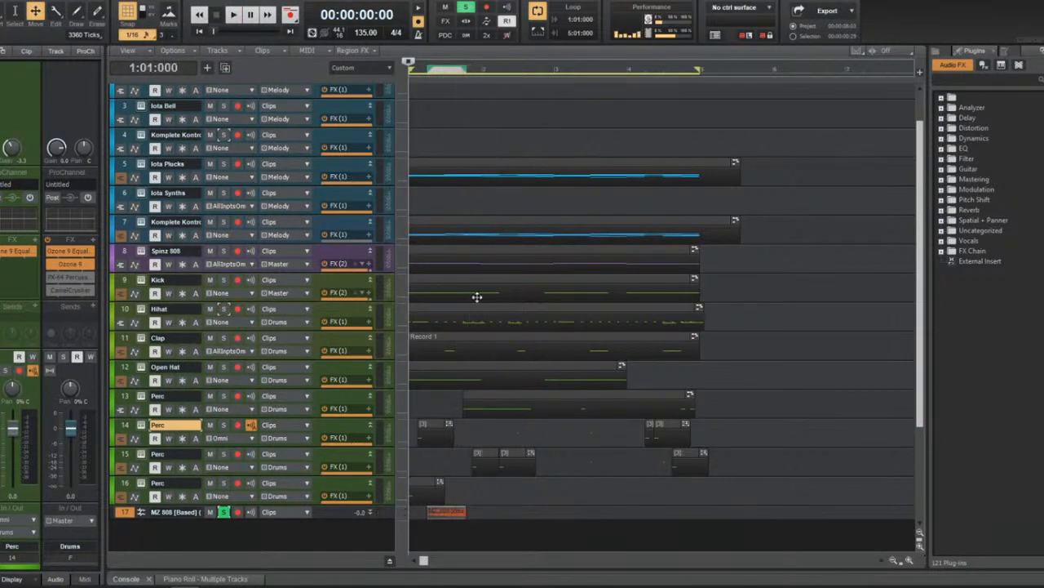
# Audition the soloed MZ 808 [Based] clip again and delete it from track 17.
pyautogui.hotkey('ctrl', 'Right')
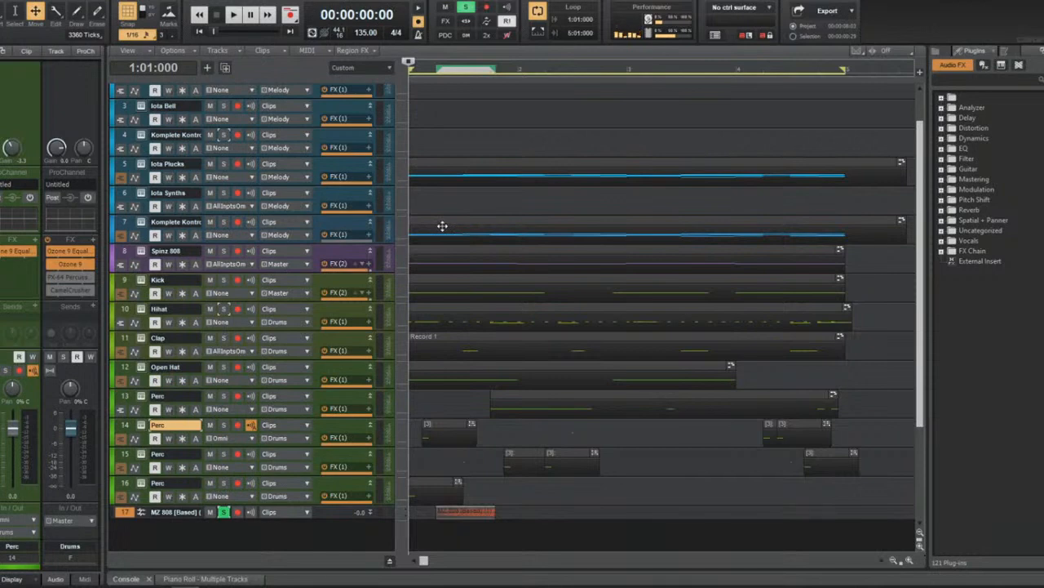
pyautogui.press('space')
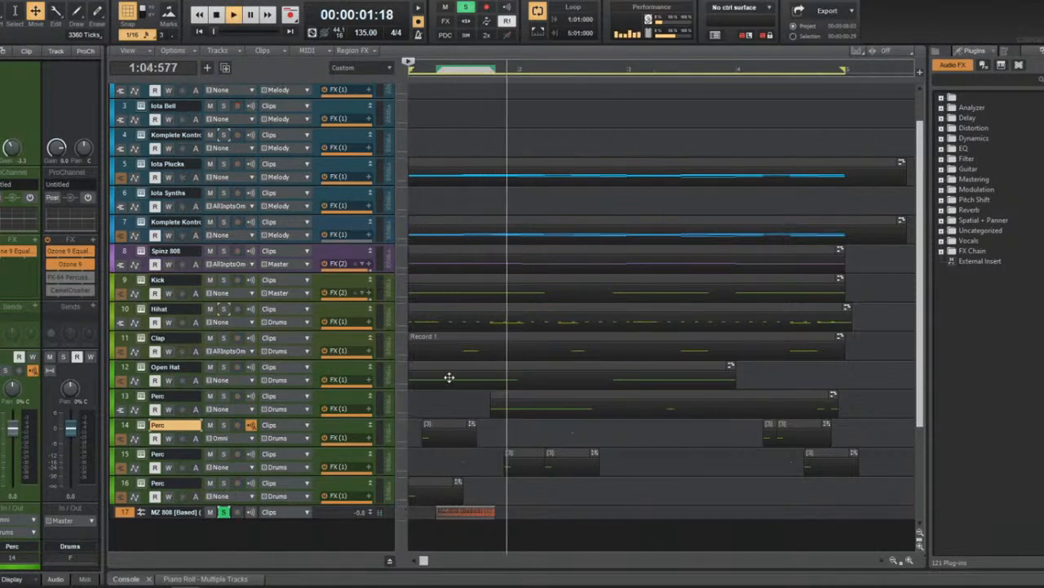
pyautogui.press('space')
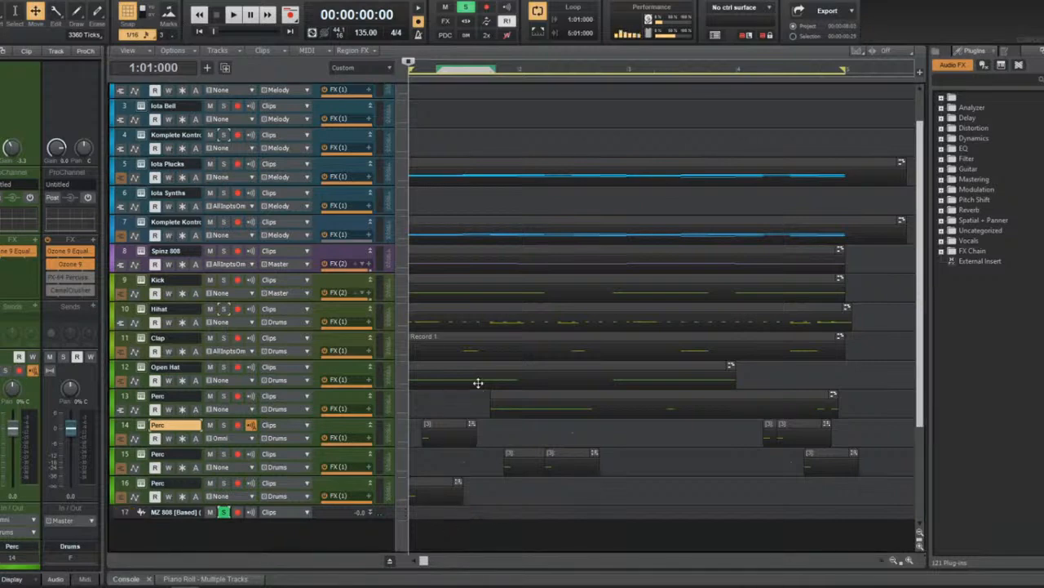
# Enlarge and freeze the Spinz 808 track, then copy its rendered audio clip onto track 17.
pyautogui.moveTo(316, 277); pyautogui.dragTo(311, 349)
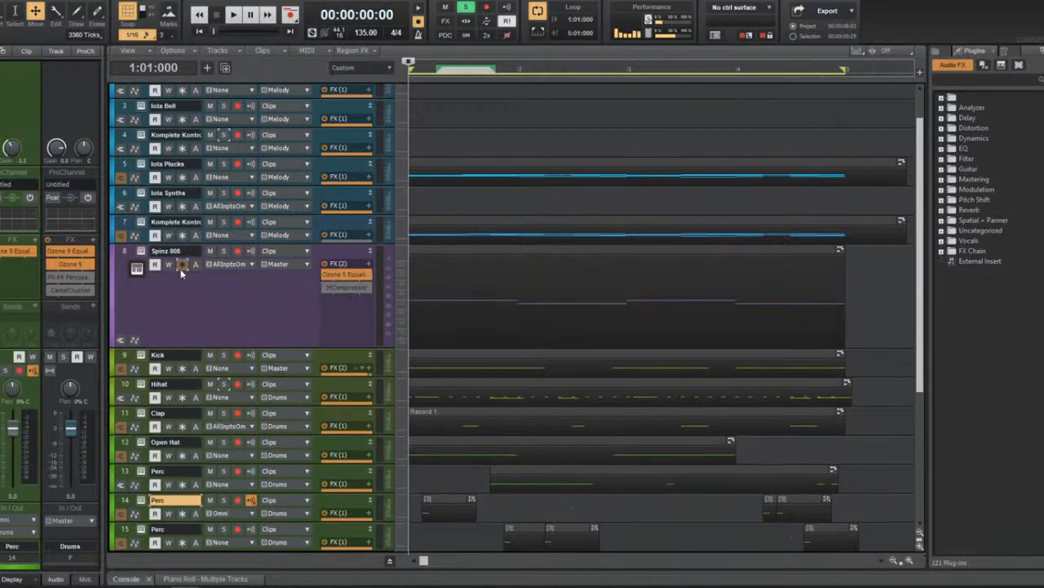
pyautogui.scroll(-3, 464, 208)
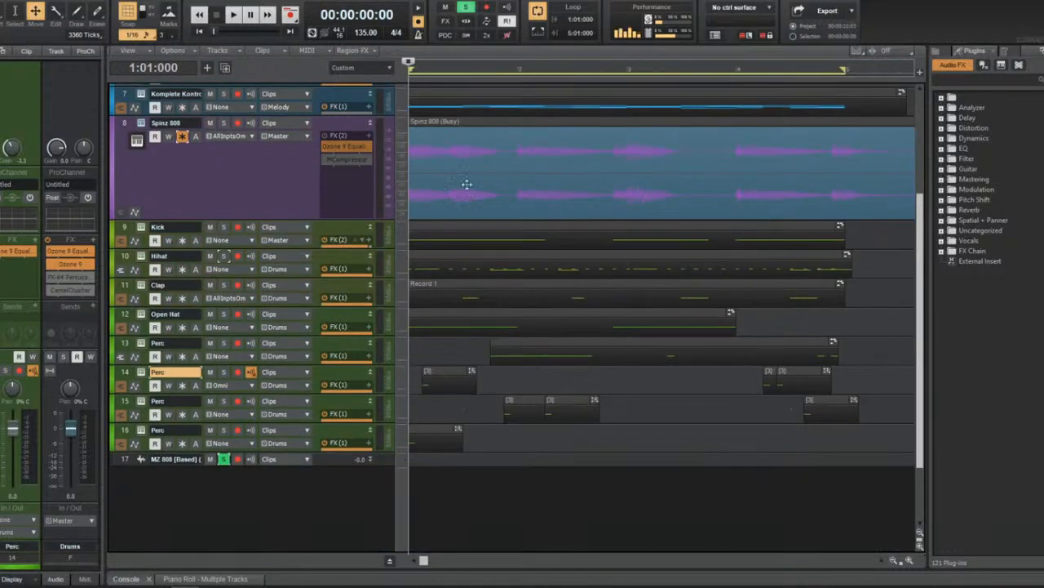
pyautogui.click(452, 457)
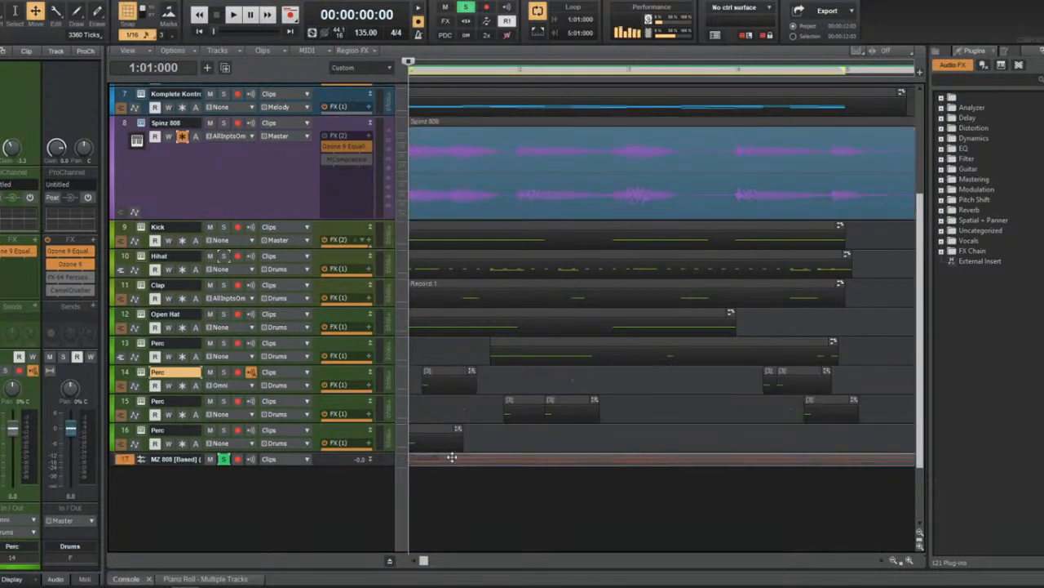
# Unfreeze the Spinz 808 track and undo the audio copy placed on track 17.
pyautogui.click(183, 137)
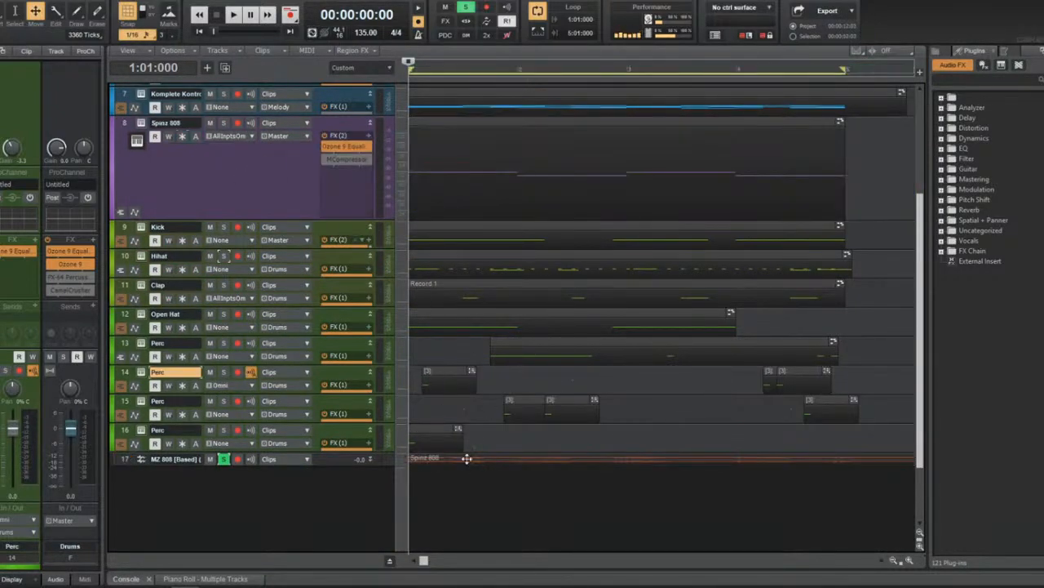
pyautogui.scroll(-2, 574, 398)
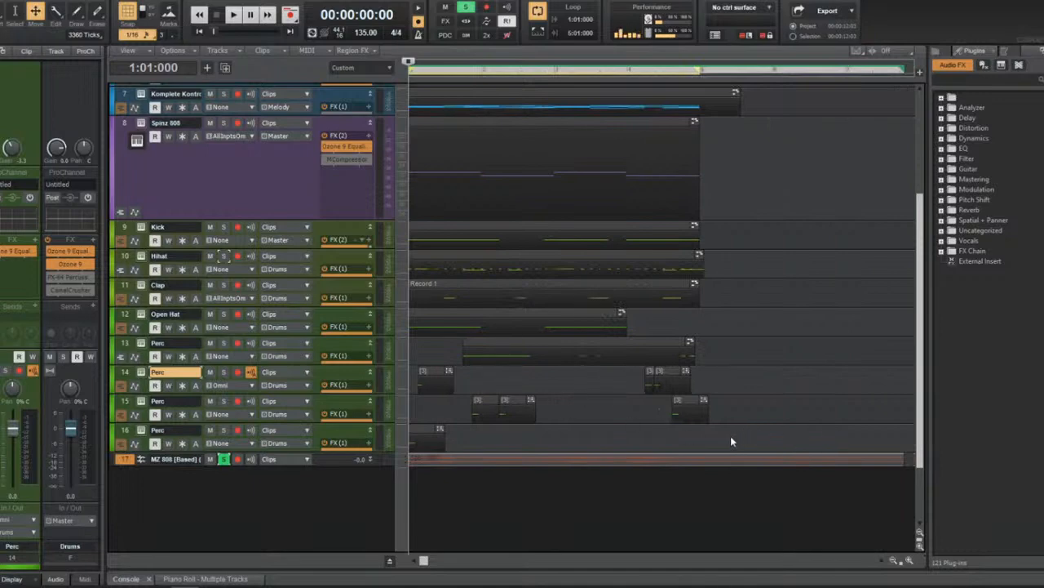
pyautogui.hotkey('ctrl', 'z')
pyautogui.hotkey('ctrl', 'z')
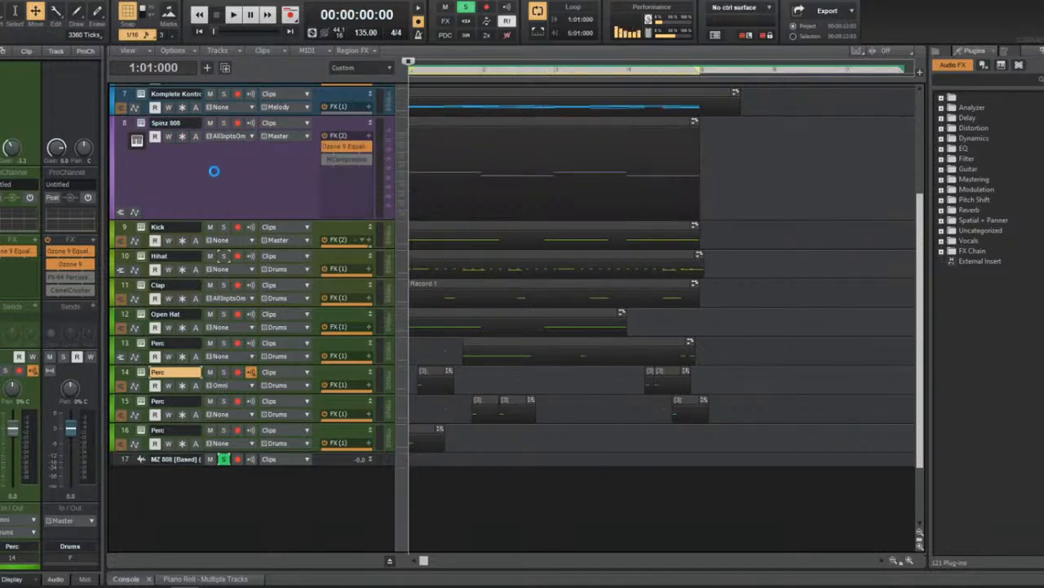
# Select the Spinz 808 MIDI clip and reverse its note order with Retrograde.
pyautogui.click(508, 122)
pyautogui.press('space')
pyautogui.press('space')
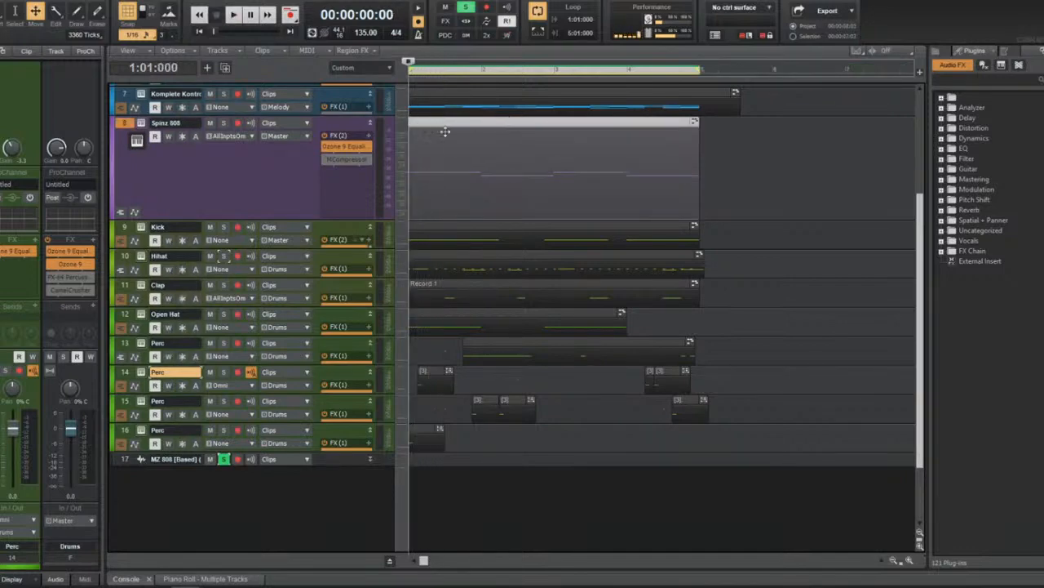
pyautogui.click(99, 1)
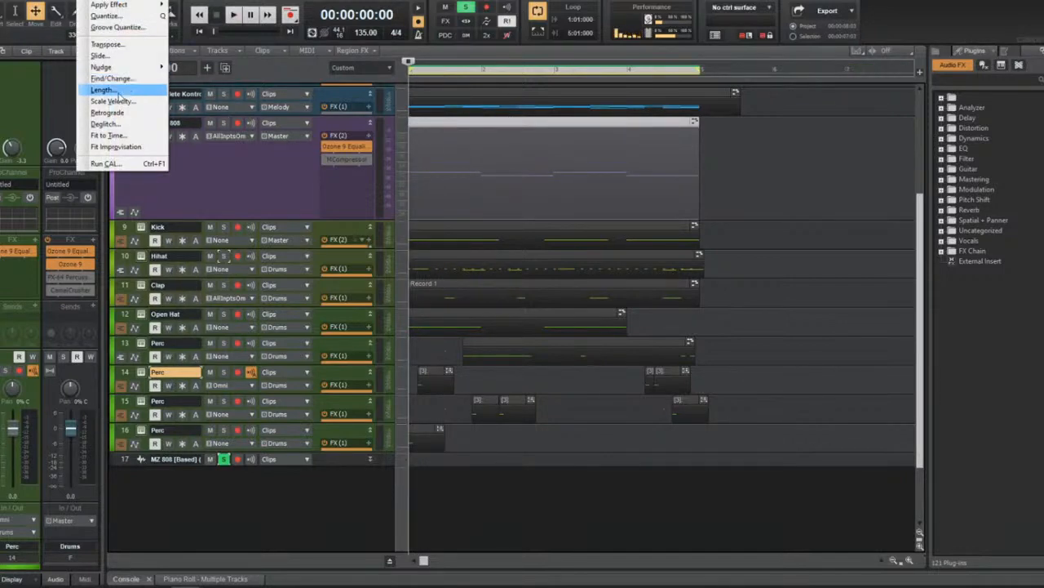
pyautogui.click(115, 112)
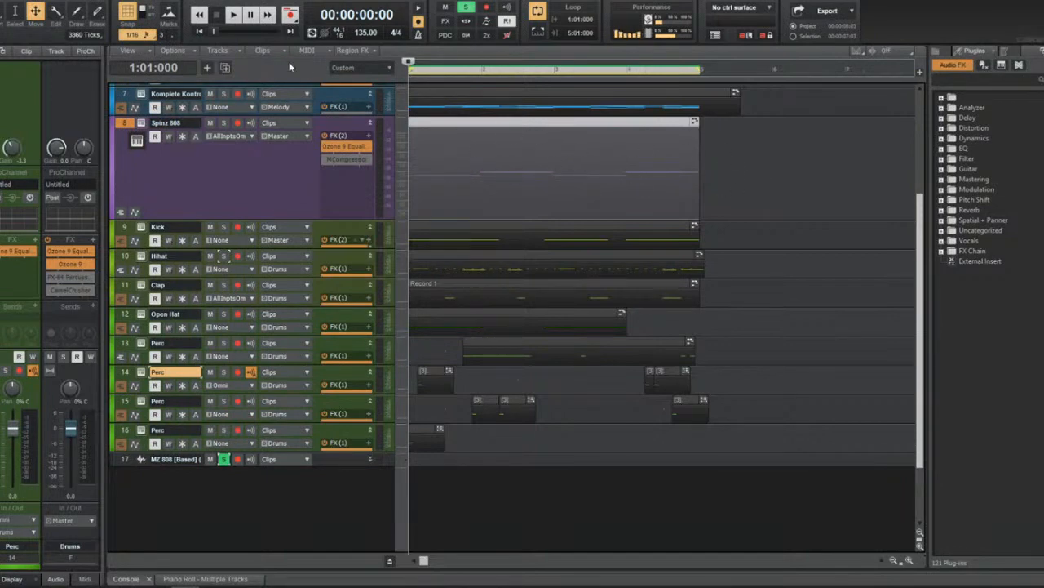
# Freeze the Spinz 808 track and apply the Reverse audio effect to its rendered clip.
pyautogui.click(102, 2)
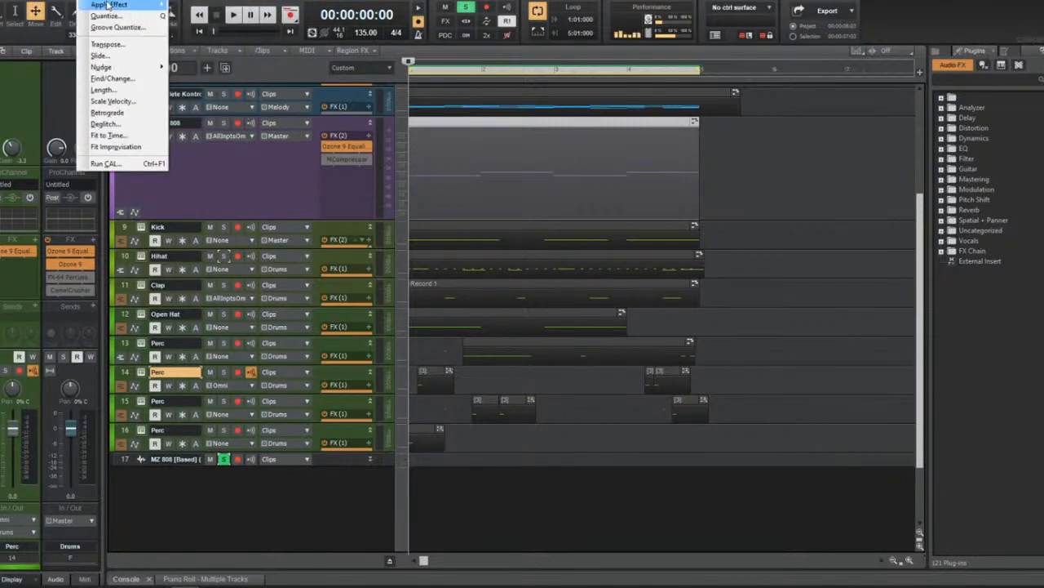
pyautogui.moveTo(111, 6)
pyautogui.click(262, 179)
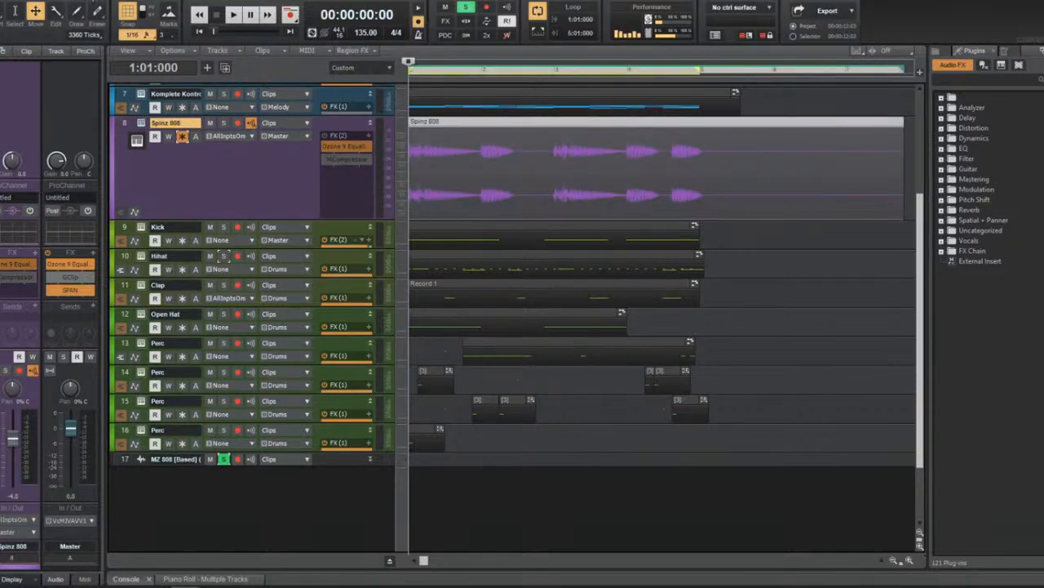
pyautogui.click(130, 1)
pyautogui.moveTo(111, 5)
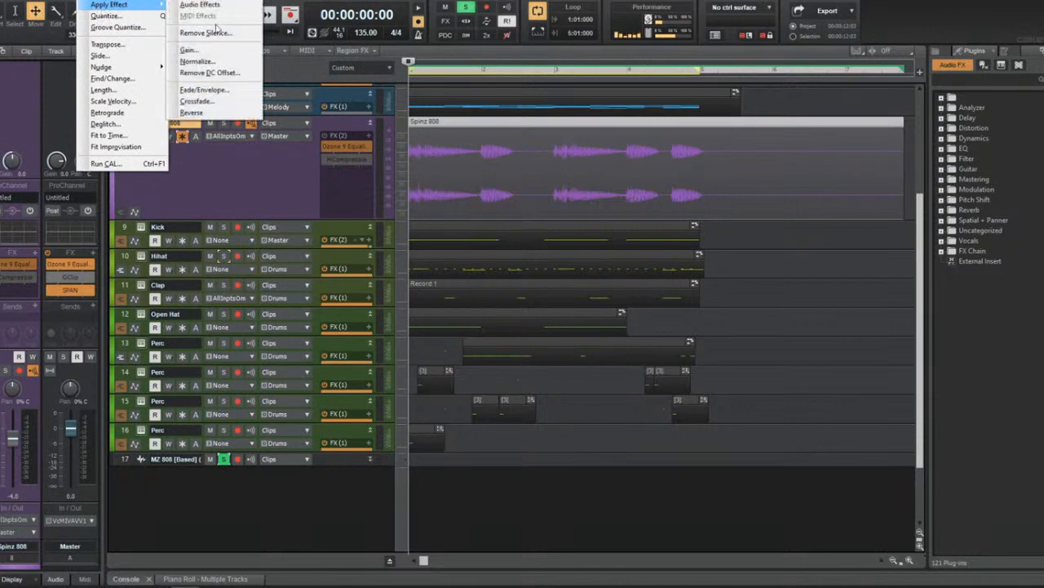
pyautogui.click(193, 112)
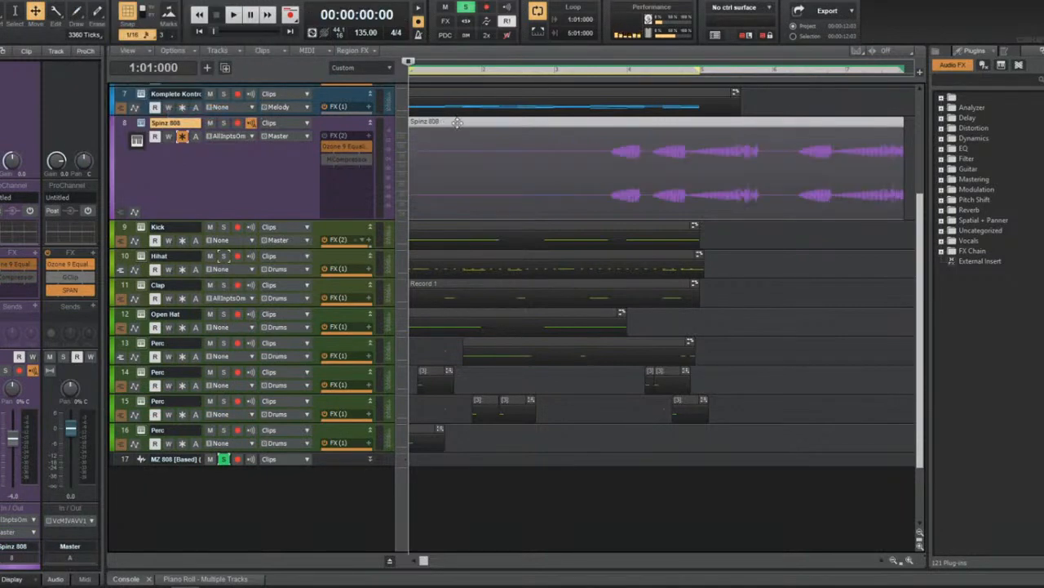
# Copy the reversed Spinz 808 audio clip onto track 17 and unfreeze the Spinz 808 track.
pyautogui.moveTo(457, 122); pyautogui.dragTo(432, 452)
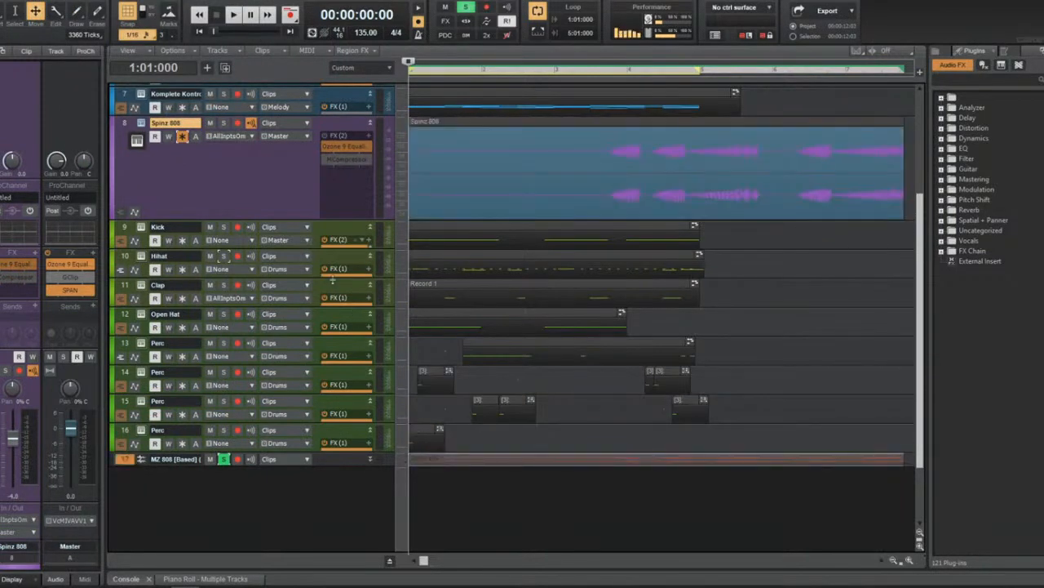
pyautogui.click(186, 137)
# Apply Retrograde once more to the Spinz 808 MIDI clip to restore its original note order.
pyautogui.click(477, 137)
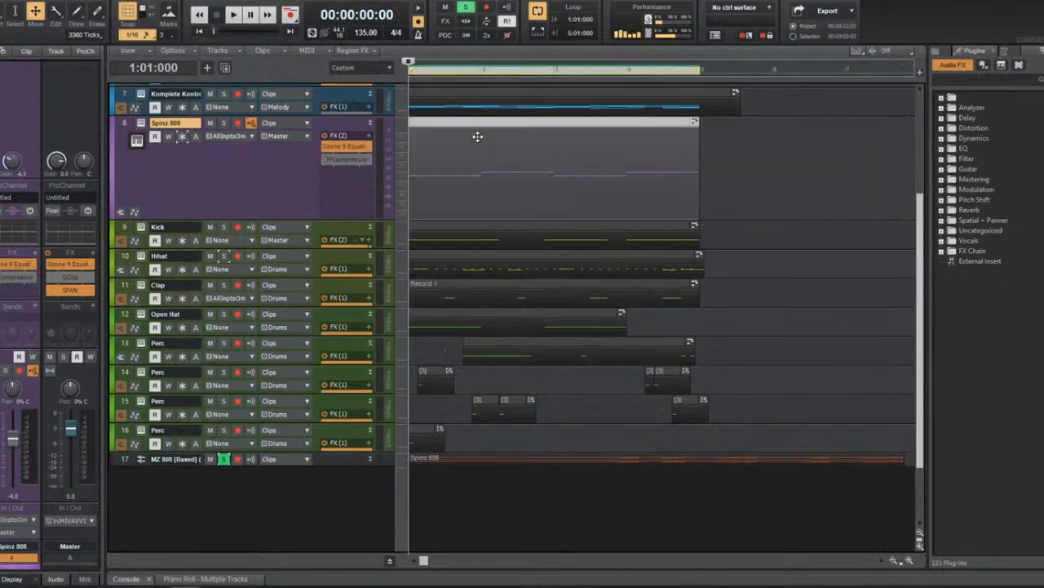
pyautogui.click(91, 1)
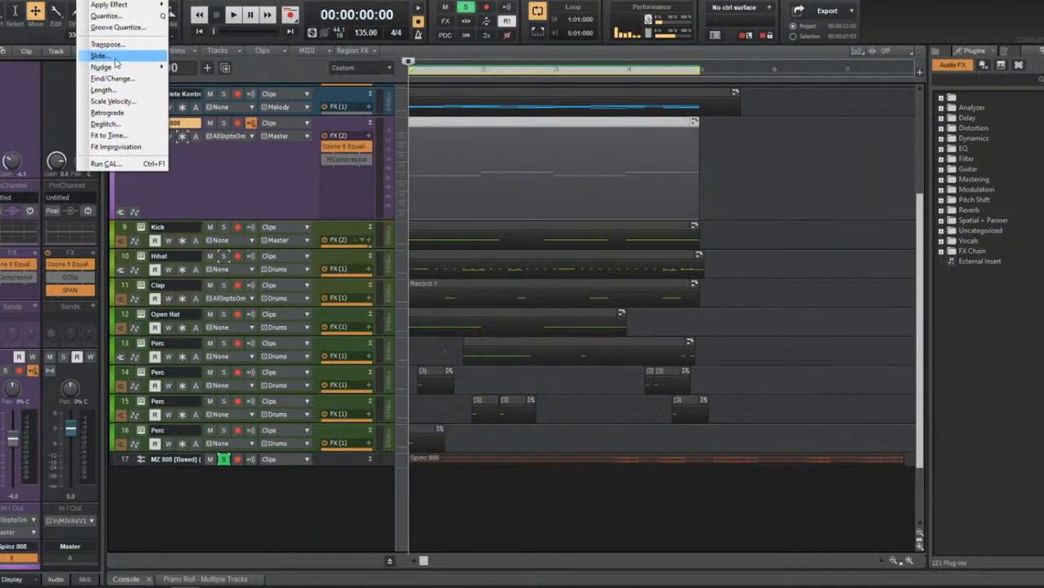
pyautogui.click(118, 113)
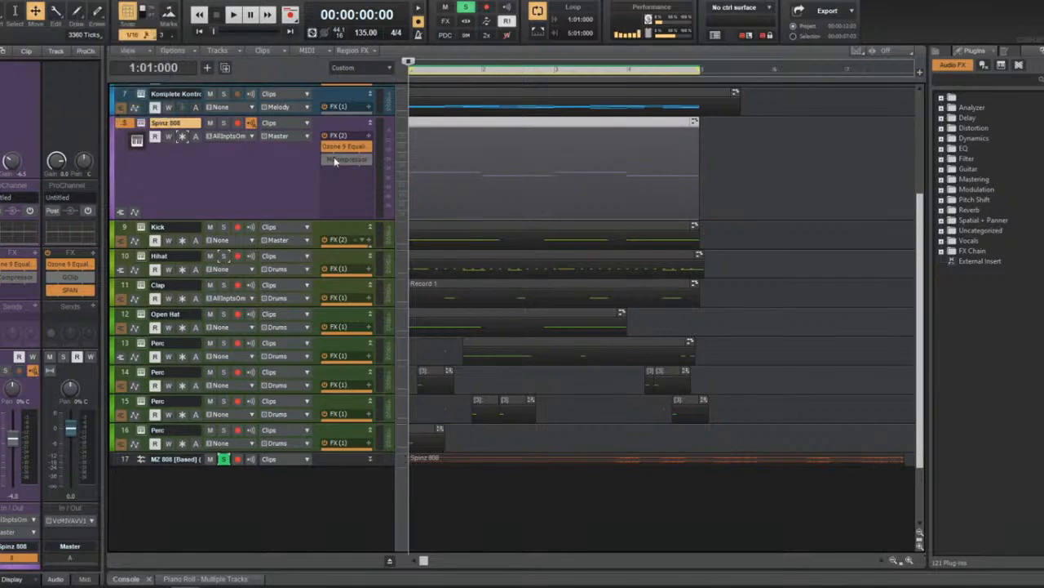
# Play the soloed track 17 and enlarge it to show the waveform of the reversed Spinz 808 clip.
pyautogui.press('space')
pyautogui.scroll(-3, 359, 261)
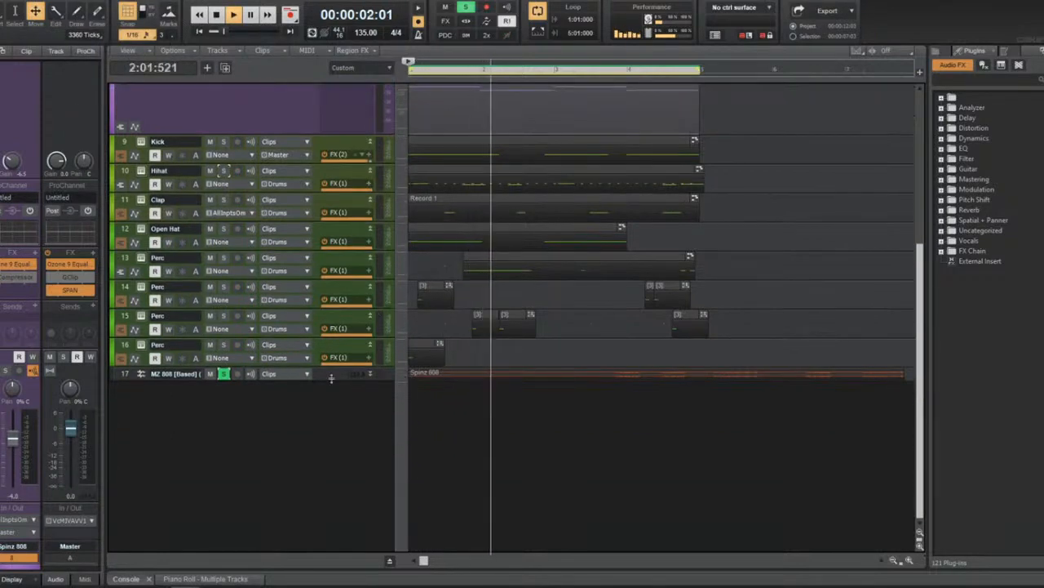
pyautogui.click(369, 373)
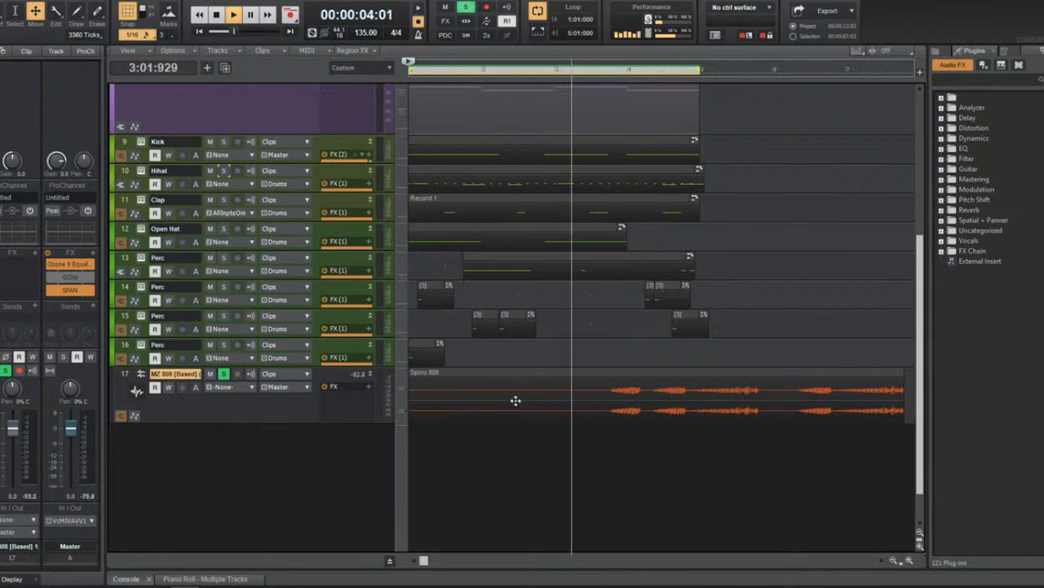
pyautogui.scroll(-3, 516, 400)
# Trim the leading silence off the reversed Spinz 808 clip on track 17 and fit it to start at 1:01:000 with length 4:00:000.
pyautogui.press('t')
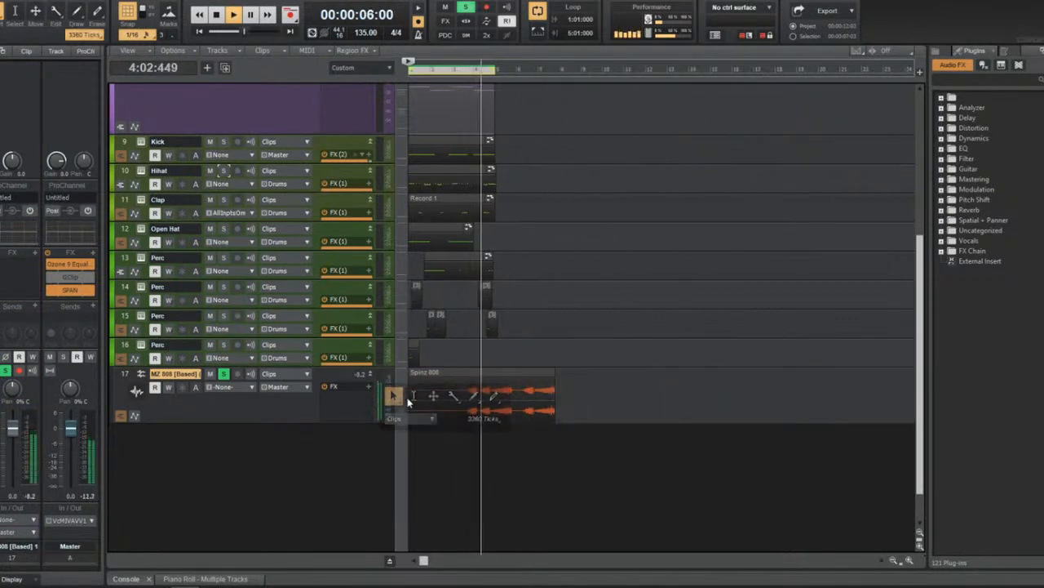
pyautogui.click(394, 395)
pyautogui.moveTo(411, 396); pyautogui.dragTo(415, 375)
pyautogui.press('space')
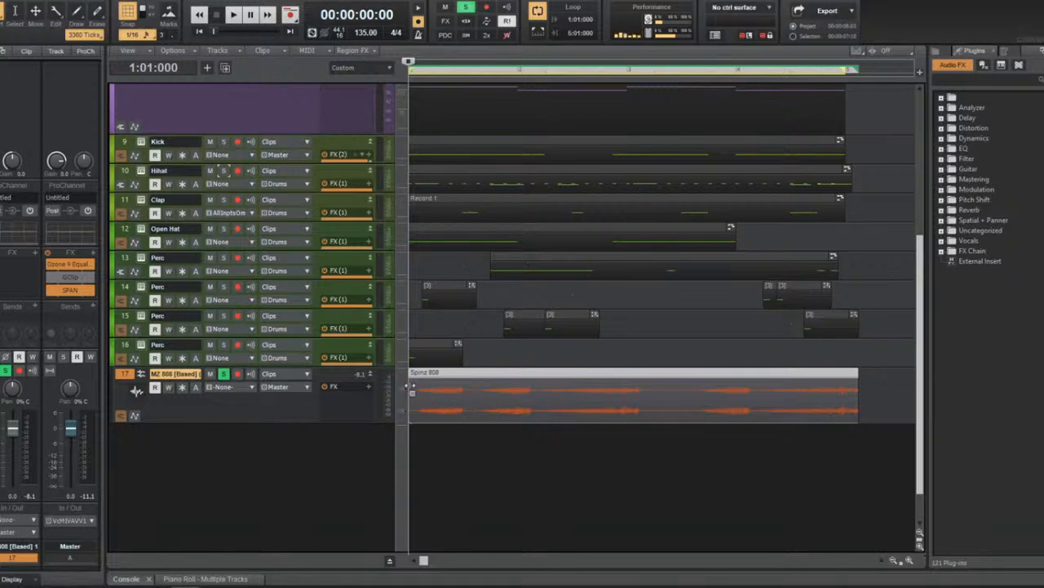
pyautogui.click(414, 389)
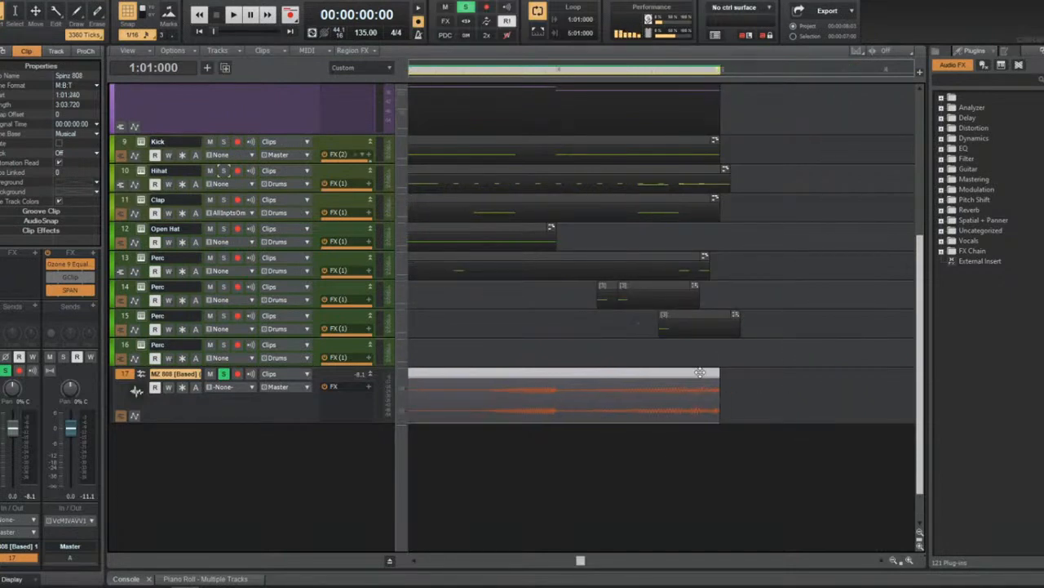
pyautogui.moveTo(700, 373); pyautogui.dragTo(588, 383)
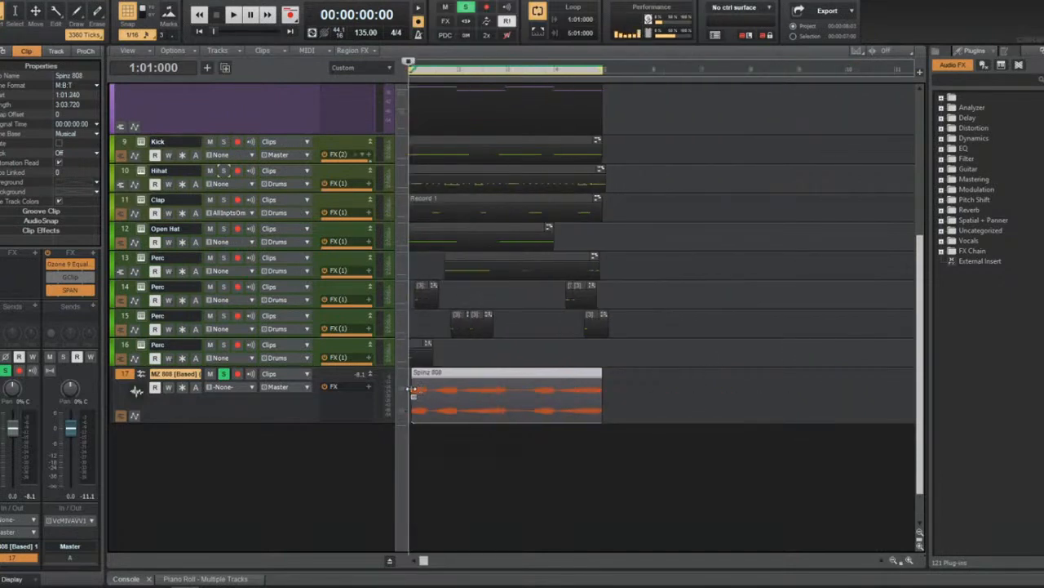
# Solo the Spinz 808 track alongside track 17 and audition the original and reversed 808 together.
pyautogui.press('space')
pyautogui.scroll(5, 231, 258)
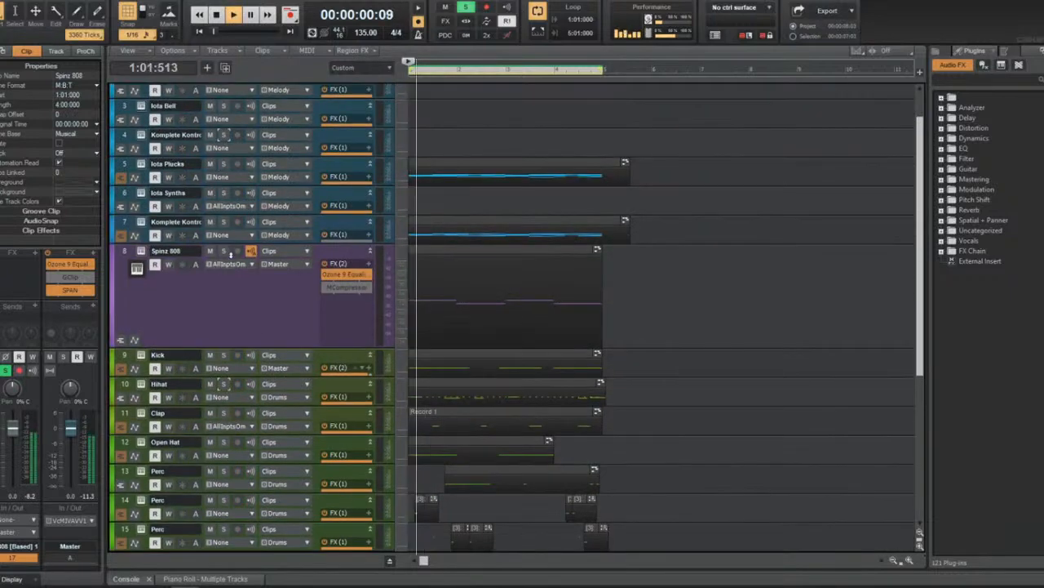
pyautogui.scroll(-5, 460, 291)
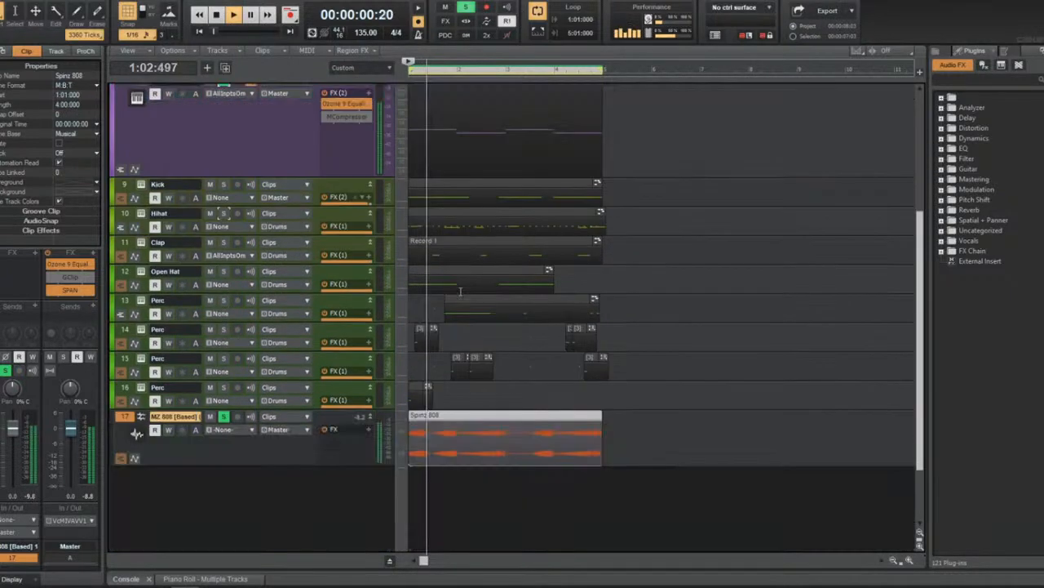
pyautogui.scroll(-3, 460, 291)
pyautogui.scroll(2, 553, 277)
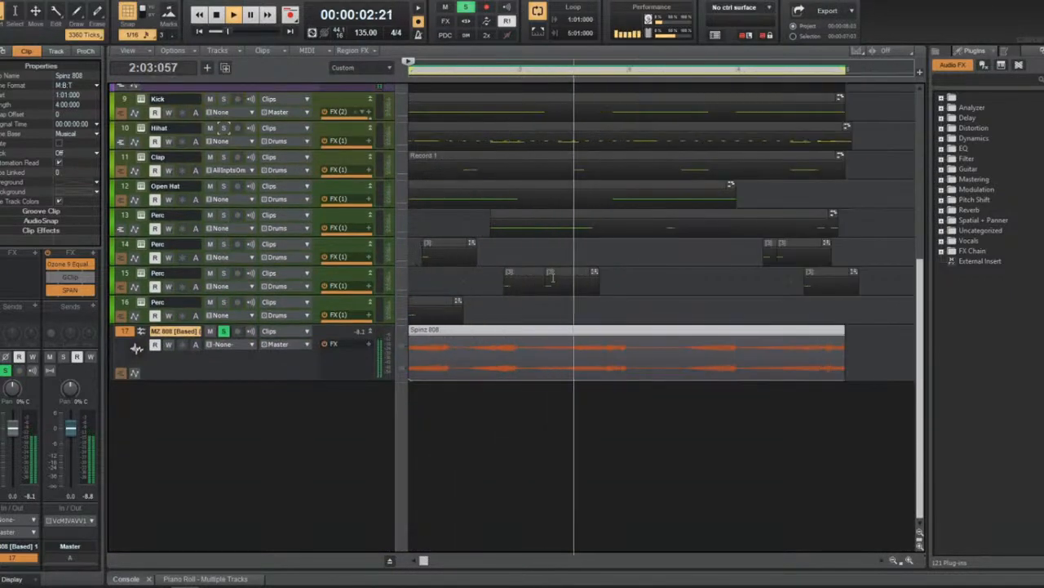
pyautogui.scroll(-2, 560, 272)
pyautogui.scroll(3, 563, 276)
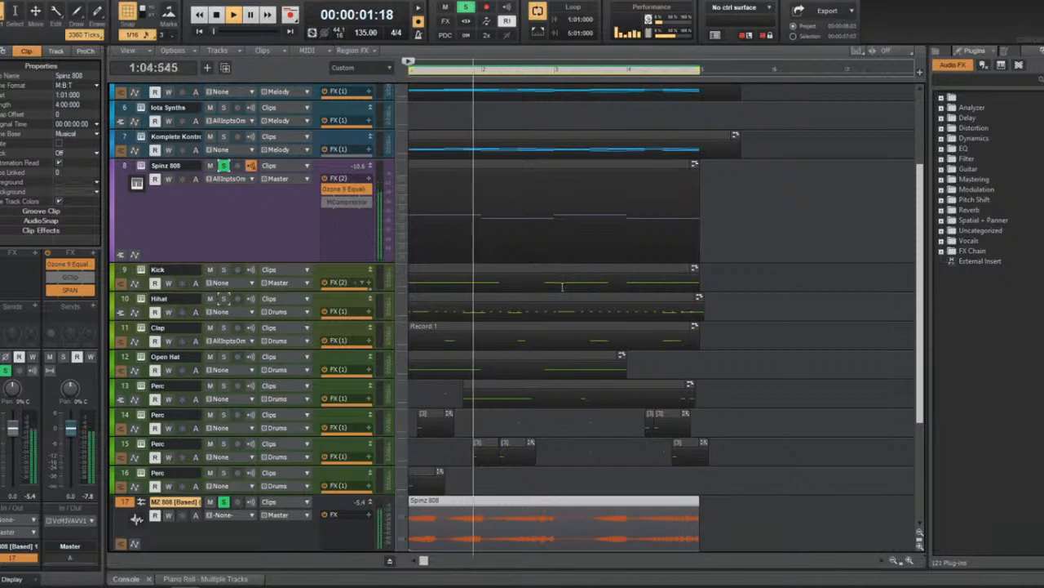
pyautogui.scroll(-3, 477, 343)
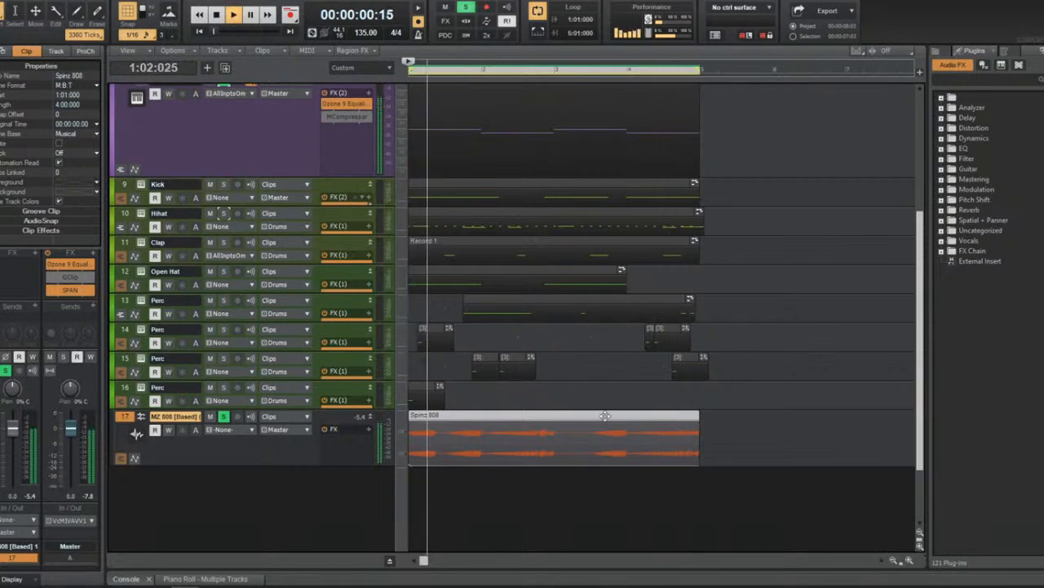
pyautogui.press('space')
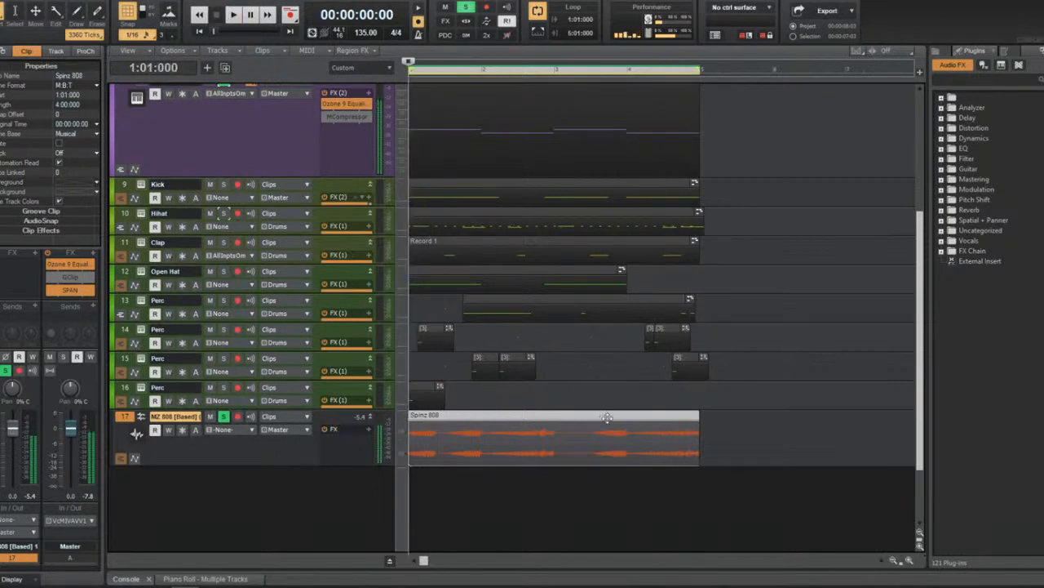
# Try splitting the reversed Spinz 808 clip on track 17 after its first swell, and undo the split.
pyautogui.click(436, 457)
pyautogui.press('space')
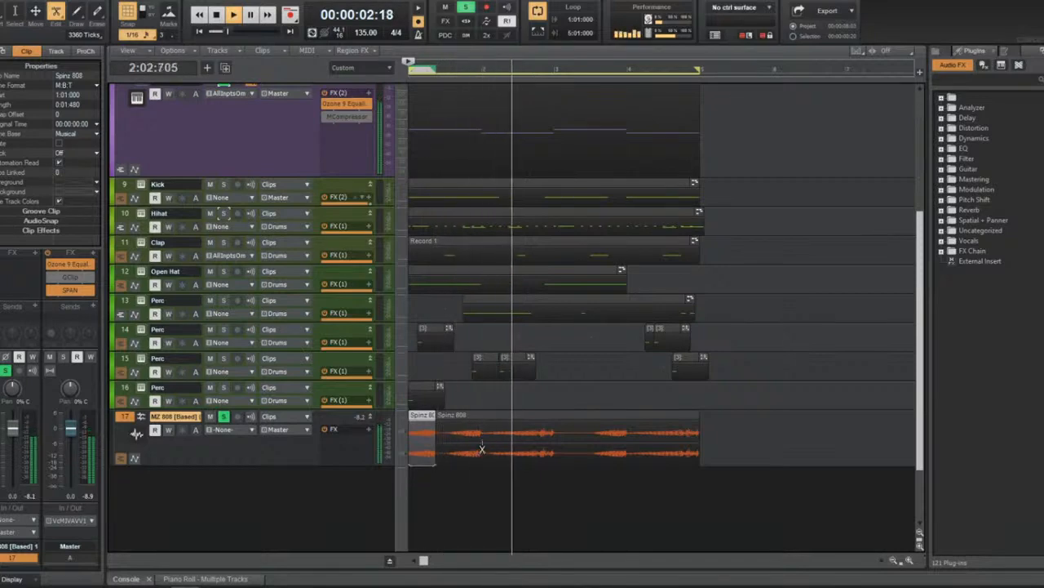
pyautogui.hotkey('ctrl', 'z')
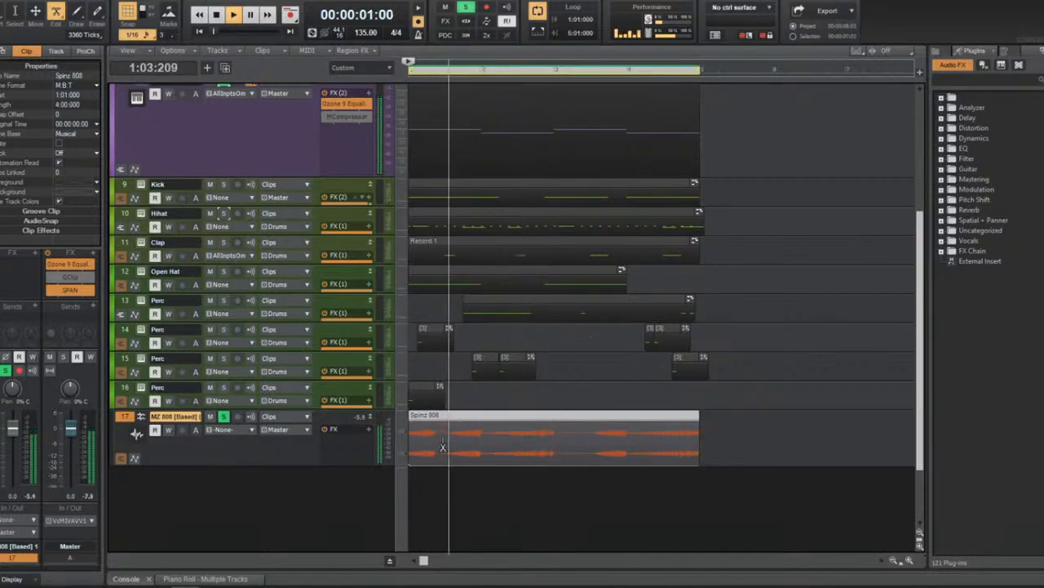
# Split the reversed Spinz 808 clip halfway through bar 1, delete the piece before the cut and audition the result.
pyautogui.click(445, 447)
pyautogui.press('Delete')
pyautogui.press('space')
pyautogui.press('space')
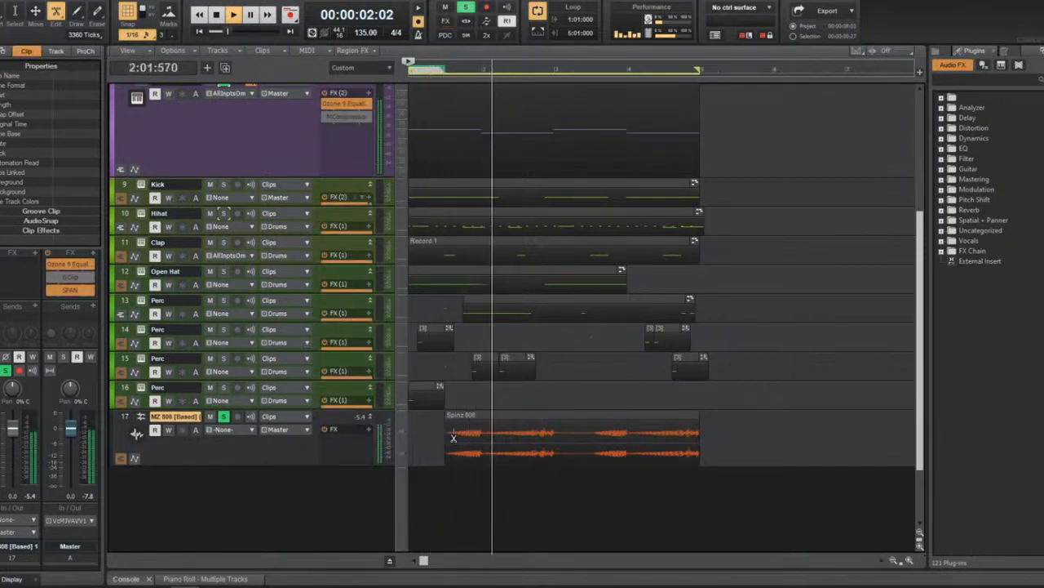
pyautogui.press('space')
pyautogui.press('space')
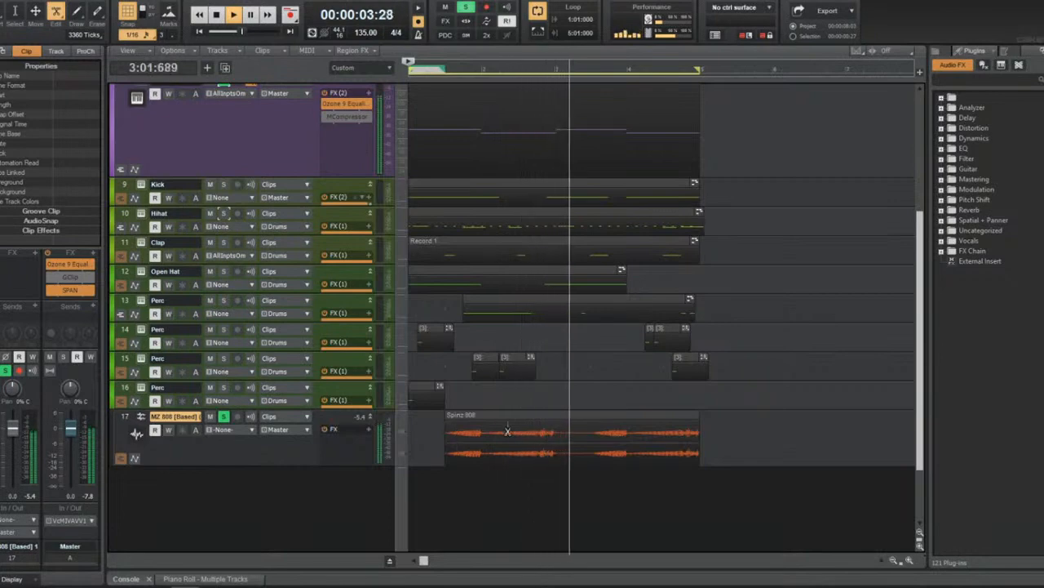
# Split the remaining reversed clip at 2:01:240 and 3:03:000 and delete the middle piece.
pyautogui.click(485, 443)
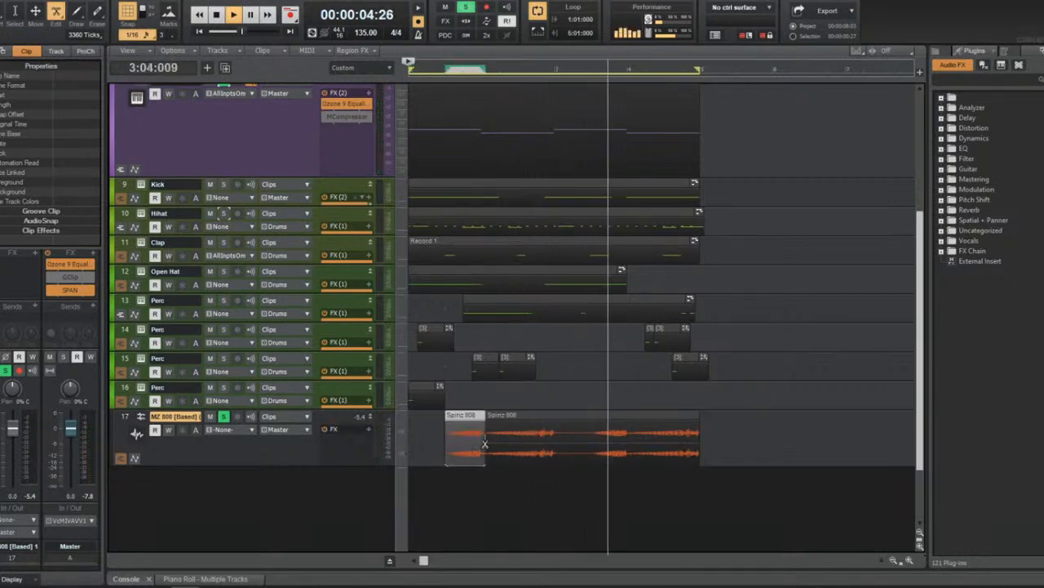
pyautogui.click(590, 443)
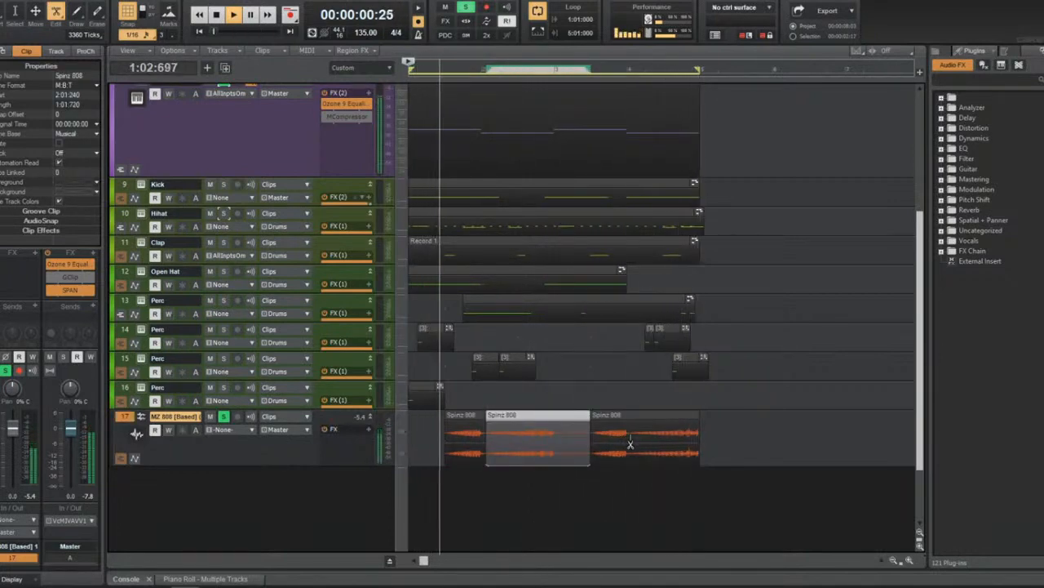
pyautogui.press('Delete')
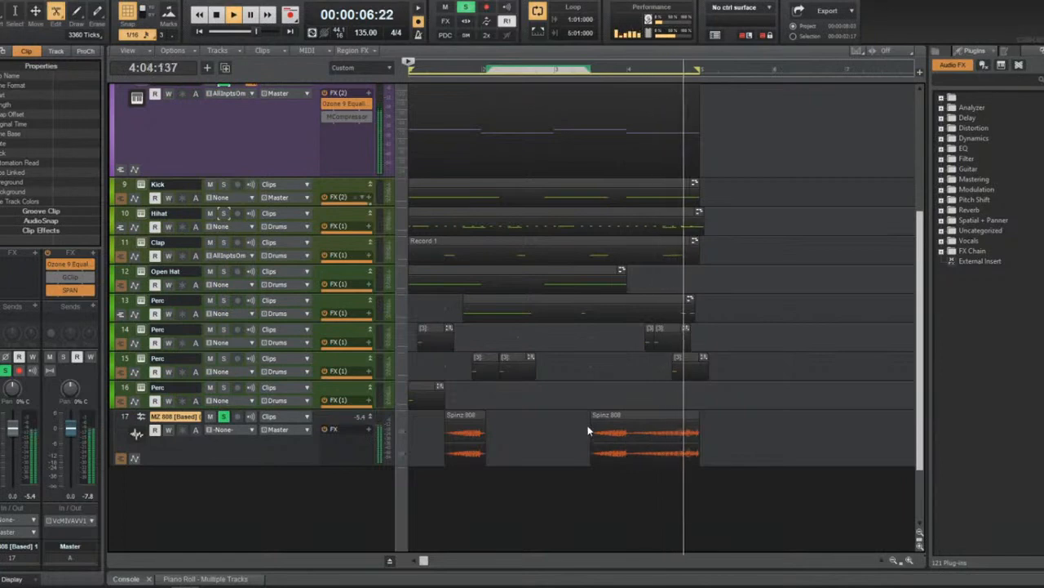
# Solo the Kick, Hihat, Clap, Open Hat and Perc tracks, and audition them while lowering track 17's volume to -7.2 dB.
pyautogui.press('space')
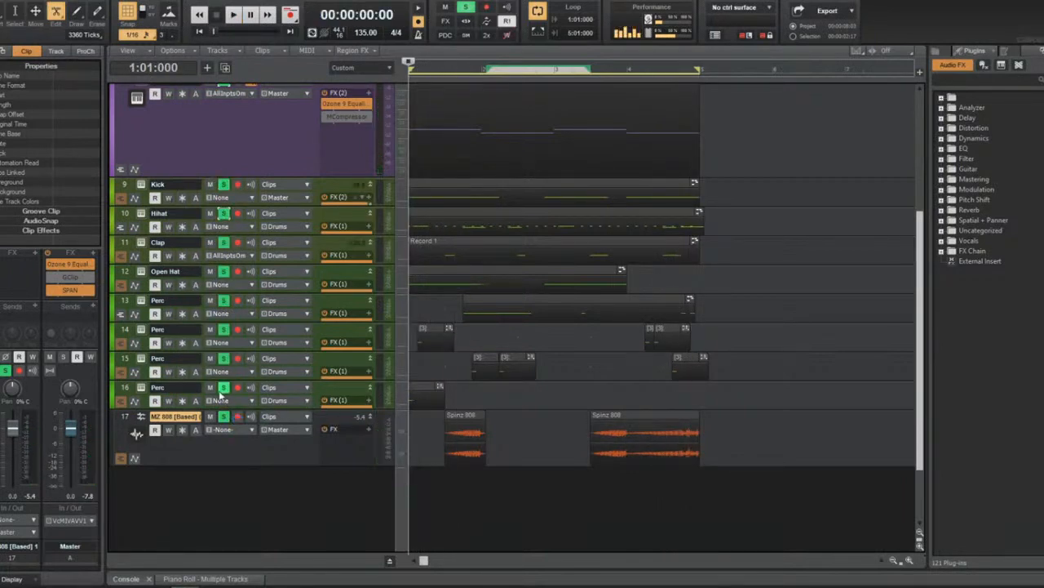
pyautogui.press('space')
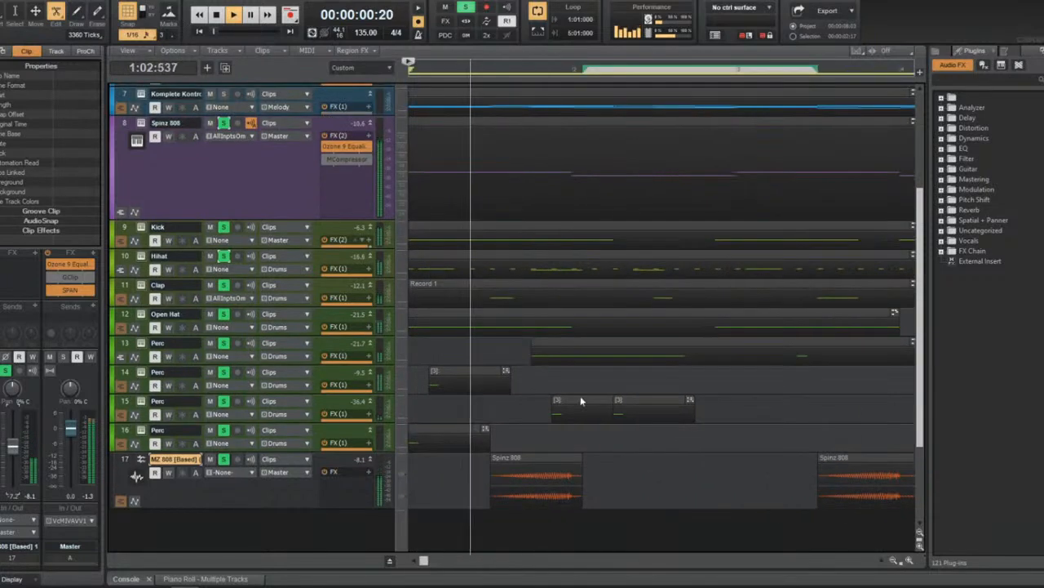
pyautogui.press('space')
# Trim the first reversed 808 piece to end at bar 2, add a short fade-out and audition it.
pyautogui.press('t')
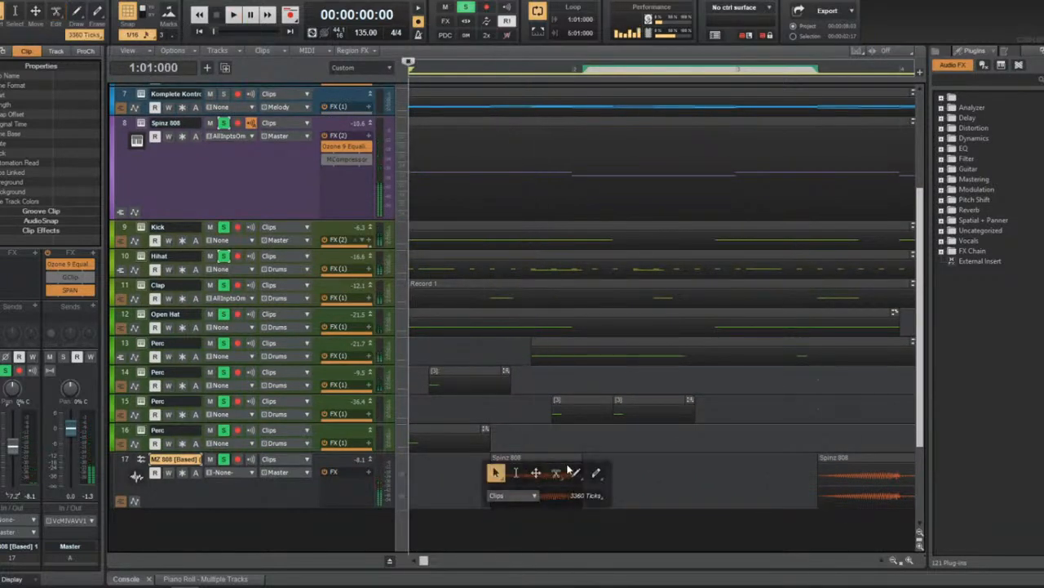
pyautogui.click(569, 471)
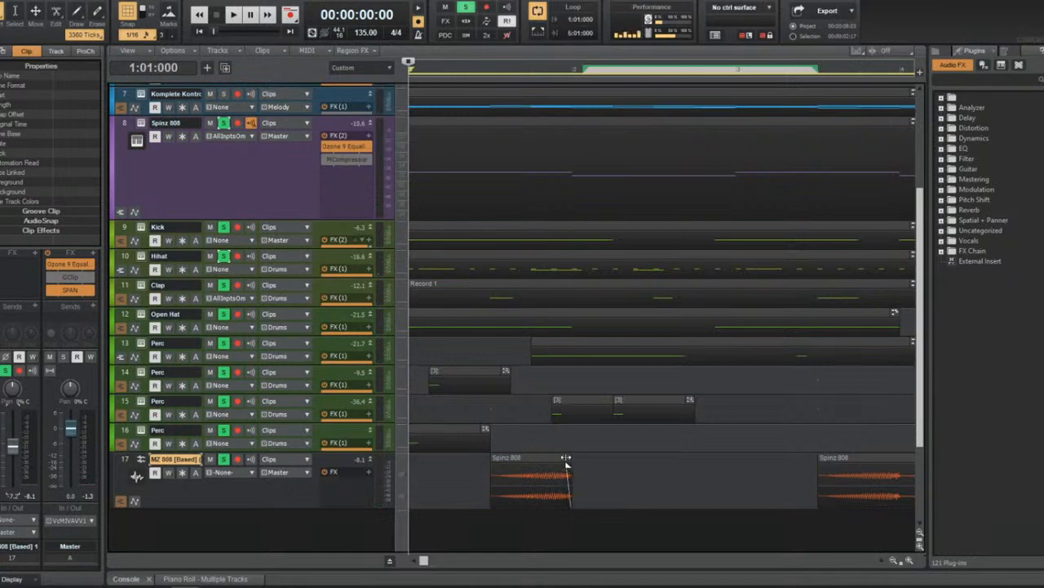
pyautogui.press('space')
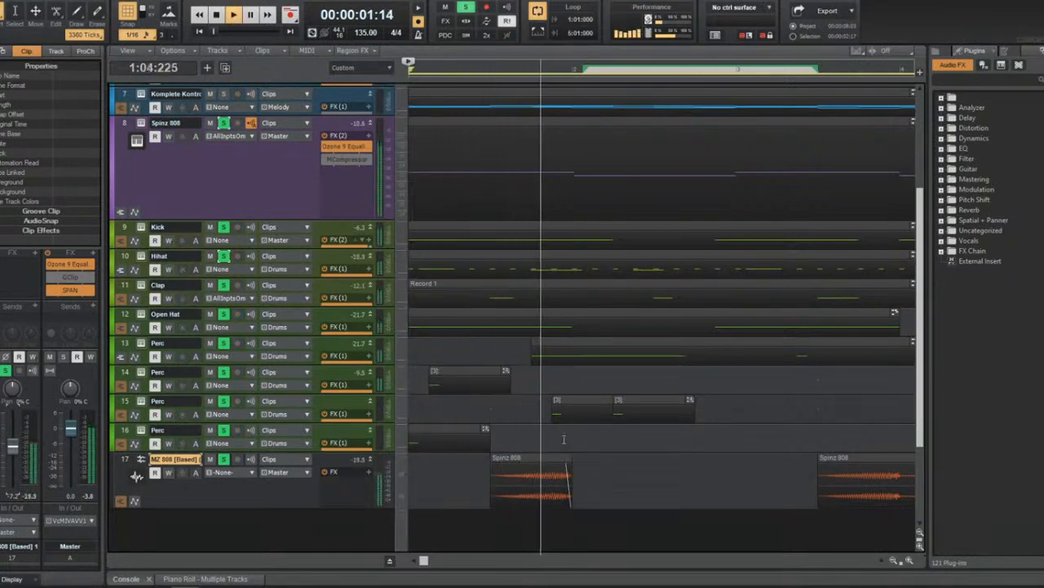
pyautogui.press('space')
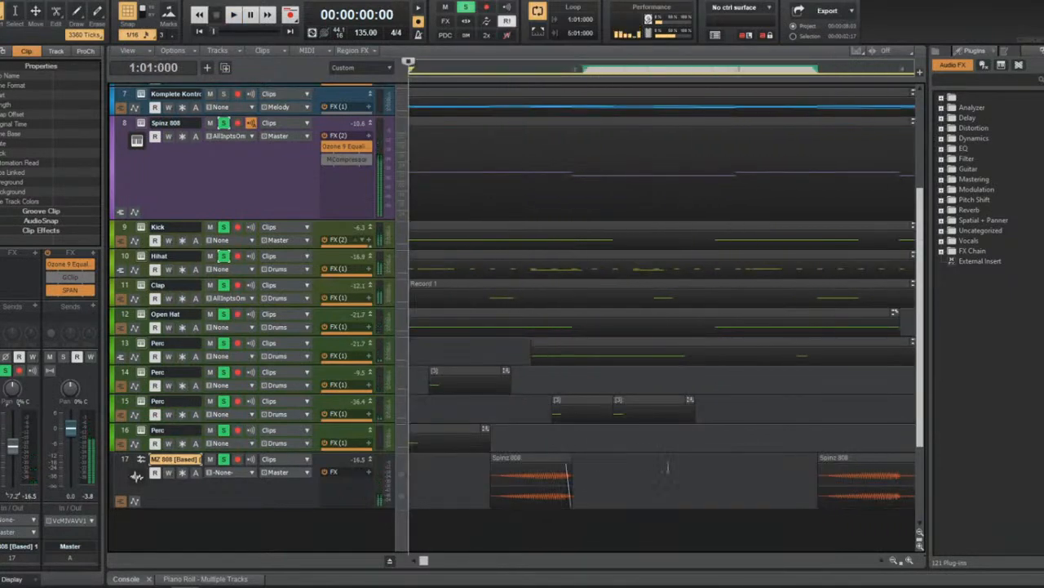
# Split the second reversed 808 piece on track 17 at the start of bar 4 and return to the Smart tool.
pyautogui.hscroll(2, 666, 470)
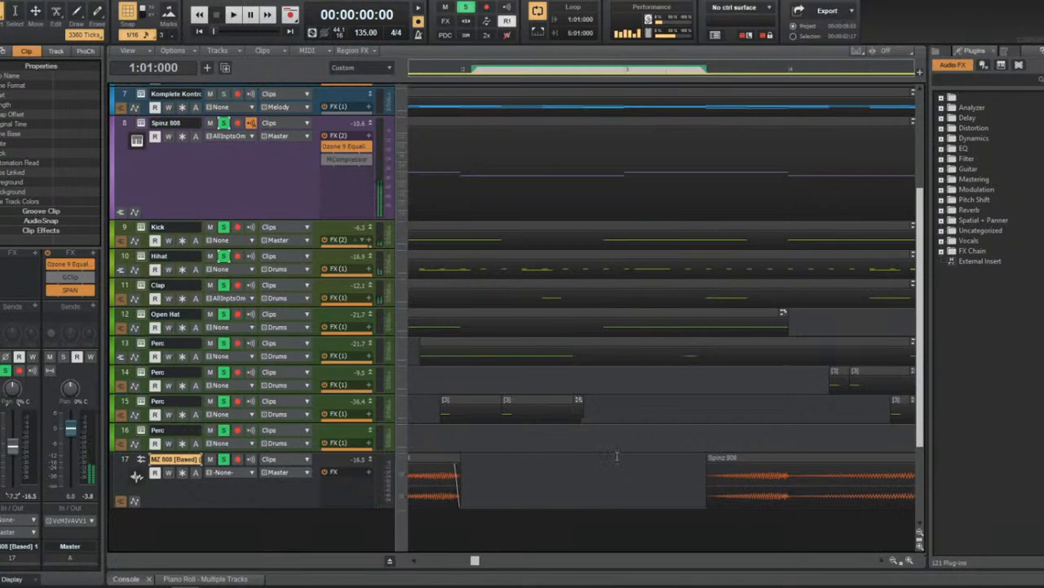
pyautogui.click(788, 490)
pyautogui.press('t')
pyautogui.click(717, 467)
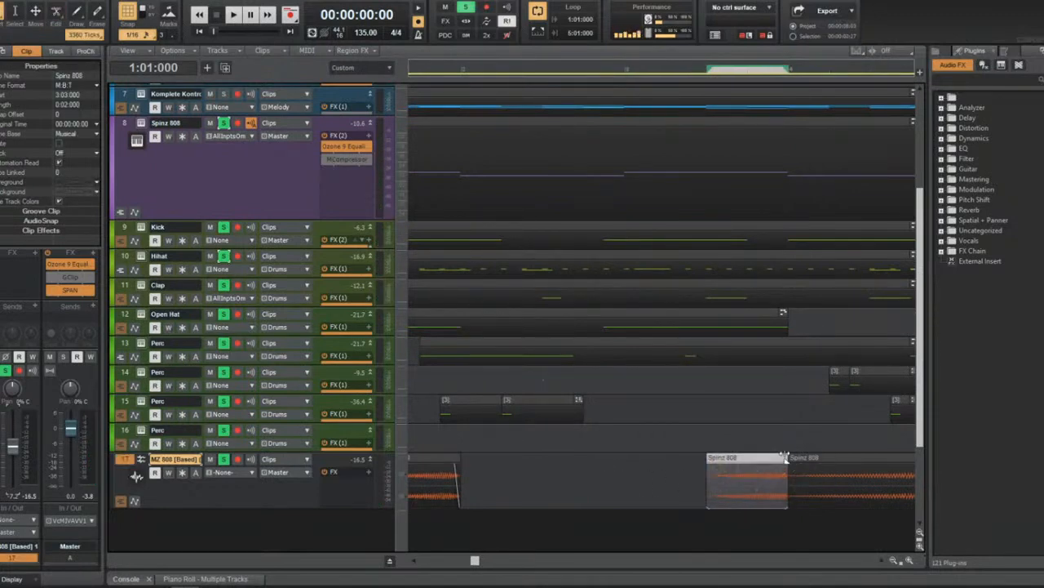
# Add a fade-in to the last reversed 808 piece starting at bar 4 and audition the swells on track 17.
pyautogui.hscroll(-1, 811, 449)
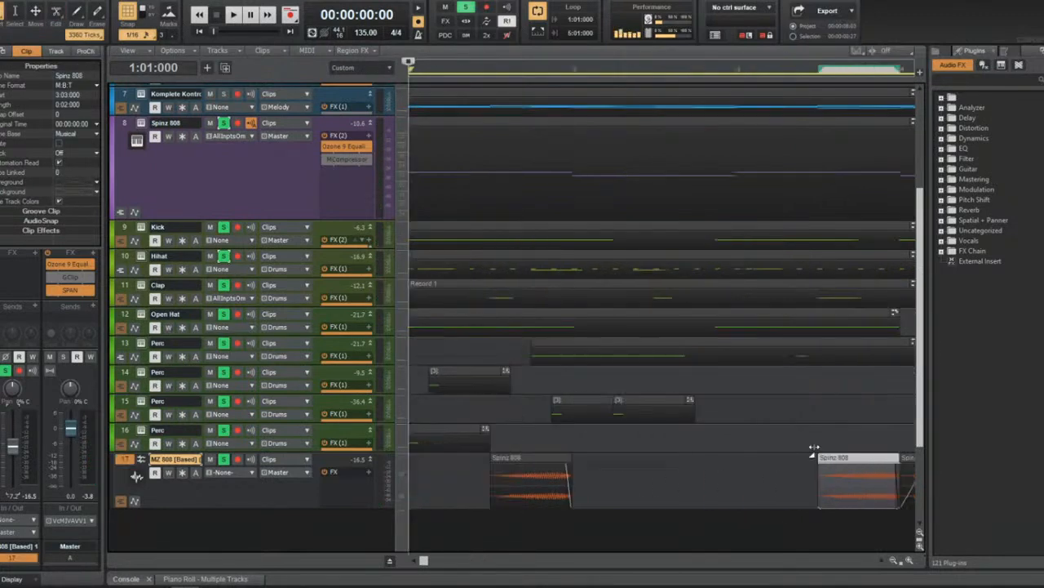
pyautogui.press('space')
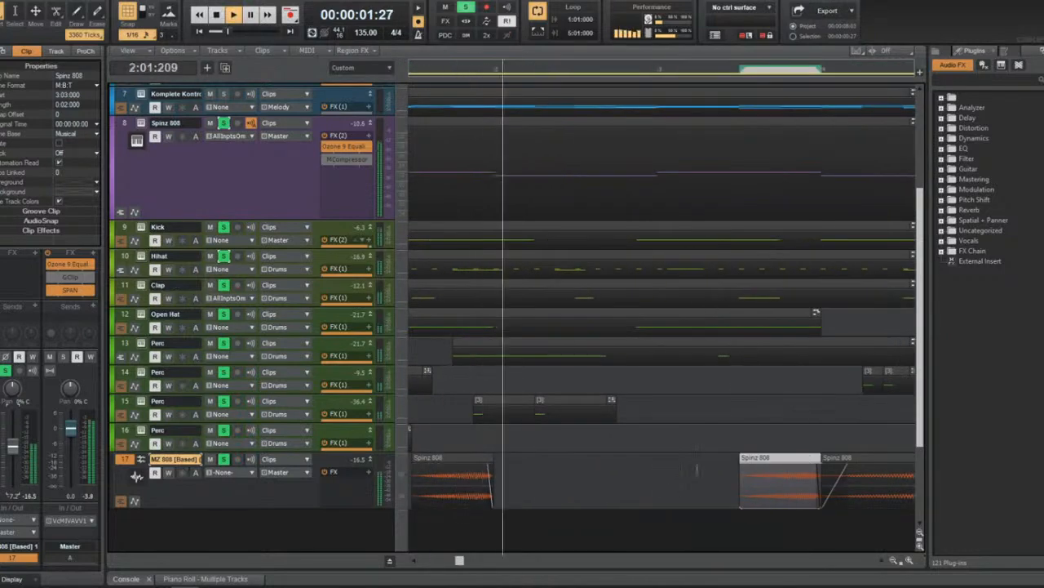
pyautogui.hscroll(5, 677, 465)
pyautogui.hscroll(2, 661, 474)
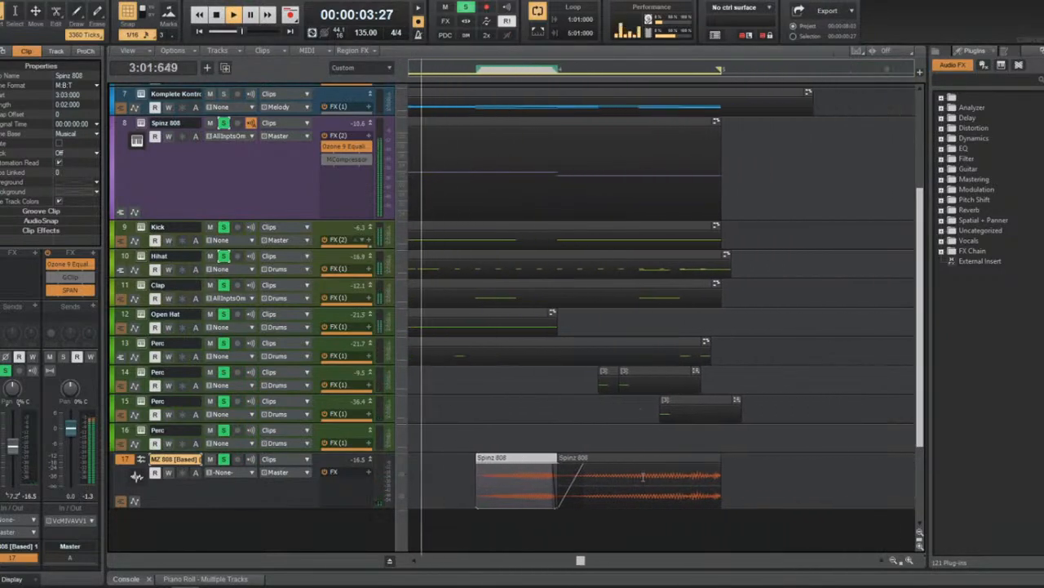
pyautogui.scroll(-3, 641, 476)
pyautogui.hscroll(1, 641, 475)
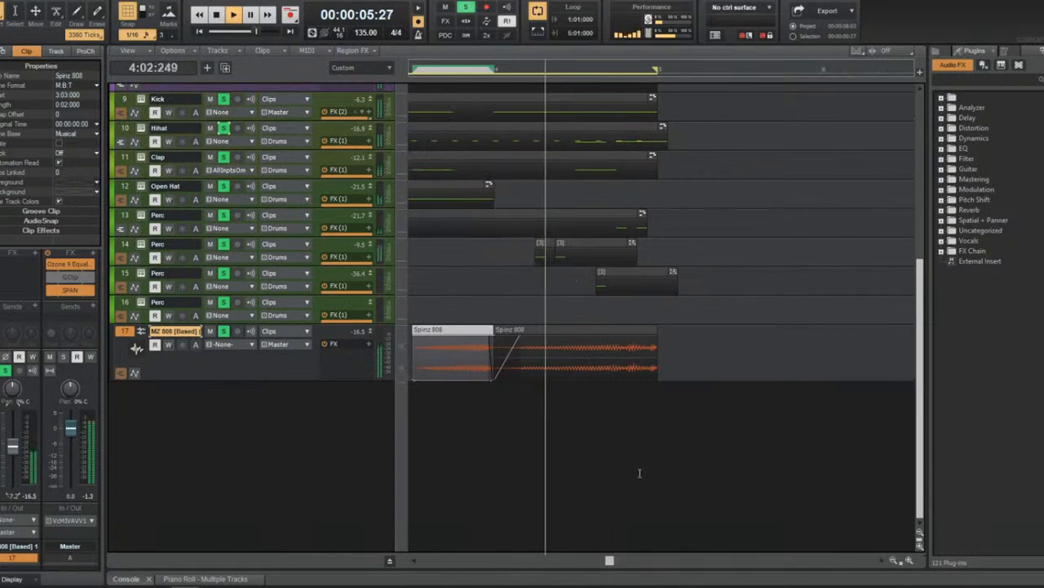
pyautogui.press('space')
pyautogui.hscroll(8, 659, 351)
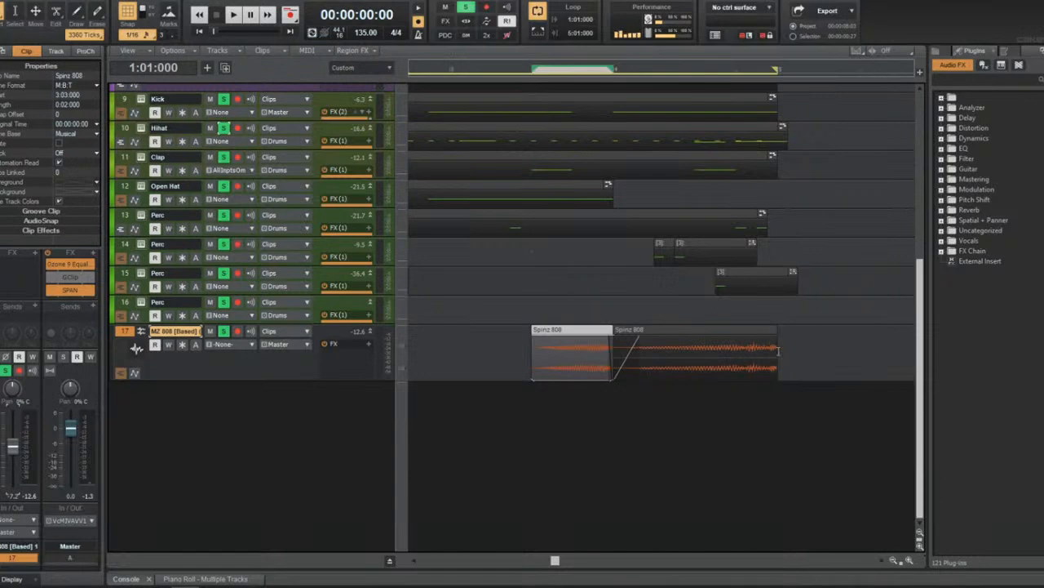
# Trim the end of the last reversed 808 piece to a length of 0:03:240 and move it to start at 4:01:720.
pyautogui.scroll(3, 740, 357)
pyautogui.hotkey('alt', 'Down')
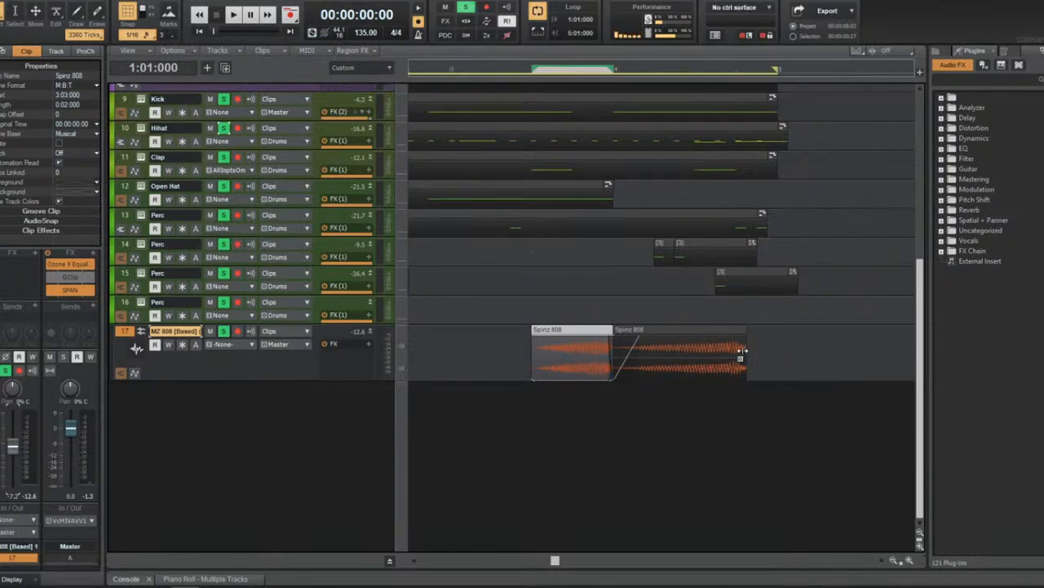
pyautogui.moveTo(724, 328); pyautogui.dragTo(733, 331)
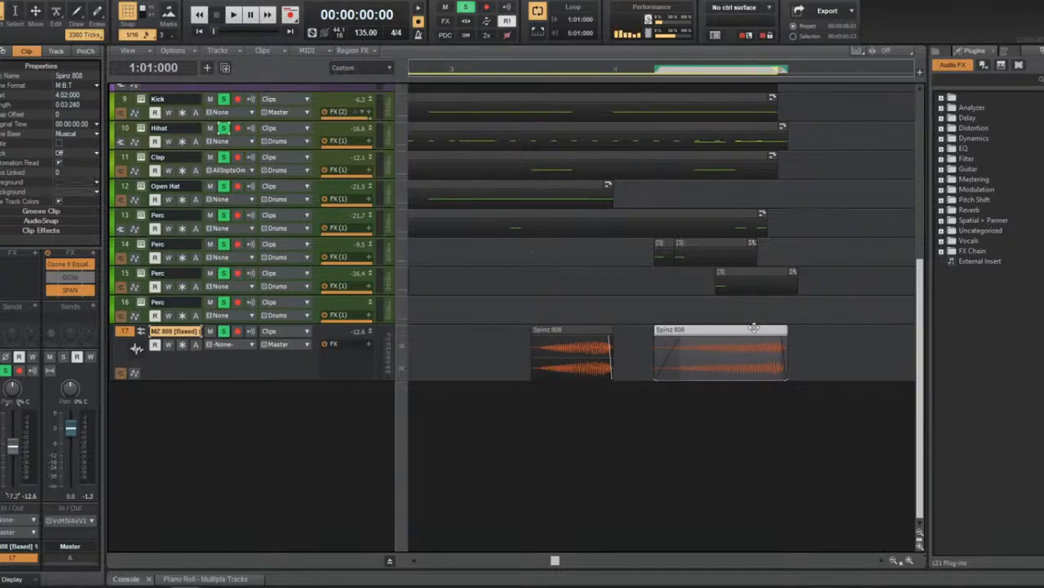
pyautogui.hotkey('ctrl', 'z')
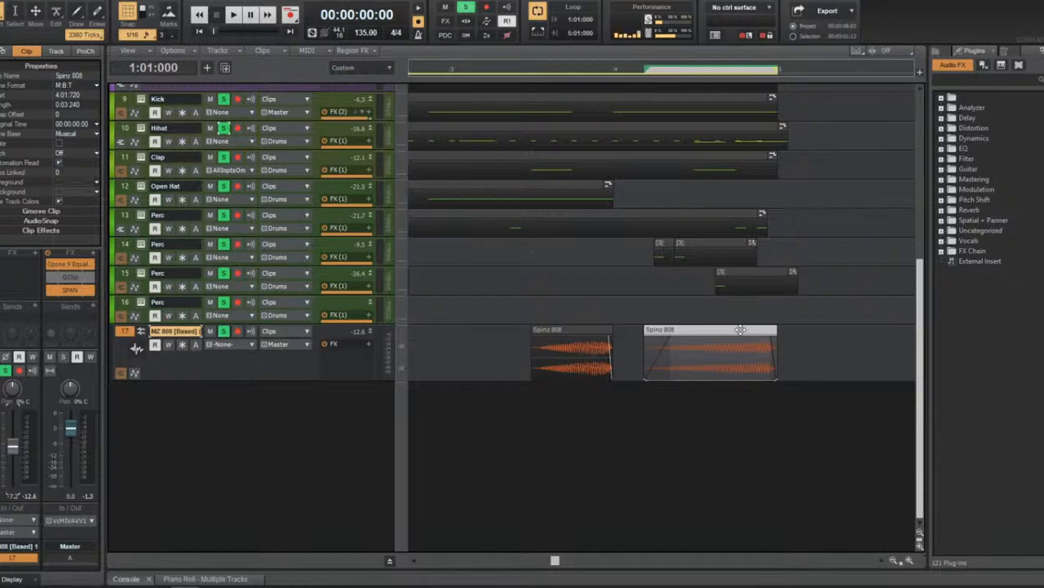
# Play the loop from the start to check the repositioned reversed 808 against the bass and drums.
pyautogui.press('space')
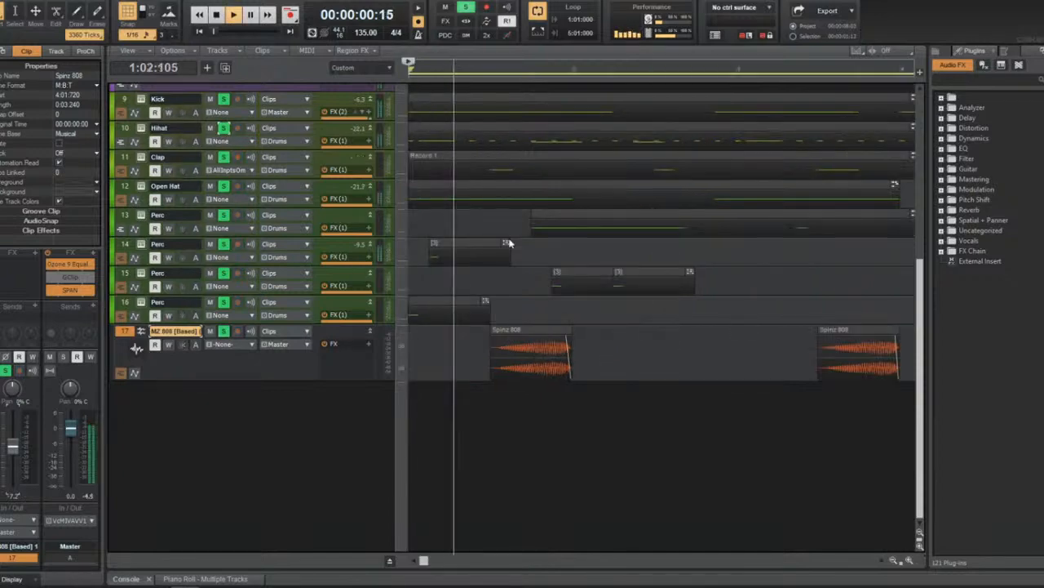
pyautogui.scroll(-2, 493, 284)
pyautogui.scroll(3, 492, 285)
pyautogui.scroll(-2, 494, 285)
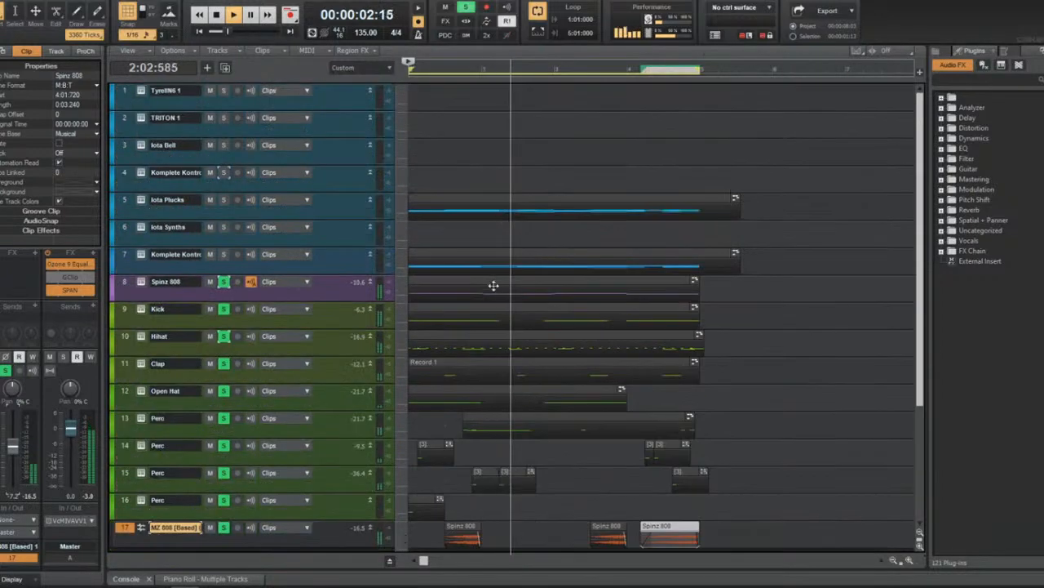
pyautogui.scroll(-3, 502, 289)
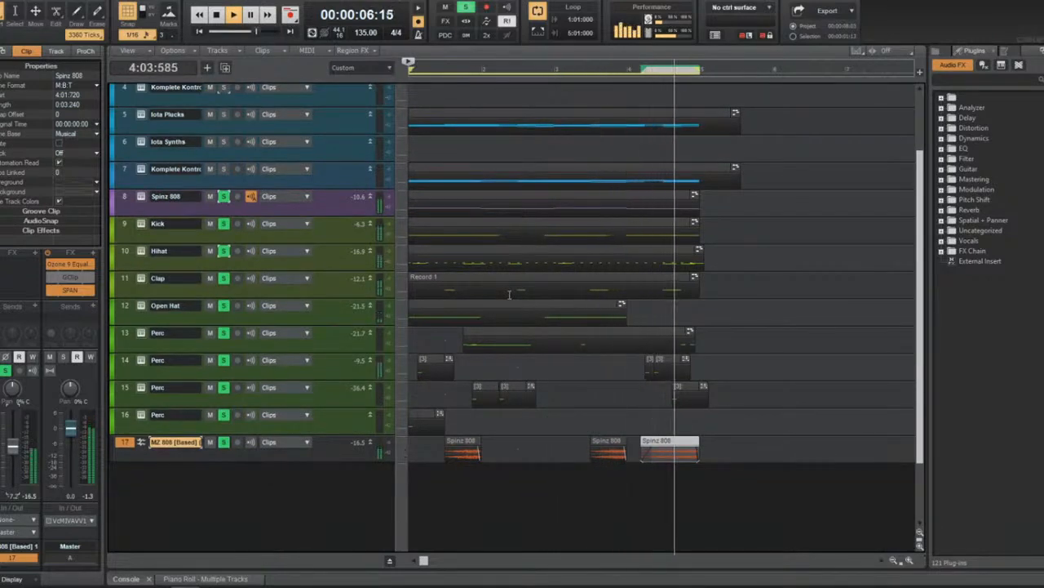
pyautogui.press('space')
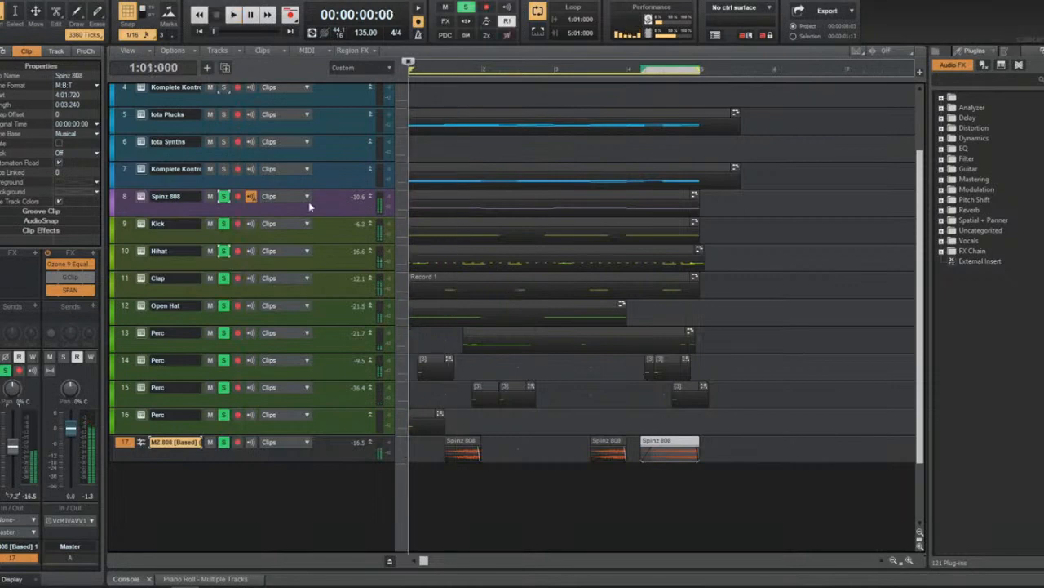
# Solo melody tracks 4 to 7, lower track 17's volume to -12.8 dB, and audition the full loop.
pyautogui.press('space')
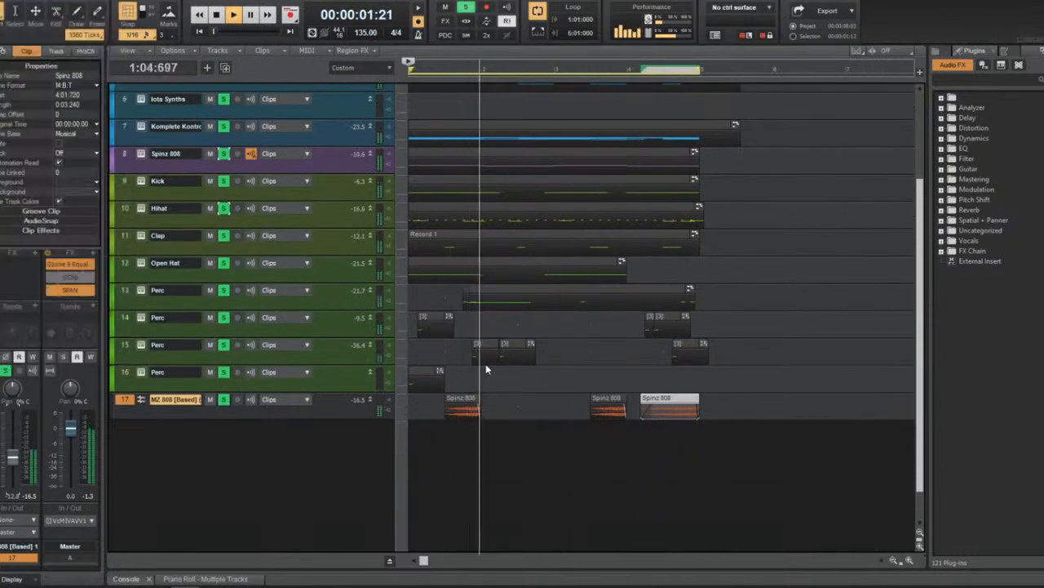
pyautogui.scroll(3, 467, 366)
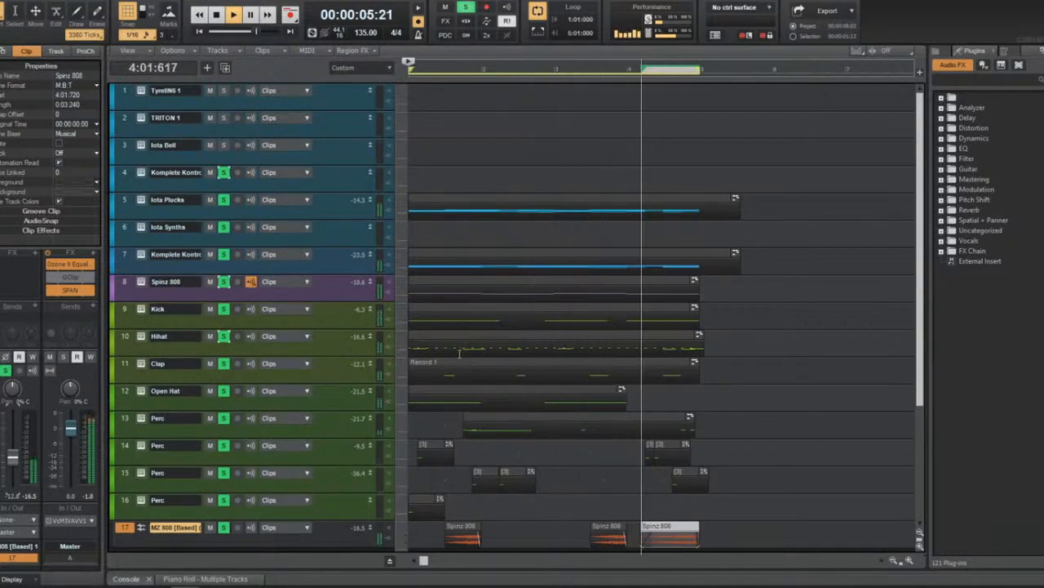
pyautogui.scroll(-3, 608, 293)
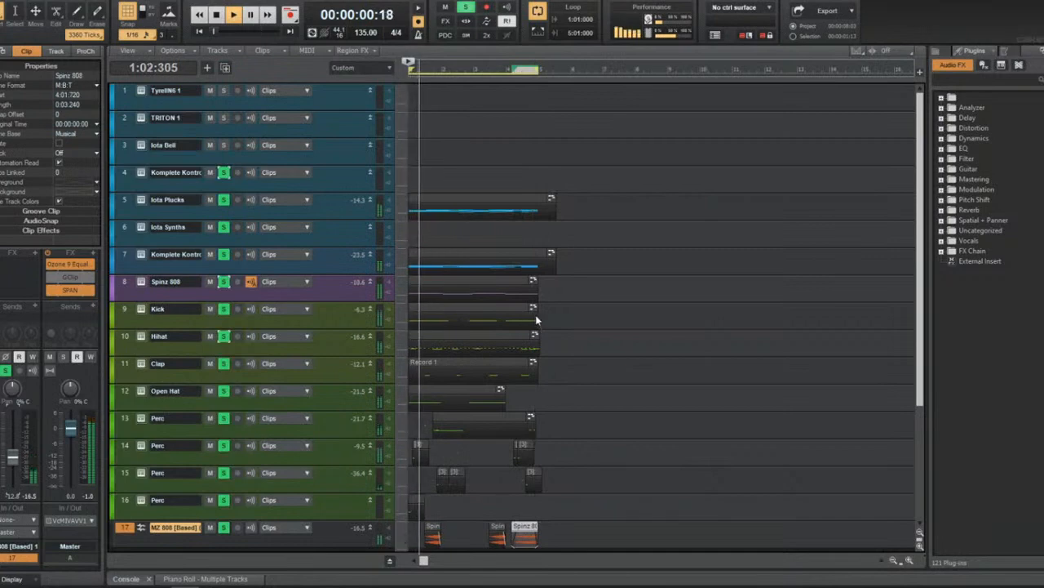
pyautogui.scroll(3, 511, 319)
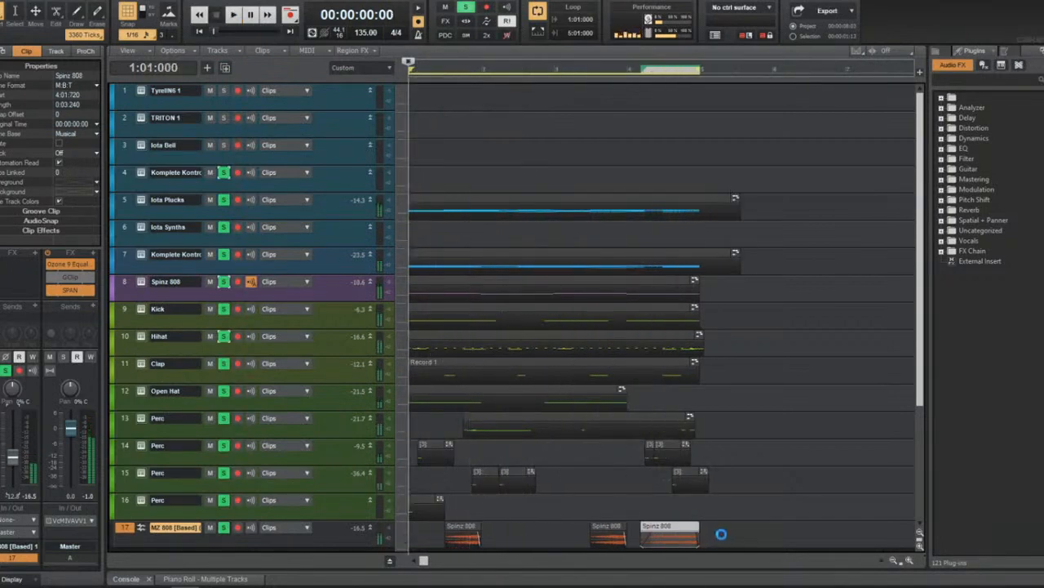
# Bounce all reversed 808 pieces on track 17 into one clip and play it with the beat.
pyautogui.moveTo(729, 526); pyautogui.dragTo(222, 528)
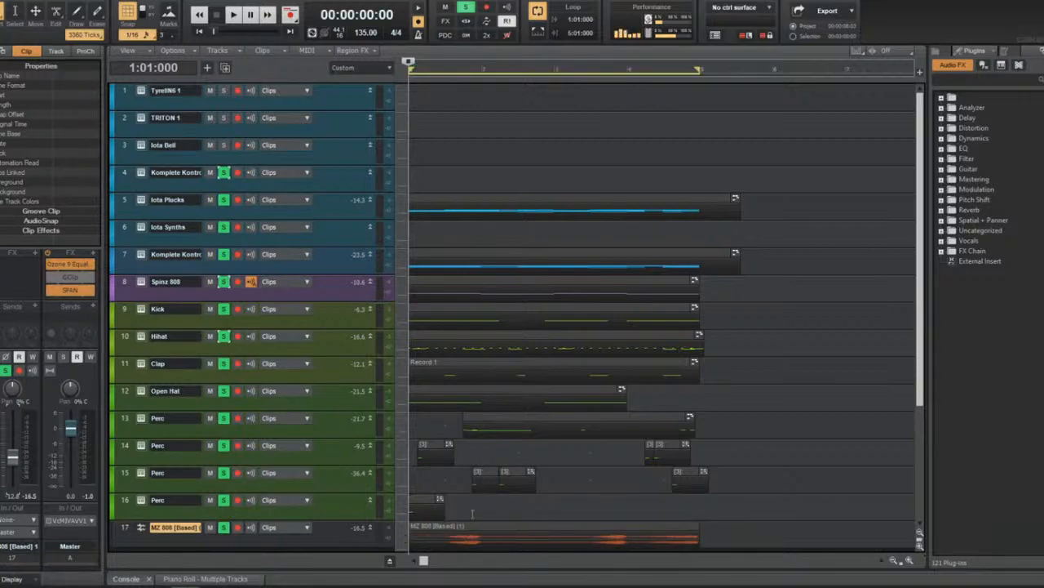
pyautogui.click(481, 525)
pyautogui.press('space')
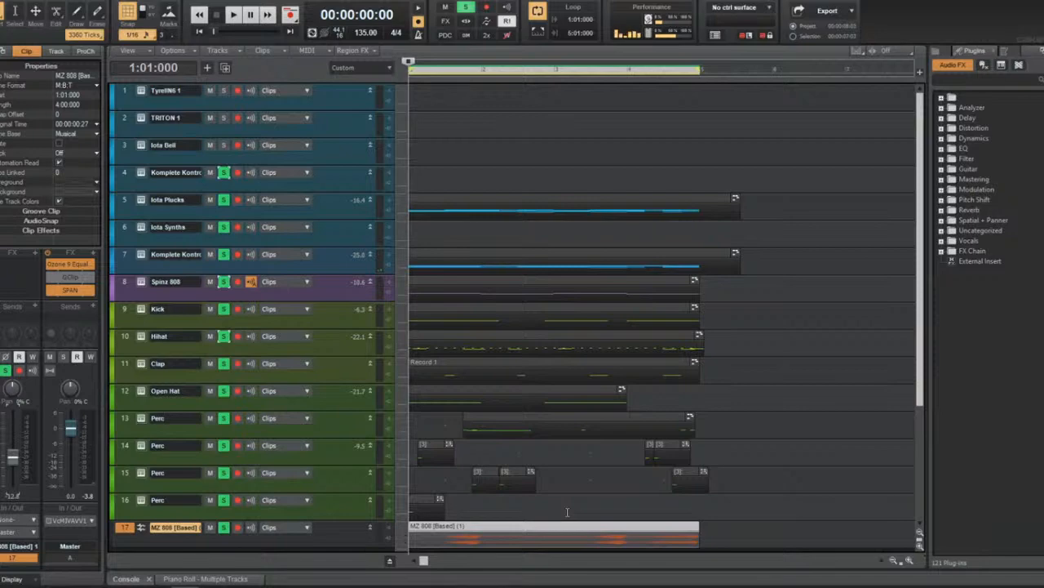
pyautogui.press('space')
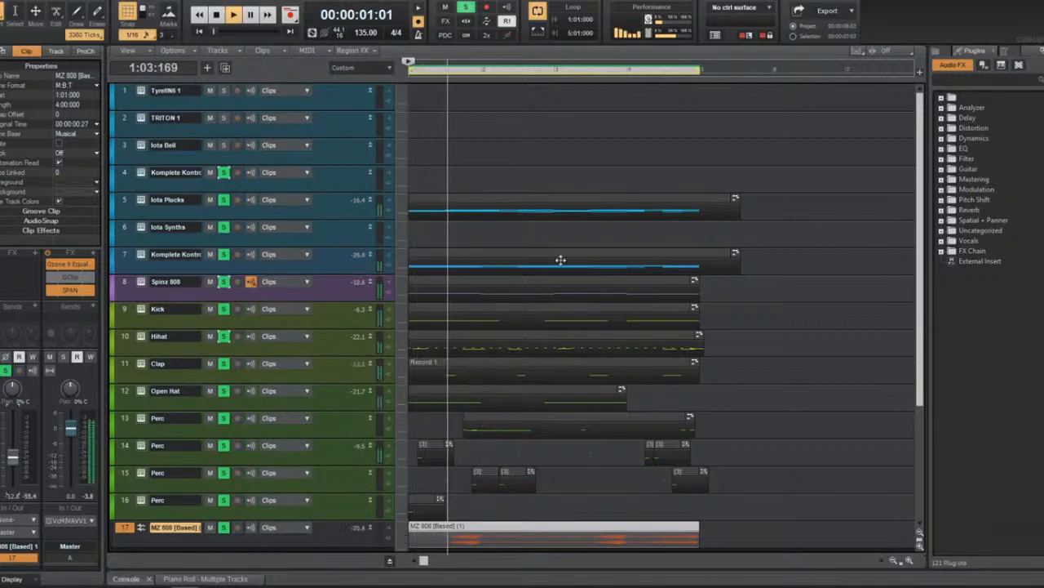
# Trim the melody clips on tracks 5 and 7 to end at bar 5.
pyautogui.scroll(-2, 531, 236)
pyautogui.scroll(2, 602, 252)
pyautogui.press('space')
pyautogui.moveTo(677, 269); pyautogui.dragTo(409, 196)
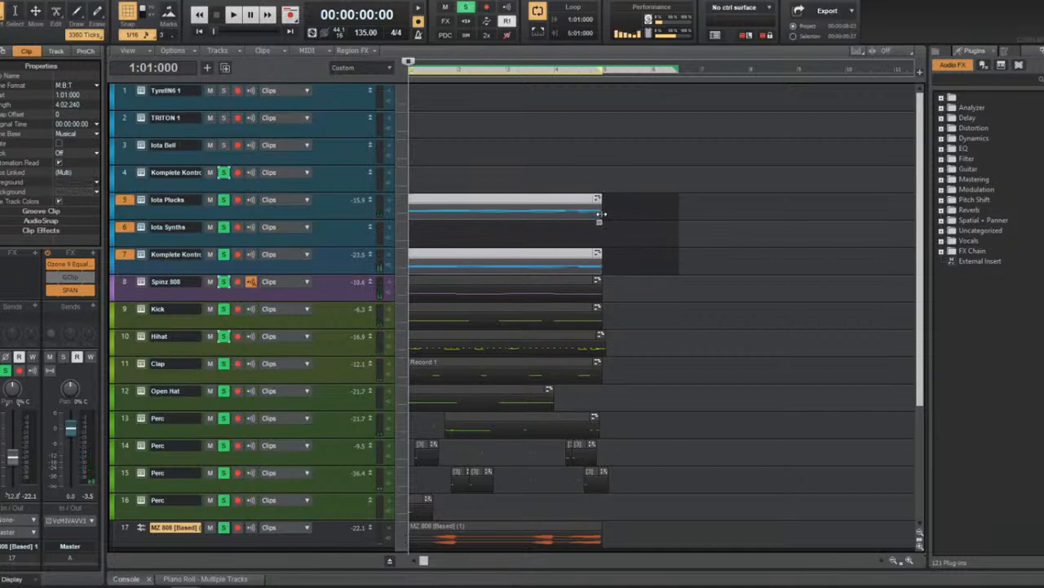
pyautogui.click(581, 204)
# Compare the loop with tracks 5 and 7 briefly unsoloed, and take tracks 4 and 6 out of solo.
pyautogui.press('space')
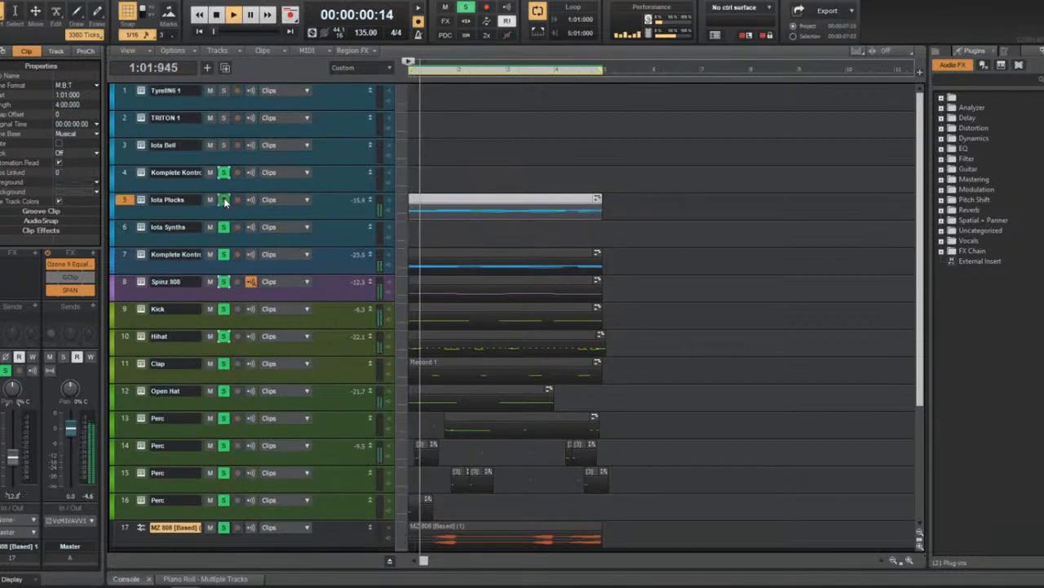
pyautogui.click(223, 200)
pyautogui.click(223, 200)
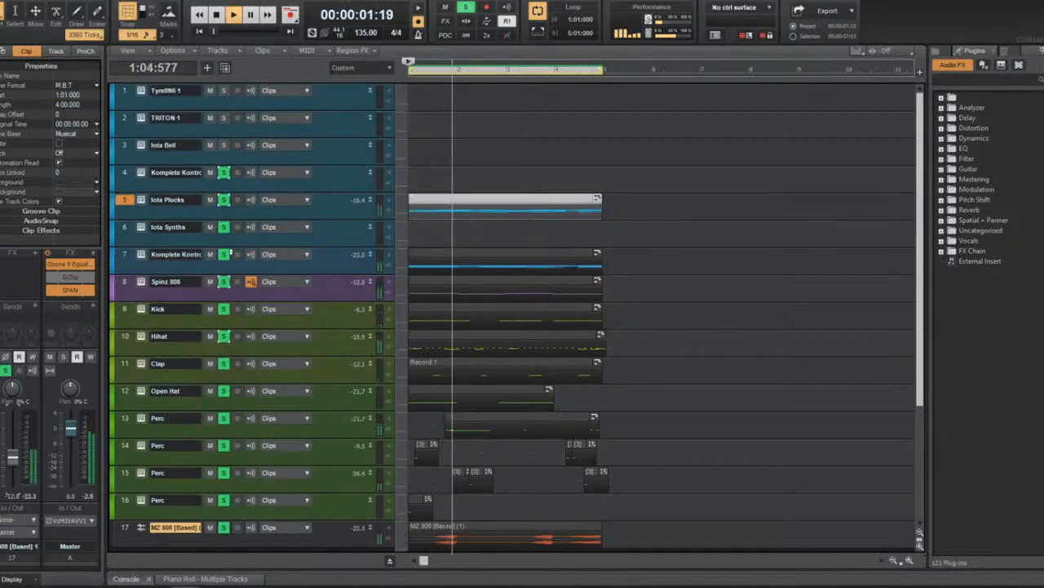
pyautogui.click(224, 255)
pyautogui.click(225, 255)
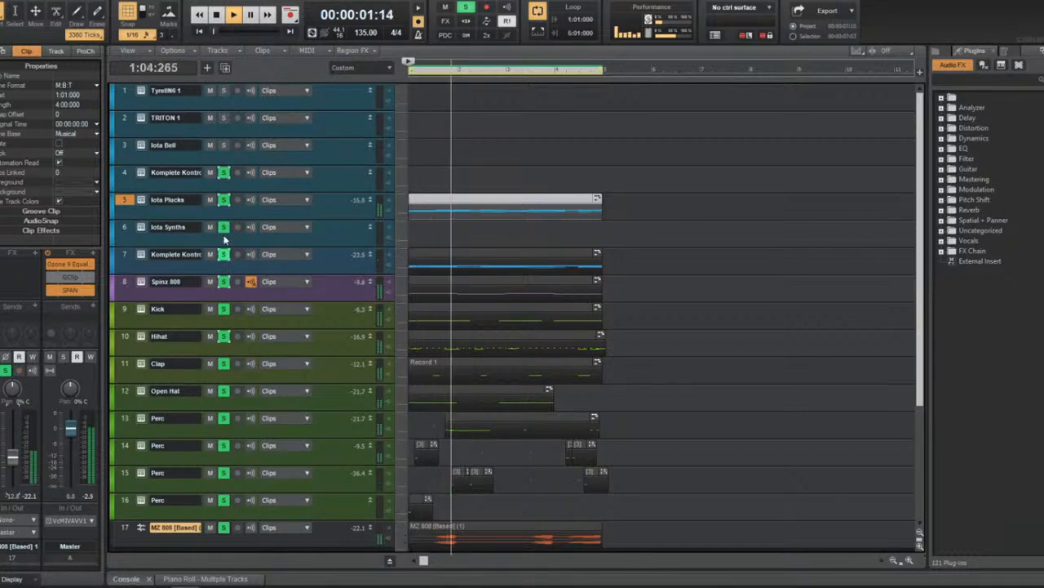
pyautogui.click(223, 172)
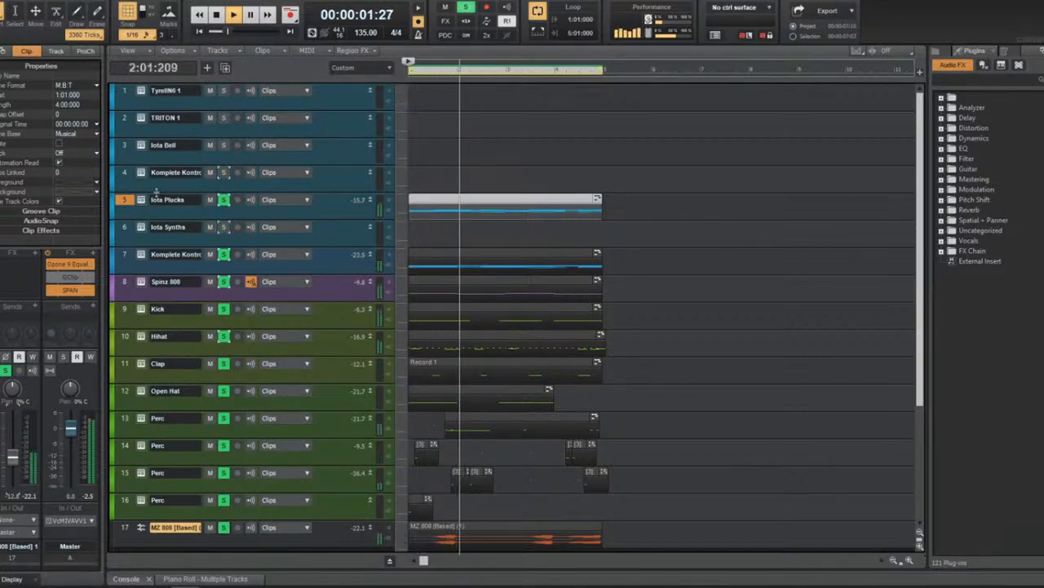
pyautogui.press('space')
# Replace the synth on track 4 with VSCO2 Flute, then close the instrument window.
pyautogui.rightClick(147, 171)
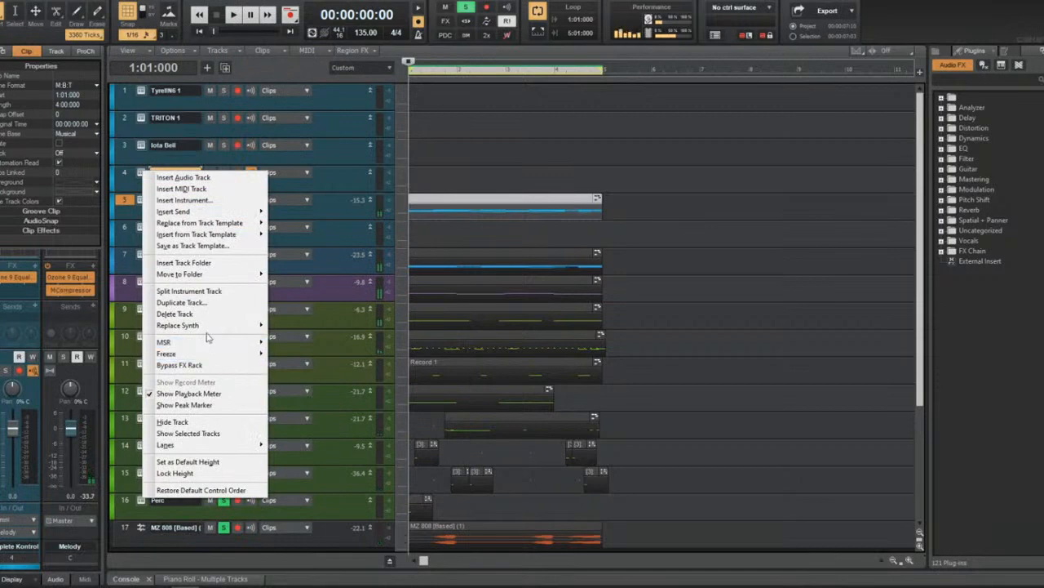
pyautogui.moveTo(264, 328)
pyautogui.moveTo(340, 475)
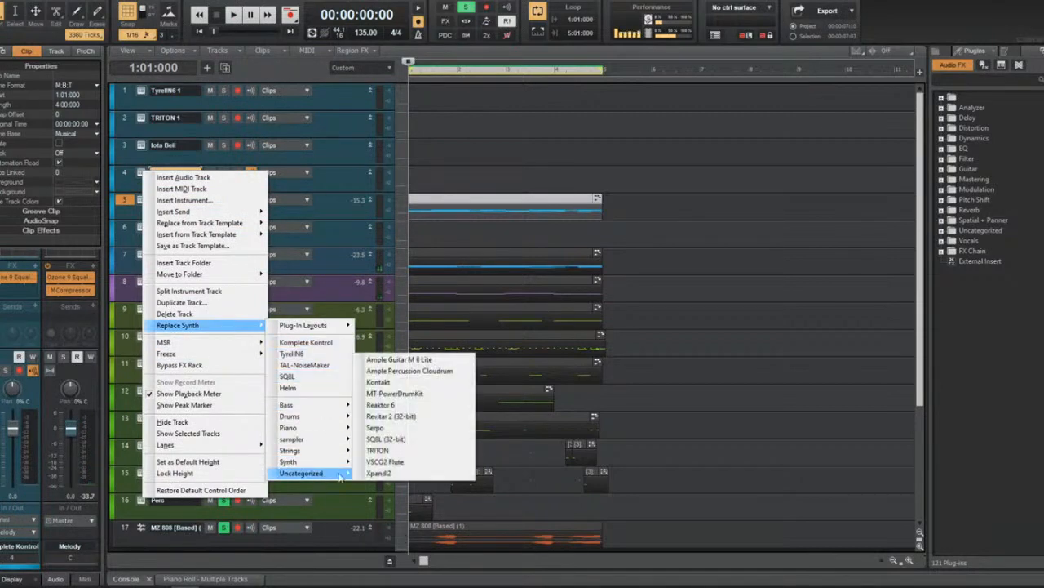
pyautogui.click(390, 462)
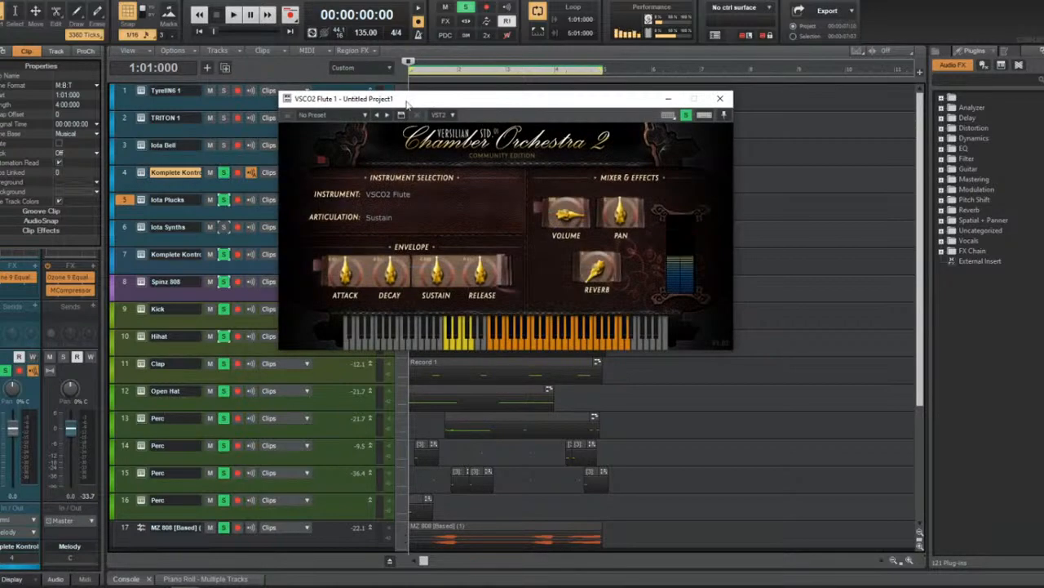
pyautogui.moveTo(406, 102); pyautogui.dragTo(430, 104)
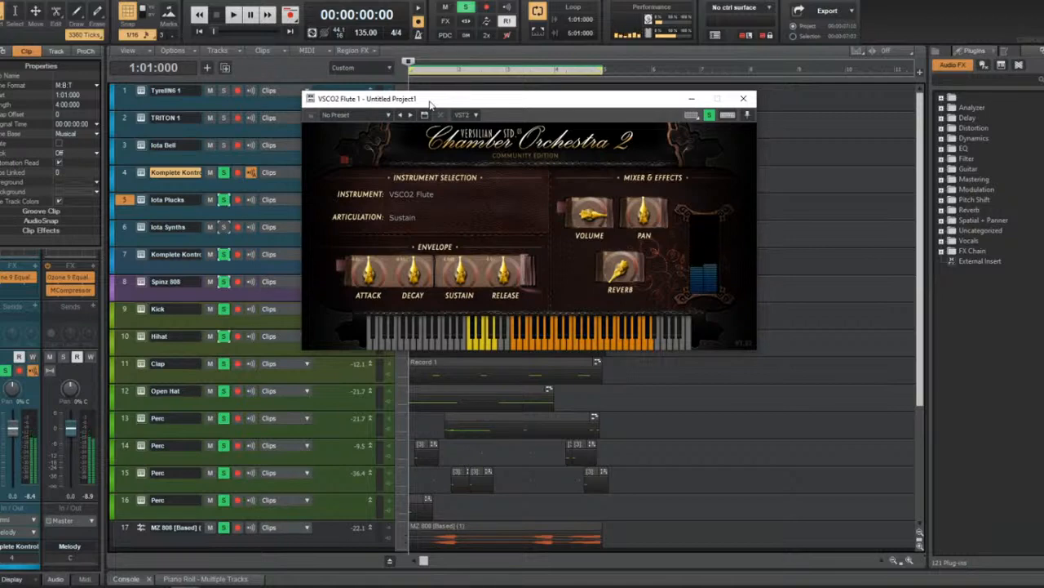
pyautogui.click(743, 100)
# Open track 4 in the Piano Roll and draw a note from 1:01:000 with a length of 0:03:480.
pyautogui.click(424, 174)
pyautogui.rightClick(424, 174)
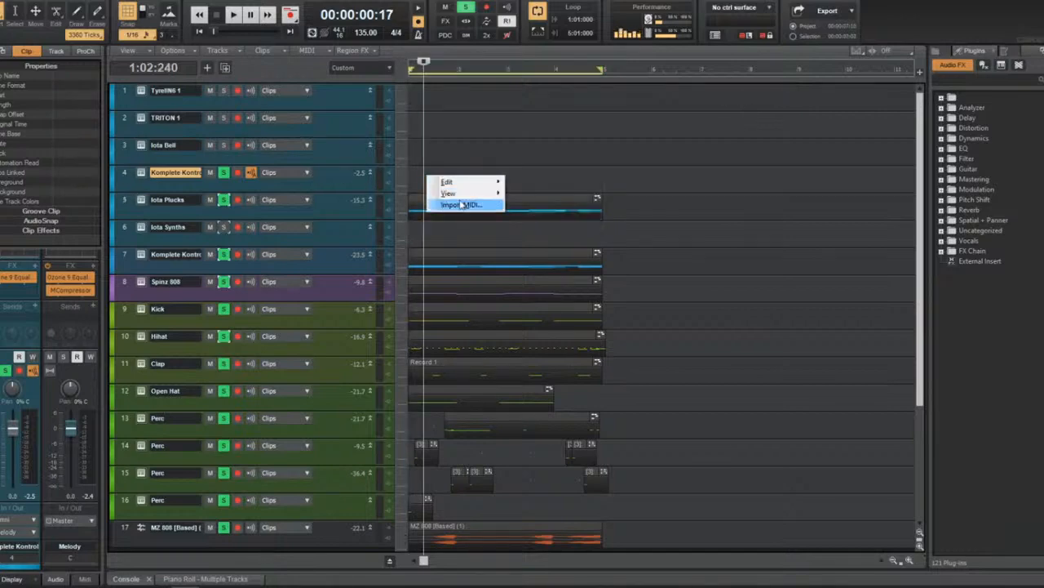
pyautogui.moveTo(469, 185)
pyautogui.click(512, 194)
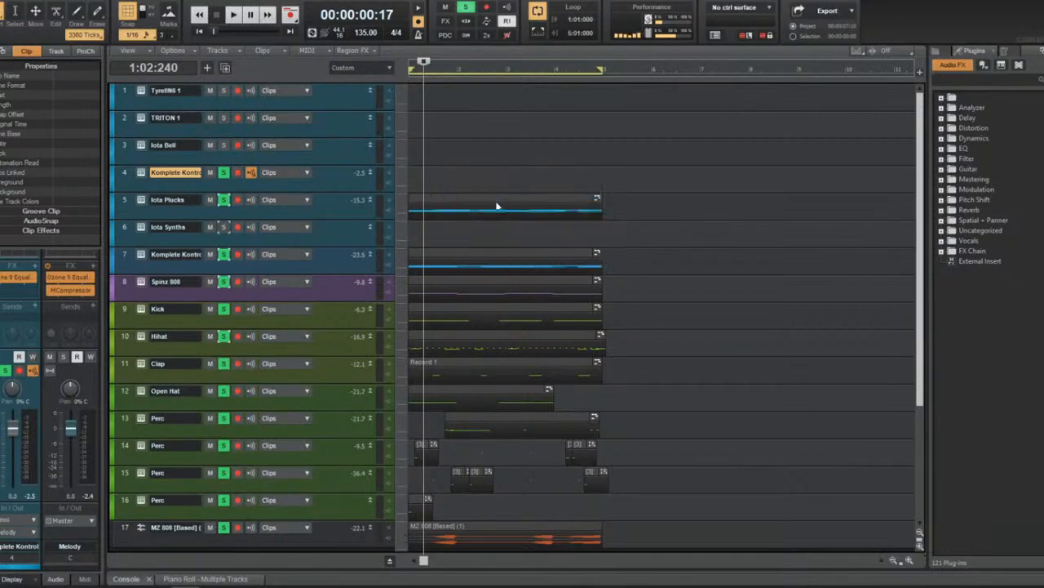
pyautogui.hotkey('shift', 'd')
pyautogui.click(172, 207)
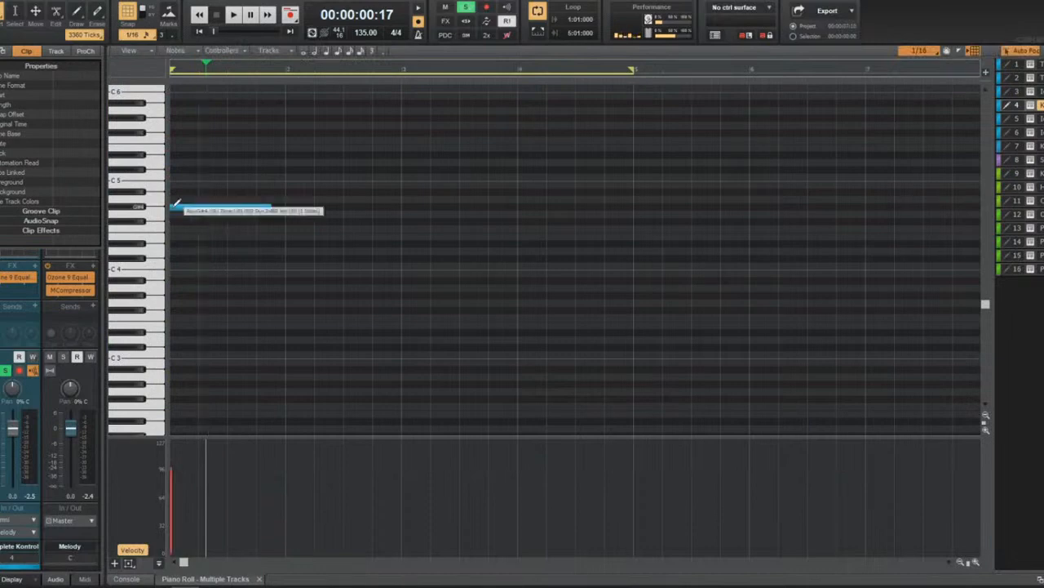
pyautogui.click(207, 206)
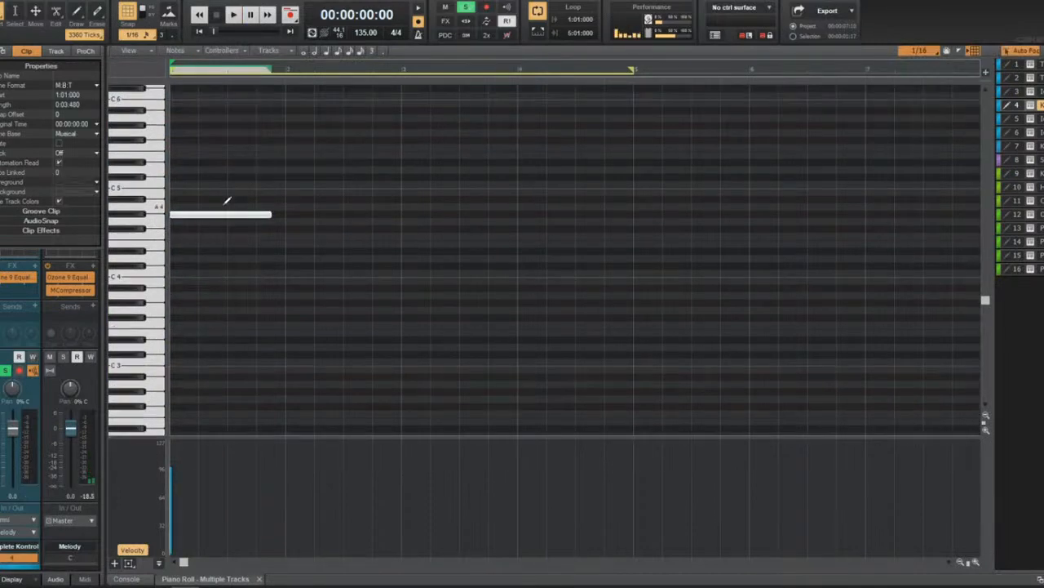
# Raise the flute note to B6, just below C7, and audition it.
pyautogui.scroll(1, 225, 208)
pyautogui.moveTo(221, 216); pyautogui.dragTo(221, 96)
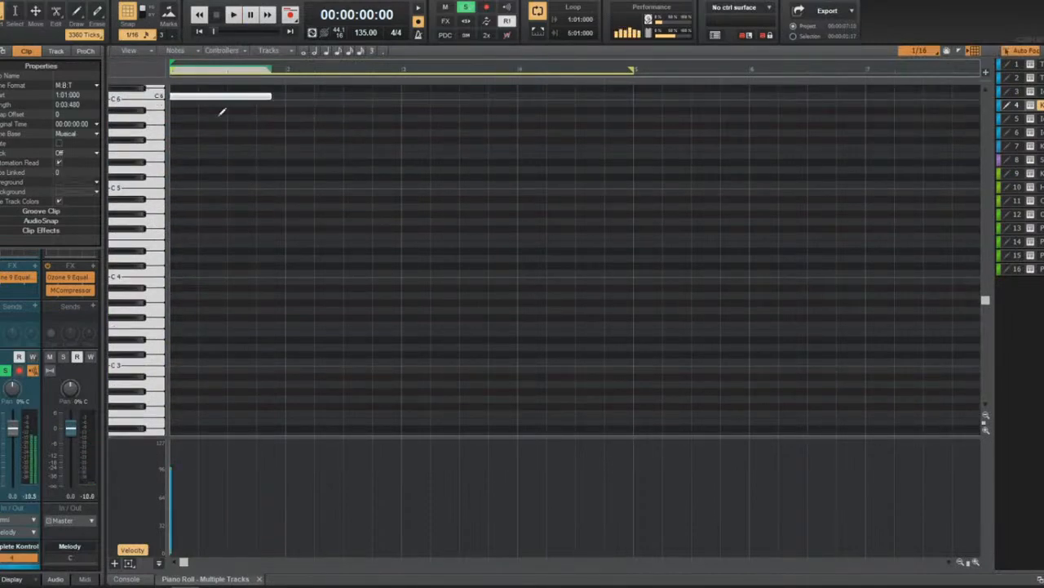
pyautogui.scroll(10, 221, 110)
pyautogui.scroll(5, 214, 277)
pyautogui.moveTo(203, 286); pyautogui.dragTo(206, 208)
pyautogui.press('space')
pyautogui.press('space')
pyautogui.press('space')
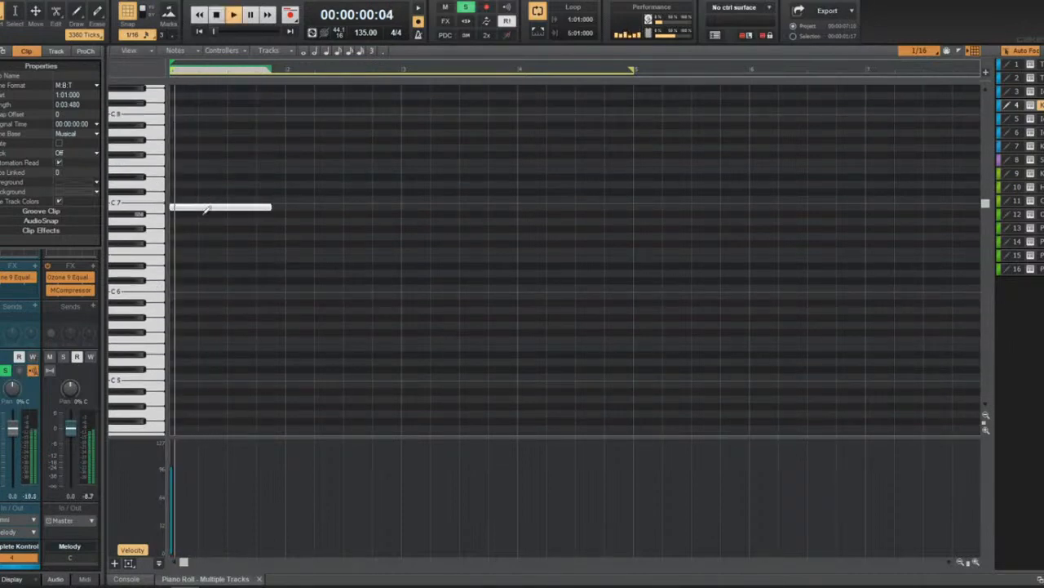
pyautogui.press('space')
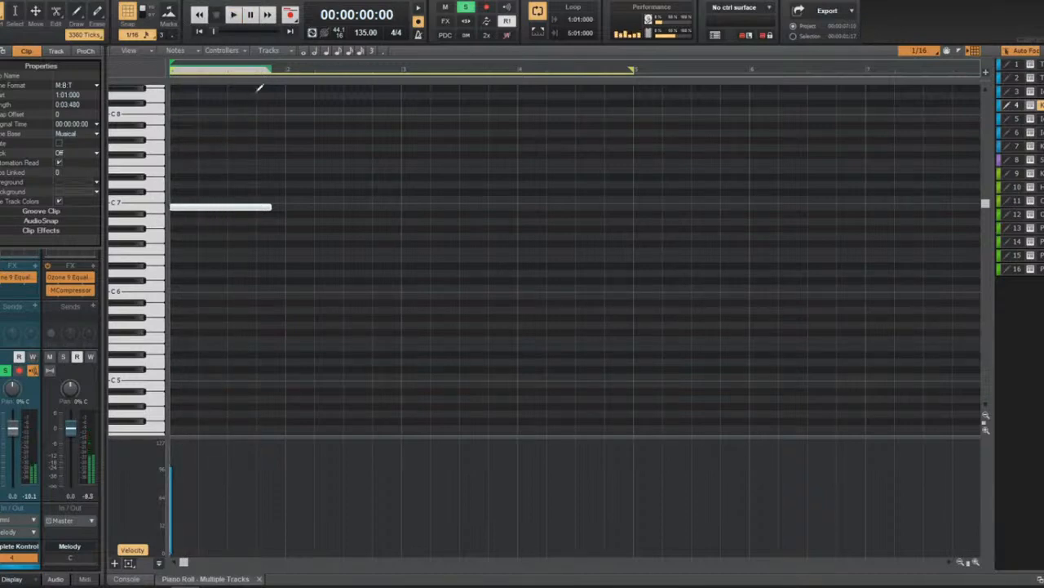
# Extend the B6 flute note to fill bar 1, ending at 2:01:000, and audition it.
pyautogui.press('space')
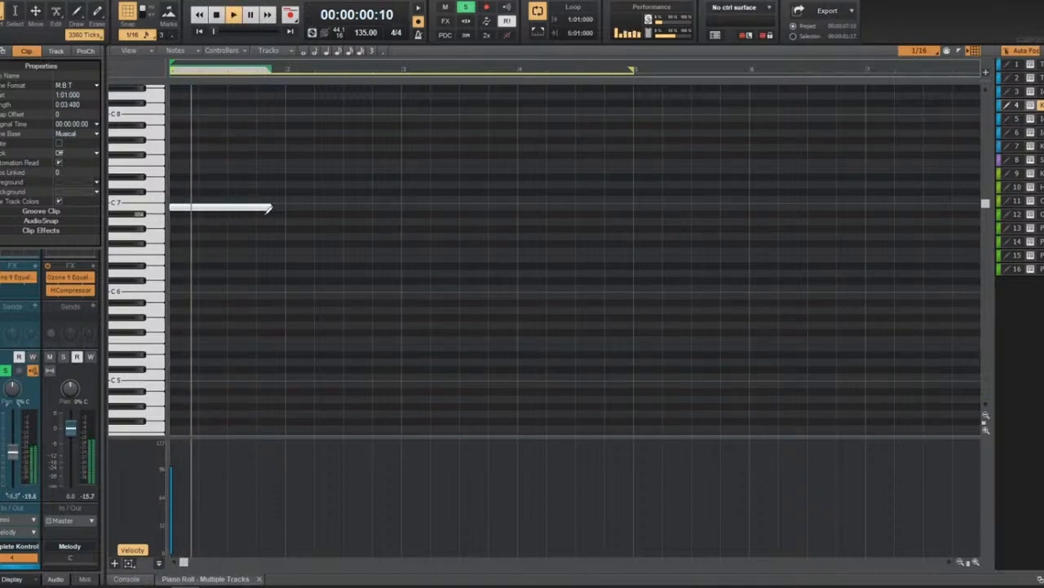
pyautogui.press('space')
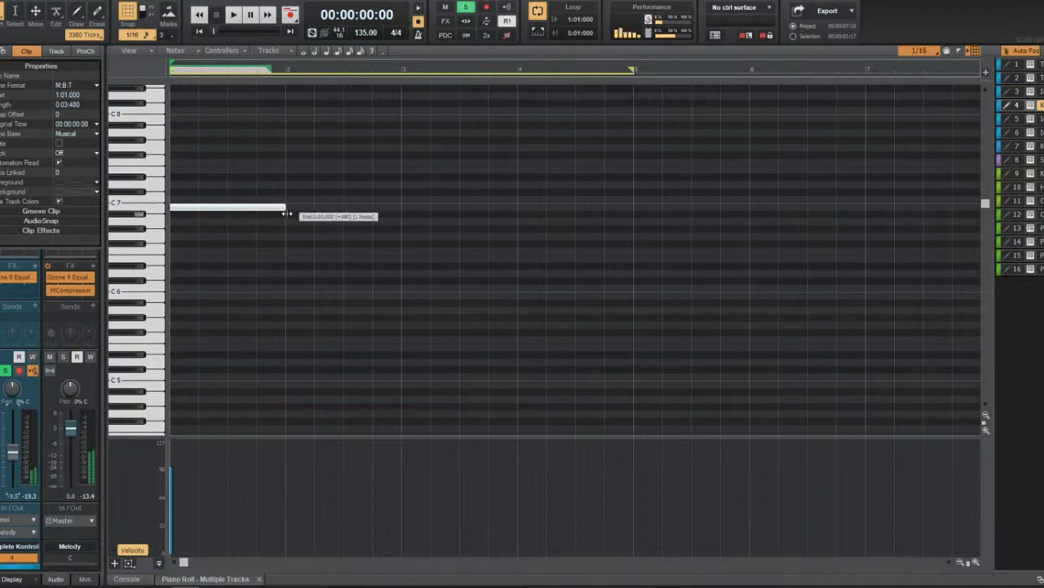
pyautogui.moveTo(287, 213); pyautogui.dragTo(288, 207)
pyautogui.press('space')
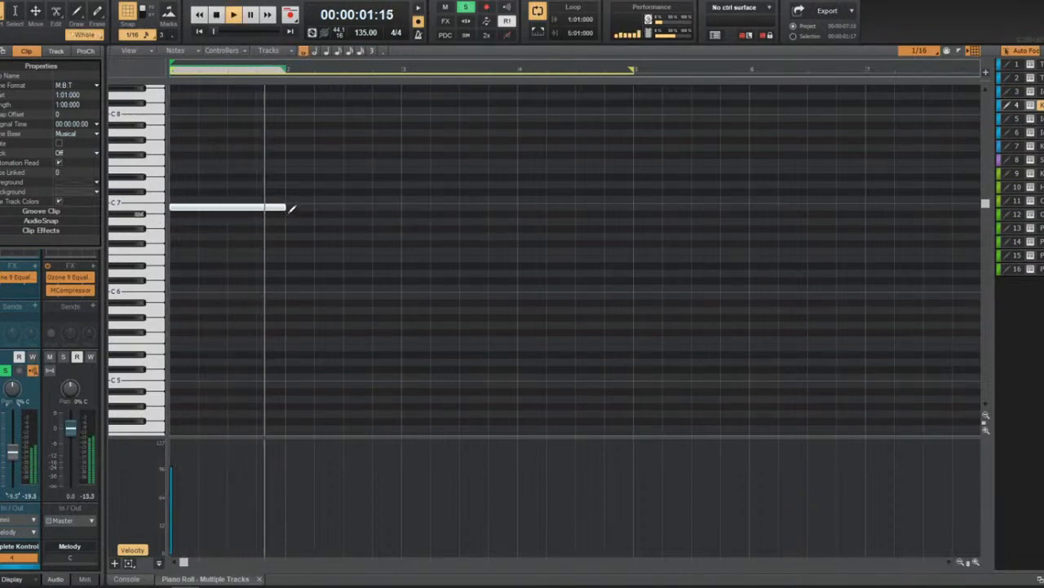
# Draw whole-length flute notes on A6 and G6 during beat 4 of bar 2, and on B6 at bar 3.
pyautogui.click(380, 222)
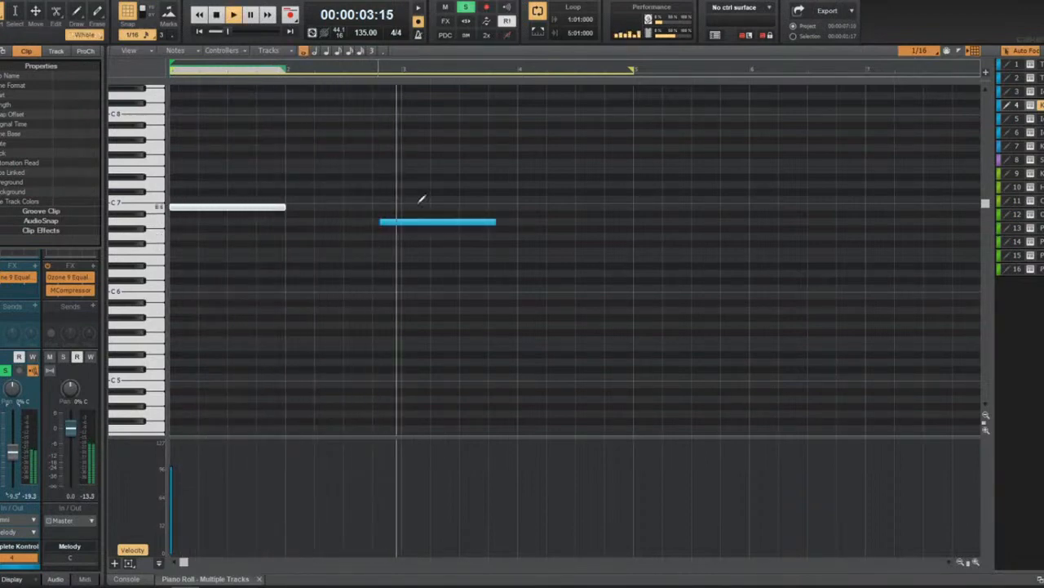
pyautogui.press('space')
pyautogui.moveTo(408, 222); pyautogui.dragTo(400, 222)
pyautogui.click(388, 236)
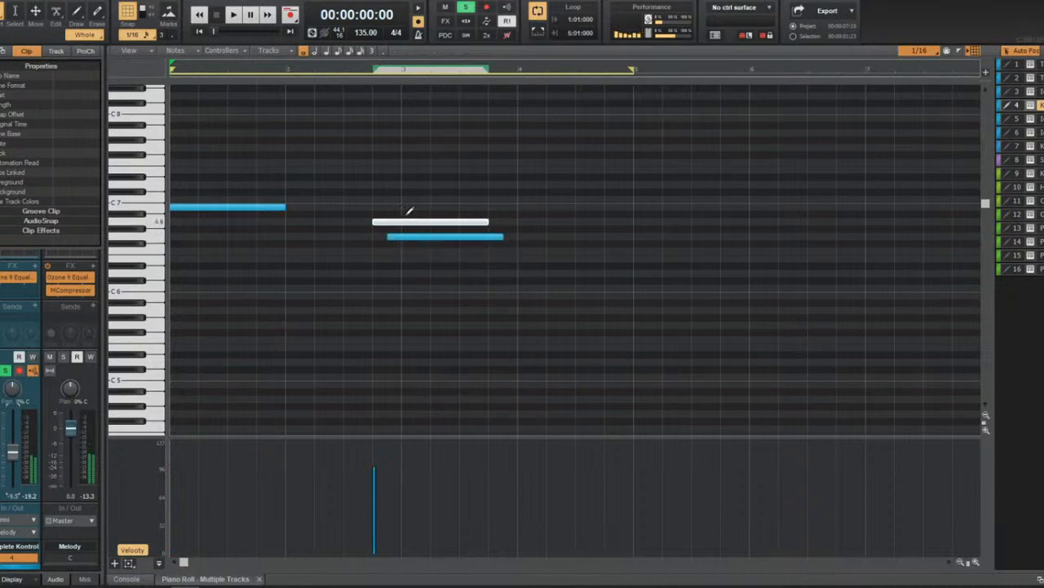
pyautogui.click(402, 206)
# Shorten the A6 and G6 notes before bar 3 to consecutive eighth notes and audition the phrase.
pyautogui.moveTo(436, 222); pyautogui.dragTo(387, 222)
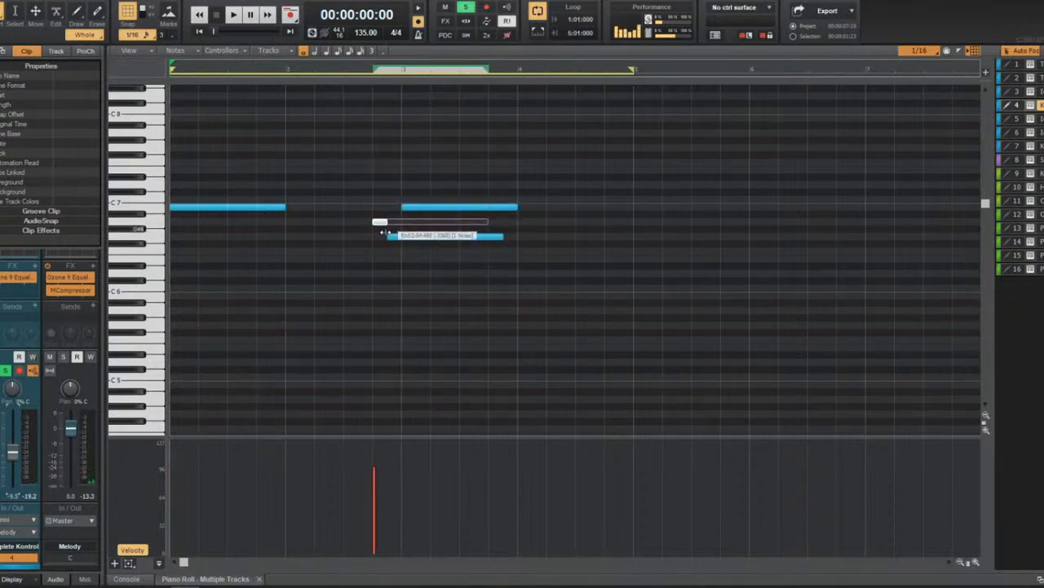
pyautogui.press('space')
pyautogui.moveTo(502, 237); pyautogui.dragTo(395, 239)
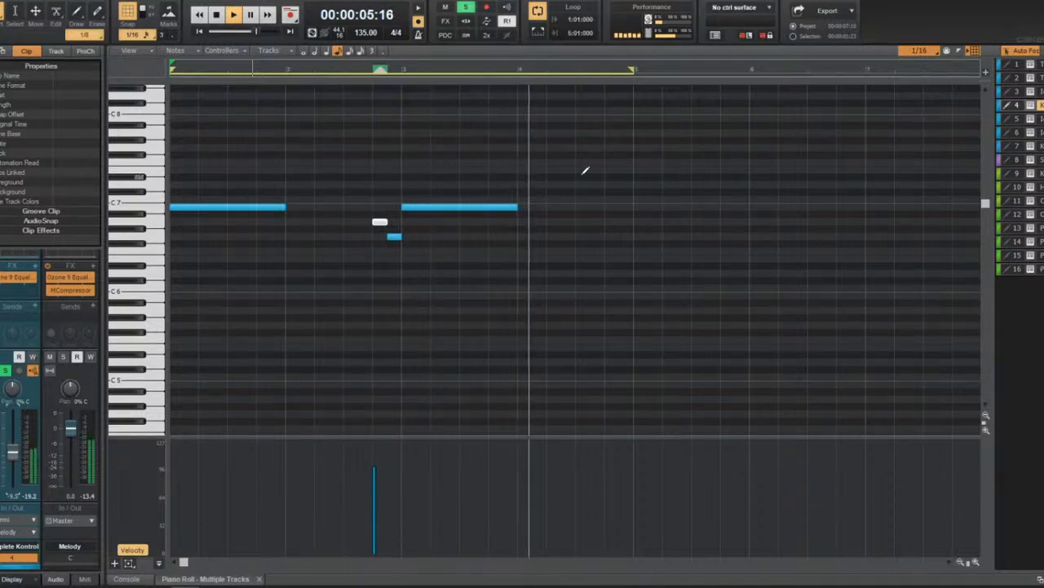
pyautogui.click(620, 158)
pyautogui.press('space')
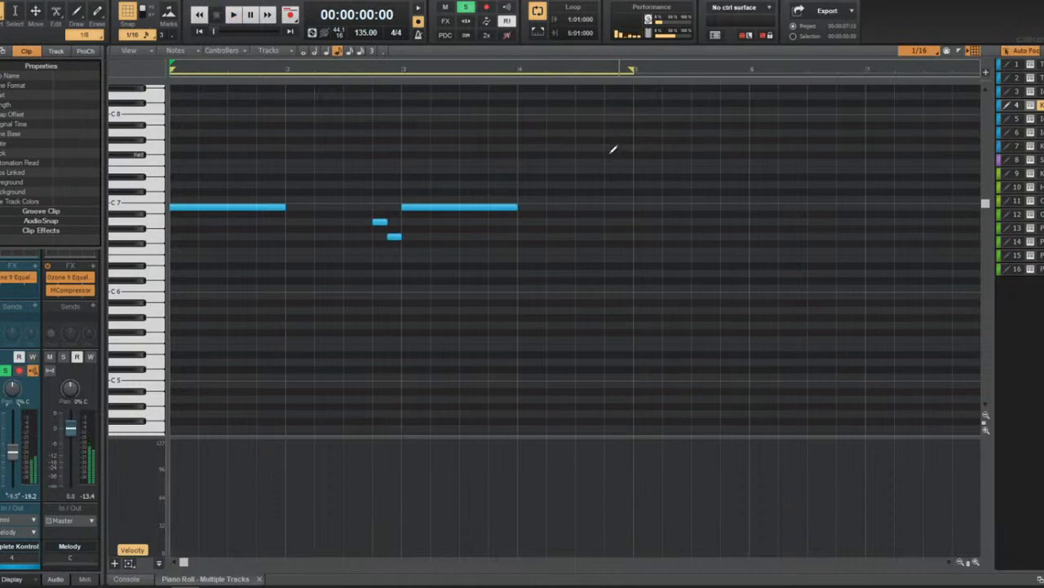
# Add an F#7 eighth note followed by G7 and E7 sixteenths at the end of bar 4, and play the loop.
pyautogui.click(617, 155)
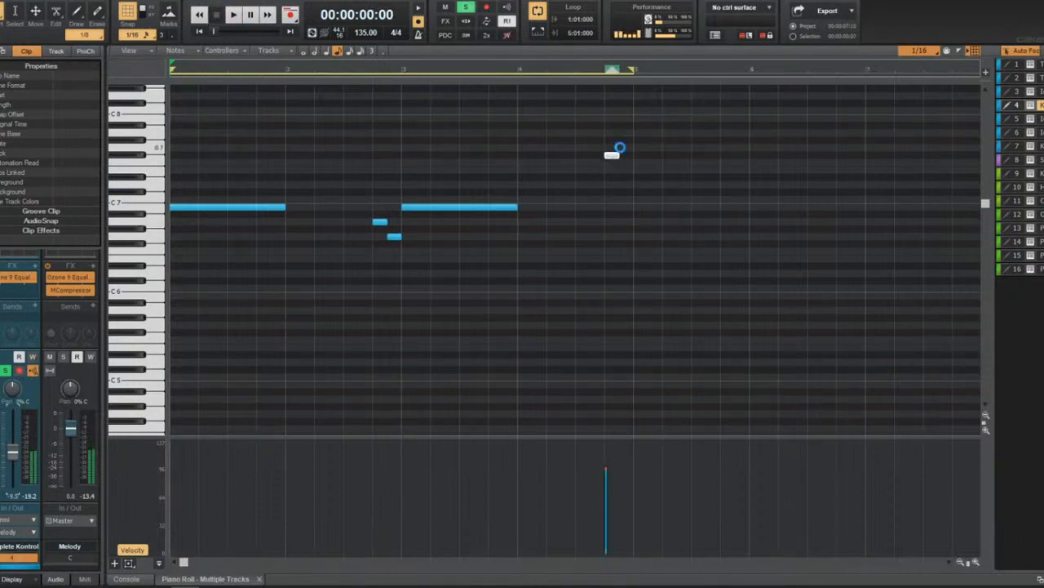
pyautogui.click(620, 148)
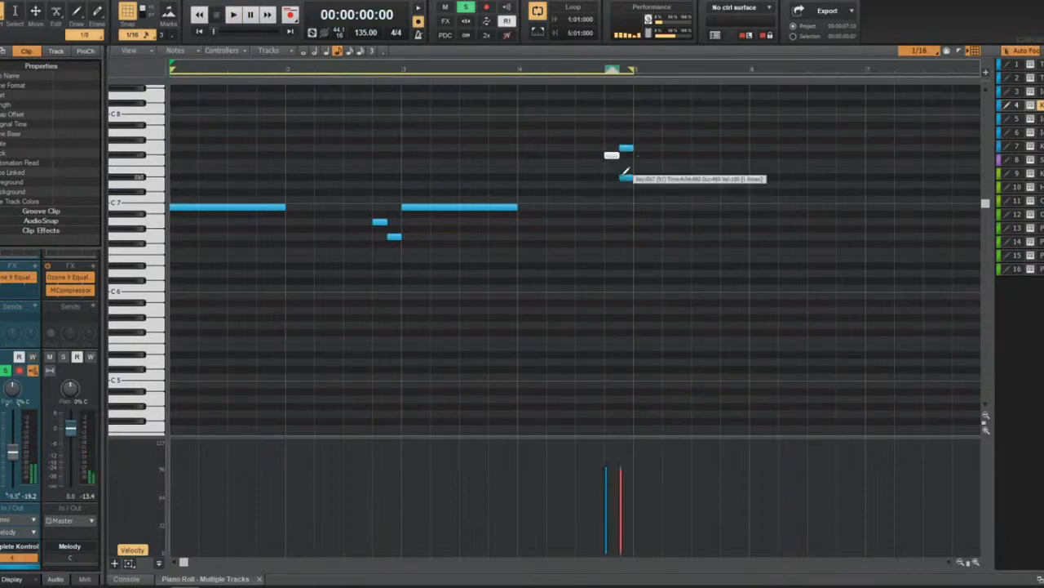
pyautogui.click(630, 170)
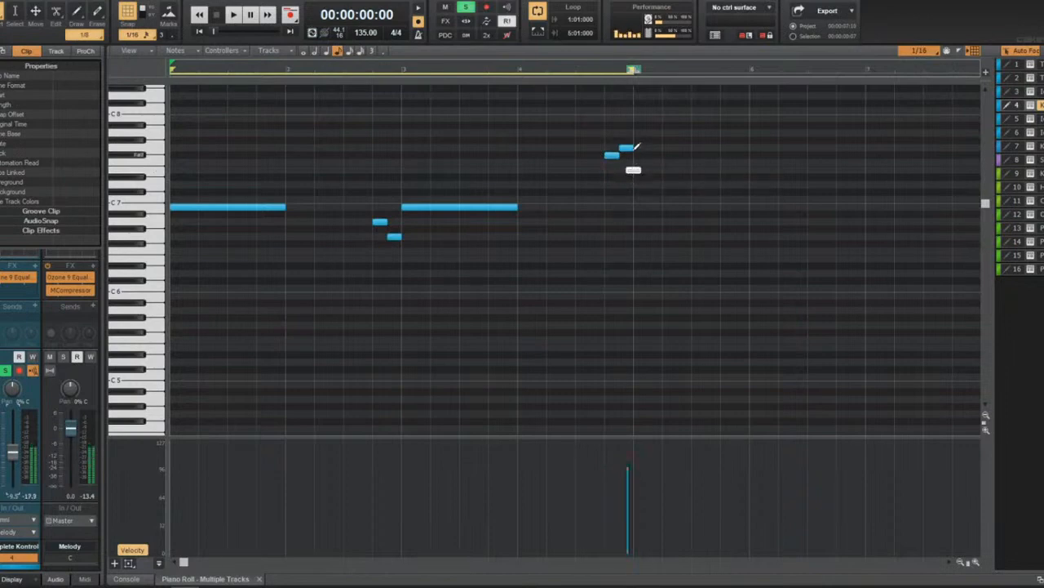
pyautogui.press('space')
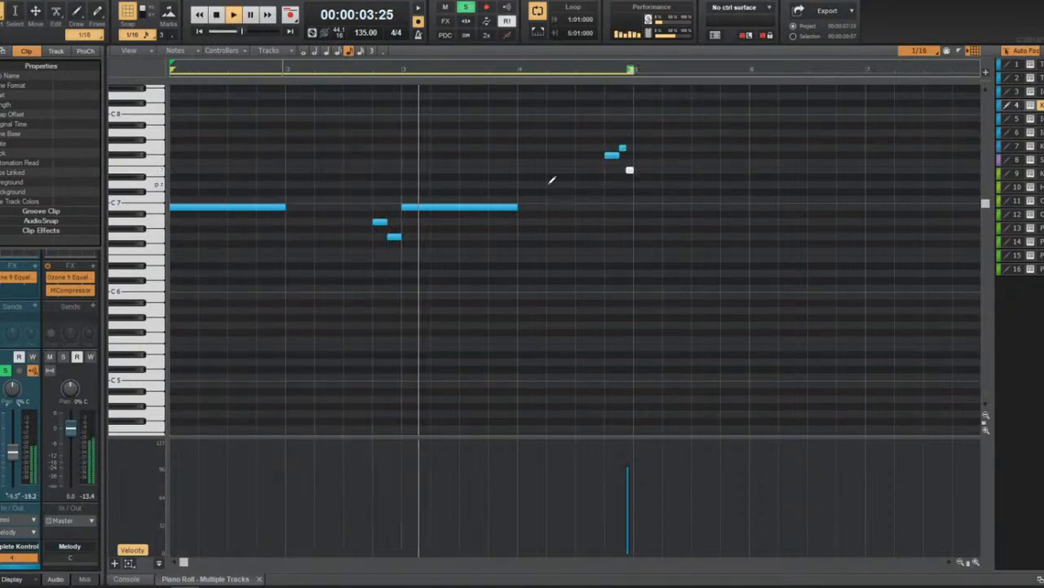
pyautogui.scroll(-1, 433, 255)
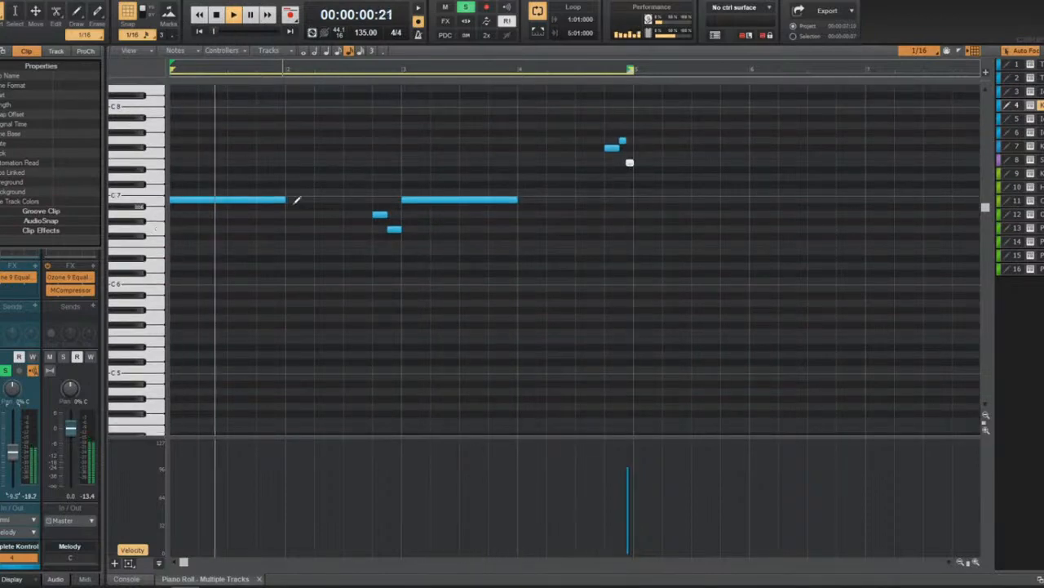
pyautogui.press('space')
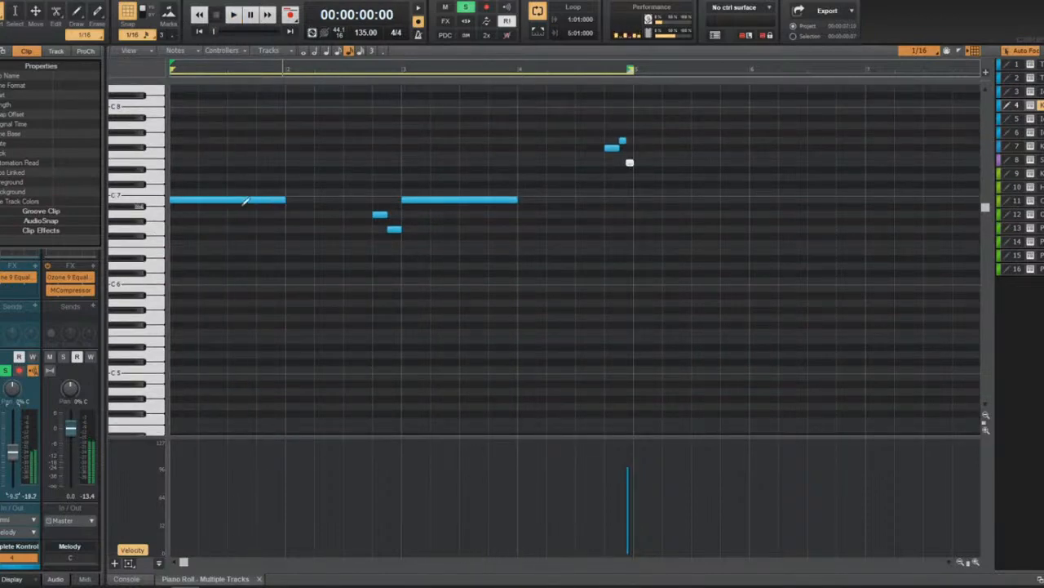
# Add an A6 sixteenth note on the second sixteenth of bar 1 and audition the melody.
pyautogui.click(187, 213)
pyautogui.moveTo(186, 214); pyautogui.dragTo(187, 213)
pyautogui.press('space')
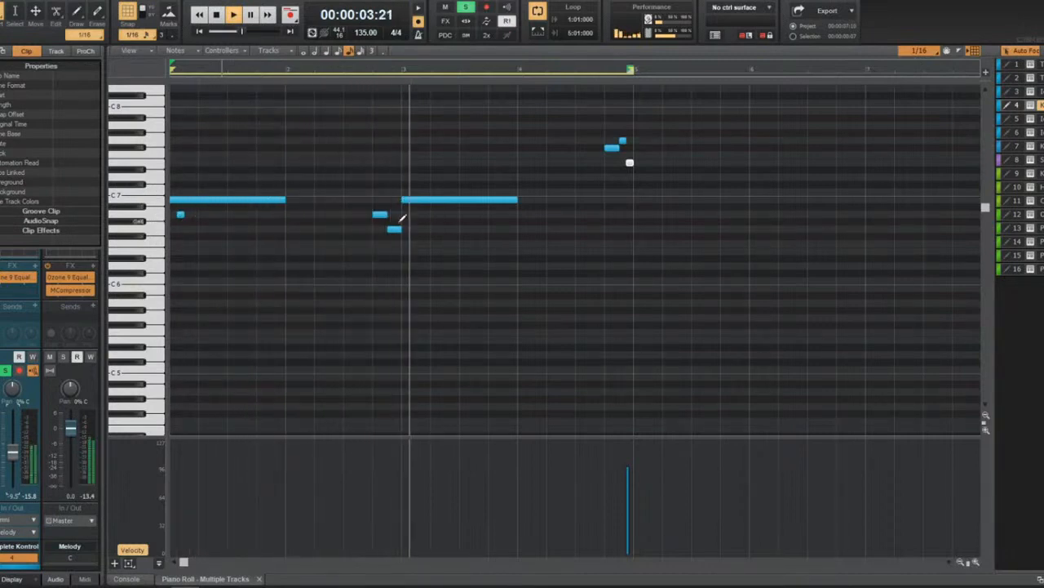
pyautogui.press('space')
# Add an E6 sixteenth on the second sixteenth of bar 2's beat 4, audition it, and return to the track view.
pyautogui.click(384, 251)
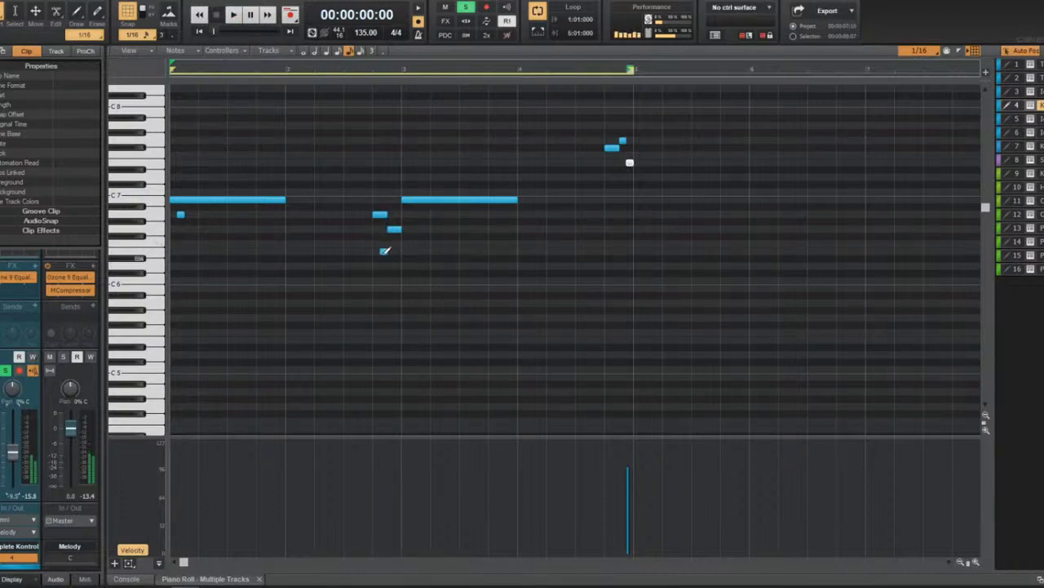
pyautogui.press('space')
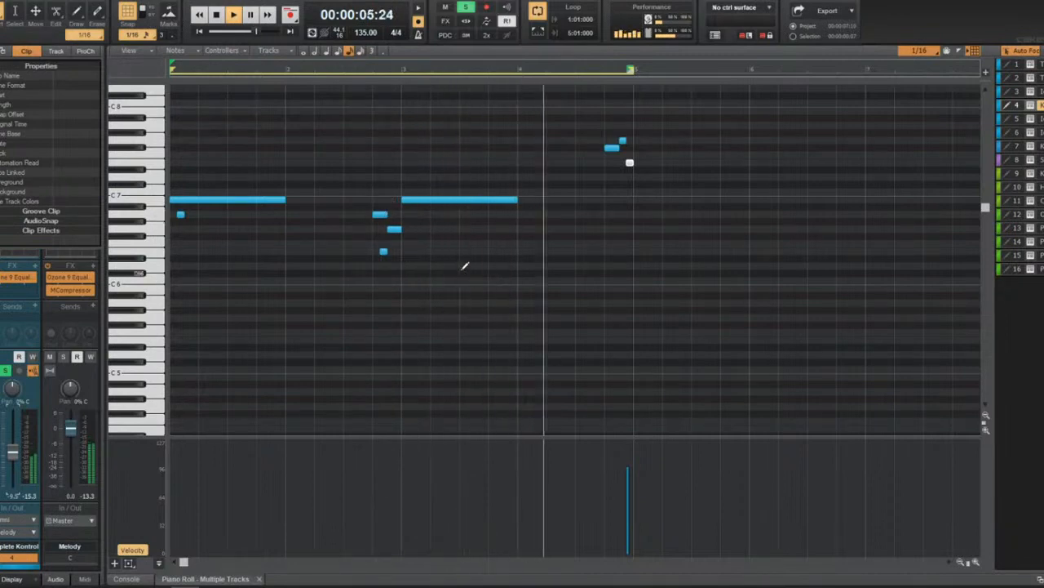
pyautogui.scroll(-1, 482, 278)
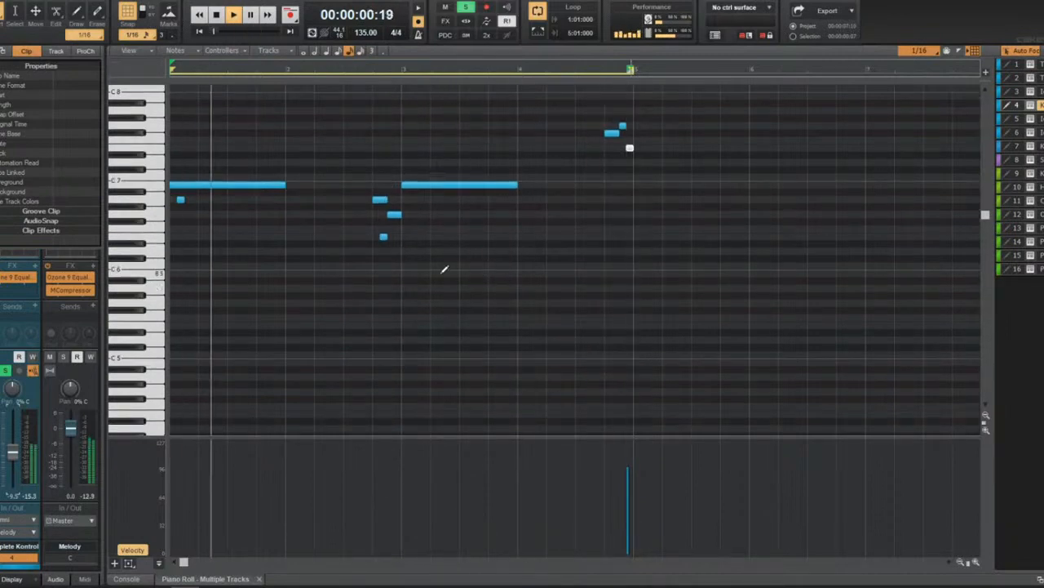
pyautogui.press('d')
pyautogui.press('space')
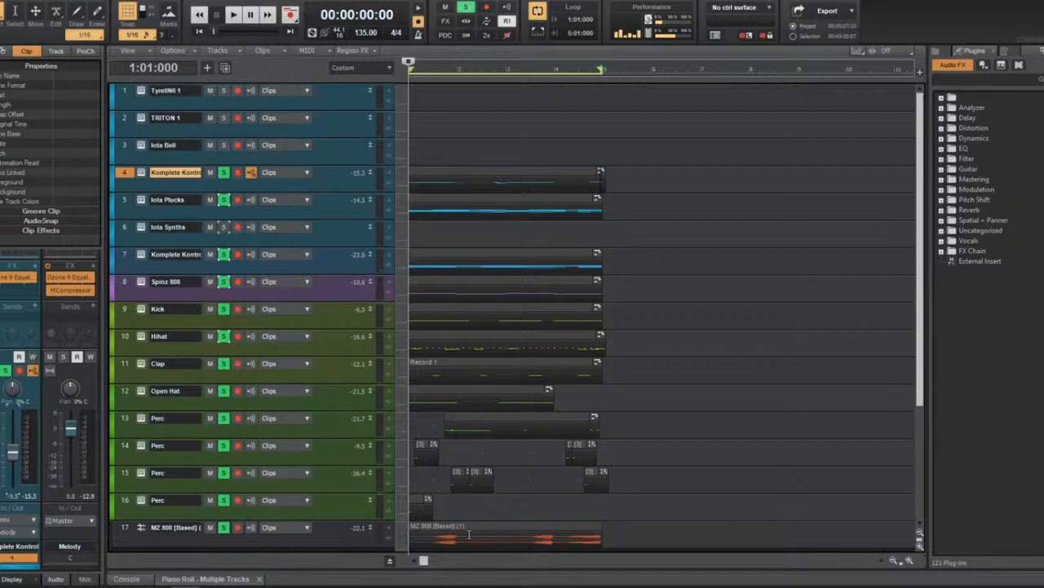
# Play the arrangement, collapse the clip properties, and lower the input gain of track 4.
pyautogui.press('space')
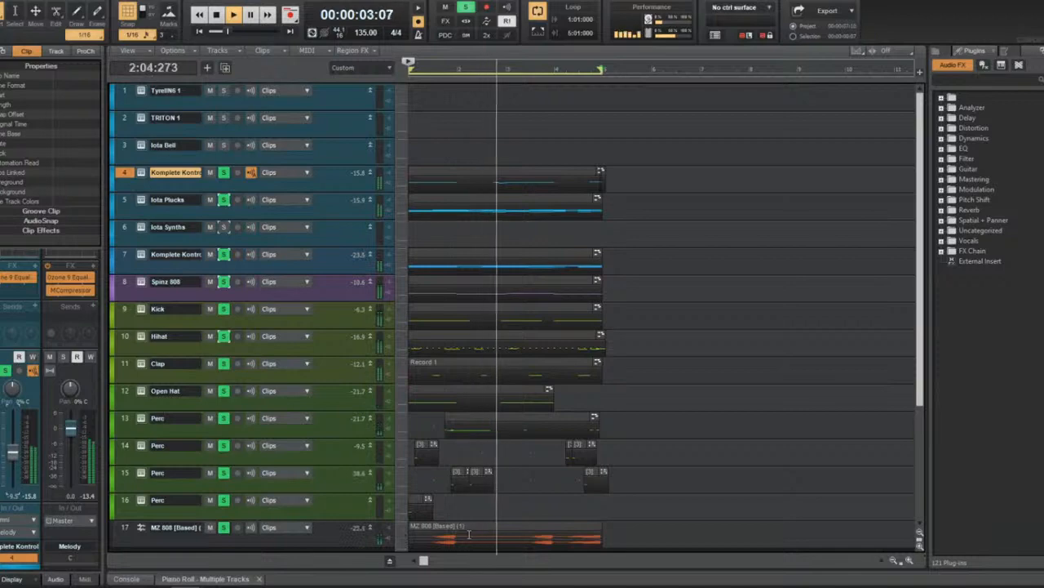
pyautogui.press('space')
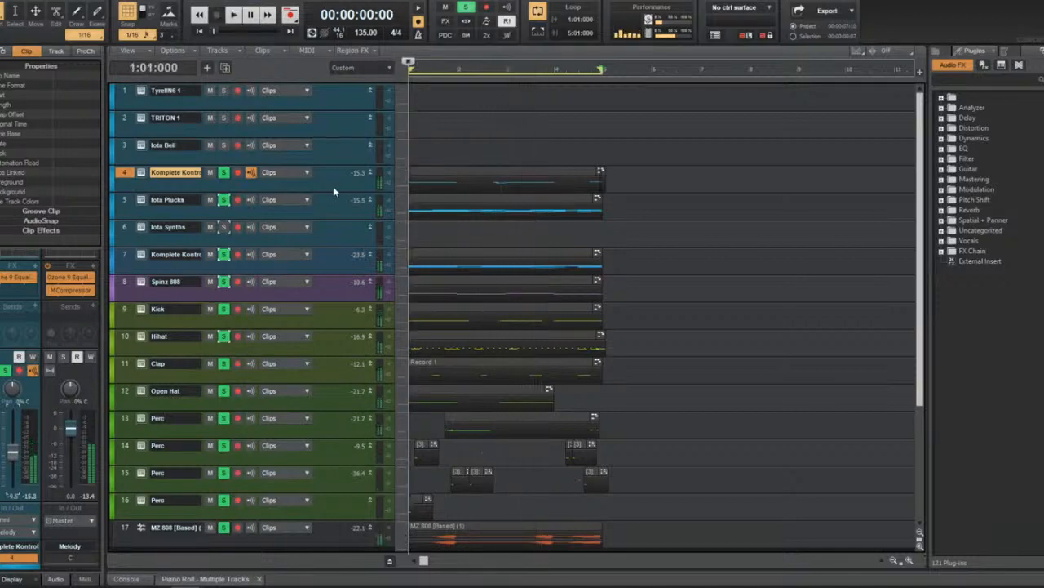
pyautogui.click(27, 52)
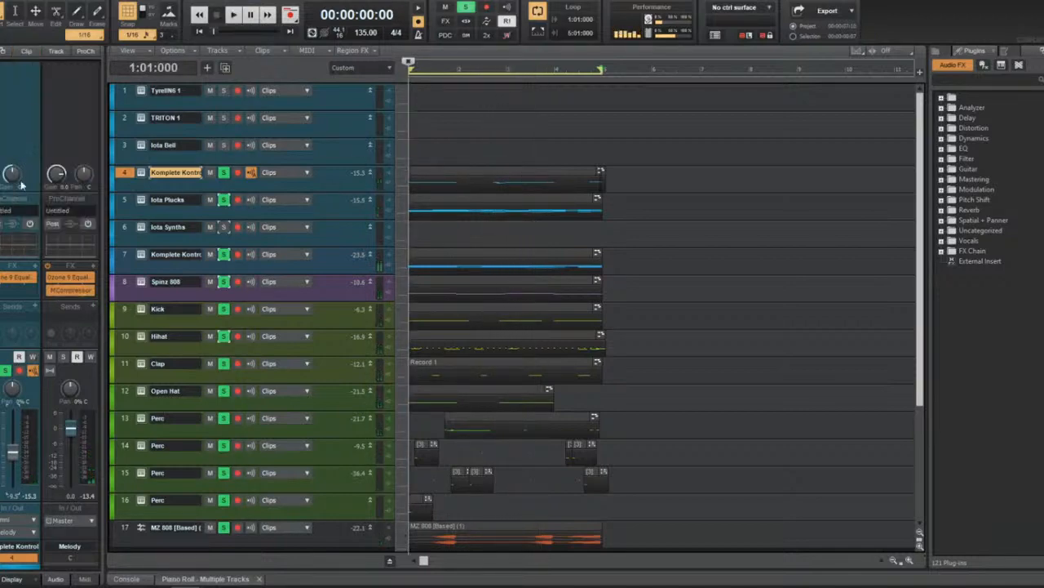
pyautogui.press('space')
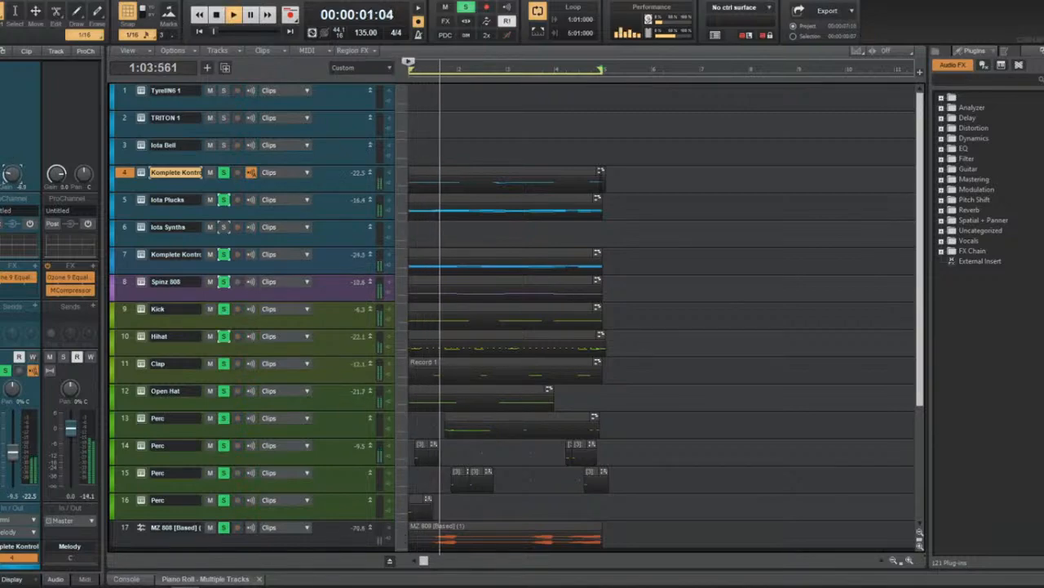
# Add the CamelCrusher distortion effect to track 4 and close its window.
pyautogui.click(941, 127)
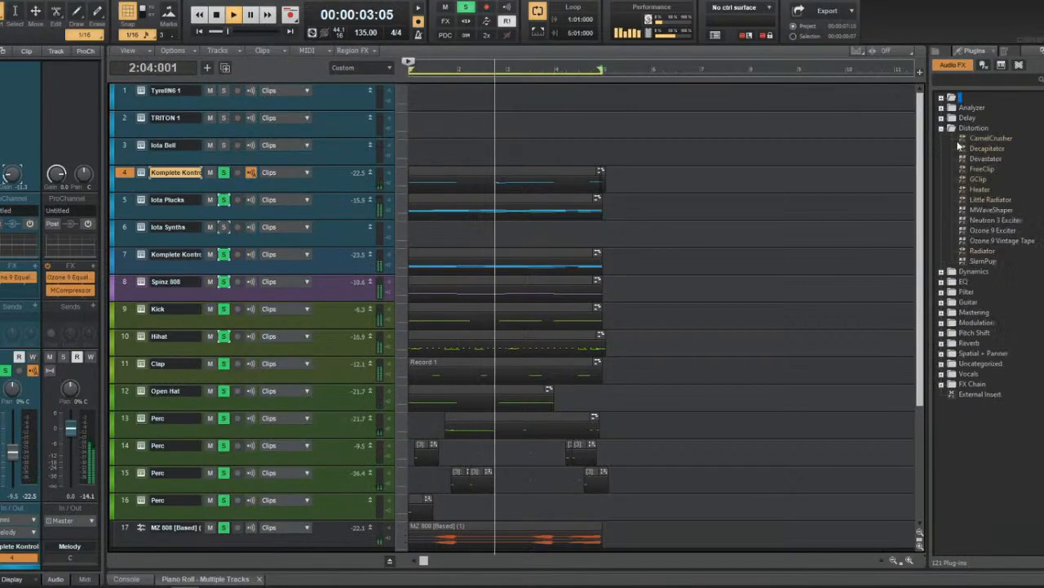
pyautogui.moveTo(991, 138); pyautogui.dragTo(359, 173)
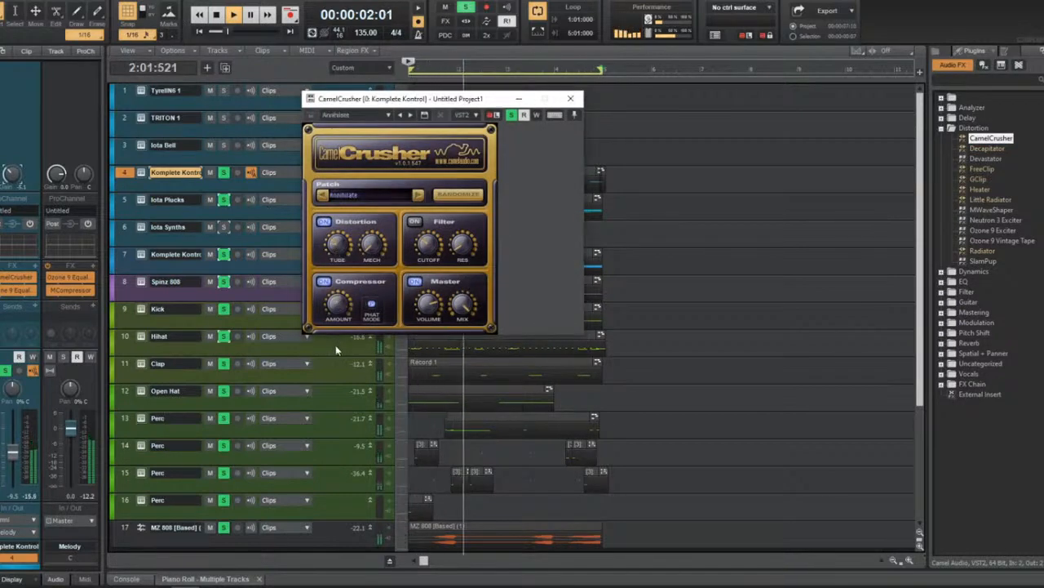
pyautogui.click(571, 98)
# Add SlamPup to track 4, raise its Input, Bark and Bite, and set Dry/Wet to about one third.
pyautogui.click(984, 261)
pyautogui.moveTo(986, 262); pyautogui.dragTo(26, 296)
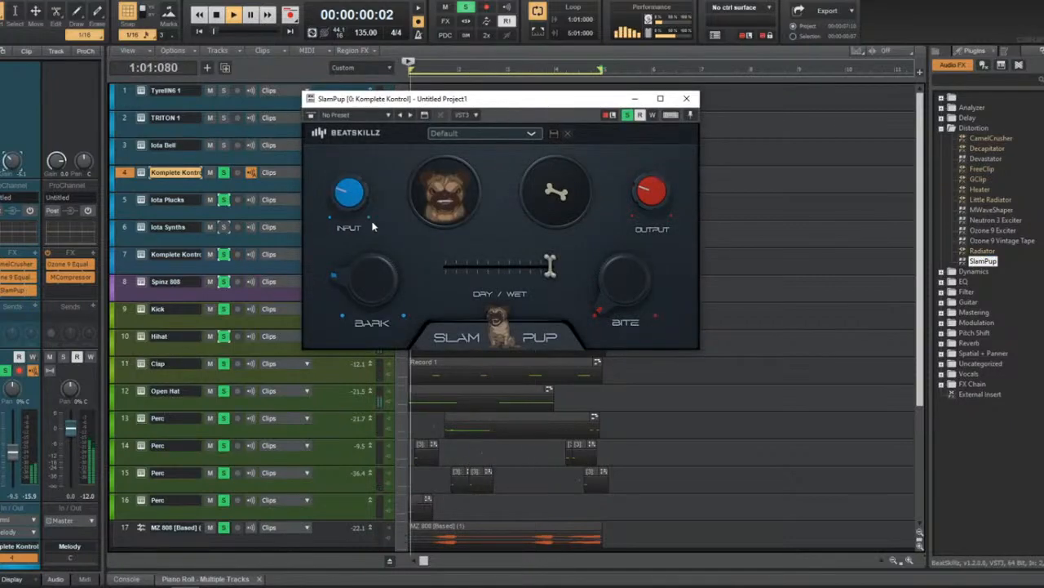
pyautogui.moveTo(608, 265); pyautogui.dragTo(610, 293)
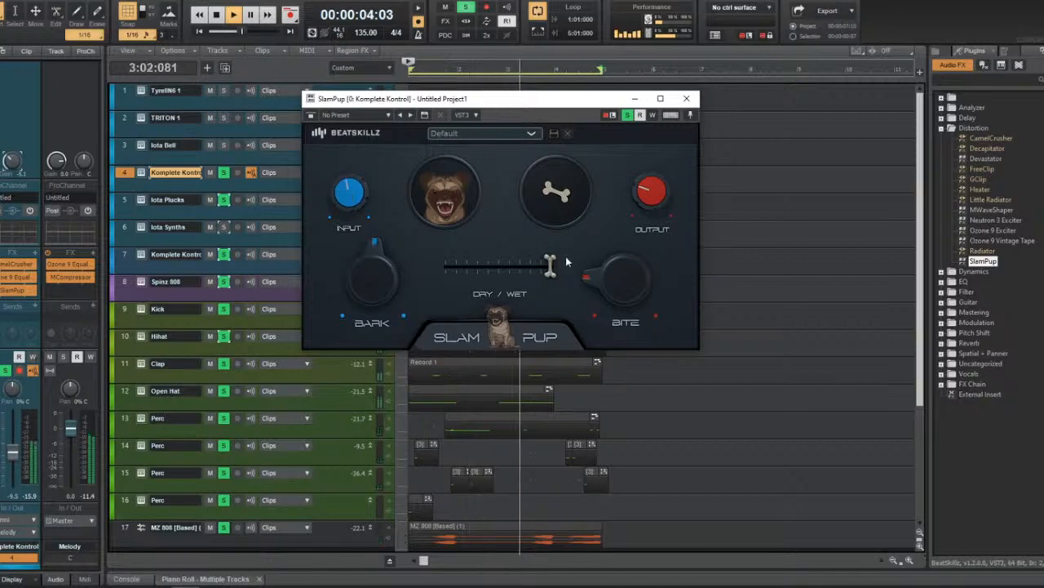
pyautogui.moveTo(550, 265); pyautogui.dragTo(480, 265)
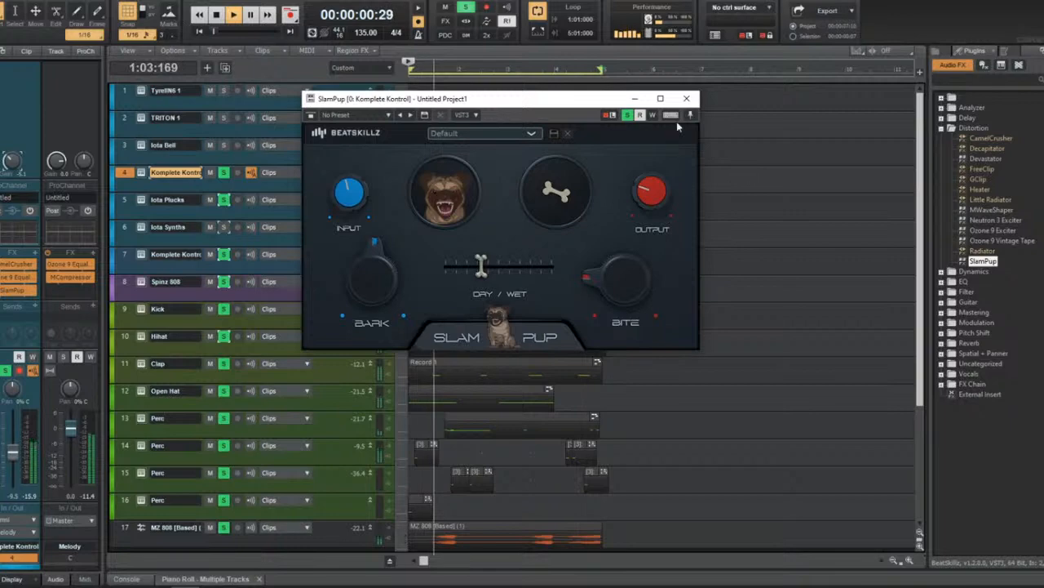
pyautogui.click(686, 98)
# Open track 4's clip and split the bar 1 B6 note after the A6 note, trimming its first part to a sixteenth.
pyautogui.doubleClick(473, 173)
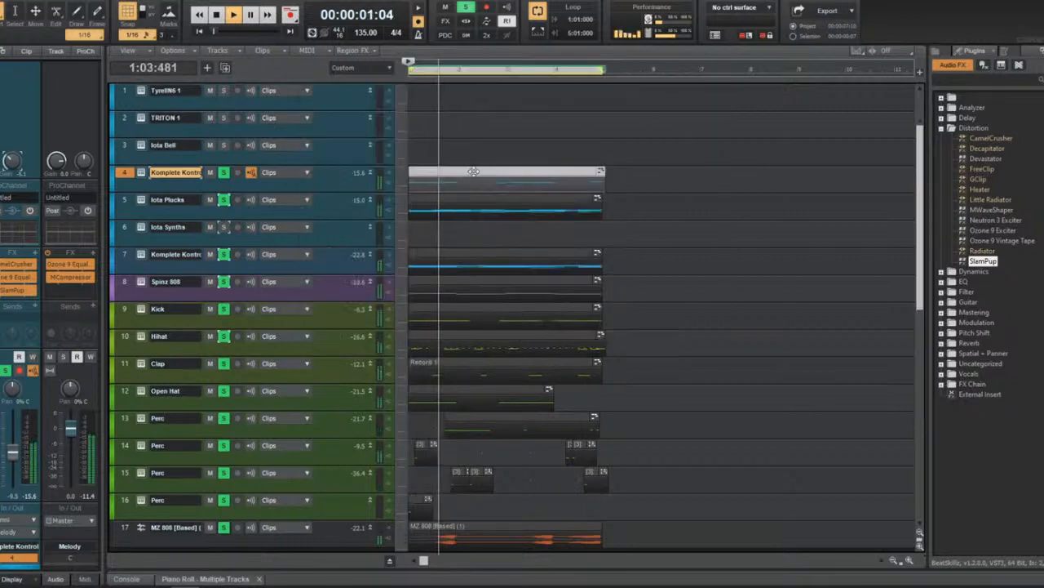
pyautogui.press('space')
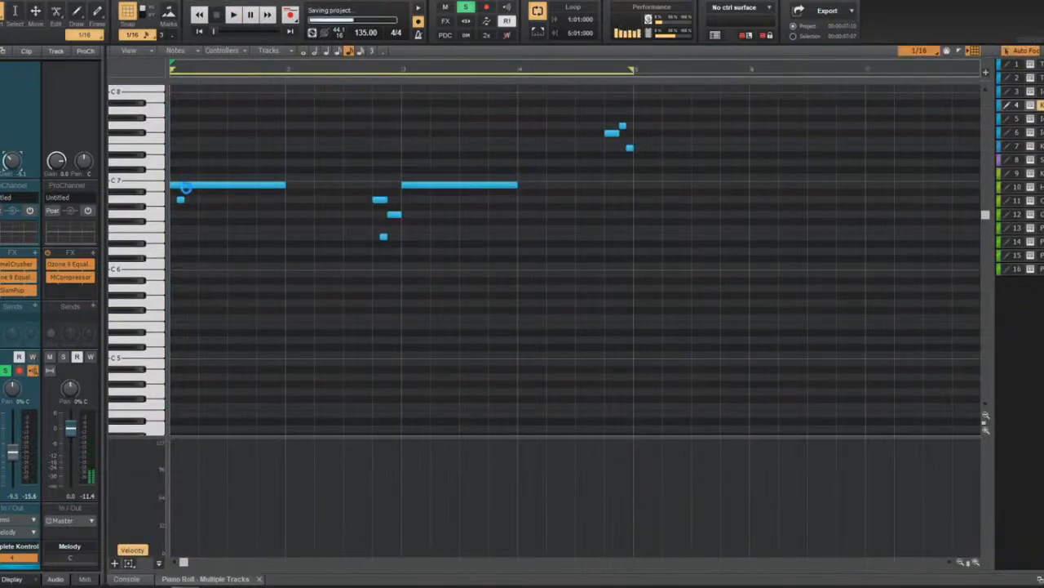
pyautogui.scroll(4, 200, 194)
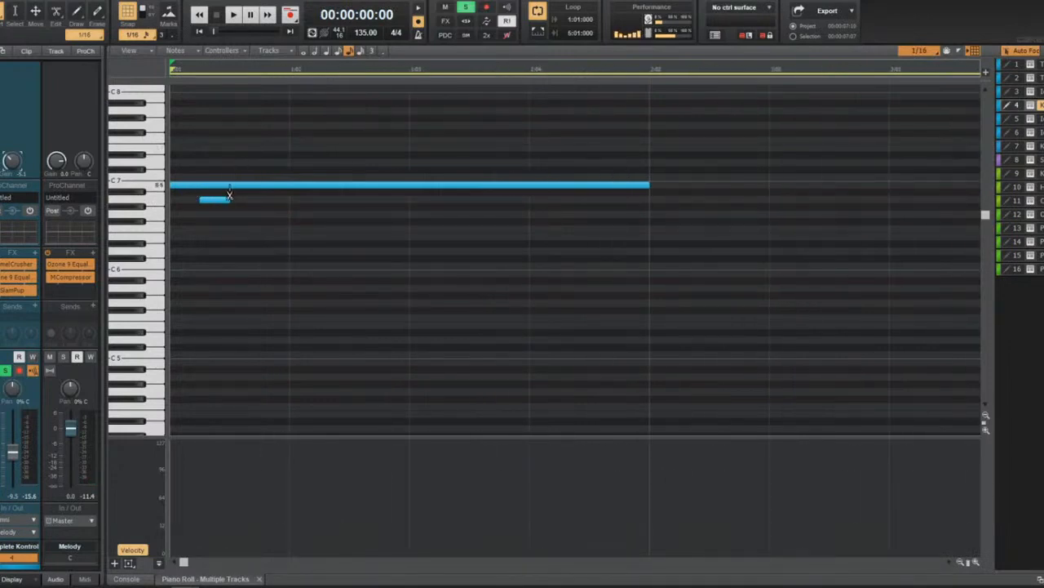
pyautogui.keyDown('alt'); pyautogui.click(230, 186); pyautogui.keyUp('alt')
pyautogui.moveTo(229, 185); pyautogui.dragTo(201, 186)
pyautogui.press('space')
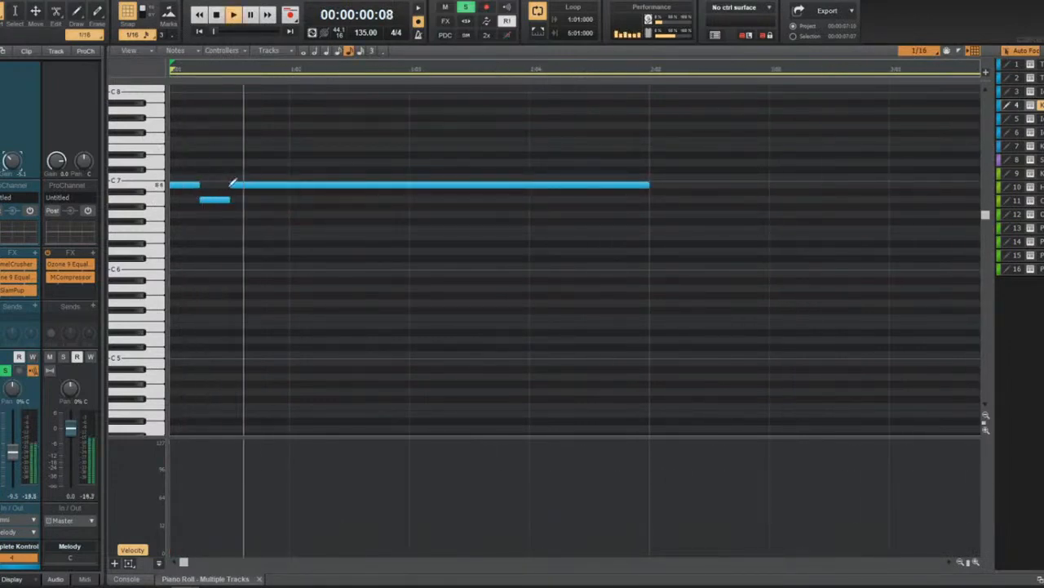
# Audition the edited melody and shorten the A6 note at 2:04 to a sixteenth.
pyautogui.scroll(-4, 234, 184)
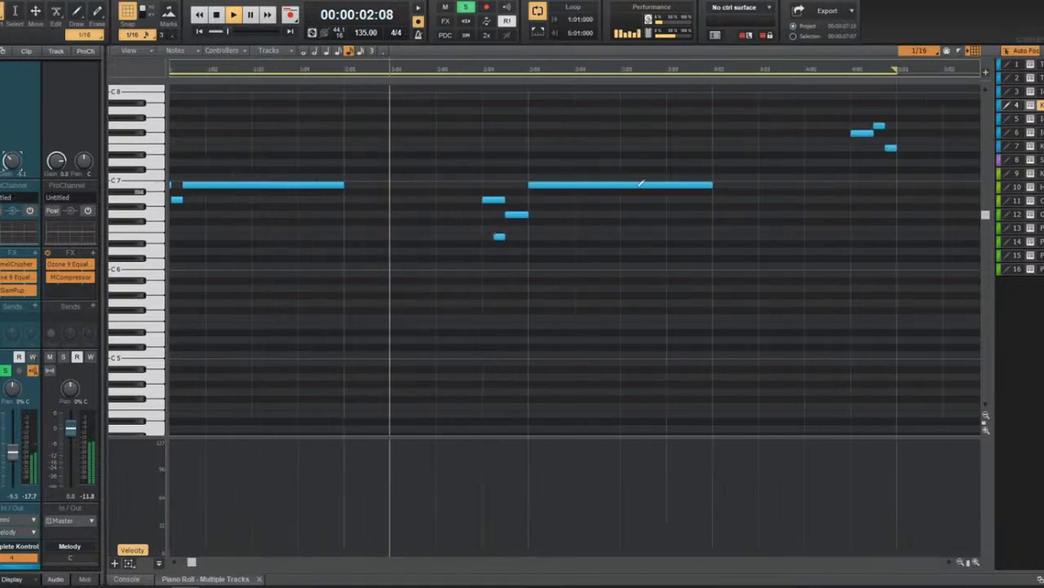
pyautogui.press('space')
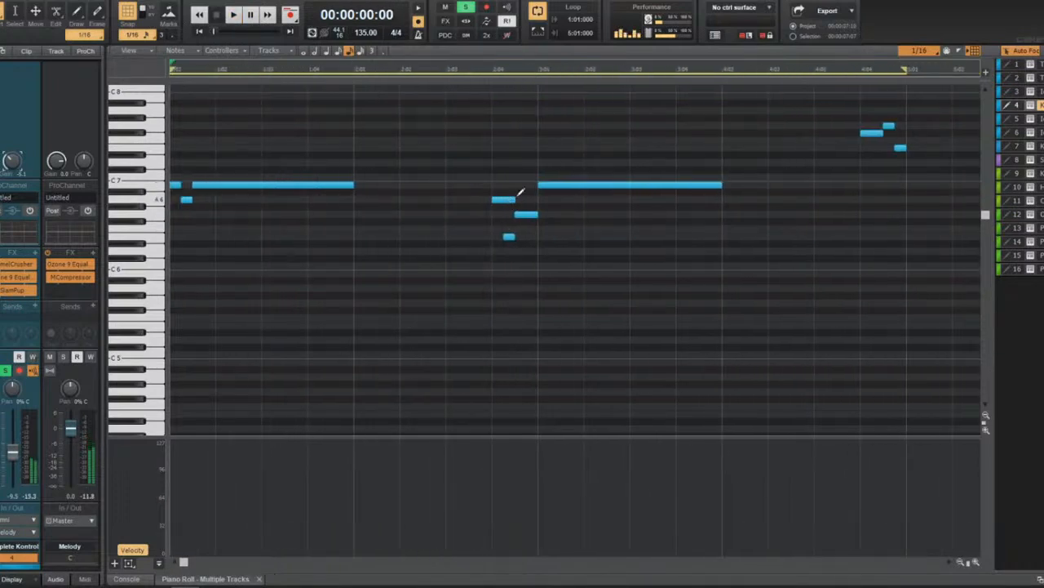
pyautogui.moveTo(514, 199); pyautogui.dragTo(504, 199)
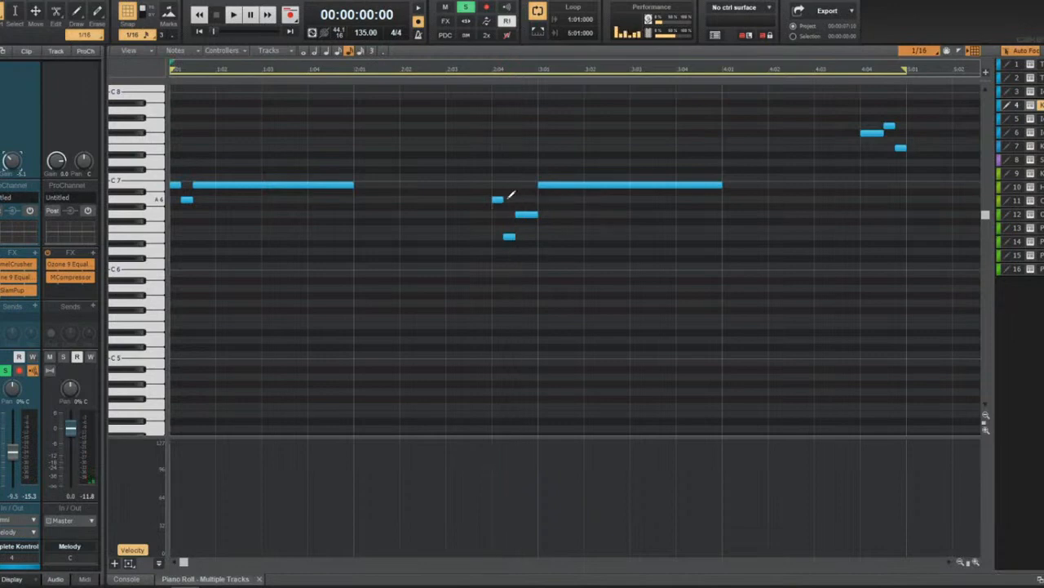
# Play back the melody, lower track 4's volume to about -16 dB and close the piano roll.
pyautogui.press('space')
pyautogui.scroll(-1, 422, 185)
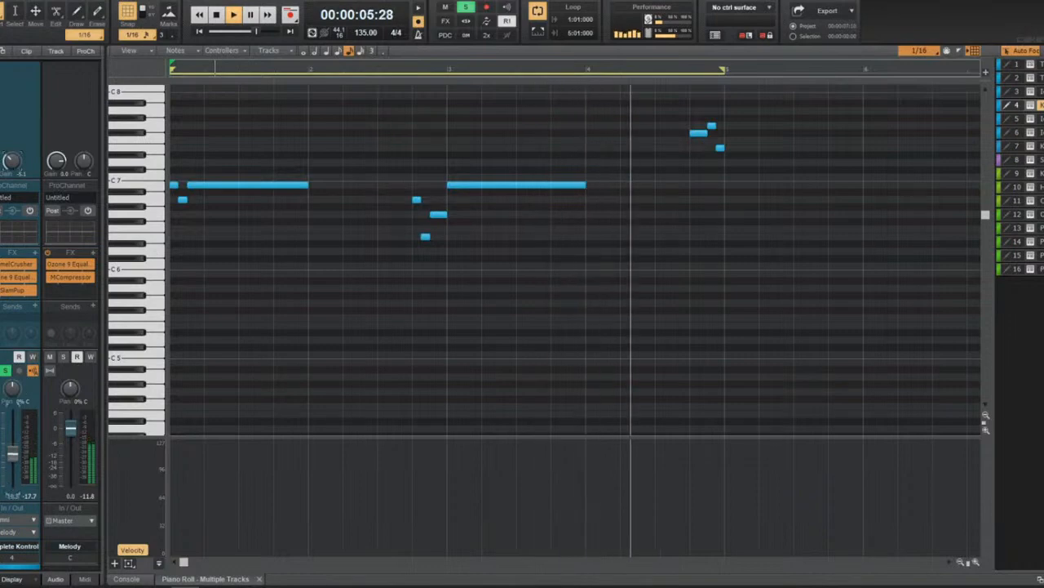
pyautogui.press('d')
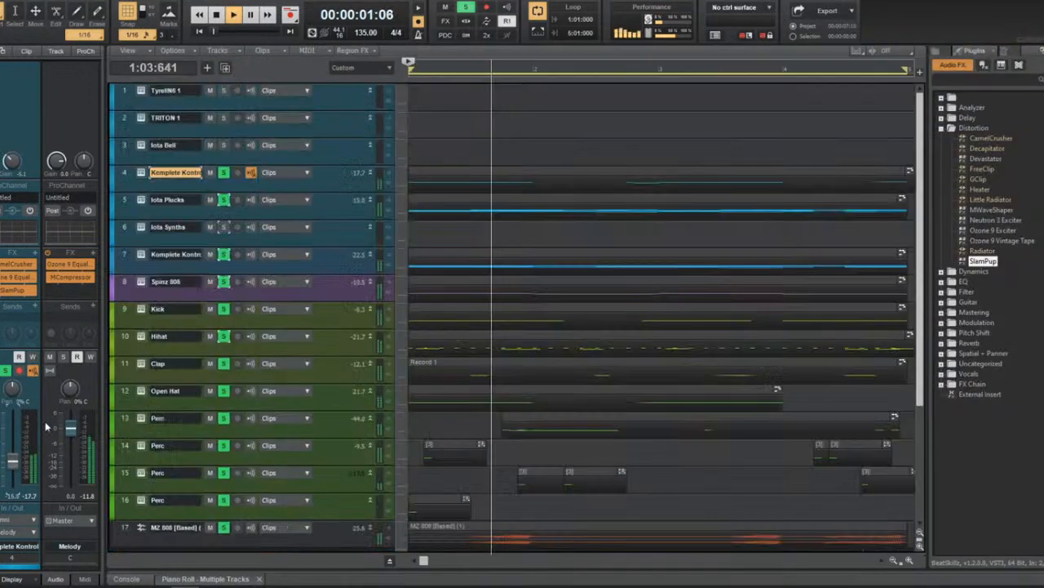
pyautogui.press('space')
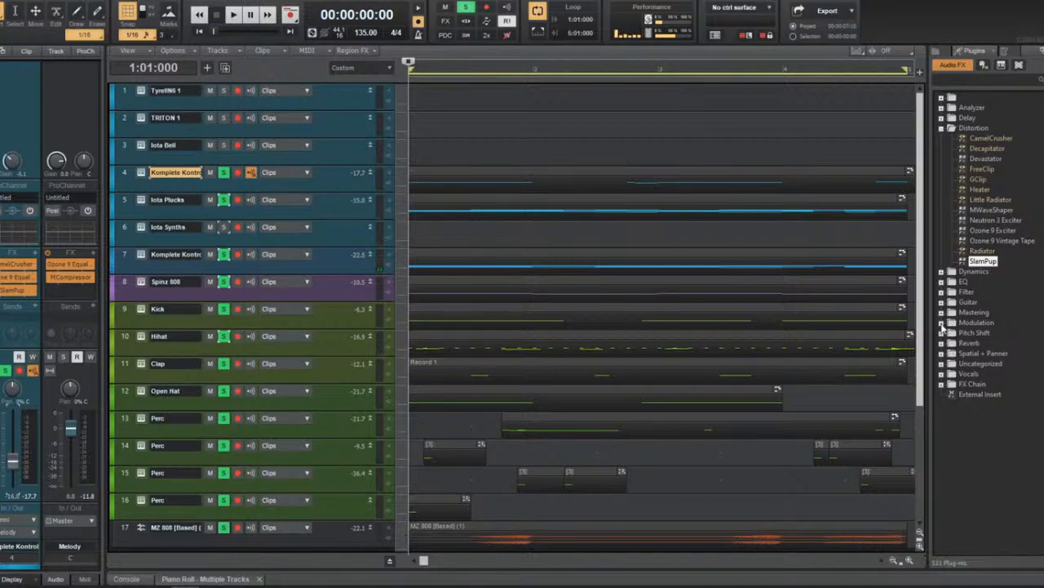
# Add the Action Tremolo effect to track 4, raise its Output to about 6 dB and set its tremolo Intensity to 55%.
pyautogui.click(942, 323)
pyautogui.moveTo(994, 360); pyautogui.dragTo(24, 291)
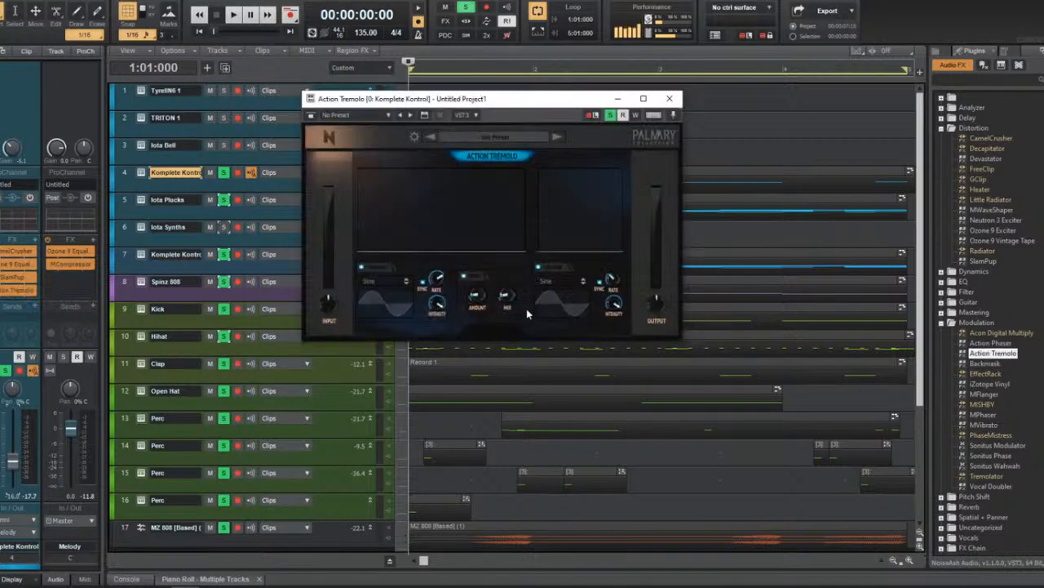
pyautogui.press('space')
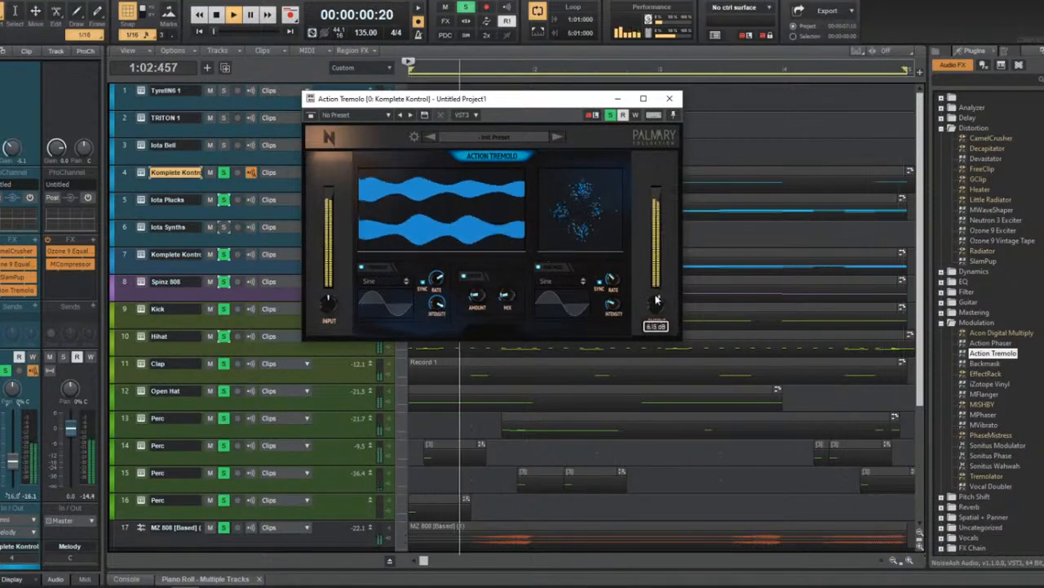
pyautogui.moveTo(436, 341); pyautogui.dragTo(441, 365)
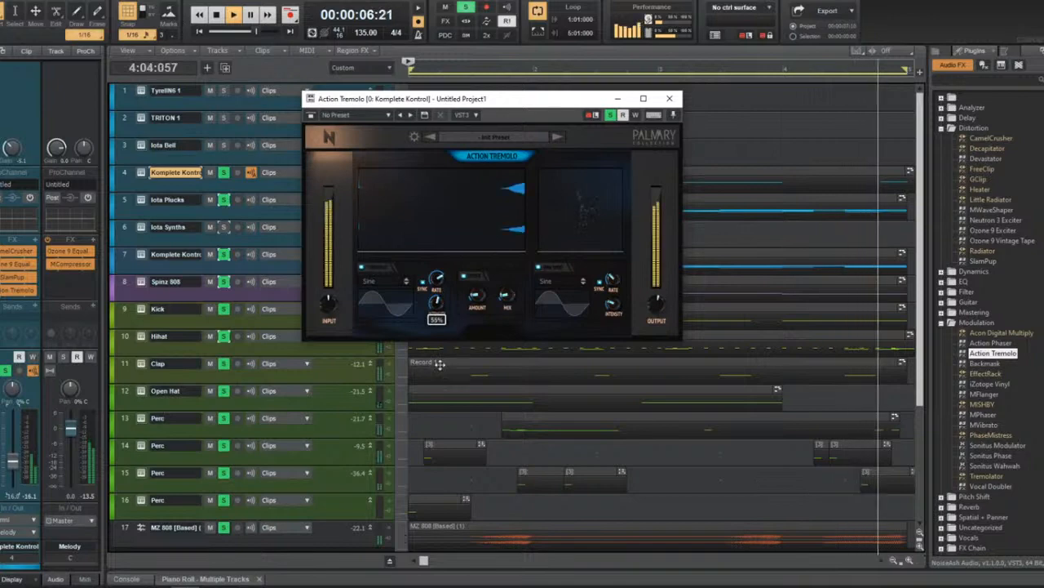
pyautogui.click(669, 98)
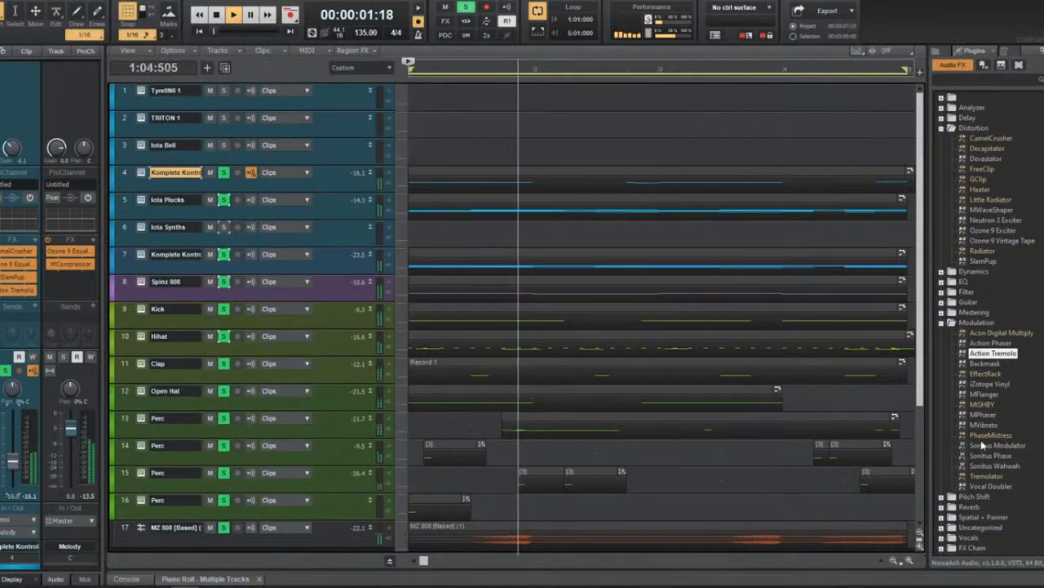
pyautogui.press('space')
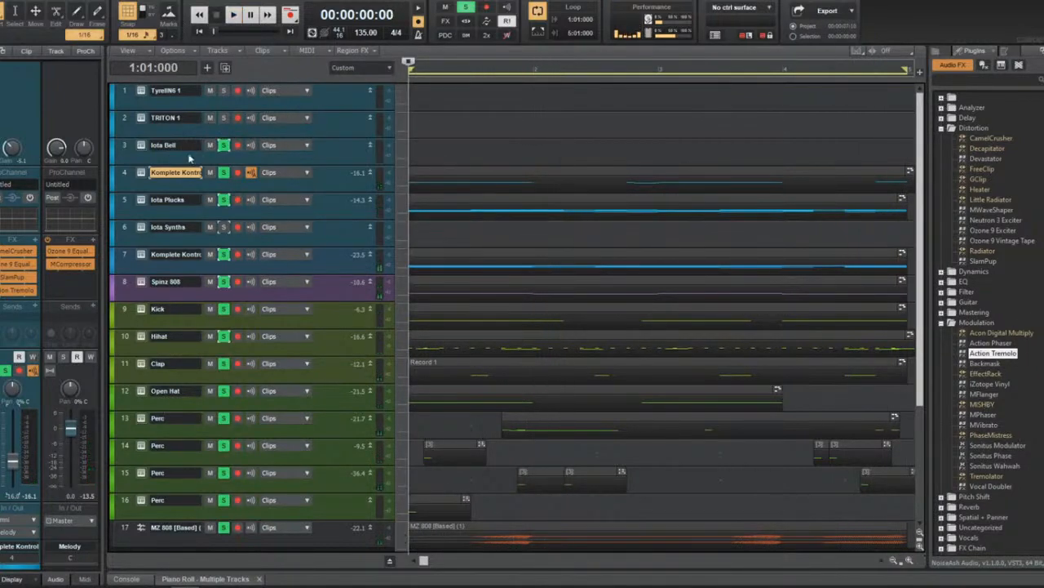
# Replace the Iota Bell track's synth with Komplete Kontrol, load the Feather flute preset and close the instrument window.
pyautogui.click(142, 145)
pyautogui.rightClick(147, 147)
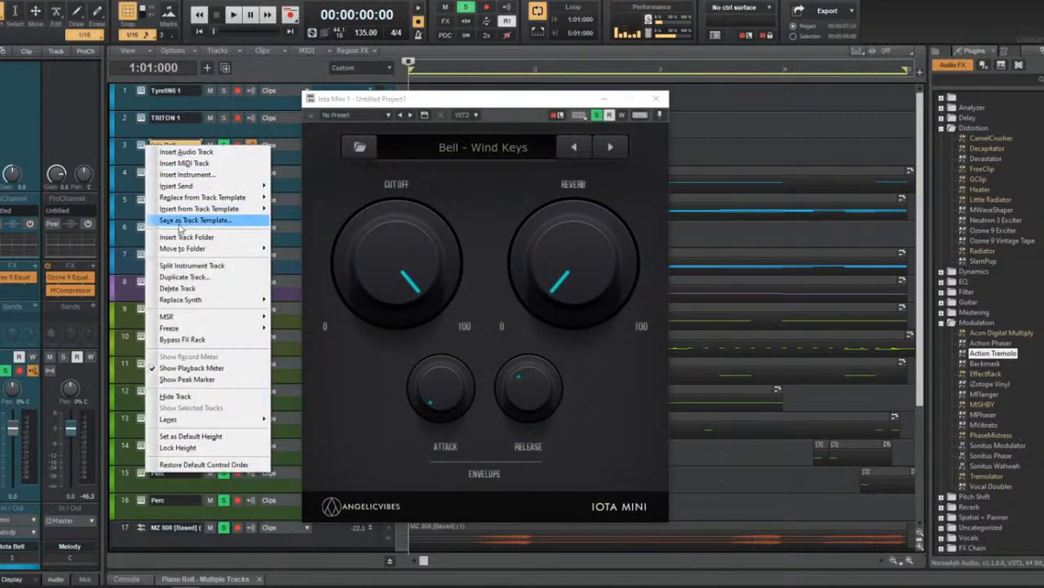
pyautogui.moveTo(217, 300)
pyautogui.click(319, 328)
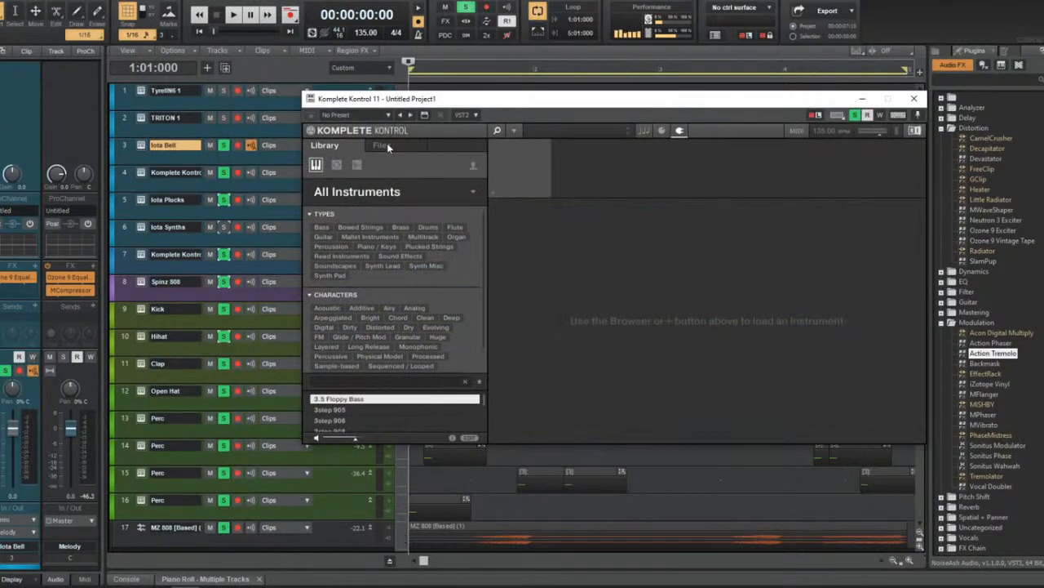
pyautogui.click(385, 145)
pyautogui.click(346, 150)
pyautogui.click(452, 227)
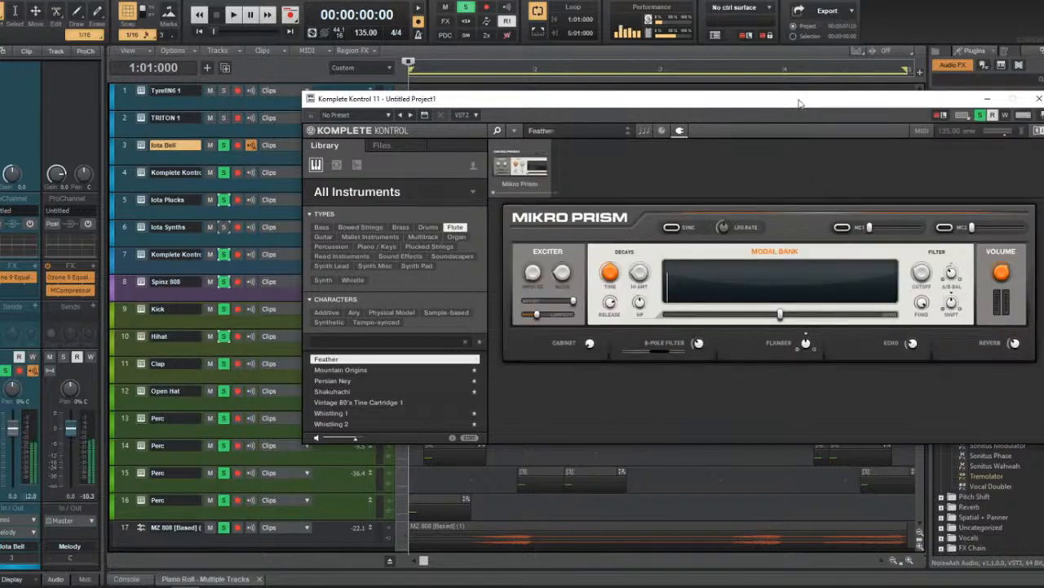
pyautogui.moveTo(799, 102); pyautogui.dragTo(626, 100)
pyautogui.click(700, 137)
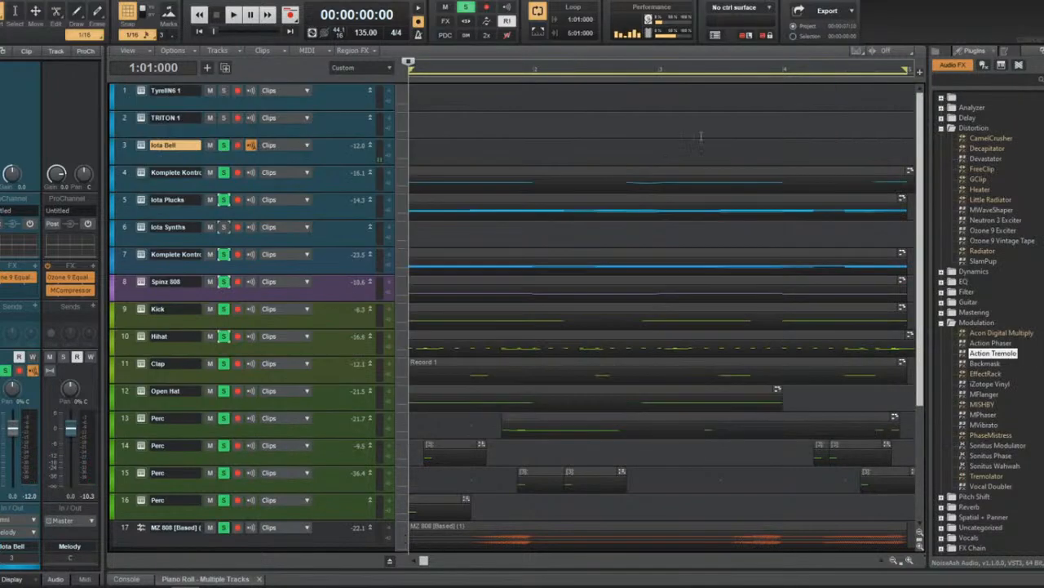
# Move the melody clip from track 4 up to track 3 and play it back.
pyautogui.click(527, 152)
pyautogui.press('space')
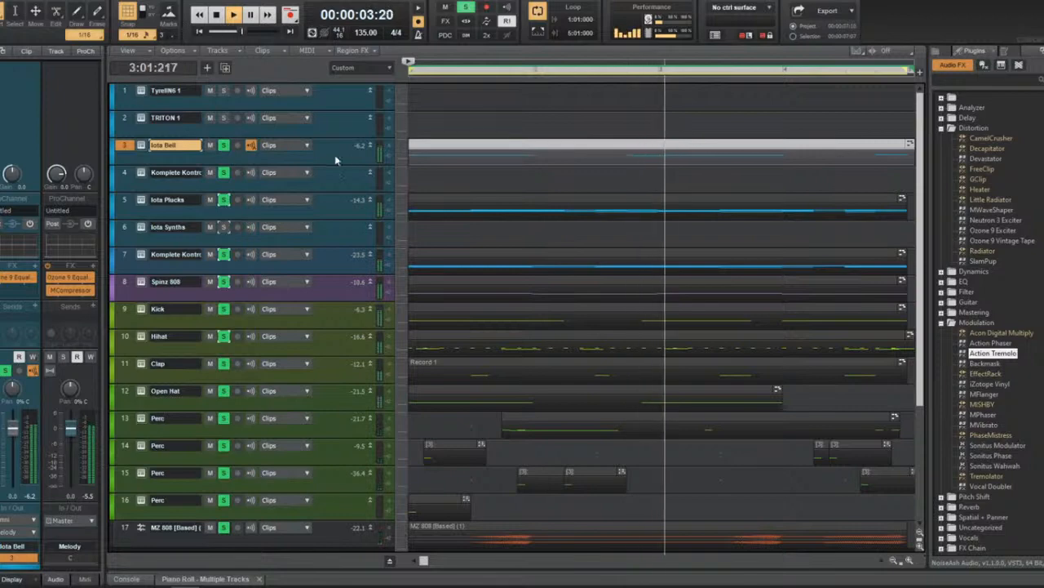
pyautogui.press('space')
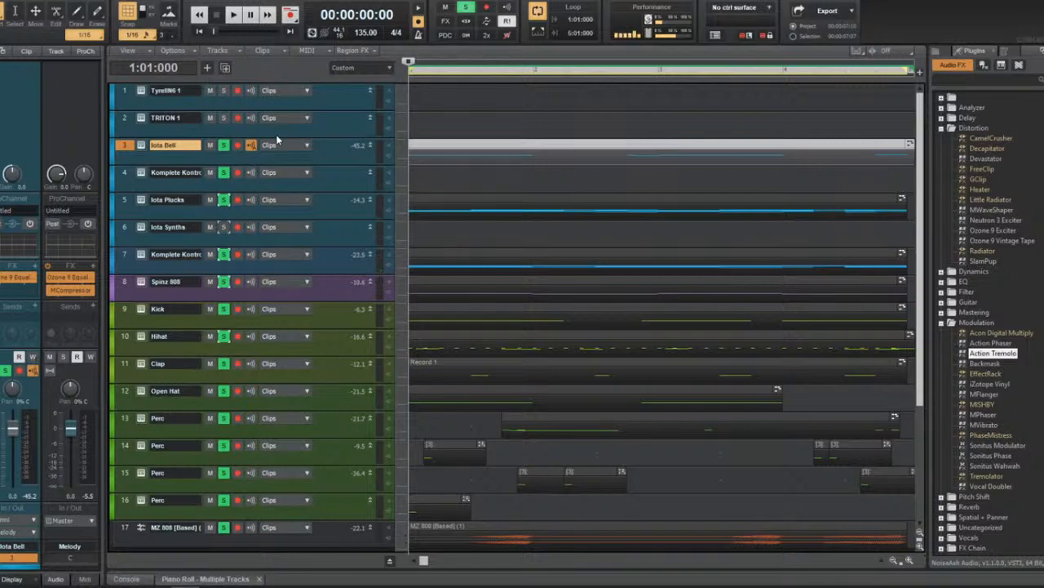
pyautogui.click(333, 184)
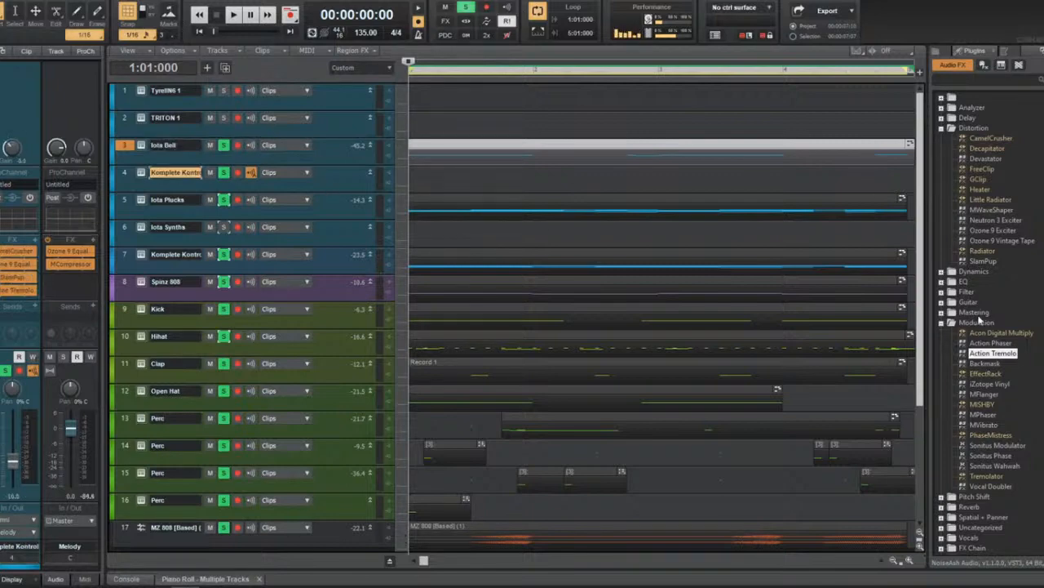
pyautogui.scroll(-1, 1014, 382)
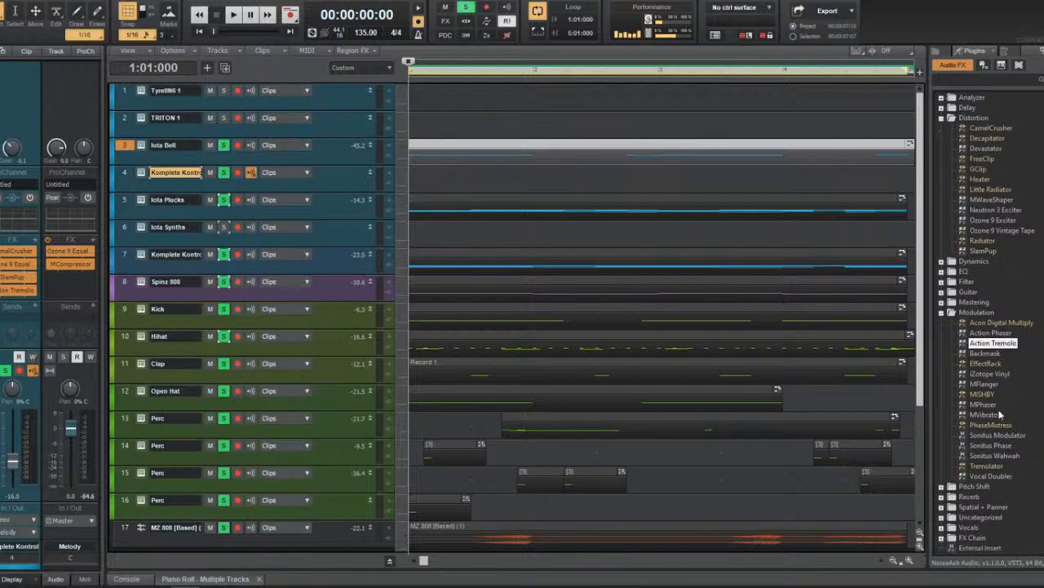
pyautogui.click(1000, 466)
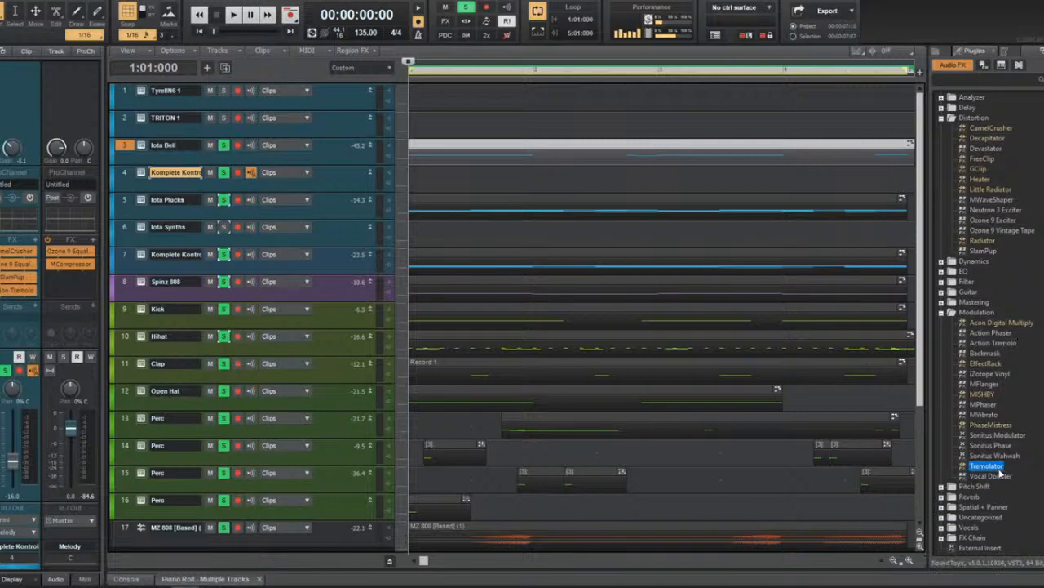
pyautogui.moveTo(587, 445); pyautogui.dragTo(982, 445)
pyautogui.scroll(1, 985, 450)
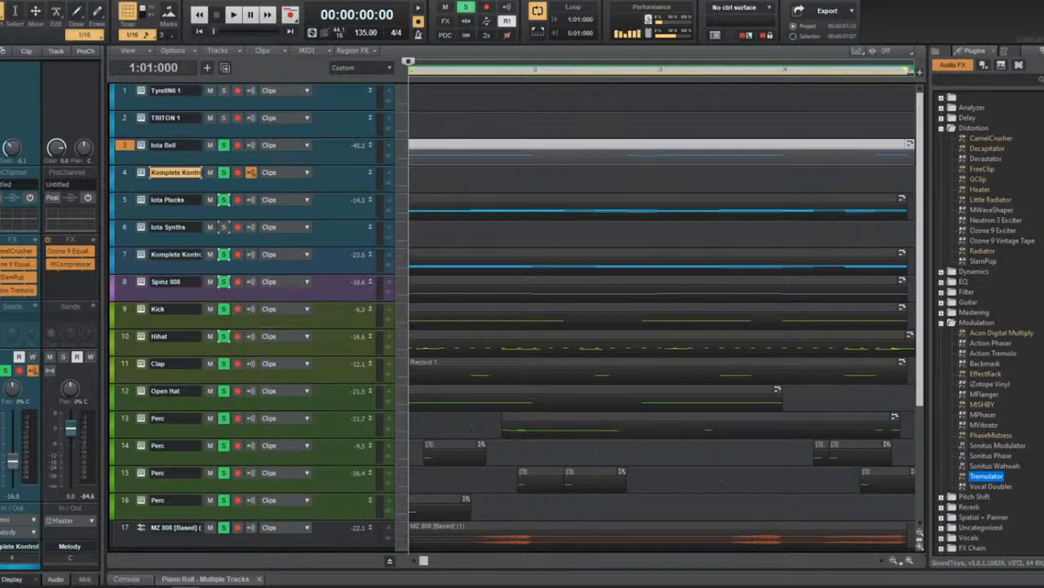
pyautogui.scroll(-1, 971, 367)
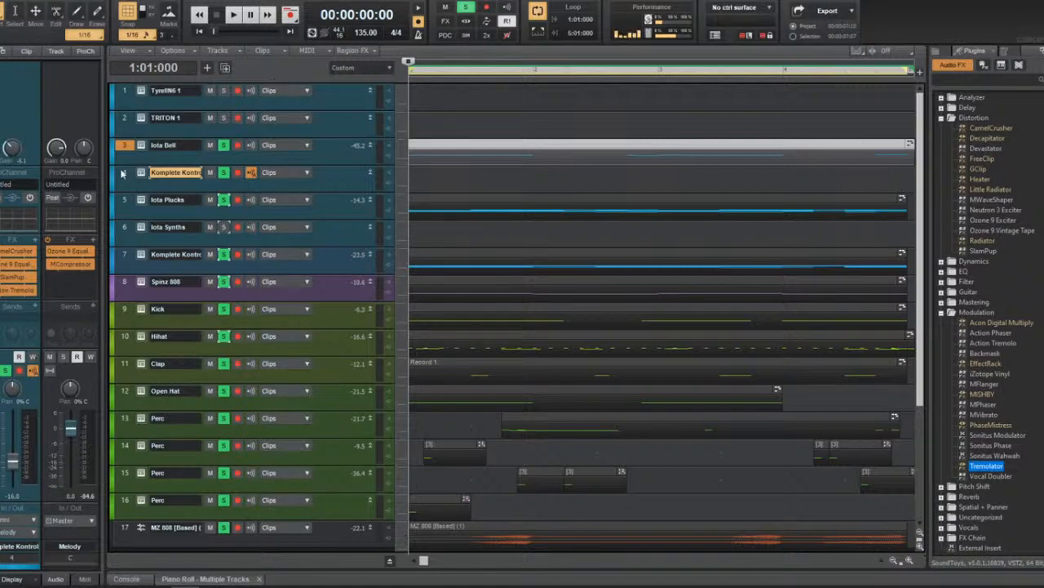
# Open track 3's Komplete Kontrol instrument and audition the Feather preset with the beat.
pyautogui.click(147, 151)
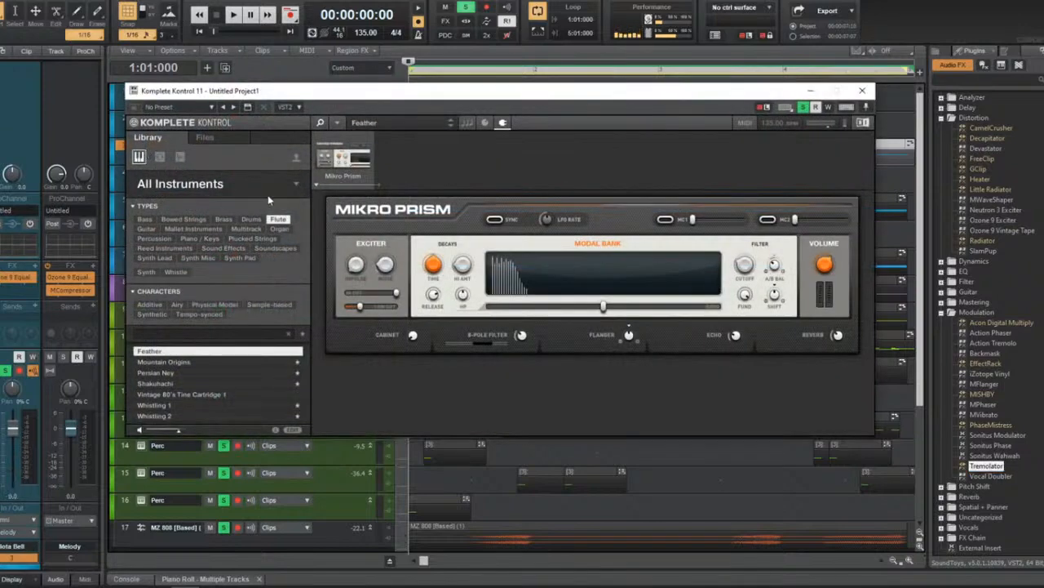
pyautogui.moveTo(478, 92); pyautogui.dragTo(450, 218)
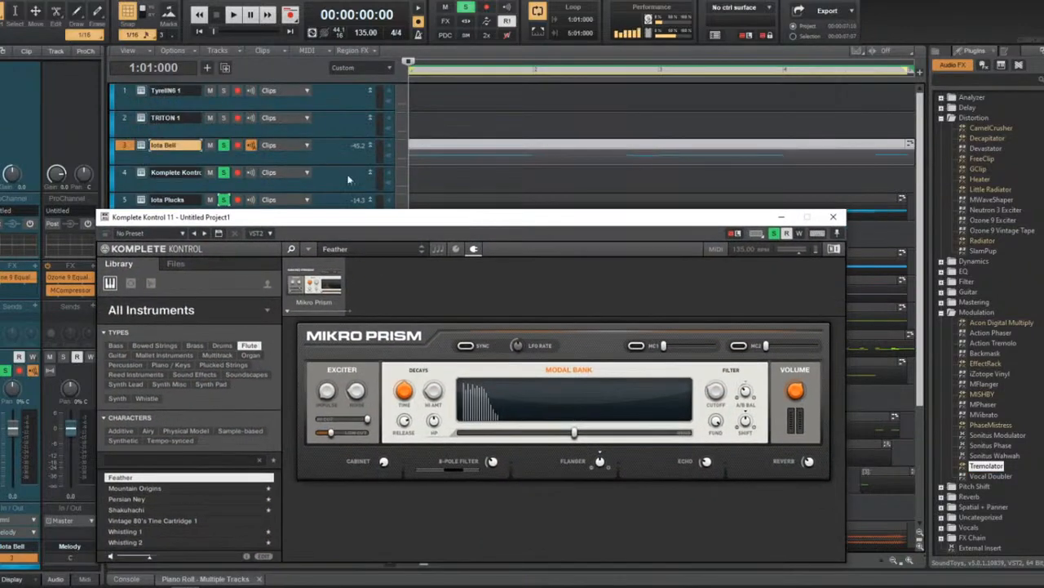
pyautogui.press('space')
pyautogui.press('space')
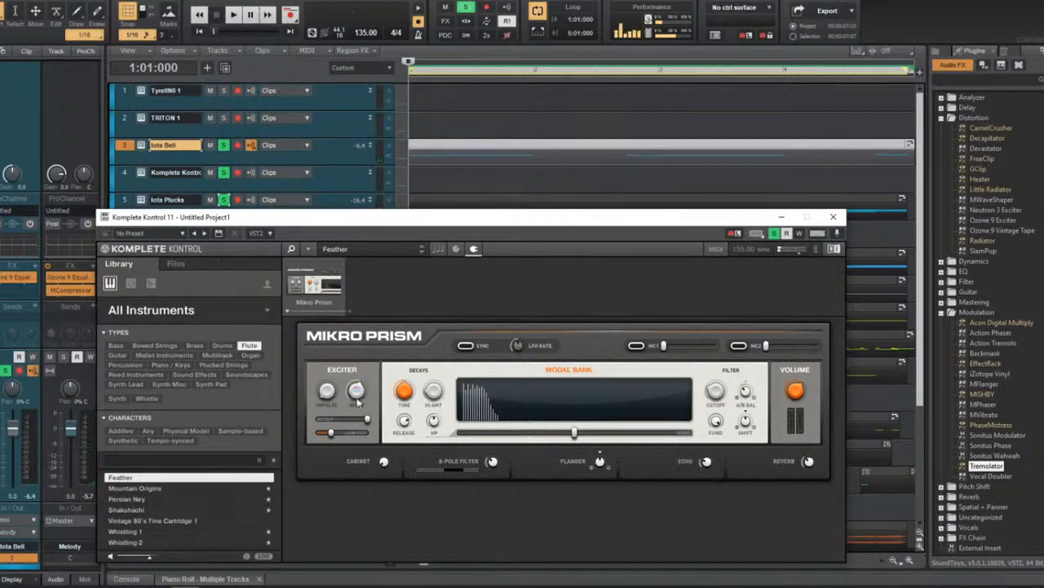
pyautogui.press('space')
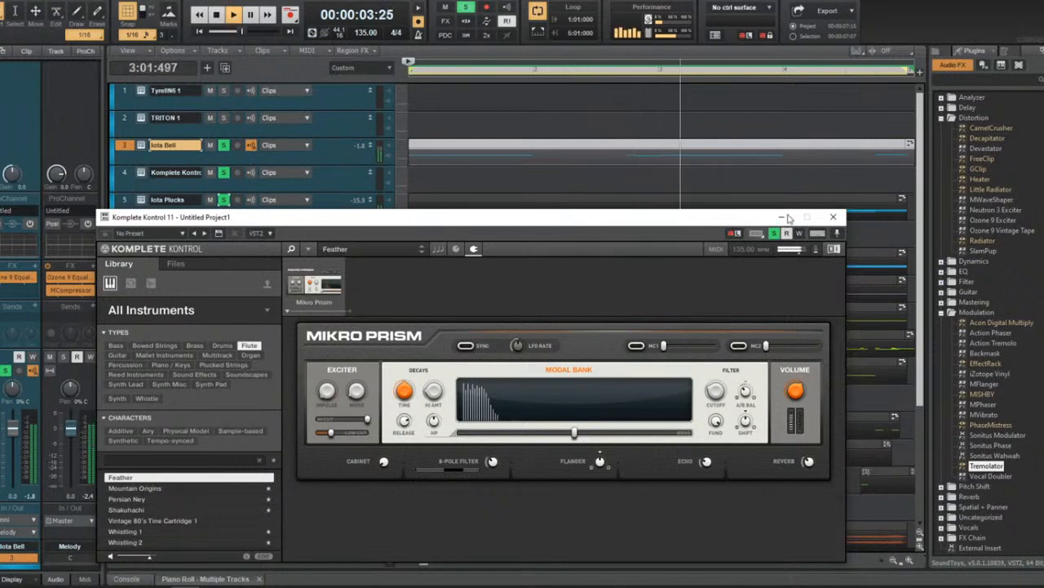
pyautogui.click(833, 216)
pyautogui.press('space')
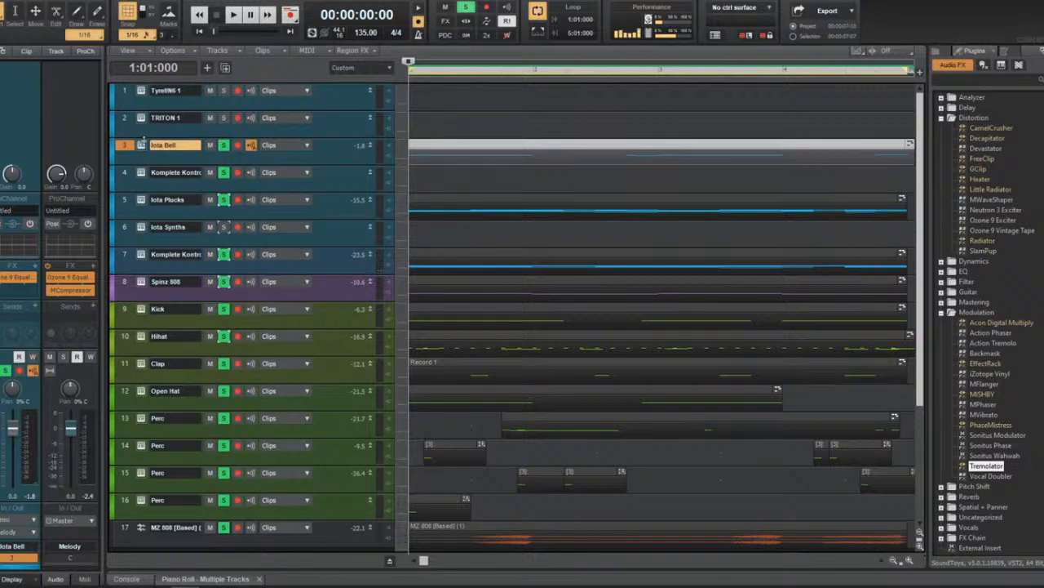
# Reopen track 3's Feather instrument and slightly lower the upper Exciter slider while replaying the loop's opening.
pyautogui.click(45, 263)
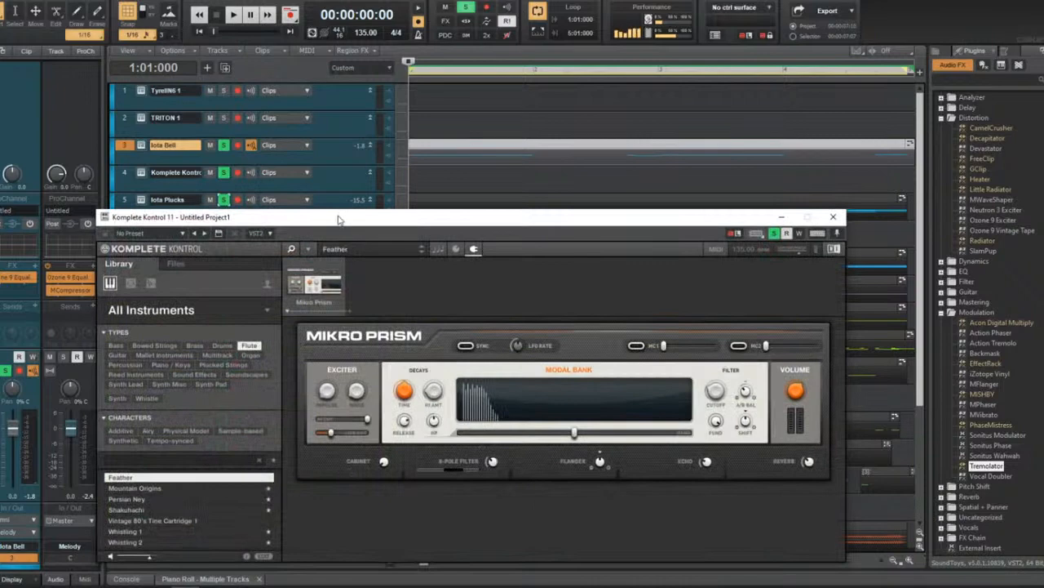
pyautogui.moveTo(338, 220); pyautogui.dragTo(333, 107)
pyautogui.press('space')
pyautogui.press('space')
pyautogui.press('space')
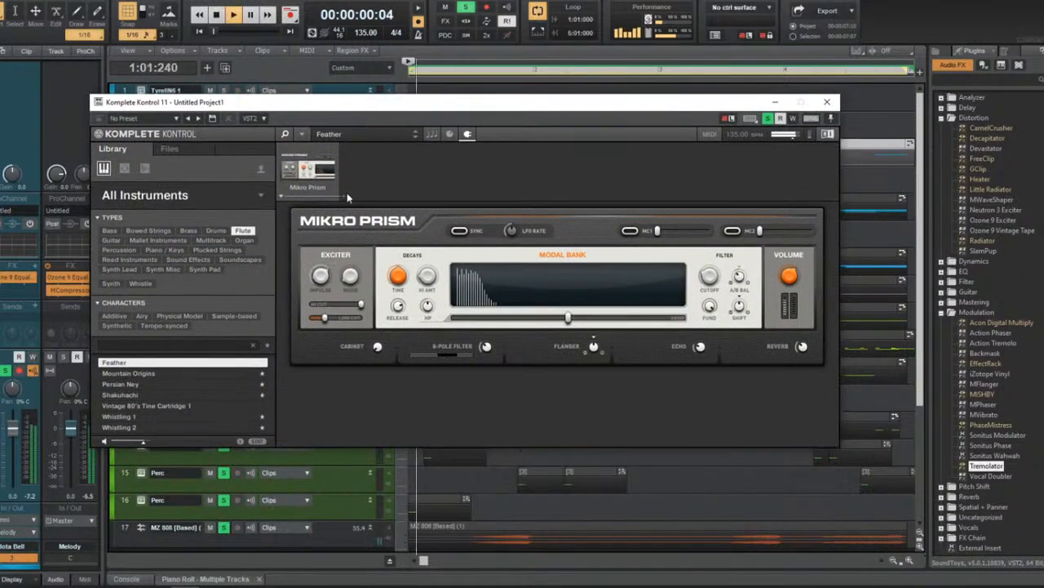
pyautogui.press('space')
pyautogui.press('space')
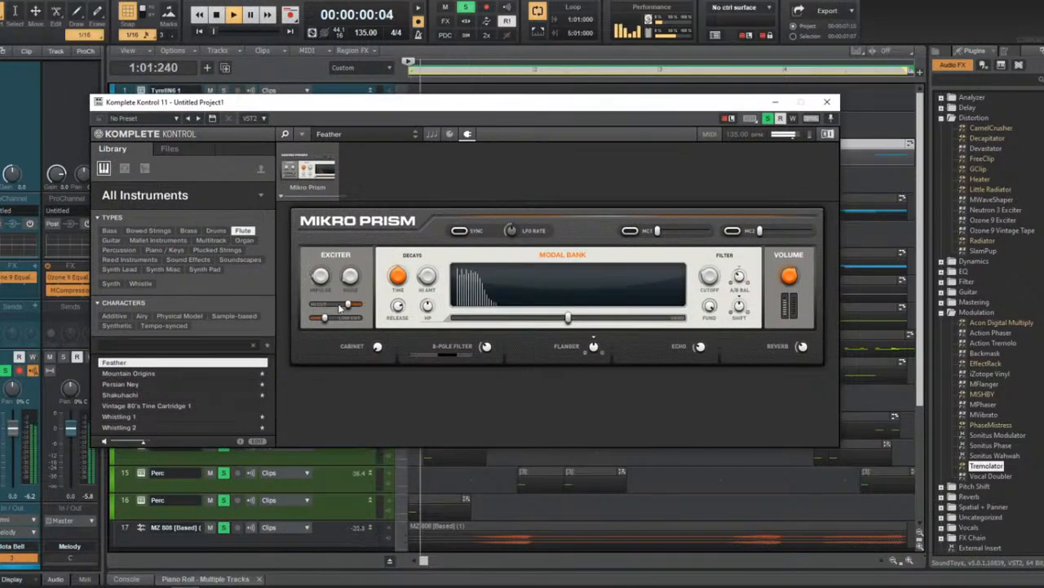
pyautogui.moveTo(360, 304)
pyautogui.mouseDown()
pyautogui.moveTo(323, 315)
pyautogui.moveTo(347, 318)
pyautogui.mouseUp()
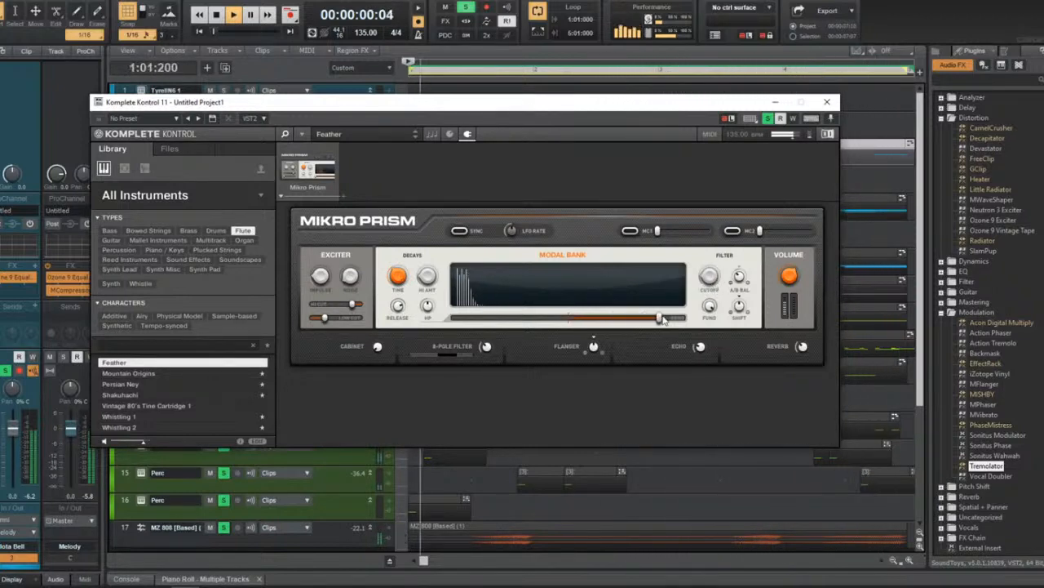
# Set the Modal Bank slider to about one quarter, adjust Reverb and Flanger, and close the instrument window.
pyautogui.moveTo(569, 319); pyautogui.dragTo(510, 331)
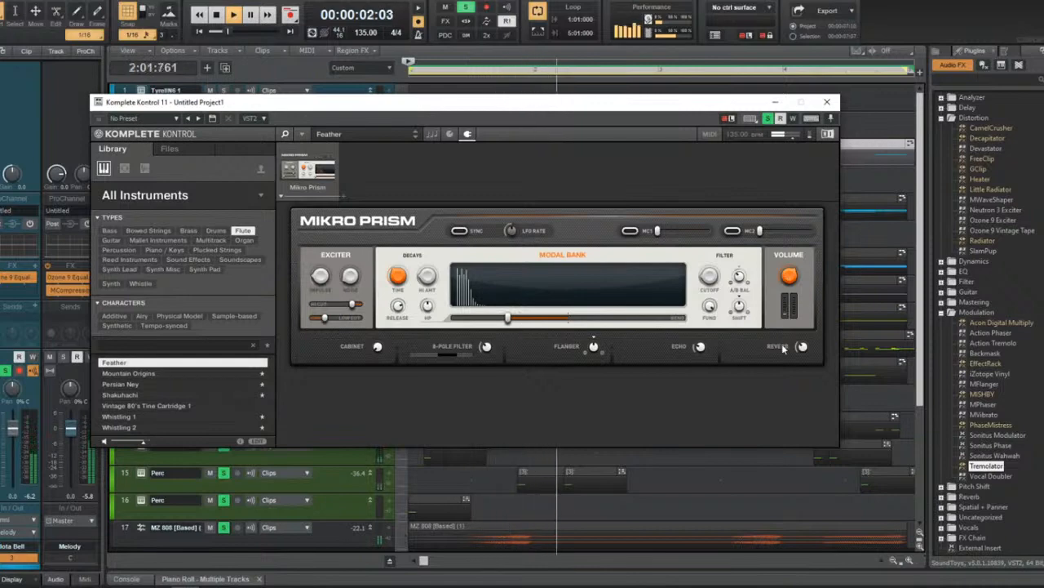
pyautogui.moveTo(800, 366); pyautogui.dragTo(795, 352)
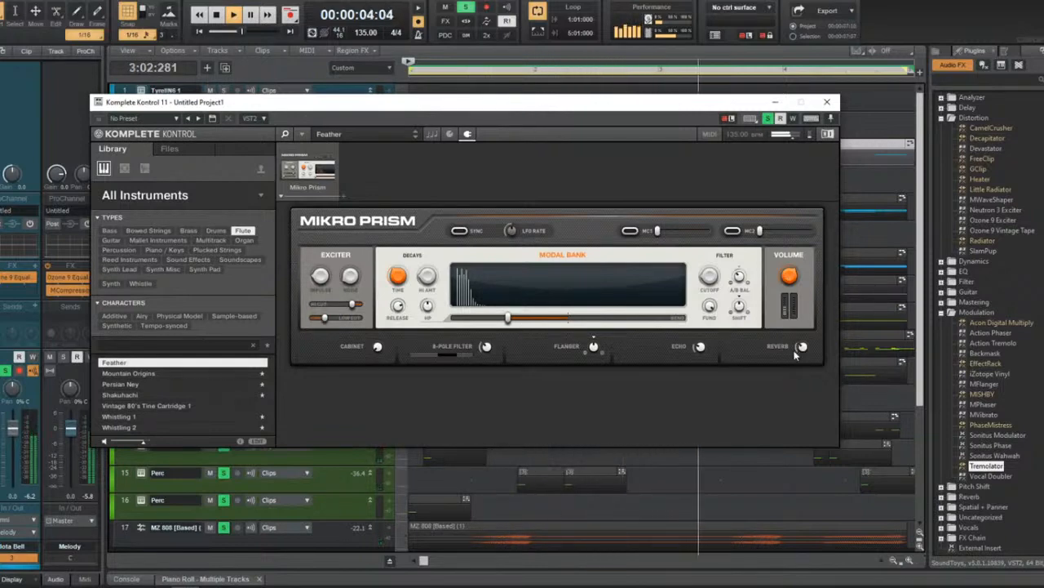
pyautogui.moveTo(591, 349); pyautogui.dragTo(608, 285)
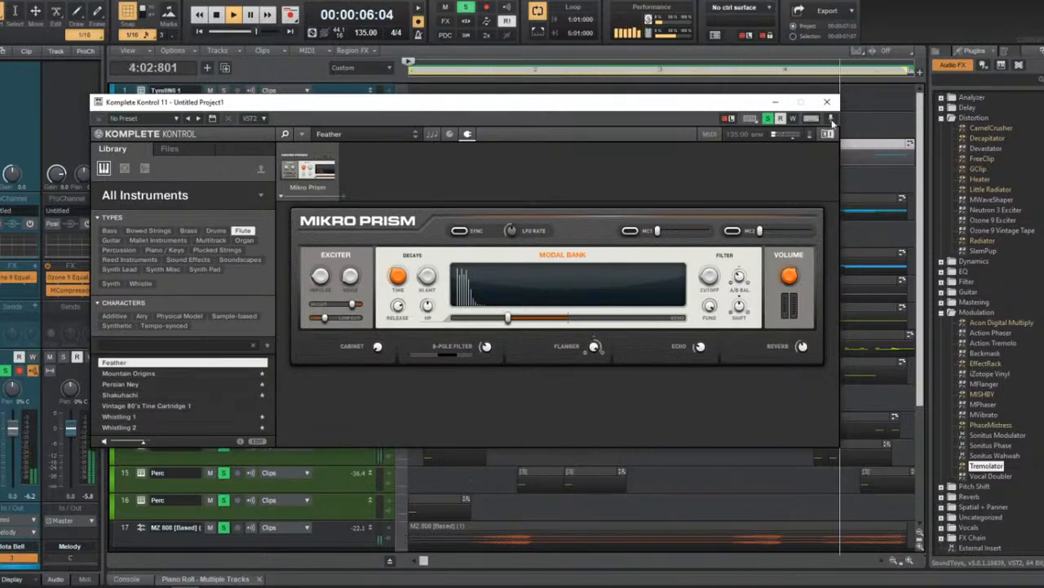
pyautogui.click(827, 103)
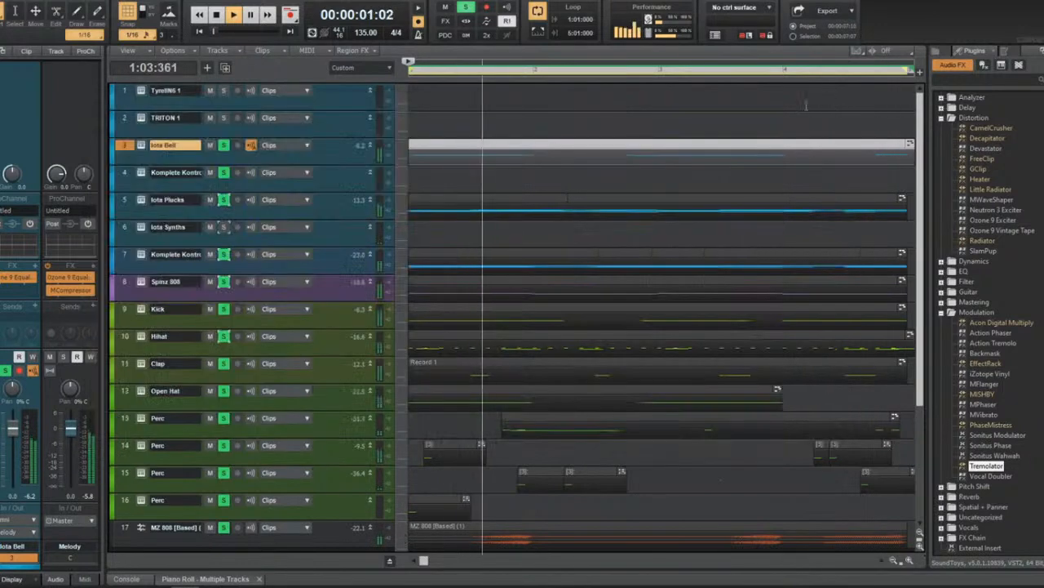
pyautogui.press('space')
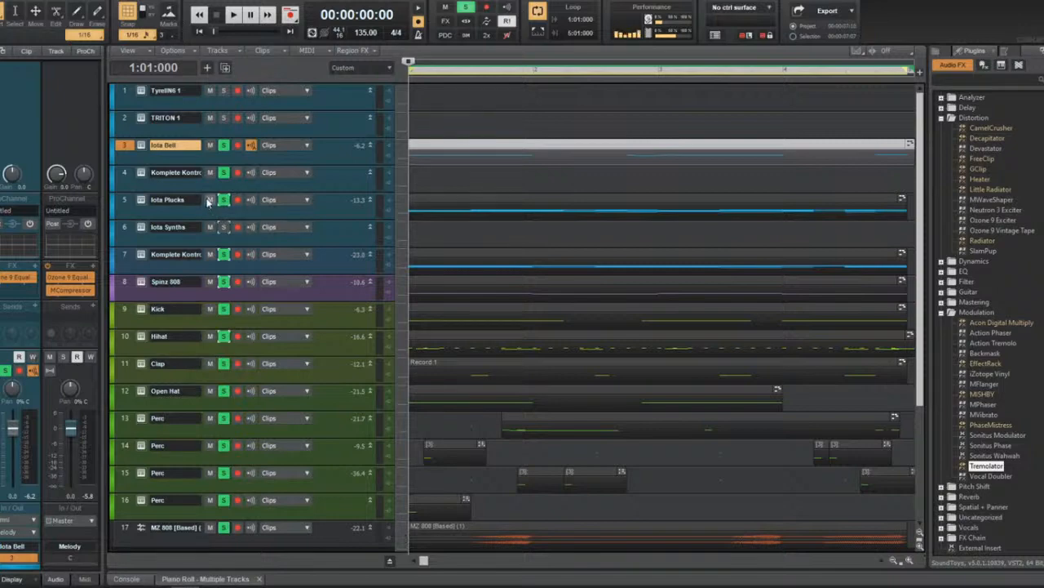
# Move the melody clip from track 3 back to track 4 while the beat plays.
pyautogui.press('space')
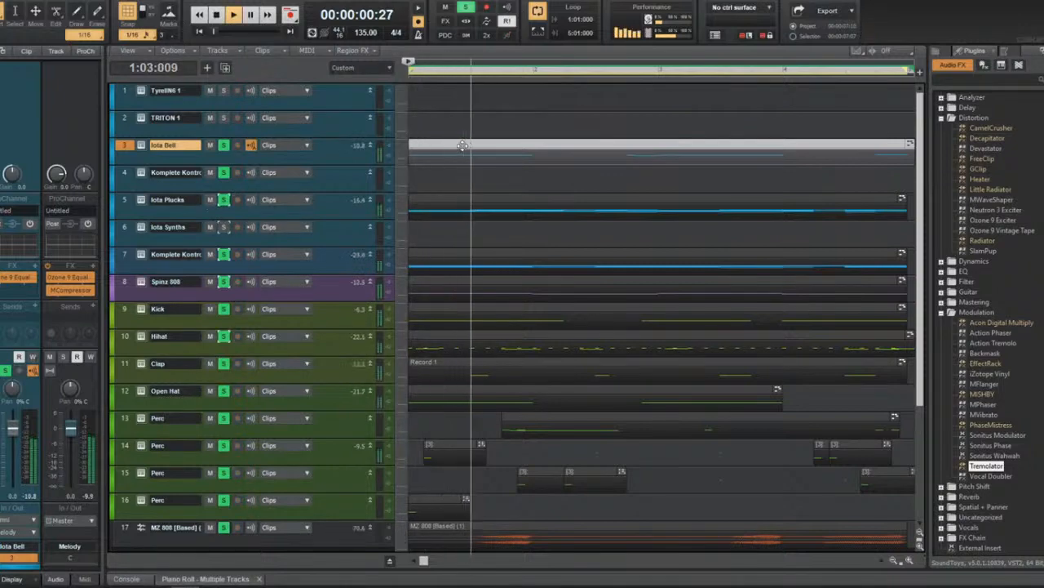
pyautogui.click(451, 175)
pyautogui.press('w')
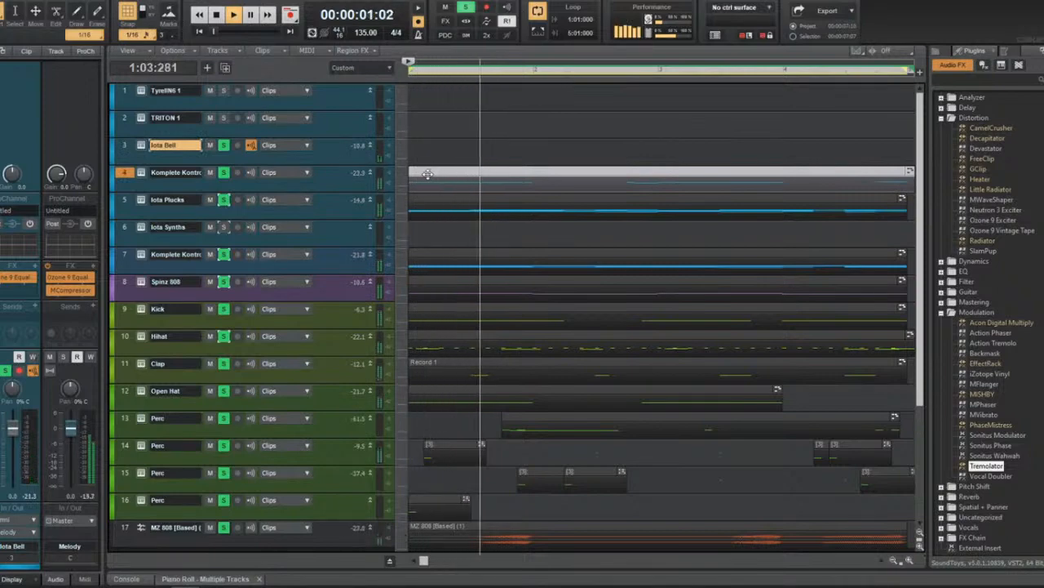
# Copy the melody clip from track 4 onto the Iota Bell track and pan that track 100% left.
pyautogui.click(175, 172)
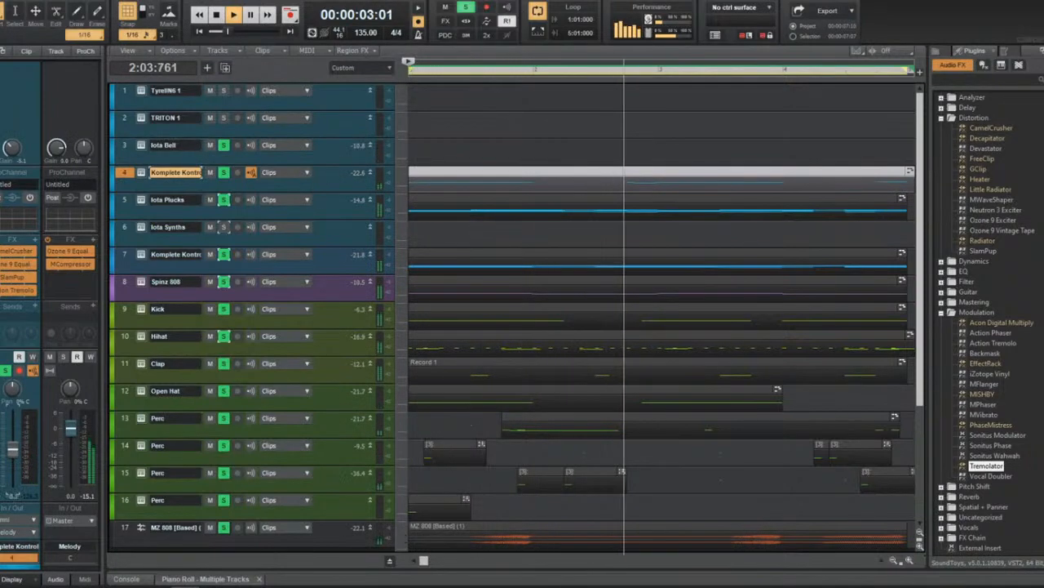
pyautogui.click(466, 159)
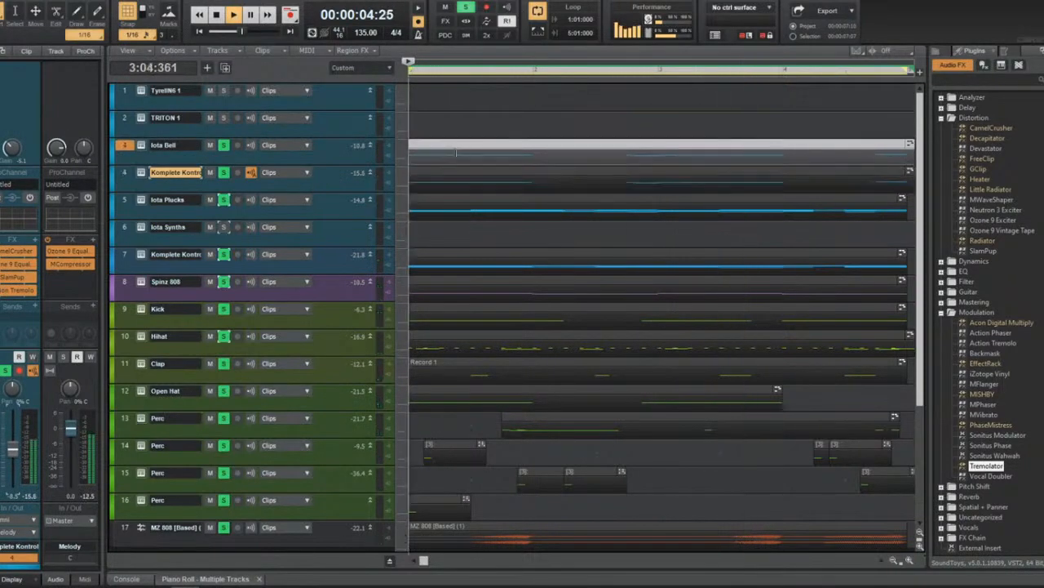
pyautogui.press('w')
pyautogui.keyDown('ctrl'); pyautogui.click(121, 174); pyautogui.keyUp('ctrl')
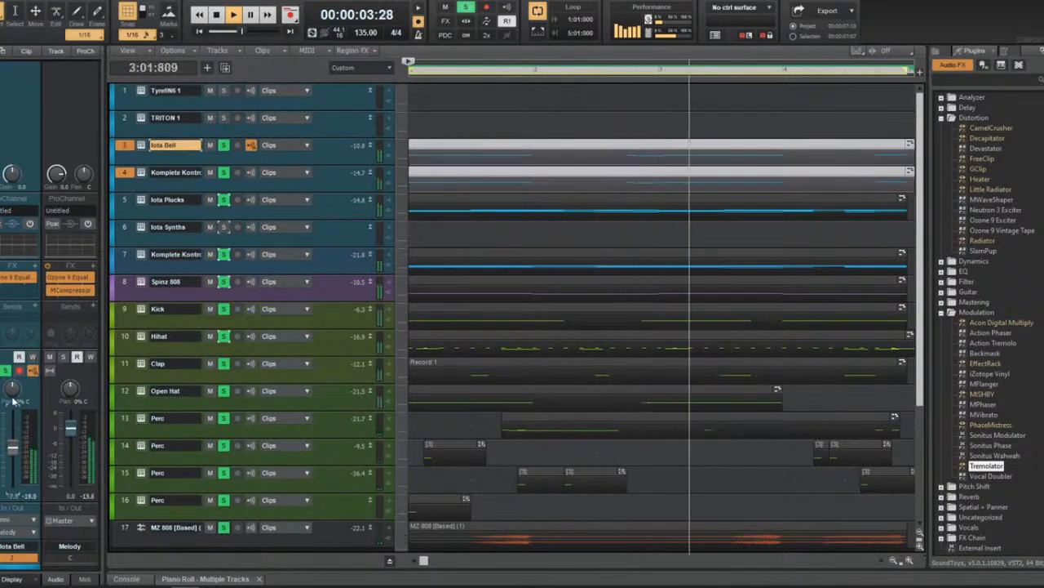
pyautogui.press('space')
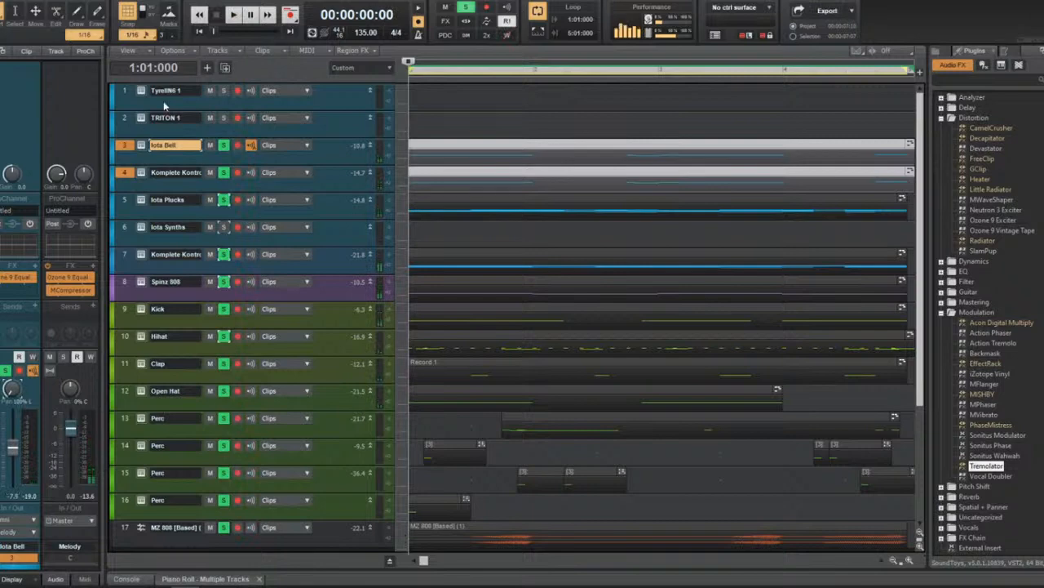
# Pan the track 4 Komplete Kontrol layer 100% right, set its volume to -16.3 dB, and audition the beat.
pyautogui.click(125, 146)
pyautogui.click(127, 174)
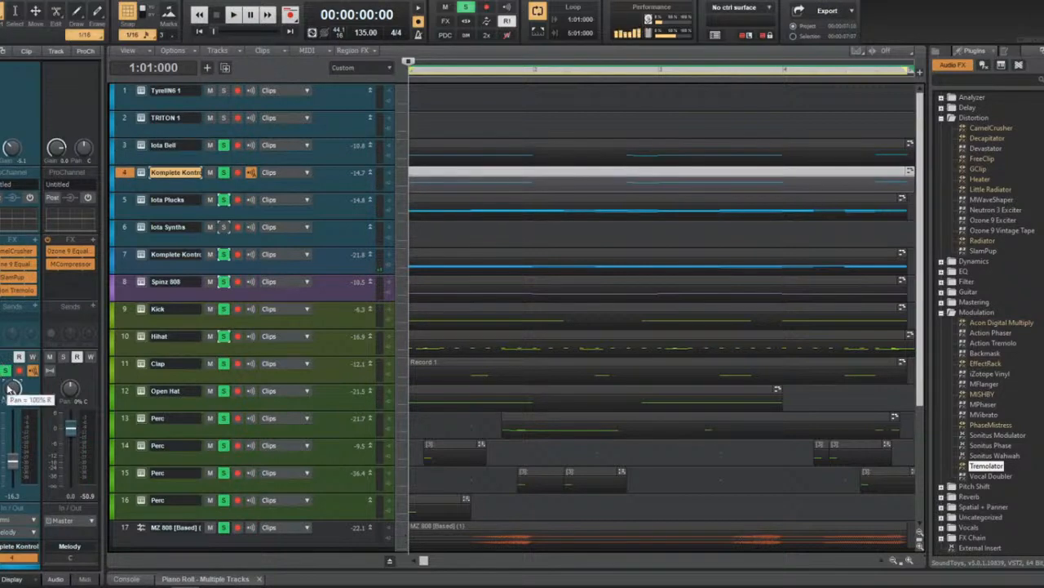
pyautogui.press('space')
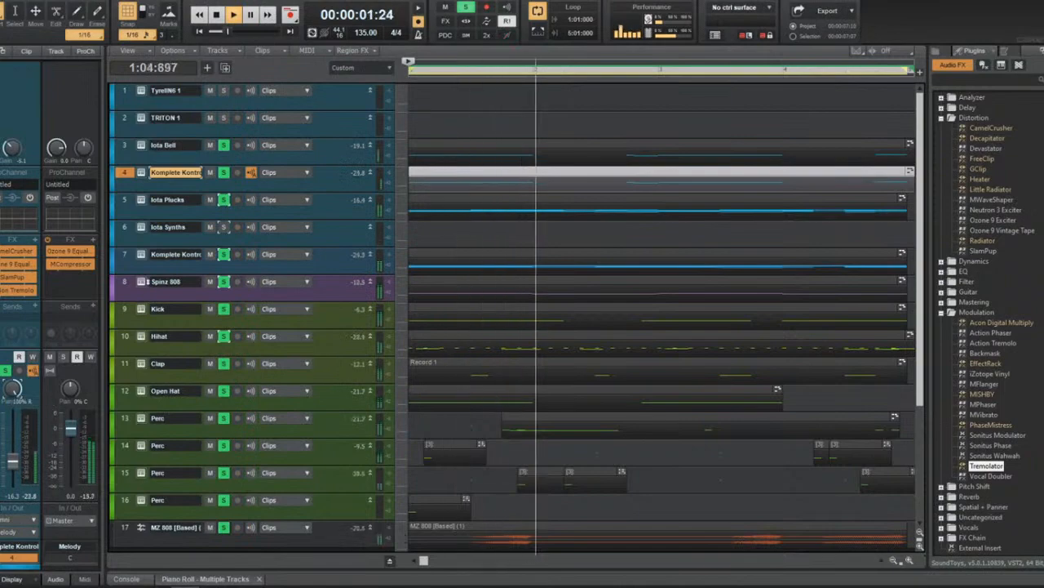
pyautogui.scroll(-5, 191, 401)
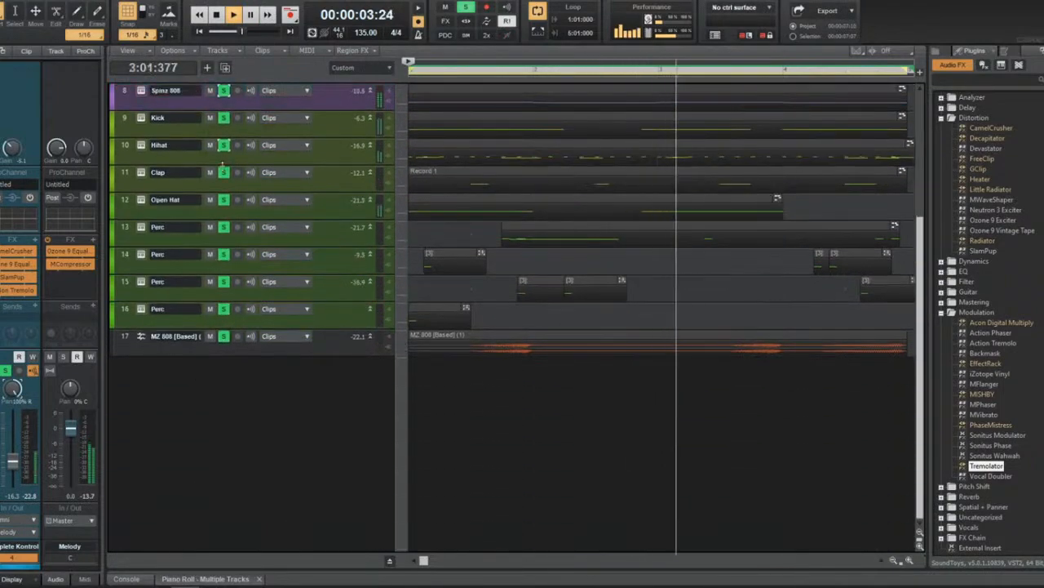
pyautogui.scroll(5, 214, 226)
pyautogui.press('space')
# Turn off solo on tracks 5 to 17 and play only the two panned melody layers on tracks 3 and 4.
pyautogui.moveTo(223, 256); pyautogui.dragTo(225, 527)
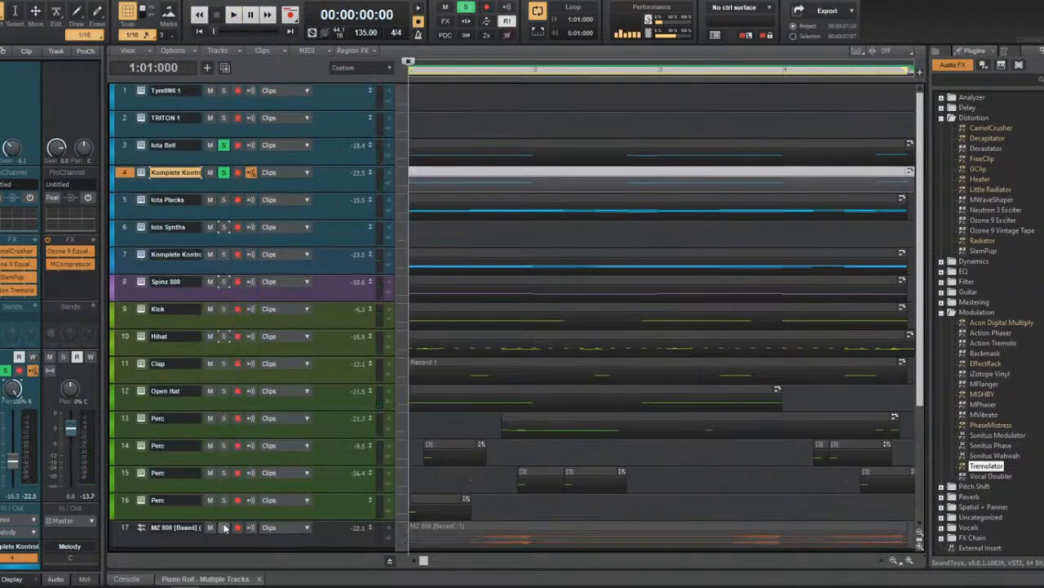
pyautogui.press('space')
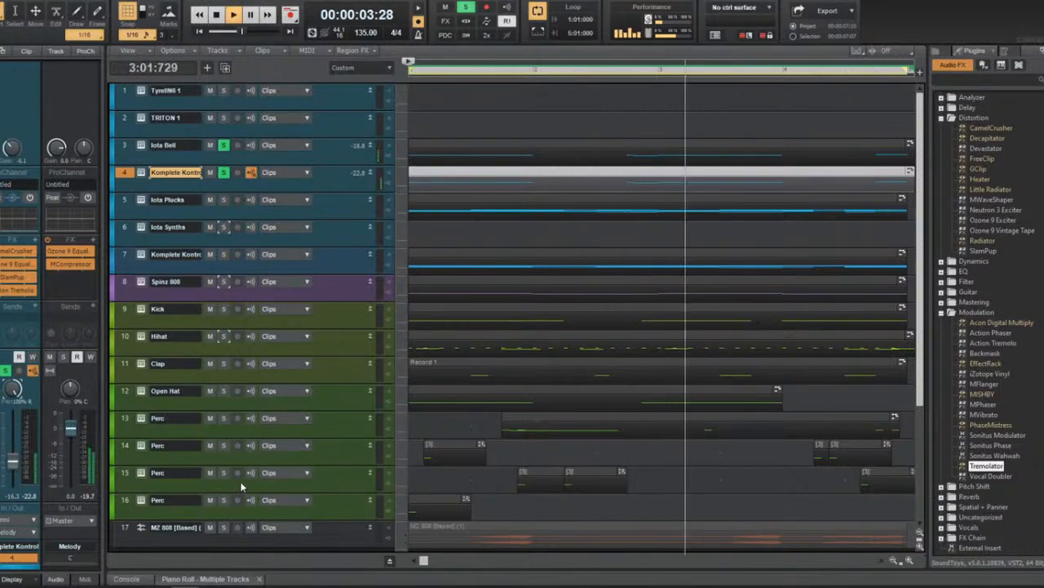
pyautogui.scroll(-3, 580, 352)
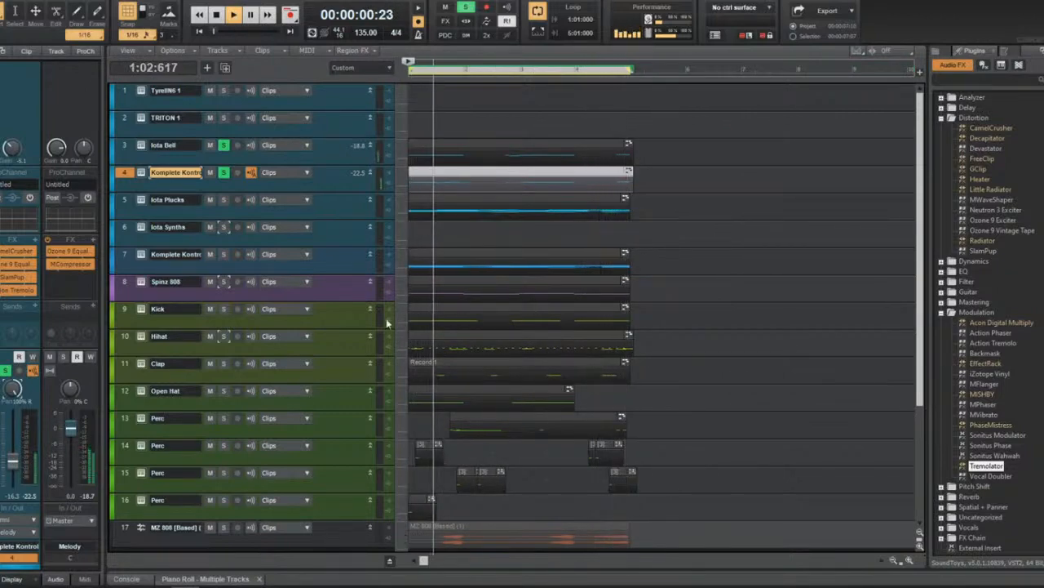
pyautogui.press('space')
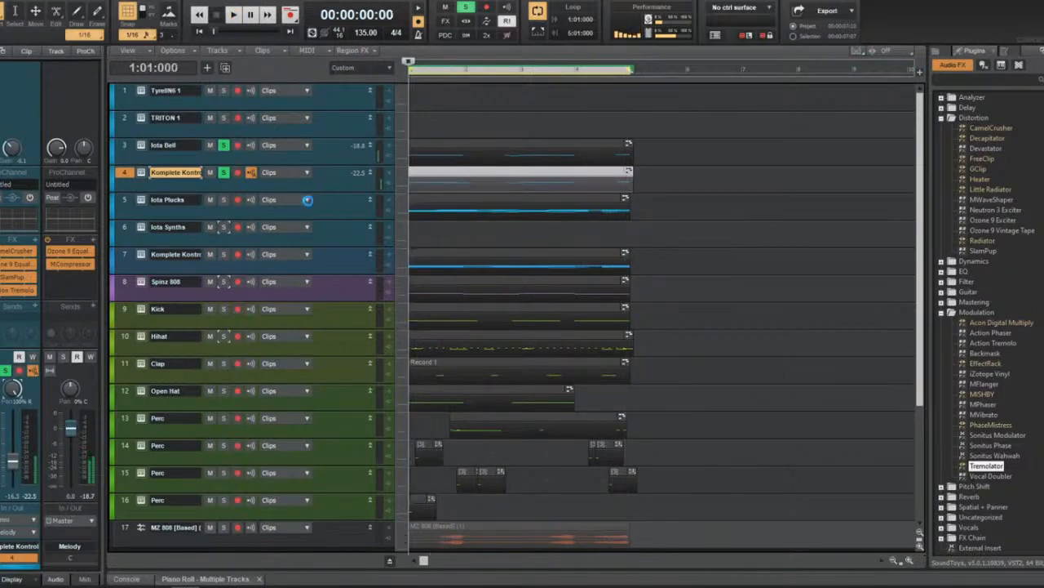
# Listen to the soloed Iota Bell and Komplete Kontrol layers repeatedly to compare their balance and stereo spread.
pyautogui.click(325, 156)
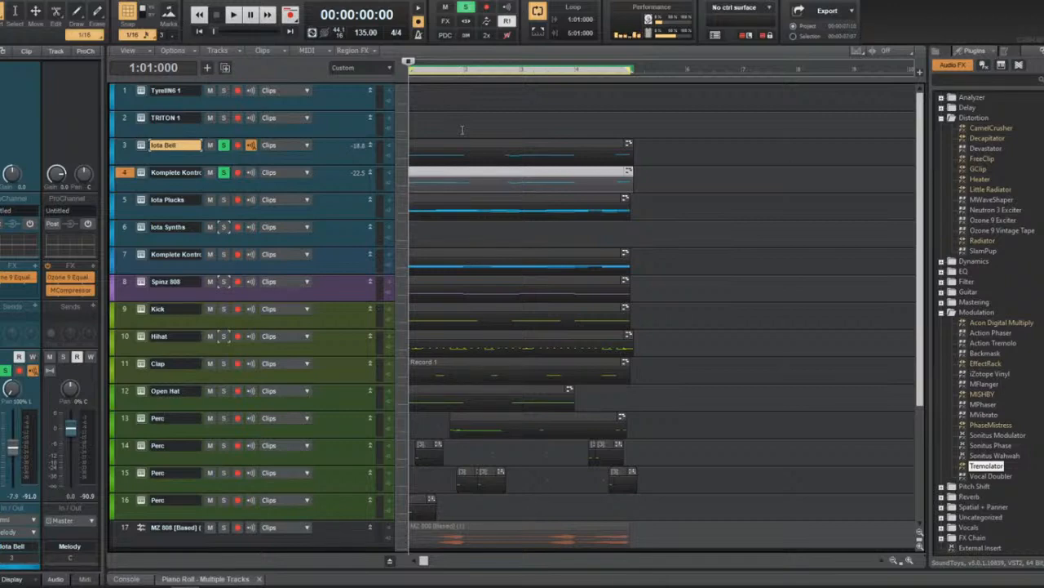
pyautogui.press('space')
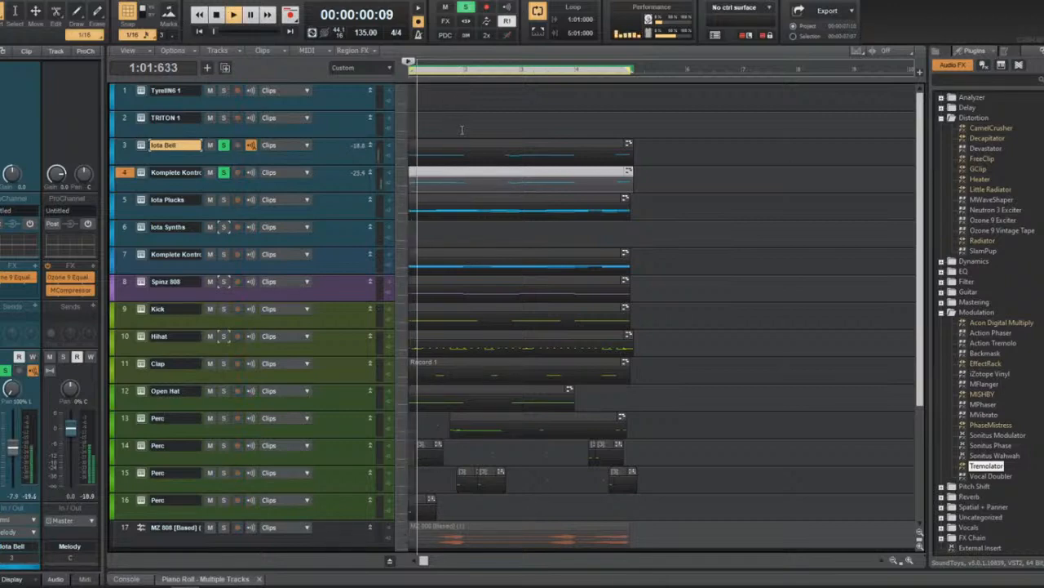
pyautogui.click(351, 183)
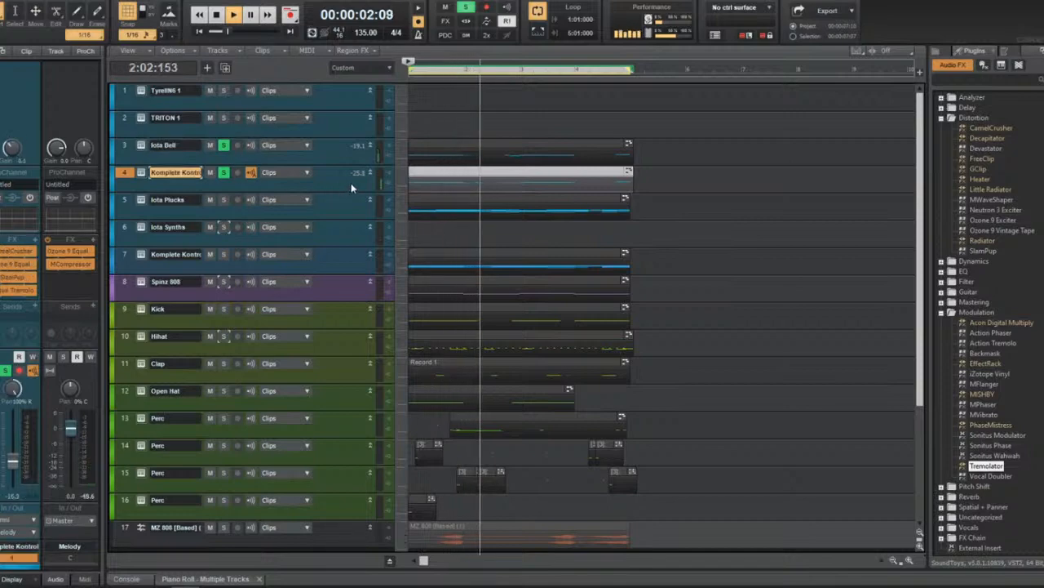
pyautogui.press('w')
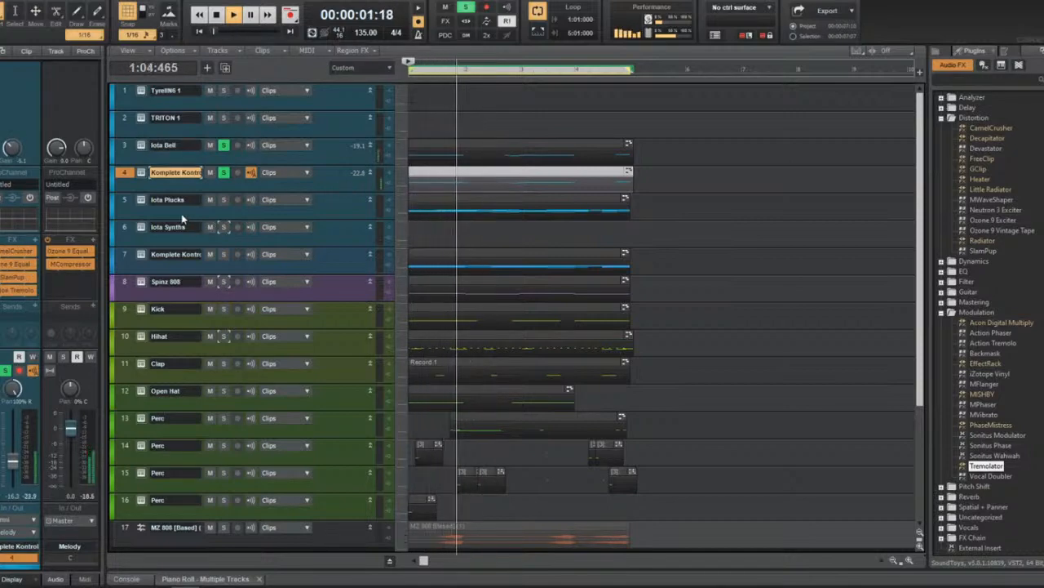
pyautogui.press('space')
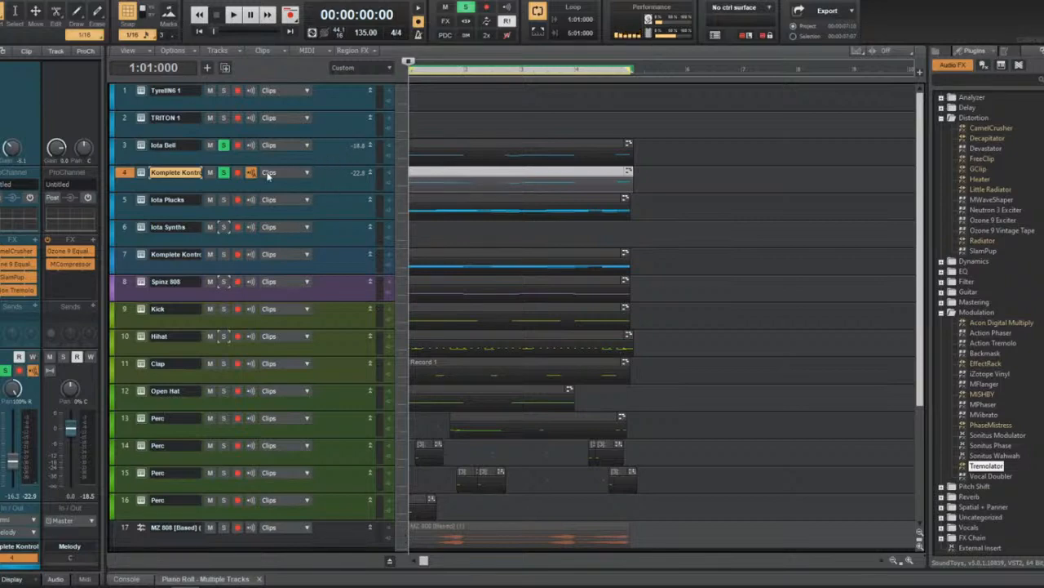
pyautogui.press('space')
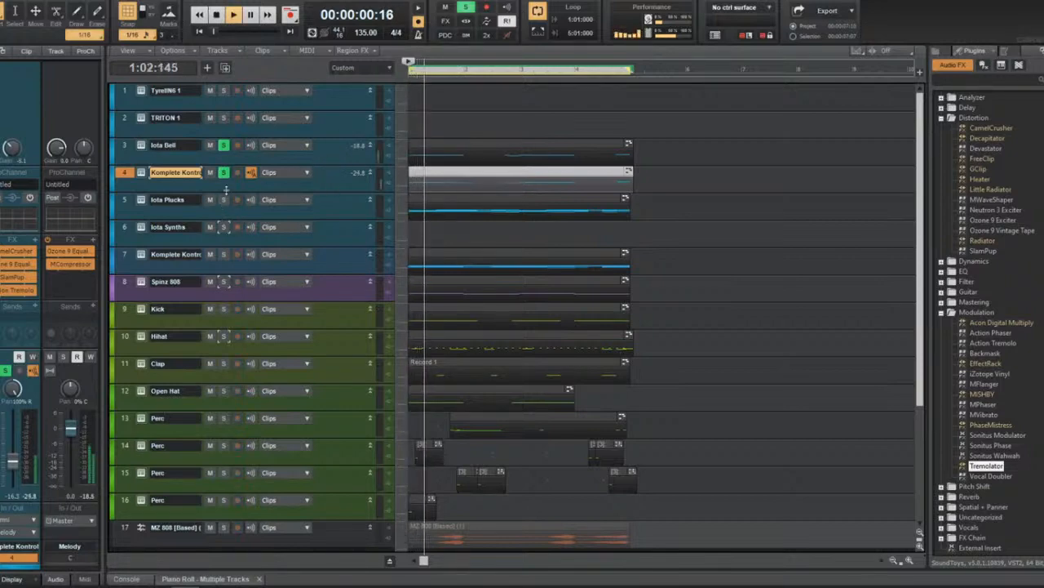
pyautogui.press('space')
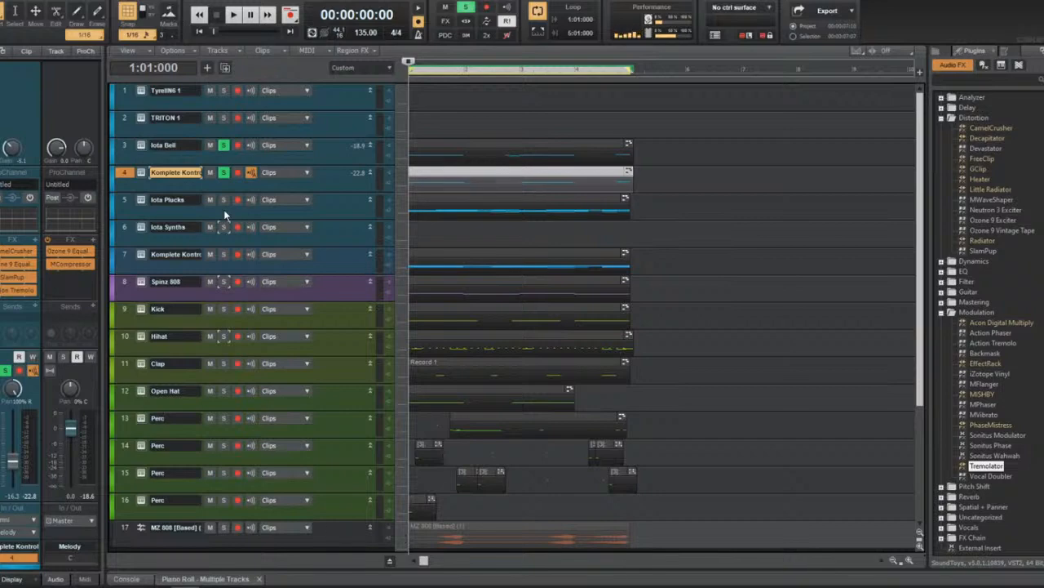
# Unsolo melody tracks 3 and 4 and lower their volumes together while the beat plays, bringing track 4 to about -24.9 dB.
pyautogui.click(223, 146)
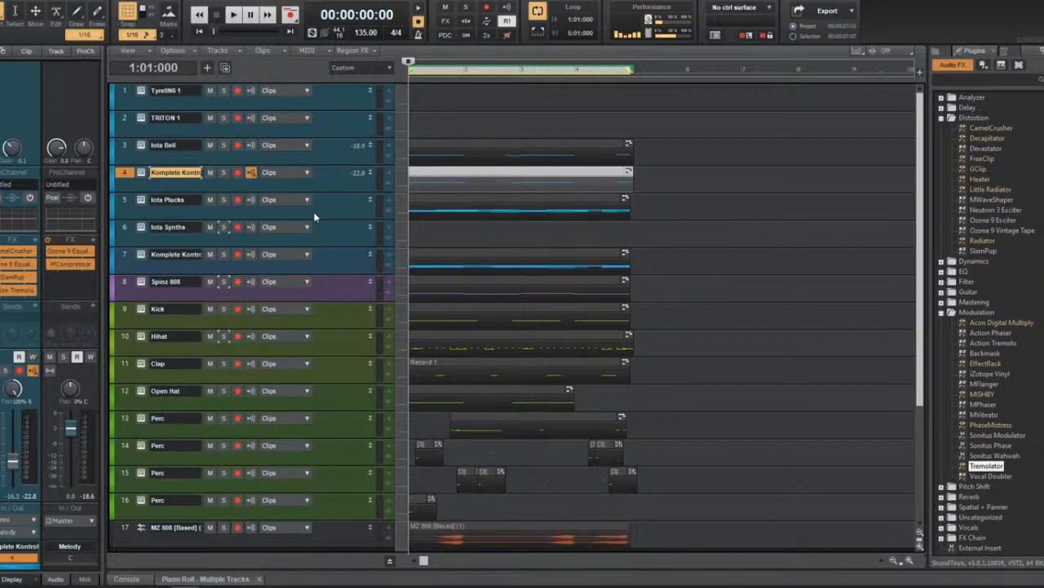
pyautogui.keyDown('ctrl'); pyautogui.click(124, 145); pyautogui.keyUp('ctrl')
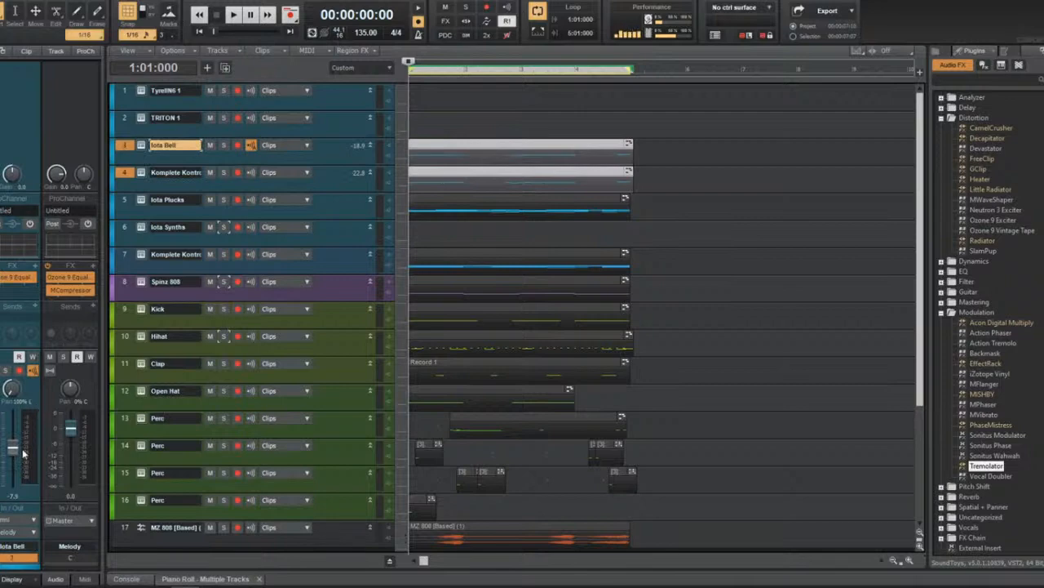
pyautogui.press('space')
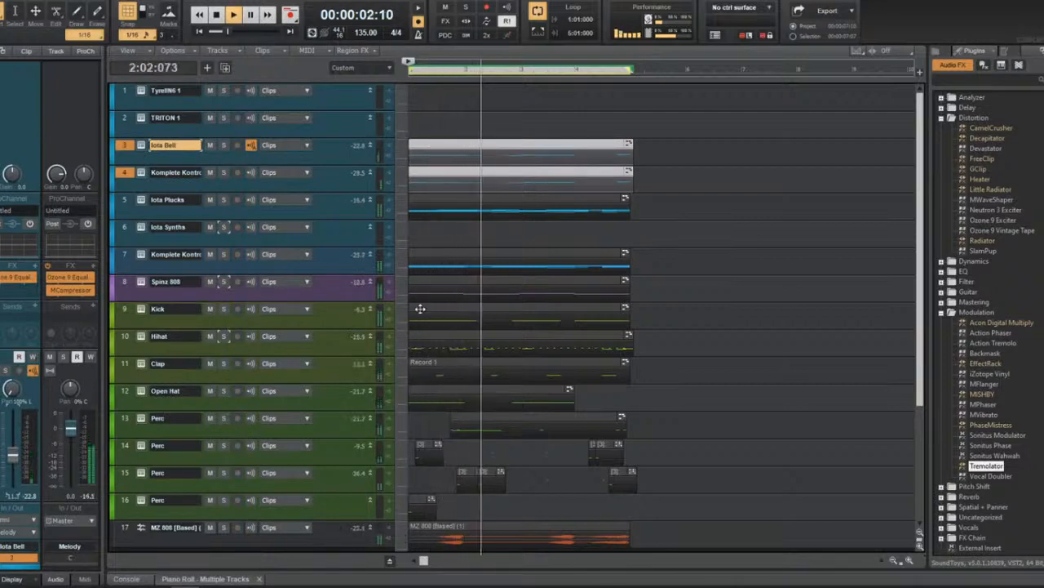
pyautogui.scroll(-2, 420, 308)
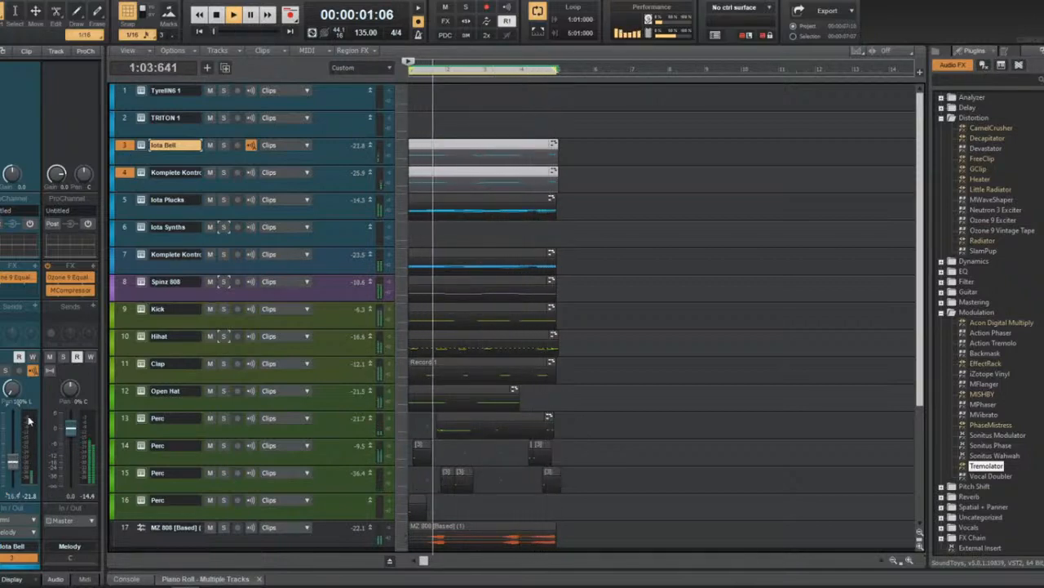
pyautogui.click(315, 347)
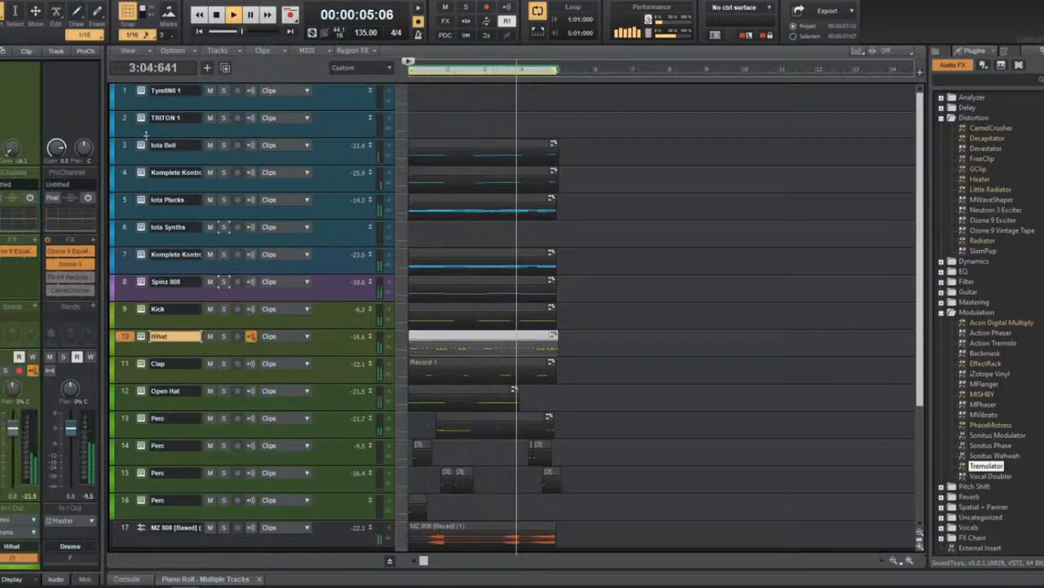
pyautogui.moveTo(145, 144); pyautogui.dragTo(145, 173)
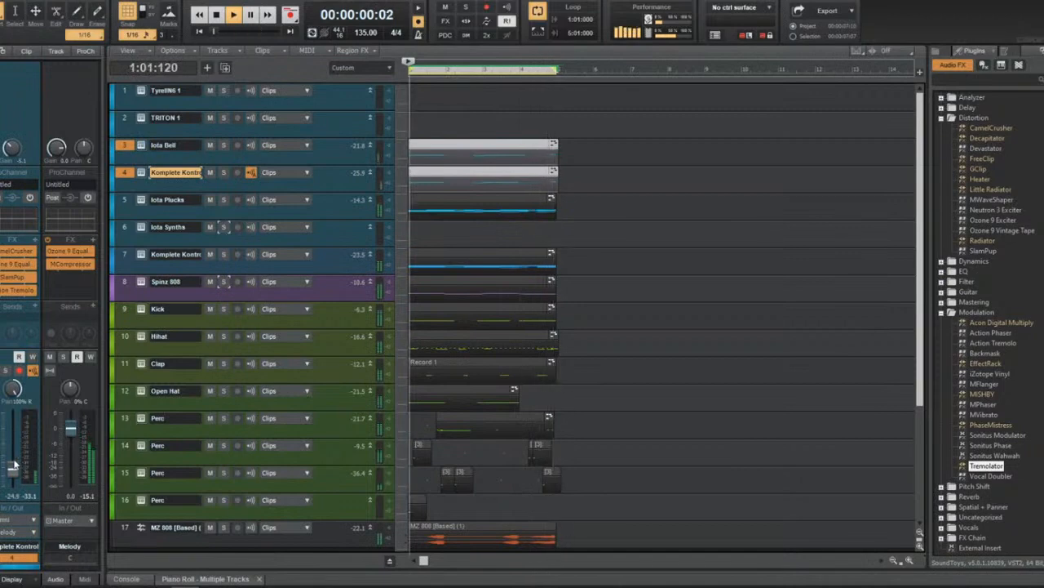
# Duplicate the Hihat track without its clip as an empty track directly below it.
pyautogui.click(130, 341)
pyautogui.press('space')
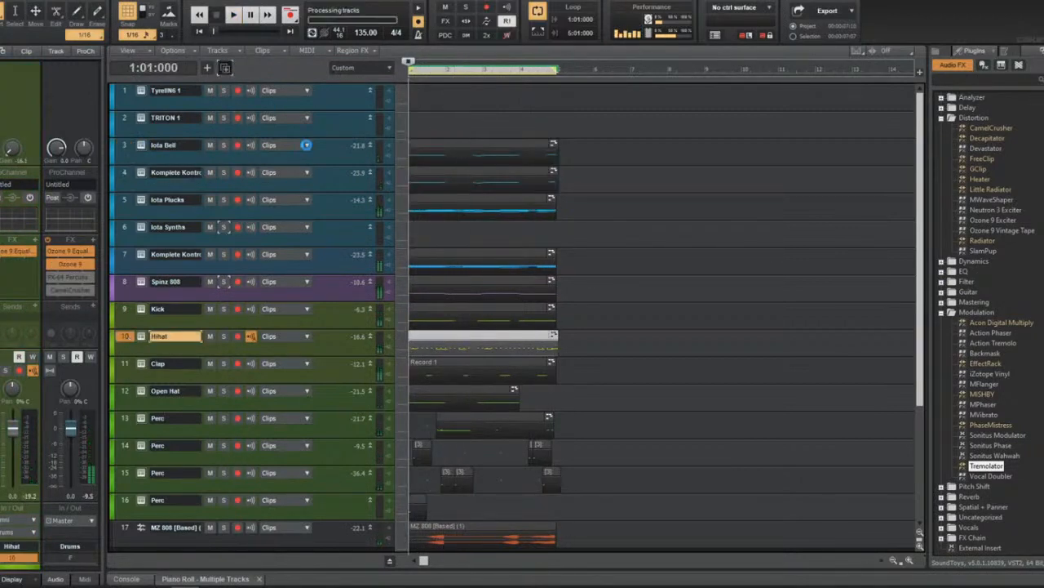
pyautogui.click(426, 364)
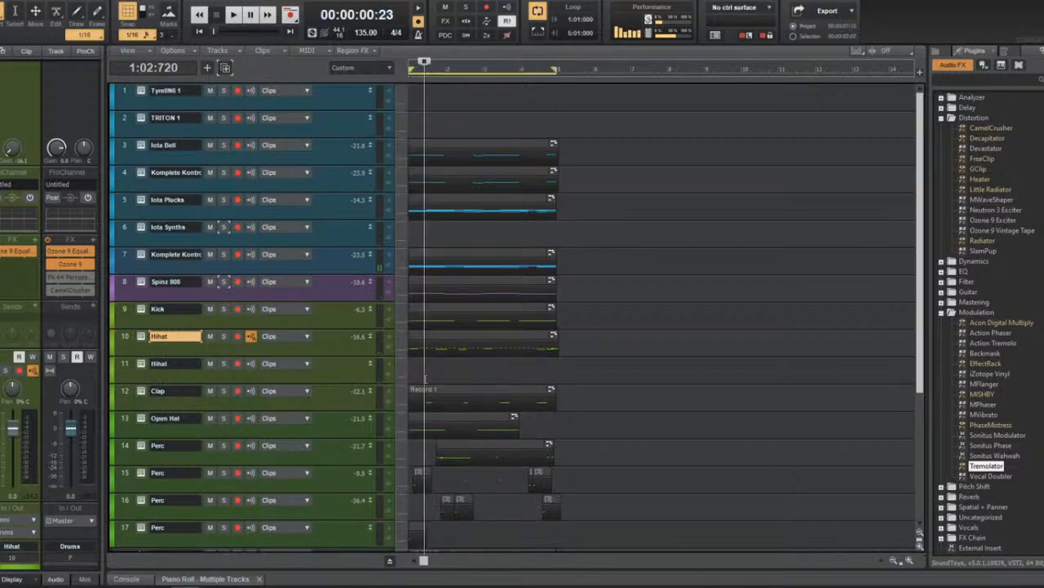
# Open the empty duplicate Hihat track in the piano roll with the Draw tool and set the grid resolution to 1/32.
pyautogui.press('d')
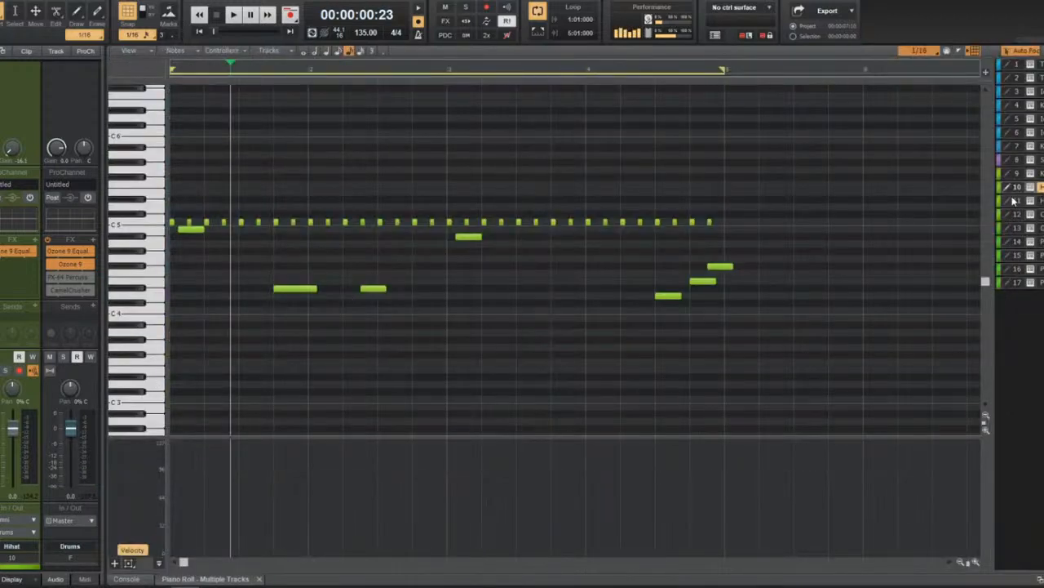
pyautogui.click(1012, 200)
pyautogui.press('t')
pyautogui.click(1002, 198)
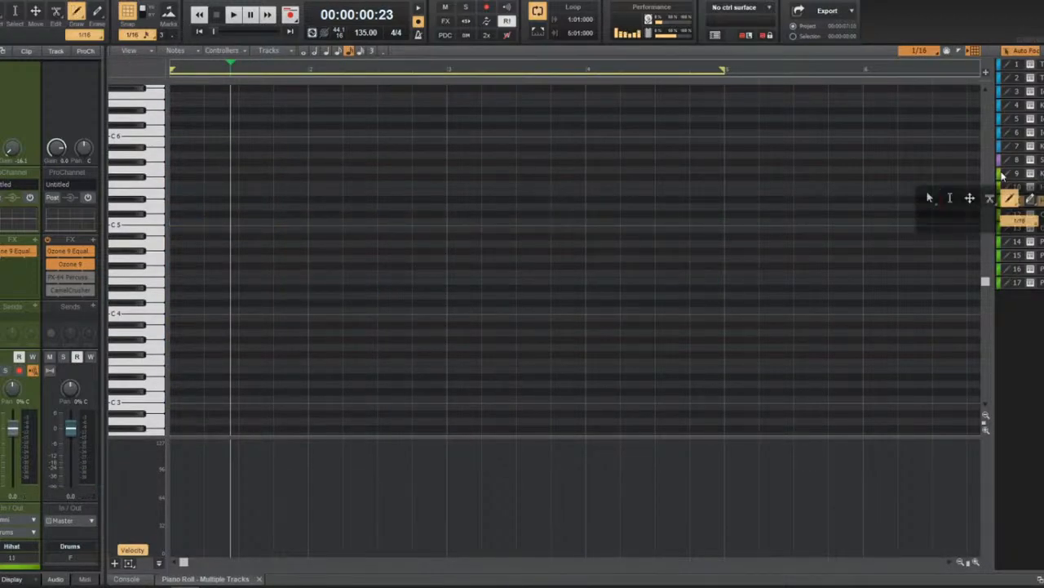
pyautogui.click(903, 53)
pyautogui.click(928, 233)
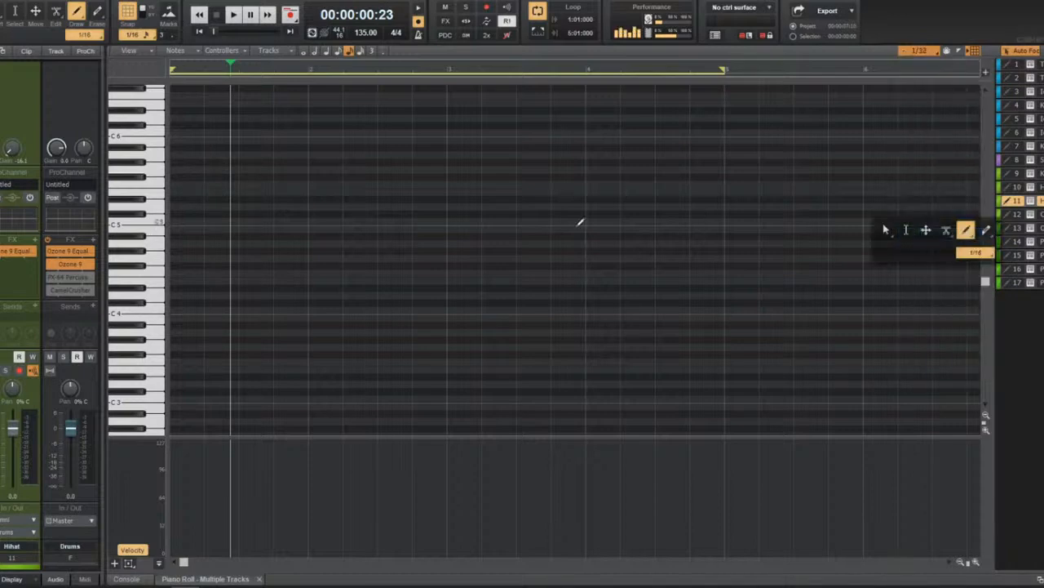
# Draw a short hi-hat roll of consecutive 1/32 notes on C5 at the start of bar 1 and play it.
pyautogui.moveTo(165, 225); pyautogui.dragTo(177, 226)
pyautogui.moveTo(205, 221); pyautogui.dragTo(208, 220)
pyautogui.press('w')
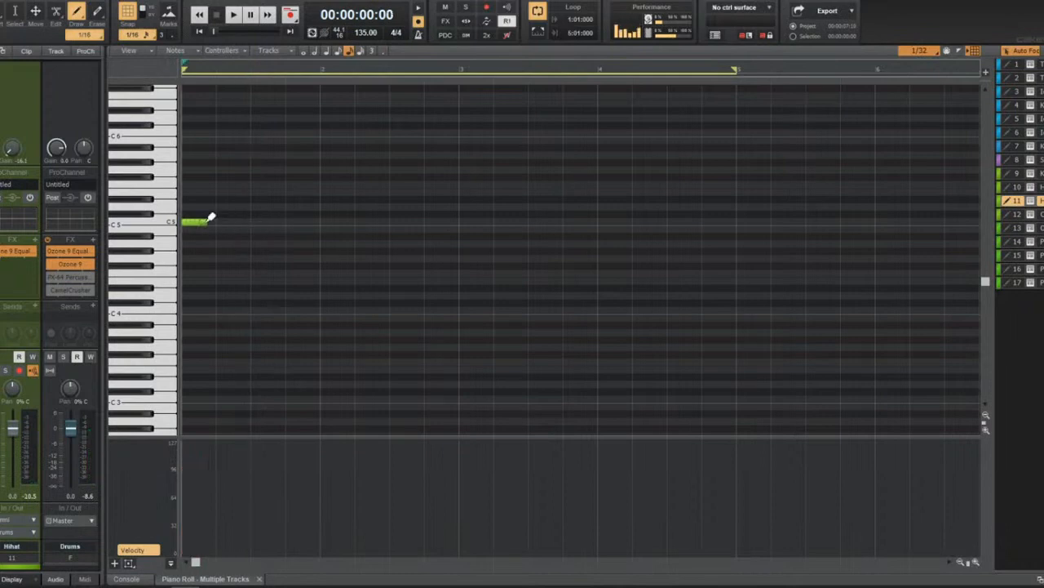
pyautogui.press('space')
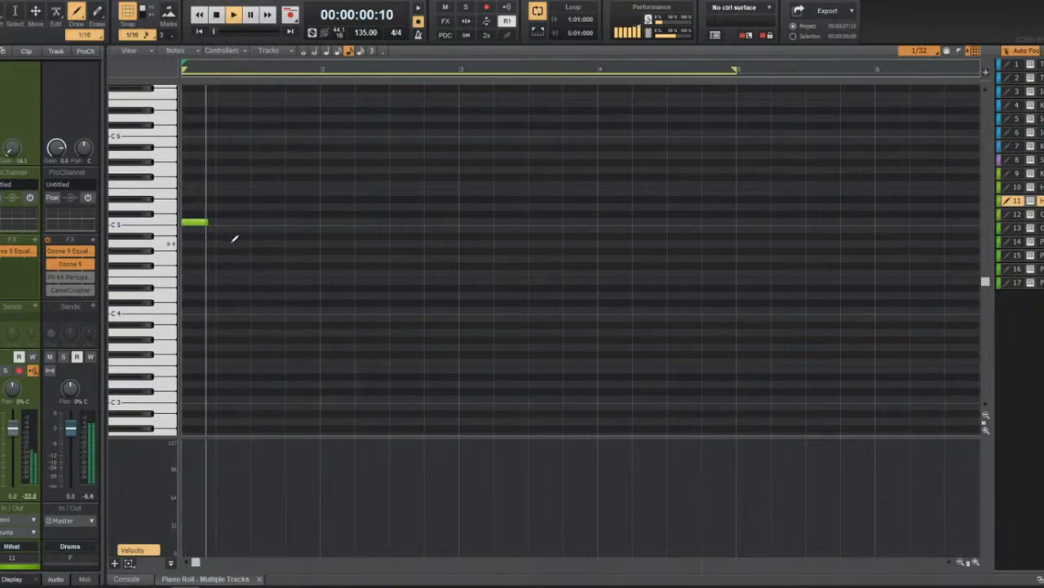
pyautogui.press('space')
# Select the C5 hi-hat roll and shape its velocities into a descending ramp, auditioning the opening repeatedly.
pyautogui.click(161, 222)
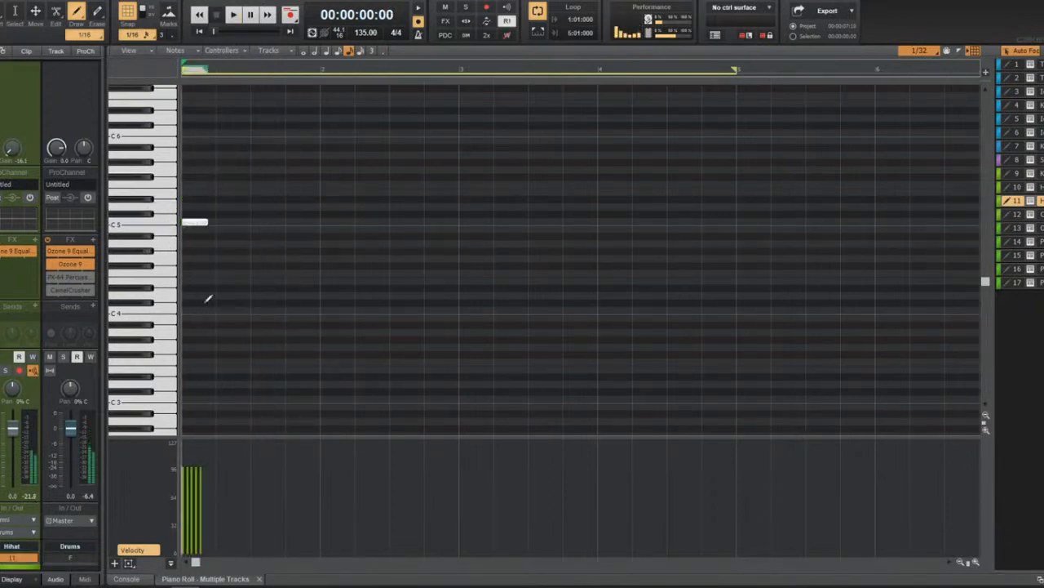
pyautogui.moveTo(208, 481); pyautogui.dragTo(168, 438)
pyautogui.press('space')
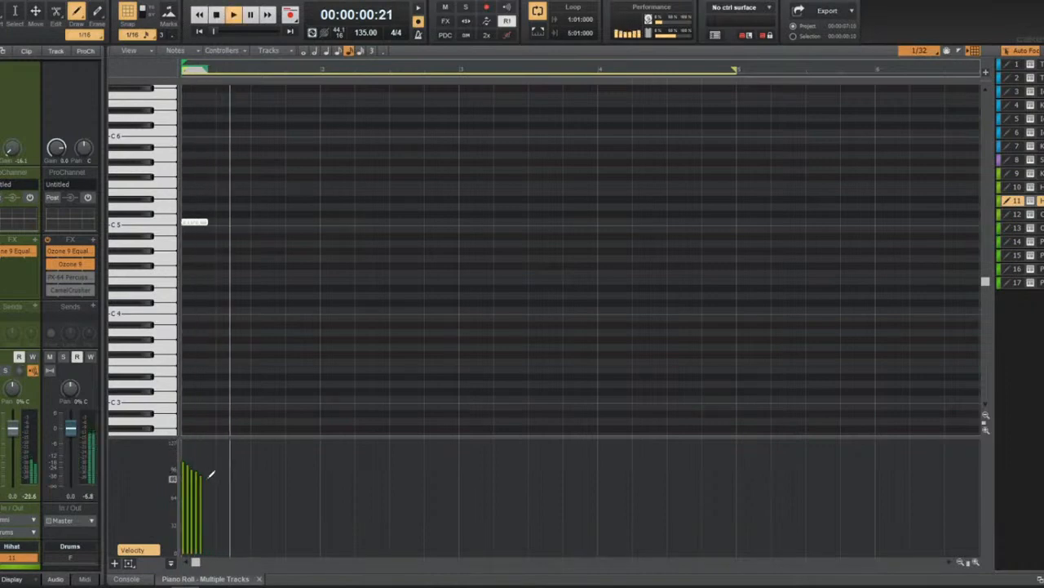
pyautogui.press('space')
pyautogui.press('space')
pyautogui.press('space')
pyautogui.moveTo(208, 500); pyautogui.dragTo(172, 453)
pyautogui.press('space')
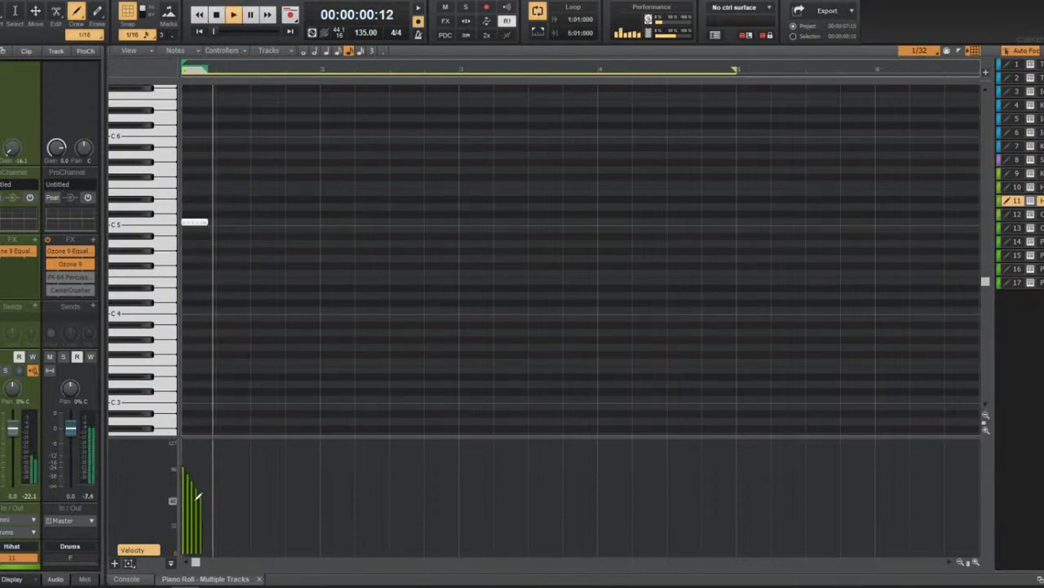
pyautogui.press('space')
pyautogui.press('space')
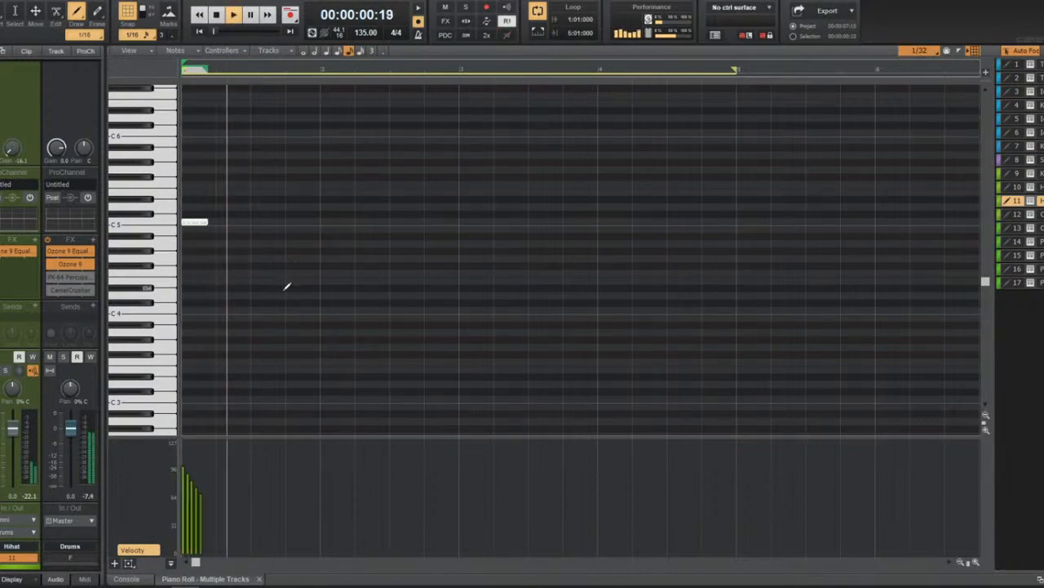
pyautogui.press('space')
# Draw four ascending hi-hat notes at the end of bar 1, give them rising velocities, and play the pattern.
pyautogui.moveTo(301, 288); pyautogui.dragTo(316, 212)
pyautogui.press('space')
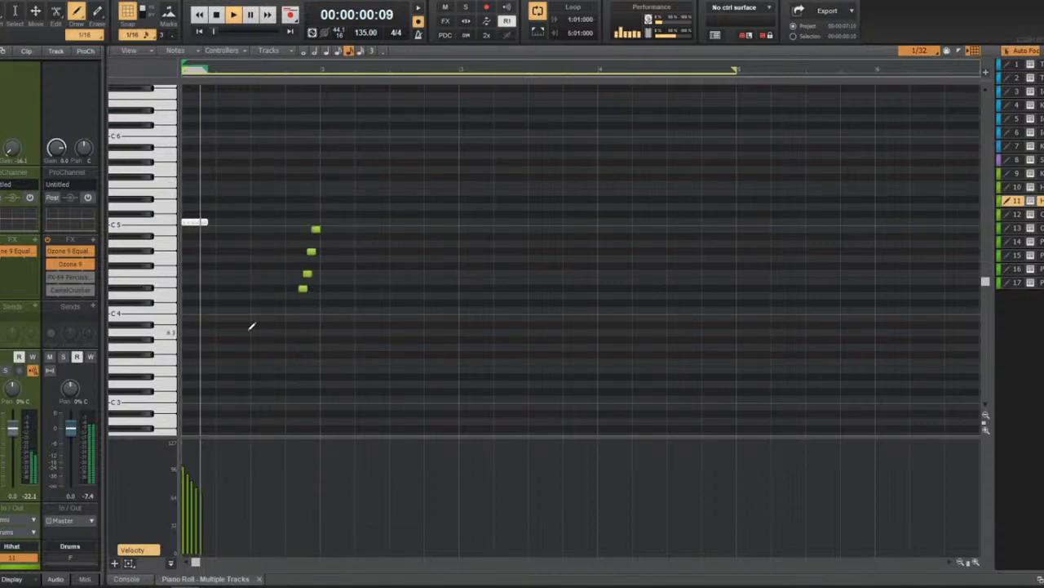
pyautogui.moveTo(144, 209); pyautogui.dragTo(145, 310)
pyautogui.moveTo(302, 538); pyautogui.dragTo(317, 487)
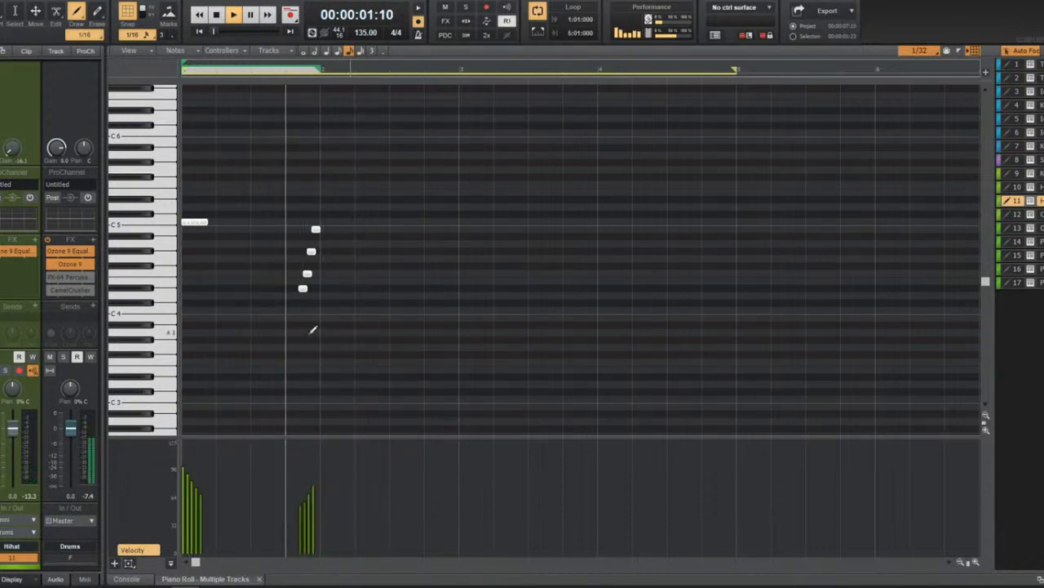
pyautogui.press('t')
pyautogui.press('space')
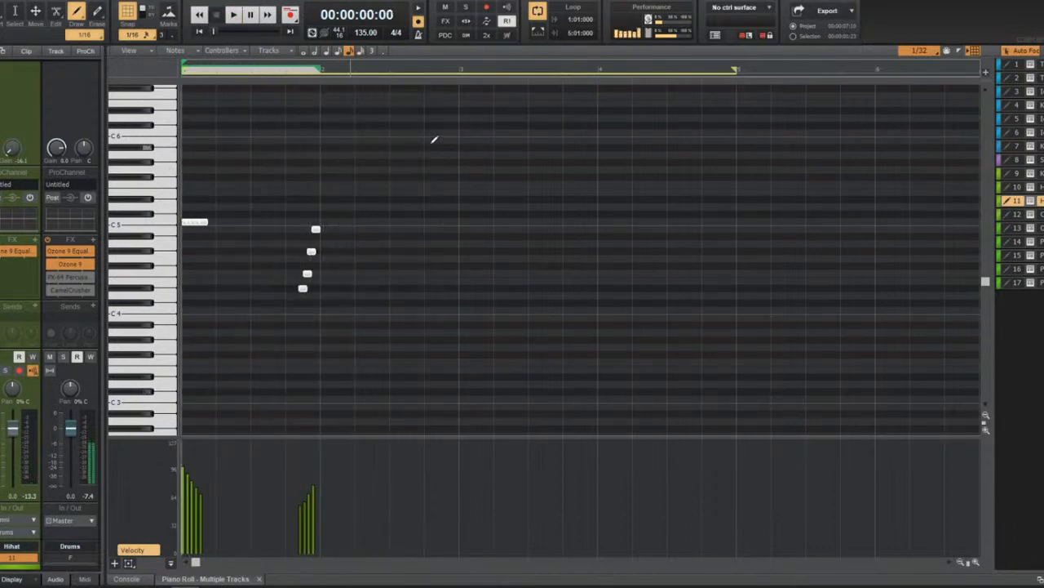
# Draw two short hi-hat rolls near the end of bar 2, one on B5 followed by one on D5, and play them back.
pyautogui.click(434, 140)
pyautogui.click(449, 206)
pyautogui.moveTo(457, 206); pyautogui.dragTo(462, 208)
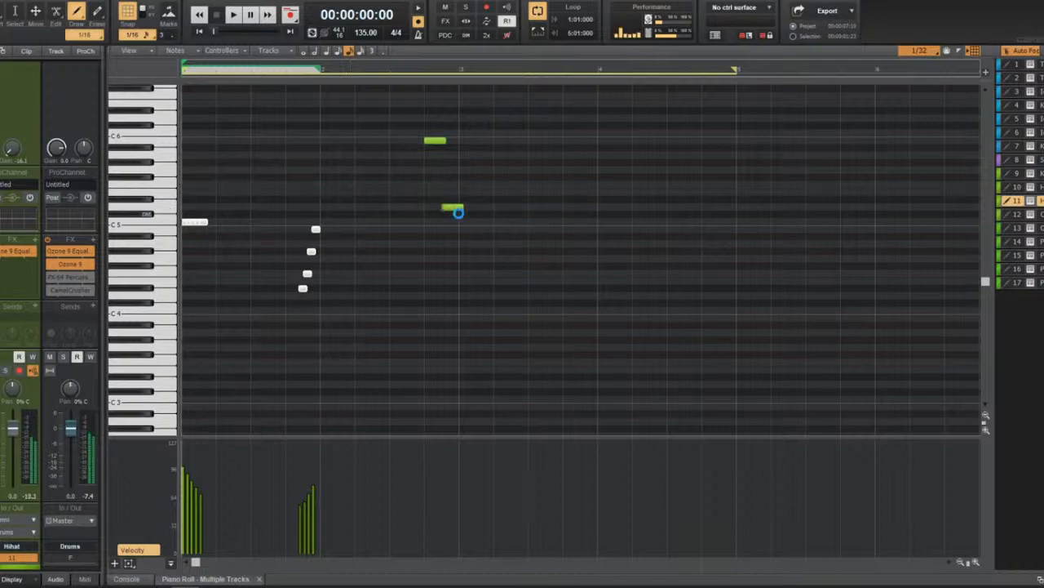
pyautogui.press('space')
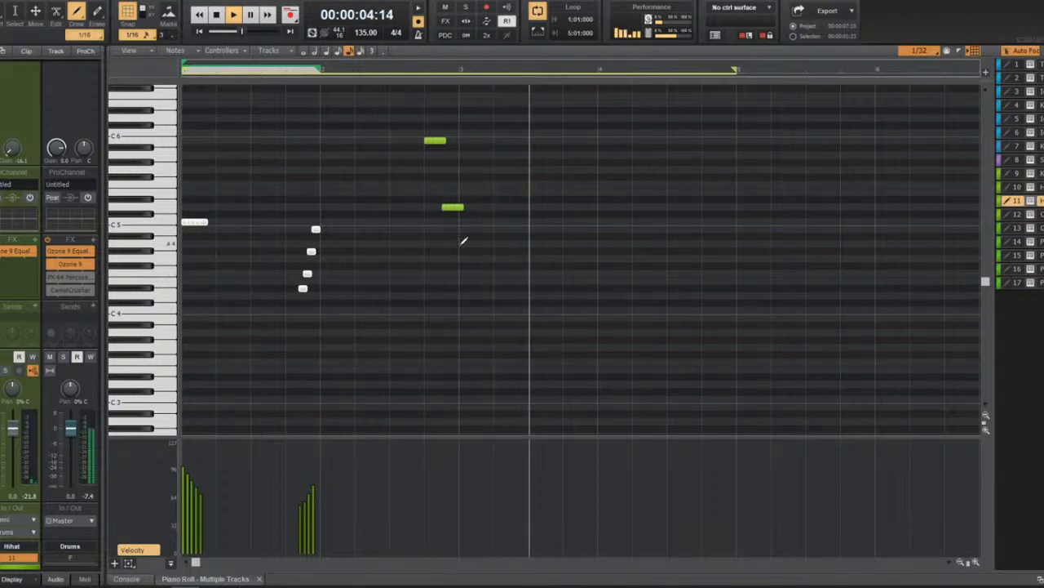
pyautogui.press('space')
# Set the snap resolution to 1/8 Triplet and draw five hi-hat notes on A#3 from the start of bar 2.
pyautogui.click(935, 51)
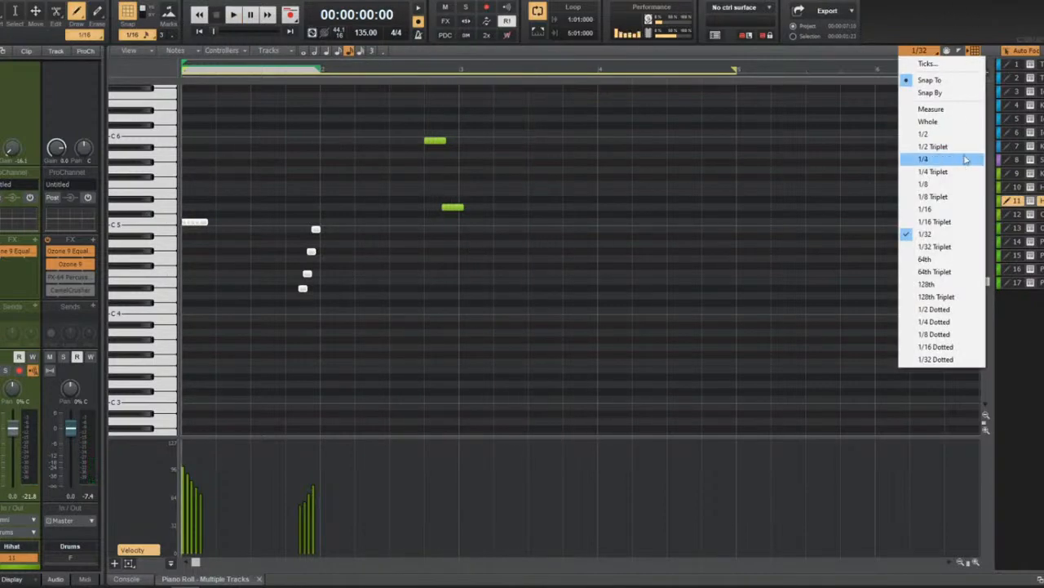
pyautogui.click(934, 197)
pyautogui.press('t')
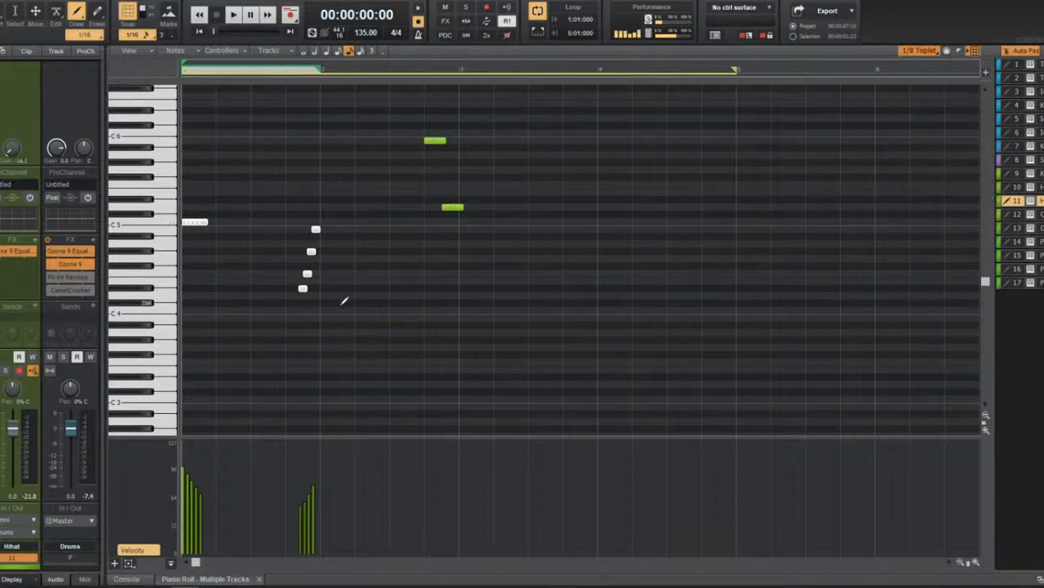
pyautogui.moveTo(324, 325); pyautogui.dragTo(384, 326)
pyautogui.press('space')
# Select the five A#3 triplet notes, shape their velocities into a steady downward slope, and play back the pattern.
pyautogui.press('t')
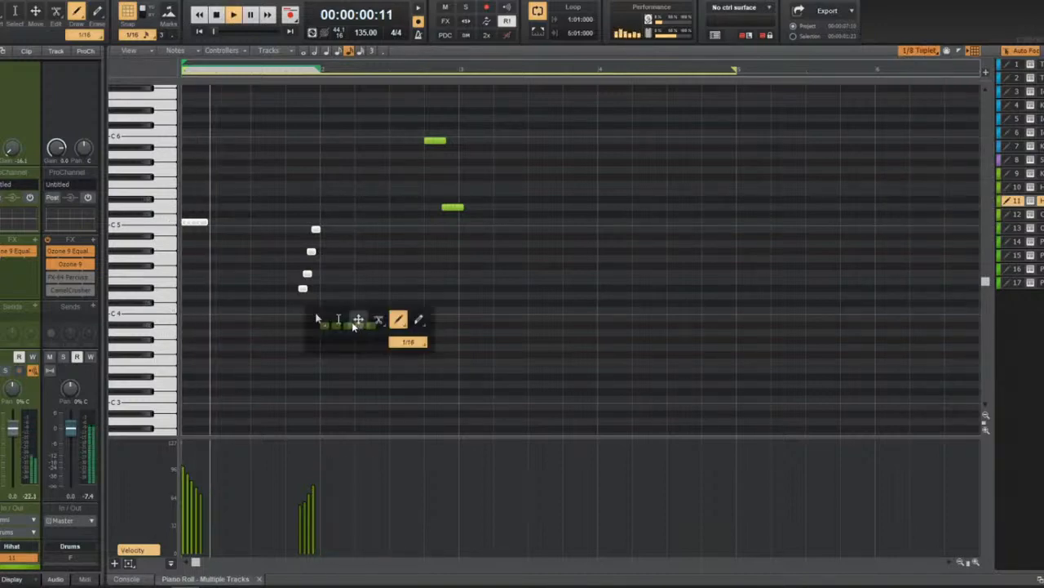
pyautogui.click(338, 318)
pyautogui.moveTo(163, 315); pyautogui.dragTo(182, 359)
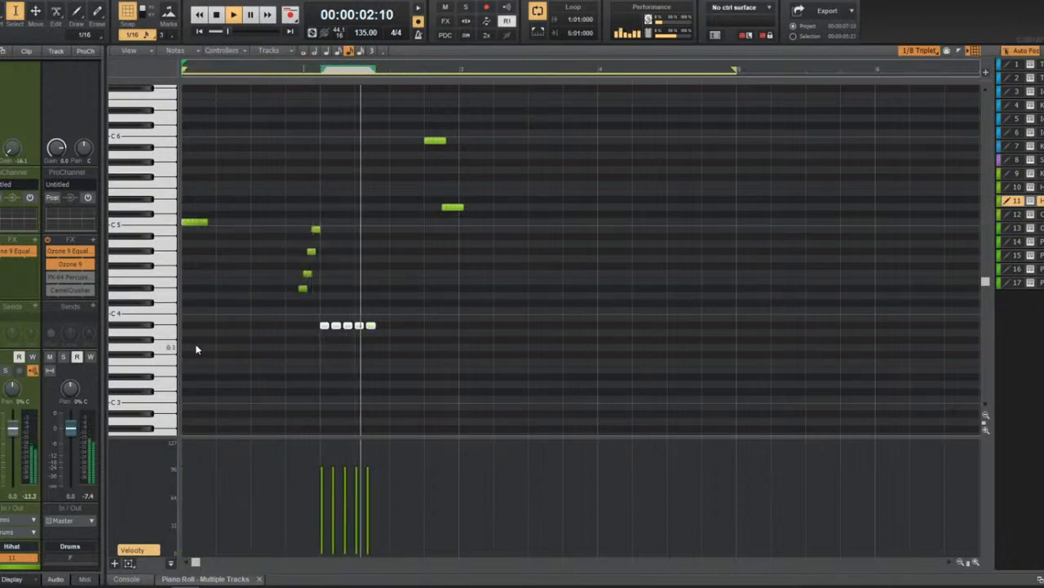
pyautogui.press('t')
pyautogui.press('space')
pyautogui.moveTo(380, 523); pyautogui.dragTo(320, 477)
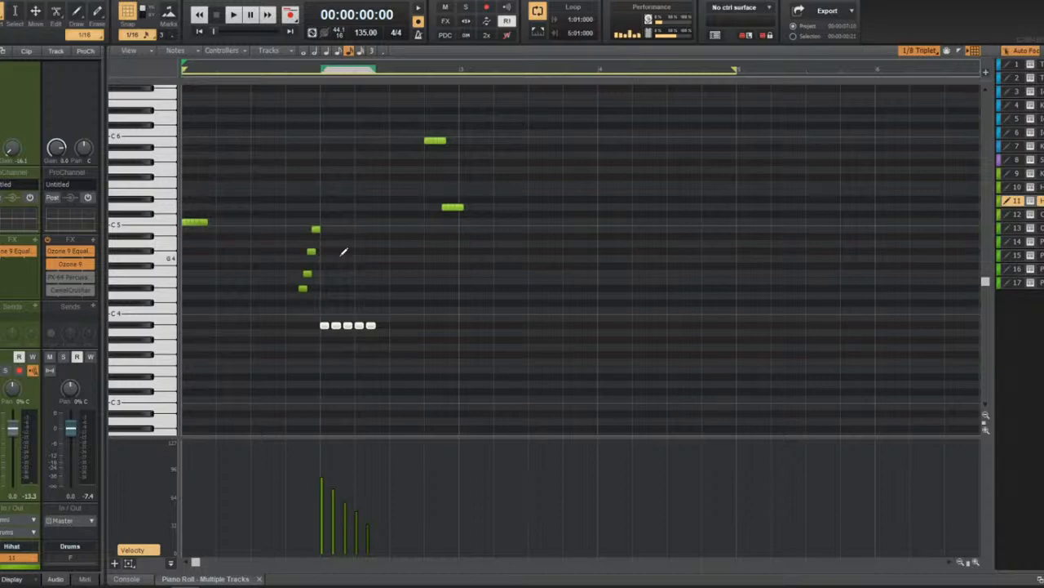
pyautogui.press('space')
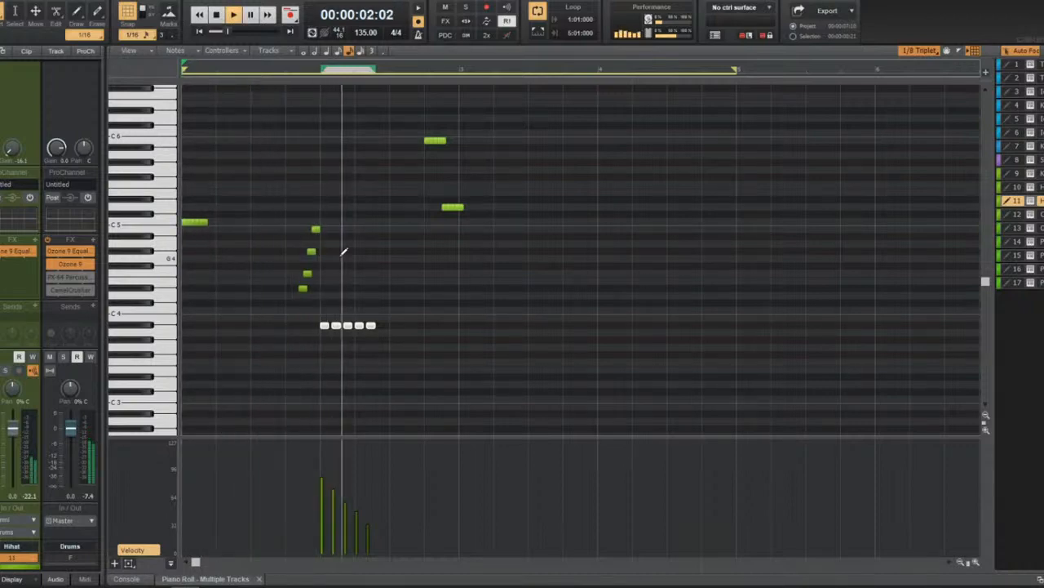
# Select all hi-hat notes, transpose the whole pattern up four semitones, and play it back.
pyautogui.hotkey('ctrl', 'a')
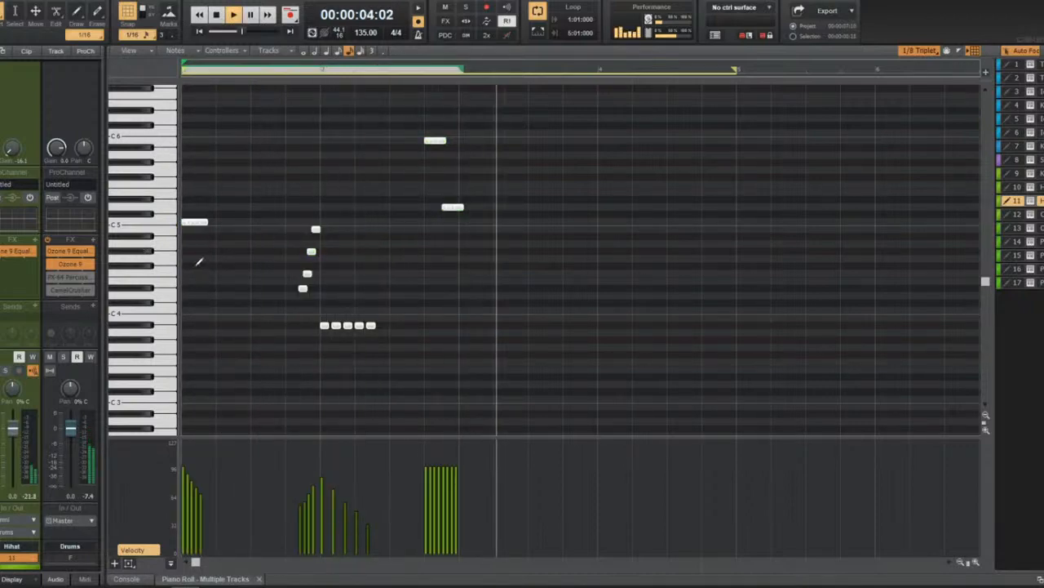
pyautogui.press('space')
pyautogui.press('t')
pyautogui.click(178, 216)
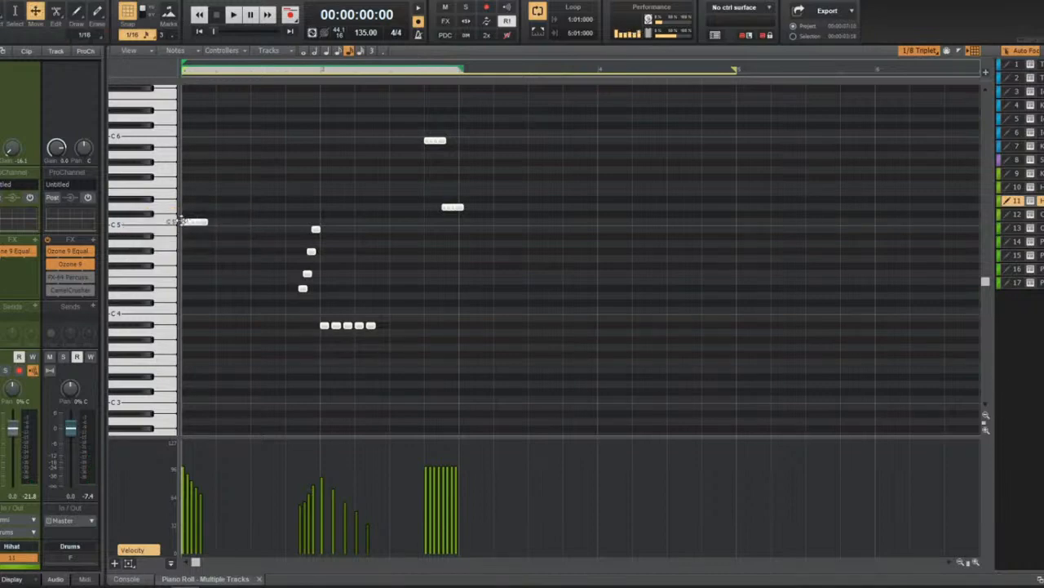
pyautogui.moveTo(186, 221); pyautogui.dragTo(186, 192)
pyautogui.press('space')
# Lower the higher roll near the end of bar 2 to A5 and play back the pattern.
pyautogui.press('t')
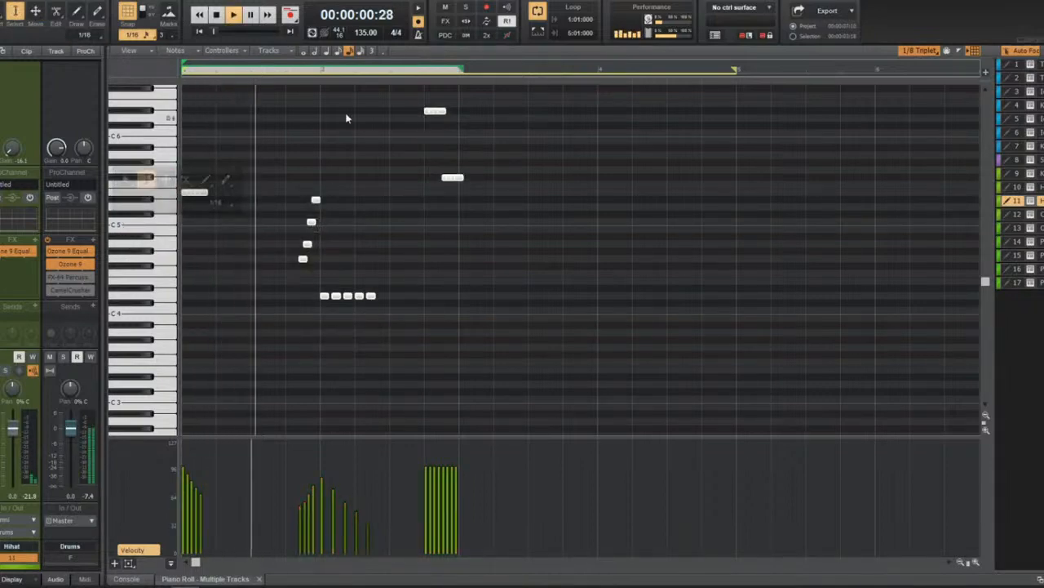
pyautogui.moveTo(366, 93); pyautogui.dragTo(428, 153)
pyautogui.press('t')
pyautogui.click(459, 115)
pyautogui.press('space')
pyautogui.press('space')
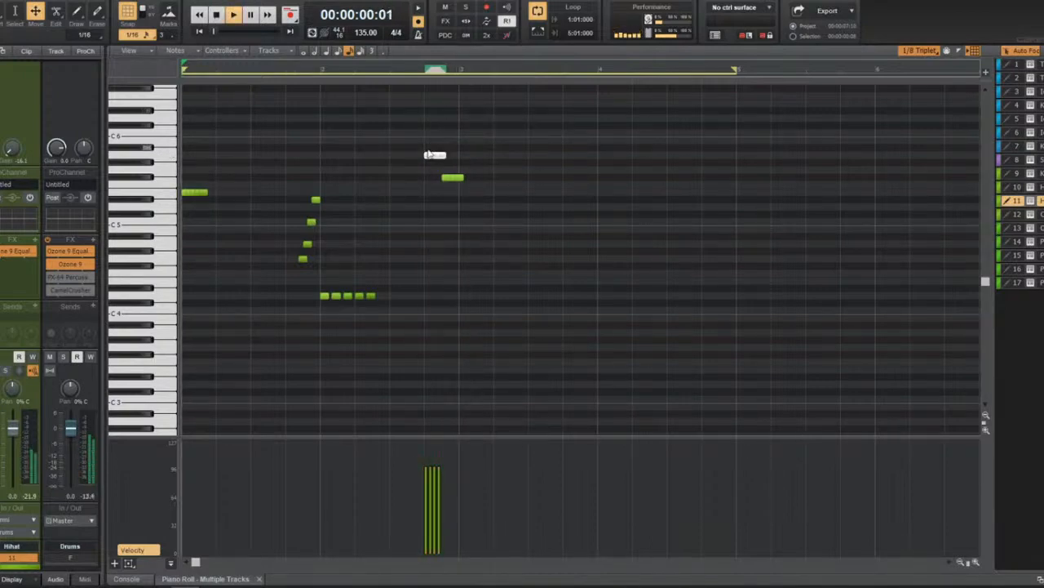
pyautogui.press('t')
pyautogui.click(392, 144)
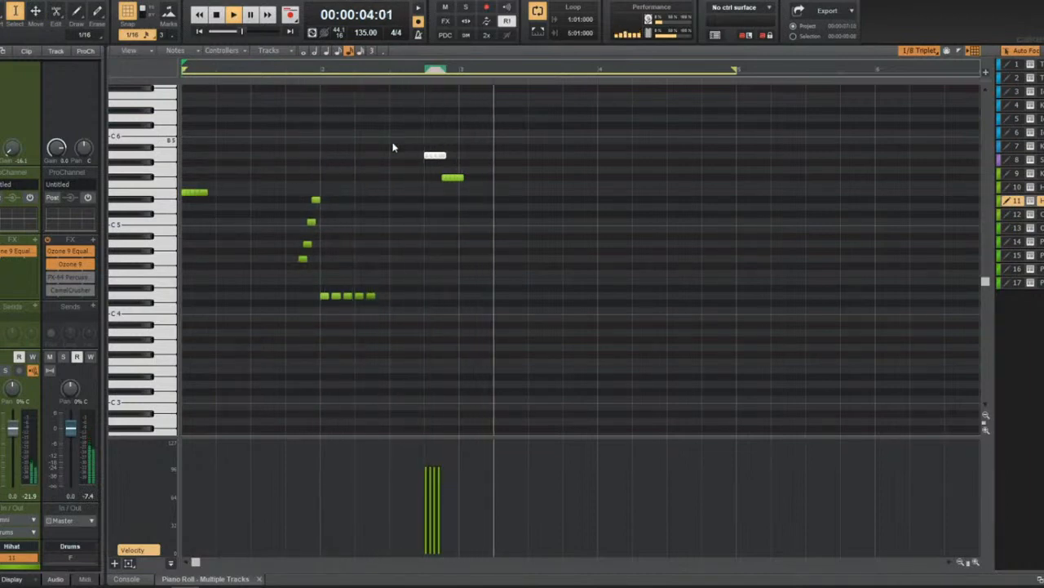
pyautogui.press('space')
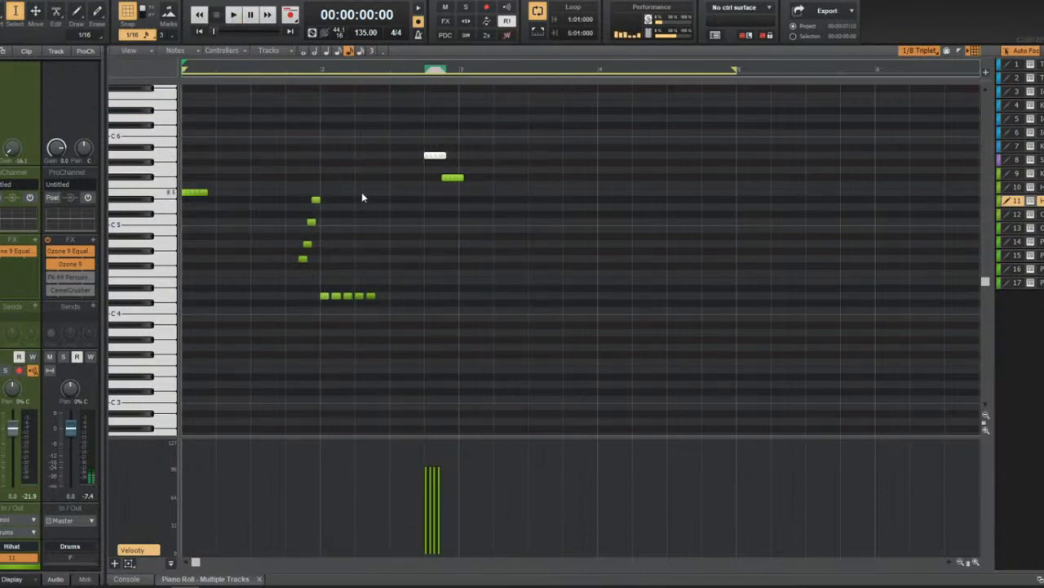
# In the track view, trim the track 11 hi-hat clip to end at 3:01:000 and copy it directly after itself.
pyautogui.press('d')
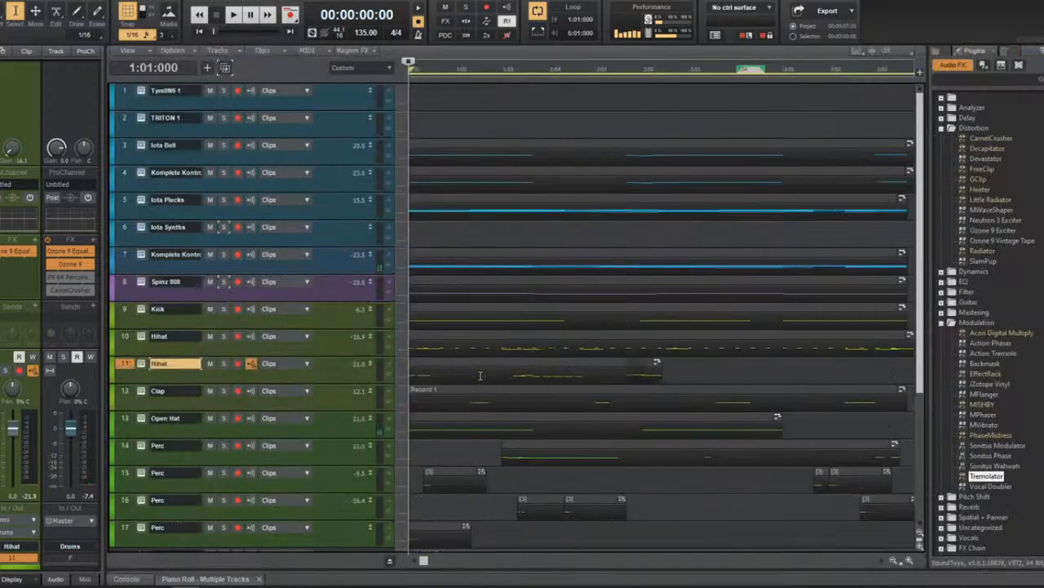
pyautogui.press('t')
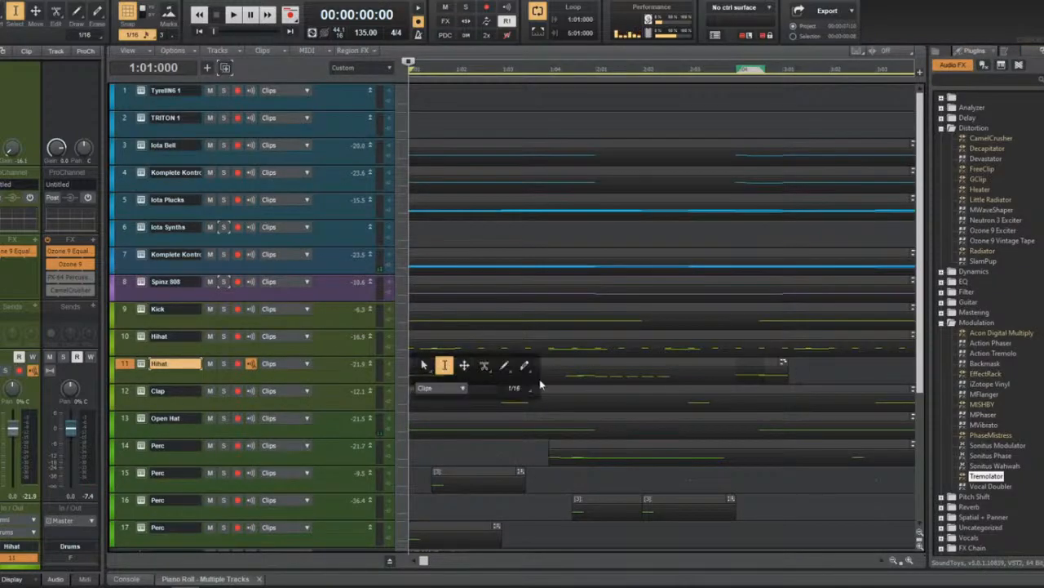
pyautogui.click(425, 365)
pyautogui.click(741, 367)
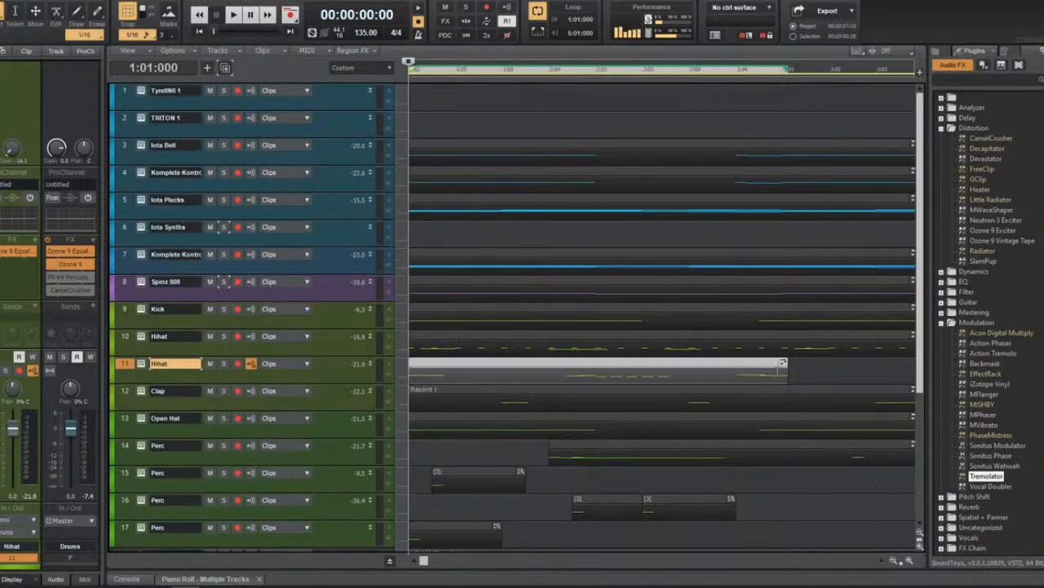
pyautogui.moveTo(783, 372); pyautogui.dragTo(780, 374)
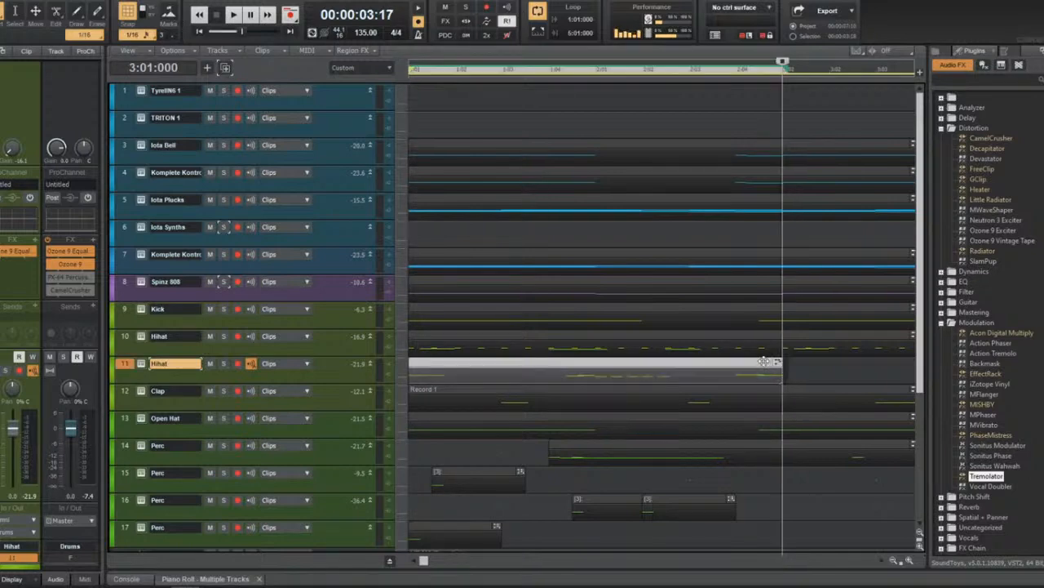
pyautogui.scroll(-2, 718, 367)
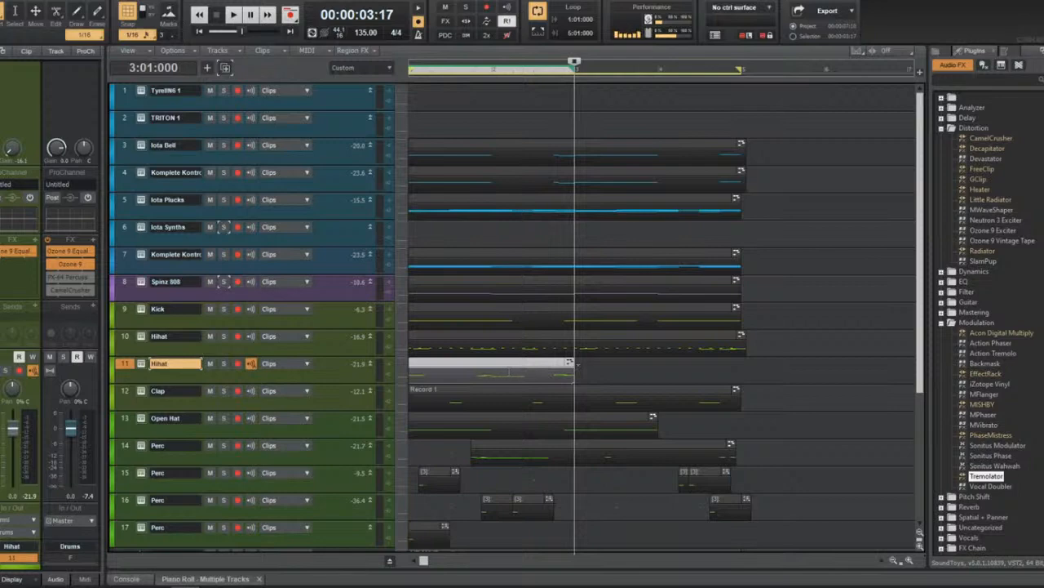
pyautogui.moveTo(473, 360); pyautogui.dragTo(638, 375)
# Select all clips, merge each track's clips into a single clip, and play the arrangement from the start.
pyautogui.scroll(-3, 679, 345)
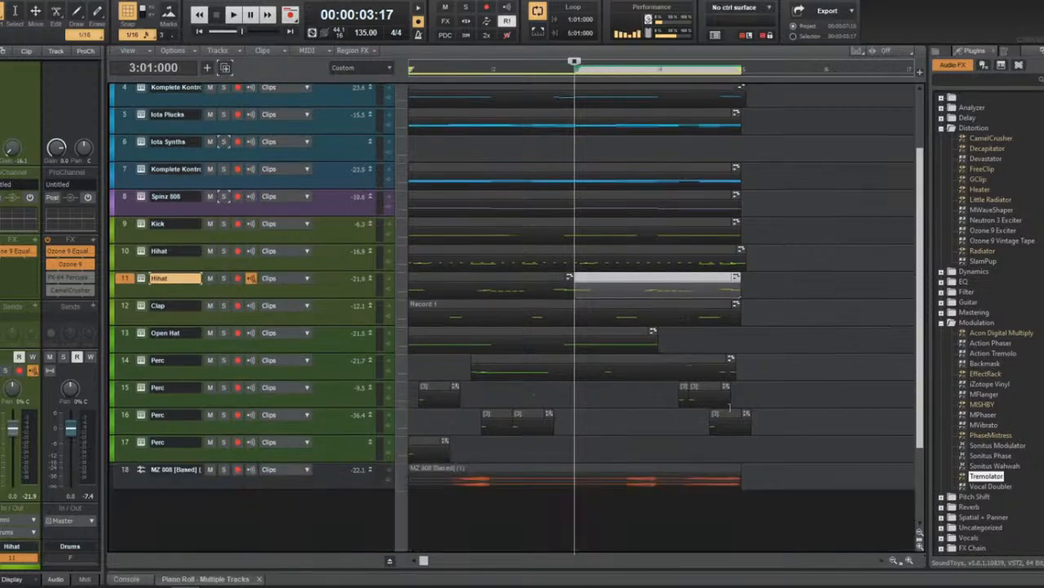
pyautogui.hotkey('ctrl', 'a')
pyautogui.click(748, 406)
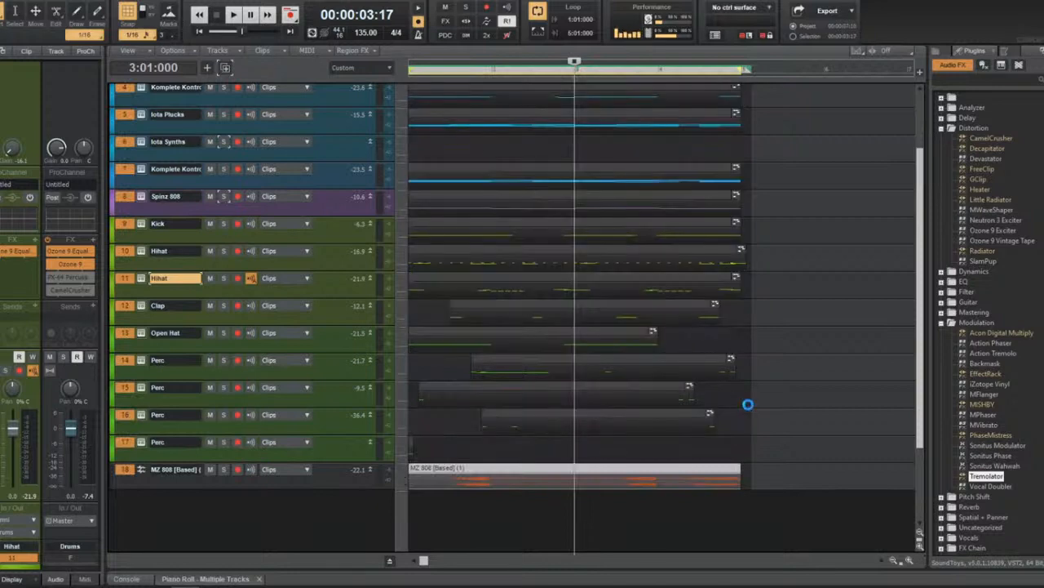
pyautogui.scroll(3, 587, 380)
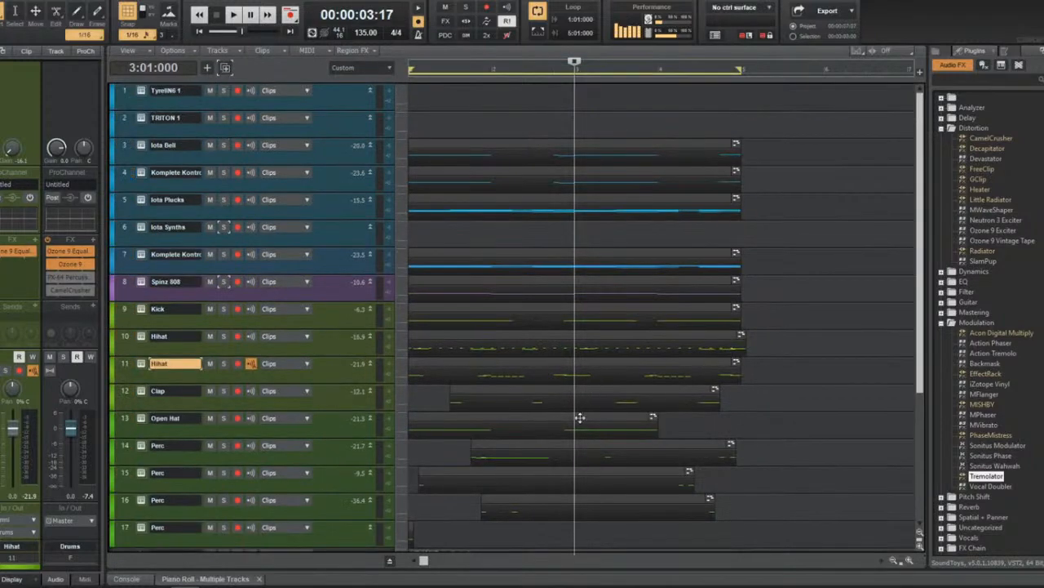
pyautogui.scroll(-7, 580, 418)
pyautogui.press('w')
pyautogui.press('space')
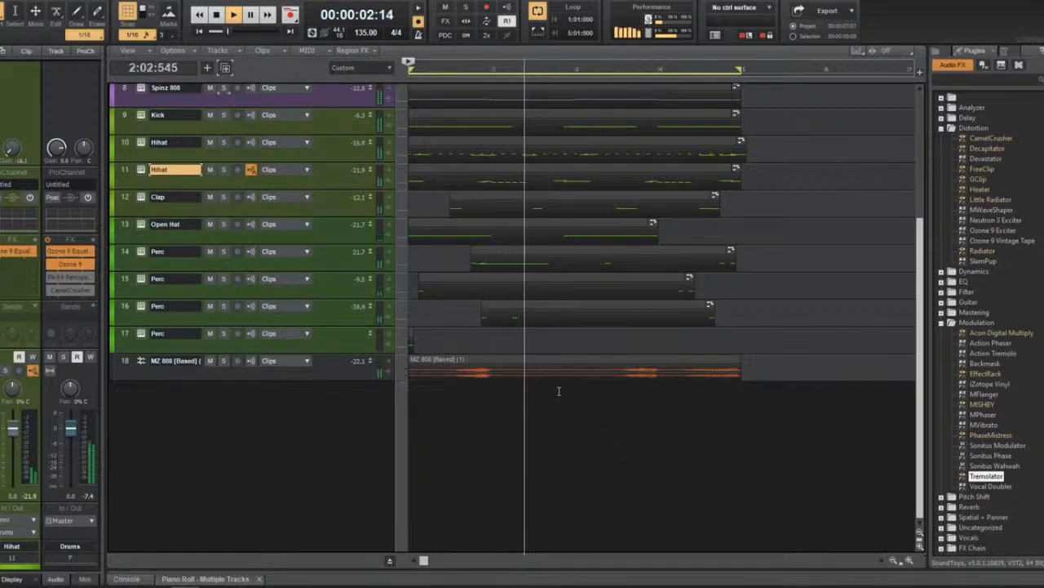
pyautogui.press('space')
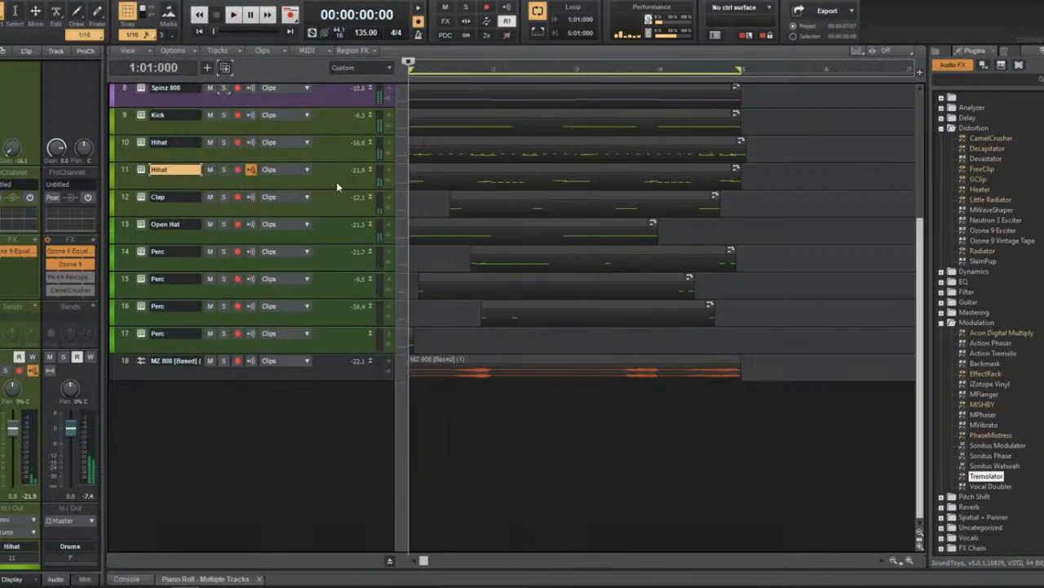
# Add a Reverb send to the track 11 hi-hat and play the arrangement to hear it.
pyautogui.click(36, 308)
pyautogui.click(41, 389)
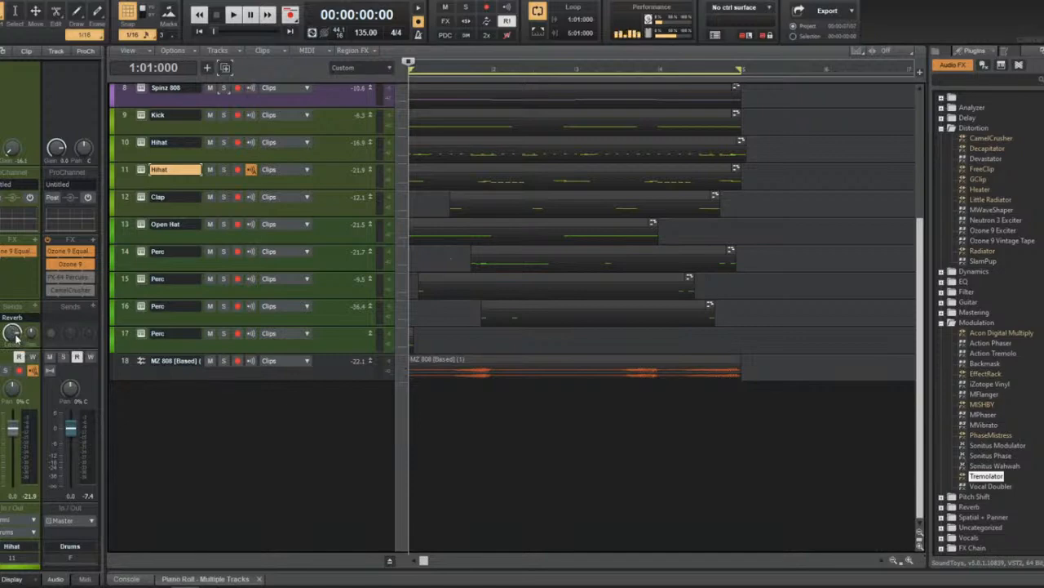
pyautogui.press('space')
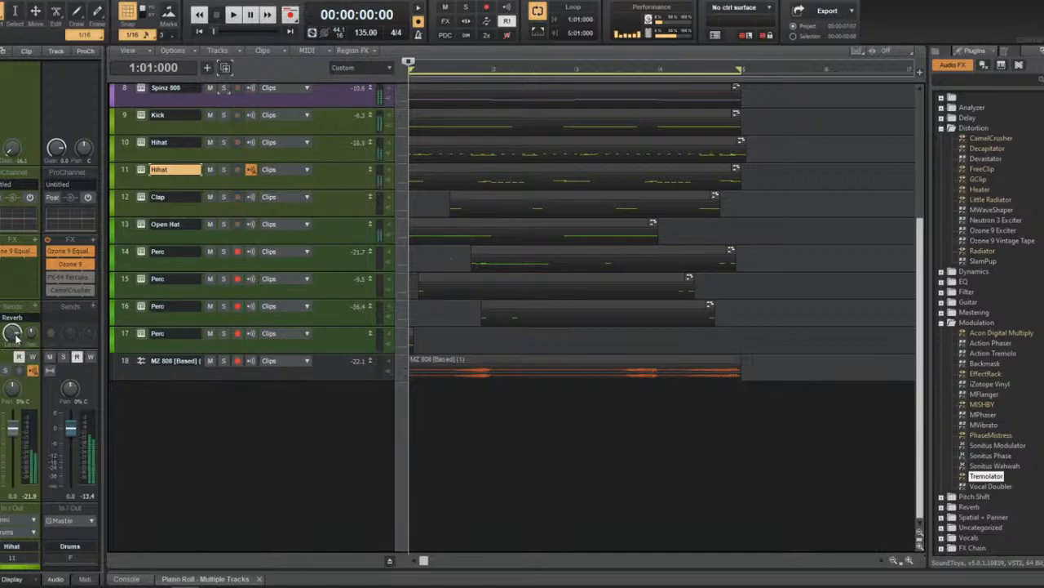
pyautogui.press('space')
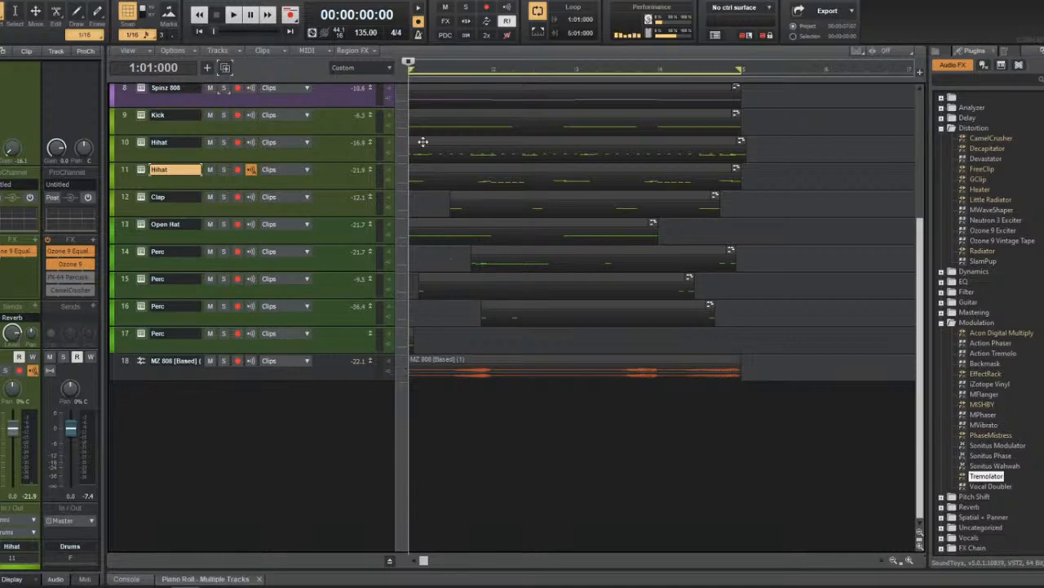
# Open the track 11 hi-hat clip in the piano roll and copy the top note of the first rising run to E6 within beat 2 of bar 2.
pyautogui.doubleClick(437, 169)
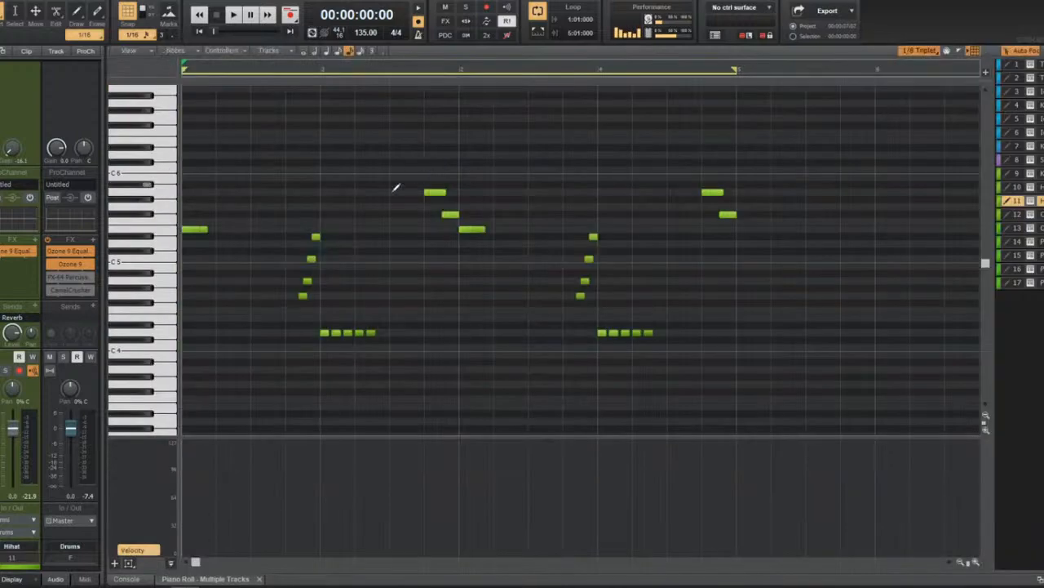
pyautogui.press('t')
pyautogui.click(326, 237)
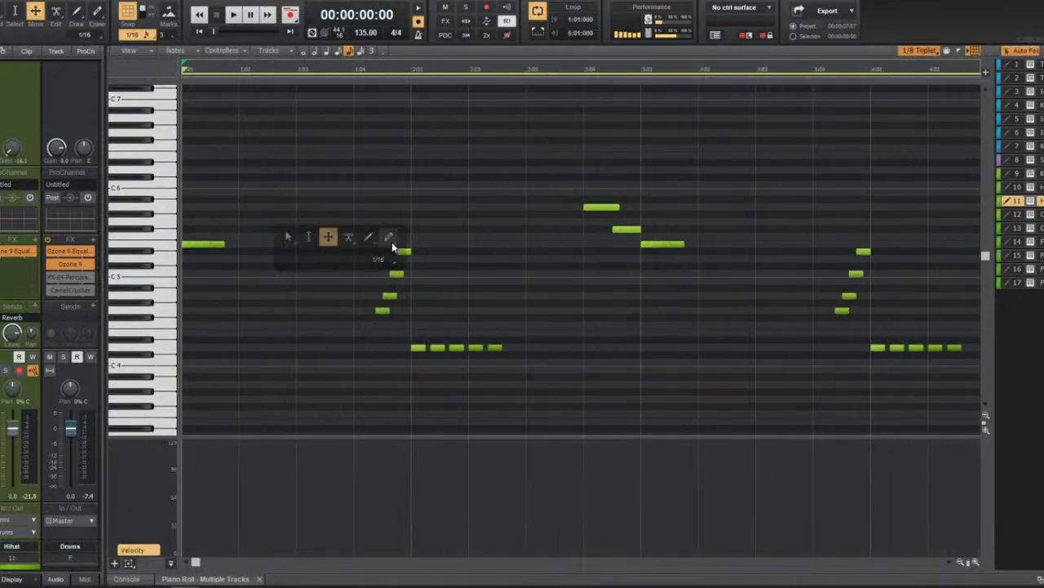
pyautogui.press('t')
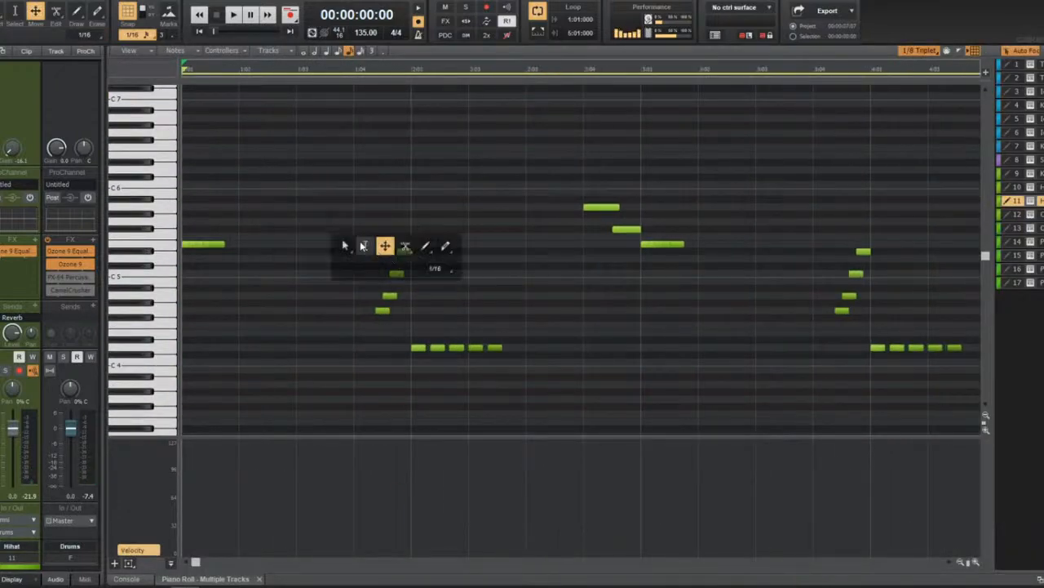
pyautogui.click(404, 247)
pyautogui.press('t')
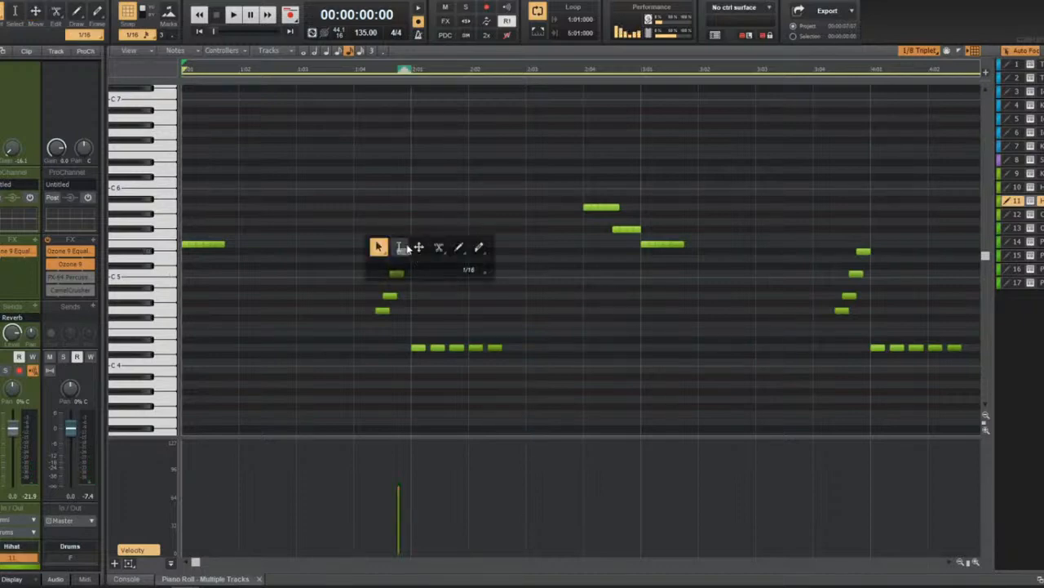
pyautogui.click(416, 247)
pyautogui.click(404, 250)
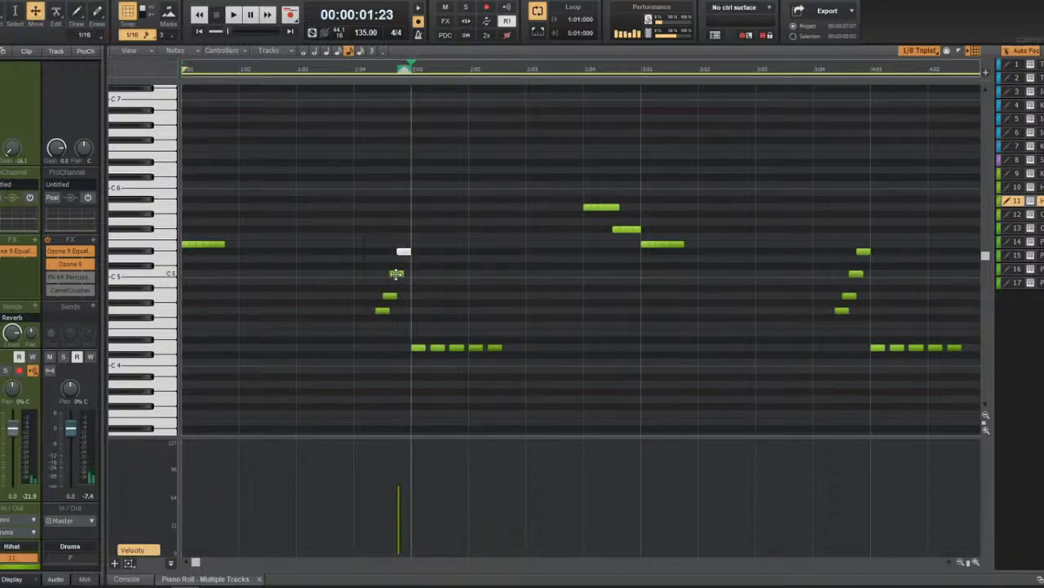
pyautogui.press('t')
pyautogui.click(399, 254)
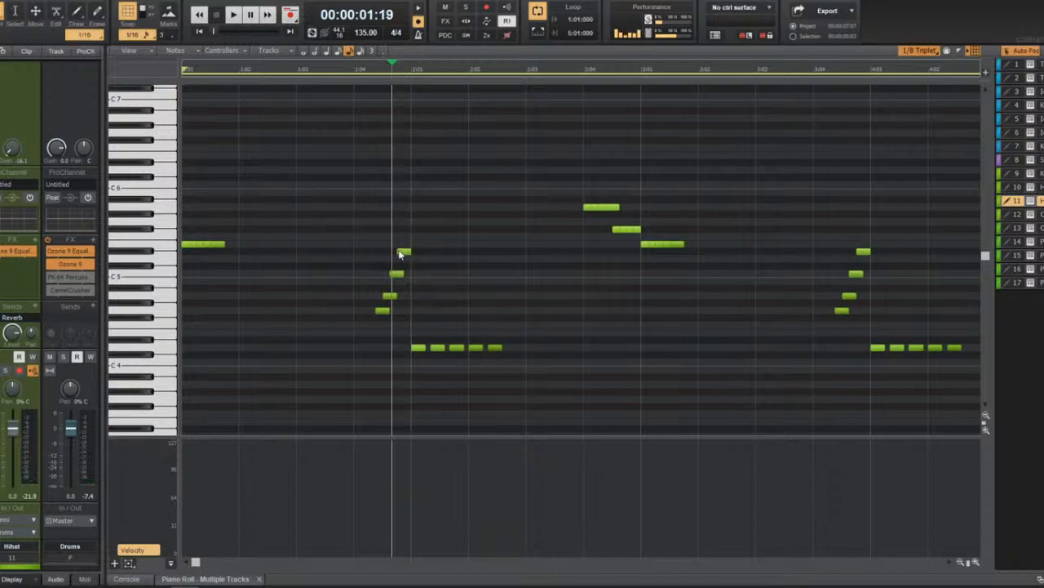
pyautogui.click(404, 251)
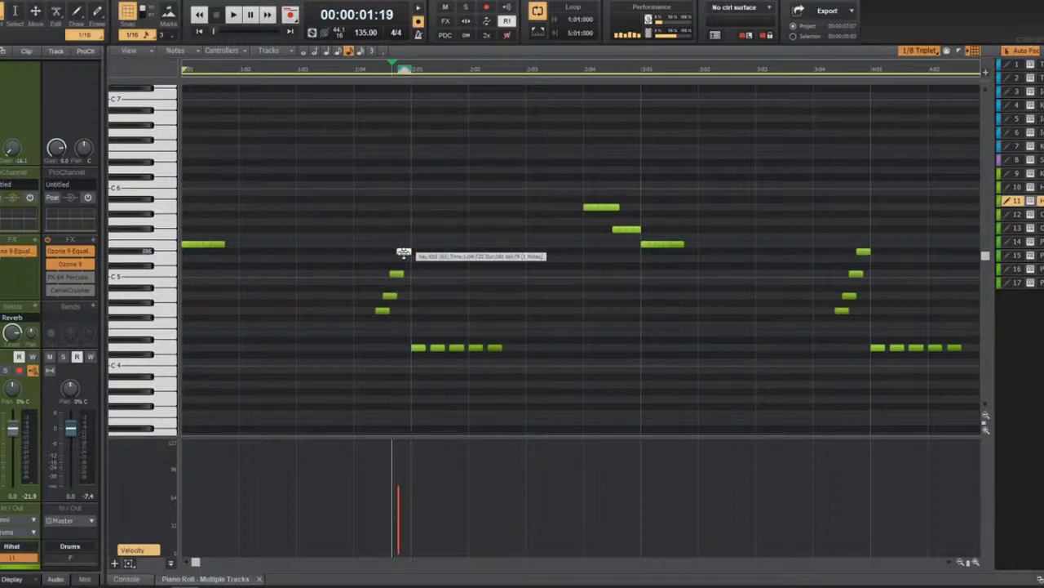
pyautogui.moveTo(404, 252); pyautogui.dragTo(506, 151)
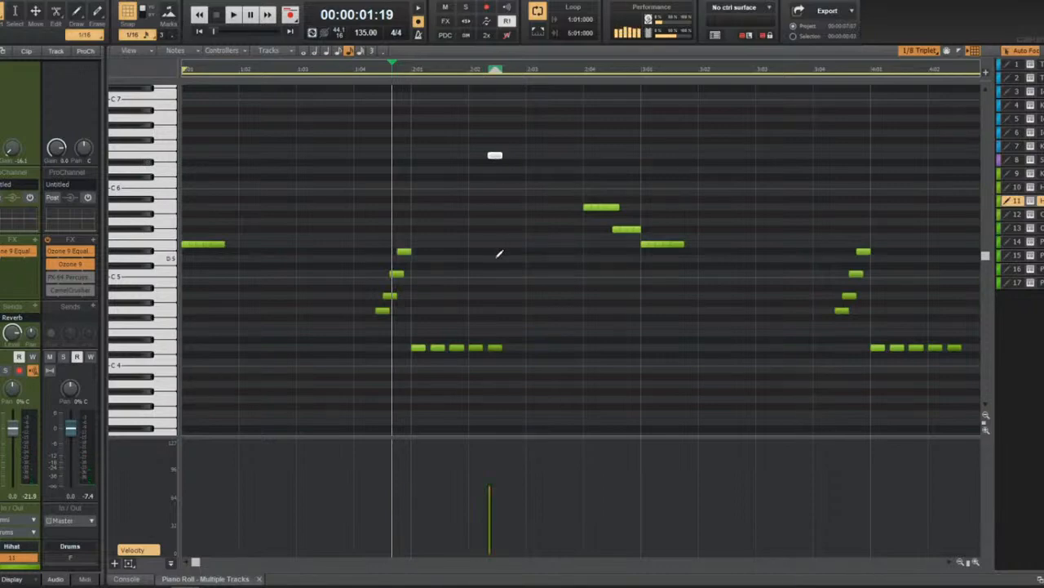
# Undo the E6 note copy and try repeating the top note of the first rising run and the highest descending-roll note at other positions.
pyautogui.hotkey('ctrl', 'z')
pyautogui.click(404, 251)
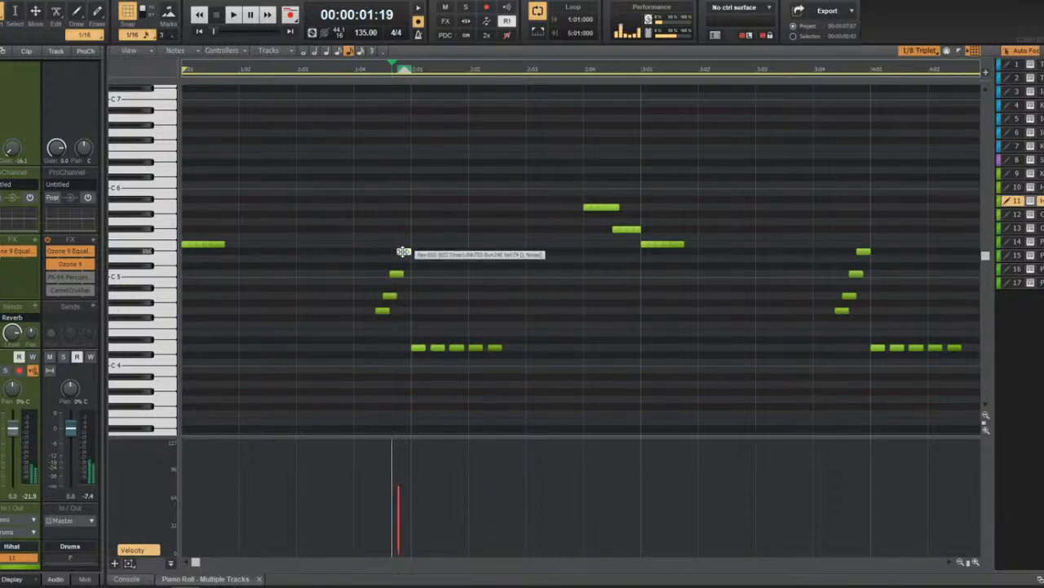
pyautogui.click(412, 249)
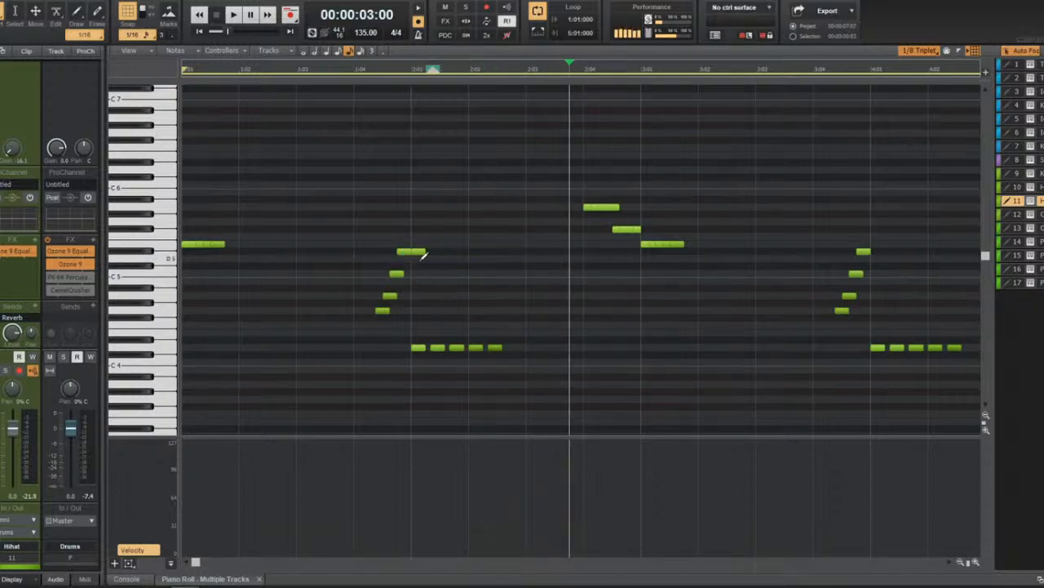
pyautogui.click(418, 348)
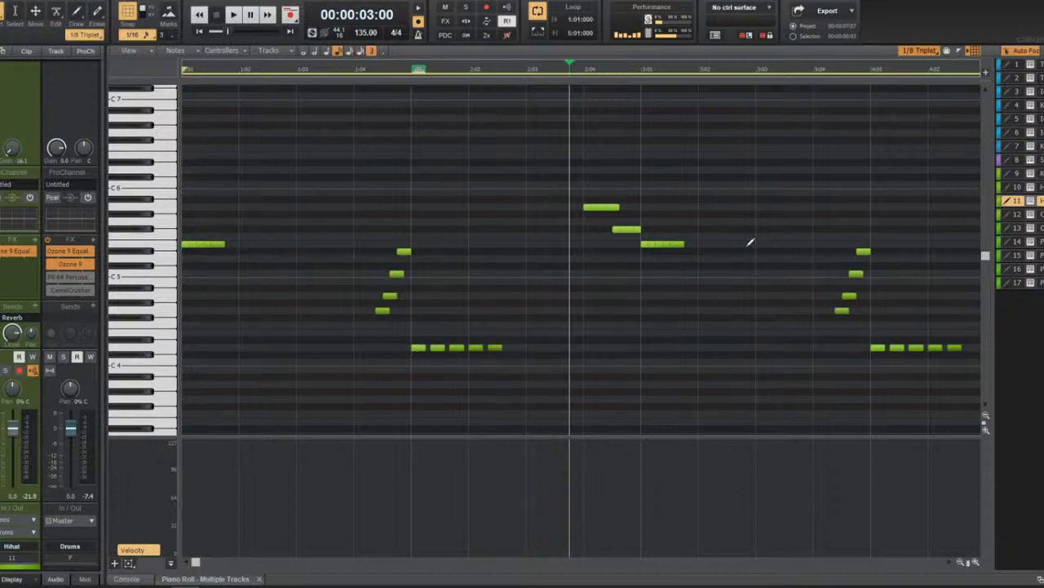
pyautogui.click(610, 207)
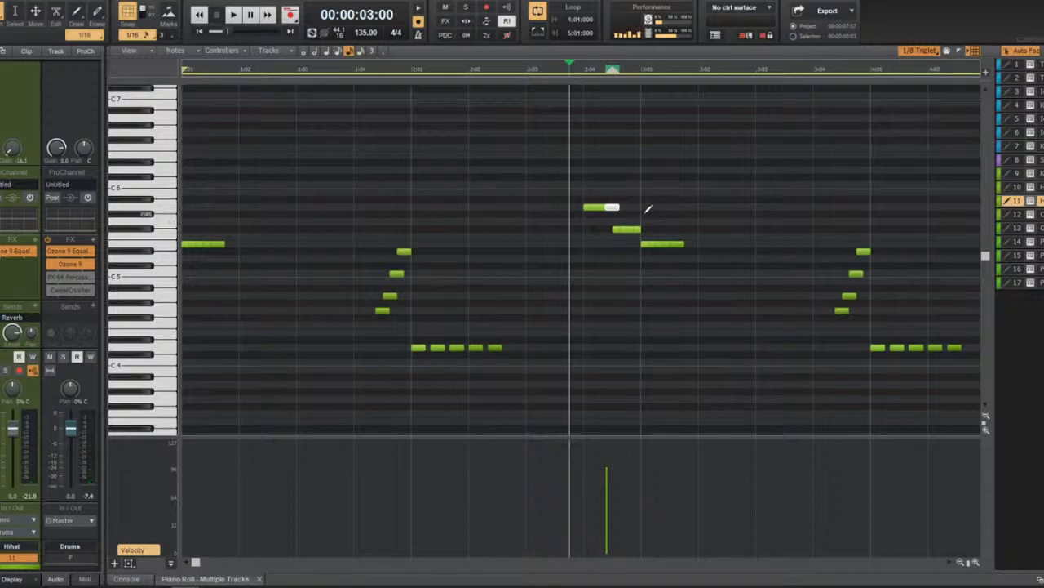
pyautogui.press('space')
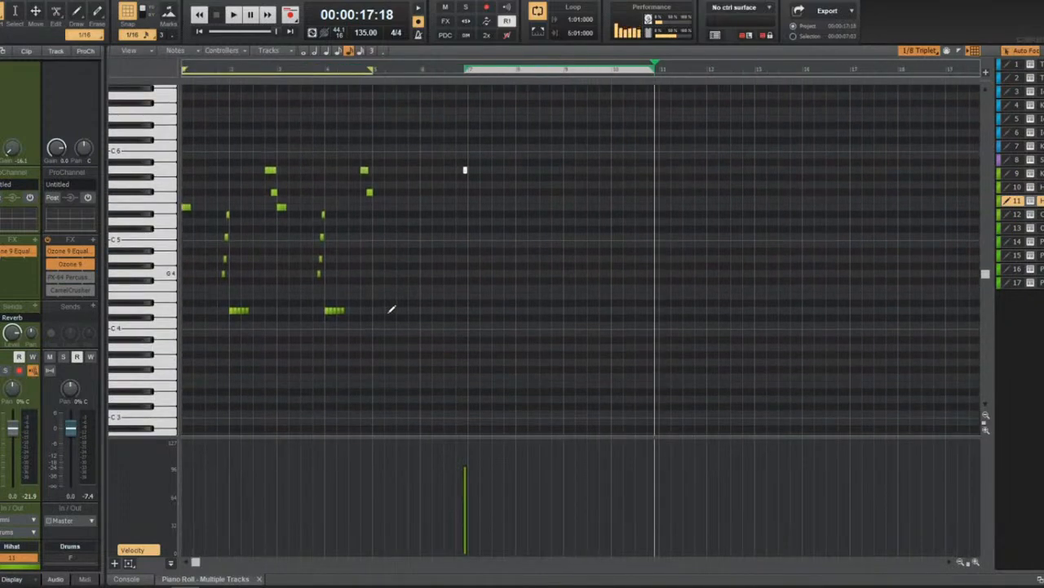
# Delete the stray note beyond bar 5 and restore the track 11 hi-hat to one clip ending at bar 5.
pyautogui.press('Delete')
pyautogui.scroll(2, 389, 307)
pyautogui.press('d')
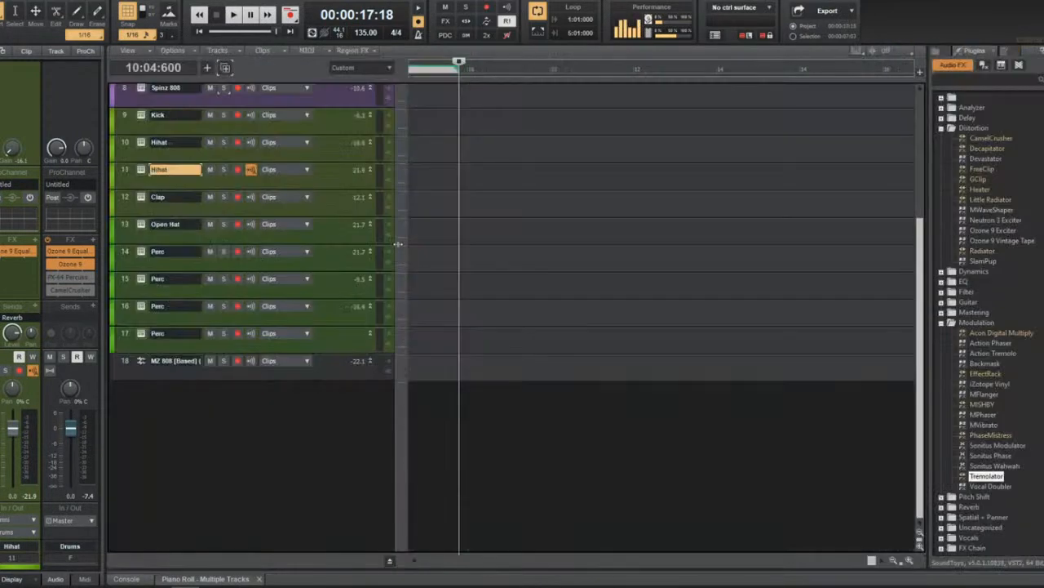
pyautogui.scroll(4, 433, 275)
pyautogui.press('w')
pyautogui.click(532, 278)
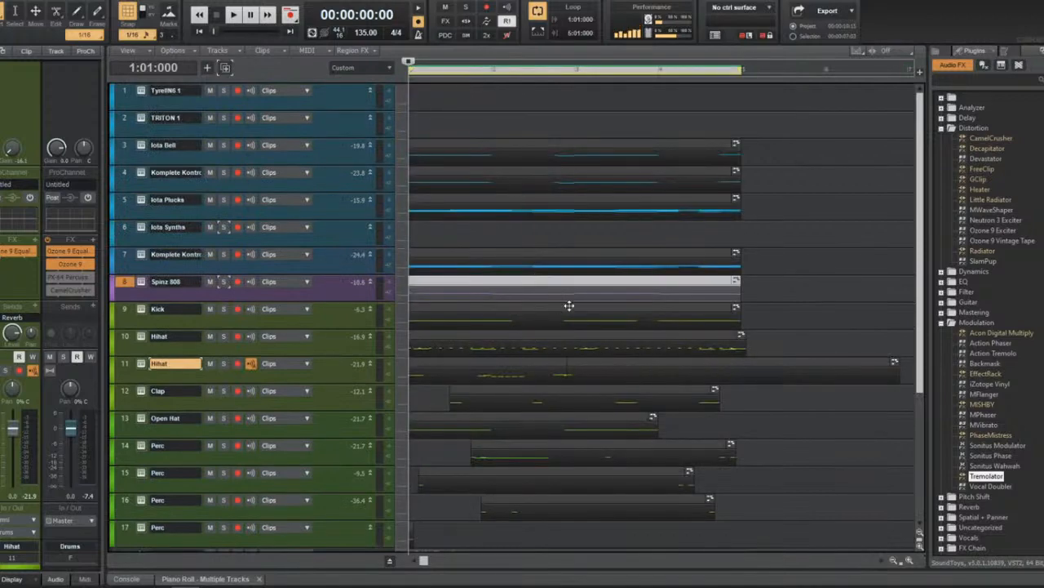
pyautogui.click(608, 359)
pyautogui.scroll(-3, 640, 357)
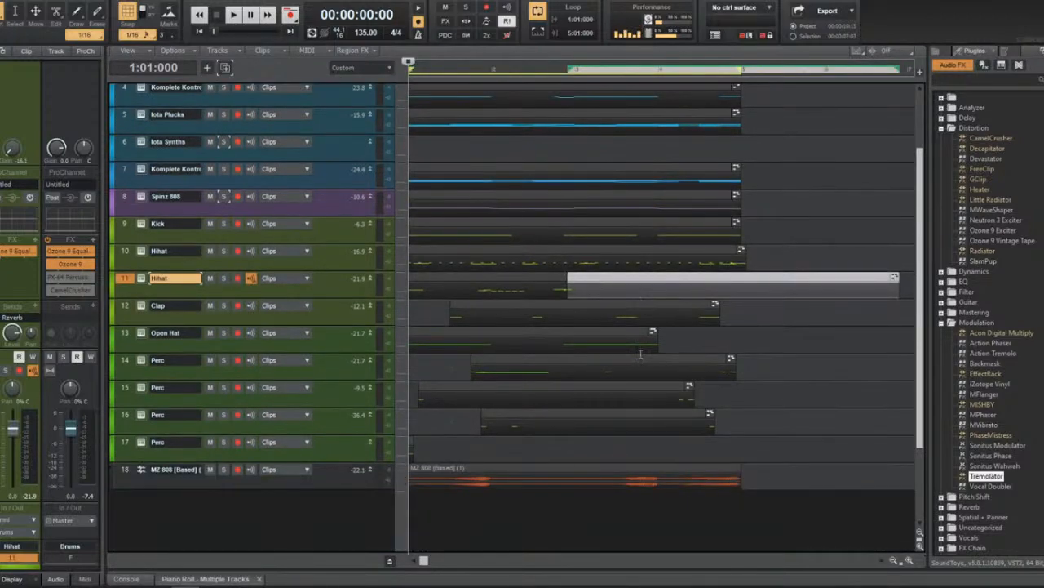
pyautogui.click(641, 353)
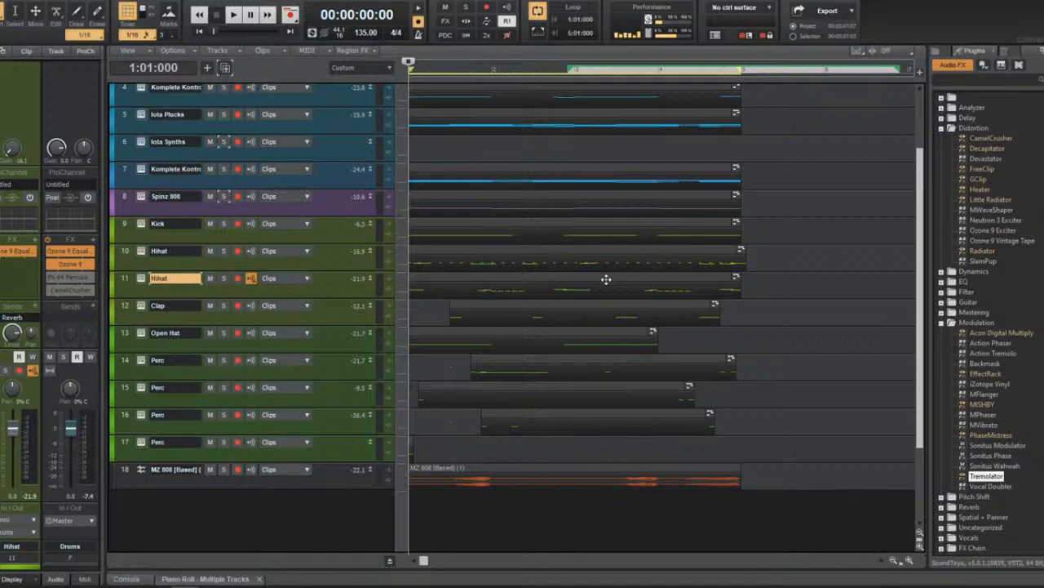
# Open the track 10 hi-hat clip in the piano roll, select all its C5 notes and audition the track in solo.
pyautogui.doubleClick(571, 251)
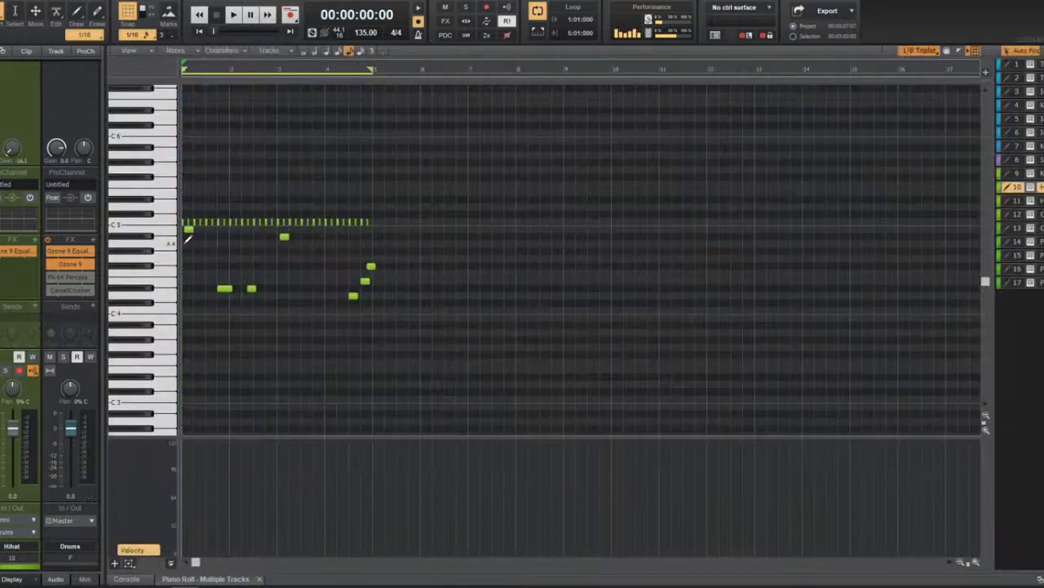
pyautogui.scroll(4, 188, 240)
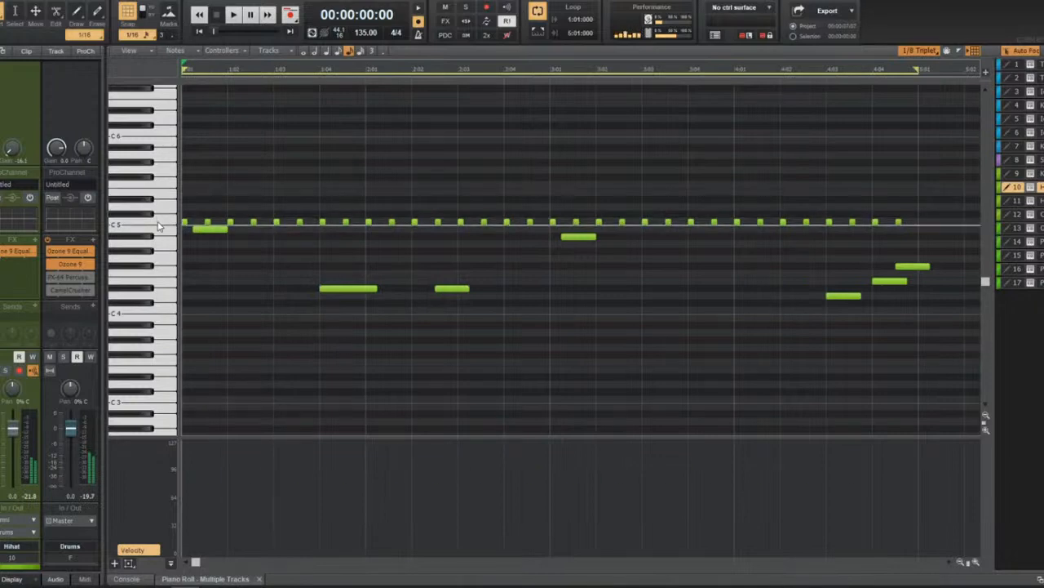
pyautogui.click(159, 224)
pyautogui.press('space')
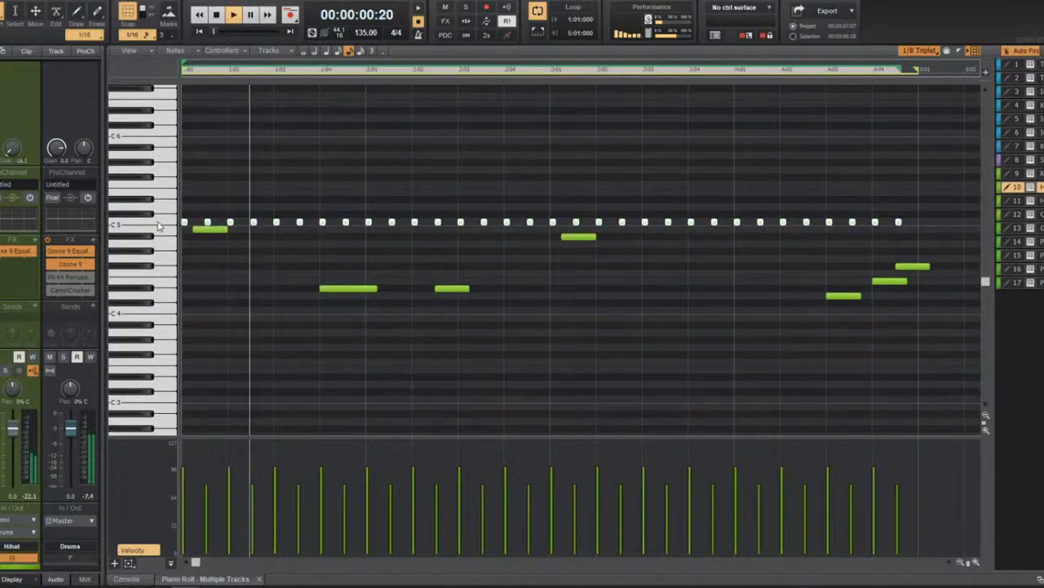
pyautogui.click(6, 370)
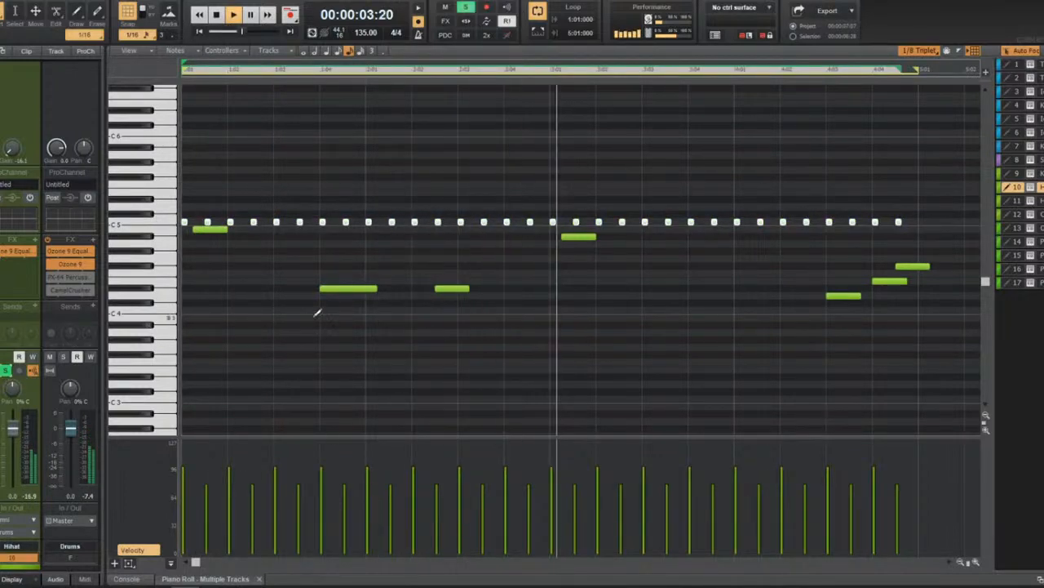
pyautogui.scroll(-2, 705, 330)
pyautogui.press('space')
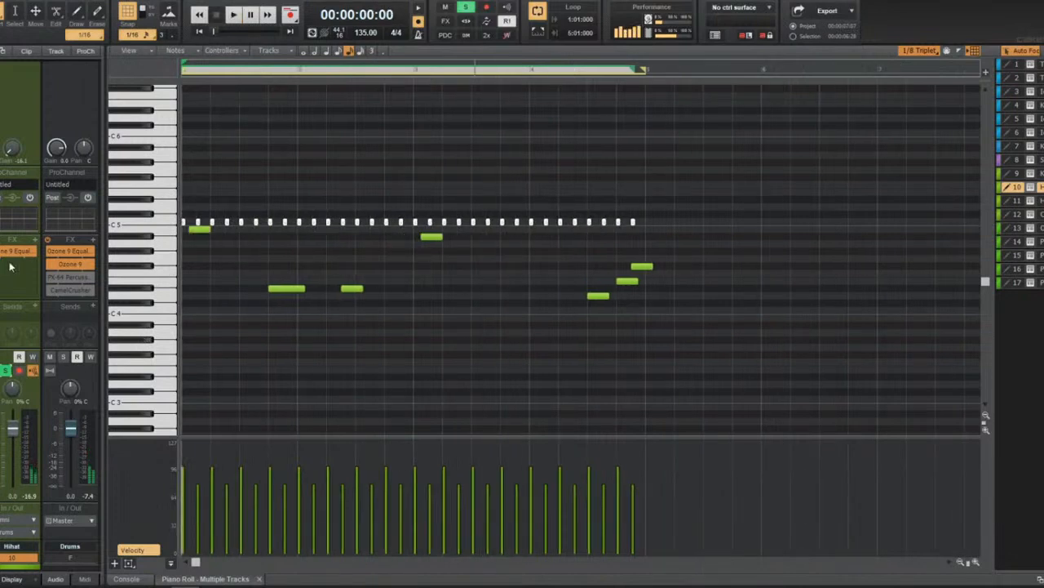
# In the track 10 hi-hat's Ozone 9 Equalizer, raise the band 1 high-pass above 1 kHz and cut band 3 deeply during playback.
pyautogui.doubleClick(14, 253)
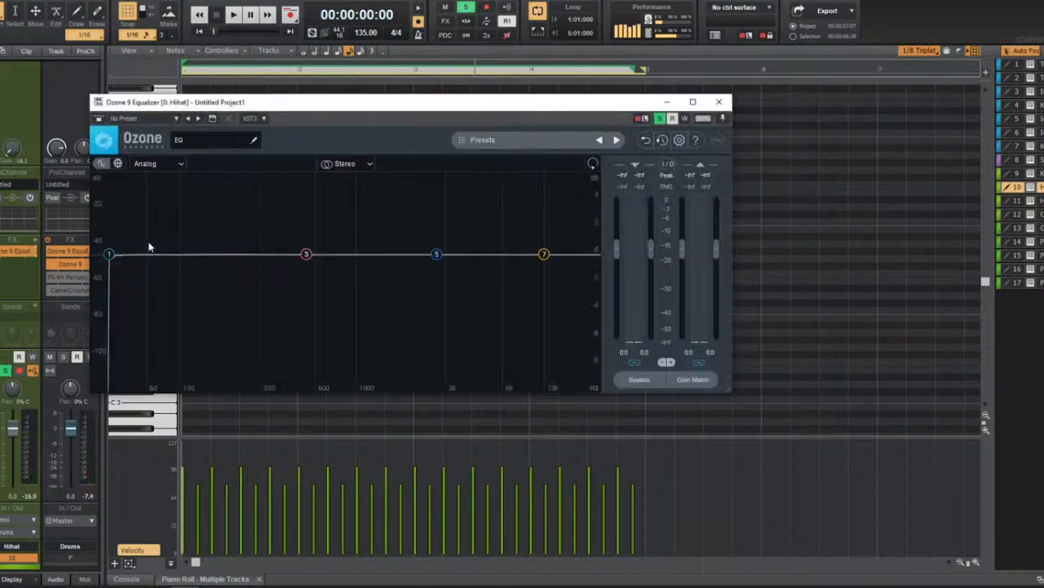
pyautogui.press('space')
pyautogui.moveTo(126, 266); pyautogui.dragTo(412, 264)
pyautogui.moveTo(314, 261); pyautogui.dragTo(411, 392)
pyautogui.click(719, 101)
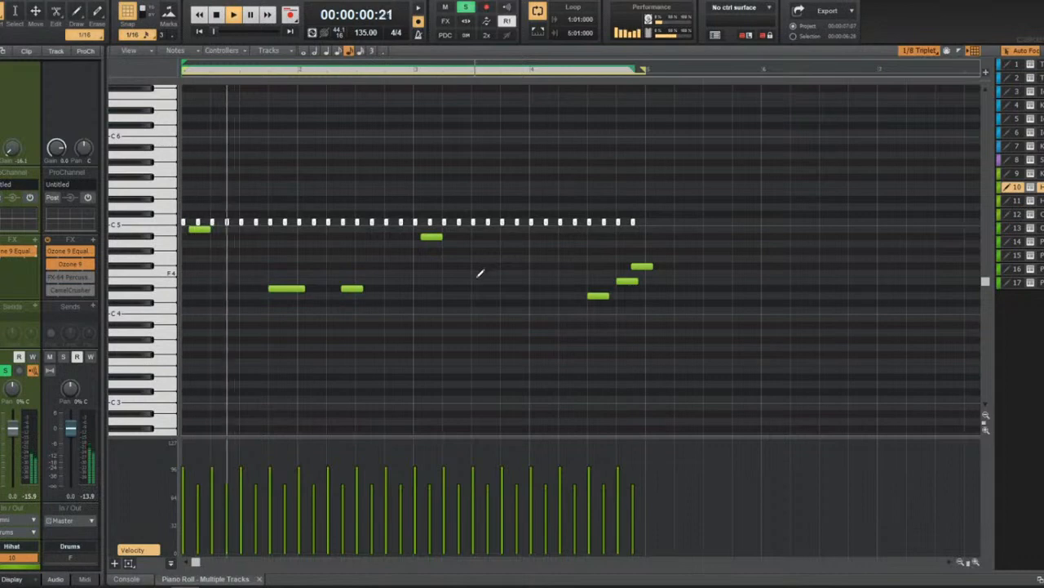
pyautogui.press('space')
# Delete the off-beat C5 notes right after beats 1:02, 2:04, 3:04 and 4:03 in the track 10 hi-hat clip.
pyautogui.scroll(2, 504, 254)
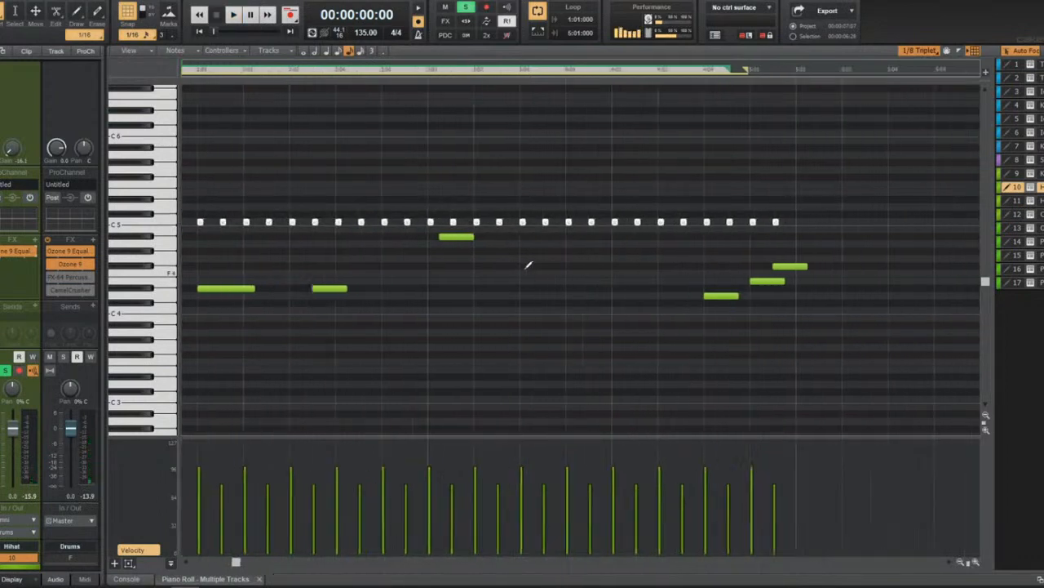
pyautogui.scroll(-3, 529, 264)
pyautogui.middleClick(262, 209)
pyautogui.click(234, 198)
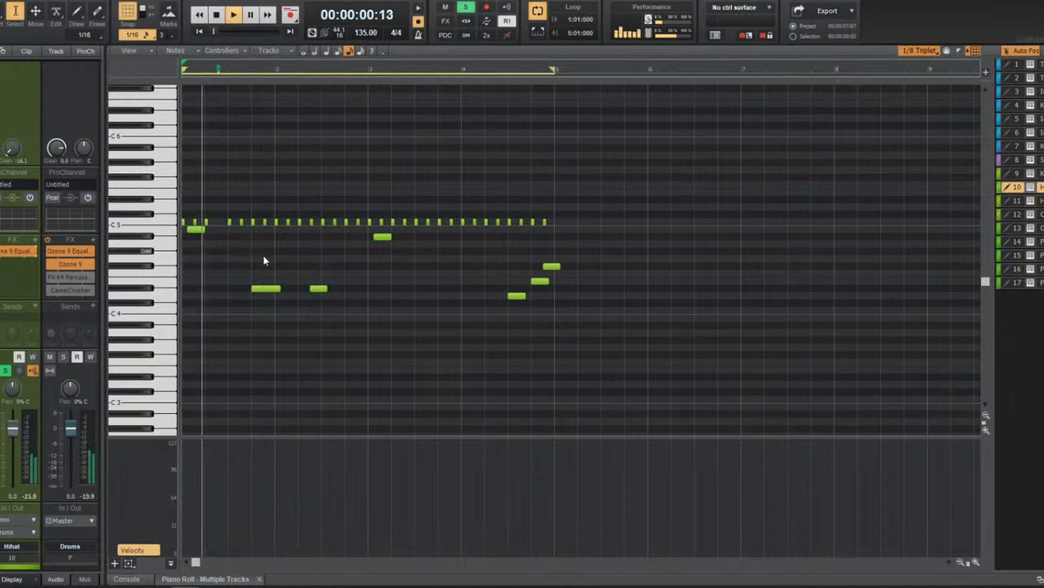
pyautogui.scroll(2, 263, 260)
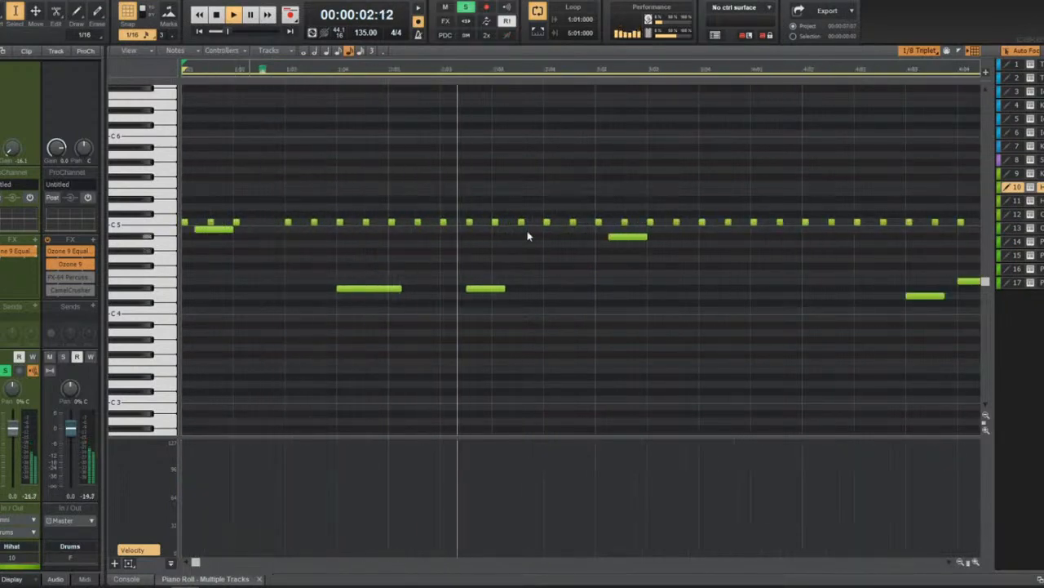
pyautogui.click(573, 222)
pyautogui.press('Delete')
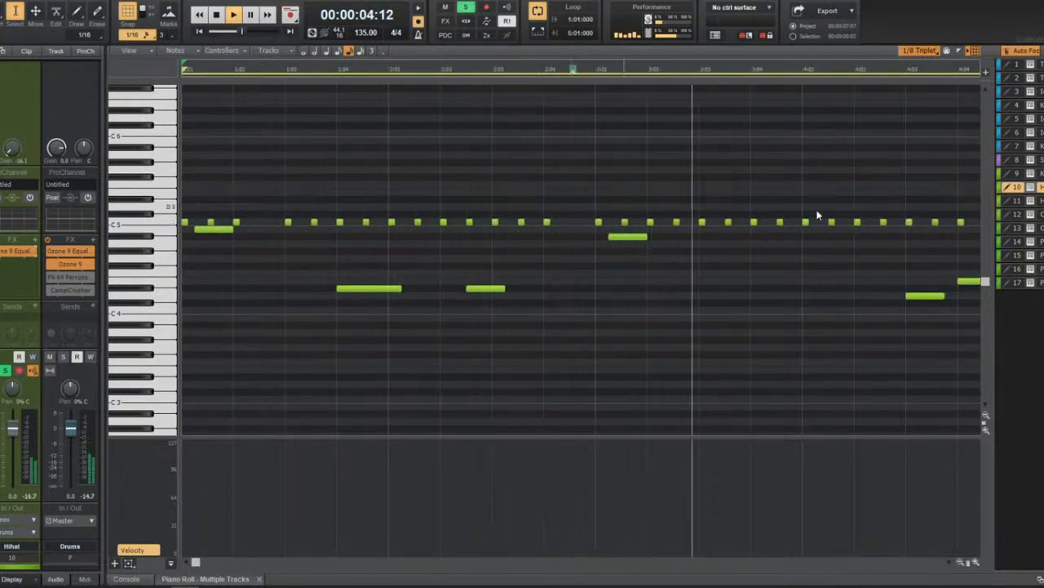
pyautogui.press('Delete')
pyautogui.click(935, 222)
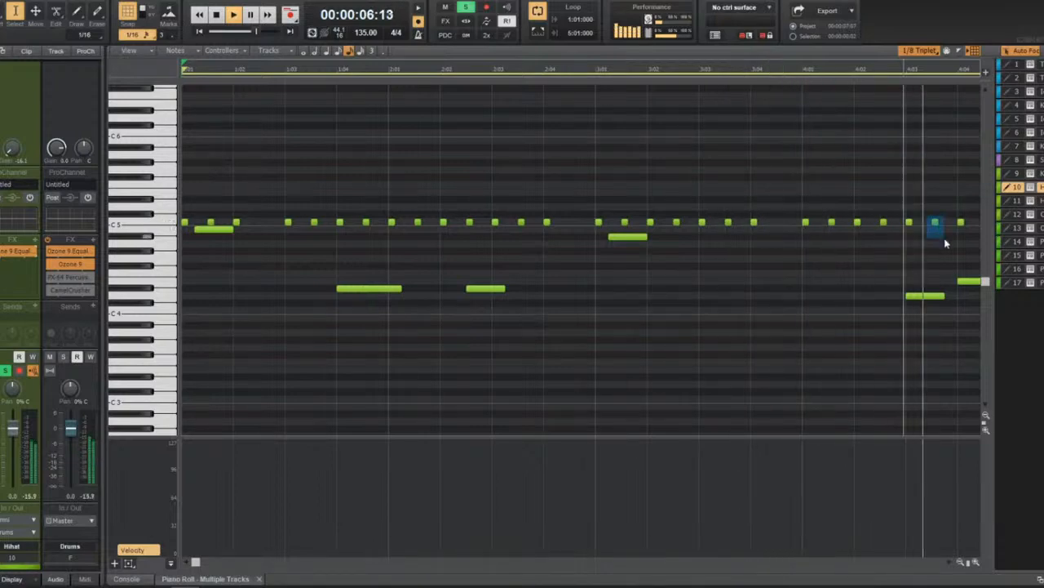
pyautogui.press('Delete')
# Return to the track view, unsolo the track 10 hi-hat and play the full arrangement from the start.
pyautogui.press('d')
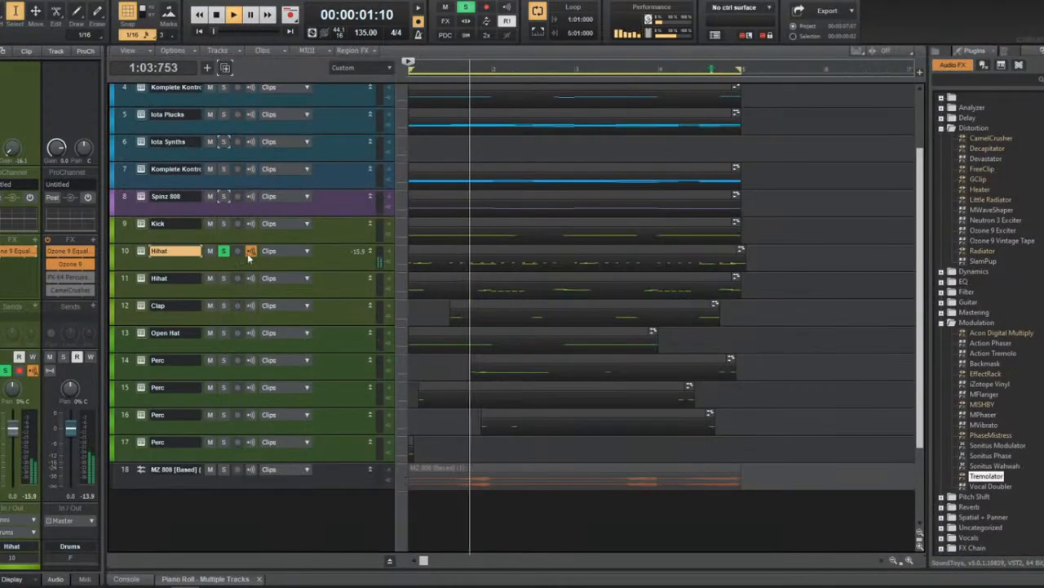
pyautogui.click(224, 251)
pyautogui.press('w')
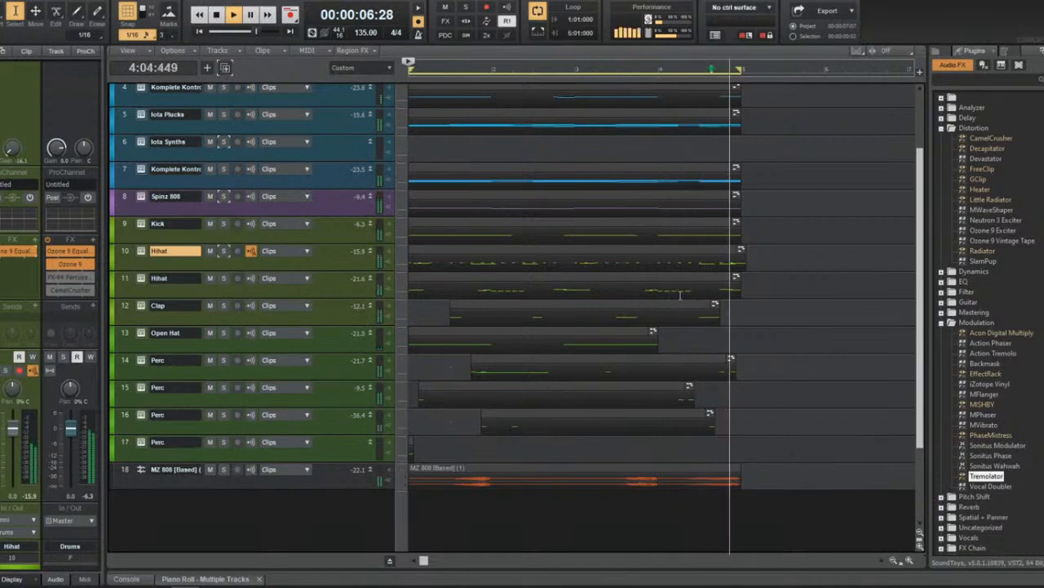
# Set the track 11 hi-hat's Reverb send level to -21.0 during playback and bring up the Reverb bus strip.
pyautogui.click(120, 288)
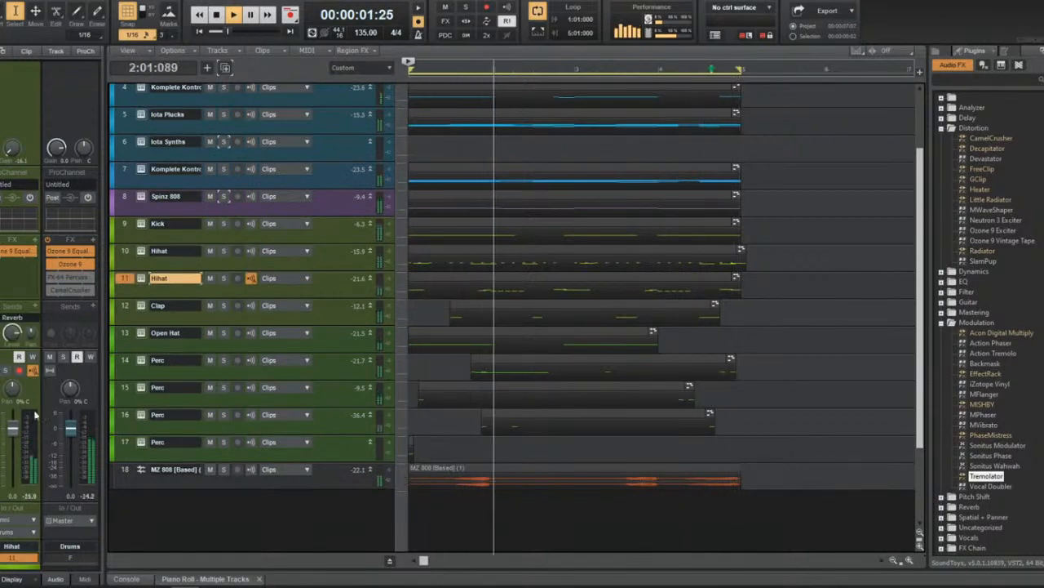
pyautogui.moveTo(6, 330)
pyautogui.press('w')
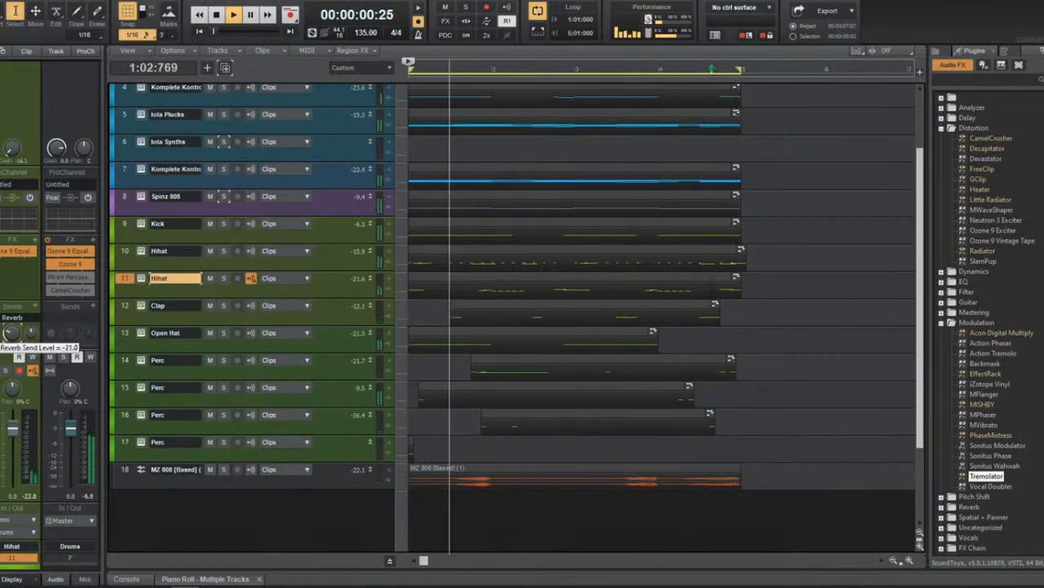
pyautogui.click(33, 327)
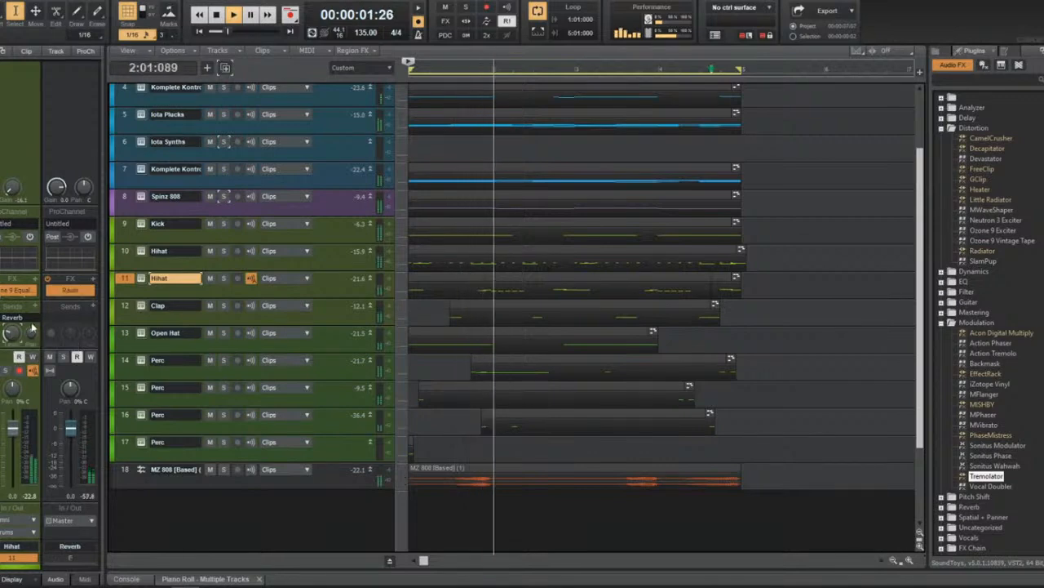
pyautogui.press('space')
# Open the track 11 hi-hat clip in the piano roll and compare its notes with the track 10 hi-hat pattern.
pyautogui.doubleClick(502, 271)
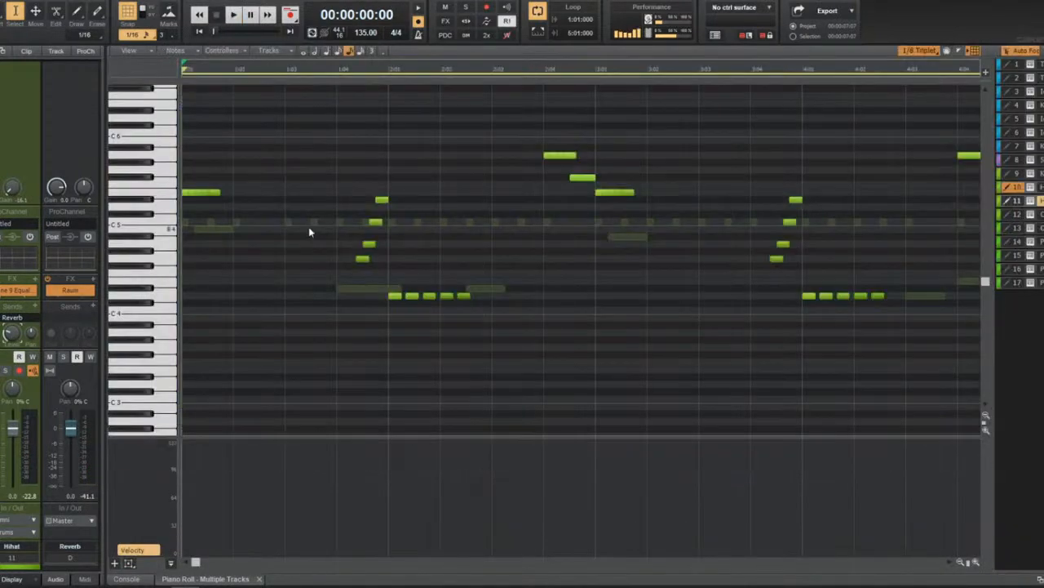
pyautogui.click(1019, 187)
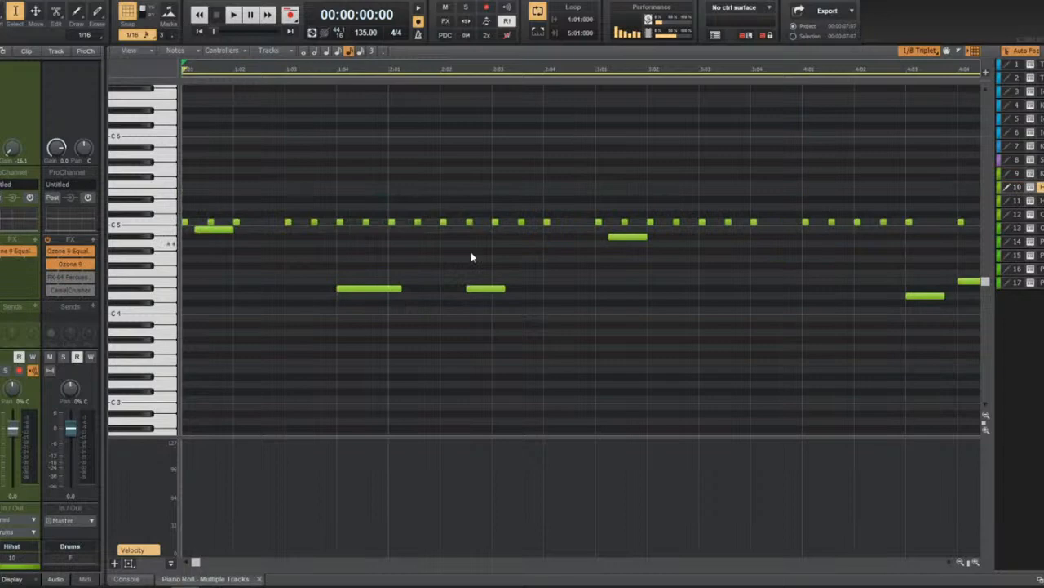
pyautogui.click(1017, 201)
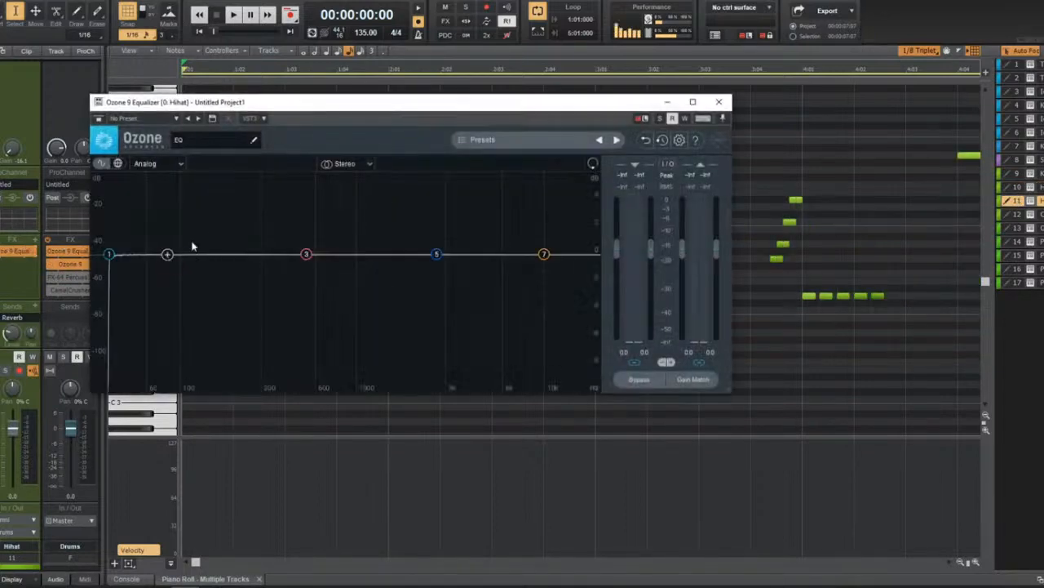
# In the track 11 hi-hat's Ozone 9 Equalizer, cut band 3 by 10 dB at about 1473 Hz and set the brickwall high-pass to about 1487 Hz.
pyautogui.moveTo(111, 259); pyautogui.dragTo(386, 393)
pyautogui.scroll(3, 385, 391)
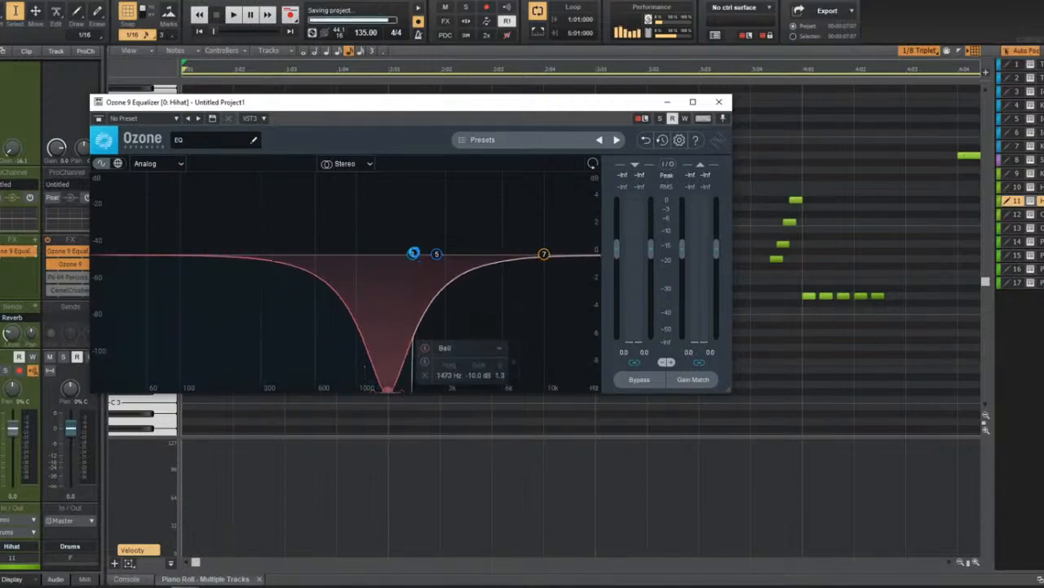
pyautogui.moveTo(413, 254); pyautogui.dragTo(389, 256)
pyautogui.press('space')
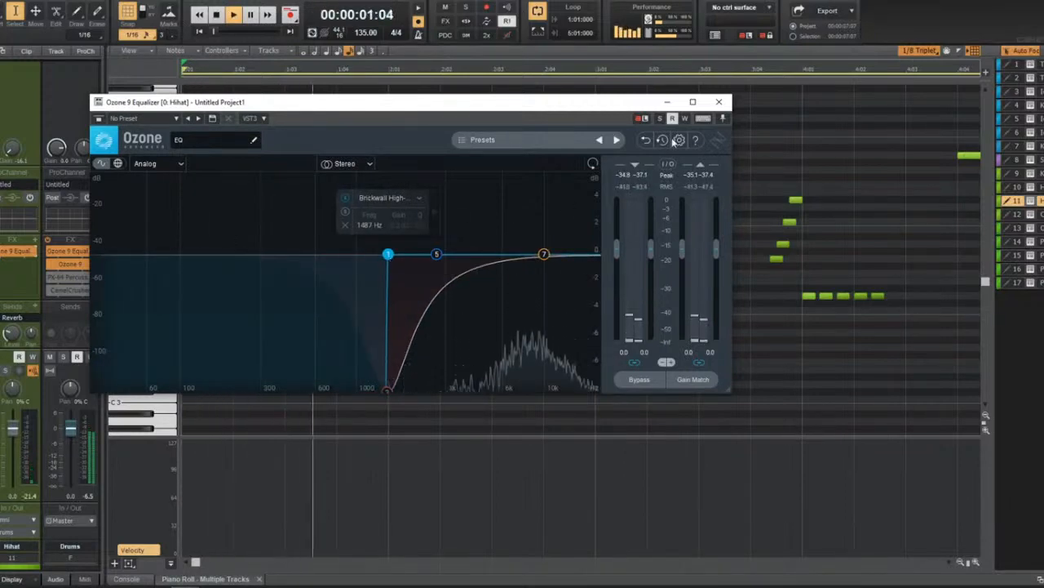
pyautogui.click(719, 102)
pyautogui.press('space')
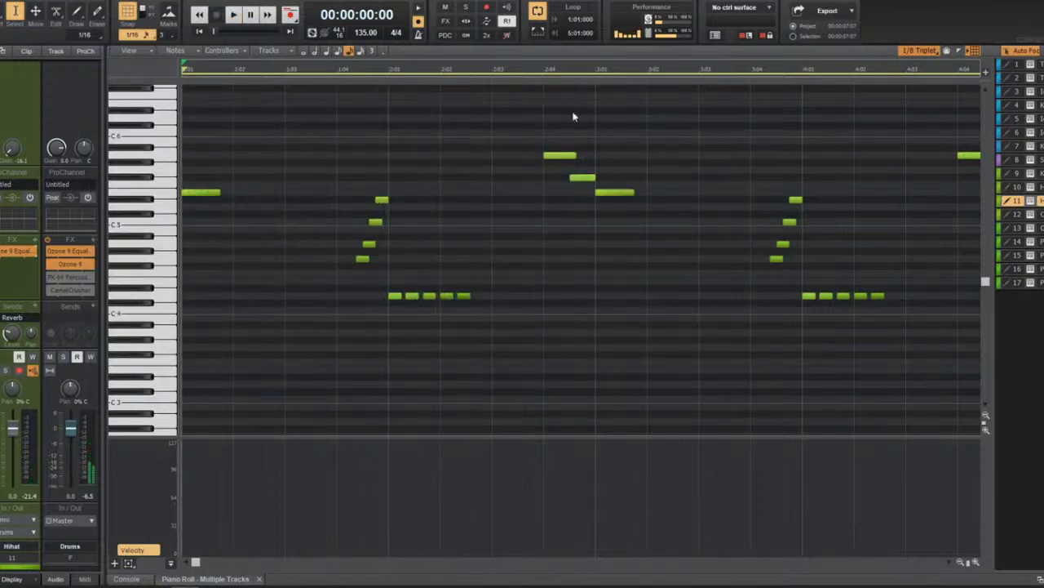
# Return to the track view, select the track 10 hi-hat clip and play the arrangement from the start.
pyautogui.scroll(1, 330, 310)
pyautogui.scroll(-3, 431, 112)
pyautogui.scroll(6, 604, 269)
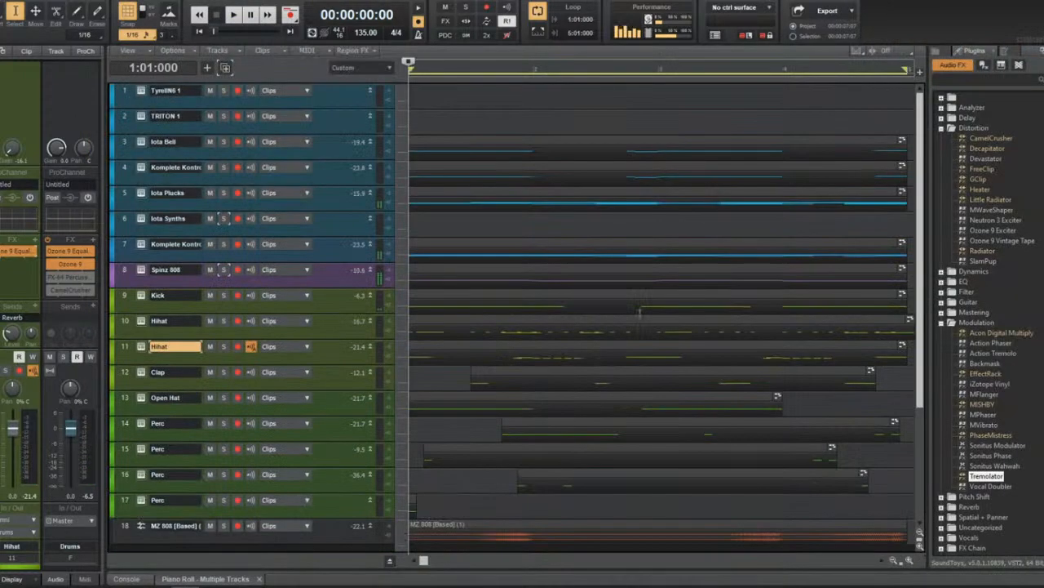
pyautogui.scroll(-2, 639, 311)
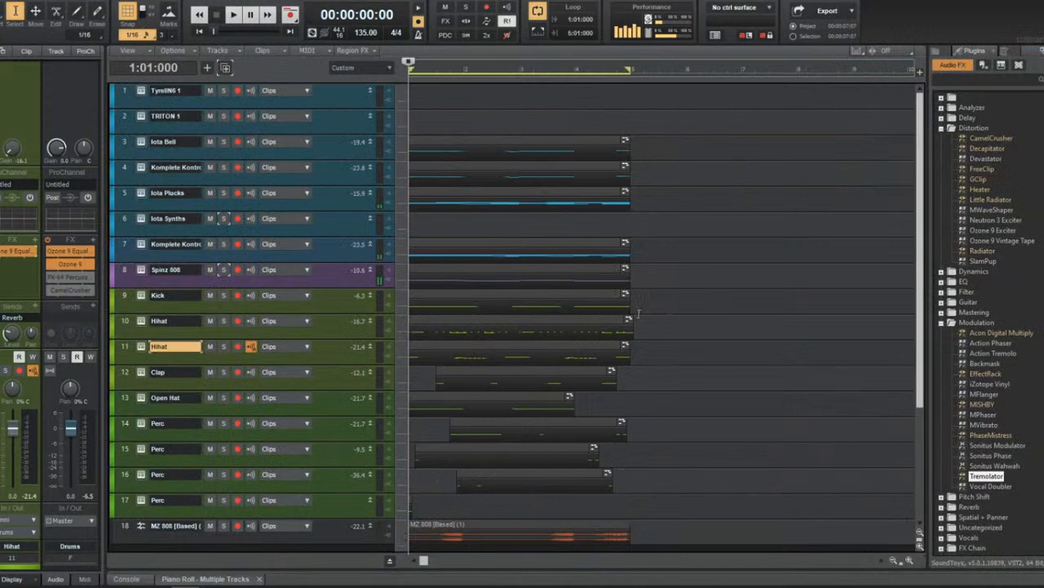
pyautogui.click(519, 323)
pyautogui.press('space')
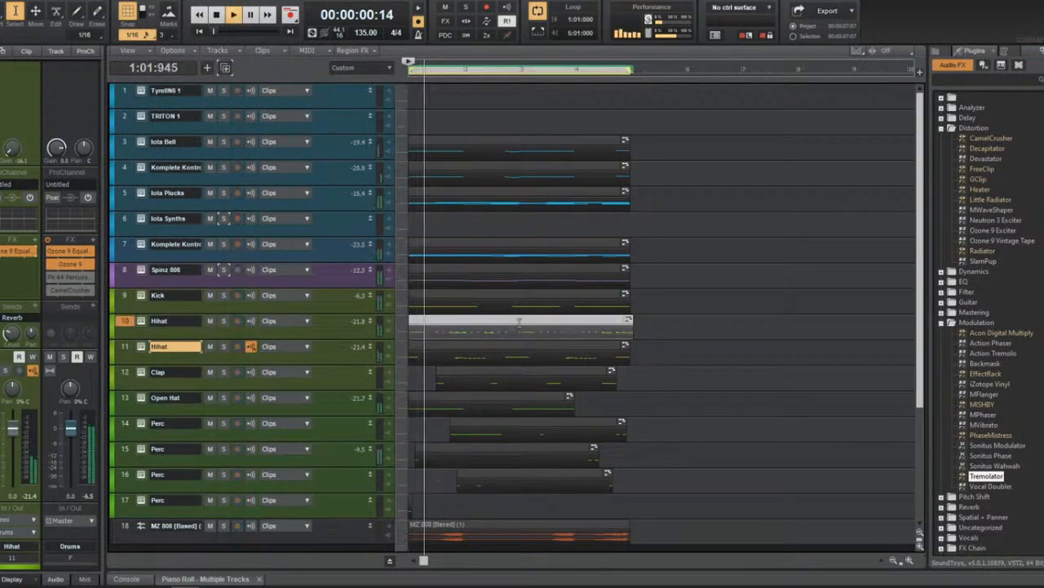
# Solo the track 10 hi-hat, select its lower-pitched notes in the piano roll and listen to the pattern alone.
pyautogui.press('space')
pyautogui.press('s')
pyautogui.doubleClick(451, 332)
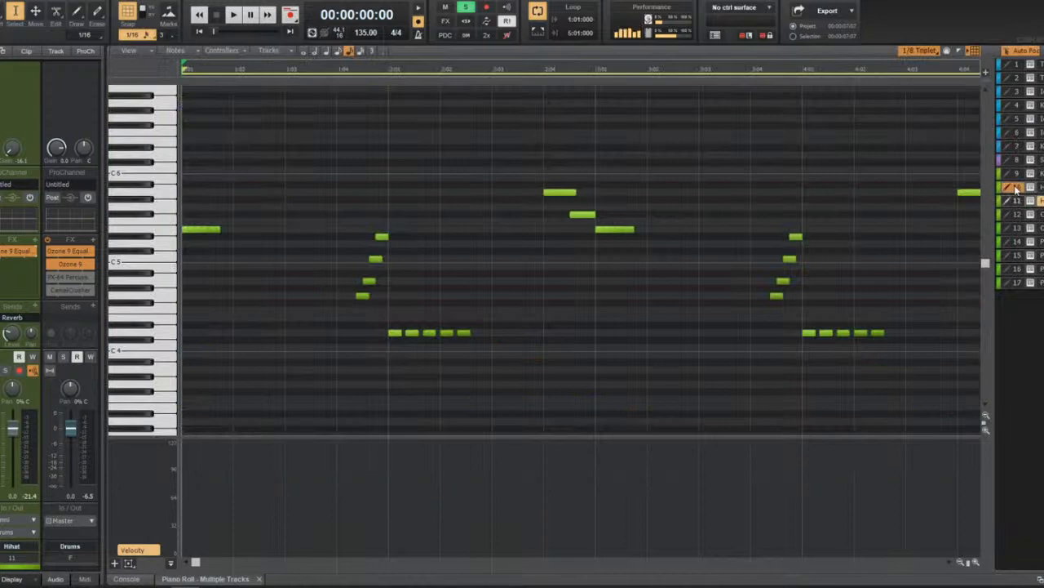
pyautogui.click(1017, 190)
pyautogui.moveTo(330, 310); pyautogui.dragTo(620, 359)
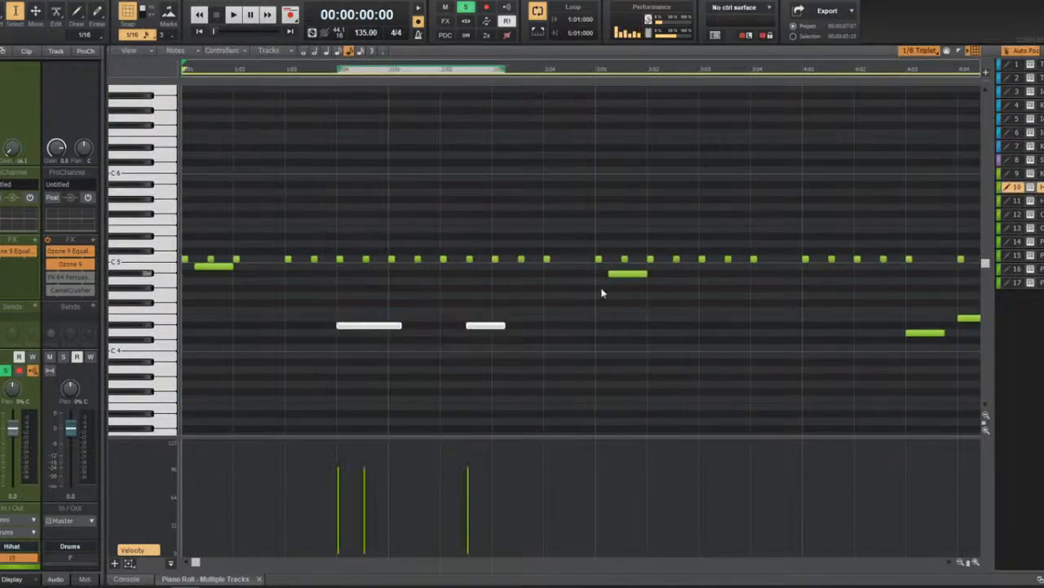
pyautogui.moveTo(913, 304); pyautogui.dragTo(906, 378)
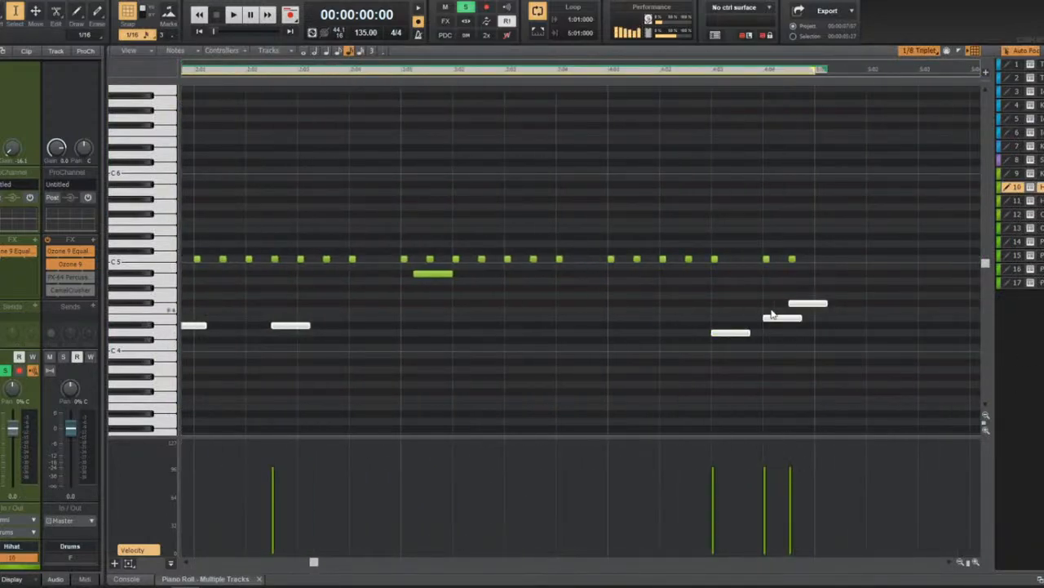
pyautogui.press('space')
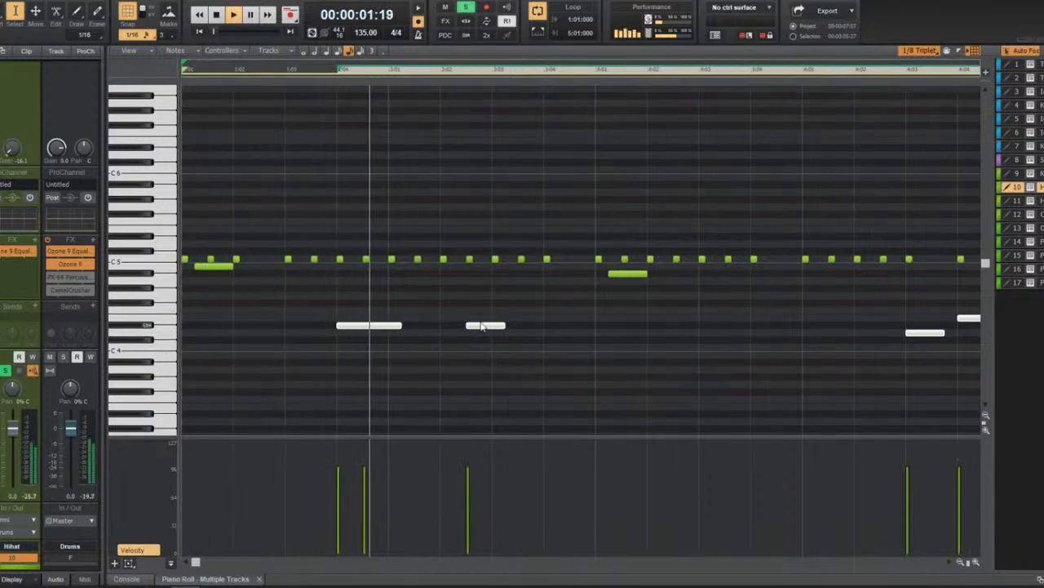
pyautogui.press('space')
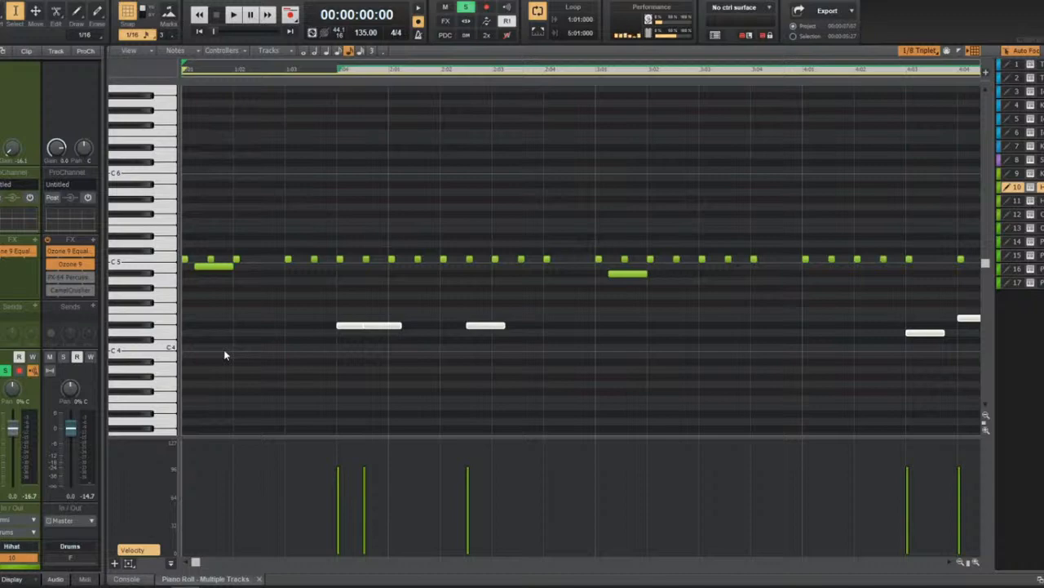
# Return to the track view, turn off solo on the track 10 hi-hat and play the full beat from the start.
pyautogui.press('d')
pyautogui.press('space')
pyautogui.hotkey('shift', 'f')
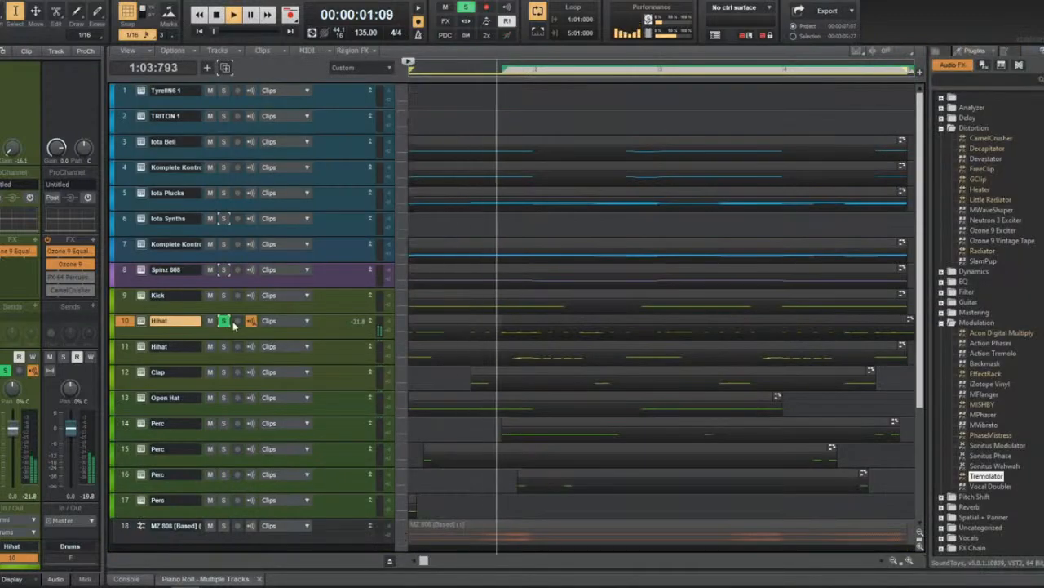
pyautogui.press('space')
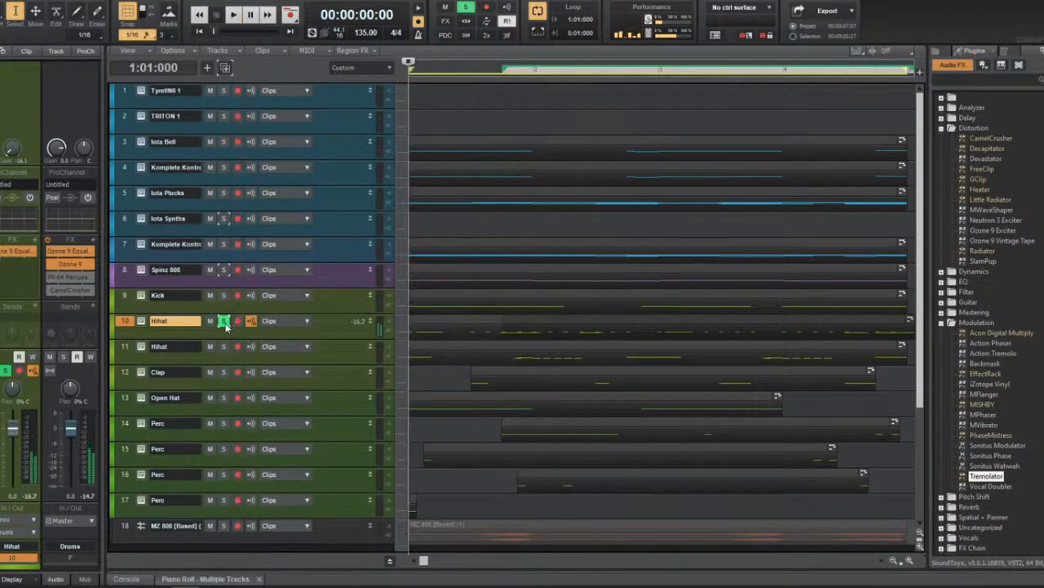
pyautogui.click(224, 322)
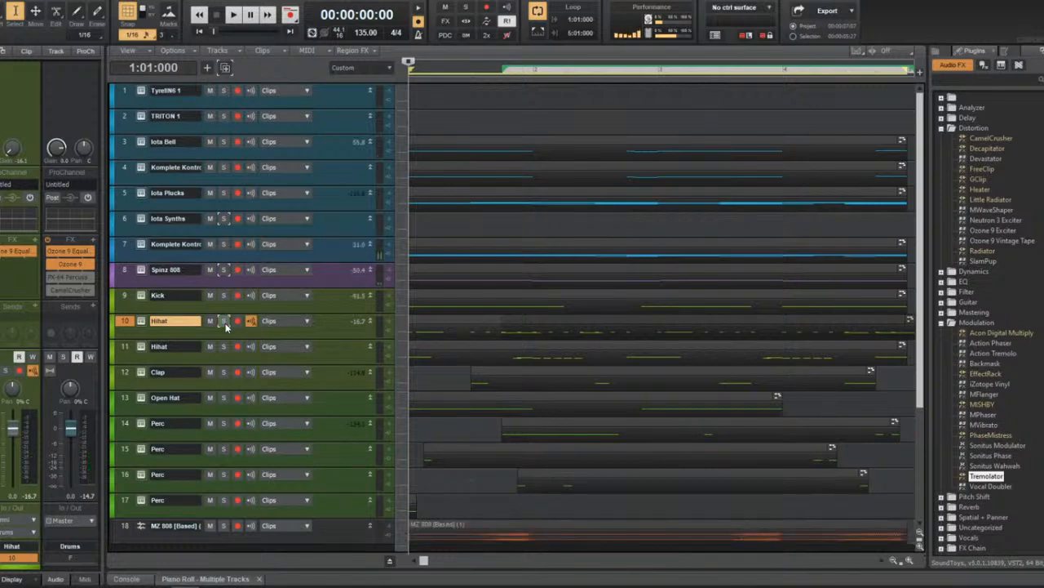
pyautogui.press('space')
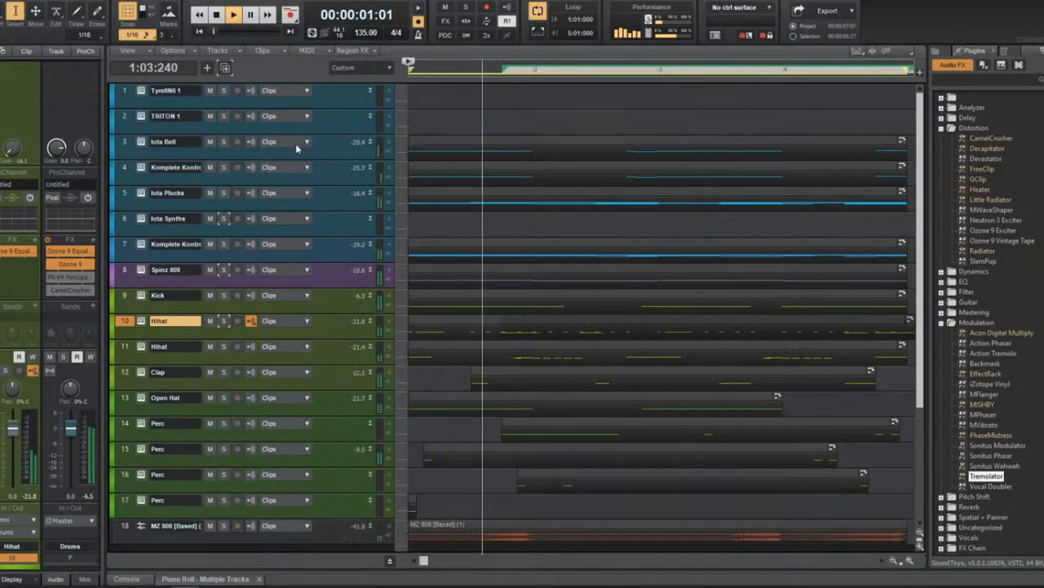
# Select the melody tracks and lower the Melody bus volume to -2.2 dB during playback.
pyautogui.click(125, 142)
pyautogui.keyDown('shift'); pyautogui.click(125, 167); pyautogui.keyUp('shift')
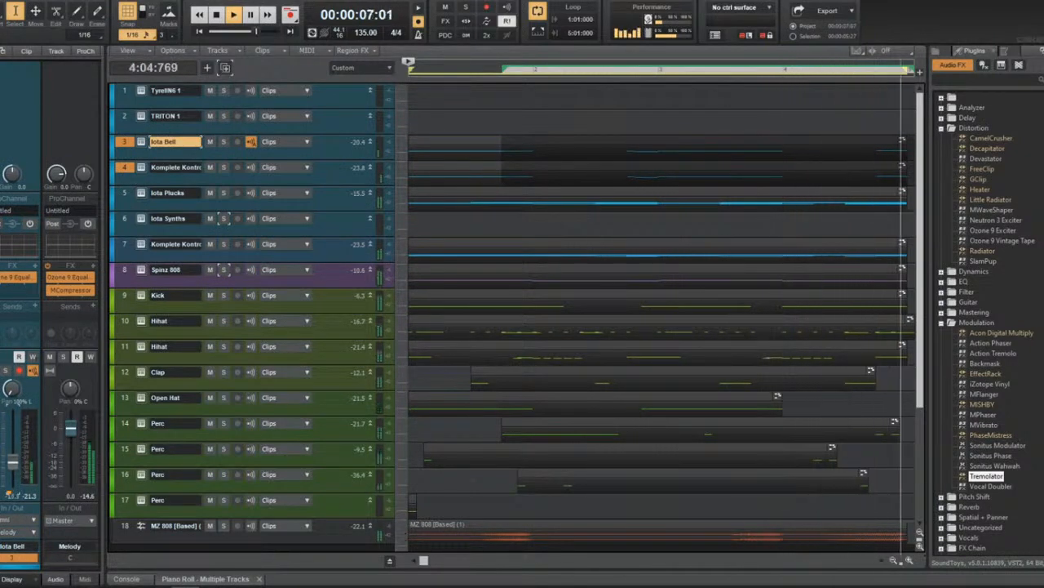
pyautogui.keyDown('ctrl'); pyautogui.scroll(-2, 482, 327); pyautogui.keyUp('ctrl')
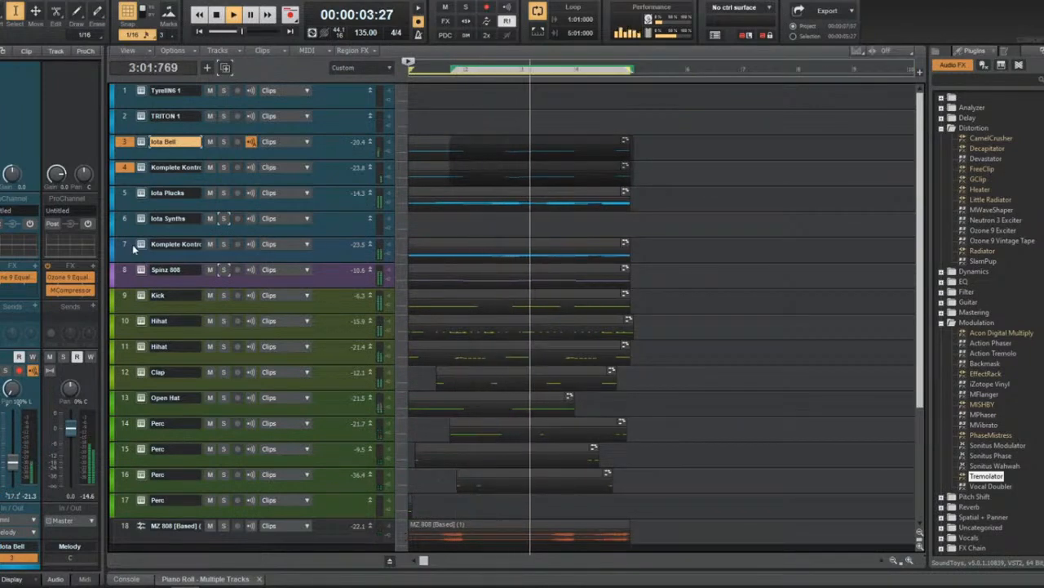
pyautogui.moveTo(124, 193); pyautogui.dragTo(124, 244)
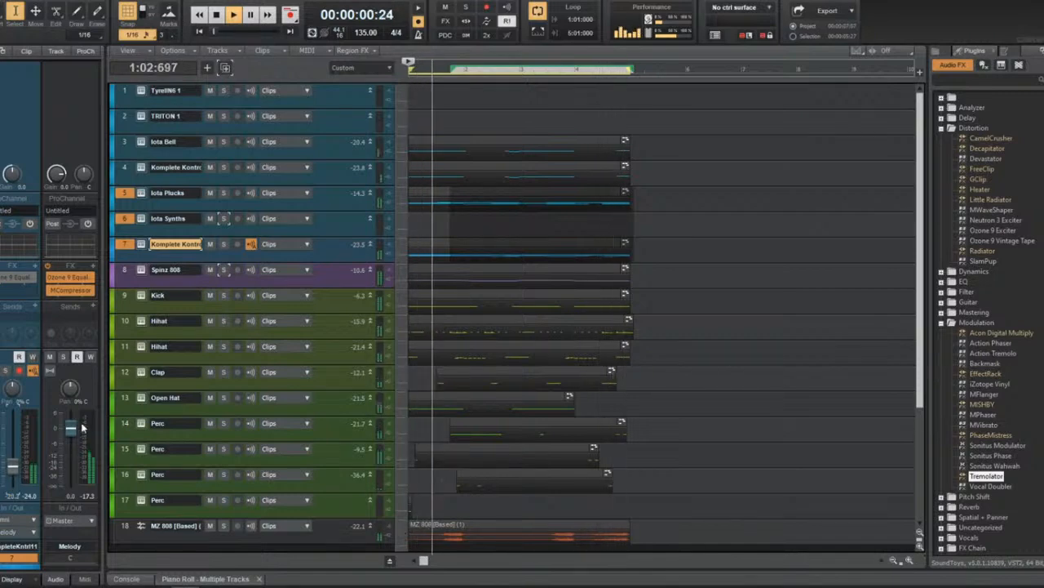
pyautogui.moveTo(82, 426); pyautogui.dragTo(82, 434)
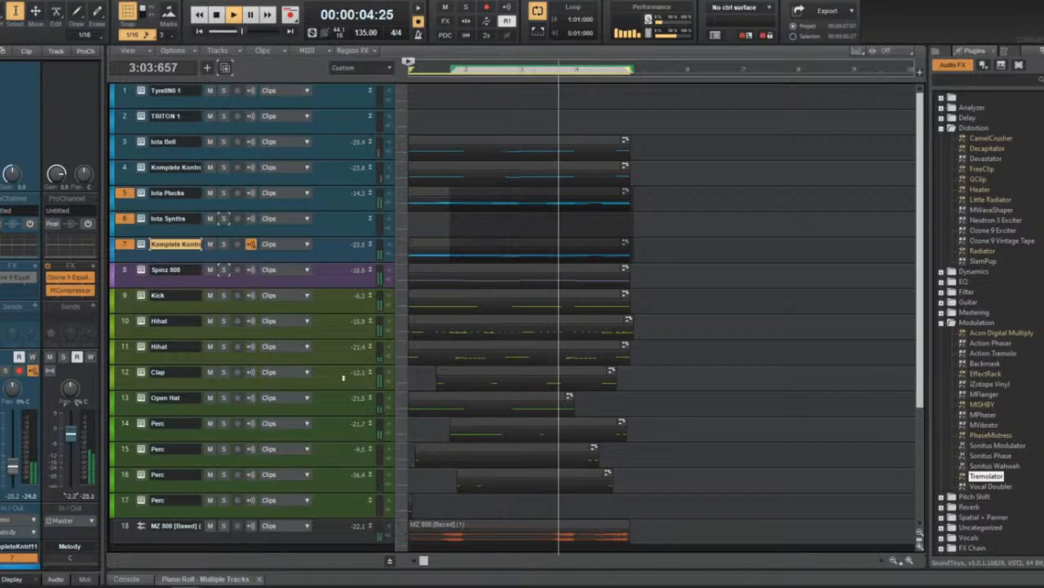
# Trim the end of the track 10 hi-hat clip back to the start of bar 5, flush with the other clips.
pyautogui.hotkey('ctrl', 'a')
pyautogui.press('space')
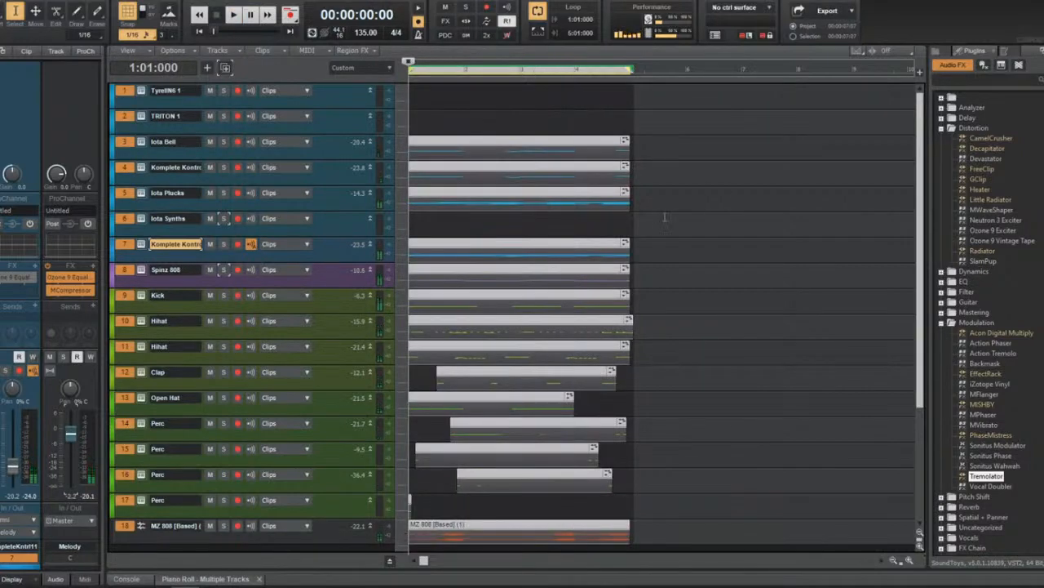
pyautogui.scroll(3, 643, 279)
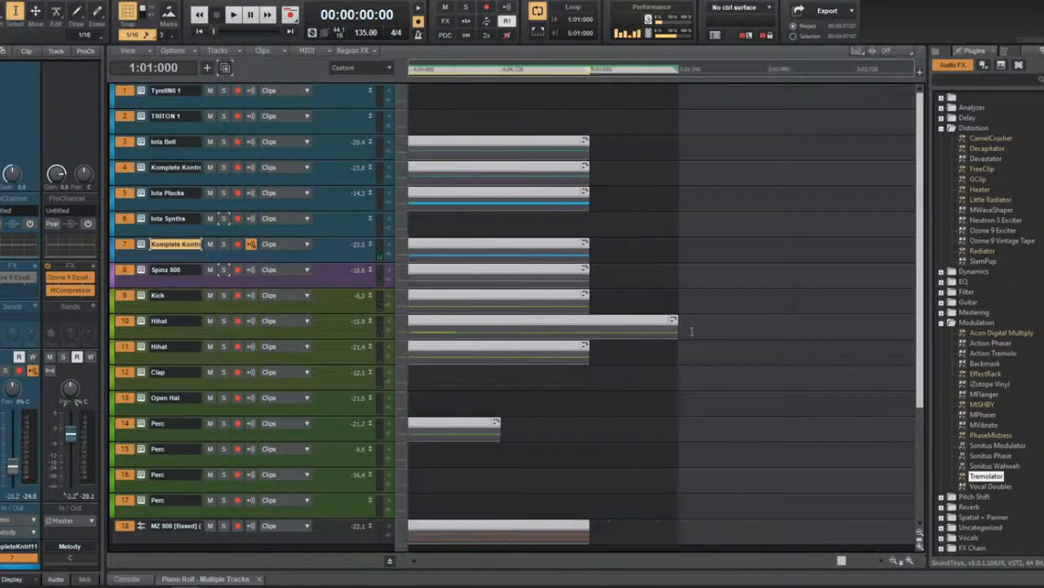
pyautogui.click(640, 306)
pyautogui.press('t')
pyautogui.moveTo(590, 330); pyautogui.dragTo(677, 332)
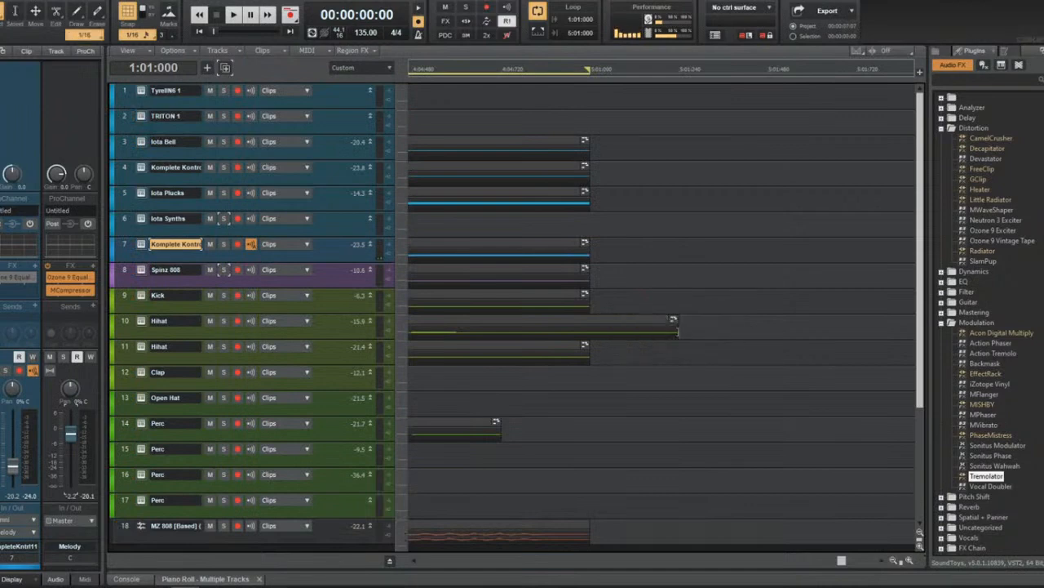
pyautogui.click(672, 324)
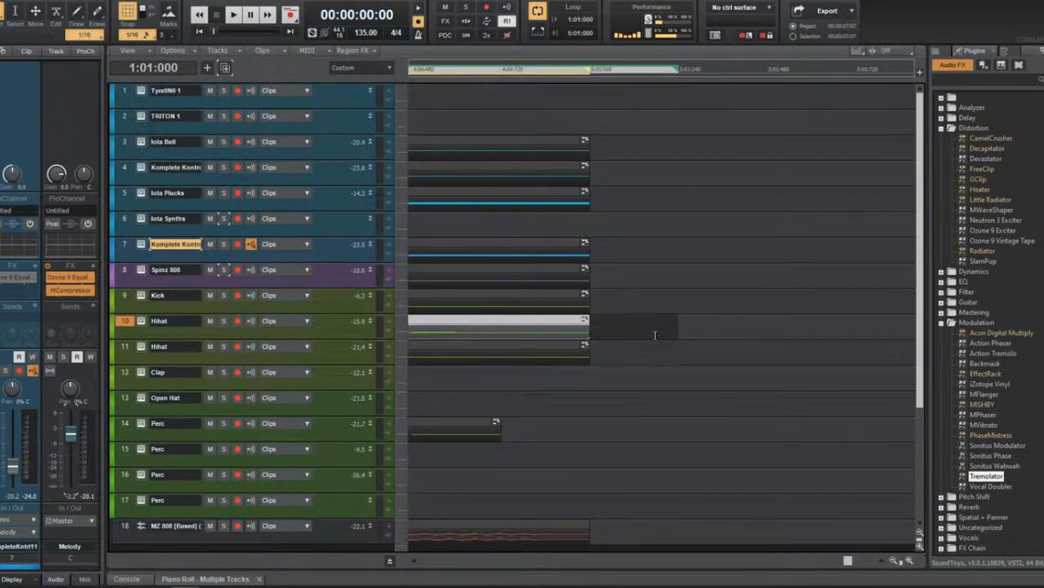
pyautogui.click(654, 335)
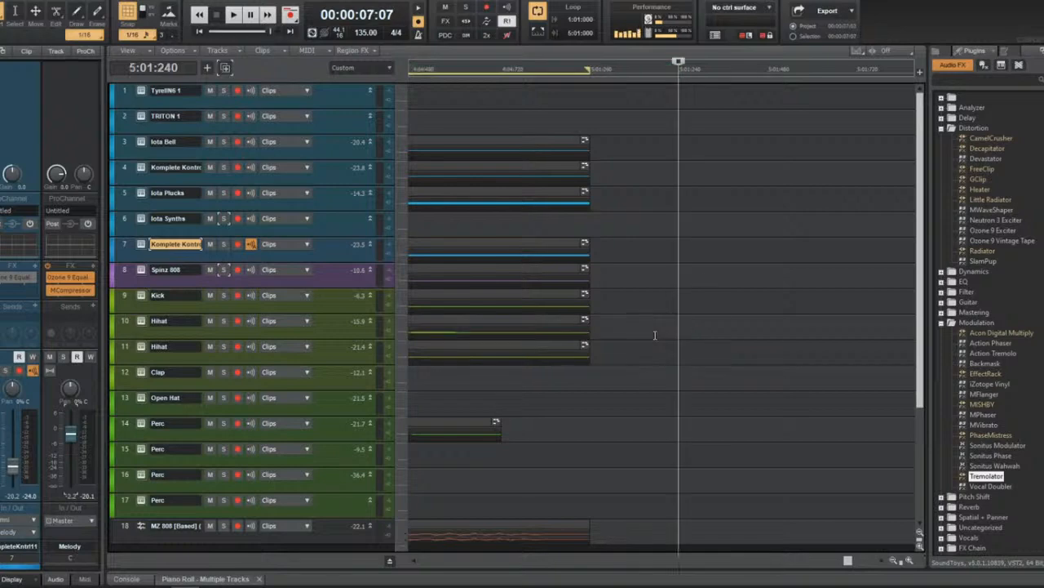
# Select all clips of the four-bar loop and paste repeated copies end to end until the arrangement reaches bar 41.
pyautogui.press('w')
pyautogui.scroll(-3, 652, 335)
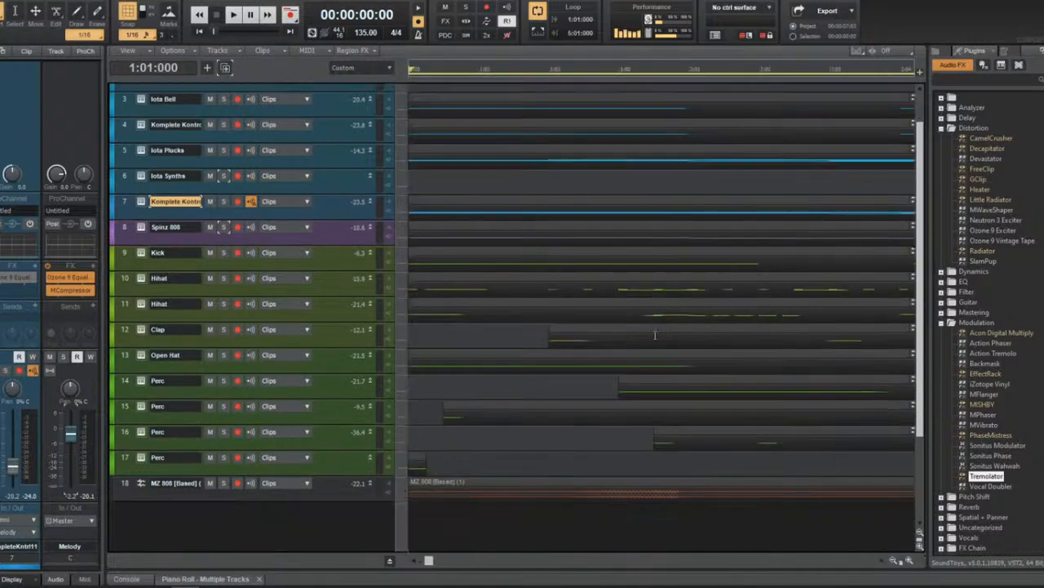
pyautogui.hotkey('ctrl', 'a')
pyautogui.scroll(-3, 569, 252)
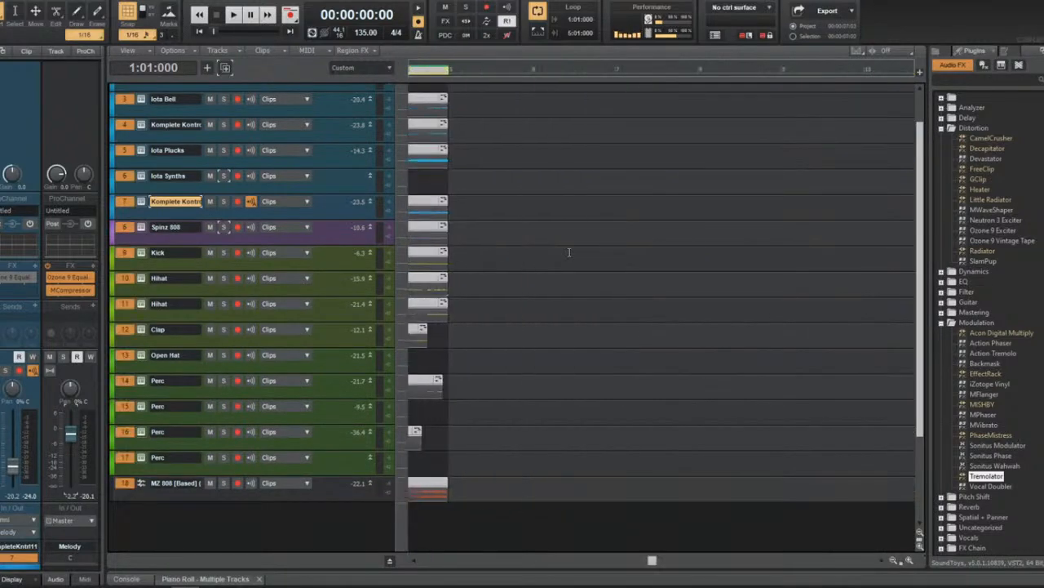
pyautogui.press('space')
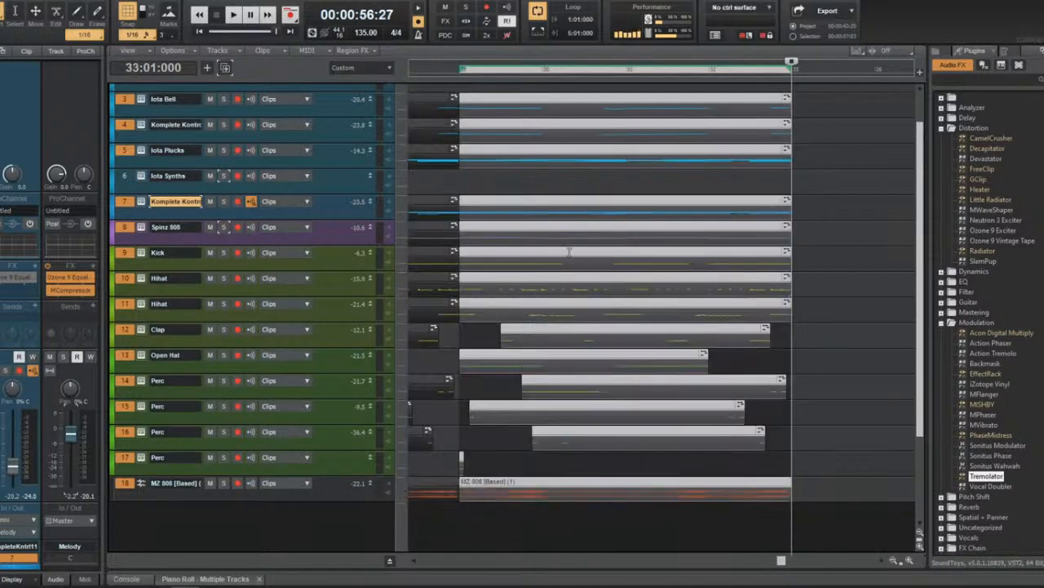
pyautogui.scroll(-3, 568, 252)
pyautogui.scroll(2, 466, 252)
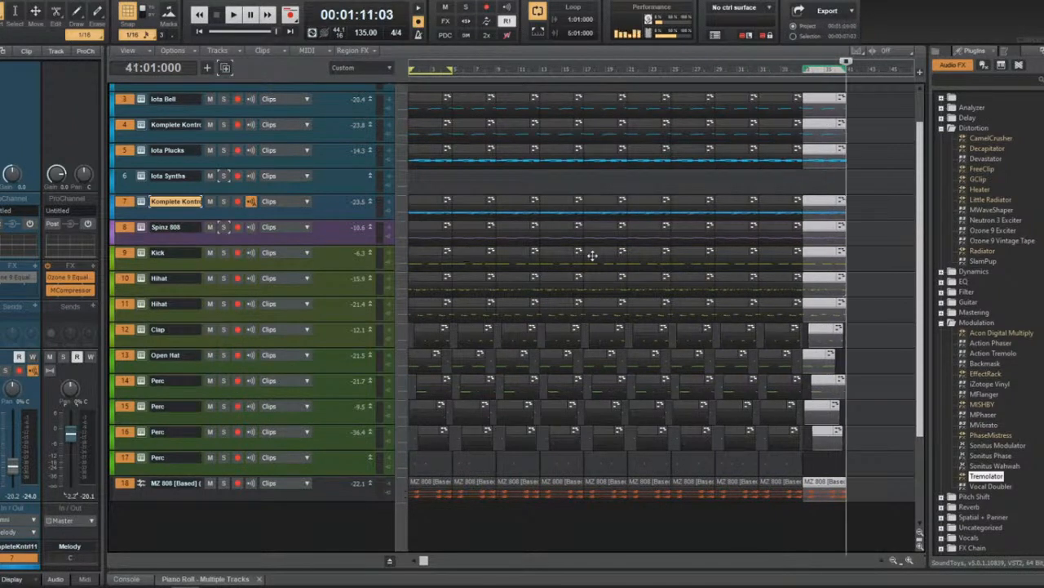
# Delete the Spinz 808, Kick, Clap and both Hihat clips from the first four bars.
pyautogui.press('space')
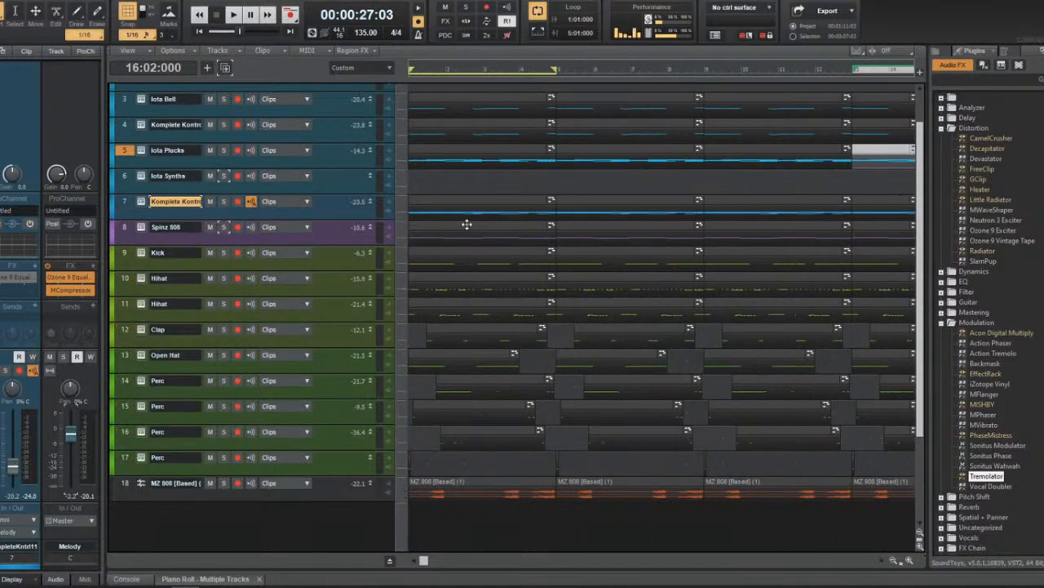
pyautogui.click(487, 237)
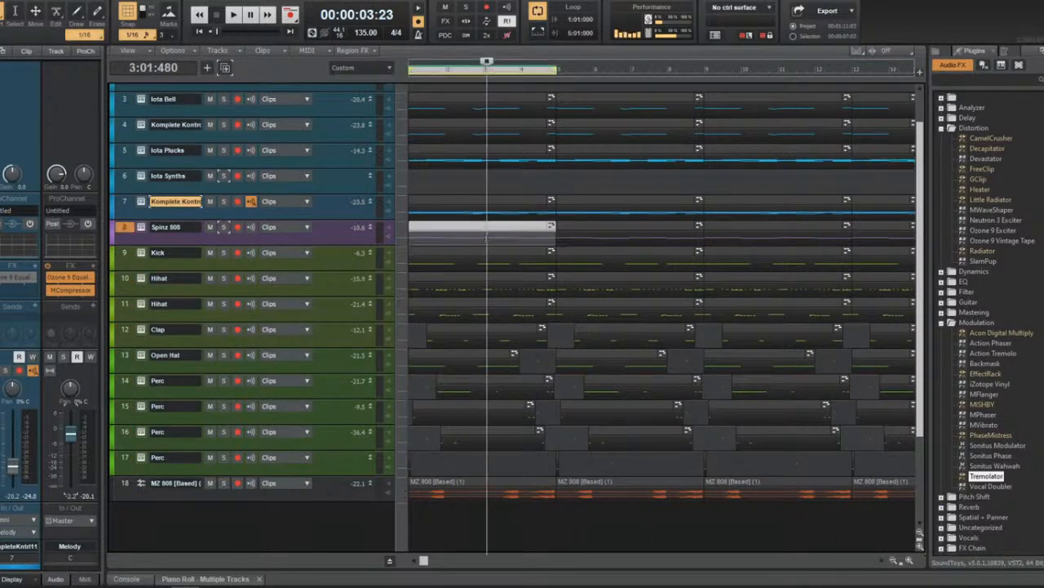
pyautogui.press('Delete')
pyautogui.click(486, 267)
pyautogui.press('Delete')
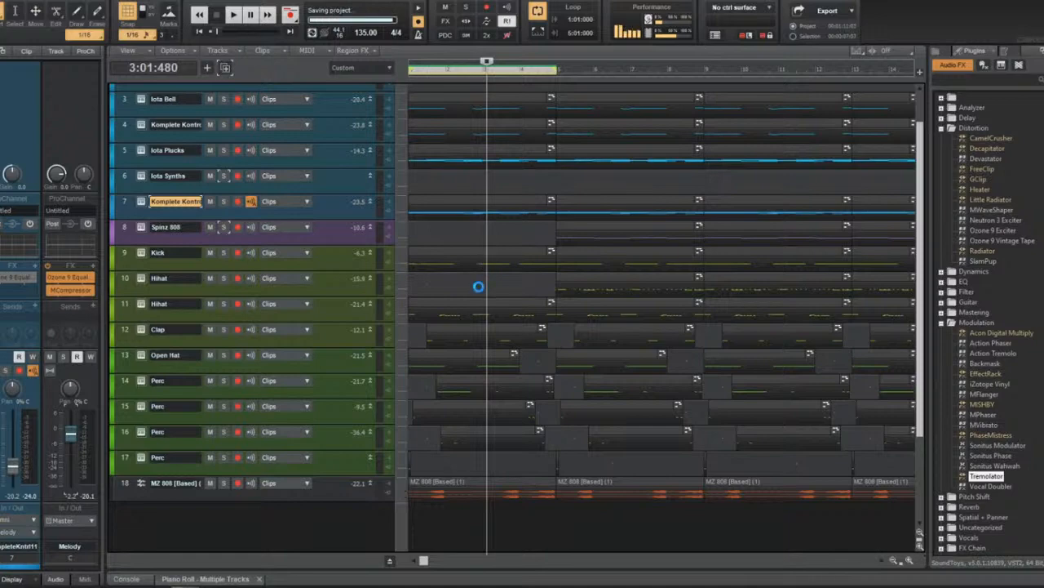
pyautogui.click(495, 258)
pyautogui.press('Delete')
# Delete the Open Hat, Perc and MZ 808 clips from the first four bars, leaving only the melody clips there.
pyautogui.click(500, 352)
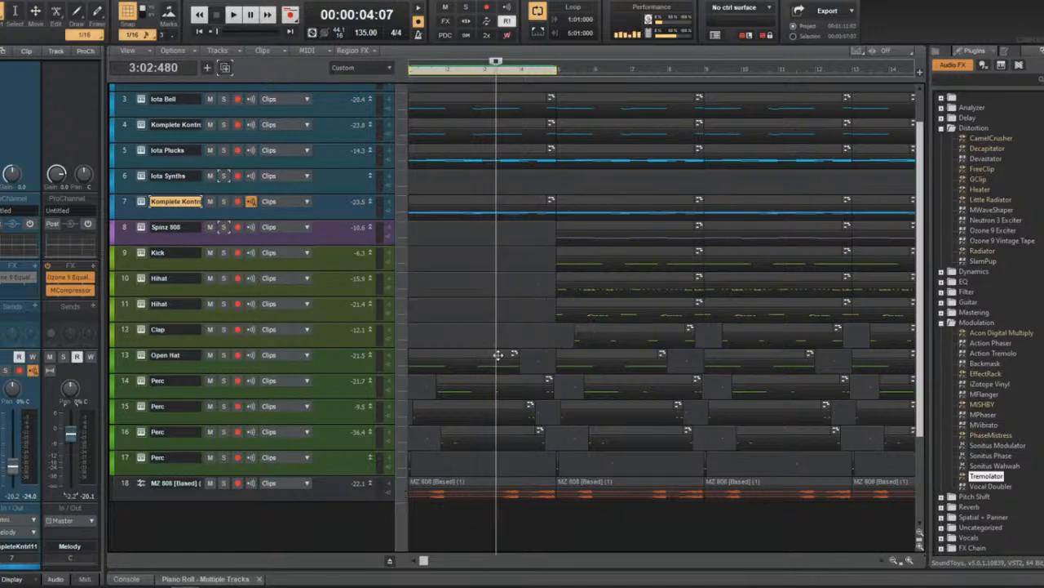
pyautogui.press('Delete')
pyautogui.click(495, 395)
pyautogui.press('Delete')
pyautogui.click(495, 432)
pyautogui.press('Delete')
pyautogui.click(497, 421)
pyautogui.press('Delete')
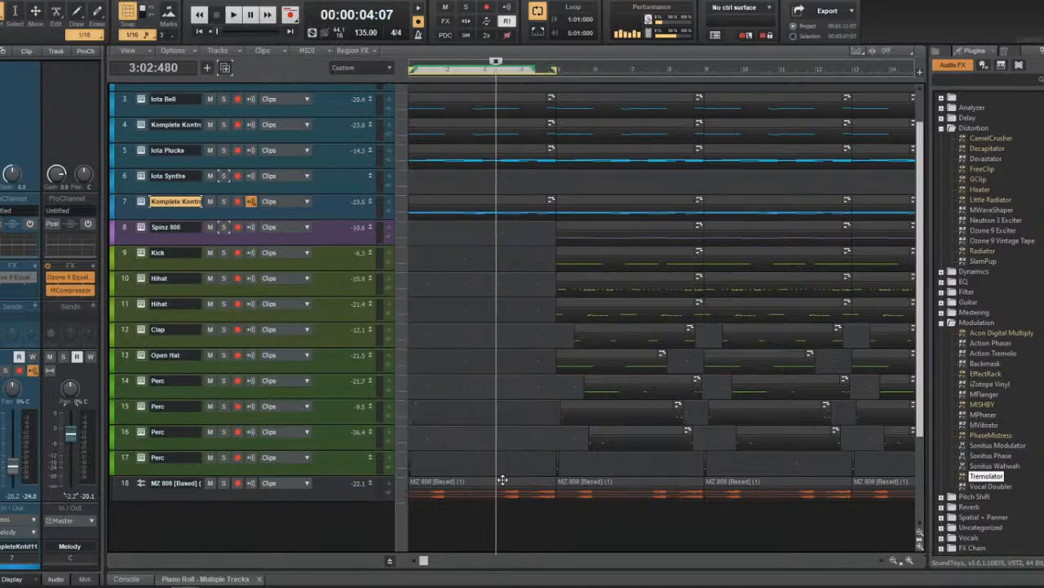
pyautogui.click(499, 483)
pyautogui.press('Delete')
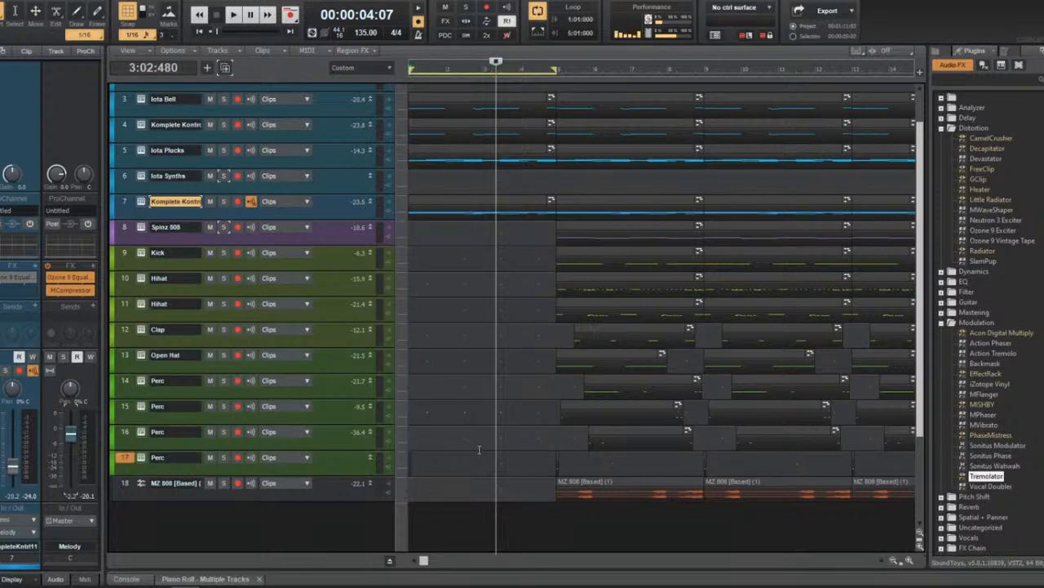
# Play from the start with looping off and delete the Iota Bell and track 4 Komplete Kontrol clips from bars 1 to 8.
pyautogui.press('w')
pyautogui.press('space')
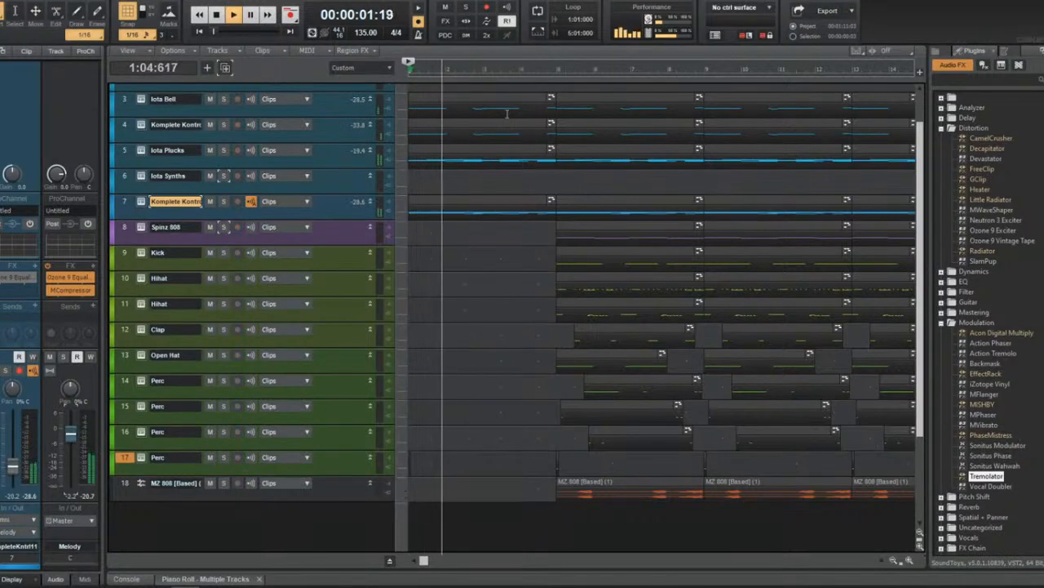
pyautogui.click(457, 128)
pyautogui.keyDown('ctrl'); pyautogui.click(462, 98); pyautogui.keyUp('ctrl')
pyautogui.press('Delete')
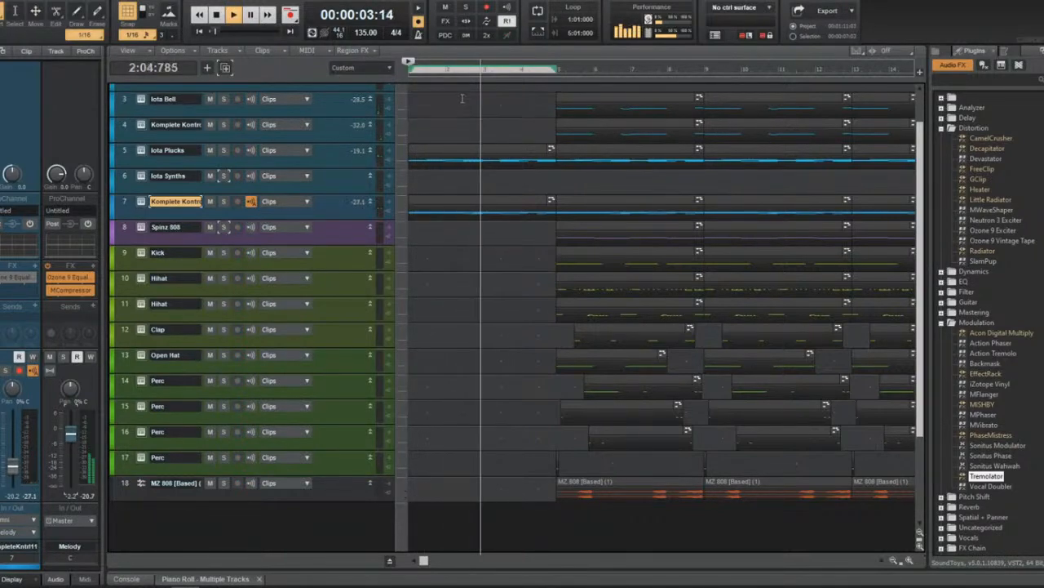
pyautogui.click(587, 126)
pyautogui.keyDown('ctrl'); pyautogui.click(587, 102); pyautogui.keyUp('ctrl')
pyautogui.press('Delete')
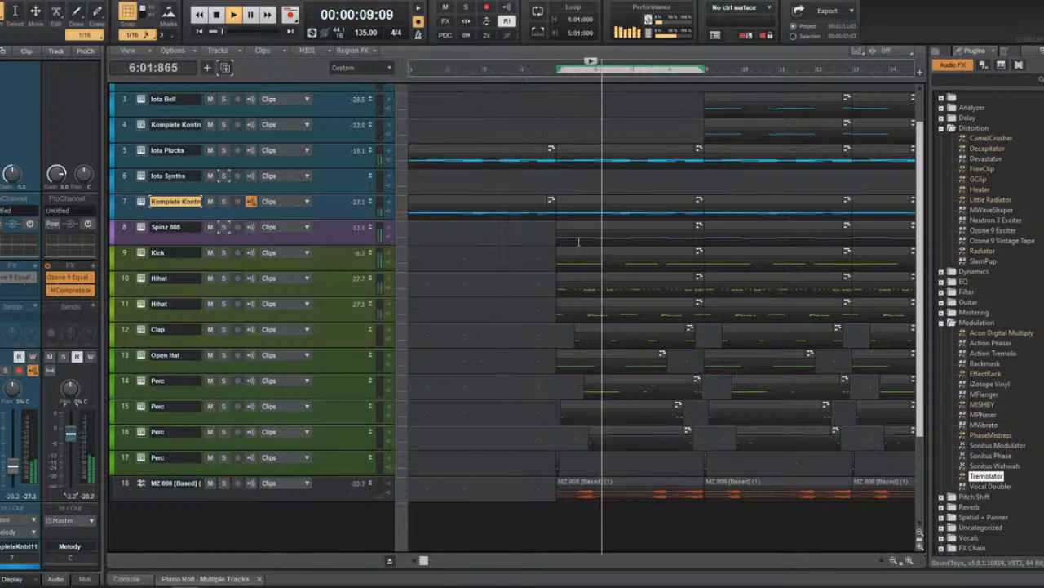
# Delete the Spinz 808 and Kick clips from bars 5 to 8 and resume playback from just before bar 5.
pyautogui.click(579, 242)
pyautogui.keyDown('ctrl'); pyautogui.click(699, 252); pyautogui.keyUp('ctrl')
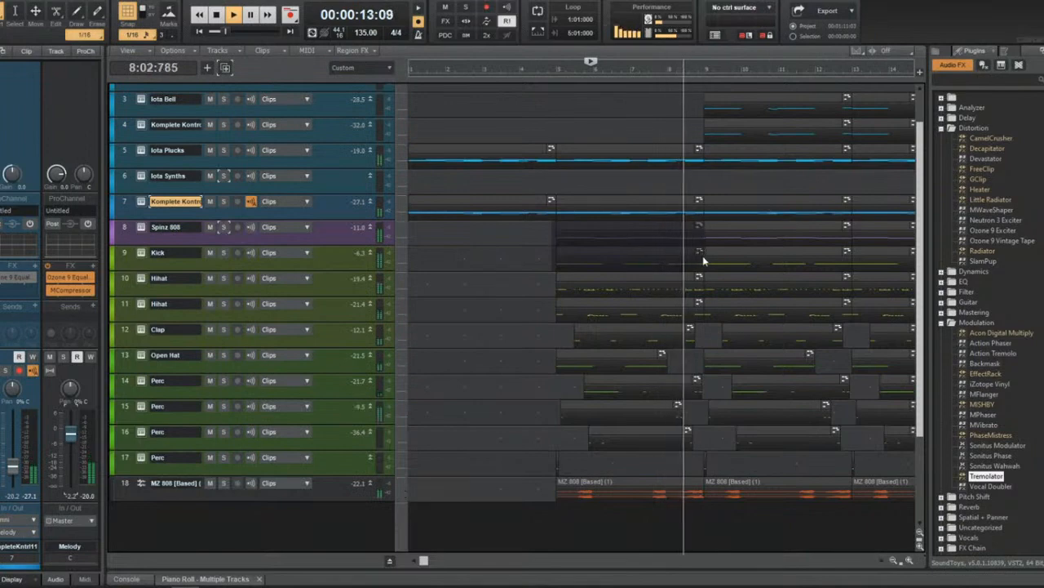
pyautogui.press('Delete')
pyautogui.click(543, 72)
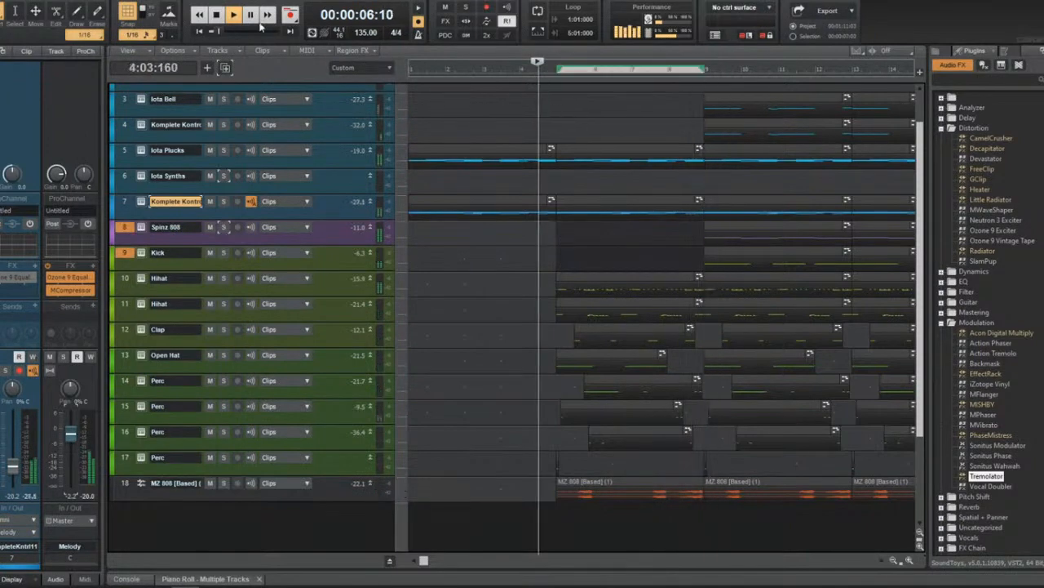
# Set the snap resolution to 1/1 and delete the MZ 808 clip from bars 5 to 8.
pyautogui.click(152, 34)
pyautogui.click(159, 62)
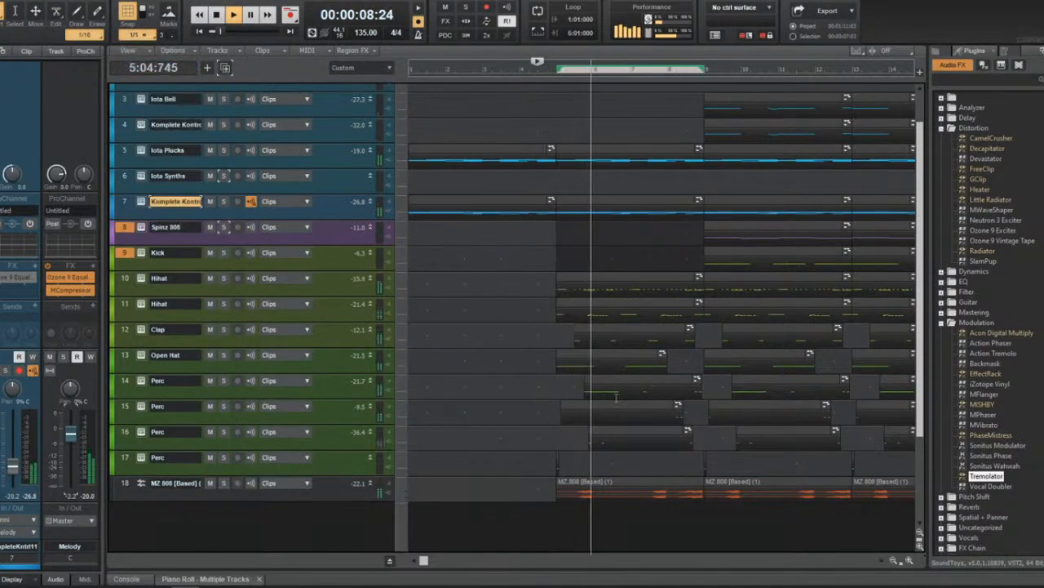
pyautogui.click(590, 487)
pyautogui.press('Delete')
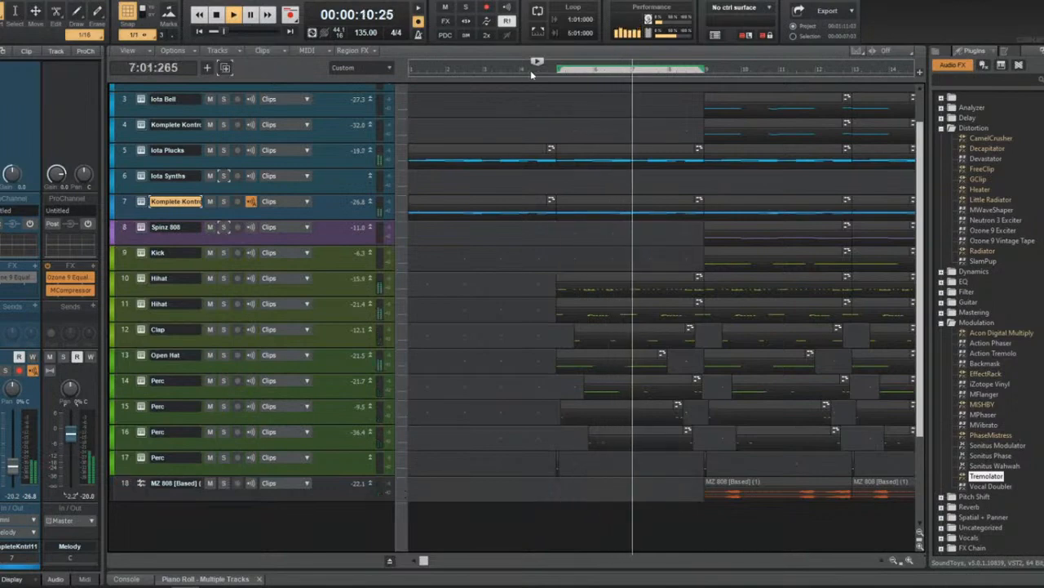
# Delete the second Hihat clip and the track 16 and track 14 Perc clips from bars 5 to 8, replaying from bar 5.
pyautogui.click(620, 310)
pyautogui.press('Delete')
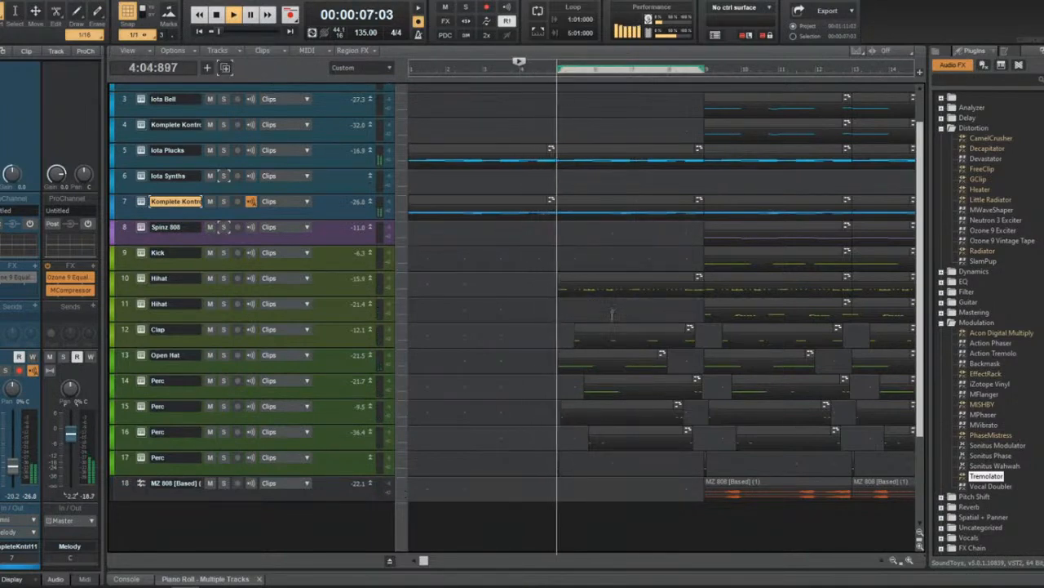
pyautogui.click(625, 433)
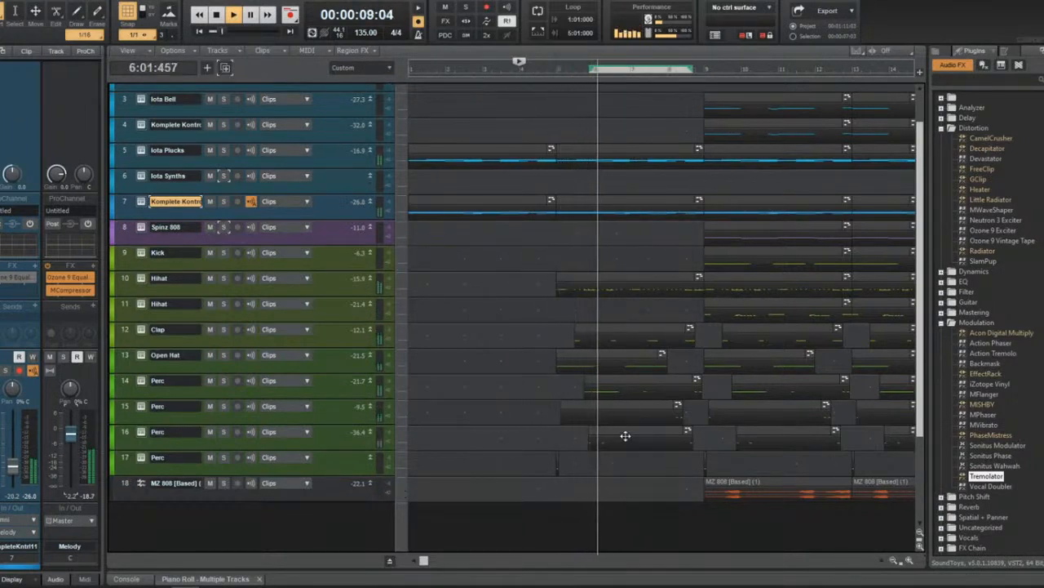
pyautogui.press('Delete')
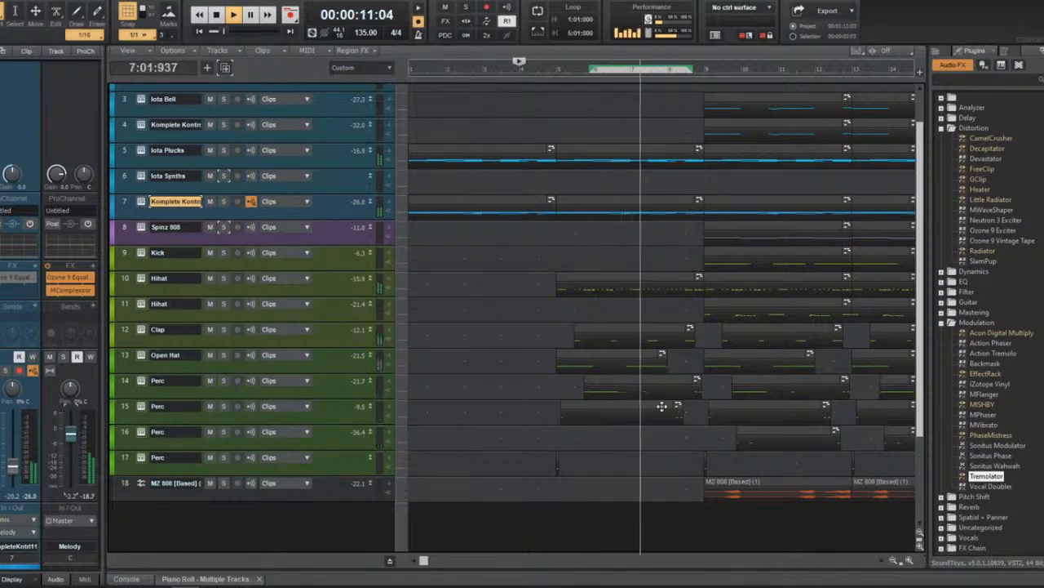
pyautogui.click(661, 406)
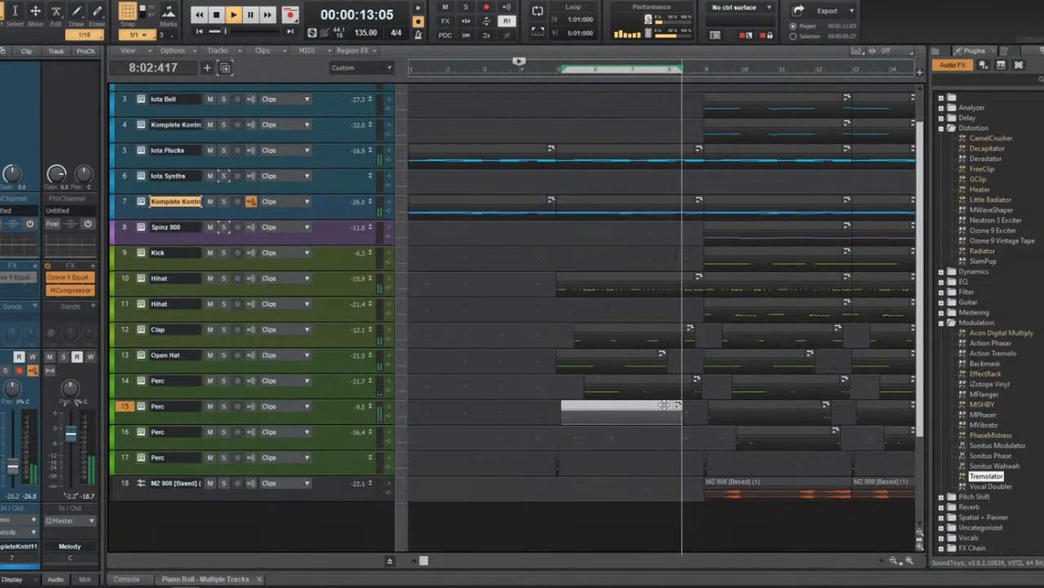
pyautogui.click(653, 382)
pyautogui.press('Delete')
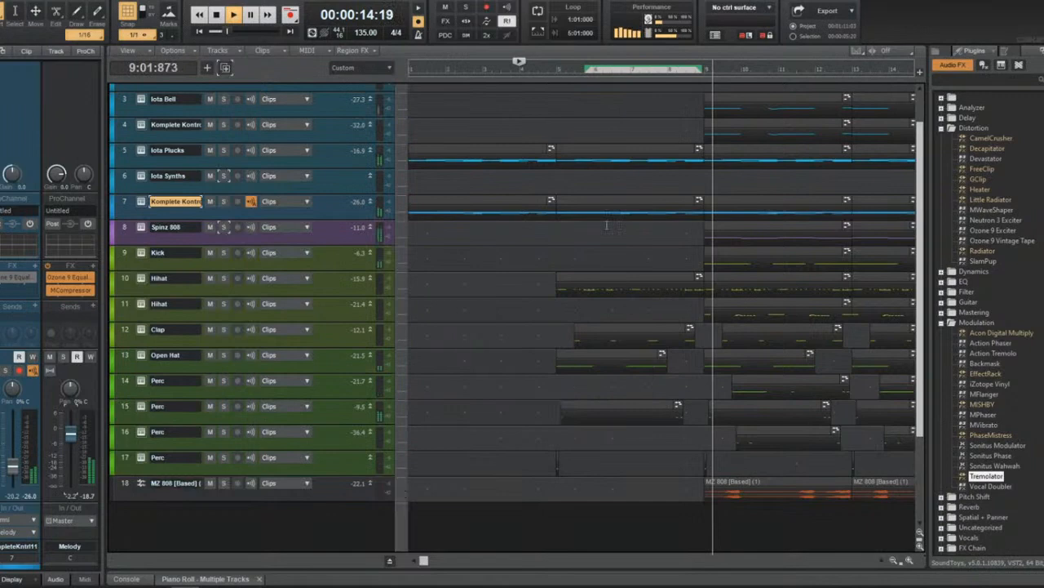
pyautogui.click(554, 68)
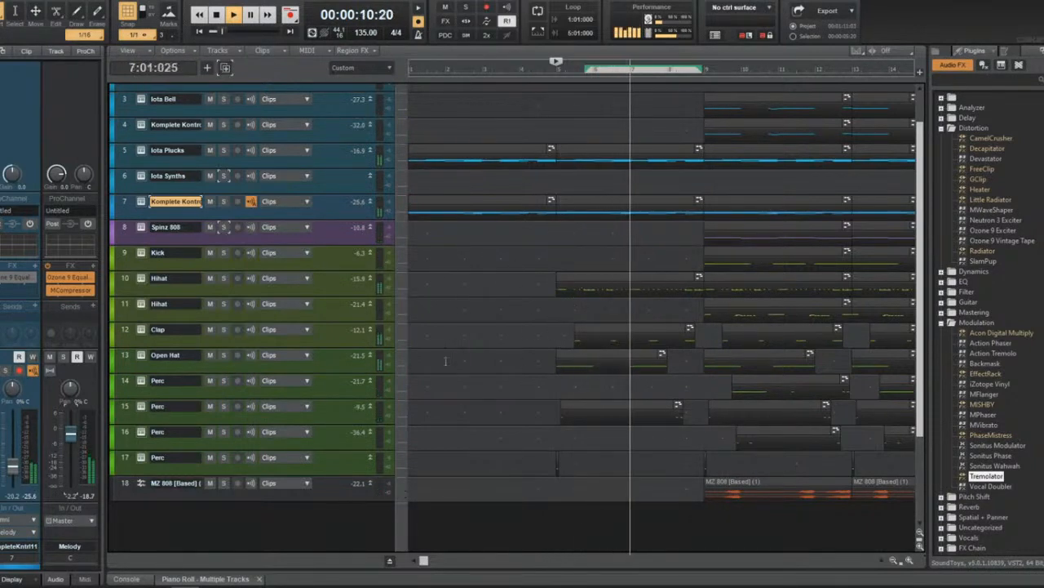
# Solo the Clap track and set the brickwall high-pass filter in its Ozone 9 Equalizer to 179 Hz.
pyautogui.click(338, 315)
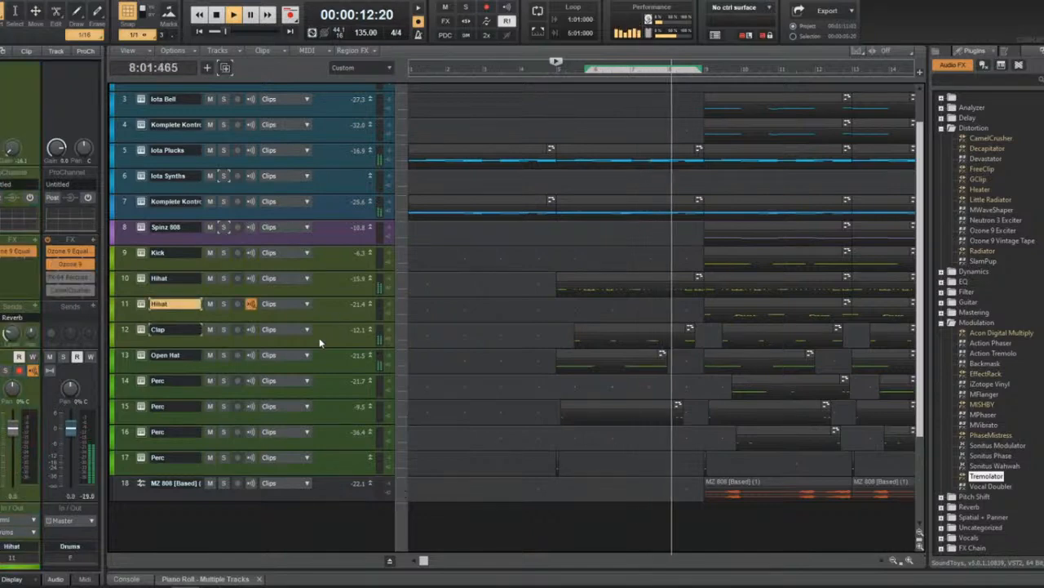
pyautogui.click(319, 336)
pyautogui.click(226, 330)
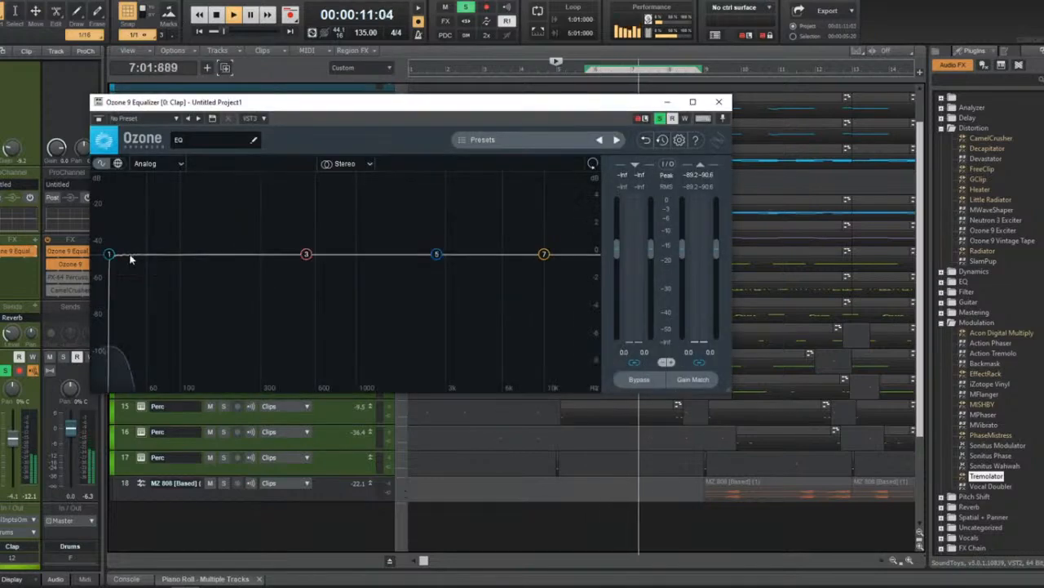
pyautogui.click(350, 273)
pyautogui.moveTo(345, 274); pyautogui.dragTo(302, 278)
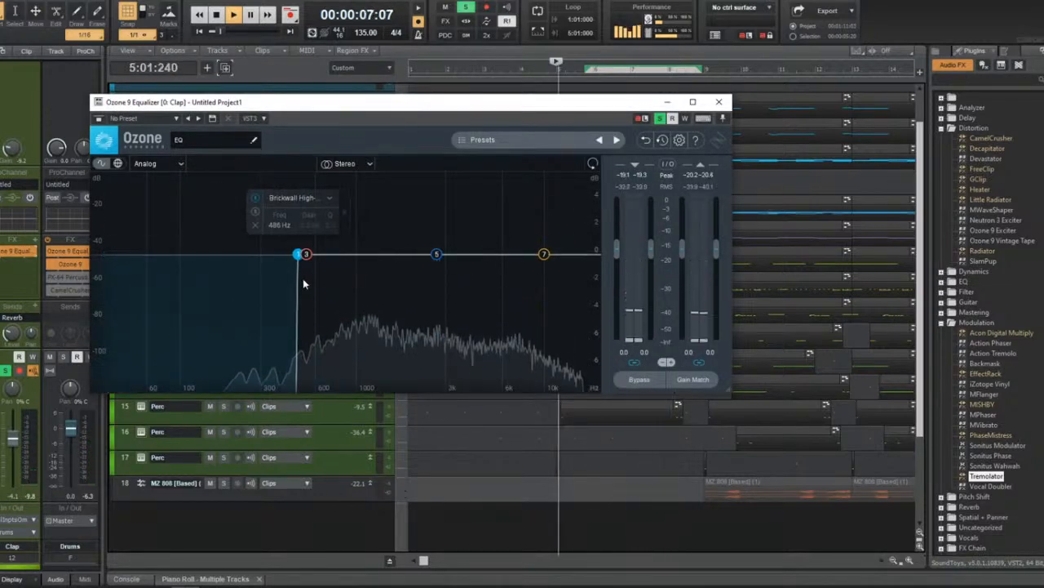
pyautogui.moveTo(298, 253); pyautogui.dragTo(217, 259)
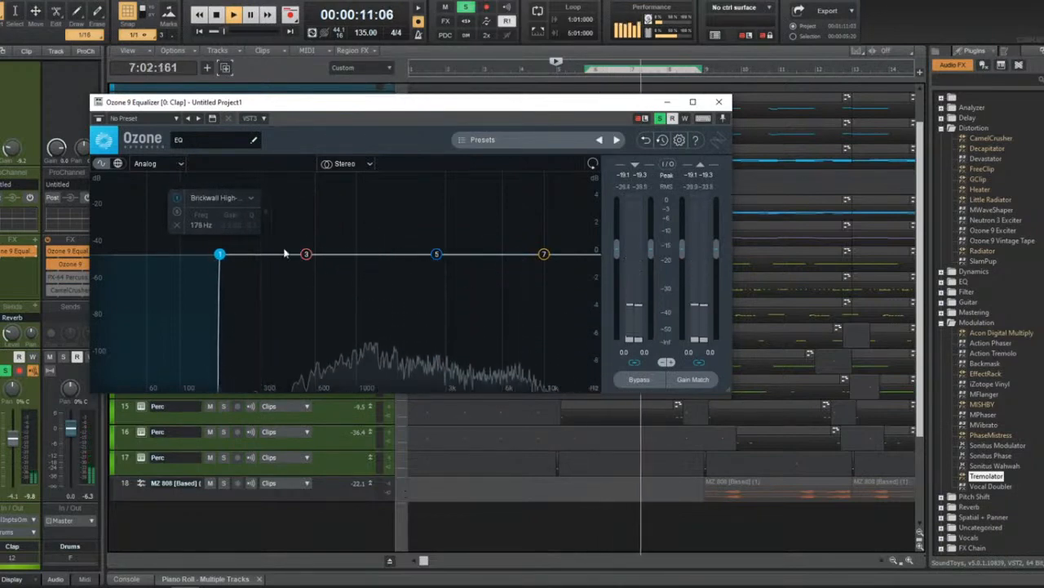
# Cut the Clap by 2.6 dB at 282 Hz with a wide bell band, Q 0.3, and close the equalizer.
pyautogui.moveTo(306, 255)
pyautogui.mouseDown()
pyautogui.moveTo(285, 287)
pyautogui.moveTo(255, 294)
pyautogui.moveTo(278, 299)
pyautogui.moveTo(256, 301)
pyautogui.mouseUp()
pyautogui.scroll(3, 277, 298)
pyautogui.scroll(-6, 277, 299)
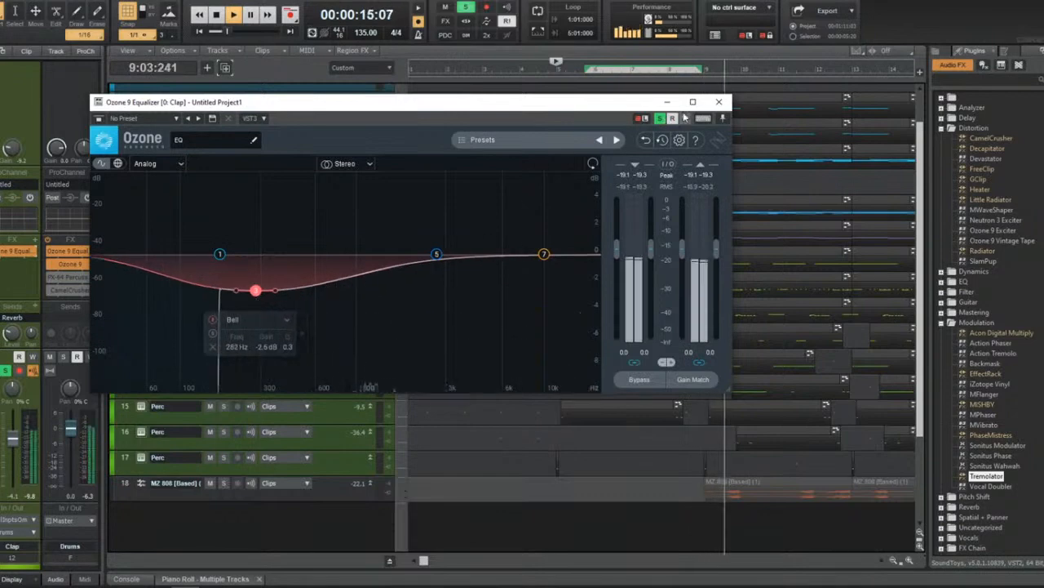
pyautogui.click(719, 102)
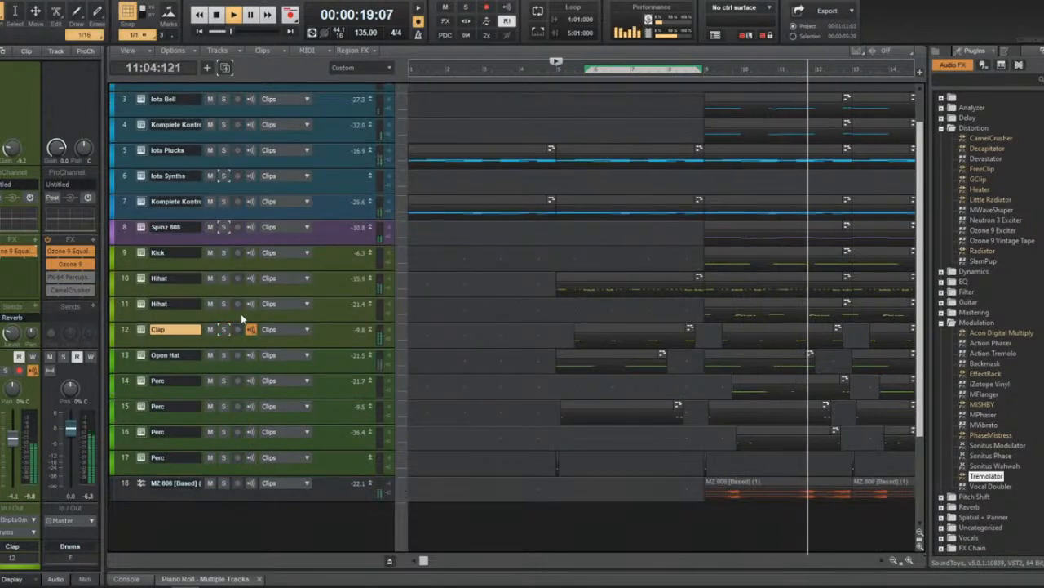
pyautogui.press('d')
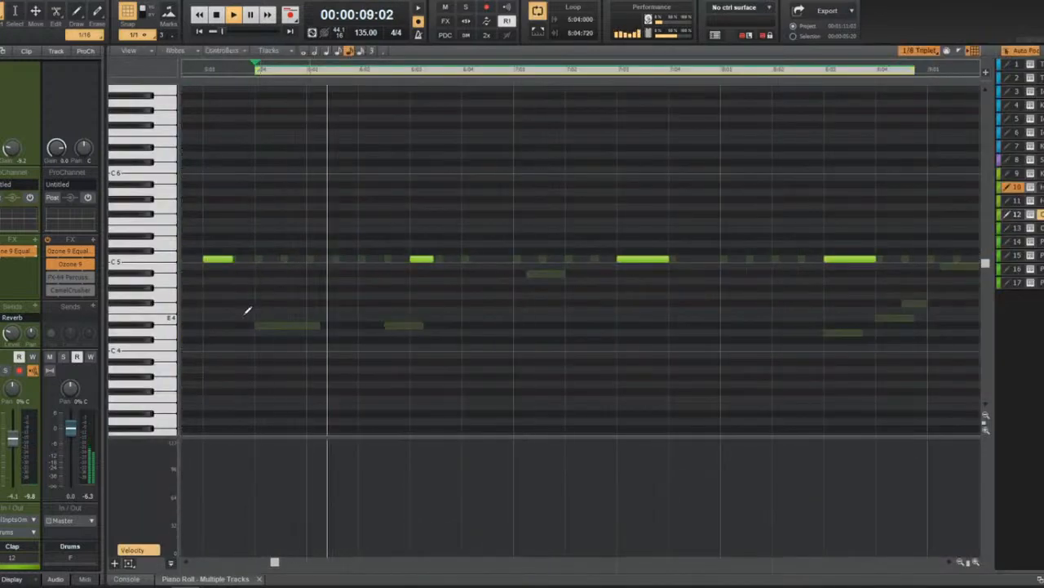
pyautogui.press('d')
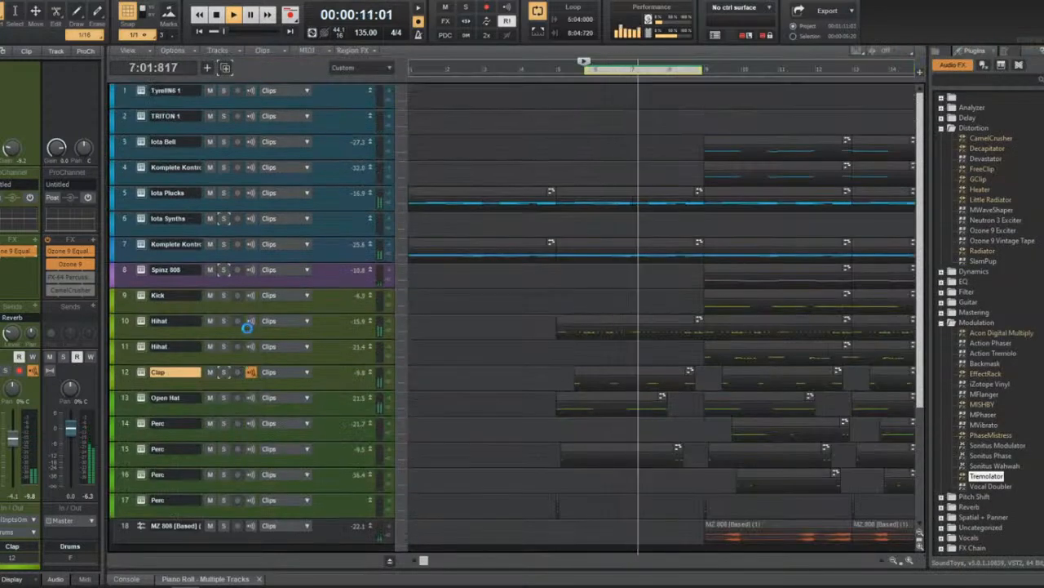
pyautogui.hotkey('ctrl', 's')
pyautogui.click(717, 421)
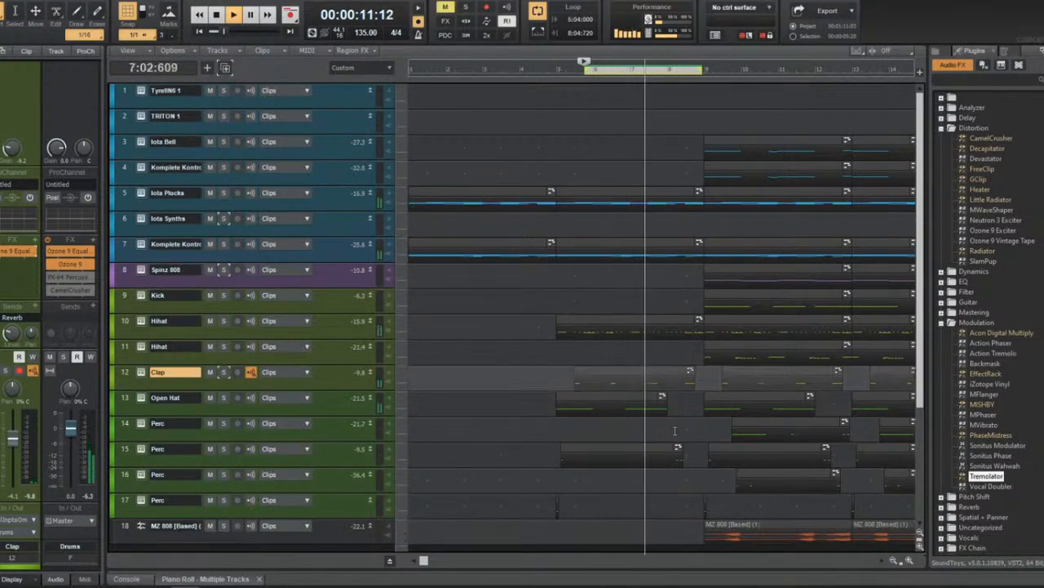
pyautogui.press('space')
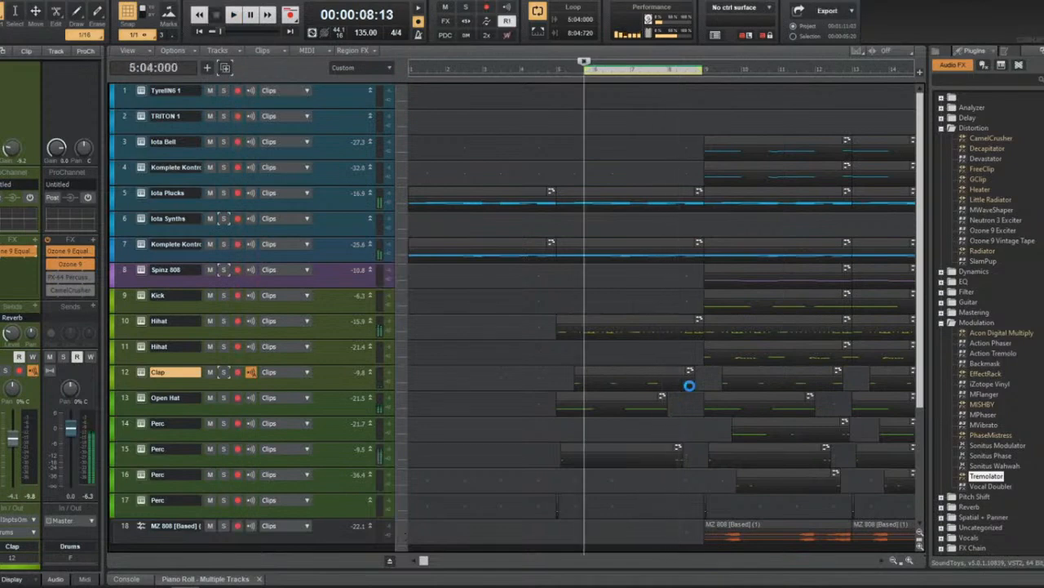
pyautogui.press('d')
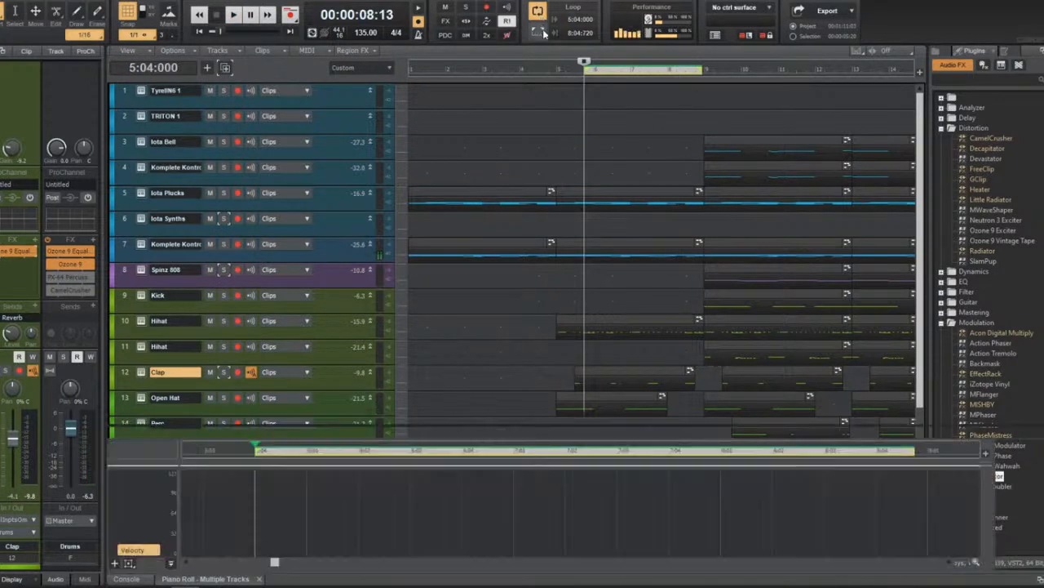
pyautogui.press('d')
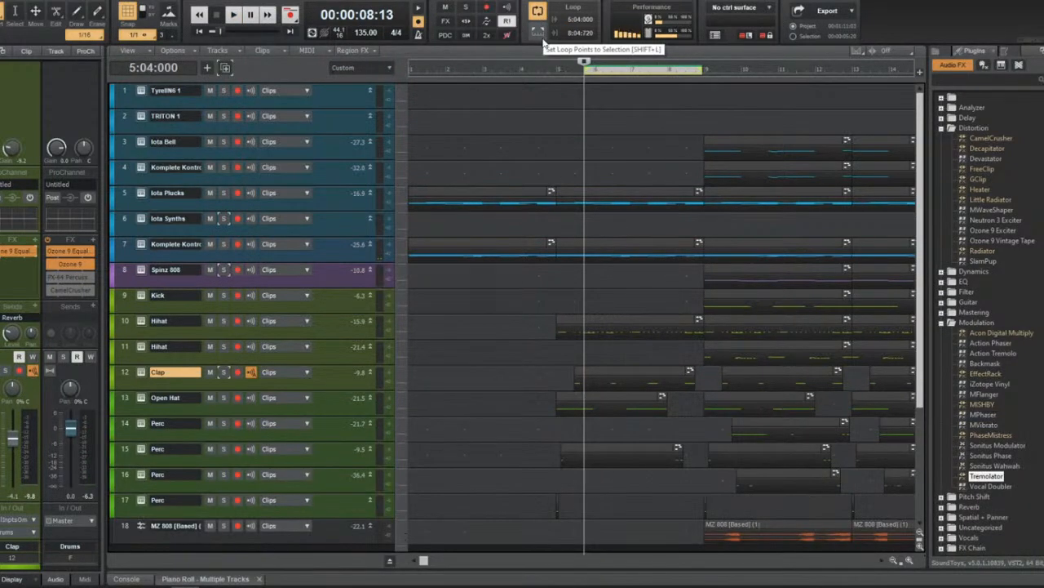
pyautogui.hotkey('ctrl', 's')
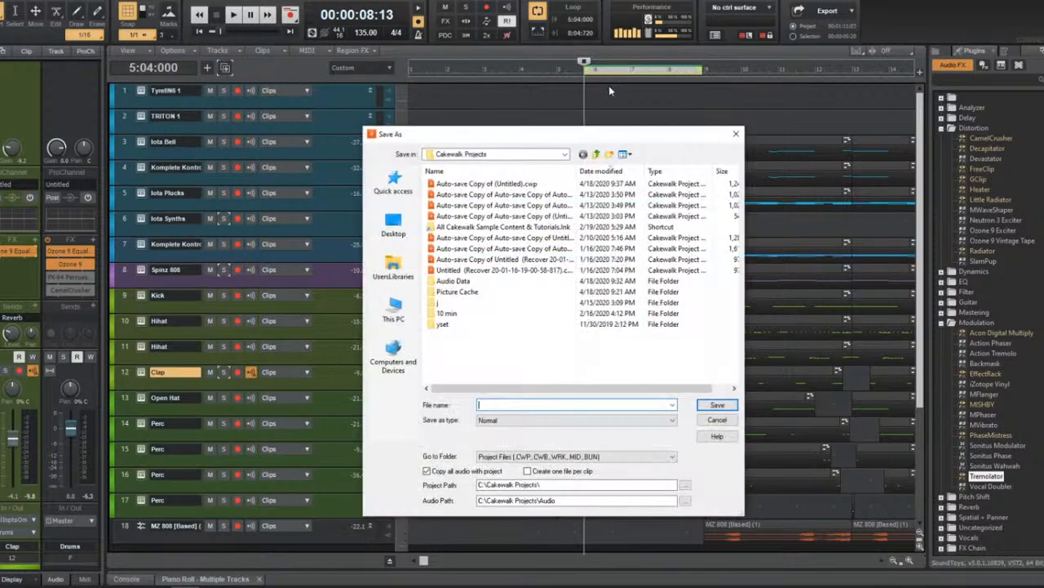
pyautogui.click(732, 139)
pyautogui.press('l')
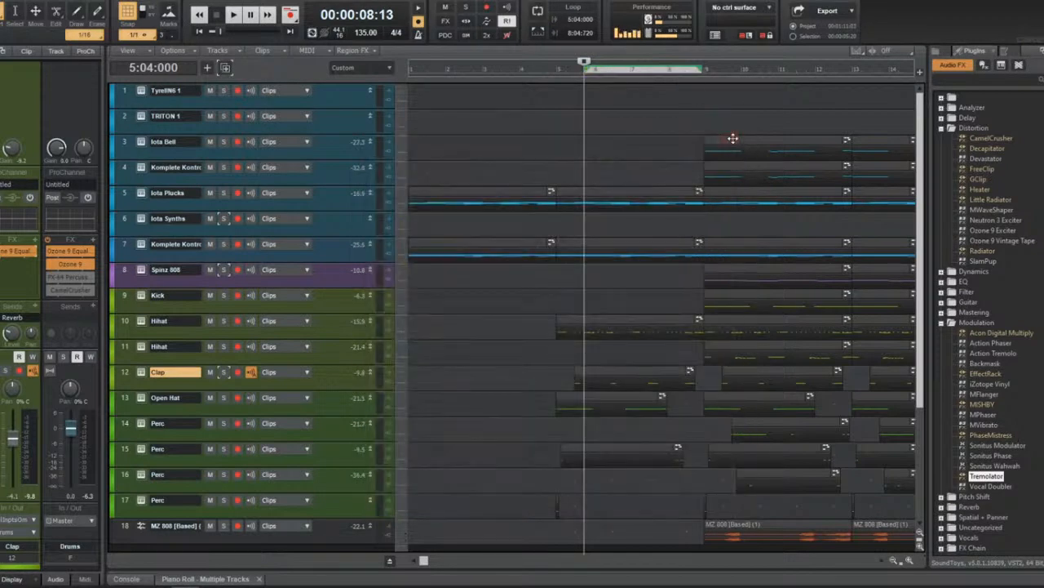
pyautogui.press('s')
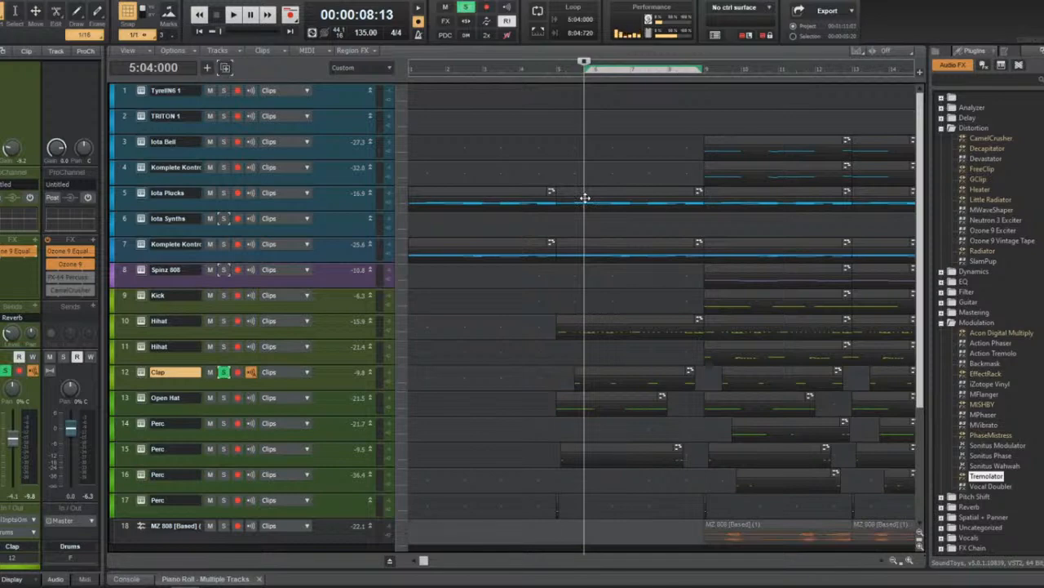
pyautogui.click(347, 342)
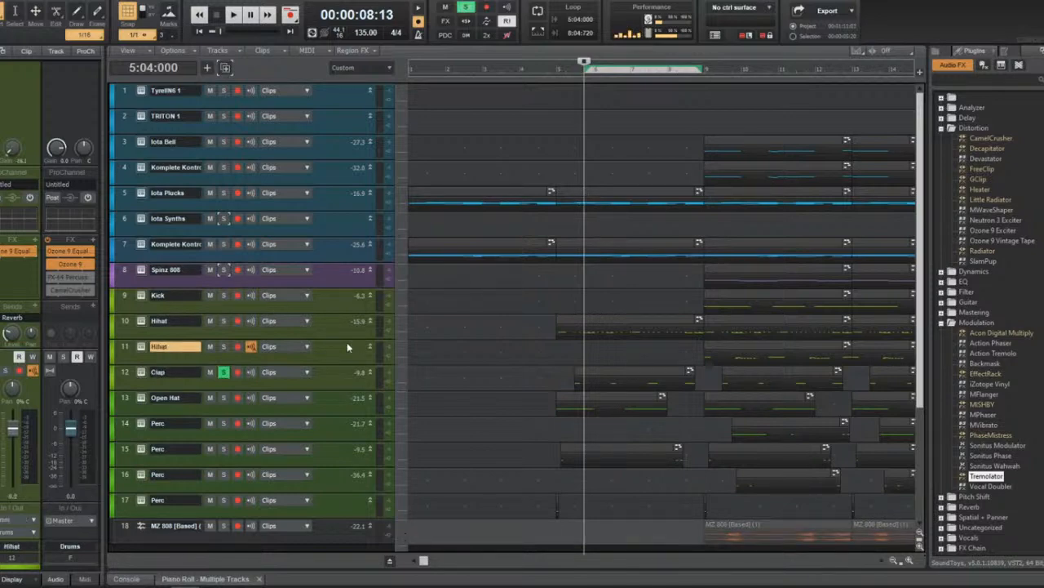
pyautogui.press('s')
pyautogui.press('s')
pyautogui.click(336, 373)
pyautogui.press('s')
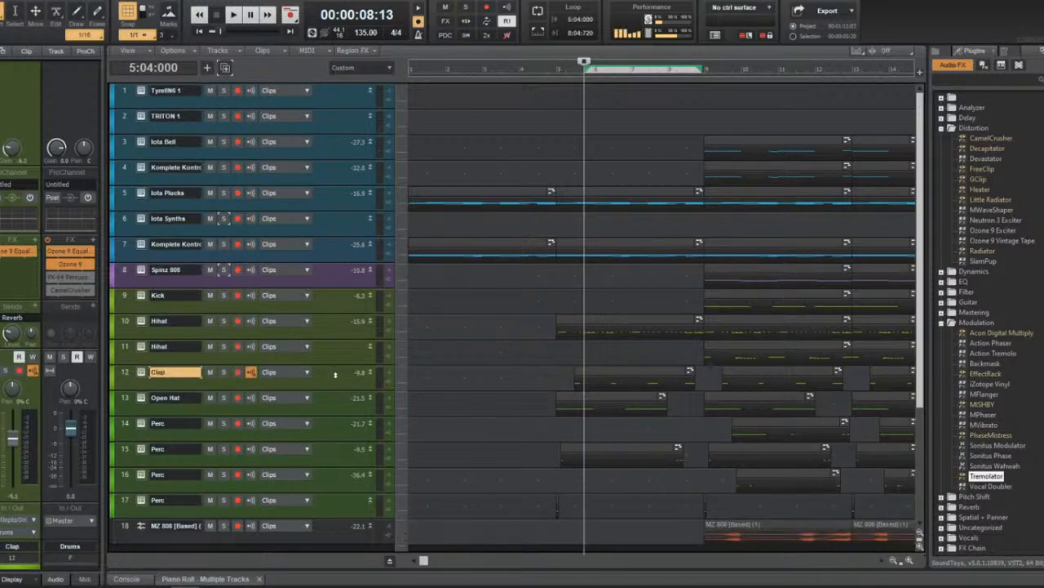
# Rewind to the start and briefly play the opening bars of the arrangement.
pyautogui.press('w')
pyautogui.press('space')
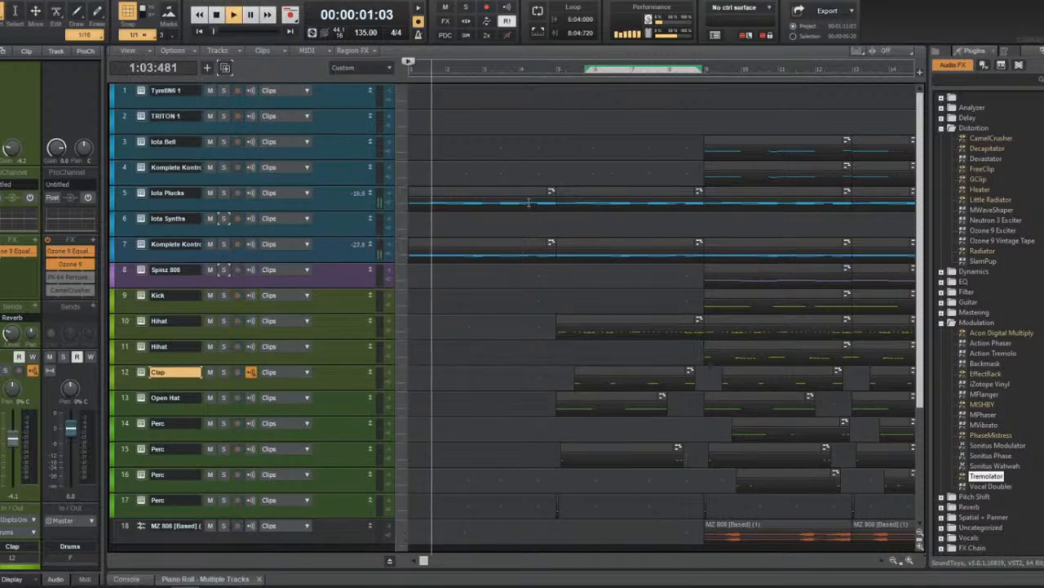
pyautogui.press('space')
pyautogui.scroll(-4, 424, 199)
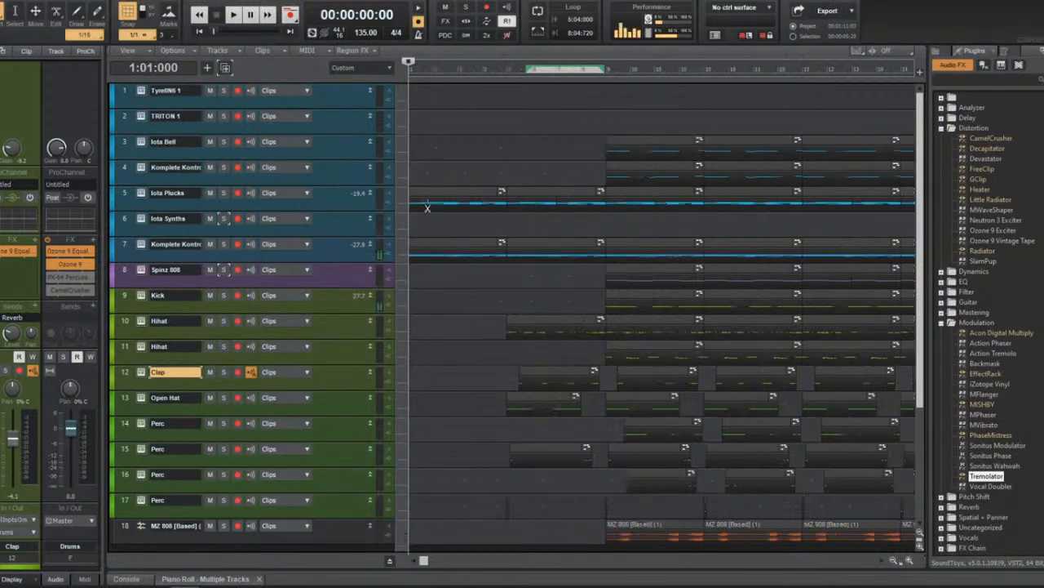
# Move the TRITON 1 track to the end of the track list, below the MZ 808 track.
pyautogui.click(123, 220)
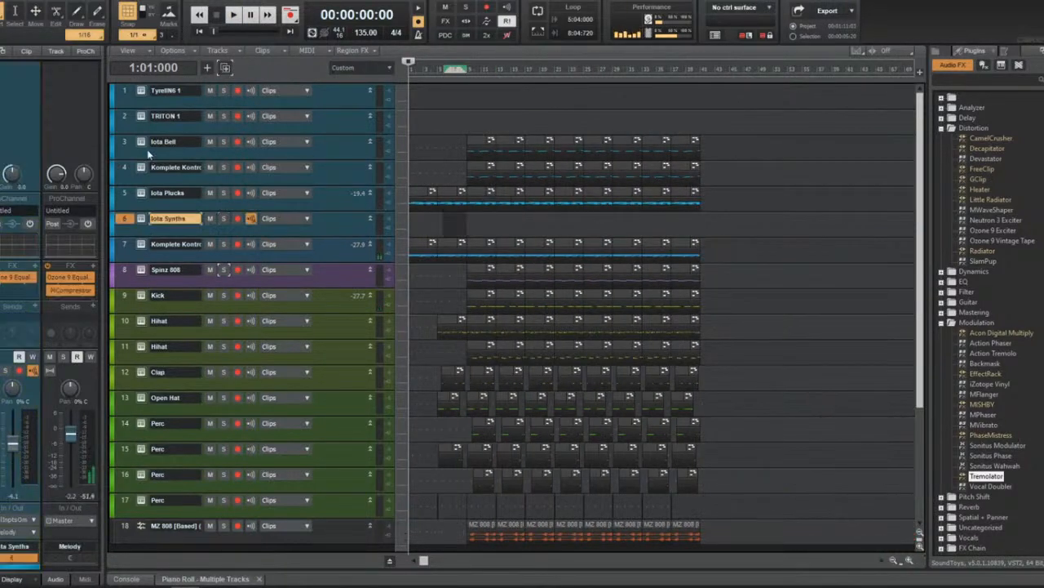
pyautogui.moveTo(125, 85); pyautogui.dragTo(126, 83)
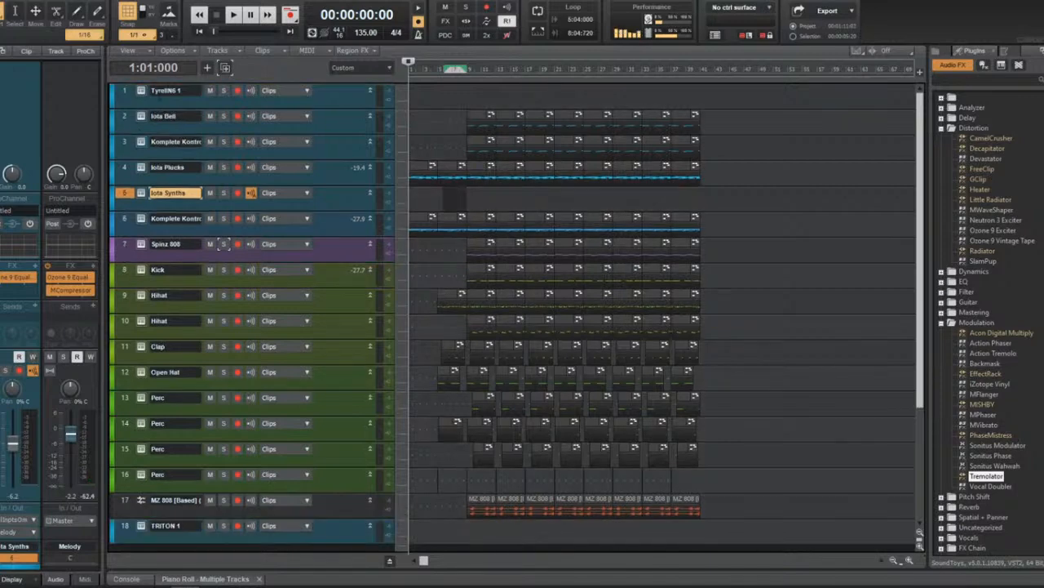
pyautogui.click(122, 100)
pyautogui.click(343, 180)
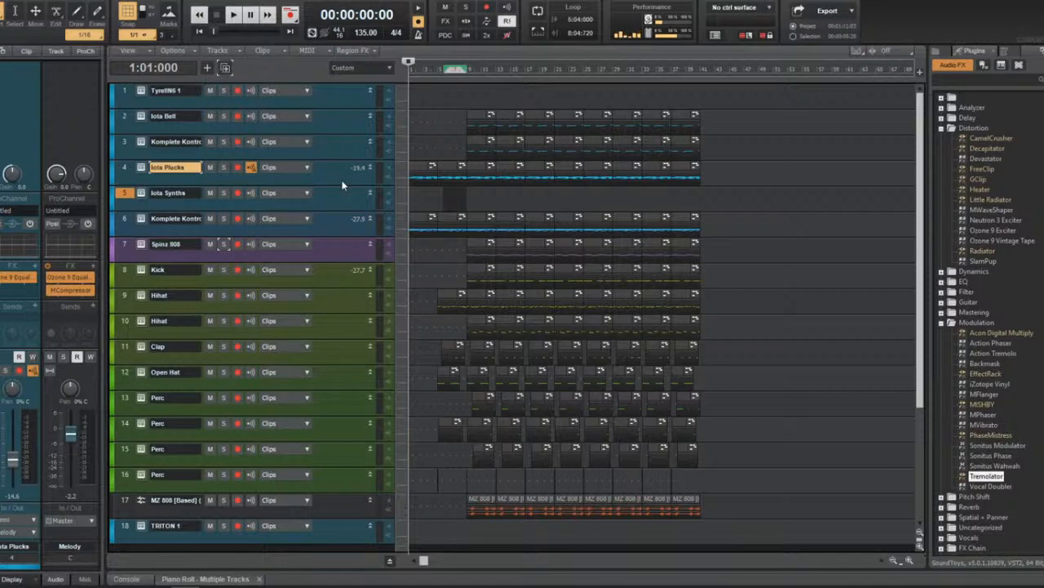
# Select all tracks and clips in the project and solo every track.
pyautogui.hotkey('ctrl', 'a')
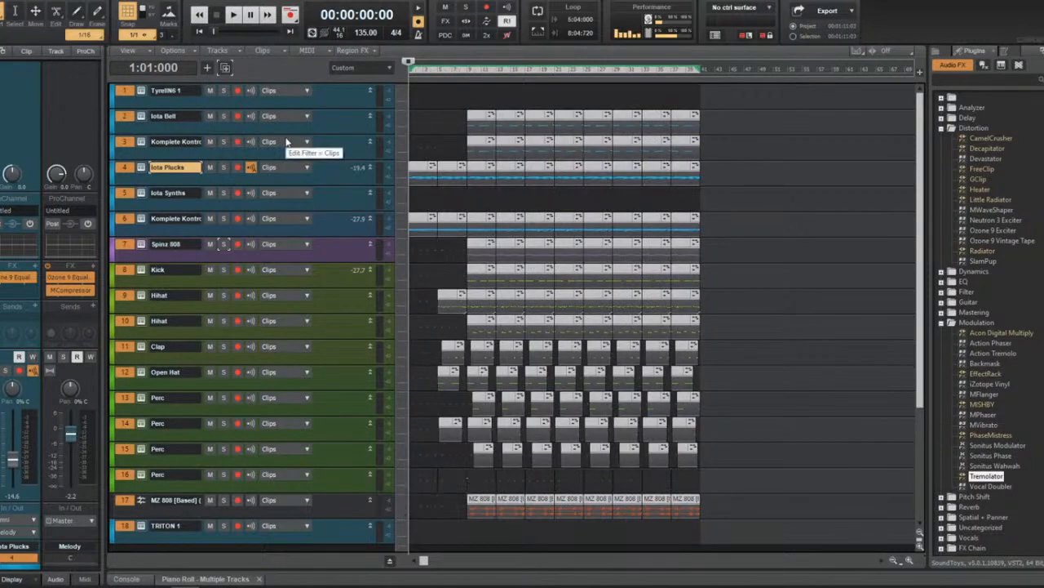
pyautogui.press('s')
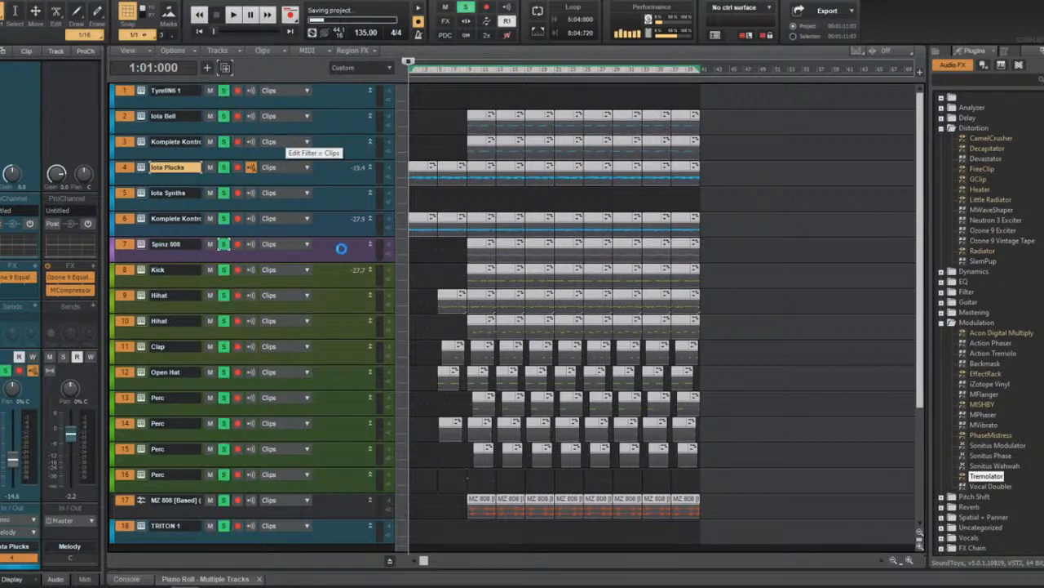
pyautogui.click(351, 219)
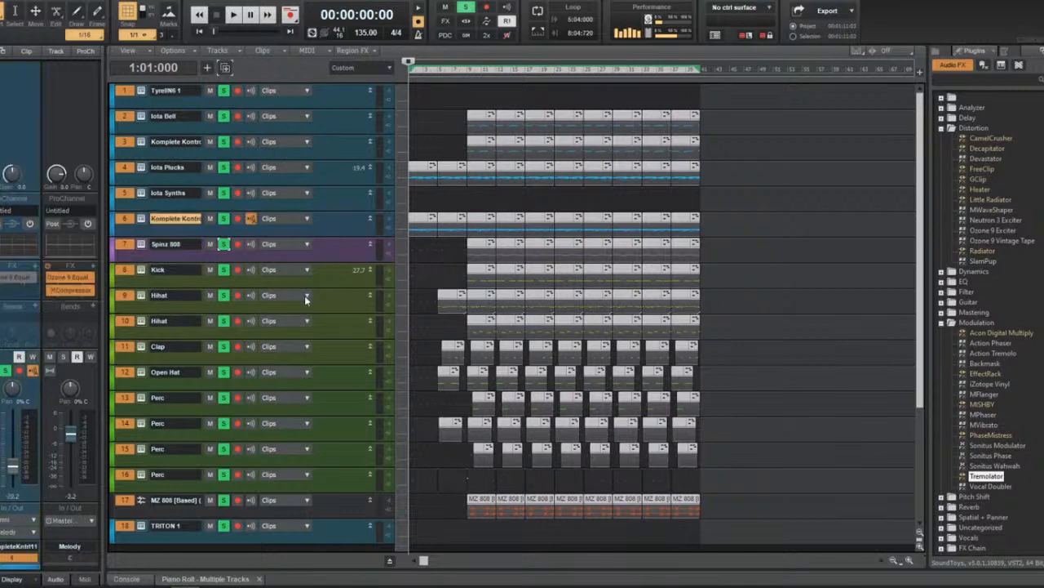
pyautogui.click(351, 527)
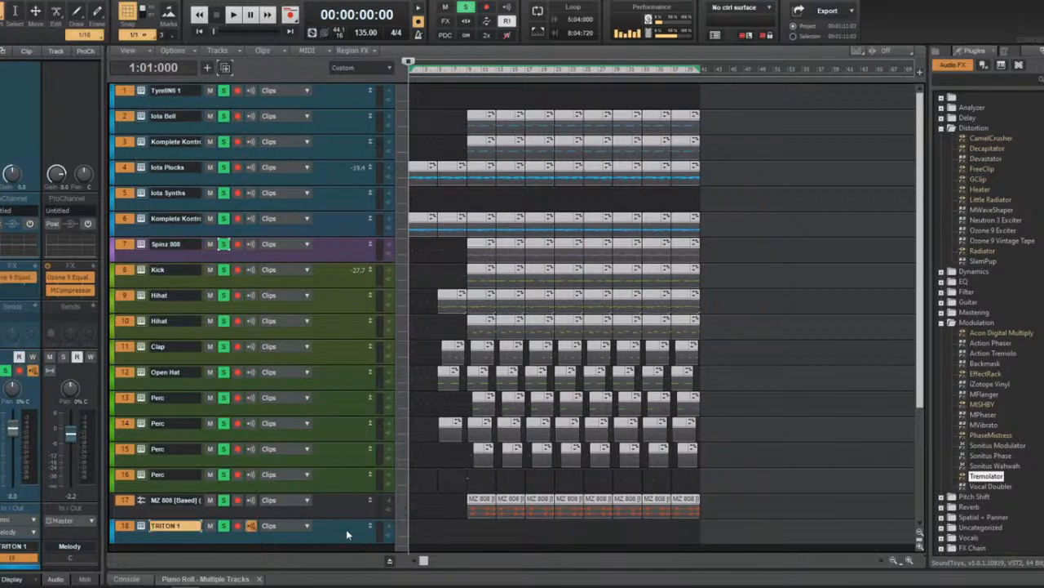
# Delete the empty TRITON 1, TyrellN6 1 and Iota Synths tracks together.
pyautogui.click(121, 527)
pyautogui.click(129, 90)
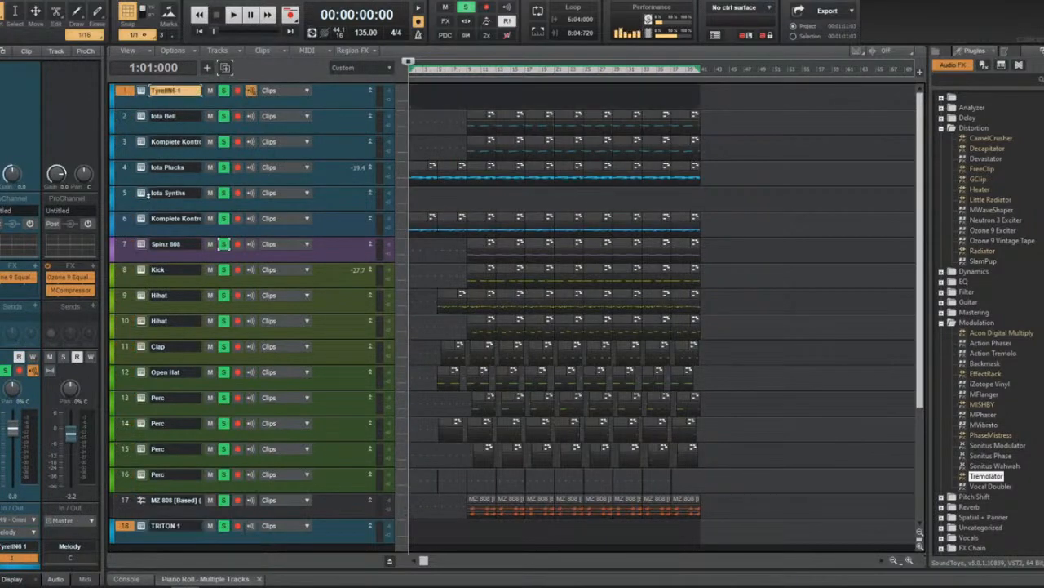
pyautogui.click(129, 195)
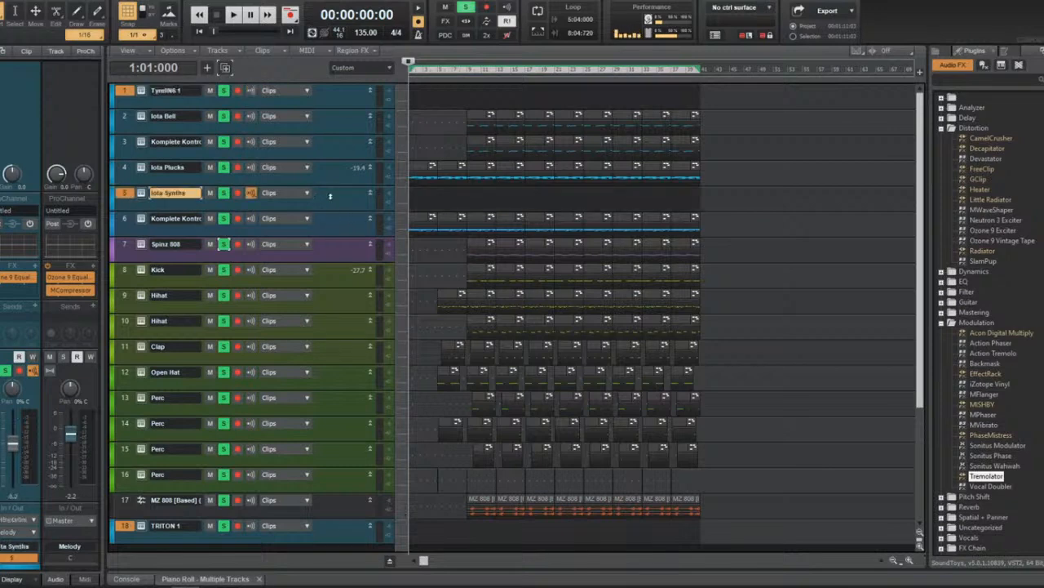
pyautogui.rightClick(330, 196)
pyautogui.click(383, 341)
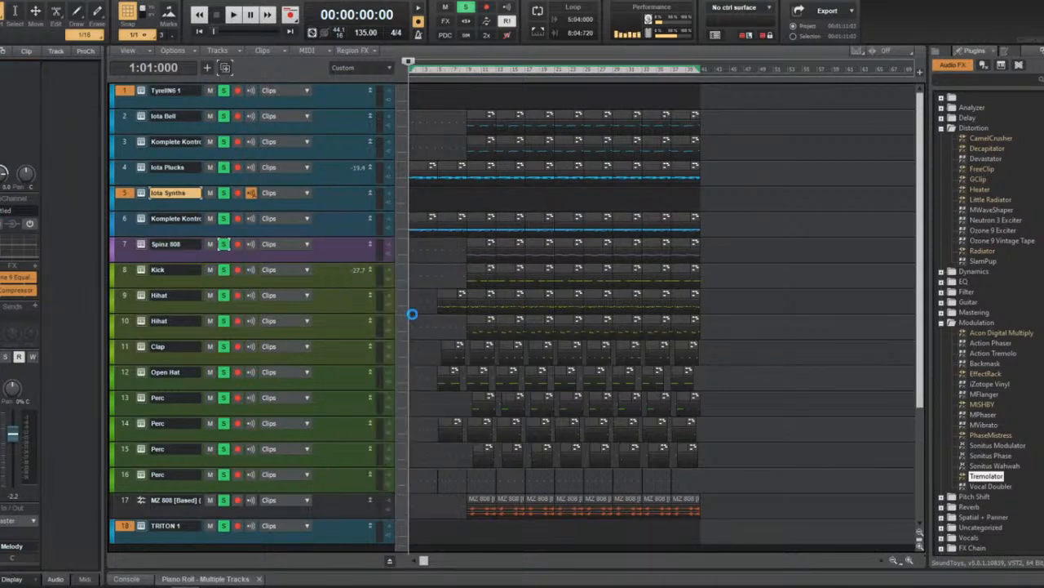
# Play the opening bars of the arrangement and turn off solo on every track.
pyautogui.press('space')
pyautogui.press('f')
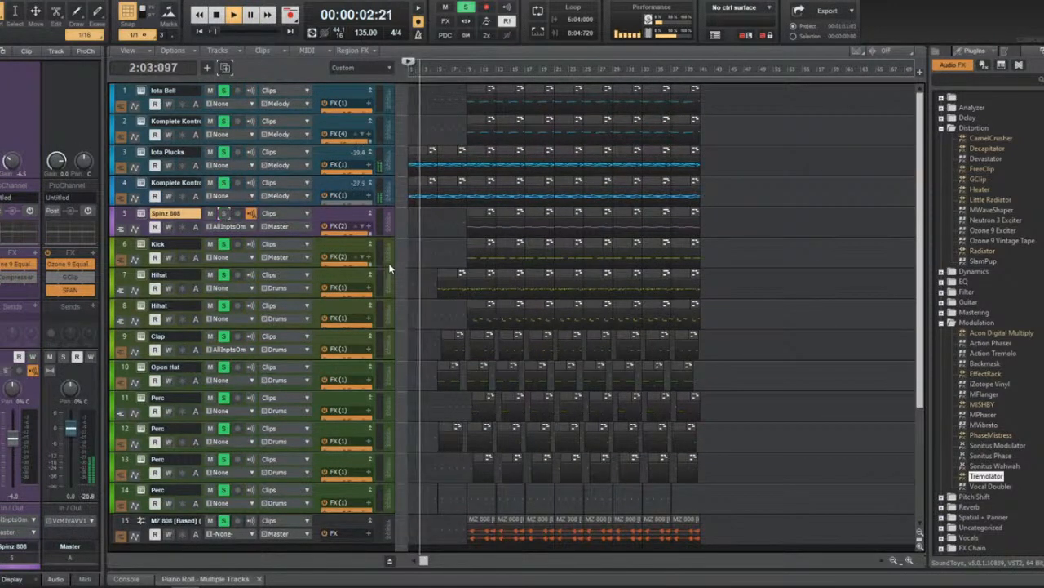
pyautogui.hotkey('ctrl', 'a')
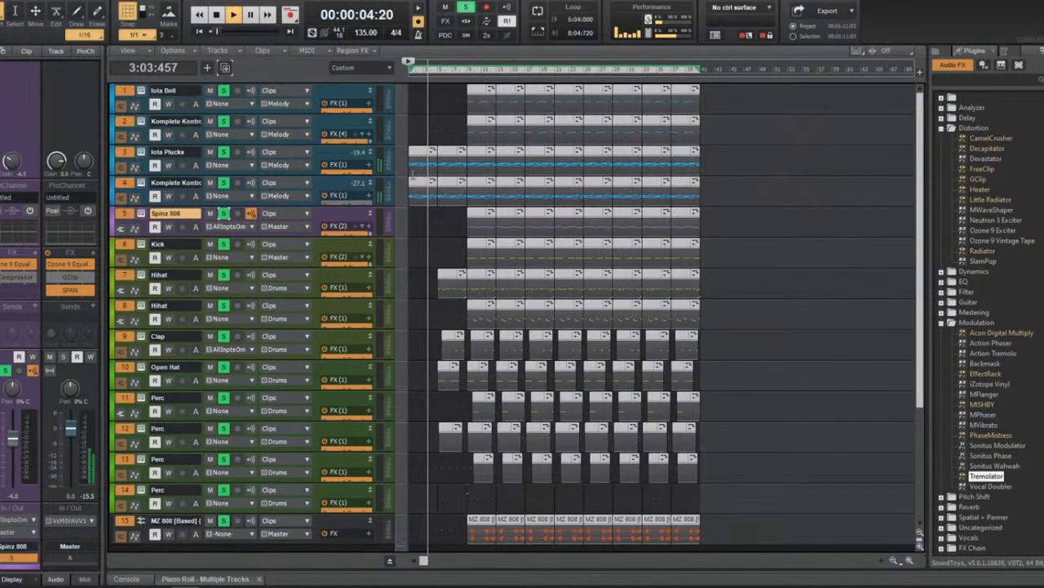
pyautogui.press('s')
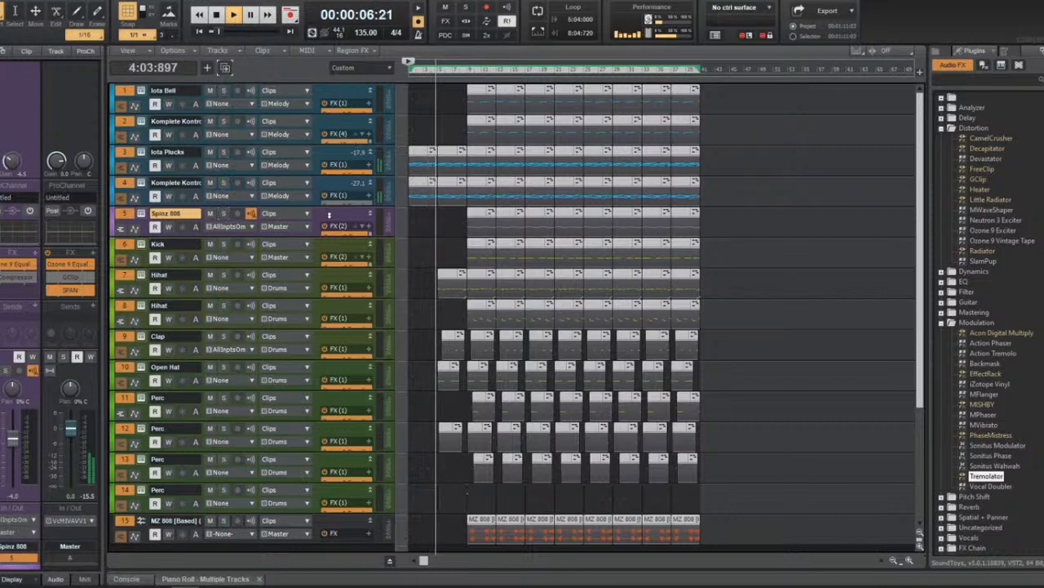
pyautogui.scroll(3, 445, 282)
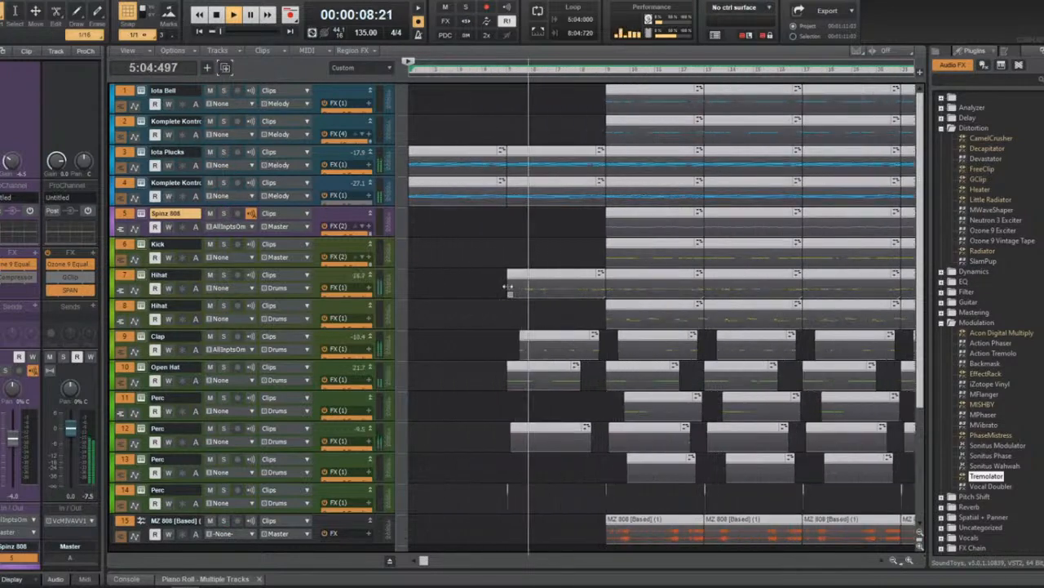
pyautogui.press('space')
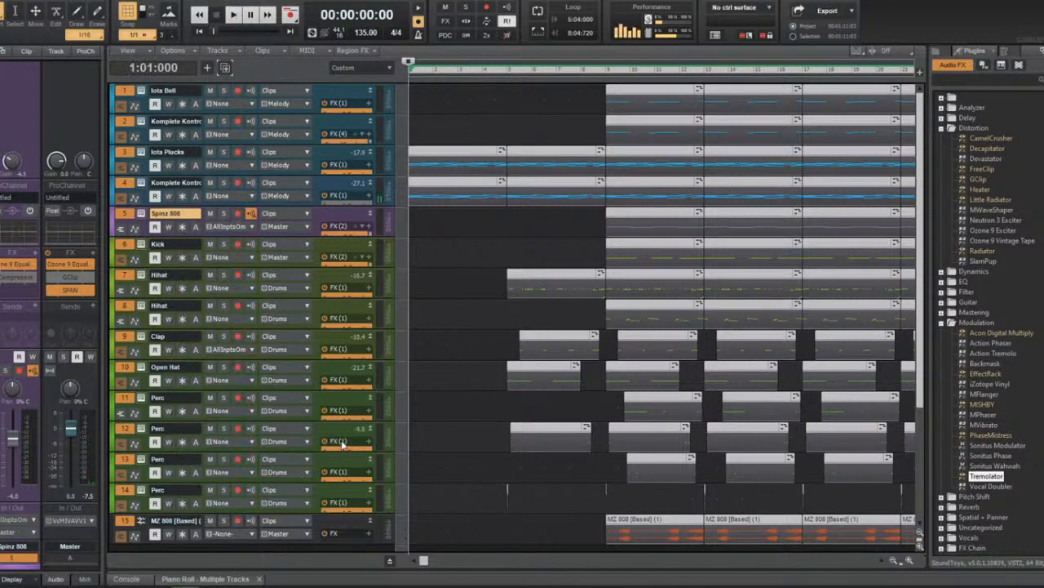
# Lower the volume of the Perc track 12 to about -7.2 dB and play from bar 5.
pyautogui.click(127, 435)
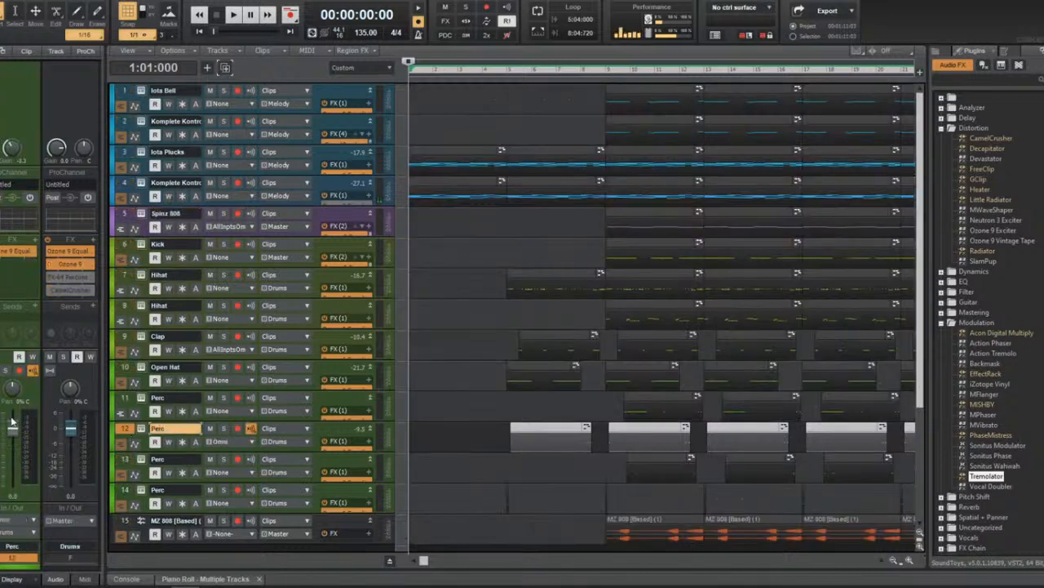
pyautogui.press('space')
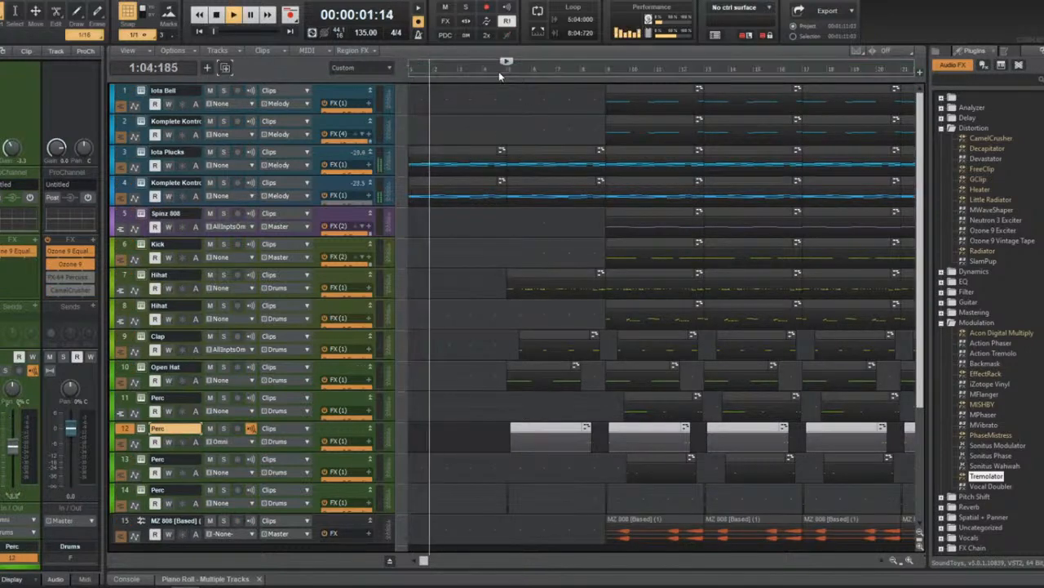
pyautogui.click(506, 71)
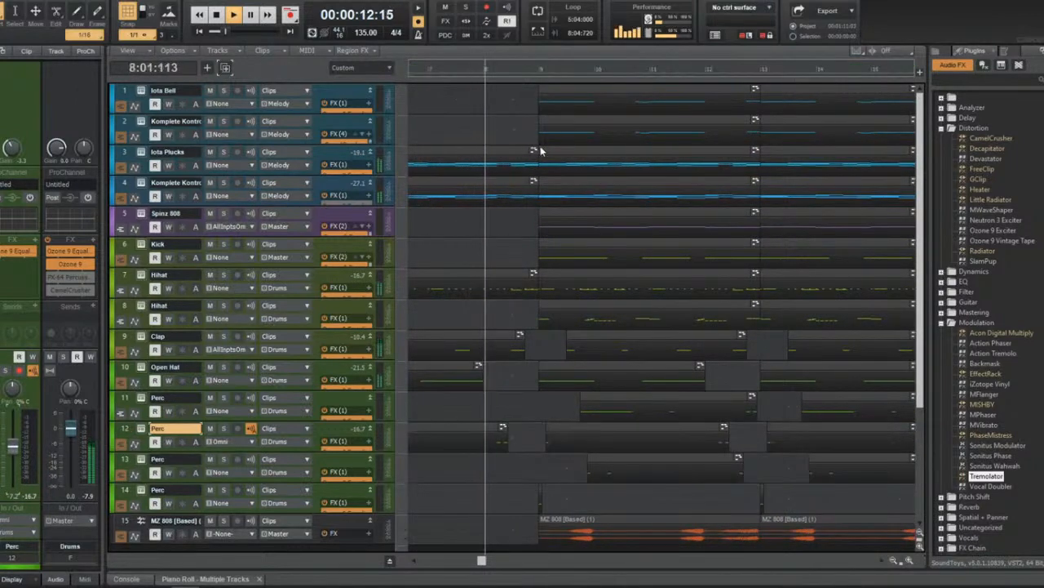
# Set the snap value to 1/8 and clear the half bar before bar 9 on Iota Plucks, the lower Komplete Kontrol and the first Hihat.
pyautogui.click(541, 152)
pyautogui.press('space')
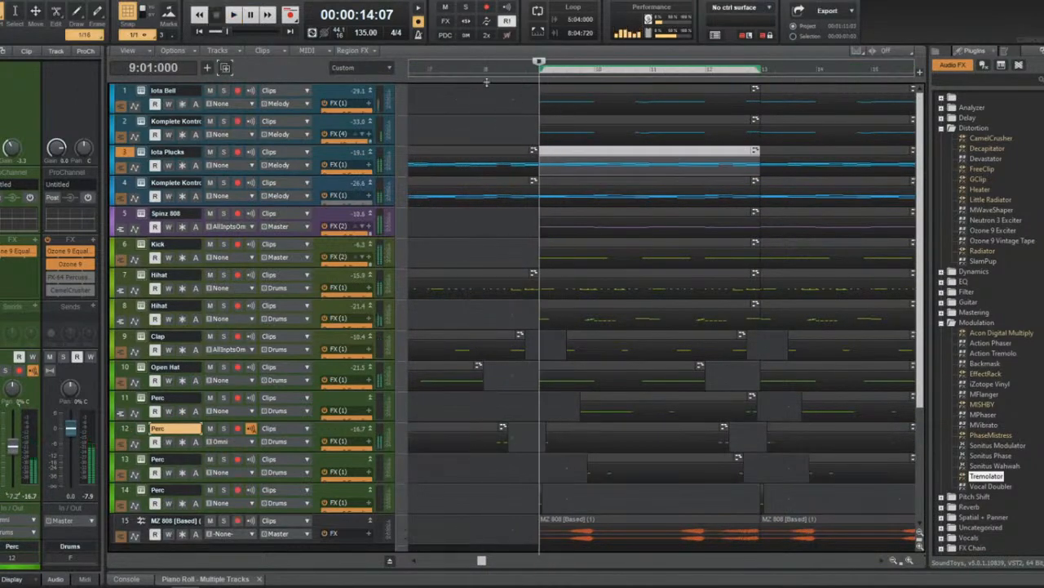
pyautogui.click(140, 35)
pyautogui.click(143, 102)
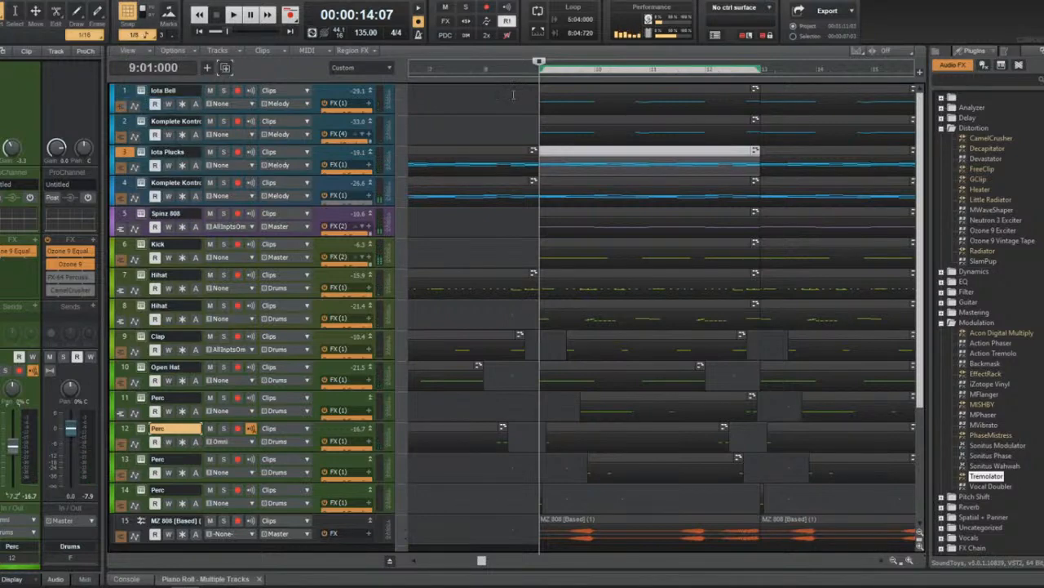
pyautogui.moveTo(513, 95); pyautogui.dragTo(539, 320)
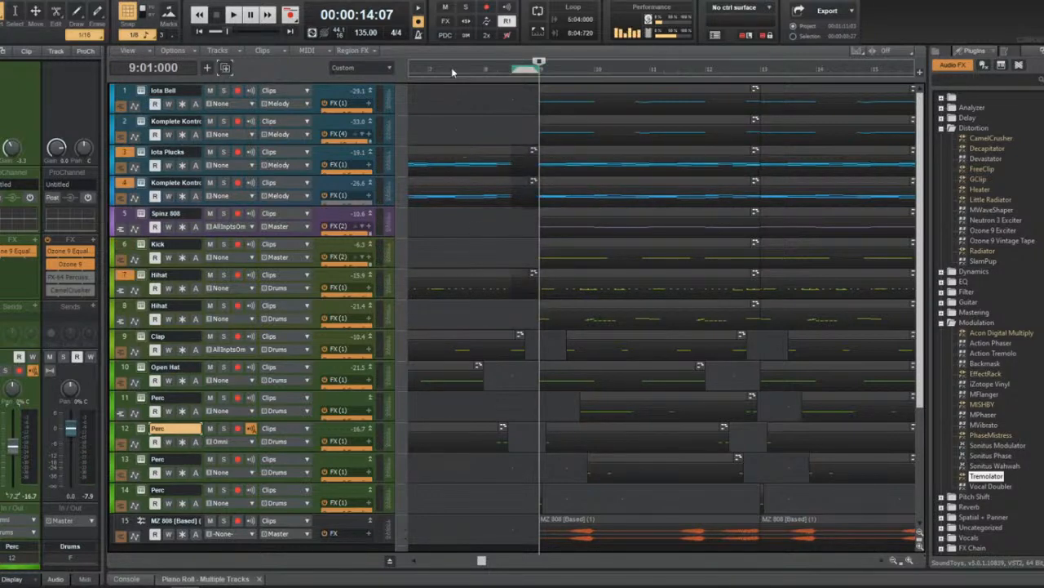
# Play from midway through bar 7 and try deleting the bars 9–12 clips of Iota Bell and both Komplete Kontrol tracks.
pyautogui.click(454, 67)
pyautogui.press('space')
pyautogui.click(571, 122)
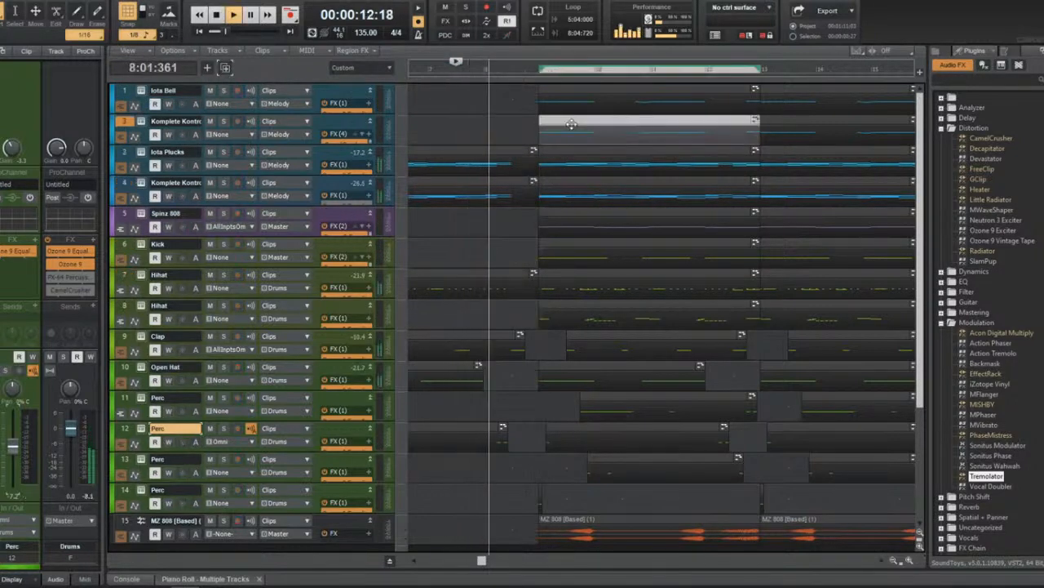
pyautogui.click(589, 181)
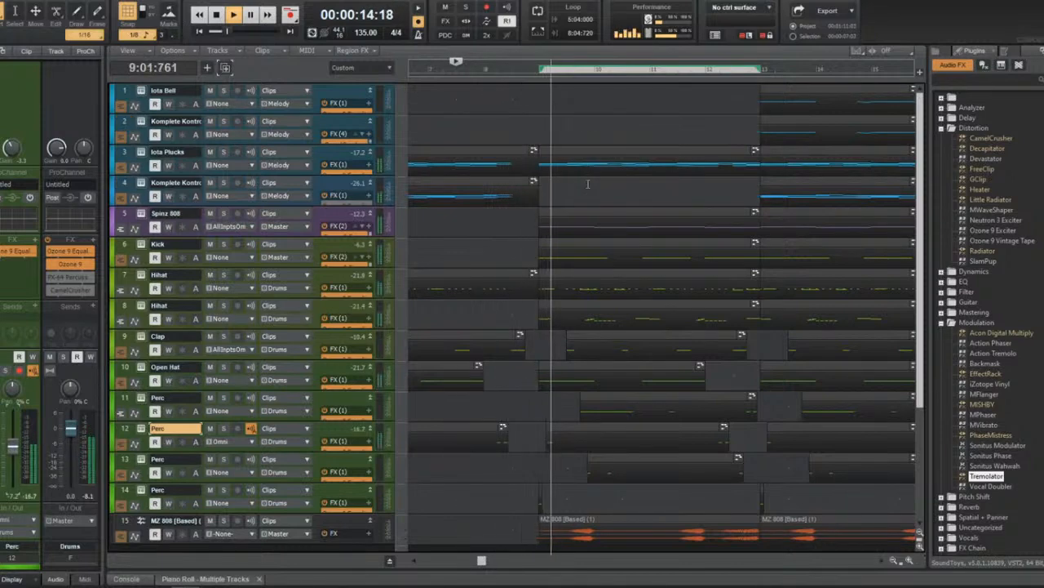
# Undo the clip deletions, delete only the bars 9–12 clip of Komplete Kontrol track 4, and play from just before bar 9.
pyautogui.keyDown('ctrl'); pyautogui.click(593, 151); pyautogui.keyUp('ctrl')
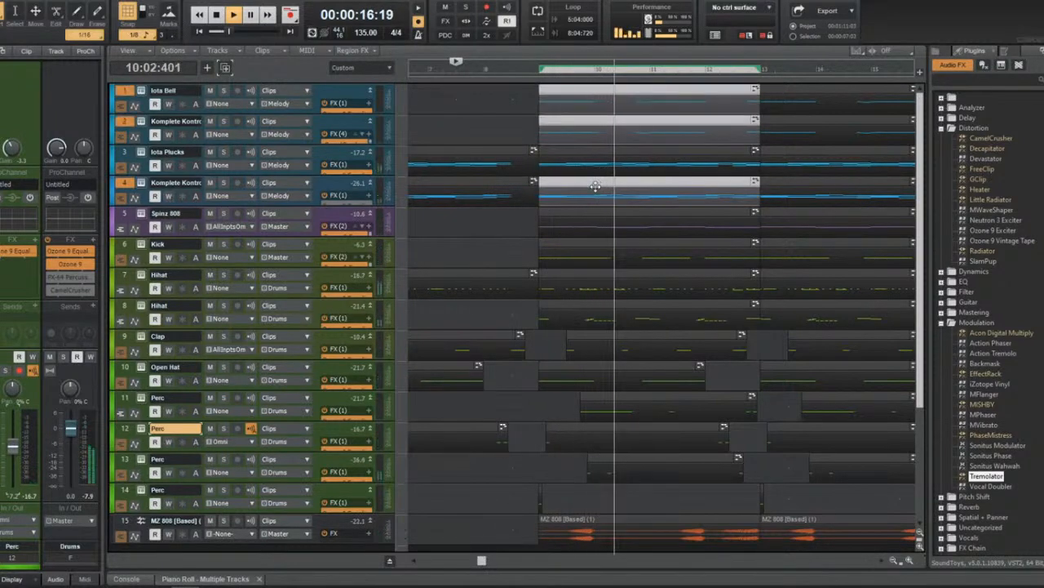
pyautogui.keyDown('ctrl'); pyautogui.click(593, 151); pyautogui.keyUp('ctrl')
pyautogui.keyDown('ctrl'); pyautogui.click(596, 183); pyautogui.keyUp('ctrl')
pyautogui.click(531, 71)
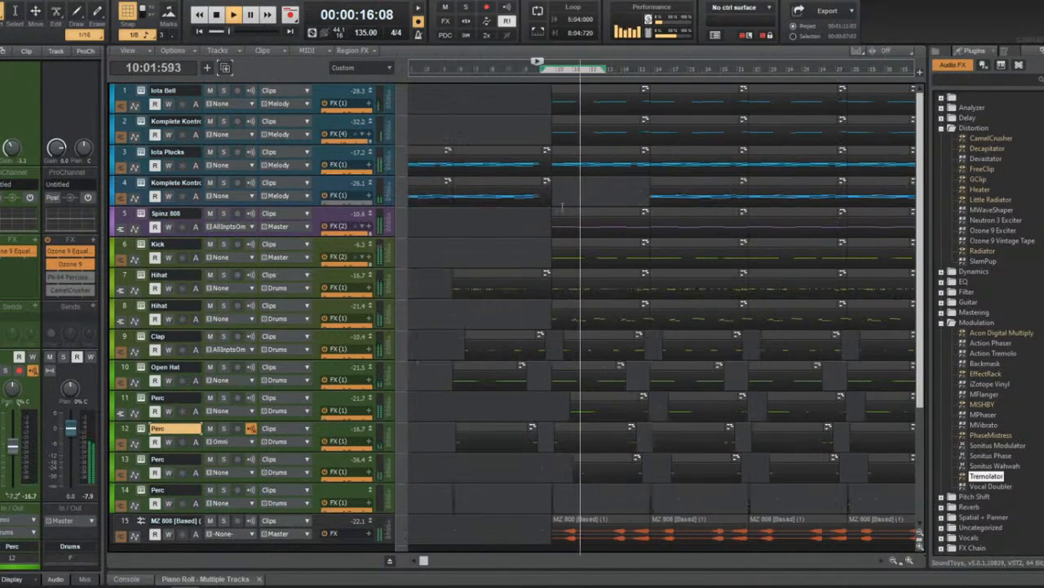
pyautogui.hotkey('ctrl', 'Left')
pyautogui.hotkey('ctrl', 'Left')
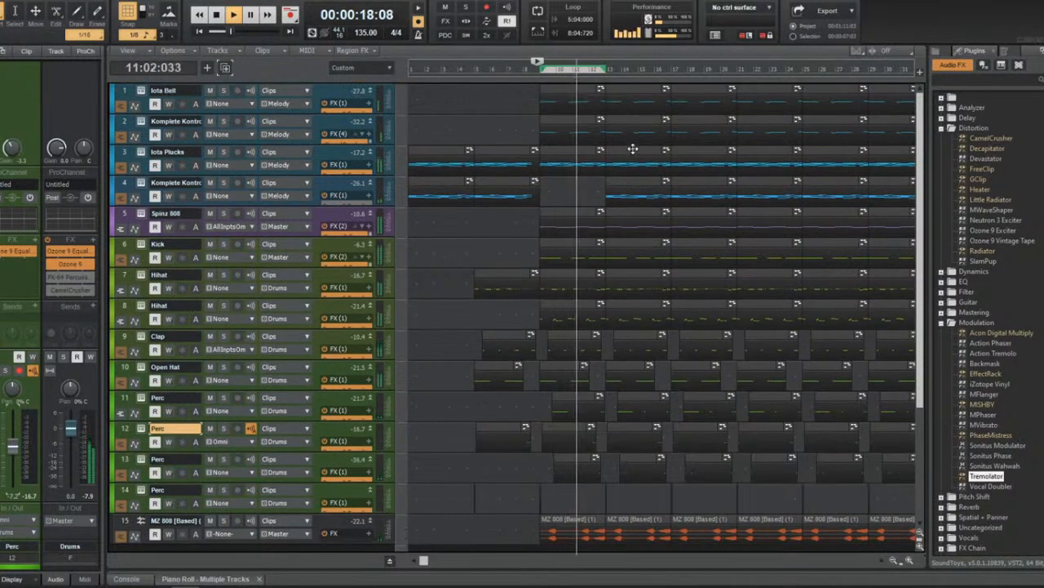
# Stop playback and delete the bars 17–24 clips of Iota Bell and the upper Komplete Kontrol track.
pyautogui.keyDown('ctrl'); pyautogui.click(629, 155); pyautogui.keyUp('ctrl')
pyautogui.click(629, 155)
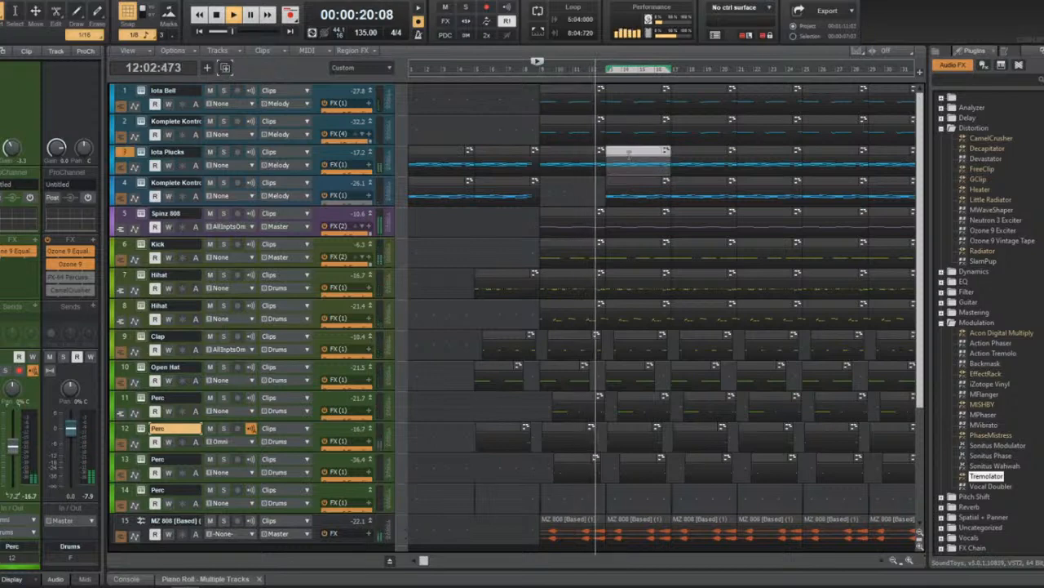
pyautogui.scroll(-2, 646, 187)
pyautogui.hscroll(3, 645, 187)
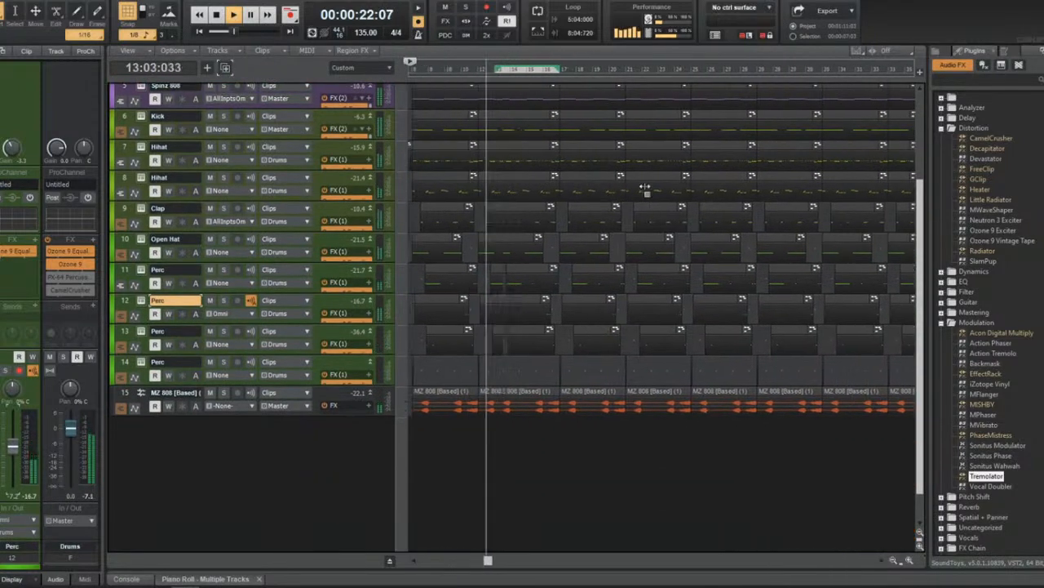
pyautogui.scroll(2, 643, 187)
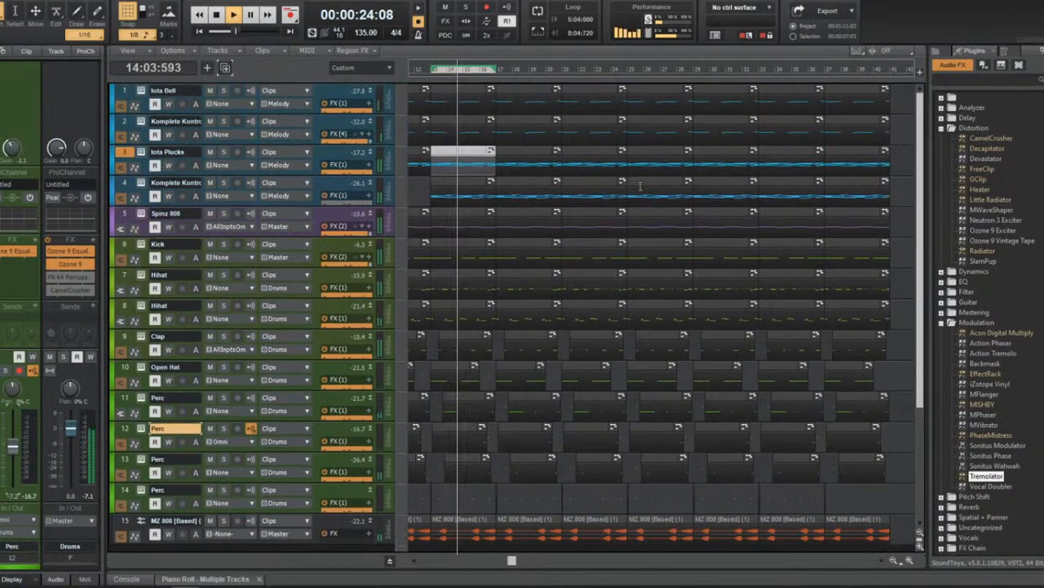
pyautogui.press('space')
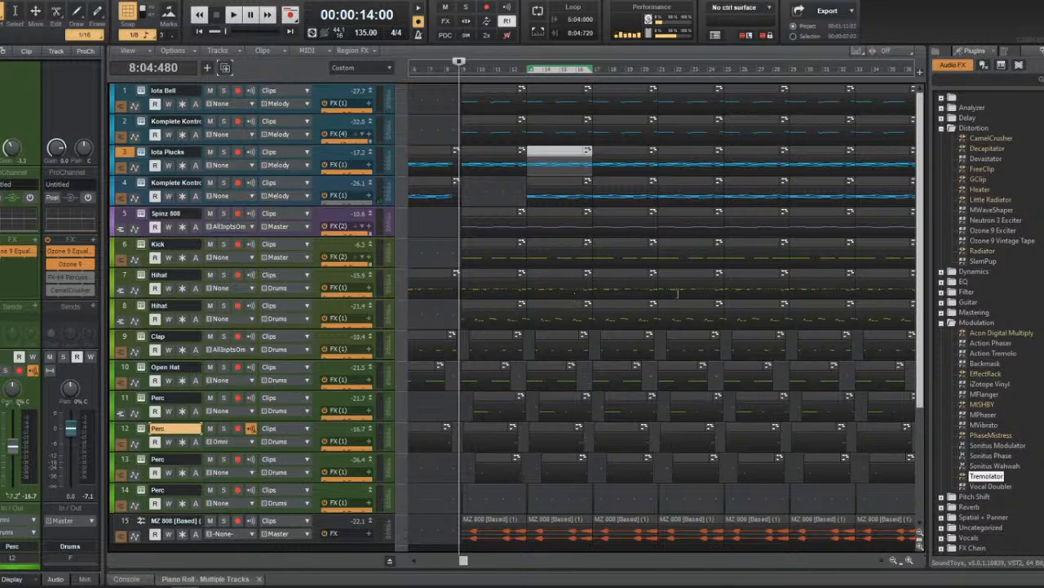
pyautogui.click(621, 124)
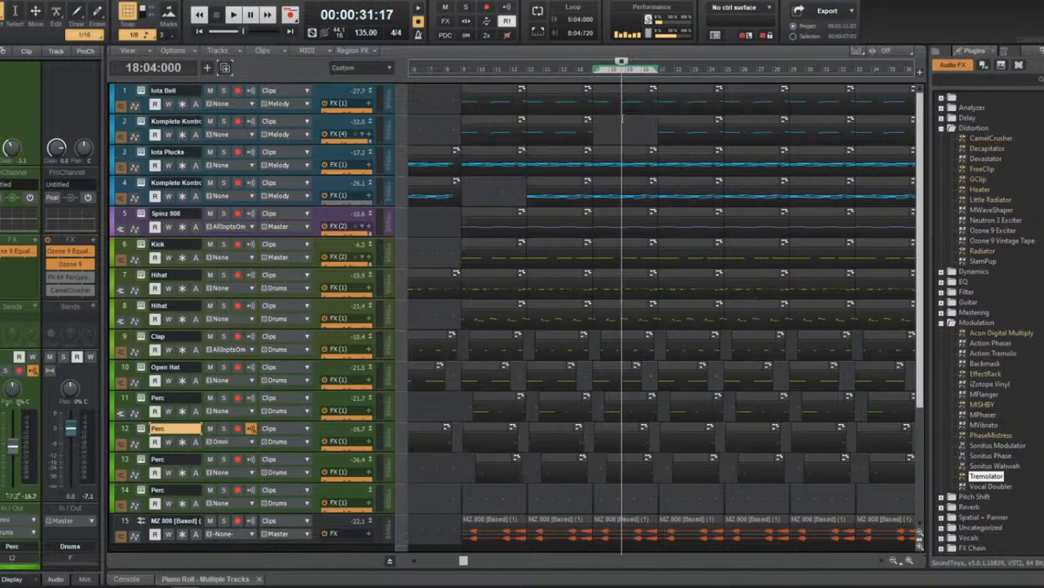
pyautogui.click(676, 101)
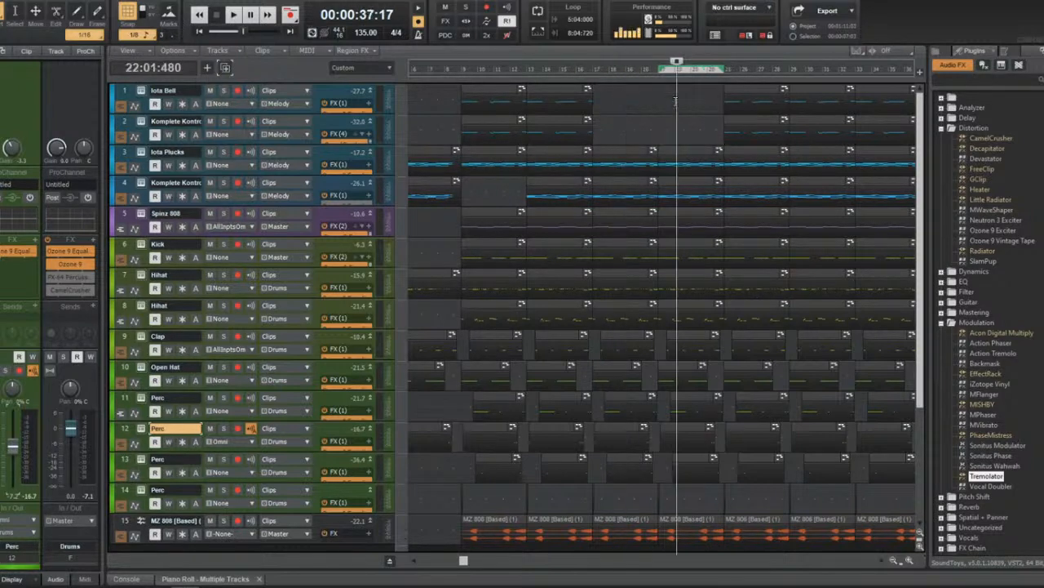
# Play the arrangement from bar 16 with no tracks soloed.
pyautogui.click(575, 70)
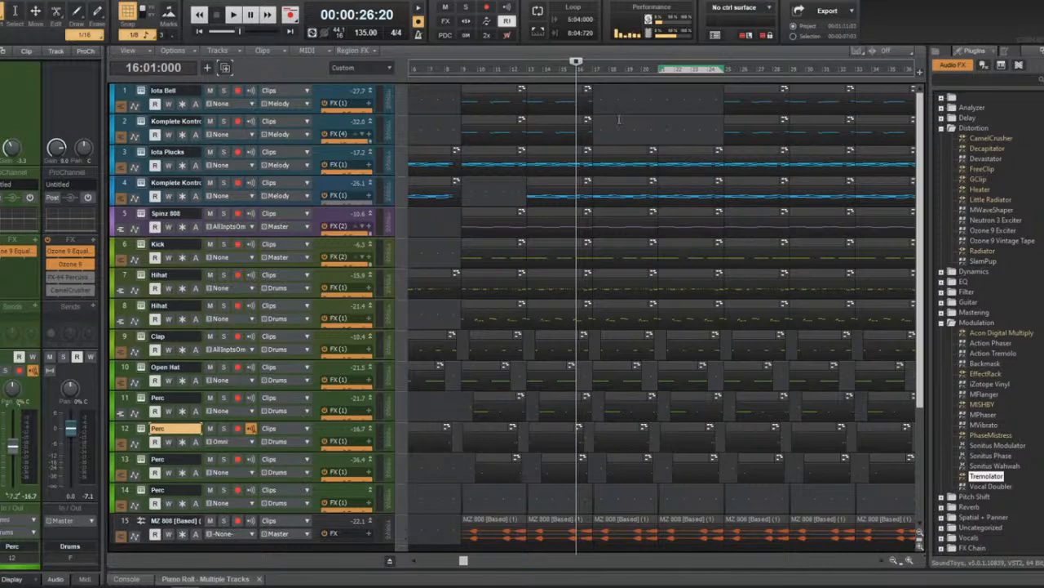
pyautogui.hotkey('ctrl', 'a')
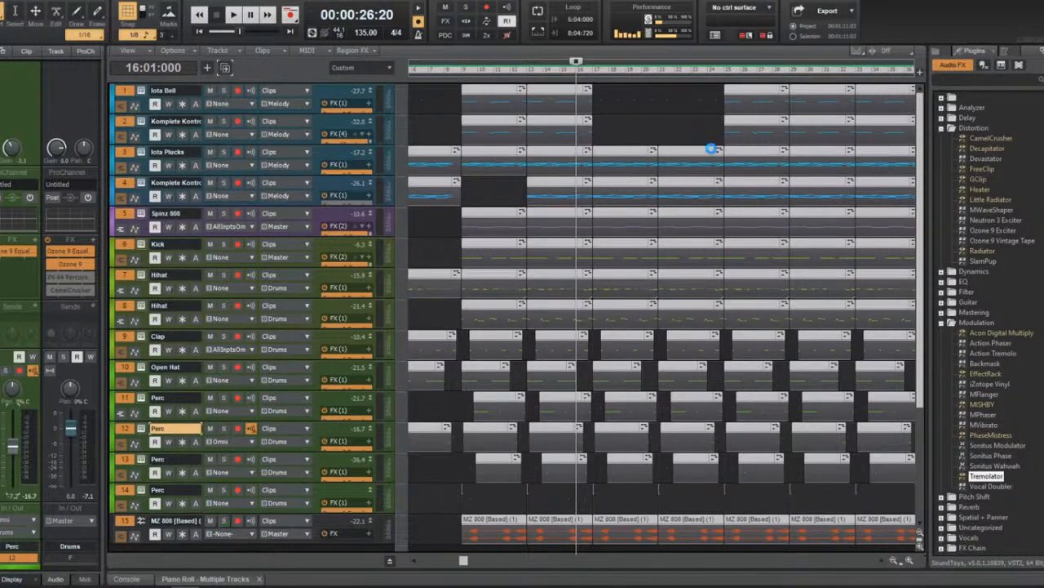
pyautogui.click(684, 156)
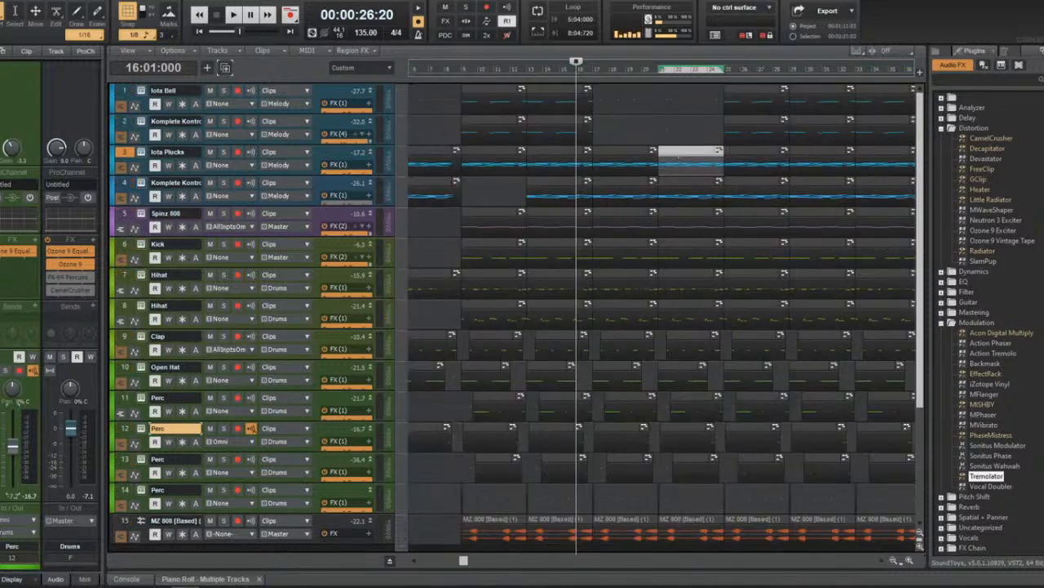
pyautogui.click(466, 11)
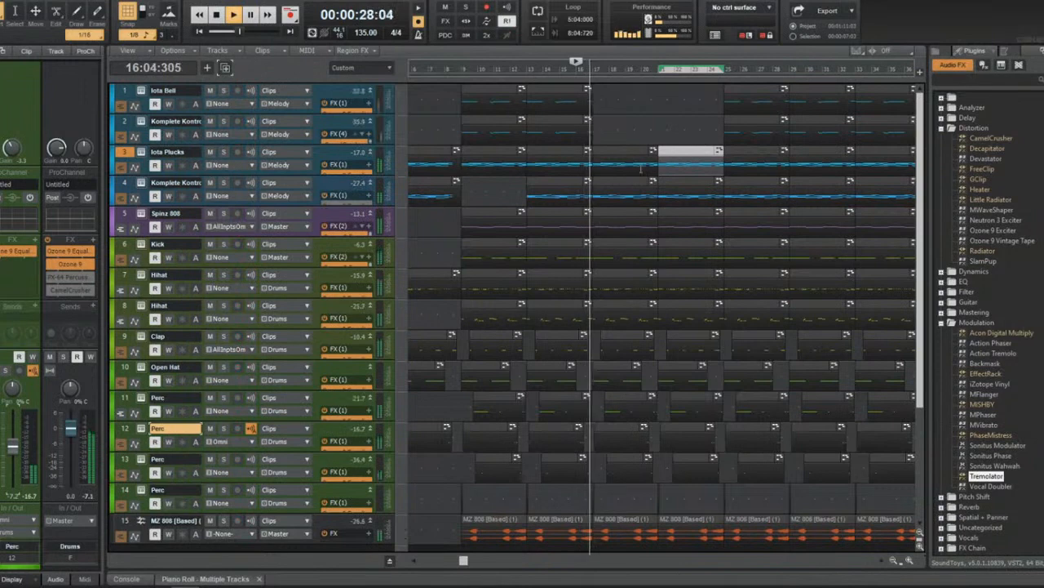
# Delete the bars 17–20 clips of the Kick and the second Hihat track.
pyautogui.scroll(-4, 642, 172)
pyautogui.scroll(7, 643, 171)
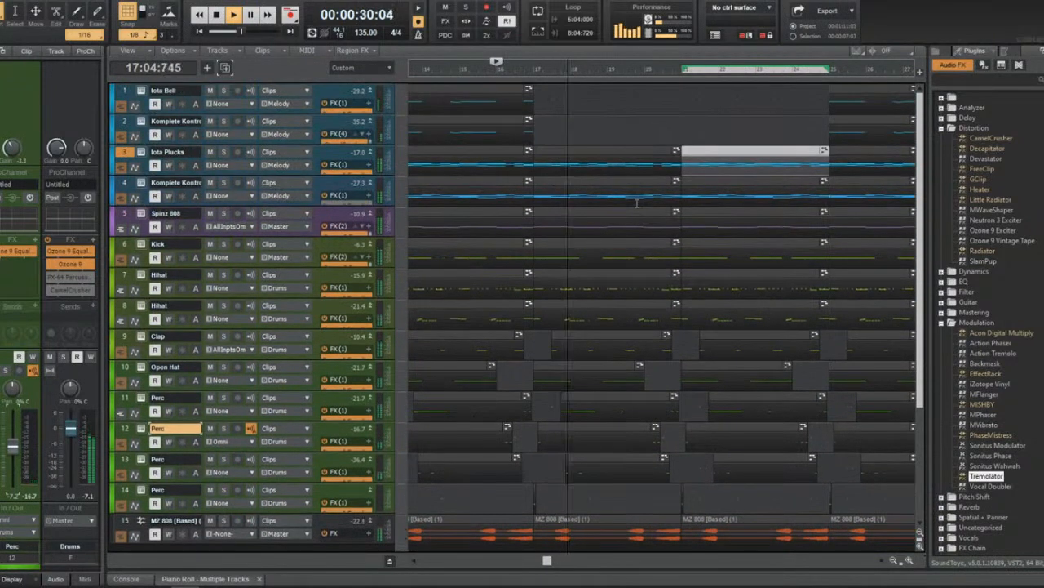
pyautogui.click(634, 244)
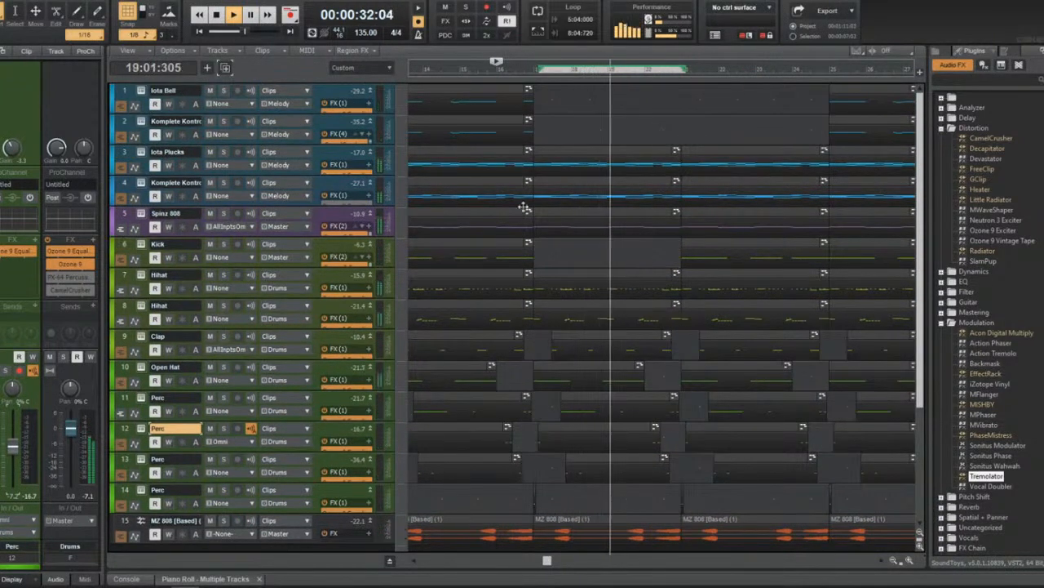
pyautogui.click(570, 313)
pyautogui.click(546, 182)
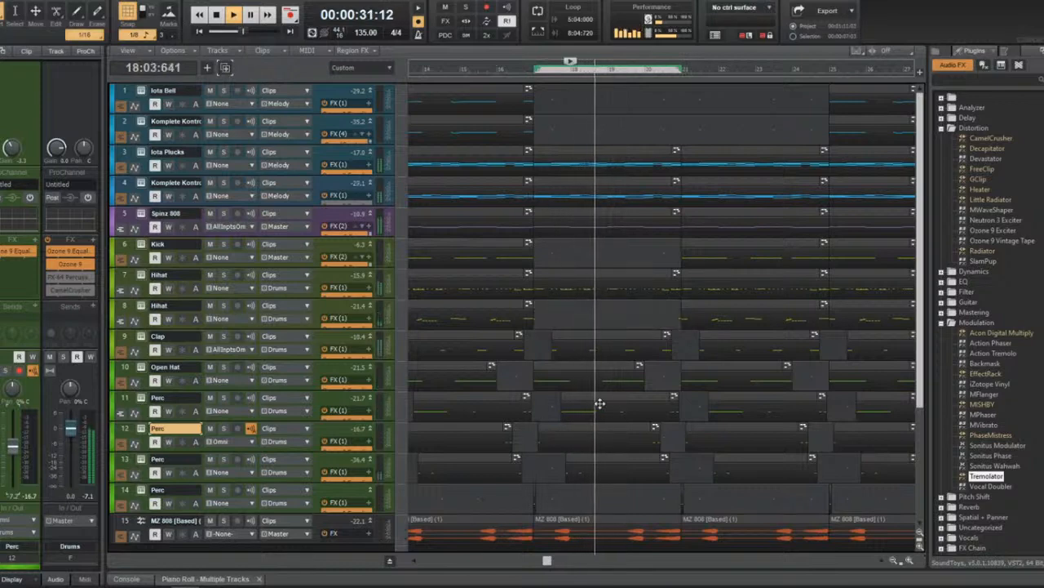
# Delete the Perc track 13 clip in bars 18–21 and both Open Hat clips in bars 17–24.
pyautogui.click(594, 460)
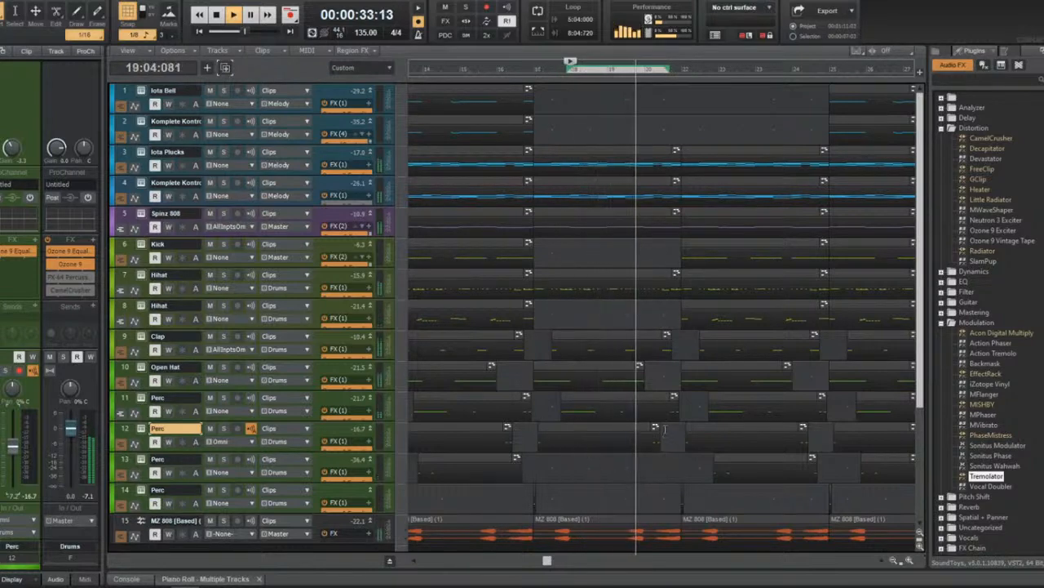
pyautogui.click(622, 368)
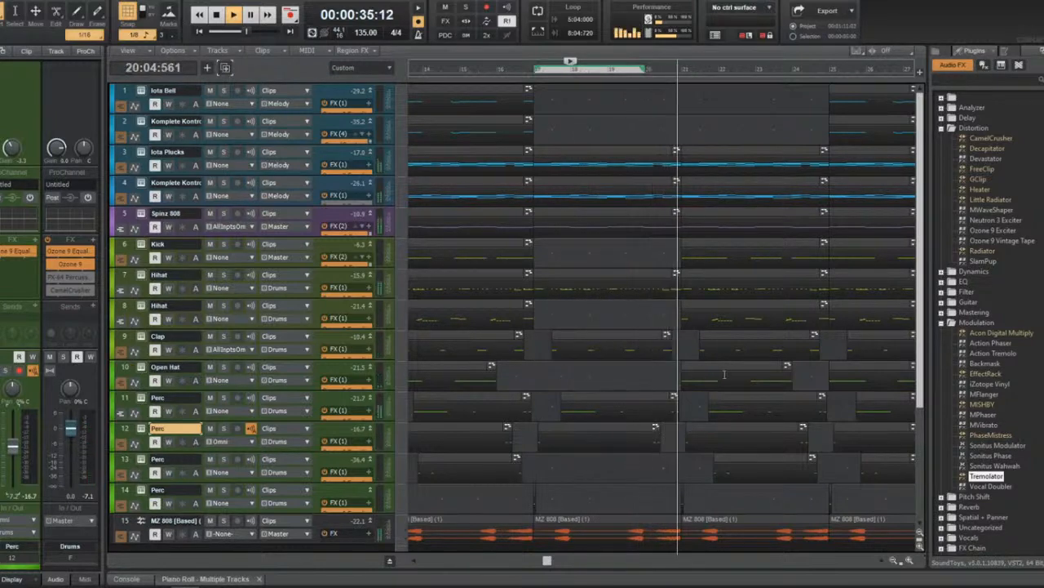
pyautogui.click(730, 371)
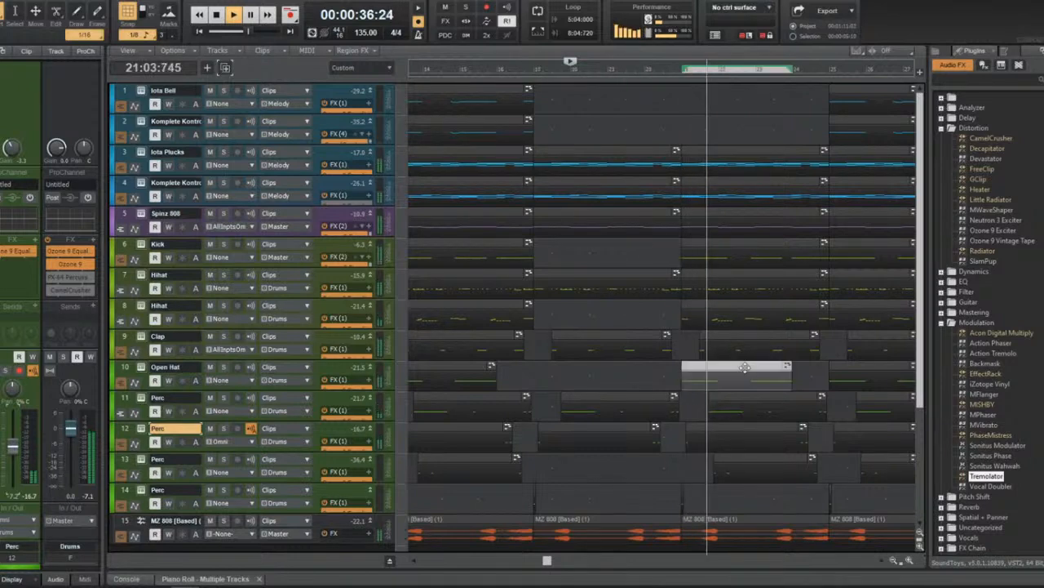
# Clear a stretch of just under one bar from the Kick part around bar 23, and cancel saving the project.
pyautogui.click(762, 255)
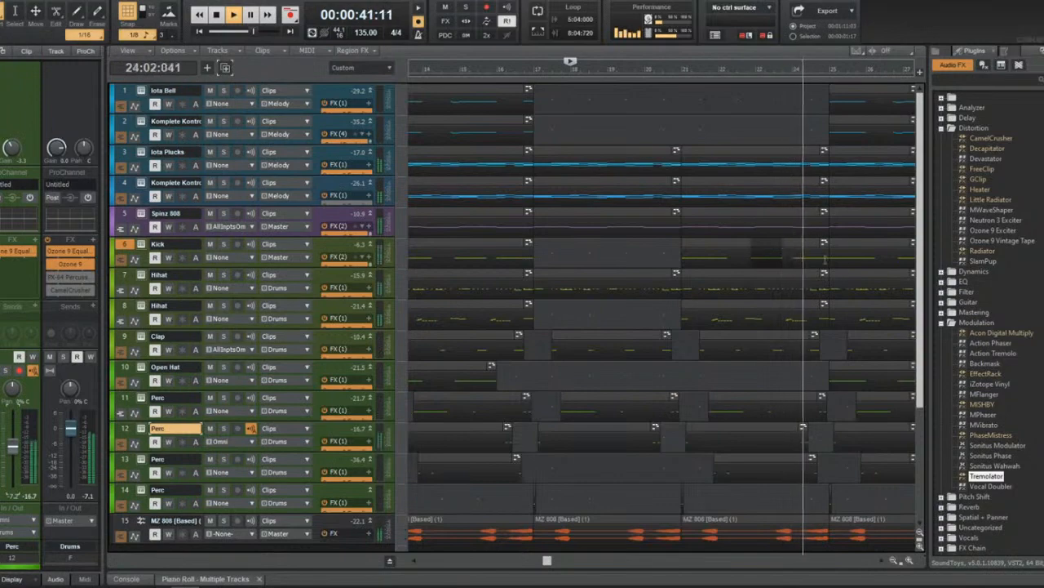
pyautogui.hotkey('ctrl', 's')
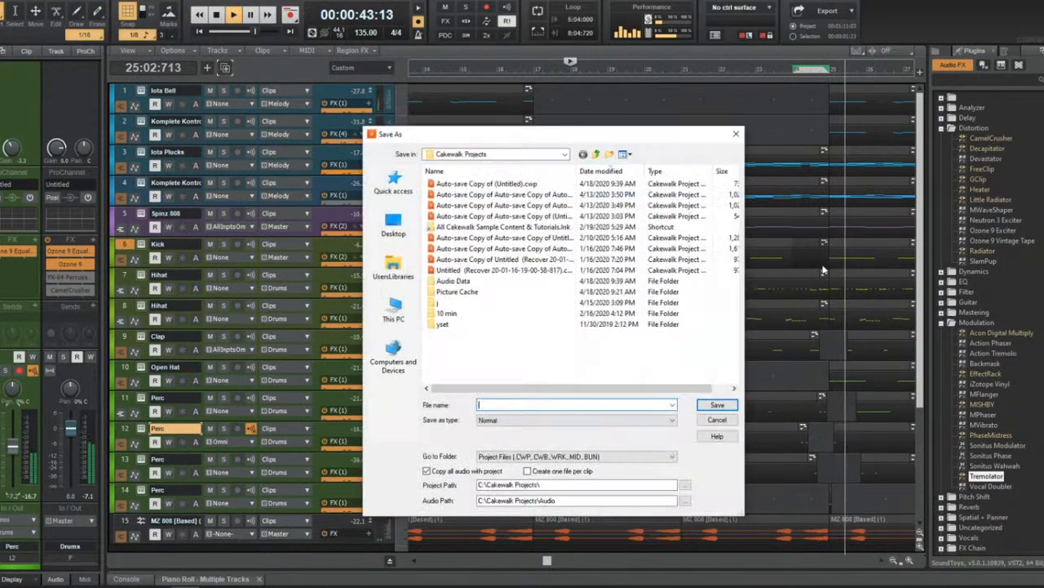
pyautogui.press('Escape')
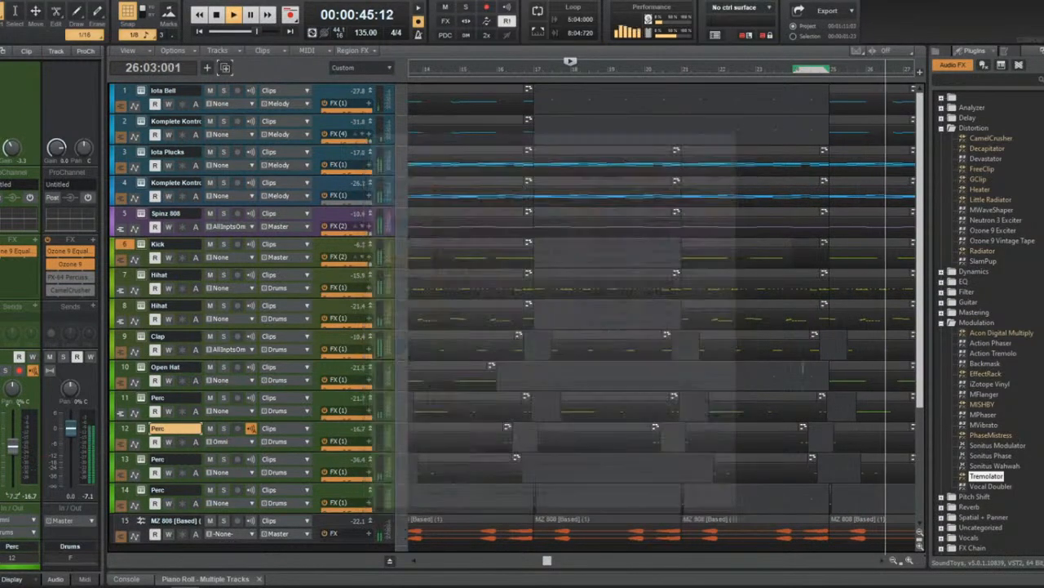
# Stop playback and select the Spinz 808 clip in bars 21–24.
pyautogui.press('space')
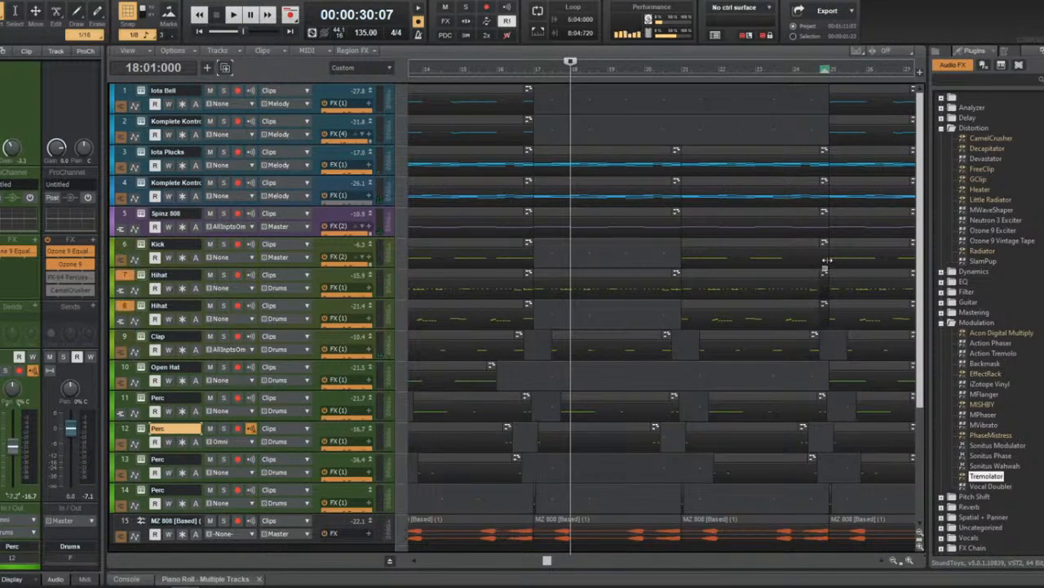
pyautogui.click(753, 359)
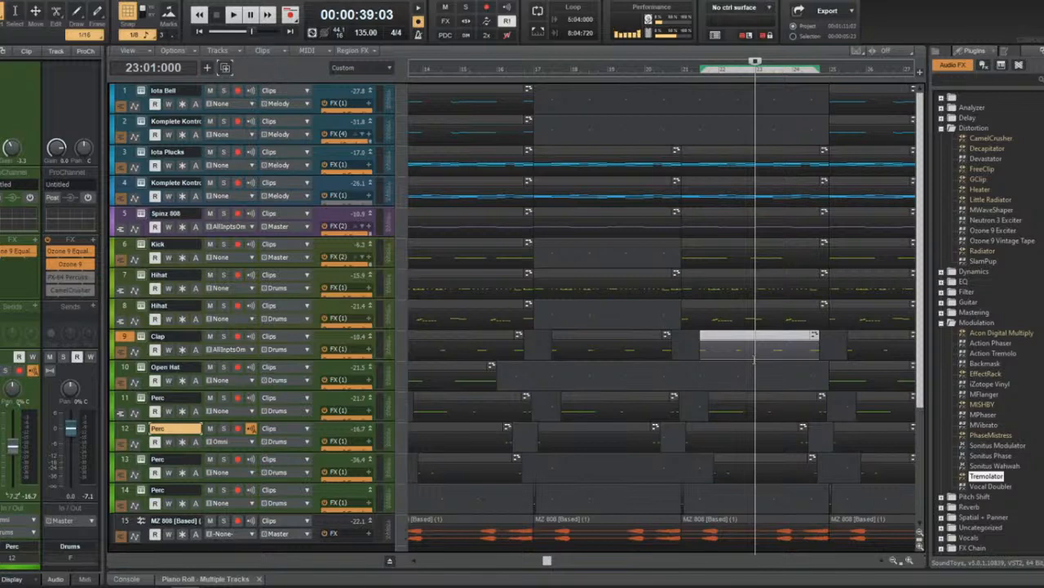
pyautogui.scroll(-5, 754, 359)
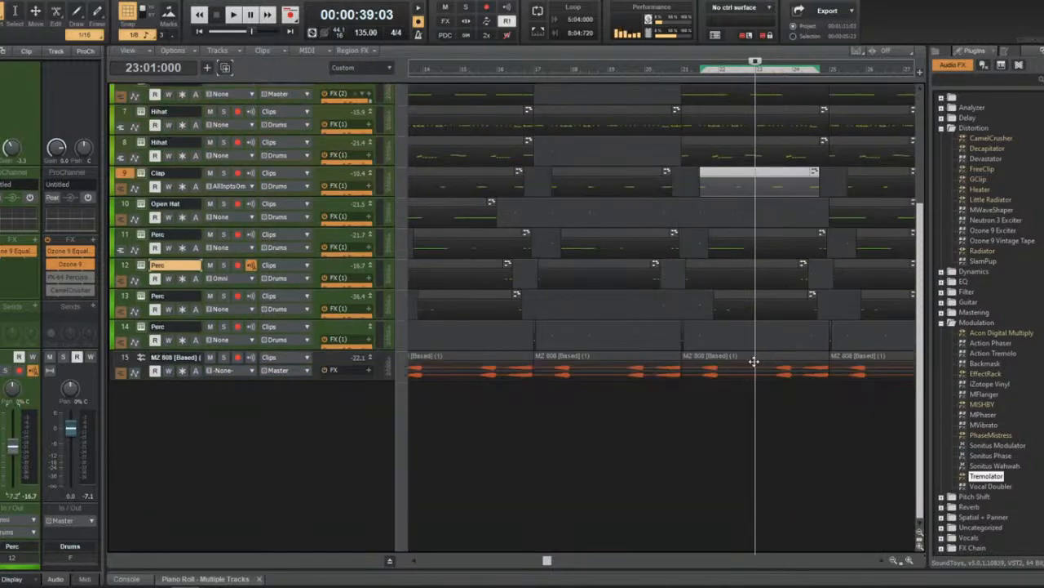
pyautogui.scroll(-1, 965, 268)
pyautogui.scroll(5, 721, 123)
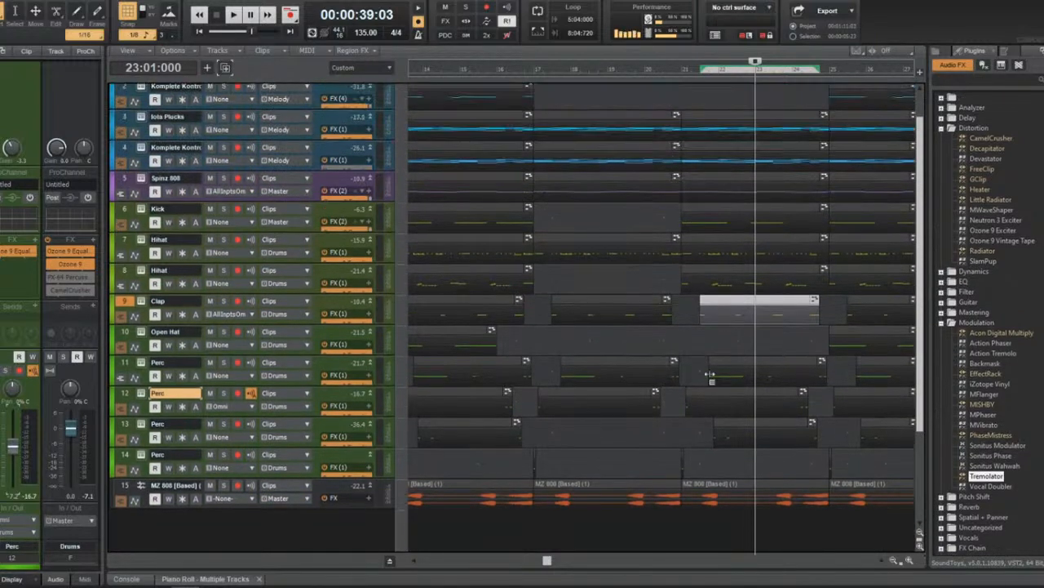
pyautogui.click(724, 214)
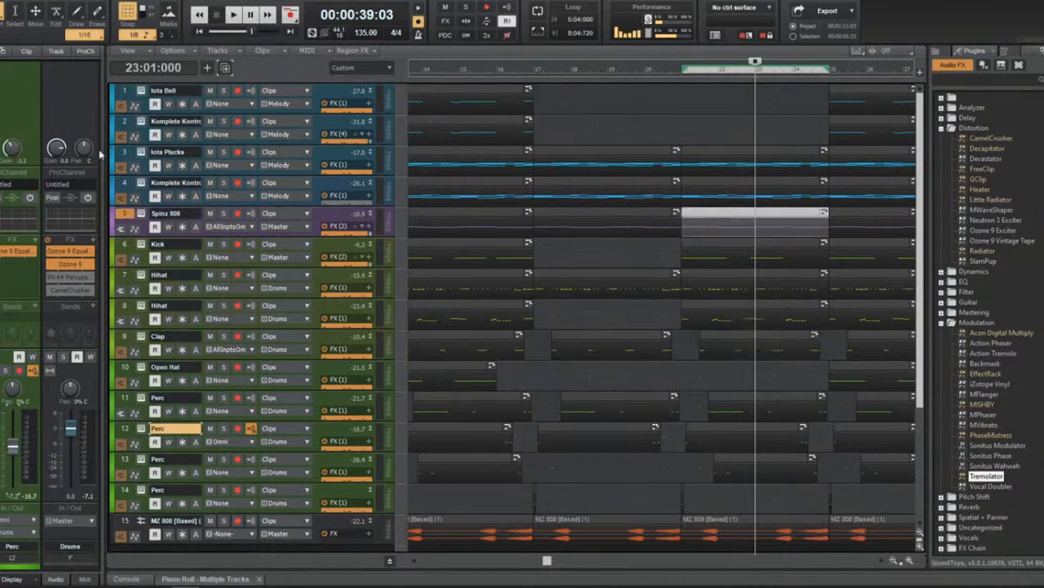
# Save the project in the Beats folder on the desktop.
pyautogui.hotkey('ctrl', 's')
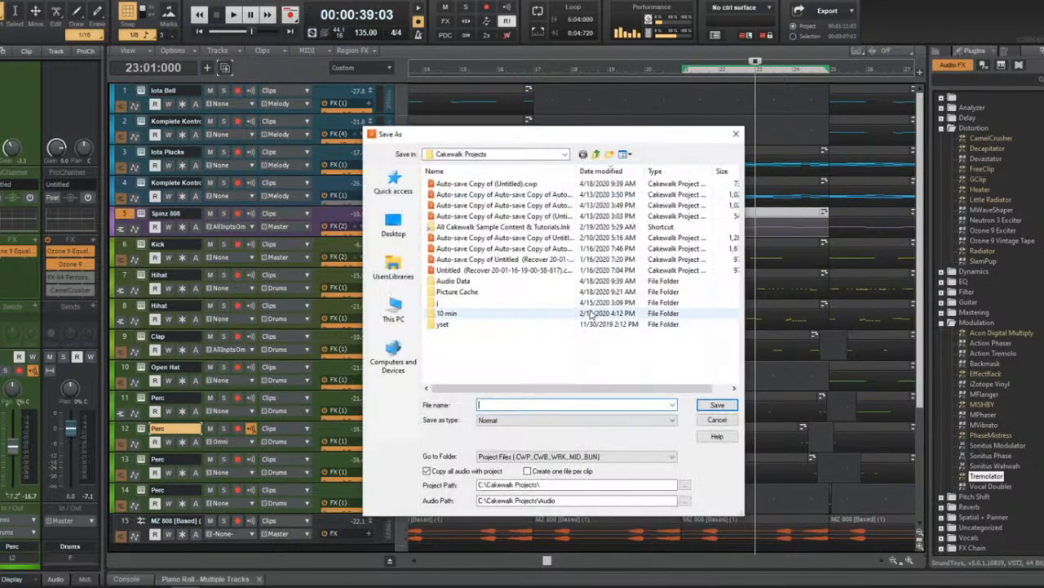
pyautogui.click(394, 312)
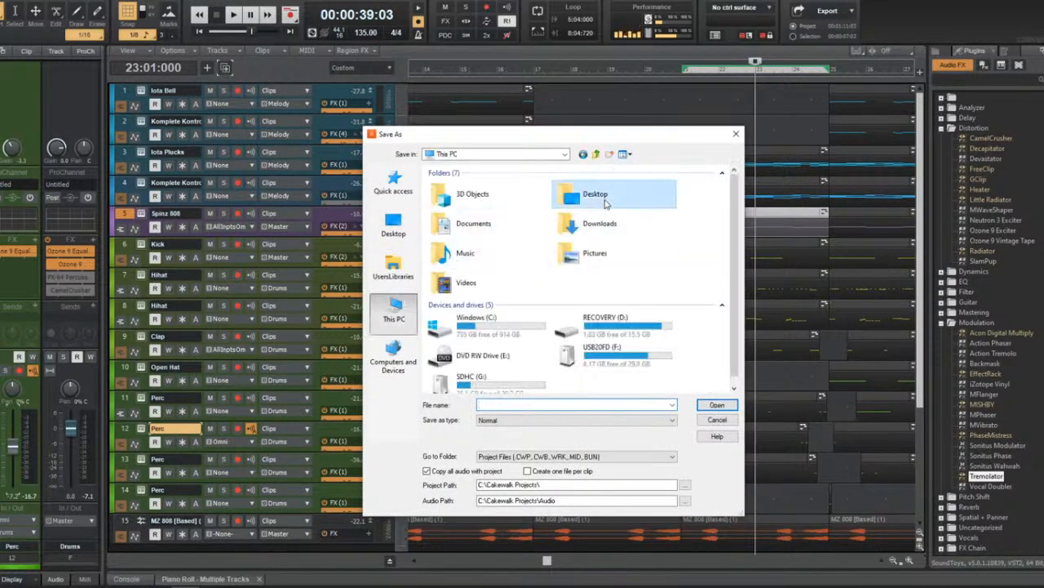
pyautogui.doubleClick(575, 196)
pyautogui.doubleClick(446, 227)
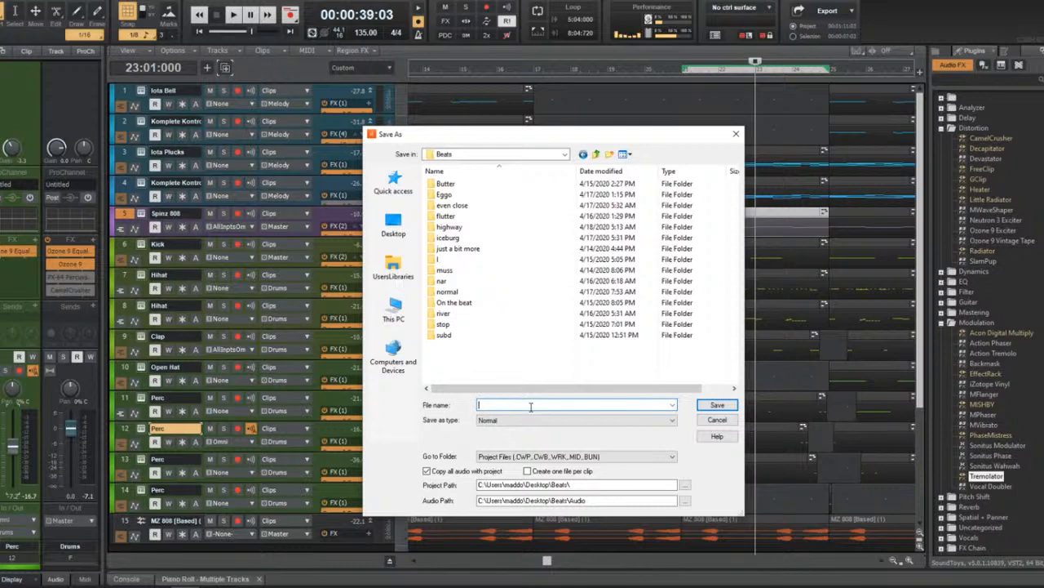
pyautogui.click(531, 407)
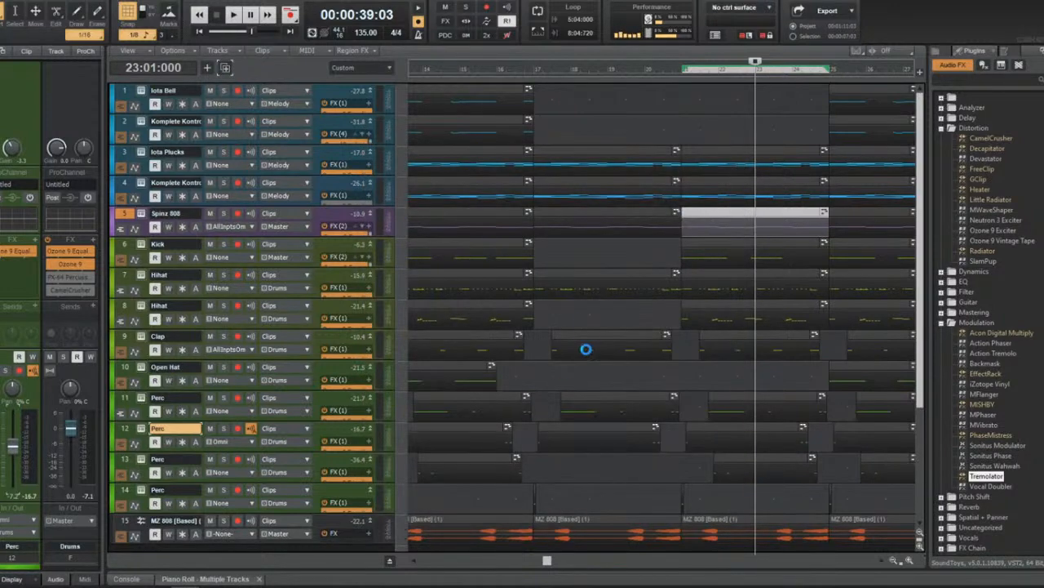
# Play the arrangement from bar 19 to listen to the transition into bar 25.
pyautogui.click(611, 324)
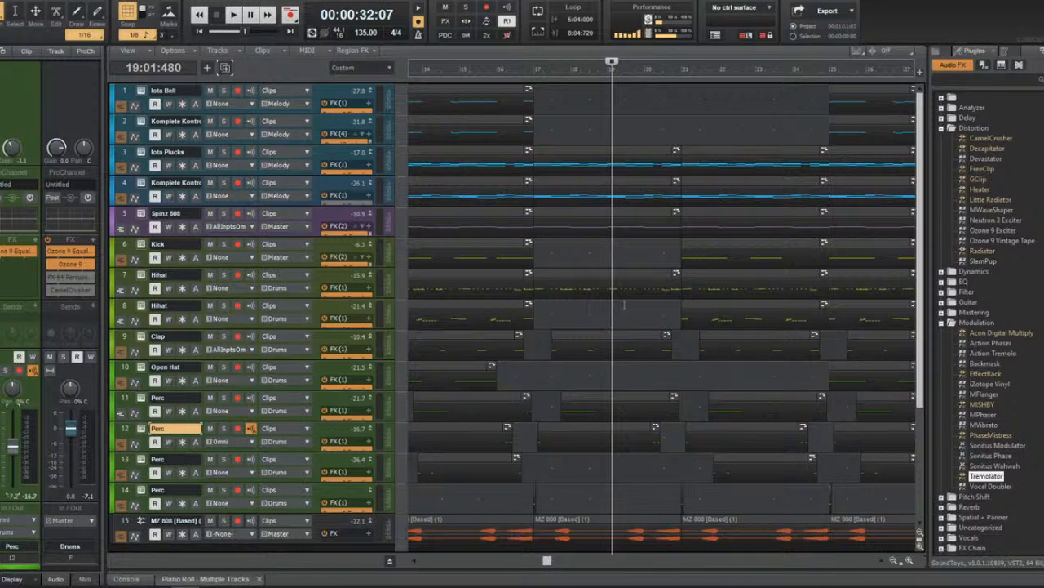
pyautogui.press('space')
pyautogui.press('space')
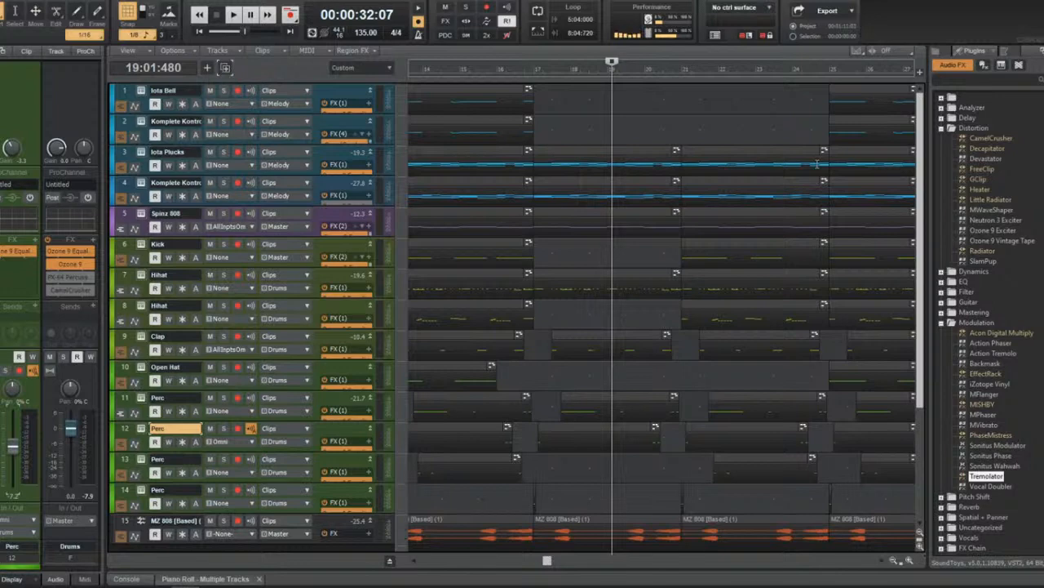
pyautogui.hscroll(2, 669, 230)
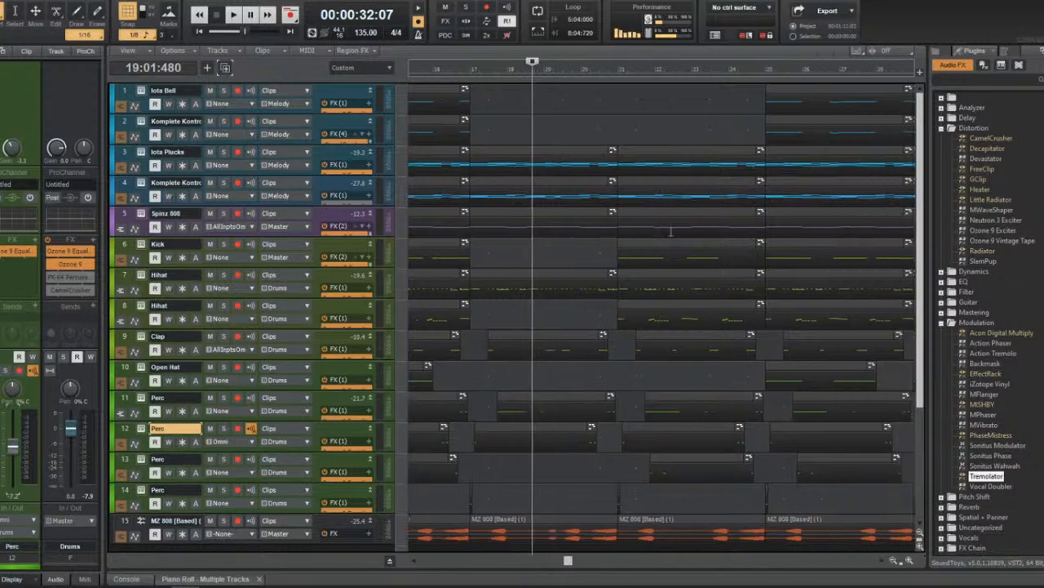
pyautogui.press('space')
pyautogui.press('space')
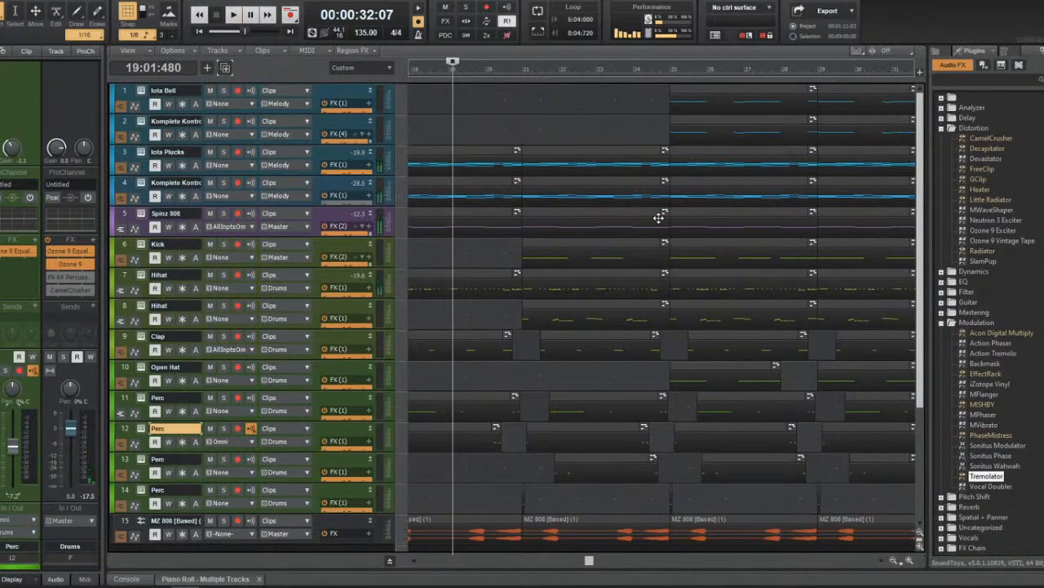
pyautogui.press('space')
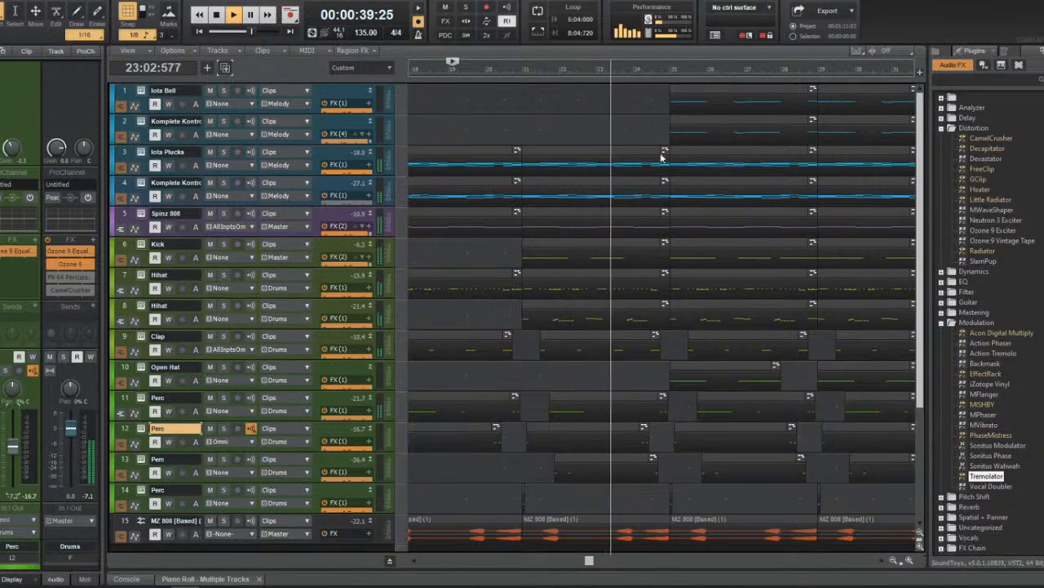
# Clear about half a bar before bar 25 on tracks 3 and 4, and transpose both tracks' bars 25–28 clips.
pyautogui.hotkey('ctrl', 's')
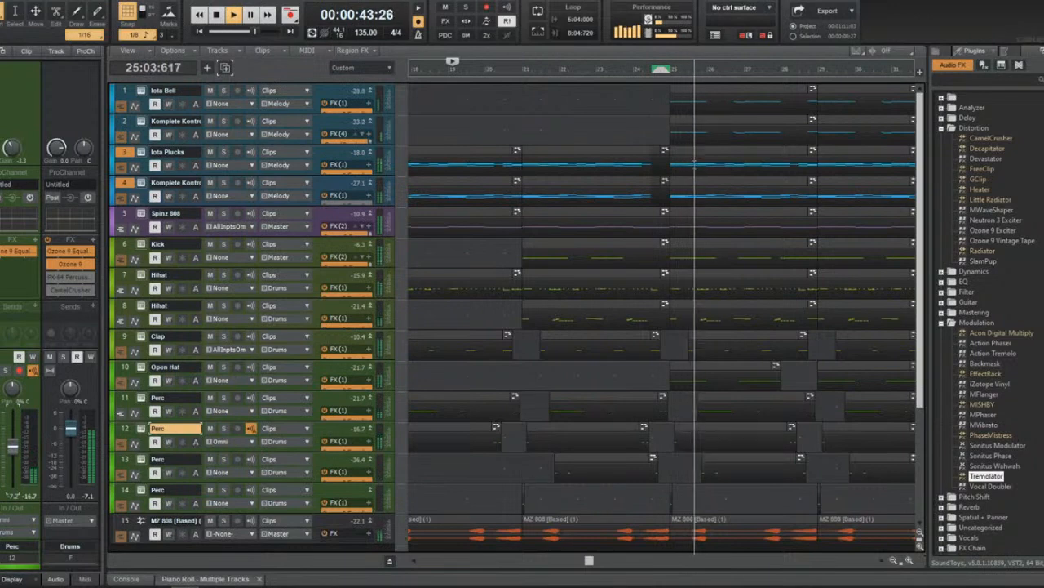
pyautogui.click(707, 181)
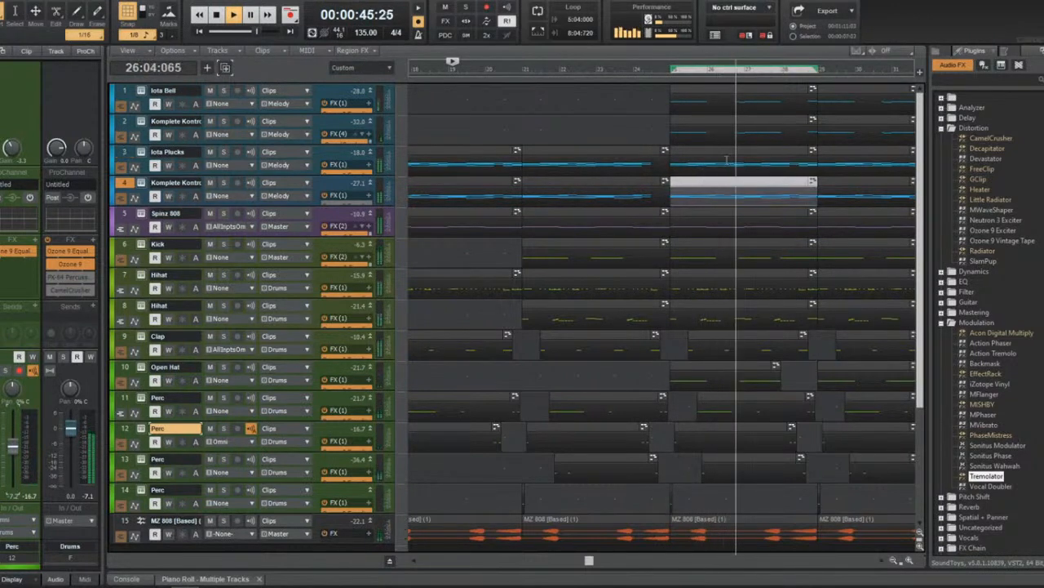
pyautogui.keyDown('ctrl'); pyautogui.click(727, 156); pyautogui.keyUp('ctrl')
pyautogui.click(88, 2)
pyautogui.click(124, 45)
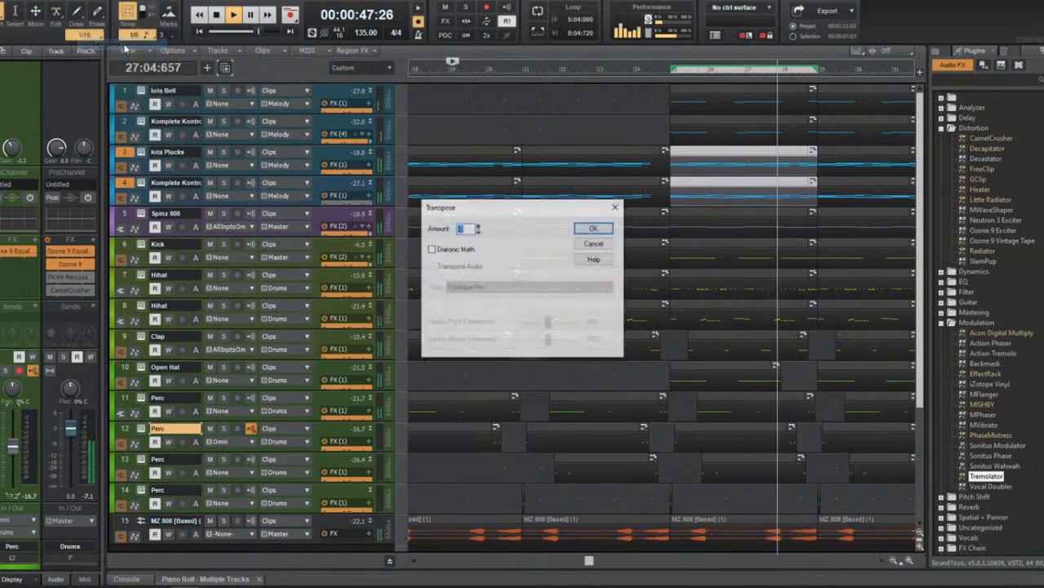
pyautogui.press('Return')
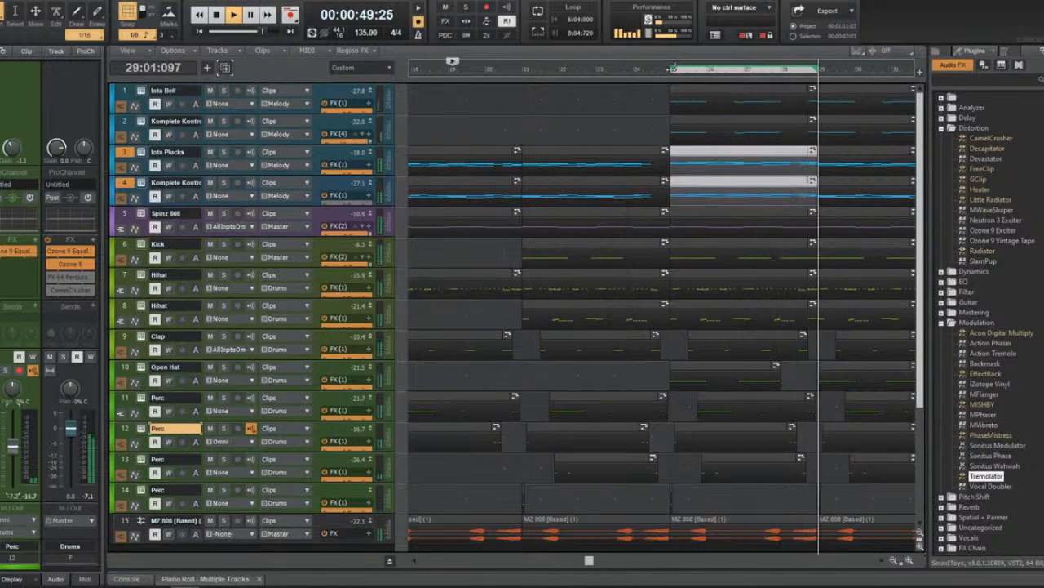
# Replay from bar 25 and delete the bars 25–28 clips of Iota Bell and the track 2 Komplete Kontrol.
pyautogui.click(671, 70)
pyautogui.click(695, 89)
pyautogui.press('Delete')
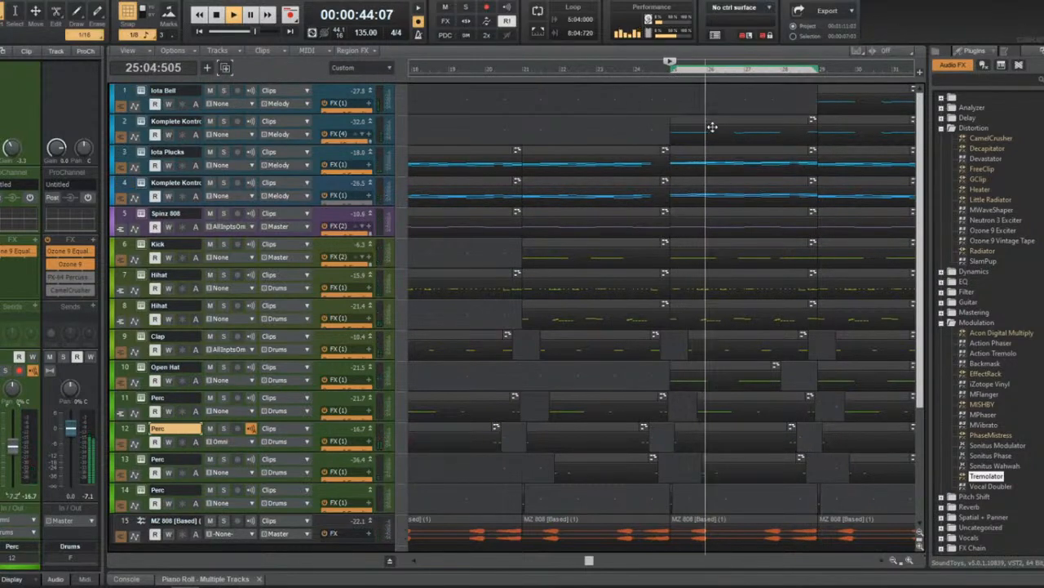
pyautogui.click(713, 127)
pyautogui.press('Delete')
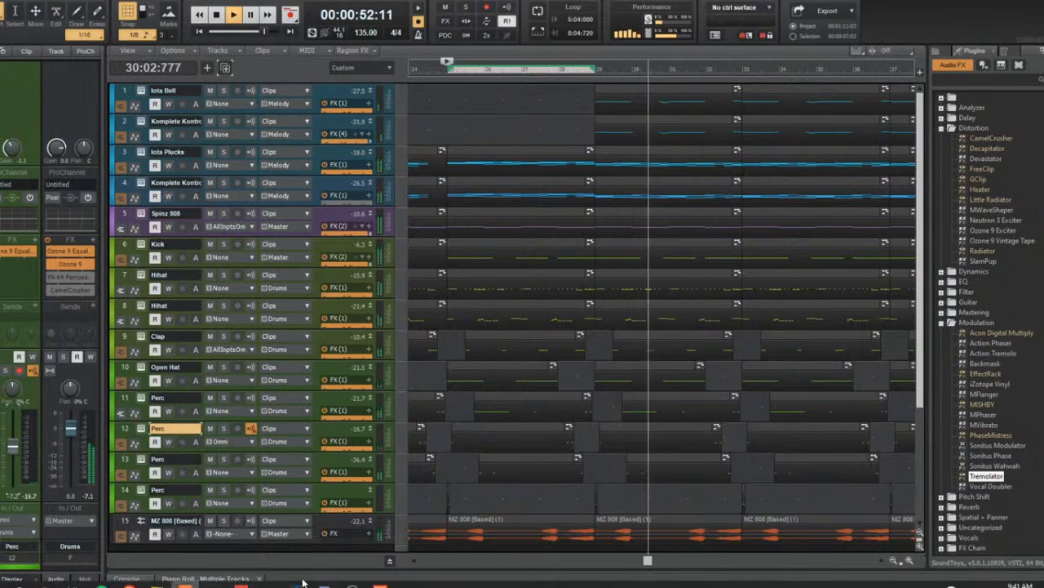
# Switch to OBS Studio to check the stream, and return to the project.
pyautogui.click(352, 576)
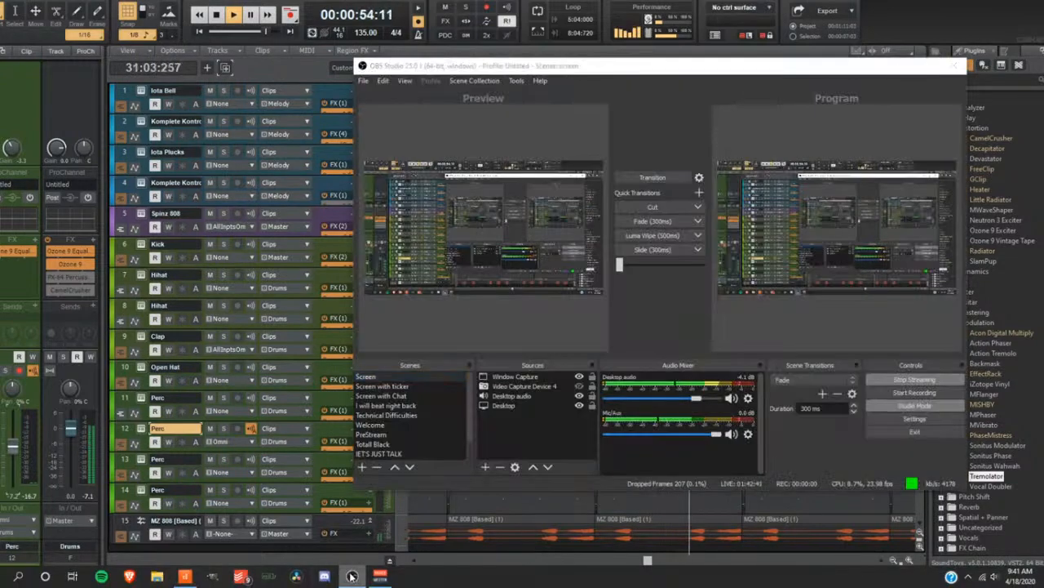
pyautogui.click(352, 576)
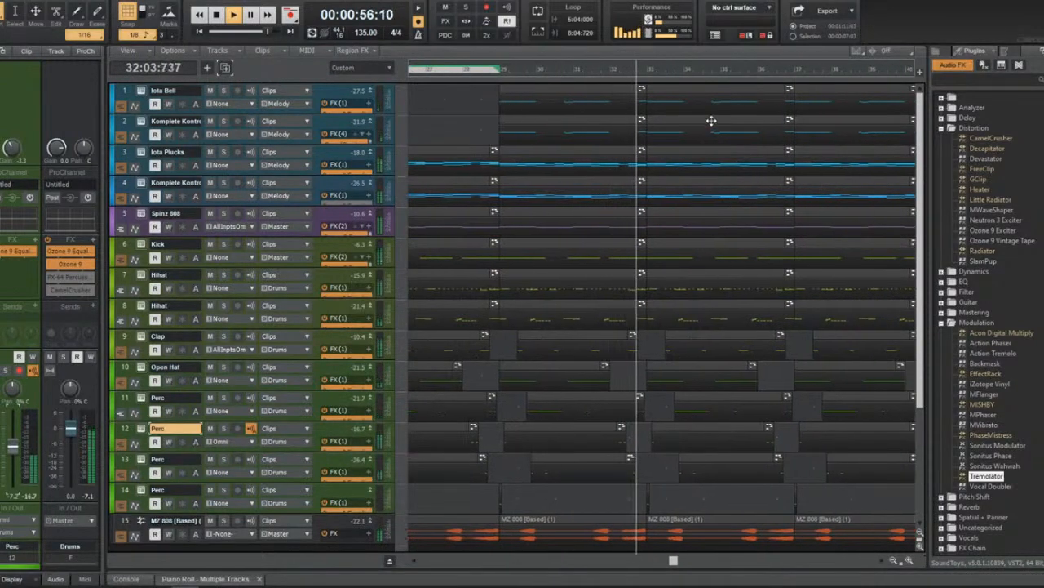
# Delete the Iota Bell and track 2 Komplete Kontrol clips in bars 33–40.
pyautogui.moveTo(712, 120); pyautogui.dragTo(703, 94)
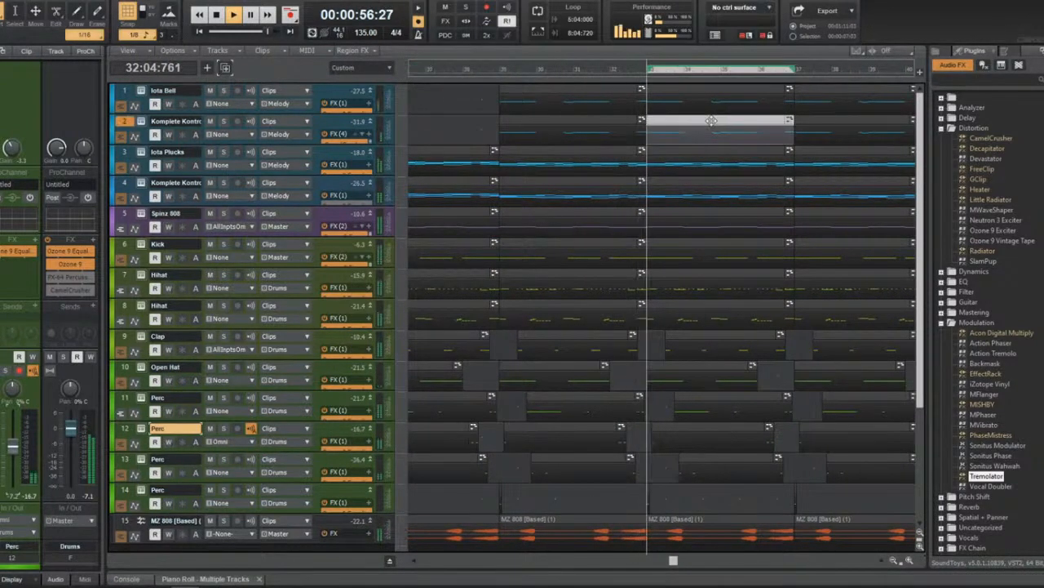
pyautogui.click(823, 123)
pyautogui.press('Delete')
pyautogui.click(823, 94)
pyautogui.press('Delete')
# Transpose the Iota Plucks clip in bars 37–40 and view the whole arrangement.
pyautogui.click(823, 155)
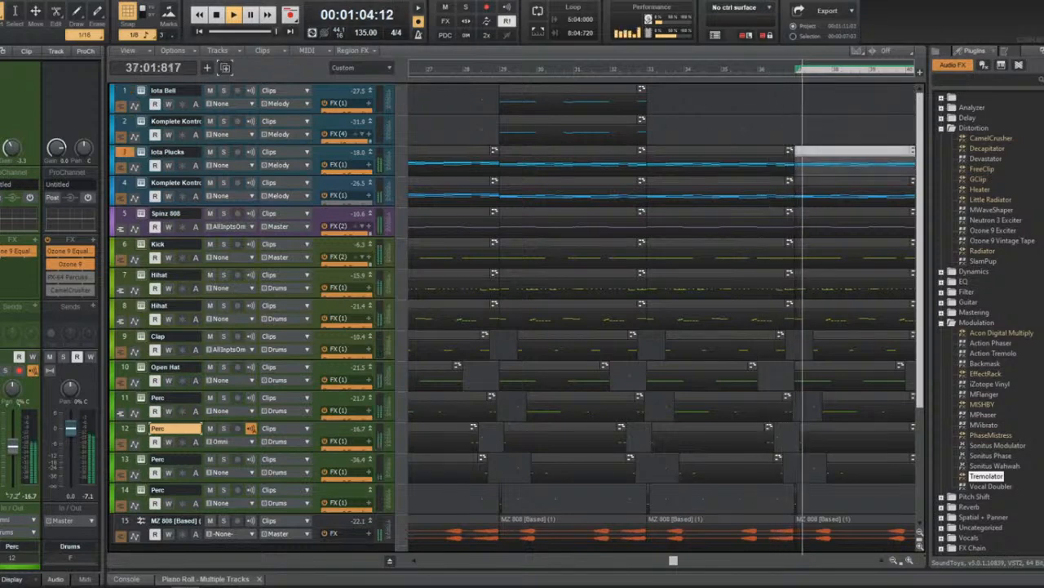
pyautogui.click(98, 44)
pyautogui.press('Return')
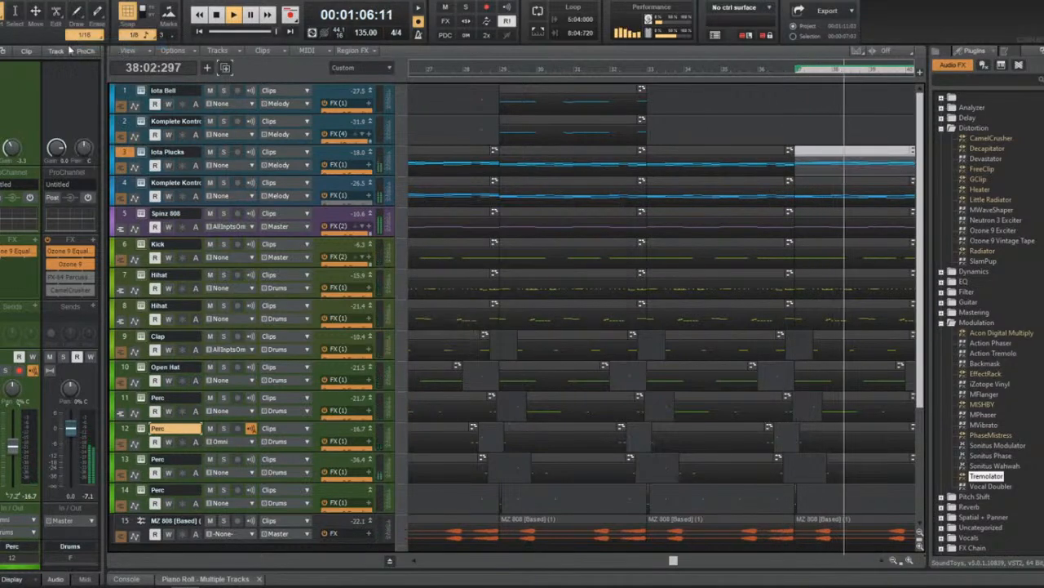
pyautogui.scroll(-3, 693, 159)
pyautogui.hscroll(5, 693, 168)
pyautogui.scroll(3, 898, 227)
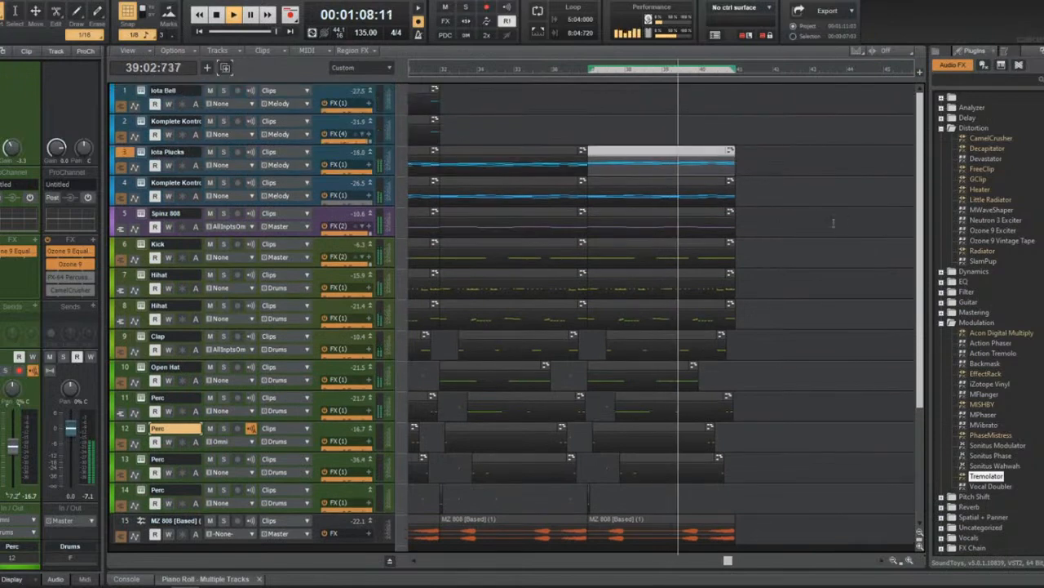
pyautogui.scroll(-5, 748, 214)
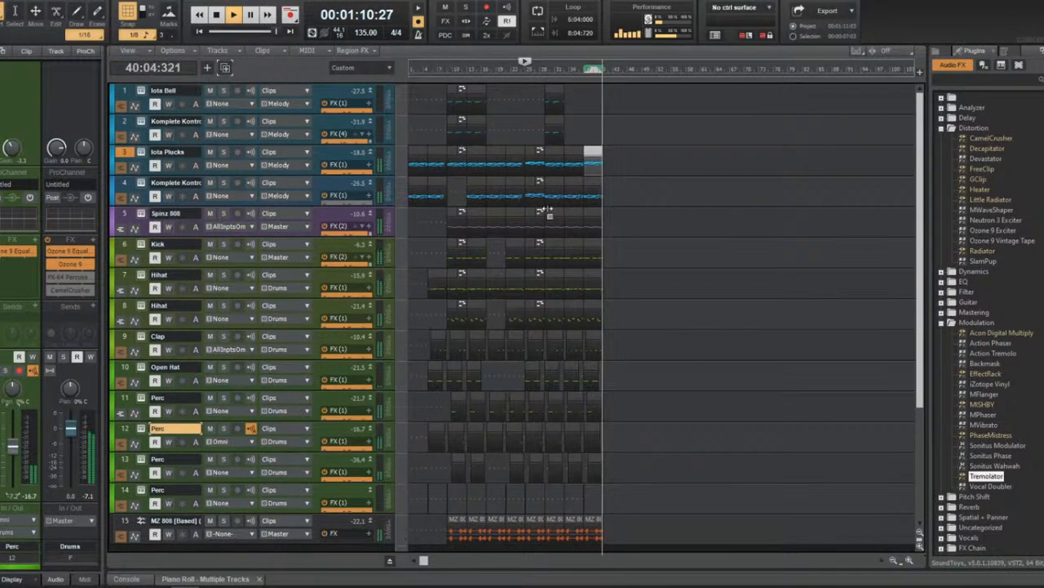
# Stop playback and lower the volume of the track 8 Hihat.
pyautogui.press('space')
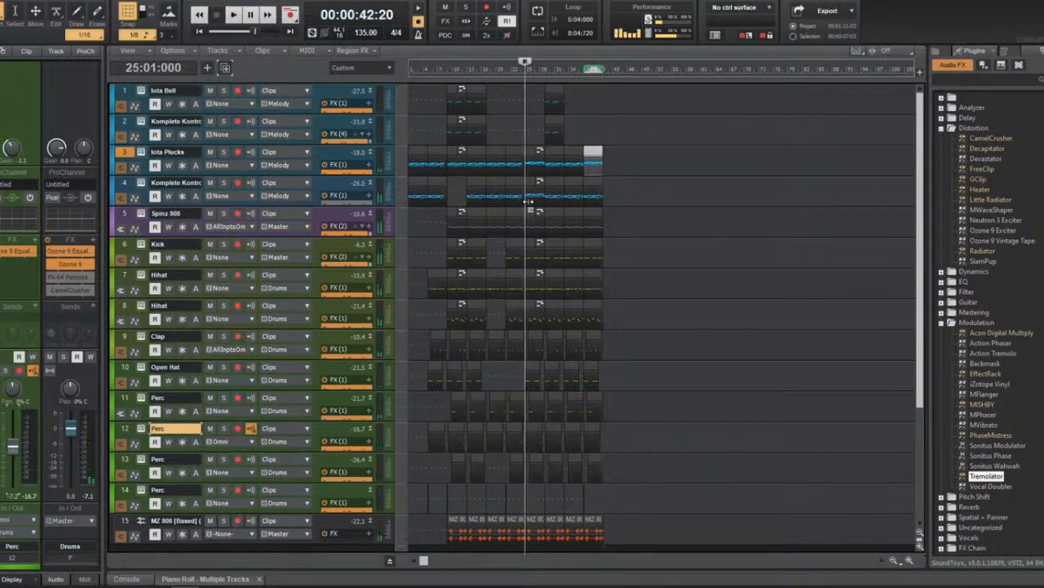
pyautogui.click(233, 316)
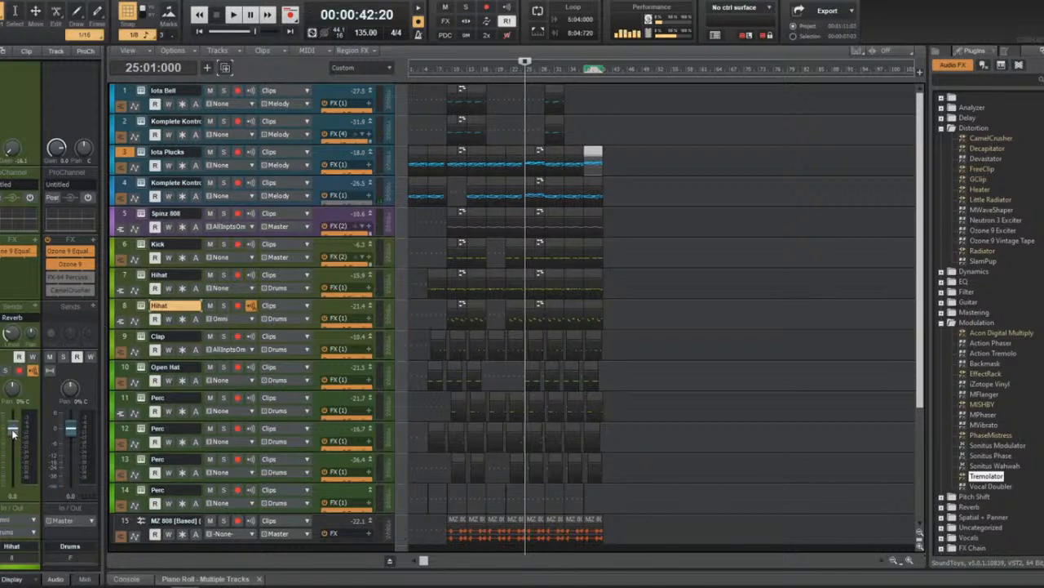
pyautogui.moveTo(13, 425); pyautogui.dragTo(13, 435)
# Look up the Shift+S key binding in the keyboard shortcut preferences.
pyautogui.press('p')
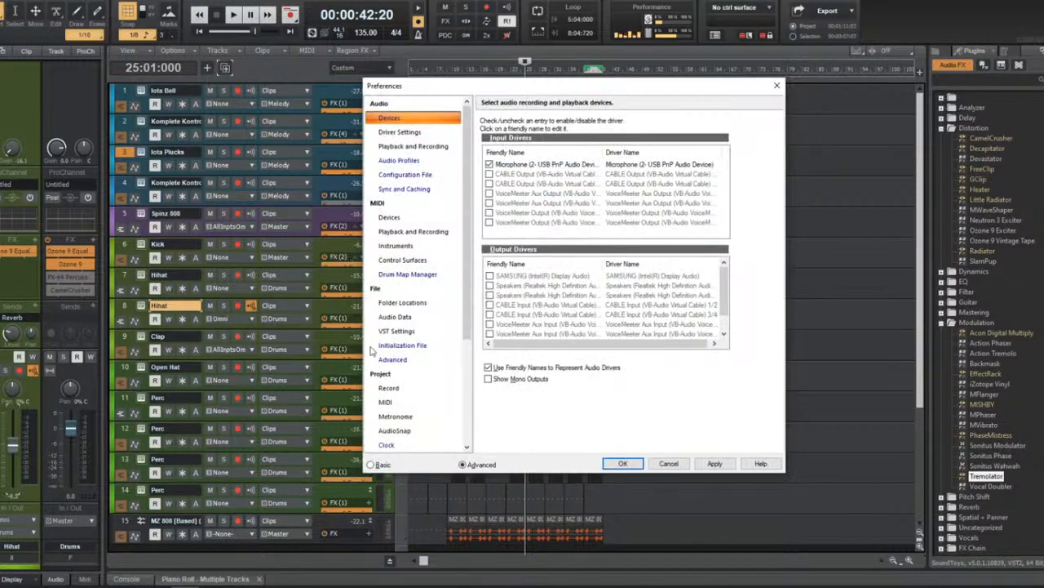
pyautogui.scroll(-4, 372, 351)
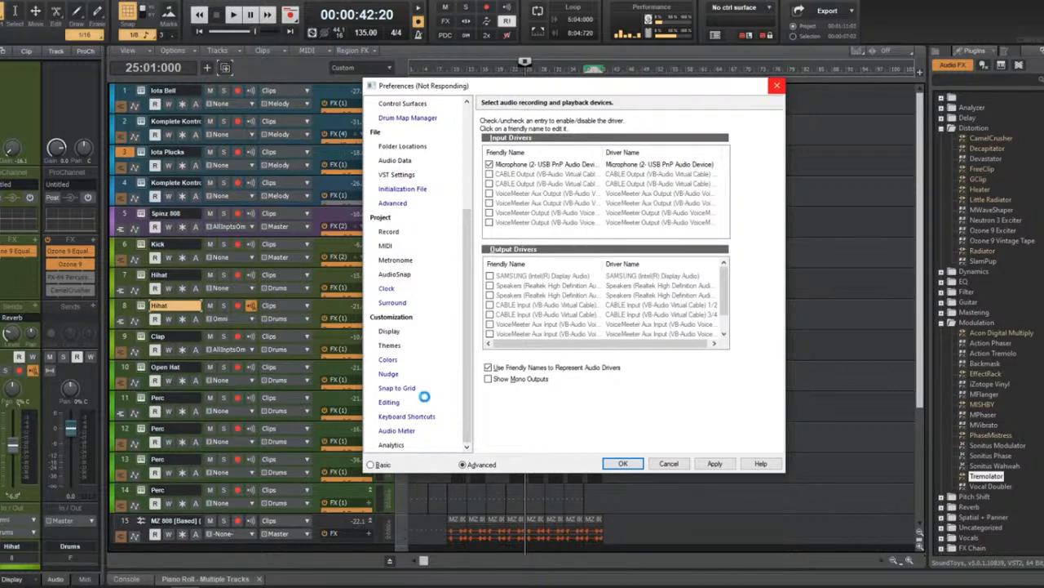
pyautogui.click(487, 373)
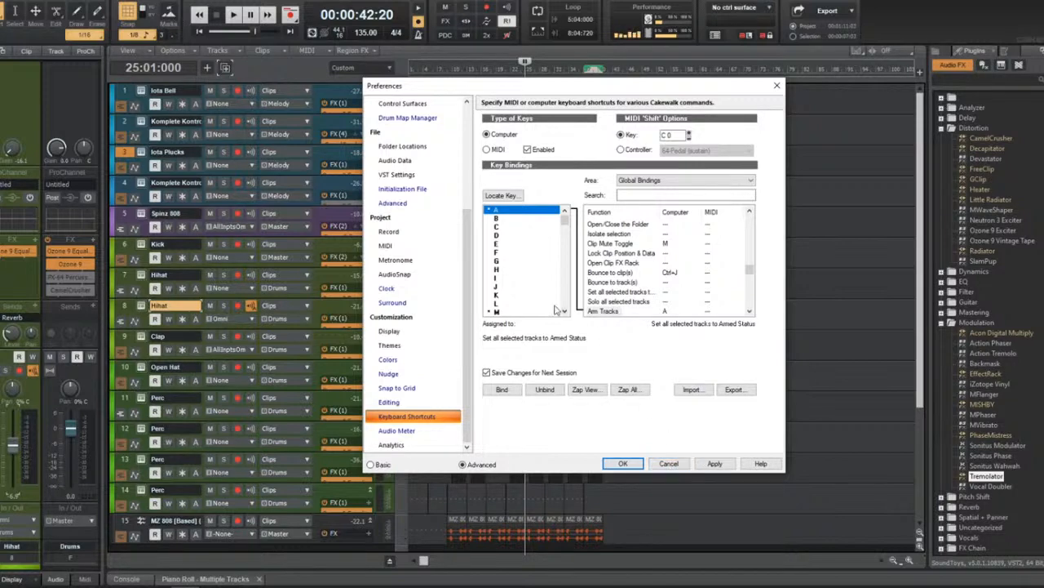
pyautogui.click(502, 196)
pyautogui.hotkey('shift', 's')
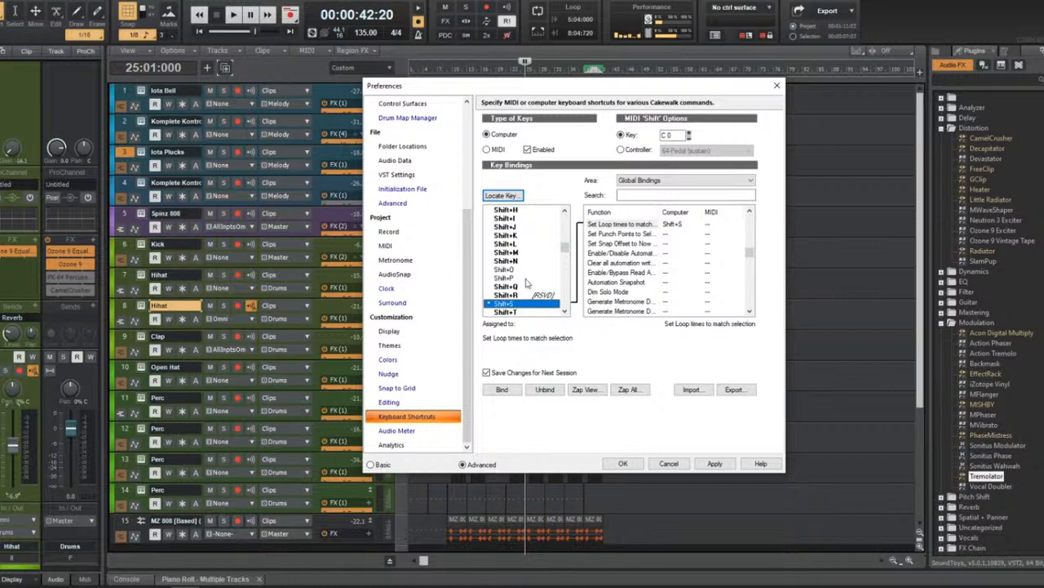
# Search the shortcut functions for "tran" and select Process | Transpose.
pyautogui.click(644, 196)
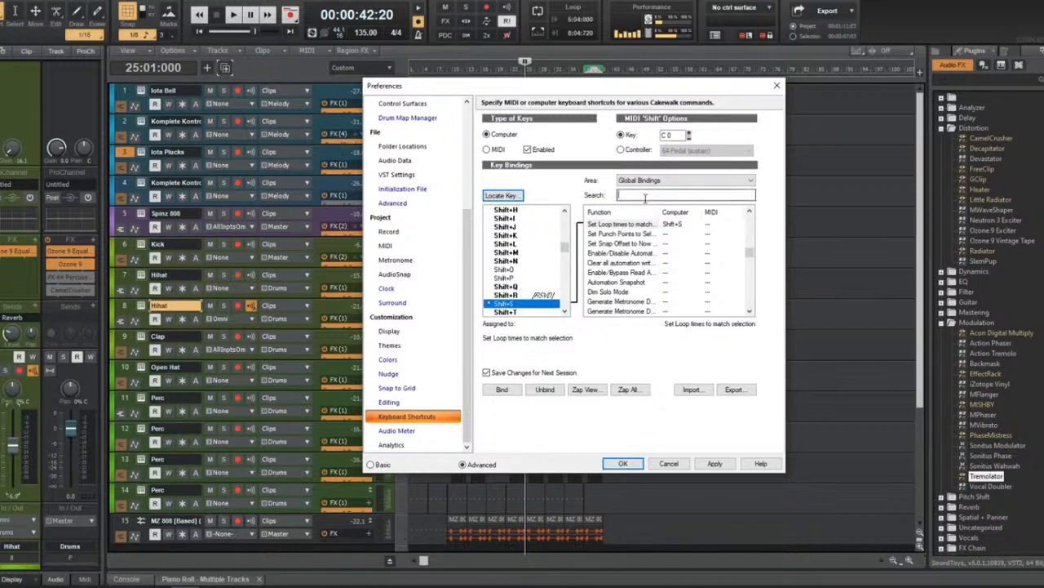
pyautogui.write('tr')
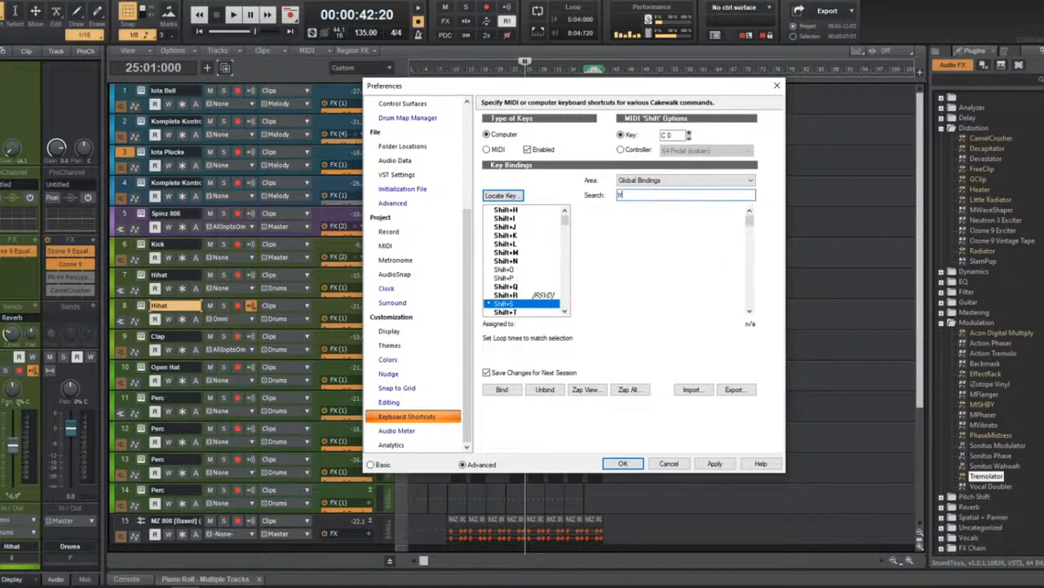
pyautogui.write('an')
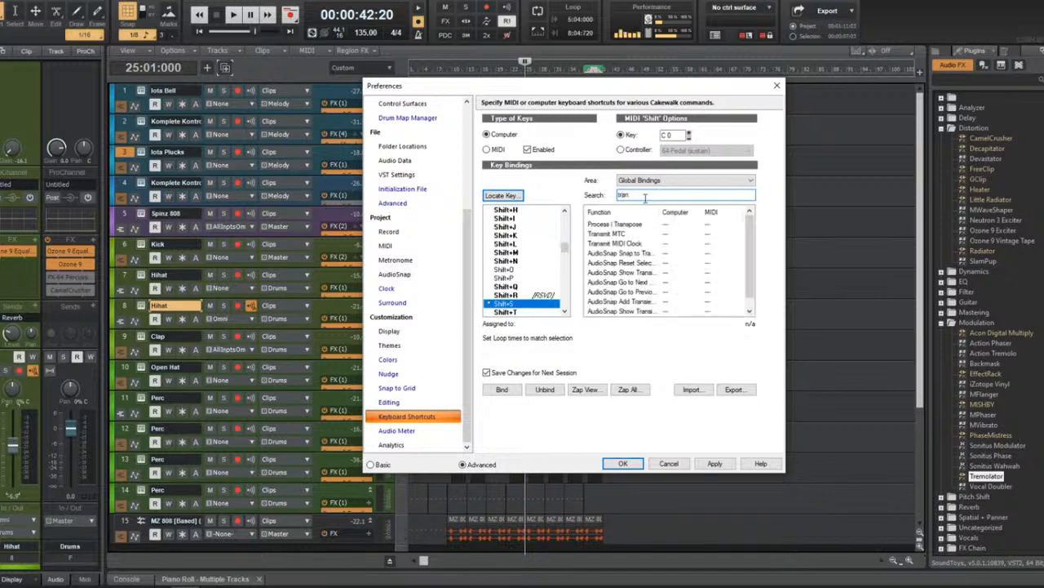
pyautogui.click(640, 224)
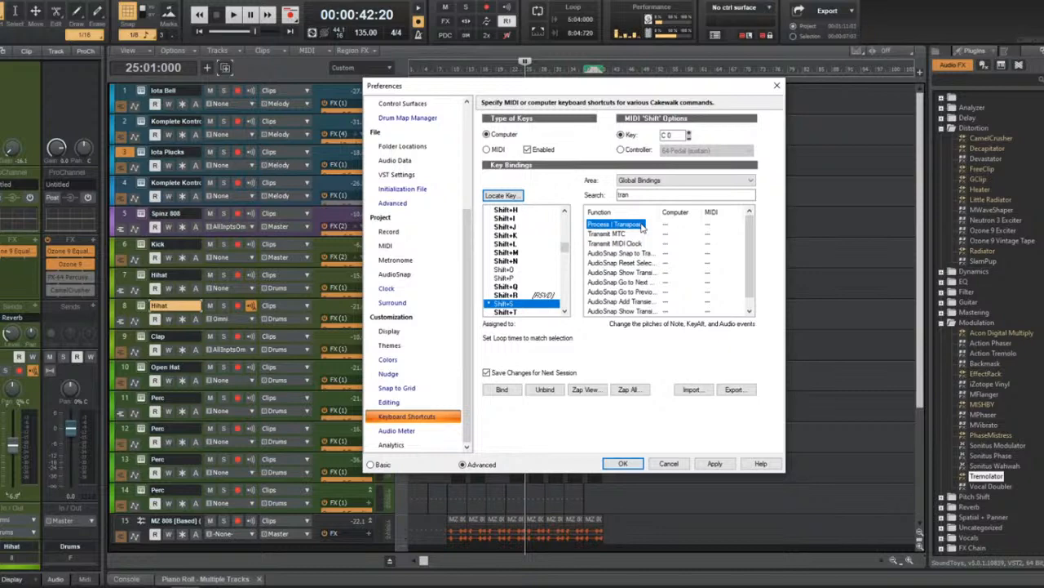
# Bind Shift+Q to Process | Transpose and save the preferences.
pyautogui.click(517, 199)
pyautogui.hotkey('shift', 'q')
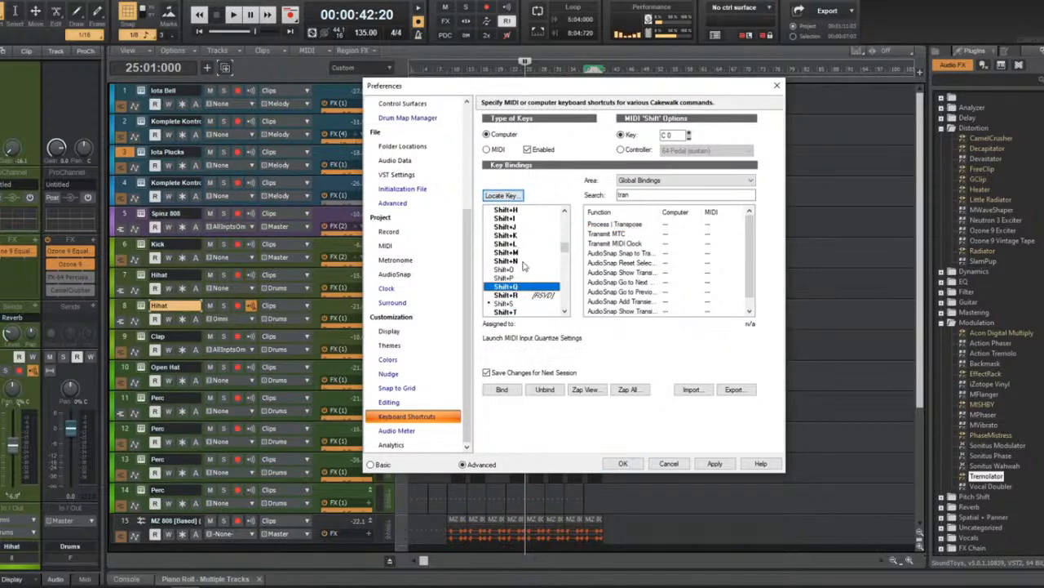
pyautogui.click(628, 226)
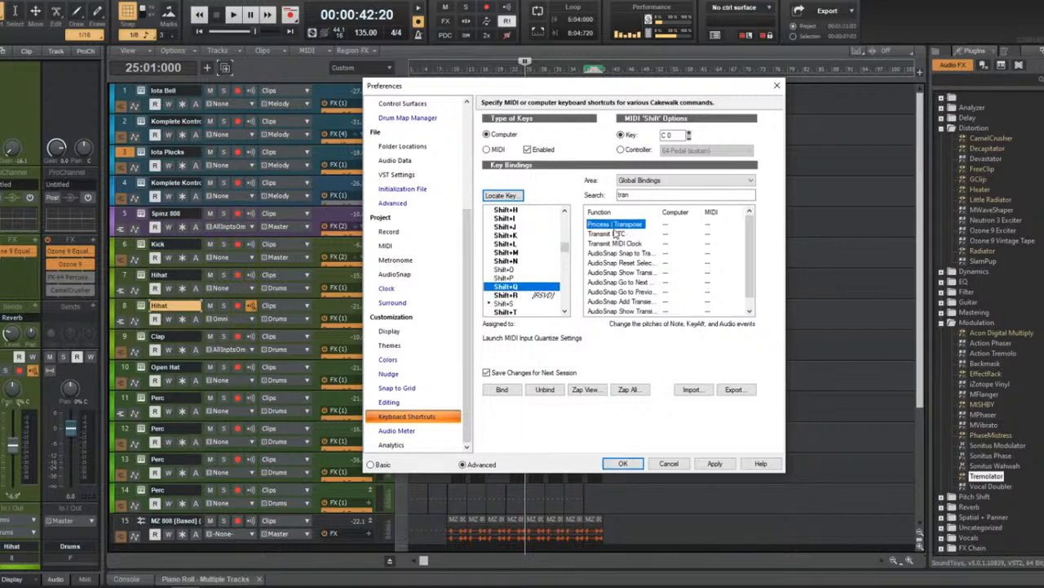
pyautogui.click(501, 391)
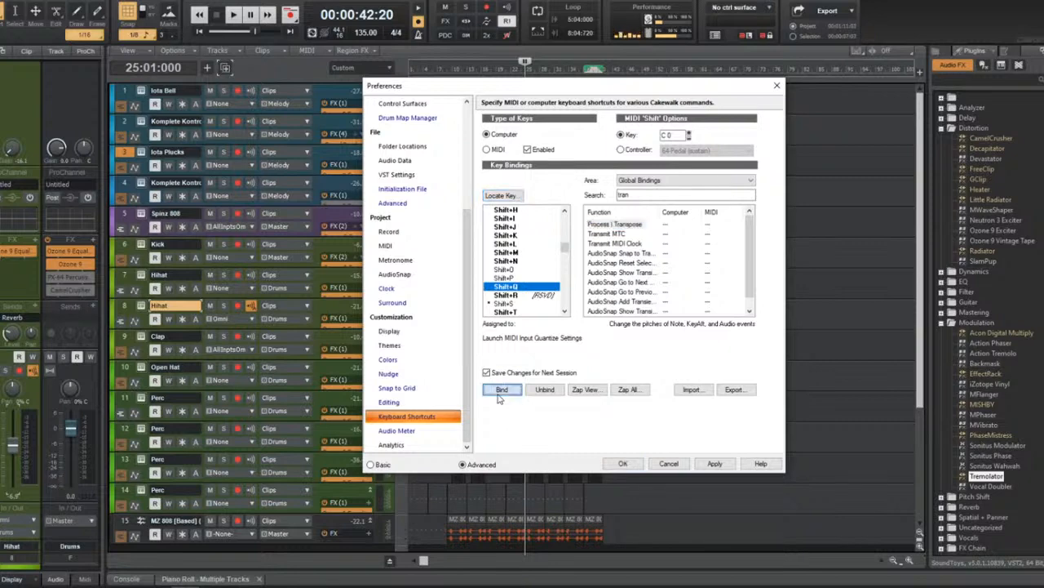
pyautogui.click(623, 463)
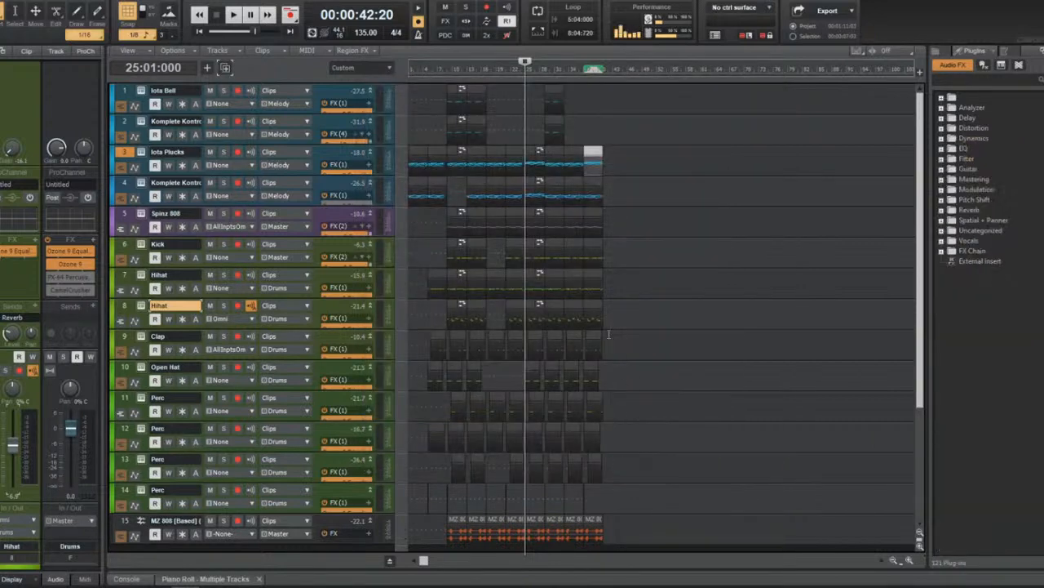
# Test the Transpose shortcut, also on the Iota Plucks clip in bars 1–4, without applying a transposition.
pyautogui.hotkey('shift', 'q')
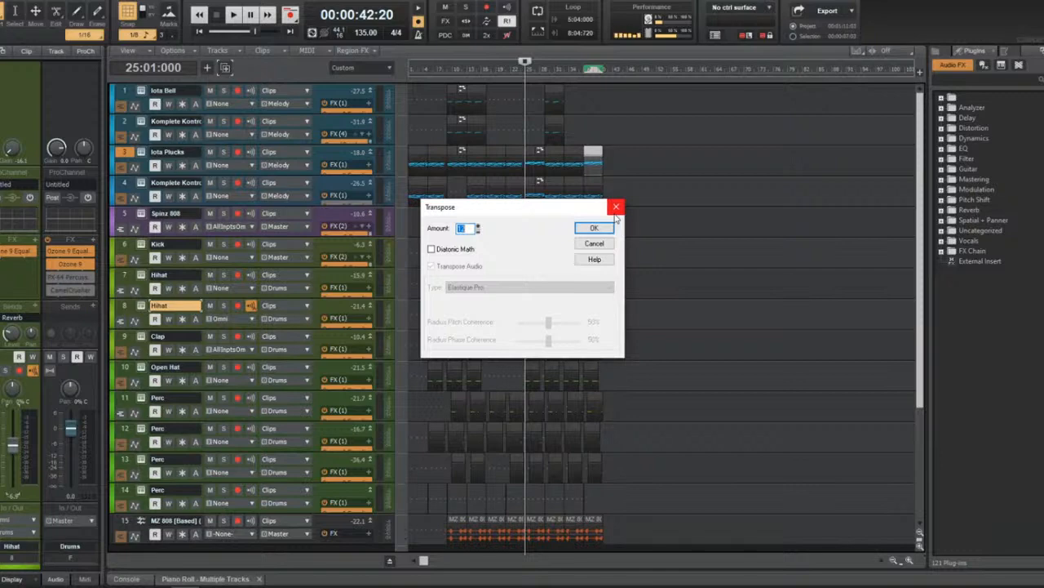
pyautogui.click(616, 208)
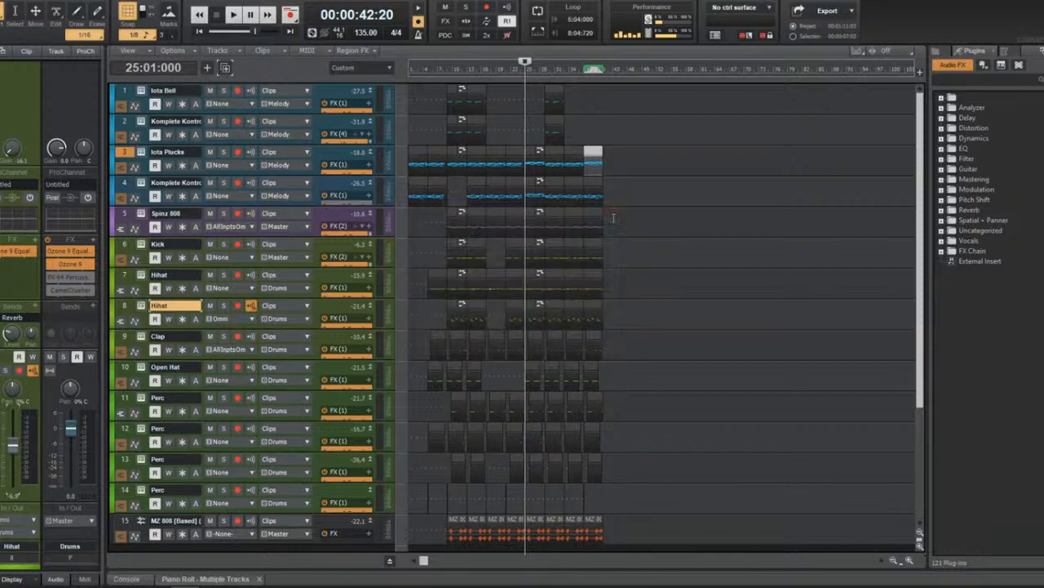
pyautogui.press('Home')
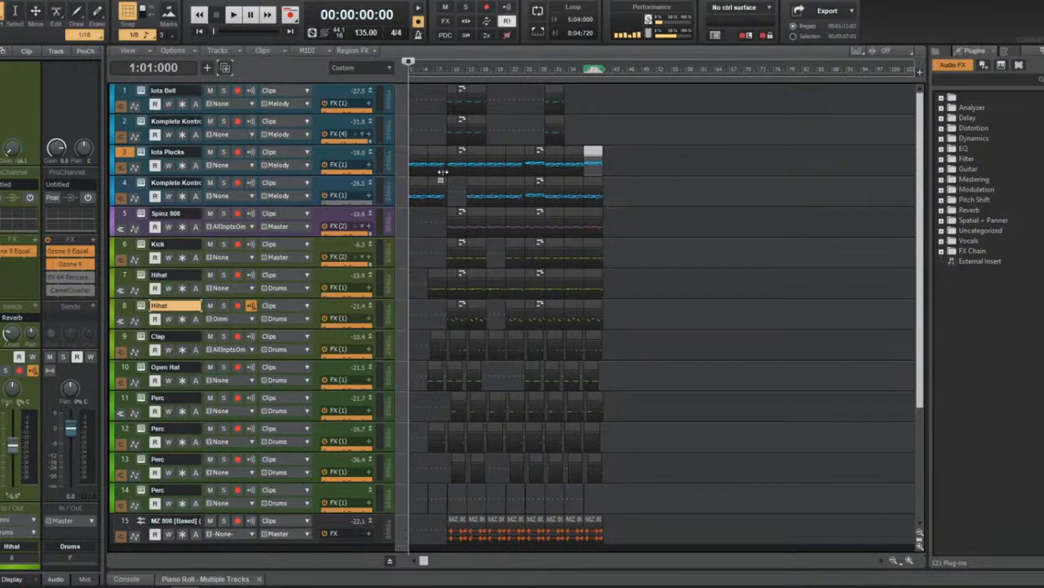
pyautogui.scroll(5, 441, 172)
pyautogui.click(436, 148)
pyautogui.hotkey('shift', 't')
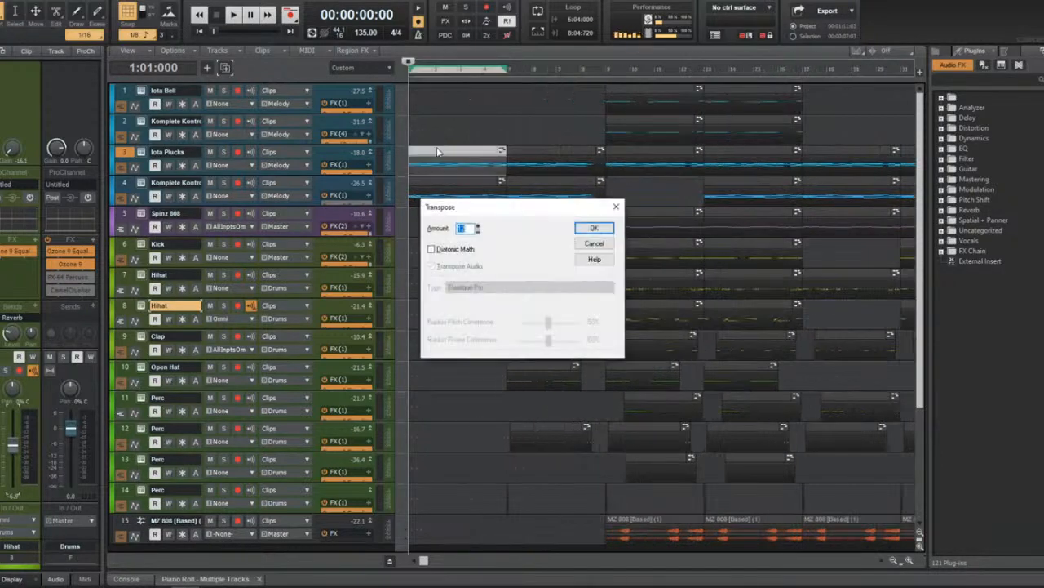
pyautogui.click(614, 208)
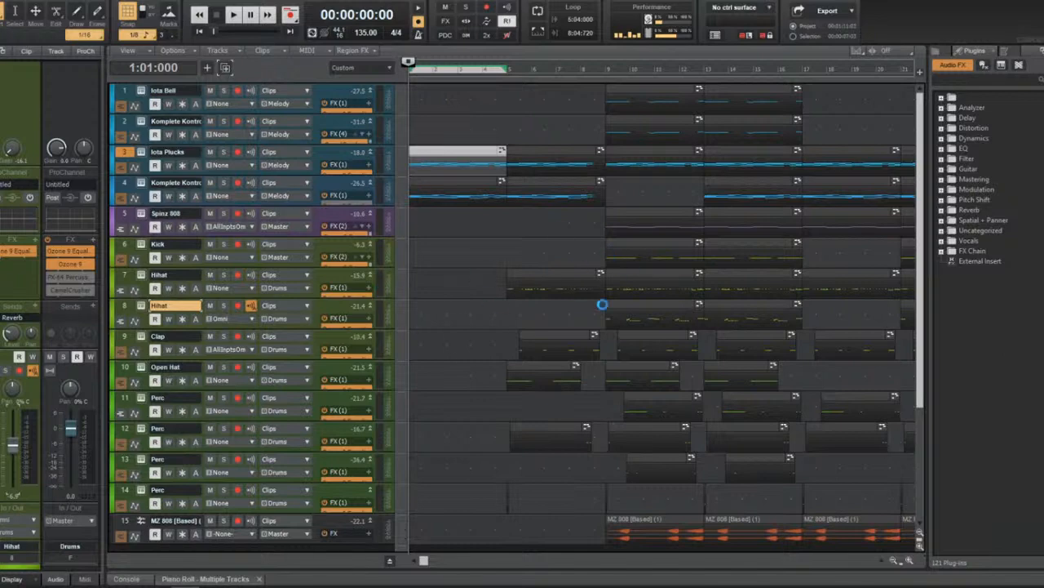
# Try to assign Shift+W to Process | Transpose in the keyboard shortcut preferences, checking the Shift+Q binding as well.
pyautogui.press('p')
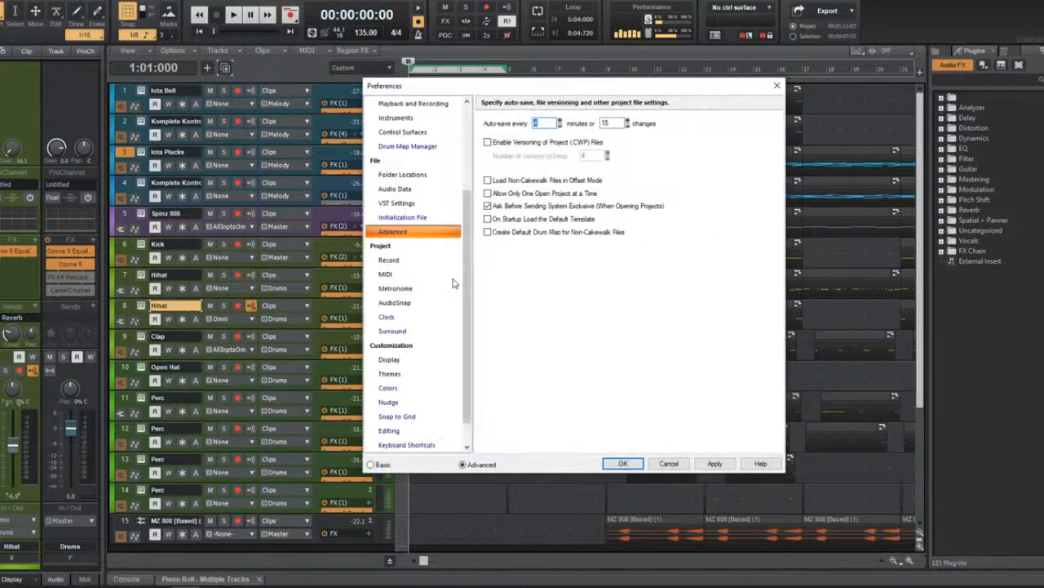
pyautogui.scroll(-1, 418, 417)
pyautogui.click(412, 416)
pyautogui.click(501, 195)
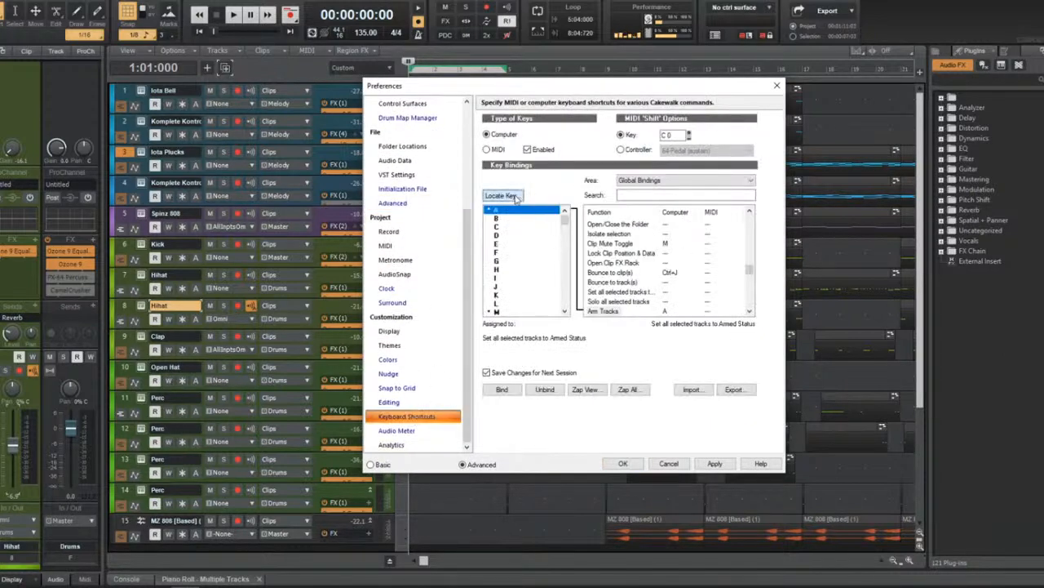
pyautogui.hotkey('shift', 'w')
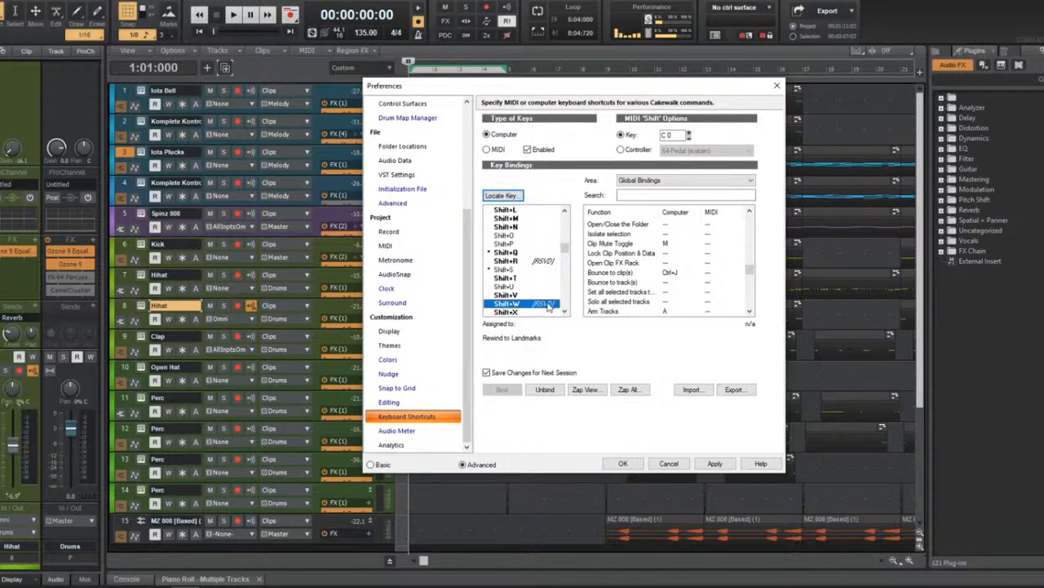
pyautogui.click(542, 245)
pyautogui.click(543, 252)
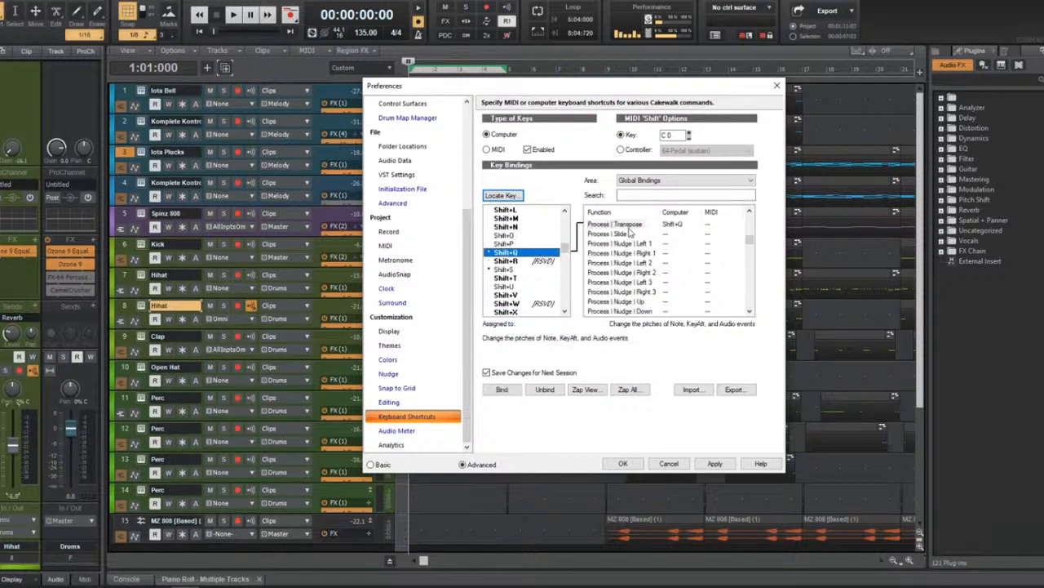
pyautogui.click(537, 303)
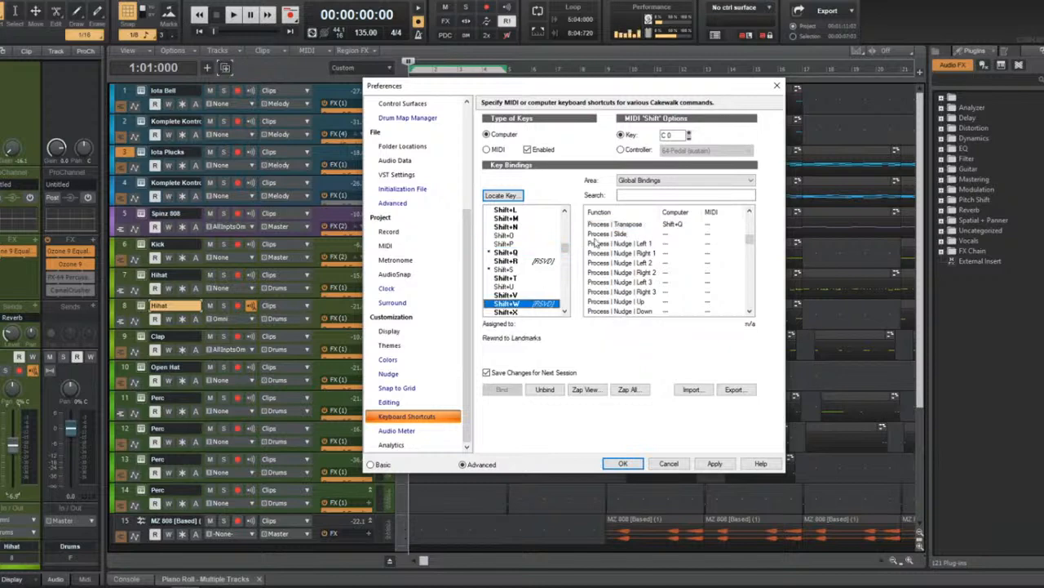
pyautogui.click(608, 228)
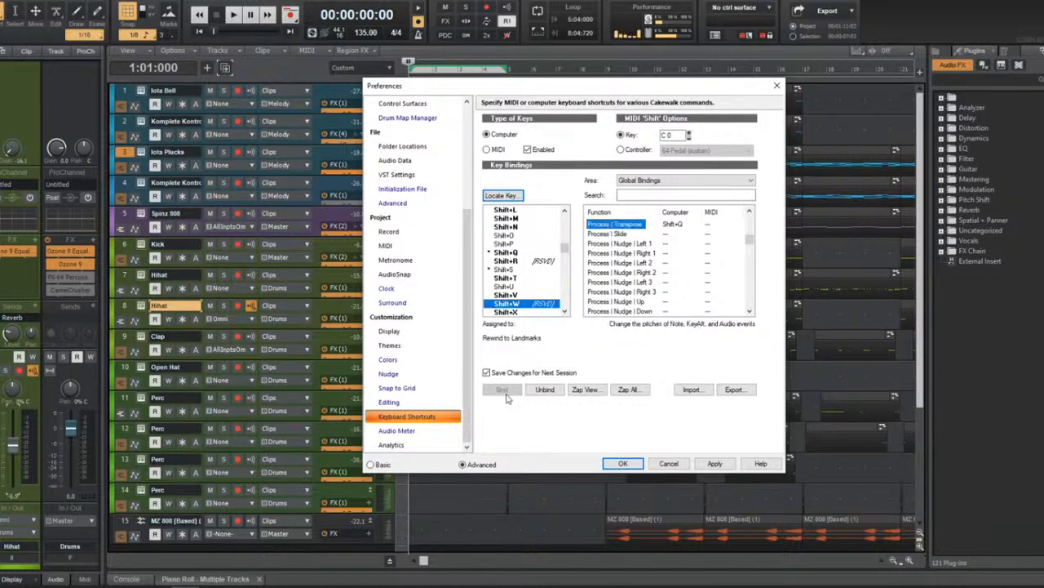
# Unbind Shift+Q from Process | Transpose and try Shift+W for that function again.
pyautogui.click(540, 253)
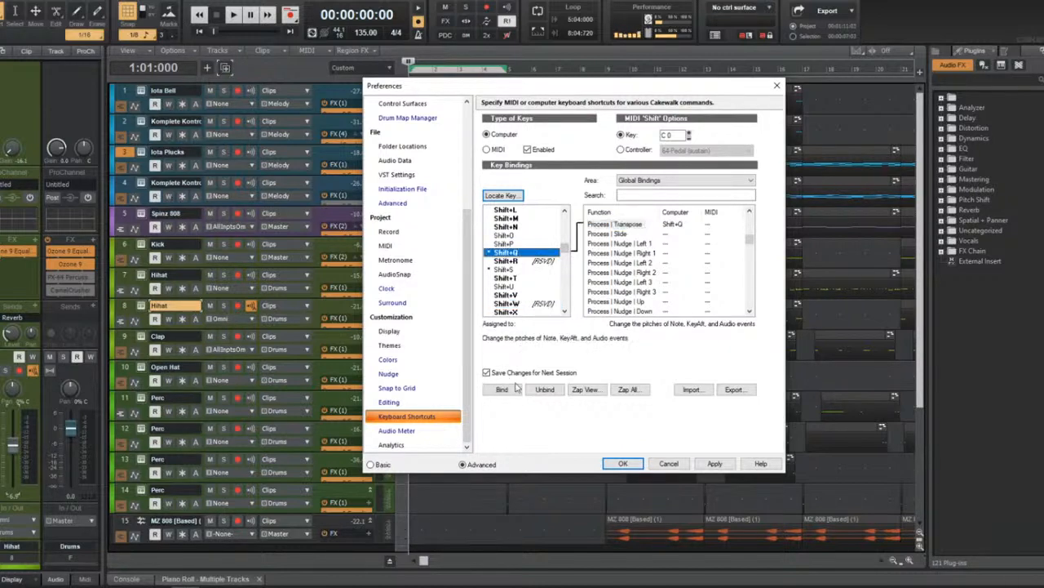
pyautogui.click(532, 304)
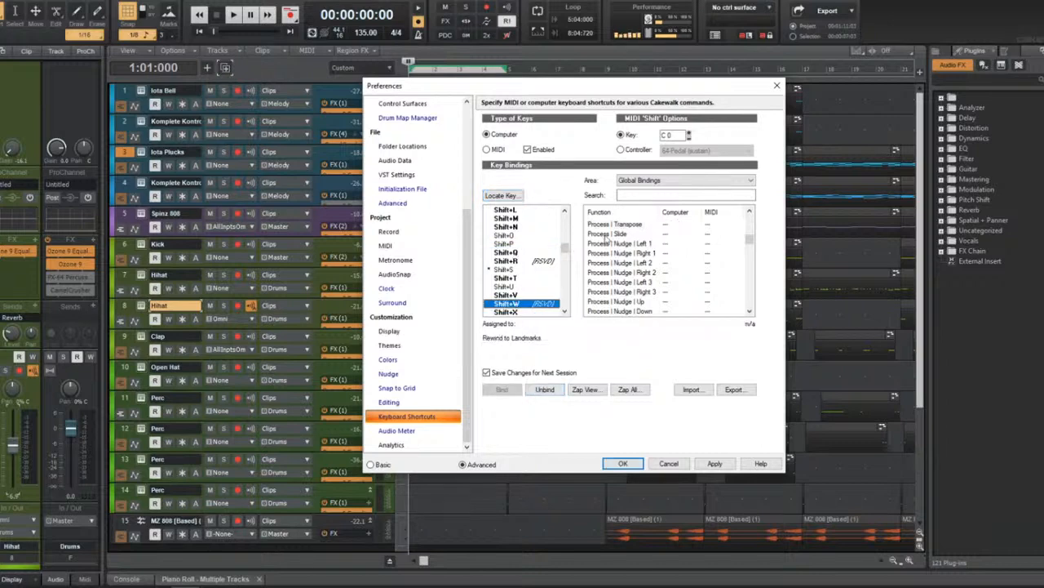
pyautogui.click(608, 231)
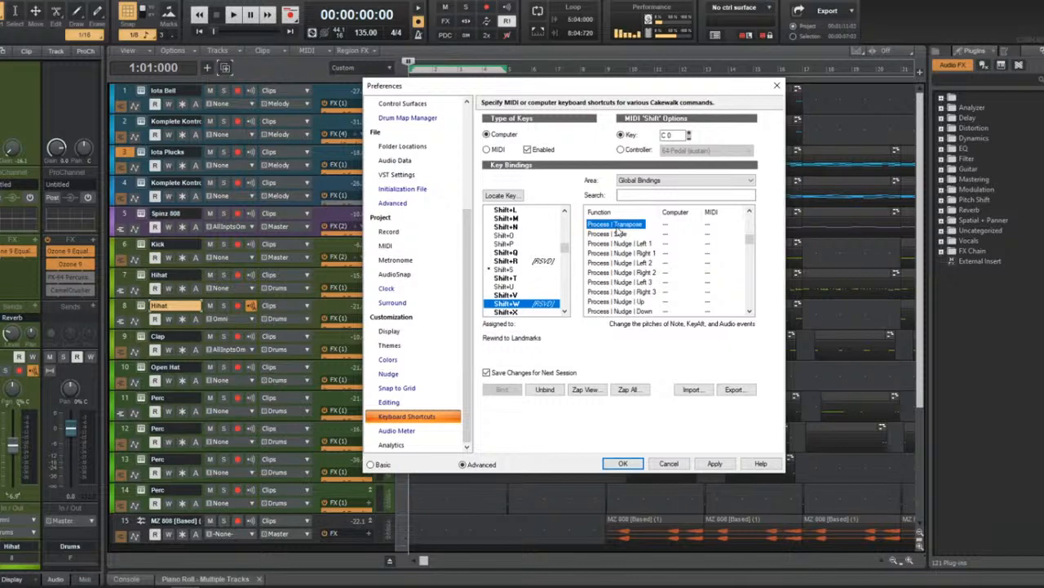
# Rebind Shift+Q to Process | Transpose and save the preferences.
pyautogui.click(523, 253)
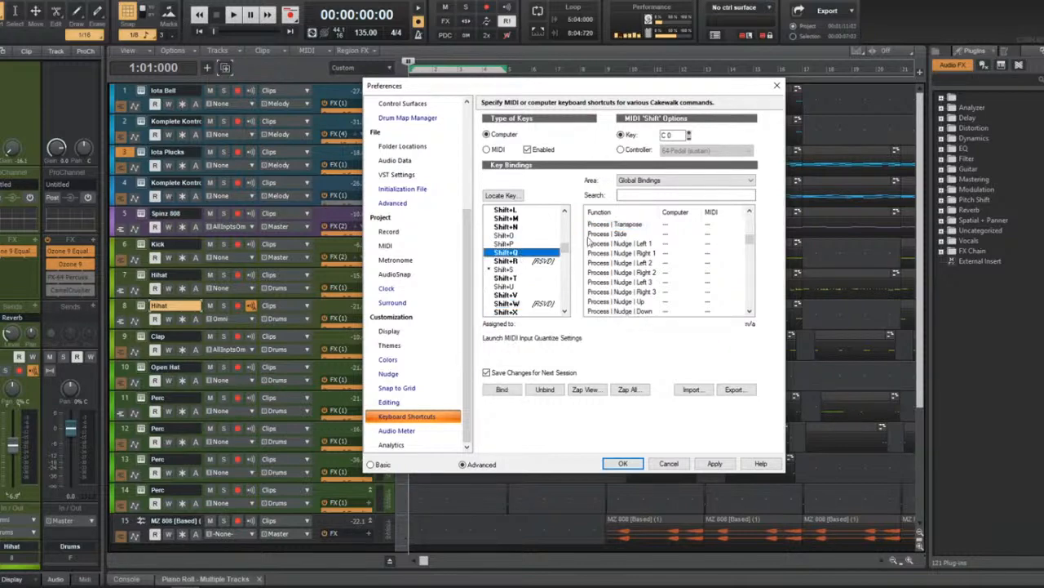
pyautogui.click(513, 389)
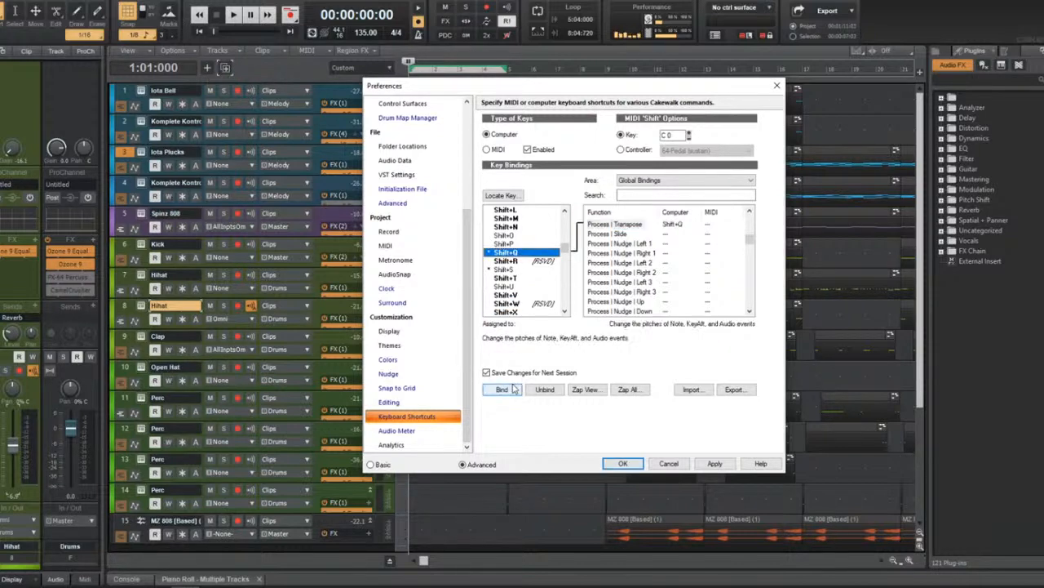
pyautogui.click(623, 464)
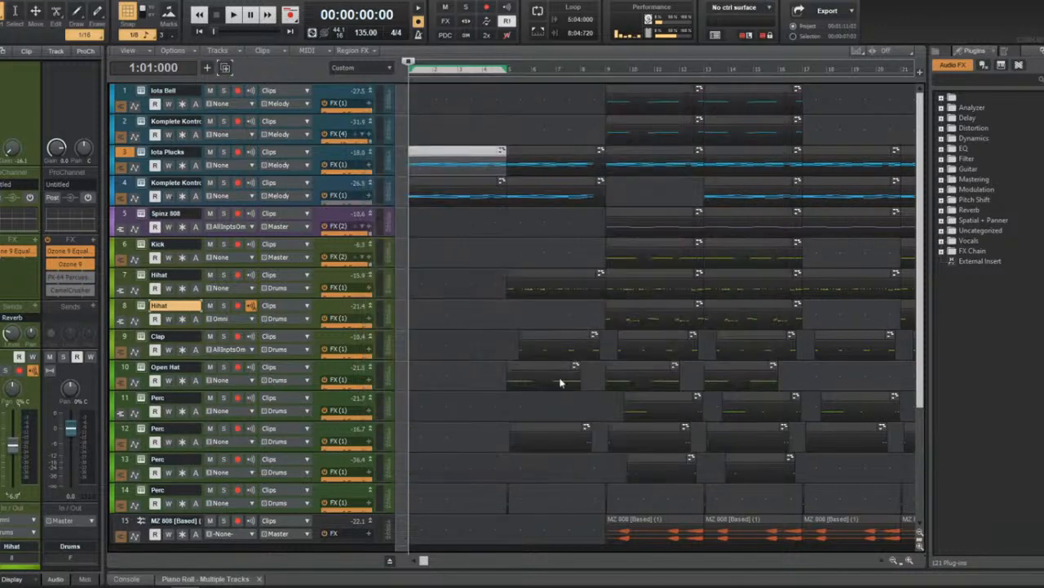
# Select the first Iota Plucks clip and test the Transpose shortcut on it.
pyautogui.click(465, 269)
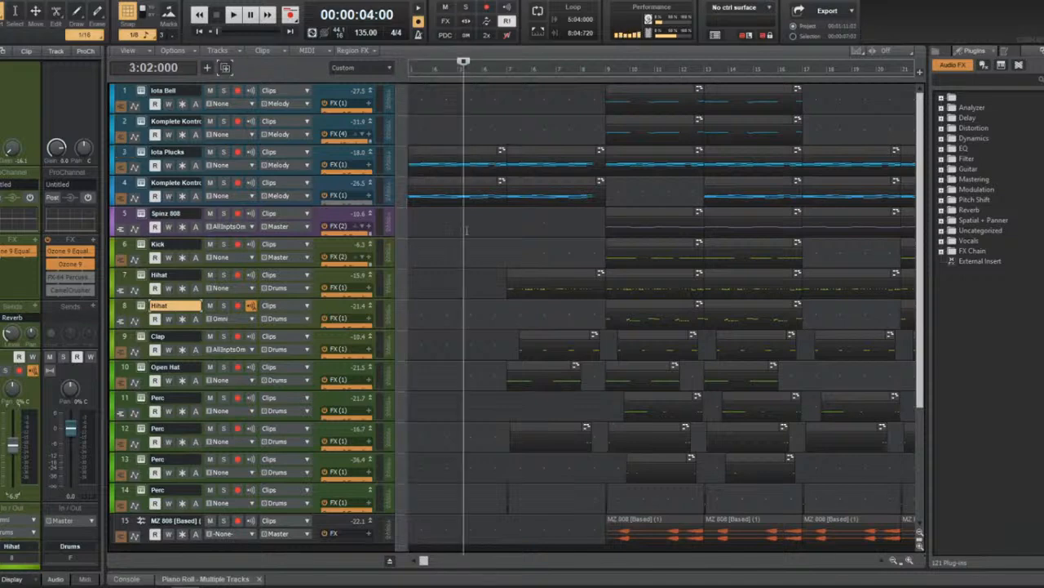
pyautogui.click(476, 156)
pyautogui.hotkey('shift', 't')
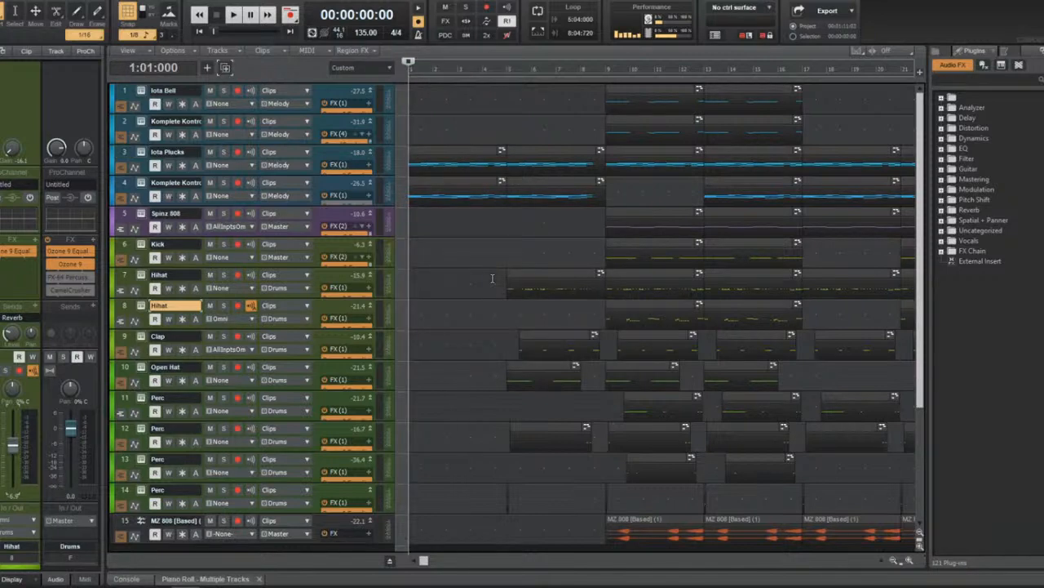
# Play the arrangement from the start, then replay from bar 14 to examine the drum tracks around bar 15.
pyautogui.press('space')
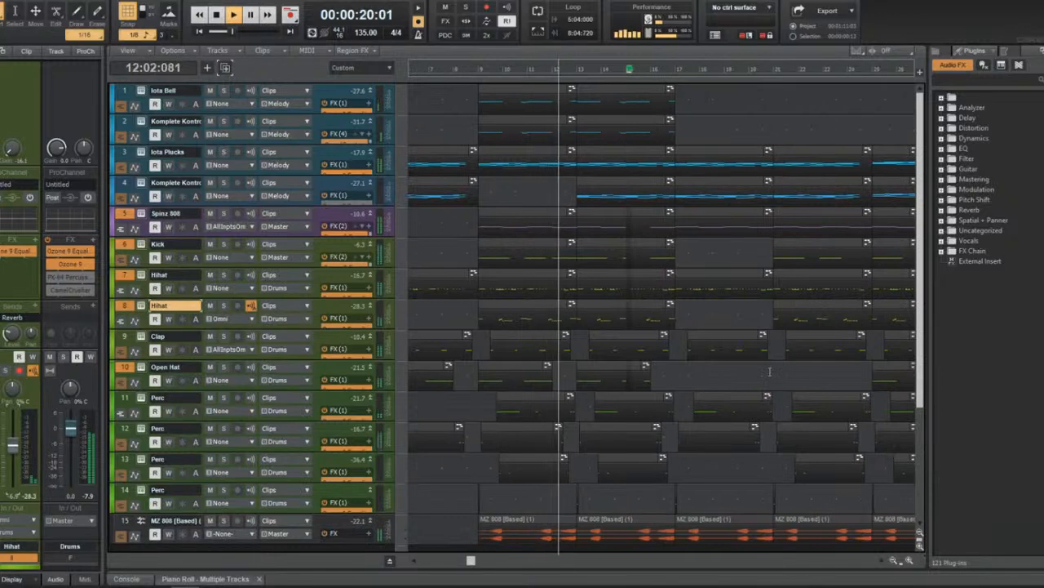
pyautogui.keyDown('ctrl'); pyautogui.scroll(3, 541, 319); pyautogui.keyUp('ctrl')
pyautogui.scroll(-1, 541, 319)
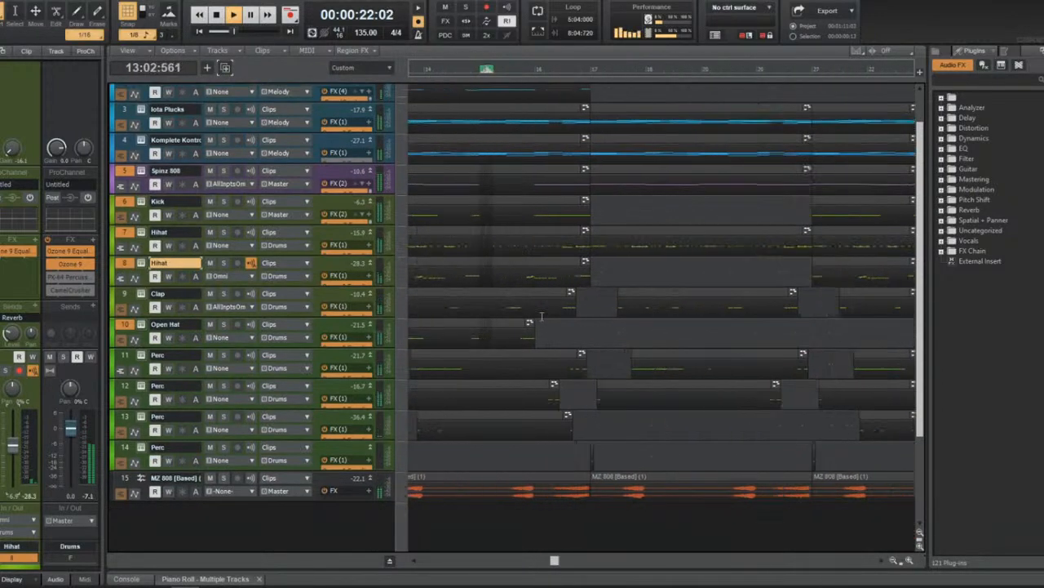
pyautogui.scroll(2, 541, 317)
pyautogui.keyDown('ctrl'); pyautogui.scroll(3, 541, 316); pyautogui.keyUp('ctrl')
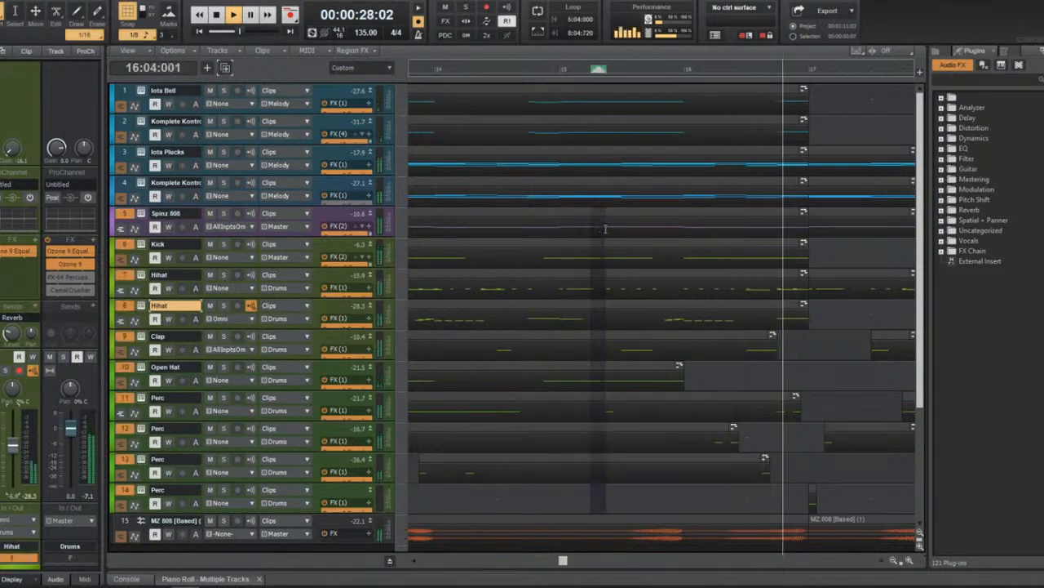
pyautogui.click(452, 69)
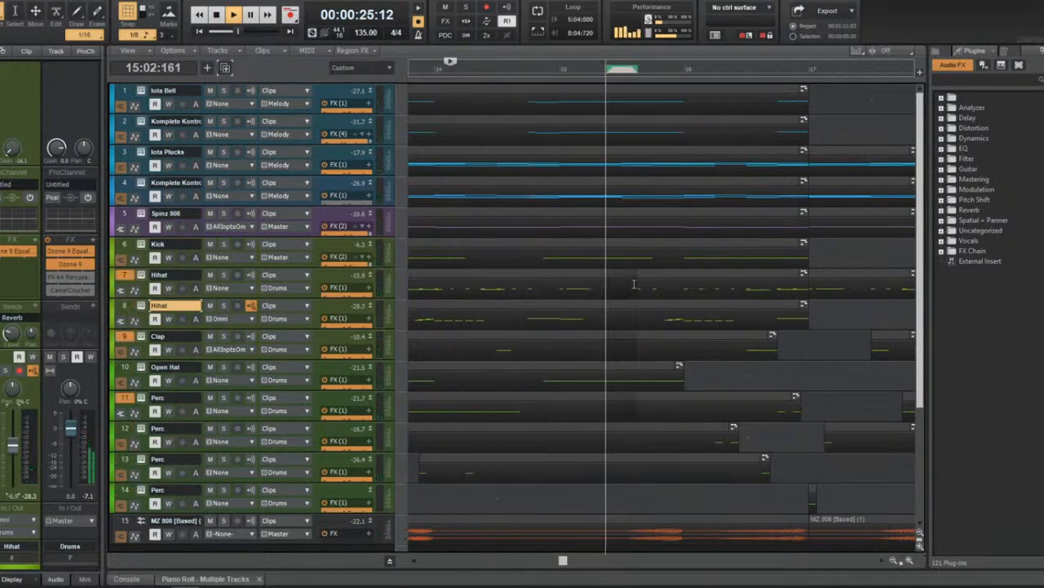
# Replay from around bar 14 and delete the MZ 808 [Based] clip between bars 17 and 21.
pyautogui.click(465, 72)
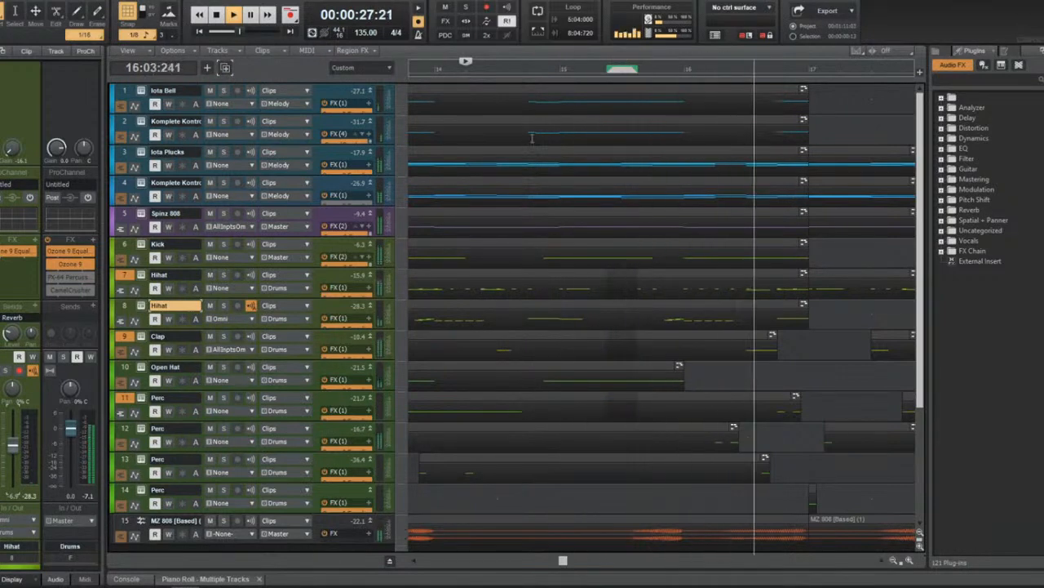
pyautogui.scroll(-4, 571, 245)
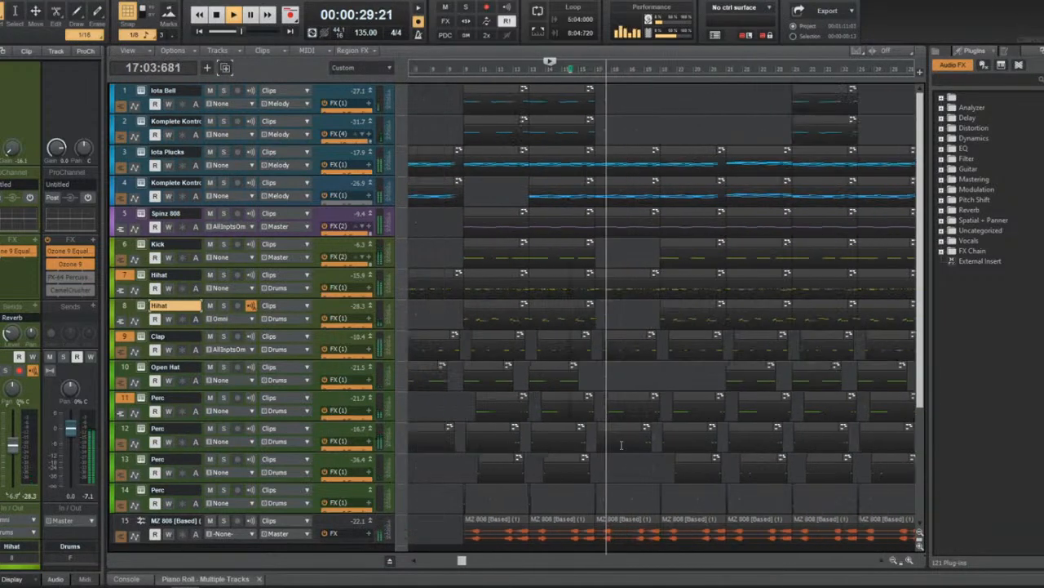
pyautogui.click(636, 522)
pyautogui.press('Delete')
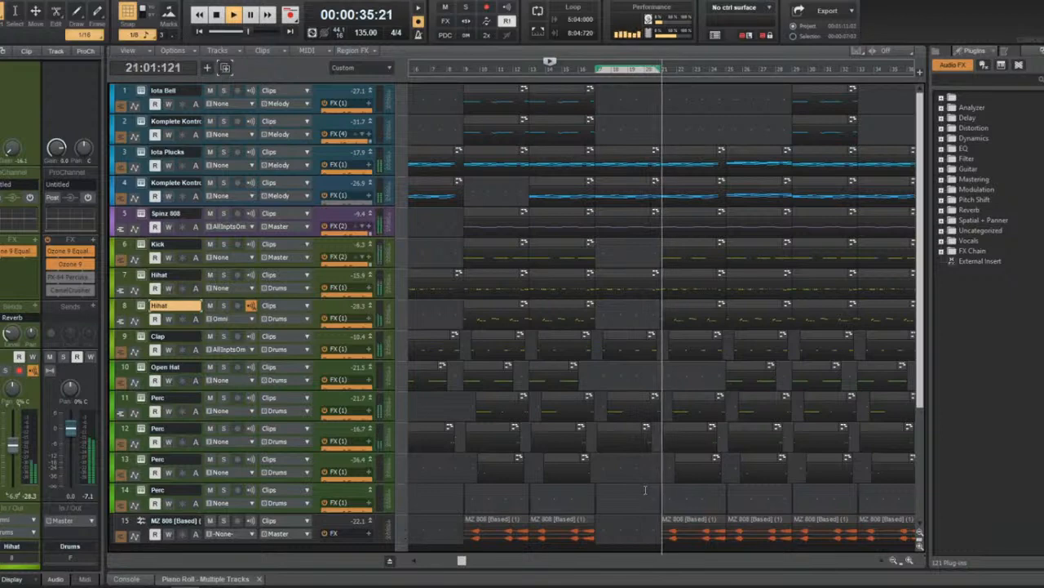
pyautogui.press('Down')
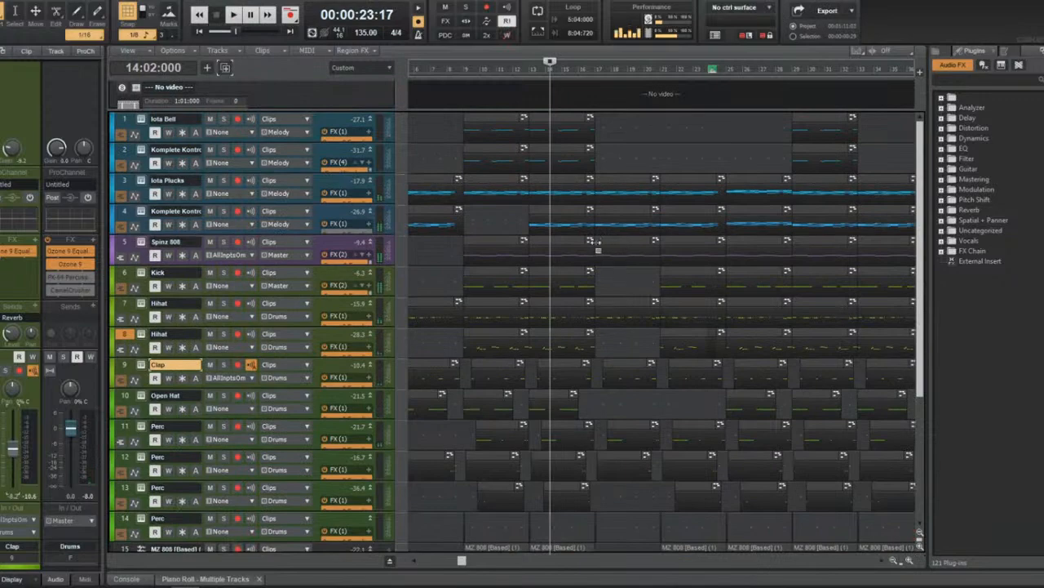
# Select all clips and duplicate the whole arrangement after bar 41 so it extends to bar 81.
pyautogui.click(627, 270)
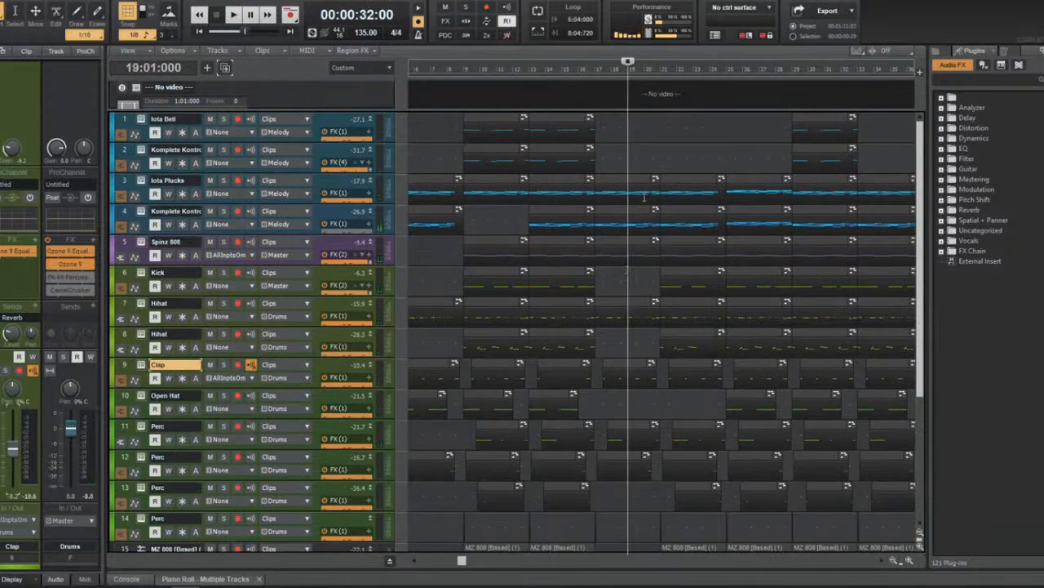
pyautogui.hotkey('ctrl', 'a')
pyautogui.scroll(-5, 720, 158)
pyautogui.scroll(2, 719, 159)
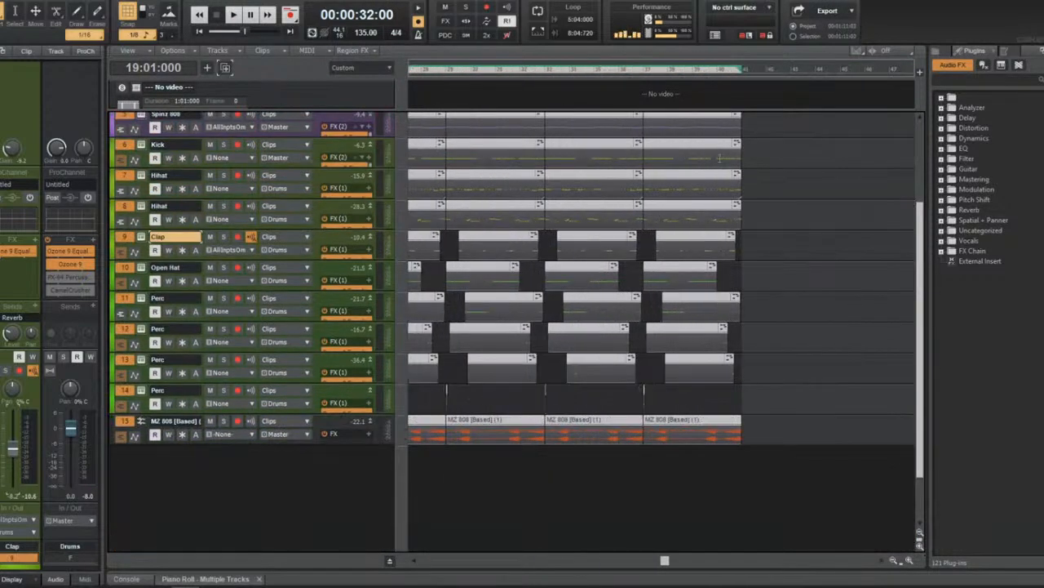
pyautogui.scroll(3, 784, 161)
pyautogui.hotkey('ctrl', 'End')
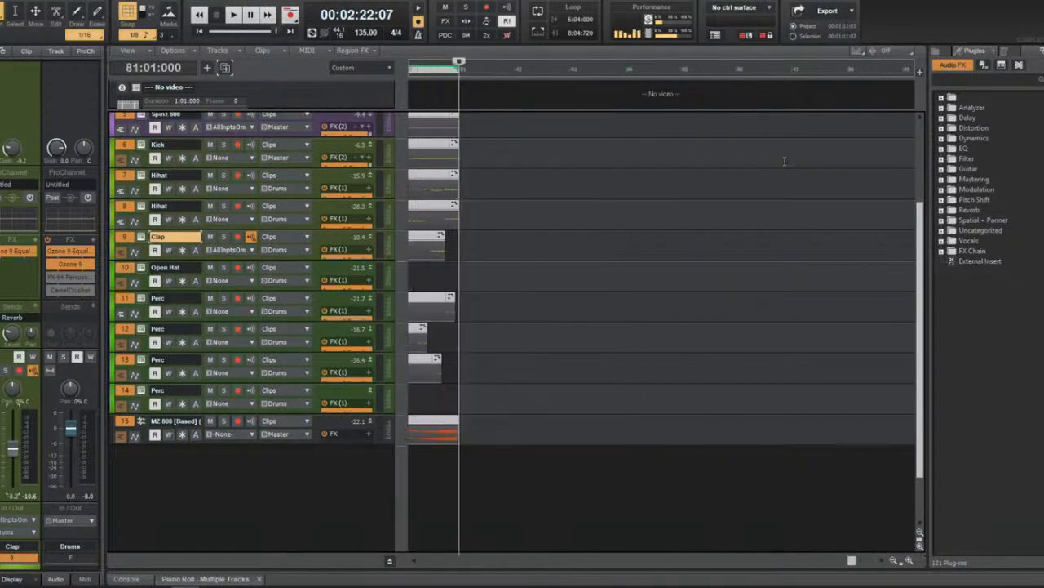
# Briefly play from bar 81, clear the clip selection, and examine the layout of the full duplicated arrangement.
pyautogui.press('space')
pyautogui.scroll(-2, 552, 174)
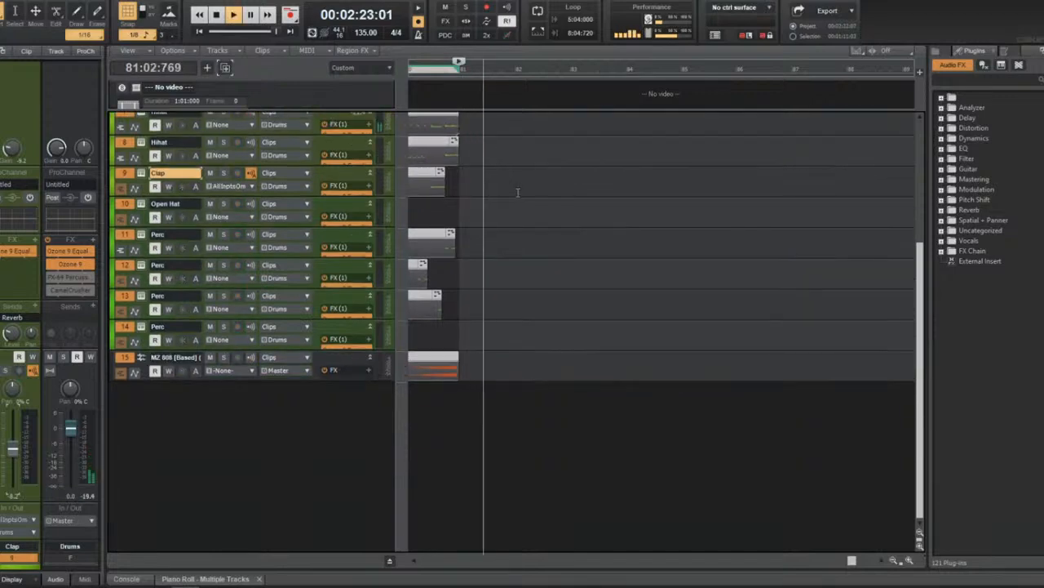
pyautogui.scroll(-3, 517, 193)
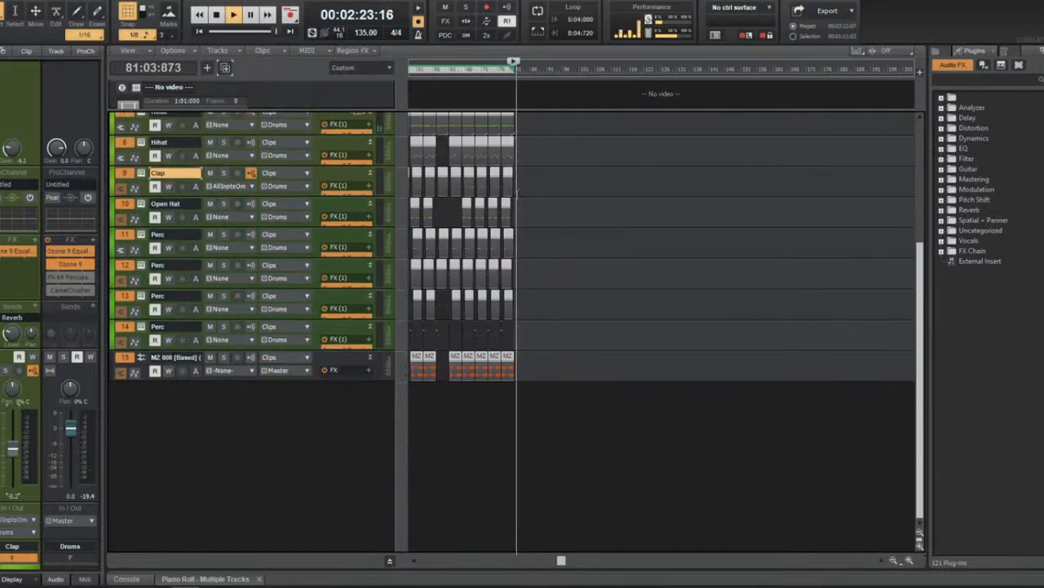
pyautogui.press('space')
pyautogui.scroll(3, 531, 208)
pyautogui.click(531, 208)
pyautogui.scroll(2, 531, 208)
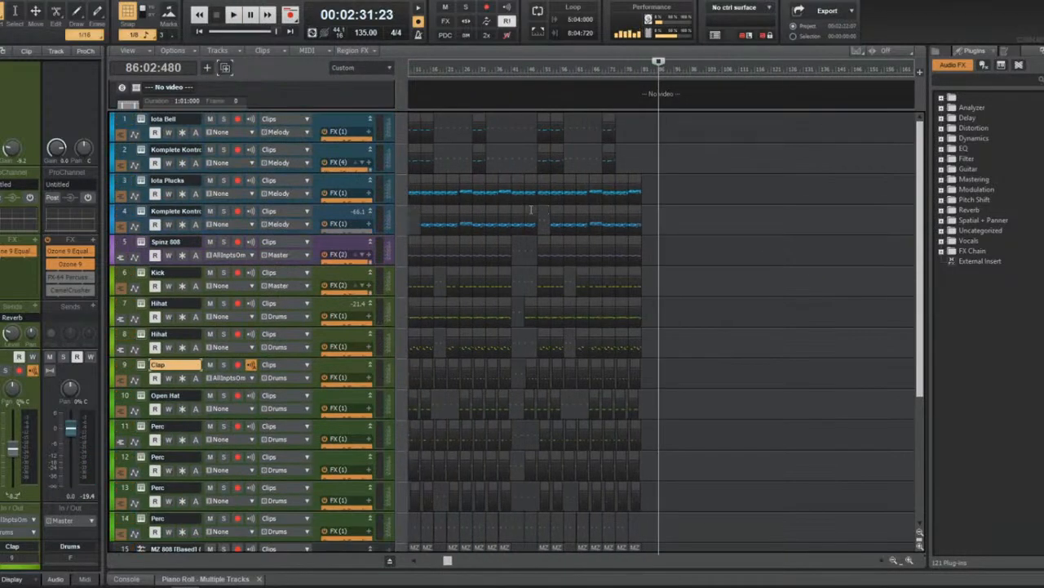
pyautogui.hscroll(-1, 531, 213)
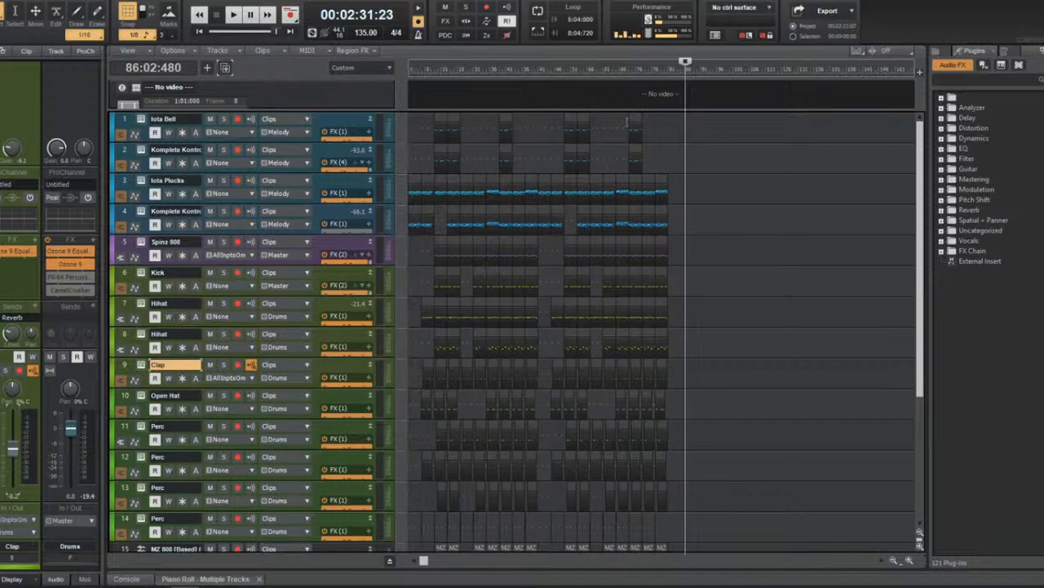
pyautogui.scroll(-1, 626, 130)
pyautogui.click(719, 159)
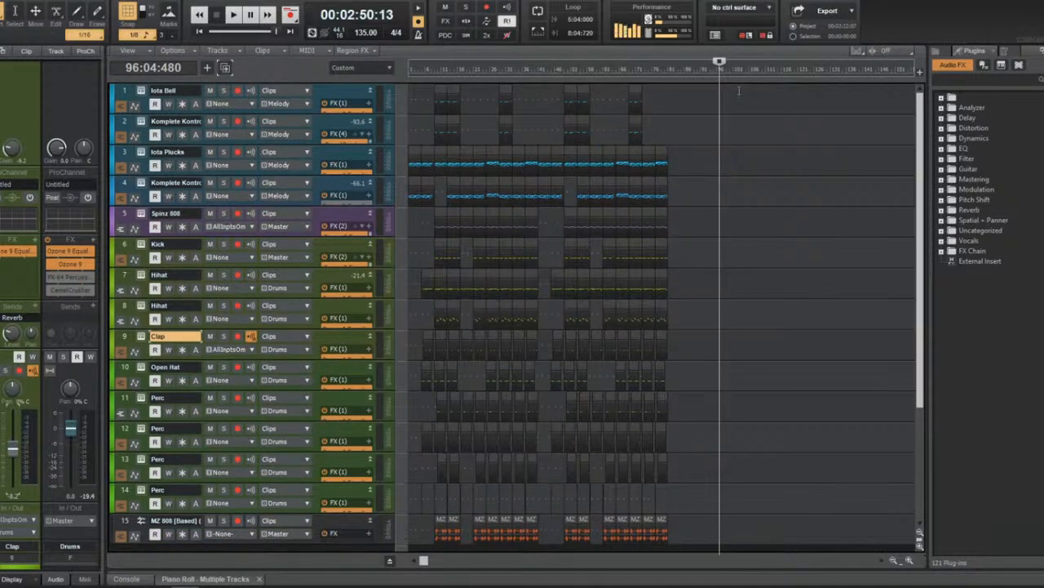
# Switch to OBS Studio, toggle the Desktop source off and on, and put the Welcome scene on the stream.
pyautogui.click(352, 578)
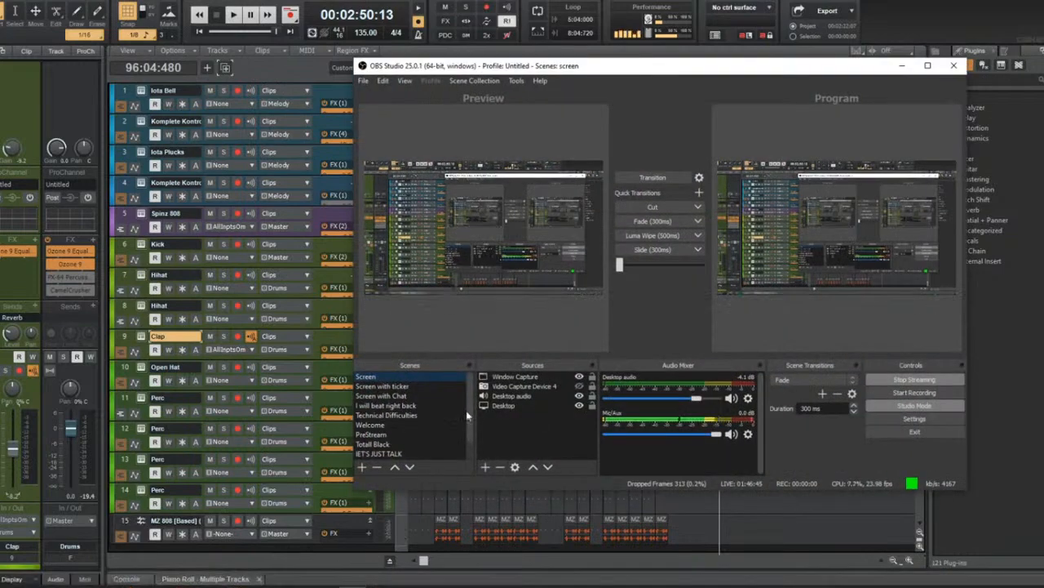
pyautogui.click(580, 406)
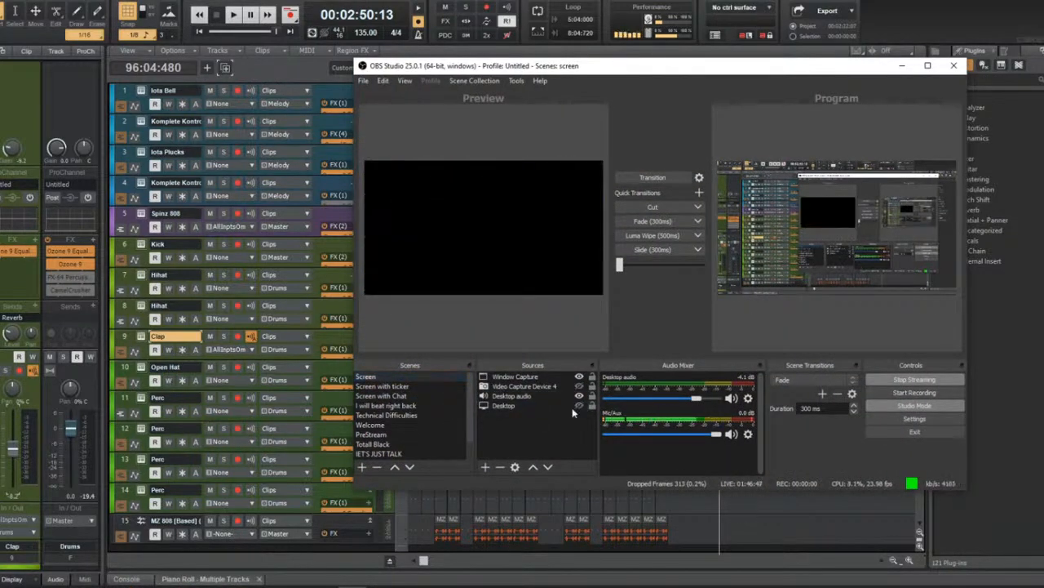
pyautogui.click(580, 405)
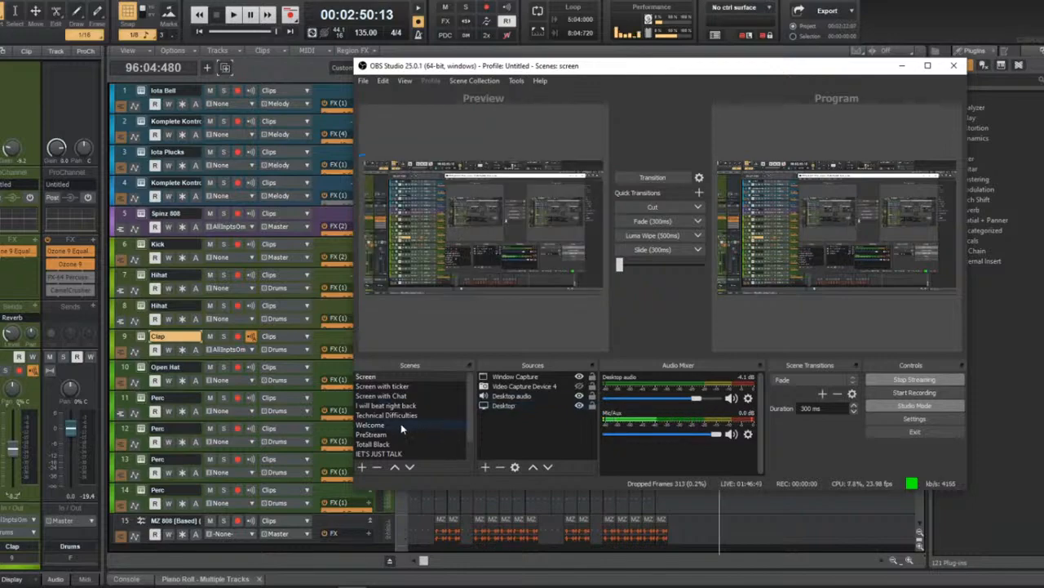
pyautogui.doubleClick(401, 425)
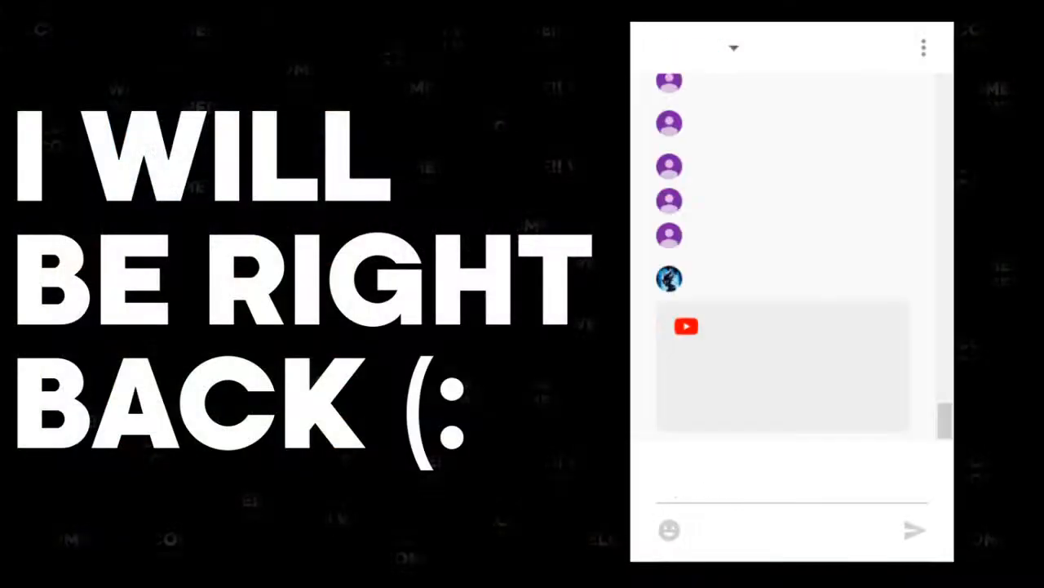
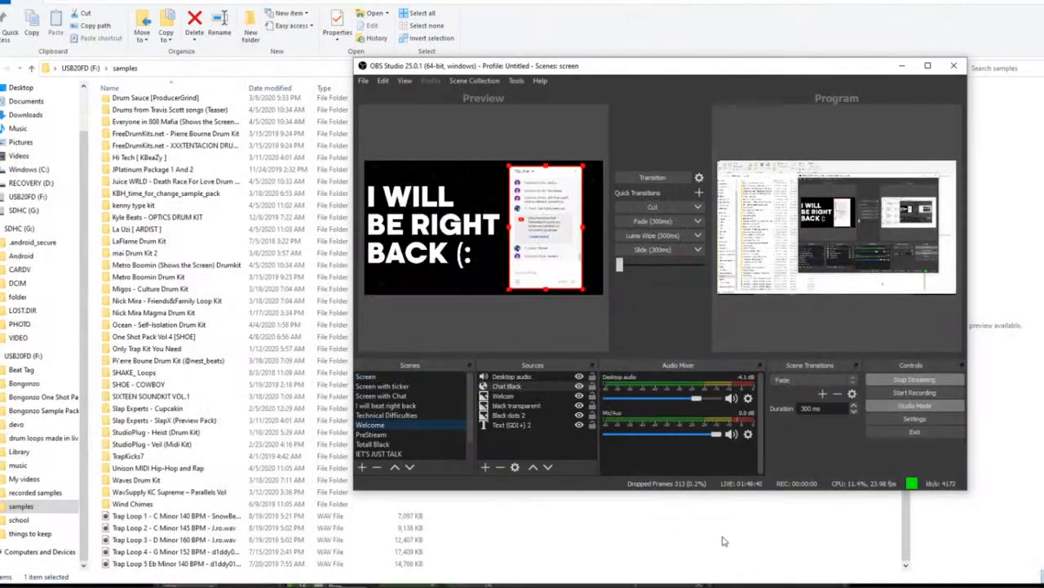
# Switch to the samples folder in File Explorer and open the Melody Loops folder of Slap Experts - Cupcakin.
pyautogui.click(722, 541)
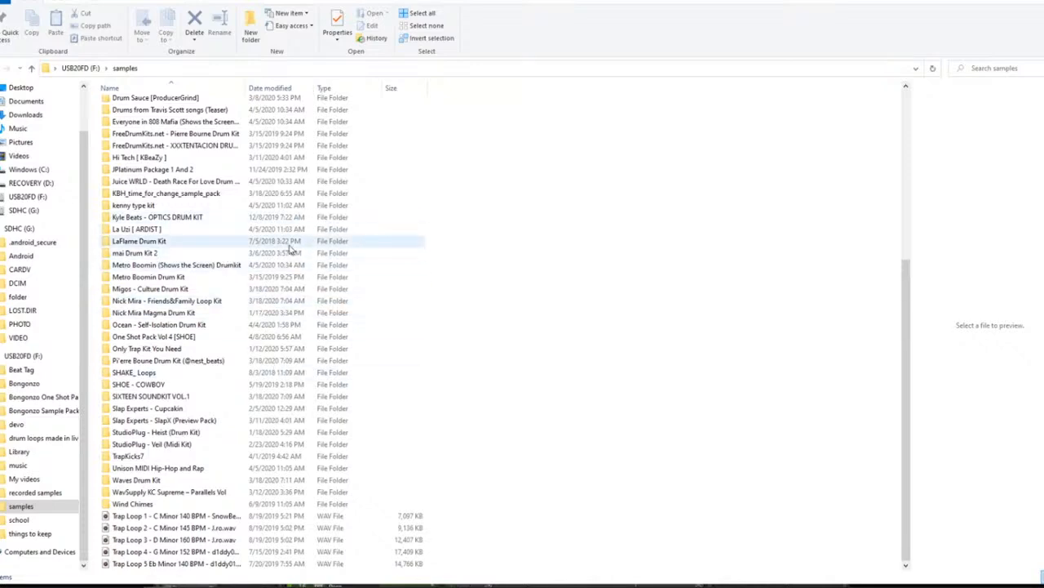
pyautogui.scroll(5, 294, 245)
pyautogui.scroll(-5, 297, 269)
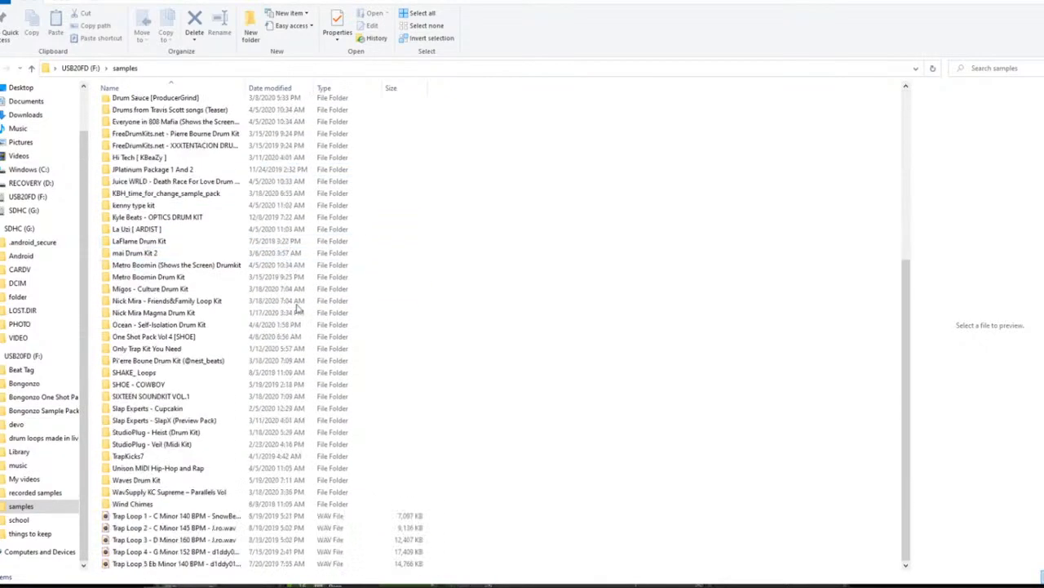
pyautogui.doubleClick(263, 412)
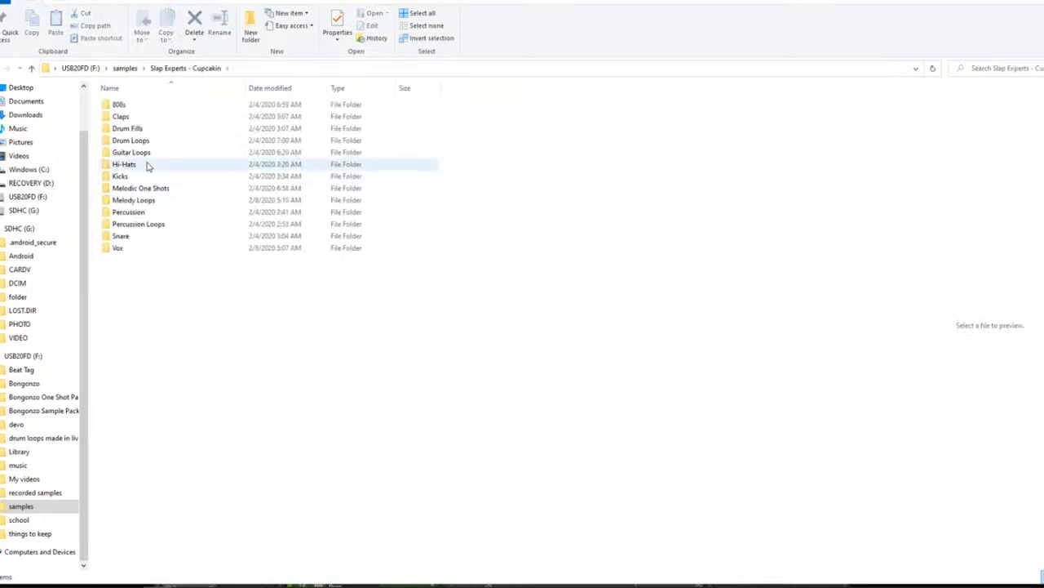
pyautogui.doubleClick(169, 199)
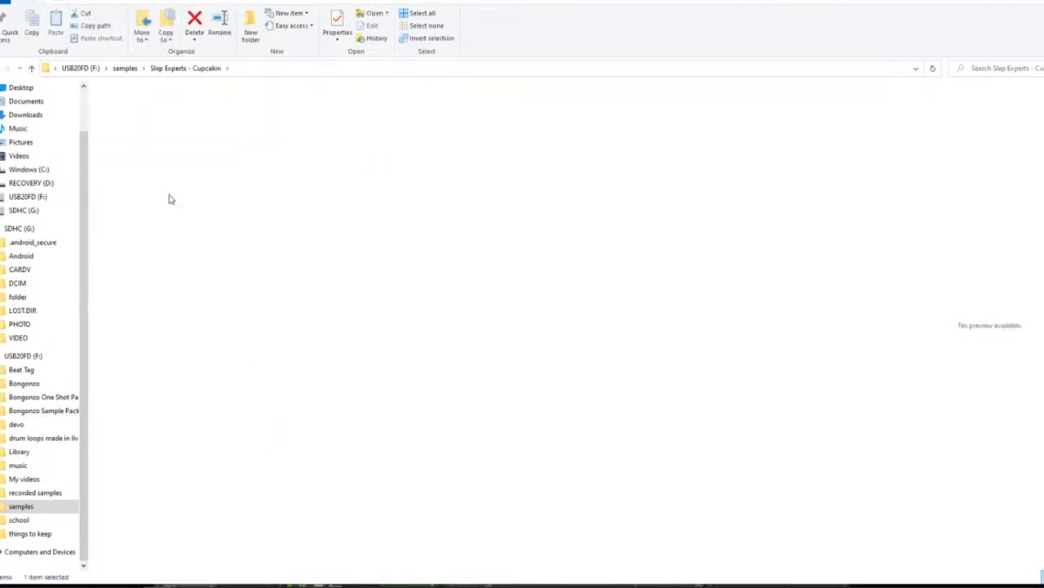
pyautogui.scroll(-1, 403, 367)
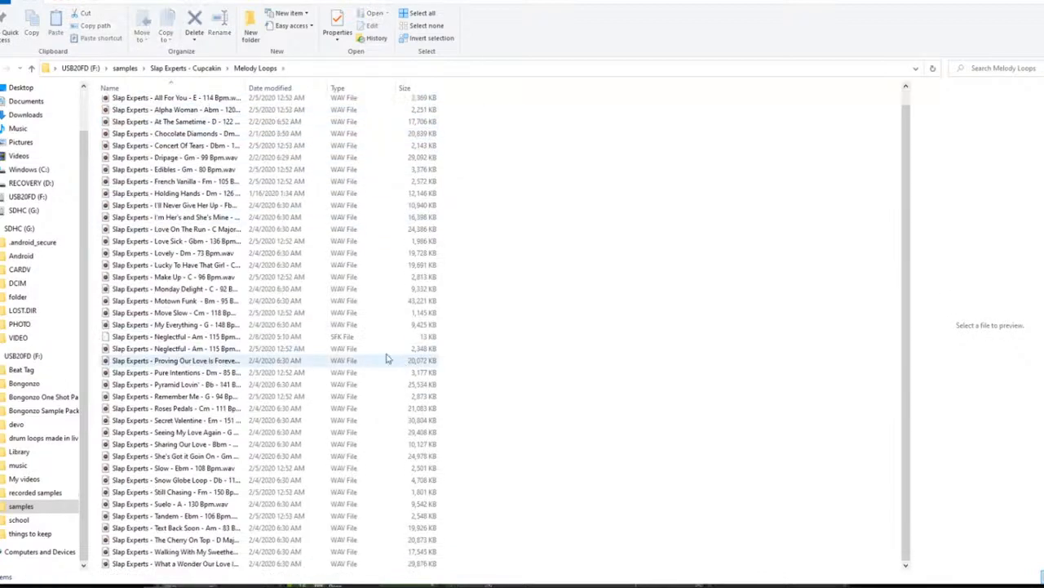
pyautogui.click(295, 336)
pyautogui.doubleClick(296, 336)
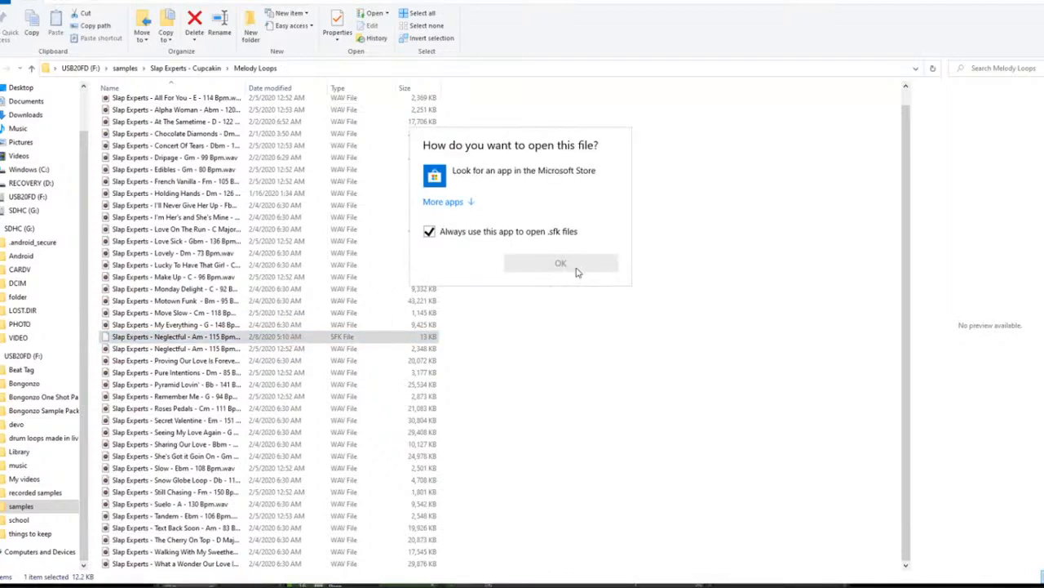
pyautogui.click(572, 322)
# Audition the Love Sick, Suelo, Snow Globe Loop and Roses Pedals melody loops in the music player.
pyautogui.doubleClick(259, 243)
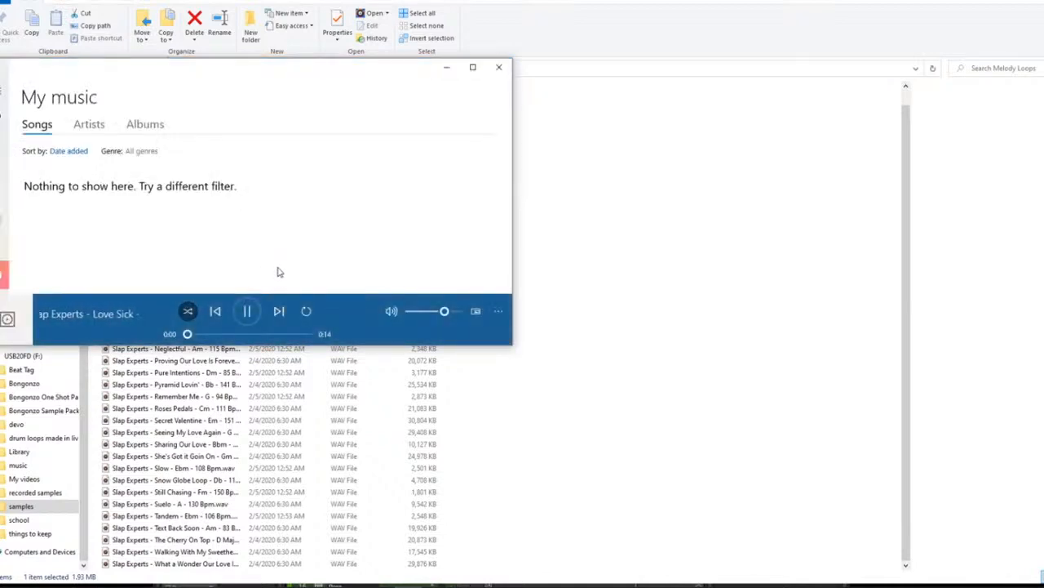
pyautogui.doubleClick(167, 505)
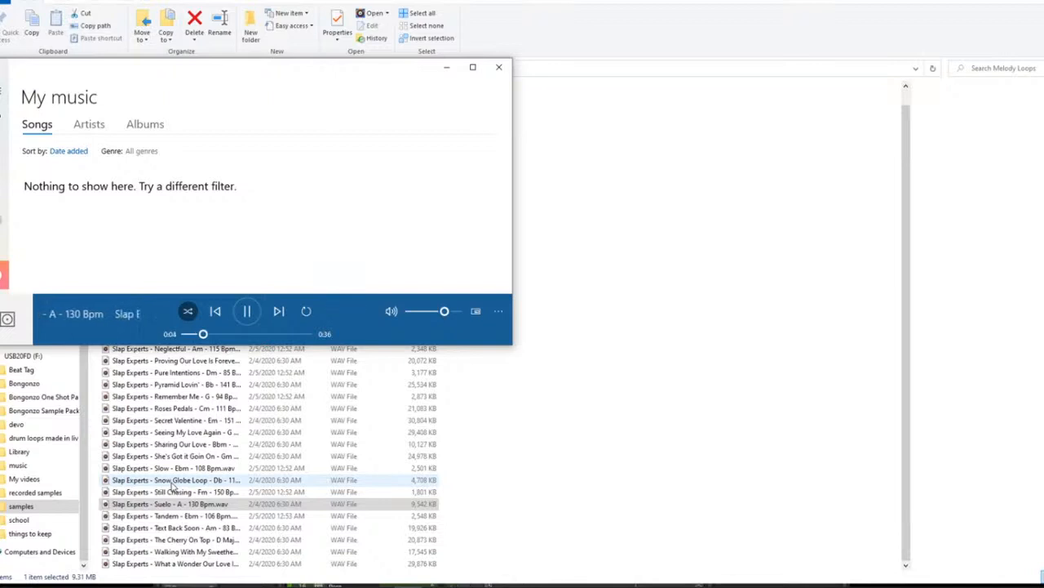
pyautogui.click(174, 480)
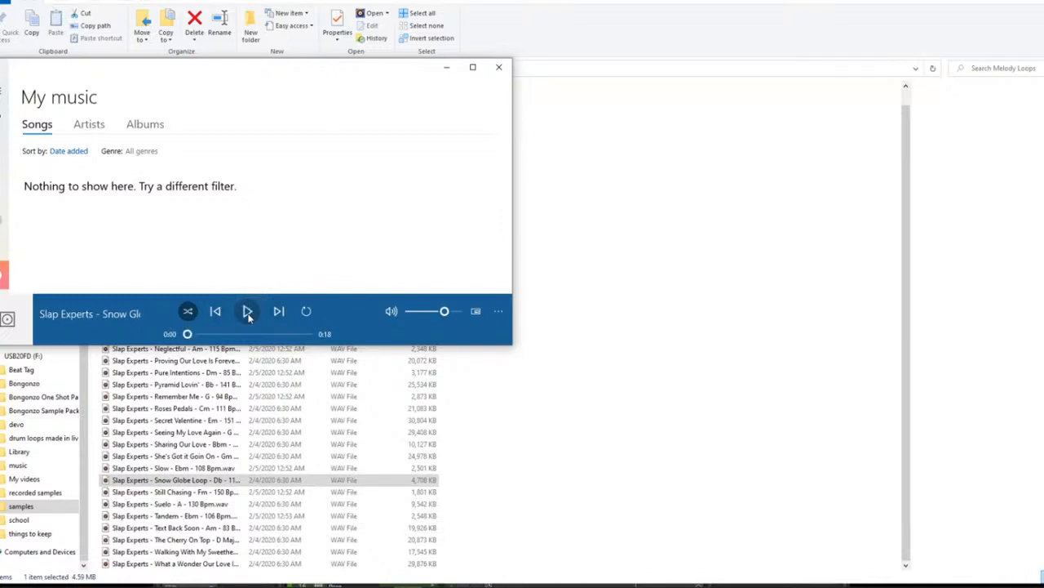
pyautogui.doubleClick(179, 408)
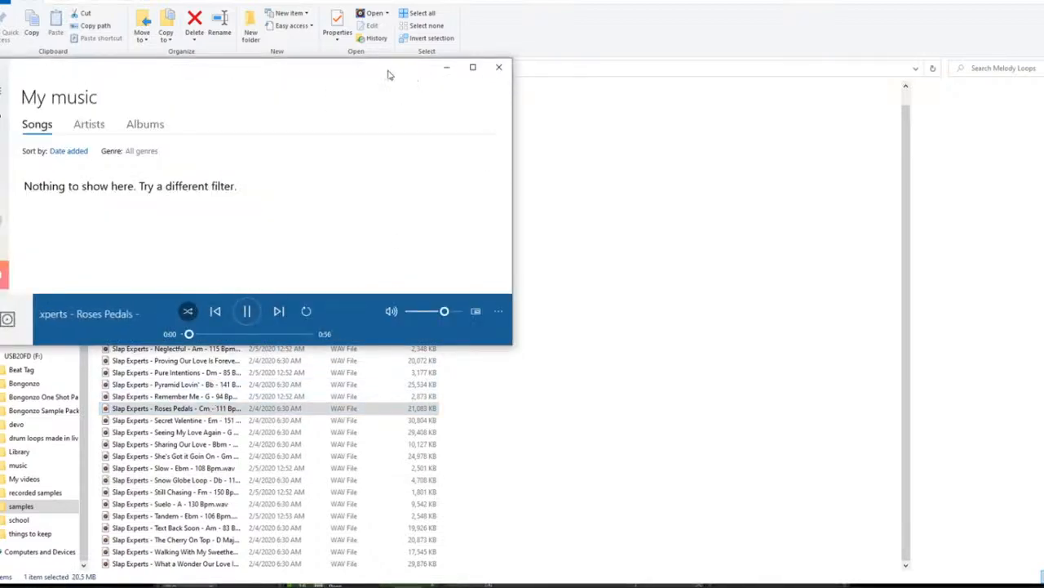
pyautogui.moveTo(381, 68); pyautogui.dragTo(768, 80)
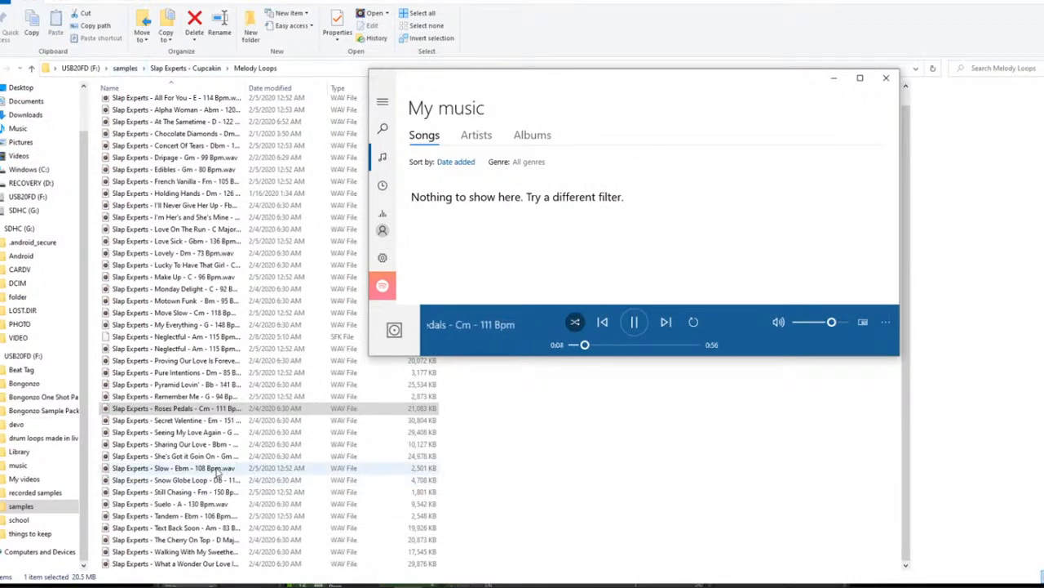
pyautogui.click(218, 472)
pyautogui.click(217, 479)
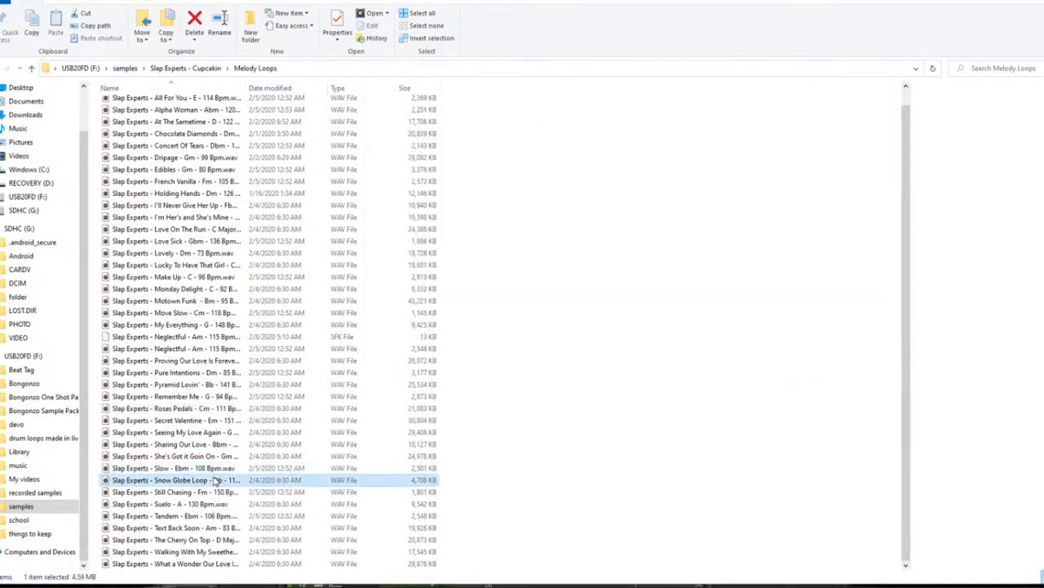
pyautogui.doubleClick(218, 481)
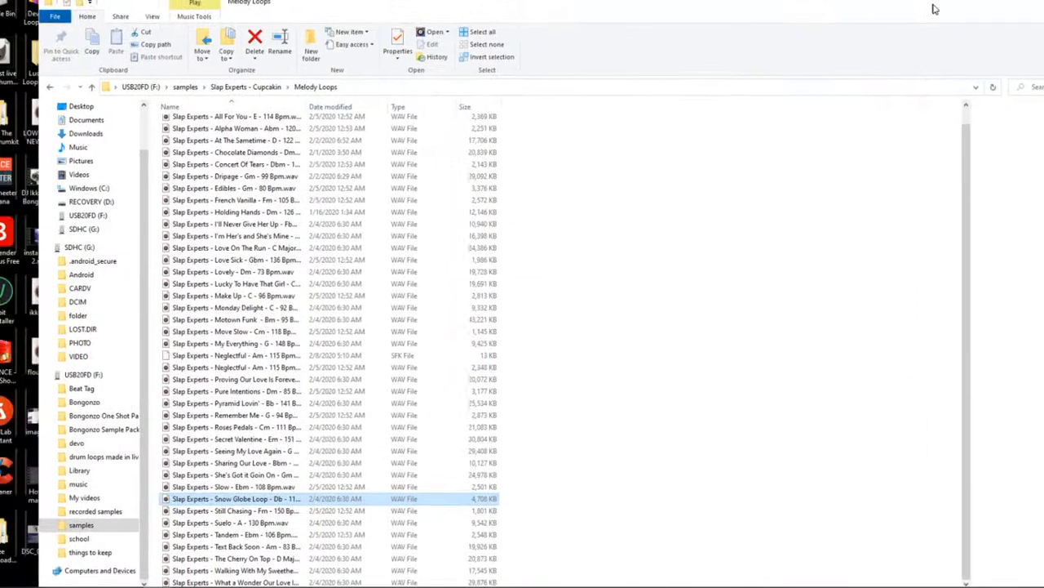
# Switch to the Cakewalk project and import Snow Globe Loop from Melody Loops as a new audio track below the last Perc track.
pyautogui.moveTo(999, 4); pyautogui.dragTo(686, 117)
pyautogui.doubleClick(667, 43)
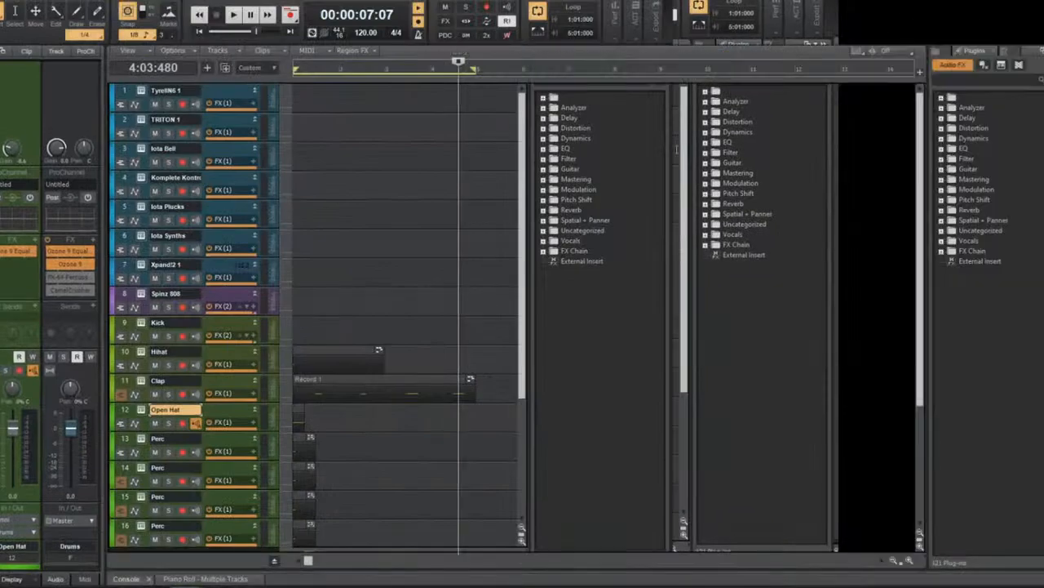
pyautogui.click(157, 577)
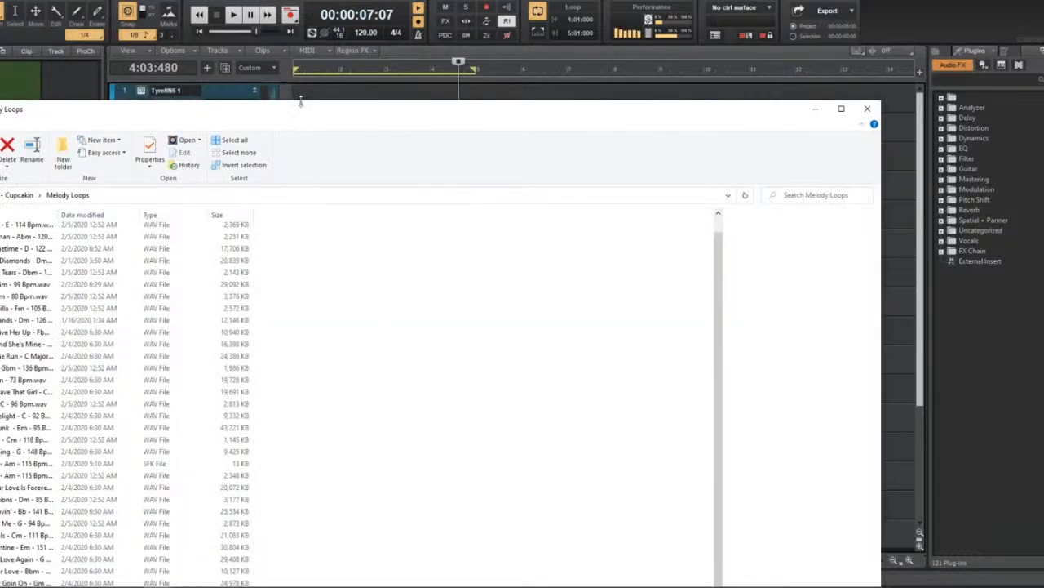
pyautogui.moveTo(331, 103); pyautogui.dragTo(867, 10)
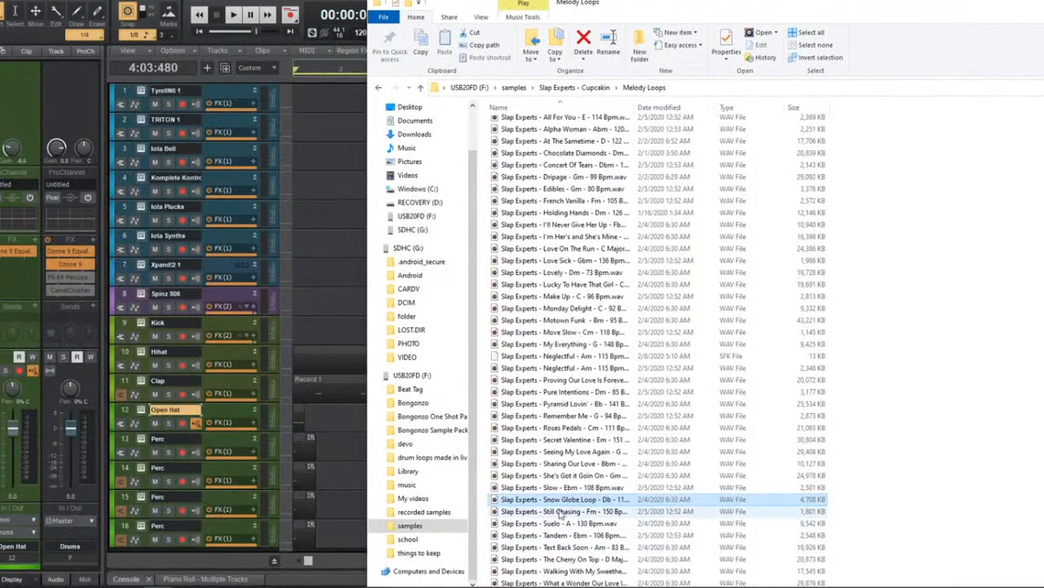
pyautogui.scroll(-2, 408, 490)
pyautogui.moveTo(539, 498); pyautogui.dragTo(182, 422)
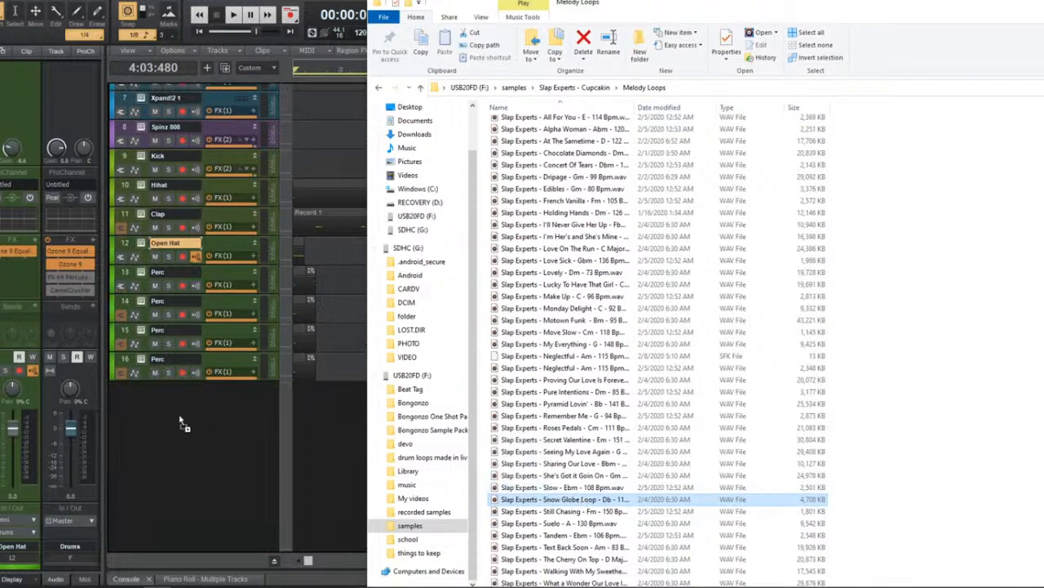
pyautogui.moveTo(303, 418); pyautogui.dragTo(304, 411)
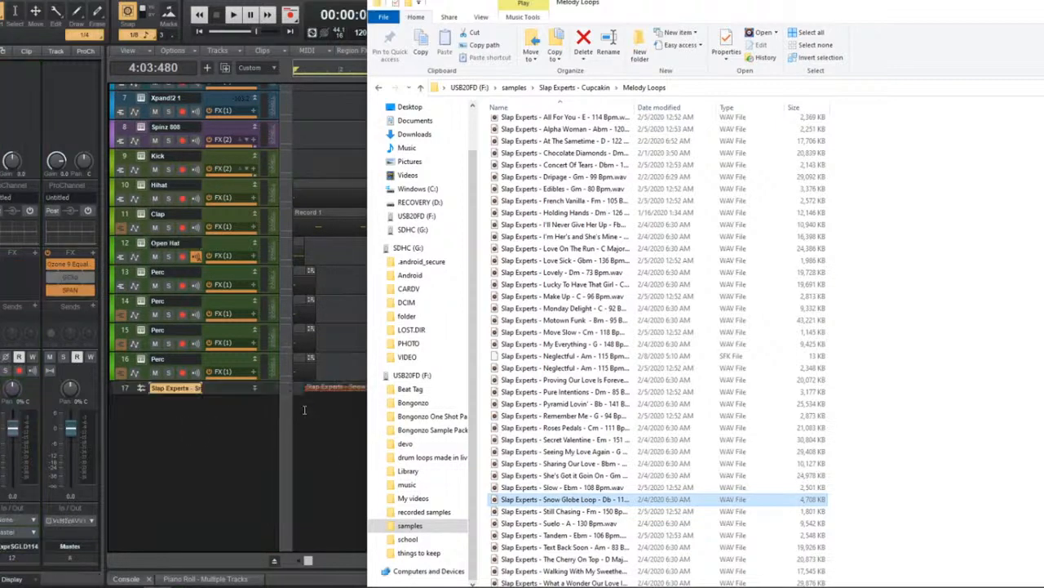
# Switch from the Melody Loops folder back to the Cakewalk project and set the tempo to 114 BPM.
pyautogui.doubleClick(596, 12)
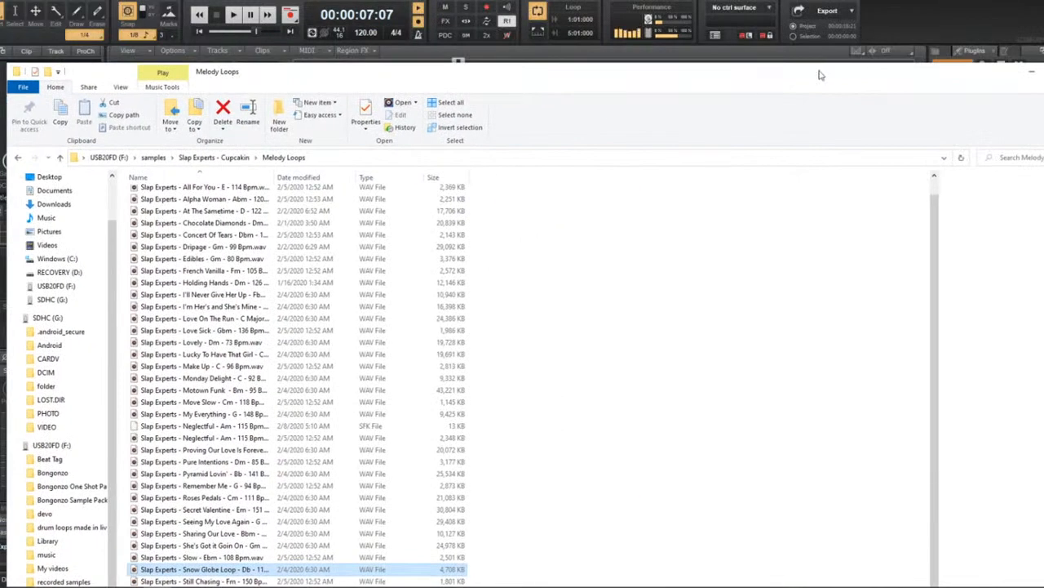
pyautogui.moveTo(820, 75); pyautogui.dragTo(634, 79)
pyautogui.click(753, 89)
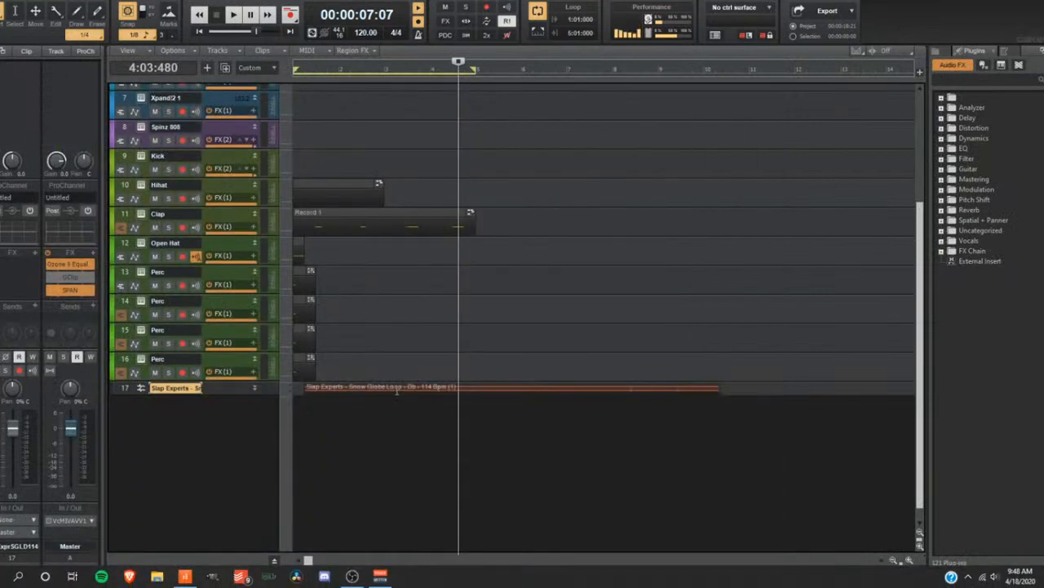
pyautogui.click(425, 385)
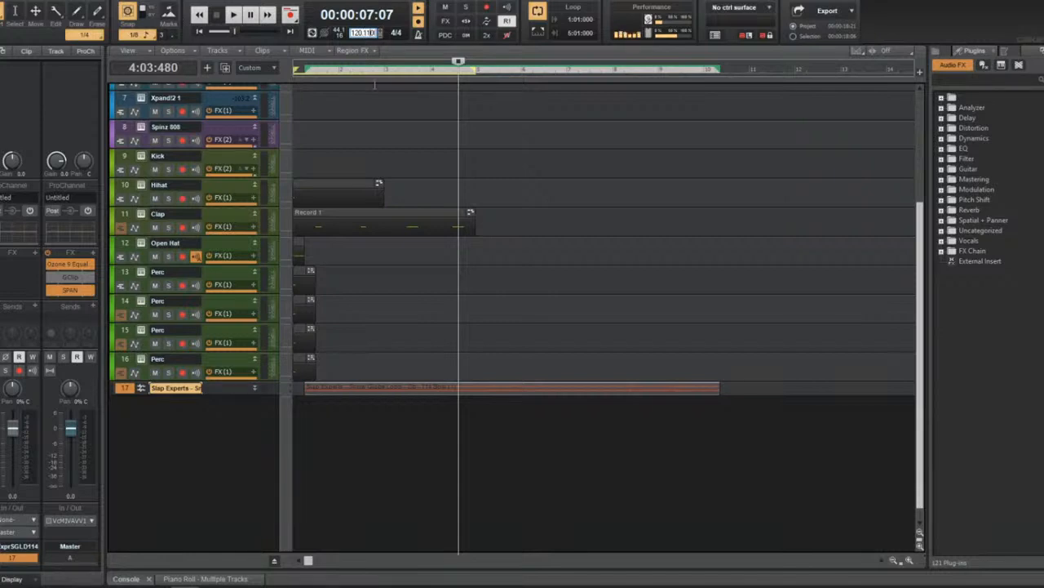
pyautogui.doubleClick(365, 33)
pyautogui.write('114')
pyautogui.press('Return')
# Move the Snow Globe Loop clip to the project start at 1:01:000 and play it from there.
pyautogui.press('w')
pyautogui.press('space')
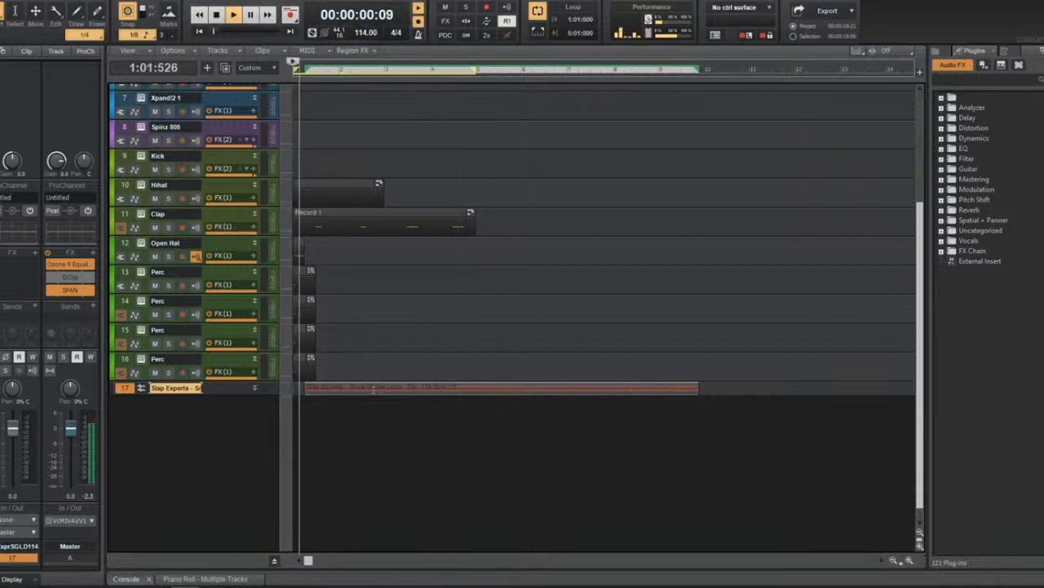
pyautogui.press('space')
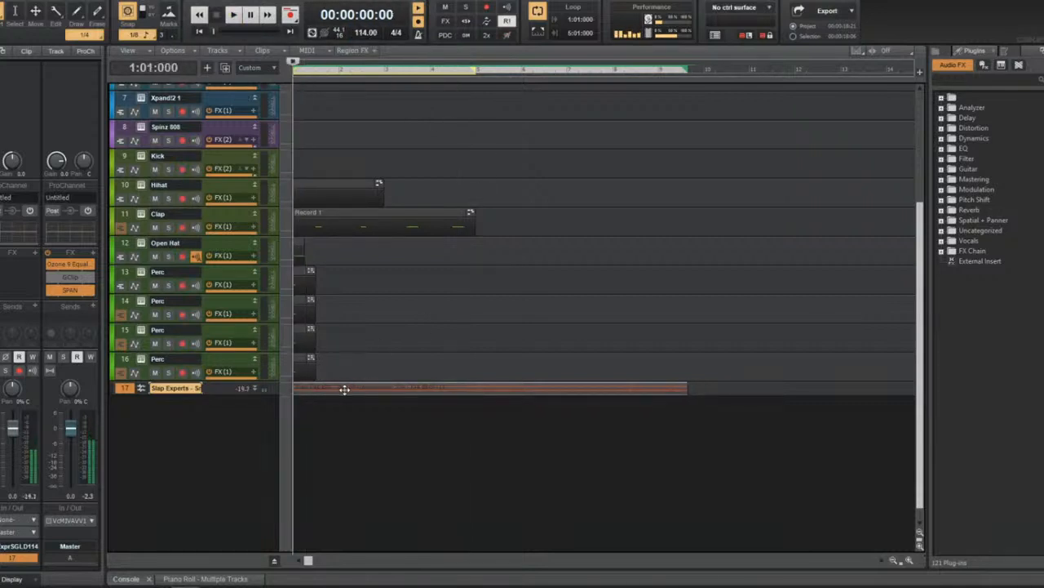
pyautogui.press('space')
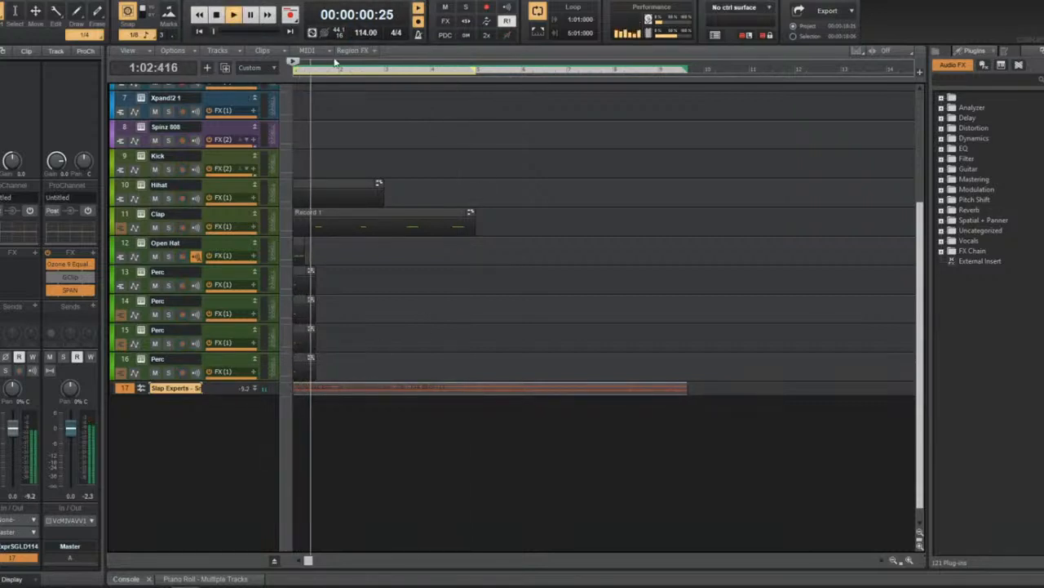
pyautogui.hotkey('ctrl', 'Right')
pyautogui.hotkey('ctrl', 'Right')
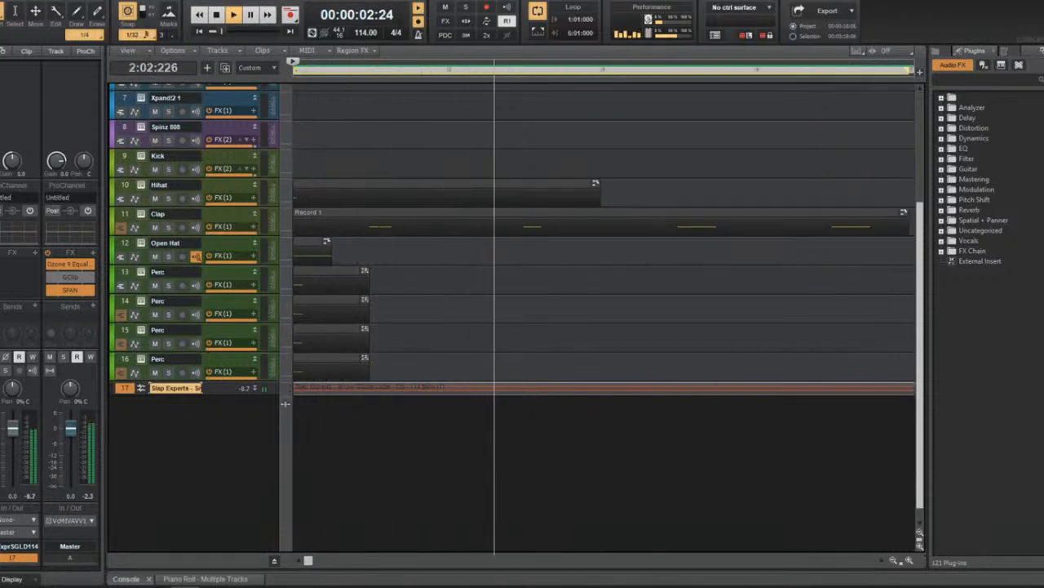
pyautogui.hotkey('ctrl', 'Left')
pyautogui.hotkey('ctrl', 'Left')
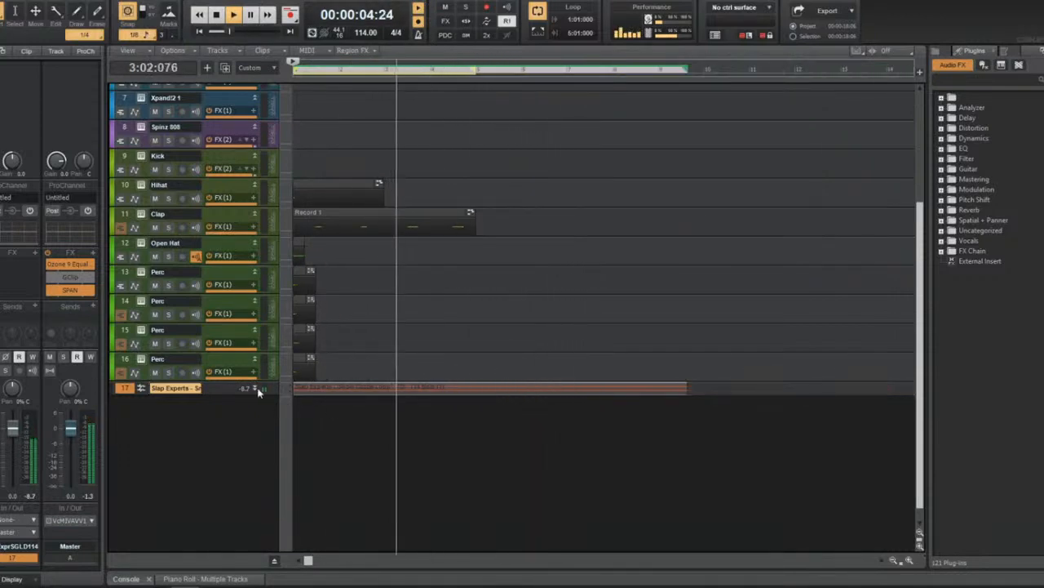
# Expand the Snow Globe Loop track to show its waveform and play the loop from the project start.
pyautogui.click(257, 388)
pyautogui.click(517, 420)
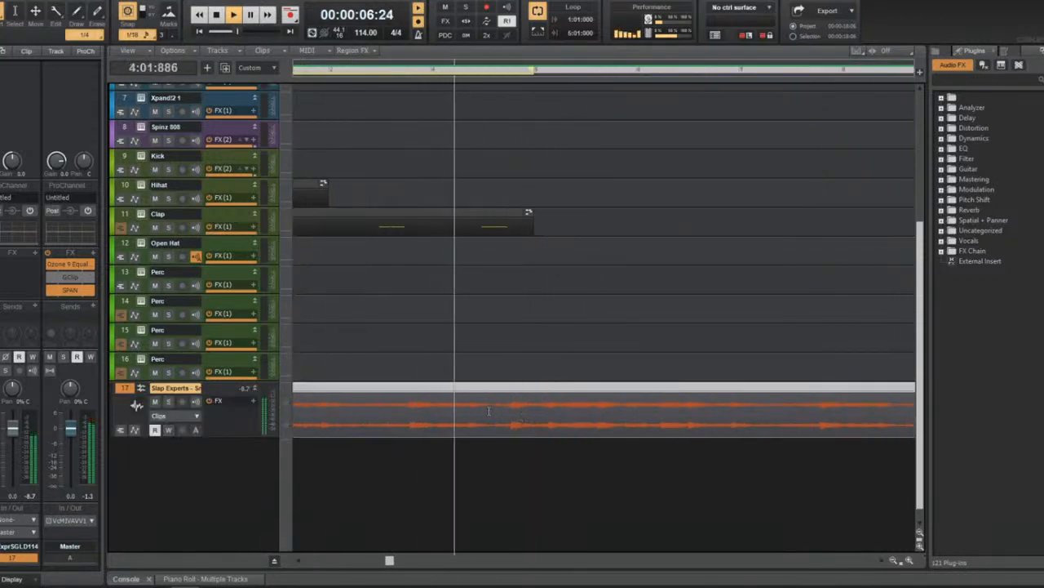
pyautogui.press('space')
pyautogui.hotkey('ctrl', 'Left')
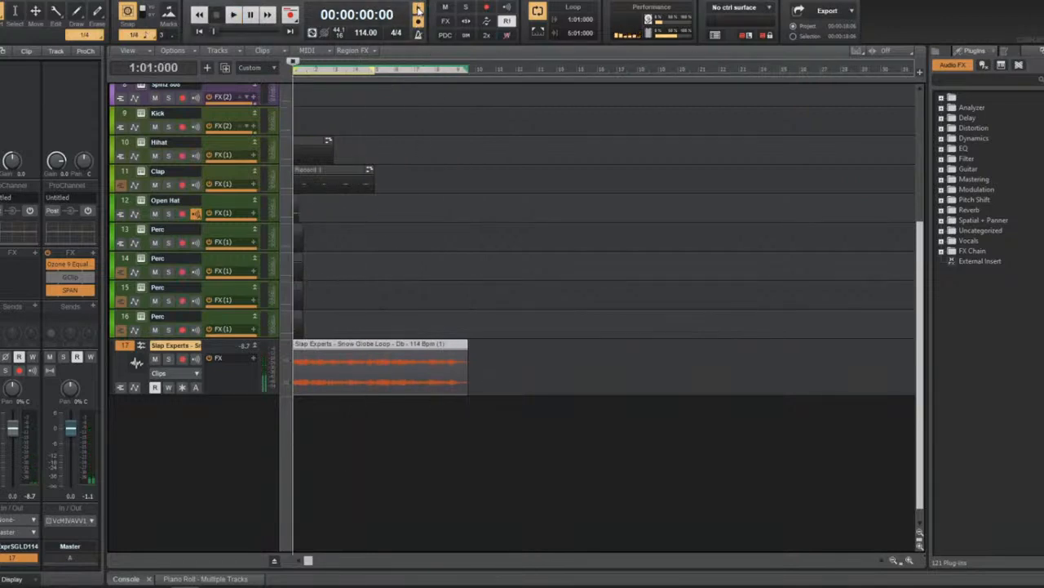
pyautogui.press('space')
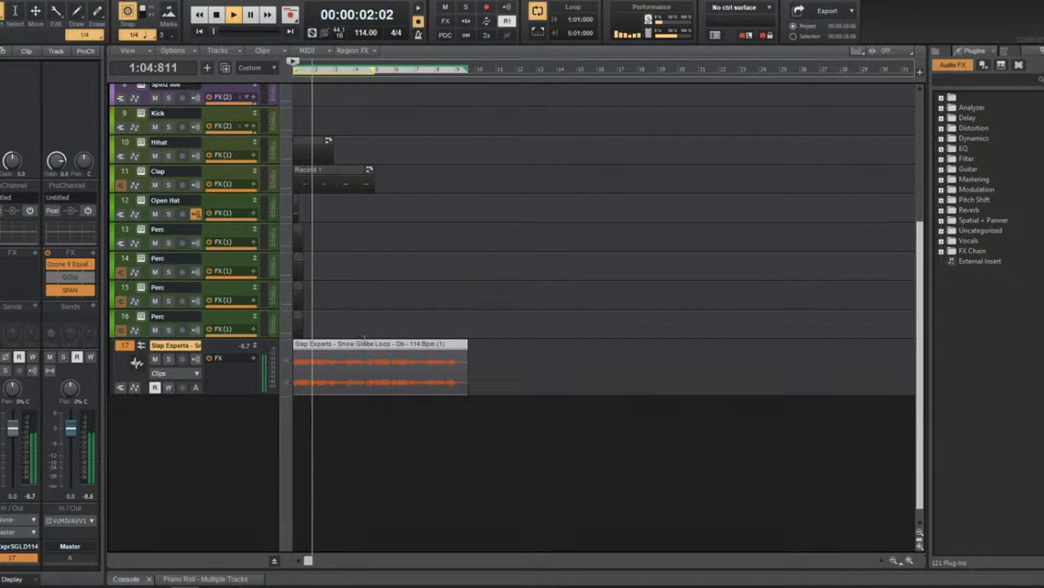
pyautogui.press('space')
# Insert ShaperBox2 on the Snow Globe Loop track and audition its Half Time with volume preset from My Presets.
pyautogui.click(942, 231)
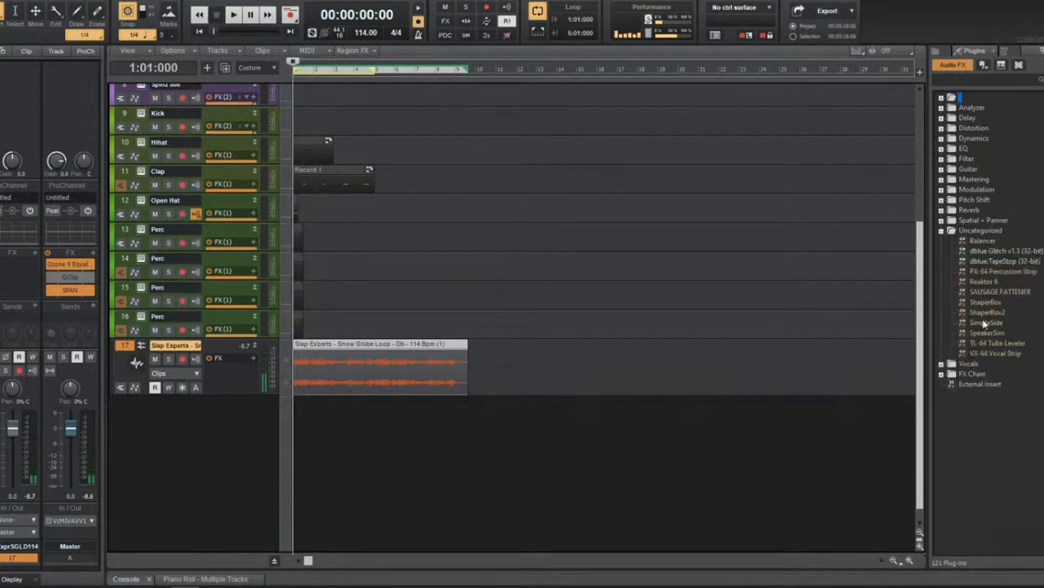
pyautogui.moveTo(987, 312); pyautogui.dragTo(450, 179)
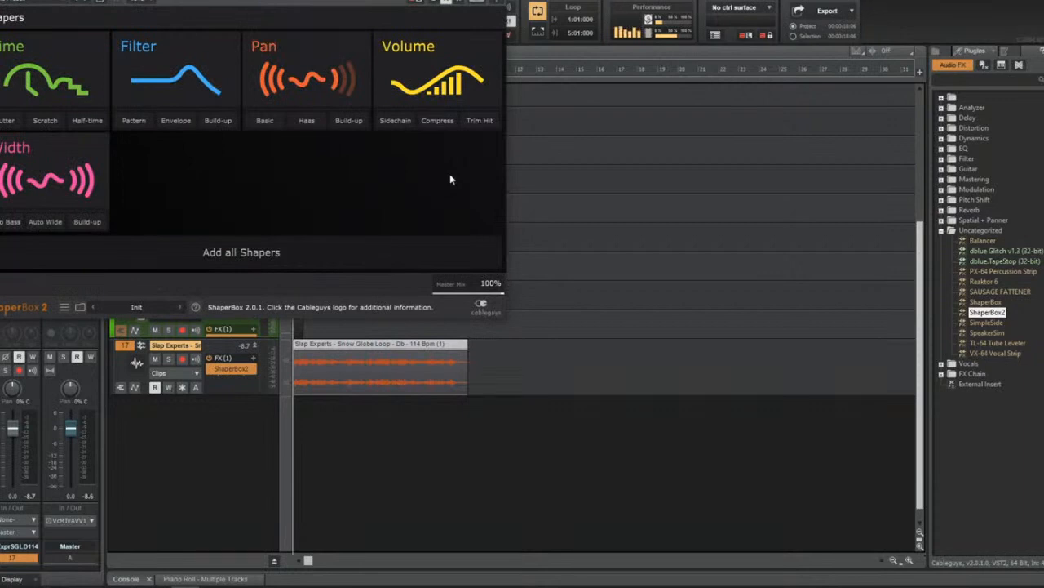
pyautogui.click(80, 306)
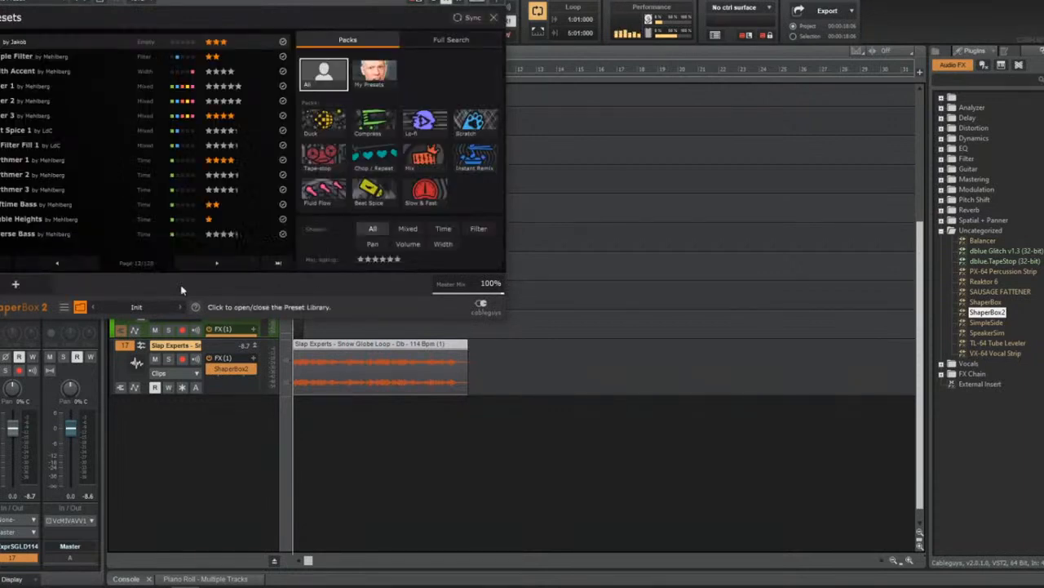
pyautogui.click(374, 73)
pyautogui.click(266, 263)
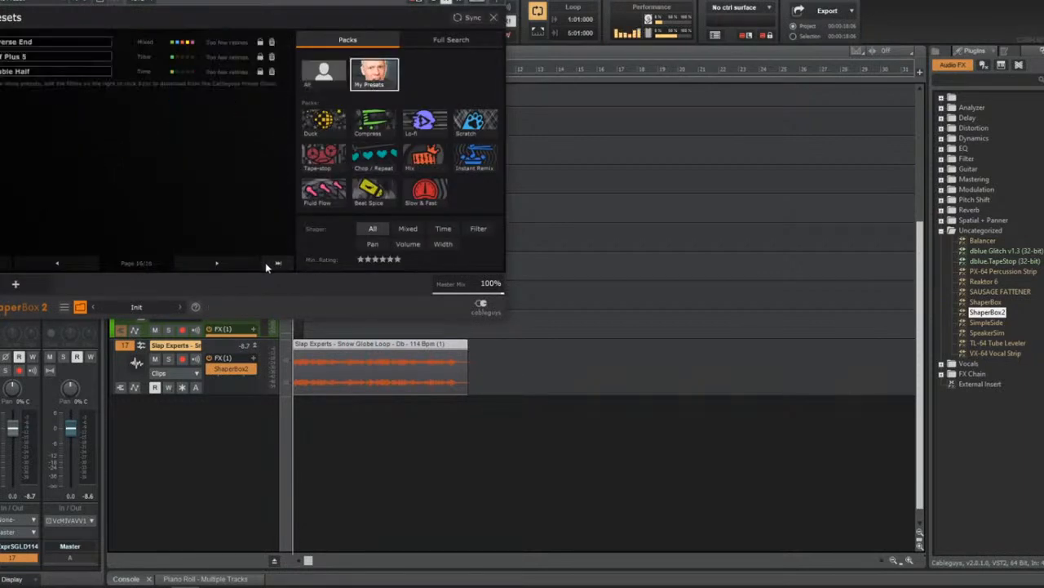
pyautogui.click(57, 262)
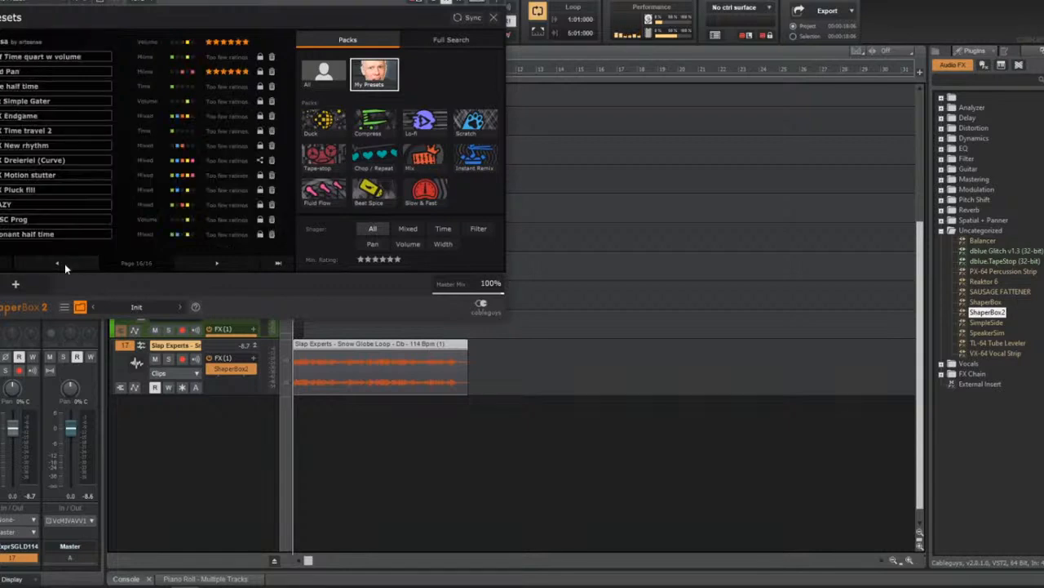
pyautogui.click(70, 263)
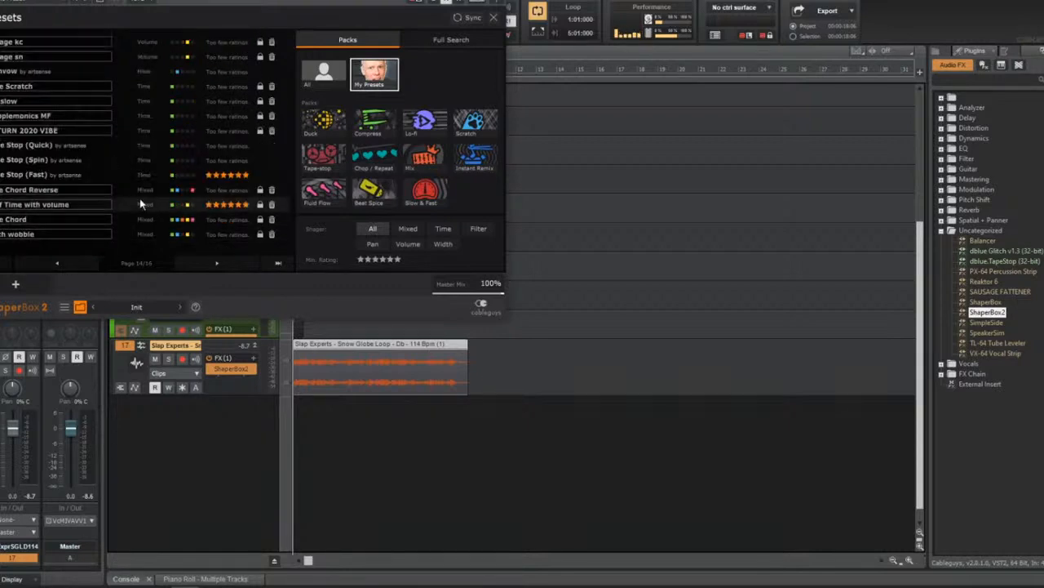
pyautogui.click(140, 204)
pyautogui.press('space')
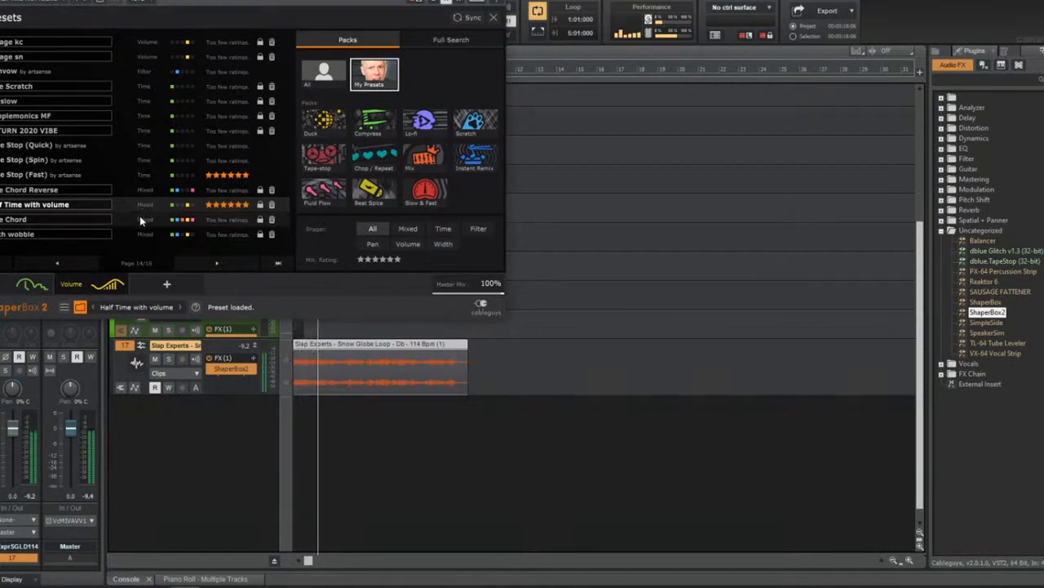
# Load ShaperBox2's Half Time quart w volume preset, audition it against Half Time with volume, and close the plug-in.
pyautogui.moveTo(177, 4); pyautogui.dragTo(618, 108)
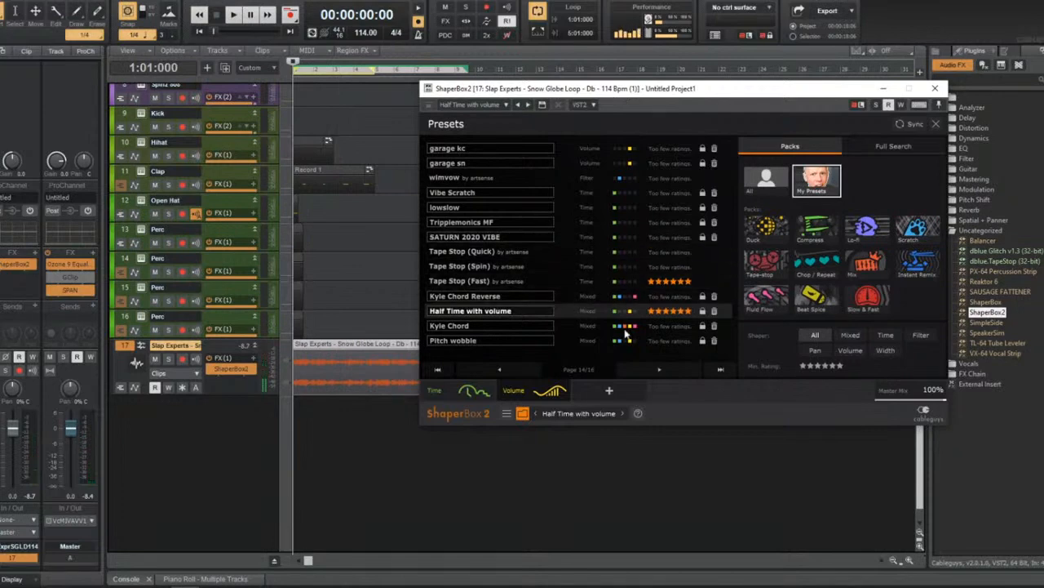
pyautogui.click(684, 372)
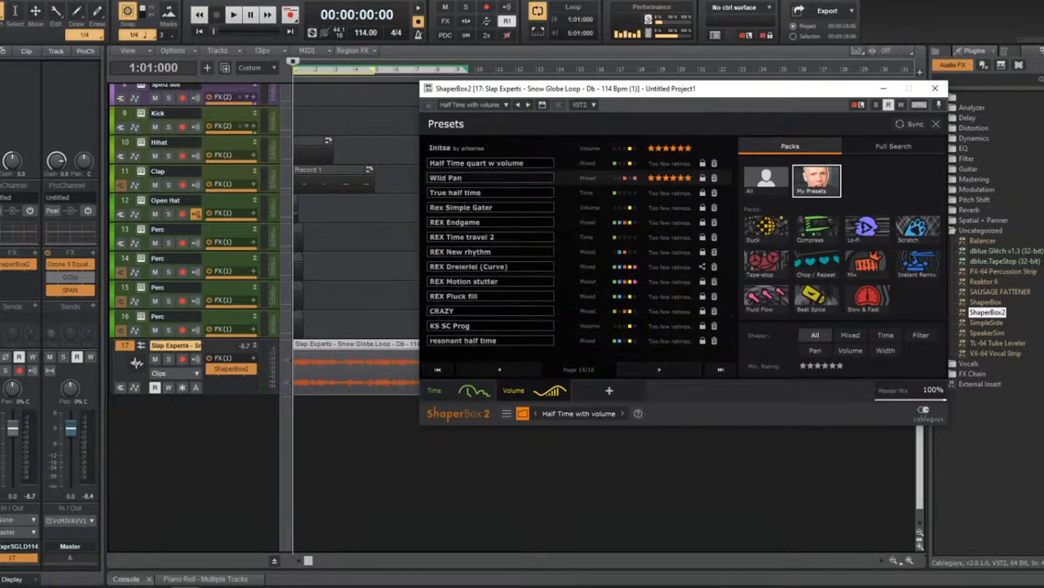
pyautogui.click(568, 162)
pyautogui.press('space')
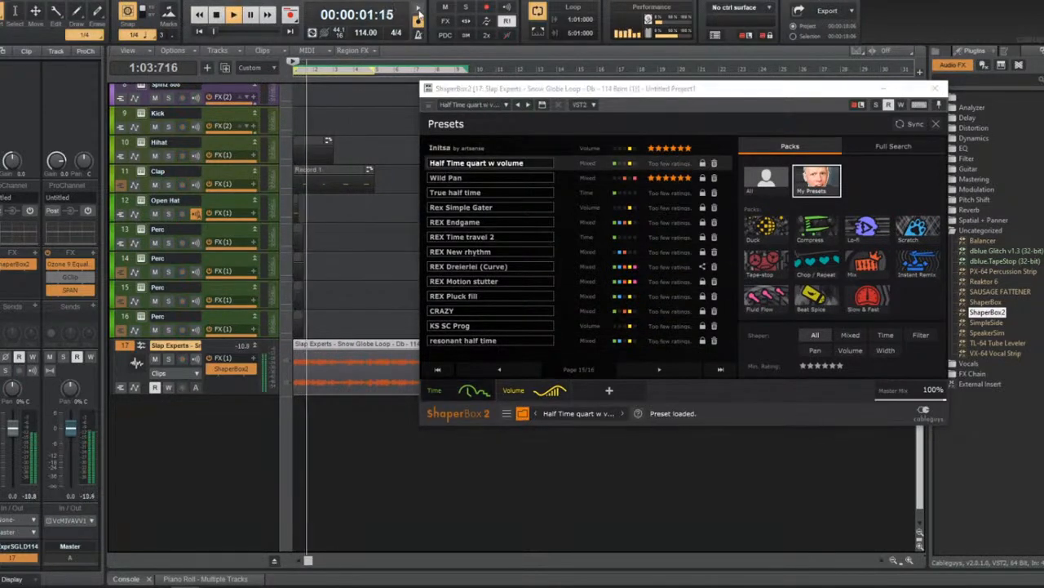
pyautogui.click(519, 364)
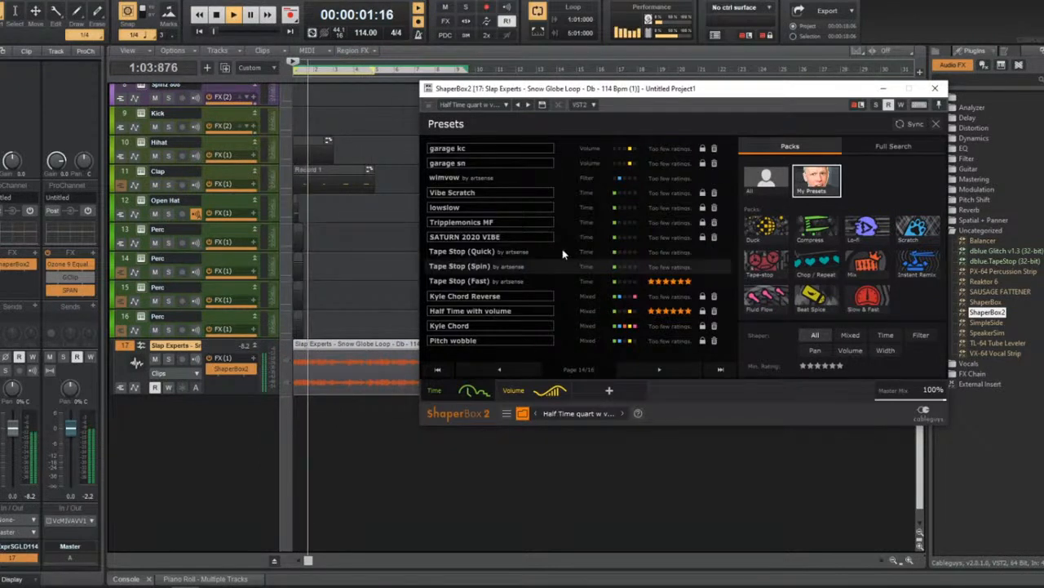
pyautogui.click(591, 315)
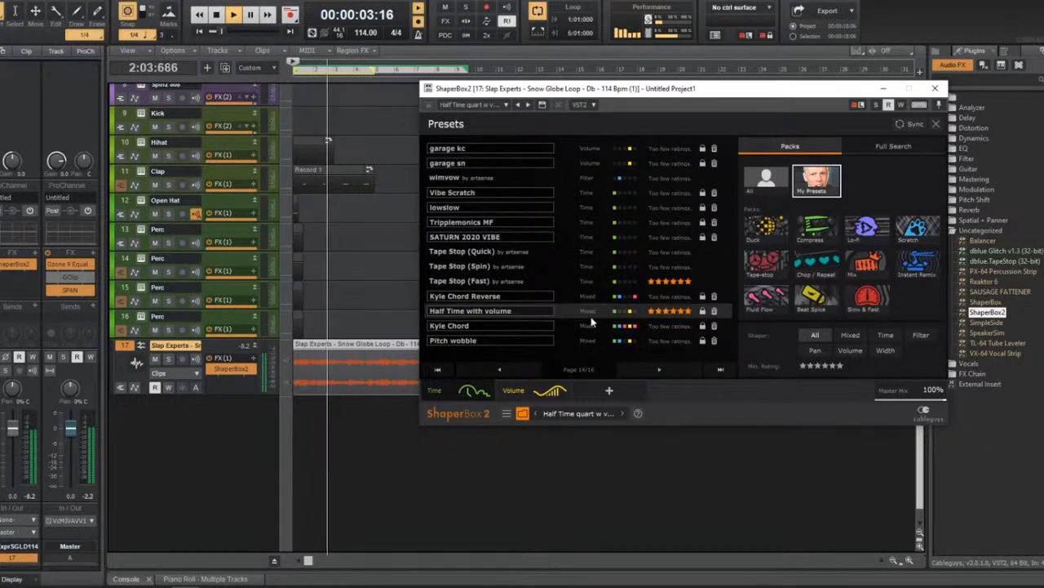
pyautogui.press('space')
pyautogui.click(935, 89)
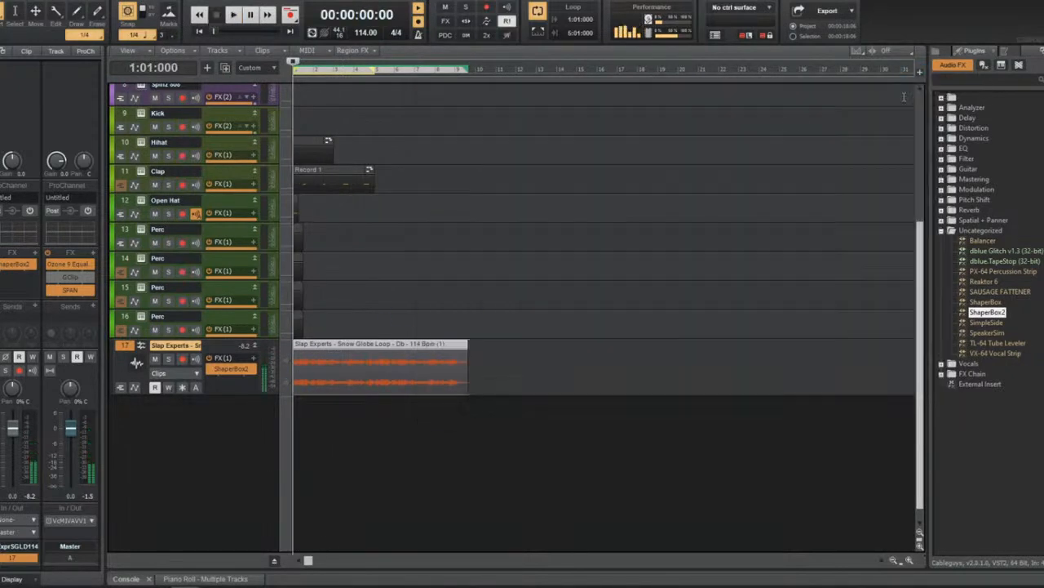
# Bypass ShaperBox2 on the Snow Globe Loop track.
pyautogui.press('f')
pyautogui.scroll(2, 334, 380)
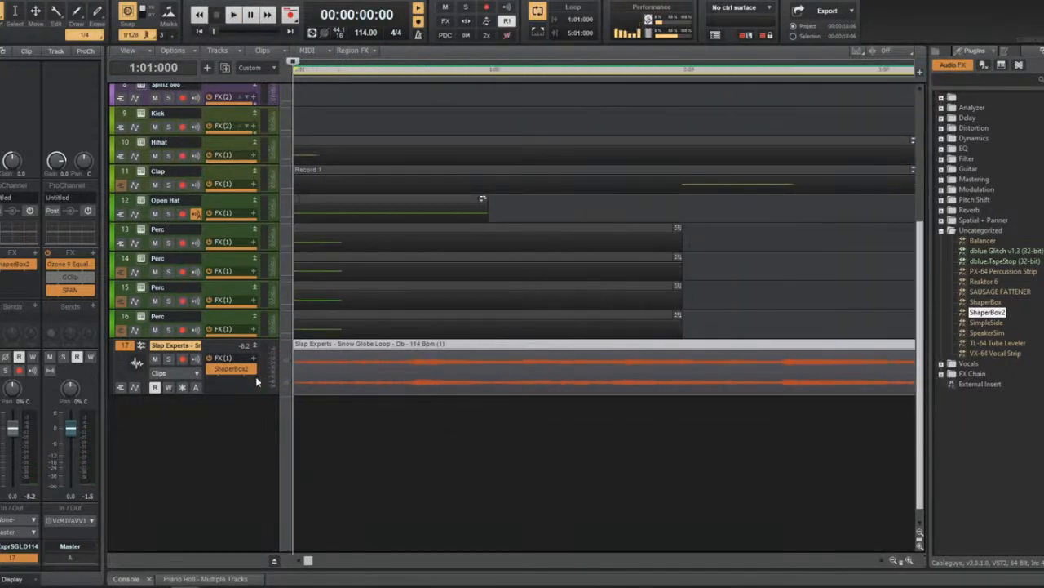
pyautogui.click(208, 369)
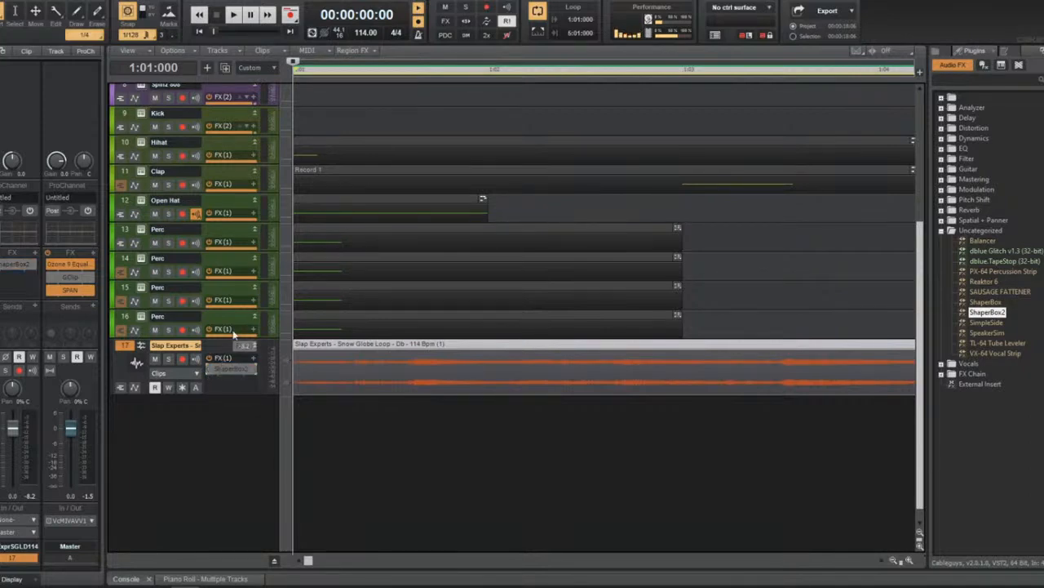
# Turn off loop playback and play the first bars of the Snow Globe Loop from several positions to find a cut point.
pyautogui.press('space')
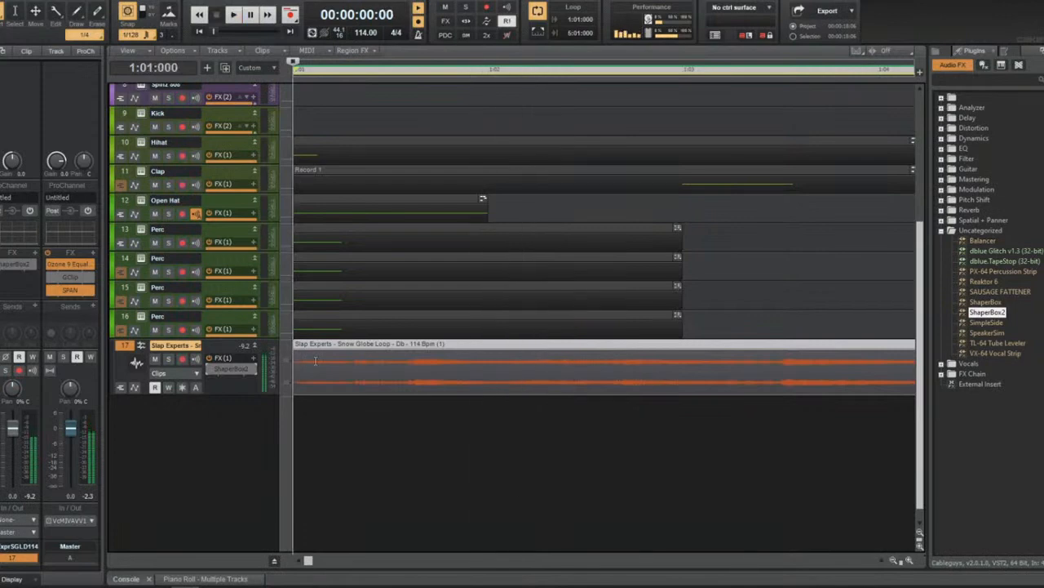
pyautogui.press('space')
pyautogui.press('space')
pyautogui.press('space')
pyautogui.press('space')
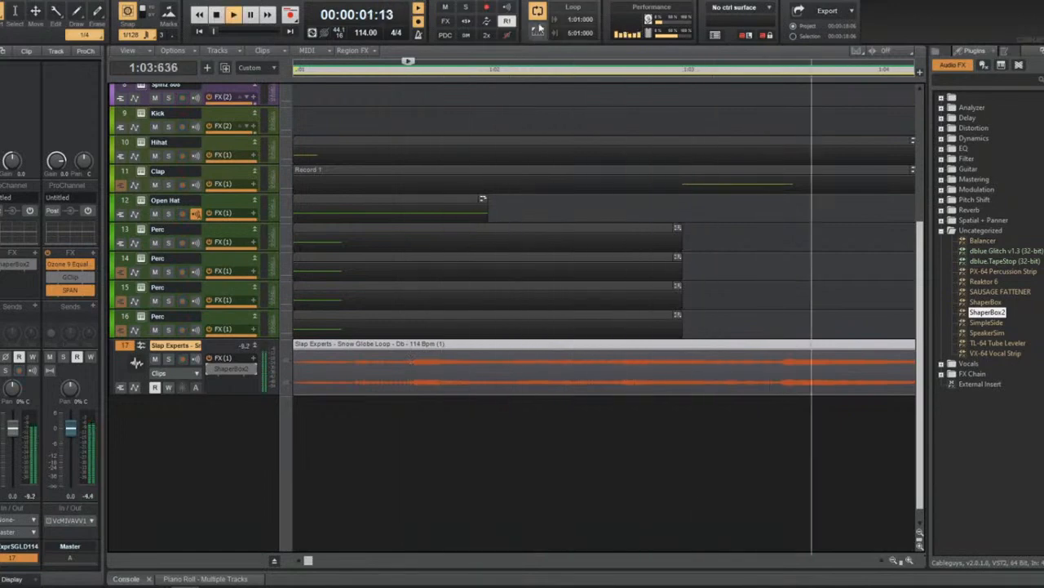
pyautogui.press('space')
pyautogui.press('space')
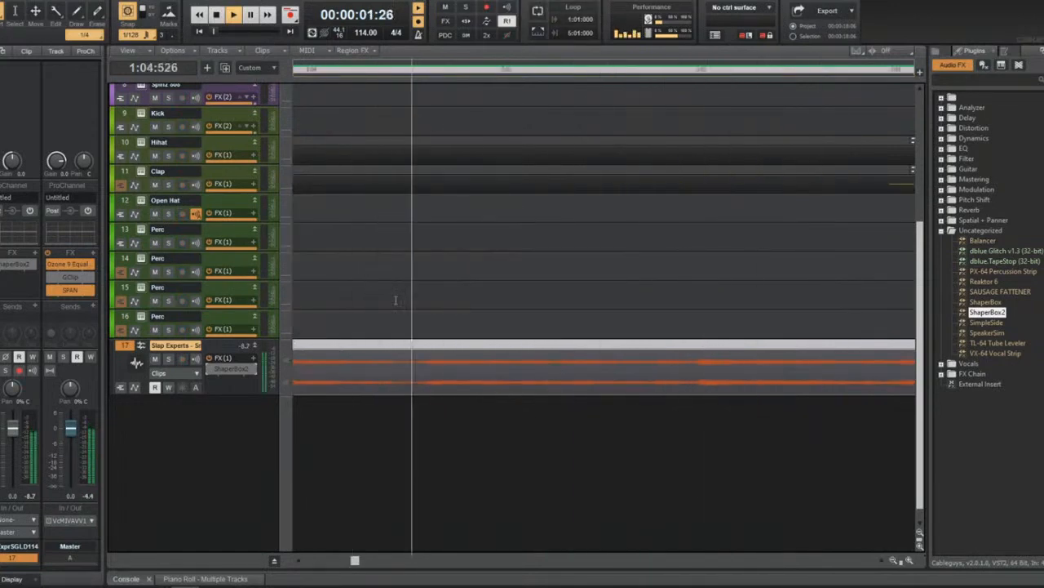
pyautogui.press('space')
pyautogui.press('space')
pyautogui.scroll(-3, 710, 375)
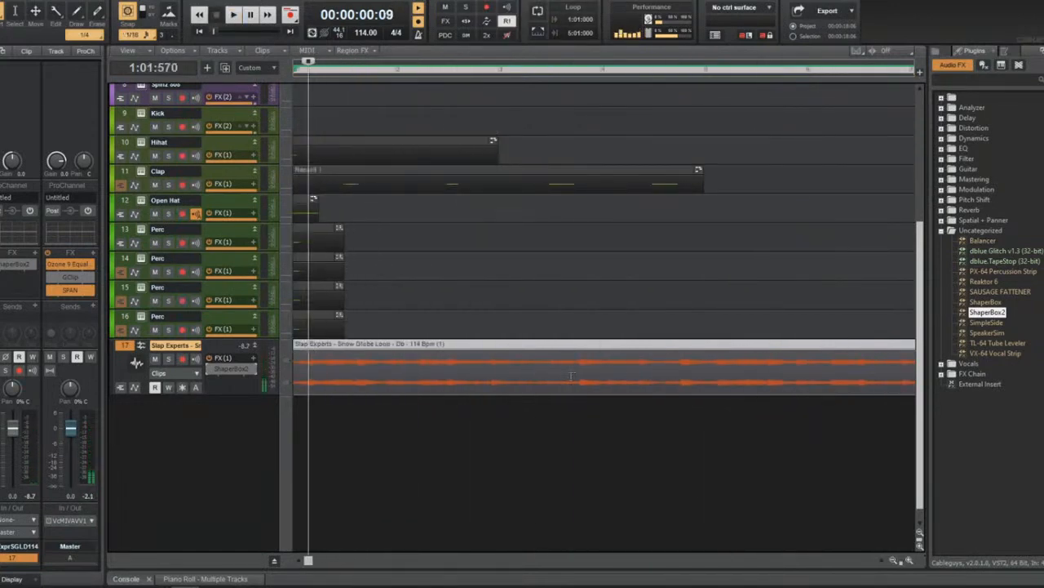
pyautogui.press('space')
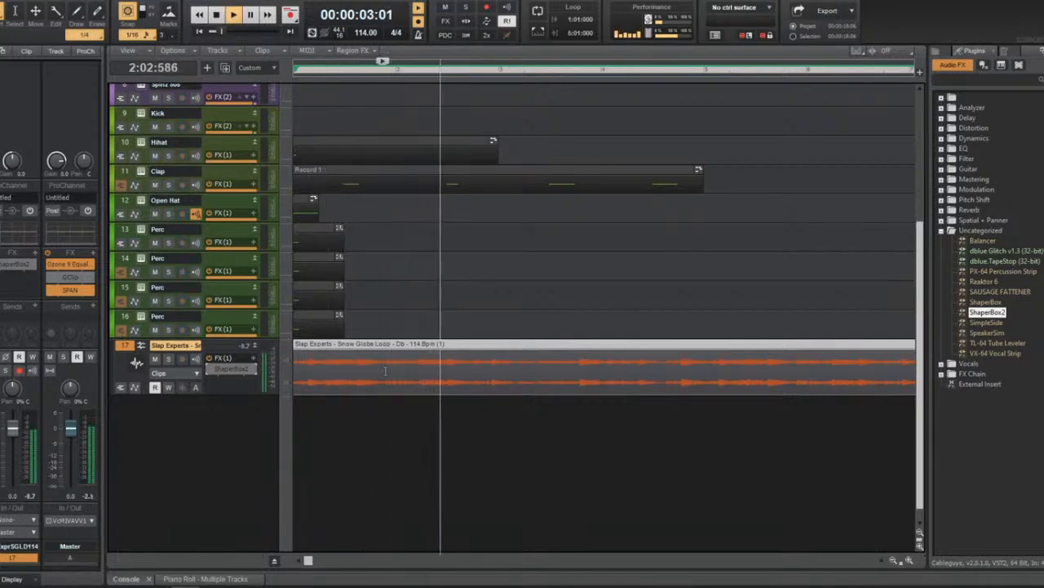
# Split the Snow Globe Loop clip at 1:04:480 and play the audio from the cut.
pyautogui.click(386, 371)
pyautogui.press('s')
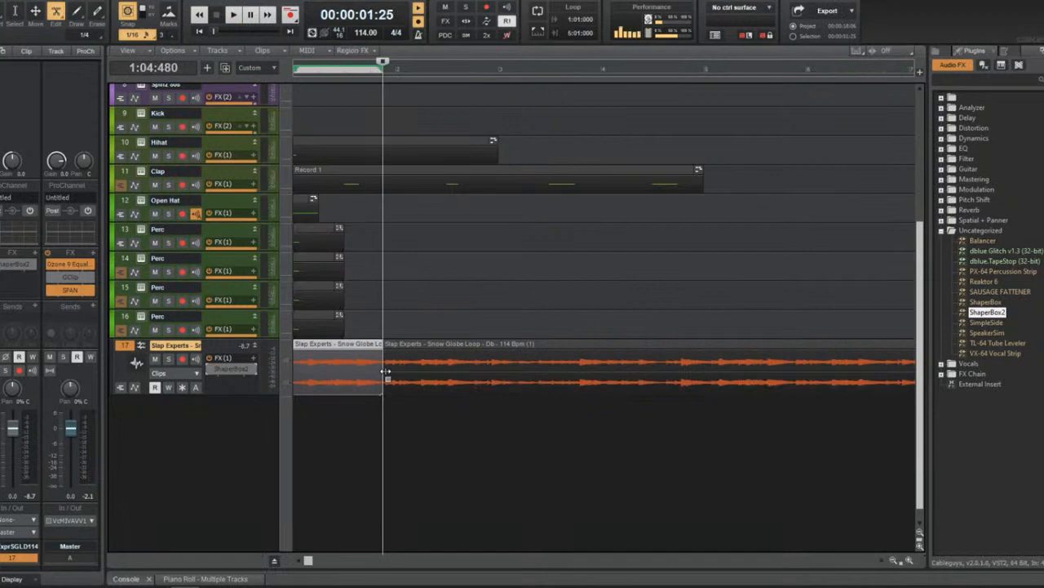
pyautogui.press('space')
pyautogui.press('space')
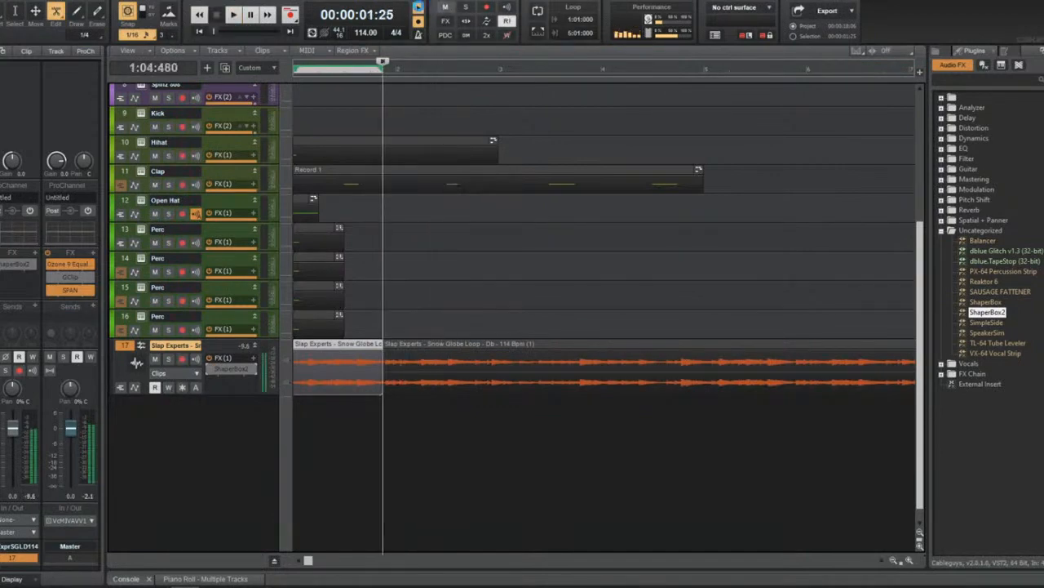
pyautogui.press('space')
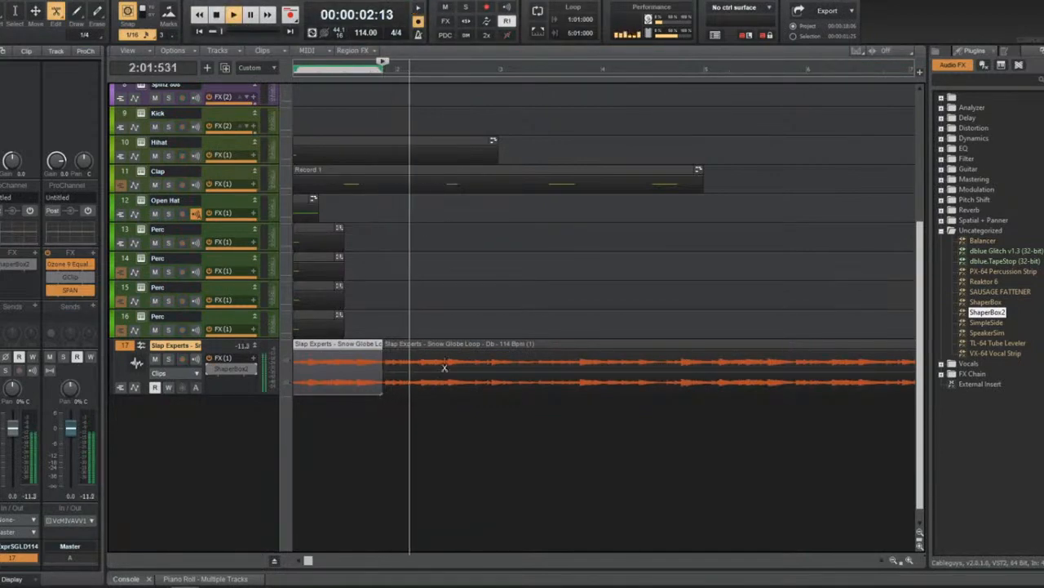
pyautogui.press('space')
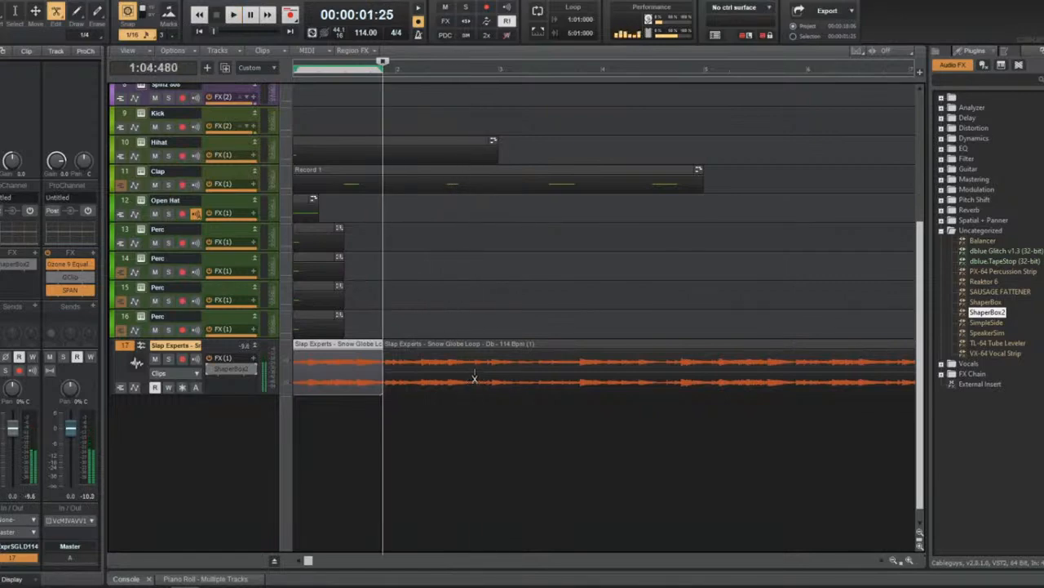
# Split the remaining Snow Globe Loop clip late in bar 2 and move the slice before the cut onto a new track below.
pyautogui.click(474, 377)
pyautogui.press('t')
pyautogui.click(460, 357)
pyautogui.moveTo(428, 372); pyautogui.dragTo(401, 441)
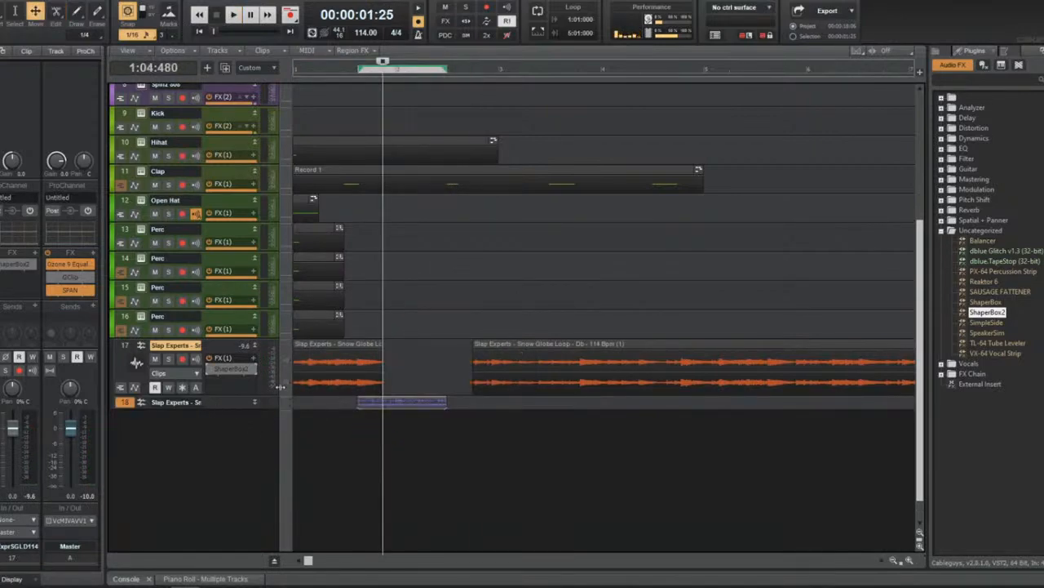
# Mute the new track 18 and play the Snow Globe Loop track from 1:04:480.
pyautogui.moveTo(280, 387); pyautogui.dragTo(323, 387)
pyautogui.click(210, 401)
pyautogui.press('space')
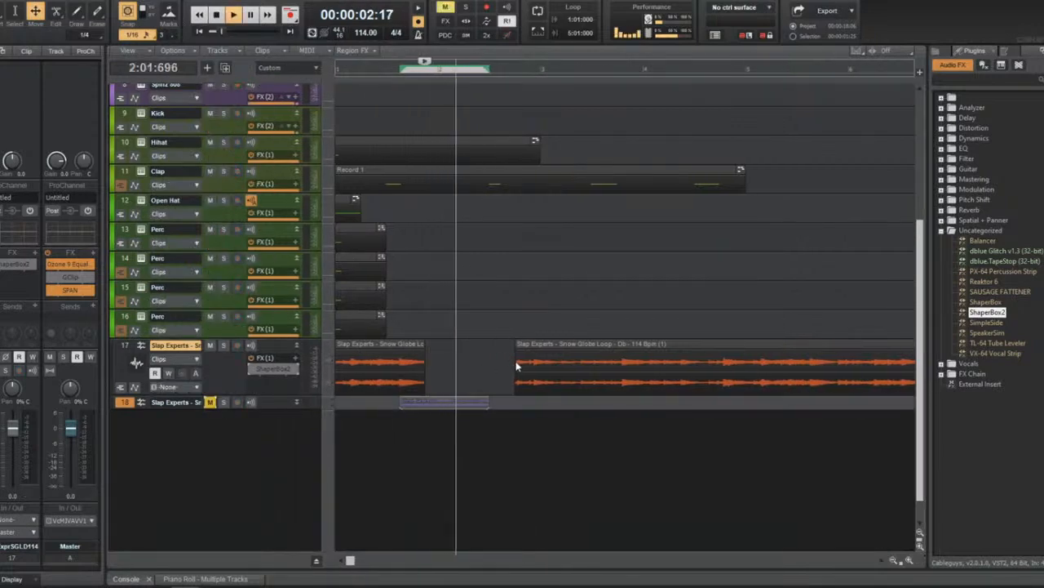
# Split the remaining Snow Globe Loop clip on track 17 late in bar 3 during playback.
pyautogui.press('s')
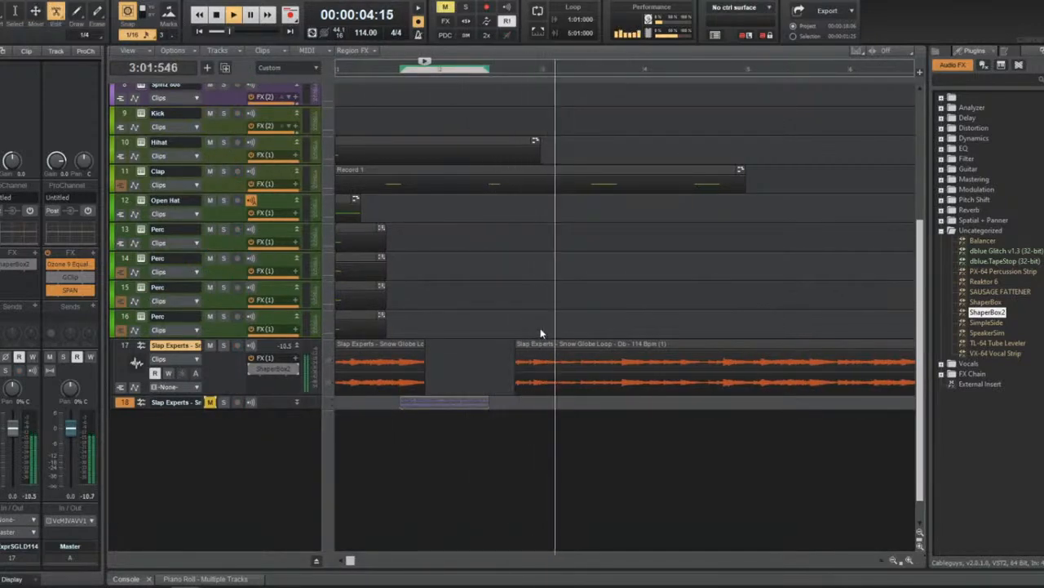
pyautogui.click(619, 378)
pyautogui.click(617, 377)
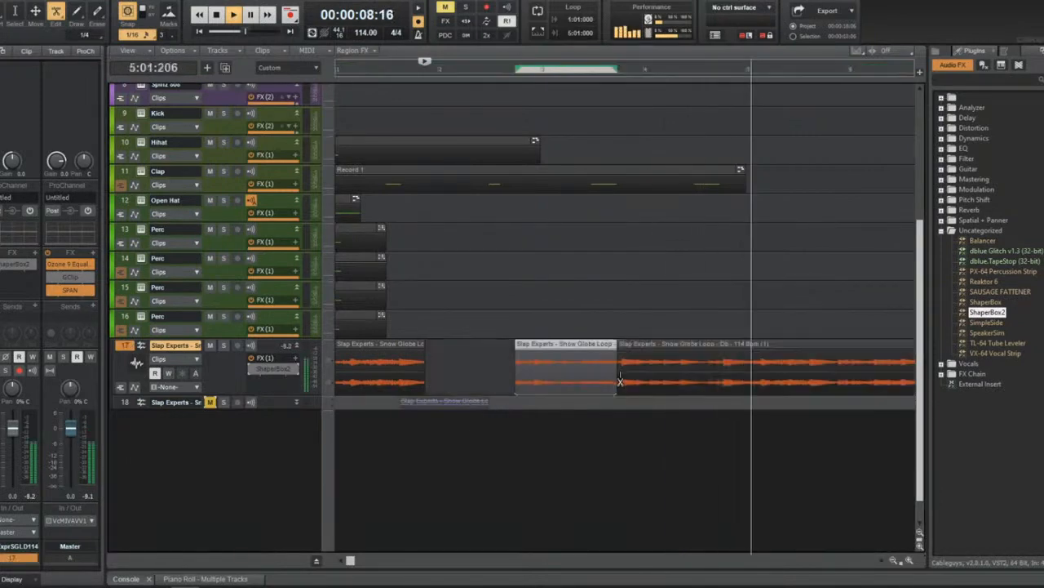
pyautogui.press('t')
pyautogui.click(595, 354)
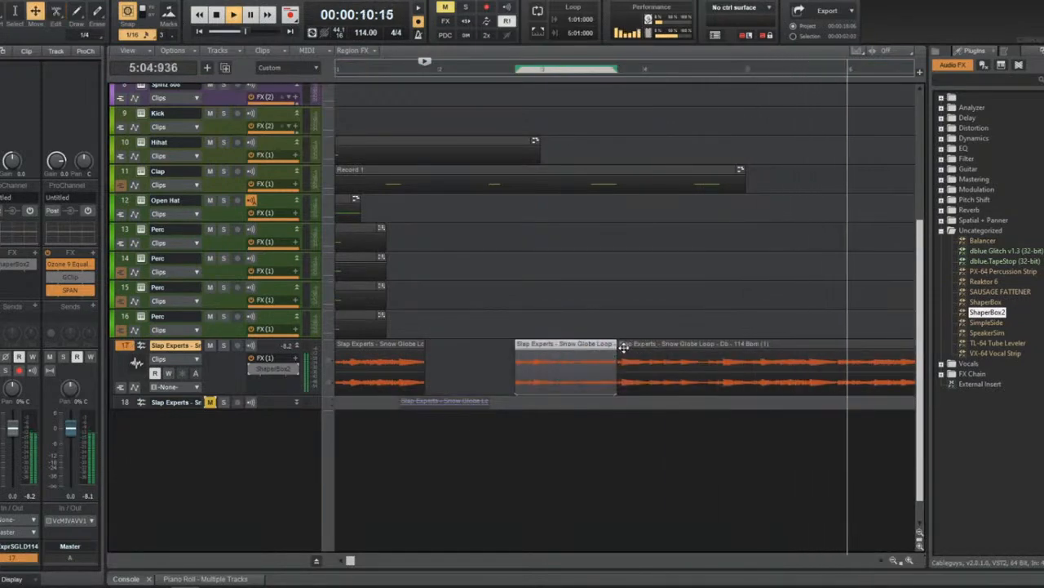
# Split the remaining clip midway through bar 4 and move the slice before the cut down to track 18.
pyautogui.hscroll(6, 624, 349)
pyautogui.press('t')
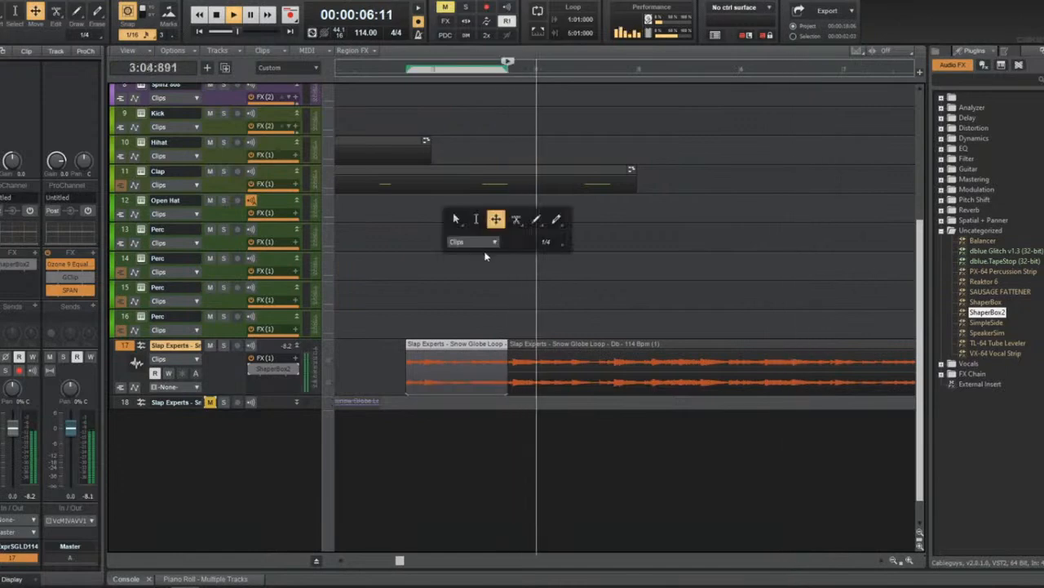
pyautogui.click(495, 226)
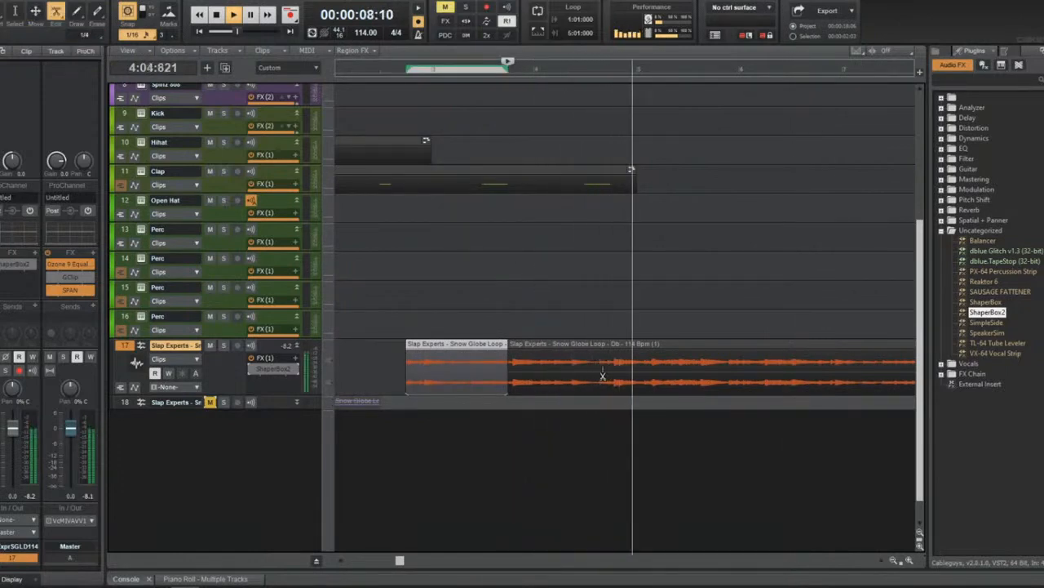
pyautogui.click(600, 375)
pyautogui.press('t')
pyautogui.click(583, 353)
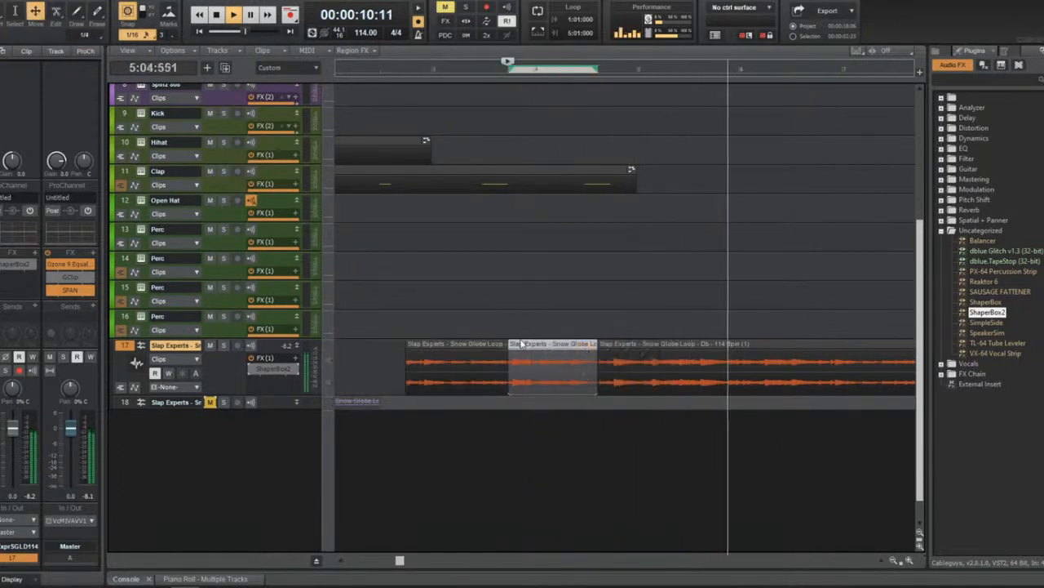
pyautogui.moveTo(523, 346); pyautogui.dragTo(523, 402)
# Play the loop from several positions between bars 4 and 6 to find the next cut point.
pyautogui.click(658, 66)
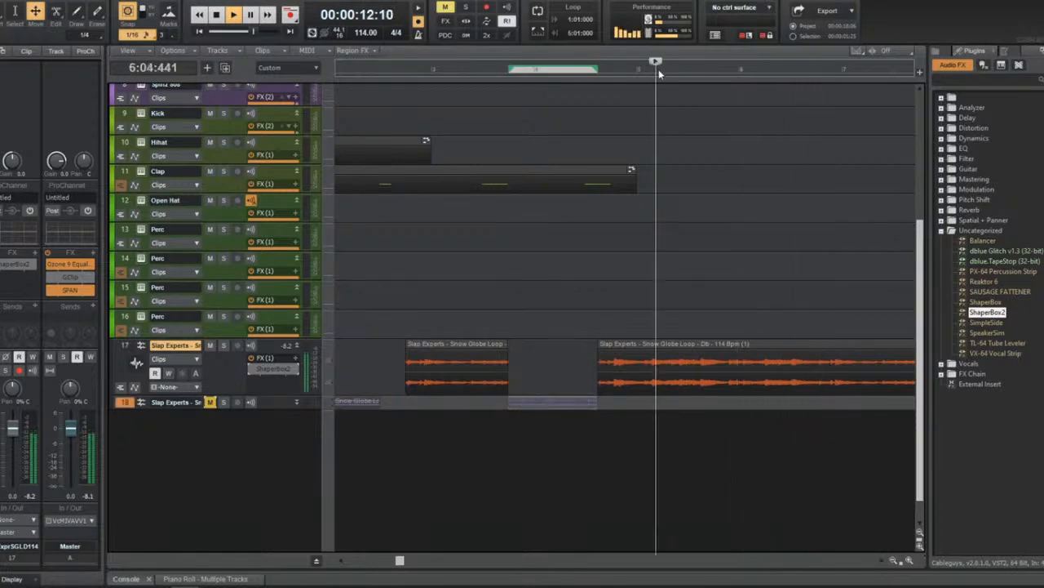
pyautogui.click(612, 74)
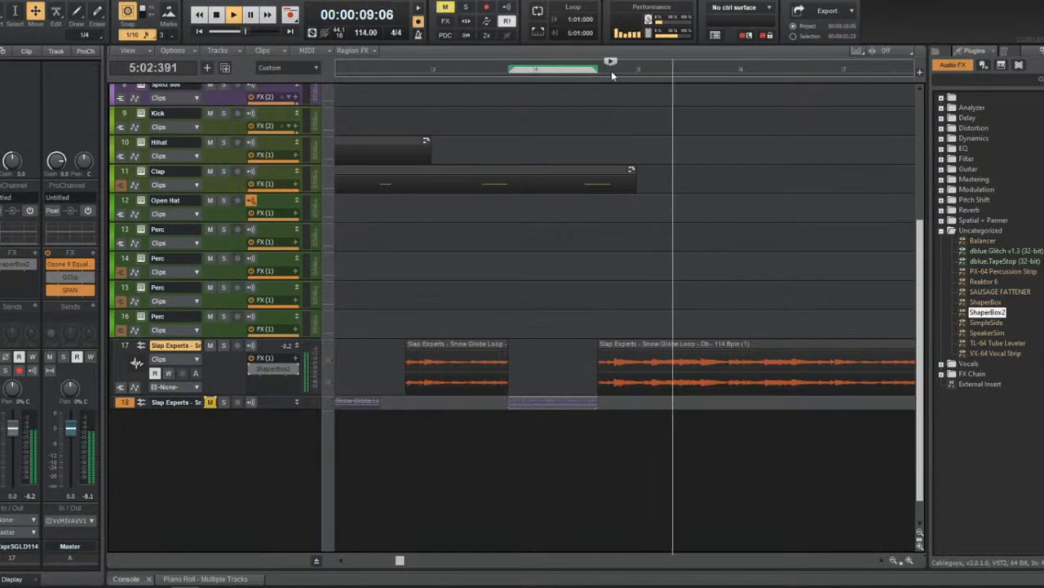
pyautogui.click(611, 71)
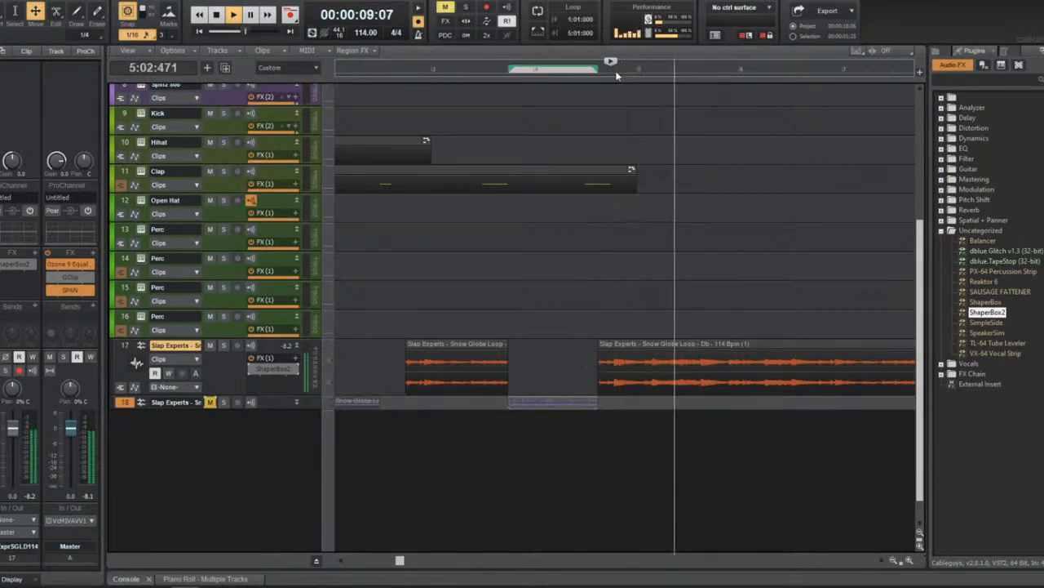
pyautogui.click(722, 75)
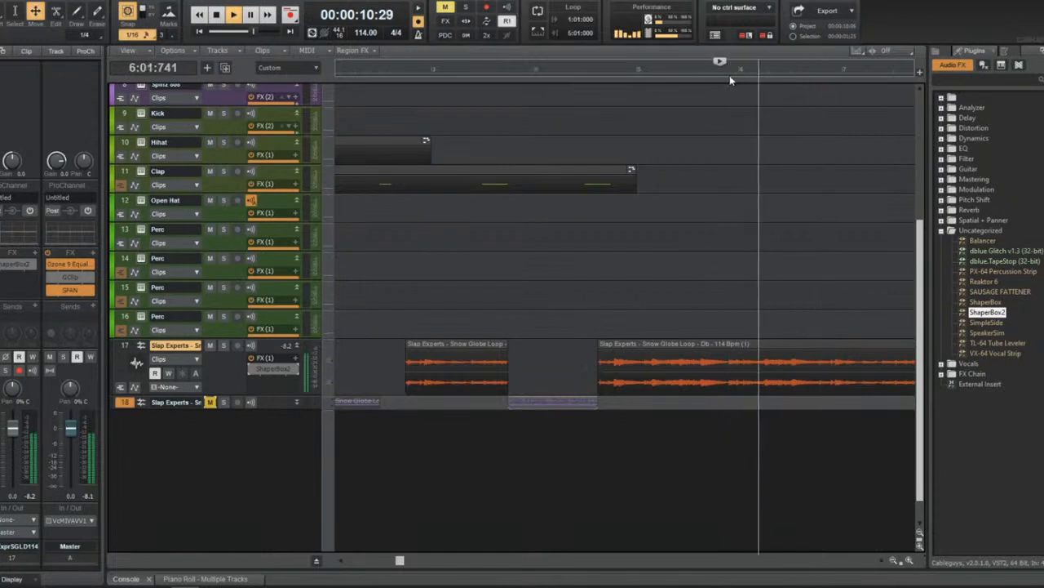
pyautogui.click(731, 75)
pyautogui.click(723, 76)
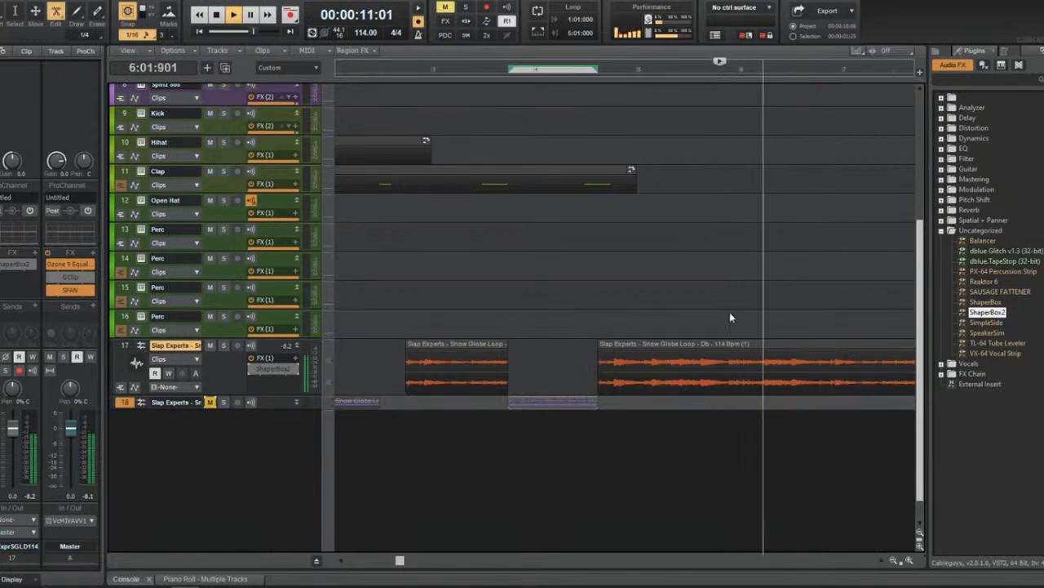
# Split the remaining Snow Globe Loop clip just before bar 6 and play from 5:04:240.
pyautogui.keyDown('alt'); pyautogui.click(729, 372); pyautogui.keyUp('alt')
pyautogui.hotkey('ctrl', 'z')
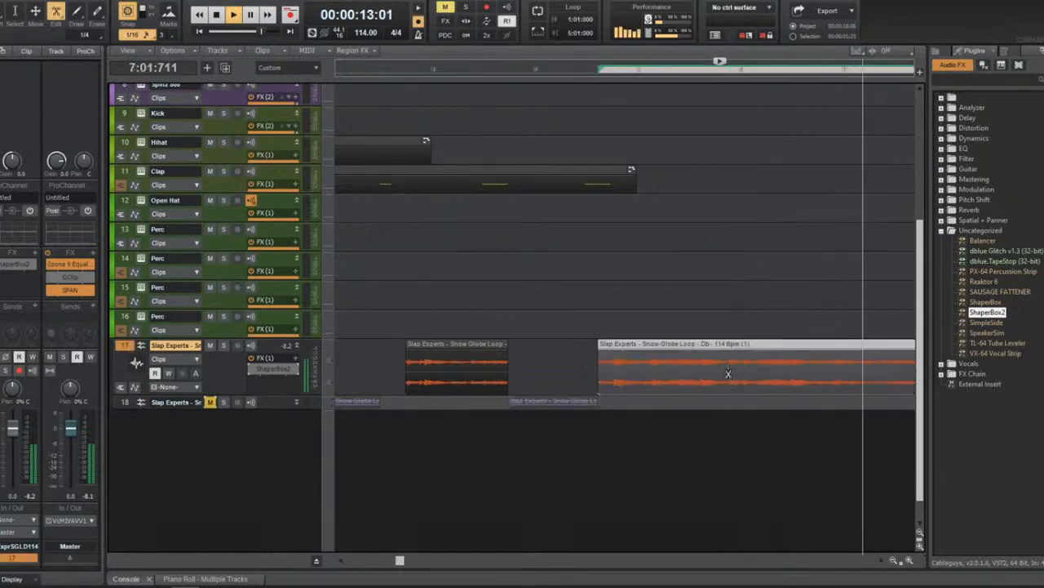
pyautogui.keyDown('alt'); pyautogui.click(726, 369); pyautogui.keyUp('alt')
pyautogui.middleClick(728, 361)
pyautogui.click(720, 344)
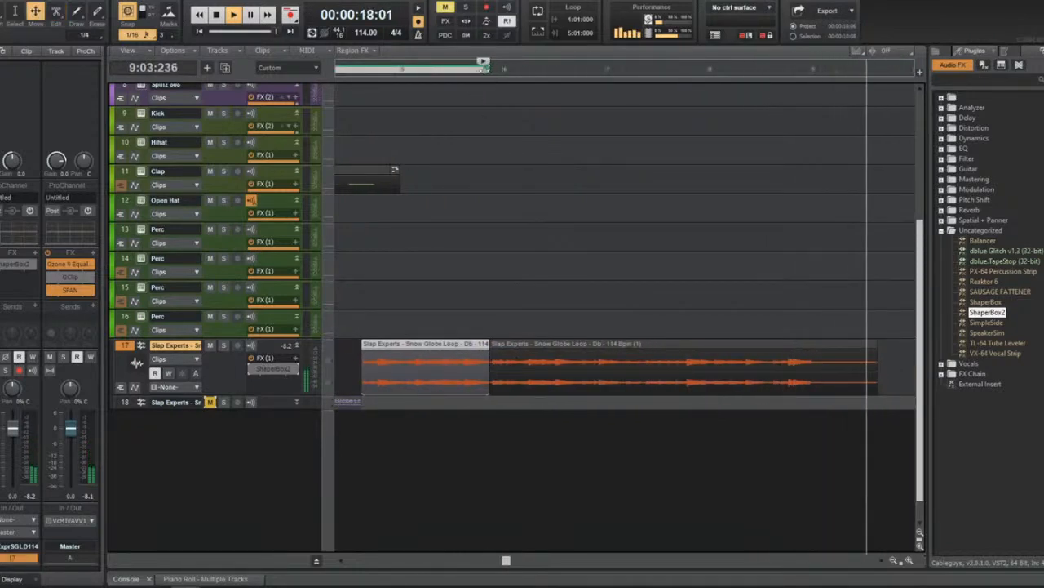
pyautogui.press('space')
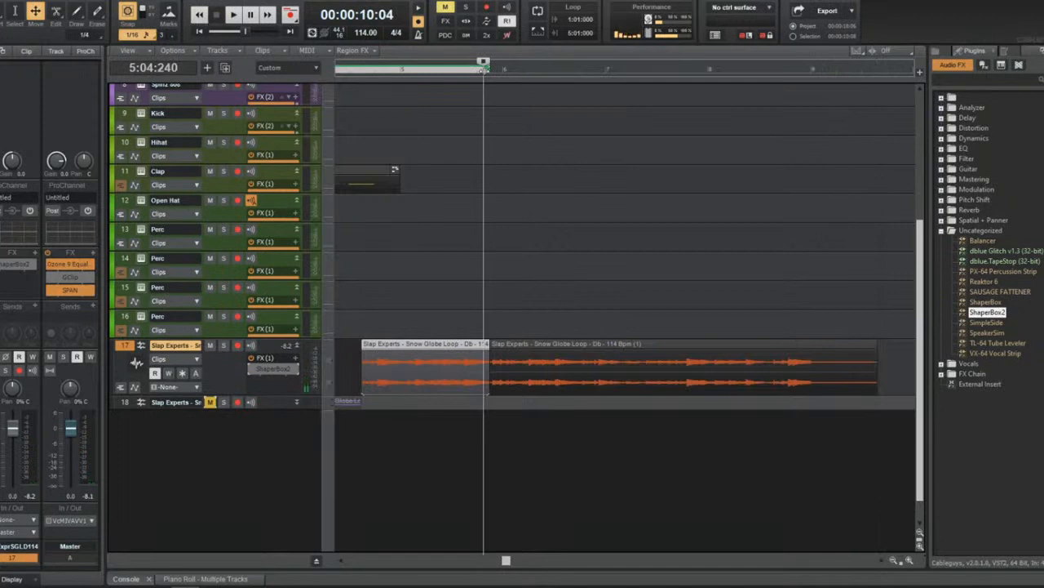
pyautogui.press('space')
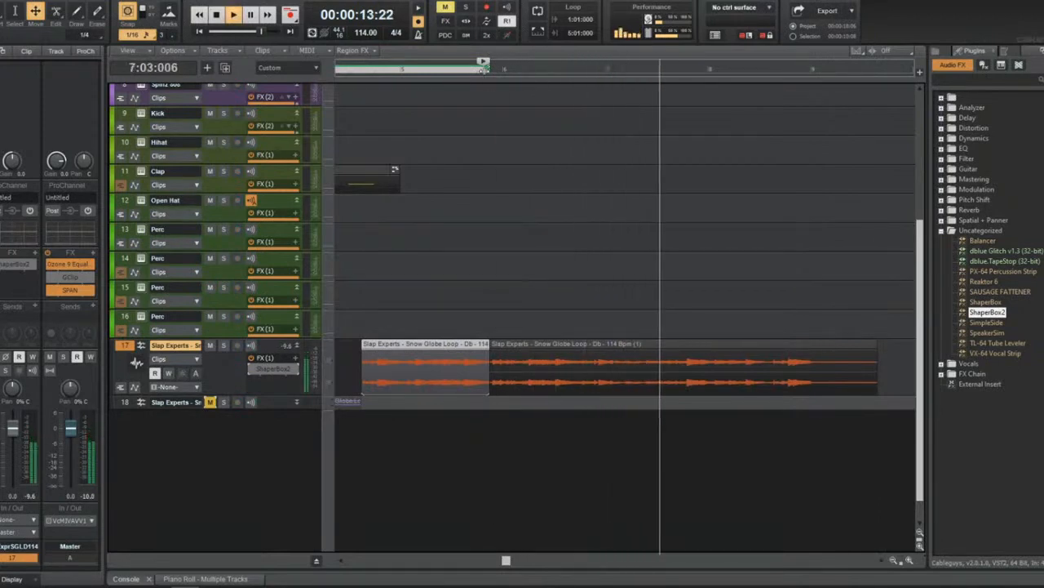
# Move the remaining end section of the loop to track 18, and switch the mute from track 18 to track 17.
pyautogui.middleClick(492, 85)
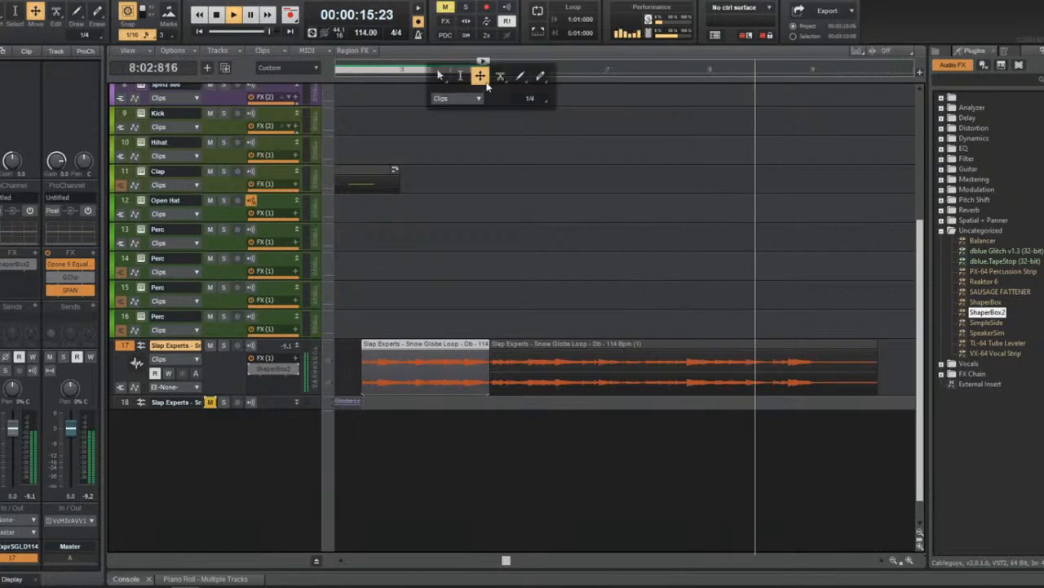
pyautogui.press('space')
pyautogui.moveTo(515, 351); pyautogui.dragTo(501, 401)
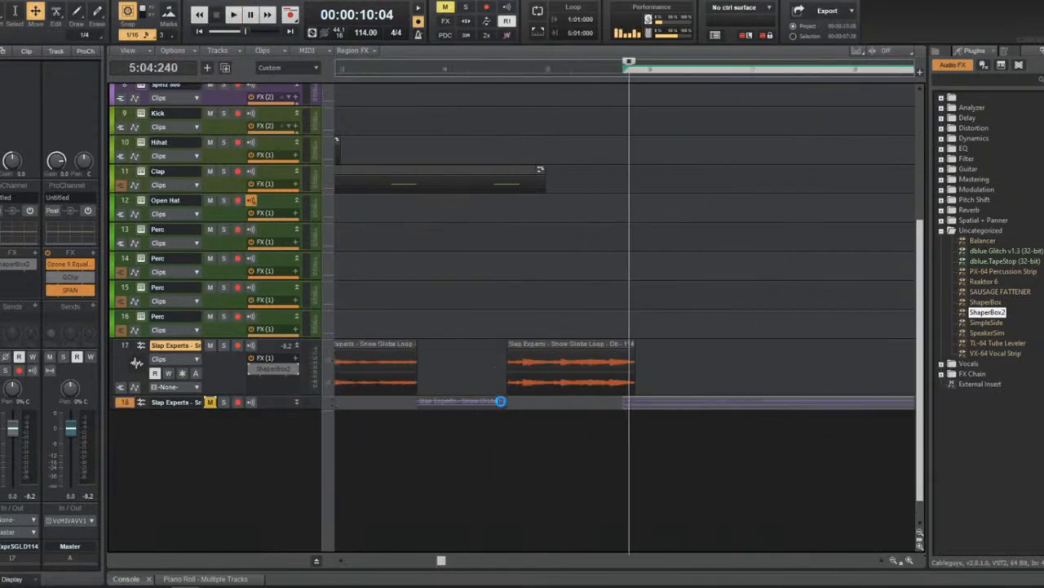
pyautogui.click(209, 344)
# Line up the three track 18 clips back to back from 1:01:000 and play them from the start.
pyautogui.hscroll(-4, 408, 408)
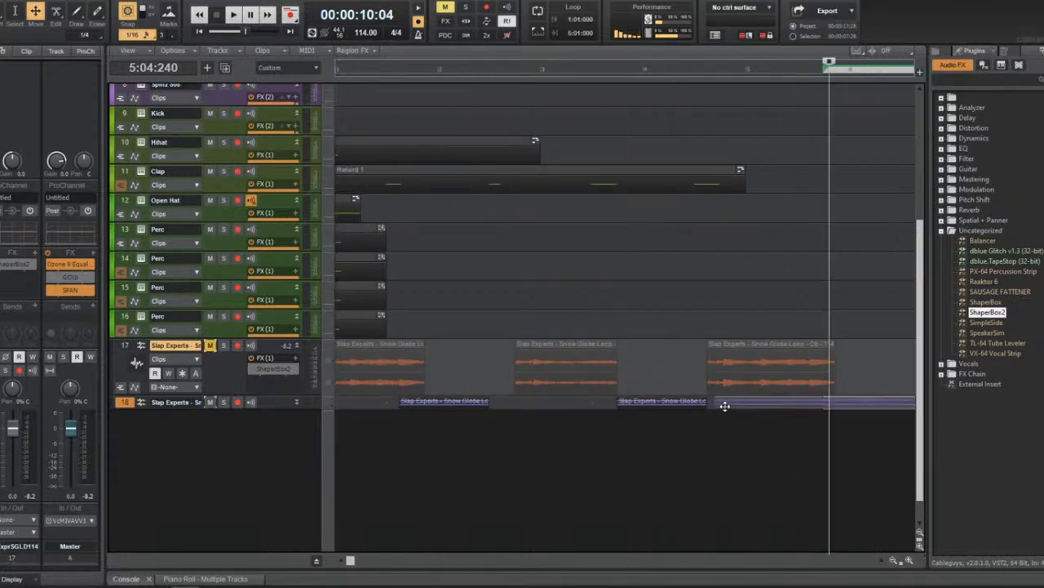
pyautogui.click(723, 405)
pyautogui.moveTo(649, 401); pyautogui.dragTo(336, 402)
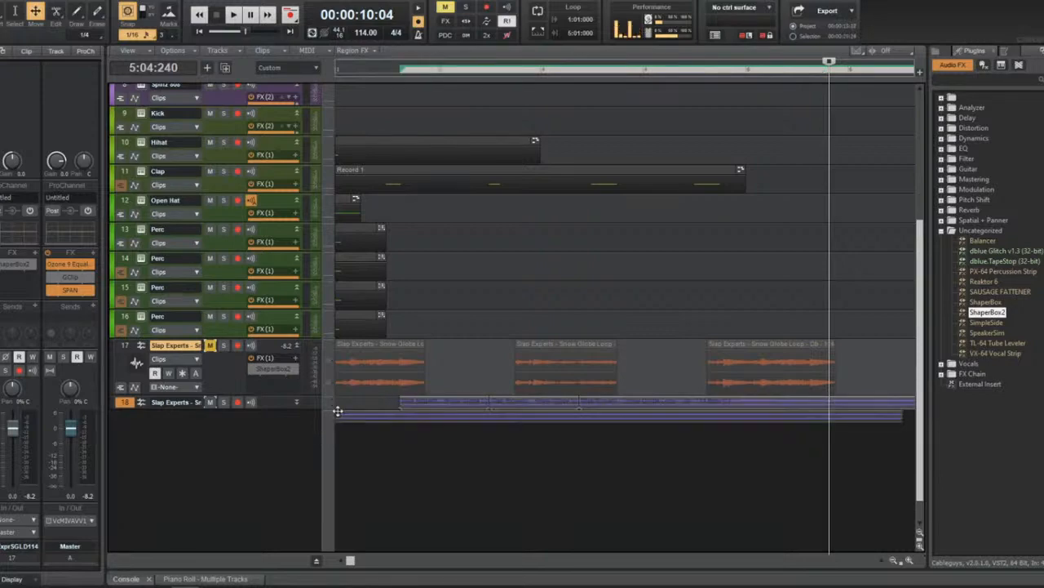
pyautogui.press('w')
pyautogui.press('space')
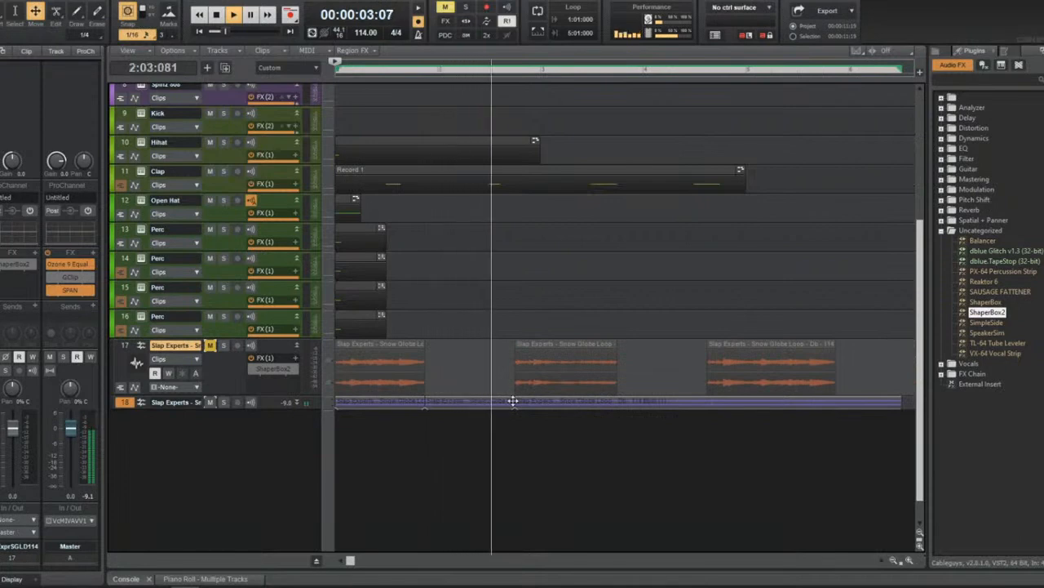
# Rearrange the two short slices back to back at the start of track 18 and replay them from bar 1.
pyautogui.click(445, 380)
pyautogui.press('space')
pyautogui.moveTo(396, 401)
pyautogui.mouseDown()
pyautogui.moveTo(476, 379)
pyautogui.moveTo(476, 391)
pyautogui.moveTo(372, 405)
pyautogui.moveTo(431, 373)
pyautogui.moveTo(444, 400)
pyautogui.mouseUp()
pyautogui.press('w')
pyautogui.press('space')
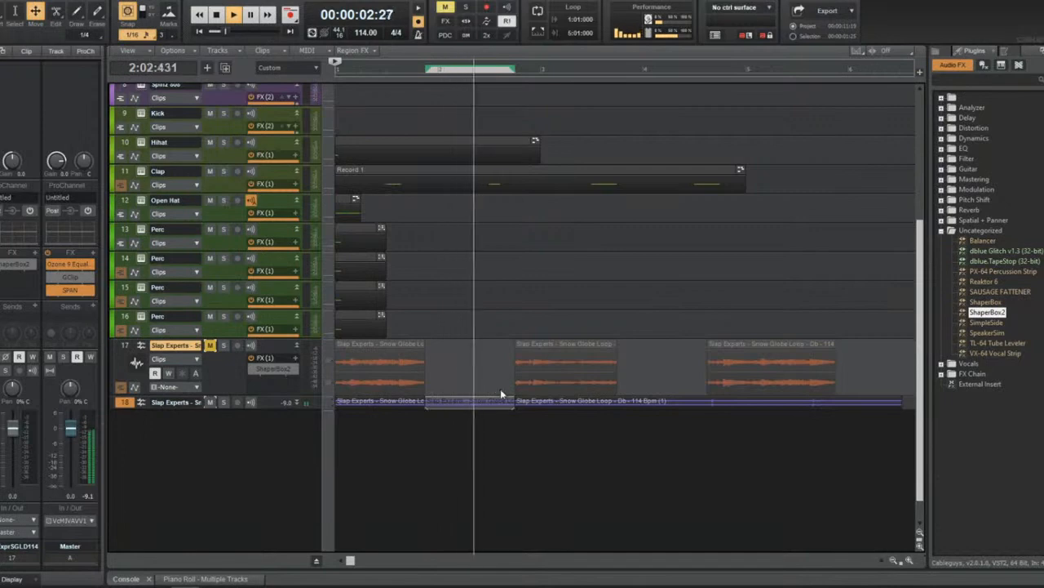
pyautogui.press('w')
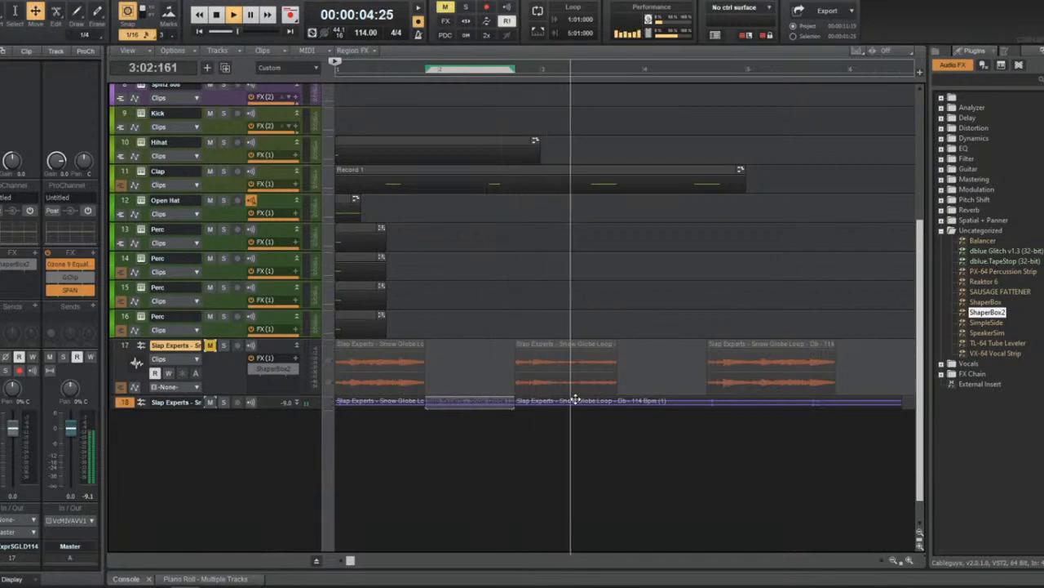
pyautogui.press('w')
# Move the long clip on track 18 to late in bar 3, leaving a gap after the second slice.
pyautogui.click(608, 399)
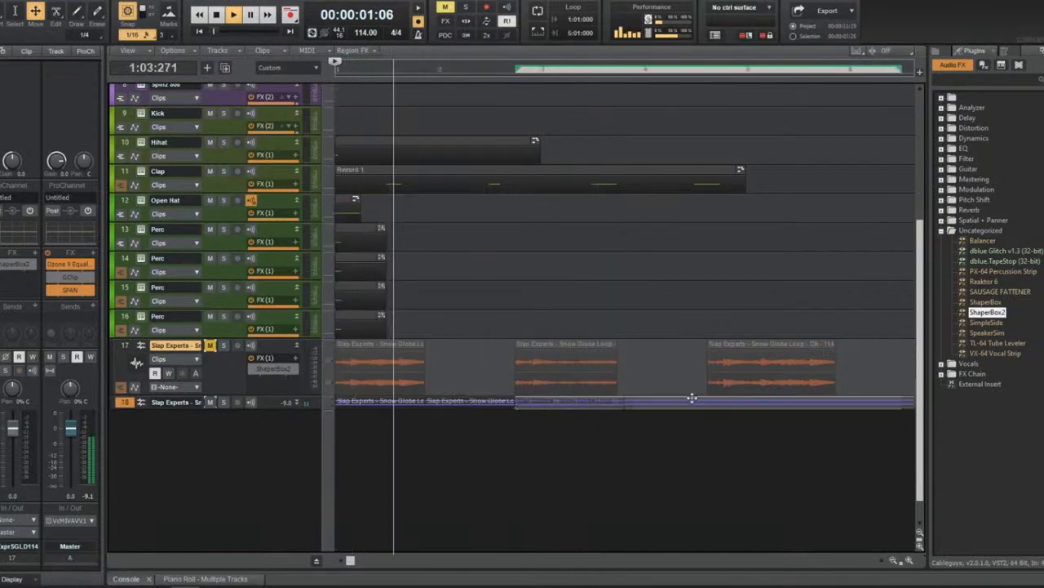
pyautogui.moveTo(676, 396); pyautogui.dragTo(657, 394)
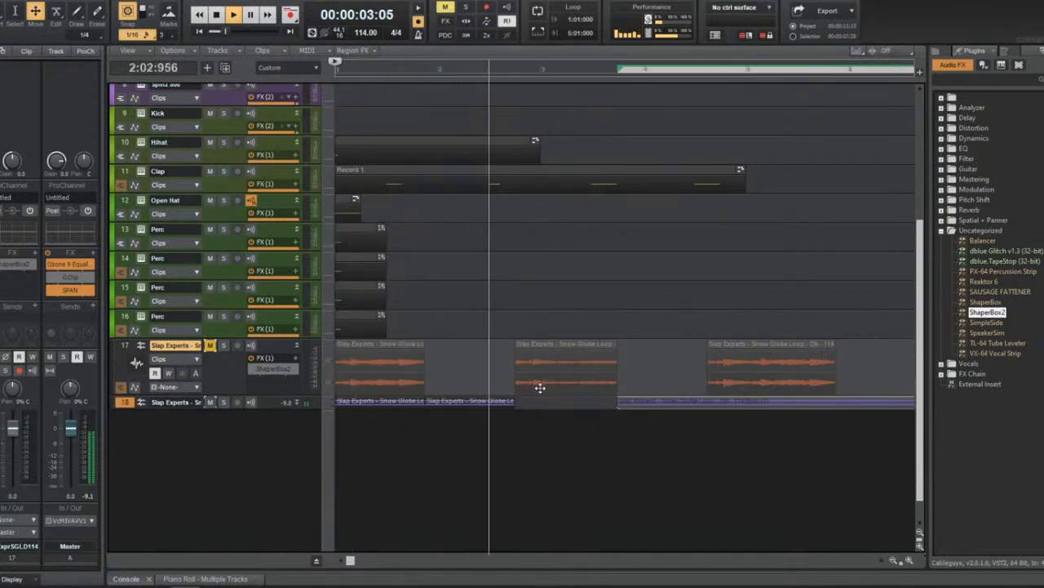
pyautogui.press('space')
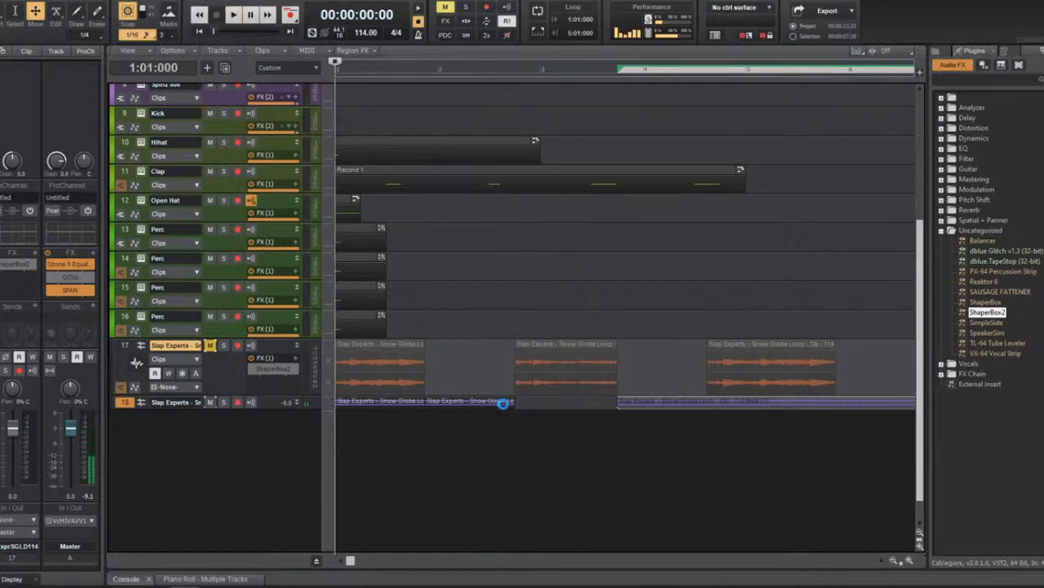
# Set the snap to 1/4, stretch the second track 18 slice to end at bar 3, and play the result.
pyautogui.middleClick(450, 407)
pyautogui.click(397, 398)
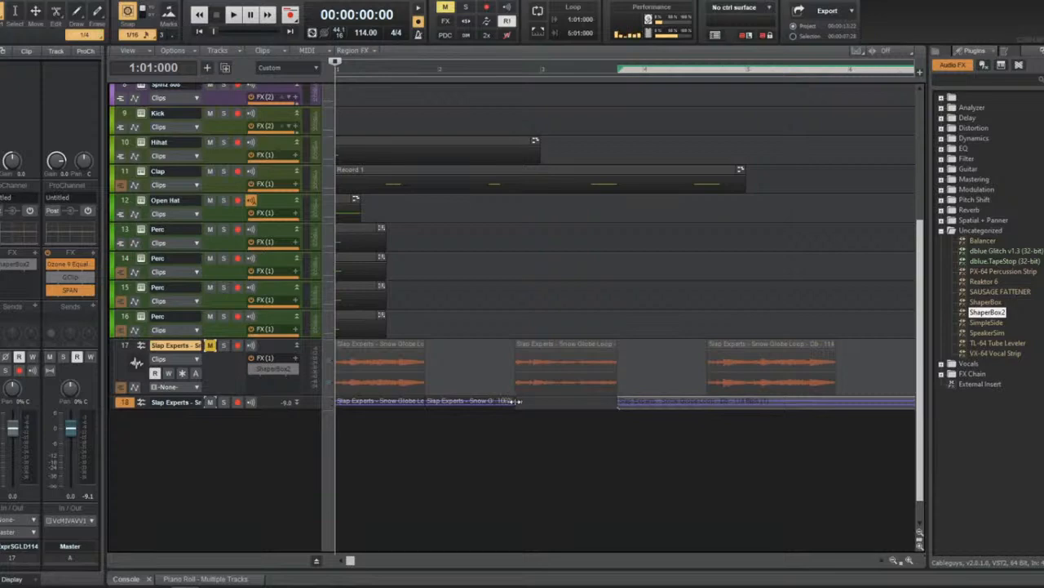
pyautogui.click(521, 401)
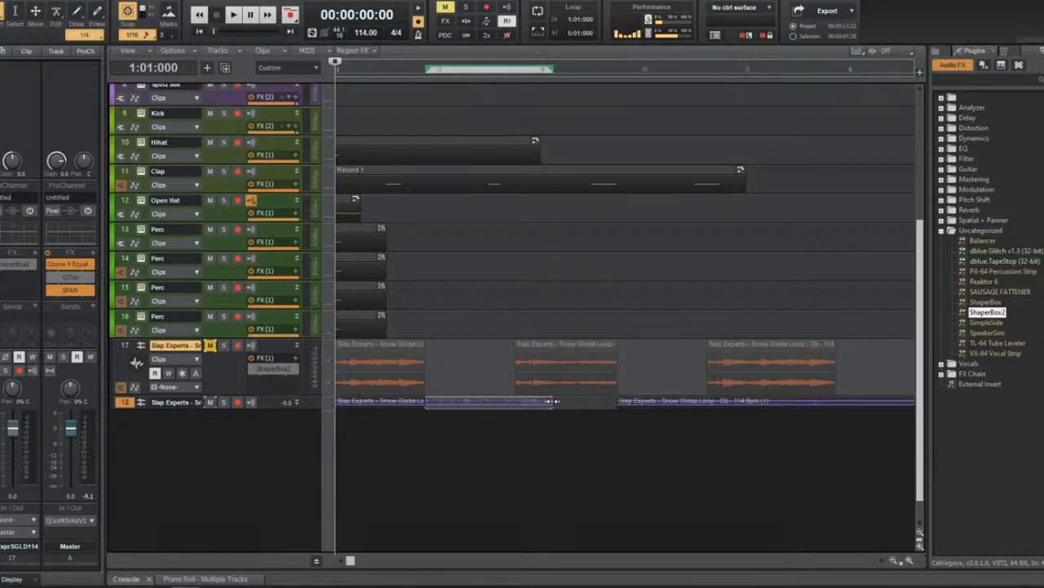
pyautogui.press('space')
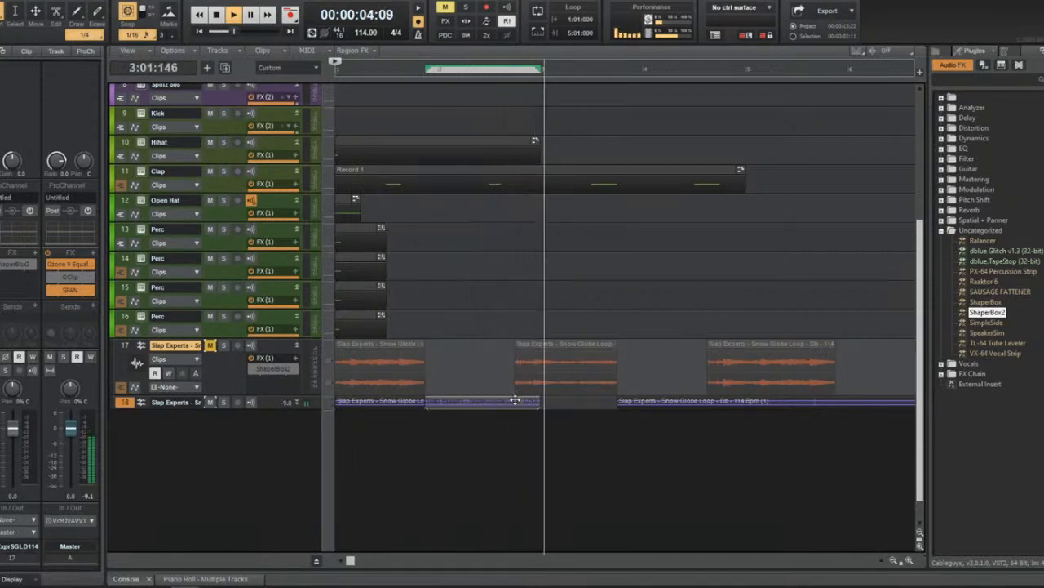
pyautogui.press('space')
# Move the long track 18 clip out of the way to just before bar 7 and play the two slices.
pyautogui.scroll(-3, 584, 405)
pyautogui.moveTo(585, 406); pyautogui.dragTo(718, 403)
pyautogui.press('space')
pyautogui.press('space')
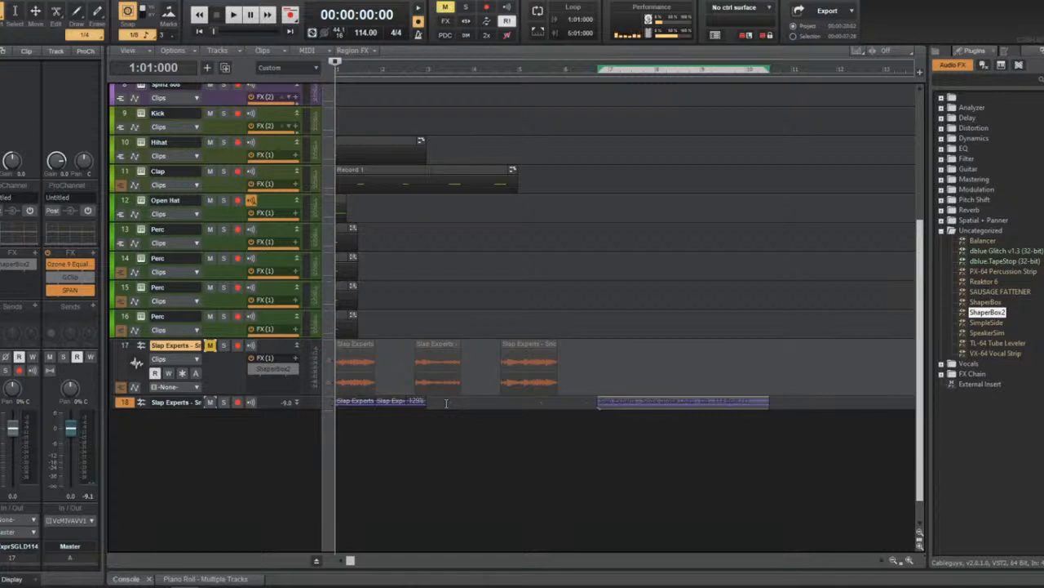
pyautogui.press('space')
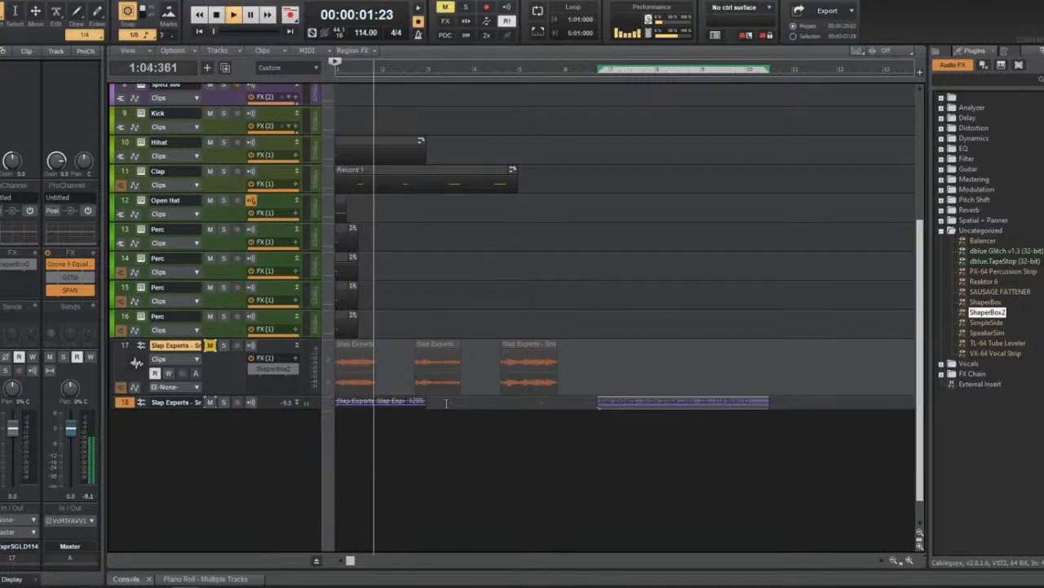
# Stop playback and copy the two slices on track 18 so the copies start at bar 3.
pyautogui.scroll(3, 447, 402)
pyautogui.scroll(-2, 643, 400)
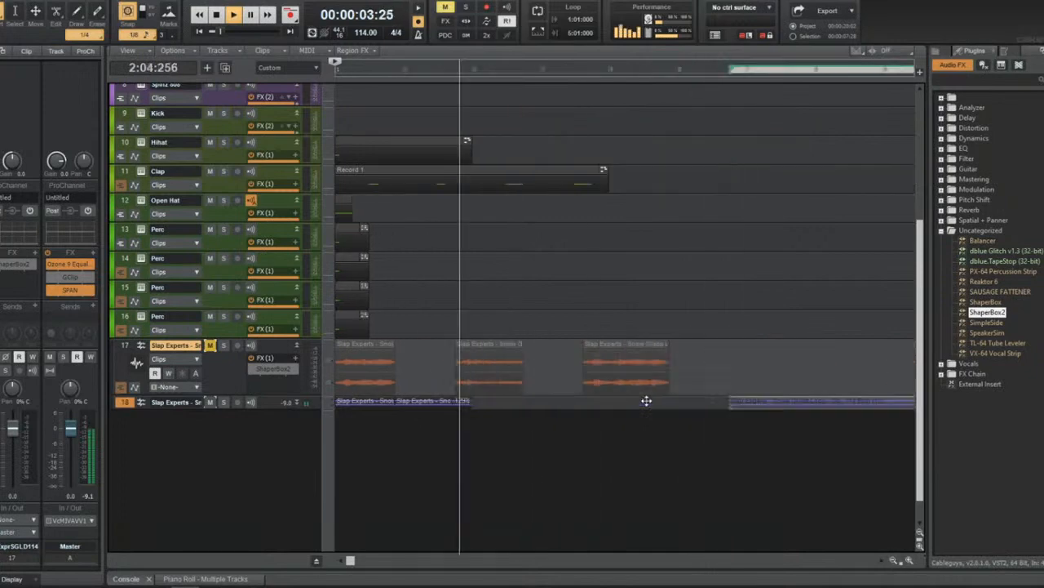
pyautogui.press('space')
pyautogui.click(353, 399)
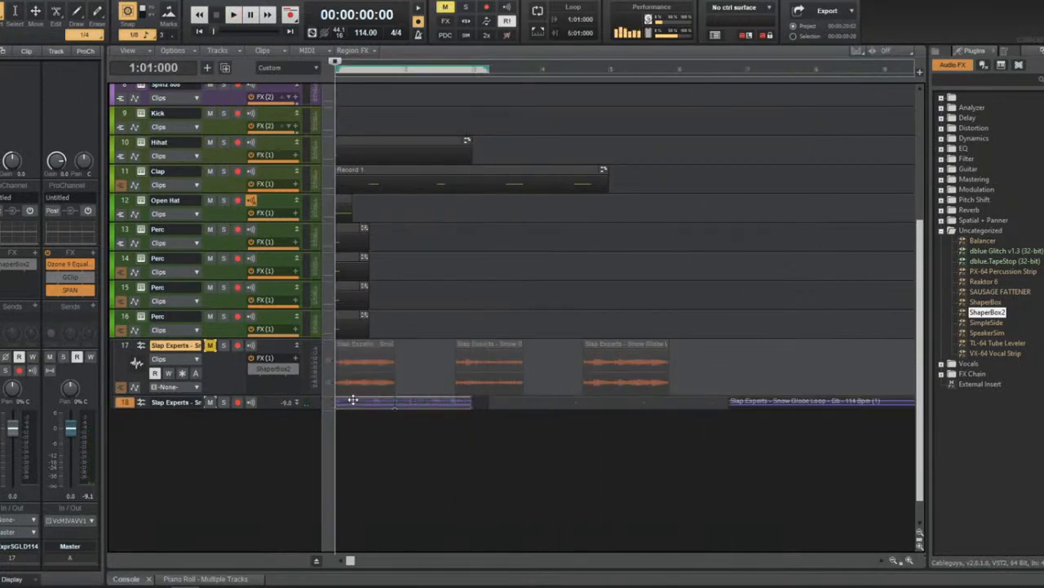
pyautogui.click(496, 401)
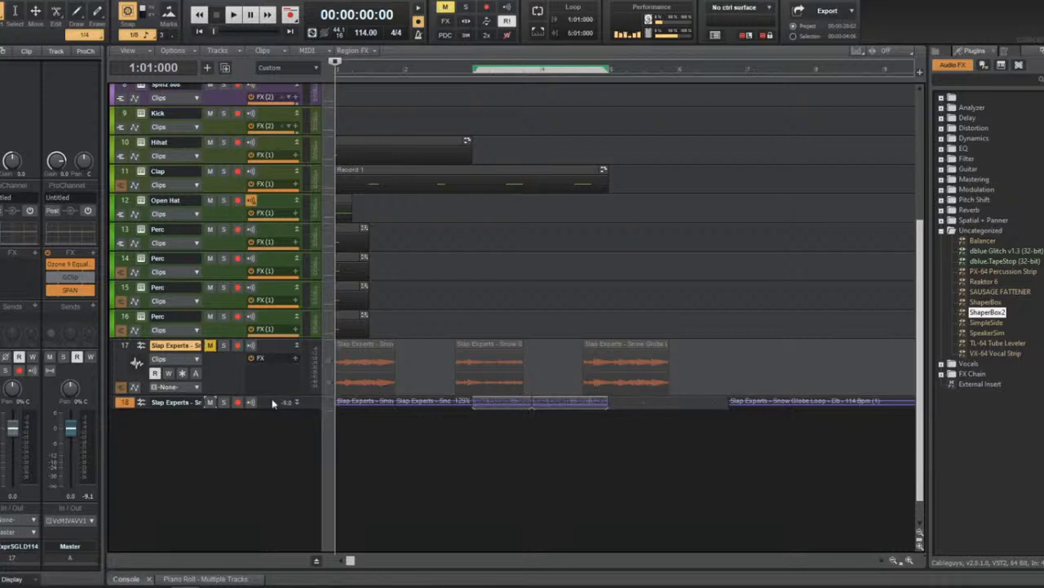
# Play the pattern, enlarge track 18 to reveal its effects, and open the preset browser of its ShaperBox2.
pyautogui.press('space')
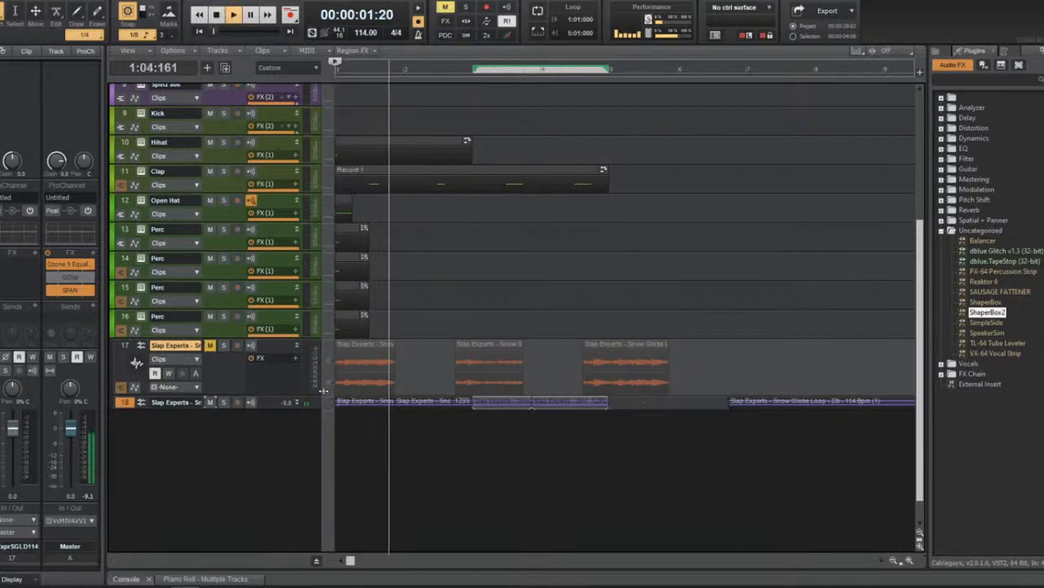
pyautogui.moveTo(323, 392); pyautogui.dragTo(369, 408)
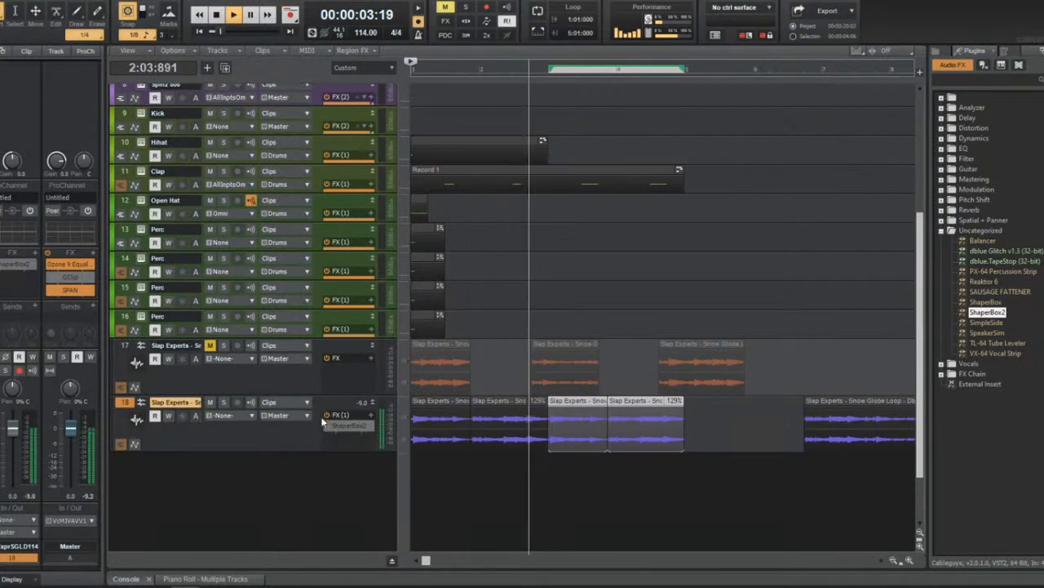
pyautogui.doubleClick(349, 425)
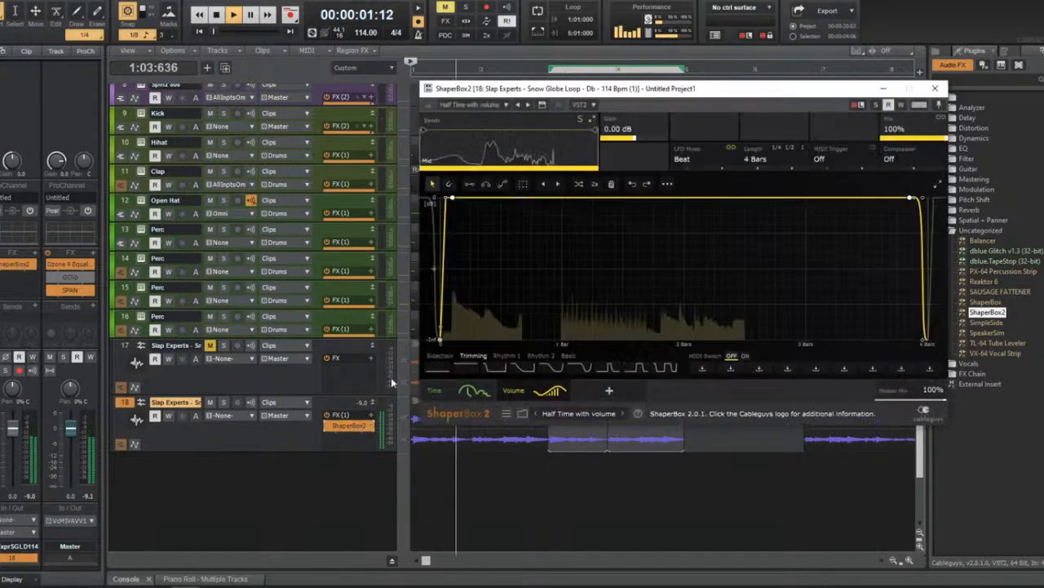
pyautogui.click(579, 414)
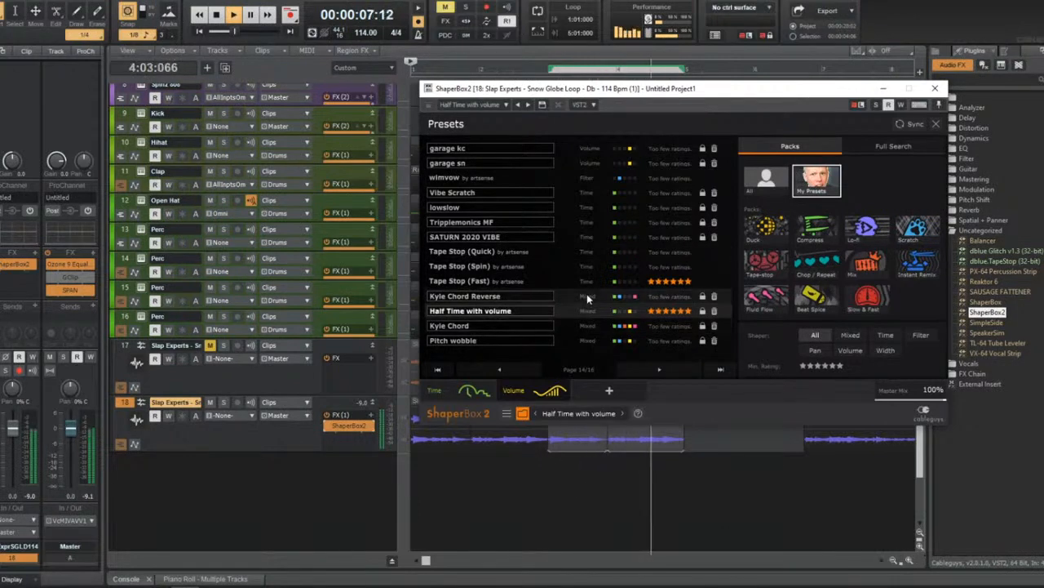
# Load the Half Time quart w volume preset in track 18's ShaperBox2, play the pattern with it, and close the plugin.
pyautogui.press('space')
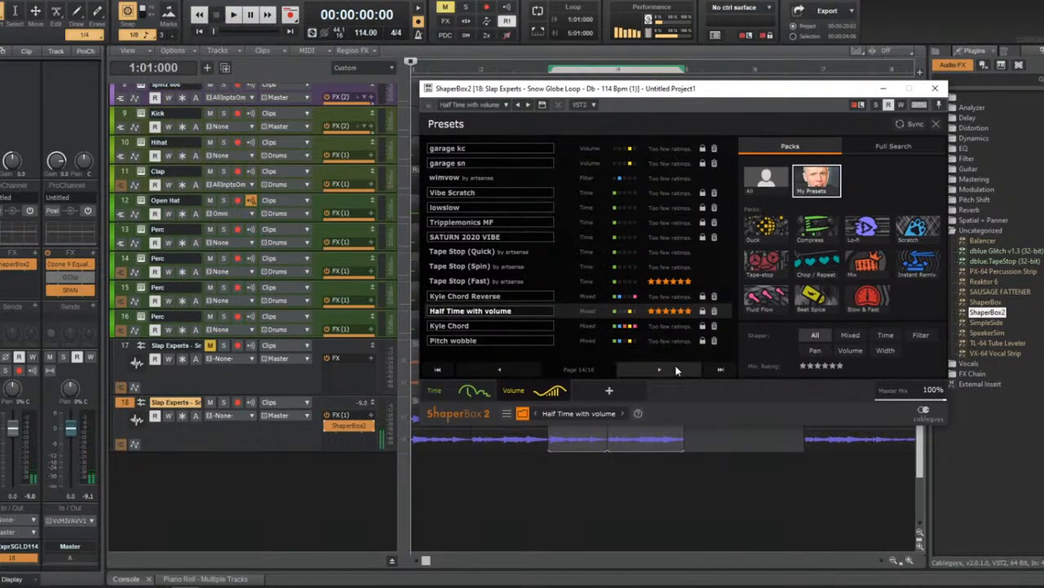
pyautogui.click(675, 369)
pyautogui.click(571, 161)
pyautogui.press('space')
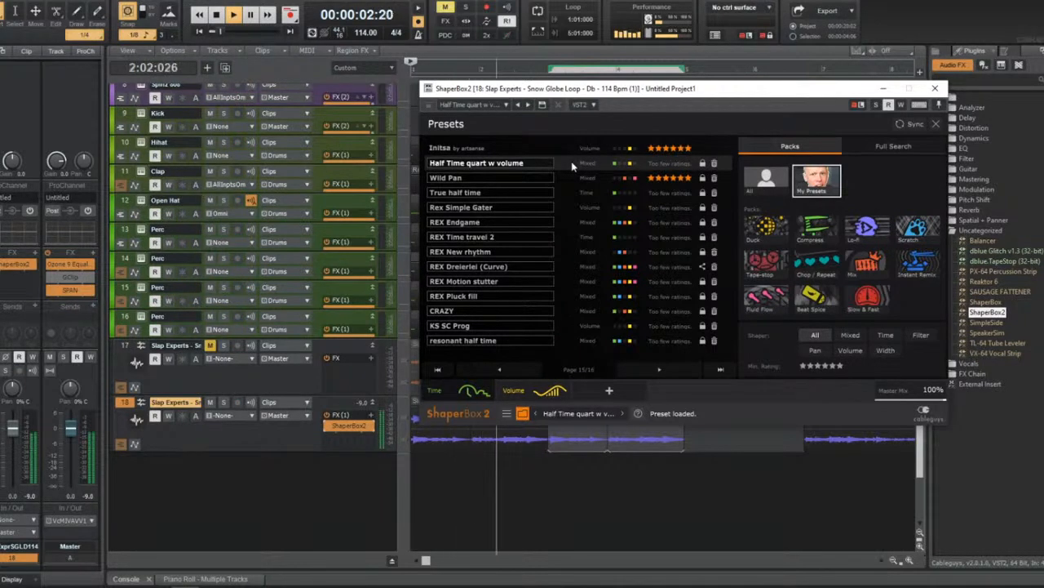
pyautogui.click(935, 87)
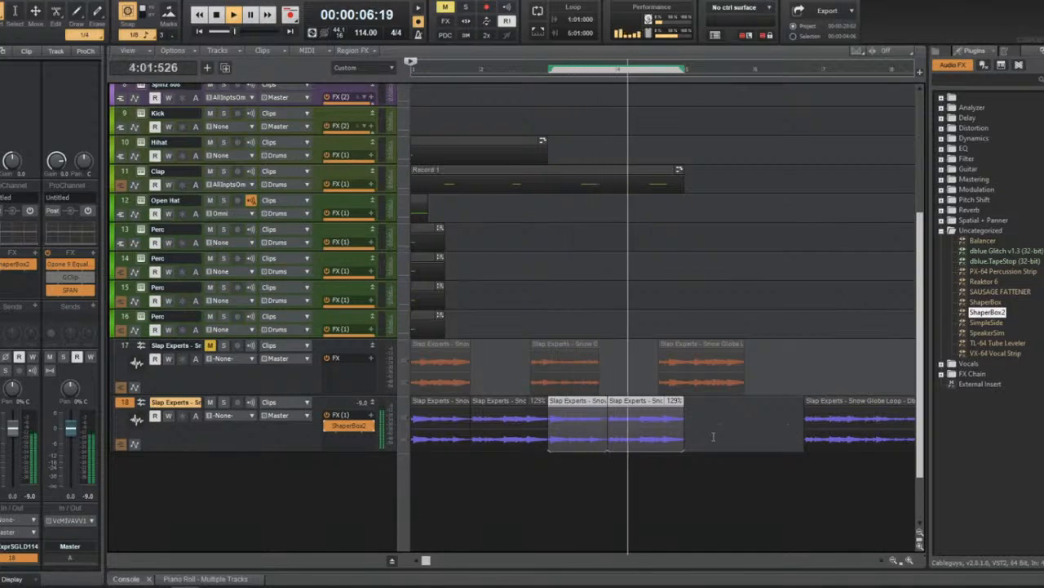
# Restore the split clips at the start of track 18 to one continuous loop clip and play it from the beginning.
pyautogui.press('space')
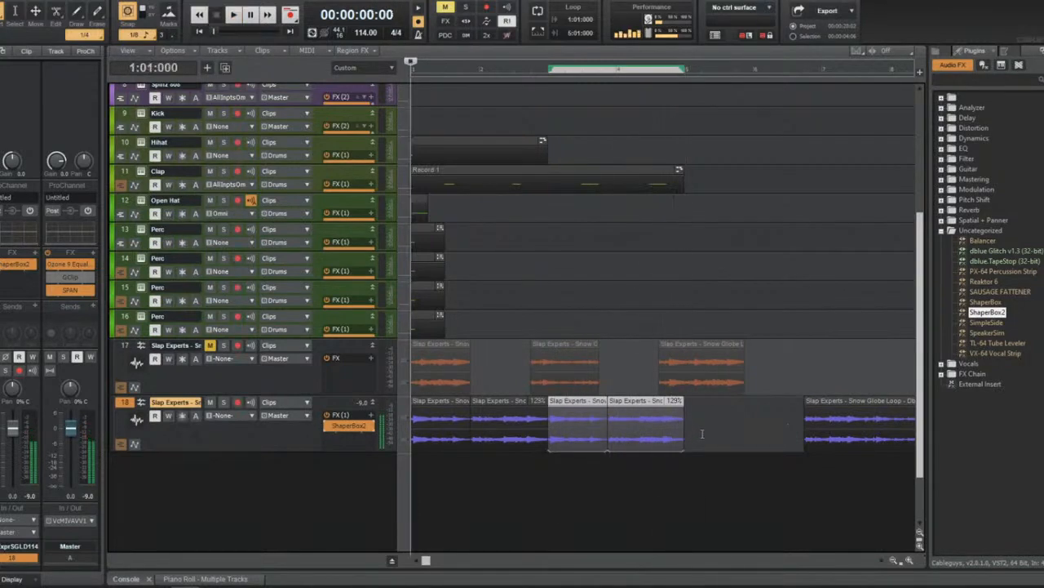
pyautogui.click(703, 432)
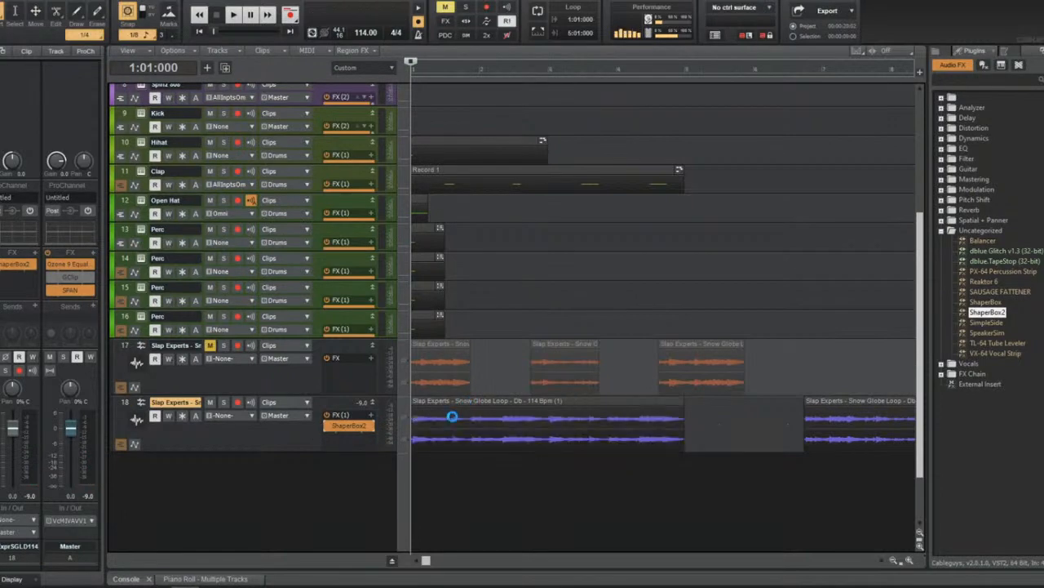
pyautogui.press('space')
pyautogui.scroll(3, 505, 448)
pyautogui.scroll(-2, 508, 450)
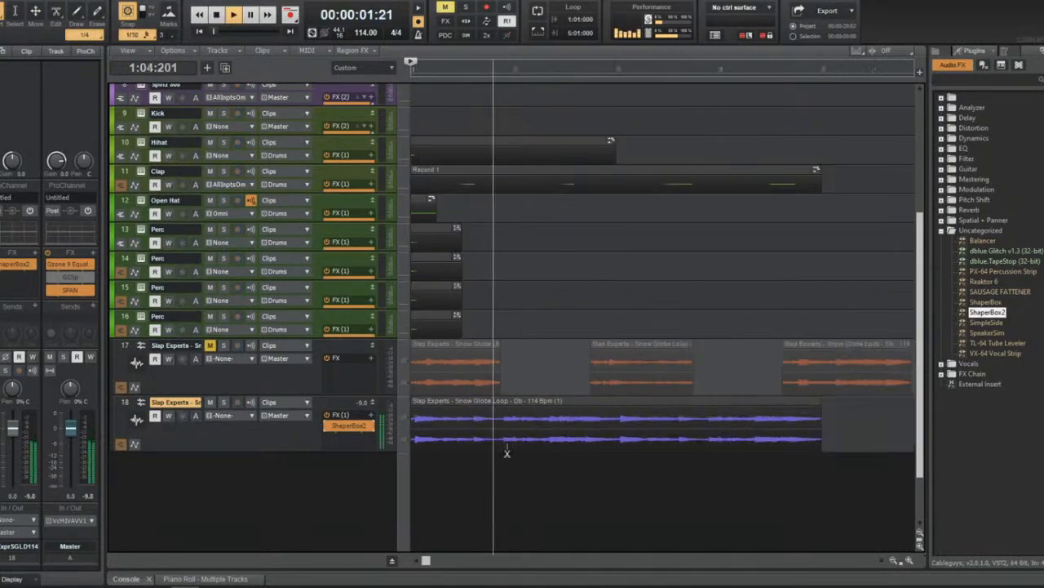
pyautogui.scroll(-2, 507, 451)
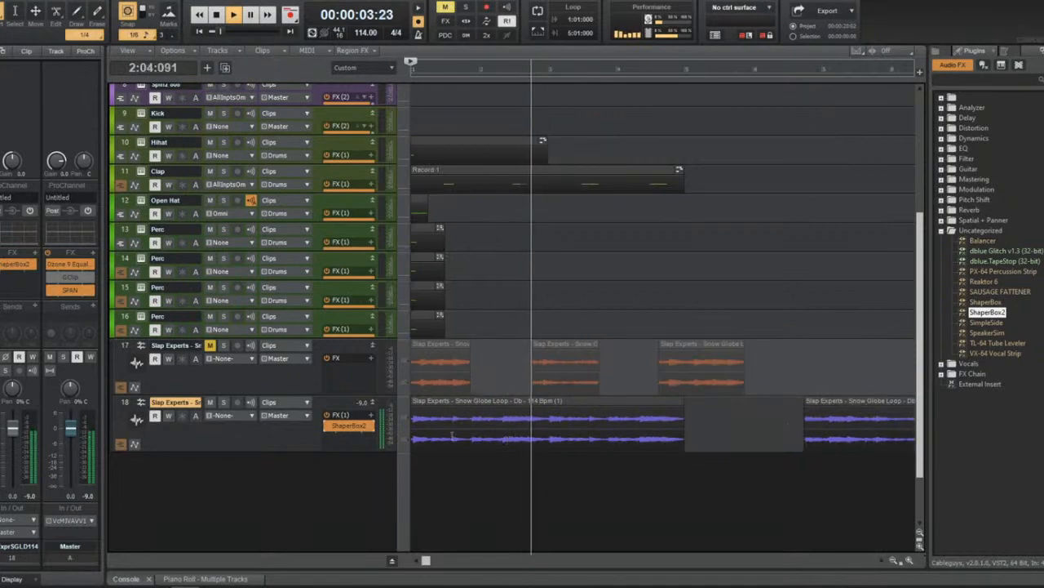
# In track 18's ShaperBox2, set the Time LFO length to 1/8, shorten the Volume LFO length, and listen to the loop.
pyautogui.doubleClick(338, 426)
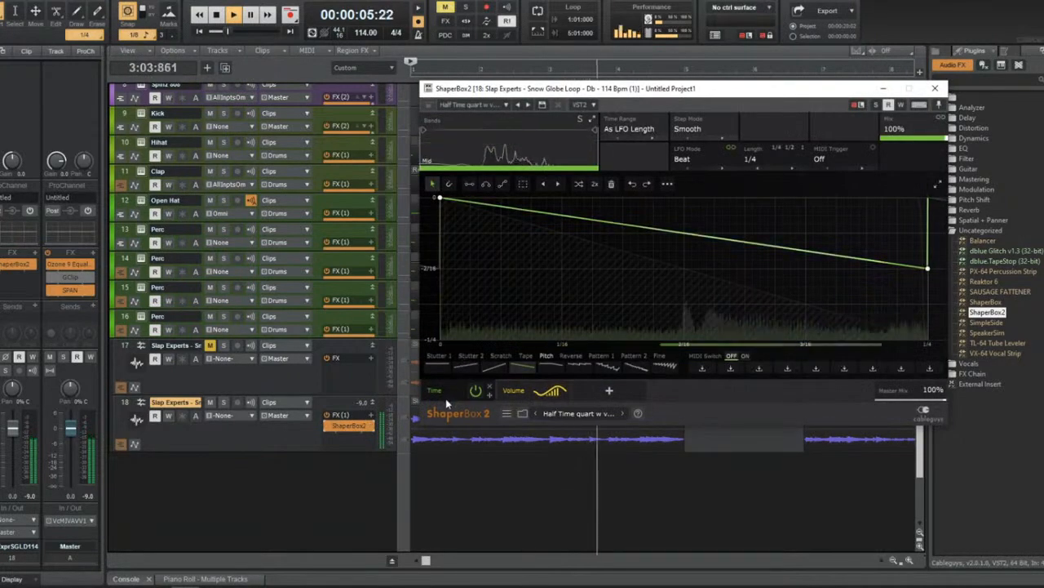
pyautogui.scroll(-1, 754, 169)
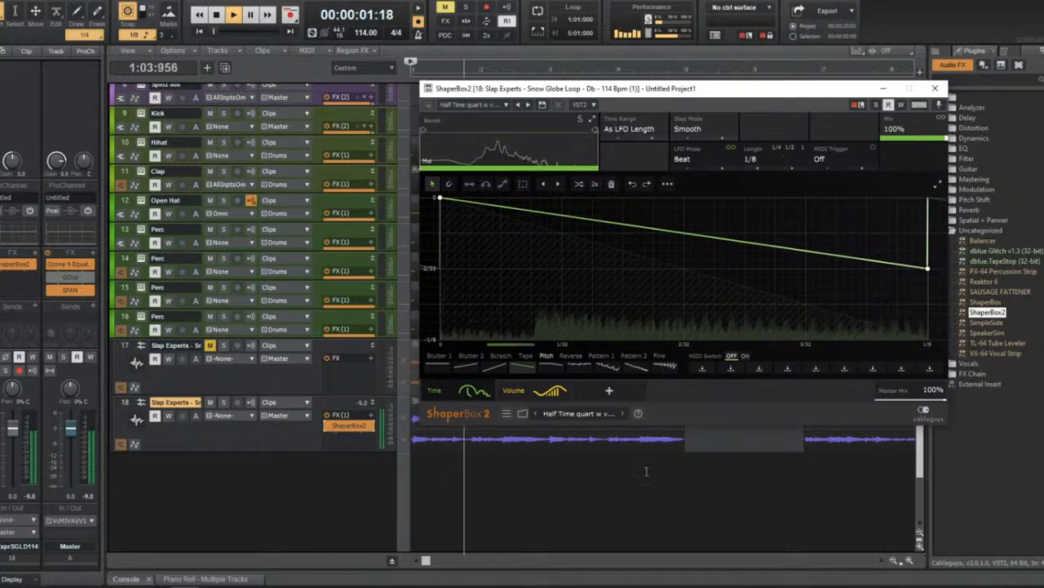
pyautogui.click(522, 390)
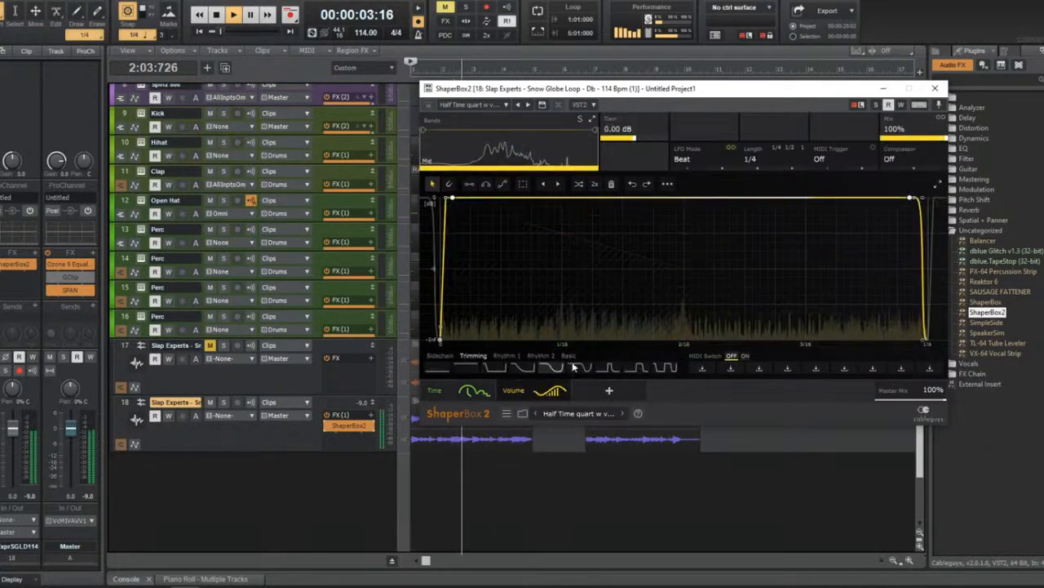
pyautogui.scroll(-2, 753, 168)
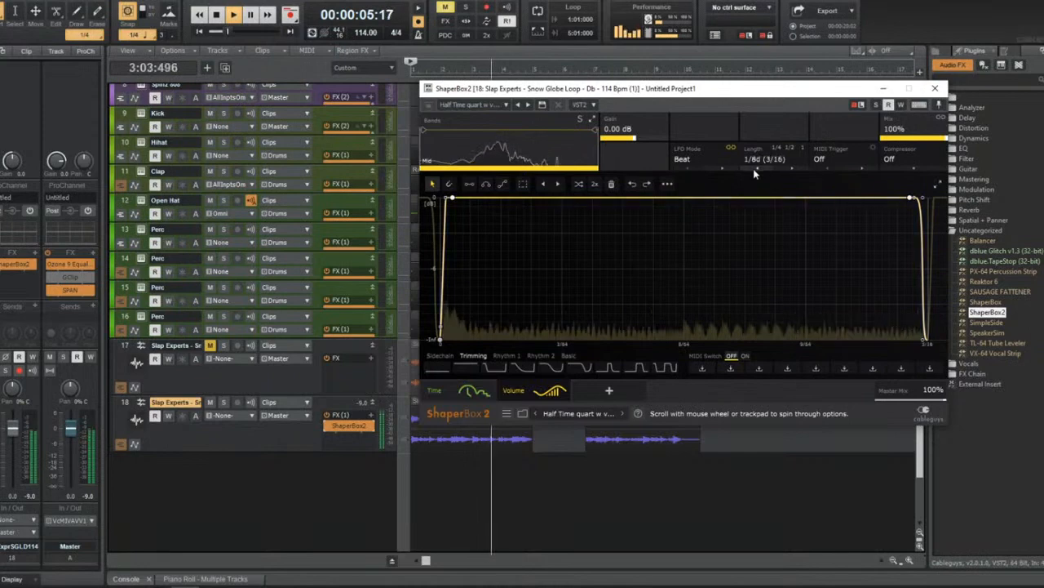
pyautogui.scroll(-1, 753, 168)
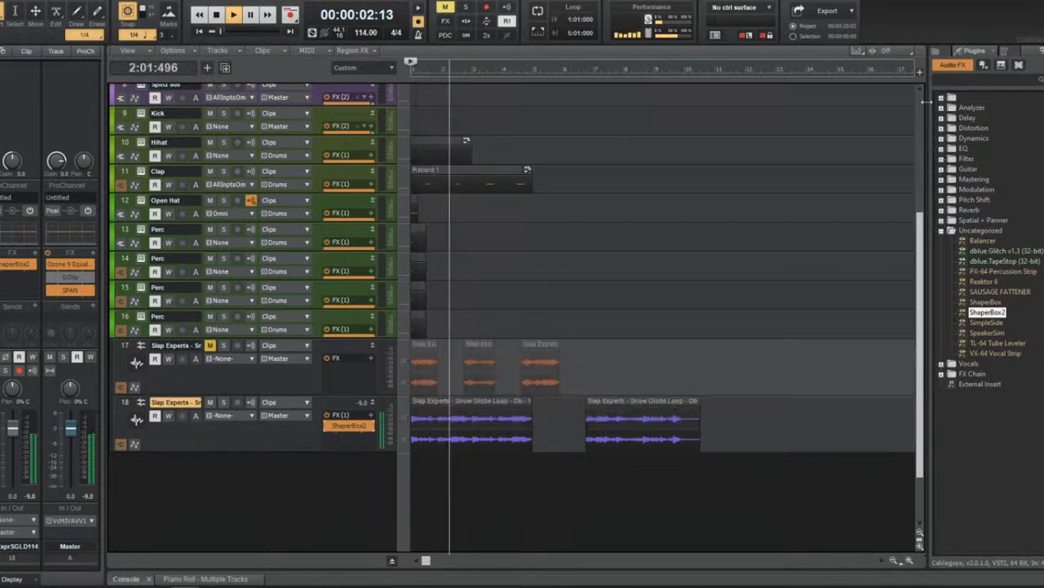
pyautogui.press('Escape')
pyautogui.scroll(-2, 669, 308)
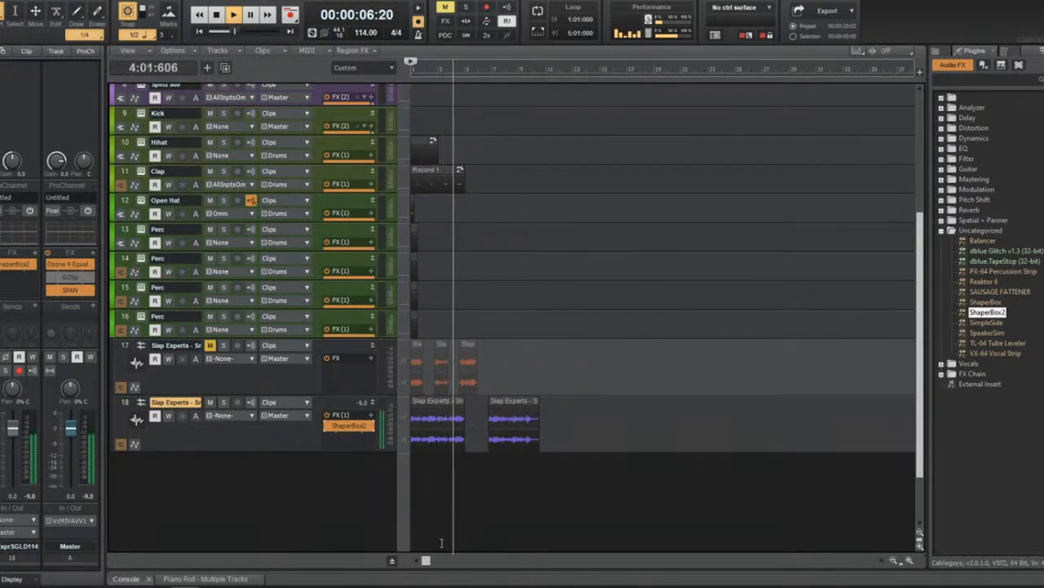
pyautogui.scroll(2, 508, 476)
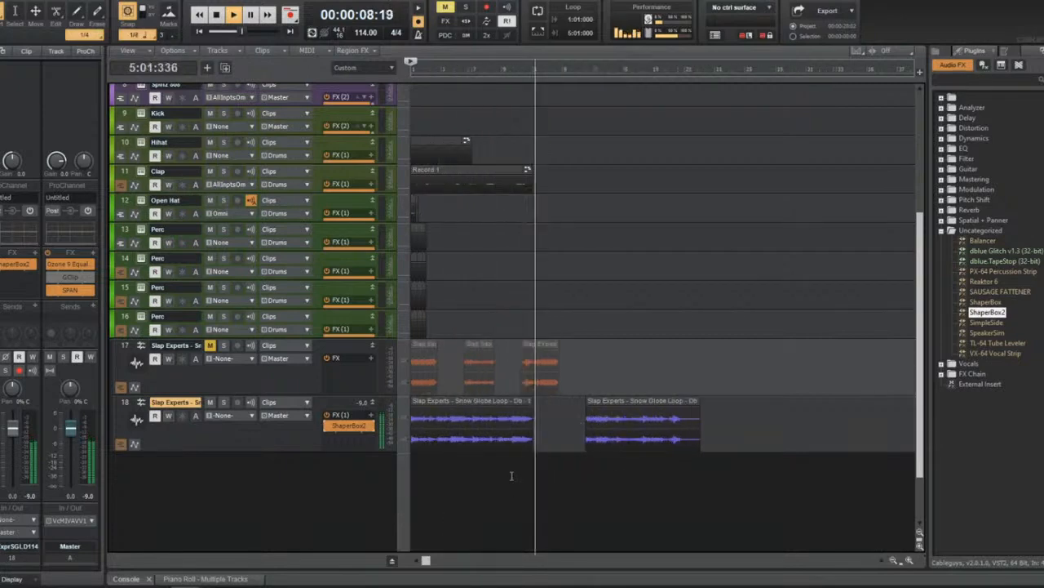
pyautogui.press('w')
pyautogui.press('space')
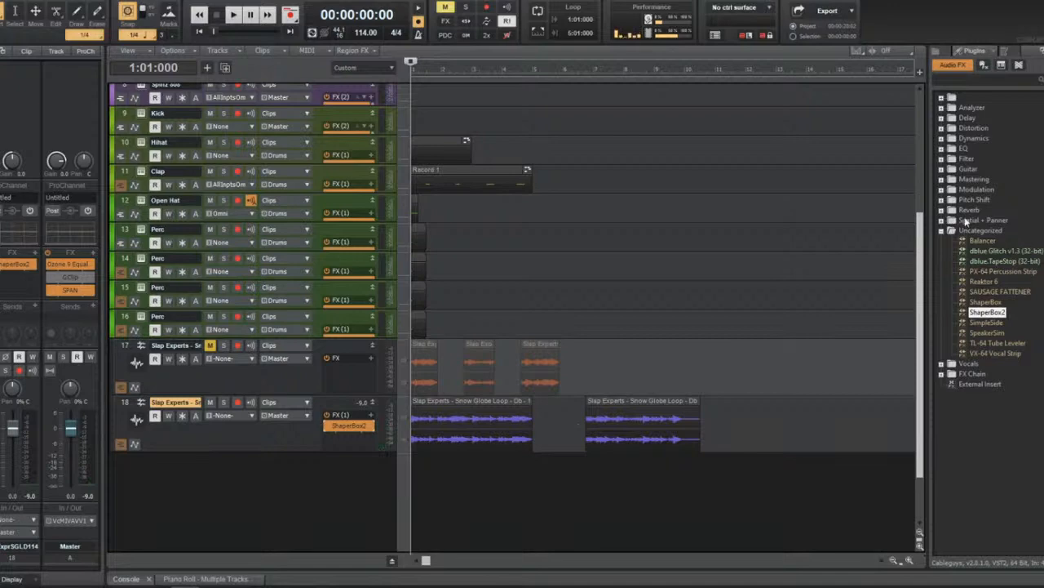
# Add Ozone 9 Equalizer after ShaperBox2 in track 18's effects.
pyautogui.click(941, 148)
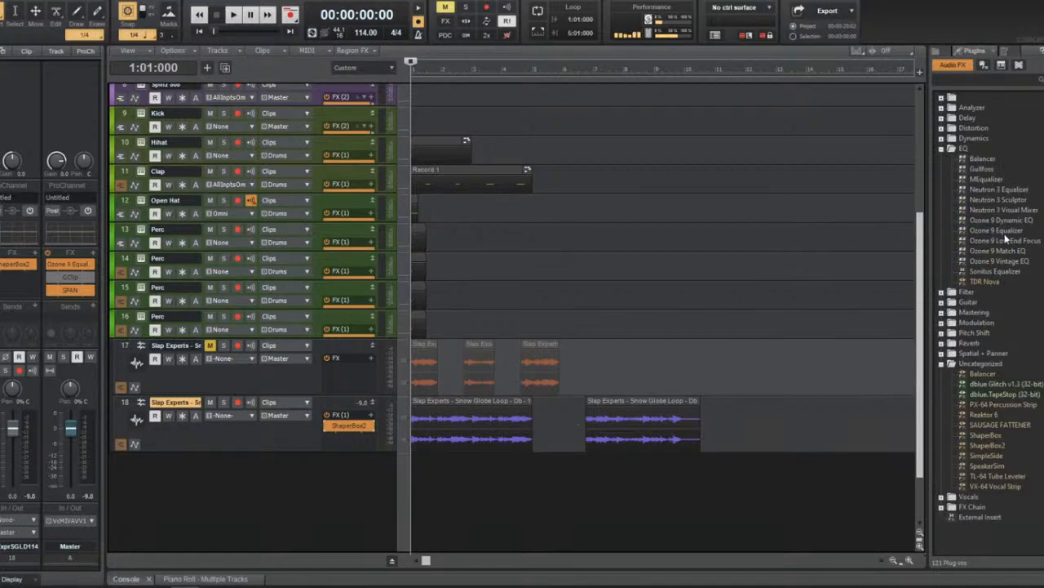
pyautogui.moveTo(502, 438); pyautogui.dragTo(342, 458)
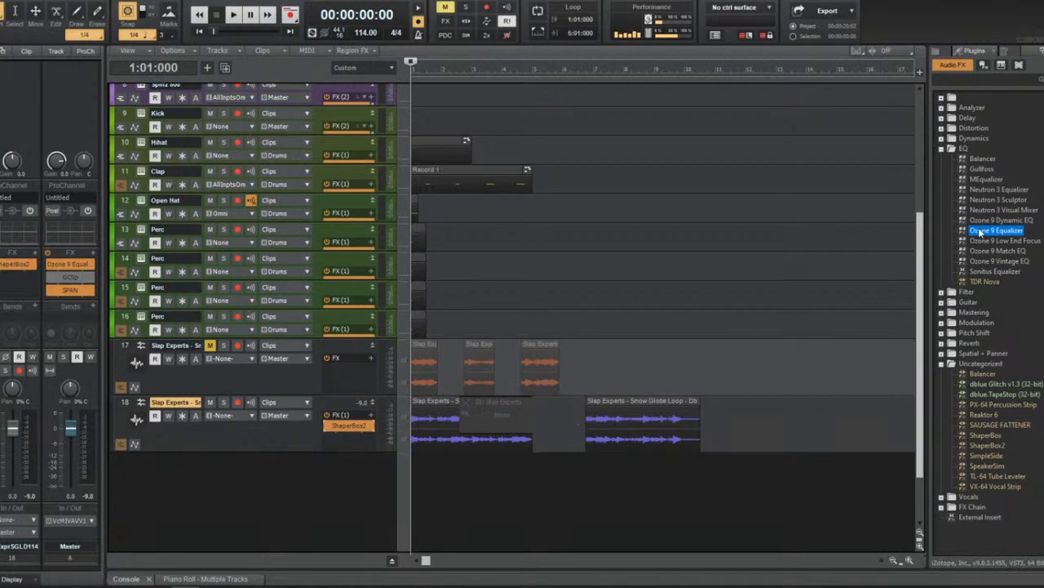
pyautogui.moveTo(1002, 232); pyautogui.dragTo(292, 439)
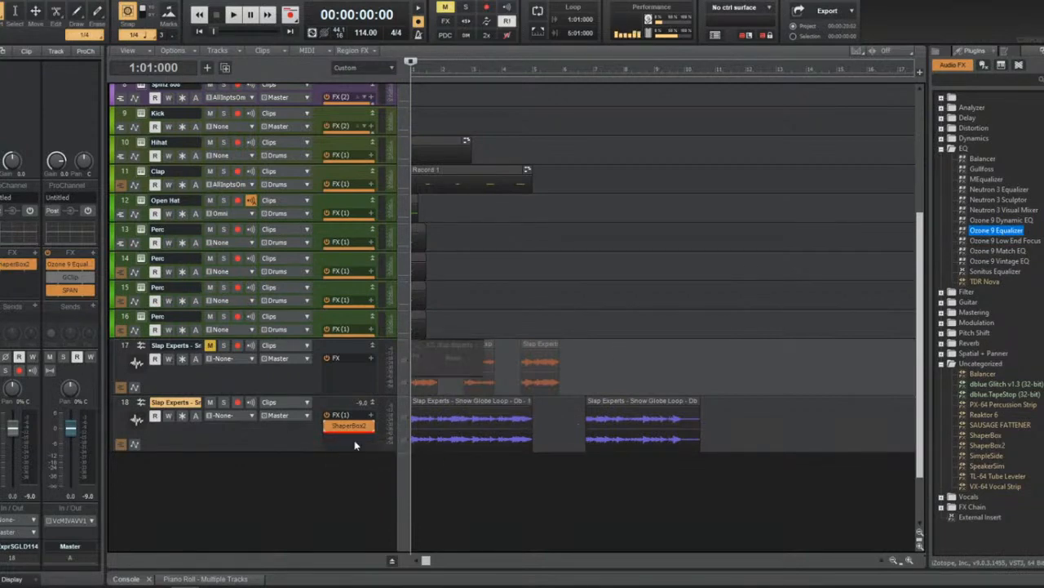
pyautogui.moveTo(355, 444); pyautogui.dragTo(355, 444)
# Add a Brickwall highpass band at 241 Hz to the equalizer while the loop plays.
pyautogui.press('space')
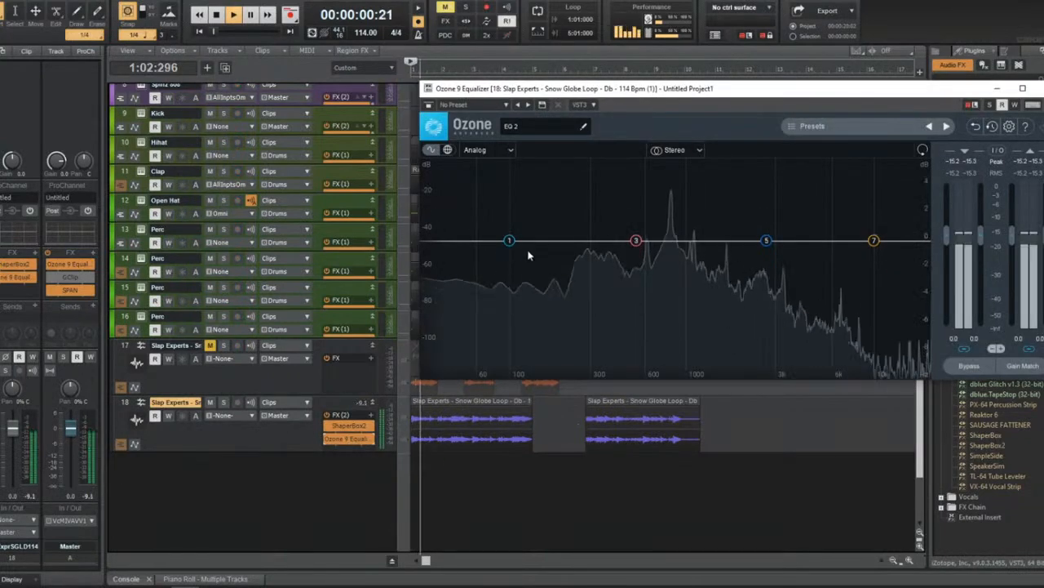
pyautogui.click(552, 240)
pyautogui.click(535, 200)
pyautogui.moveTo(578, 270)
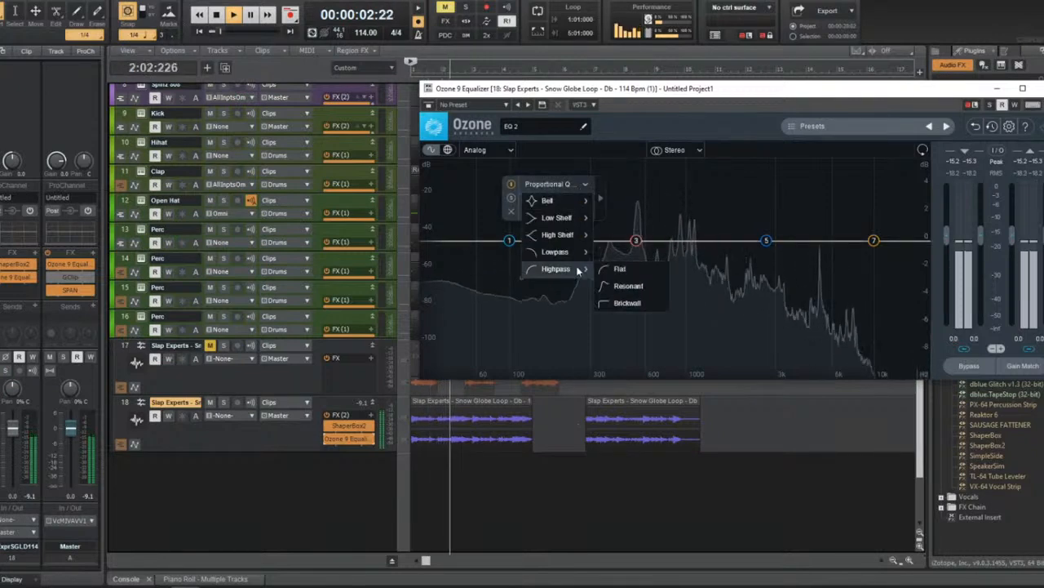
pyautogui.click(627, 303)
pyautogui.moveTo(552, 239); pyautogui.dragTo(574, 253)
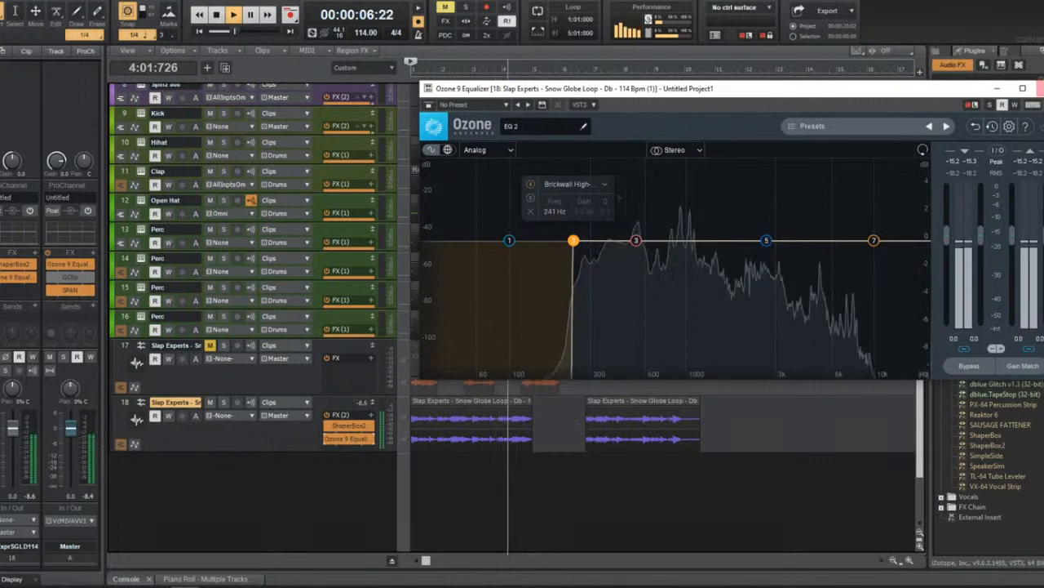
pyautogui.press('Escape')
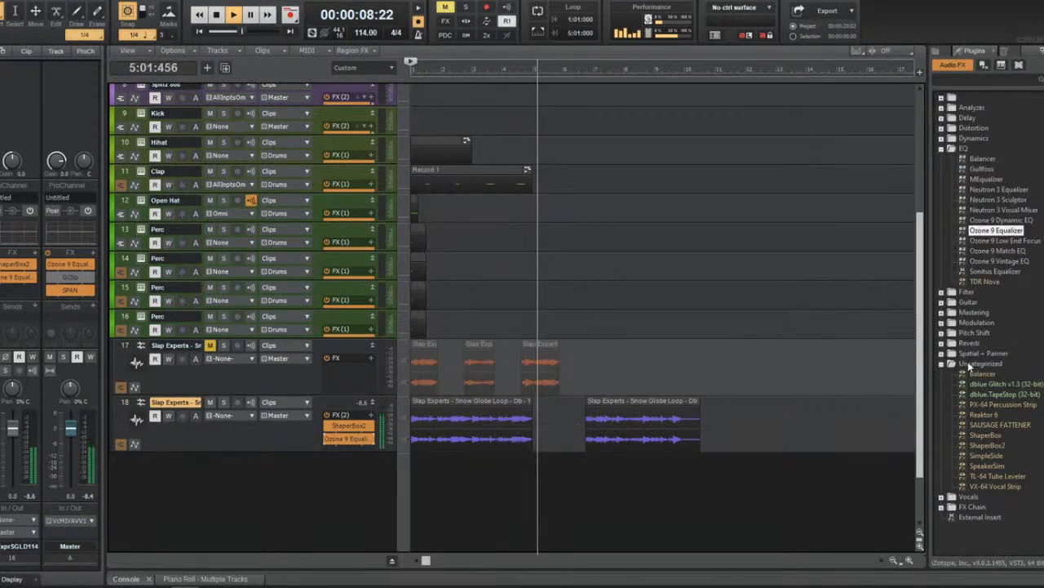
pyautogui.press('space')
# Add the Action Tremolo modulation effect to track 18 after the equalizer.
pyautogui.click(942, 364)
pyautogui.click(942, 323)
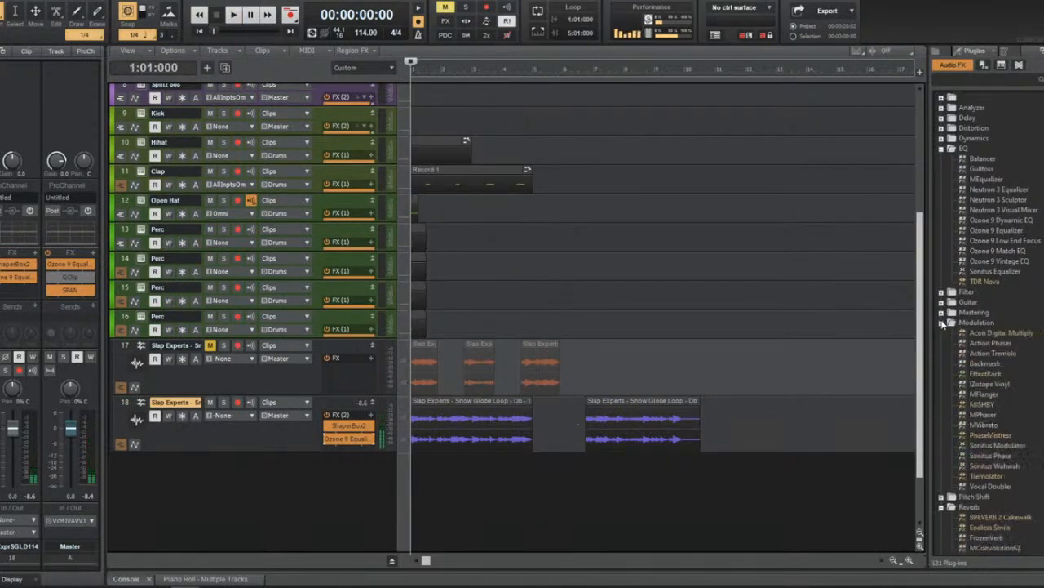
pyautogui.moveTo(979, 356); pyautogui.dragTo(376, 449)
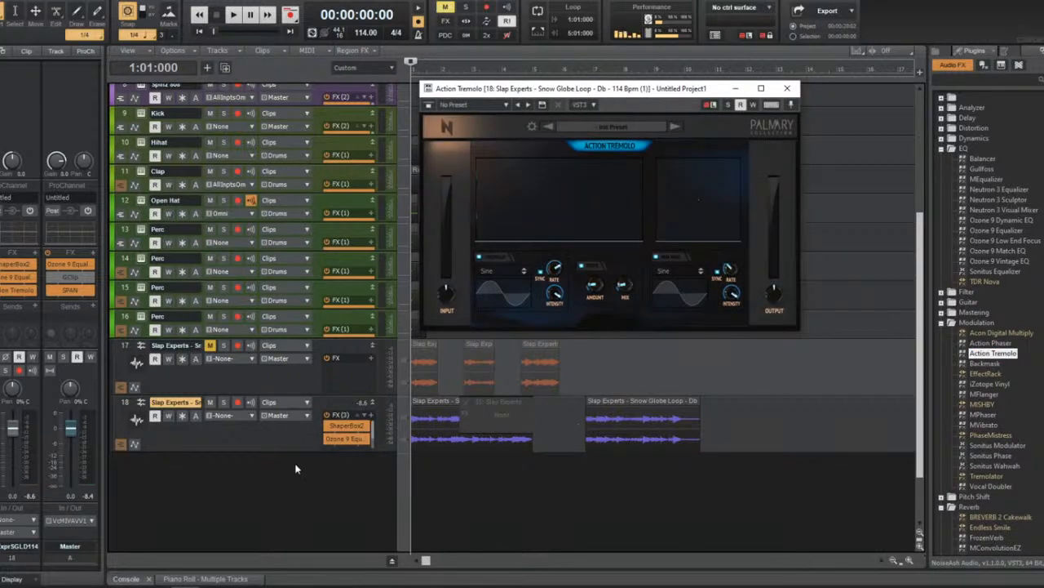
# Audition different tremolo rates in Action Tremolo while the loop plays, keeping the Sine waveform.
pyautogui.press('space')
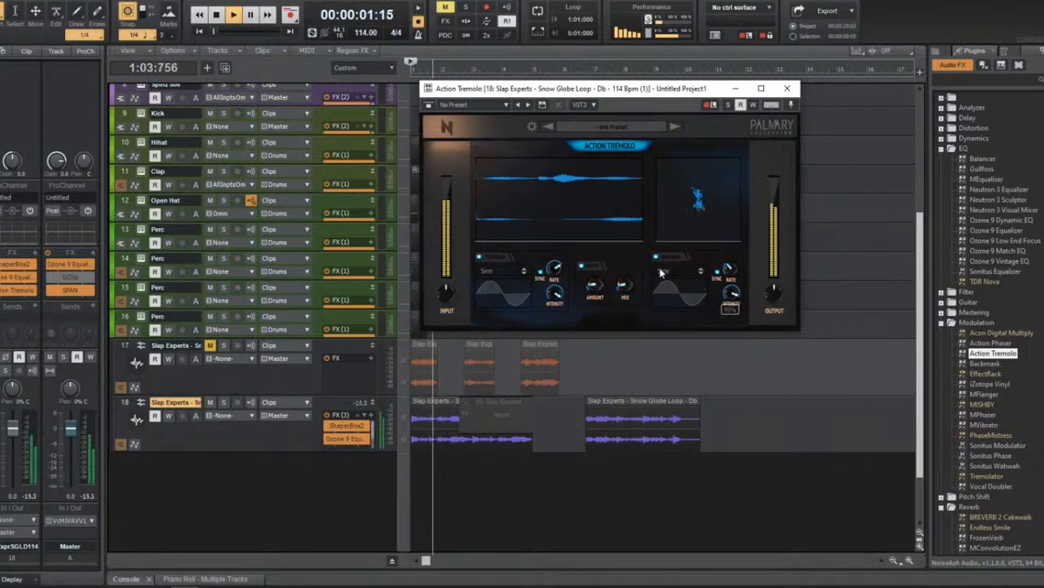
pyautogui.click(525, 272)
pyautogui.click(527, 263)
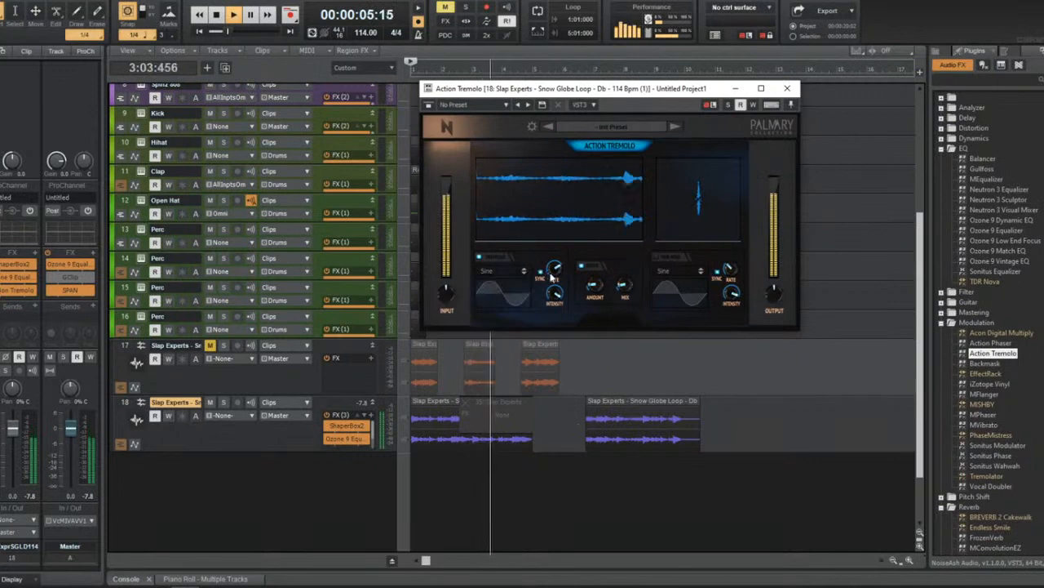
pyautogui.moveTo(556, 268)
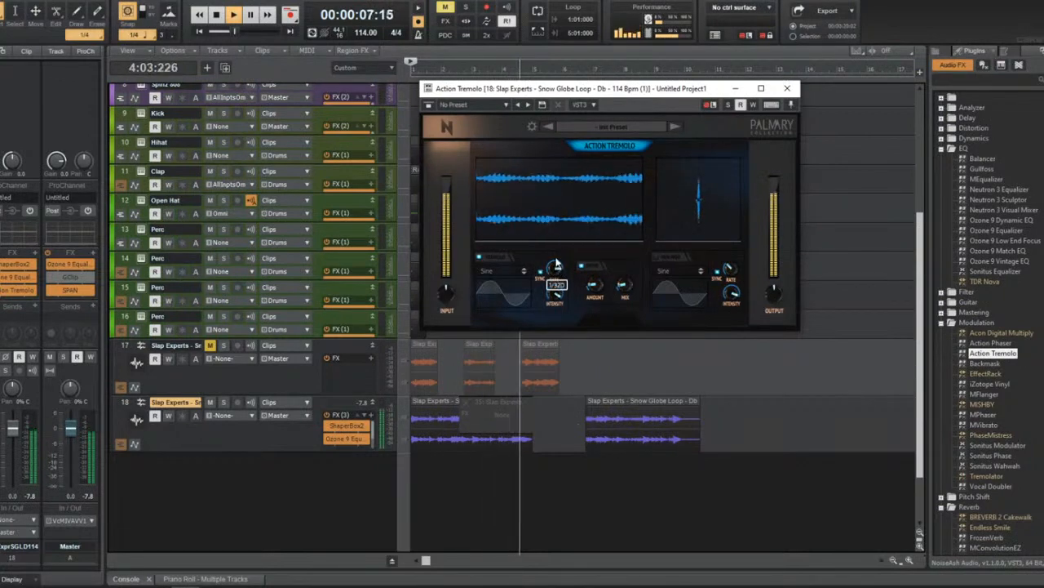
pyautogui.moveTo(559, 260); pyautogui.dragTo(554, 281)
pyautogui.press('w')
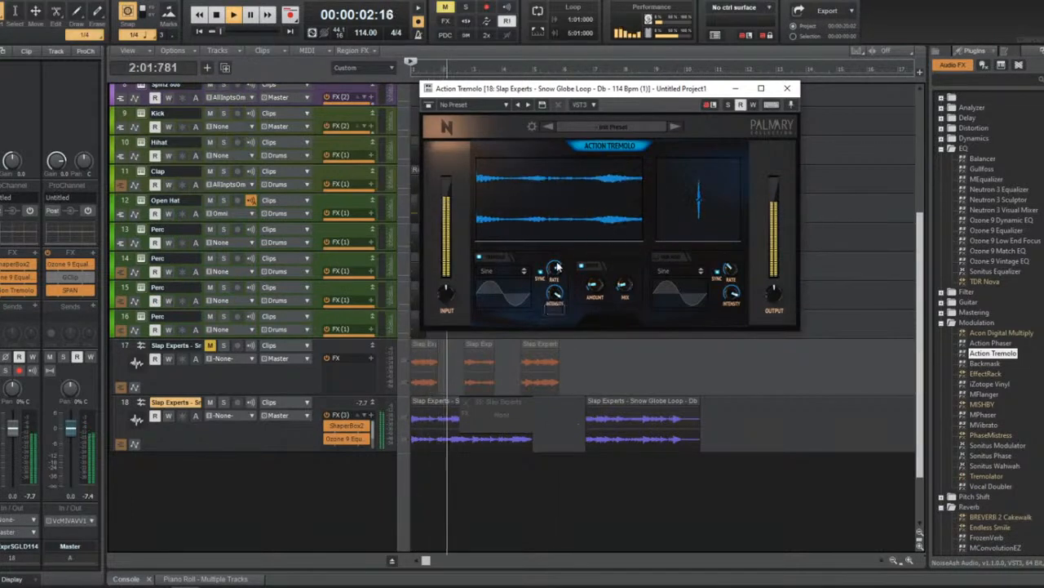
pyautogui.moveTo(555, 268); pyautogui.dragTo(554, 290)
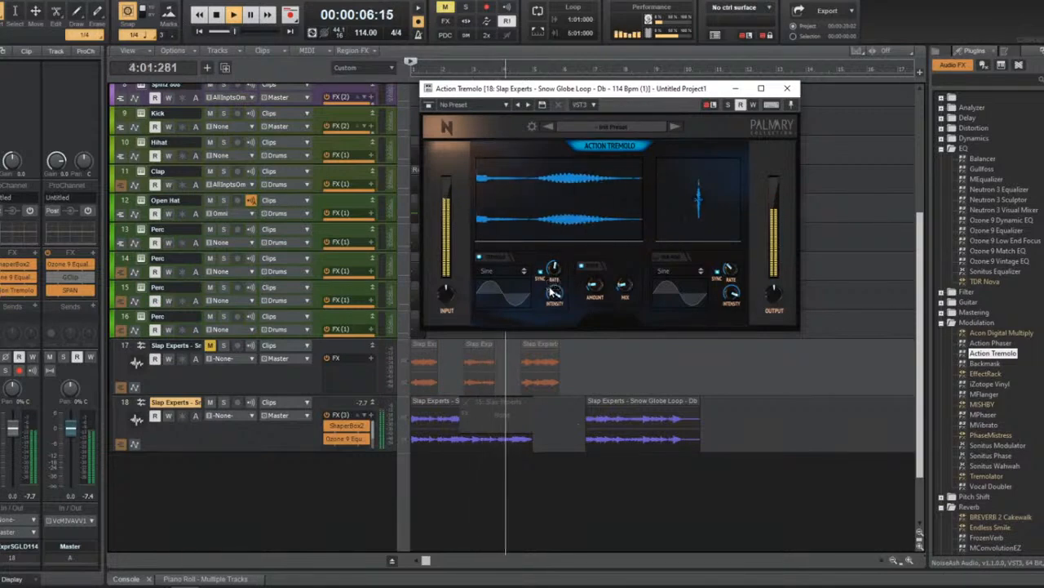
pyautogui.moveTo(552, 273); pyautogui.dragTo(555, 267)
pyautogui.press('space')
pyautogui.press('space')
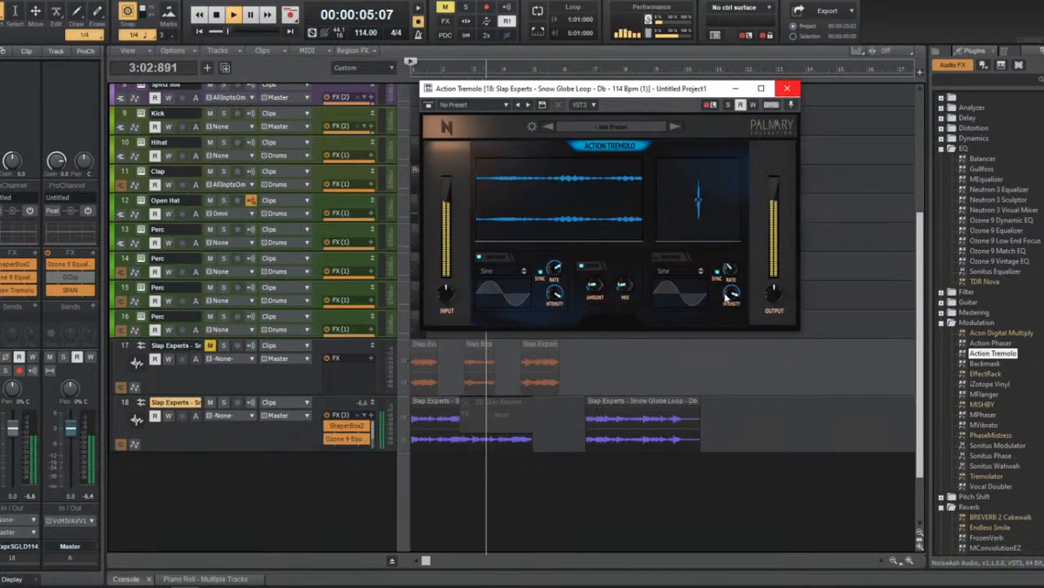
# Lower the intensity of Action Tremolo's auto-pan section to about 24% and close the effect.
pyautogui.click(658, 258)
pyautogui.moveTo(731, 293); pyautogui.dragTo(722, 390)
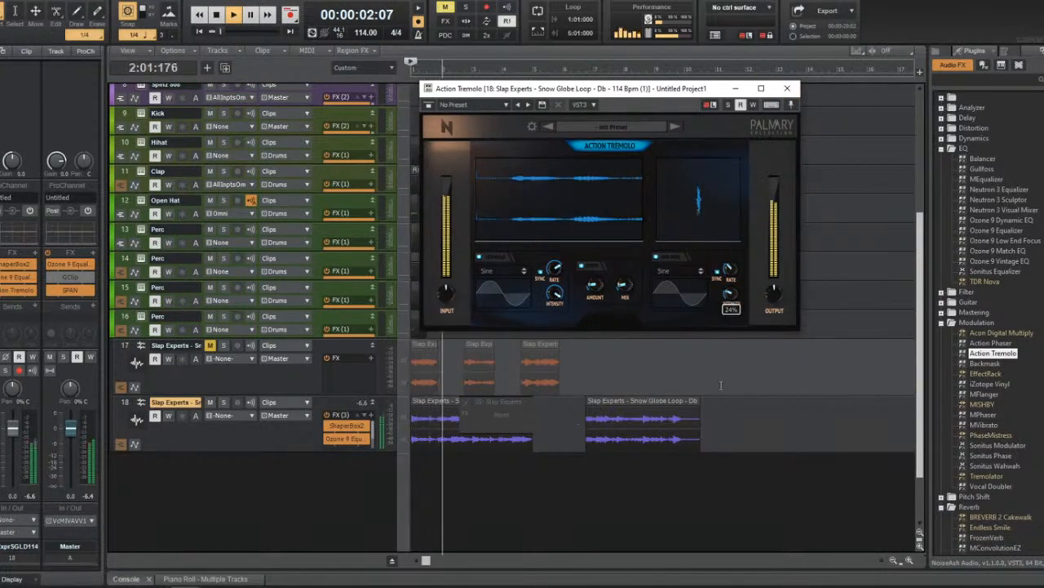
pyautogui.press('space')
pyautogui.click(788, 89)
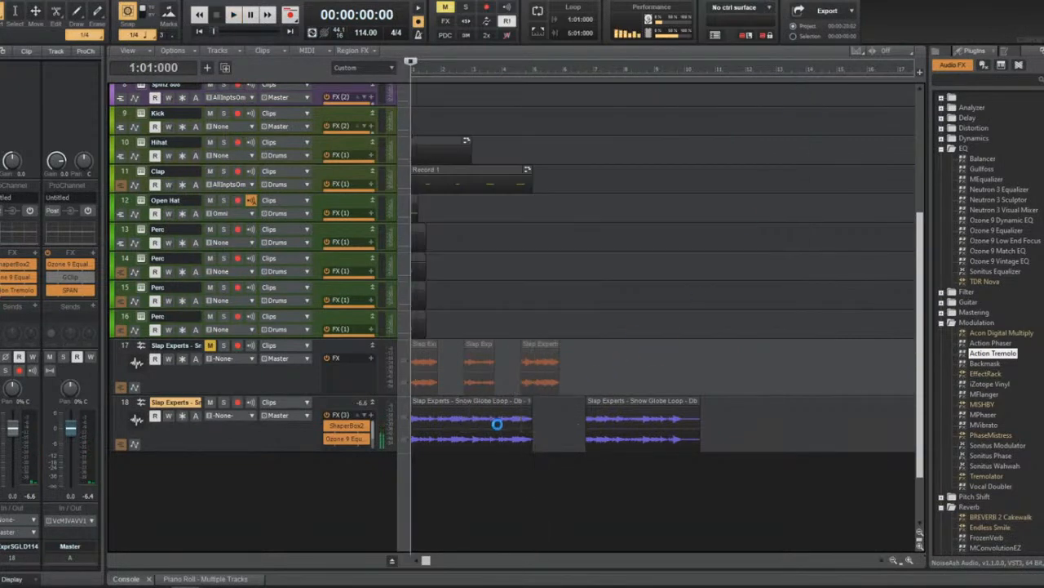
# Delete the second clip on track 18 and set the playback loop around the remaining clip.
pyautogui.click(618, 404)
pyautogui.press('Delete')
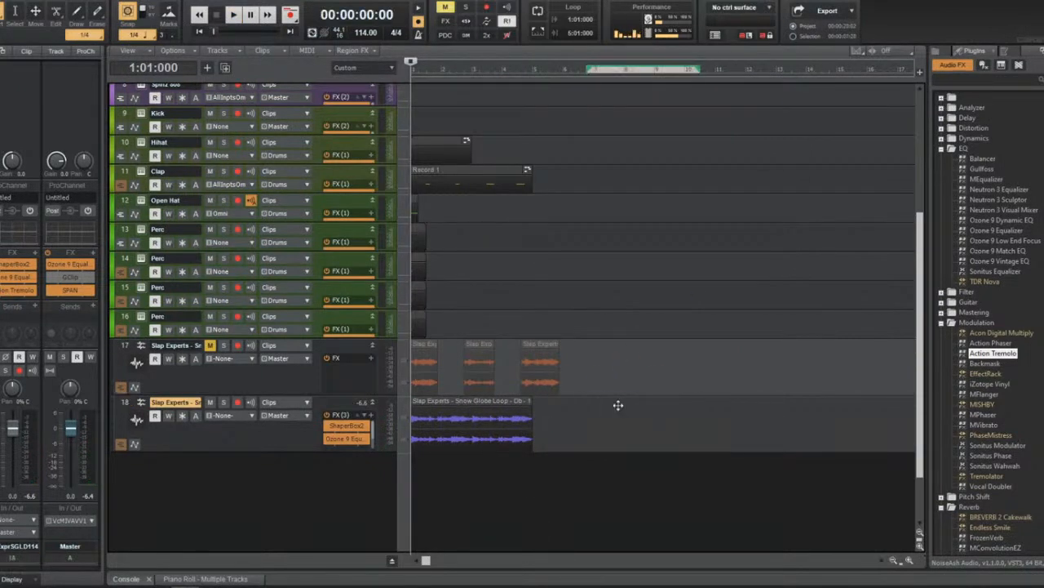
pyautogui.click(485, 404)
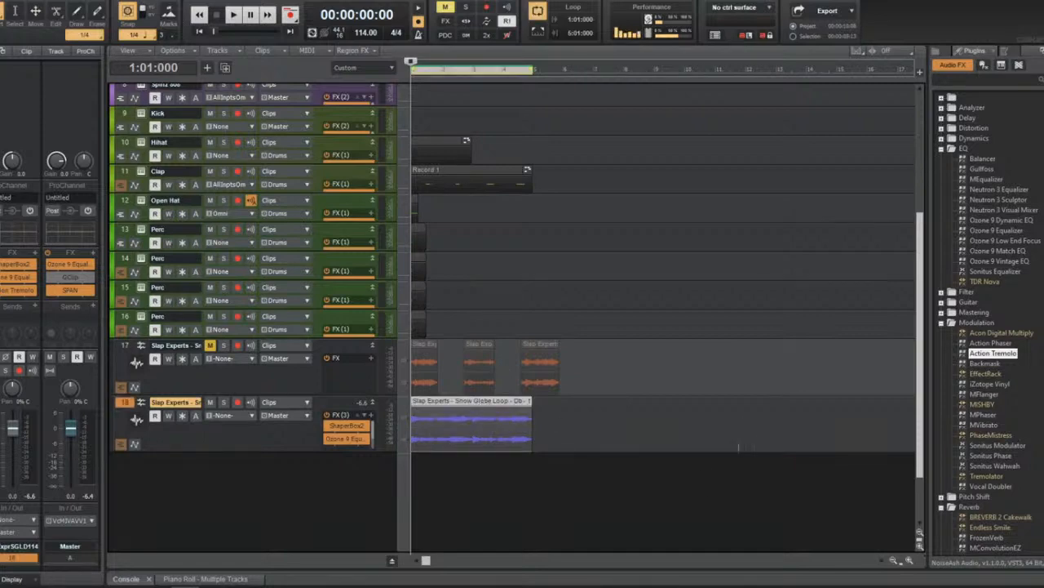
# Set the project tempo to 105 BPM, stretch the clip to 109% to fill the four-measure loop, and listen to it.
pyautogui.press('t')
pyautogui.click(572, 488)
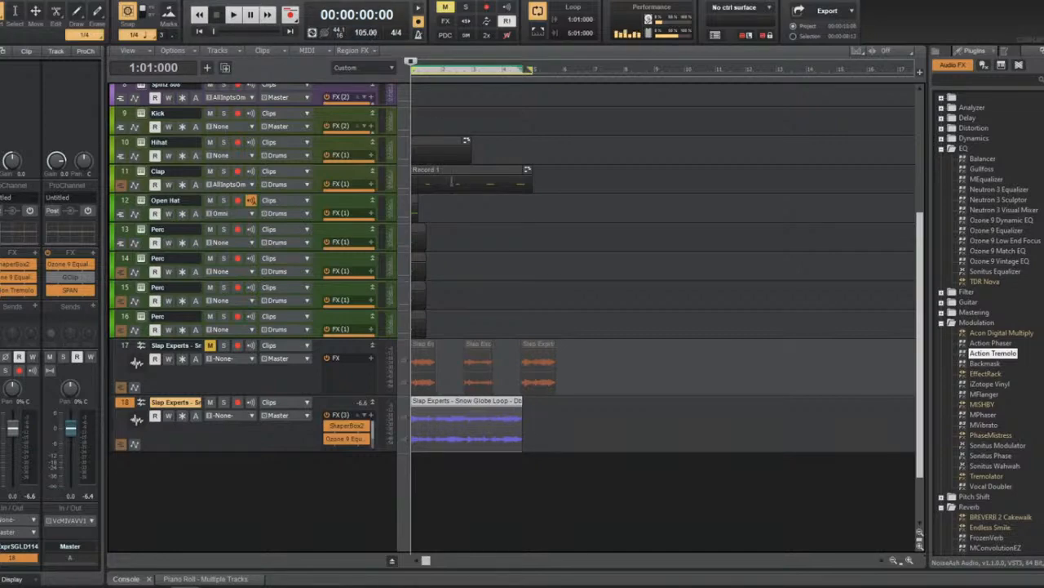
pyautogui.moveTo(522, 430); pyautogui.dragTo(531, 430)
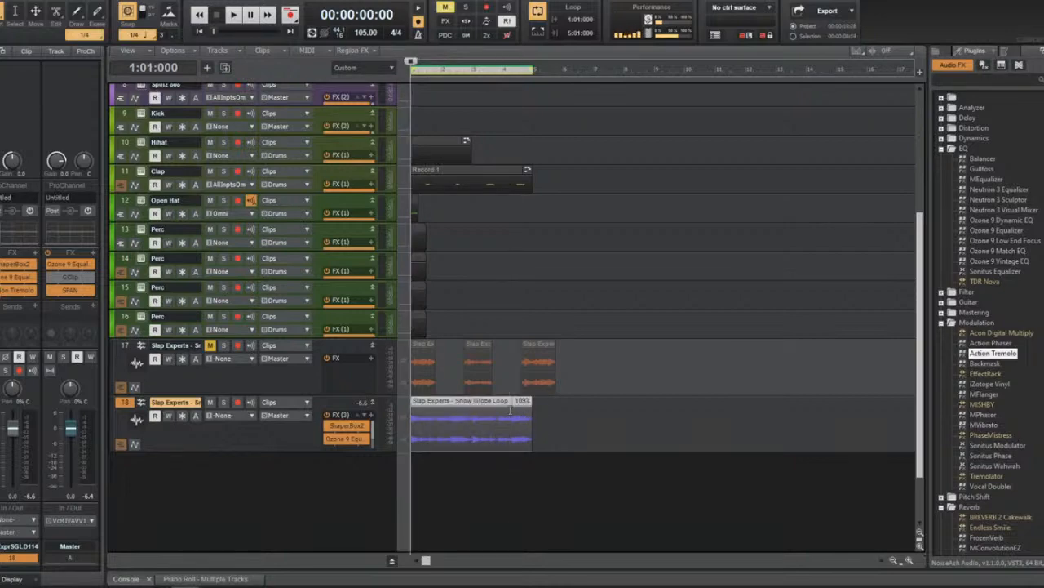
pyautogui.press('space')
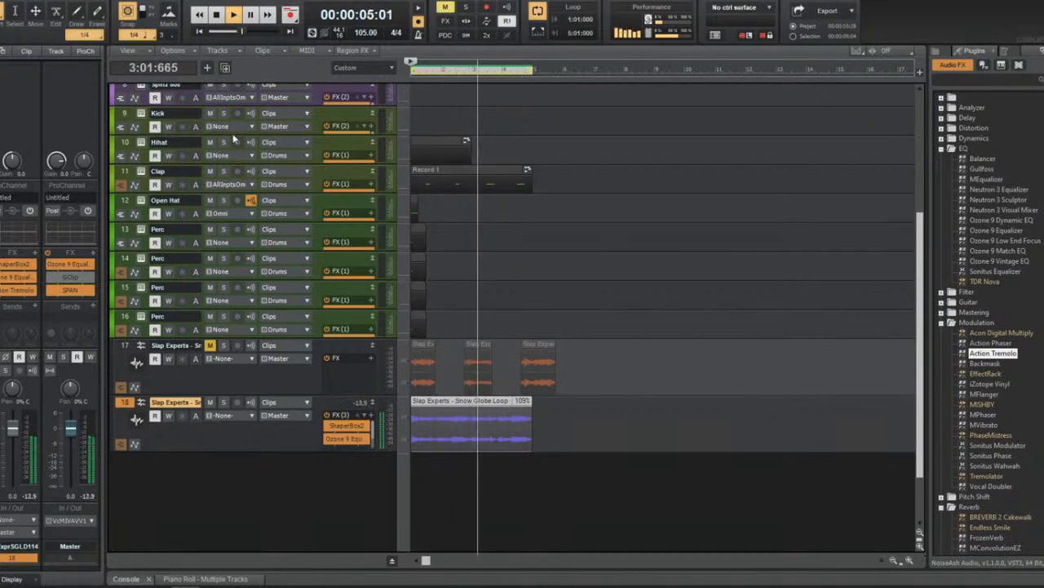
pyautogui.press('space')
# Reverse the stretched Snow Globe loop clip on track 18 and listen to the reversed loop.
pyautogui.click(114, 2)
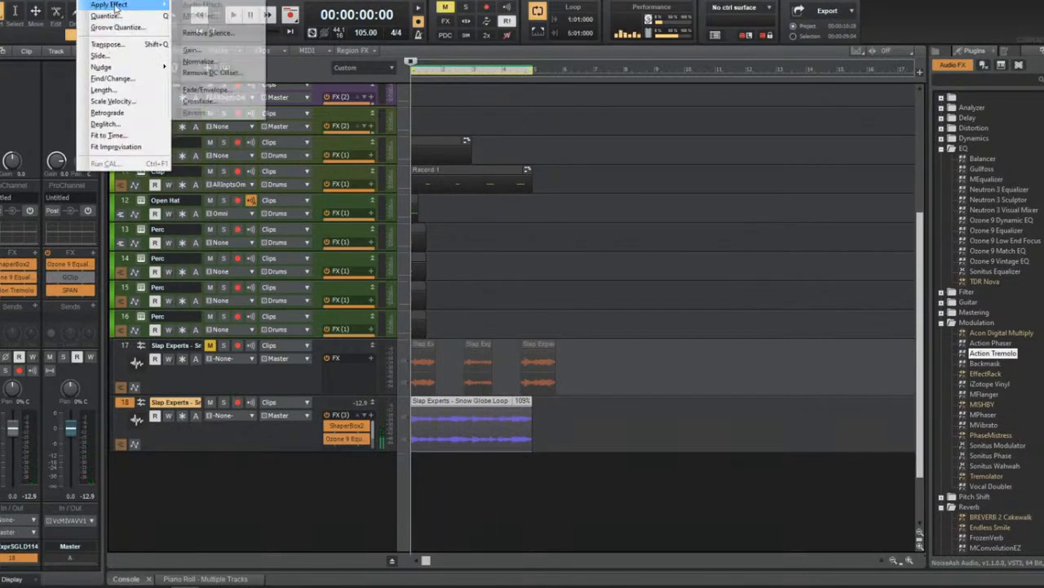
pyautogui.moveTo(114, 7)
pyautogui.click(454, 402)
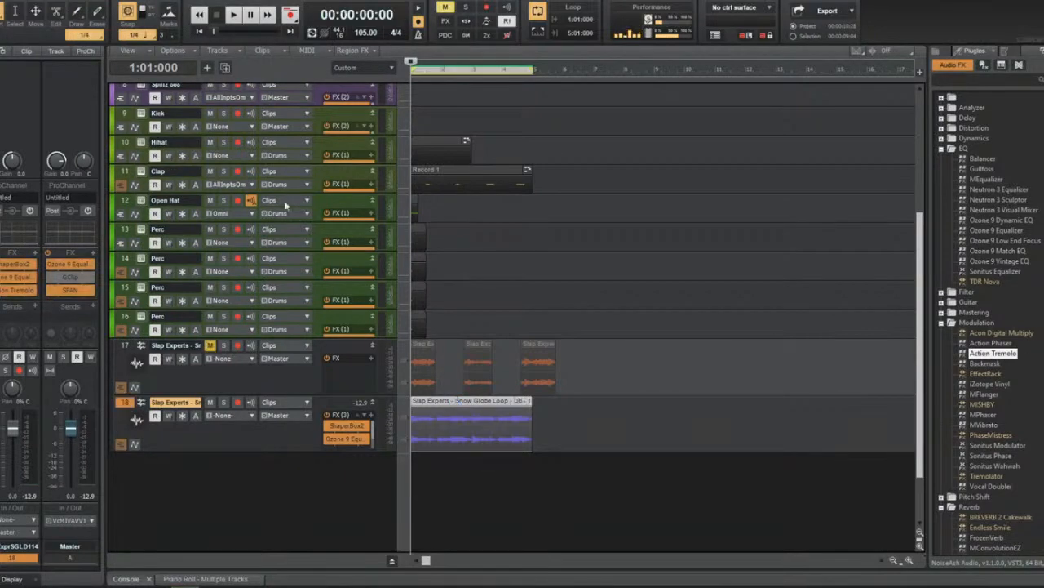
pyautogui.click(104, 1)
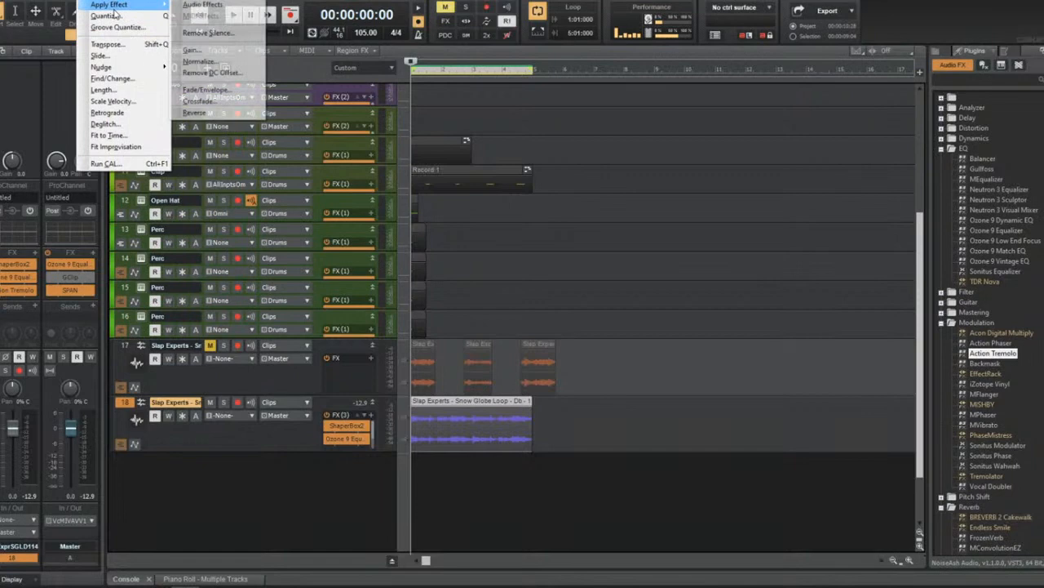
pyautogui.click(225, 114)
pyautogui.press('space')
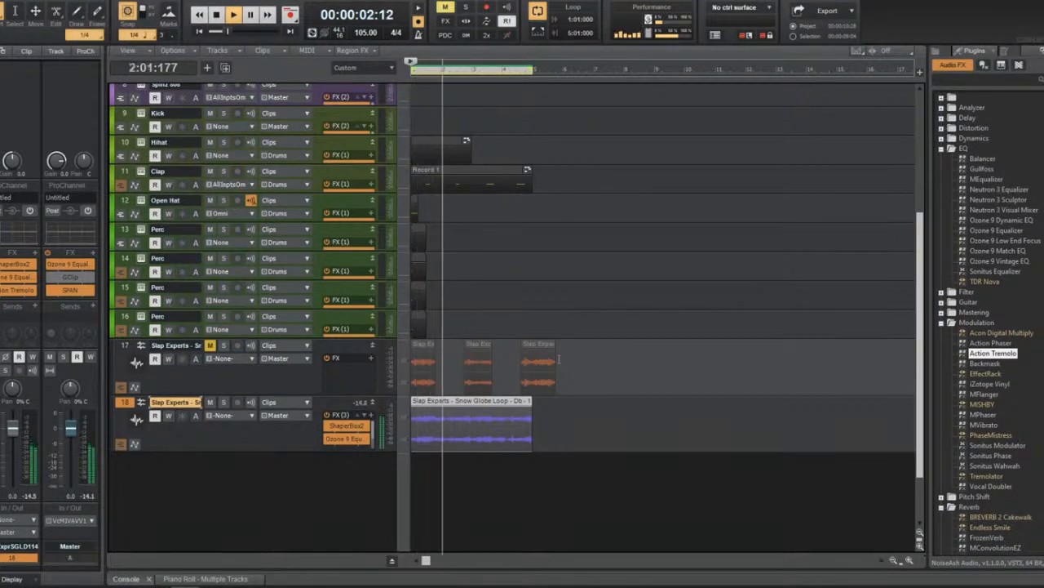
pyautogui.scroll(1, 558, 360)
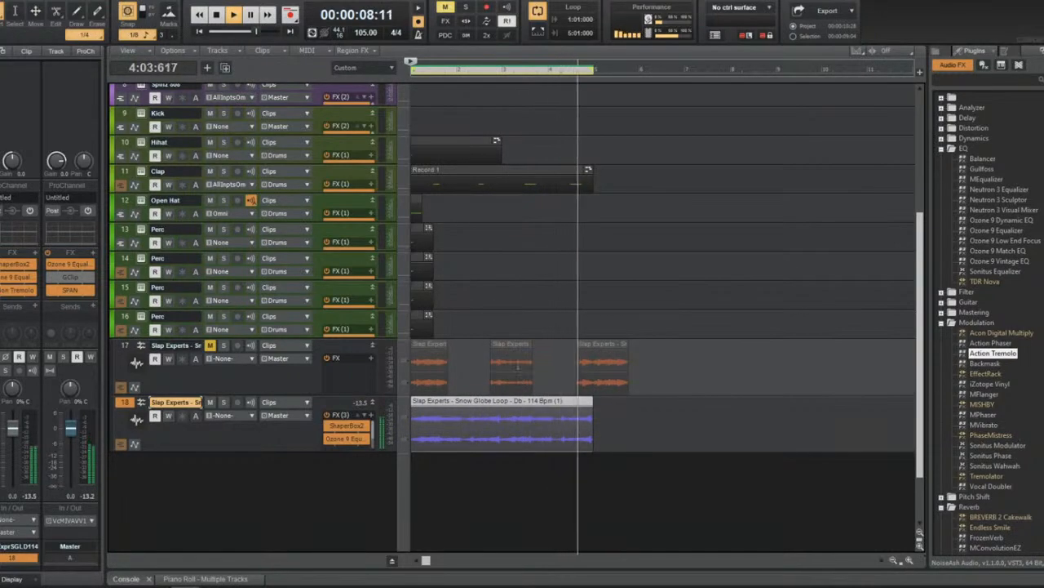
pyautogui.scroll(2, 514, 359)
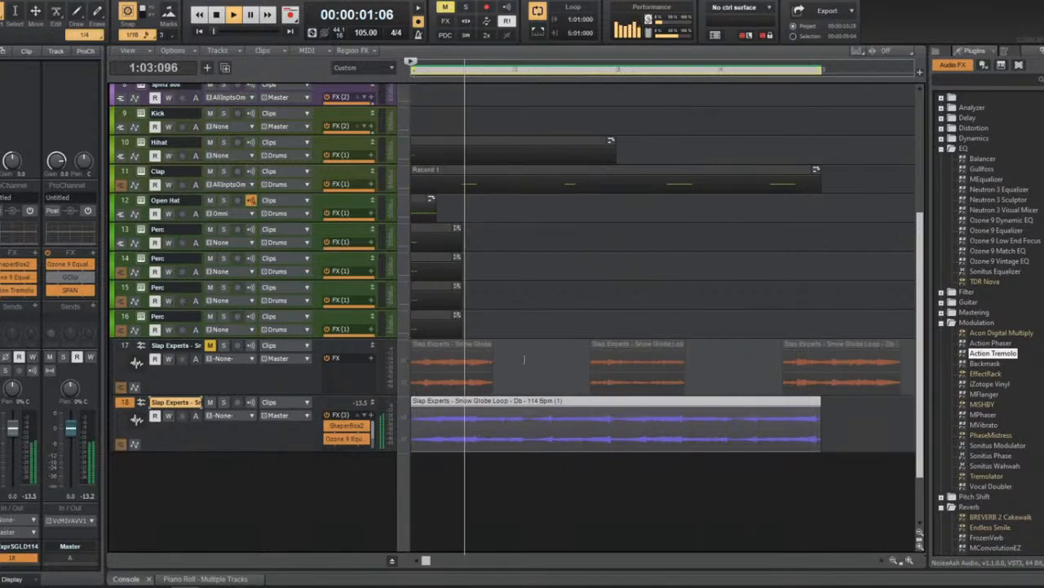
pyautogui.press('space')
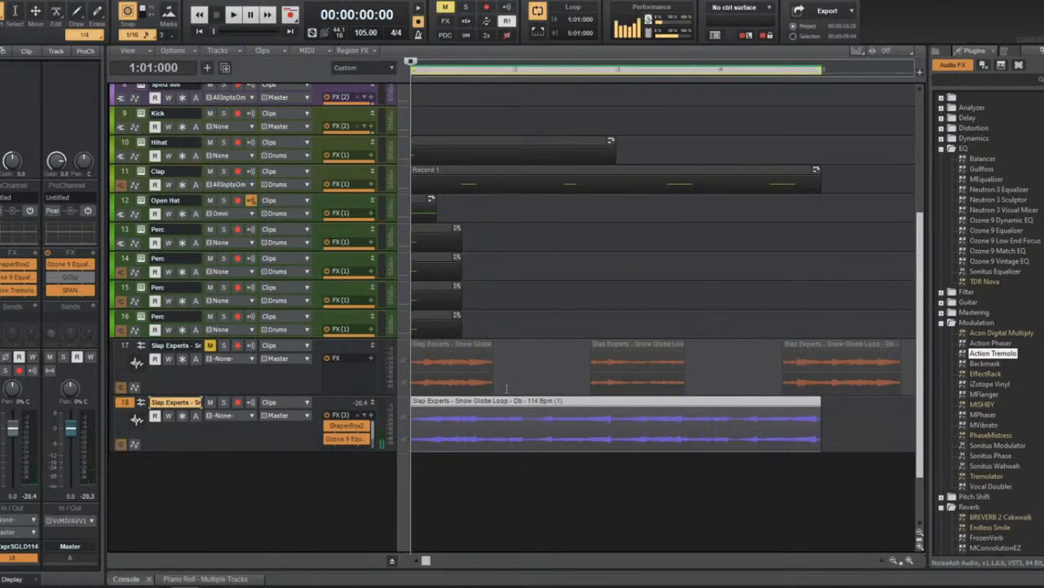
pyautogui.press('space')
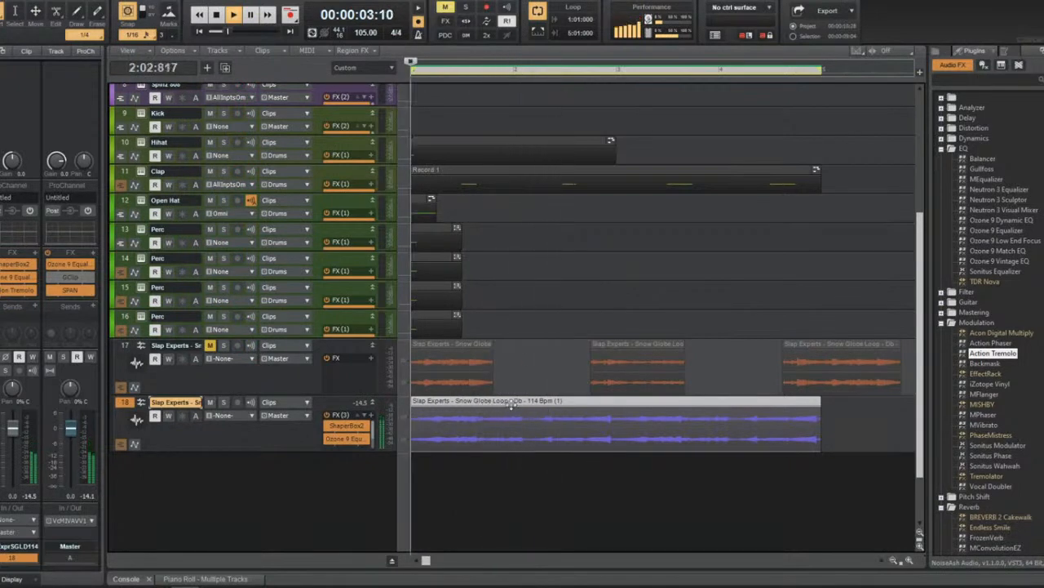
pyautogui.press('space')
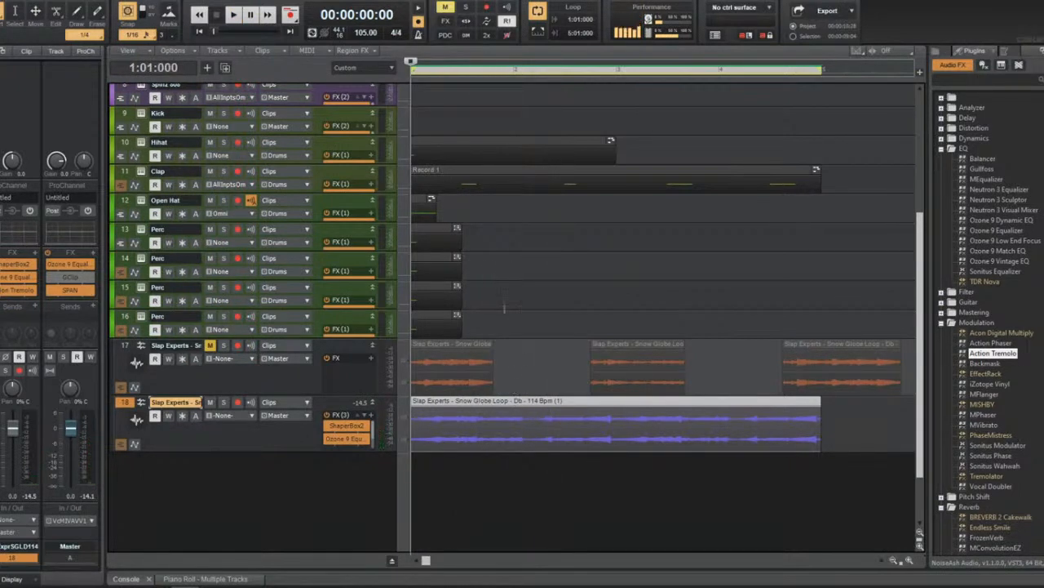
# Set the snap resolution to 1/1 and split the track 18 clip at the starts of measures 2, 3 and 4.
pyautogui.click(517, 412)
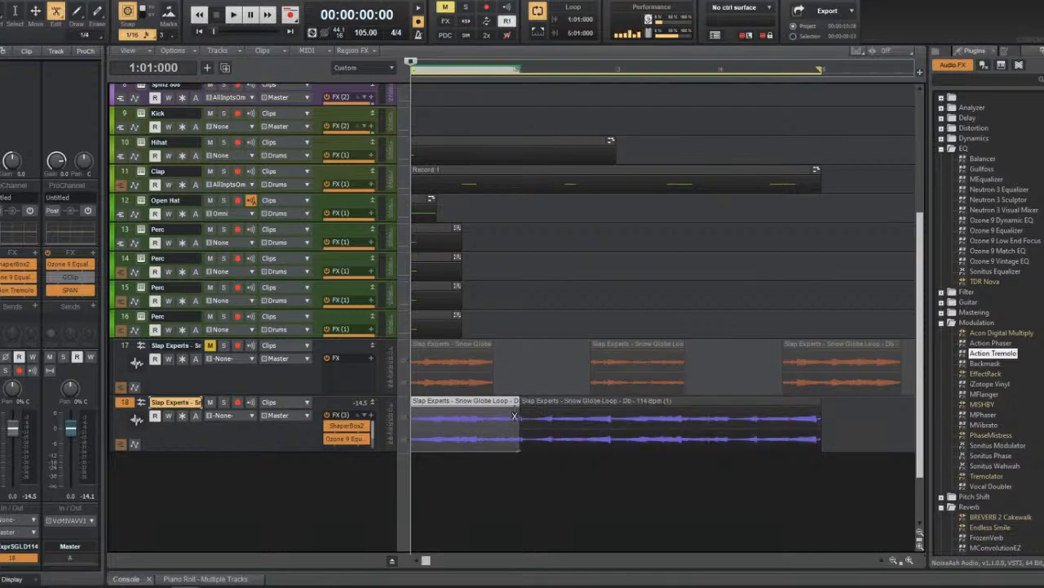
pyautogui.hotkey('ctrl', 'z')
pyautogui.click(133, 34)
pyautogui.click(148, 62)
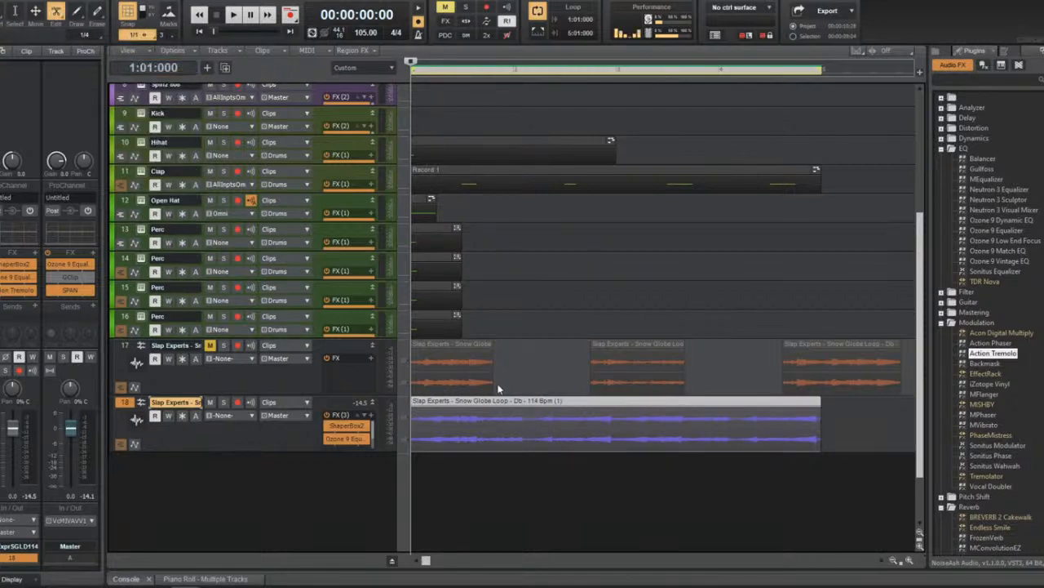
pyautogui.click(516, 413)
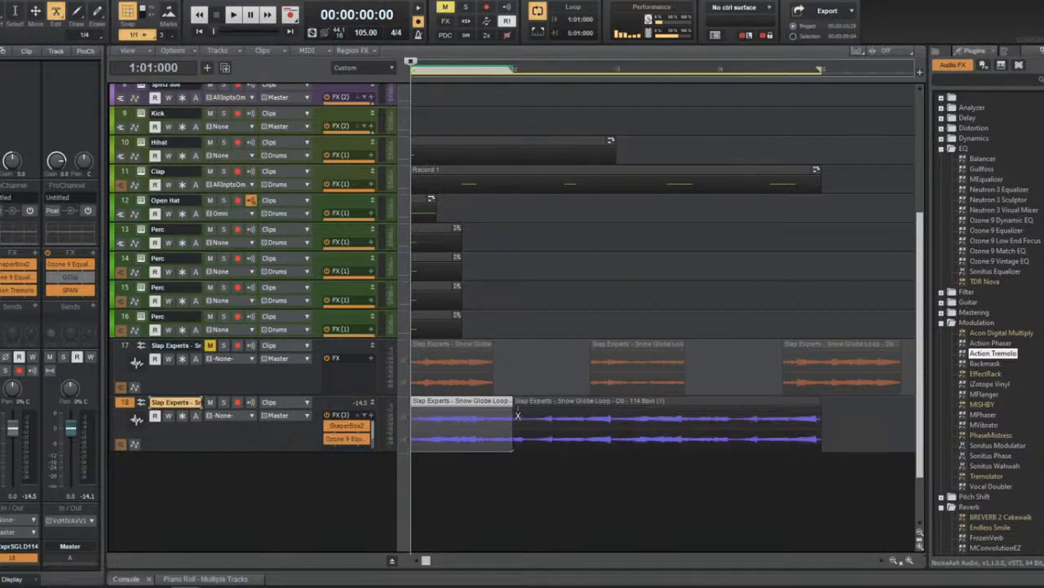
pyautogui.click(611, 413)
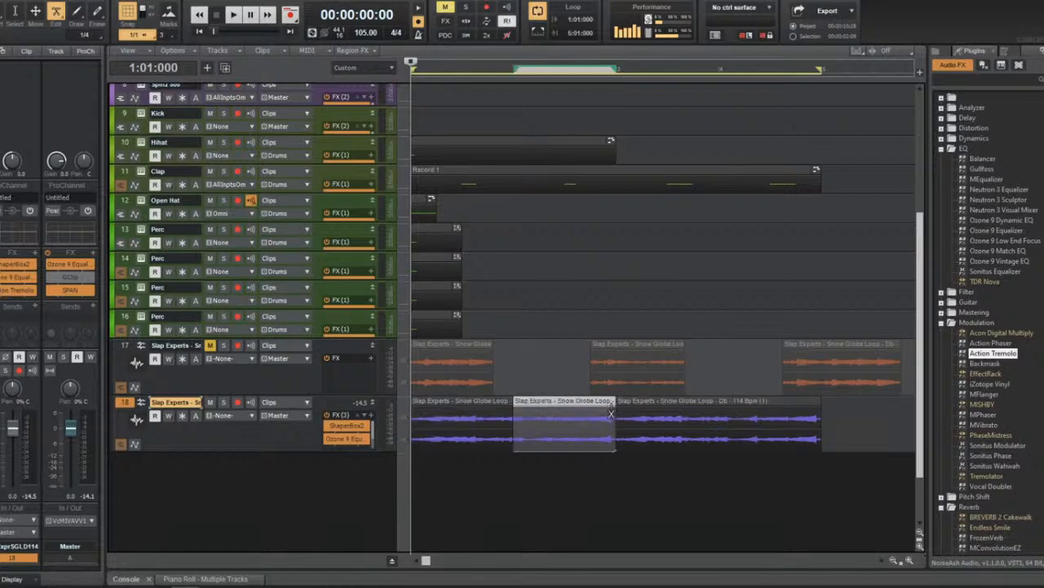
pyautogui.click(716, 413)
# Rearrange the four one-measure pieces on track 18 into a new order and move them together to start at measure 1.
pyautogui.press('t')
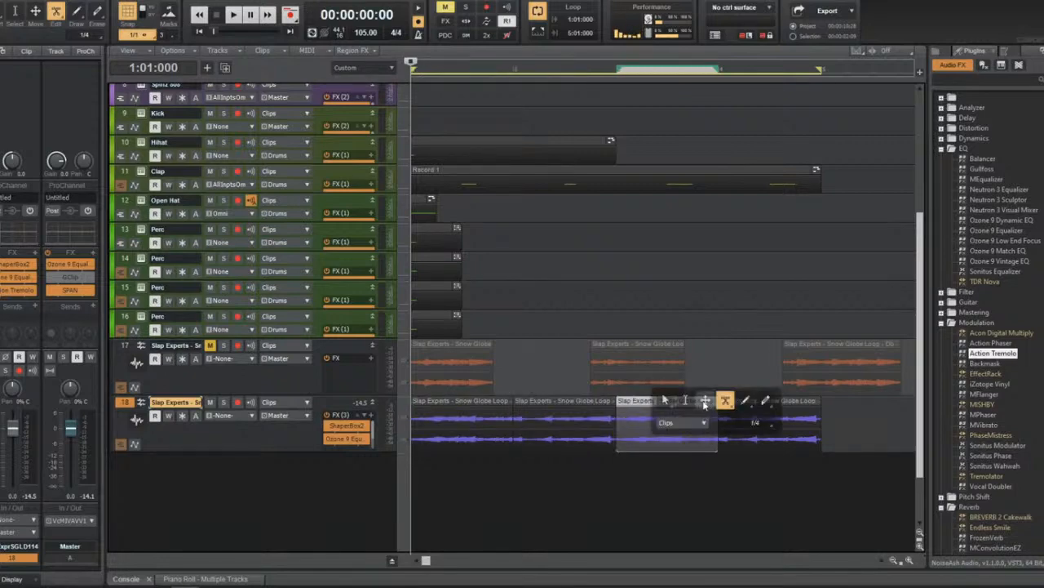
pyautogui.click(705, 401)
pyautogui.moveTo(674, 403); pyautogui.dragTo(845, 406)
pyautogui.click(471, 400)
pyautogui.moveTo(602, 408); pyautogui.dragTo(703, 408)
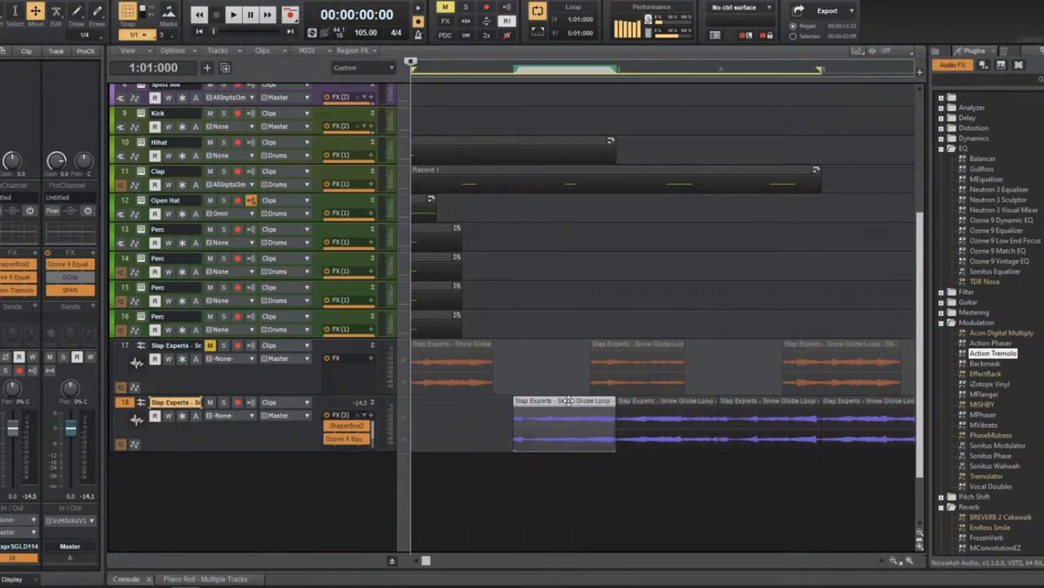
pyautogui.keyDown('ctrl'); pyautogui.click(723, 408); pyautogui.keyUp('ctrl')
pyautogui.keyDown('ctrl'); pyautogui.click(860, 405); pyautogui.keyUp('ctrl')
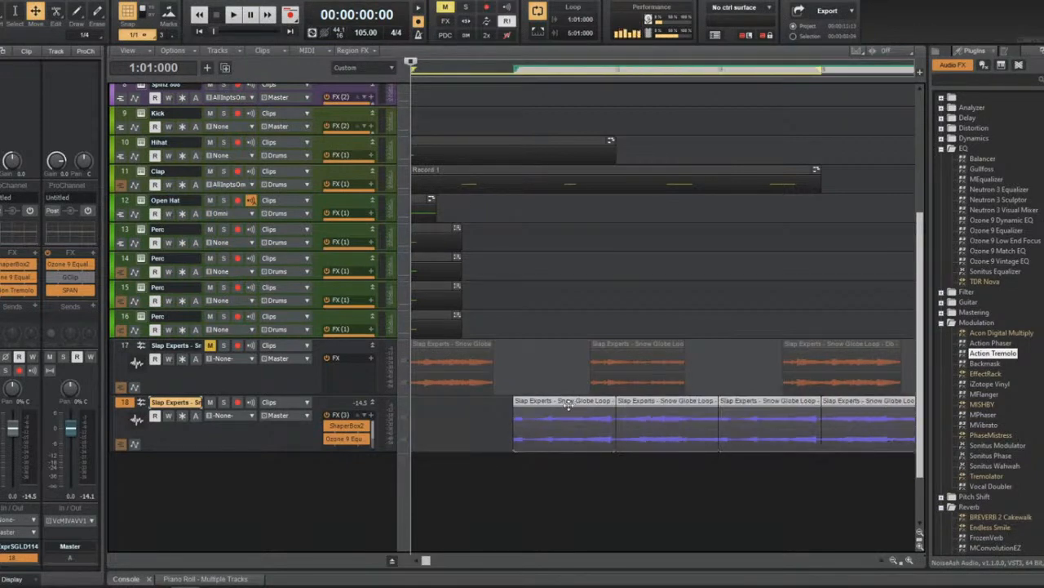
pyautogui.moveTo(569, 406); pyautogui.dragTo(487, 404)
# Set the tremolo intensity in Action Tremolo to about 86% while the rearranged loop plays, then close the effect and stop playback.
pyautogui.press('space')
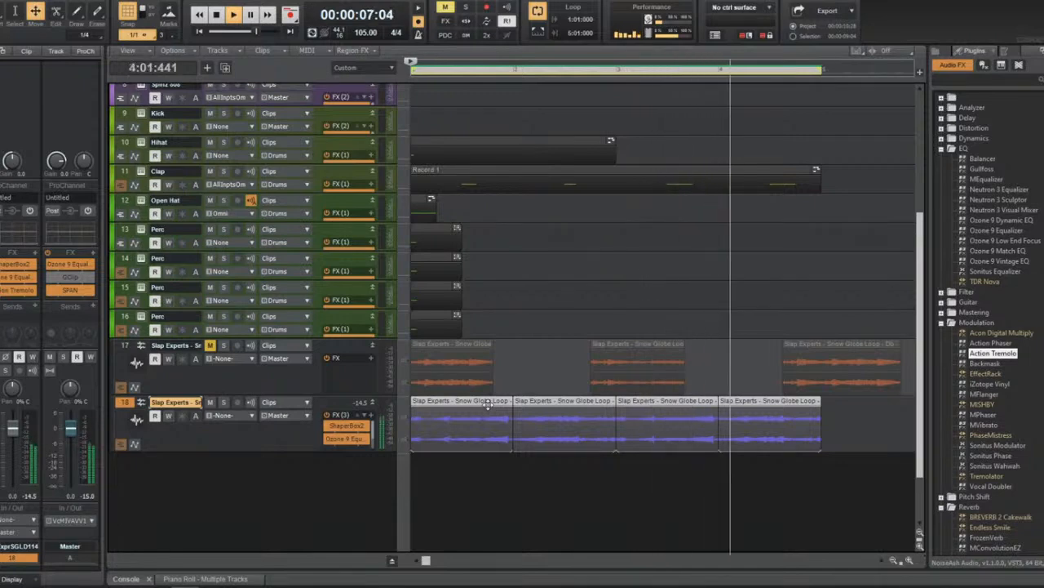
pyautogui.scroll(-3, 361, 380)
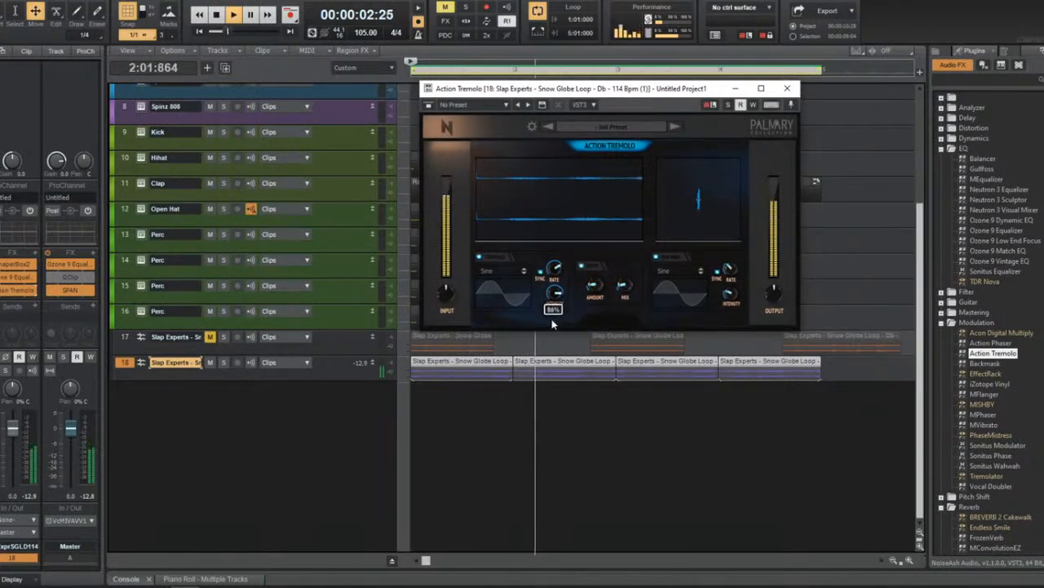
pyautogui.click(787, 88)
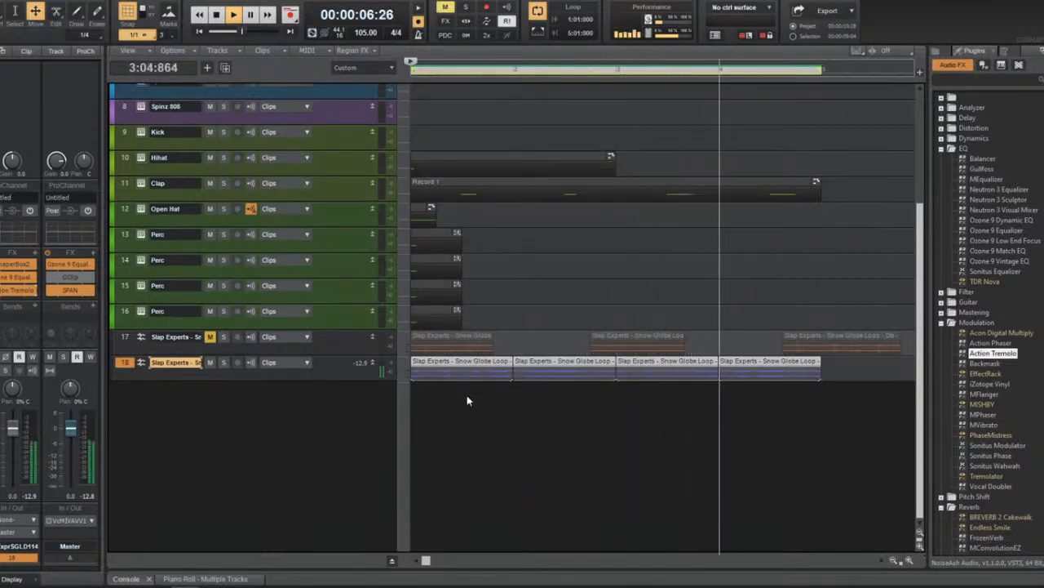
pyautogui.press('space')
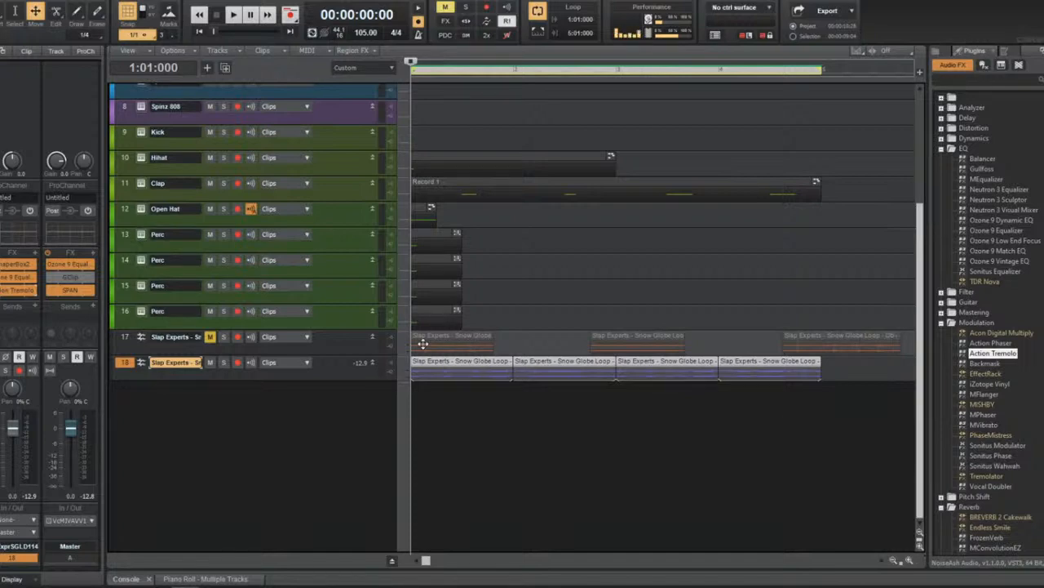
# Select the Spinz 808 track and open its Piano Roll with the Smart tool active.
pyautogui.scroll(3, 438, 238)
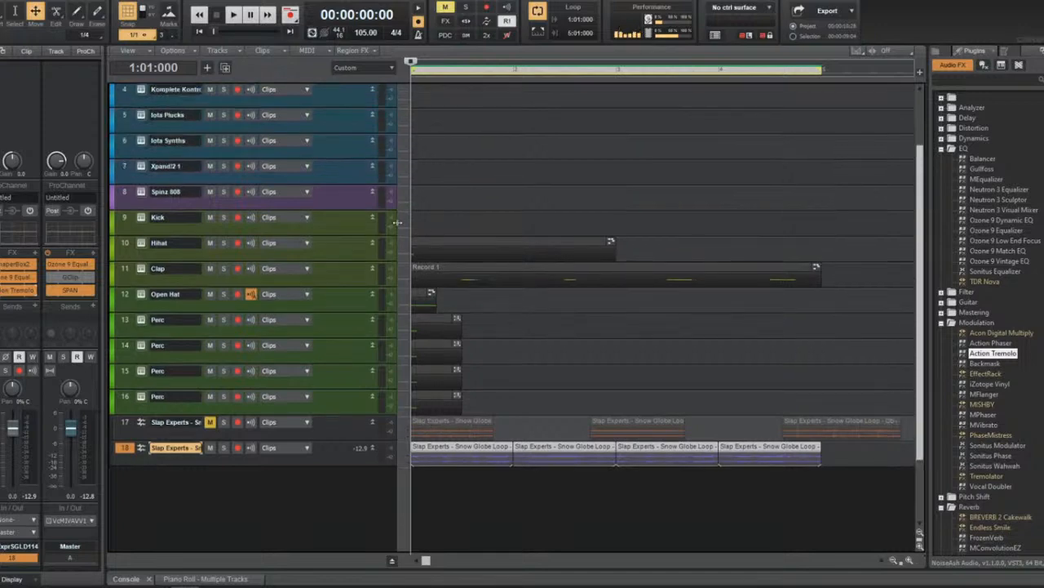
pyautogui.click(357, 198)
pyautogui.rightClick(417, 194)
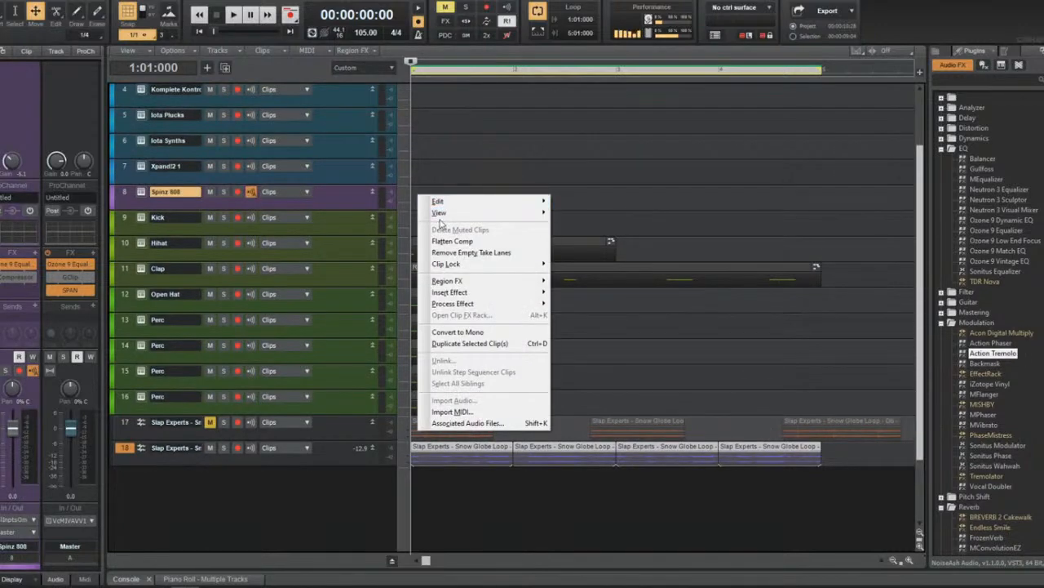
pyautogui.click(415, 202)
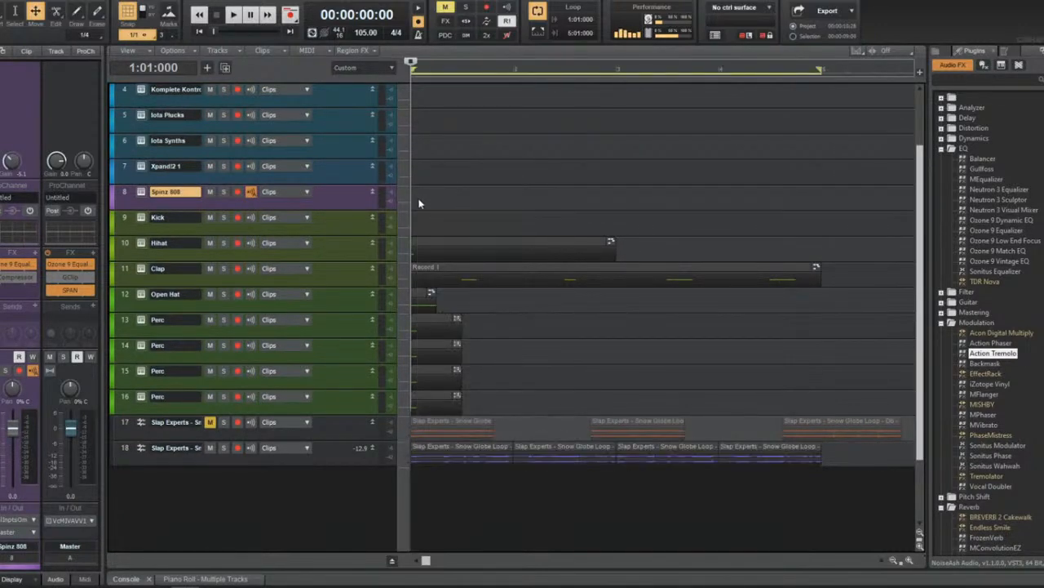
pyautogui.hotkey('alt', '3')
pyautogui.press('t')
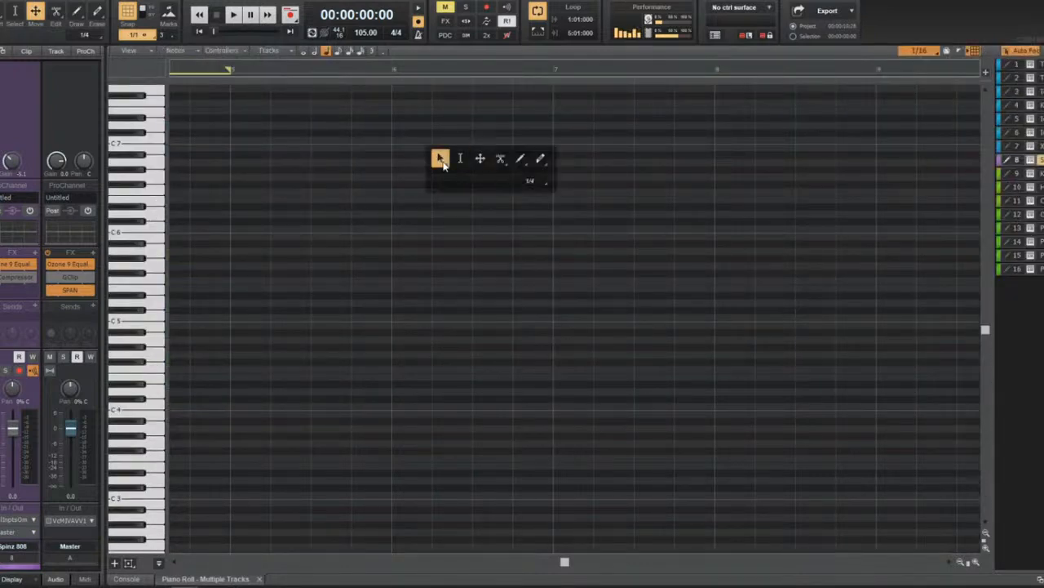
pyautogui.click(440, 161)
# Try a bass line of quarter notes around C6 on beats 1 and 4 of measure 1 and beat 1 of measure 2.
pyautogui.click(200, 154)
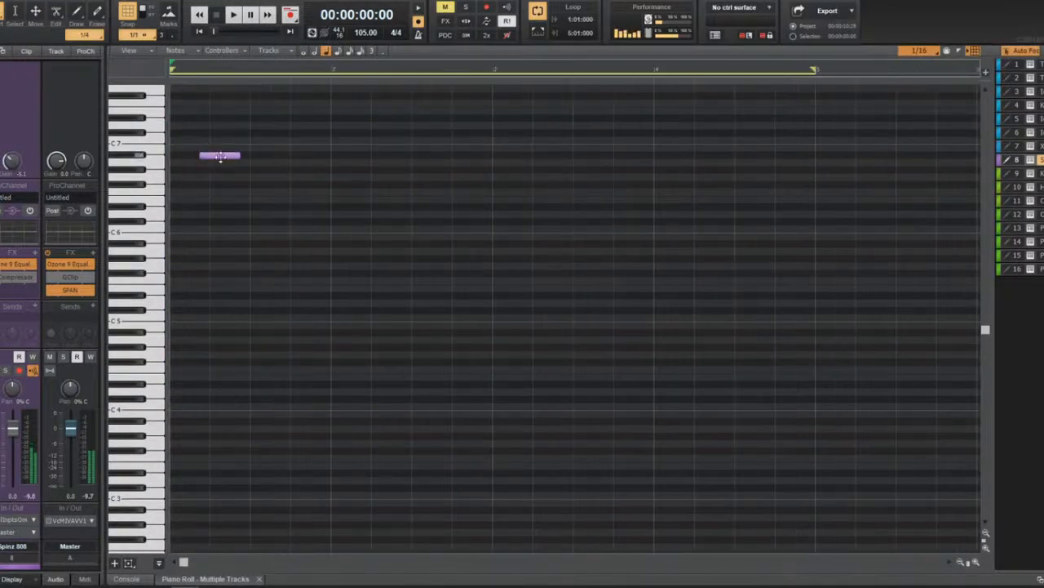
pyautogui.moveTo(221, 157)
pyautogui.mouseDown()
pyautogui.moveTo(182, 167)
pyautogui.moveTo(191, 223)
pyautogui.mouseUp()
pyautogui.press('space')
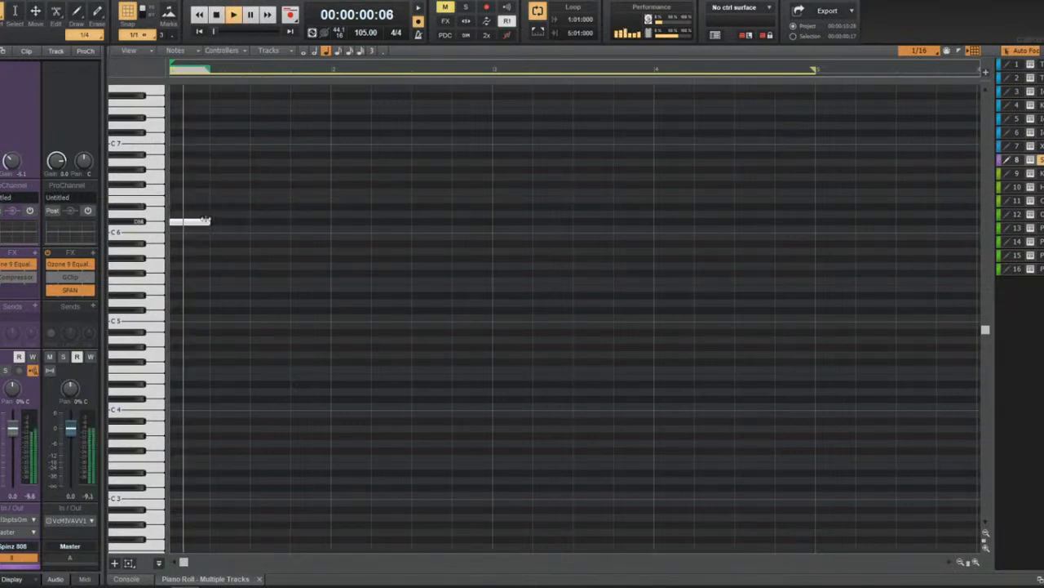
pyautogui.click(292, 221)
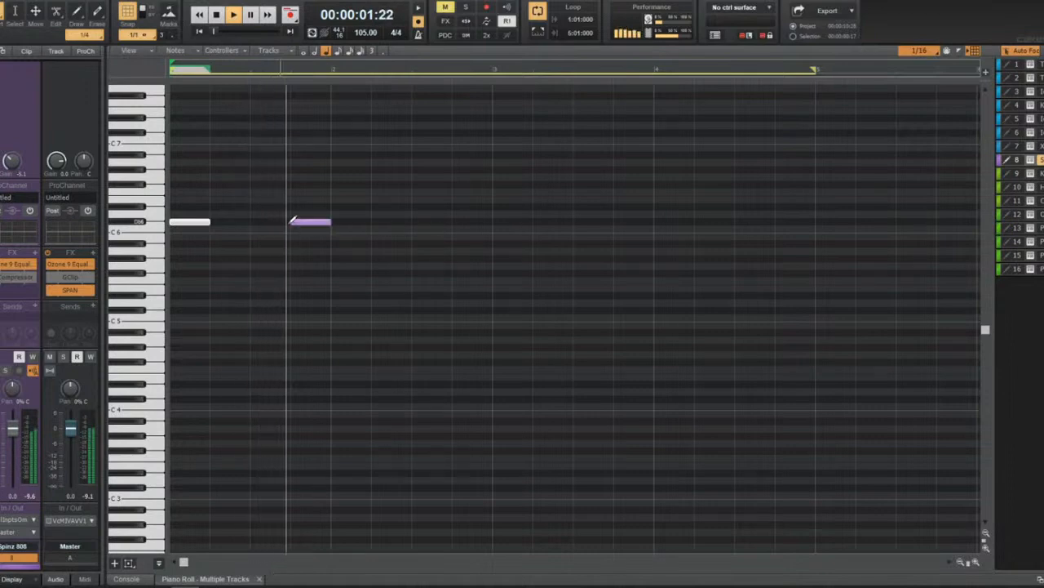
pyautogui.click(347, 250)
pyautogui.press('space')
pyautogui.moveTo(351, 250); pyautogui.dragTo(362, 235)
pyautogui.press('space')
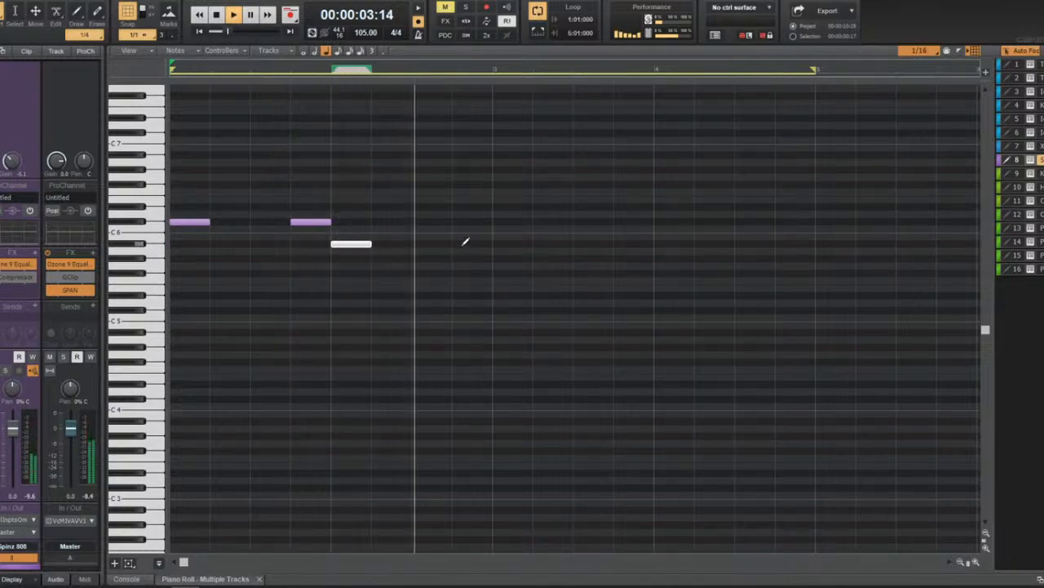
# Try adding two more 808 notes, one above and one below C6, around the start of measure 3.
pyautogui.click(491, 243)
pyautogui.click(501, 221)
pyautogui.press('space')
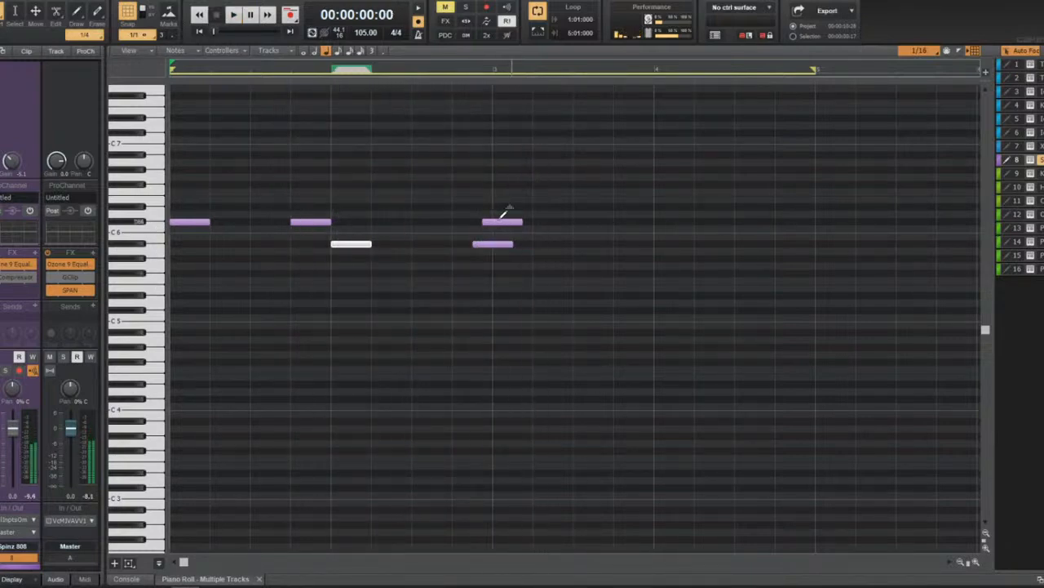
pyautogui.moveTo(500, 221); pyautogui.dragTo(509, 222)
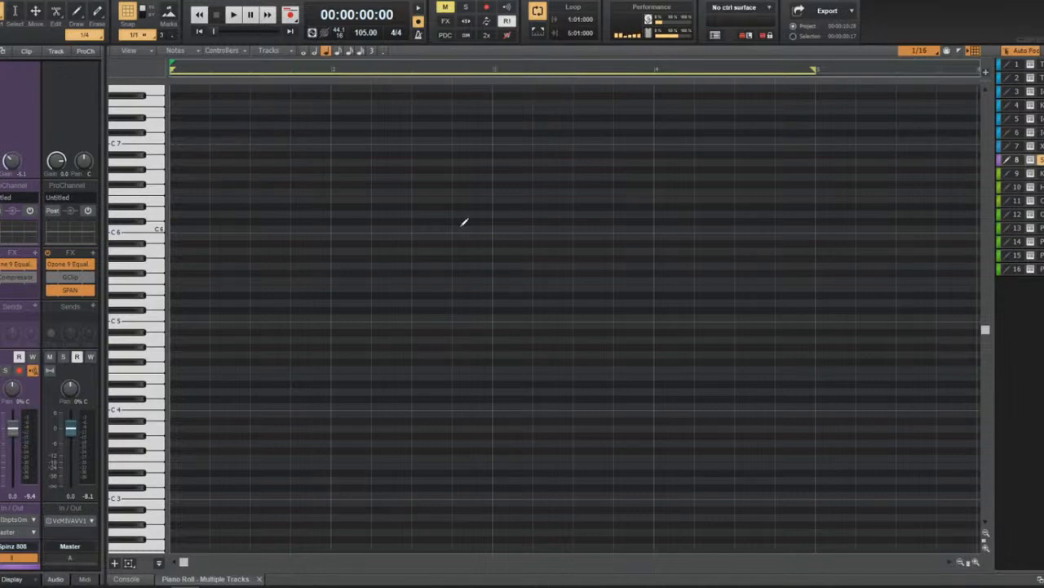
# Return from the Piano Roll to the track view and listen to the melody loop without bass notes.
pyautogui.press('space')
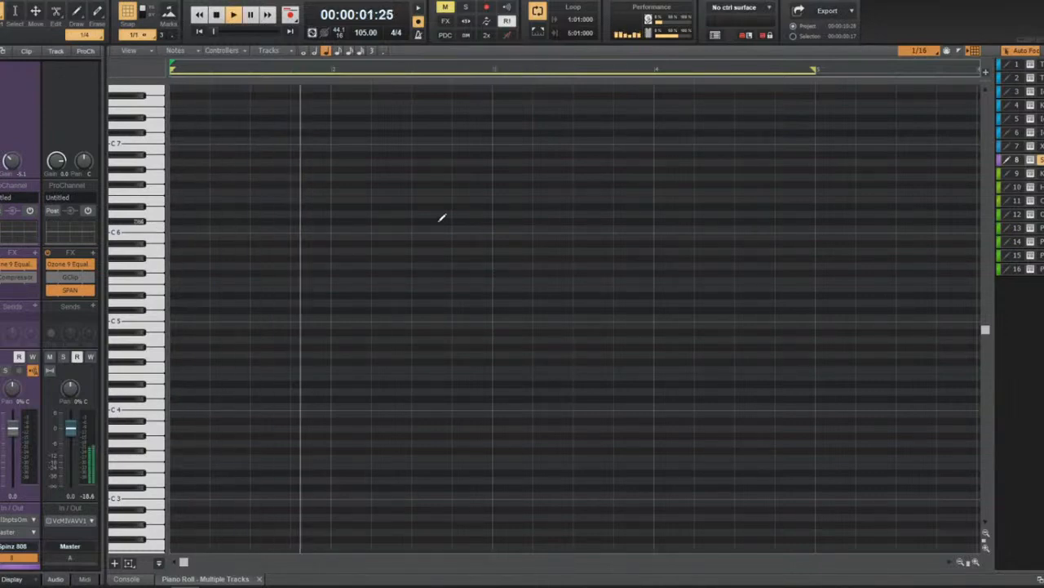
pyautogui.press('d')
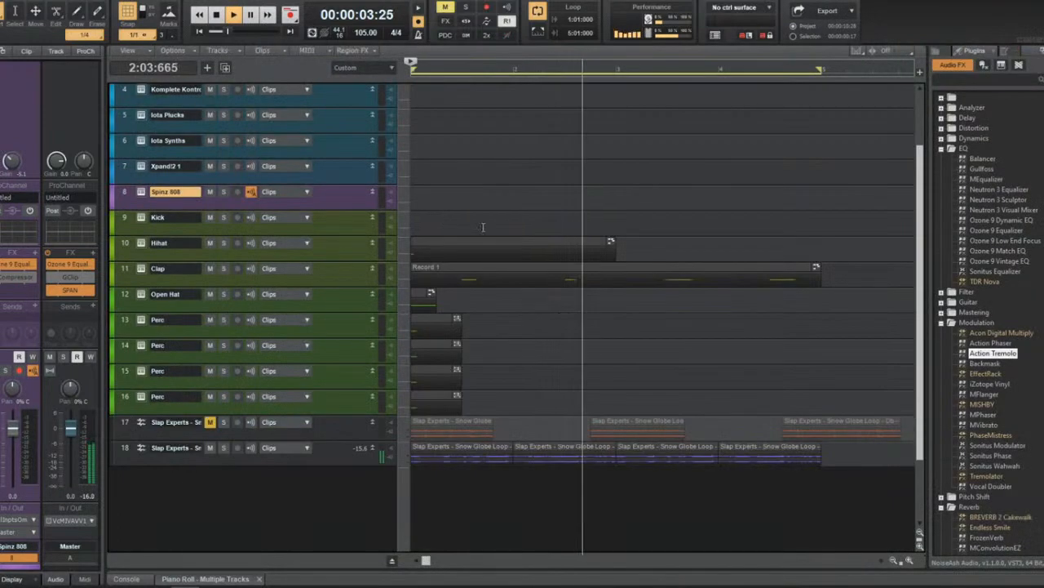
pyautogui.scroll(-1, 483, 227)
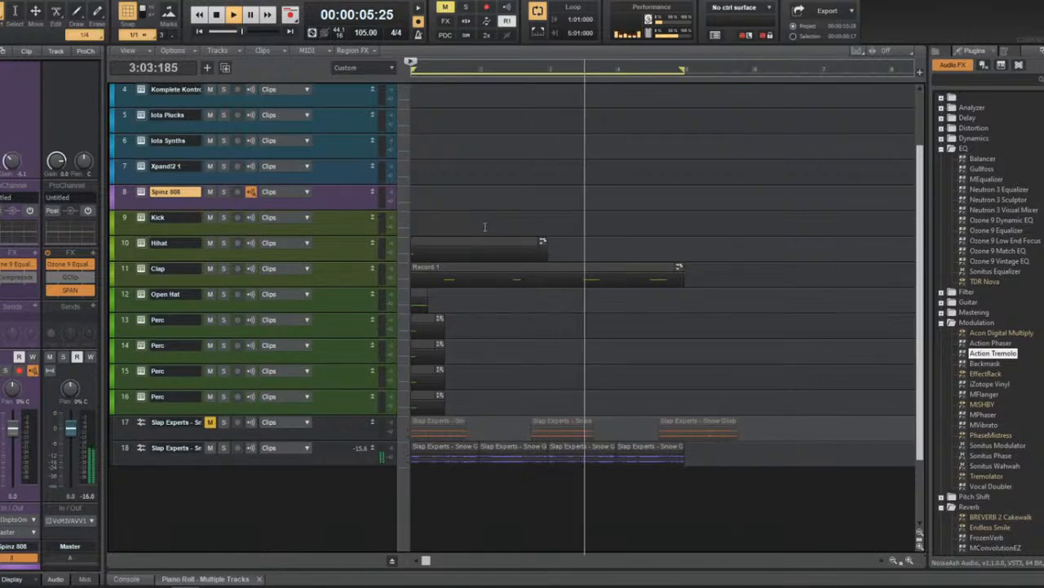
pyautogui.scroll(-1, 485, 227)
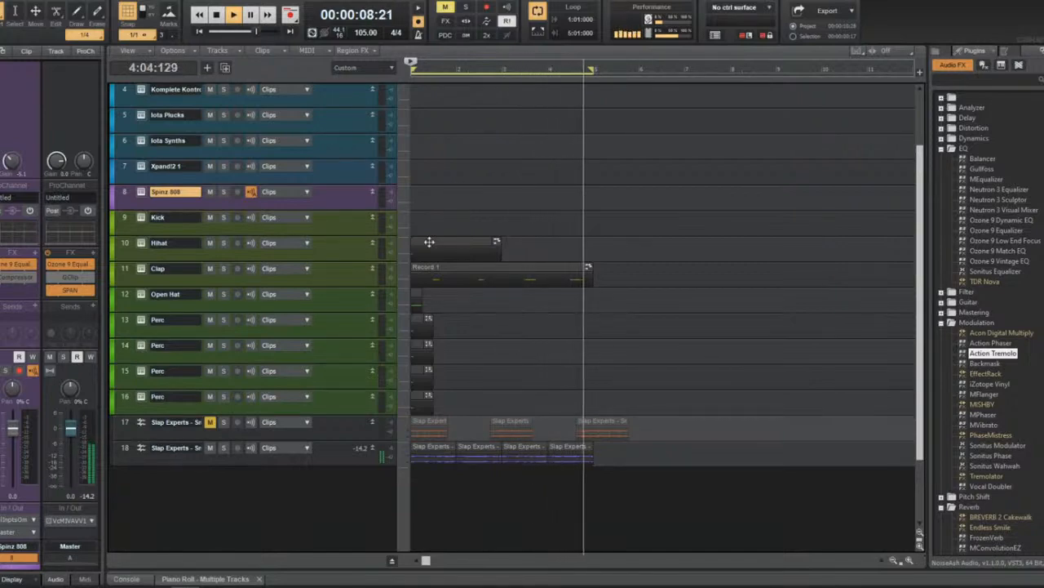
pyautogui.press('space')
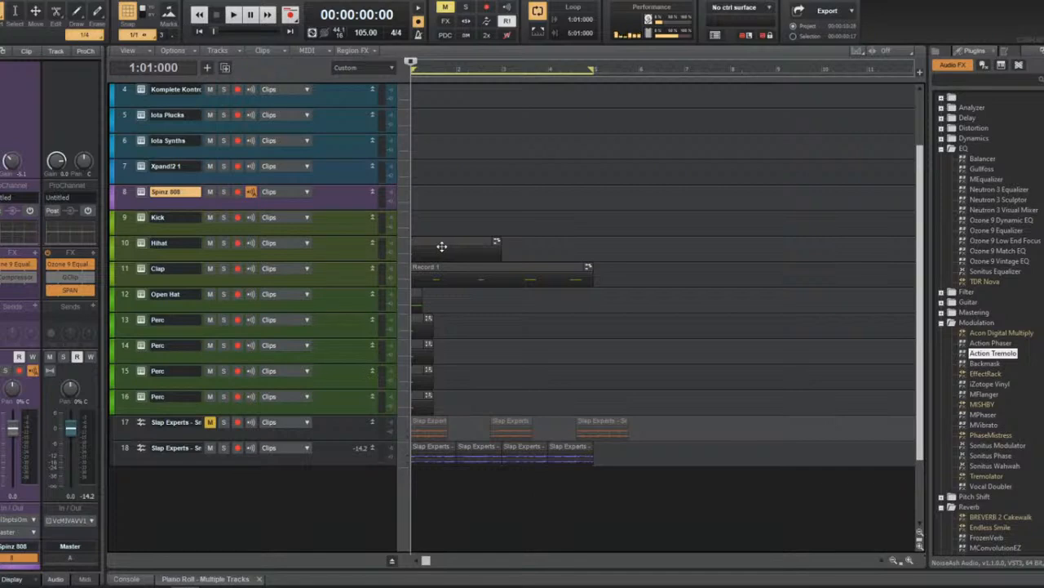
# Select the Spinz 808 track and play the melody loop from the start to listen for fitting bass notes.
pyautogui.click(333, 168)
pyautogui.click(347, 194)
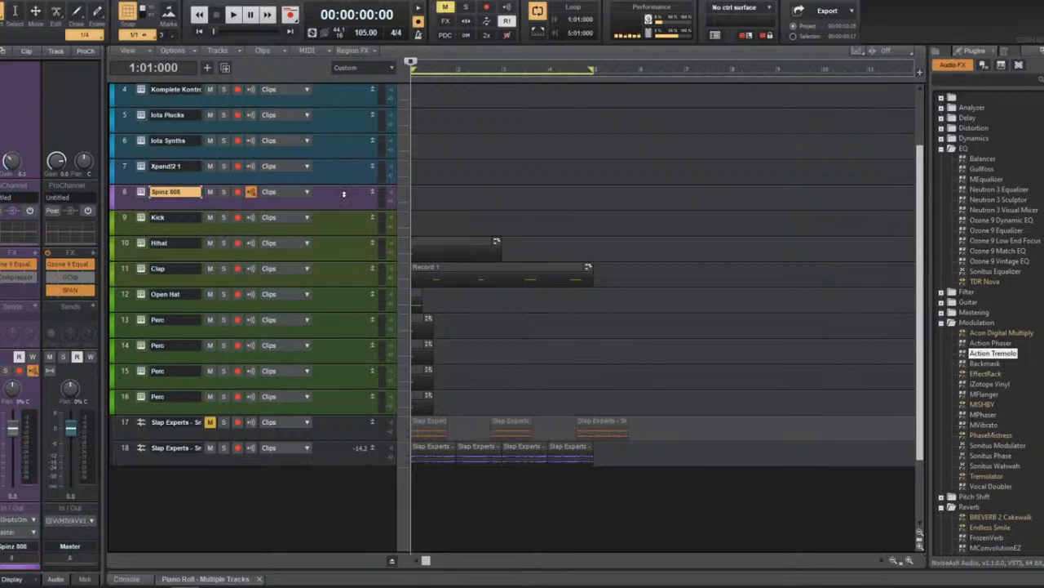
pyautogui.press('space')
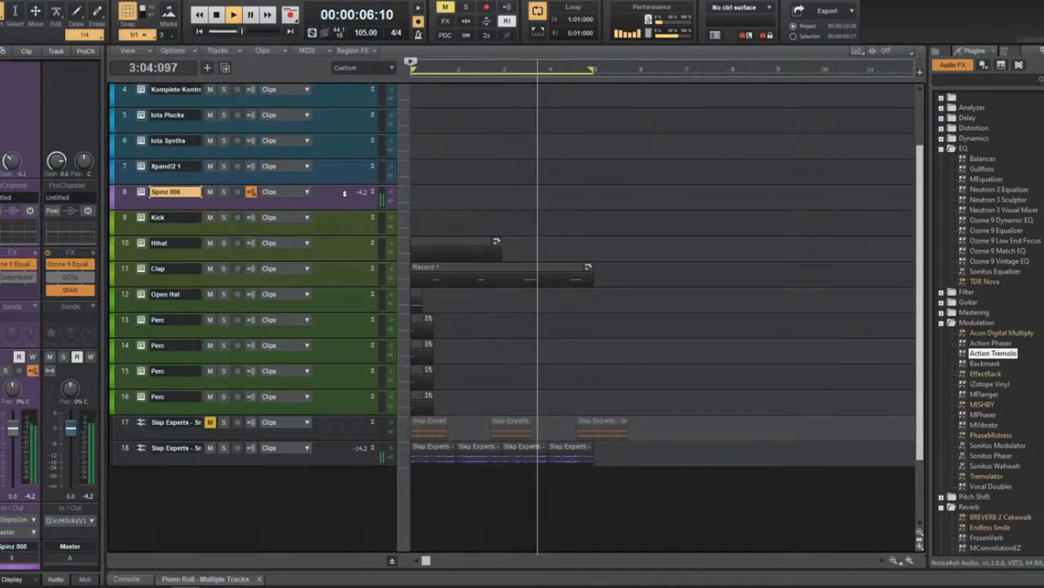
pyautogui.press('space')
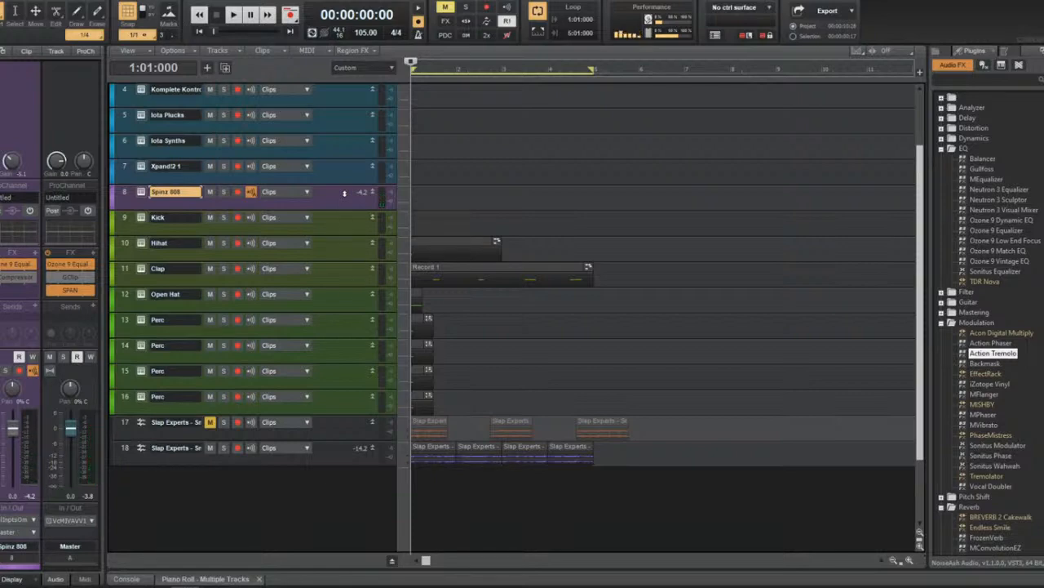
pyautogui.press('space')
pyautogui.press('space')
# Open the Spinz 808 track in the Piano Roll and enable Snap to Scale with the Aeolian (Natural Minor) scale.
pyautogui.rightClick(420, 193)
pyautogui.click(414, 202)
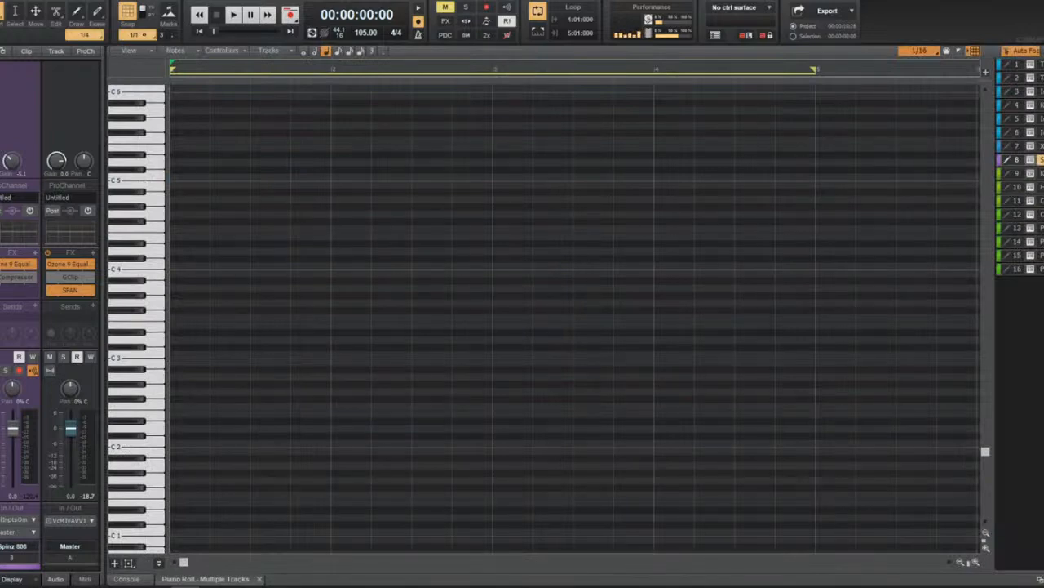
pyautogui.rightClick(932, 152)
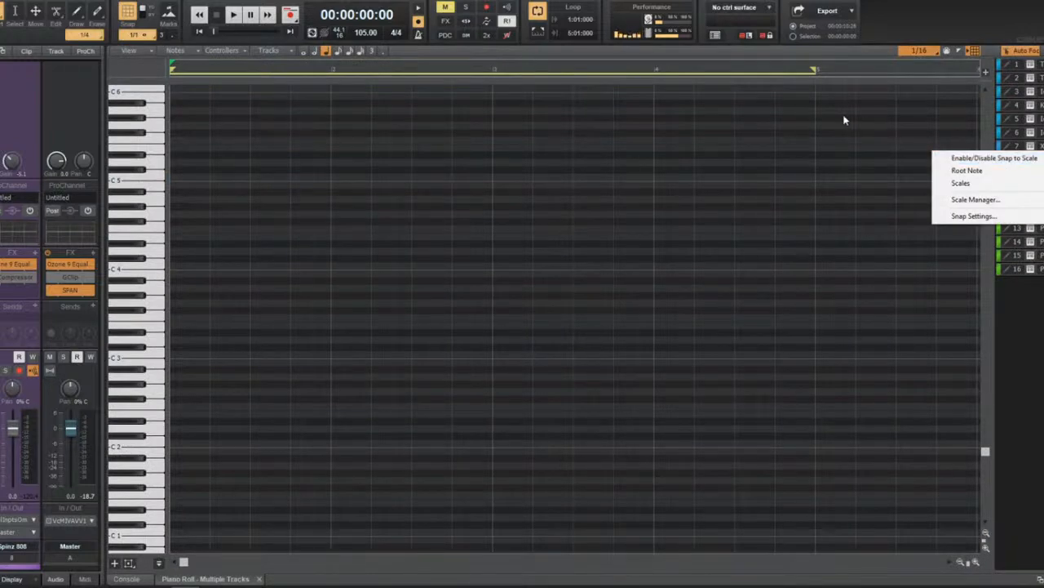
pyautogui.click(847, 117)
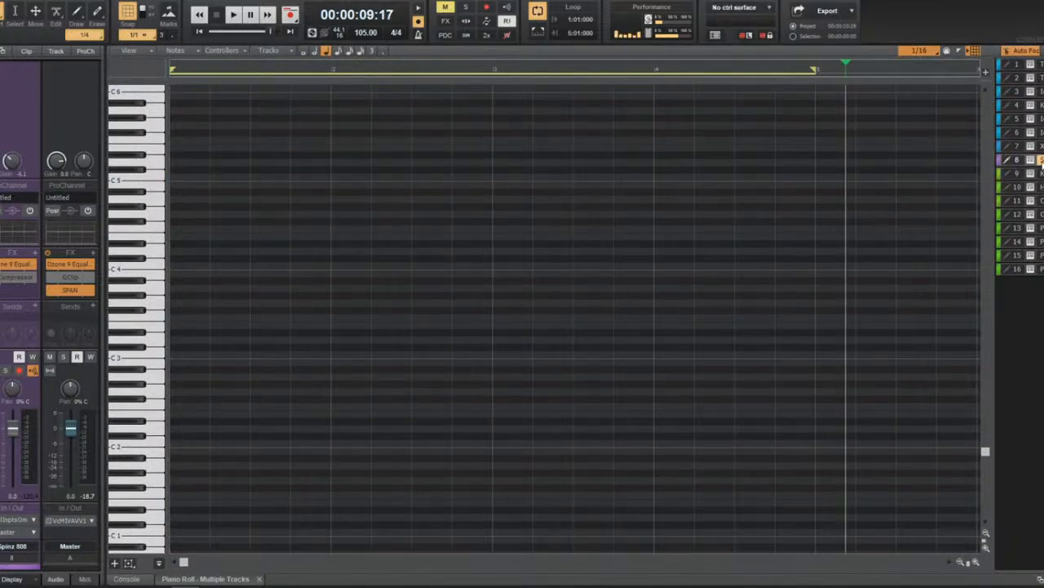
pyautogui.rightClick(1041, 162)
pyautogui.moveTo(1010, 196)
pyautogui.moveTo(909, 196)
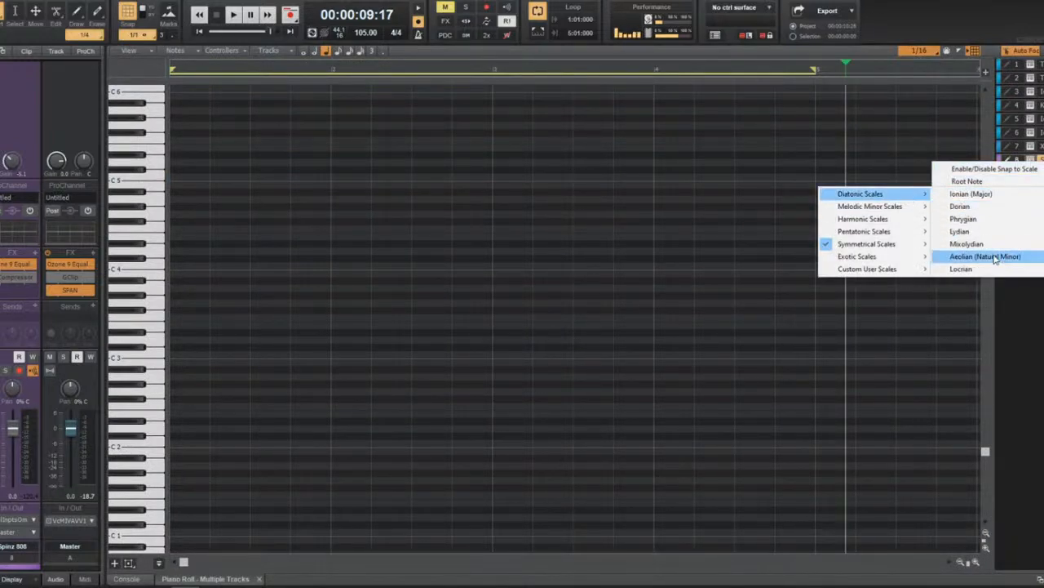
pyautogui.click(995, 258)
pyautogui.rightClick(1041, 162)
pyautogui.click(988, 168)
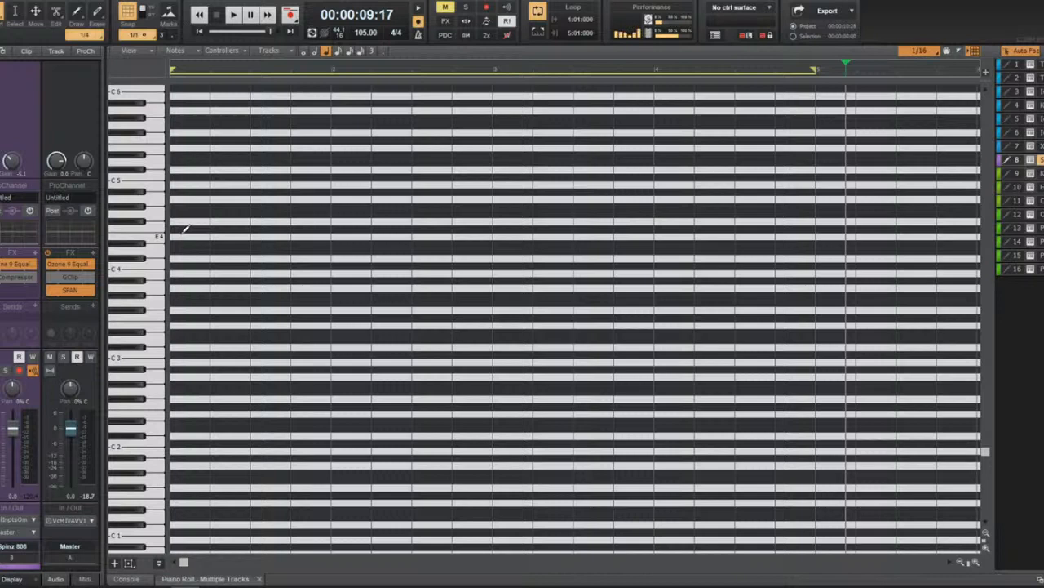
# Place a quarter note on beat 1 of measure 1, raise it to C6, and audition it with the loop.
pyautogui.click(172, 280)
pyautogui.press('w')
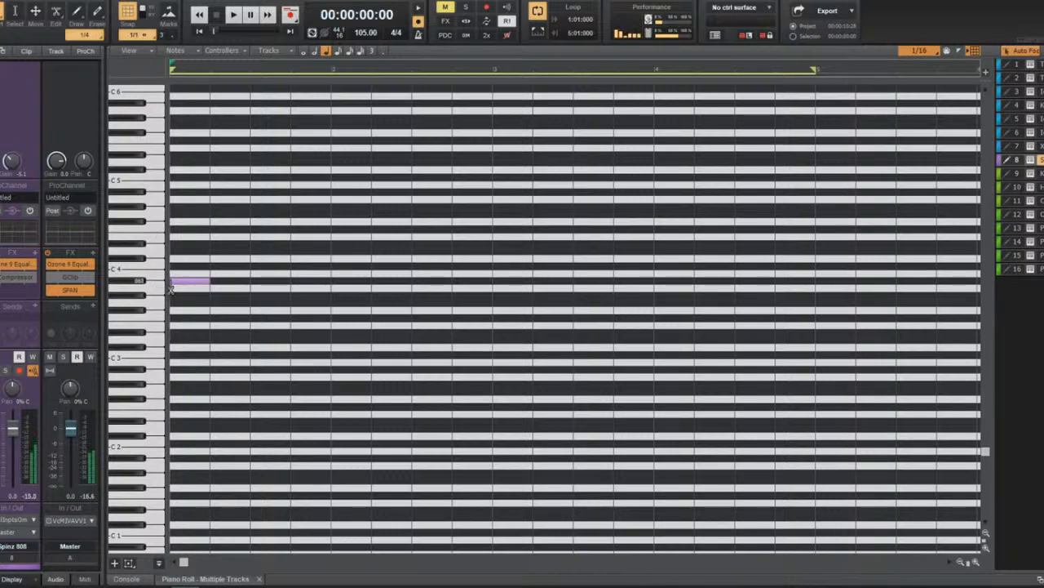
pyautogui.press('space')
pyautogui.press('space')
pyautogui.moveTo(185, 280); pyautogui.dragTo(175, 88)
pyautogui.press('space')
pyautogui.scroll(3, 243, 249)
pyautogui.press('space')
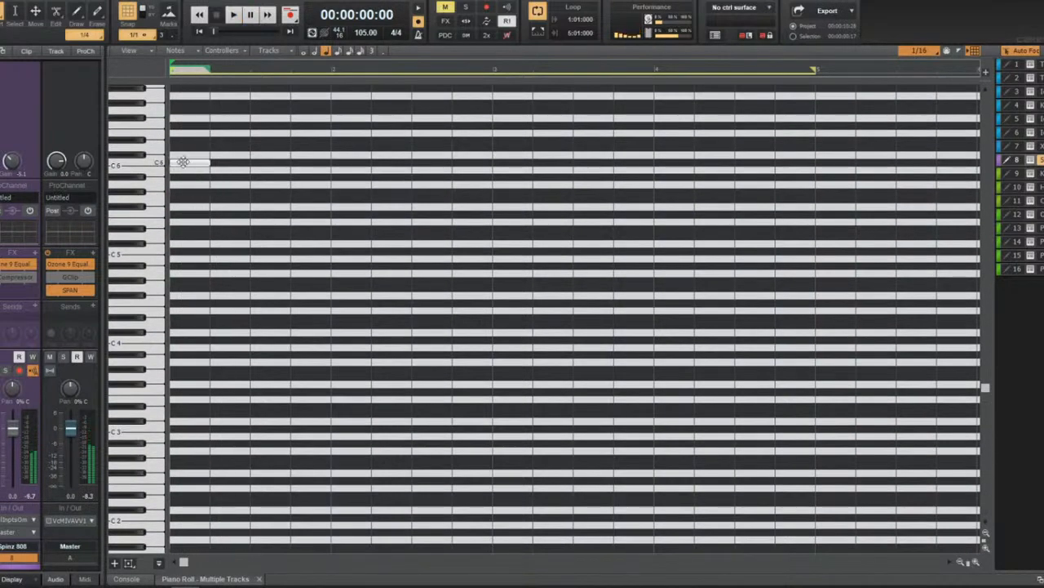
# Lower the opening bass note to Bb5, add a matching Bb5 quarter note on beat 4 of measure 1, and play it.
pyautogui.press('space')
pyautogui.press('space')
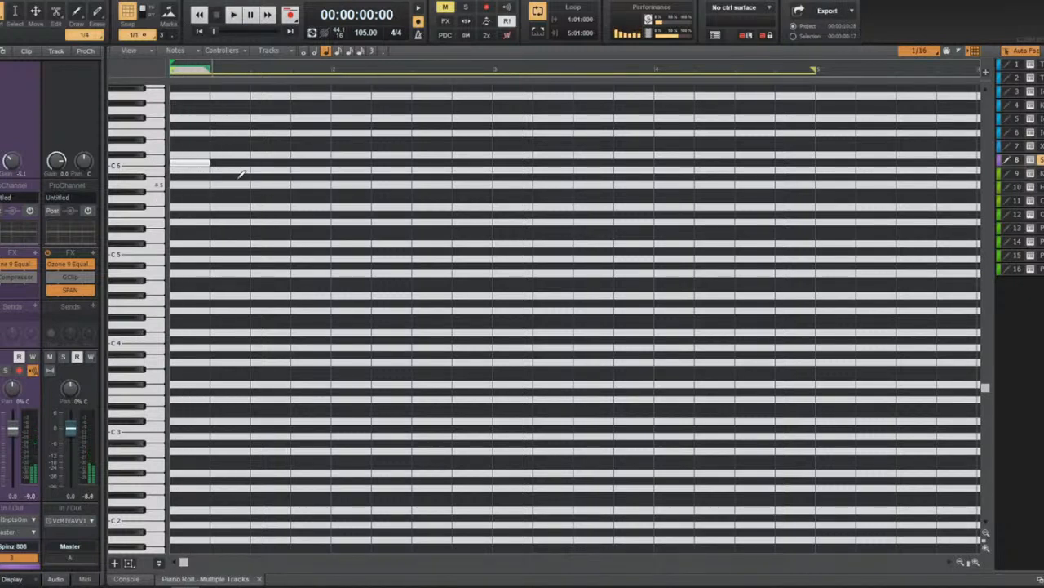
pyautogui.press('space')
pyautogui.moveTo(187, 165); pyautogui.dragTo(187, 187)
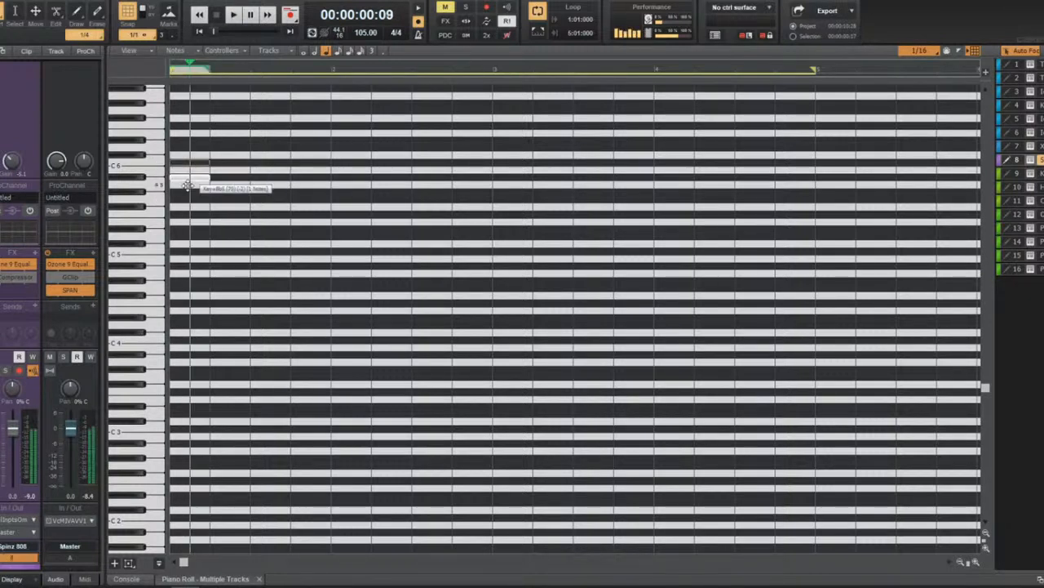
pyautogui.click(297, 177)
pyautogui.press('space')
# Add a quarter note on beat 1 of measure 2, set it to F5, and play the loop.
pyautogui.click(334, 200)
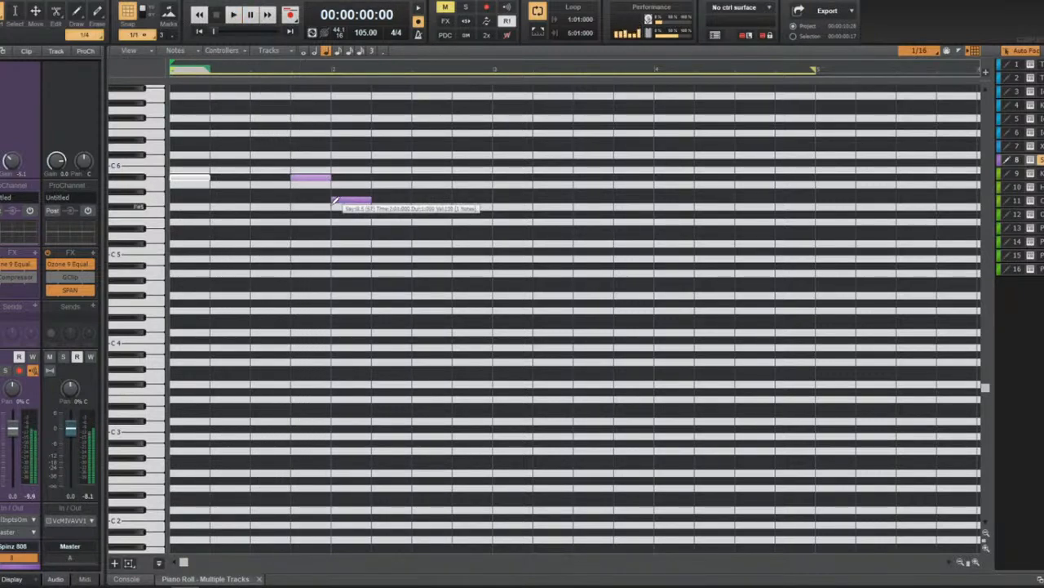
pyautogui.moveTo(351, 200); pyautogui.dragTo(349, 214)
pyautogui.press('space')
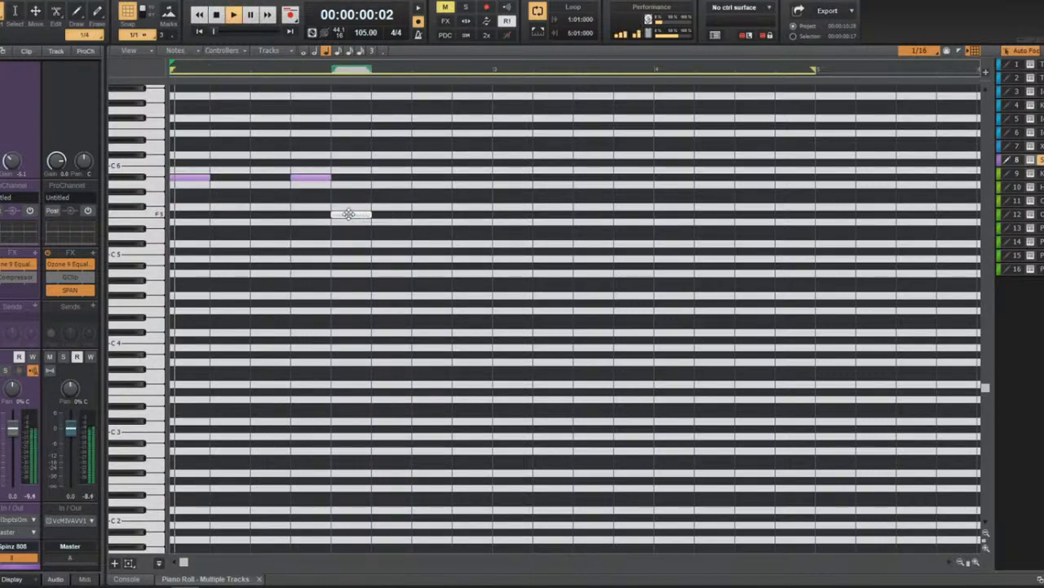
# Add an F5 quarter note half a beat before measure 3 and an Ab5 quarter note on beat 1 of measure 3.
pyautogui.scroll(1, 439, 208)
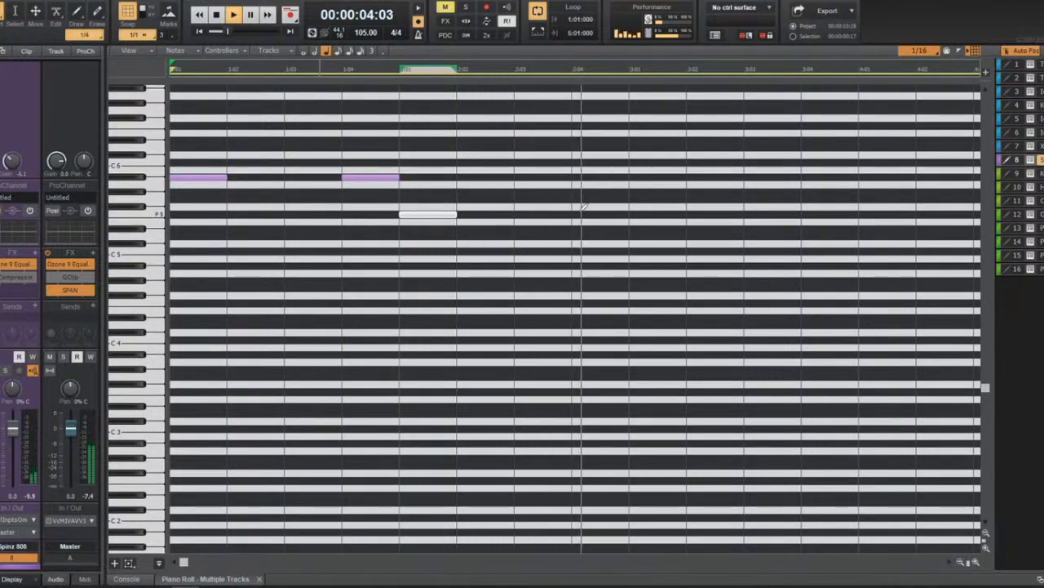
pyautogui.click(609, 213)
pyautogui.press('space')
pyautogui.click(632, 175)
pyautogui.moveTo(649, 175); pyautogui.dragTo(652, 194)
# Lower the two Bb5 notes in measure 1 to Ab5 and listen to the bass line.
pyautogui.click(155, 180)
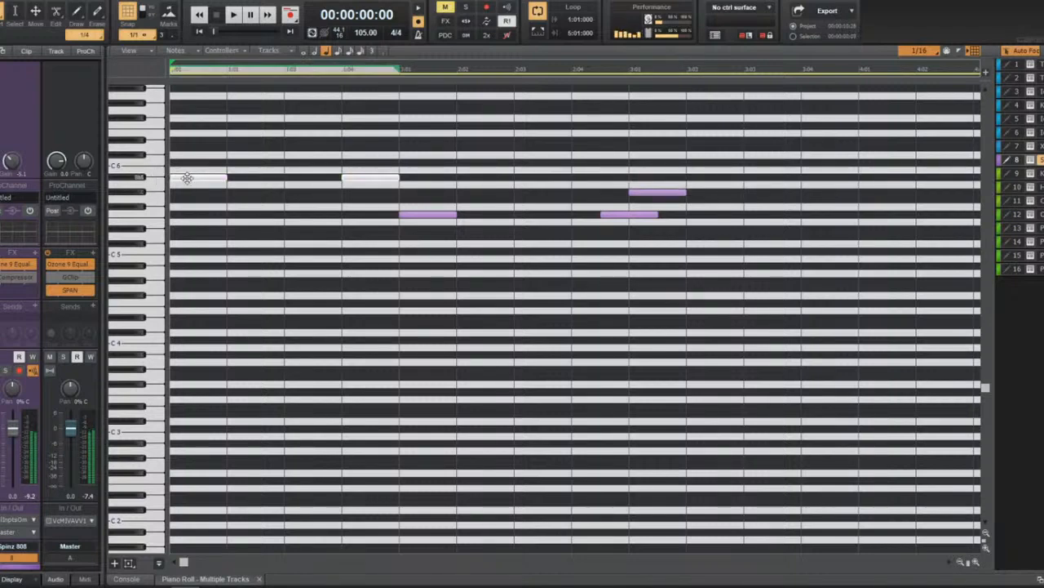
pyautogui.press('space')
pyautogui.scroll(3, 283, 296)
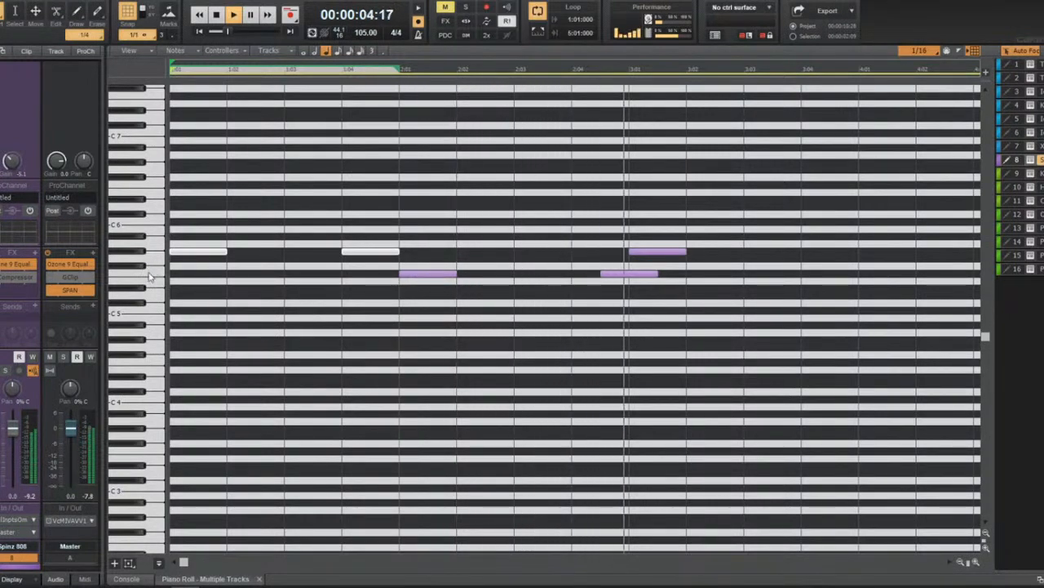
# Transpose all the bass notes up one octave, to Ab6 and F6, and play them with the melody.
pyautogui.press('space')
pyautogui.moveTo(152, 284); pyautogui.dragTo(174, 161)
pyautogui.press('space')
pyautogui.click(268, 156)
pyautogui.scroll(2, 268, 156)
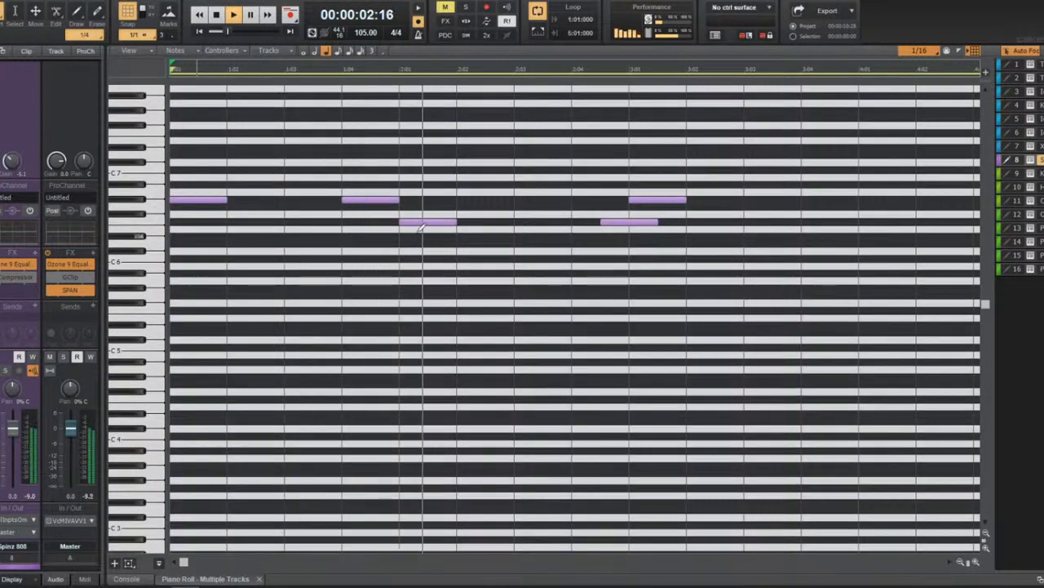
pyautogui.press('space')
# Raise the three Ab6 notes to Bb6 and play the loop to check them.
pyautogui.click(144, 221)
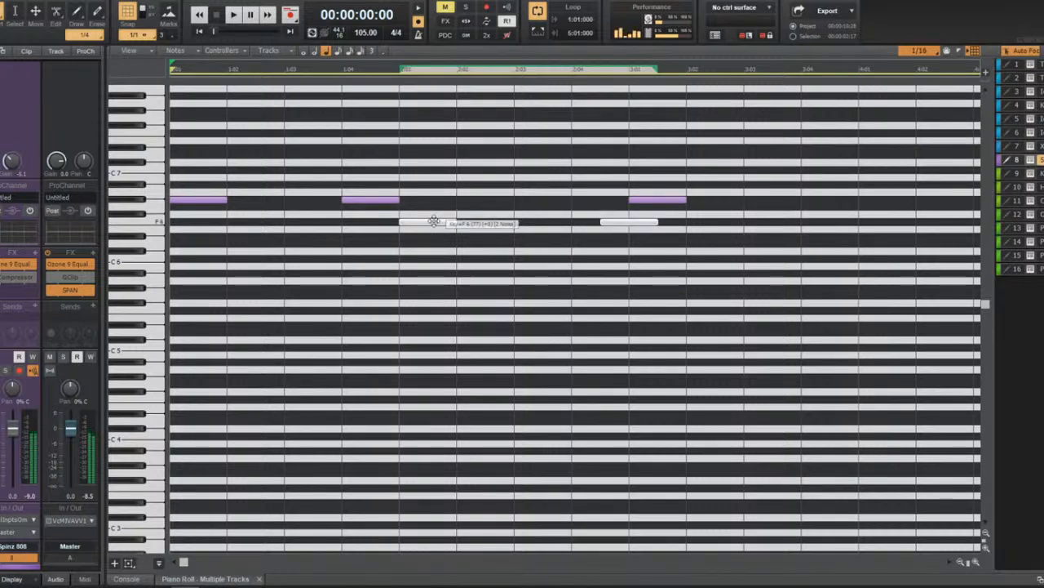
pyautogui.click(147, 200)
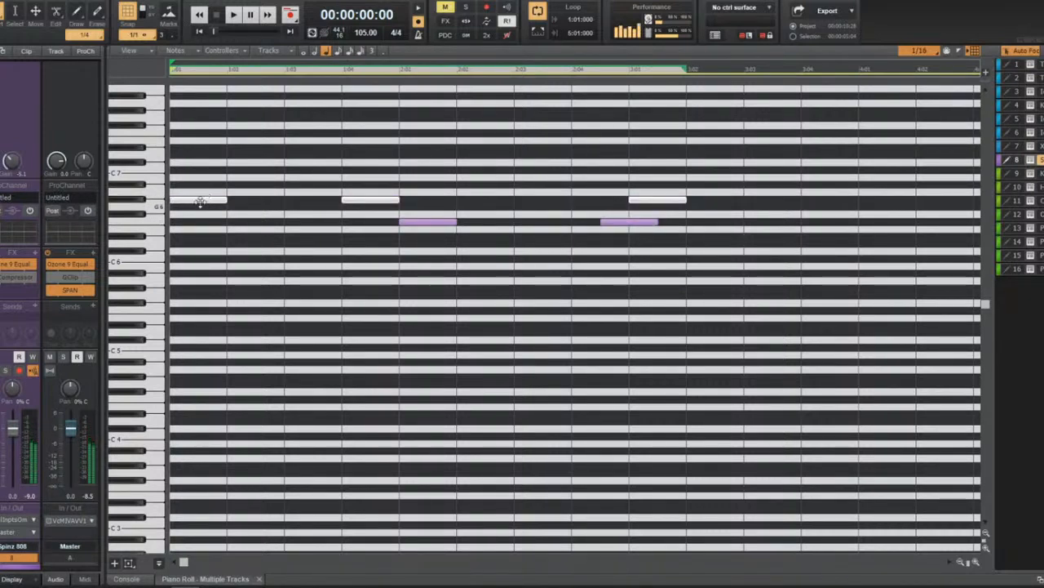
pyautogui.moveTo(198, 199); pyautogui.dragTo(199, 191)
pyautogui.press('space')
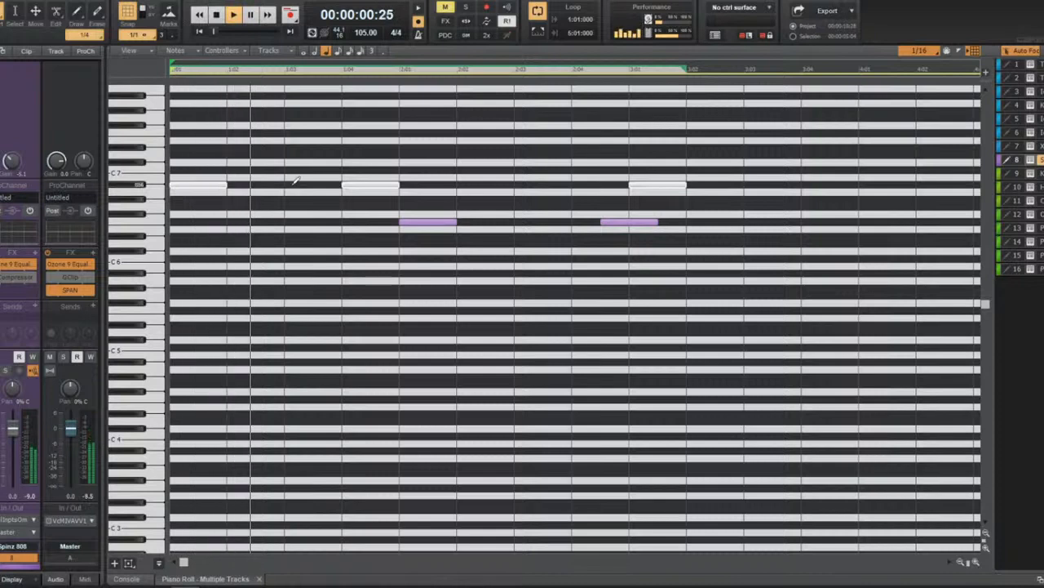
# Select both F6 notes and raise them to D7.
pyautogui.click(145, 221)
pyautogui.press('space')
pyautogui.moveTo(428, 221); pyautogui.dragTo(428, 157)
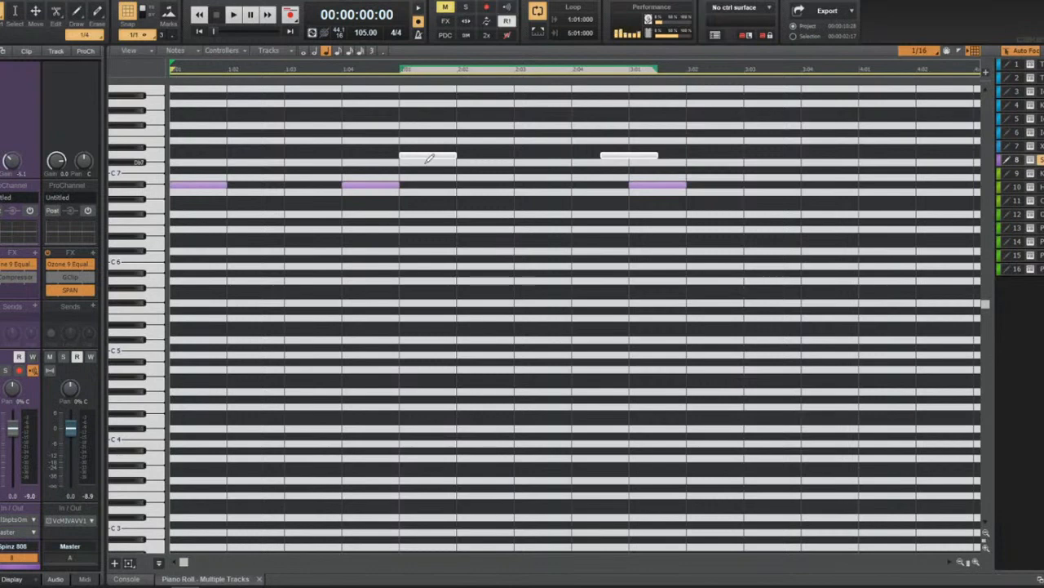
# Shorten the second D7 note to end at the start of measure 3, delete the stray D7 note beyond it, and play the loop.
pyautogui.scroll(2, 429, 158)
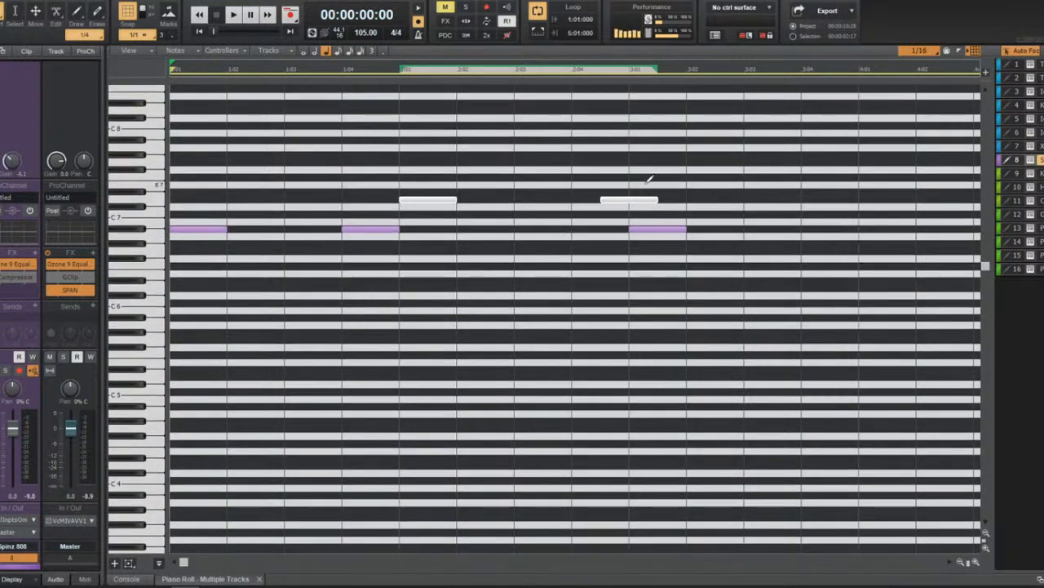
pyautogui.click(651, 179)
pyautogui.moveTo(658, 199)
pyautogui.mouseDown()
pyautogui.moveTo(711, 199)
pyautogui.moveTo(629, 199)
pyautogui.mouseUp()
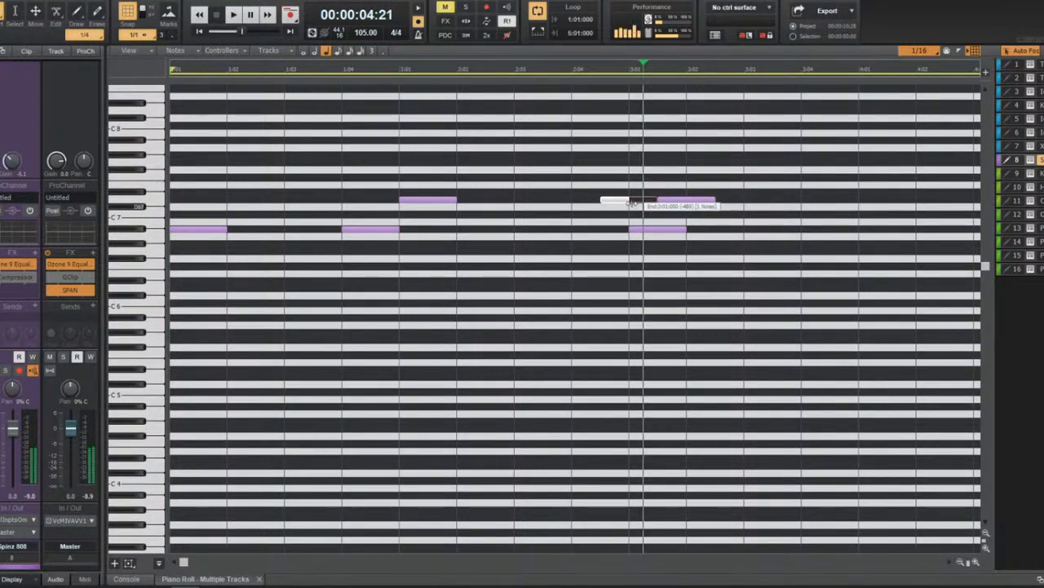
pyautogui.click(693, 200)
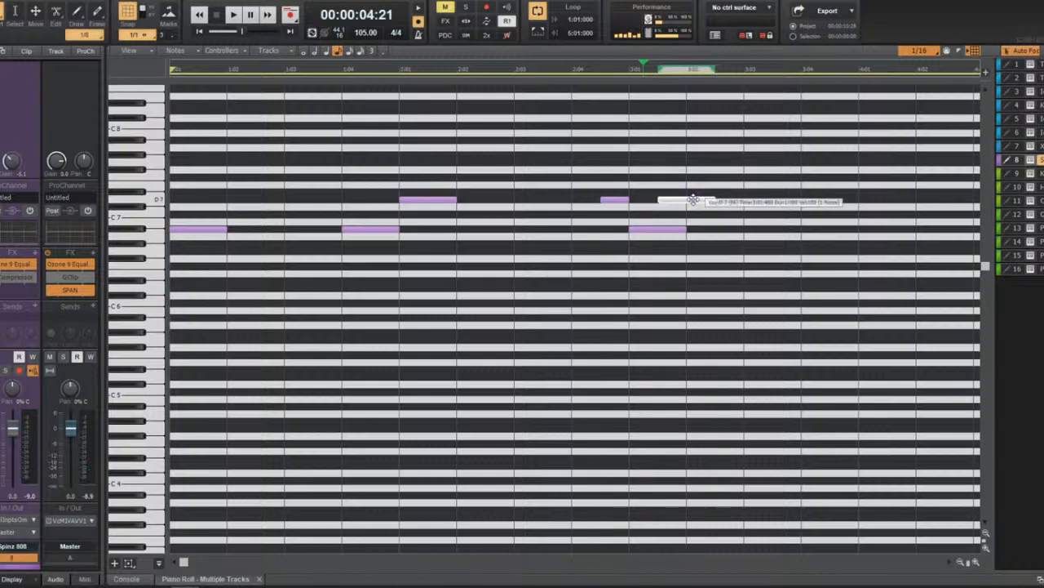
pyautogui.click(692, 200)
pyautogui.press('Delete')
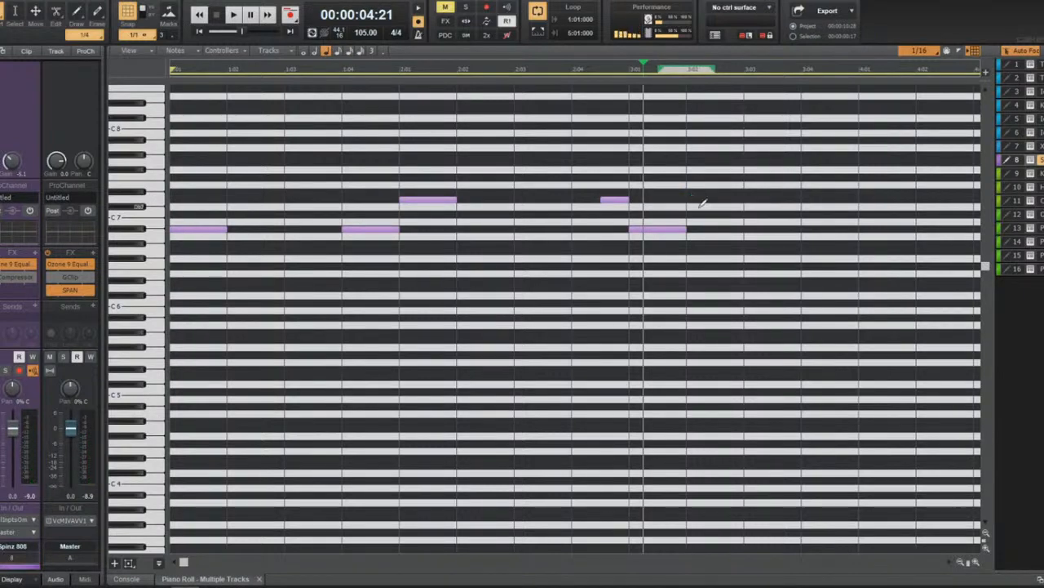
pyautogui.press('space')
pyautogui.scroll(2, 422, 303)
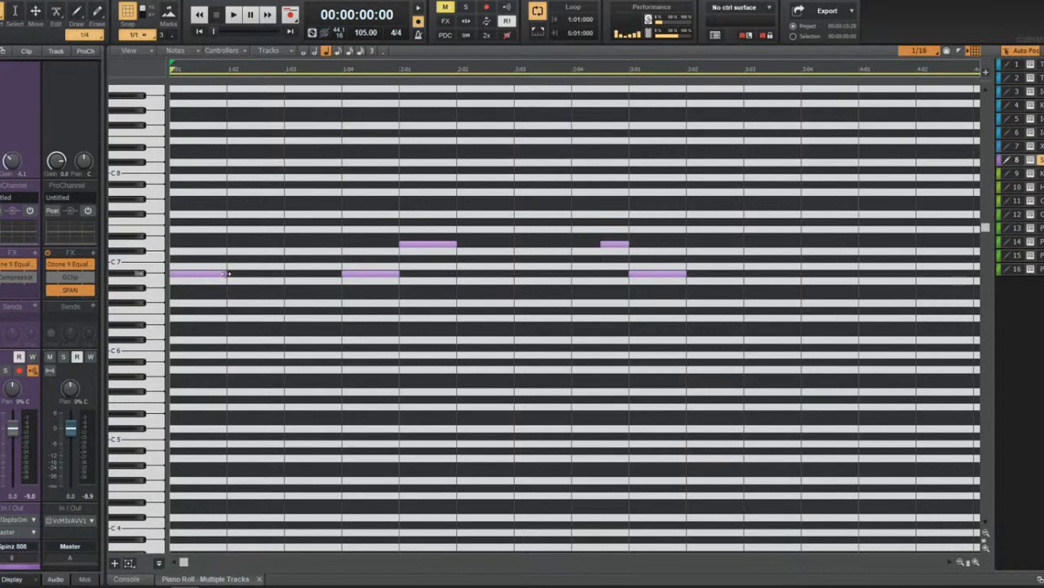
# Extend the first Bb6 note to beat 4 of measure 1 and the first D7 note to the next D7, and play the result.
pyautogui.click(223, 270)
pyautogui.moveTo(226, 272); pyautogui.dragTo(399, 274)
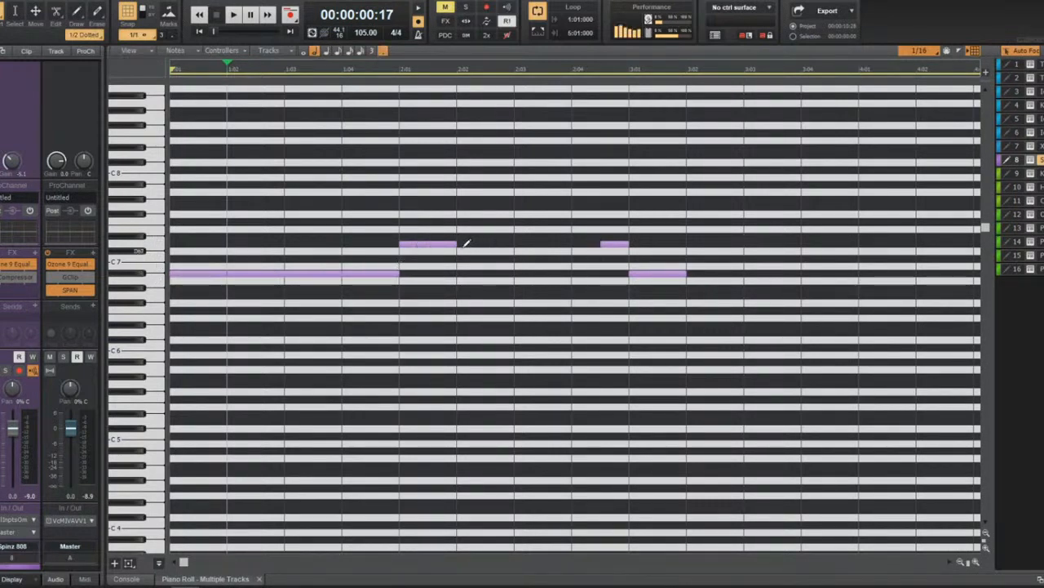
pyautogui.moveTo(454, 243); pyautogui.dragTo(629, 245)
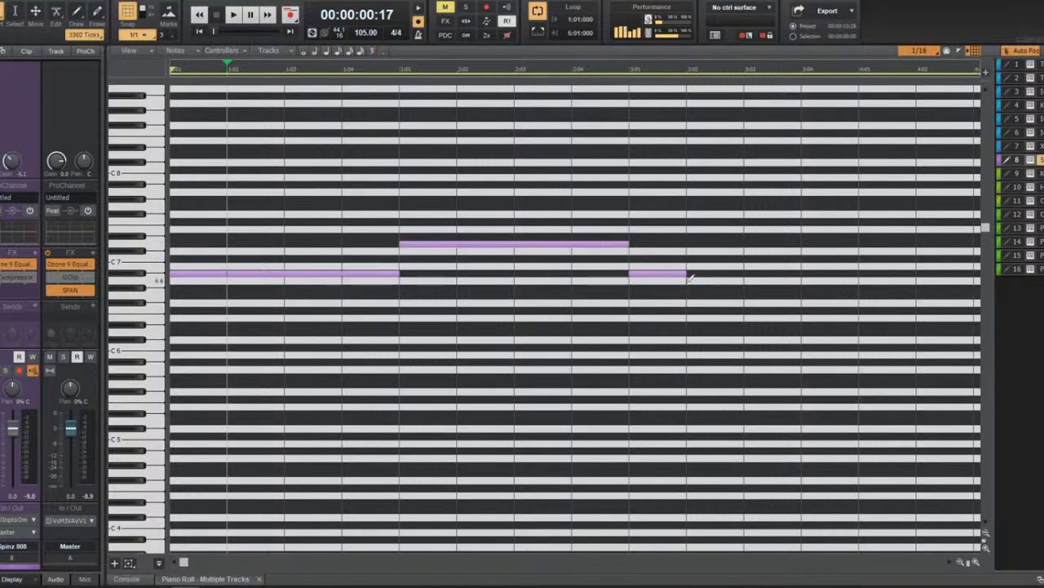
pyautogui.press('w')
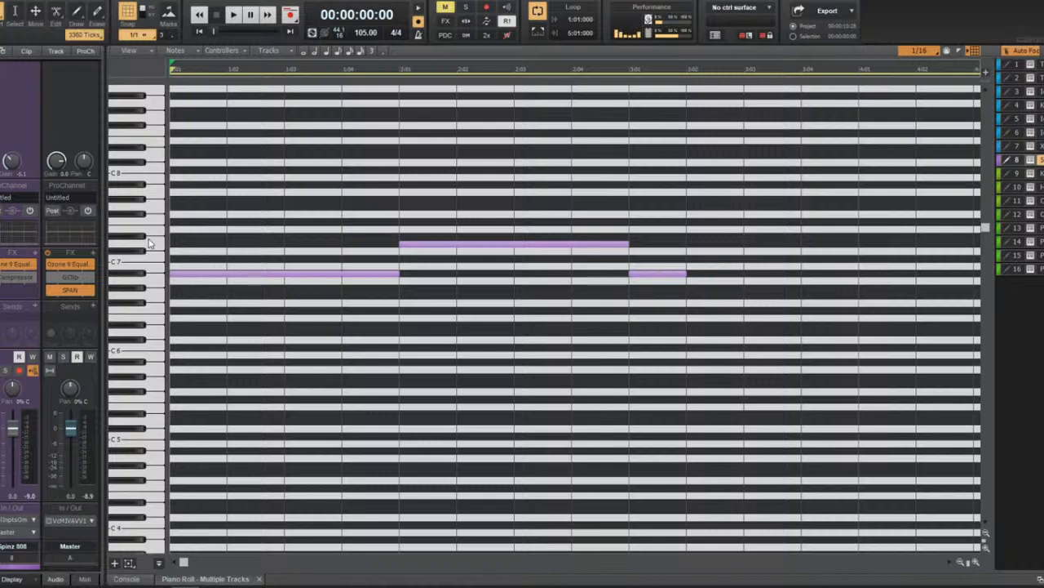
pyautogui.press('space')
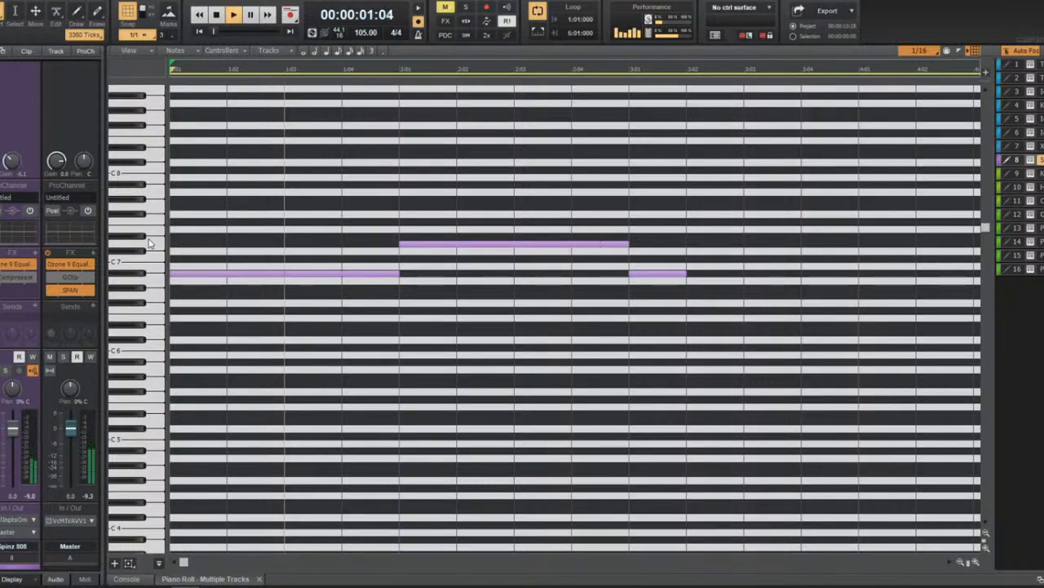
pyautogui.press('space')
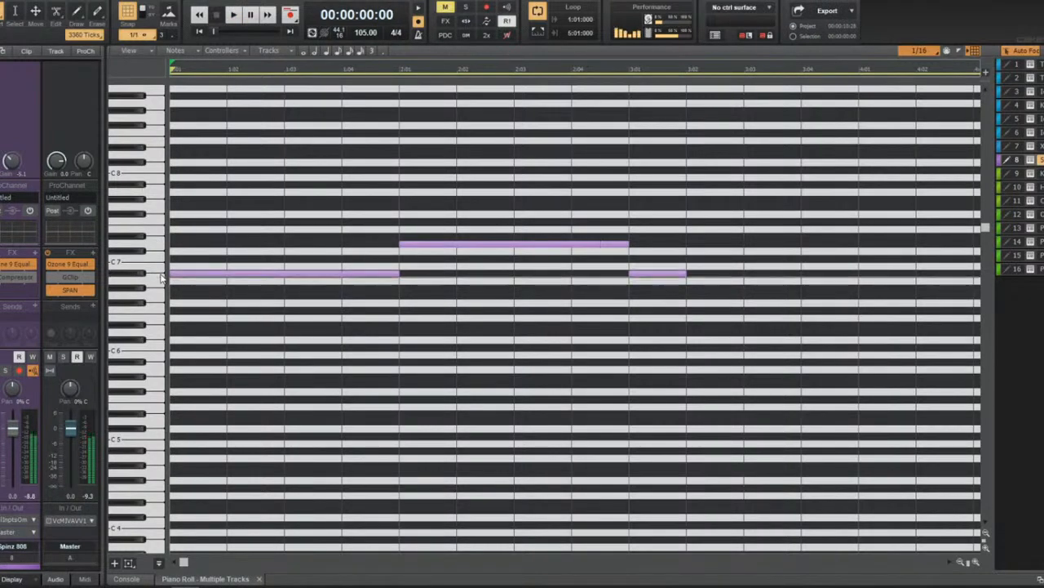
# Lower all three Bb6 bass notes to F6 and audition them against the melody.
pyautogui.click(160, 275)
pyautogui.moveTo(188, 275); pyautogui.dragTo(187, 310)
pyautogui.press('space')
pyautogui.press('space')
pyautogui.press('space')
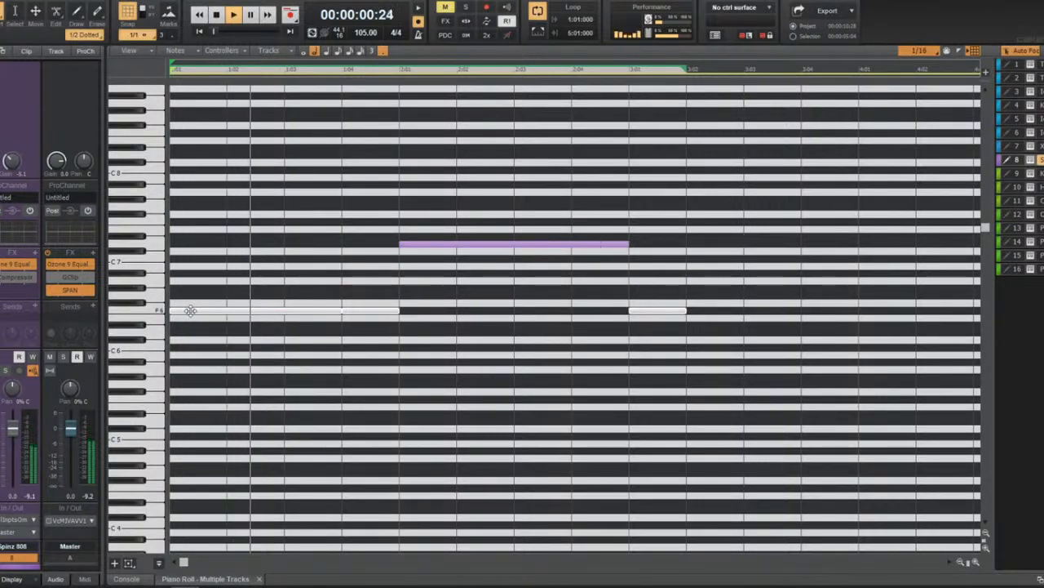
pyautogui.press('space')
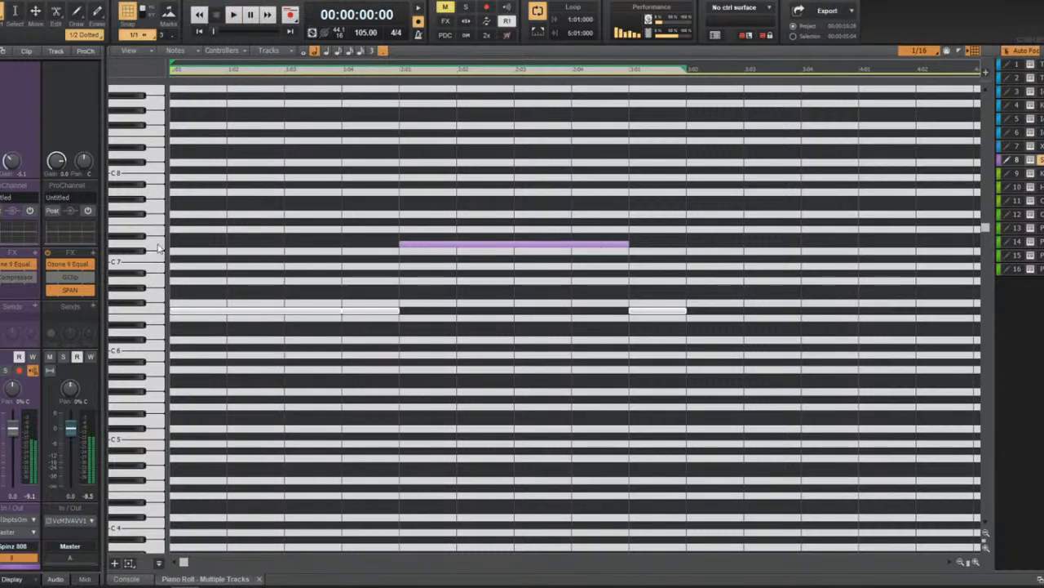
# Lower both D7 notes in measure 2 to Bb6 and play the bass line.
pyautogui.click(430, 244)
pyautogui.moveTo(439, 245); pyautogui.dragTo(436, 283)
pyautogui.press('space')
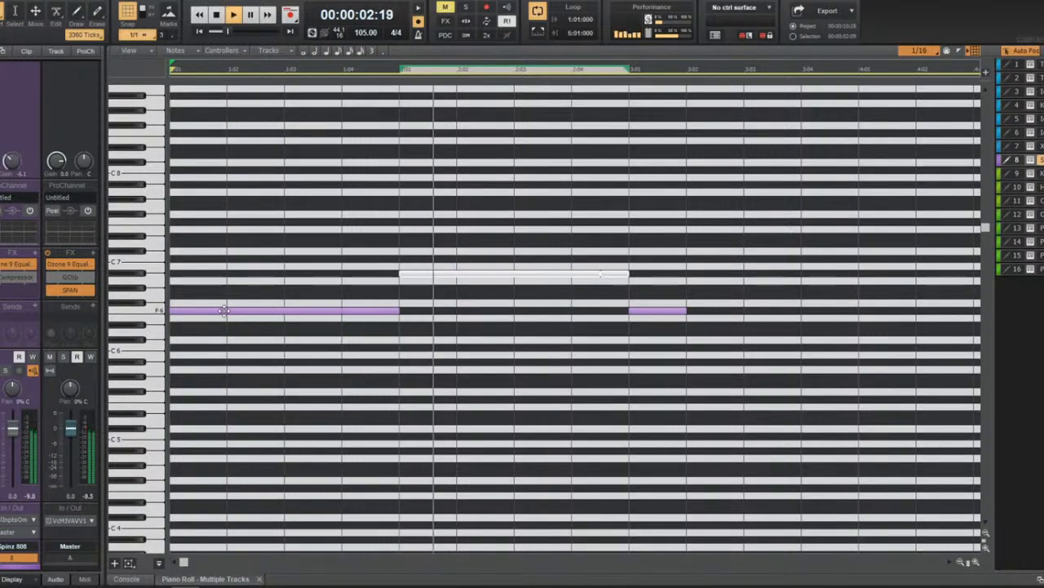
# Raise all the F6 bass notes one octave to F7 and play the bass line against the melody.
pyautogui.press('space')
pyautogui.click(155, 311)
pyautogui.moveTo(208, 311); pyautogui.dragTo(204, 224)
pyautogui.press('space')
pyautogui.press('space')
pyautogui.press('space')
pyautogui.press('space')
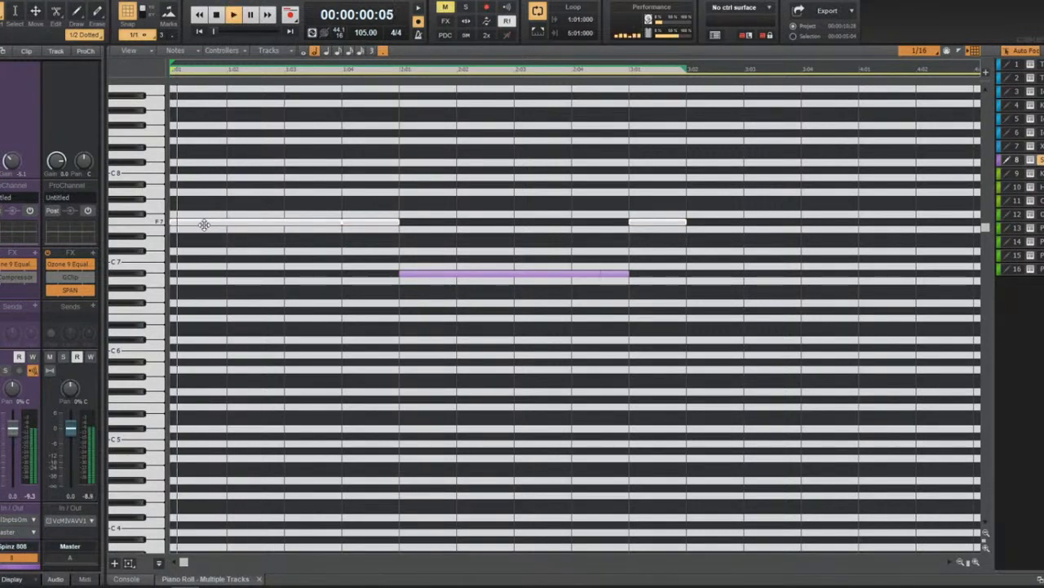
# Stop playback and turn off Snap to Scale for the Spinz 808 track.
pyautogui.press('space')
pyautogui.rightClick(1041, 162)
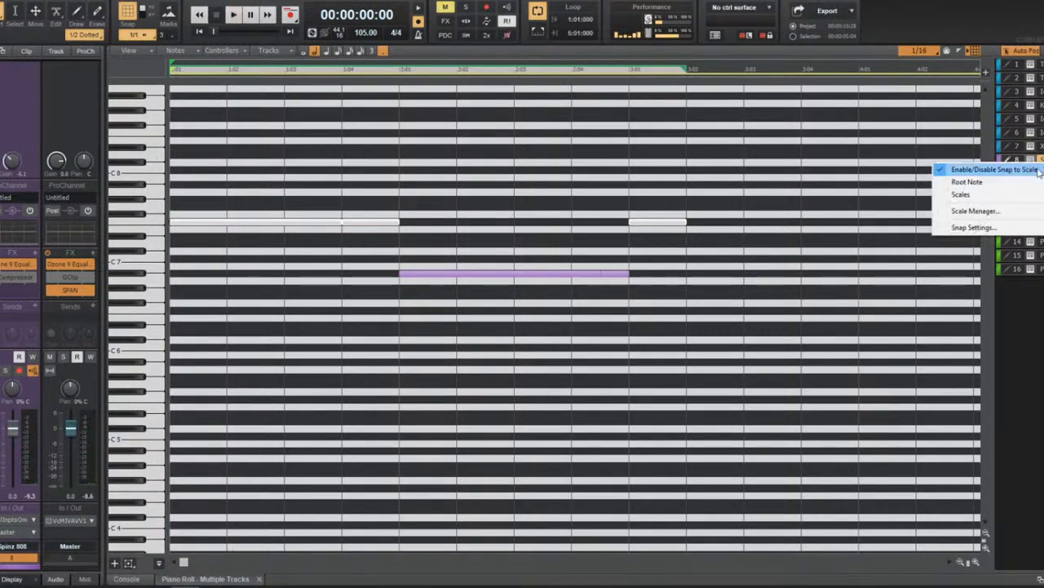
pyautogui.click(922, 168)
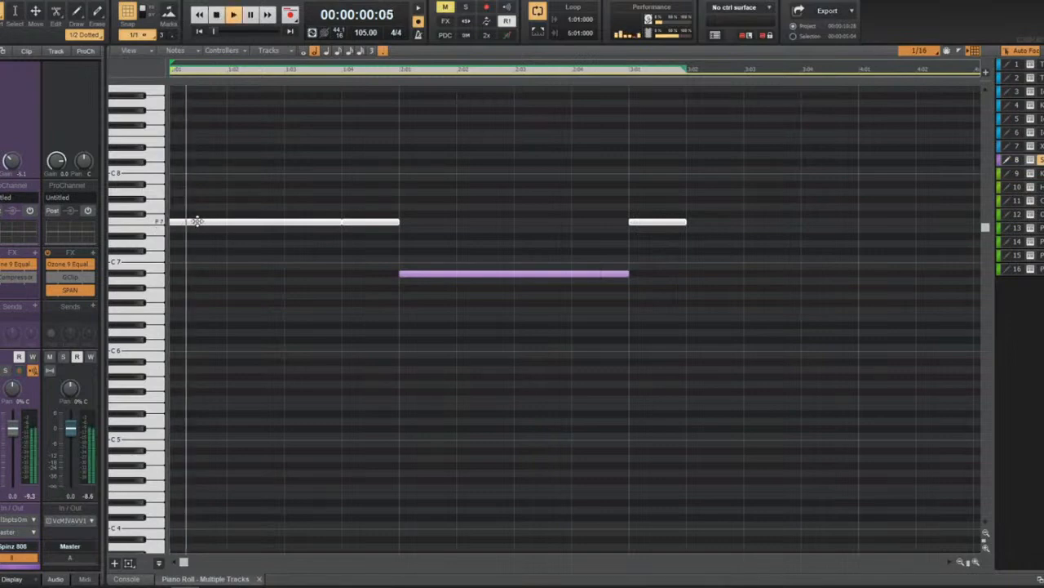
# Lower all the F7 bass notes to Db7 and audition the bass line with the melody.
pyautogui.moveTo(189, 222); pyautogui.dragTo(206, 252)
pyautogui.press('space')
pyautogui.press('space')
pyautogui.press('space')
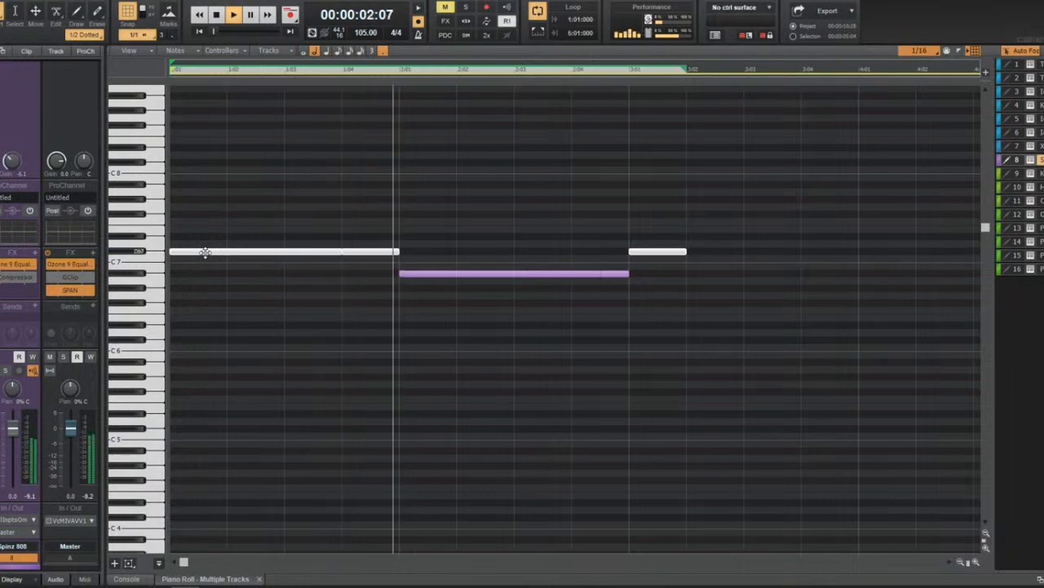
pyautogui.press('space')
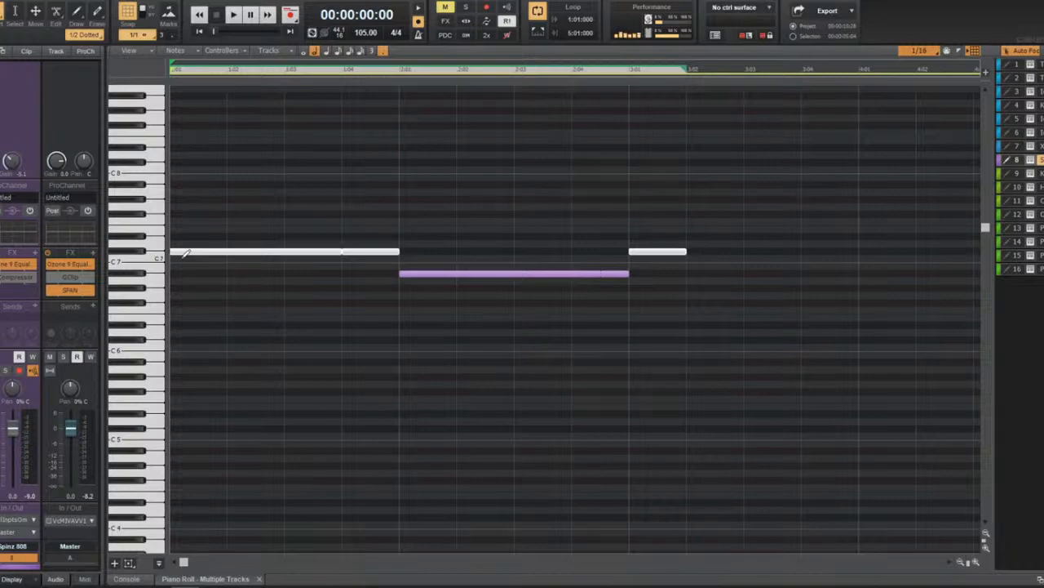
# Reopen the Spinz 808 clip in the piano roll and add a Db7 note in measure 3 and an F#6 note at measure 4.
pyautogui.press('space')
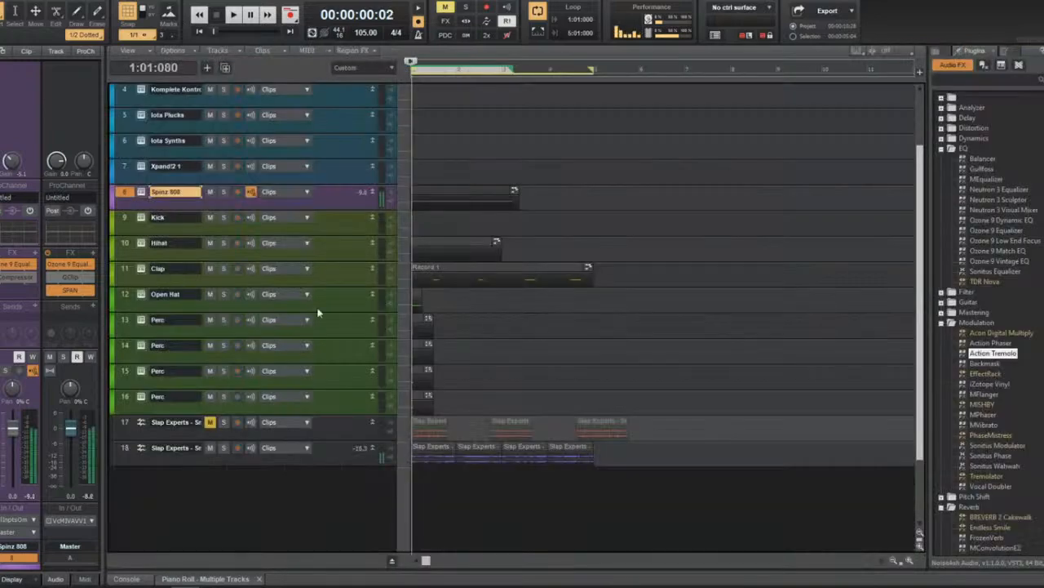
pyautogui.doubleClick(443, 190)
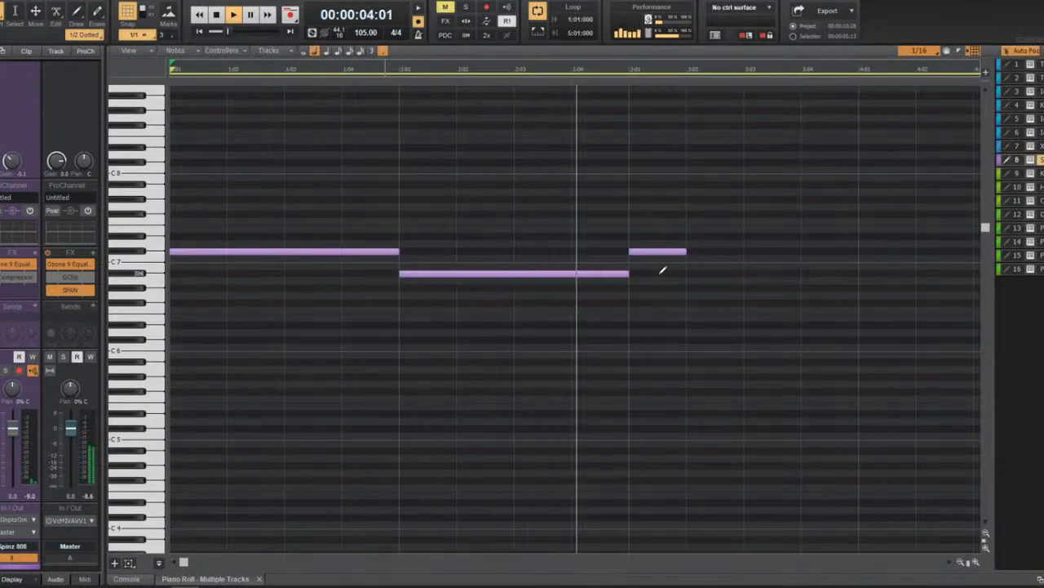
pyautogui.click(716, 250)
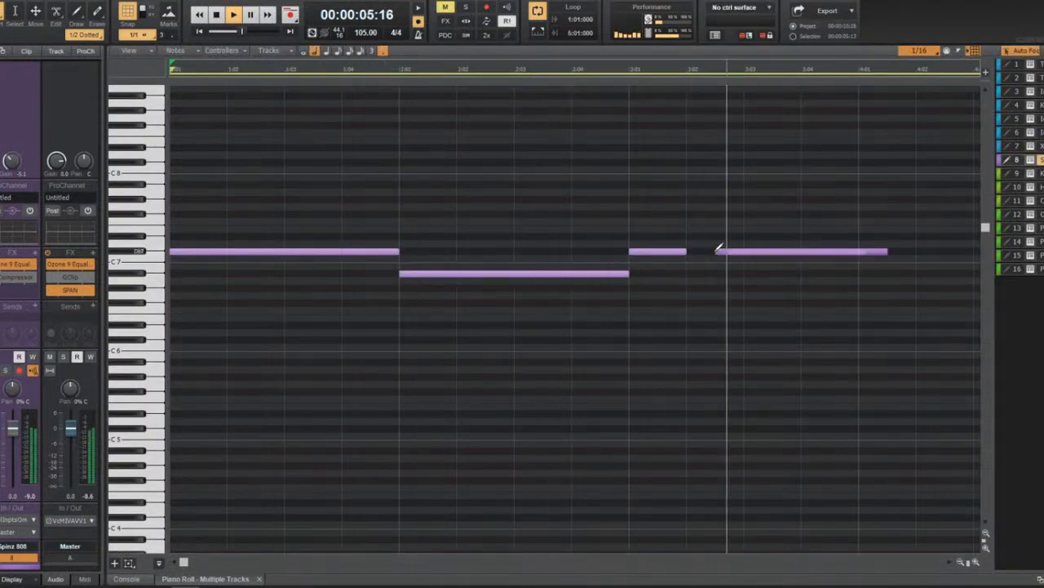
pyautogui.click(865, 271)
pyautogui.moveTo(892, 274); pyautogui.dragTo(902, 295)
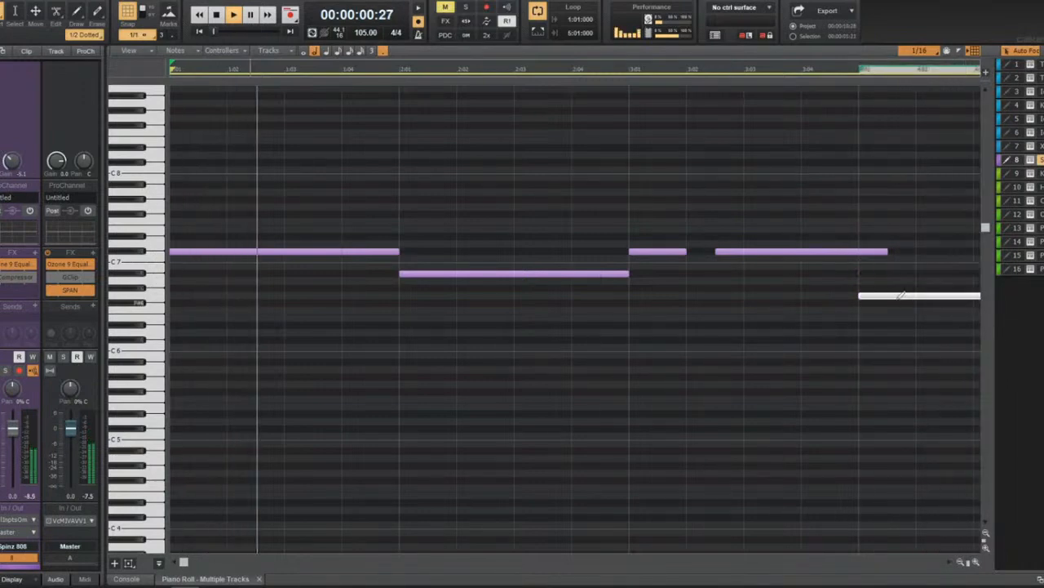
pyautogui.click(897, 296)
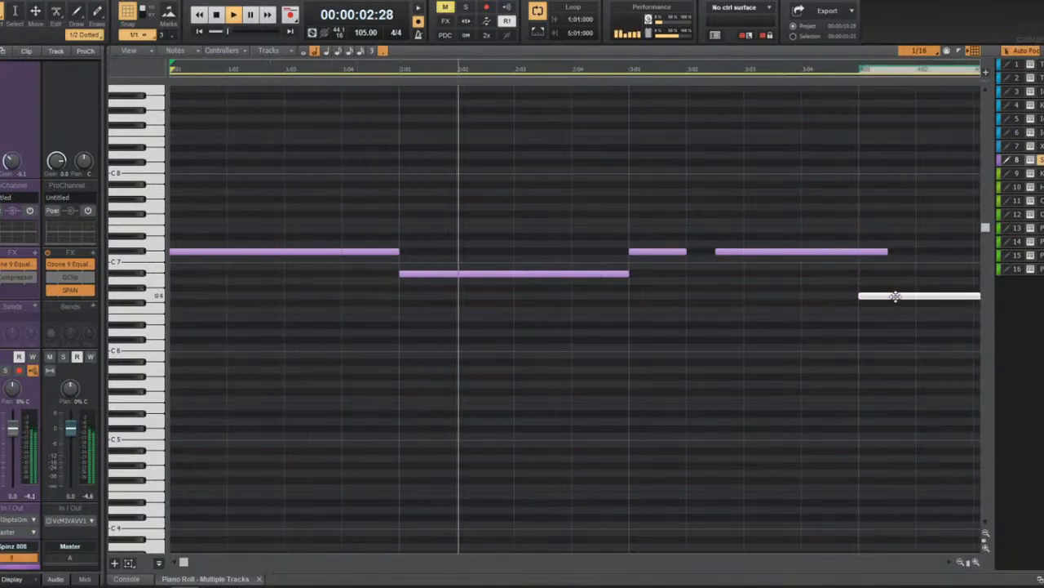
pyautogui.moveTo(896, 296); pyautogui.dragTo(898, 304)
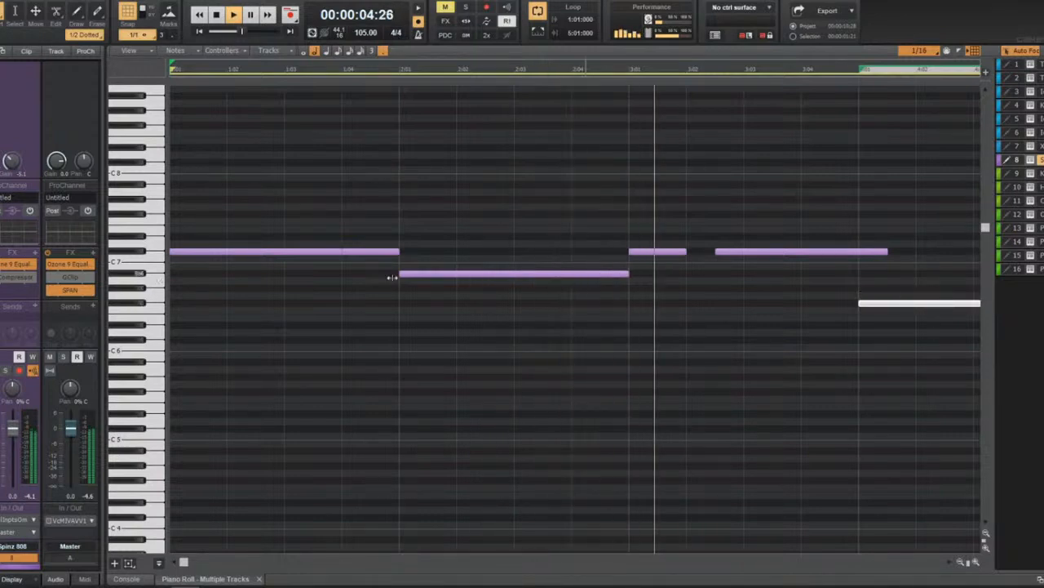
# Lower the Bb6 bass notes in measure 2 to F#6 and resize the notes in measures 3 and 4 to fill each measure without overlapping.
pyautogui.click(441, 273)
pyautogui.moveTo(443, 275); pyautogui.dragTo(465, 303)
pyautogui.scroll(-2, 481, 302)
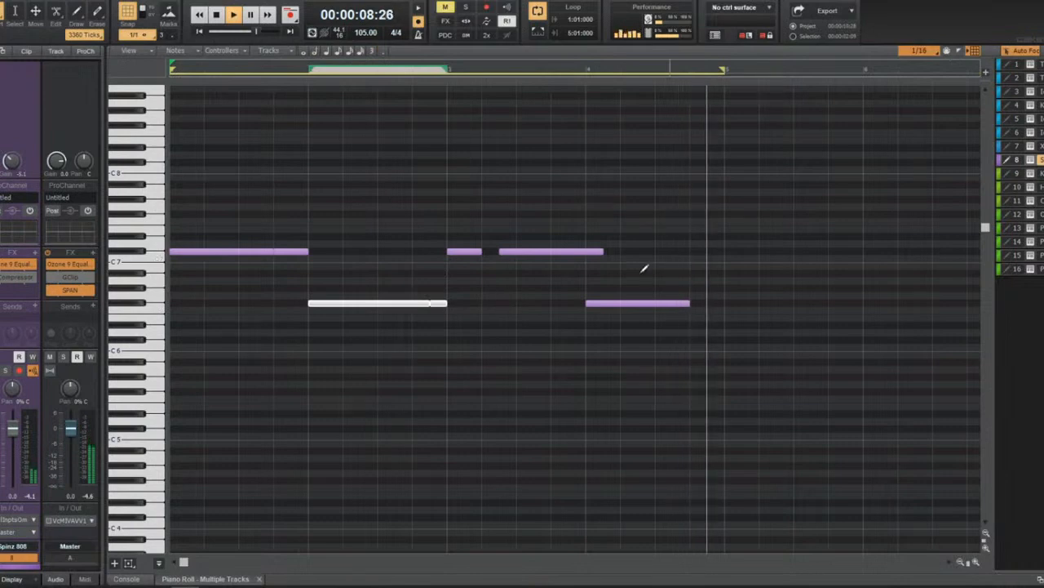
pyautogui.moveTo(602, 251); pyautogui.dragTo(586, 251)
pyautogui.moveTo(476, 251); pyautogui.dragTo(506, 251)
pyautogui.moveTo(689, 302); pyautogui.dragTo(724, 304)
# Lower all the bass notes two octaves, to Db5 and F#4.
pyautogui.hotkey('ctrl', 'a')
pyautogui.press('space')
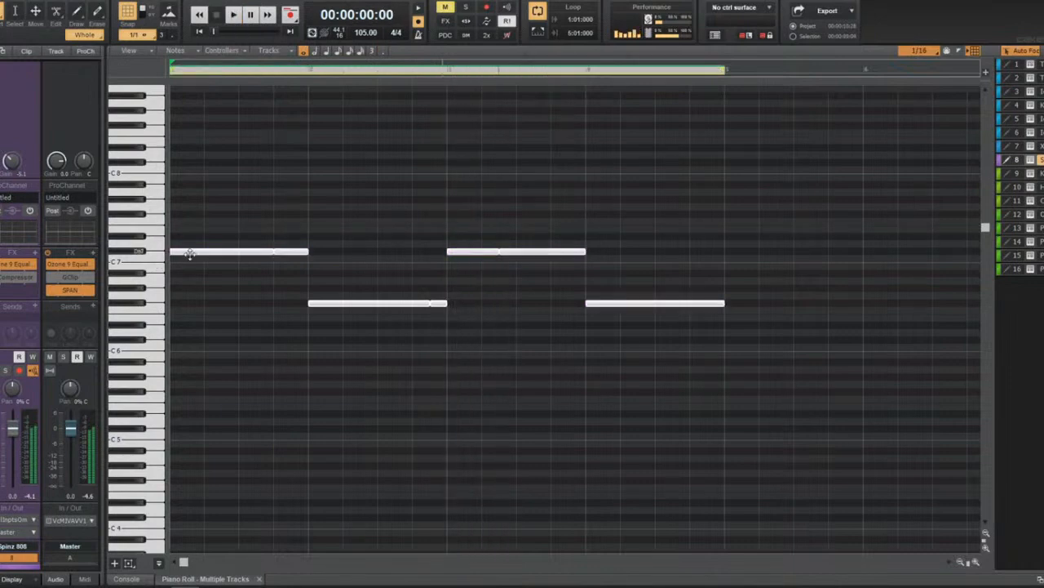
pyautogui.moveTo(192, 253); pyautogui.dragTo(204, 288)
pyautogui.moveTo(137, 235); pyautogui.dragTo(171, 345)
pyautogui.press('space')
pyautogui.press('space')
pyautogui.press('space')
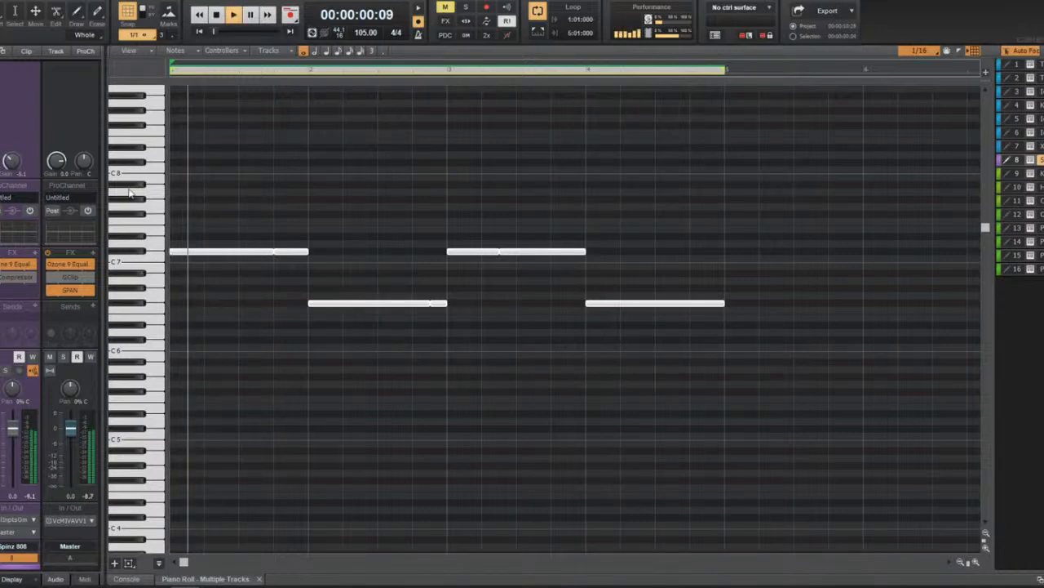
pyautogui.press('space')
pyautogui.press('t')
pyautogui.click(117, 203)
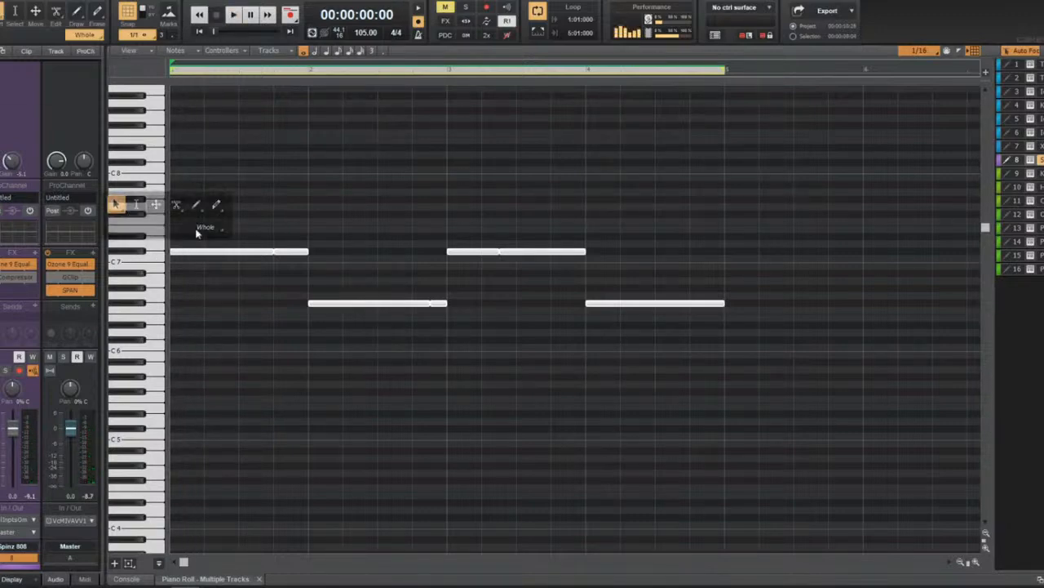
pyautogui.moveTo(202, 254); pyautogui.dragTo(178, 432)
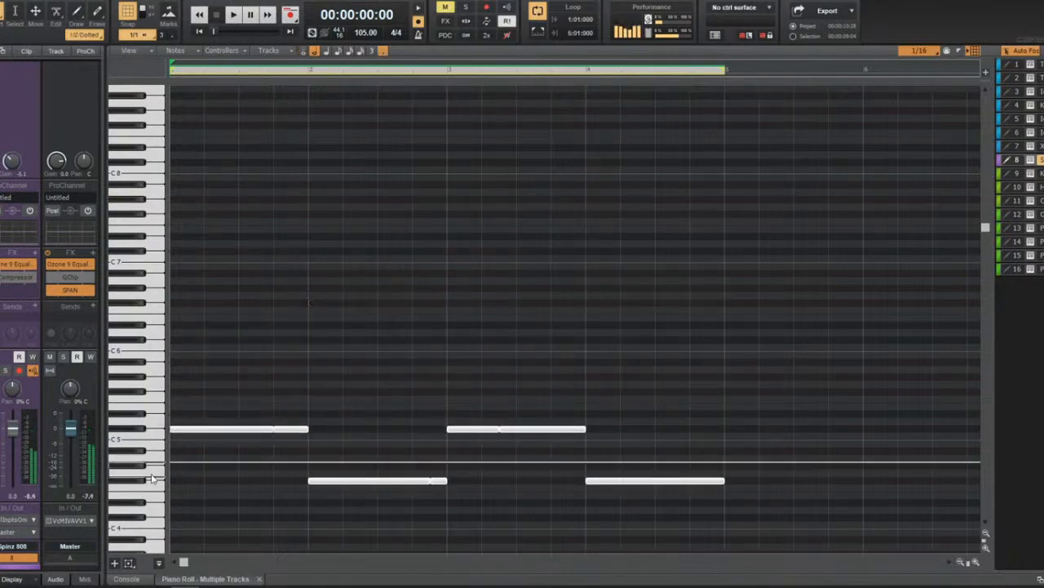
# Raise the F#4 bass notes in measures 2 and 4 one octave to F#5 and play the result.
pyautogui.click(311, 480)
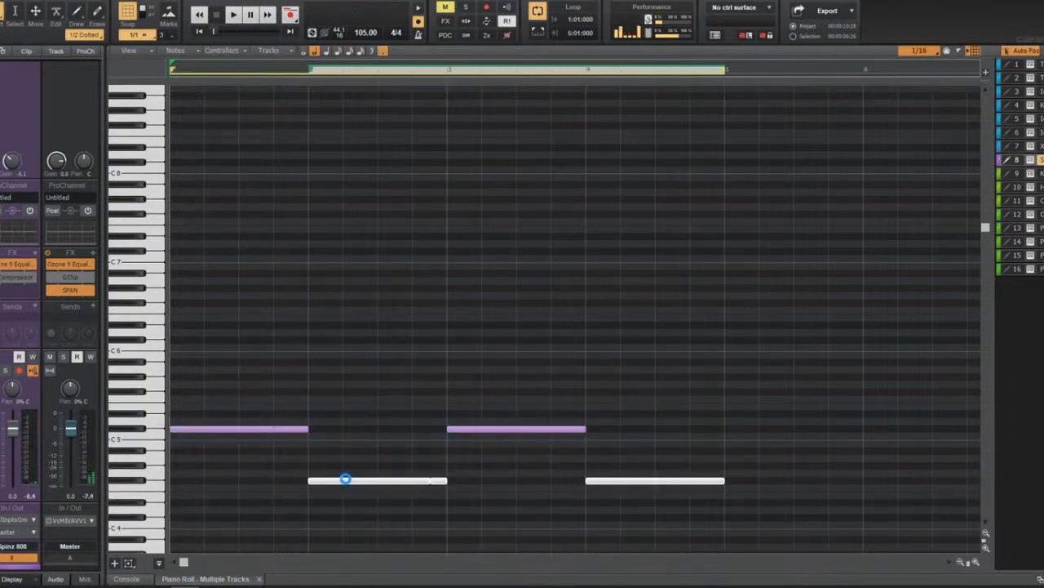
pyautogui.moveTo(343, 480); pyautogui.dragTo(344, 394)
pyautogui.press('space')
# Stop playback and open the empty Xpand!2 1 track in the piano roll.
pyautogui.press('d')
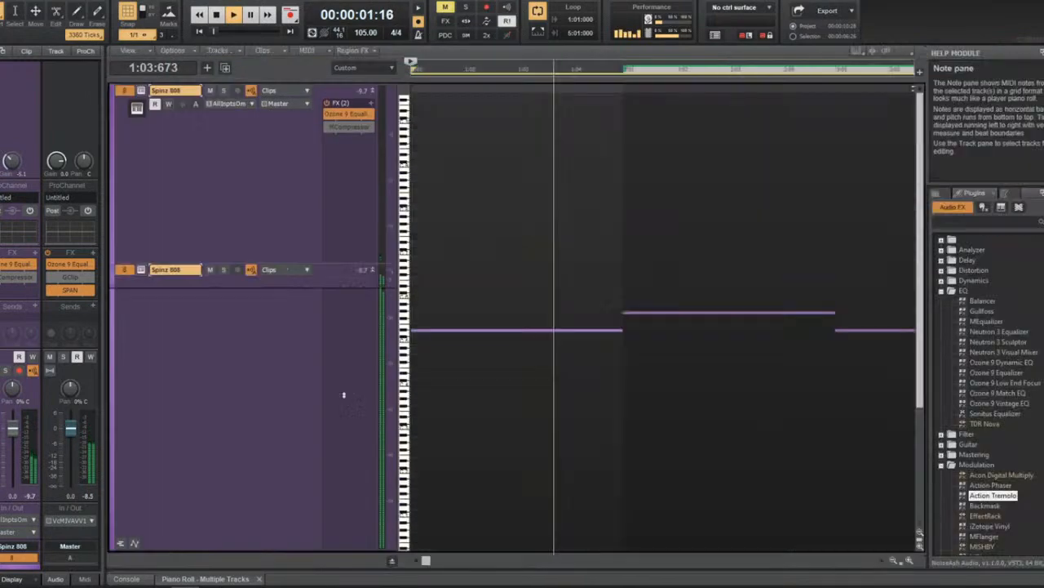
pyautogui.click(171, 244)
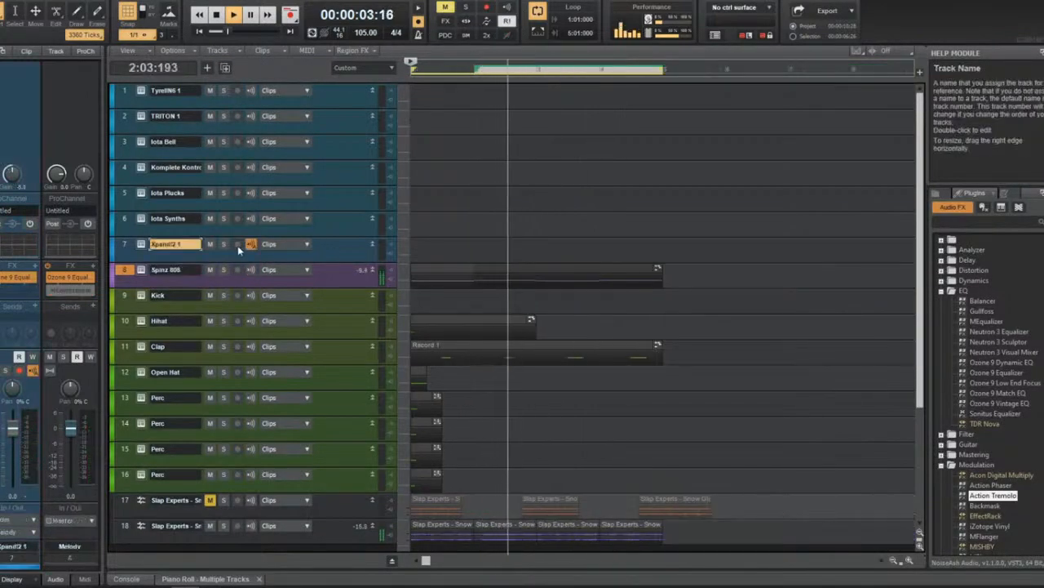
pyautogui.press('space')
pyautogui.click(475, 245)
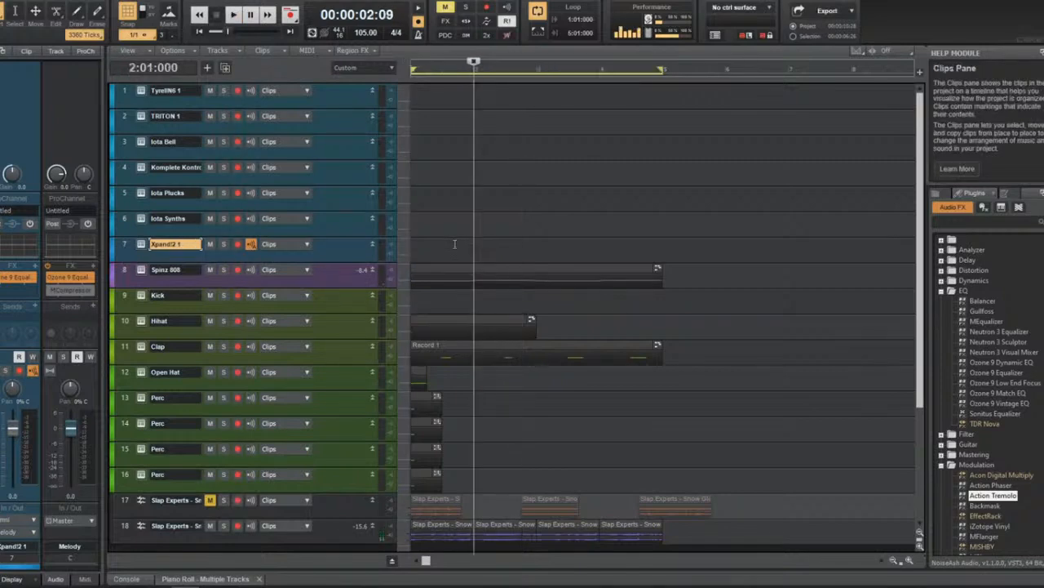
pyautogui.hotkey('alt', '3')
pyautogui.press('d')
# Draw a note at the start of measure 1, tune it to Db5 and audition it with the beat.
pyautogui.click(201, 229)
pyautogui.moveTo(208, 238); pyautogui.dragTo(173, 164)
pyautogui.press('w')
pyautogui.press('space')
pyautogui.scroll(3, 230, 300)
pyautogui.press('space')
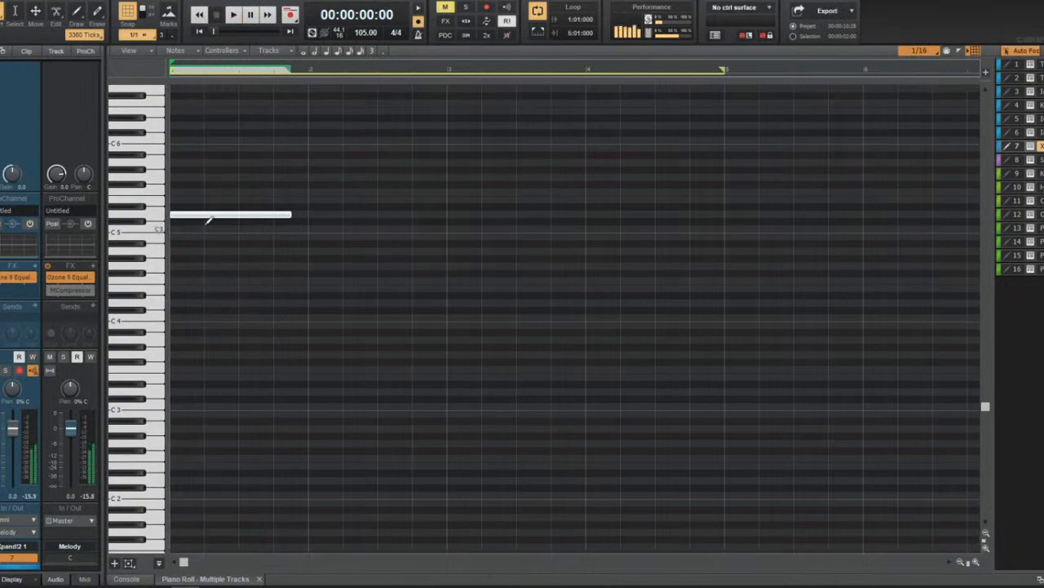
pyautogui.moveTo(204, 215); pyautogui.dragTo(205, 220)
pyautogui.press('space')
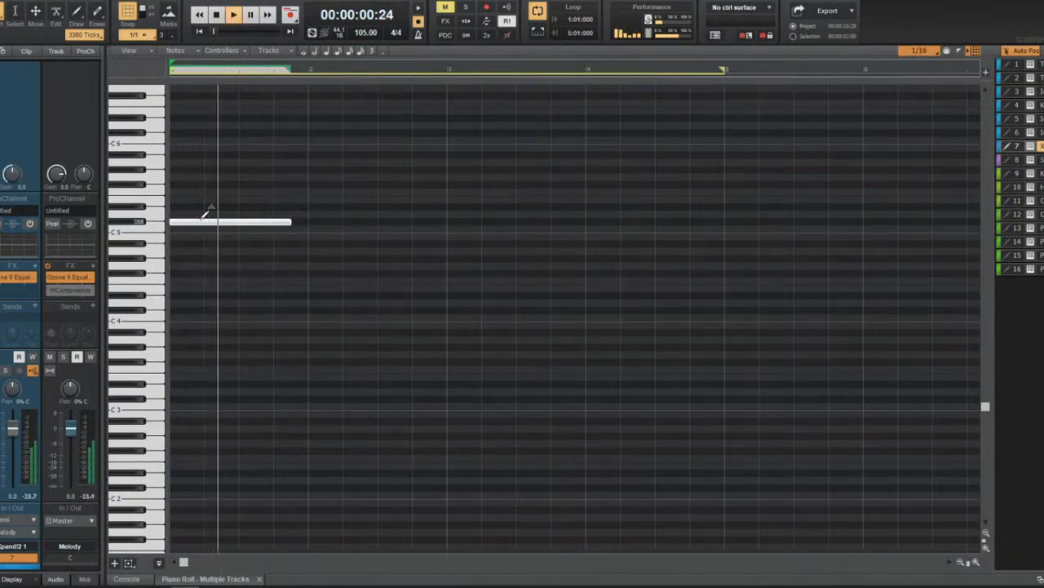
pyautogui.press('space')
# Stack an E5 and a G#5 note above the Db5 note in measure 1 and play the chord.
pyautogui.click(174, 193)
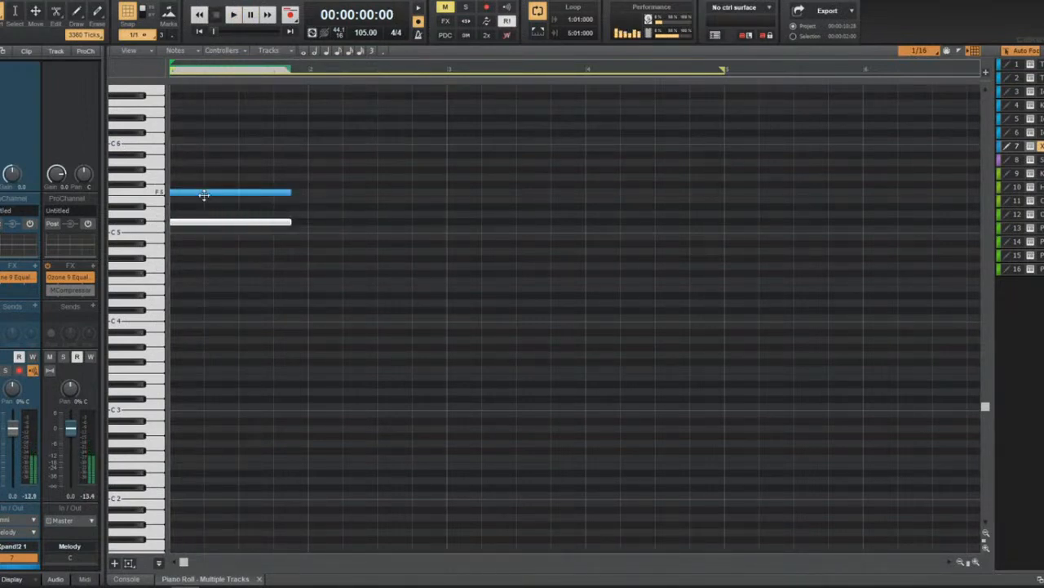
pyautogui.moveTo(204, 195); pyautogui.dragTo(204, 200)
pyautogui.click(186, 170)
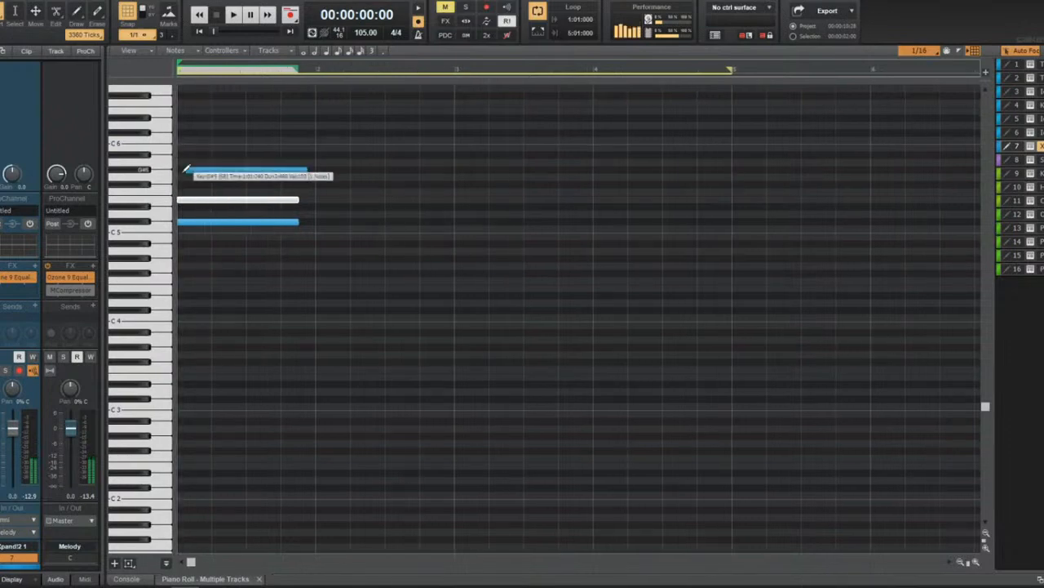
pyautogui.click(200, 172)
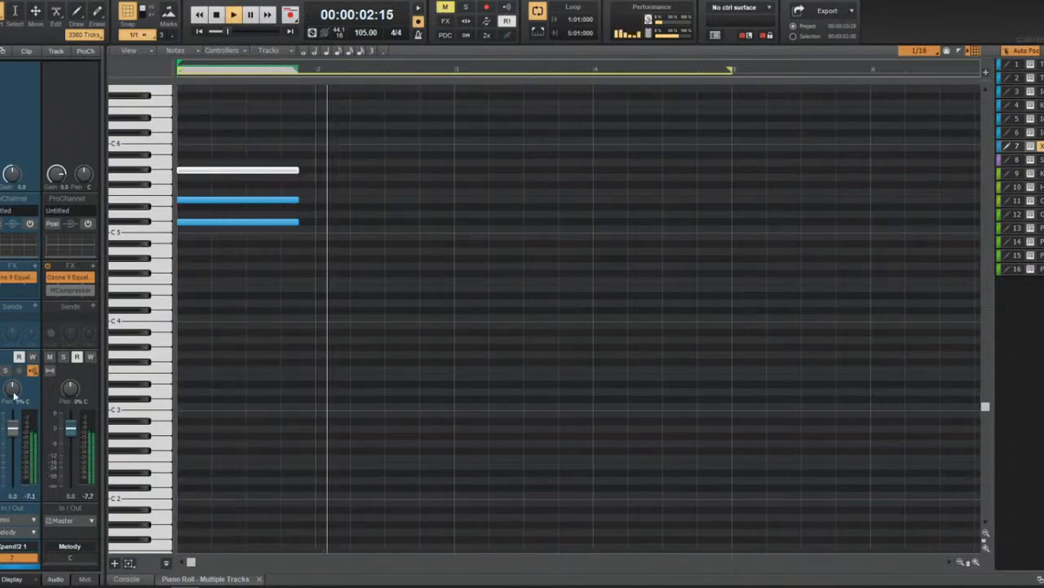
pyautogui.press('space')
pyautogui.press('space')
pyautogui.press('space')
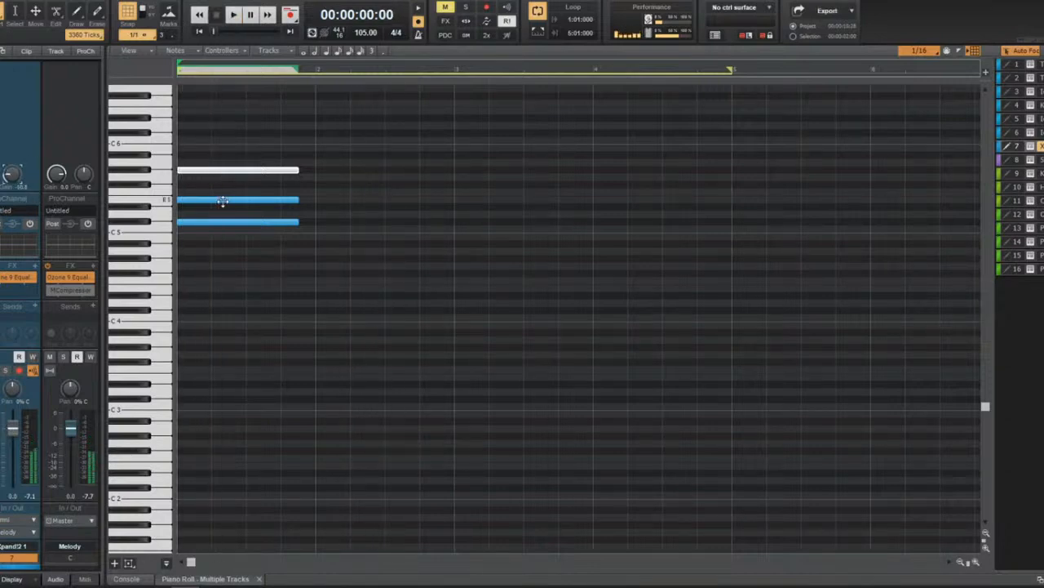
# Raise the middle note of the measure 1 chord to F5 and play the chord.
pyautogui.moveTo(221, 203); pyautogui.dragTo(226, 194)
pyautogui.press('space')
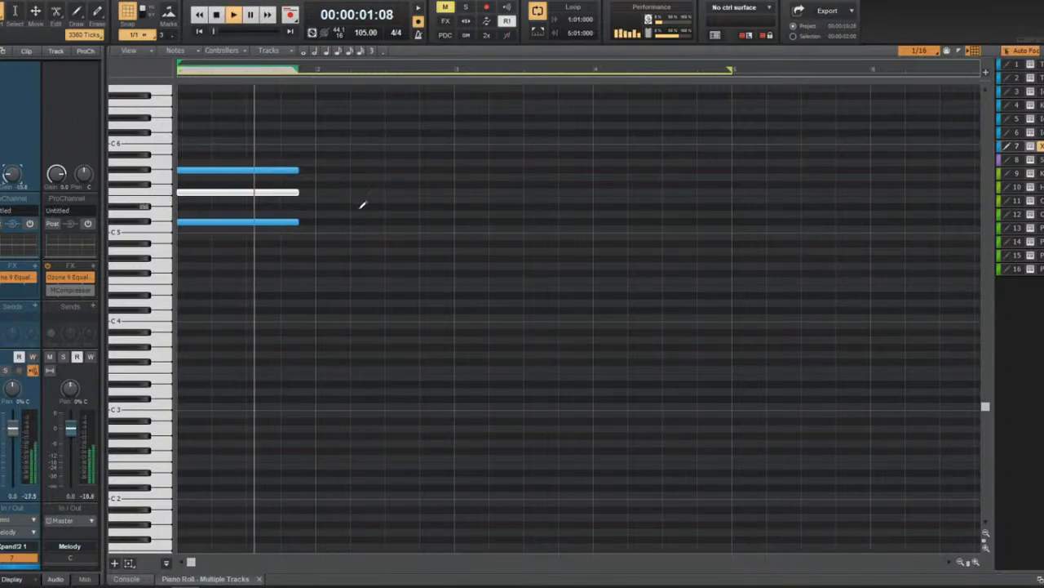
pyautogui.press('space')
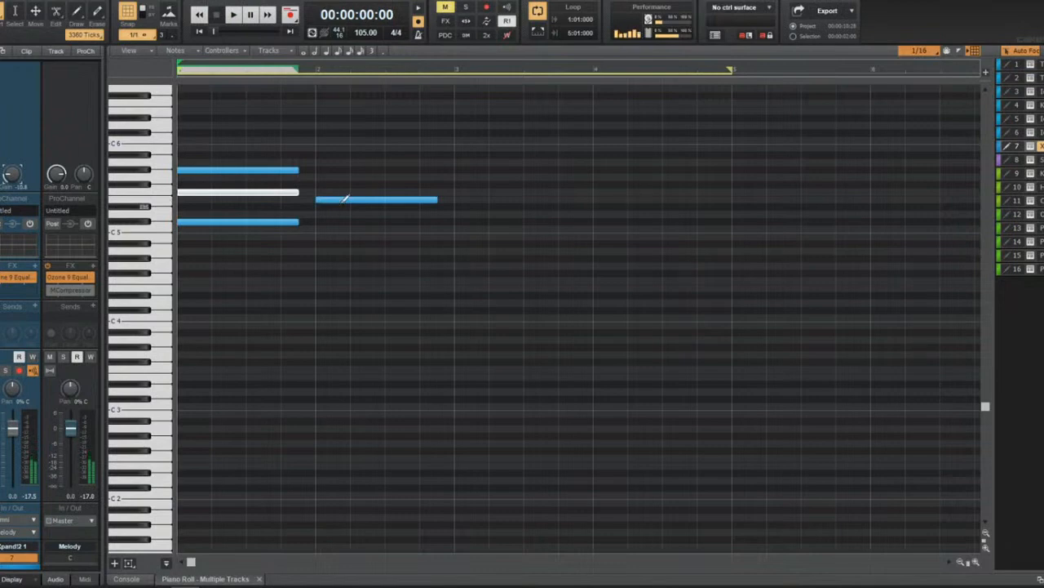
# Build a second chord of F#5, Bb5 and Db6 at the start of measure 2 and play both chords.
pyautogui.moveTo(345, 199); pyautogui.dragTo(344, 186)
pyautogui.press('space')
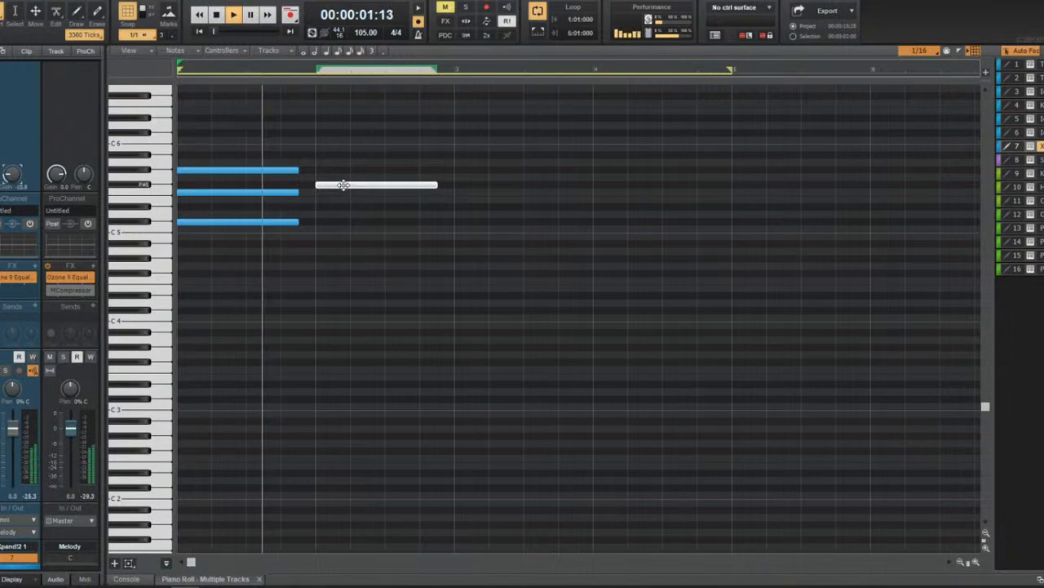
pyautogui.press('space')
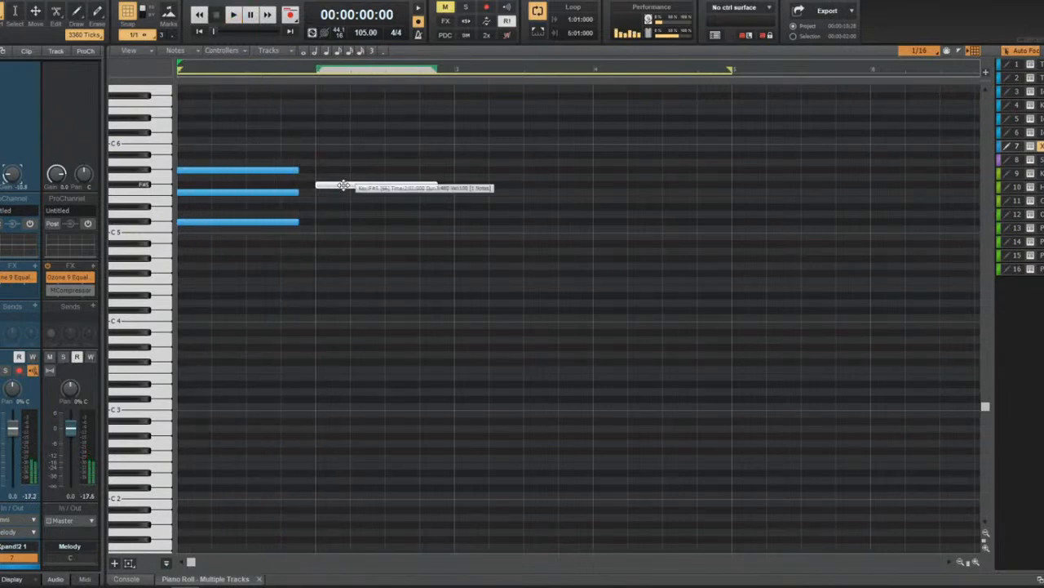
pyautogui.click(324, 163)
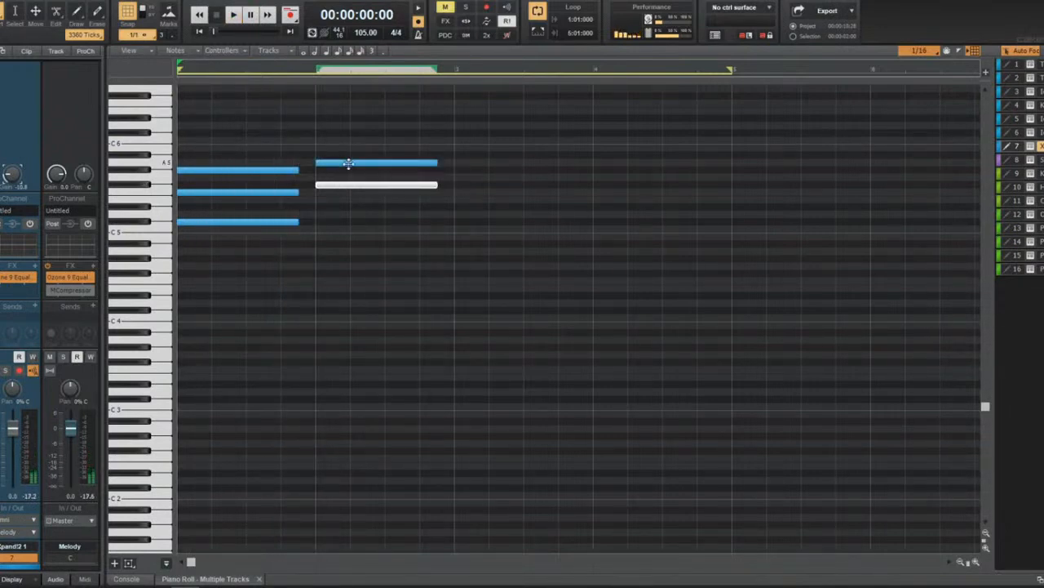
pyautogui.moveTo(349, 164); pyautogui.dragTo(352, 134)
pyautogui.press('space')
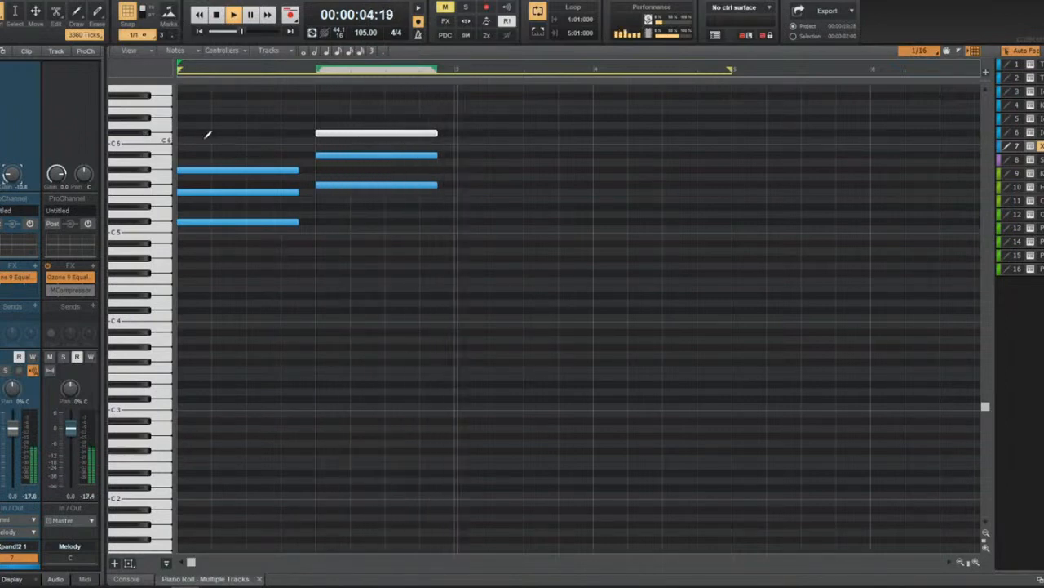
pyautogui.press('space')
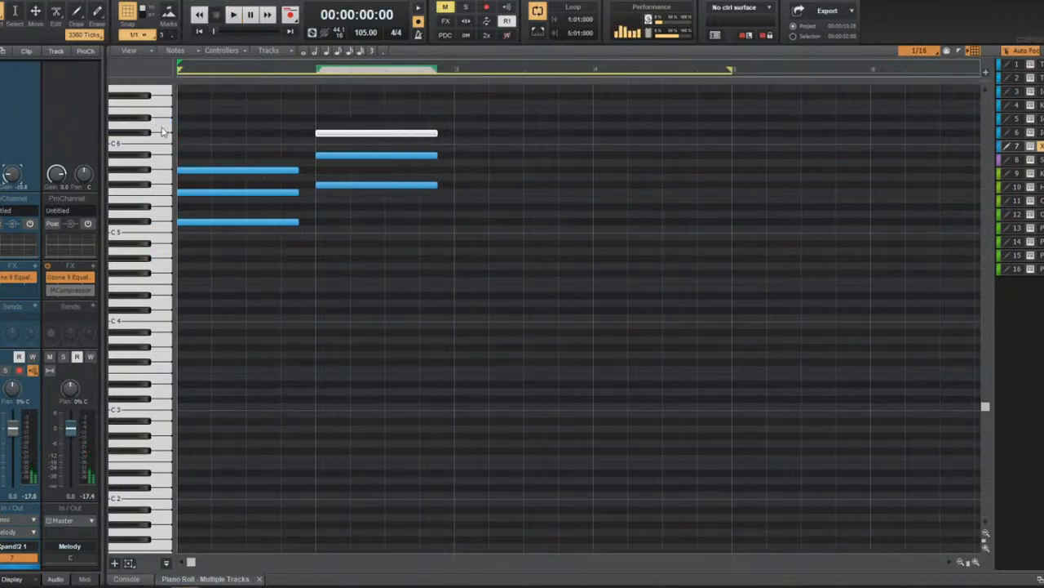
# Extend all six chord notes to the end of their measures and deselect them.
pyautogui.hotkey('ctrl', 'a')
pyautogui.moveTo(293, 222); pyautogui.dragTo(312, 231)
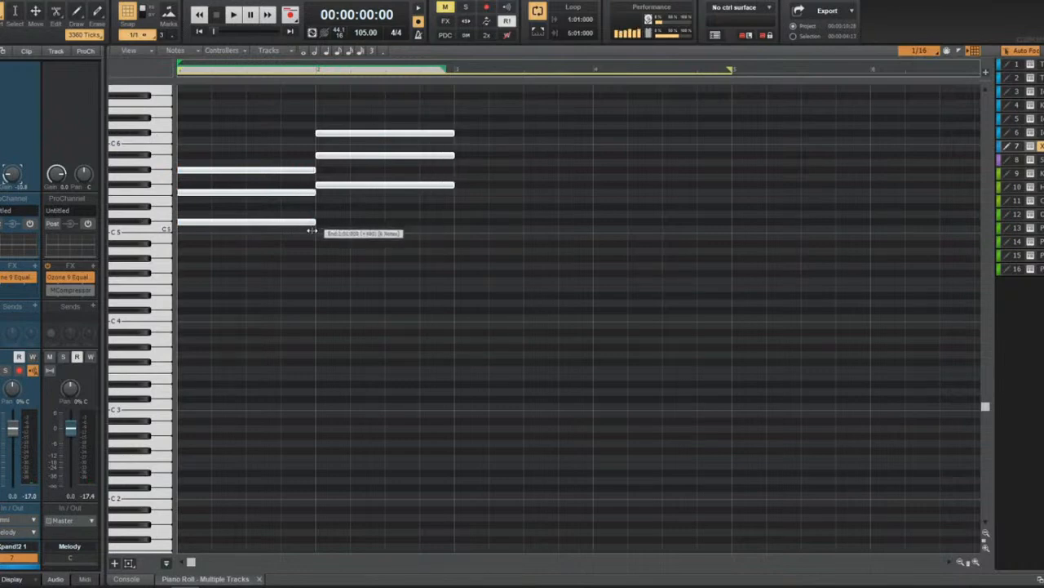
pyautogui.click(380, 285)
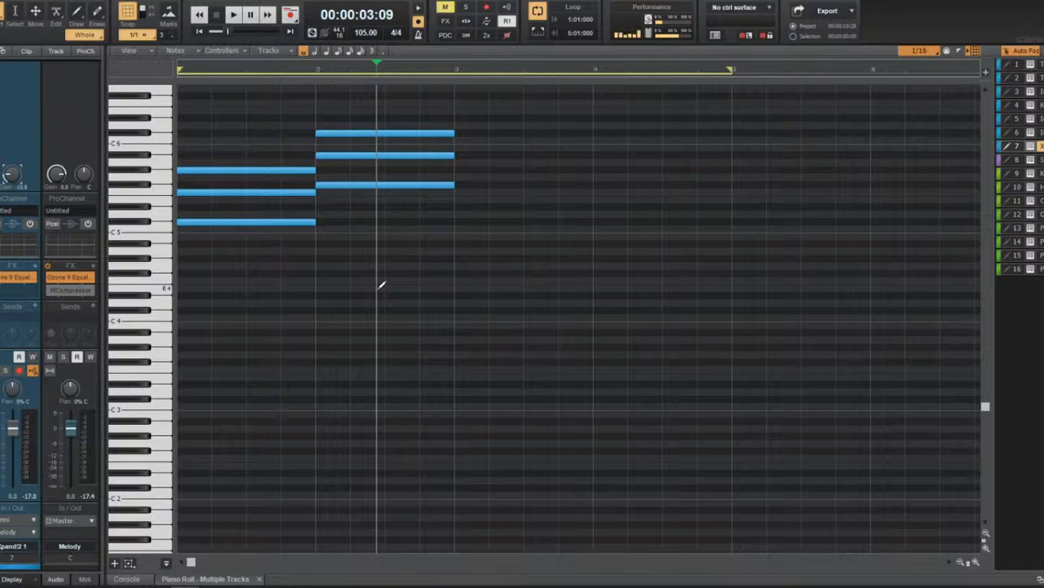
# Move the top note of the measure 2 chord down an octave to Db5 and play both chords.
pyautogui.click(155, 132)
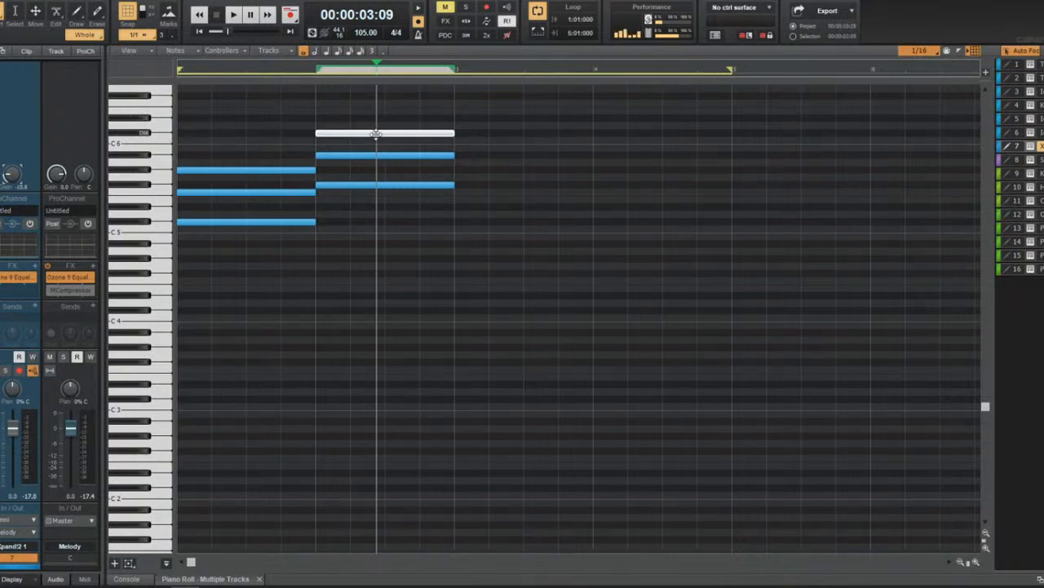
pyautogui.moveTo(376, 133); pyautogui.dragTo(373, 221)
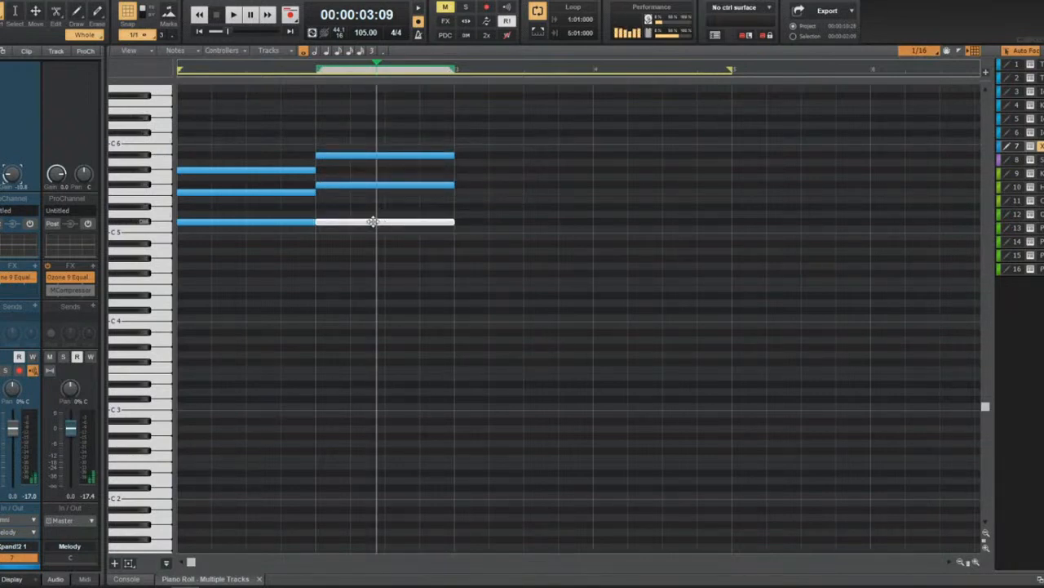
pyautogui.click(409, 311)
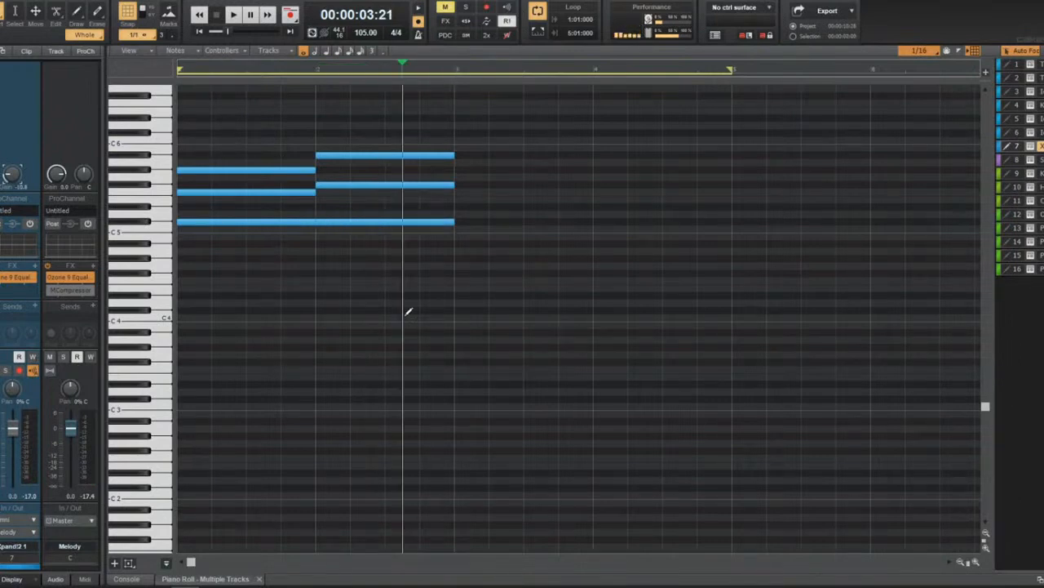
pyautogui.press('w')
pyautogui.press('space')
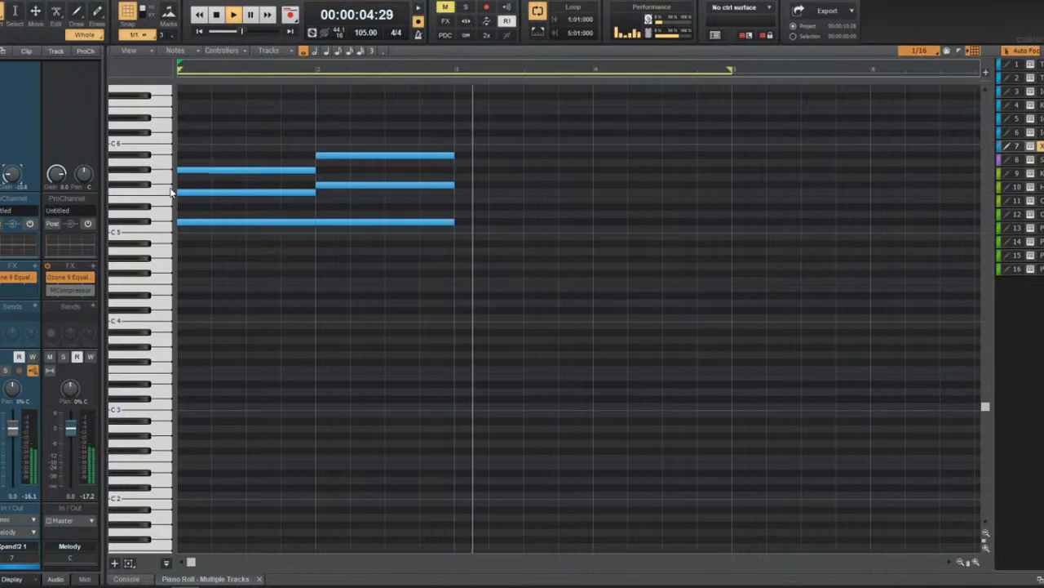
# Duplicate the two chords into measures 3 and 4 and return to the track view.
pyautogui.press('space')
pyautogui.hotkey('ctrl', 'a')
pyautogui.moveTo(234, 225); pyautogui.dragTo(165, 223)
pyautogui.press('space')
pyautogui.press('d')
# Play the loop and lower the Xpand!2 track's volume to about -6.5 dB.
pyautogui.press('space')
pyautogui.press('space')
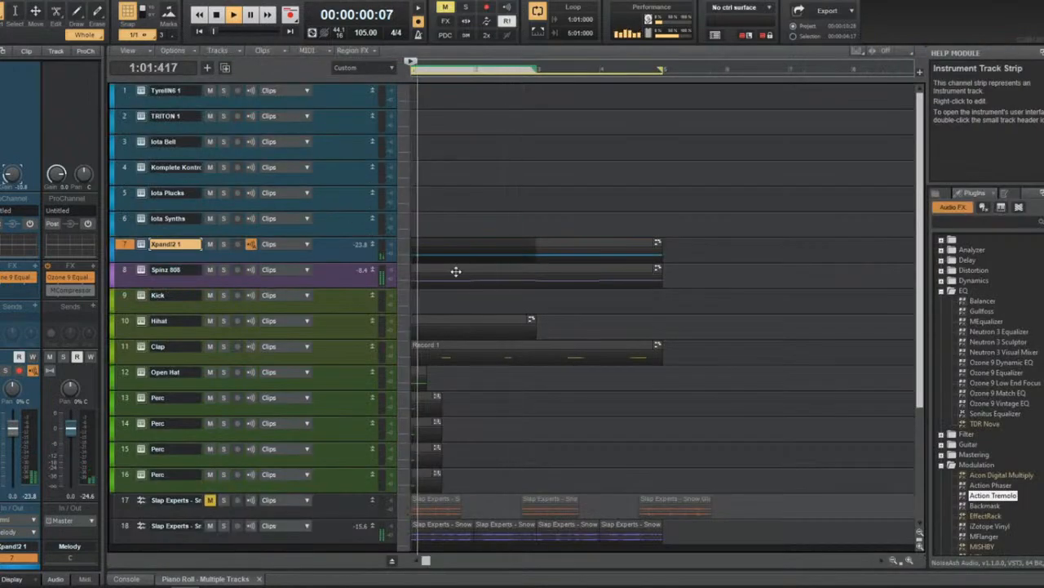
pyautogui.scroll(-2, 245, 310)
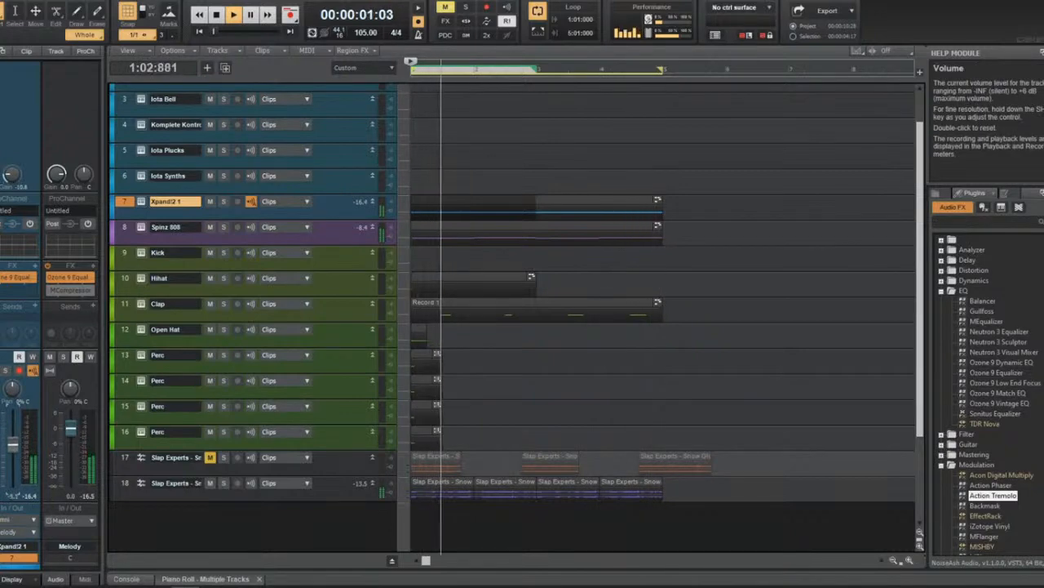
pyautogui.press('space')
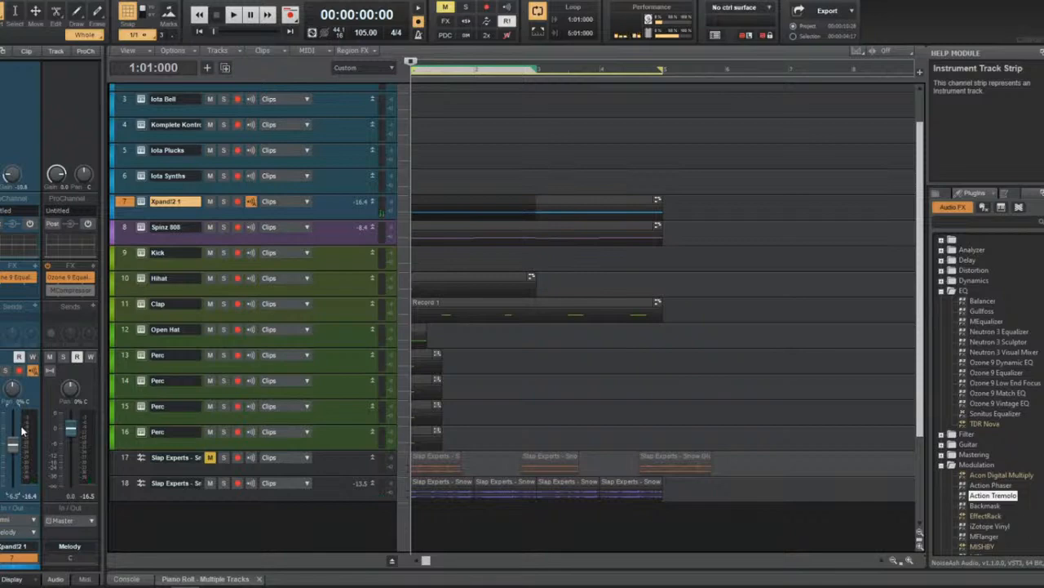
# Add a send to the Melody bus on the Snow Globe sample track 18 and play the loop.
pyautogui.click(327, 484)
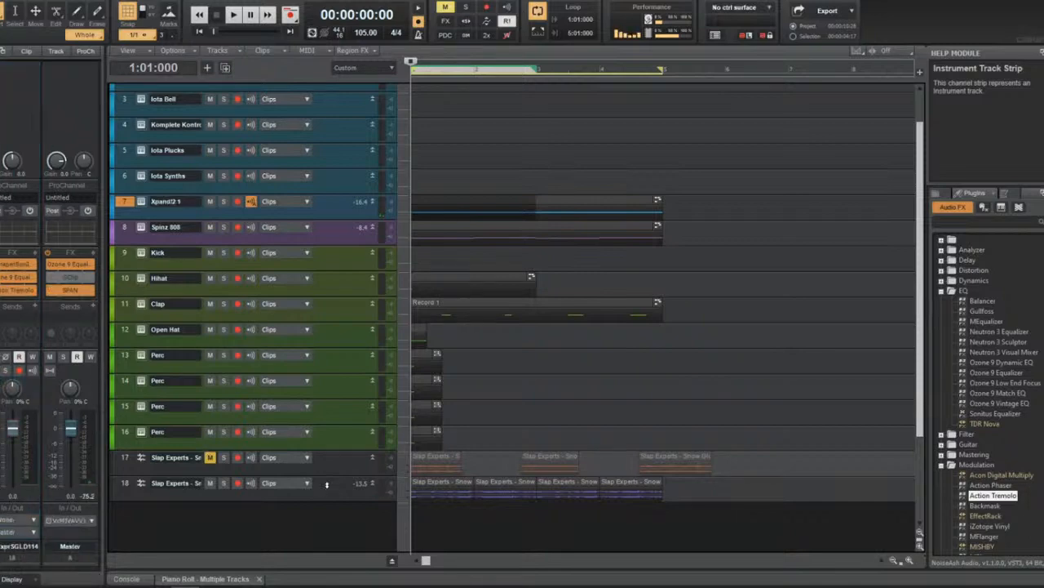
pyautogui.click(35, 307)
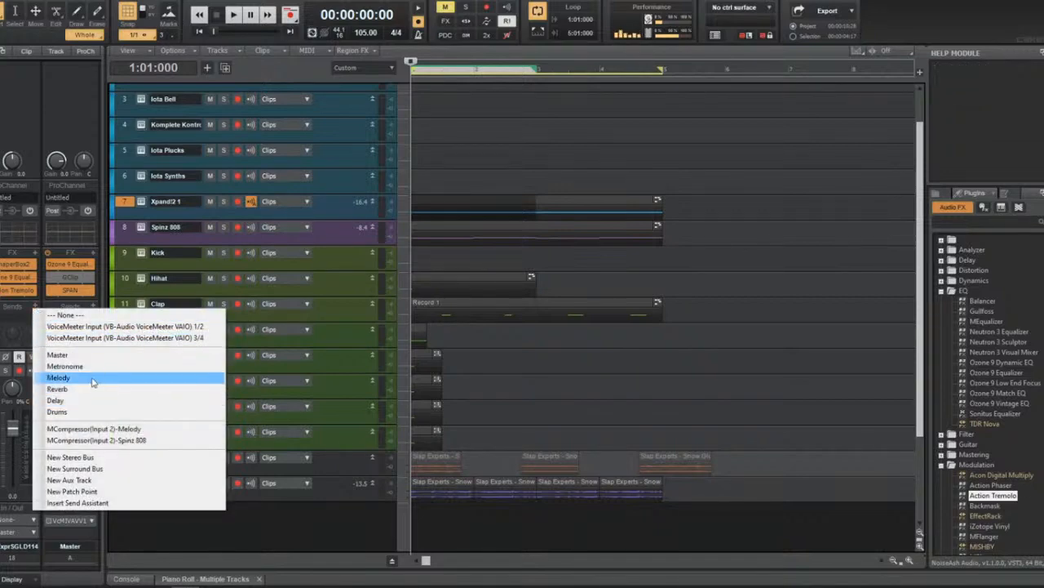
pyautogui.click(93, 380)
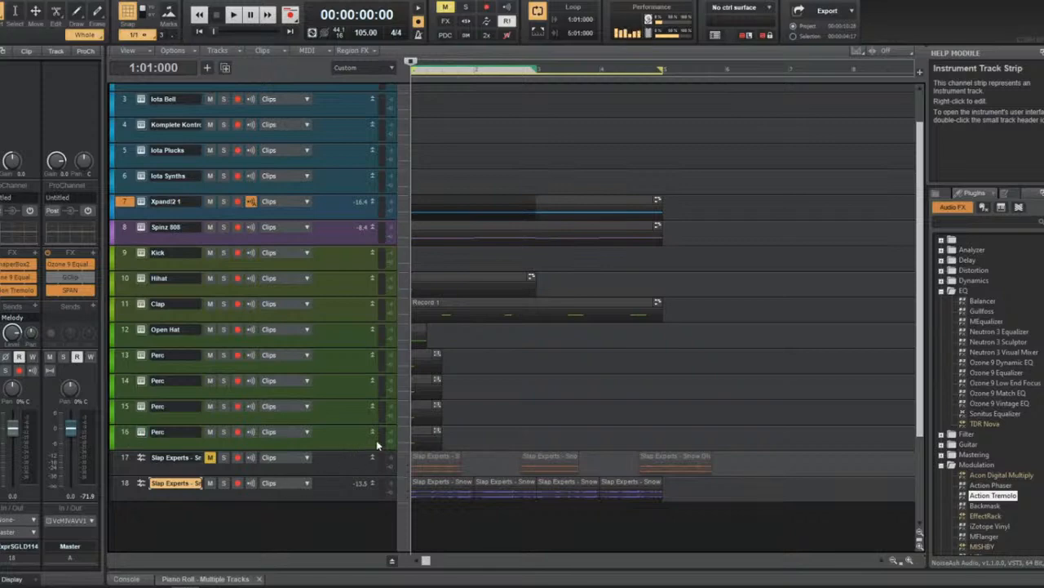
pyautogui.press('space')
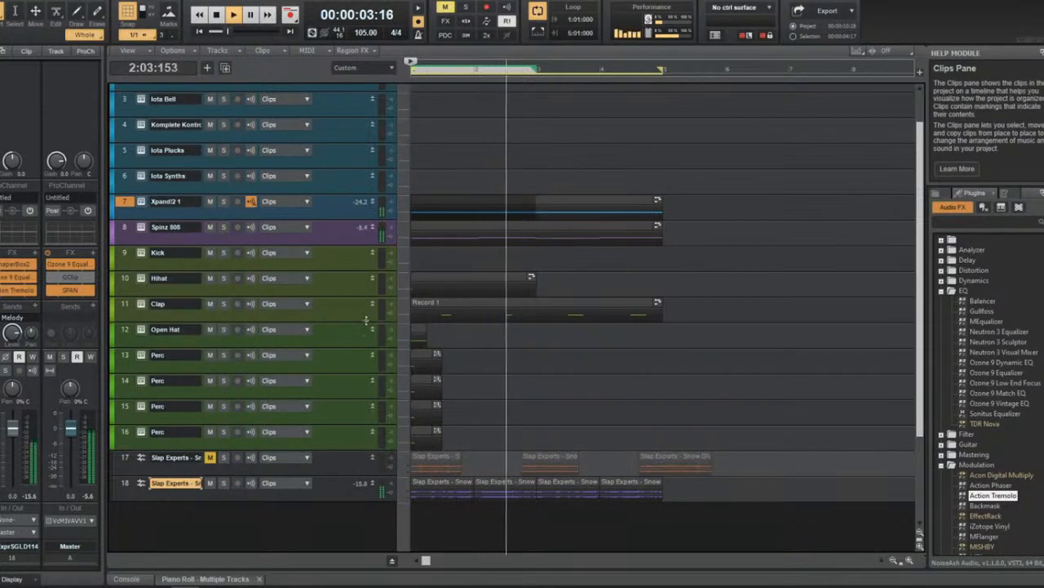
pyautogui.press('space')
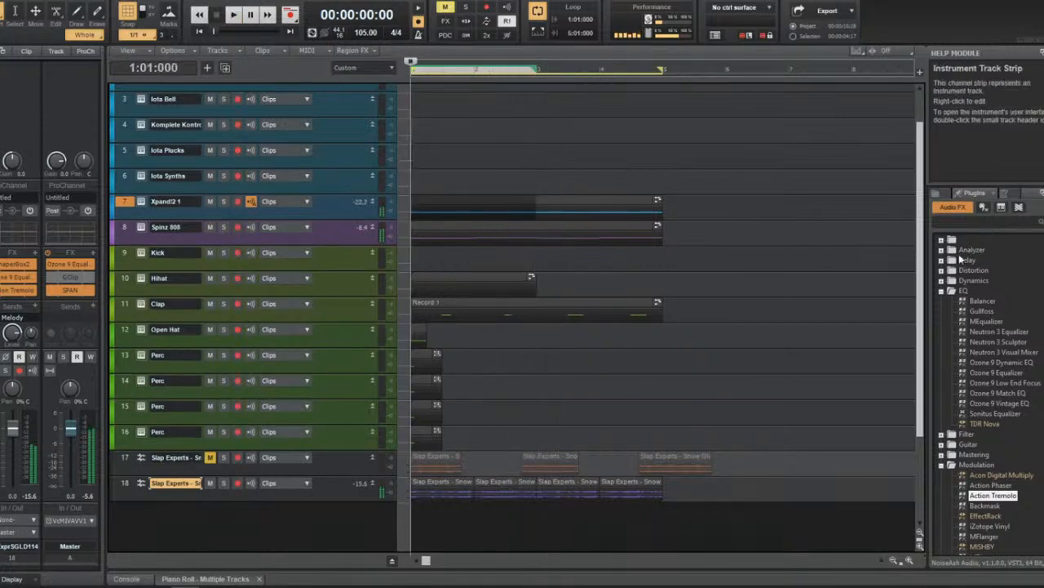
# Insert the SimpleSide plugin at the start of the Master bus effects chain and play the loop.
pyautogui.scroll(-10, 990, 482)
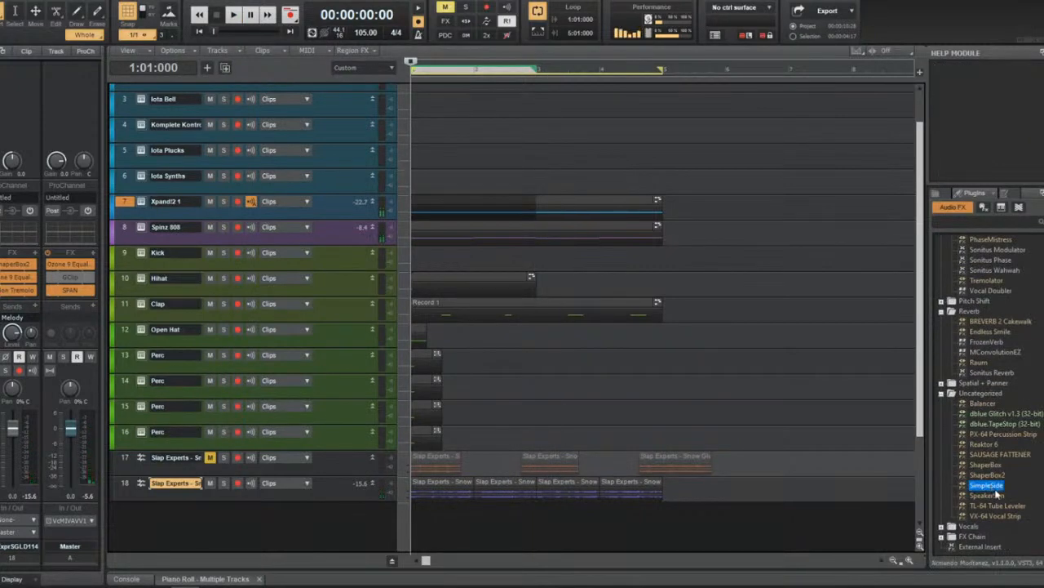
pyautogui.moveTo(990, 485); pyautogui.dragTo(70, 252)
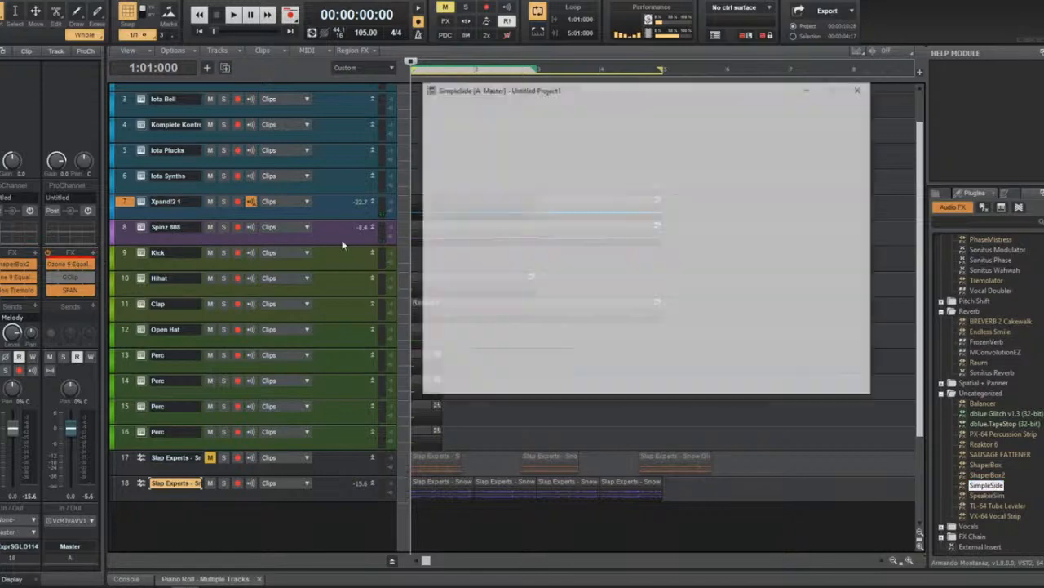
pyautogui.moveTo(641, 217); pyautogui.dragTo(763, 386)
pyautogui.press('space')
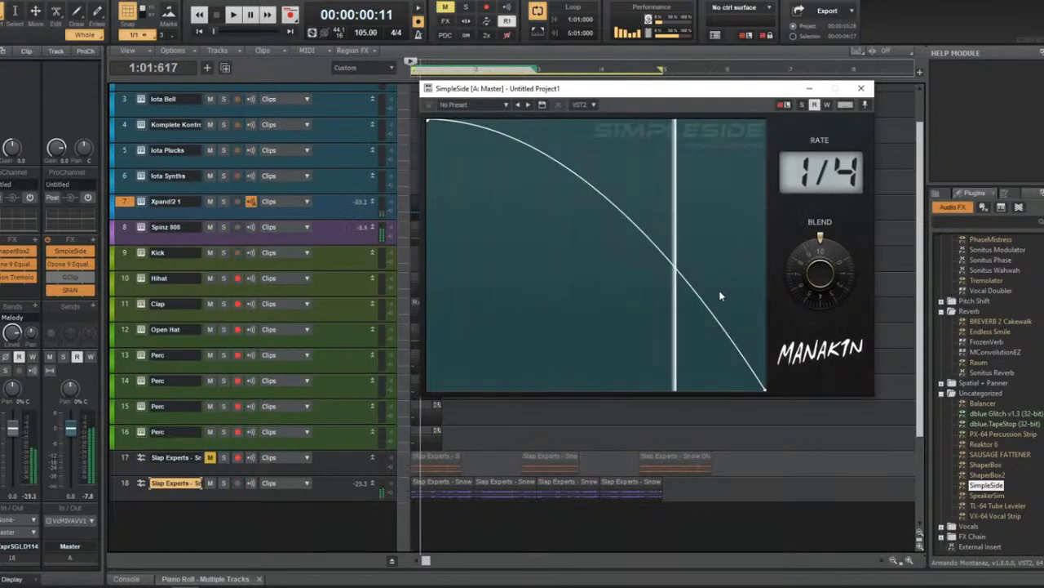
# Set the SimpleSide rate to 1/8 and shape its curve to dip near the end and rise back to full level.
pyautogui.moveTo(829, 147); pyautogui.dragTo(829, 176)
pyautogui.moveTo(729, 326)
pyautogui.mouseDown()
pyautogui.moveTo(736, 367)
pyautogui.moveTo(726, 334)
pyautogui.mouseUp()
pyautogui.moveTo(765, 390); pyautogui.dragTo(765, 123)
pyautogui.moveTo(759, 174); pyautogui.dragTo(759, 269)
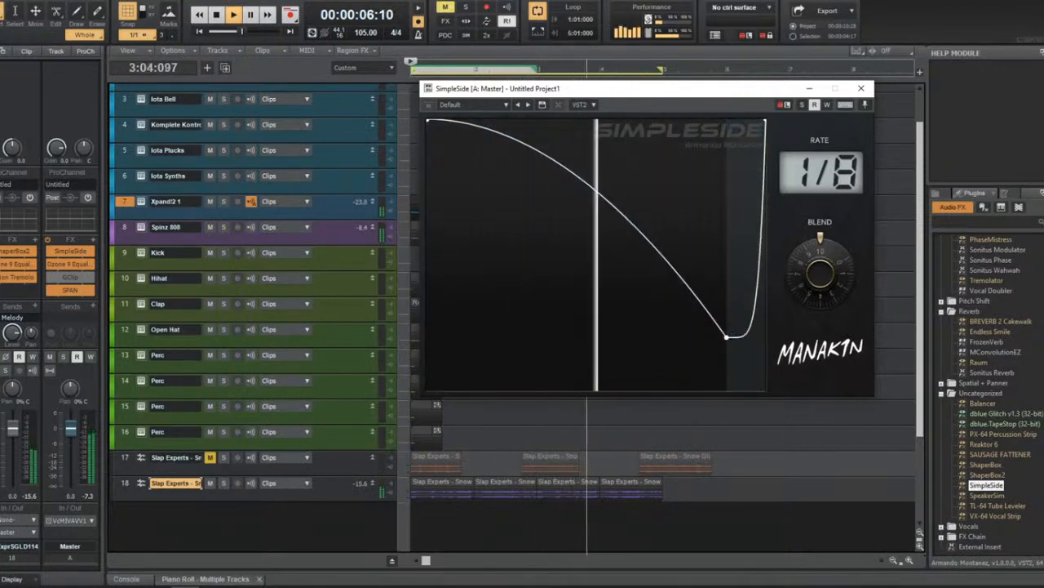
# Move the SimpleSide dip to a shallower point near the middle and bend both sides of the curve upward.
pyautogui.moveTo(726, 335); pyautogui.dragTo(605, 196)
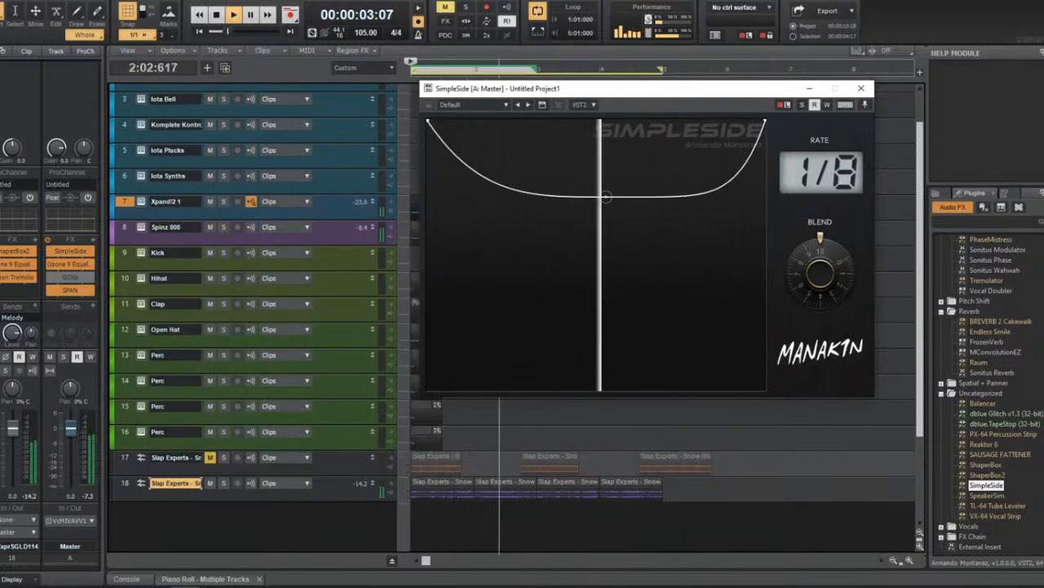
pyautogui.moveTo(520, 245); pyautogui.dragTo(520, 196)
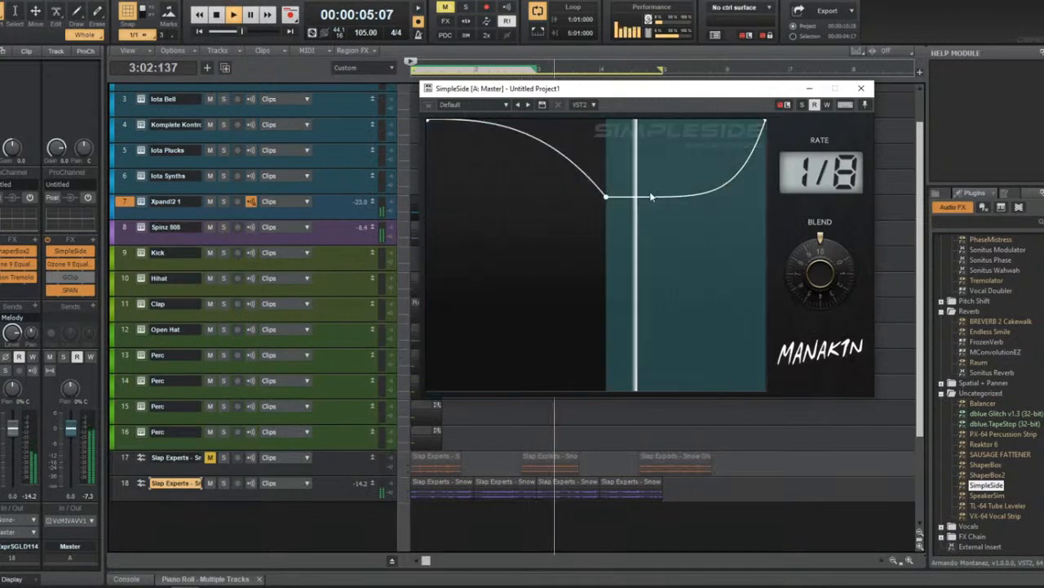
pyautogui.moveTo(685, 196); pyautogui.dragTo(686, 143)
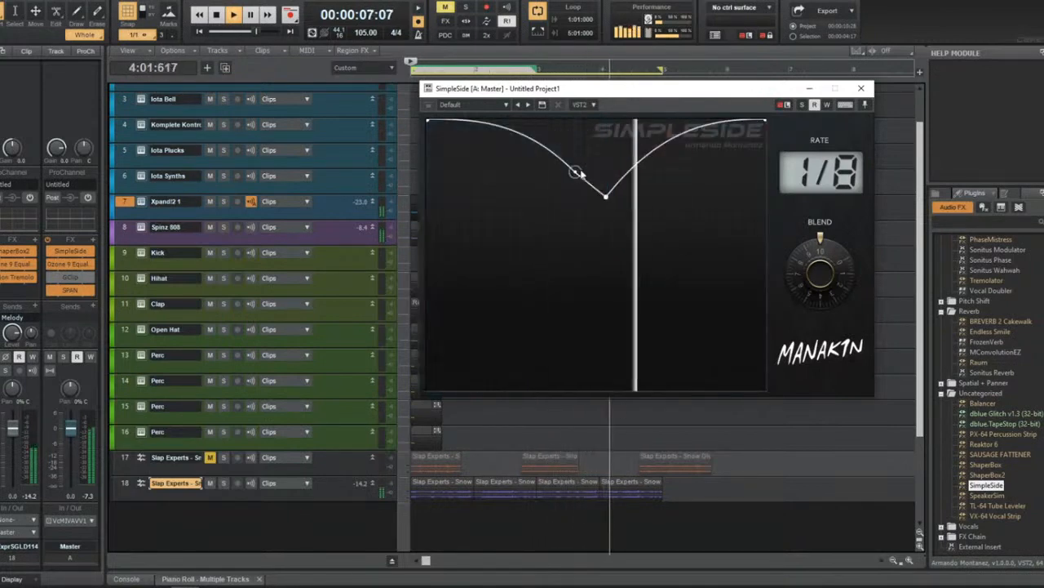
# Add nodes to the SimpleSide curve for a deeper three-point dip and round its rising side.
pyautogui.click(553, 201)
pyautogui.moveTo(606, 199); pyautogui.dragTo(669, 198)
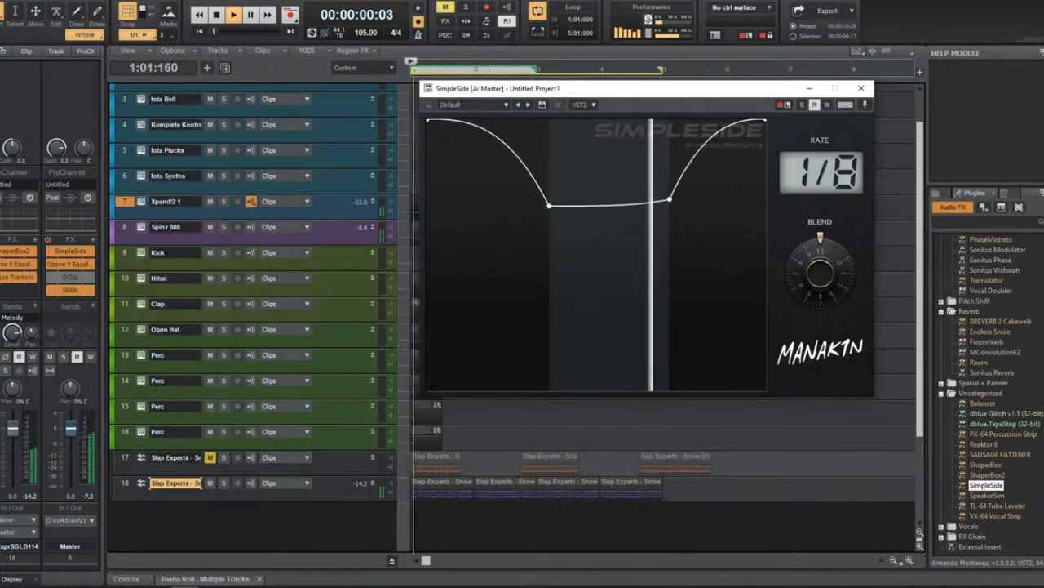
pyautogui.moveTo(593, 204); pyautogui.dragTo(572, 232)
pyautogui.click(599, 203)
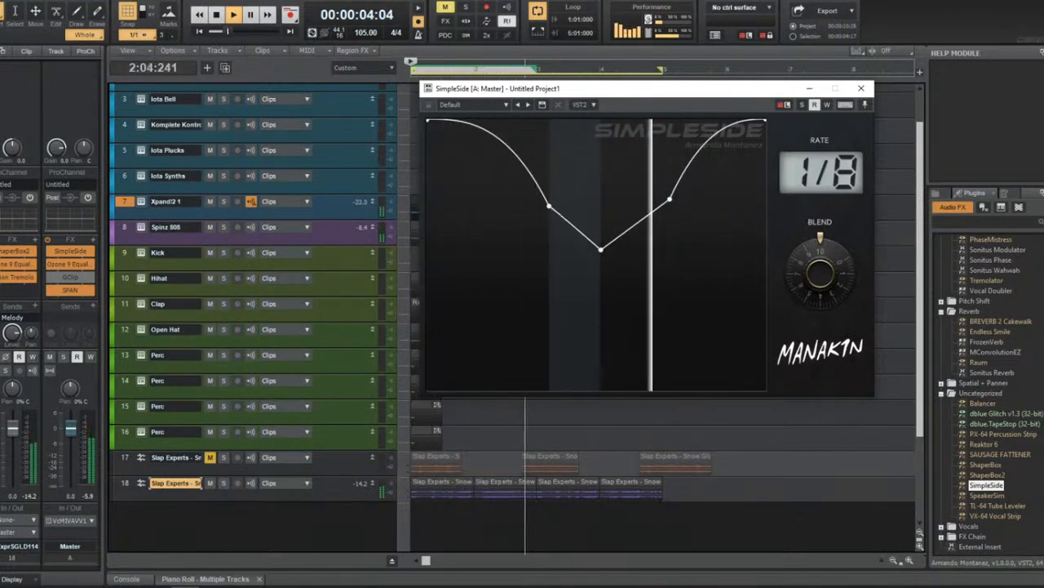
pyautogui.moveTo(669, 198); pyautogui.dragTo(637, 235)
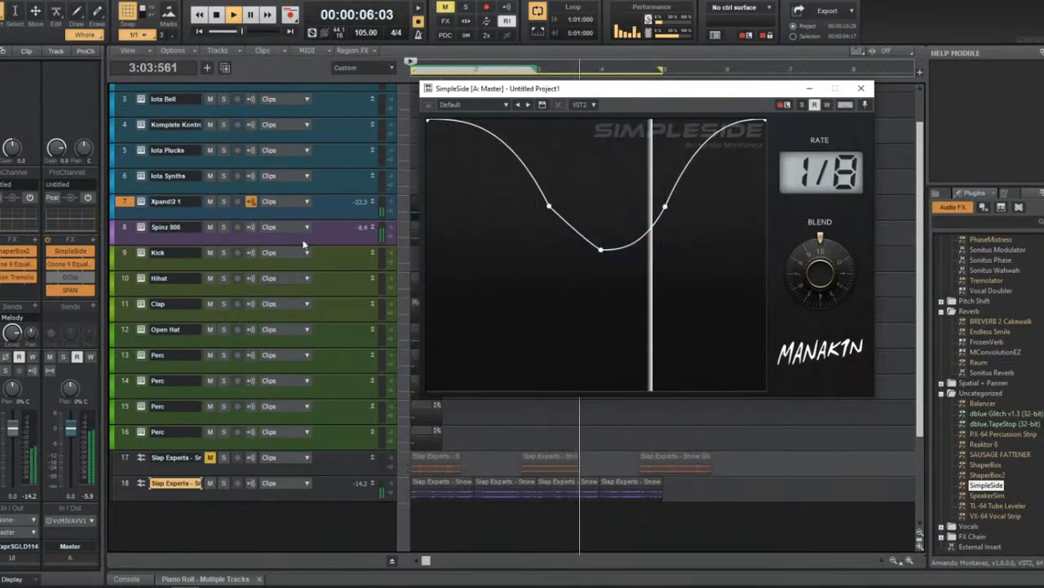
# Solo the Xpand!2 track and reshape the SimpleSide curve into a shallower, wider and smoother dip.
pyautogui.click(224, 200)
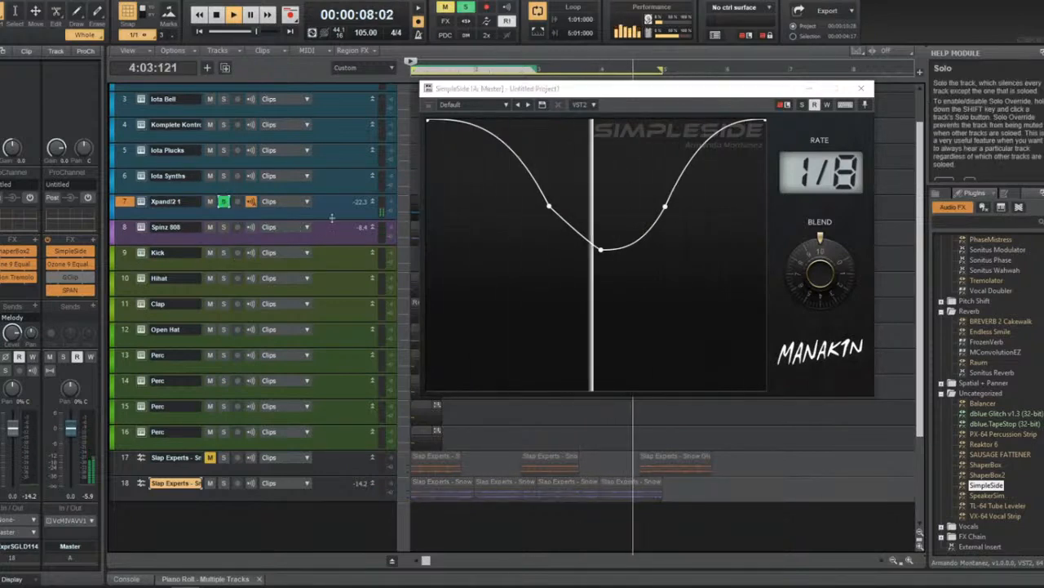
pyautogui.click(555, 163)
pyautogui.moveTo(600, 249); pyautogui.dragTo(616, 235)
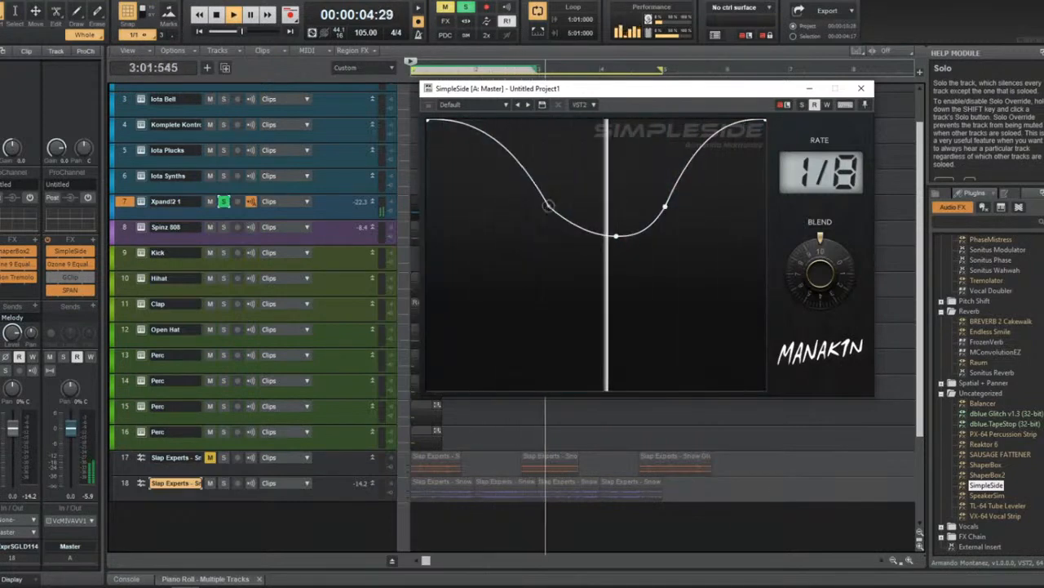
pyautogui.press('space')
pyautogui.moveTo(548, 206); pyautogui.dragTo(534, 216)
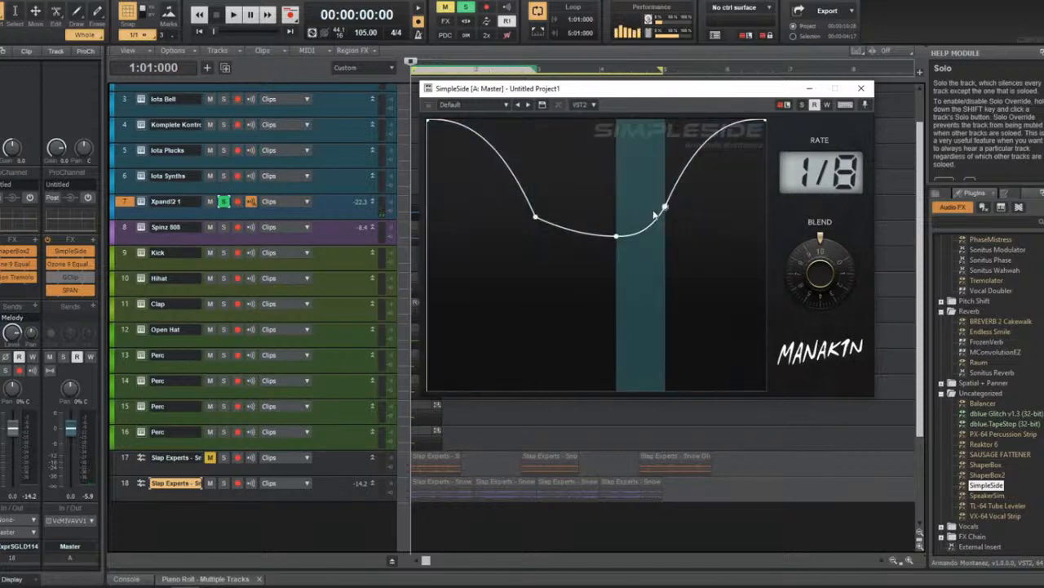
pyautogui.moveTo(665, 207); pyautogui.dragTo(682, 202)
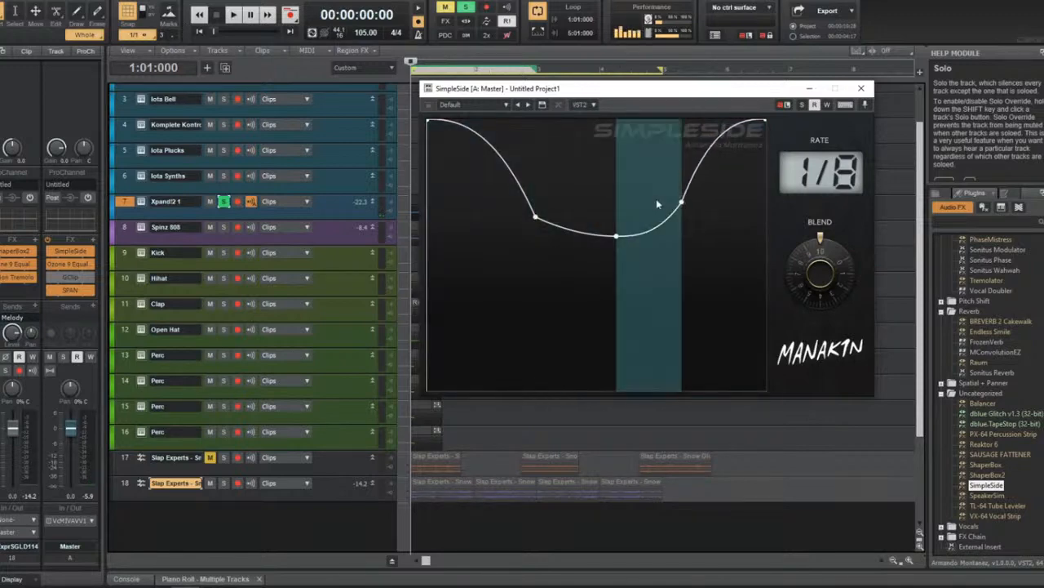
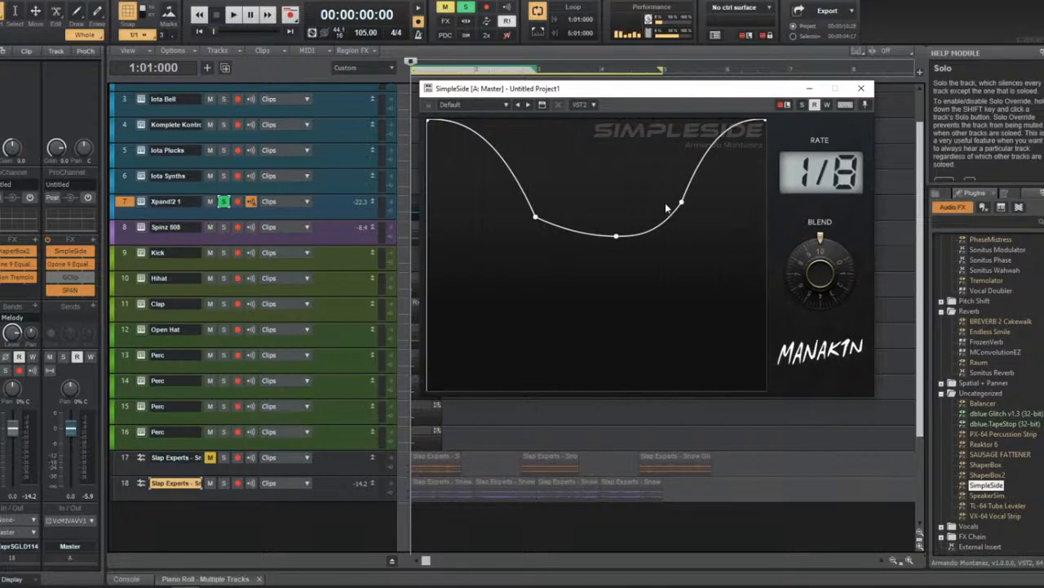
# Solo the Snow Globe sample track 18 as well and lower the Xpand!2 volume to about -11.3 dB during playback.
pyautogui.press('space')
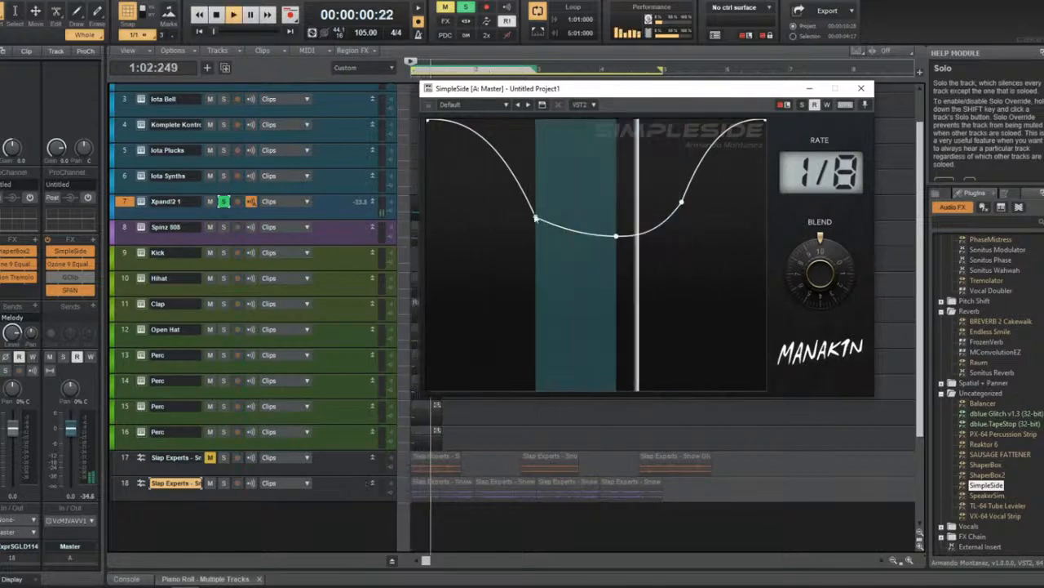
pyautogui.click(224, 482)
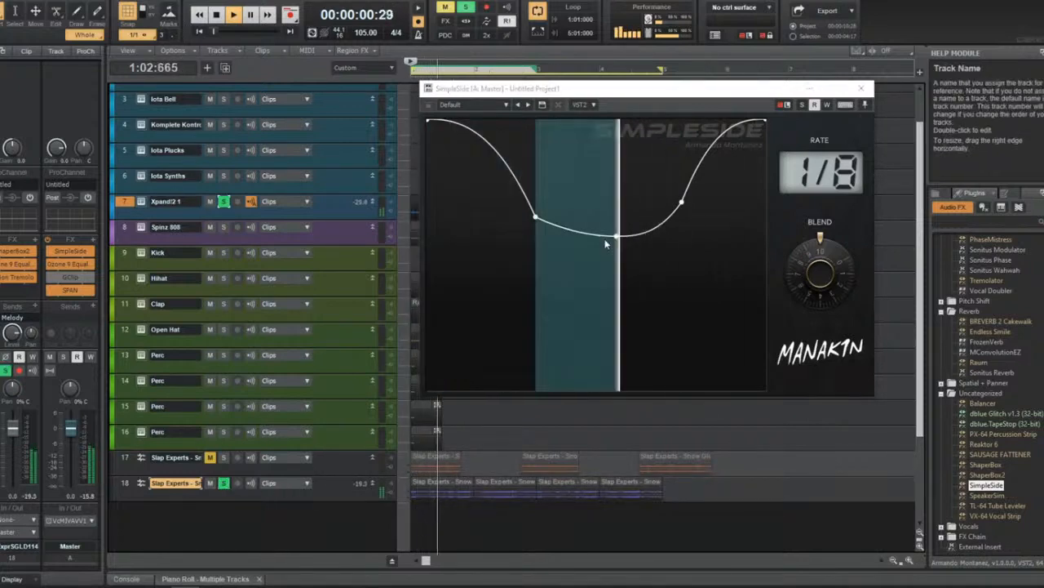
pyautogui.click(359, 203)
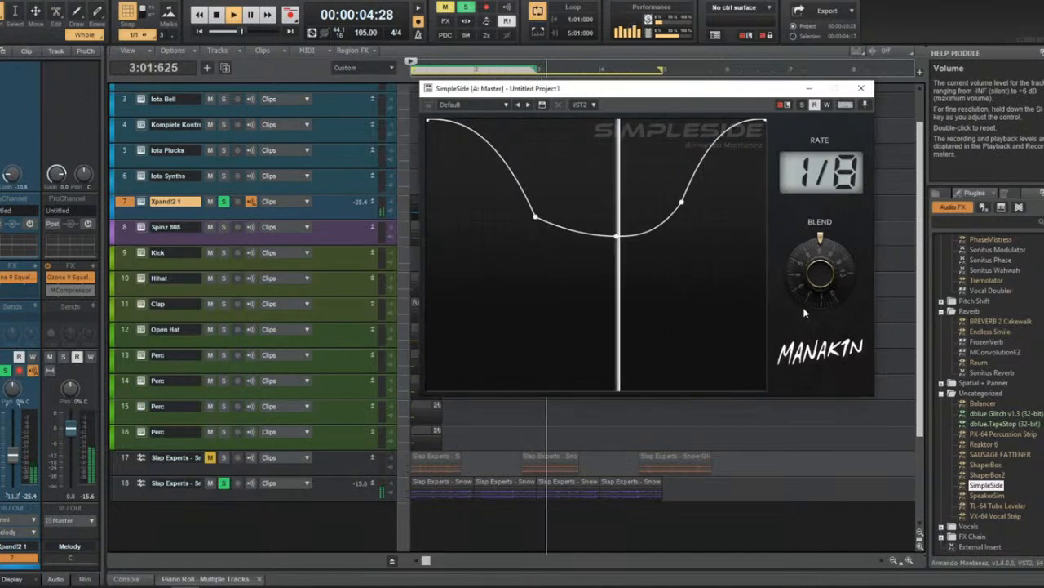
pyautogui.click(861, 88)
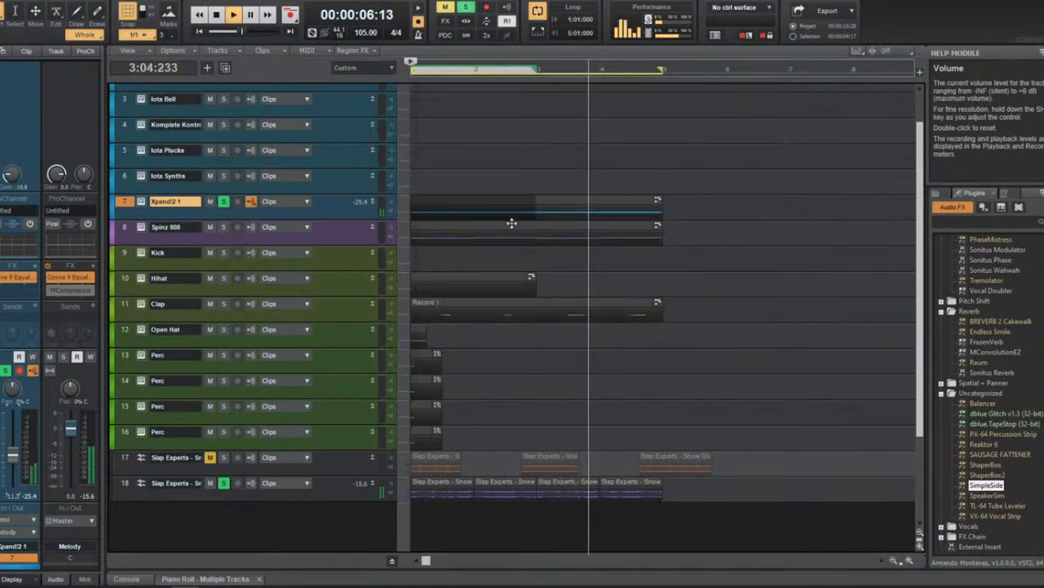
# Open the Xpand!2 chord clip in the Piano Roll and stop playback.
pyautogui.doubleClick(436, 207)
pyautogui.hotkey('shift', 'd')
pyautogui.press('space')
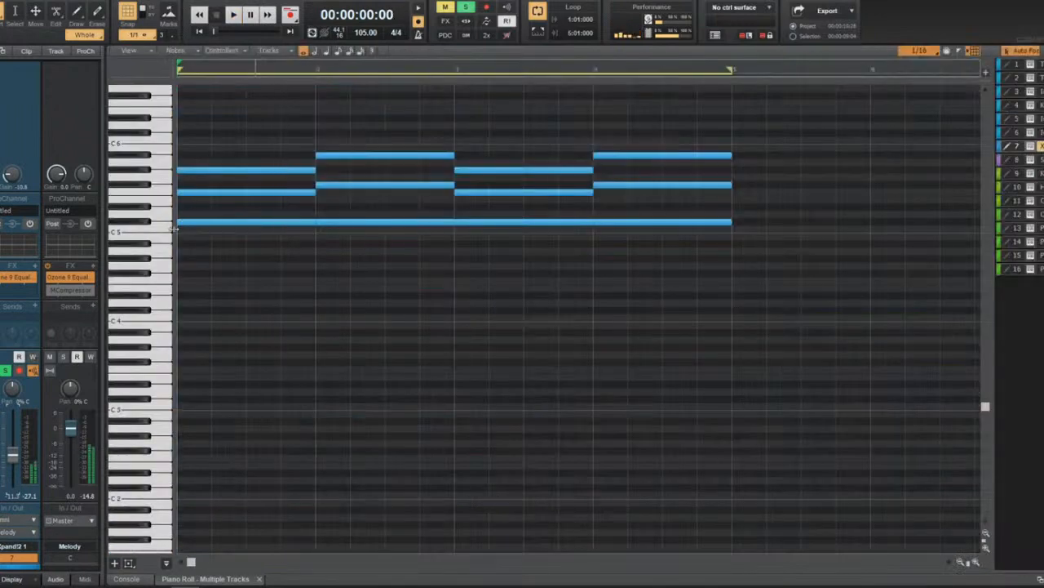
# Set the Xpand!2 track's scale to the diatonic Aeolian (Natural Minor) scale.
pyautogui.rightClick(1010, 155)
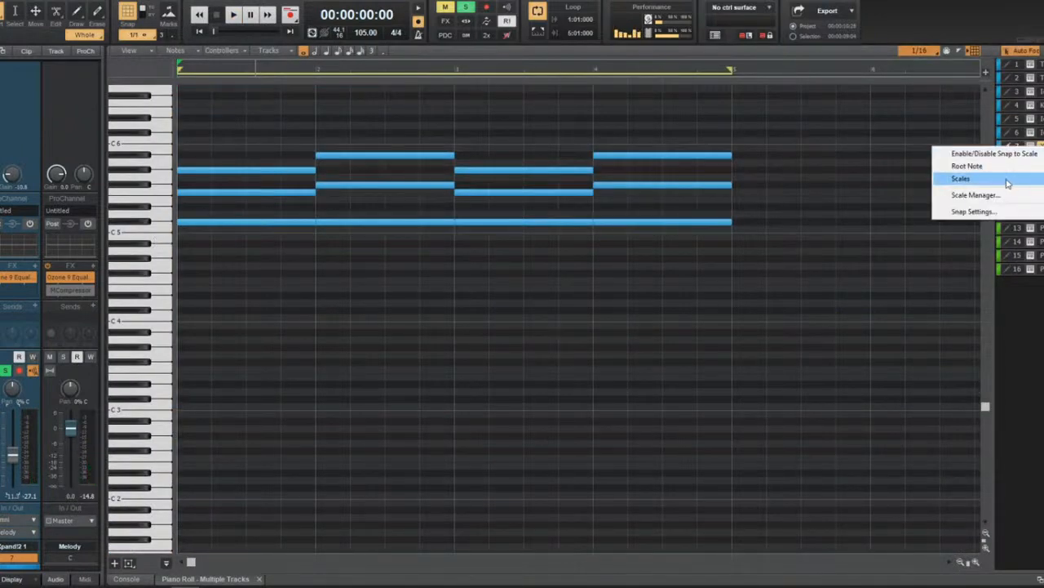
pyautogui.moveTo(1009, 180)
pyautogui.moveTo(897, 179)
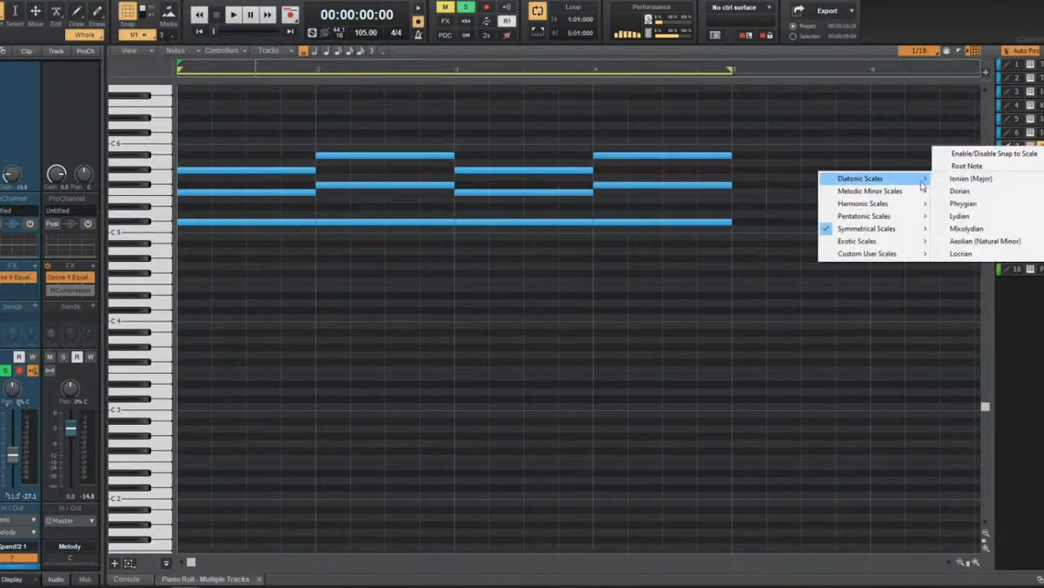
pyautogui.click(987, 239)
pyautogui.rightClick(1036, 149)
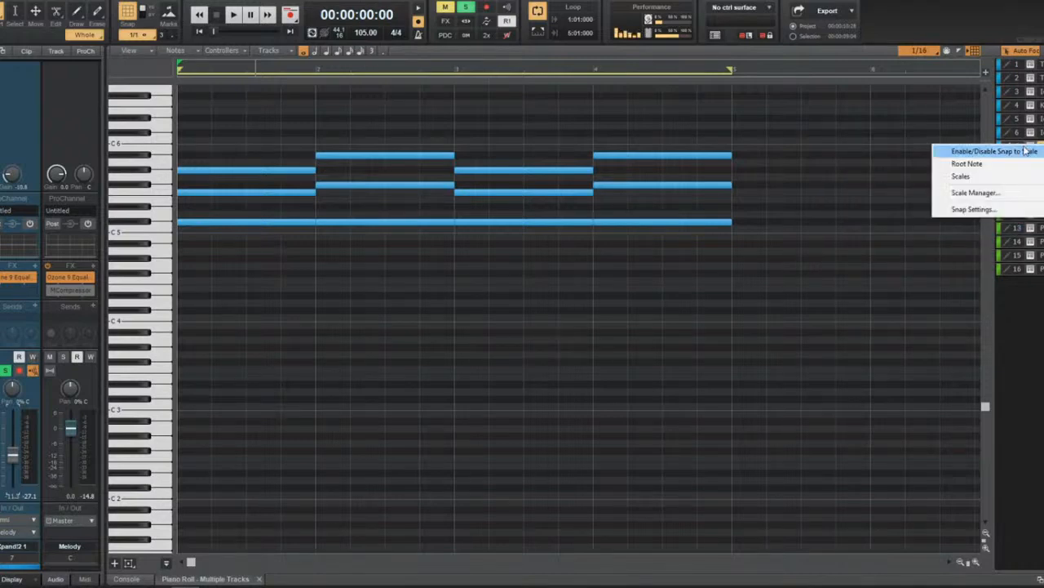
pyautogui.moveTo(966, 183)
pyautogui.moveTo(897, 176)
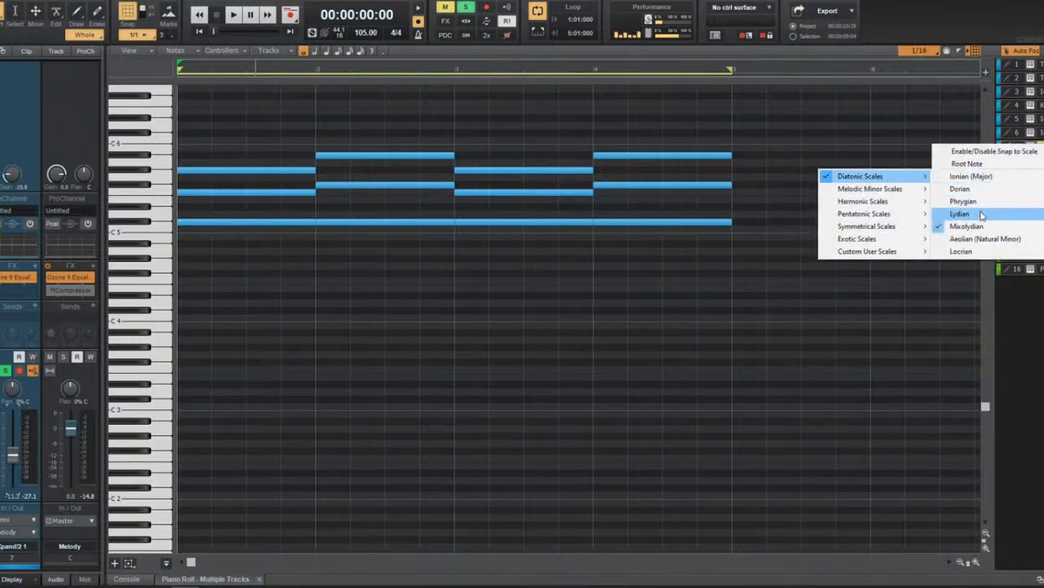
pyautogui.click(985, 239)
# Enable Snap to Scale for the Xpand!2 track and set the root note to A#.
pyautogui.rightClick(1037, 150)
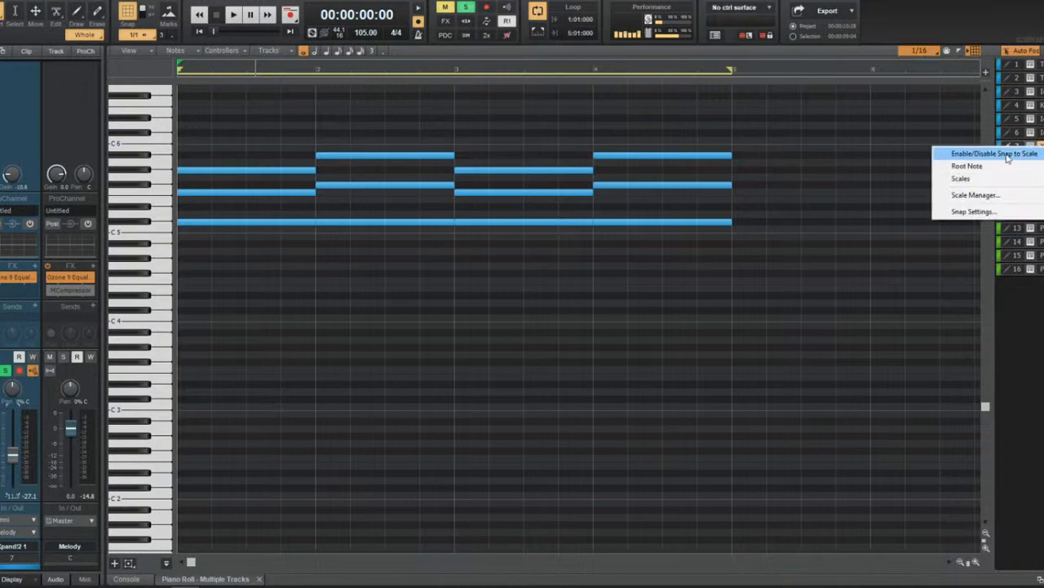
pyautogui.click(1037, 150)
pyautogui.rightClick(1039, 154)
pyautogui.moveTo(967, 170)
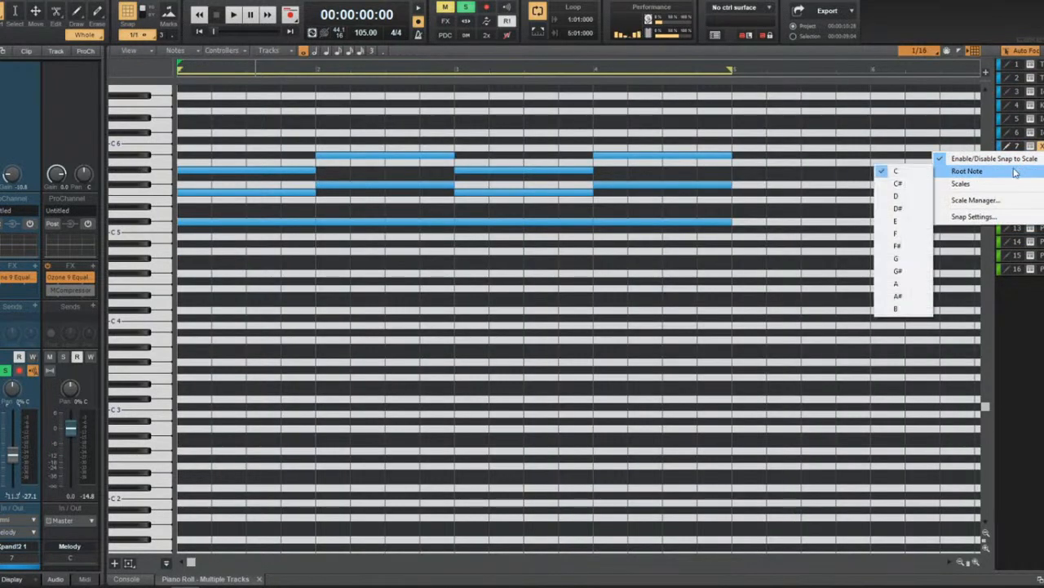
pyautogui.click(906, 297)
# Move the middle notes of the first and third Xpand!2 chords down two semitones and play back the chords.
pyautogui.press('space')
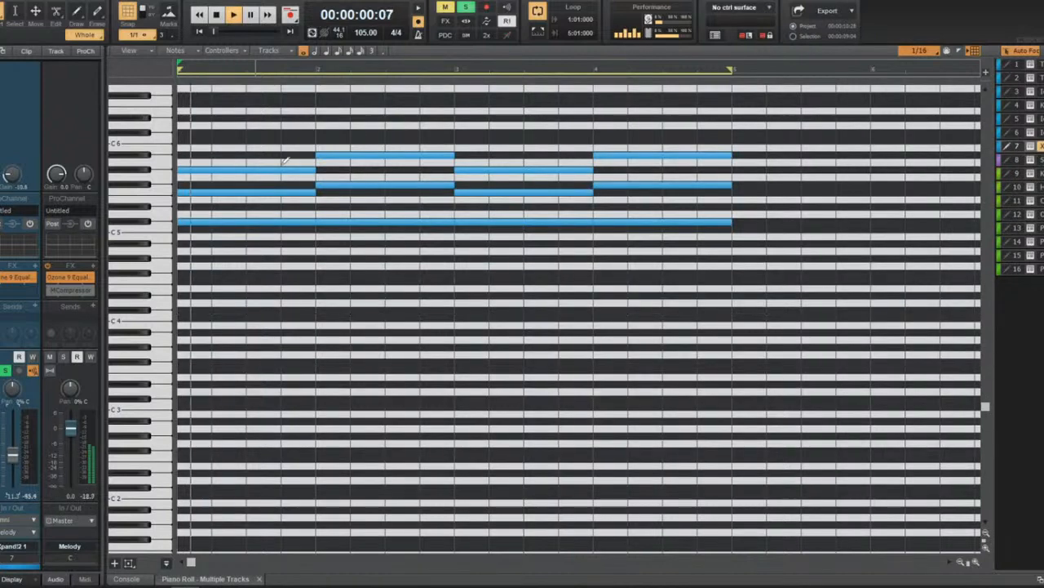
pyautogui.press('space')
pyautogui.click(160, 194)
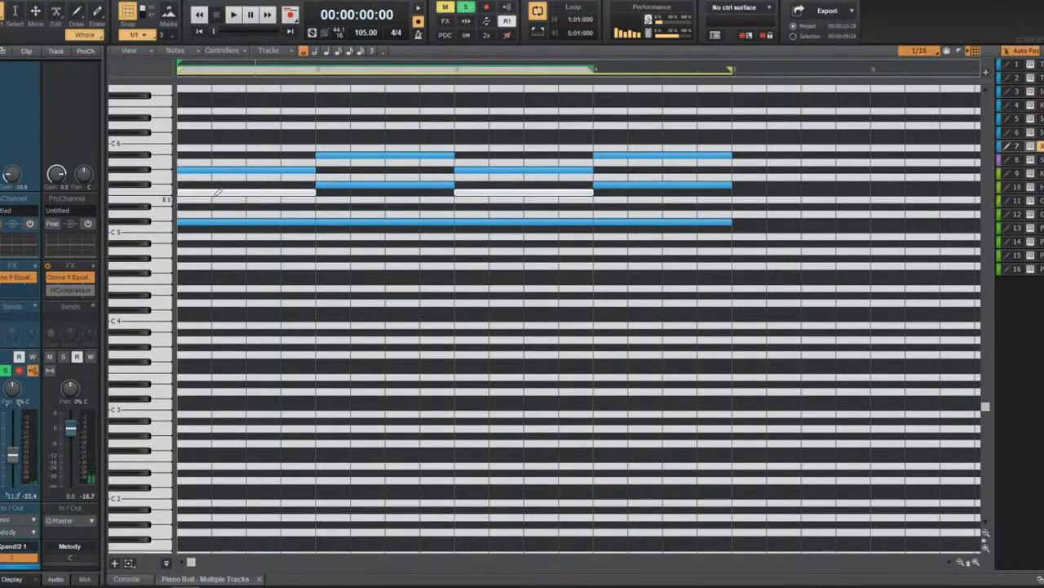
pyautogui.moveTo(218, 192); pyautogui.dragTo(243, 207)
pyautogui.press('space')
pyautogui.press('space')
pyautogui.press('space')
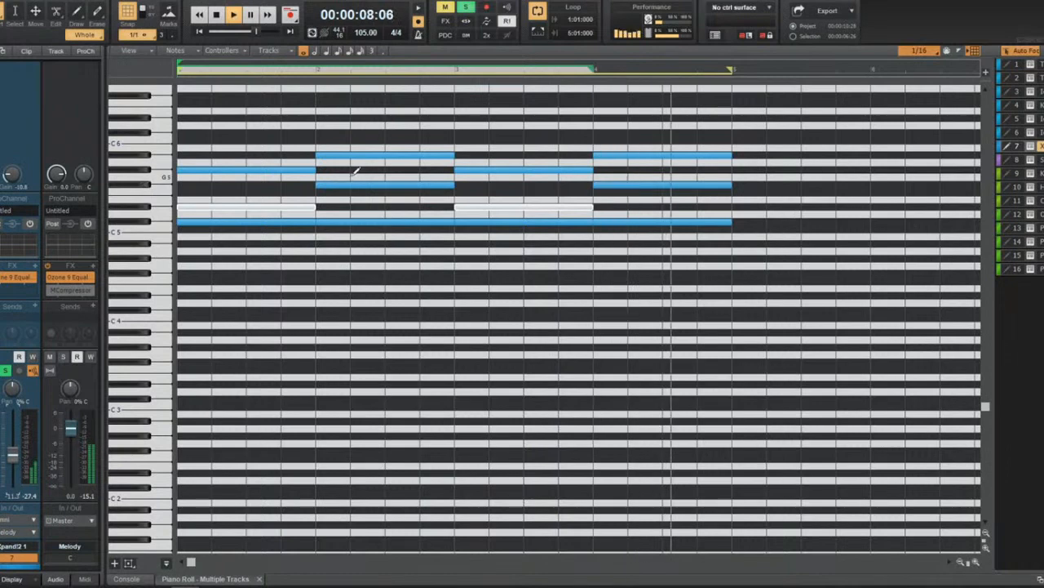
# Solo the Spinz 808 track during playback and return to the arrangement view.
pyautogui.click(1018, 161)
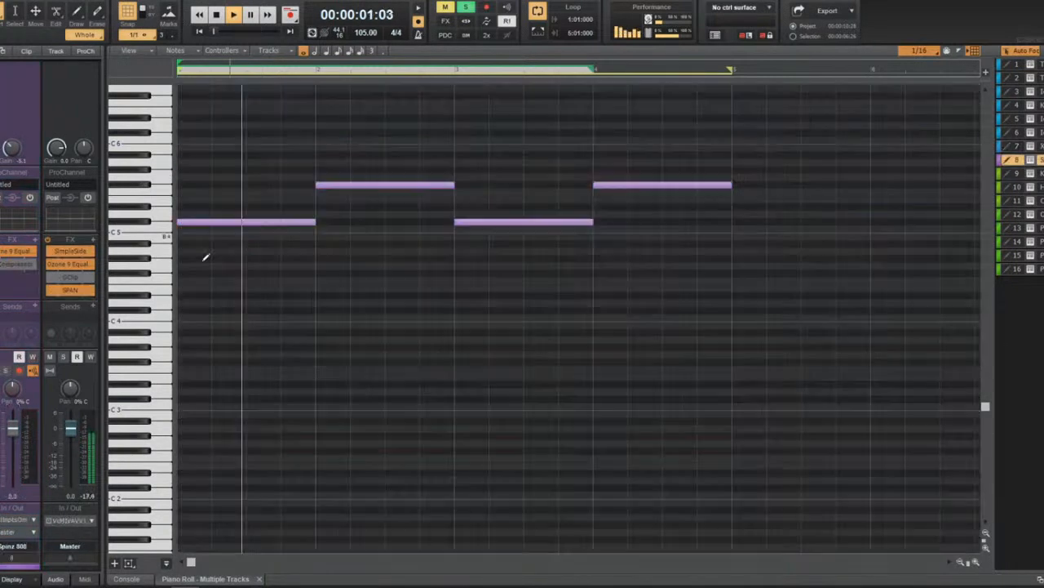
pyautogui.click(7, 372)
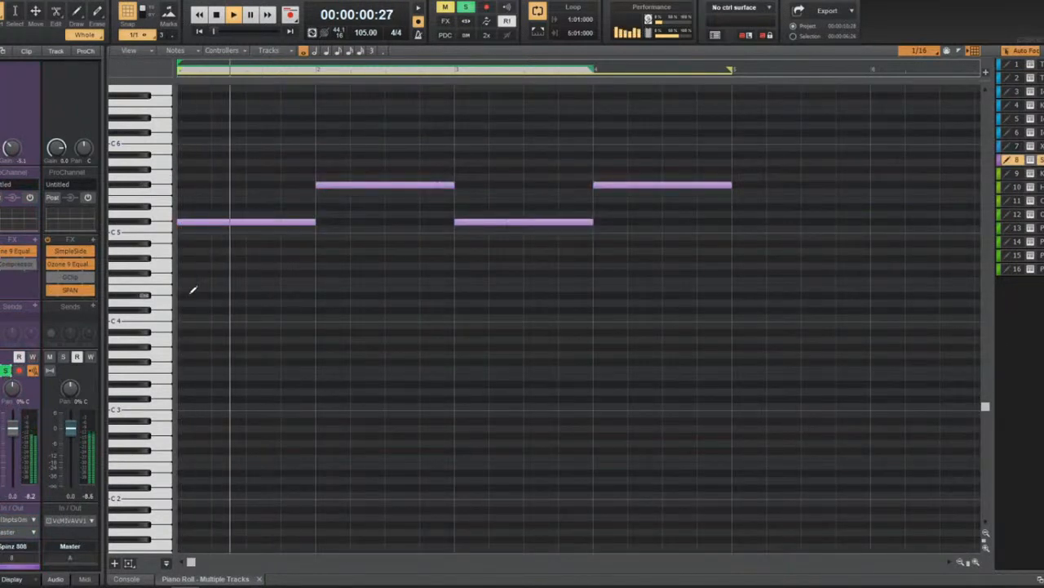
pyautogui.hotkey('alt', '1')
pyautogui.press('f')
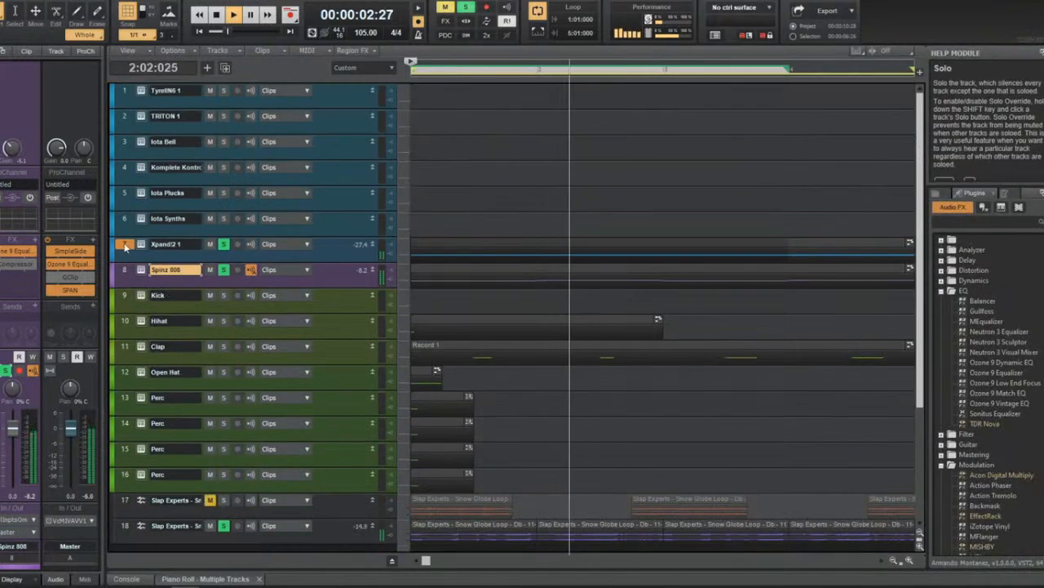
# Lower the soloed Snow Globe track's volume to about -5.1 dB and move the track above Spinz 808.
pyautogui.keyDown('ctrl'); pyautogui.click(125, 526); pyautogui.keyUp('ctrl')
pyautogui.moveTo(12, 427); pyautogui.dragTo(12, 440)
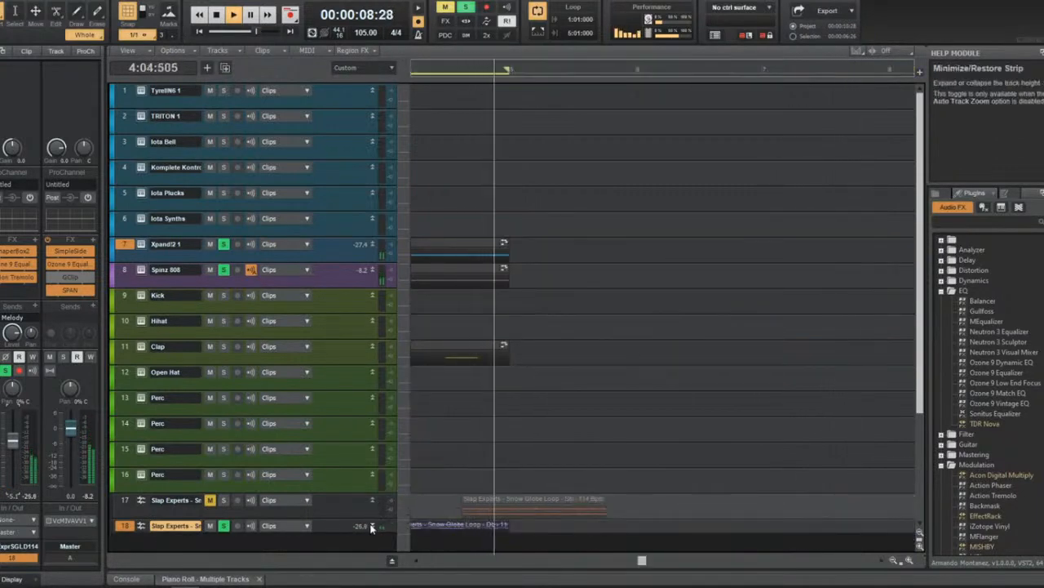
pyautogui.press('space')
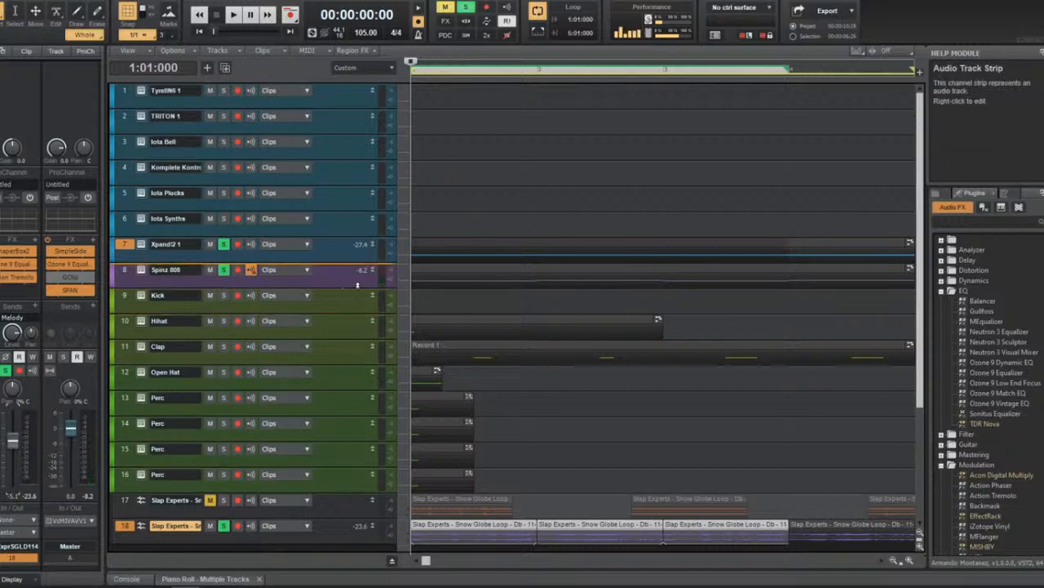
pyautogui.moveTo(357, 284); pyautogui.dragTo(357, 286)
# Audition the SimpleSide effect on the Master during playback and bypass it.
pyautogui.doubleClick(70, 253)
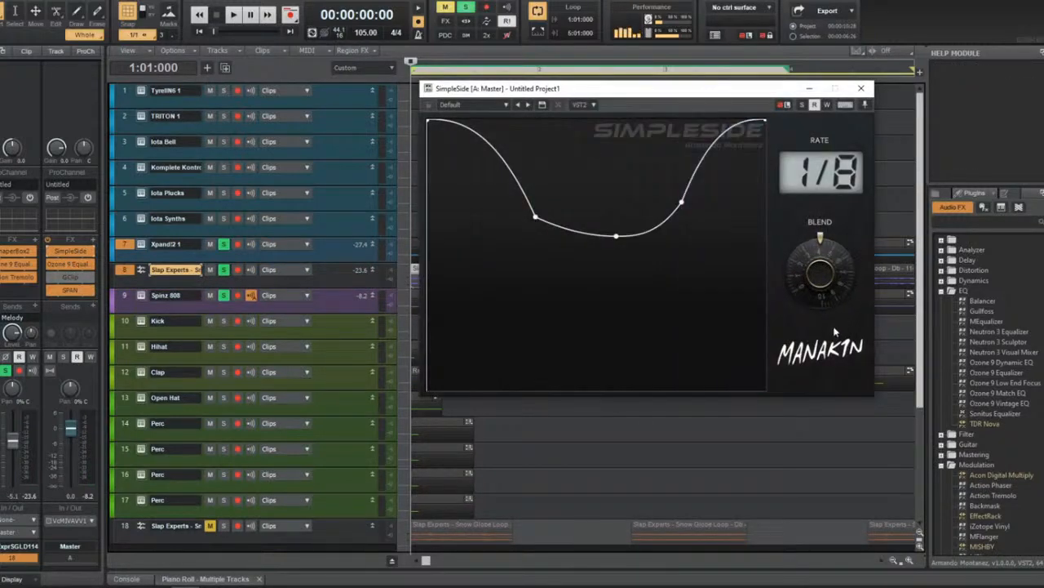
pyautogui.press('space')
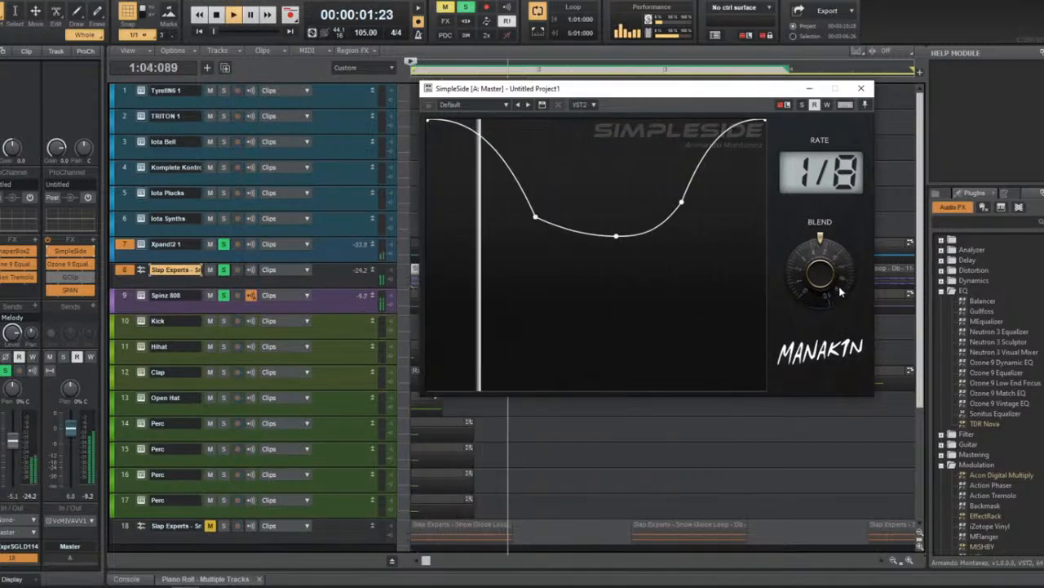
pyautogui.click(867, 89)
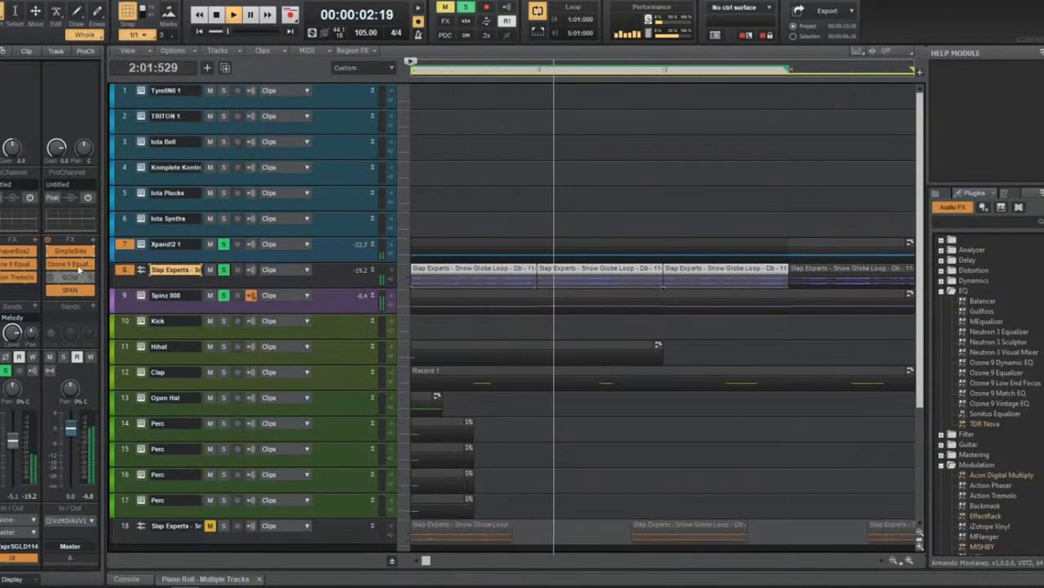
pyautogui.click(80, 252)
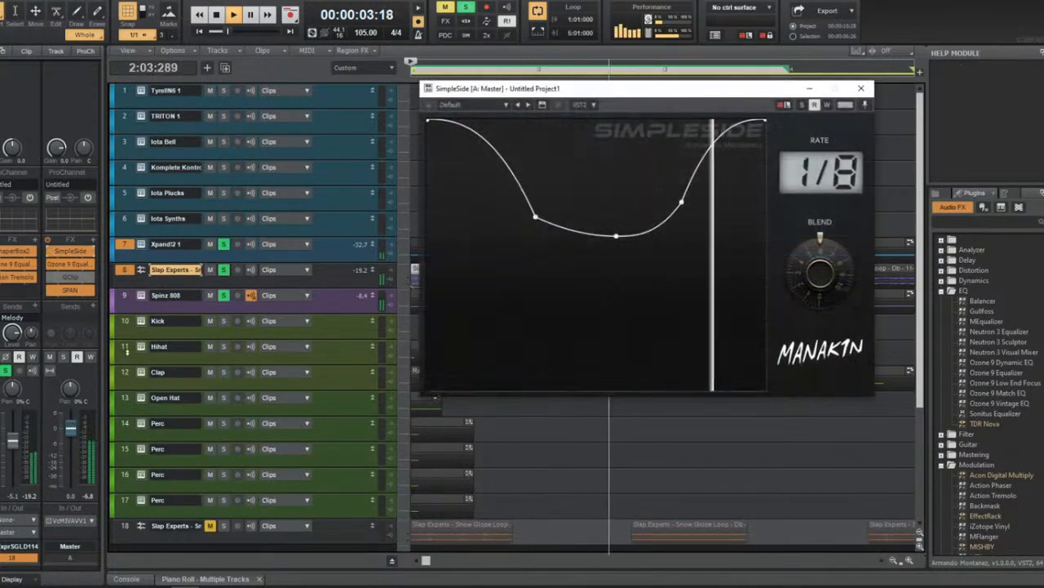
pyautogui.click(862, 88)
pyautogui.press('space')
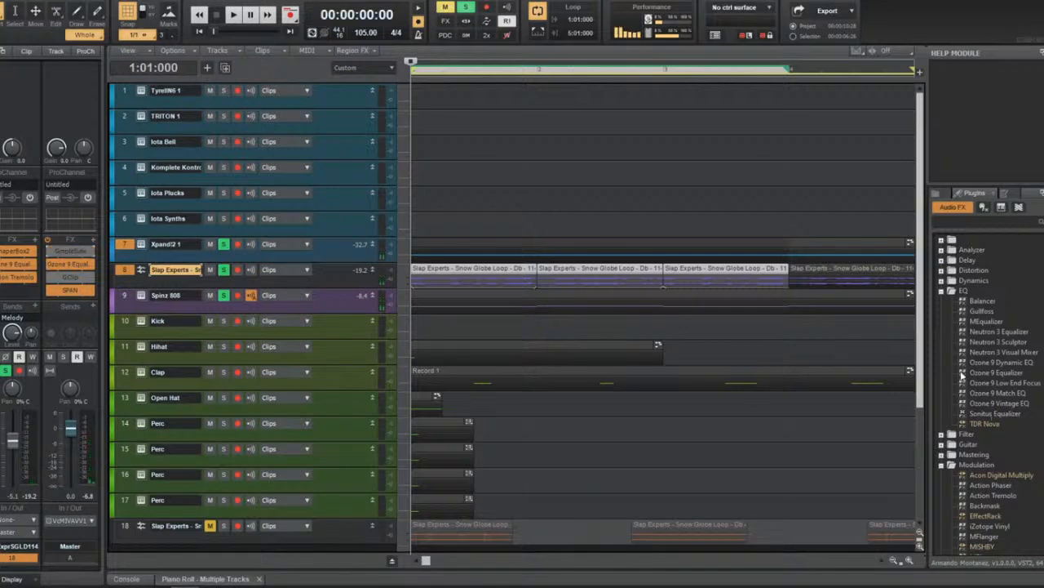
# Insert Action Tremolo on the Master above SimpleSide.
pyautogui.scroll(-10, 961, 375)
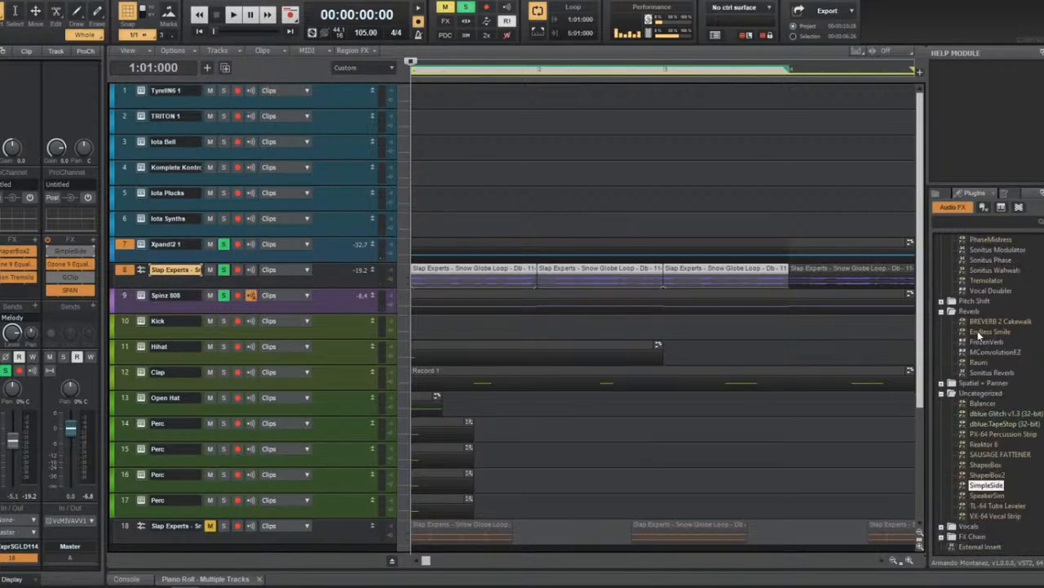
pyautogui.scroll(6, 960, 312)
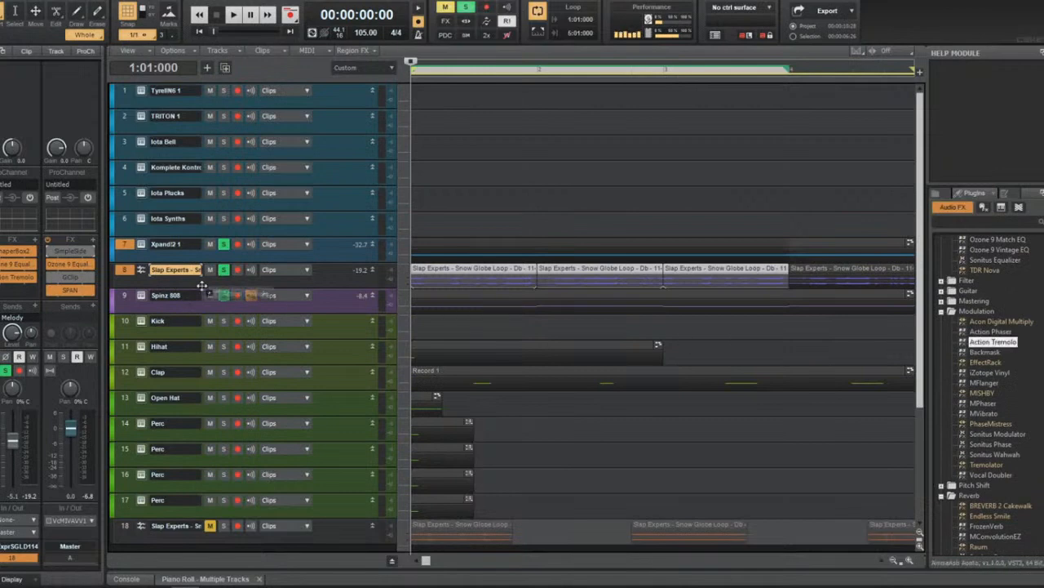
pyautogui.moveTo(73, 242); pyautogui.dragTo(72, 239)
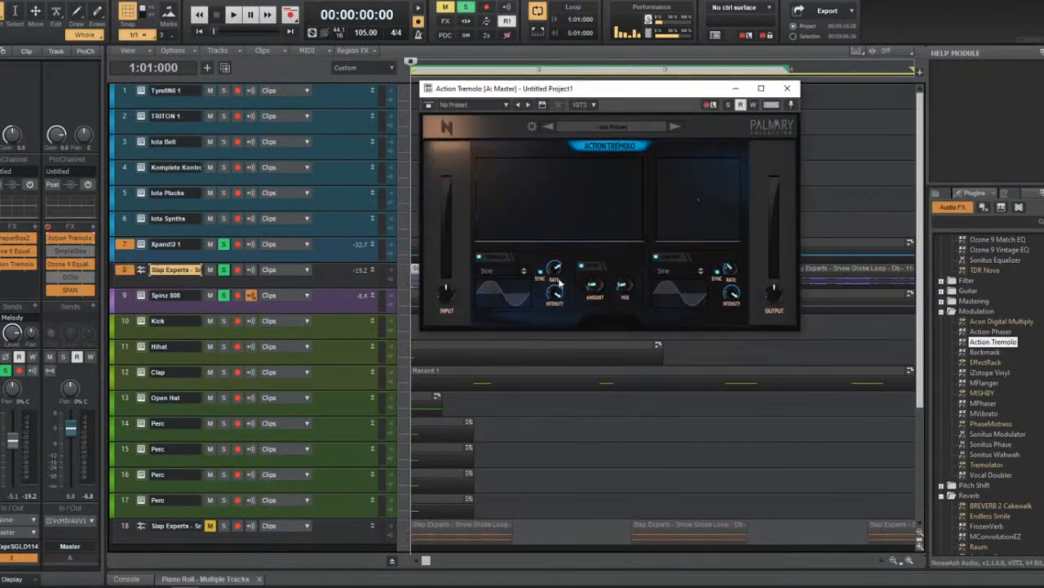
# Adjust Action Tremolo's tremolo intensity and lower its pan intensity to about 46% during playback.
pyautogui.press('space')
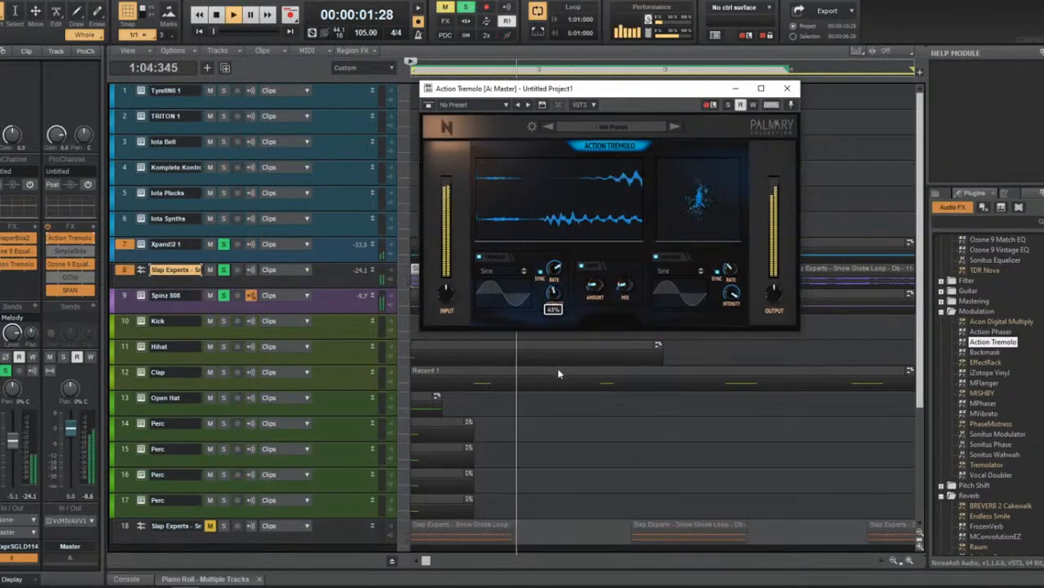
pyautogui.moveTo(732, 303); pyautogui.dragTo(717, 382)
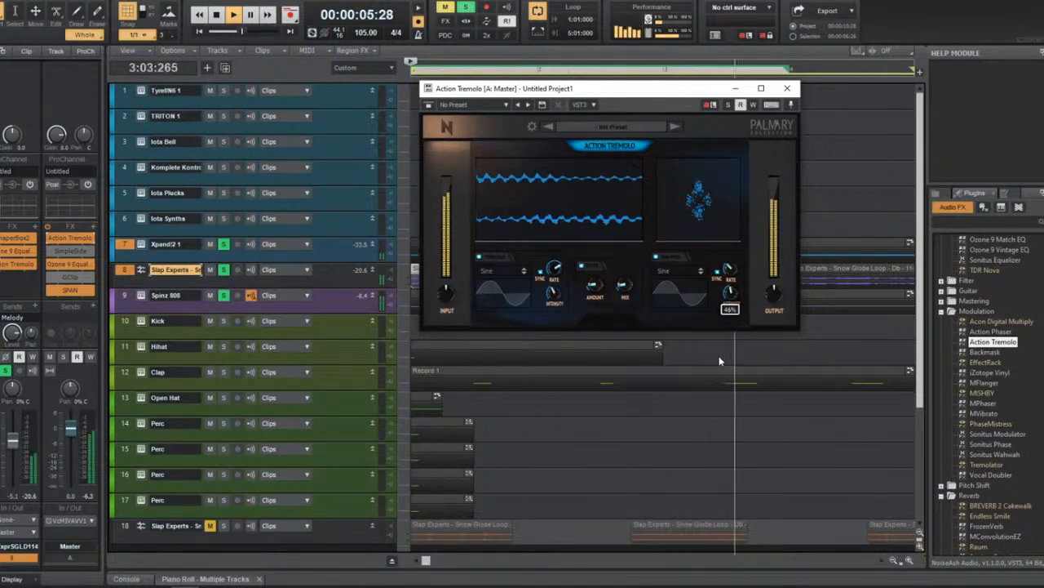
pyautogui.moveTo(553, 291); pyautogui.dragTo(566, 266)
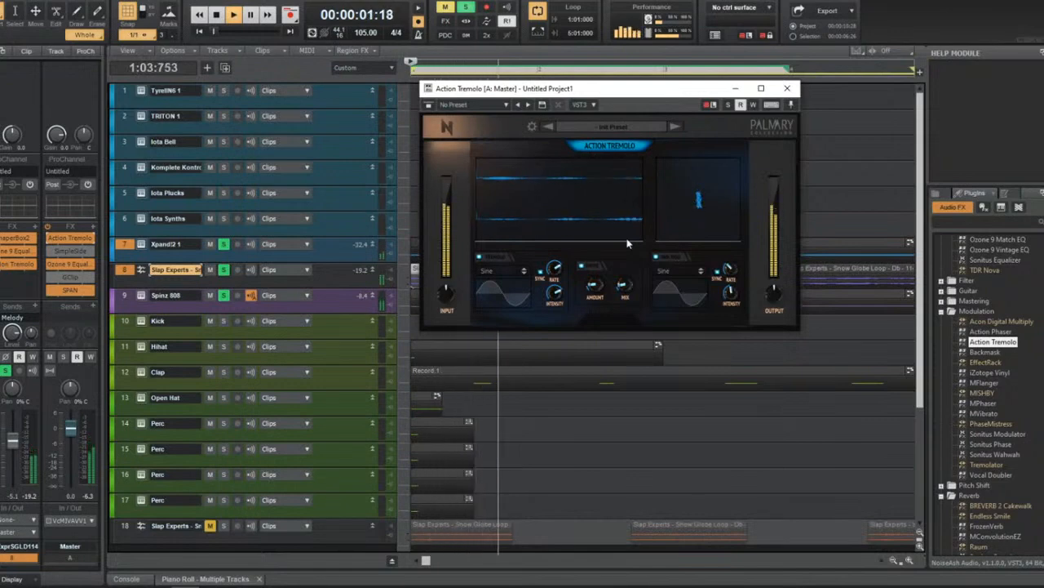
pyautogui.click(787, 88)
# Select the Xpand!2, Snow Globe and Spinz 808 clips and transpose them together, with Transpose Audio set to Elastique Pro.
pyautogui.scroll(-2, 731, 131)
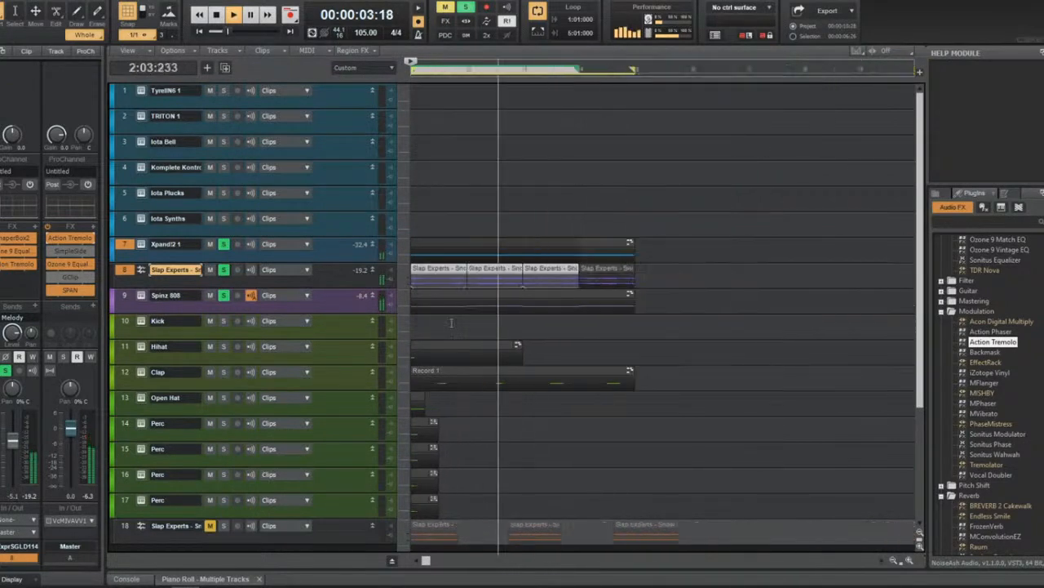
pyautogui.click(456, 294)
pyautogui.press('space')
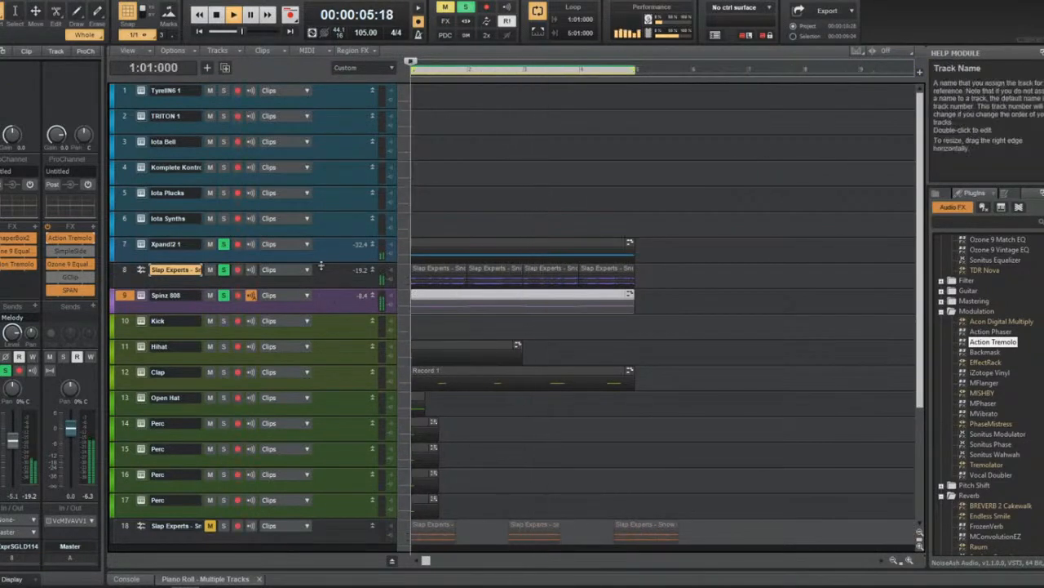
pyautogui.doubleClick(484, 294)
pyautogui.press('d')
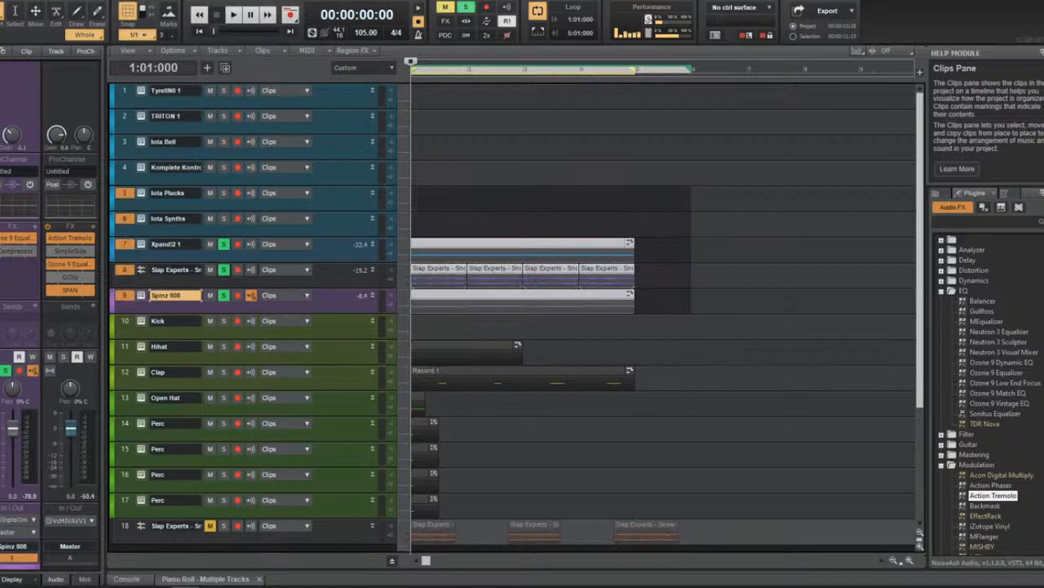
pyautogui.click(114, 0)
pyautogui.click(114, 42)
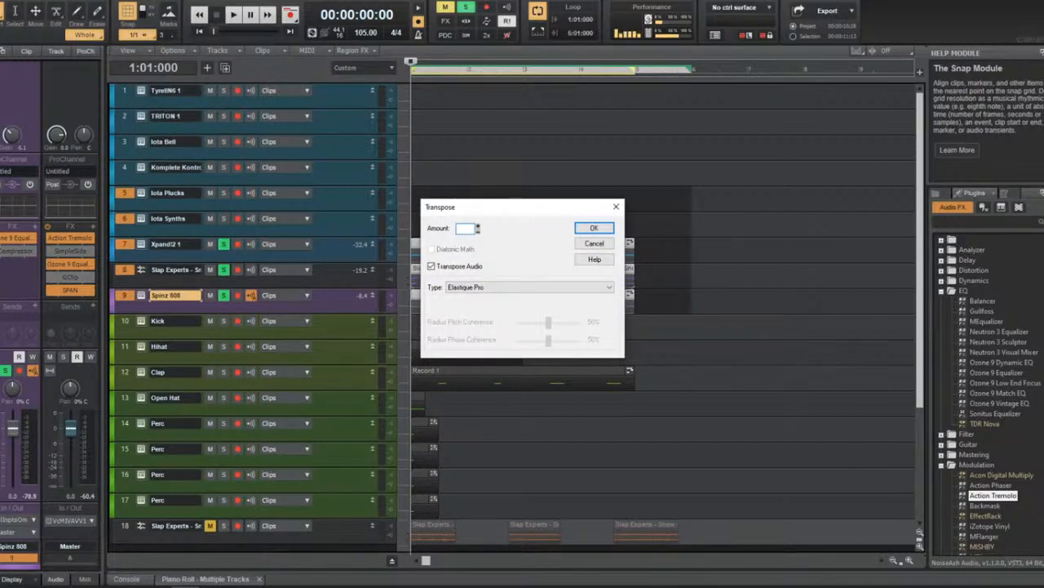
pyautogui.press('Return')
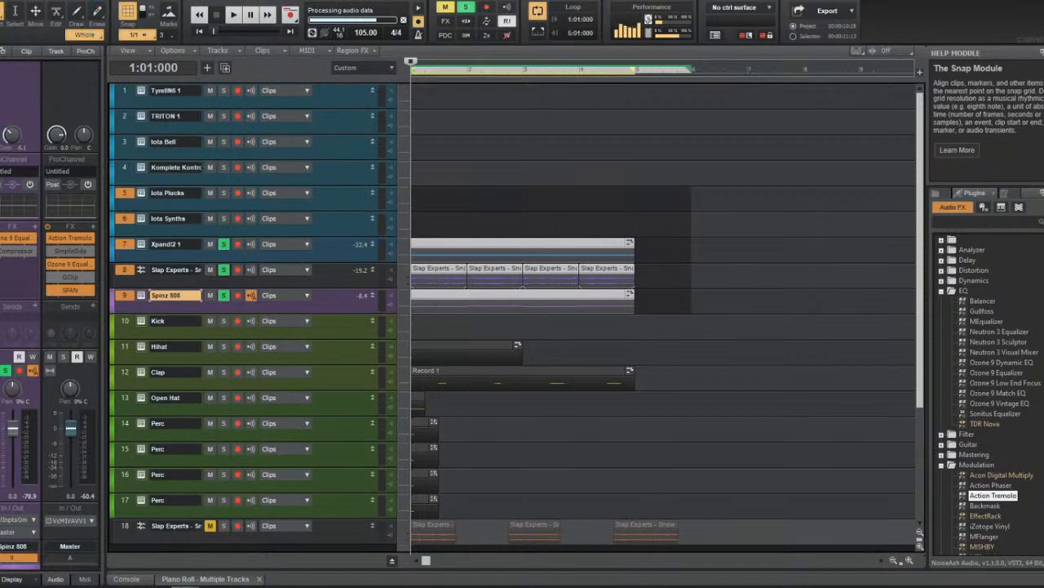
# Deselect the clips and play back the transposed loop.
pyautogui.click(114, 0)
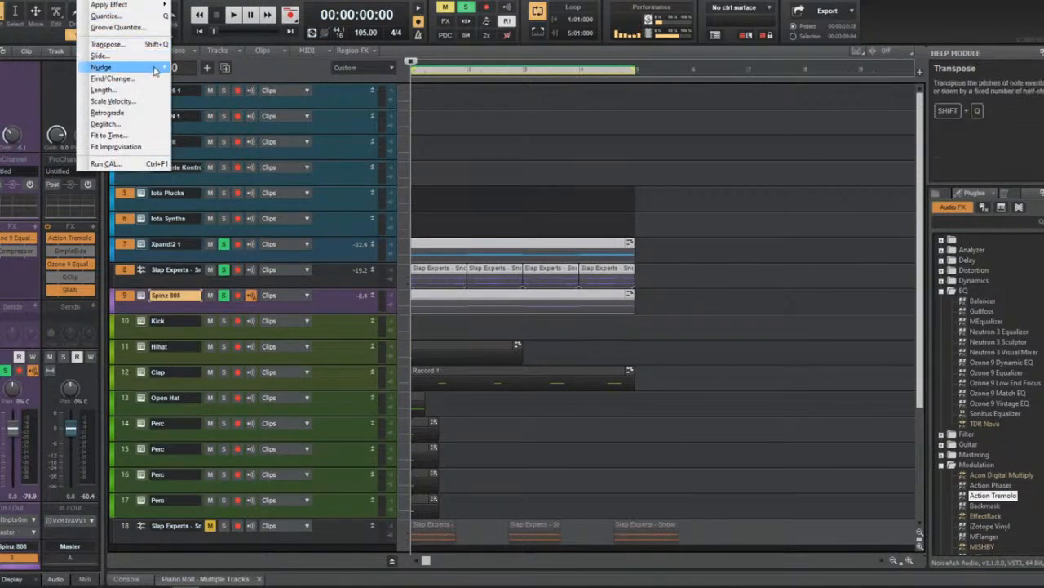
pyautogui.click(571, 169)
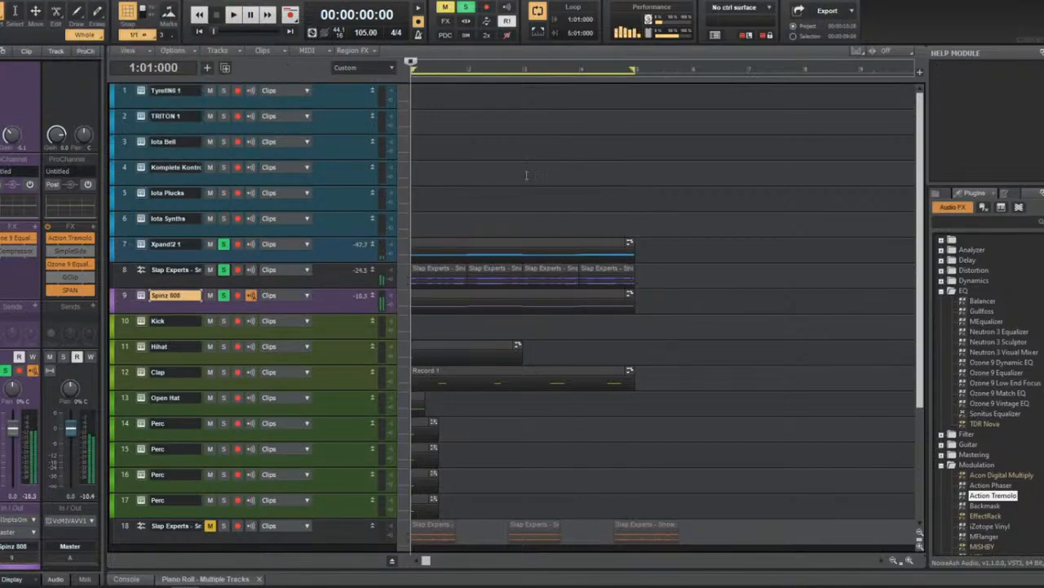
pyautogui.press('space')
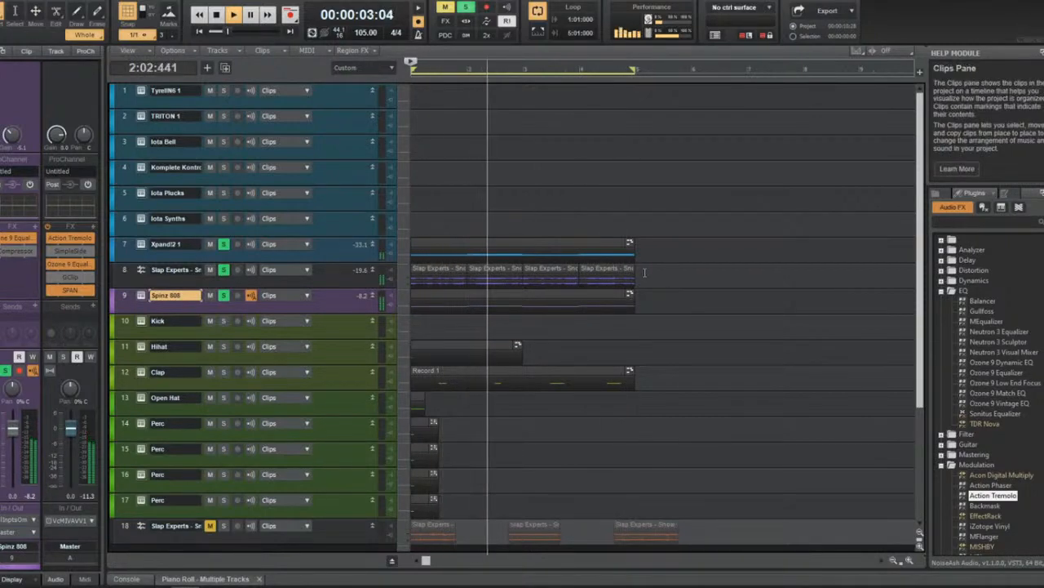
pyautogui.press('space')
# Select all Snow Globe clips on track 8 and transpose them on their own, with Transpose Audio set to Elastique Pro.
pyautogui.click(124, 270)
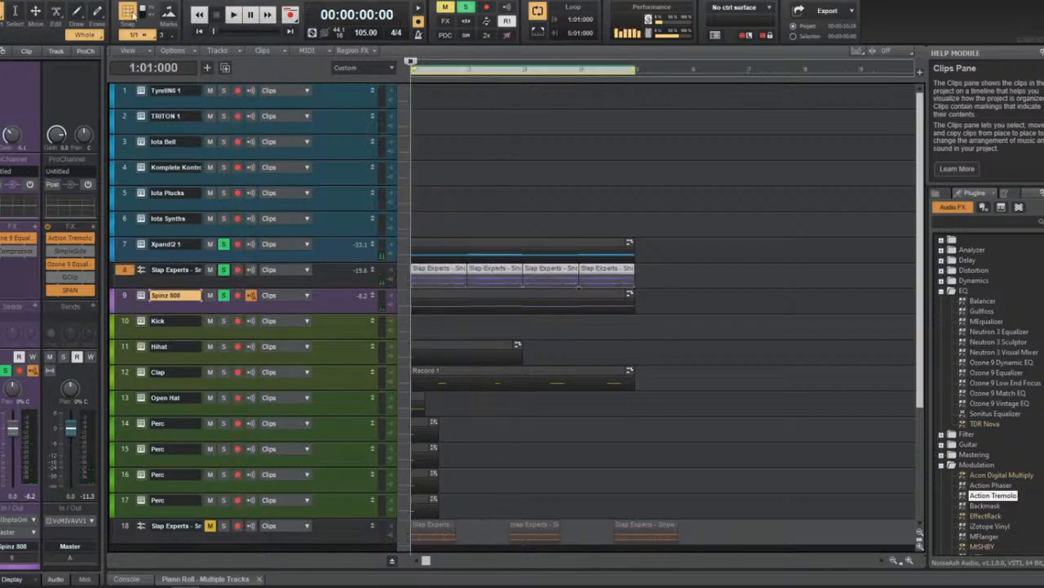
pyautogui.hotkey('alt', 'p')
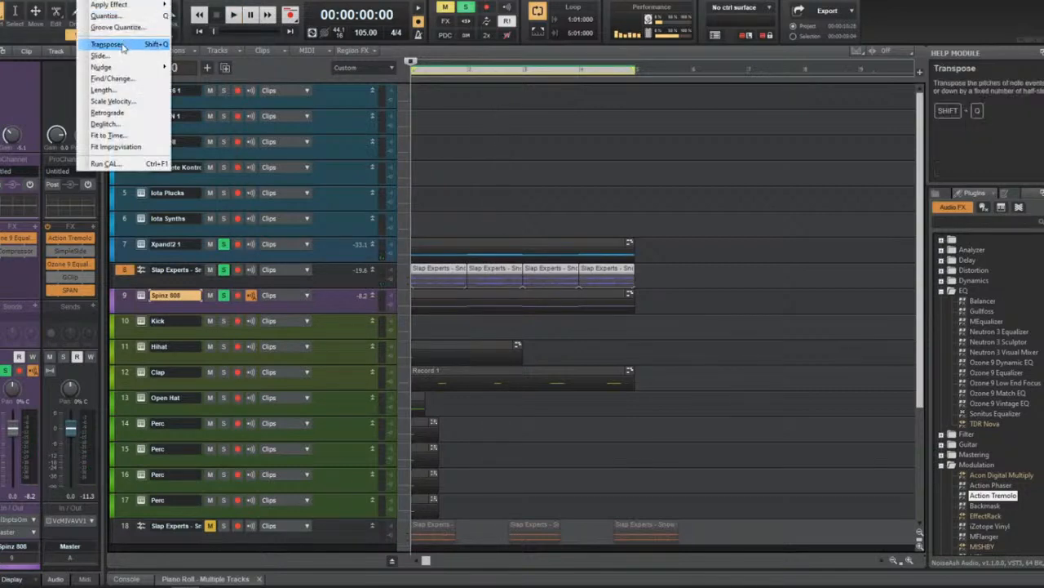
pyautogui.click(123, 45)
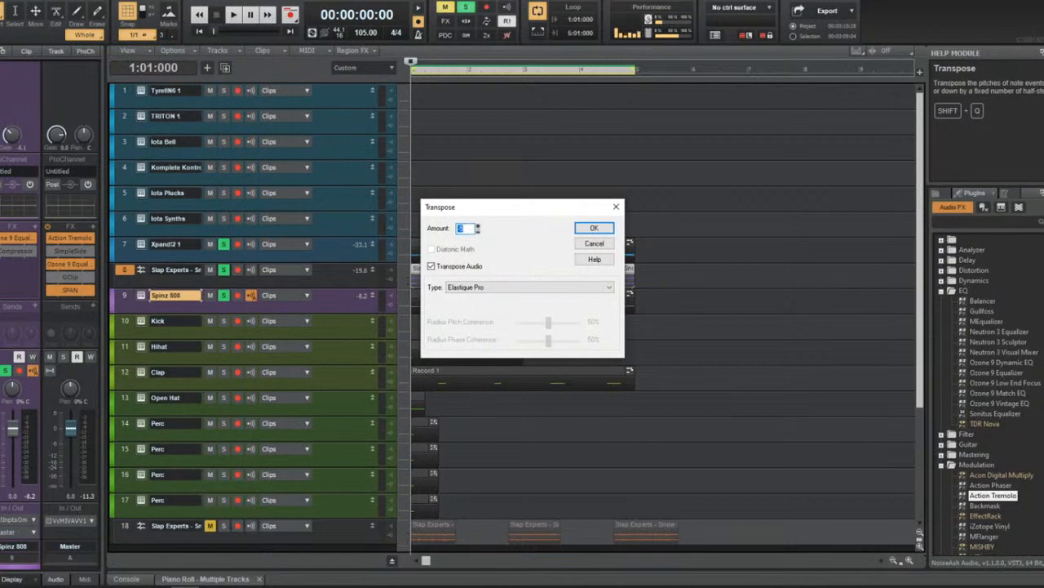
pyautogui.press('Return')
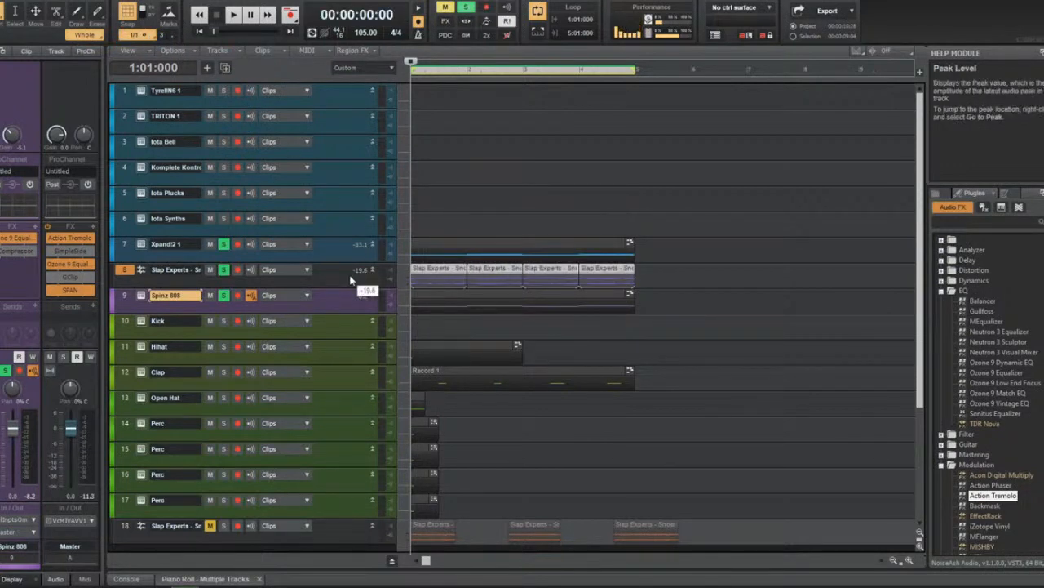
# Play back the loop and compare it with the Snow Globe and Xpand!2 solos switched off and on.
pyautogui.press('space')
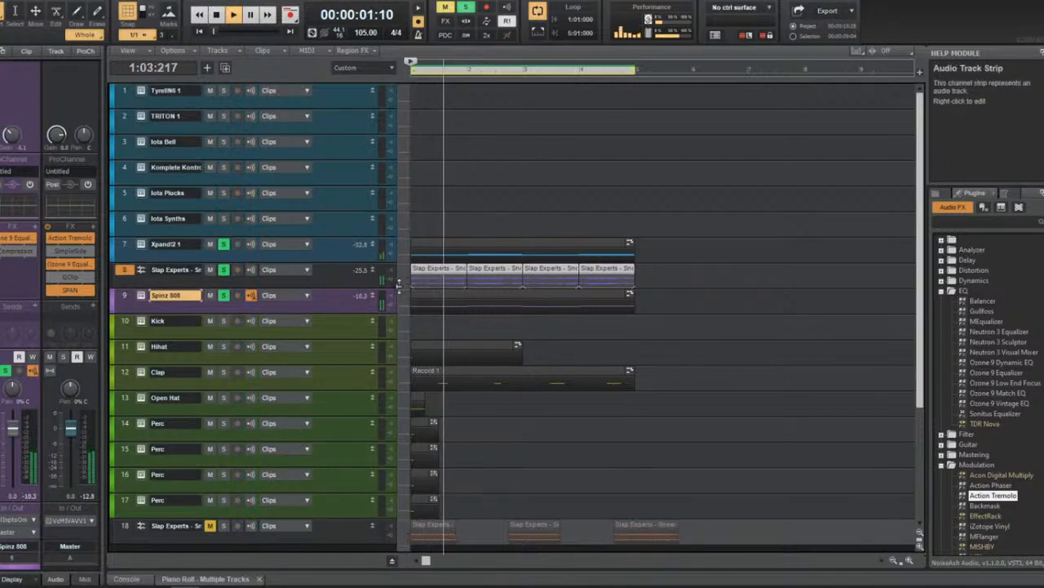
pyautogui.click(343, 277)
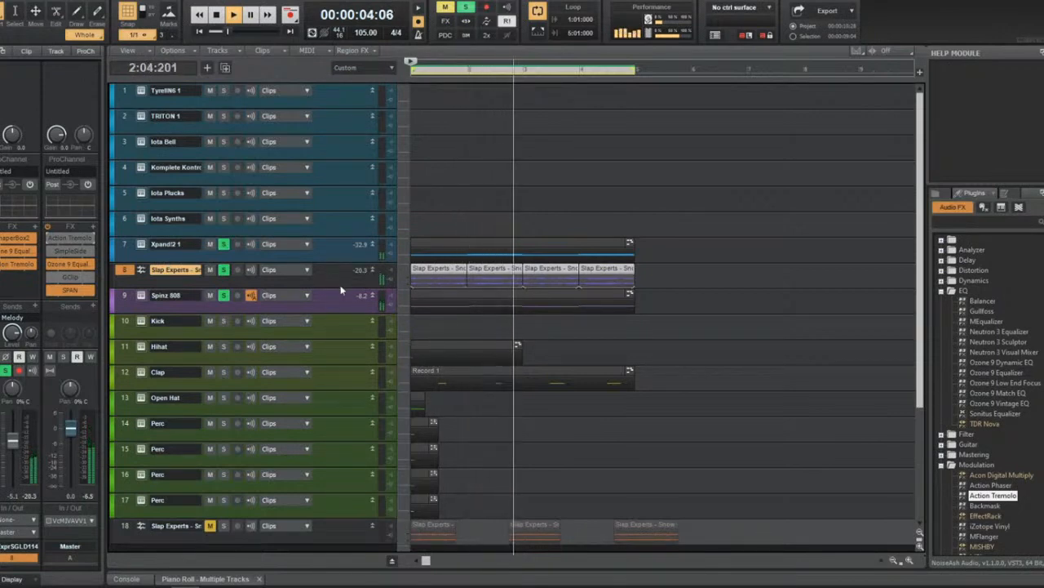
pyautogui.click(223, 270)
pyautogui.click(223, 243)
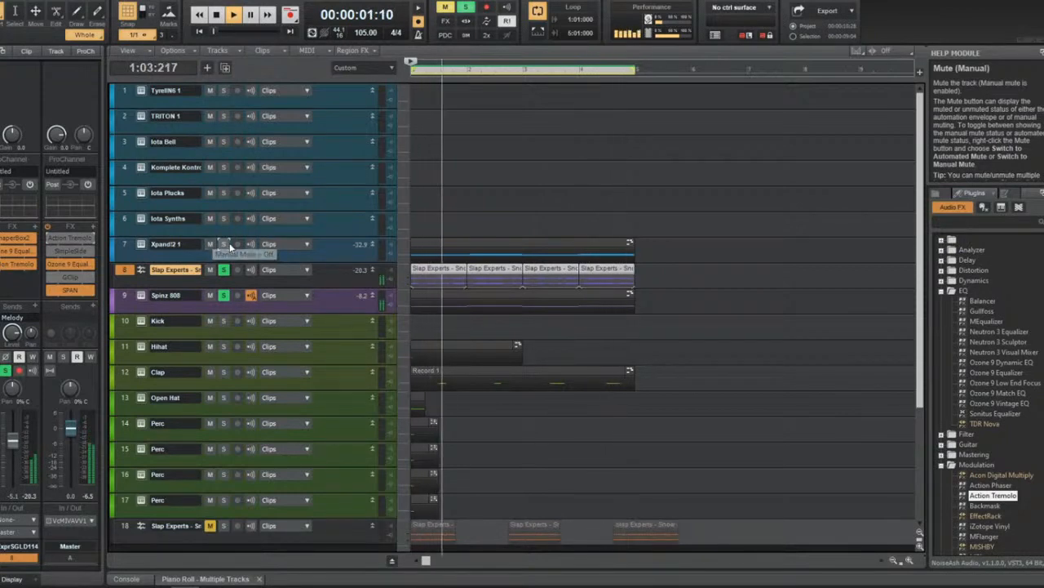
pyautogui.click(225, 244)
pyautogui.press('space')
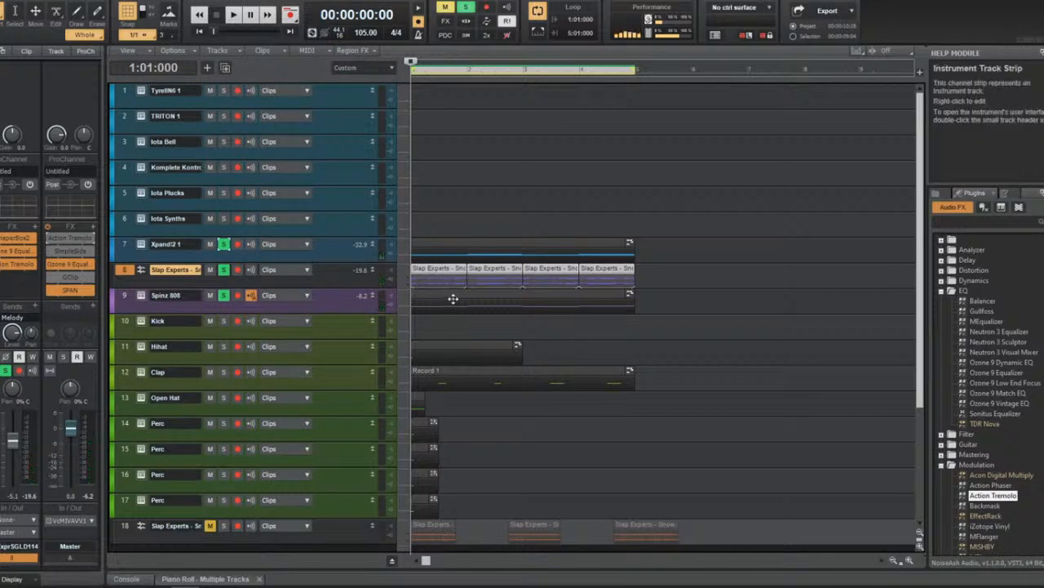
# Copy the Spinz 808 clip onto the Kick track, solo Kick and open its Komplete Kontrol instrument.
pyautogui.moveTo(453, 298); pyautogui.dragTo(453, 323)
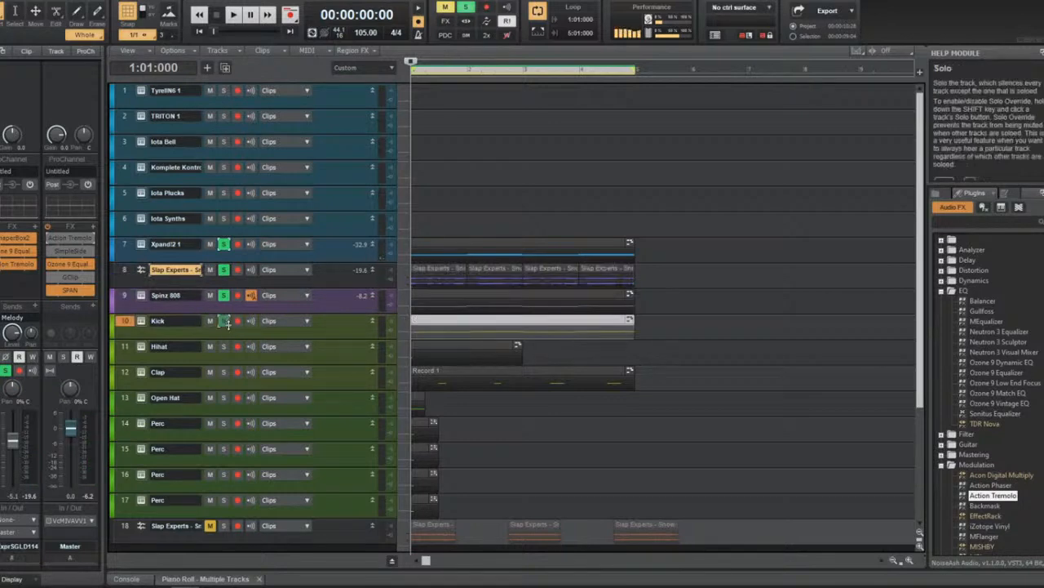
pyautogui.click(140, 321)
# Browse to the Kicks sample folder, try MZ Kick [Ariana].wav and load MZ Kick [Ardist].wav into the Kick instrument.
pyautogui.click(499, 134)
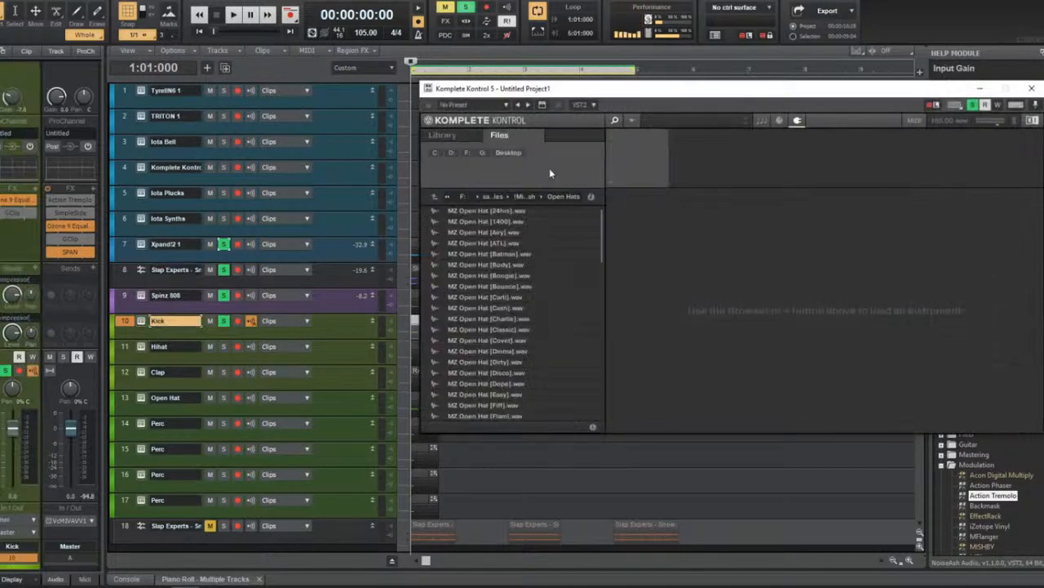
pyautogui.click(524, 198)
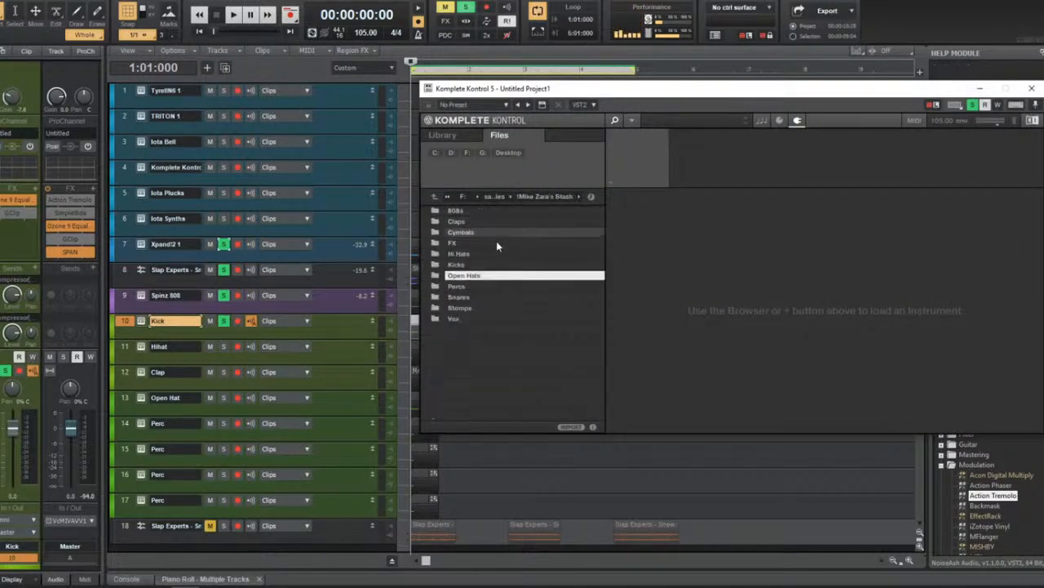
pyautogui.doubleClick(478, 263)
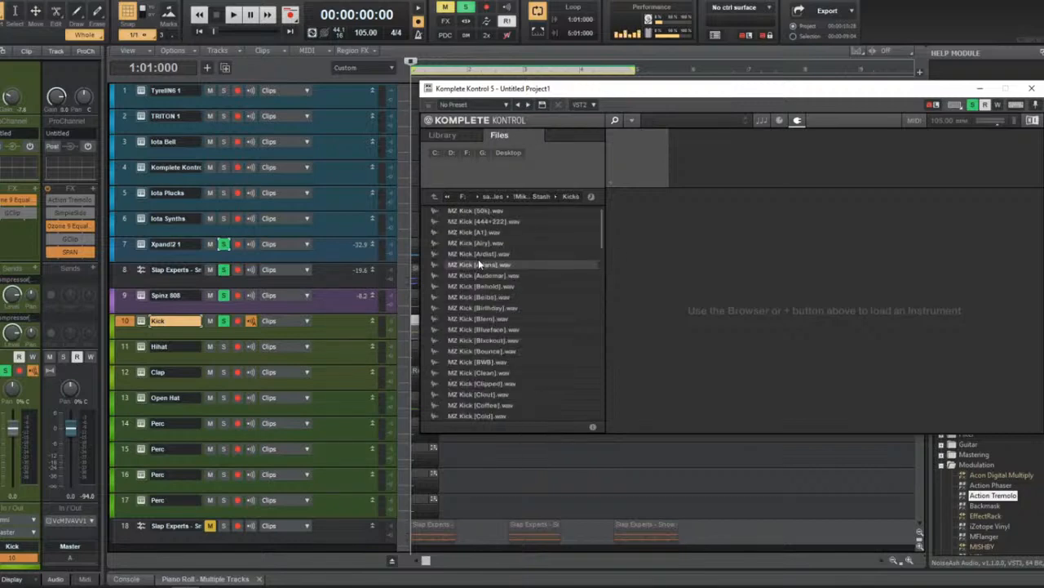
pyautogui.doubleClick(479, 264)
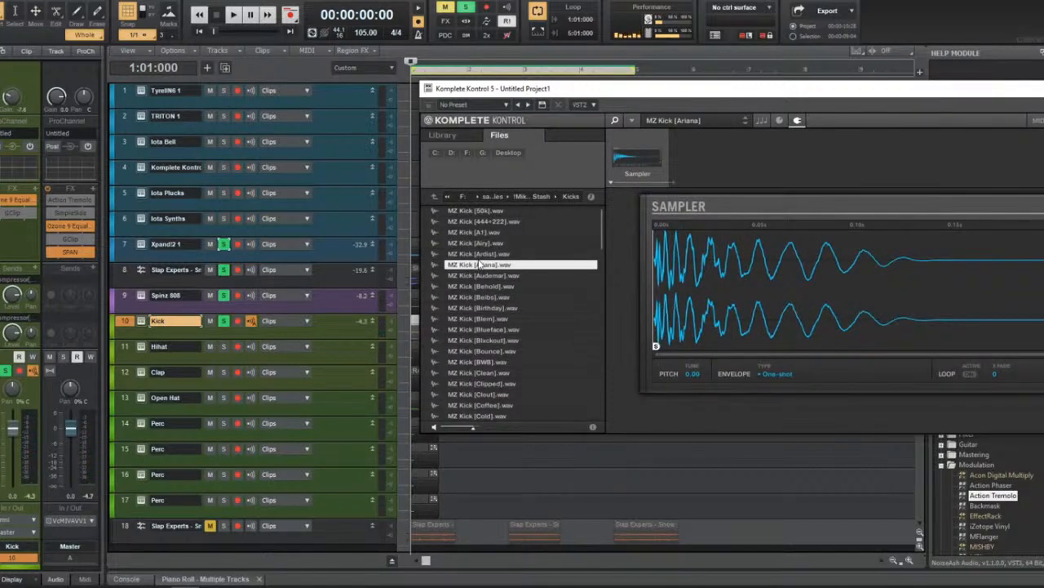
pyautogui.doubleClick(506, 255)
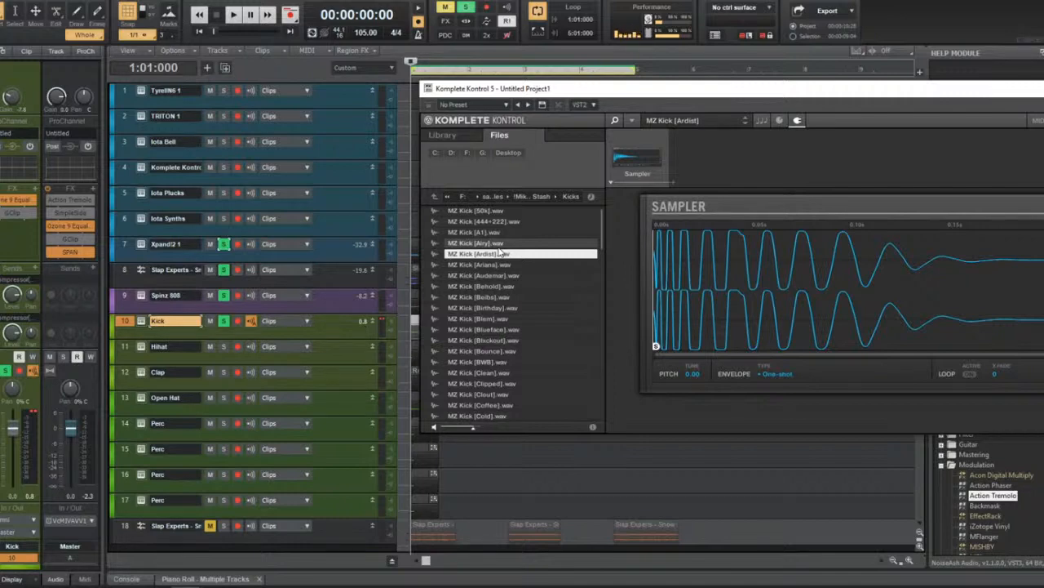
# Close the Kick instrument, unsolo Xpand!2 and Snow Globe, and play the kick with the Spinz 808.
pyautogui.press('space')
pyautogui.press('space')
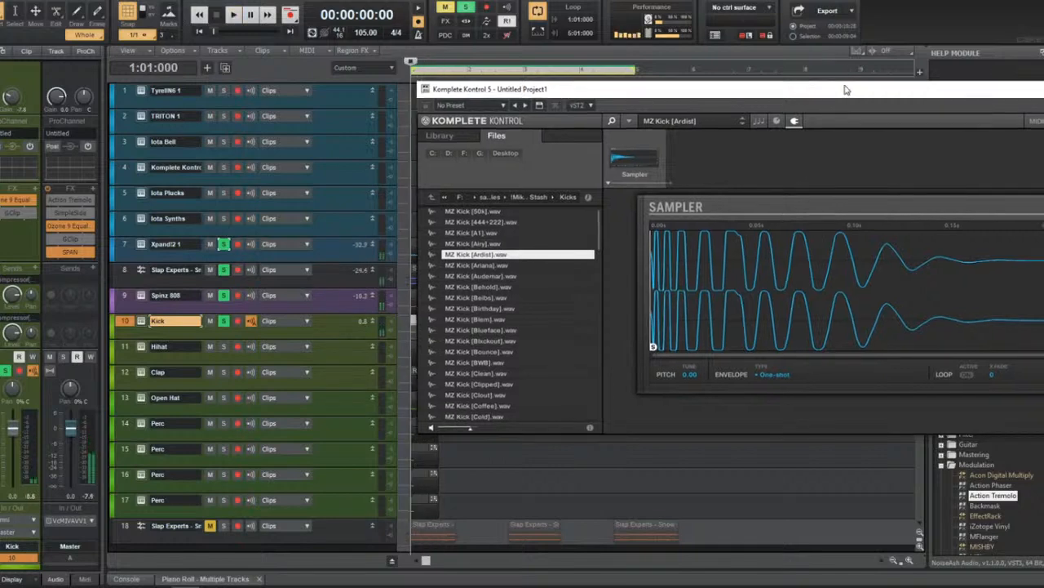
pyautogui.moveTo(851, 90); pyautogui.dragTo(433, 124)
pyautogui.click(739, 124)
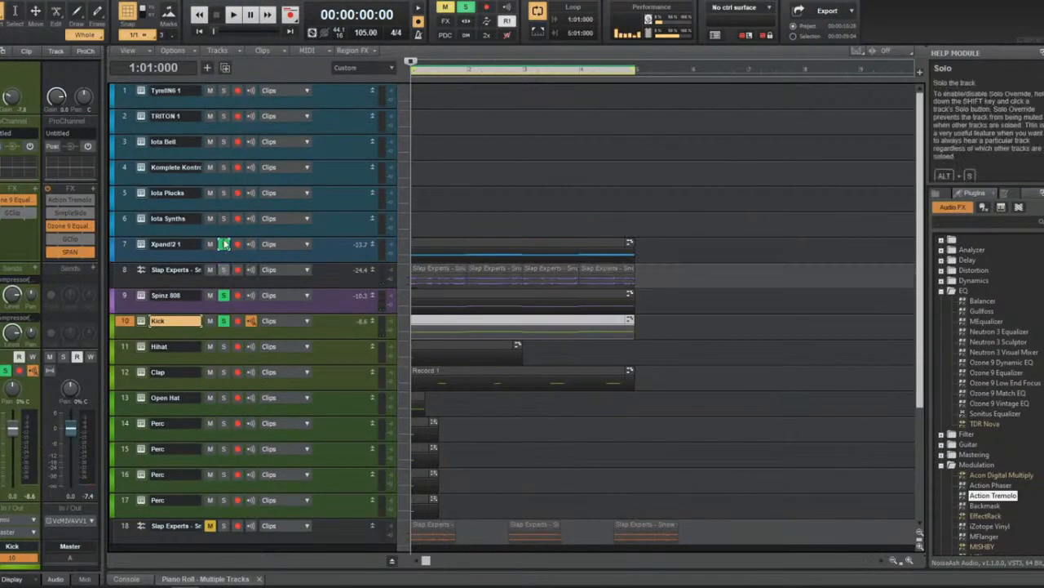
pyautogui.press('space')
# Open the Kick clip in the piano roll and move its higher notes down to D#5, keeping their starts on the bars.
pyautogui.click(327, 326)
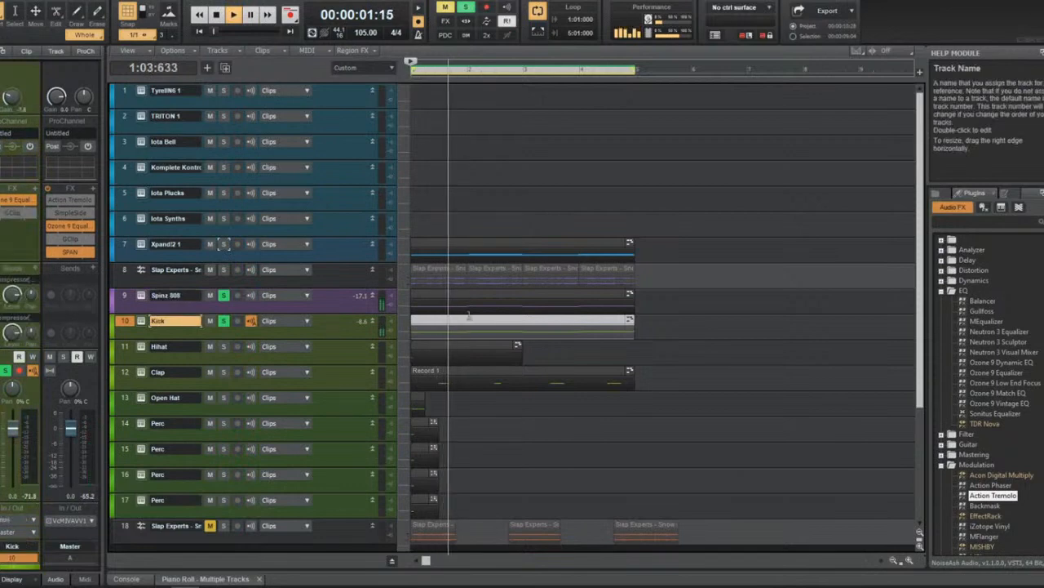
pyautogui.hotkey('alt', '3')
pyautogui.hotkey('shift', 'd')
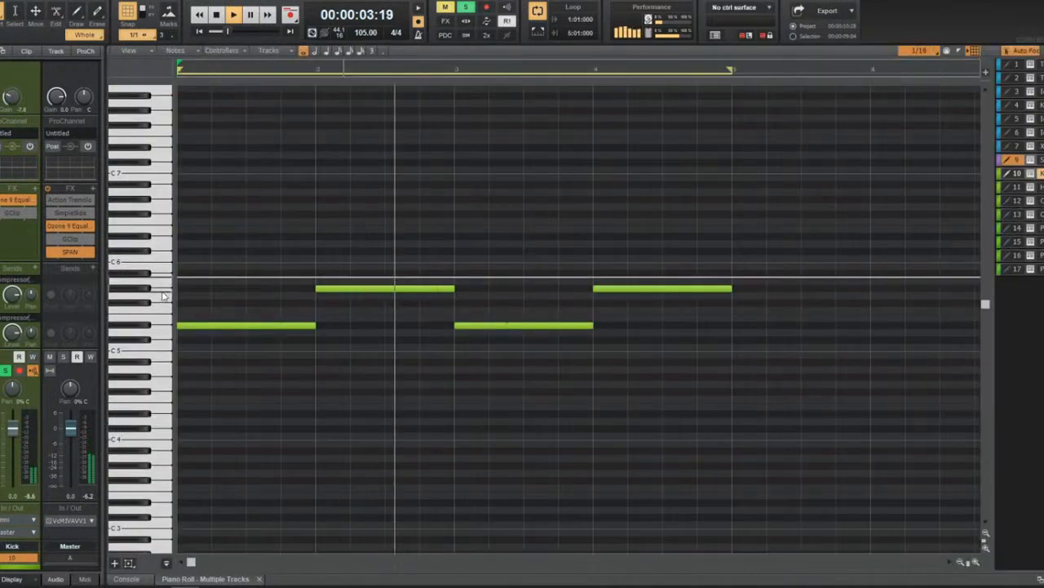
pyautogui.click(385, 286)
pyautogui.moveTo(375, 291)
pyautogui.mouseDown()
pyautogui.moveTo(375, 327)
pyautogui.moveTo(374, 291)
pyautogui.mouseUp()
pyautogui.click(1010, 173)
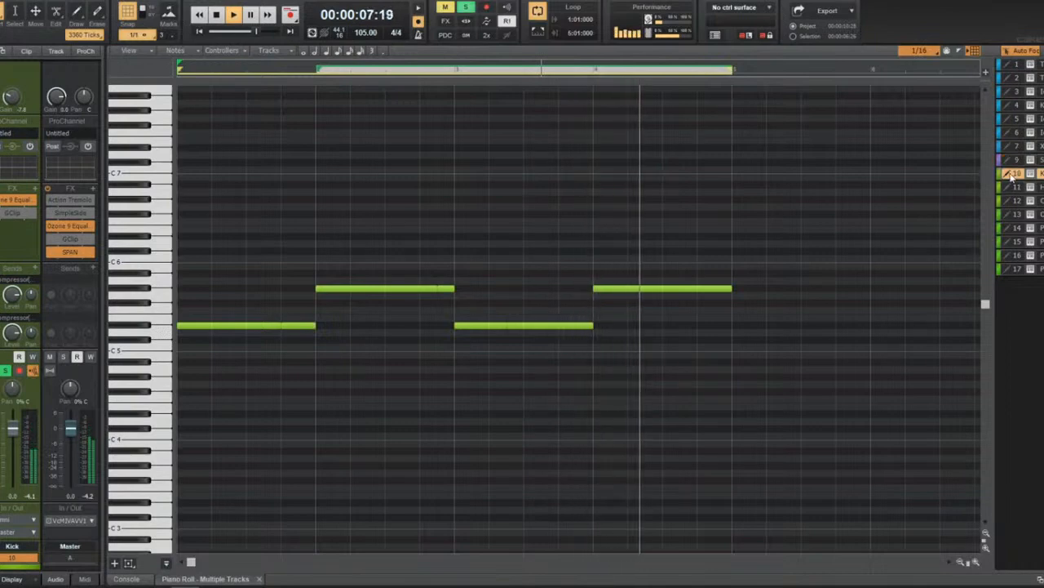
pyautogui.click(335, 291)
pyautogui.moveTo(335, 291); pyautogui.dragTo(326, 321)
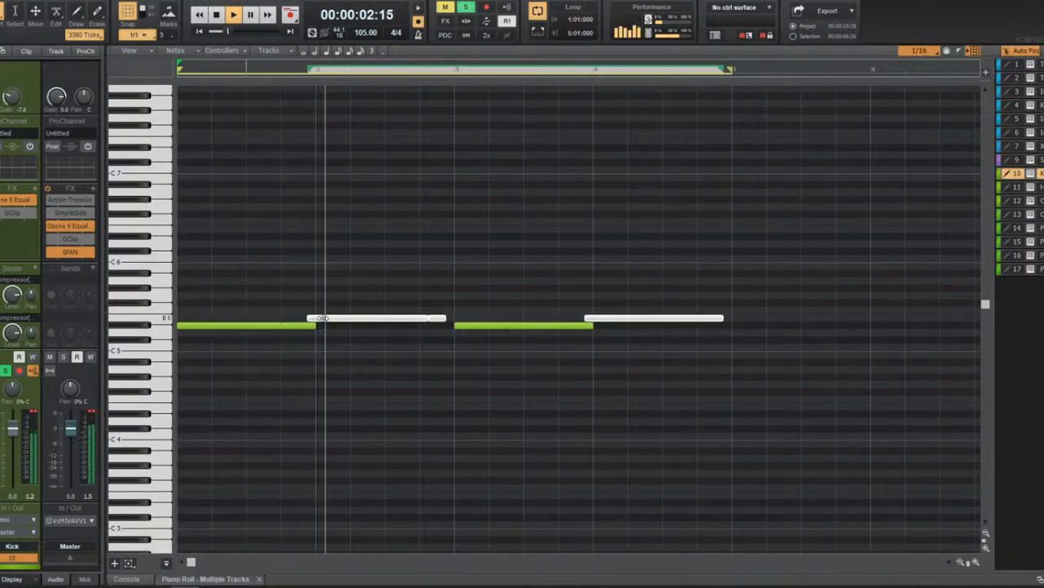
pyautogui.moveTo(321, 318); pyautogui.dragTo(350, 324)
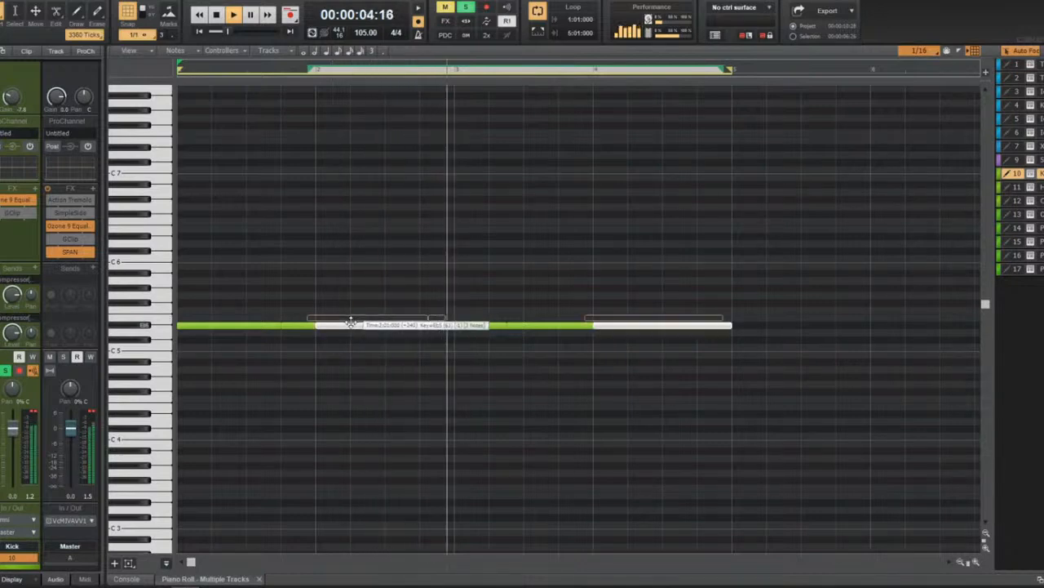
# Select all kick notes and raise their velocities to the maximum of 127.
pyautogui.hotkey('ctrl', 'a')
pyautogui.press('c')
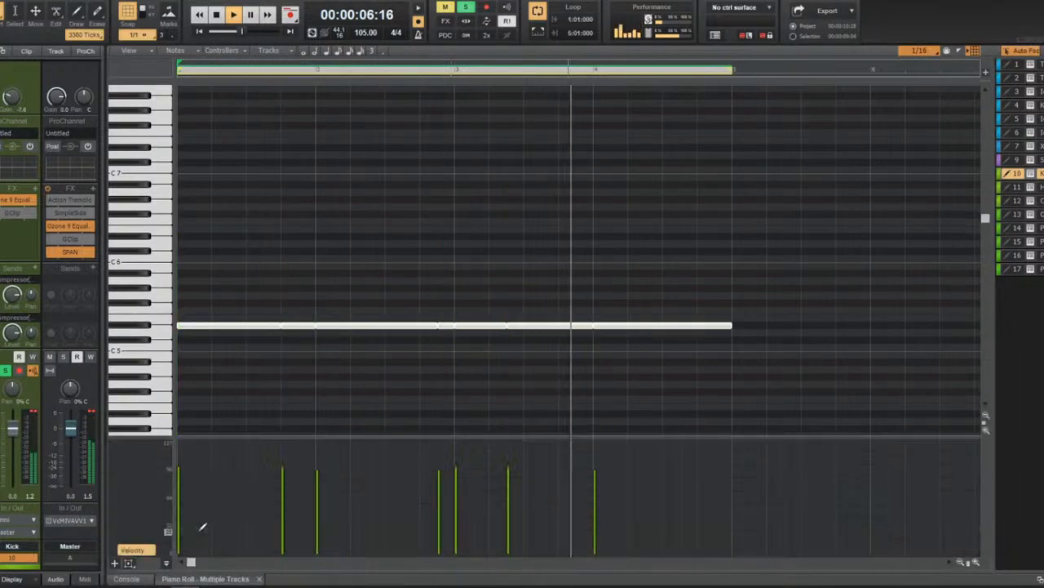
pyautogui.moveTo(178, 490)
pyautogui.mouseDown()
pyautogui.moveTo(175, 351)
pyautogui.moveTo(999, 351)
pyautogui.mouseUp()
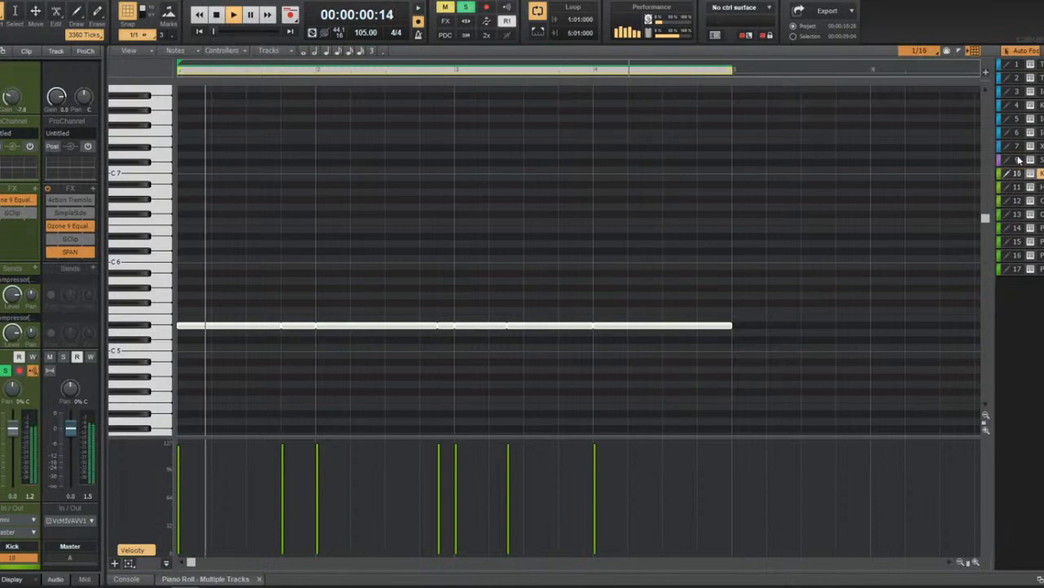
# Check the Spinz 808 notes in the piano roll, return to the track view and replay the kick and 808.
pyautogui.click(1030, 159)
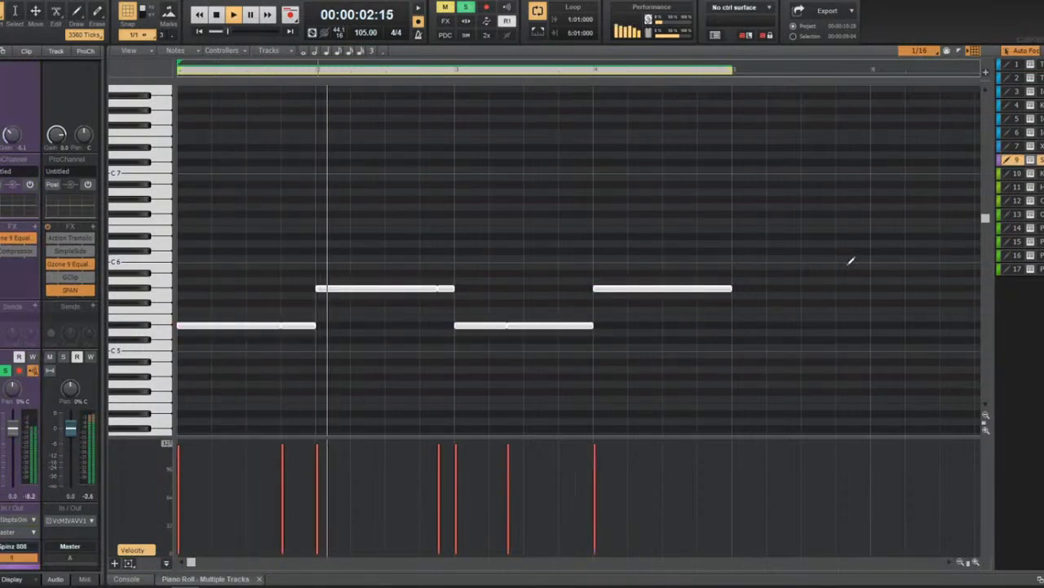
pyautogui.press('d')
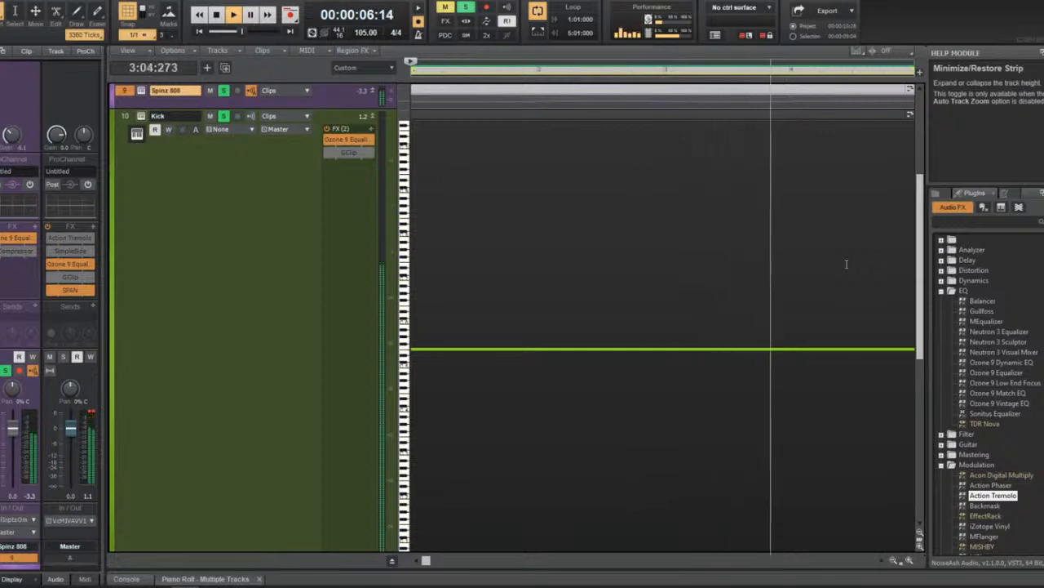
pyautogui.press('space')
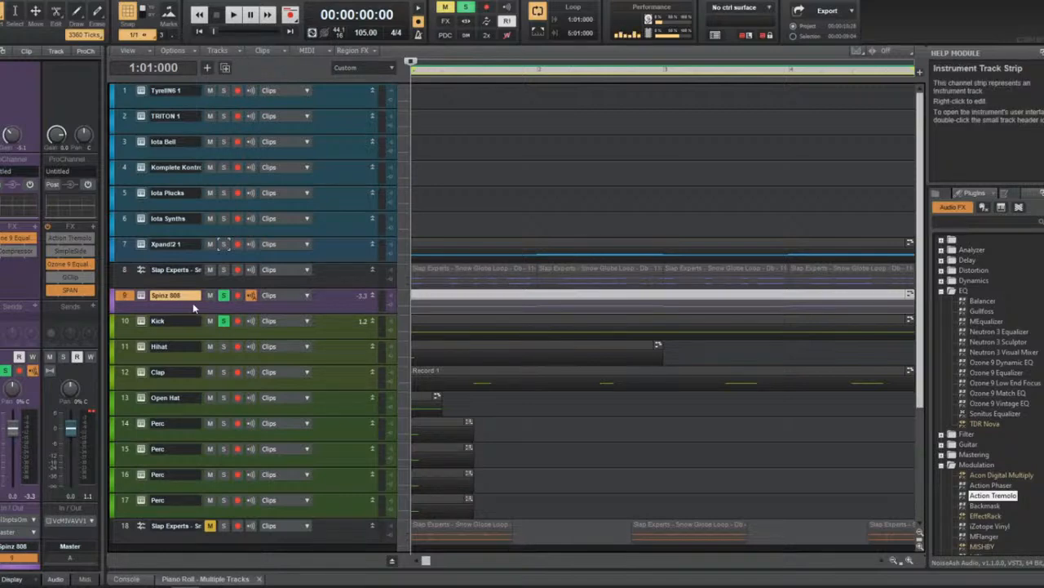
pyautogui.press('space')
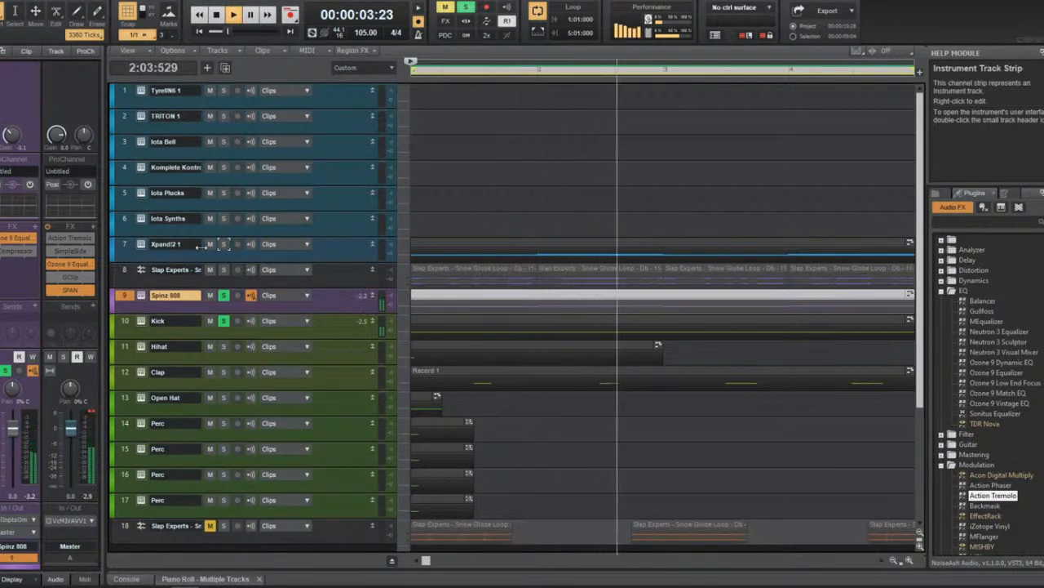
# Solo Xpand!2 and the Snow Globe track again and play them together with the kick and 808.
pyautogui.click(223, 244)
pyautogui.press('space')
pyautogui.press('space')
pyautogui.click(223, 269)
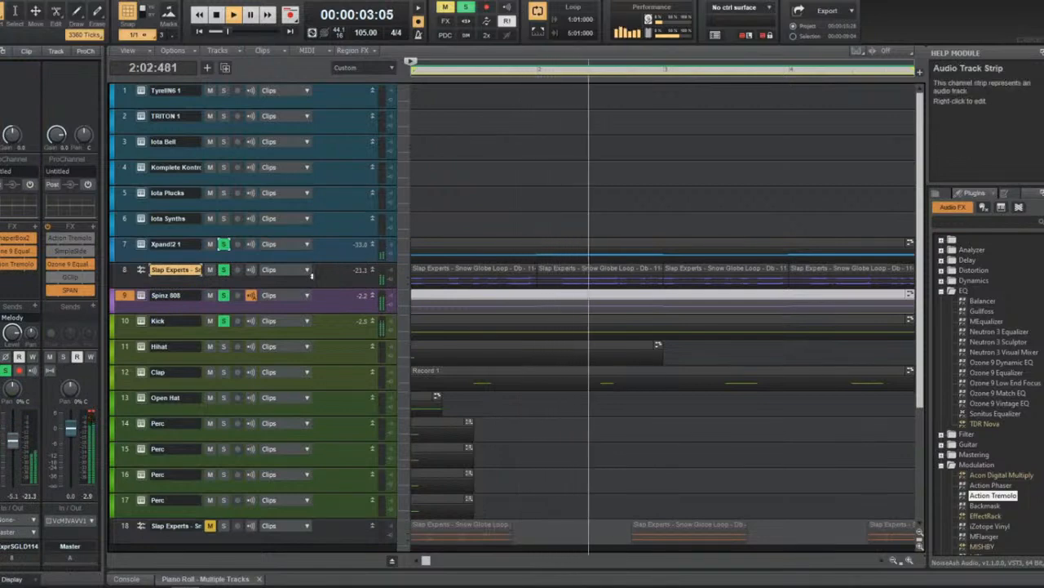
pyautogui.scroll(-2, 481, 280)
pyautogui.scroll(-2, 485, 280)
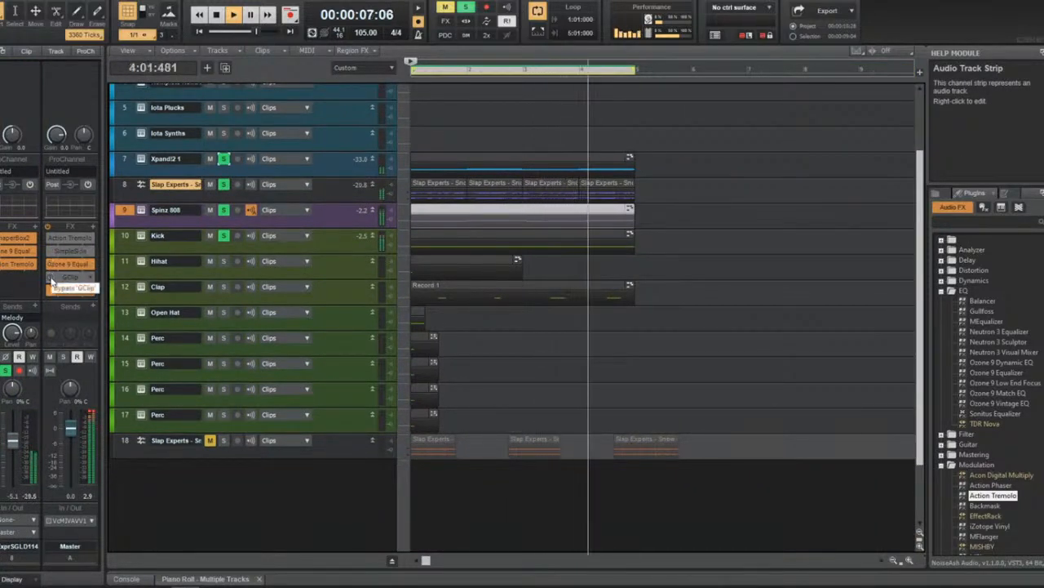
# Show the Snow Globe track's Melody bus, open its MCompressor and move the plug-in window over the clips area.
pyautogui.click(129, 185)
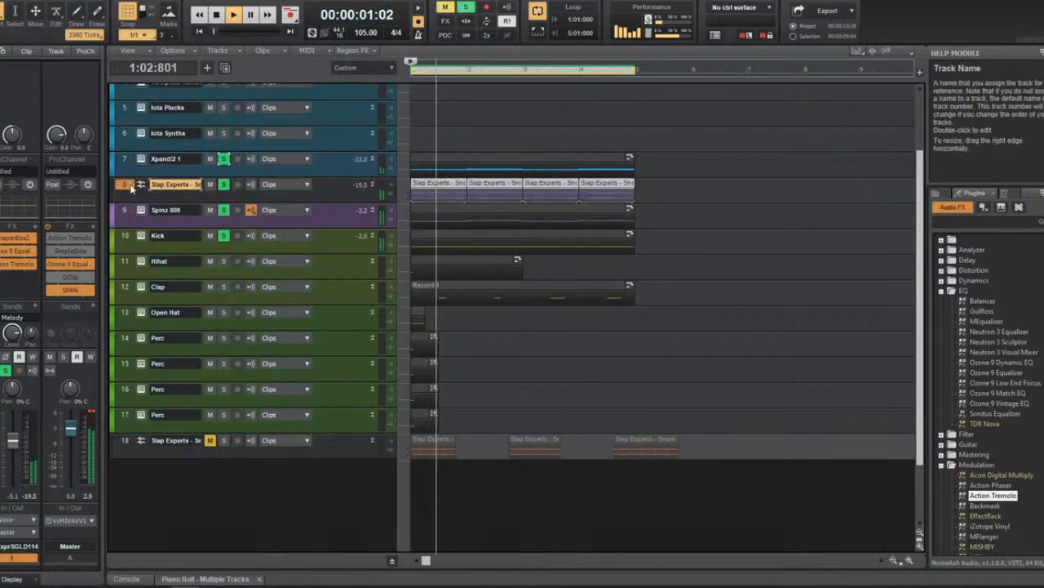
pyautogui.click(32, 532)
pyautogui.click(91, 405)
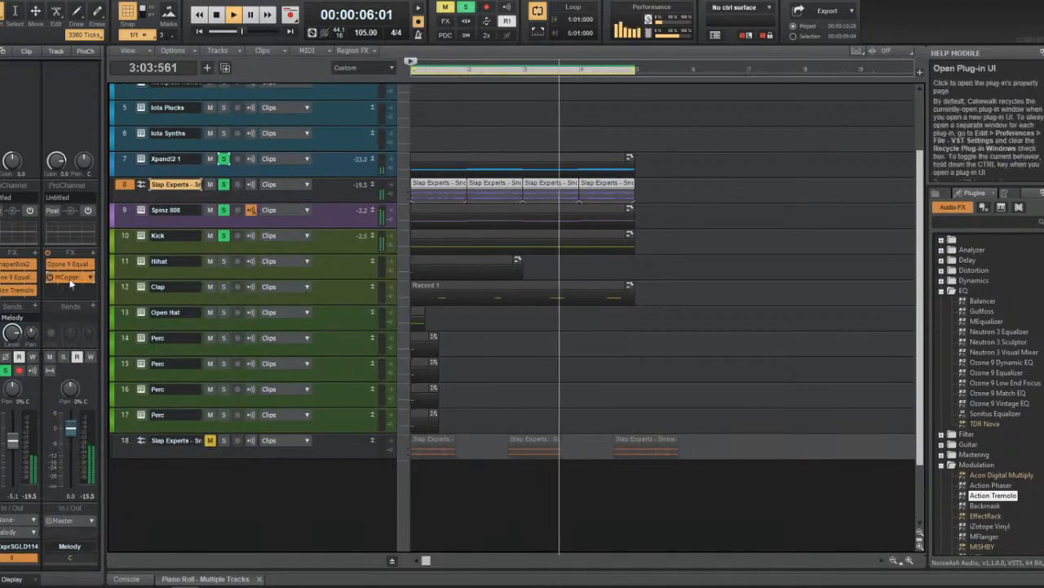
pyautogui.doubleClick(57, 278)
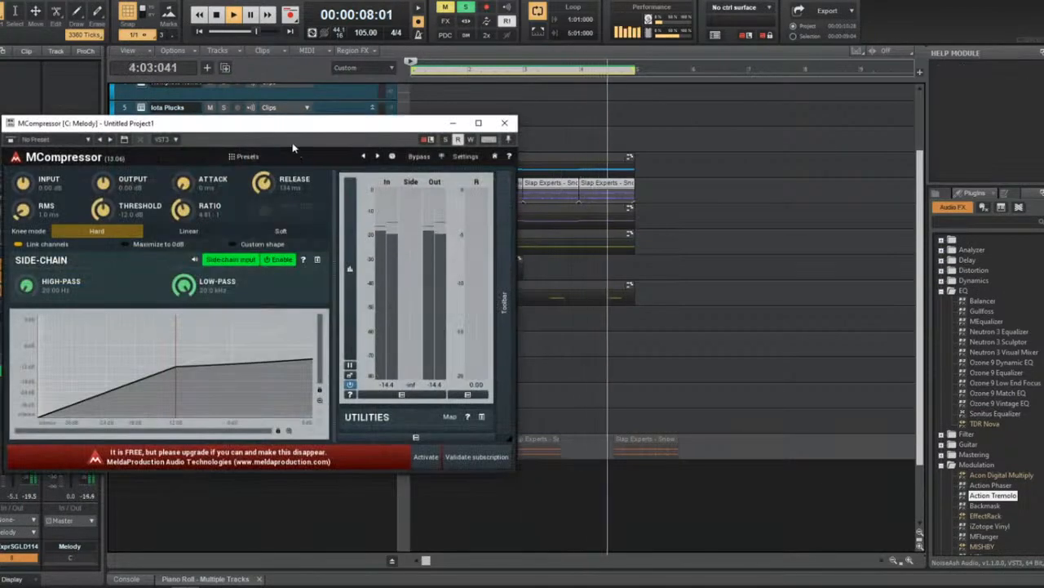
pyautogui.moveTo(285, 124); pyautogui.dragTo(668, 156)
# Enable the Kick track's send to the Melody MCompressor side-chain and lower the compressor's threshold to about -17.1 dB.
pyautogui.click(128, 241)
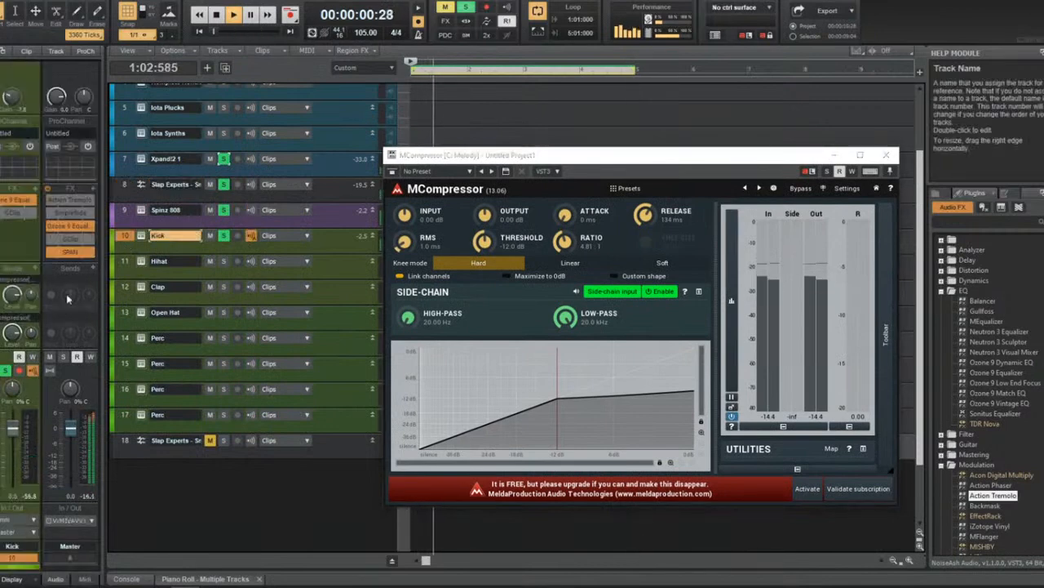
pyautogui.click(12, 320)
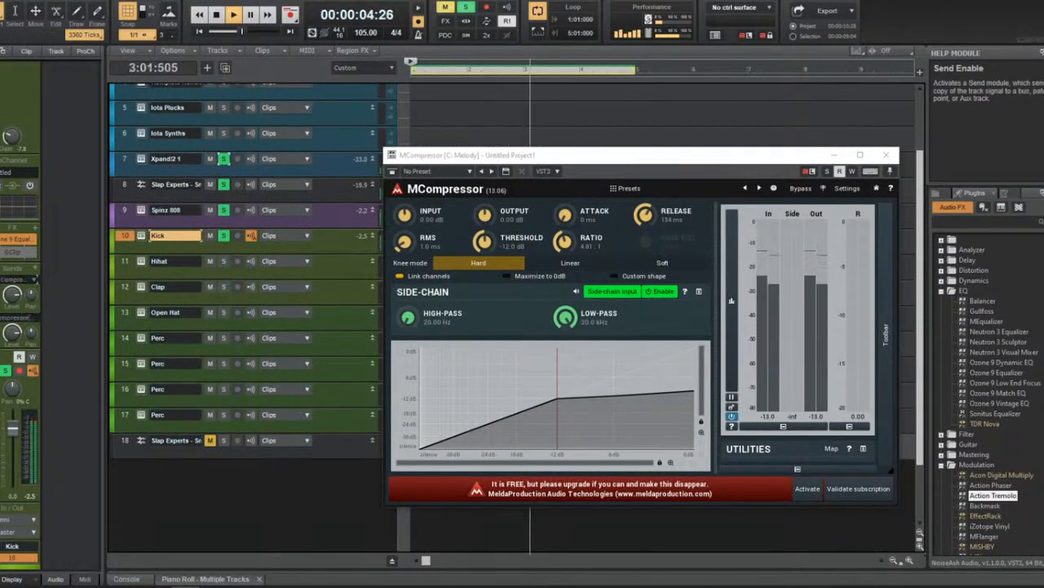
pyautogui.click(34, 280)
pyautogui.moveTo(485, 242); pyautogui.dragTo(485, 270)
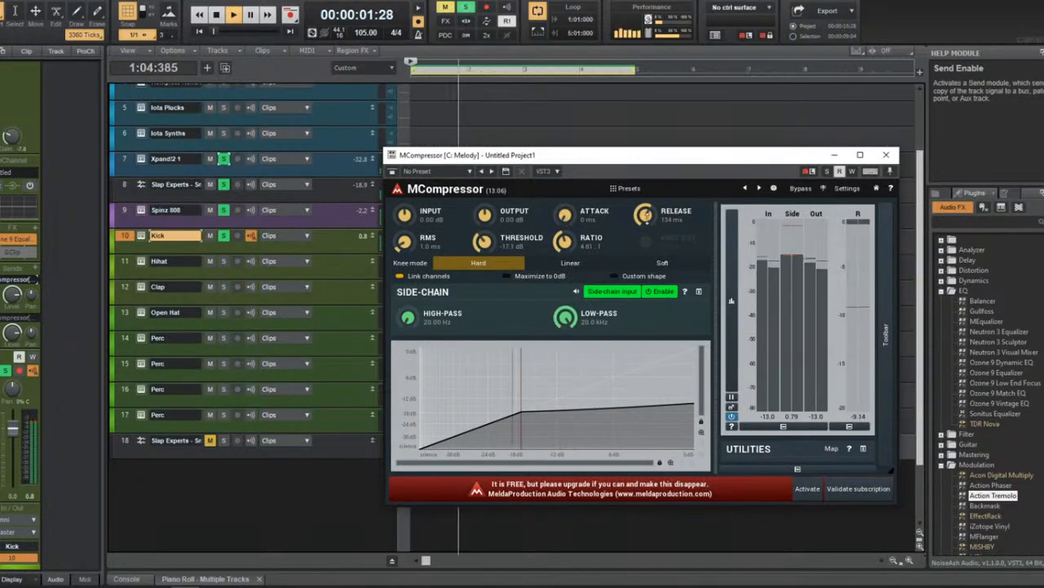
# Close the MCompressor window, select the Spinz 808 track and listen to the side-chained mix with the kick.
pyautogui.click(888, 155)
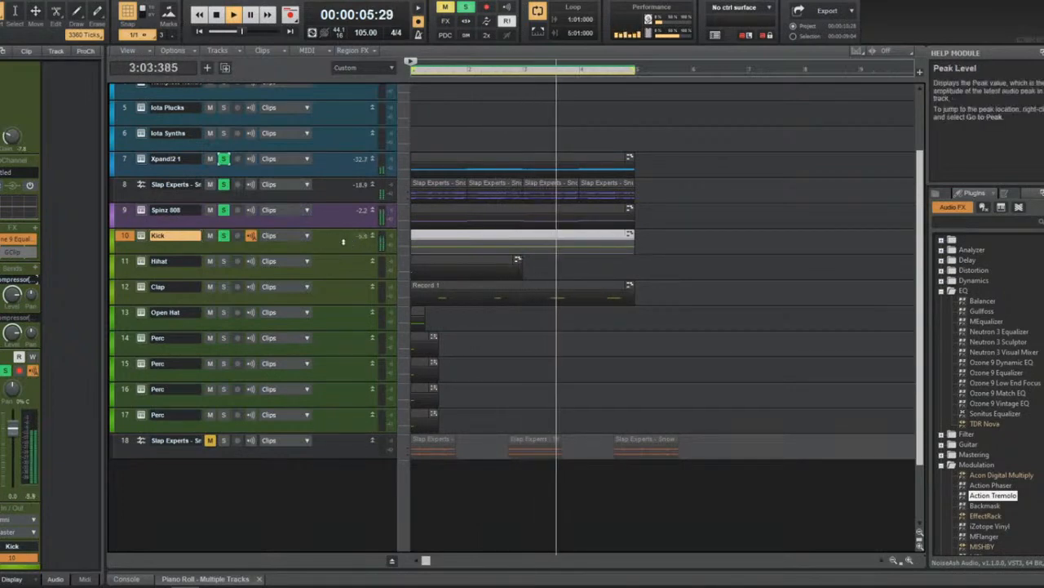
pyautogui.click(125, 212)
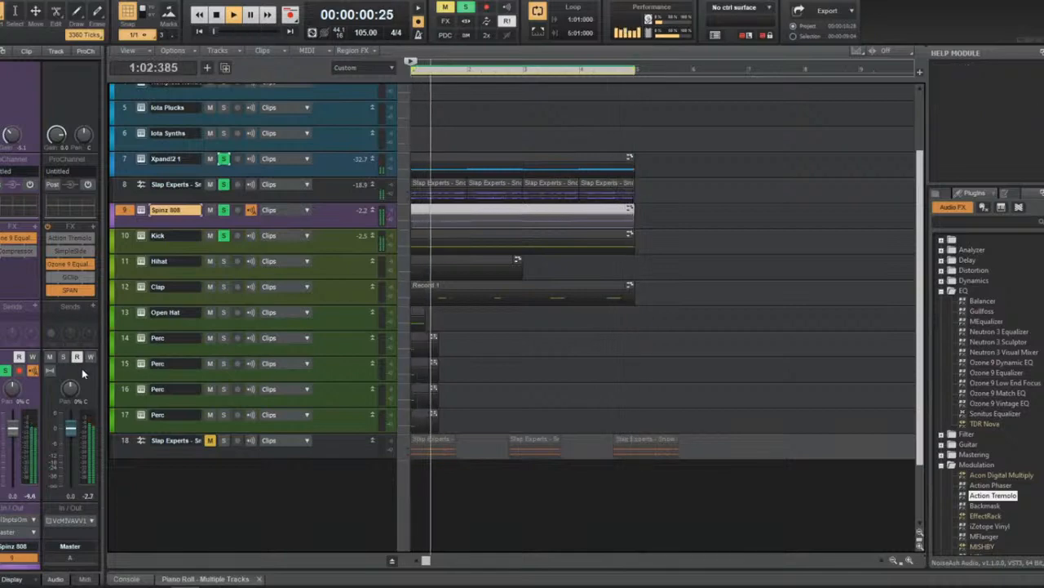
pyautogui.press('space')
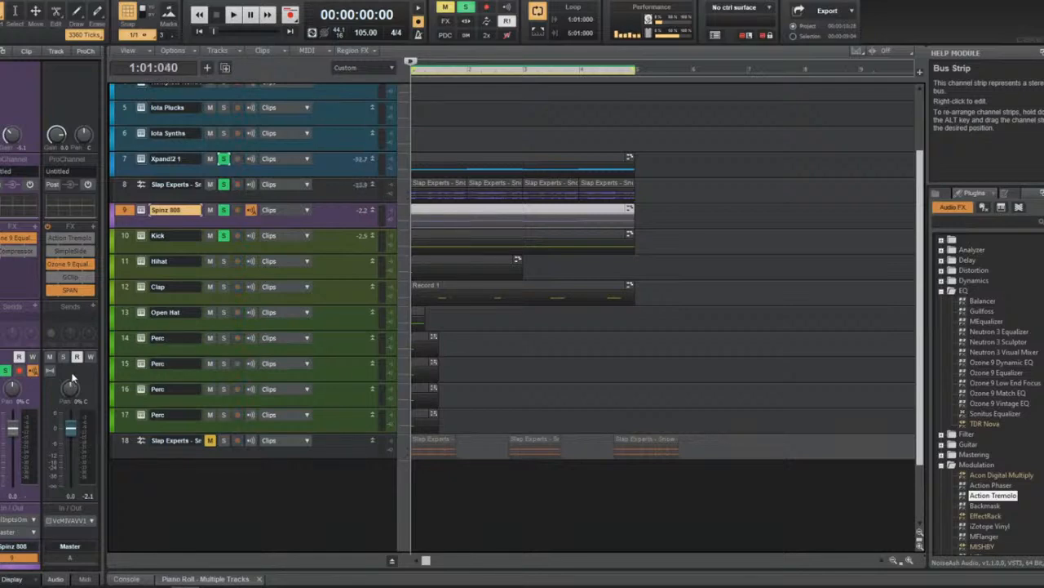
pyautogui.press('space')
pyautogui.press('space')
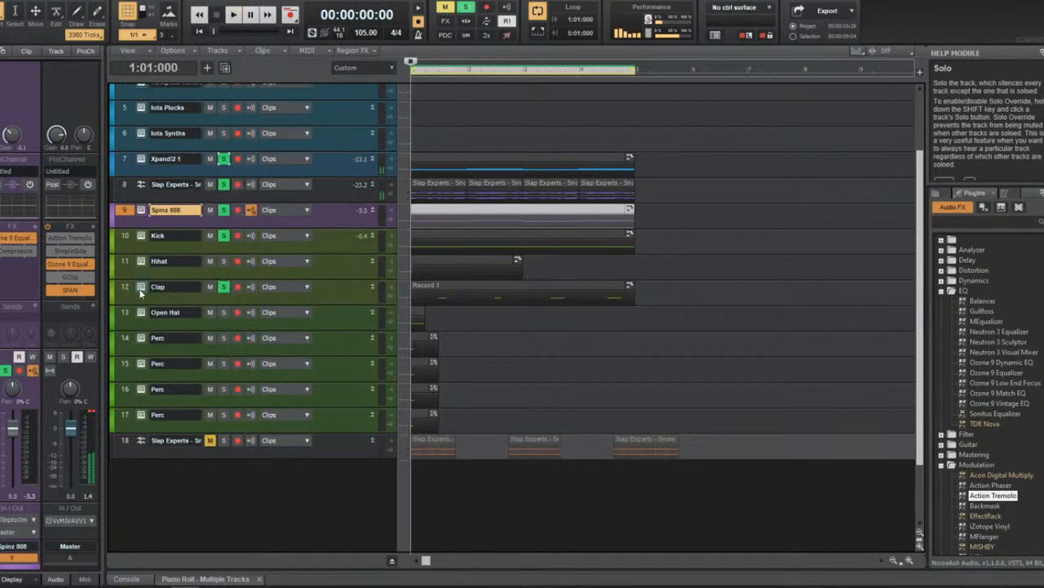
# Open the Clap track's Komplete Kontrol, start playback and browse its files up to the drum kit's main folder.
pyautogui.click(141, 287)
pyautogui.click(463, 202)
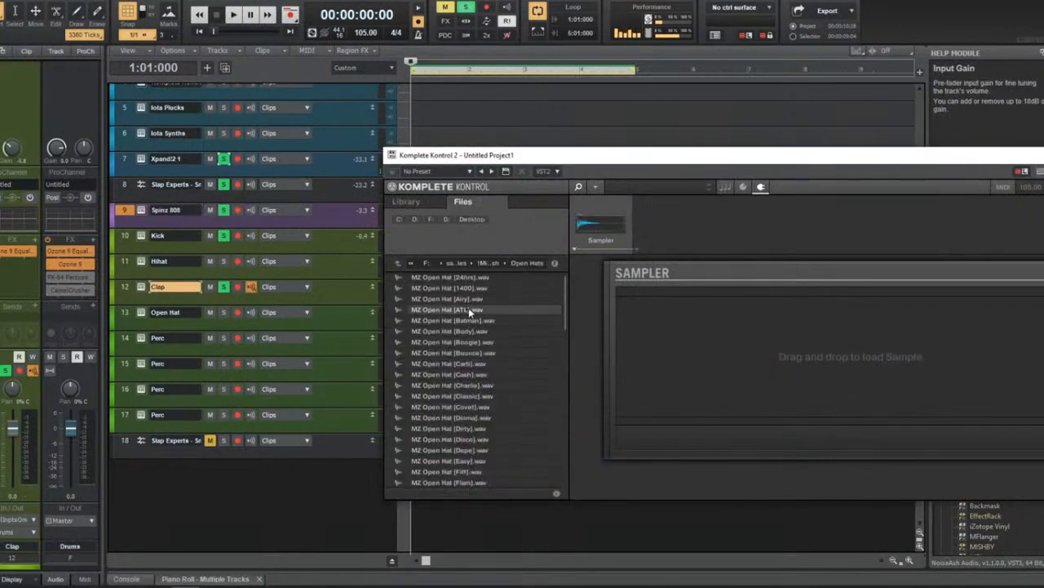
pyautogui.doubleClick(468, 310)
pyautogui.press('space')
pyautogui.click(490, 263)
pyautogui.click(484, 362)
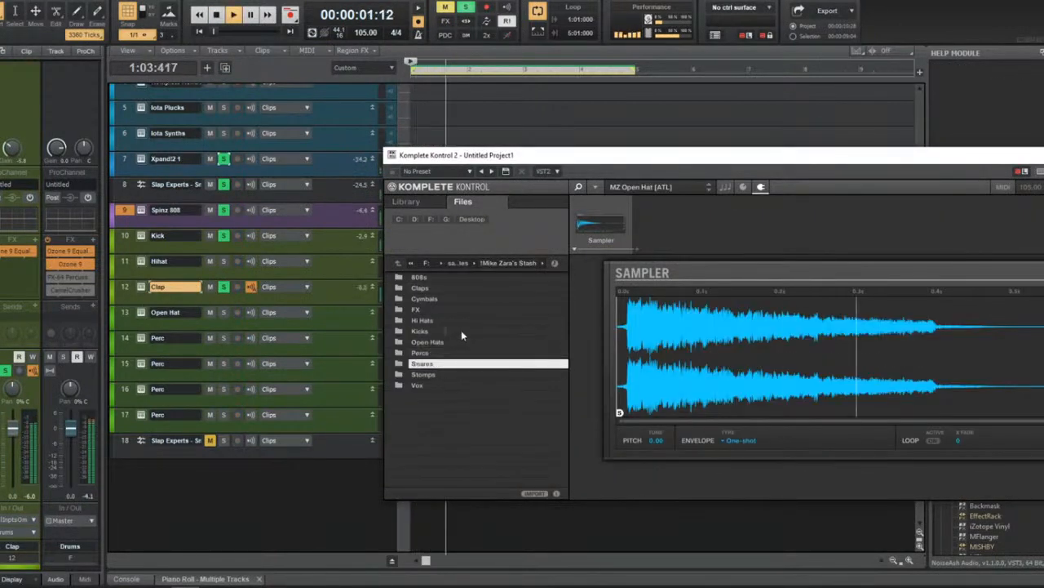
# Load MZ Clap [Boujee] from the Claps > Snare_Clap Layers folder into the Clap sampler and close the plug-in.
pyautogui.doubleClick(451, 288)
pyautogui.doubleClick(451, 288)
pyautogui.doubleClick(454, 288)
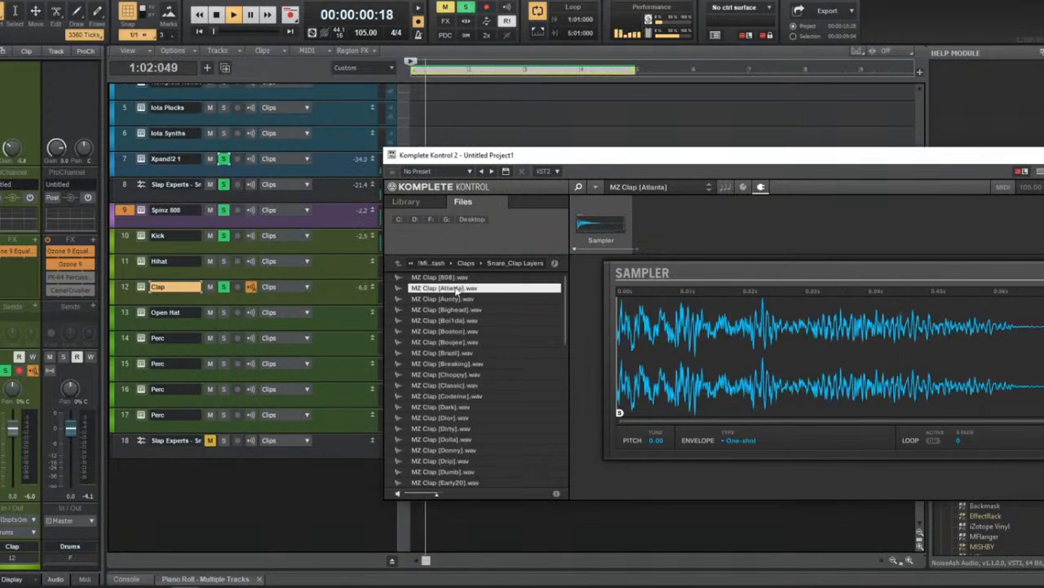
pyautogui.doubleClick(472, 344)
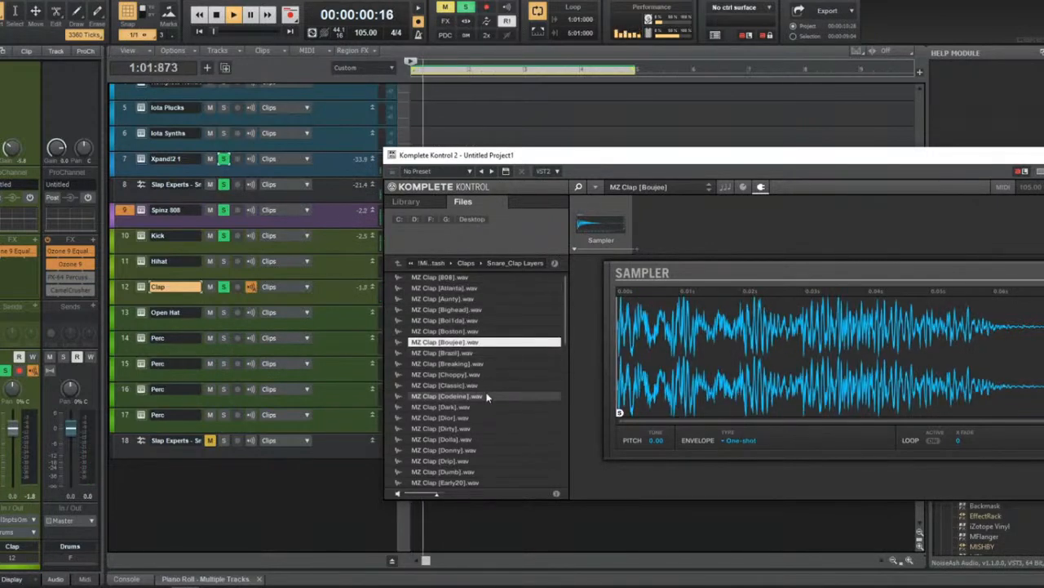
pyautogui.moveTo(581, 156); pyautogui.dragTo(312, 185)
pyautogui.click(846, 183)
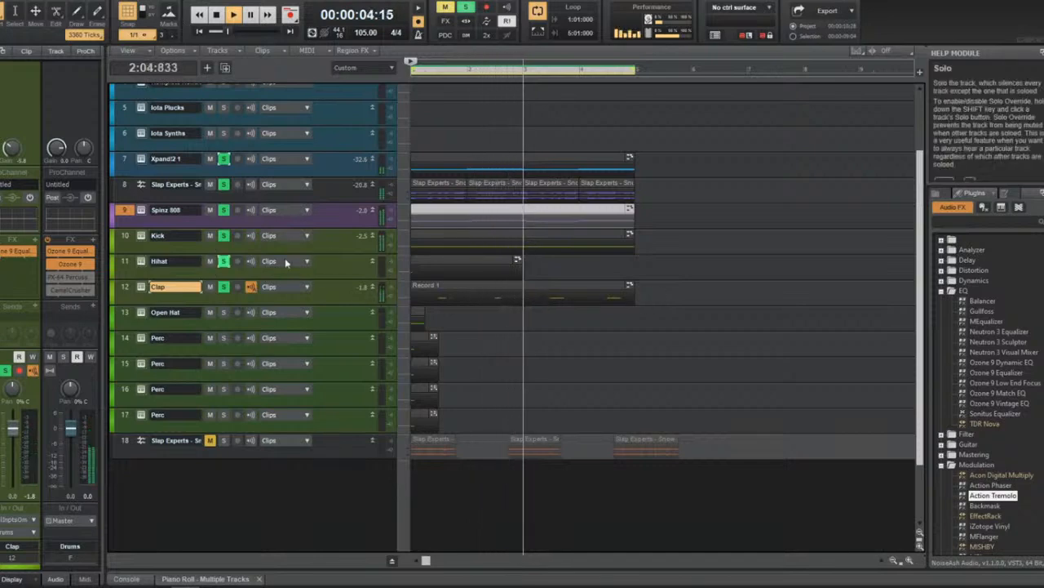
# Load MZ Hi Hat [ATL] from the Hi Hats folder into the Hihat track's Komplete Kontrol sampler and close it.
pyautogui.click(151, 262)
pyautogui.click(251, 262)
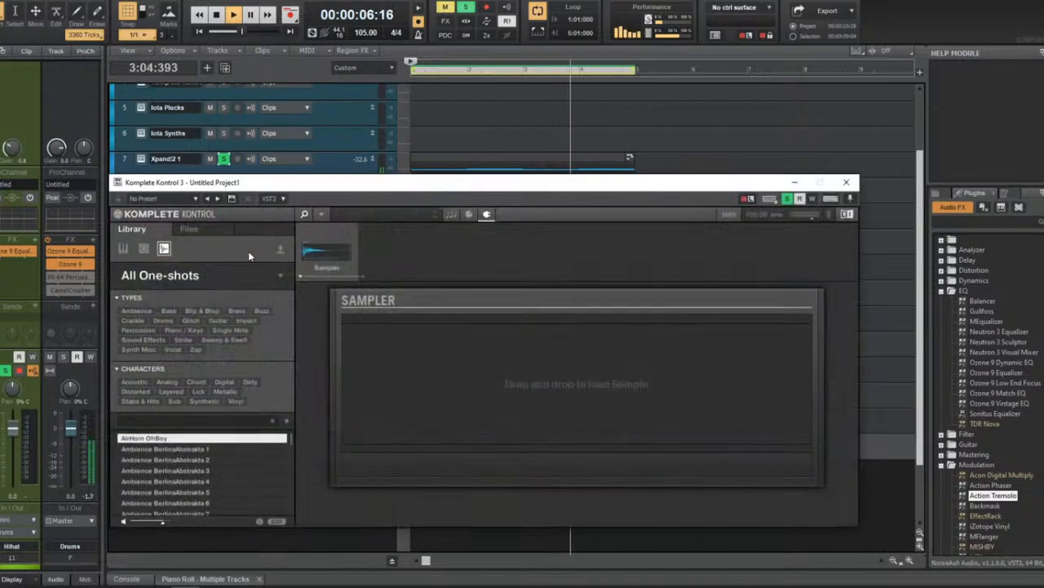
pyautogui.click(189, 229)
pyautogui.click(210, 292)
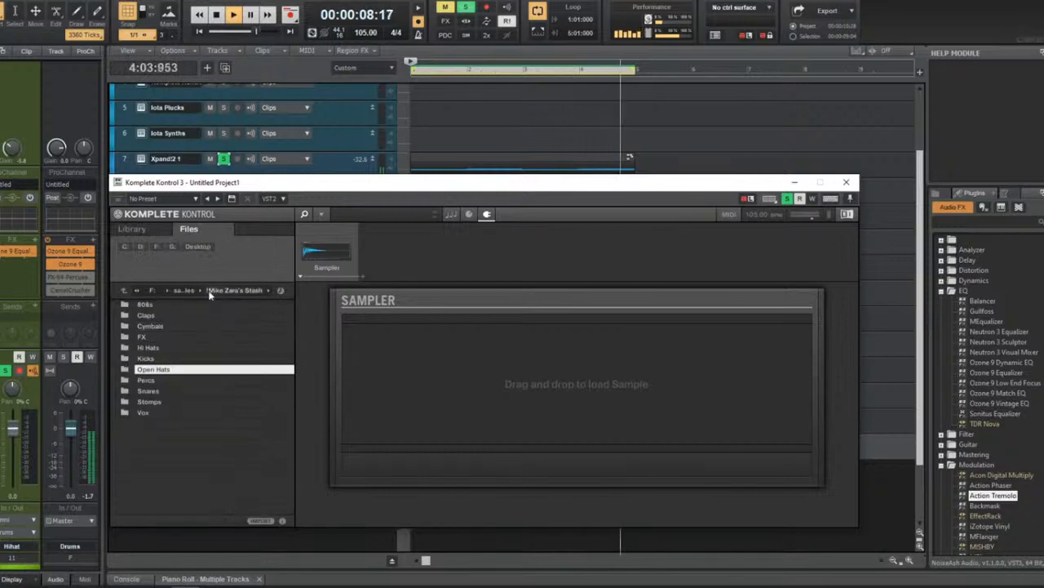
pyautogui.doubleClick(168, 346)
pyautogui.click(168, 347)
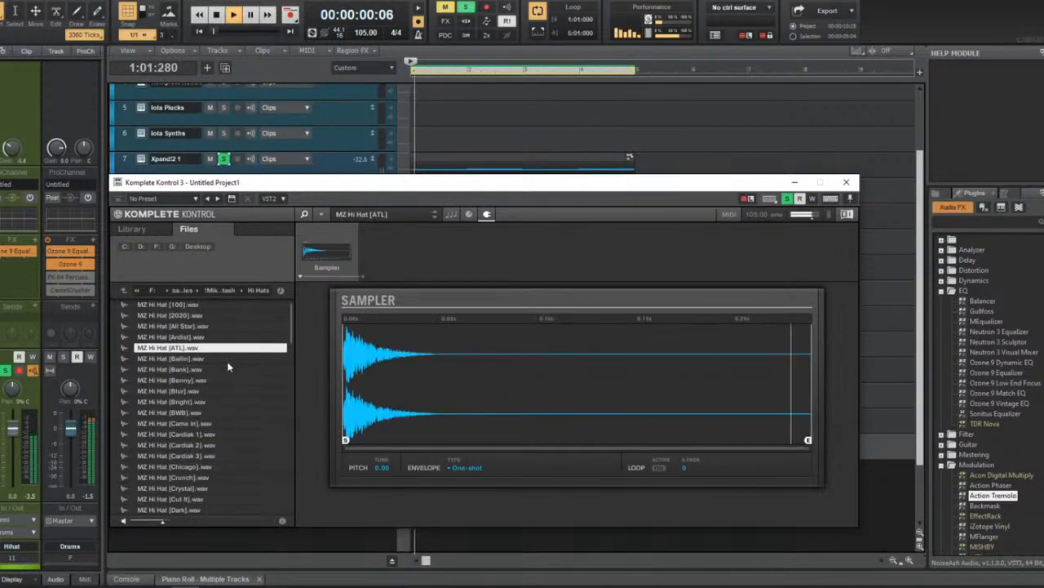
pyautogui.click(846, 183)
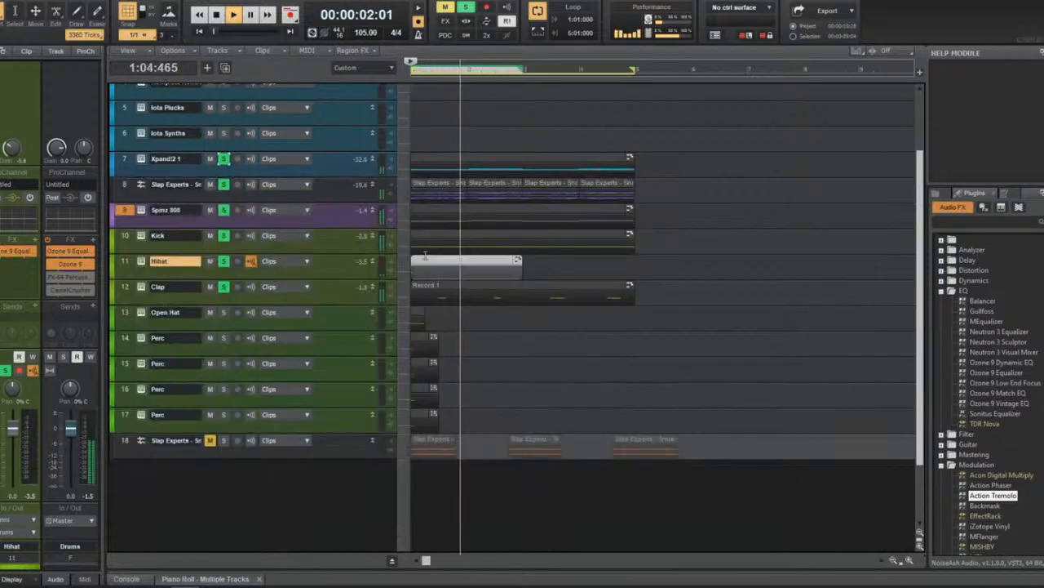
# Open the Hihat clip in the Step Sequencer and set its pattern length to 1 beat.
pyautogui.doubleClick(421, 259)
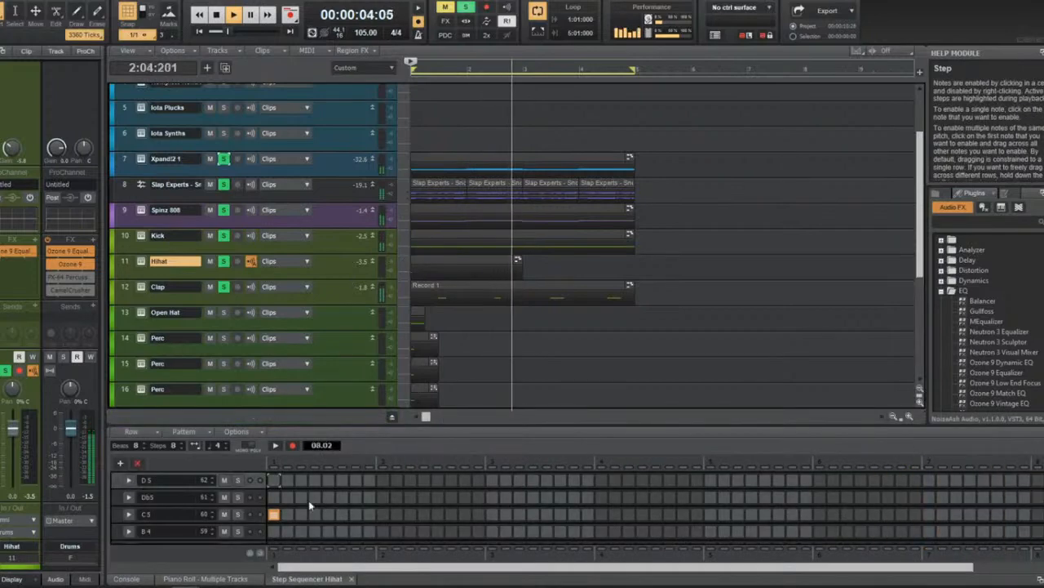
pyautogui.click(275, 514)
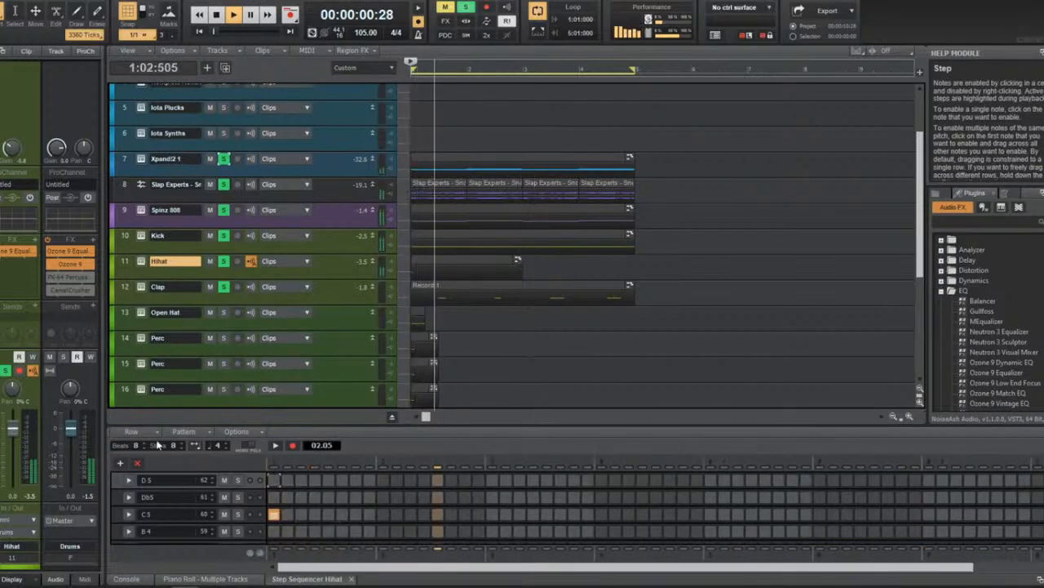
pyautogui.write('1')
pyautogui.press('Return')
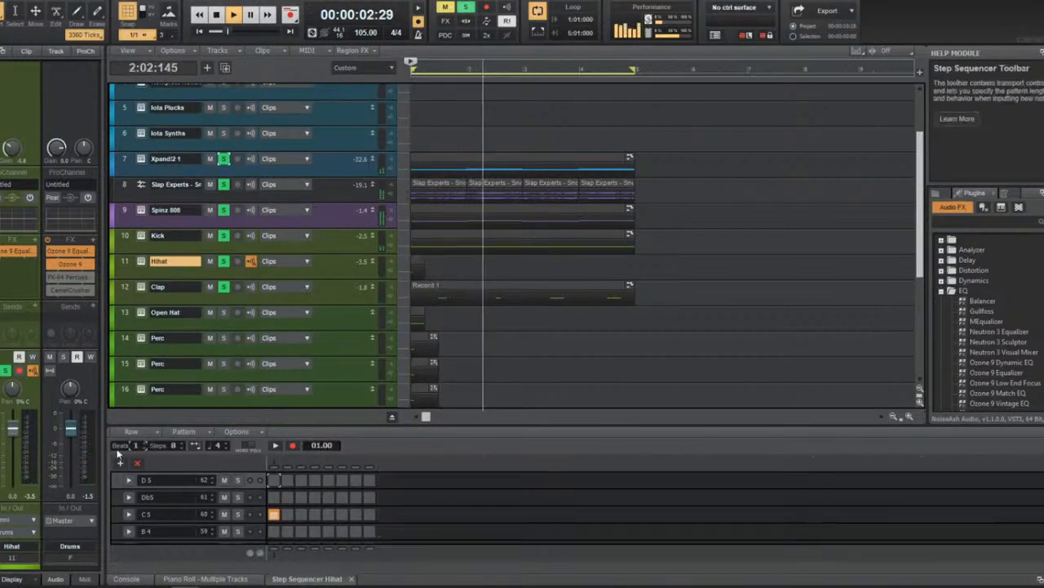
# Add hits on steps 5 and 8 of the C 5 row and expand that row's velocity controls.
pyautogui.click(328, 514)
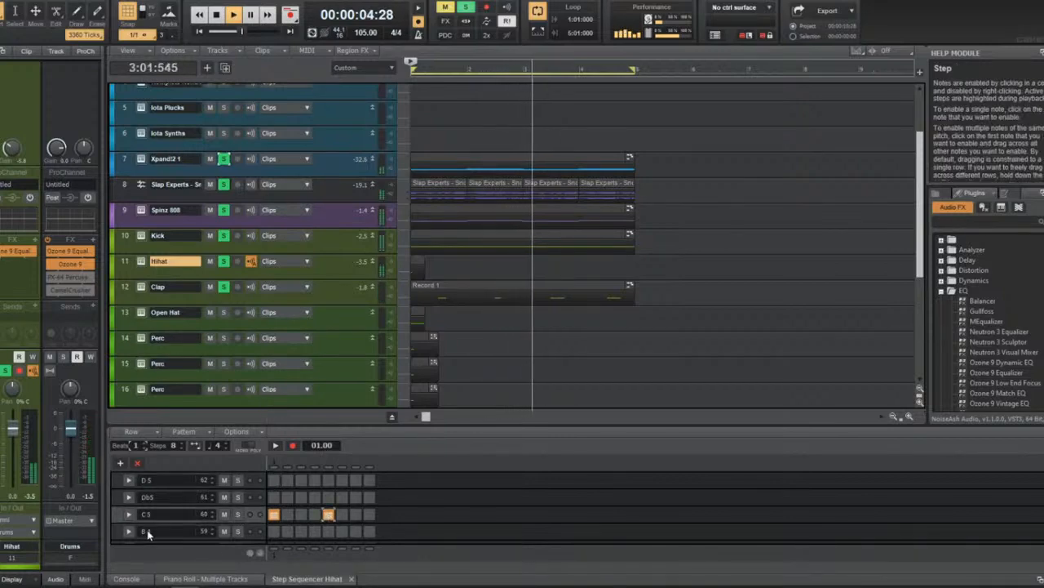
pyautogui.click(128, 514)
pyautogui.scroll(-1, 329, 534)
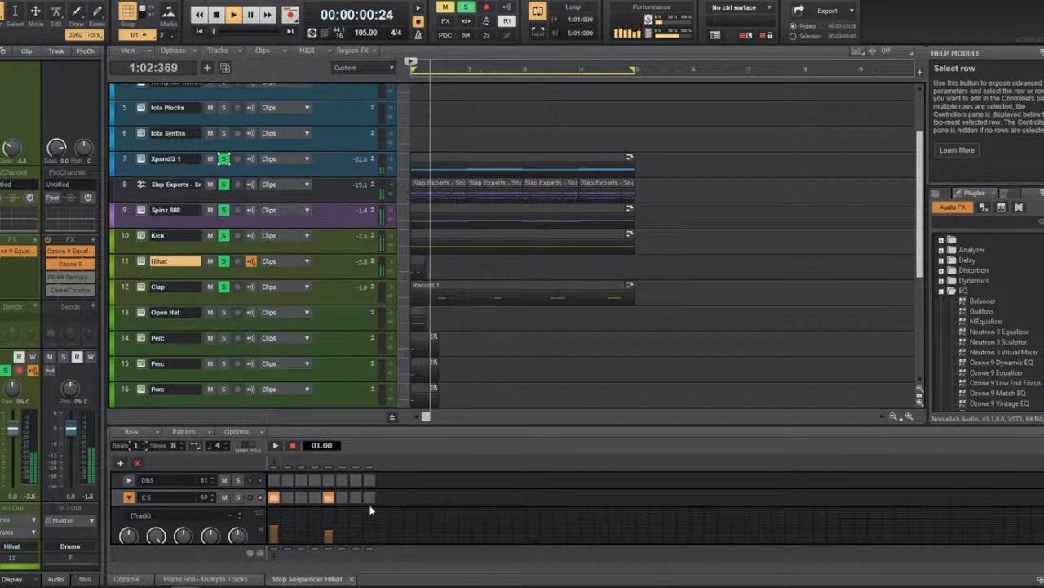
pyautogui.click(371, 535)
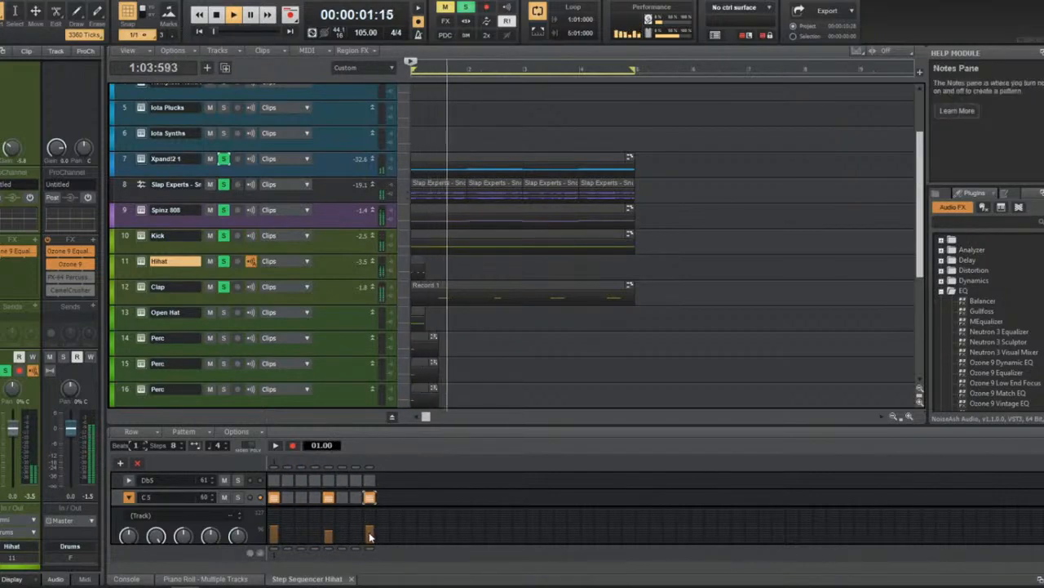
# Duplicate the one-beat Hihat clip until it fills the four-bar loop and play it with the beat.
pyautogui.press('space')
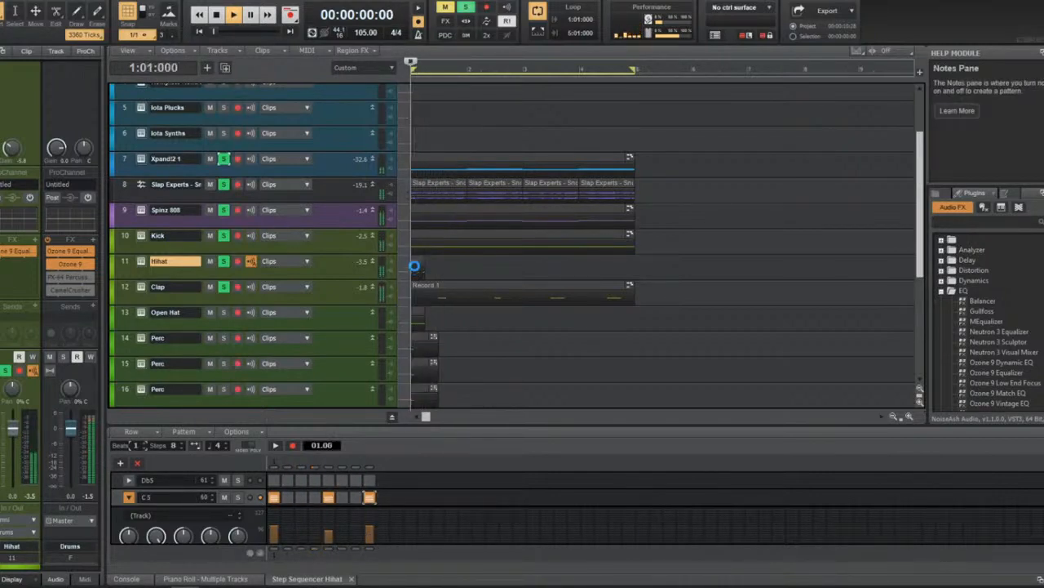
pyautogui.scroll(-2, 383, 493)
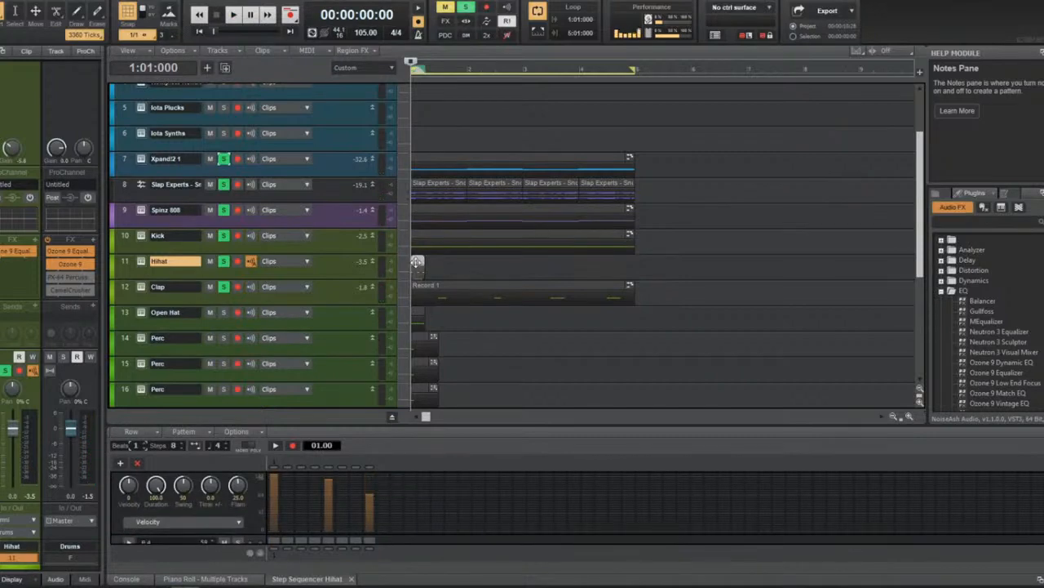
pyautogui.press('space')
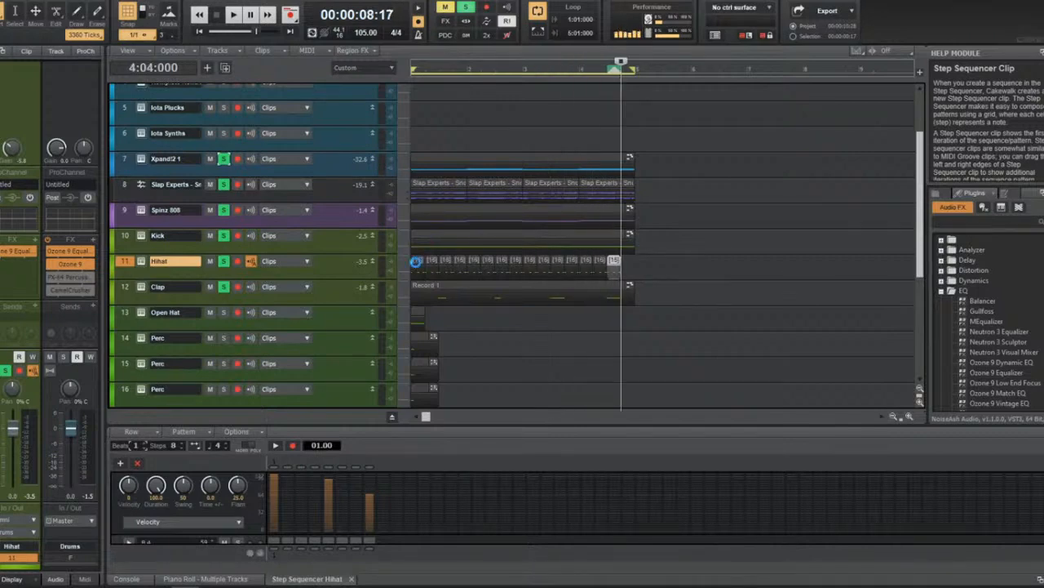
pyautogui.press('d')
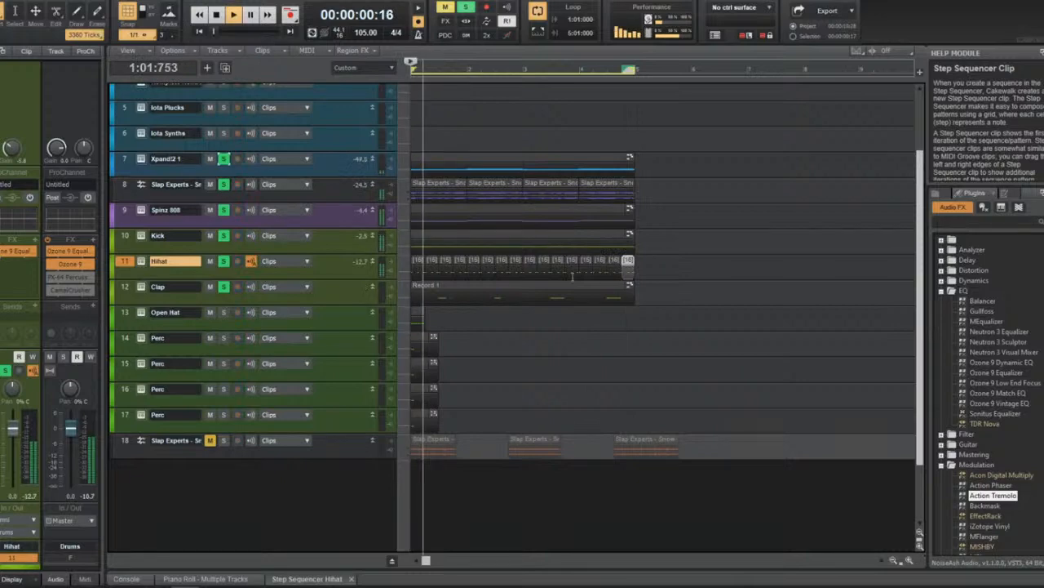
# Reopen the first Hihat clip, lower the step 8 velocity in the C 5 row and review the pattern during playback.
pyautogui.doubleClick(412, 262)
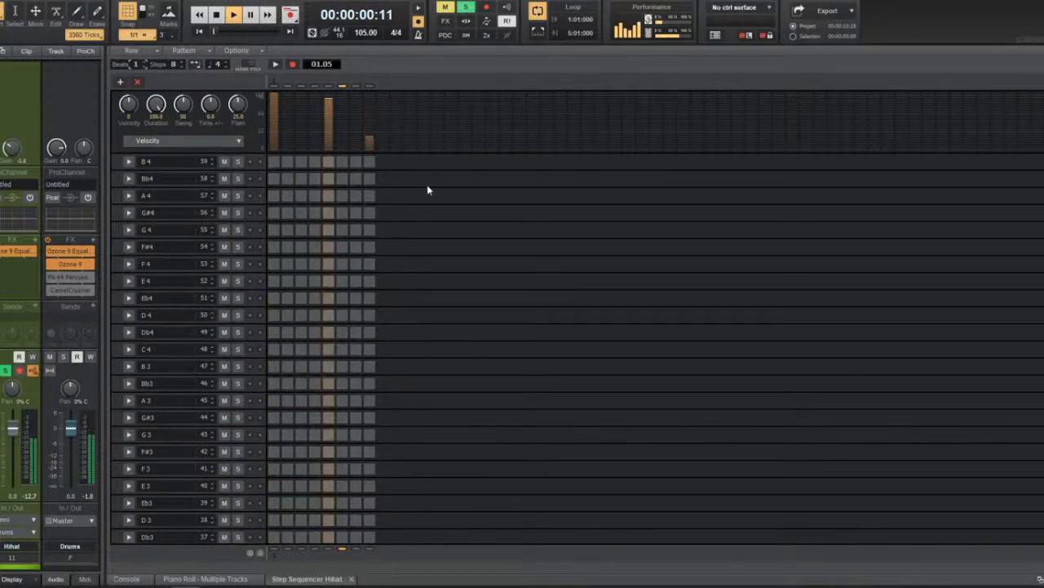
pyautogui.press('d')
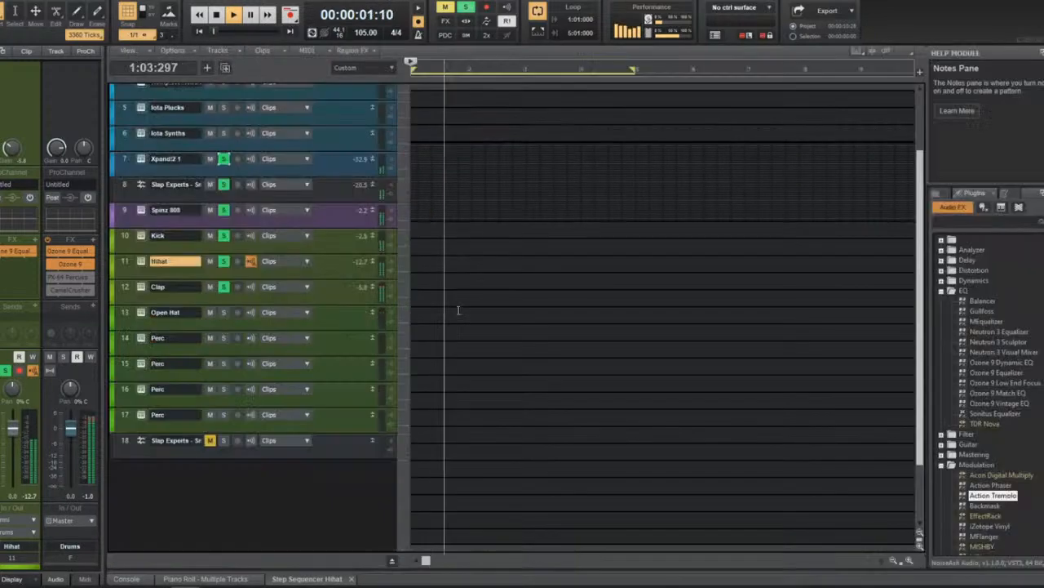
pyautogui.press('d')
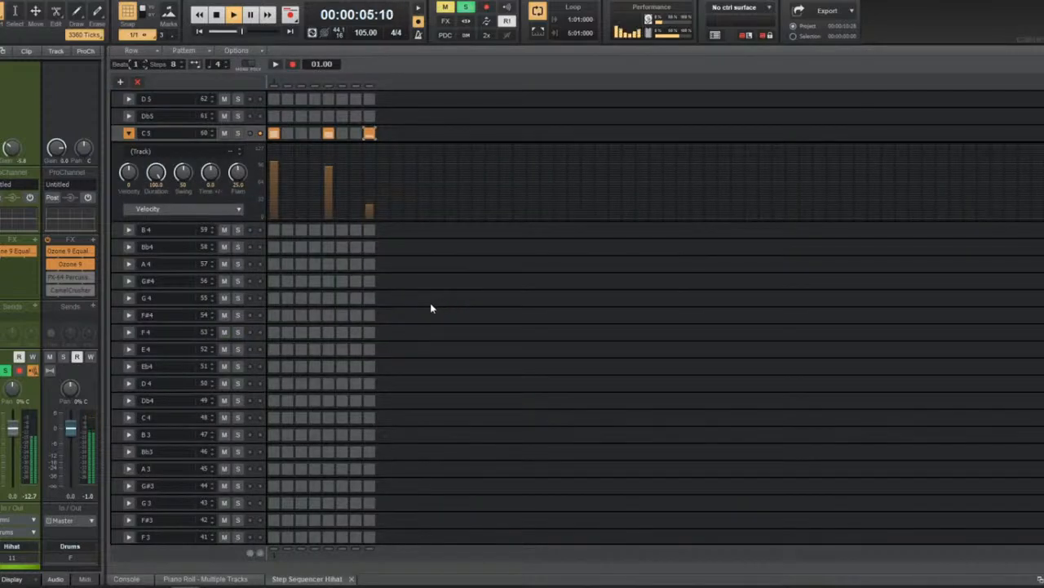
pyautogui.scroll(-2, 431, 307)
pyautogui.scroll(2, 432, 308)
pyautogui.scroll(-5, 432, 308)
pyautogui.scroll(2, 432, 308)
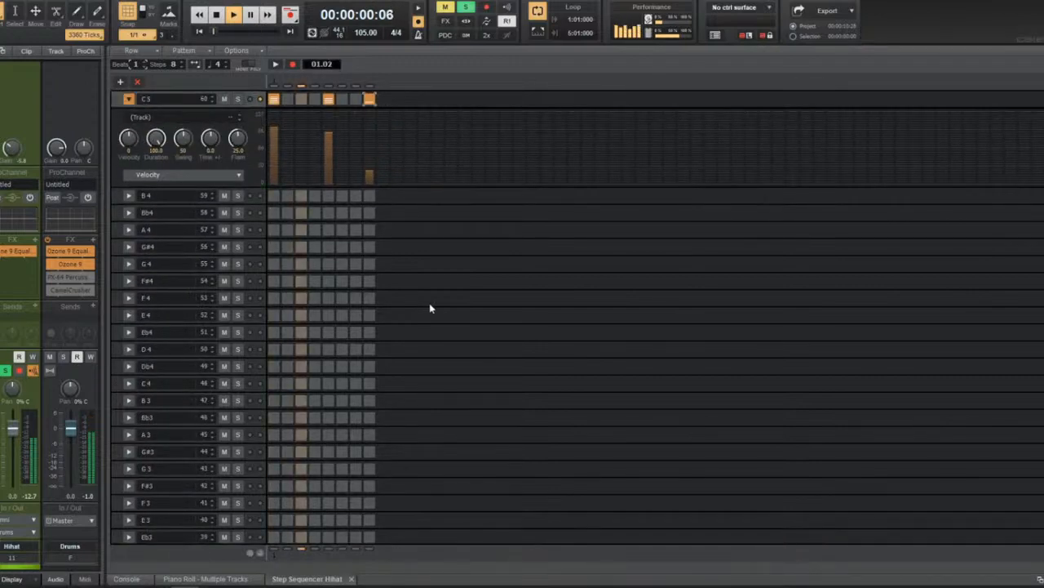
pyautogui.press('d')
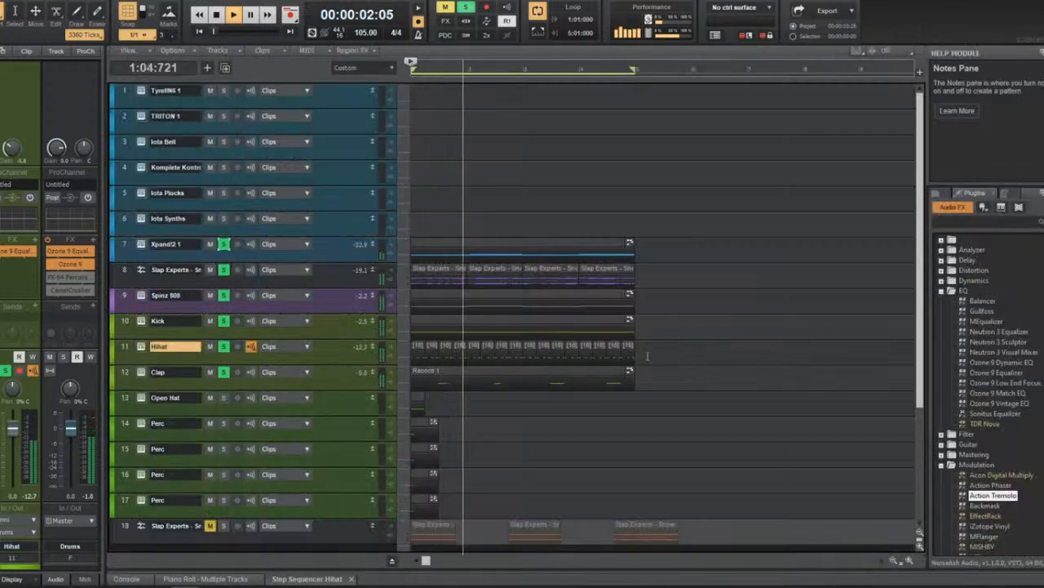
# Bounce all Hihat step clips into a single clip, set the track's input gain to -14.8 and replay the beat.
pyautogui.press('space')
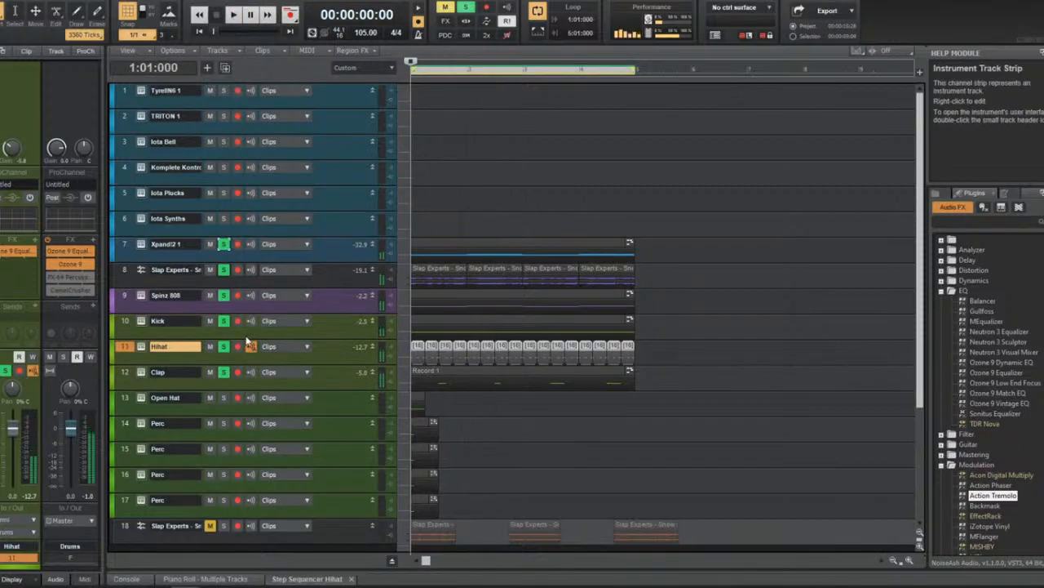
pyautogui.click(517, 350)
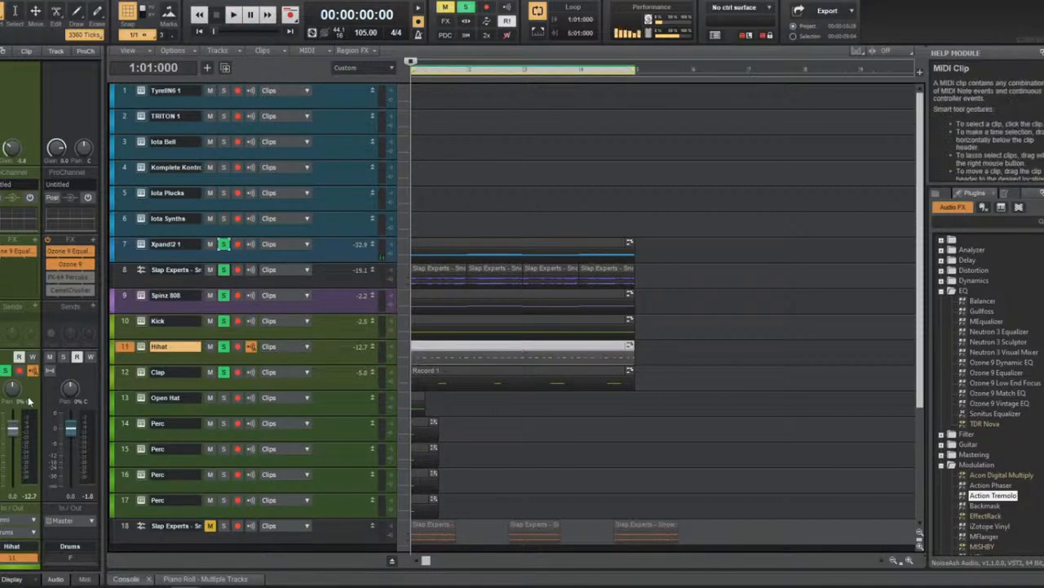
pyautogui.press('space')
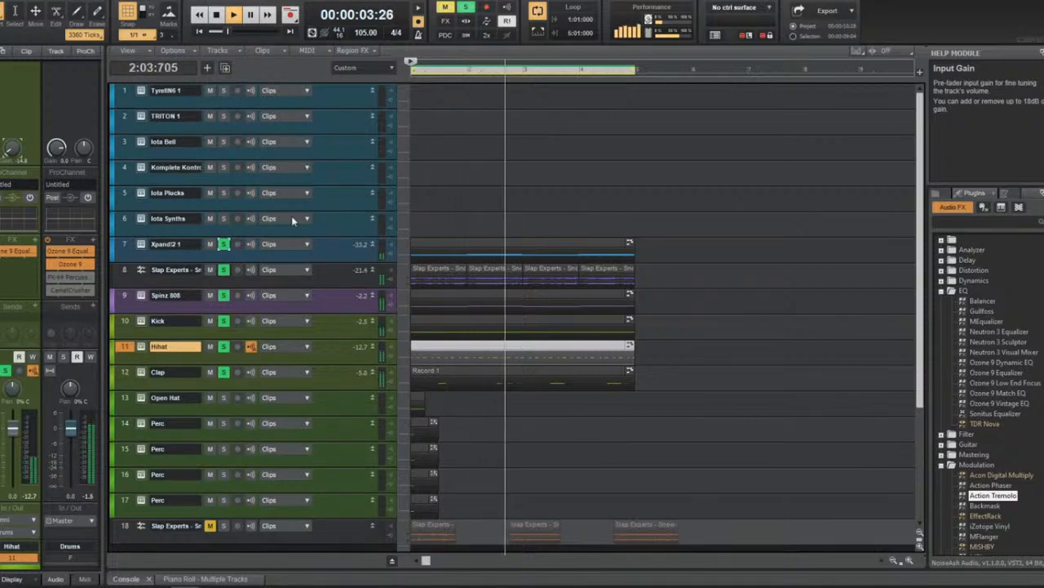
pyautogui.press('space')
# Open the bounced Hihat clip in the piano roll and add a one-beat note two semitones below C 5, a sixteenth into bar 1.
pyautogui.doubleClick(540, 343)
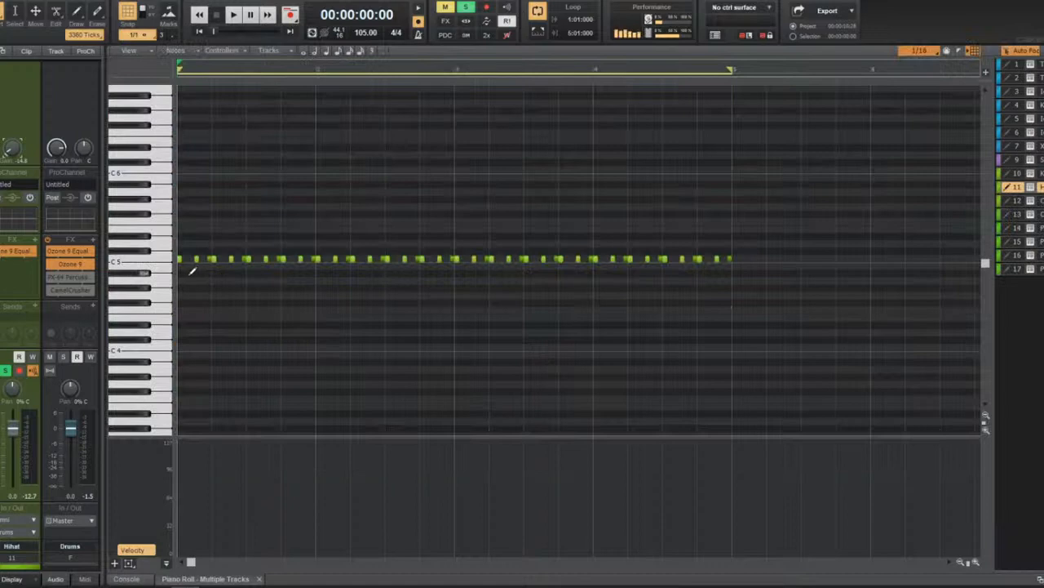
pyautogui.click(190, 273)
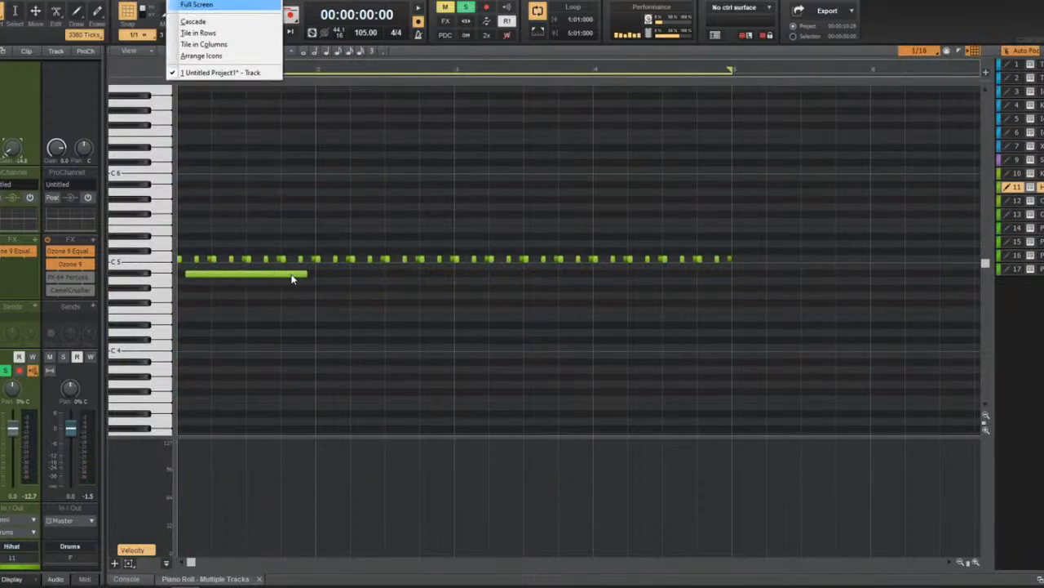
pyautogui.click(299, 280)
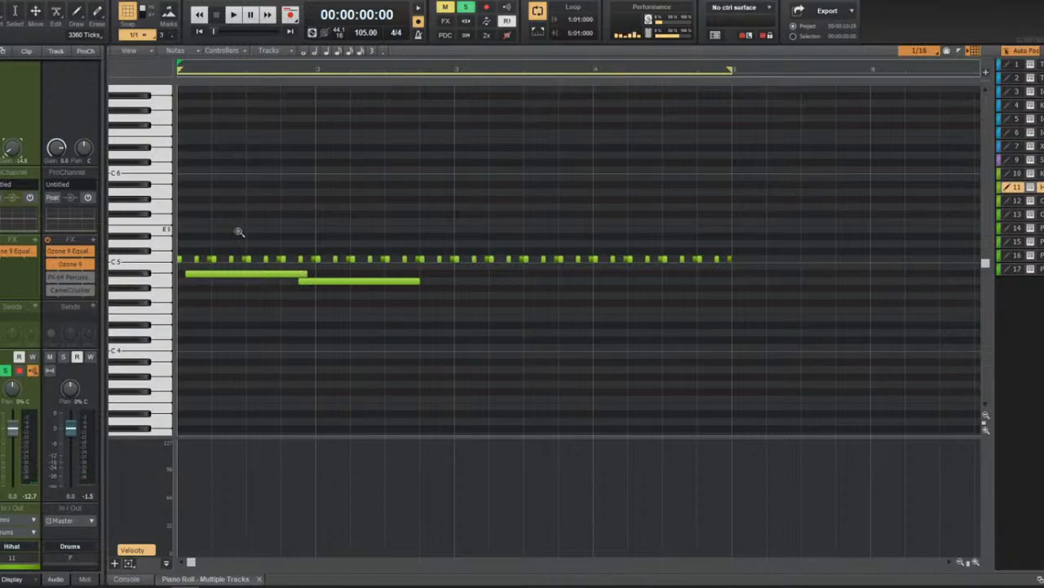
pyautogui.press('t')
pyautogui.click(265, 218)
pyautogui.press('t')
pyautogui.click(343, 278)
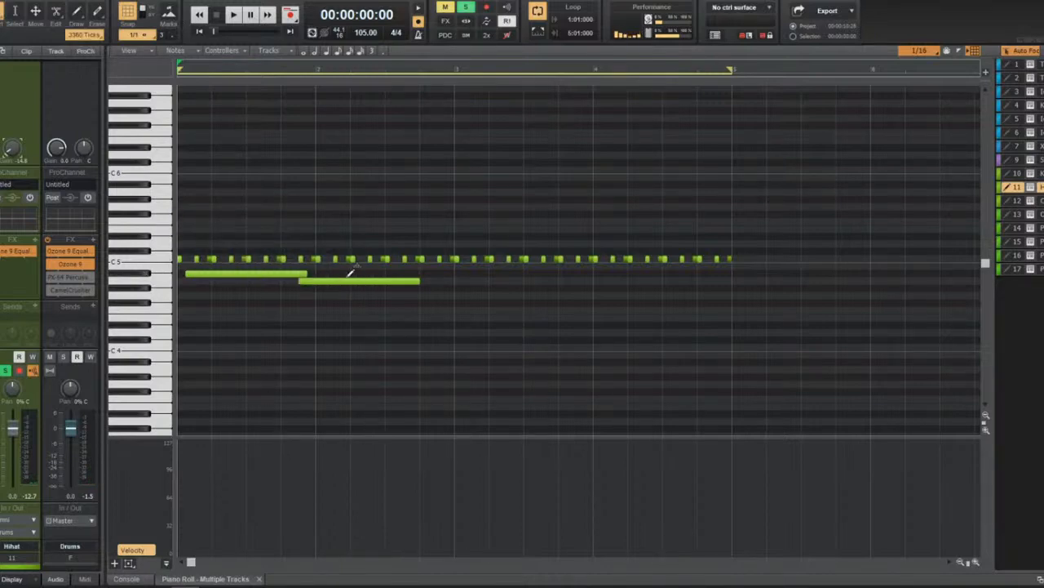
pyautogui.click(349, 281)
pyautogui.press('space')
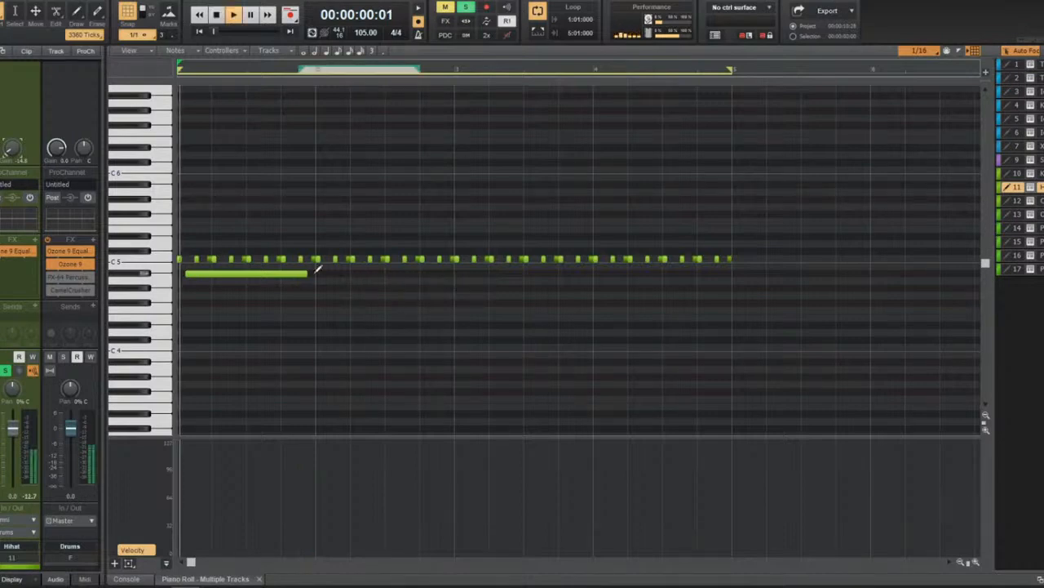
pyautogui.moveTo(304, 272); pyautogui.dragTo(221, 273)
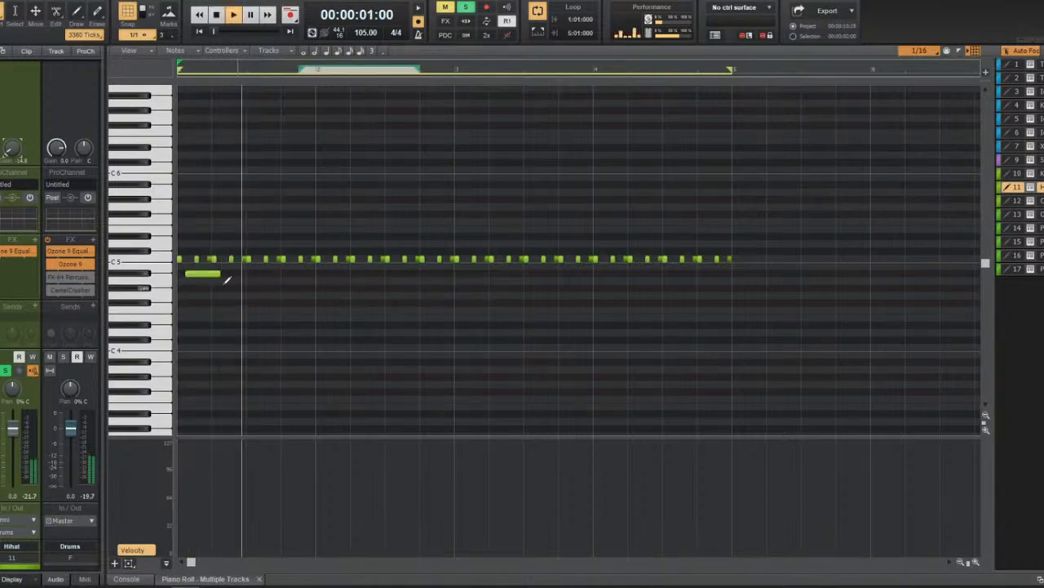
# Add matching one-beat notes a sixteenth into bars 2, 3 and 4, placing the bar 2 note four semitones below C 5.
pyautogui.click(334, 288)
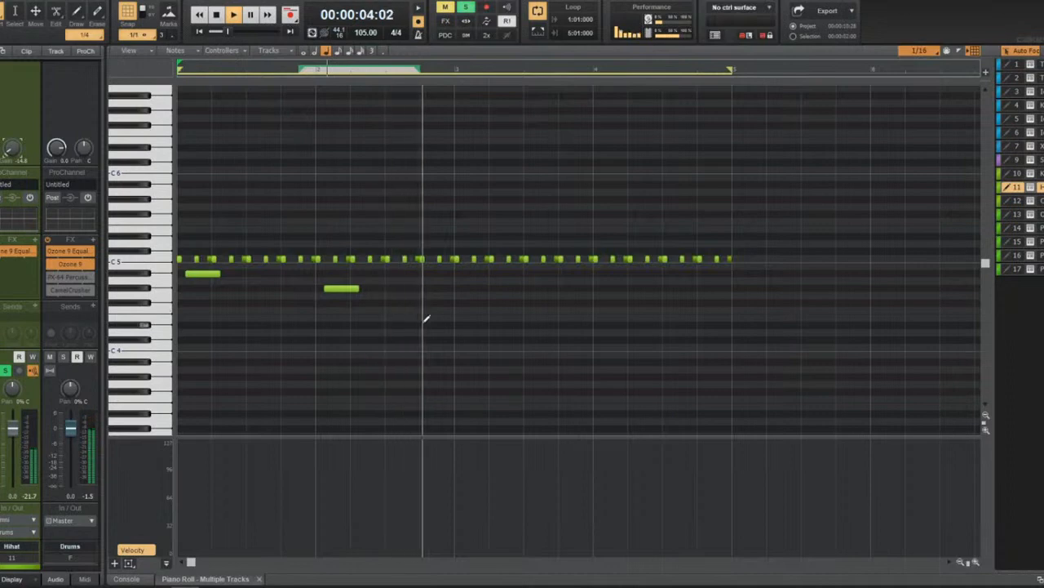
pyautogui.click(482, 273)
pyautogui.moveTo(489, 274); pyautogui.dragTo(480, 274)
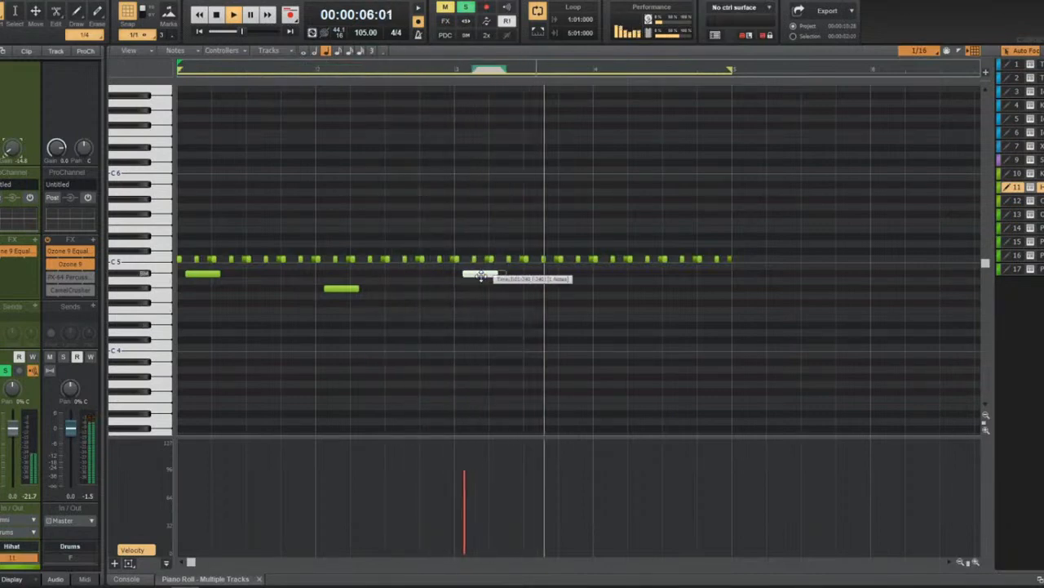
pyautogui.click(625, 273)
pyautogui.moveTo(625, 275); pyautogui.dragTo(615, 274)
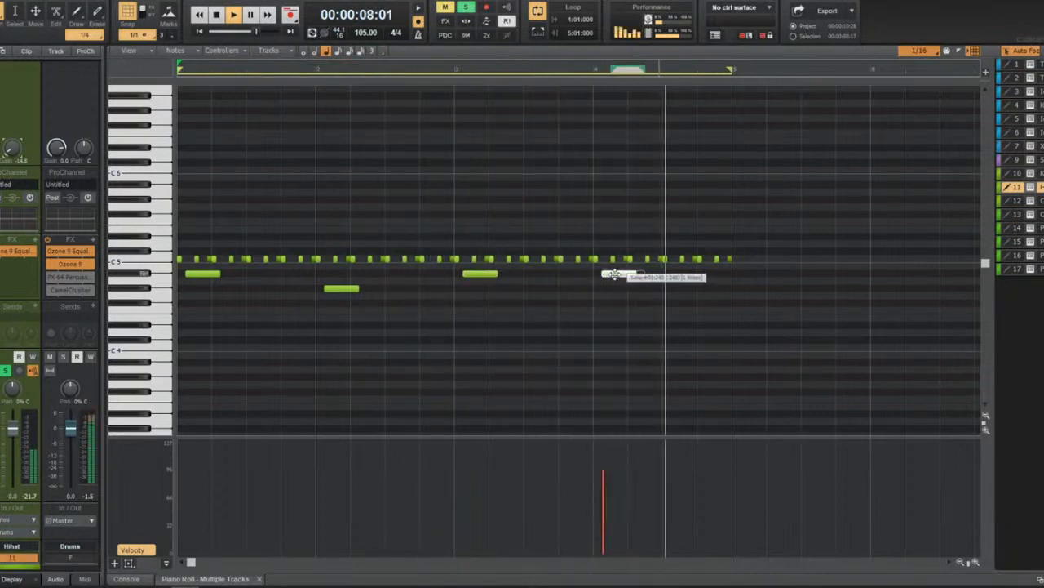
# Add two higher notes, on E 5 and D 5, at the end of bar 4, replay the pattern and close the piano roll.
pyautogui.click(715, 230)
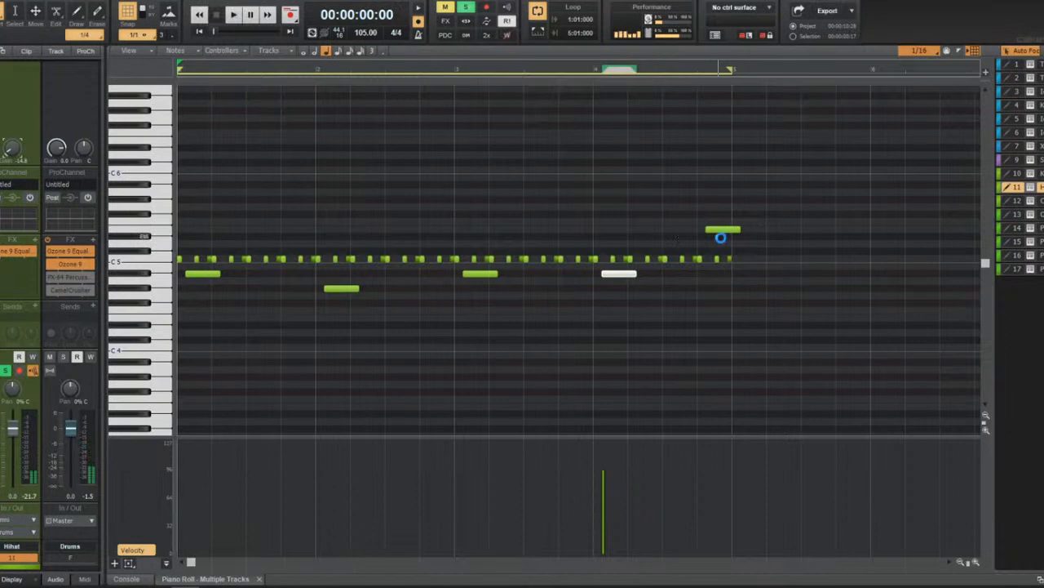
pyautogui.press('space')
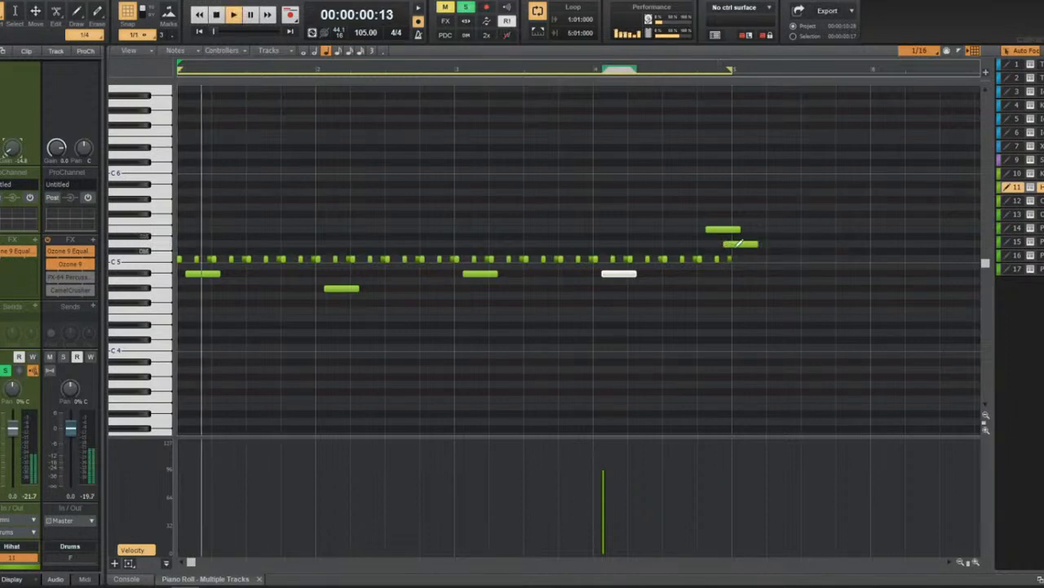
pyautogui.press('d')
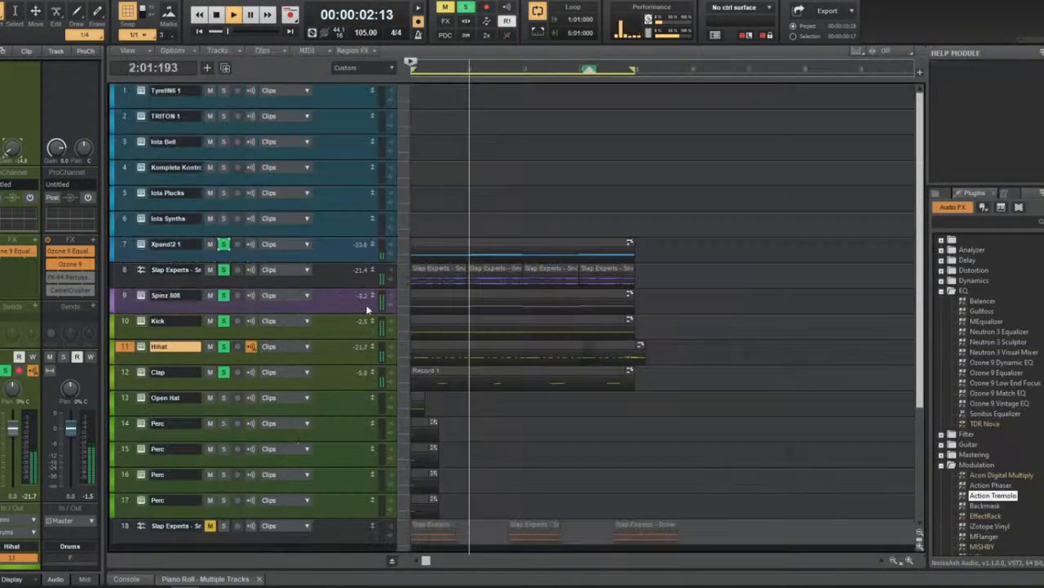
# Select the Clap track, adjust its input gain during playback and stop the beat.
pyautogui.click(171, 372)
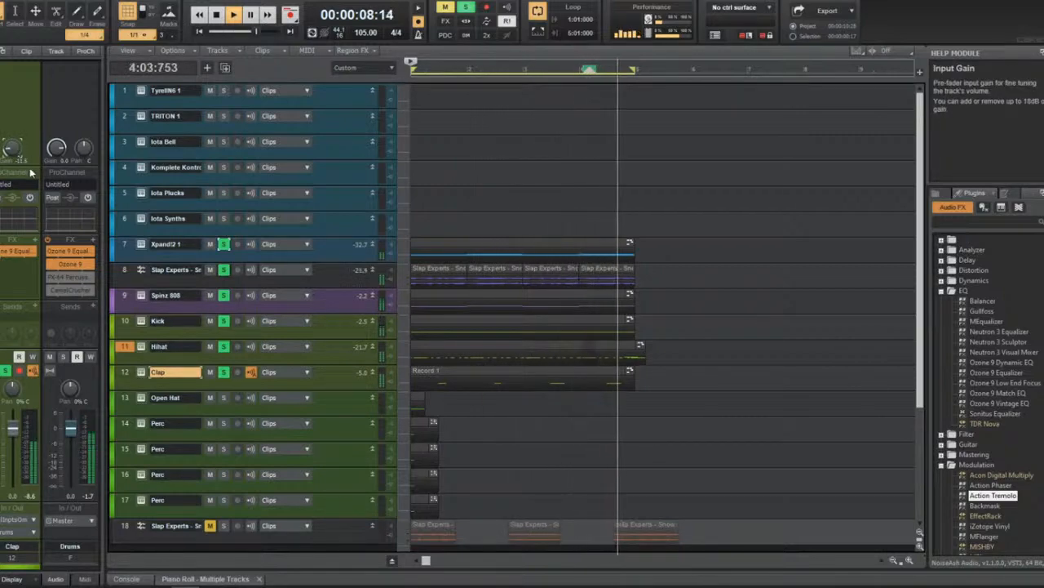
pyautogui.click(293, 351)
pyautogui.press('space')
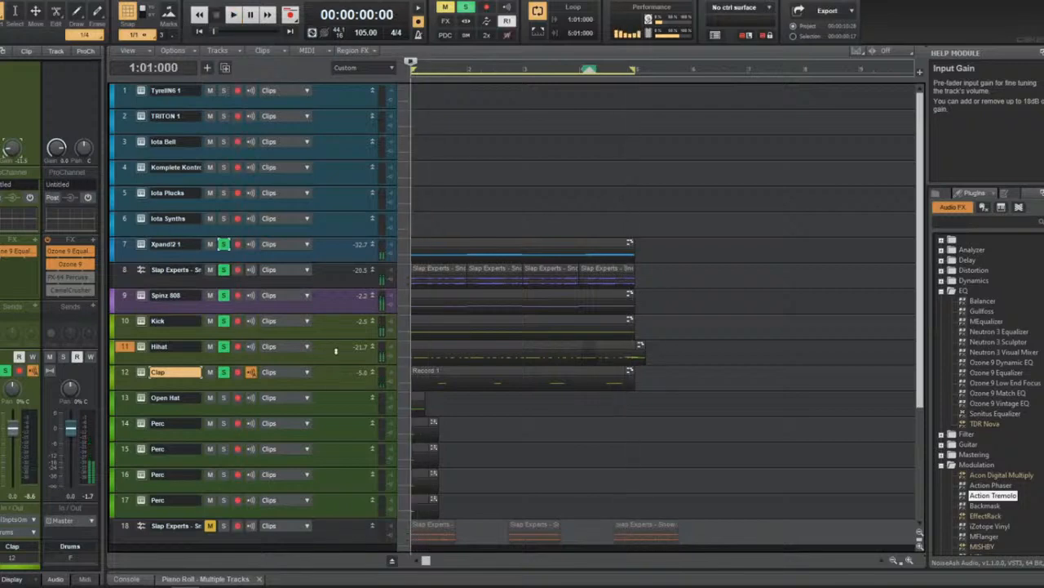
# Bounce the four Snow Globe loop clips into a single clip and briefly play the beat.
pyautogui.click(419, 284)
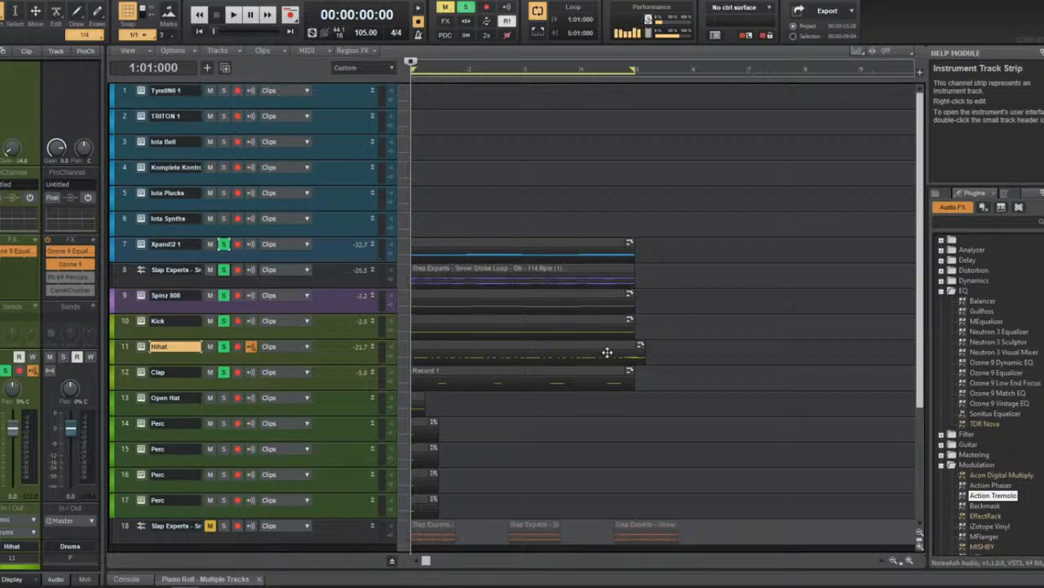
pyautogui.press('space')
pyautogui.press('space')
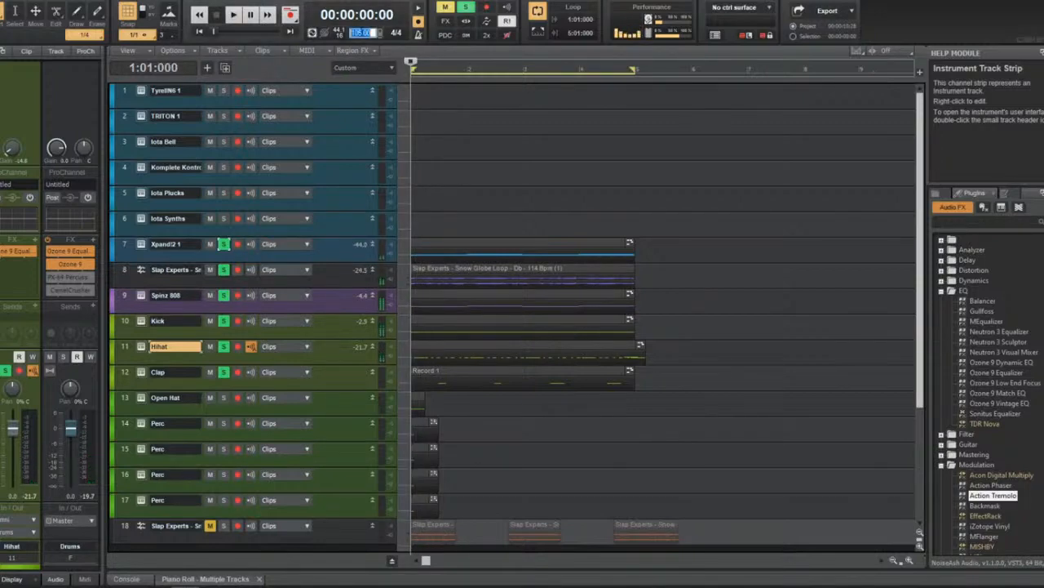
# Set the project tempo to 115 BPM, time-stretch the Snow Globe clip to end at bar 5 and play the beat.
pyautogui.doubleClick(366, 32)
pyautogui.write('11')
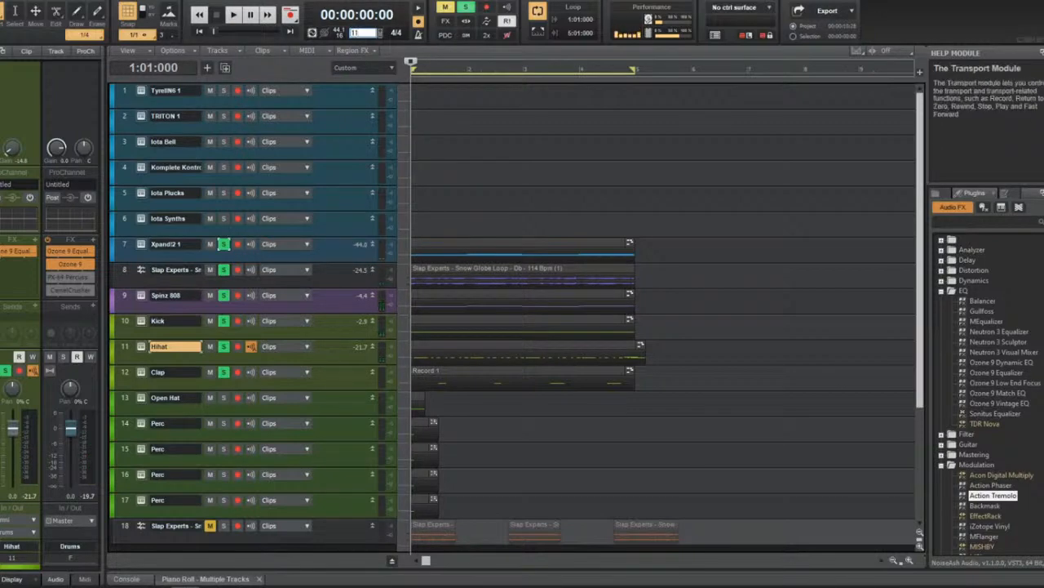
pyautogui.write('5')
pyautogui.press('Return')
pyautogui.press('t')
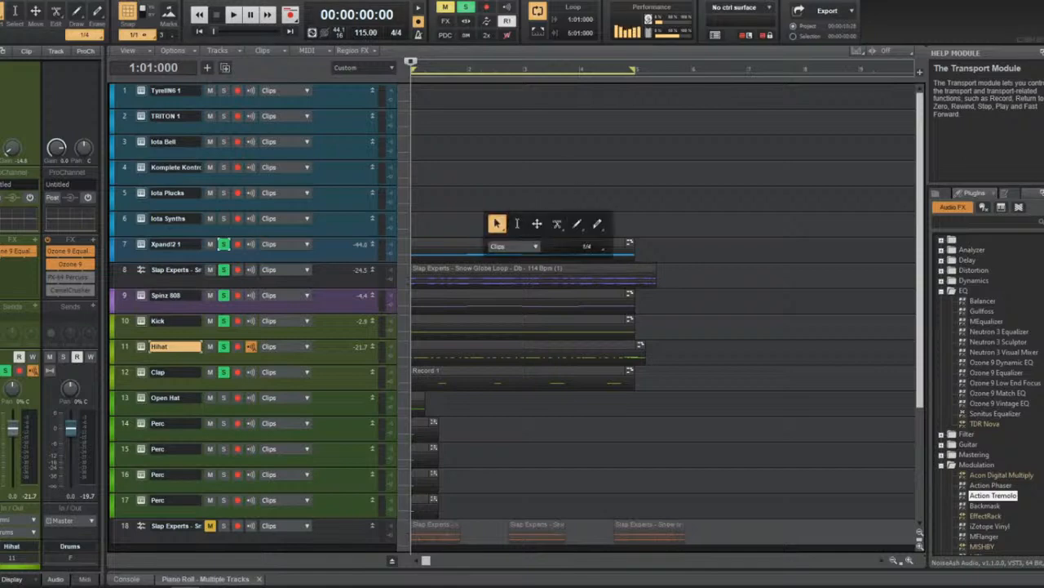
pyautogui.moveTo(655, 277); pyautogui.dragTo(634, 276)
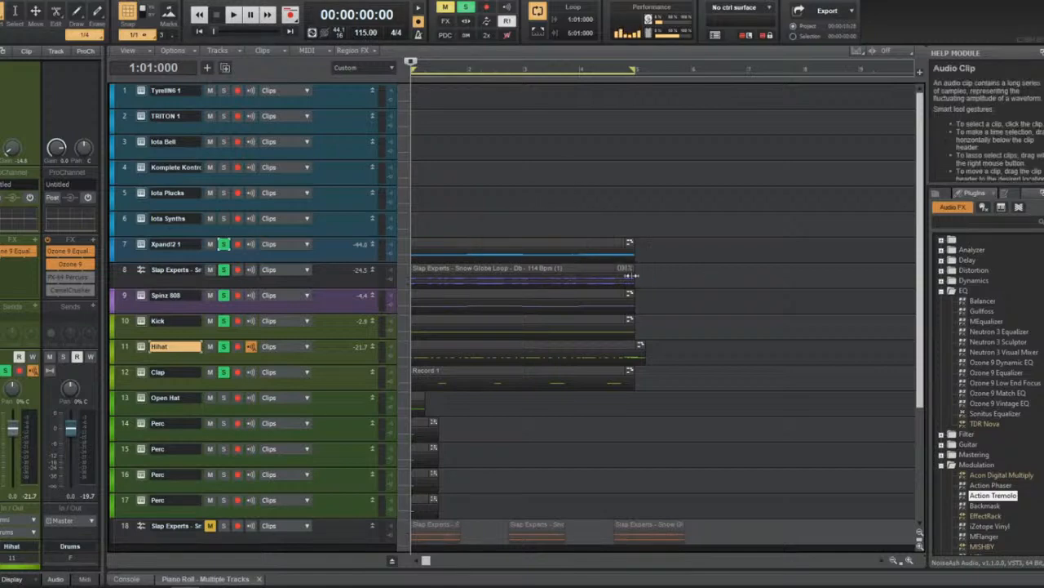
pyautogui.press('space')
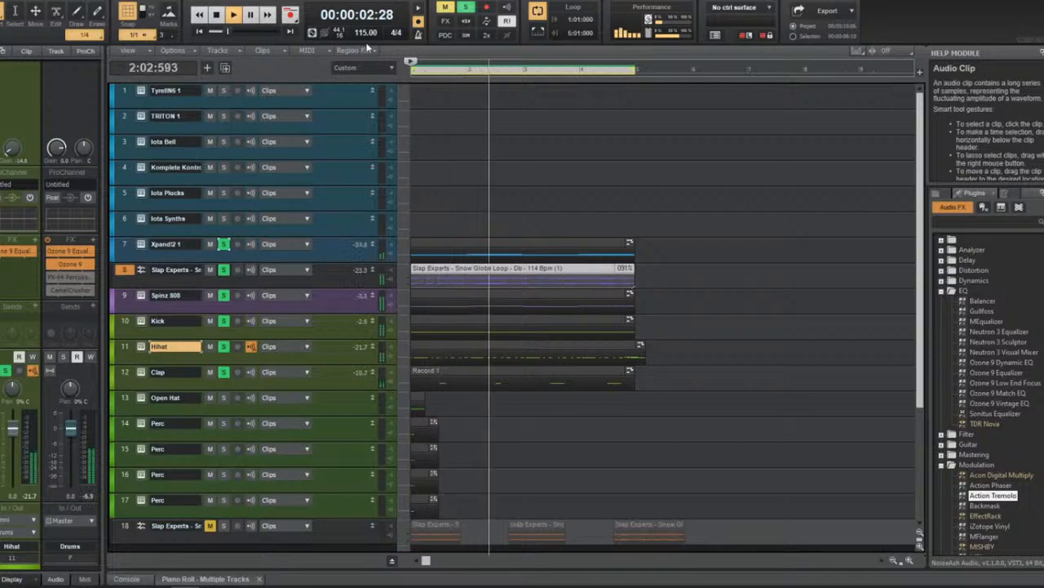
# Try a tempo of 102 BPM during playback and time-stretch the Snow Globe clip to fit the four bars.
pyautogui.click(365, 33)
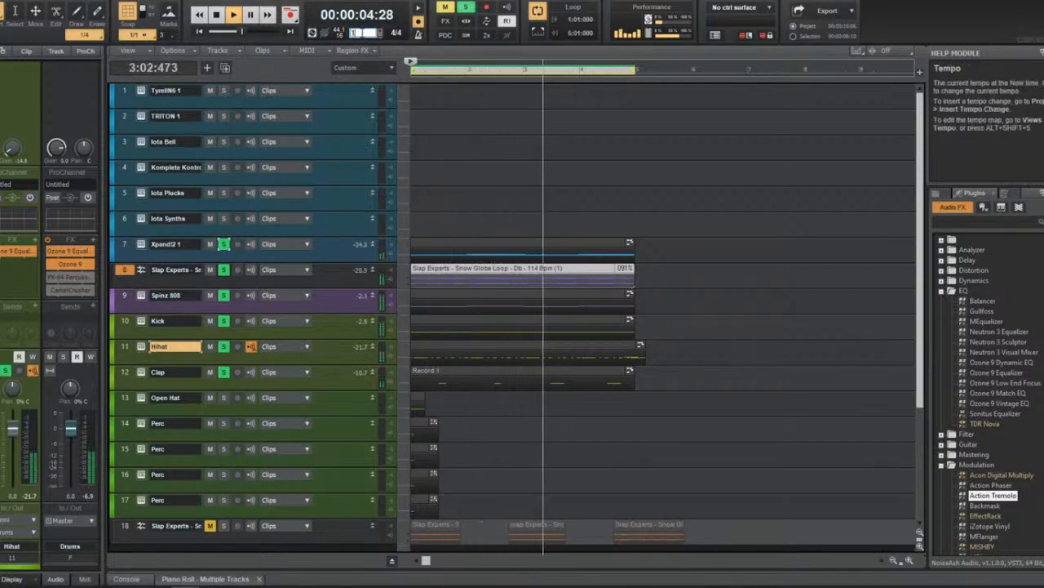
pyautogui.write('102')
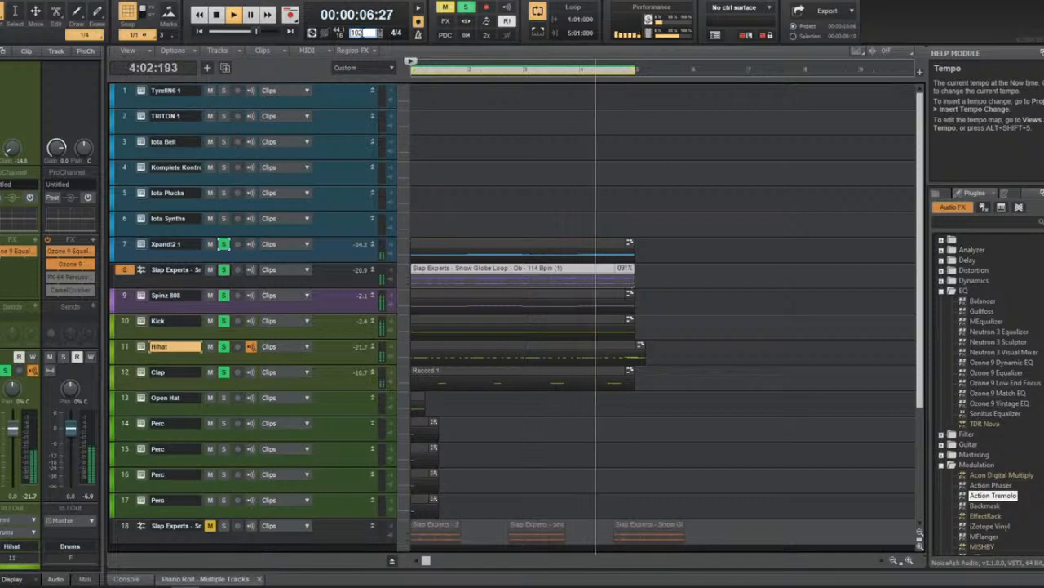
pyautogui.press('Return')
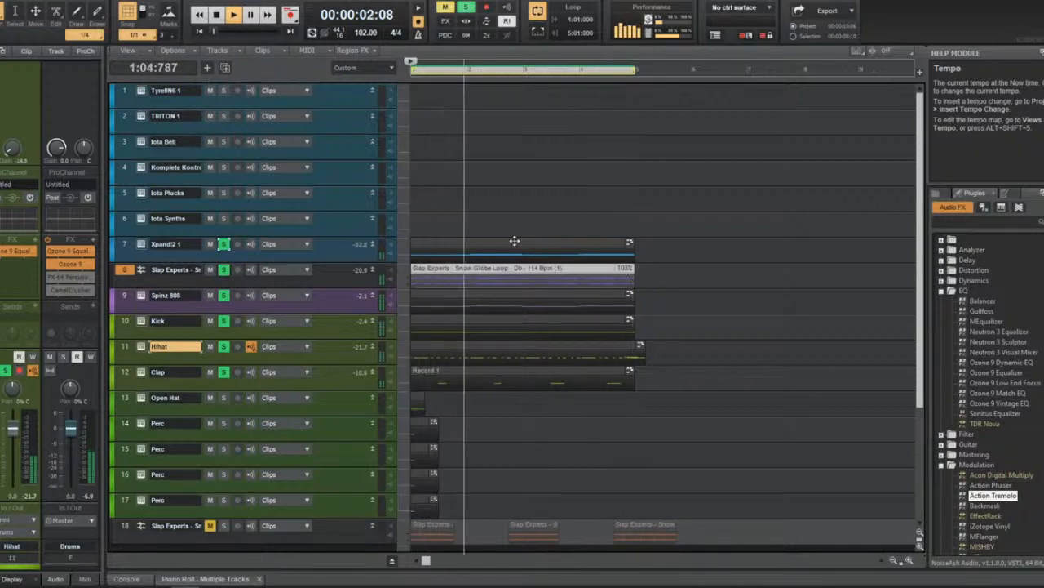
# Set the project tempo to 112 BPM, time-stretch the Snow Globe clip to fit the four-bar loop and replay the beat.
pyautogui.click(363, 33)
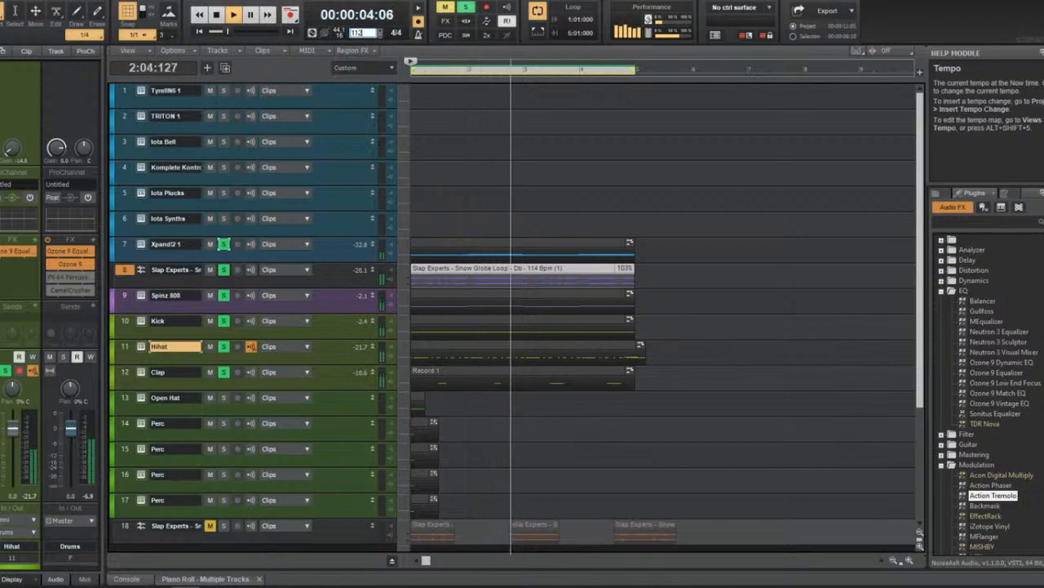
pyautogui.write('112')
pyautogui.press('Return')
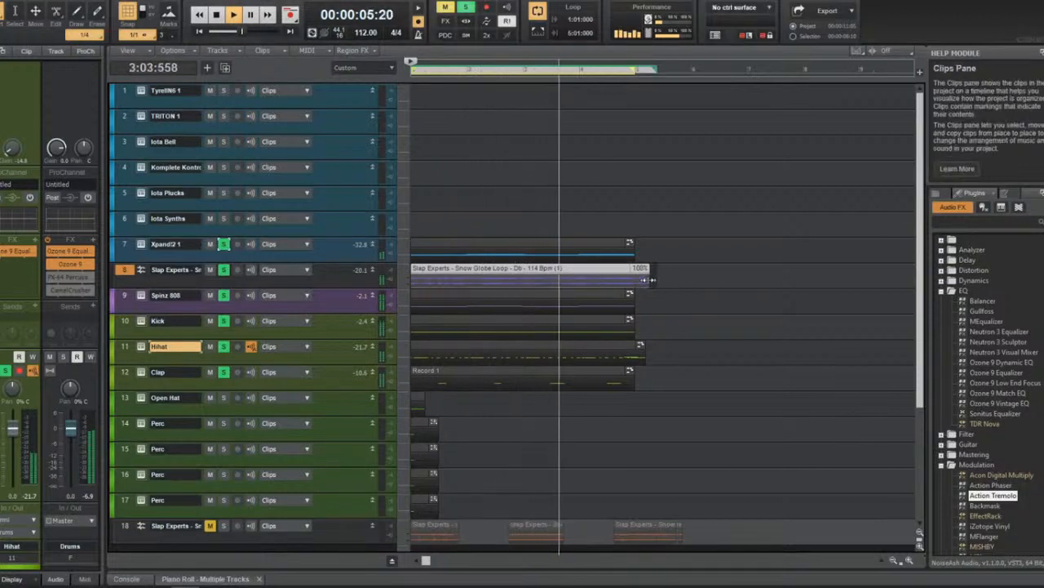
pyautogui.press('space')
pyautogui.press('space')
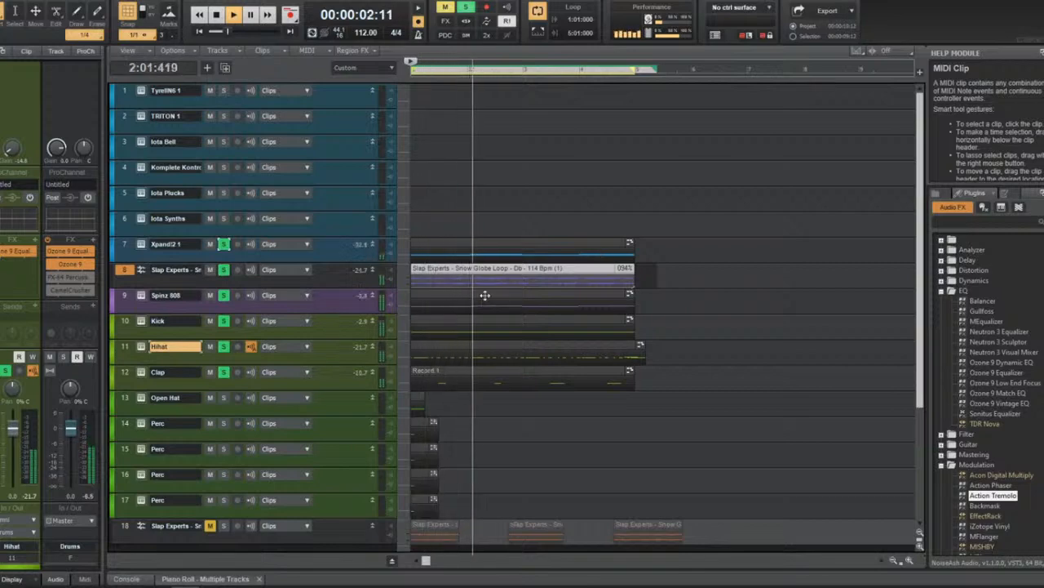
# Select the Spinz 808 track and solo the Open Hat track together with the others while the beat plays.
pyautogui.click(195, 296)
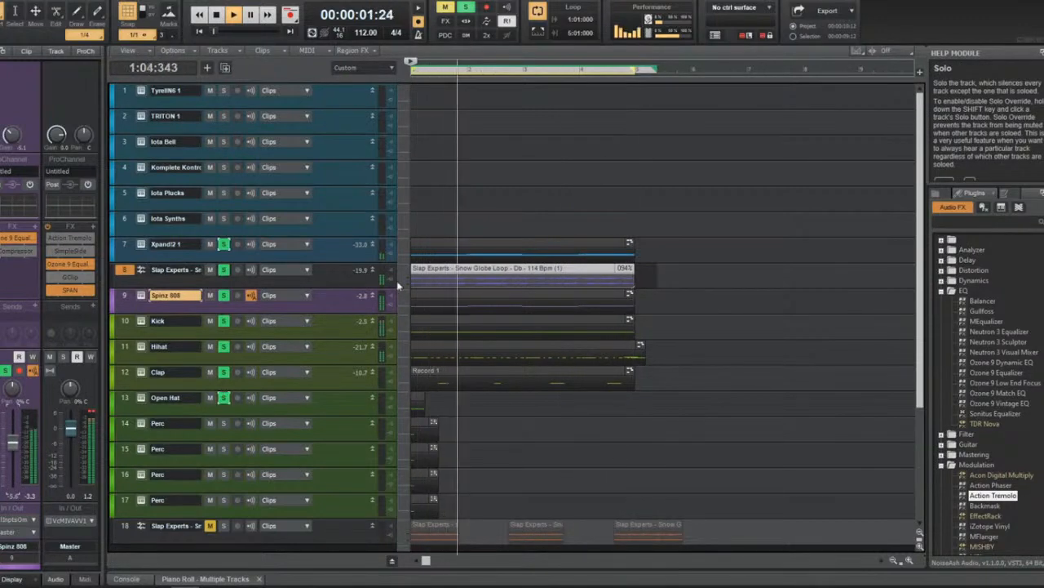
pyautogui.scroll(-2, 441, 238)
pyautogui.scroll(2, 441, 238)
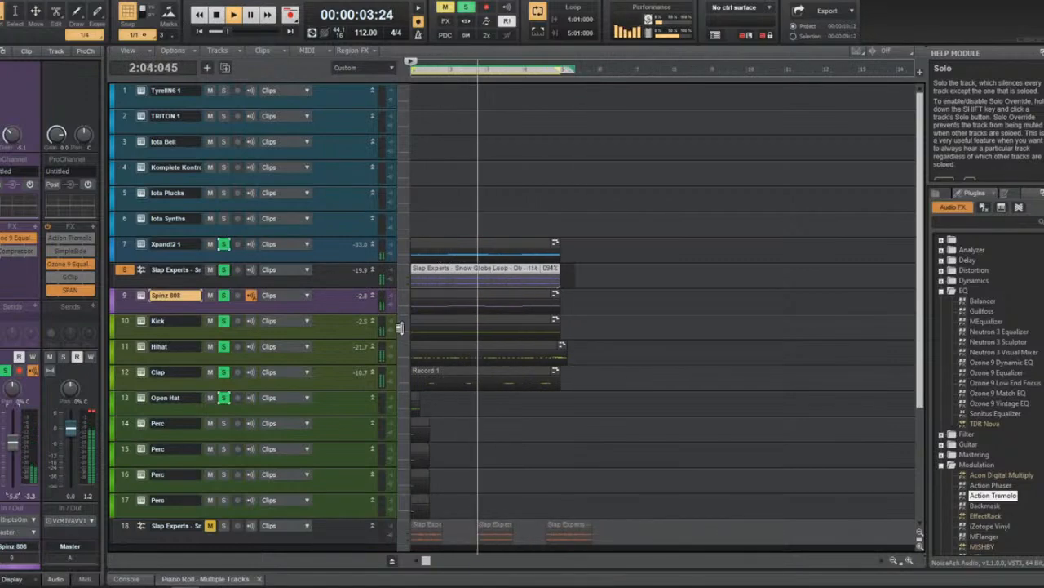
# Try time-stretching the Hihat clip down to two bars, play it with the beat and undo the stretch.
pyautogui.doubleClick(490, 351)
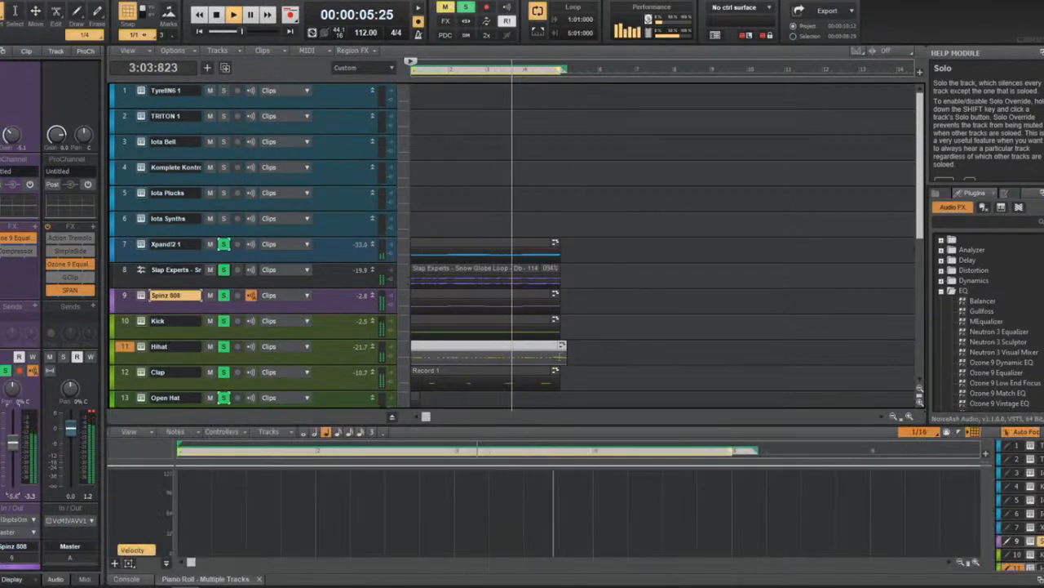
pyautogui.press('space')
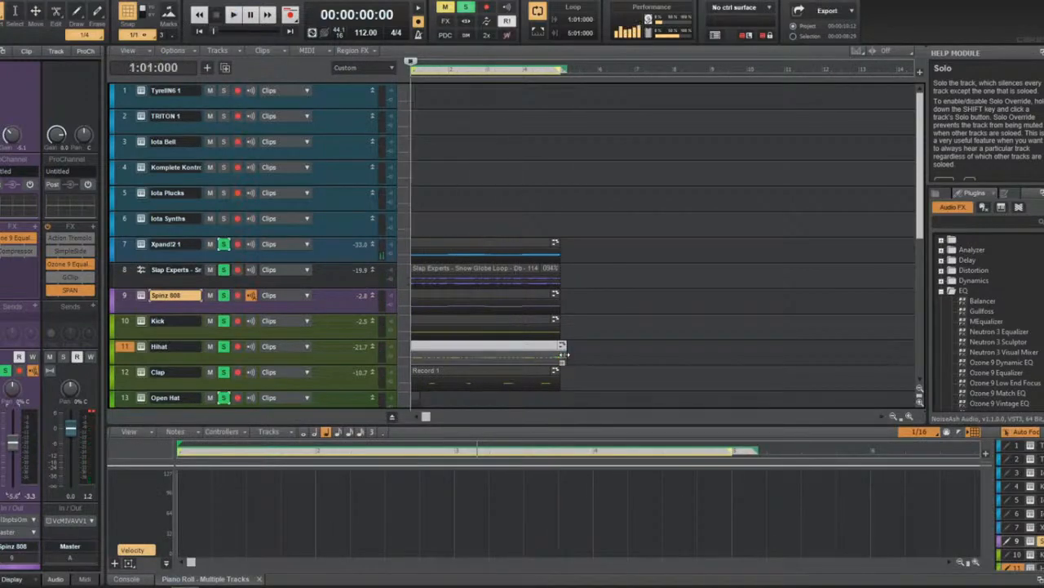
pyautogui.moveTo(559, 357); pyautogui.dragTo(472, 351)
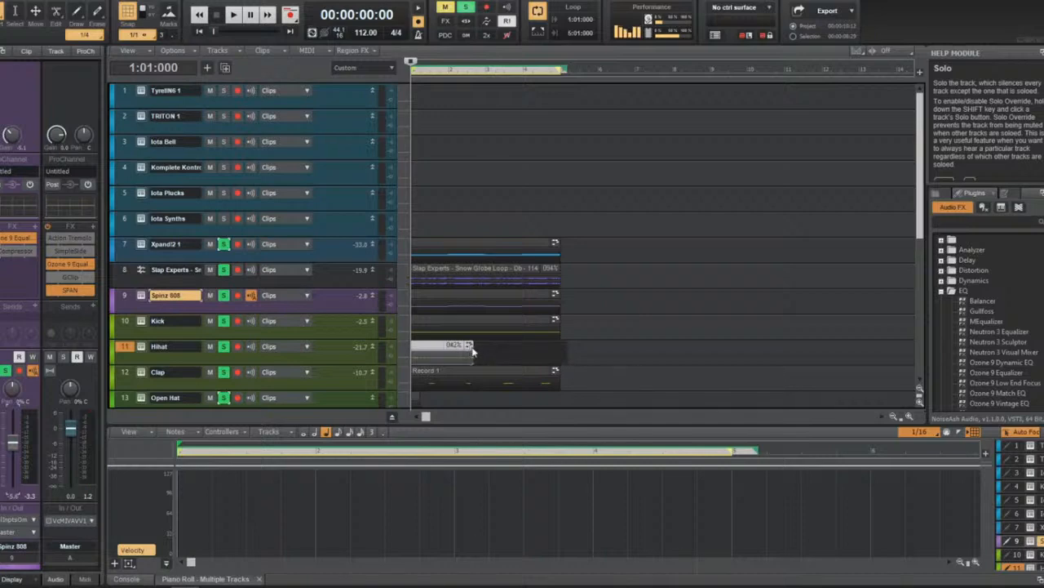
pyautogui.press('space')
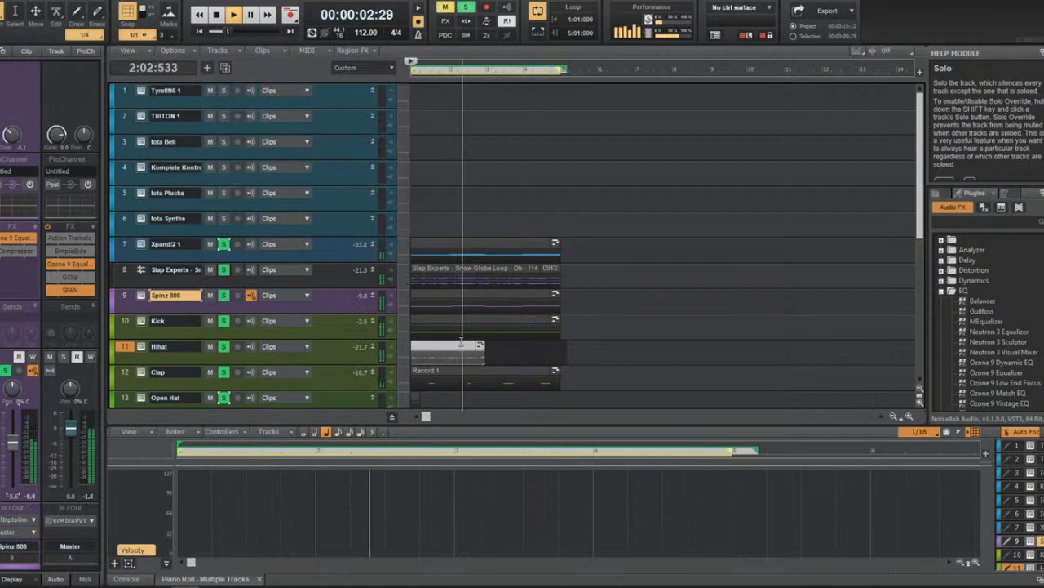
pyautogui.hotkey('ctrl', 'z')
pyautogui.press('space')
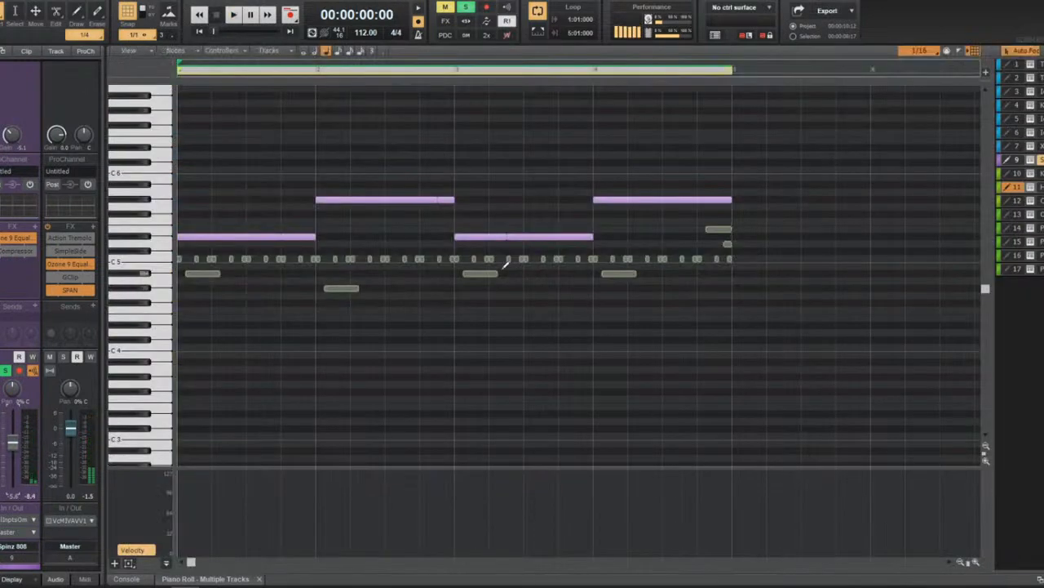
# Switch the piano roll to the Hihat track's notes and clear the note selection using the Select tool.
pyautogui.click(1015, 187)
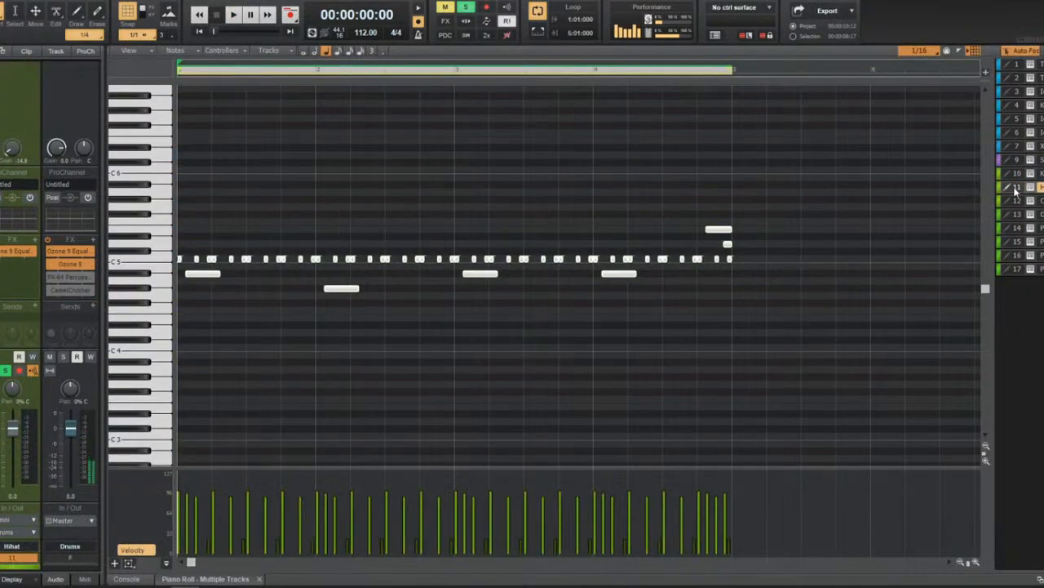
pyautogui.press('t')
pyautogui.click(806, 218)
pyautogui.hotkey('ctrl', 'a')
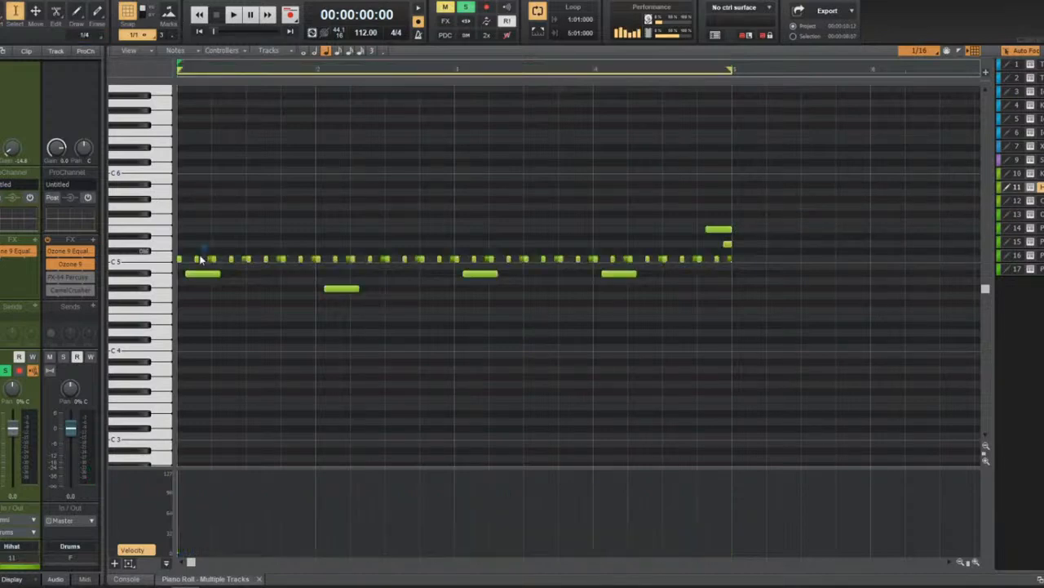
# Select every single off-beat C5 hi-hat note across the four bars.
pyautogui.click(195, 259)
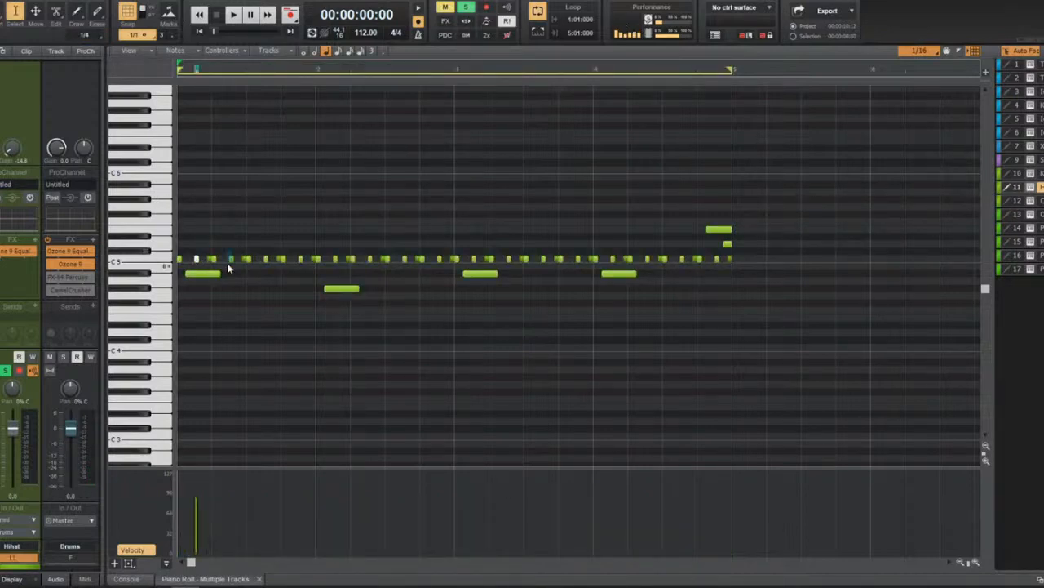
pyautogui.click(231, 259)
pyautogui.click(265, 260)
pyautogui.keyDown('ctrl'); pyautogui.click(301, 260); pyautogui.keyUp('ctrl')
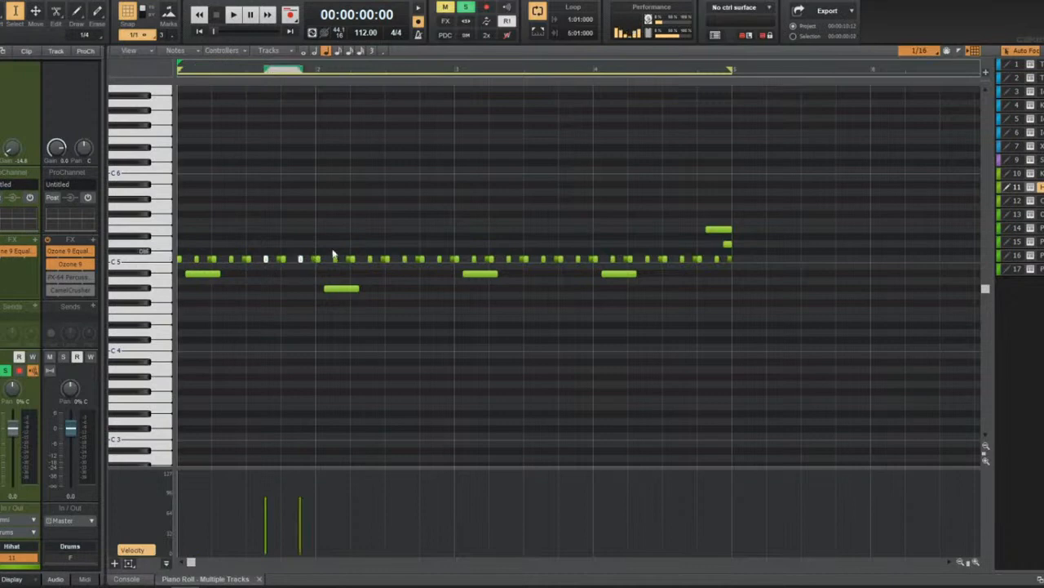
pyautogui.keyDown('ctrl'); pyautogui.click(334, 259); pyautogui.keyUp('ctrl')
pyautogui.keyDown('ctrl'); pyautogui.click(370, 259); pyautogui.keyUp('ctrl')
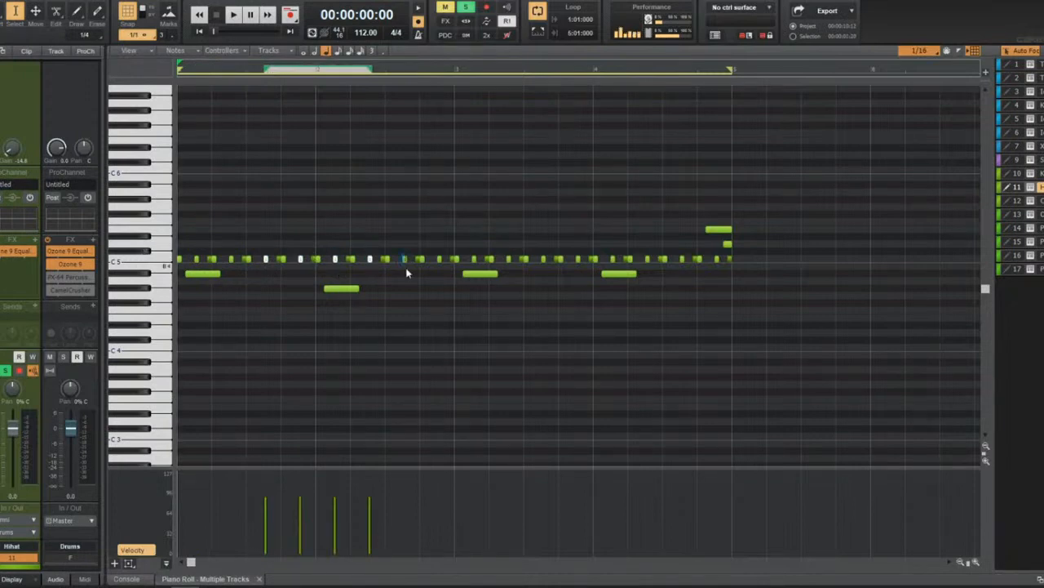
pyautogui.keyDown('ctrl'); pyautogui.click(404, 259); pyautogui.keyUp('ctrl')
pyautogui.keyDown('ctrl'); pyautogui.click(439, 259); pyautogui.keyUp('ctrl')
pyautogui.keyDown('ctrl'); pyautogui.click(473, 260); pyautogui.keyUp('ctrl')
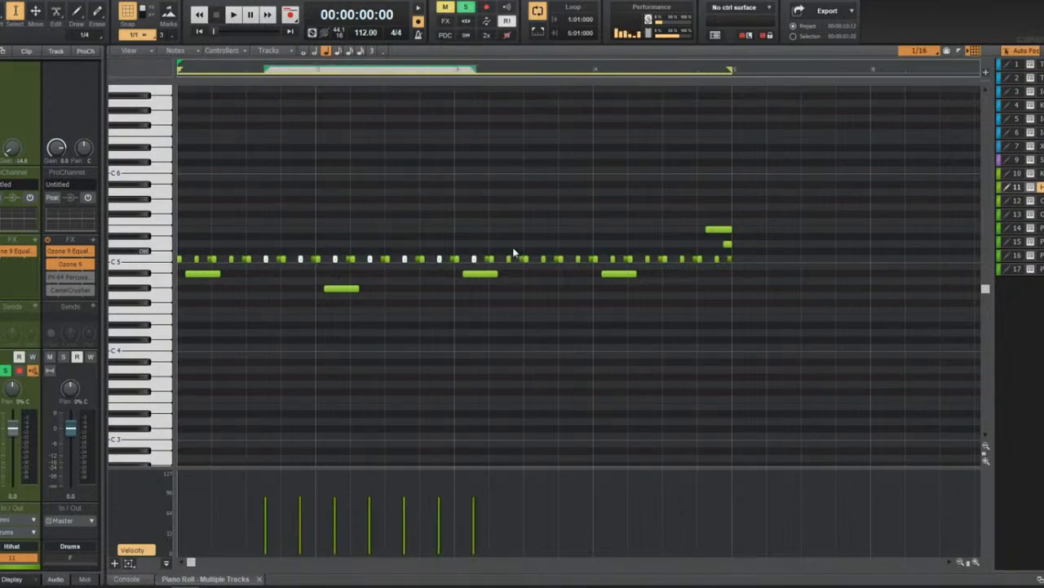
pyautogui.keyDown('ctrl'); pyautogui.click(509, 260); pyautogui.keyUp('ctrl')
pyautogui.keyDown('ctrl'); pyautogui.click(543, 260); pyautogui.keyUp('ctrl')
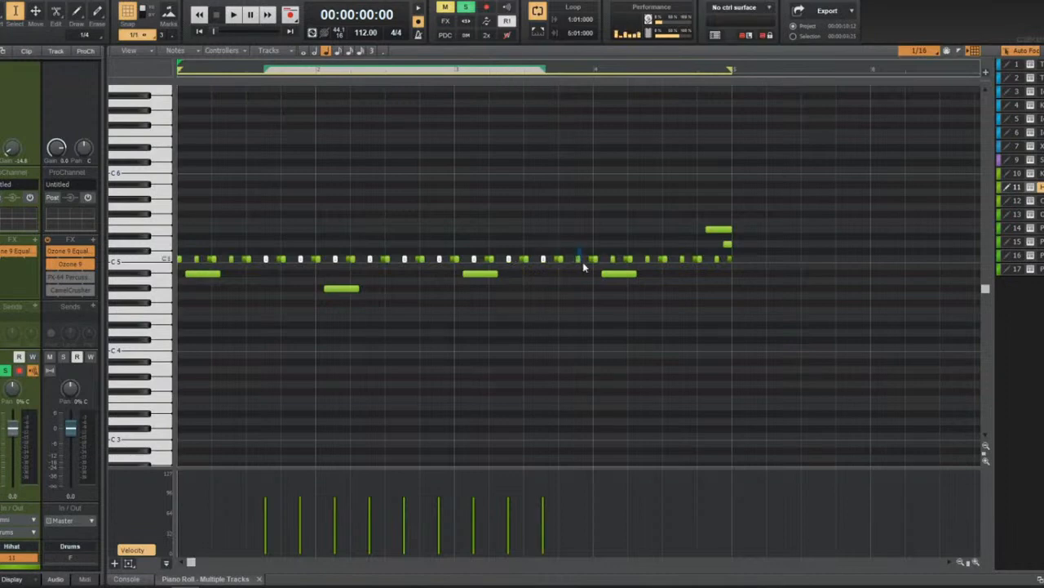
pyautogui.keyDown('ctrl'); pyautogui.click(578, 259); pyautogui.keyUp('ctrl')
pyautogui.keyDown('ctrl'); pyautogui.click(613, 260); pyautogui.keyUp('ctrl')
pyautogui.keyDown('ctrl'); pyautogui.click(647, 260); pyautogui.keyUp('ctrl')
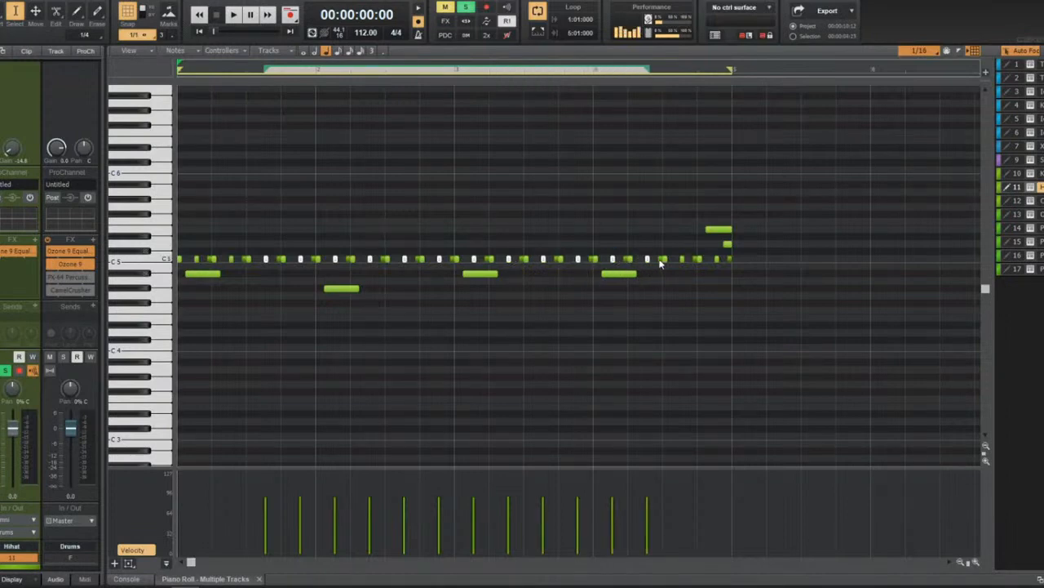
pyautogui.keyDown('ctrl'); pyautogui.click(682, 260); pyautogui.keyUp('ctrl')
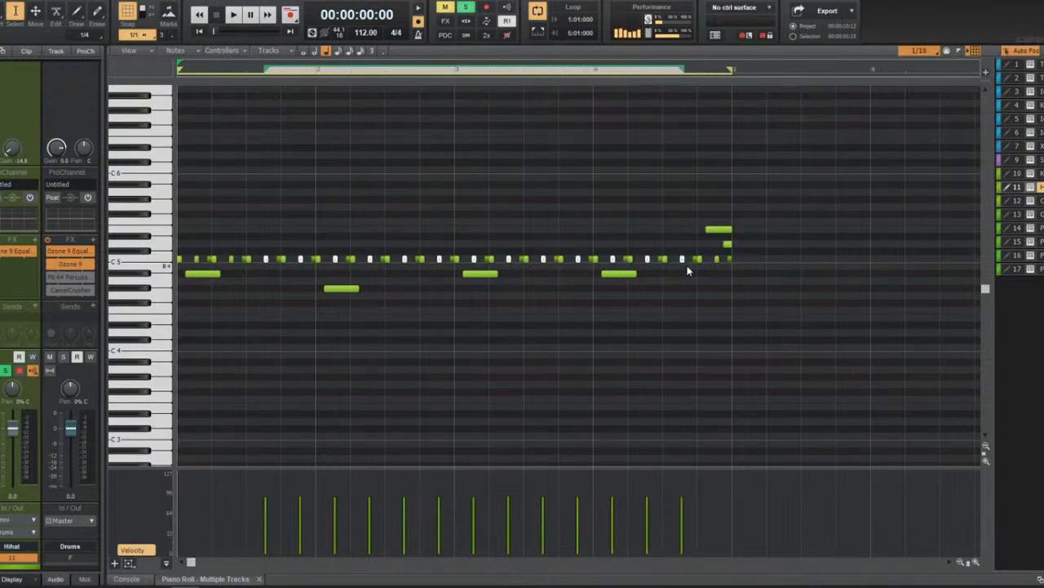
pyautogui.keyDown('ctrl'); pyautogui.click(717, 259); pyautogui.keyUp('ctrl')
pyautogui.press('t')
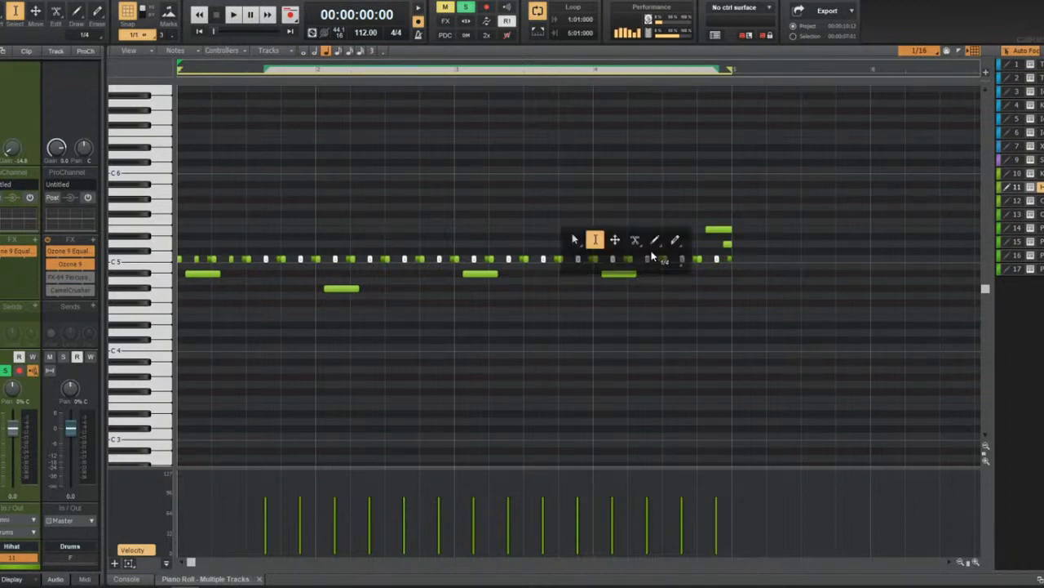
pyautogui.click(615, 239)
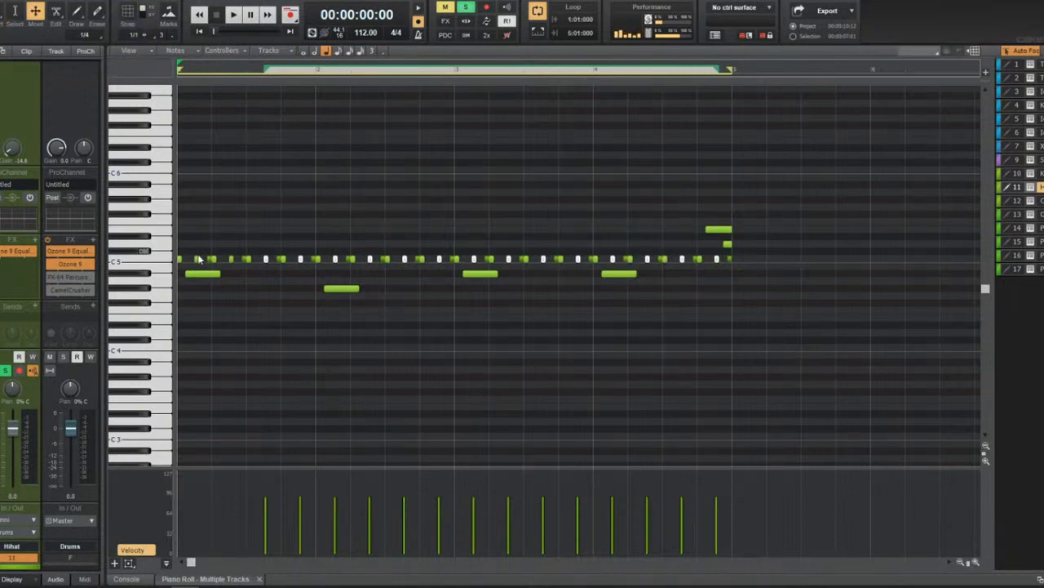
pyautogui.press('t')
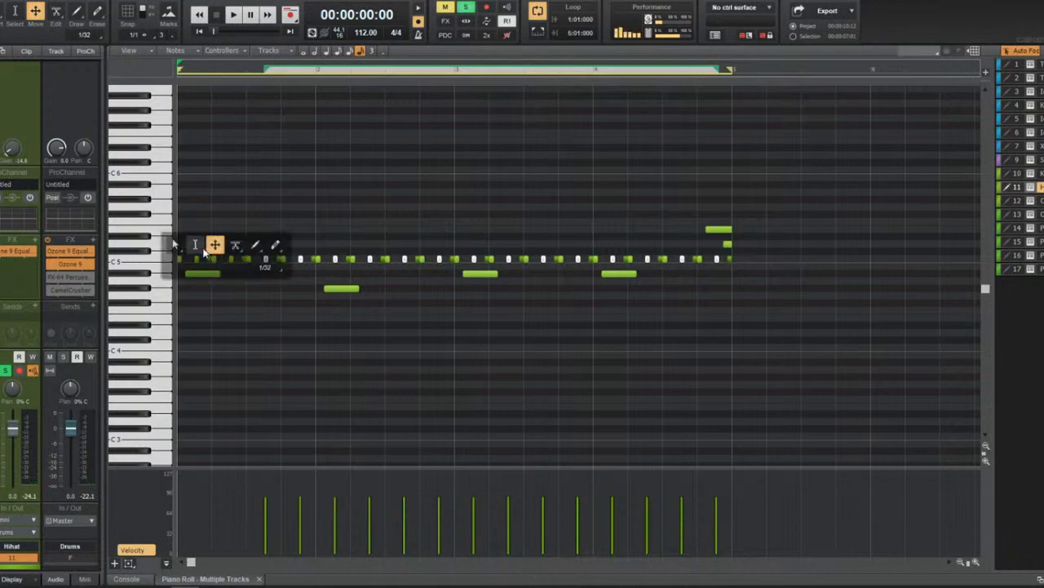
pyautogui.click(194, 244)
pyautogui.keyDown('ctrl'); pyautogui.click(231, 260); pyautogui.keyUp('ctrl')
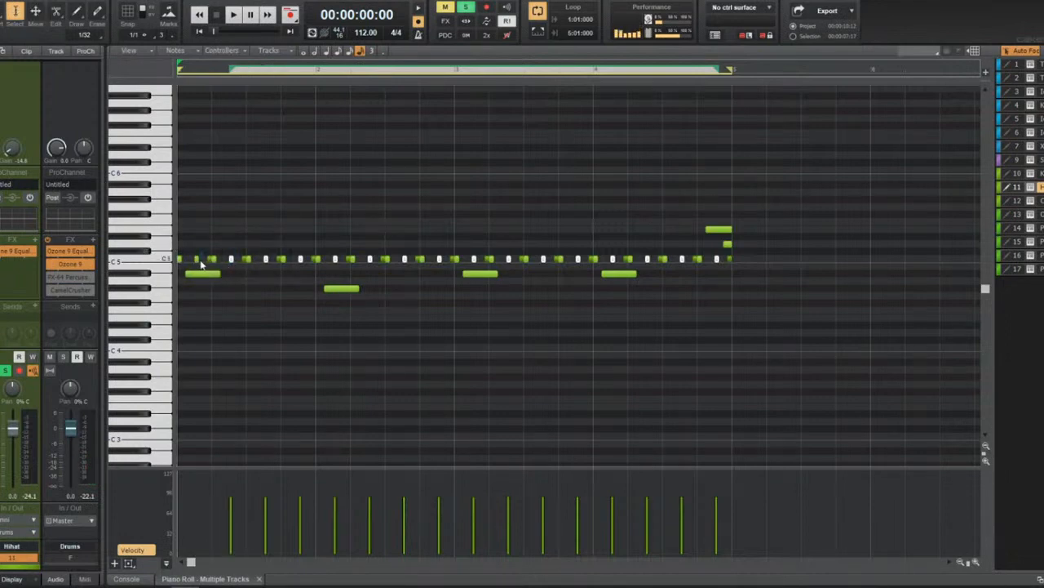
pyautogui.keyDown('ctrl'); pyautogui.click(196, 260); pyautogui.keyUp('ctrl')
# Shift the selected off-beat hi-hats slightly later with the Move tool and play the beat.
pyautogui.press('t')
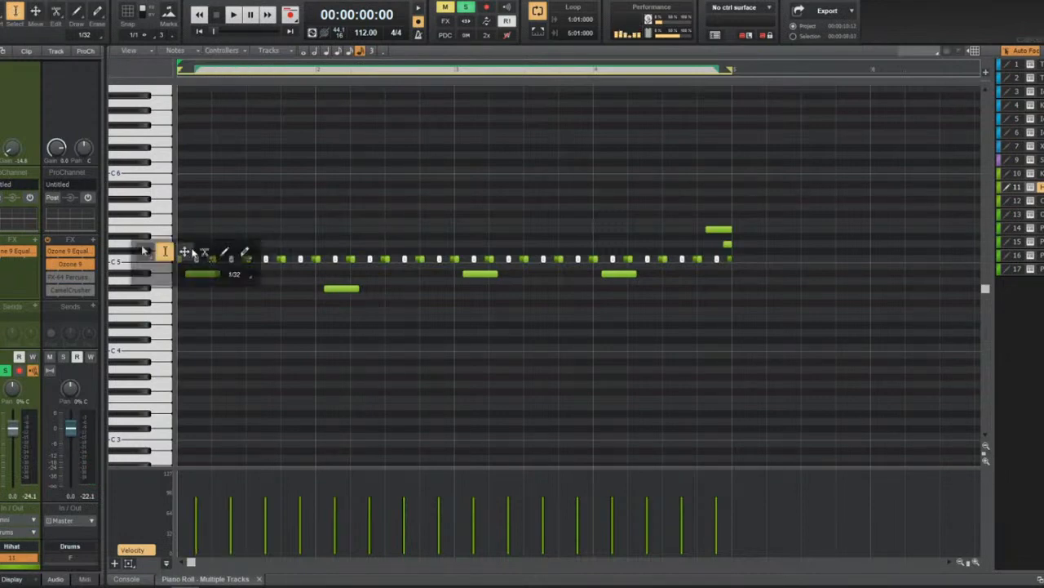
pyautogui.click(201, 250)
pyautogui.scroll(5, 203, 285)
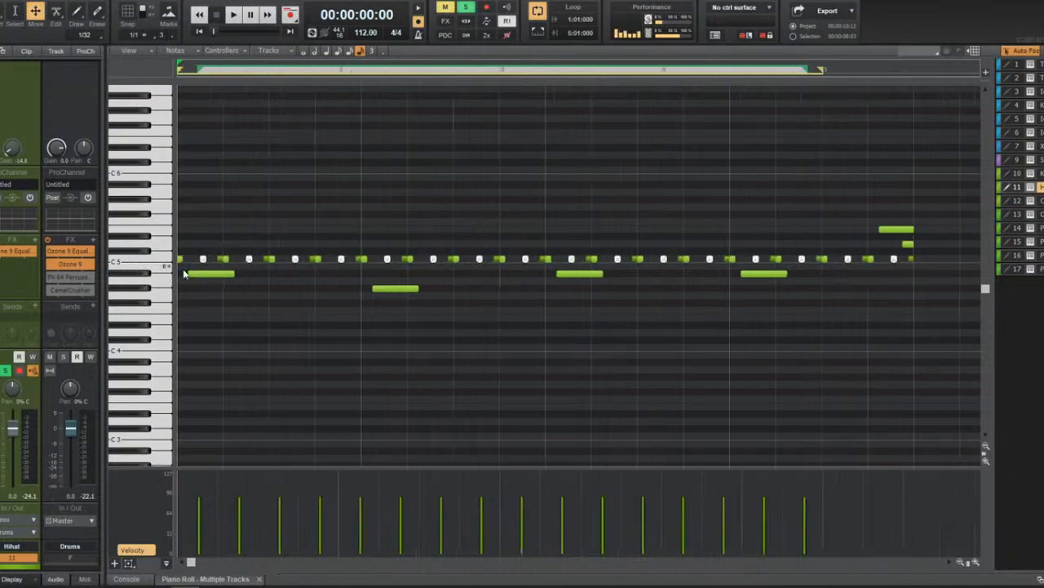
pyautogui.scroll(3, 229, 272)
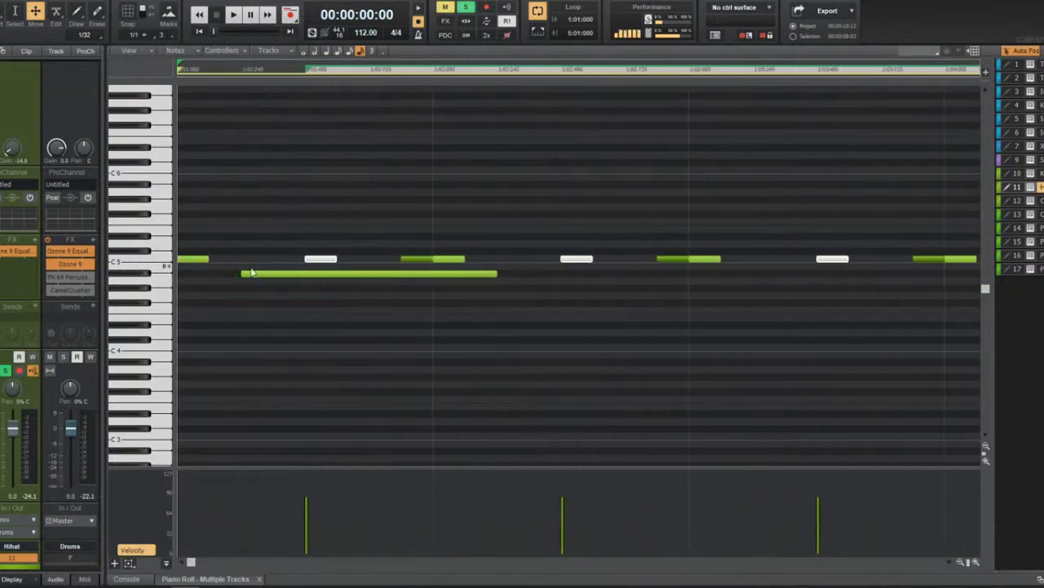
pyautogui.scroll(1, 306, 270)
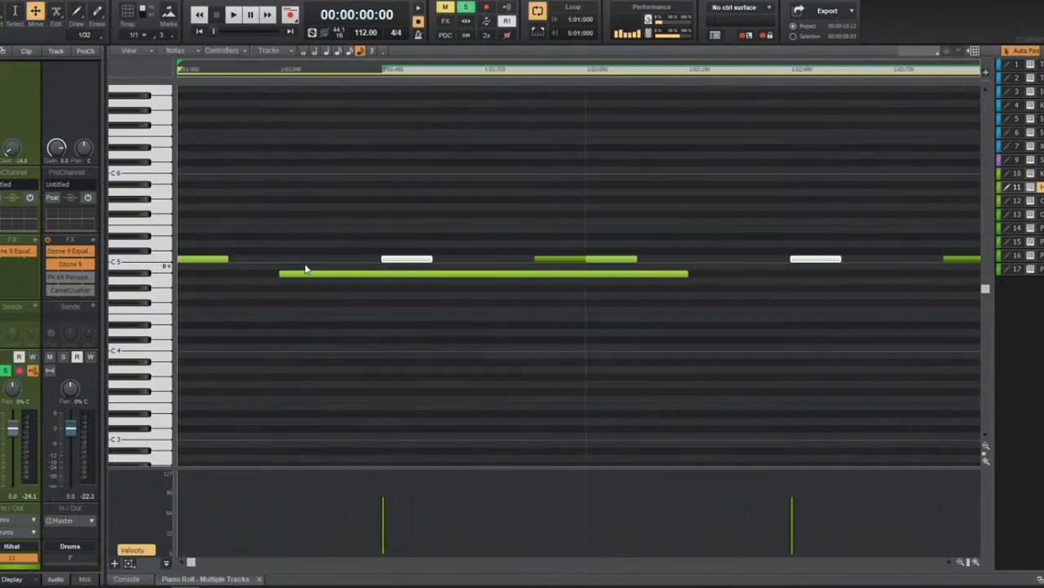
pyautogui.moveTo(408, 259); pyautogui.dragTo(423, 264)
pyautogui.press('space')
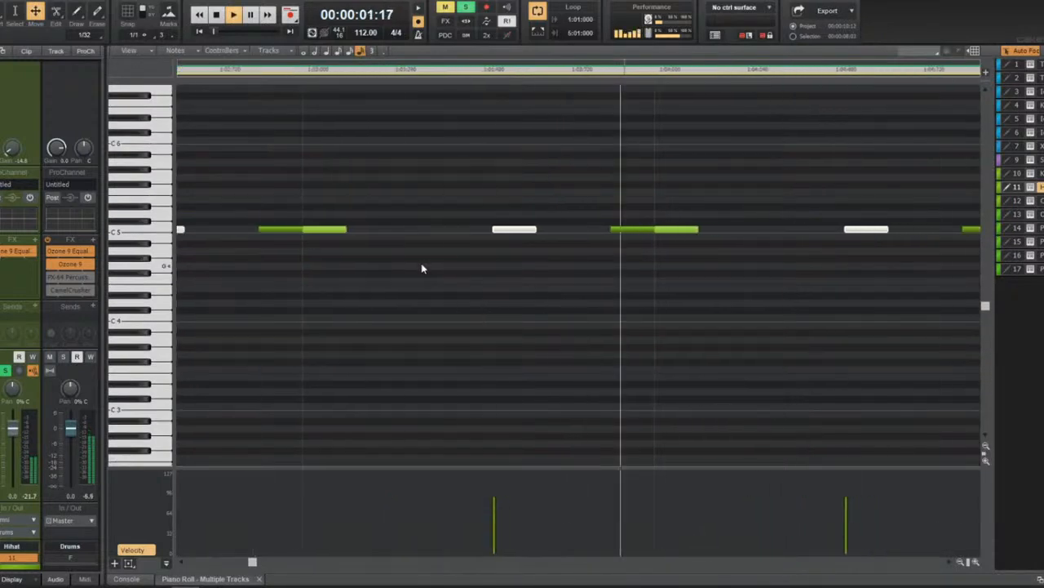
pyautogui.scroll(-3, 421, 262)
pyautogui.press('space')
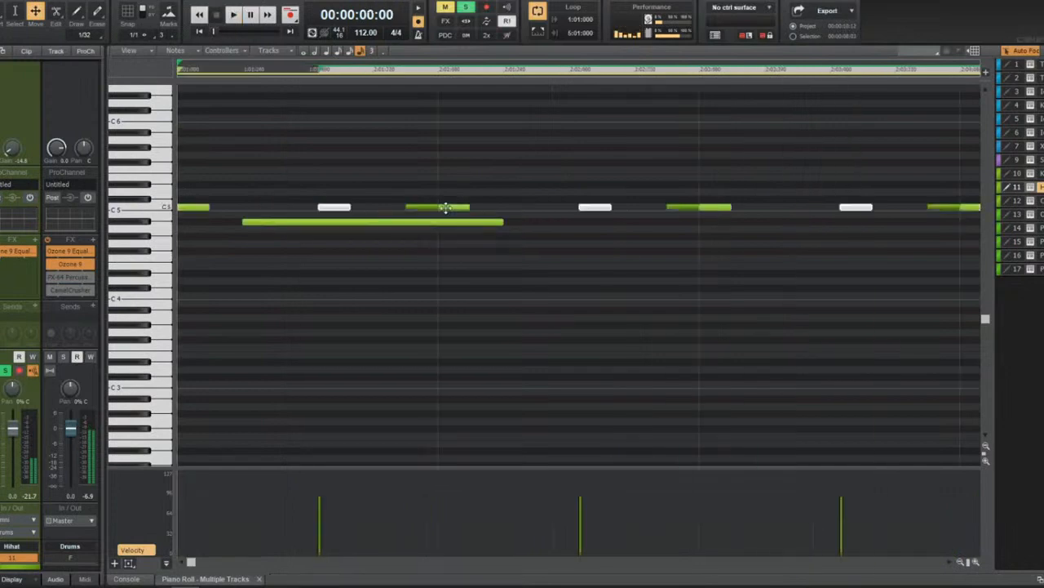
# Fine-tune the selected hi-hats by nudging them slightly earlier and a touch later again, replaying the beat after each move.
pyautogui.moveTo(338, 207); pyautogui.dragTo(332, 206)
pyautogui.press('space')
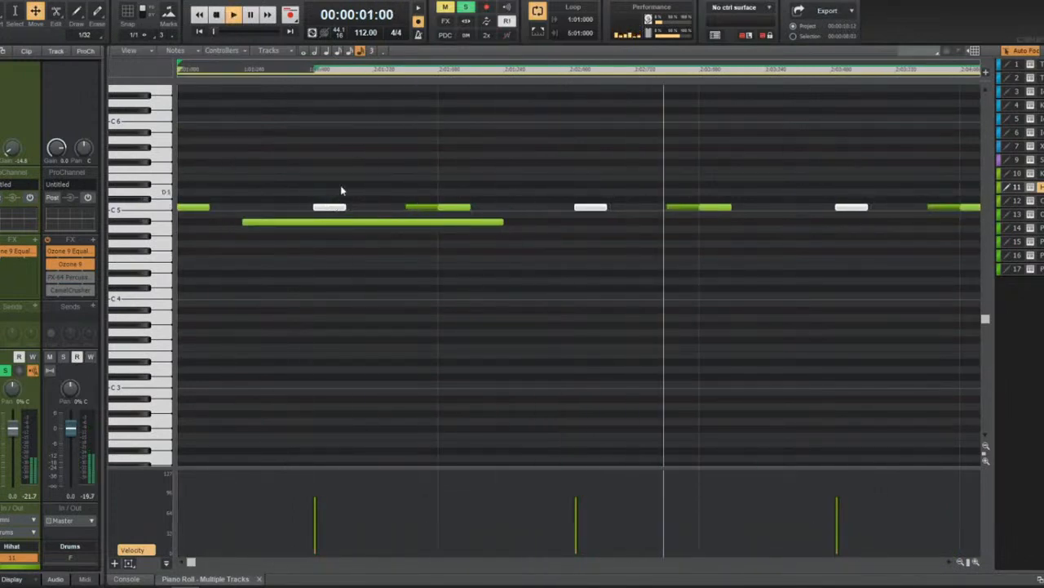
pyautogui.press('space')
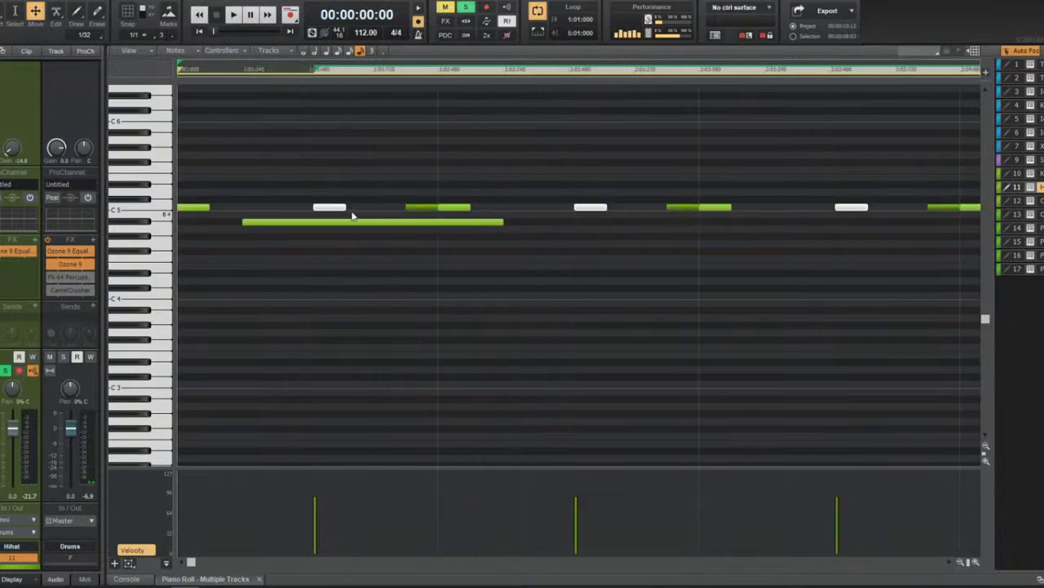
pyautogui.moveTo(343, 206); pyautogui.dragTo(341, 206)
pyautogui.press('space')
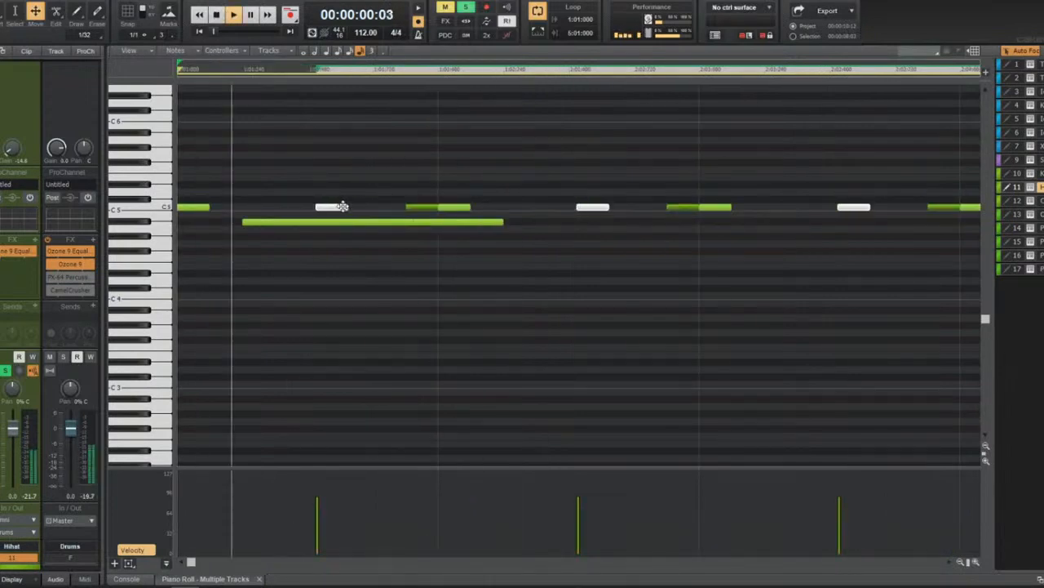
pyautogui.scroll(1, 347, 210)
pyautogui.scroll(-2, 344, 215)
# Return to the track view, stop playback and select the Spinz 808 track.
pyautogui.press('d')
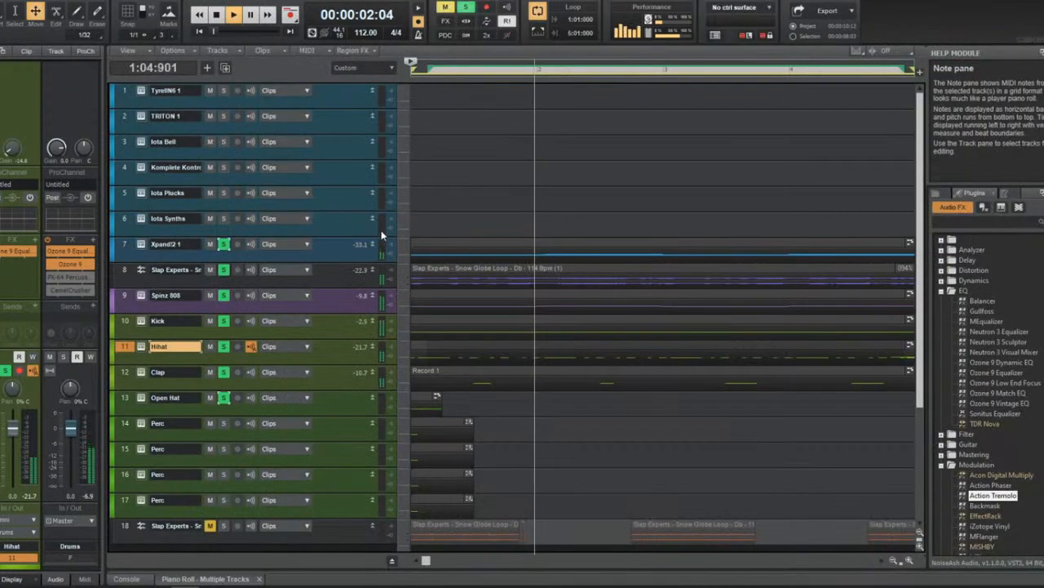
pyautogui.scroll(-3, 394, 271)
pyautogui.press('space')
pyautogui.click(343, 142)
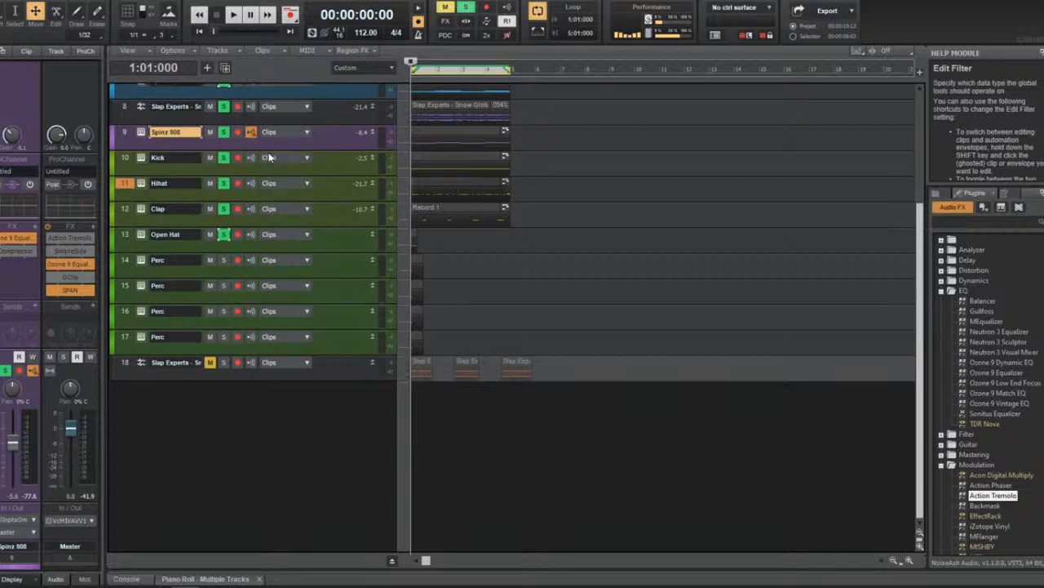
pyautogui.scroll(4, 457, 220)
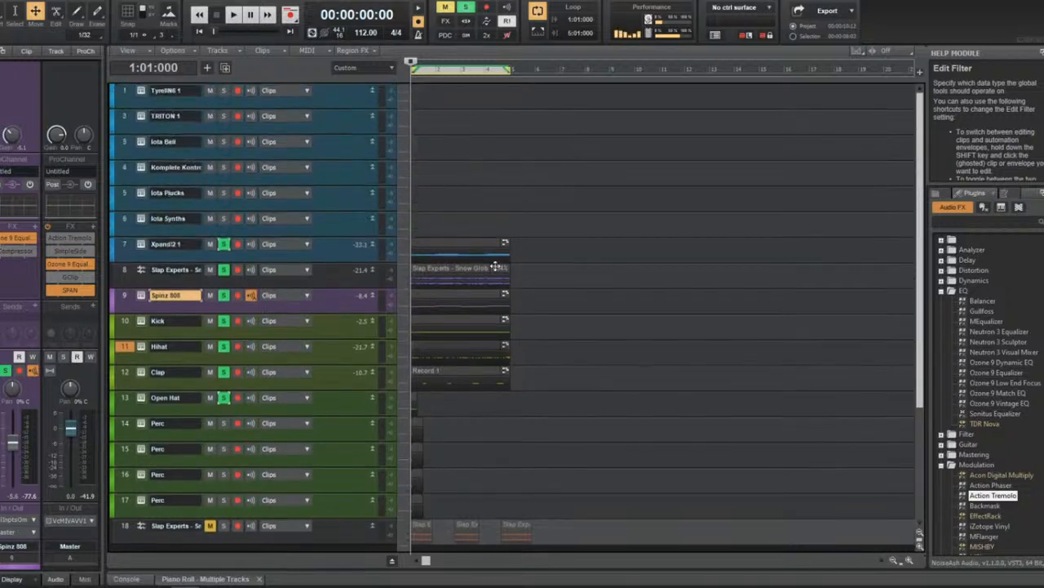
pyautogui.scroll(2, 408, 298)
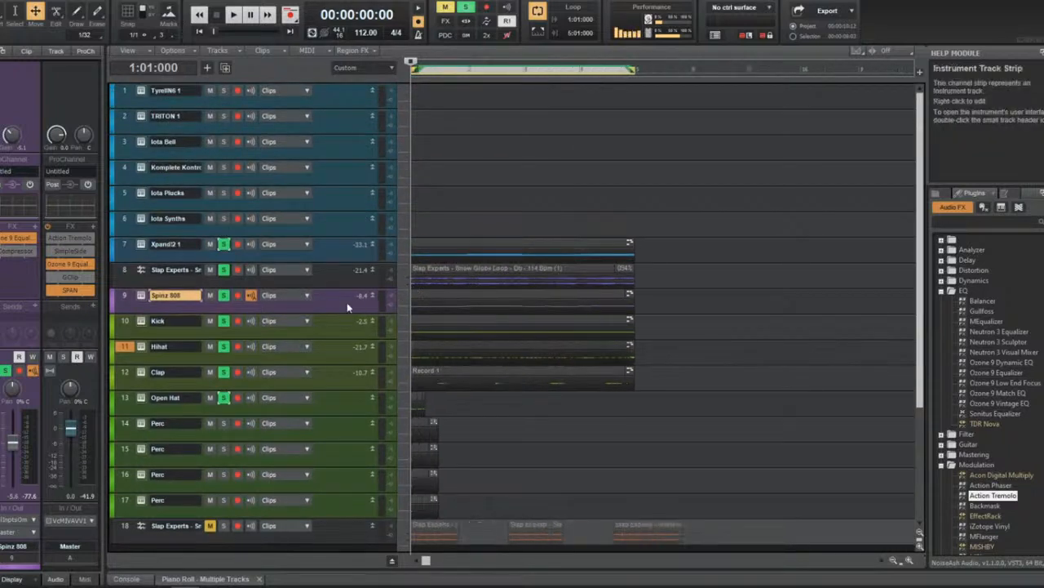
# Raise the threshold of the Melody bus's MCompressor to -15.2 dB while the beat plays, and close the plug-in.
pyautogui.press('space')
pyautogui.click(326, 281)
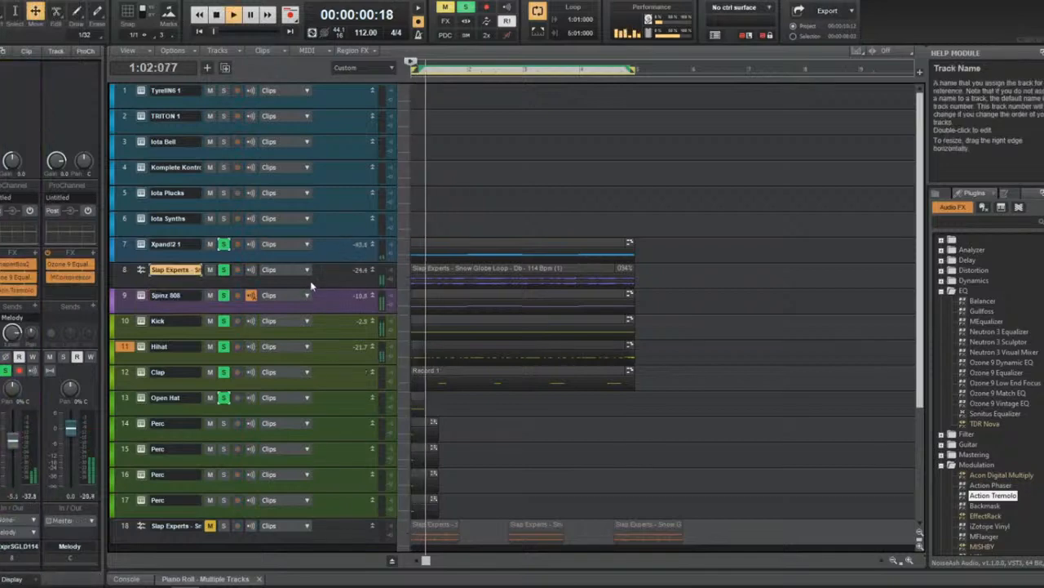
pyautogui.press('space')
pyautogui.doubleClick(71, 277)
pyautogui.moveTo(422, 182); pyautogui.dragTo(586, 98)
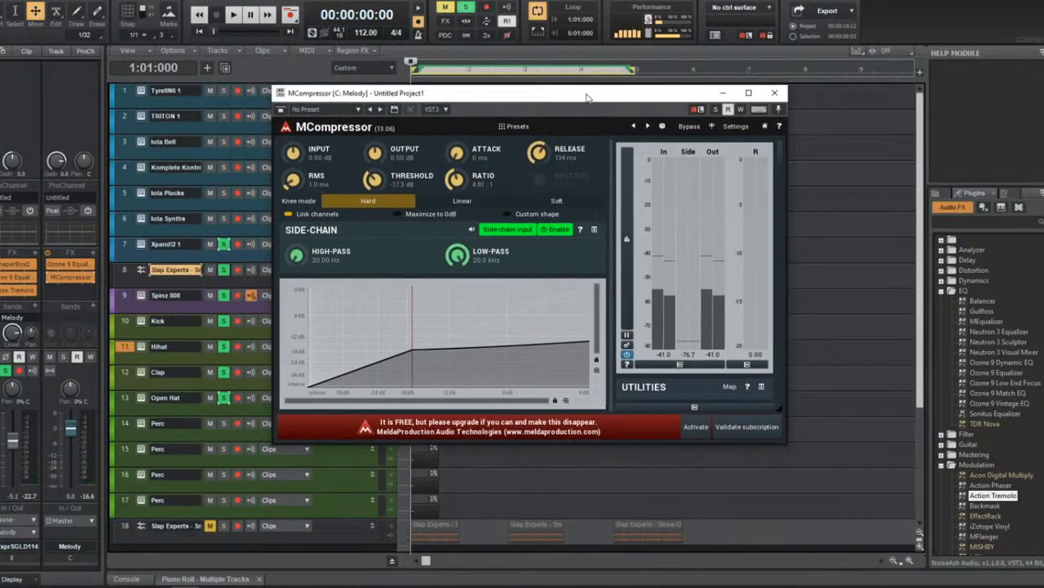
pyautogui.press('space')
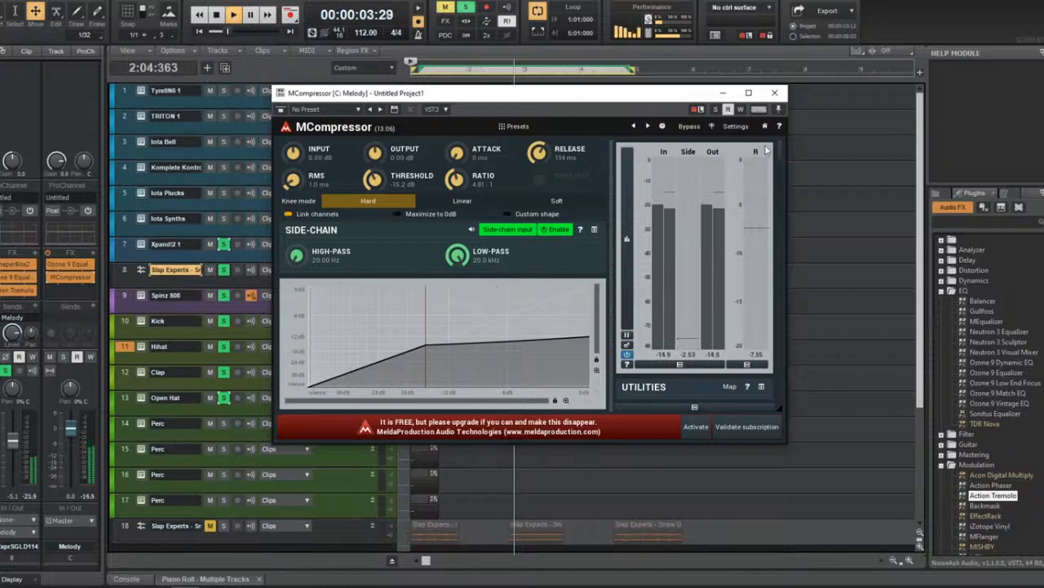
pyautogui.click(775, 98)
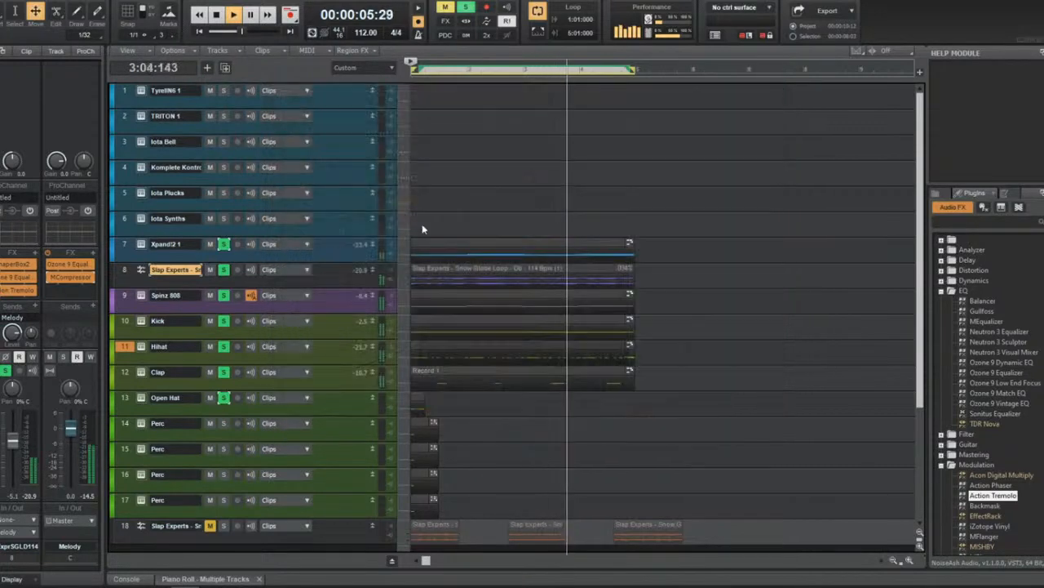
# Check the MCompressor on the Spinz 808 track, close it and replay the beat.
pyautogui.press('space')
pyautogui.click(363, 298)
pyautogui.doubleClick(14, 256)
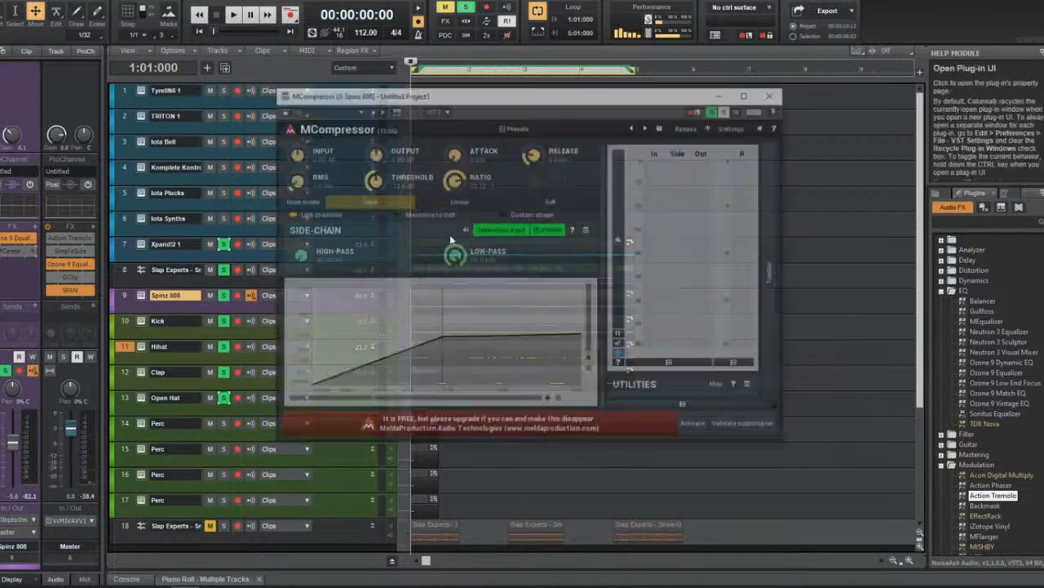
pyautogui.click(776, 92)
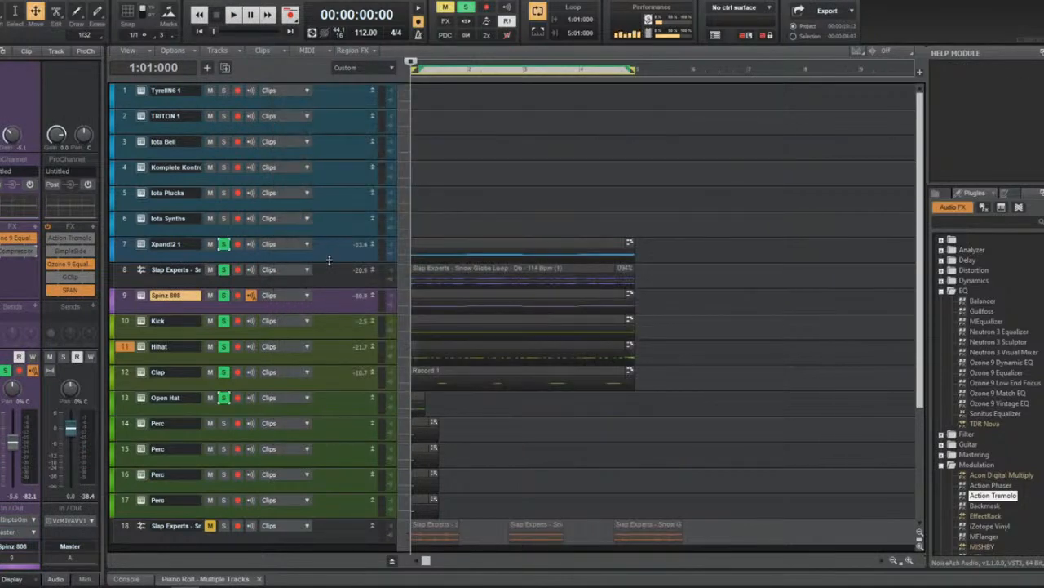
pyautogui.press('space')
pyautogui.press('space')
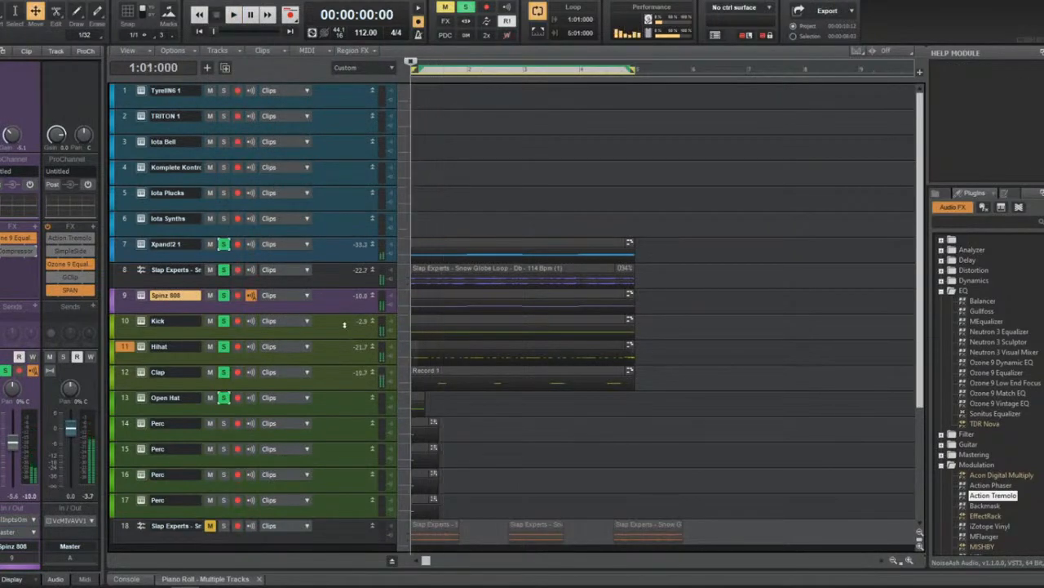
# Replace the Spinz 808 track's synth with SI-Bass Guitar, audition it in the beat, close the plug-in and stop playback.
pyautogui.rightClick(147, 299)
pyautogui.moveTo(206, 417)
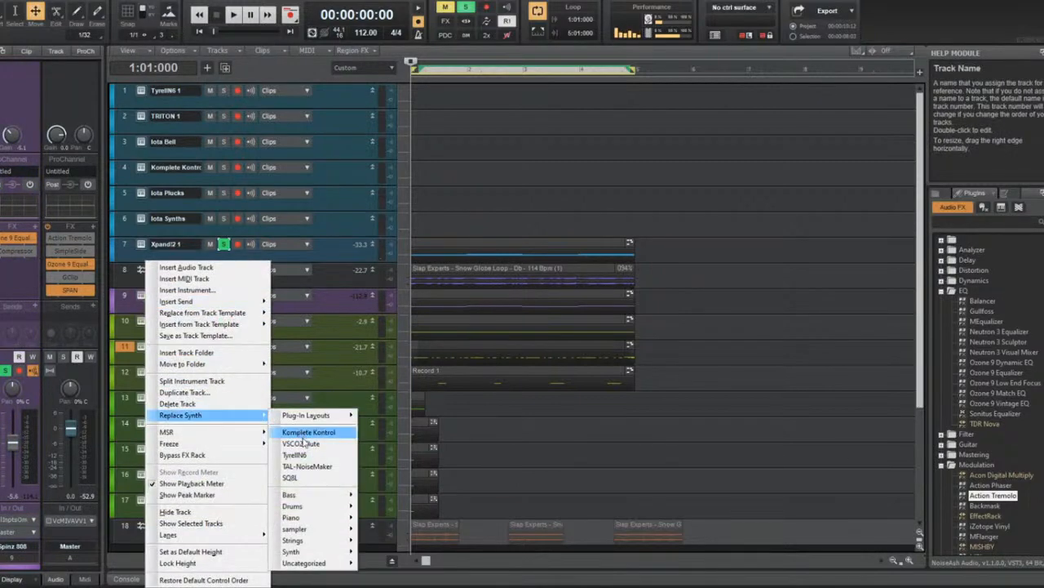
pyautogui.moveTo(316, 563)
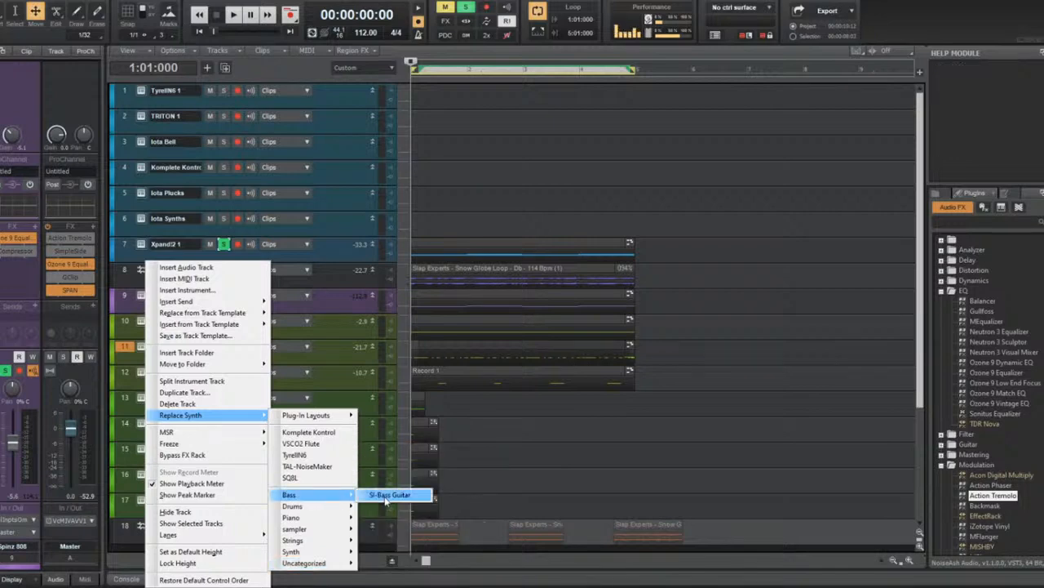
pyautogui.click(393, 494)
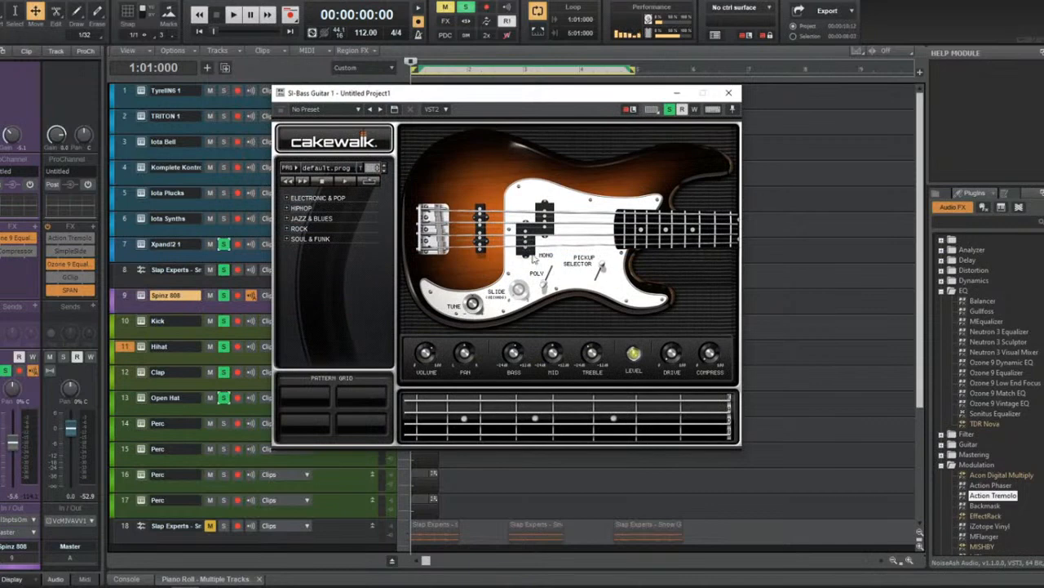
pyautogui.press('space')
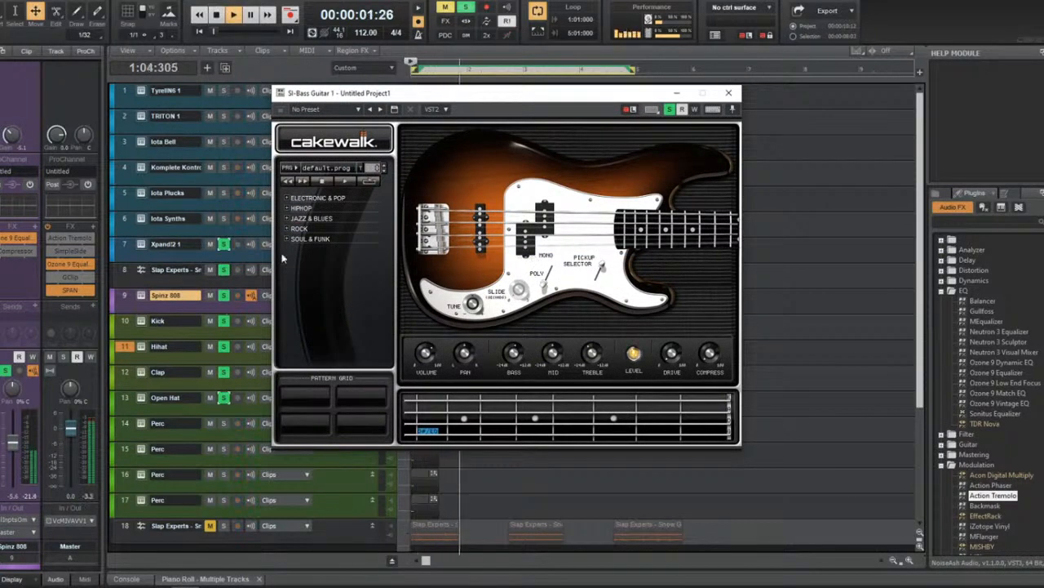
pyautogui.click(729, 93)
pyautogui.press('space')
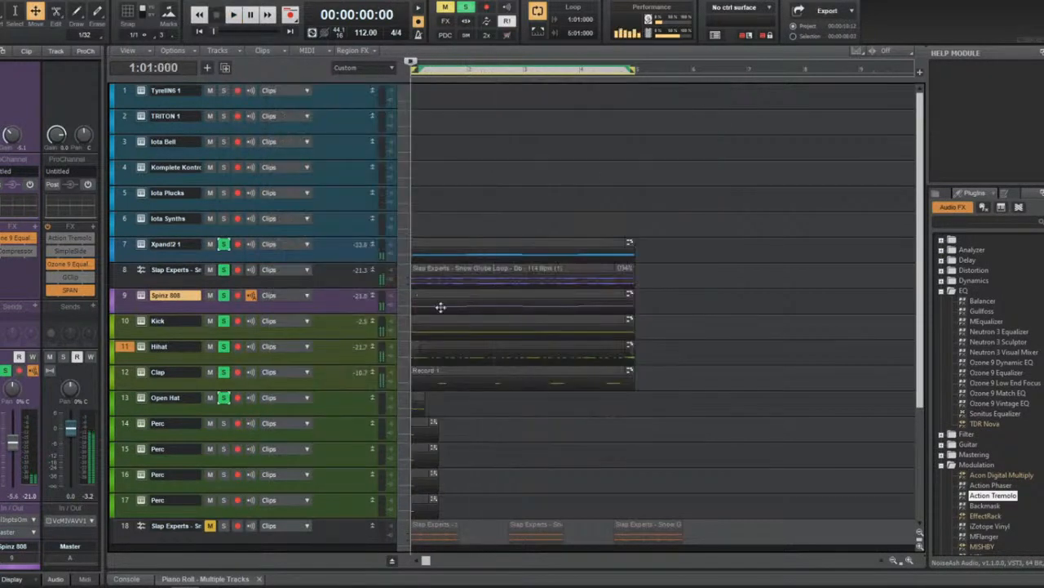
# Transpose the Spinz 808 MIDI clip twice by the amount preset in the Transpose dialog, replaying the beat after each transposition.
pyautogui.click(458, 294)
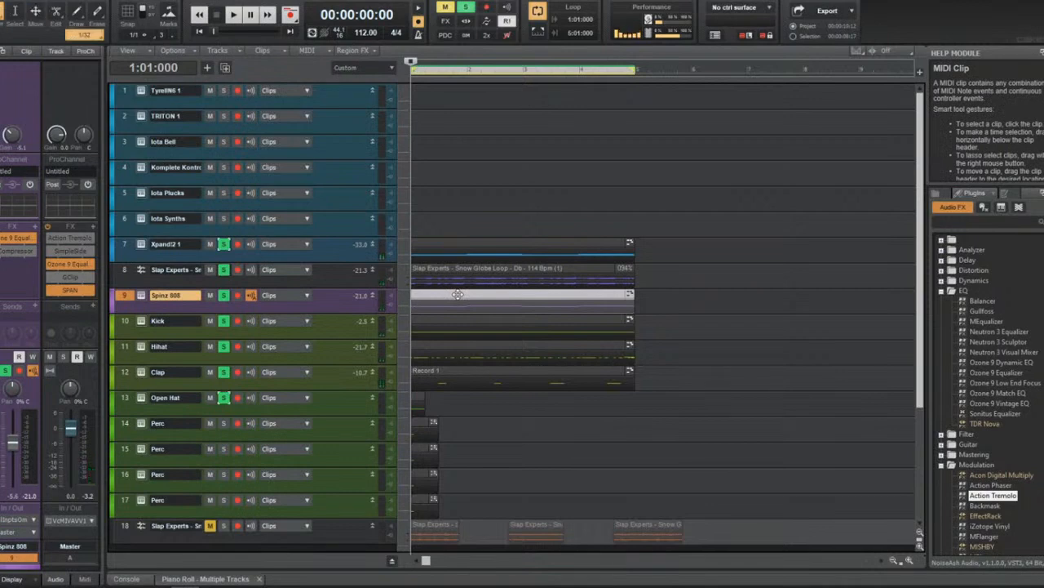
pyautogui.hotkey('shift', 't')
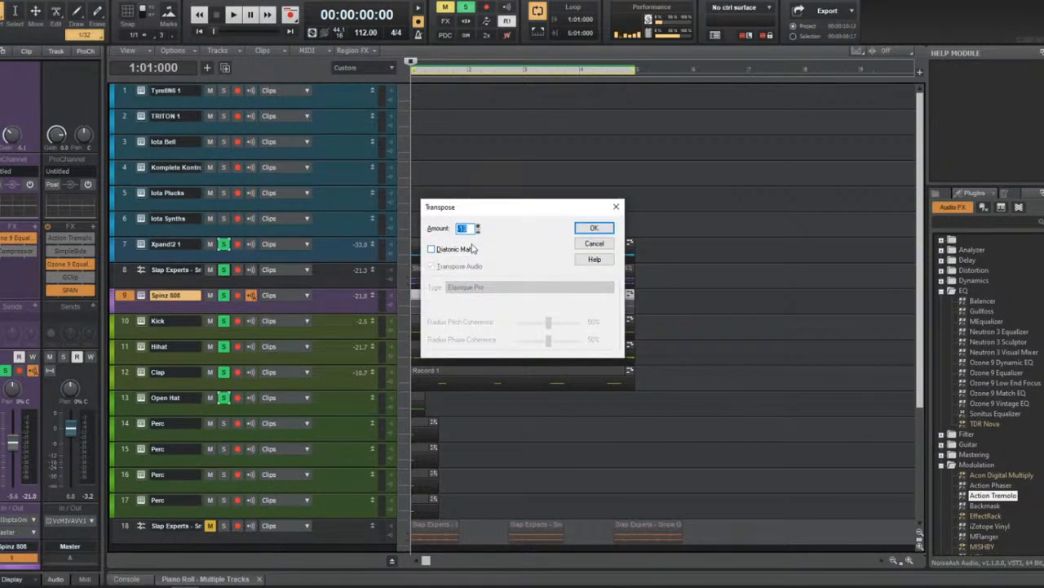
pyautogui.press('Return')
pyautogui.press('space')
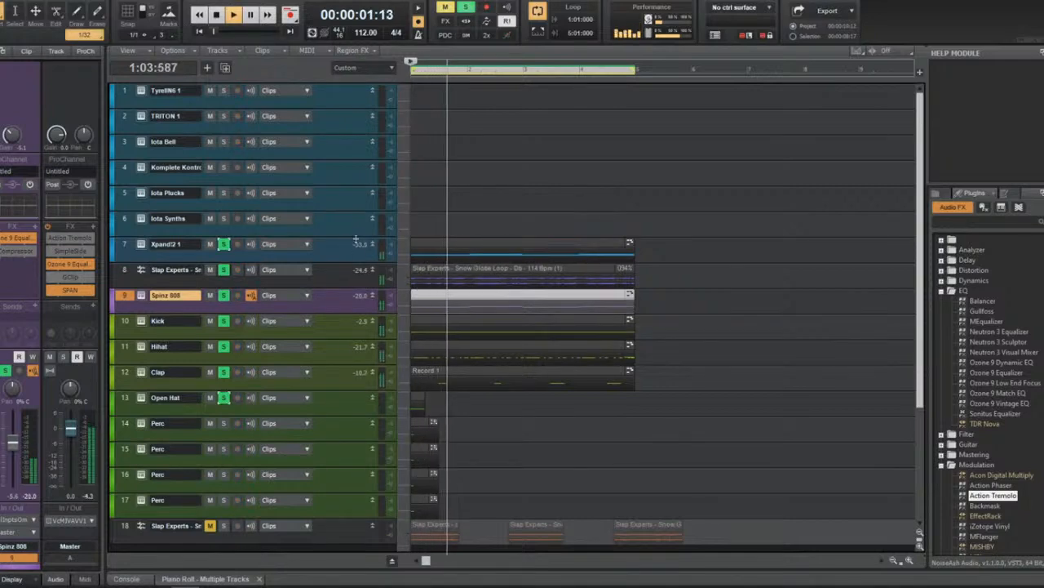
pyautogui.press('space')
pyautogui.hotkey('shift', 't')
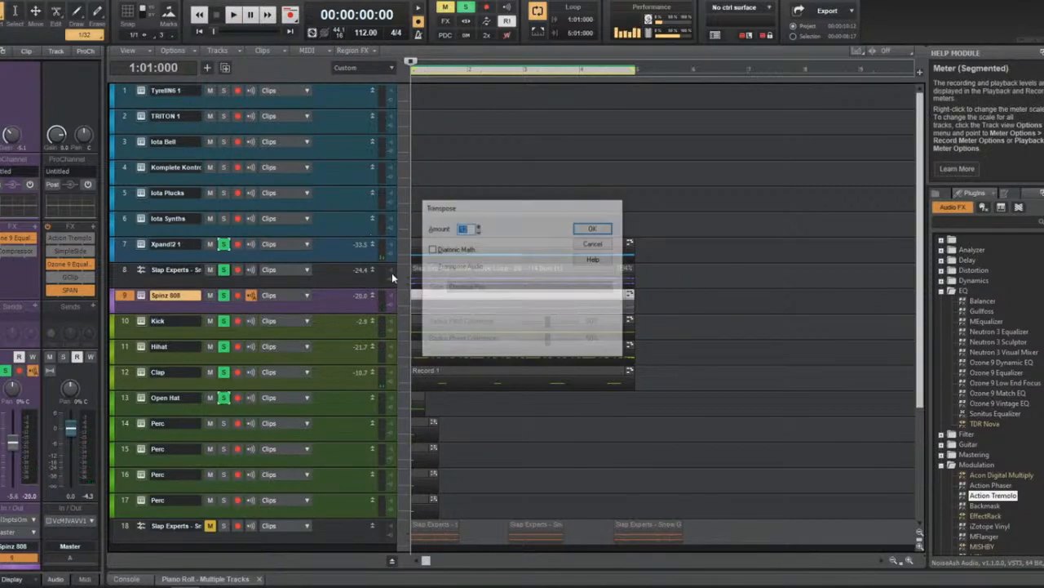
pyautogui.press('space')
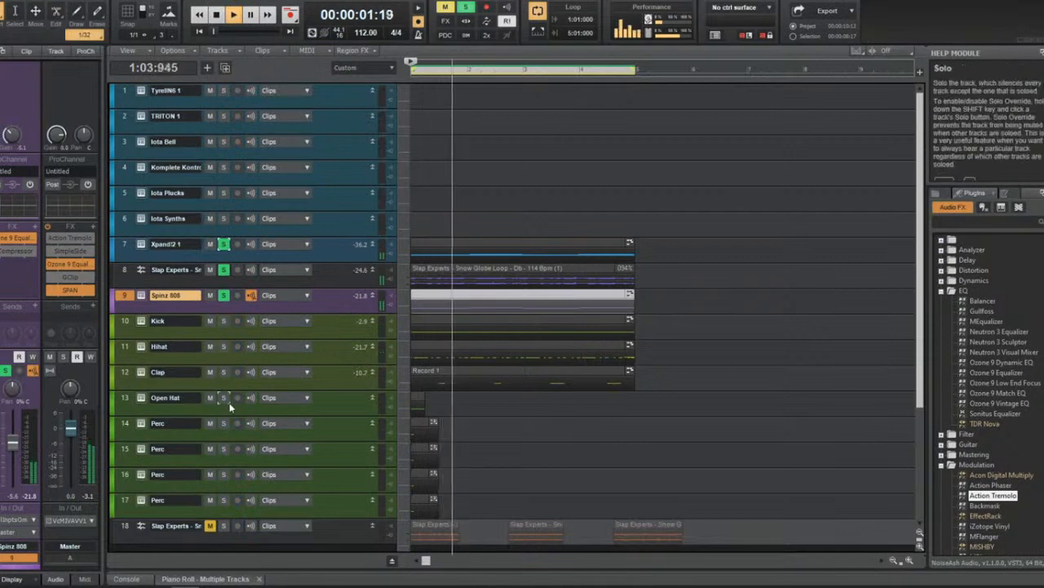
# Leave only the Spinz 808 track soloed, open its clip in the piano roll with all four bars displayed, and stop playback.
pyautogui.moveTo(224, 270); pyautogui.dragTo(225, 245)
pyautogui.doubleClick(473, 295)
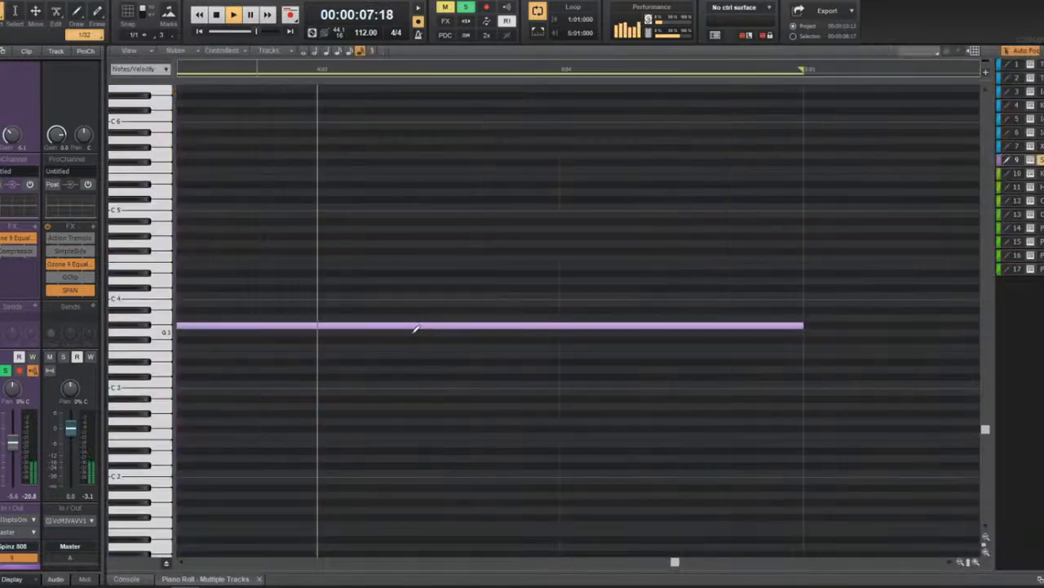
pyautogui.scroll(-10, 408, 338)
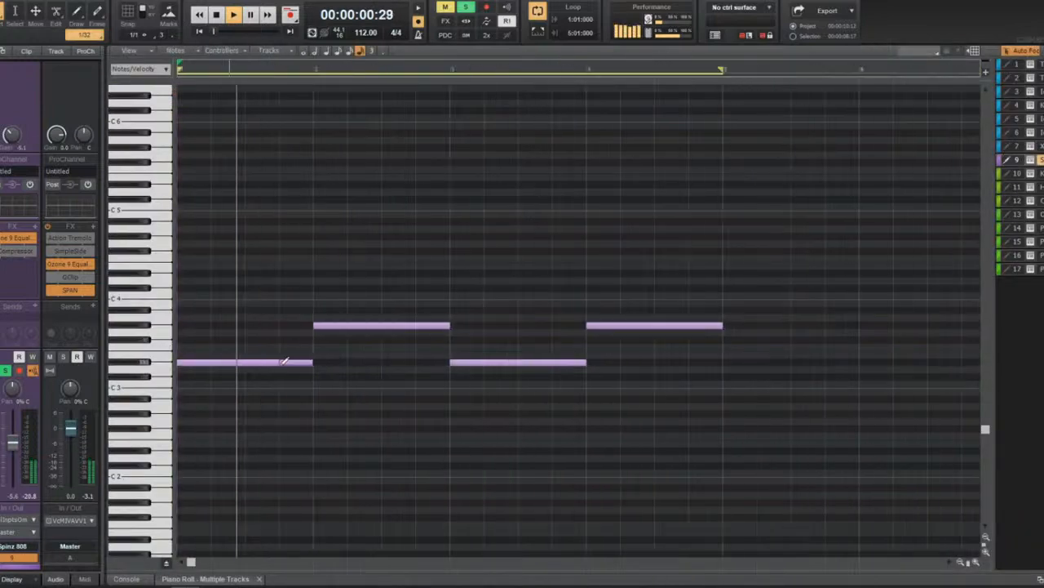
pyautogui.press('space')
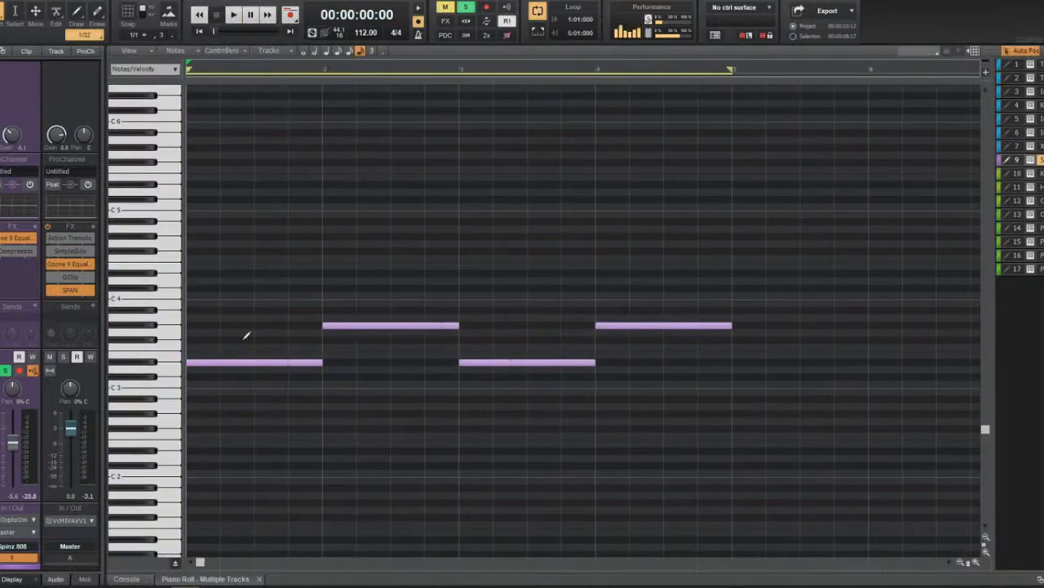
# Select five bass notes across the four bars, excluding the short tail notes ending bars 1 and 2, and shorten them together.
pyautogui.press('t')
pyautogui.click(154, 345)
pyautogui.moveTo(274, 268); pyautogui.dragTo(248, 380)
pyautogui.moveTo(359, 284); pyautogui.dragTo(491, 329)
pyautogui.moveTo(536, 383); pyautogui.dragTo(532, 382)
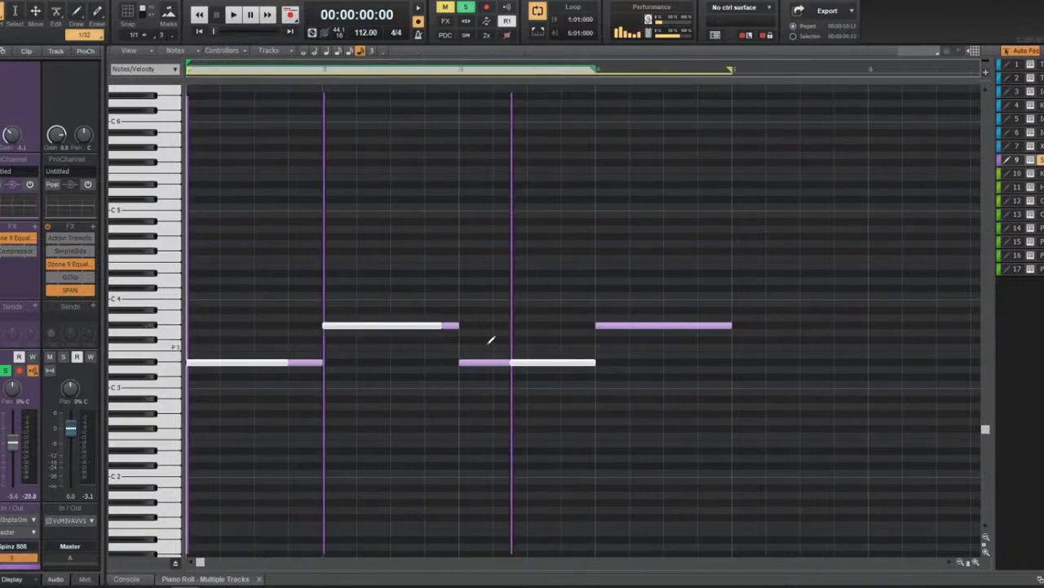
pyautogui.moveTo(489, 342); pyautogui.dragTo(477, 384)
pyautogui.moveTo(613, 286); pyautogui.dragTo(641, 347)
pyautogui.press('t')
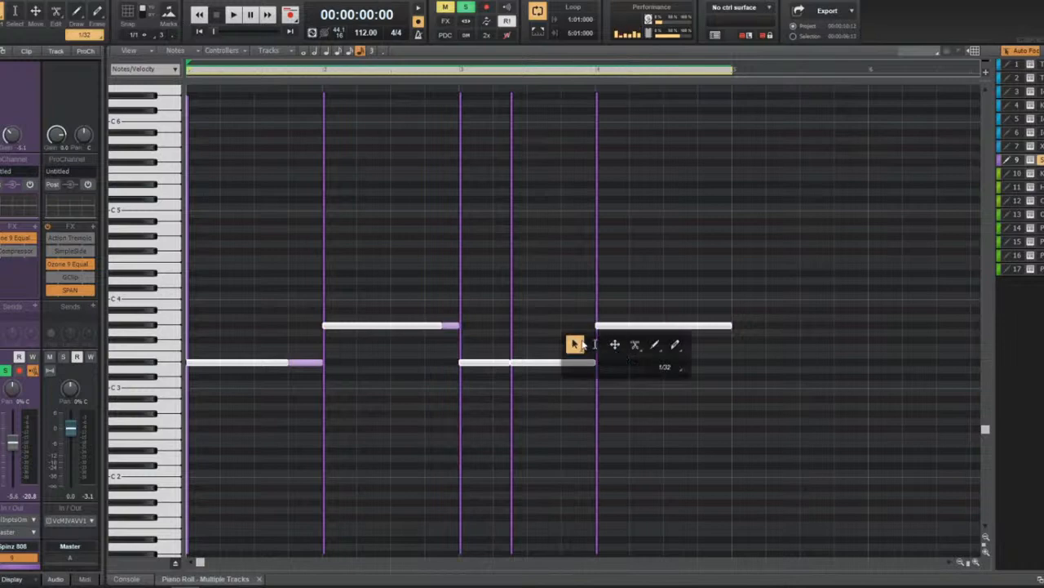
pyautogui.moveTo(444, 327); pyautogui.dragTo(343, 333)
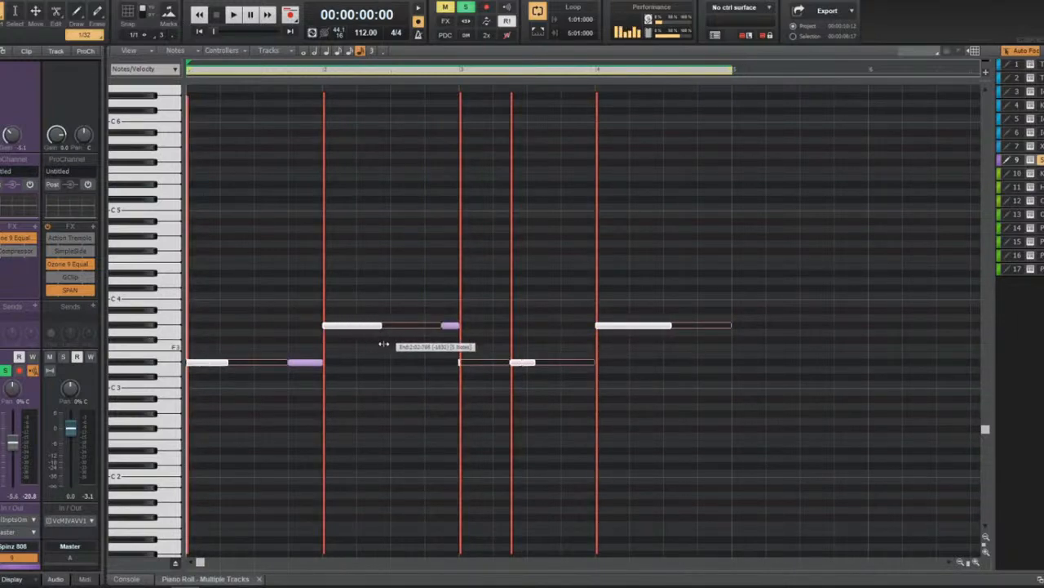
# Shorten the five selected Spinz 808 bass notes together, clear the selection and audition the loop.
pyautogui.moveTo(408, 337); pyautogui.dragTo(408, 337)
pyautogui.press('space')
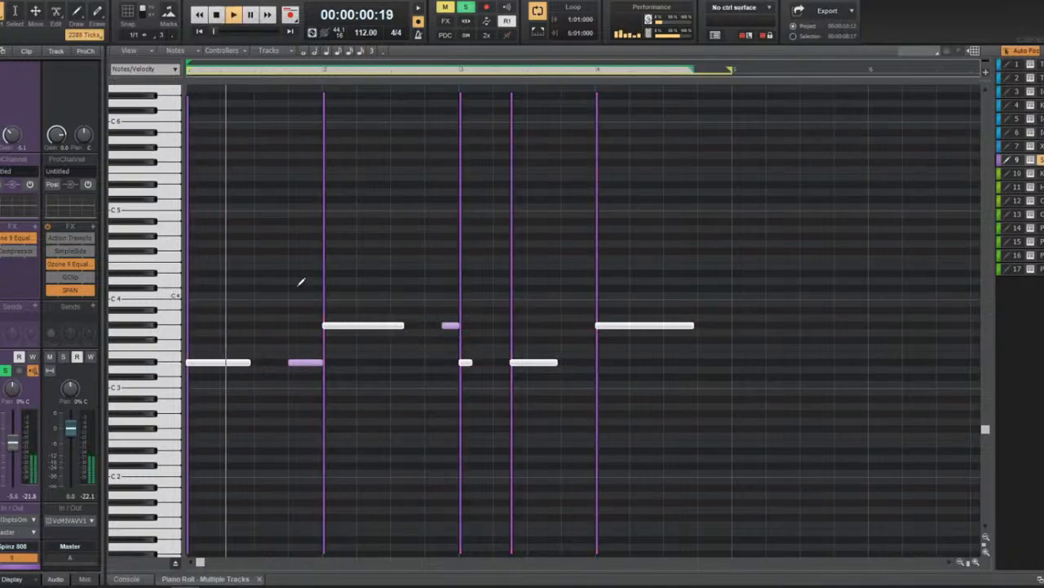
pyautogui.click(275, 312)
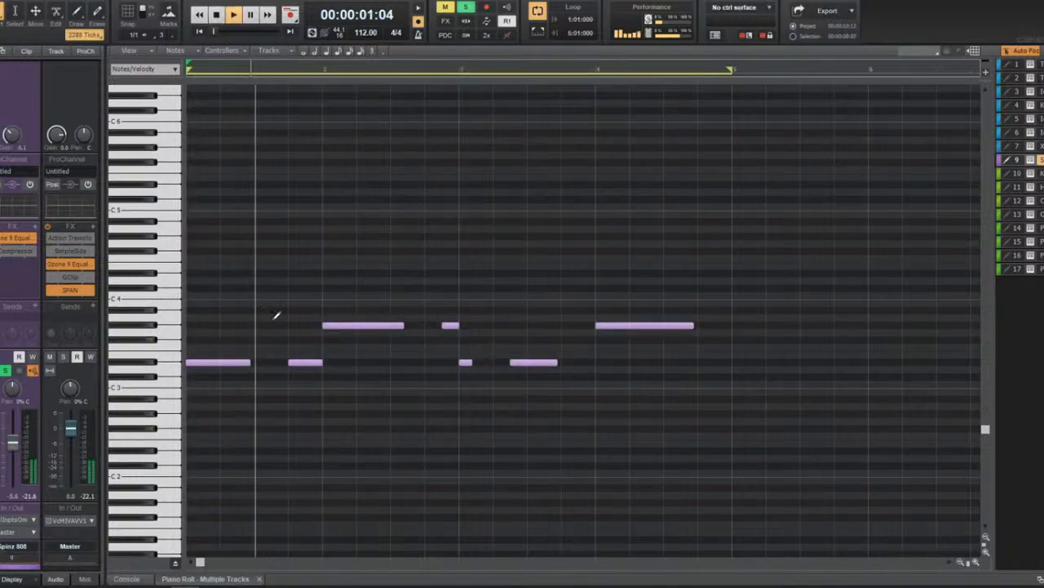
pyautogui.press('space')
pyautogui.press('space')
pyautogui.press('space')
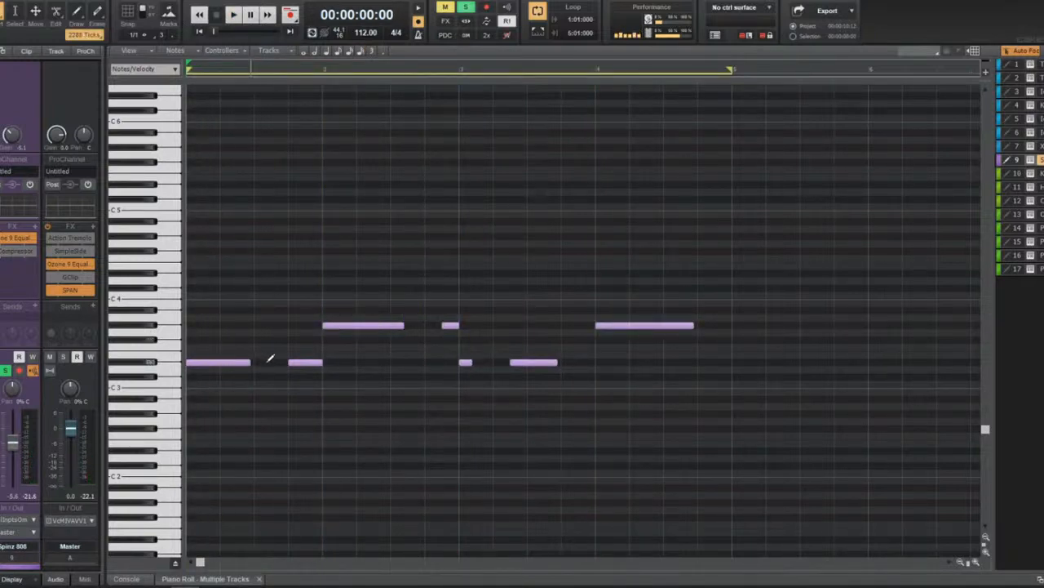
# Shorten the first Eb3 note to a short hit and place a matching one just before the second Eb3 note in bar 1.
pyautogui.moveTo(246, 360); pyautogui.dragTo(201, 363)
pyautogui.press('space')
pyautogui.press('space')
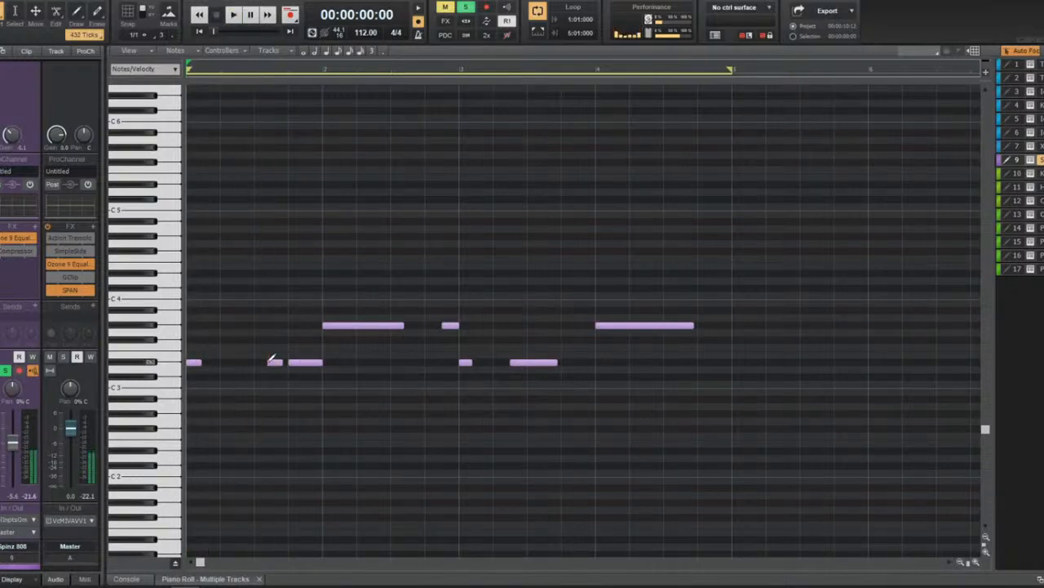
pyautogui.press('space')
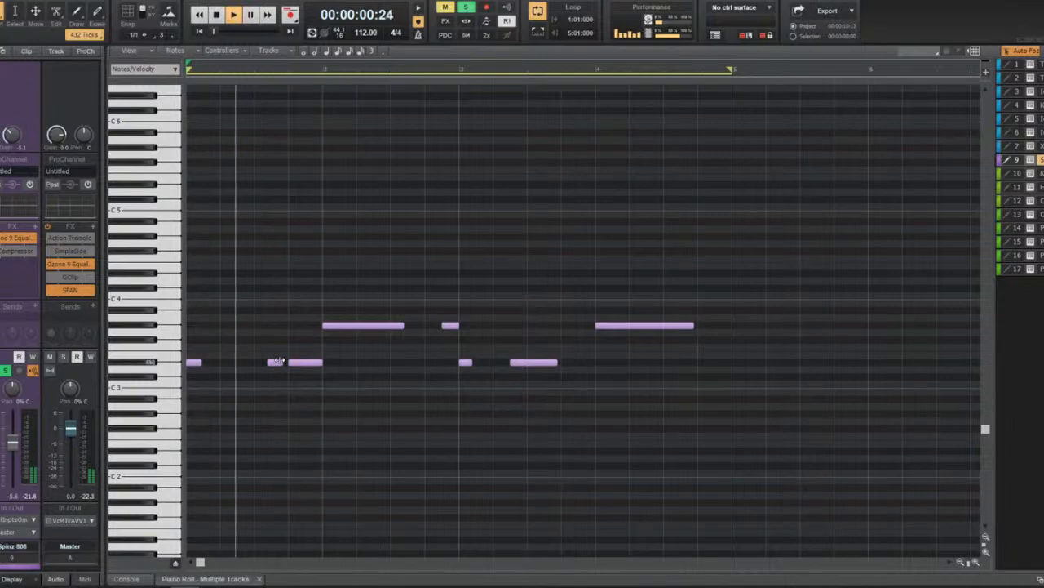
pyautogui.press('space')
pyautogui.moveTo(275, 362); pyautogui.dragTo(279, 362)
pyautogui.press('space')
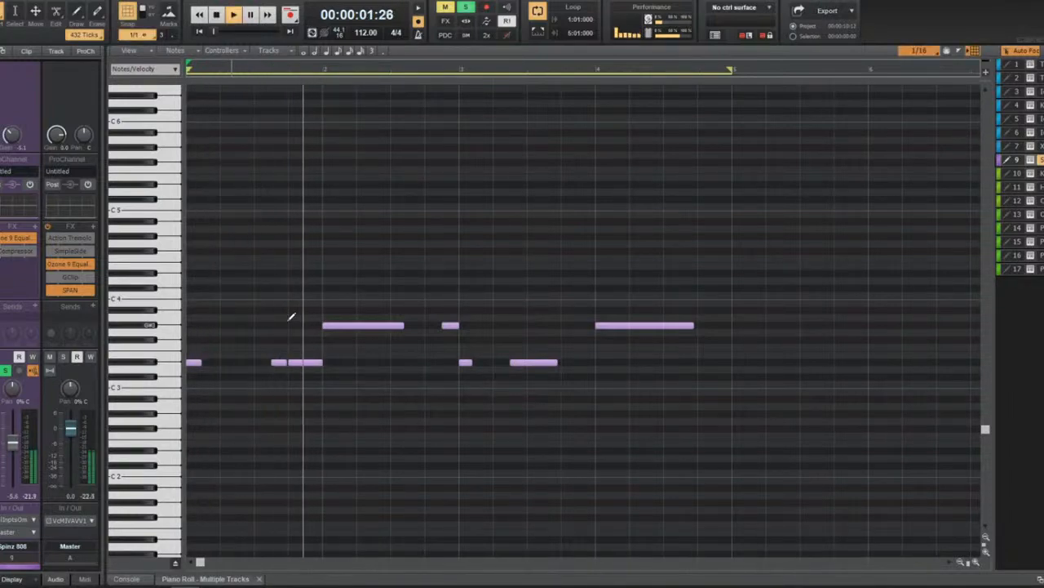
# Split the long G#3 note at the start of bar 2, delete its tail and play the loop.
pyautogui.press('space')
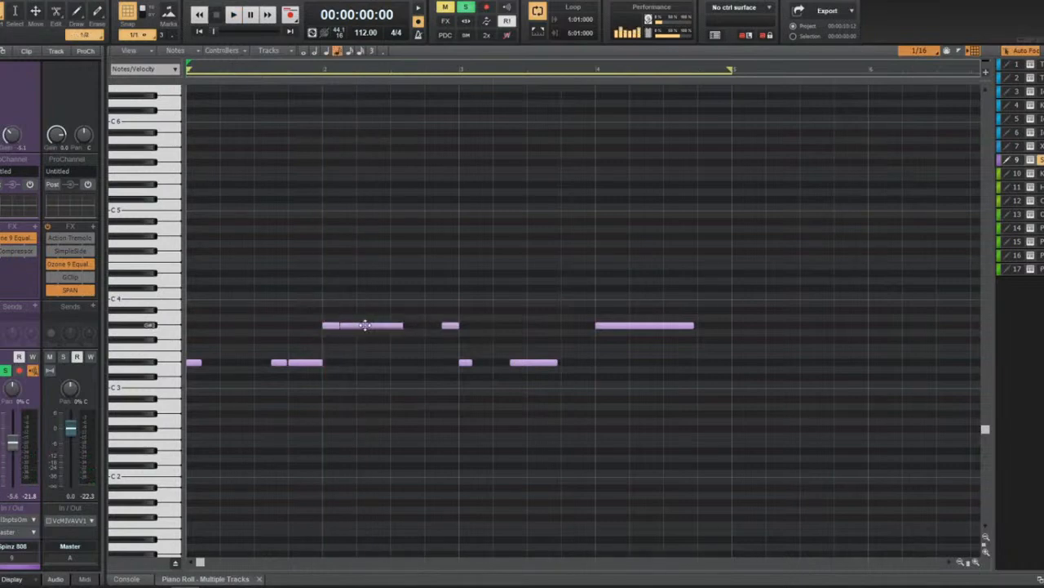
pyautogui.click(365, 324)
pyautogui.press('Delete')
pyautogui.press('space')
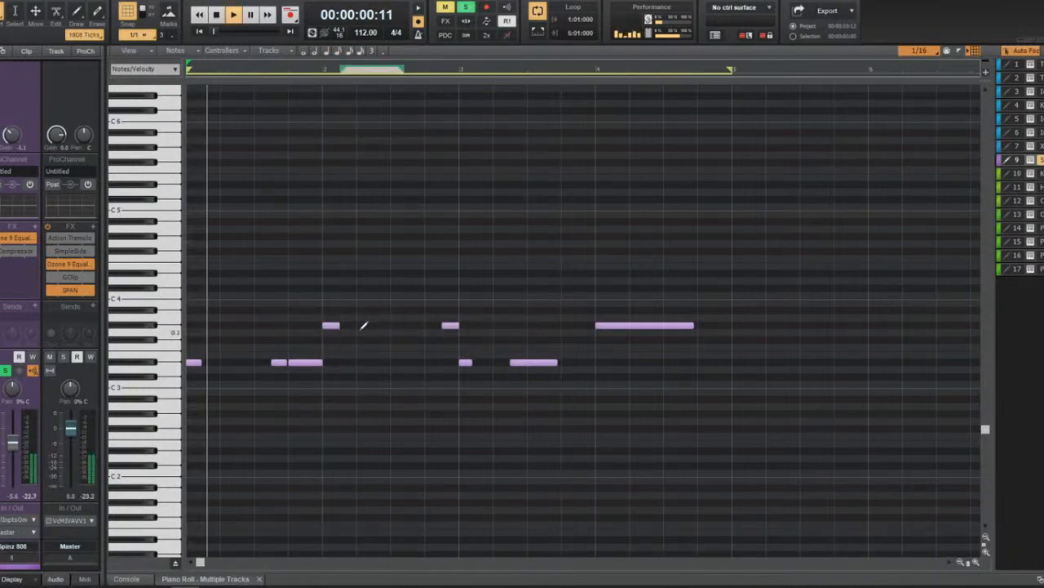
# Return to the track view and solo the Kick track to audition it together with the Spinz 808 bass.
pyautogui.press('1')
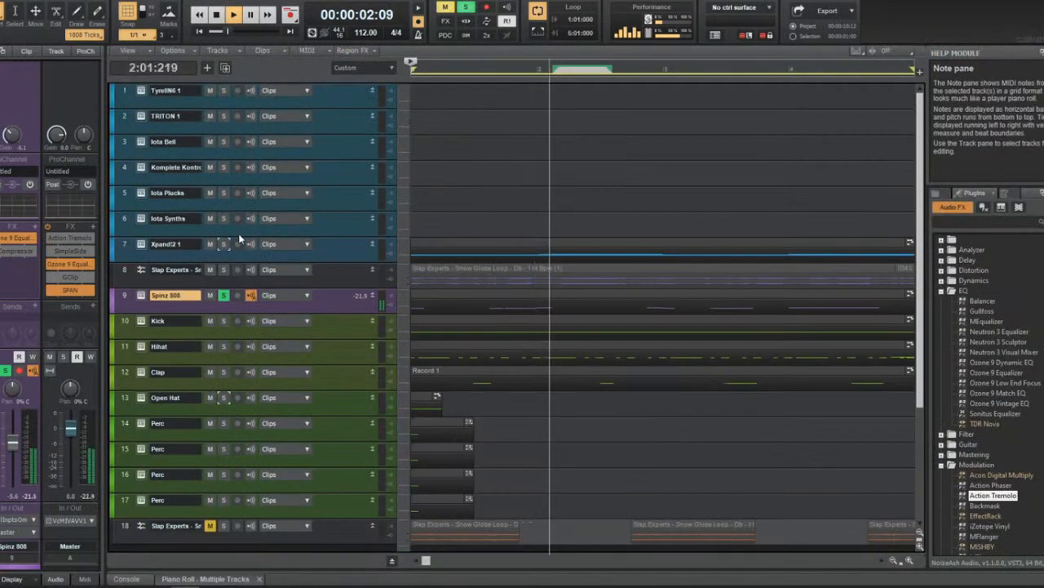
pyautogui.click(223, 321)
pyautogui.press('space')
pyautogui.press('space')
pyautogui.press('space')
pyautogui.press('space')
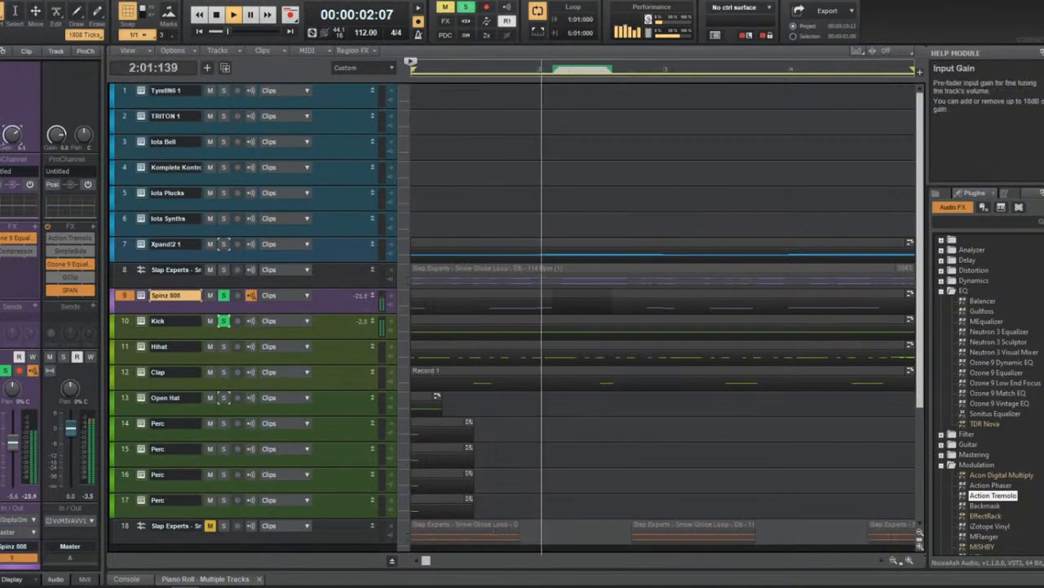
# Reset the Spinz 808 track's volume to 0 dB and check its instrument plug-in.
pyautogui.doubleClick(14, 440)
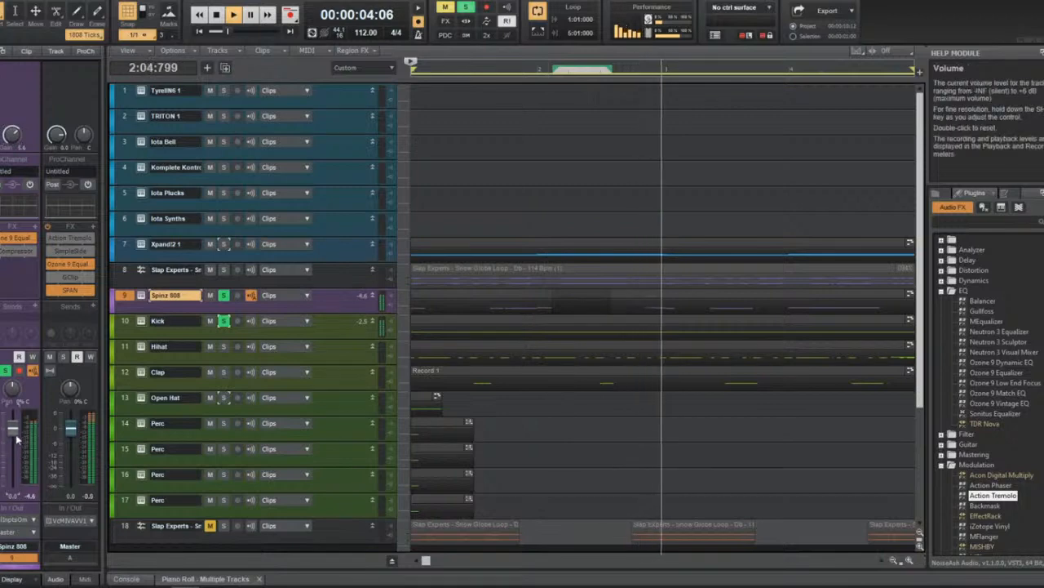
pyautogui.click(142, 296)
pyautogui.click(732, 89)
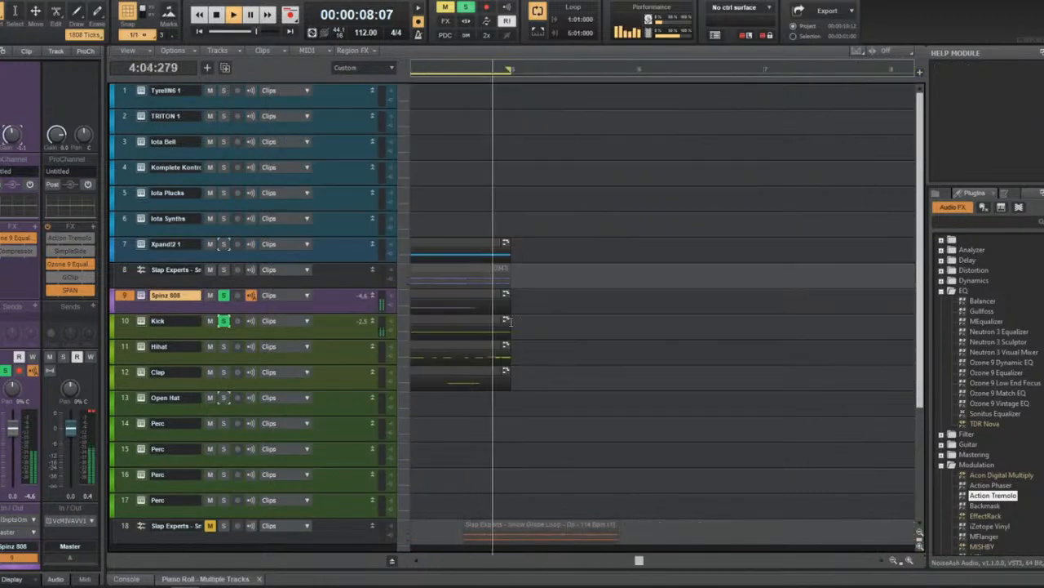
# In the Spinz 808 clip, split off and delete the tail of bar 3's last Eb3 note and shorten bar 4's G#3 note to an eighth.
pyautogui.doubleClick(455, 294)
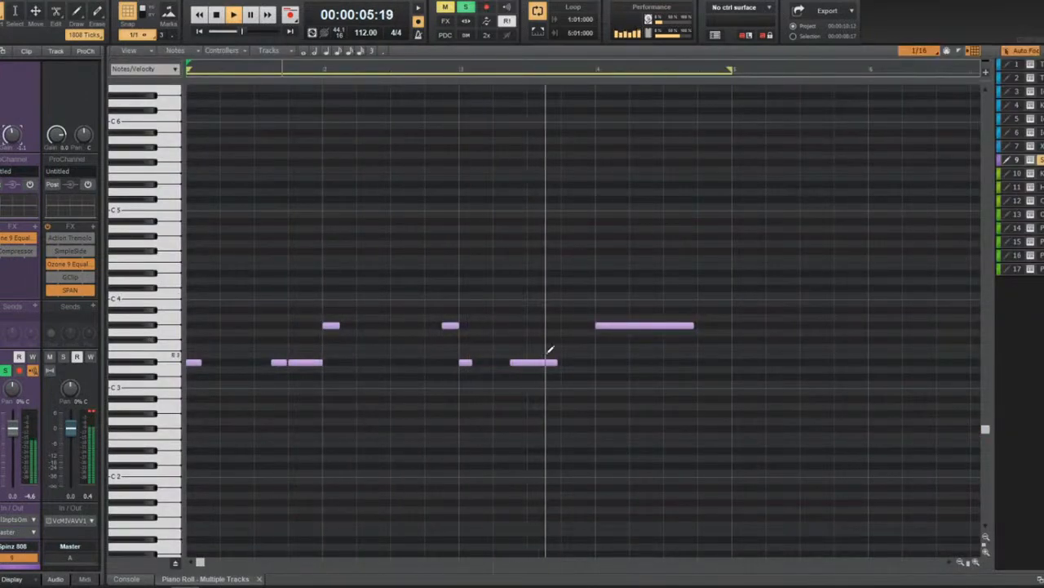
pyautogui.click(534, 361)
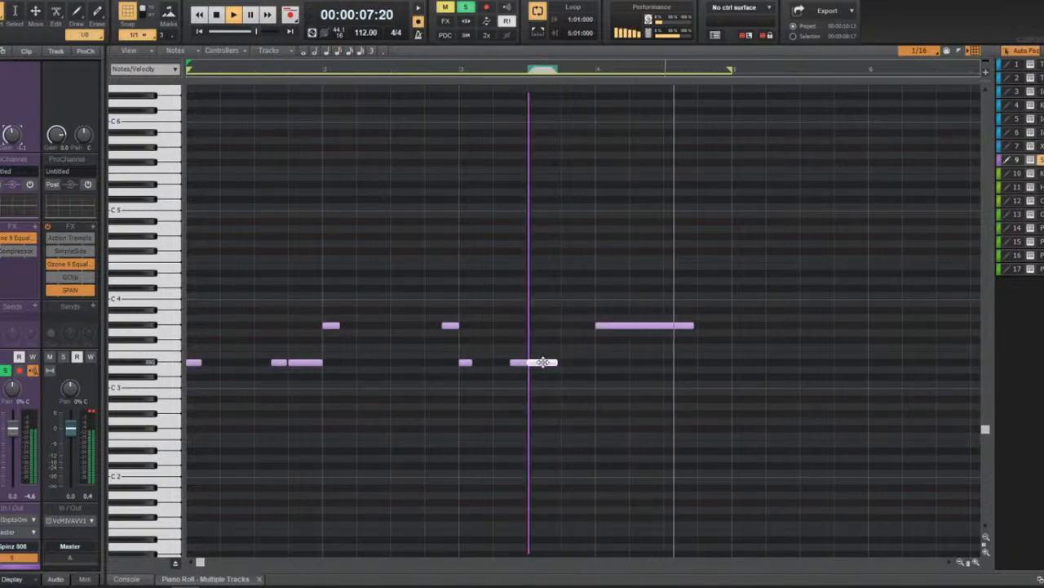
pyautogui.moveTo(543, 362); pyautogui.dragTo(540, 362)
pyautogui.moveTo(692, 326); pyautogui.dragTo(614, 335)
pyautogui.press('space')
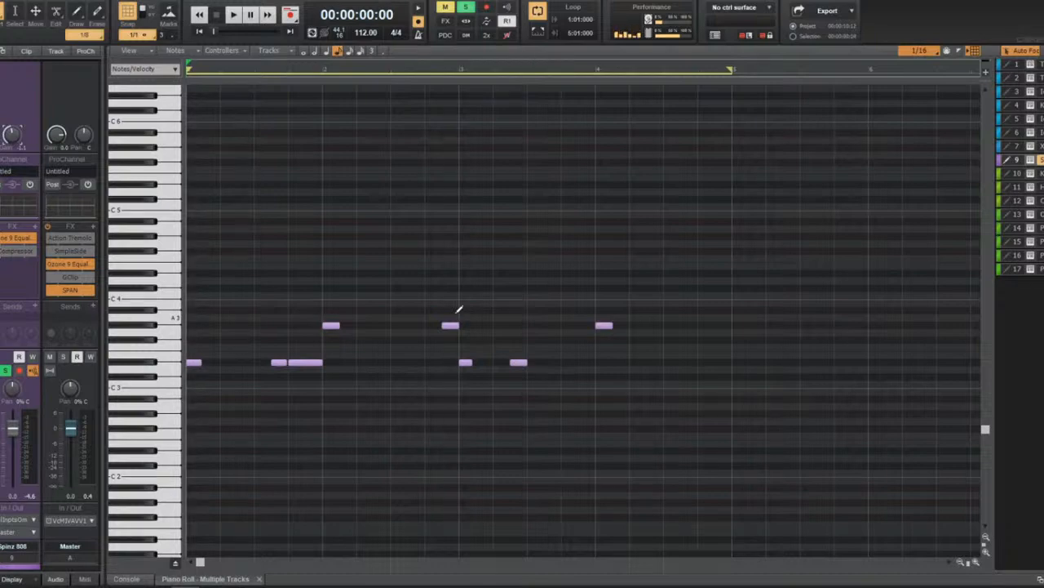
# Audition the loop and add an eighth G#3 note directly before the last G#3 note of bar 2.
pyautogui.press('space')
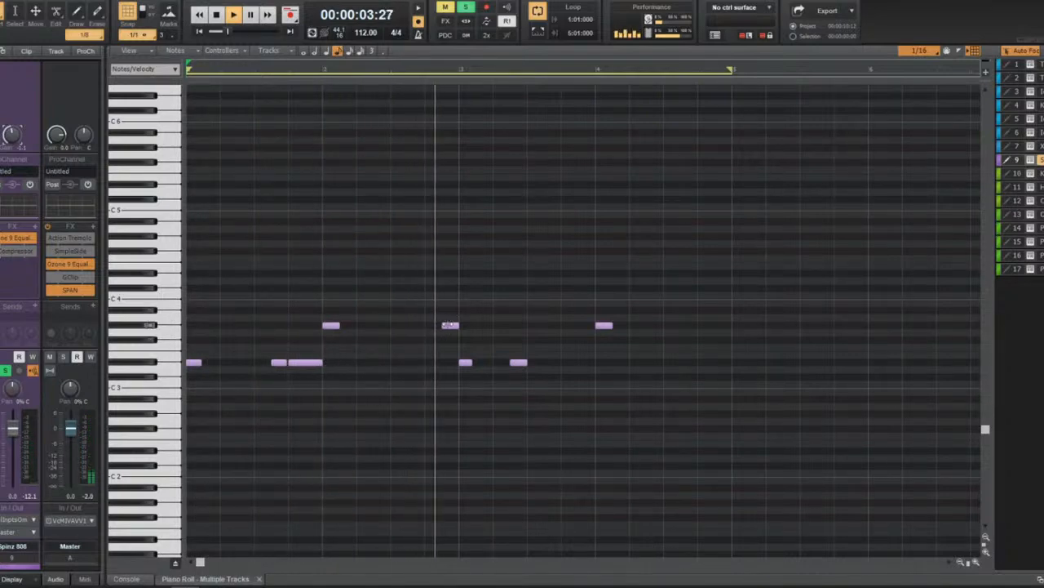
pyautogui.press('space')
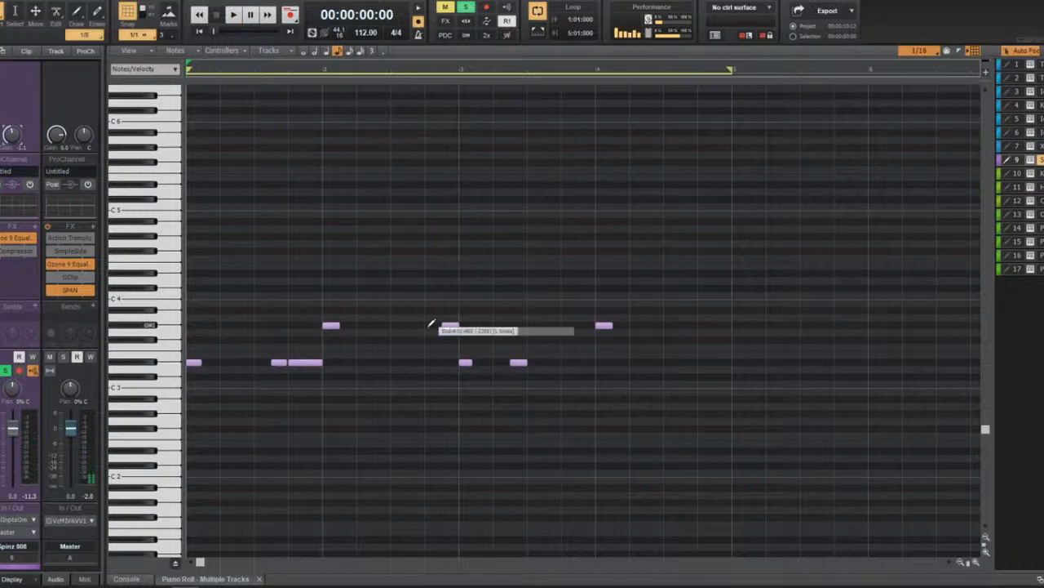
pyautogui.click(430, 325)
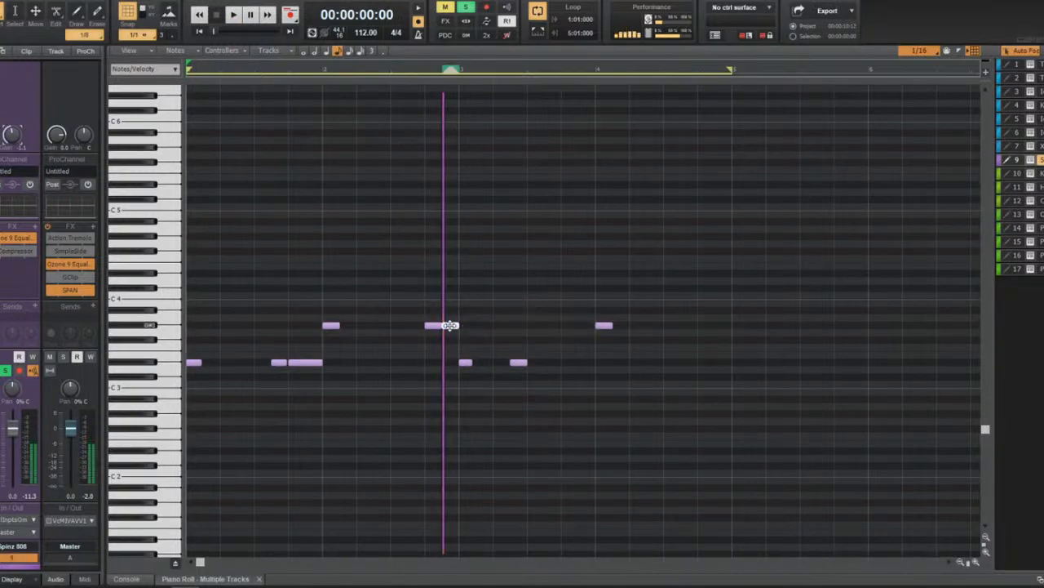
# Transpose the last G#3 note of bar 2 up by 12 semitones and audition it.
pyautogui.hotkey('shift', 't')
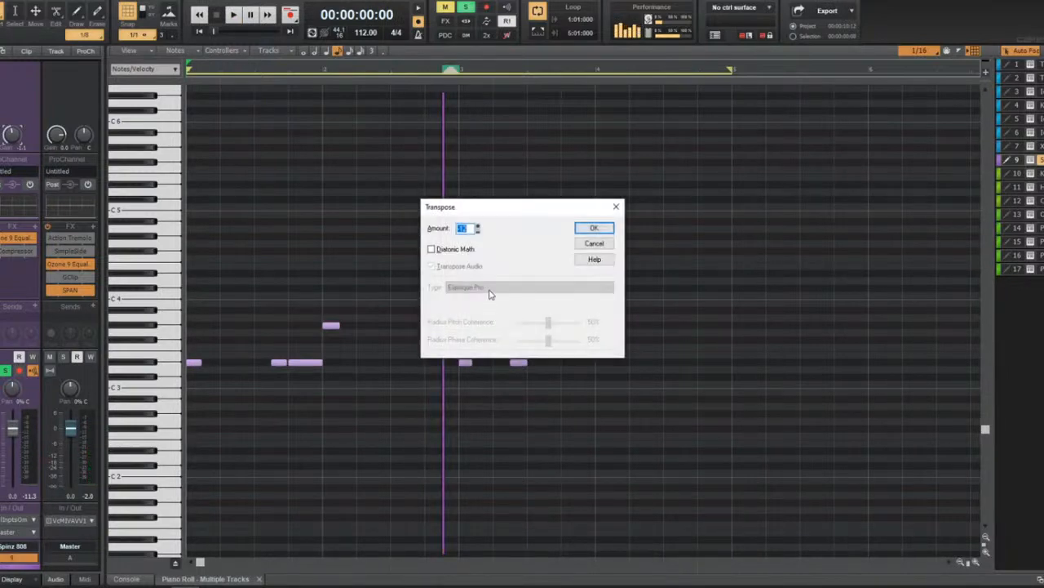
pyautogui.write('12')
pyautogui.press('Return')
pyautogui.press('space')
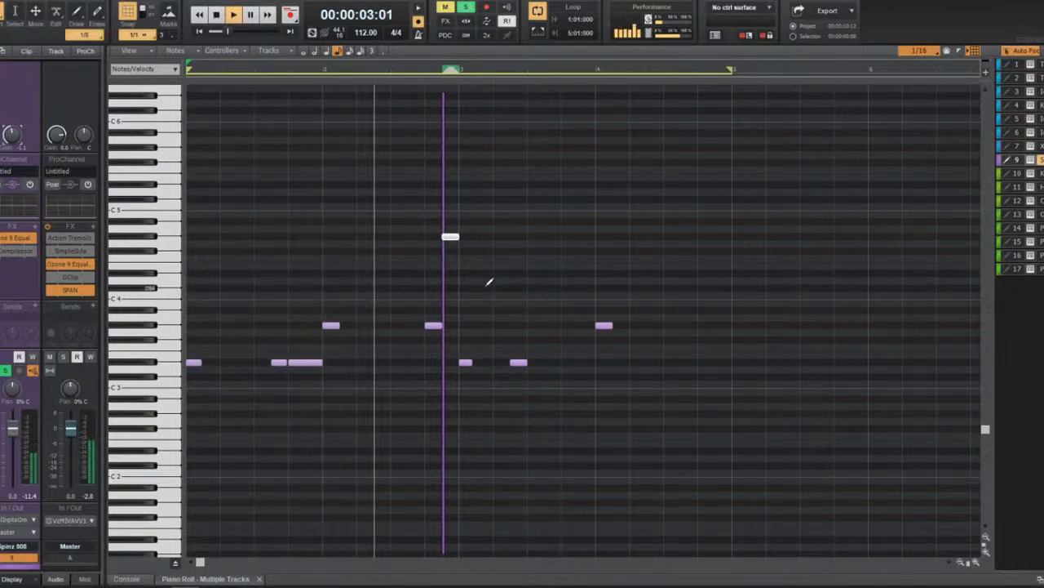
pyautogui.press('space')
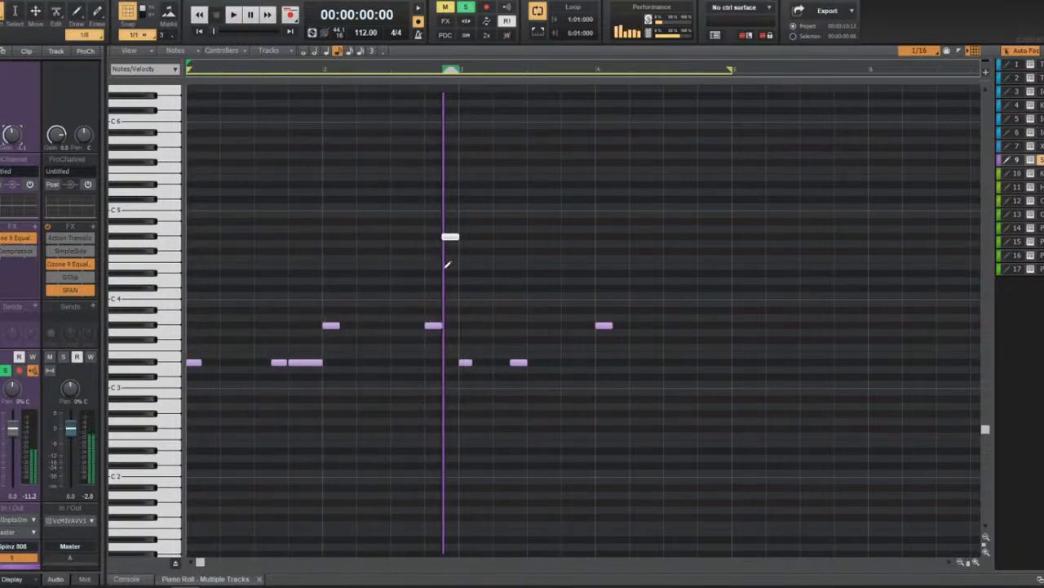
# During playback, add two sixteenth G#3 notes in the second half of bar 4.
pyautogui.press('space')
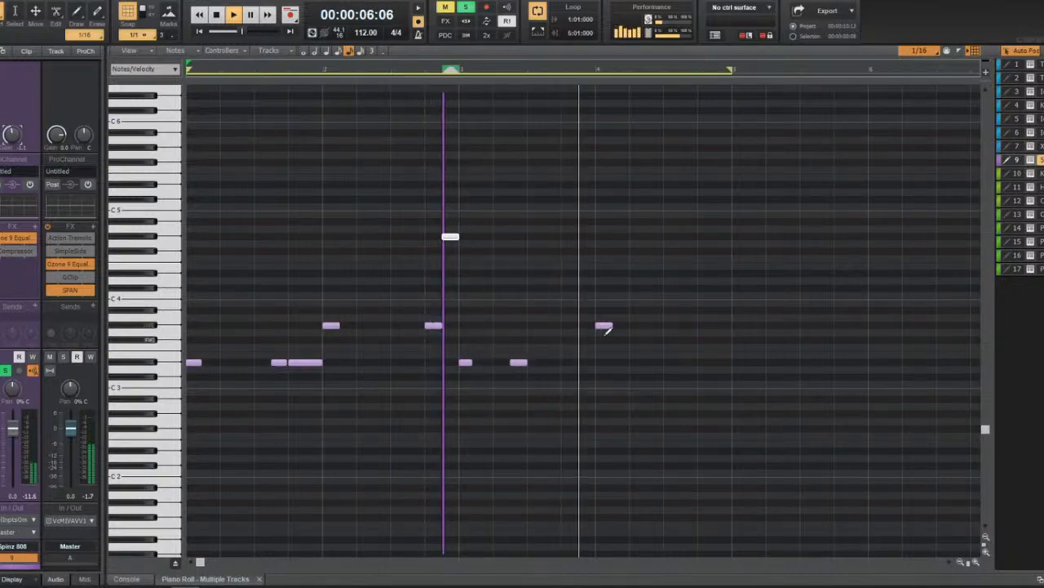
pyautogui.click(685, 325)
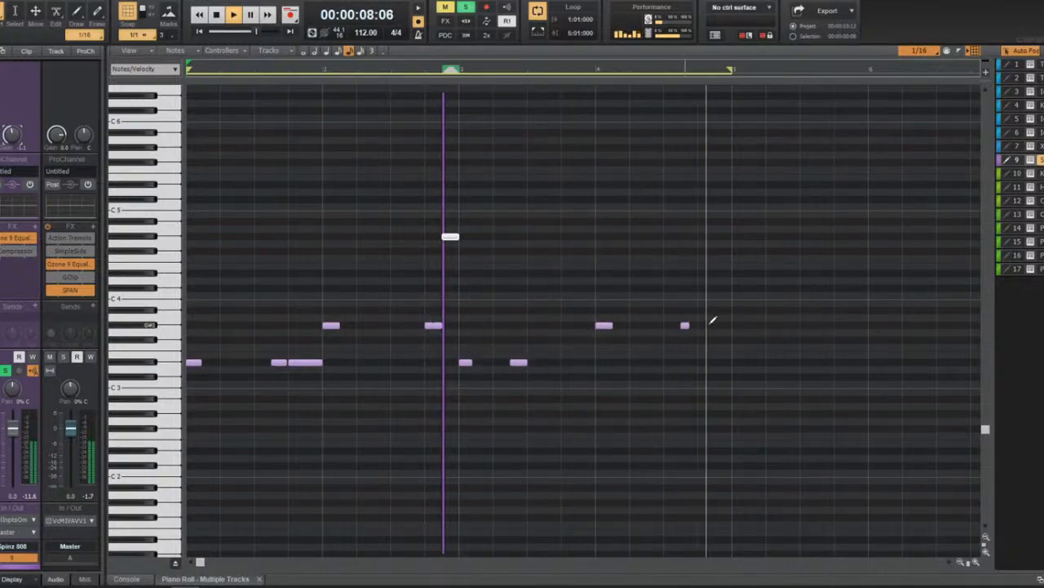
pyautogui.click(710, 332)
pyautogui.click(715, 326)
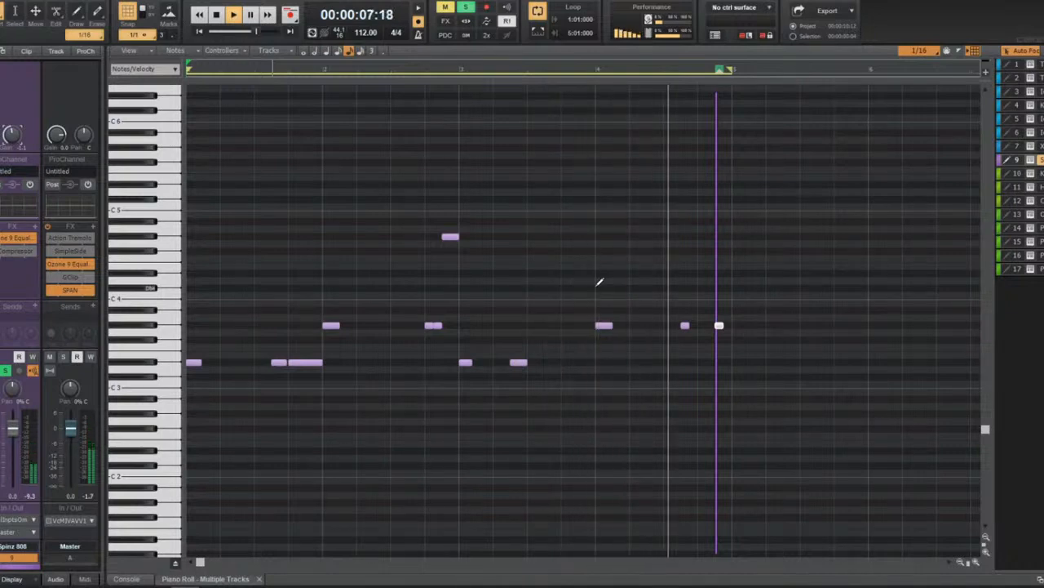
# Extend the final G#3 note to the end of bar 4 and slightly shorten the high G#4 note in bar 2.
pyautogui.press('space')
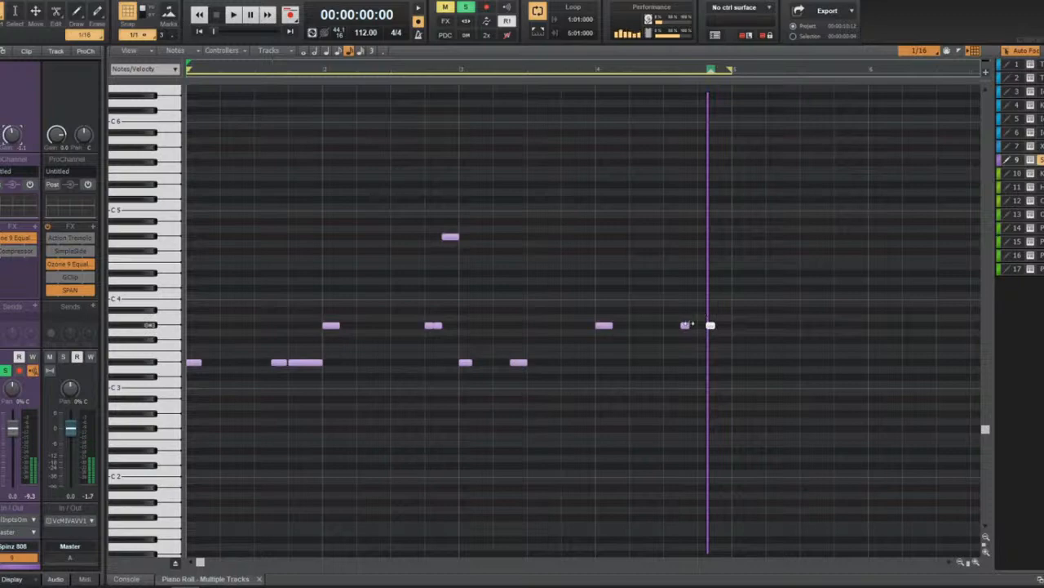
pyautogui.press('space')
pyautogui.moveTo(710, 325); pyautogui.dragTo(731, 325)
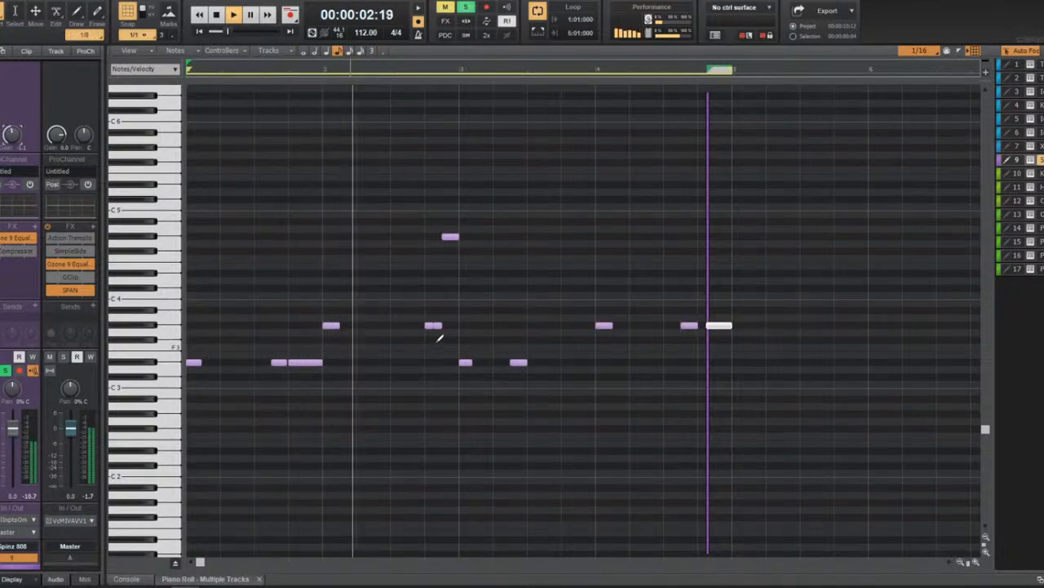
pyautogui.moveTo(456, 236); pyautogui.dragTo(447, 237)
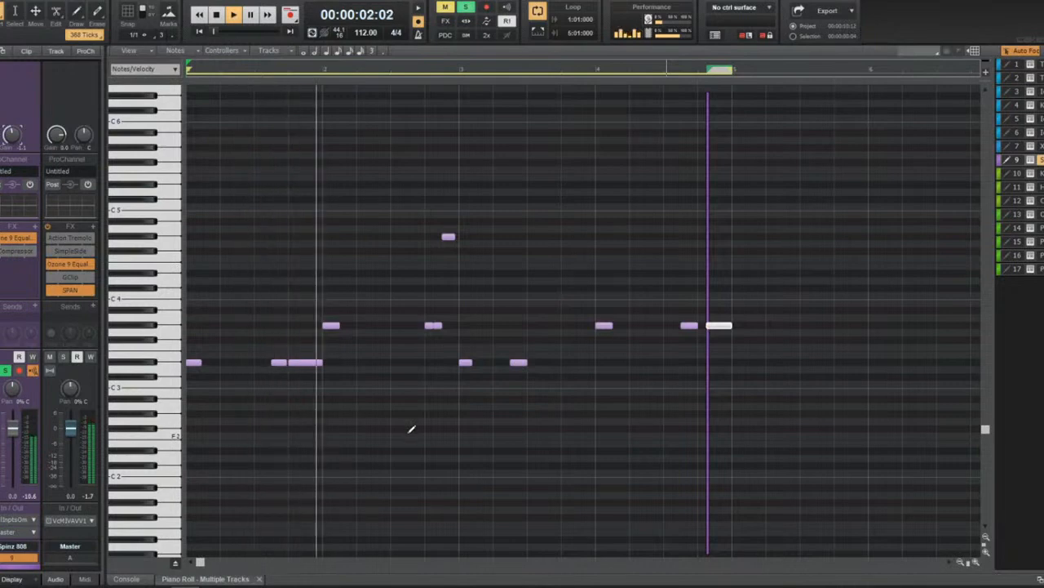
pyautogui.press('space')
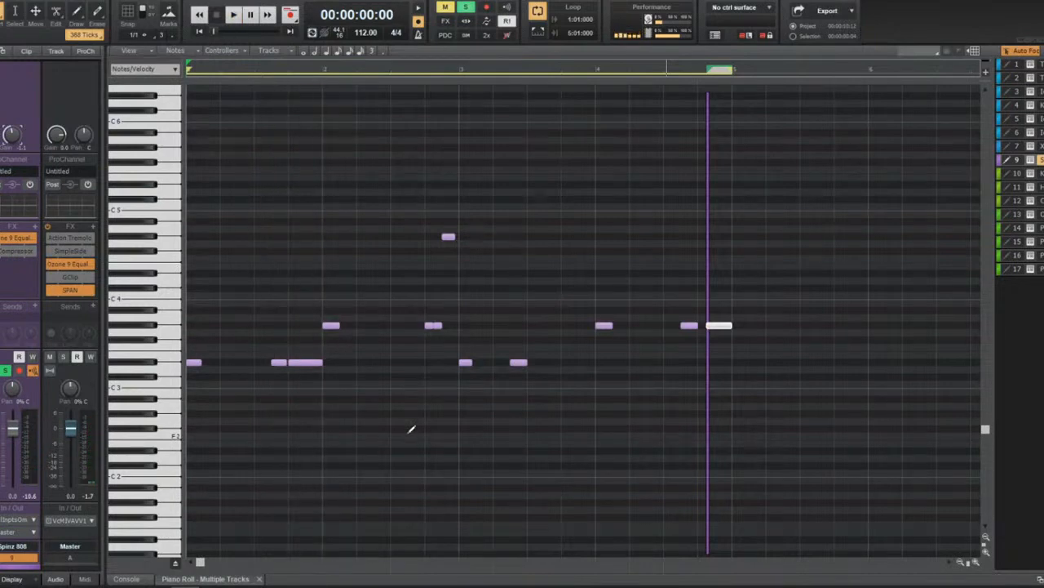
# In the track view, also solo the Xpand!2 1 track and the Slap Experts audio track below it, and play the loop.
pyautogui.press('d')
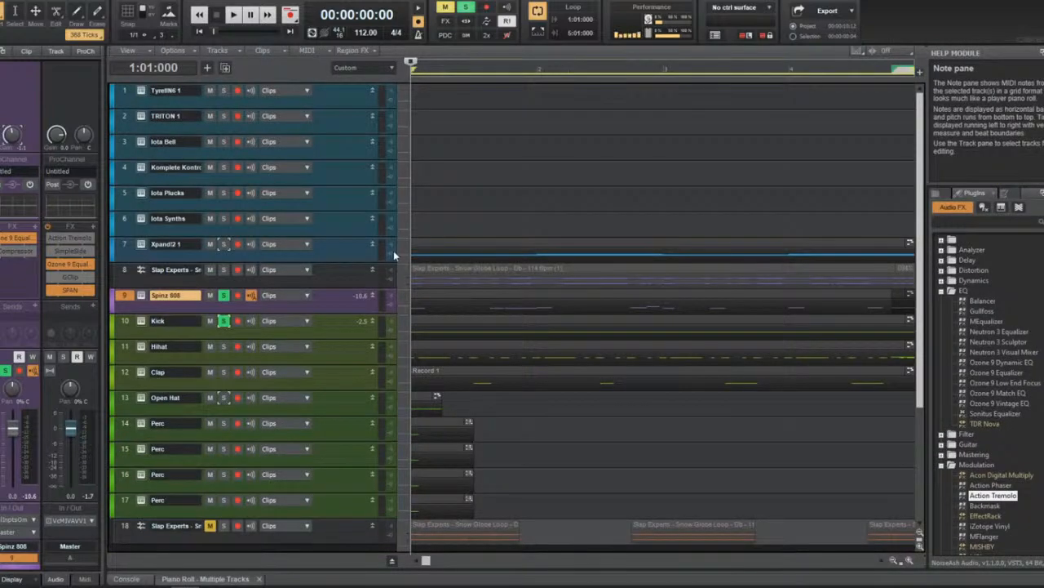
pyautogui.moveTo(232, 258); pyautogui.dragTo(290, 259)
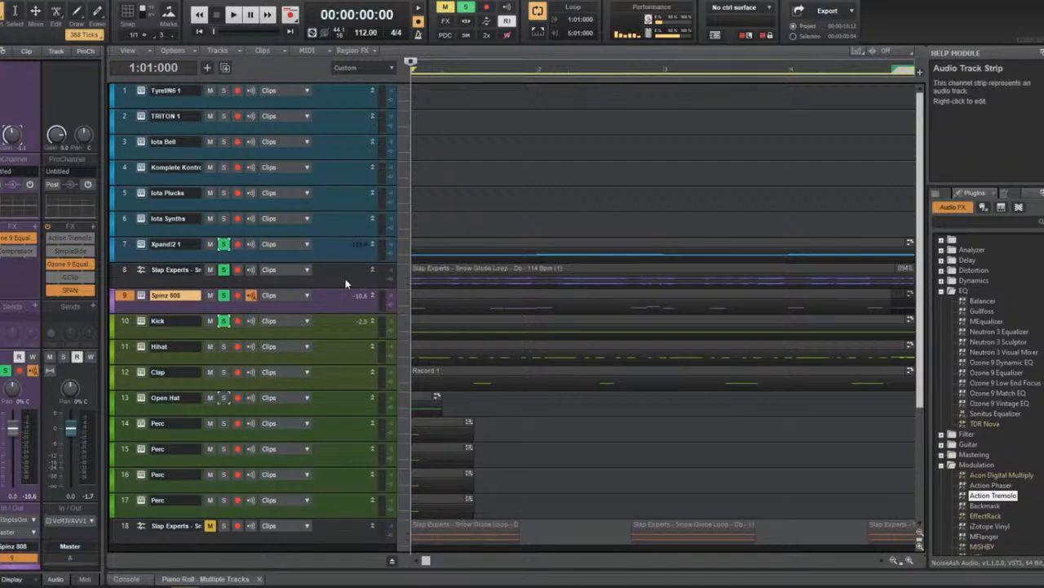
pyautogui.press('space')
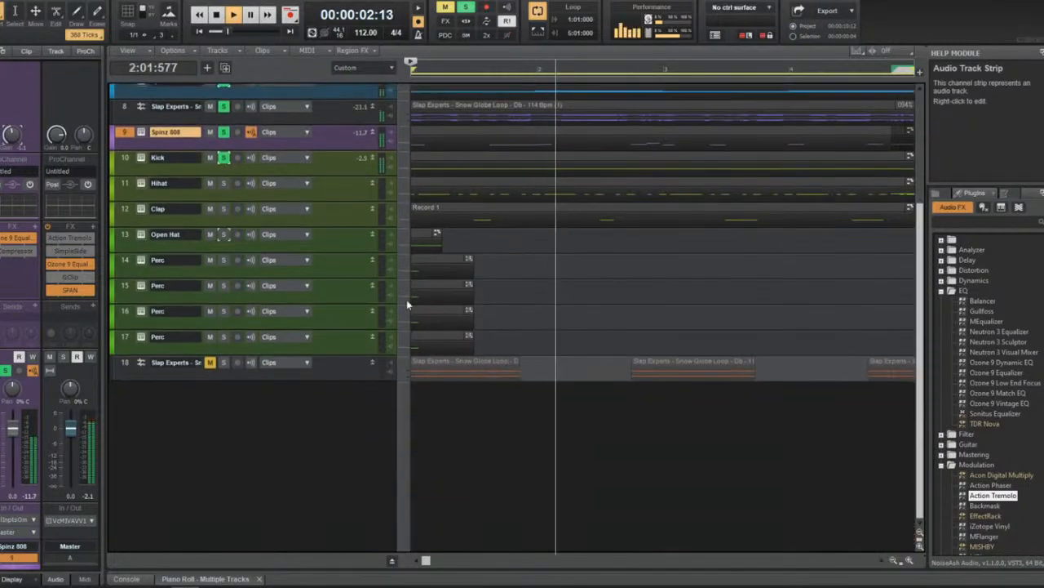
pyautogui.scroll(2, 525, 273)
pyautogui.scroll(-5, 521, 265)
pyautogui.scroll(4, 517, 259)
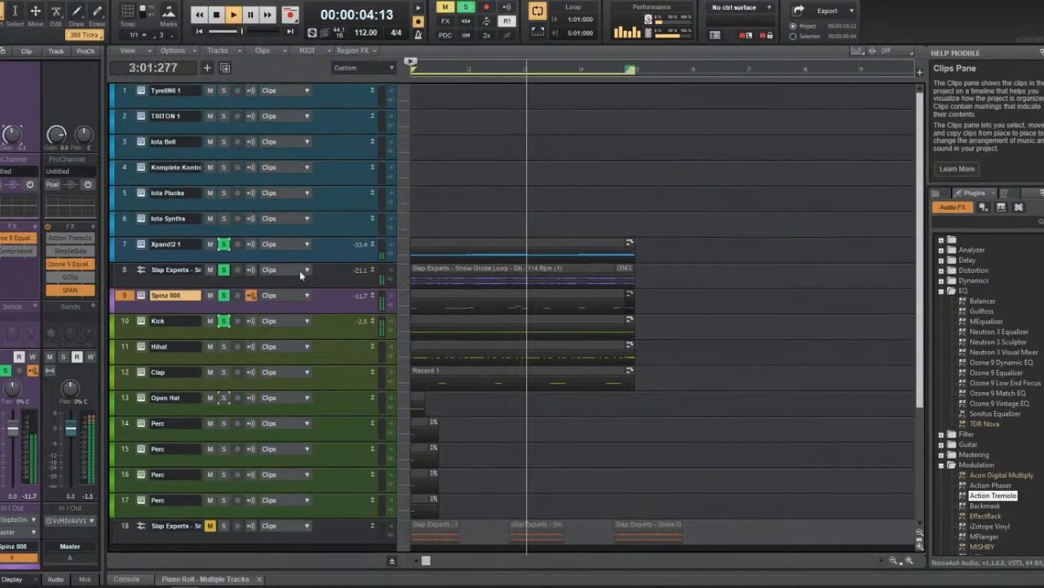
# Check the Spinz 808 track's SI-Bass Guitar instrument during playback and lower the track's input gain.
pyautogui.click(141, 296)
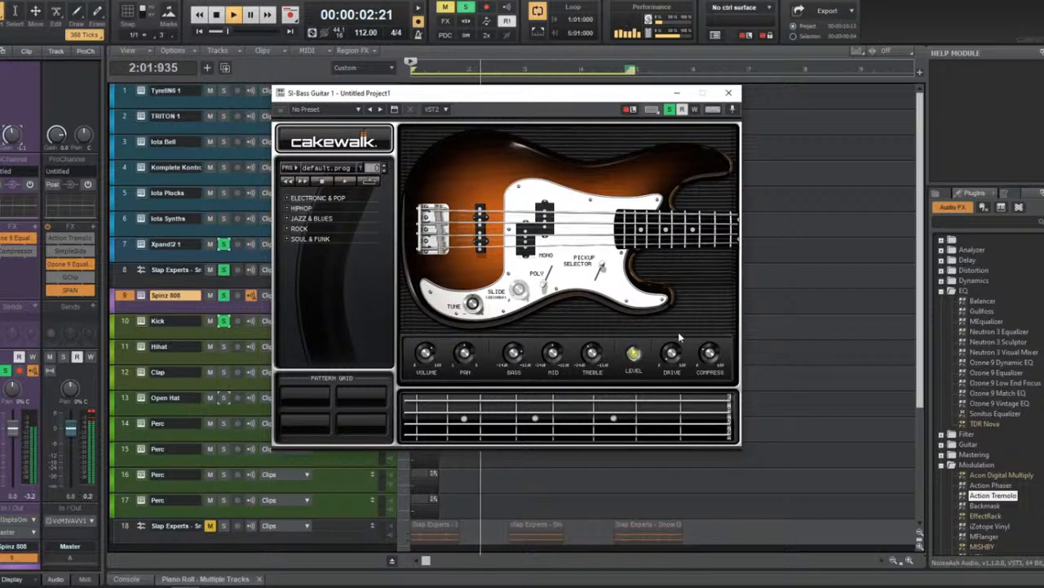
pyautogui.click(728, 93)
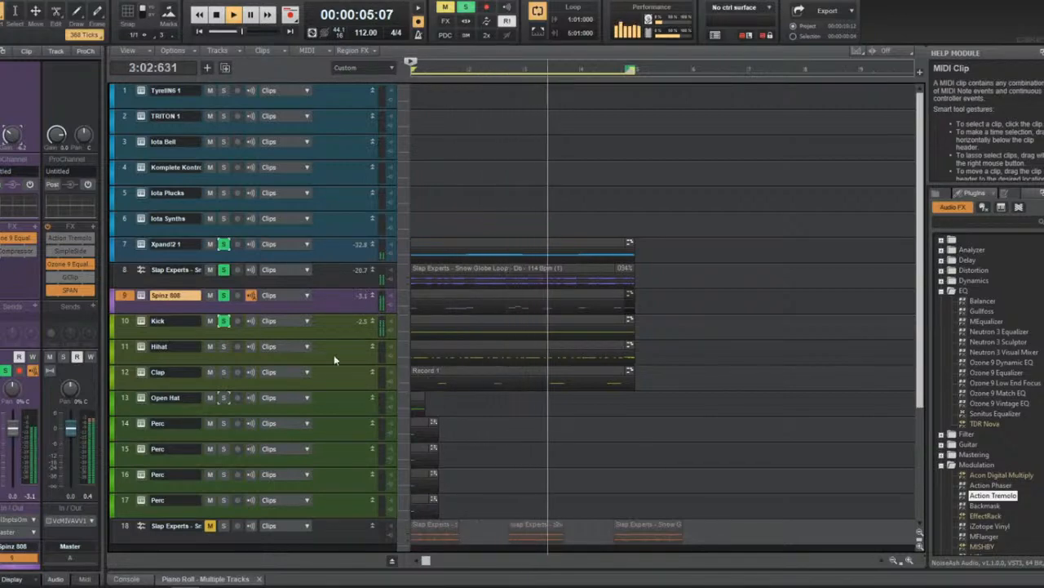
pyautogui.press('space')
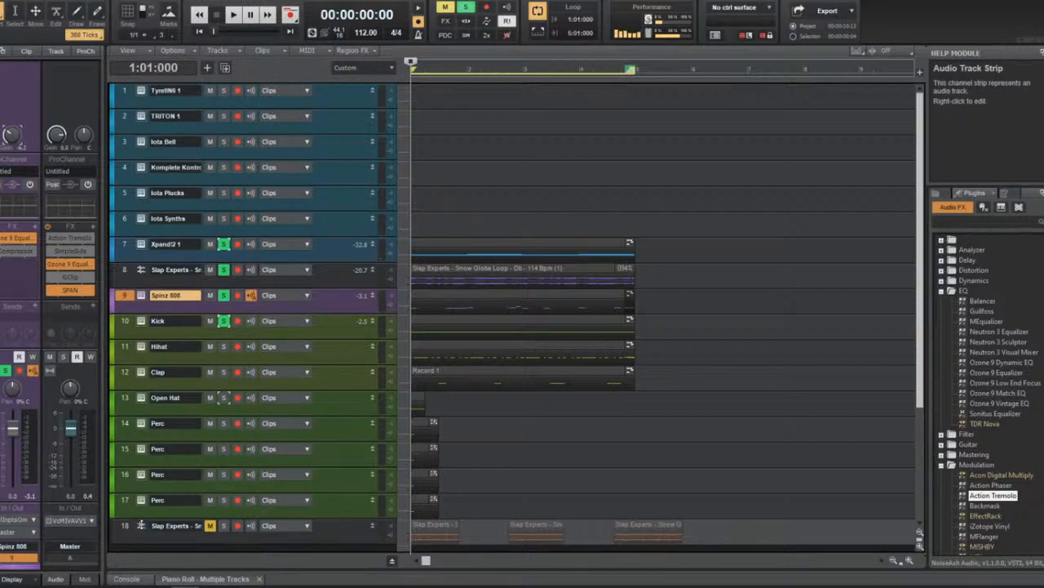
# Solo the Hihat and Clap tracks along with the already soloed tracks and play the loop.
pyautogui.click(224, 346)
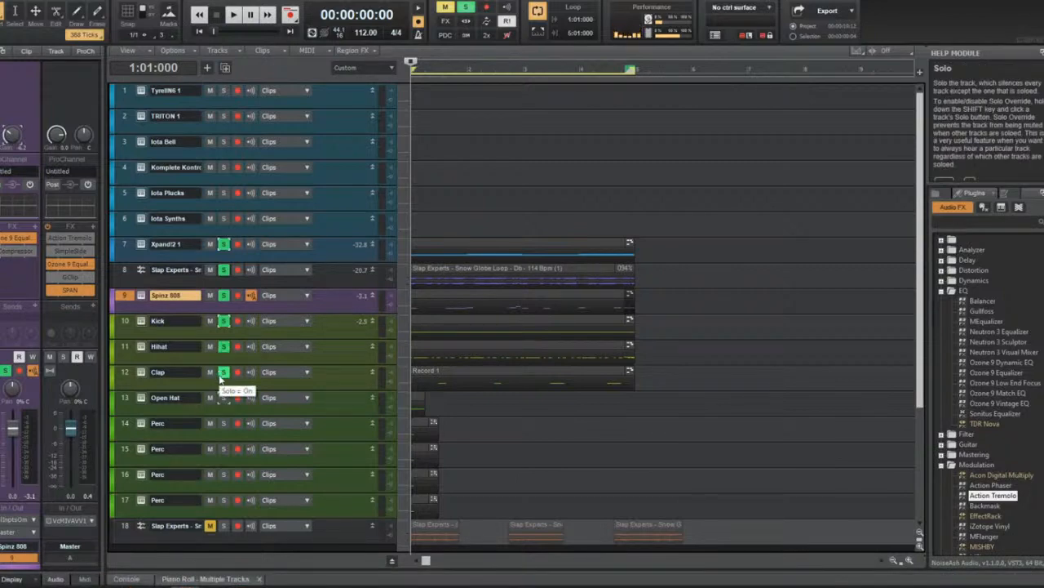
pyautogui.press('space')
pyautogui.click(344, 346)
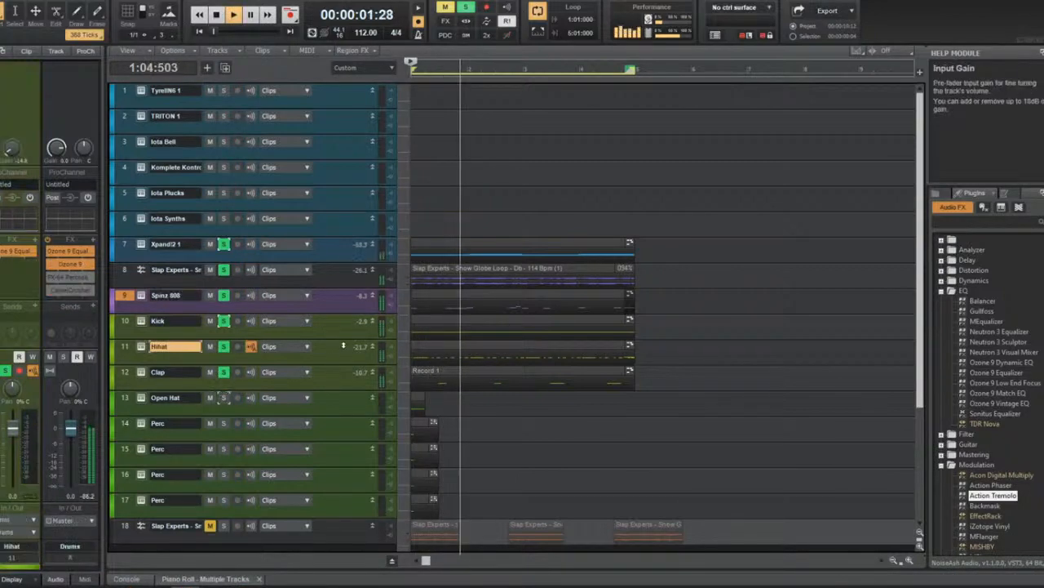
# Open the Spinz 808 clip in the piano roll and delete the G#3 and G#4 notes in the last beat of bar 2.
pyautogui.click(345, 296)
pyautogui.scroll(2, 519, 301)
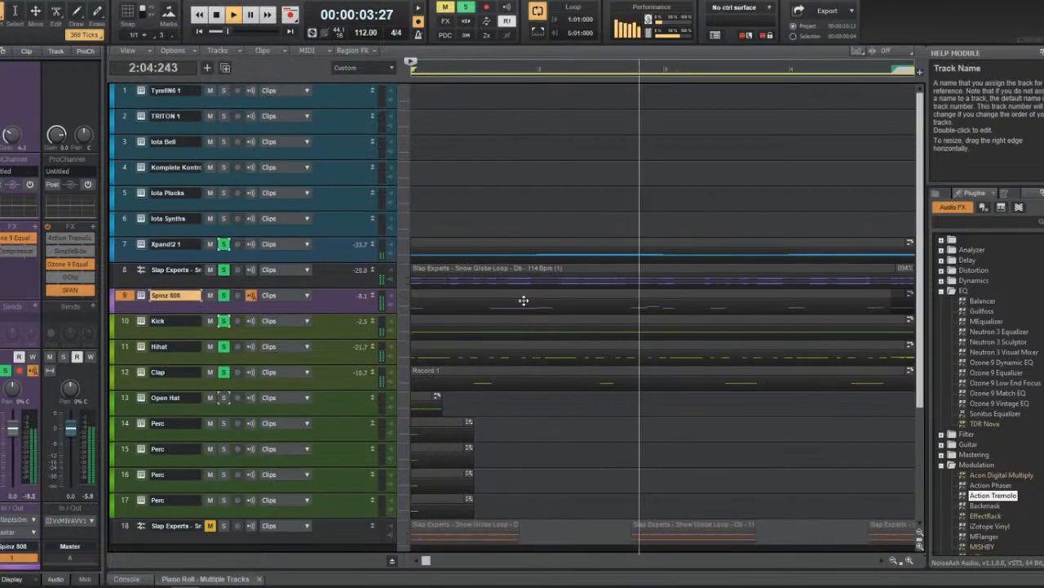
pyautogui.doubleClick(523, 301)
pyautogui.press('t')
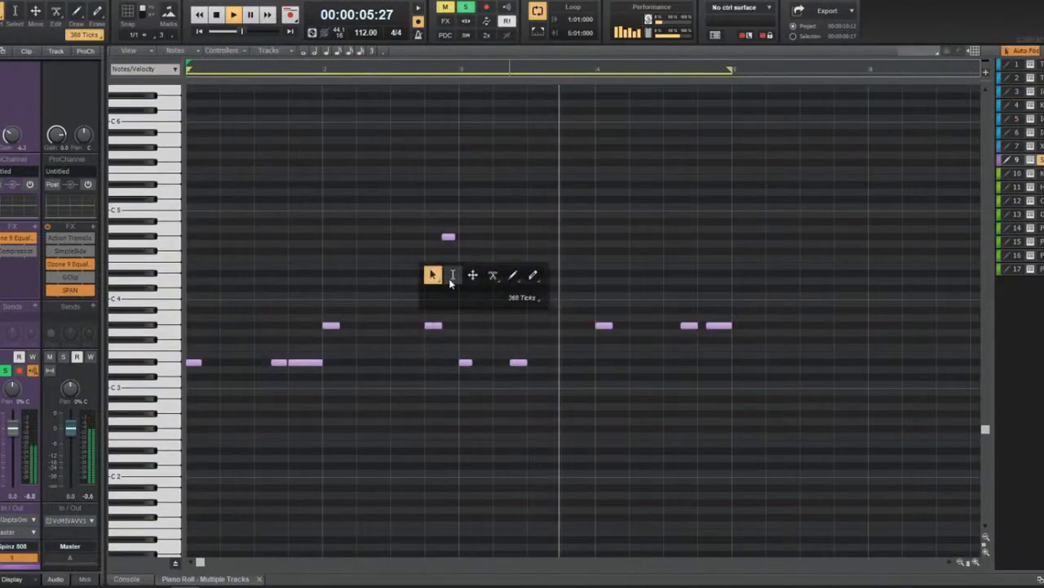
pyautogui.click(451, 277)
pyautogui.moveTo(511, 186); pyautogui.dragTo(425, 331)
pyautogui.press('Delete')
pyautogui.press('t')
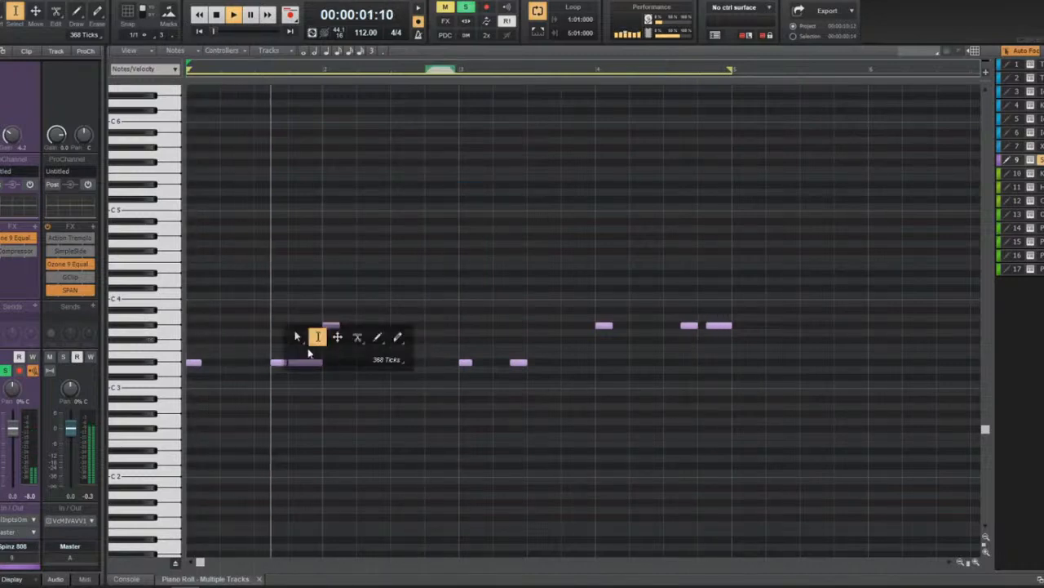
pyautogui.click(298, 337)
# Extend the first D#3 note of bar 1 to just before the second D#3 note and play it back.
pyautogui.press('space')
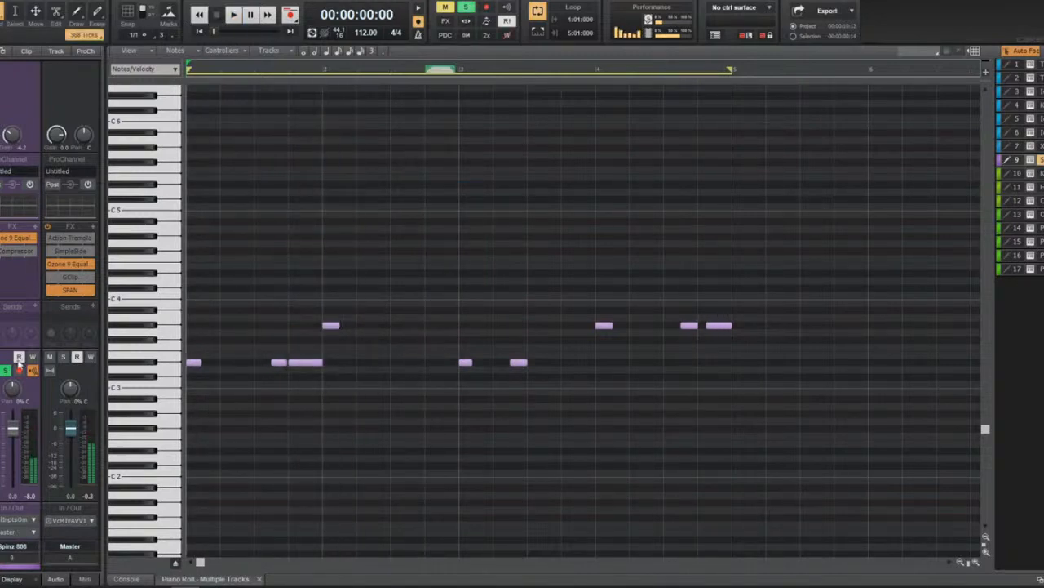
pyautogui.moveTo(203, 361); pyautogui.dragTo(269, 363)
pyautogui.press('space')
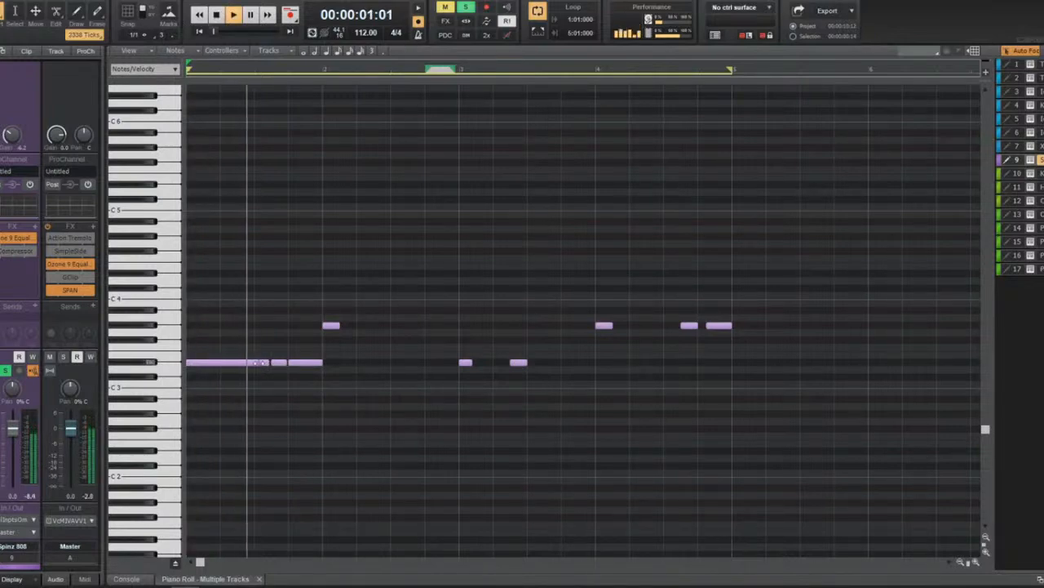
pyautogui.press('space')
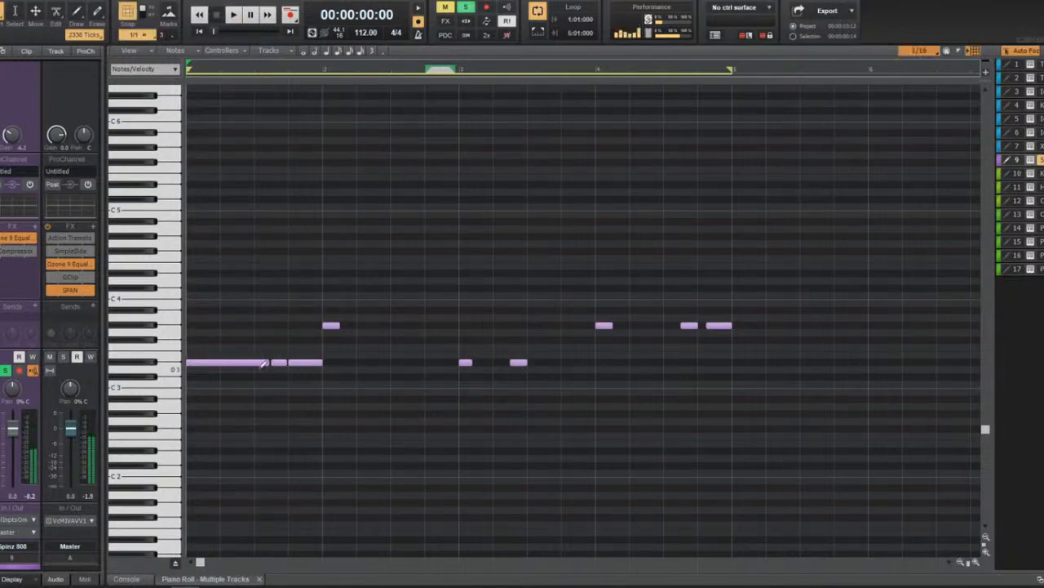
# With snap at 1/16, move the start of the second D#3 note in bar 1 back to 1:02:480 and play it.
pyautogui.click(265, 367)
pyautogui.hotkey('ctrl', 'z')
pyautogui.moveTo(266, 361)
pyautogui.mouseDown()
pyautogui.moveTo(256, 361)
pyautogui.moveTo(288, 362)
pyautogui.moveTo(237, 365)
pyautogui.mouseUp()
pyautogui.press('space')
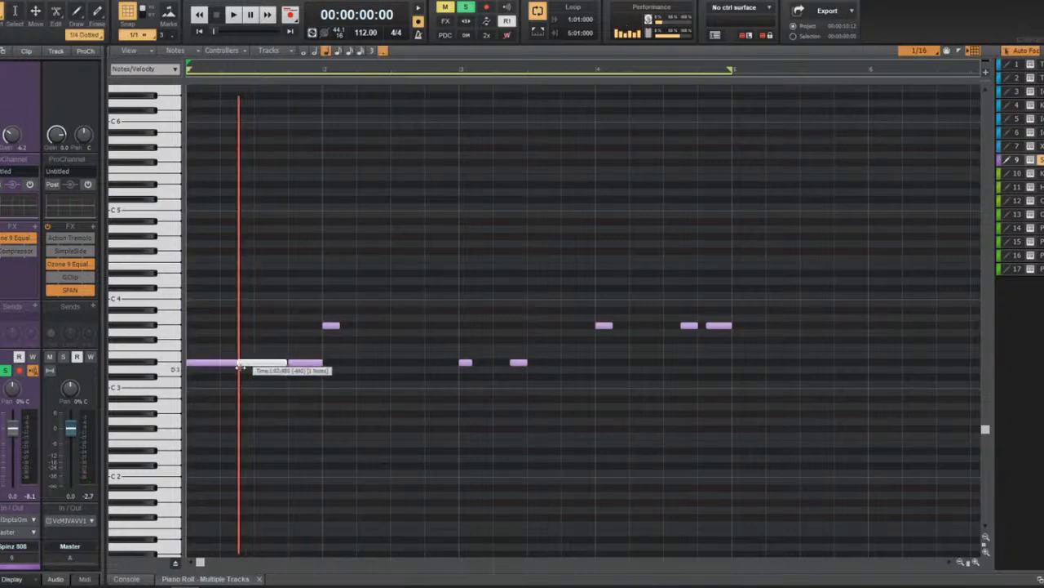
pyautogui.press('space')
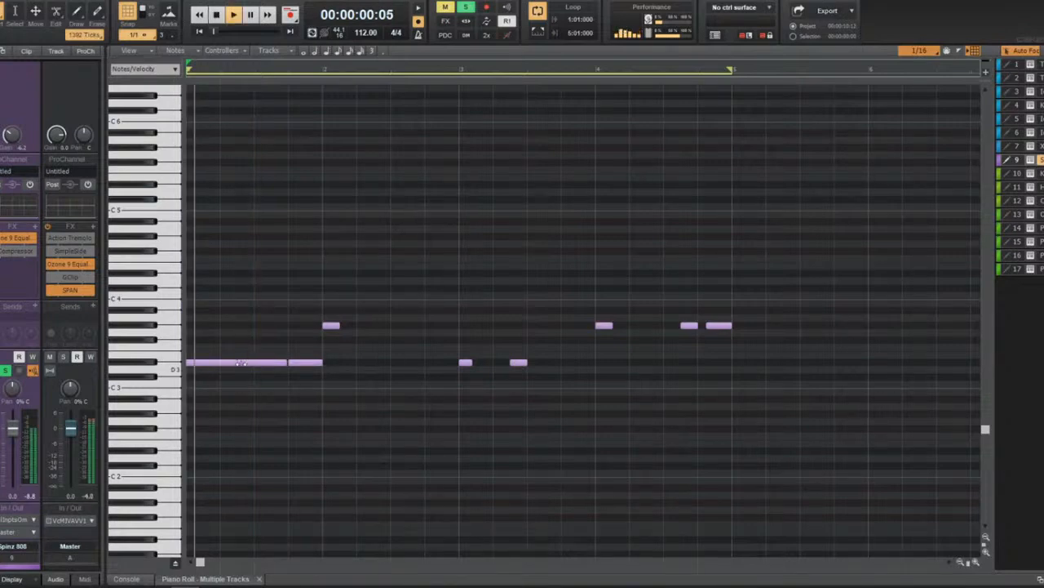
# Stretch the G#3 note at the start of bar 2 across the whole bar and restart playback.
pyautogui.press('space')
pyautogui.moveTo(333, 324); pyautogui.dragTo(459, 325)
pyautogui.press('space')
# Delete the last D#3 note of bar 1 and extend the preceding D#3 note to the end of the bar.
pyautogui.click(305, 365)
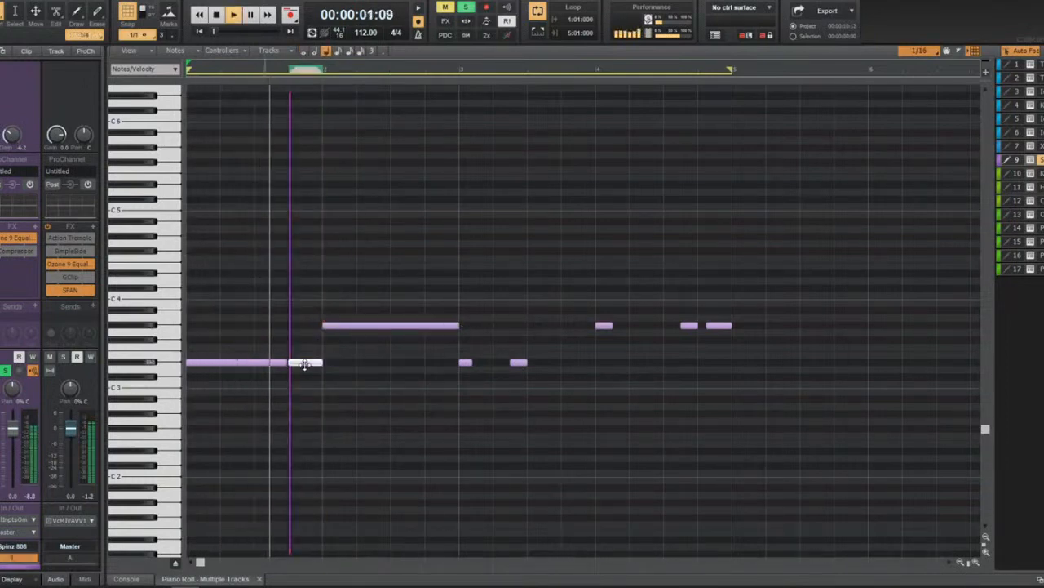
pyautogui.press('Delete')
pyautogui.moveTo(287, 362); pyautogui.dragTo(325, 362)
pyautogui.click(443, 332)
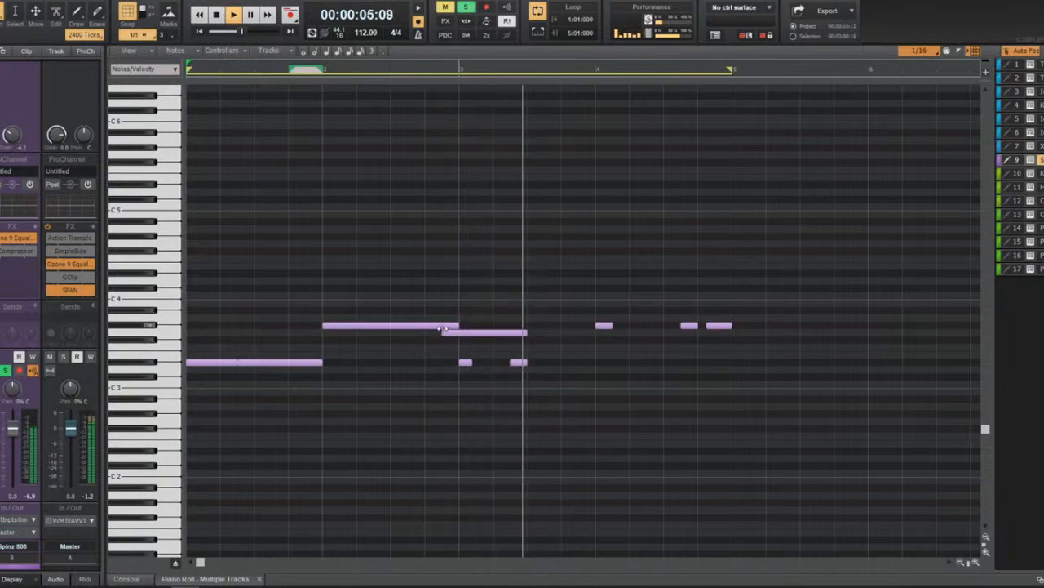
pyautogui.click(468, 331)
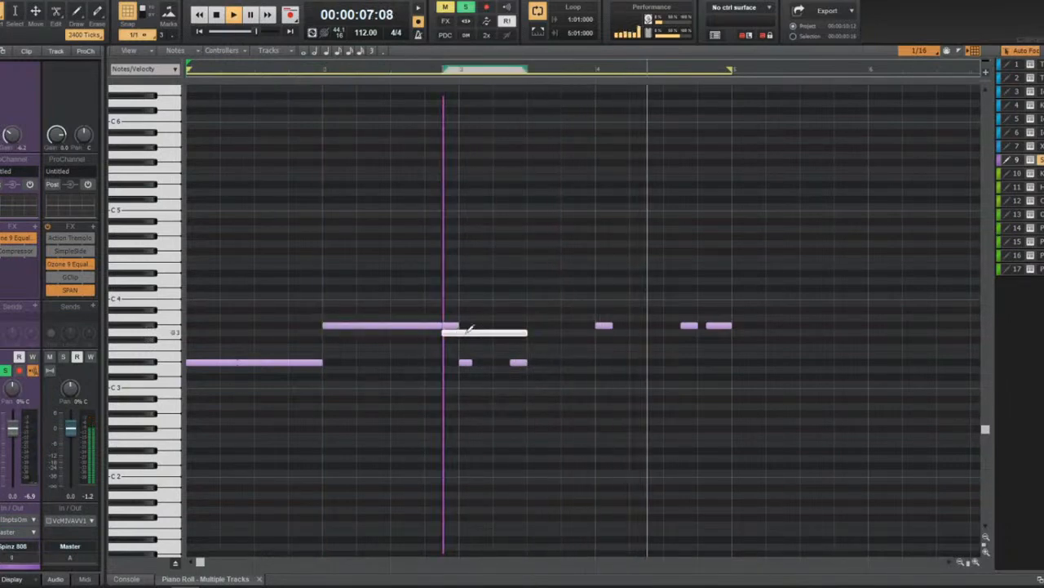
pyautogui.press('Delete')
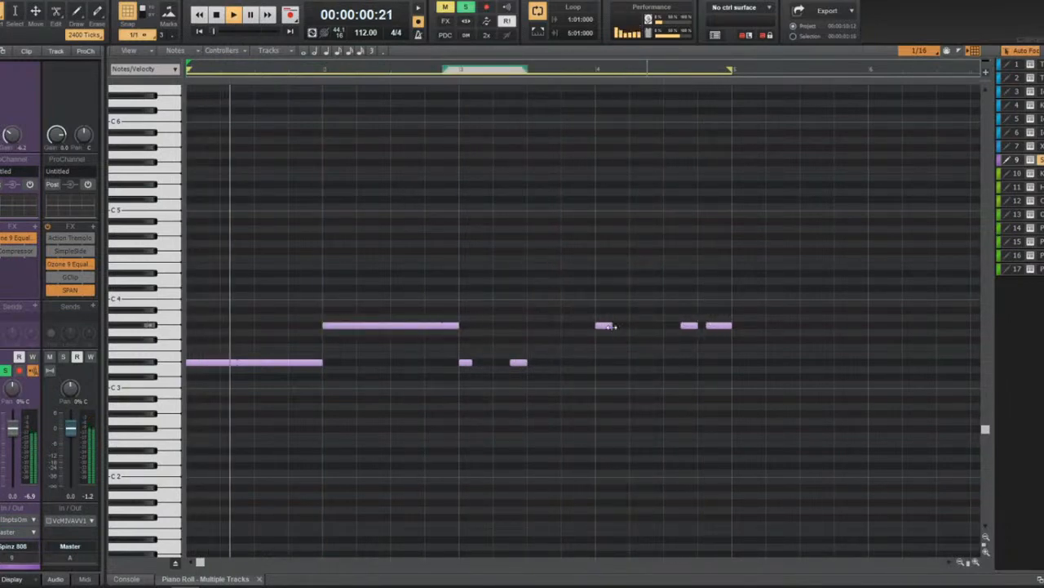
# Lengthen the D#3 notes in bar 3 and the first G#3 note in bar 4, and end bar 2 with a short separate G#3 note.
pyautogui.moveTo(612, 326); pyautogui.dragTo(665, 325)
pyautogui.moveTo(473, 362); pyautogui.dragTo(595, 362)
pyautogui.moveTo(463, 328); pyautogui.dragTo(441, 325)
pyautogui.click(437, 324)
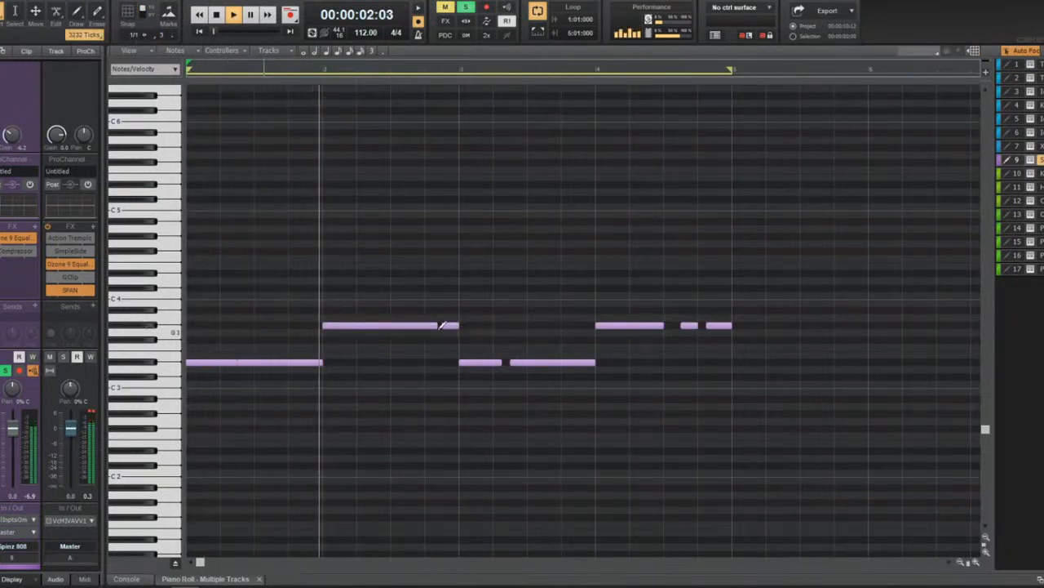
# Slightly lengthen the first D#3 note in bar 3, and extend the first G#3 note in bar 4 almost to the next note.
pyautogui.moveTo(500, 362); pyautogui.dragTo(503, 363)
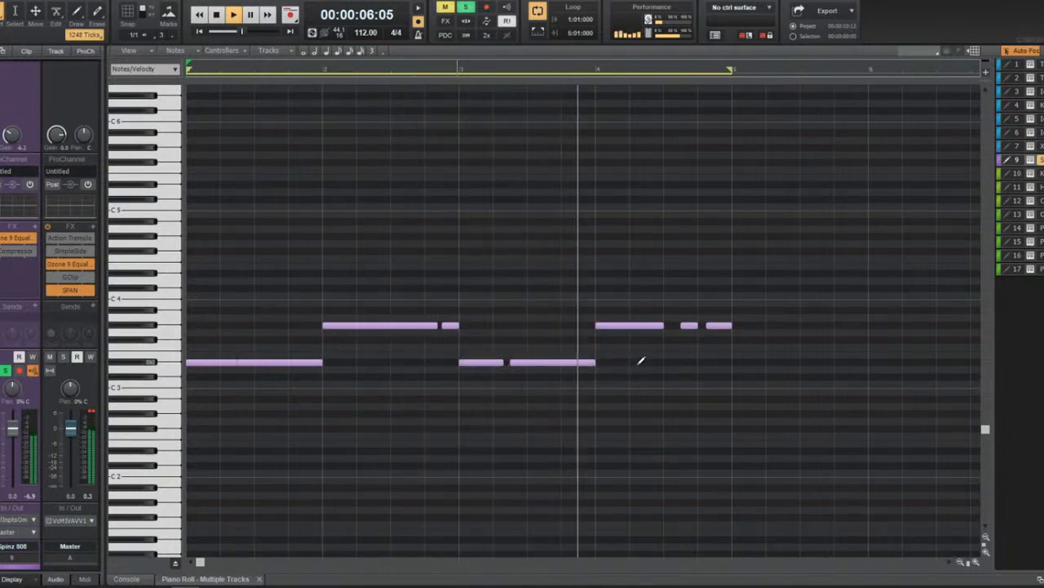
pyautogui.moveTo(664, 326); pyautogui.dragTo(679, 327)
pyautogui.press('space')
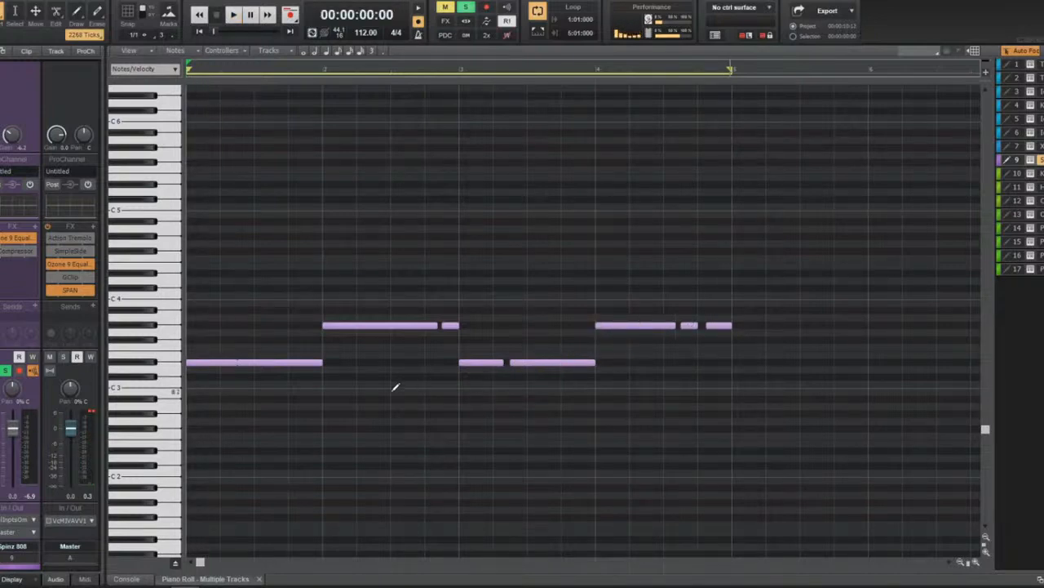
# Slightly shorten both D#3 notes in bar 1 to leave small gaps after them, and play the loop.
pyautogui.press('space')
pyautogui.press('space')
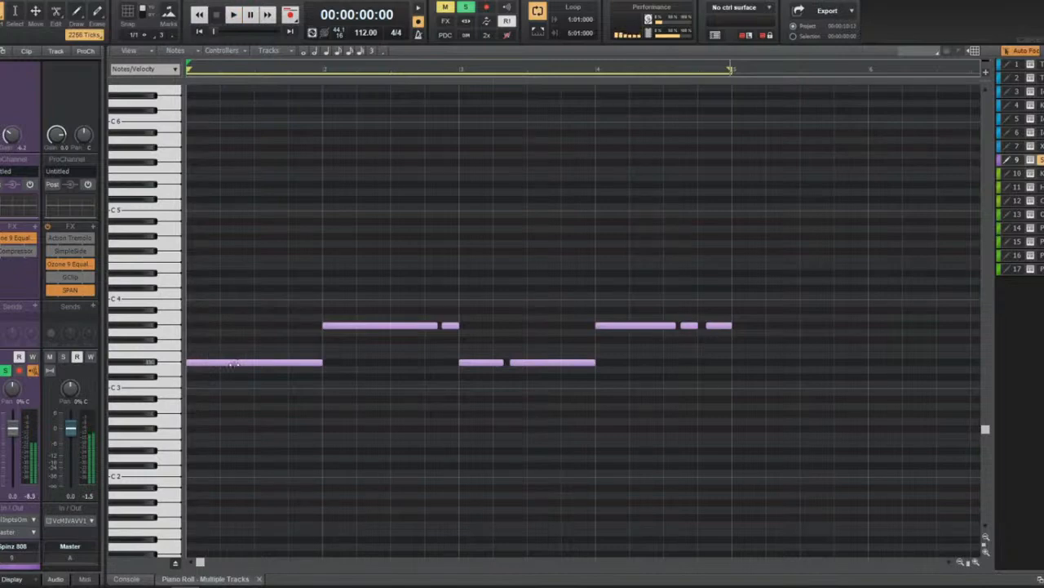
pyautogui.moveTo(237, 363); pyautogui.dragTo(234, 366)
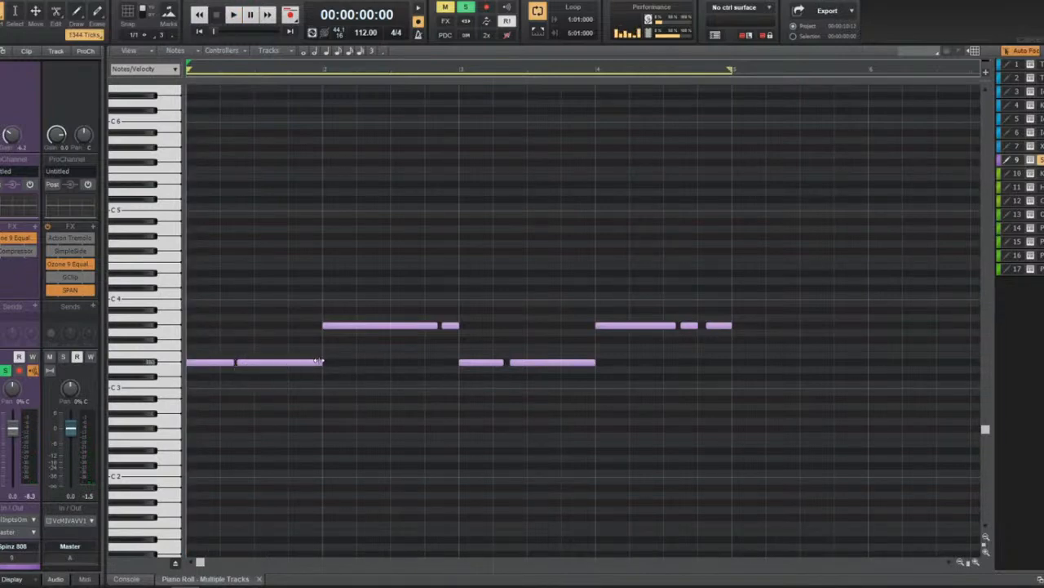
pyautogui.moveTo(318, 361); pyautogui.dragTo(318, 366)
pyautogui.press('space')
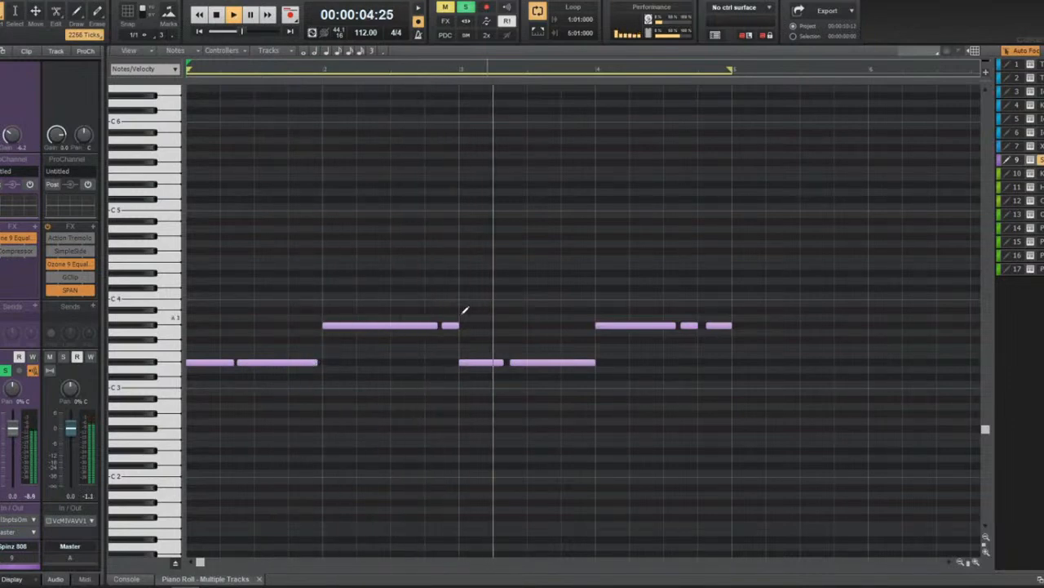
# Lower the Spinz 808 track's input gain, and cut the second D#3 note in bars 1 and 3 down to a short note.
pyautogui.press('d')
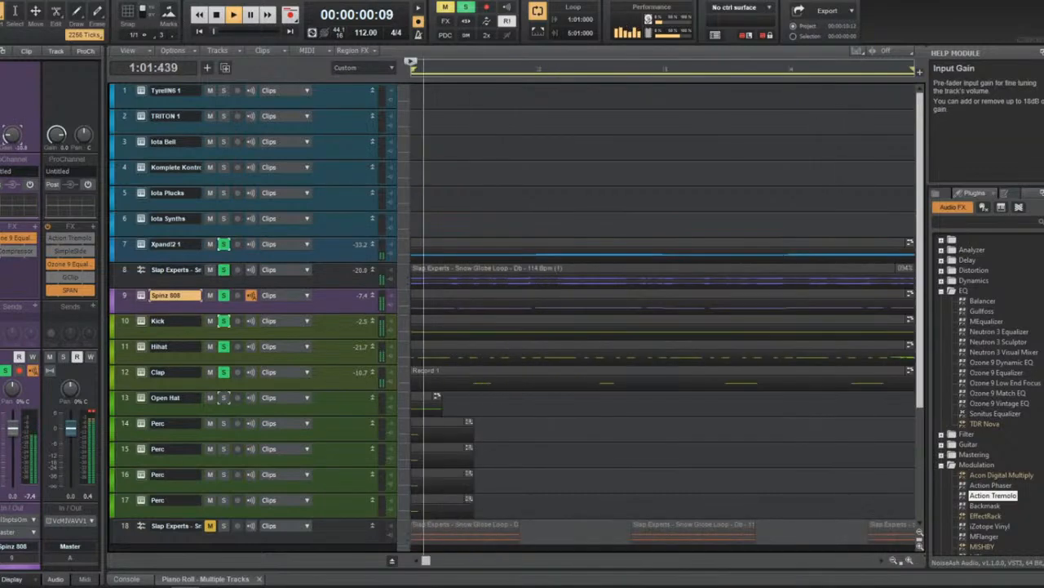
pyautogui.doubleClick(470, 292)
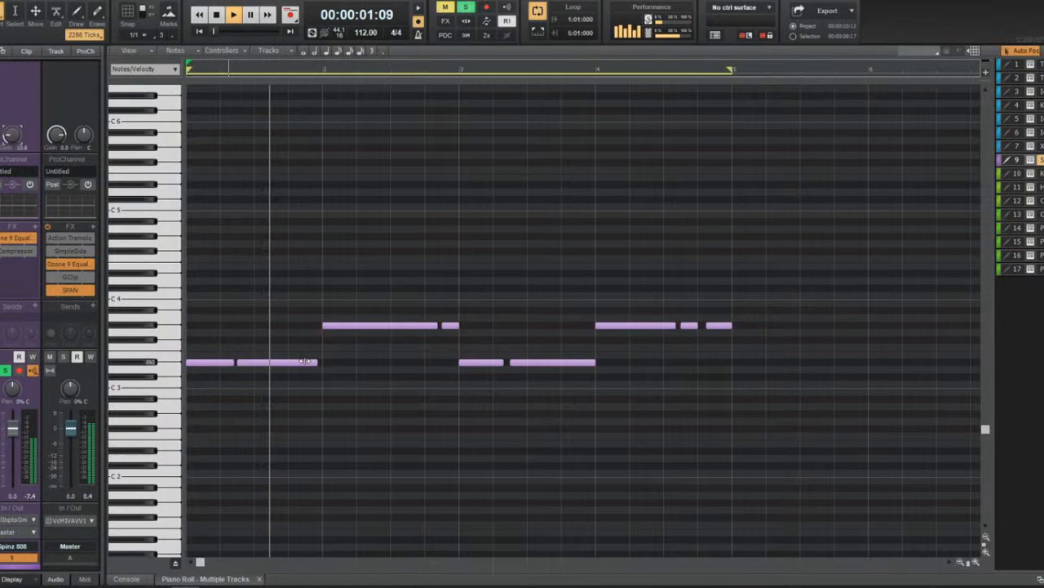
pyautogui.moveTo(306, 362); pyautogui.dragTo(259, 363)
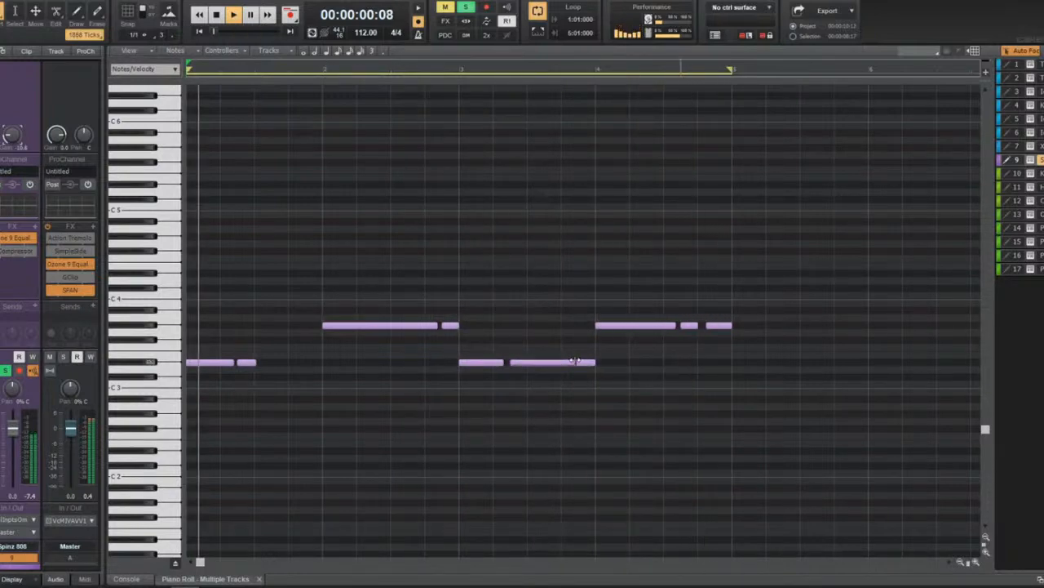
pyautogui.moveTo(577, 362); pyautogui.dragTo(522, 365)
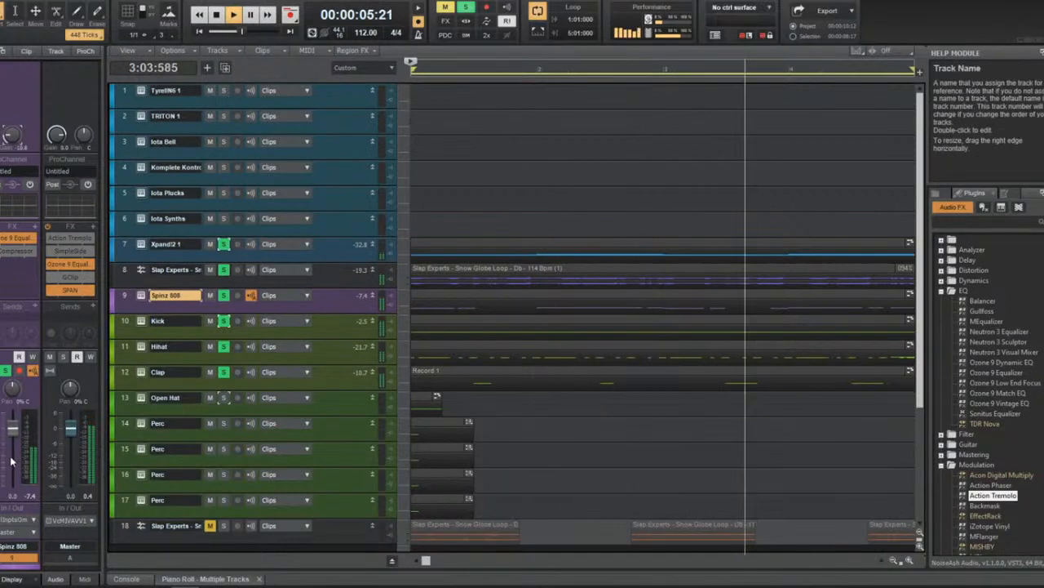
# Lower the Spinz 808 track's volume to about -2.7 dB during playback and stop the loop.
pyautogui.moveTo(13, 428); pyautogui.dragTo(11, 440)
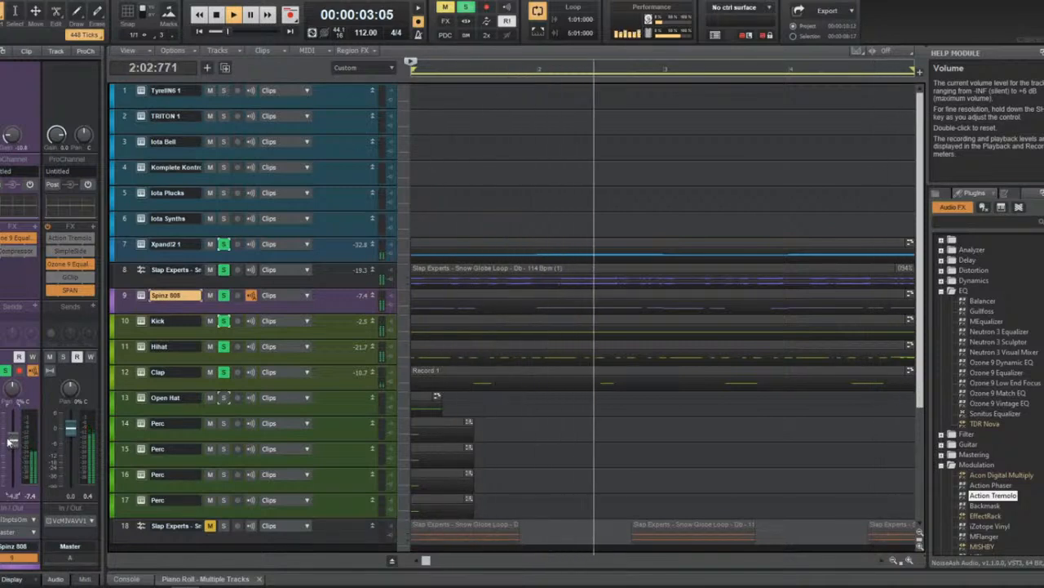
pyautogui.scroll(-1, 432, 326)
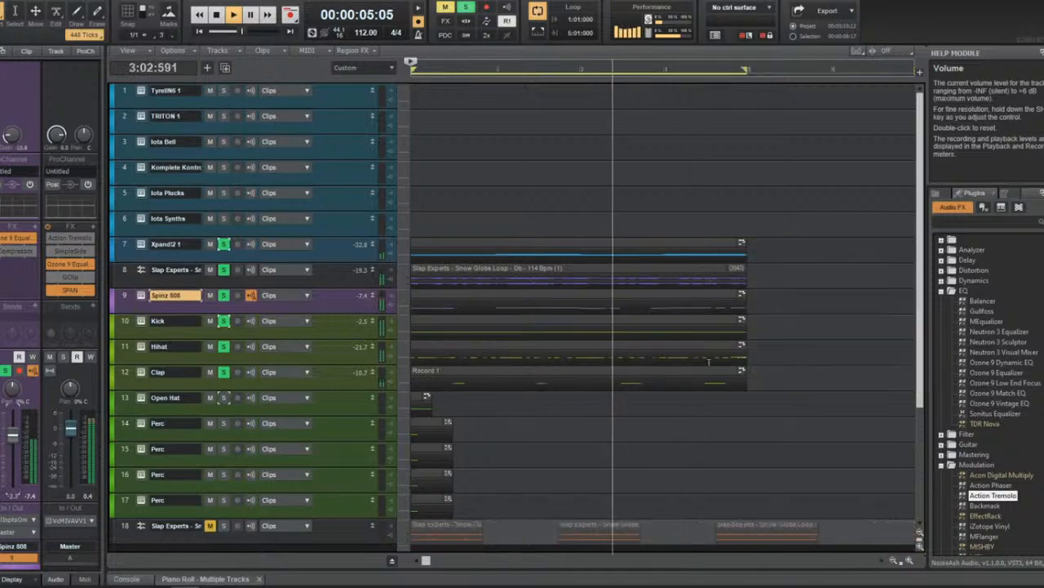
pyautogui.press('space')
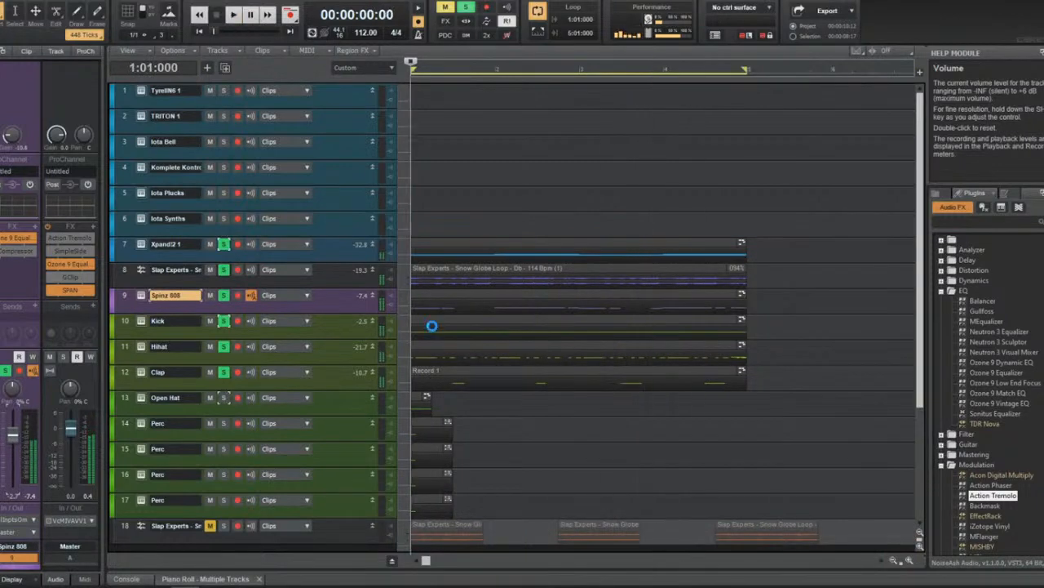
# Check the Spinz 808 track's SI-Bass Guitar instrument while the loop plays, and close its window.
pyautogui.click(142, 296)
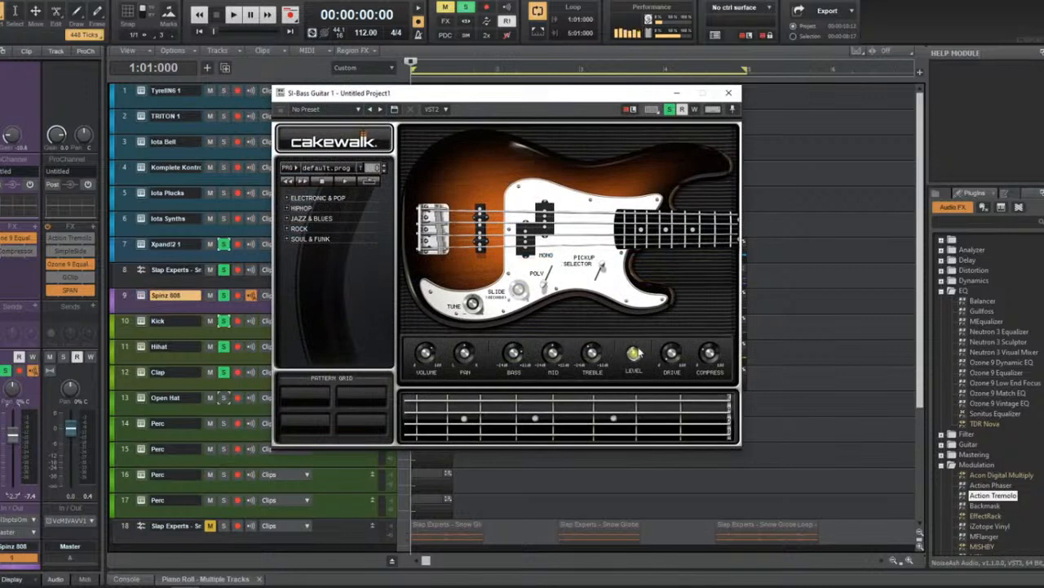
pyautogui.press('space')
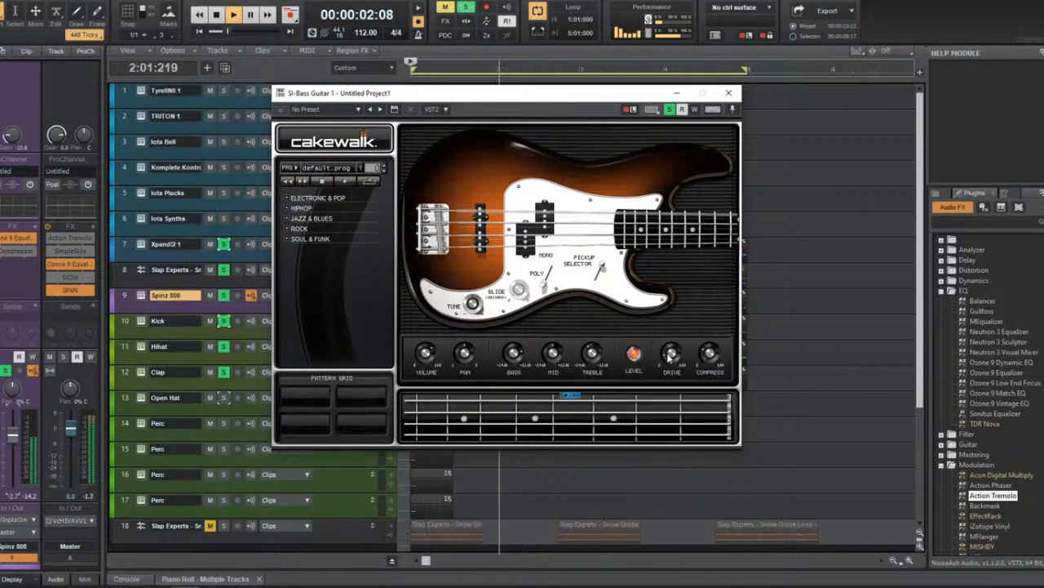
pyautogui.click(729, 92)
# Replay the whole loop in the track view and lower the Spinz 808 track's volume further.
pyautogui.scroll(-2, 492, 364)
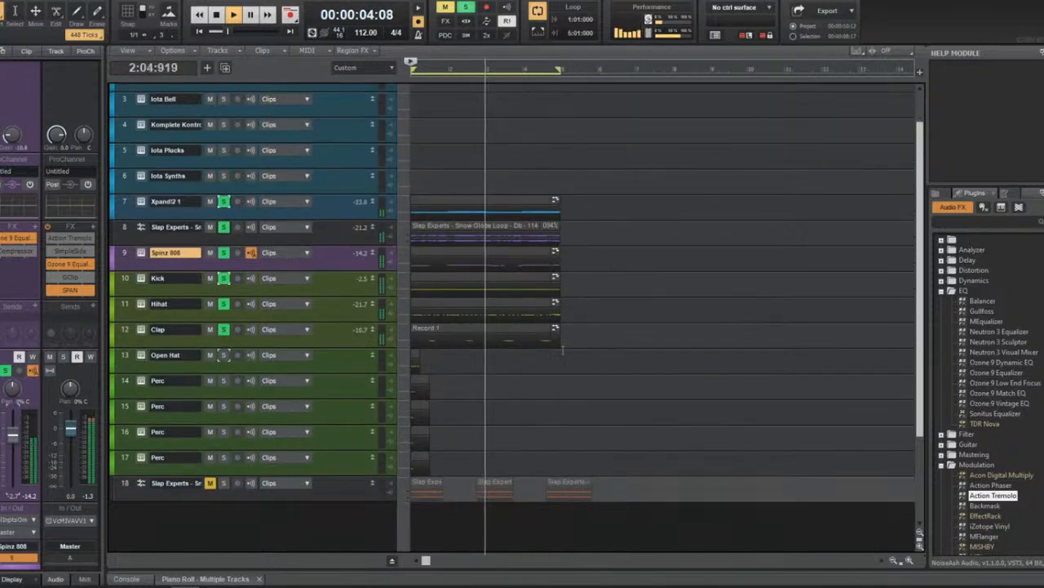
pyautogui.press('space')
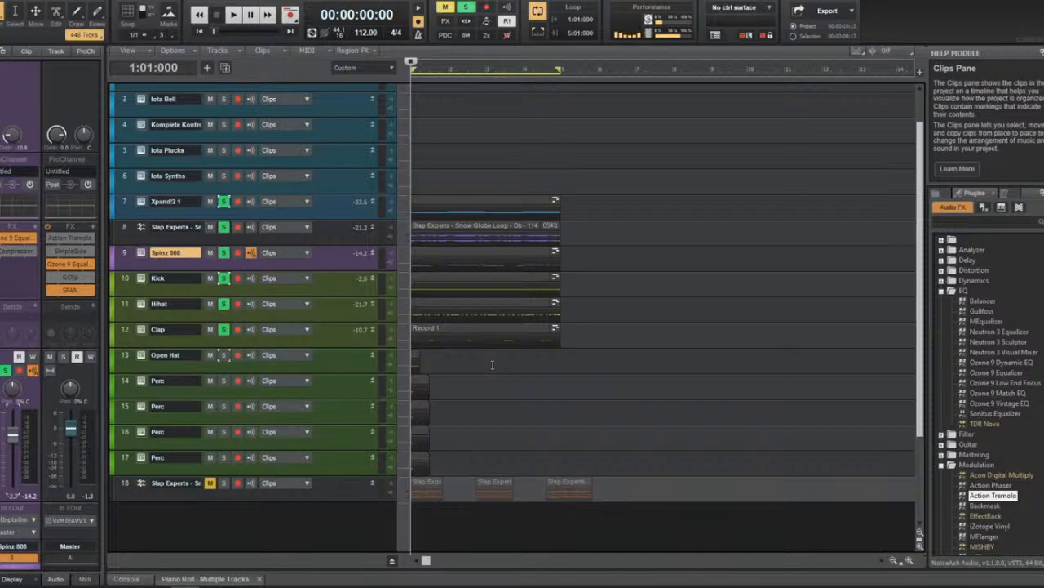
pyautogui.press('space')
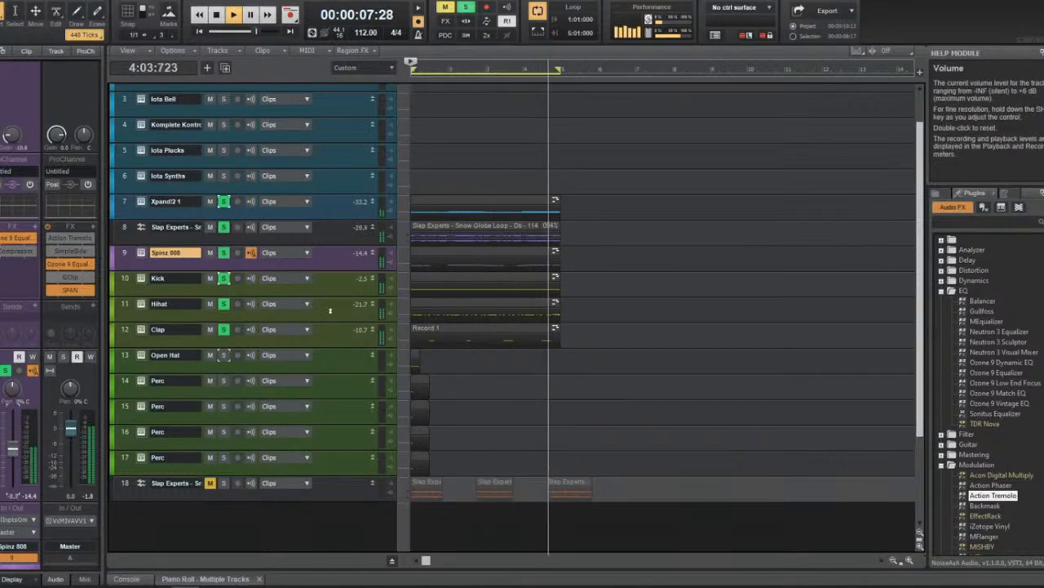
# In the Hihat track's Komplete Kontrol instrument, load MZ Hi Hat [Bright].wav from the Hi Hats sample folder.
pyautogui.click(149, 305)
pyautogui.click(142, 306)
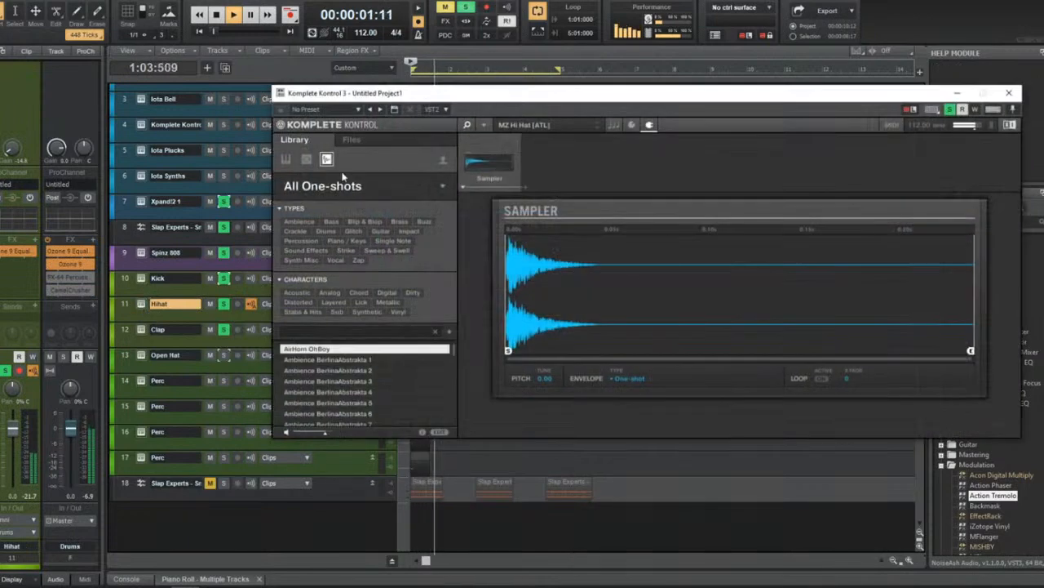
pyautogui.click(351, 139)
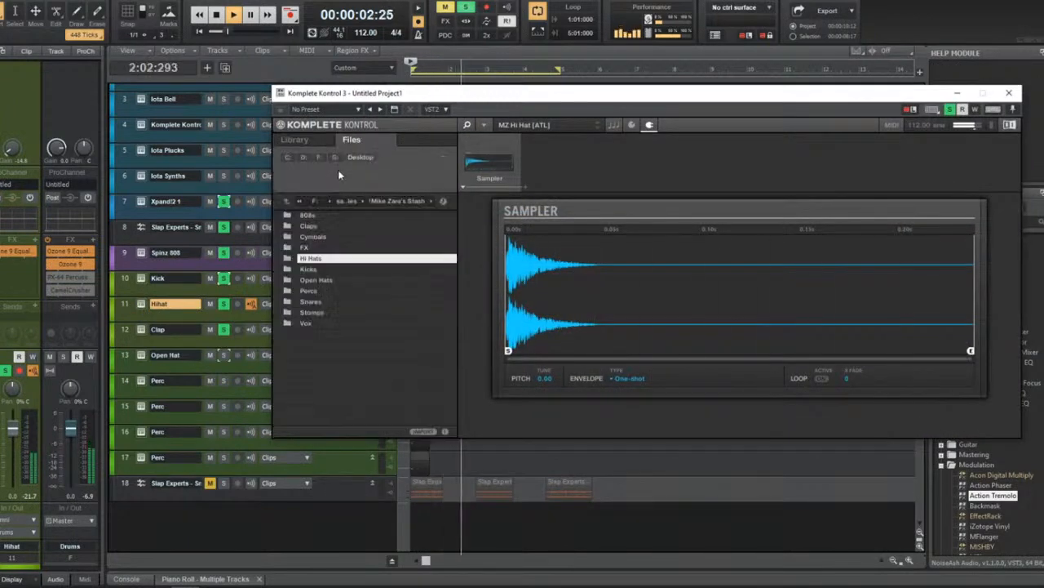
pyautogui.doubleClick(322, 253)
pyautogui.click(324, 258)
pyautogui.click(343, 312)
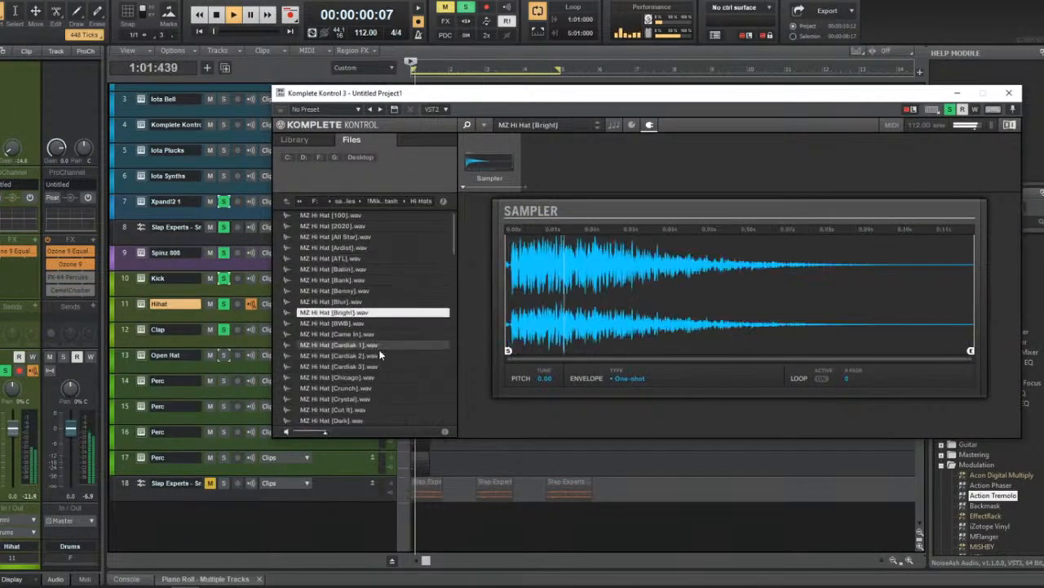
# Audition further hi-hat samples in the Hihat track's sampler, such as MZ Hi Hat [Crunch].wav, and load MZ Hi Hat [Flam].wav.
pyautogui.click(375, 367)
pyautogui.click(380, 397)
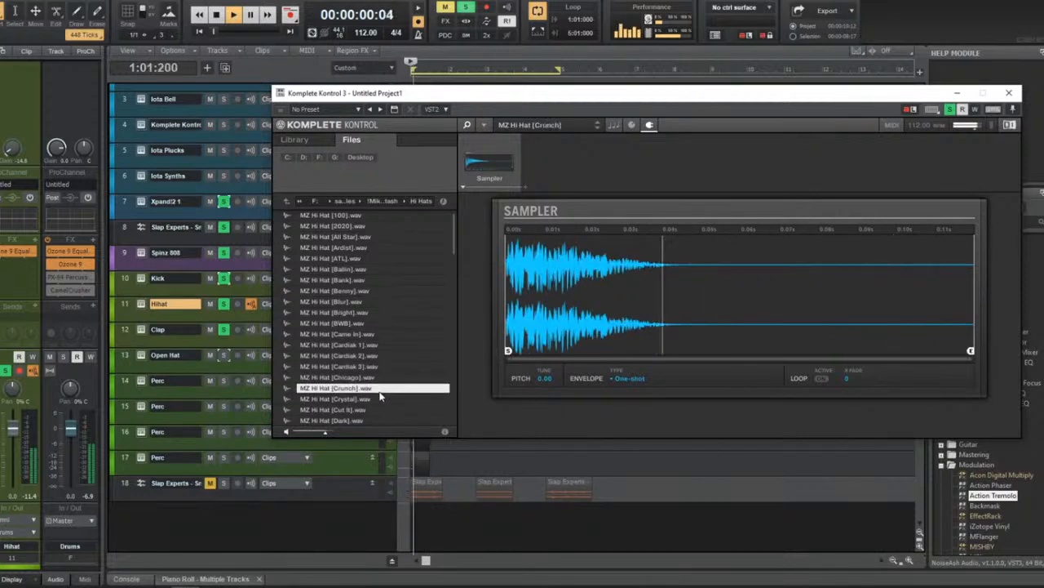
pyautogui.scroll(-3, 379, 397)
pyautogui.click(375, 366)
pyautogui.scroll(-1, 380, 398)
pyautogui.click(379, 378)
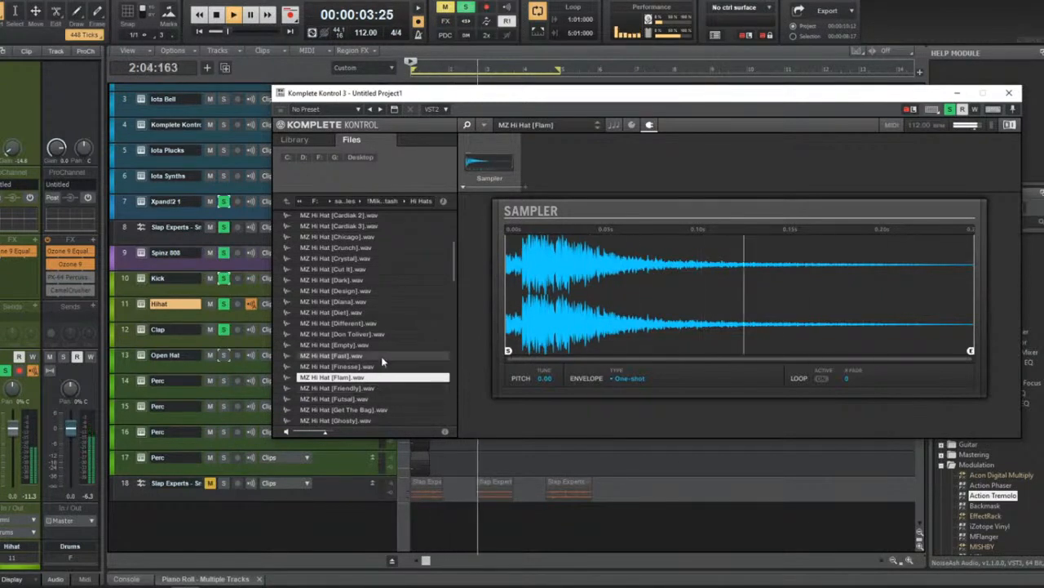
# Switch the loaded hi-hat sample's envelope type to ADSR and close the Komplete Kontrol window.
pyautogui.click(637, 380)
pyautogui.click(629, 420)
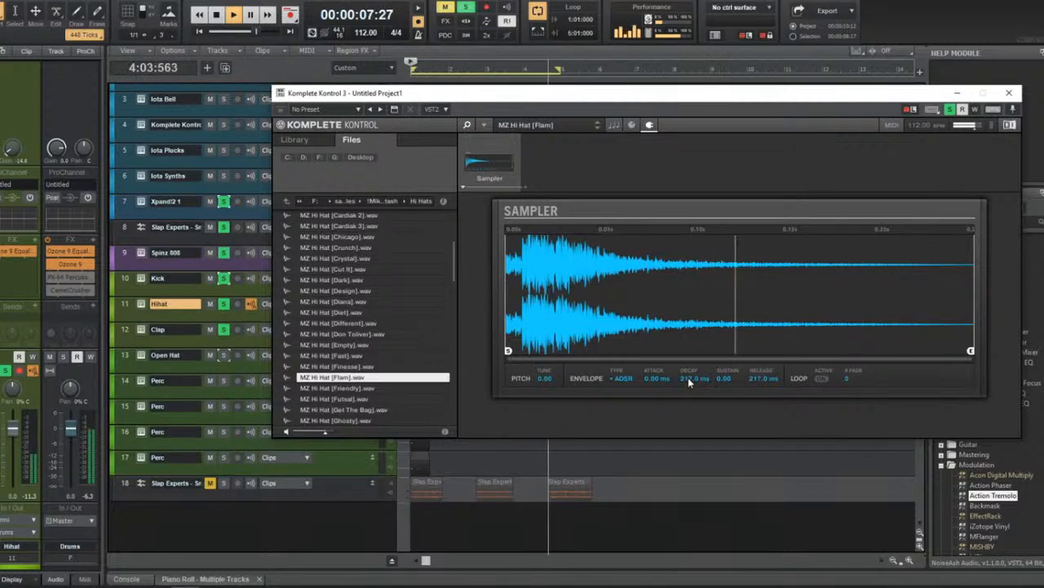
pyautogui.click(1012, 93)
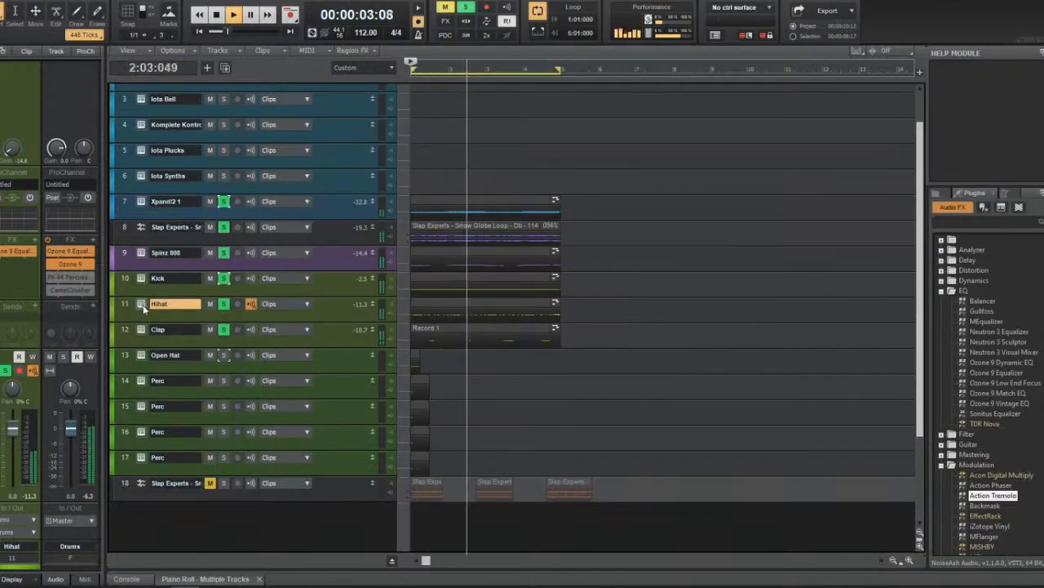
# Replace the Hihat track's synth with an instrument from the Drums category and stop playback.
pyautogui.rightClick(145, 307)
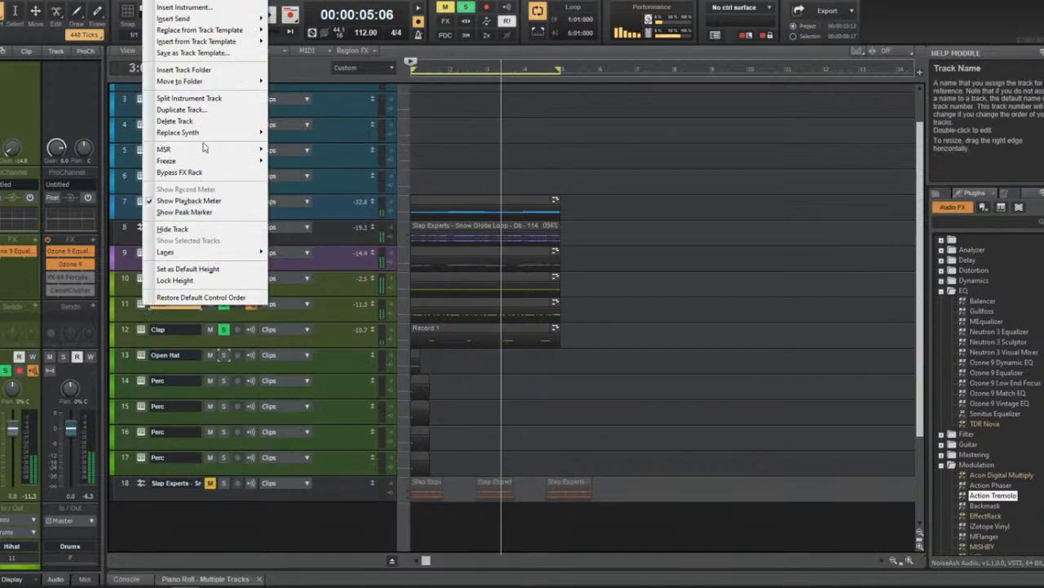
pyautogui.moveTo(257, 132)
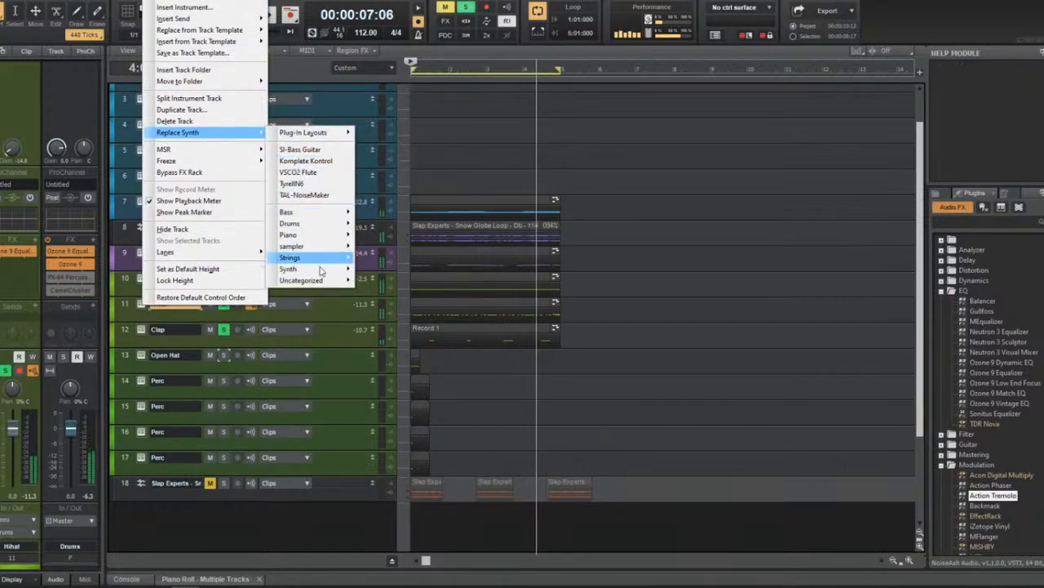
pyautogui.moveTo(321, 286)
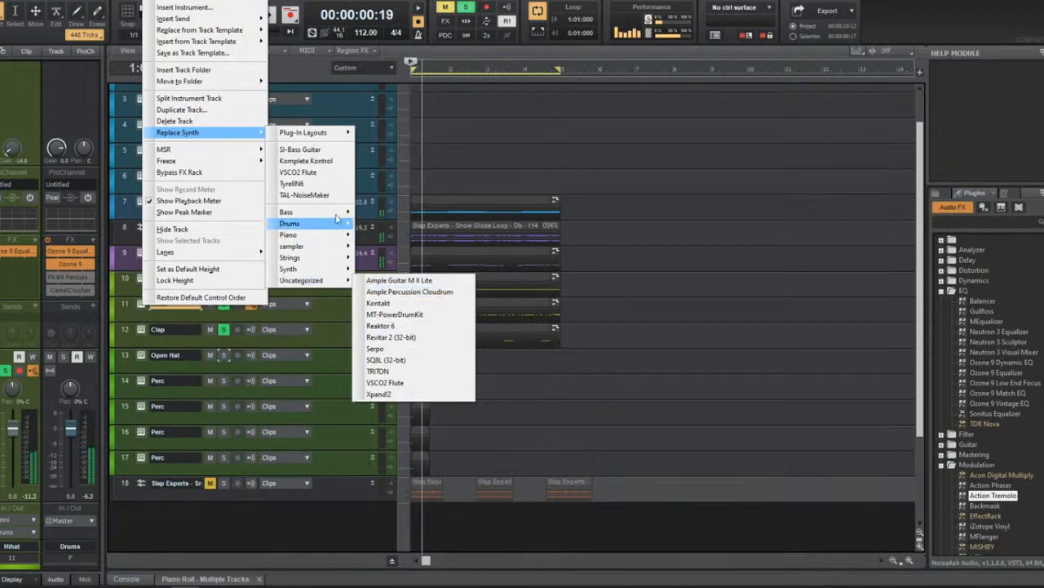
pyautogui.moveTo(340, 225)
pyautogui.click(390, 225)
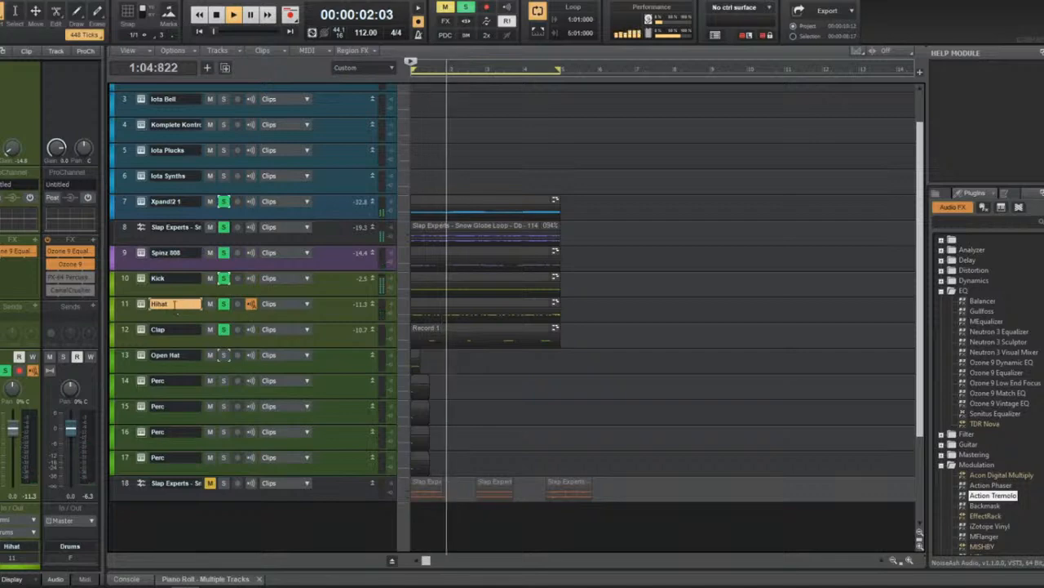
pyautogui.press('space')
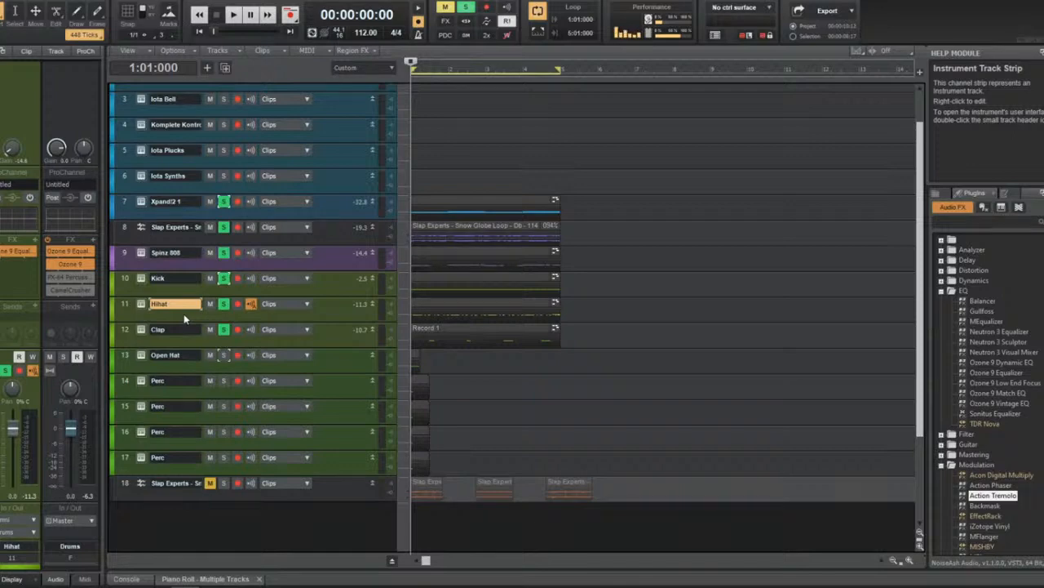
# Open the Hihat clip in a full-size Piano Roll and audition the new instrument's keys for a suitable hi-hat sound.
pyautogui.doubleClick(433, 305)
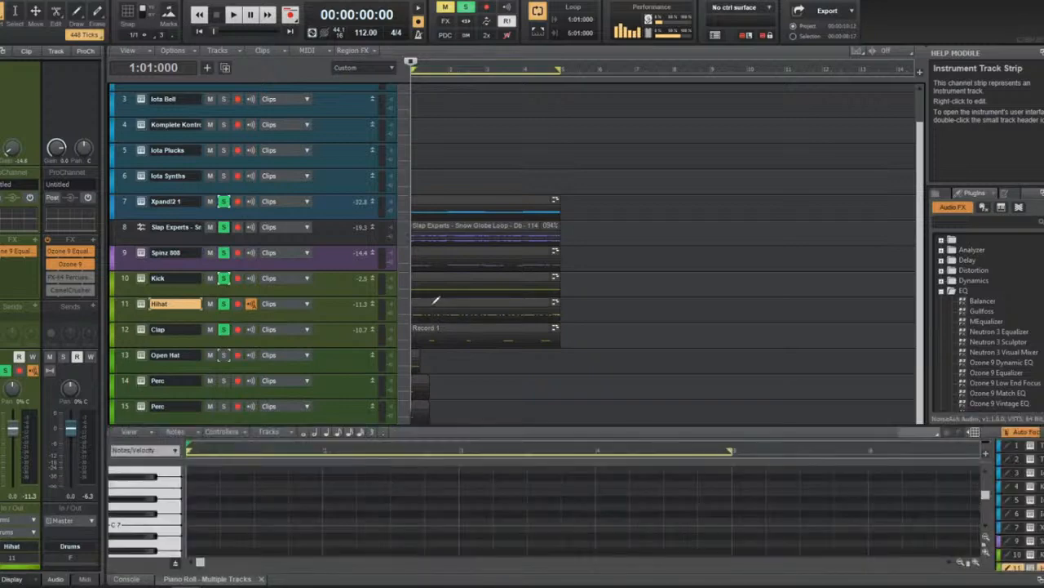
pyautogui.hotkey('shift', 'd')
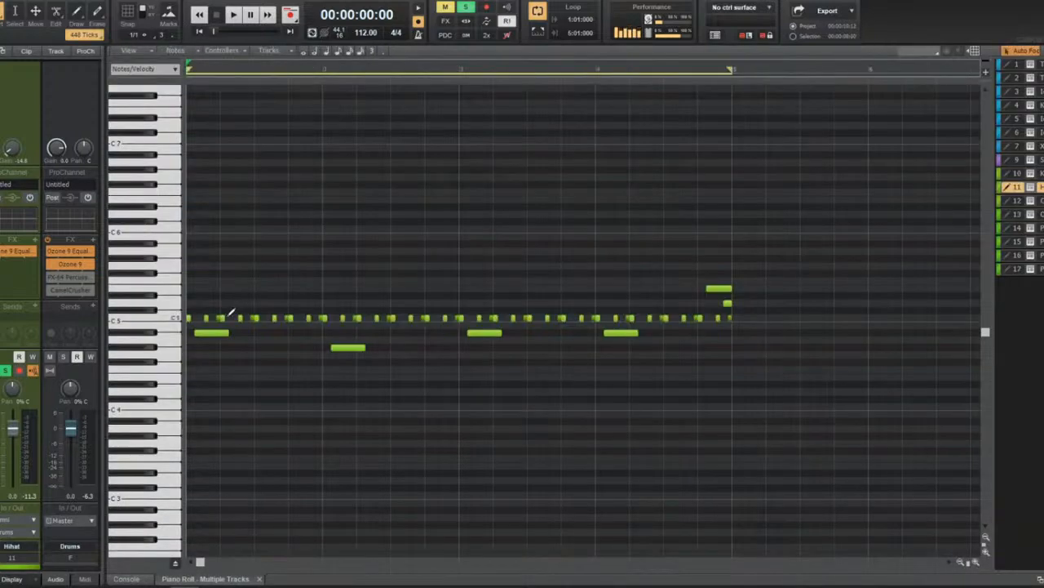
pyautogui.moveTo(168, 304); pyautogui.dragTo(160, 428)
pyautogui.click(162, 408)
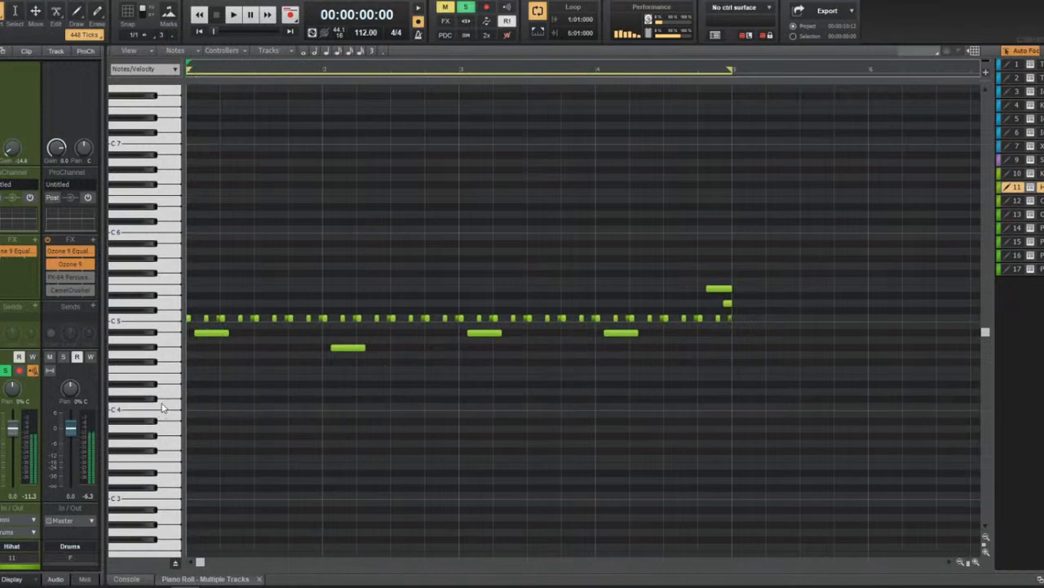
pyautogui.click(169, 347)
pyautogui.click(151, 333)
pyautogui.click(151, 318)
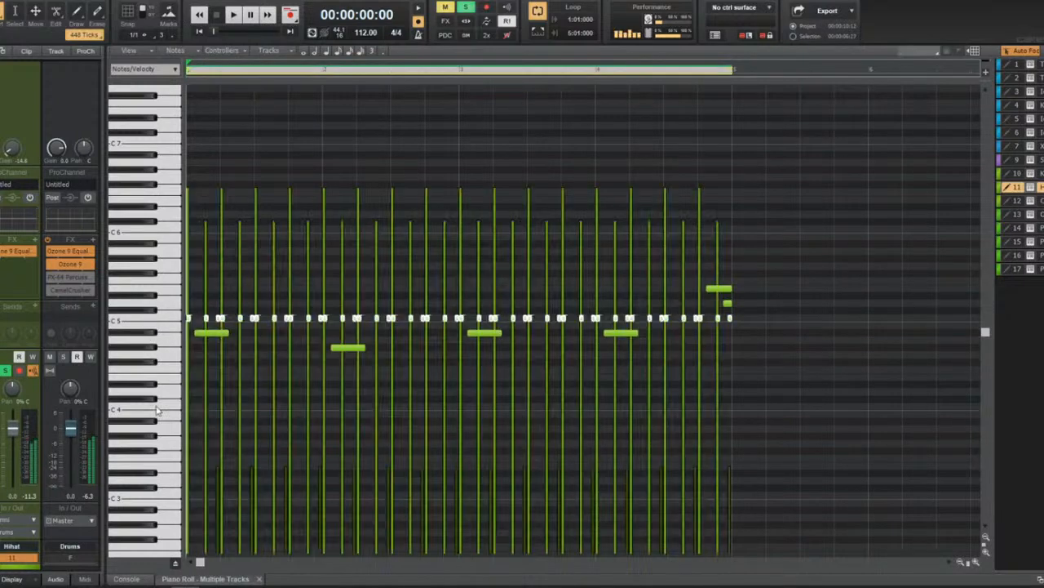
pyautogui.click(151, 422)
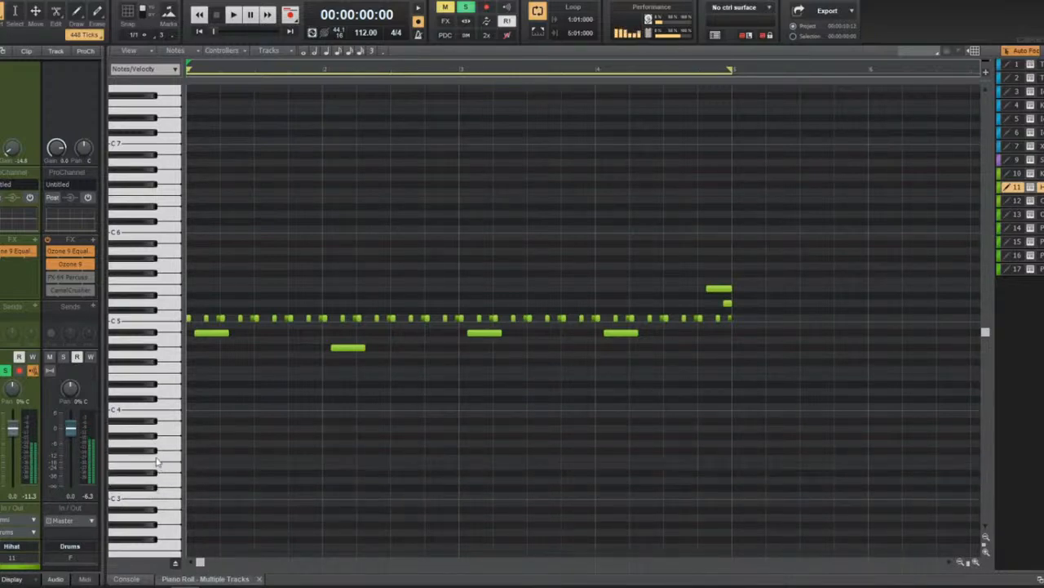
# Move all C5 hi-hat notes down to F#3, delete the remaining notes in the clip, and return to the track view.
pyautogui.click(168, 322)
pyautogui.moveTo(188, 319); pyautogui.dragTo(186, 451)
pyautogui.press('space')
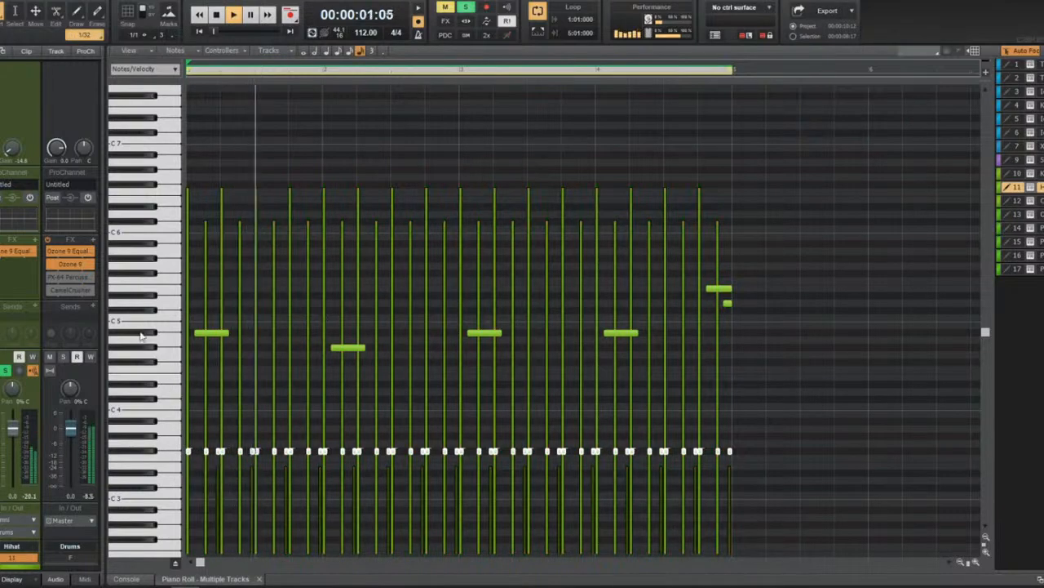
pyautogui.moveTo(144, 350); pyautogui.dragTo(153, 255)
pyautogui.press('Delete')
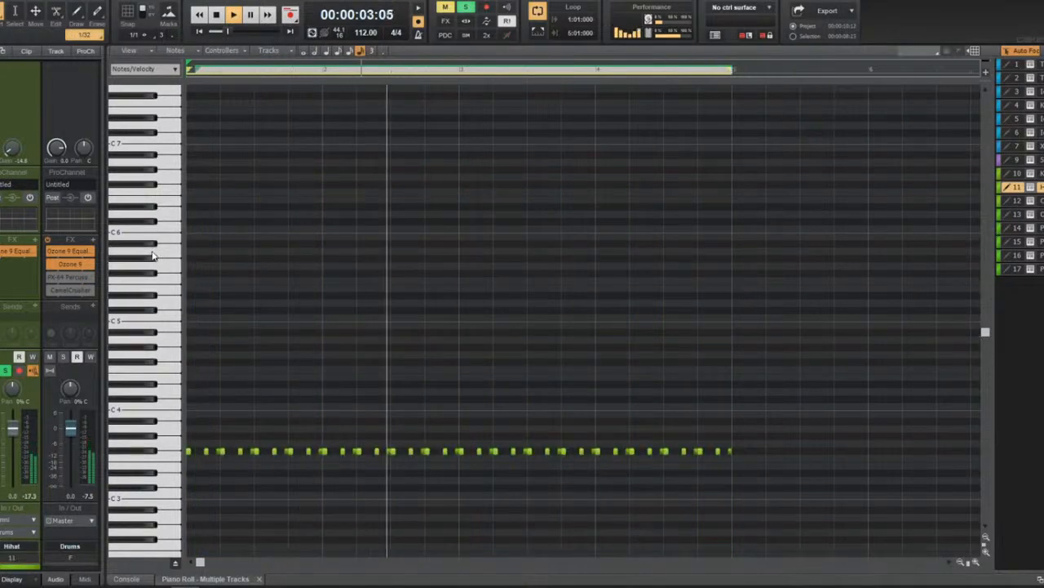
pyautogui.press('d')
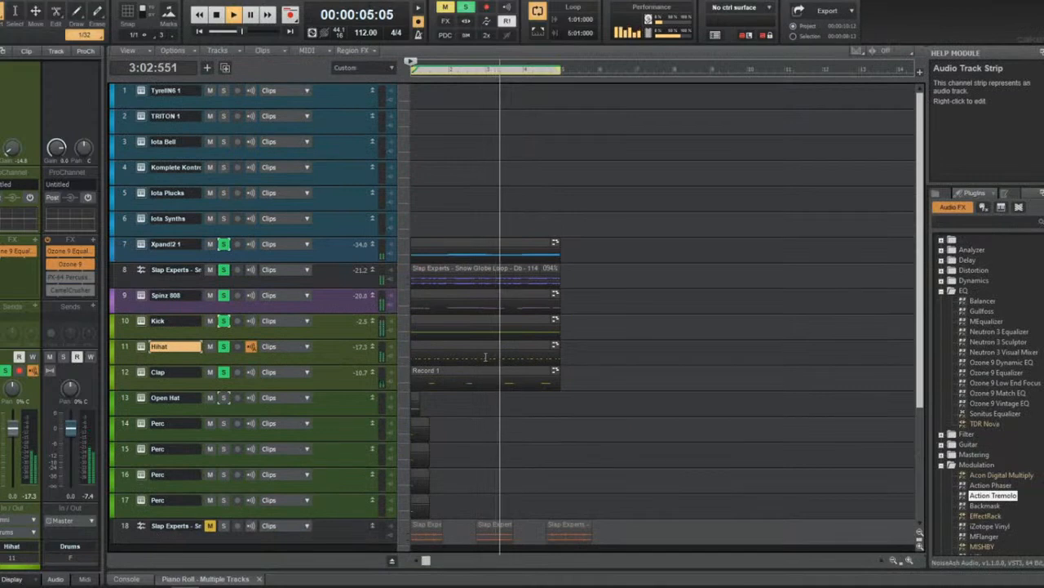
# In the Hihat track's Ozone 9 Equalizer, move band 1 to about 1 kHz and cut band 3 by 10 dB near 839 Hz.
pyautogui.hotkey('ctrl', 'Right')
pyautogui.hotkey('ctrl', 'Right')
pyautogui.hotkey('ctrl', 'Right')
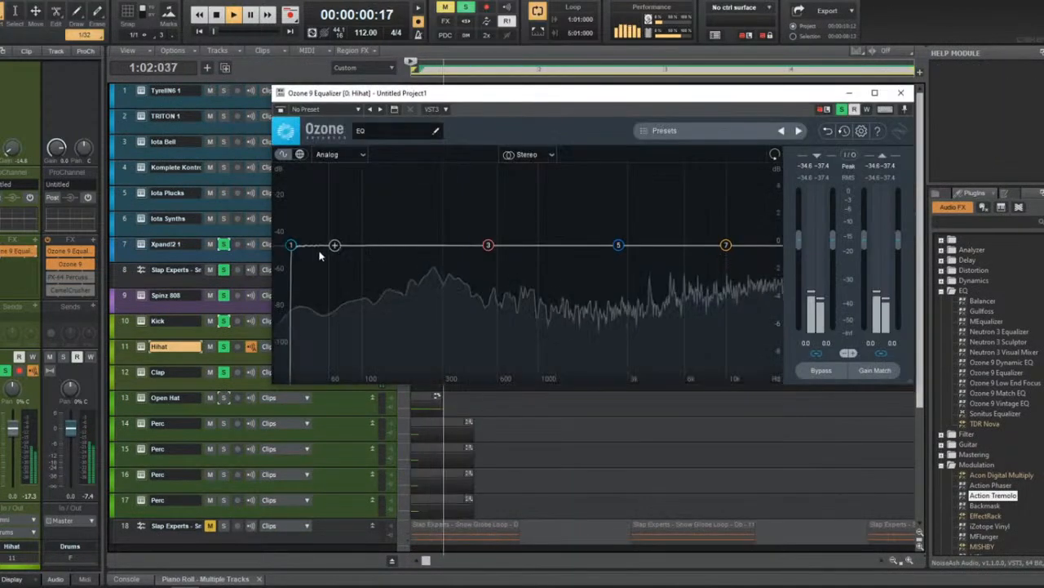
pyautogui.moveTo(294, 244); pyautogui.dragTo(548, 265)
pyautogui.moveTo(489, 245); pyautogui.dragTo(519, 415)
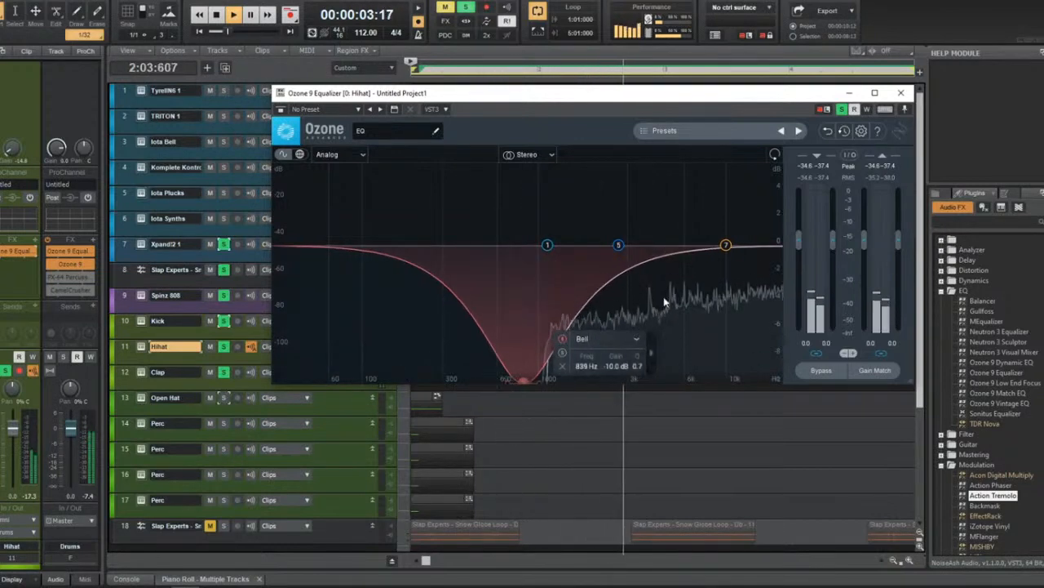
pyautogui.click(901, 93)
pyautogui.press('space')
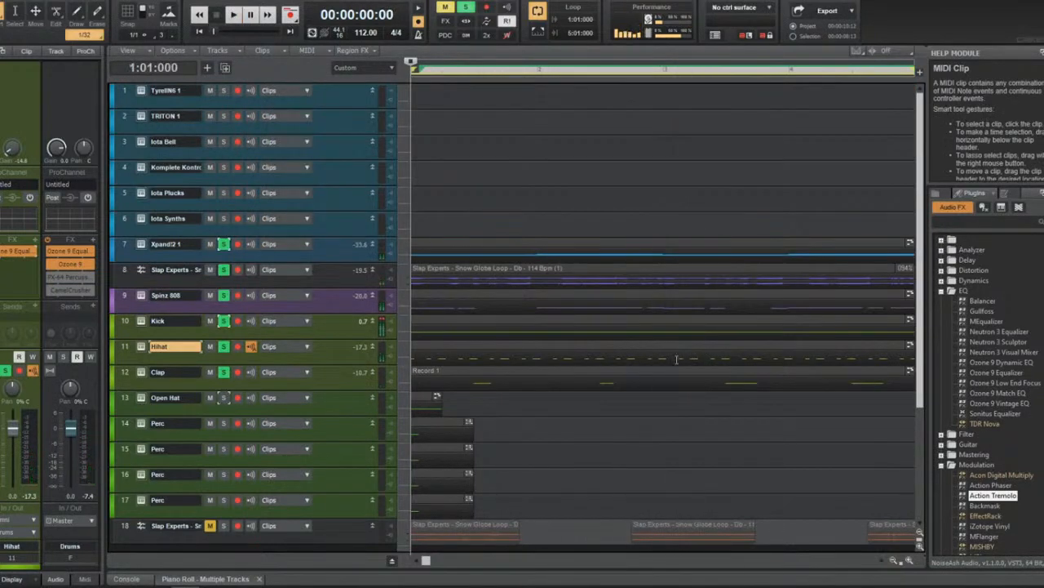
# Replay the loop to check the equalized hi-hat, and select the Clap track while listening to the whole beat.
pyautogui.press('space')
pyautogui.press('space')
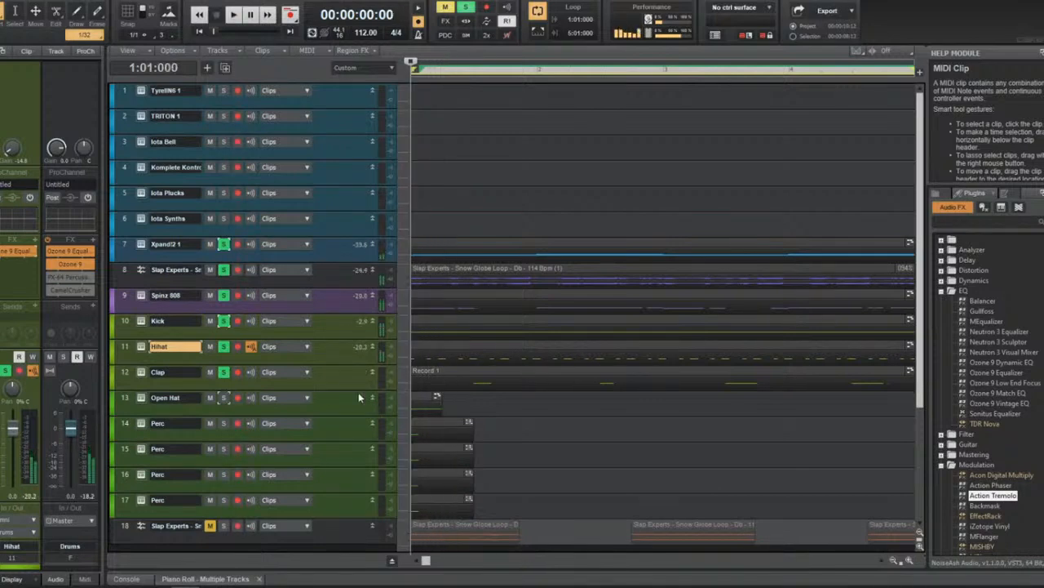
pyautogui.click(294, 374)
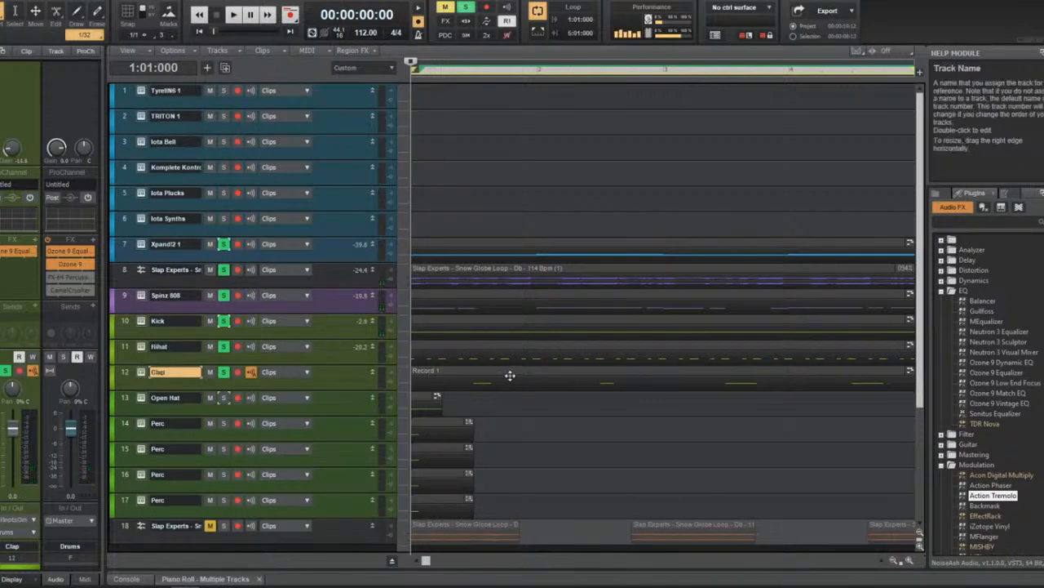
pyautogui.press('space')
pyautogui.scroll(-3, 462, 384)
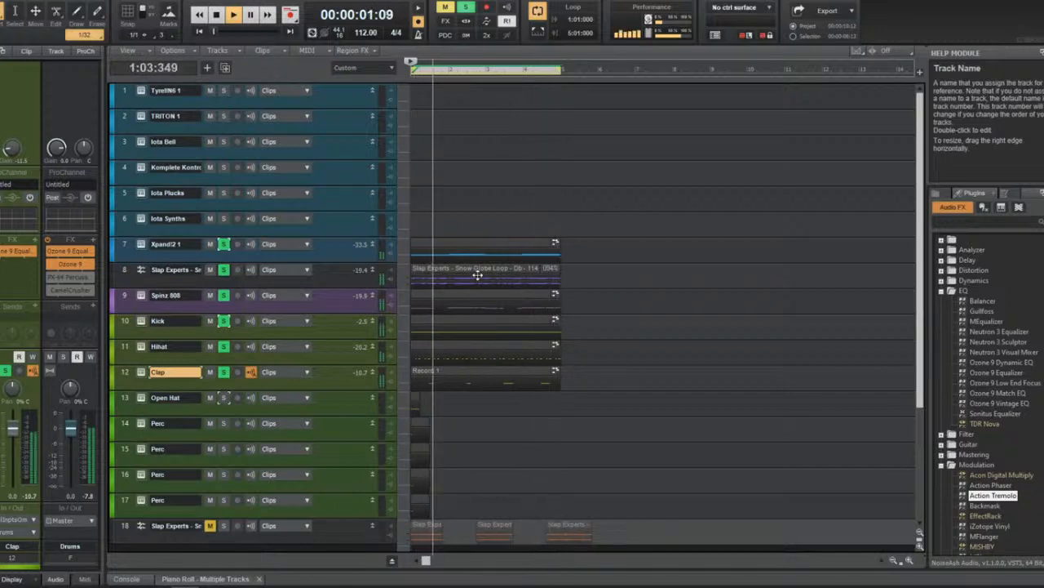
# Solo Iota Plucks, open Iota Synths in the Piano Roll, and draw a long D5 note, moving it to D#5 on bar 1 beat 2.
pyautogui.click(325, 226)
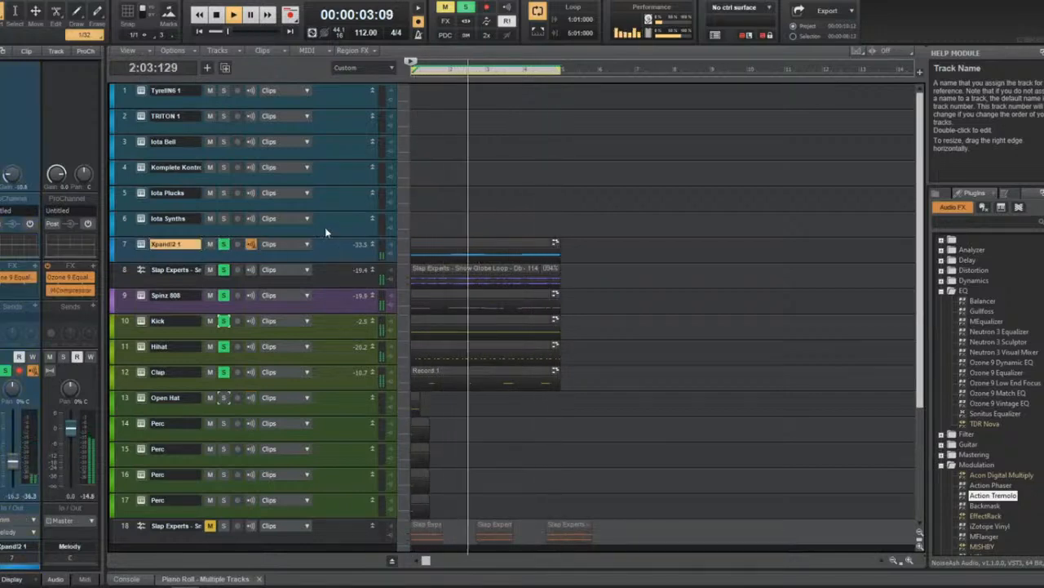
pyautogui.click(223, 192)
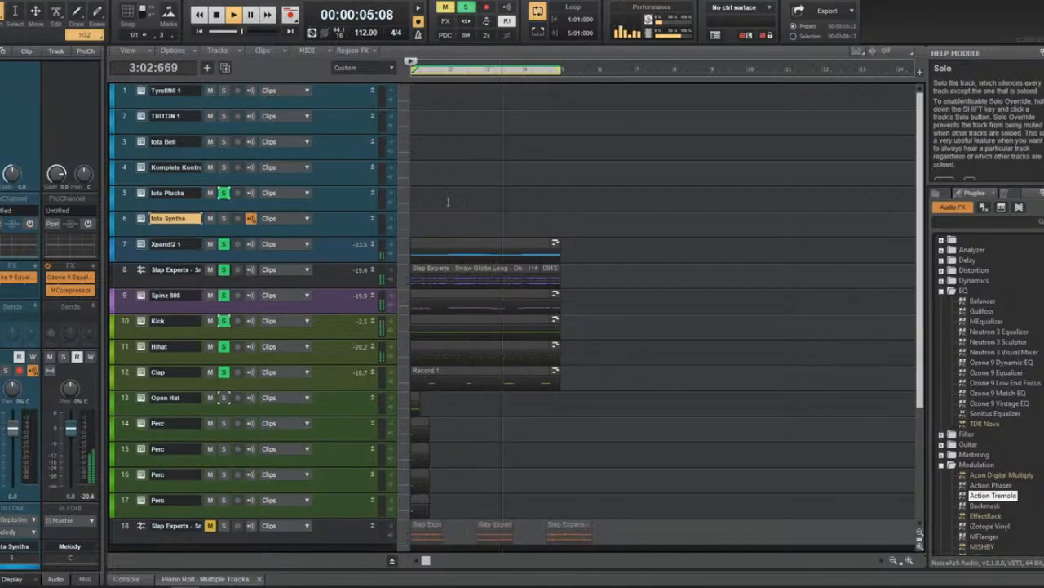
pyautogui.hotkey('alt', '3')
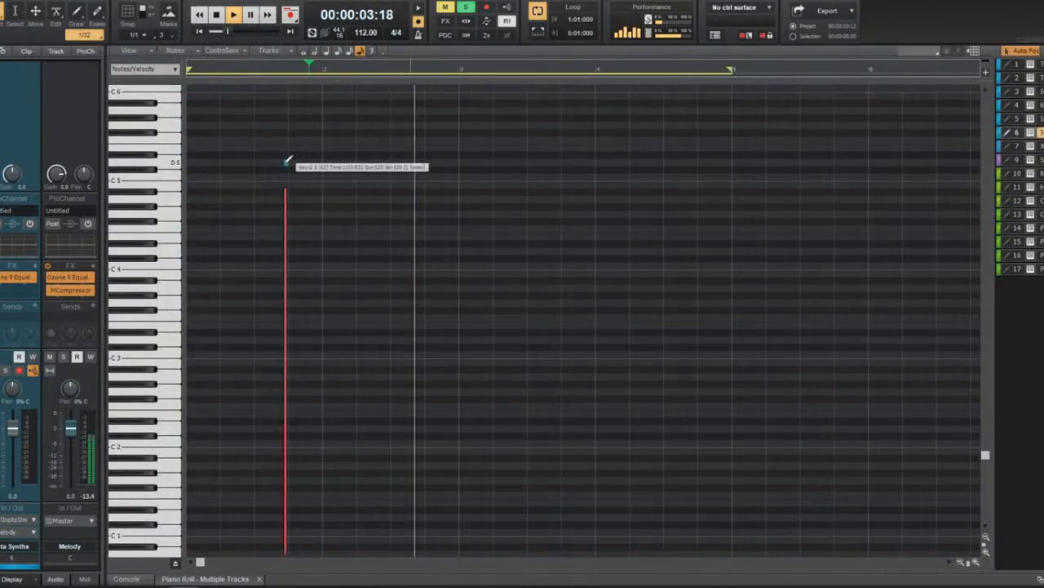
pyautogui.moveTo(287, 163); pyautogui.dragTo(413, 163)
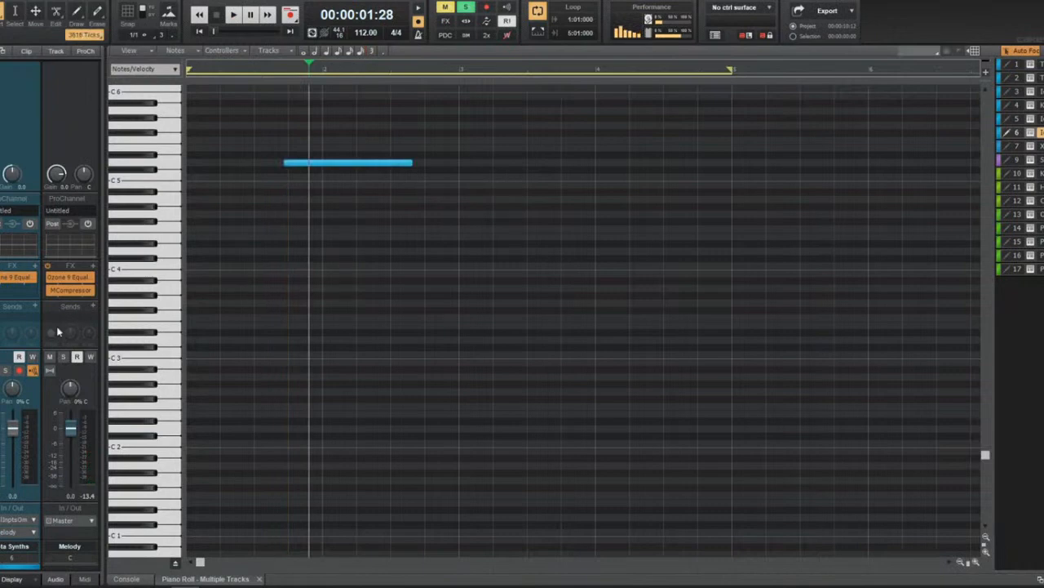
pyautogui.moveTo(310, 163); pyautogui.dragTo(251, 157)
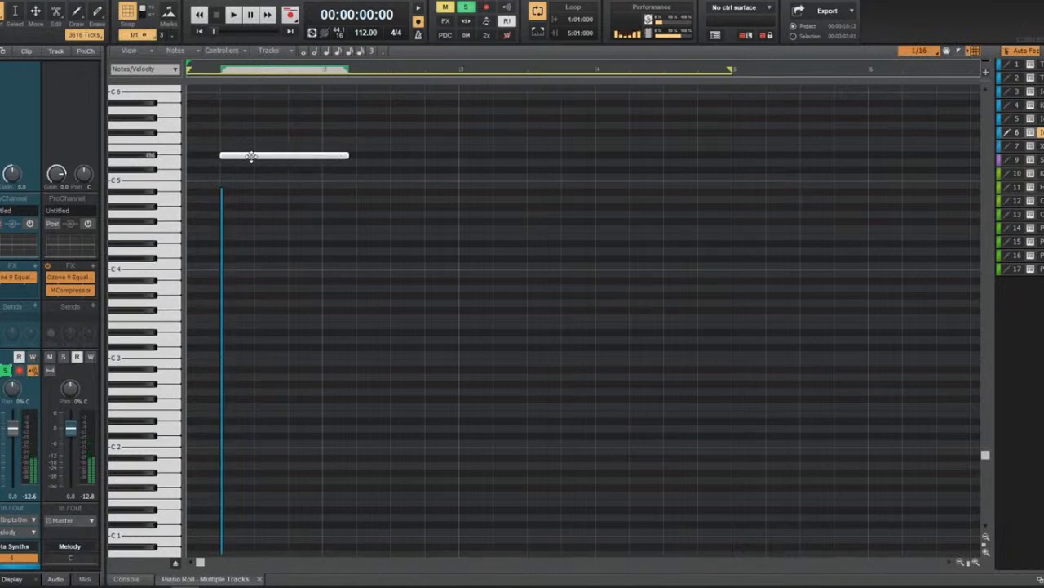
# Raise the Iota Synths note to G#5 and shorten it to a dotted eighth, checking it with playback.
pyautogui.scroll(3, 253, 159)
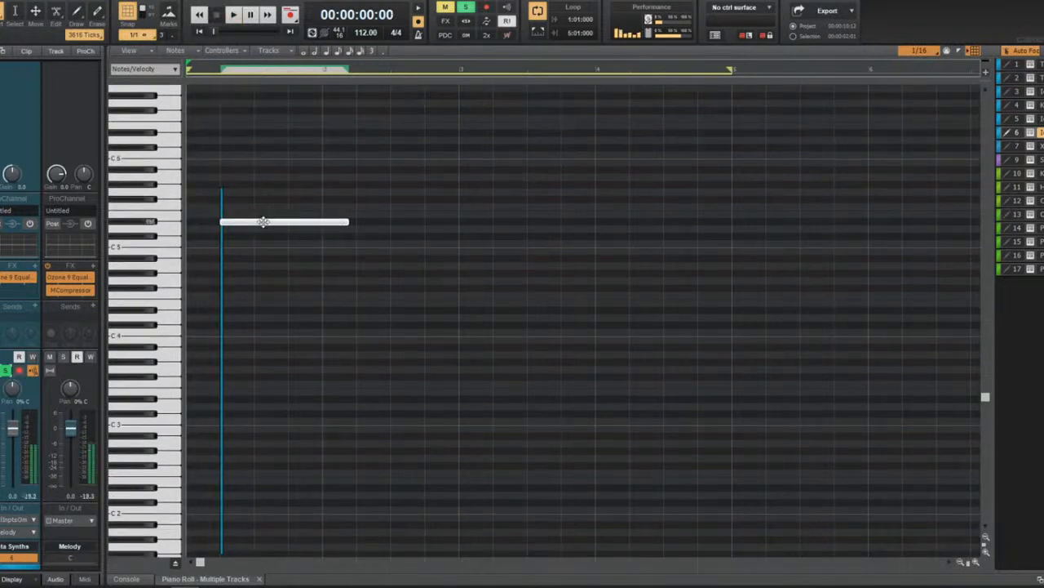
pyautogui.moveTo(263, 222); pyautogui.dragTo(264, 183)
pyautogui.press('space')
pyautogui.moveTo(348, 185); pyautogui.dragTo(244, 196)
pyautogui.press('space')
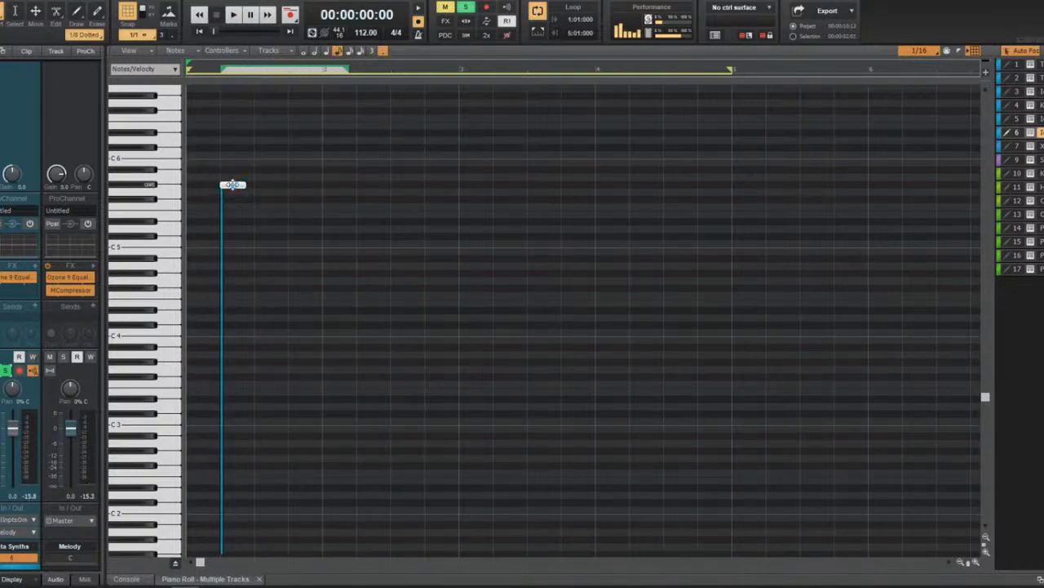
# Lower the short Iota Synths note to G5 and replay the start of the loop.
pyautogui.press('space')
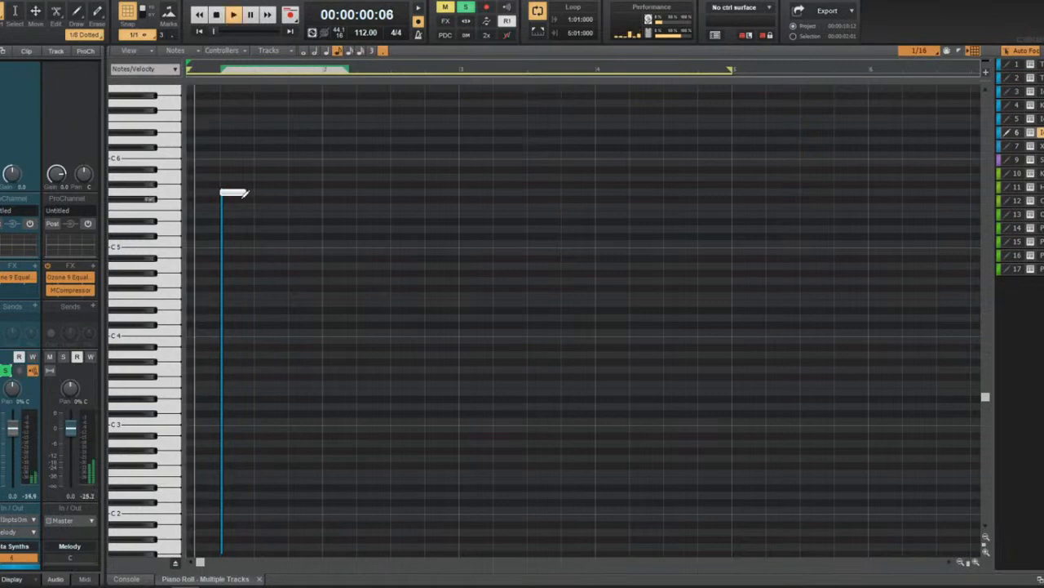
pyautogui.press('space')
pyautogui.press('space')
pyautogui.press('space')
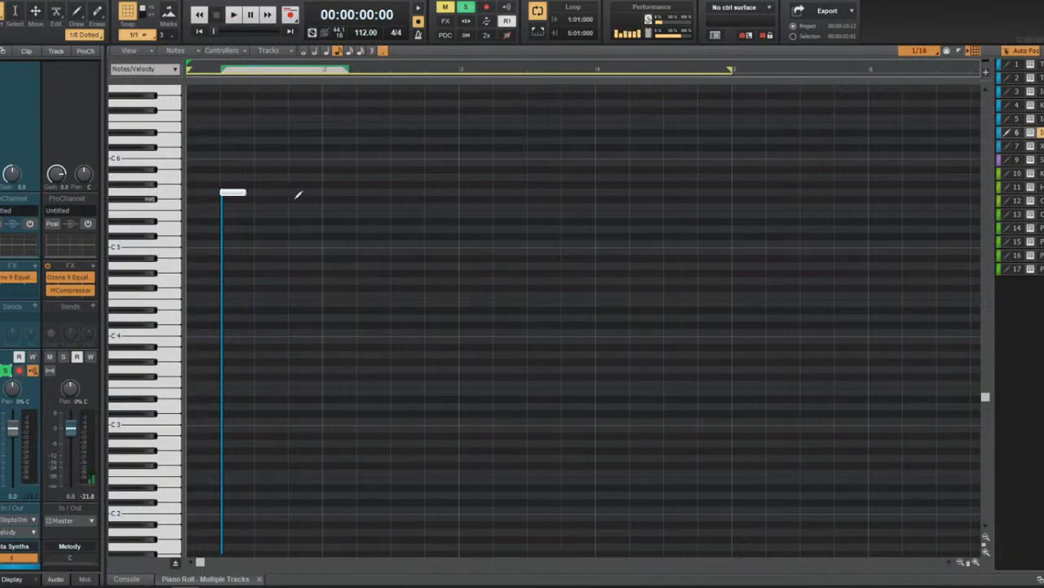
# Replay the loop and add a second dotted-eighth note at A5 on bar 2 beat 2, lowering it to G#5.
pyautogui.press('space')
pyautogui.press('space')
pyautogui.press('space')
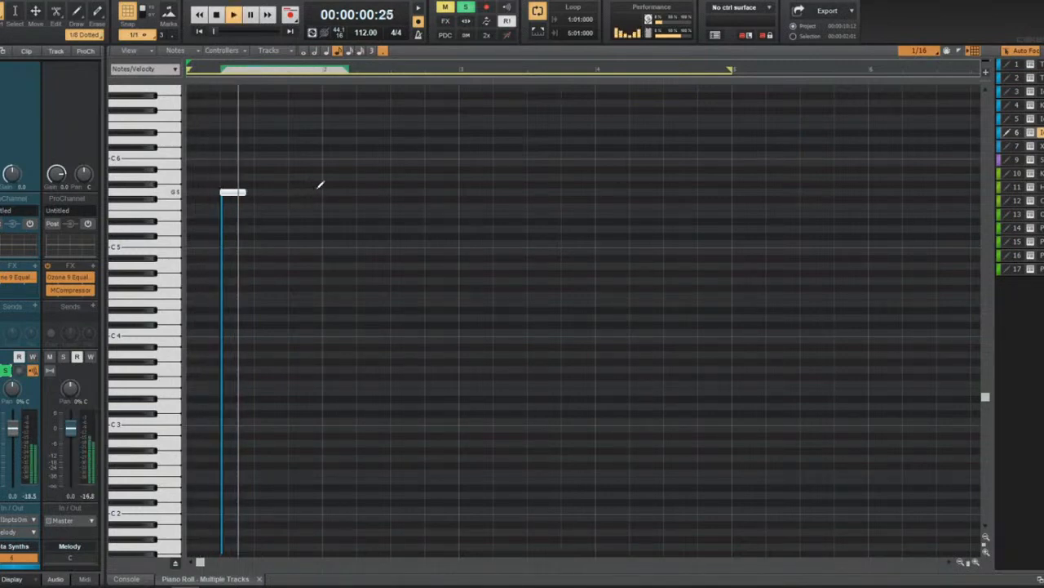
pyautogui.click(382, 177)
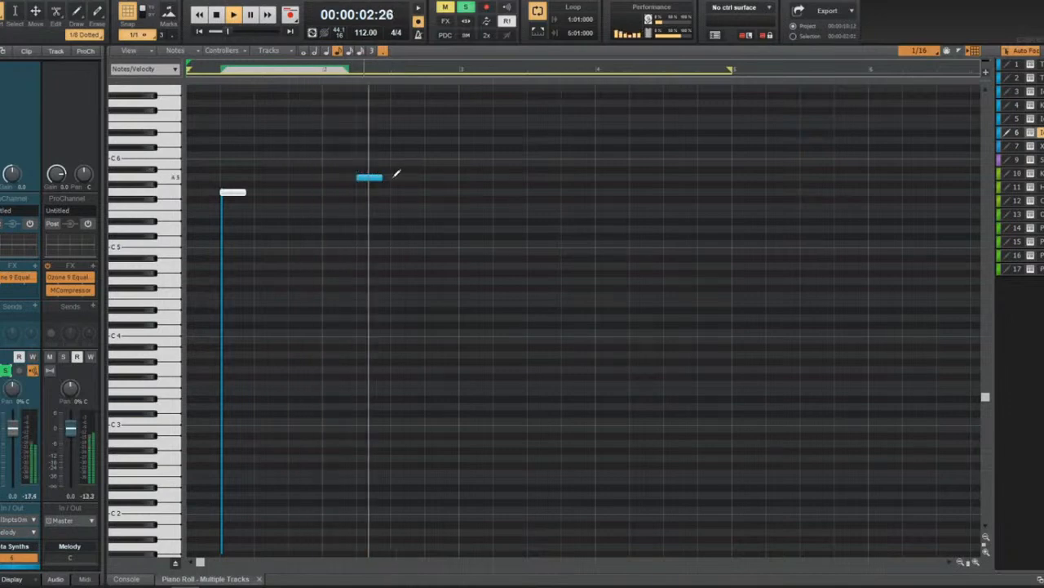
pyautogui.moveTo(369, 177); pyautogui.dragTo(369, 185)
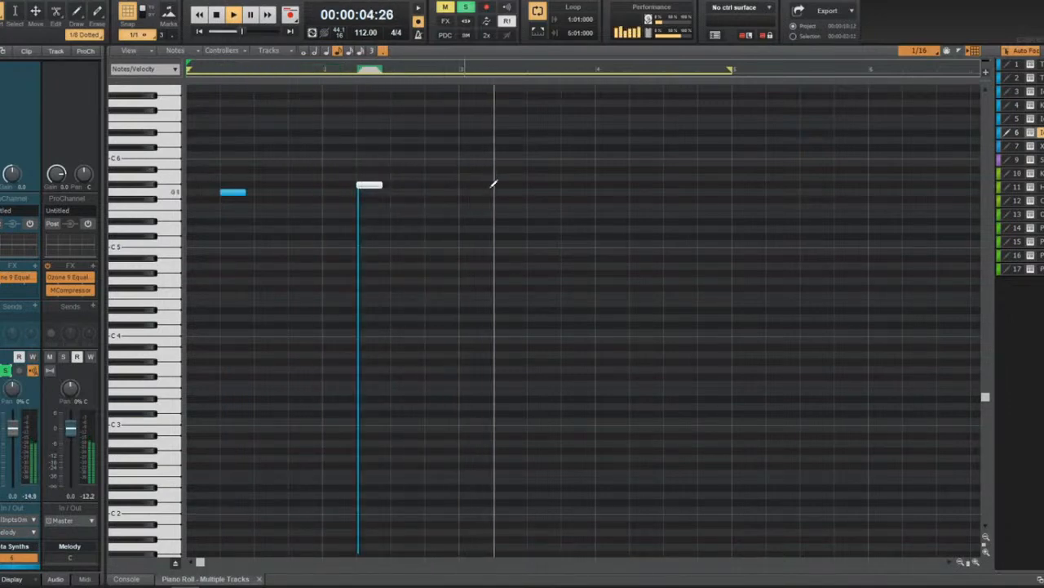
# Add two dotted-eighth notes to the Iota Synths pattern: G5 on bar 3 beat 2 and G#5 just before bar 4 beat 2.
pyautogui.click(496, 192)
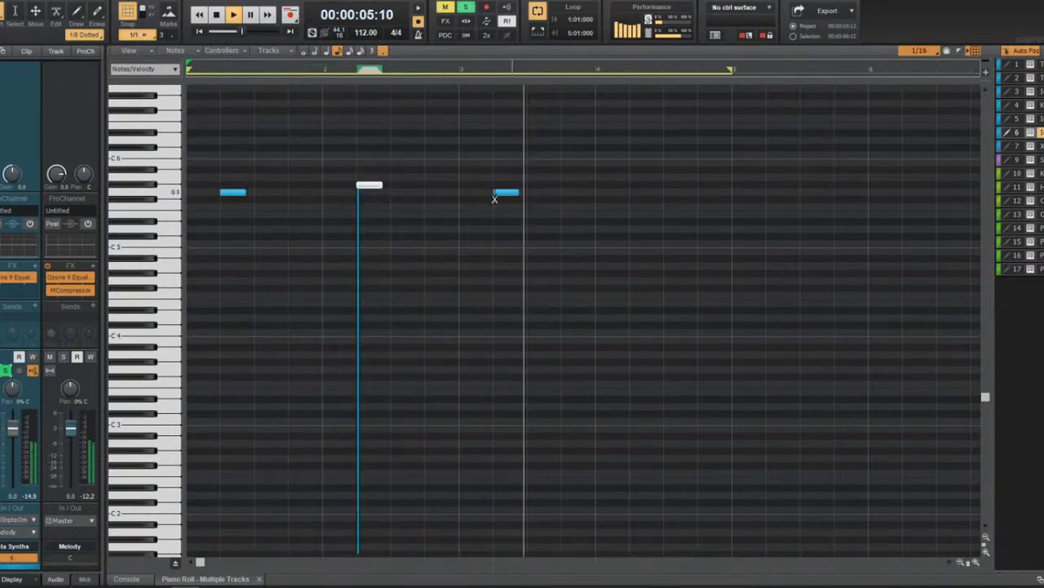
pyautogui.click(627, 178)
pyautogui.moveTo(633, 180); pyautogui.dragTo(634, 185)
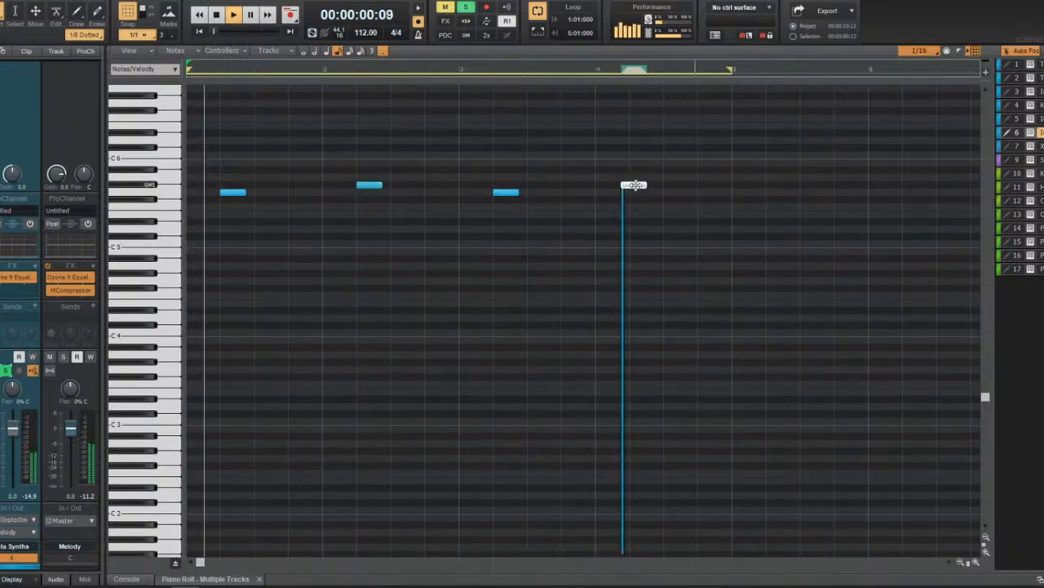
# Return to the track view and move the Iota Synths clip onto the Iota Plucks track, starting at bar 1.
pyautogui.press('d')
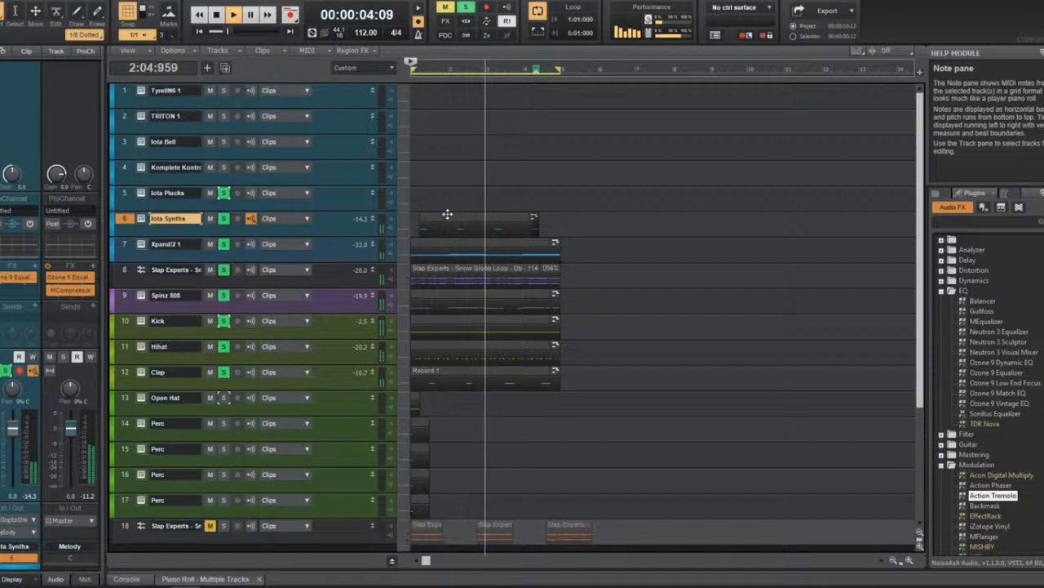
pyautogui.moveTo(447, 214); pyautogui.dragTo(439, 189)
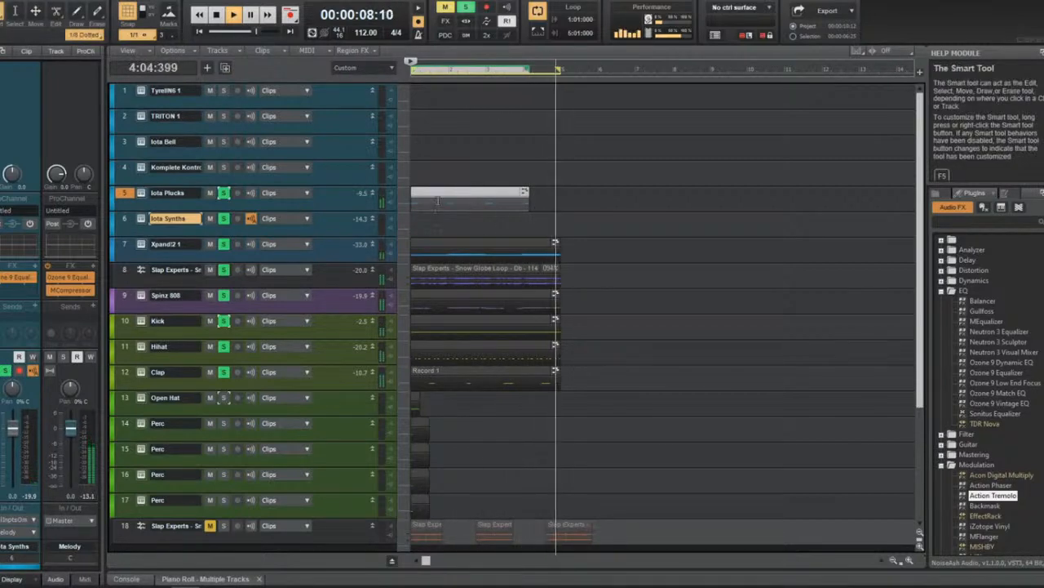
pyautogui.moveTo(434, 192)
pyautogui.mouseDown()
pyautogui.moveTo(413, 222)
pyautogui.moveTo(425, 200)
pyautogui.moveTo(436, 205)
pyautogui.mouseUp()
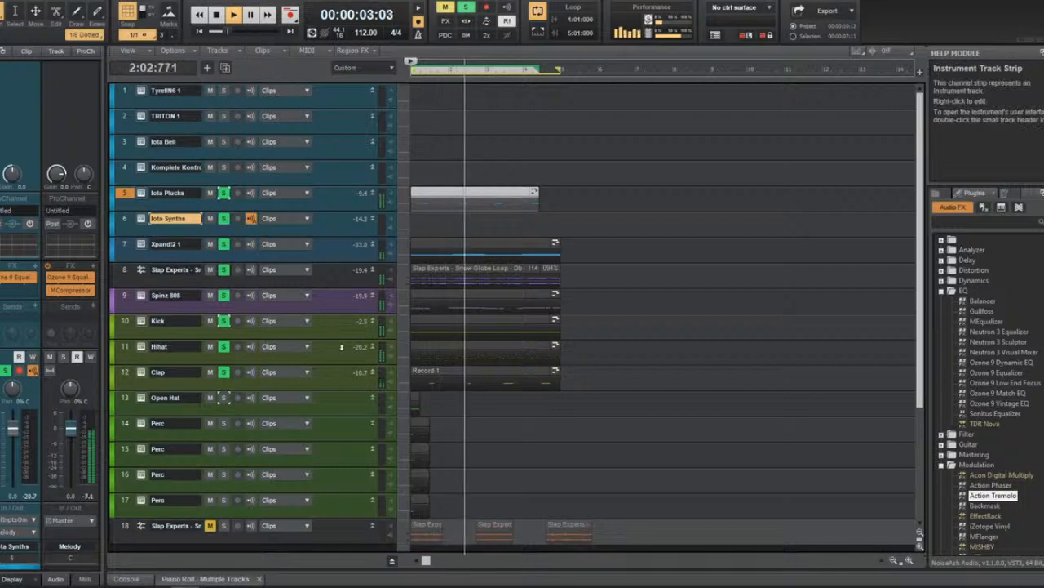
# Open the Hihat track's SI-Drum Kit, try the CW Special program, and load Re Pitched Kit while the loop plays.
pyautogui.click(171, 346)
pyautogui.press('space')
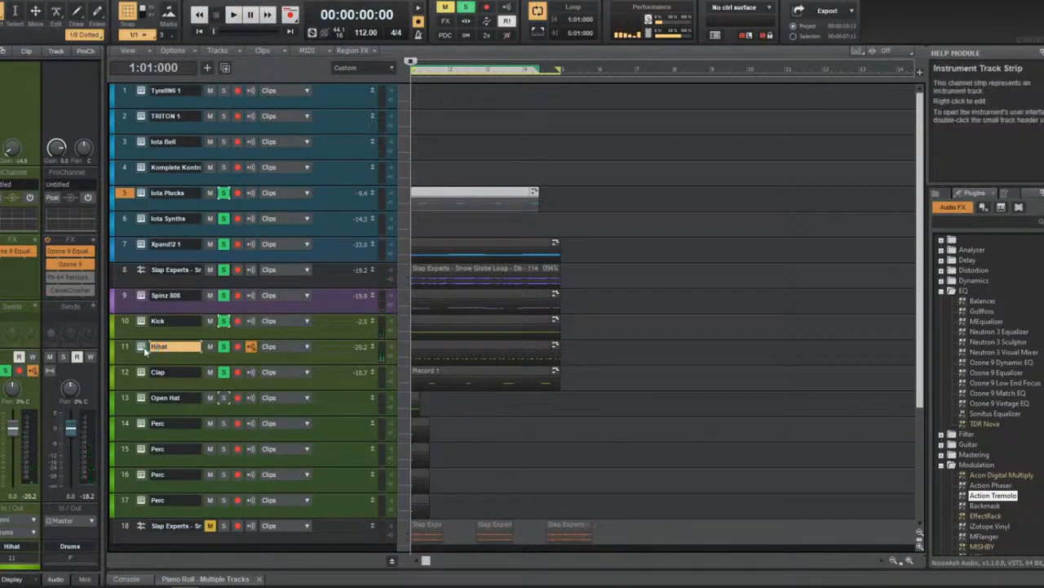
pyautogui.doubleClick(143, 347)
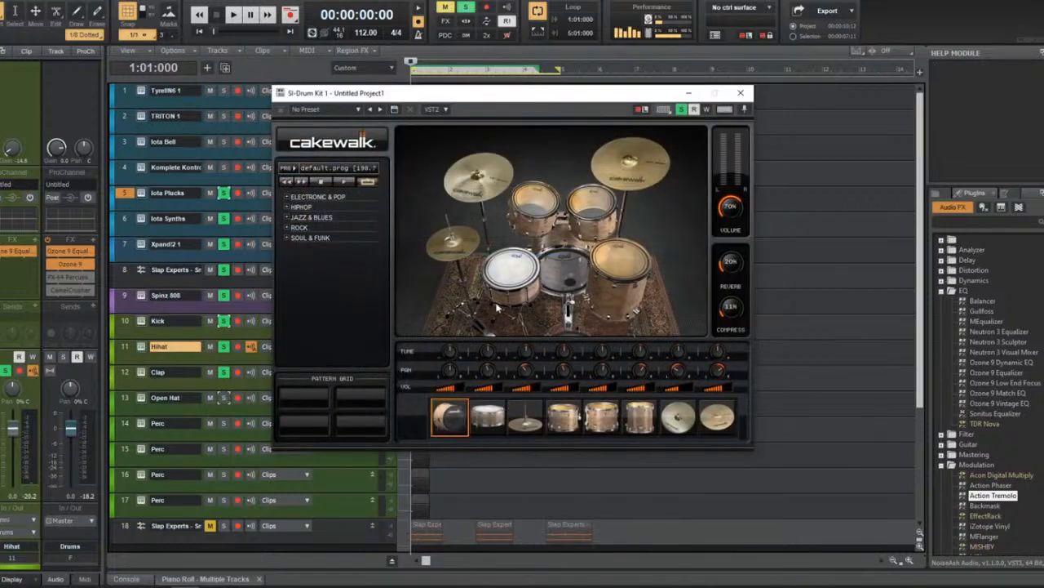
pyautogui.click(338, 166)
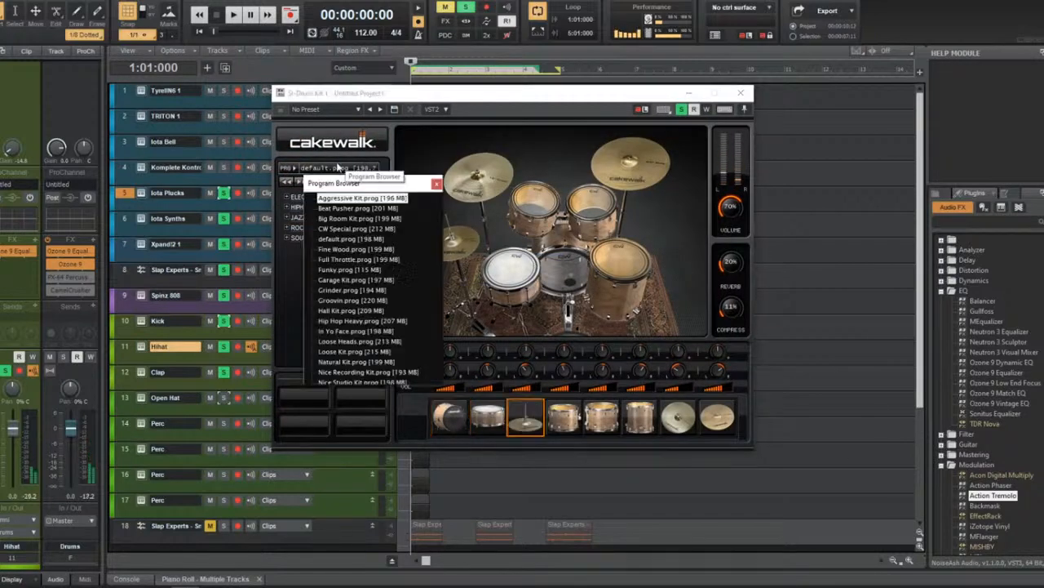
pyautogui.click(364, 230)
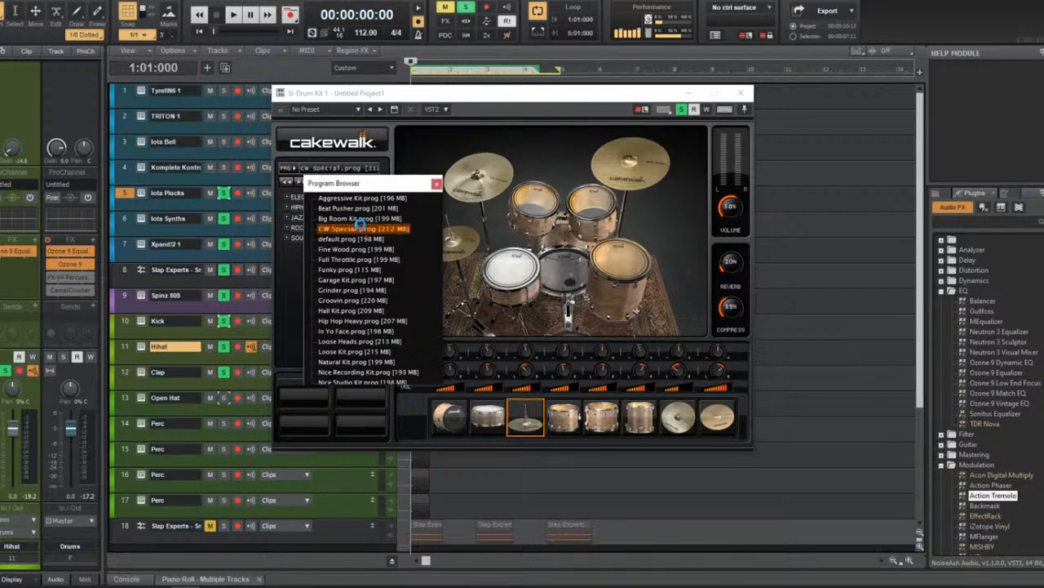
pyautogui.scroll(-2, 359, 226)
pyautogui.press('space')
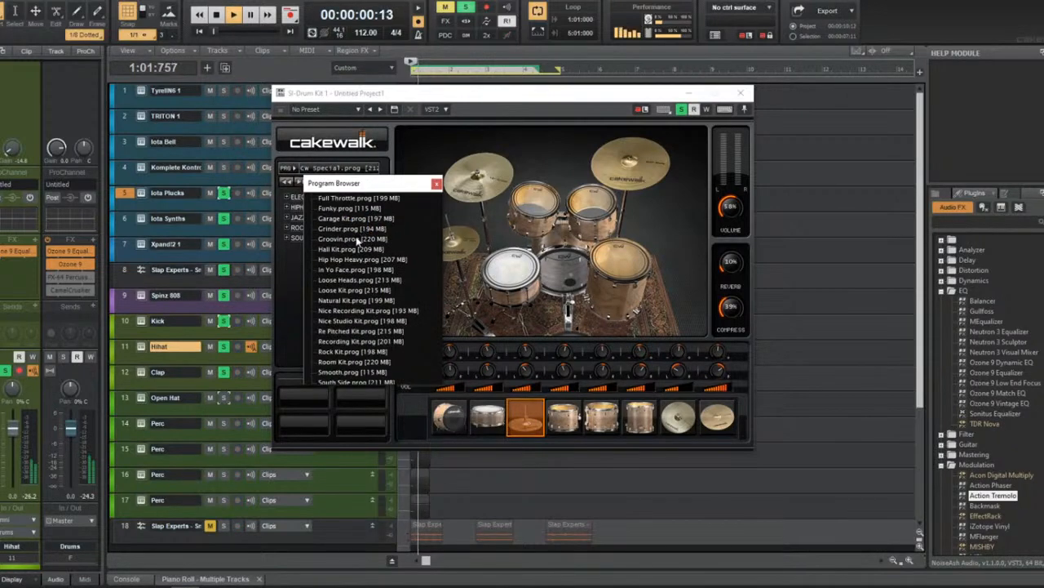
pyautogui.click(341, 332)
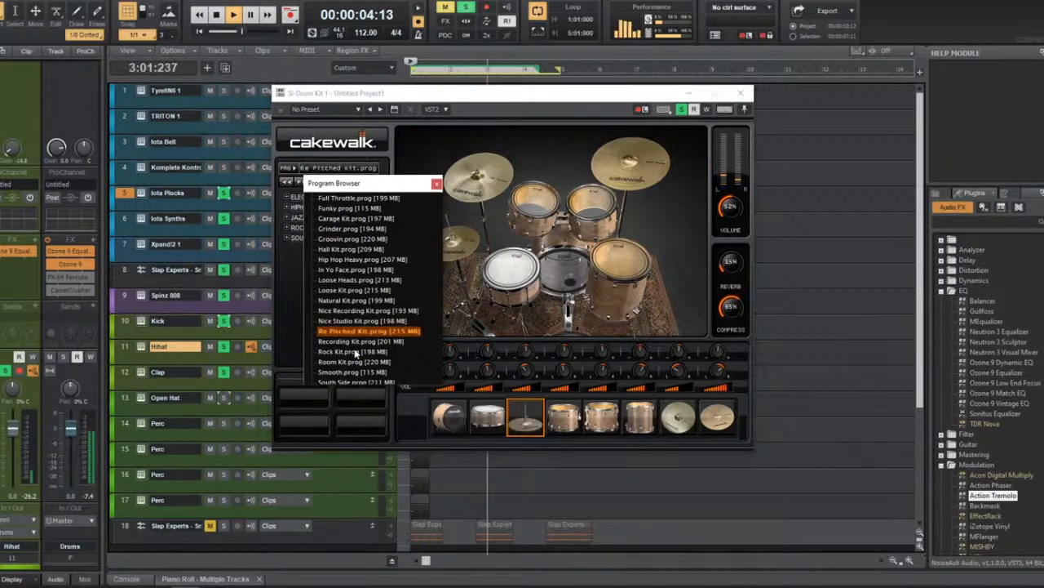
pyautogui.click(740, 92)
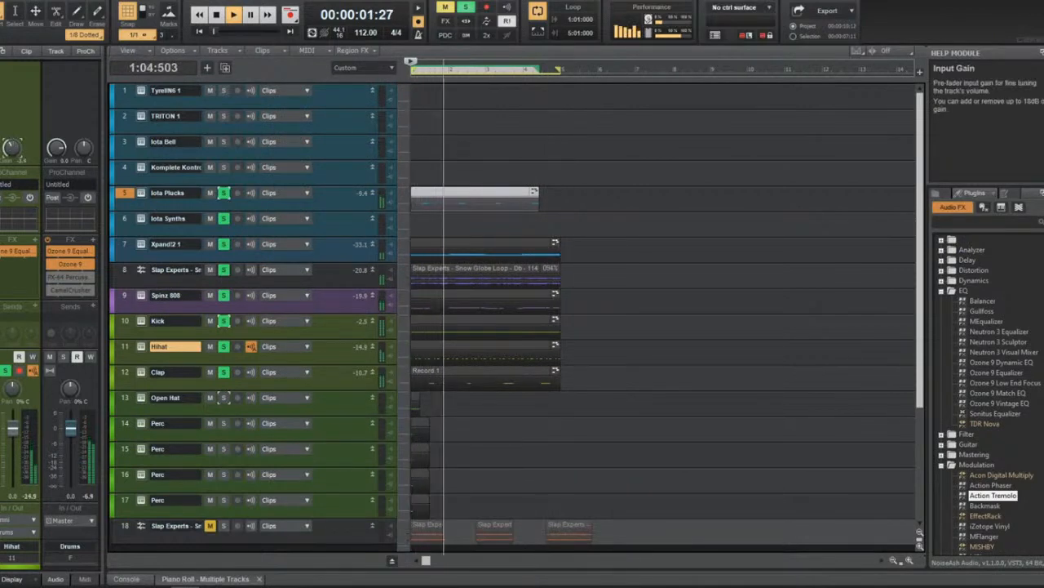
# Try to move the Clap clip onto the Hihat track at bar 1 and open it in the Piano Roll.
pyautogui.click(338, 381)
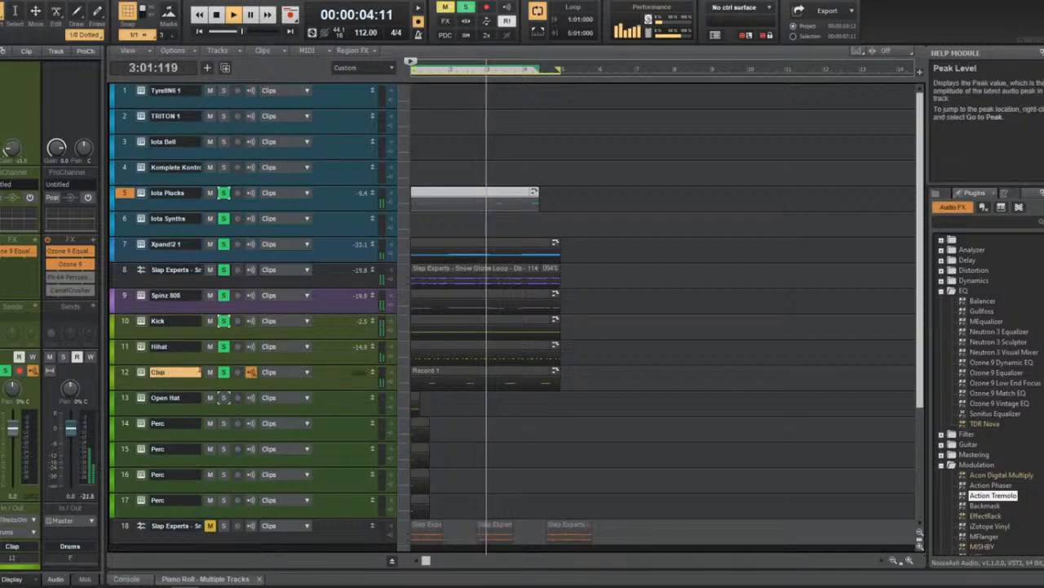
pyautogui.moveTo(484, 368); pyautogui.dragTo(483, 350)
pyautogui.doubleClick(483, 350)
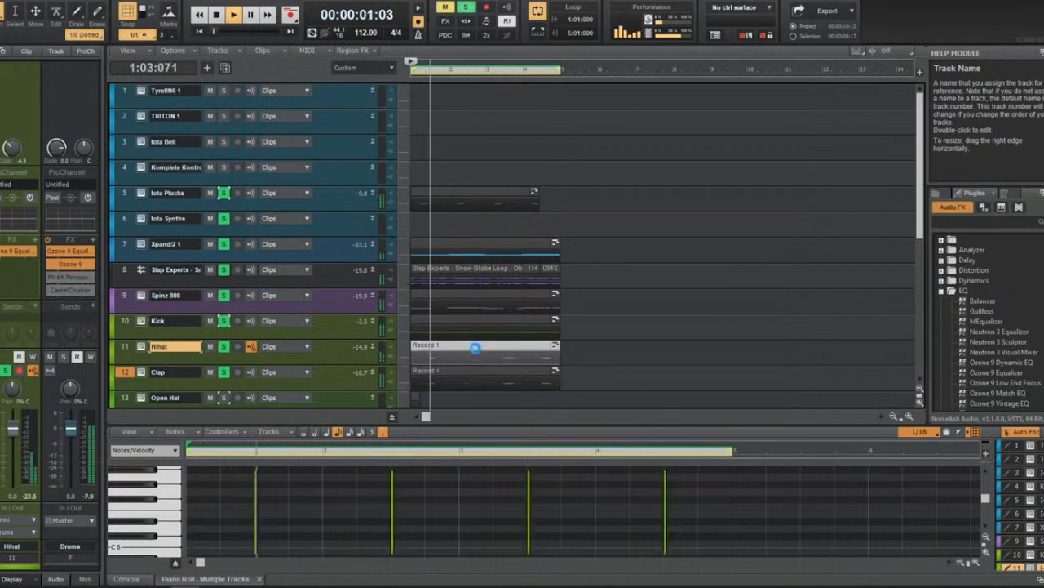
# Move the Clap clip onto the Hihat track at bar 5, directly after the hi-hat clip, and check its notes in the Piano Roll.
pyautogui.click(486, 373)
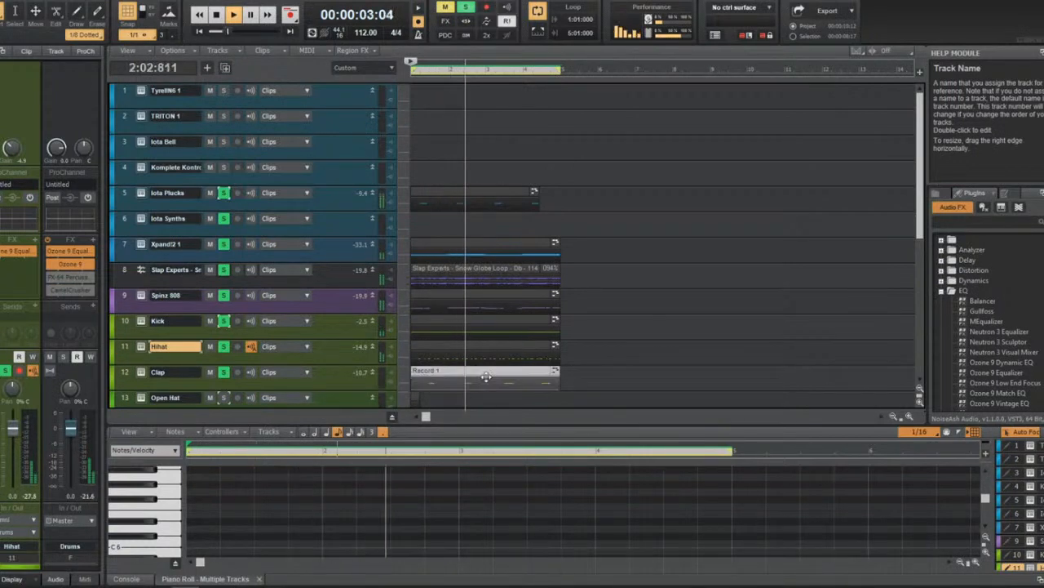
pyautogui.moveTo(486, 373); pyautogui.dragTo(636, 354)
pyautogui.hotkey('ctrl', 'shift', 'l')
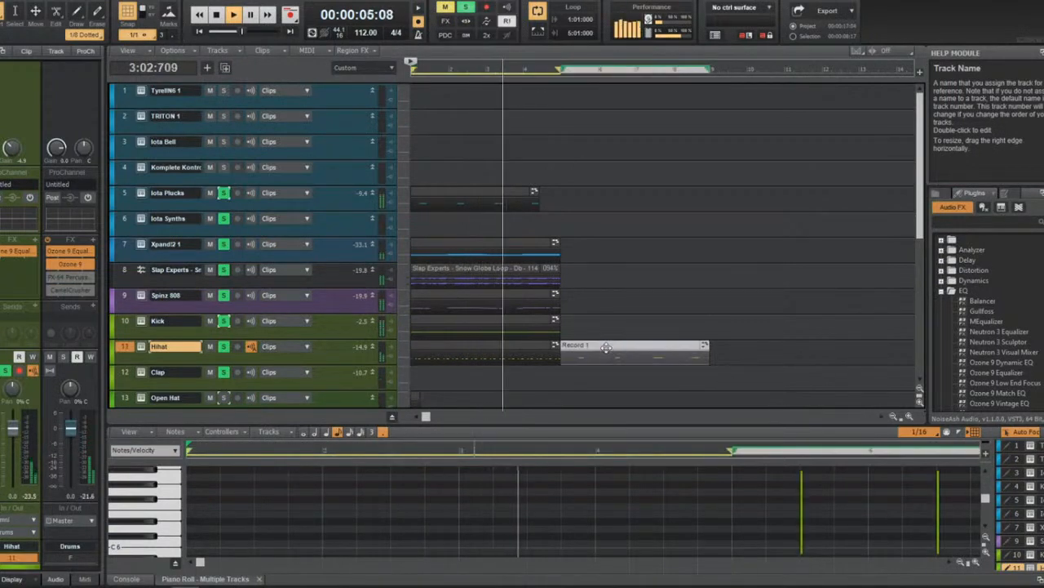
pyautogui.doubleClick(595, 343)
pyautogui.press('d')
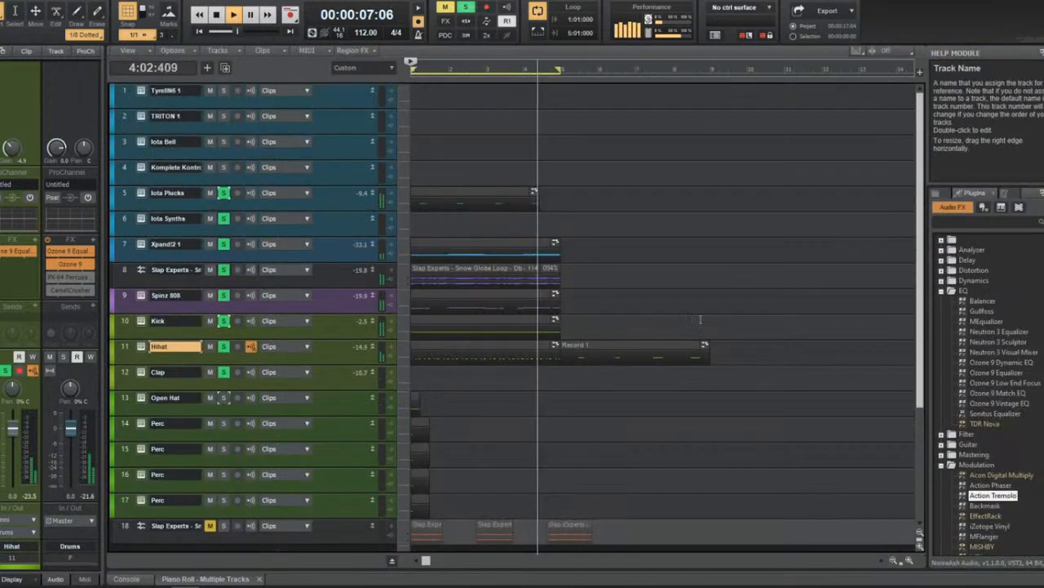
# Stop playback, combine the two clips on the Hihat track into one, and open the combined clip in the Piano Roll.
pyautogui.press('space')
pyautogui.click(362, 344)
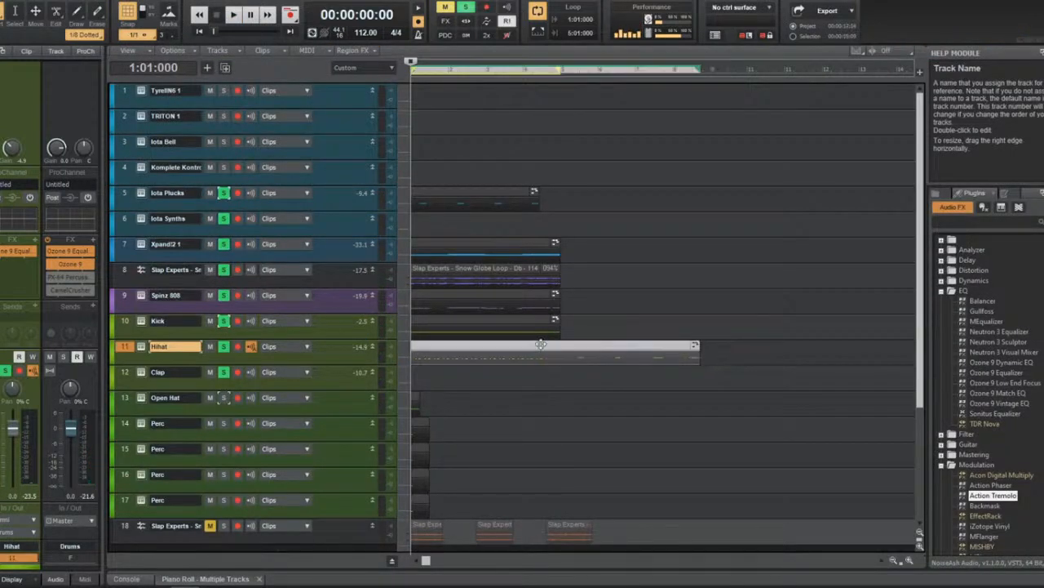
pyautogui.doubleClick(542, 343)
# Move the four C5 clap notes to D3 within bars 1 to 4, starting on bar 1 beat 3, and play the loop.
pyautogui.moveTo(885, 265); pyautogui.dragTo(714, 236)
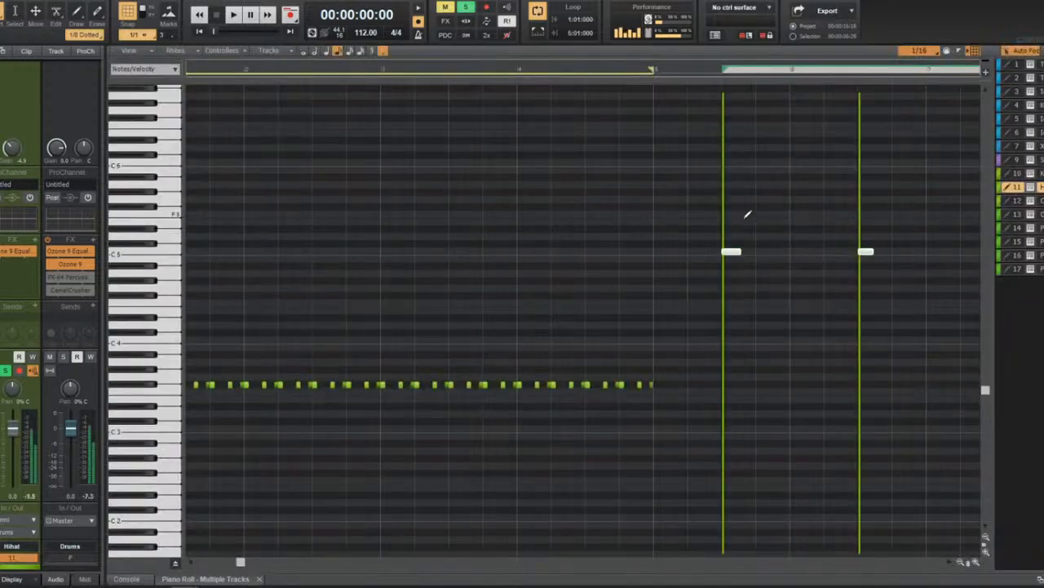
pyautogui.click(147, 356)
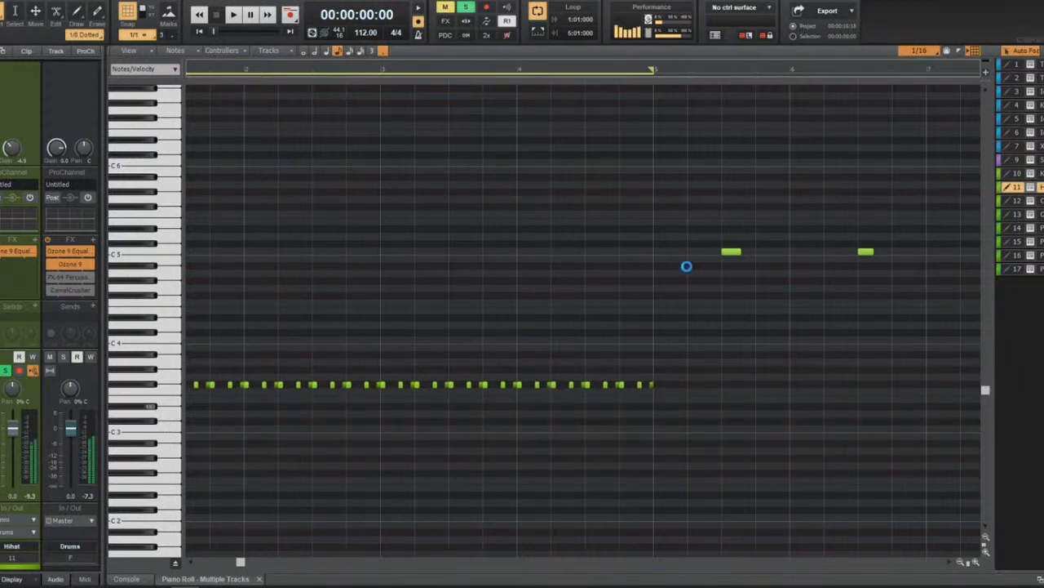
pyautogui.click(153, 250)
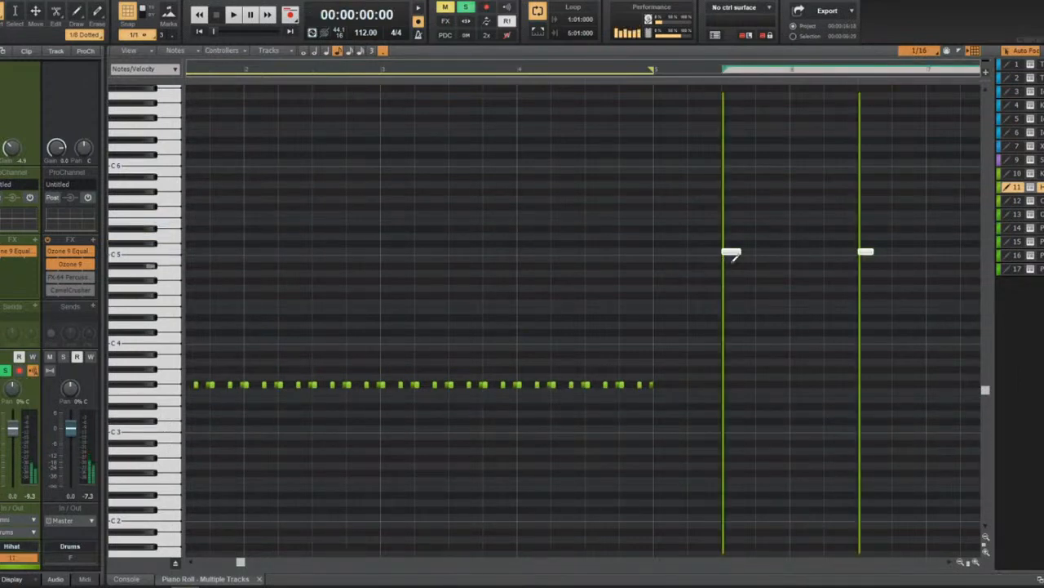
pyautogui.moveTo(732, 252); pyautogui.dragTo(211, 411)
pyautogui.scroll(1, 245, 410)
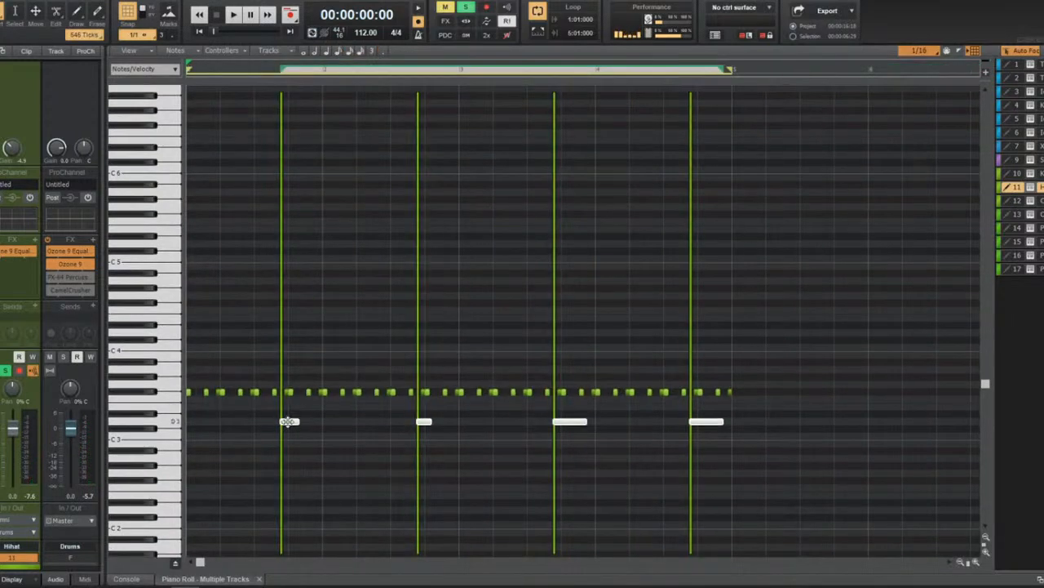
pyautogui.moveTo(288, 422); pyautogui.dragTo(263, 422)
pyautogui.press('space')
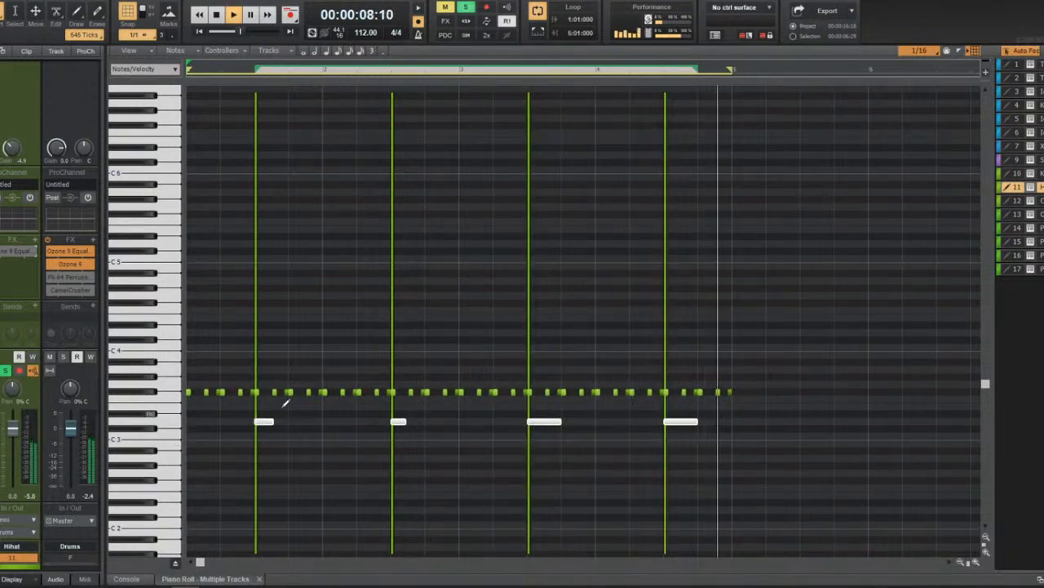
# Stop playback, cut all the Kick track's notes, and paste them into the Hihat track from bar 1.
pyautogui.press('space')
pyautogui.click(196, 444)
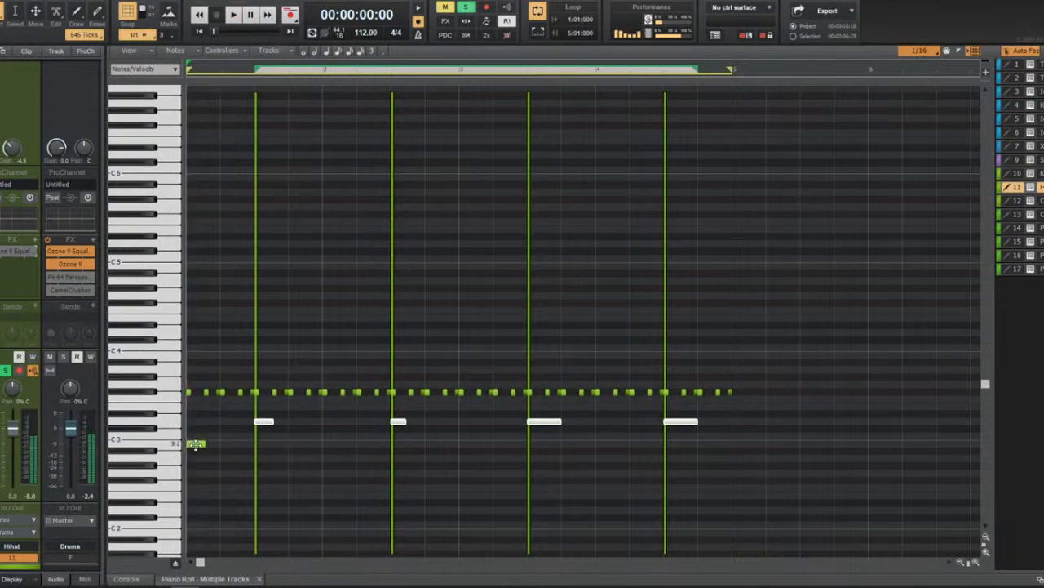
pyautogui.click(1018, 173)
pyautogui.click(210, 238)
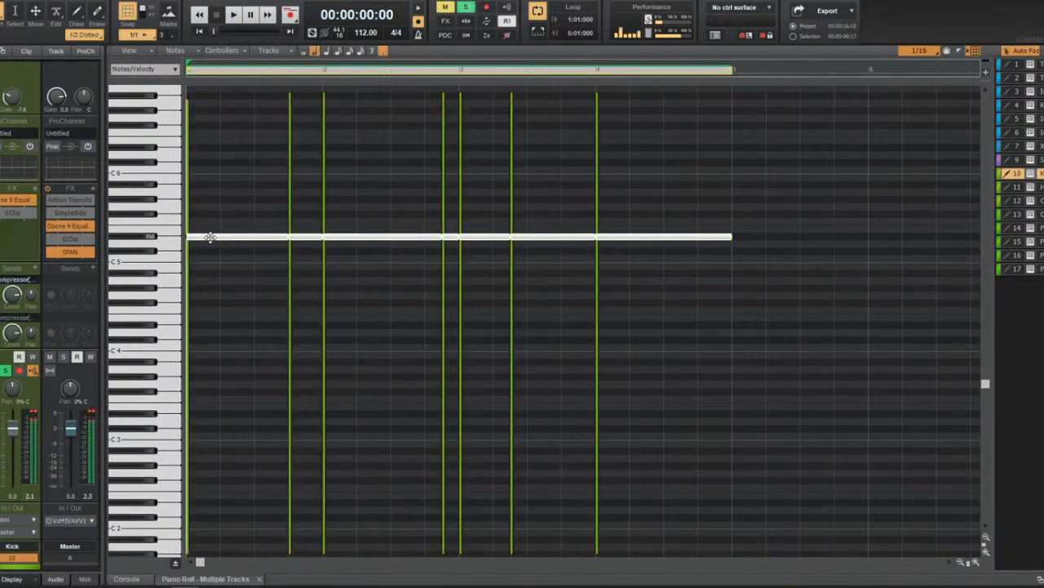
pyautogui.press('Delete')
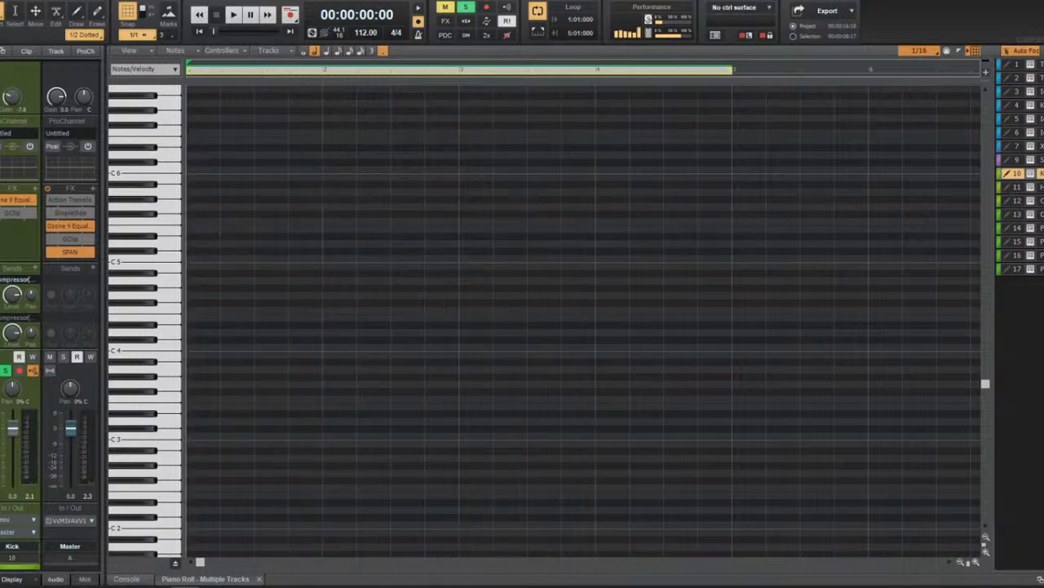
pyautogui.click(1012, 189)
pyautogui.hotkey('ctrl', 'z')
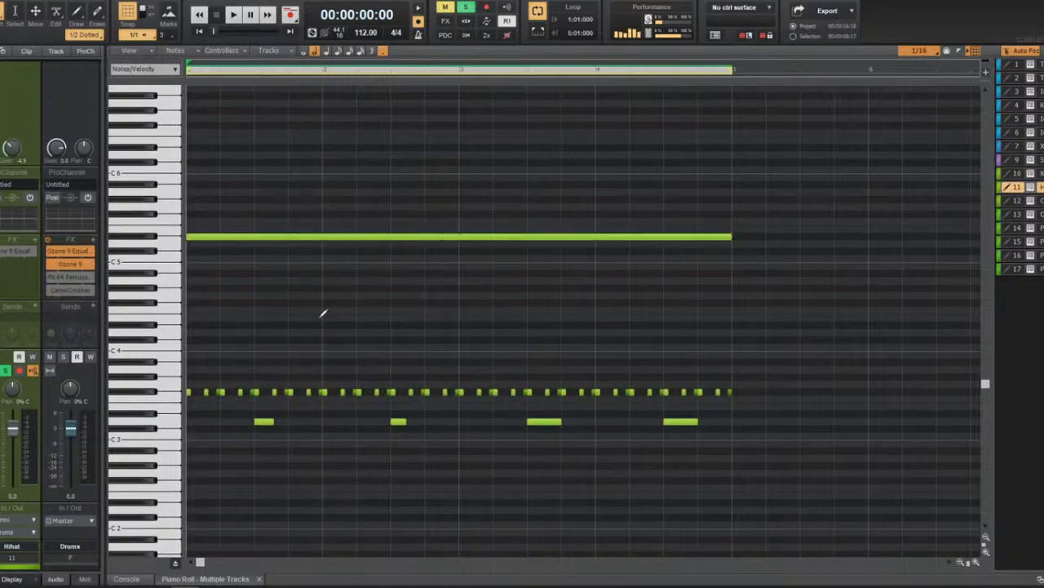
# Move the pasted kick notes on the Hihat track down to C3 and play the loop.
pyautogui.click(172, 235)
pyautogui.moveTo(238, 235); pyautogui.dragTo(214, 433)
pyautogui.press('space')
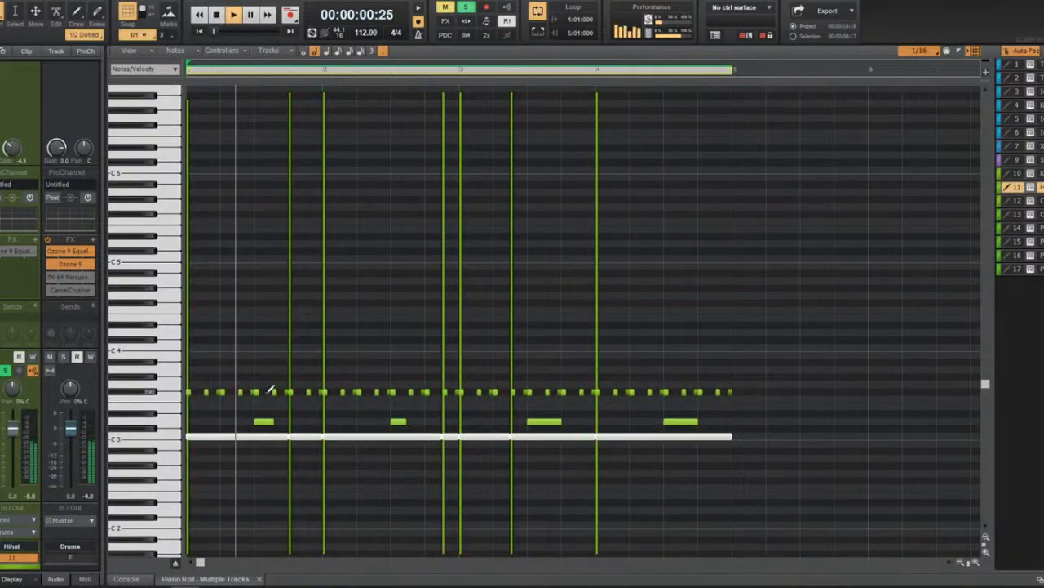
# Return to the track view, lower the Slap Experts loop's volume, and toggle its solo off and on to compare.
pyautogui.press('d')
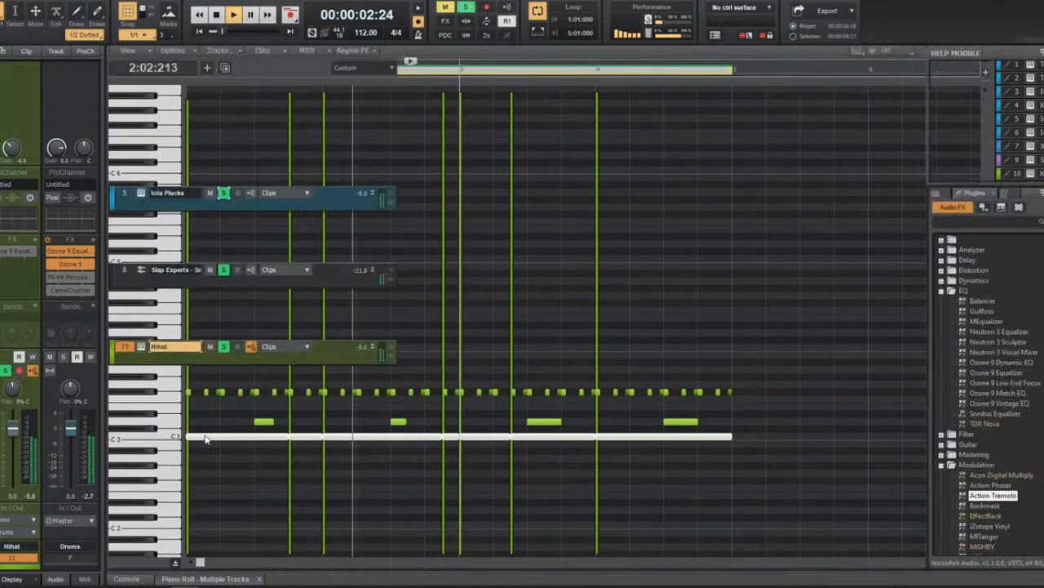
pyautogui.click(377, 272)
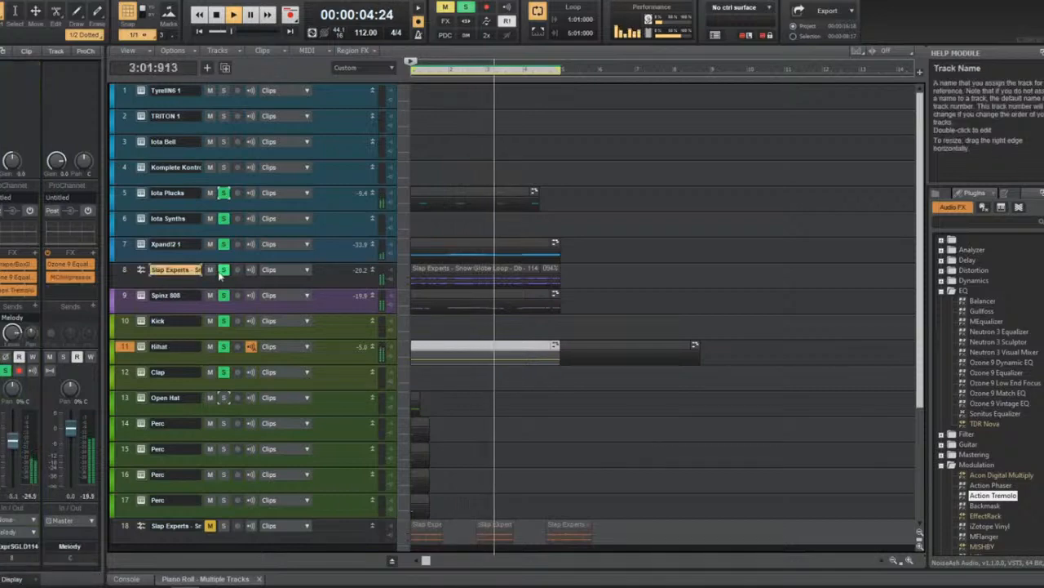
pyautogui.click(126, 270)
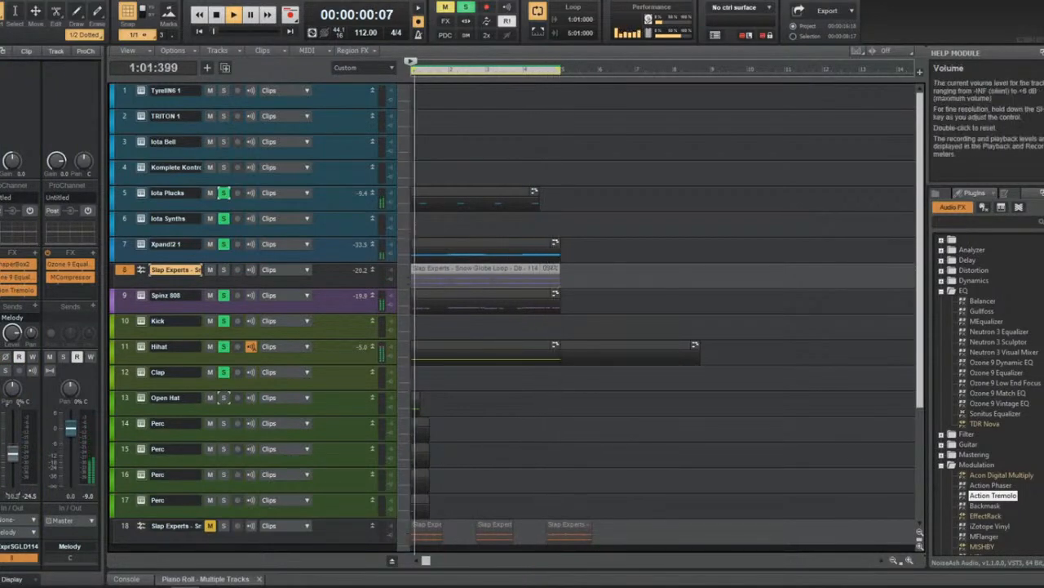
pyautogui.click(223, 271)
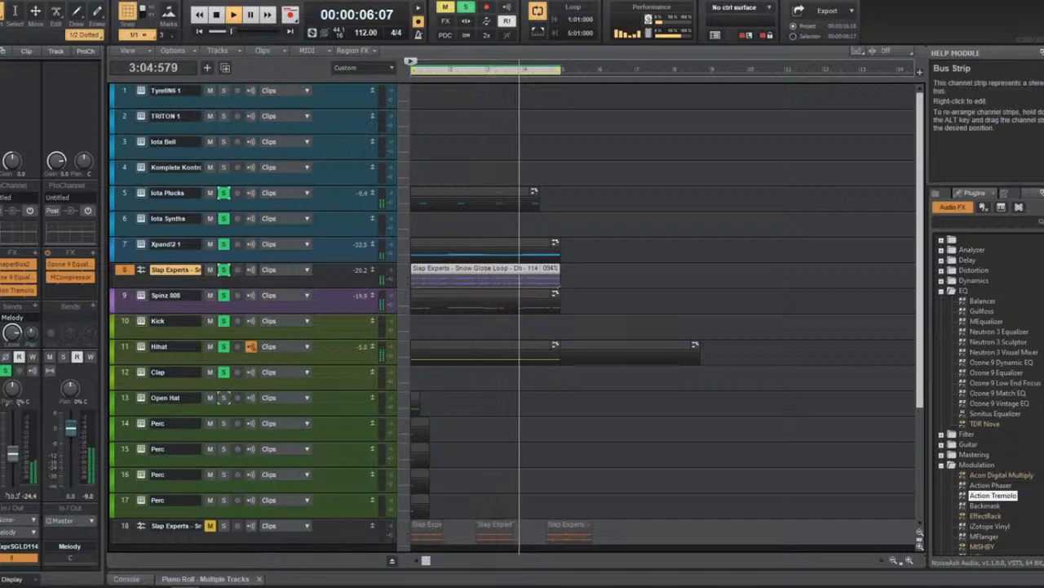
# Reopen the Hihat clip in the Piano Roll, move the four D3 clap notes down one semitone, and play the loop.
pyautogui.click(440, 343)
pyautogui.doubleClick(441, 345)
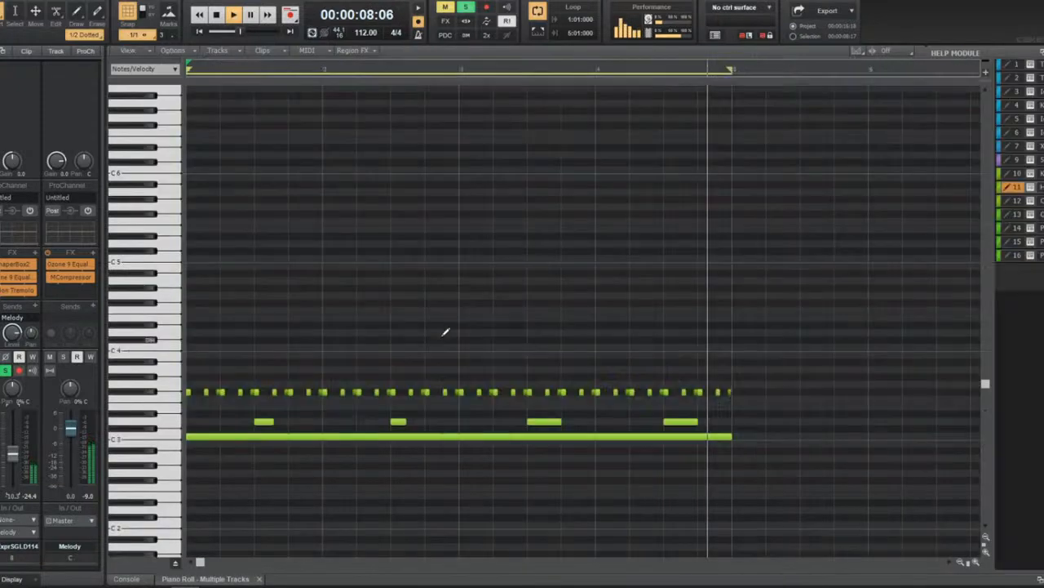
pyautogui.press('space')
pyautogui.click(179, 424)
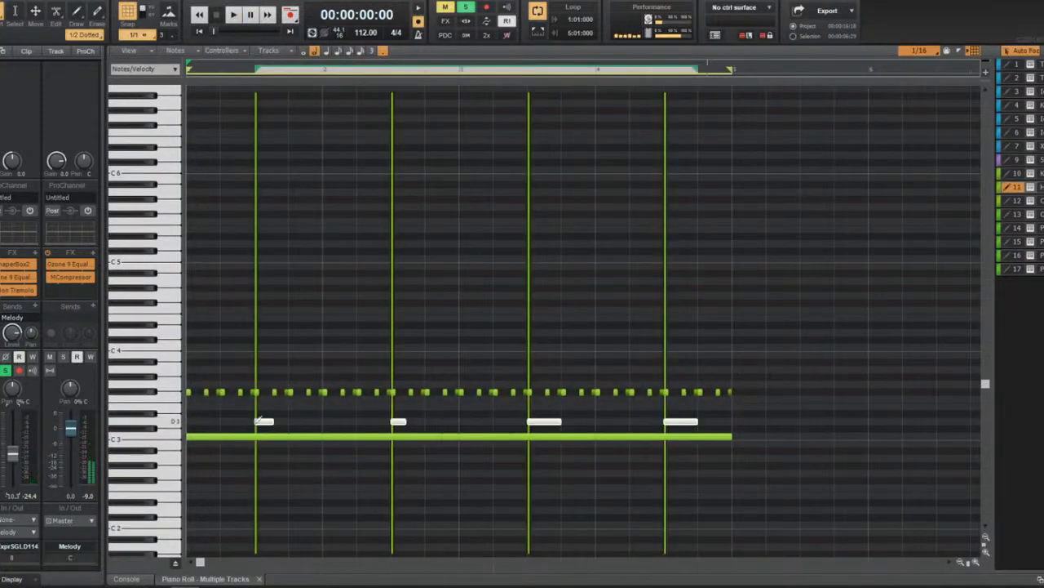
pyautogui.moveTo(270, 421); pyautogui.dragTo(264, 428)
pyautogui.press('space')
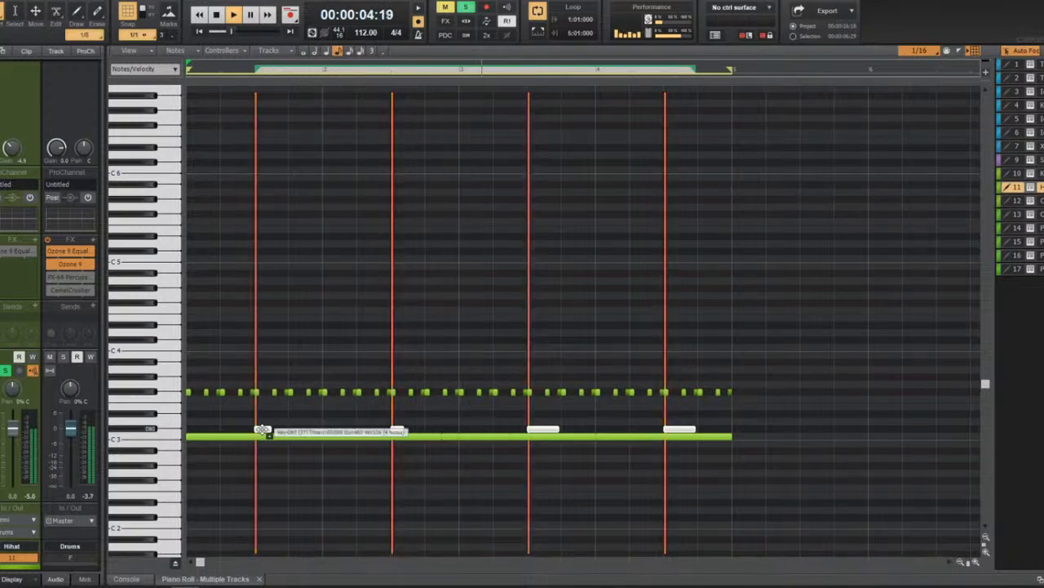
# Copy the four clap notes up one semitone to D3 and show note velocities in a separate lane below the grid.
pyautogui.moveTo(262, 430); pyautogui.dragTo(245, 421)
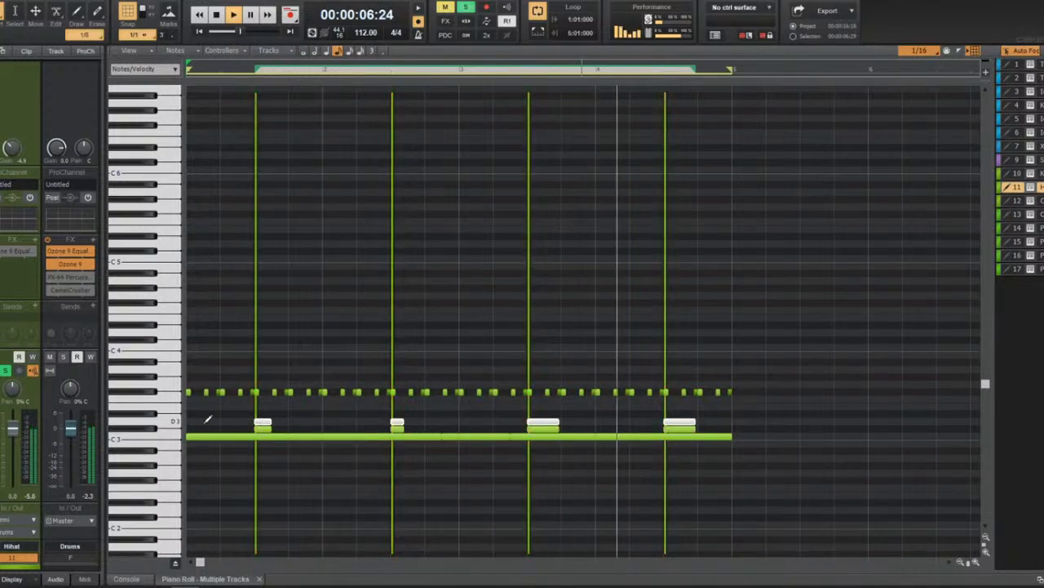
pyautogui.click(175, 562)
pyautogui.click(174, 561)
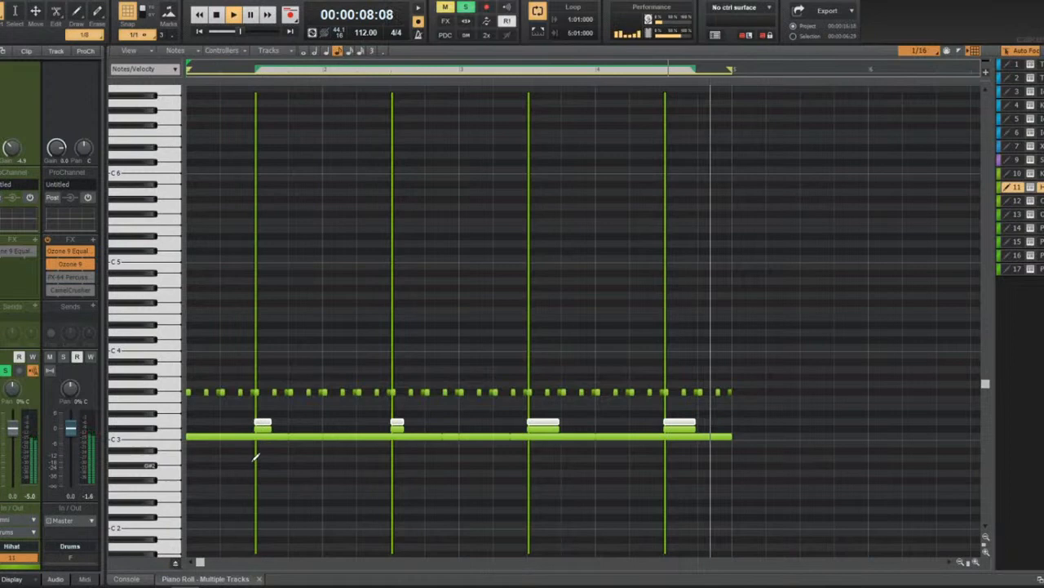
pyautogui.click(200, 559)
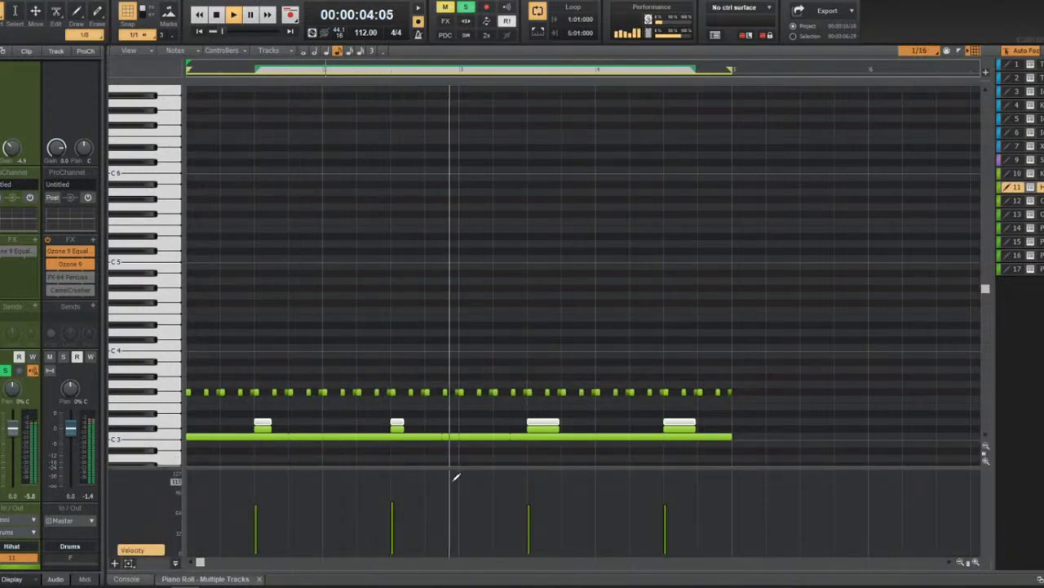
# Return to the track view, stop playback, combine the Hihat track's two clips into one clip ending at bar 5, and replay.
pyautogui.press('d')
pyautogui.scroll(-3, 585, 315)
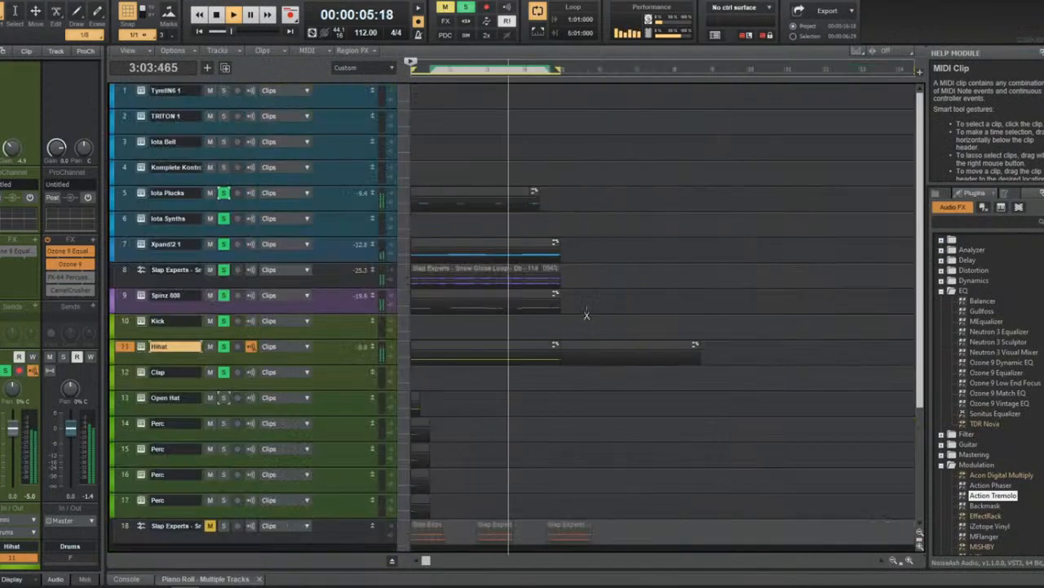
pyautogui.click(527, 345)
pyautogui.moveTo(615, 345); pyautogui.dragTo(616, 346)
pyautogui.press('space')
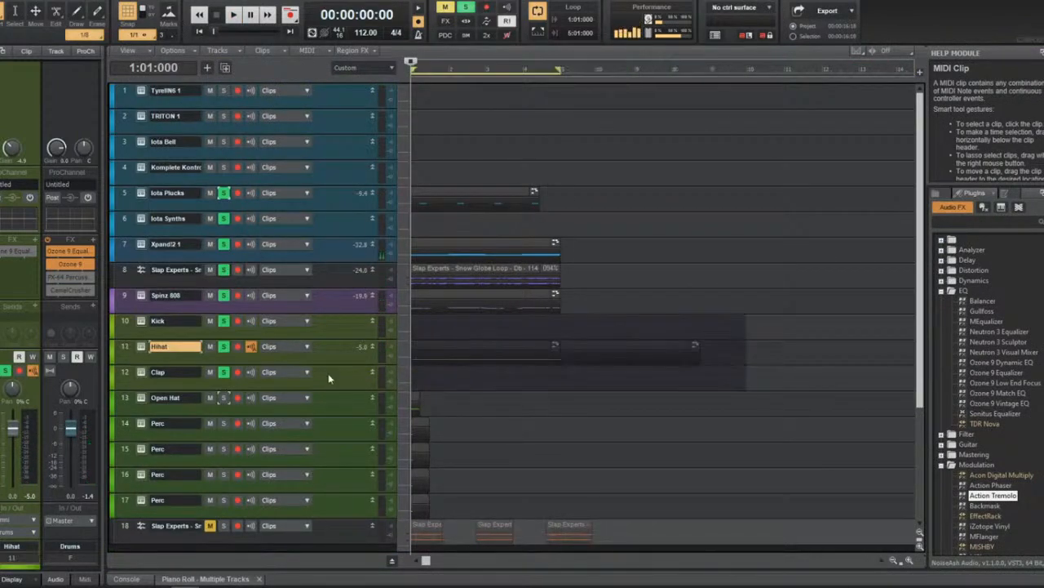
pyautogui.hotkey('ctrl', 'z')
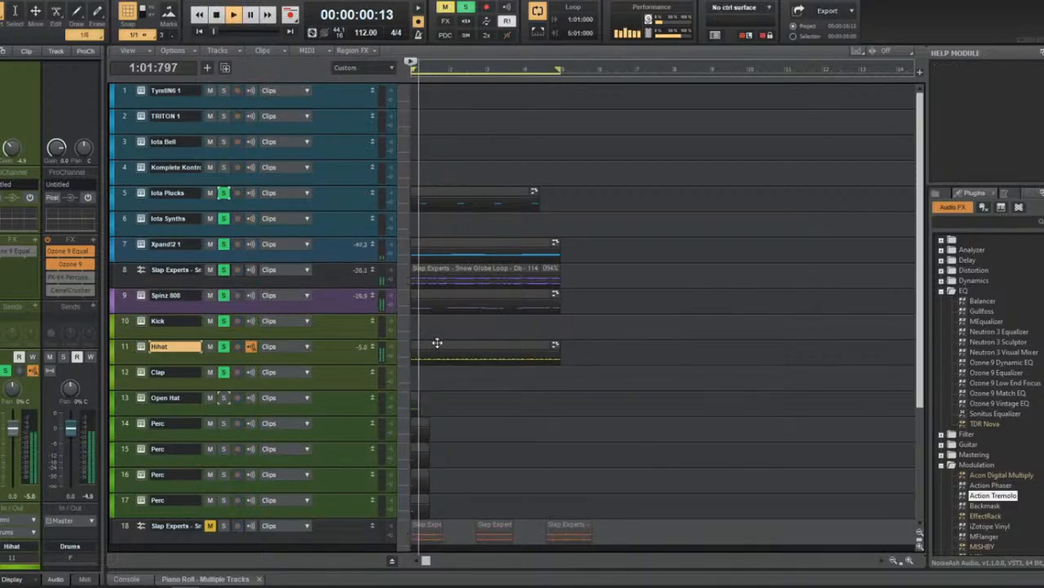
# Reopen the Hihat clip, add a very short F#3 hi-hat note before beat 2 of bar 1, lower its velocity, and replay the loop.
pyautogui.doubleClick(440, 346)
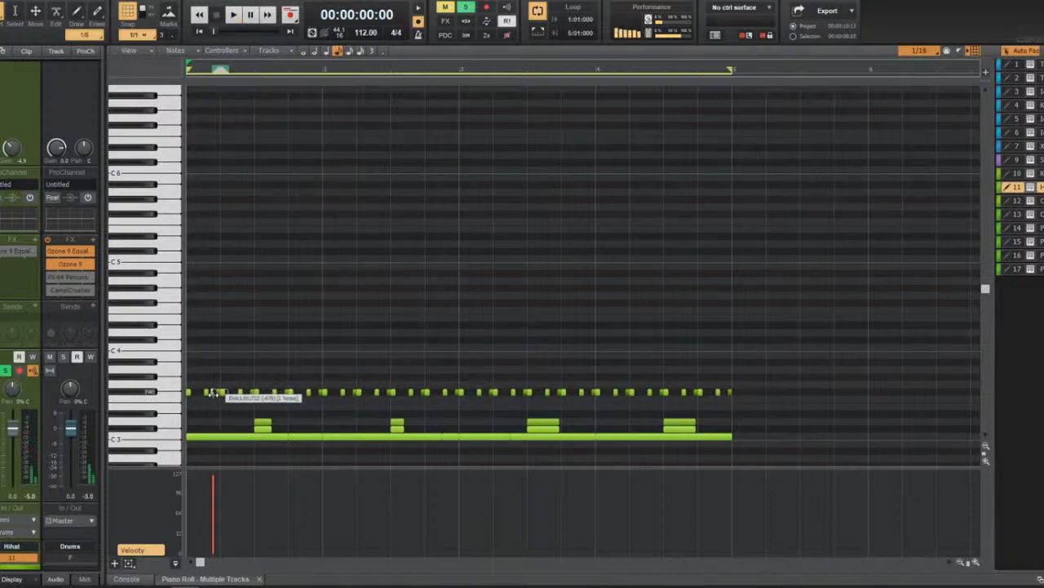
pyautogui.press('space')
pyautogui.hotkey('ctrl', 'Right')
pyautogui.press('space')
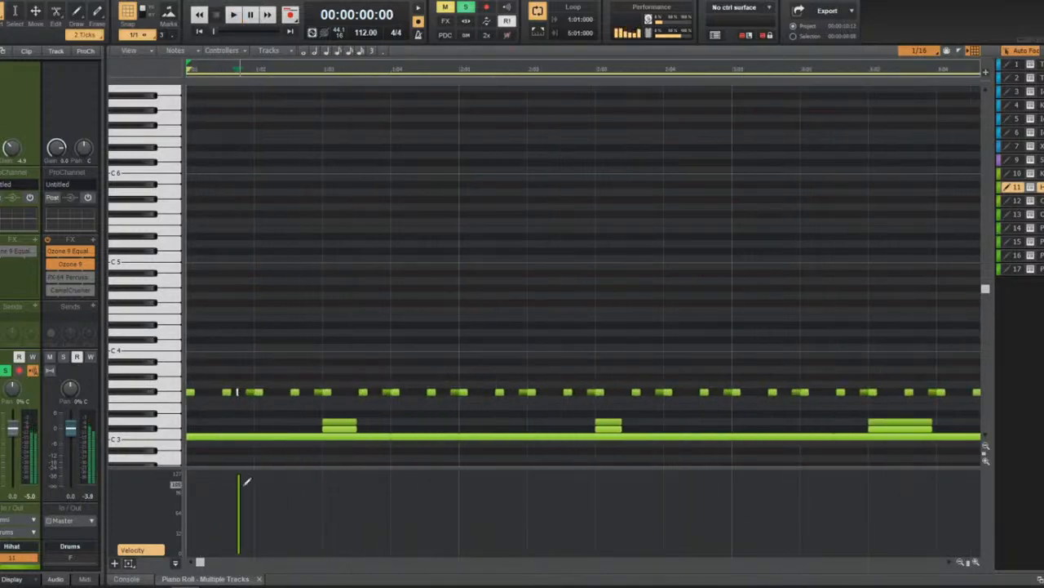
pyautogui.click(166, 407)
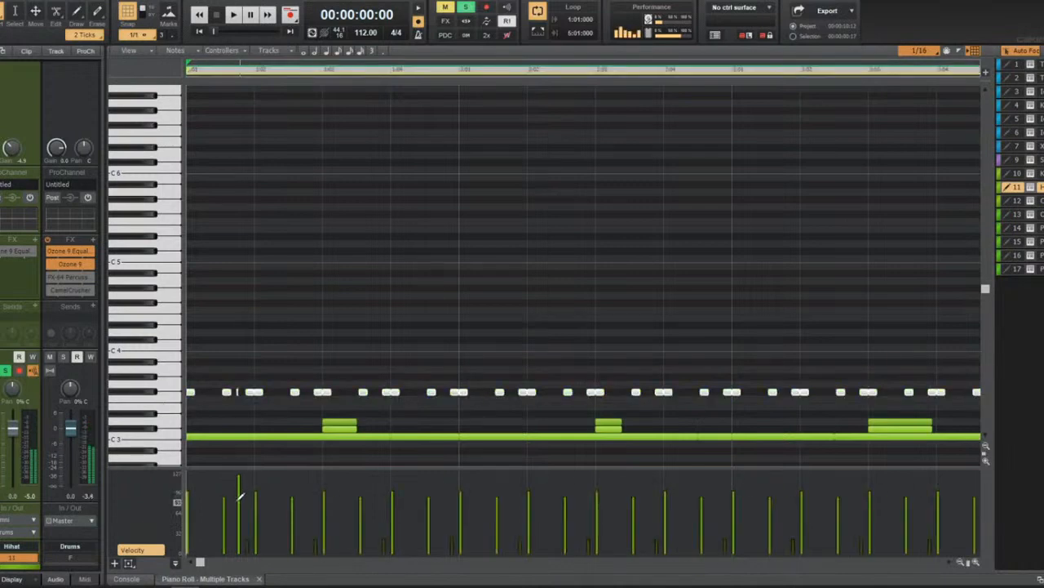
pyautogui.press('space')
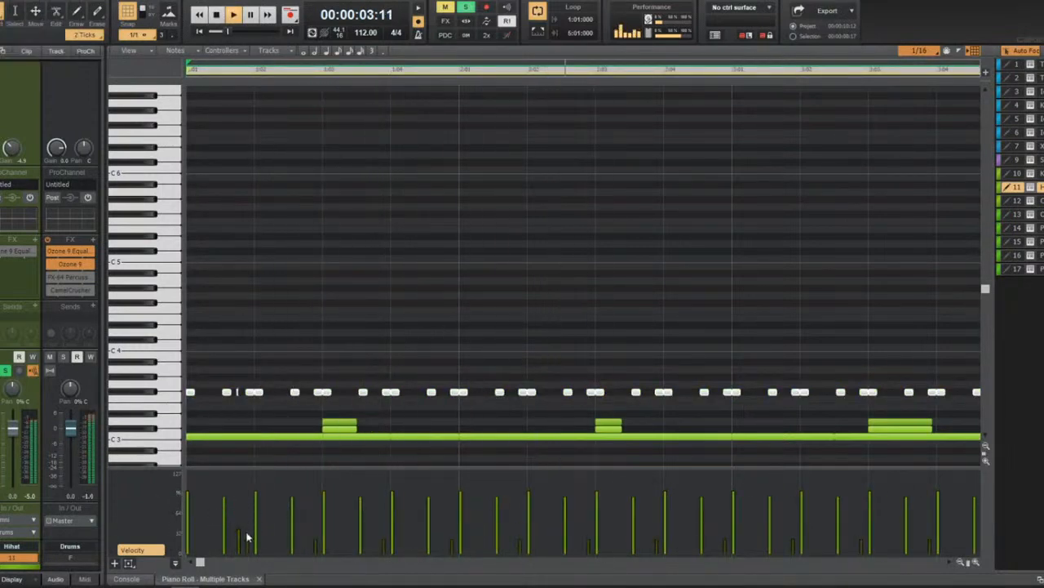
pyautogui.press('w')
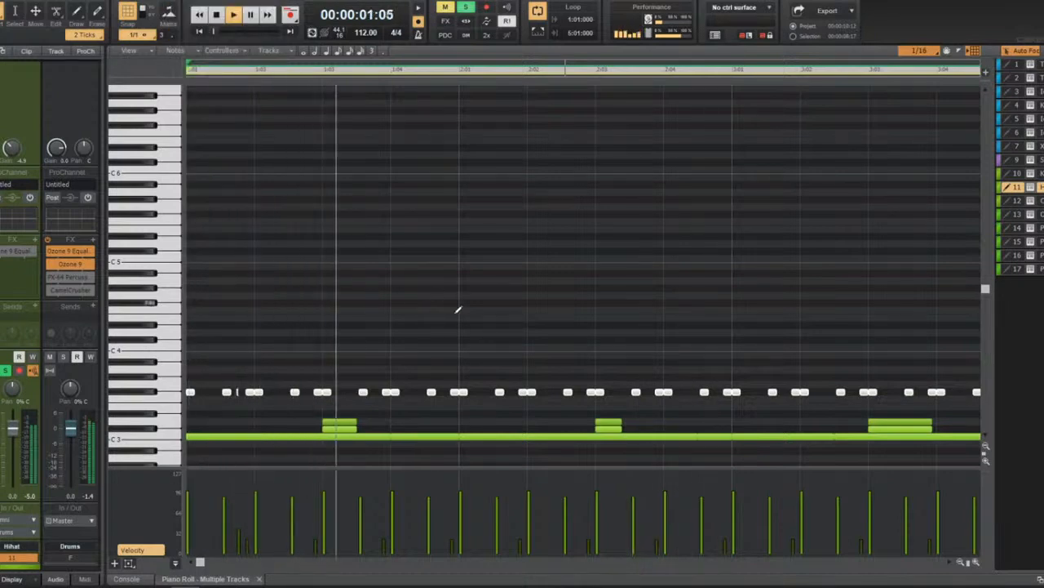
pyautogui.press('w')
# Add 1/32 hi-hat notes on F#3 just after 2:02 and 4:01, and lower the velocity of the hit at 2:02.
pyautogui.click(555, 390)
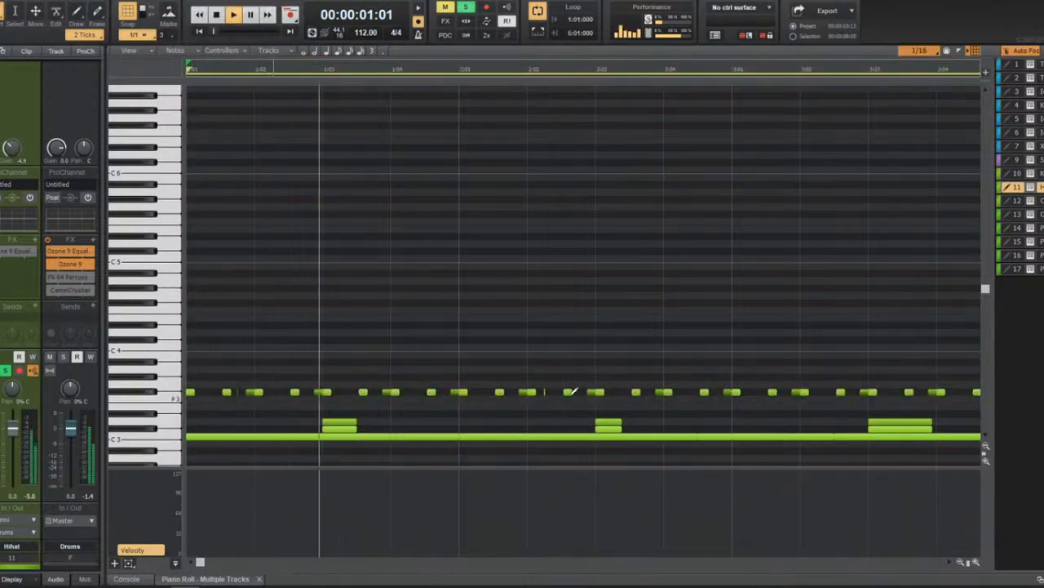
pyautogui.press('space')
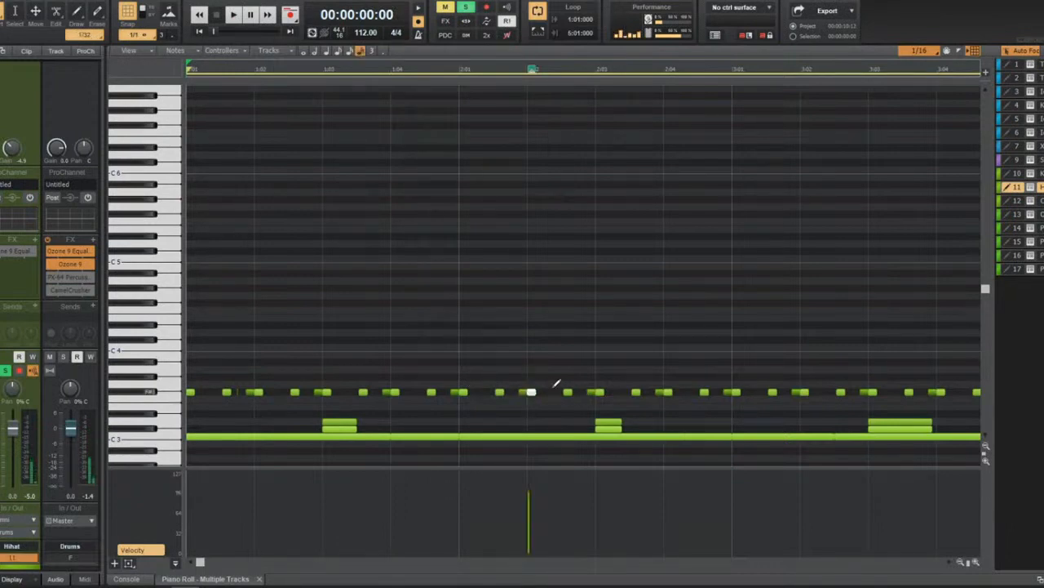
pyautogui.click(550, 392)
pyautogui.press('space')
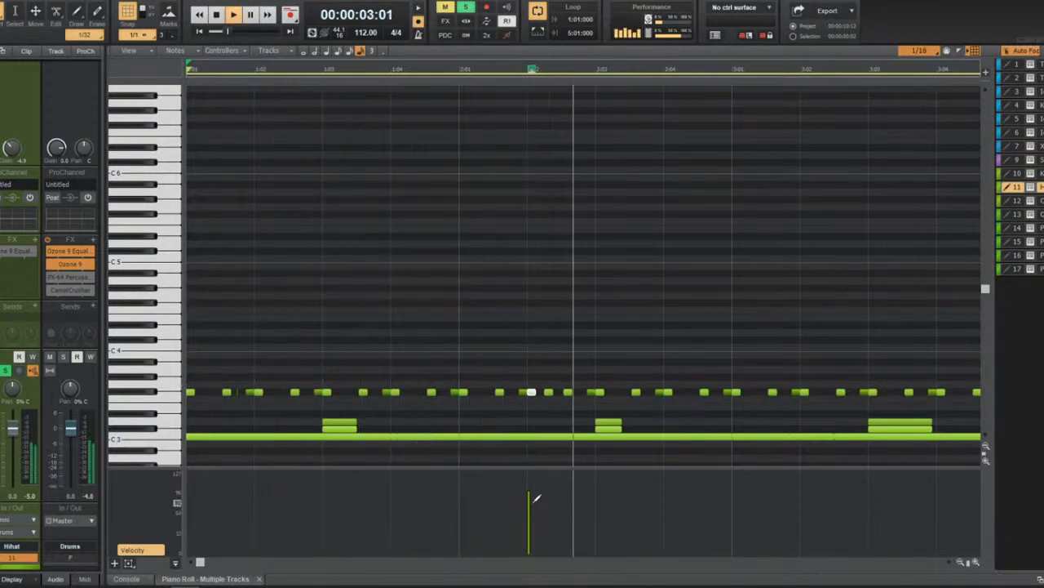
pyautogui.moveTo(515, 505); pyautogui.dragTo(529, 512)
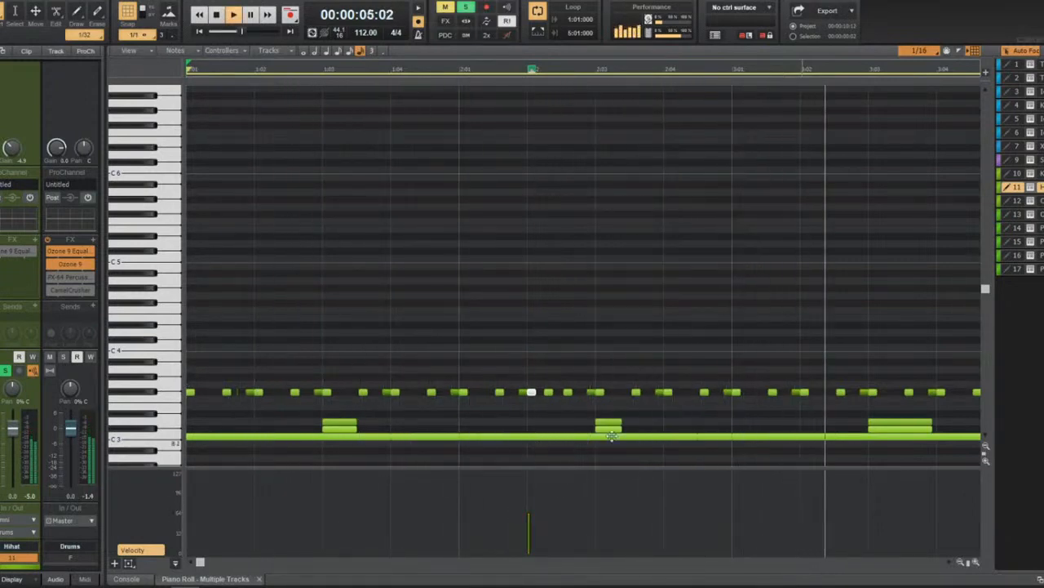
pyautogui.scroll(-2, 644, 375)
pyautogui.click(821, 391)
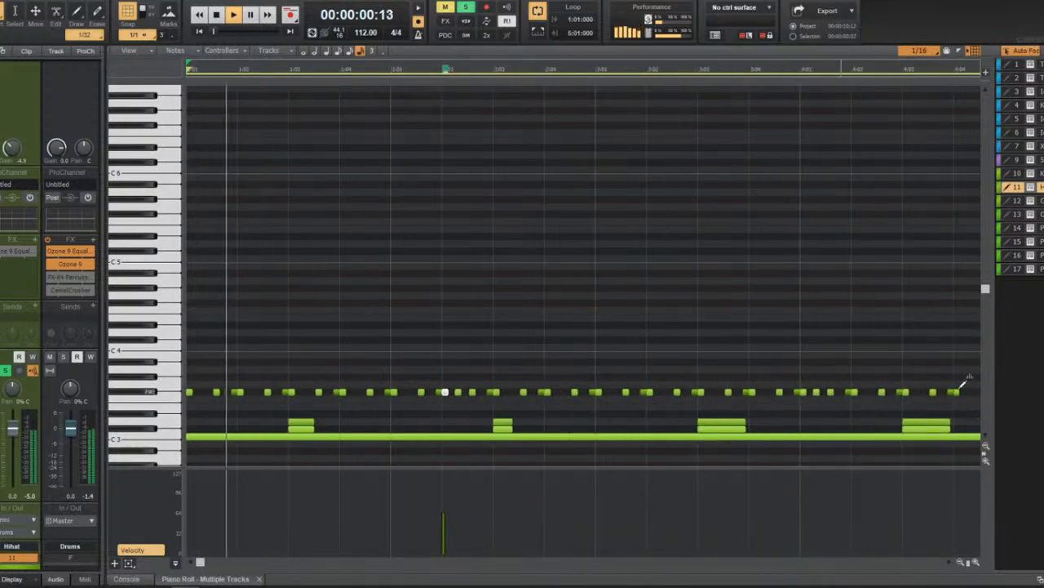
# Add a 1/32 drum note early in bar 1 and move it down to A#3, auditioning the kit's sounds in the loop.
pyautogui.press('d')
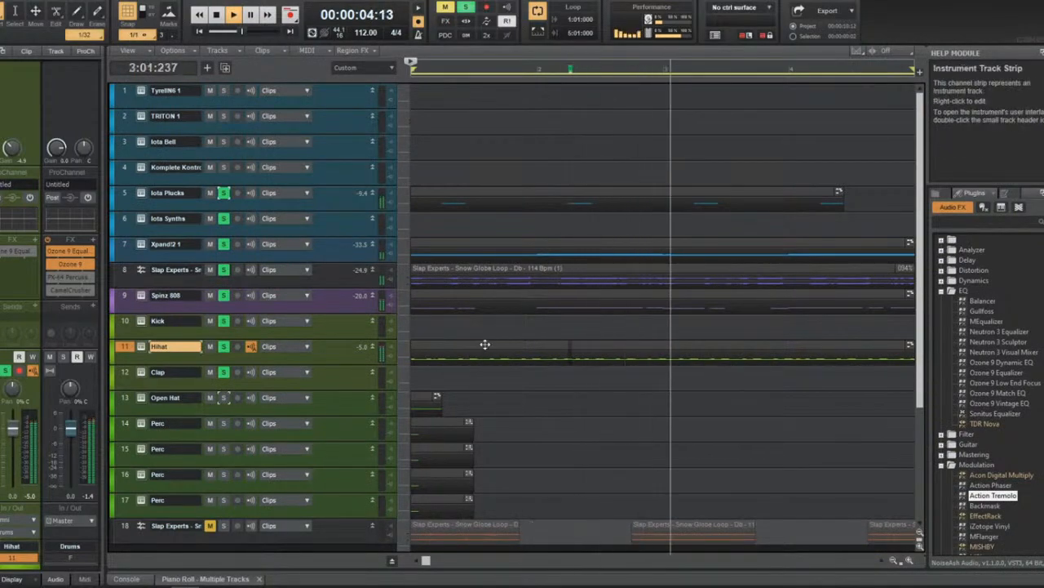
pyautogui.press('d')
pyautogui.hotkey('shift', 'd')
pyautogui.hotkey('shift', 'd')
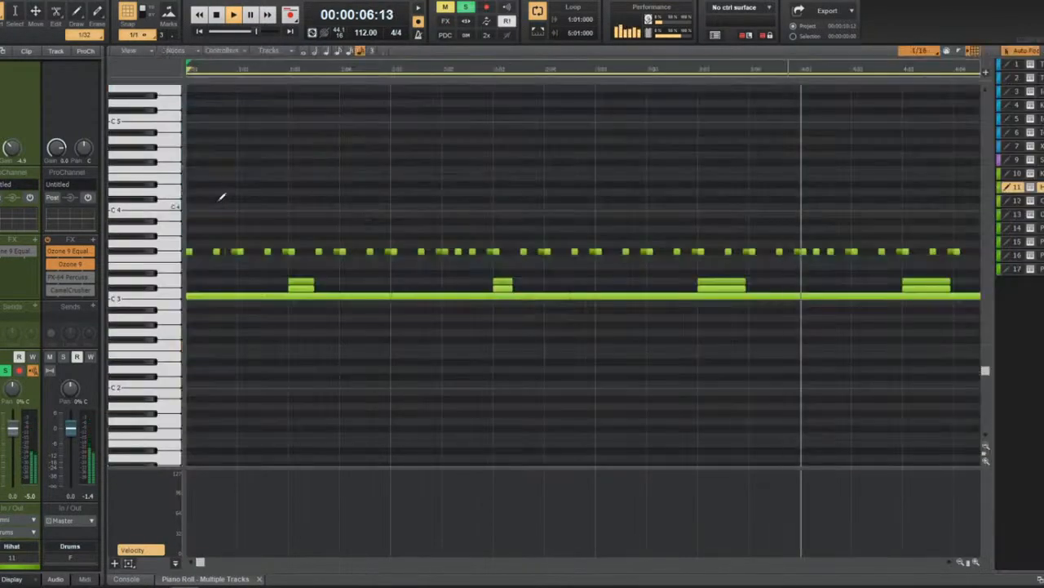
pyautogui.click(203, 192)
pyautogui.press('space')
pyautogui.press('space')
pyautogui.moveTo(201, 192)
pyautogui.mouseDown()
pyautogui.moveTo(201, 223)
pyautogui.moveTo(201, 207)
pyautogui.mouseUp()
pyautogui.press('space')
pyautogui.press('space')
pyautogui.press('space')
pyautogui.press('space')
pyautogui.press('space')
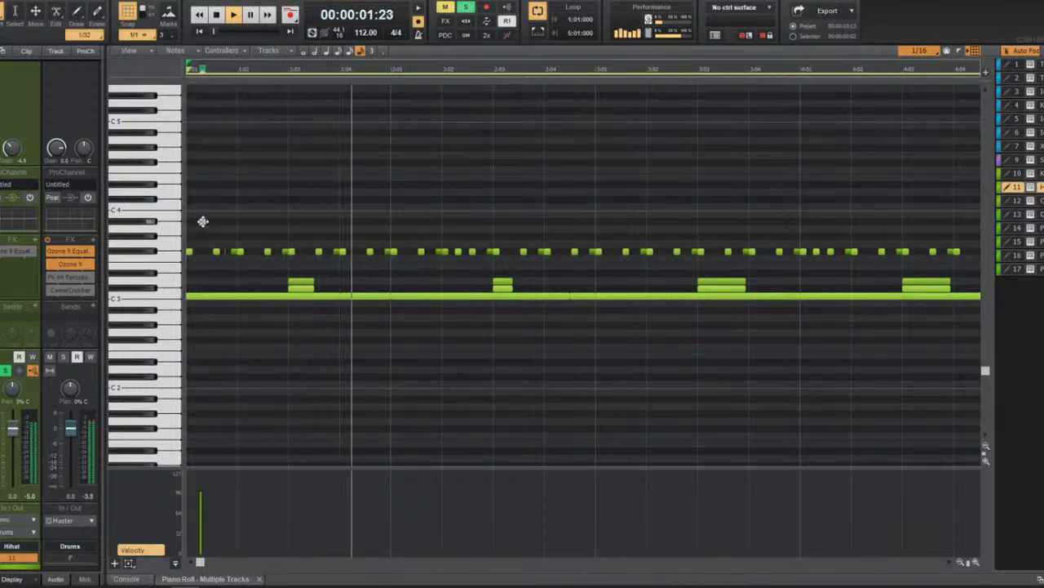
# Add two more A#3 notes, just after 2:04 and 4:03, and lower the velocity of all three A#3 notes.
pyautogui.click(560, 222)
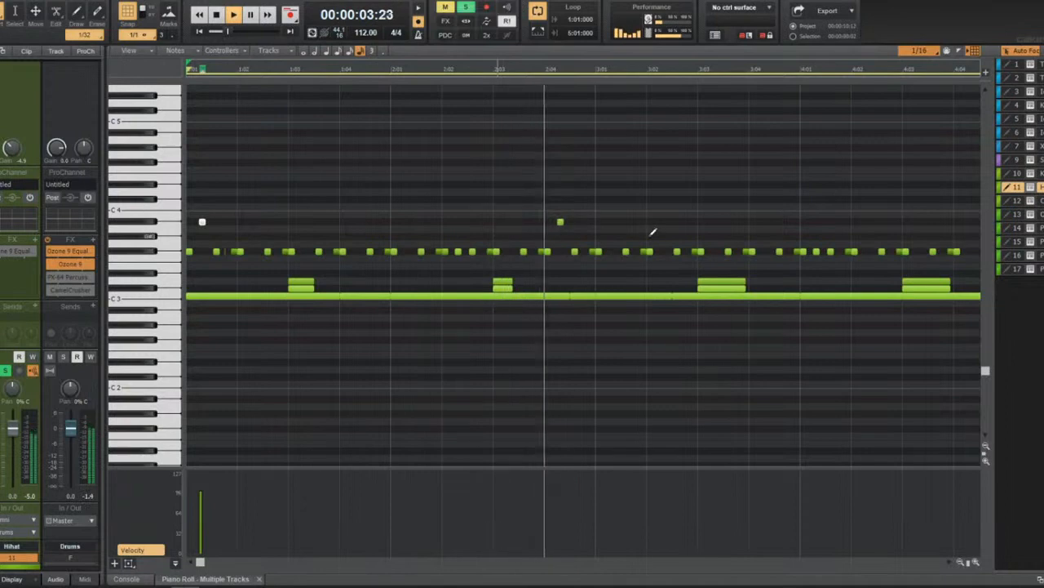
pyautogui.hotkey('ctrl', 'Left')
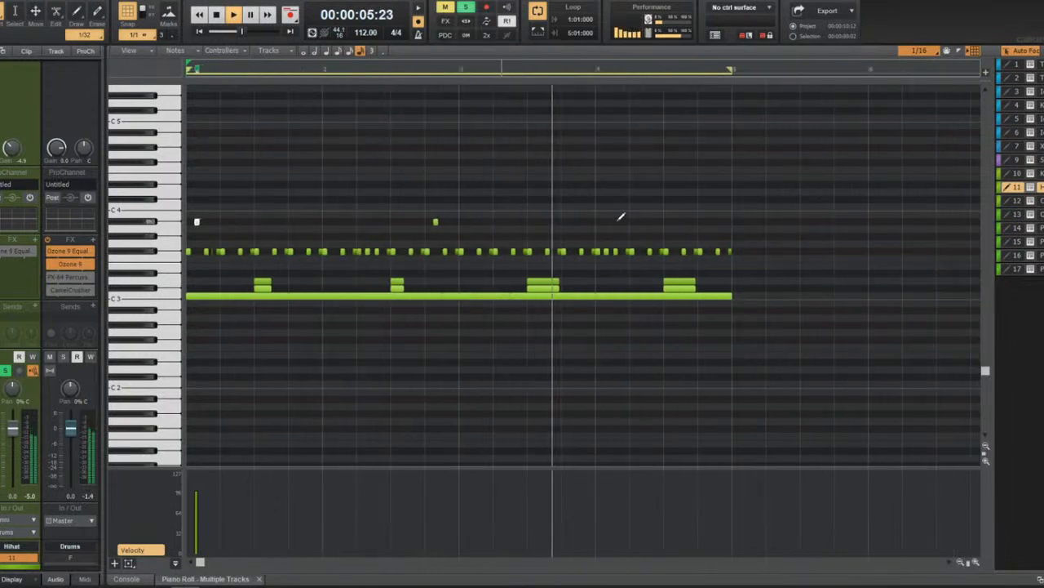
pyautogui.click(674, 214)
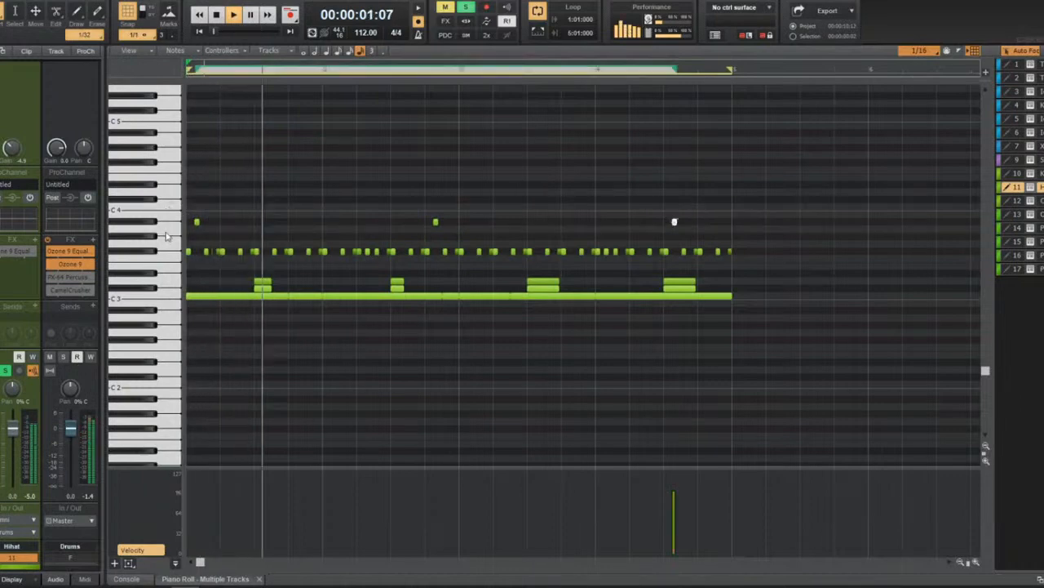
pyautogui.moveTo(217, 527); pyautogui.dragTo(196, 522)
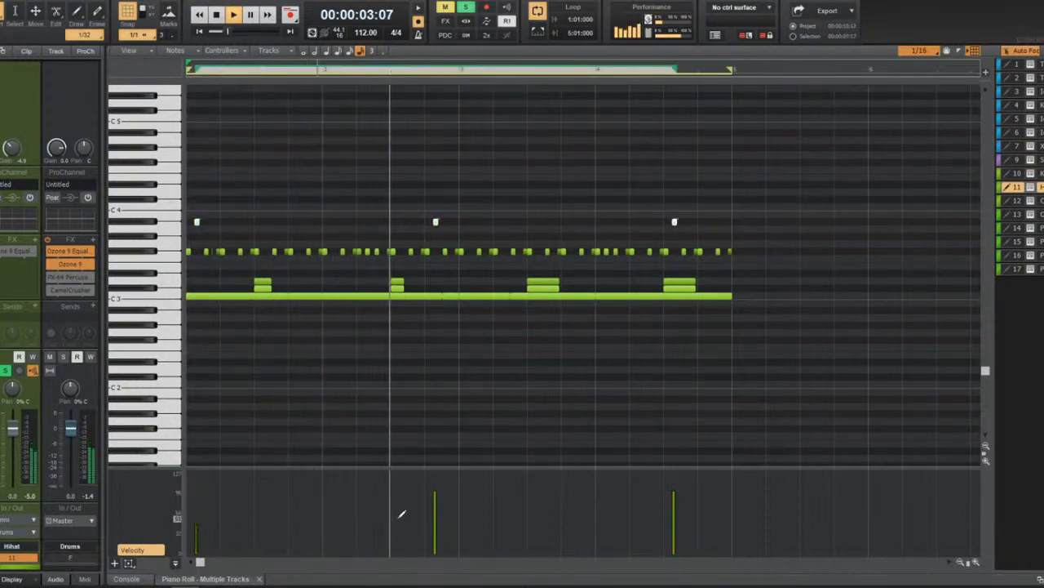
pyautogui.moveTo(410, 509)
pyautogui.mouseDown()
pyautogui.moveTo(756, 495)
pyautogui.moveTo(663, 519)
pyautogui.mouseUp()
# Return to the track view, replay the loop from the start to review the full beat, select the Kick track, and stop playback.
pyautogui.press('d')
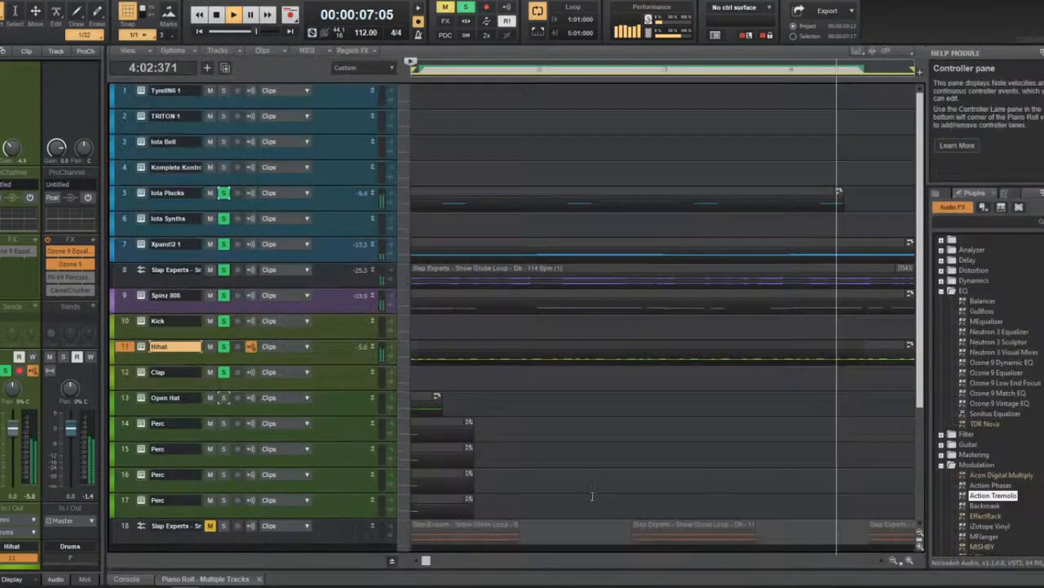
pyautogui.scroll(-3, 581, 389)
pyautogui.press('w')
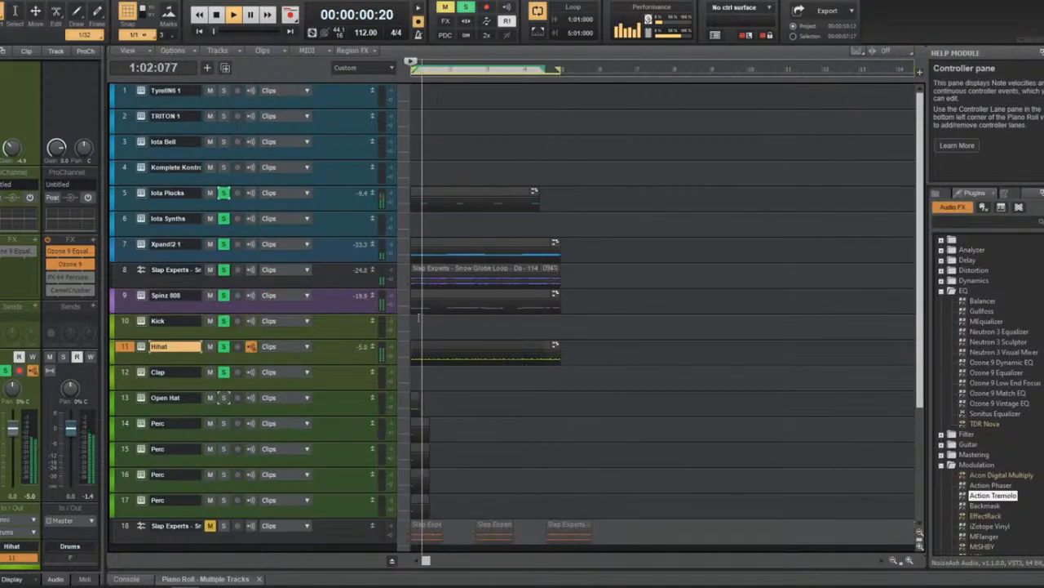
pyautogui.scroll(3, 365, 329)
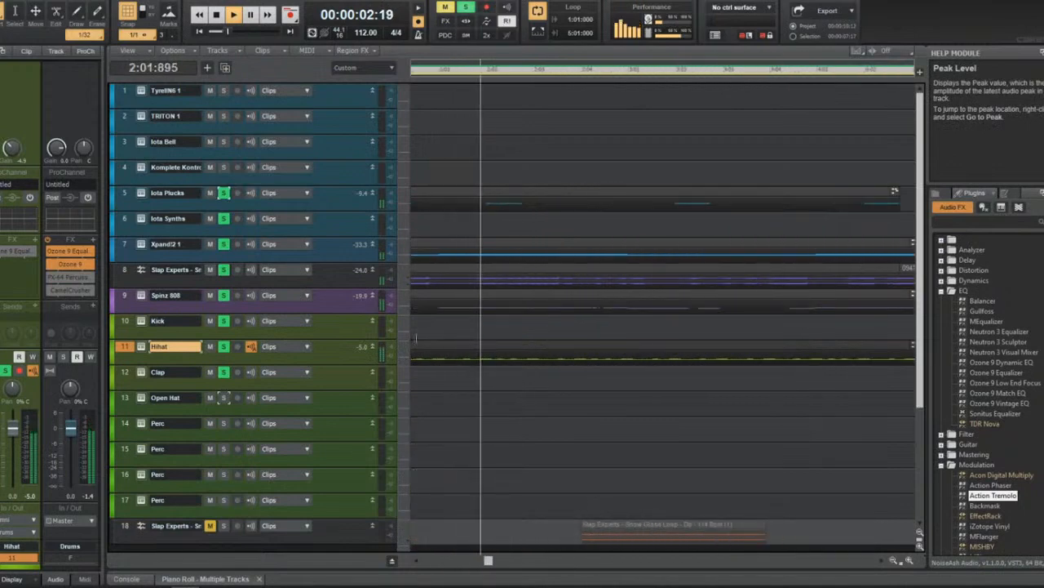
pyautogui.click(364, 330)
pyautogui.scroll(-3, 364, 329)
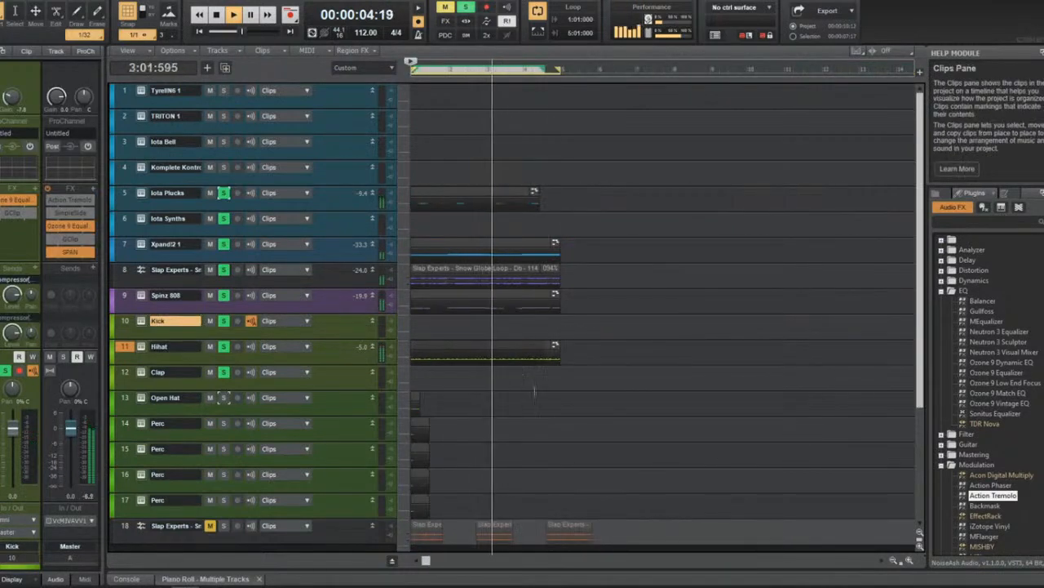
pyautogui.scroll(2, 534, 392)
pyautogui.scroll(-2, 534, 392)
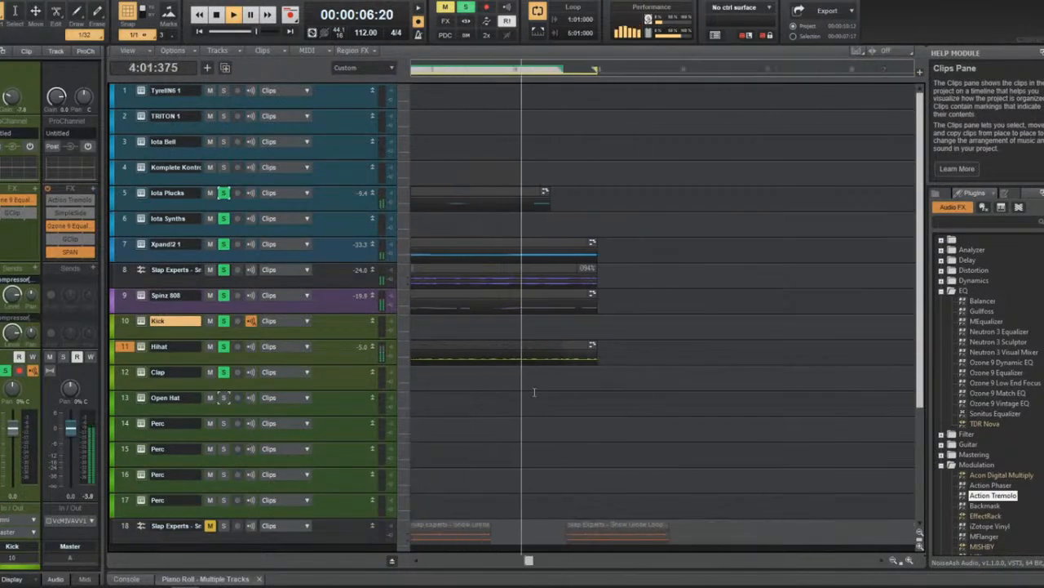
pyautogui.press('space')
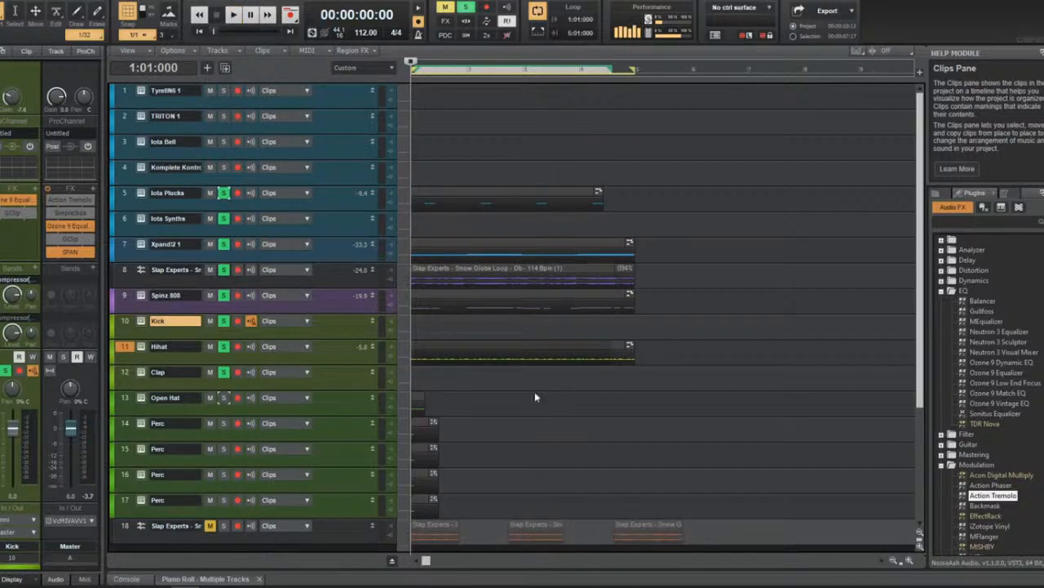
# Save the project to the Desktop as "Pi told me so".
pyautogui.hotkey('ctrl', 's')
pyautogui.click(394, 310)
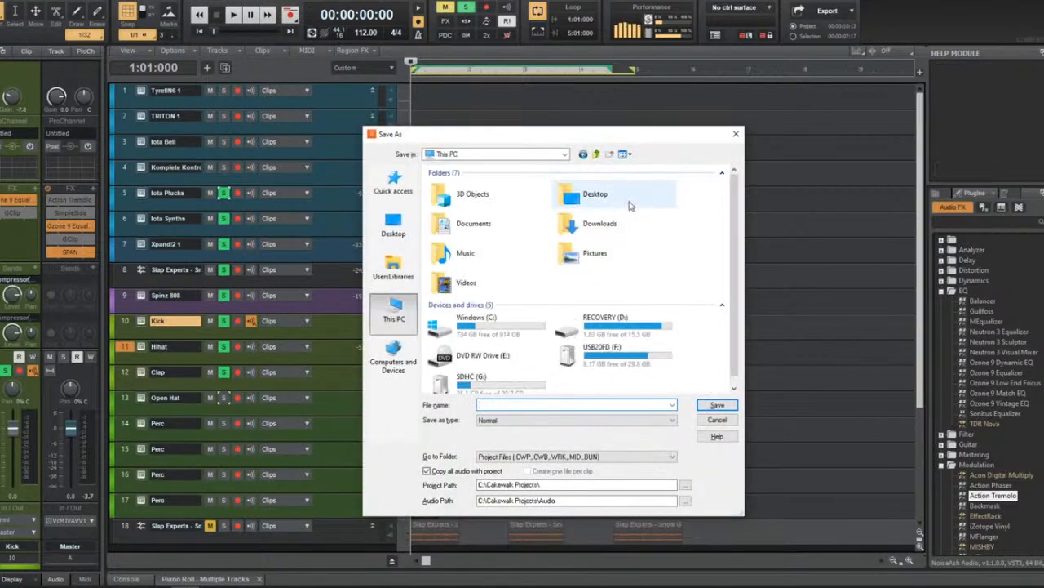
pyautogui.doubleClick(629, 206)
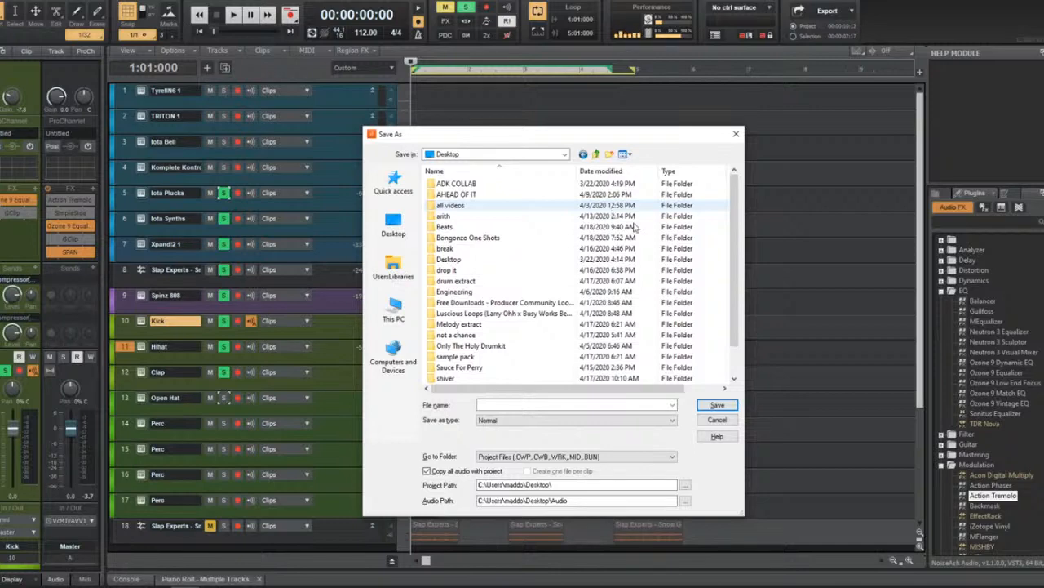
pyautogui.click(619, 405)
pyautogui.write('Pi told me so')
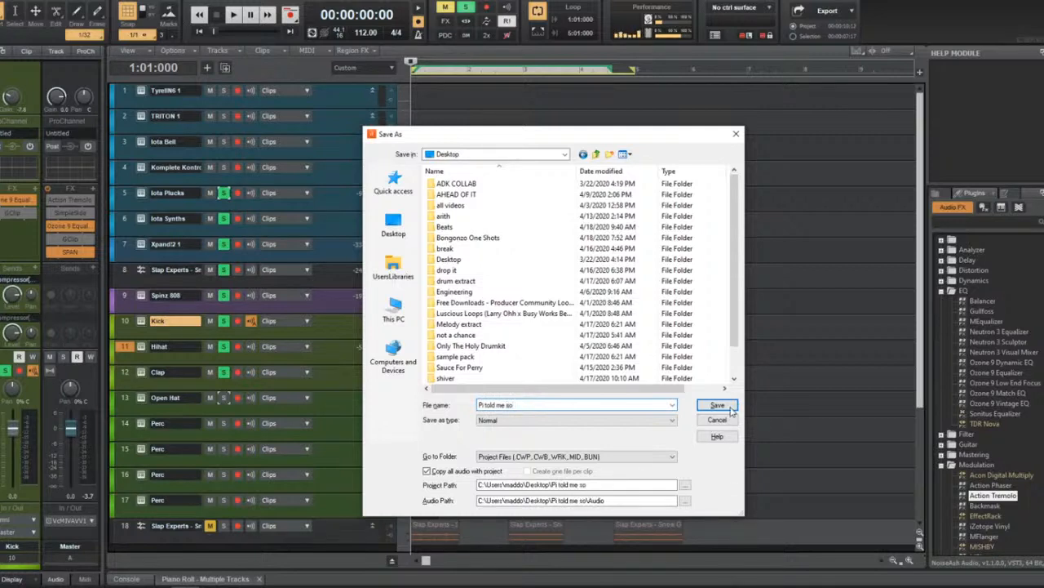
pyautogui.click(731, 408)
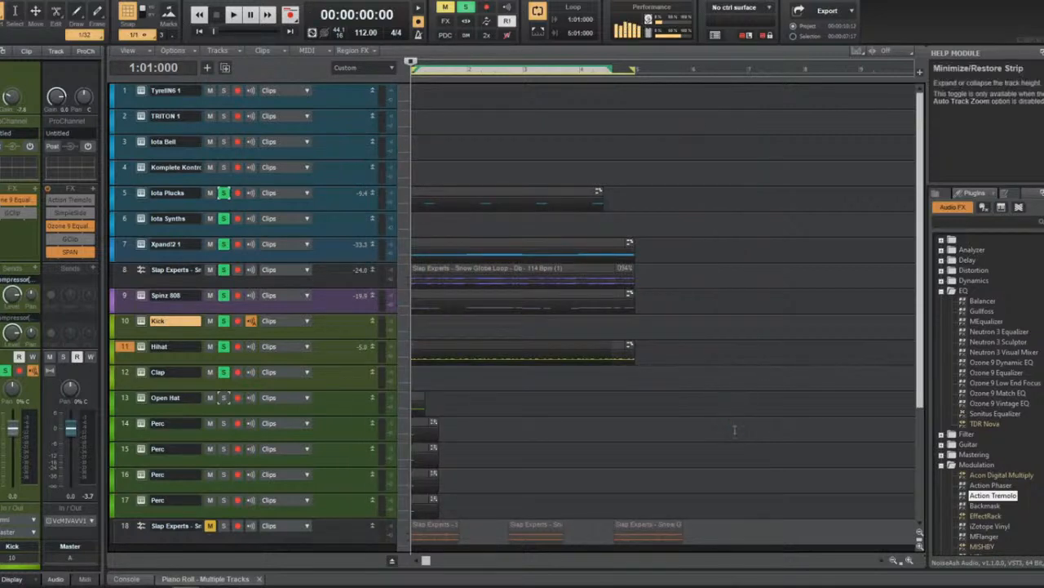
# Minimize the project window and switch OBS Studio to the Screen with Chat scene.
pyautogui.click(747, 64)
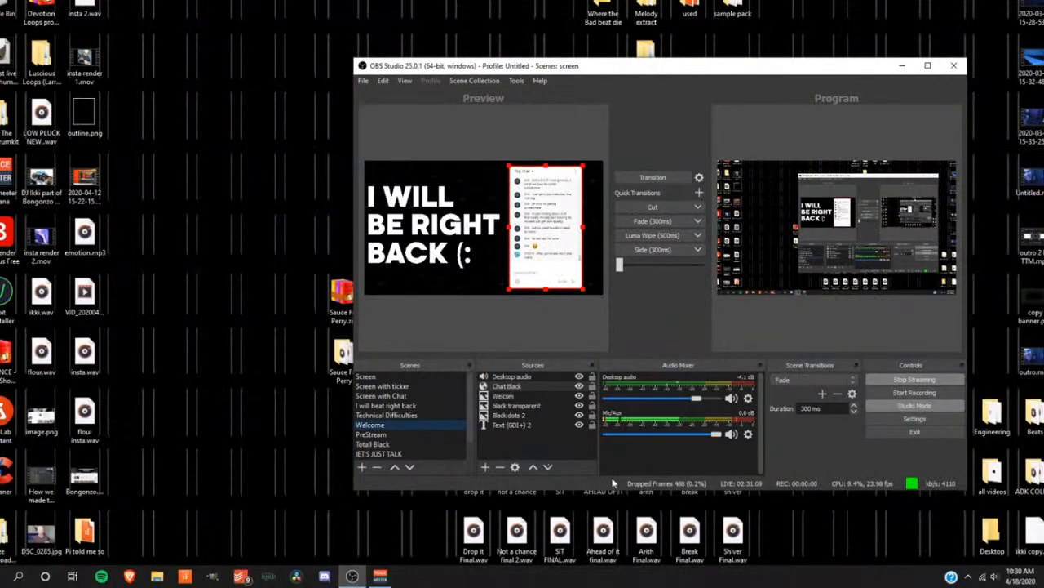
pyautogui.doubleClick(419, 397)
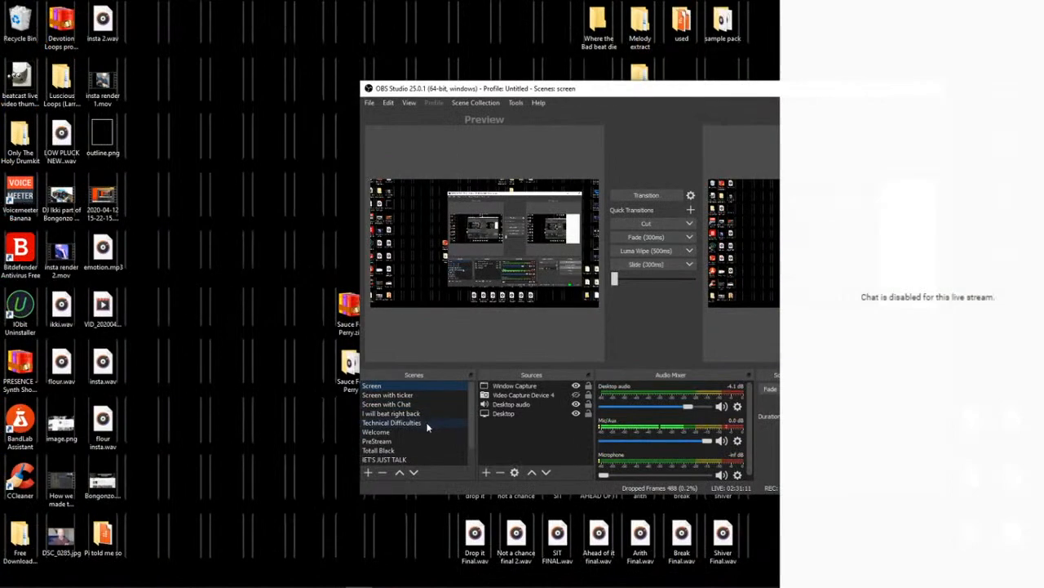
# Switch OBS Studio to the "I will beat right back" scene and bring its window up again while the new project loads.
pyautogui.doubleClick(428, 416)
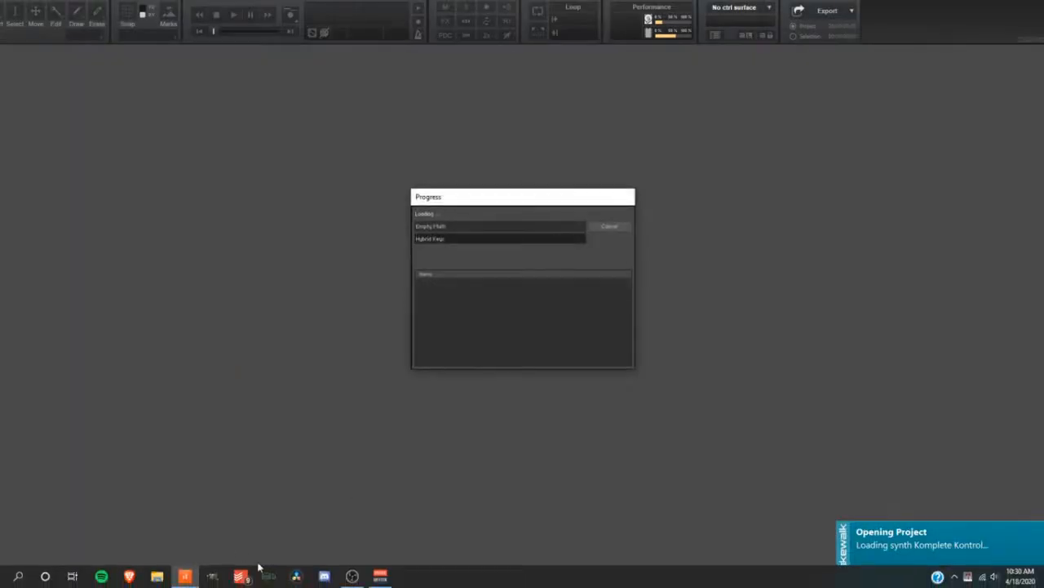
pyautogui.click(352, 576)
pyautogui.click(281, 431)
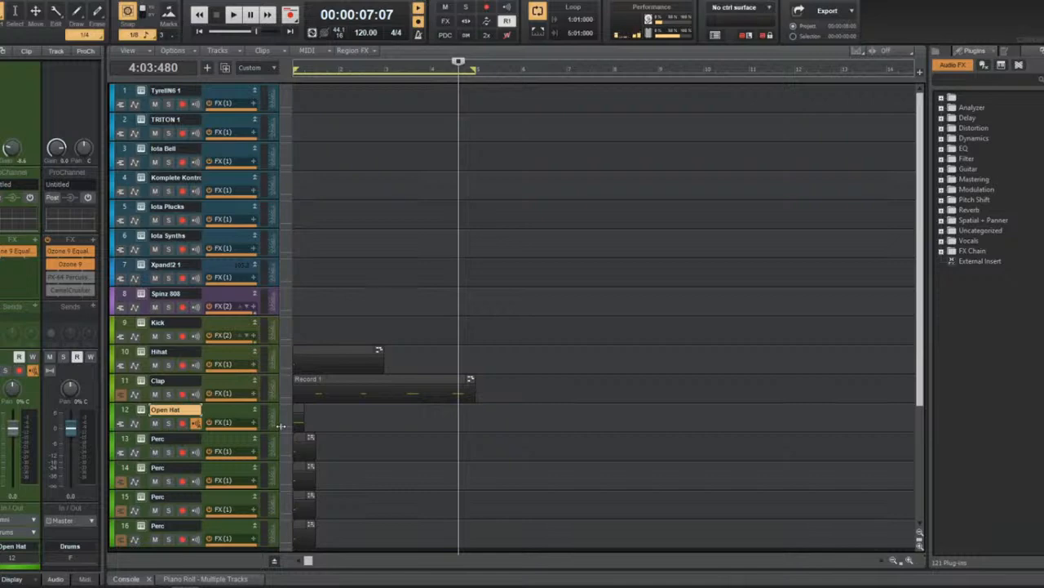
# Rewind the new project to the start and open the Komplete Kontrol instrument on track 4 at its file browser.
pyautogui.click(438, 263)
pyautogui.click(215, 267)
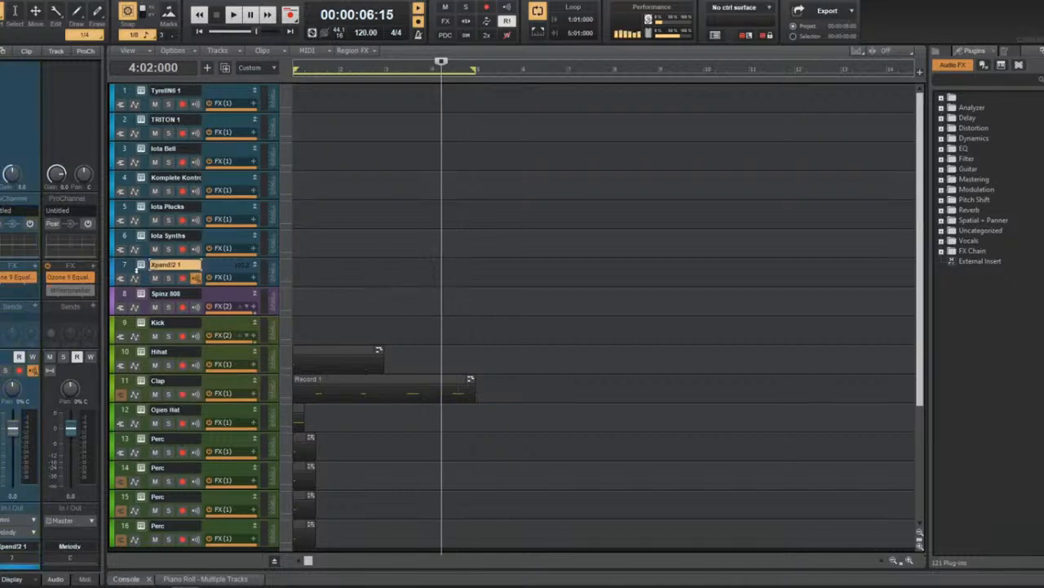
pyautogui.press('w')
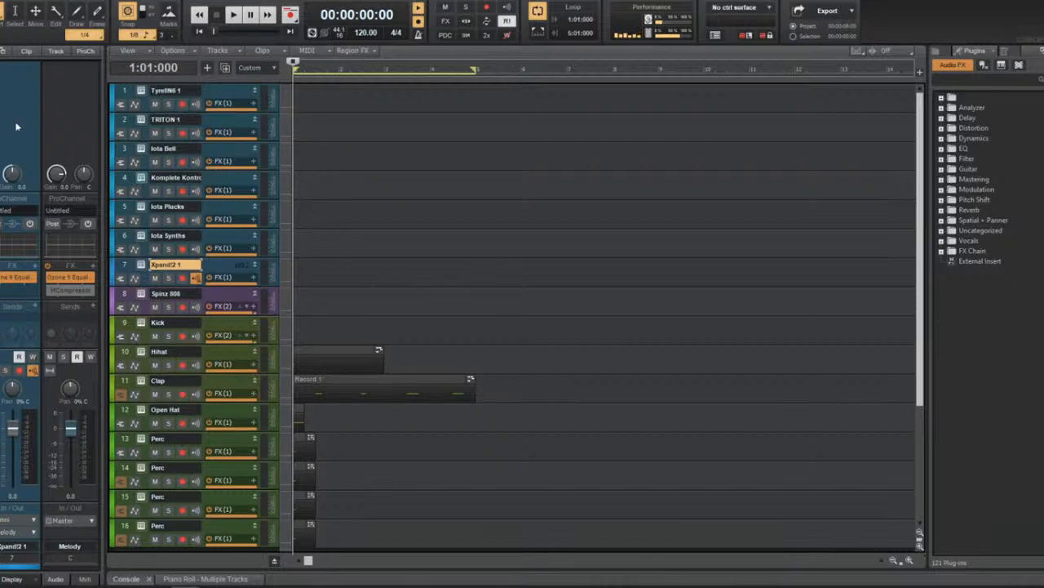
pyautogui.click(140, 177)
pyautogui.click(73, 31)
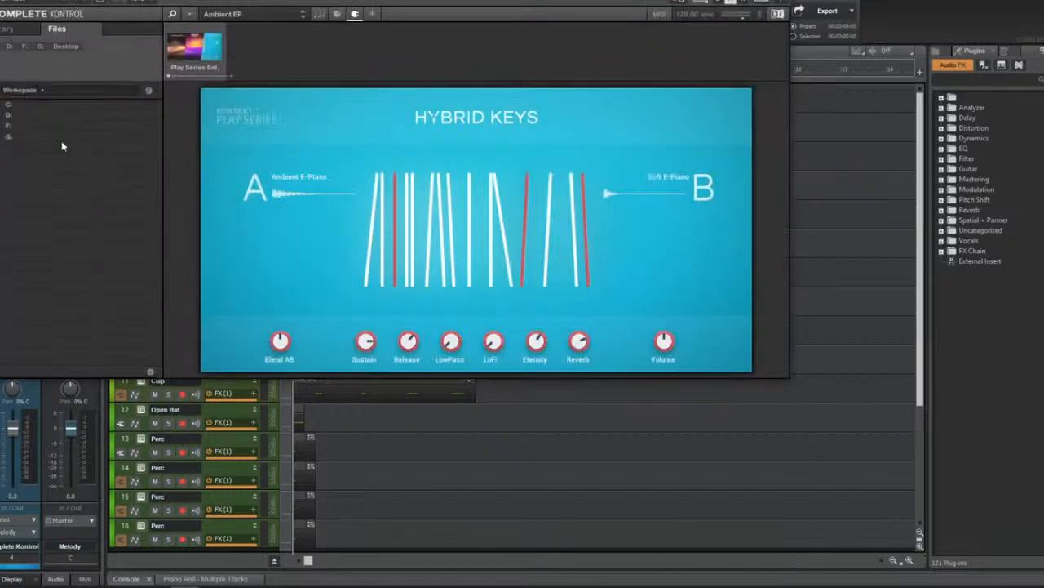
# Browse the samples folder to Based1 & Pilgrim - Black Magic (One Shot Kit) and open its pads folder.
pyautogui.doubleClick(41, 212)
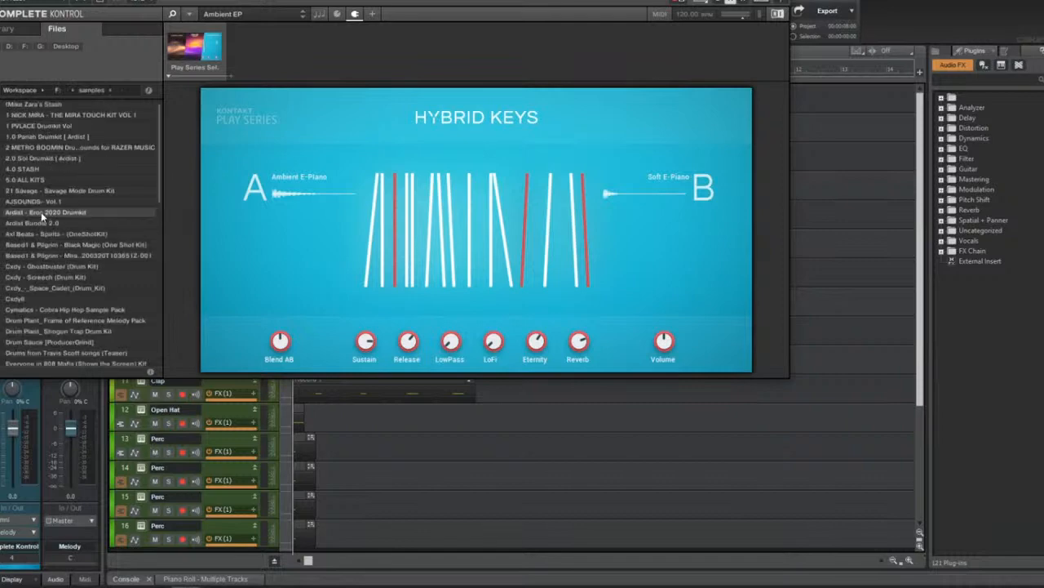
pyautogui.doubleClick(76, 247)
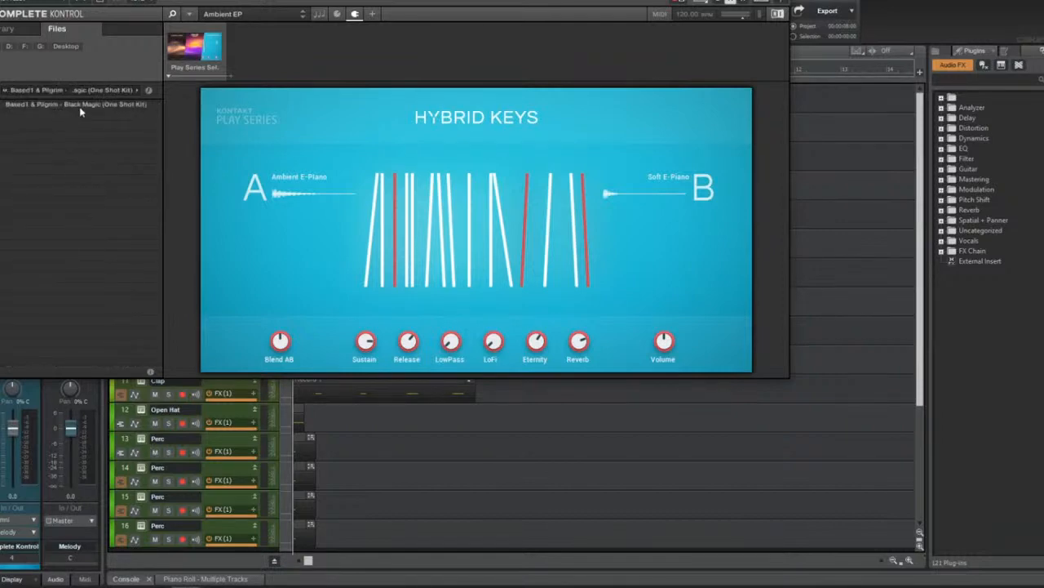
pyautogui.doubleClick(80, 106)
pyautogui.doubleClick(66, 171)
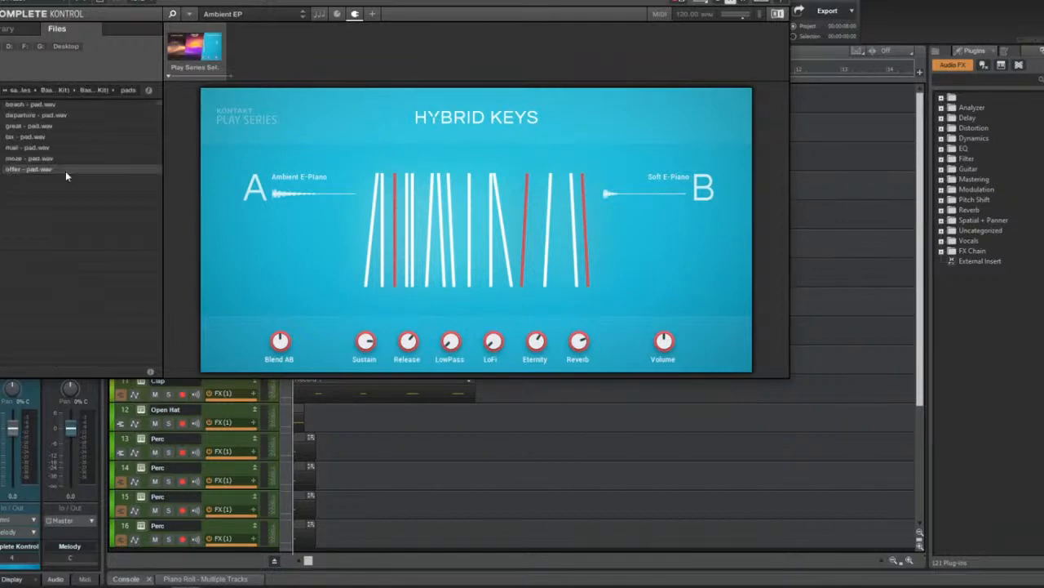
# Audition audience - bell.wav from the kit's bells folder, load look alive - bell.wav into the sampler, and close the instrument window.
pyautogui.click(98, 91)
pyautogui.doubleClick(40, 128)
pyautogui.click(40, 128)
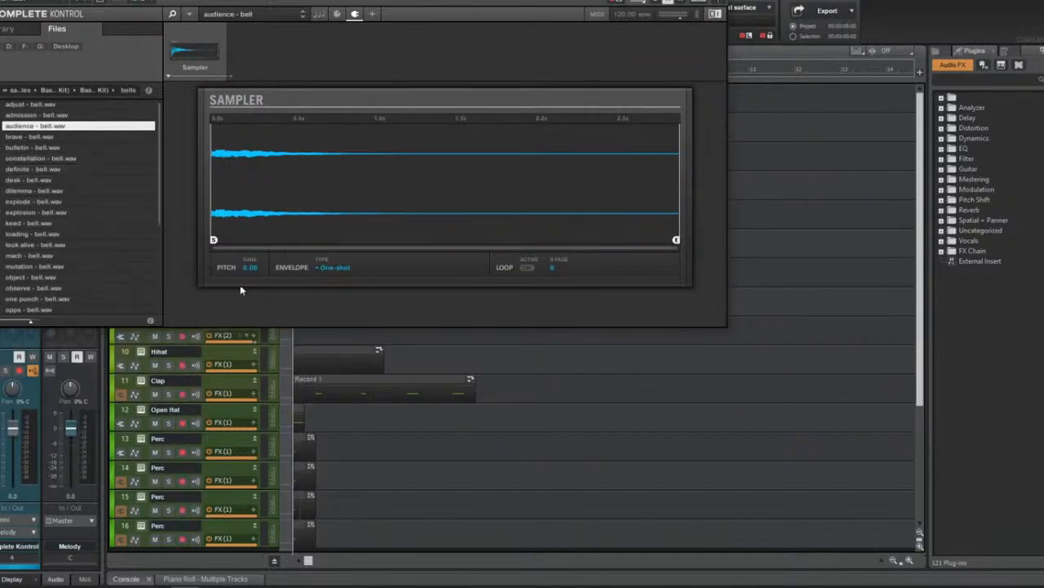
pyautogui.click(72, 244)
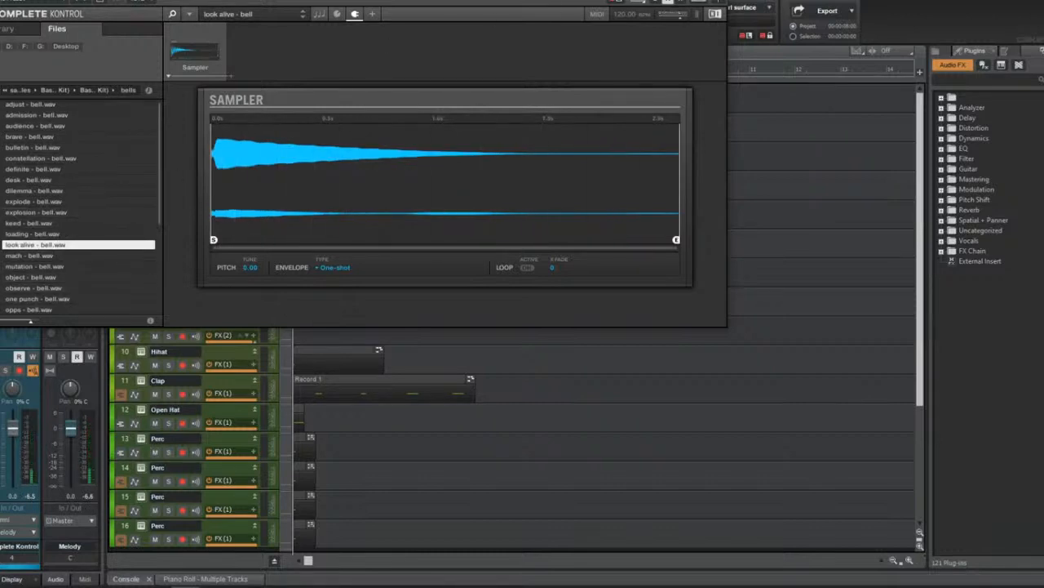
pyautogui.click(718, 2)
# Select the Komplete Kontrol track and open it in the Piano Roll.
pyautogui.rightClick(312, 176)
pyautogui.click(306, 186)
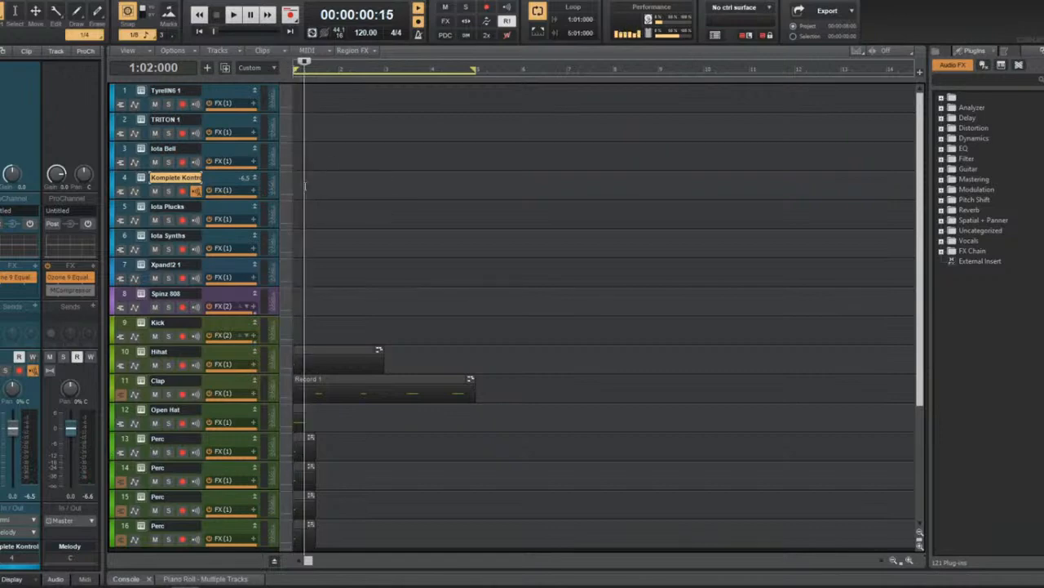
pyautogui.hotkey('alt', '3')
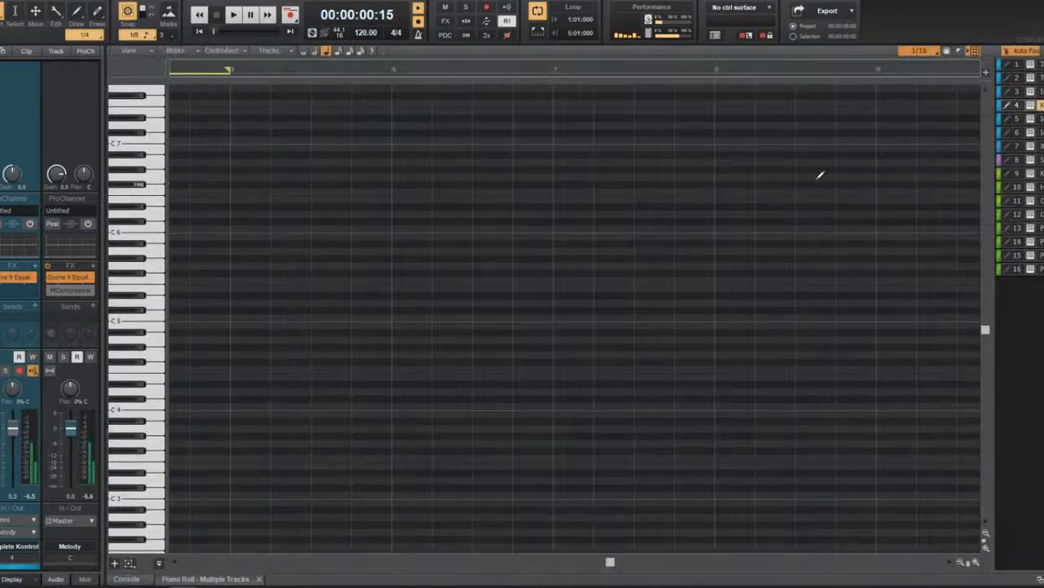
# Set the Komplete Kontrol track's scale to Harmonic Minor and enable snap to scale.
pyautogui.click(1041, 104)
pyautogui.moveTo(961, 133)
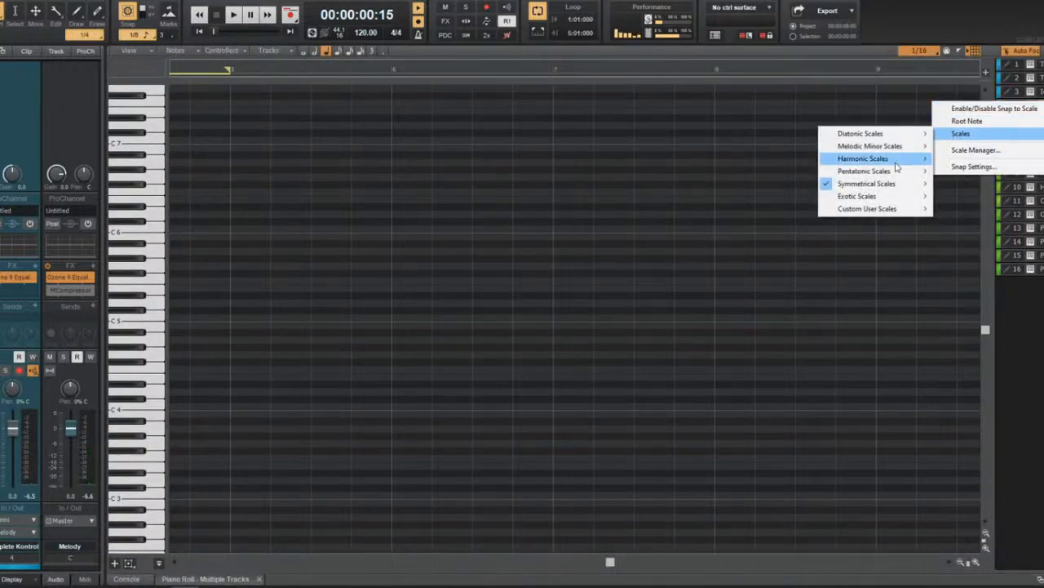
pyautogui.moveTo(870, 146)
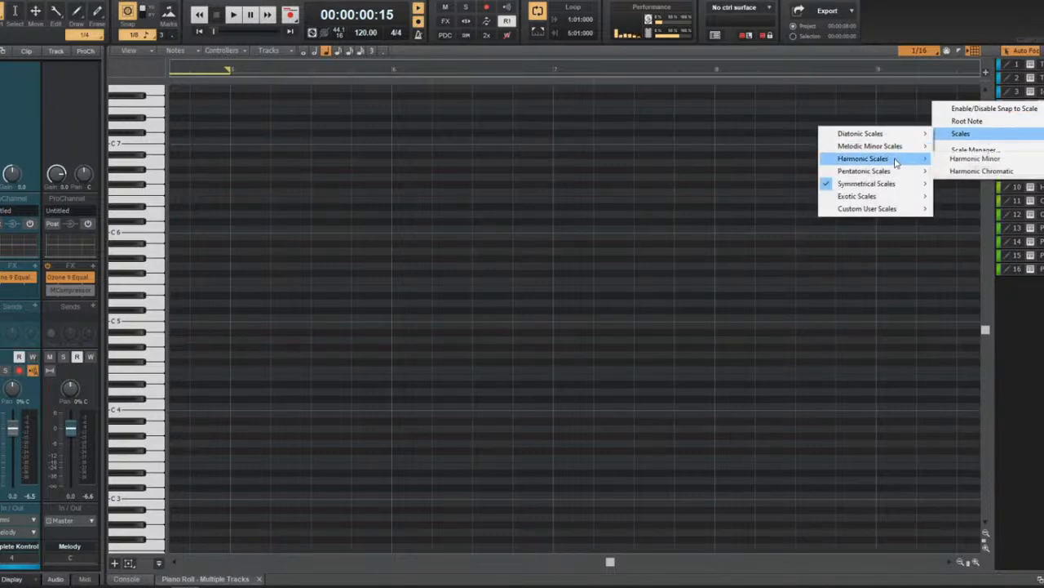
pyautogui.click(951, 161)
pyautogui.click(1041, 106)
pyautogui.click(1034, 114)
# Place quarter notes G5 on beat 1 and G#5 on beat 2 of bar 1, previewing them from the start.
pyautogui.press('w')
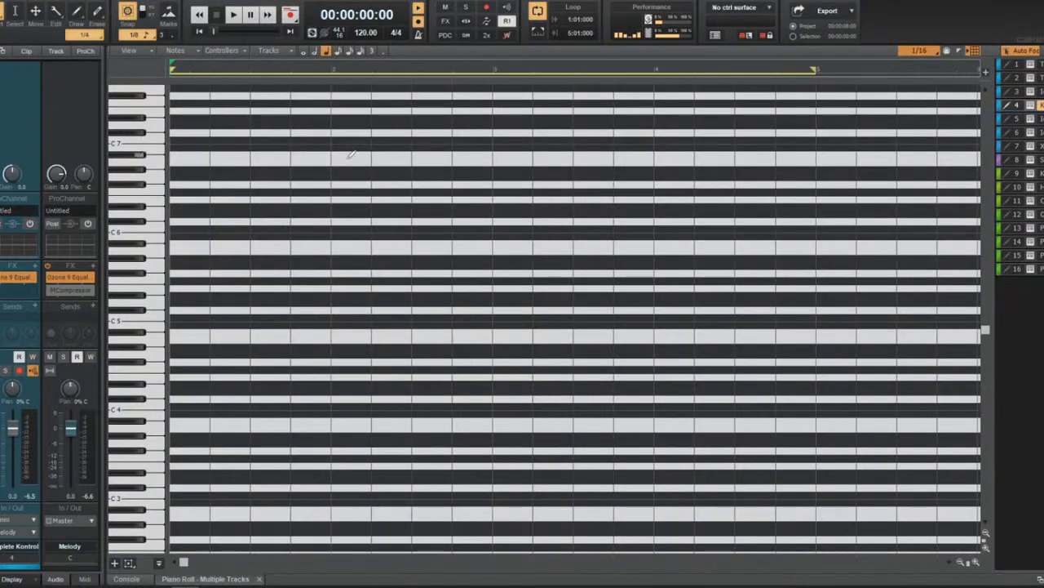
pyautogui.press('space')
pyautogui.press('space')
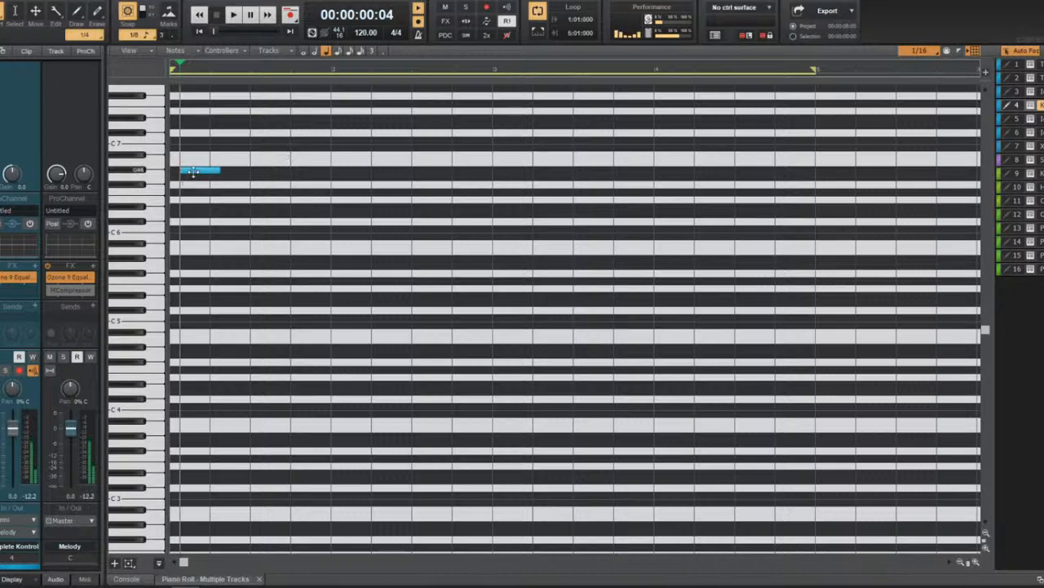
pyautogui.moveTo(194, 172)
pyautogui.mouseDown()
pyautogui.moveTo(182, 178)
pyautogui.moveTo(190, 266)
pyautogui.moveTo(243, 259)
pyautogui.moveTo(228, 259)
pyautogui.mouseUp()
pyautogui.press('space')
pyautogui.press('space')
pyautogui.press('space')
pyautogui.click(234, 257)
pyautogui.press('space')
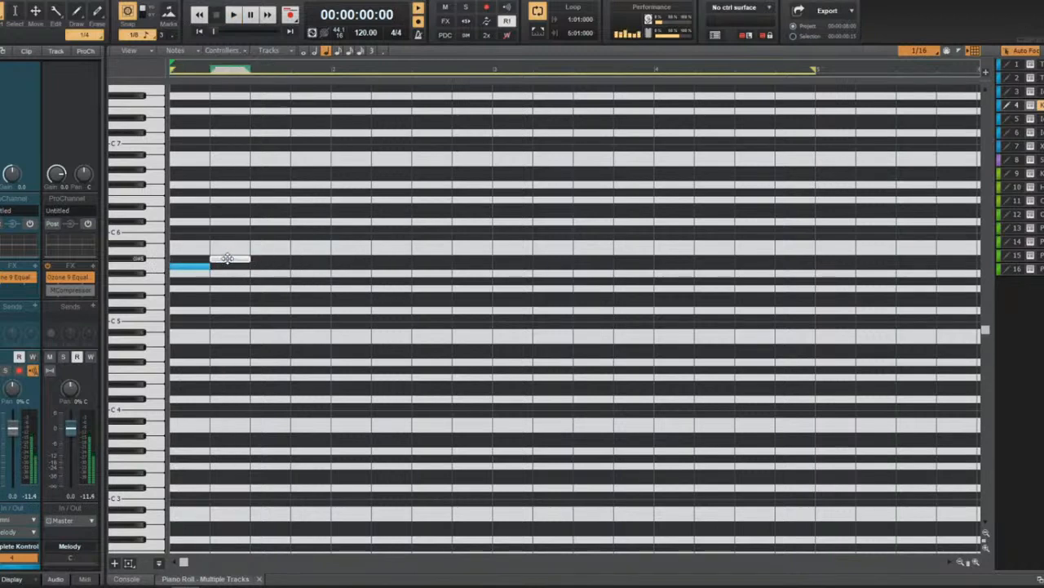
pyautogui.press('space')
pyautogui.press('space')
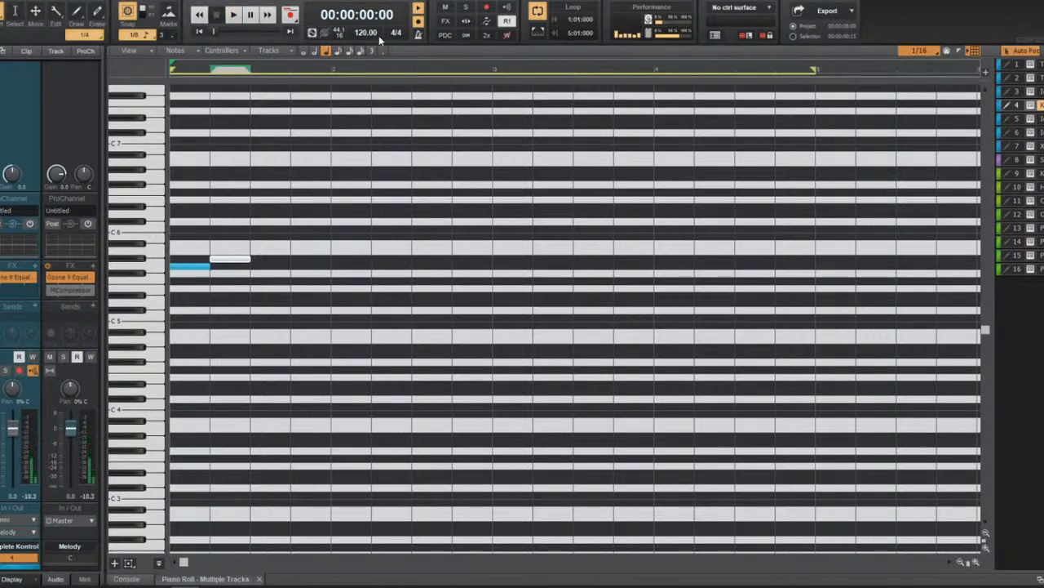
# Set the project tempo to 150 BPM and replay the two notes from the start.
pyautogui.doubleClick(369, 34)
pyautogui.write('115')
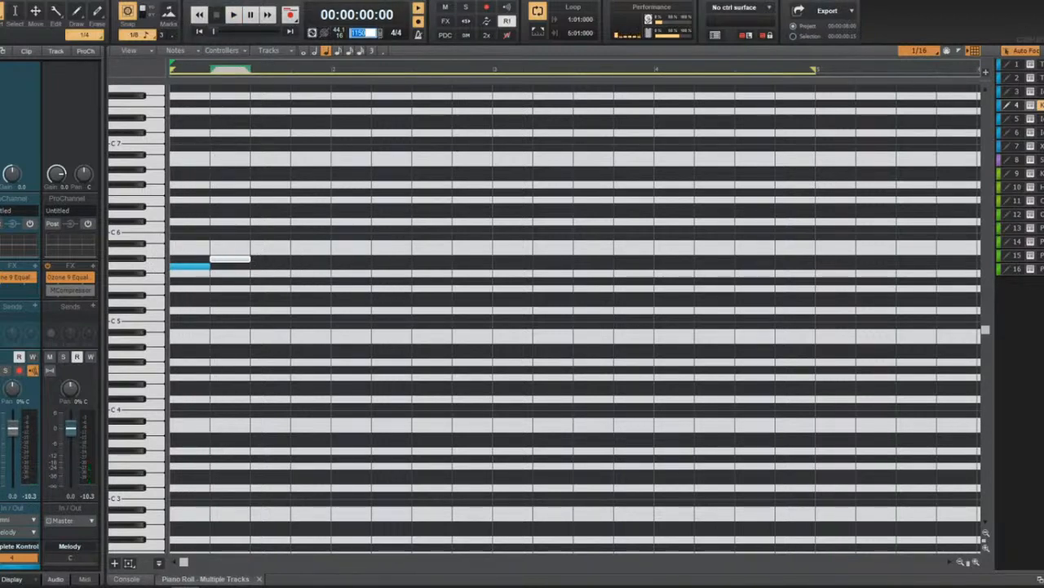
pyautogui.press('Escape')
pyautogui.press('space')
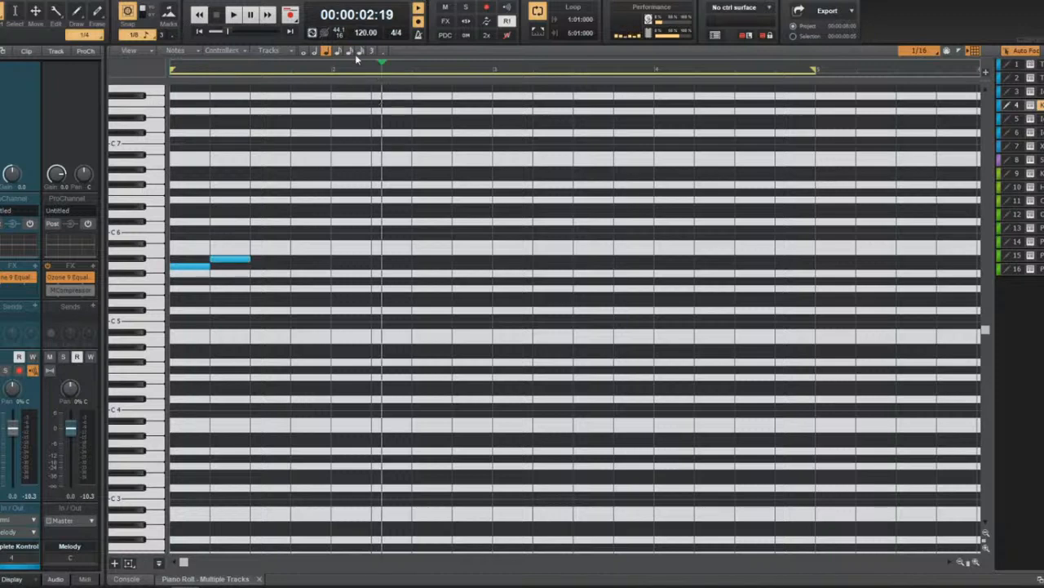
pyautogui.doubleClick(366, 32)
pyautogui.press('w')
pyautogui.press('space')
pyautogui.press('space')
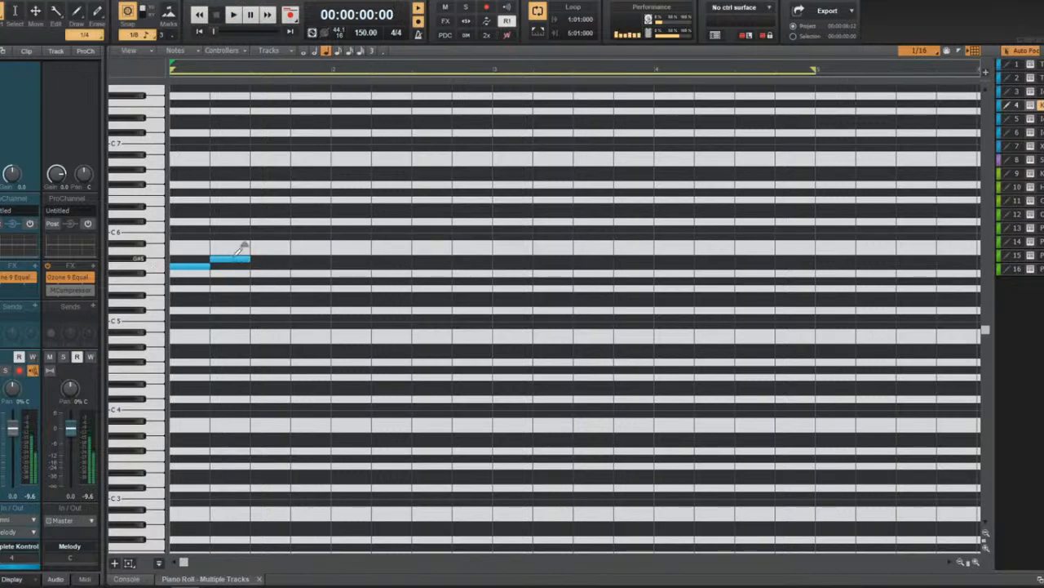
# Move the G#5 note to beat 3 of bar 1, and add C6 on beat 1 and B5 on beat 3 of bar 2.
pyautogui.moveTo(234, 258); pyautogui.dragTo(268, 257)
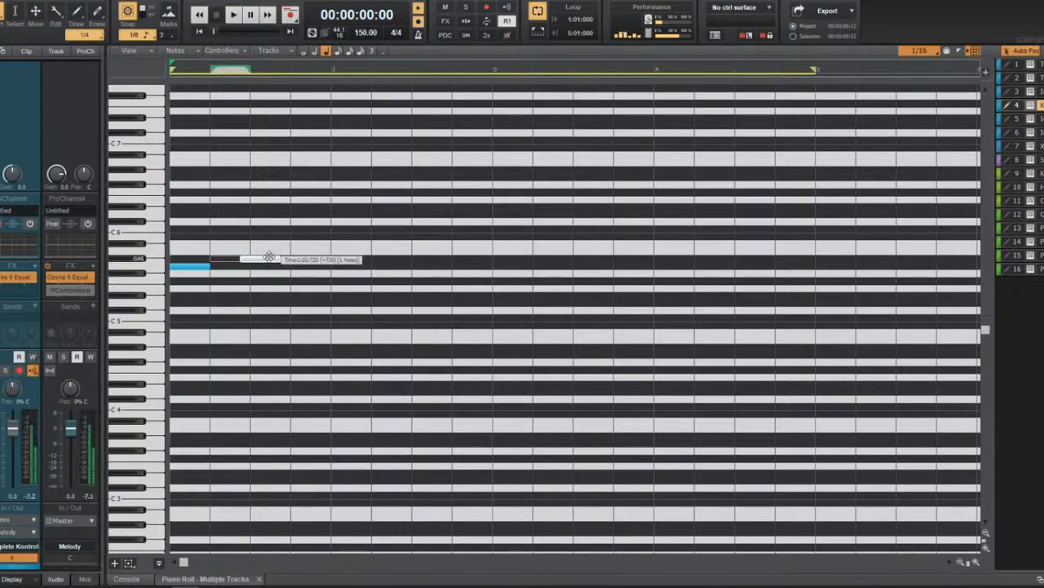
pyautogui.press('space')
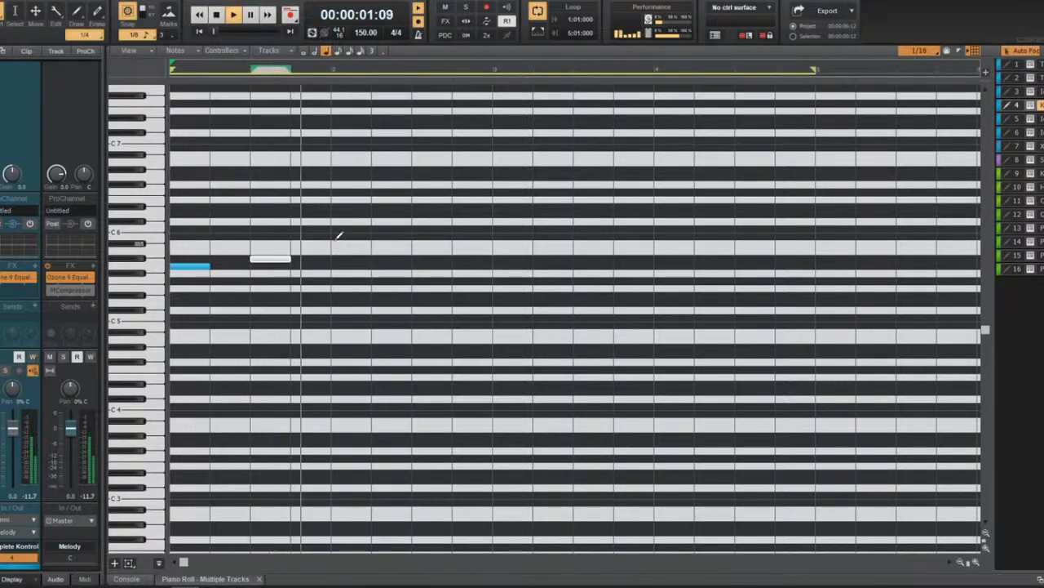
pyautogui.click(349, 235)
pyautogui.click(390, 229)
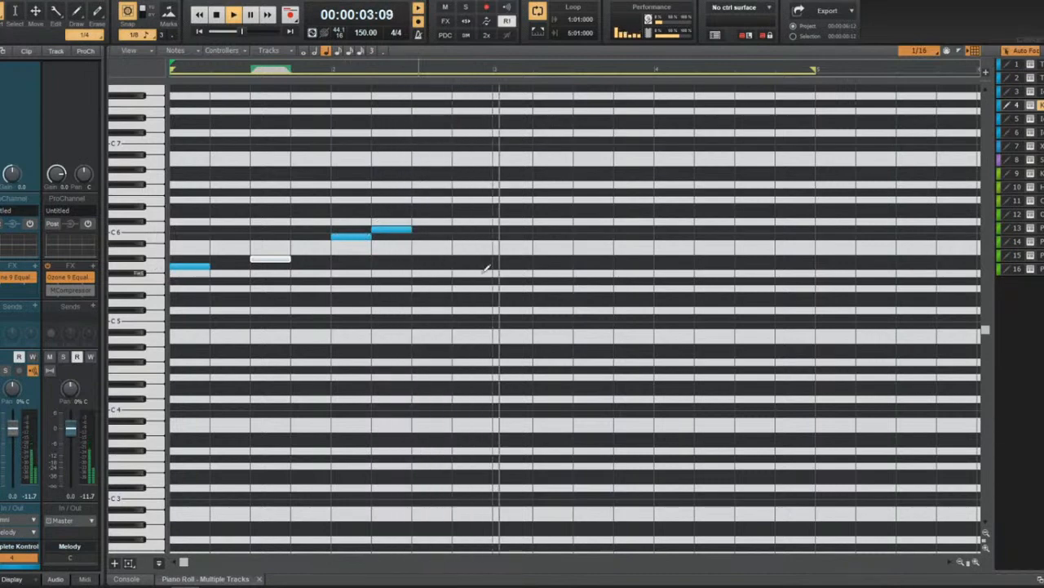
pyautogui.moveTo(394, 235); pyautogui.dragTo(427, 236)
pyautogui.moveTo(354, 236); pyautogui.dragTo(355, 230)
pyautogui.scroll(-2, 427, 214)
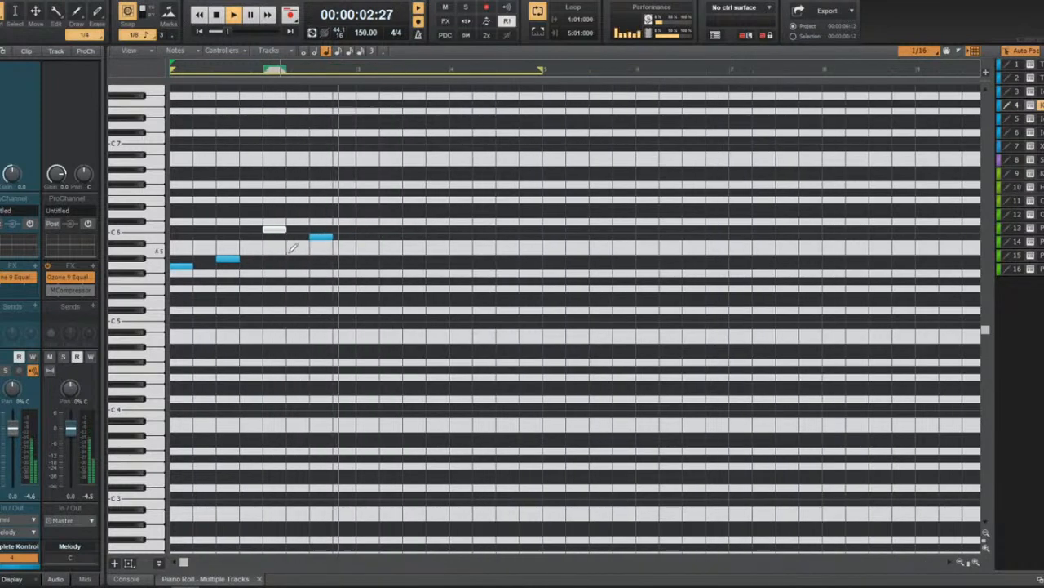
# Copy all four notes upward as a harmony layer, raise the first copy to C6, and play the loop.
pyautogui.hotkey('ctrl', 'a')
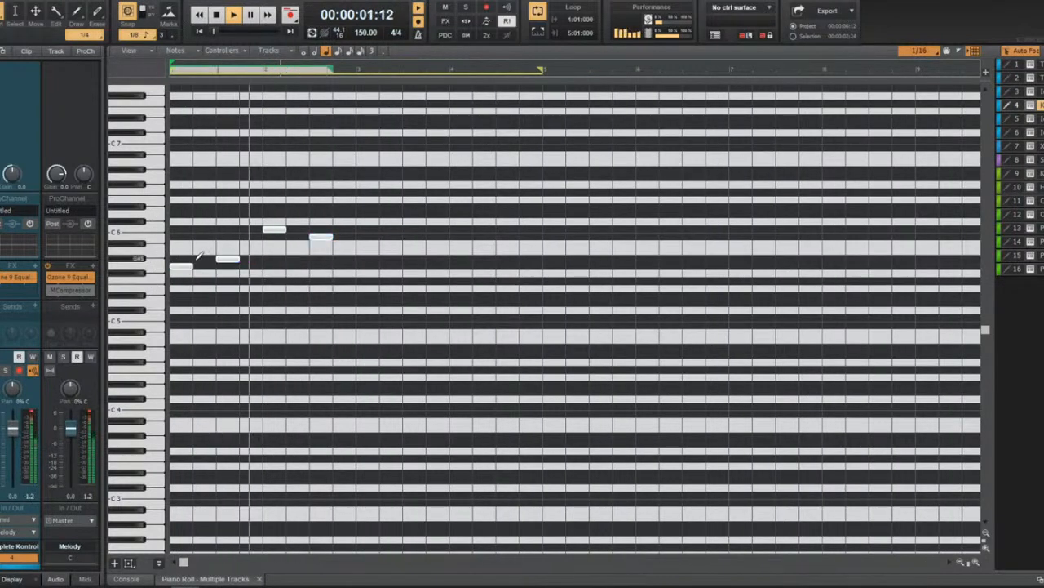
pyautogui.moveTo(181, 266); pyautogui.dragTo(183, 236)
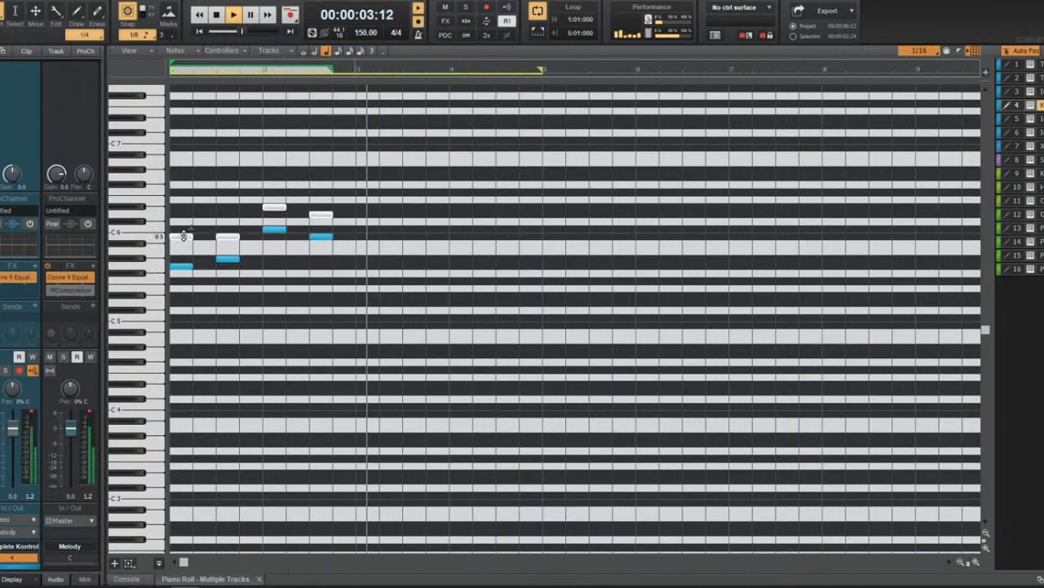
pyautogui.click(190, 224)
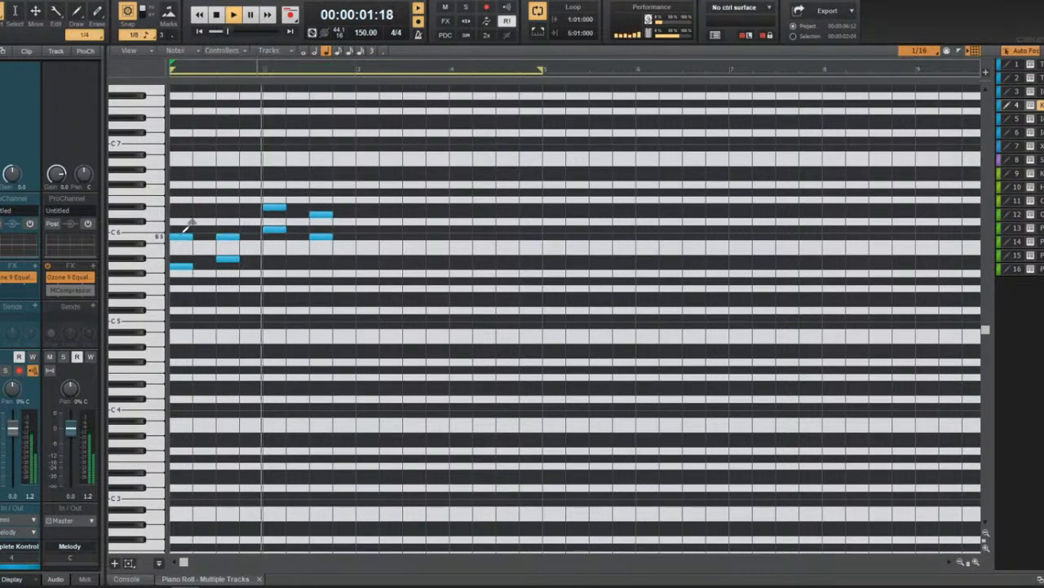
pyautogui.press('space')
pyautogui.moveTo(181, 237); pyautogui.dragTo(181, 228)
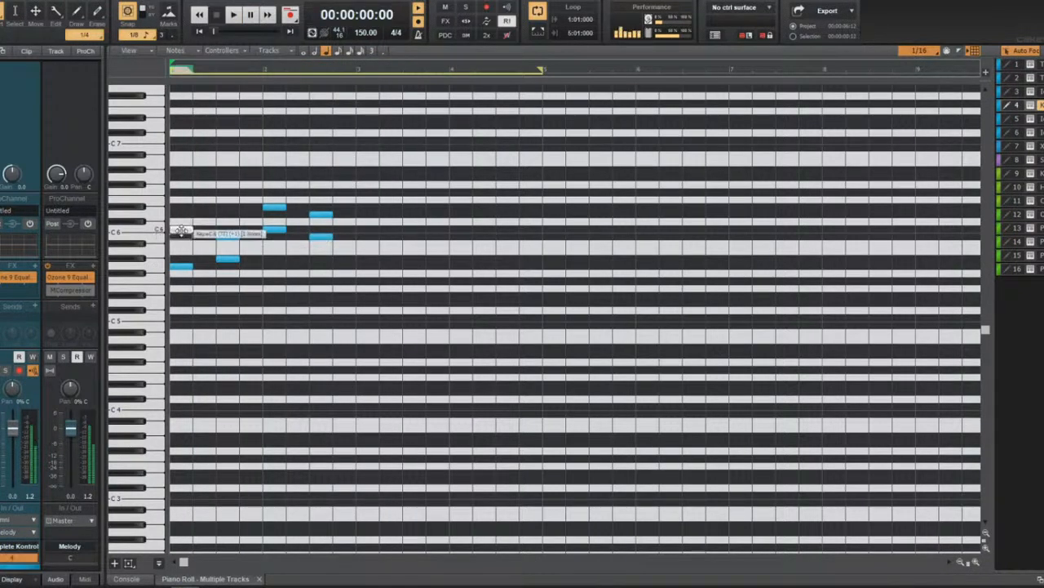
pyautogui.press('space')
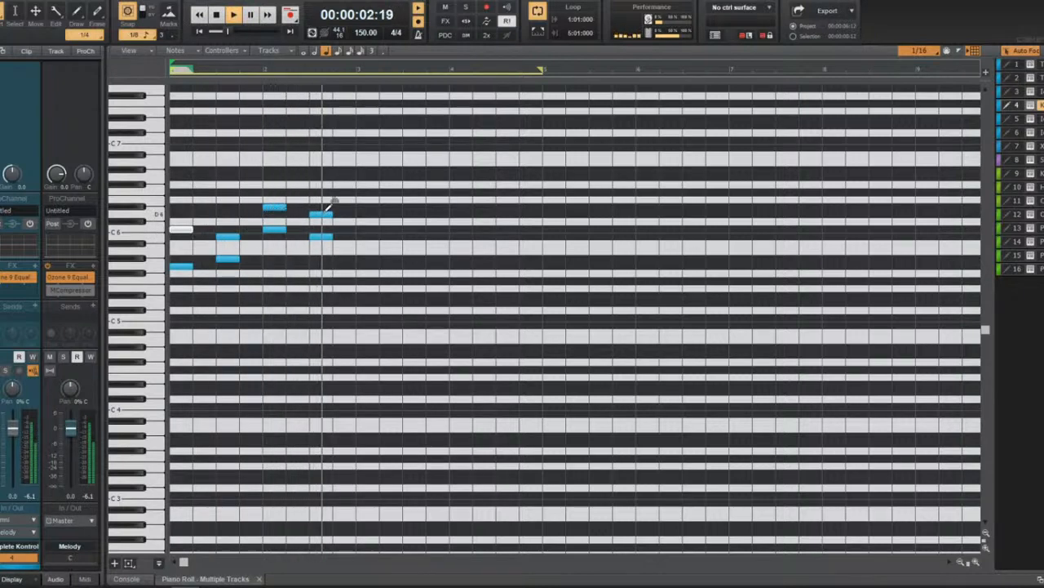
# Add a top chord layer with D#6 on beats 1 and 3 of bar 1 and G6 on beats 1 and 3 of bar 2.
pyautogui.click(175, 206)
pyautogui.click(229, 206)
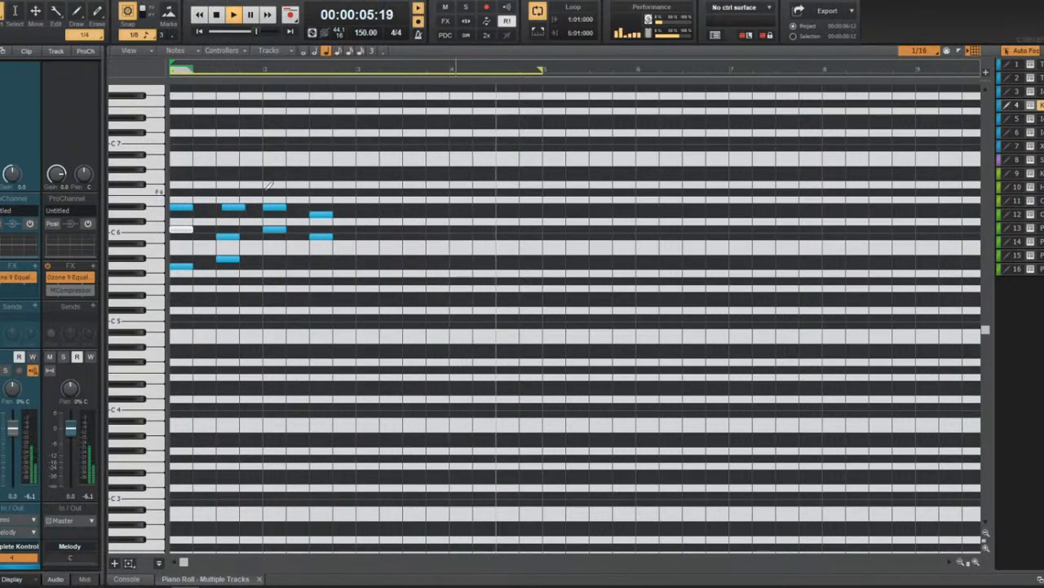
pyautogui.click(274, 177)
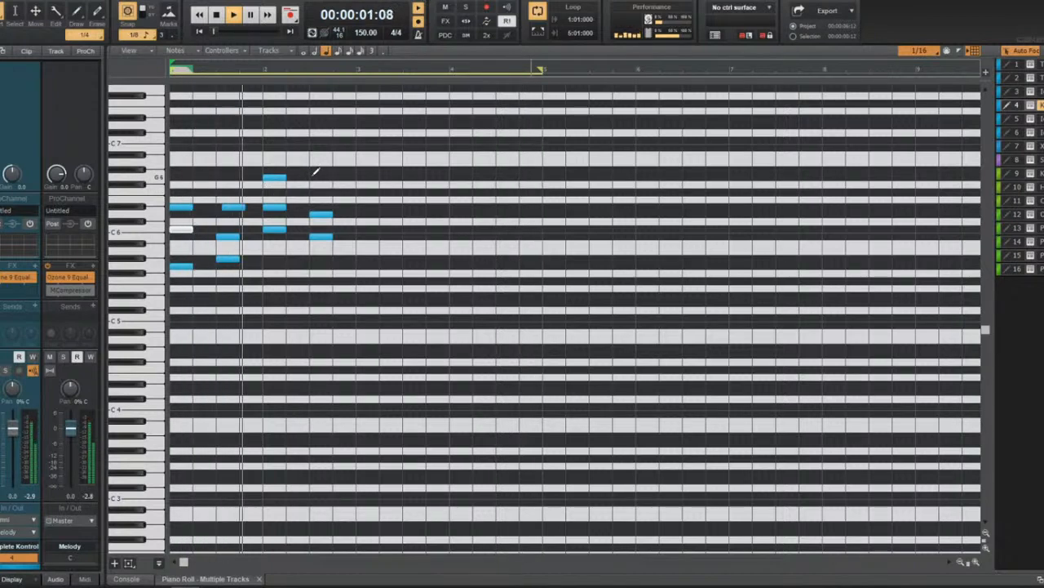
pyautogui.click(314, 177)
pyautogui.press('space')
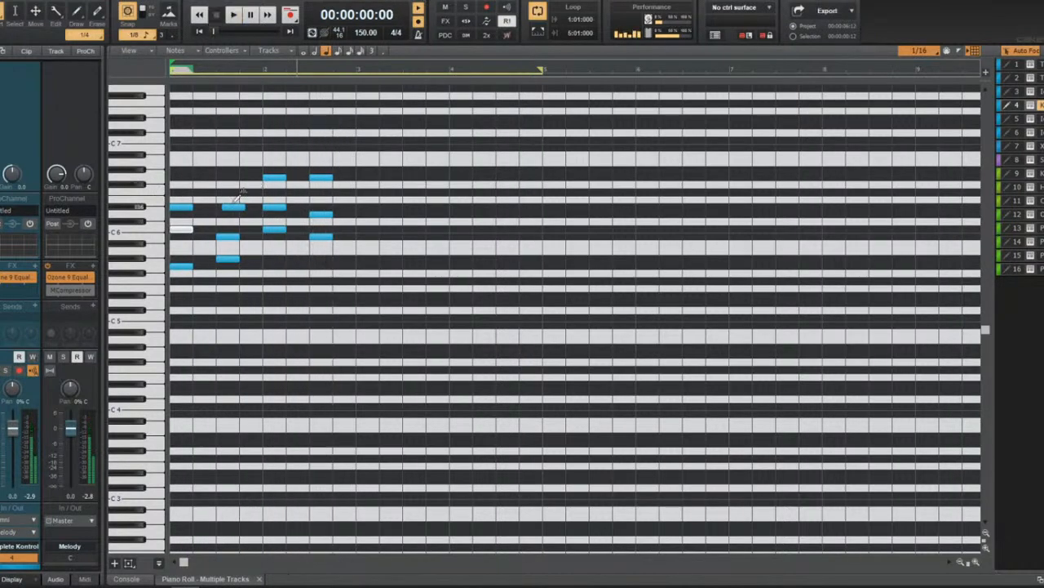
pyautogui.press('space')
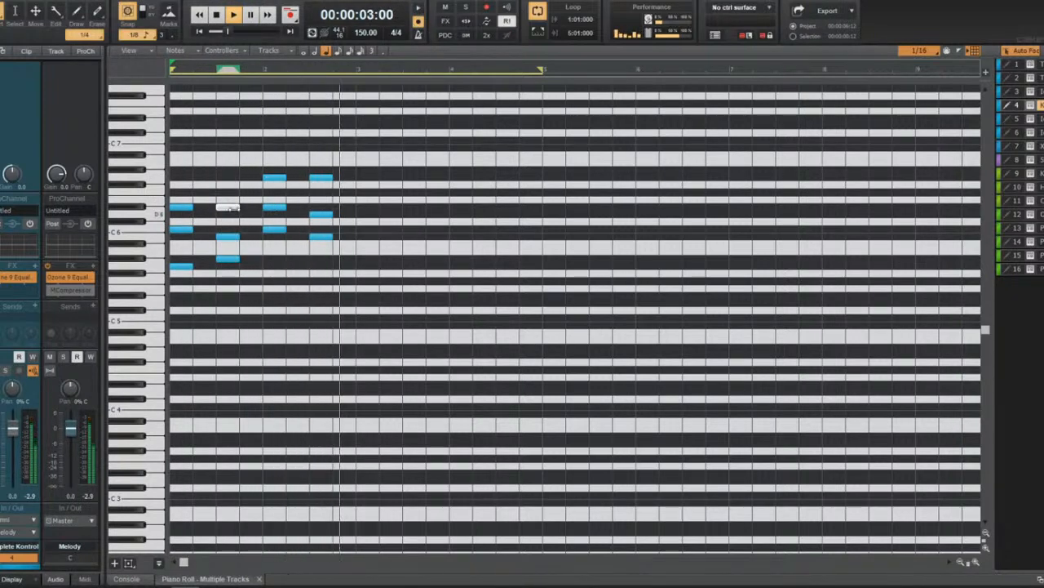
# Transpose the two G6 notes in bar 2 down one octave to G5 and replay the loop.
pyautogui.hotkey('ctrl', 'a')
pyautogui.press('space')
pyautogui.click(151, 175)
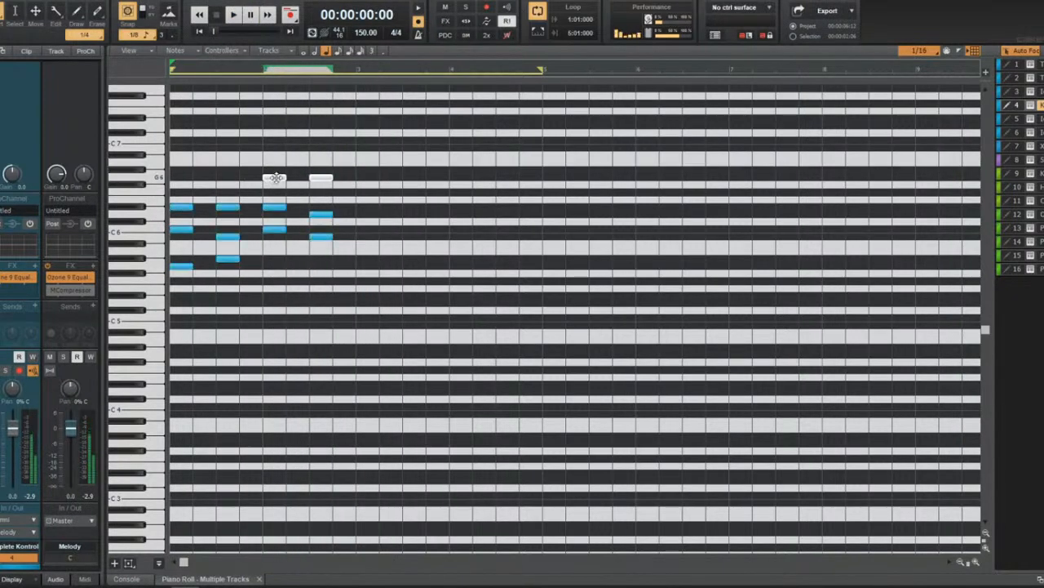
pyautogui.hotkey('shift', 't')
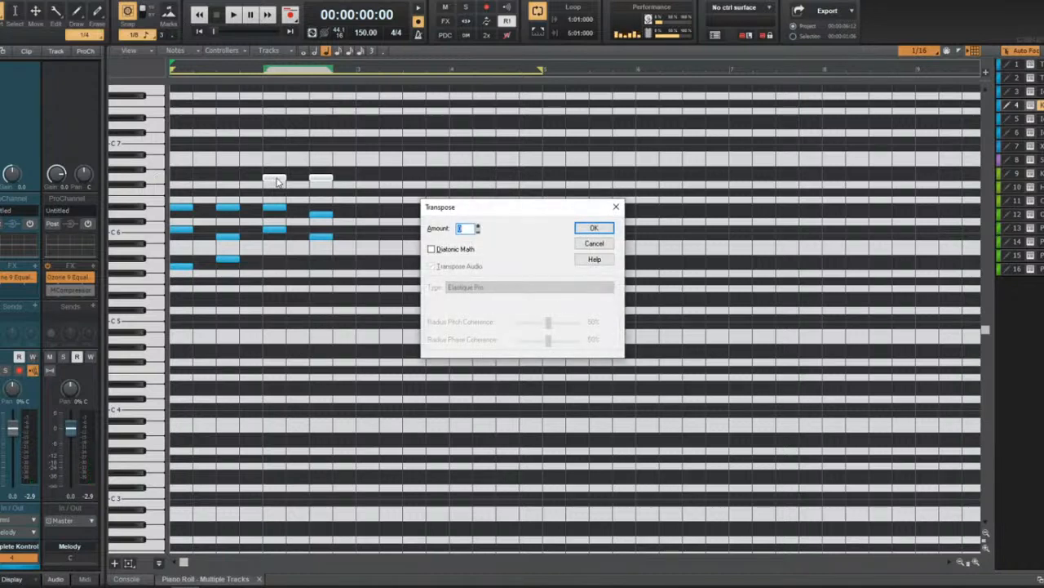
pyautogui.press('Return')
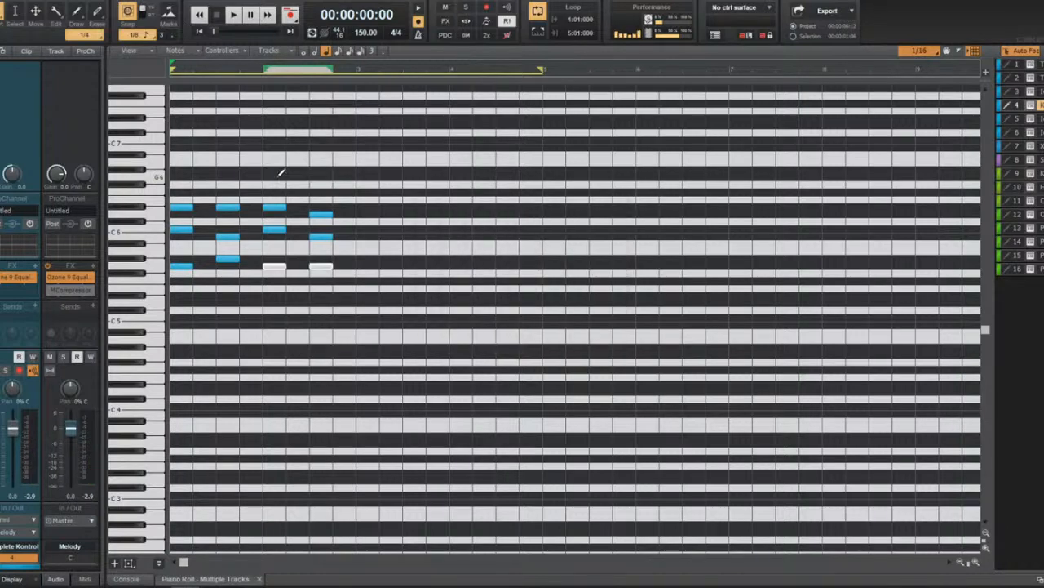
pyautogui.press('space')
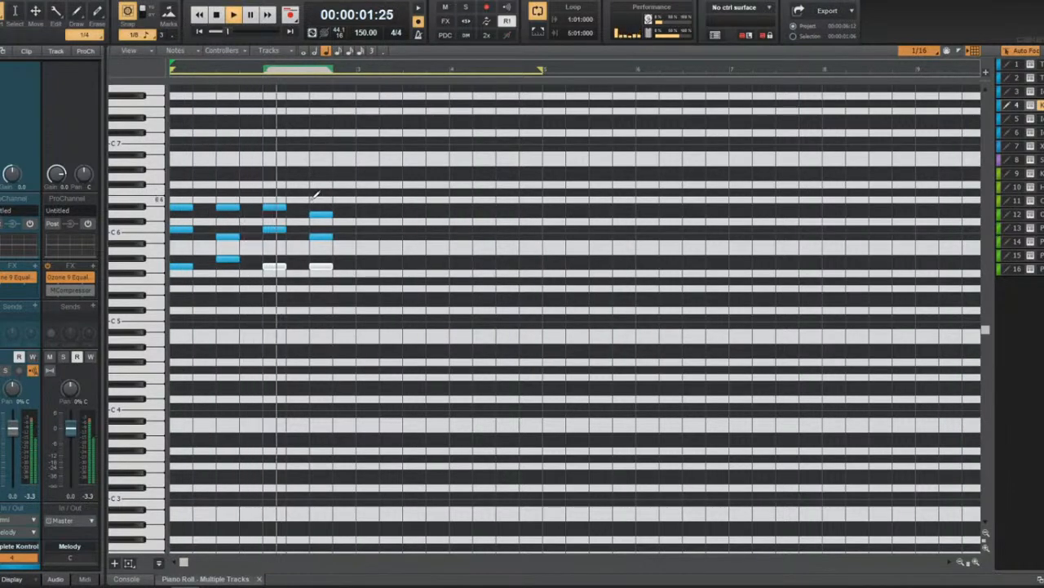
pyautogui.click(175, 168)
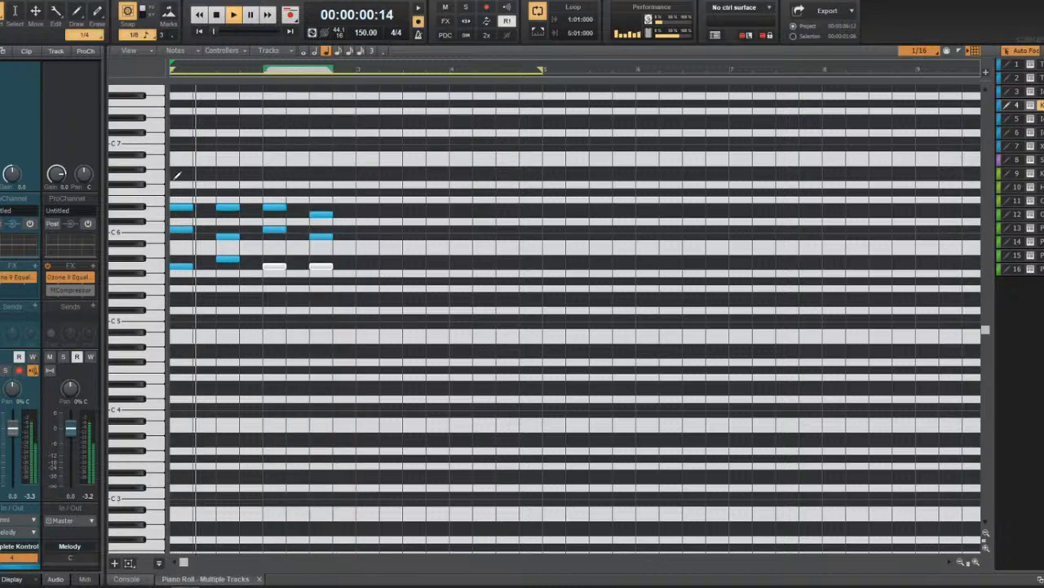
# Switch the piano roll to the dark row background and move all the chord notes down six semitones.
pyautogui.hotkey('ctrl', 'a')
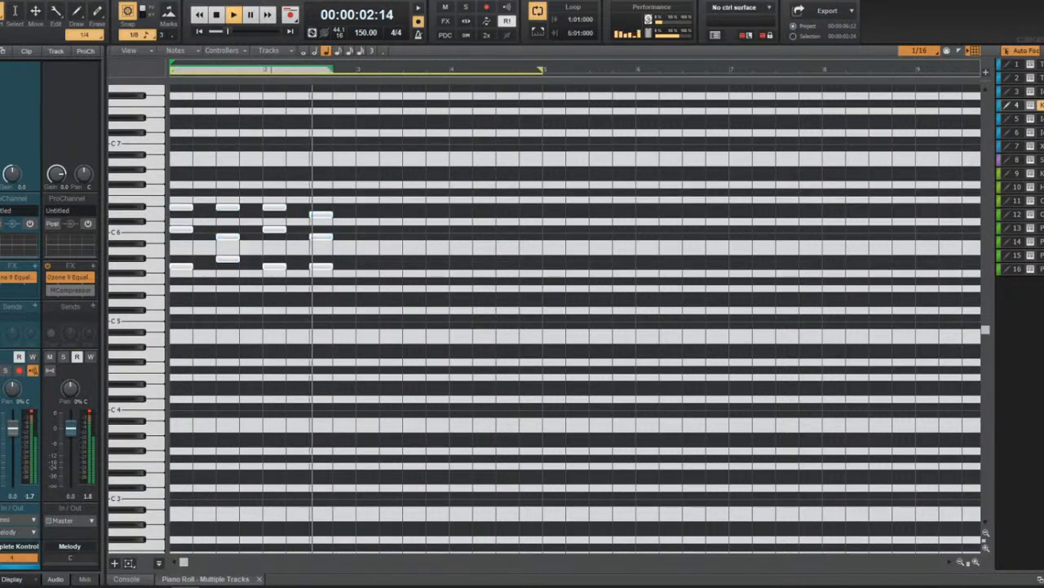
pyautogui.click(946, 51)
pyautogui.click(971, 79)
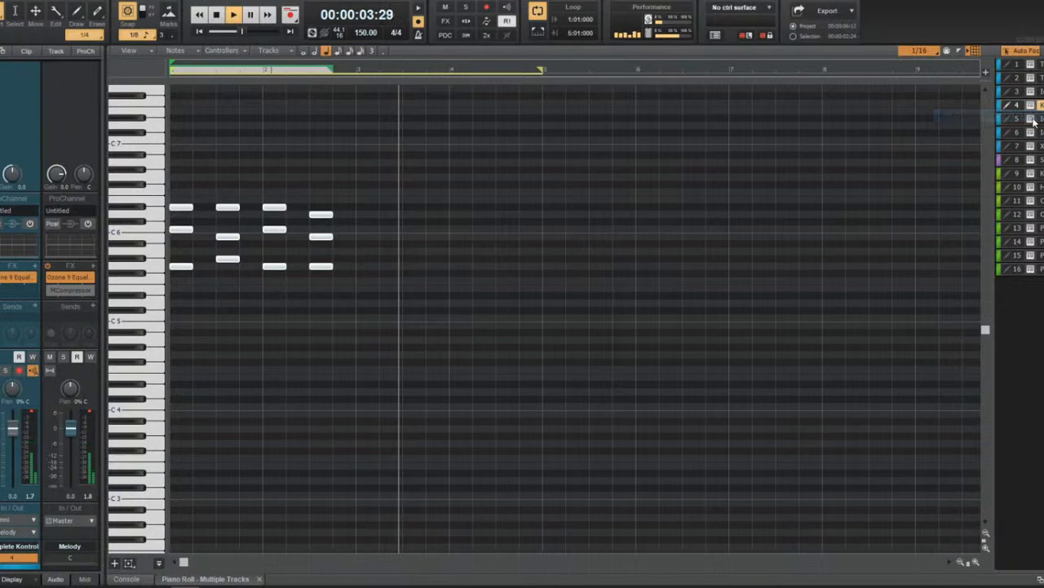
pyautogui.click(177, 234)
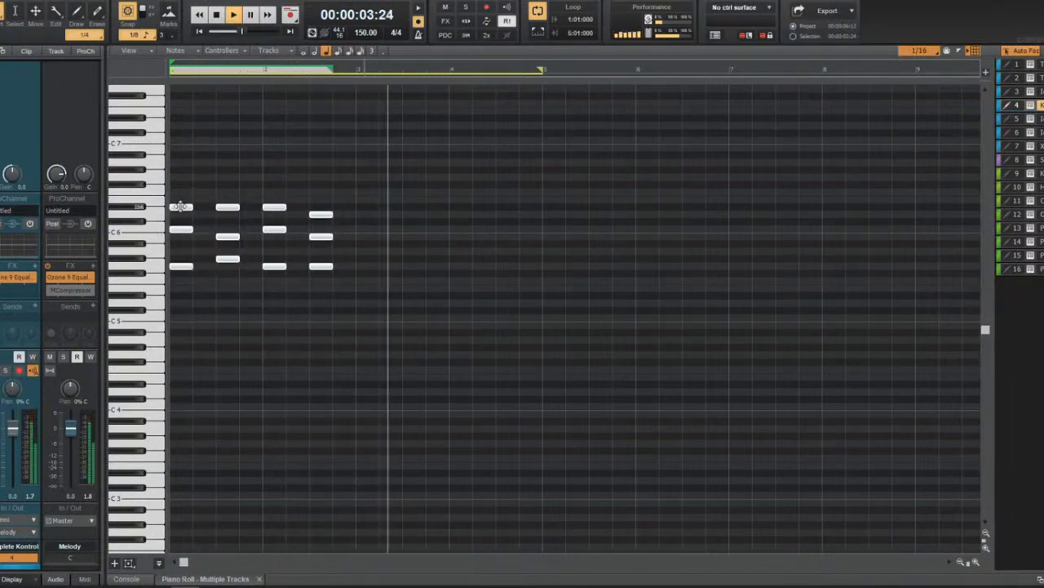
pyautogui.moveTo(180, 206); pyautogui.dragTo(181, 250)
pyautogui.click(217, 205)
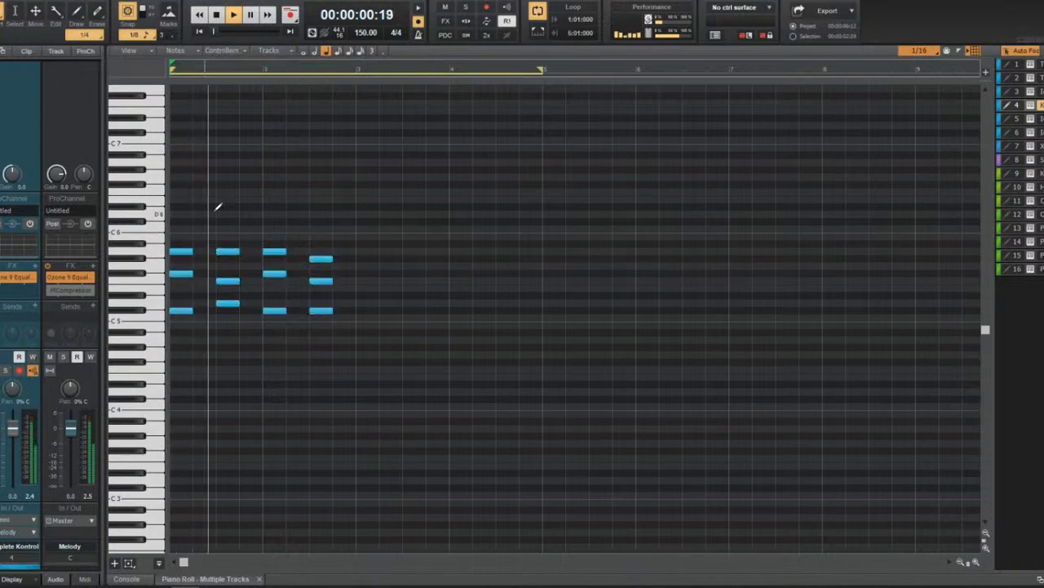
# Raise the top note on beat 3 of bar 1 to B5 and replay the chords.
pyautogui.scroll(-1, 263, 226)
pyautogui.scroll(2, 262, 245)
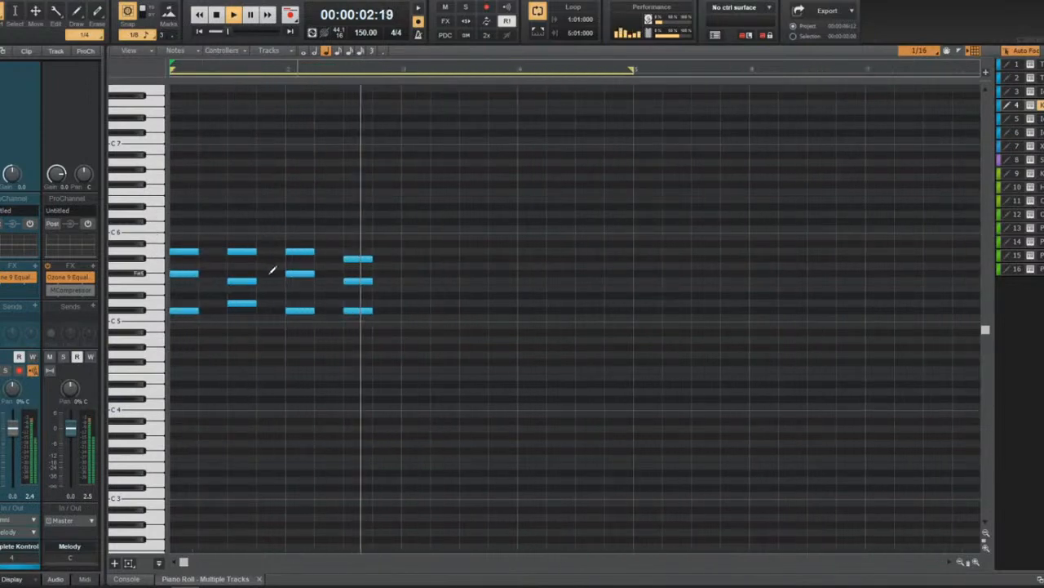
pyautogui.press('space')
pyautogui.press('space')
pyautogui.press('space')
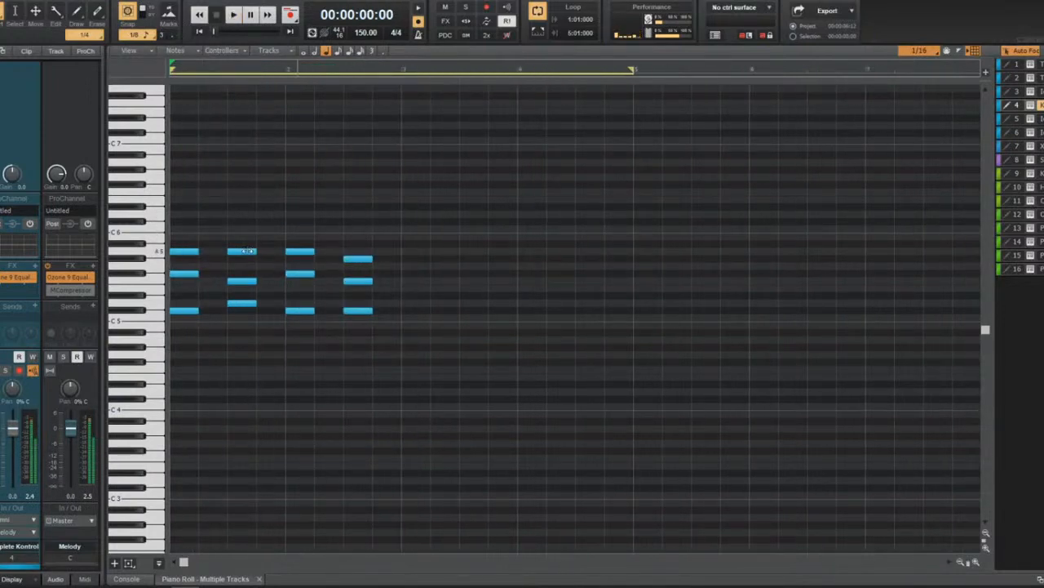
pyautogui.moveTo(247, 251); pyautogui.dragTo(246, 237)
pyautogui.press('space')
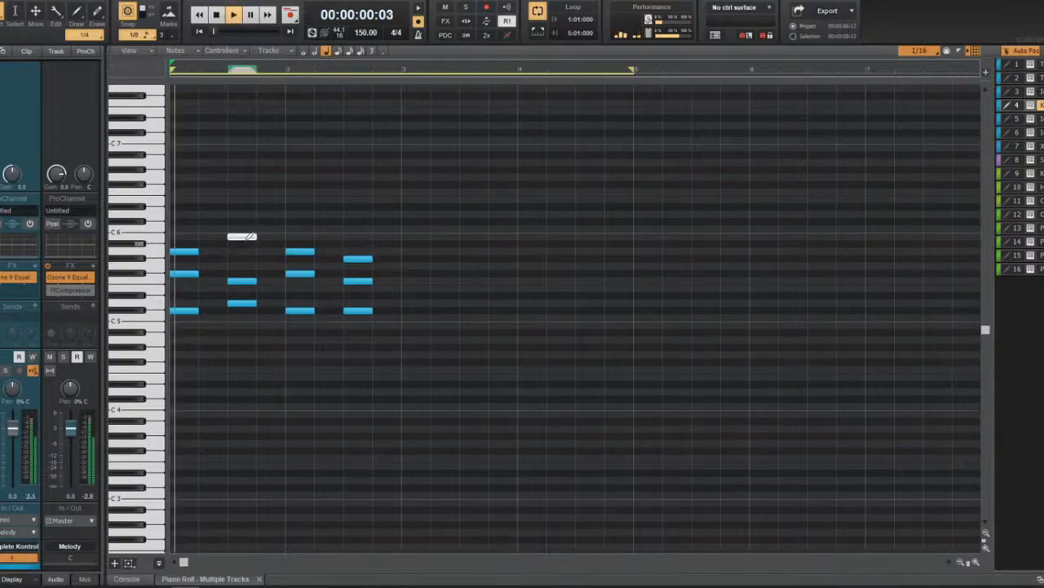
pyautogui.press('space')
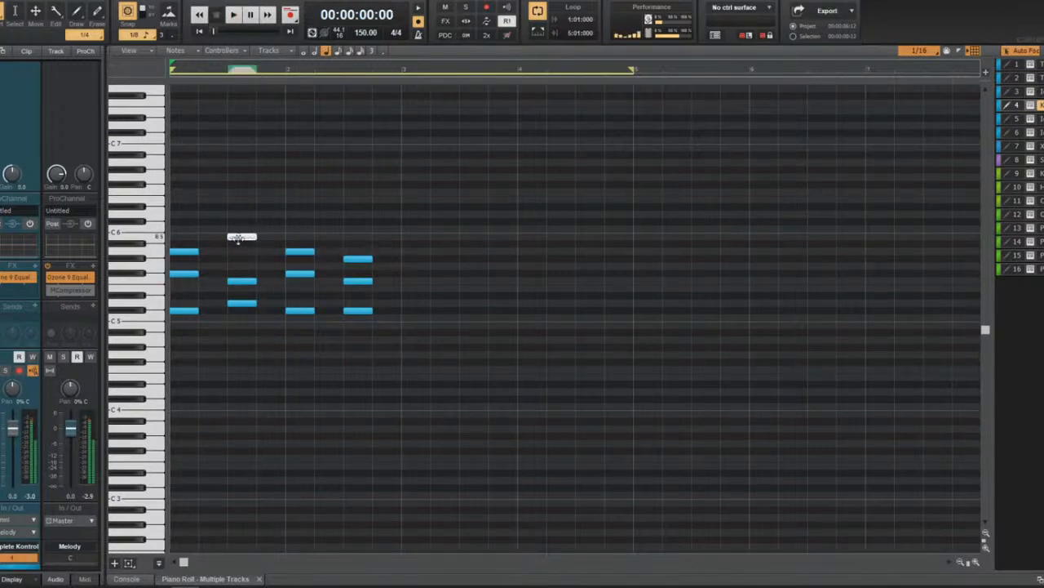
# Open the One Shot Kit's bells folder in Komplete Kontrol and audition bell samples such as explosion, object and raid during playback.
pyautogui.hotkey('ctrl', 'a')
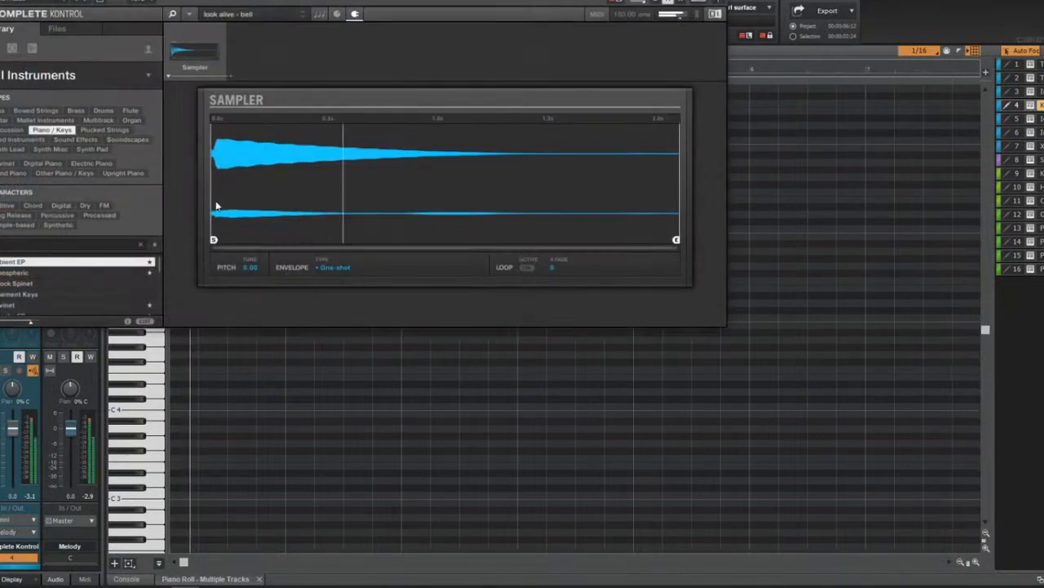
pyautogui.click(56, 28)
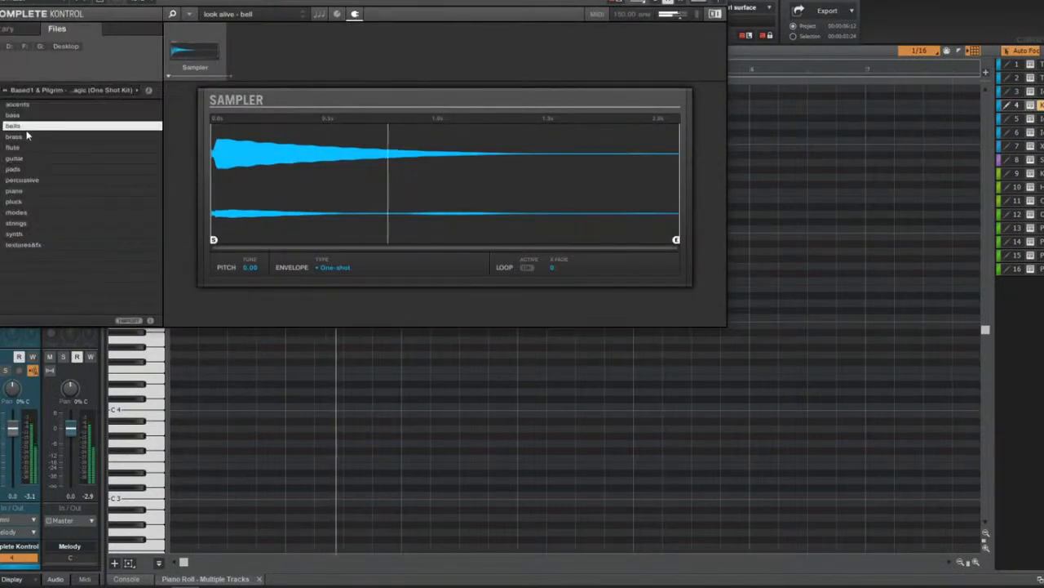
pyautogui.doubleClick(32, 126)
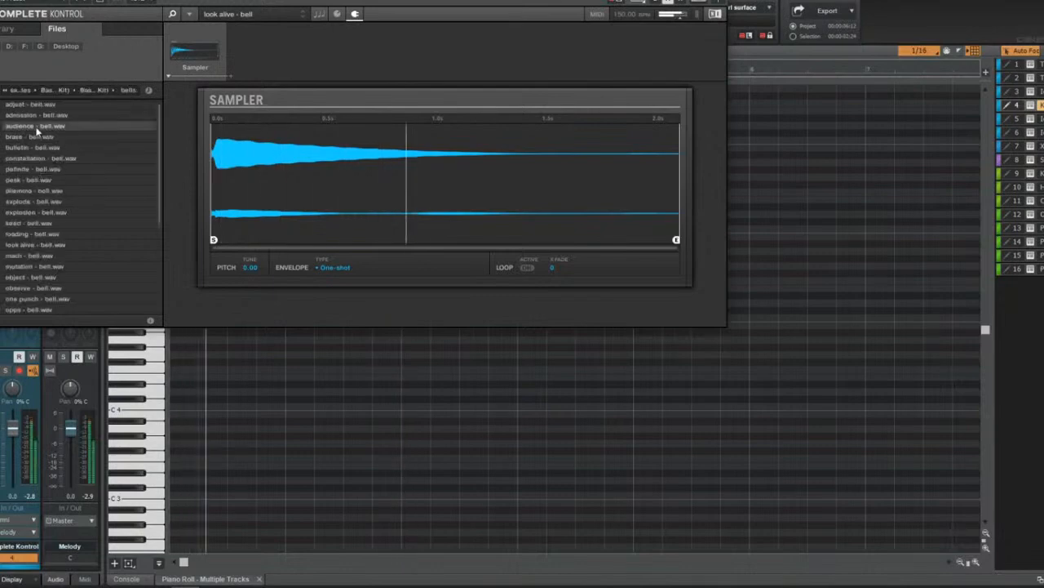
pyautogui.click(43, 212)
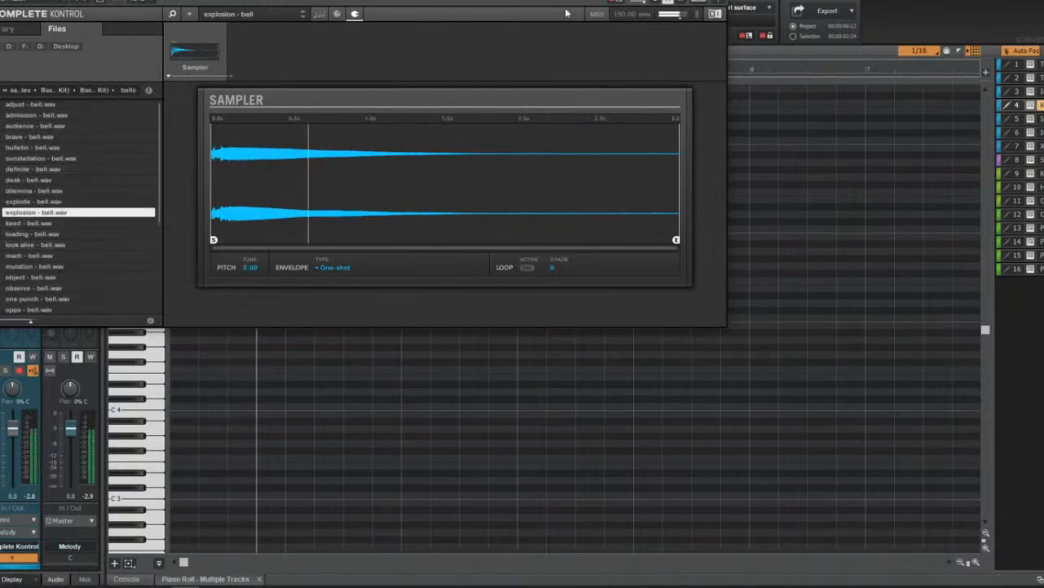
pyautogui.click(85, 245)
pyautogui.click(79, 278)
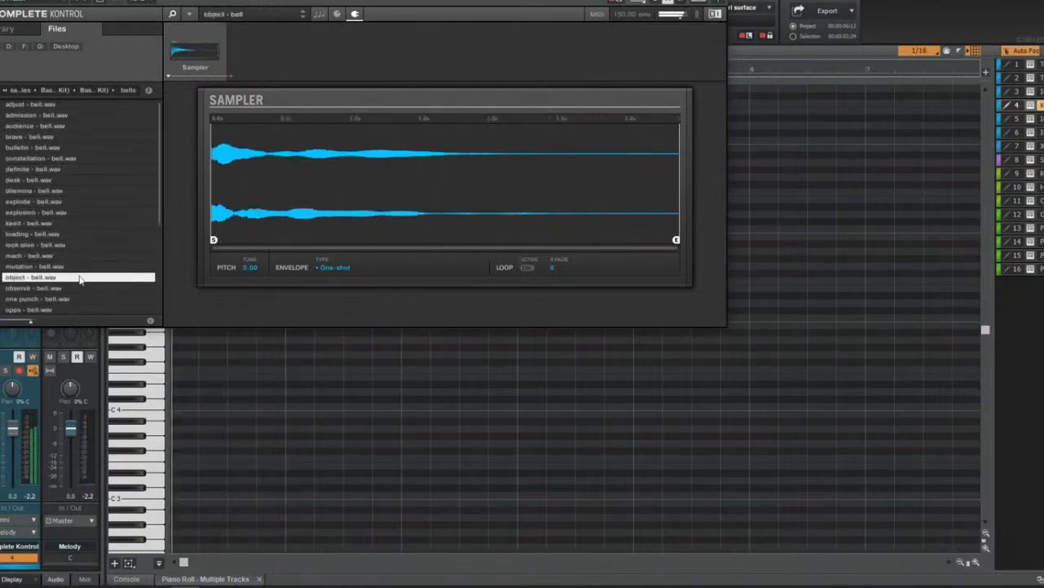
pyautogui.scroll(-2, 82, 288)
pyautogui.click(82, 288)
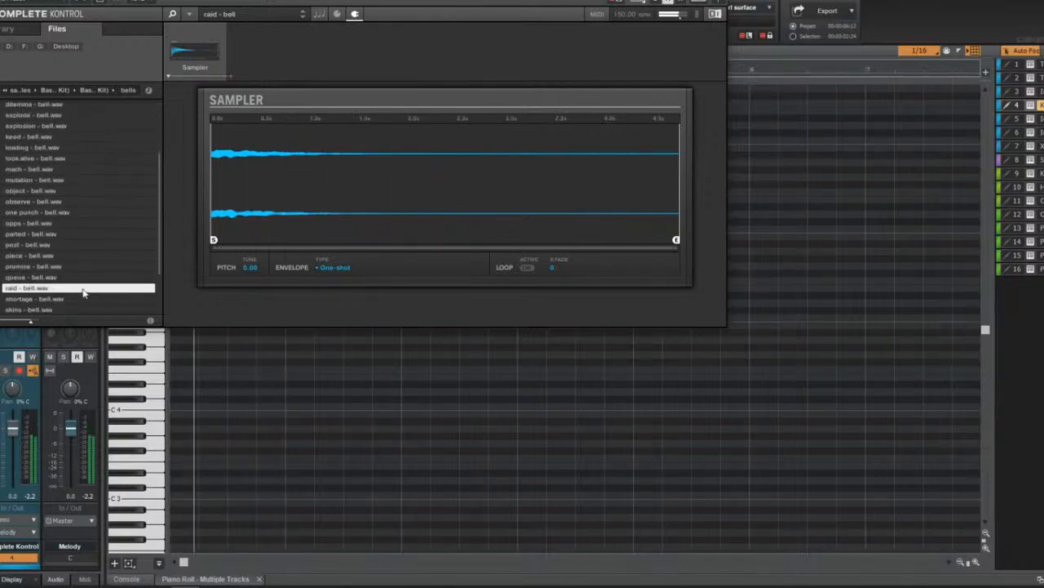
pyautogui.scroll(-1, 84, 292)
pyautogui.click(84, 289)
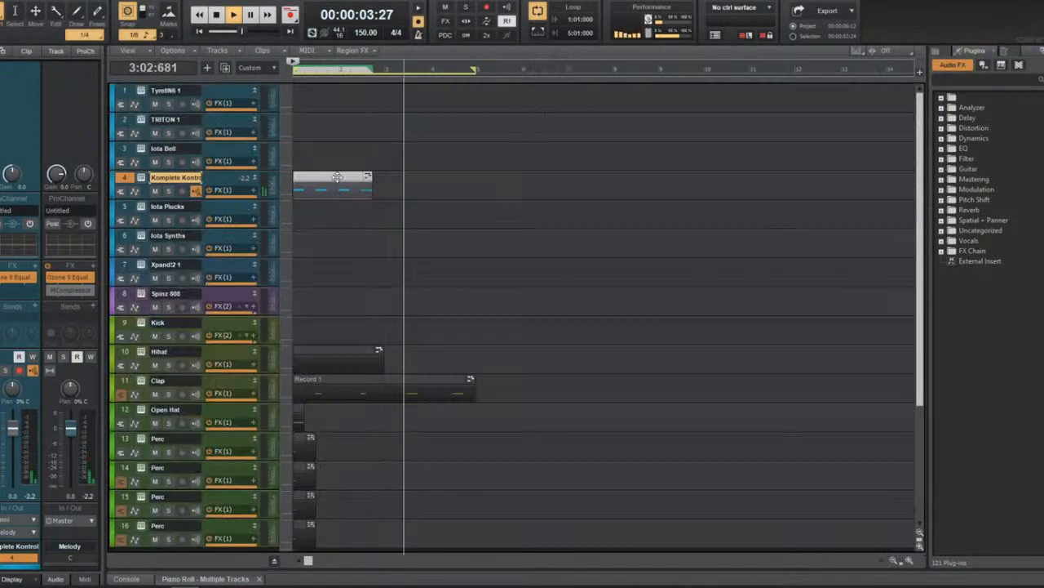
# Copy the chord clip from the Komplete Kontrol track to the start of the Iota Plucks track and play both.
pyautogui.click(300, 210)
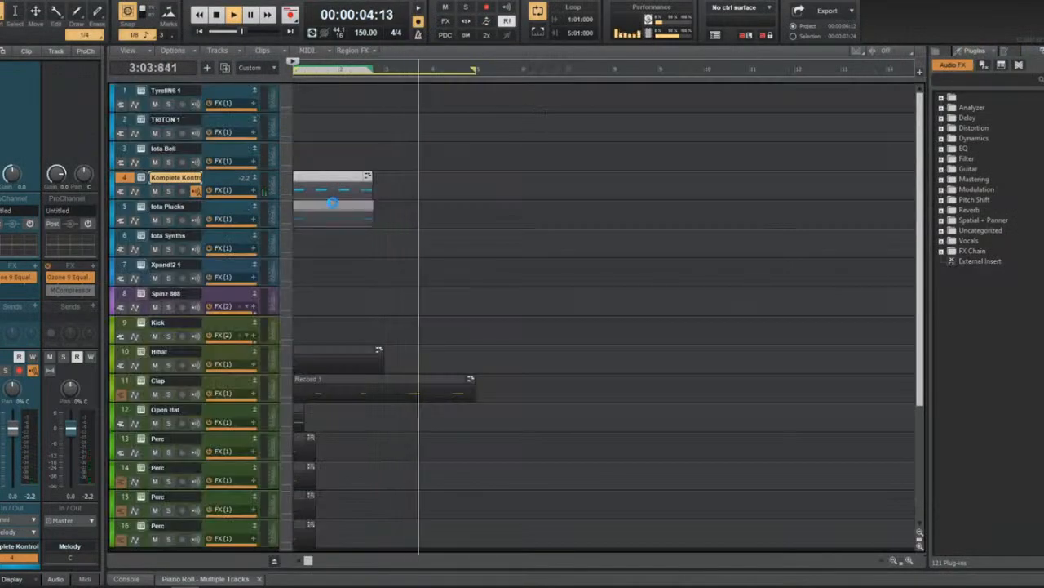
pyautogui.press('space')
pyautogui.press('space')
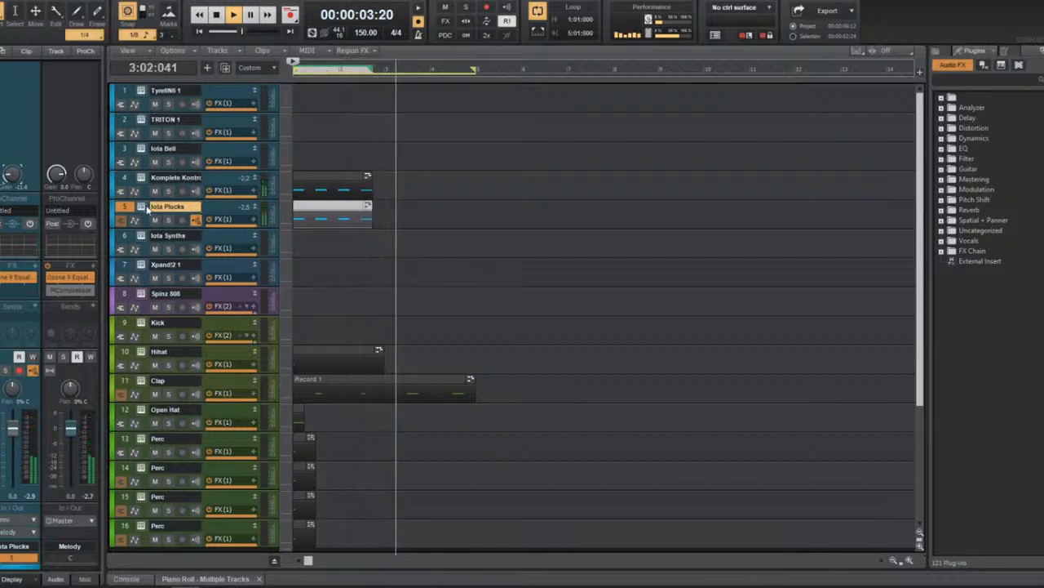
# Choose the Pluck - Alise preset for the Iota Plucks instrument and transpose its copied clip.
pyautogui.click(196, 219)
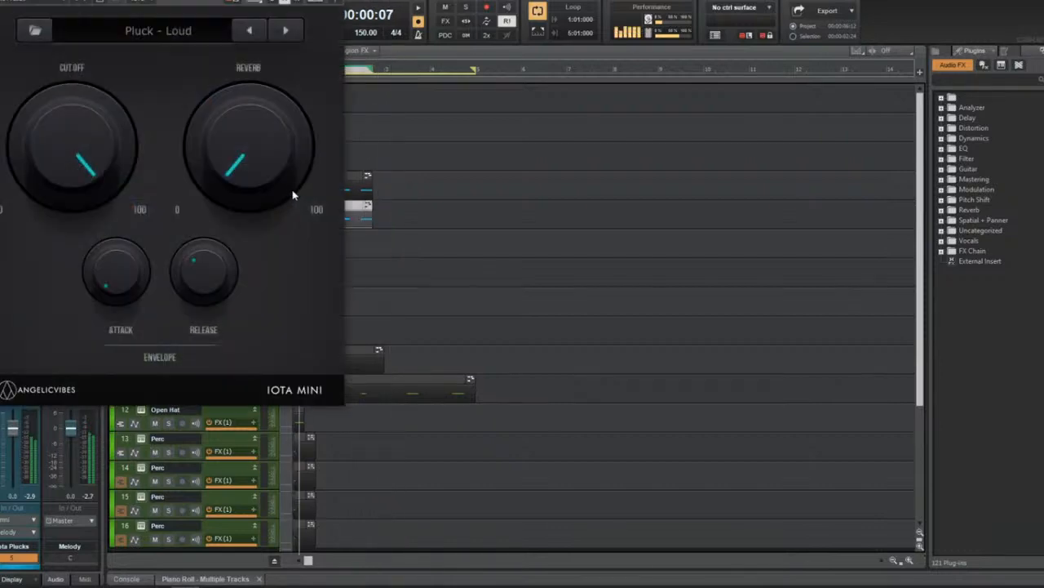
pyautogui.click(292, 34)
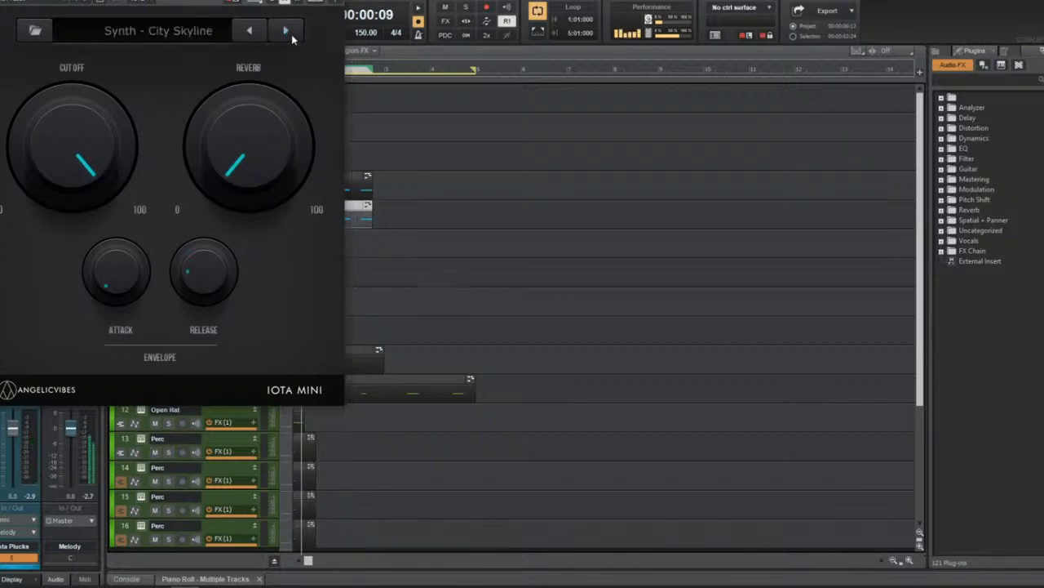
pyautogui.click(241, 37)
pyautogui.click(241, 37)
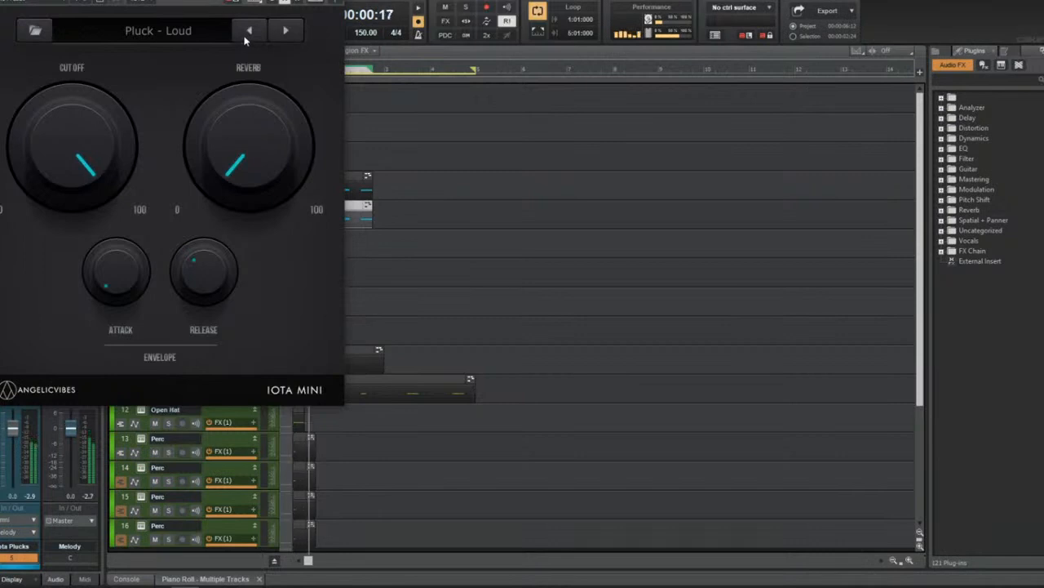
pyautogui.click(249, 32)
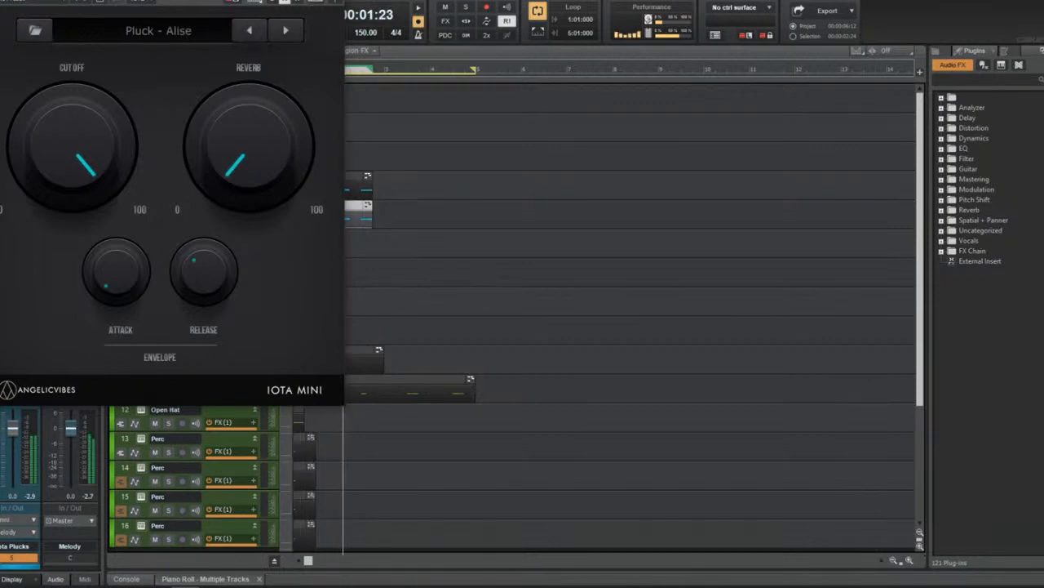
pyautogui.click(104, 3)
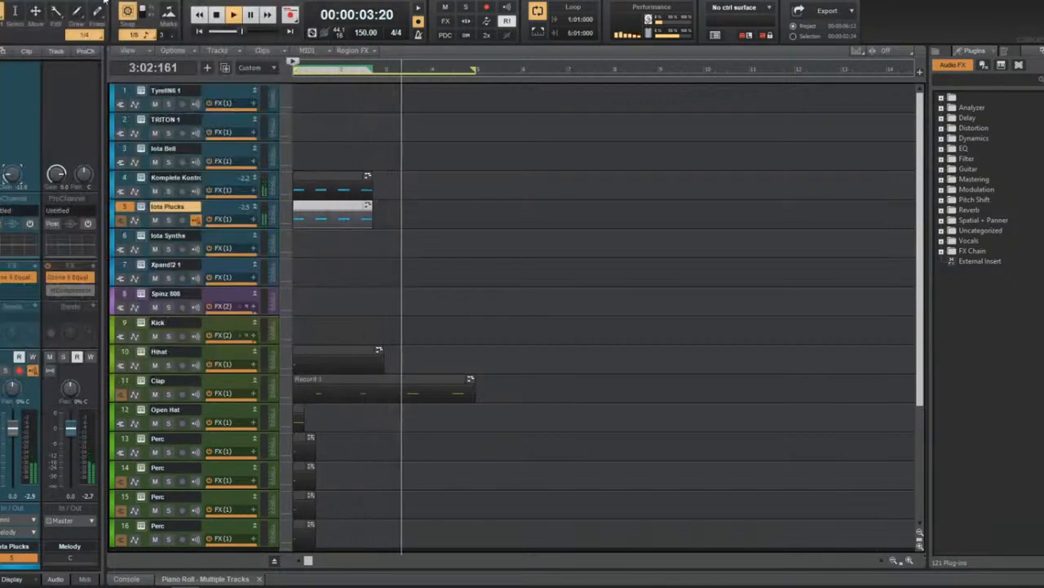
pyautogui.hotkey('shift', 't')
pyautogui.press('Return')
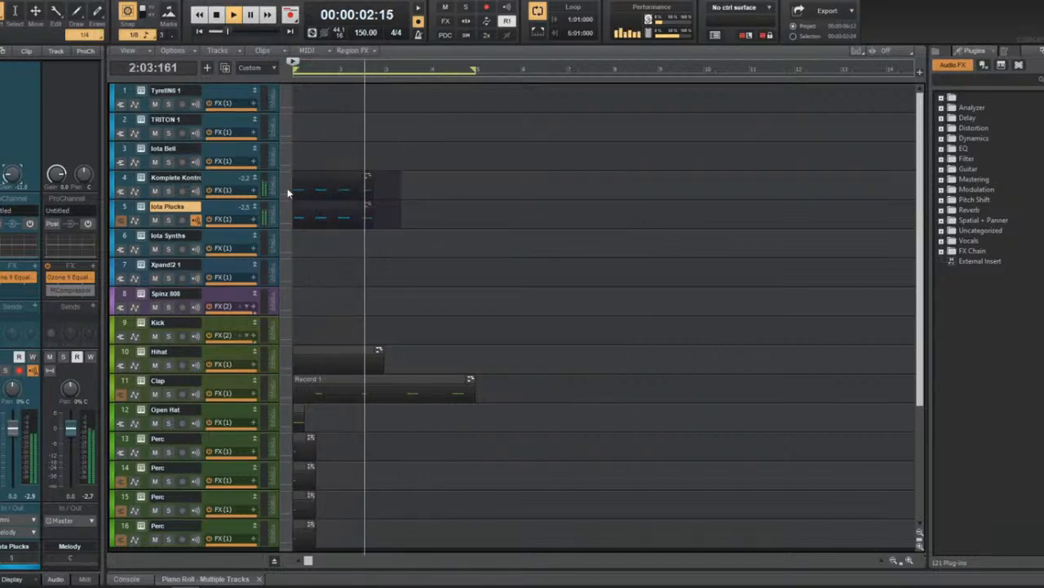
# Copy the Komplete Kontrol and Iota Plucks clips to bar 3, and bounce each track's two clips into one.
pyautogui.press('space')
pyautogui.moveTo(333, 181); pyautogui.dragTo(410, 186)
pyautogui.press('space')
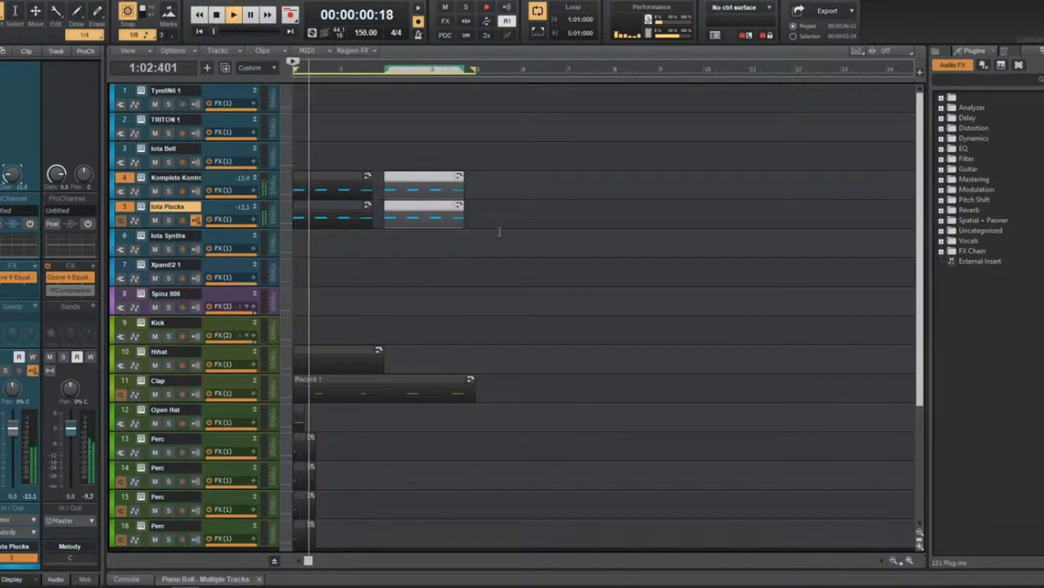
pyautogui.moveTo(497, 231); pyautogui.dragTo(139, 173)
pyautogui.press('space')
pyautogui.hotkey('ctrl', 'b')
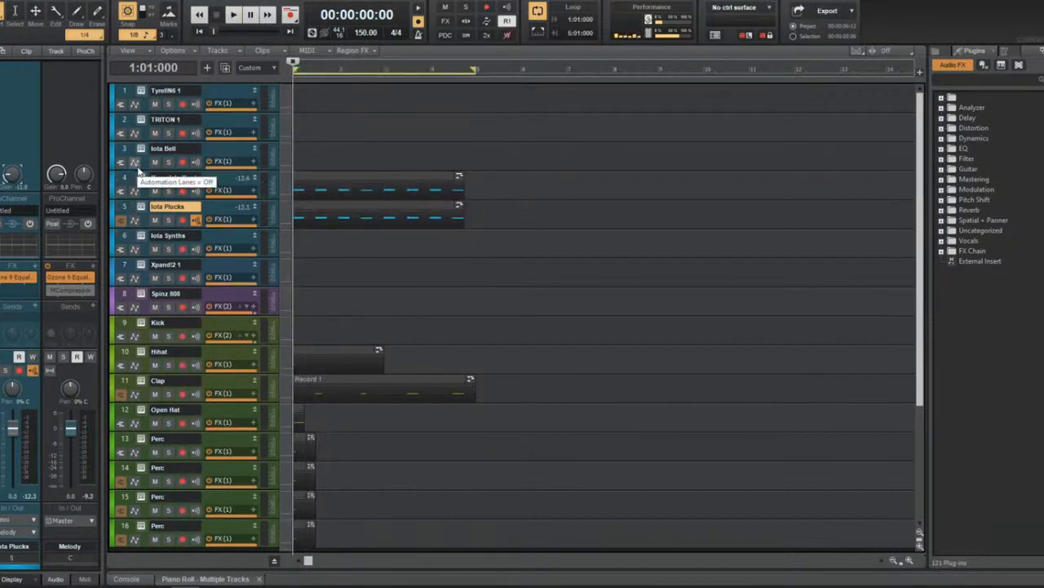
pyautogui.press('space')
# Check the Spinz 808 track's Cobra 808 sampler, and open the track's piano roll at full size.
pyautogui.click(154, 293)
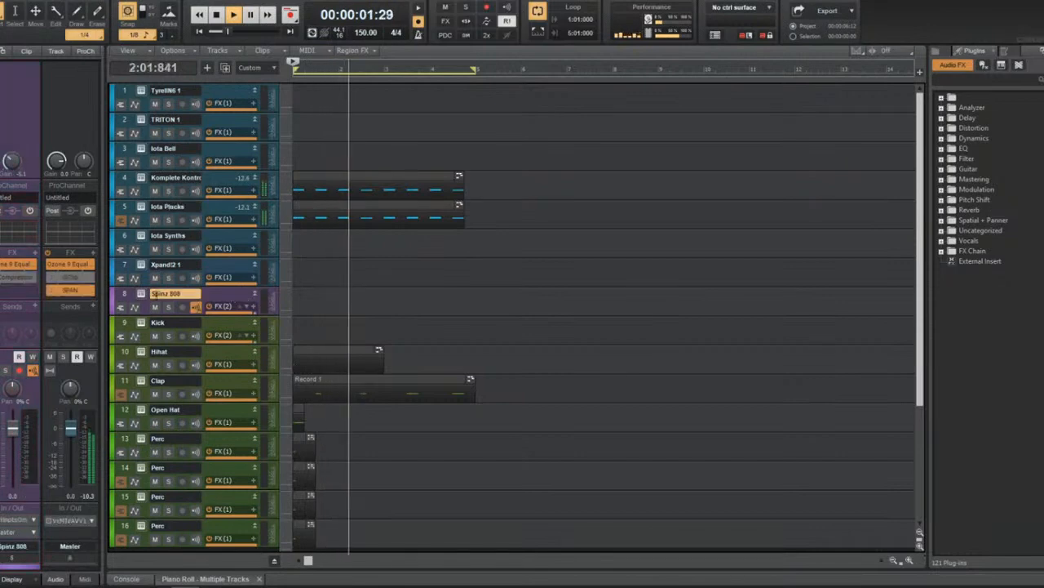
pyautogui.click(141, 293)
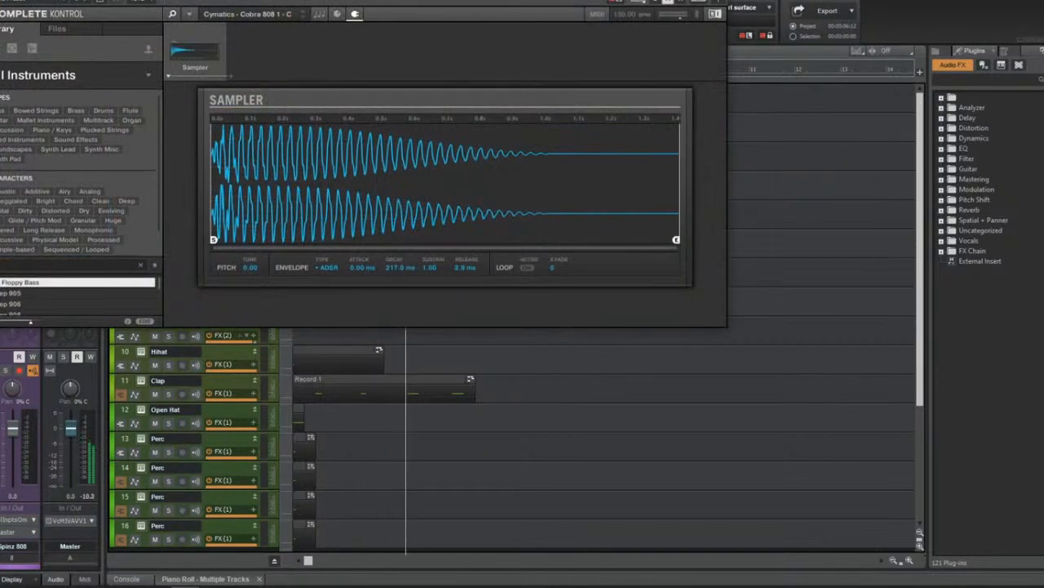
pyautogui.press('space')
pyautogui.press('space')
pyautogui.press('d')
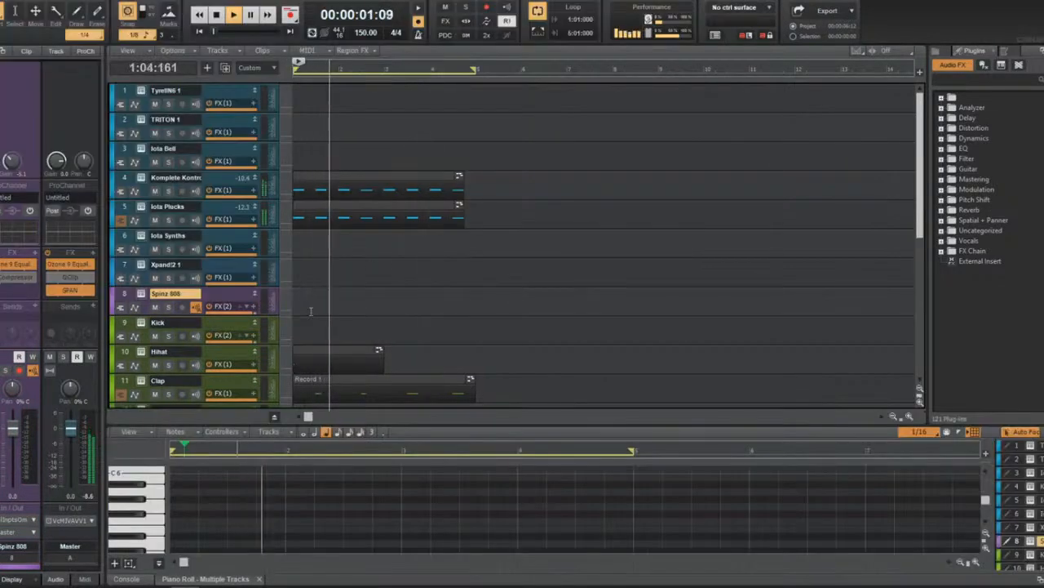
pyautogui.hotkey('shift', 'd')
pyautogui.press('space')
# Draw a one-beat C#6 808 note on beat 1 of bar 1 and a second one a sixteenth before beat 3.
pyautogui.click(212, 243)
pyautogui.moveTo(214, 244); pyautogui.dragTo(175, 170)
pyautogui.press('space')
pyautogui.scroll(3, 205, 177)
pyautogui.scroll(3, 215, 198)
pyautogui.press('space')
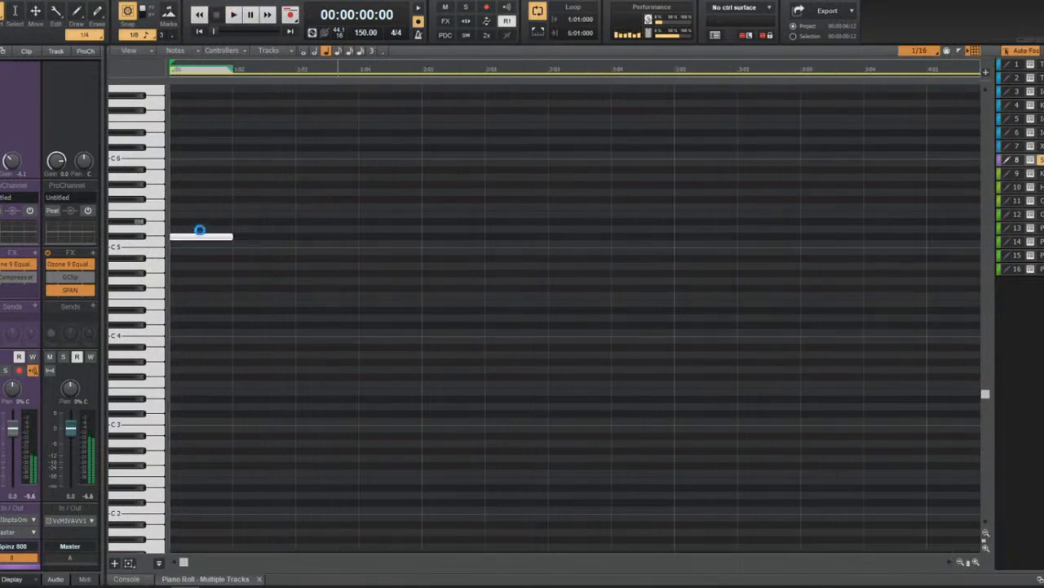
pyautogui.moveTo(198, 237); pyautogui.dragTo(182, 149)
pyautogui.scroll(3, 283, 196)
pyautogui.click(283, 199)
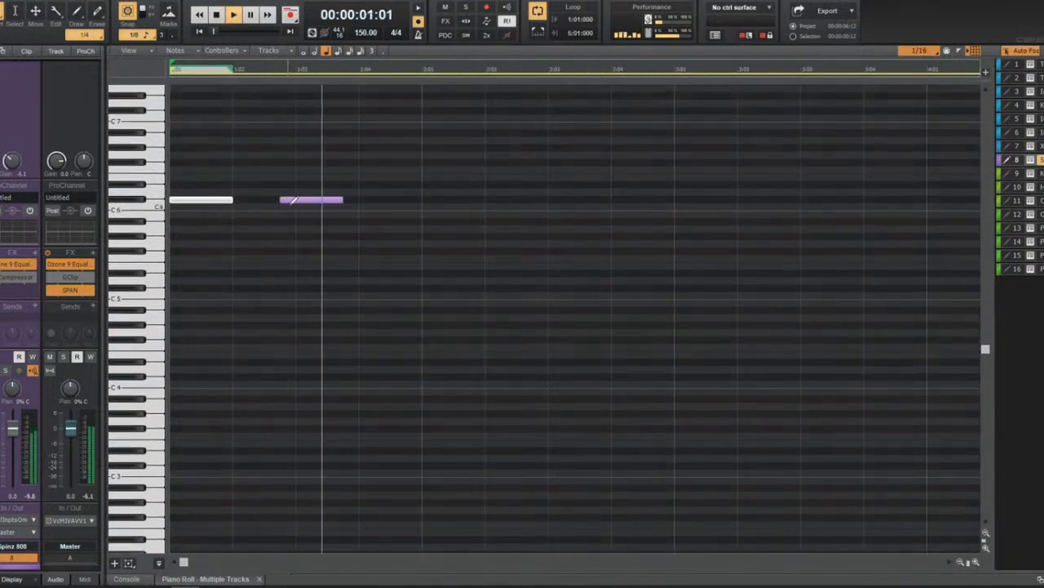
# Move the second 808 note to the start of bar 2 and add one-beat C#6 notes at the start of bars 3 and 4.
pyautogui.press('space')
pyautogui.press('space')
pyautogui.moveTo(307, 201); pyautogui.dragTo(446, 200)
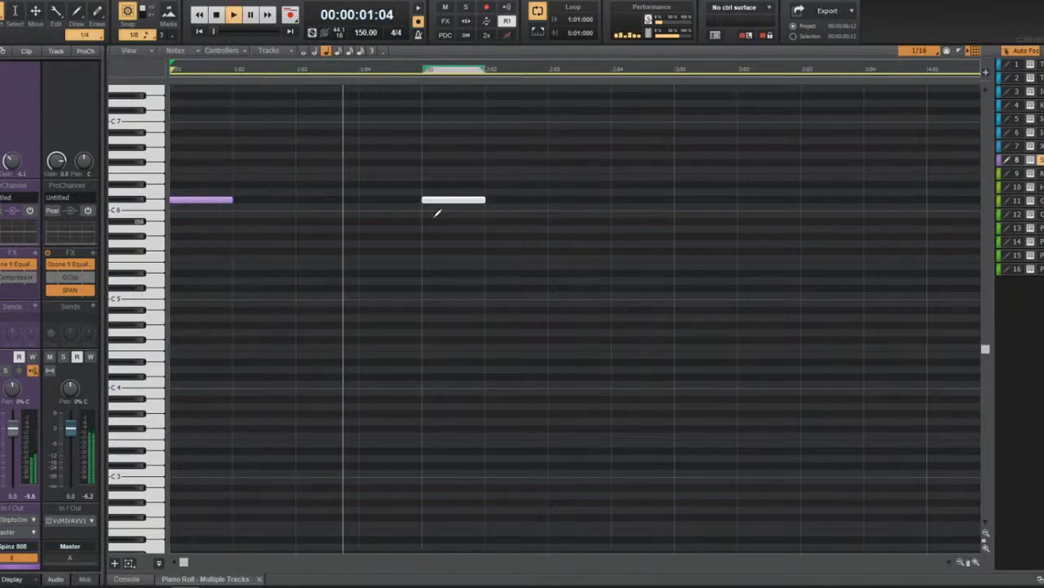
pyautogui.click(677, 200)
pyautogui.scroll(-3, 708, 209)
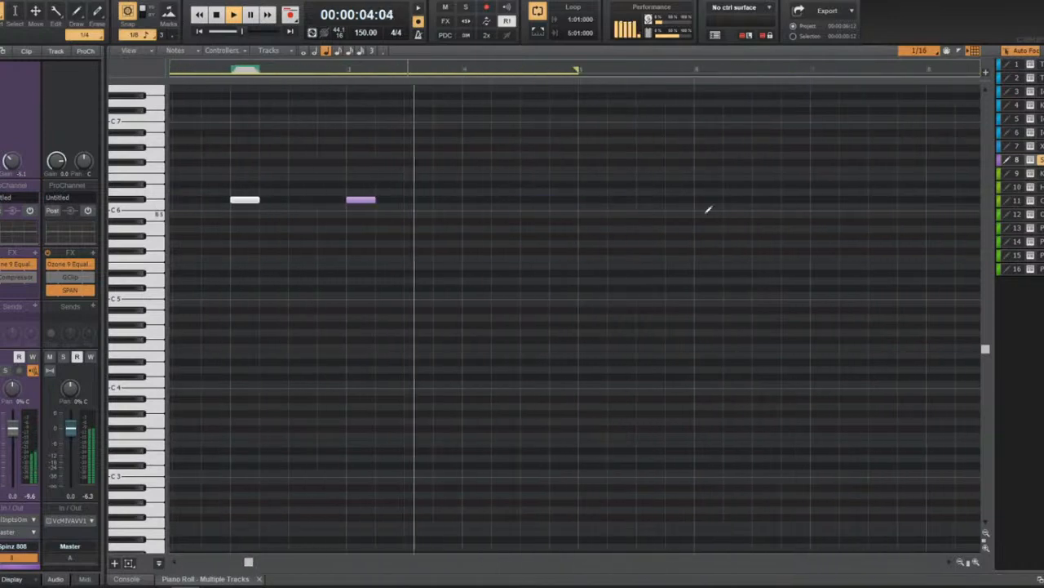
pyautogui.click(469, 200)
# Place a one-beat G#5 note on beat 3 of bar 4 and delete the extra G#5 note before it.
pyautogui.click(531, 229)
pyautogui.press('space')
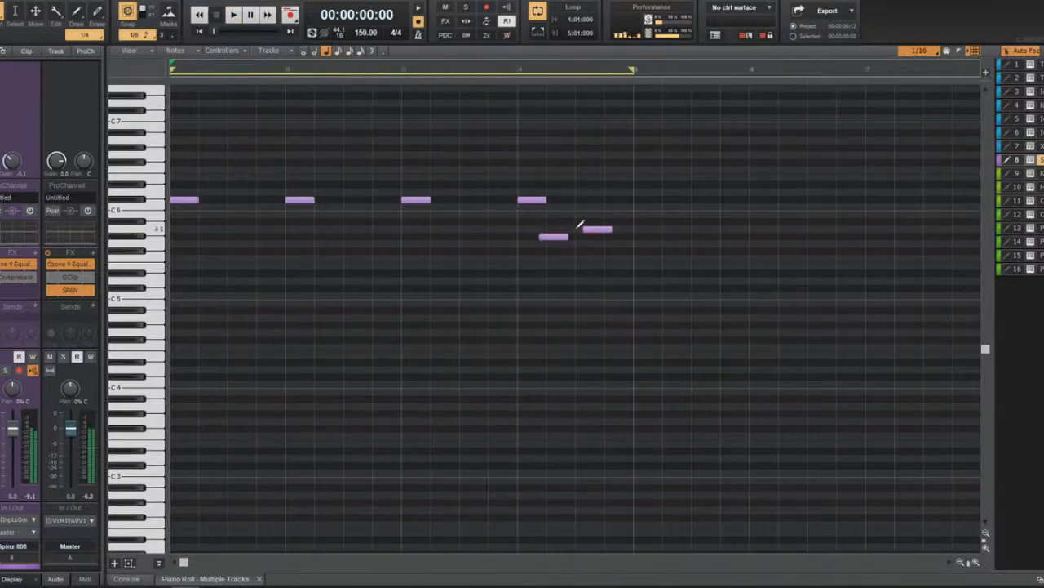
pyautogui.moveTo(586, 229); pyautogui.dragTo(593, 238)
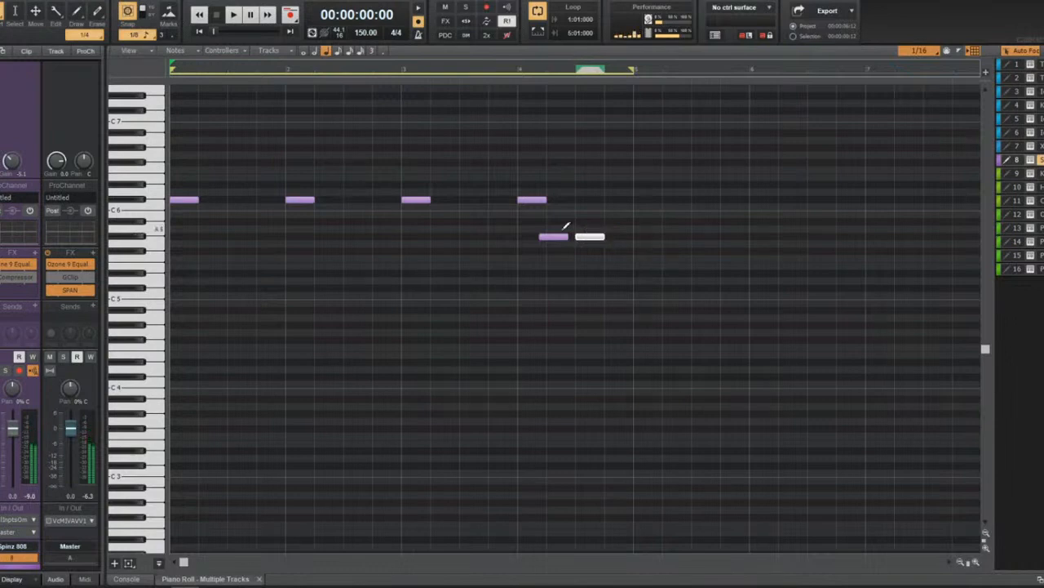
pyautogui.press('space')
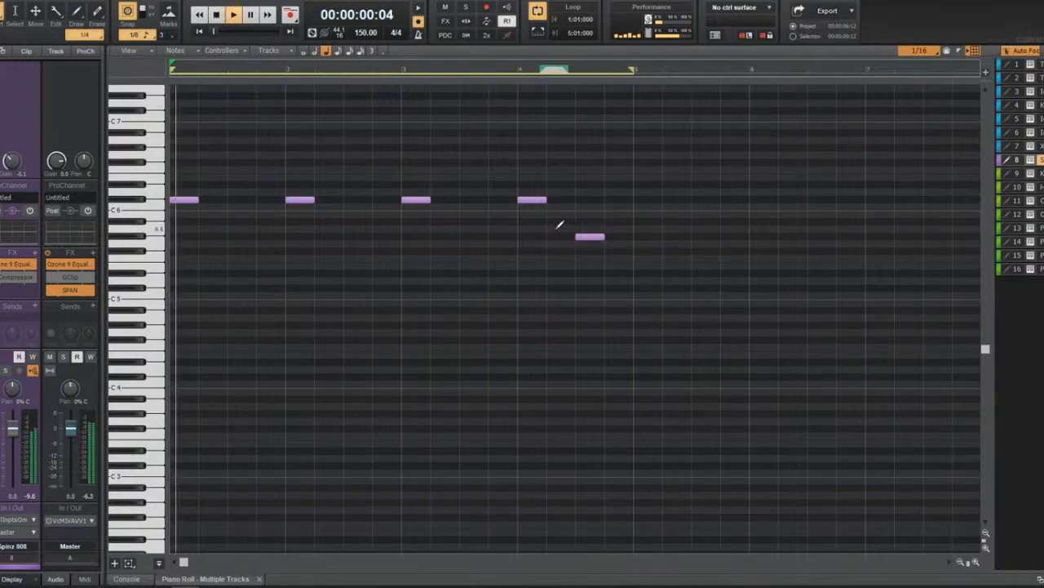
pyautogui.press('space')
# Lengthen the 808 notes to whole notes, with the two notes in bar 4 set to half notes.
pyautogui.hotkey('ctrl', 'a')
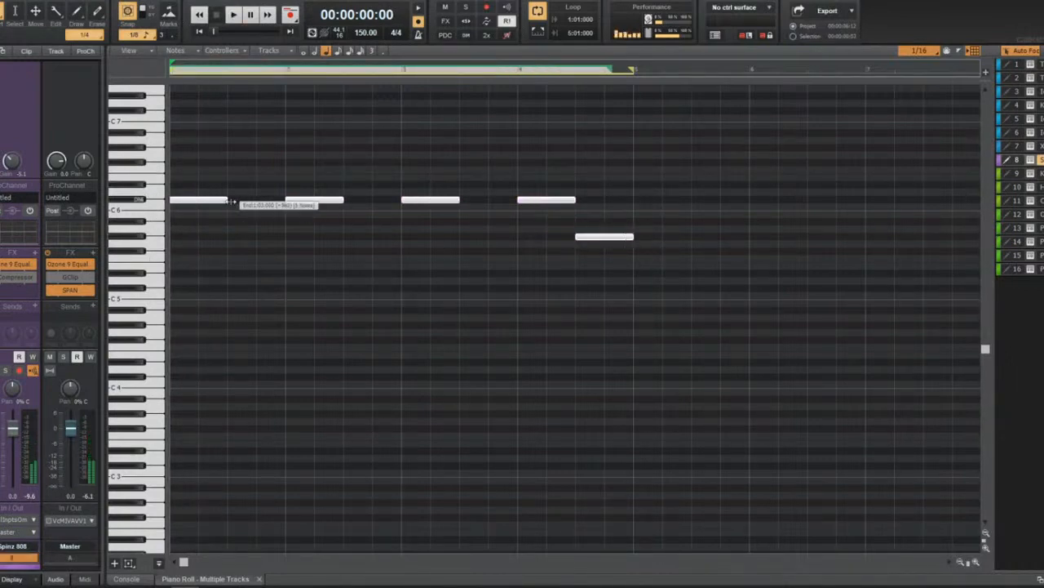
pyautogui.moveTo(230, 201); pyautogui.dragTo(275, 196)
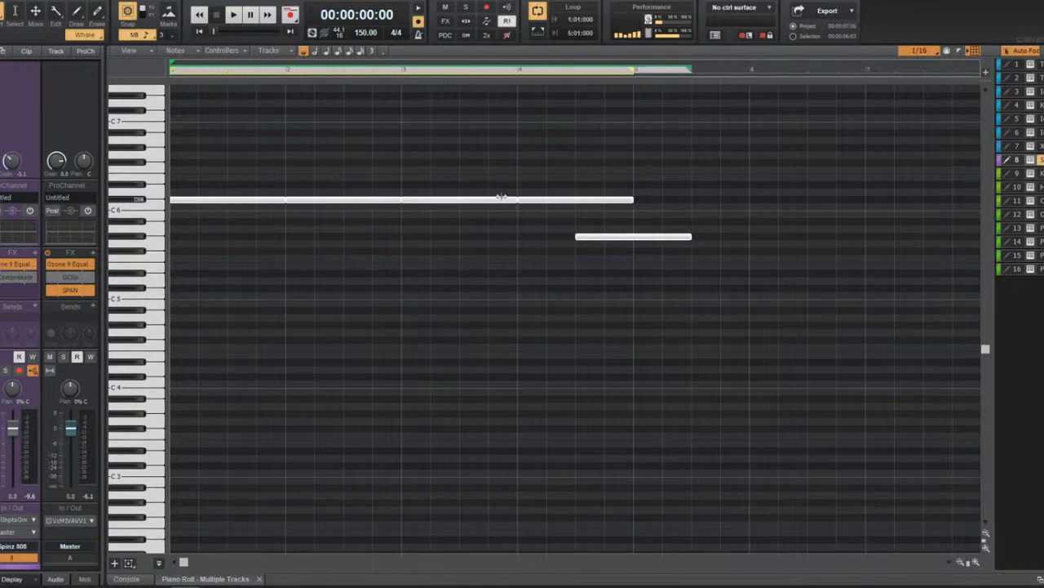
pyautogui.moveTo(602, 122); pyautogui.dragTo(608, 256)
pyautogui.press('t')
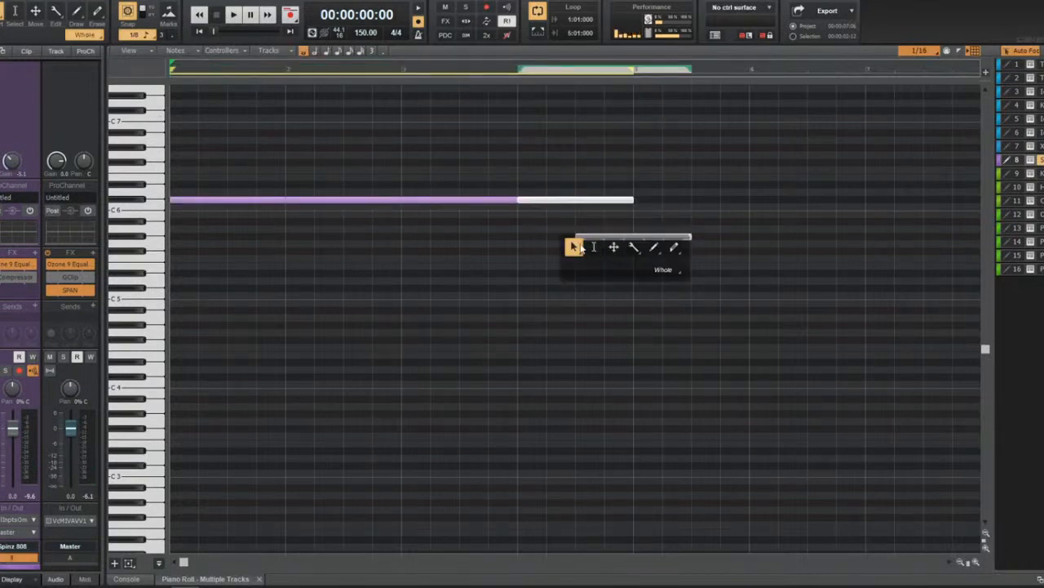
pyautogui.moveTo(691, 237); pyautogui.dragTo(640, 240)
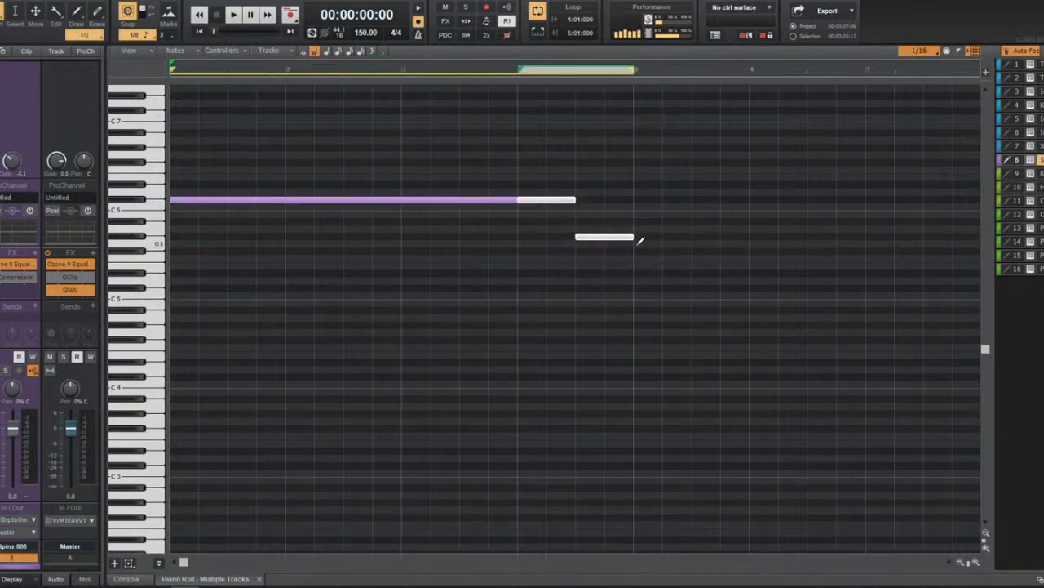
pyautogui.press('space')
pyautogui.click(442, 155)
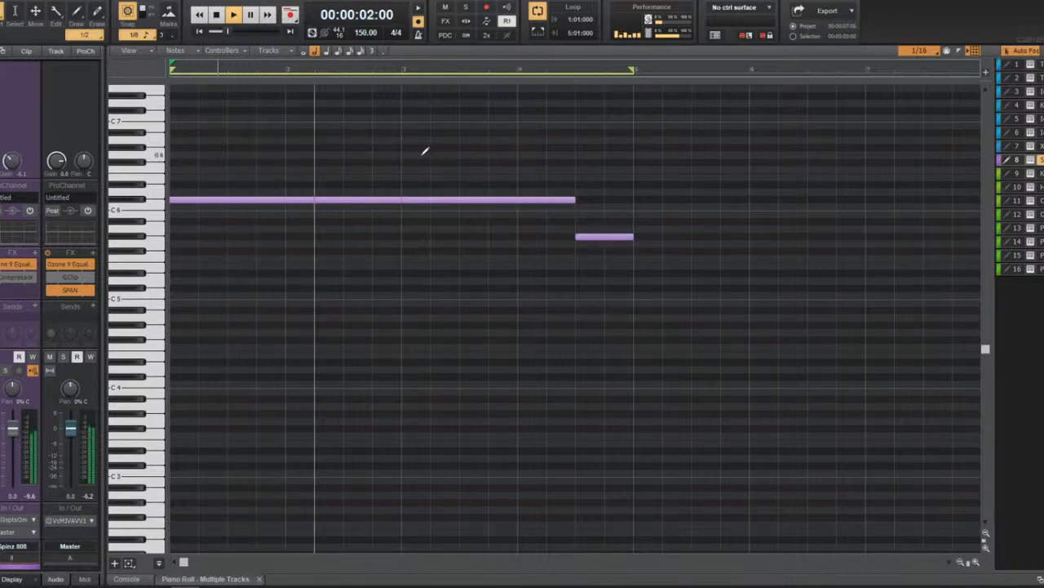
# Start the C#6 notes of bars 2 and 4 an eighth note later and extend the preceding notes to meet them.
pyautogui.press('space')
pyautogui.press('space')
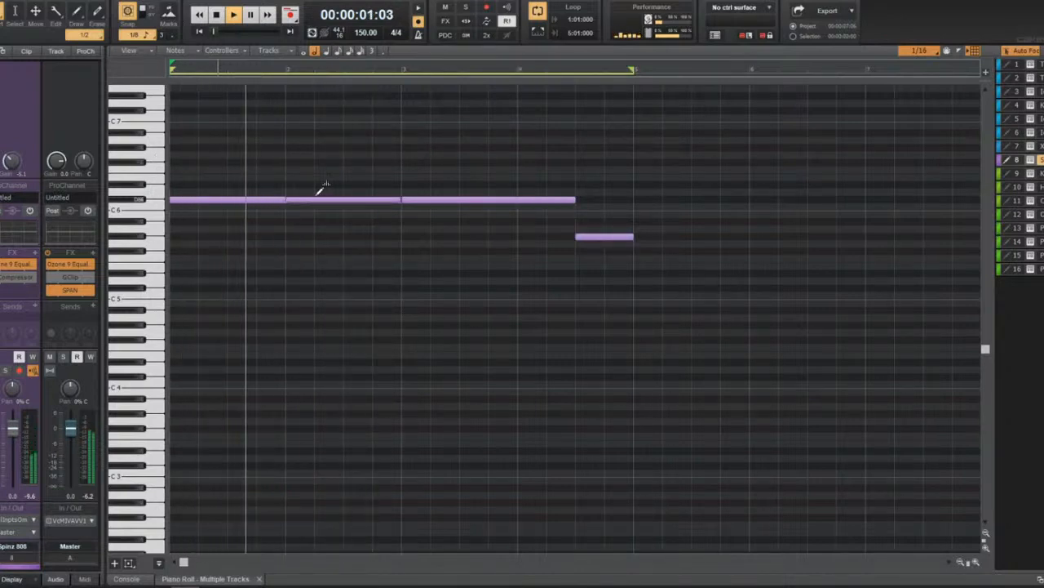
pyautogui.click(301, 200)
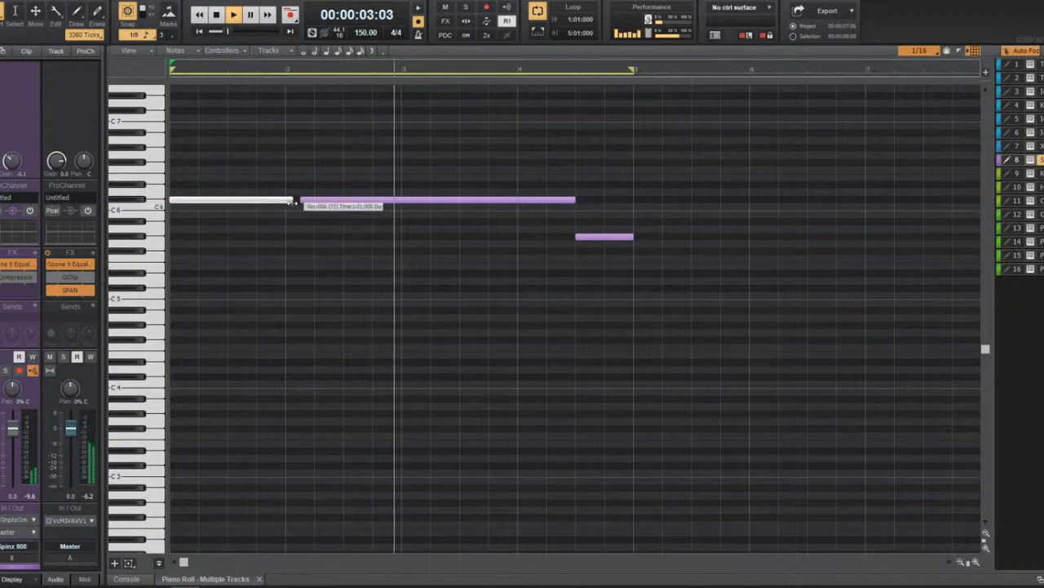
pyautogui.press('space')
pyautogui.press('space')
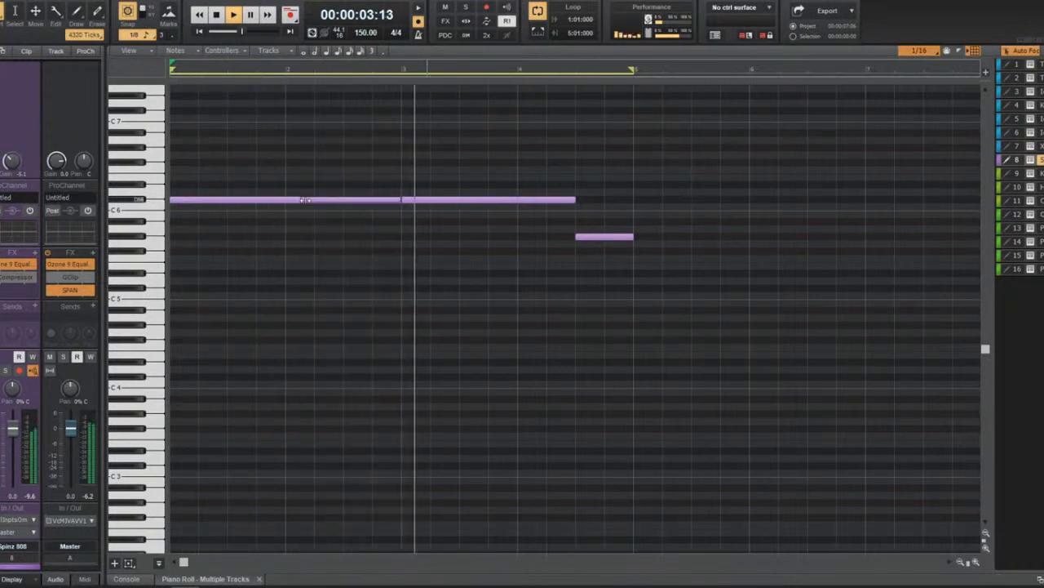
pyautogui.click(525, 199)
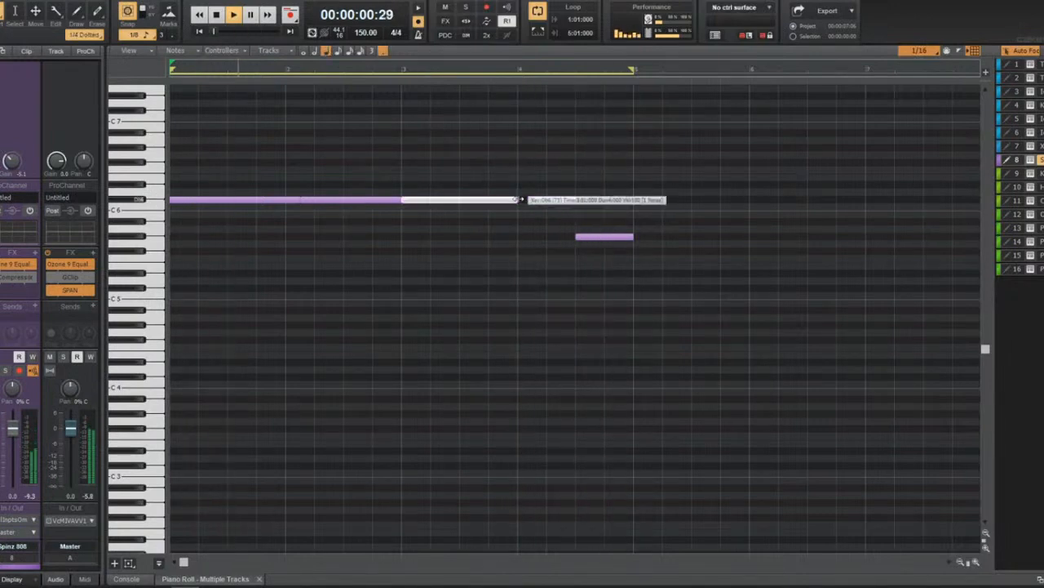
pyautogui.moveTo(520, 200); pyautogui.dragTo(535, 200)
# Copy the Spinz 808 clip to the Kick track and open the copy in the piano roll.
pyautogui.press('d')
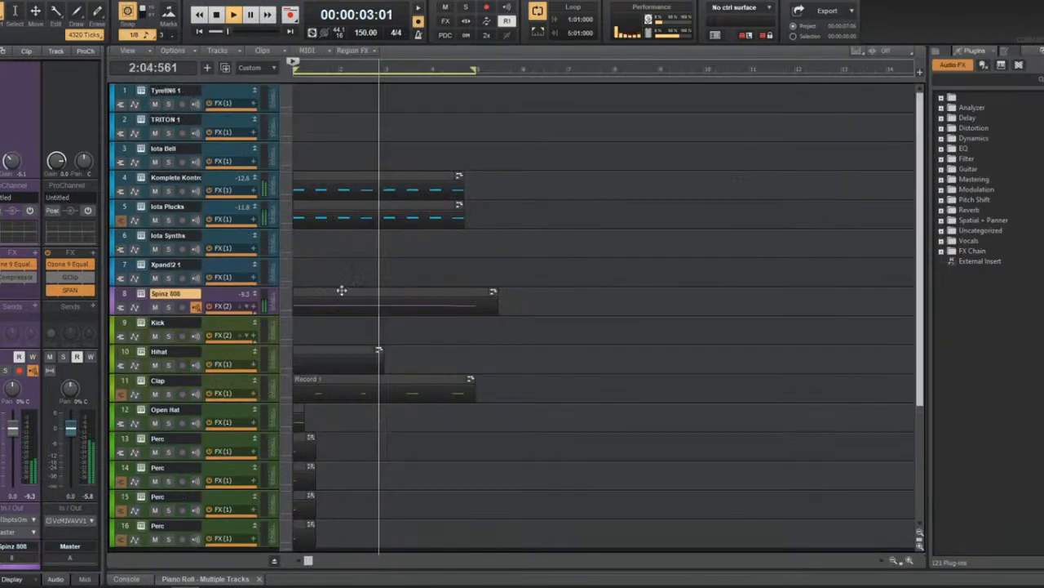
pyautogui.click(342, 320)
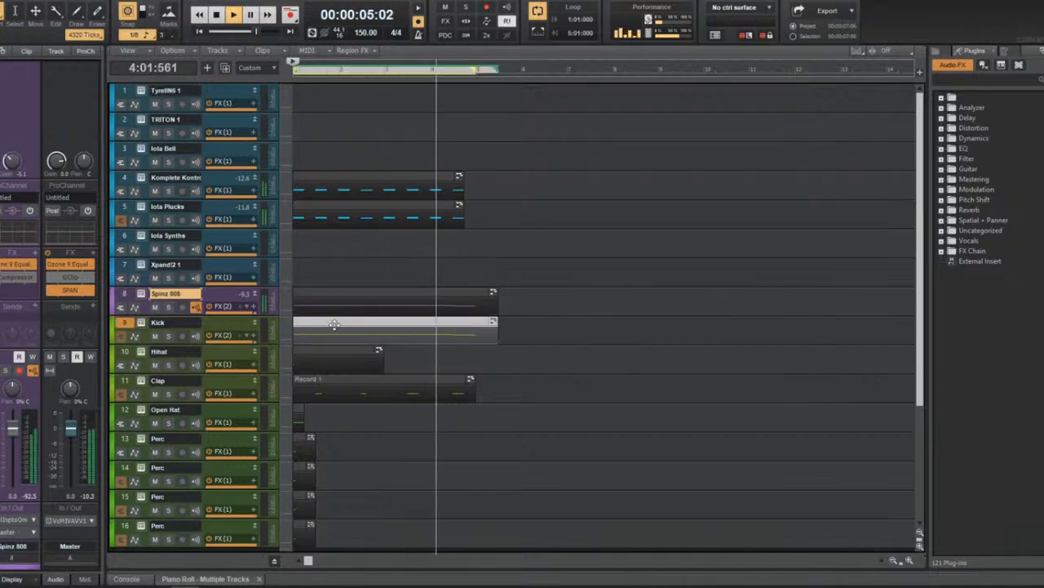
pyautogui.doubleClick(332, 325)
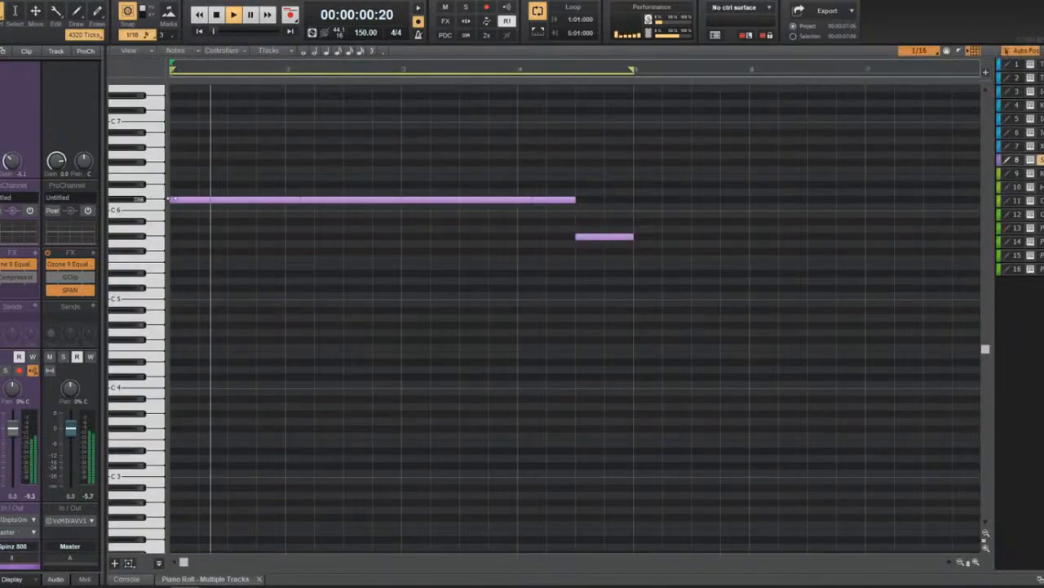
# Switch the piano roll to the Kick track and move all of its notes to C5.
pyautogui.moveTo(158, 189); pyautogui.dragTo(158, 212)
pyautogui.click(1015, 174)
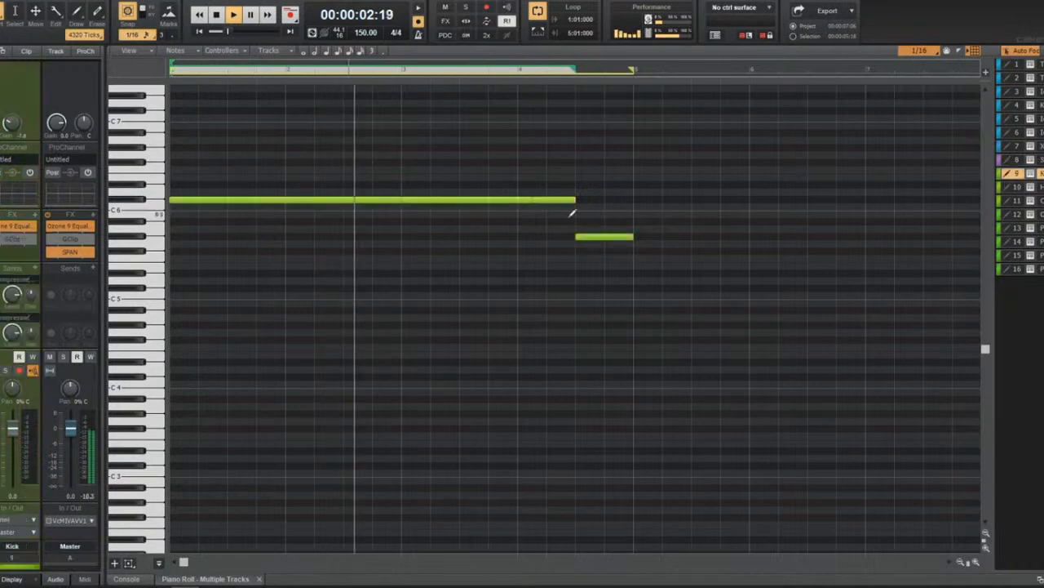
pyautogui.click(175, 199)
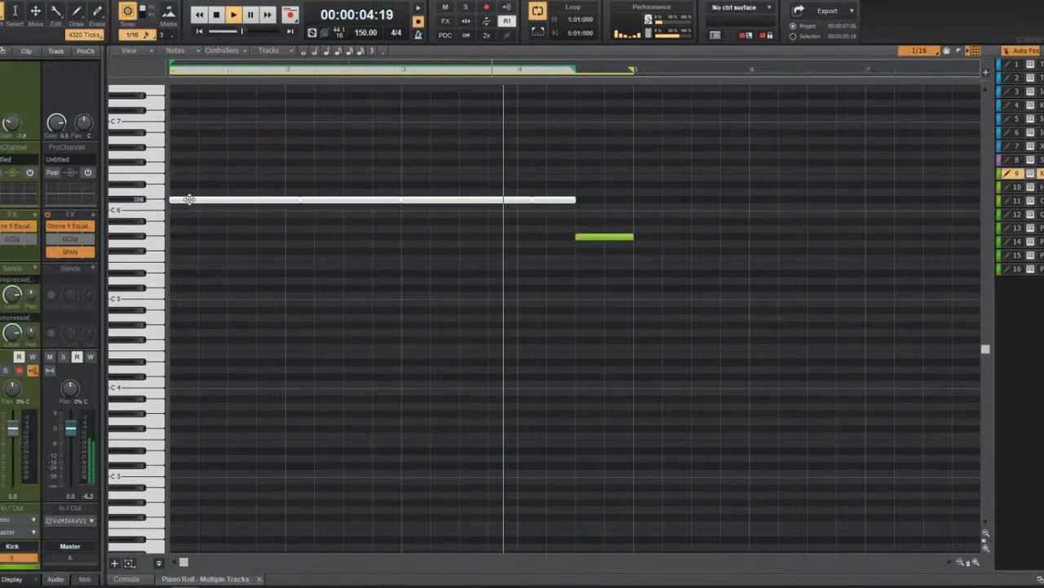
pyautogui.moveTo(195, 199); pyautogui.dragTo(198, 294)
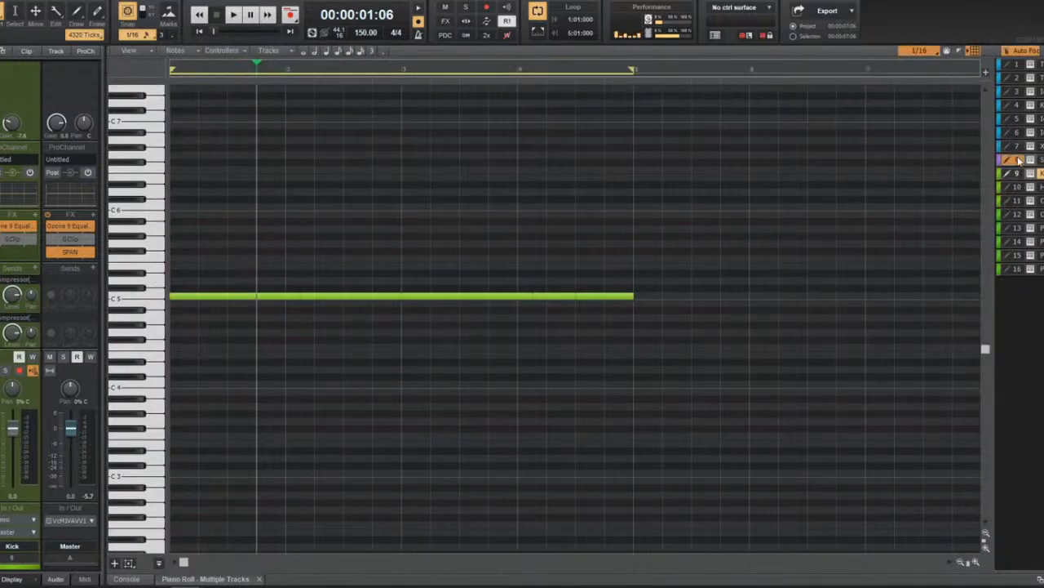
# Check the Spinz 808 notes in the piano roll and return to the full track list.
pyautogui.click(1018, 161)
pyautogui.moveTo(146, 174); pyautogui.dragTo(162, 270)
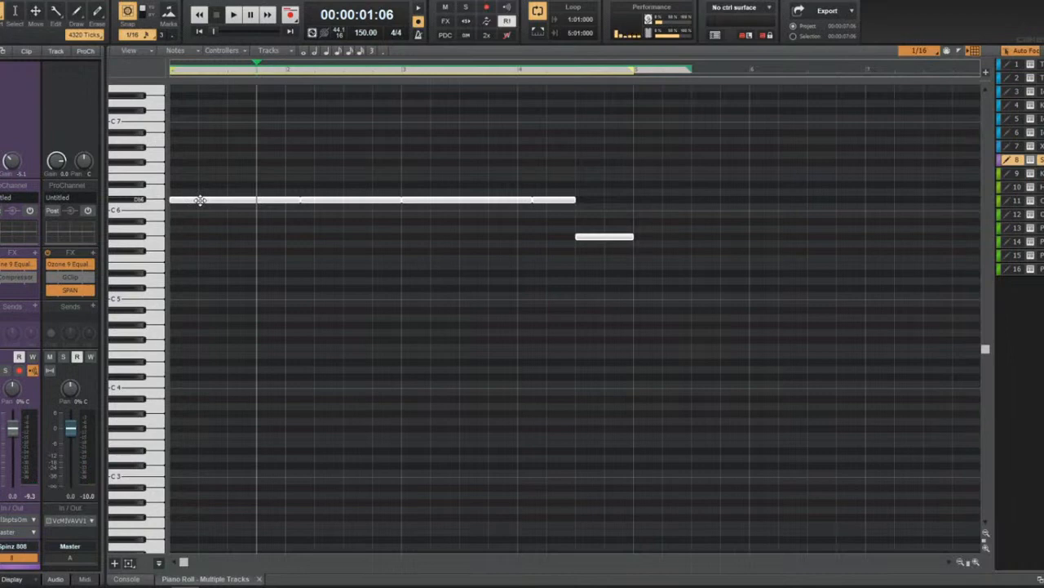
pyautogui.click(162, 294)
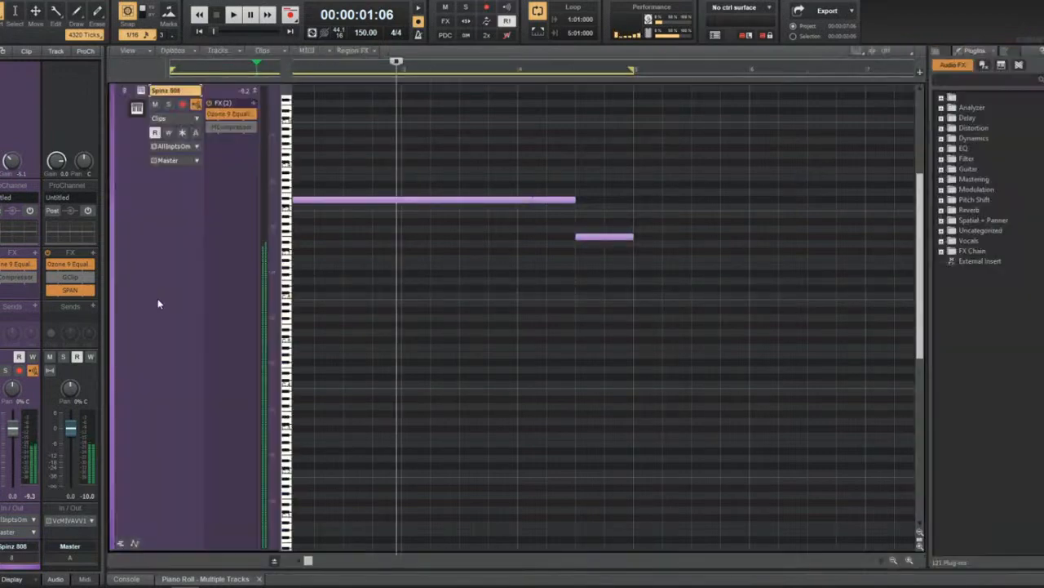
pyautogui.doubleClick(186, 244)
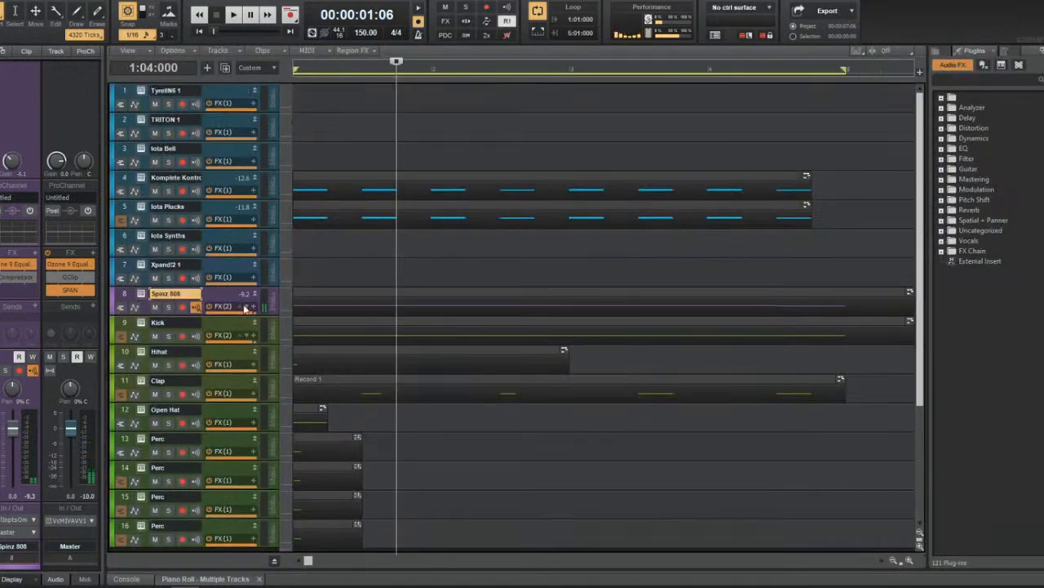
# Open the Kick track's Komplete Kontrol and browse to the Kicks folder in samples > !Mike Zara's Stash.
pyautogui.click(141, 323)
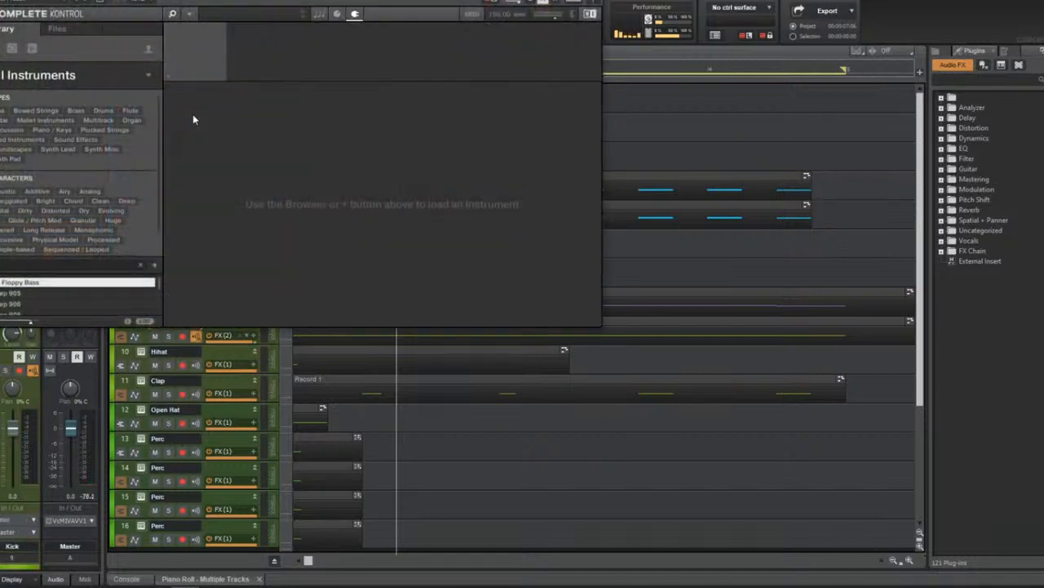
pyautogui.click(52, 29)
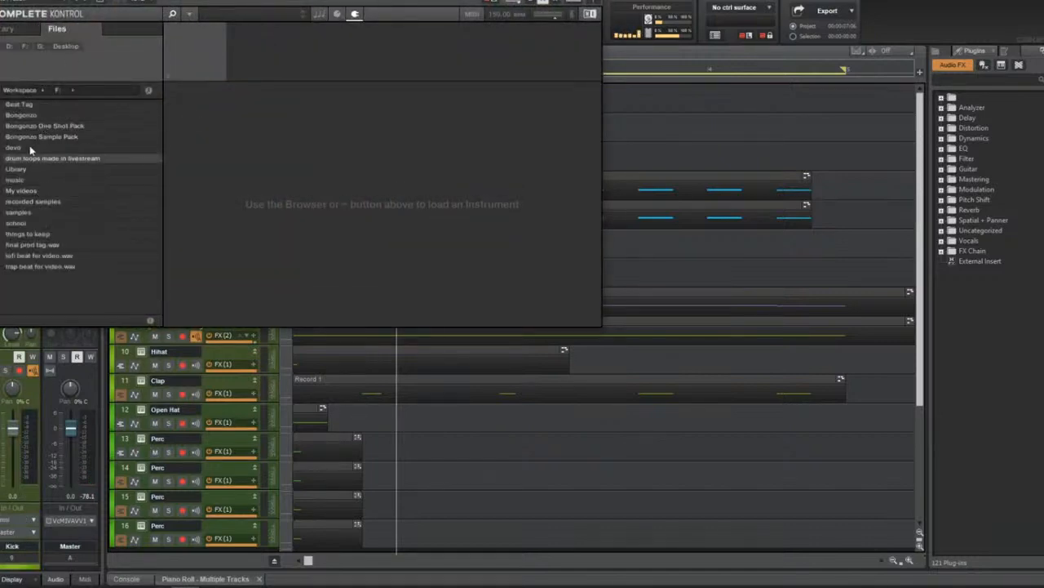
pyautogui.doubleClick(33, 213)
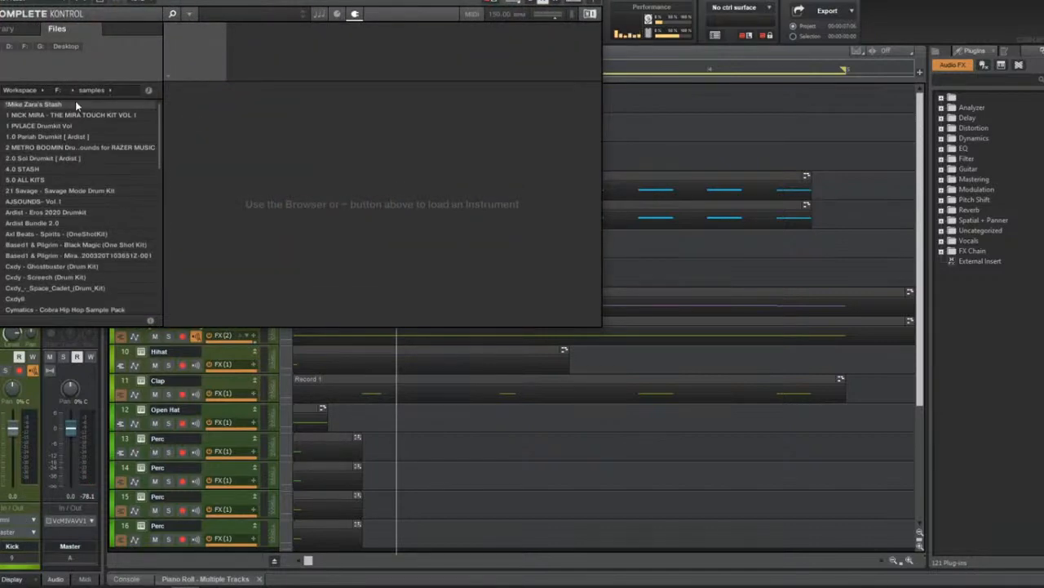
pyautogui.doubleClick(75, 104)
pyautogui.doubleClick(52, 156)
# Audition the MZ Kick Ariana, Ardist and BWB samples and load MZ Kick [Clout].wav as the kick sound.
pyautogui.doubleClick(51, 158)
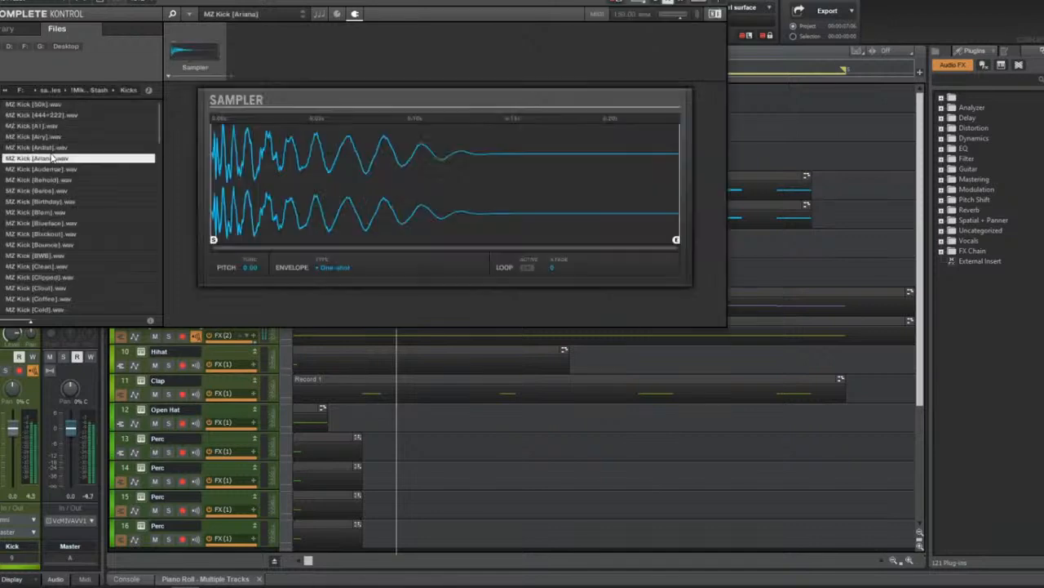
pyautogui.doubleClick(54, 147)
pyautogui.doubleClick(77, 234)
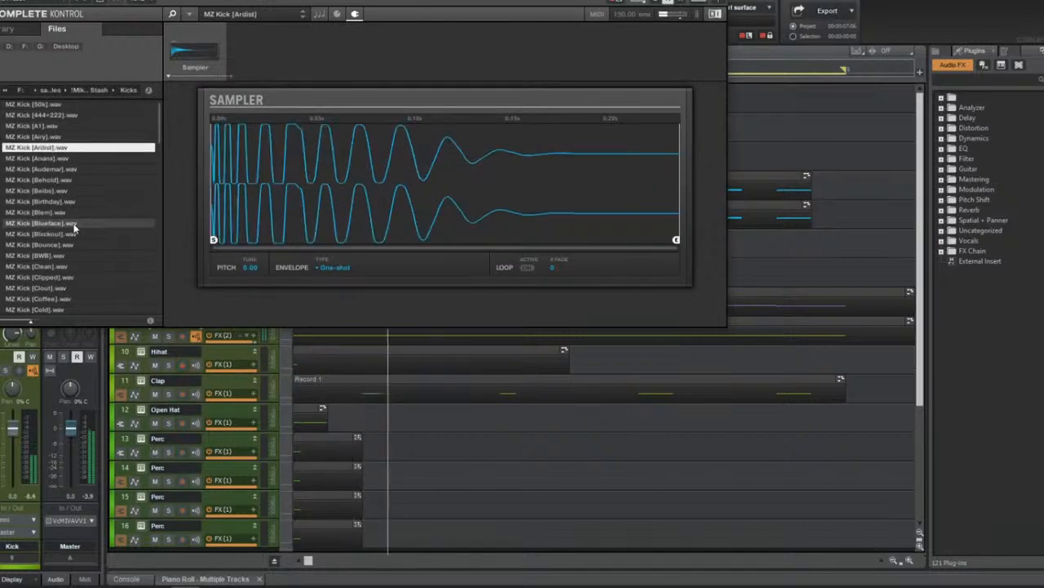
pyautogui.doubleClick(75, 256)
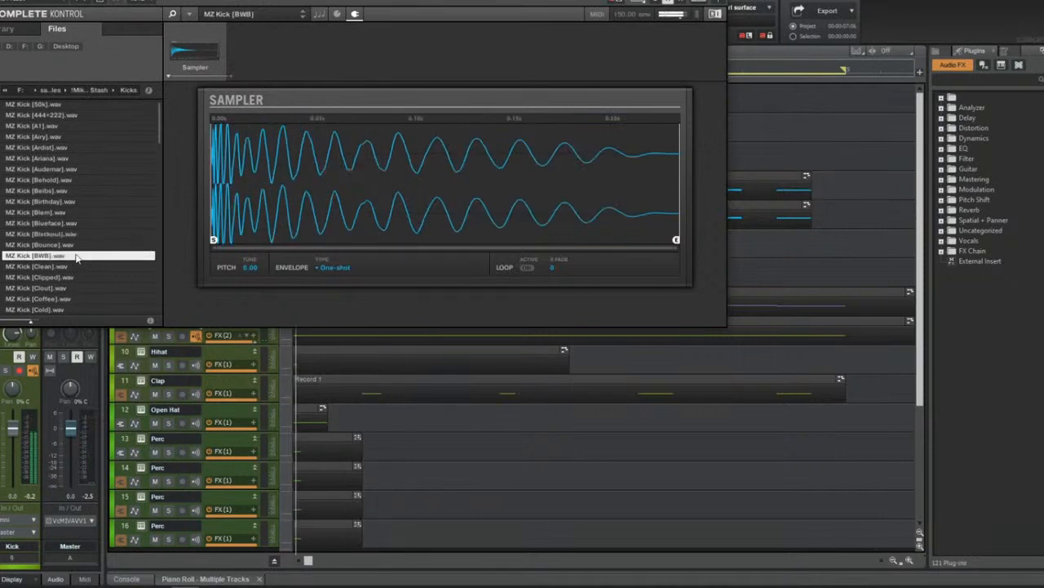
pyautogui.doubleClick(86, 288)
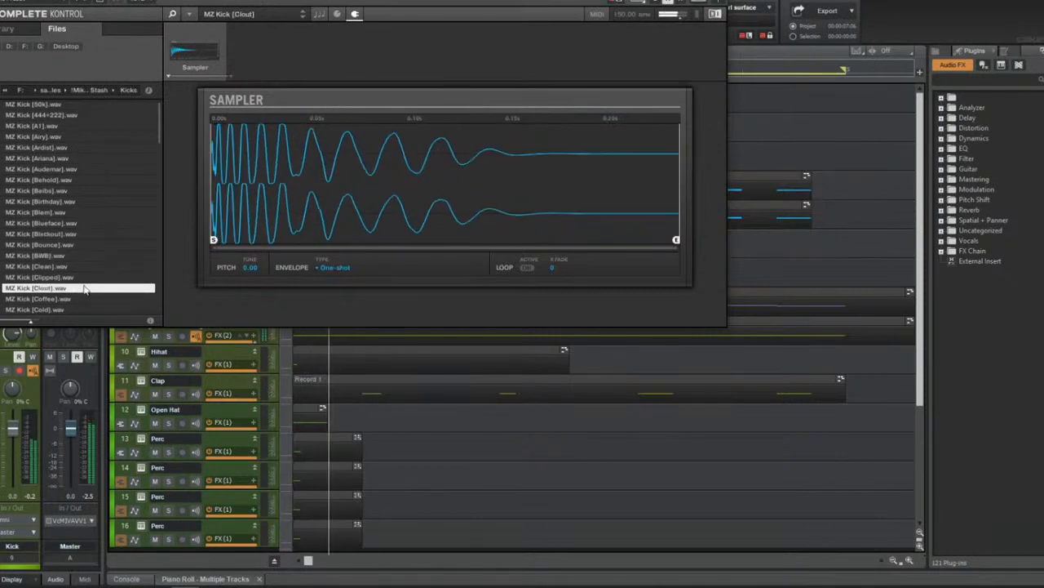
pyautogui.click(708, 2)
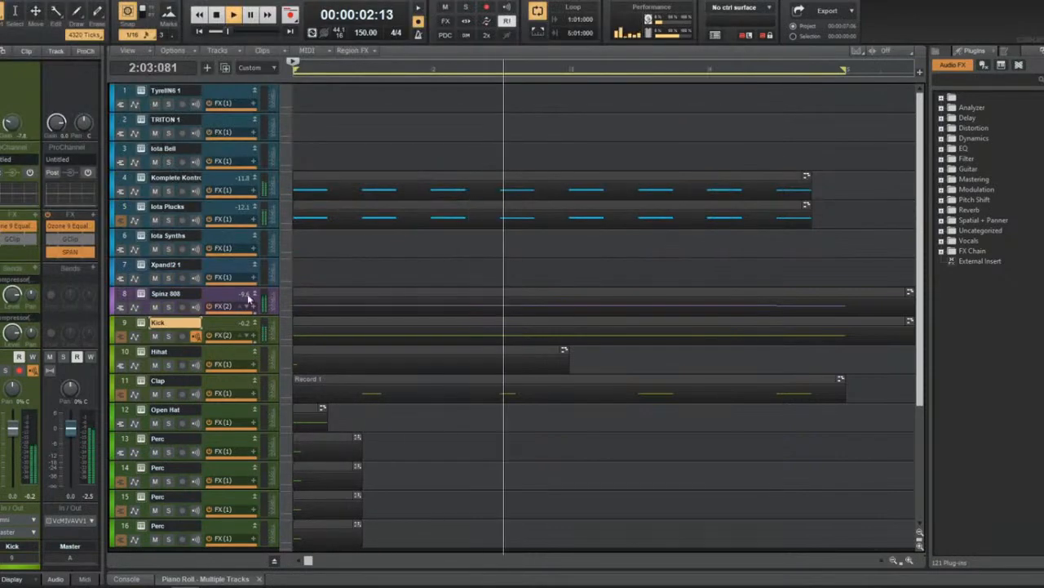
# Trim the start of the G#5 808 note in bar 4 by an eighth note and switch the piano roll to the Kick track.
pyautogui.click(142, 295)
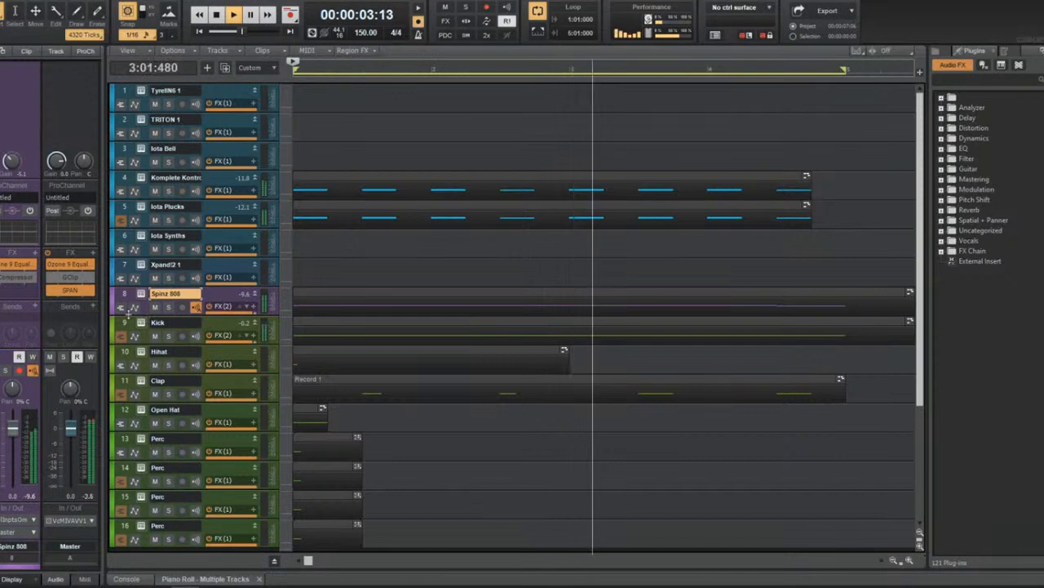
pyautogui.doubleClick(310, 290)
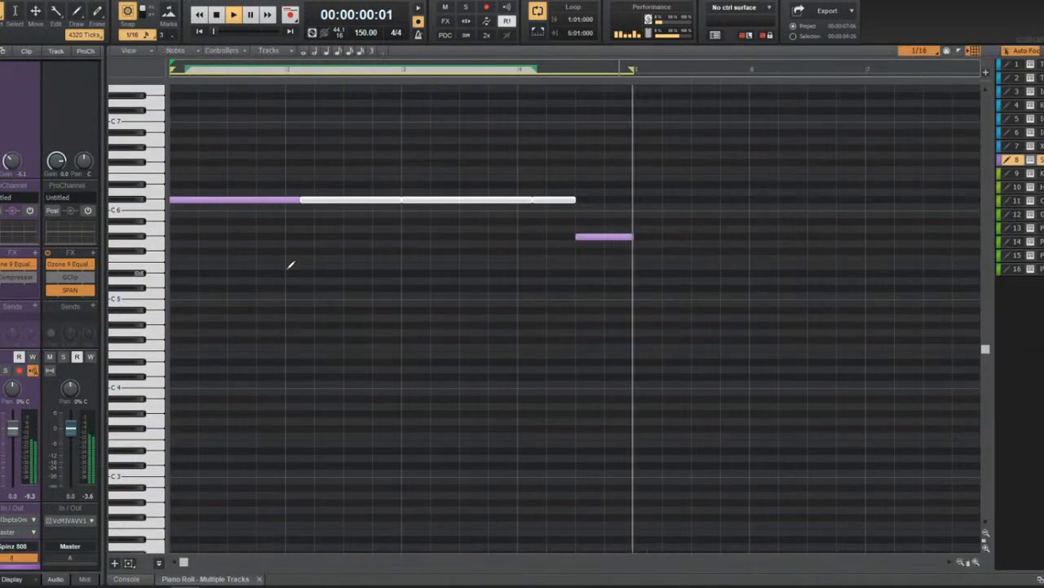
pyautogui.click(617, 211)
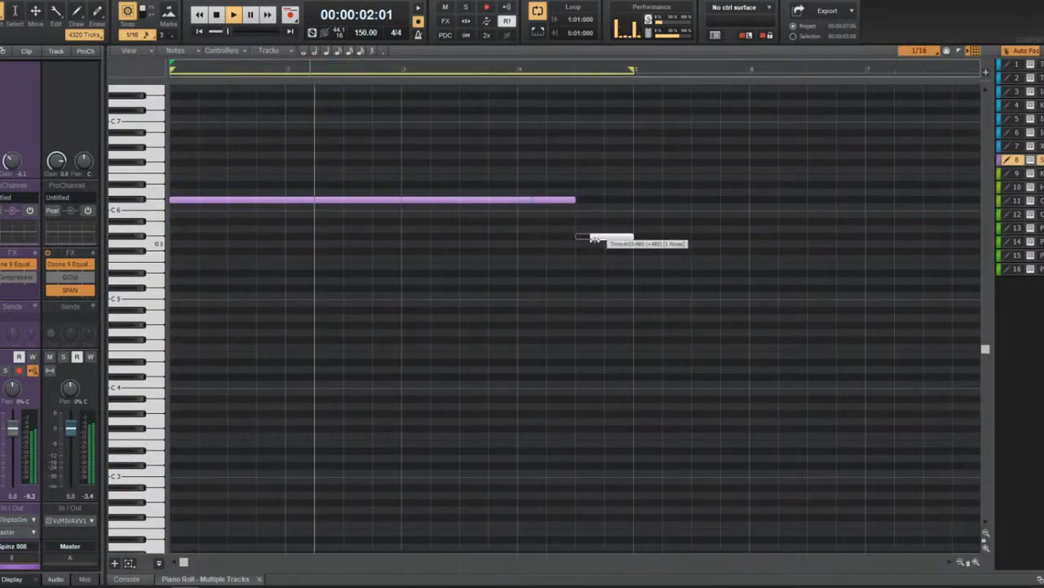
pyautogui.moveTo(576, 236); pyautogui.dragTo(590, 237)
pyautogui.click(1012, 173)
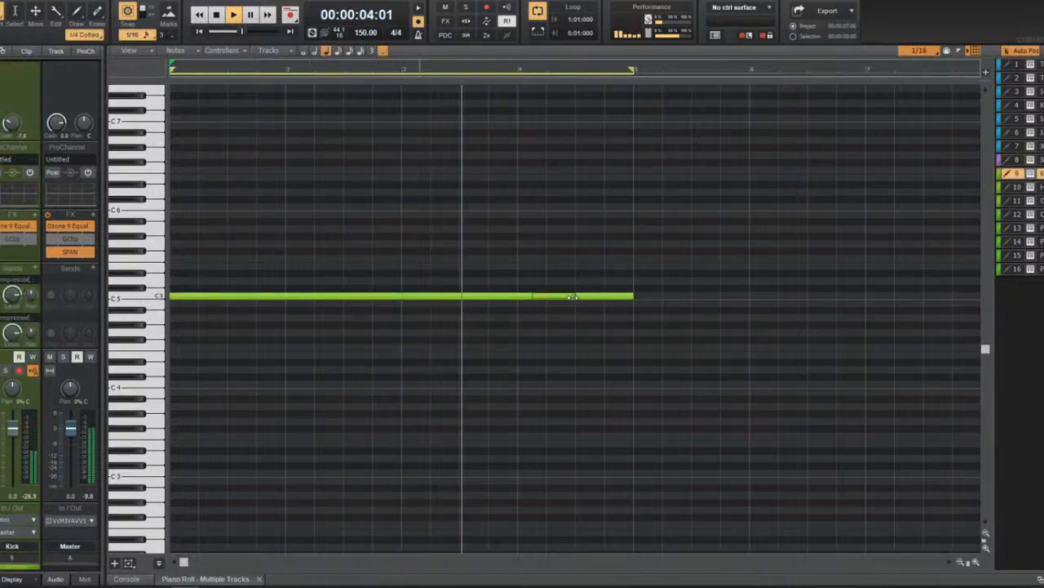
# Trim the start of the last kick note in bar 4 by an eighth note and switch to the Spinz 808 track.
pyautogui.moveTo(584, 296); pyautogui.dragTo(589, 297)
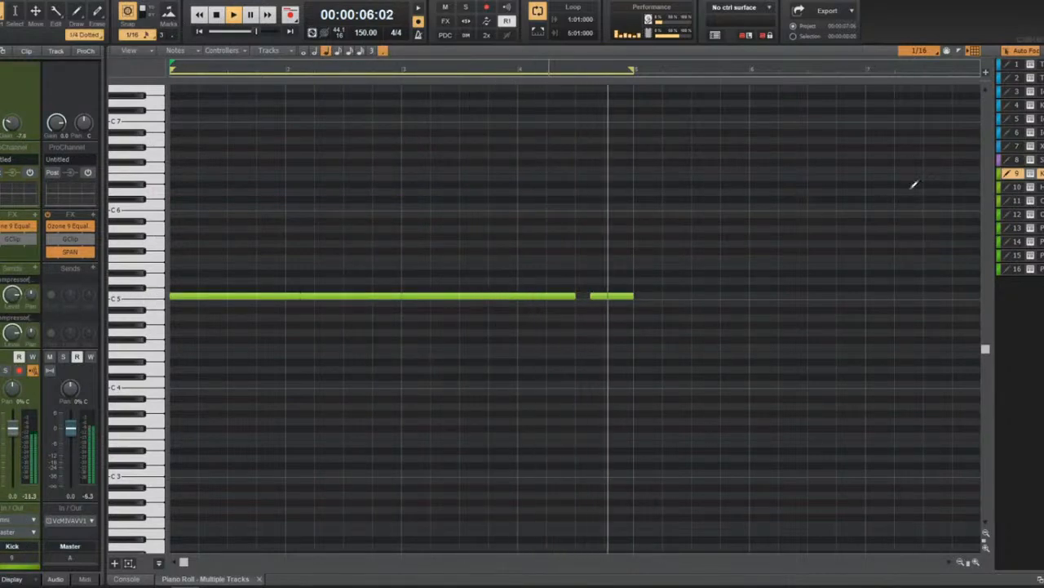
pyautogui.click(1012, 159)
# Transpose all Spinz 808 notes down one octave, move the last bar 4 note back up to G#5, and return to the track list.
pyautogui.press('space')
pyautogui.hotkey('ctrl', 'a')
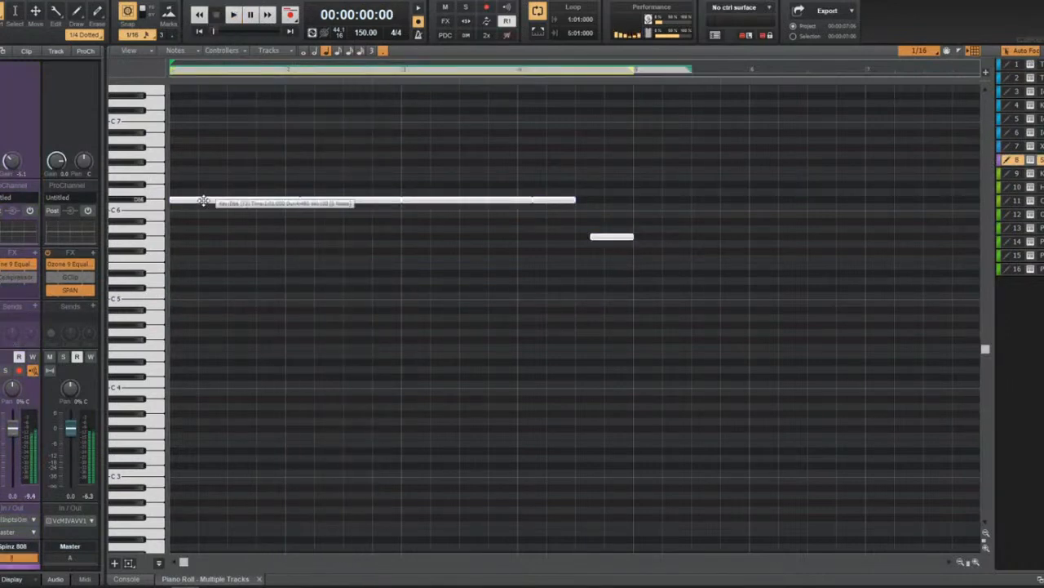
pyautogui.moveTo(203, 199); pyautogui.dragTo(204, 288)
pyautogui.click(607, 325)
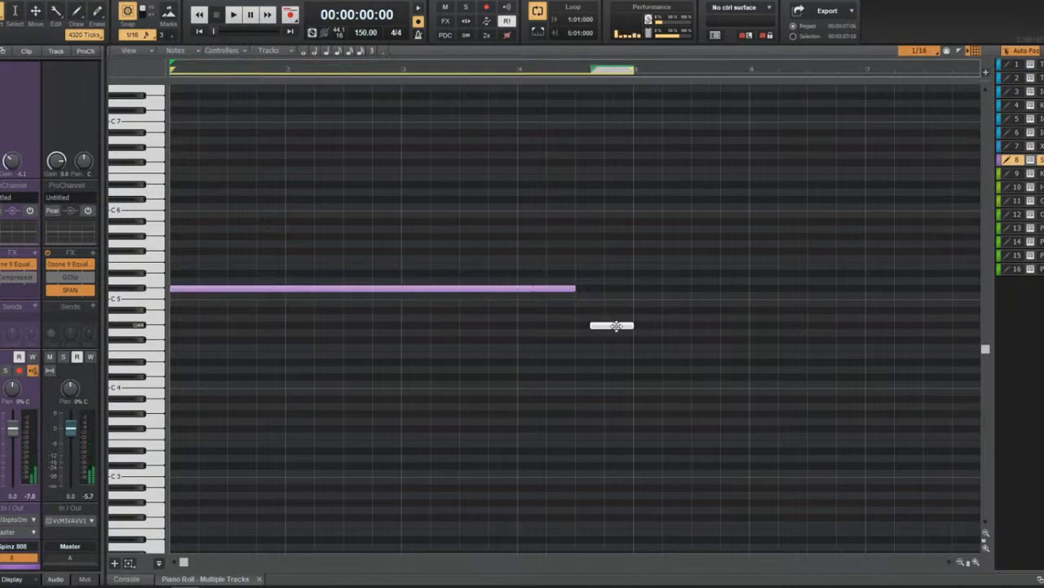
pyautogui.moveTo(616, 325); pyautogui.dragTo(615, 237)
pyautogui.press('space')
pyautogui.press('d')
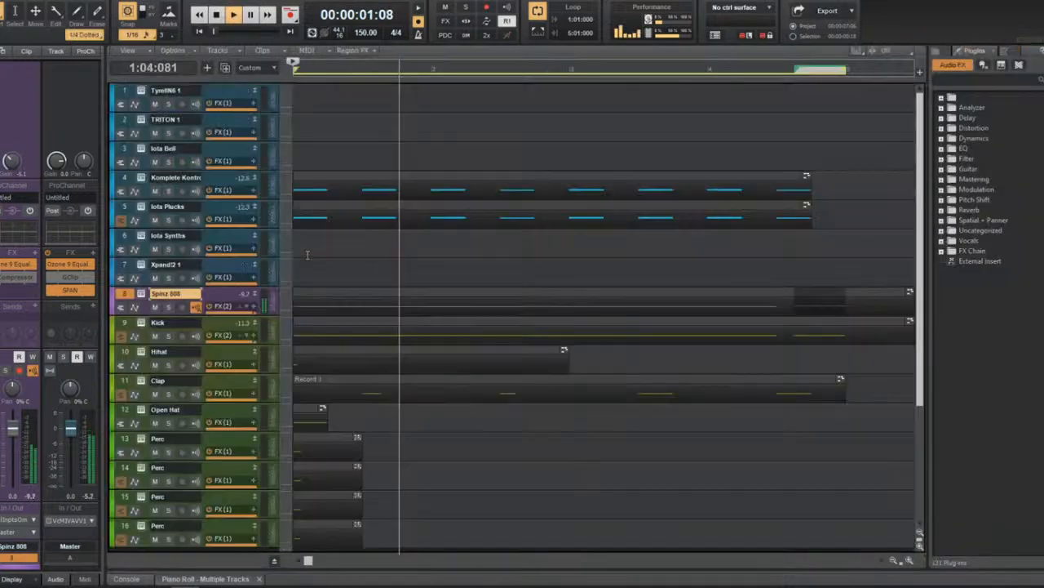
# Reopen the Spinz 808 clip and trim the start of its last bar 4 note by another eighth note.
pyautogui.scroll(-1, 305, 261)
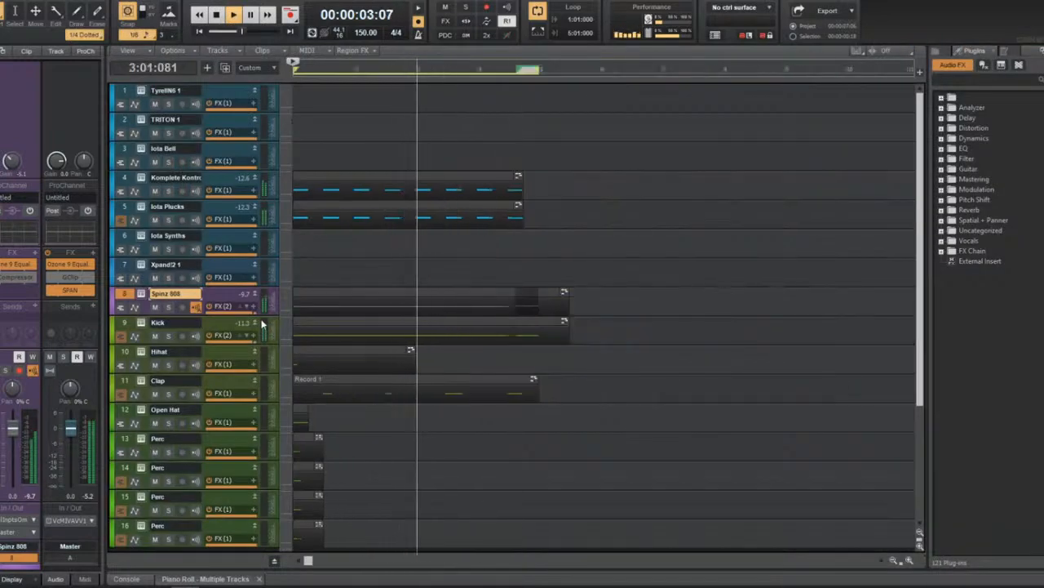
pyautogui.scroll(-1, 399, 260)
pyautogui.scroll(2, 399, 259)
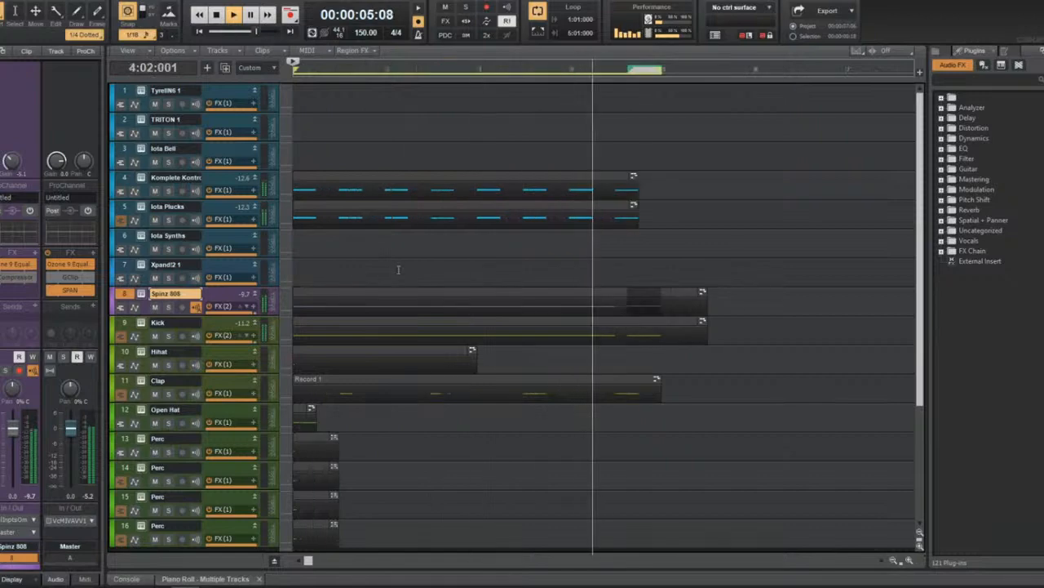
pyautogui.click(618, 290)
pyautogui.doubleClick(618, 291)
pyautogui.moveTo(589, 294); pyautogui.dragTo(602, 294)
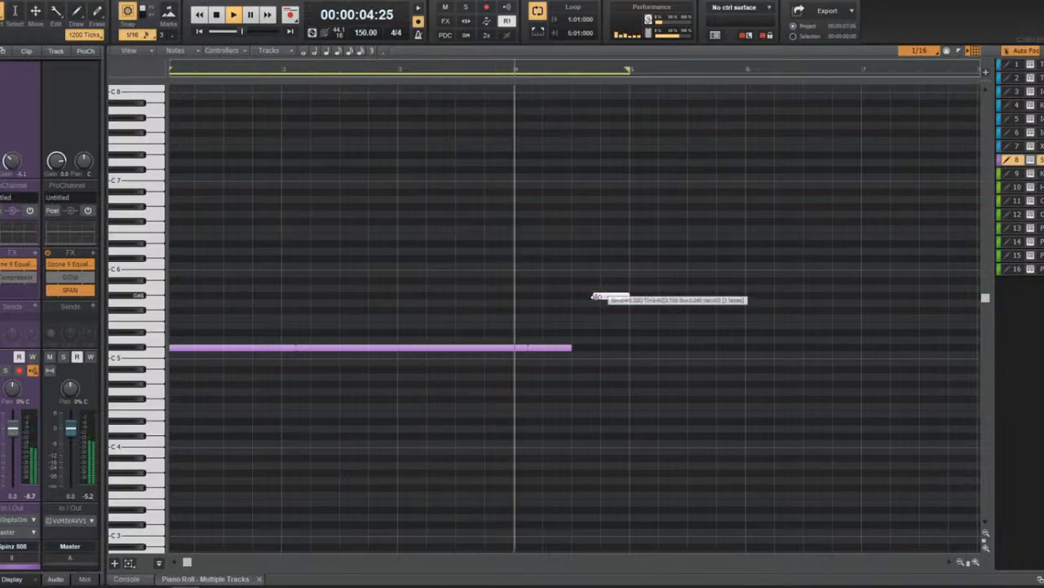
# Split the last kick note in bar 4 into two hits, the second starting together with the final 808 note.
pyautogui.click(1018, 174)
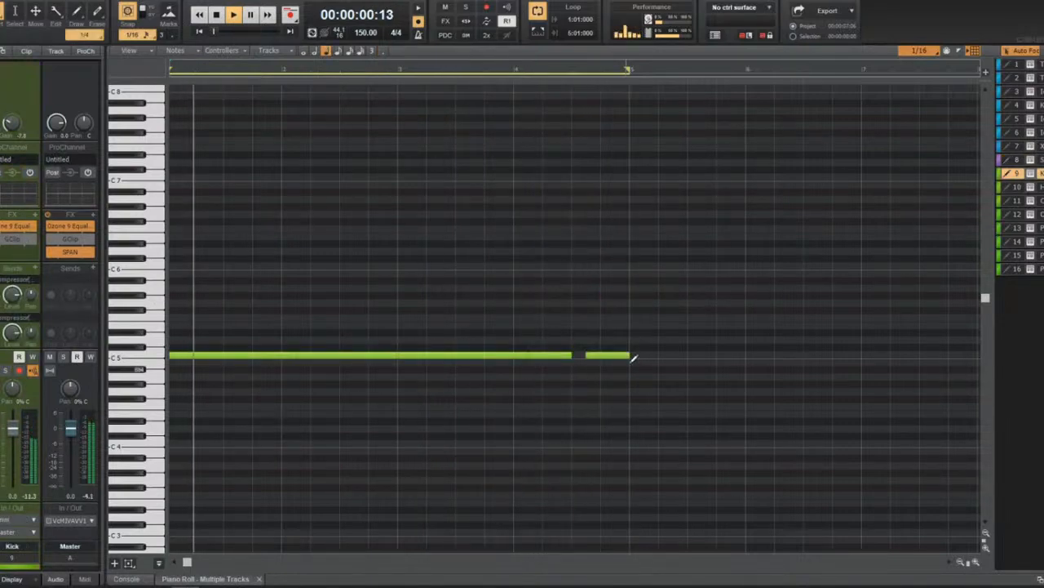
pyautogui.moveTo(587, 355); pyautogui.dragTo(585, 355)
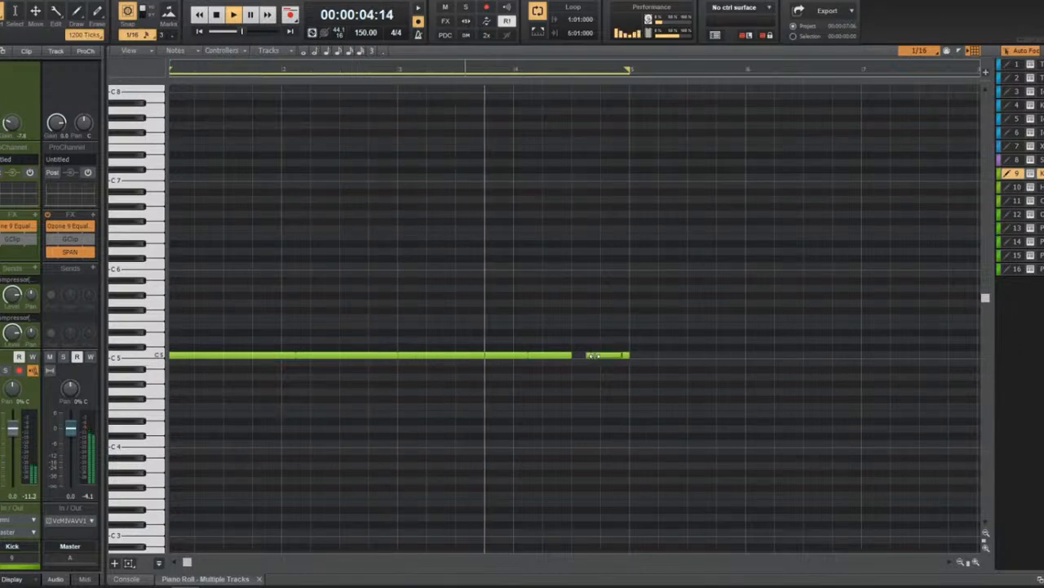
# Show the velocity lane and raise the velocity of all Kick notes to 127.
pyautogui.hotkey('ctrl', 'a')
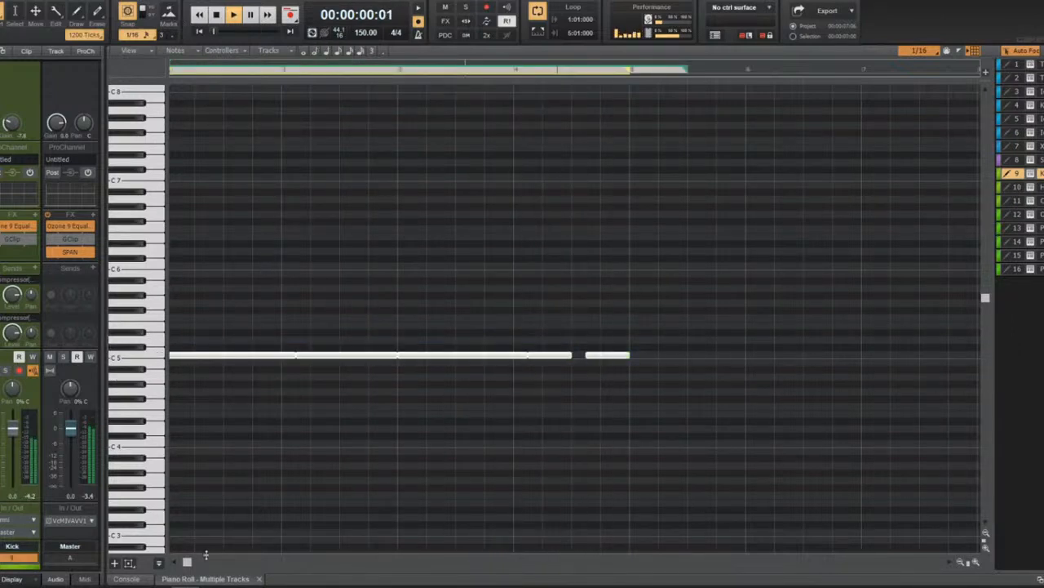
pyautogui.click(206, 555)
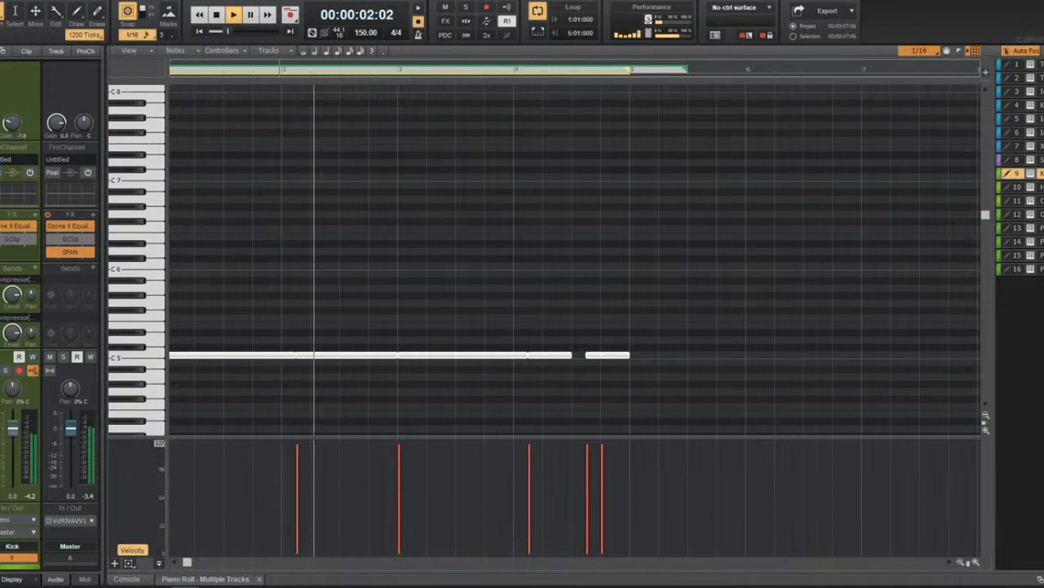
pyautogui.keyDown('ctrl'); pyautogui.scroll(-3, 544, 327); pyautogui.keyUp('ctrl')
pyautogui.scroll(2, 412, 379)
pyautogui.scroll(1, 316, 336)
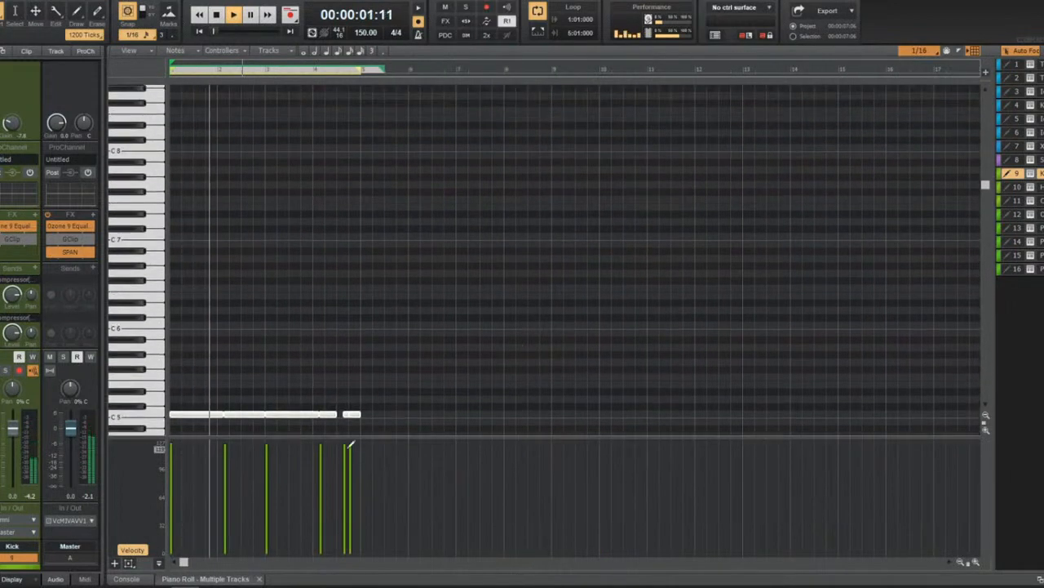
# Raise the velocity of all Spinz 808 notes to 127 and return to the track list.
pyautogui.click(1007, 161)
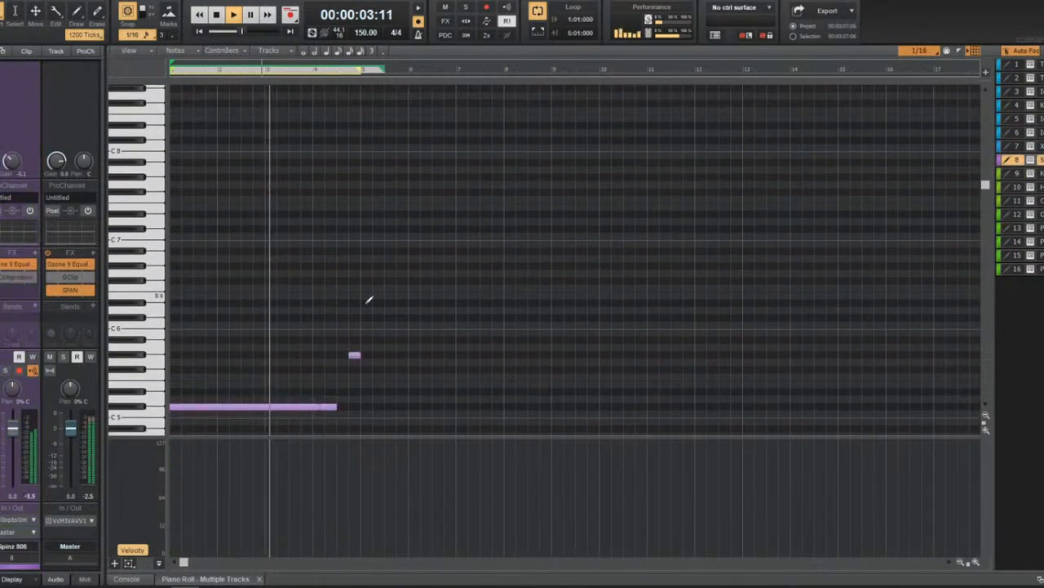
pyautogui.scroll(-1, 241, 420)
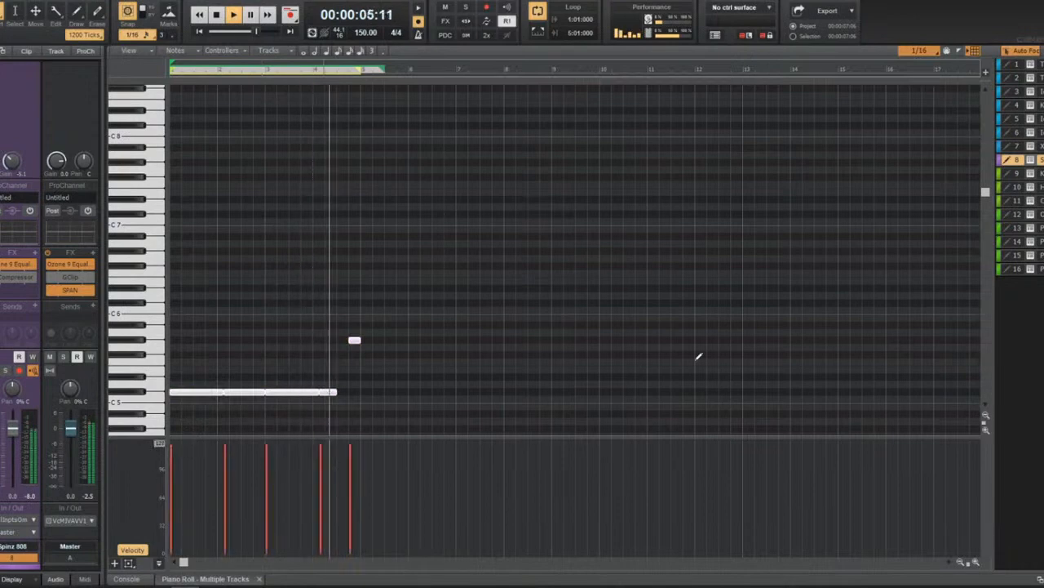
pyautogui.press('d')
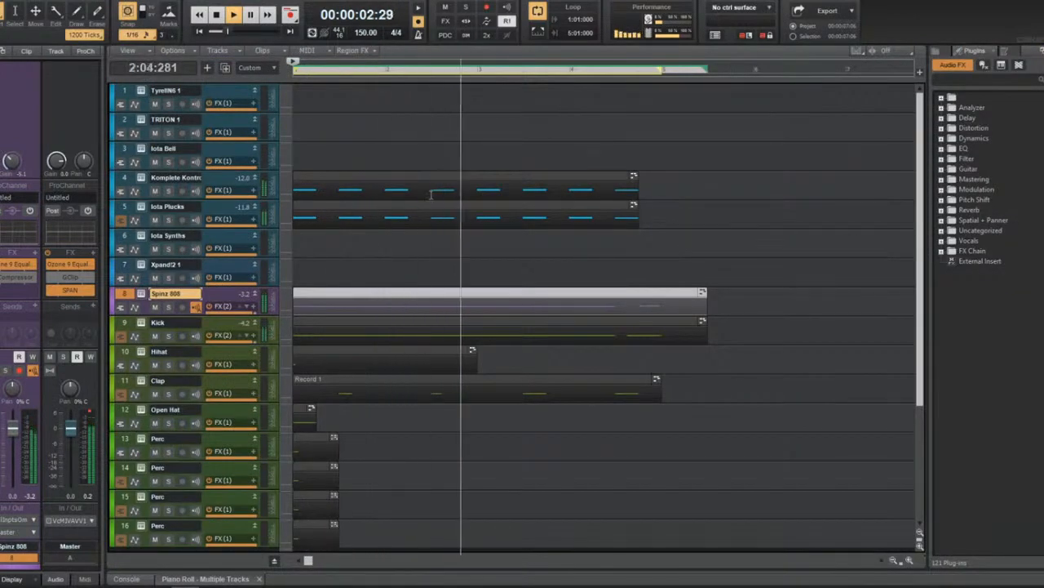
# Raise the Master fader to 4.4 dB while the loop plays, and stop playback.
pyautogui.scroll(-1, 307, 308)
pyautogui.scroll(-1, 307, 308)
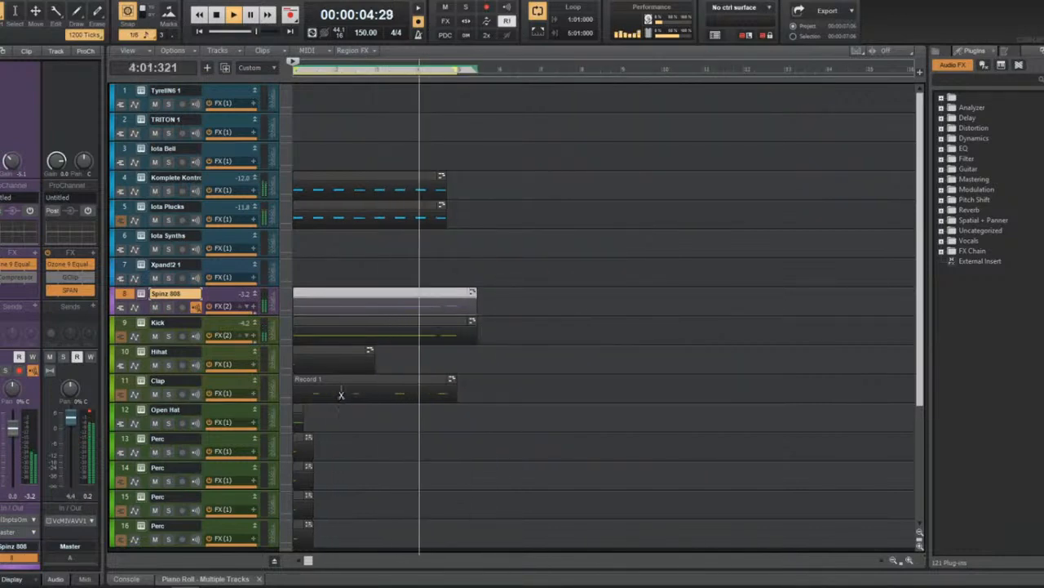
pyautogui.scroll(2, 236, 382)
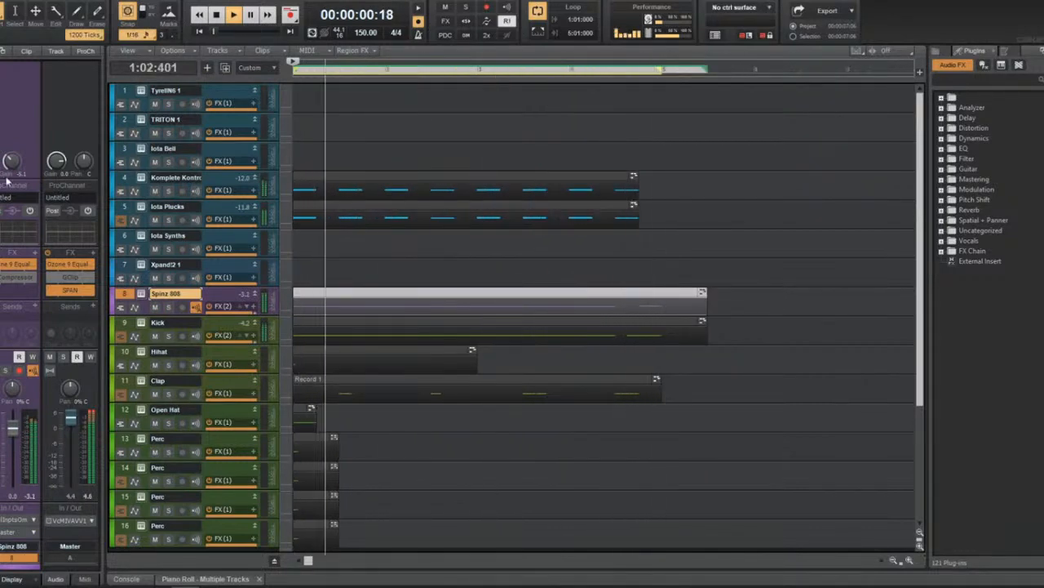
pyautogui.press('space')
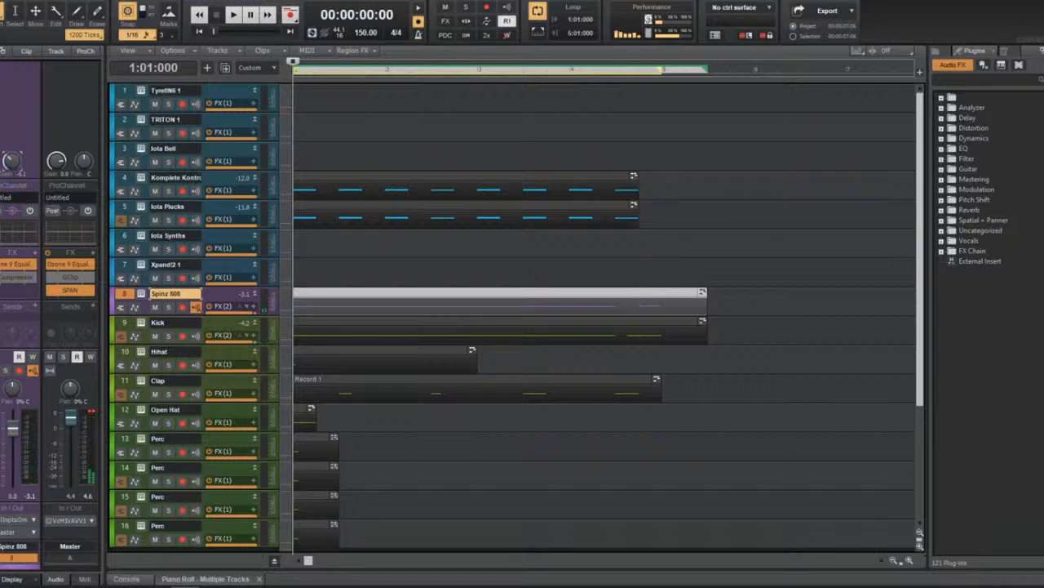
# Lower the gain of the Spinz 808 and Kick tracks during playback and select the Komplete Kontrol and Iota Plucks melody tracks.
pyautogui.press('space')
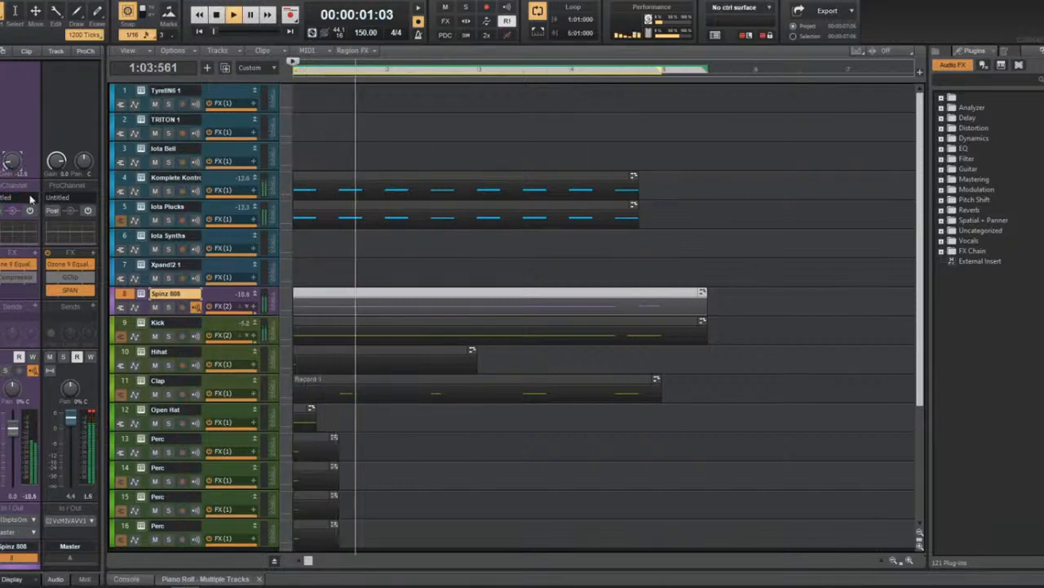
pyautogui.press('Down')
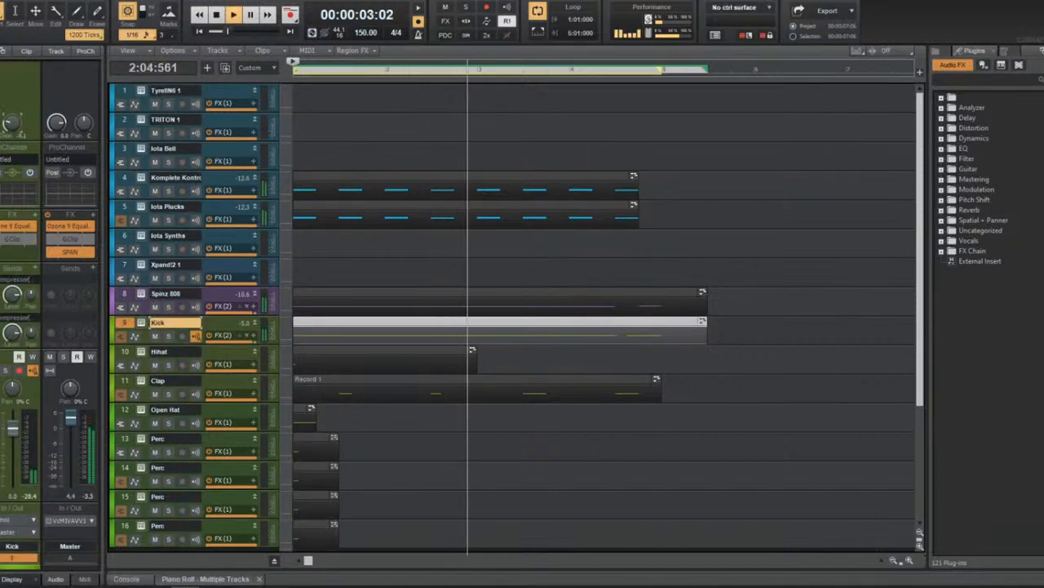
pyautogui.press('Up')
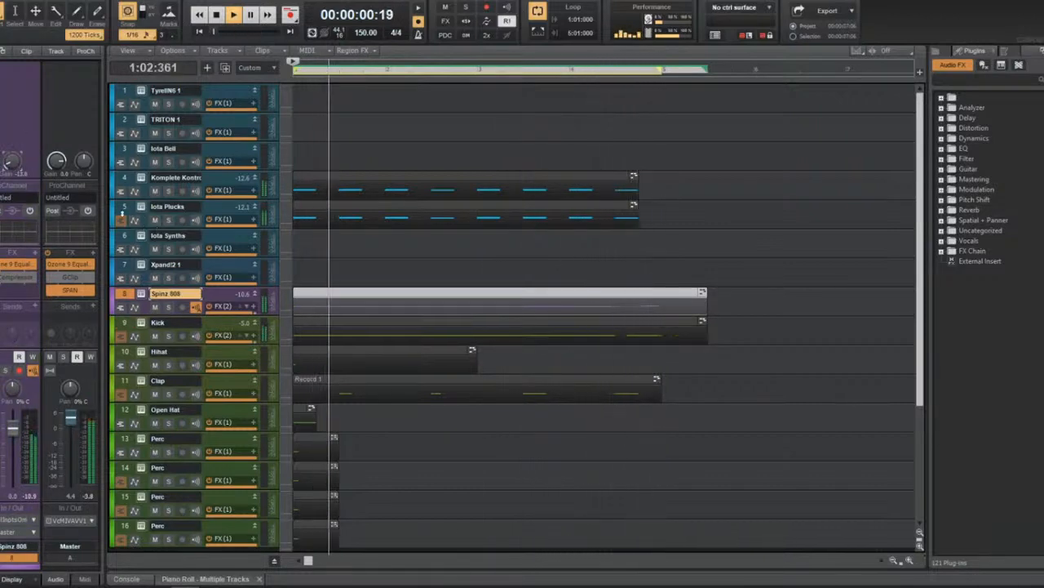
pyautogui.moveTo(123, 209); pyautogui.dragTo(123, 180)
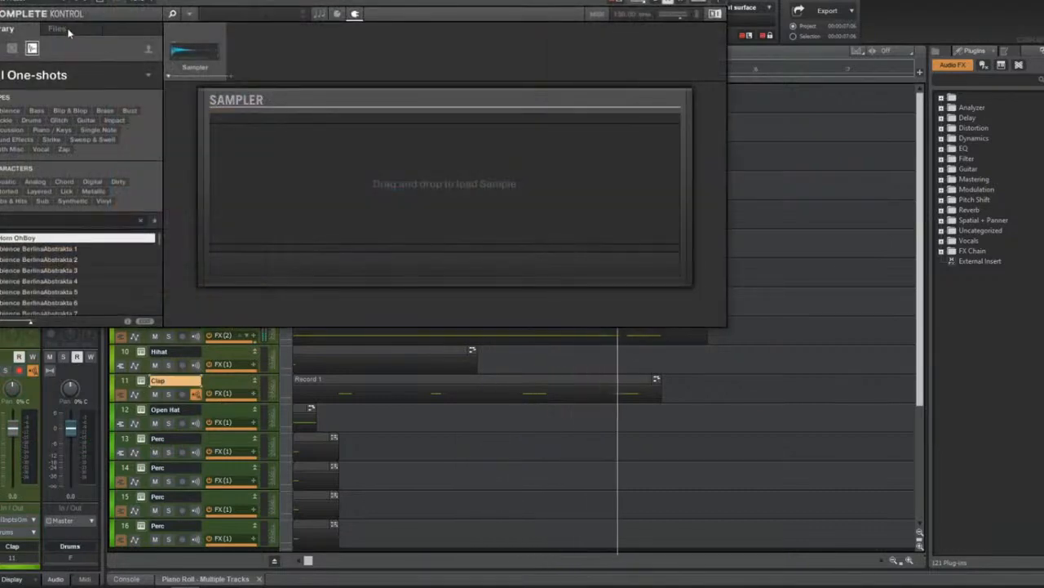
# In the Clap track's Komplete Kontrol, browse to the Snares folder in samples > !Mike Zara's Stash.
pyautogui.click(68, 32)
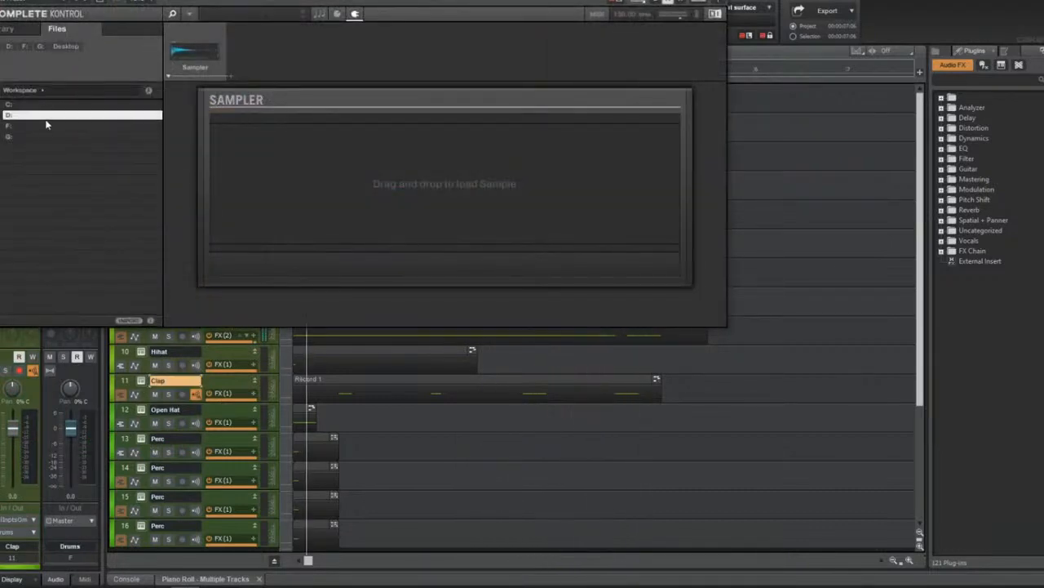
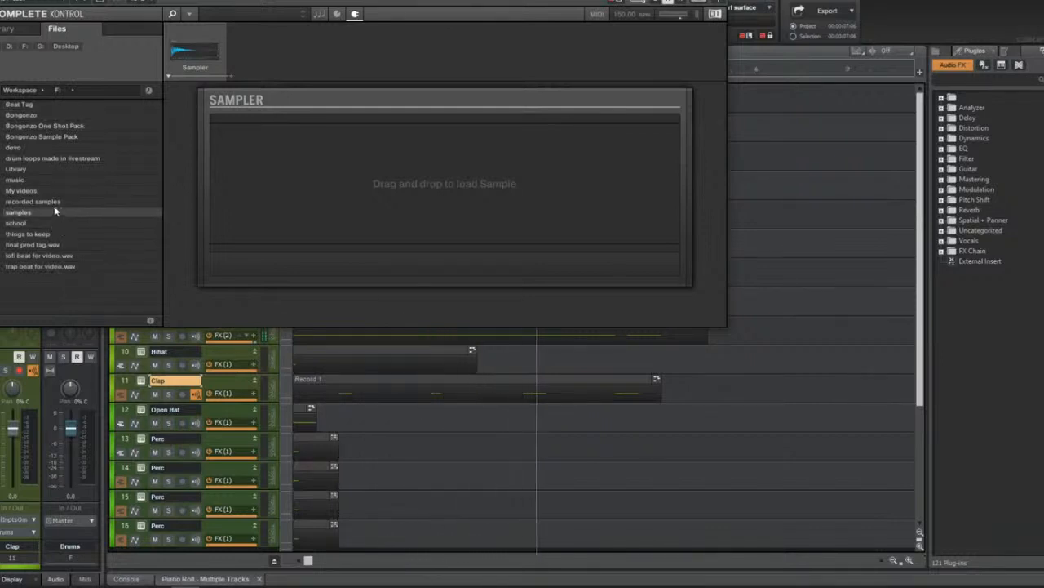
pyautogui.click(54, 204)
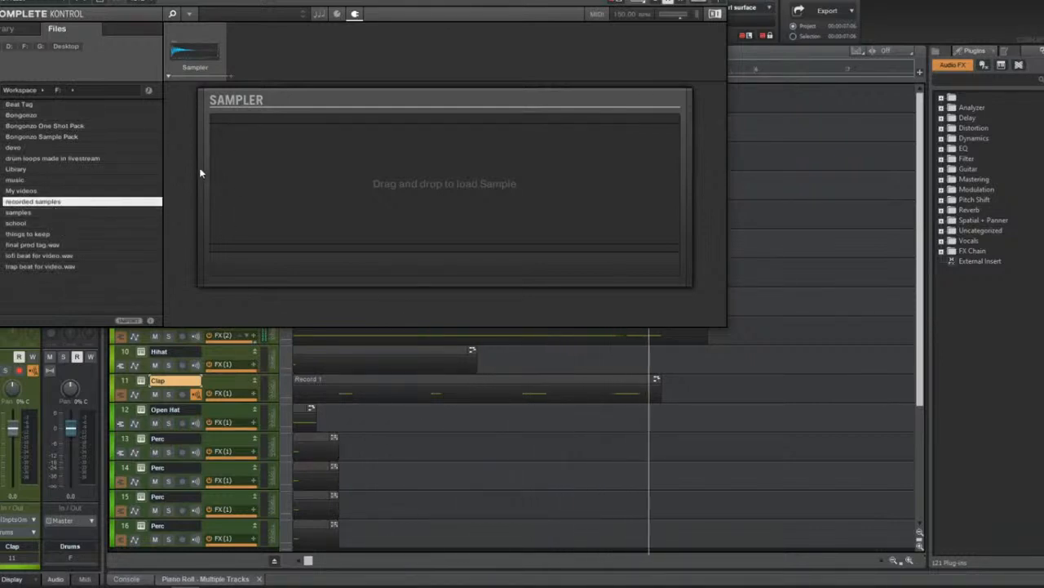
pyautogui.doubleClick(24, 212)
pyautogui.doubleClick(59, 105)
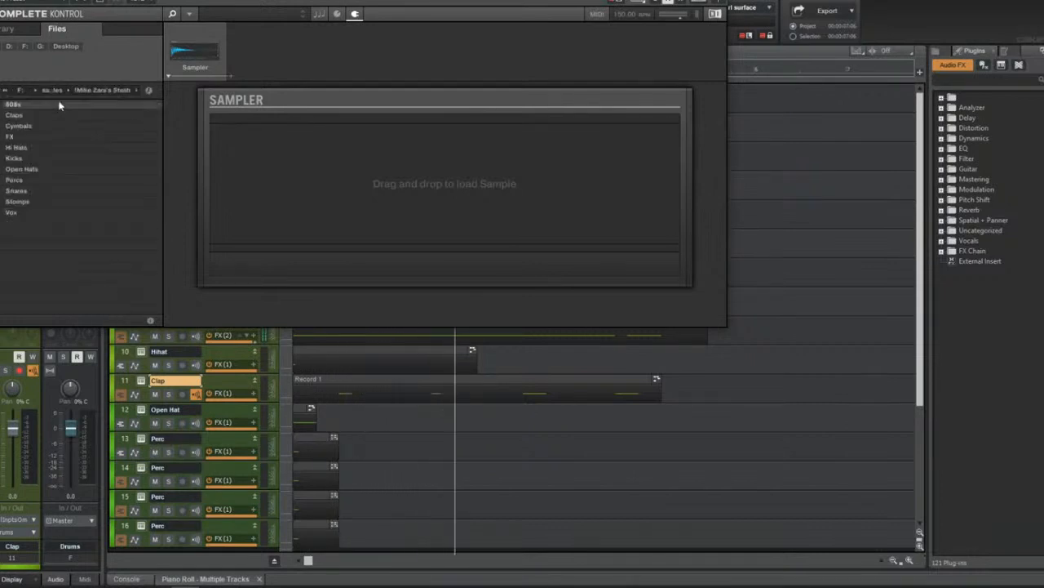
pyautogui.click(31, 191)
pyautogui.doubleClick(31, 191)
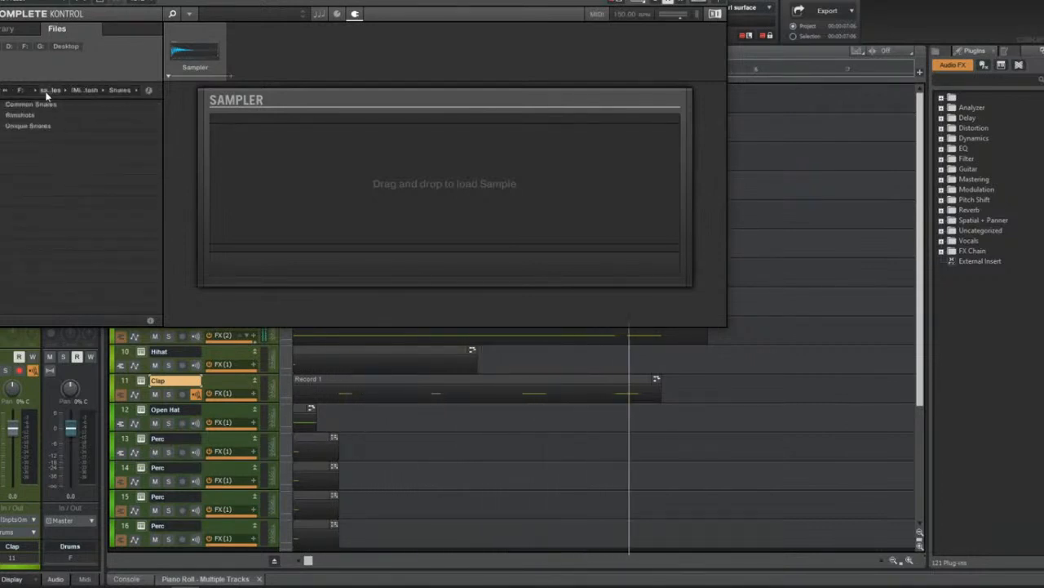
# Load MZ Snare [Chop Hard].wav from Common Snares as the clap sound and lower the Clap track's gain.
pyautogui.doubleClick(36, 105)
pyautogui.click(47, 103)
pyautogui.click(76, 222)
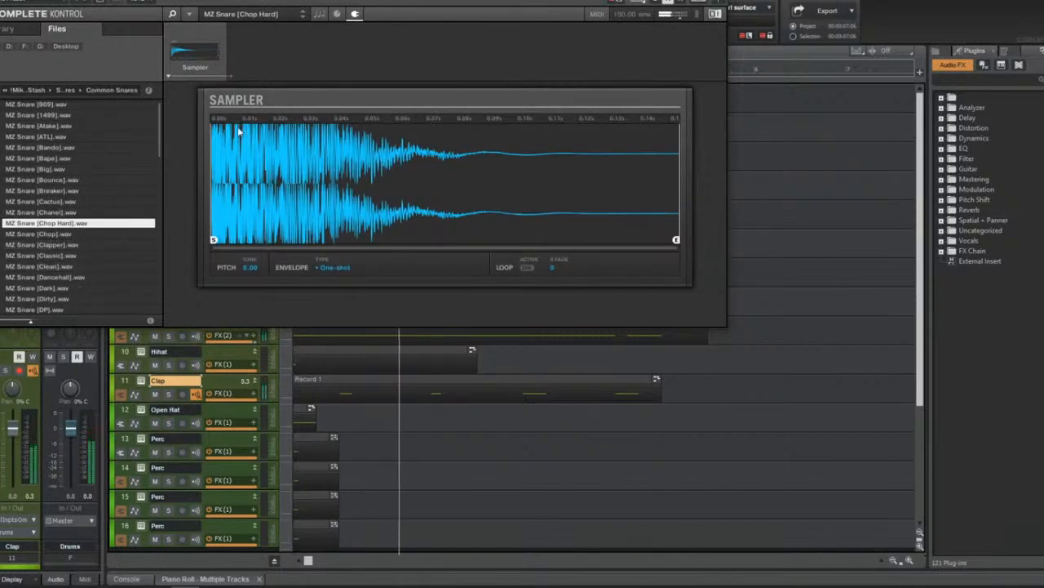
pyautogui.hotkey('alt', 'Tab')
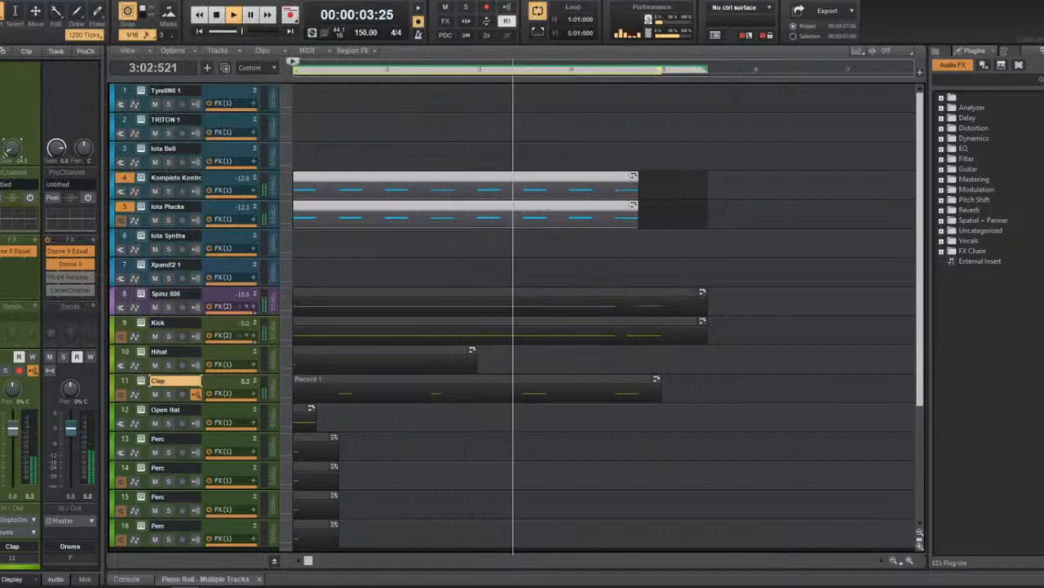
# Open the Hihat track's Komplete Kontrol and browse to the Hi Hats folder in samples > !Mike Zara's Stash.
pyautogui.click(140, 351)
pyautogui.click(57, 28)
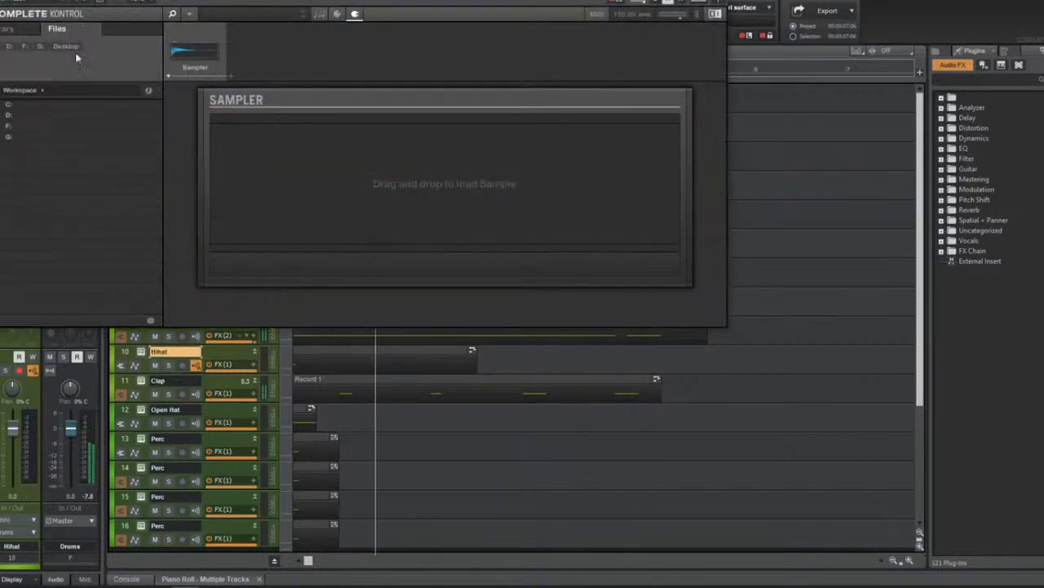
pyautogui.doubleClick(53, 130)
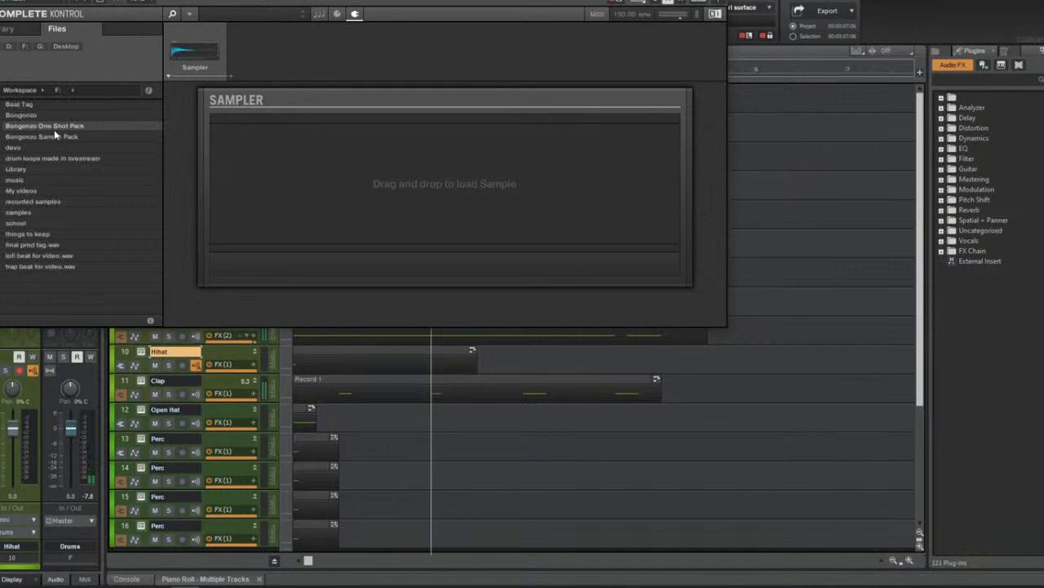
pyautogui.doubleClick(40, 215)
pyautogui.doubleClick(85, 99)
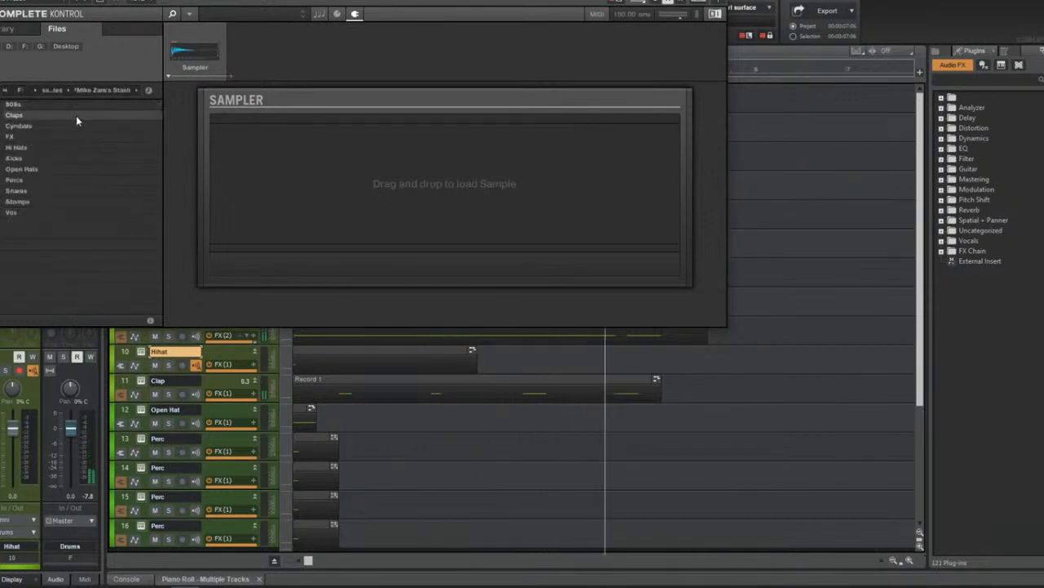
pyautogui.doubleClick(55, 147)
# Audition the MZ Hi Hat ATL and Ballin samples, load MZ Hi Hat [ATL].wav as the hi-hat sound, and close the sampler.
pyautogui.click(54, 150)
pyautogui.click(84, 167)
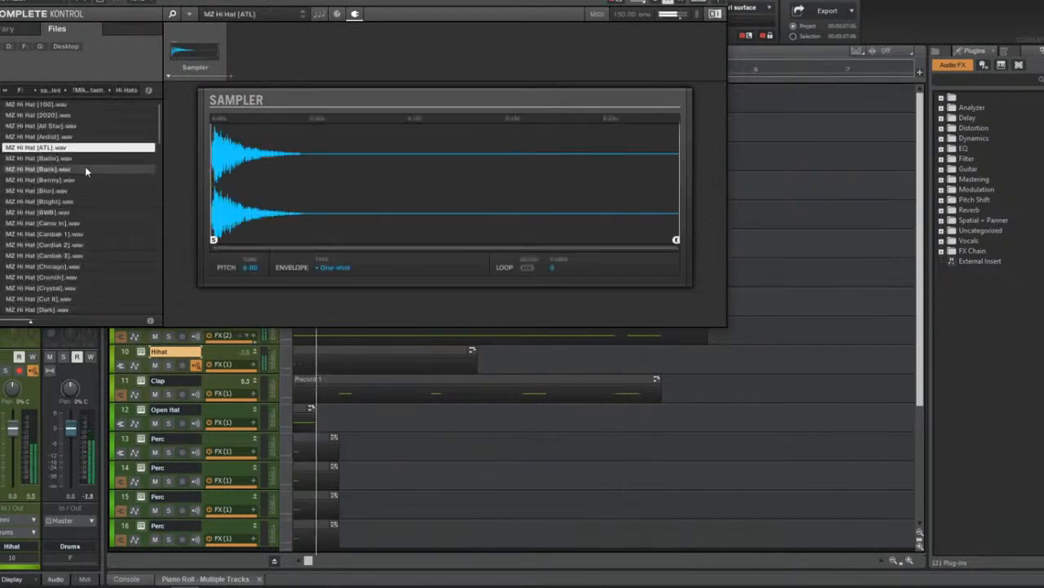
pyautogui.click(88, 157)
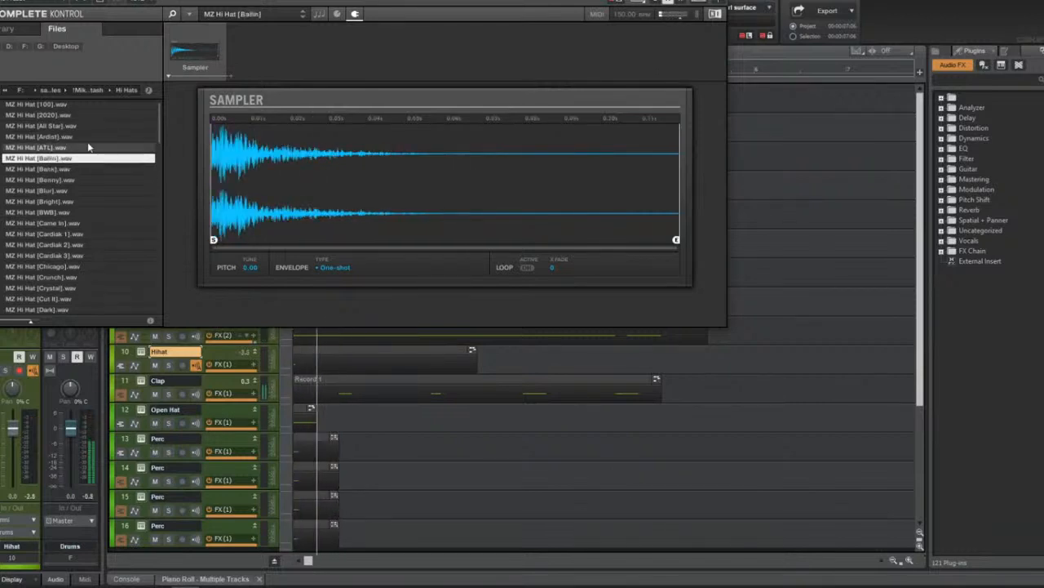
pyautogui.click(88, 147)
pyautogui.press('Escape')
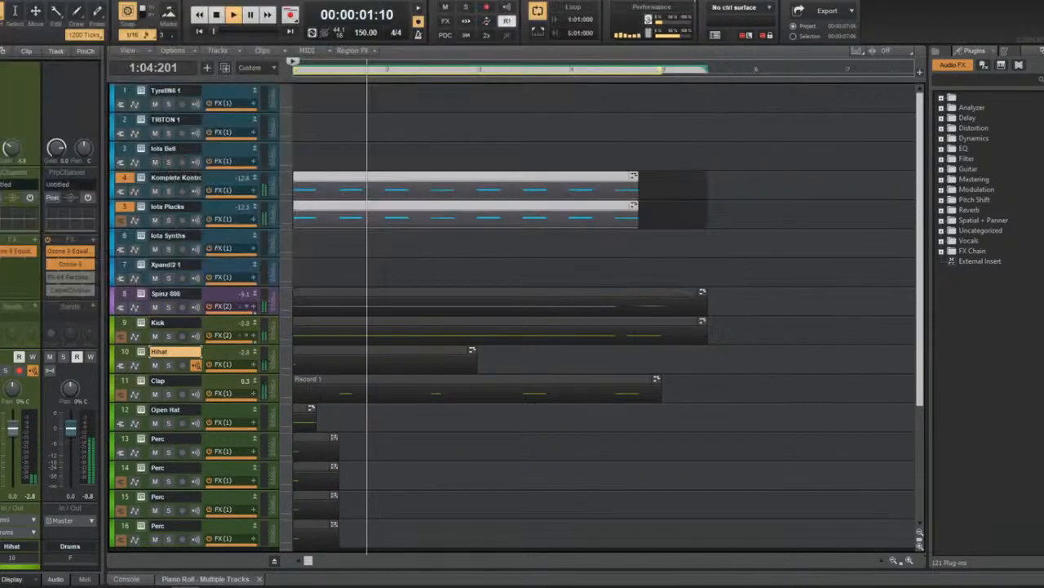
# In the Hihat clip's step sequencer, set the pattern to 1 beat, turn on C5 step 5 and lower its velocity to about 80.
pyautogui.press('space')
pyautogui.doubleClick(352, 357)
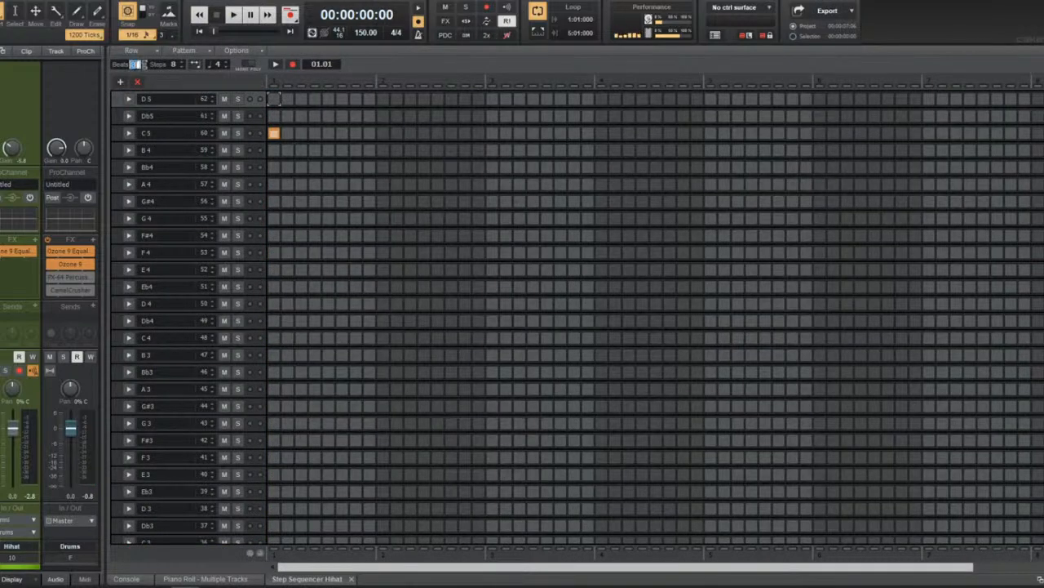
pyautogui.moveTo(134, 64); pyautogui.dragTo(136, 69)
pyautogui.click(327, 134)
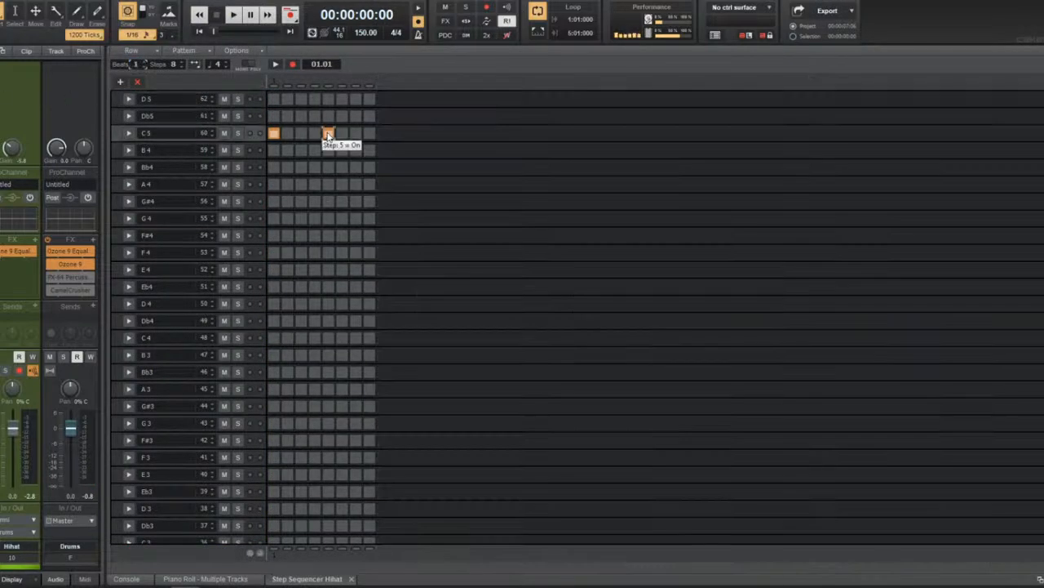
pyautogui.click(128, 133)
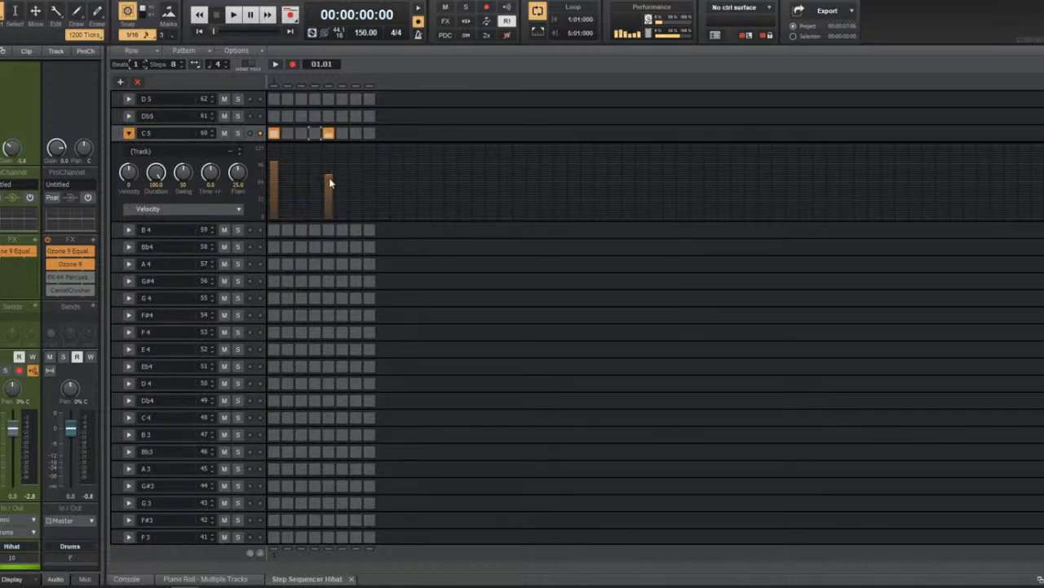
pyautogui.press('d')
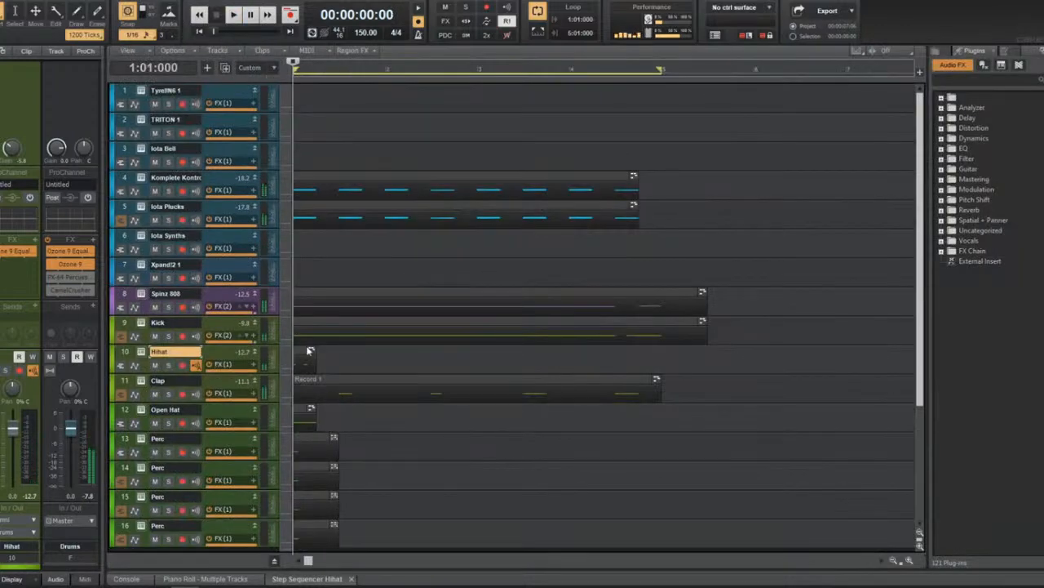
# Repeat the one-beat Hihat clip to the end of bar 4 and bounce the Hihat and Clap tracks into single clips.
pyautogui.press('space')
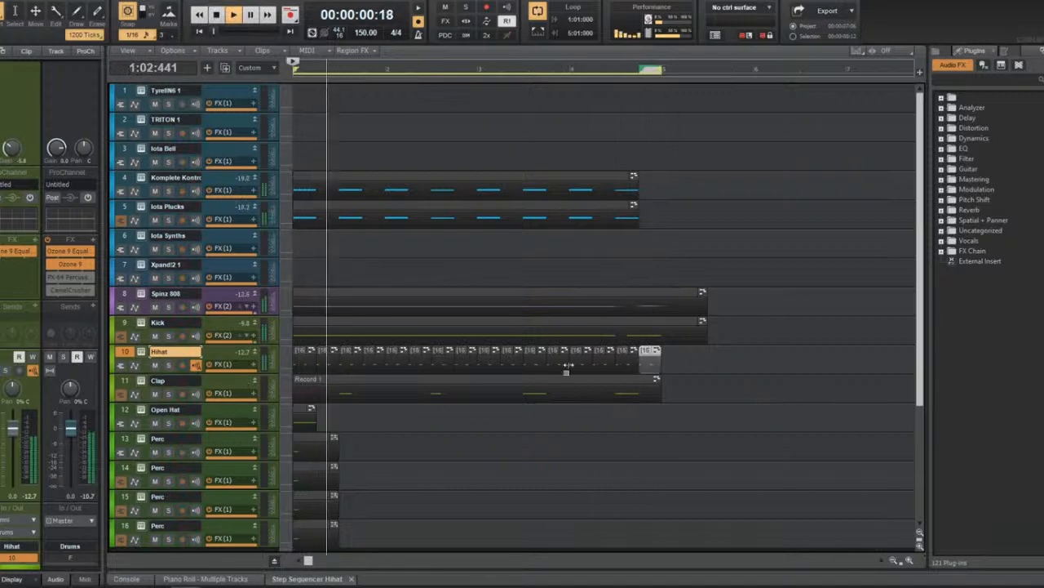
pyautogui.moveTo(704, 355); pyautogui.dragTo(56, 392)
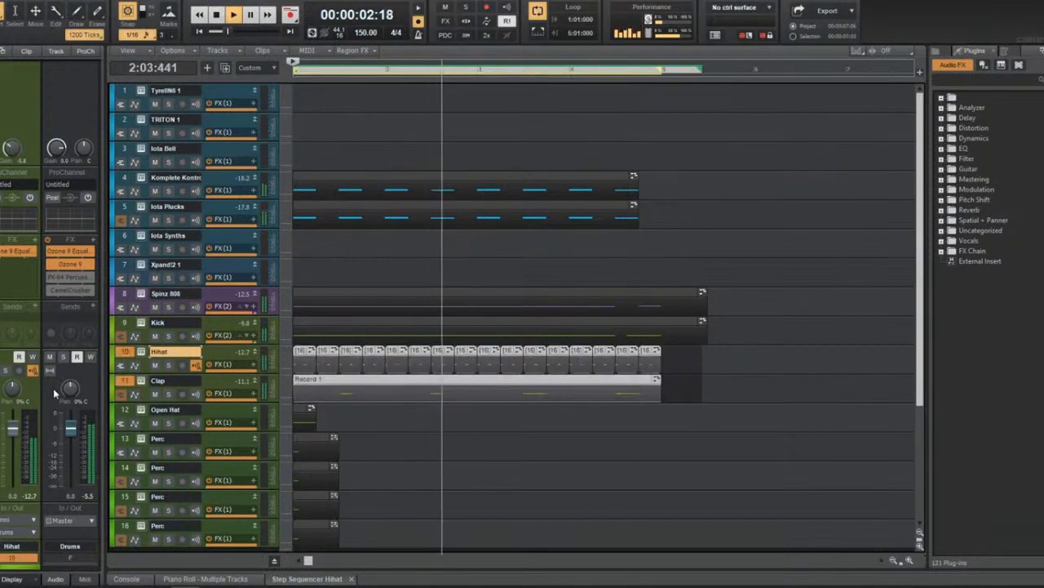
pyautogui.press('space')
pyautogui.hotkey('ctrl', 'b')
# During playback, lower the gain of the Hihat track to -12.0 and reduce the Clap track's gain.
pyautogui.press('space')
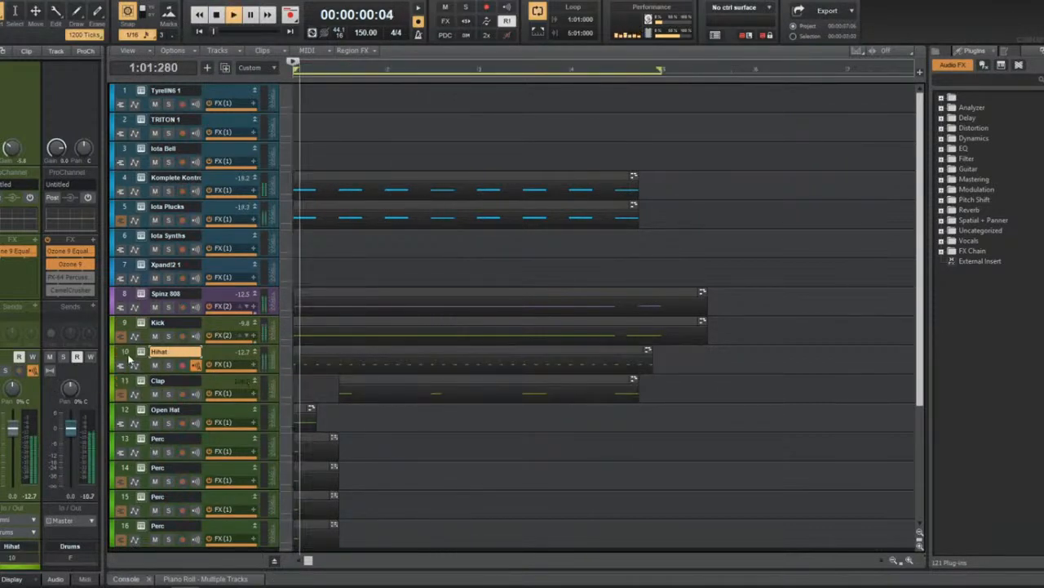
pyautogui.click(126, 353)
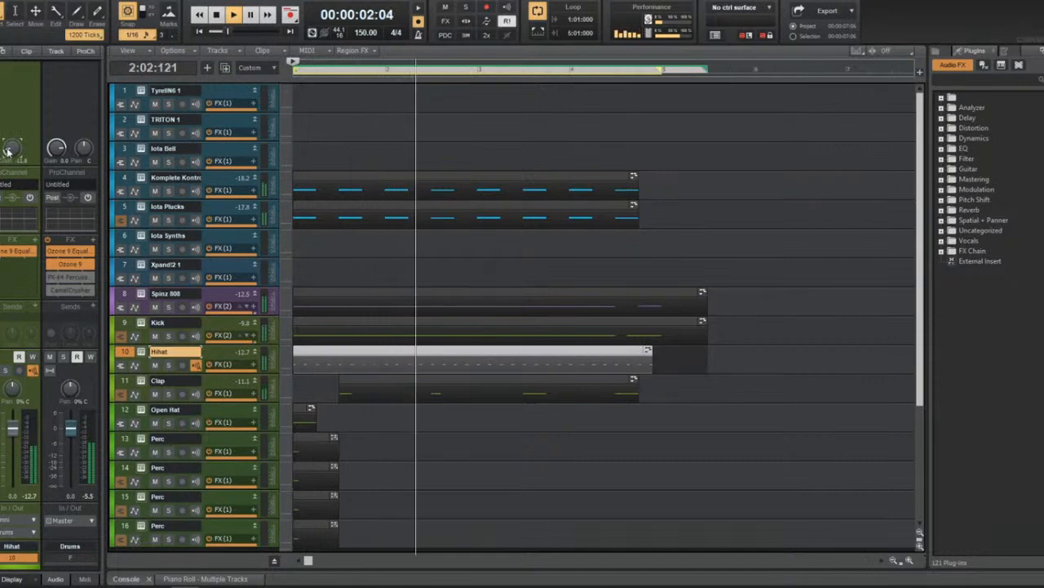
pyautogui.click(131, 381)
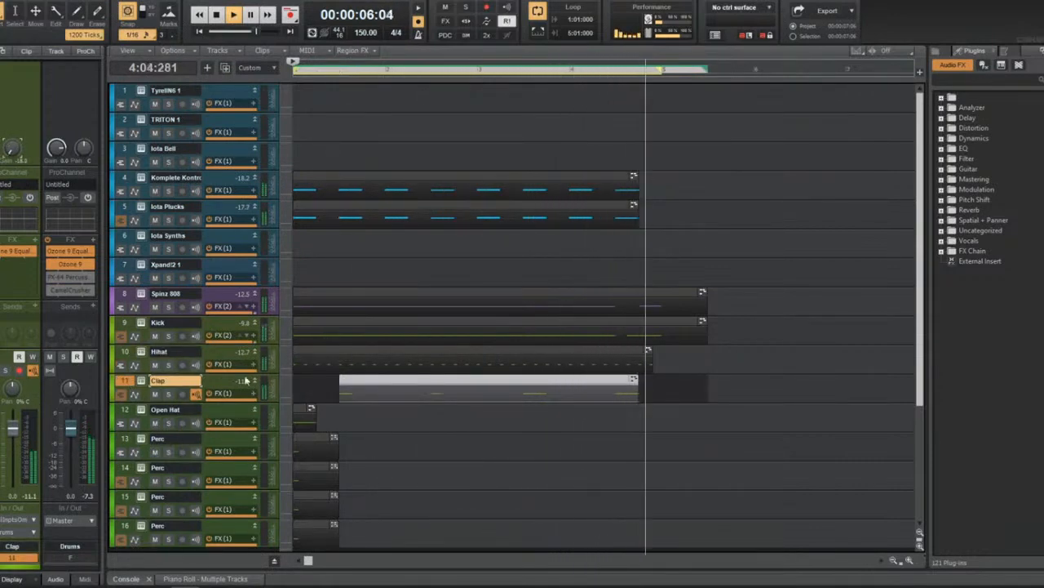
# Draw hi-hat roll notes about 1.25 beats long in the Hihat piano roll: Bb4 near the start of bars 1 and 3, C4 late in bar 2.
pyautogui.doubleClick(314, 358)
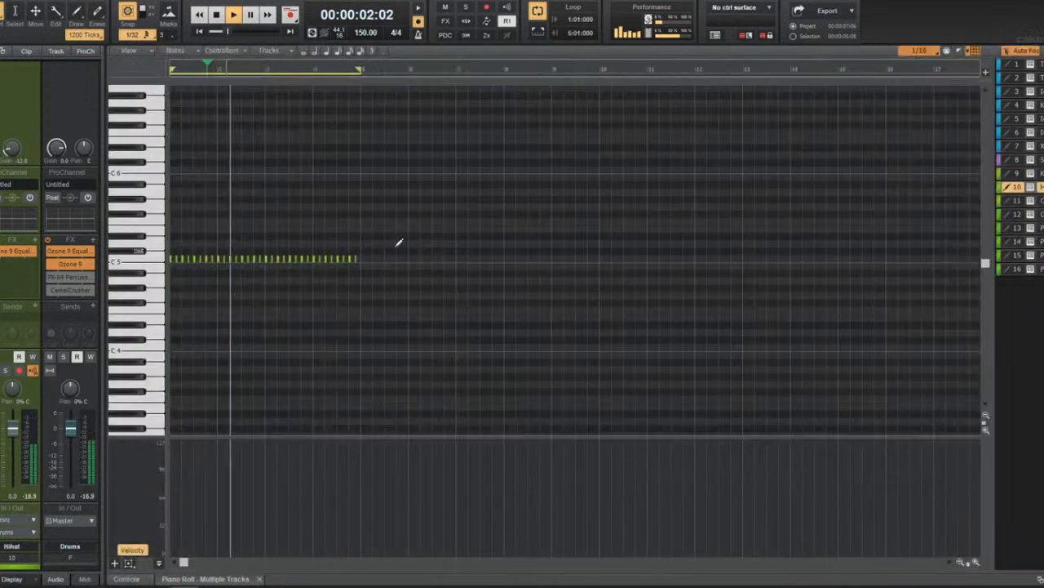
pyautogui.scroll(9, 177, 299)
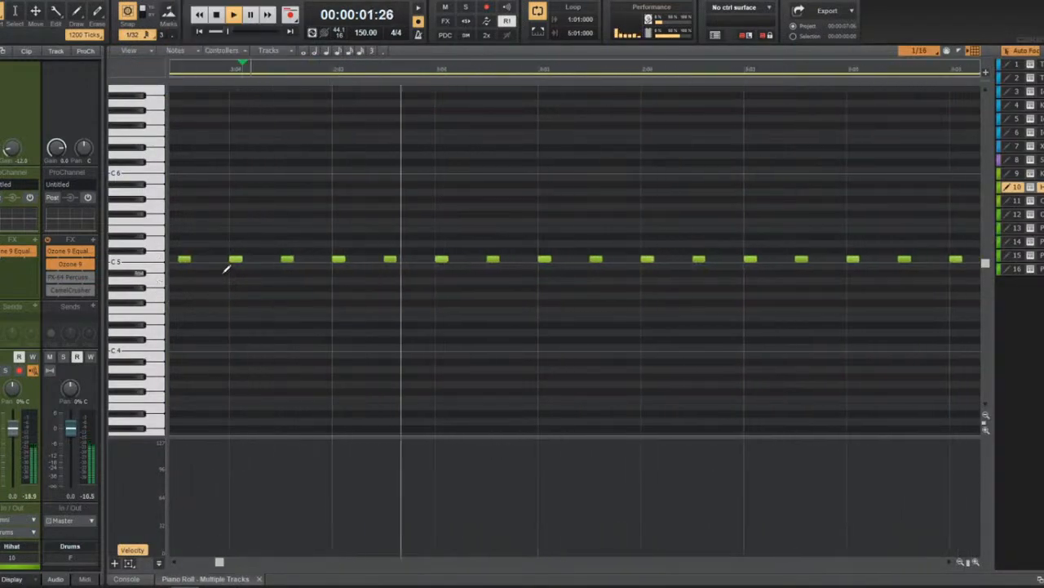
pyautogui.press('space')
pyautogui.moveTo(208, 272); pyautogui.dragTo(324, 273)
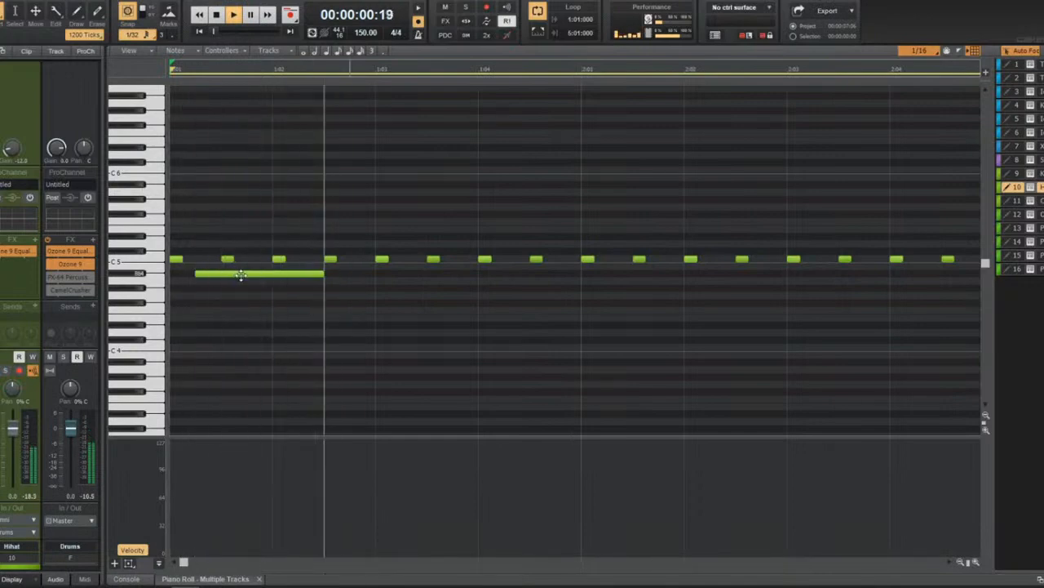
pyautogui.click(840, 349)
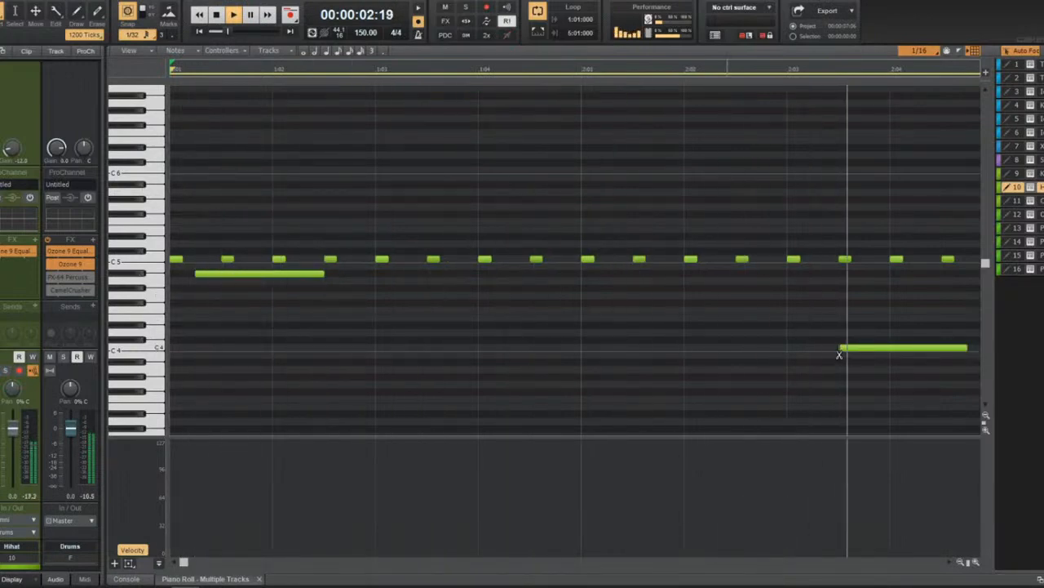
pyautogui.scroll(-3, 789, 340)
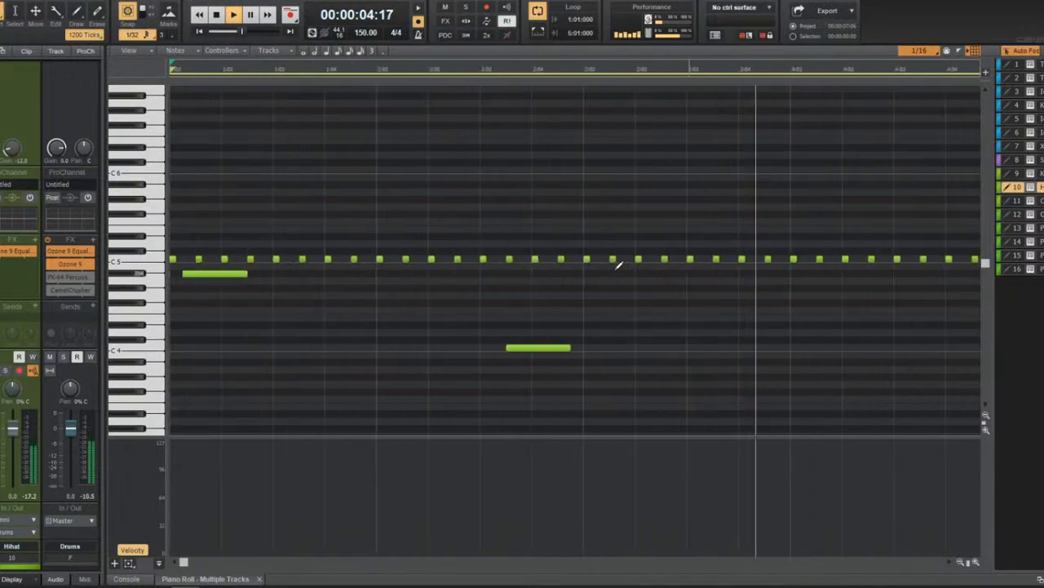
pyautogui.click(604, 274)
# Add overlapping Db4 and Eb4 roll notes on the last beat of bar 4, then return to the track view and stop playback.
pyautogui.scroll(-4, 702, 295)
pyautogui.scroll(2, 392, 345)
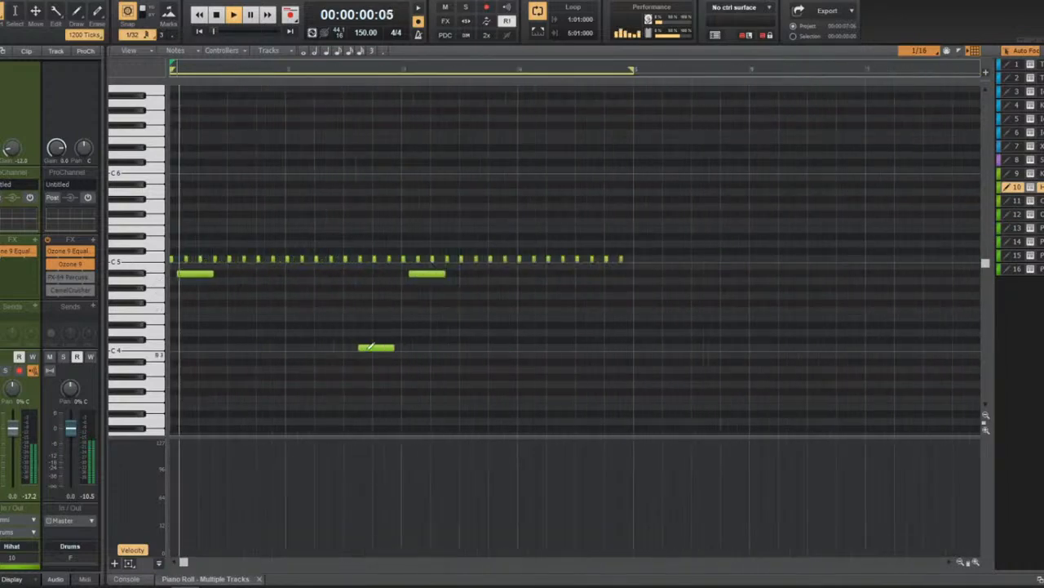
pyautogui.scroll(1, 640, 344)
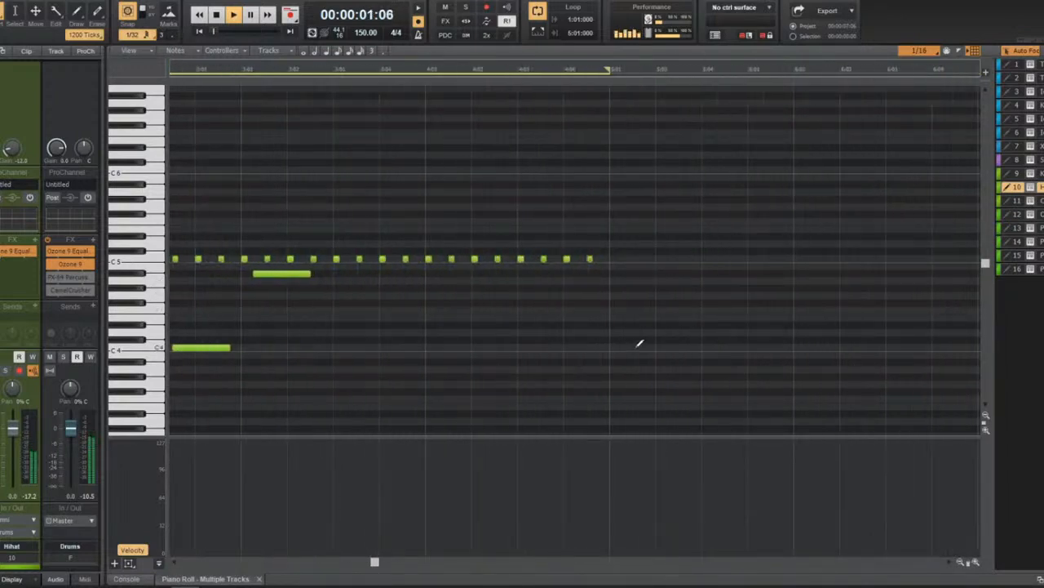
pyautogui.click(589, 325)
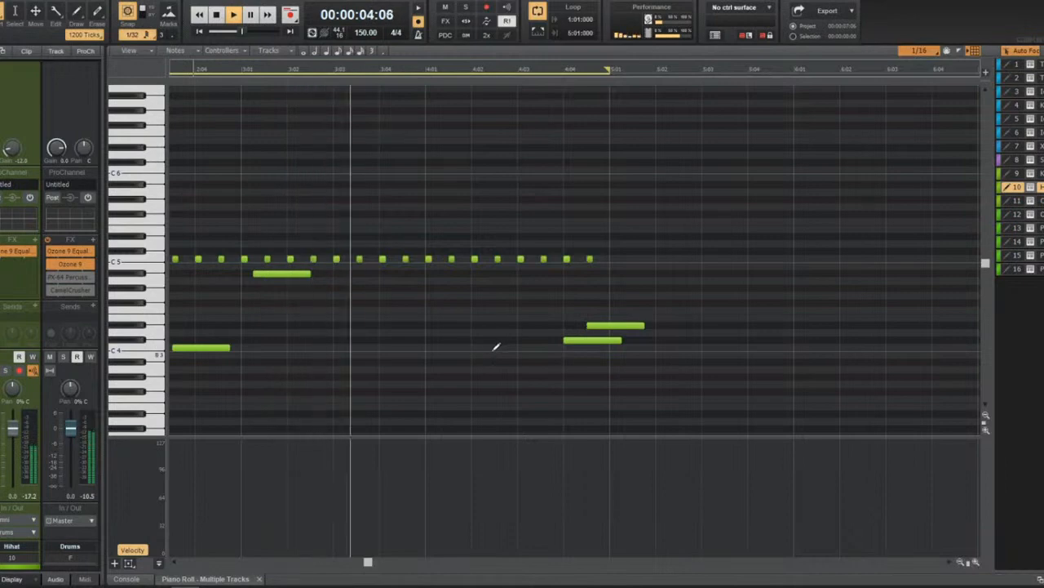
pyautogui.scroll(-1, 495, 347)
pyautogui.press('d')
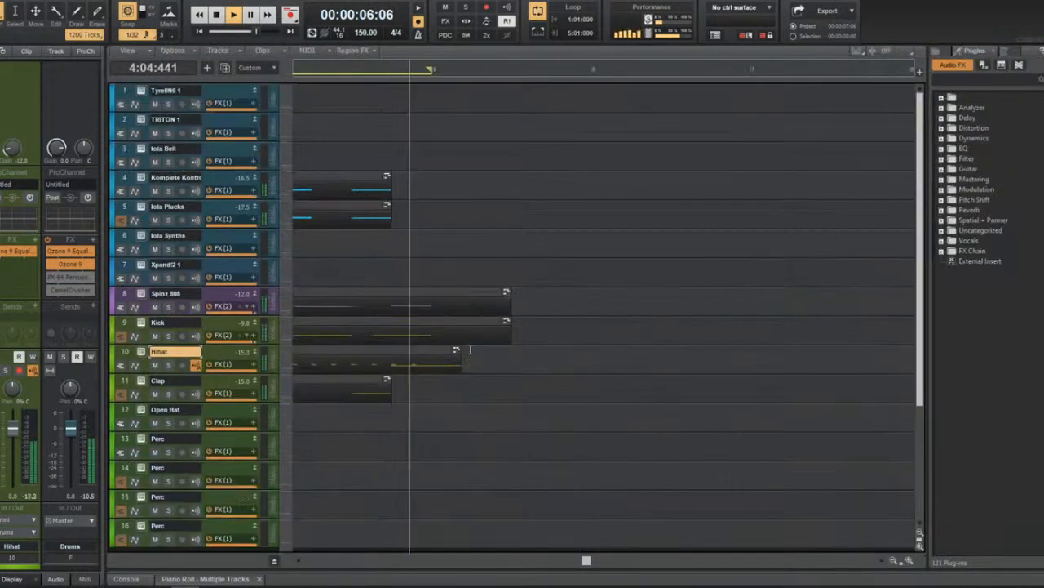
pyautogui.press('space')
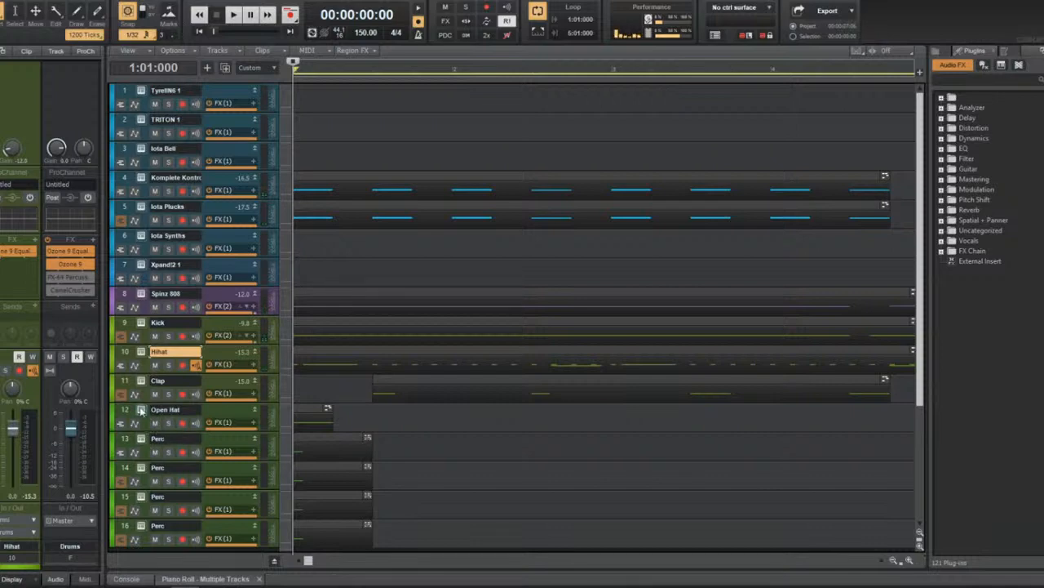
# Open the Open Hat track's Komplete Kontrol and browse to the Open Hats folder in samples > !Mike Zara's Stash.
pyautogui.click(141, 410)
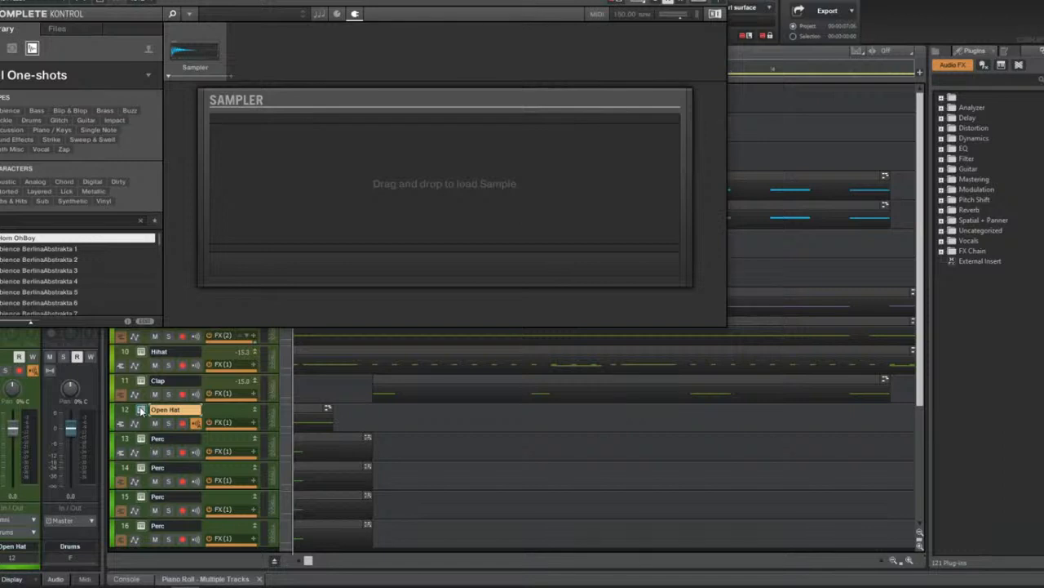
pyautogui.click(57, 30)
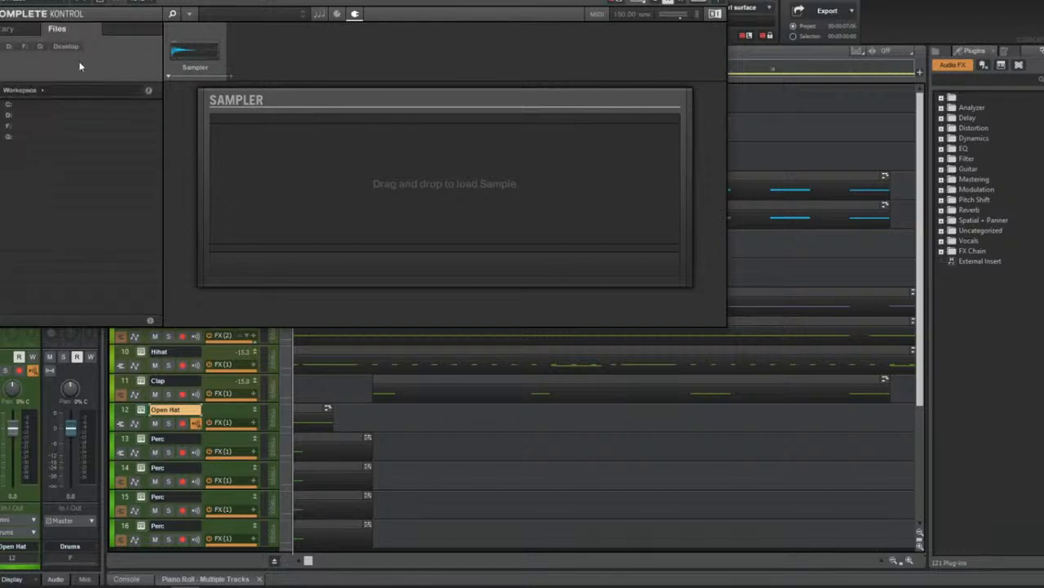
pyautogui.doubleClick(55, 124)
pyautogui.doubleClick(39, 217)
pyautogui.click(59, 90)
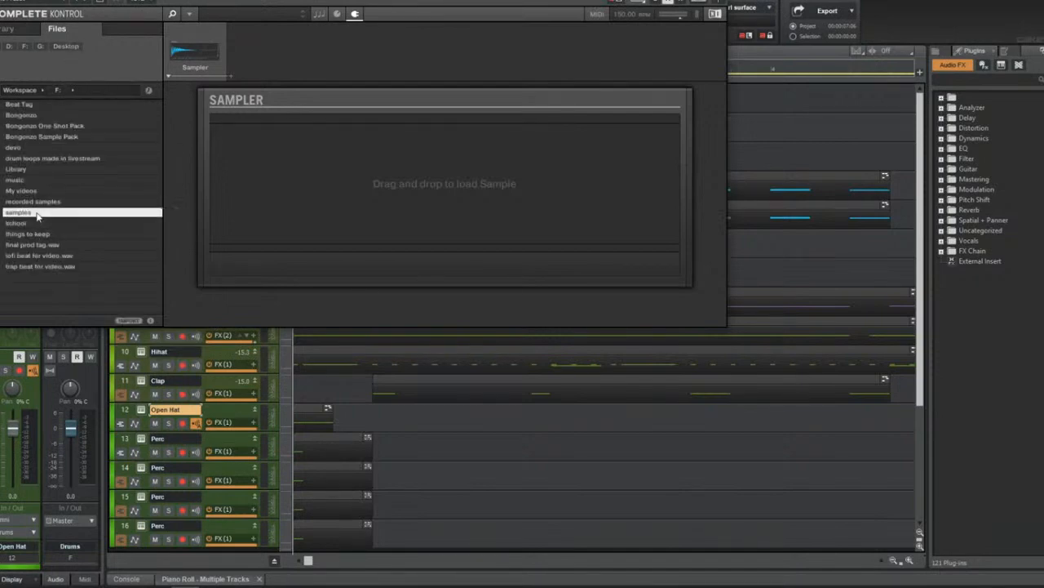
pyautogui.doubleClick(28, 216)
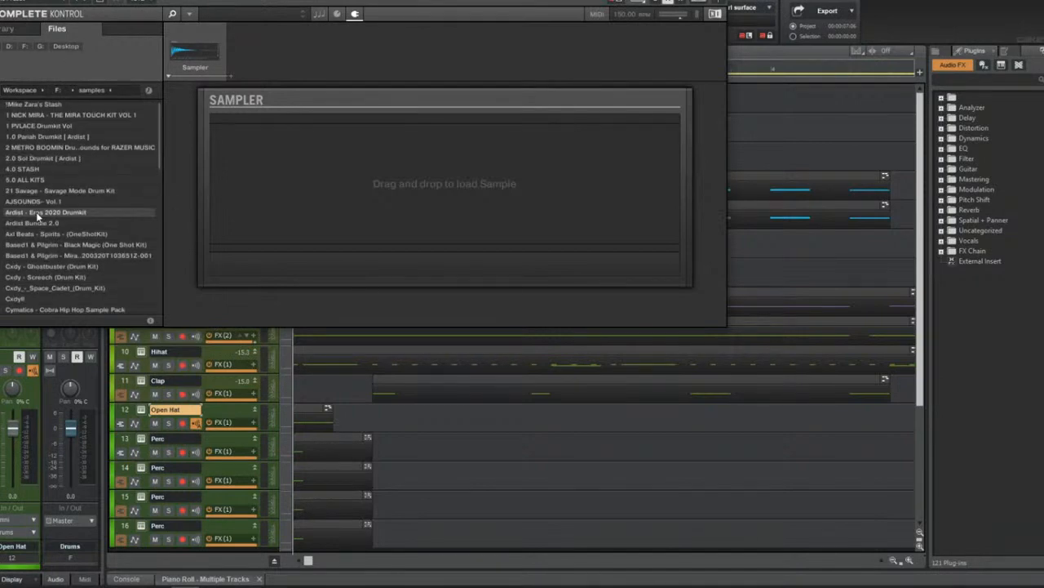
pyautogui.doubleClick(88, 105)
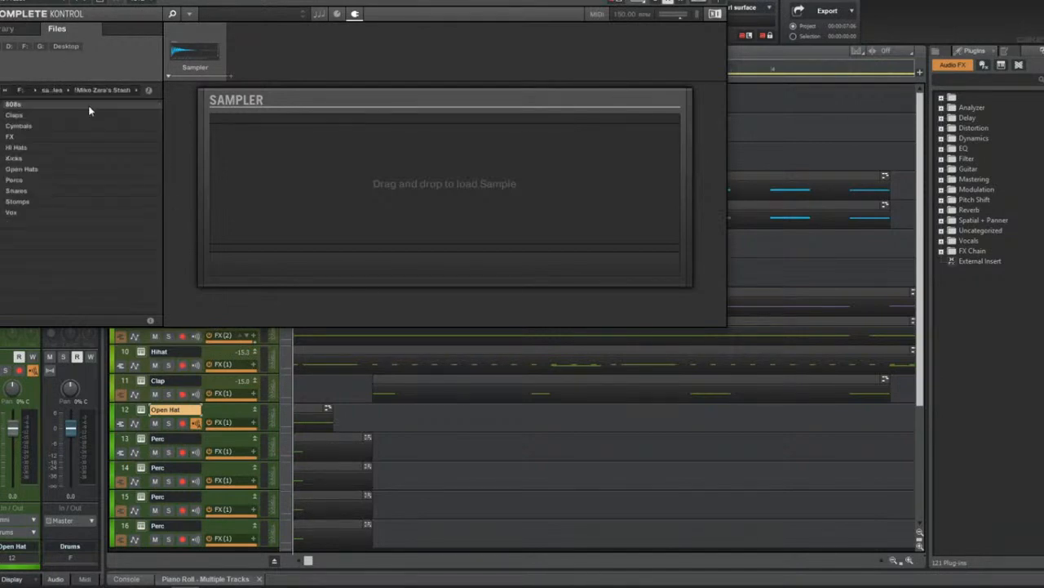
pyautogui.click(49, 179)
pyautogui.doubleClick(25, 169)
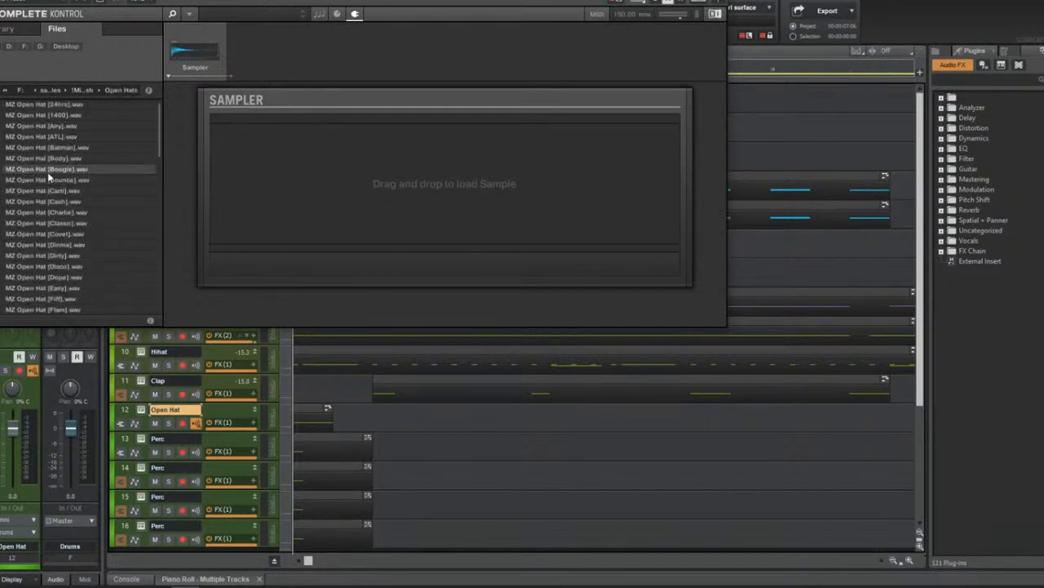
# Try MZ Open Hat [Cash].wav, load MZ Open Hat [Dinma].wav as the open hat sound, and close the sampler.
pyautogui.click(58, 202)
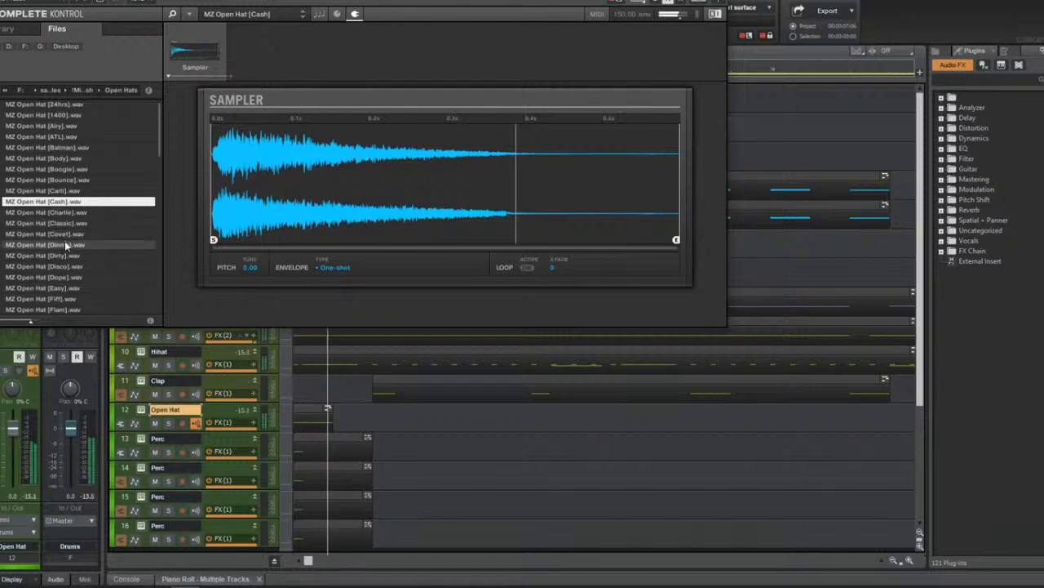
pyautogui.click(64, 243)
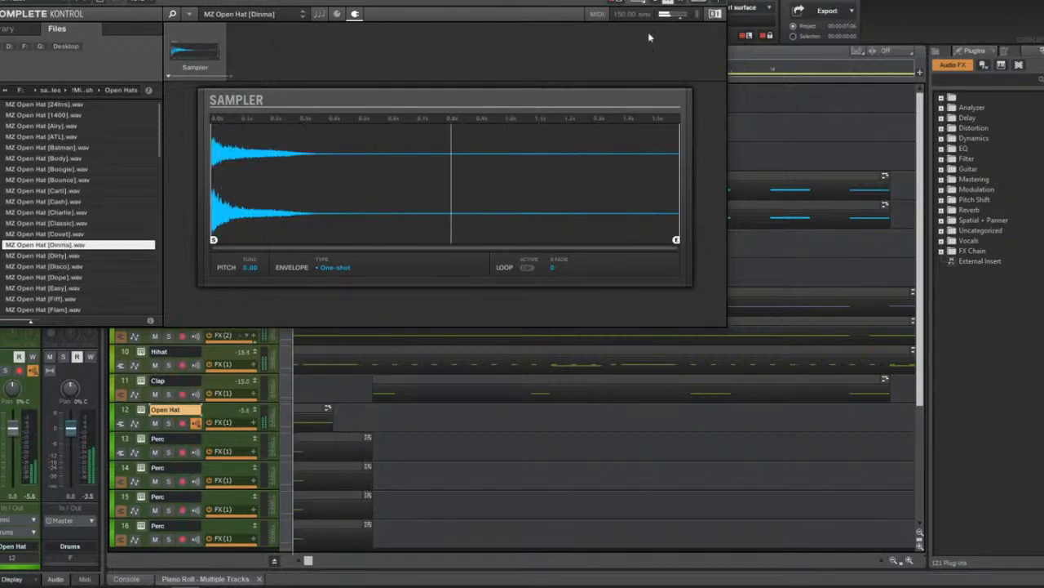
pyautogui.click(718, 1)
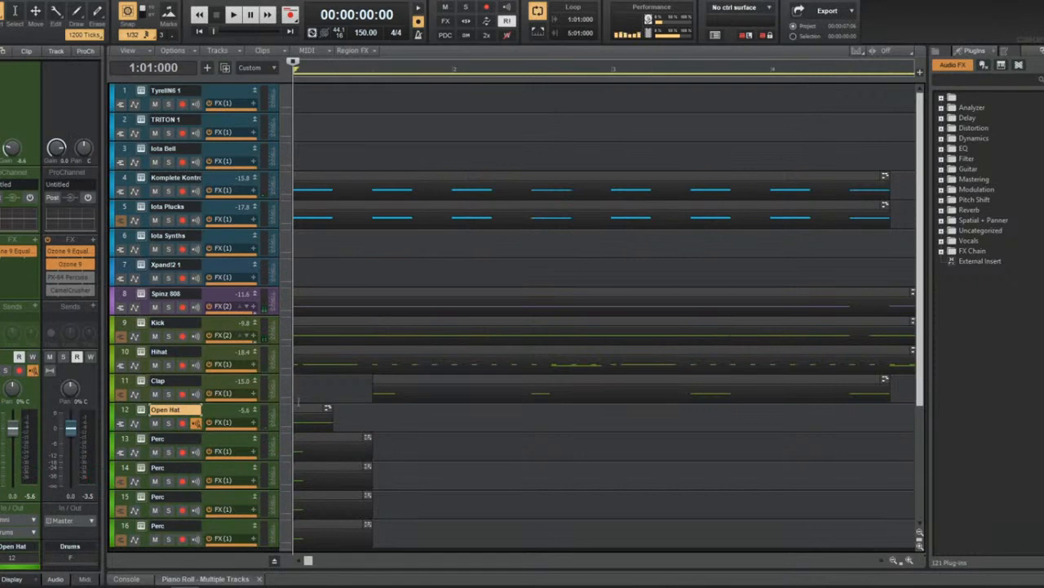
# Replace the Open Hat clip with a copy of the Kick clip and play it back.
pyautogui.click(305, 324)
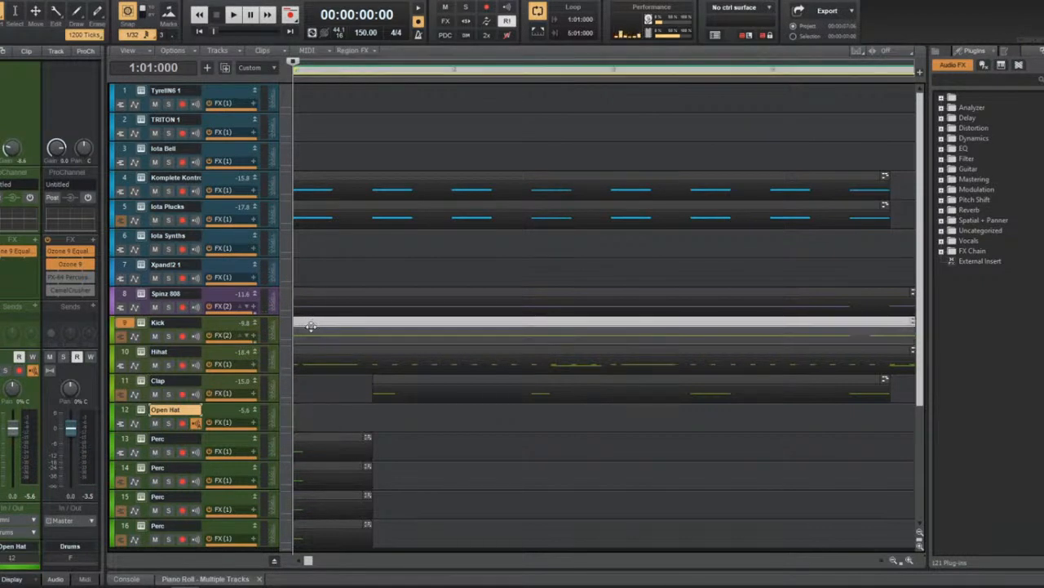
pyautogui.click(303, 412)
pyautogui.press('space')
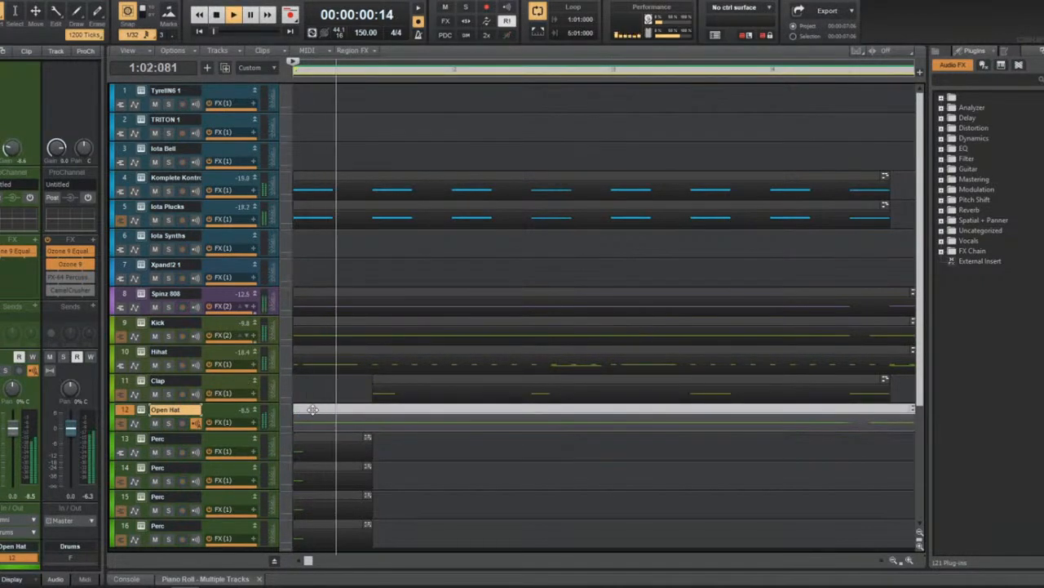
# In the Open Hat piano roll, delete the later bar 2 and bar 4 notes, keeping the opening notes of bars 1 and 3.
pyautogui.doubleClick(313, 411)
pyautogui.press('t')
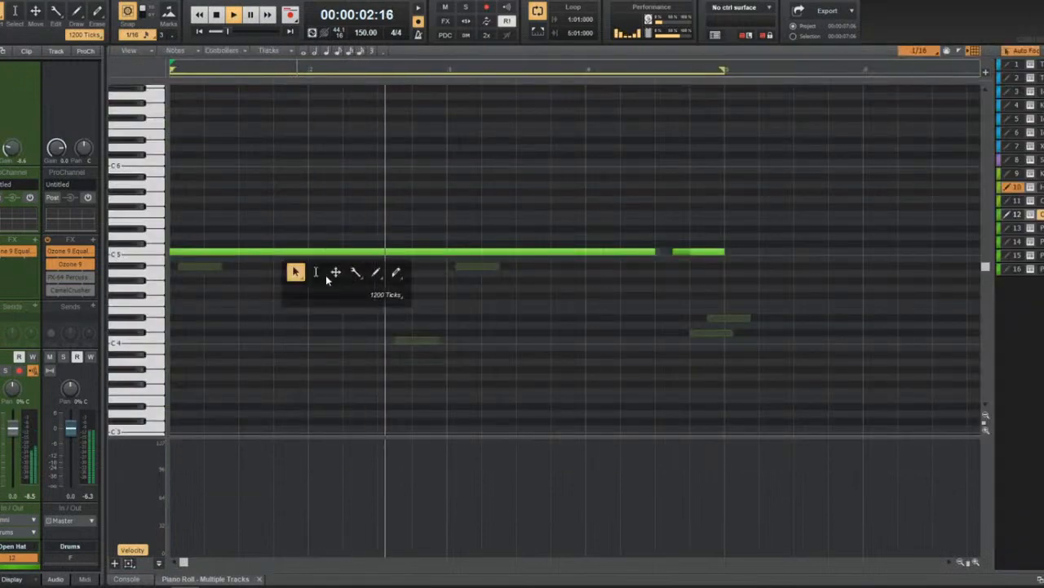
pyautogui.click(317, 270)
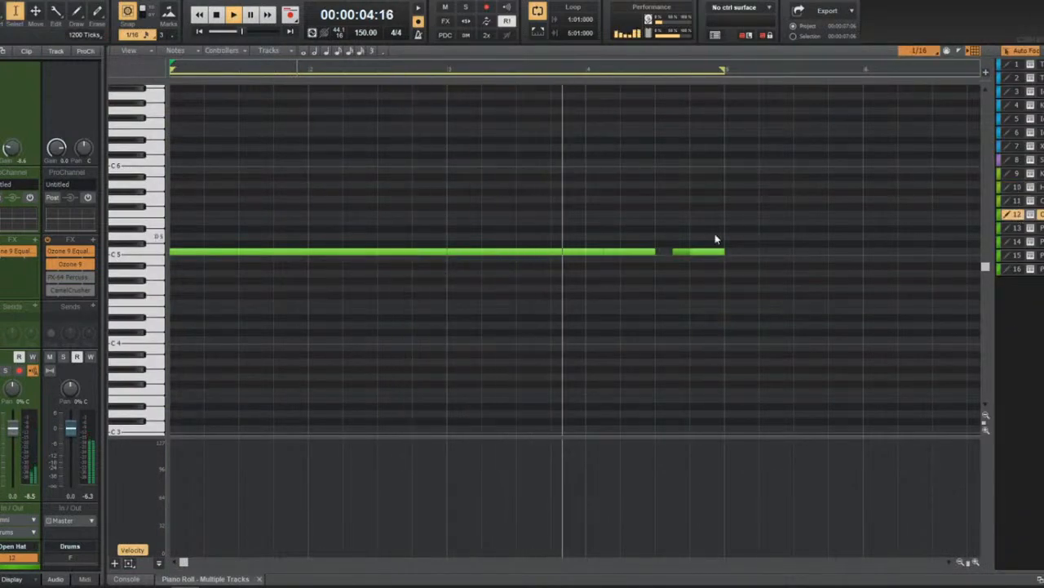
pyautogui.press('space')
pyautogui.click(383, 251)
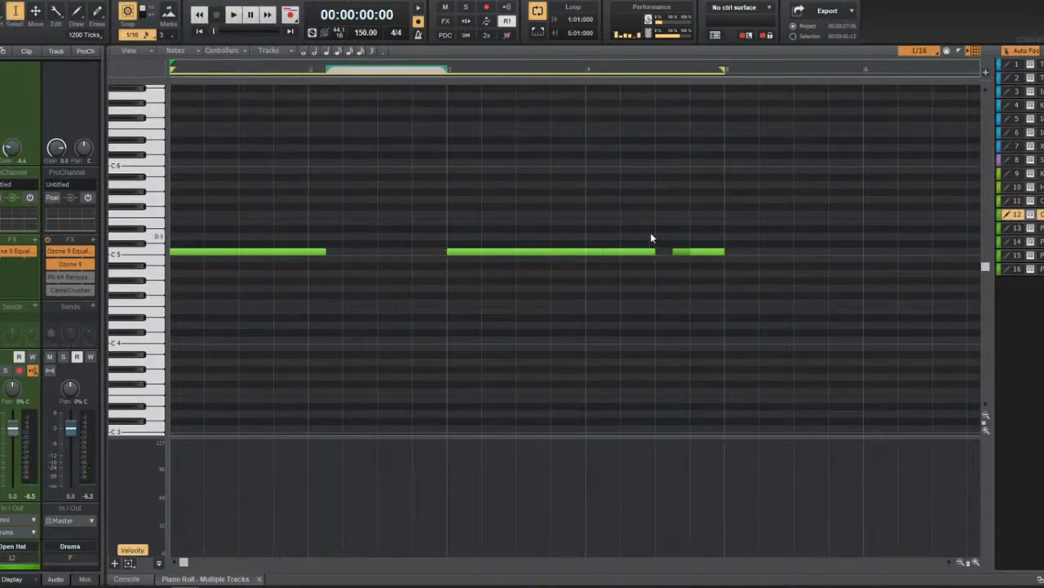
pyautogui.click(686, 252)
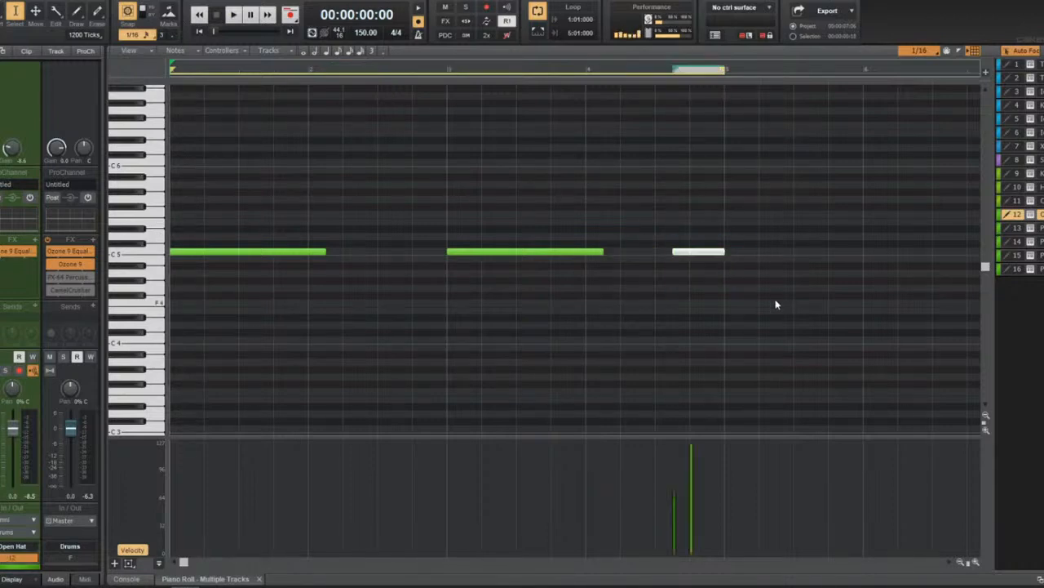
pyautogui.press('space')
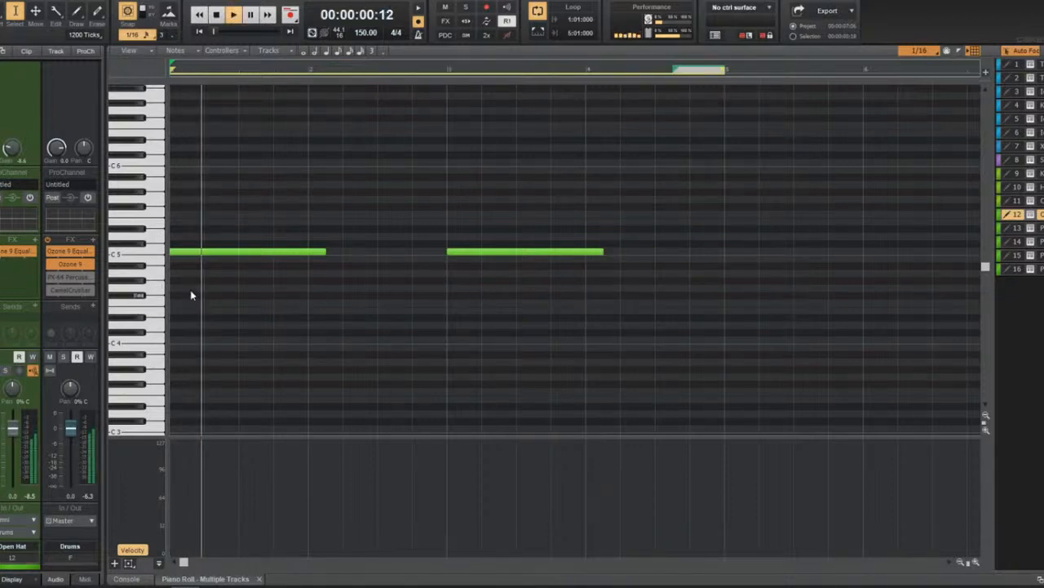
# Reopen the Open Hat sampler's Open Hats folder and load MZ Open Hat [Dope].wav.
pyautogui.doubleClick(1029, 216)
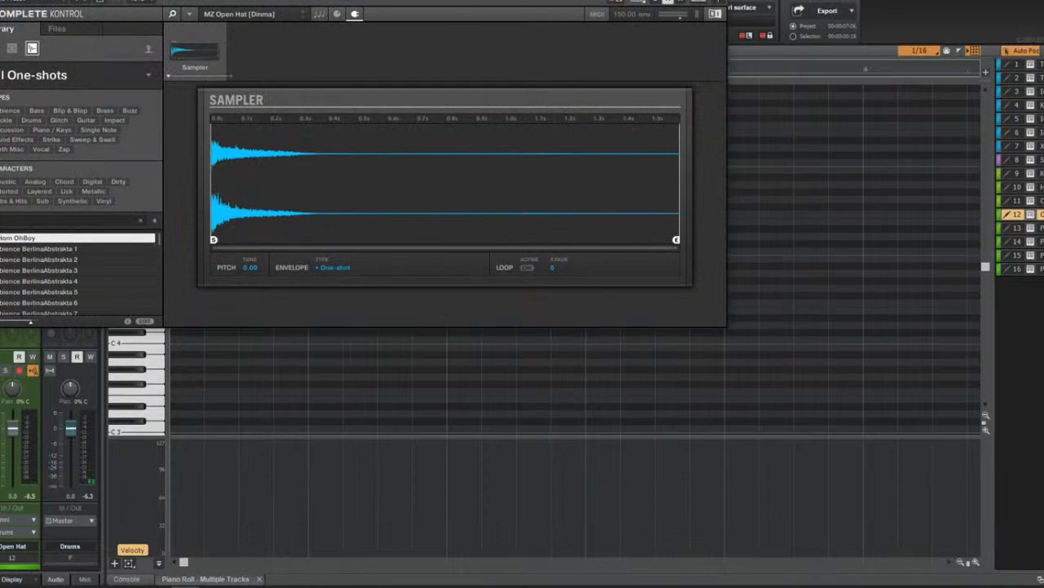
pyautogui.click(52, 29)
pyautogui.doubleClick(38, 170)
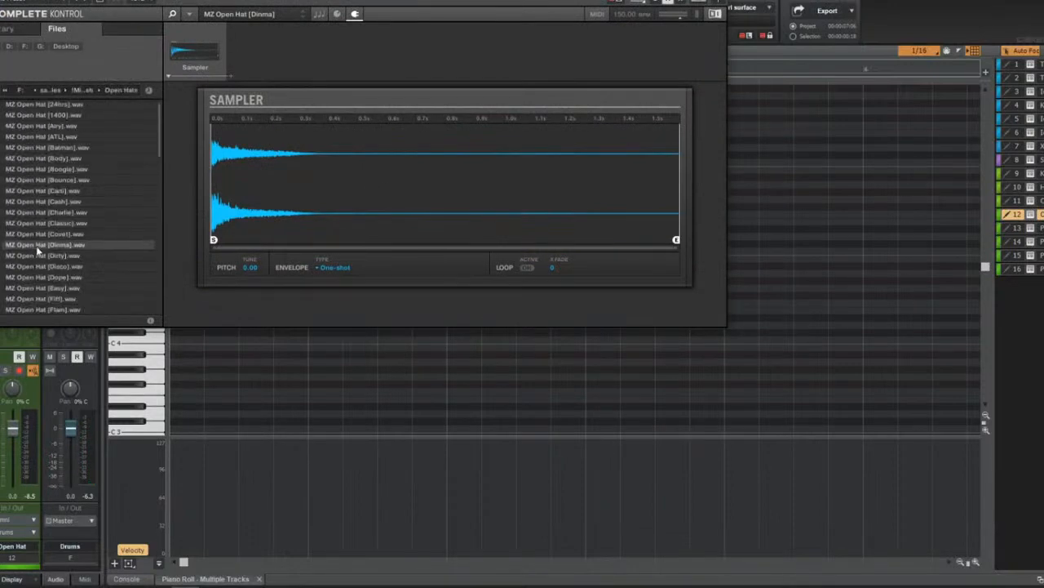
pyautogui.doubleClick(46, 277)
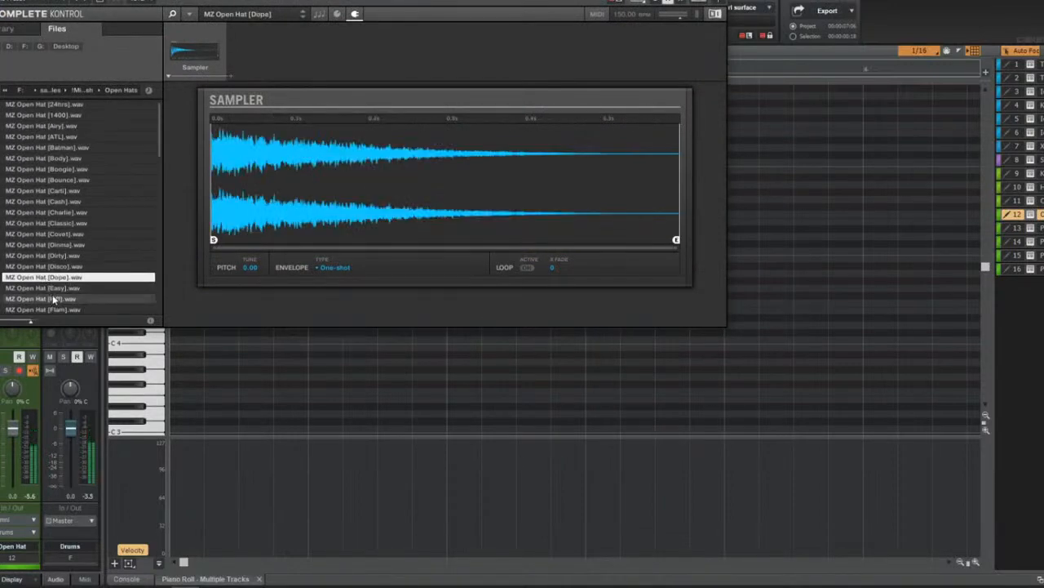
# Load MZ Open Hat [Fiff].wav on the Open Hat track, lower its gain to about -16.1, and return to the track view.
pyautogui.doubleClick(53, 298)
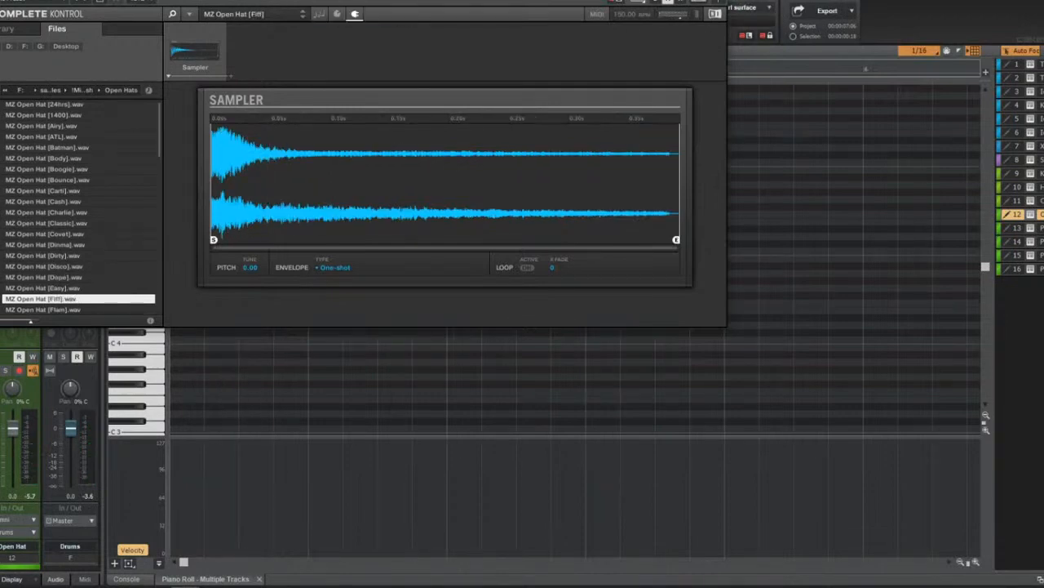
pyautogui.press('space')
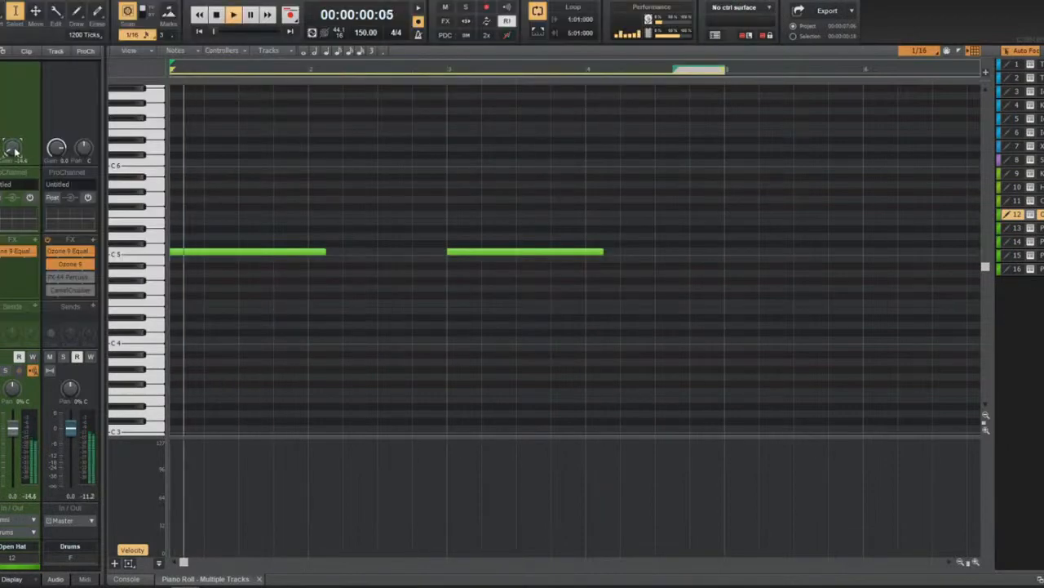
pyautogui.press('space')
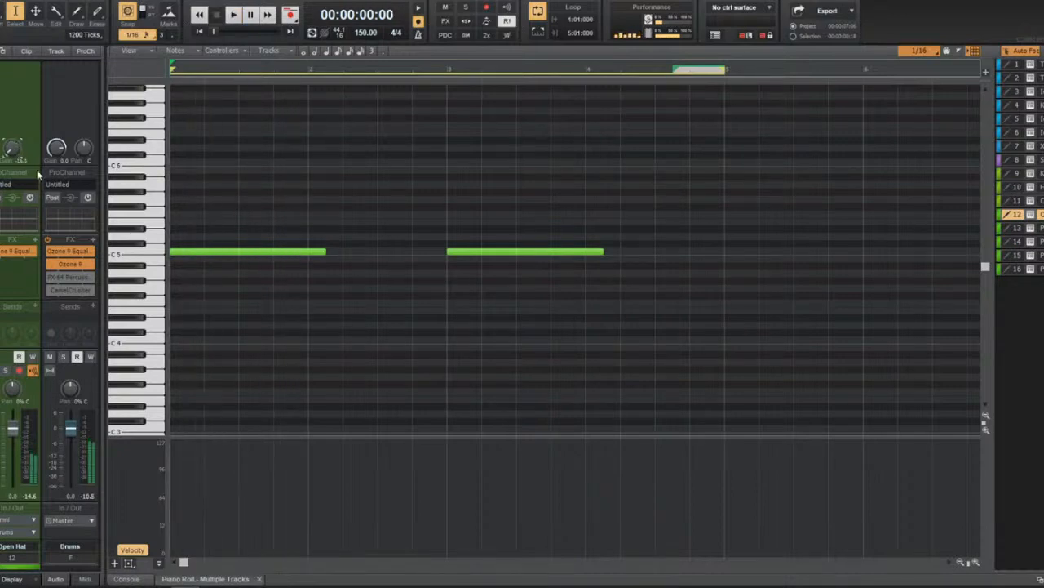
pyautogui.press('d')
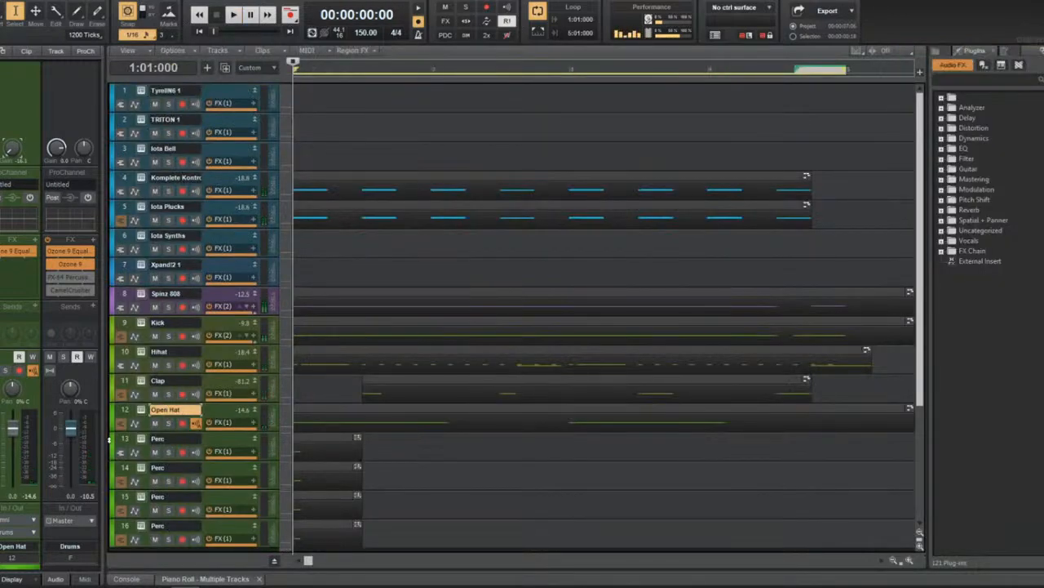
# Open the sampler for the Perc track 13 and browse drive F's samples down to the Percs folder.
pyautogui.click(138, 441)
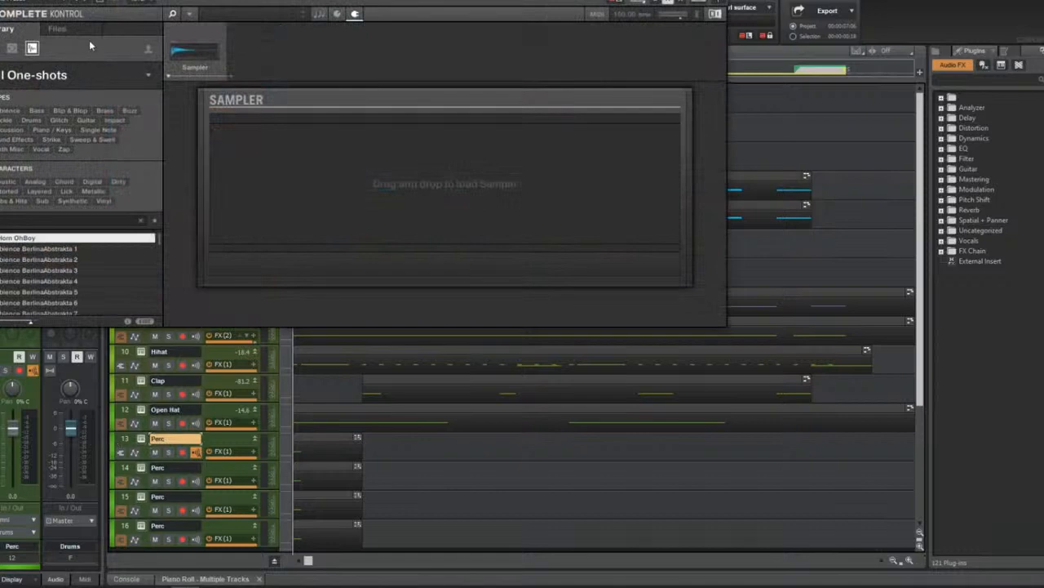
pyautogui.click(59, 28)
pyautogui.doubleClick(46, 128)
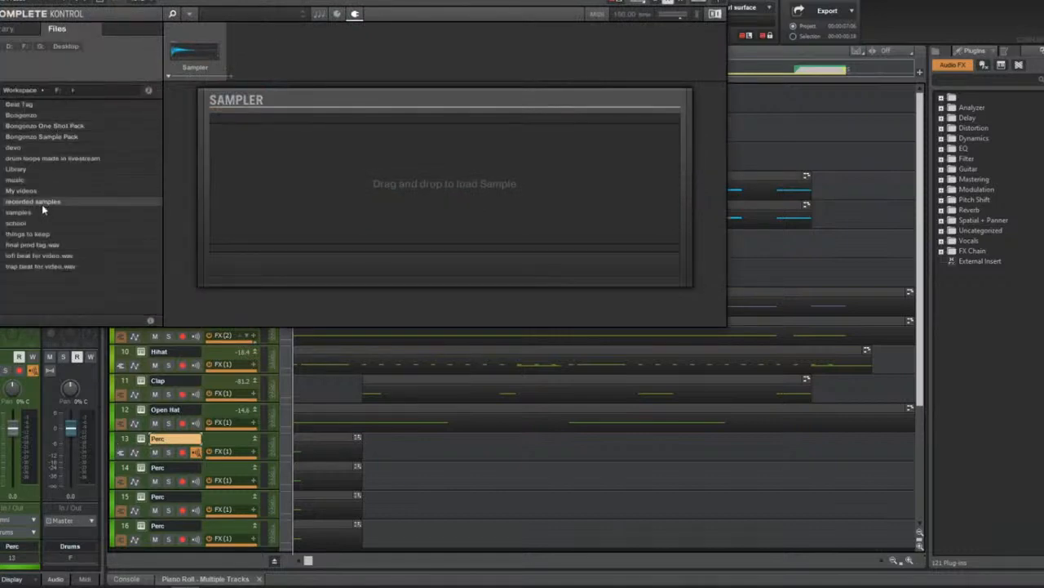
pyautogui.doubleClick(40, 213)
pyautogui.doubleClick(59, 105)
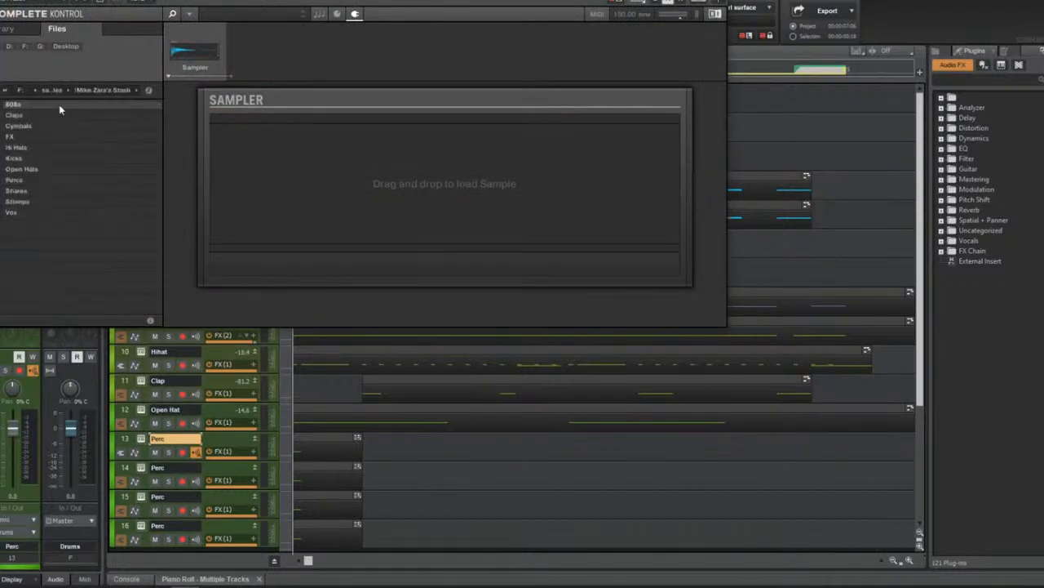
pyautogui.doubleClick(44, 174)
# Audition MZ Perc [Angelica], load MZ Perc [Alchemist Shaker] on track 13 instead, and dismiss the sampler window.
pyautogui.click(47, 179)
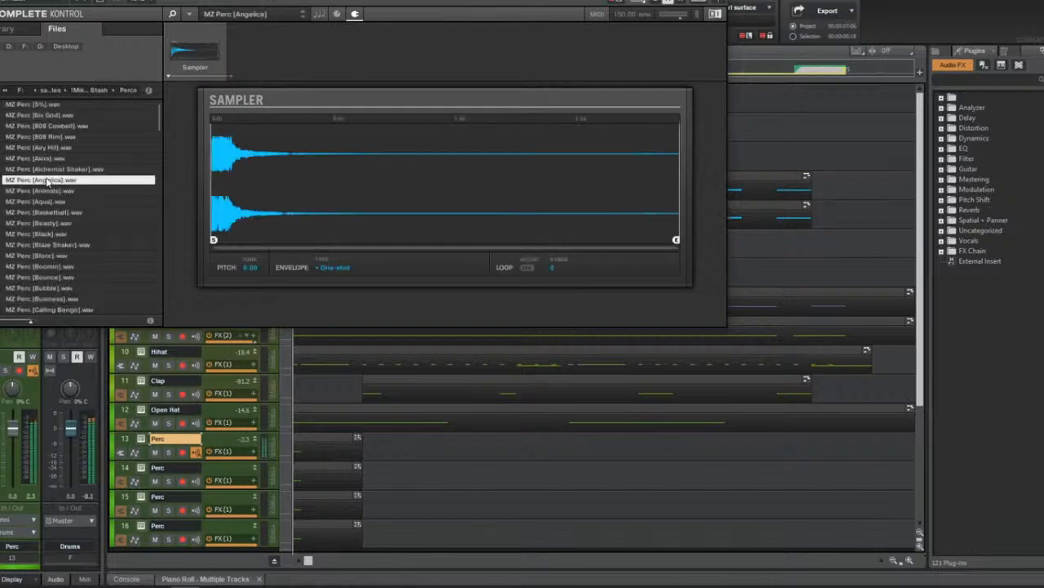
pyautogui.click(82, 169)
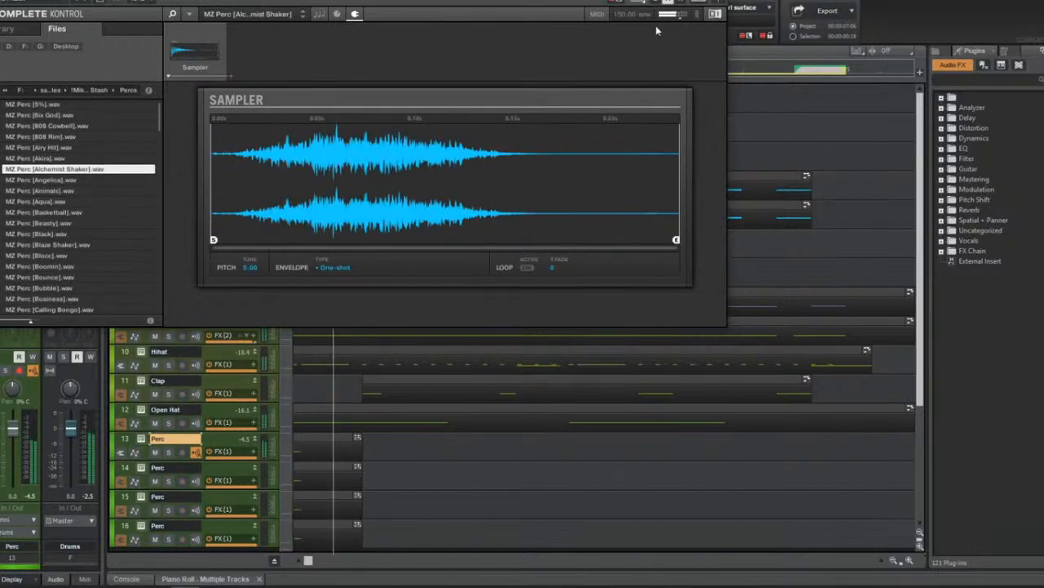
pyautogui.click(383, 376)
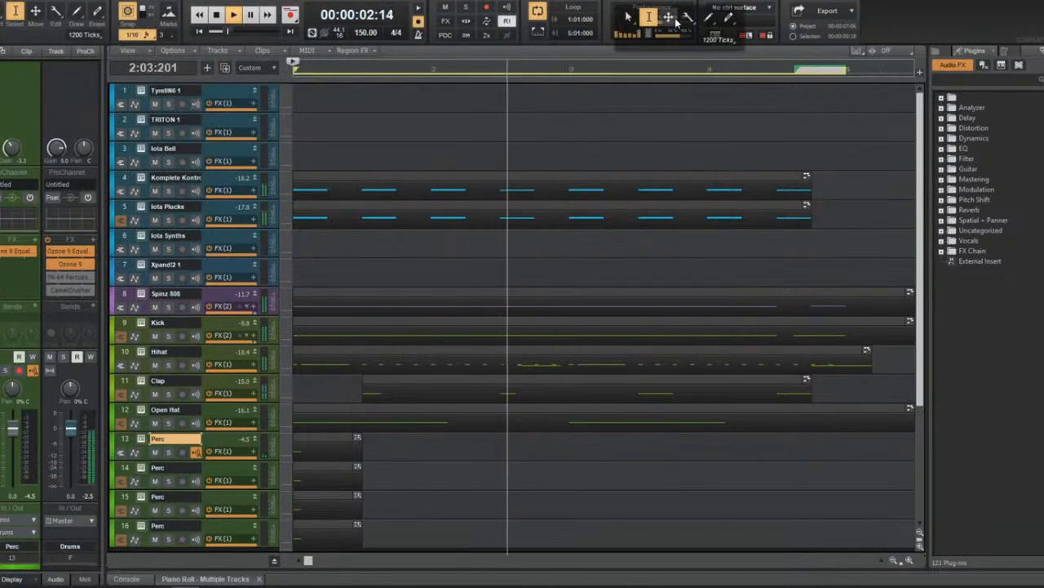
# Shift track 13's Perc clip later within bar 1, auditioning its timing against the beat.
pyautogui.press('space')
pyautogui.press('space')
pyautogui.moveTo(332, 437); pyautogui.dragTo(341, 438)
pyautogui.press('space')
pyautogui.press('space')
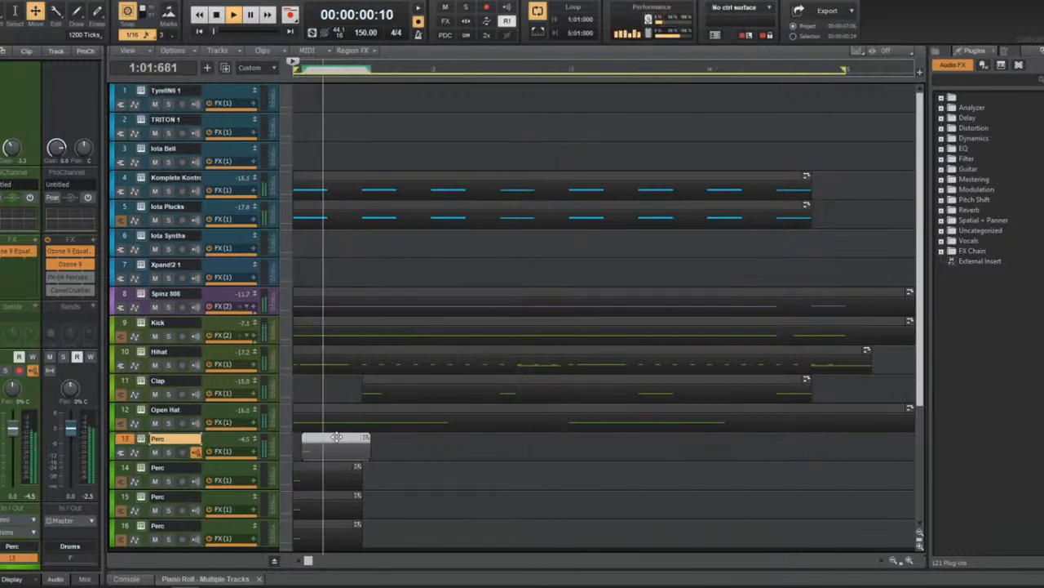
pyautogui.press('space')
pyautogui.press('space')
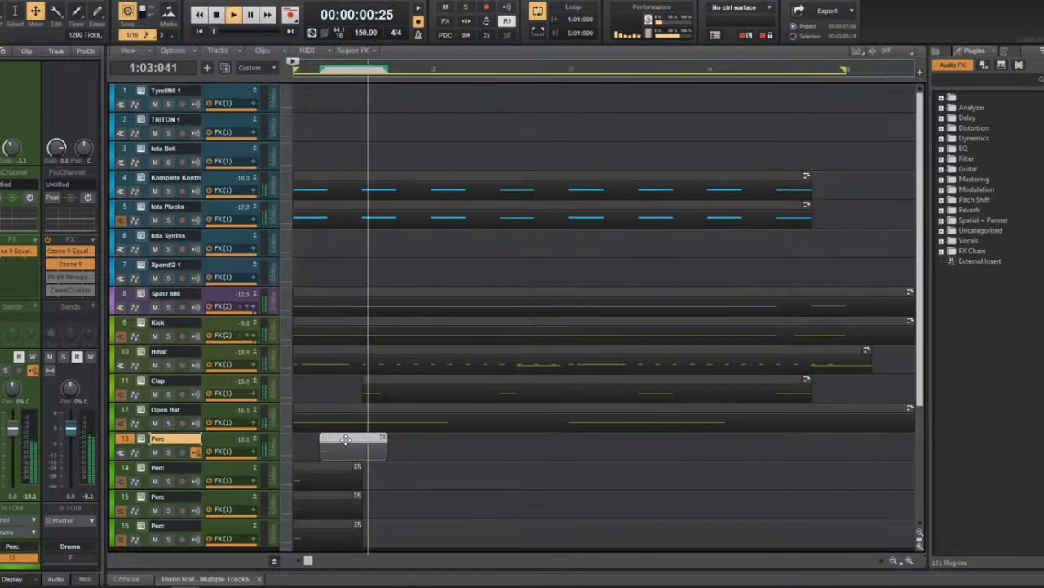
pyautogui.press('space')
# Place track 13's Perc clips at beat 2 of bars 1 and 3, and delete the extra copy past the loop end.
pyautogui.moveTo(346, 441); pyautogui.dragTo(874, 440)
pyautogui.press('space')
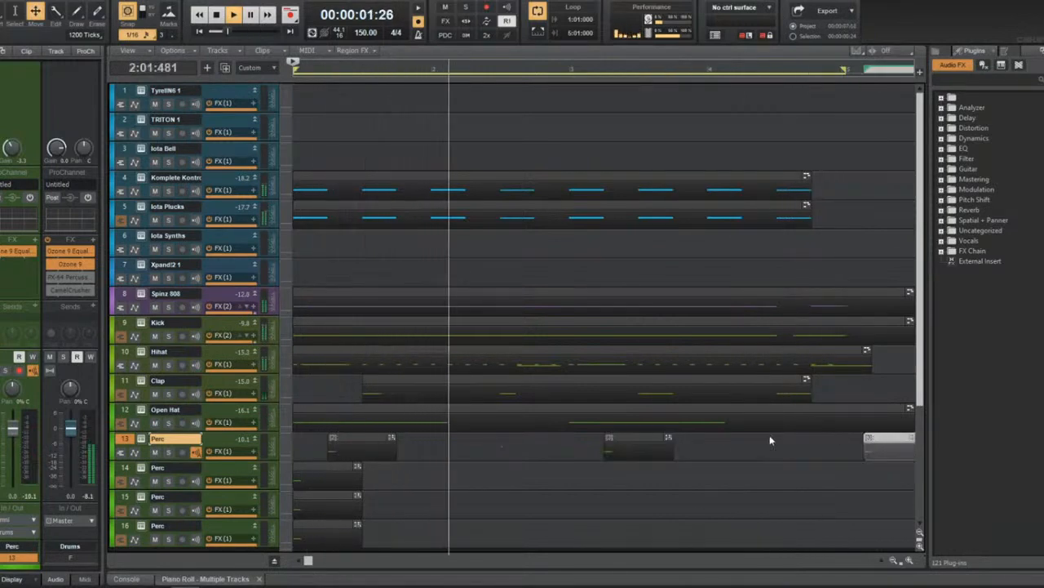
pyautogui.press('Delete')
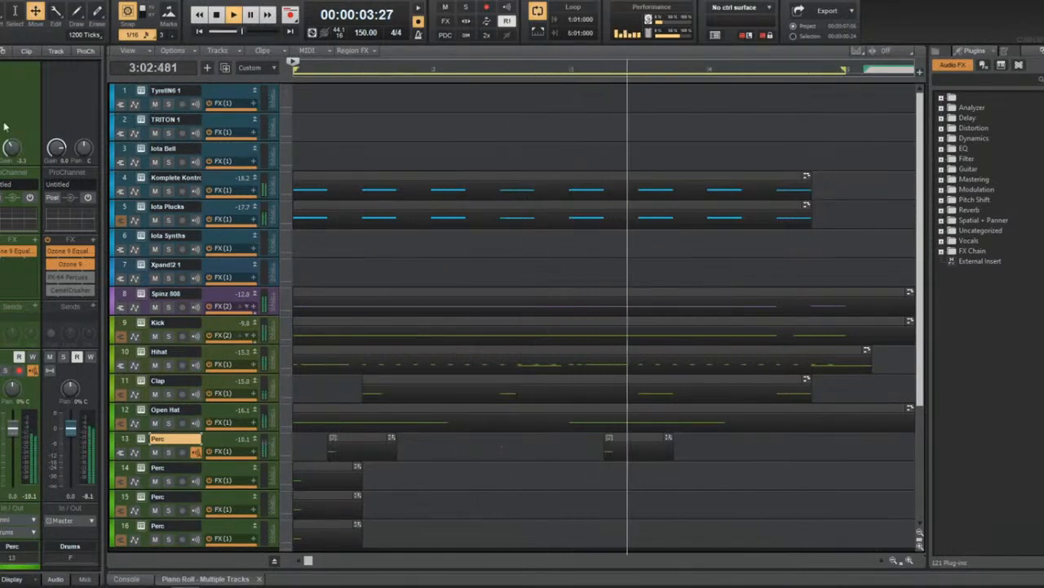
# Open the sampler for the Perc track 14 and browse drive F's samples down to the Percs folder.
pyautogui.click(143, 467)
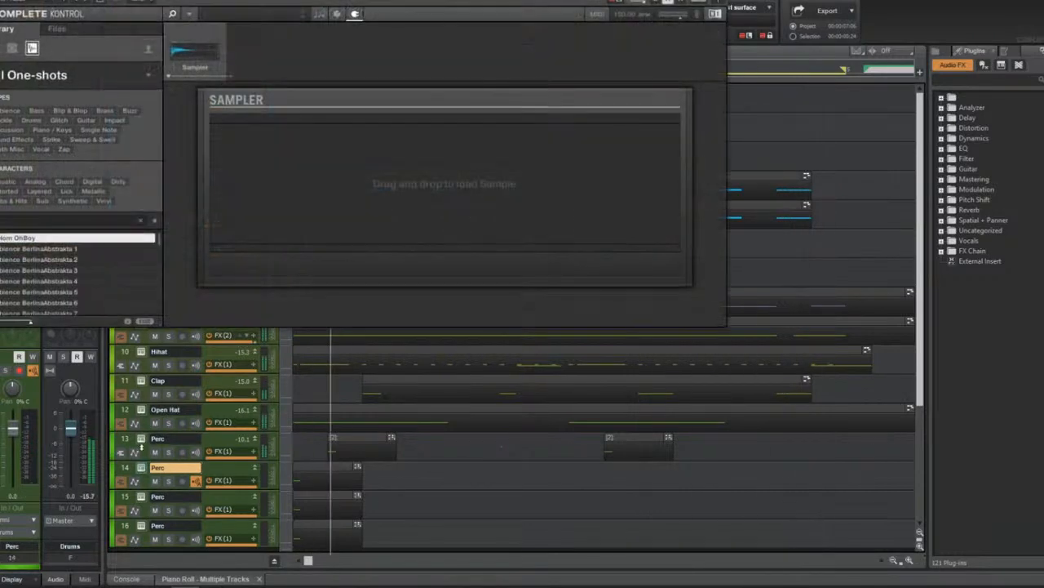
pyautogui.click(57, 29)
pyautogui.doubleClick(61, 129)
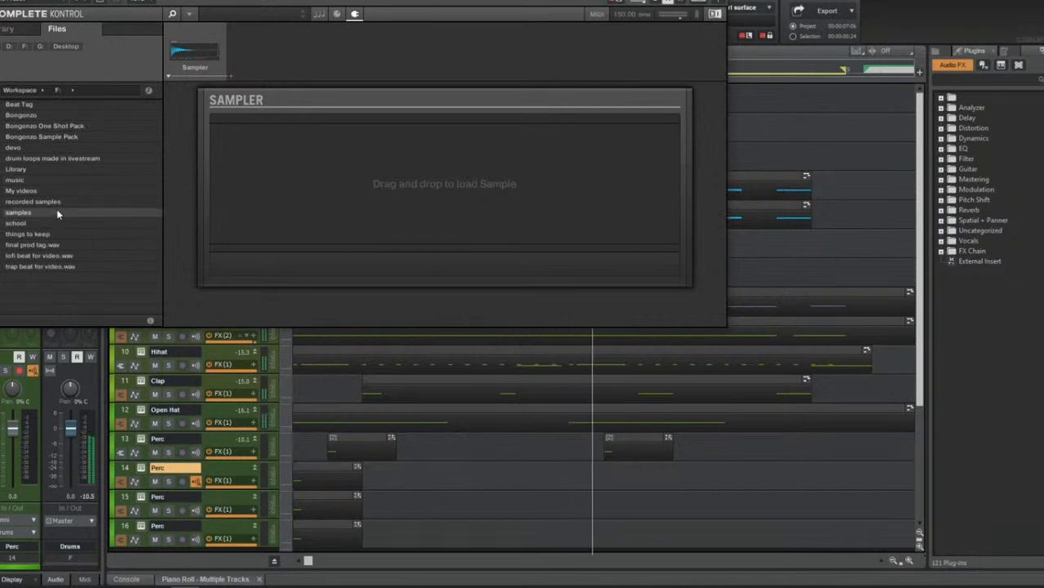
pyautogui.doubleClick(68, 211)
pyautogui.doubleClick(70, 105)
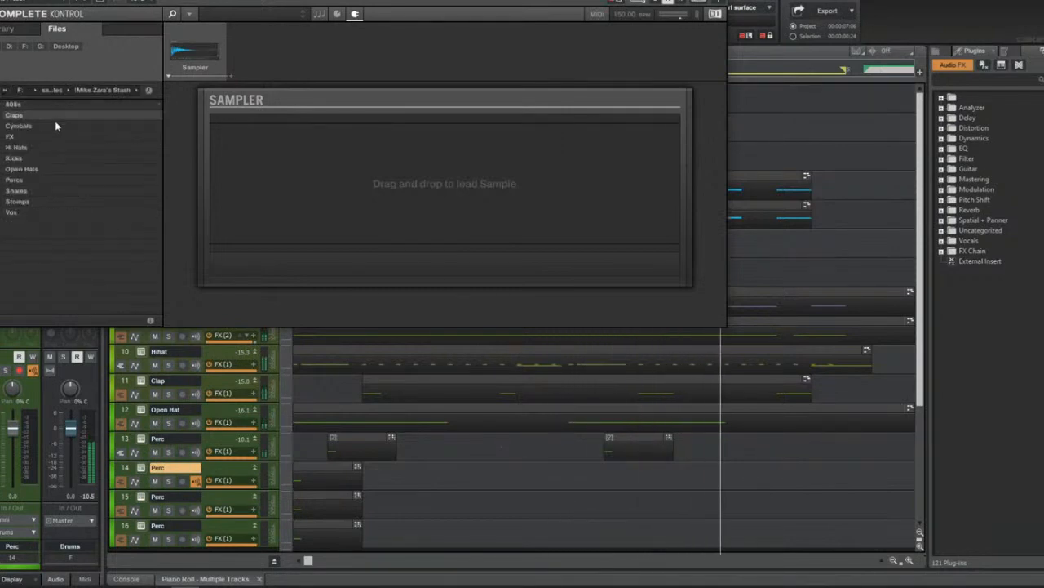
pyautogui.doubleClick(55, 177)
# Audition MZ Perc [Bubble], [Crate], [Drake Snare] and [Drake Tom] on track 14 during playback.
pyautogui.click(76, 289)
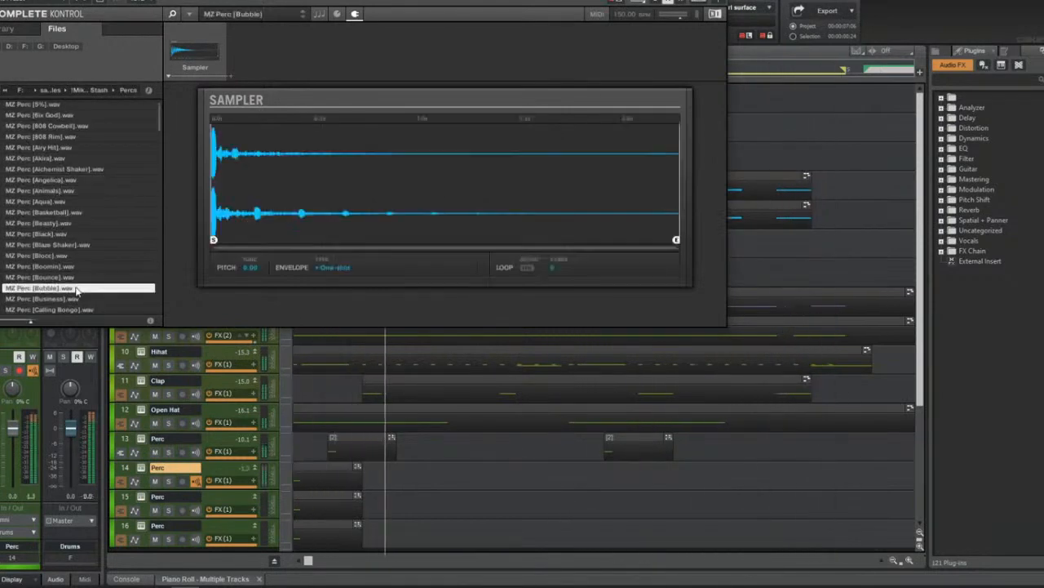
pyautogui.scroll(-3, 76, 289)
pyautogui.click(77, 289)
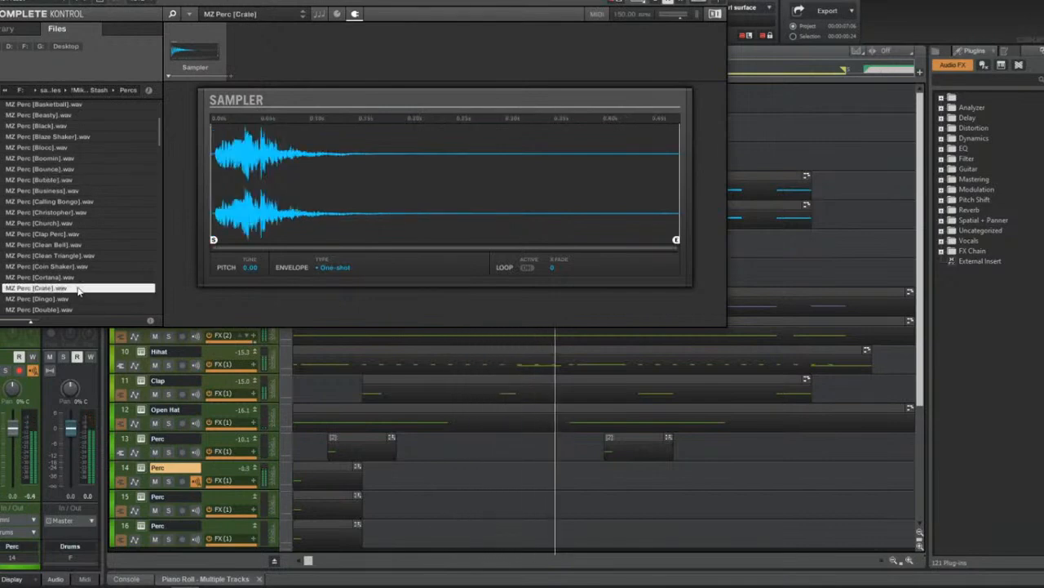
pyautogui.scroll(-1, 78, 289)
pyautogui.click(79, 290)
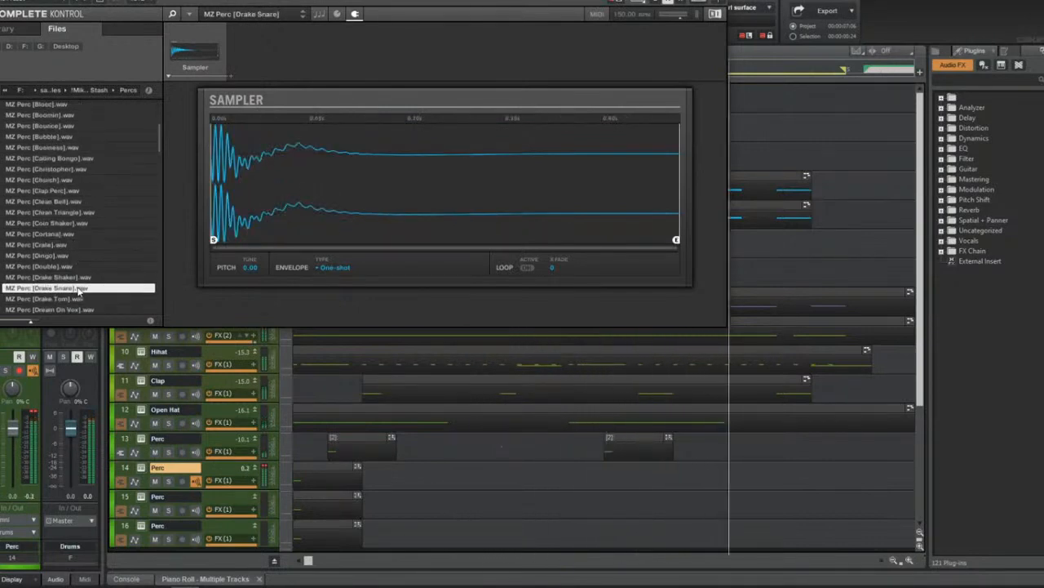
pyautogui.click(83, 297)
# Audition further percussion samples including MZ Perc [Ethnic Rim], pick MZ Perc [Erupt Rim] for track 14, and dismiss the sampler window.
pyautogui.scroll(-3, 84, 299)
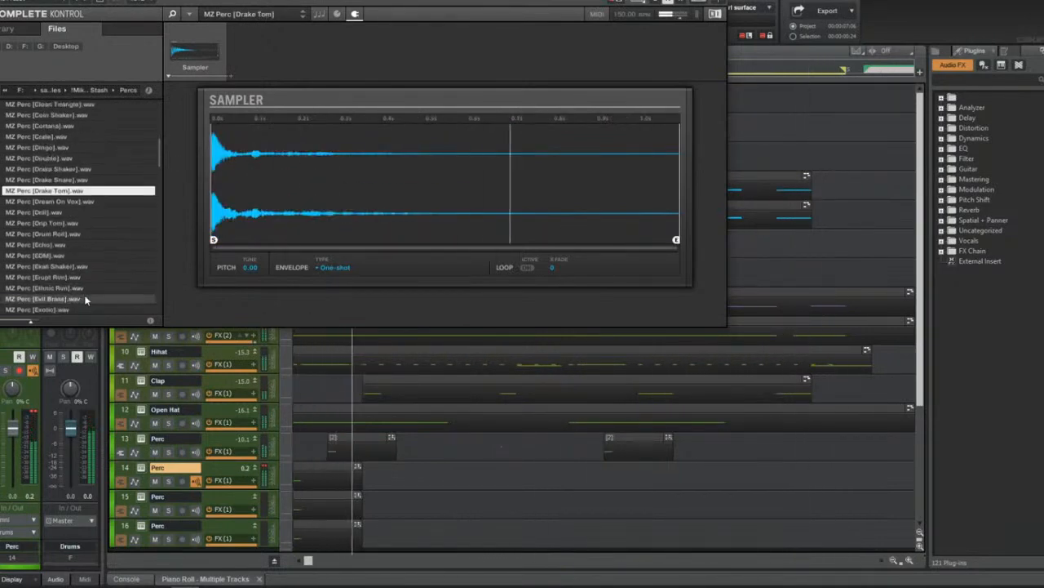
pyautogui.click(86, 299)
pyautogui.click(90, 288)
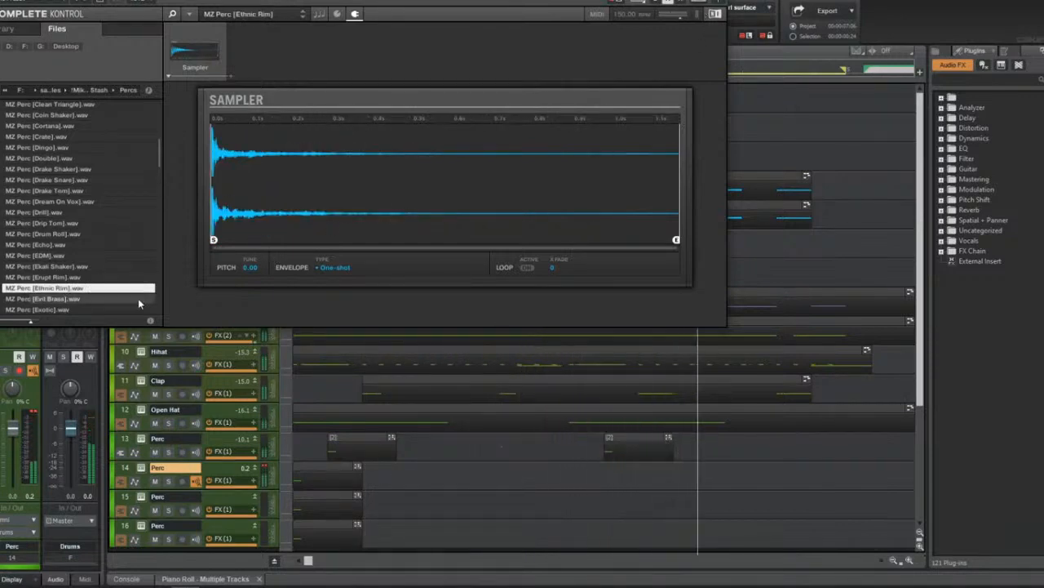
pyautogui.click(91, 278)
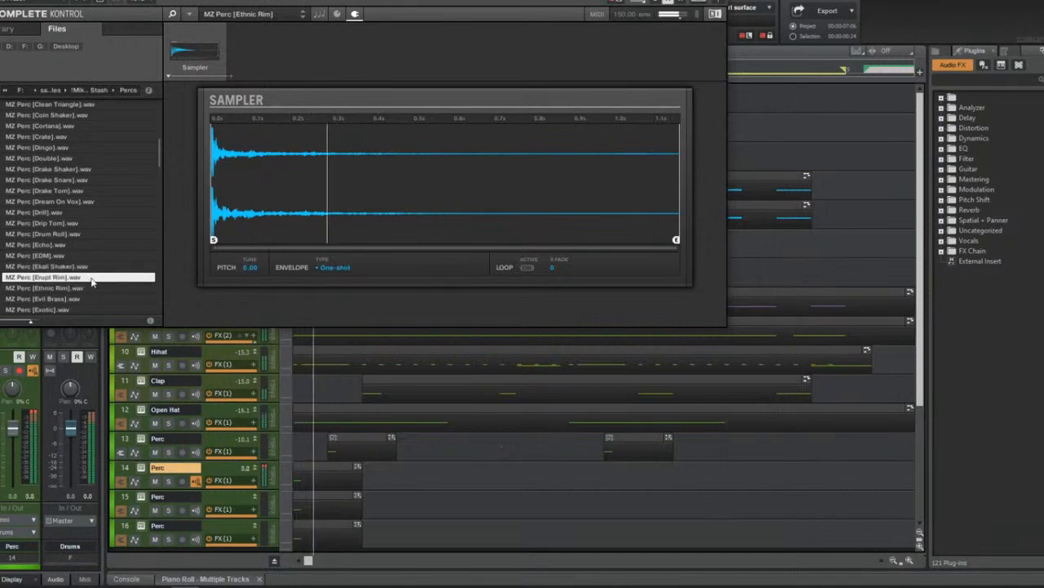
pyautogui.click(313, 474)
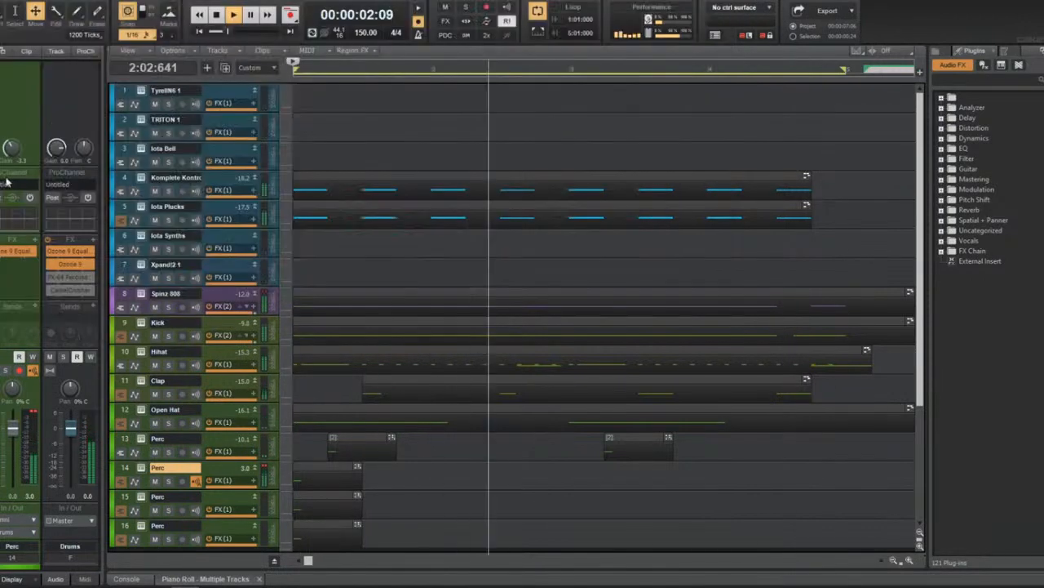
# Lower track 14's gain to about -14.4 and place two overlapping Perc clips half a beat apart, starting at beat 4 of bar 1.
pyautogui.moveTo(314, 474); pyautogui.dragTo(445, 471)
pyautogui.press('space')
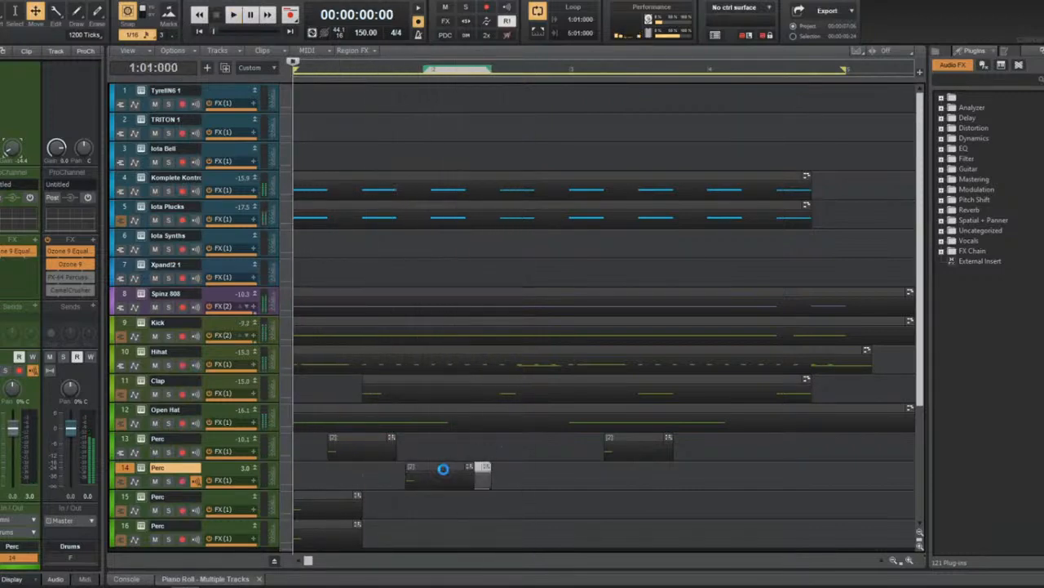
pyautogui.press('space')
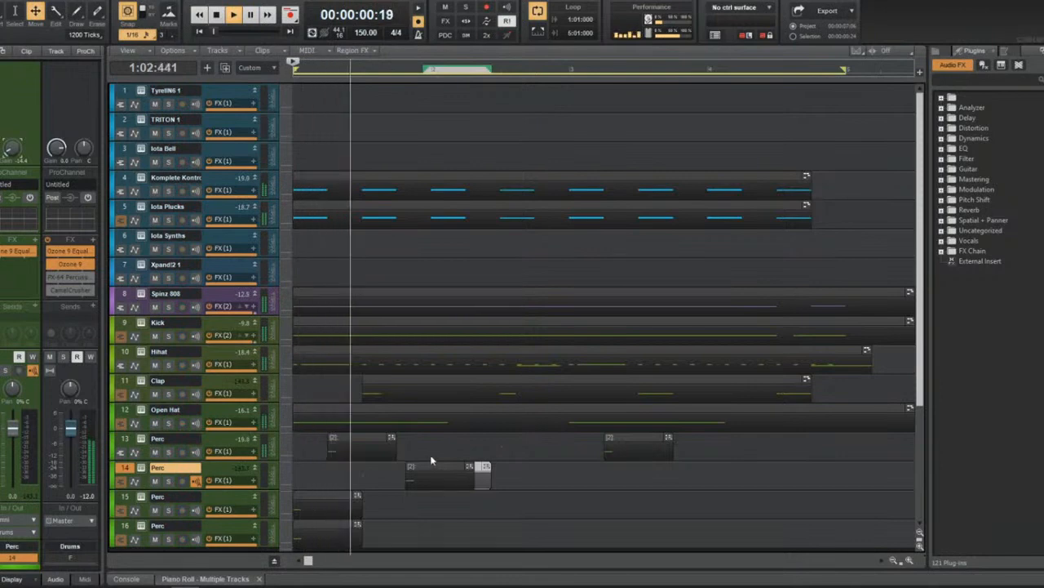
pyautogui.moveTo(438, 466); pyautogui.dragTo(425, 473)
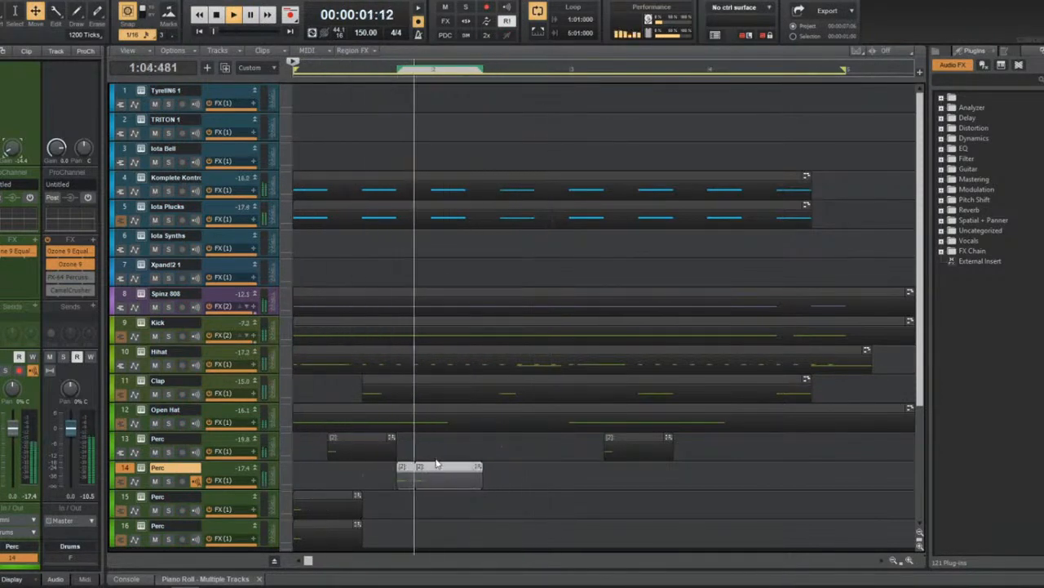
# Copy track 14's overlapping Perc clips into bar 4 and move the second copy slightly later using 1/8 snap.
pyautogui.moveTo(434, 467); pyautogui.dragTo(744, 467)
pyautogui.press('space')
pyautogui.press('space')
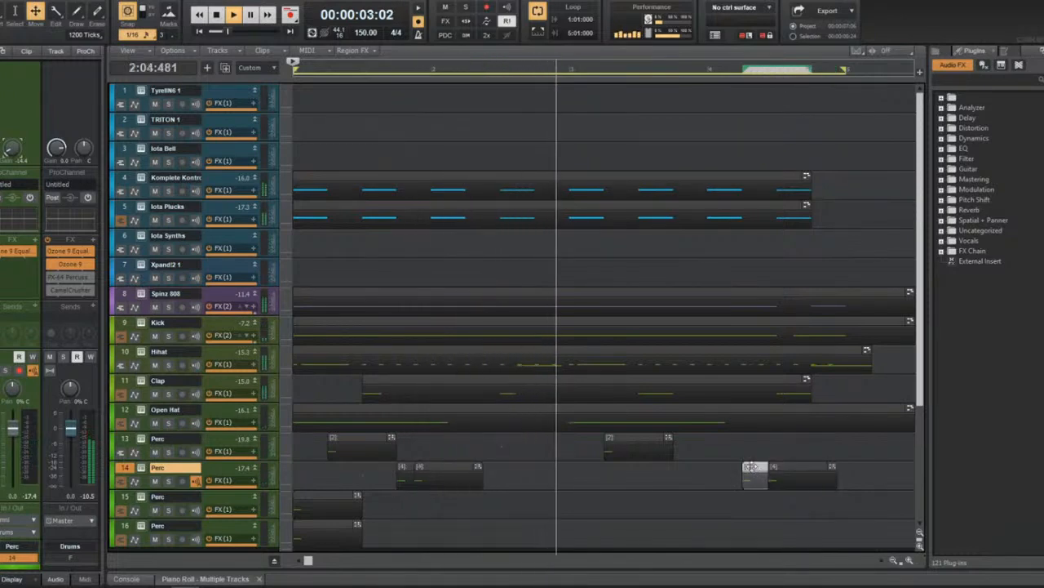
pyautogui.scroll(-2, 757, 457)
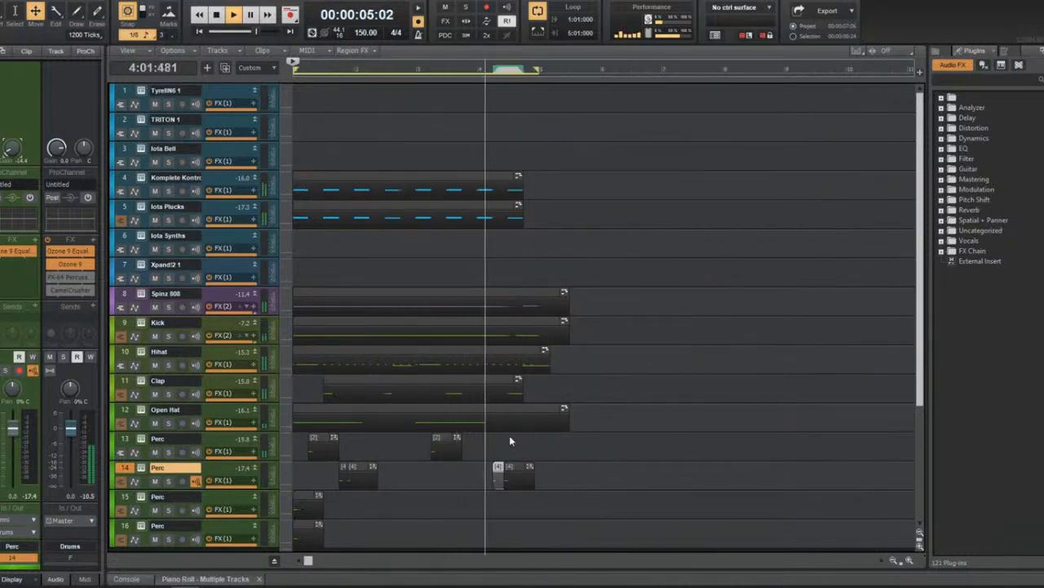
pyautogui.click(511, 471)
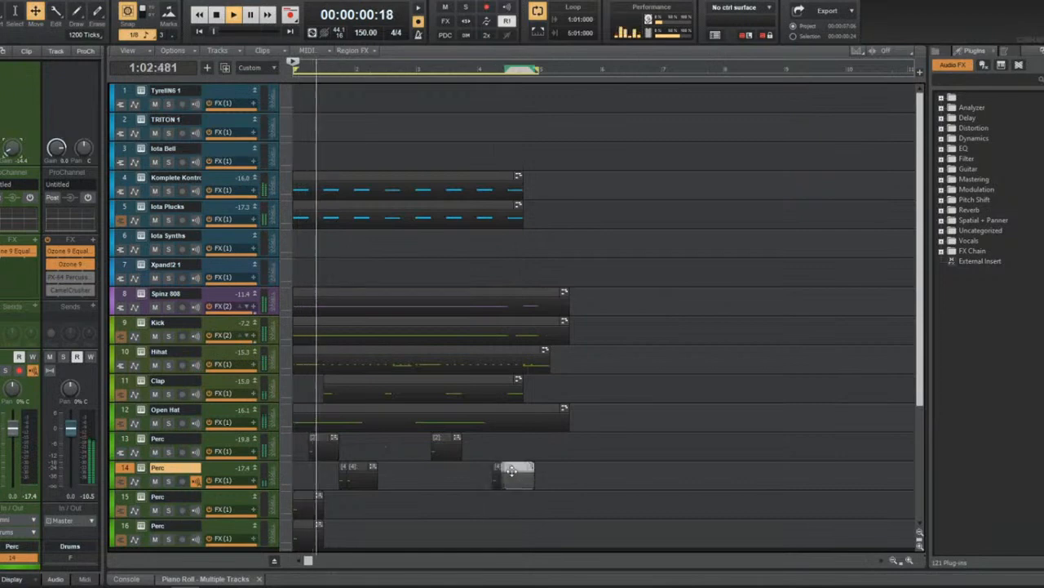
pyautogui.moveTo(511, 470); pyautogui.dragTo(518, 471)
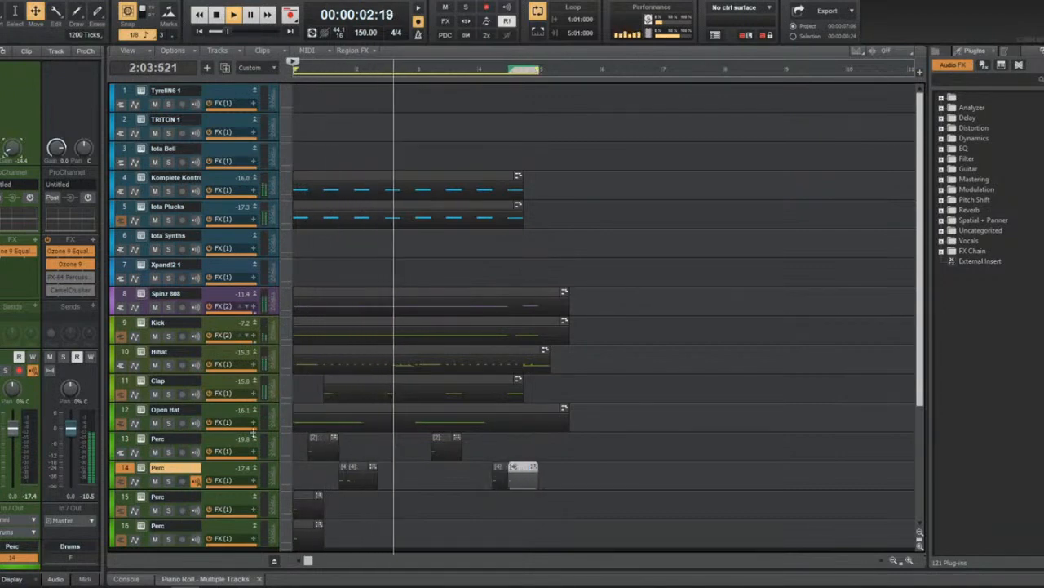
# Lower track 13's Perc gain to about -12.9 and its volume fader to about -6.1.
pyautogui.click(181, 445)
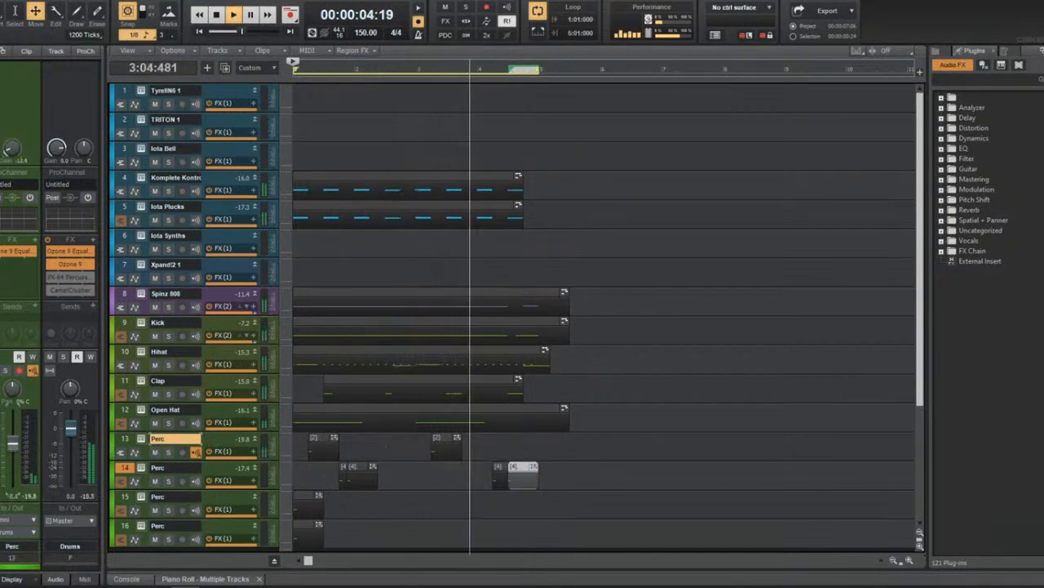
# Move both Perc clips in bar 4 of track 14 slightly earlier, starting half a beat into the bar.
pyautogui.click(496, 467)
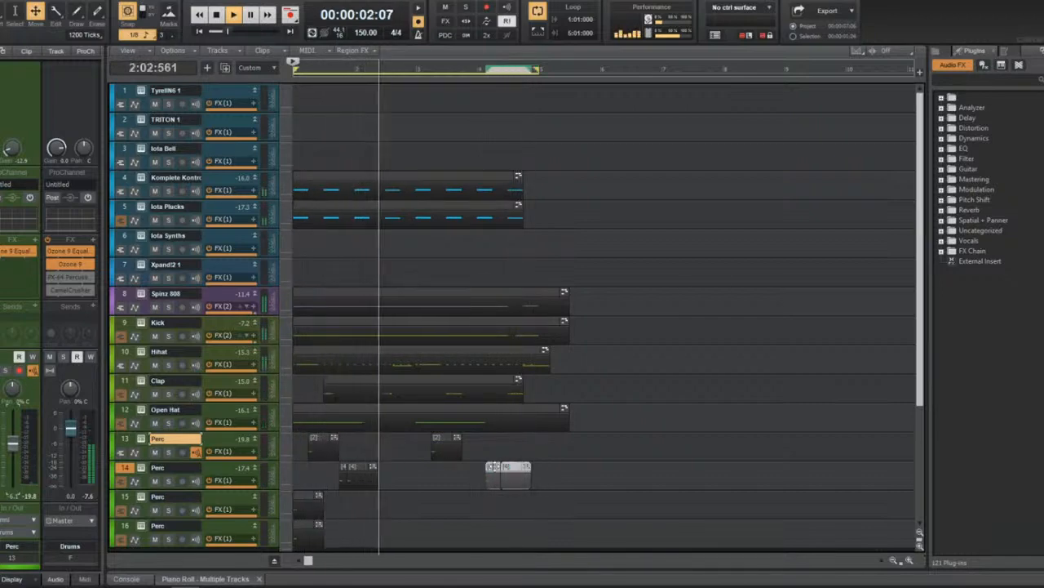
pyautogui.hotkey('ctrl', 'Right')
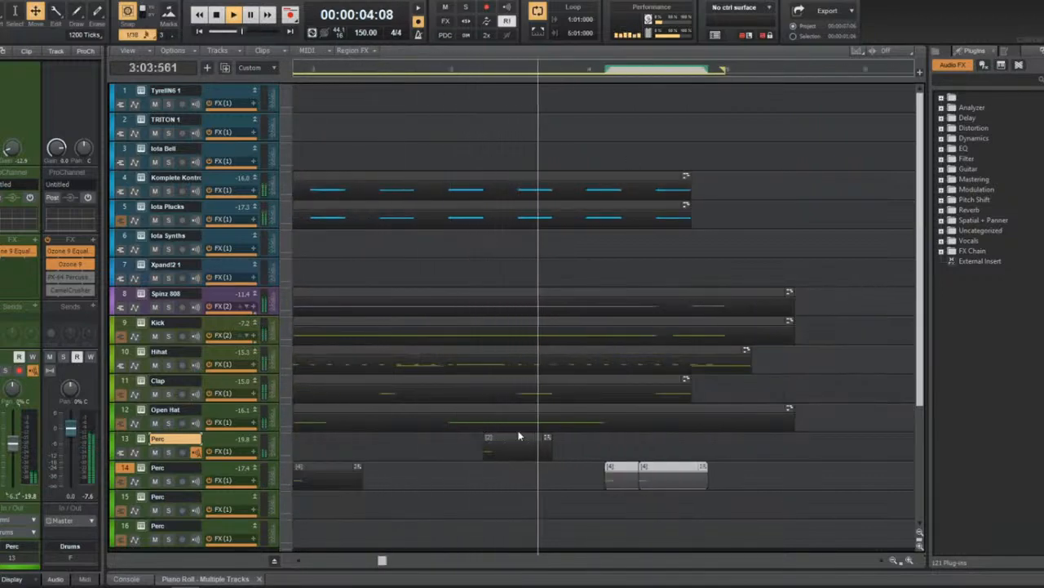
pyautogui.hotkey('ctrl', 'Left')
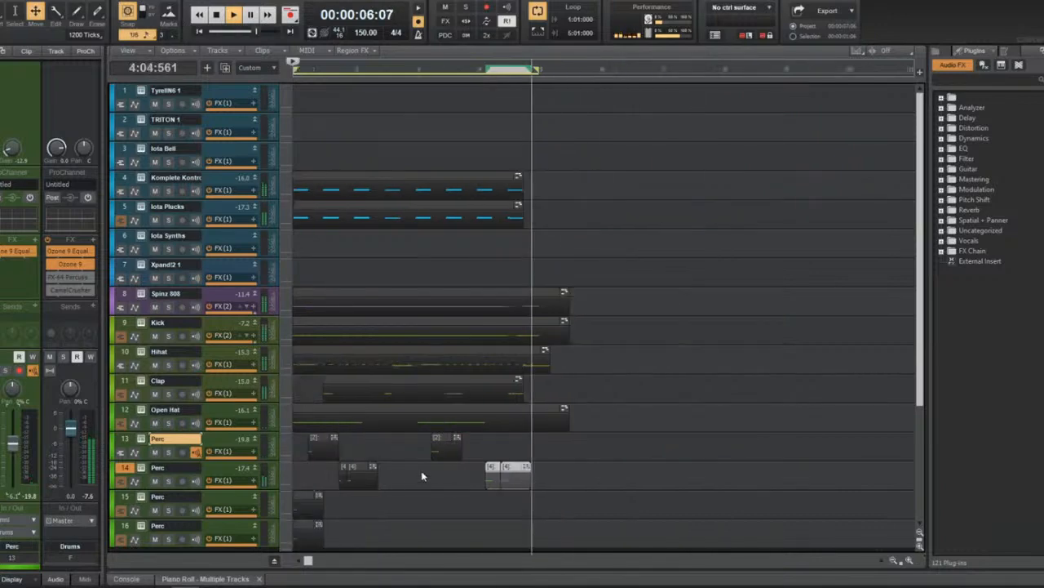
# Open track 15's sampler and browse drive F's samples to the Vox folder in the first kit listed.
pyautogui.click(144, 496)
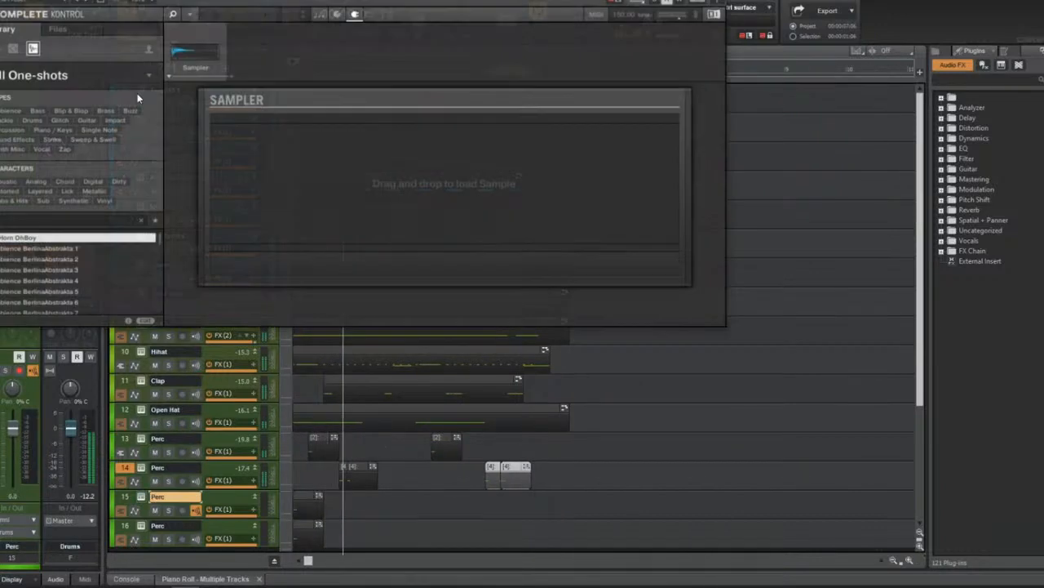
pyautogui.click(66, 29)
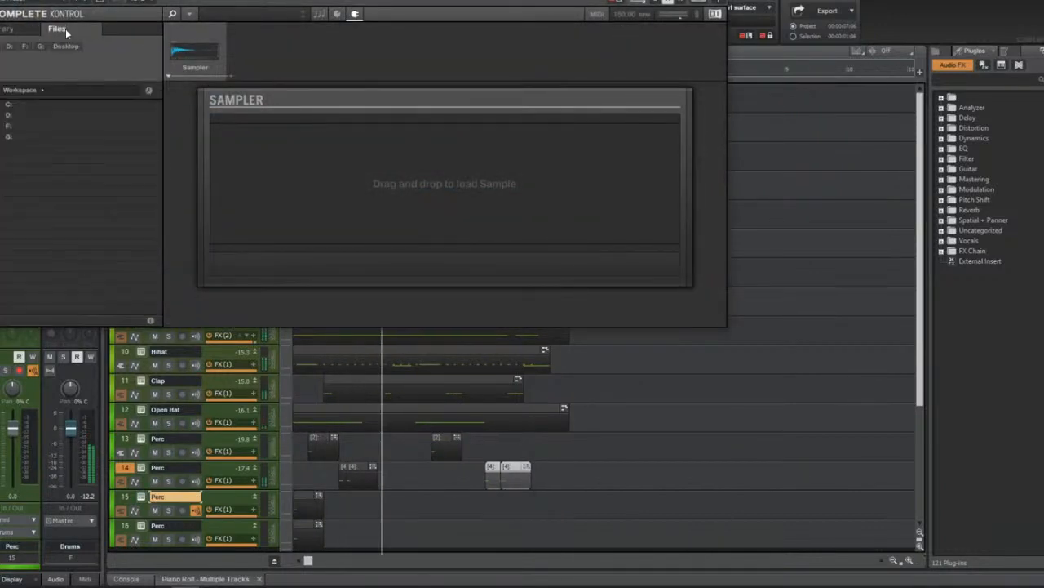
pyautogui.doubleClick(36, 126)
pyautogui.doubleClick(32, 212)
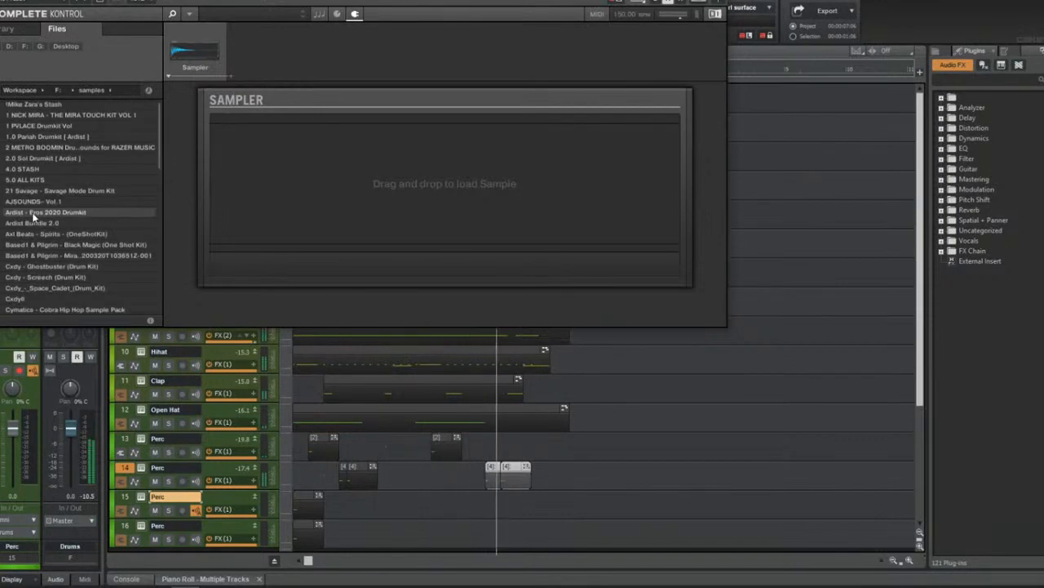
pyautogui.doubleClick(62, 99)
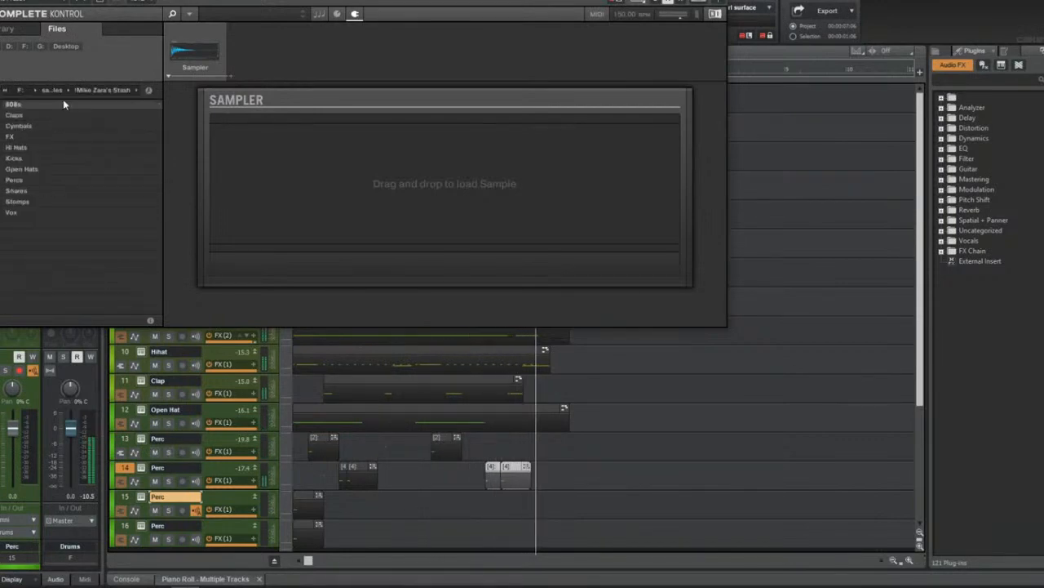
pyautogui.click(40, 213)
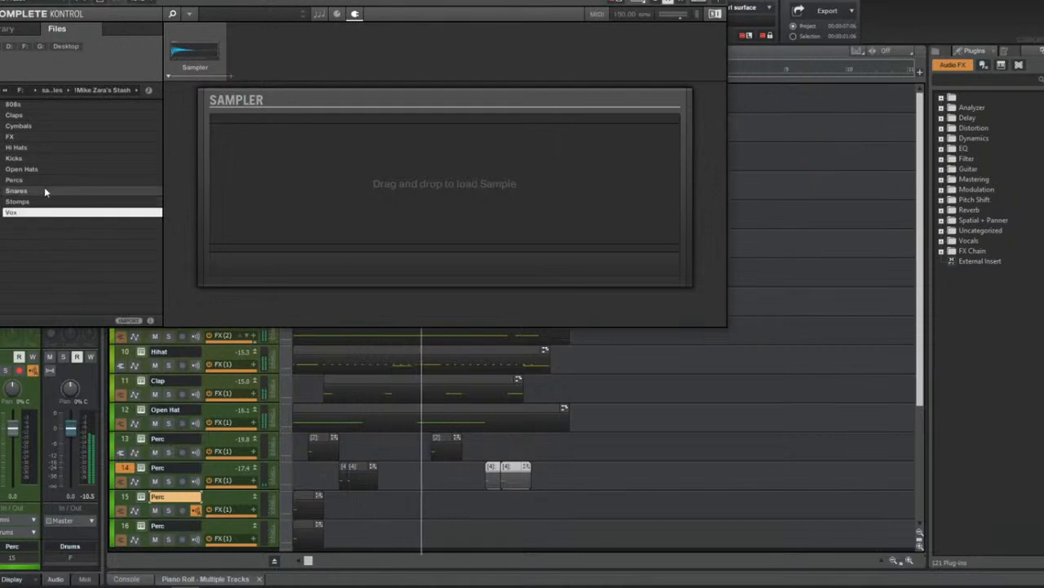
pyautogui.doubleClick(39, 211)
# Audition the vocal one-shots, including Favorite, Grrrraahhh! and Hey!, and load MZ Vox [Lol Woo] on track 15.
pyautogui.click(44, 244)
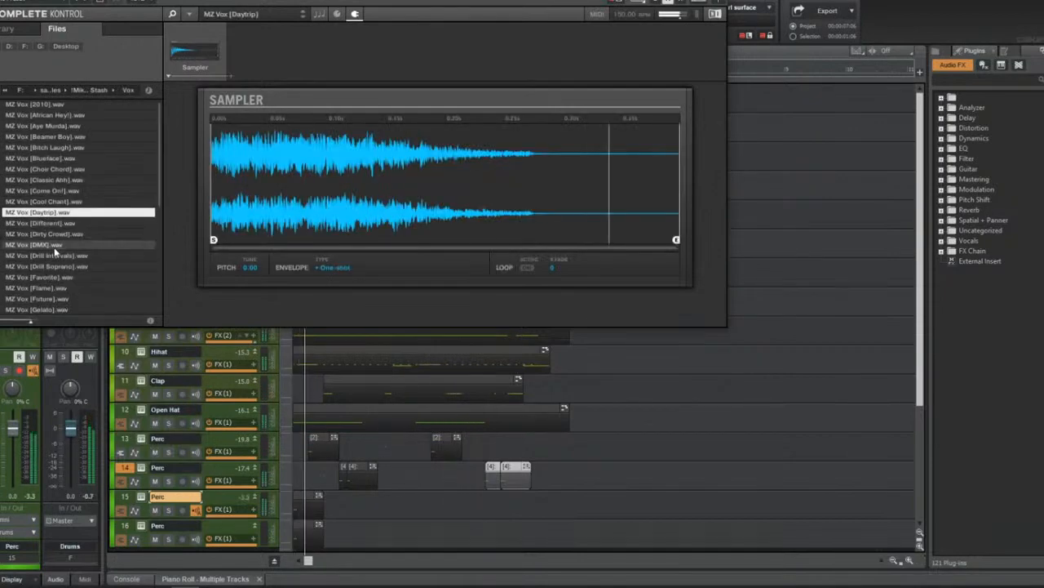
pyautogui.click(65, 278)
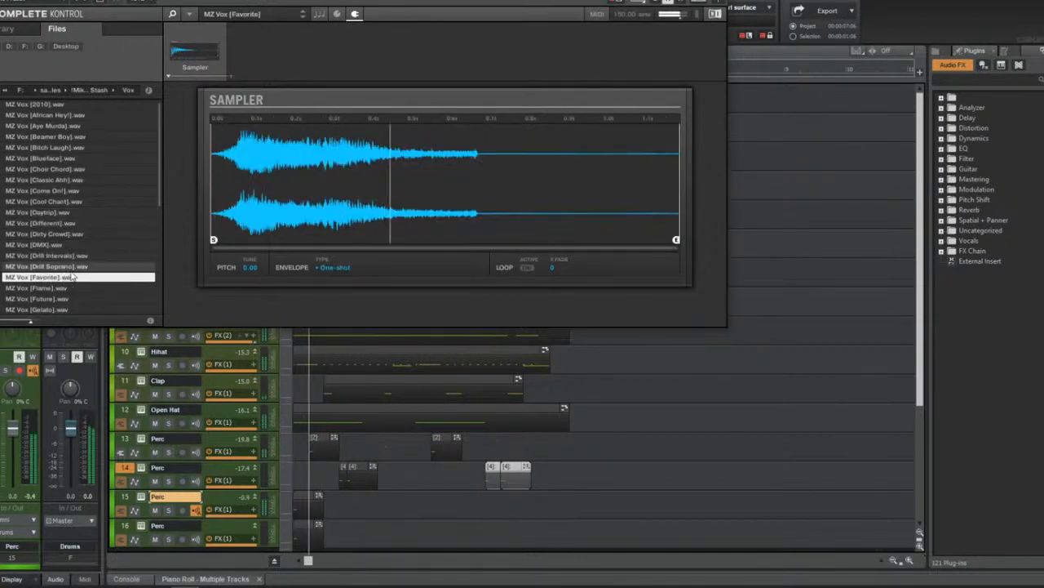
pyautogui.scroll(-2, 69, 274)
pyautogui.click(71, 268)
pyautogui.click(65, 287)
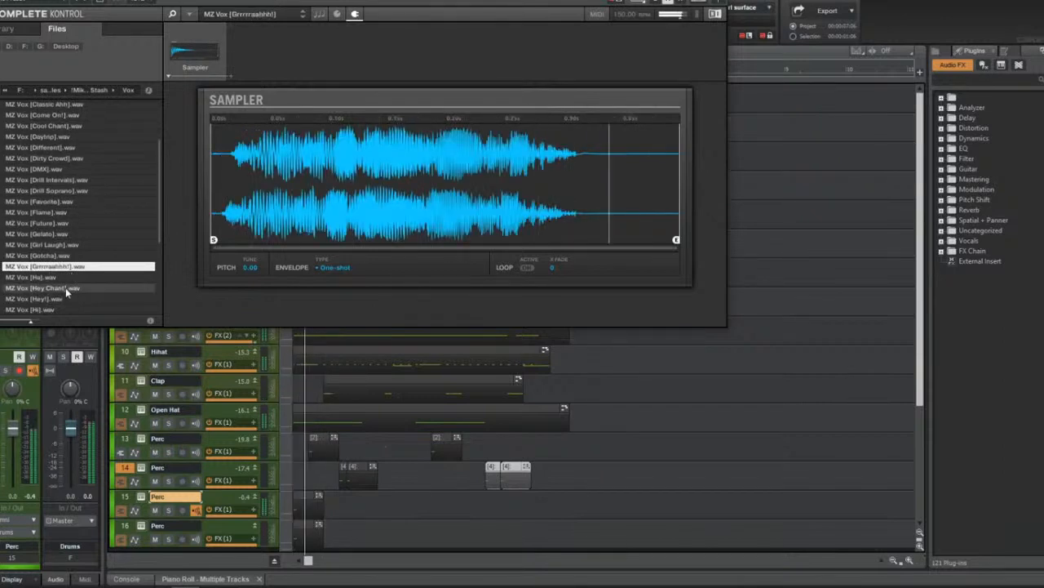
pyautogui.click(70, 297)
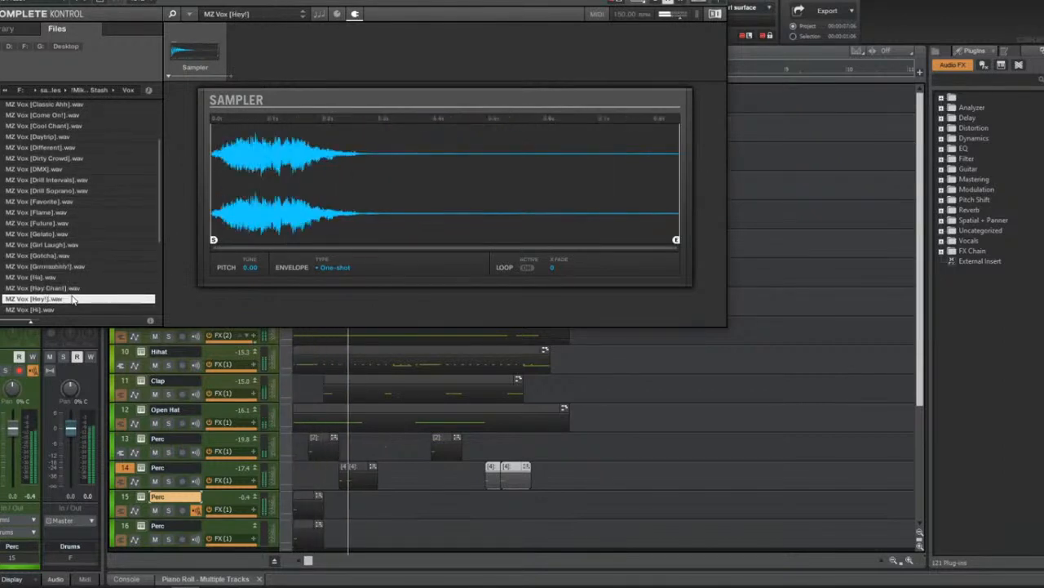
pyautogui.scroll(-2, 71, 290)
pyautogui.click(70, 278)
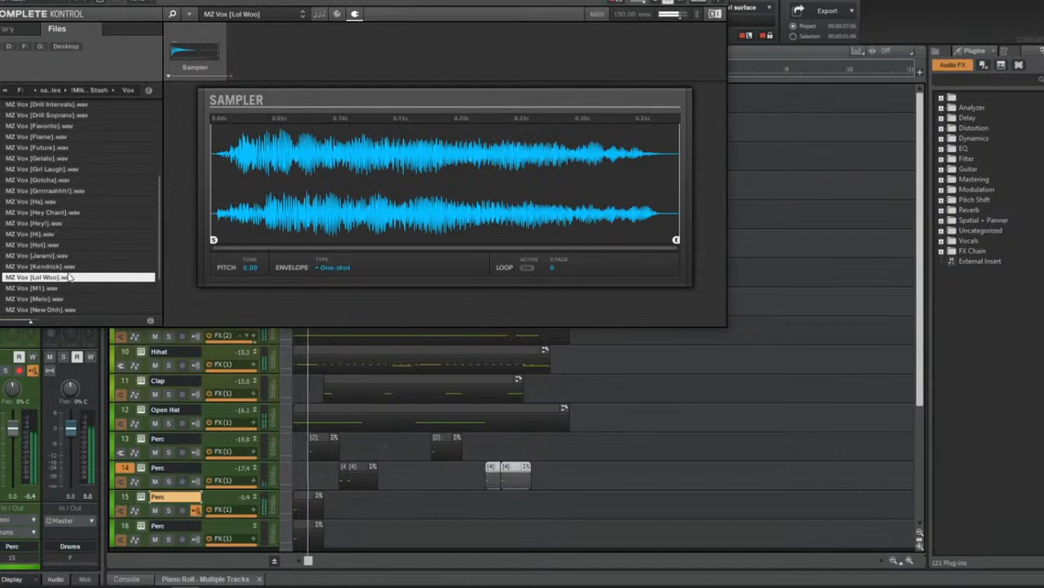
pyautogui.scroll(-2, 72, 282)
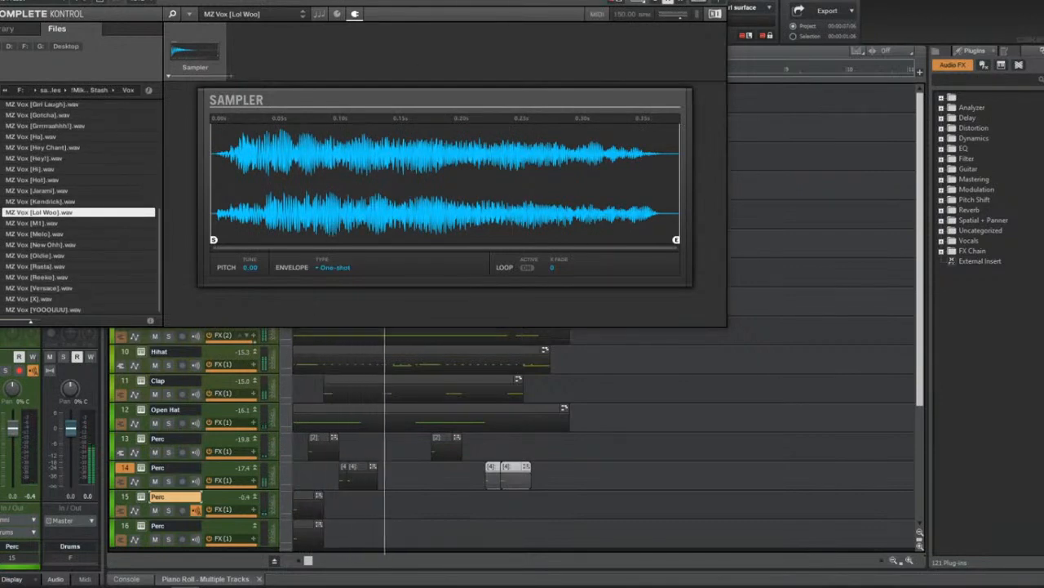
# Lower track 15's gain to about -17.0 and pan it about 57% left while previewing the Lol Woo sample.
pyautogui.click(718, 2)
pyautogui.press('w')
pyautogui.press('space')
pyautogui.middleClick(305, 495)
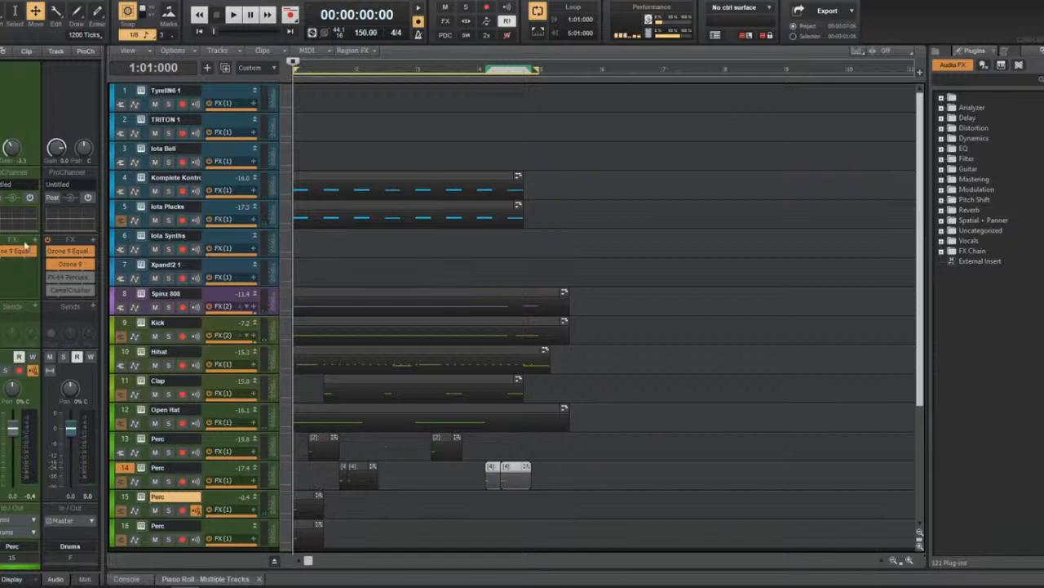
pyautogui.press('space')
pyautogui.moveTo(13, 149); pyautogui.dragTo(17, 163)
pyautogui.press('w')
pyautogui.press('w')
pyautogui.press('w')
pyautogui.moveTo(12, 389); pyautogui.dragTo(11, 413)
# Try higher pitches for track 15's Lol Woo sample, then set its tuning to 1.00.
pyautogui.click(142, 497)
pyautogui.press('w')
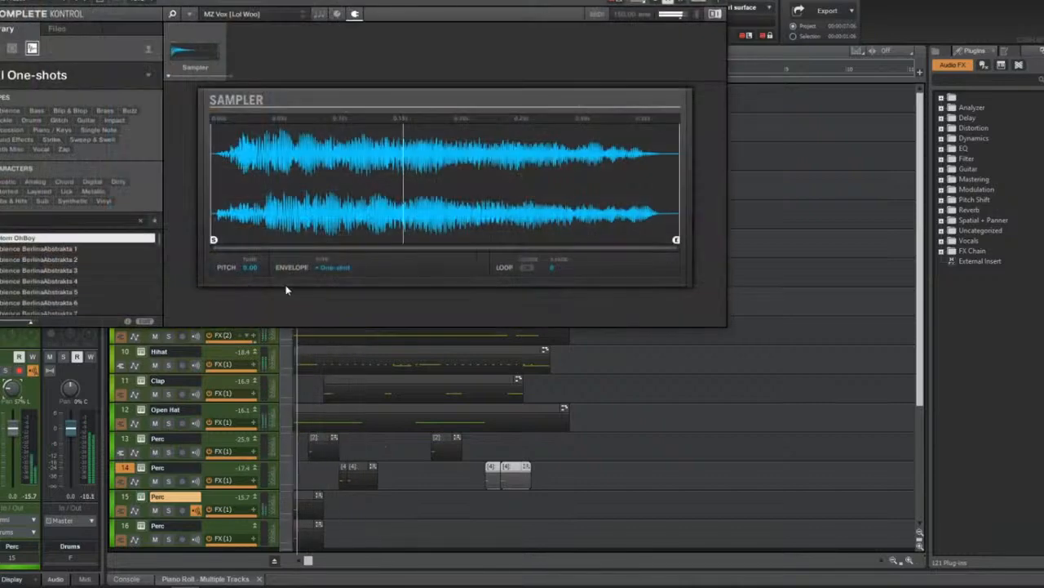
pyautogui.press('w')
pyautogui.press('w')
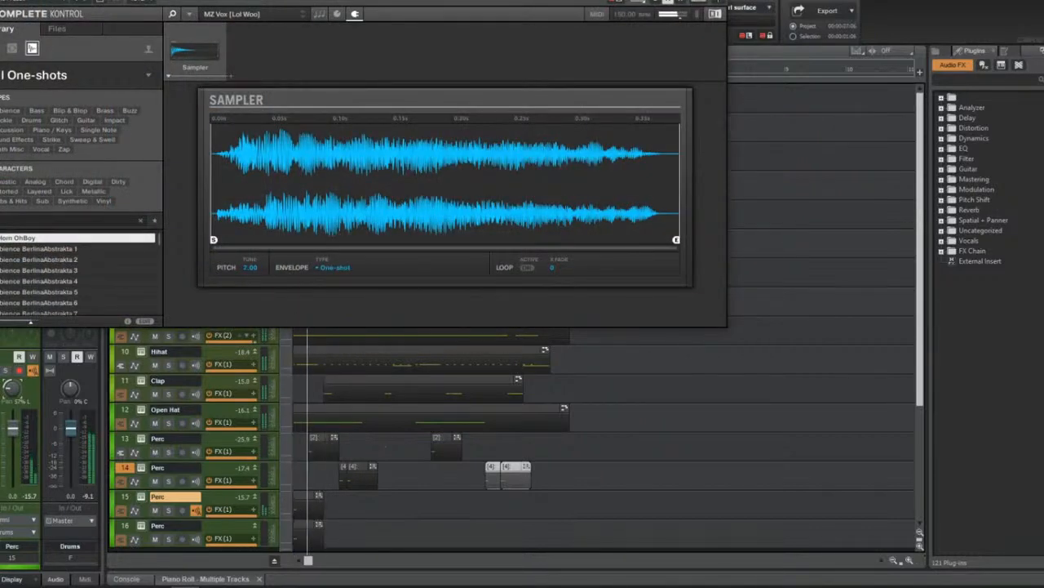
pyautogui.press('w')
pyautogui.press('w')
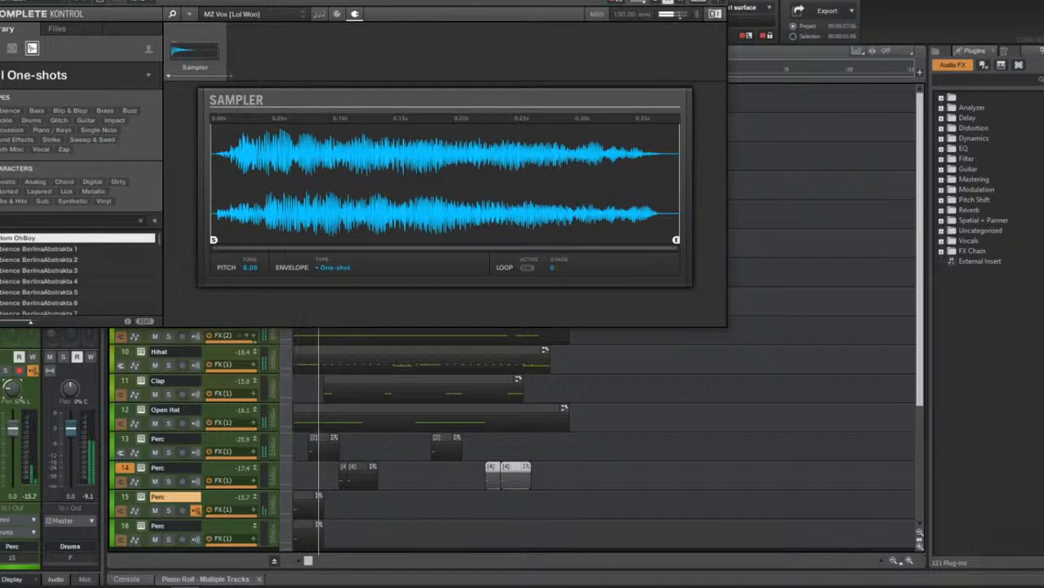
pyautogui.moveTo(251, 268); pyautogui.dragTo(251, 281)
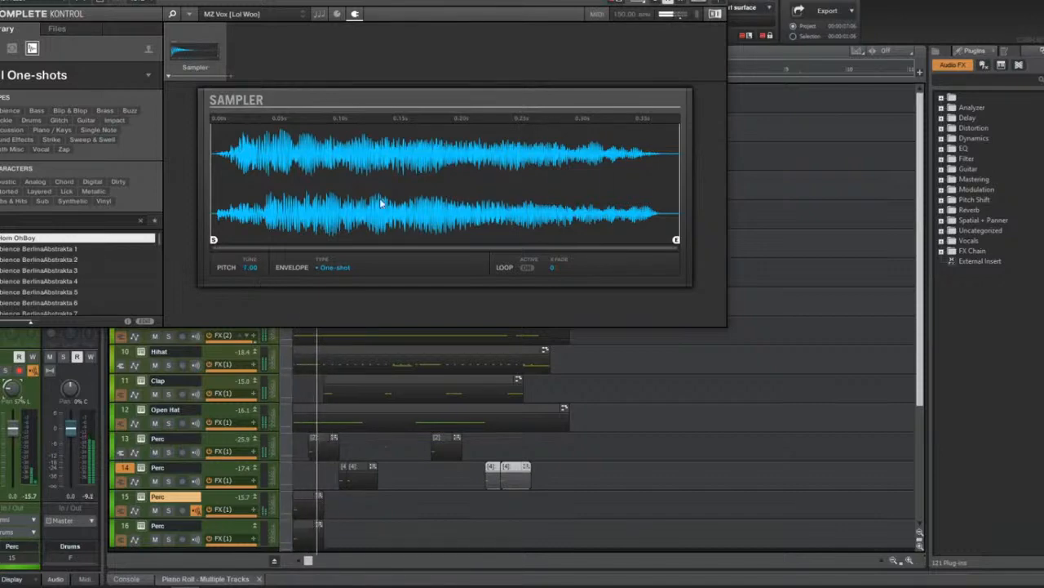
# Close track 15's sampler and lower the track's volume fader to about -6.8.
pyautogui.click(717, 1)
pyautogui.press('w')
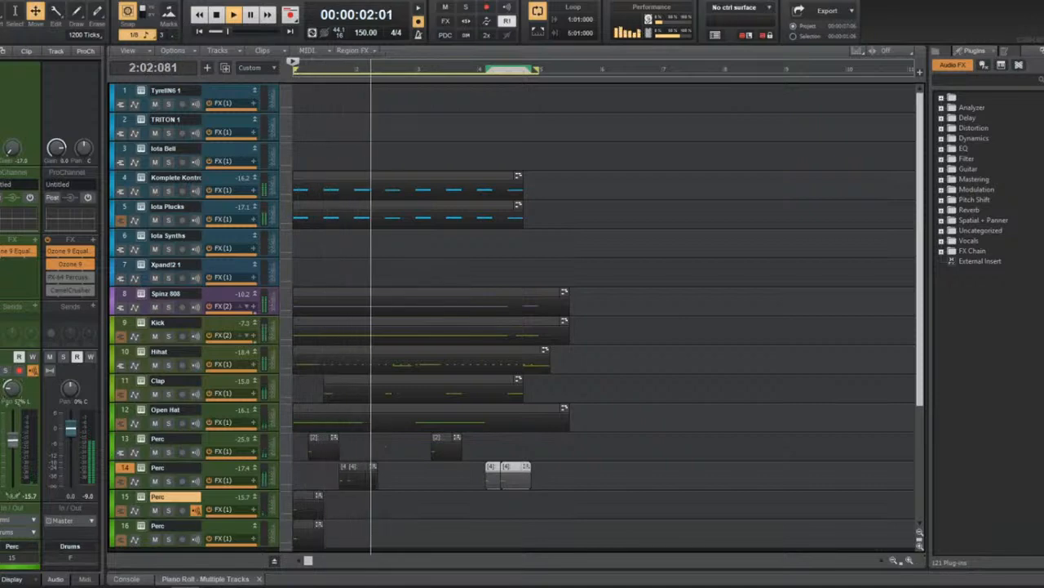
pyautogui.moveTo(13, 422); pyautogui.dragTo(13, 439)
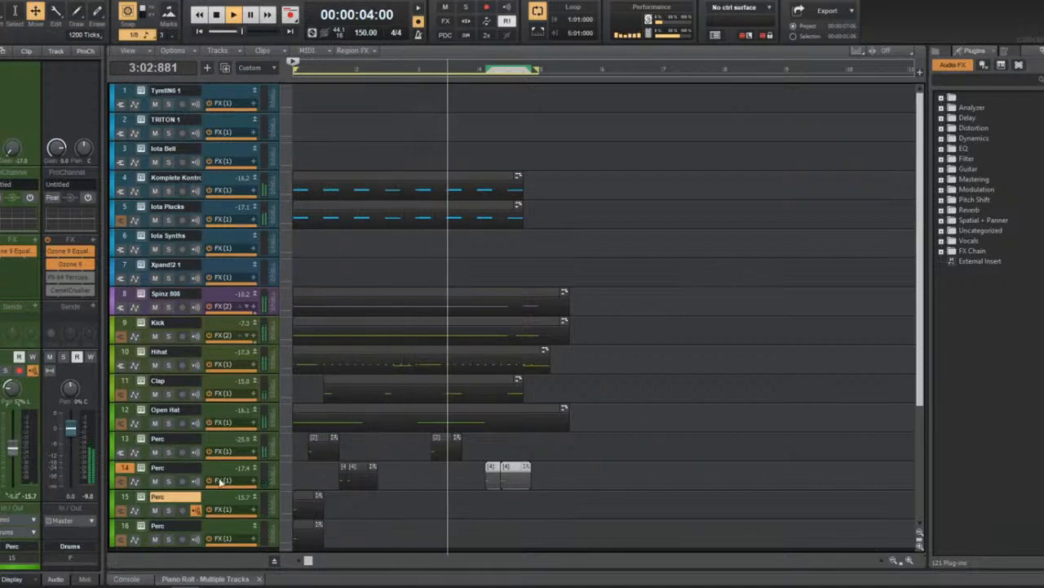
# Check track 14's sampler and lower that track's gain, then raise track 13's Perc volume fader slightly.
pyautogui.click(141, 467)
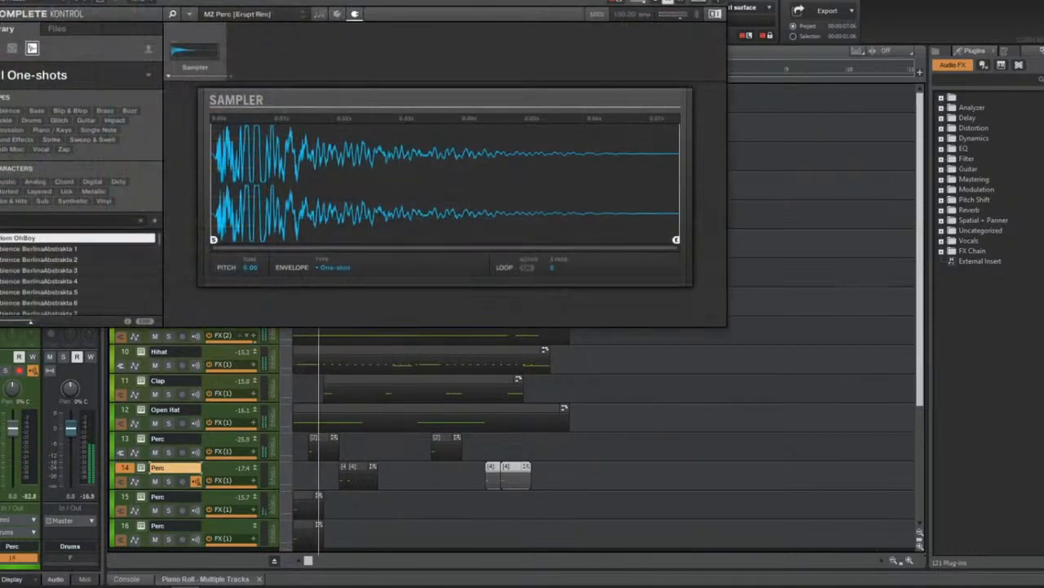
pyautogui.click(145, 267)
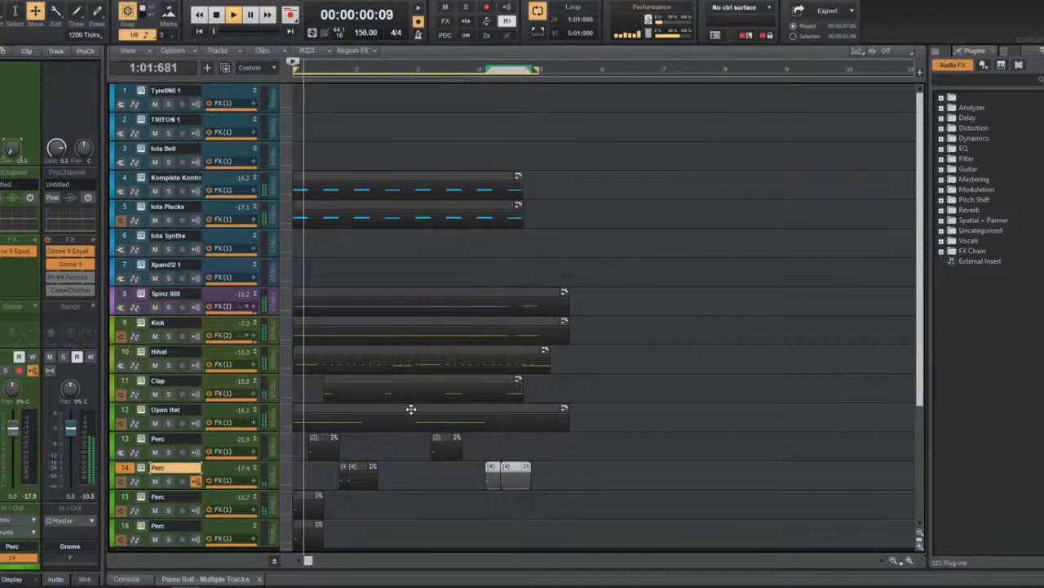
pyautogui.scroll(2, 412, 409)
pyautogui.click(185, 441)
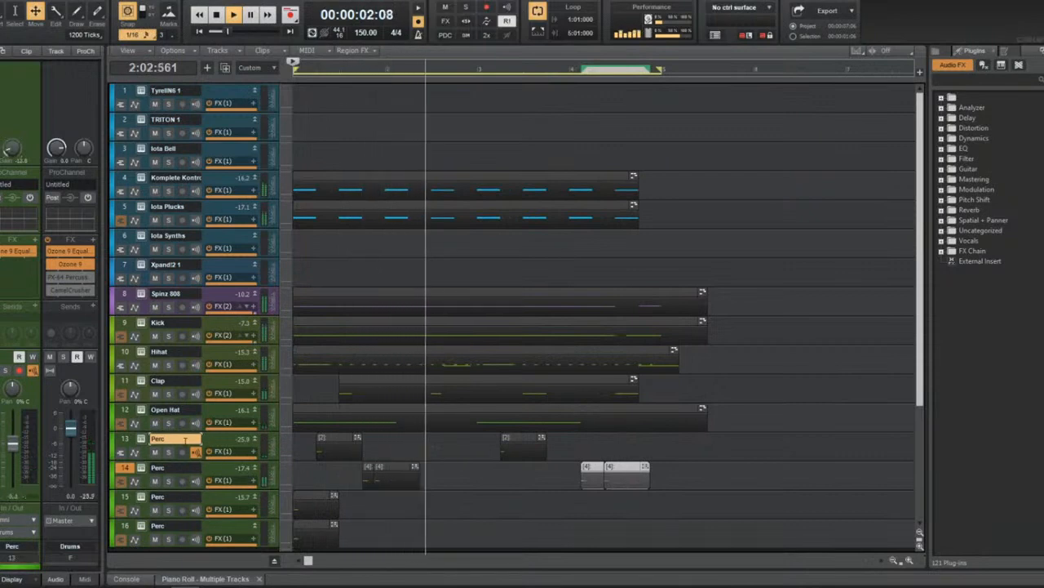
pyautogui.moveTo(12, 443)
pyautogui.mouseDown()
pyautogui.moveTo(12, 453)
pyautogui.moveTo(12, 439)
pyautogui.mouseUp()
pyautogui.click(128, 352)
pyautogui.click(123, 381)
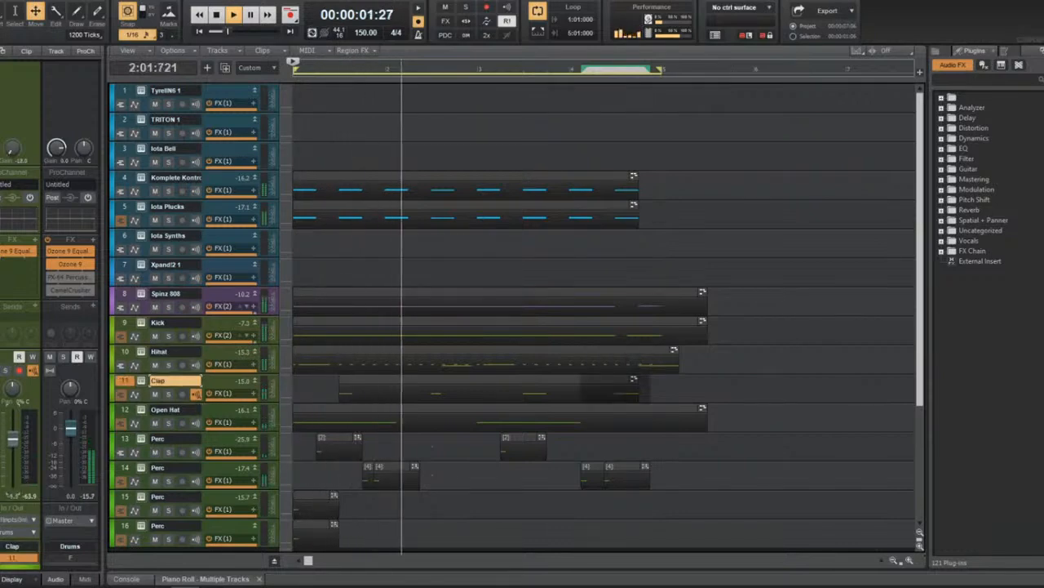
# Open track 16's empty sampler and browse the same kit in drive F's samples to its Percs folder.
pyautogui.scroll(-3, 131, 441)
pyautogui.click(141, 397)
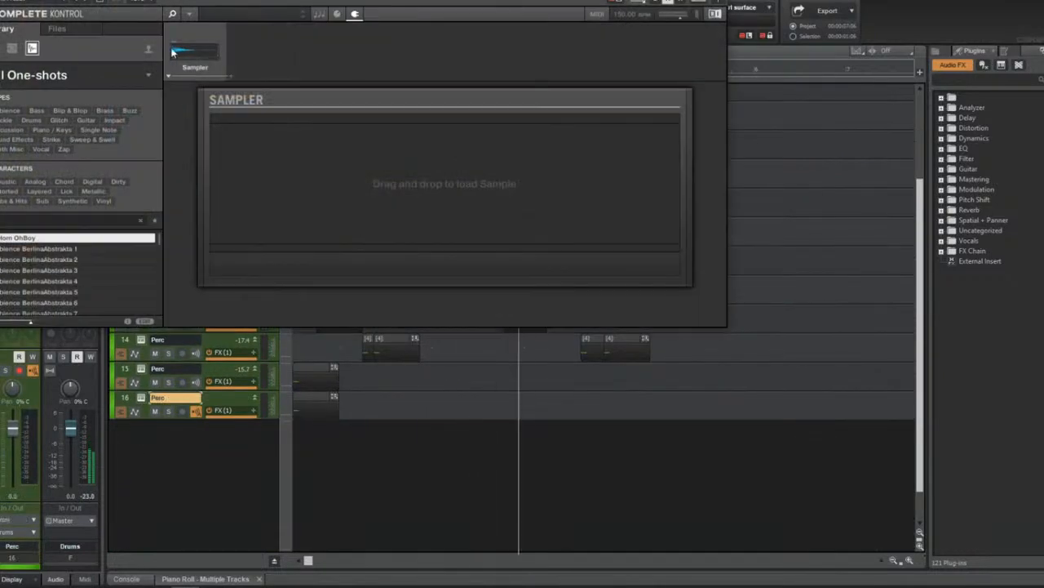
pyautogui.click(56, 28)
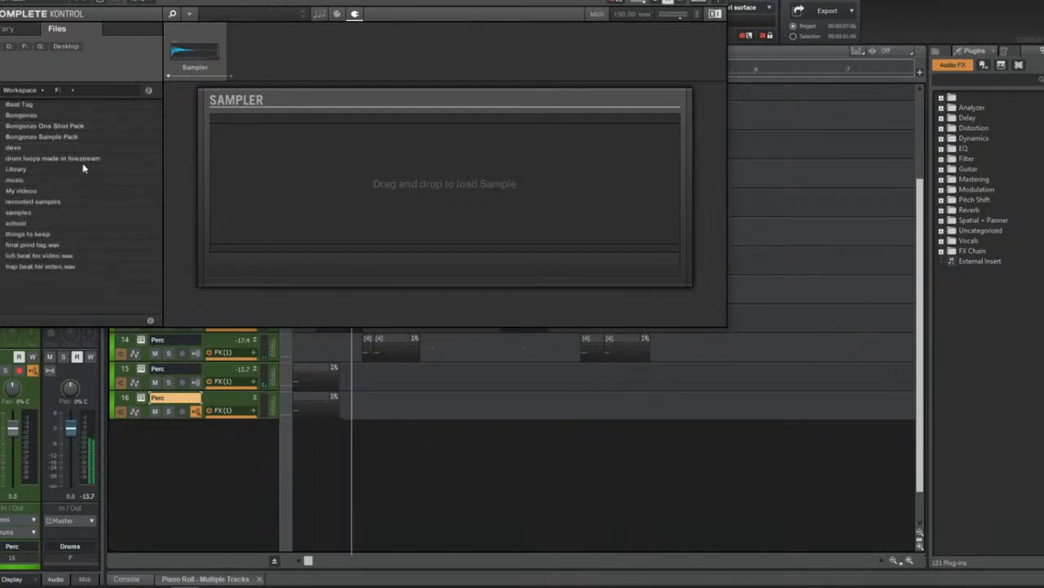
pyautogui.doubleClick(70, 212)
pyautogui.doubleClick(50, 105)
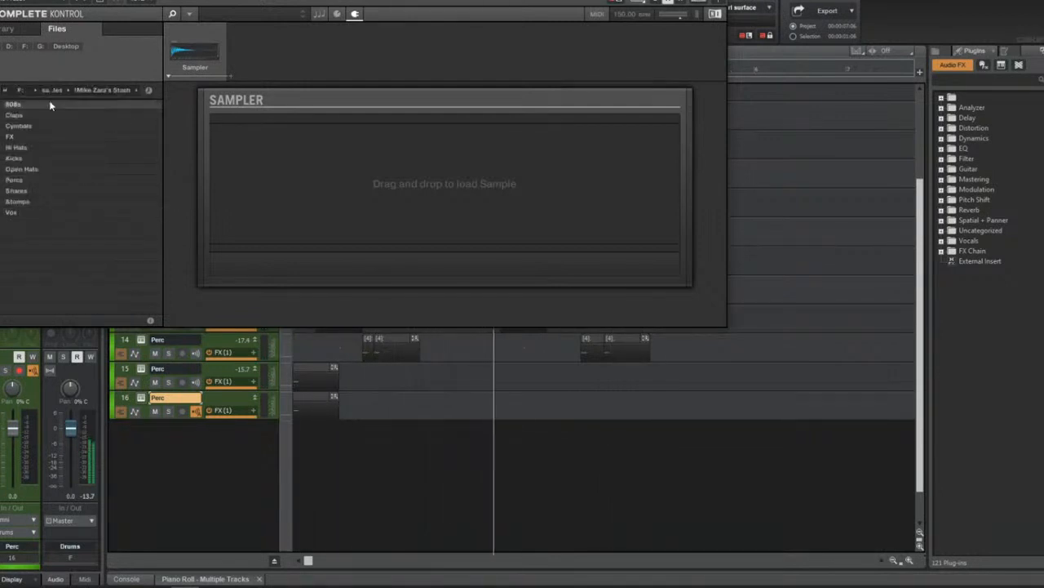
pyautogui.doubleClick(58, 180)
# Audition percussion one-shots such as Blocc, Business and Clap Perc, and load MZ Perc [Clean Triangle] on track 16.
pyautogui.click(49, 255)
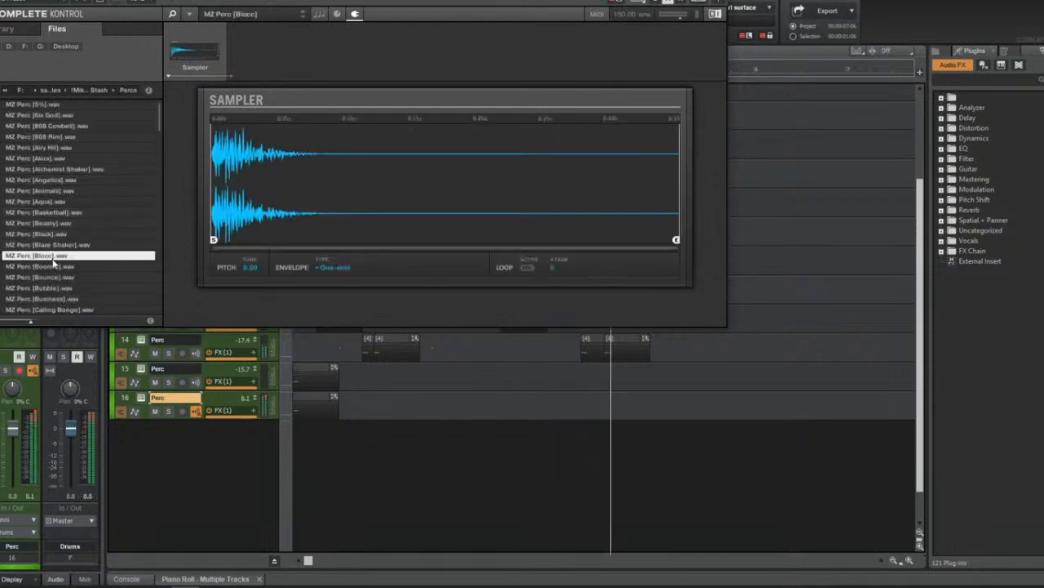
pyautogui.click(65, 298)
pyautogui.scroll(-2, 65, 299)
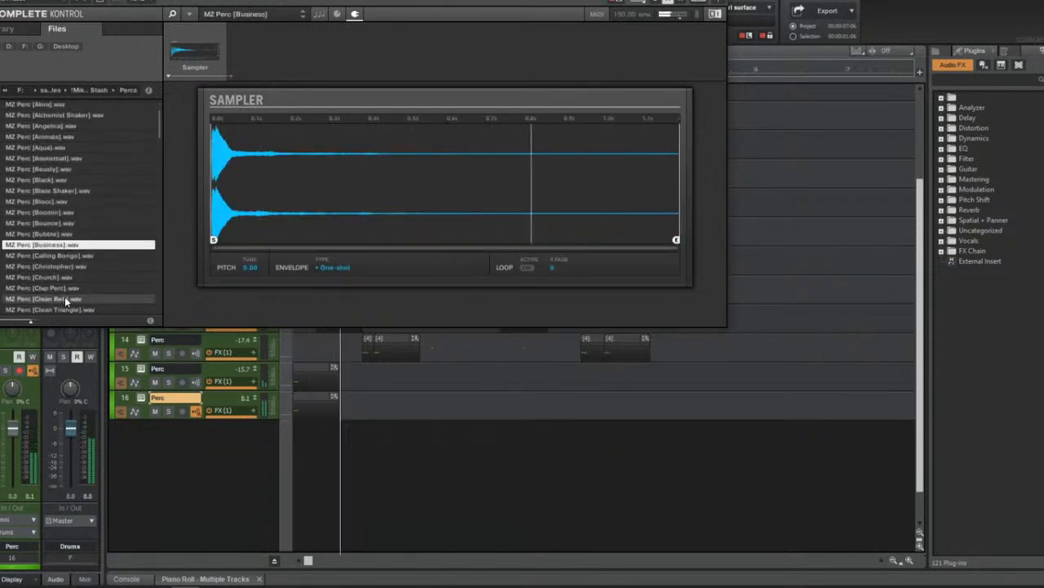
pyautogui.click(65, 290)
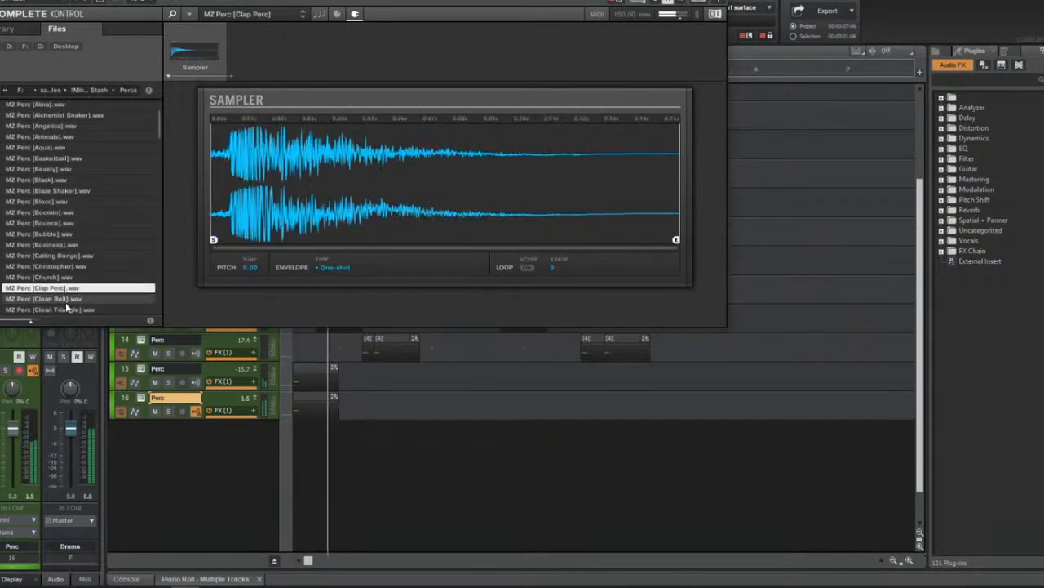
pyautogui.click(64, 300)
pyautogui.click(69, 309)
pyautogui.scroll(-2, 69, 312)
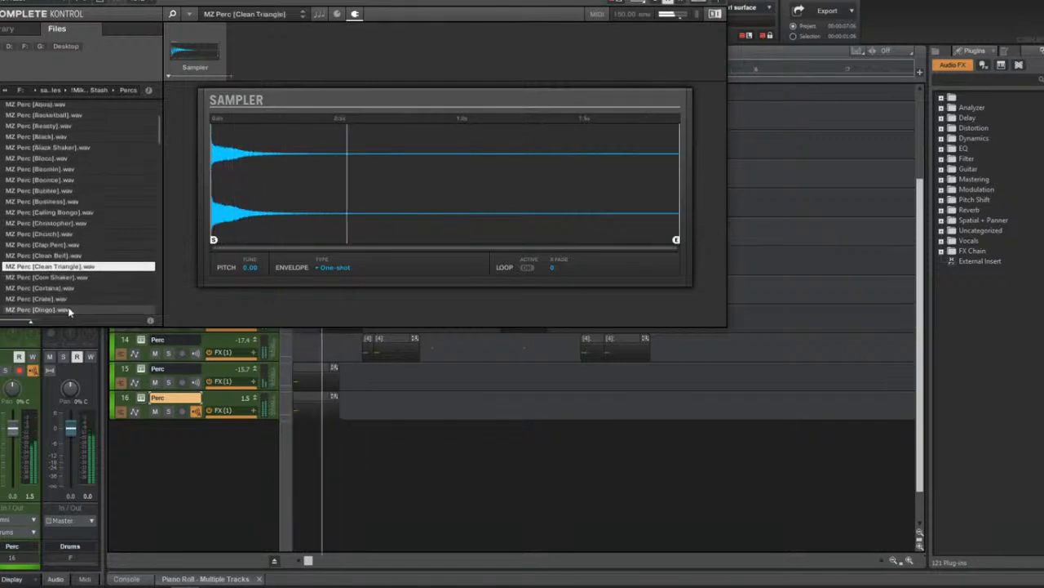
pyautogui.click(88, 277)
pyautogui.click(87, 267)
# Move track 16's Perc clip half a beat after beat 3 of bar 1 and copy it to beat 4 of bar 4.
pyautogui.moveTo(87, 270); pyautogui.dragTo(363, 405)
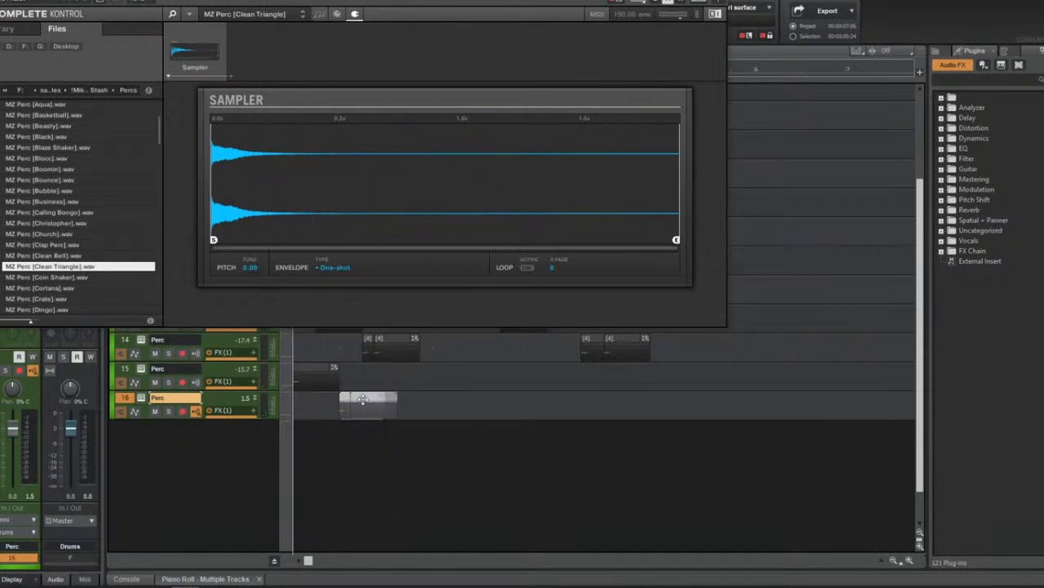
pyautogui.click(661, 4)
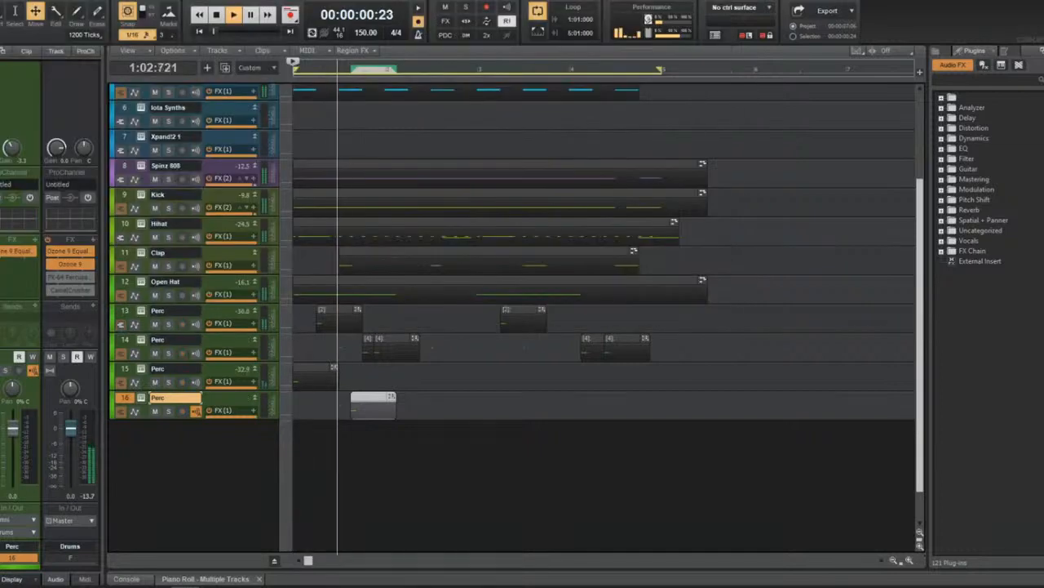
pyautogui.moveTo(381, 396); pyautogui.dragTo(657, 401)
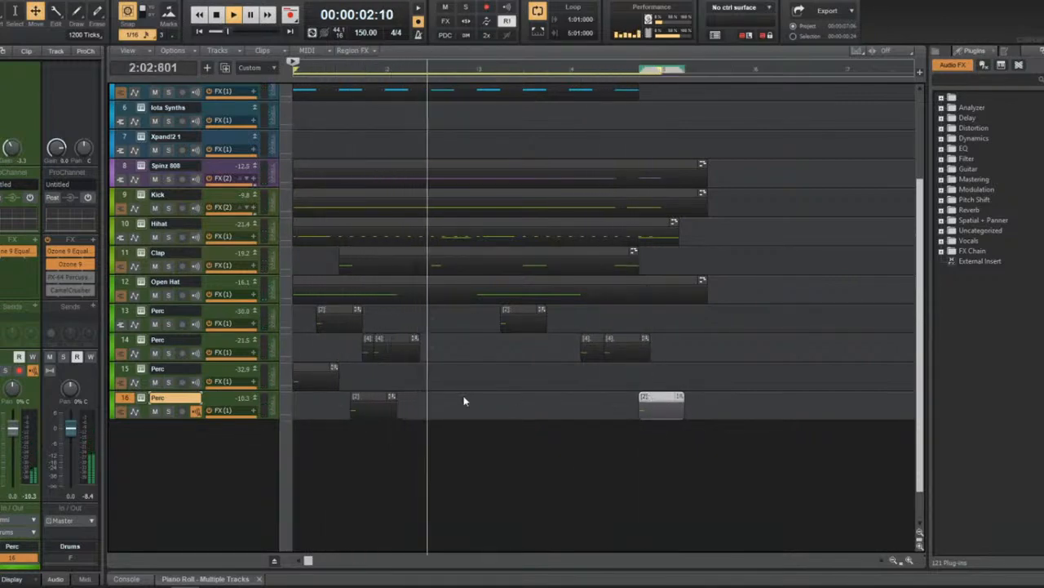
pyautogui.press('space')
pyautogui.press('space')
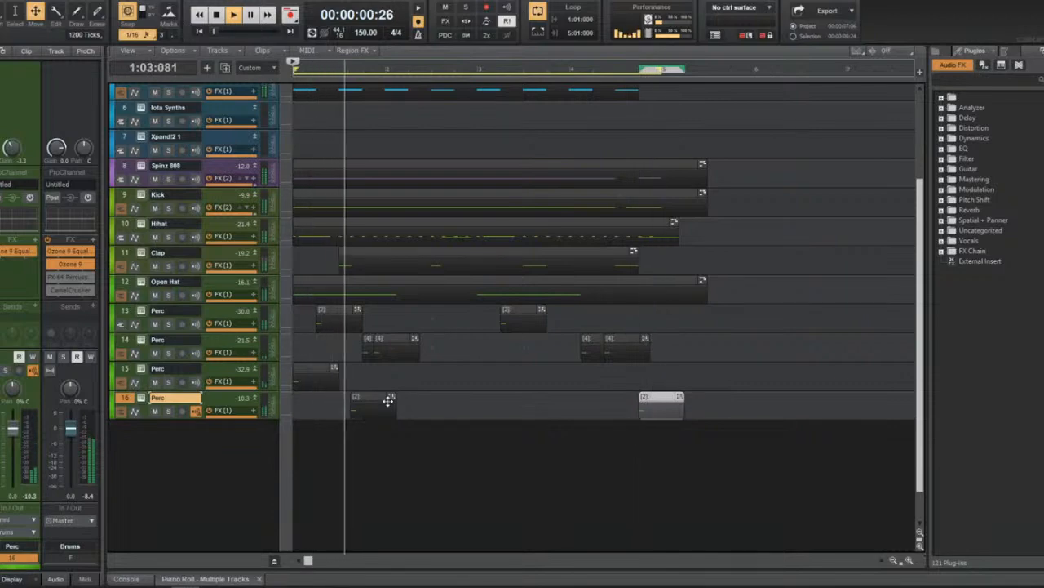
# Move track 16's first Perc clip to the start of bar 2 and play the loop.
pyautogui.press('space')
pyautogui.click(369, 398)
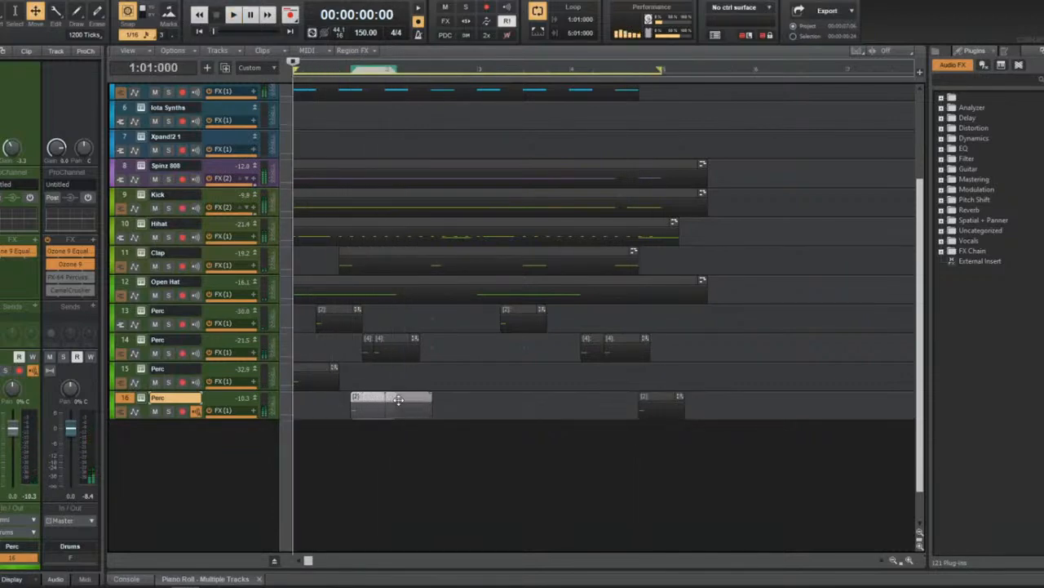
pyautogui.moveTo(398, 399); pyautogui.dragTo(393, 401)
pyautogui.press('space')
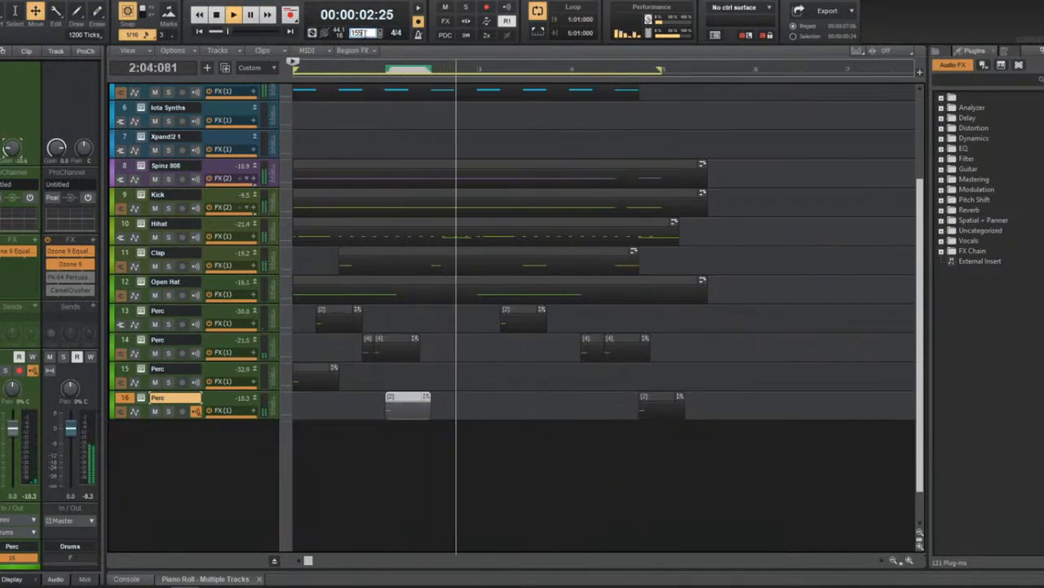
# Open track 2's TRITON 1 instrument and show its program browser.
pyautogui.scroll(3, 478, 307)
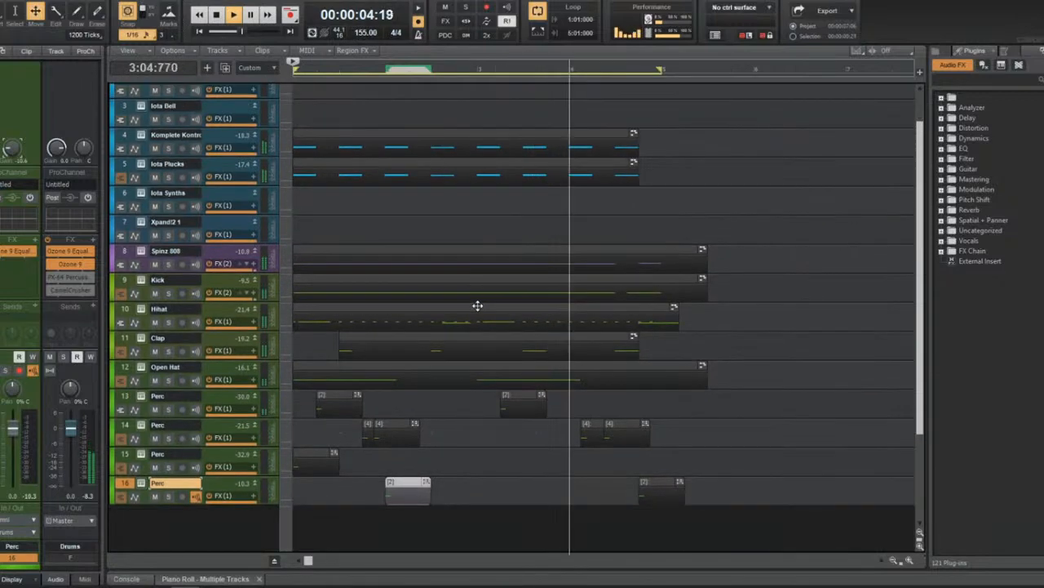
pyautogui.scroll(2, 455, 292)
pyautogui.press('d')
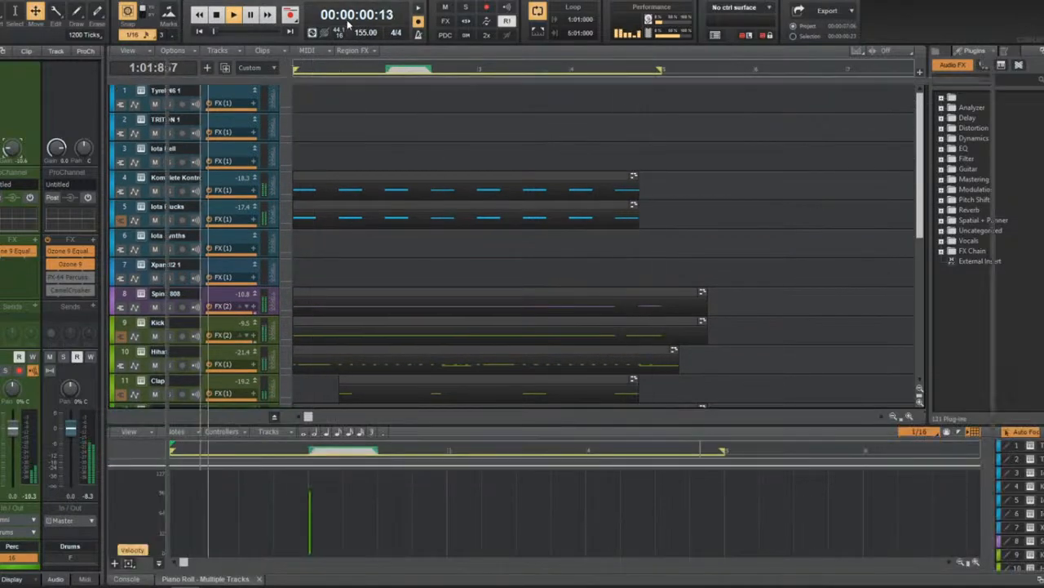
pyautogui.press('d')
pyautogui.scroll(-2, 314, 214)
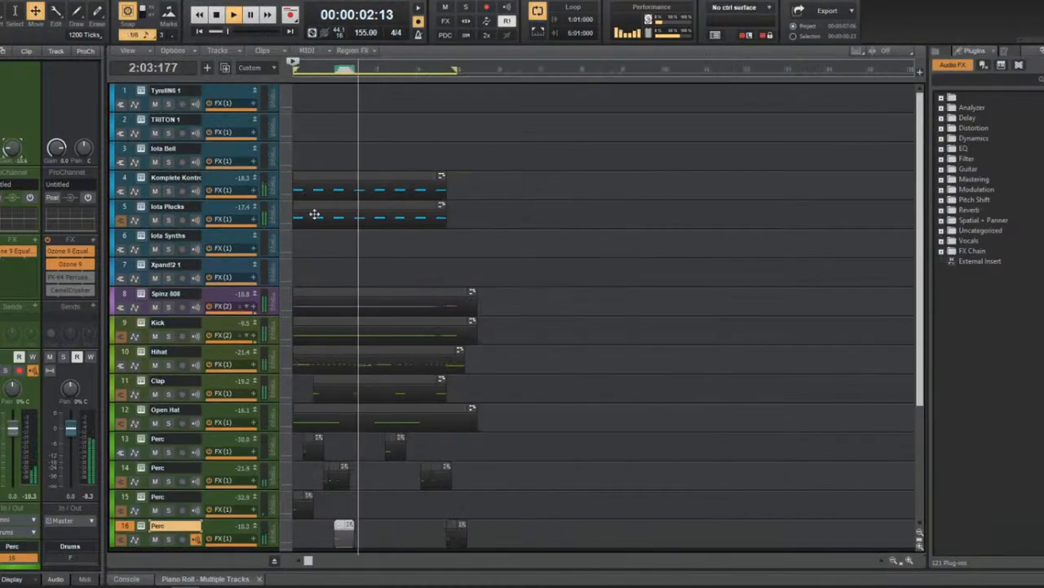
pyautogui.click(164, 151)
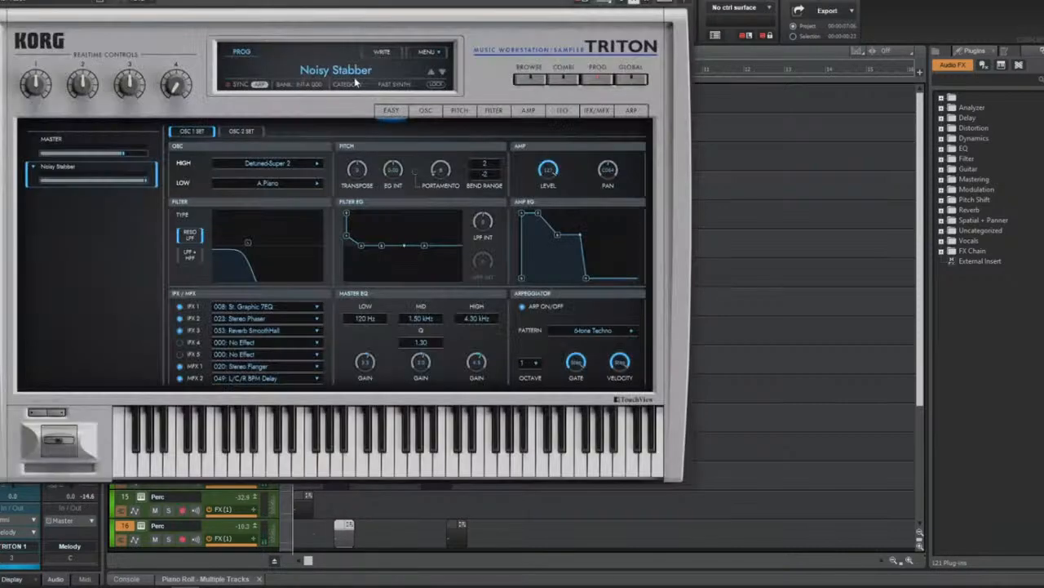
pyautogui.click(351, 72)
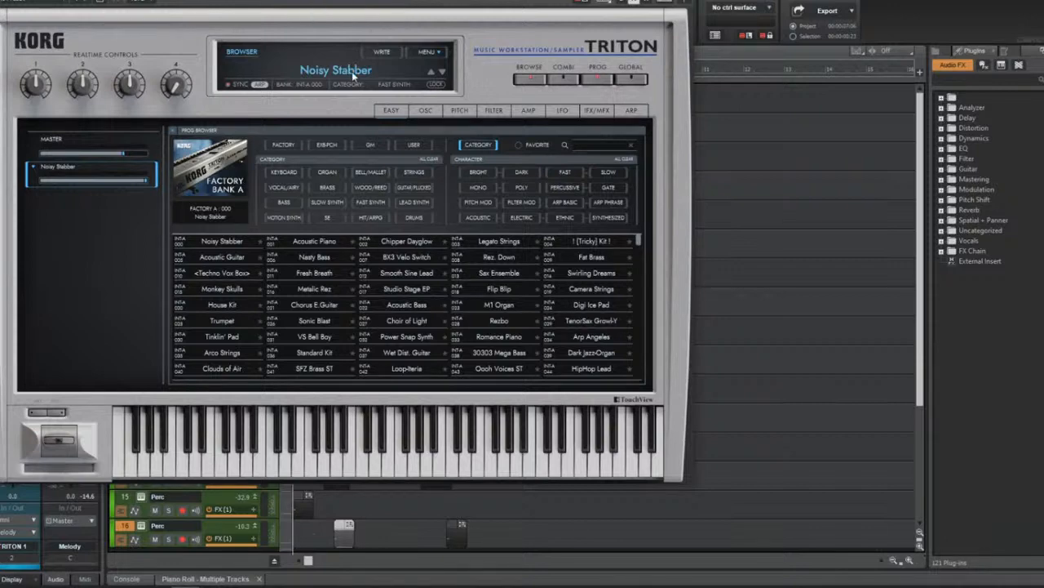
# Try the Bell/Mallet programs GlassBell Bright and Digi-Bell, load Soft Vibraphone on TRITON 1 and close the instrument.
pyautogui.click(374, 188)
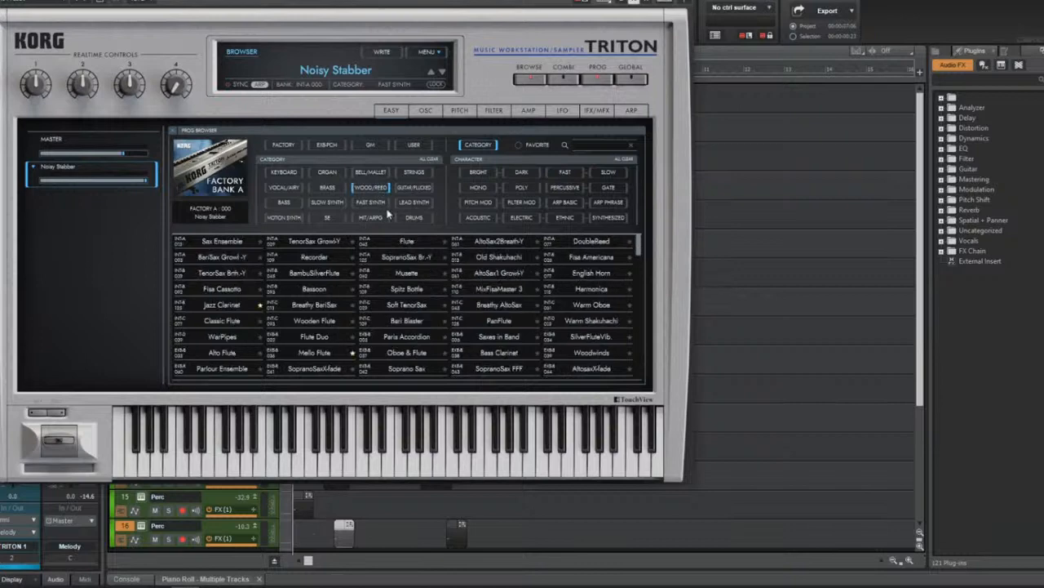
pyautogui.click(382, 172)
pyautogui.click(218, 307)
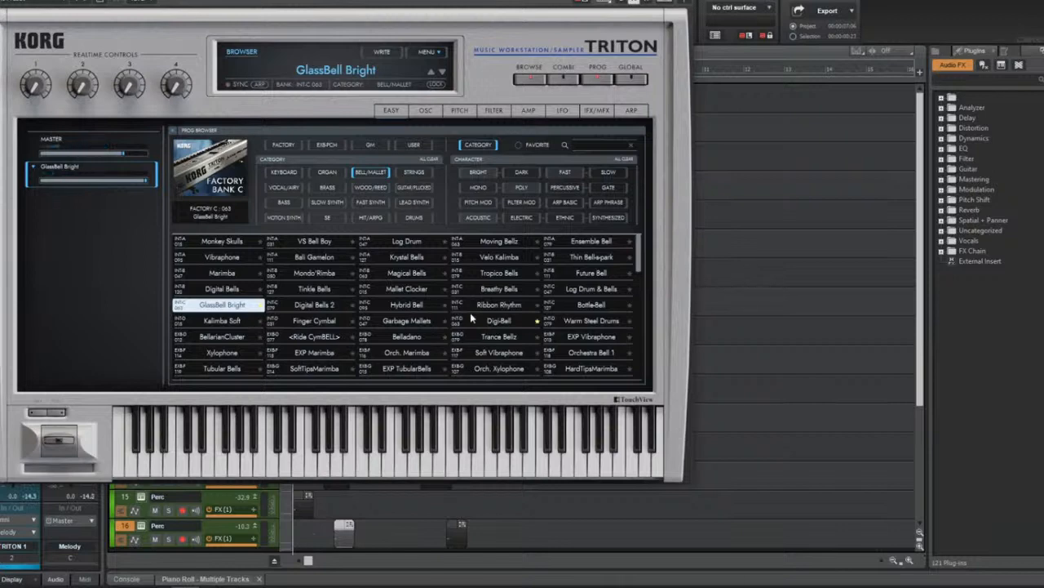
pyautogui.click(495, 322)
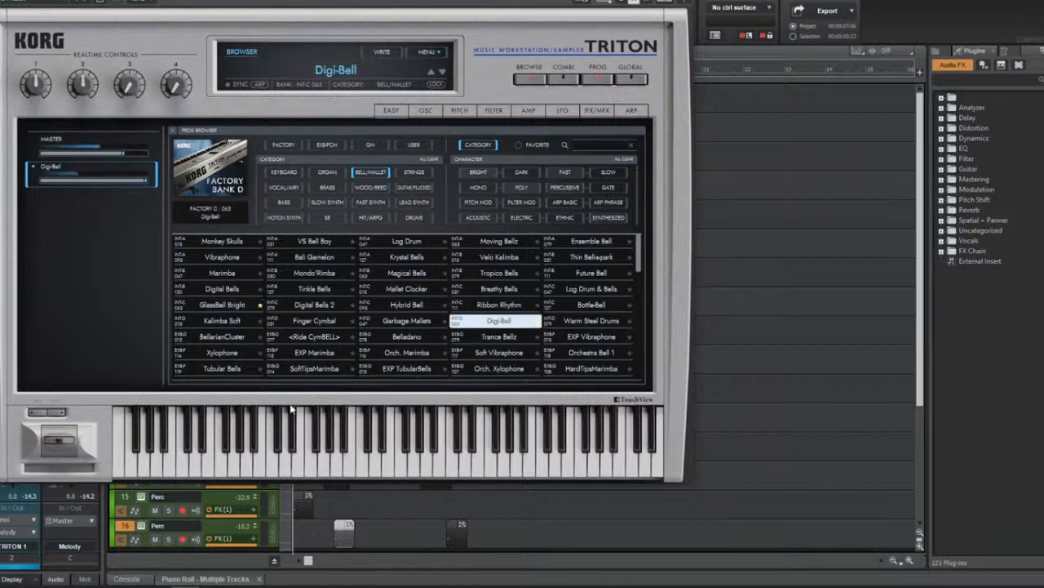
pyautogui.click(477, 350)
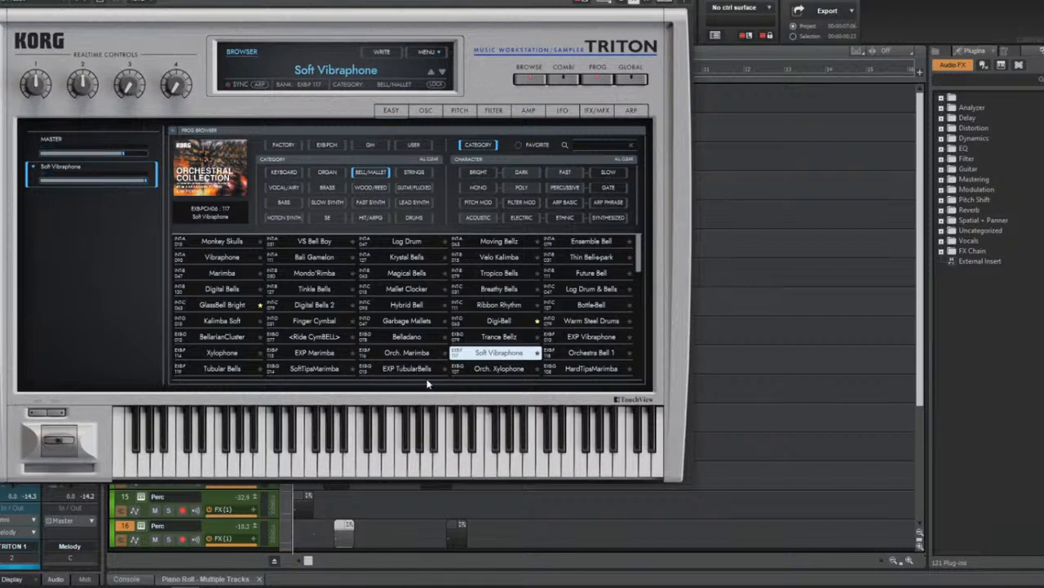
pyautogui.click(667, 2)
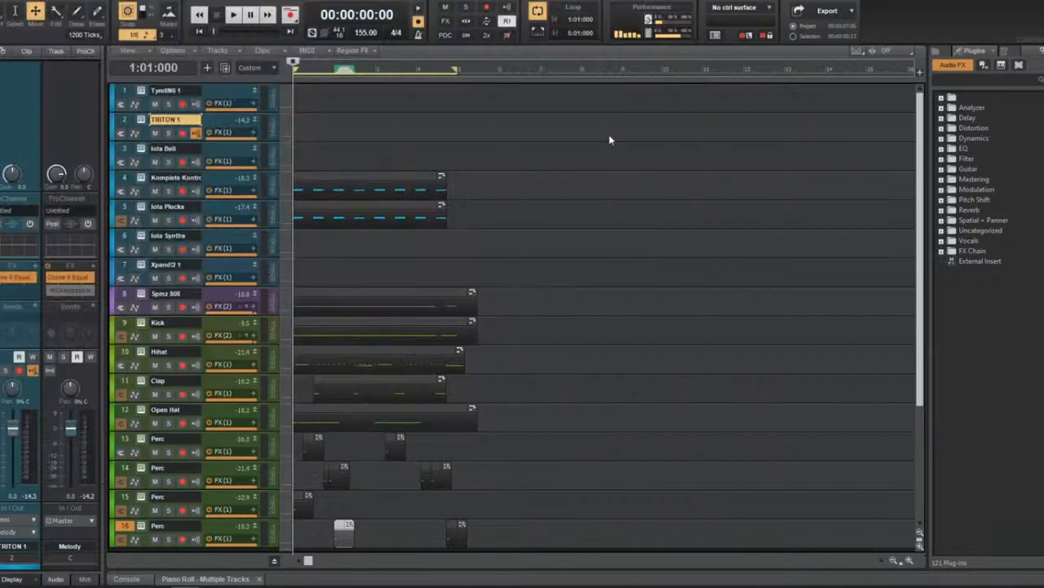
# Show TRITON 1's empty piano roll and draw an A4 note at beat 2 of bar 1.
pyautogui.press('space')
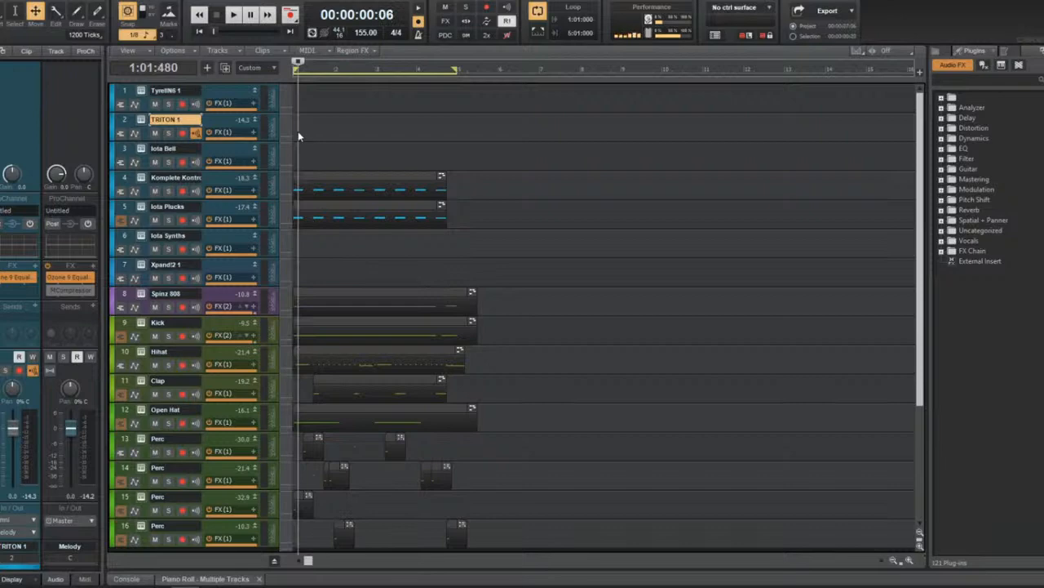
pyautogui.press('d')
pyautogui.hotkey('shift', 'd')
pyautogui.press('t')
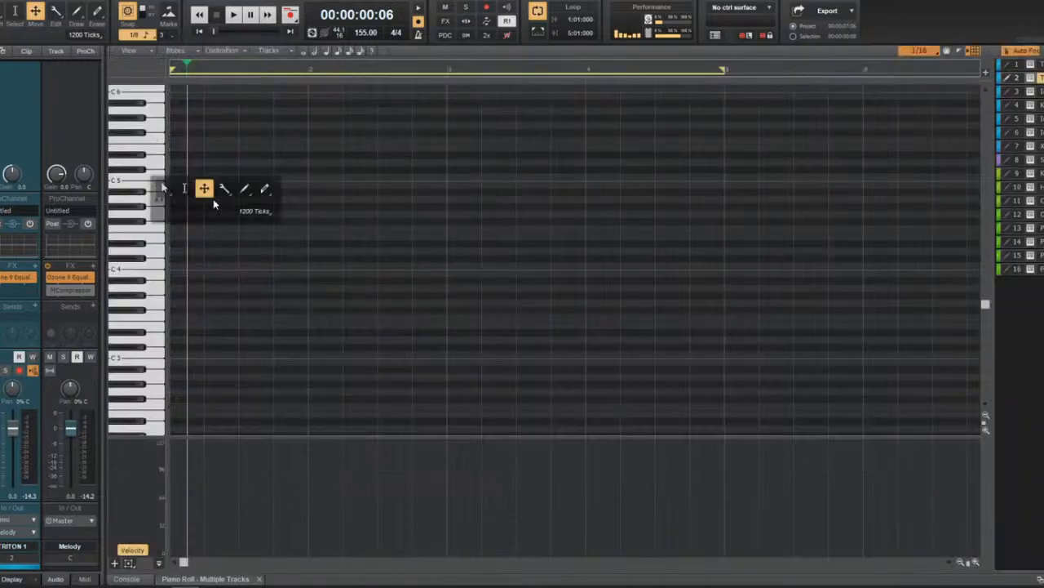
pyautogui.click(168, 192)
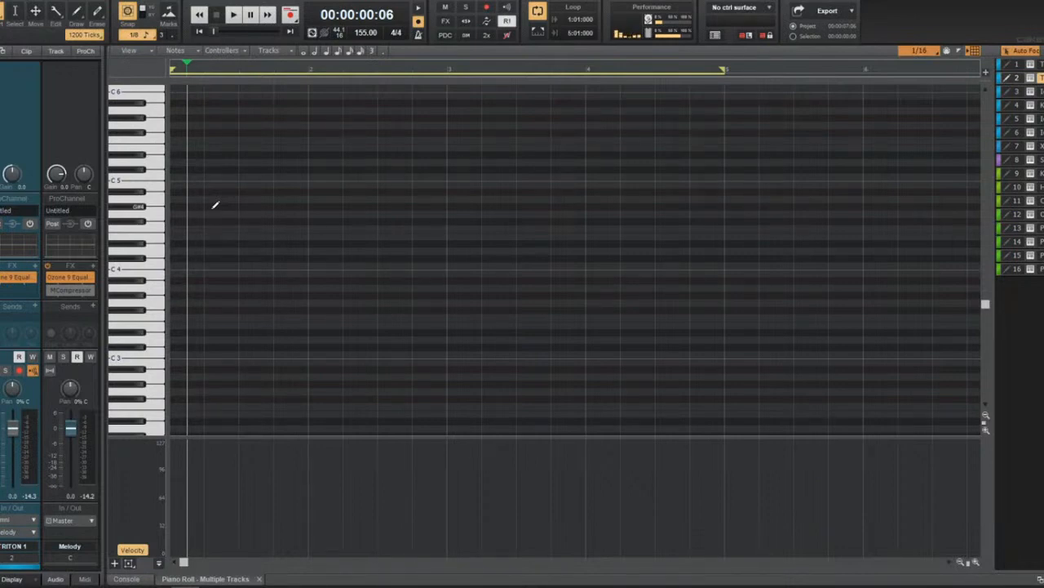
pyautogui.click(218, 201)
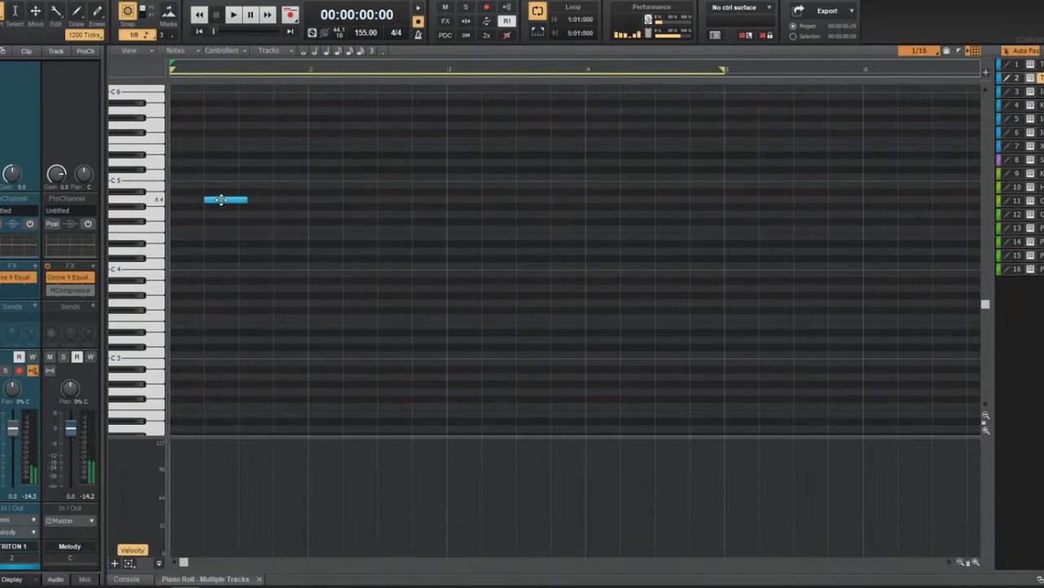
# Play the A4 note in the loop, move it down to F#4 and play it again.
pyautogui.scroll(4, 220, 200)
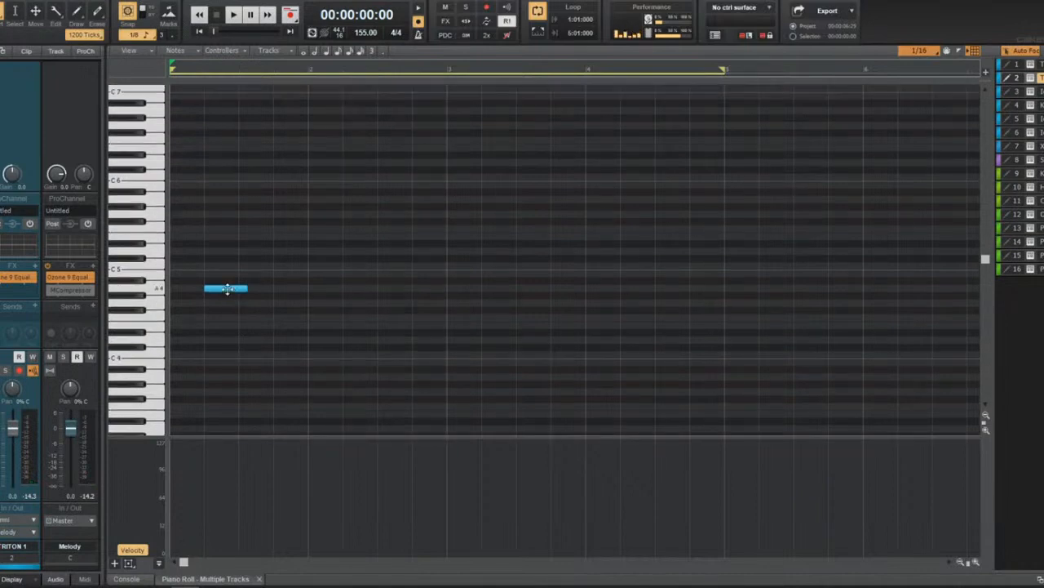
pyautogui.scroll(5, 227, 288)
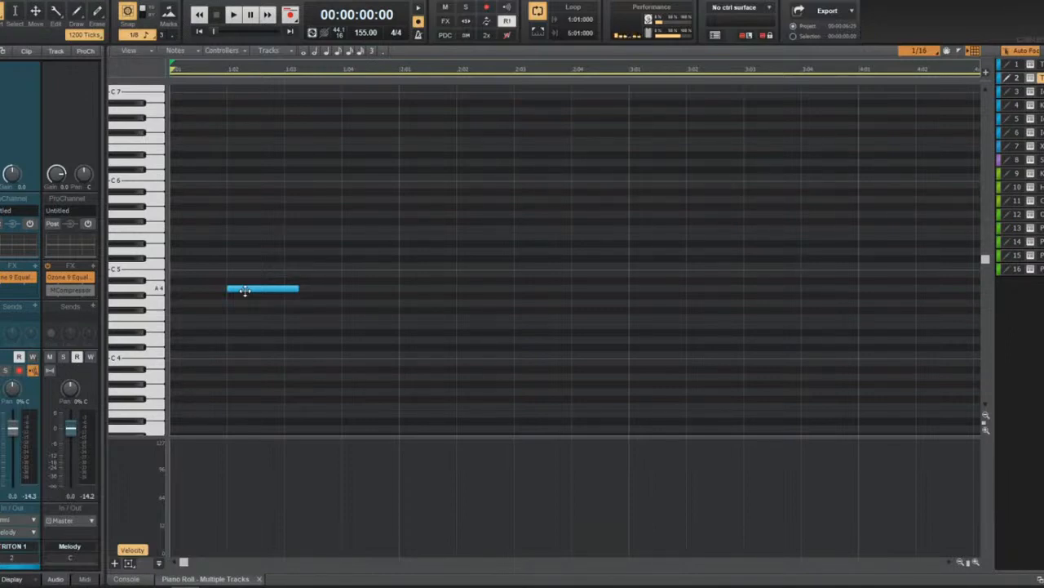
pyautogui.press('space')
pyautogui.press('space')
pyautogui.moveTo(257, 292); pyautogui.dragTo(257, 313)
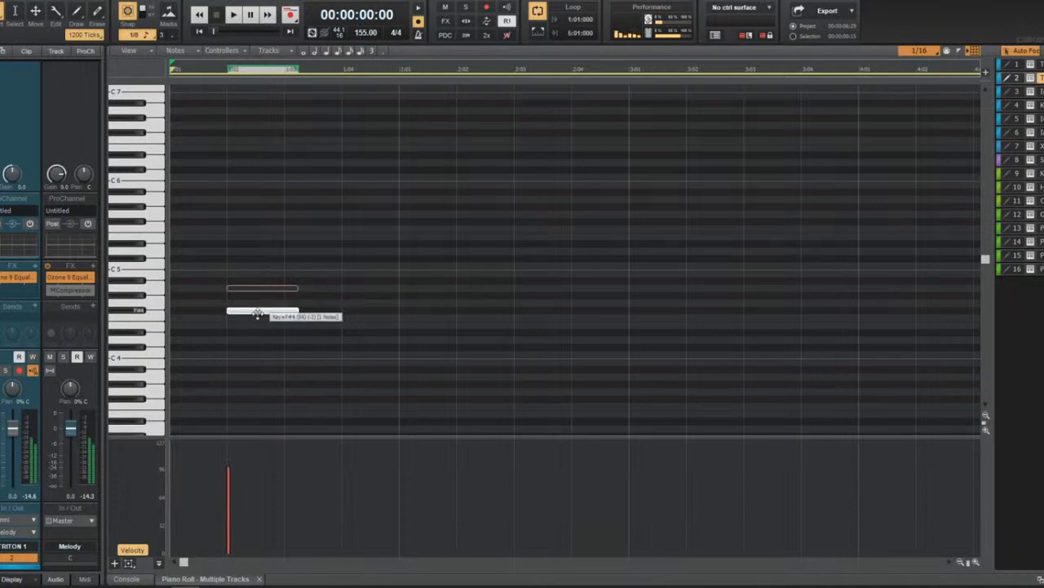
pyautogui.press('space')
pyautogui.press('space')
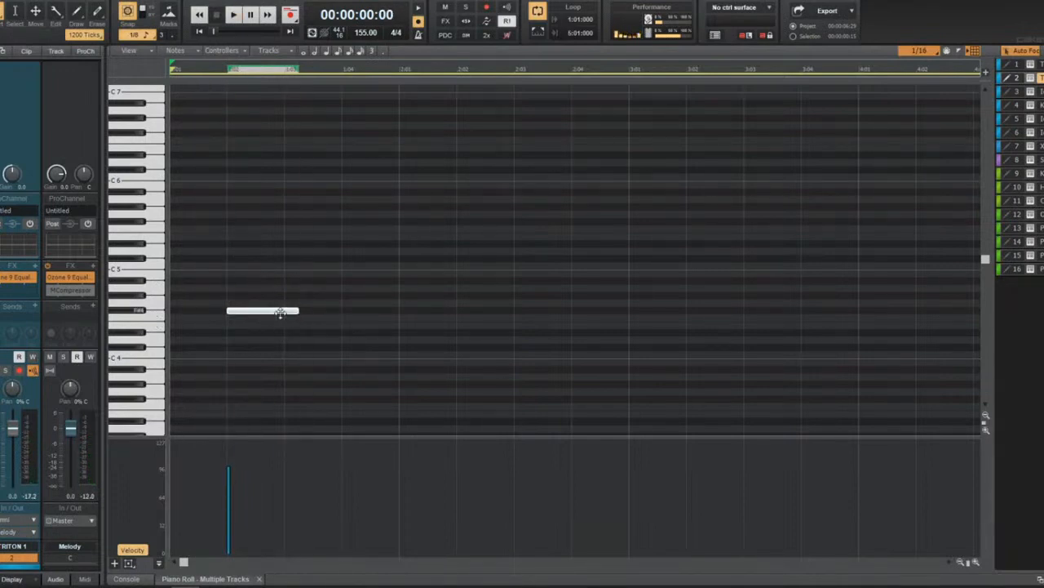
# Transpose the F#4 note up two octaves to F#6 and start playback.
pyautogui.hotkey('shift', 't')
pyautogui.press('Return')
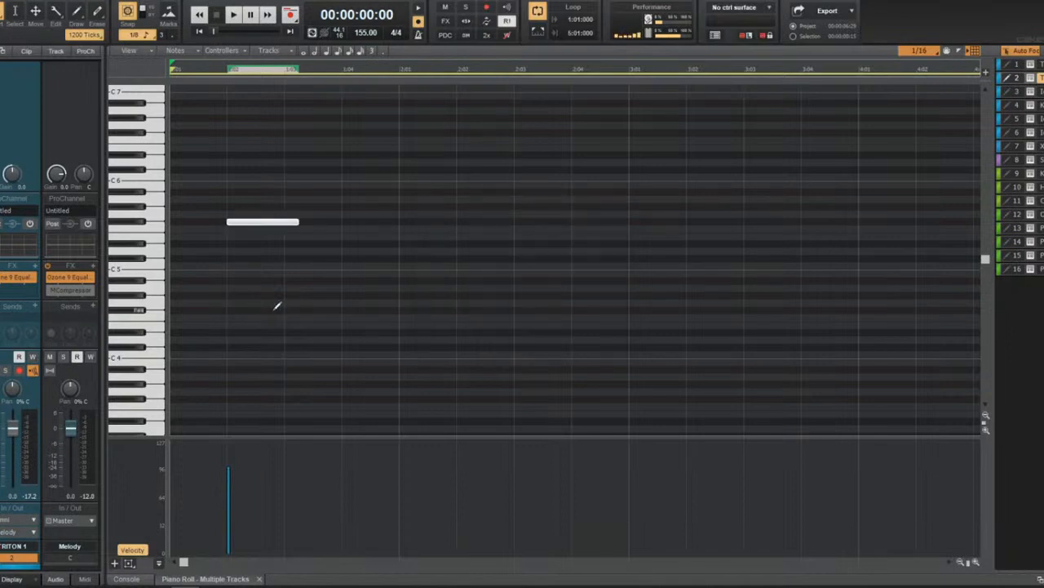
pyautogui.hotkey('shift', 't')
pyautogui.press('Return')
pyautogui.press('space')
# Place a second F#6 note at beat 2 of bar 4 and return to the track view.
pyautogui.scroll(5, 280, 314)
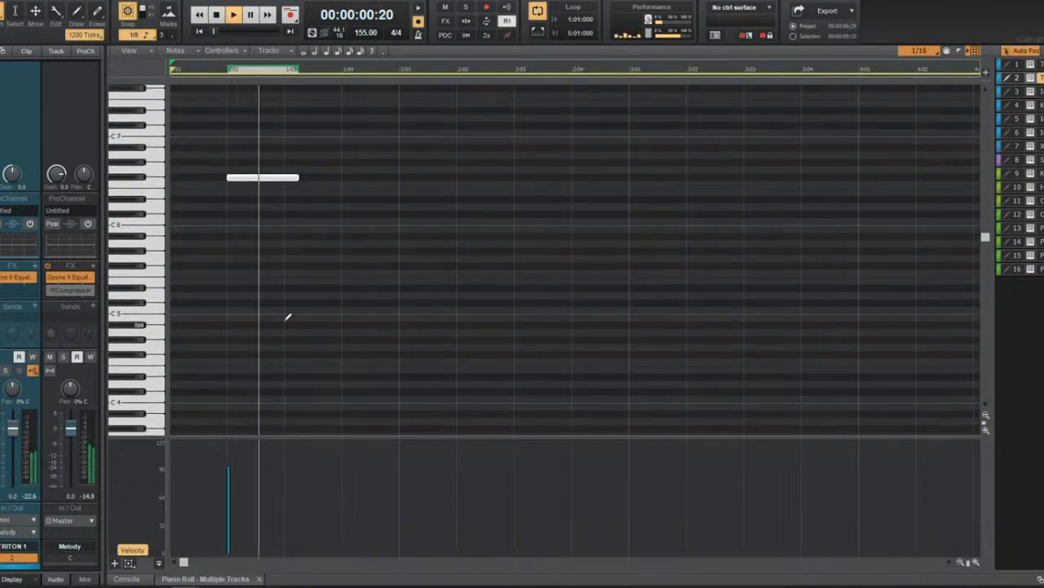
pyautogui.scroll(3, 334, 326)
pyautogui.scroll(-2, 334, 327)
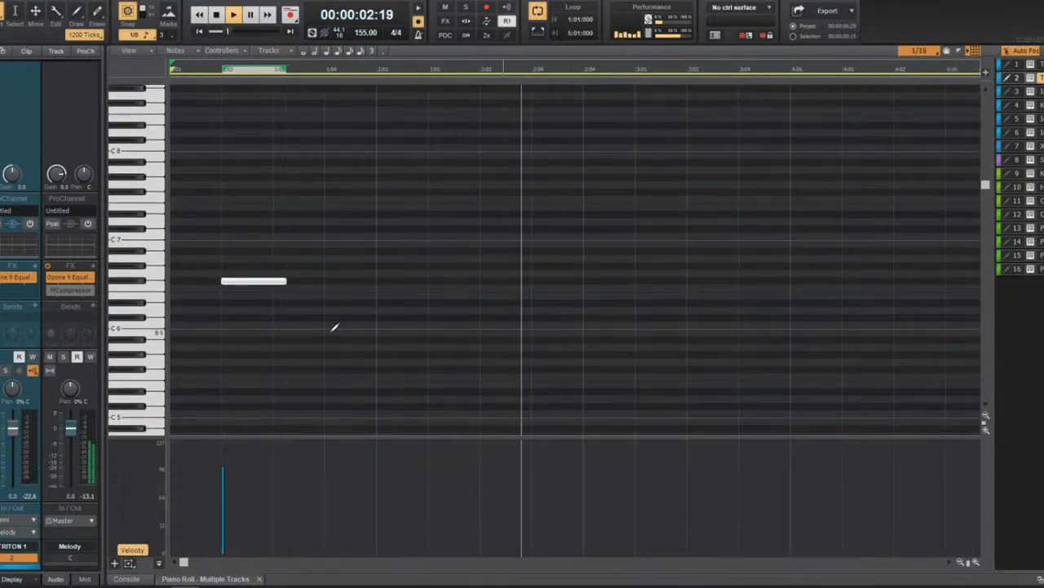
pyautogui.click(696, 275)
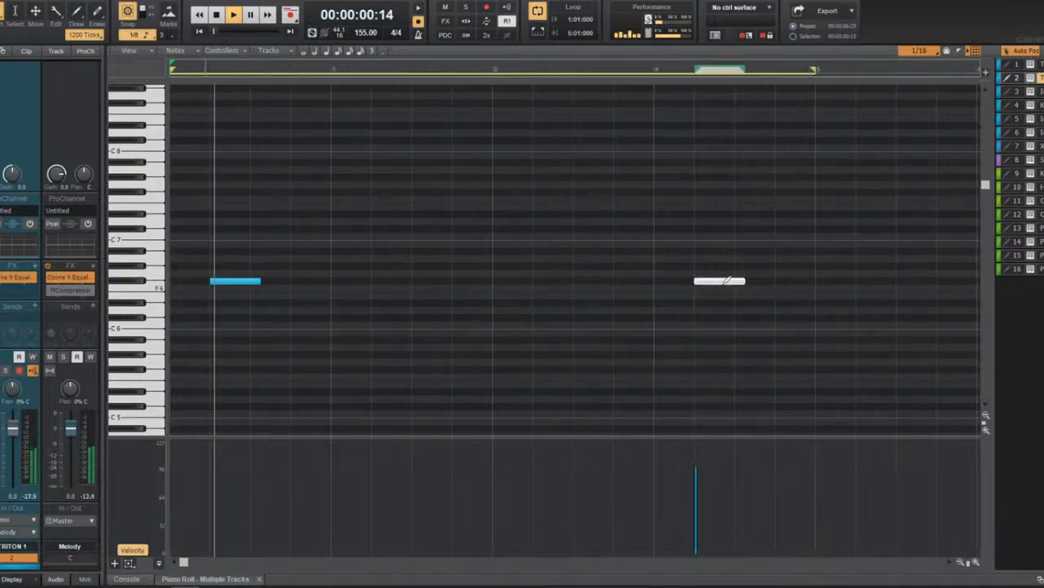
pyautogui.scroll(-1, 484, 281)
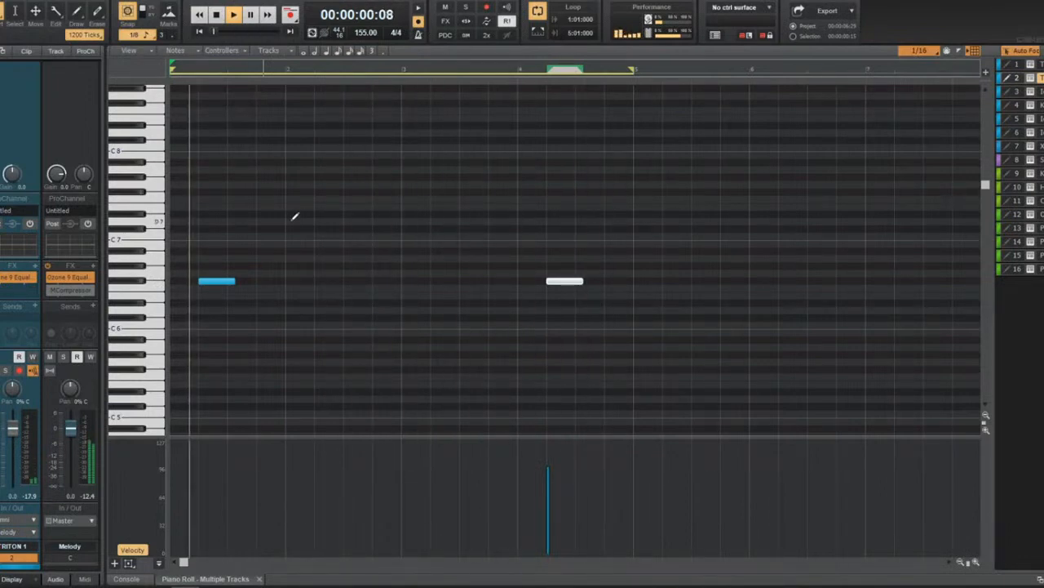
pyautogui.scroll(-1, 279, 241)
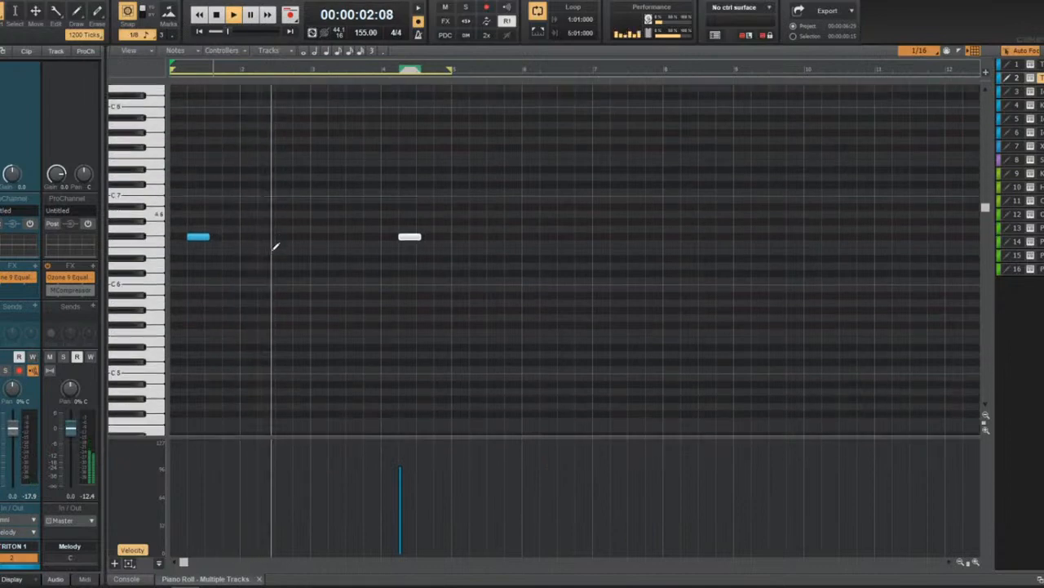
pyautogui.press('d')
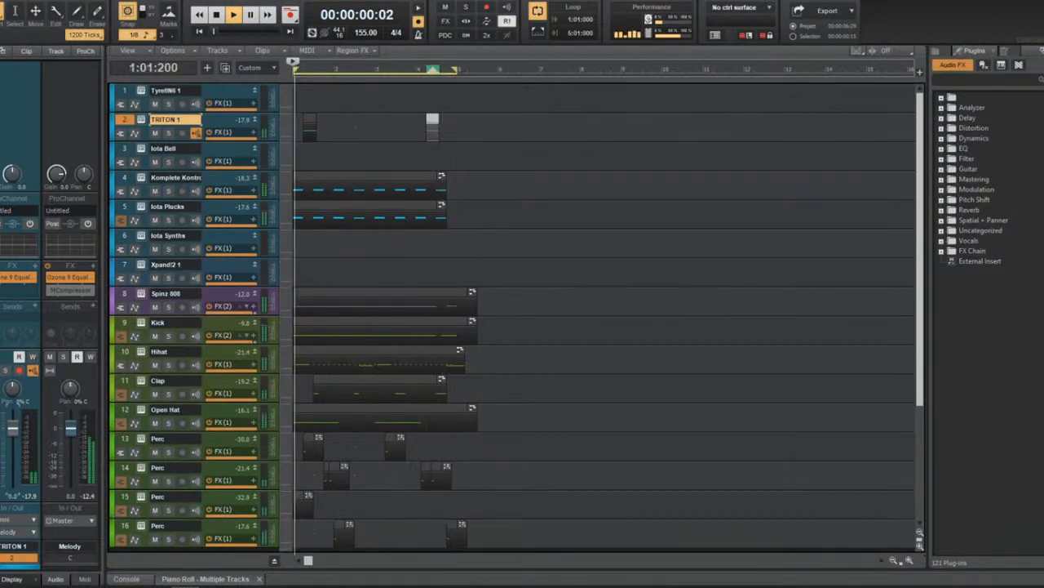
# Add the Crystallizer delay to TRITON 1, play the loop with it and close the effect's window.
pyautogui.press('space')
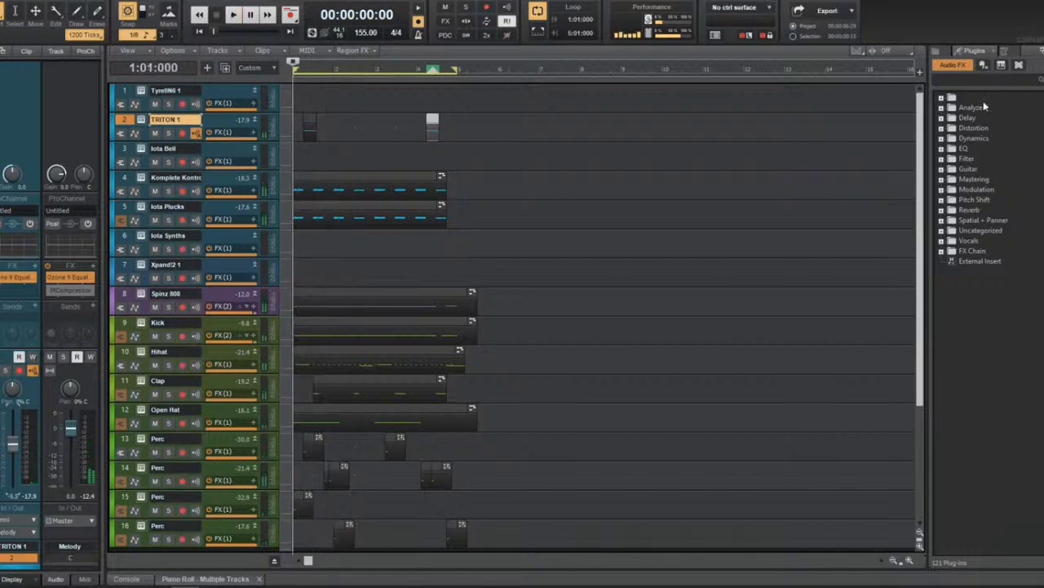
pyautogui.click(940, 118)
pyautogui.moveTo(986, 138); pyautogui.dragTo(198, 125)
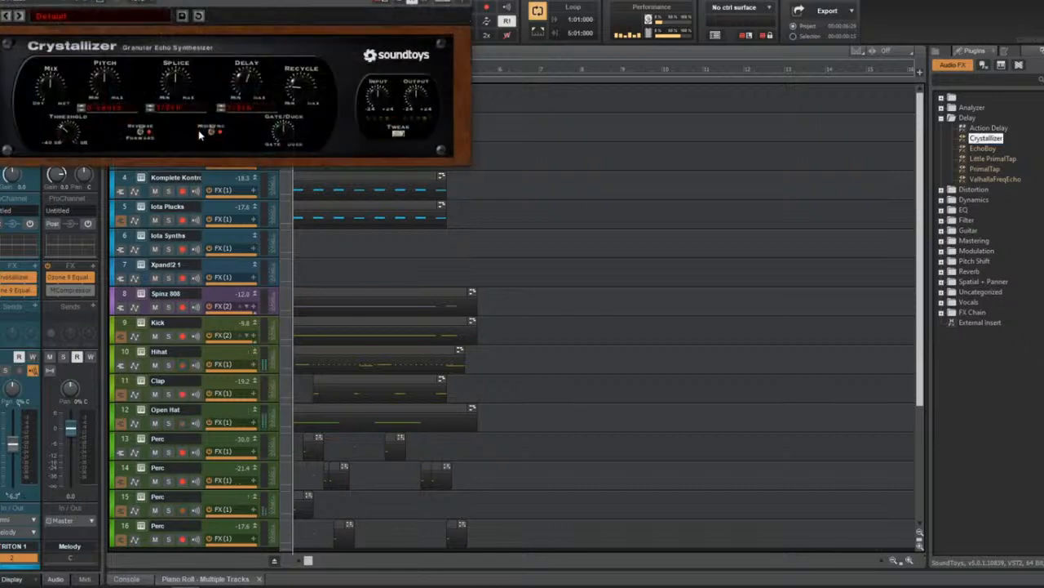
pyautogui.press('space')
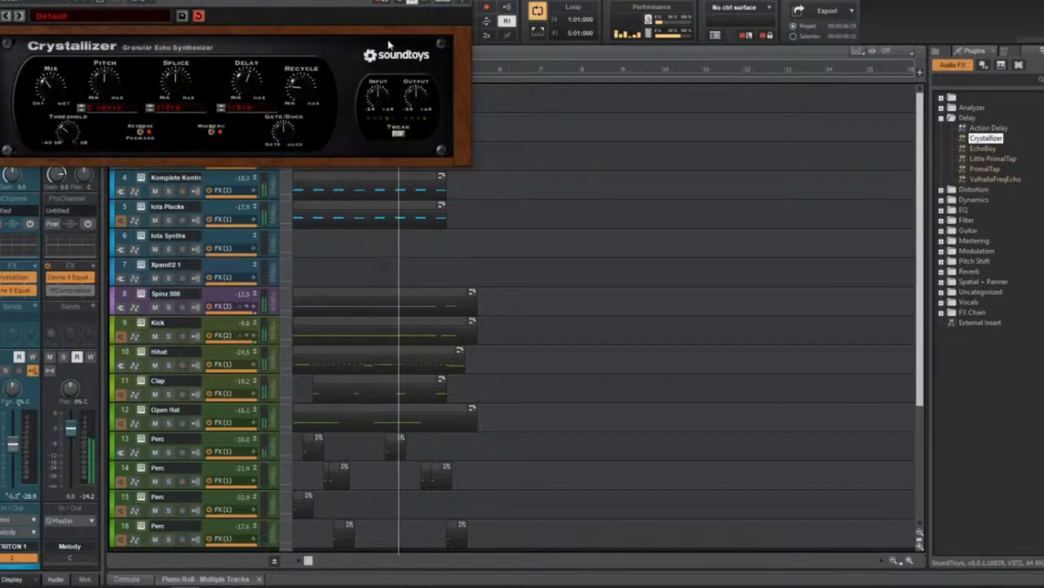
pyautogui.click(441, 41)
# Play the loop again to check TRITON 1's bell notes in the mix.
pyautogui.scroll(3, 466, 145)
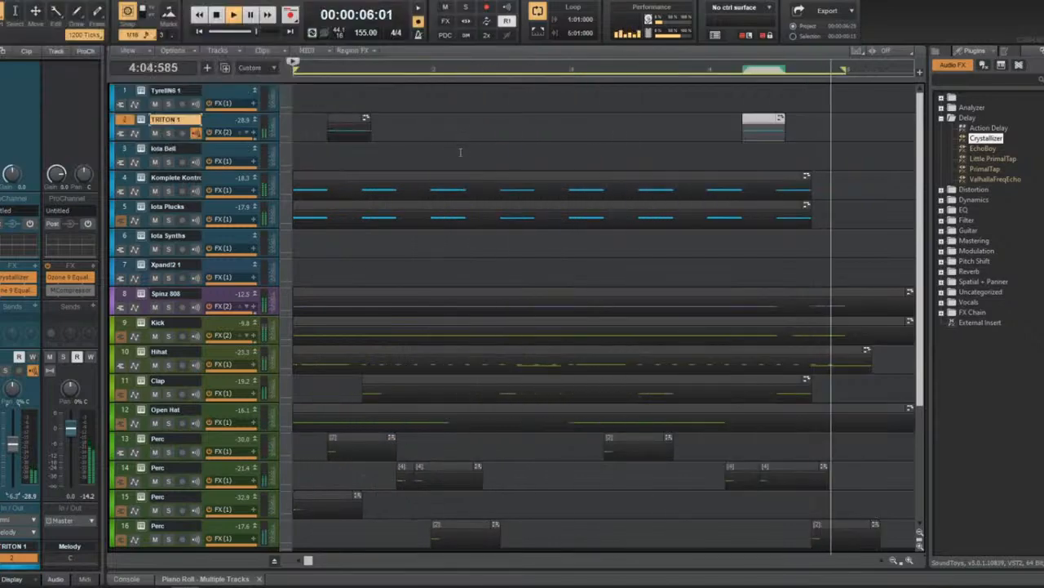
pyautogui.scroll(-2, 387, 174)
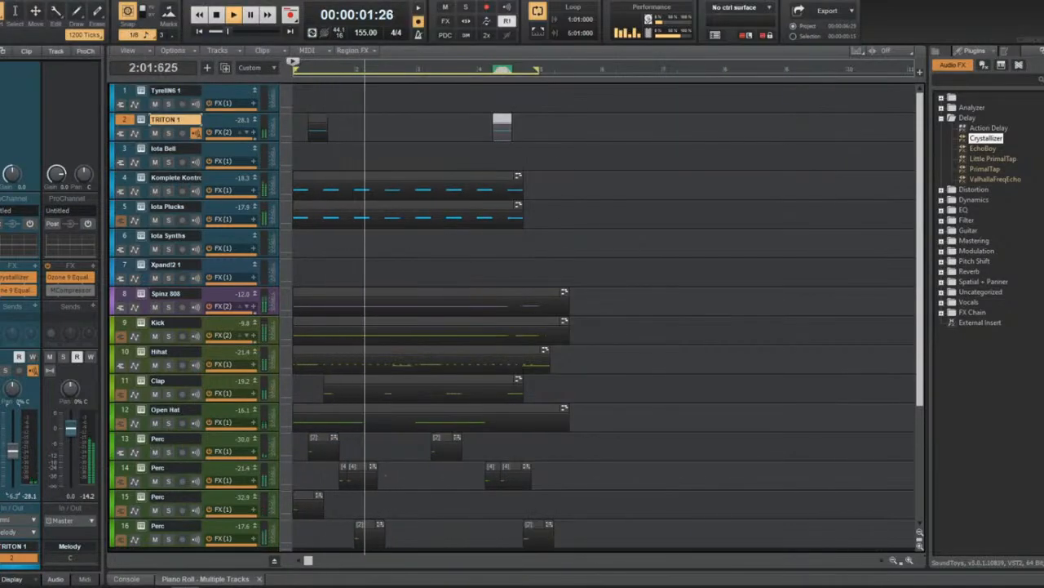
pyautogui.press('space')
pyautogui.press('space')
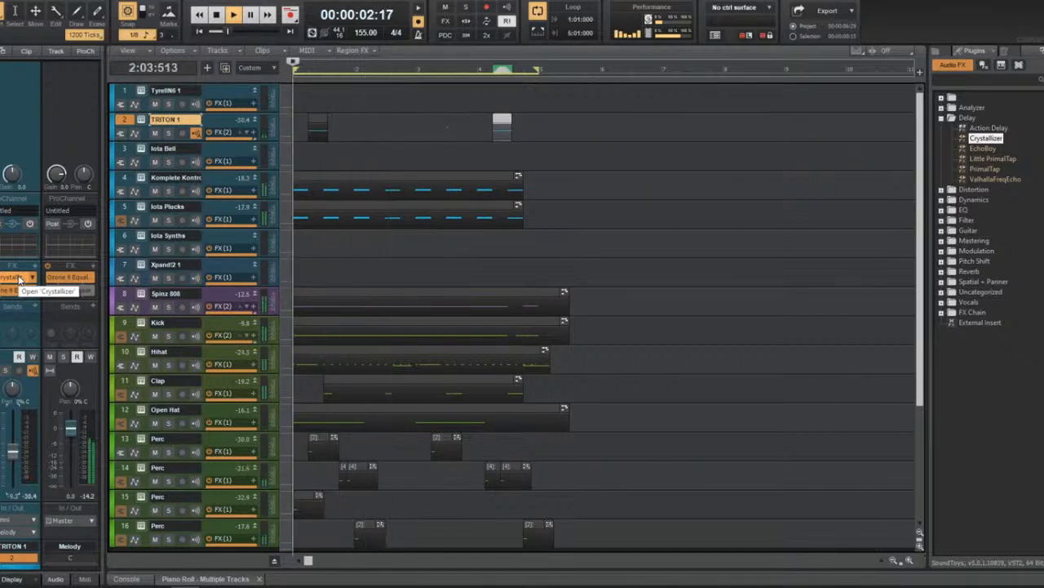
pyautogui.press('space')
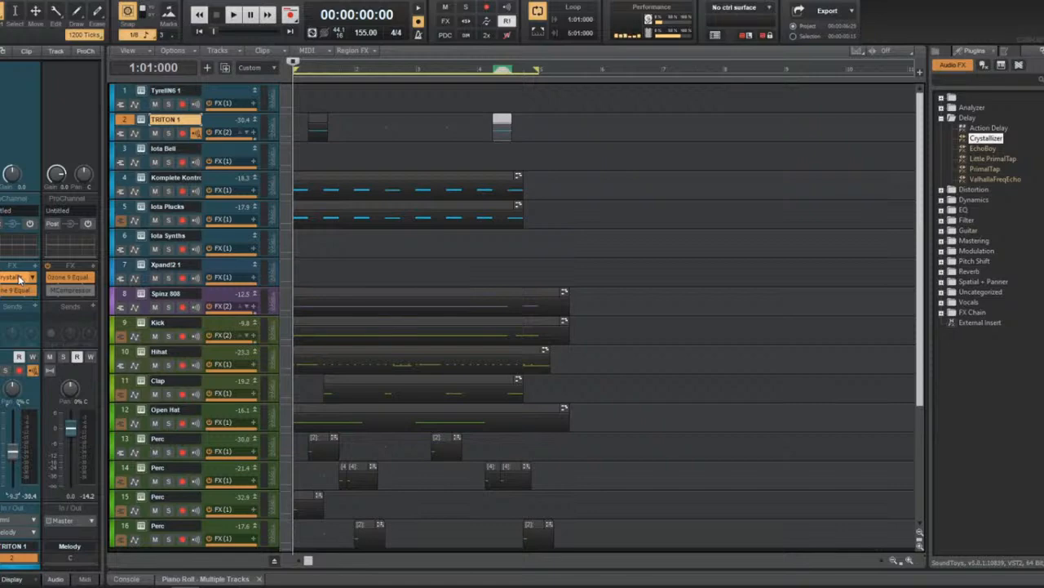
# Solo the Hihat track and play it from the start of the loop.
pyautogui.click(169, 365)
pyautogui.press('space')
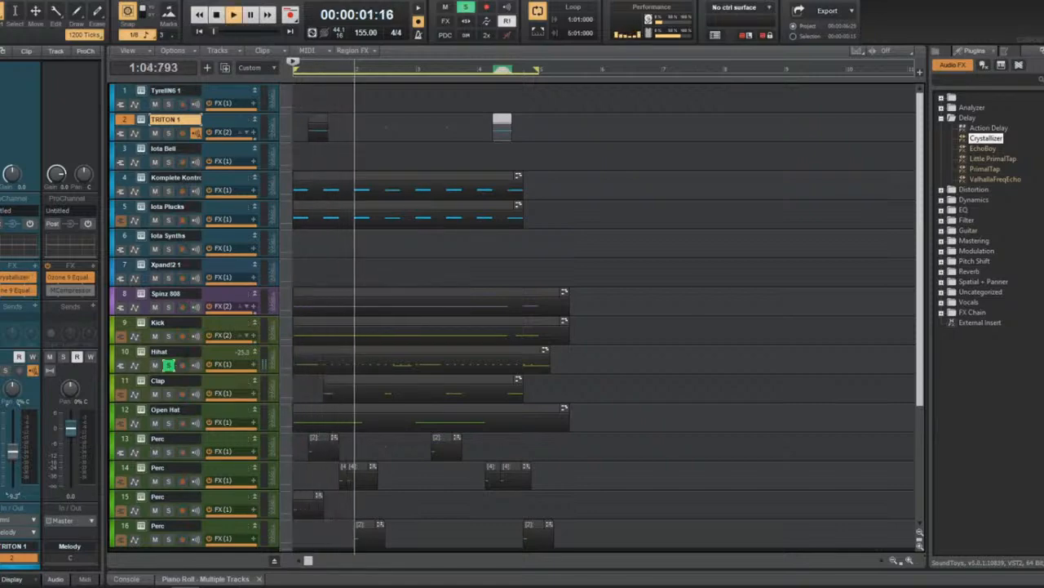
pyautogui.press('space')
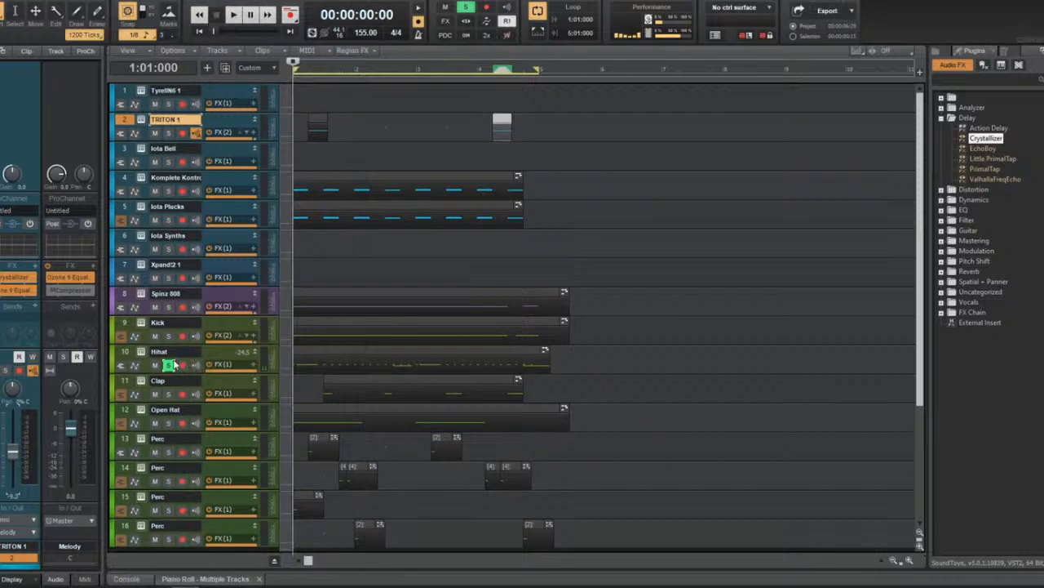
pyautogui.press('space')
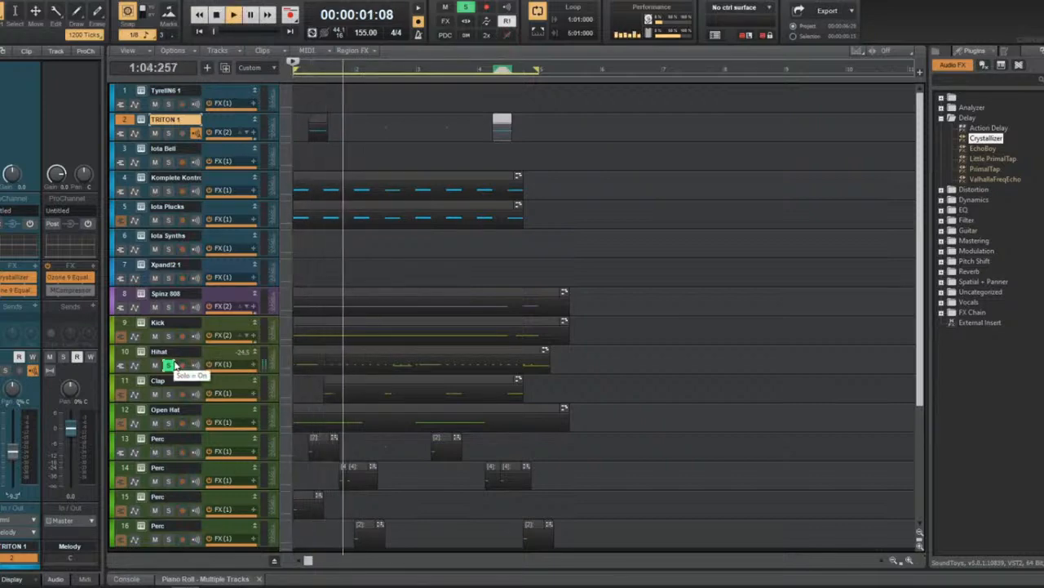
# Unsolo the Hihat track and play the full loop from the start to check the mix.
pyautogui.press('space')
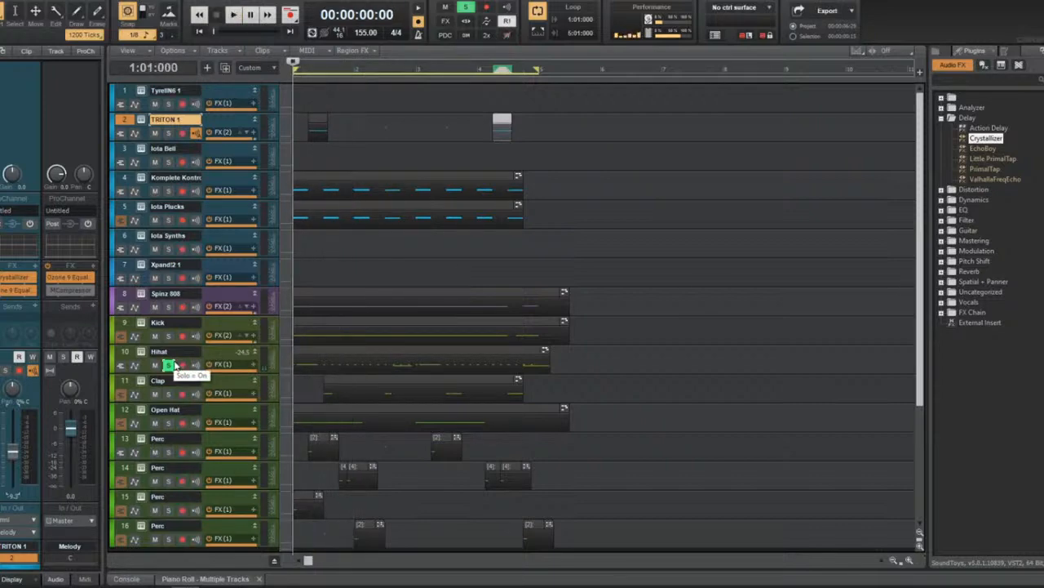
pyautogui.click(168, 364)
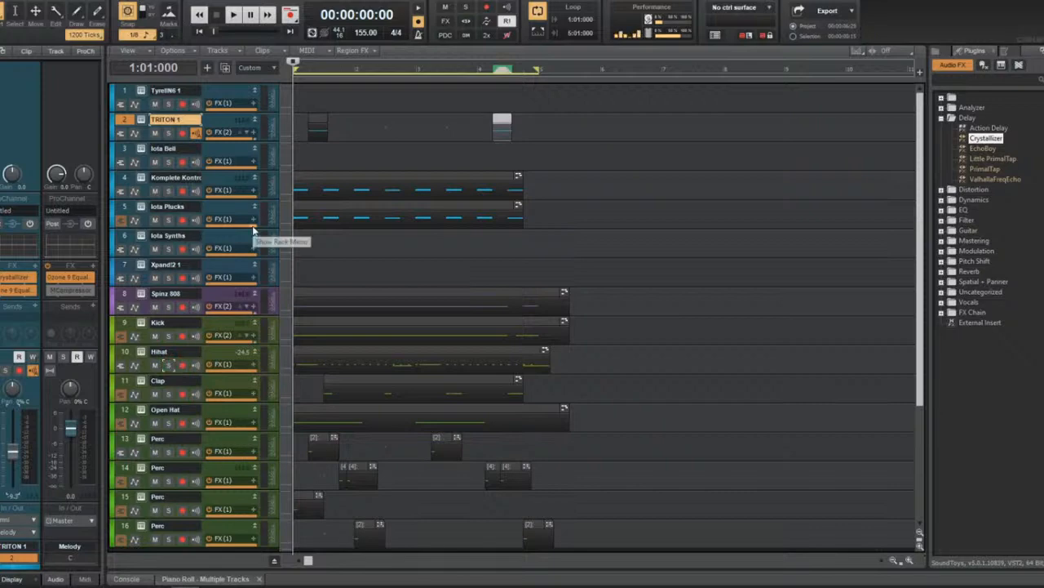
pyautogui.press('space')
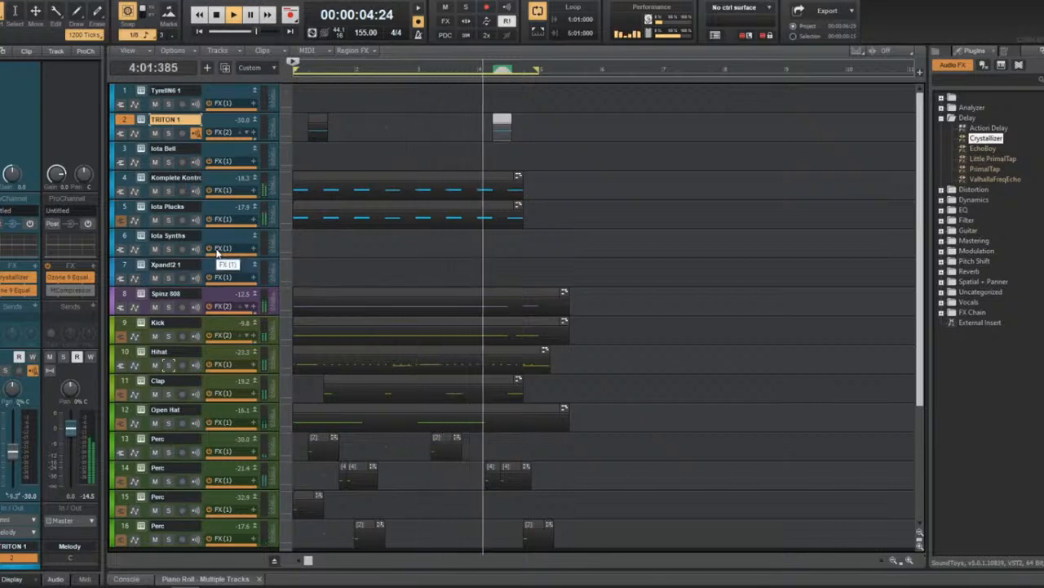
pyautogui.press('space')
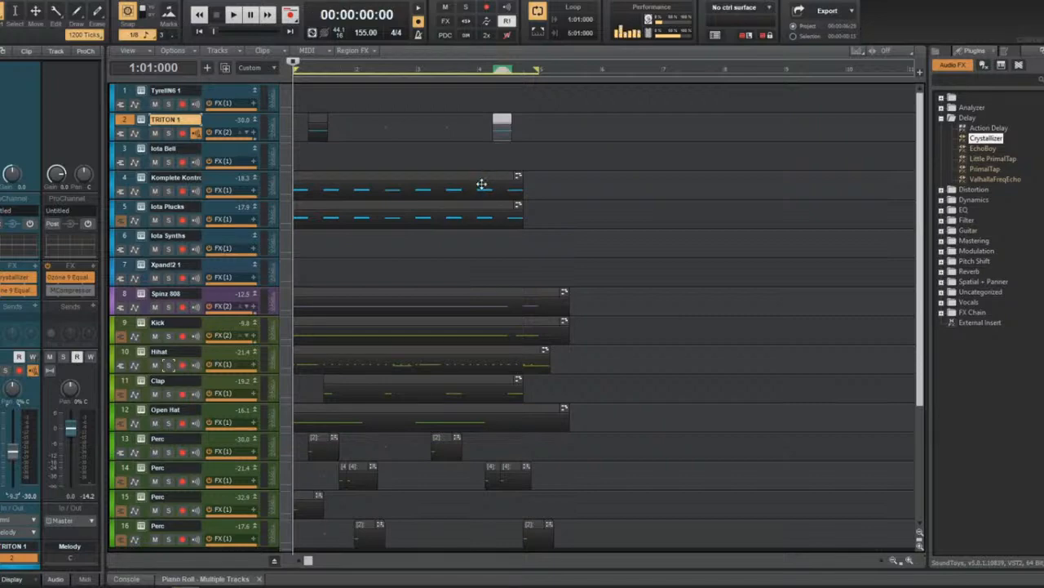
pyautogui.press('space')
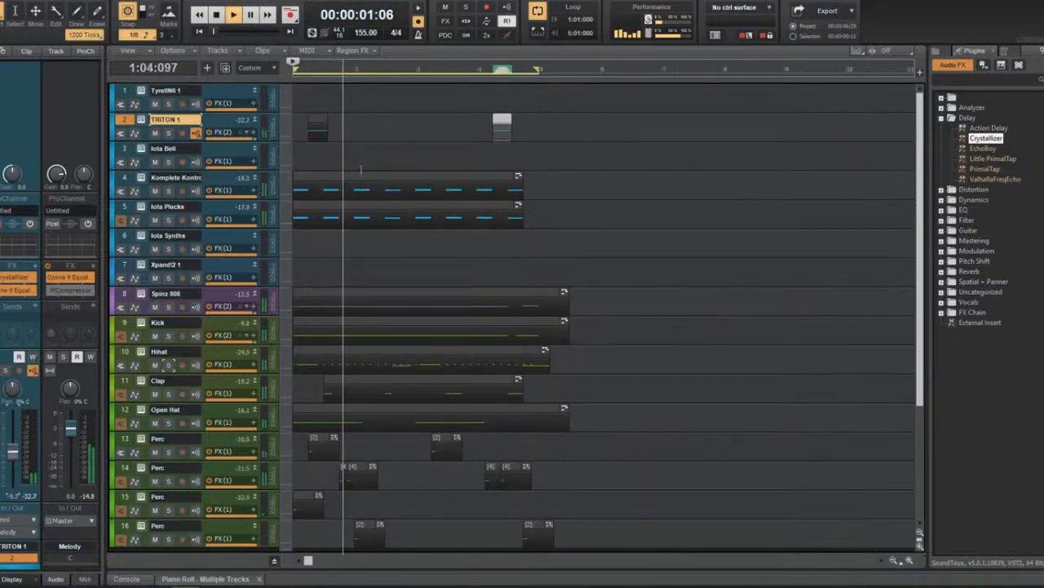
pyautogui.hotkey('ctrl', 'Left')
# Stop playback and replace the TyrellN6 synth on track 1 with Komplete Kontrol.
pyautogui.click(140, 92)
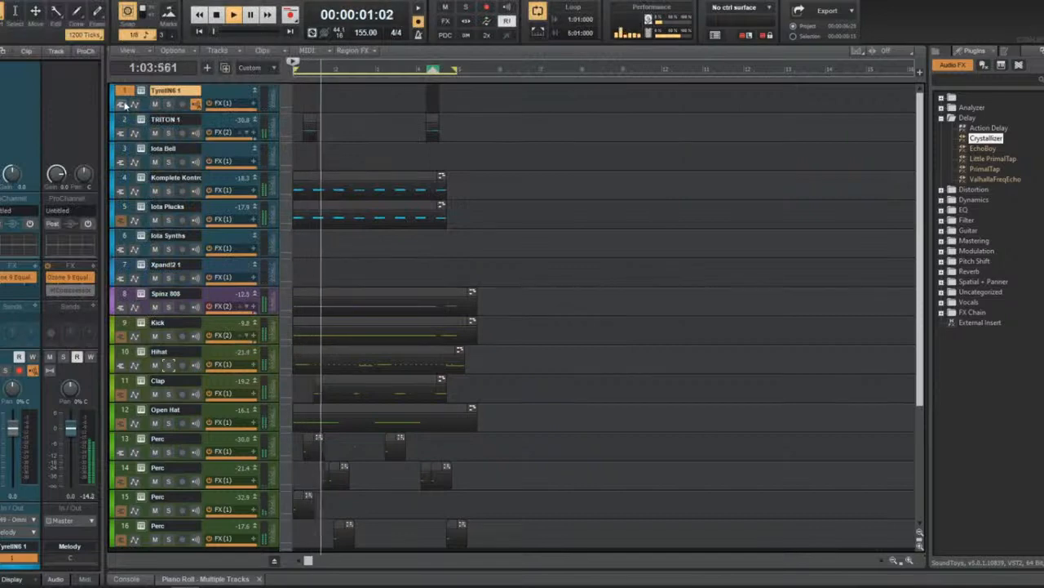
pyautogui.press('space')
pyautogui.rightClick(146, 91)
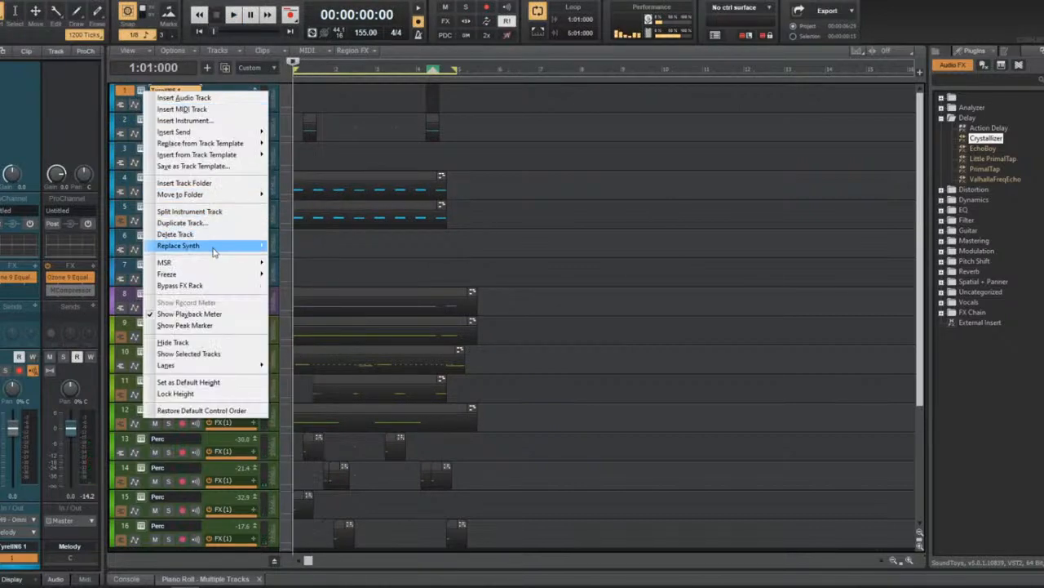
pyautogui.moveTo(210, 245)
pyautogui.click(323, 287)
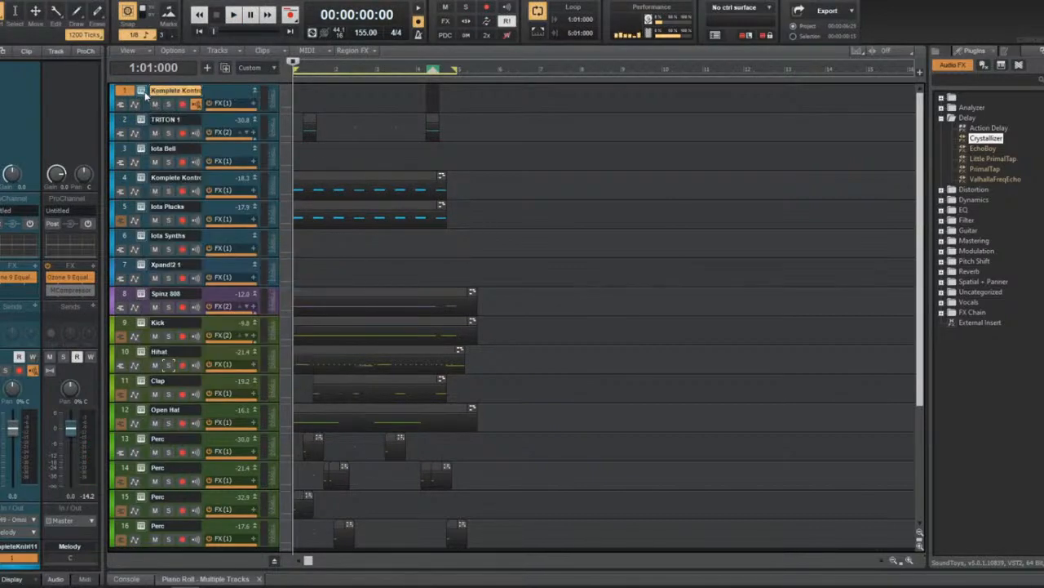
# Filter Komplete Kontrol's instrument library to Flute, load the Feather preset and close the instrument window.
pyautogui.click(71, 32)
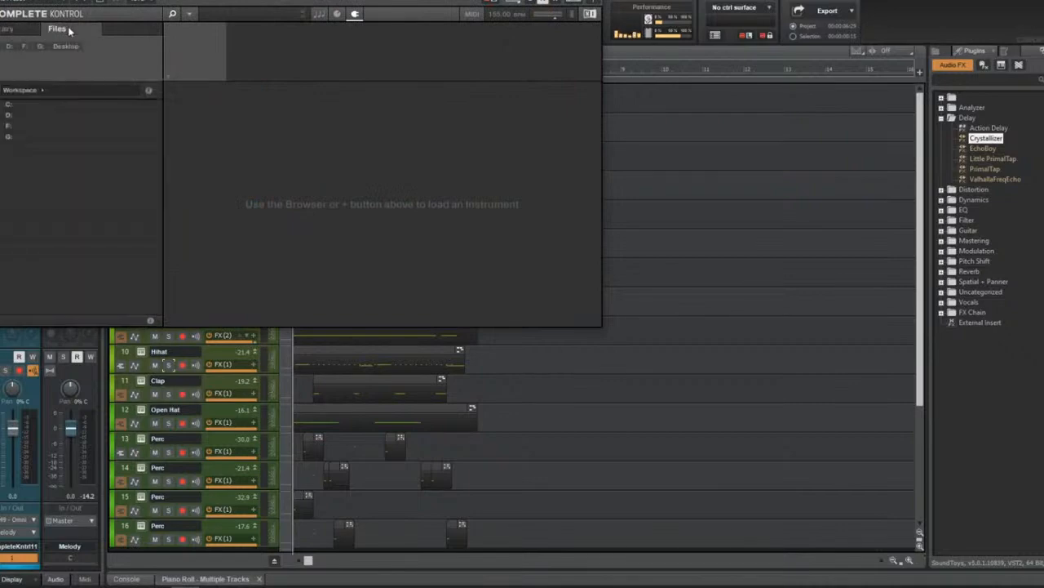
pyautogui.click(22, 34)
pyautogui.click(129, 110)
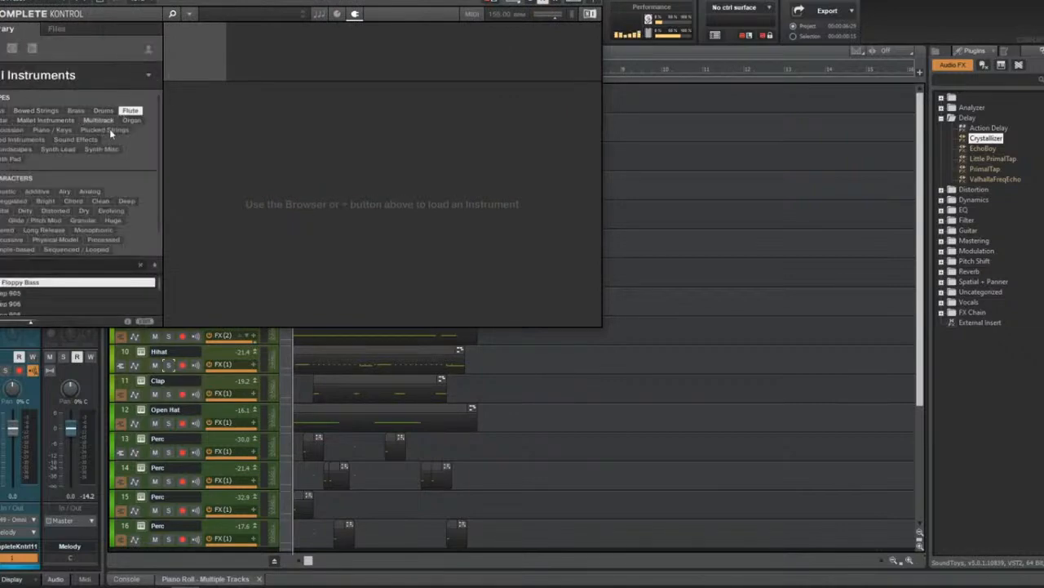
pyautogui.click(31, 242)
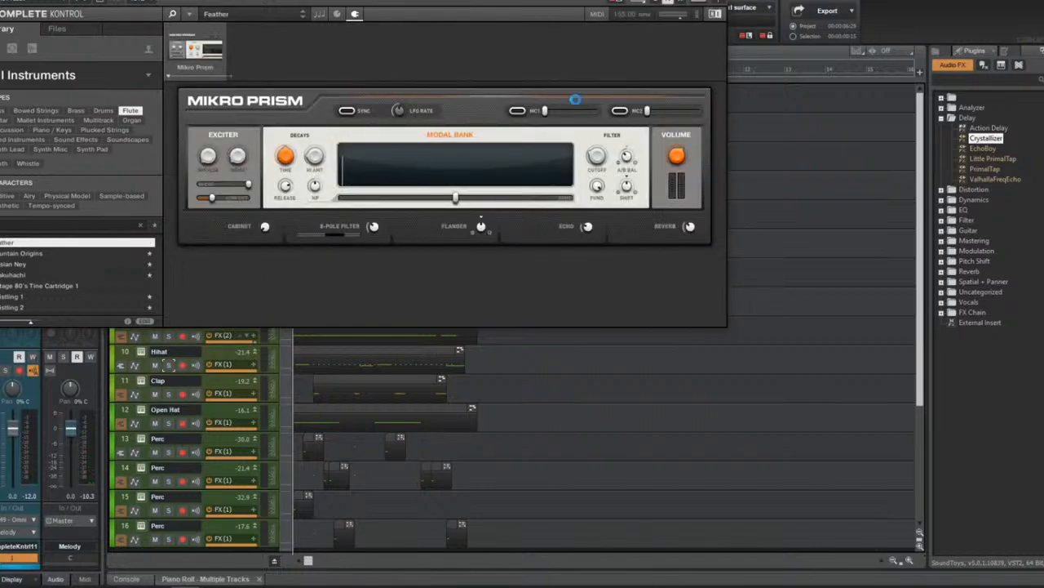
pyautogui.click(418, 22)
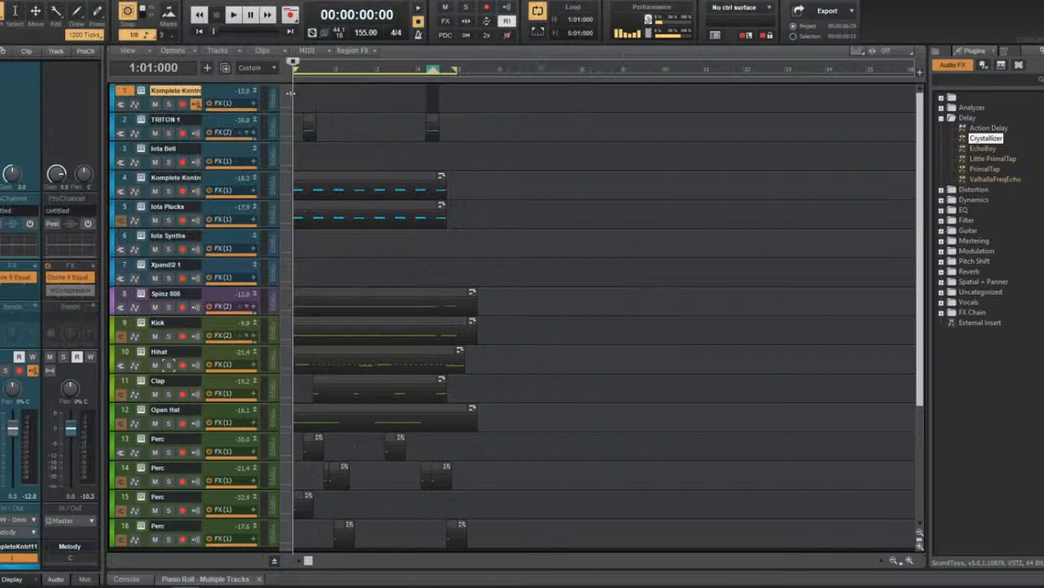
# Draw an F#6 note on track 1 and stretch it from the start of bar 1 to the end of bar 4.
pyautogui.click(332, 90)
pyautogui.press('d')
pyautogui.hotkey('shift', 'd')
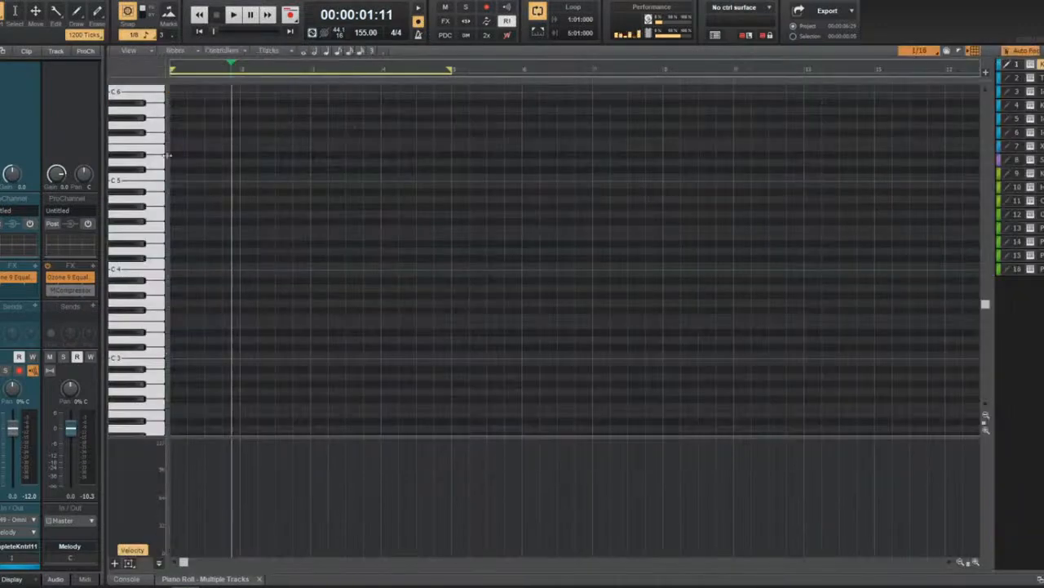
pyautogui.click(176, 155)
pyautogui.press('space')
pyautogui.moveTo(185, 155)
pyautogui.mouseDown()
pyautogui.moveTo(180, 90)
pyautogui.moveTo(185, 164)
pyautogui.mouseUp()
pyautogui.press('space')
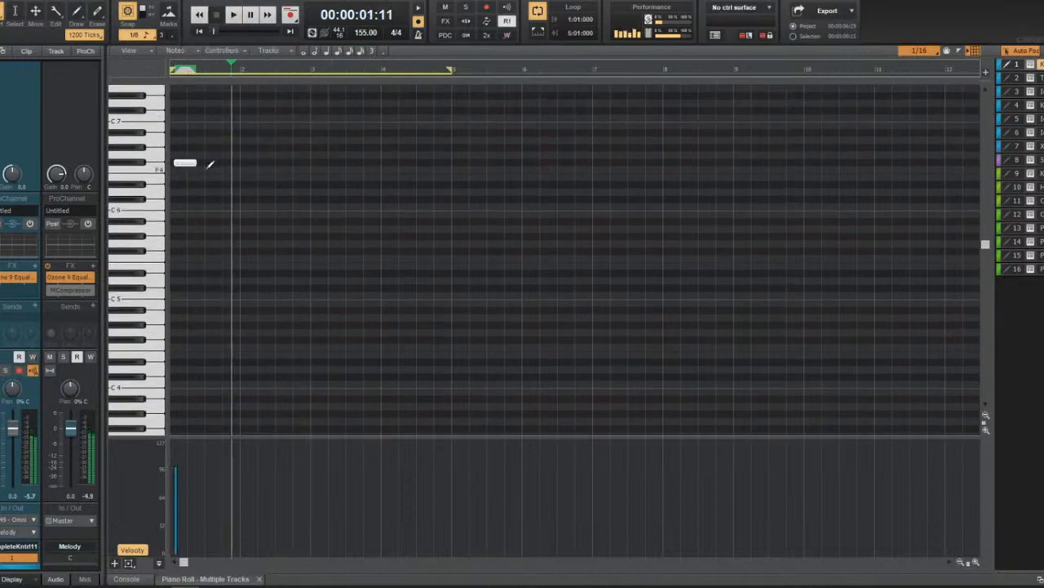
pyautogui.moveTo(184, 163); pyautogui.dragTo(451, 164)
pyautogui.press('w')
# Play the long flute note in the loop, lower track 1's gain to about -17.3 and return to the track view.
pyautogui.press('space')
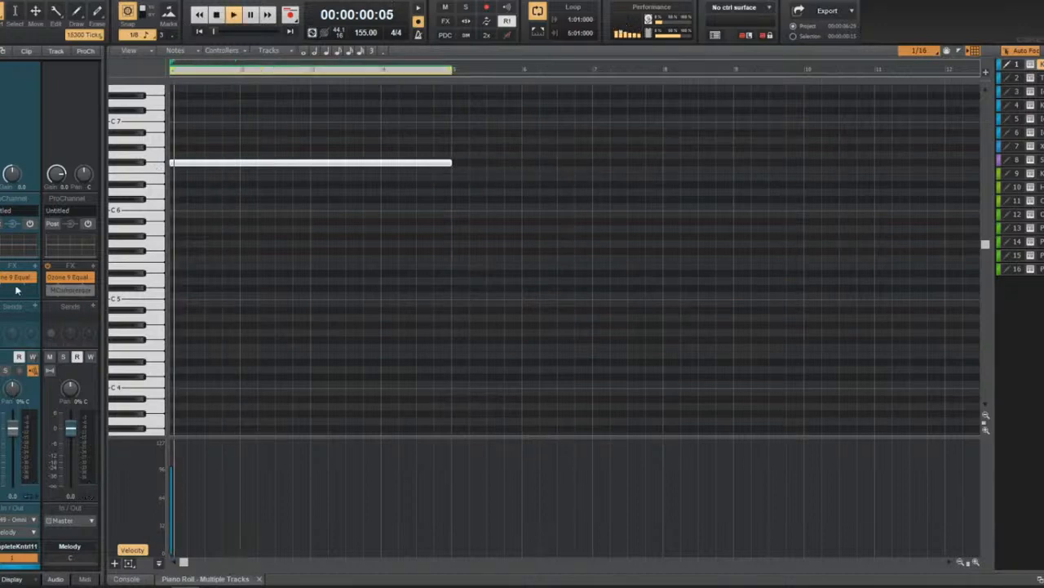
pyautogui.press('space')
pyautogui.moveTo(10, 173); pyautogui.dragTo(11, 184)
pyautogui.press('space')
pyautogui.press('d')
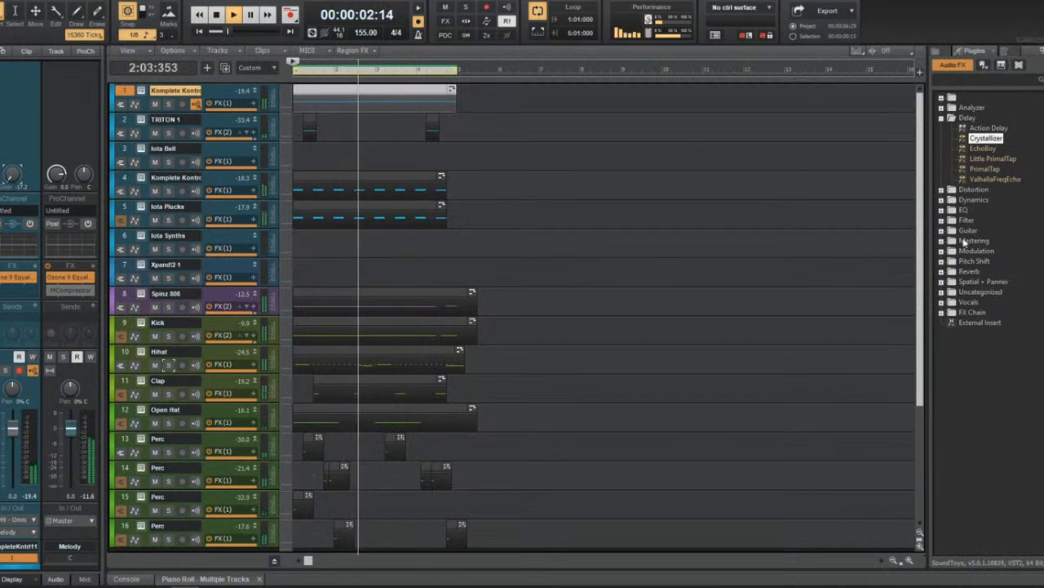
pyautogui.press('w')
pyautogui.press('space')
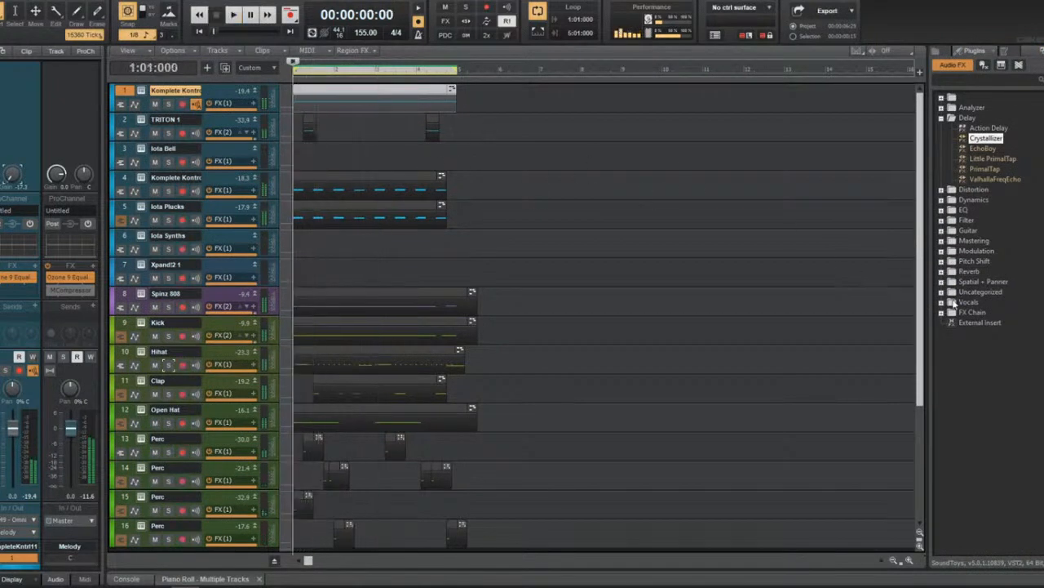
# Add the RC 20 effect chain to track 1 and play the loop with it.
pyautogui.click(943, 312)
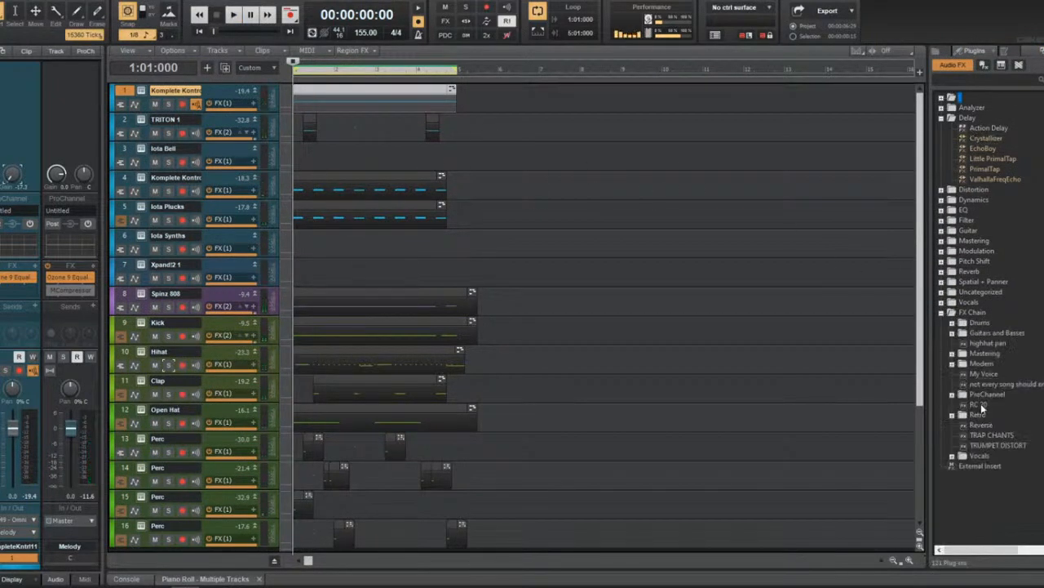
pyautogui.moveTo(245, 90); pyautogui.dragTo(246, 90)
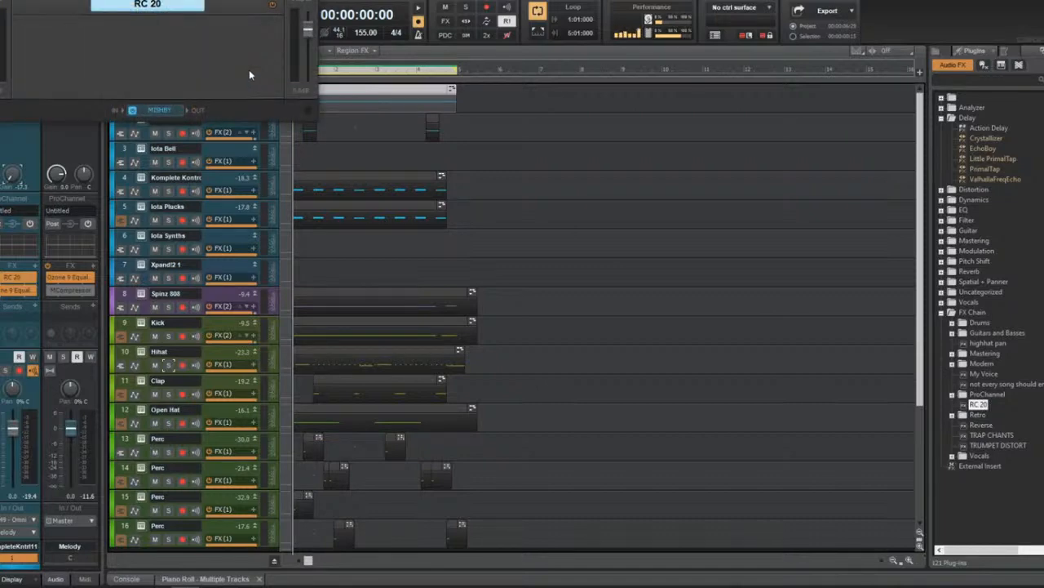
pyautogui.press('space')
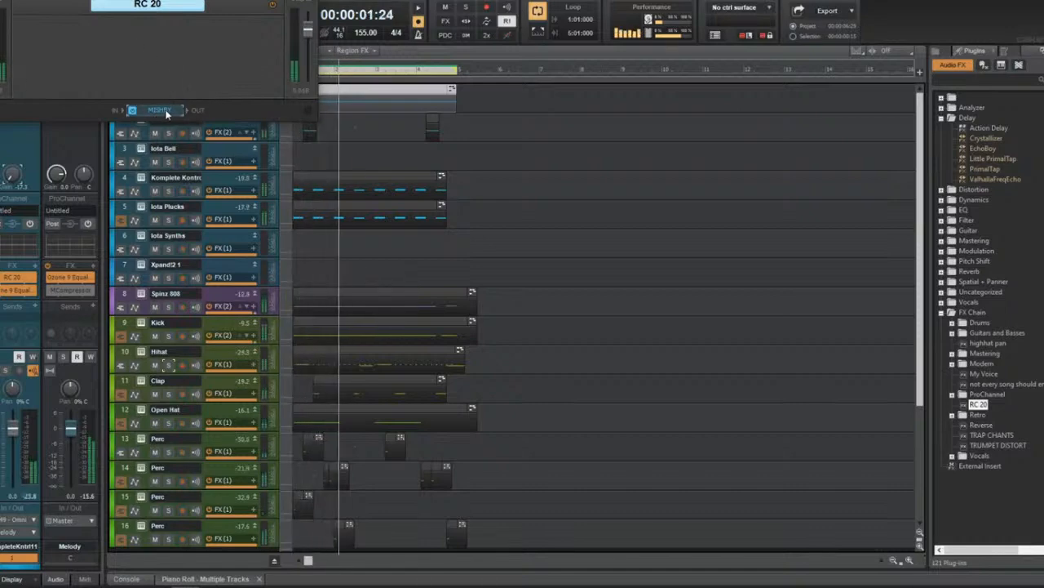
# Open the MISHBY effect in the RC 20 chain, try its NO/MAYBE switch and close the effect's window.
pyautogui.doubleClick(162, 110)
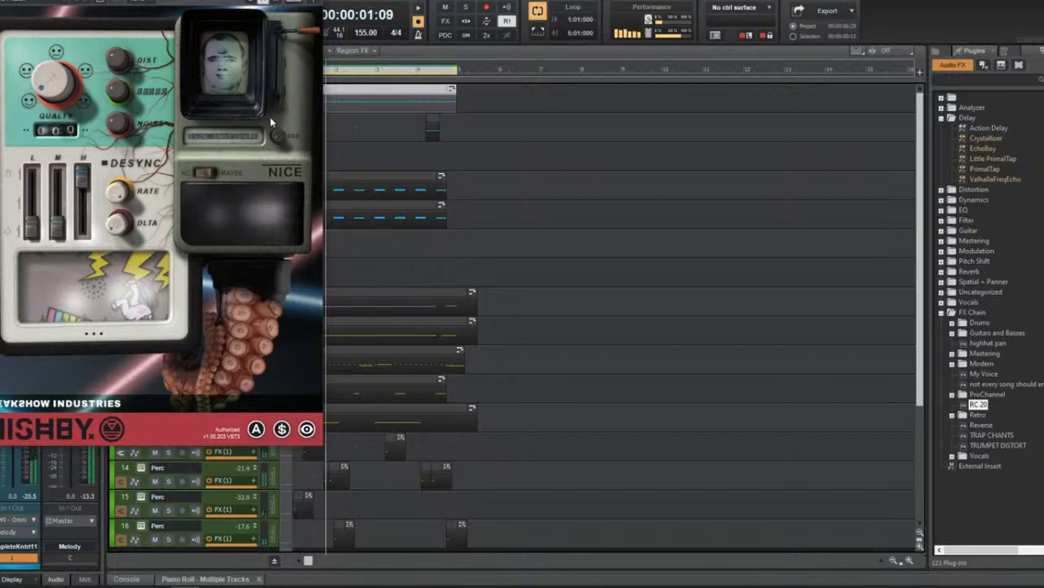
pyautogui.click(210, 172)
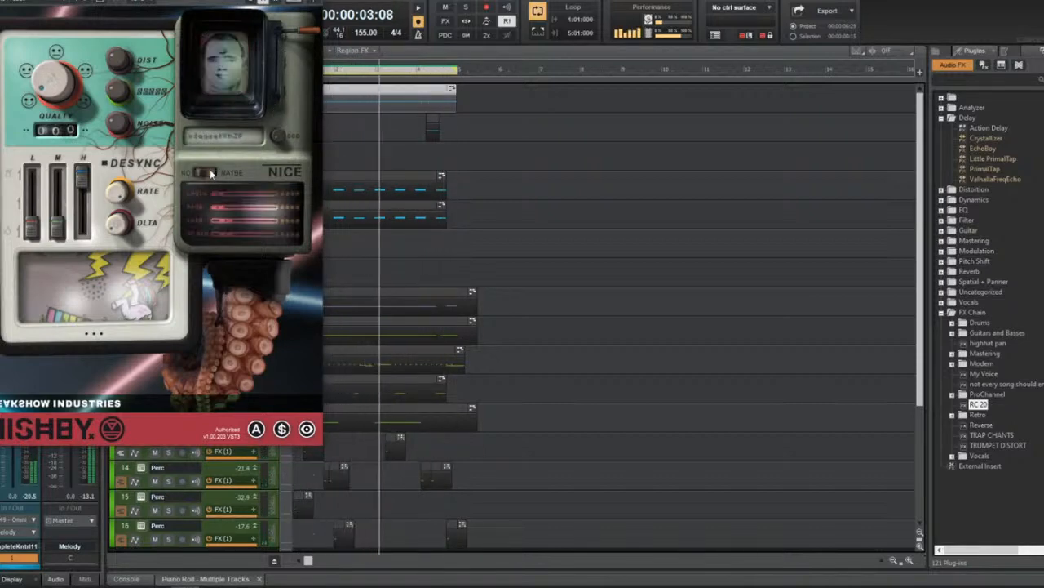
pyautogui.click(205, 170)
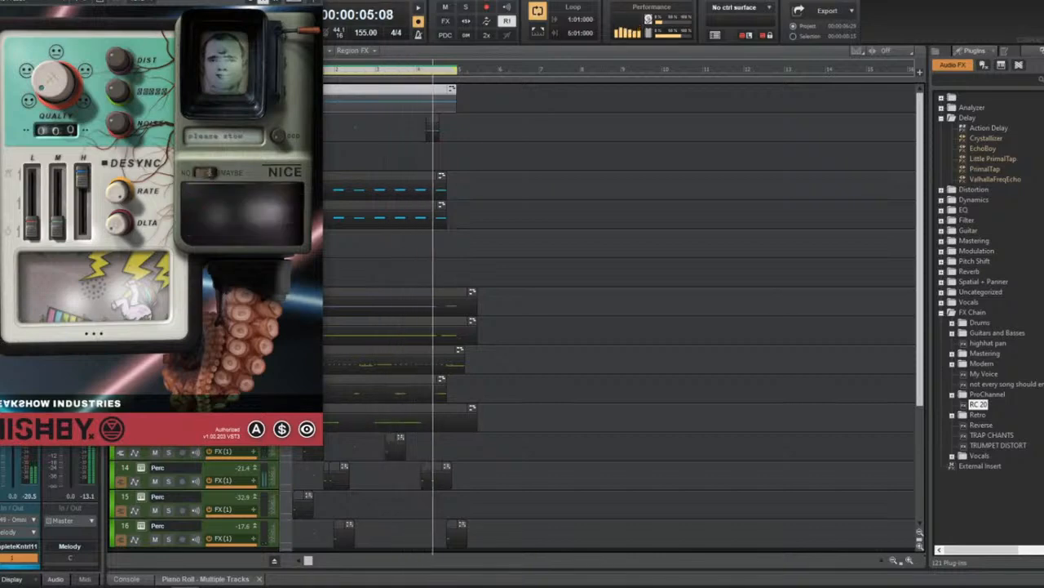
pyautogui.press('Escape')
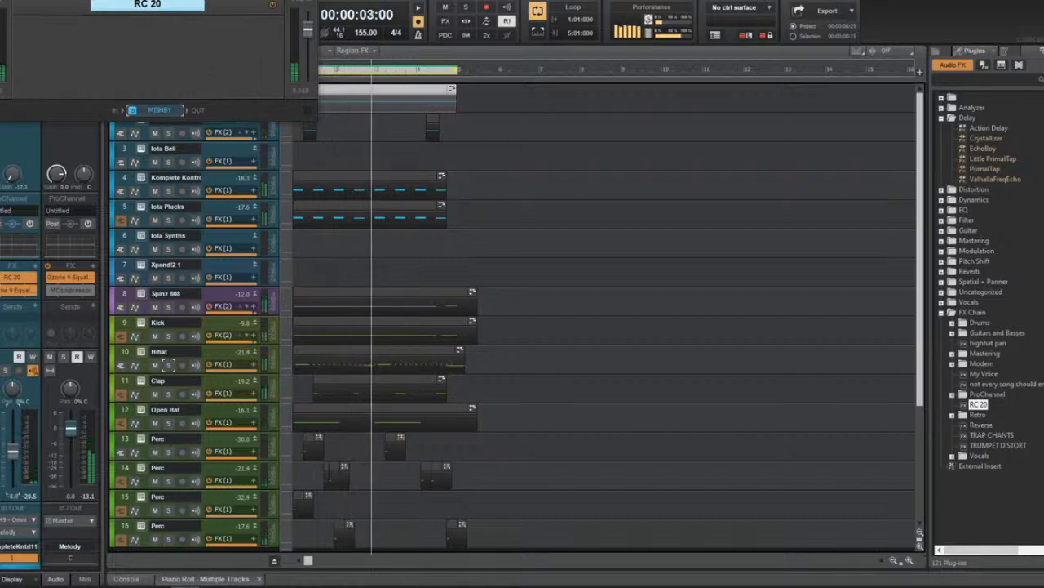
# Add the Action Tremolo modulation effect to track 1 while the loop plays.
pyautogui.click(942, 291)
pyautogui.click(942, 250)
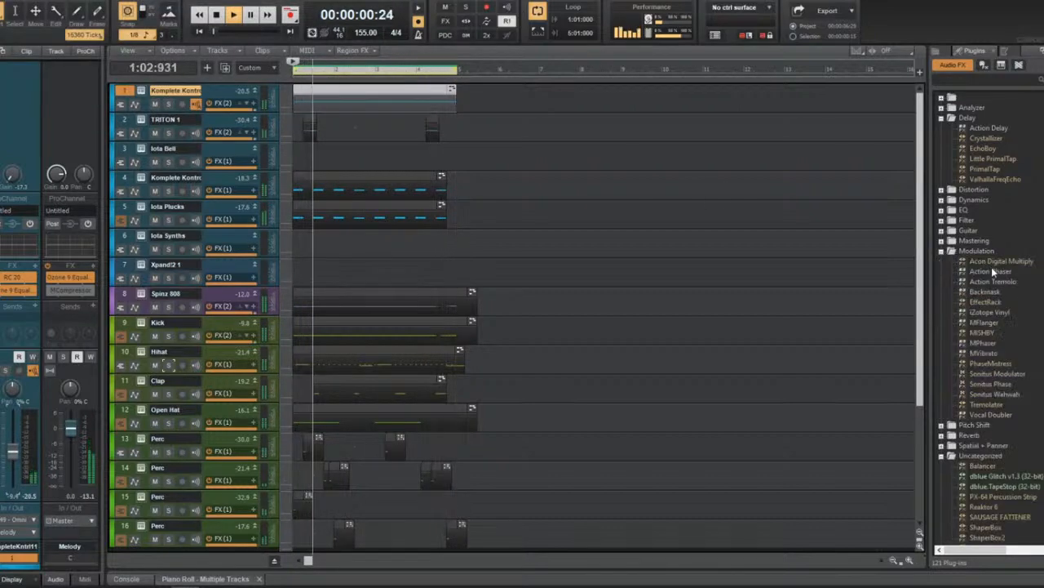
pyautogui.moveTo(993, 281); pyautogui.dragTo(70, 254)
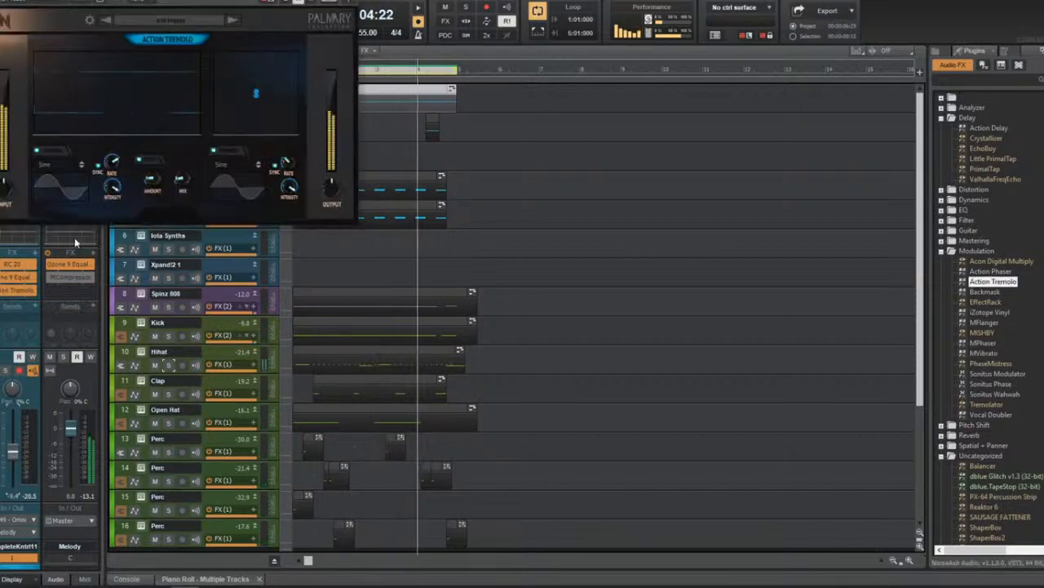
# Adjust Action Tremolo's rate and intensity settings, set its output to 0.00 dB and replay the loop with its window closed.
pyautogui.moveTo(111, 188); pyautogui.dragTo(205, 223)
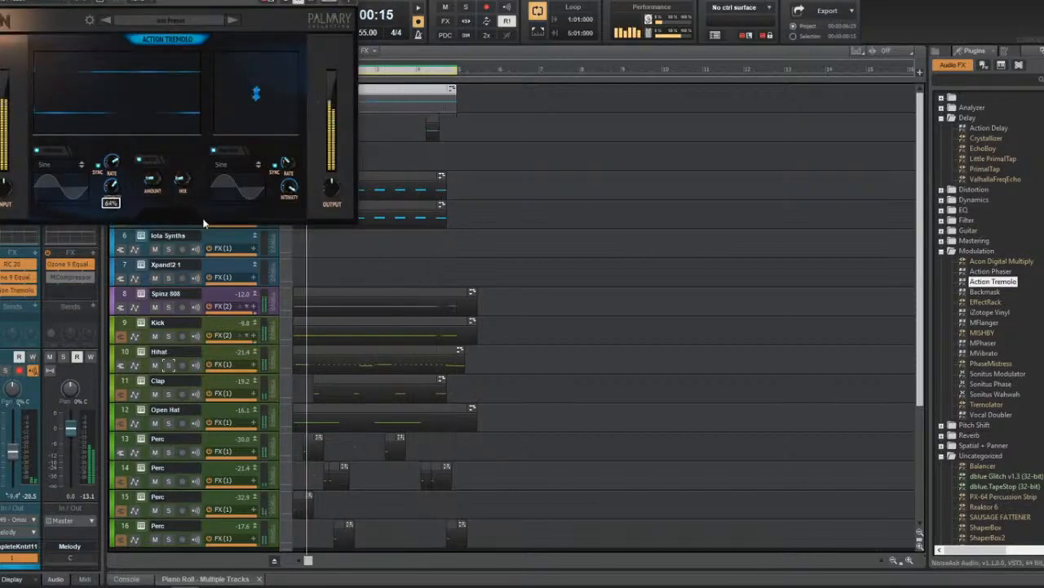
pyautogui.moveTo(325, 189); pyautogui.dragTo(287, 248)
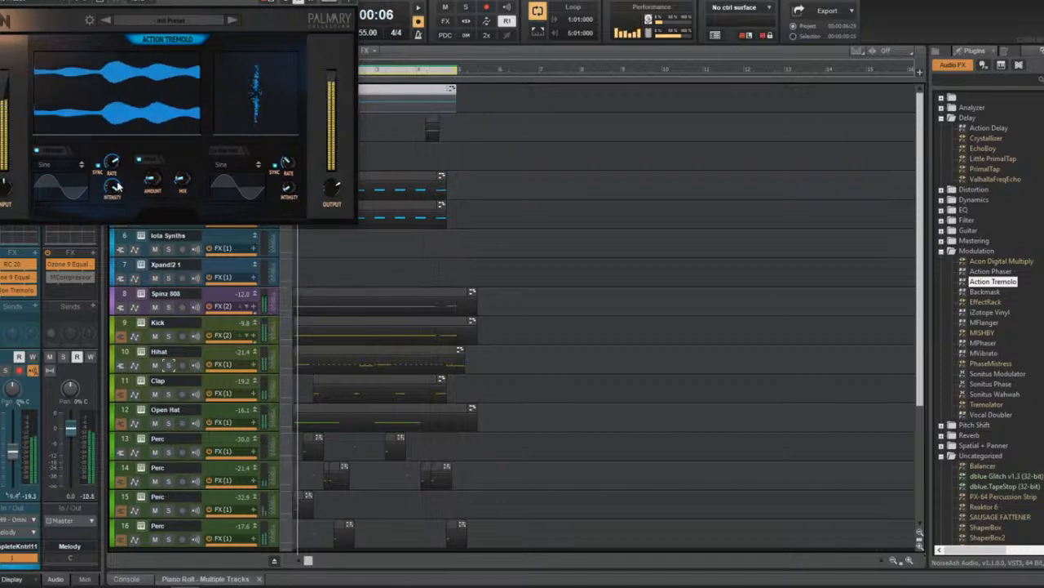
pyautogui.moveTo(110, 166); pyautogui.dragTo(113, 200)
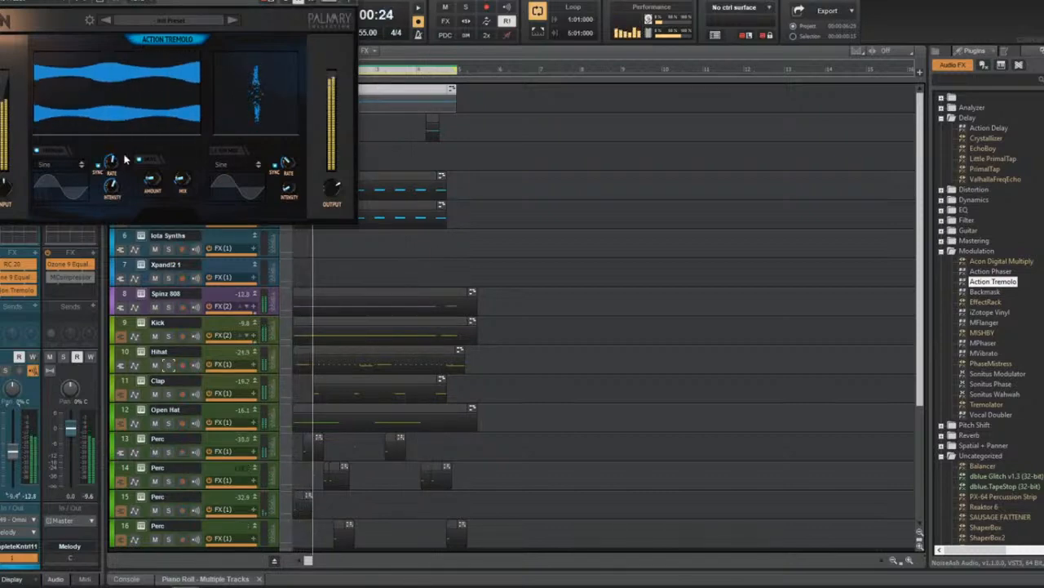
pyautogui.moveTo(333, 188)
pyautogui.mouseDown()
pyautogui.moveTo(322, 236)
pyautogui.moveTo(321, 189)
pyautogui.mouseUp()
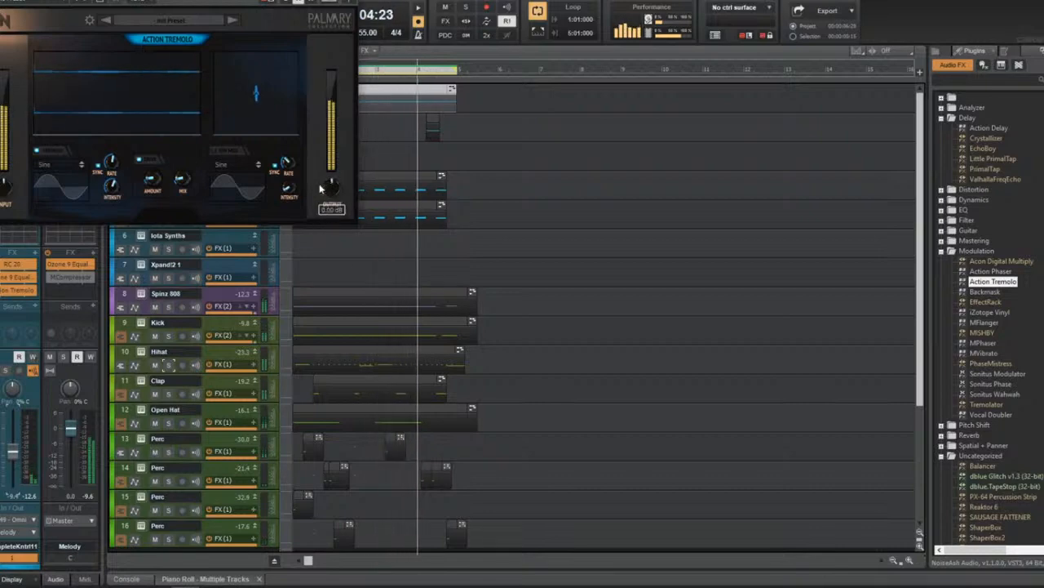
pyautogui.press('w')
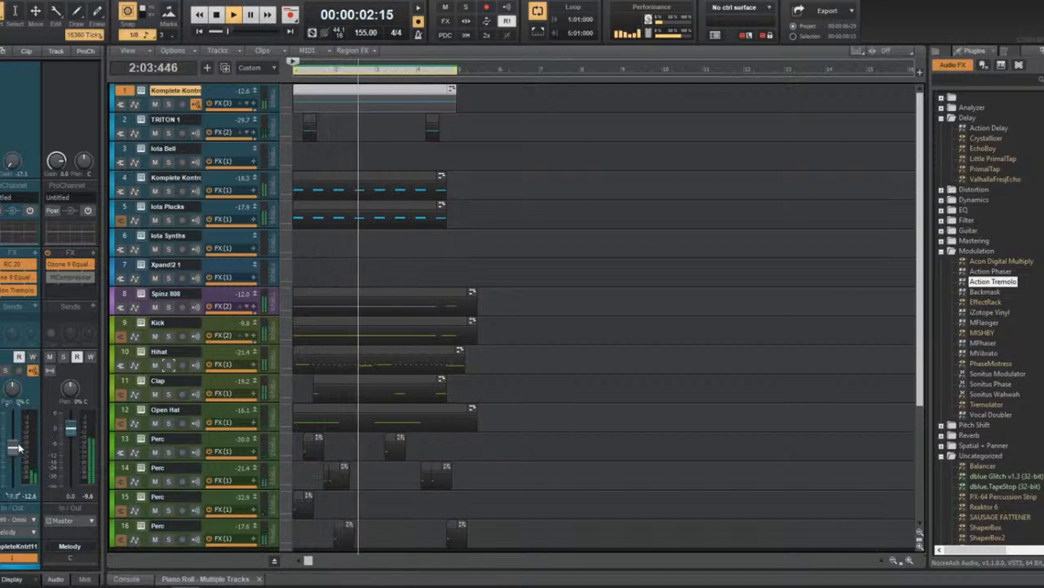
# Replay the loop and lower track 1's volume to about -17.6 dB to balance the flute note.
pyautogui.press('w')
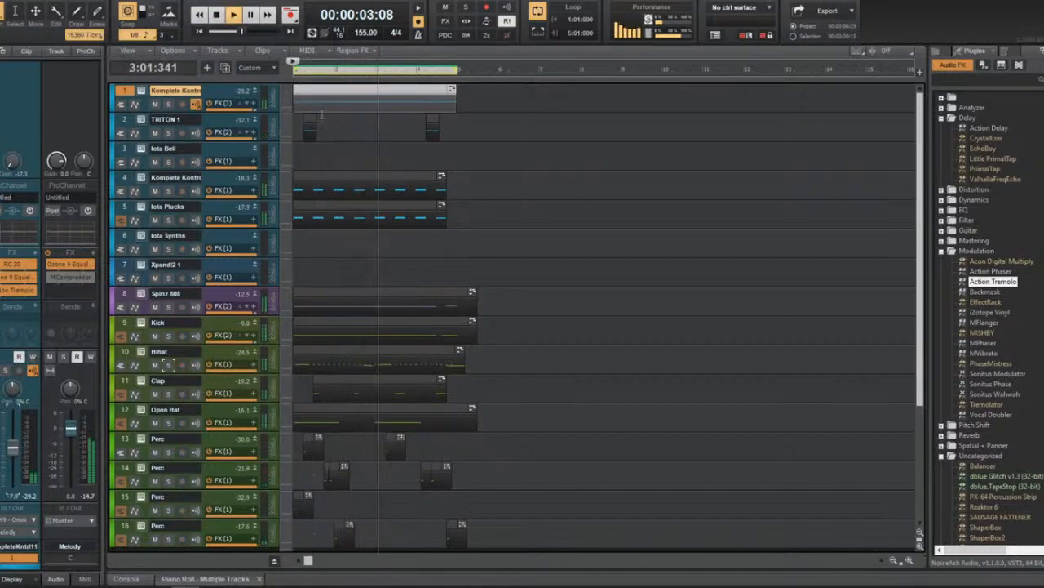
pyautogui.press('d')
pyautogui.press('d')
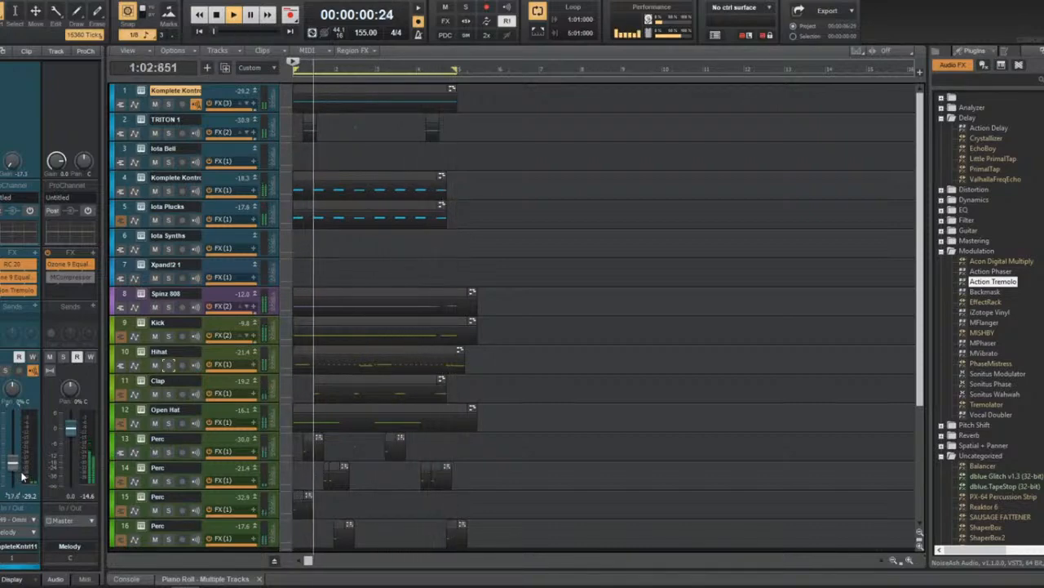
# Stop playback and bounce all clips so each track's parts become one continuous clip.
pyautogui.press('space')
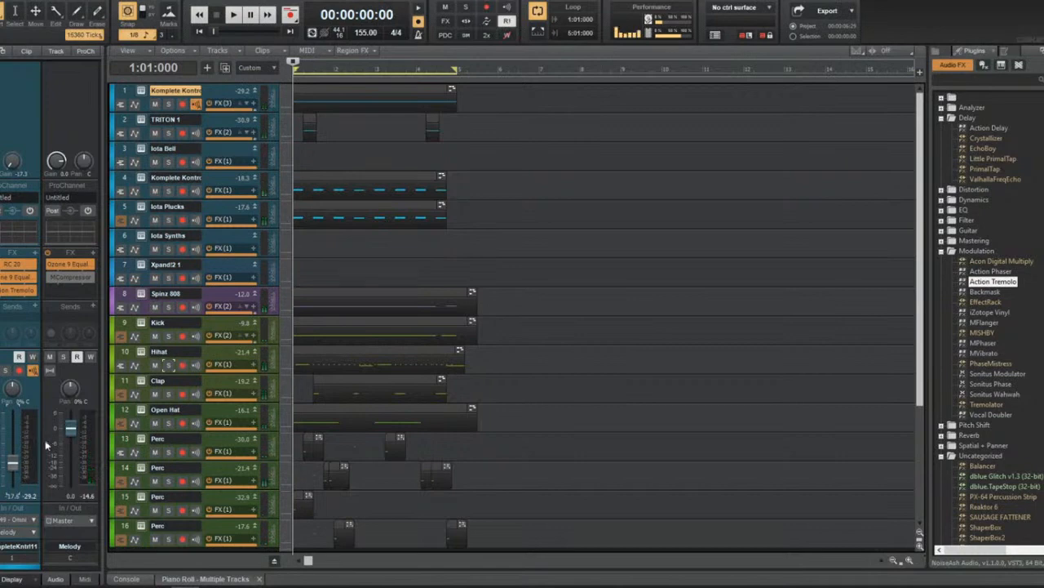
pyautogui.hotkey('ctrl', 'a')
pyautogui.hotkey('ctrl', 'b')
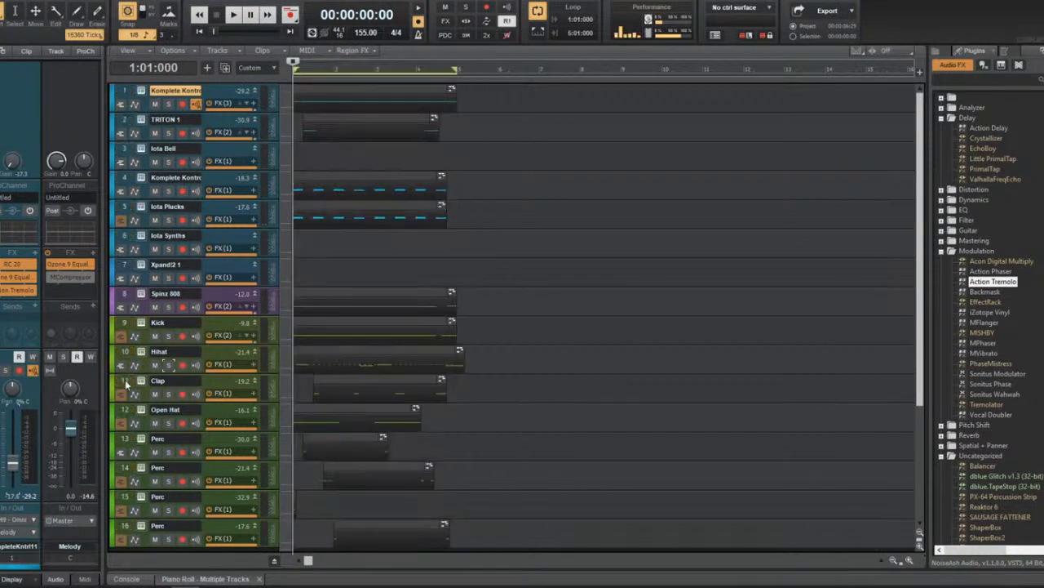
# Replay the loop, extend the track 15 Perc clip across all four bars and trim the Hihat clip to the end of bar four.
pyautogui.press('space')
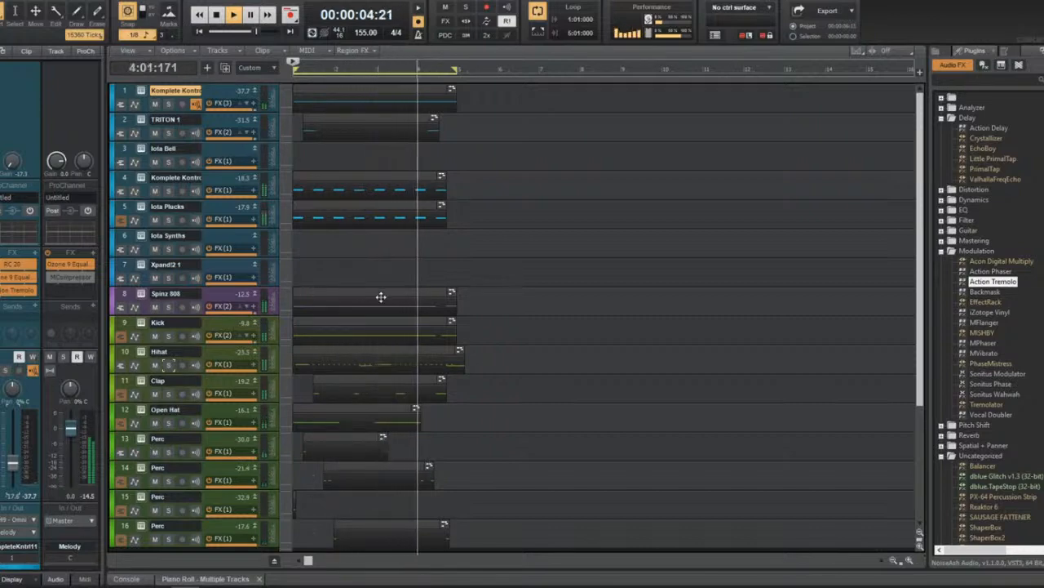
pyautogui.press('w')
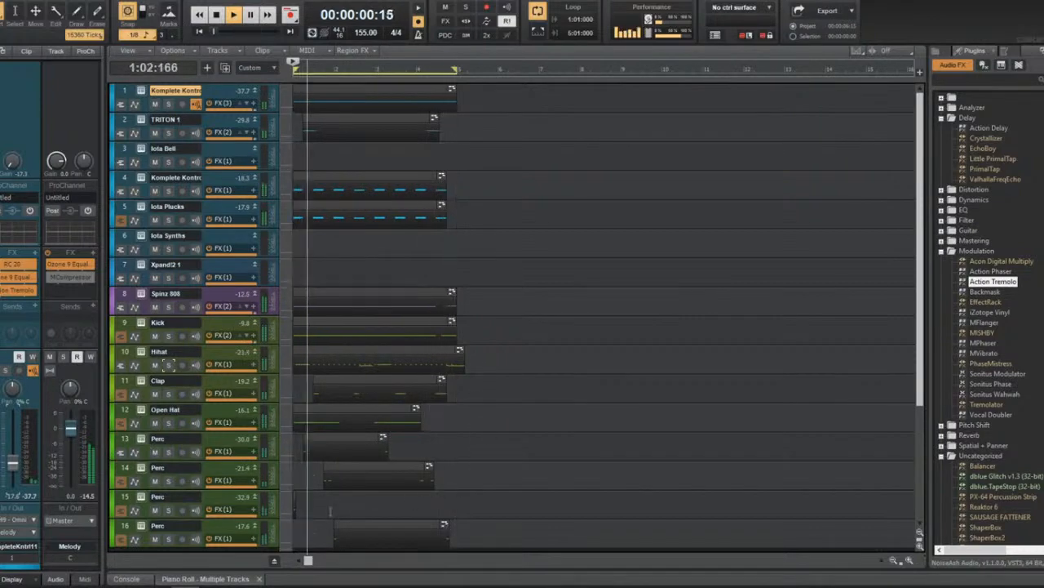
pyautogui.press('space')
pyautogui.moveTo(296, 505); pyautogui.dragTo(472, 526)
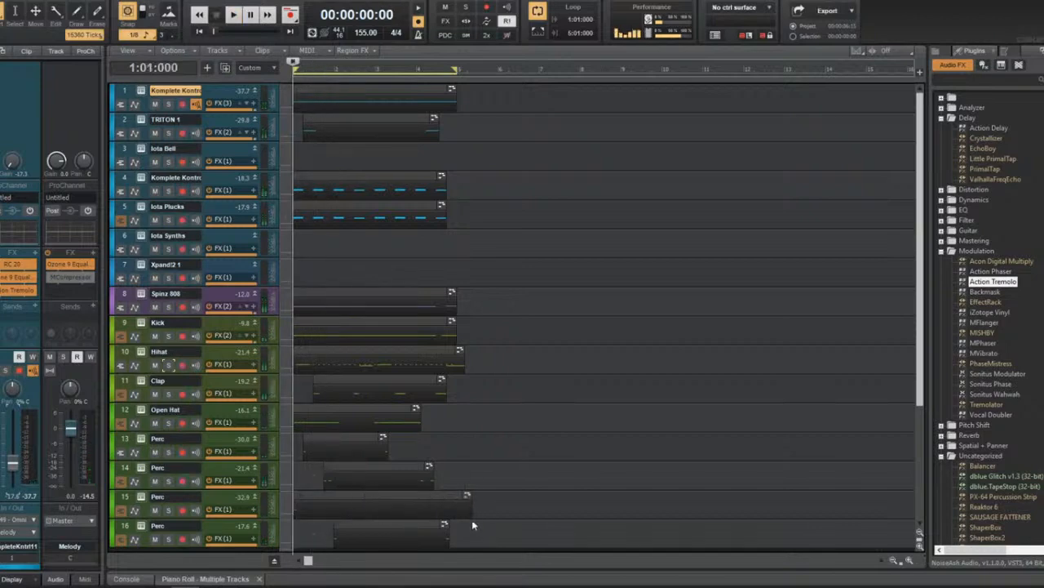
pyautogui.click(421, 512)
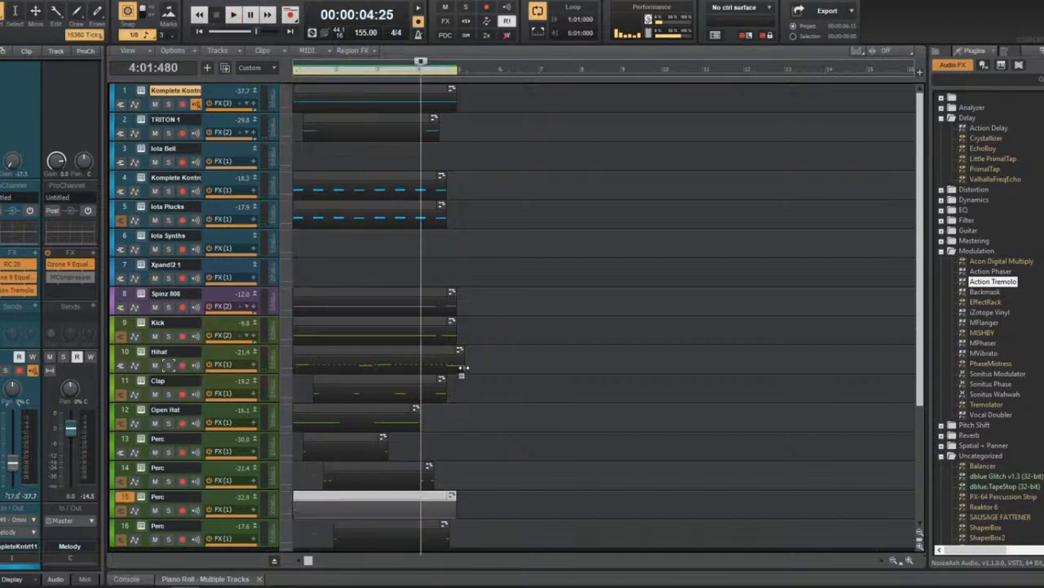
pyautogui.click(432, 358)
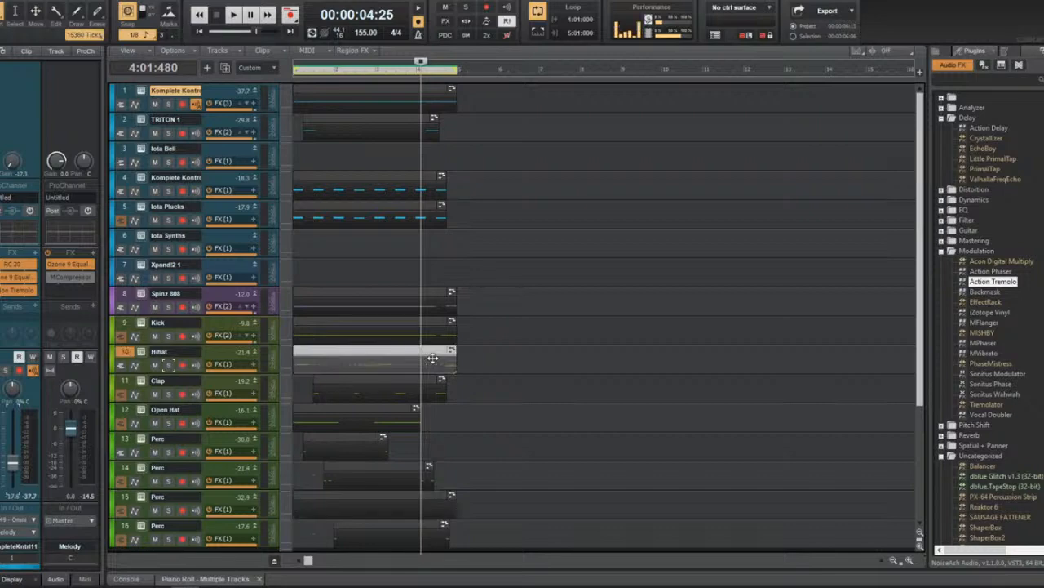
pyautogui.press('w')
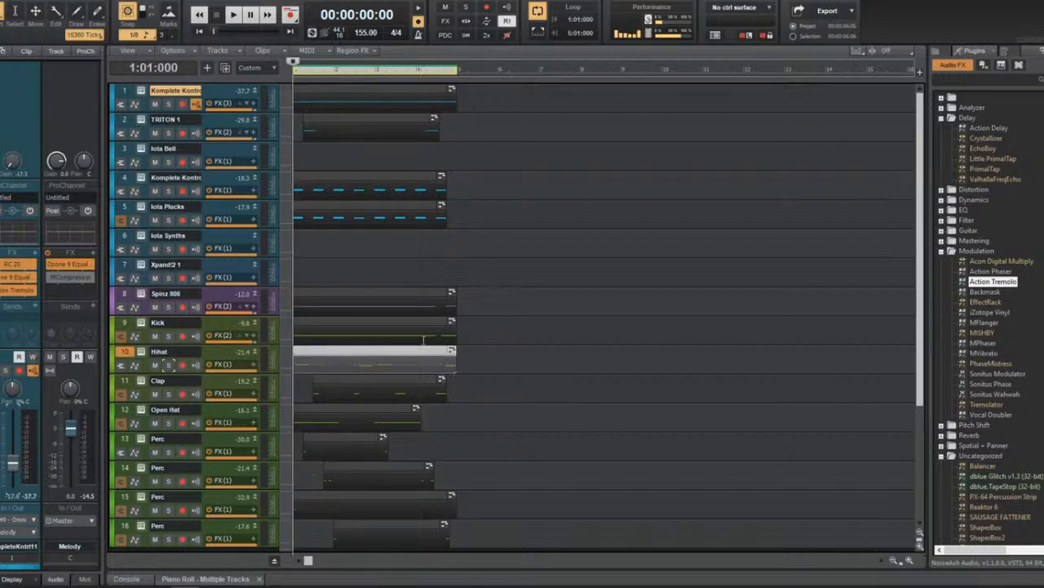
# Replay the loop and delete the three empty tracks Iota Bell, Iota Synths and Xpand!2 1.
pyautogui.hotkey('ctrl', 'a')
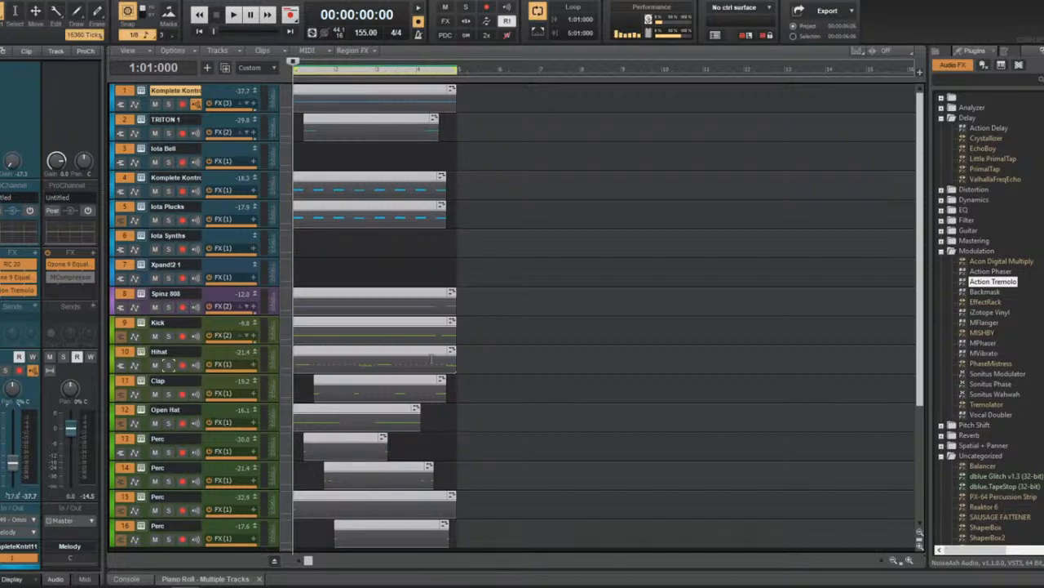
pyautogui.press('space')
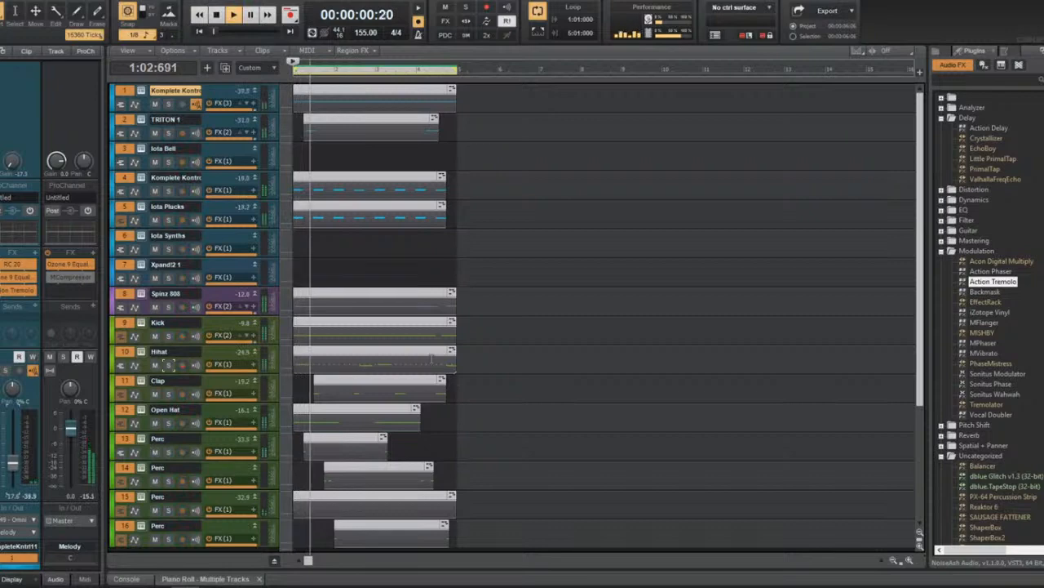
pyautogui.scroll(-2, 711, 287)
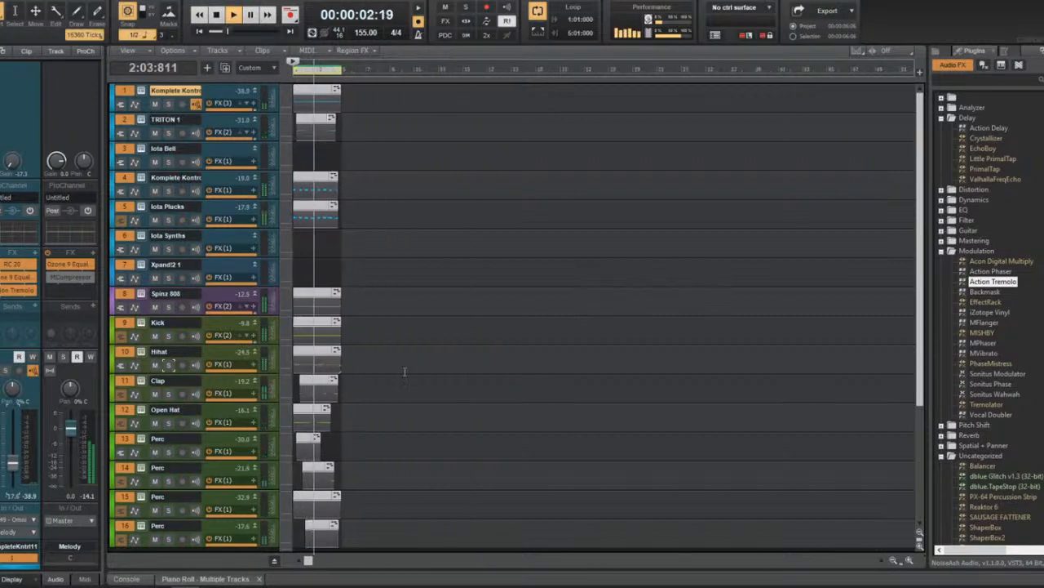
pyautogui.scroll(2, 711, 287)
pyautogui.click(163, 238)
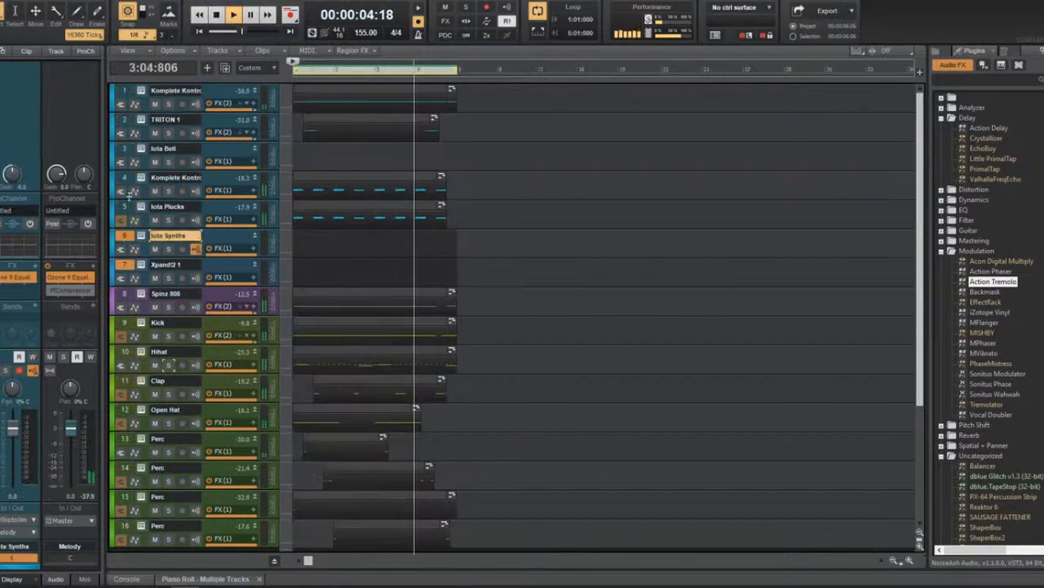
pyautogui.click(152, 162)
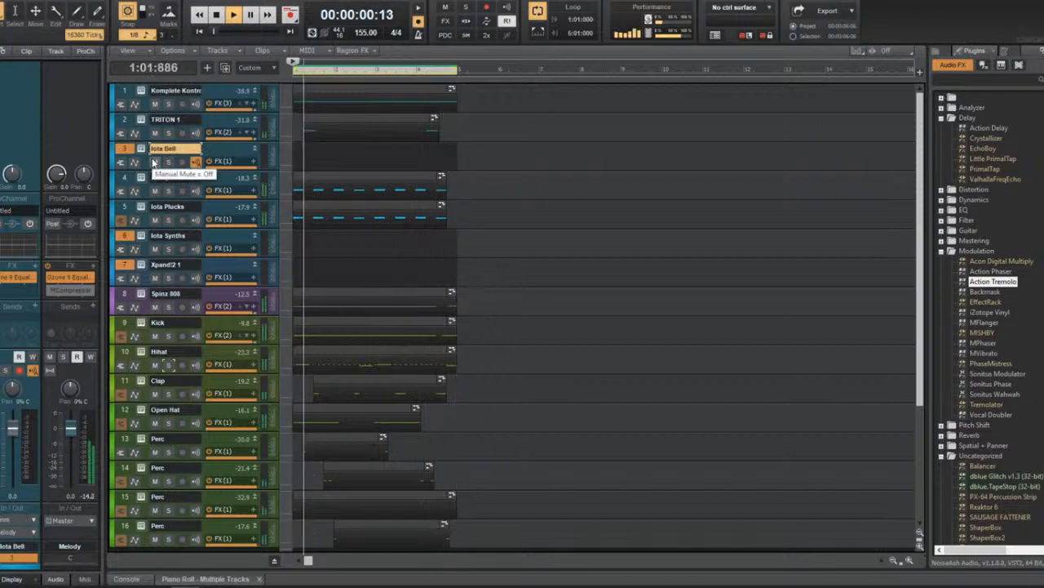
pyautogui.press('space')
pyautogui.rightClick(130, 151)
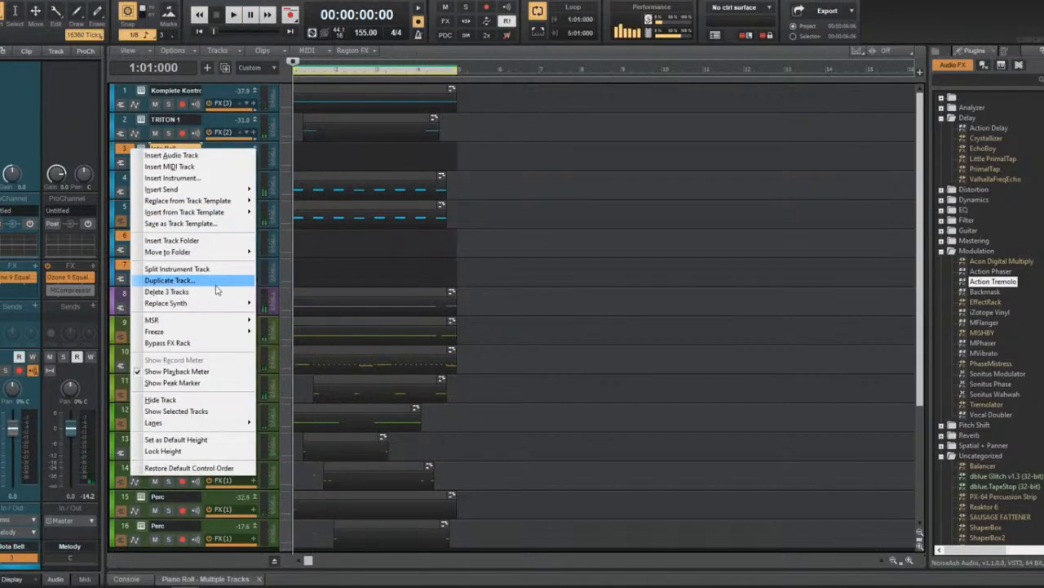
pyautogui.click(245, 288)
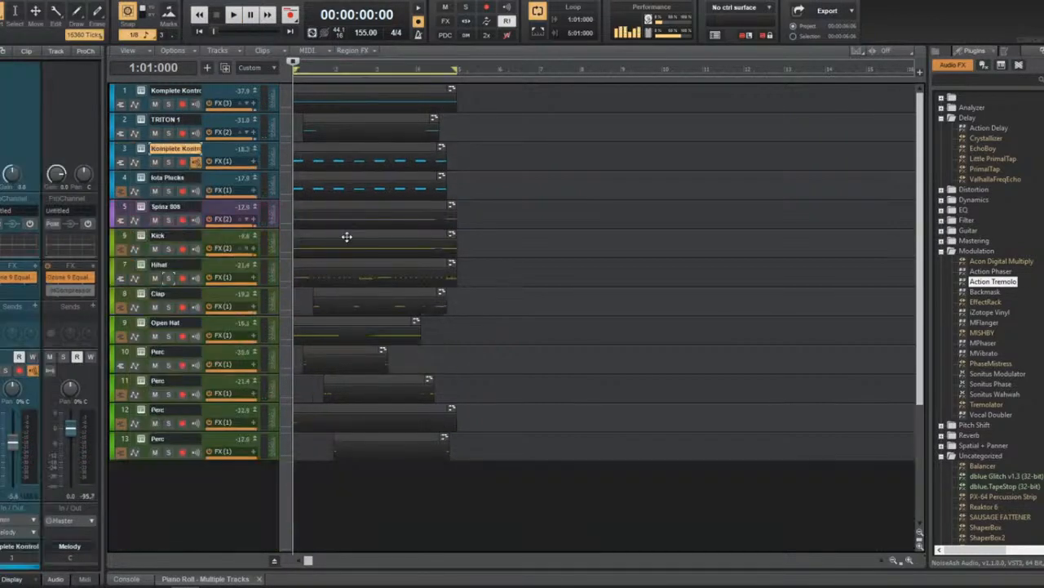
# Duplicate all clips back to back until the arrangement reaches bar 45, and return to the start.
pyautogui.hotkey('ctrl', 'a')
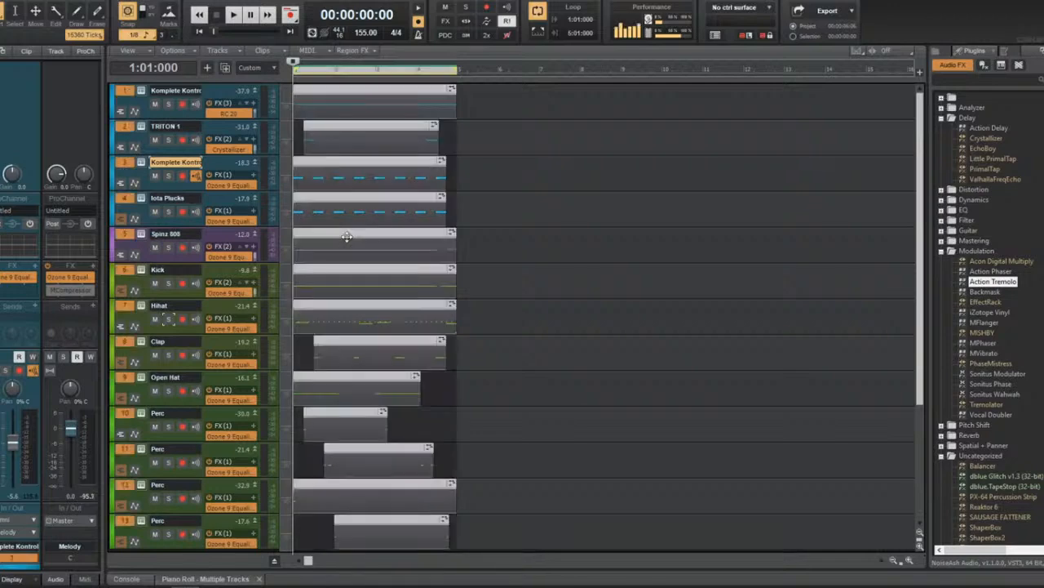
pyautogui.hotkey('ctrl', 'd')
pyautogui.hotkey('ctrl', 'd')
pyautogui.hotkey('ctrl', 'd')
pyautogui.hotkey('ctrl', 'd')
pyautogui.hotkey('ctrl', 'd')
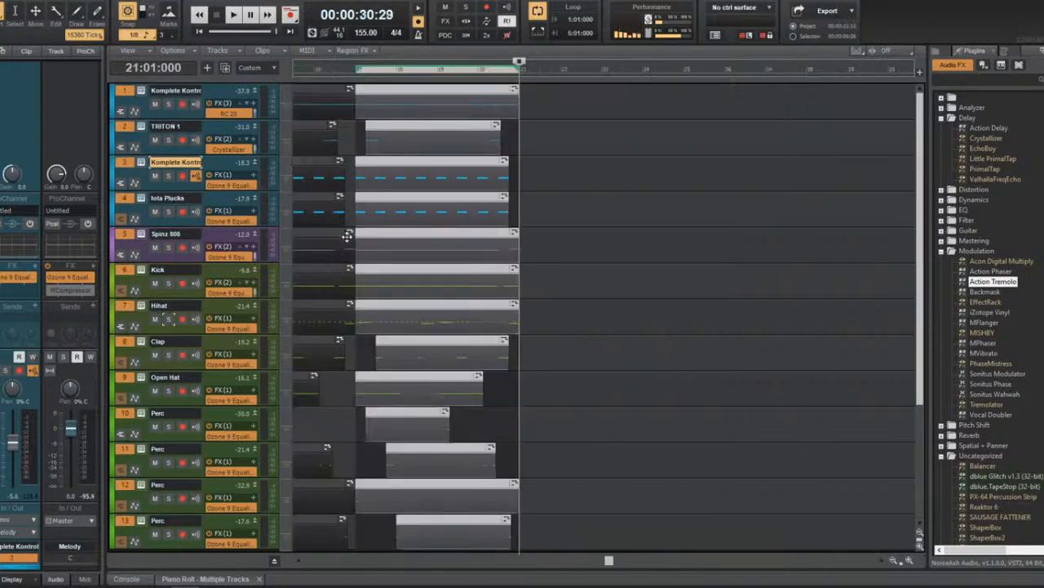
pyautogui.hotkey('ctrl', 'd')
pyautogui.hotkey('ctrl', 'd')
pyautogui.hotkey('ctrl', 'd')
pyautogui.hotkey('ctrl', 'd')
pyautogui.hotkey('ctrl', 'd')
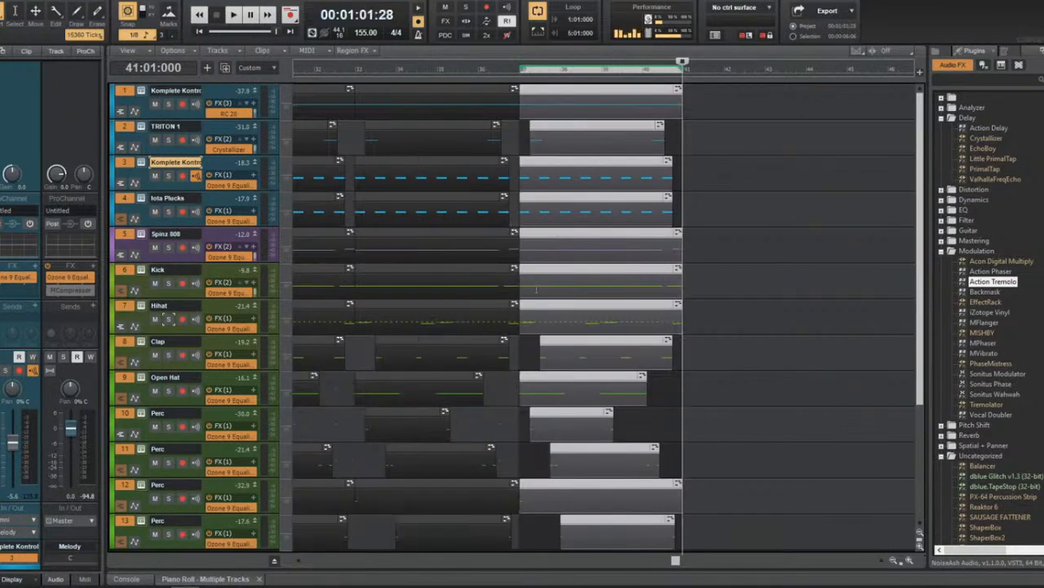
pyautogui.hotkey('ctrl', 'd')
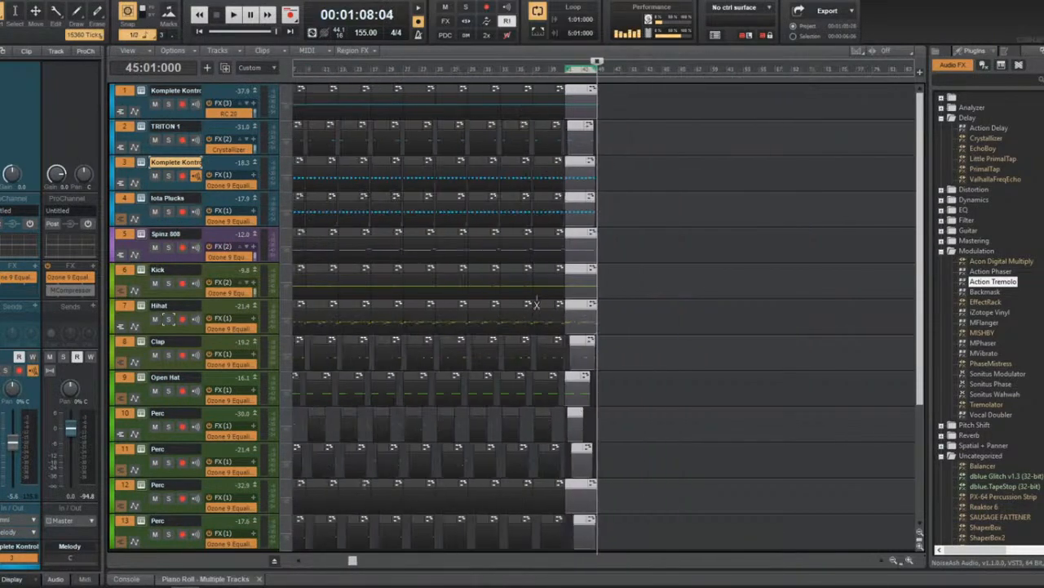
pyautogui.press('w')
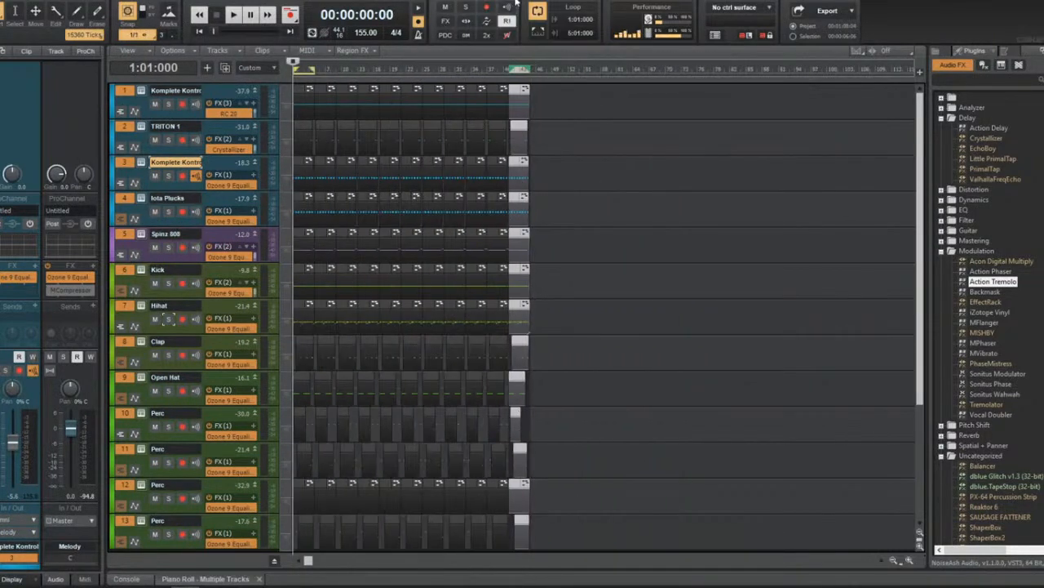
# Turn off looping and delete the first four-bar clips of Spinz 808, Kick, Hihat, Clap, Open Hat and all Perc tracks.
pyautogui.hotkey('ctrl', 'Right')
pyautogui.hotkey('ctrl', 'Right')
pyautogui.hotkey('ctrl', 'Right')
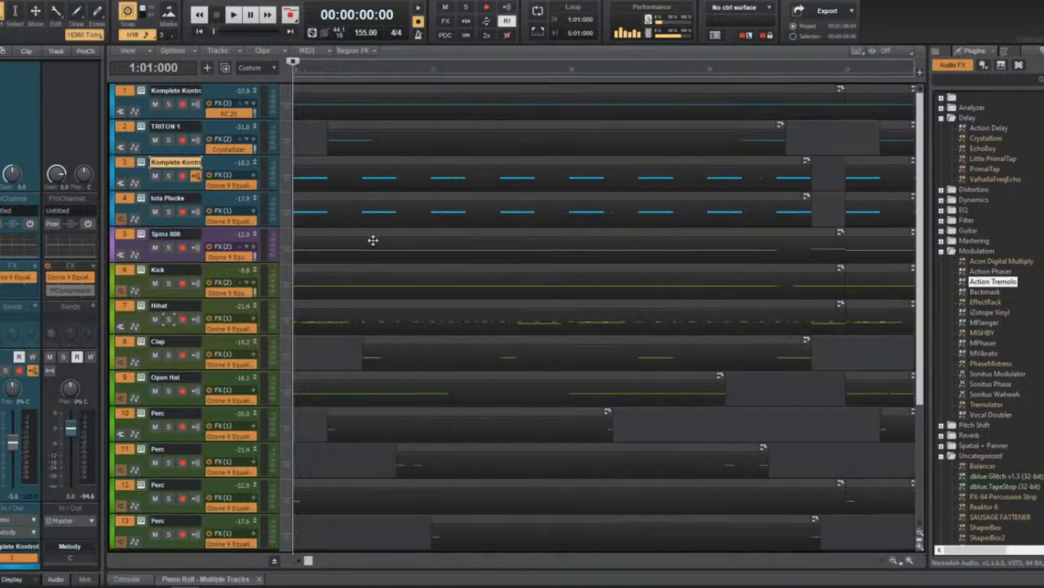
pyautogui.click(381, 240)
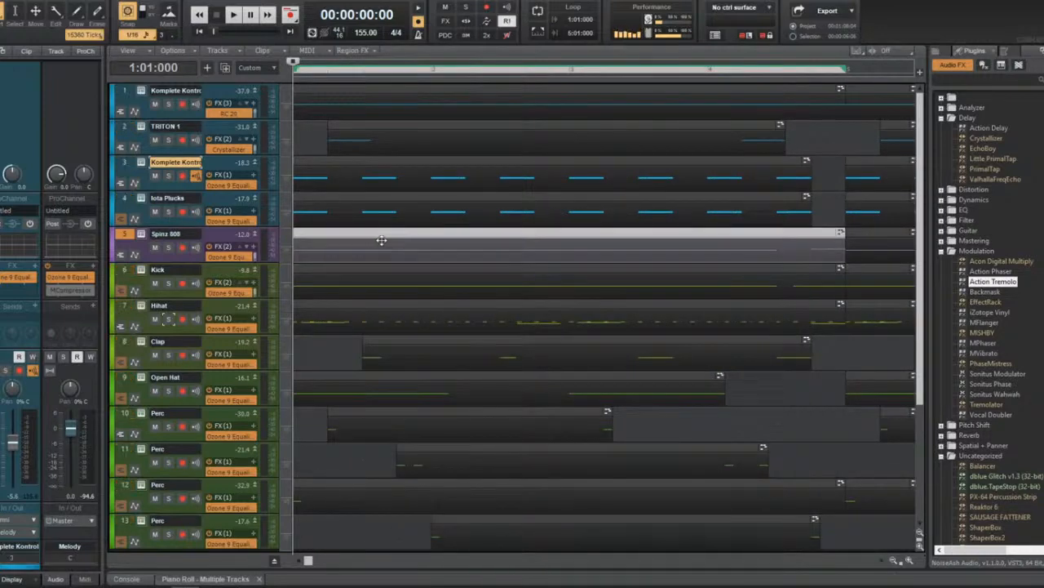
pyautogui.press('space')
pyautogui.click(432, 281)
pyautogui.click(447, 316)
pyautogui.click(461, 337)
pyautogui.click(512, 408)
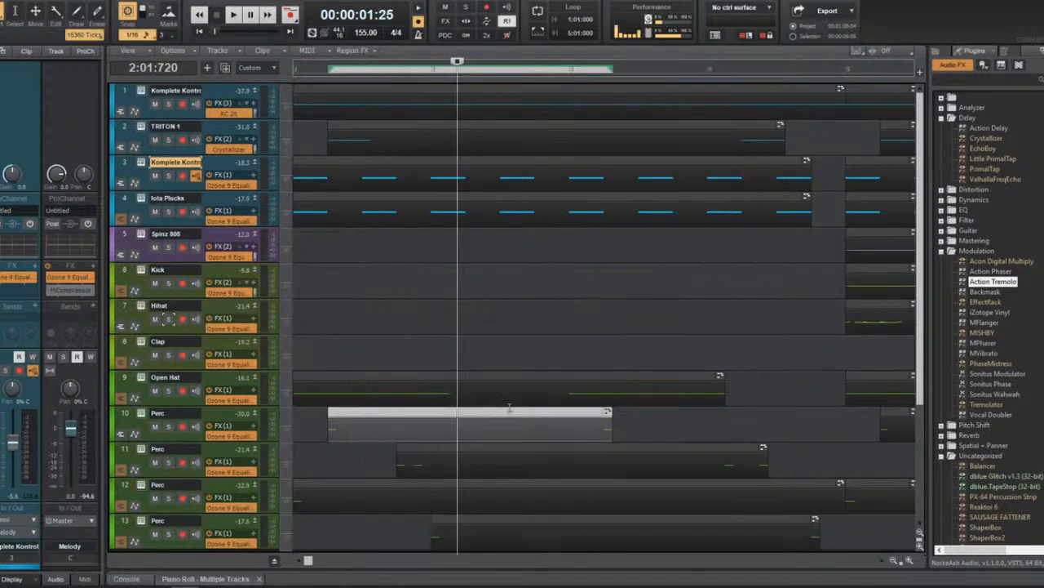
pyautogui.click(524, 400)
pyautogui.click(533, 457)
pyautogui.click(552, 506)
pyautogui.click(555, 539)
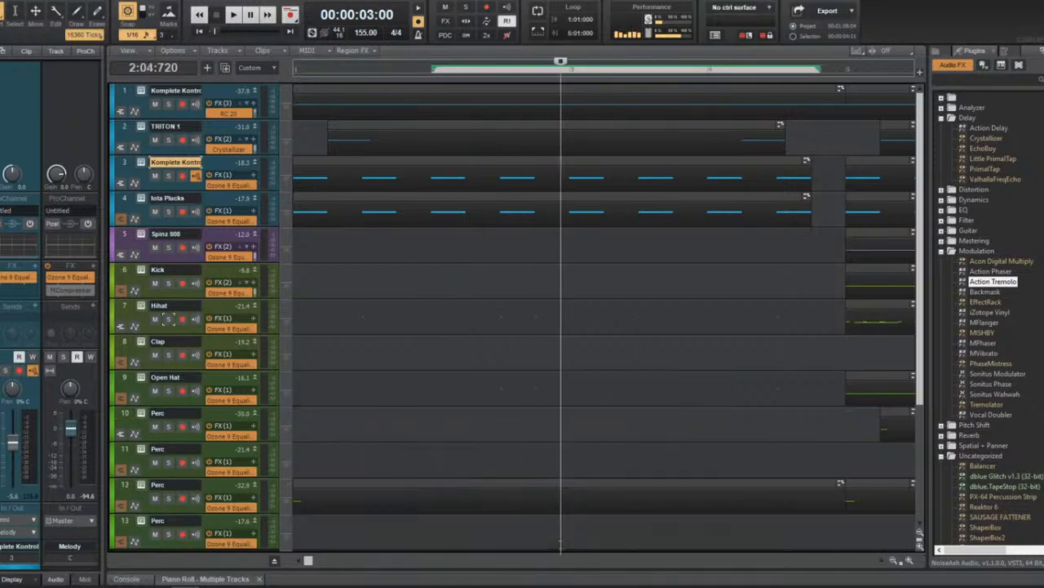
pyautogui.click(555, 505)
pyautogui.press('space')
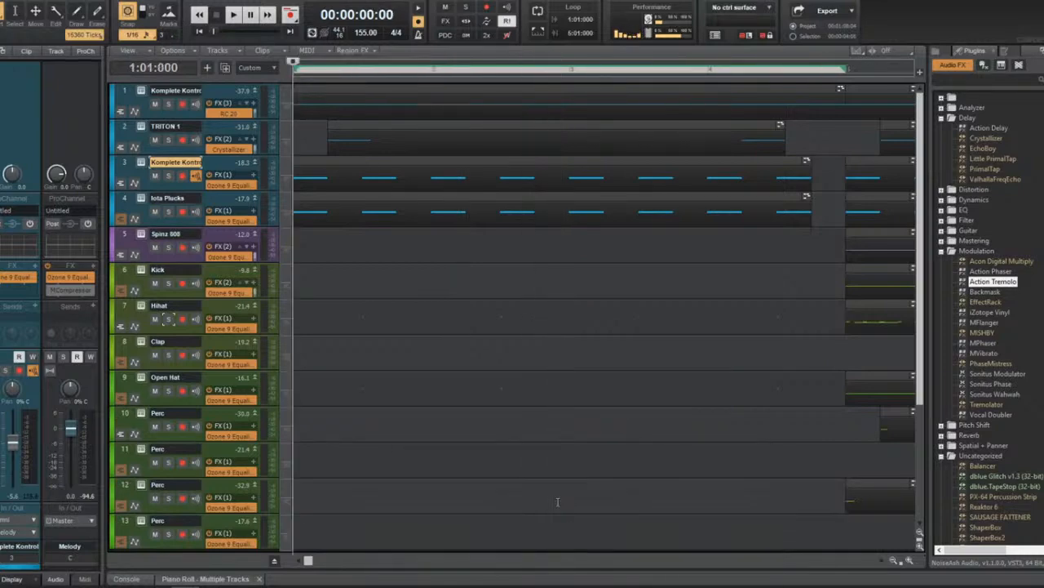
# Delete the first four-bar clips of TRITON 1 and the track 1 Komplete Kontrol part.
pyautogui.scroll(-3, 491, 417)
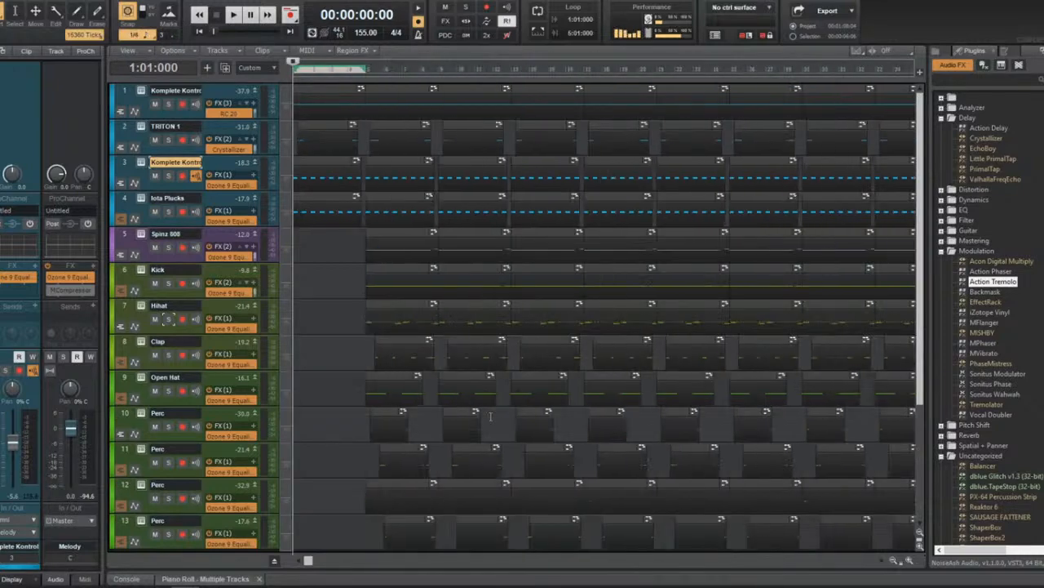
pyautogui.click(324, 133)
pyautogui.click(313, 96)
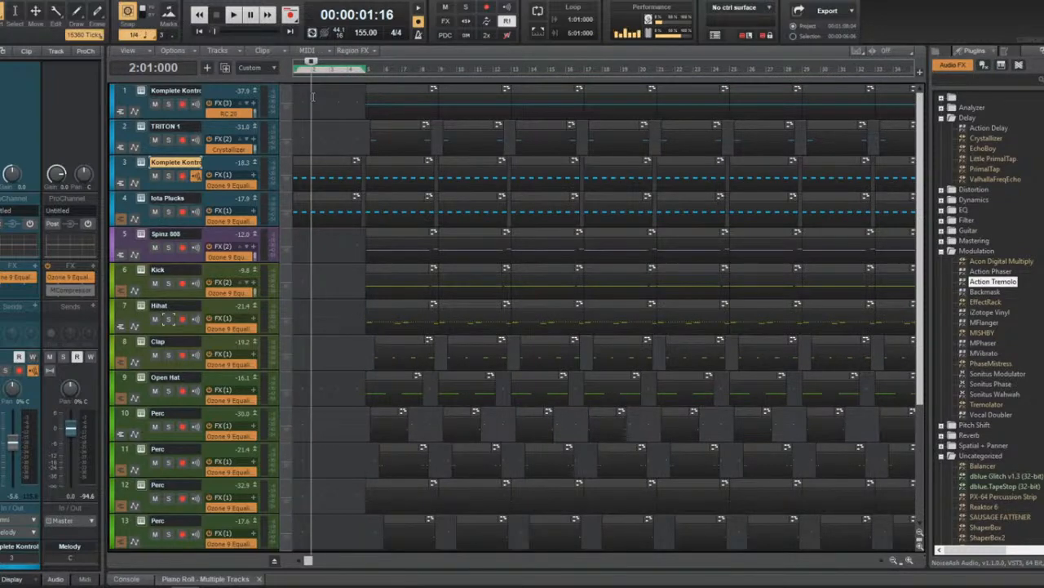
pyautogui.press('w')
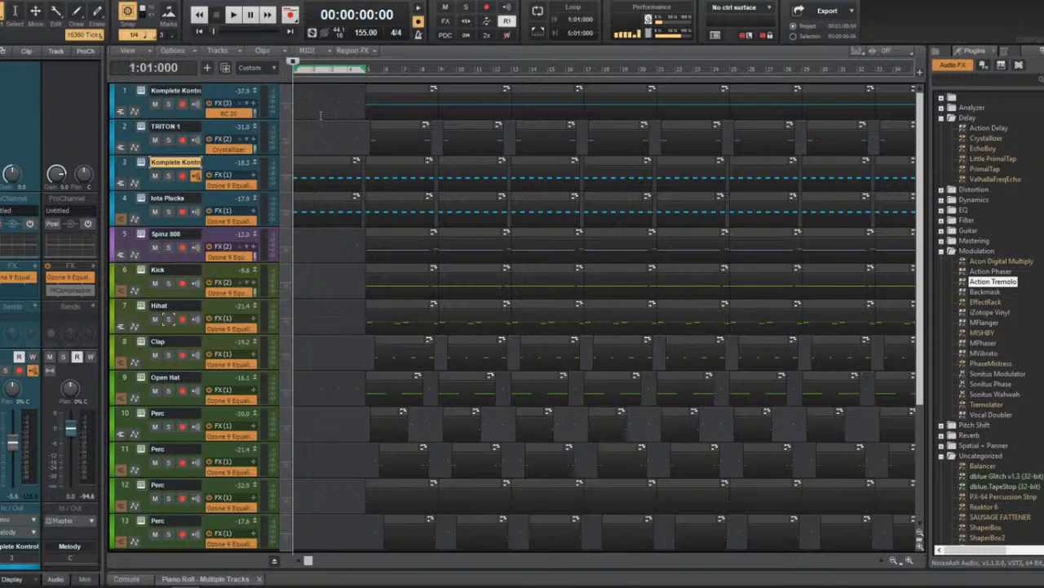
# Play the four-bar intro, solo track 3 and open its Ozone 9 Equalizer with playback running.
pyautogui.scroll(3, 395, 234)
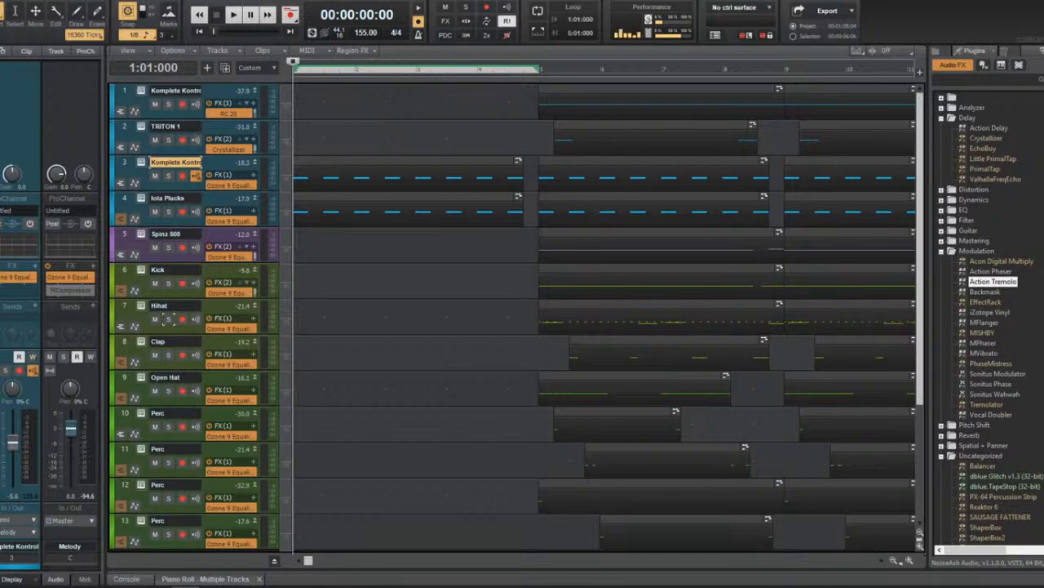
pyautogui.scroll(-2, 615, 146)
pyautogui.click(528, 88)
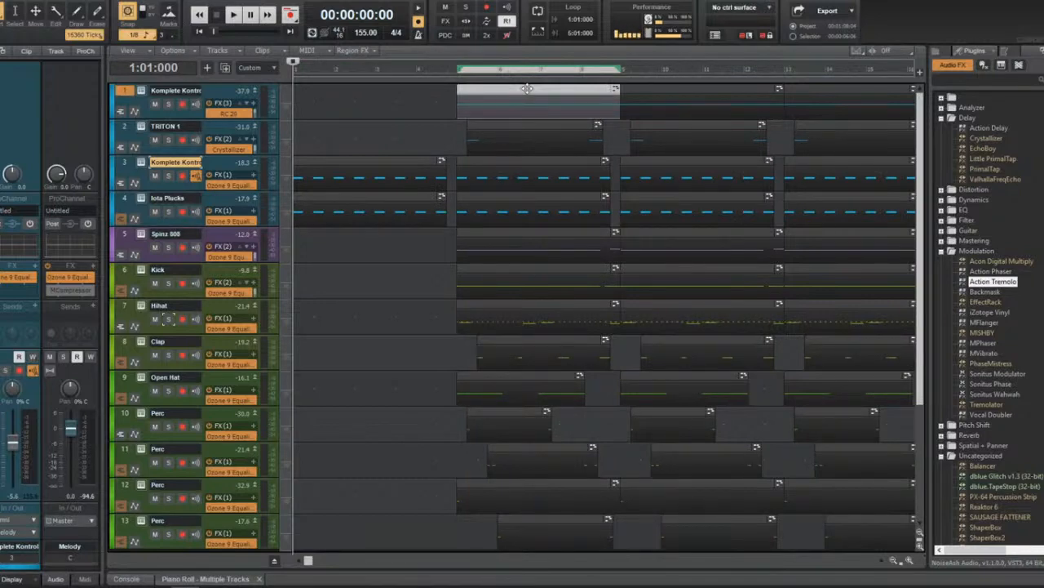
pyautogui.press('space')
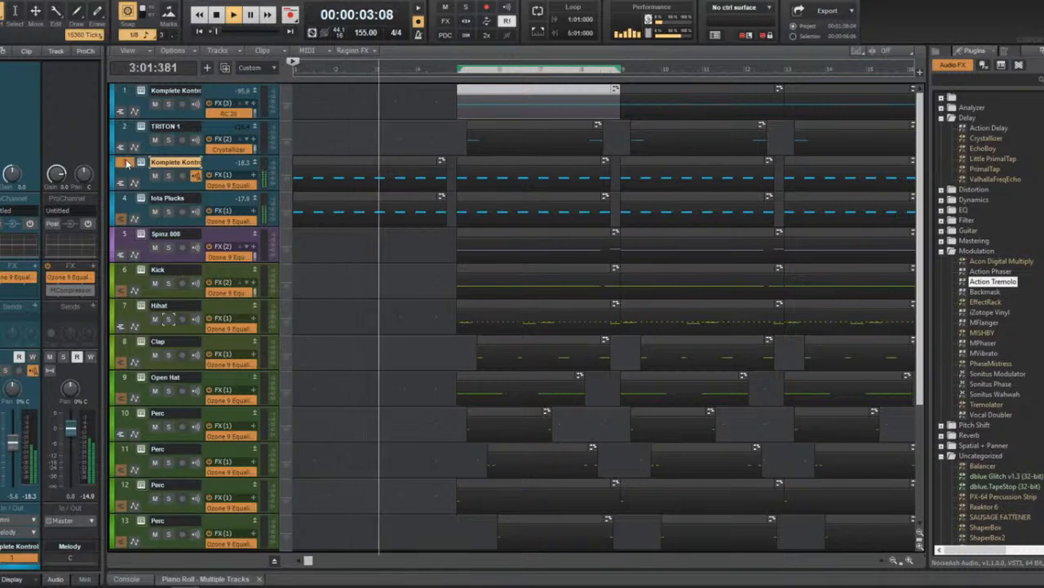
pyautogui.click(148, 187)
pyautogui.press('space')
pyautogui.click(167, 176)
pyautogui.press('space')
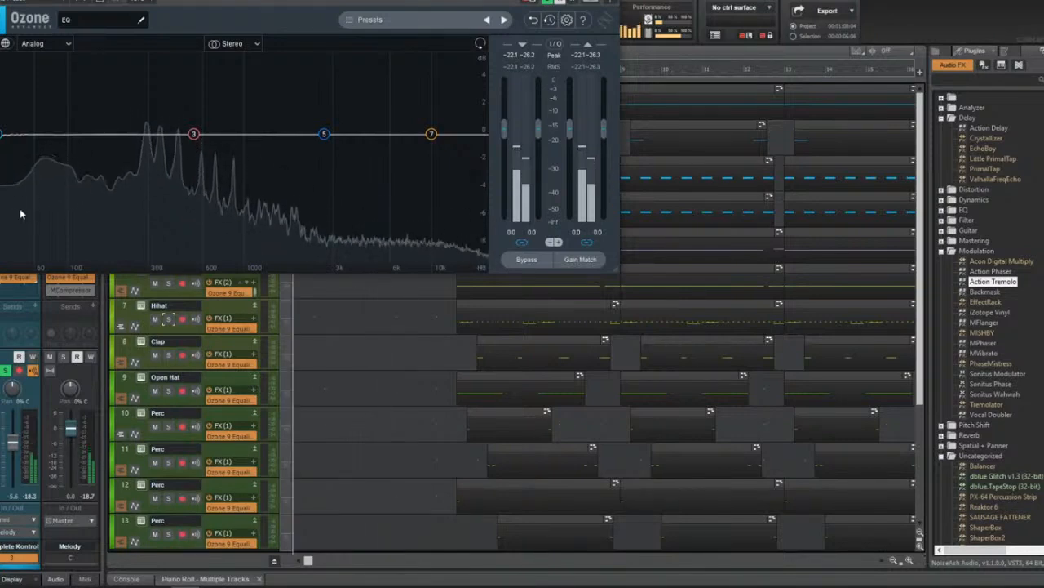
# Set track 3's brickwall high-pass to about 210 Hz, cut the treble by 10 dB around 6991 Hz and close the equalizer.
pyautogui.moveTo(7, 135); pyautogui.dragTo(124, 134)
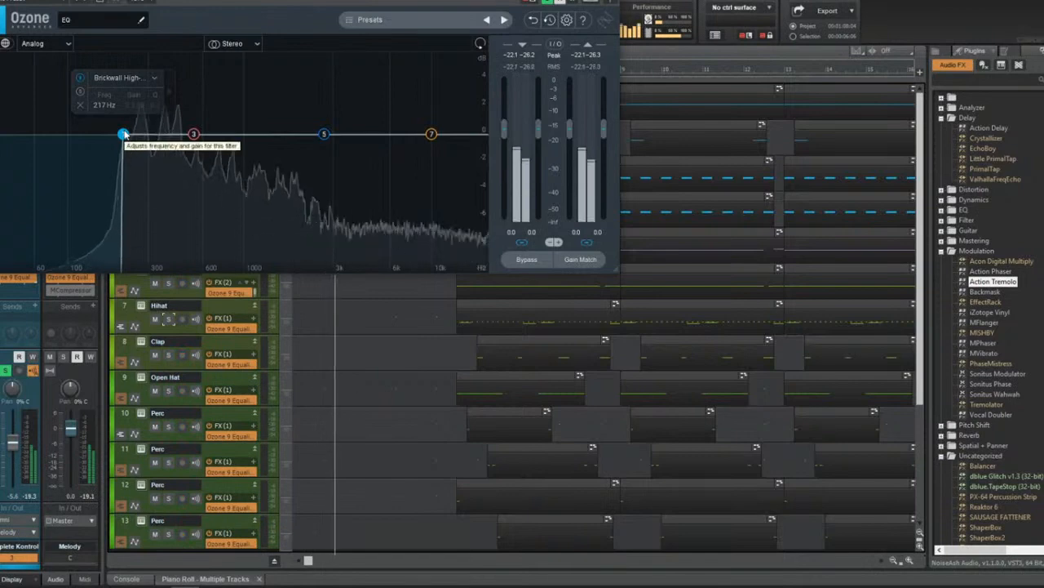
pyautogui.moveTo(124, 134); pyautogui.dragTo(120, 134)
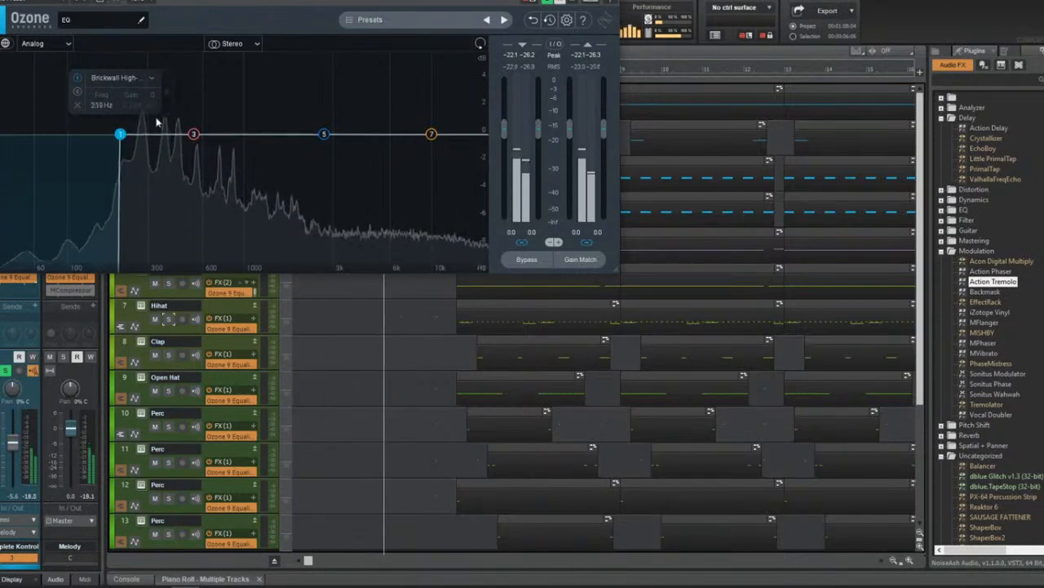
pyautogui.moveTo(431, 134); pyautogui.dragTo(365, 163)
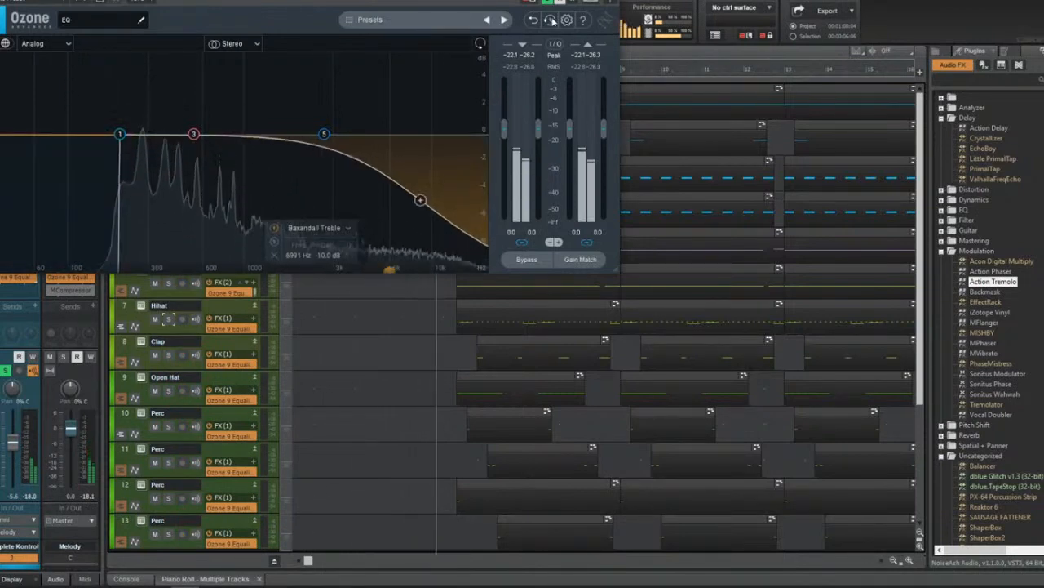
pyautogui.click(611, 2)
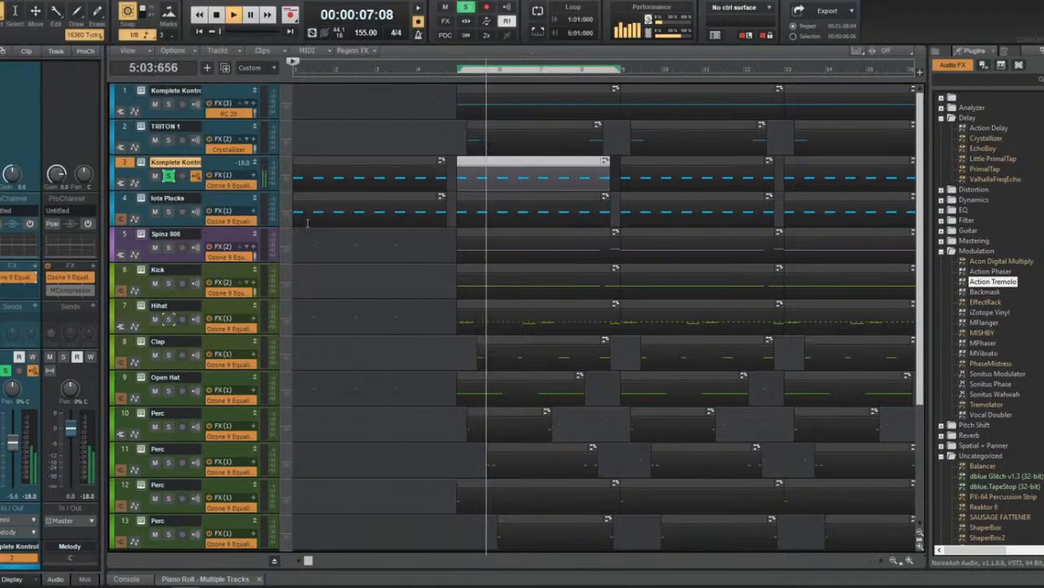
# Replay the intro with Iota Plucks soloed alongside track 3 and delete the Iota Plucks clip at bars 1–4.
pyautogui.press('w')
pyautogui.click(168, 213)
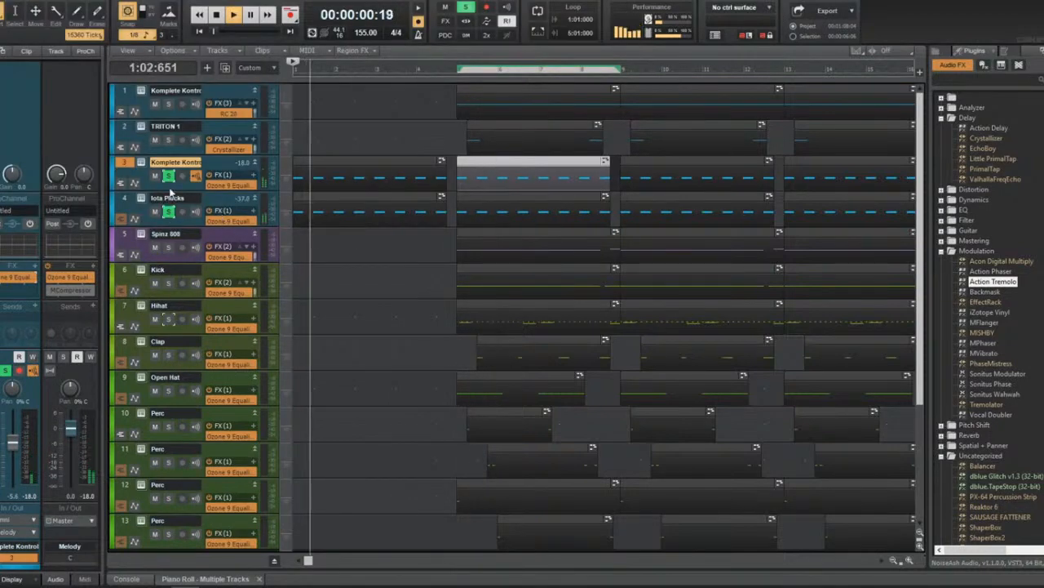
pyautogui.click(343, 211)
pyautogui.press('Delete')
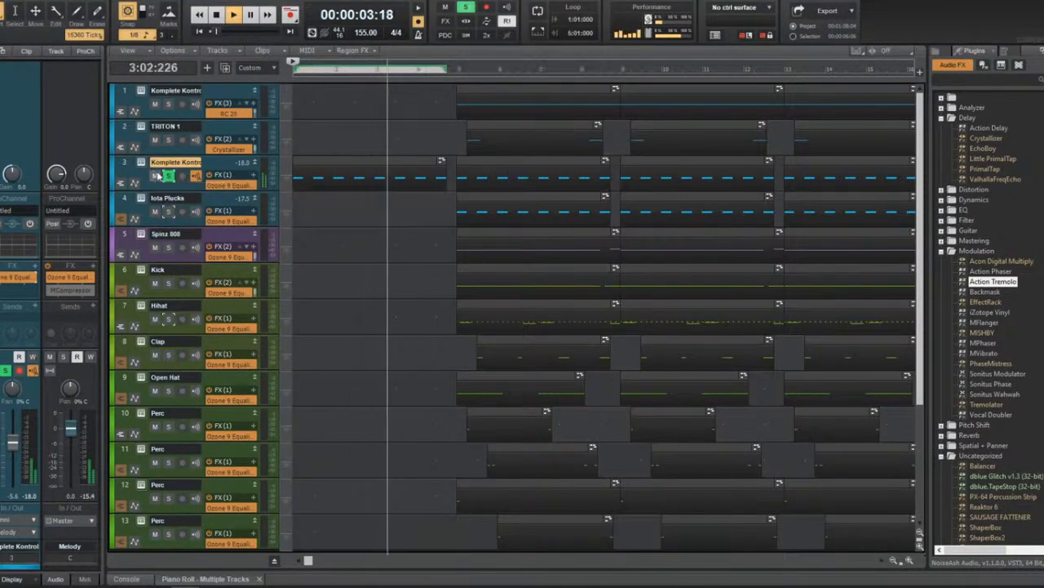
# Delete the Spinz 808 and Kick clips at bars 5–8 and replay from just before bar 5.
pyautogui.click(521, 238)
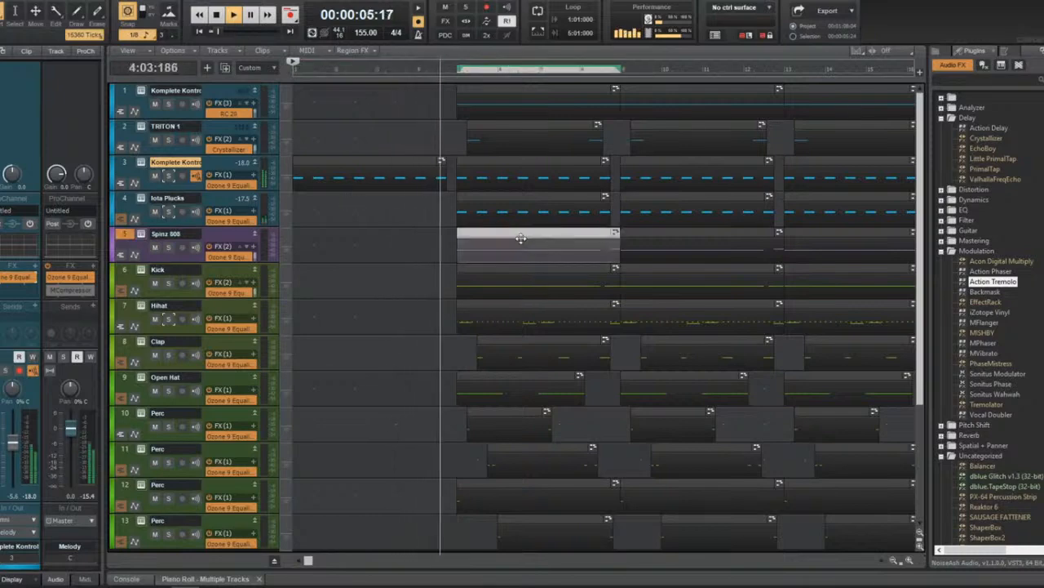
pyautogui.press('Delete')
pyautogui.click(534, 275)
pyautogui.press('Delete')
pyautogui.click(444, 71)
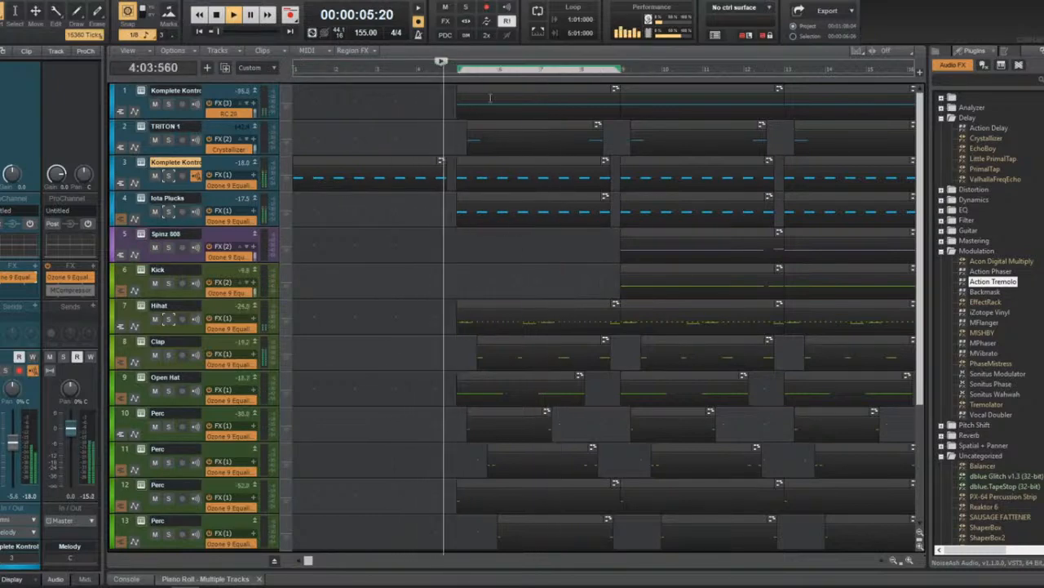
# Delete the track 1 Komplete Kontrol and TRITON 1 clips at bars 5–8.
pyautogui.click(490, 98)
pyautogui.press('Delete')
pyautogui.click(496, 128)
pyautogui.press('Delete')
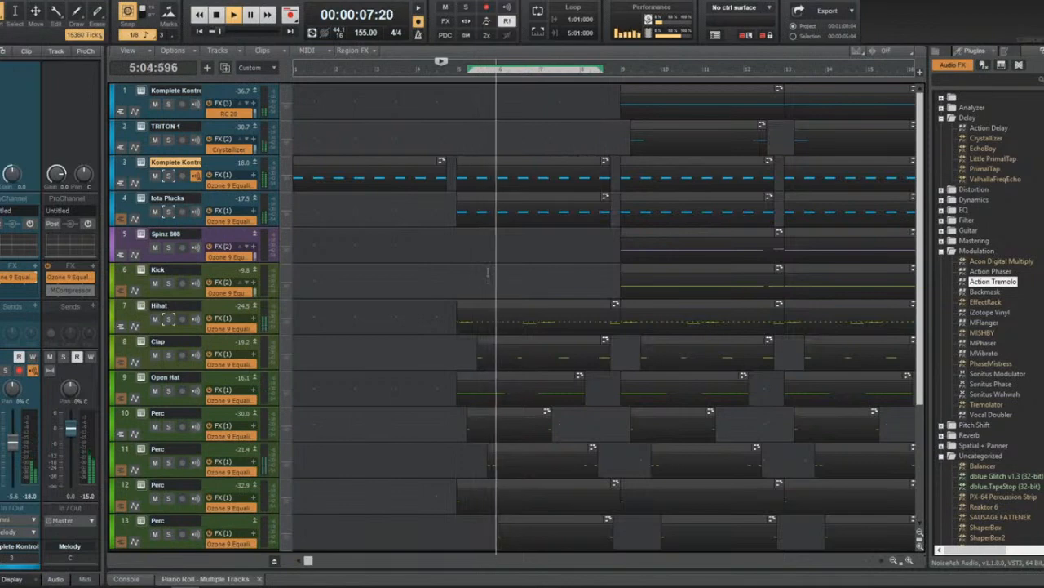
# Delete the Clap and Open Hat clips at bars 5–8, lower the Open Hat track's volume and replay the section.
pyautogui.click(517, 346)
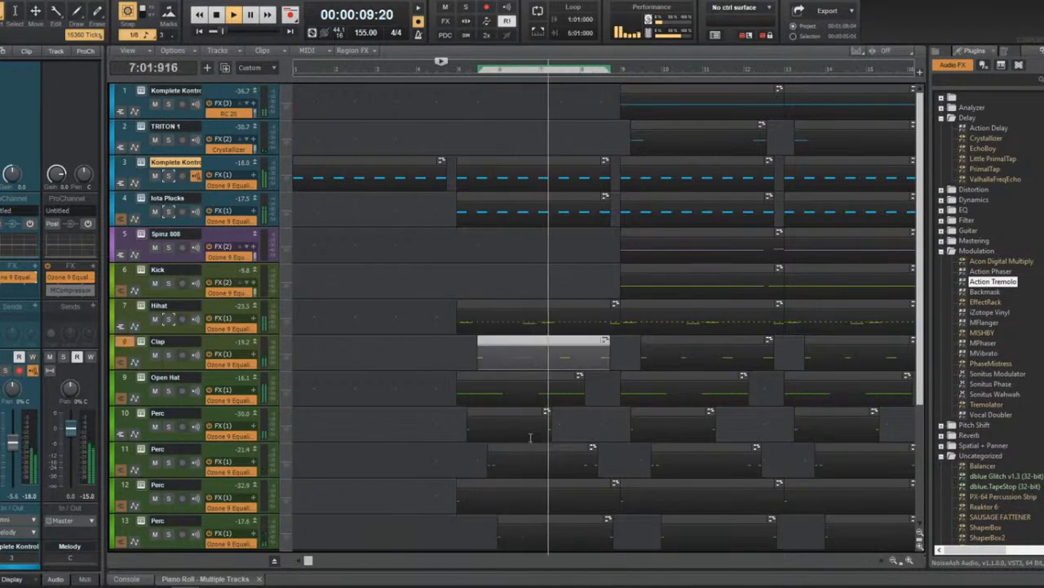
pyautogui.press('Delete')
pyautogui.click(522, 384)
pyautogui.press('Delete')
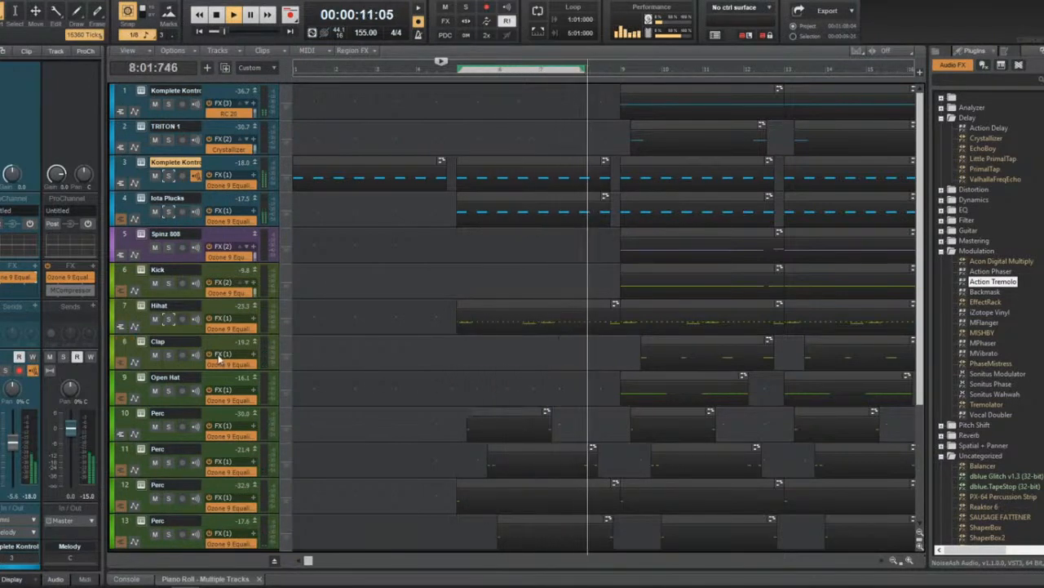
pyautogui.click(127, 383)
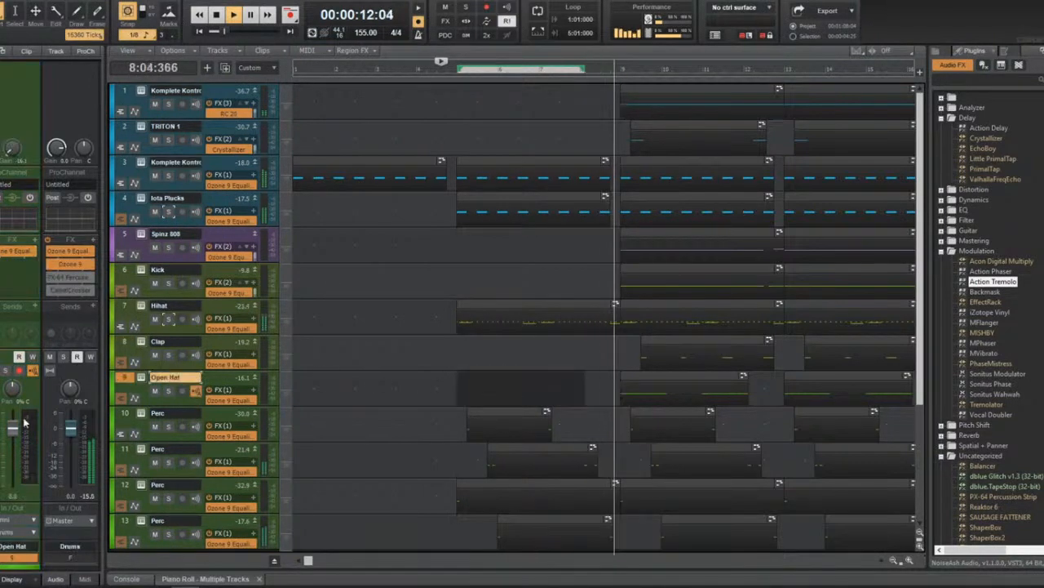
pyautogui.click(449, 74)
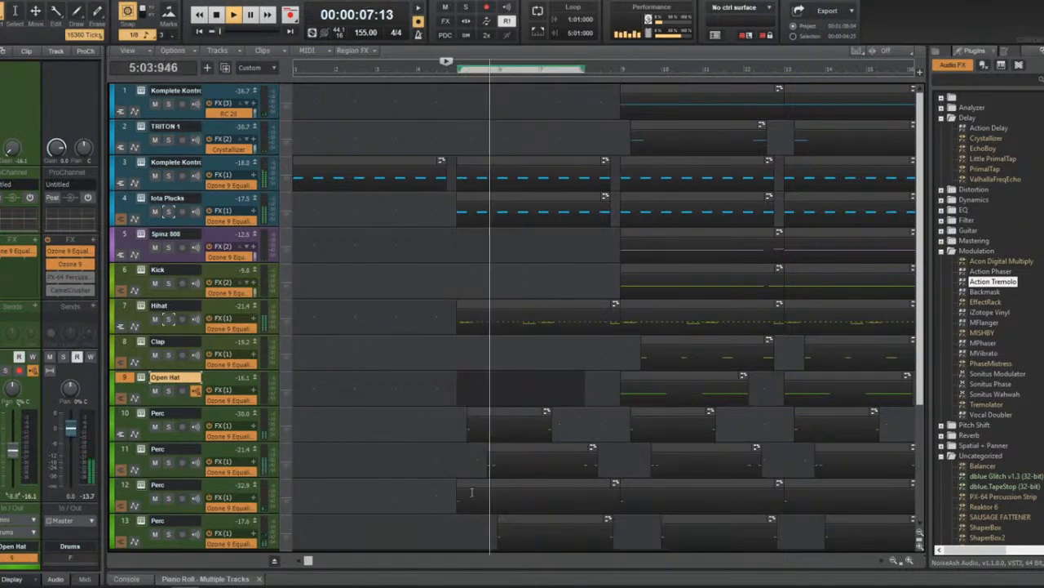
# Delete track 11's Perc clip at bars 5–8 and lower that track's volume to about -4.9 dB.
pyautogui.click(522, 461)
pyautogui.press('Delete')
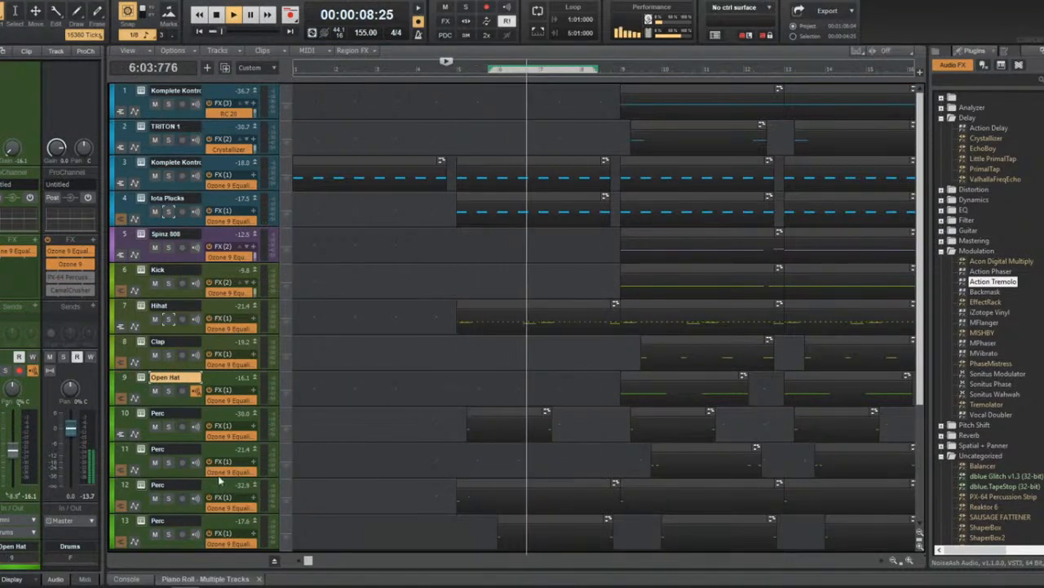
pyautogui.click(133, 451)
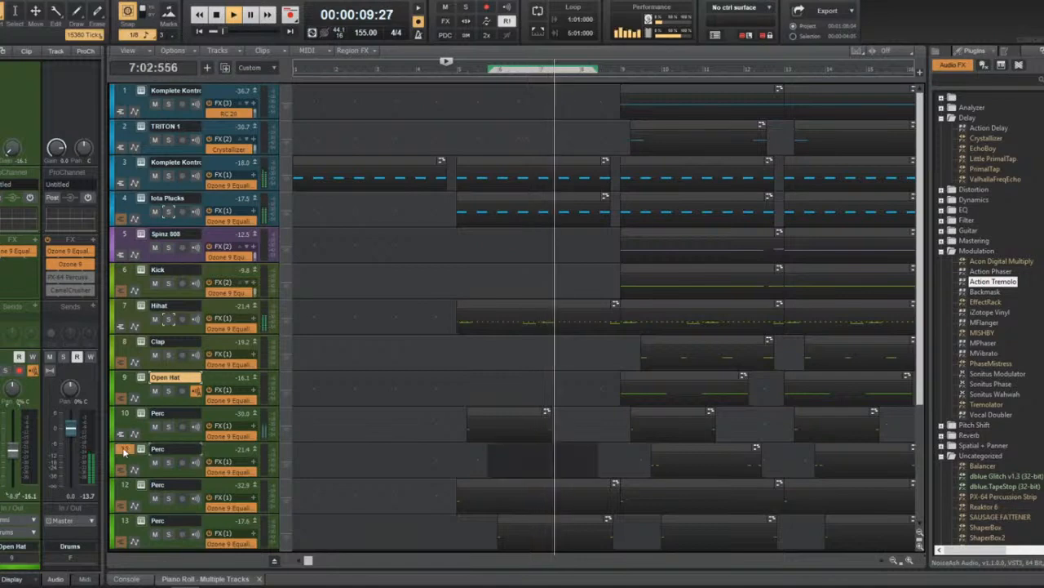
pyautogui.click(530, 536)
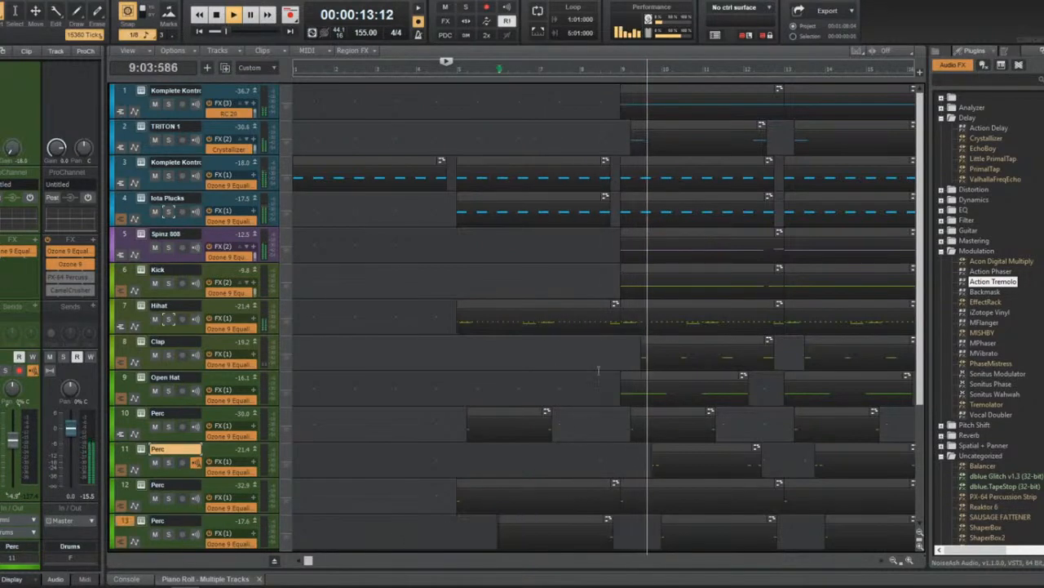
# Cut out the short end of the Hihat clip just before bar 9 and replay from just before bar 5.
pyautogui.moveTo(606, 324); pyautogui.dragTo(622, 302)
pyautogui.press('Delete')
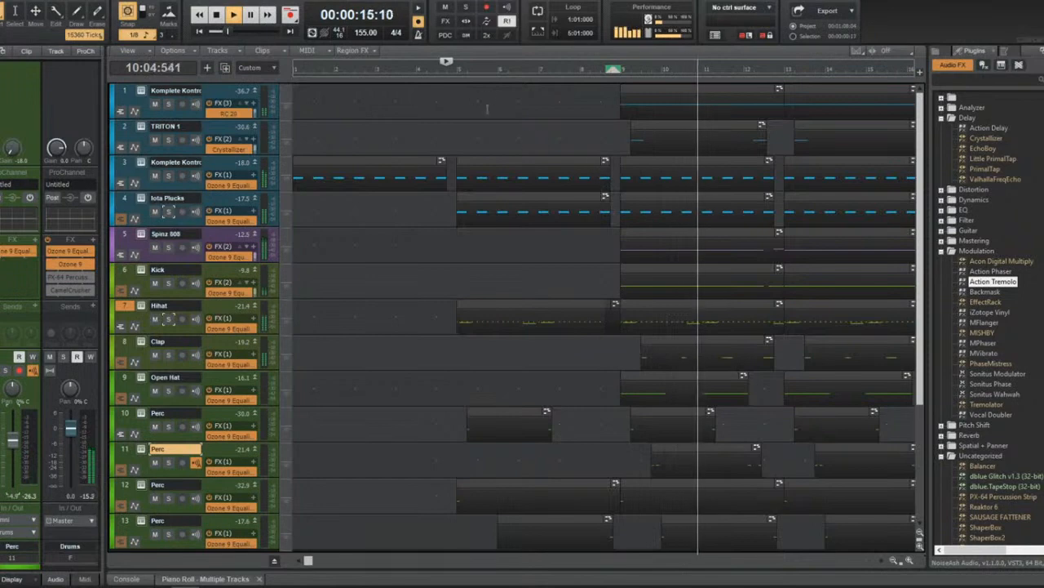
pyautogui.click(448, 67)
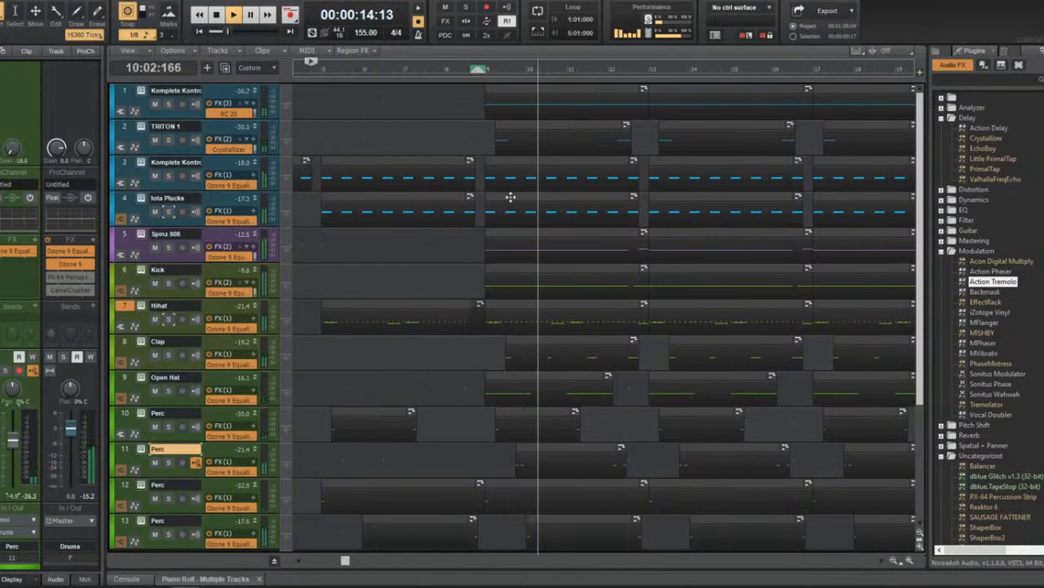
# Try to transpose the track 3 and Iota Plucks clips at bars 13–16 together during playback.
pyautogui.scroll(-1, 515, 200)
pyautogui.scroll(1, 529, 195)
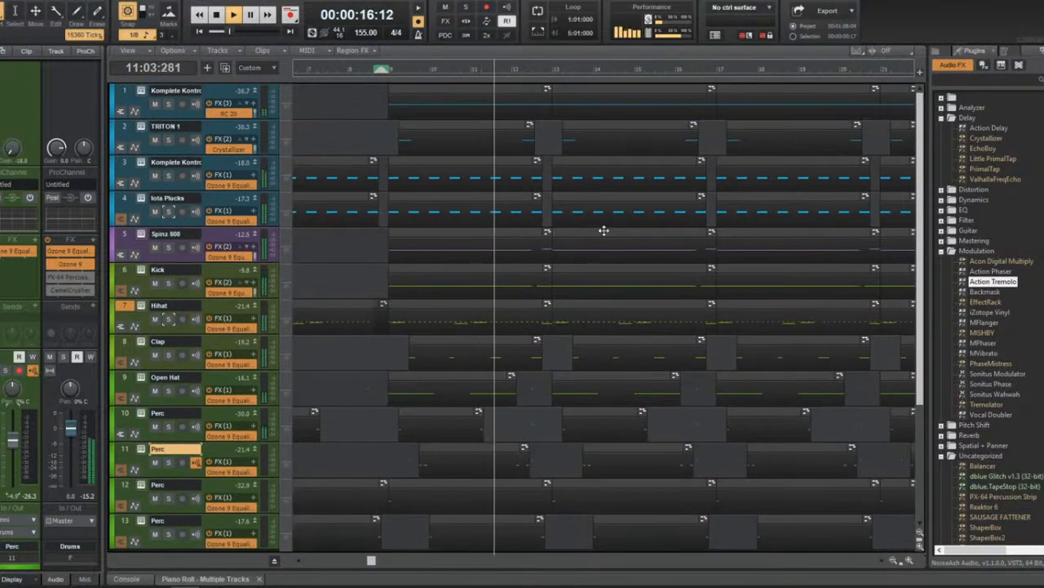
pyautogui.moveTo(632, 166); pyautogui.dragTo(644, 193)
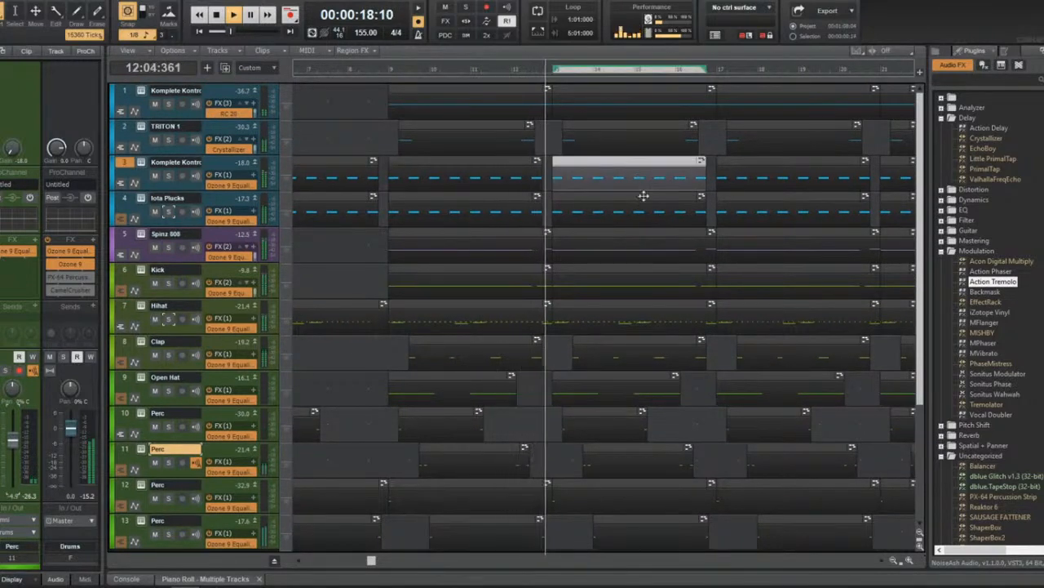
pyautogui.click(82, 2)
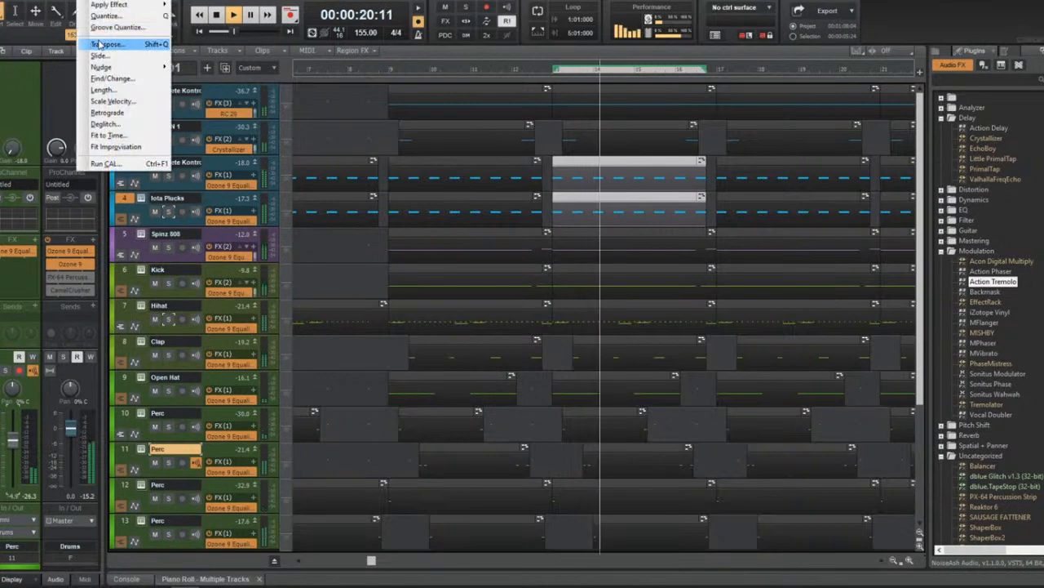
pyautogui.click(96, 42)
pyautogui.press('Return')
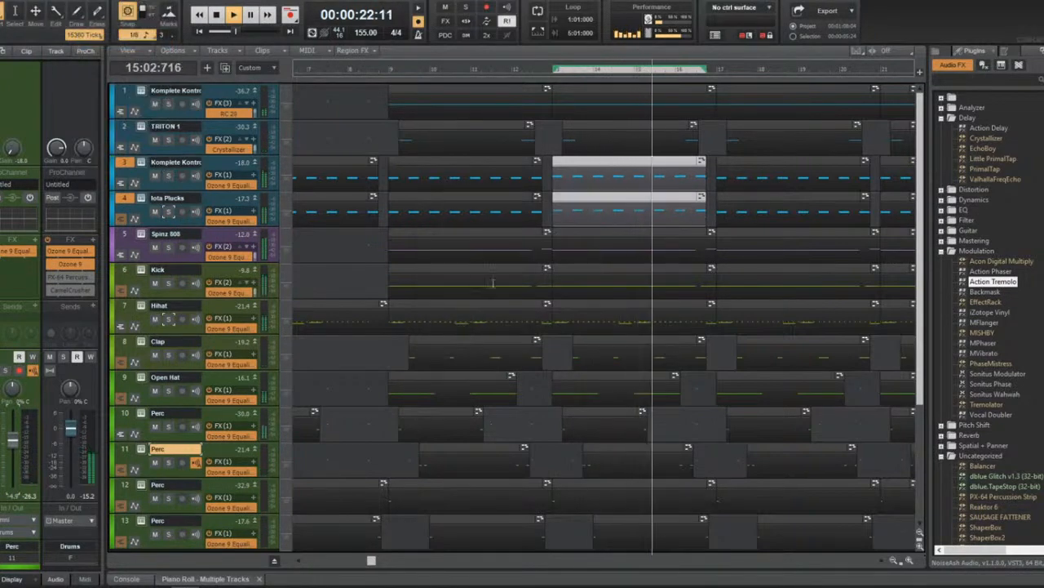
pyautogui.scroll(-4, 459, 281)
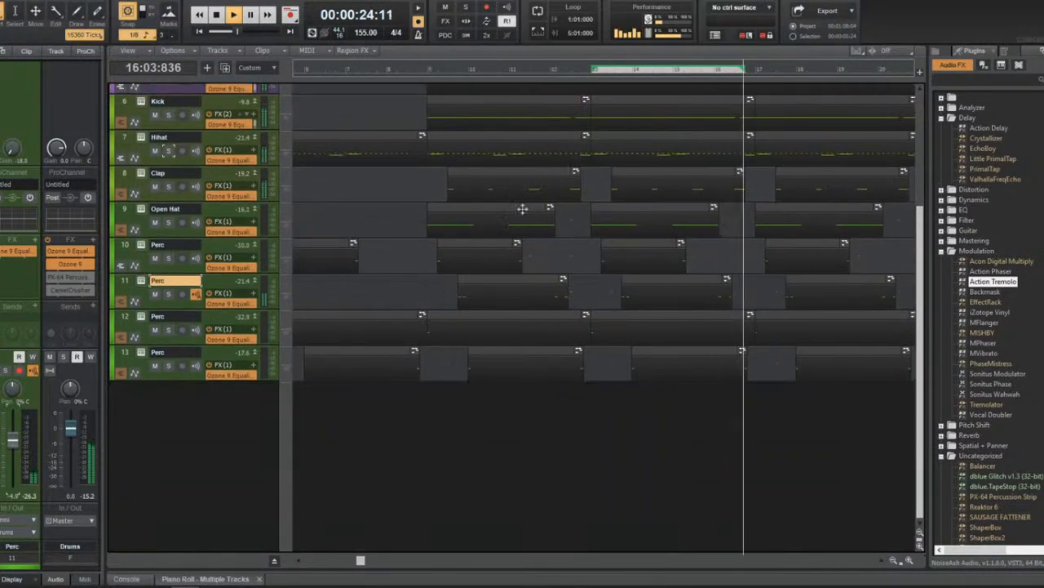
pyautogui.scroll(4, 520, 210)
pyautogui.press('space')
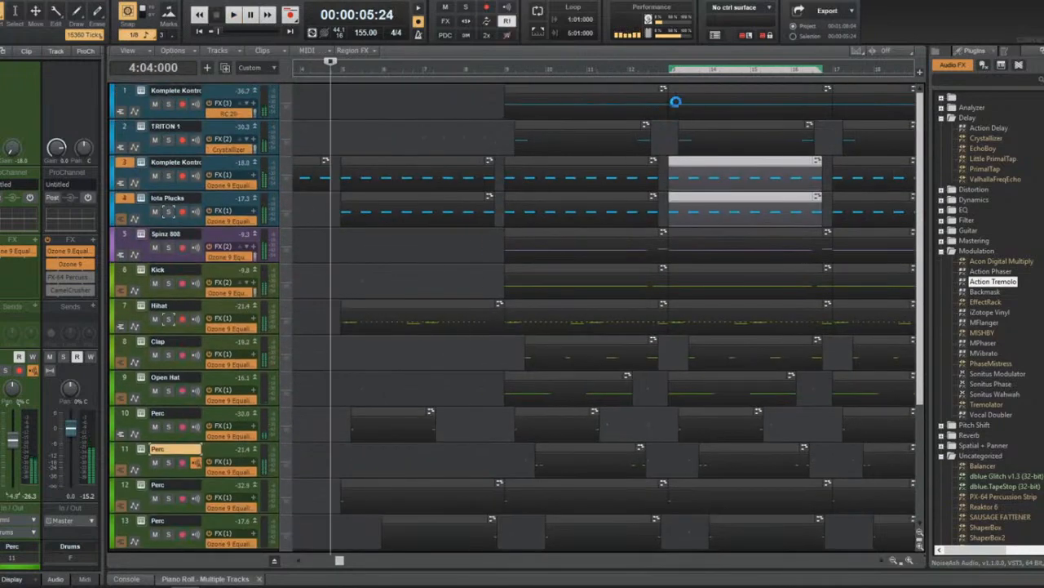
# Transpose only track 3's clip at bars 13–16 upward and play the arrangement from bar 12.
pyautogui.click(717, 161)
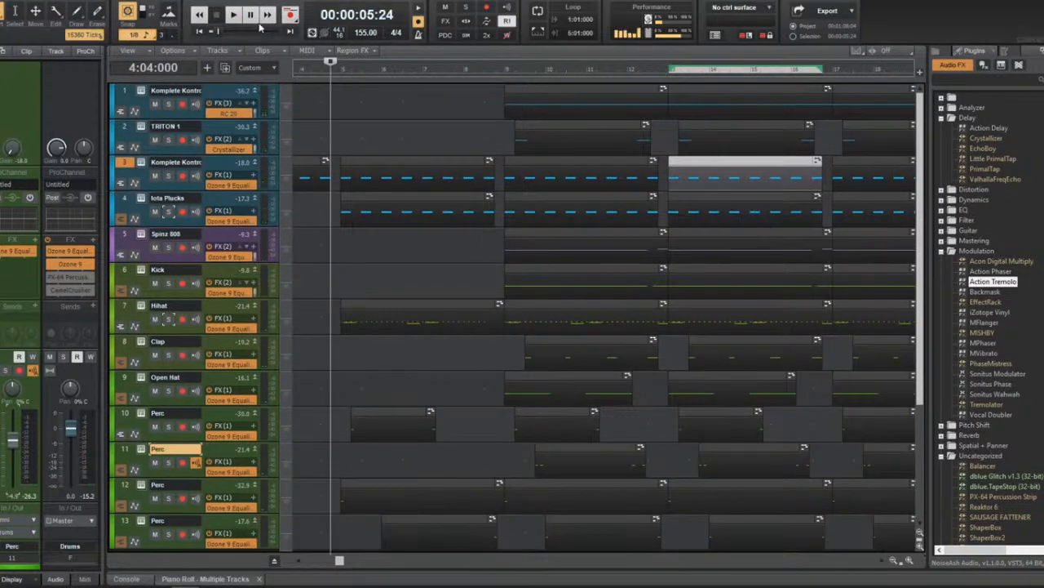
pyautogui.click(104, 3)
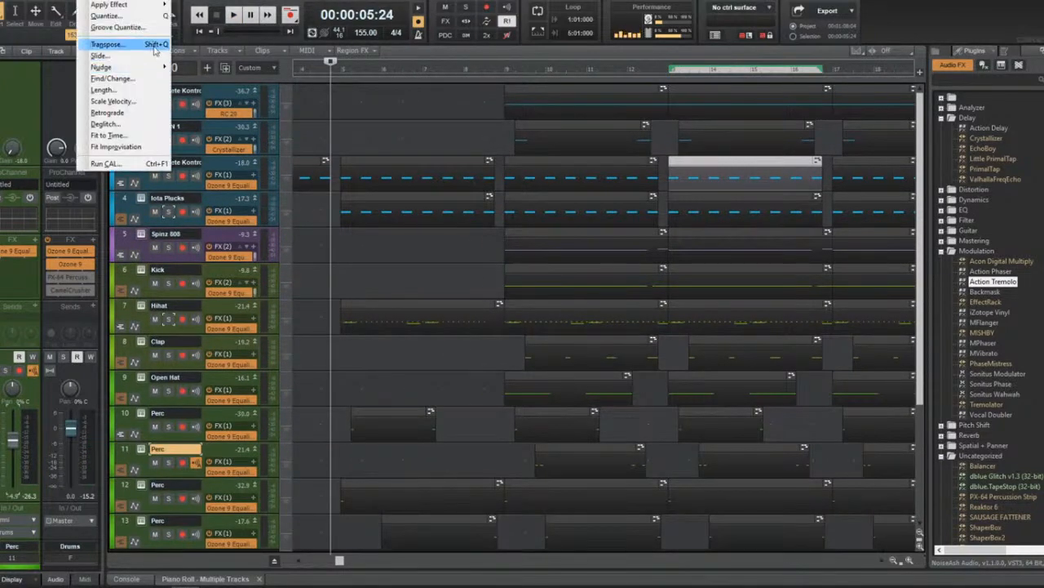
pyautogui.click(152, 44)
pyautogui.press('Return')
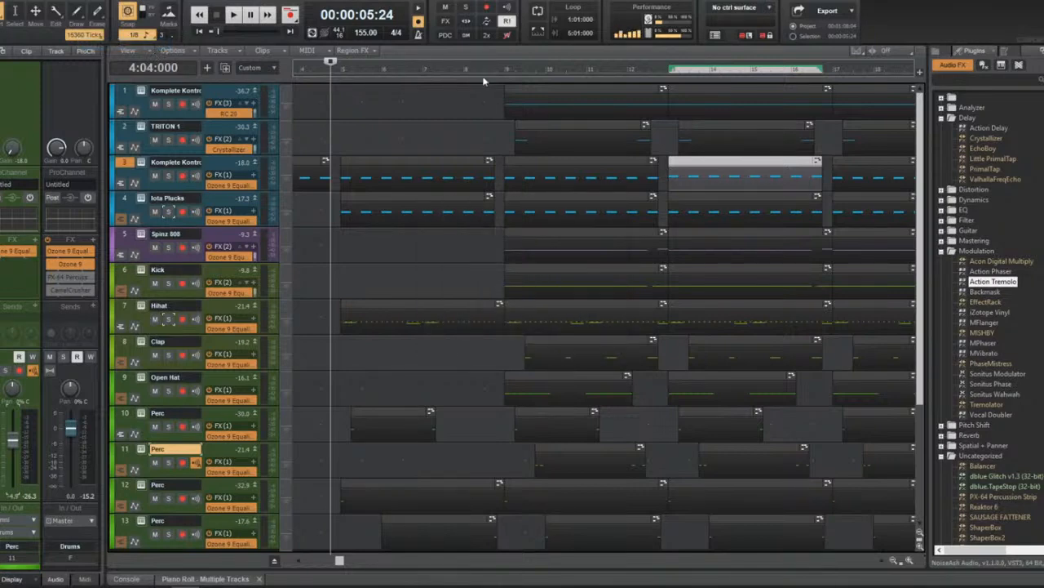
pyautogui.hscroll(3, 454, 233)
pyautogui.click(496, 58)
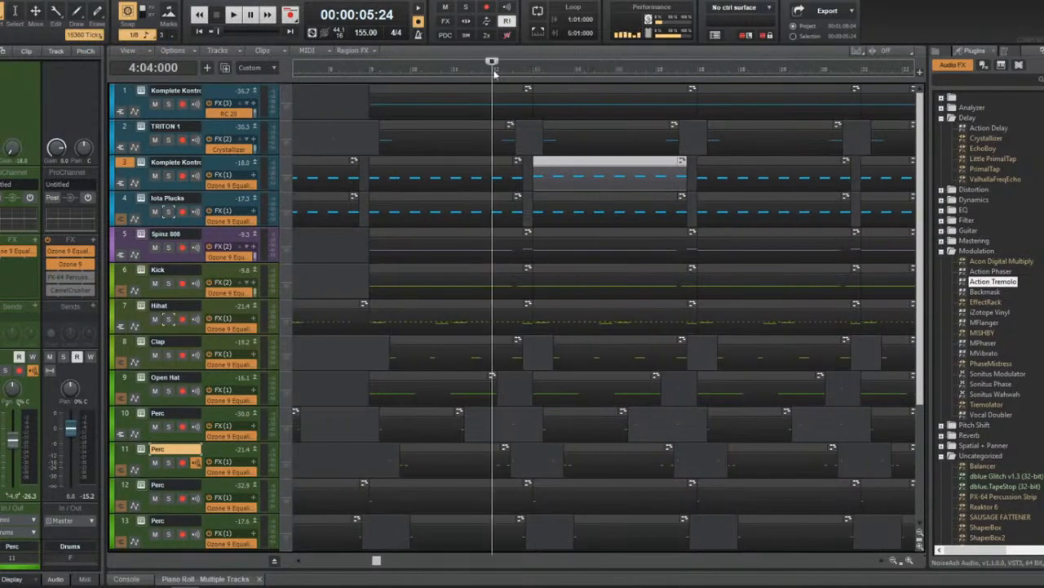
pyautogui.press('space')
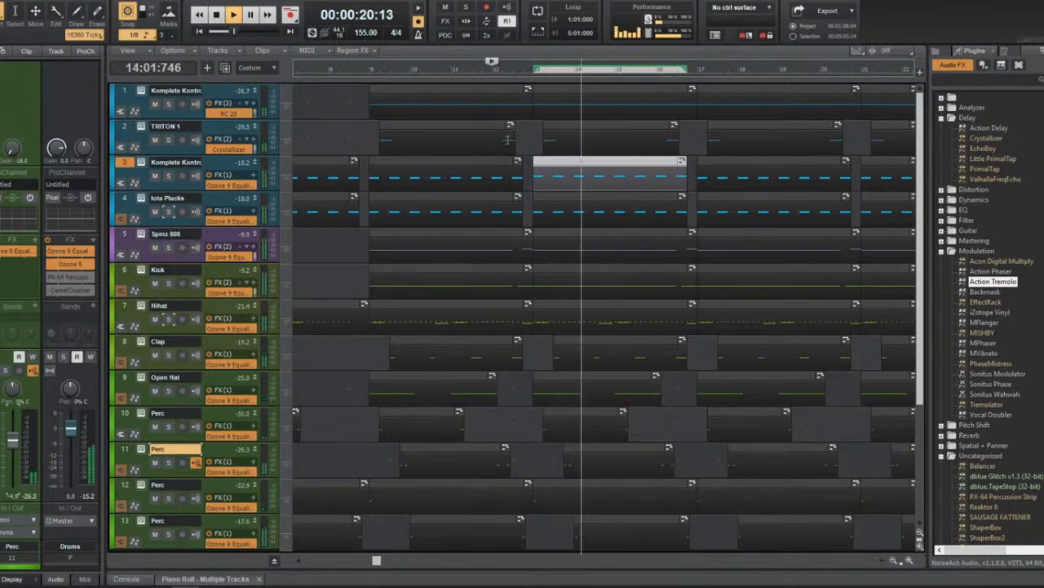
# Delete track 1's clips at bars 13–20 and the TRITON 1 clip at bars 17–20.
pyautogui.scroll(-2, 510, 147)
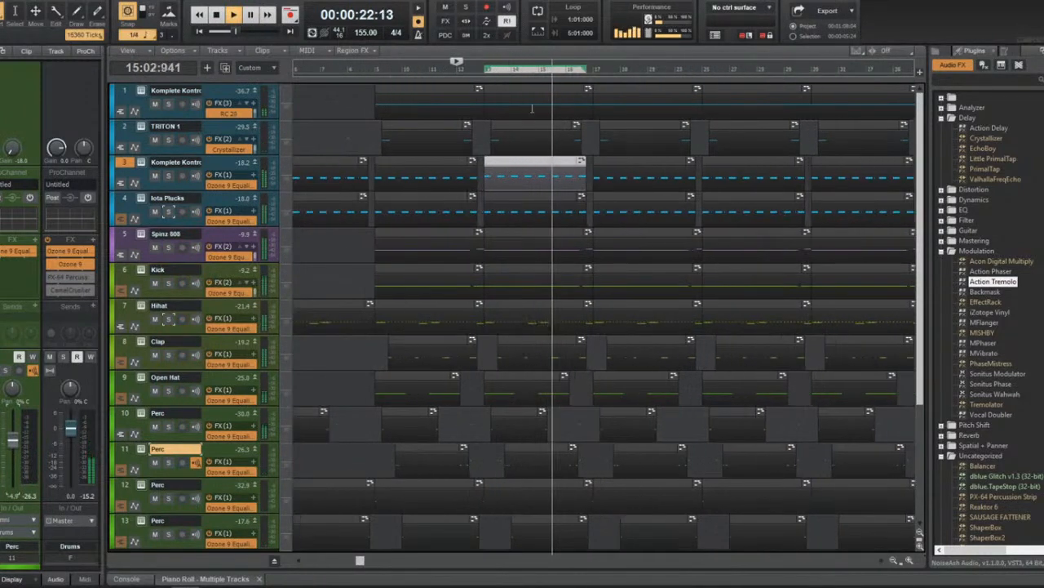
pyautogui.scroll(2, 604, 199)
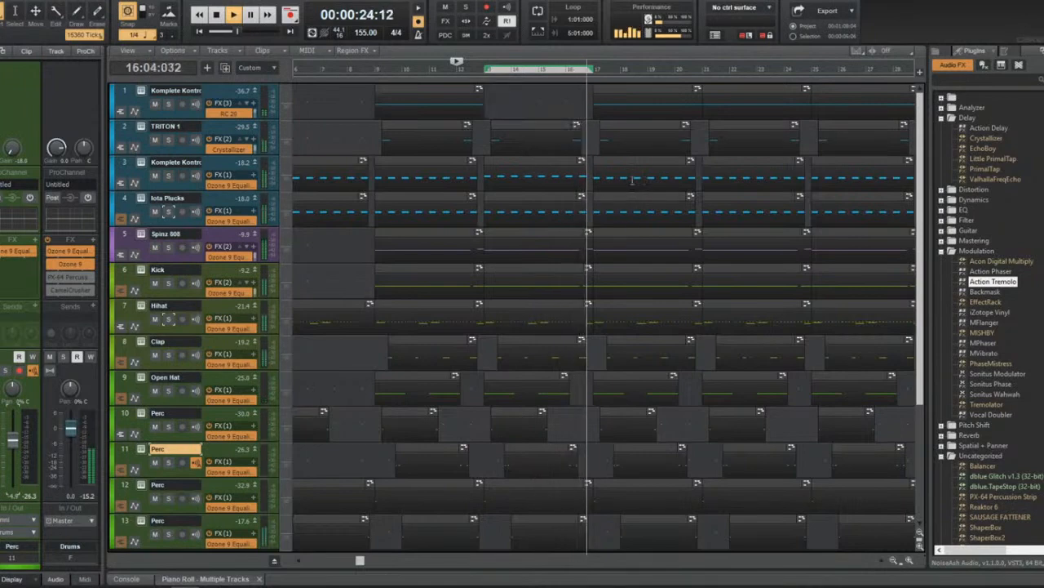
pyautogui.click(623, 89)
pyautogui.press('Delete')
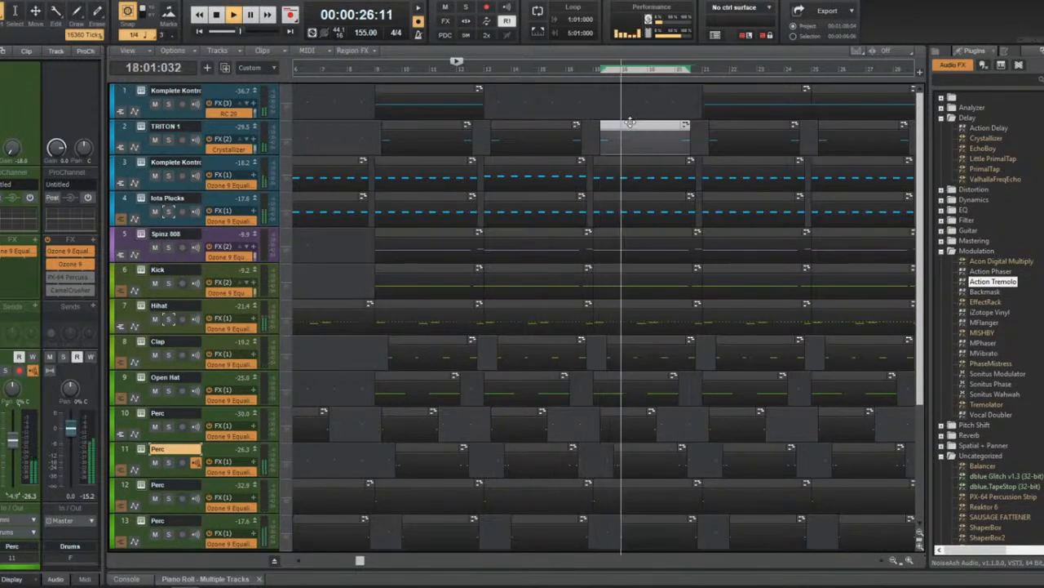
pyautogui.click(649, 138)
pyautogui.press('Delete')
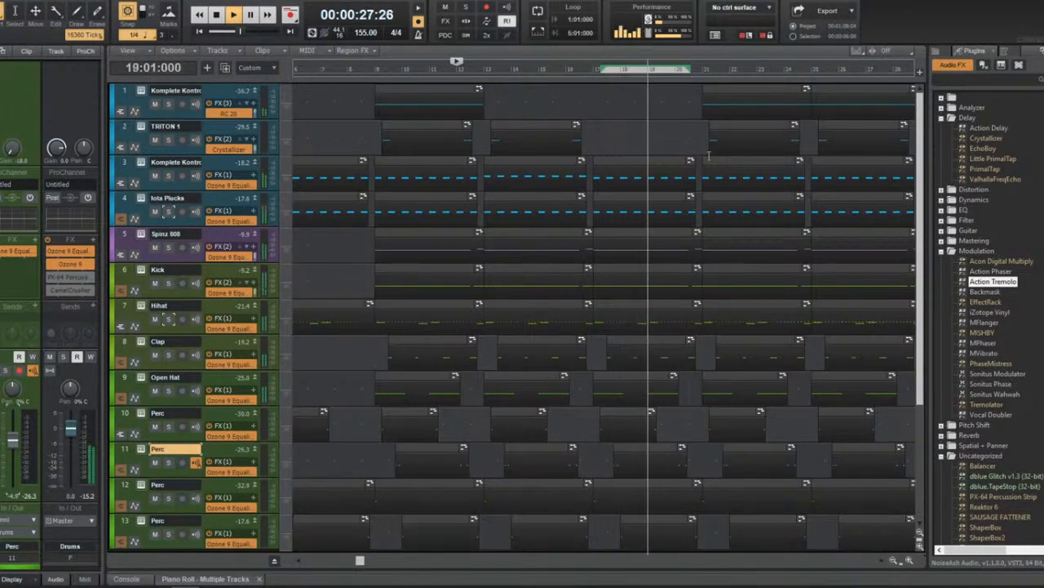
# Delete the track 1, TRITON 1 and Iota Plucks clips at bars 21–24, keeping track 3's clip, and stop playback.
pyautogui.click(714, 94)
pyautogui.press('Delete')
pyautogui.click(739, 161)
pyautogui.press('Delete')
pyautogui.click(737, 134)
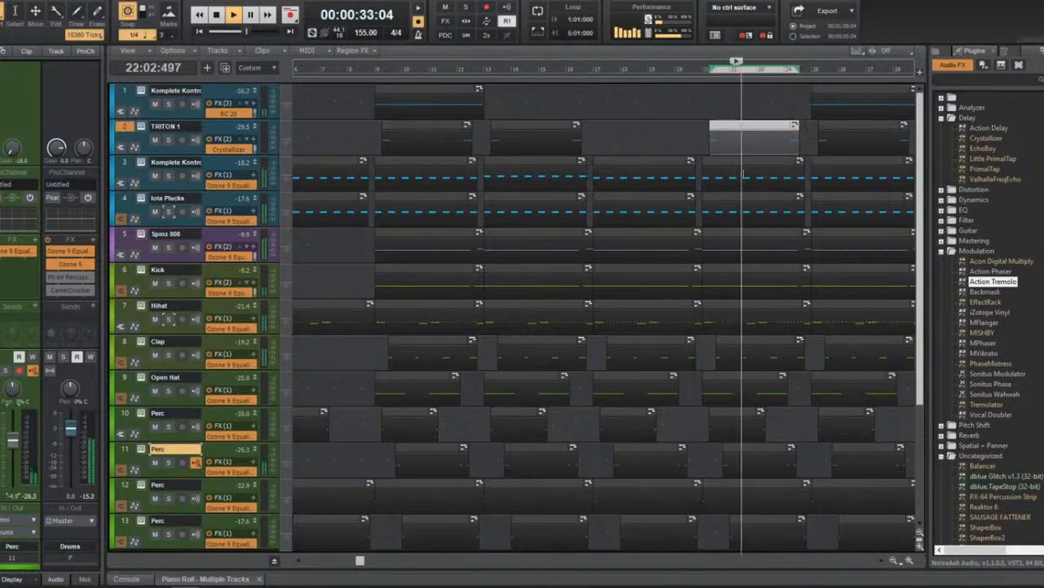
pyautogui.press('Delete')
pyautogui.click(739, 203)
pyautogui.press('Delete')
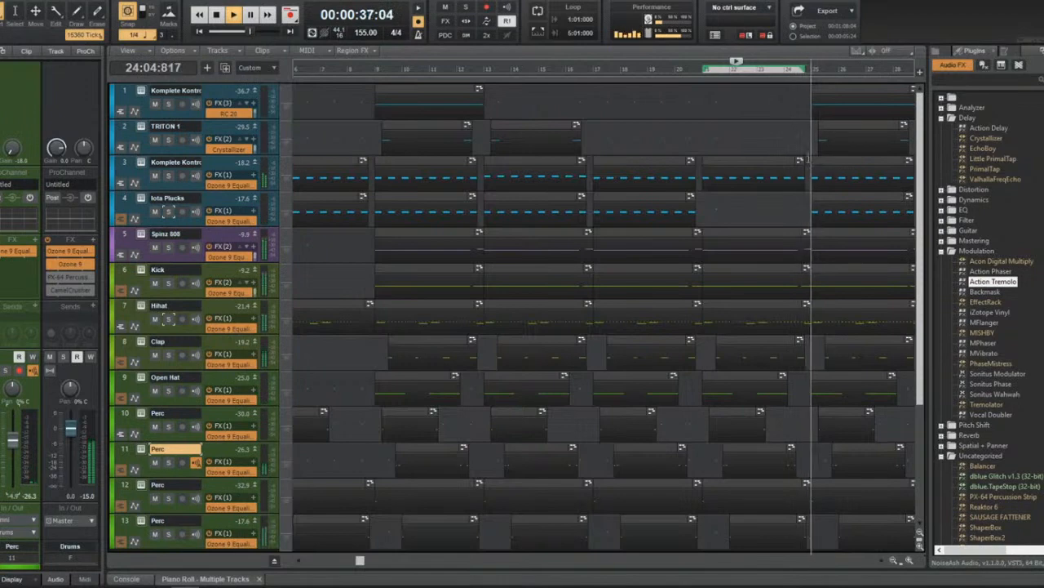
pyautogui.press('space')
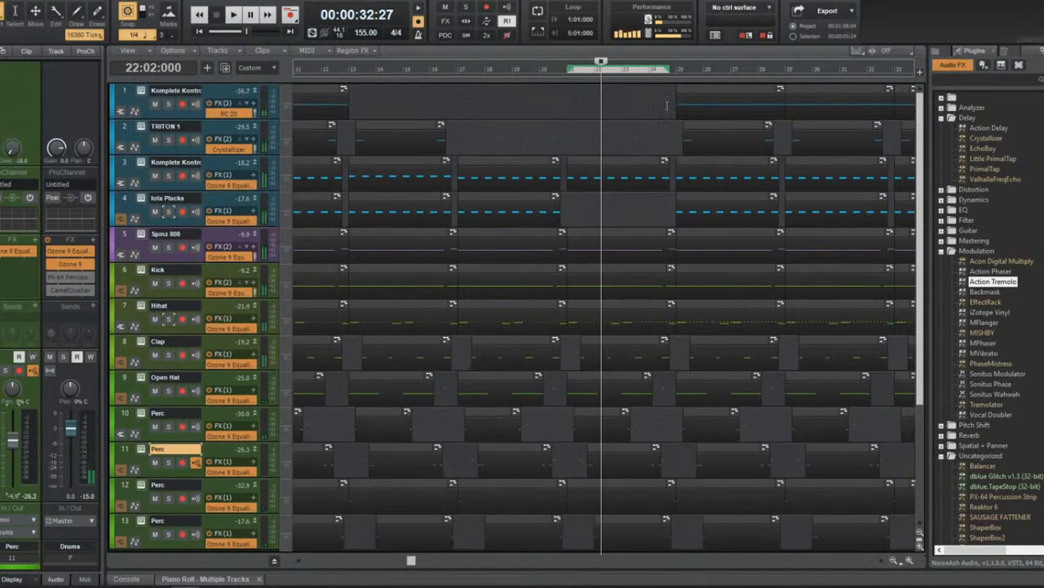
# Delete the track 1, TRITON 1 and Kick clips at bars 25–32.
pyautogui.moveTo(675, 102); pyautogui.dragTo(895, 158)
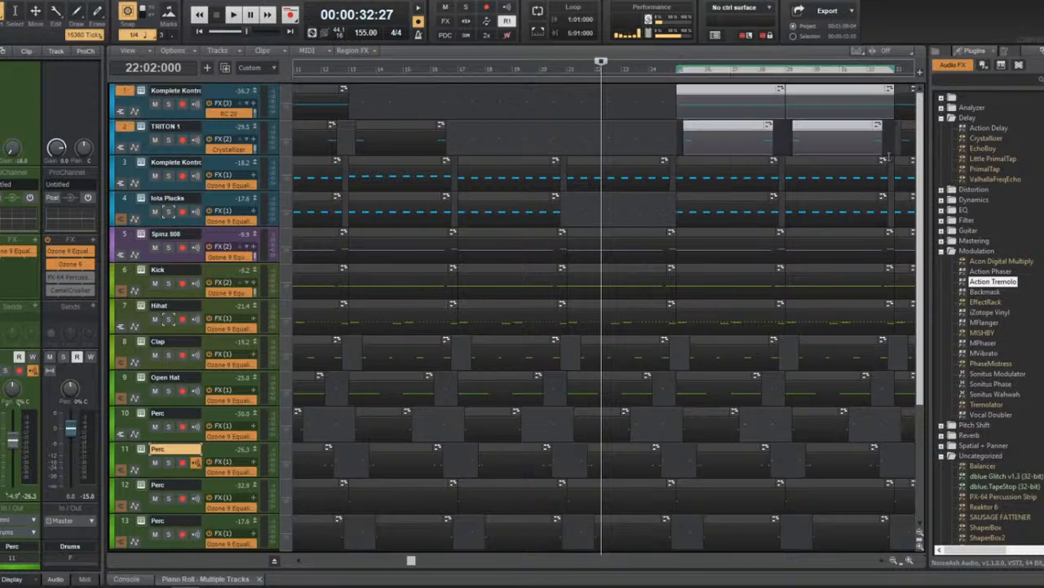
pyautogui.press('Delete')
pyautogui.click(727, 269)
pyautogui.press('Delete')
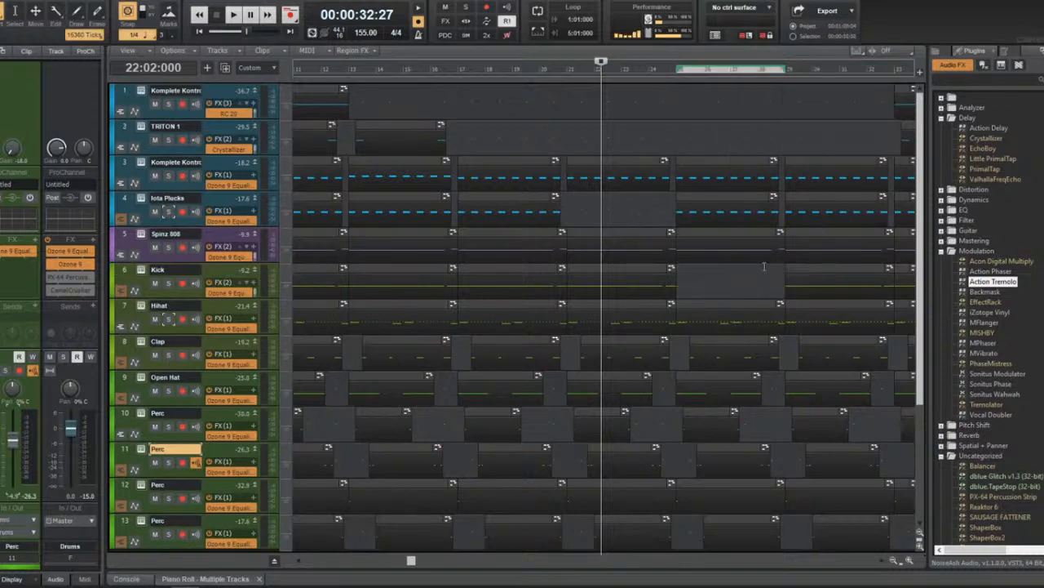
pyautogui.click(793, 267)
pyautogui.press('Delete')
pyautogui.hscroll(4, 507, 225)
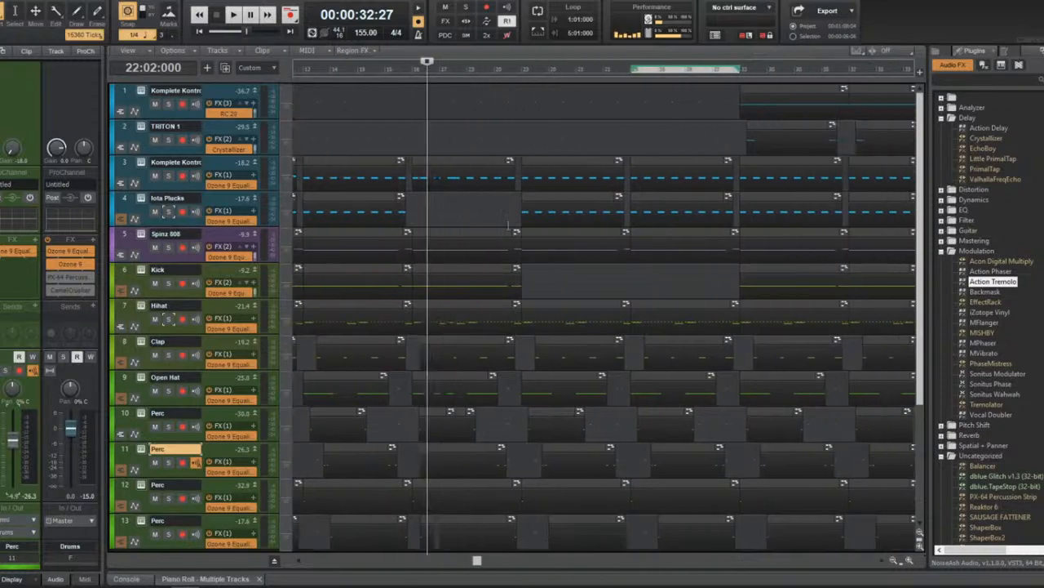
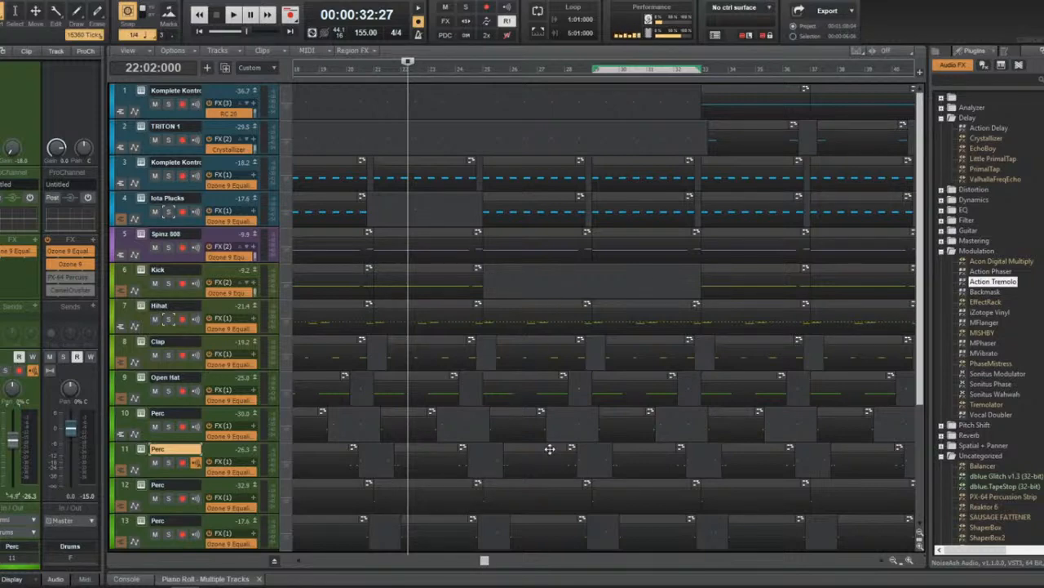
# Delete the track 12 Perc clips at bars 25–32.
pyautogui.click(562, 485)
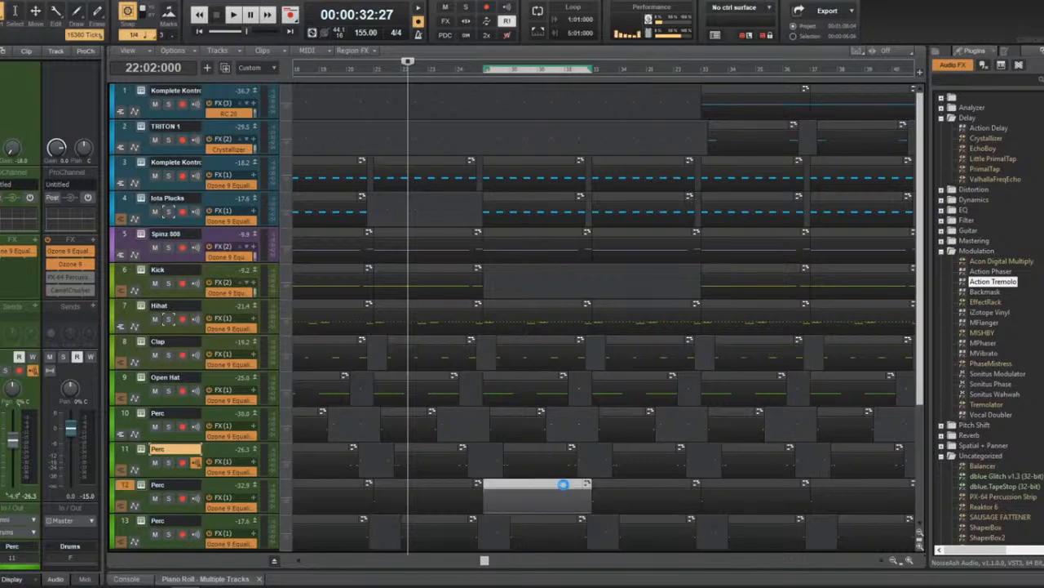
pyautogui.click(563, 484)
pyautogui.click(601, 487)
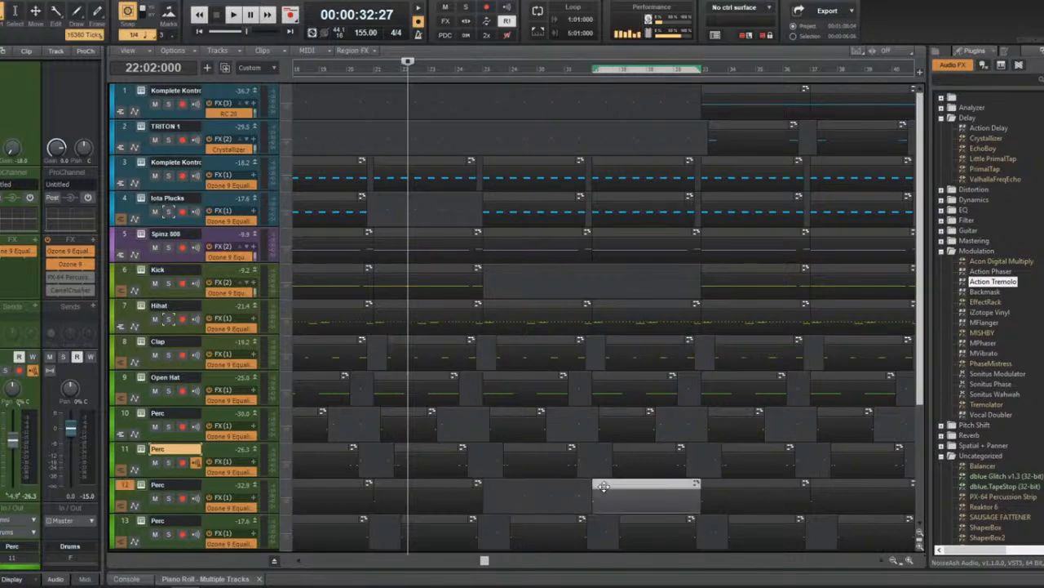
pyautogui.click(603, 487)
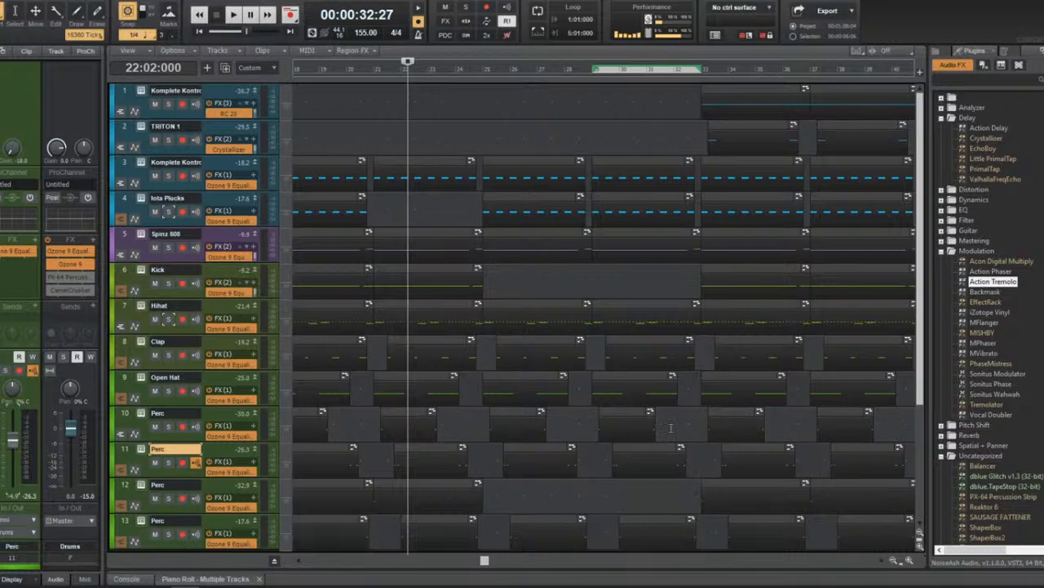
# Delete the Iota Plucks clip at bars 25–28, keeping the track 3 clip above it.
pyautogui.hscroll(2, 671, 426)
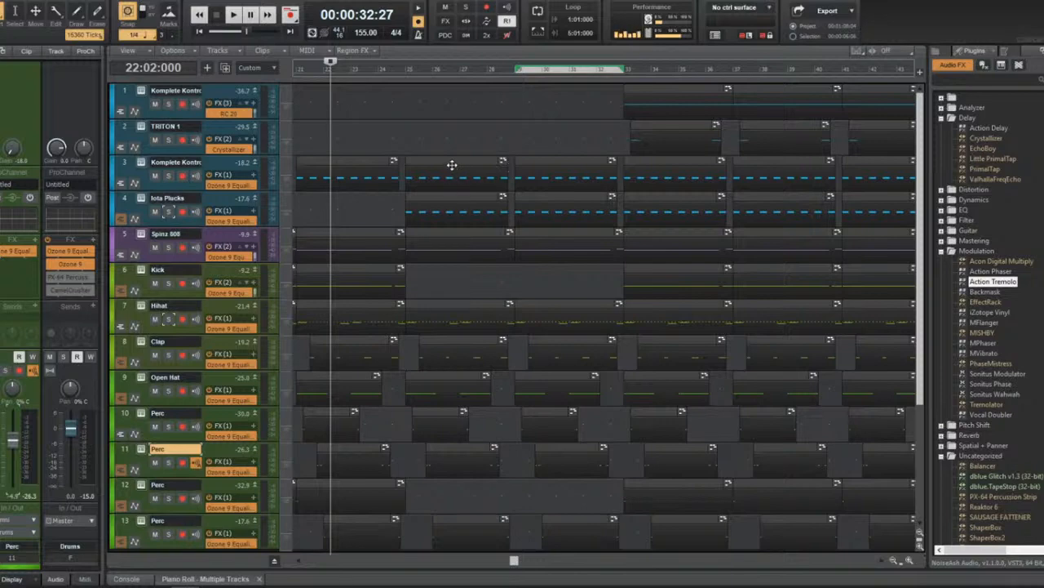
pyautogui.click(458, 203)
pyautogui.press('Delete')
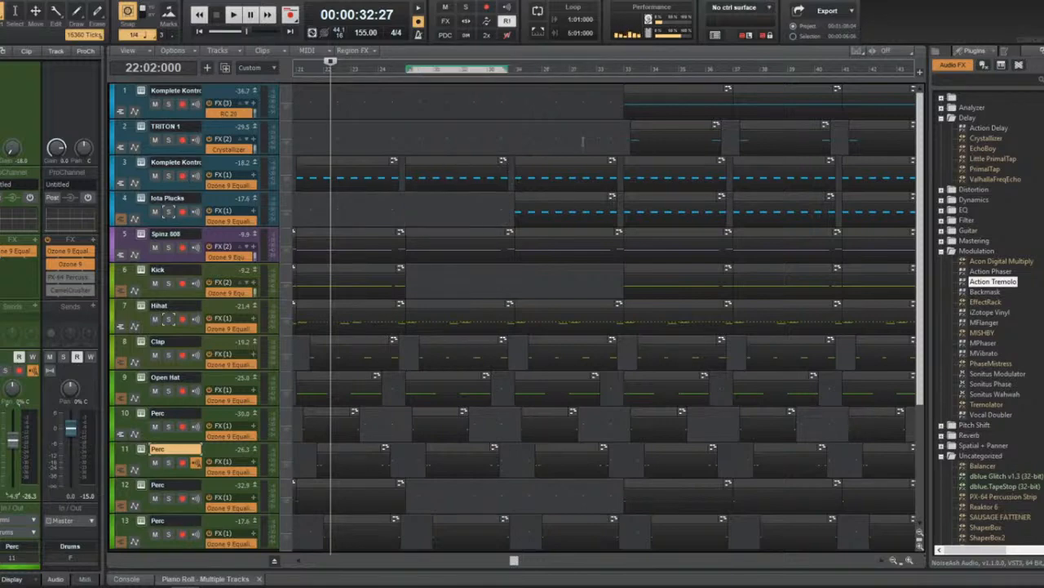
# Clear the last two beats of bar 32 across tracks 1–13, just before the section at bar 33.
pyautogui.moveTo(611, 151); pyautogui.dragTo(628, 425)
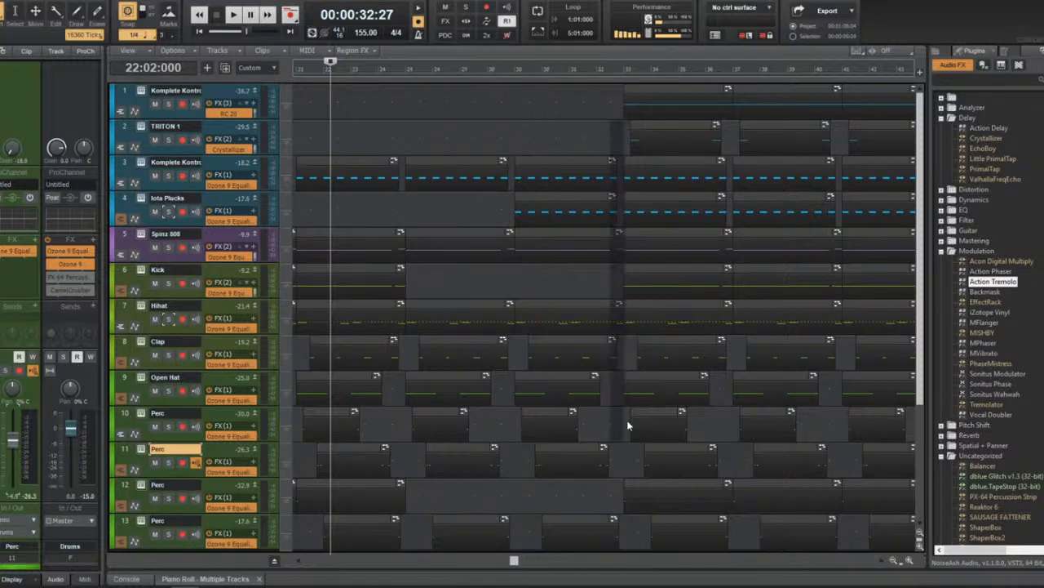
pyautogui.moveTo(620, 518); pyautogui.dragTo(627, 539)
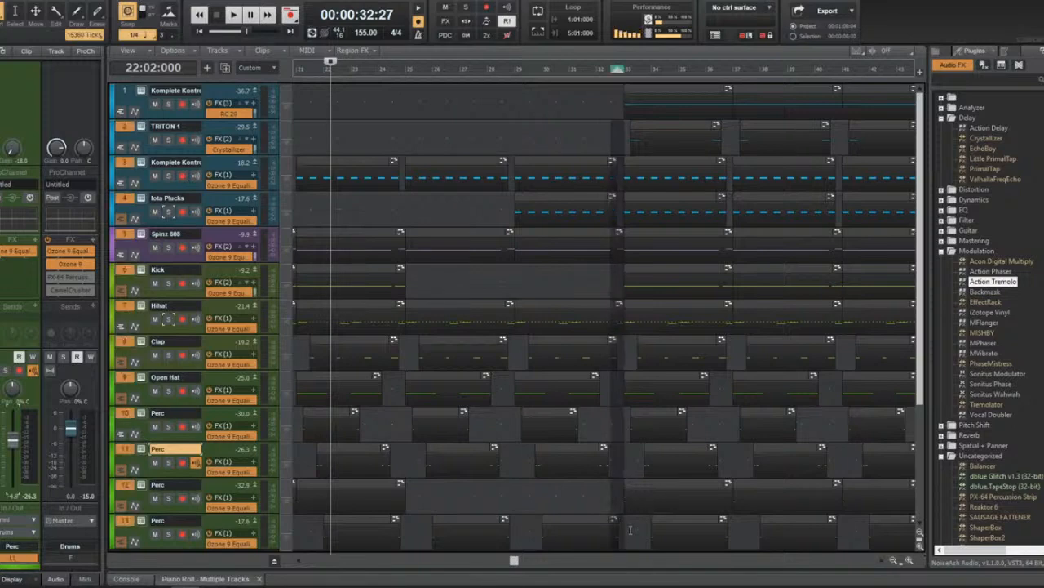
pyautogui.click(630, 530)
# Transpose track 3's clip at bars 33–36 by 12 semitones.
pyautogui.click(667, 163)
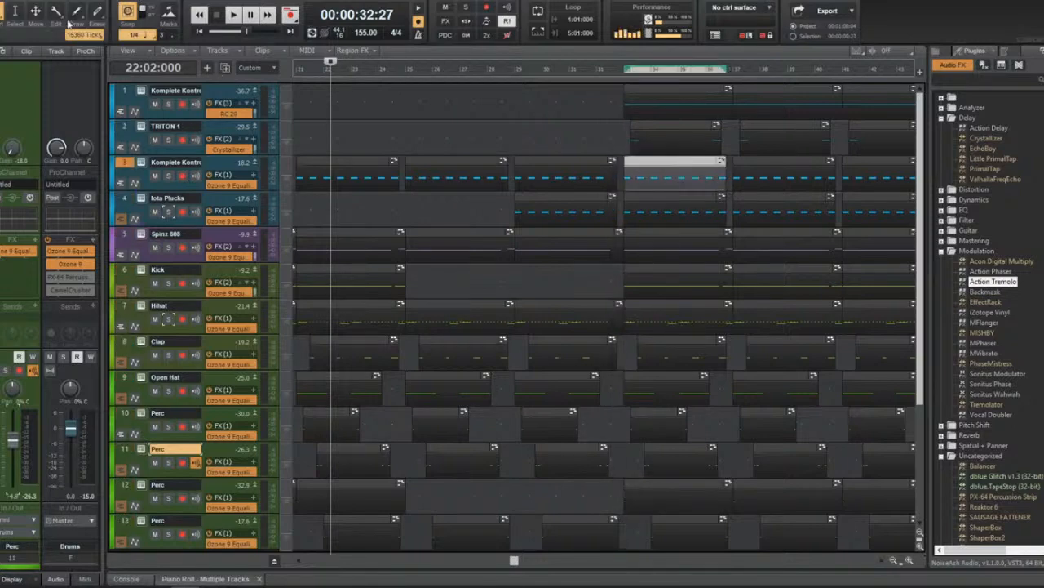
pyautogui.click(90, 4)
pyautogui.click(106, 48)
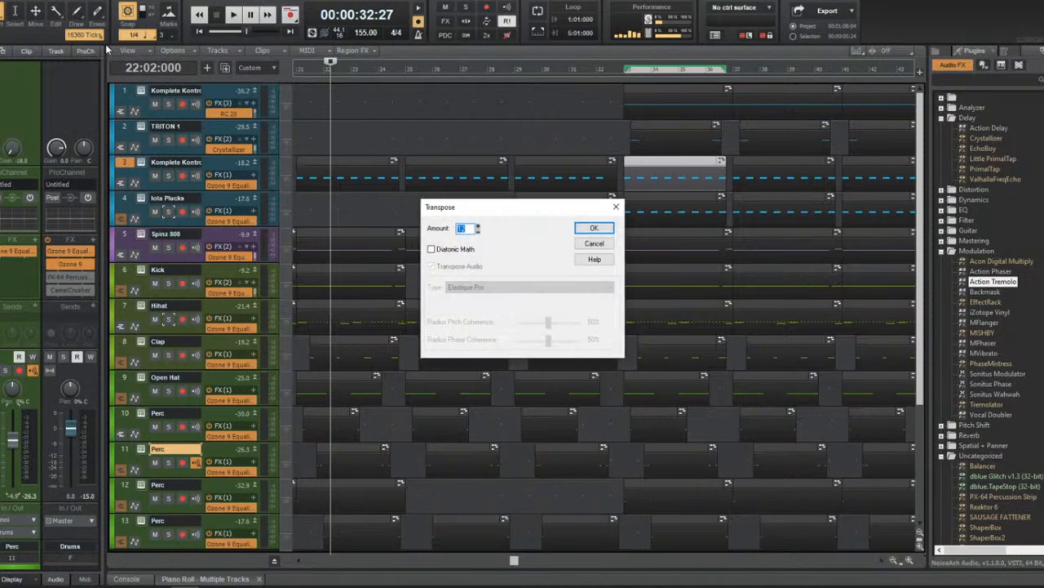
pyautogui.write('12')
pyautogui.press('Return')
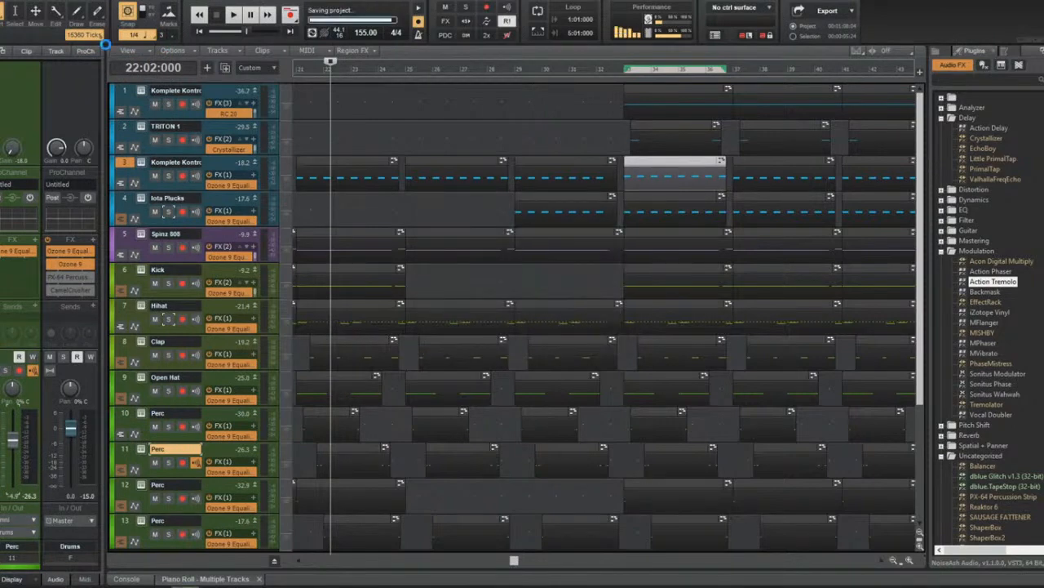
# Play the arrangement from bar 22 and delete the Spinz 808 clips at bars 25–32.
pyautogui.press('space')
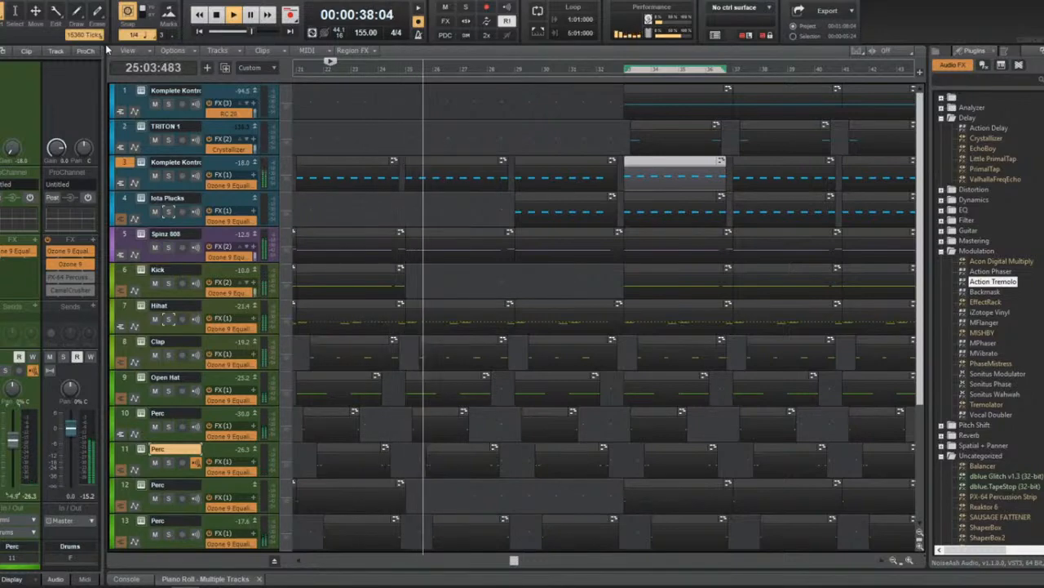
pyautogui.click(416, 235)
pyautogui.click(401, 117)
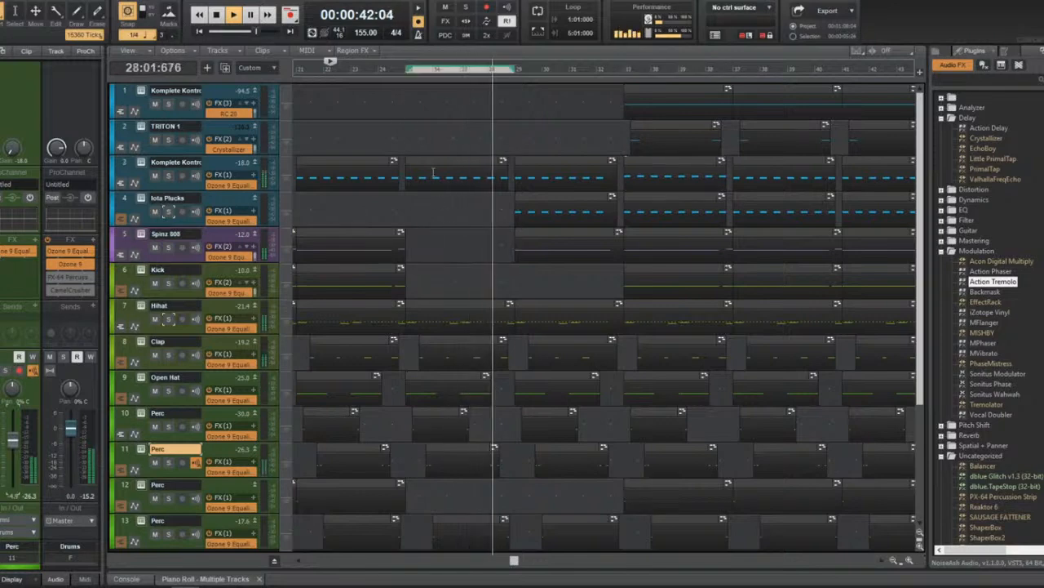
pyautogui.click(541, 235)
pyautogui.press('Delete')
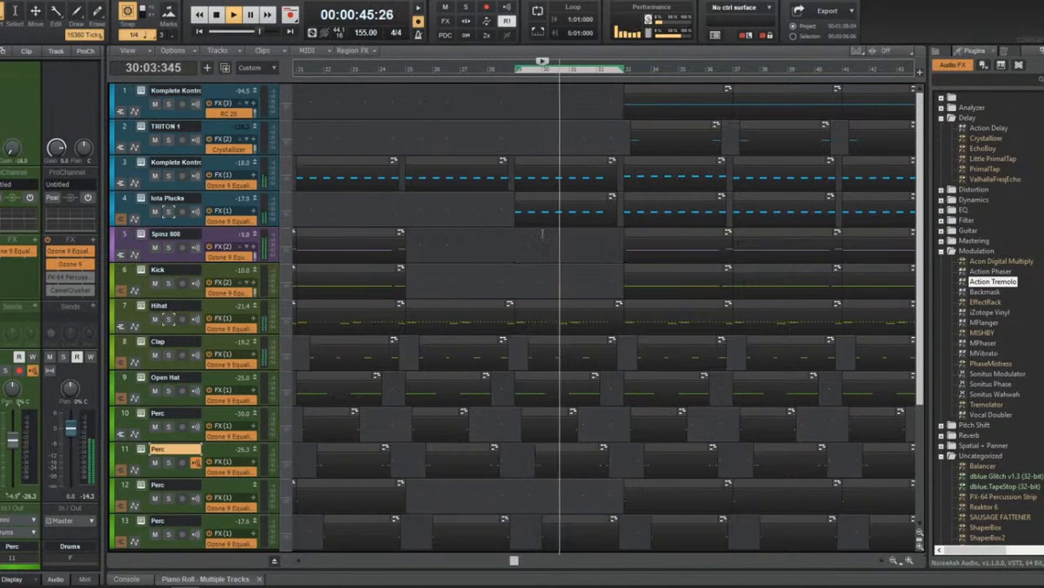
# Clear the last three beats of bar 32 across the tracks and replay the arrangement from just before bar 29.
pyautogui.hscroll(5, 519, 252)
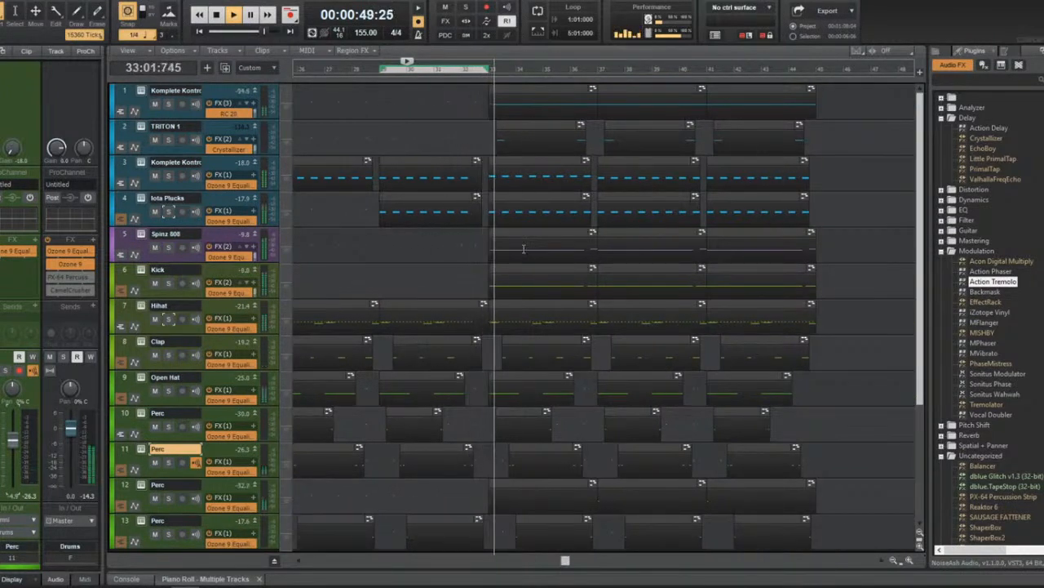
pyautogui.click(465, 74)
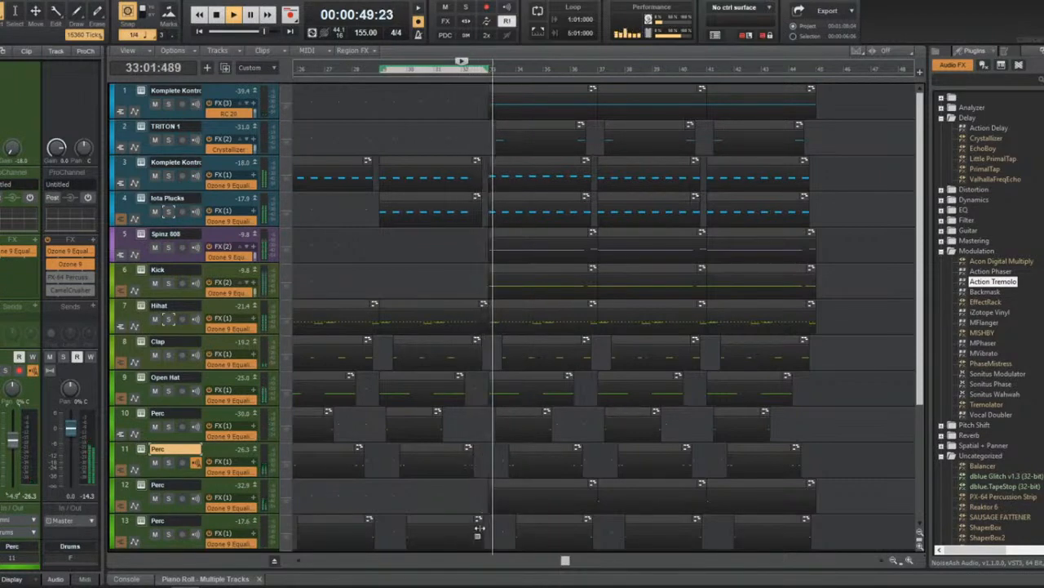
pyautogui.press('space')
pyautogui.moveTo(485, 538); pyautogui.dragTo(463, 347)
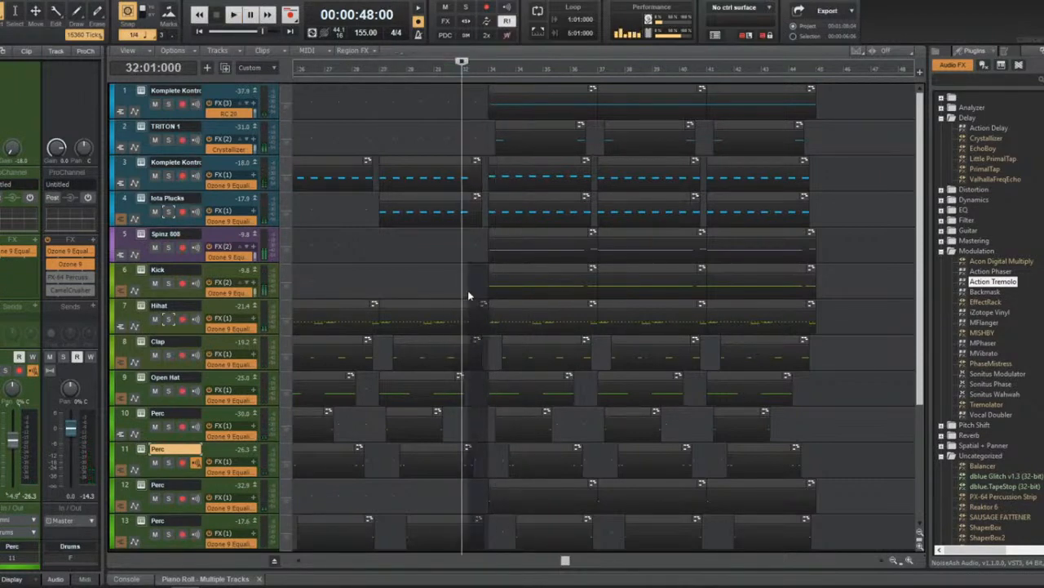
pyautogui.moveTo(468, 235); pyautogui.dragTo(469, 235)
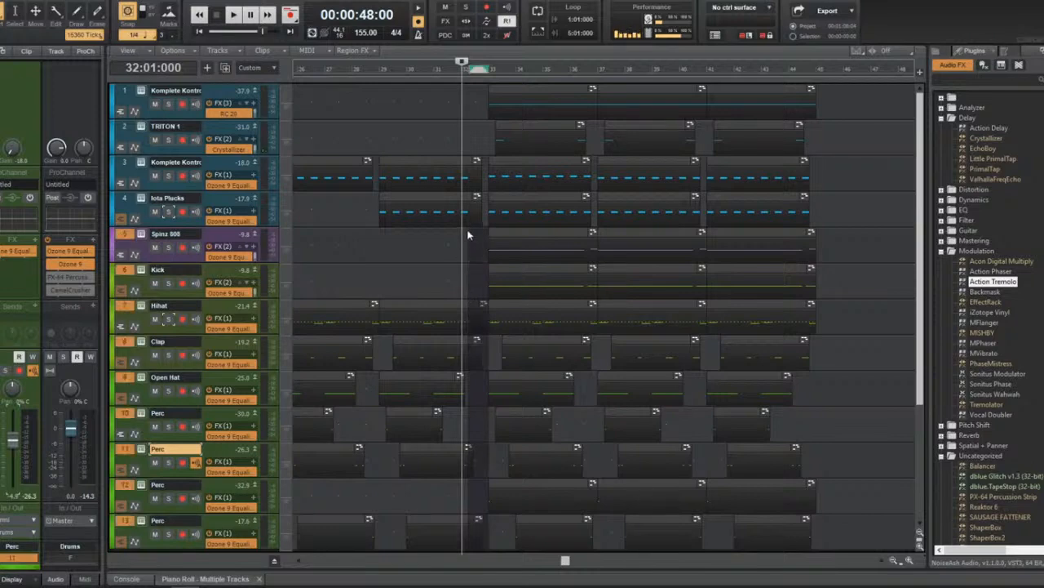
pyautogui.press('Delete')
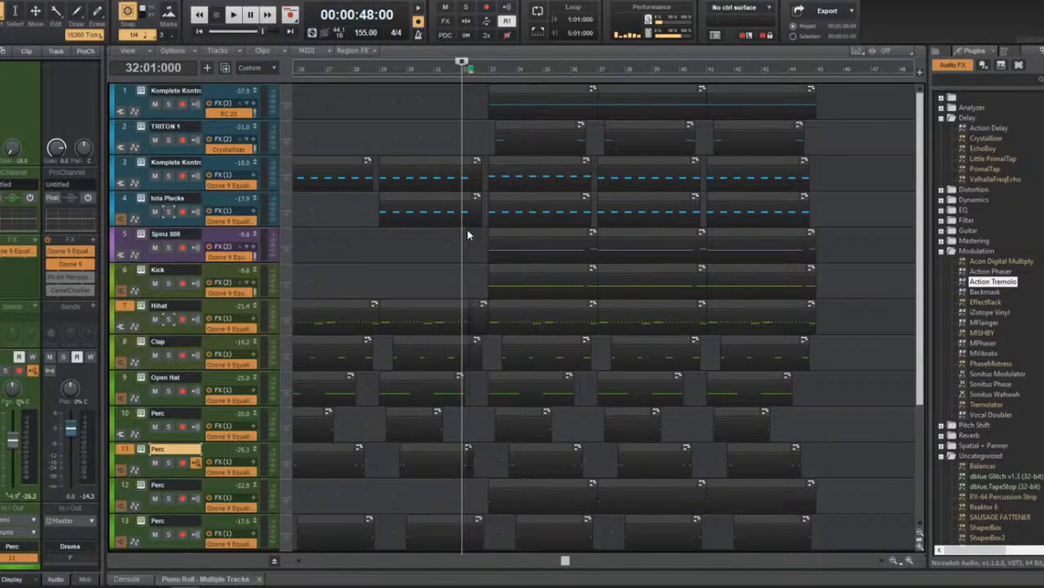
pyautogui.click(373, 72)
pyautogui.press('space')
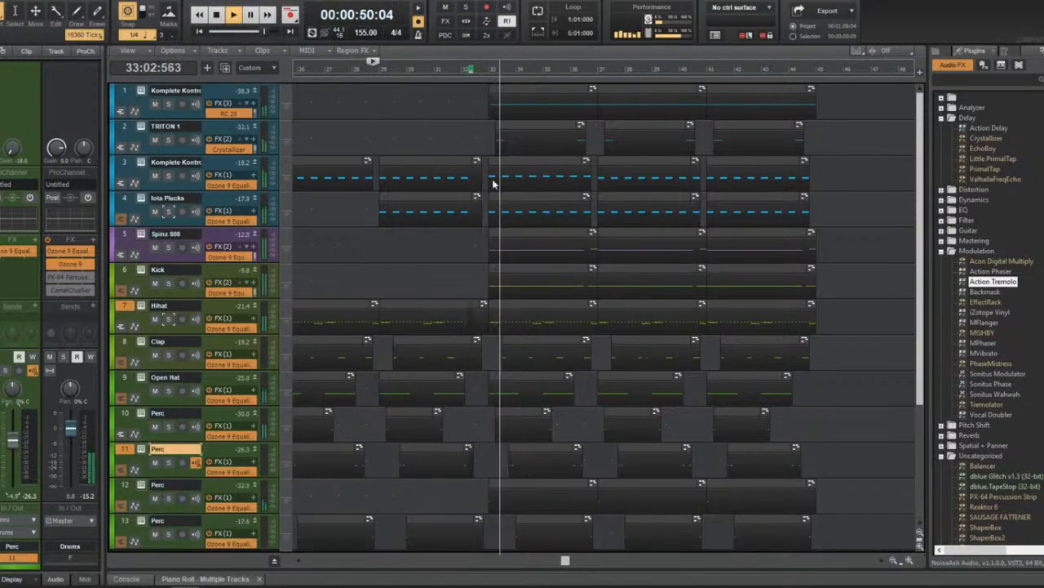
# Replace the track 3 and Iota Plucks clips at bars 29–32 with copies of their bars 37–40 clips, aligned to the start of bar 29.
pyautogui.scroll(2, 490, 181)
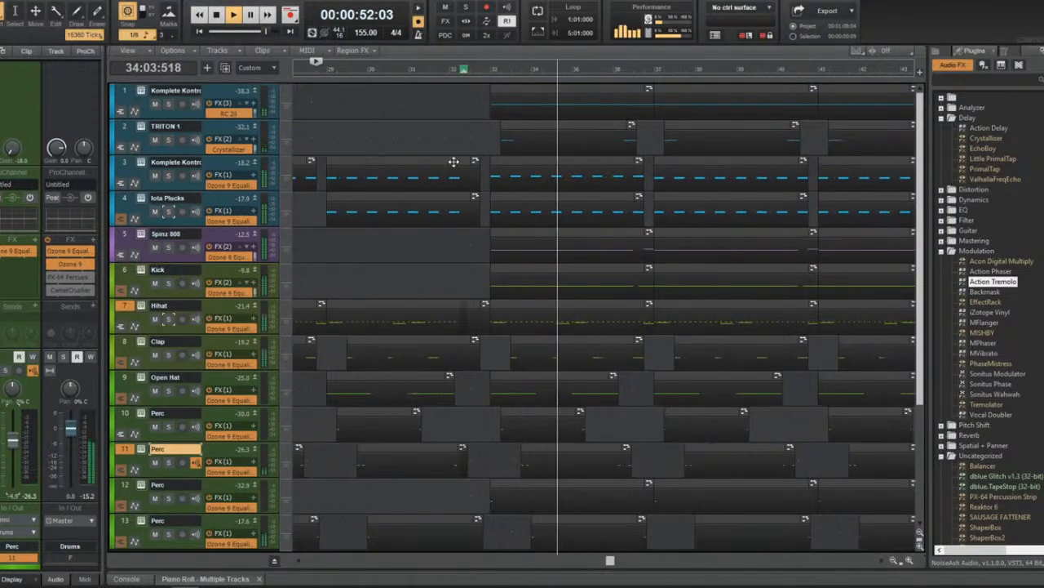
pyautogui.moveTo(453, 162); pyautogui.dragTo(773, 204)
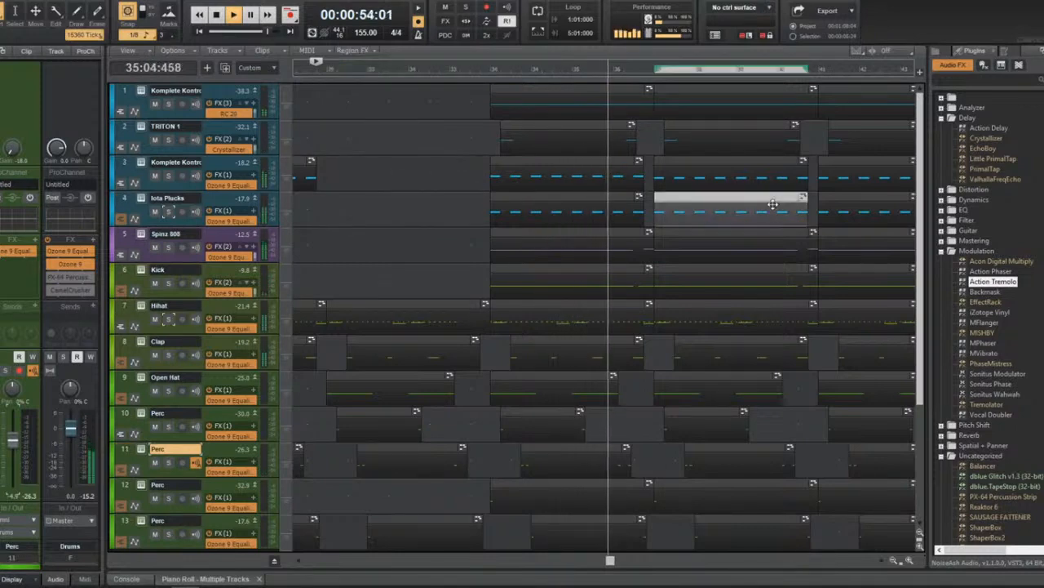
pyautogui.keyDown('ctrl'); pyautogui.click(664, 164); pyautogui.keyUp('ctrl')
pyautogui.moveTo(664, 163); pyautogui.dragTo(338, 171)
pyautogui.click(335, 162)
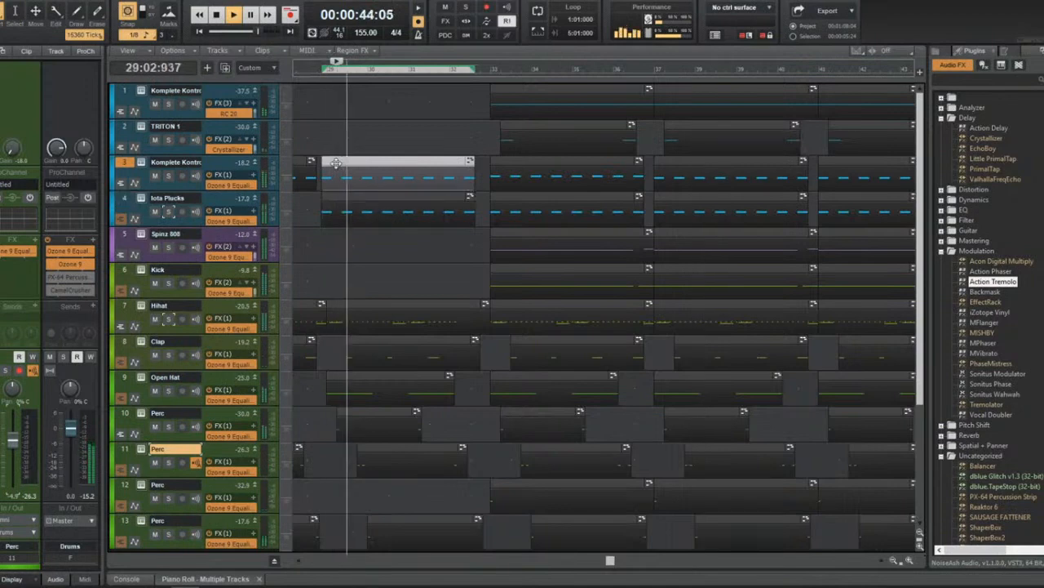
pyautogui.keyDown('ctrl'); pyautogui.click(336, 199); pyautogui.keyUp('ctrl')
pyautogui.moveTo(337, 164); pyautogui.dragTo(345, 163)
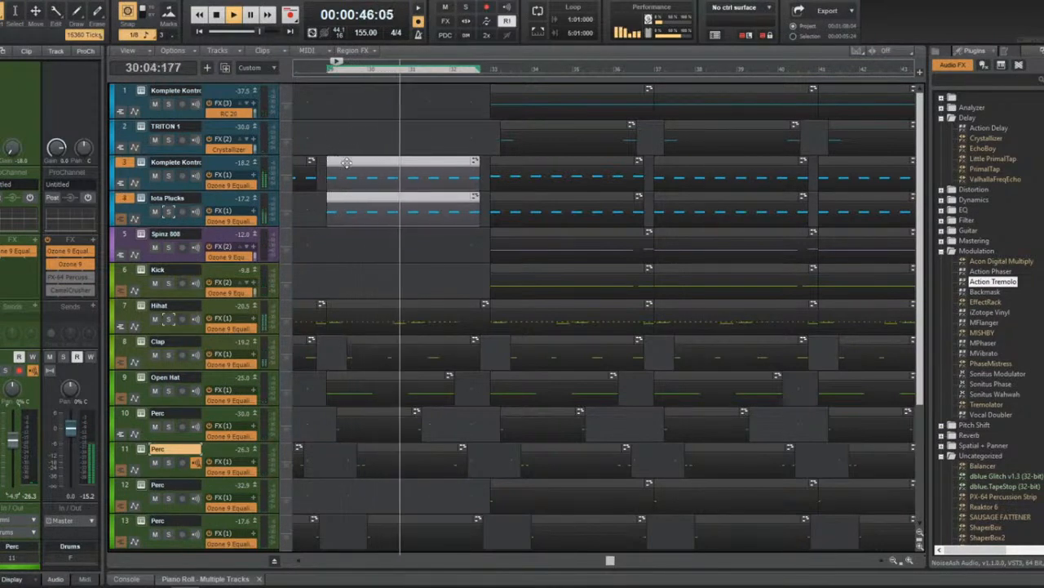
# Stop playback and copy the first beat of bar 33 on all tracks onto the last beat of bar 32.
pyautogui.hscroll(1, 450, 248)
pyautogui.hscroll(-2, 449, 271)
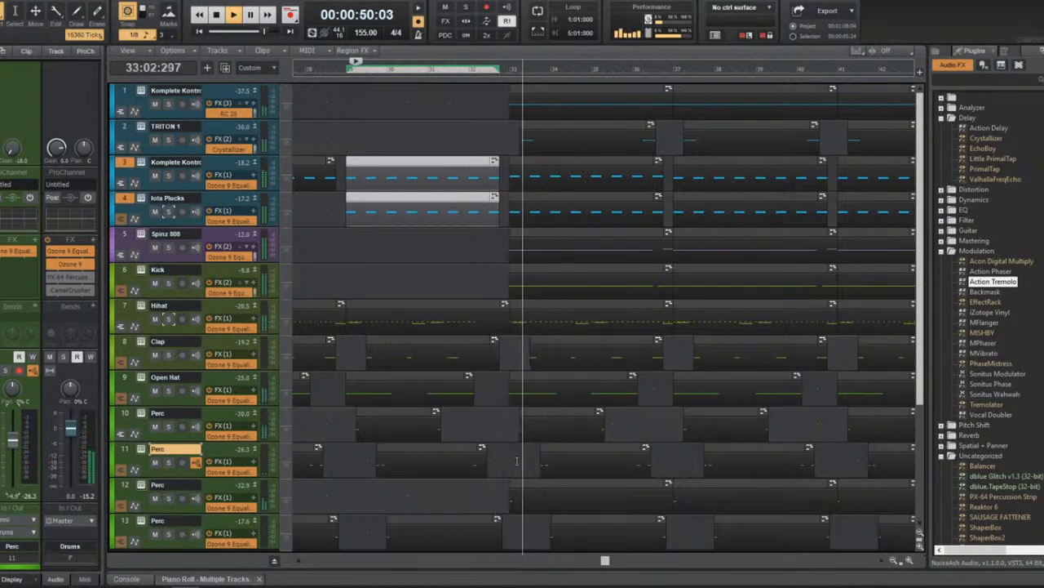
pyautogui.press('space')
pyautogui.click(508, 518)
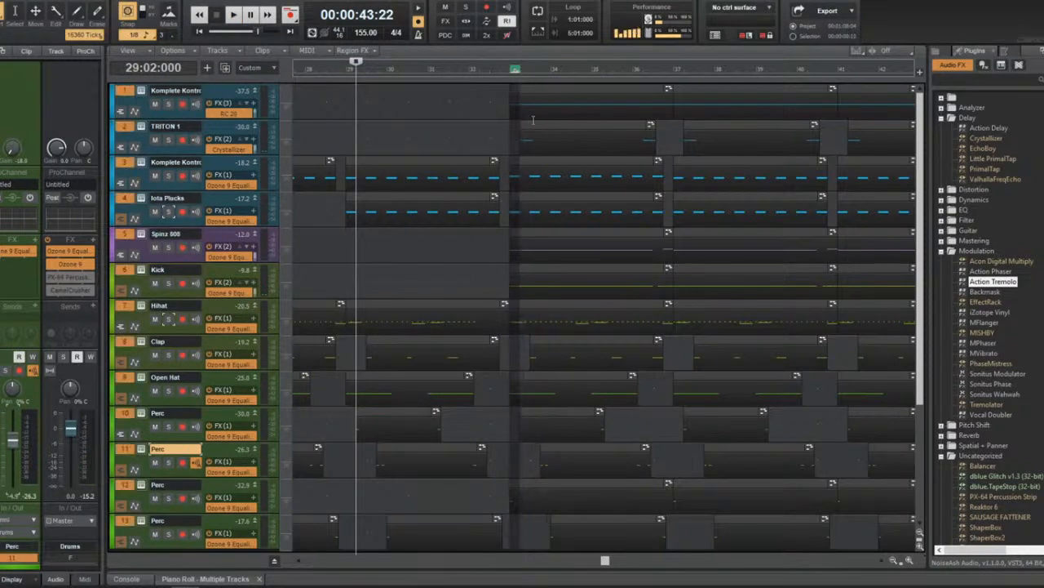
pyautogui.press('t')
pyautogui.click(494, 212)
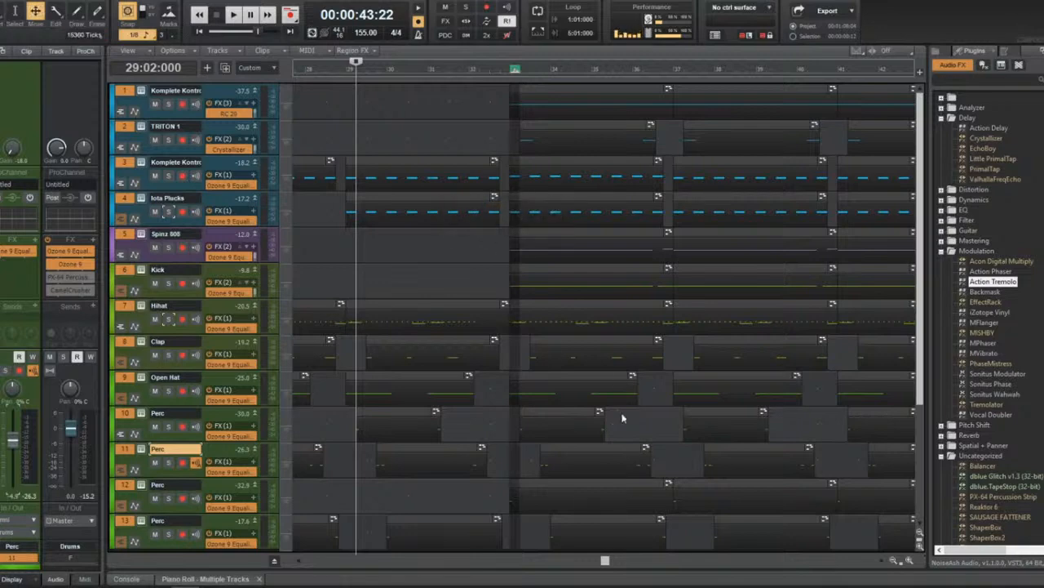
pyautogui.scroll(5, 530, 373)
pyautogui.scroll(-4, 558, 196)
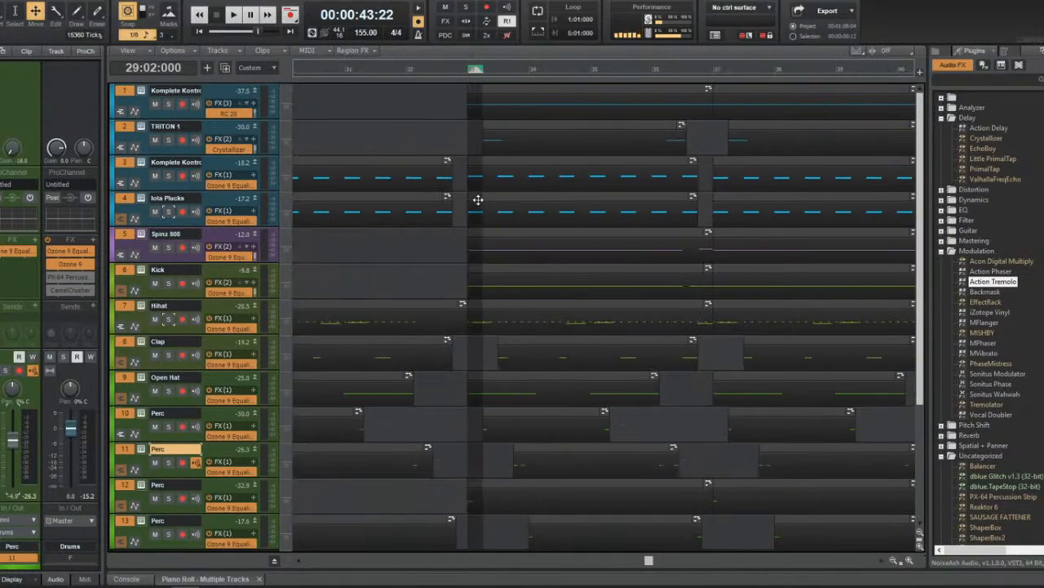
pyautogui.scroll(4, 476, 202)
pyautogui.hscroll(-3, 475, 202)
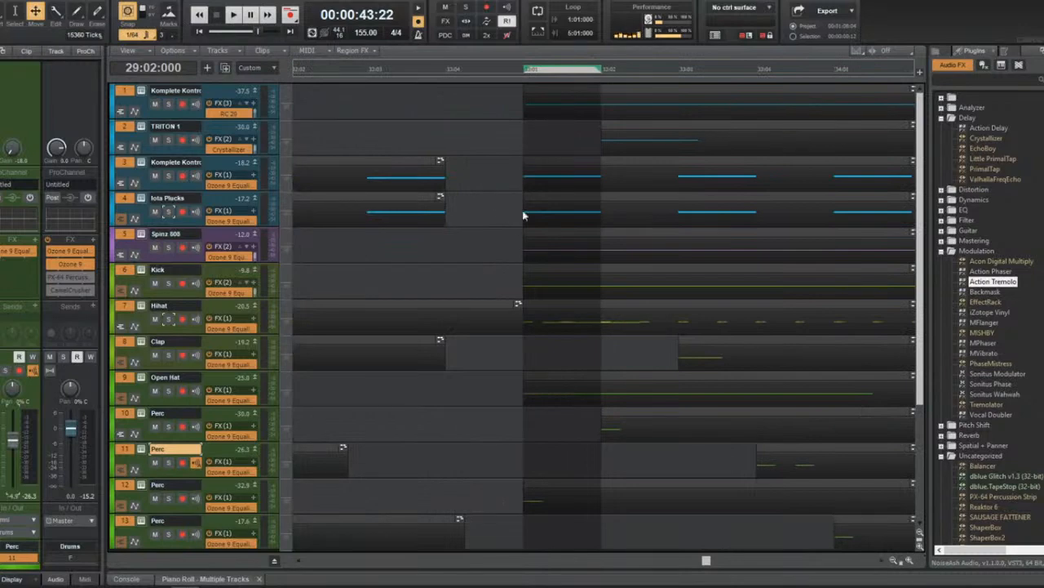
pyautogui.moveTo(540, 212); pyautogui.dragTo(479, 203)
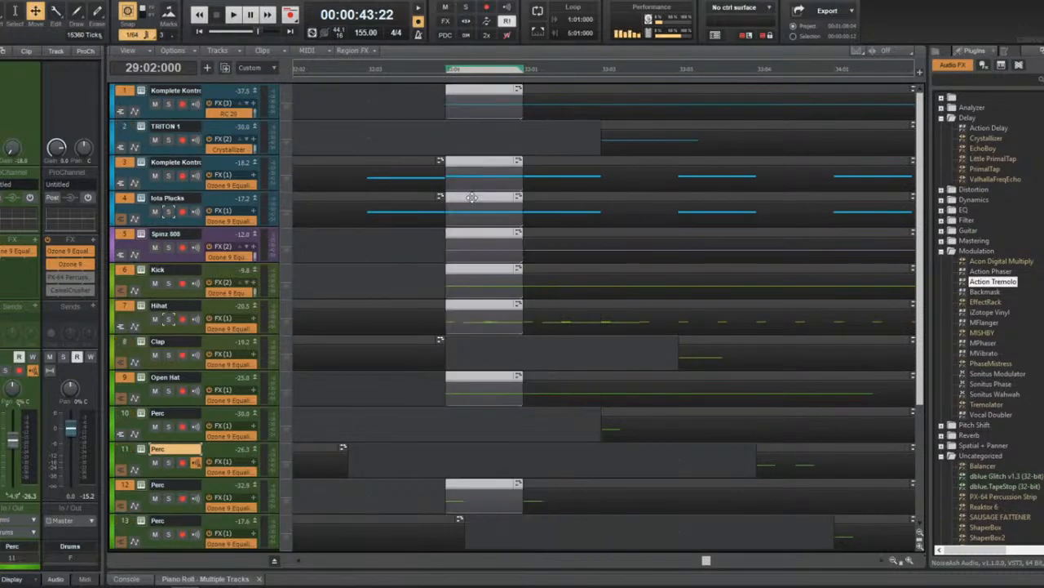
# Play the arrangement from about bar 29 to check the transition into bar 33, and select the Clap track.
pyautogui.scroll(-4, 471, 196)
pyautogui.scroll(-3, 440, 168)
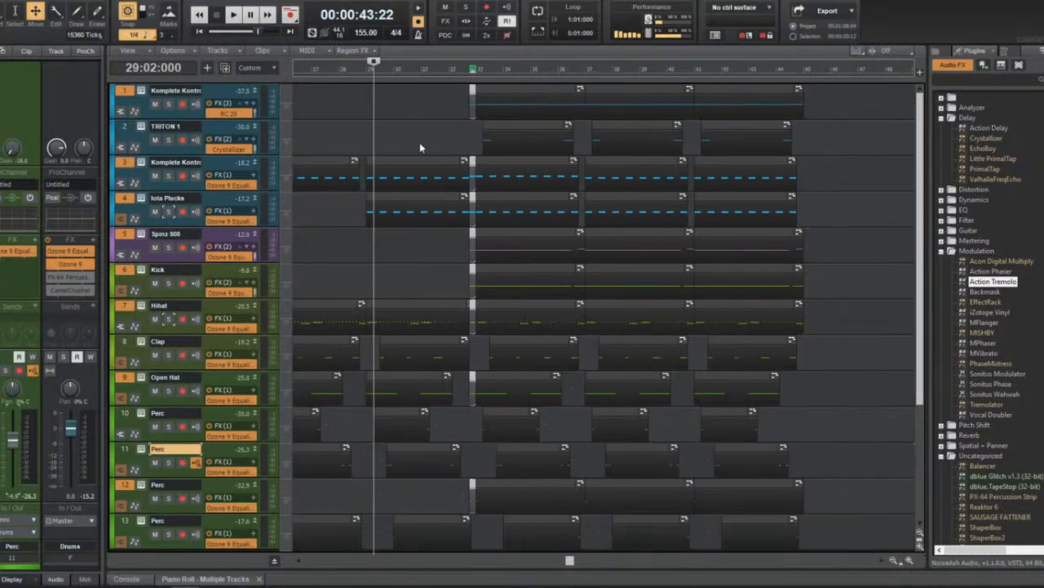
pyautogui.click(368, 73)
pyautogui.press('space')
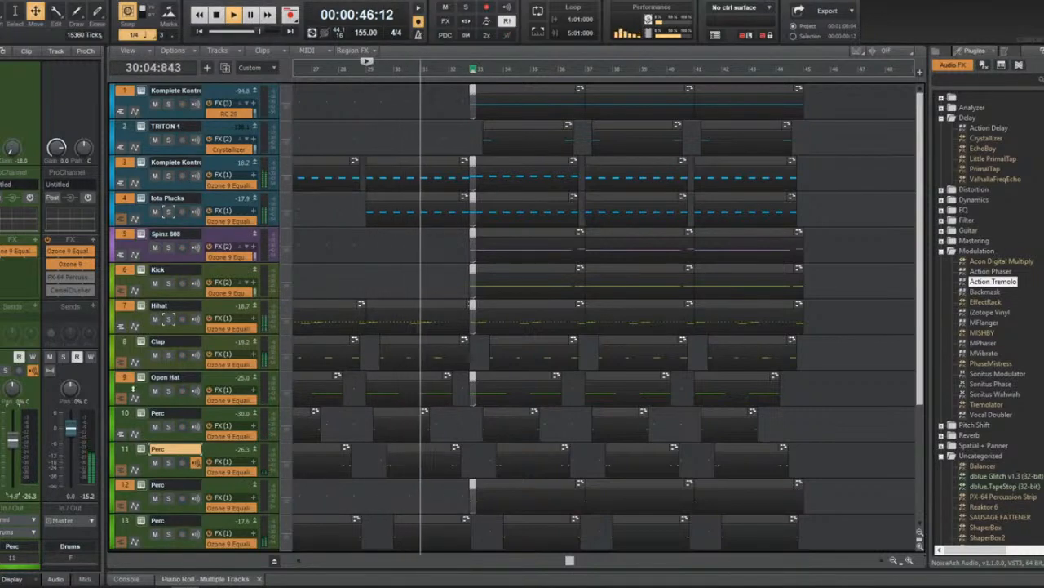
pyautogui.click(122, 344)
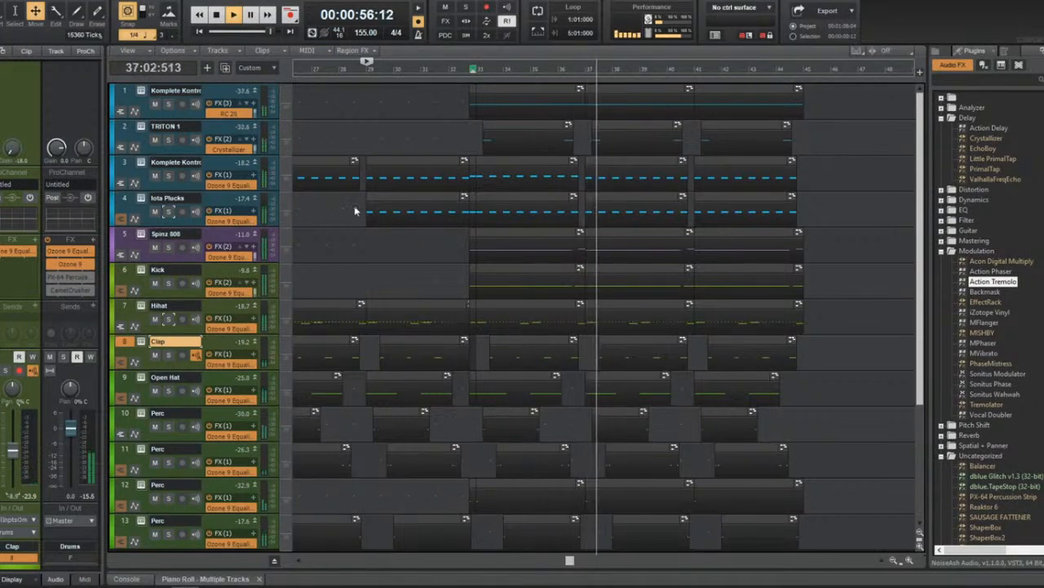
# Remove the Kick clip and the track 11 and 12 Perc clips from bars 41–44 and play from about bar 39.
pyautogui.hscroll(5, 578, 307)
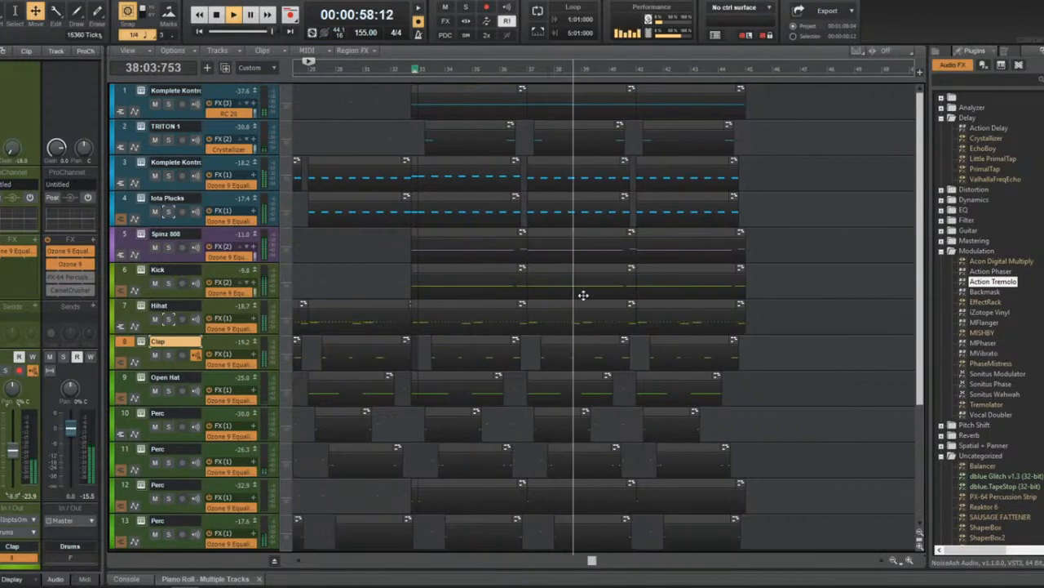
pyautogui.click(656, 273)
pyautogui.press('Delete')
pyautogui.click(565, 72)
pyautogui.click(657, 461)
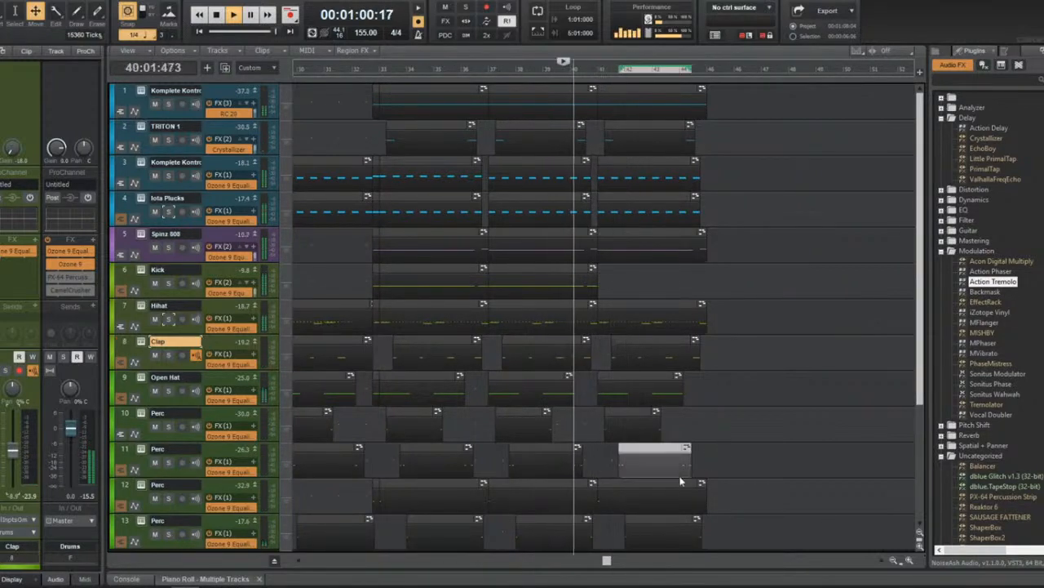
pyautogui.press('Delete')
pyautogui.click(677, 485)
pyautogui.press('Delete')
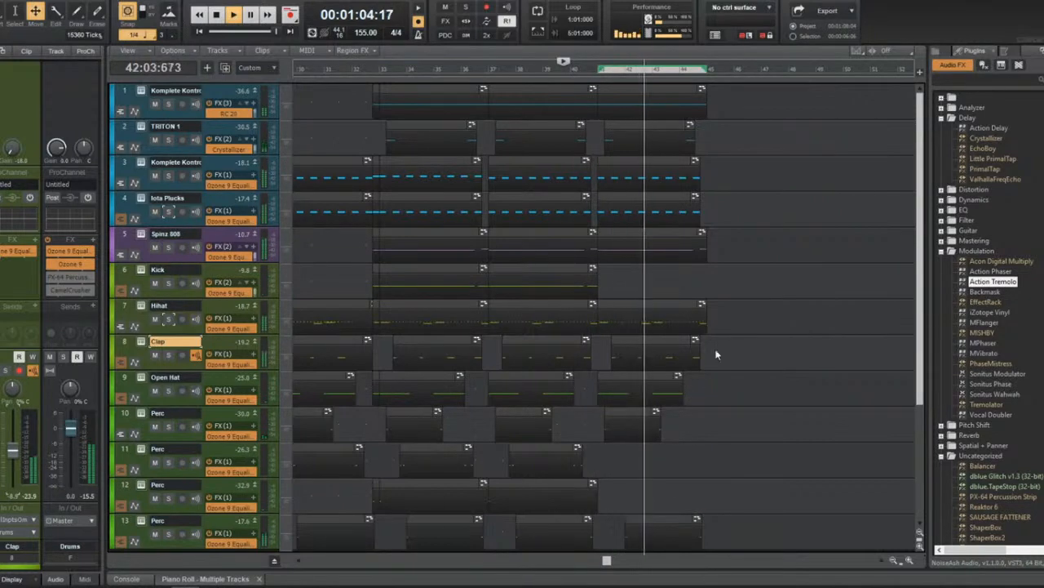
# Copy the track 3 and Iota Plucks clips from bars 41–44 to bar 45 and replay the end of the arrangement.
pyautogui.scroll(-2, 683, 385)
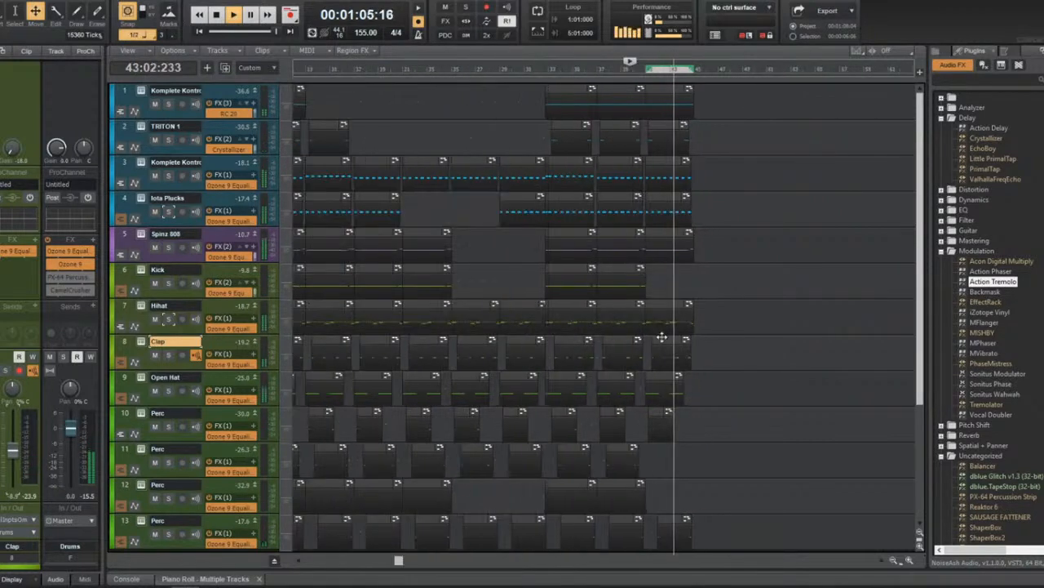
pyautogui.click(667, 198)
pyautogui.moveTo(667, 165); pyautogui.dragTo(714, 176)
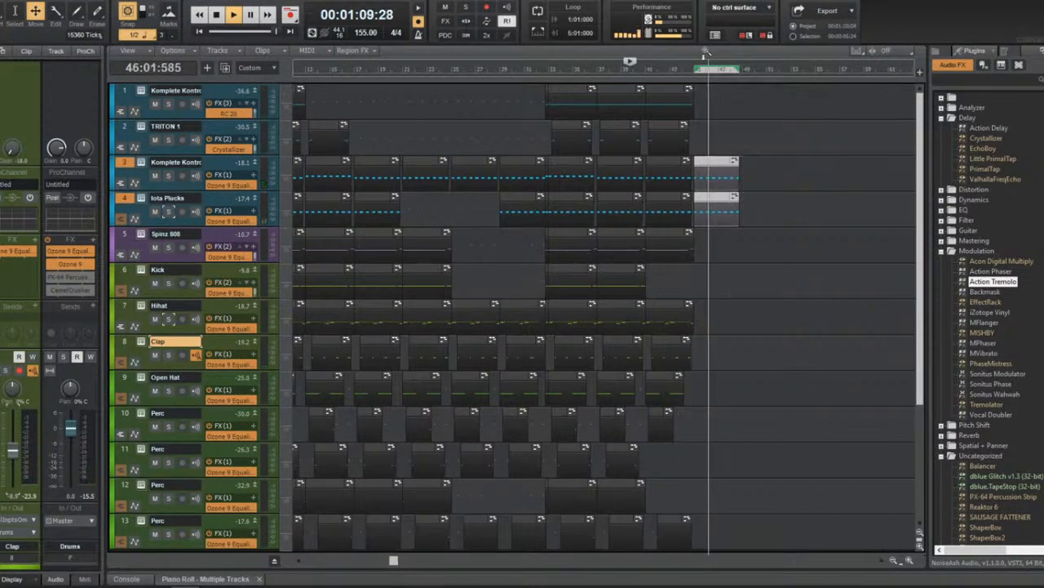
pyautogui.click(667, 69)
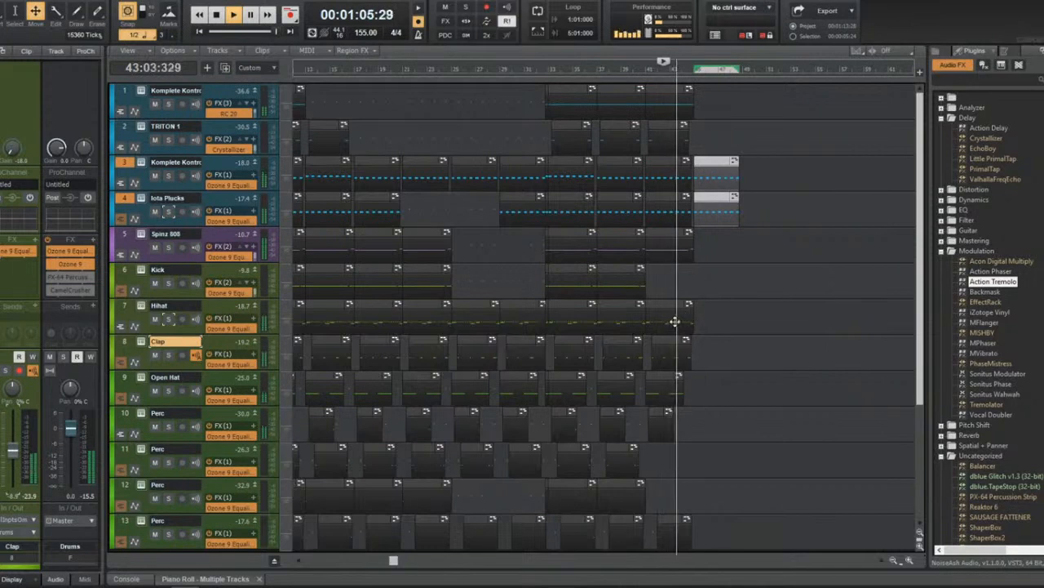
# Copy the Hihat, Clap and Open Hat clips from bars 41–44 to bar 45 and play from bar 44.
pyautogui.hscroll(1, 675, 321)
pyautogui.middleClick(597, 286)
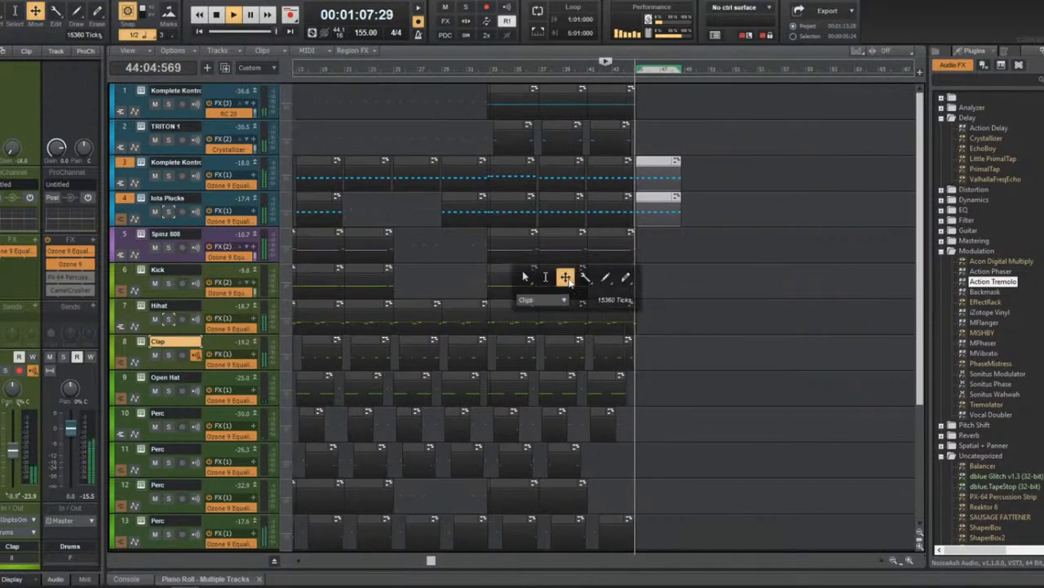
pyautogui.click(564, 277)
pyautogui.click(598, 312)
pyautogui.keyDown('ctrl'); pyautogui.click(607, 344); pyautogui.keyUp('ctrl')
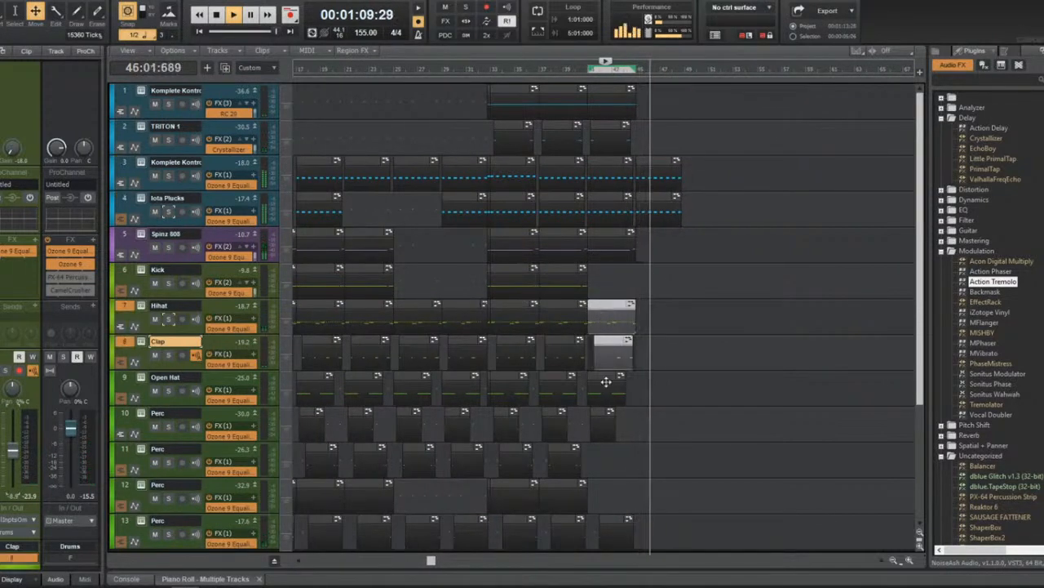
pyautogui.keyDown('ctrl'); pyautogui.click(608, 382); pyautogui.keyUp('ctrl')
pyautogui.moveTo(611, 378); pyautogui.dragTo(659, 311)
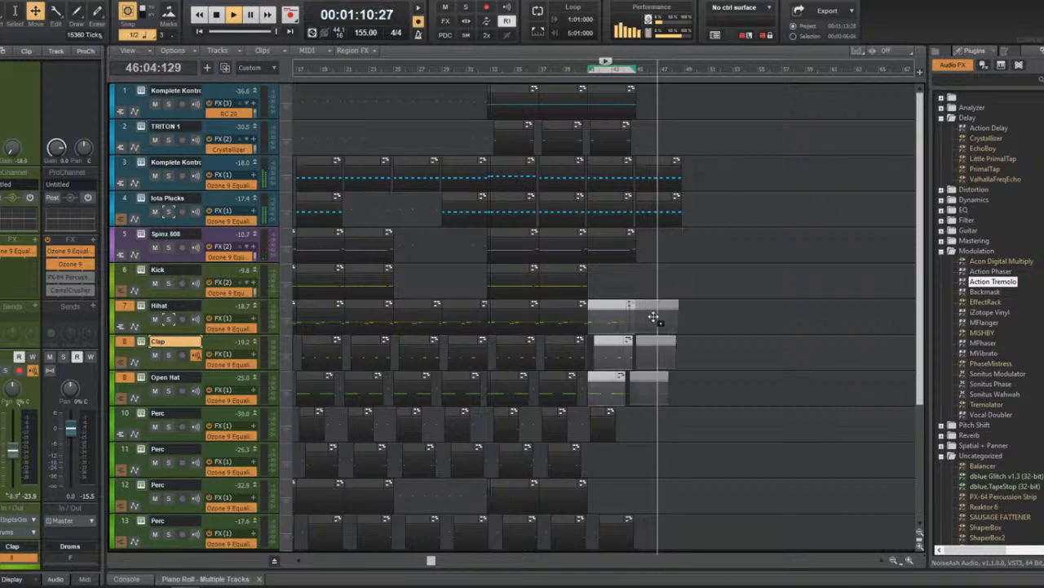
pyautogui.click(629, 69)
# Clear the Iota Plucks notes from early bar 47 through the end of bar 48 and stop playback.
pyautogui.middleClick(661, 304)
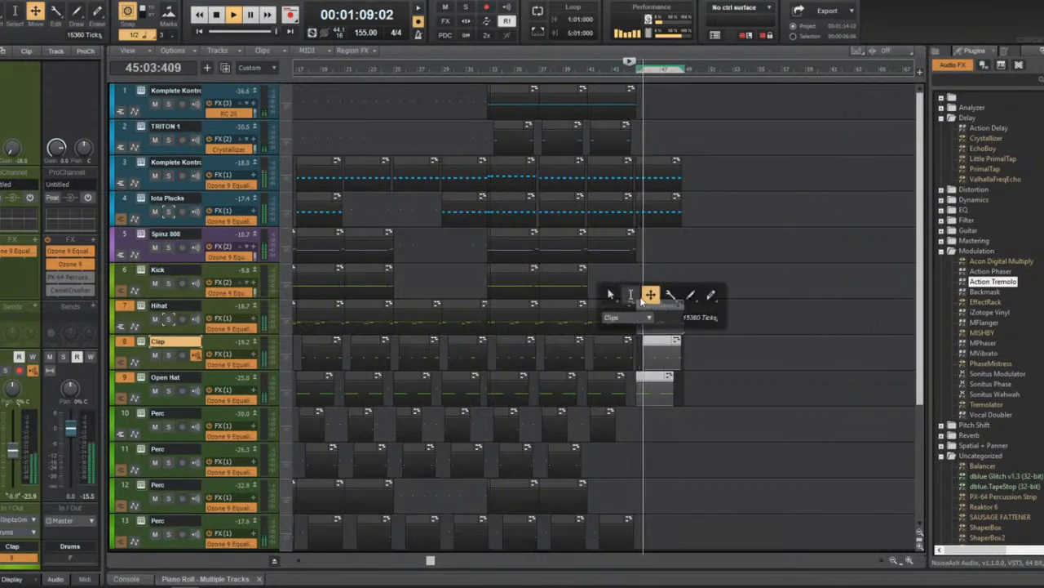
pyautogui.click(629, 291)
pyautogui.click(676, 396)
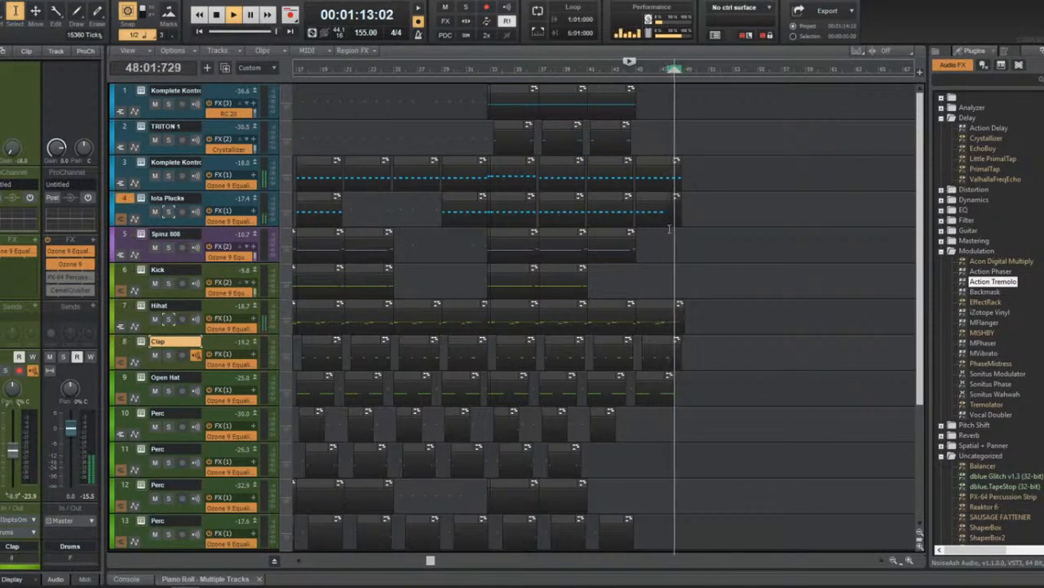
pyautogui.press('space')
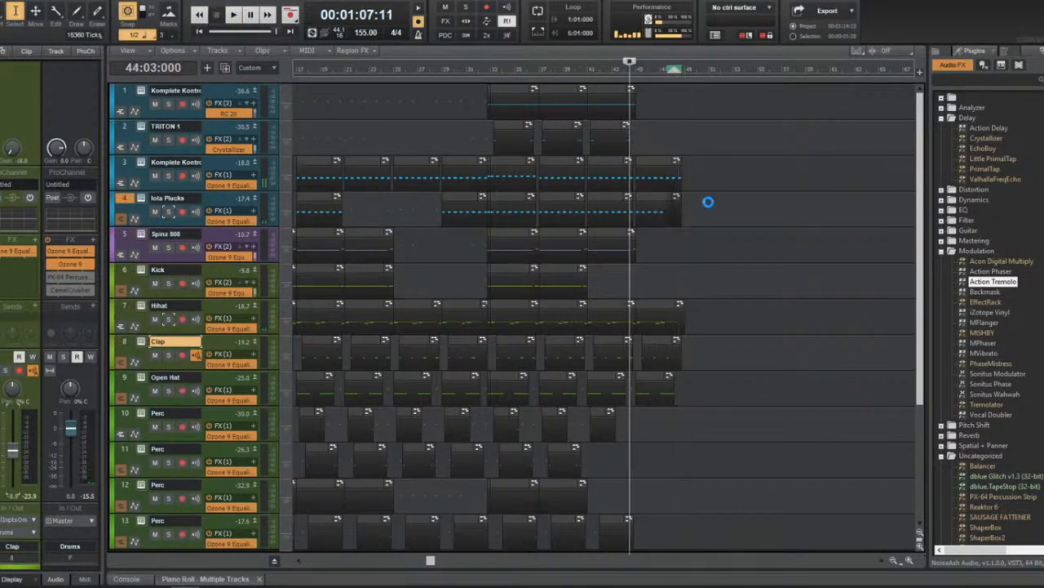
# Copy the entire 48-bar arrangement to start at bar 49 and play the track from the beginning.
pyautogui.hotkey('ctrl', 'a')
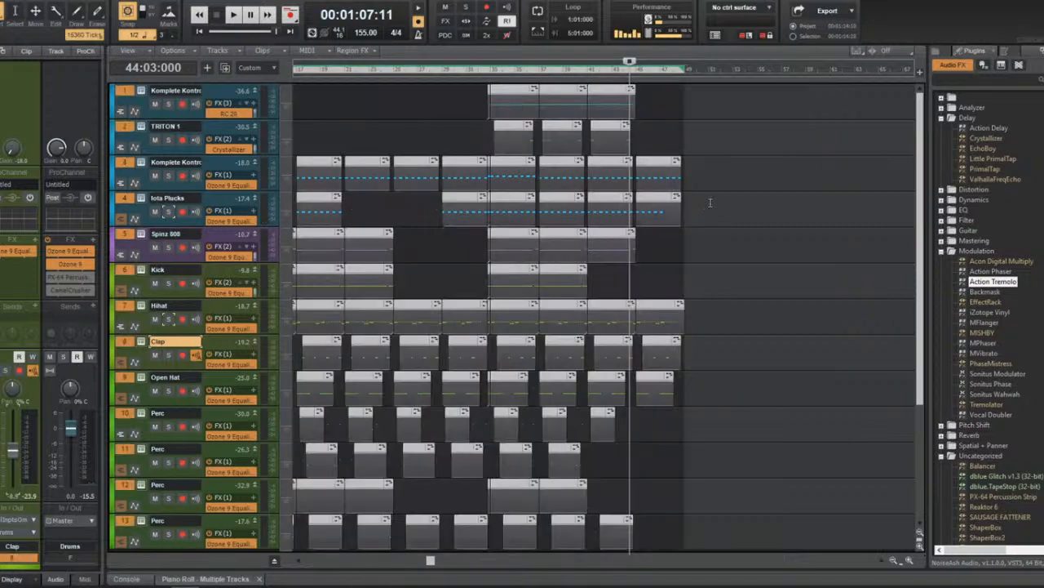
pyautogui.hotkey('ctrl', 'End')
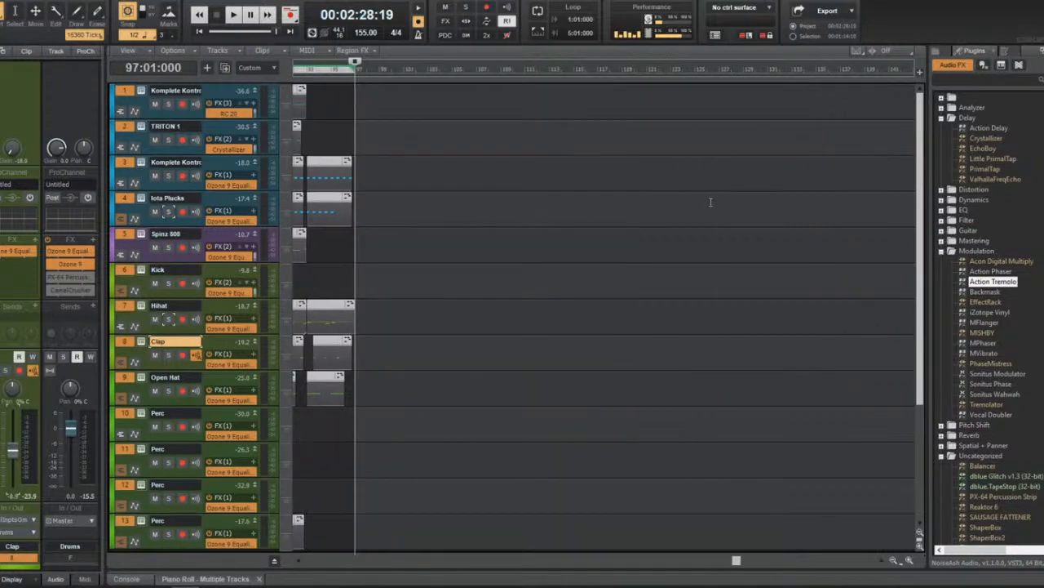
pyautogui.hotkey('ctrl', 'Home')
pyautogui.press('space')
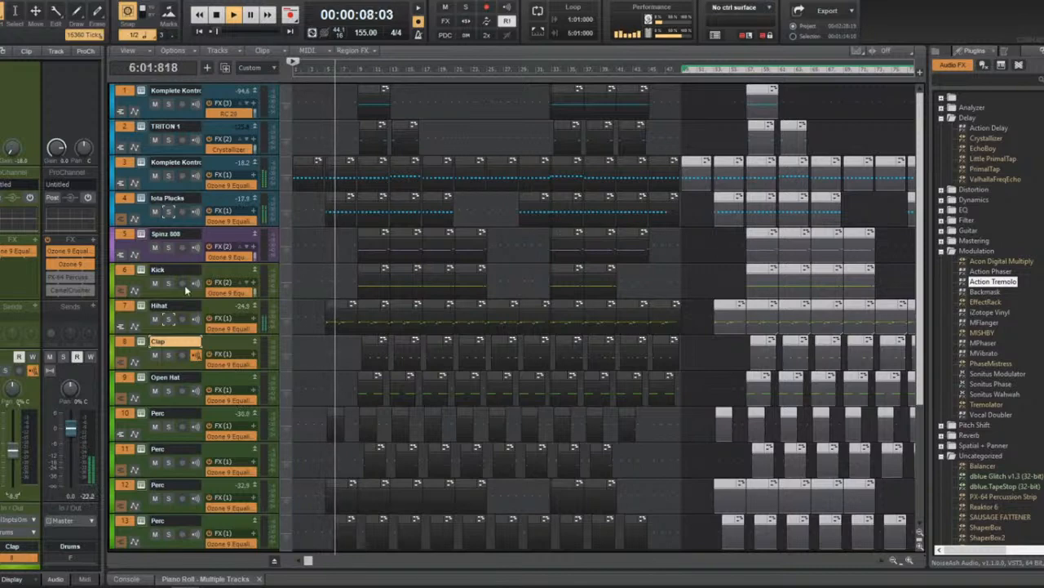
# Shape the Hihat track's Ozone EQ with a bell cut of -10.0 dB at 851 Hz and close the plug-in.
pyautogui.click(129, 302)
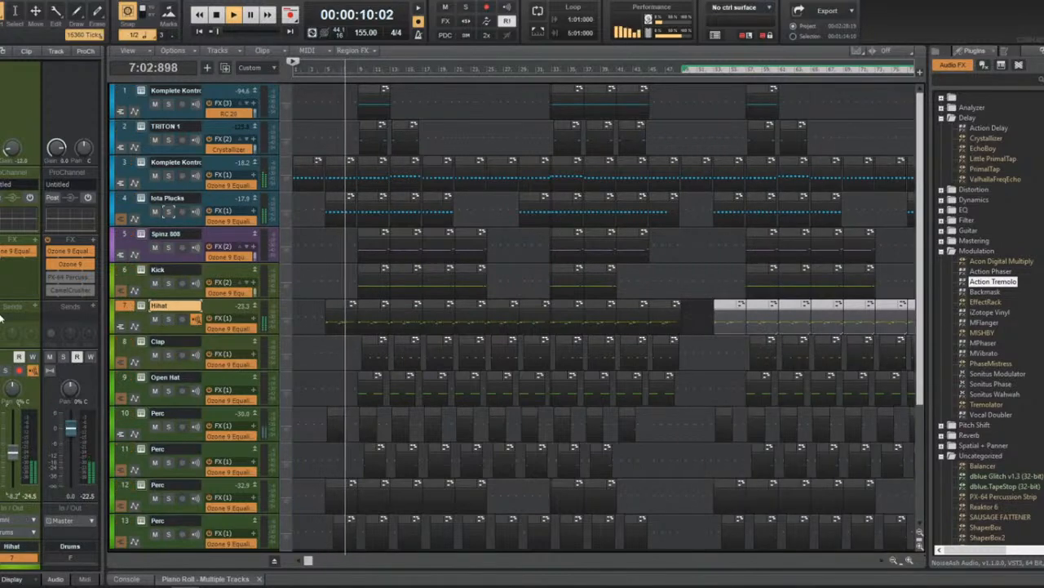
pyautogui.doubleClick(14, 253)
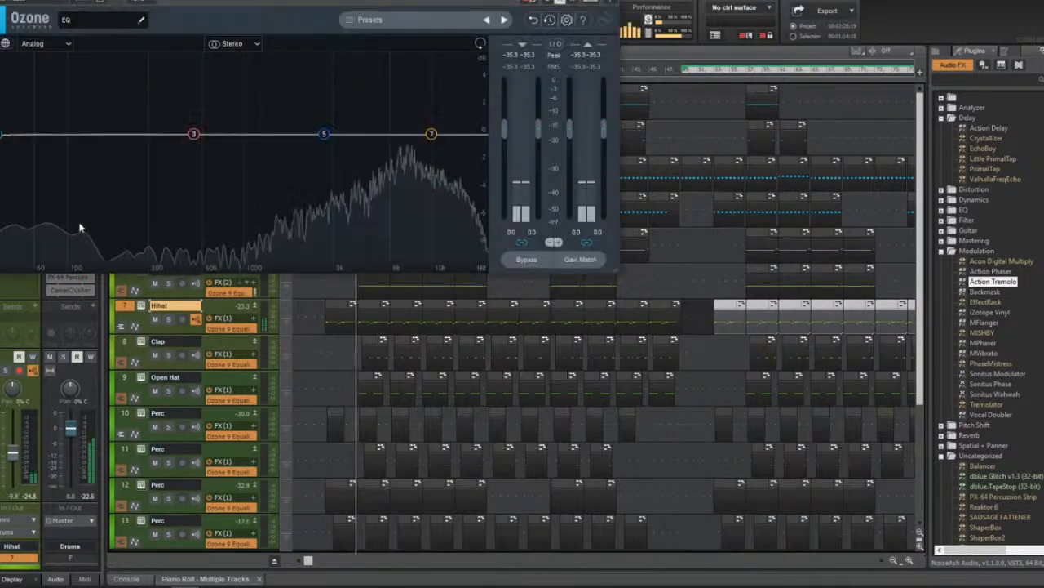
pyautogui.moveTo(3, 133); pyautogui.dragTo(228, 281)
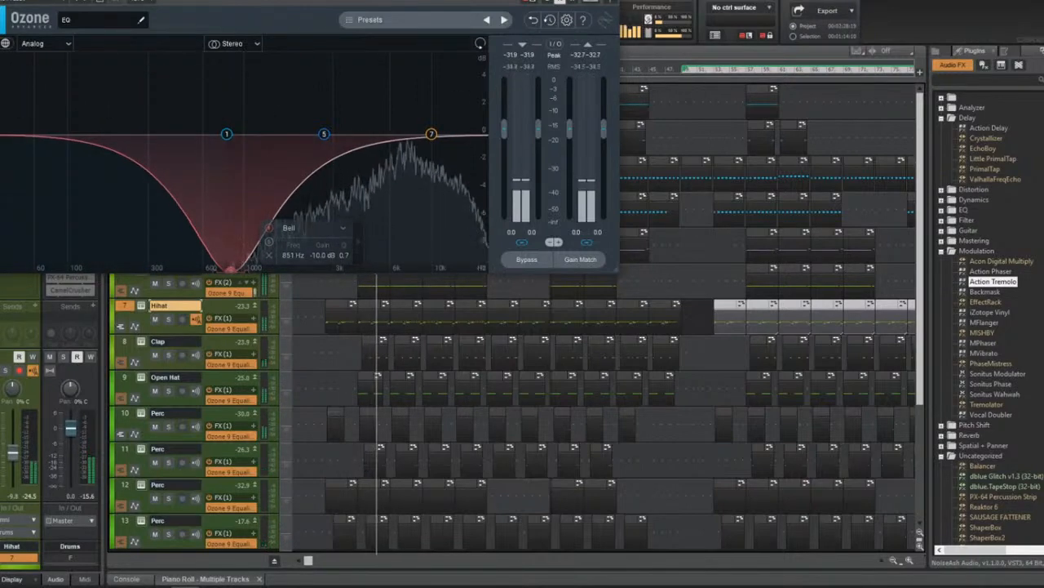
pyautogui.press('Escape')
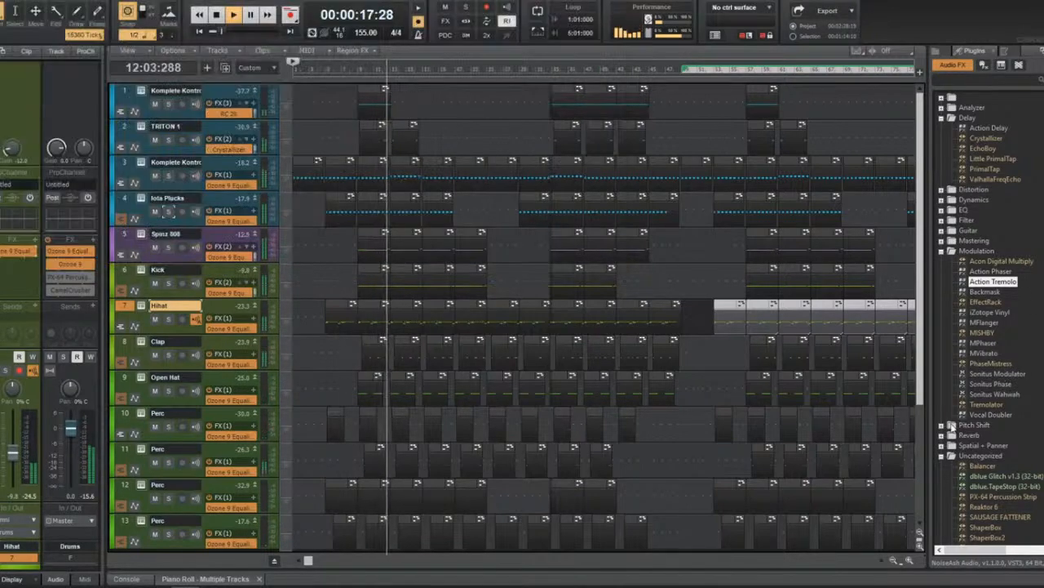
# Add the PanMan auto-panner to the Hihat track's effects, check its controls and close it.
pyautogui.click(943, 446)
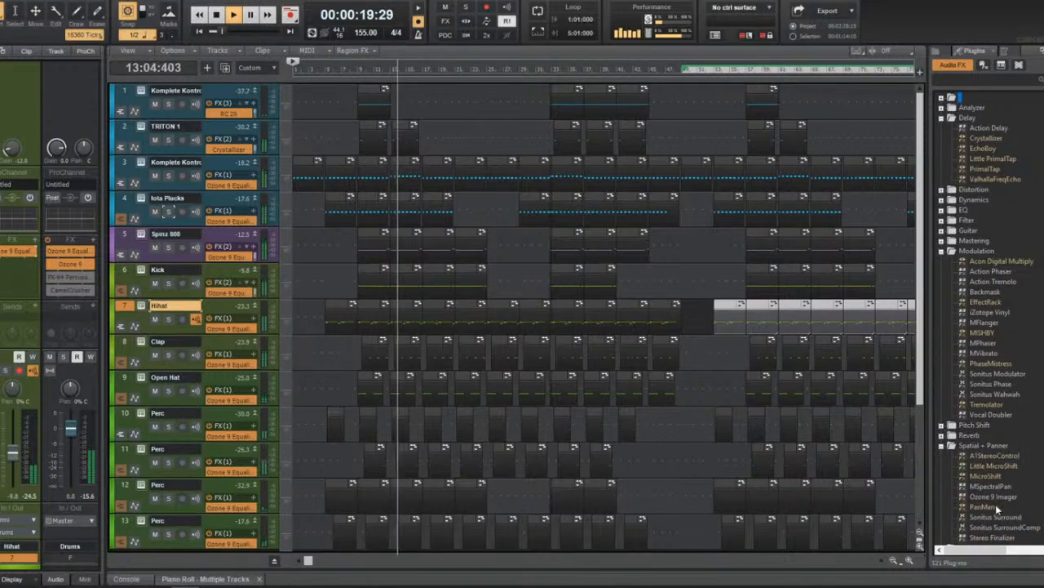
pyautogui.moveTo(995, 506); pyautogui.dragTo(20, 277)
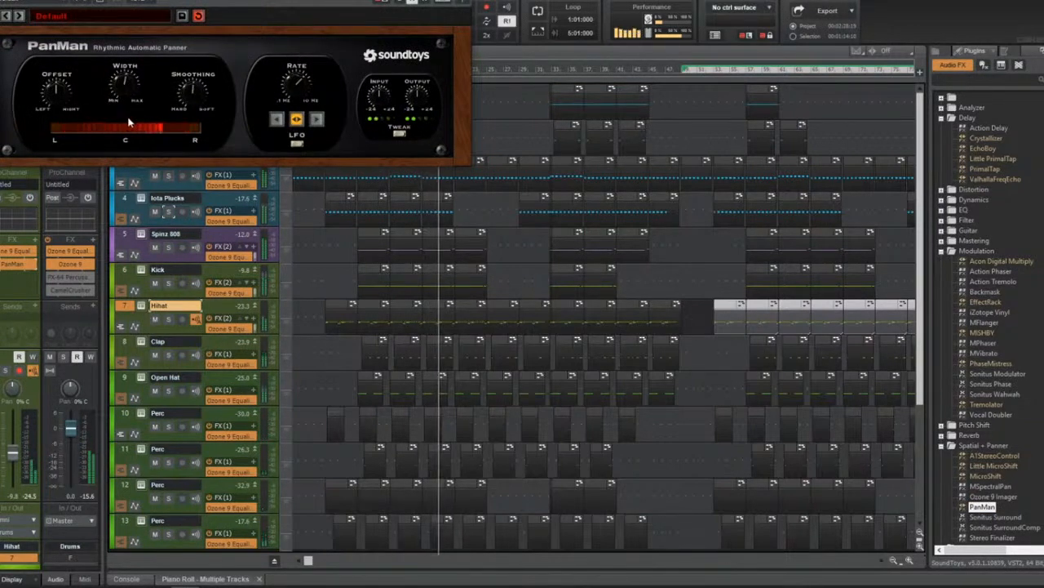
pyautogui.press('Escape')
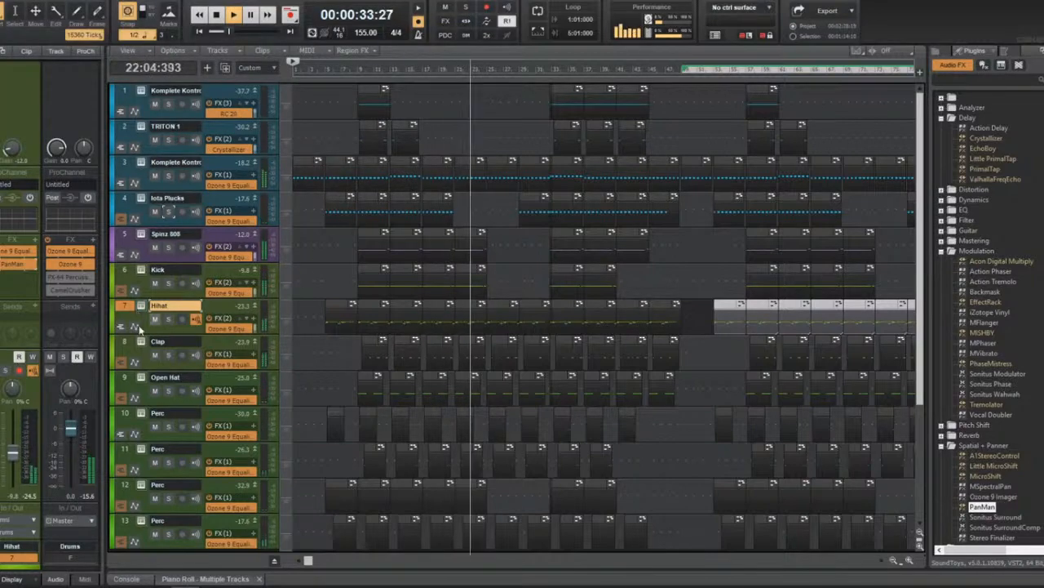
pyautogui.doubleClick(12, 264)
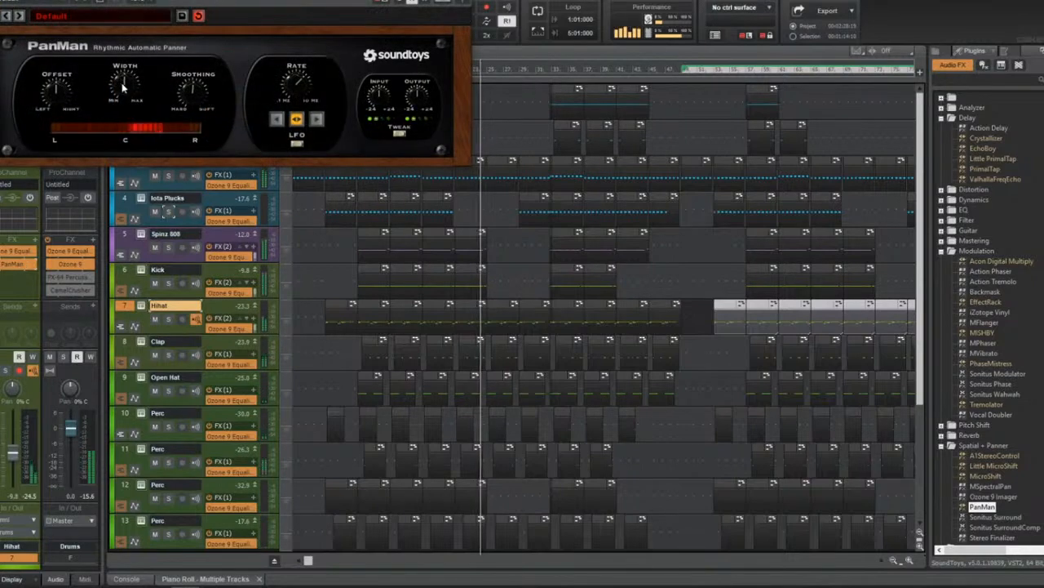
pyautogui.click(482, 76)
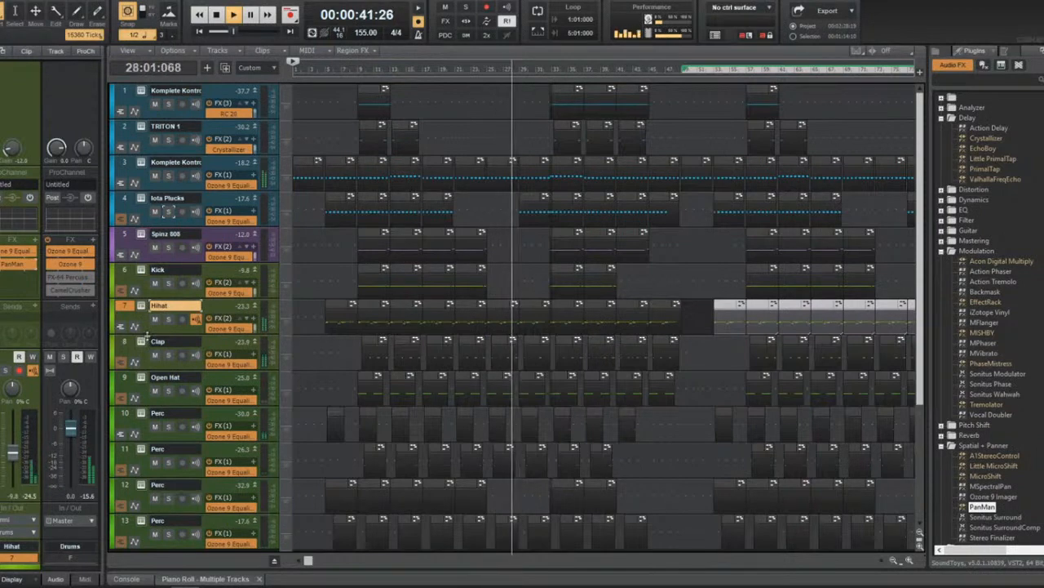
# Examine the full arrangement during playback, including its end and the transition from bar 48 into the copied section.
pyautogui.click(559, 297)
pyautogui.scroll(2, 559, 298)
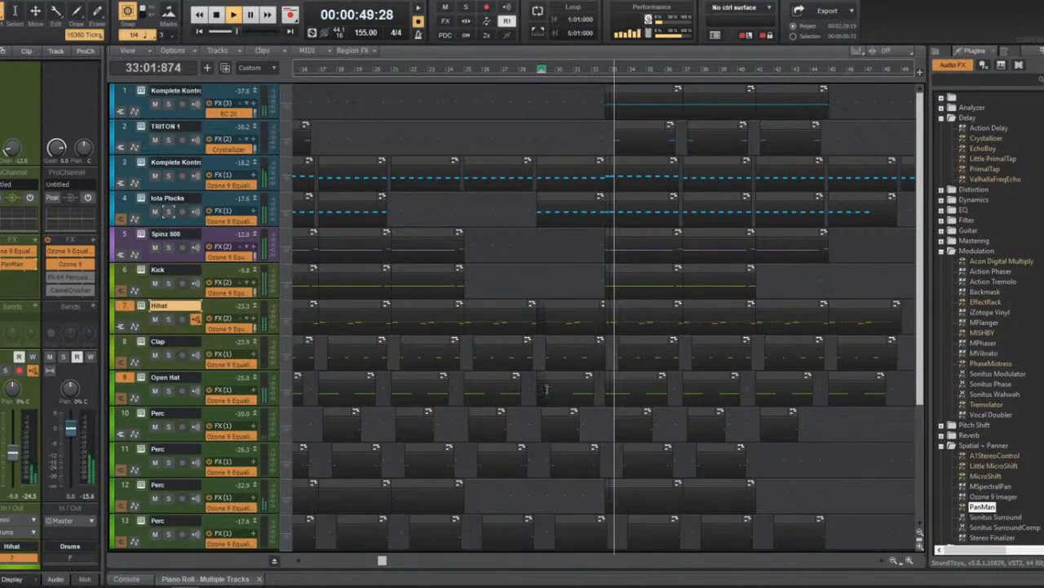
pyautogui.scroll(-1, 545, 383)
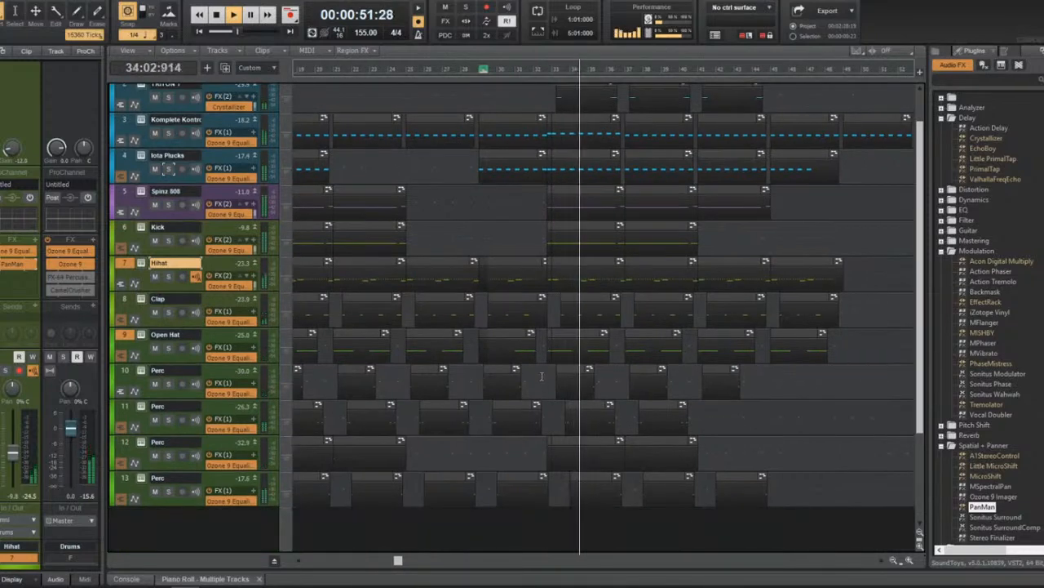
pyautogui.scroll(1, 543, 374)
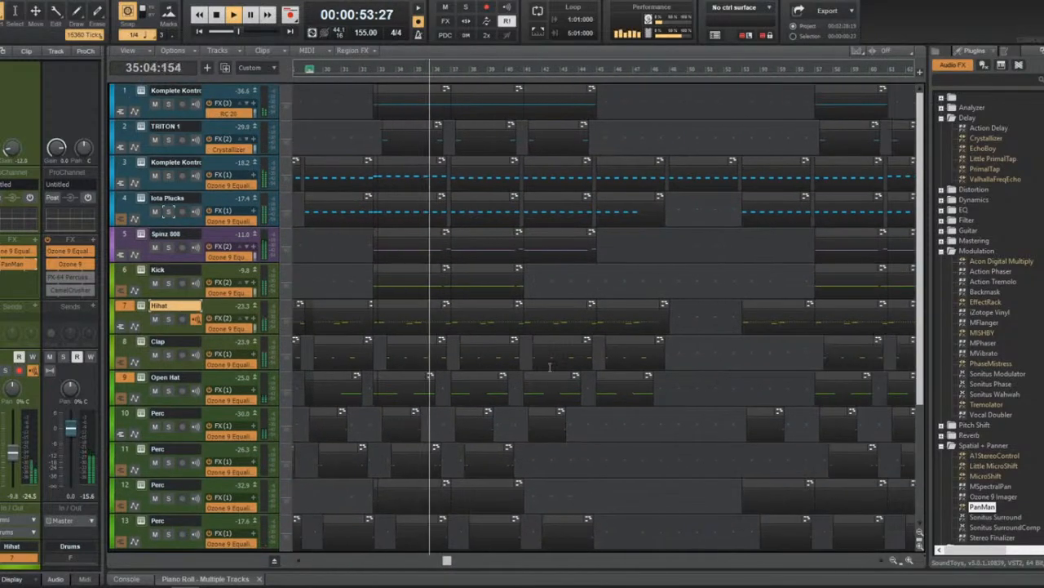
pyautogui.scroll(-1, 550, 367)
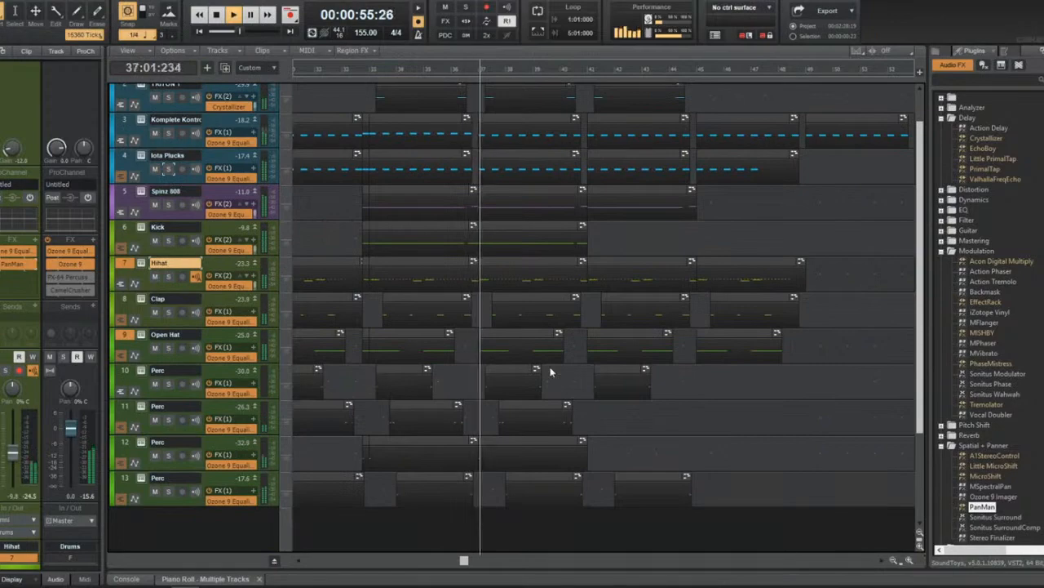
pyautogui.scroll(-4, 550, 373)
pyautogui.scroll(1, 550, 372)
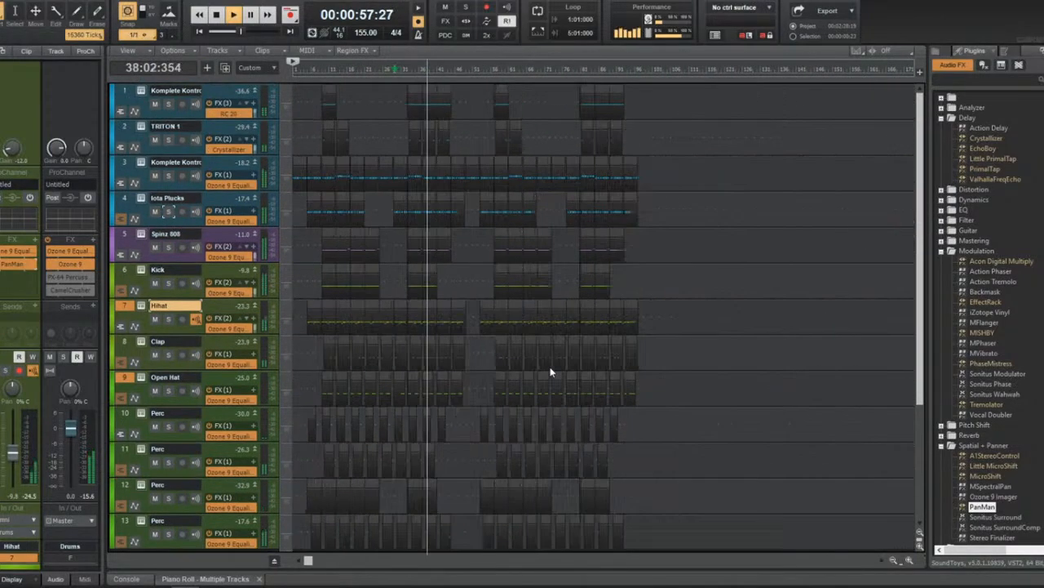
pyautogui.scroll(4, 649, 245)
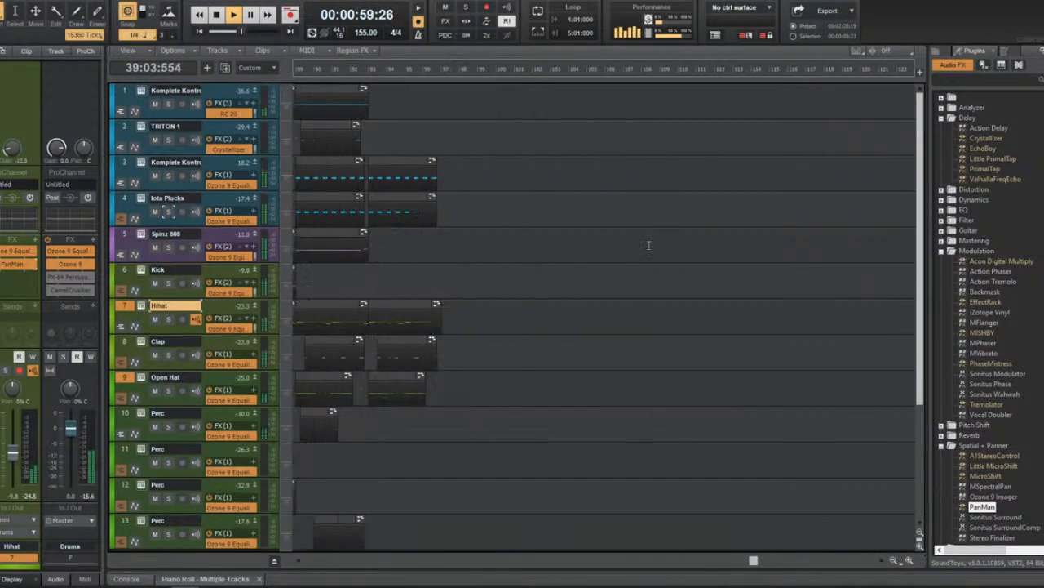
pyautogui.scroll(3, 575, 261)
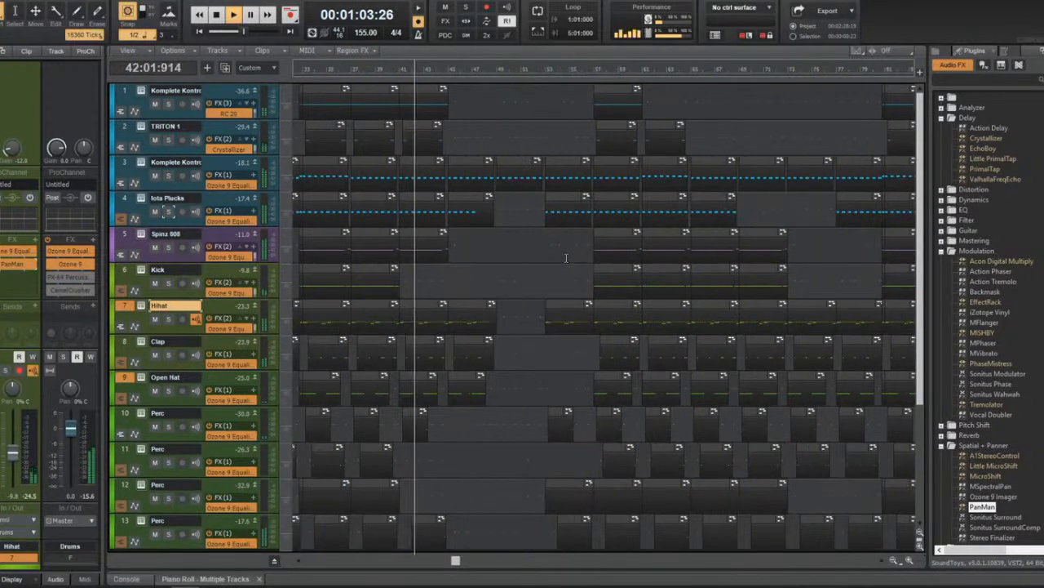
pyautogui.scroll(-1, 566, 258)
pyautogui.hscroll(1, 562, 262)
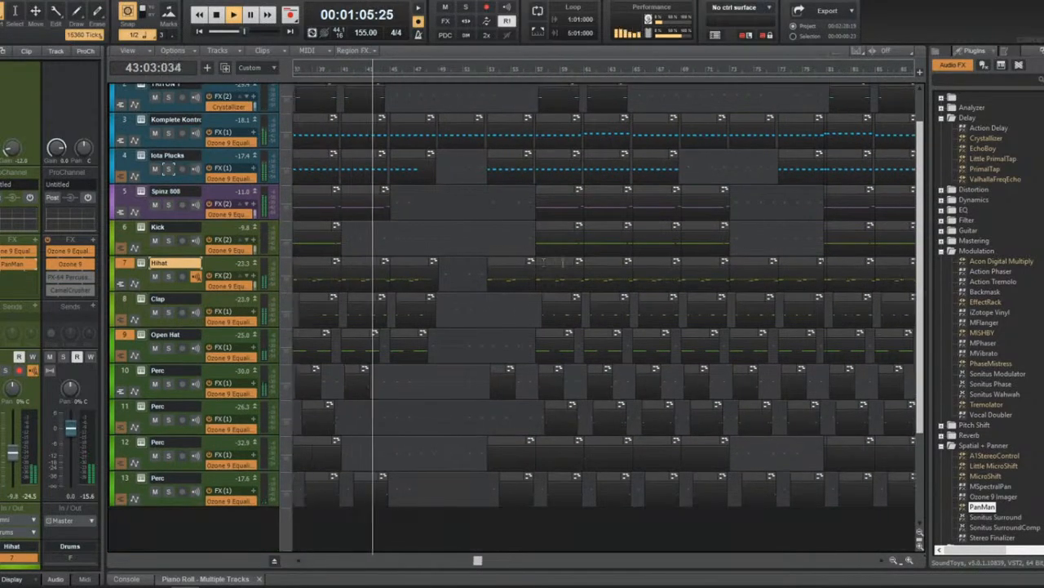
pyautogui.hscroll(2, 563, 262)
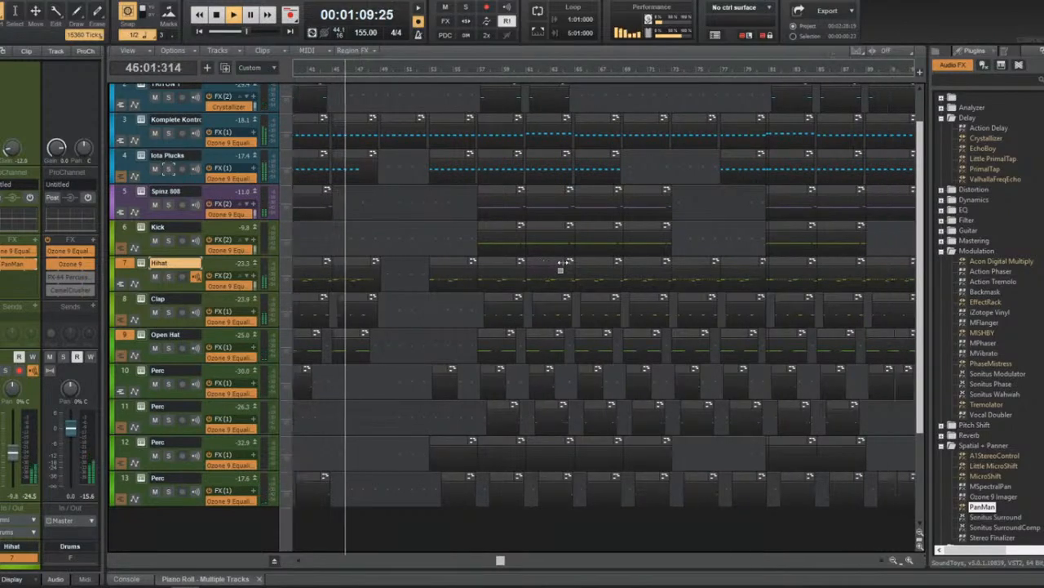
pyautogui.hscroll(-2, 561, 268)
pyautogui.scroll(2, 561, 268)
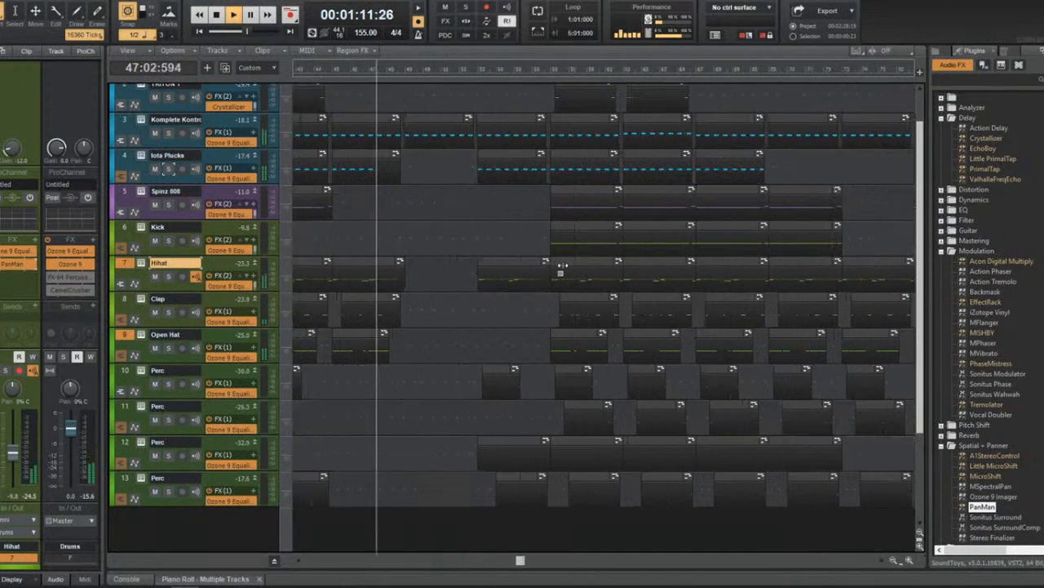
pyautogui.scroll(2, 559, 267)
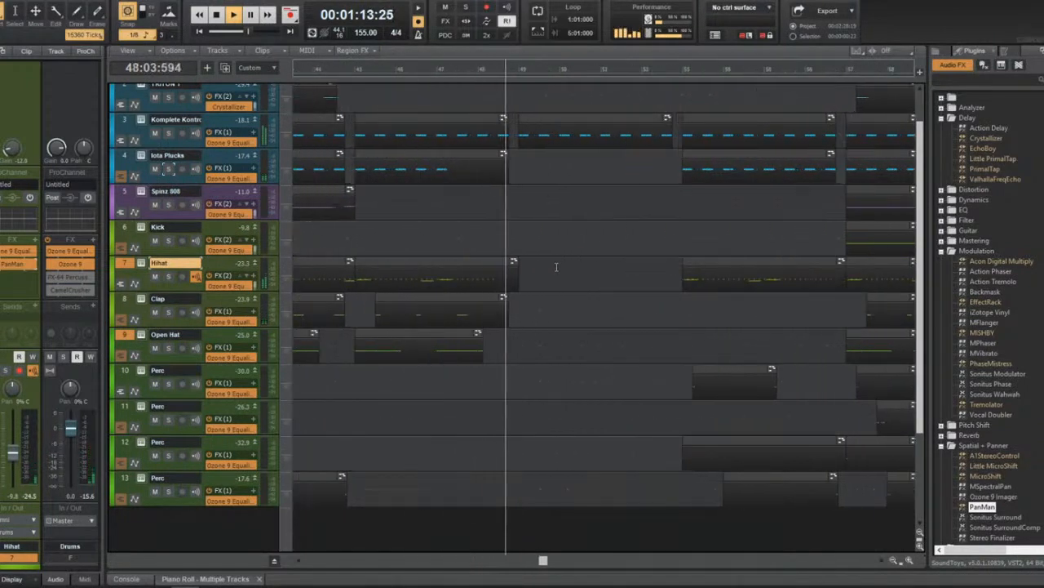
# Examine the transition into the copied section around bars 48 to 54 during playback, then stop the track.
pyautogui.hscroll(1, 556, 267)
pyautogui.hscroll(3, 557, 267)
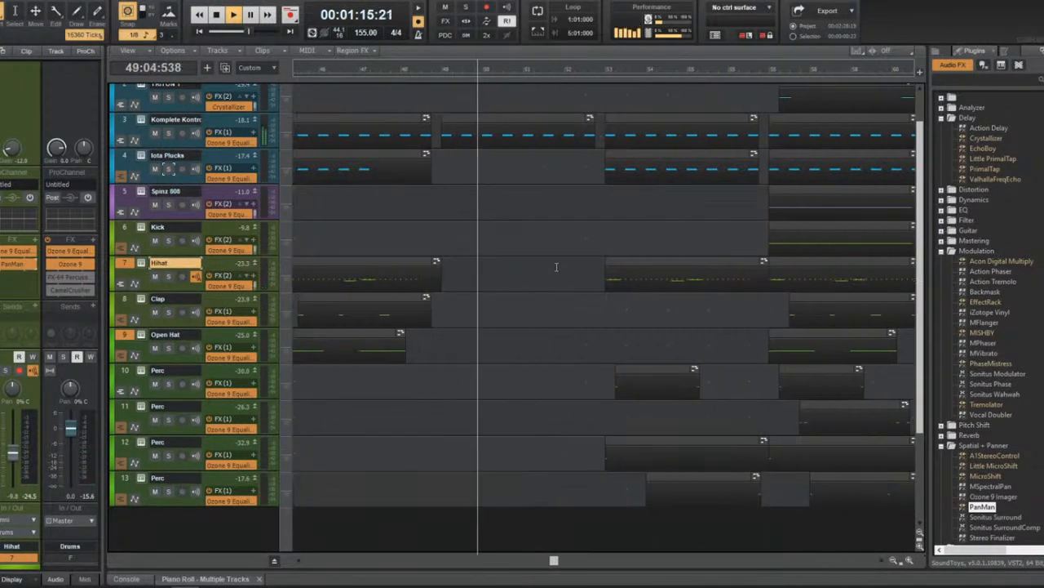
pyautogui.hscroll(1, 556, 267)
pyautogui.scroll(-2, 557, 267)
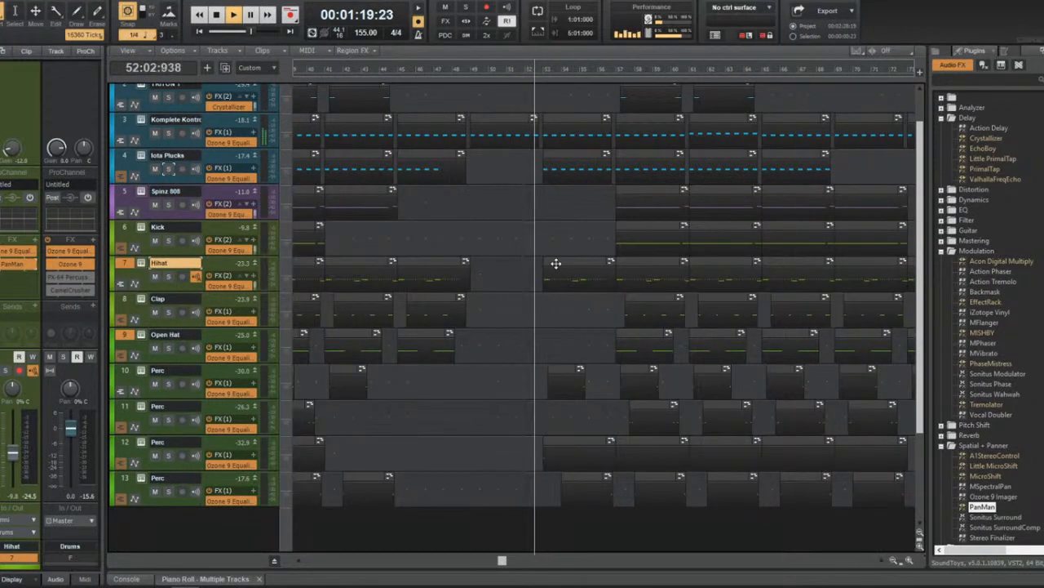
pyautogui.hscroll(2, 555, 264)
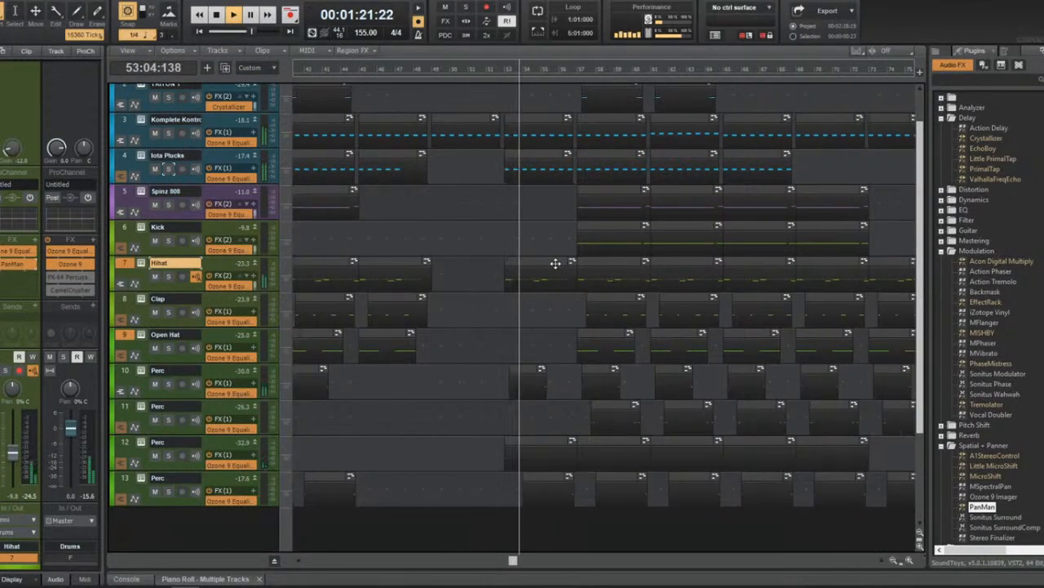
pyautogui.scroll(-1, 555, 263)
pyautogui.press('space')
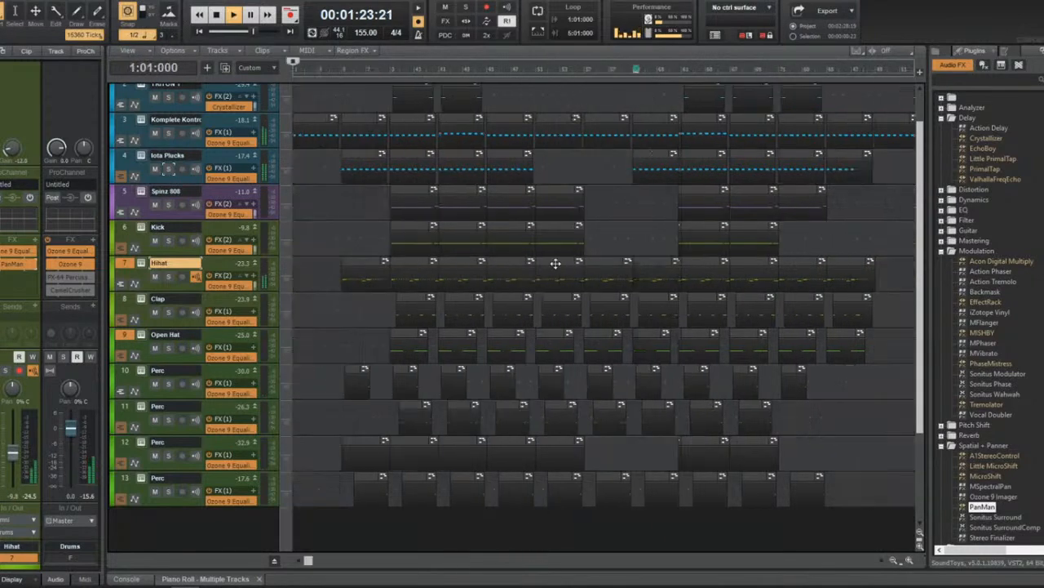
# Play the track from bar 55 and examine the arrangement of the copied section through to its end.
pyautogui.hscroll(8, 554, 260)
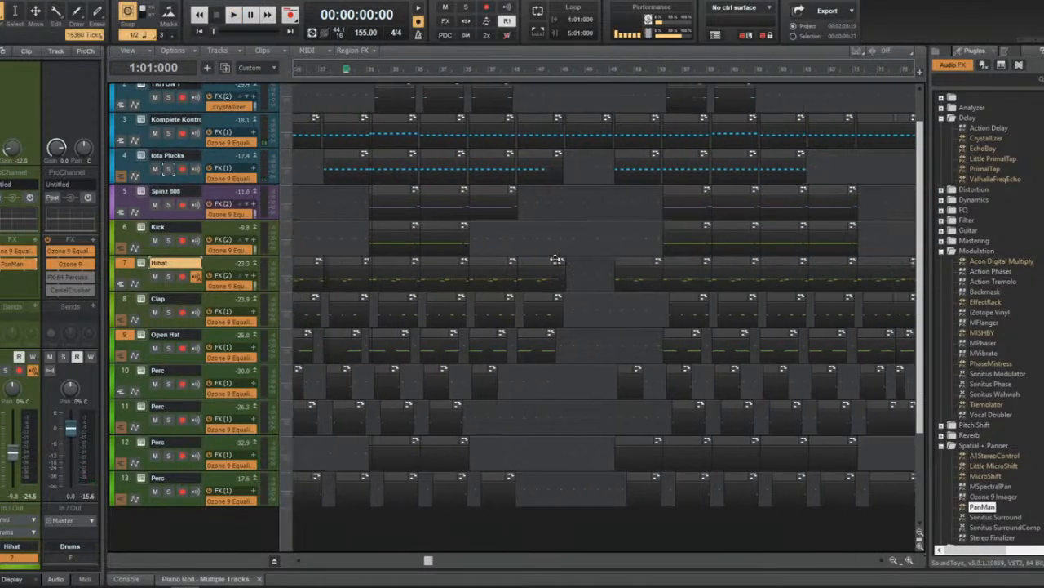
pyautogui.click(617, 232)
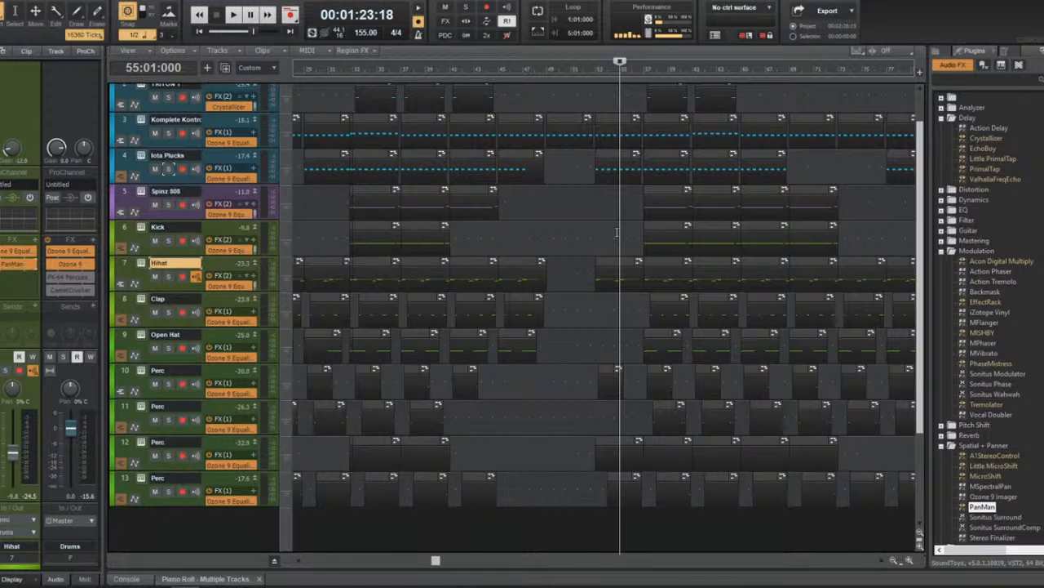
pyautogui.scroll(5, 618, 232)
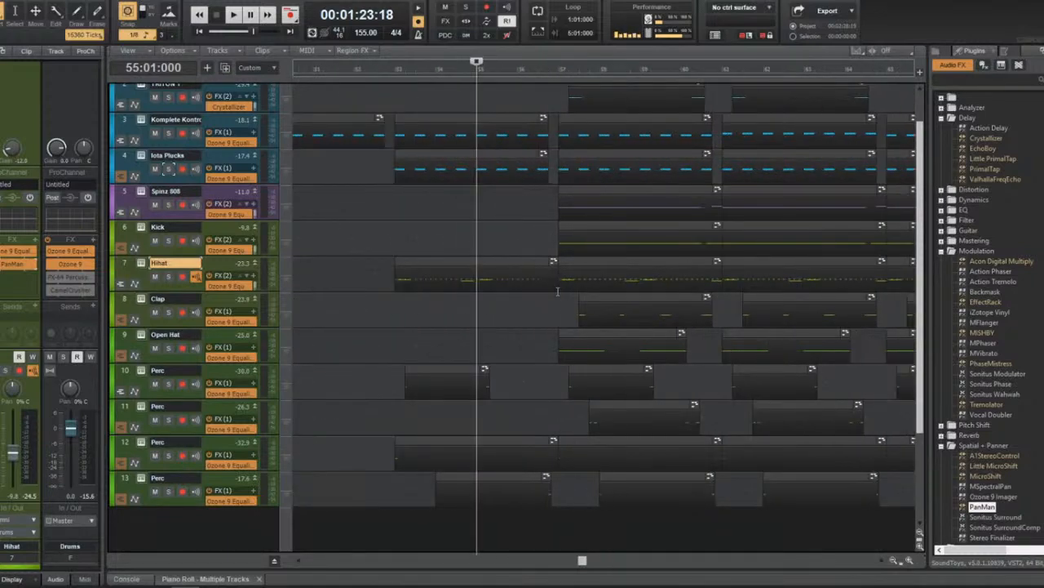
pyautogui.scroll(-2, 553, 285)
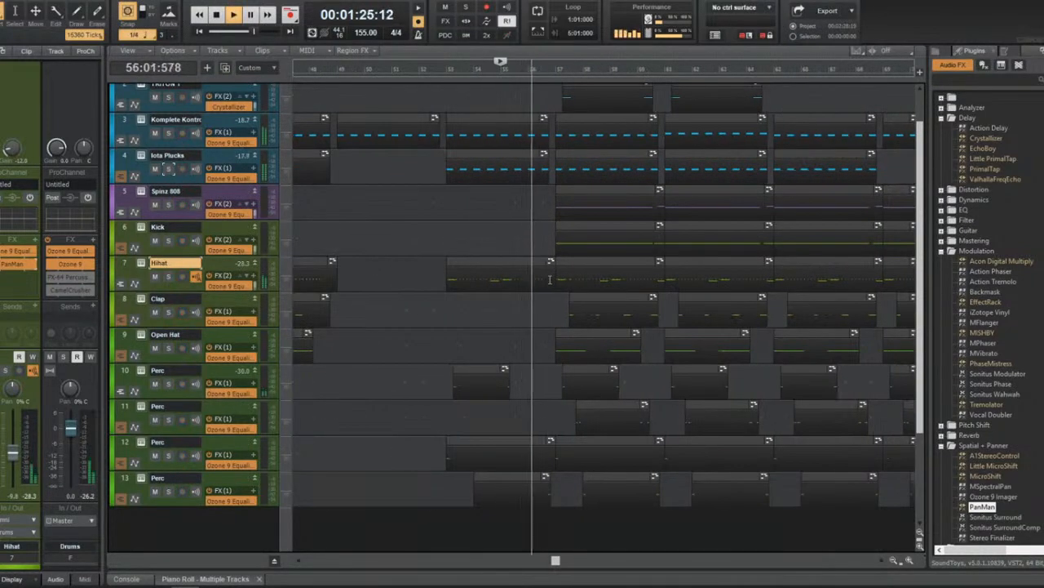
pyautogui.scroll(-2, 563, 287)
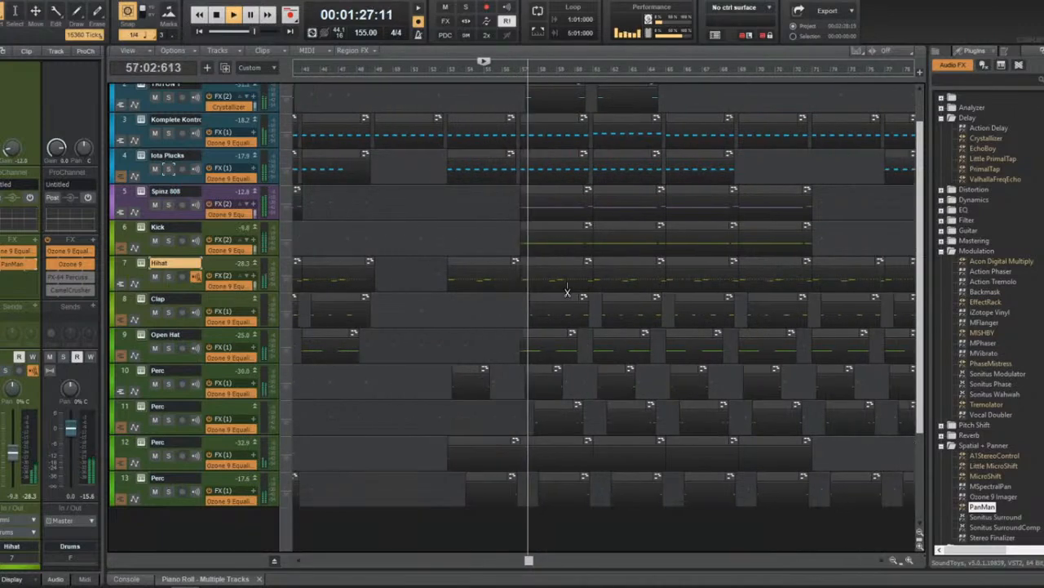
pyautogui.scroll(1, 566, 289)
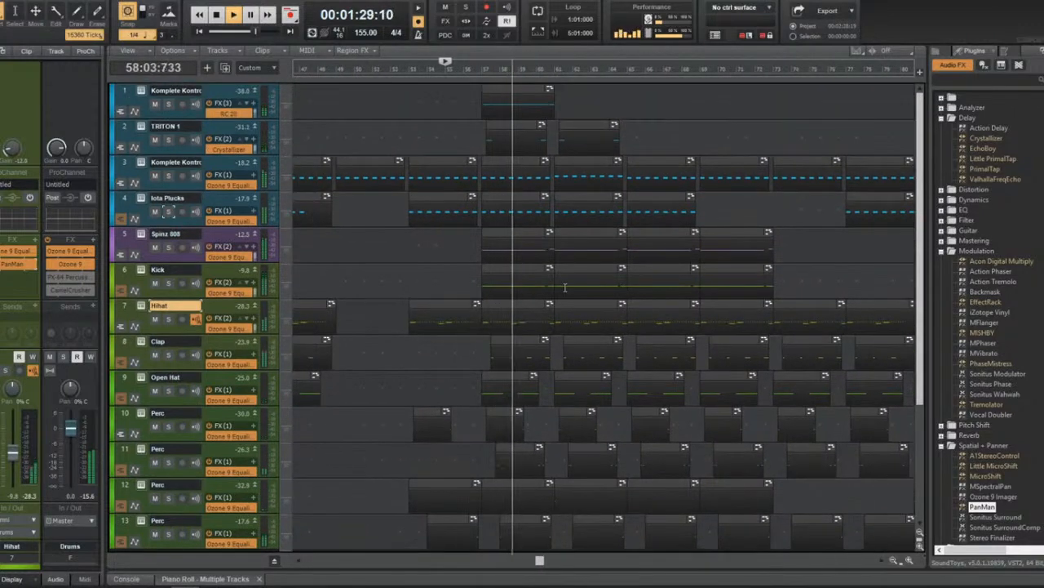
pyautogui.scroll(-2, 564, 286)
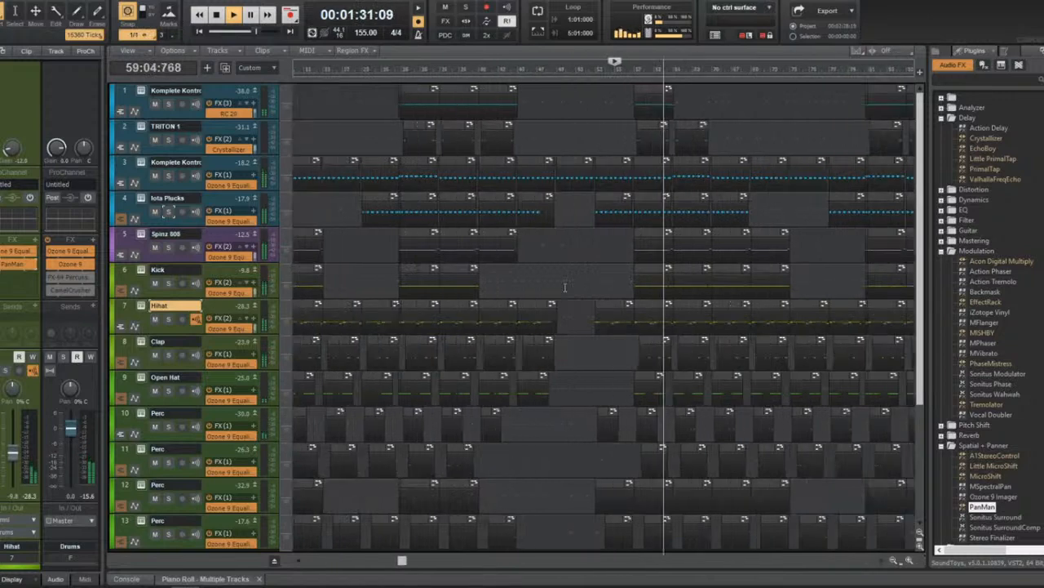
pyautogui.scroll(3, 565, 286)
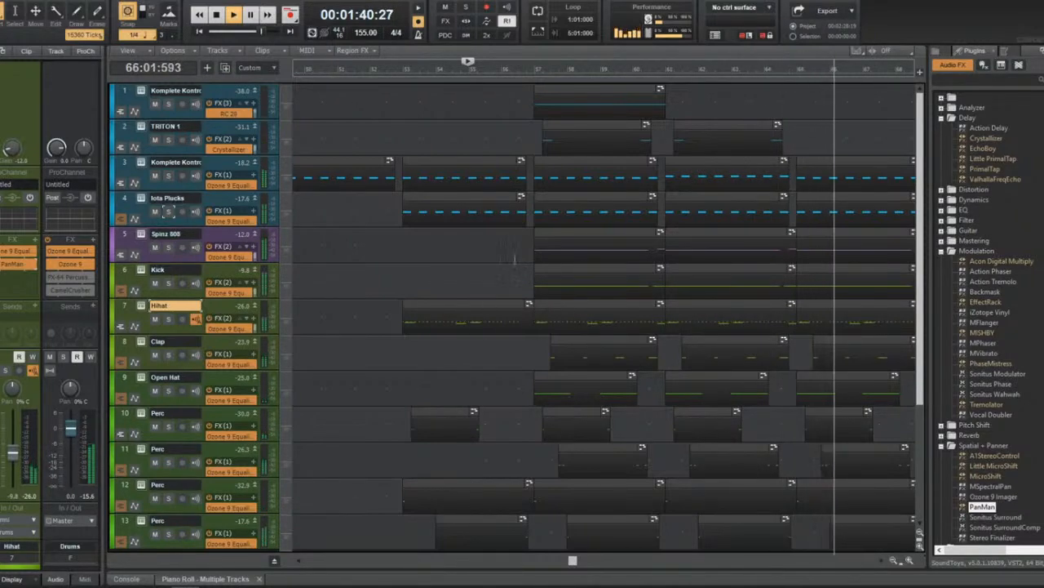
pyautogui.scroll(-3, 525, 361)
pyautogui.scroll(-1, 531, 363)
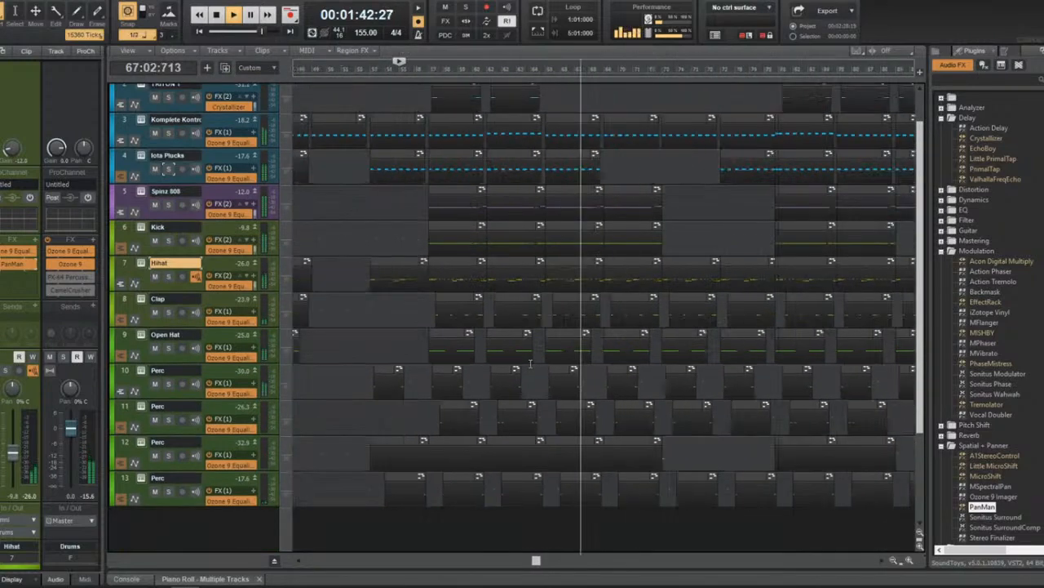
pyautogui.scroll(2, 530, 363)
pyautogui.scroll(-3, 529, 363)
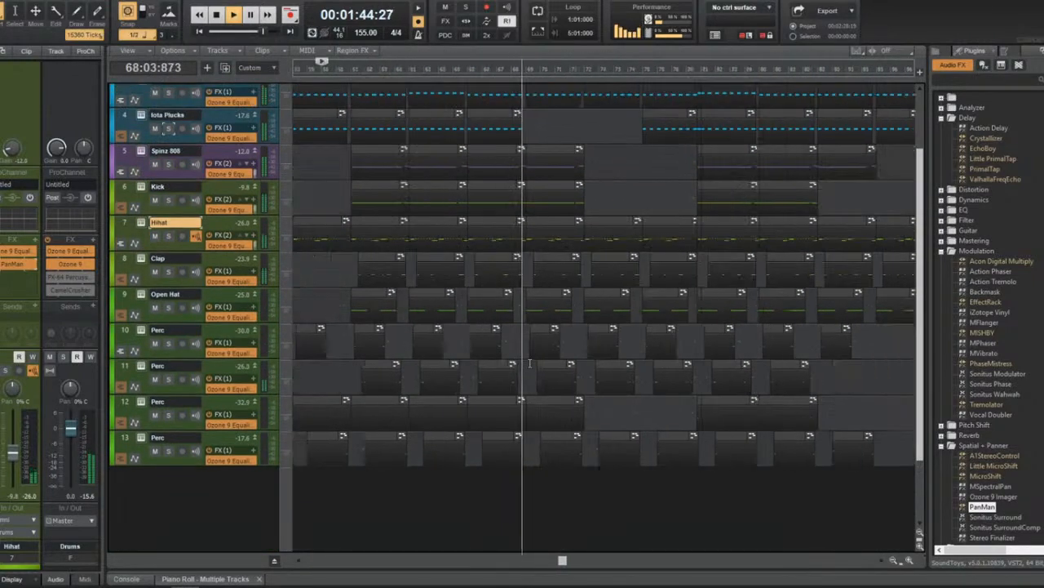
pyautogui.scroll(4, 530, 363)
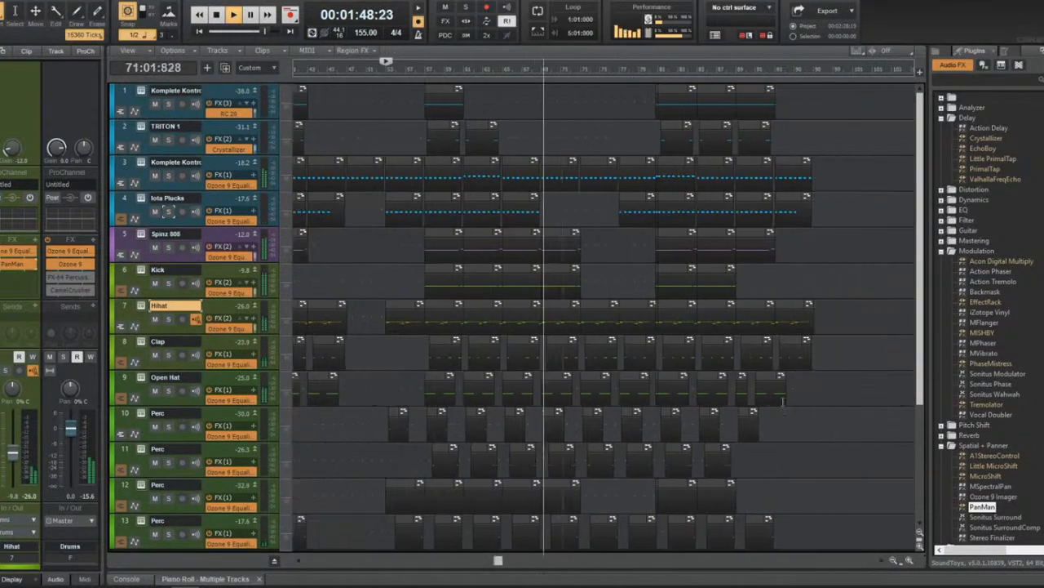
# Delete all clips from bar 81 onward, including the short leftover slices at the end of bar 80.
pyautogui.moveTo(848, 548); pyautogui.dragTo(637, 85)
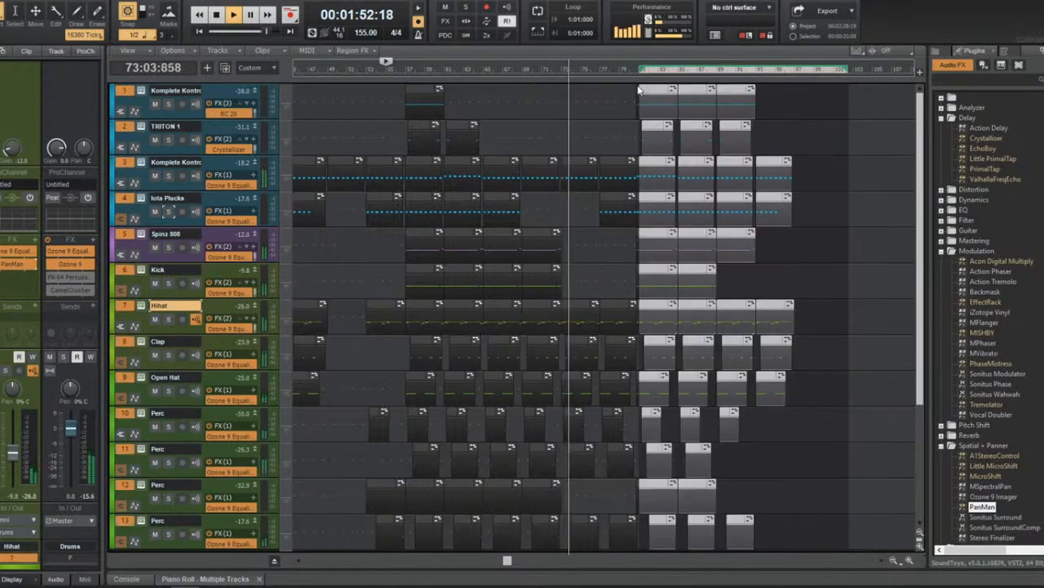
pyautogui.press('Delete')
pyautogui.scroll(3, 639, 210)
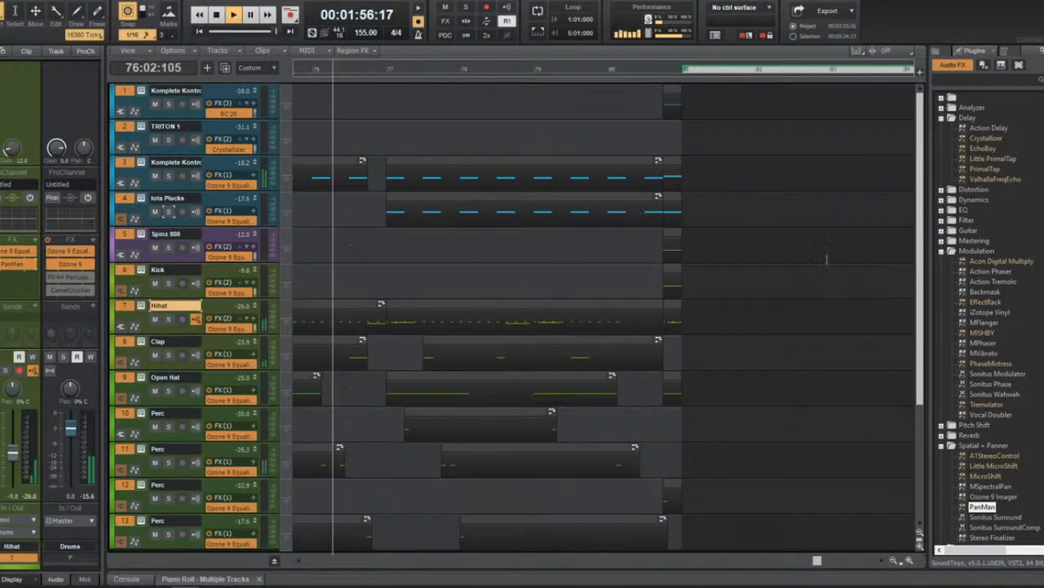
pyautogui.moveTo(761, 68); pyautogui.dragTo(665, 68)
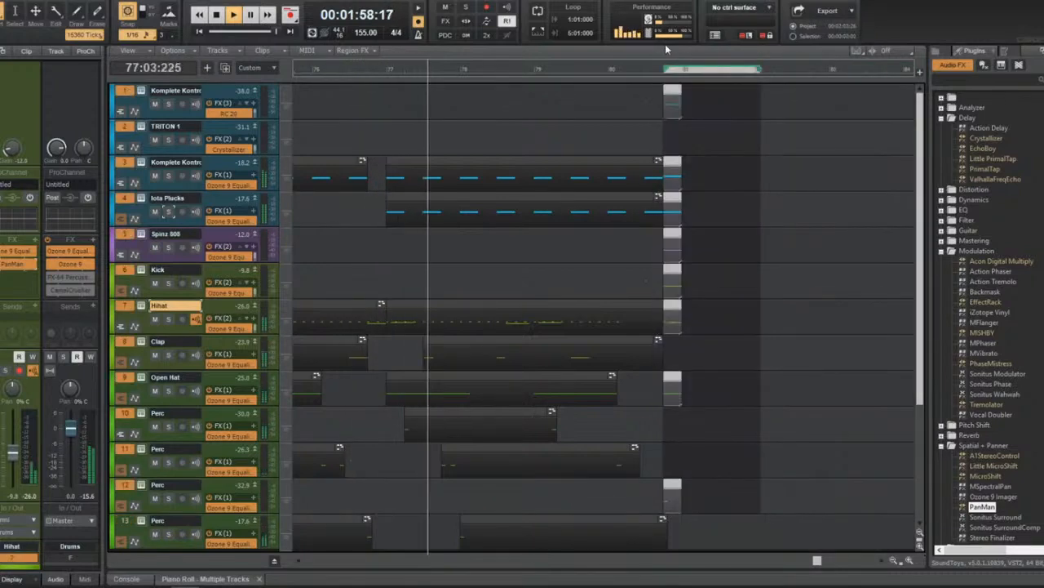
pyautogui.press('Delete')
# Thin out the ending by deleting the final clips of Iota Plucks, Open Hat and Perc tracks 11 and 13, and stop playback.
pyautogui.click(632, 204)
pyautogui.press('Delete')
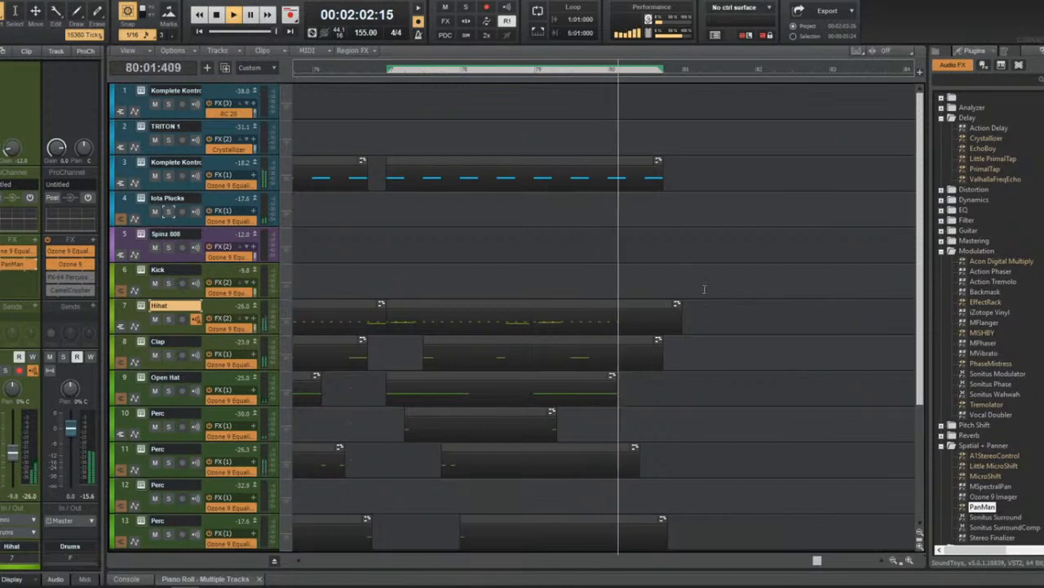
pyautogui.click(539, 448)
pyautogui.press('Delete')
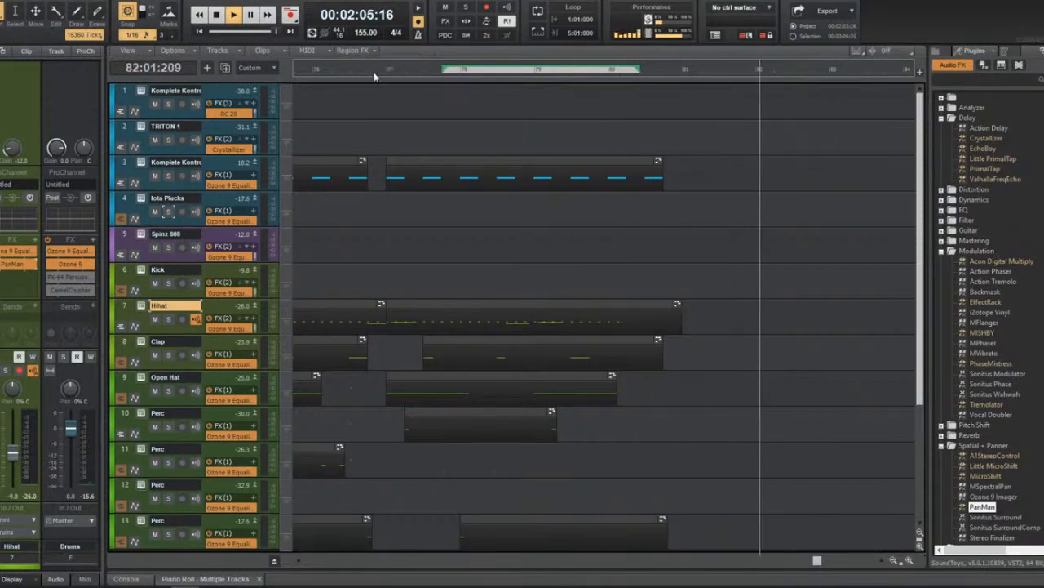
pyautogui.click(470, 373)
pyautogui.press('Delete')
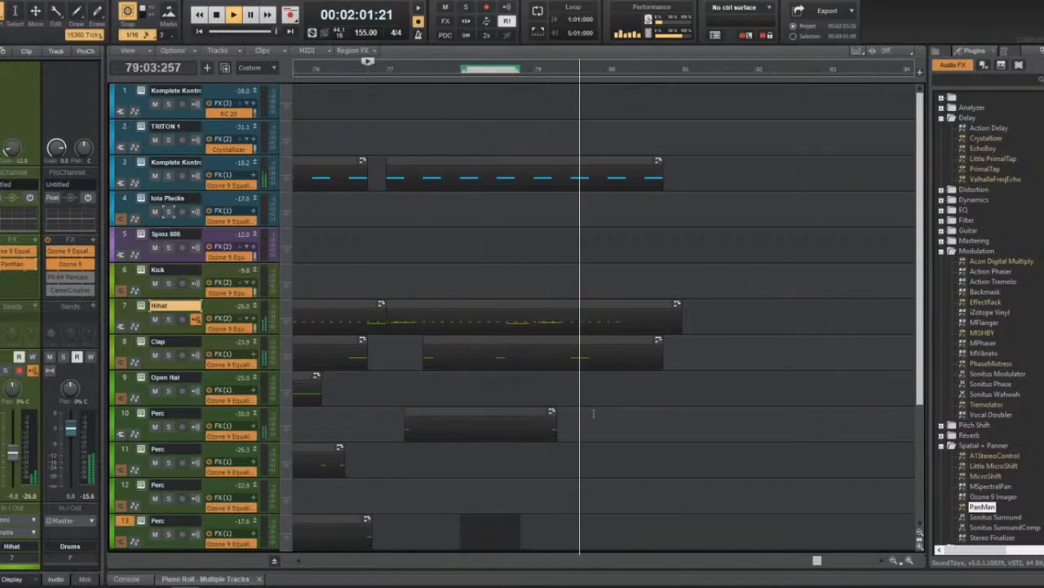
pyautogui.scroll(-3, 595, 408)
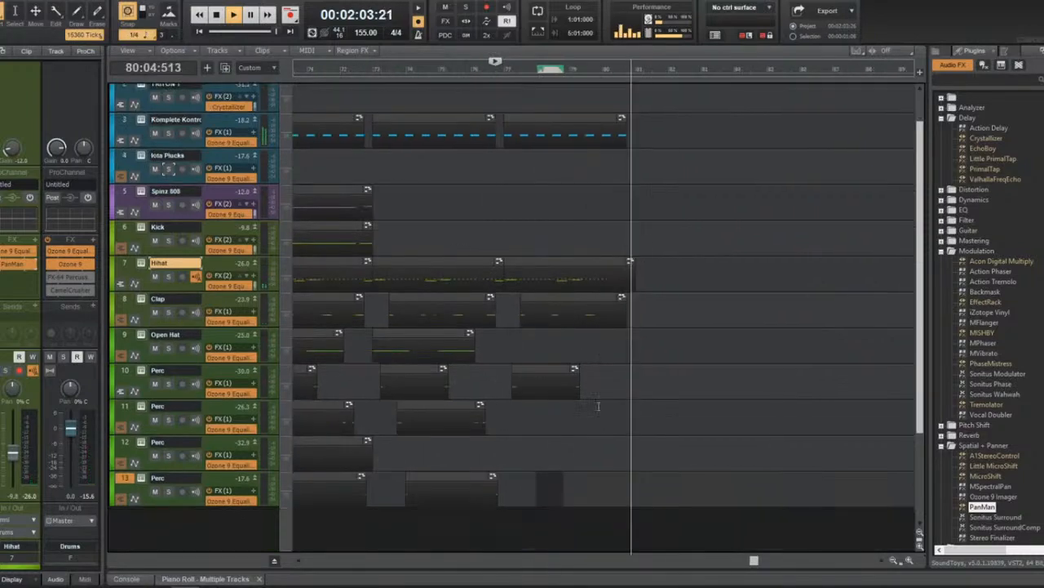
pyautogui.press('space')
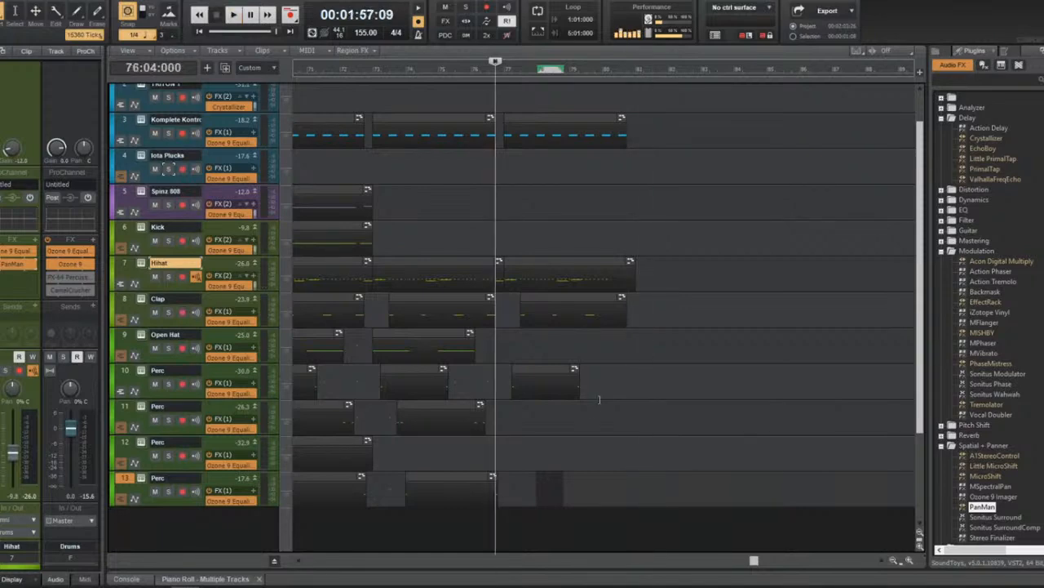
# Save the project as "On the Bin" in the Beats folder on the Desktop.
pyautogui.hotkey('ctrl', 's')
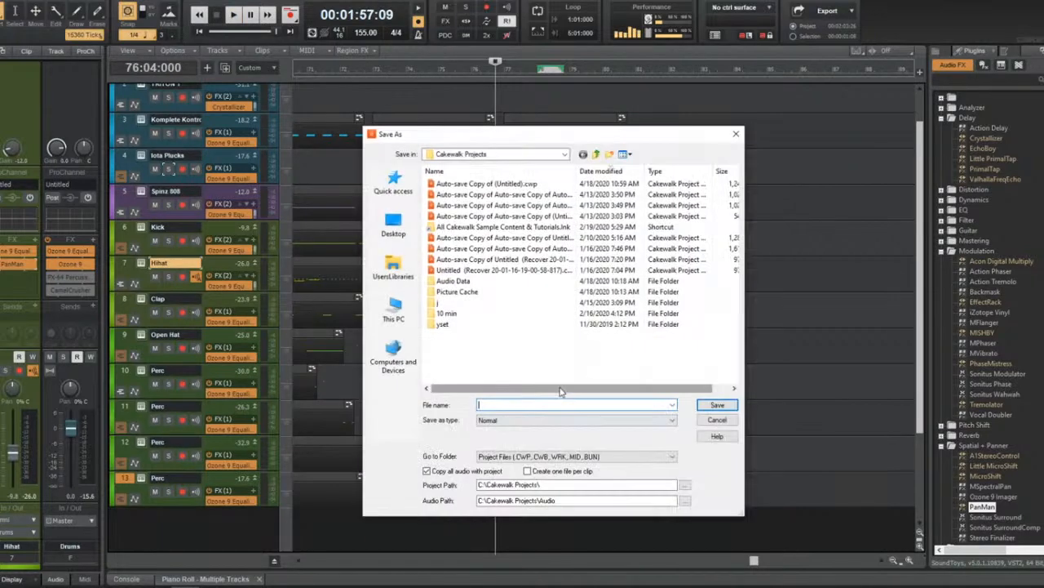
pyautogui.click(408, 322)
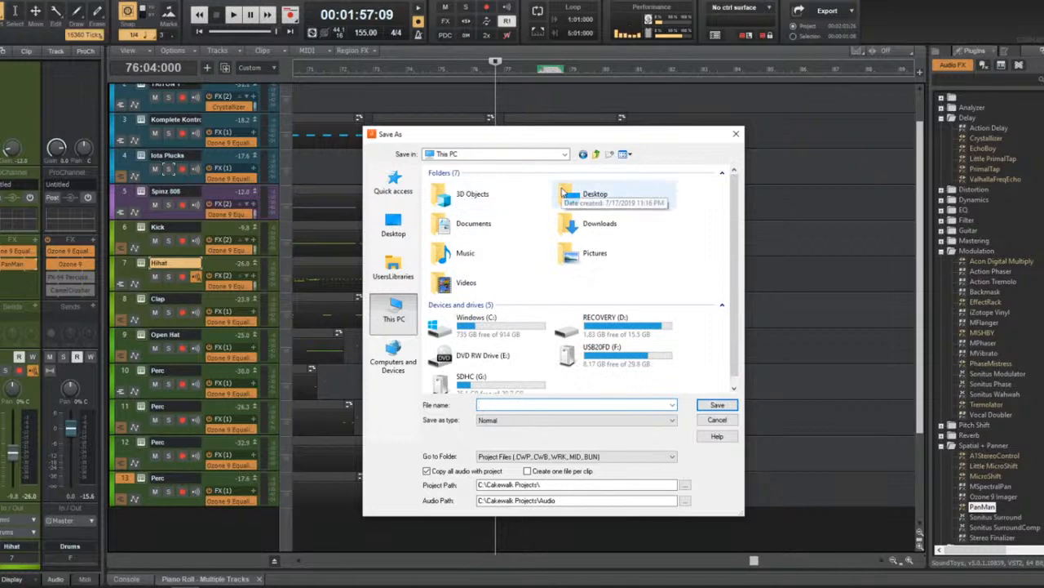
pyautogui.doubleClick(572, 195)
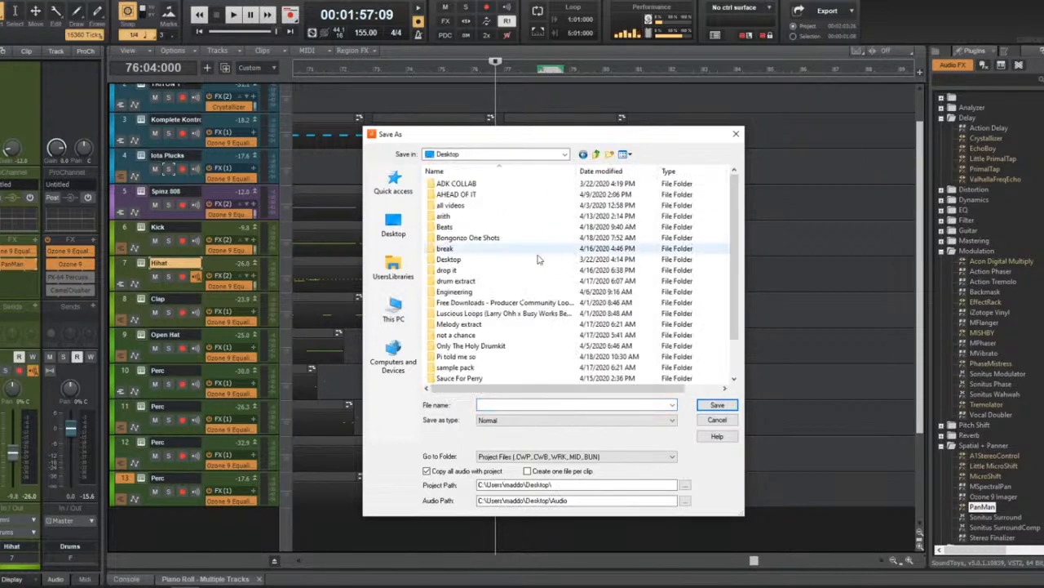
pyautogui.click(474, 230)
pyautogui.doubleClick(474, 230)
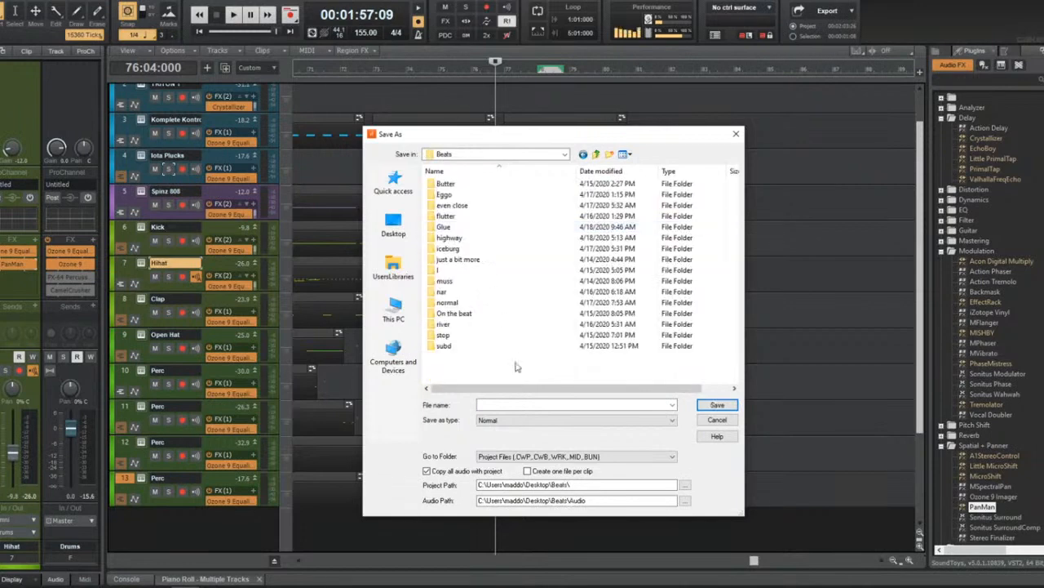
pyautogui.click(520, 405)
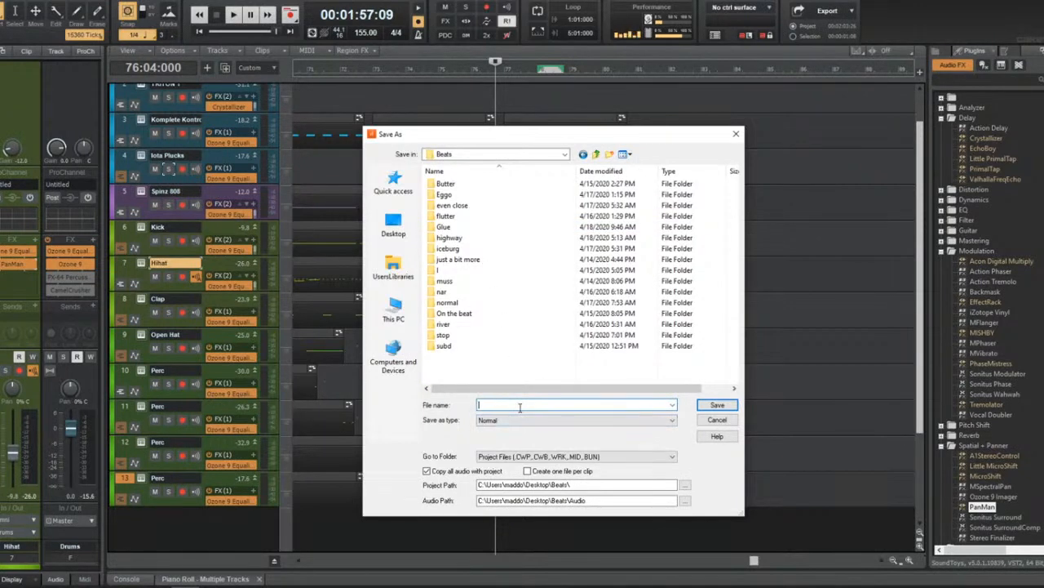
pyautogui.write('On the Bin')
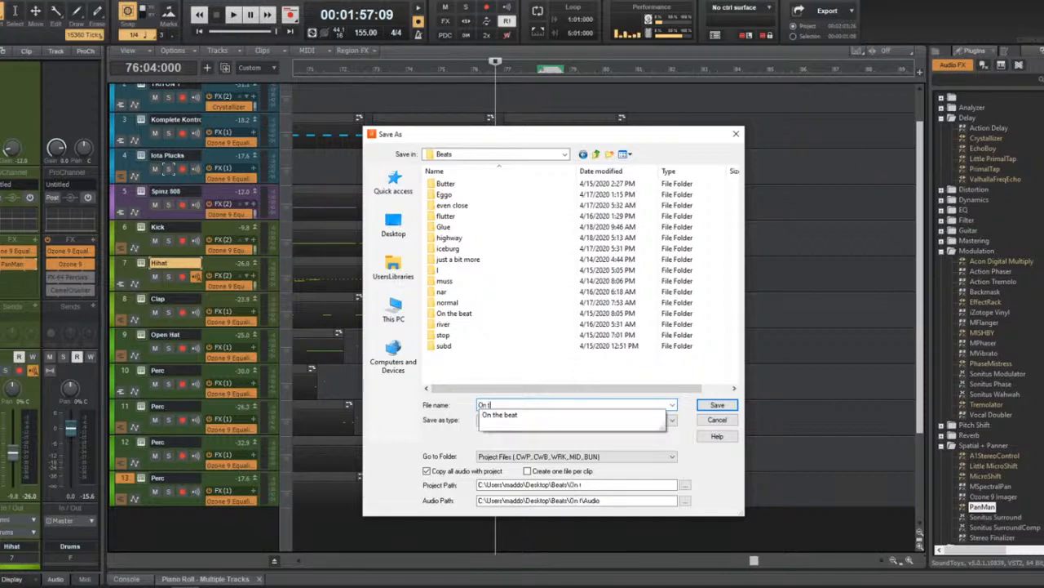
pyautogui.press('Return')
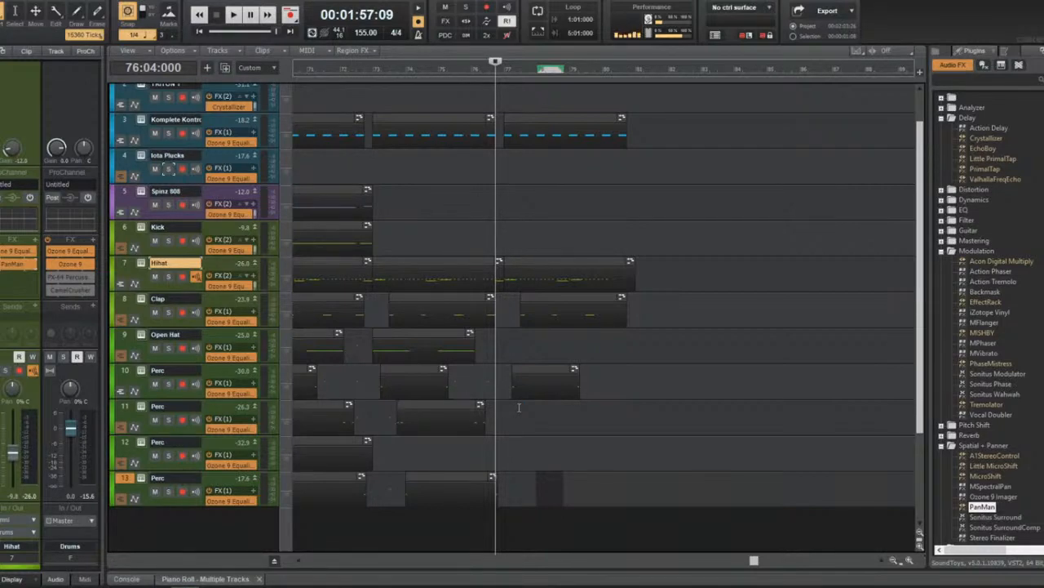
# Return the playhead to the start of the project and view the whole arrangement across all tracks.
pyautogui.press('w')
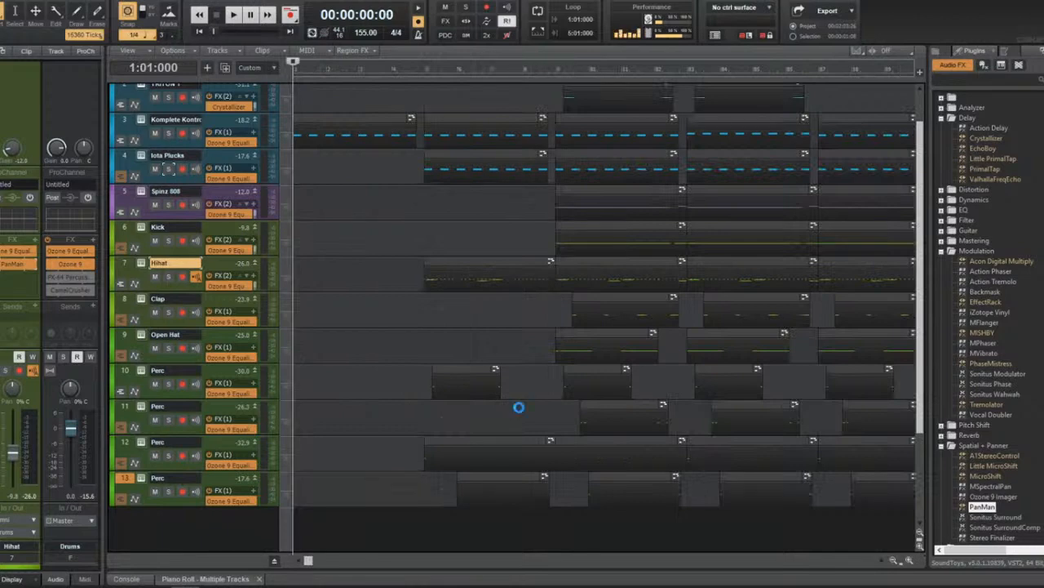
pyautogui.scroll(2, 518, 408)
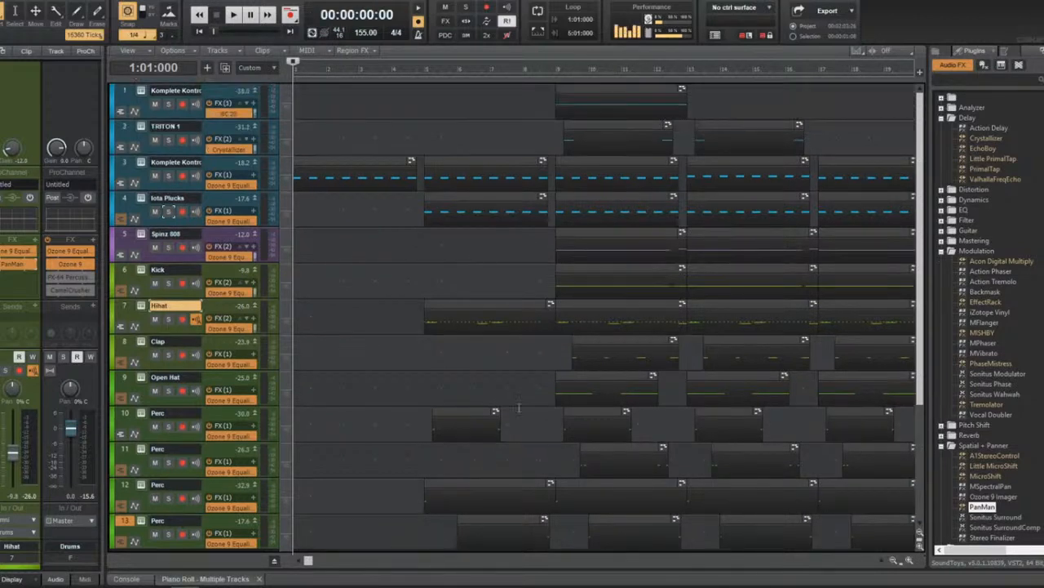
pyautogui.scroll(-5, 518, 408)
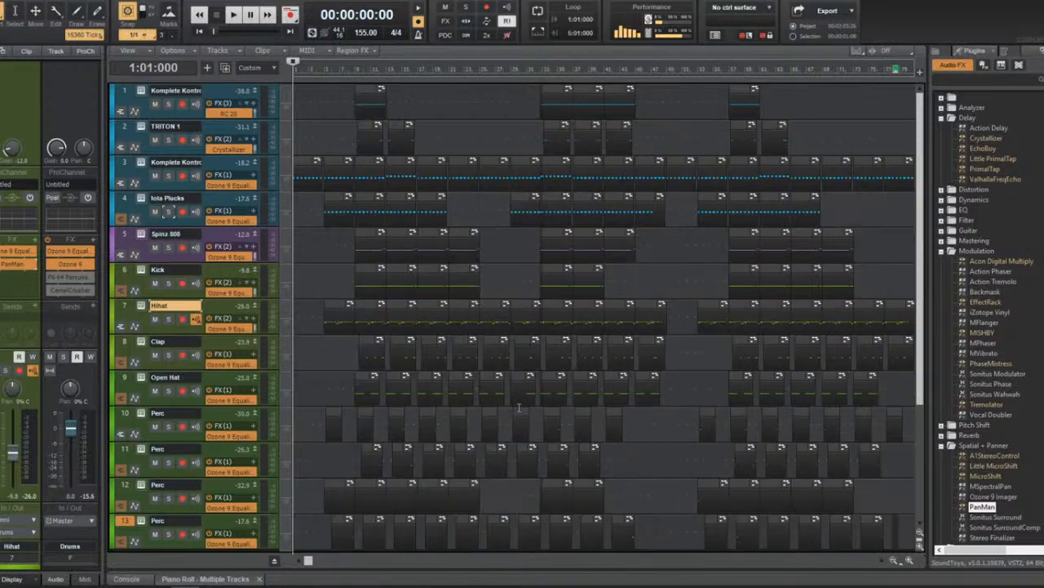
pyautogui.scroll(-2, 578, 432)
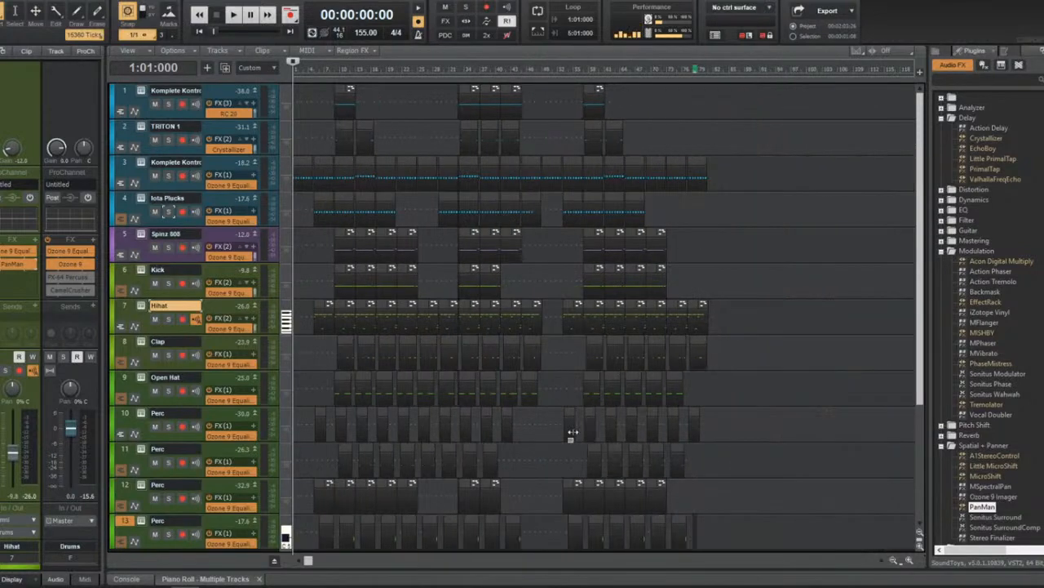
pyautogui.scroll(-3, 576, 433)
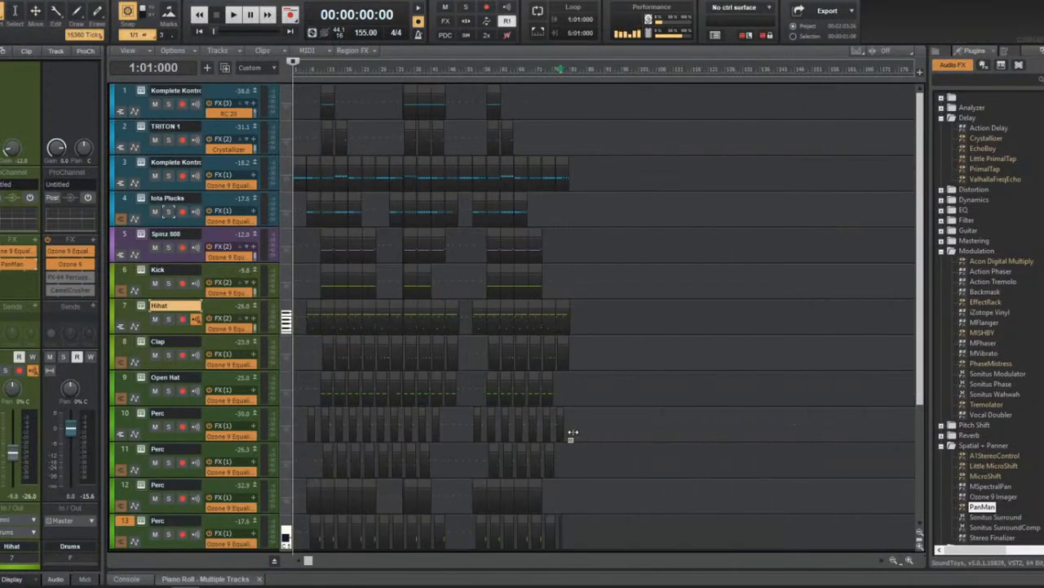
pyautogui.scroll(-2, 572, 432)
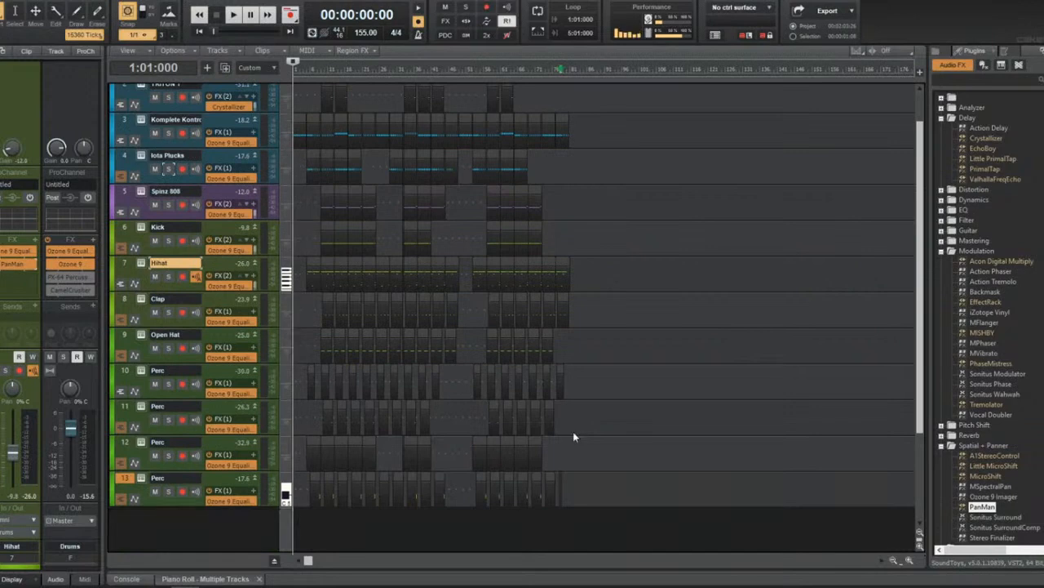
pyautogui.scroll(2, 554, 440)
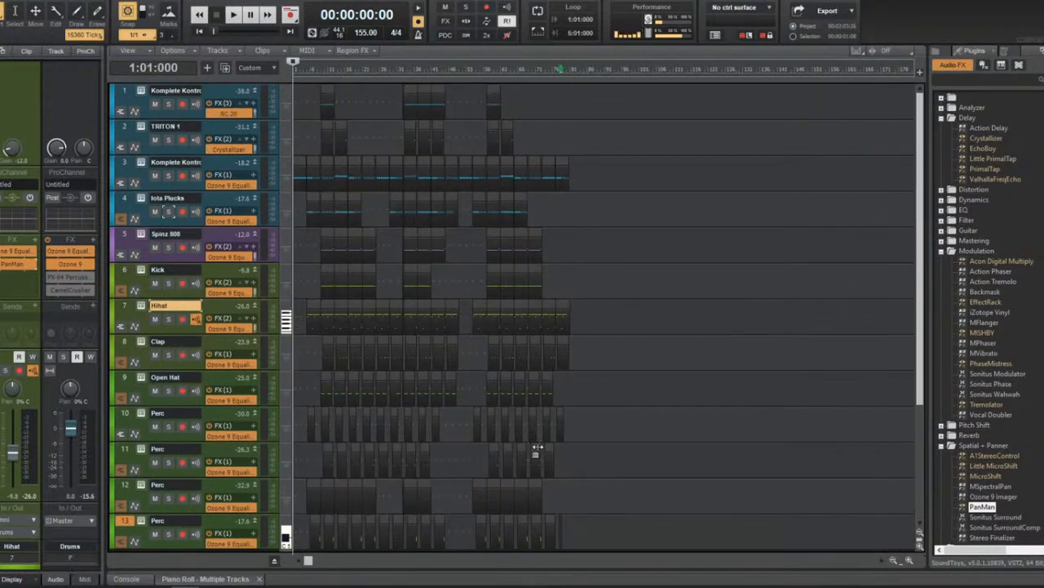
pyautogui.scroll(3, 351, 432)
pyautogui.scroll(5, 351, 432)
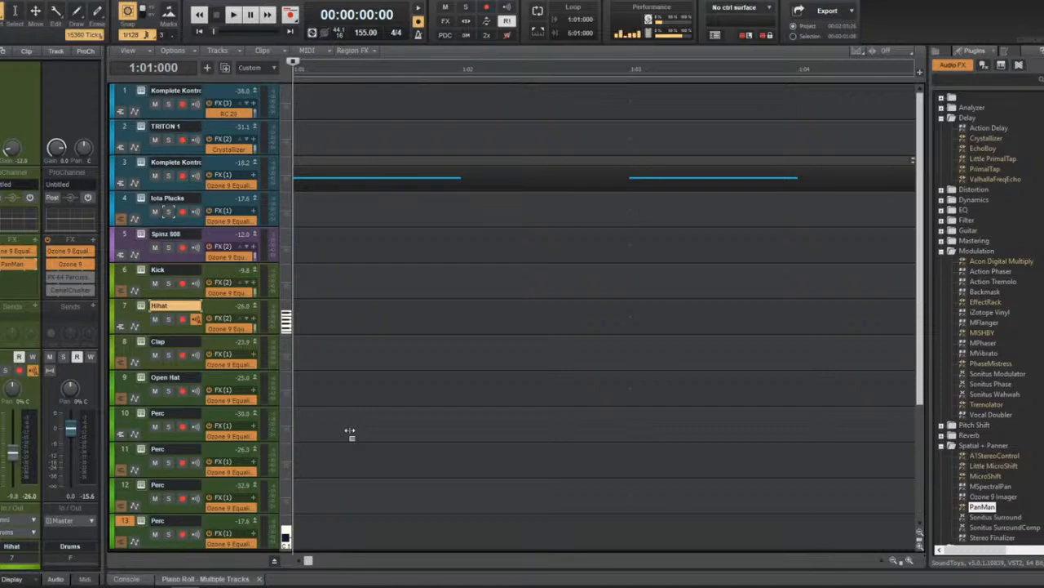
pyautogui.click(462, 364)
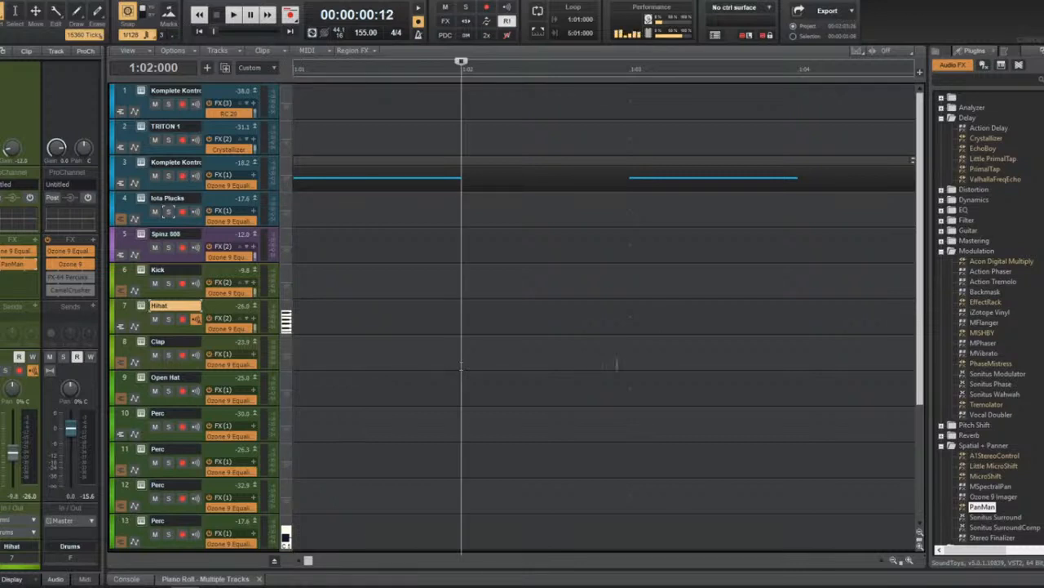
pyautogui.click(625, 367)
pyautogui.click(798, 358)
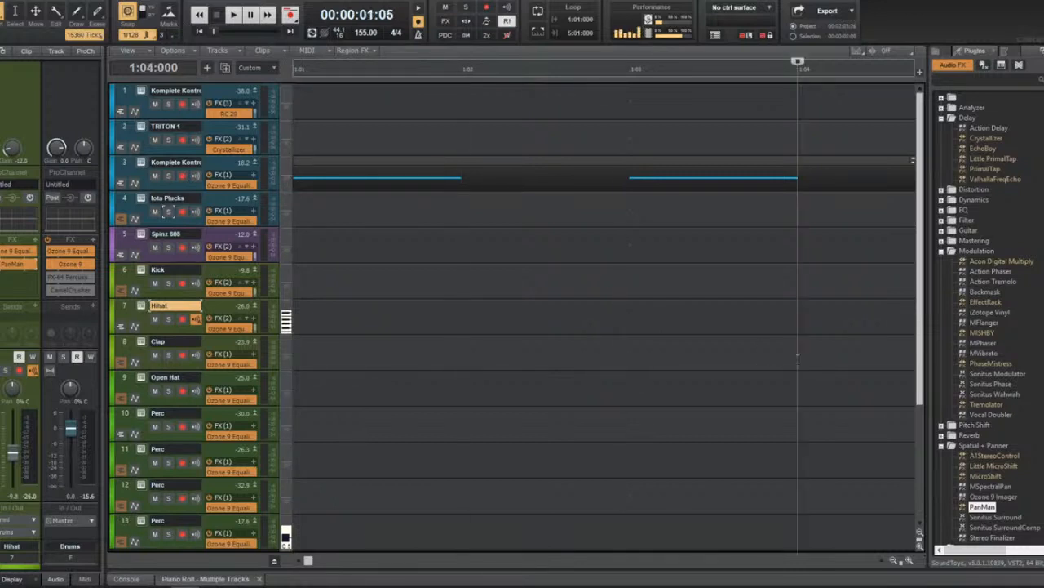
pyautogui.scroll(-3, 641, 169)
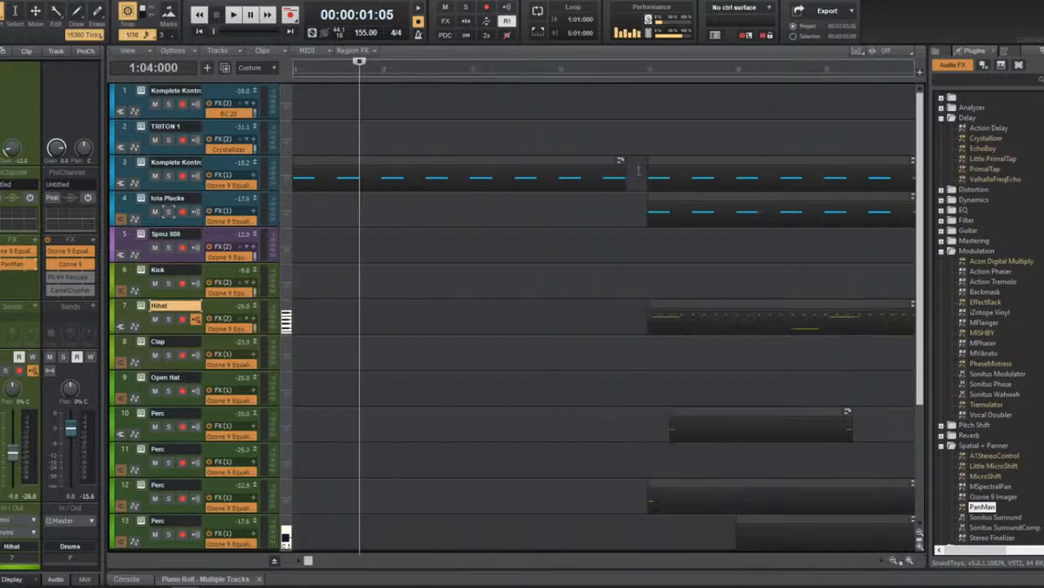
pyautogui.click(604, 203)
pyautogui.scroll(-4, 578, 280)
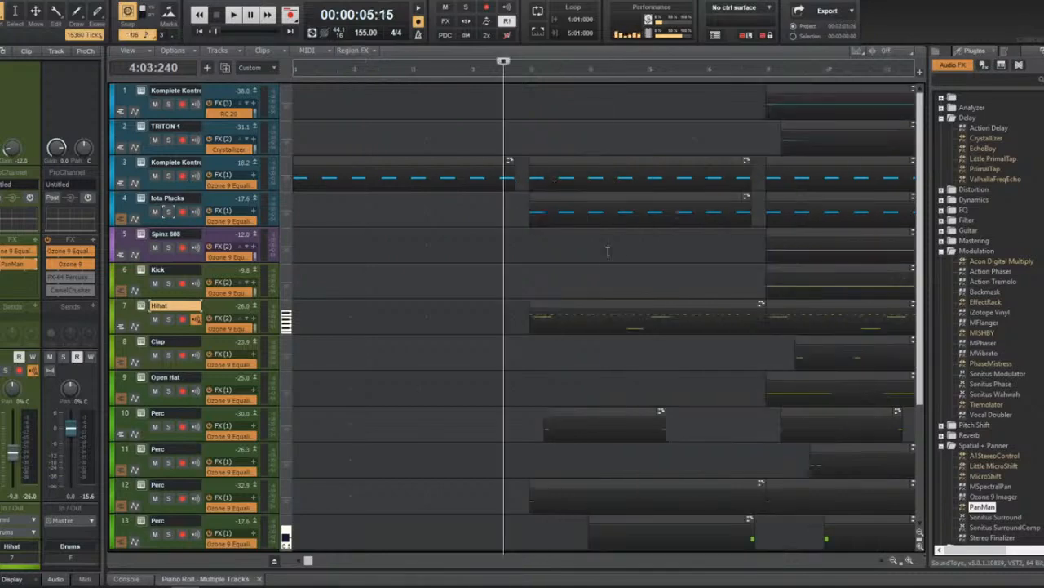
pyautogui.scroll(-3, 577, 281)
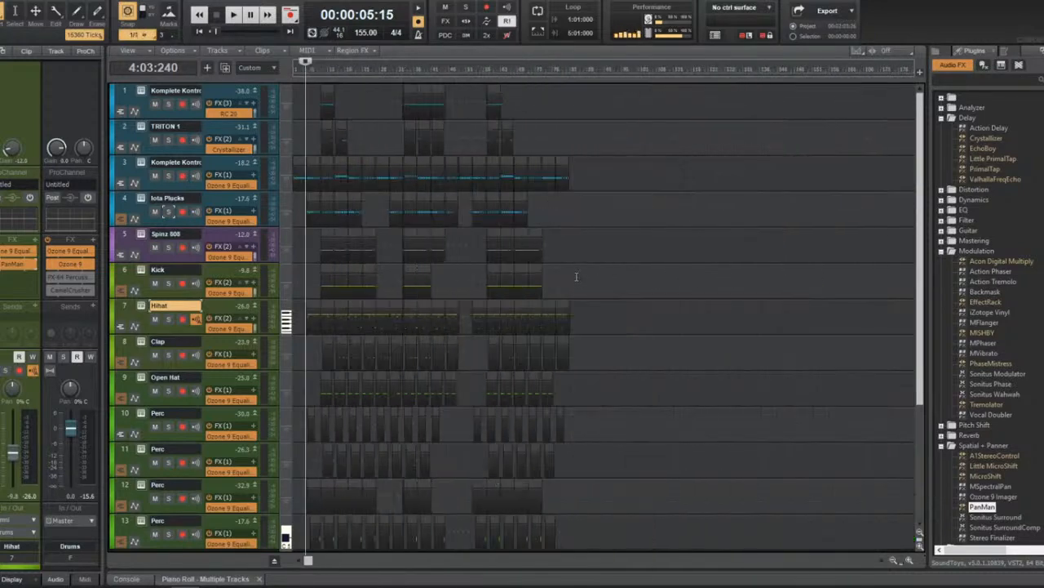
# Return the playhead to the start of the project, select the Spinz 808 track and save the project.
pyautogui.press('w')
pyautogui.click(631, 227)
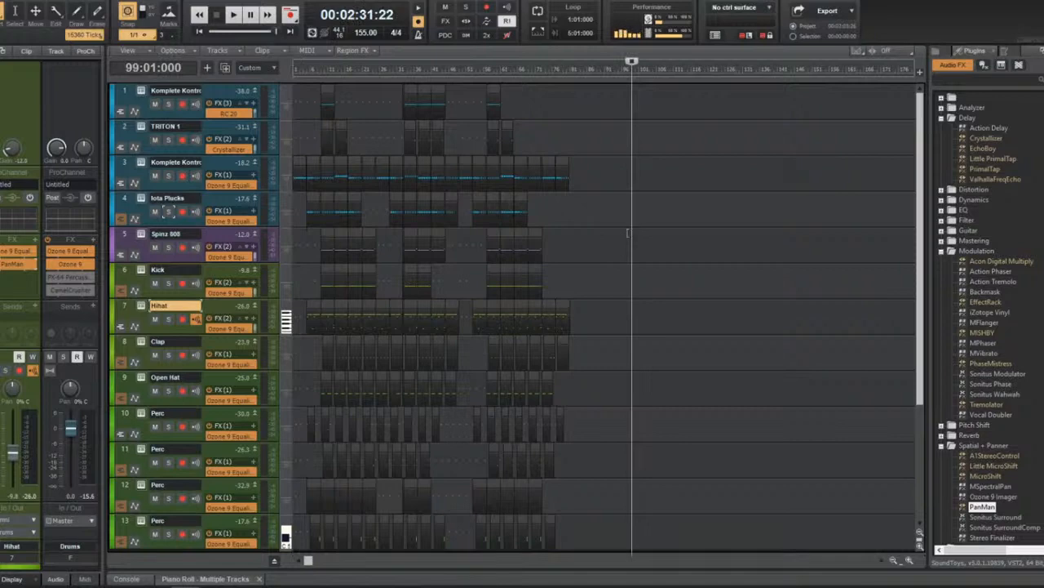
pyautogui.press('w')
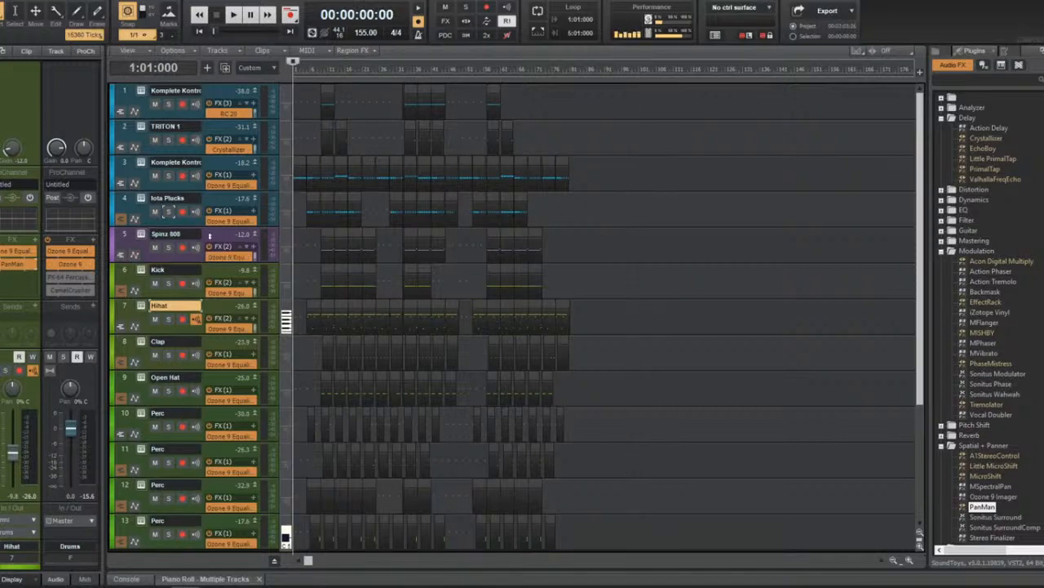
pyautogui.click(209, 236)
pyautogui.hotkey('ctrl', 's')
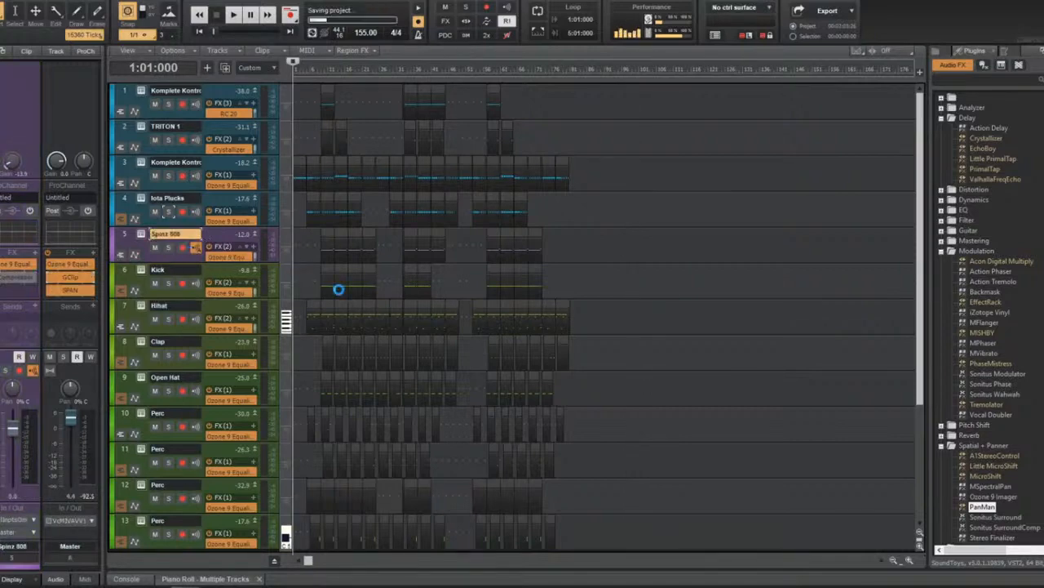
# Set the Master bus GClip to 9.6 dB gain and 86% clip while playing the beat from bar 9.
pyautogui.scroll(4, 457, 100)
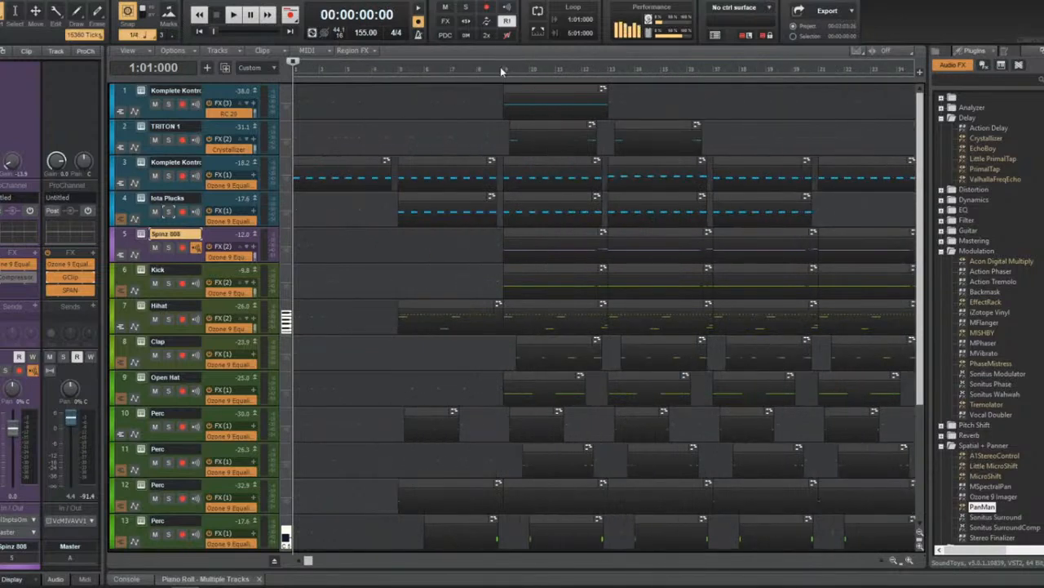
pyautogui.click(500, 71)
pyautogui.scroll(1, 533, 272)
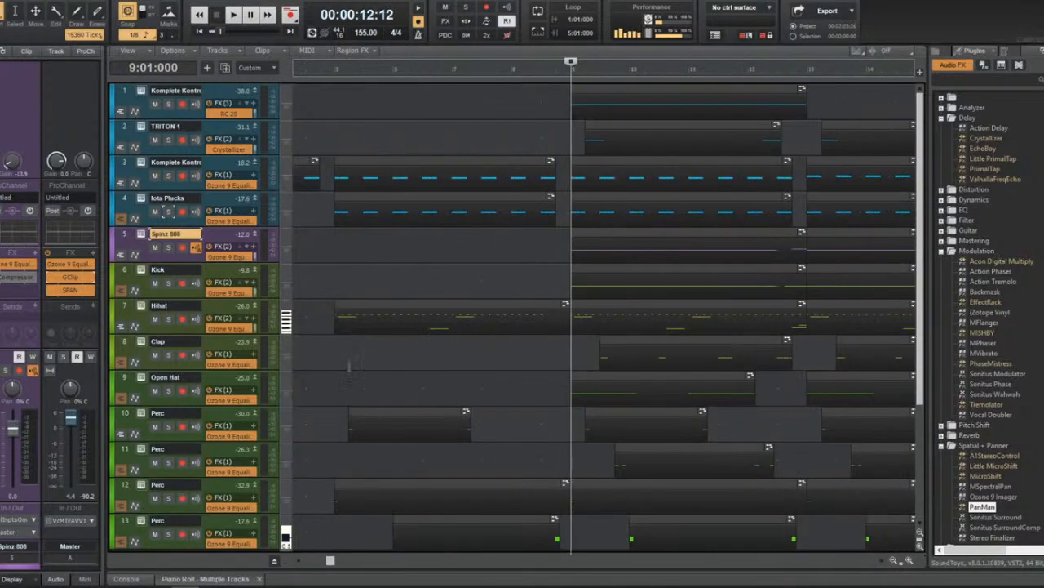
pyautogui.doubleClick(73, 277)
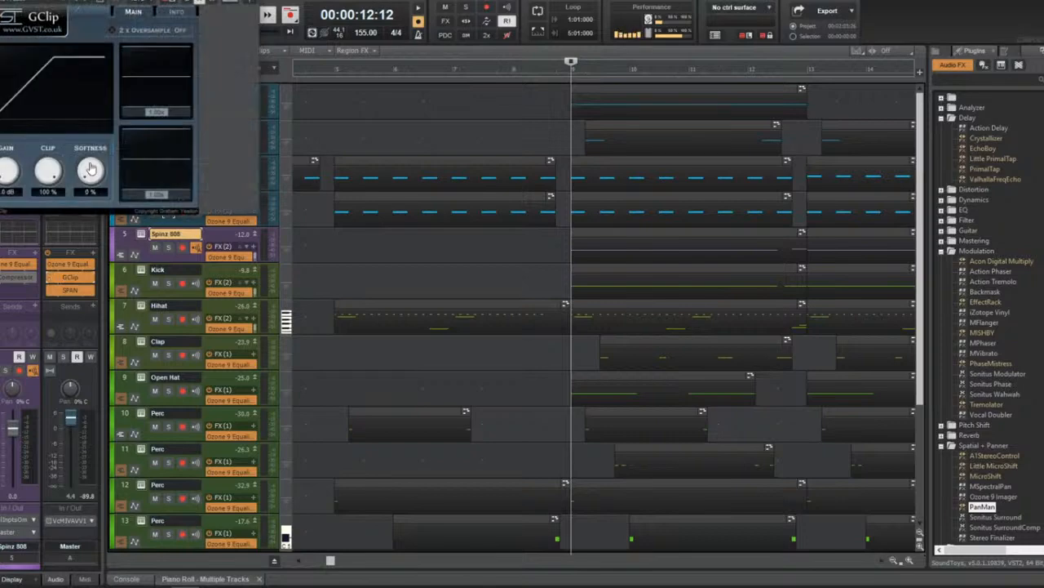
pyautogui.moveTo(70, 5); pyautogui.dragTo(274, 234)
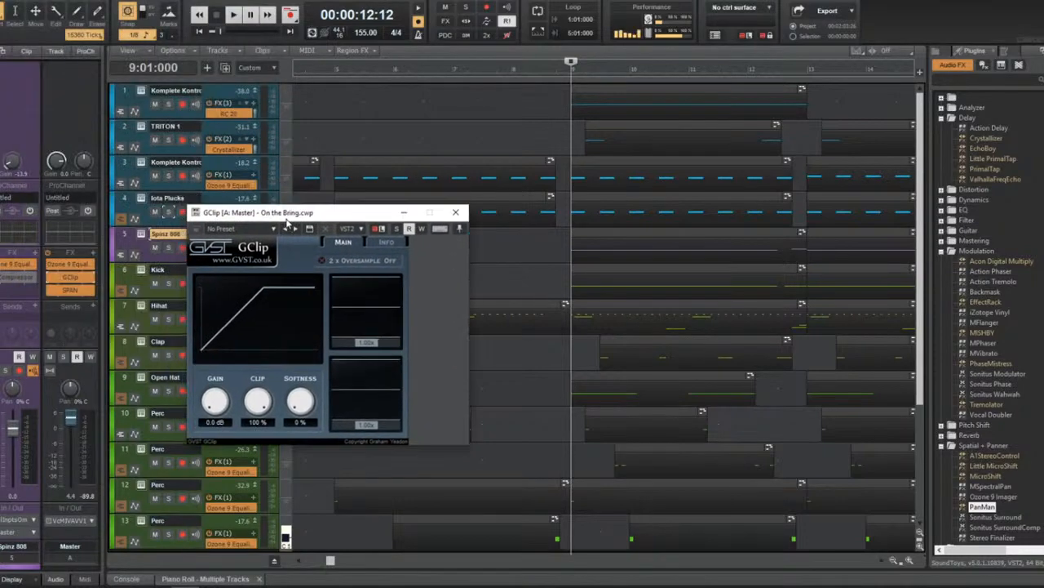
pyautogui.moveTo(219, 412)
pyautogui.mouseDown()
pyautogui.moveTo(218, 396)
pyautogui.moveTo(260, 410)
pyautogui.moveTo(263, 427)
pyautogui.moveTo(216, 398)
pyautogui.mouseUp()
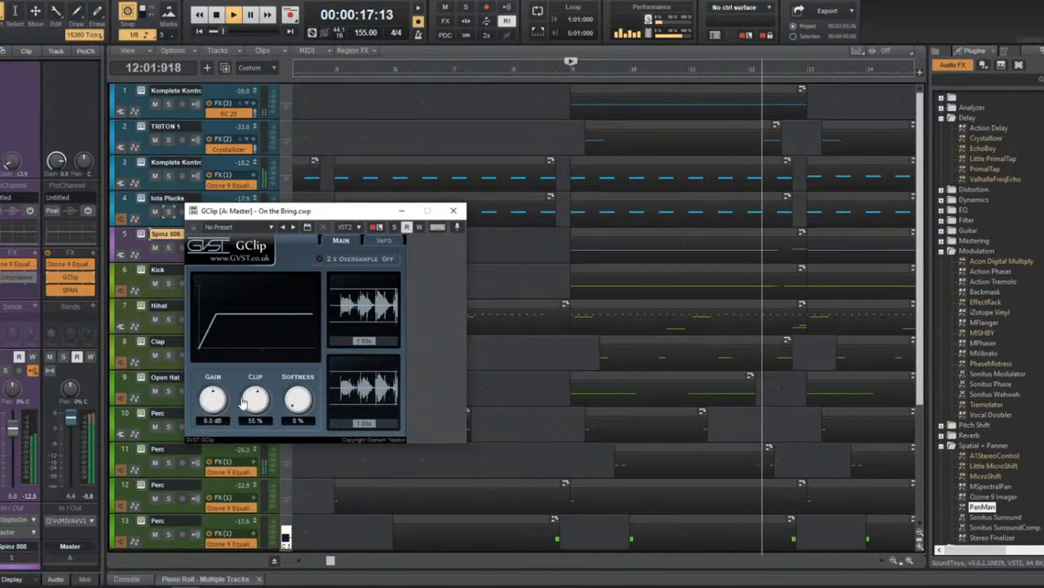
pyautogui.moveTo(255, 408); pyautogui.dragTo(212, 400)
pyautogui.press('space')
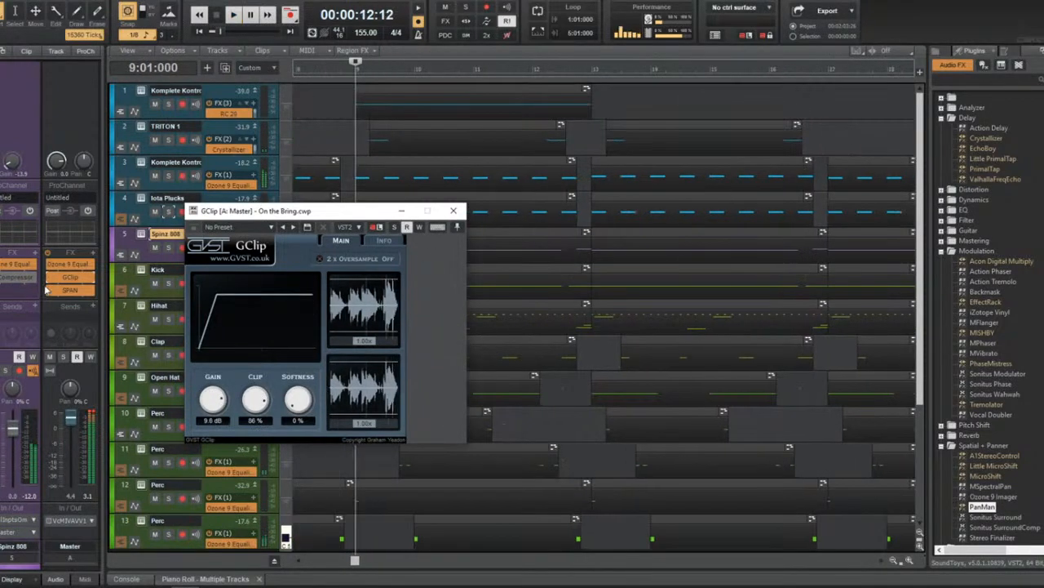
# Bypass GClip on the Master bus and set the Master volume to 0.0 dB while playing from bar 10.
pyautogui.press('w')
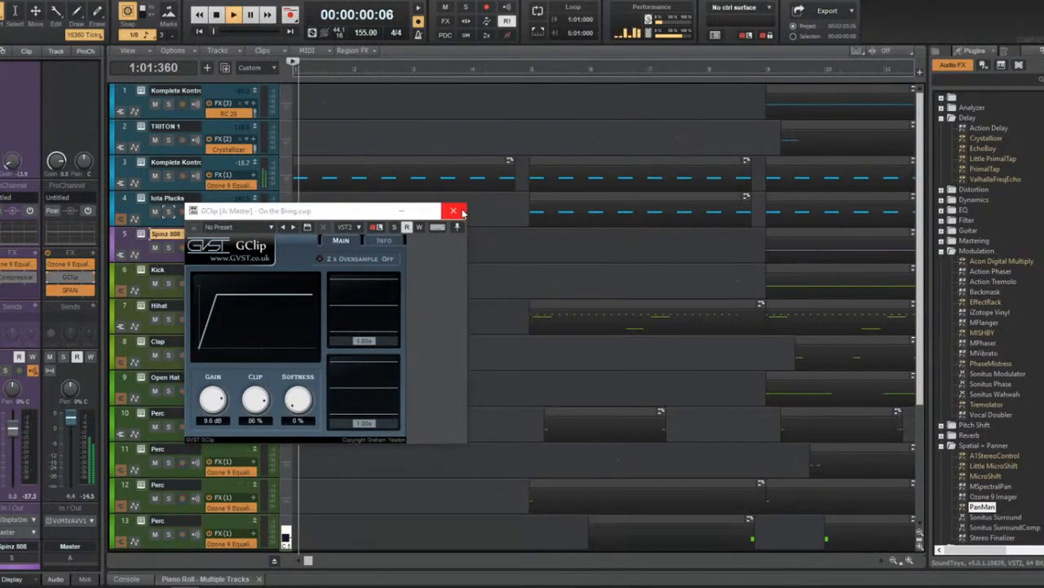
pyautogui.click(454, 210)
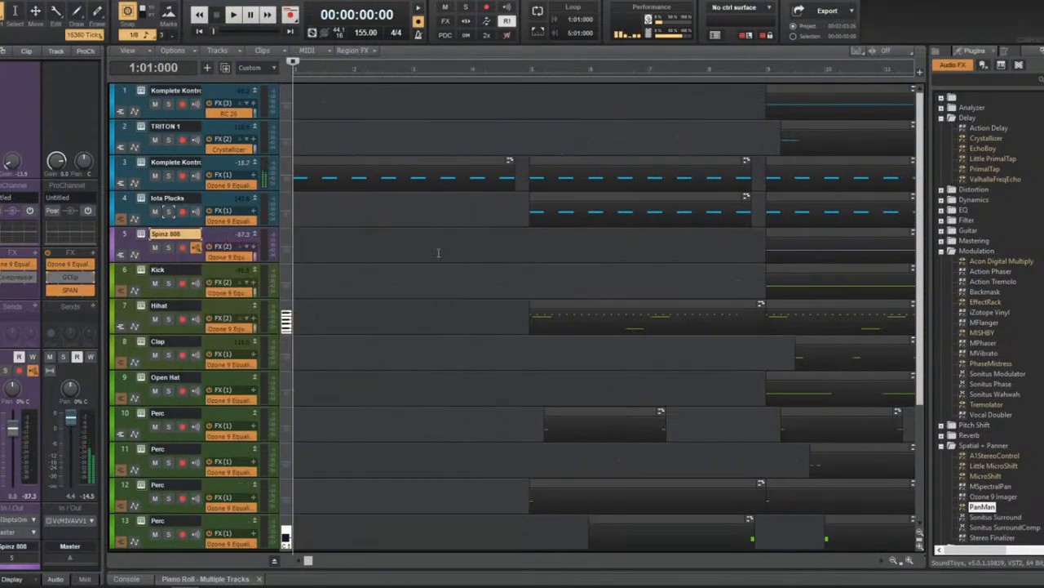
pyautogui.scroll(-8, 418, 281)
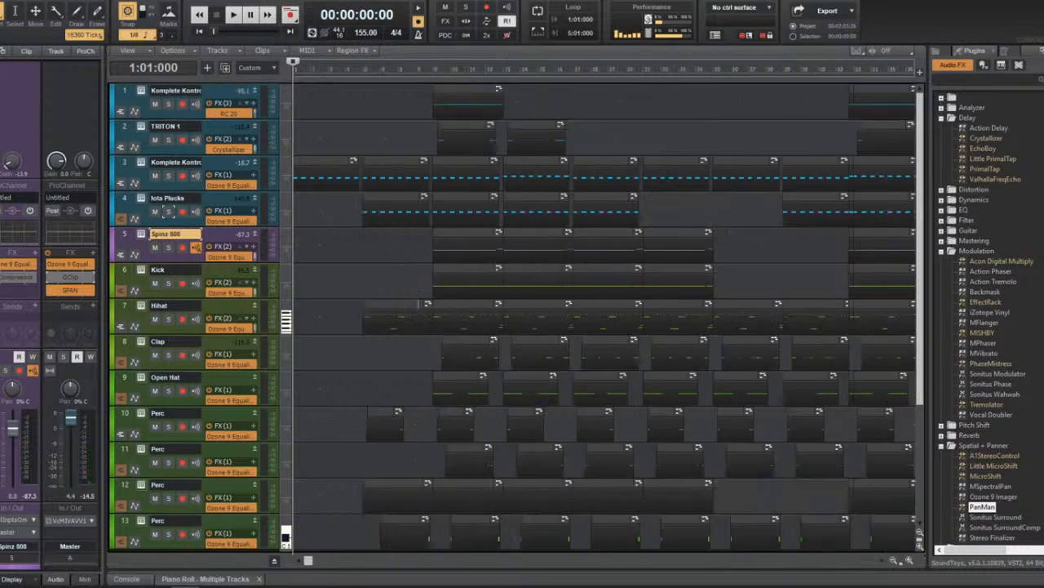
pyautogui.click(337, 68)
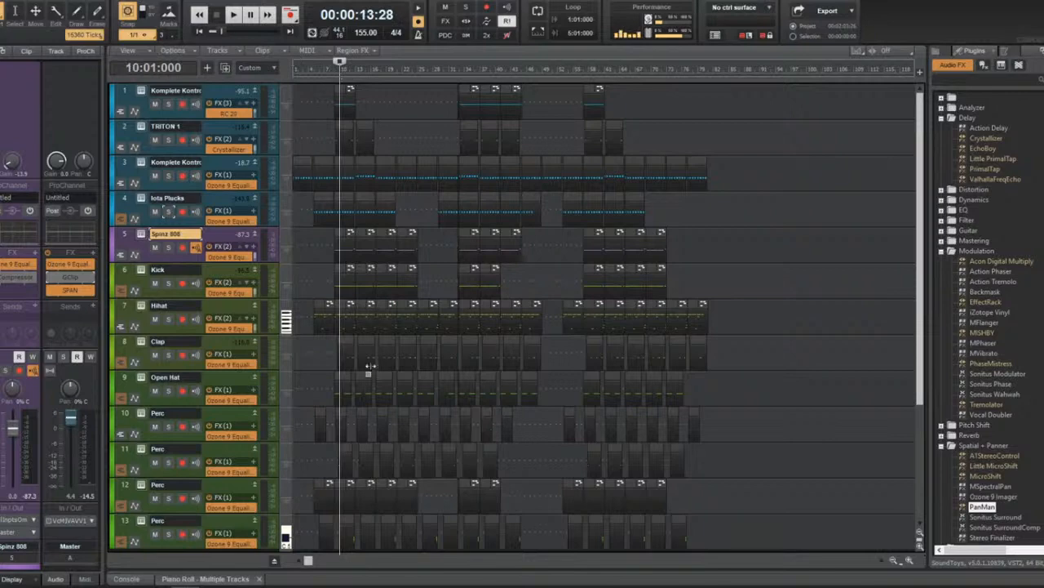
pyautogui.scroll(5, 371, 367)
pyautogui.press('space')
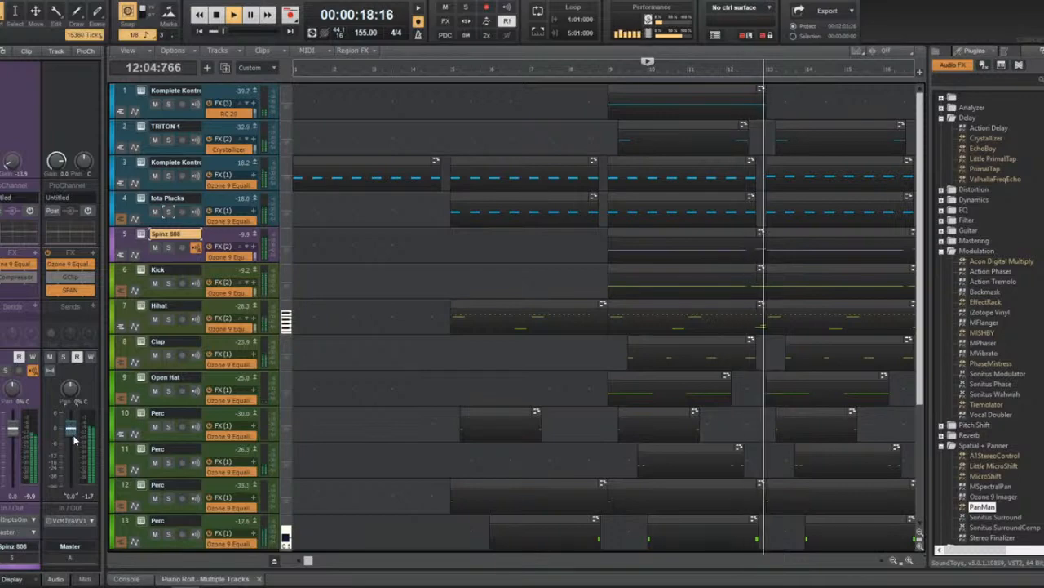
pyautogui.press('space')
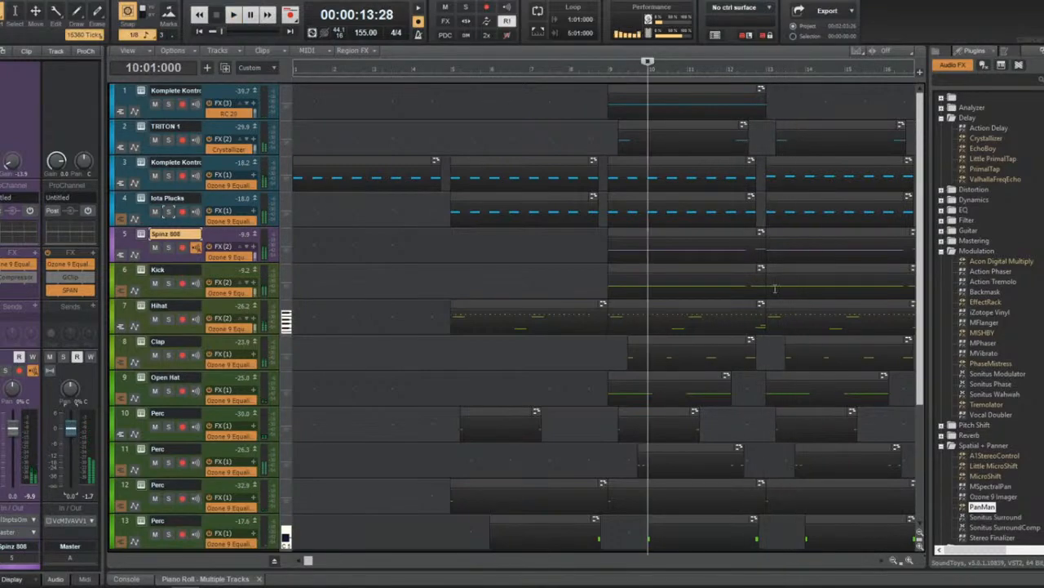
# Add the Frontier limiter from the Dynamics plug-ins to the Master bus effects, after SPAN.
pyautogui.hotkey('ctrl', 'Left')
pyautogui.click(949, 191)
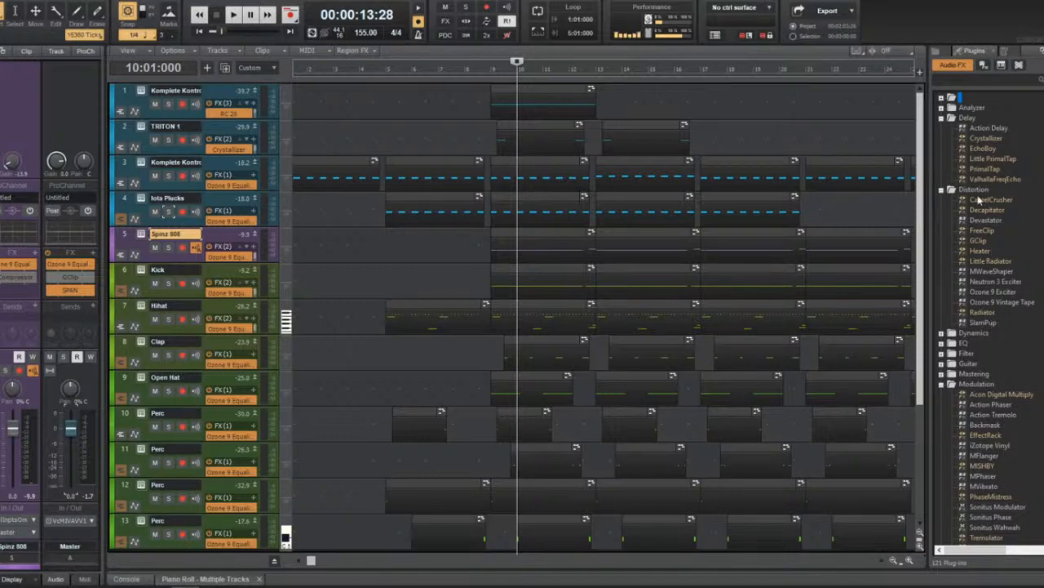
pyautogui.click(942, 333)
pyautogui.scroll(-3, 991, 441)
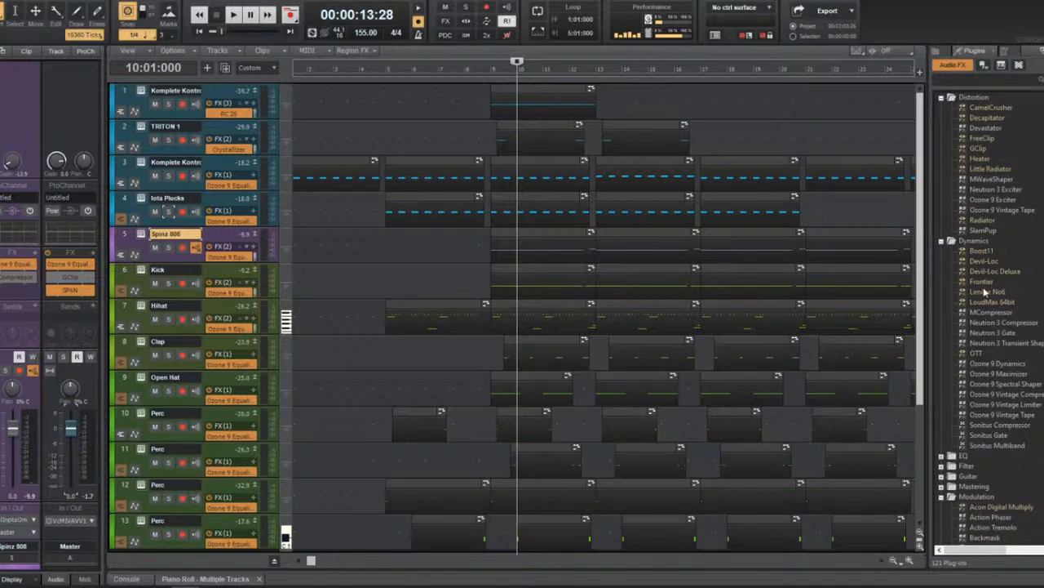
pyautogui.moveTo(982, 281); pyautogui.dragTo(86, 300)
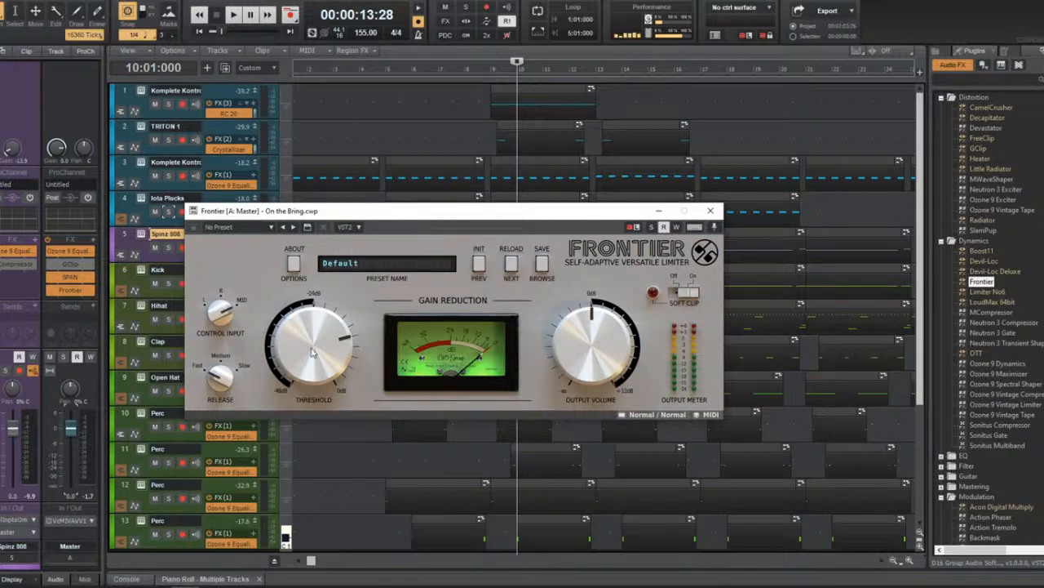
# Set Frontier's threshold to about -11.6 dB and its output volume to about -6.9 dB during playback, and close the plug-in.
pyautogui.moveTo(313, 351); pyautogui.dragTo(314, 343)
pyautogui.press('w')
pyautogui.press('space')
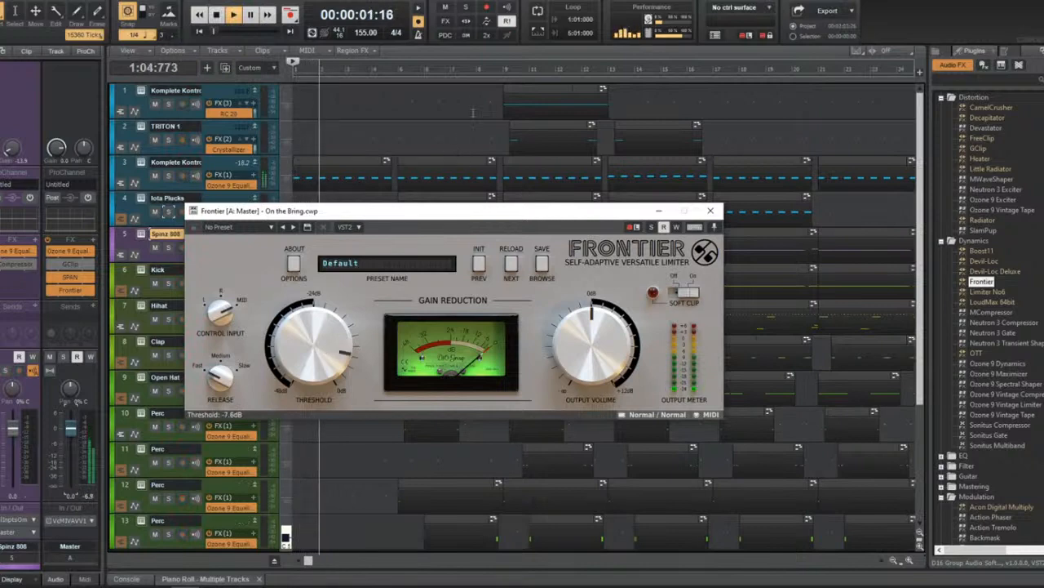
pyautogui.click(490, 73)
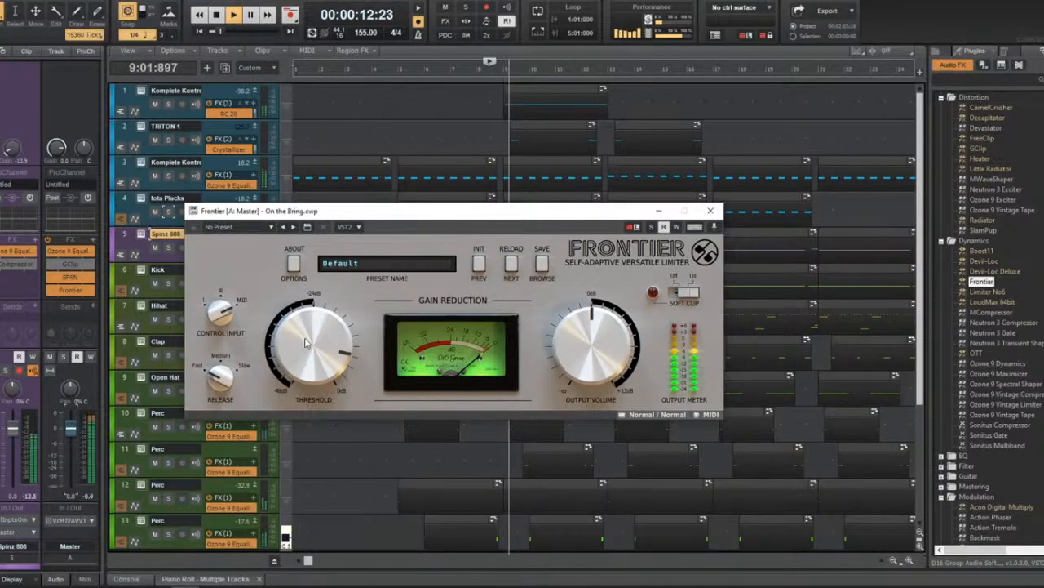
pyautogui.moveTo(306, 343)
pyautogui.mouseDown()
pyautogui.moveTo(309, 357)
pyautogui.moveTo(355, 349)
pyautogui.mouseUp()
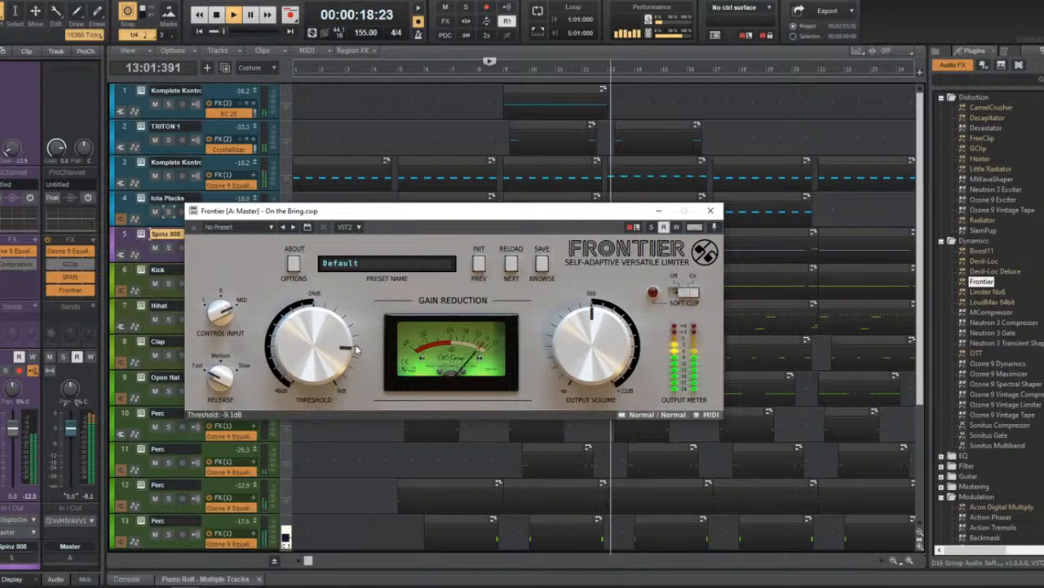
pyautogui.moveTo(618, 326); pyautogui.dragTo(622, 343)
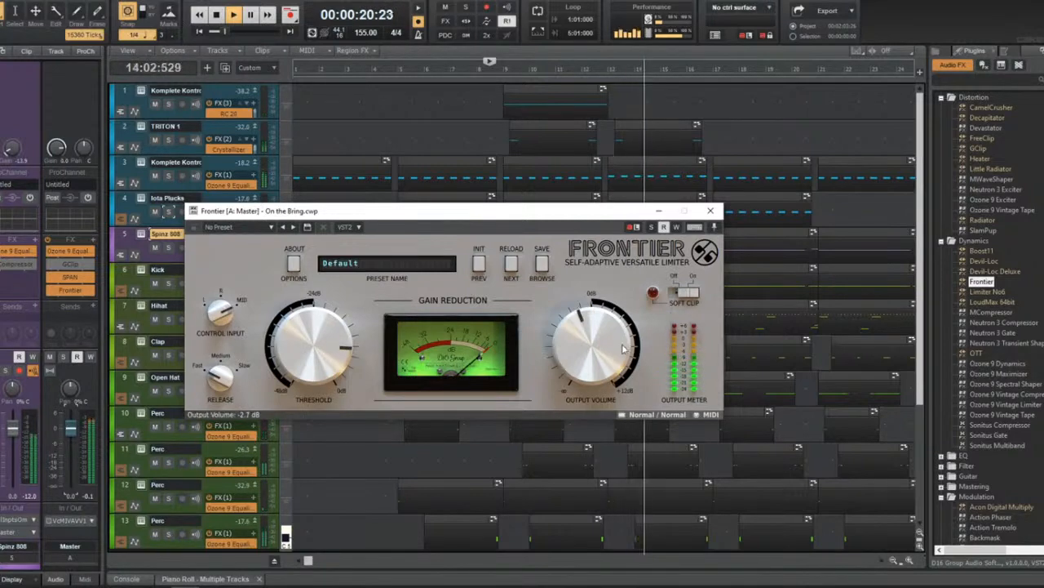
pyautogui.moveTo(351, 354); pyautogui.dragTo(350, 352)
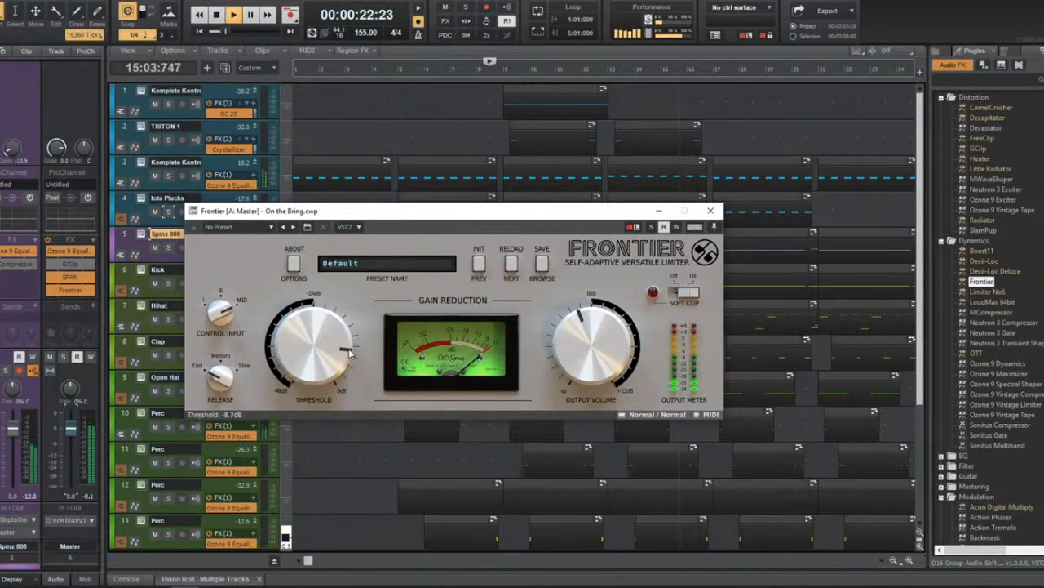
pyautogui.moveTo(574, 359); pyautogui.dragTo(576, 378)
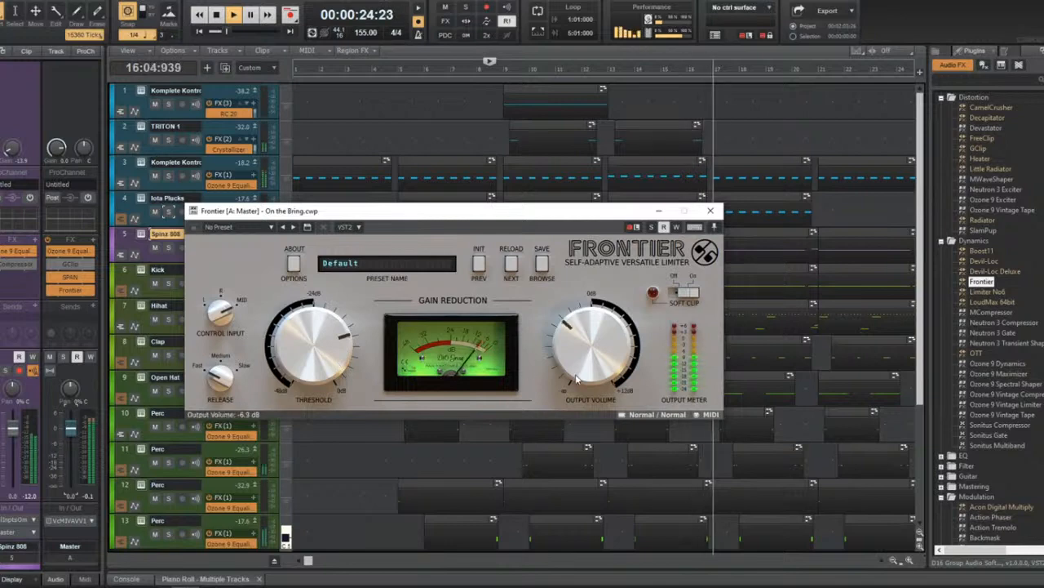
pyautogui.moveTo(327, 352); pyautogui.dragTo(328, 361)
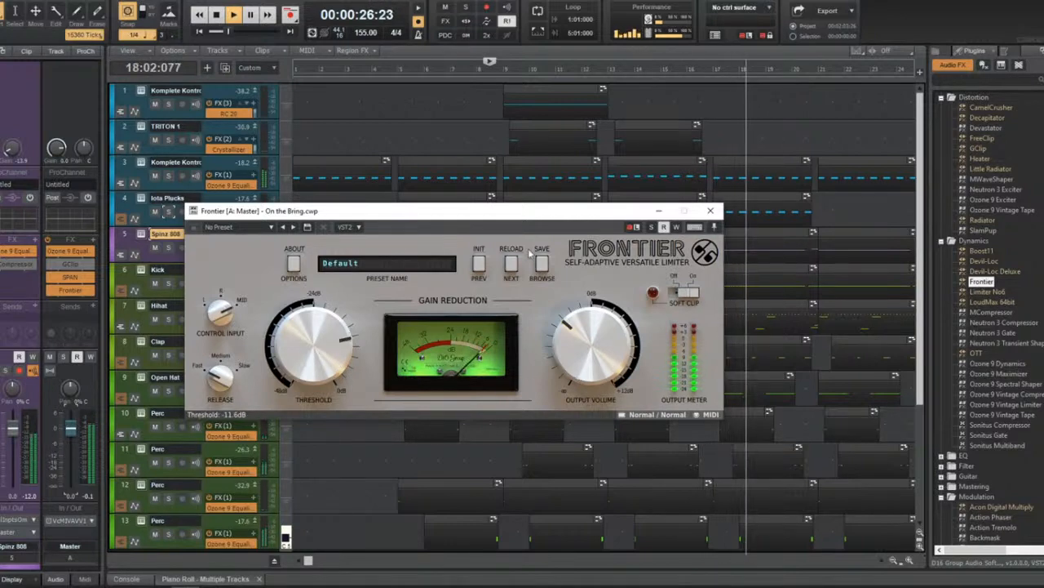
pyautogui.click(710, 210)
# Listen to the arrangement through the Master limiter while following the clips, and stop playback.
pyautogui.scroll(-2, 602, 247)
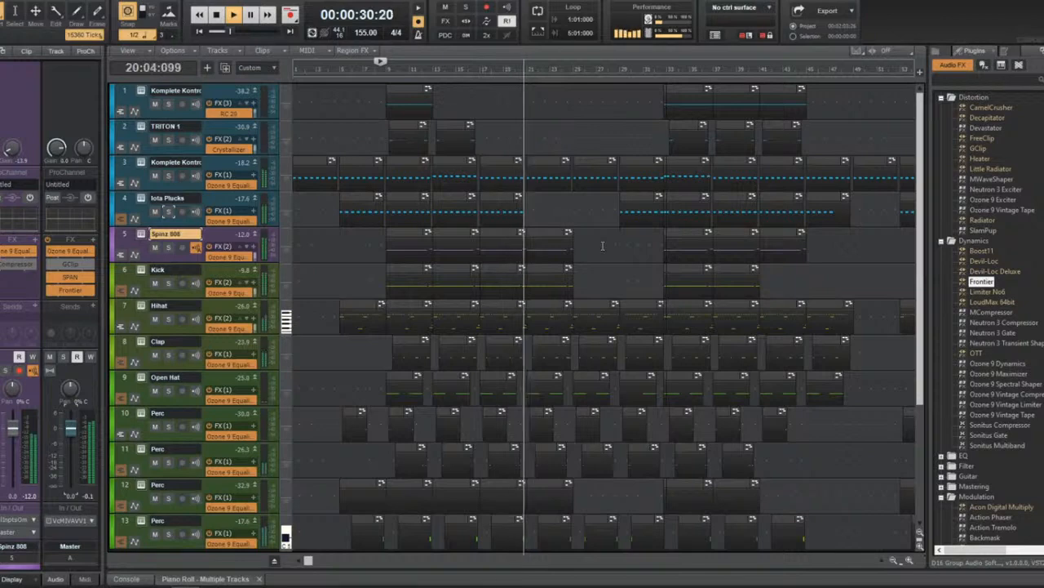
pyautogui.scroll(-1, 602, 247)
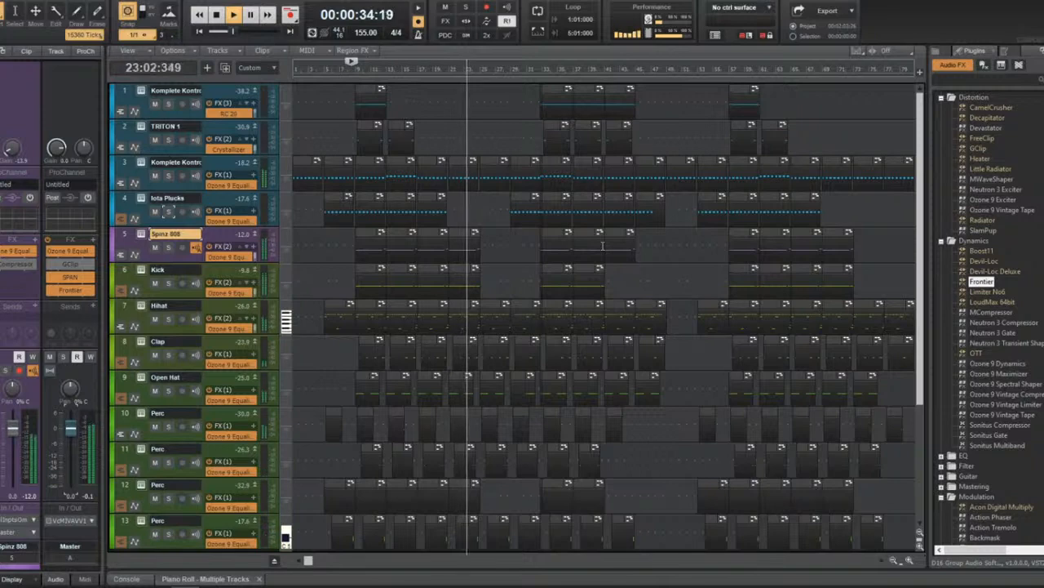
pyautogui.scroll(1, 602, 244)
pyautogui.scroll(1, 620, 244)
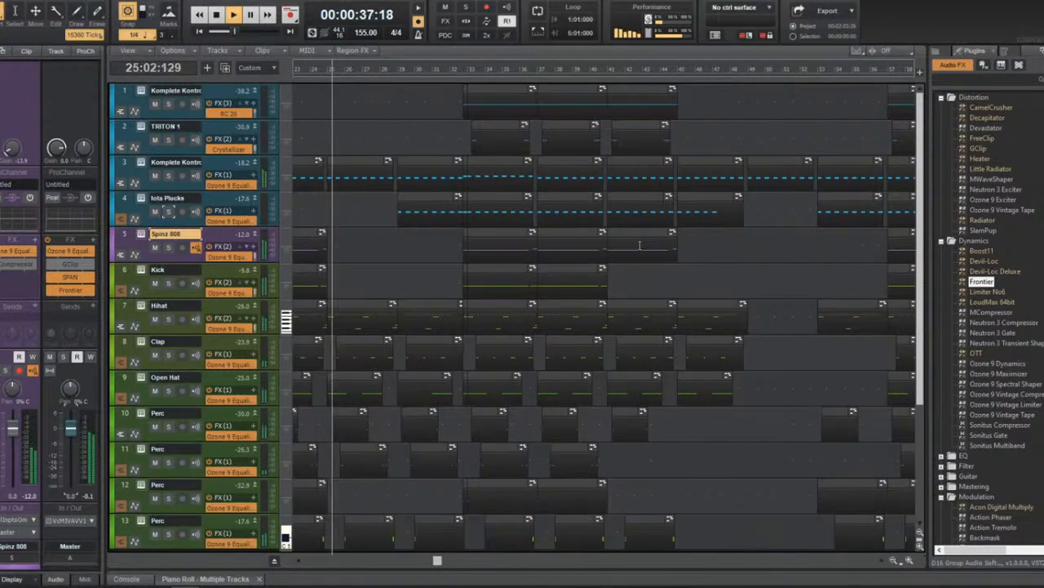
pyautogui.press('space')
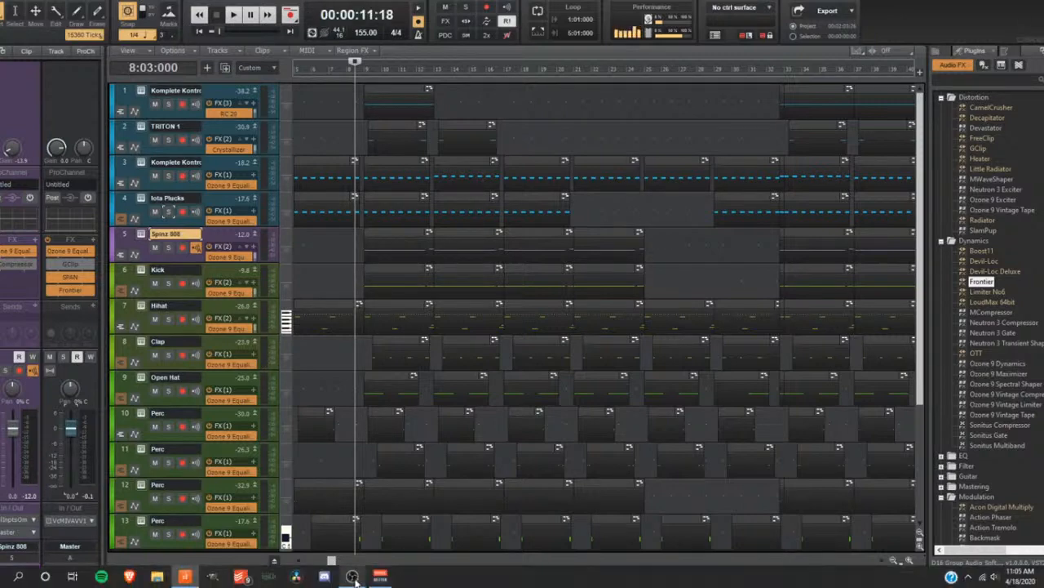
# Switch to OBS Studio and put the Welcome scene live.
pyautogui.click(353, 576)
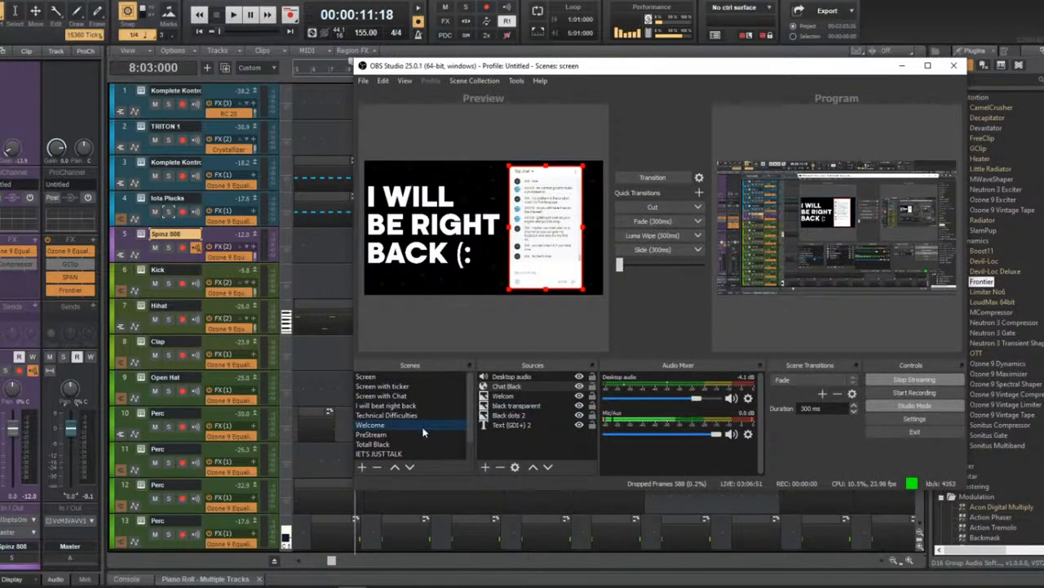
pyautogui.doubleClick(422, 428)
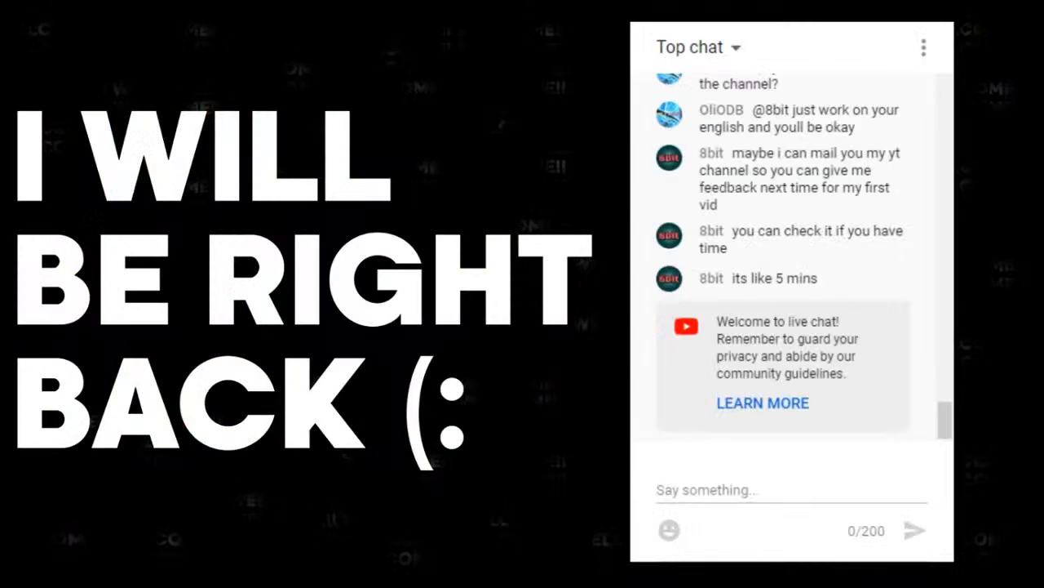